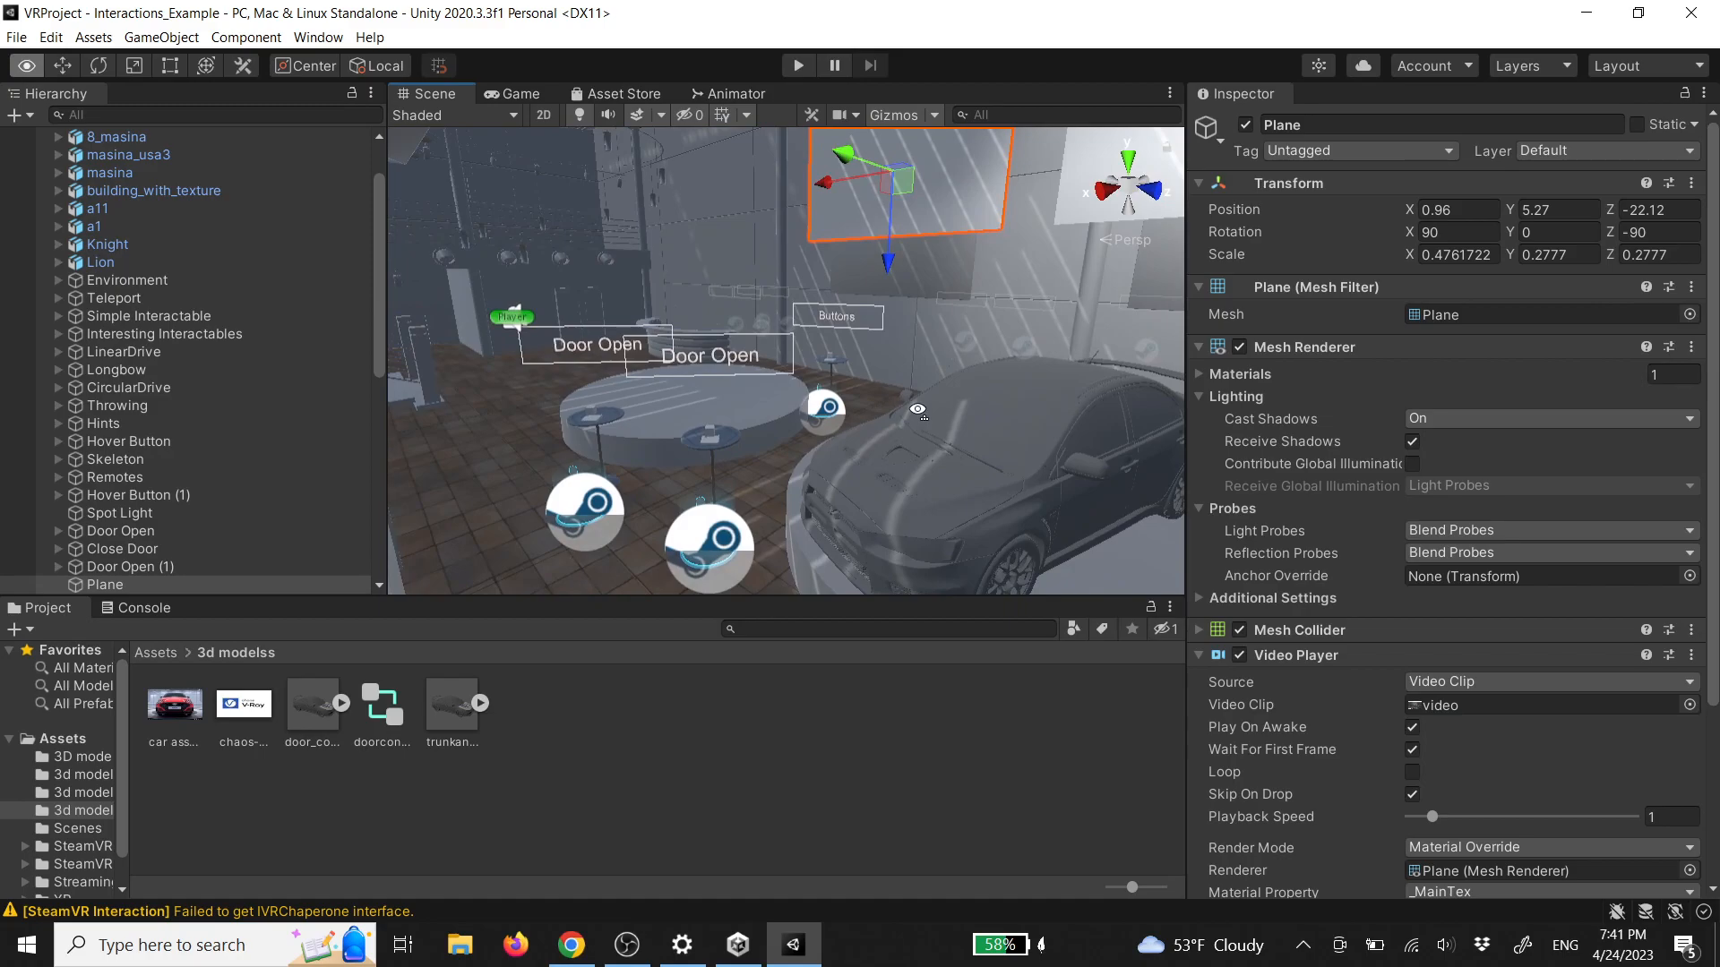
{"action": "right_click_drag", "start_coordinate": [869, 432], "coordinate": [662, 419]}
{"action": "key", "text": "w"}
{"action": "key", "text": "w"}
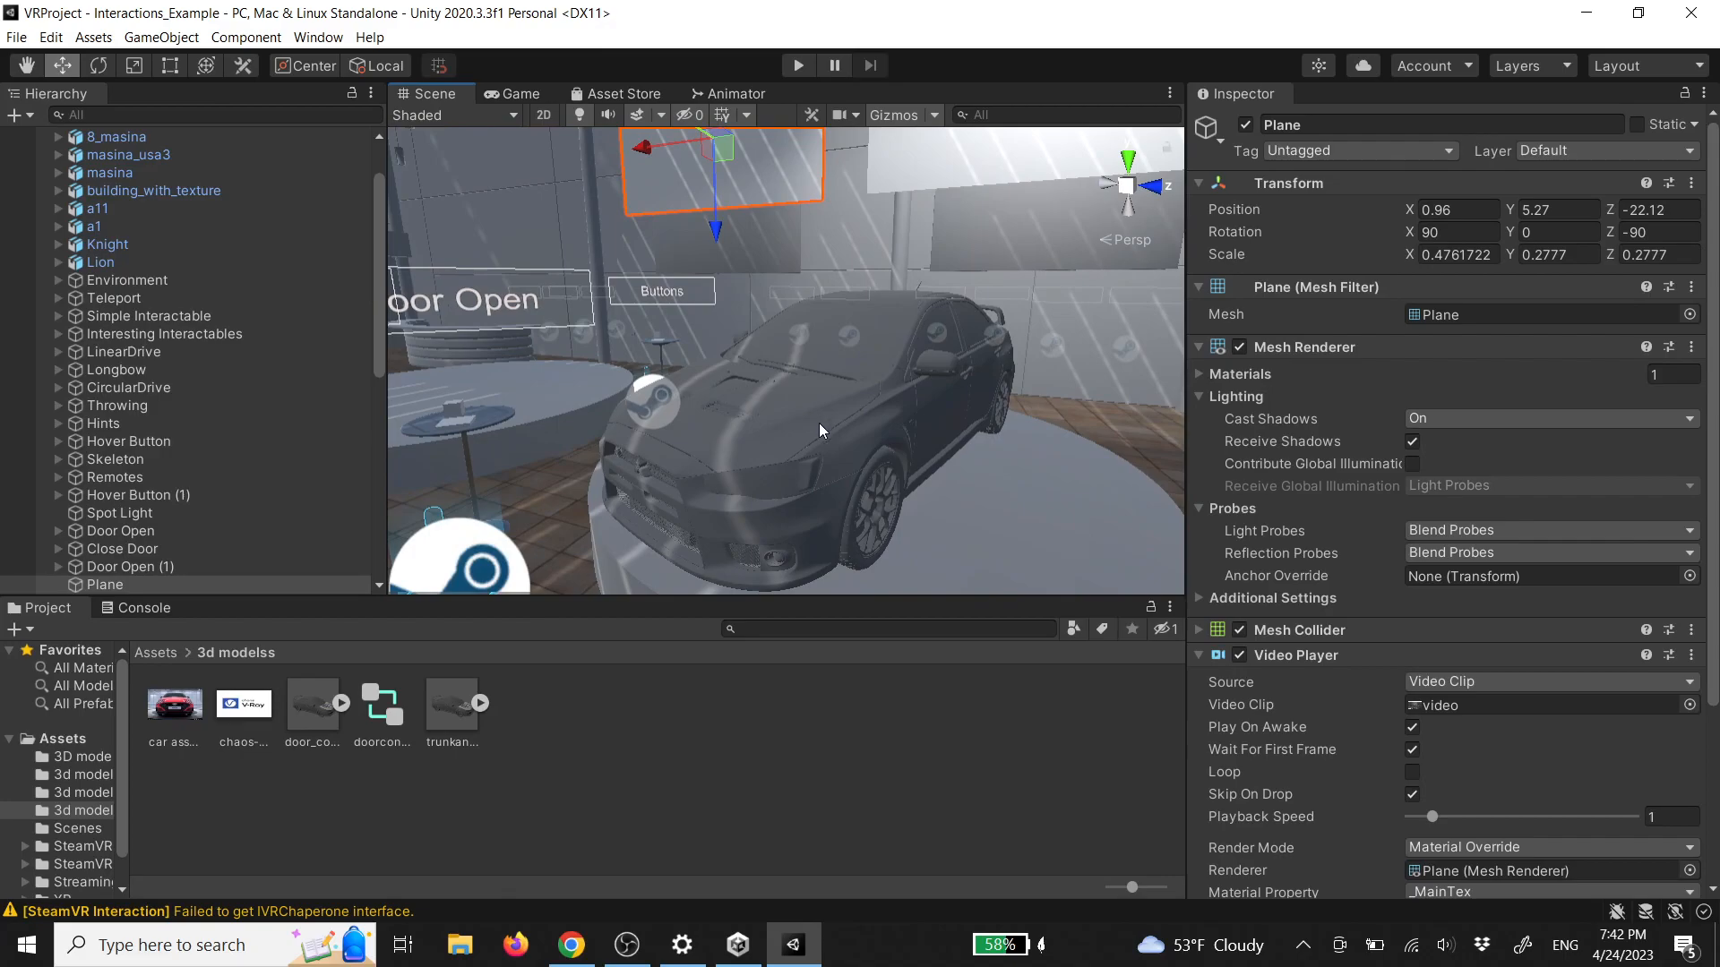
{"action": "right_click_drag", "start_coordinate": [872, 442], "coordinate": [811, 428]}
{"action": "key", "text": "s"}
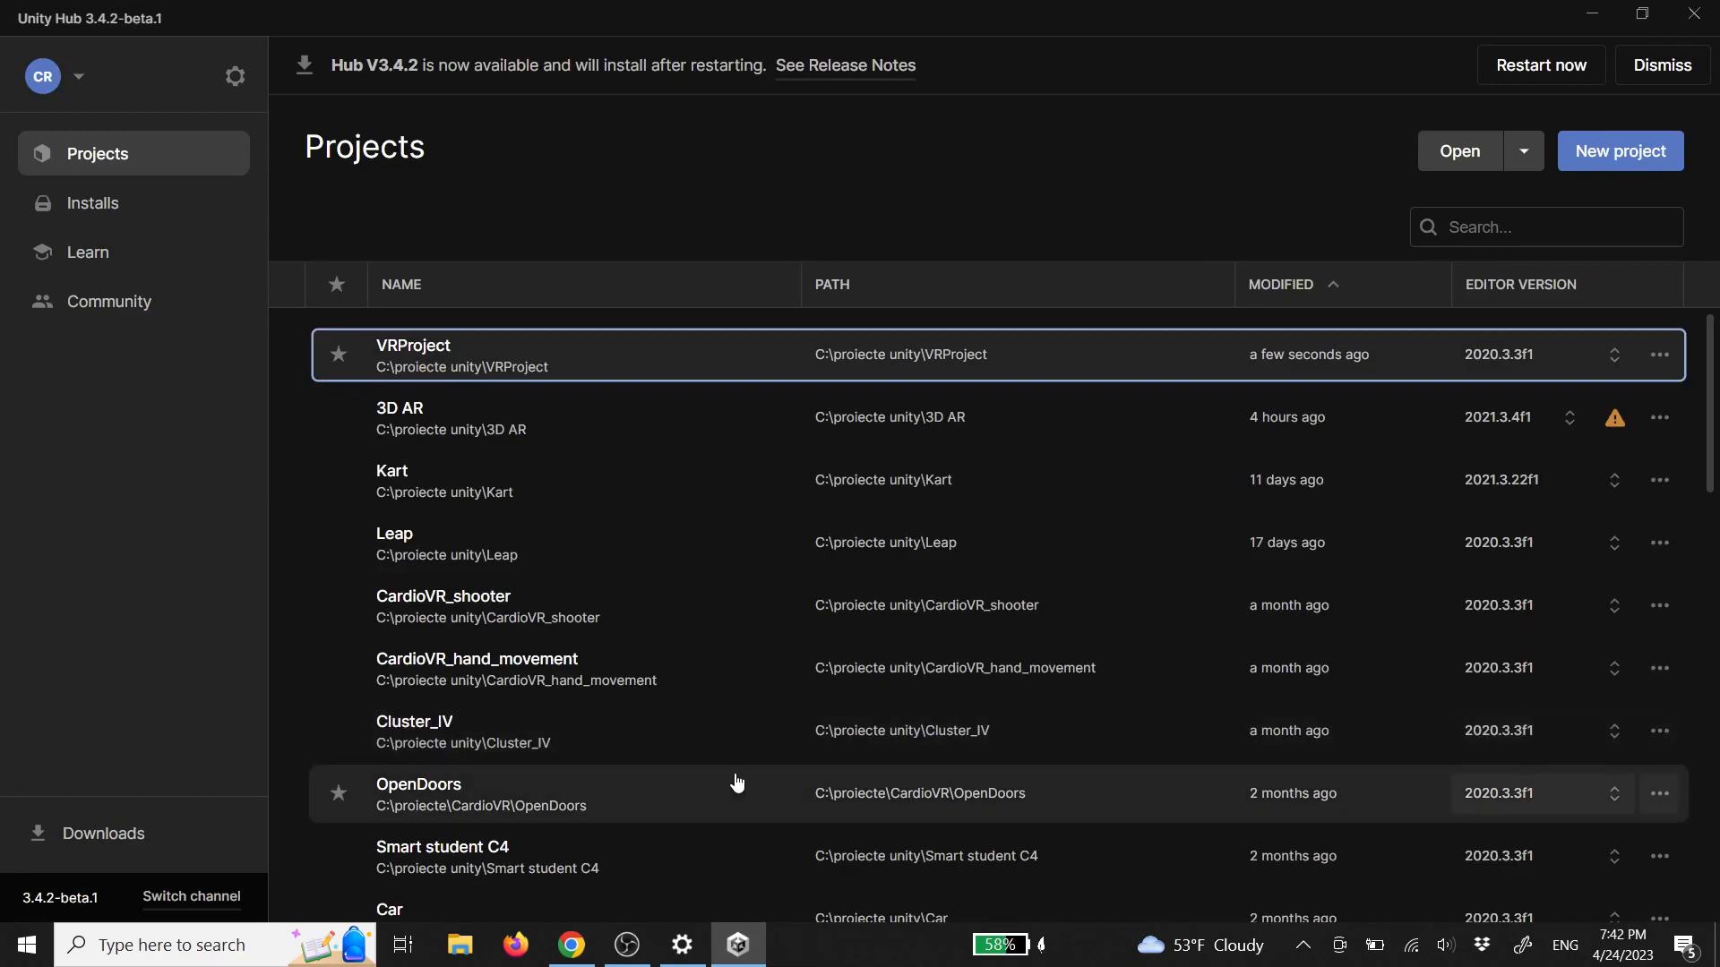
In Unity Hub, create a new project from the 3D Core template and name it VR_project
{"action": "left_click", "coordinate": [627, 945]}
{"action": "left_click", "coordinate": [1589, 12]}
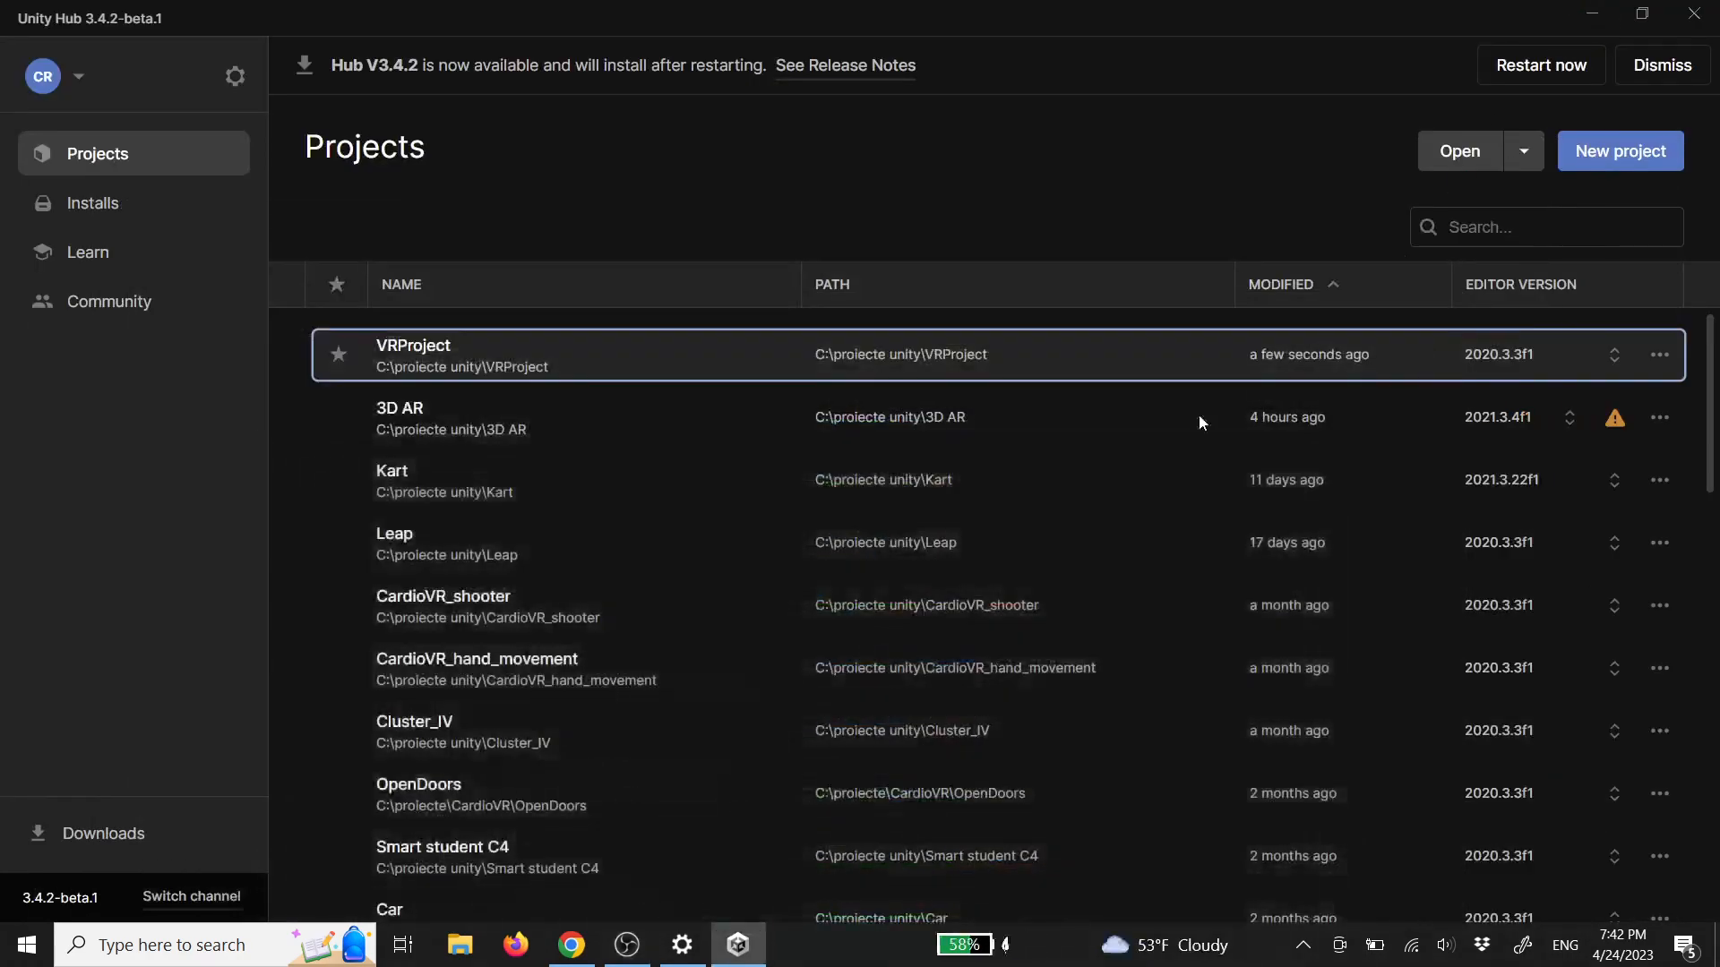
{"action": "left_click", "coordinate": [1619, 155]}
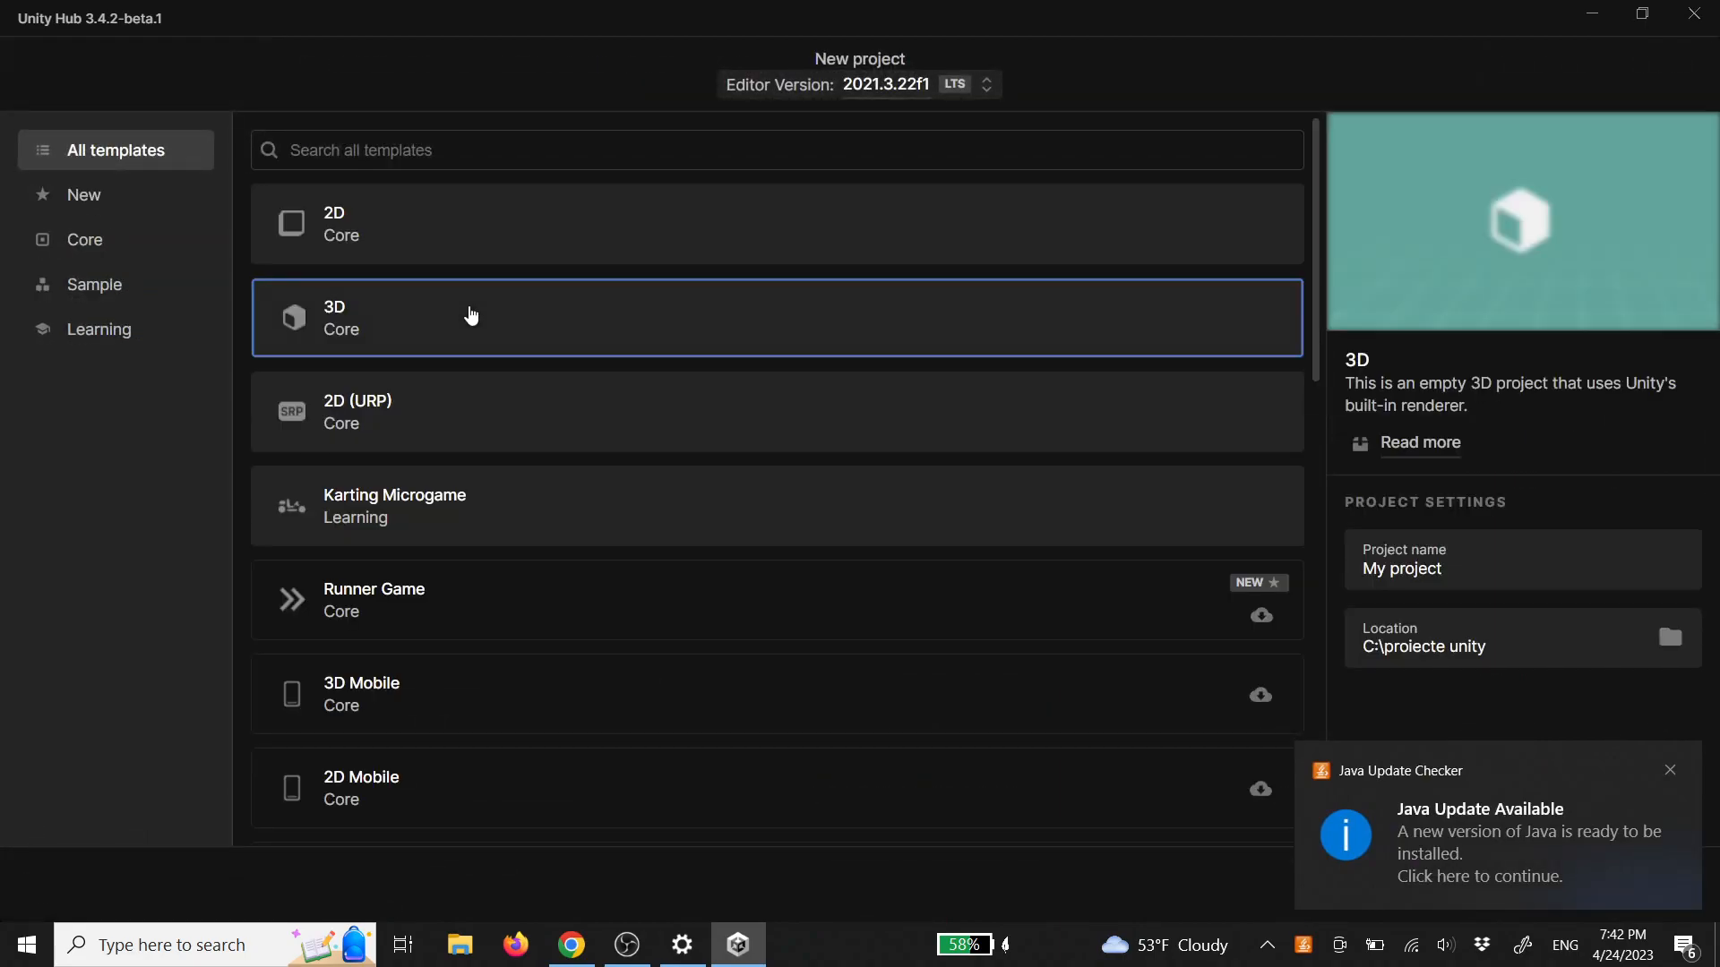
{"action": "left_click", "coordinate": [361, 326]}
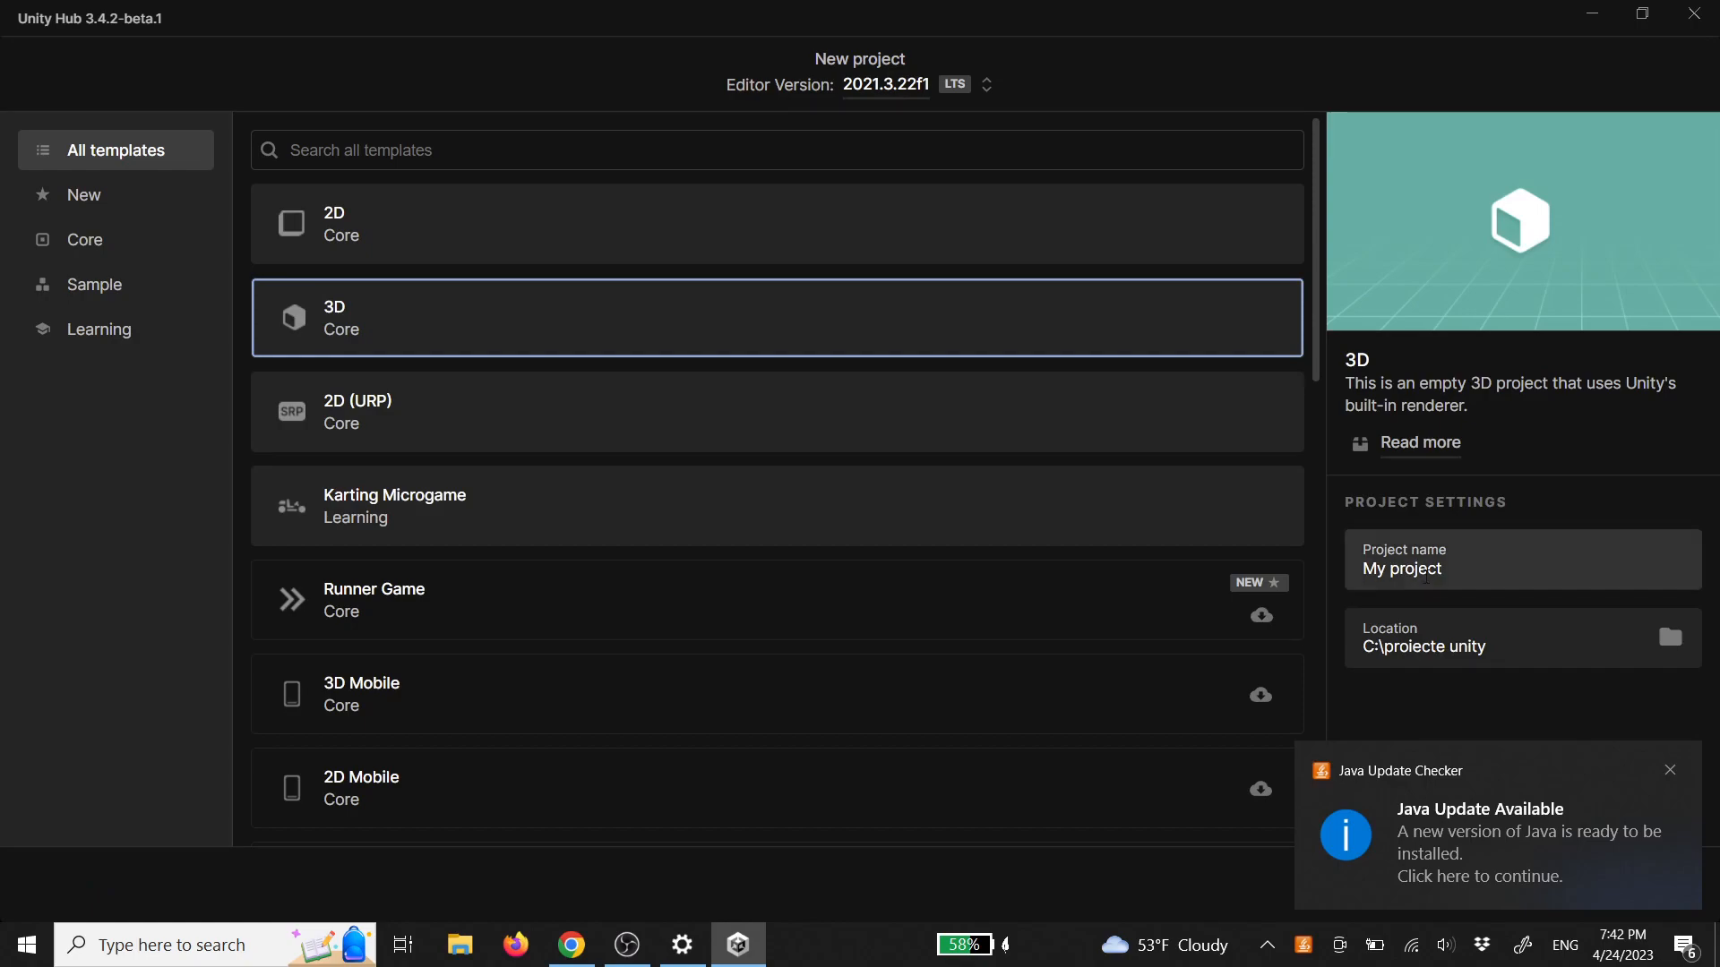
{"action": "type", "text": "VR_"}
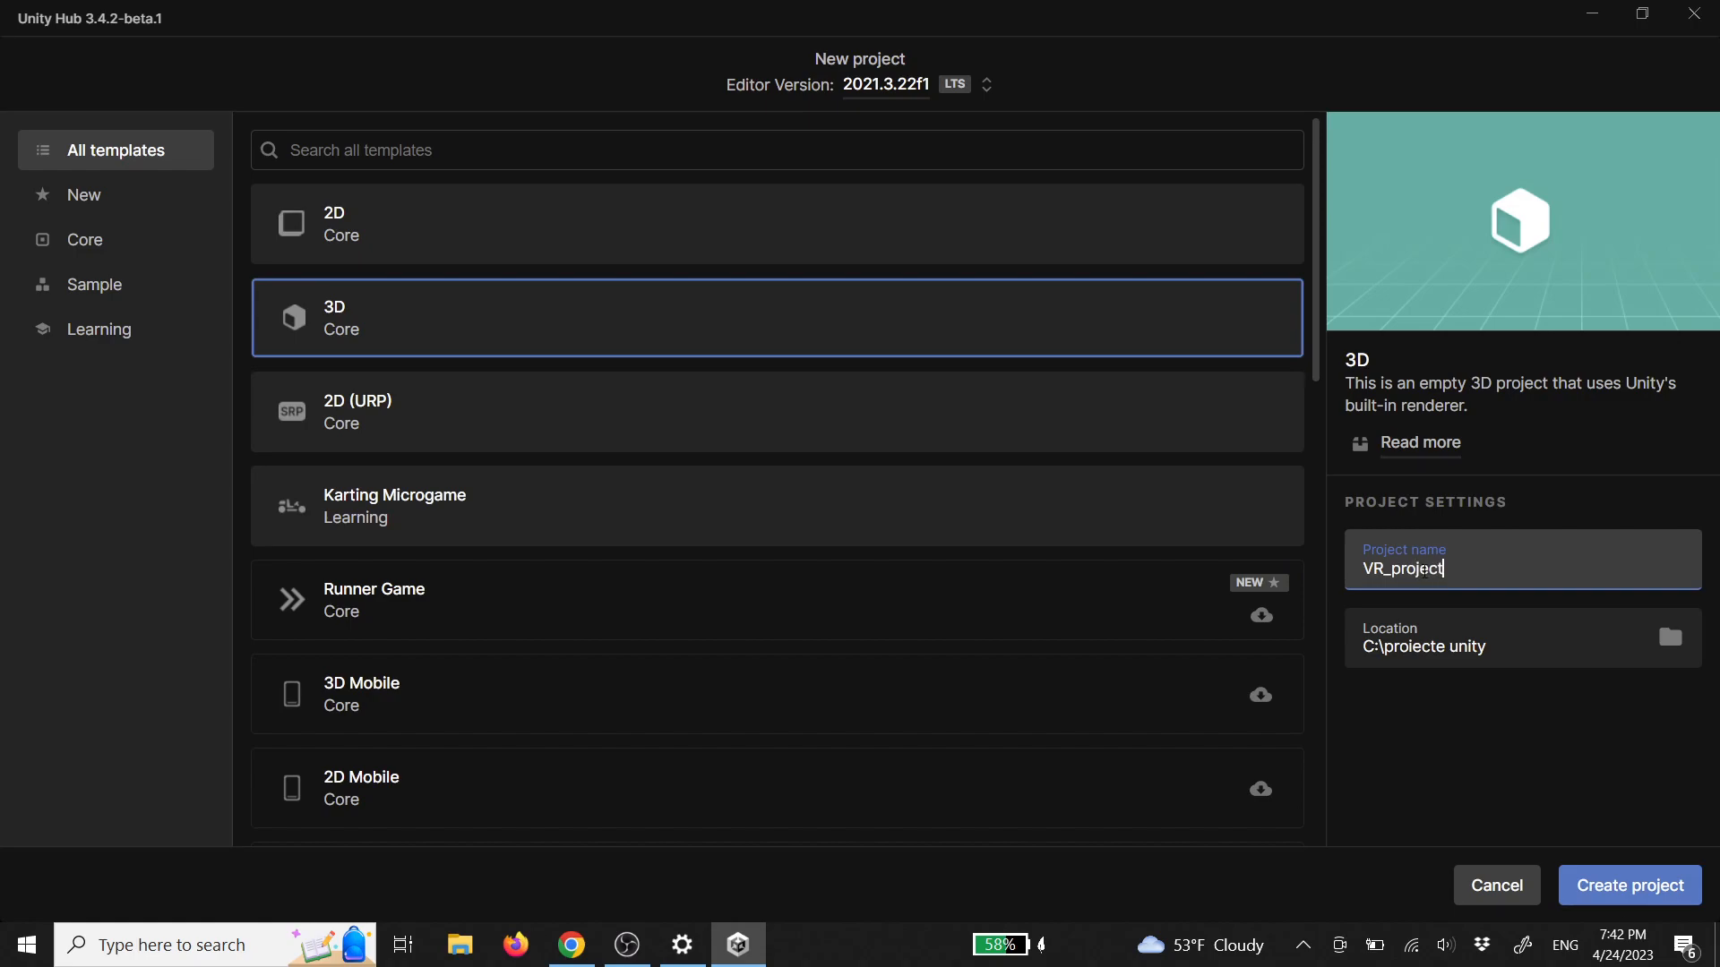
{"action": "left_click", "coordinate": [1631, 885]}
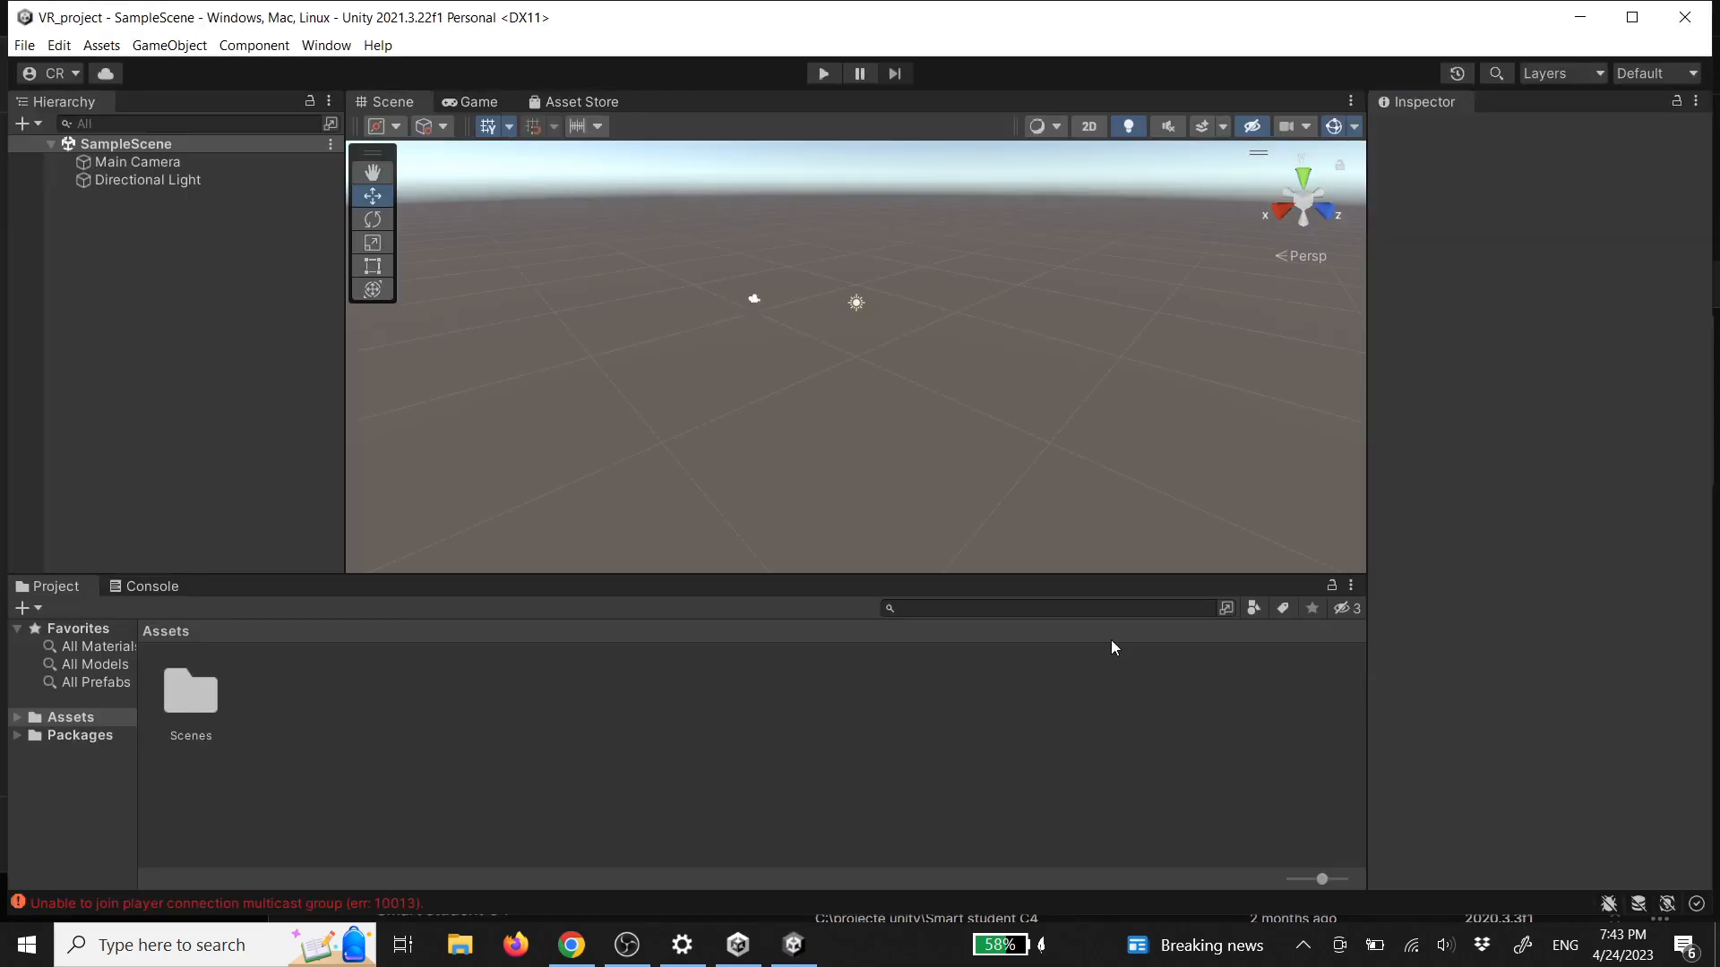
Open the Unity Asset Store website from the editor of the new project
{"action": "right_click_drag", "start_coordinate": [875, 322], "coordinate": [804, 270]}
{"action": "key", "text": "w"}
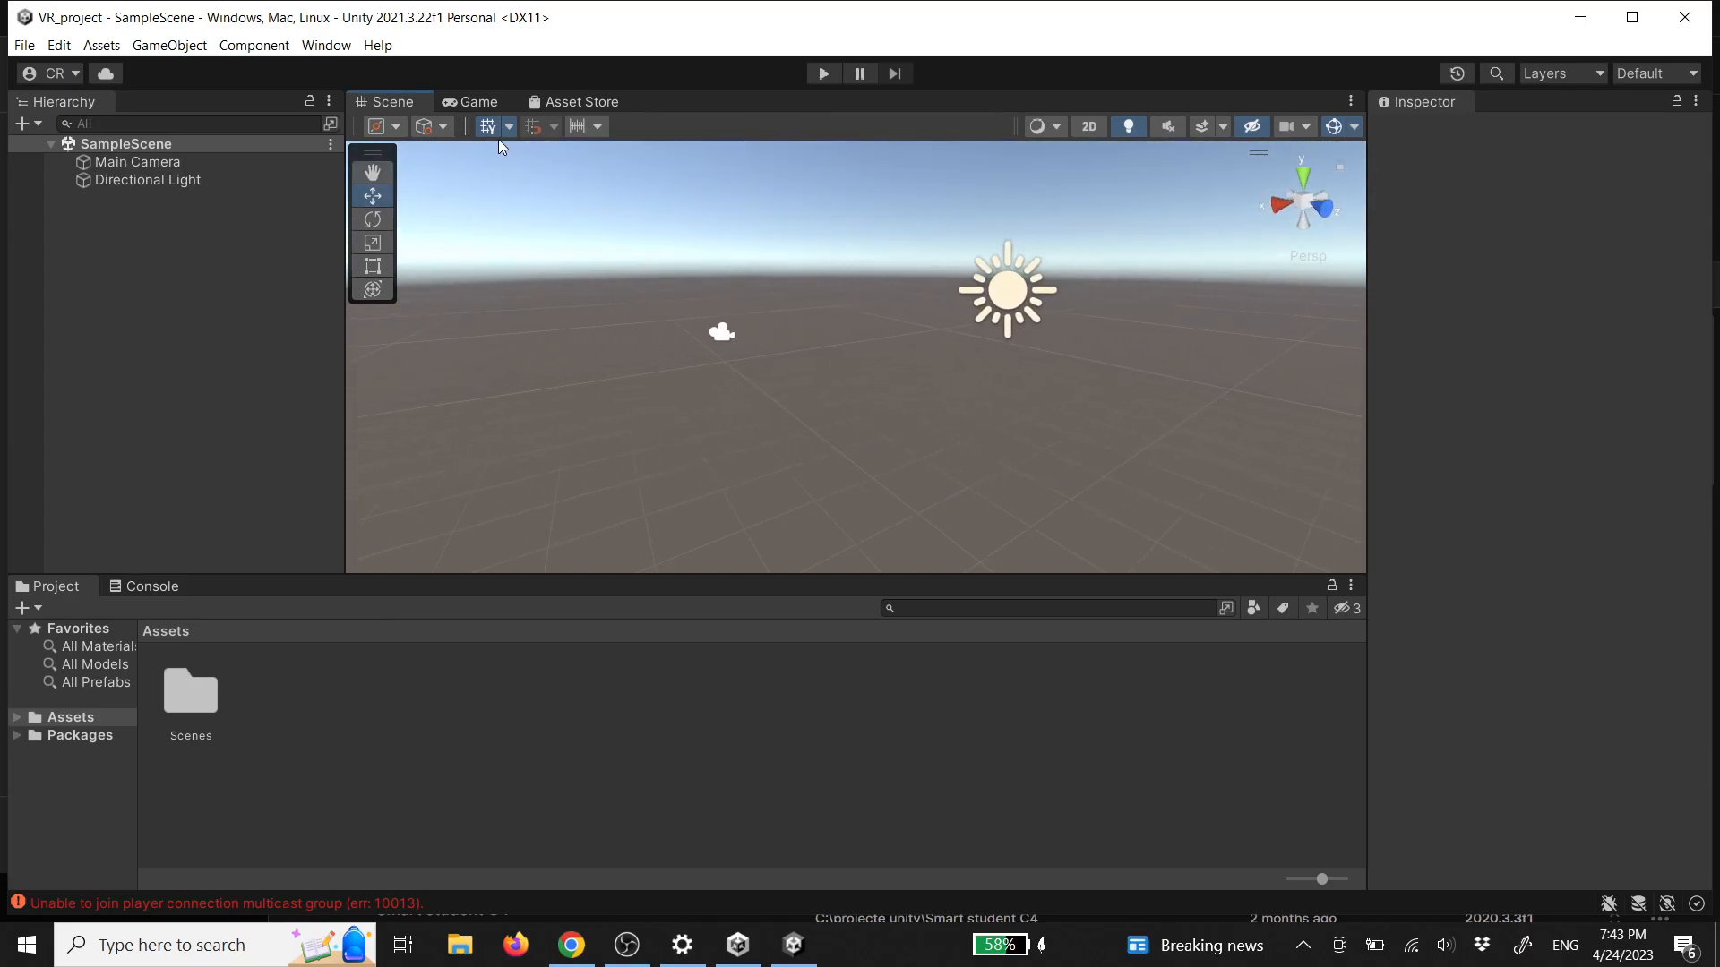
{"action": "left_click", "coordinate": [325, 46]}
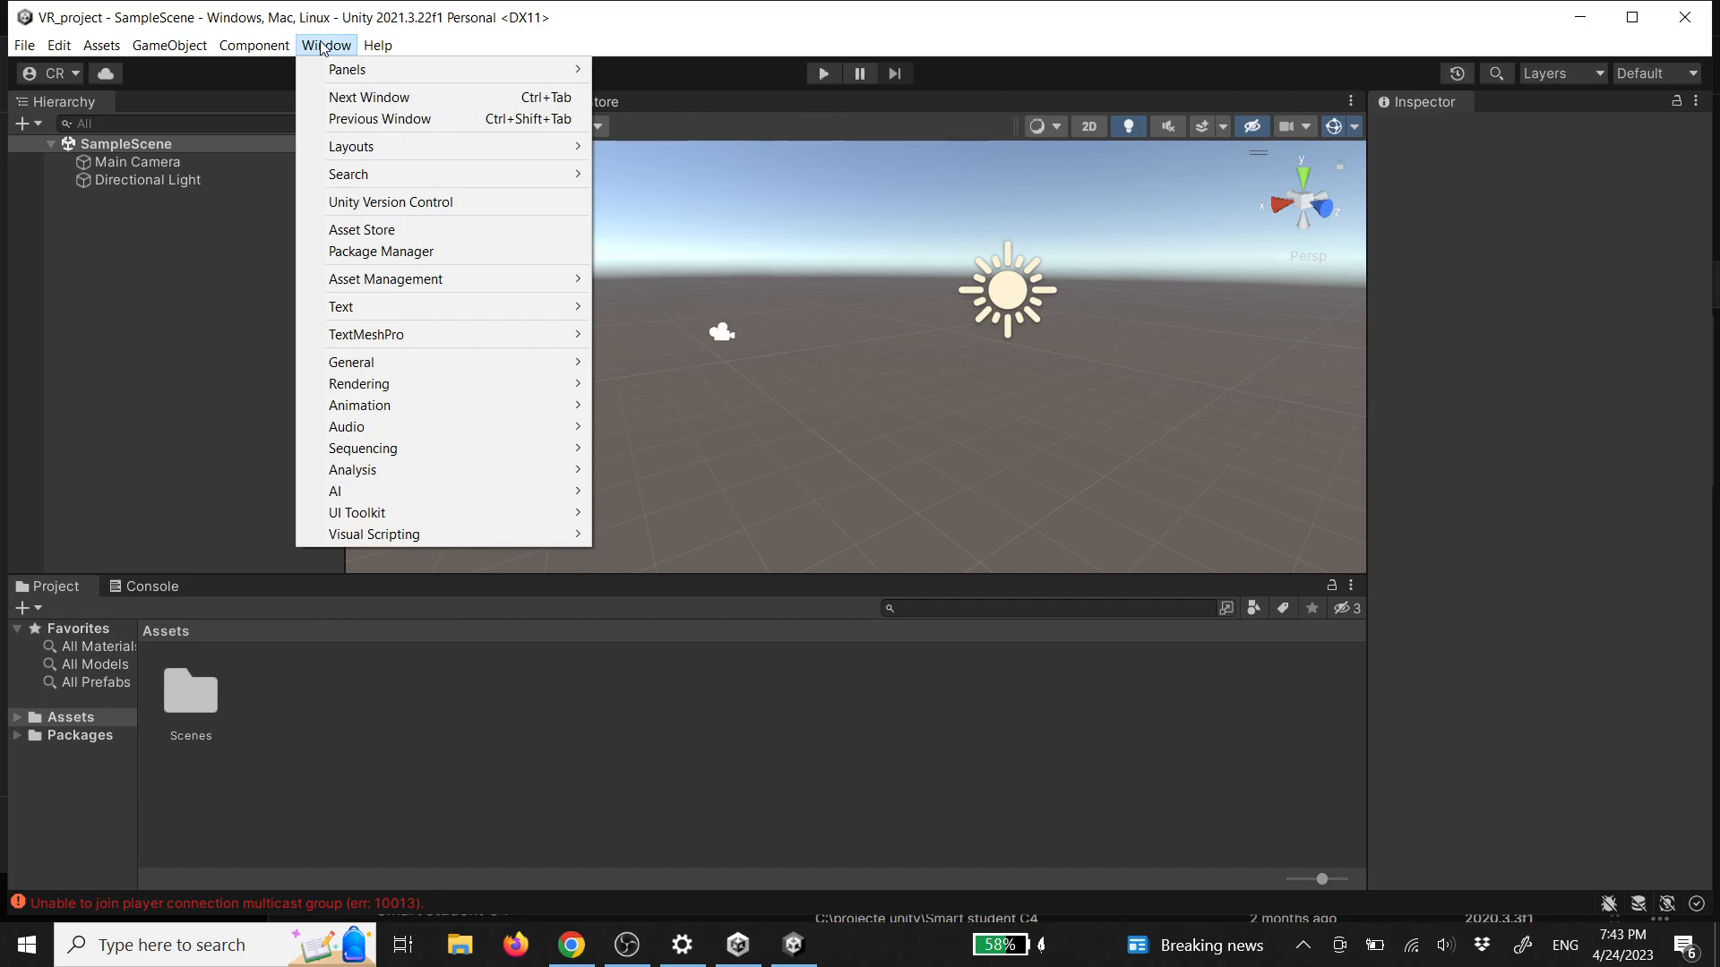
{"action": "left_click", "coordinate": [367, 229]}
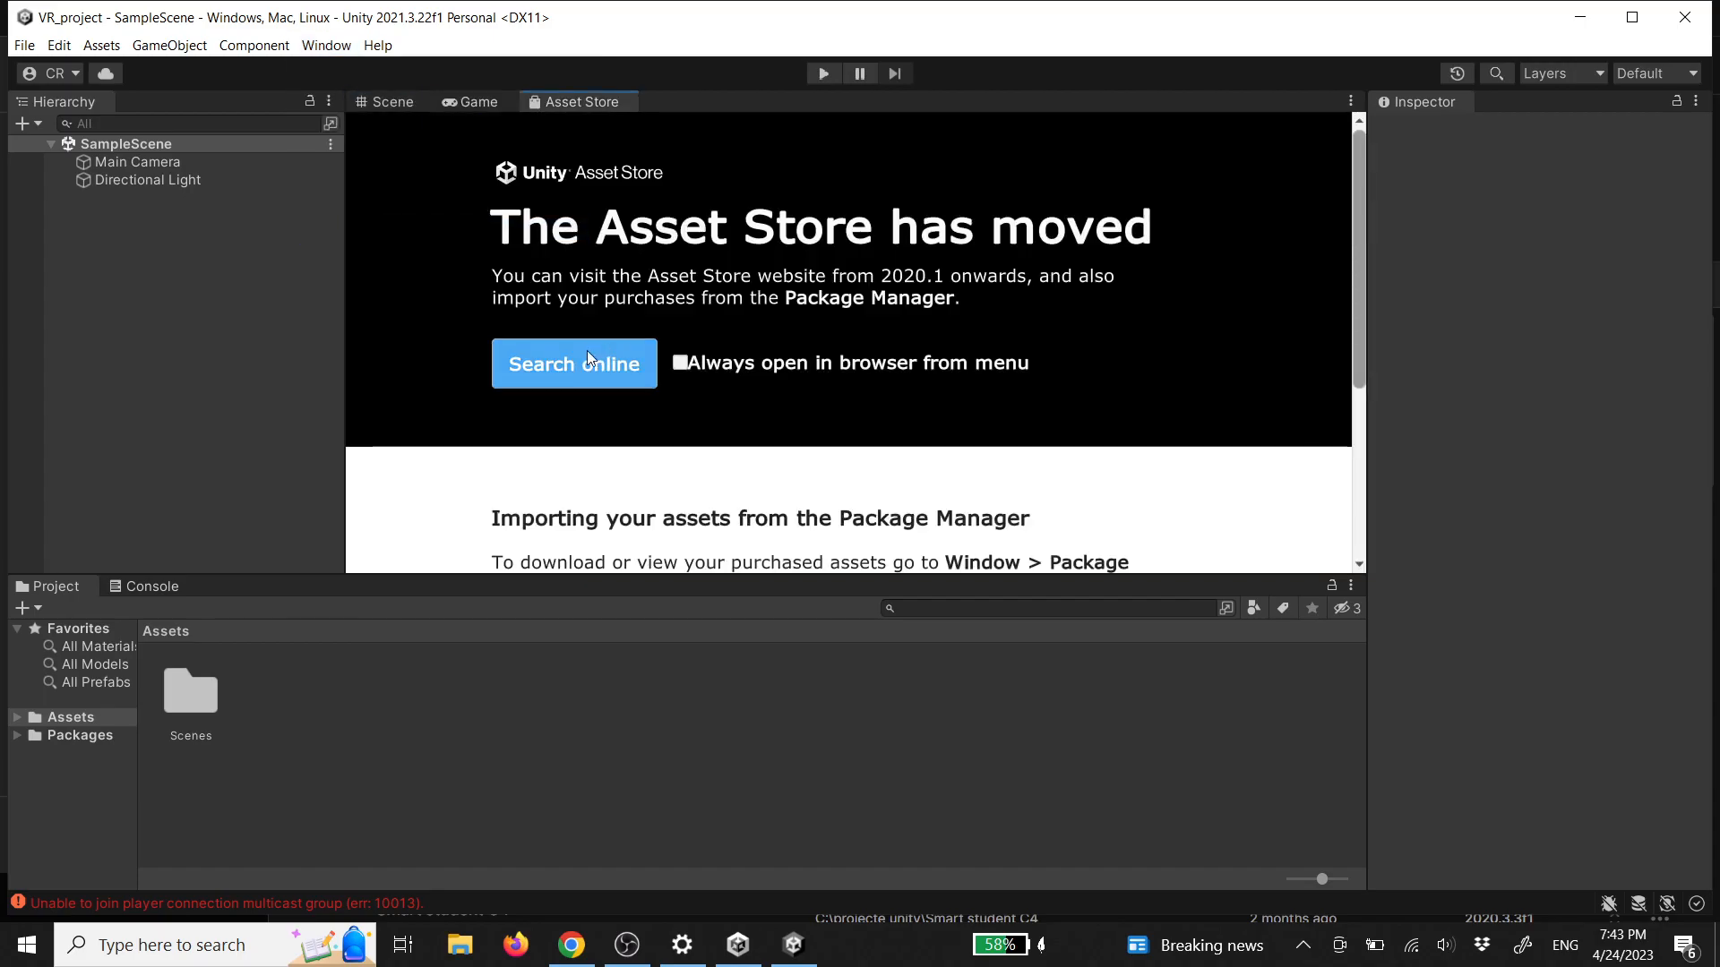
{"action": "left_click", "coordinate": [548, 376]}
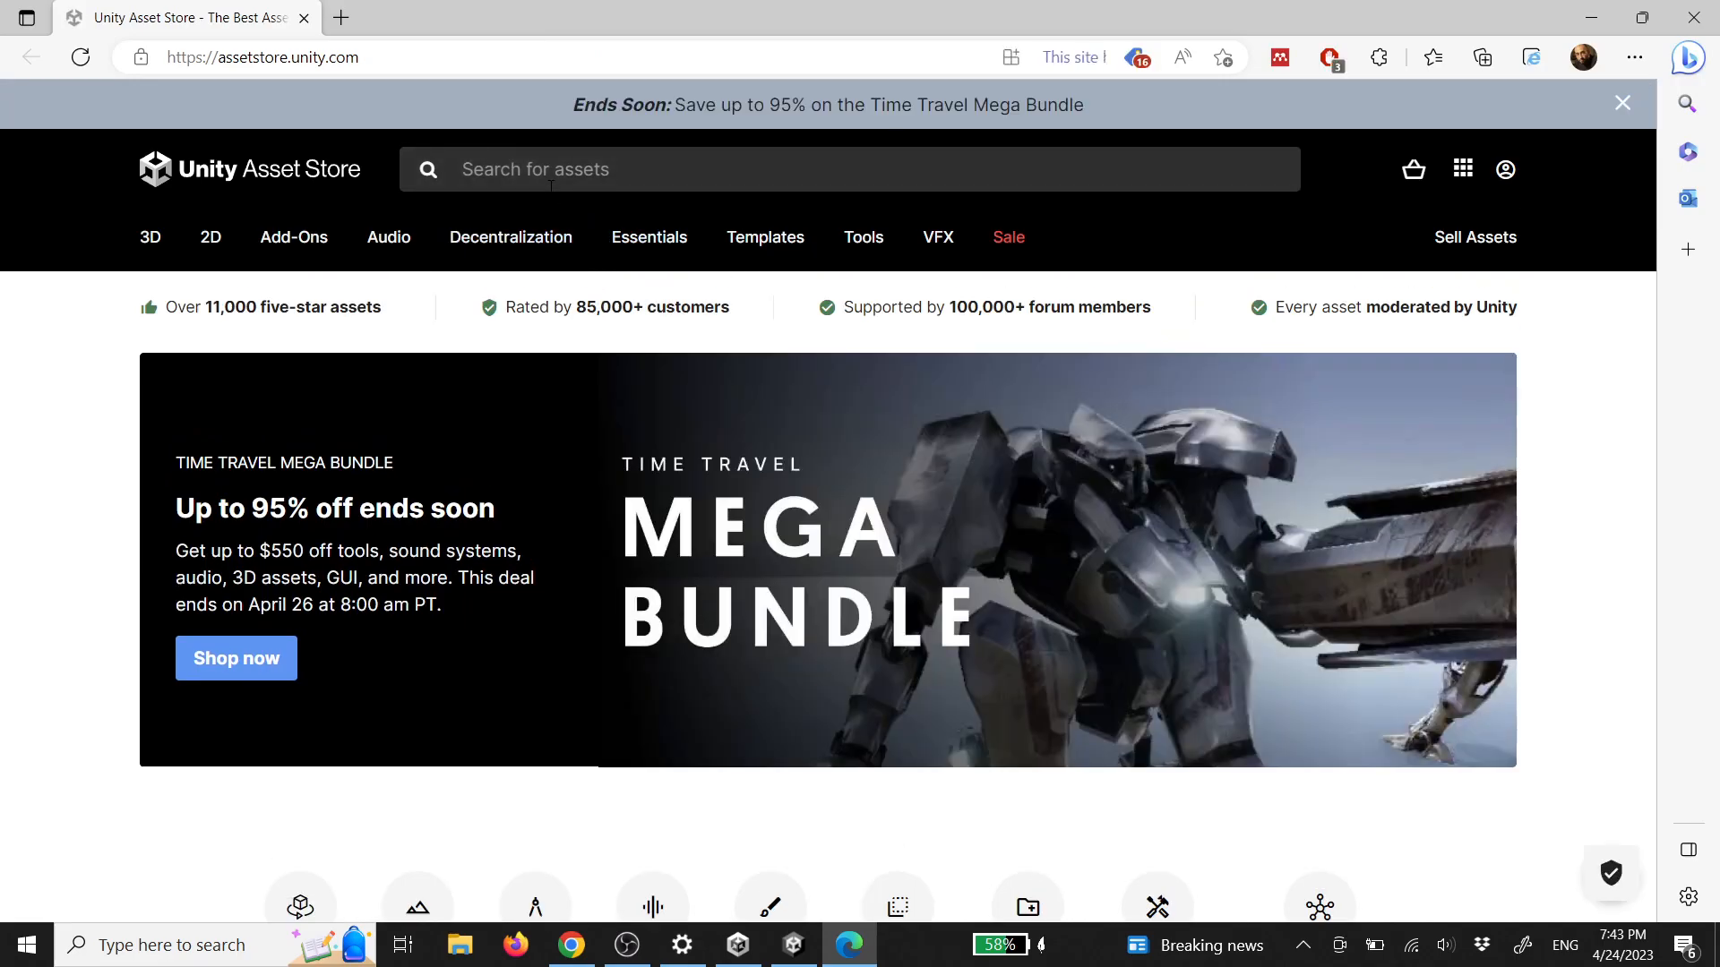
{"action": "left_click", "coordinate": [534, 179]}
{"action": "type", "text": "steam"}
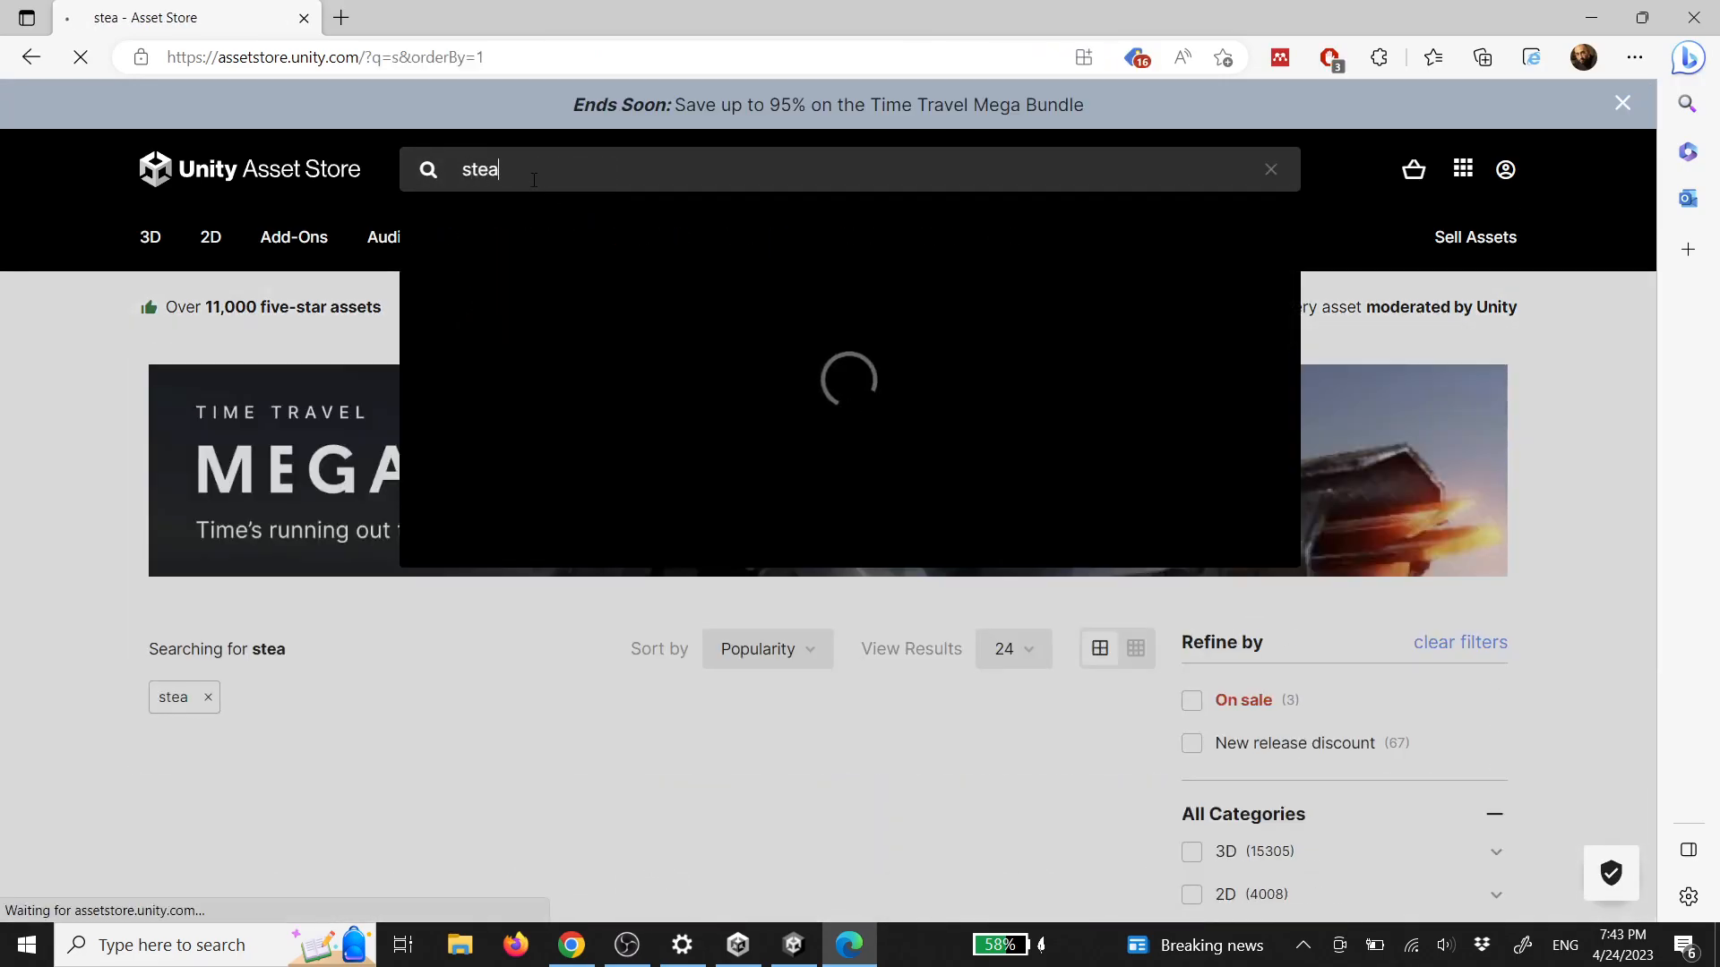
{"action": "type", "text": "v"}
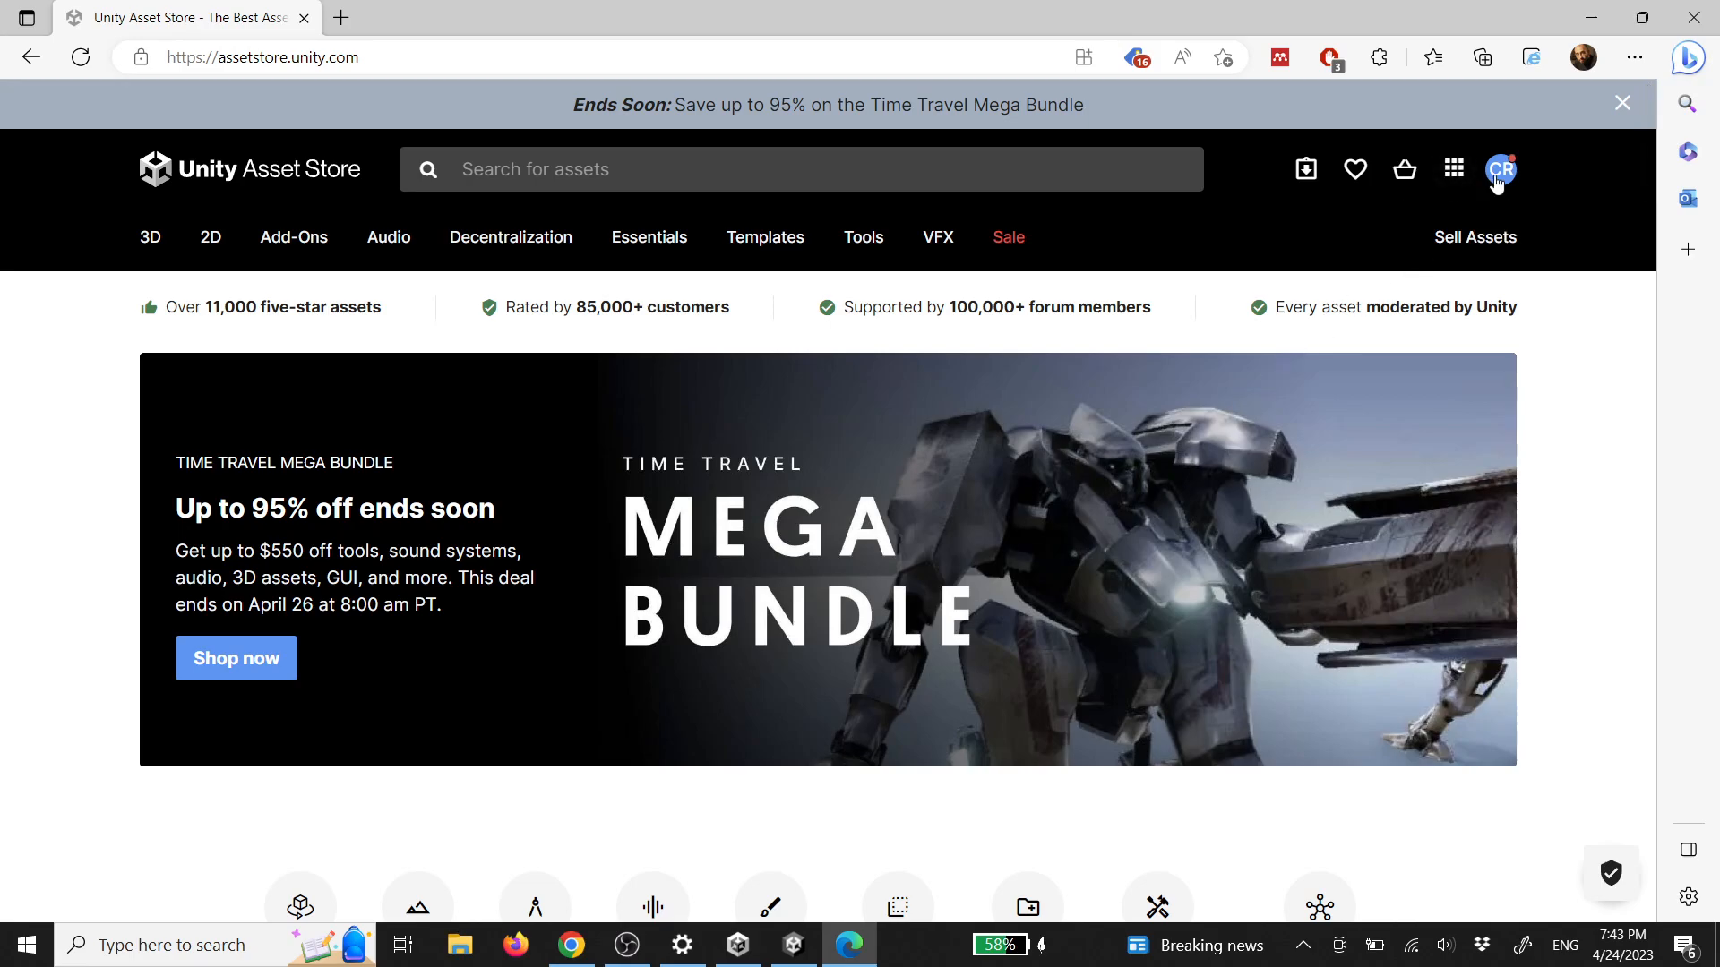
Search the Asset Store for steamvr
{"action": "scroll", "coordinate": [641, 580], "scroll_direction": "down", "scroll_amount": 7}
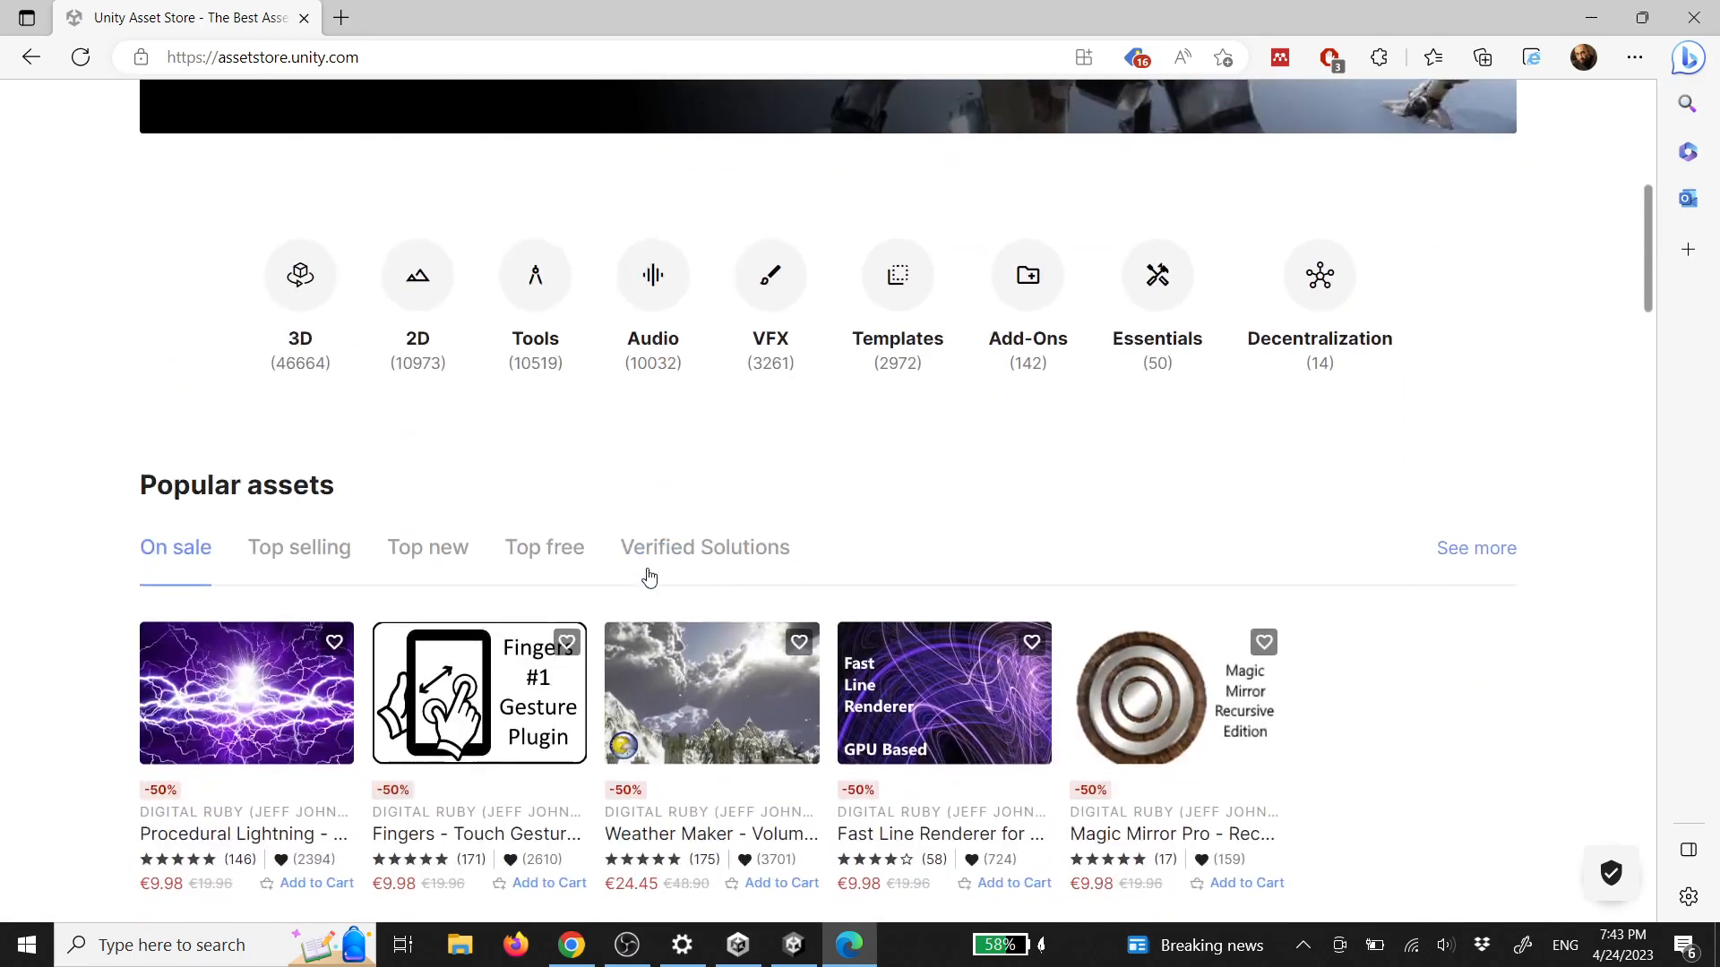
{"action": "scroll", "coordinate": [842, 528], "scroll_direction": "up", "scroll_amount": 4}
{"action": "scroll", "coordinate": [842, 528], "scroll_direction": "up", "scroll_amount": 3}
{"action": "left_click", "coordinate": [556, 169]}
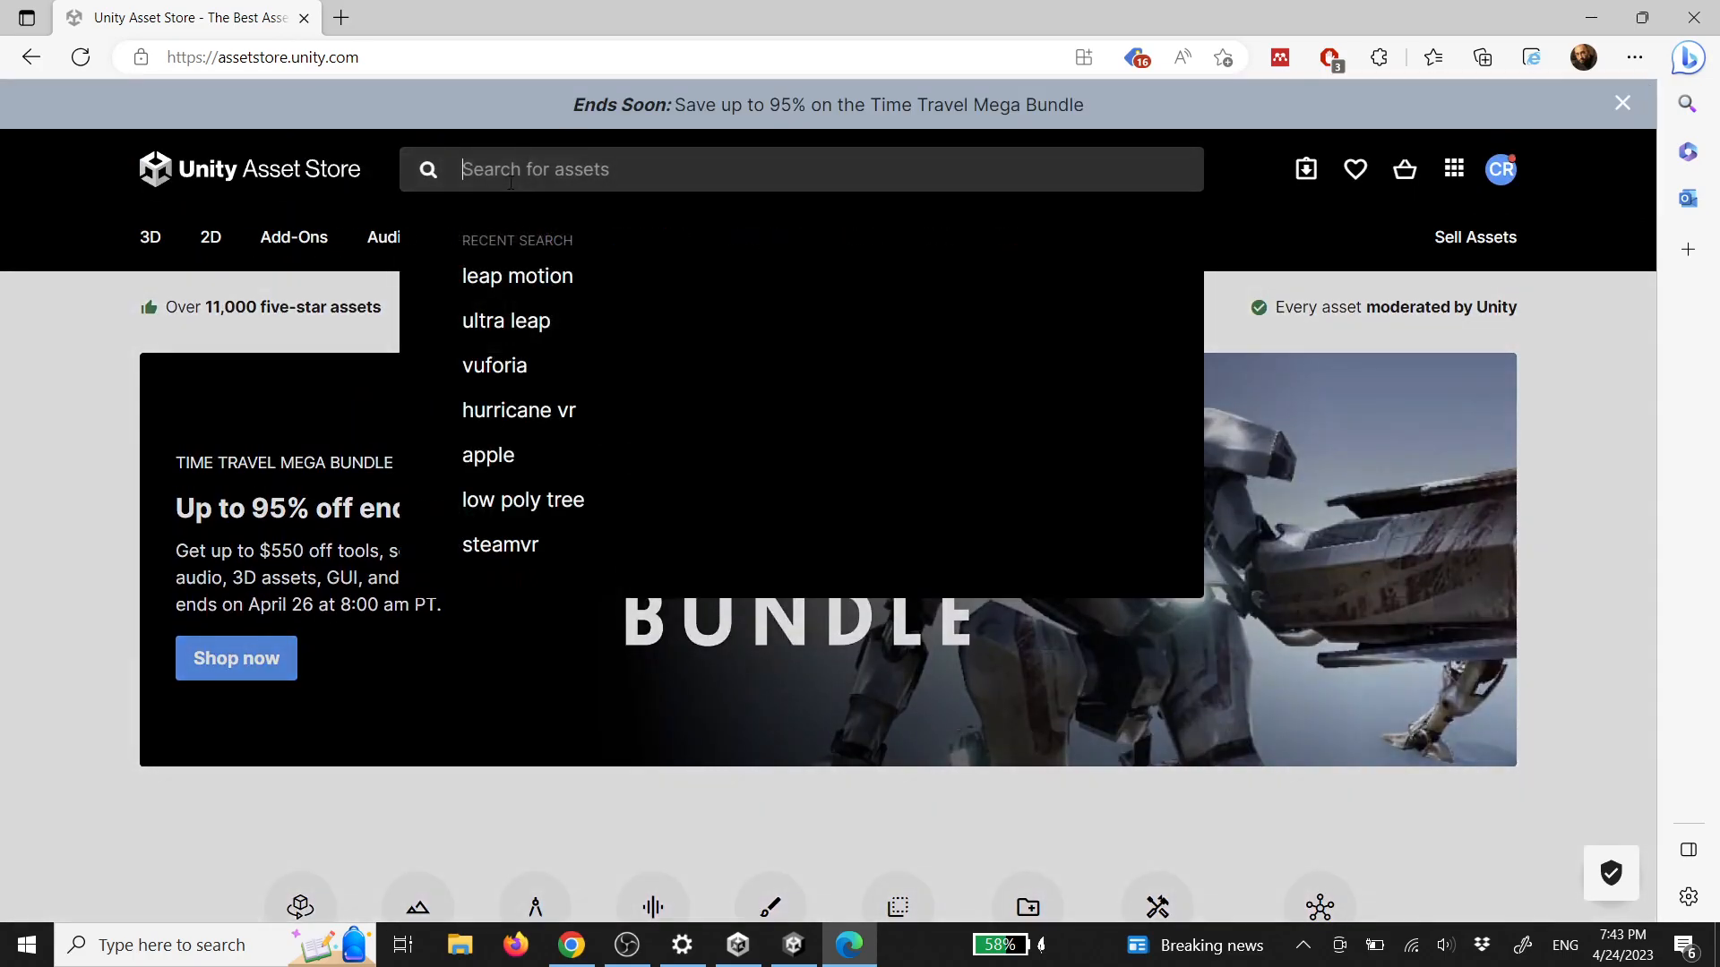
{"action": "type", "text": "steam"}
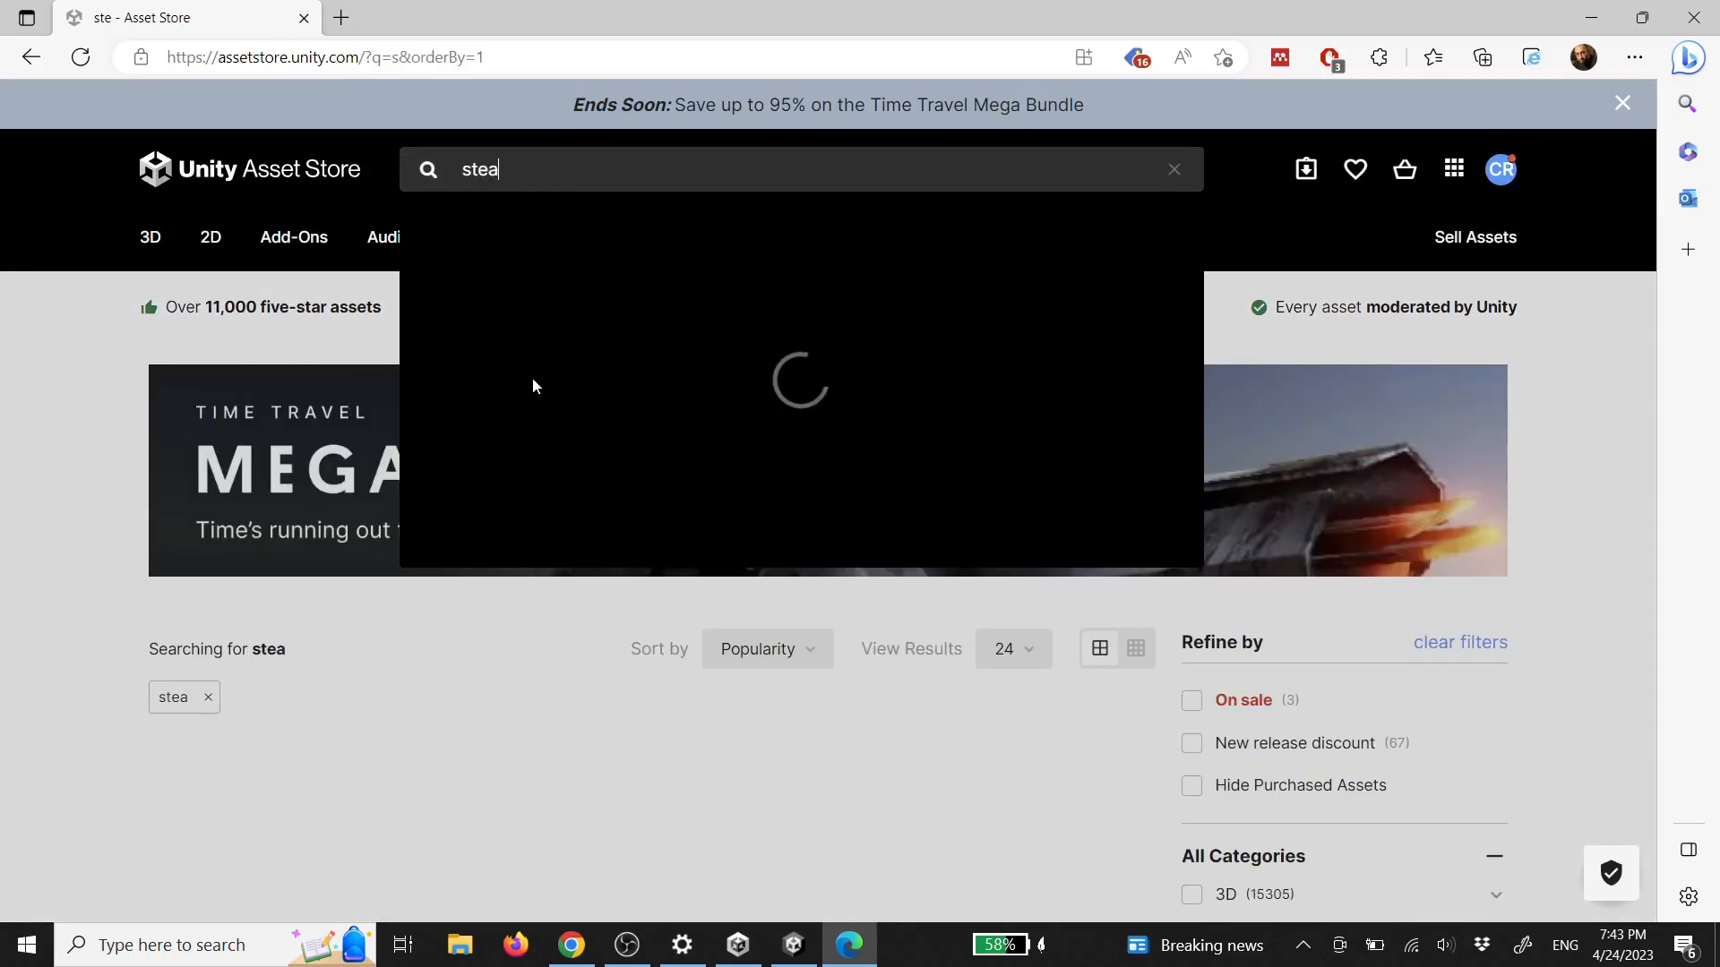
{"action": "type", "text": "vr"}
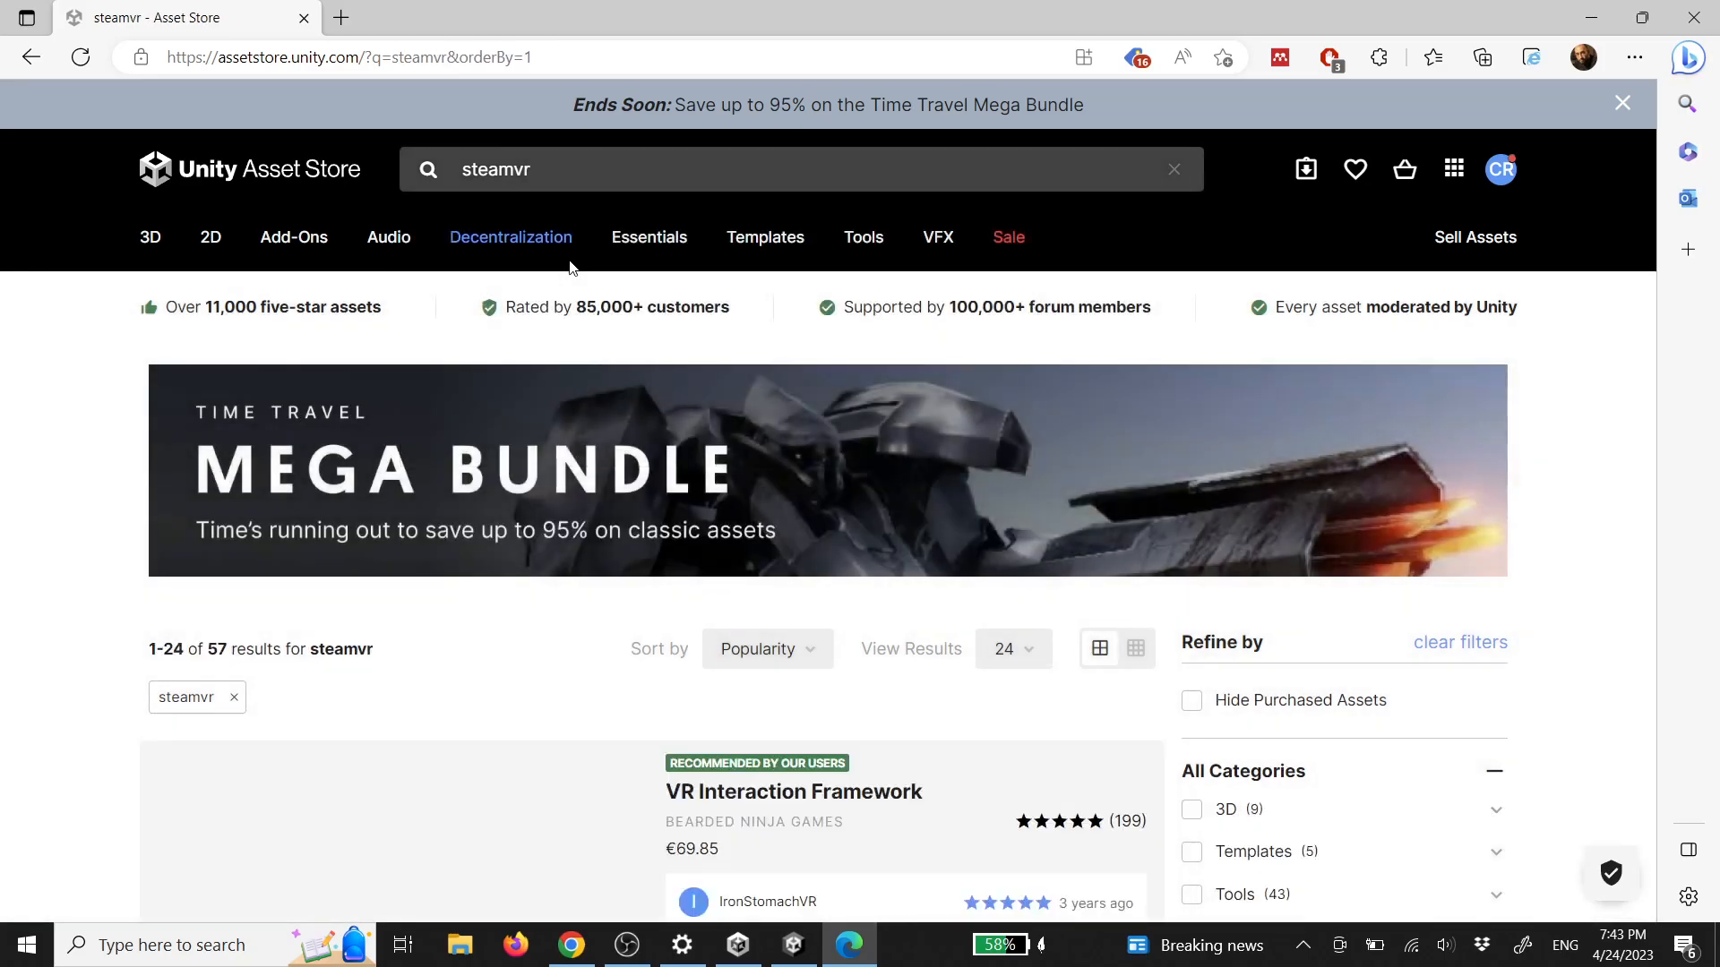
Open the product page of the free SteamVR Plugin by Valve Corporation from the search results
{"action": "scroll", "coordinate": [589, 551], "scroll_direction": "down", "scroll_amount": 8}
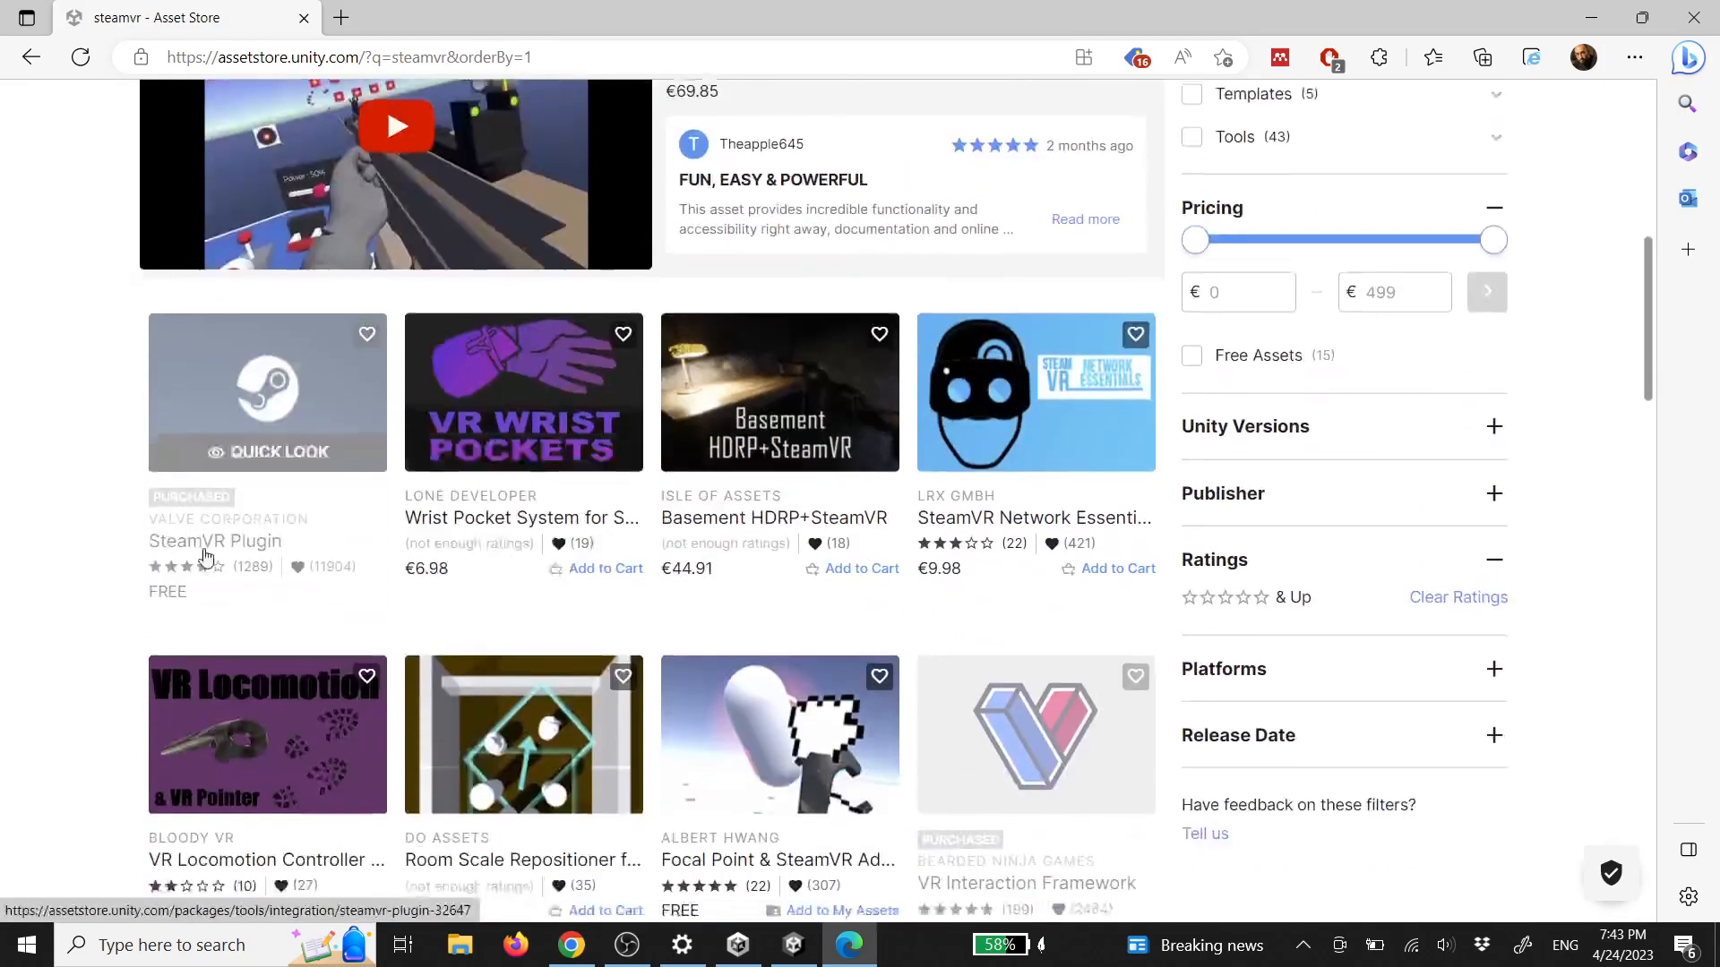
{"action": "left_click", "coordinate": [272, 443]}
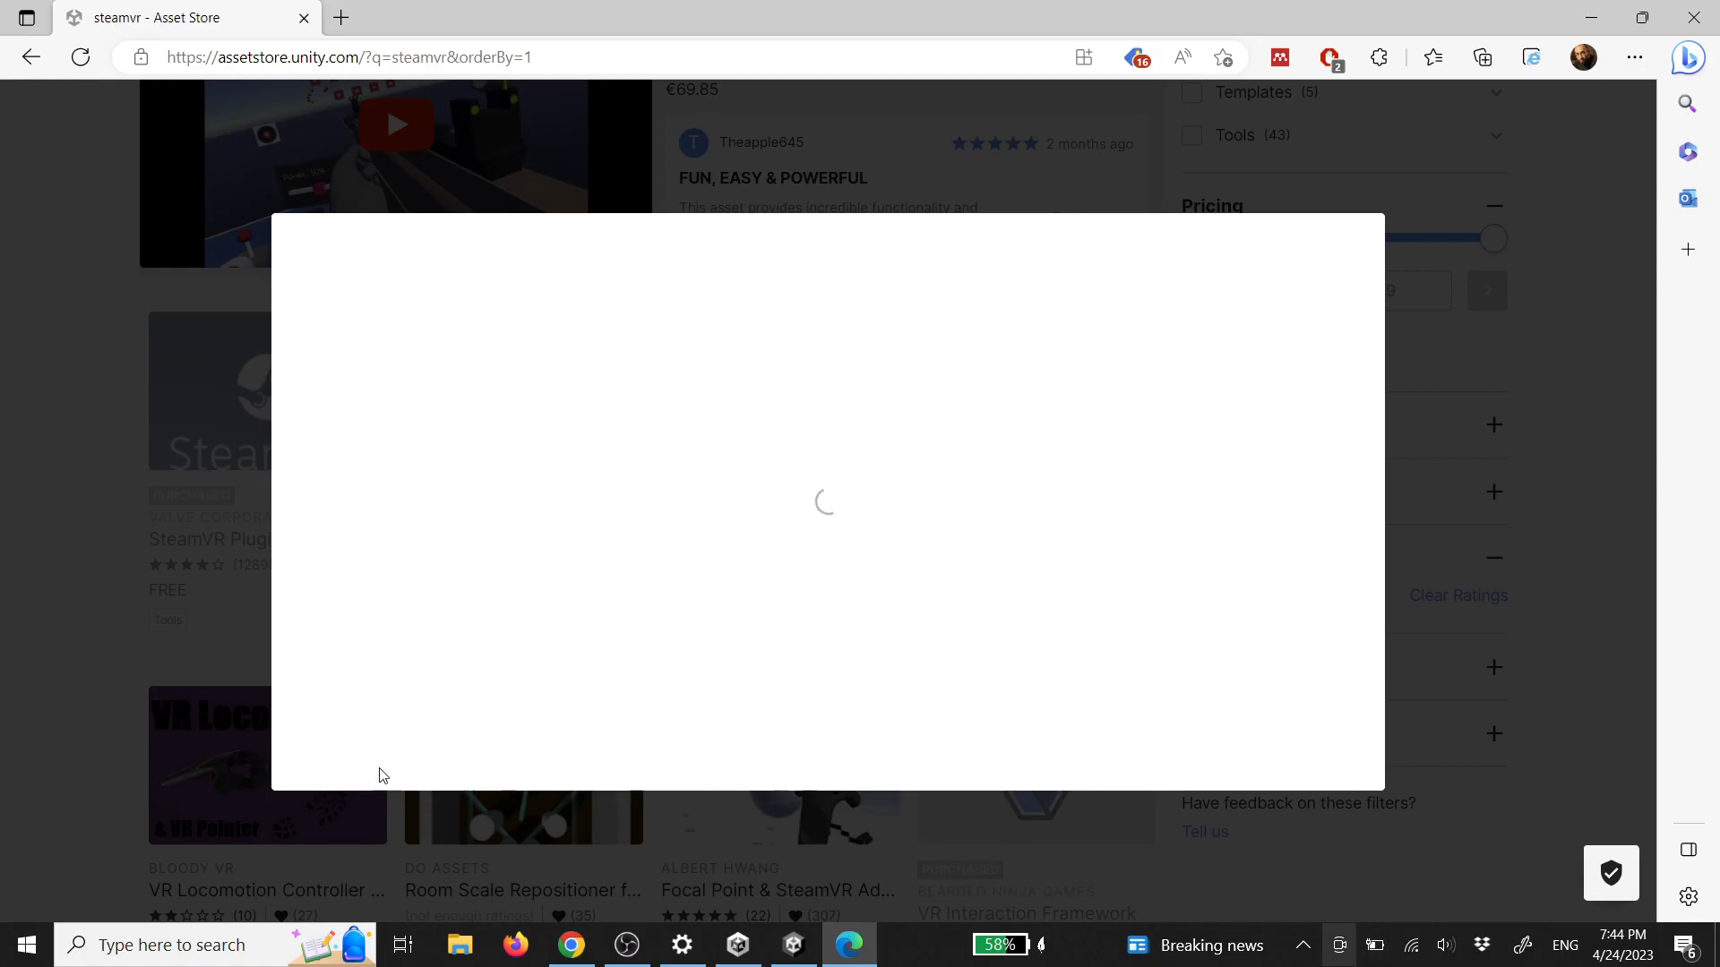
{"action": "left_click", "coordinate": [87, 735]}
{"action": "left_click", "coordinate": [298, 421]}
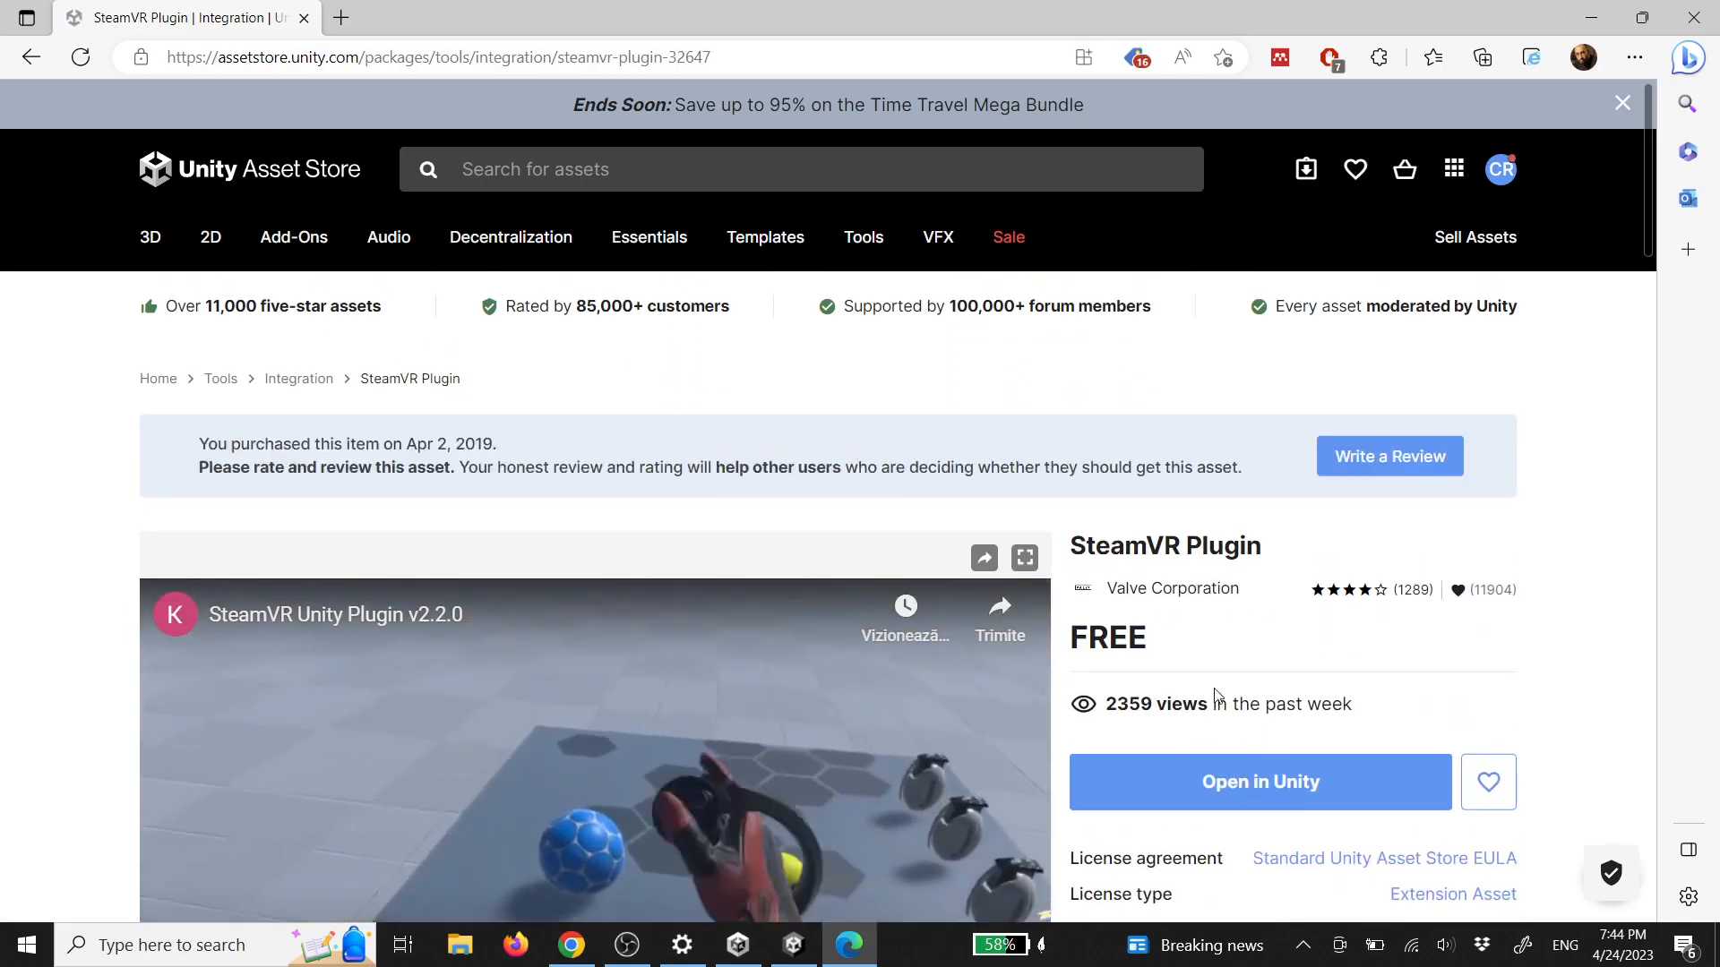
Open the SteamVR Plugin in Unity from its store page and bring up the Package Manager
{"action": "scroll", "coordinate": [1186, 705], "scroll_direction": "down", "scroll_amount": 1}
{"action": "left_click", "coordinate": [1143, 654]}
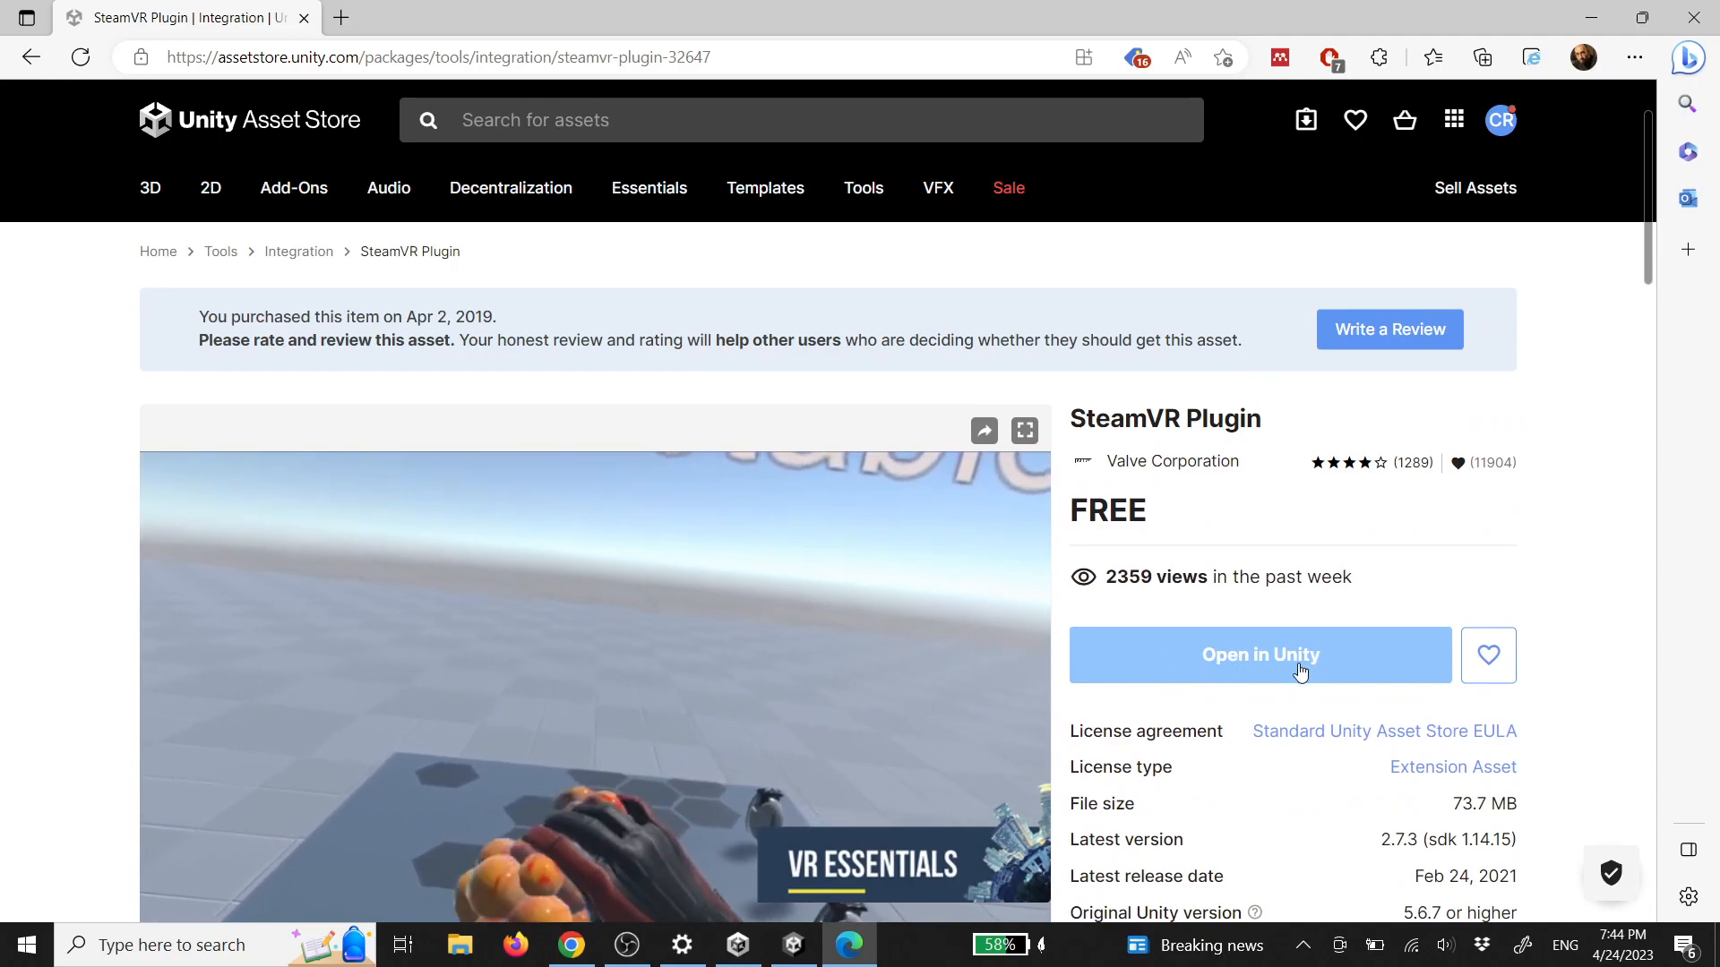
{"action": "scroll", "coordinate": [1300, 670], "scroll_direction": "down", "scroll_amount": 2}
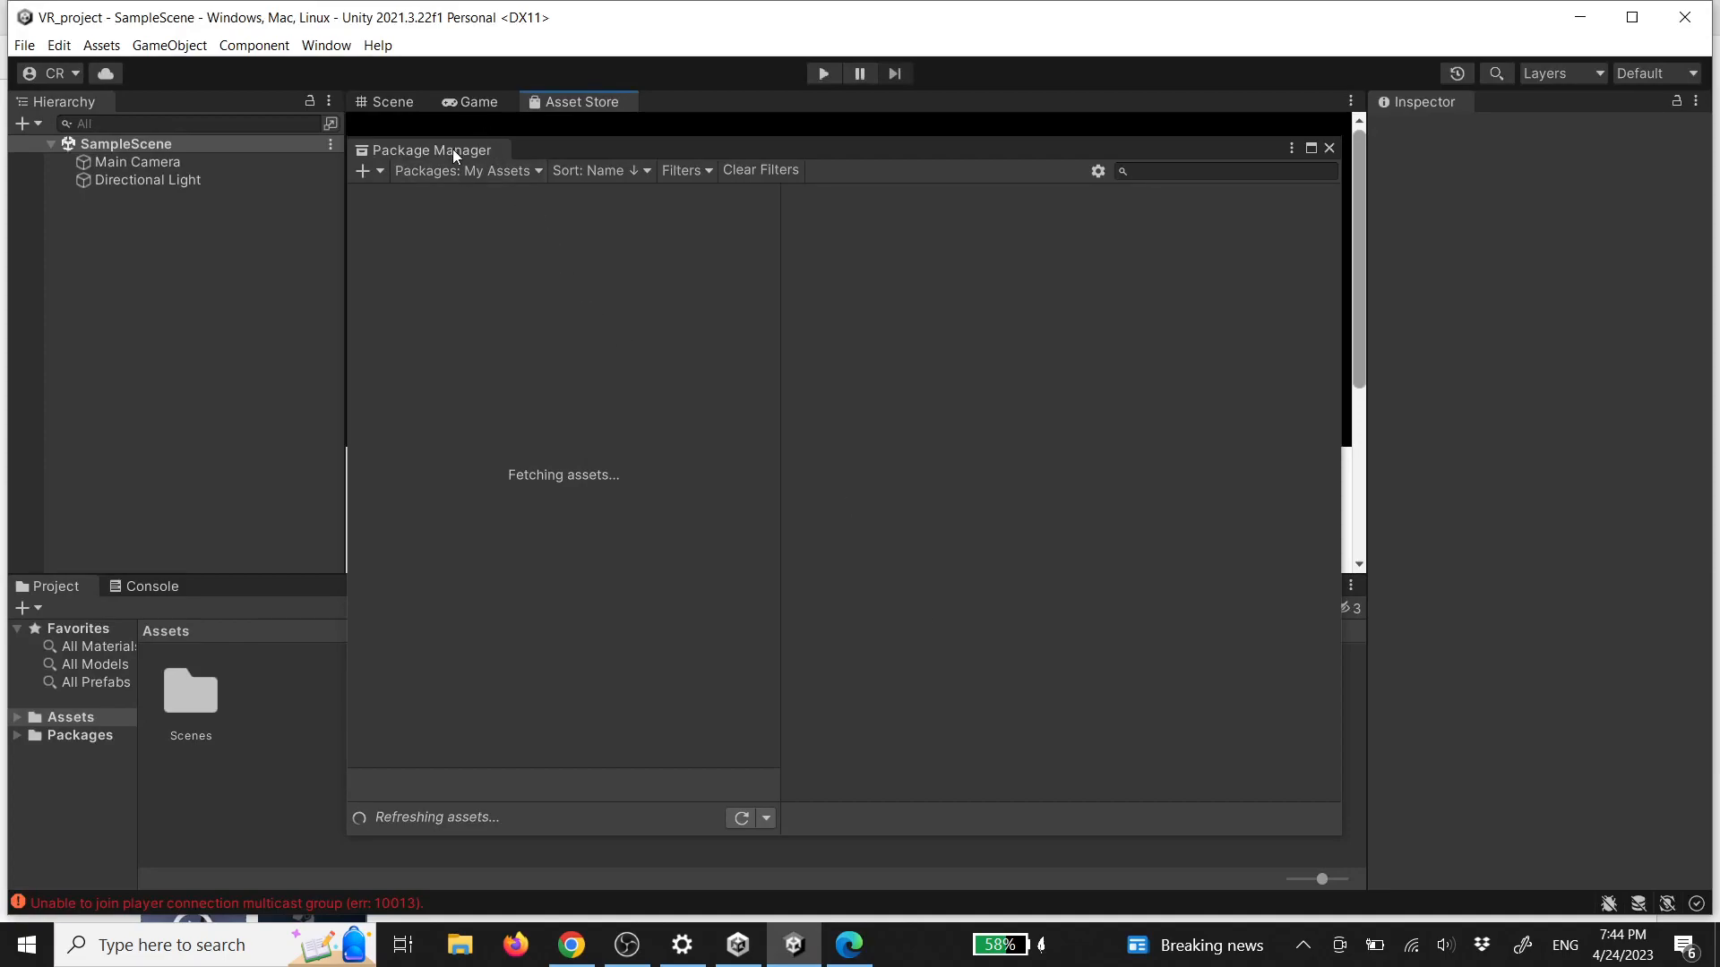
{"action": "left_click", "coordinate": [326, 45]}
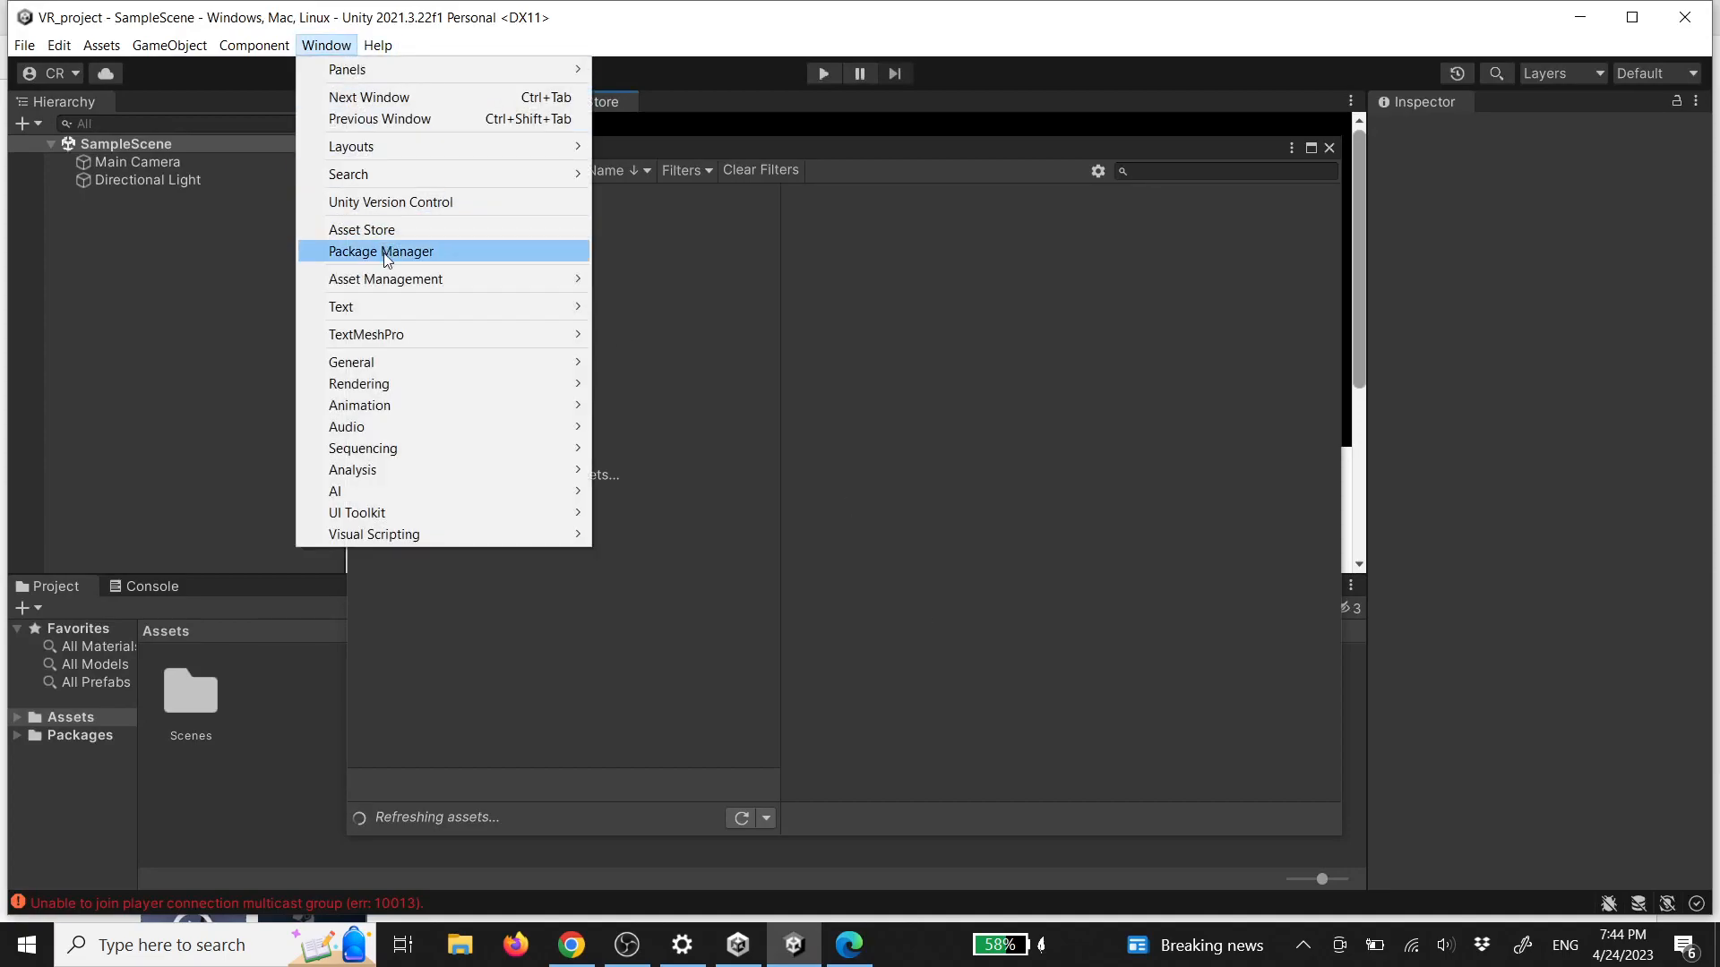
{"action": "left_click", "coordinate": [385, 253]}
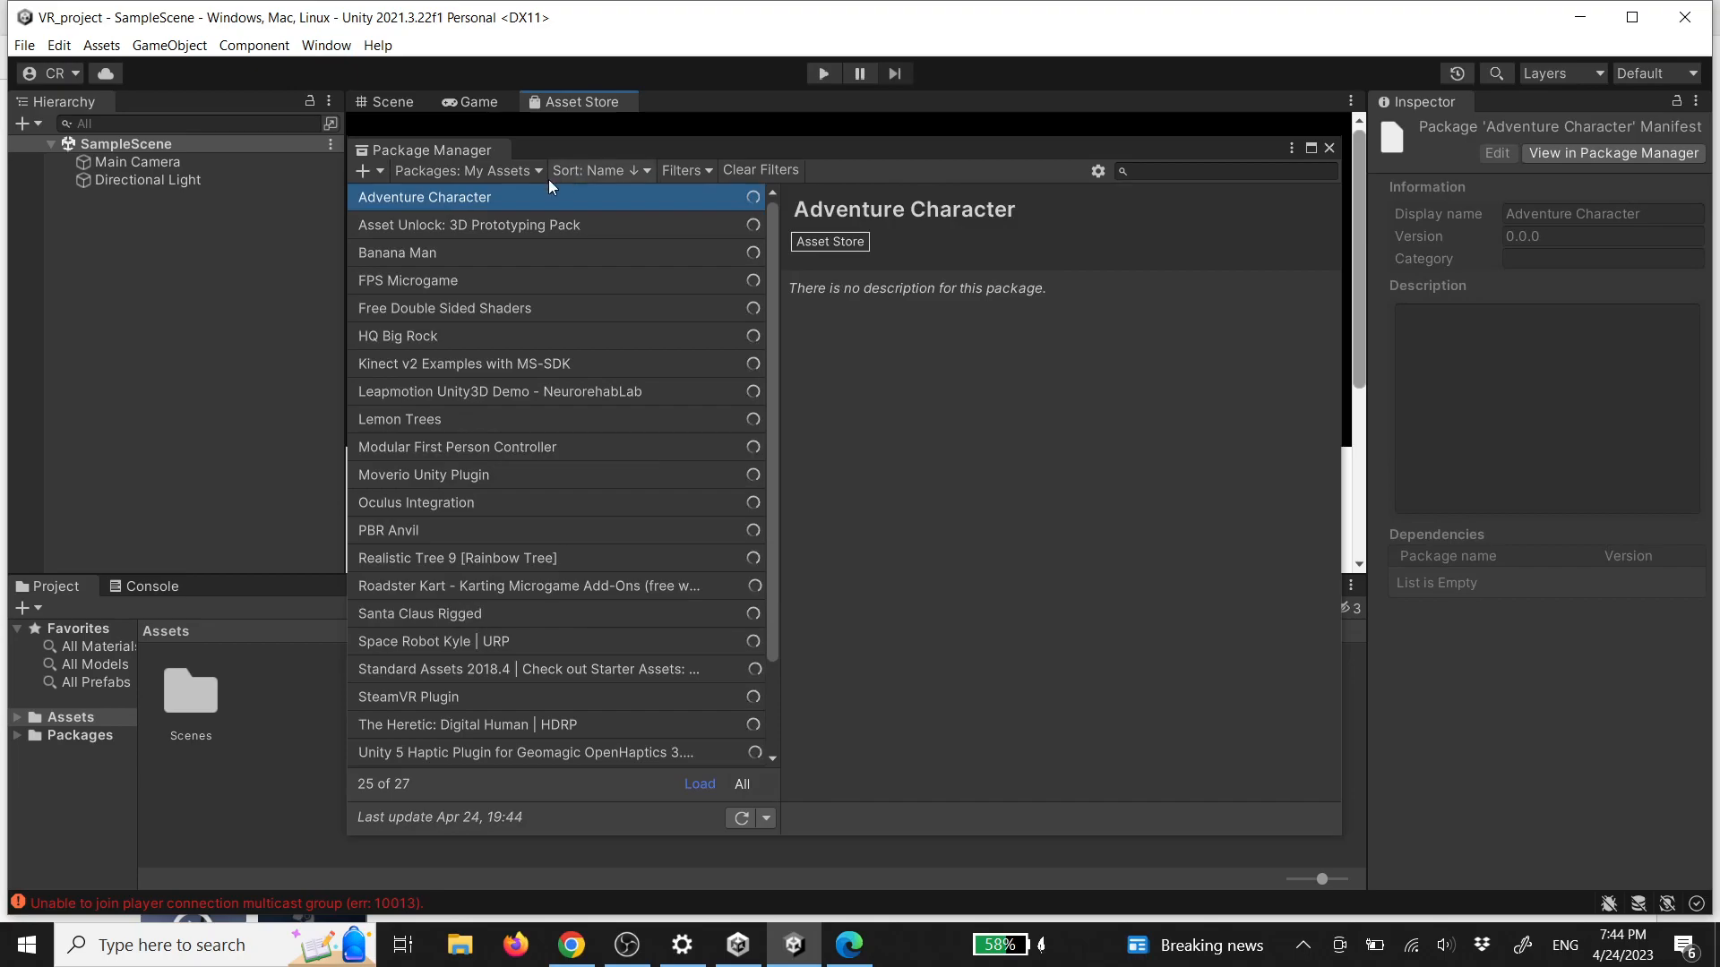
Import the SteamVR Plugin from My Assets into the project with all of its files
{"action": "scroll", "coordinate": [530, 557], "scroll_direction": "down", "scroll_amount": 2}
{"action": "left_click", "coordinate": [530, 582]}
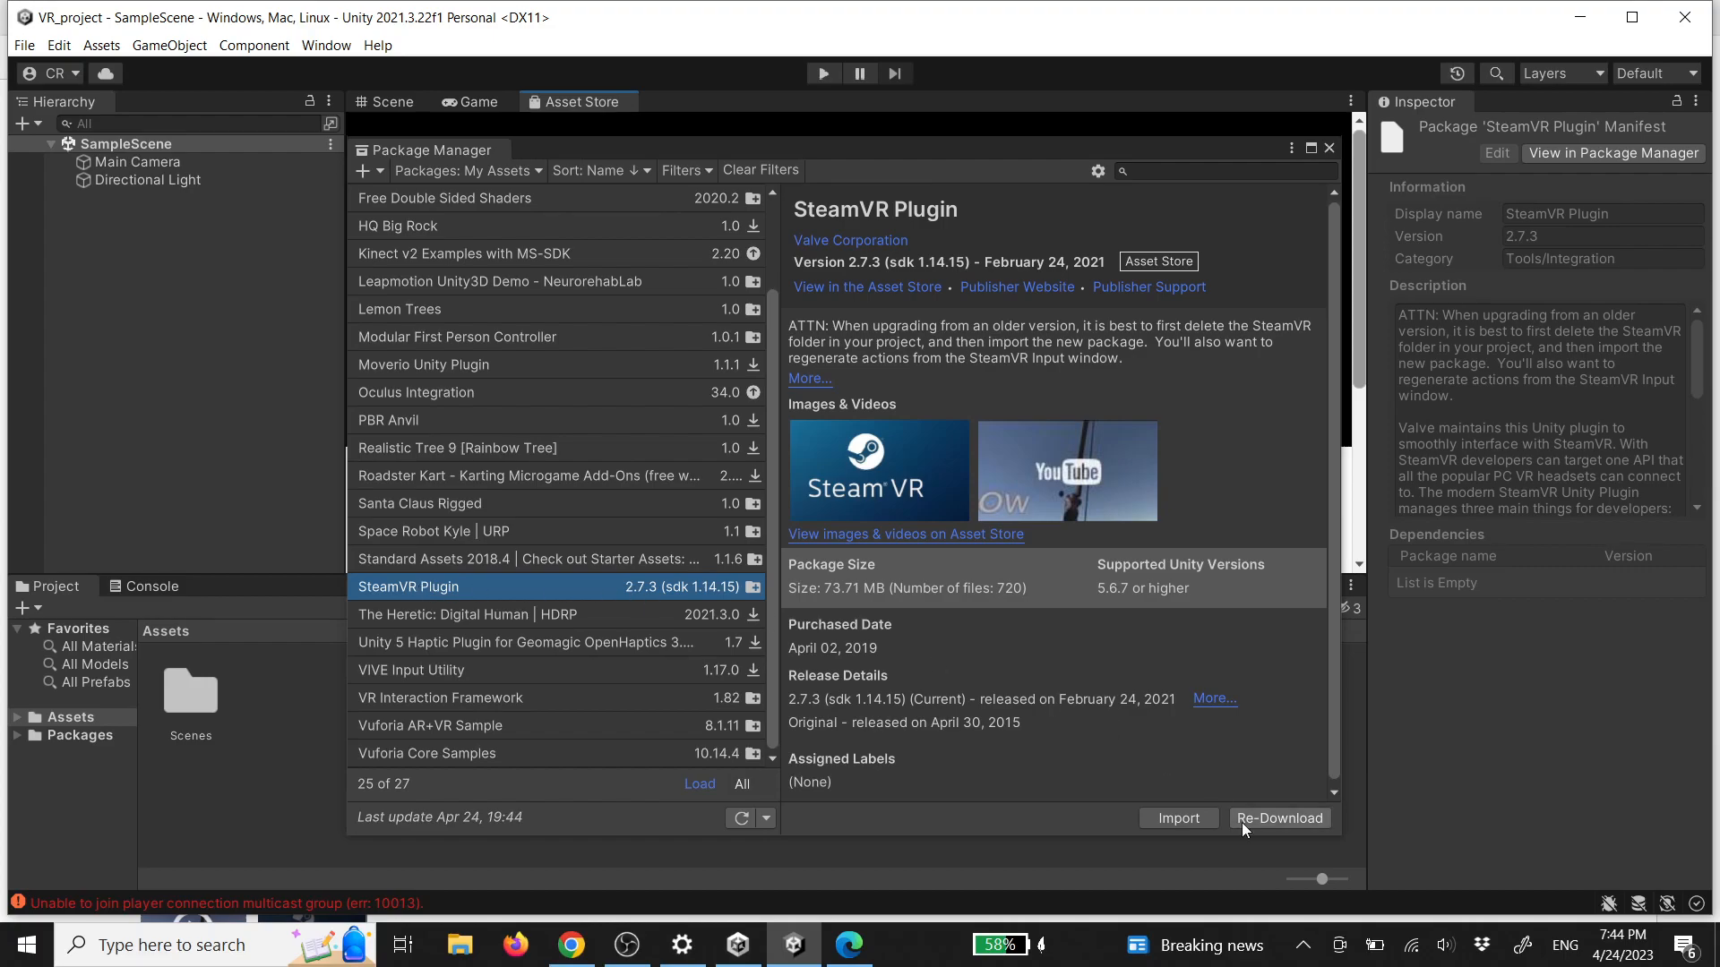
{"action": "left_click", "coordinate": [1179, 818]}
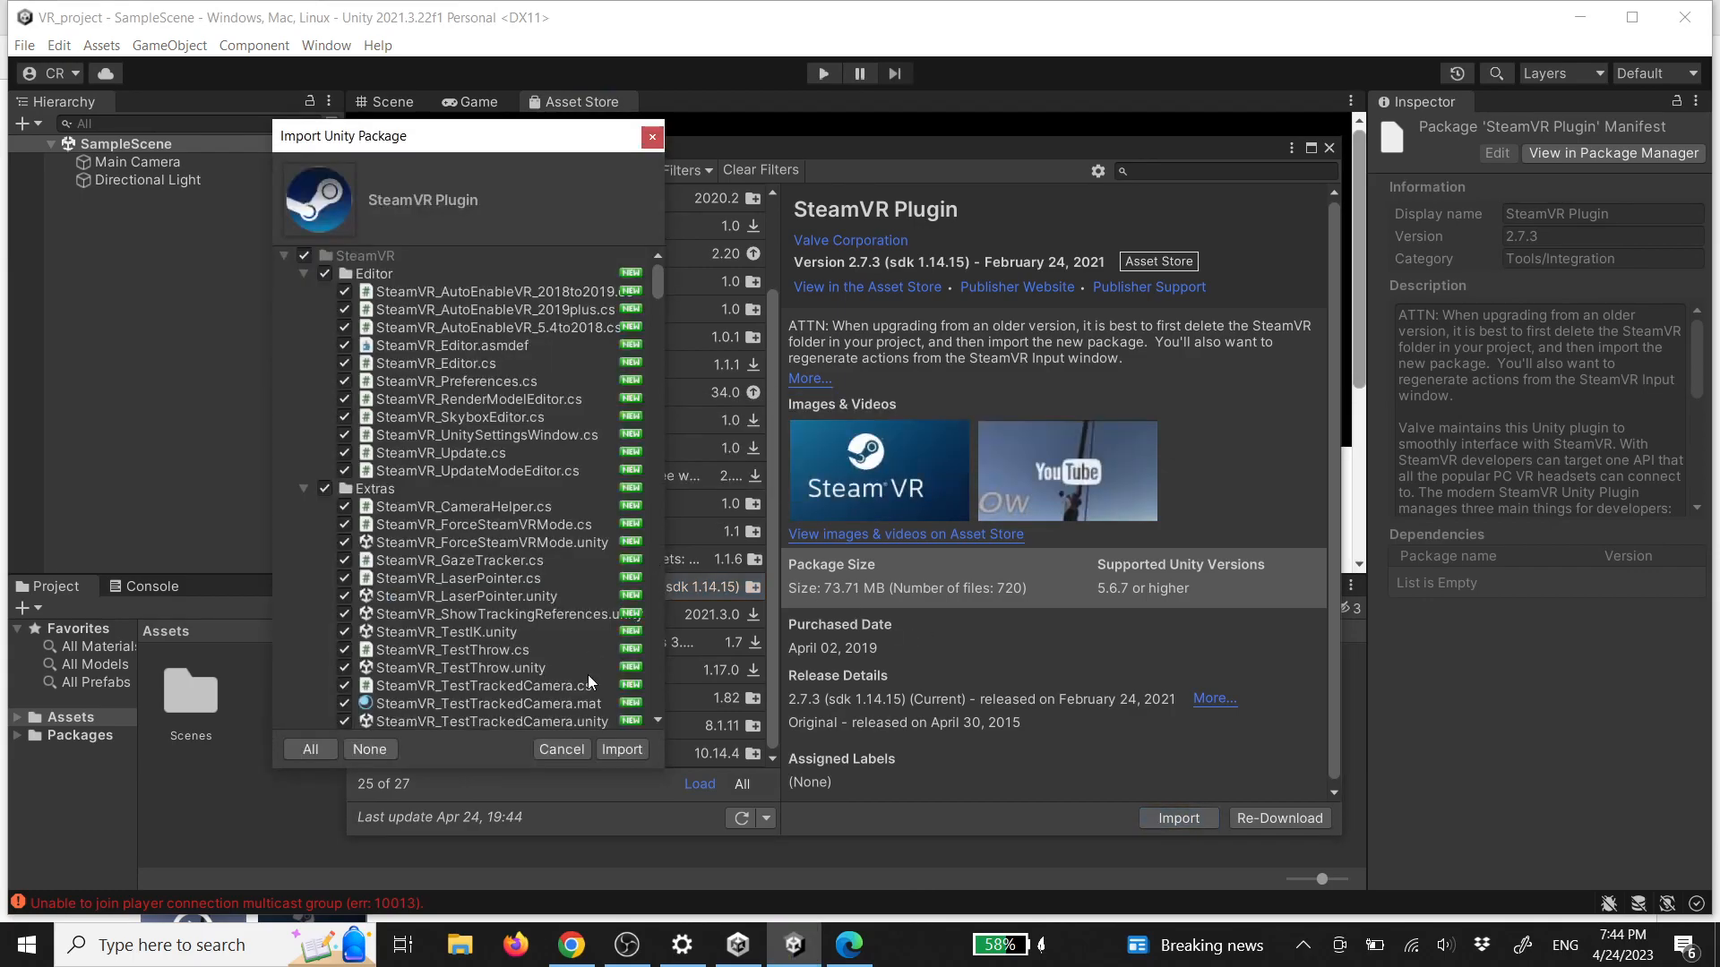
{"action": "left_click", "coordinate": [622, 749]}
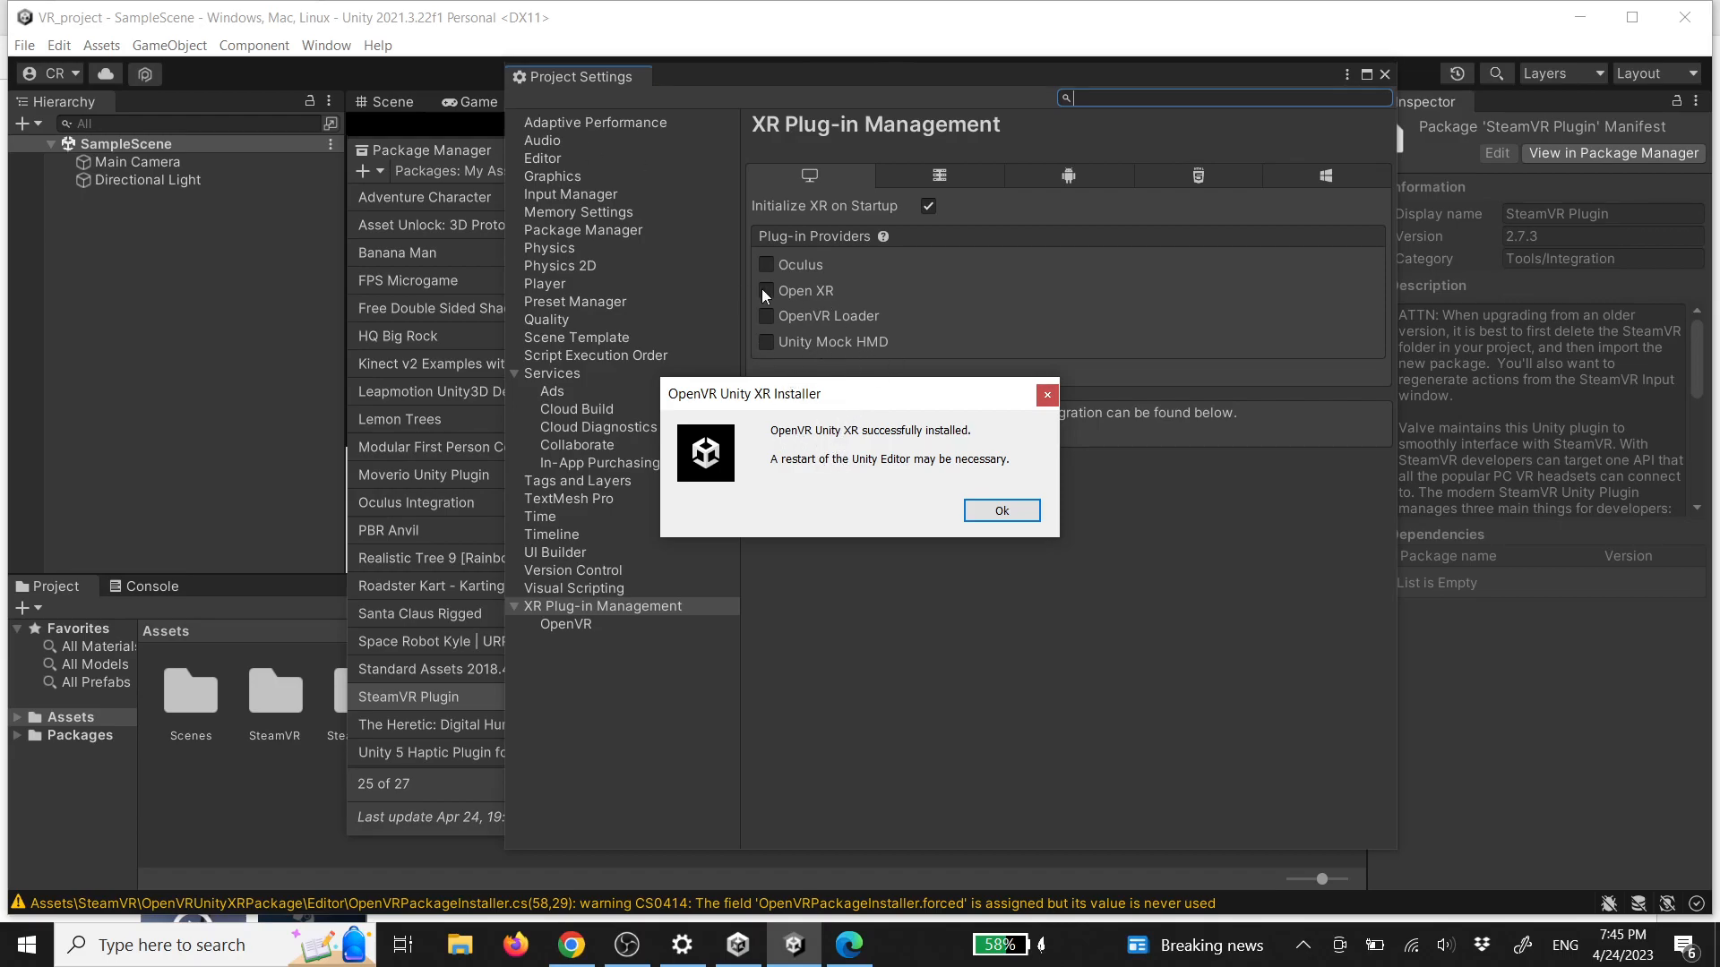
Acknowledge the OpenVR installation, accept all recommended SteamVR project settings, and close the Project Settings and Package Manager windows
{"action": "left_click", "coordinate": [996, 511]}
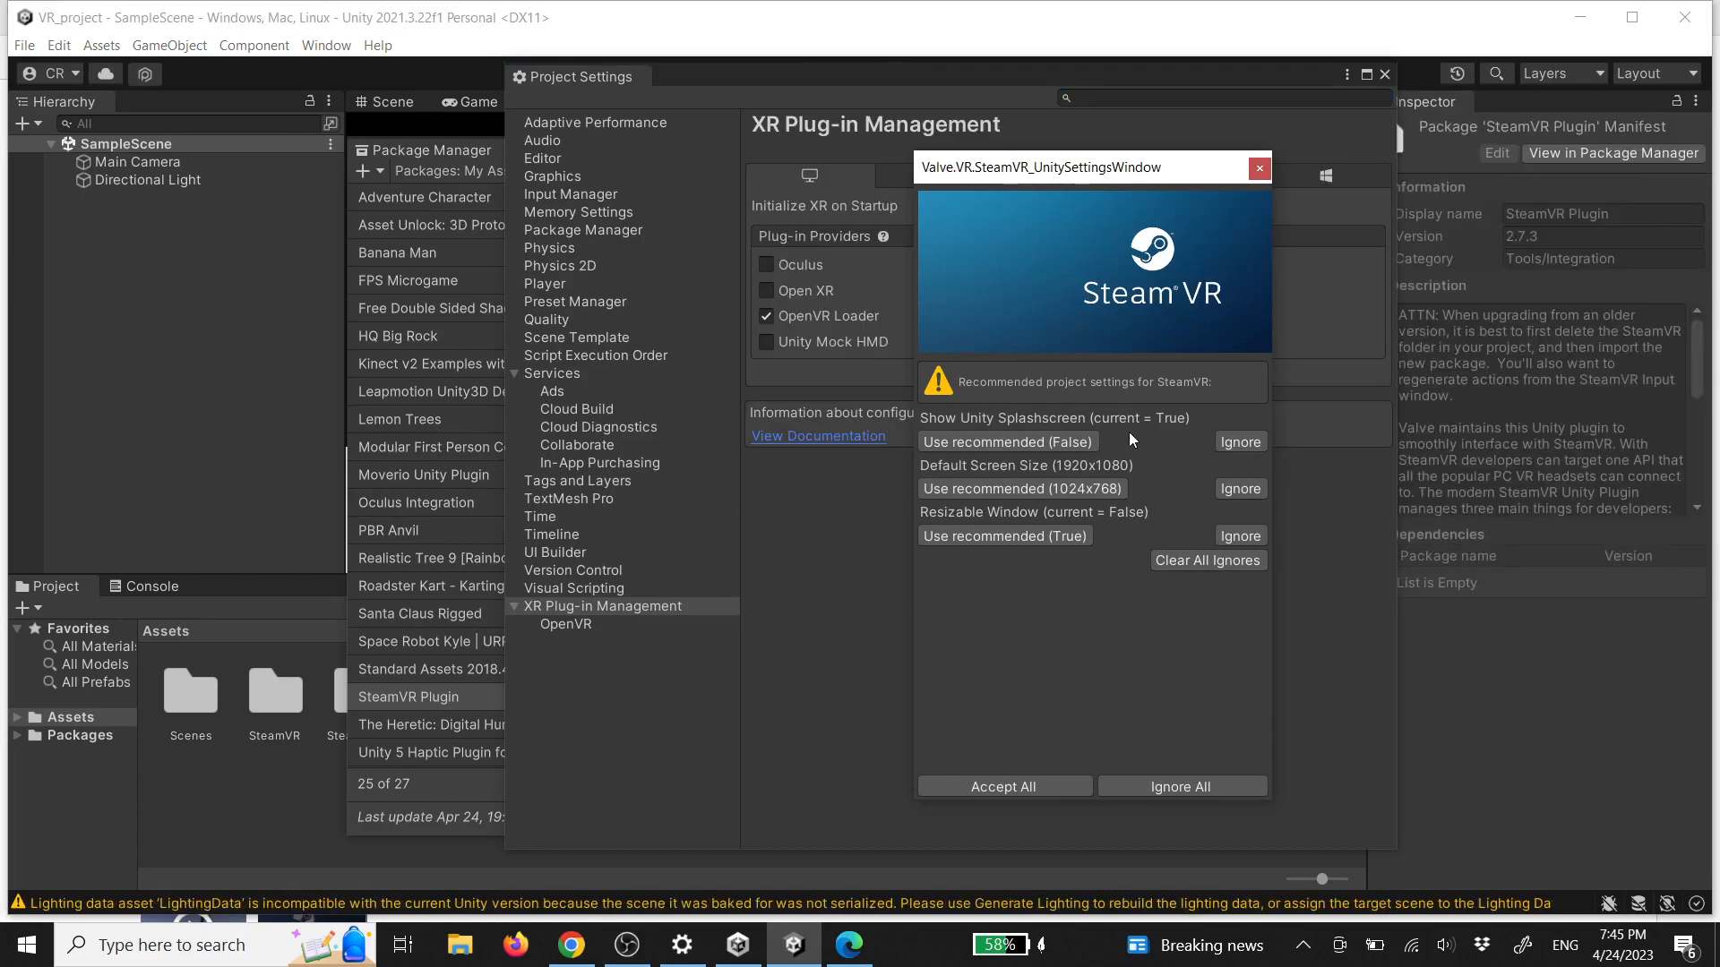
{"action": "left_click", "coordinate": [1021, 789]}
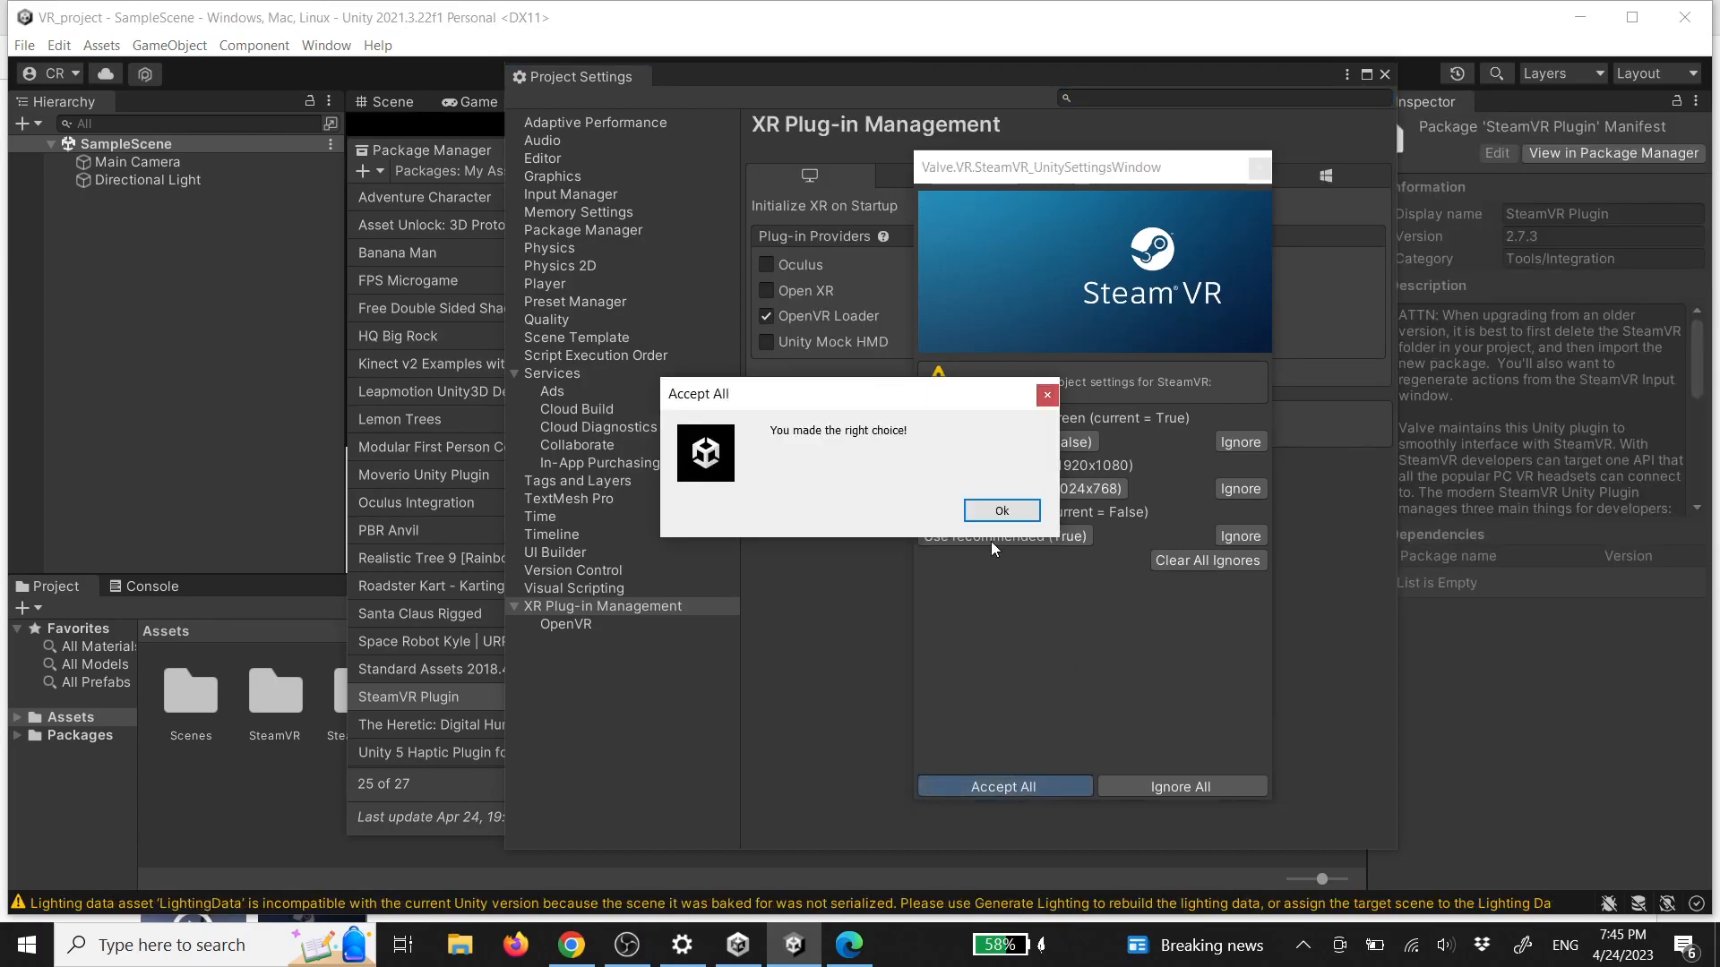
{"action": "left_click", "coordinate": [1003, 515]}
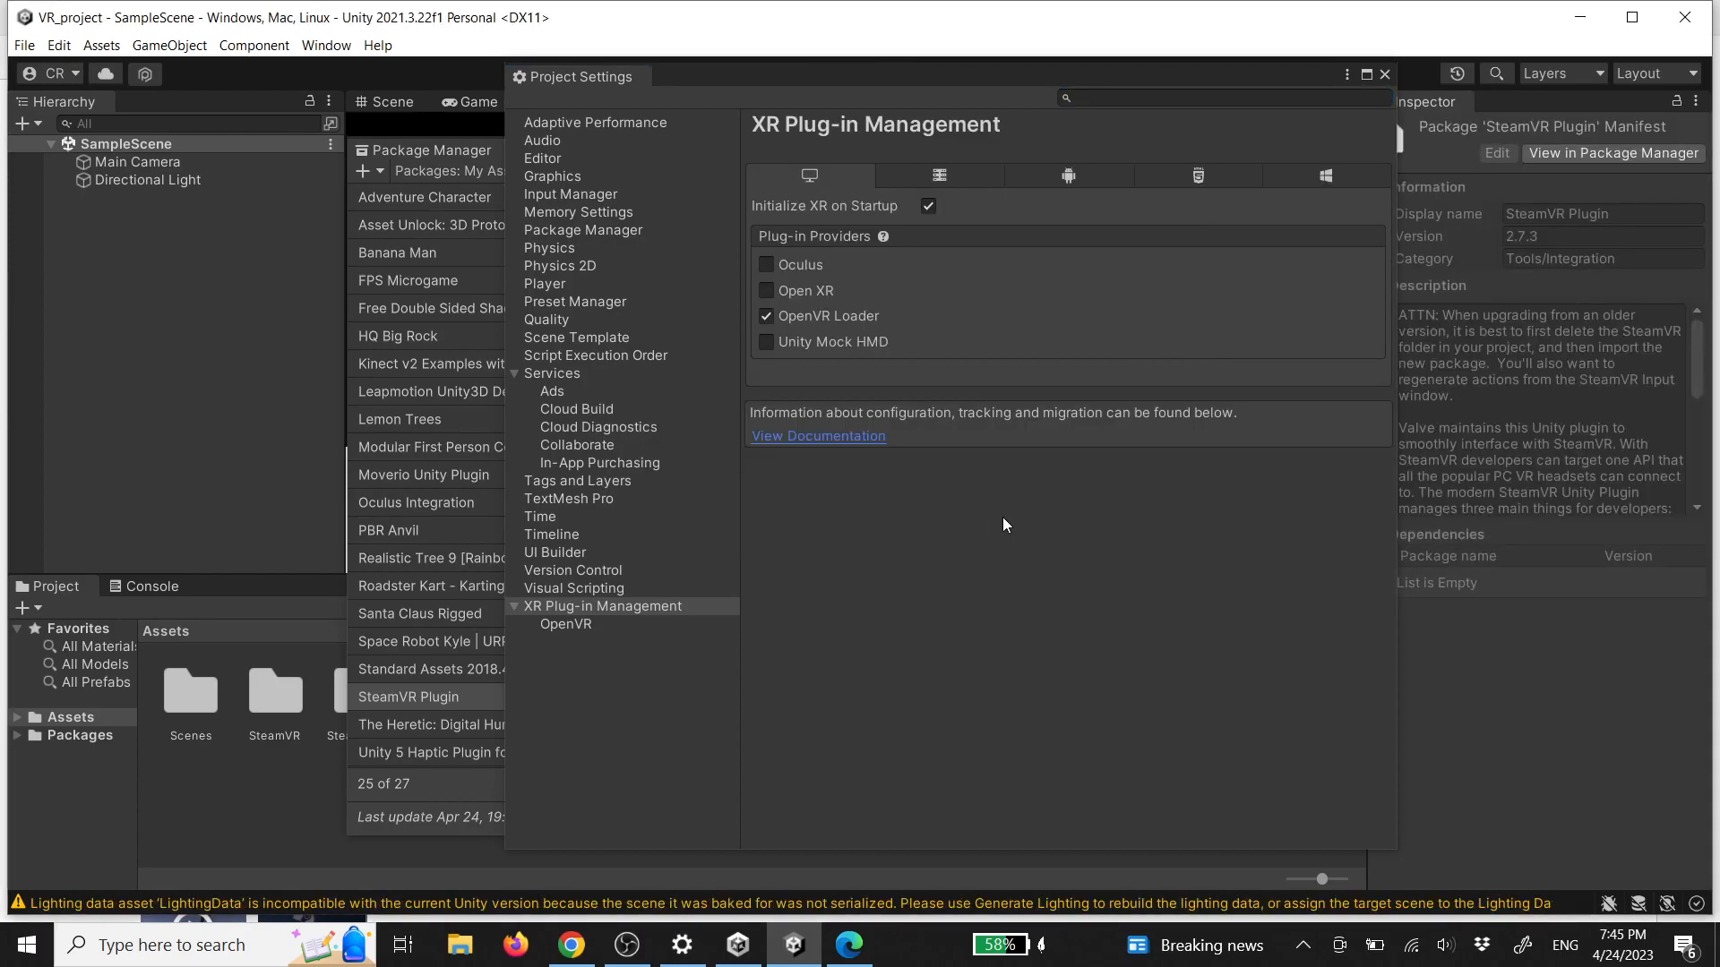
{"action": "left_click", "coordinate": [1385, 77]}
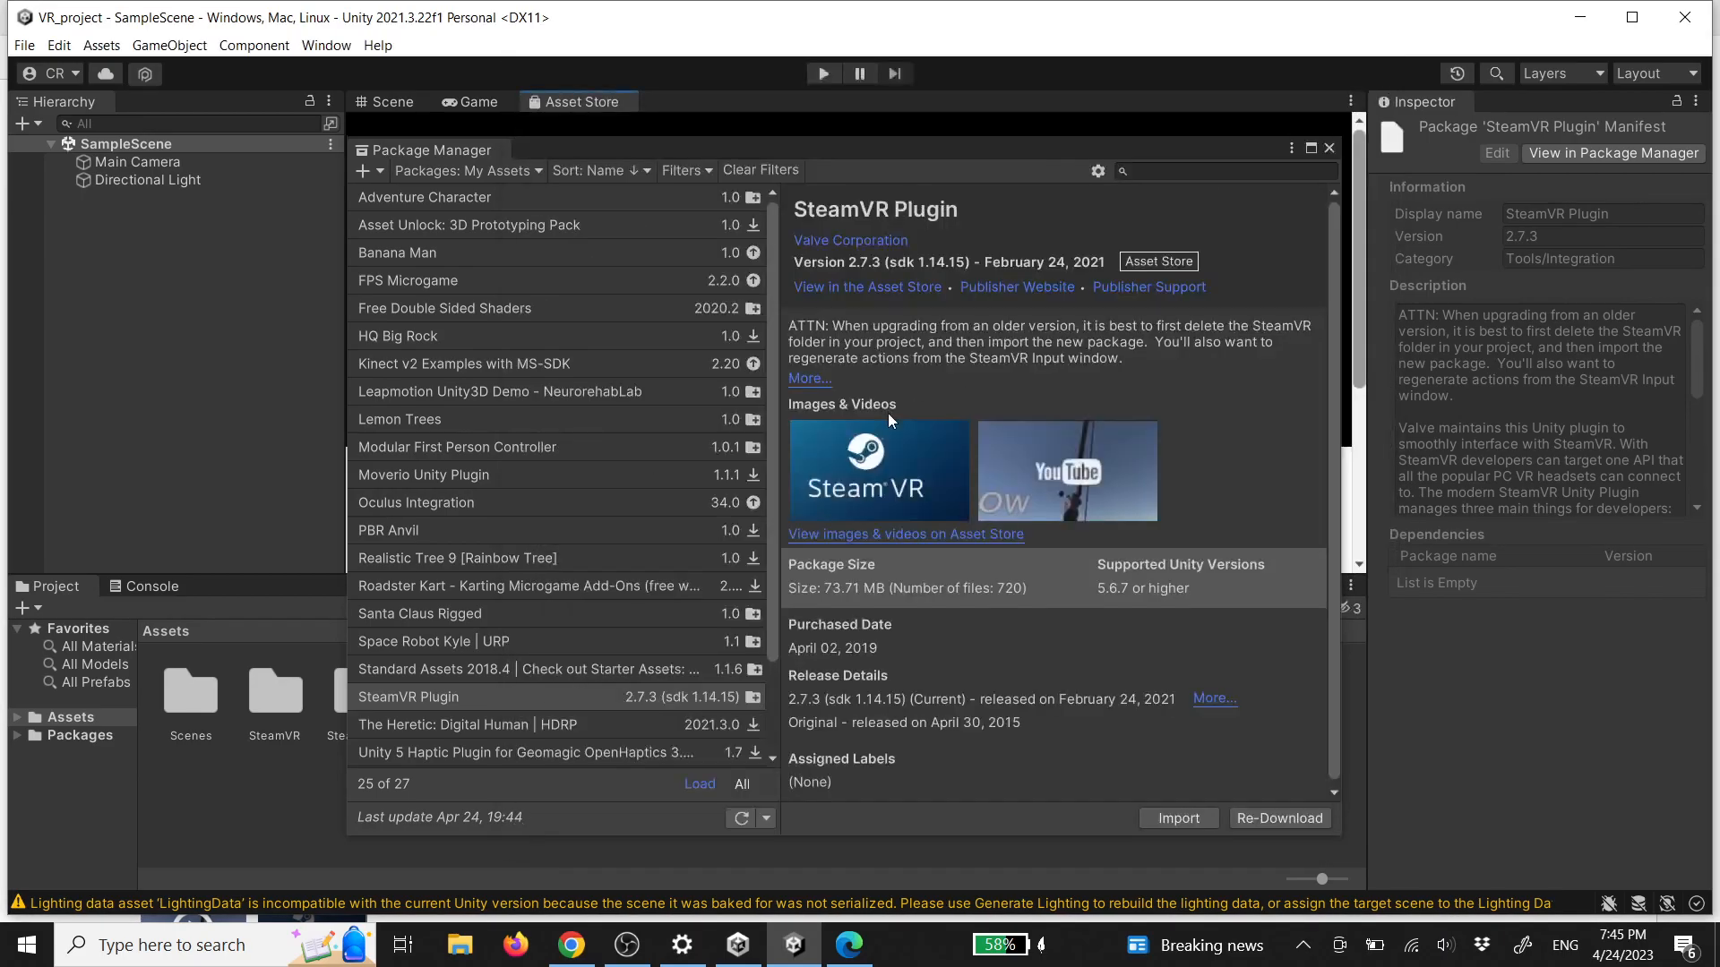
{"action": "left_click", "coordinate": [1330, 149]}
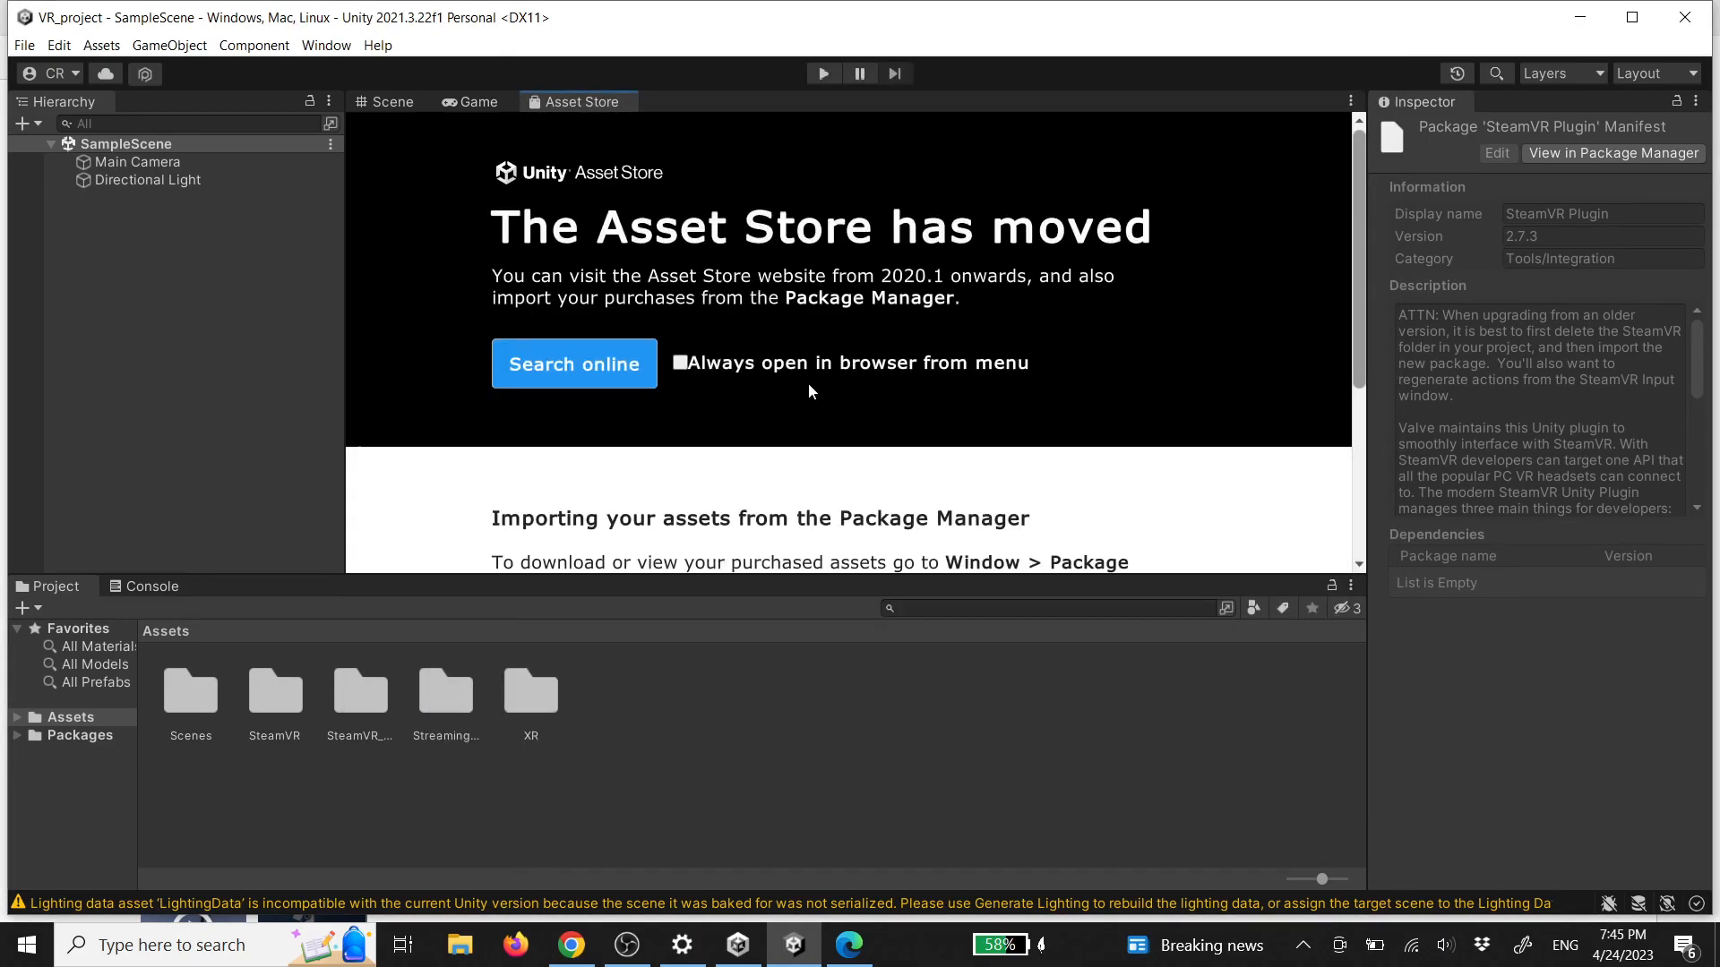
Show the Scene view, search the project assets for inter, and open the Interactions_Example scene
{"action": "left_click", "coordinate": [403, 105]}
{"action": "left_click", "coordinate": [927, 612]}
{"action": "type", "text": "inter"}
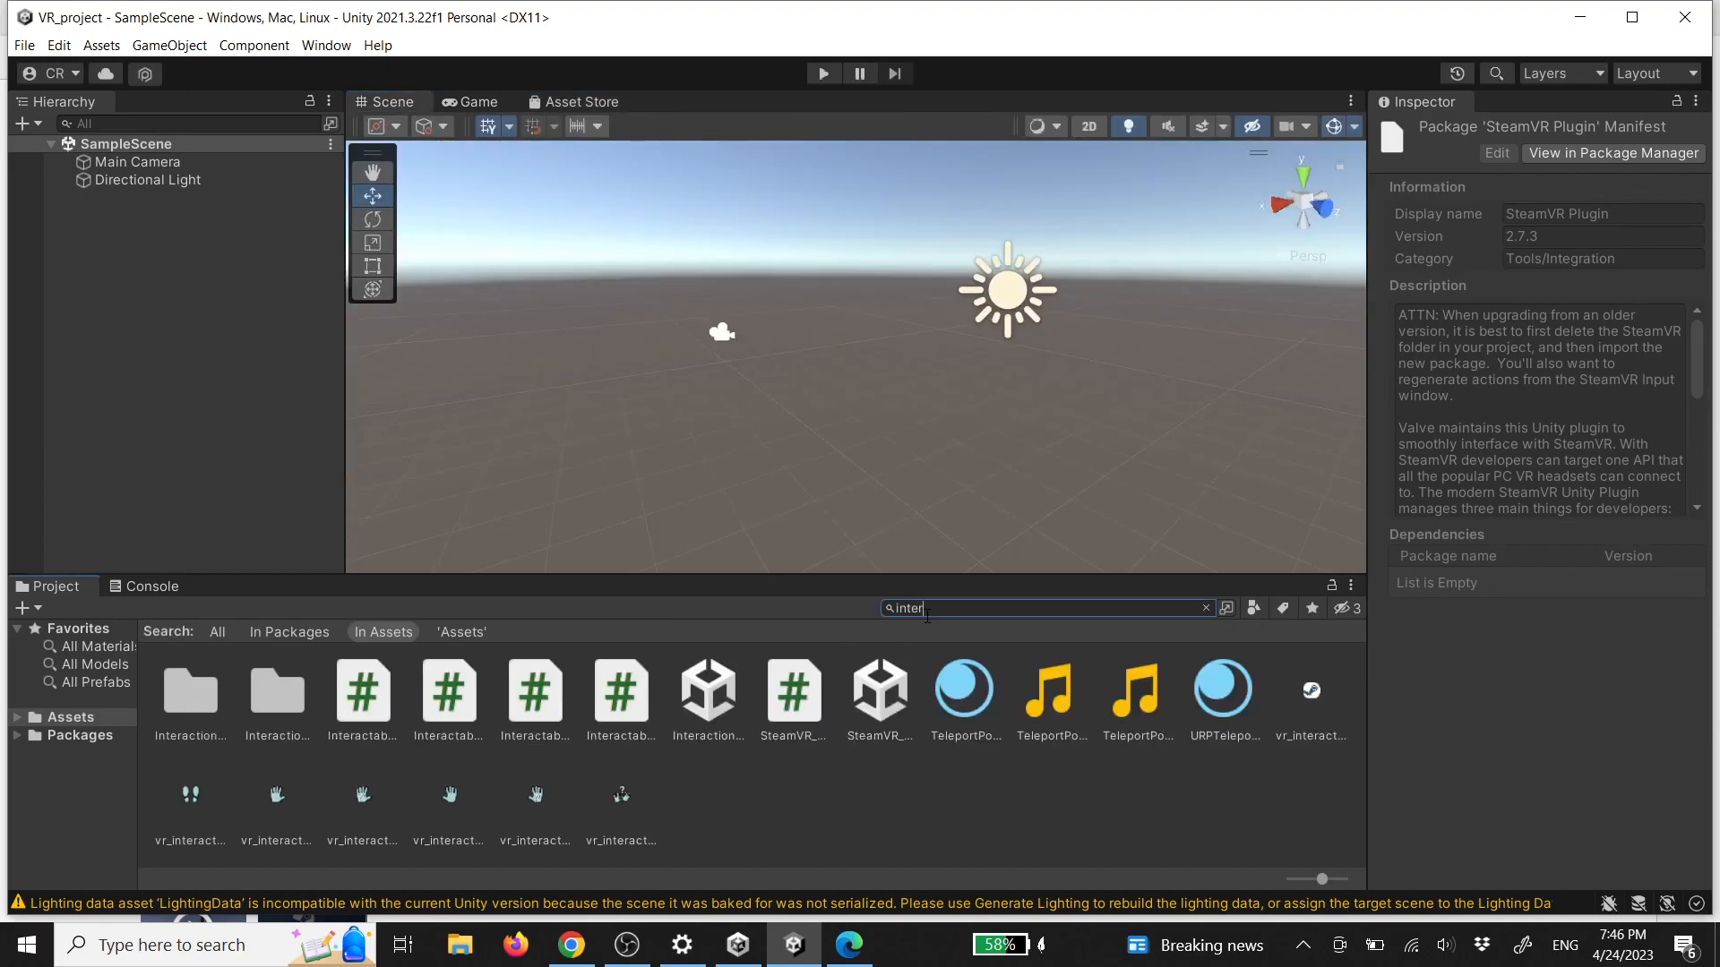
{"action": "double_click", "coordinate": [708, 694]}
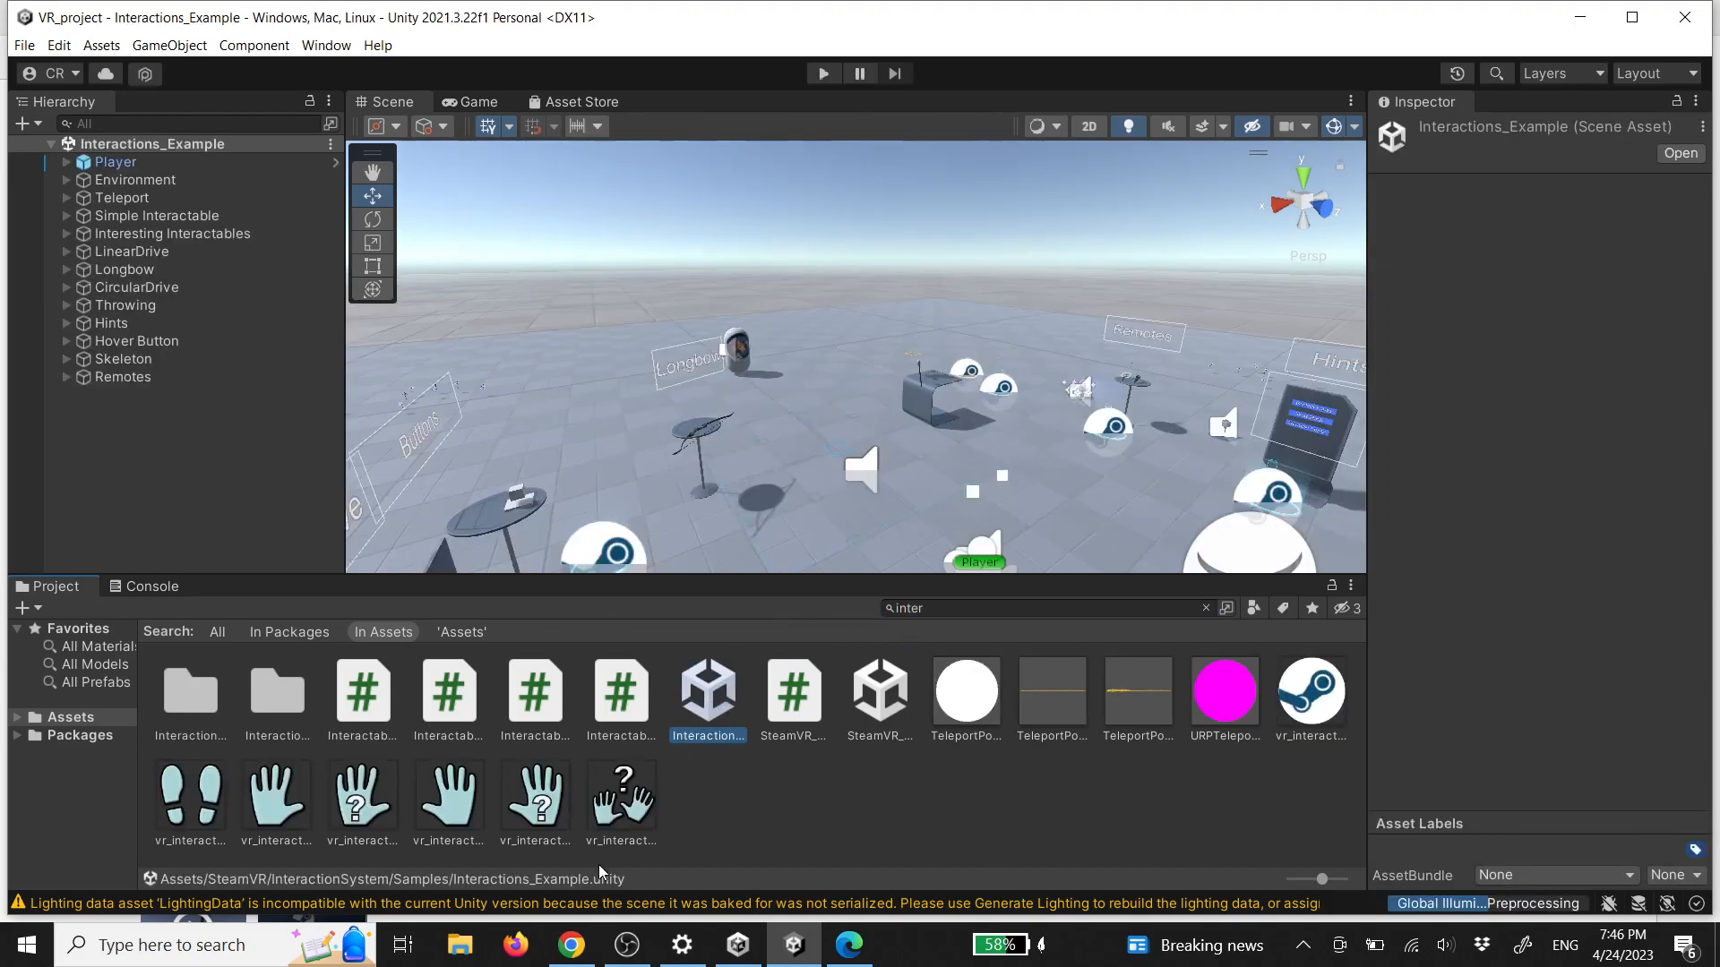
{"action": "right_click_drag", "start_coordinate": [674, 473], "coordinate": [811, 304]}
{"action": "key", "text": "w"}
{"action": "key", "text": "s"}
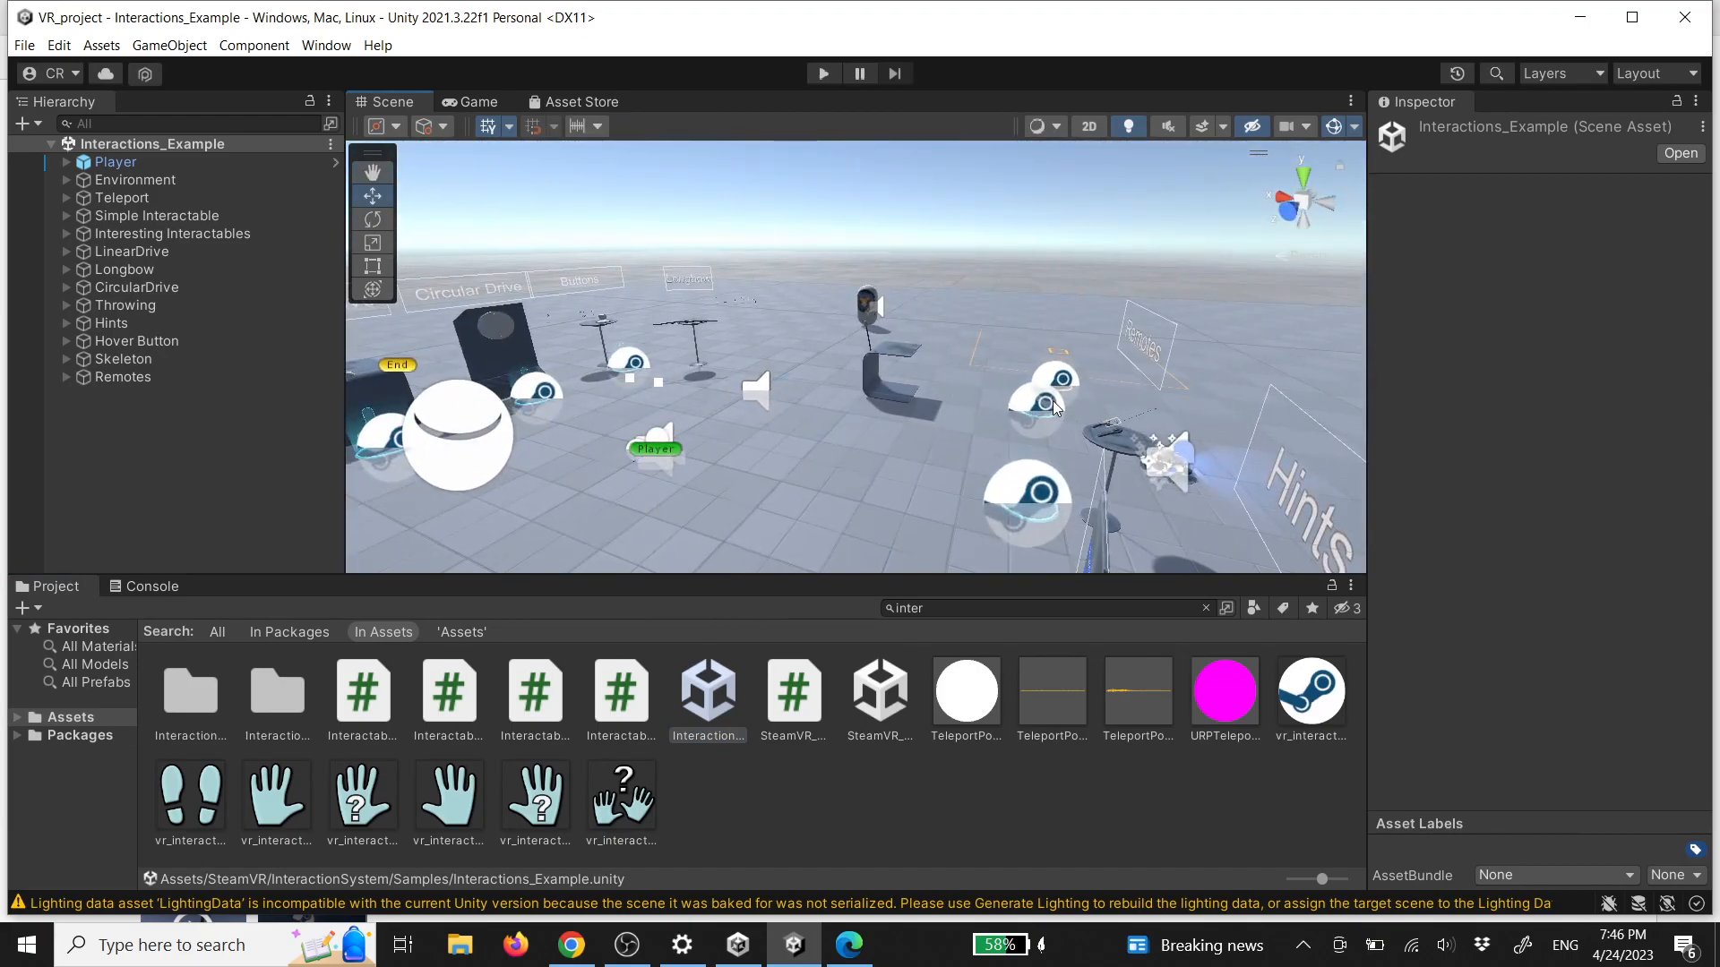
Run the Interactions_Example scene, accept all recommended SteamVR project settings, check the SteamVR status window, and resume the paused playback
{"action": "left_click", "coordinate": [823, 73]}
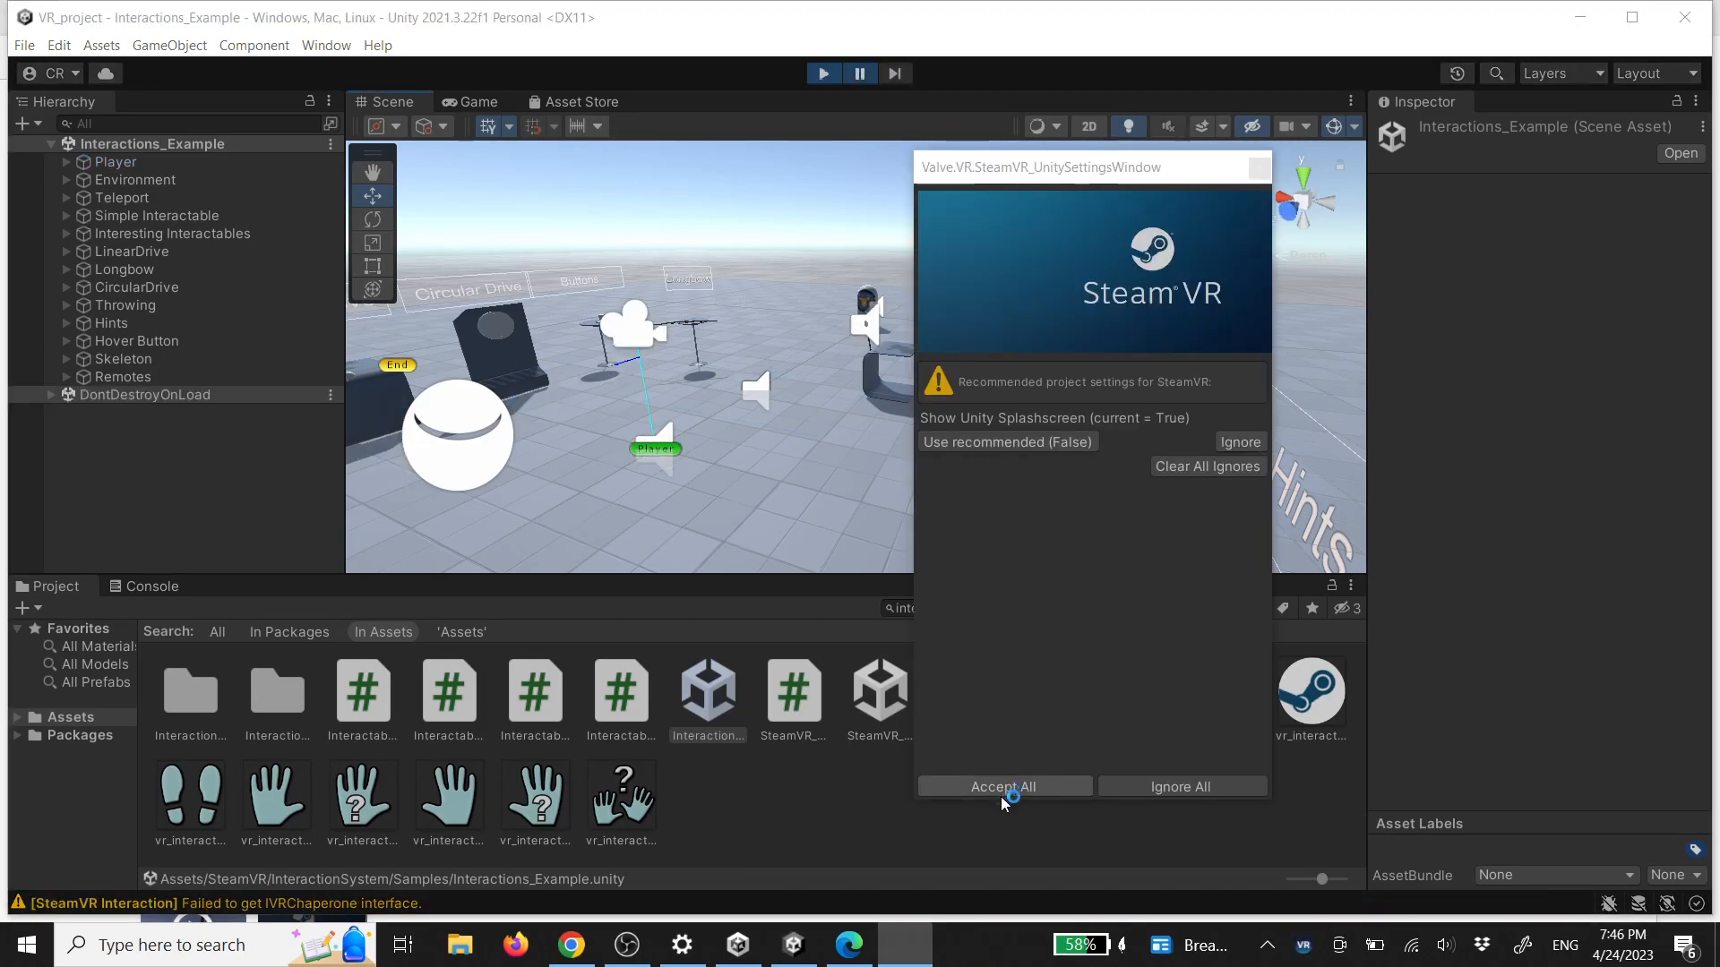
{"action": "left_click", "coordinate": [1003, 788]}
{"action": "left_click", "coordinate": [1004, 510]}
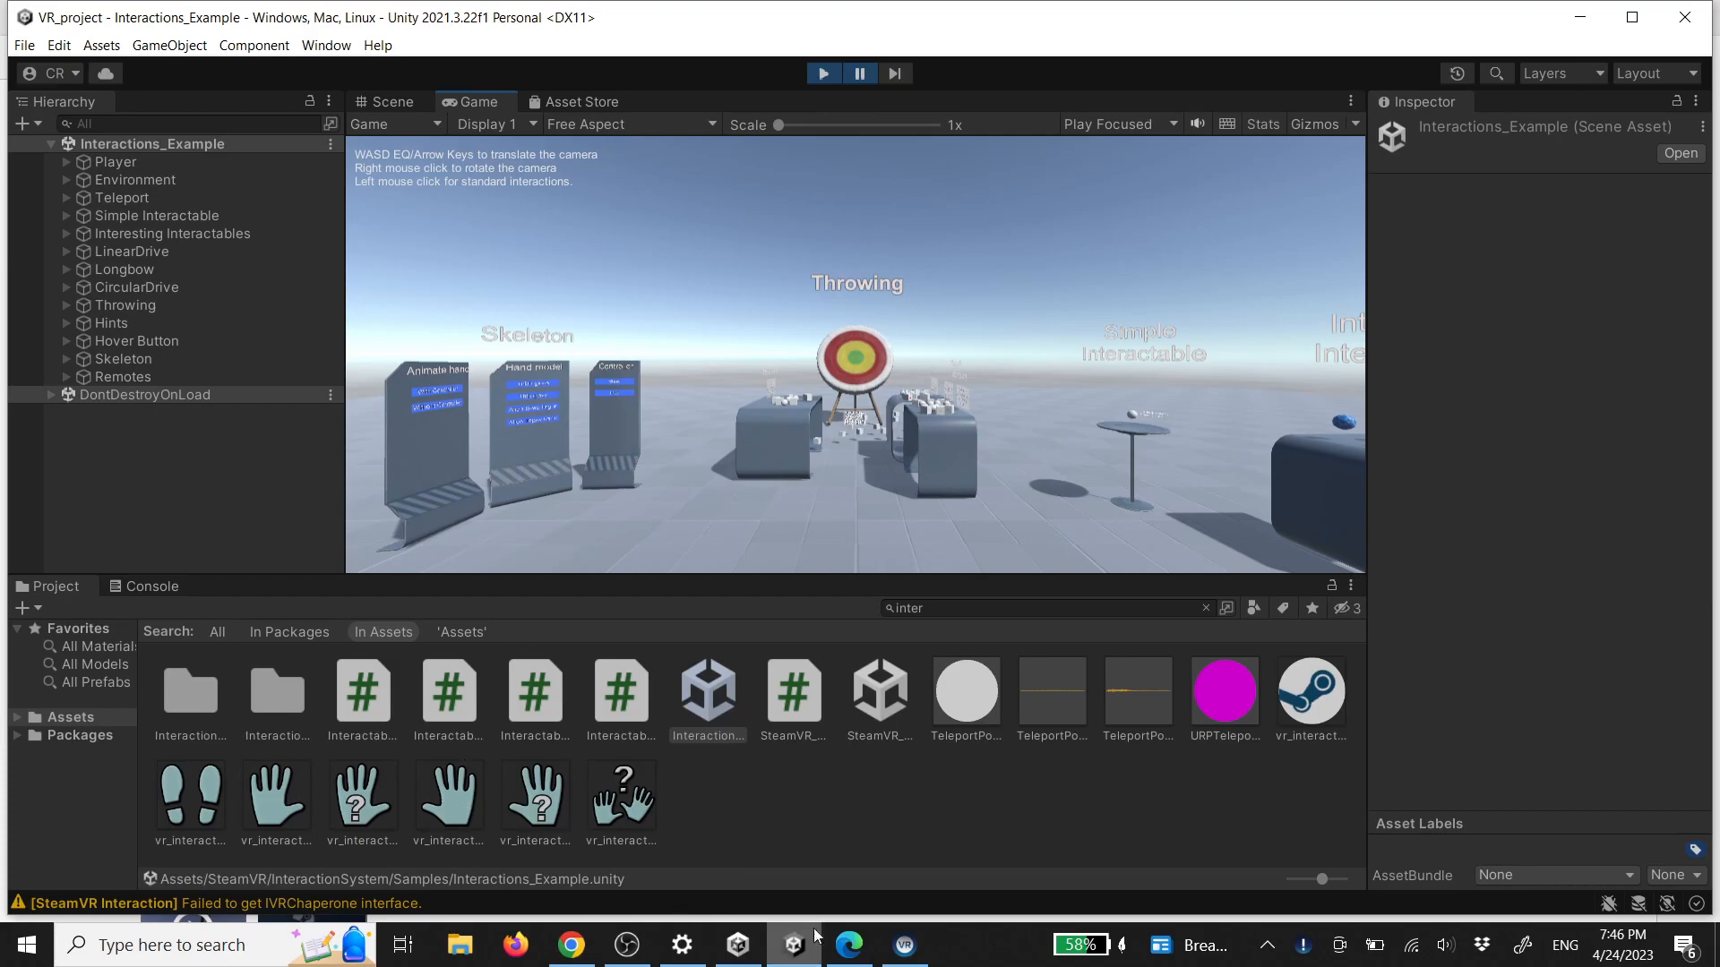
{"action": "left_click", "coordinate": [905, 945]}
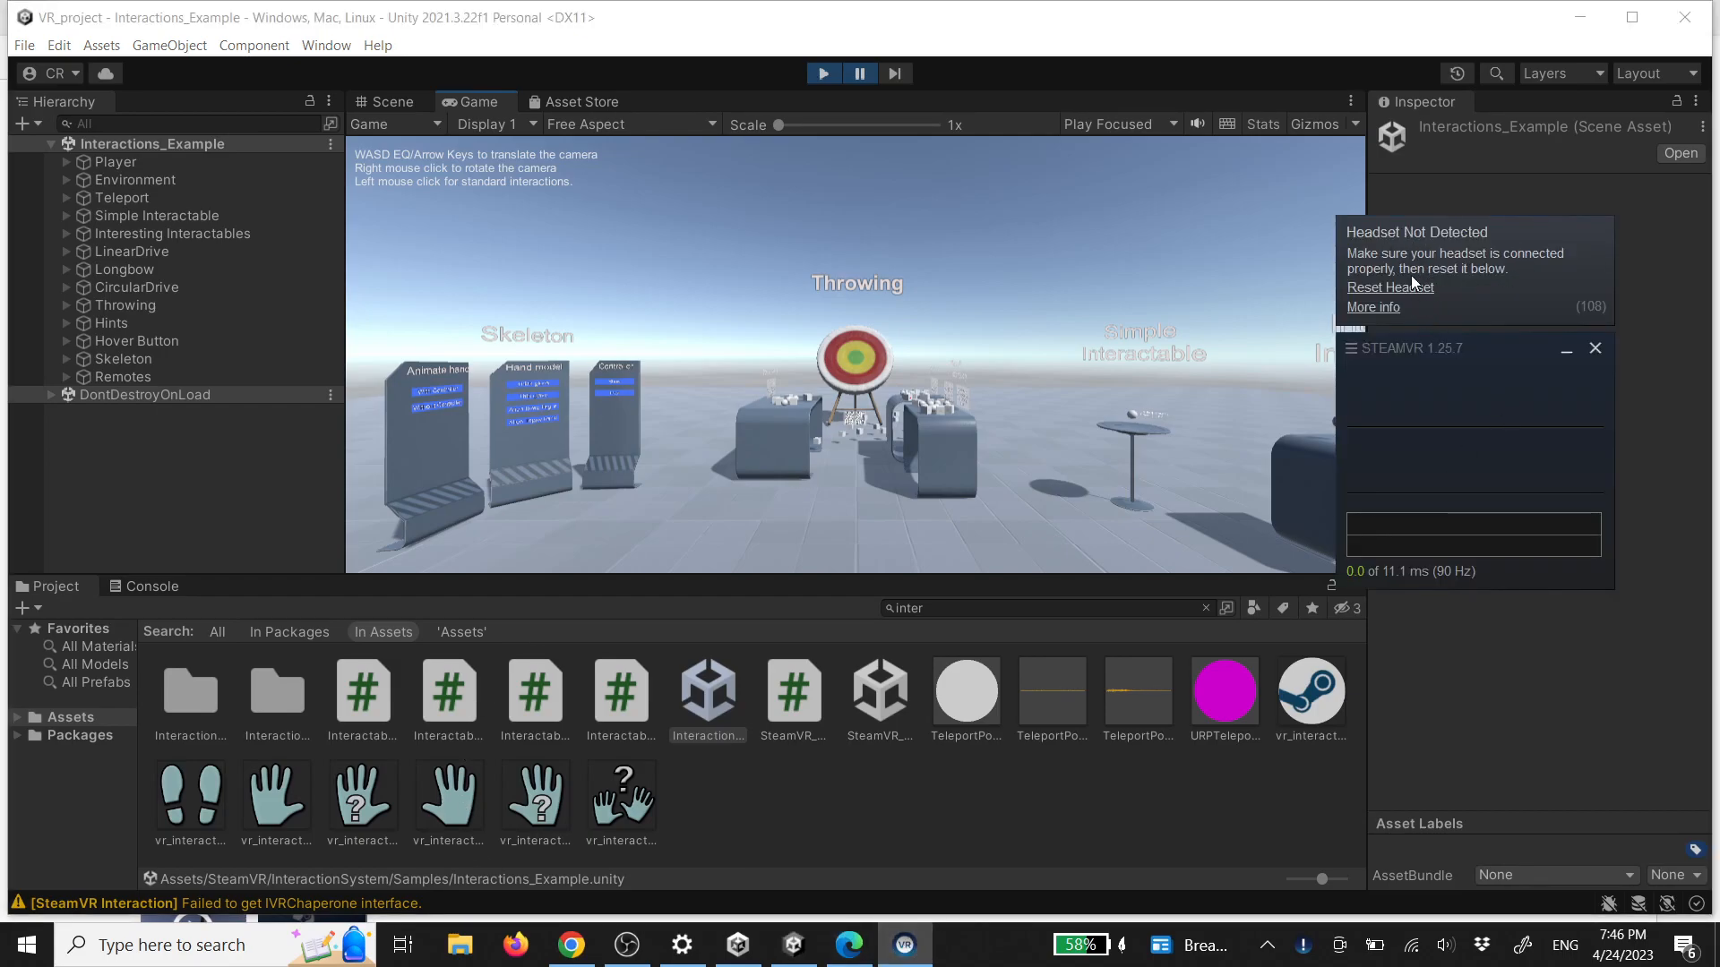
{"action": "left_click", "coordinate": [862, 79]}
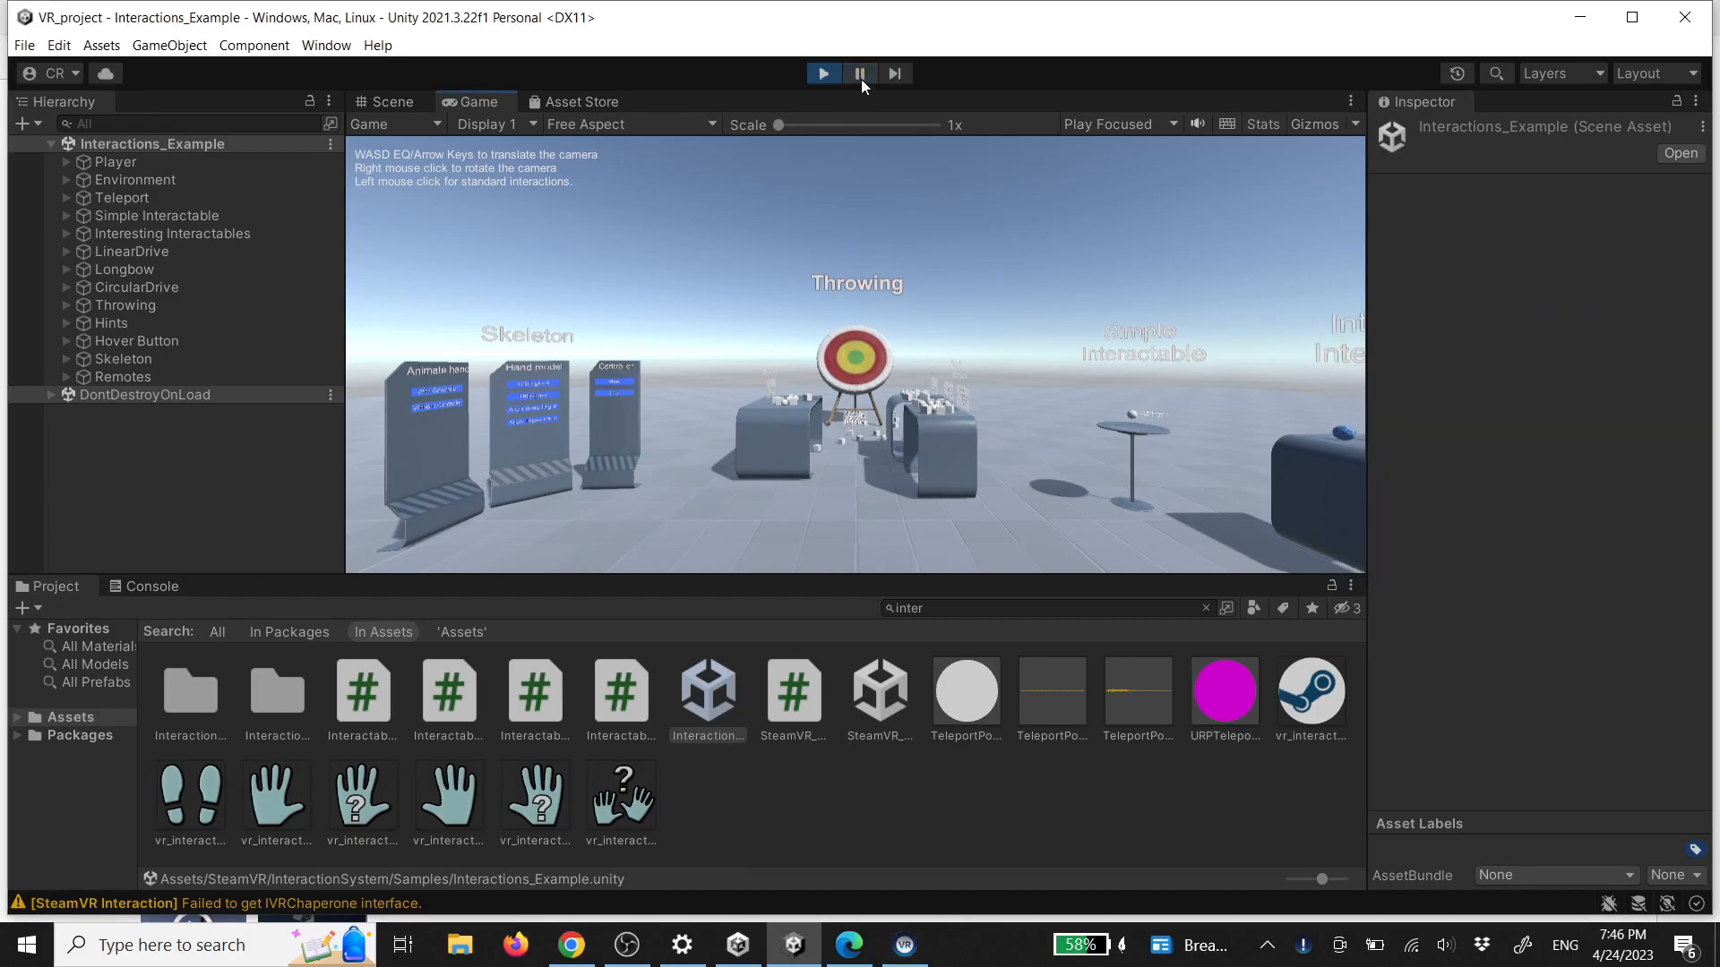
Walk through the running scene and look around its interaction stations as far as the Hints and Remotes areas
{"action": "right_click_drag", "start_coordinate": [960, 362], "coordinate": [991, 386]}
{"action": "key", "text": "w"}
{"action": "key", "text": "a"}
{"action": "key", "text": "s"}
{"action": "key", "text": "w"}
{"action": "key", "text": "w"}
{"action": "key", "text": "s"}
{"action": "key", "text": "d"}
{"action": "key", "text": "a"}
{"action": "key", "text": "w"}
{"action": "key", "text": "w"}
{"action": "key", "text": "s"}
{"action": "key", "text": "w"}
{"action": "key", "text": "w"}
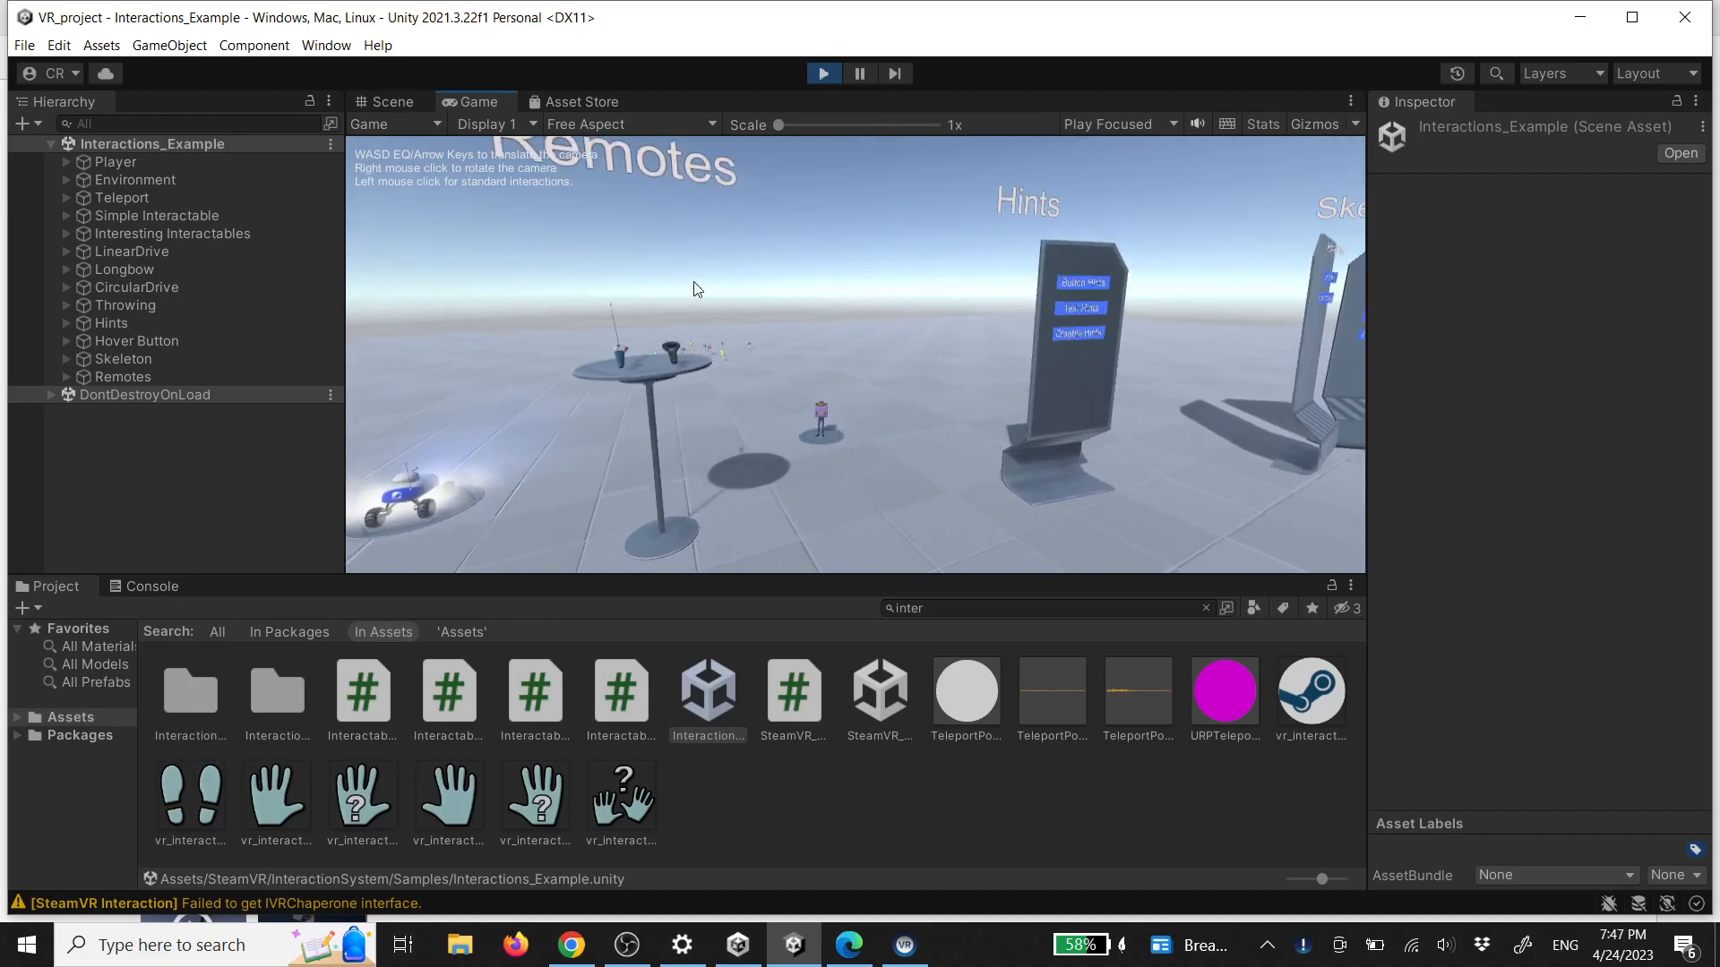
Approach the Remotes table and test the remote controller that drives the small buggy
{"action": "right_click_drag", "start_coordinate": [885, 378], "coordinate": [796, 396]}
{"action": "key", "text": "w"}
{"action": "left_click_drag", "start_coordinate": [744, 425], "coordinate": [788, 345]}
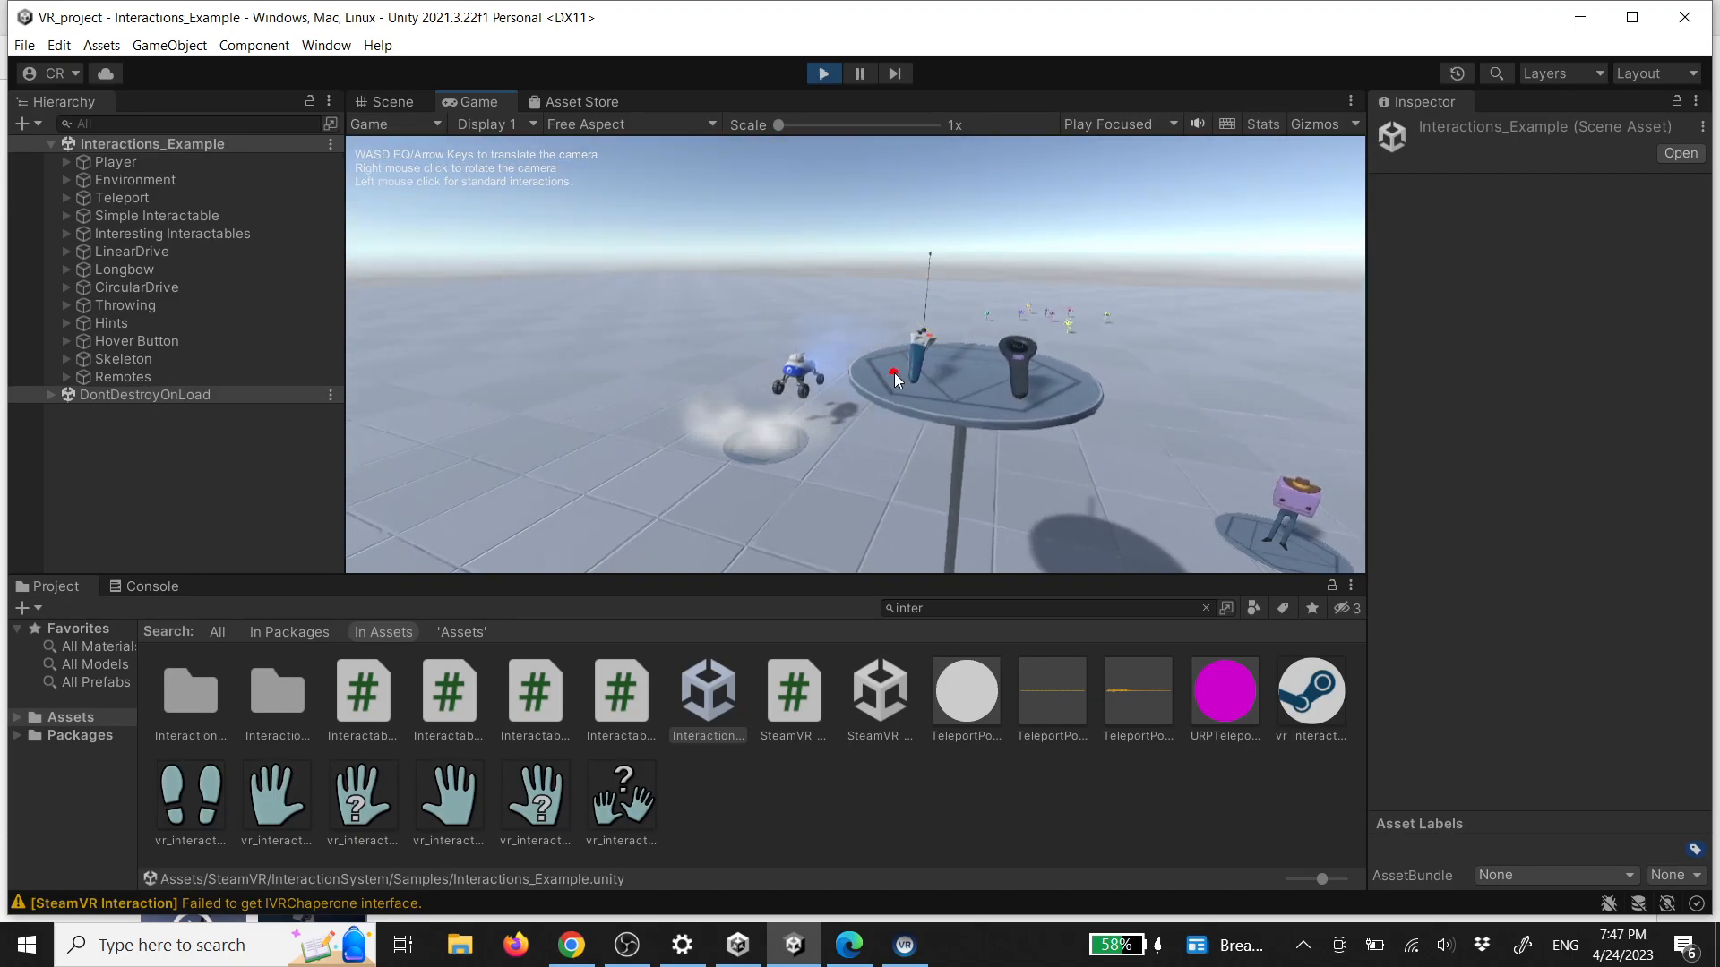
{"action": "left_click_drag", "start_coordinate": [917, 349], "coordinate": [908, 286]}
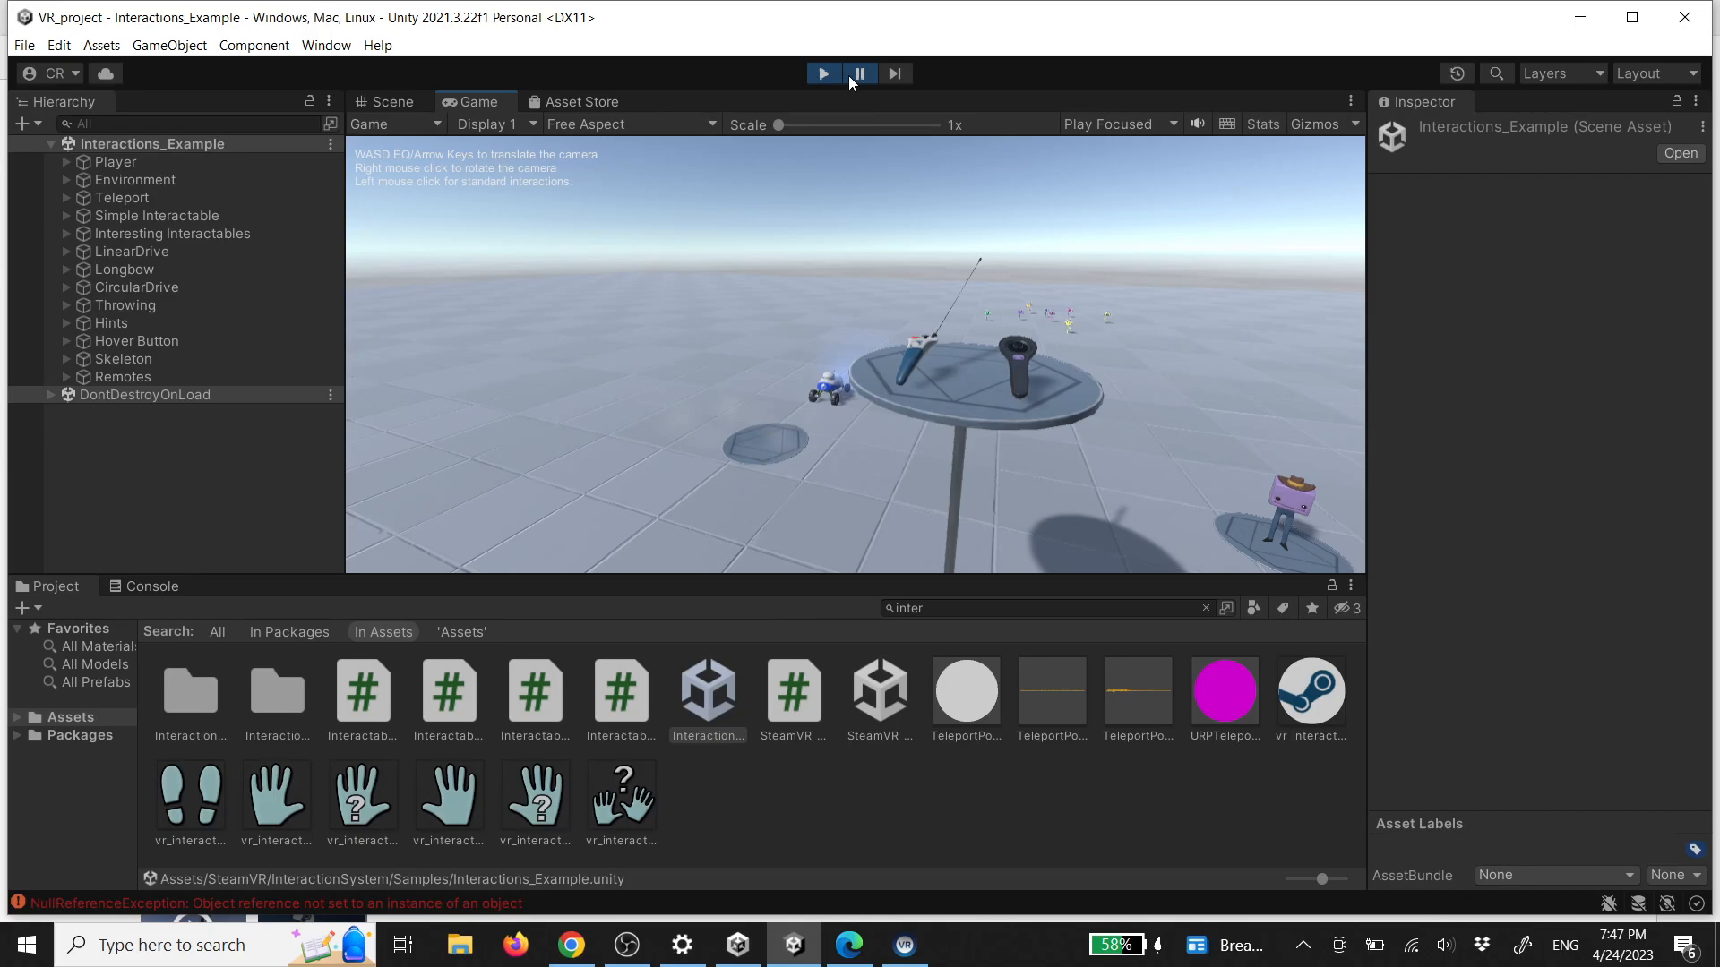
Reset the headset from the SteamVR status window, move closer to the buggy's remote, and resume the paused playback
{"action": "left_click", "coordinate": [906, 944]}
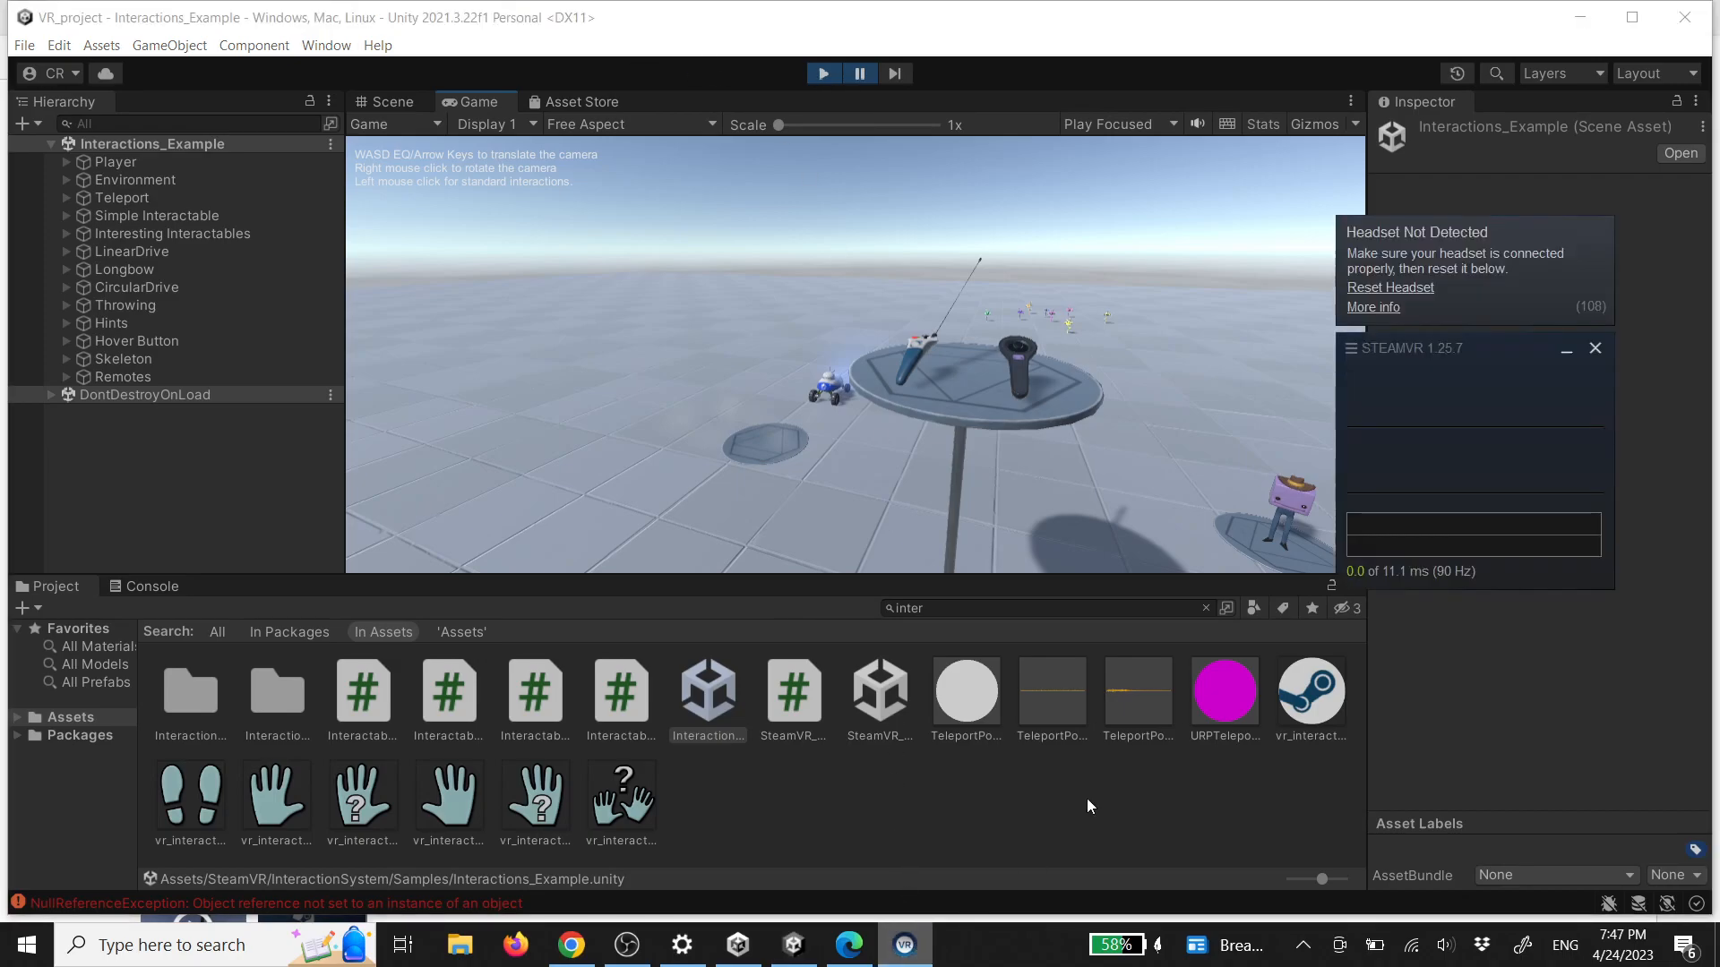
{"action": "left_click", "coordinate": [1410, 292]}
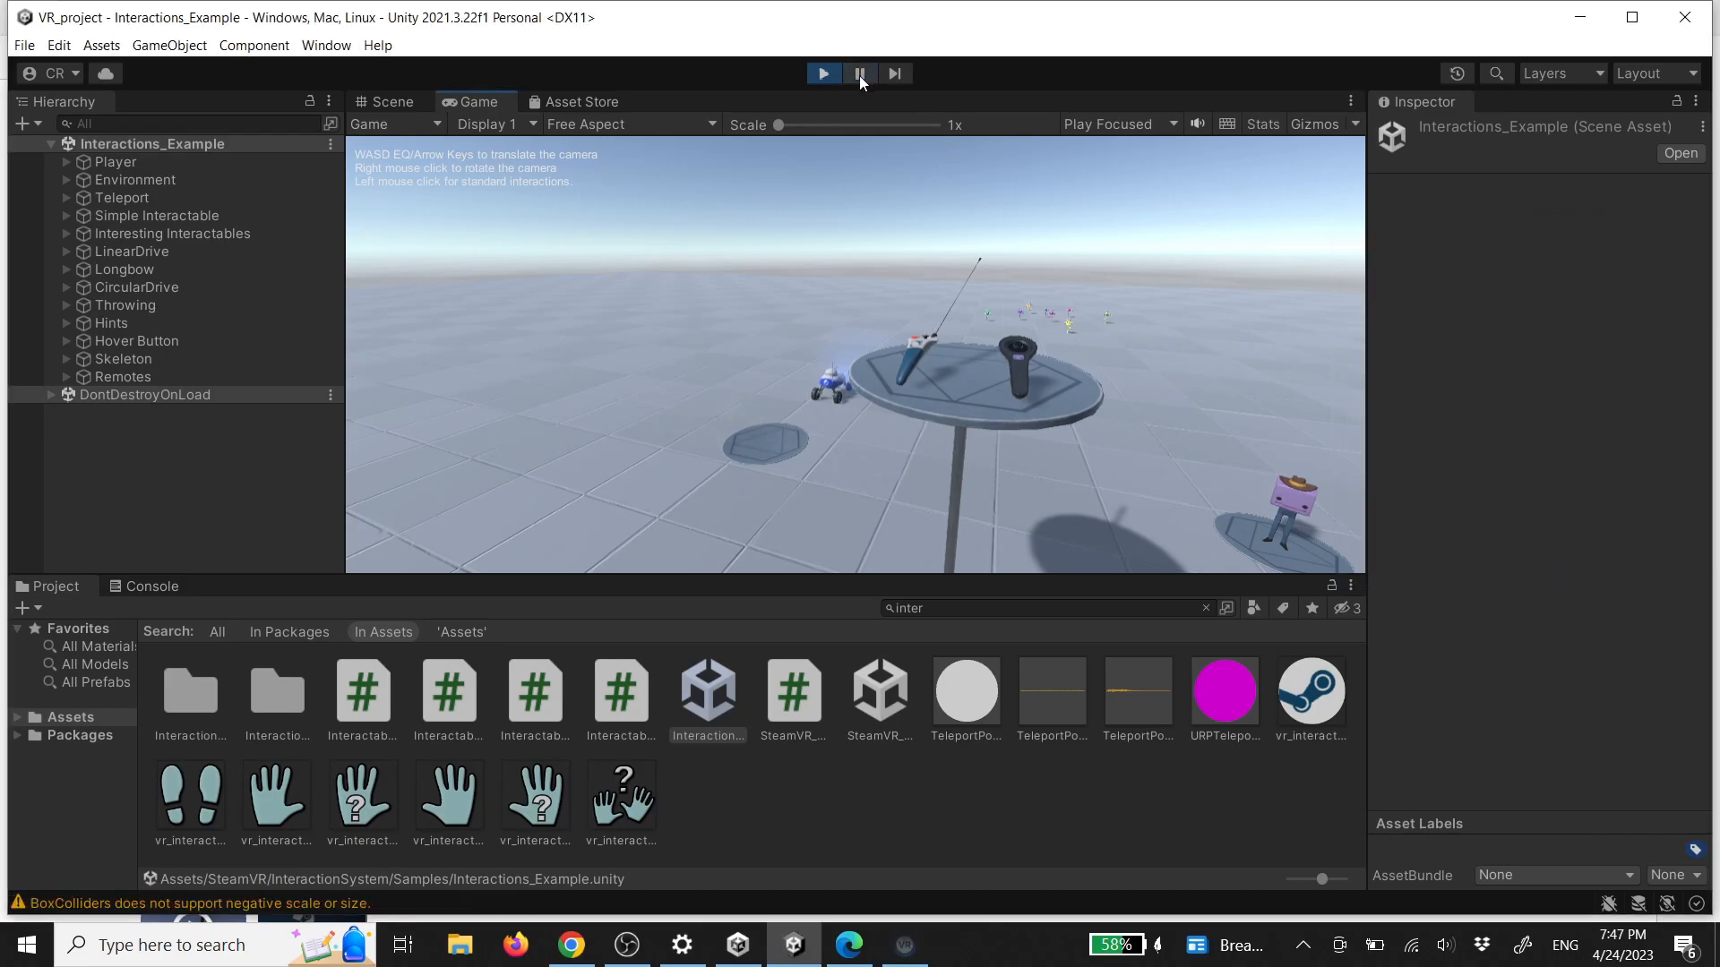
{"action": "key", "text": "s"}
{"action": "mouse_move", "coordinate": [948, 453]}
{"action": "right_mouse_down"}
{"action": "mouse_move", "coordinate": [1001, 453]}
{"action": "mouse_move", "coordinate": [951, 445]}
{"action": "right_mouse_up"}
{"action": "key", "text": "w"}
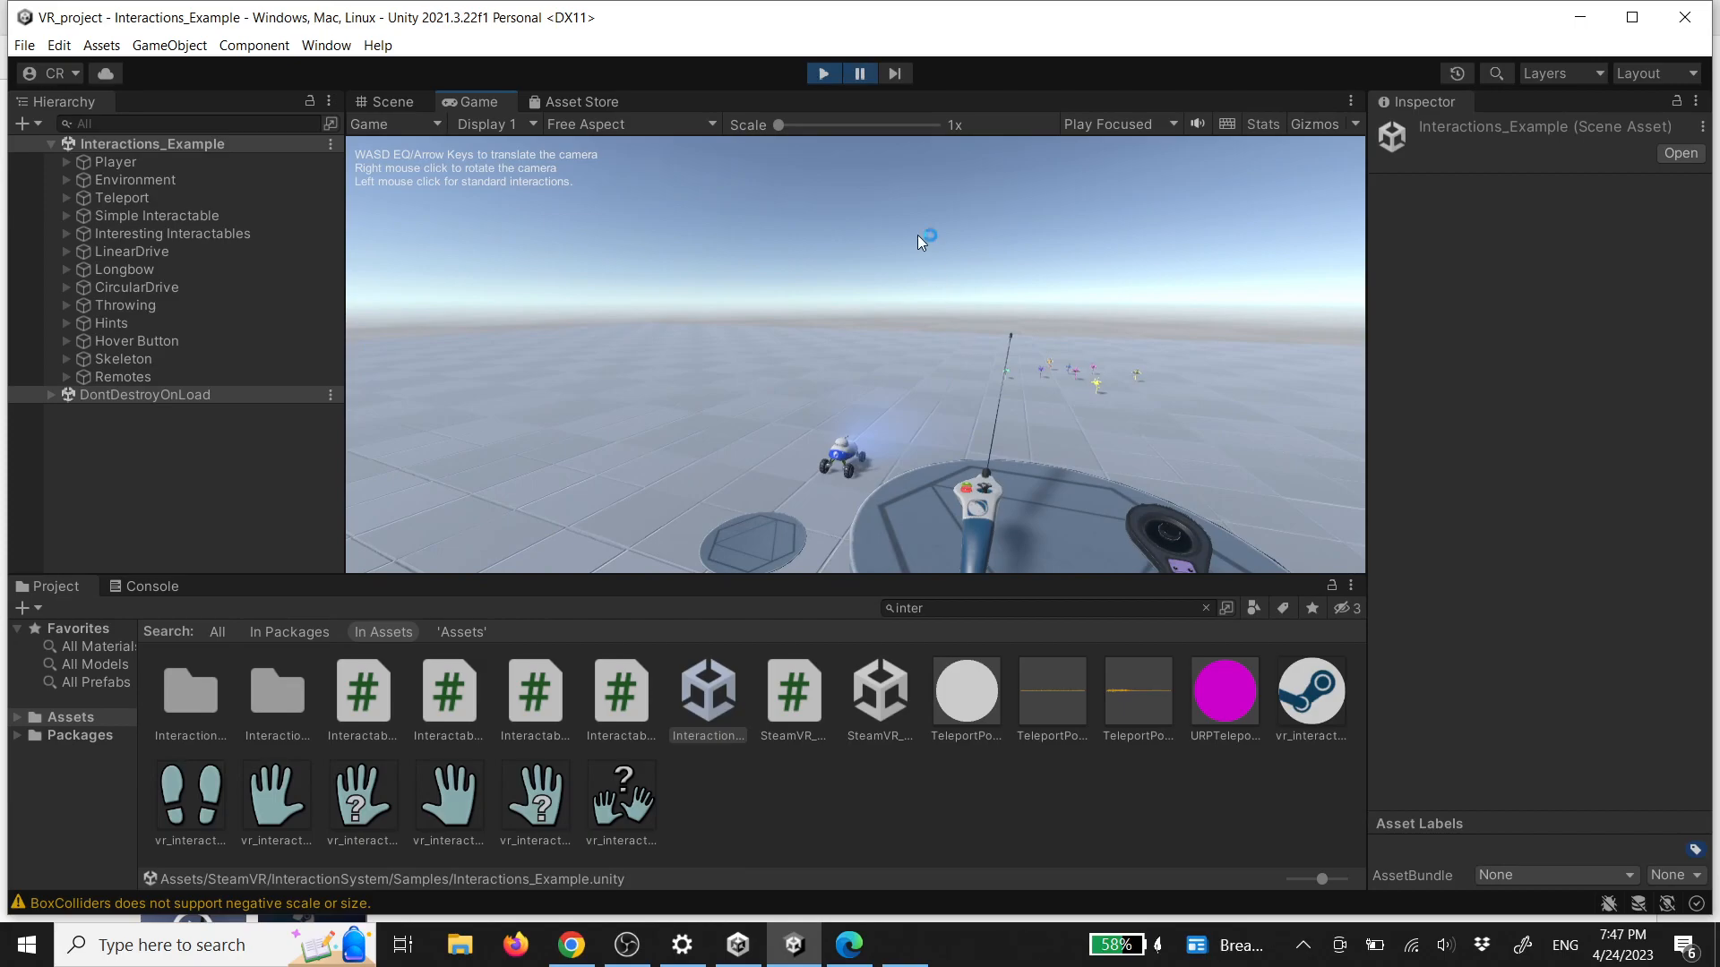
{"action": "left_click", "coordinate": [857, 73]}
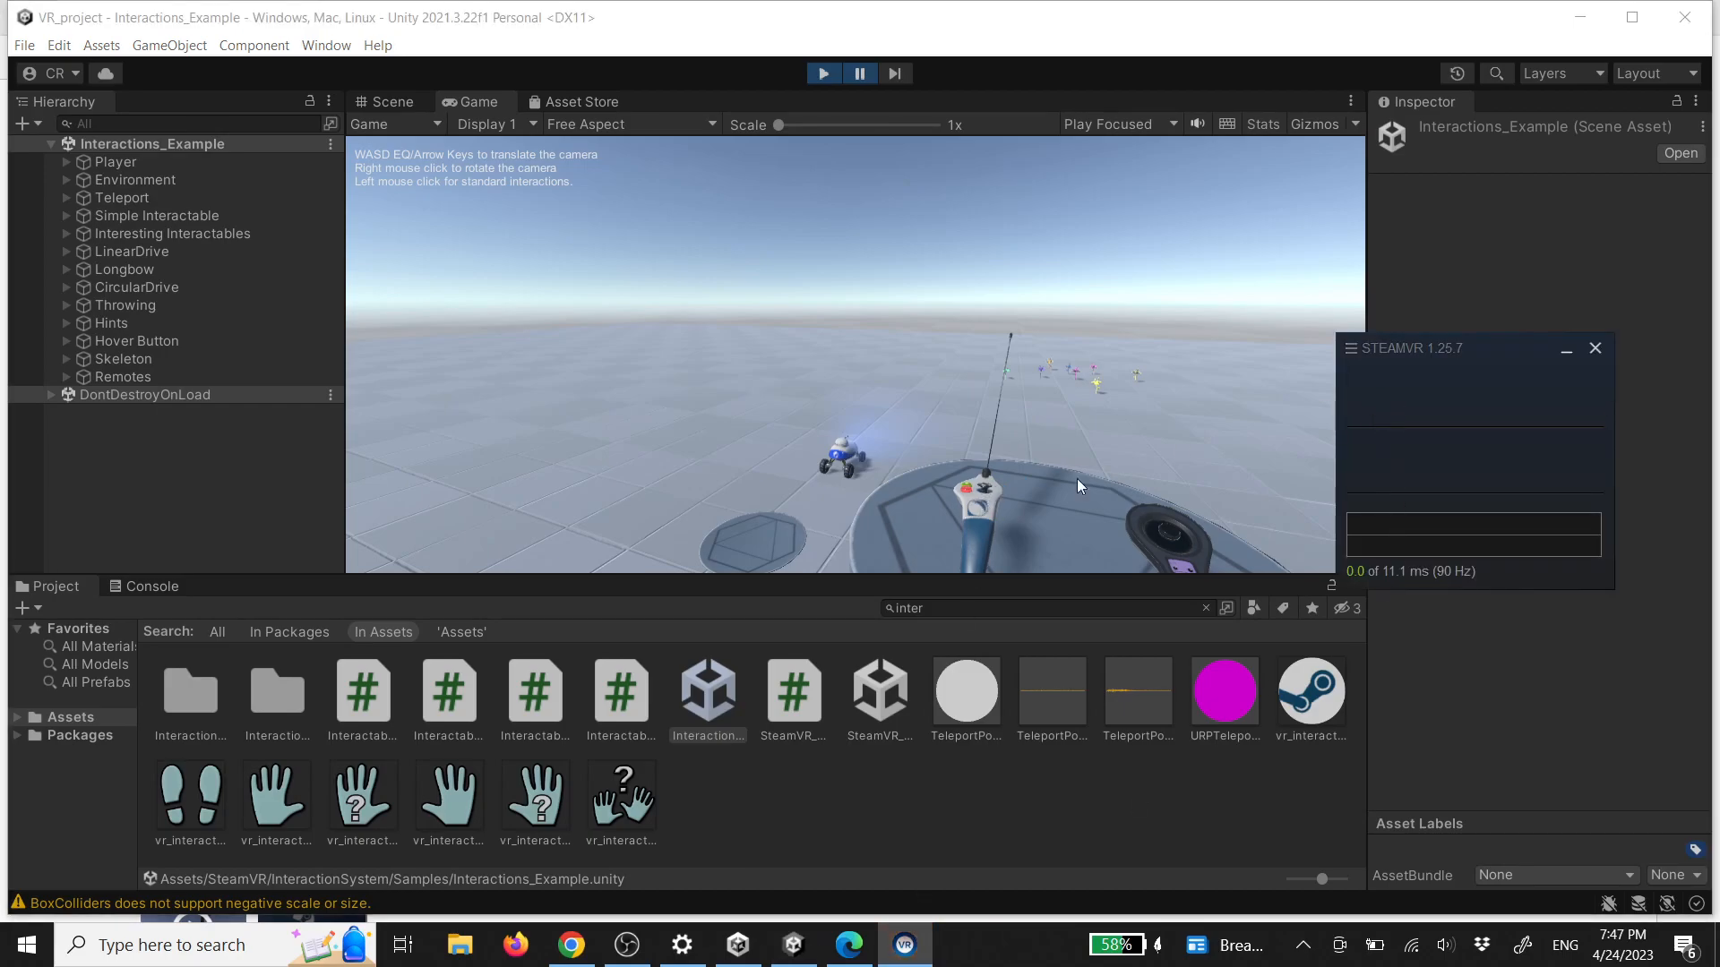
{"action": "left_click", "coordinate": [865, 77]}
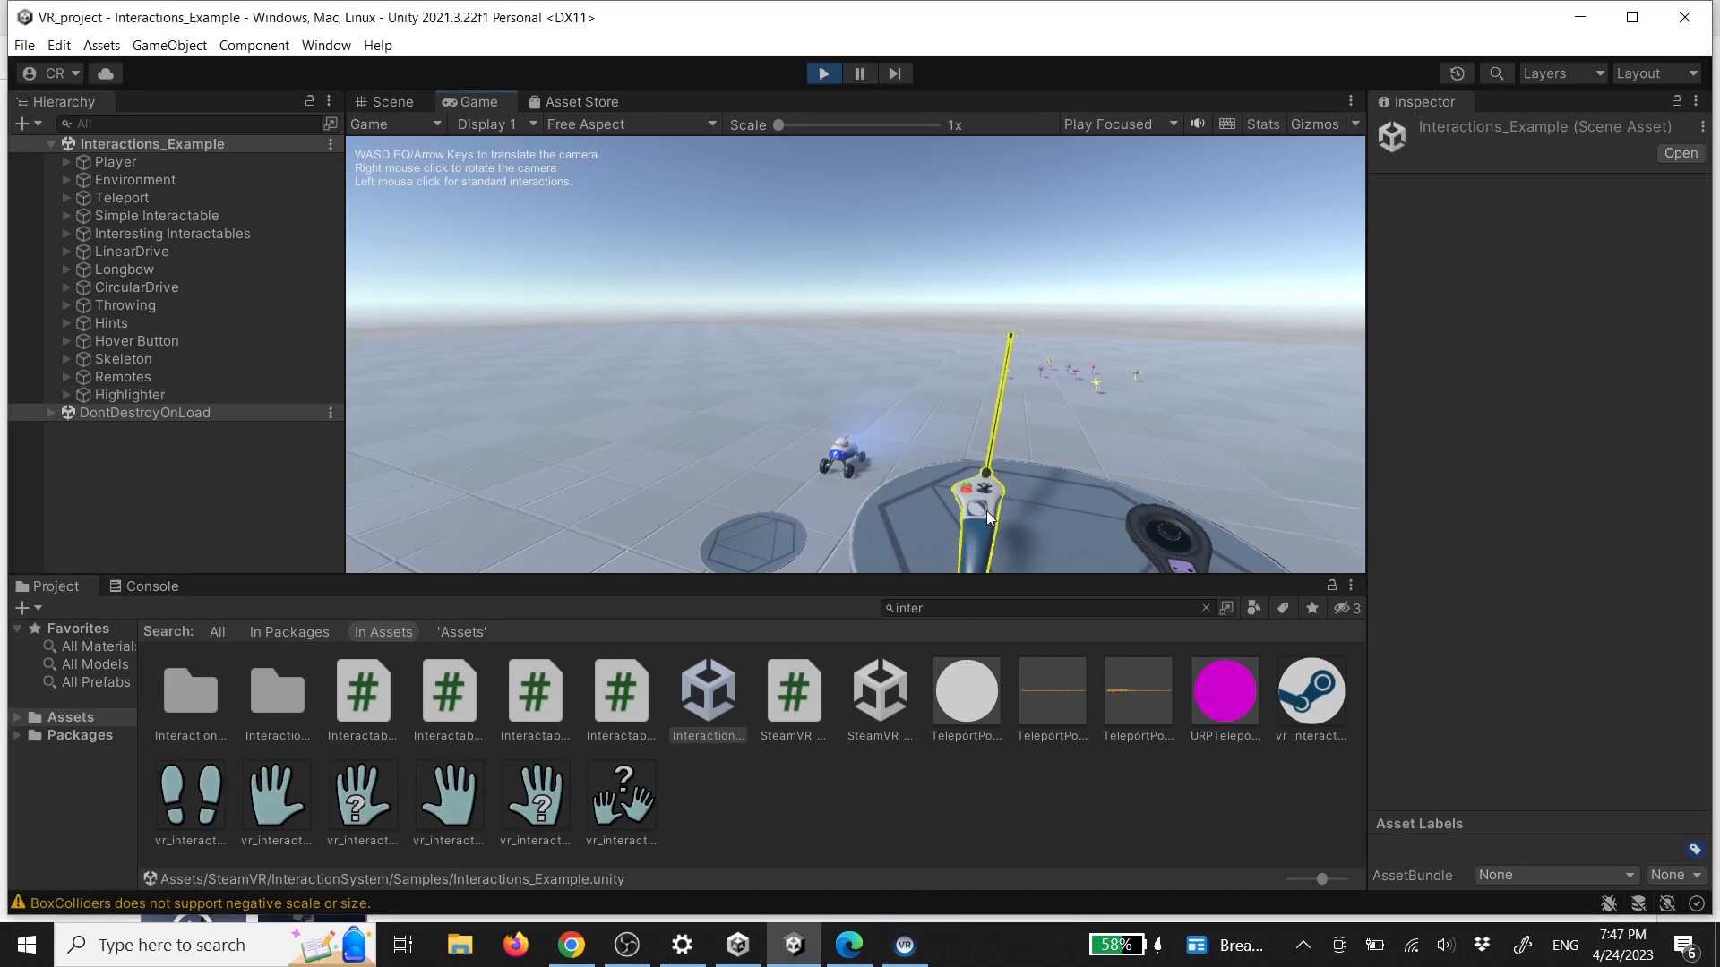
Go to the Throwing area and try interacting with the throwable objects on the estimated velocity table
{"action": "right_click_drag", "start_coordinate": [1076, 488], "coordinate": [1158, 403]}
{"action": "key", "text": "w"}
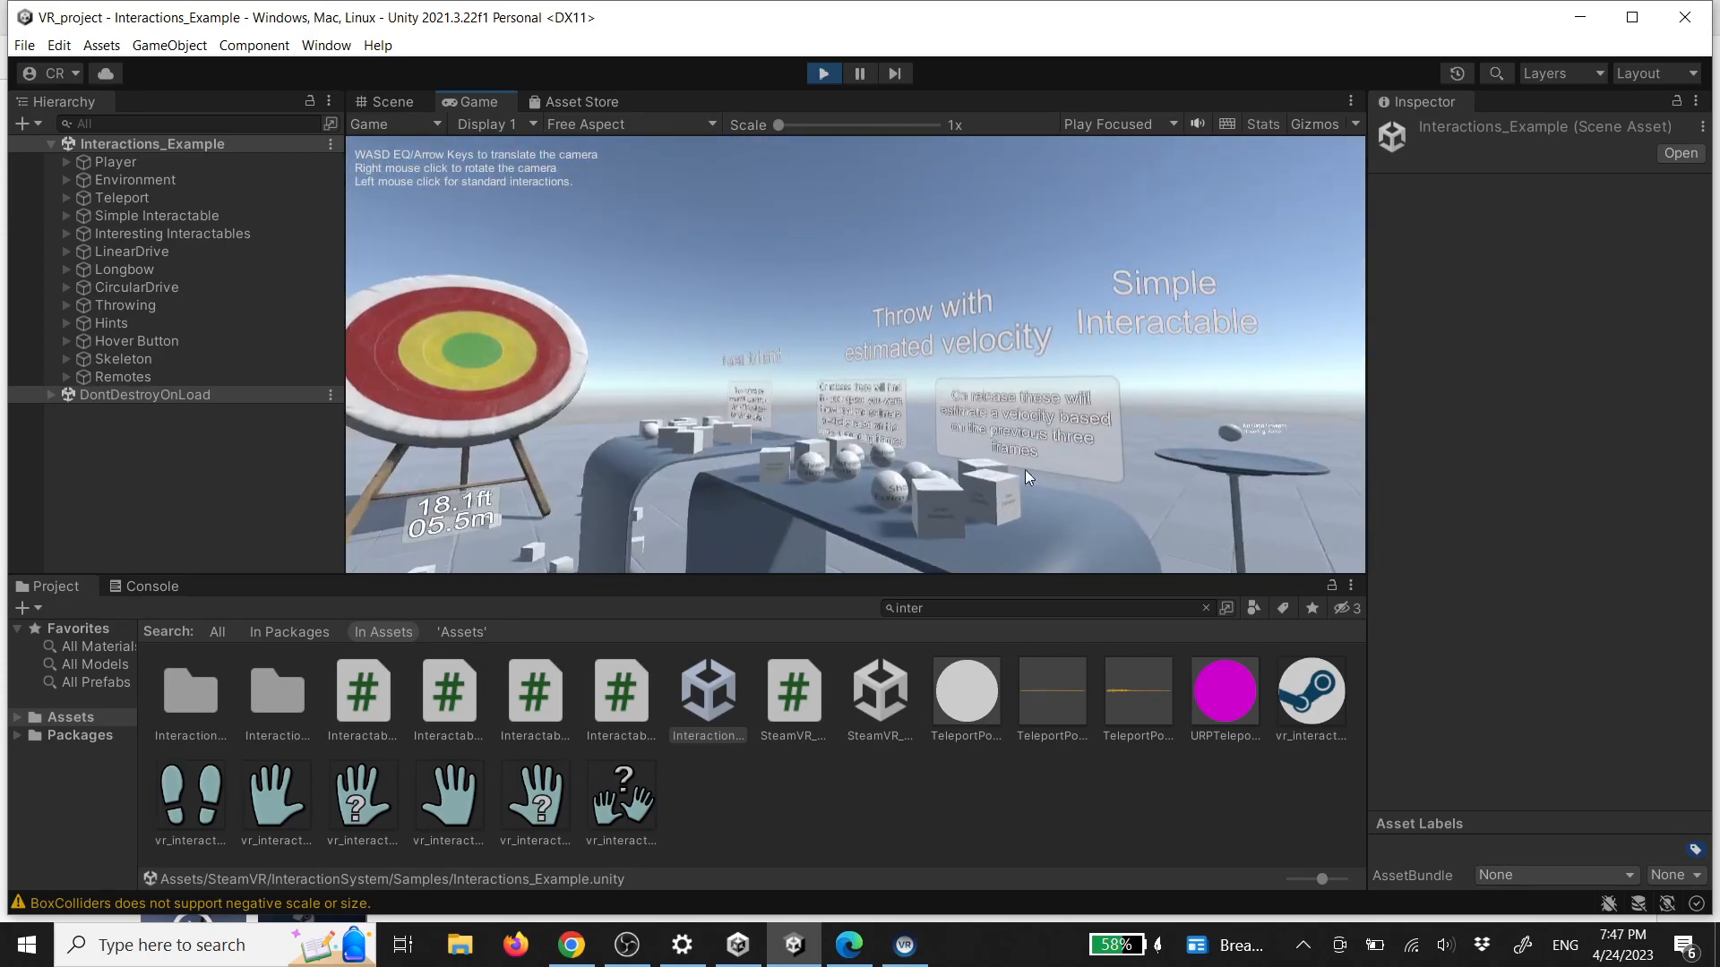
{"action": "left_click_drag", "start_coordinate": [985, 425], "coordinate": [981, 437]}
{"action": "left_click", "coordinate": [934, 507]}
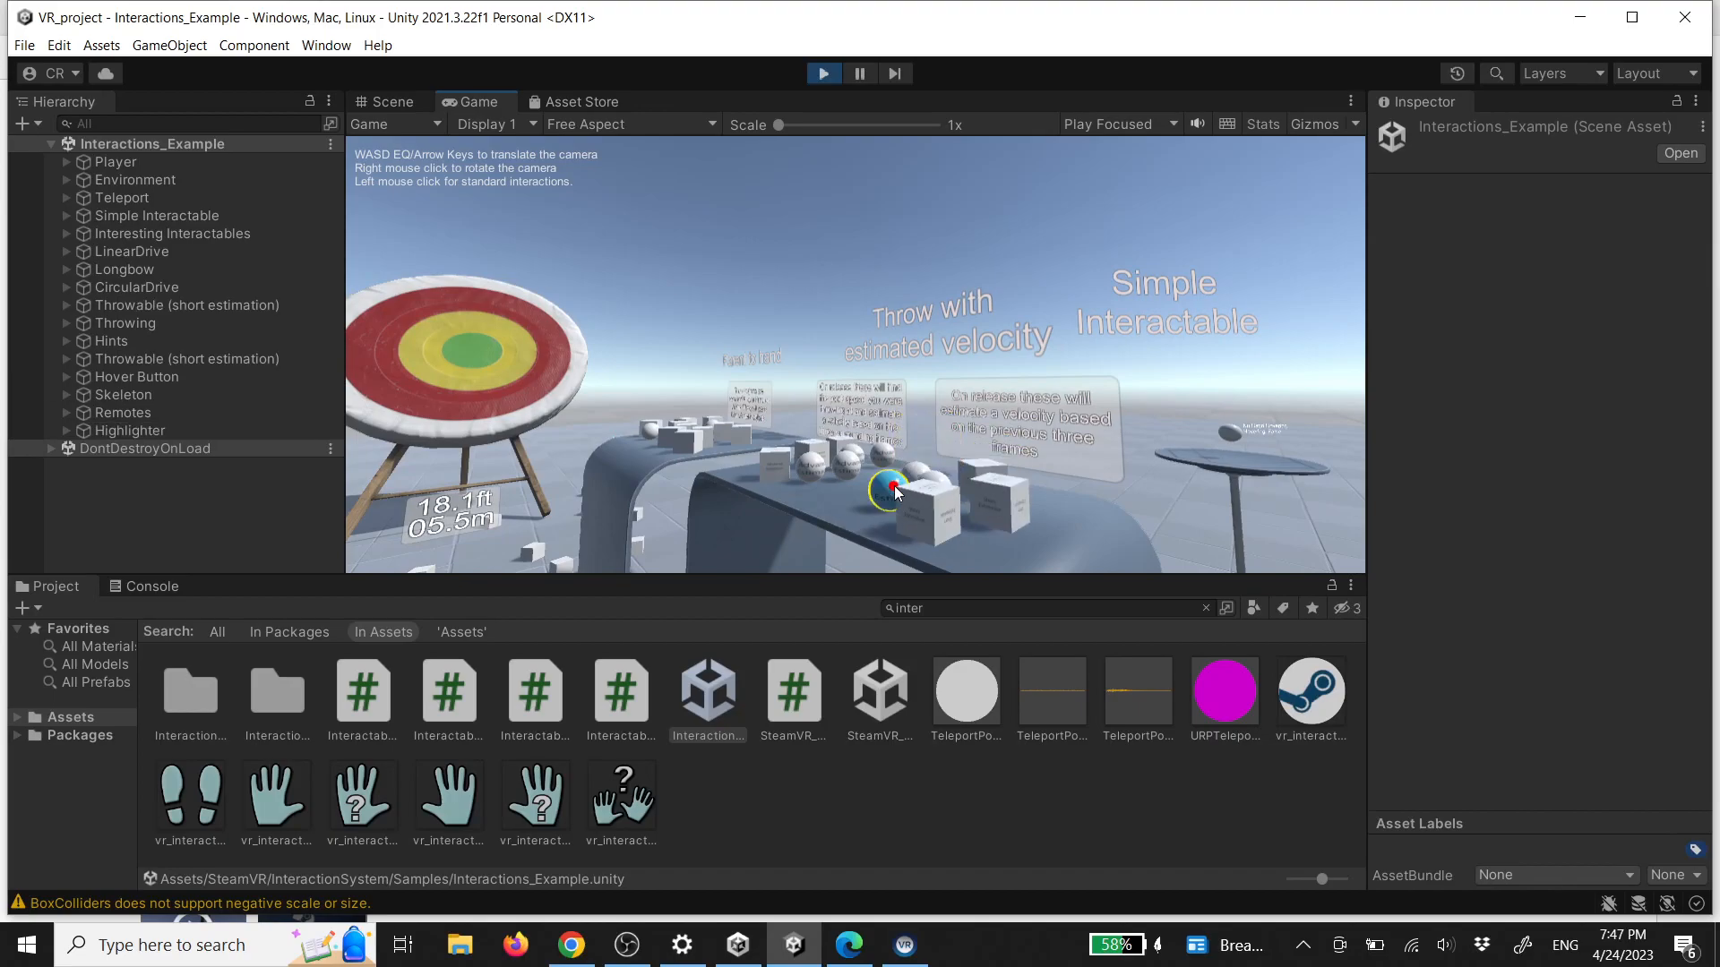
Move to the Buttons station, try its cube button, and resume playback to approach the button again
{"action": "mouse_move", "coordinate": [873, 464]}
{"action": "right_mouse_down"}
{"action": "mouse_move", "coordinate": [1089, 465]}
{"action": "mouse_move", "coordinate": [1063, 487]}
{"action": "mouse_move", "coordinate": [985, 455]}
{"action": "mouse_move", "coordinate": [894, 461]}
{"action": "right_mouse_up"}
{"action": "key", "text": "w"}
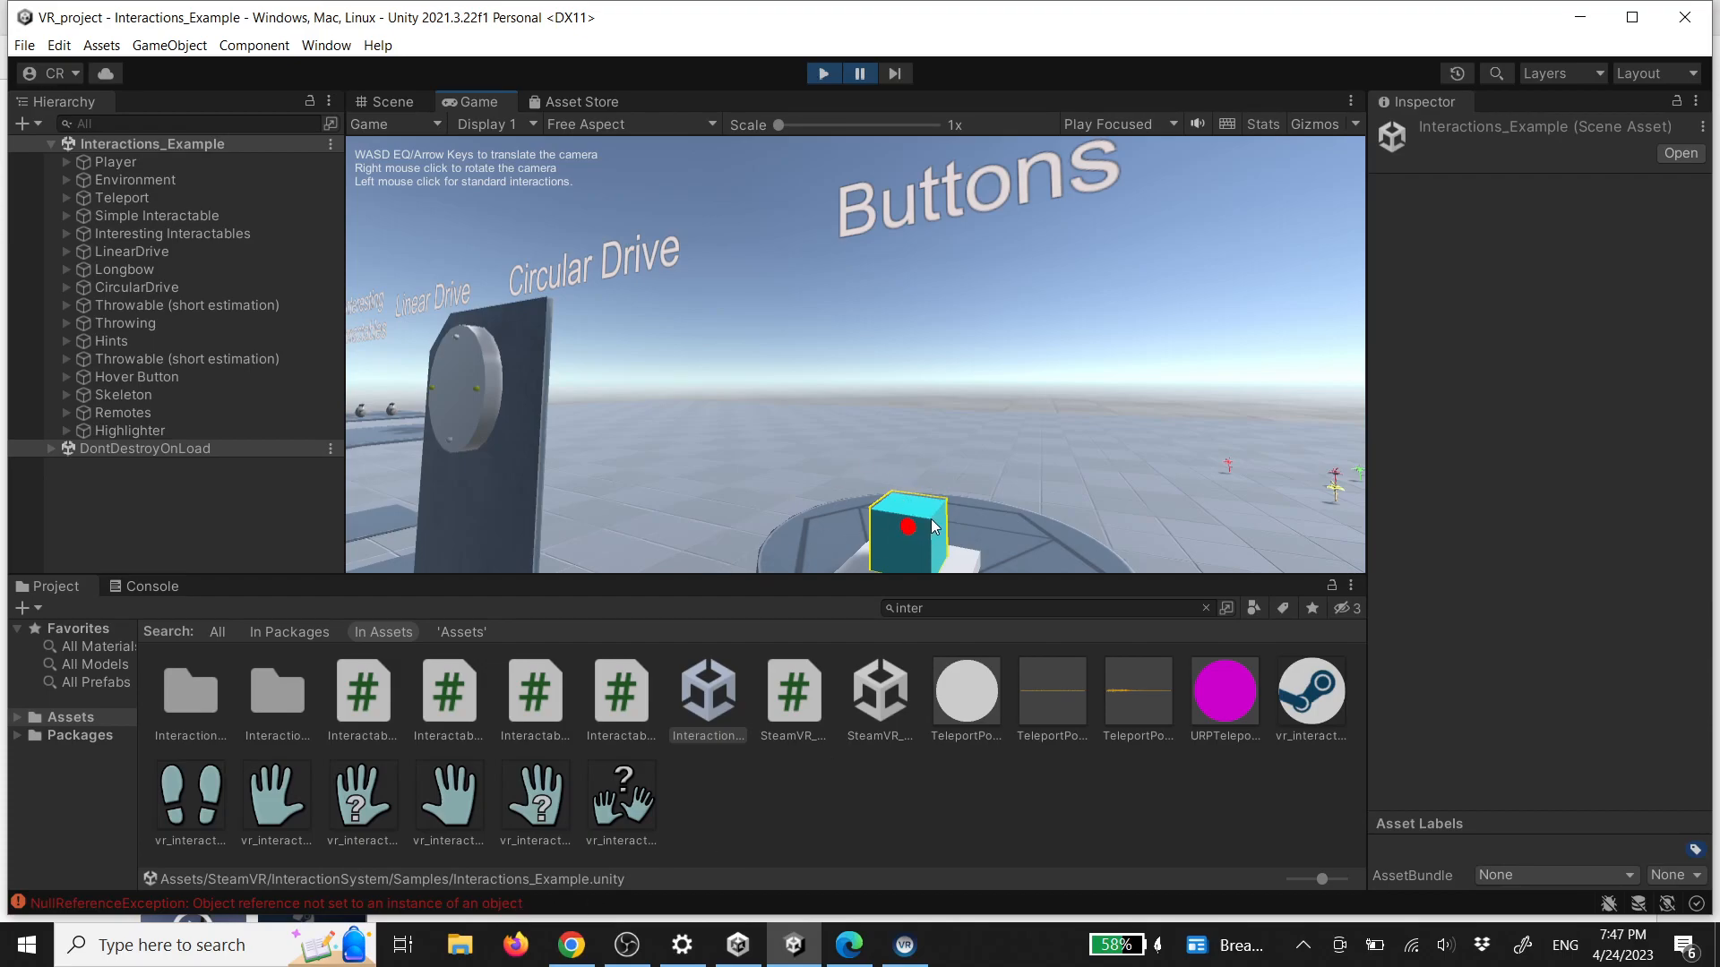
{"action": "left_click", "coordinate": [862, 76]}
{"action": "key", "text": "s"}
{"action": "mouse_move", "coordinate": [942, 337]}
{"action": "right_mouse_down"}
{"action": "mouse_move", "coordinate": [946, 390]}
{"action": "mouse_move", "coordinate": [910, 390]}
{"action": "mouse_move", "coordinate": [989, 395]}
{"action": "right_mouse_up"}
{"action": "key", "text": "a"}
{"action": "key", "text": "w"}
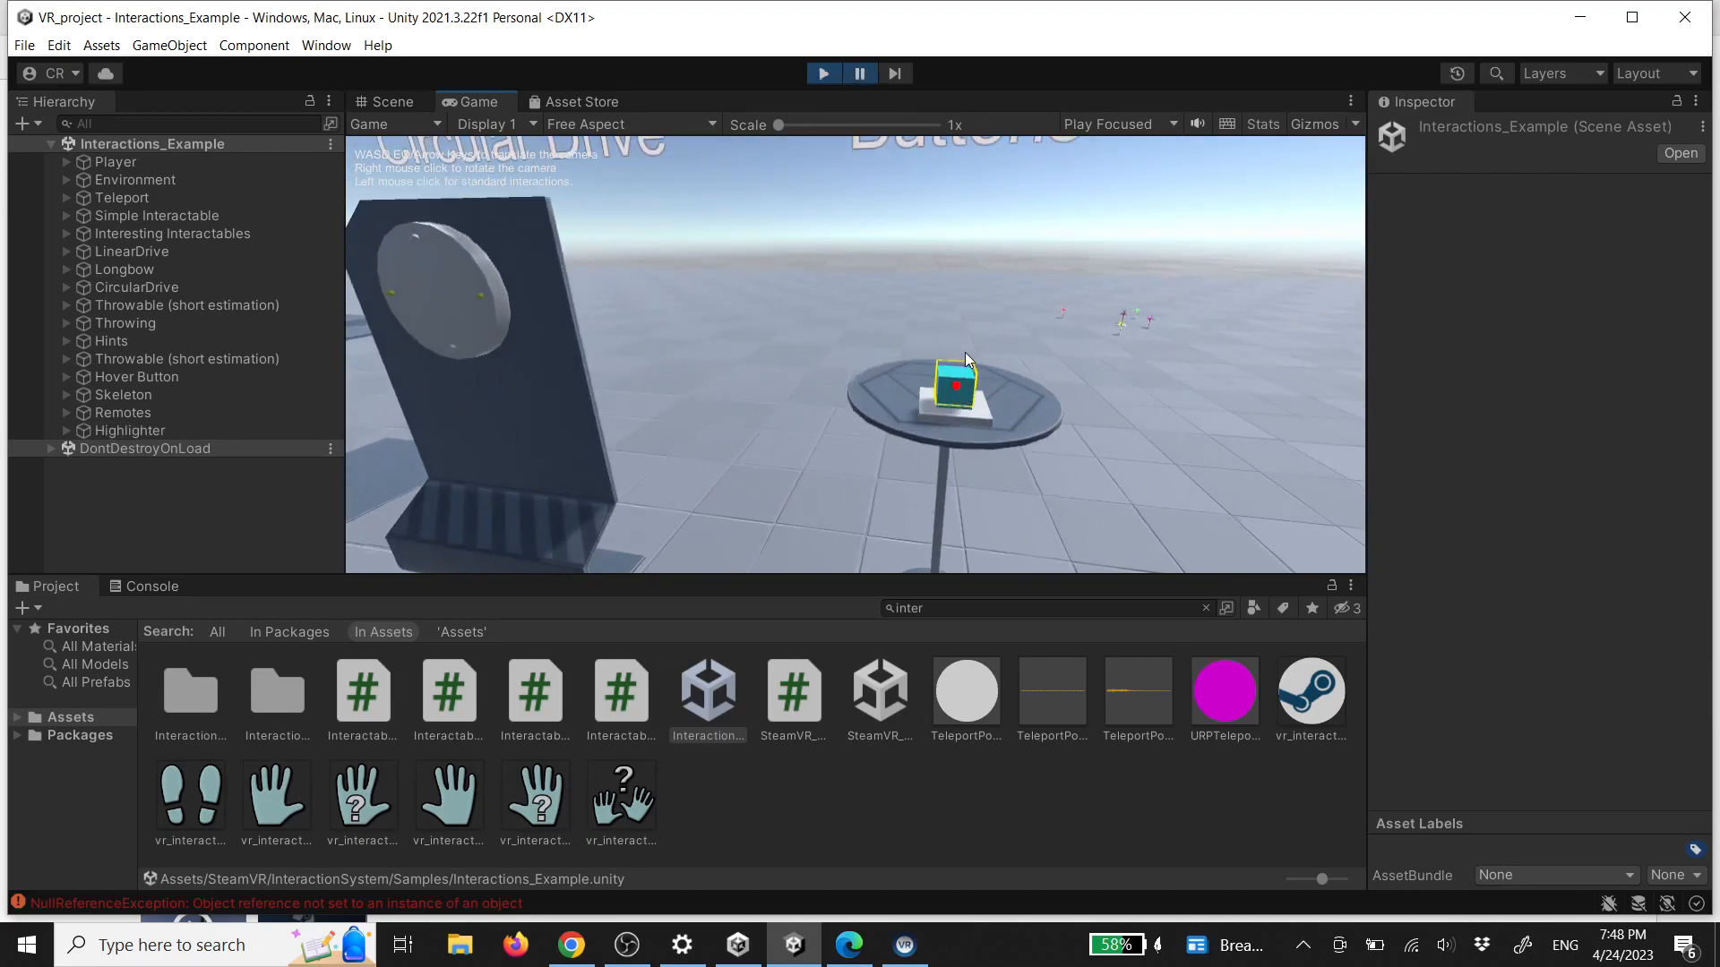
Resume playback, back away to view the Longbow and Buttons stations, and stop the running scene
{"action": "left_click", "coordinate": [861, 77]}
{"action": "key", "text": "s"}
{"action": "mouse_move", "coordinate": [1026, 356]}
{"action": "right_mouse_down"}
{"action": "mouse_move", "coordinate": [1071, 379]}
{"action": "mouse_move", "coordinate": [1116, 373]}
{"action": "mouse_move", "coordinate": [907, 135]}
{"action": "right_mouse_up"}
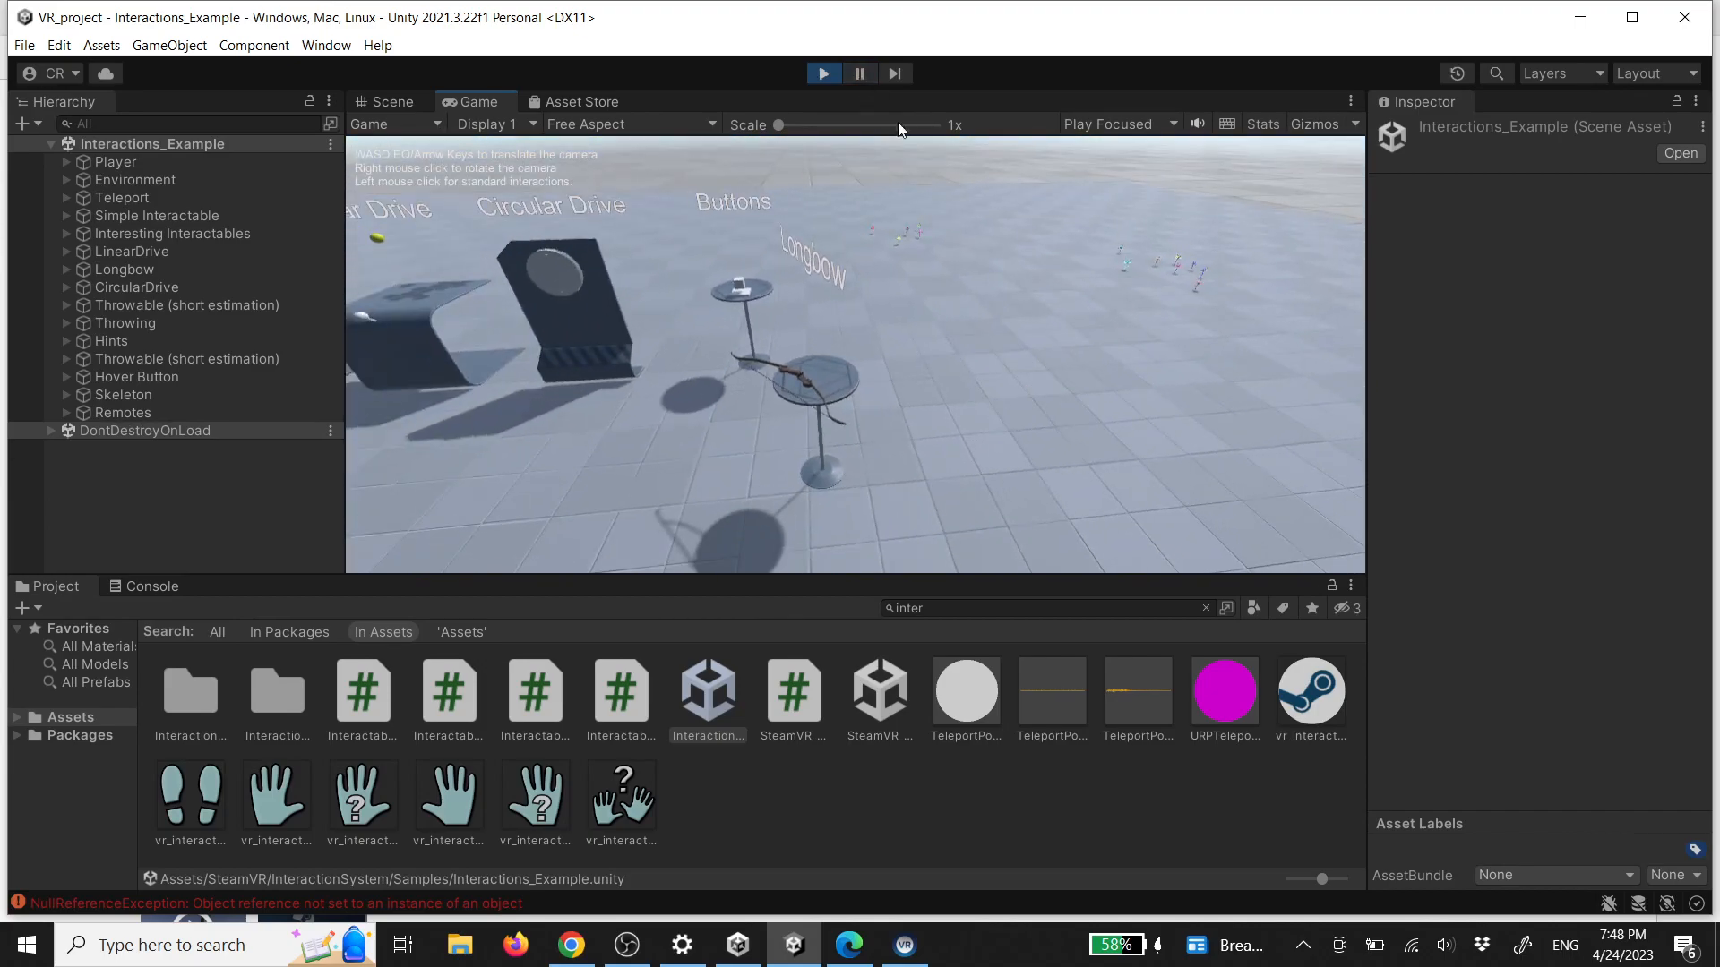
{"action": "left_click", "coordinate": [834, 77]}
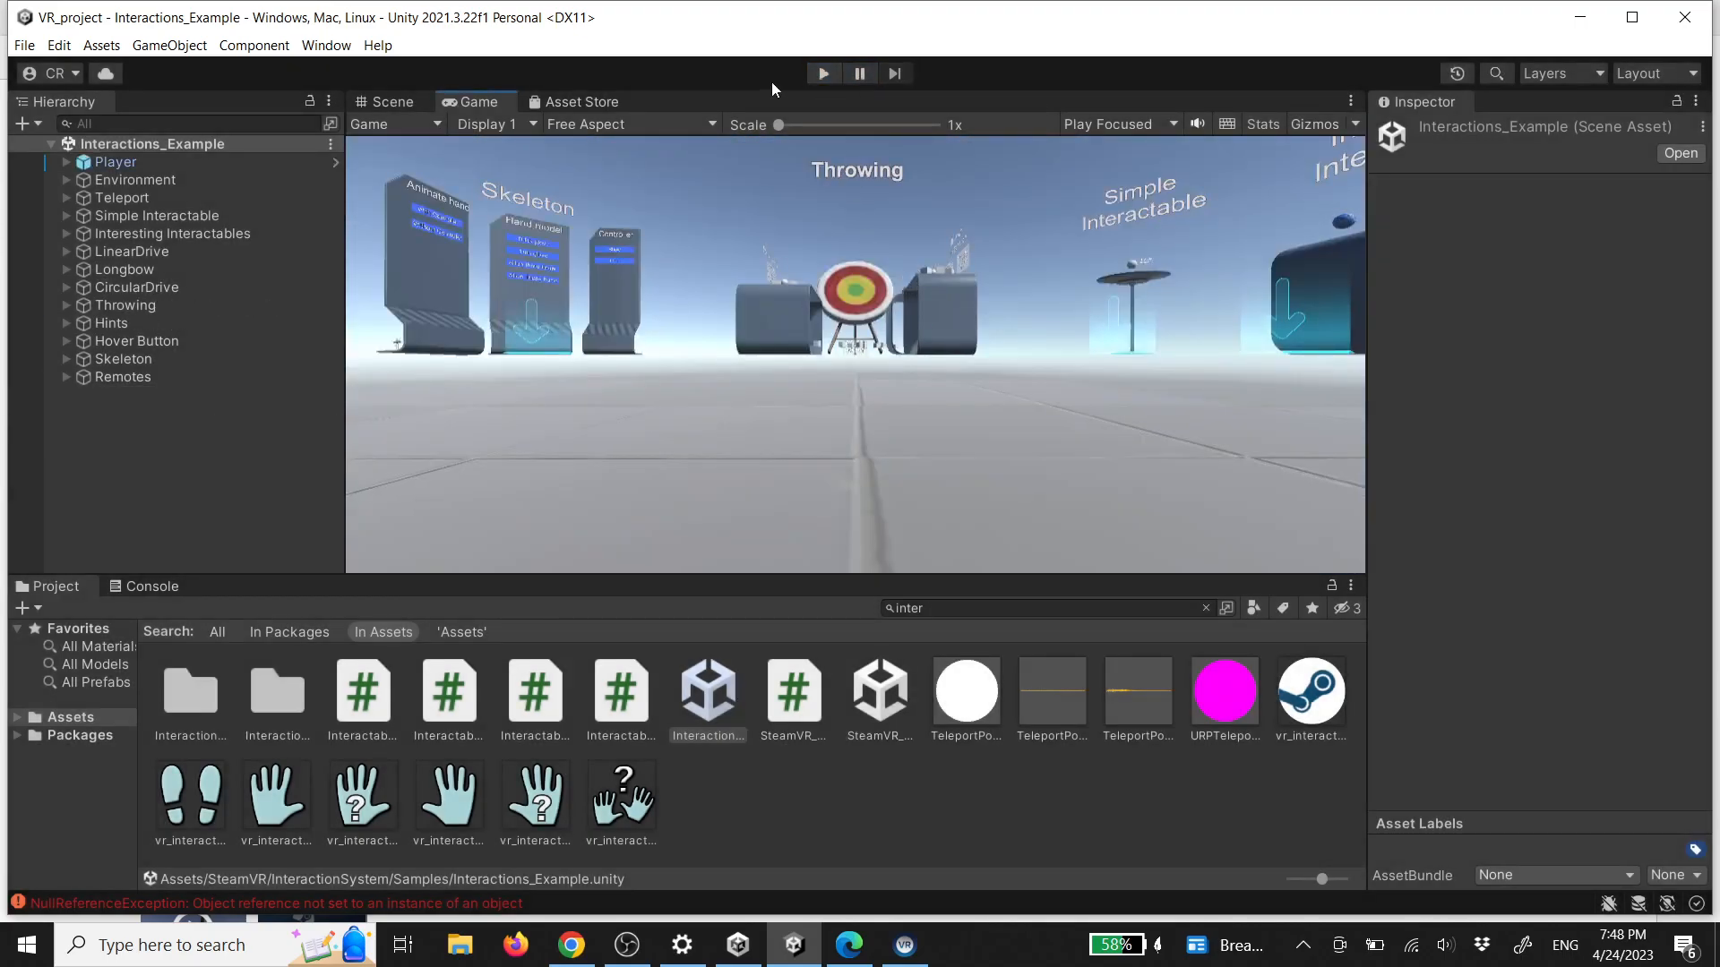
In the Scene view, select the Floor object under Environment and set its X and Z scale to 10
{"action": "left_click", "coordinate": [419, 108]}
{"action": "key", "text": "s"}
{"action": "right_click_drag", "start_coordinate": [832, 324], "coordinate": [473, 401]}
{"action": "right_click_drag", "start_coordinate": [689, 391], "coordinate": [656, 379]}
{"action": "left_click", "coordinate": [792, 294]}
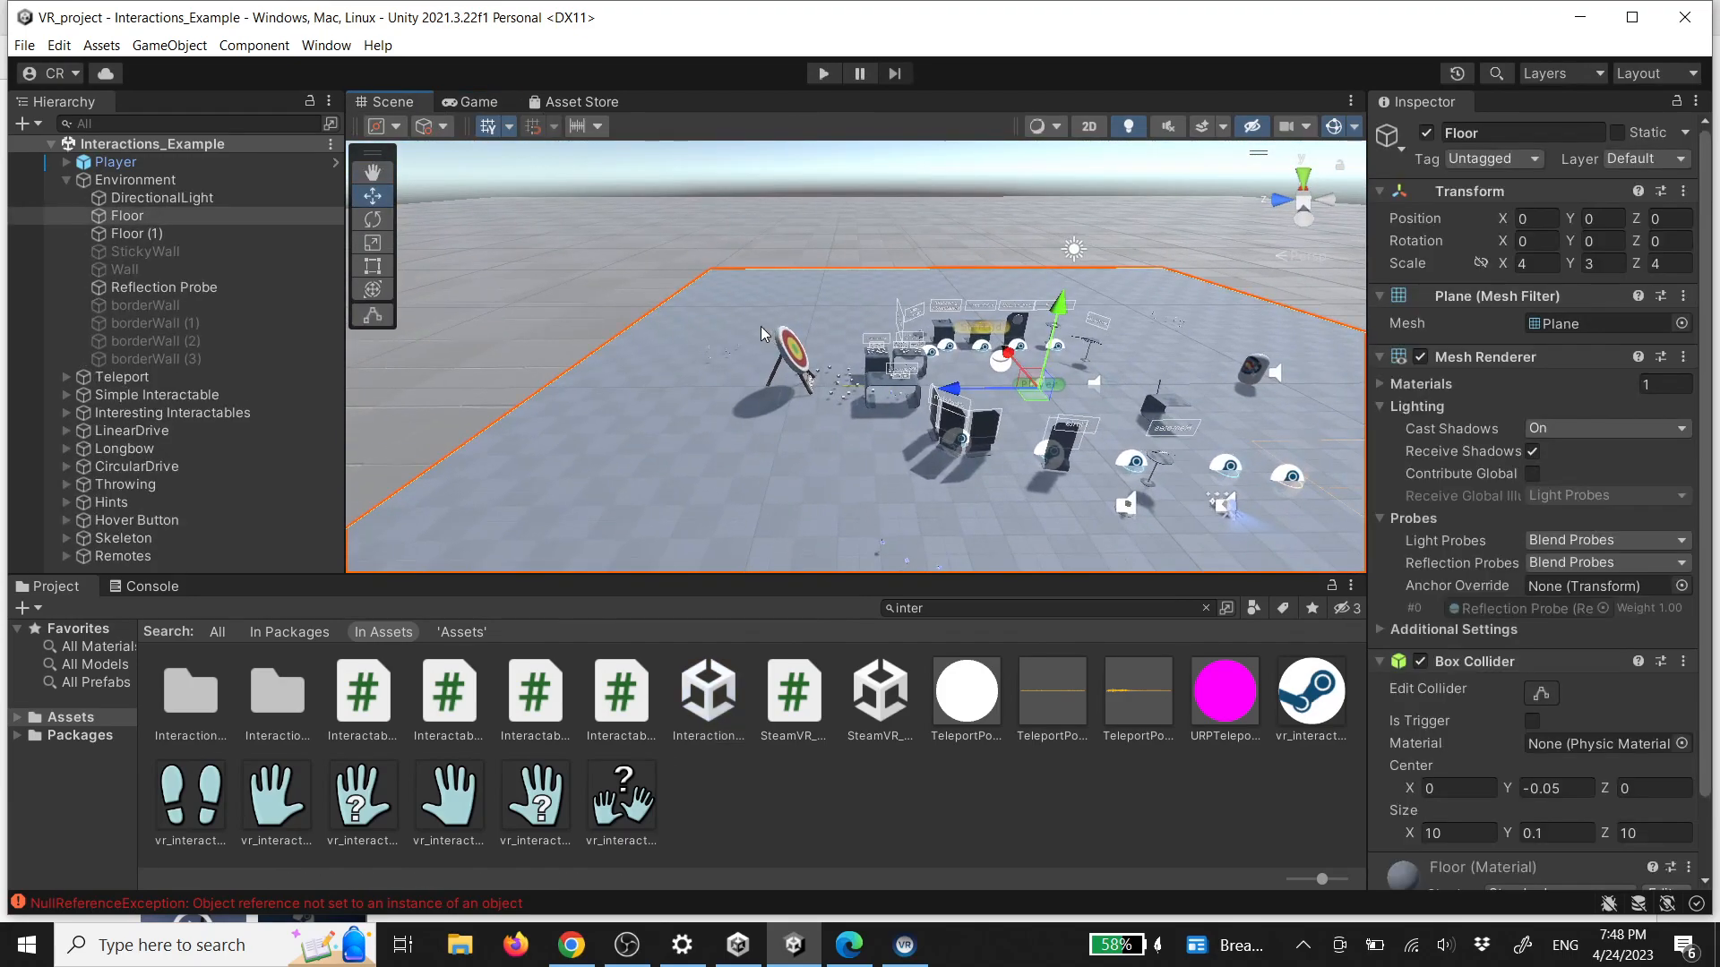
{"action": "left_click", "coordinate": [138, 218]}
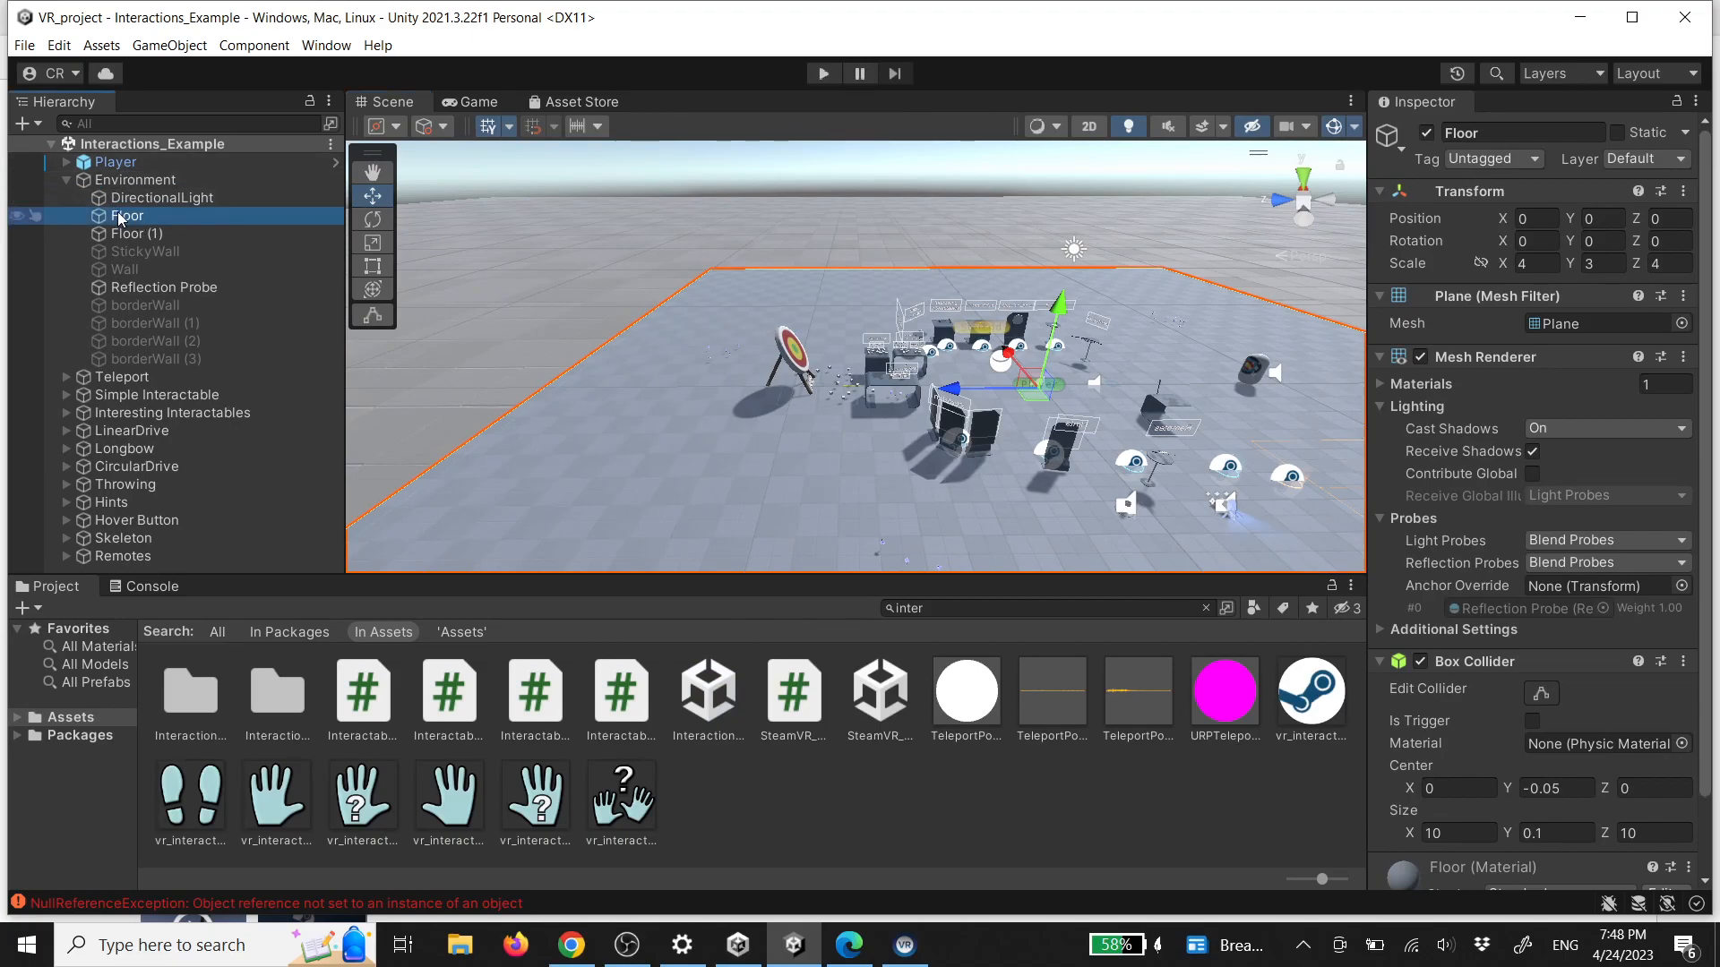
{"action": "left_click", "coordinate": [1523, 264]}
{"action": "left_click", "coordinate": [1534, 261]}
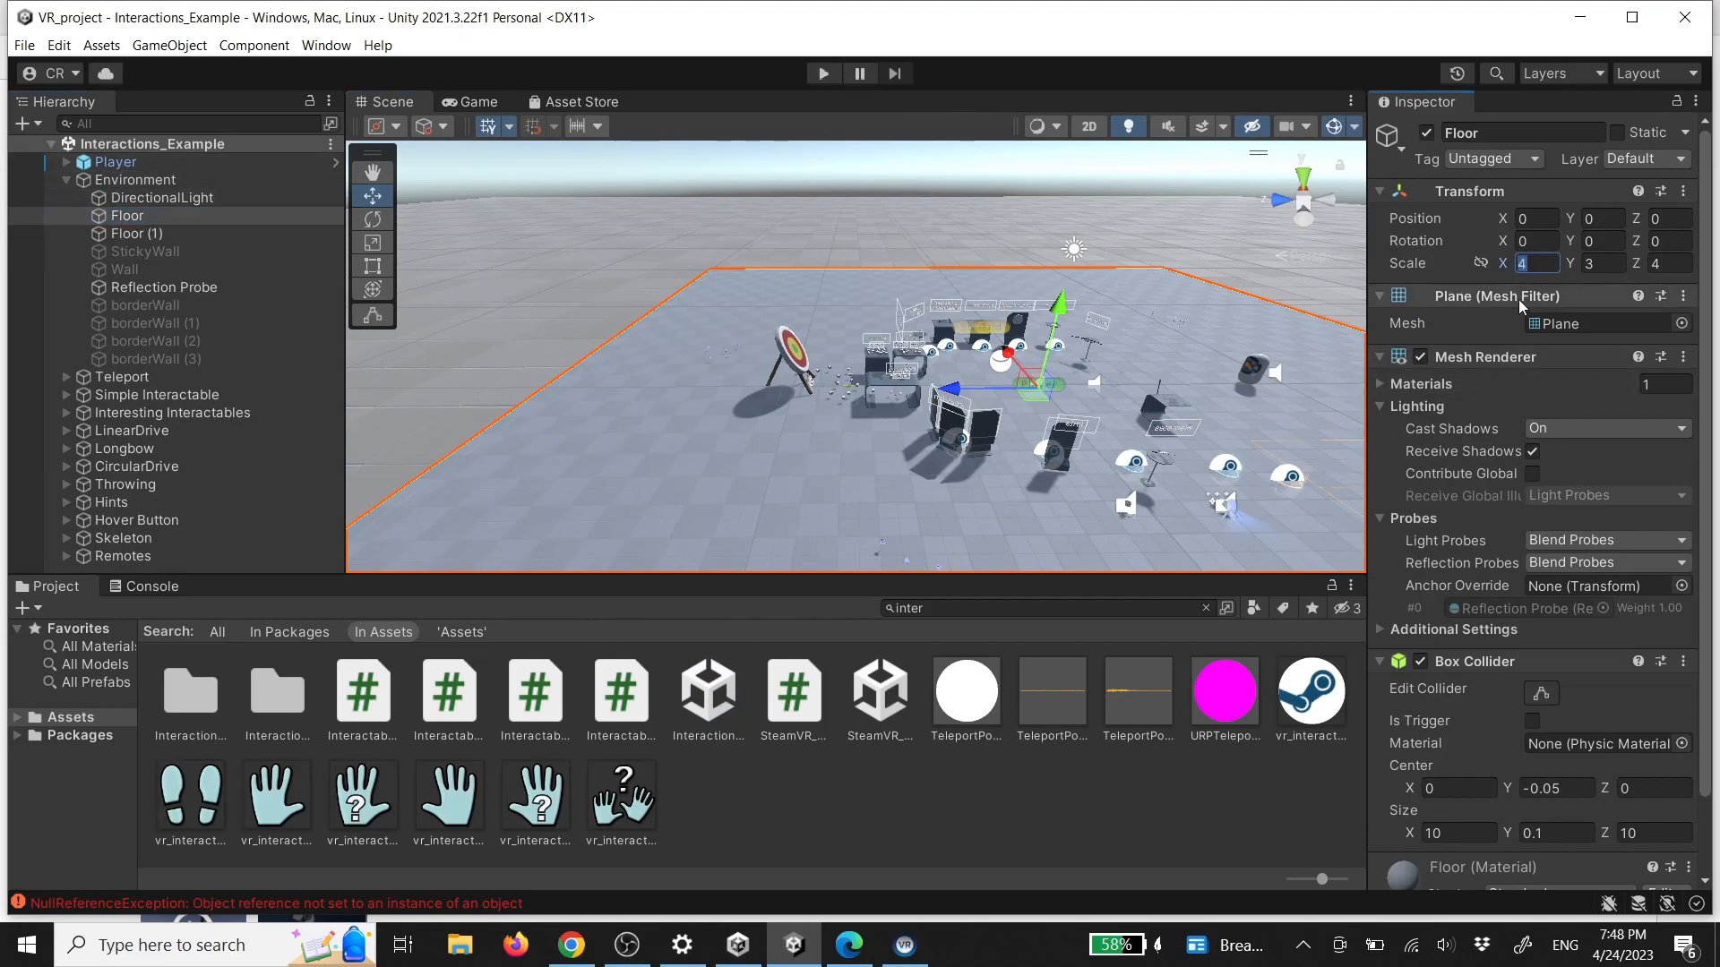
{"action": "type", "text": "10"}
{"action": "key", "text": "Tab"}
{"action": "key", "text": "Tab"}
{"action": "type", "text": "10"}
{"action": "left_click", "coordinate": [1077, 186]}
{"action": "left_click_drag", "start_coordinate": [1025, 342], "coordinate": [917, 408], "text": "alt"}
{"action": "key", "text": "w"}
{"action": "mouse_move", "coordinate": [916, 408]}
{"action": "right_mouse_down"}
{"action": "mouse_move", "coordinate": [851, 389]}
{"action": "mouse_move", "coordinate": [915, 395]}
{"action": "right_mouse_up"}
{"action": "key", "text": "s"}
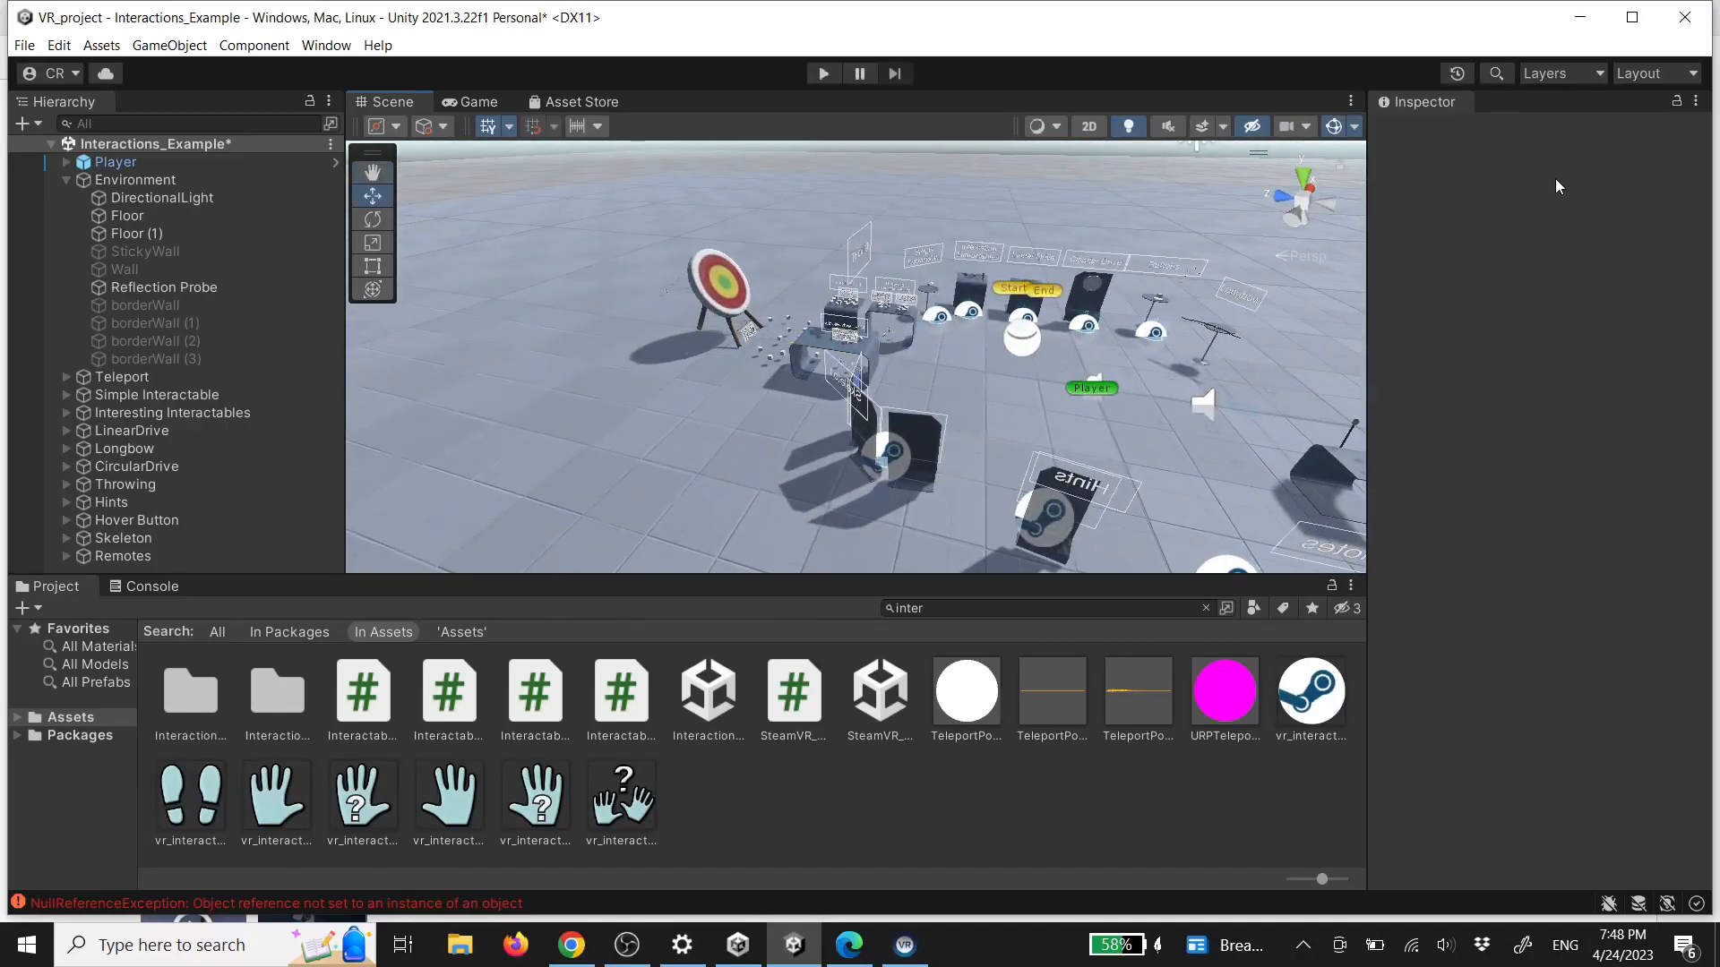
Open the L6 folder on the Desktop in File Explorer and select the building model file
{"action": "key", "text": "super+e"}
{"action": "left_click", "coordinate": [238, 448]}
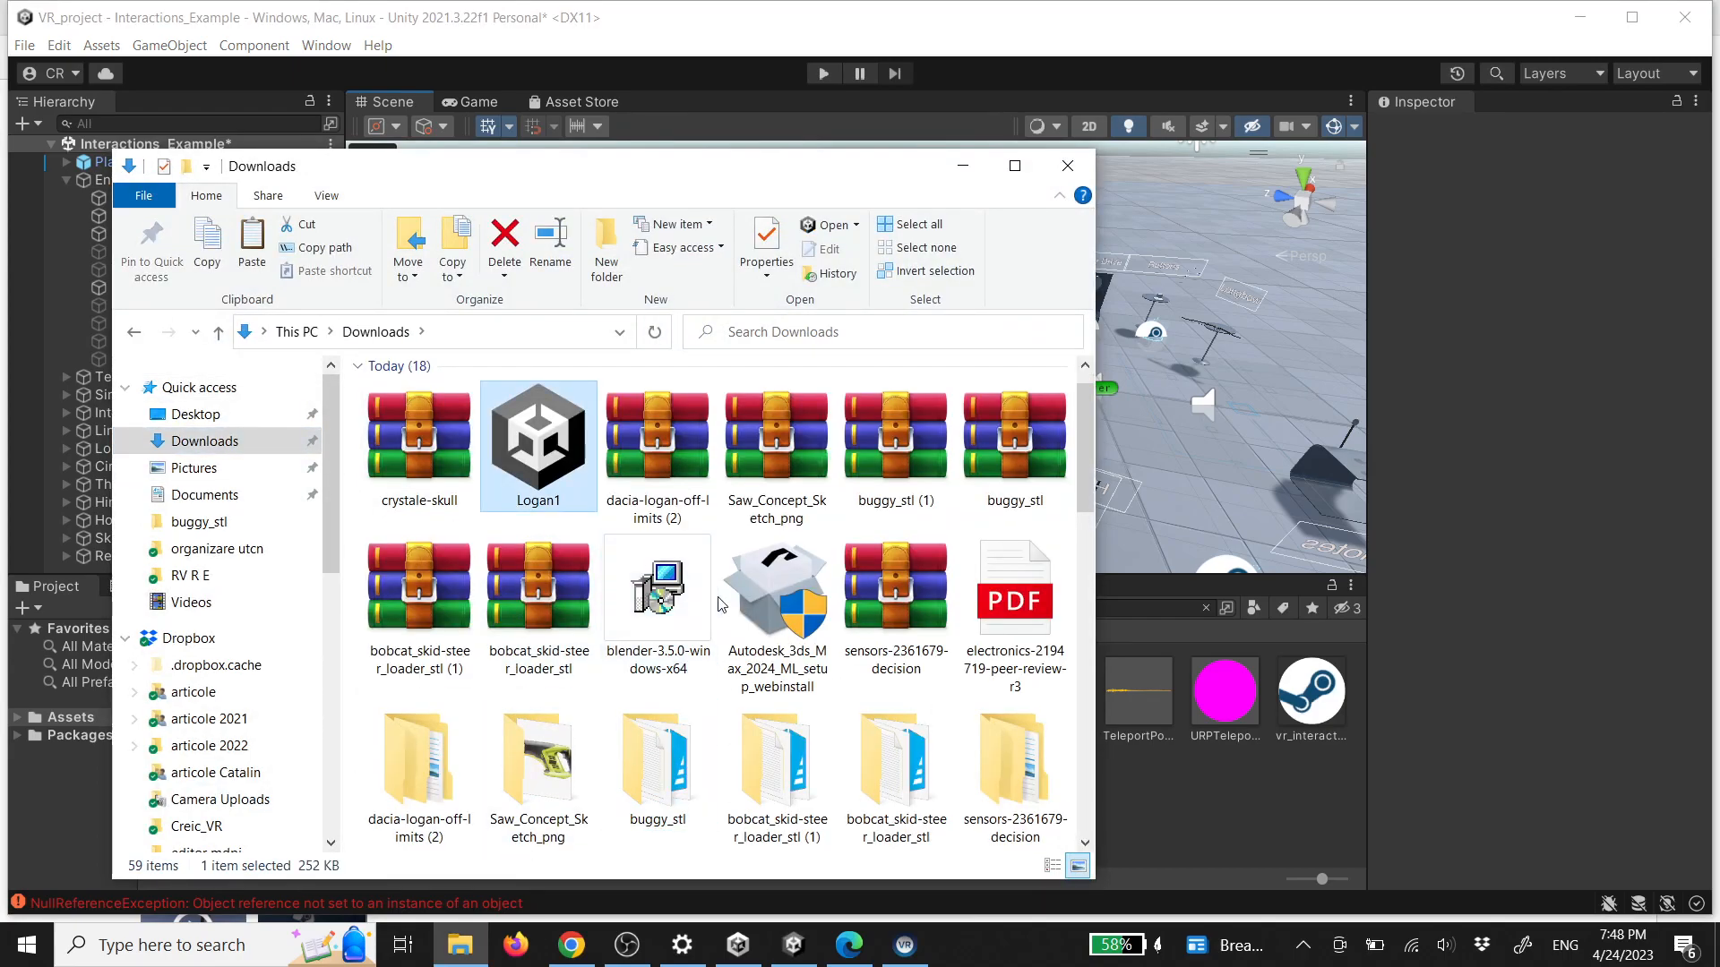
{"action": "scroll", "coordinate": [738, 615], "scroll_direction": "down", "scroll_amount": 2}
{"action": "scroll", "coordinate": [739, 614], "scroll_direction": "down", "scroll_amount": 8}
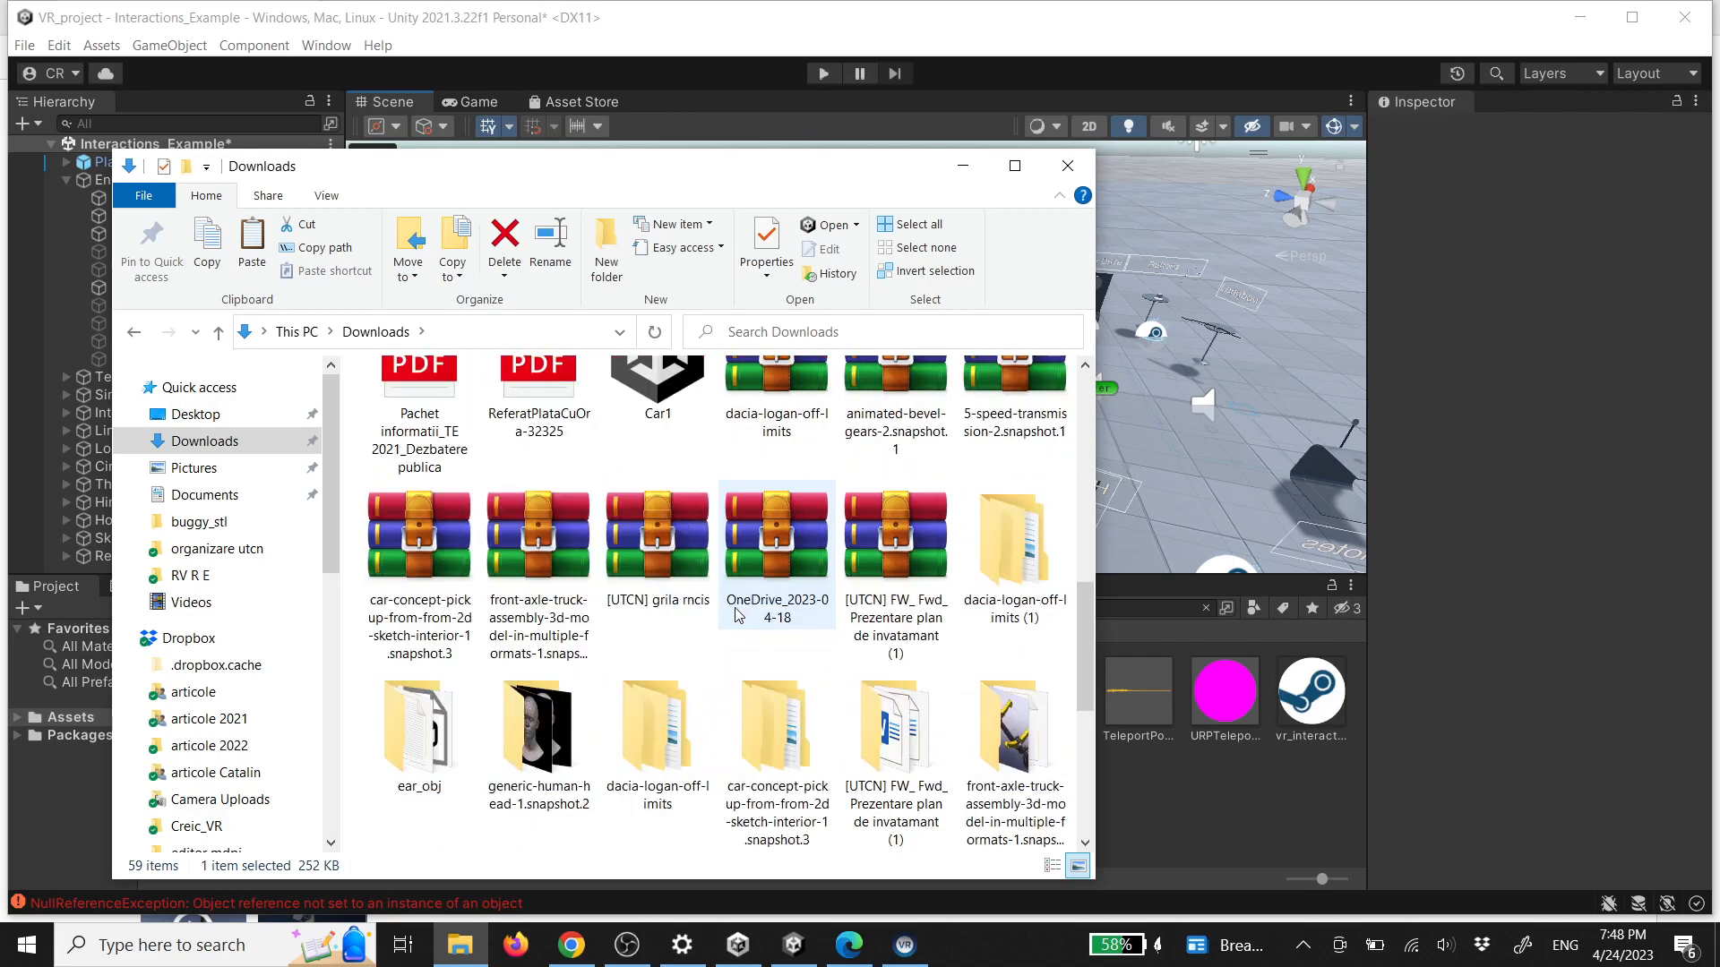
{"action": "left_click", "coordinate": [204, 441]}
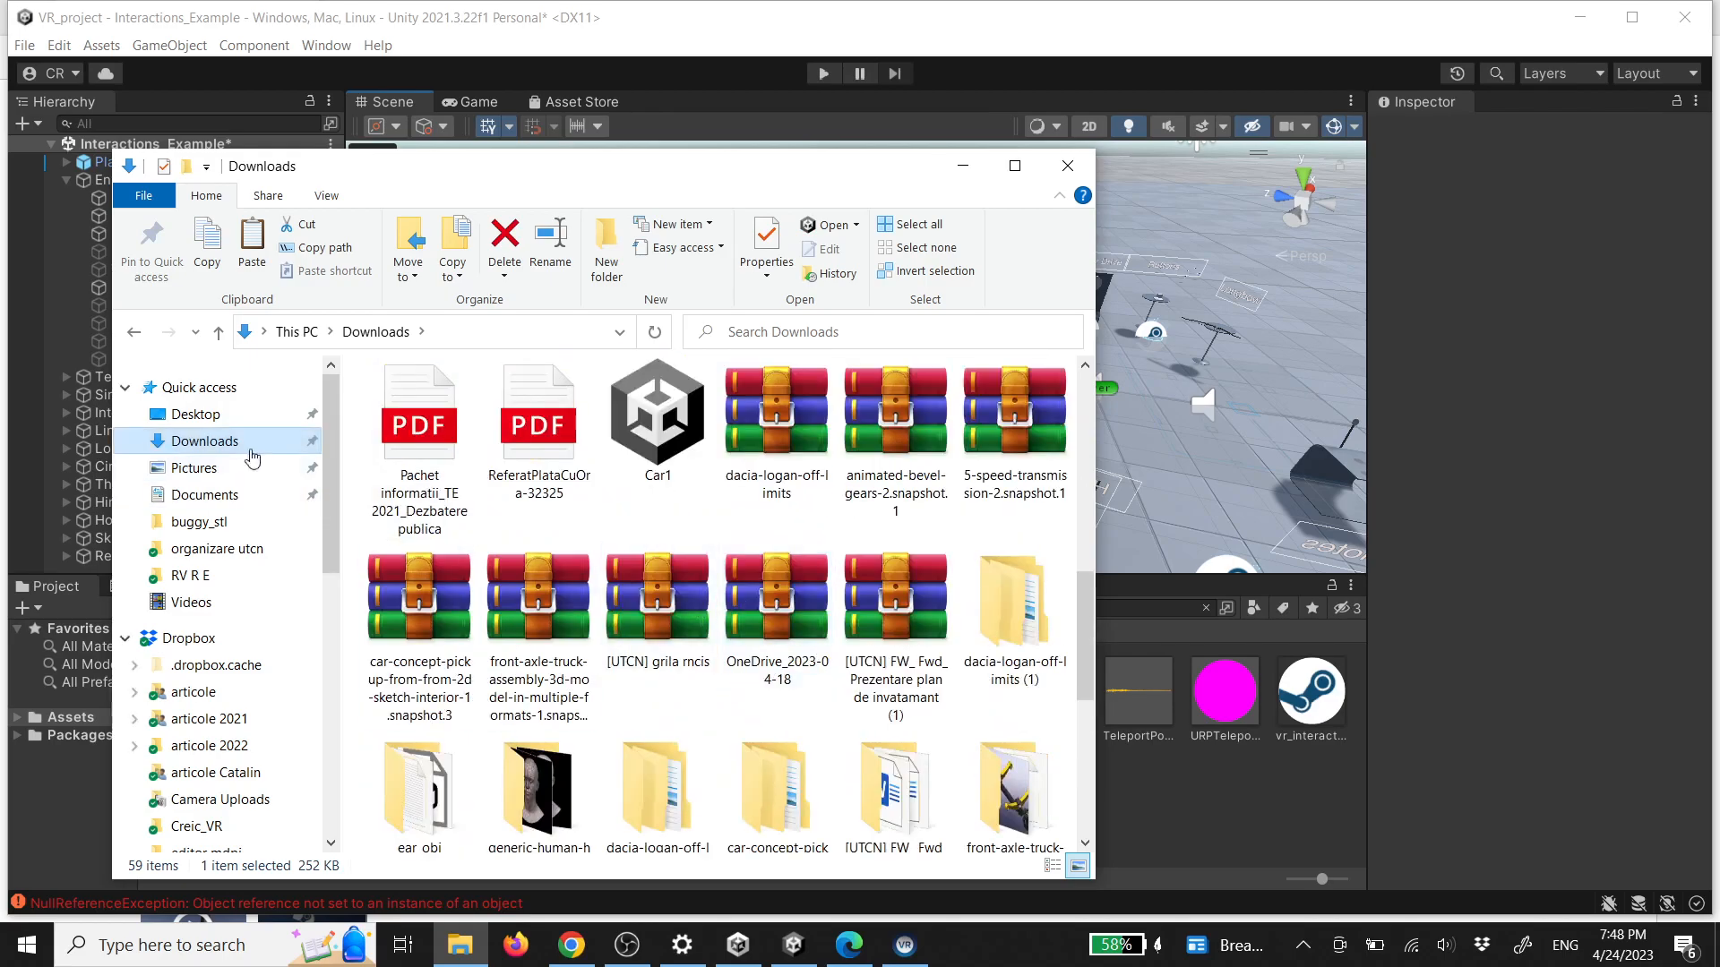
{"action": "left_click", "coordinate": [195, 414]}
{"action": "double_click", "coordinate": [887, 430]}
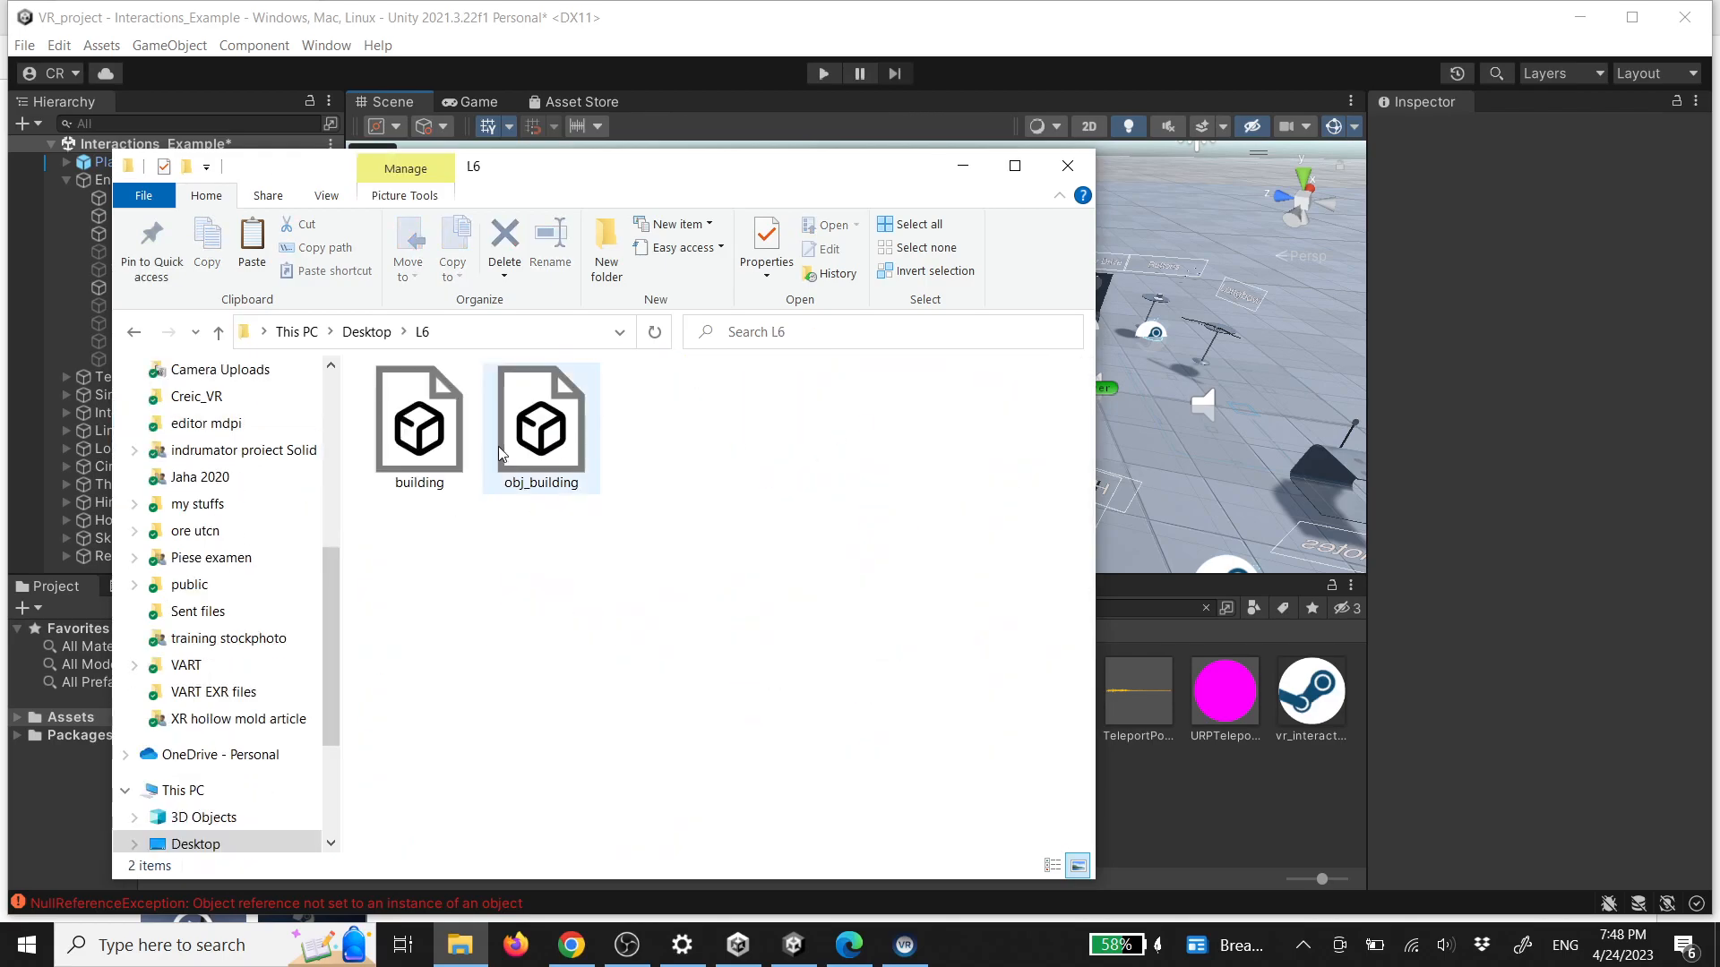
{"action": "left_click", "coordinate": [430, 430]}
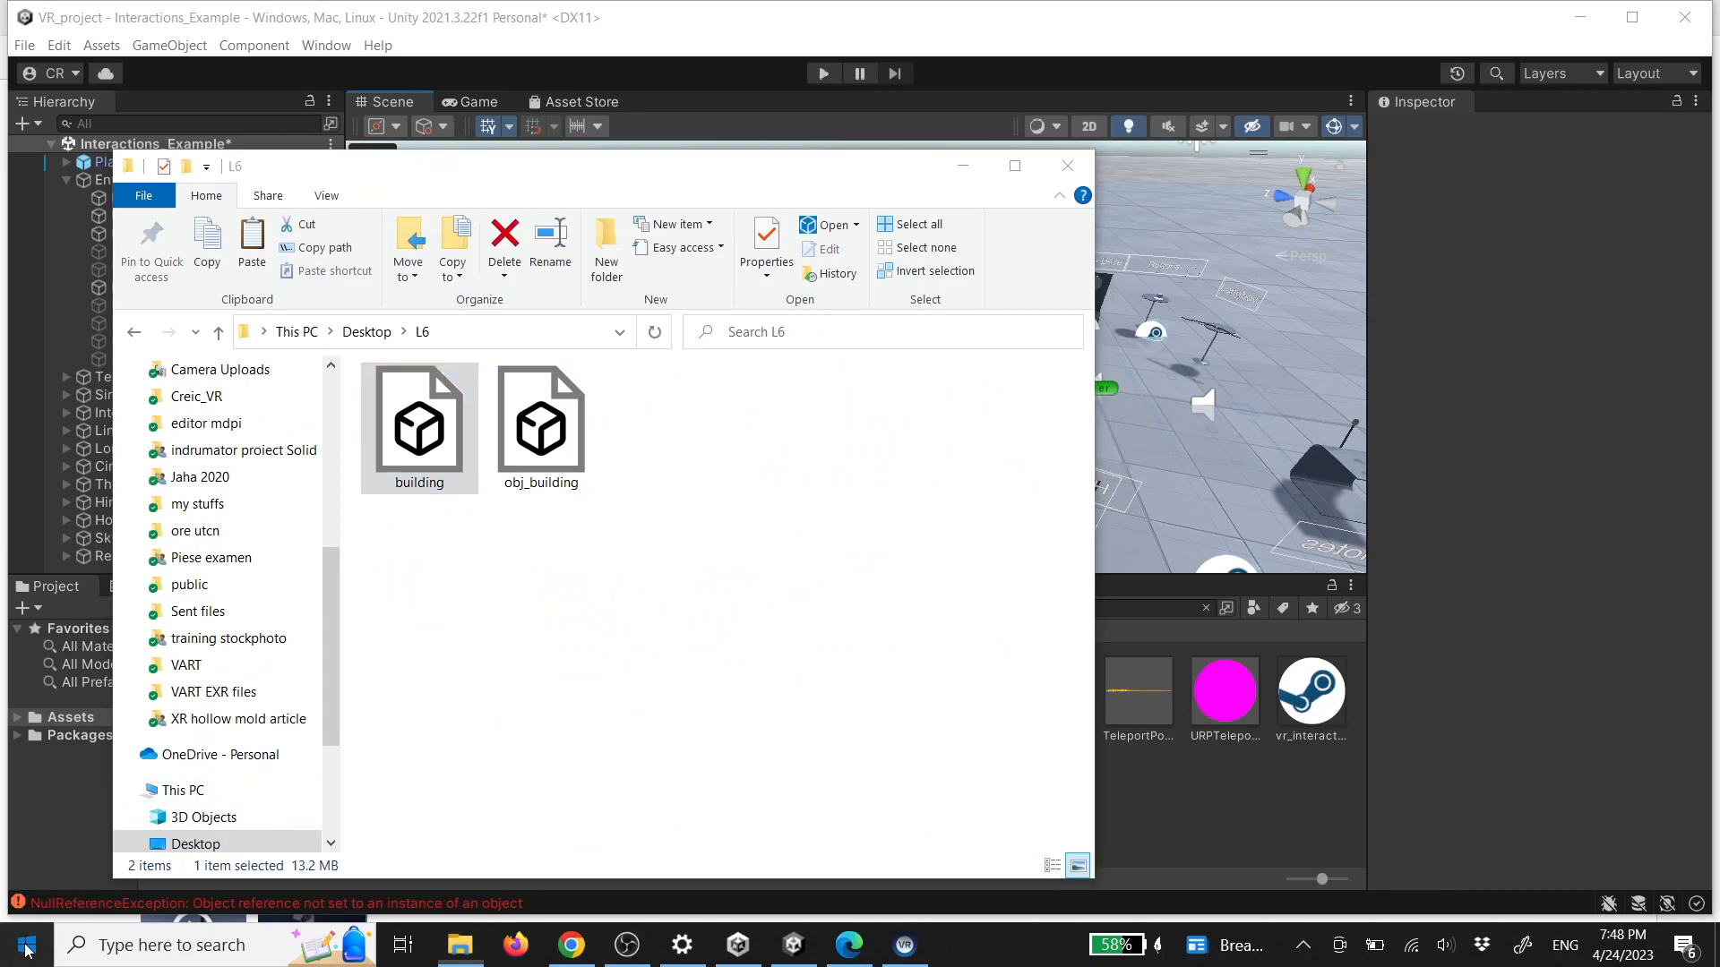
Find Autodesk 3ds Max among the installed applications and launch it
{"action": "left_click", "coordinate": [25, 945]}
{"action": "type", "text": "fu"}
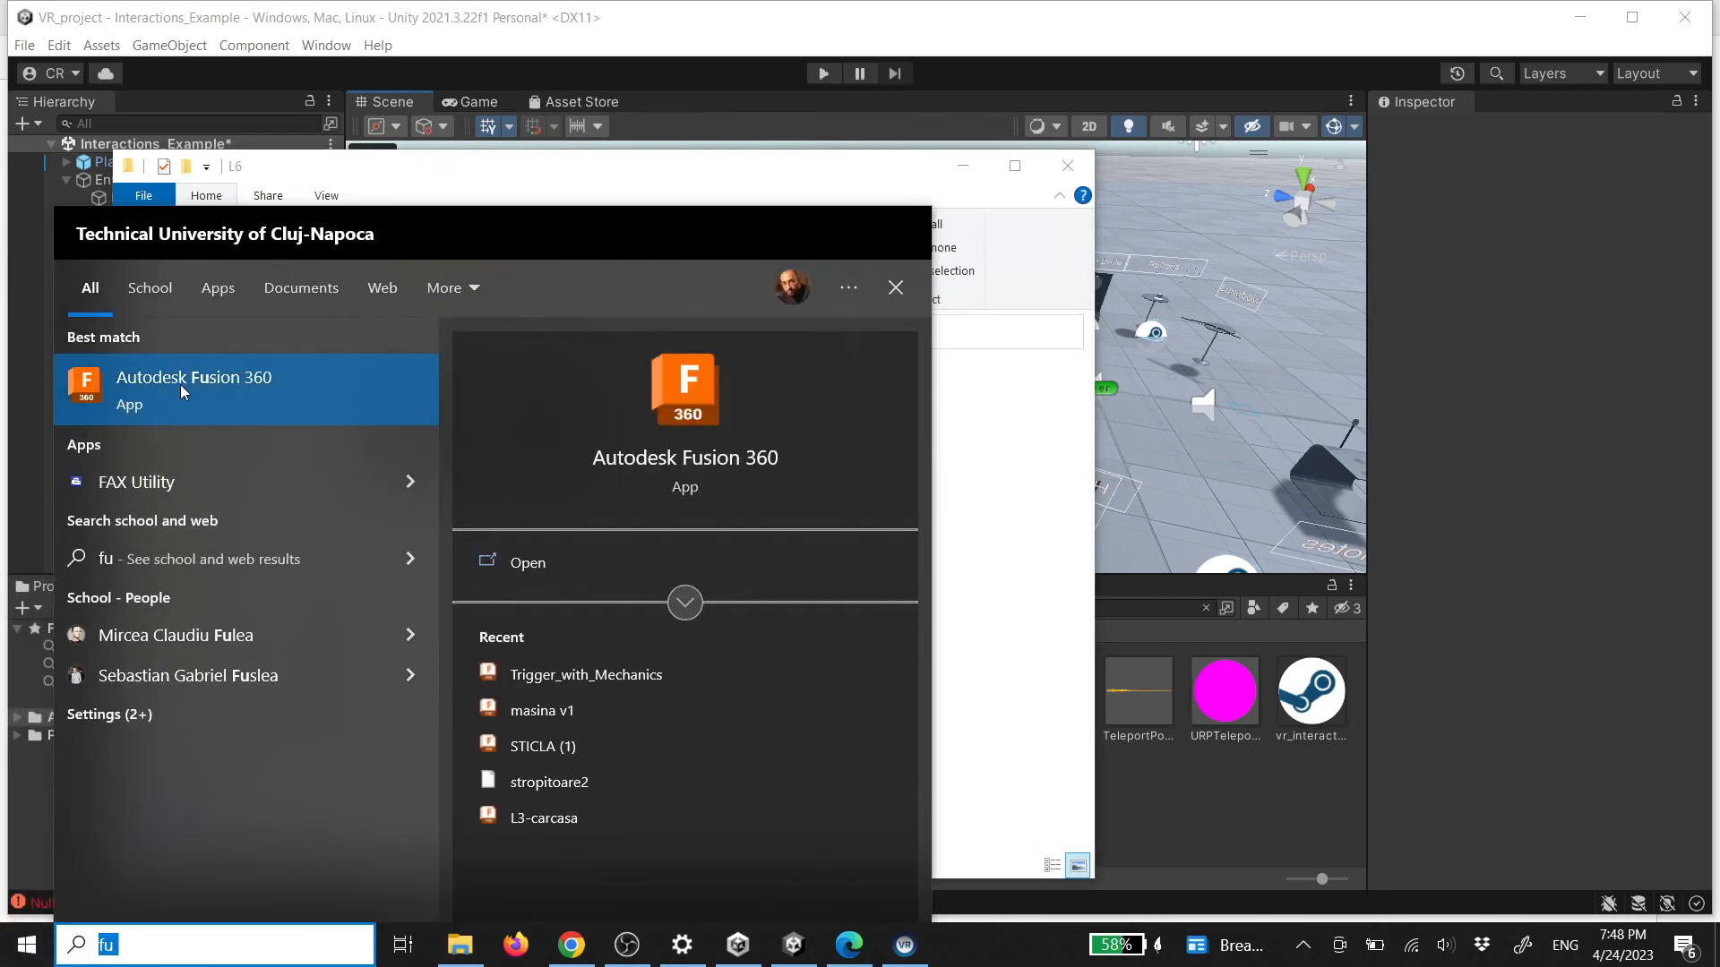
{"action": "type", "text": "3d"}
{"action": "left_click", "coordinate": [176, 483]}
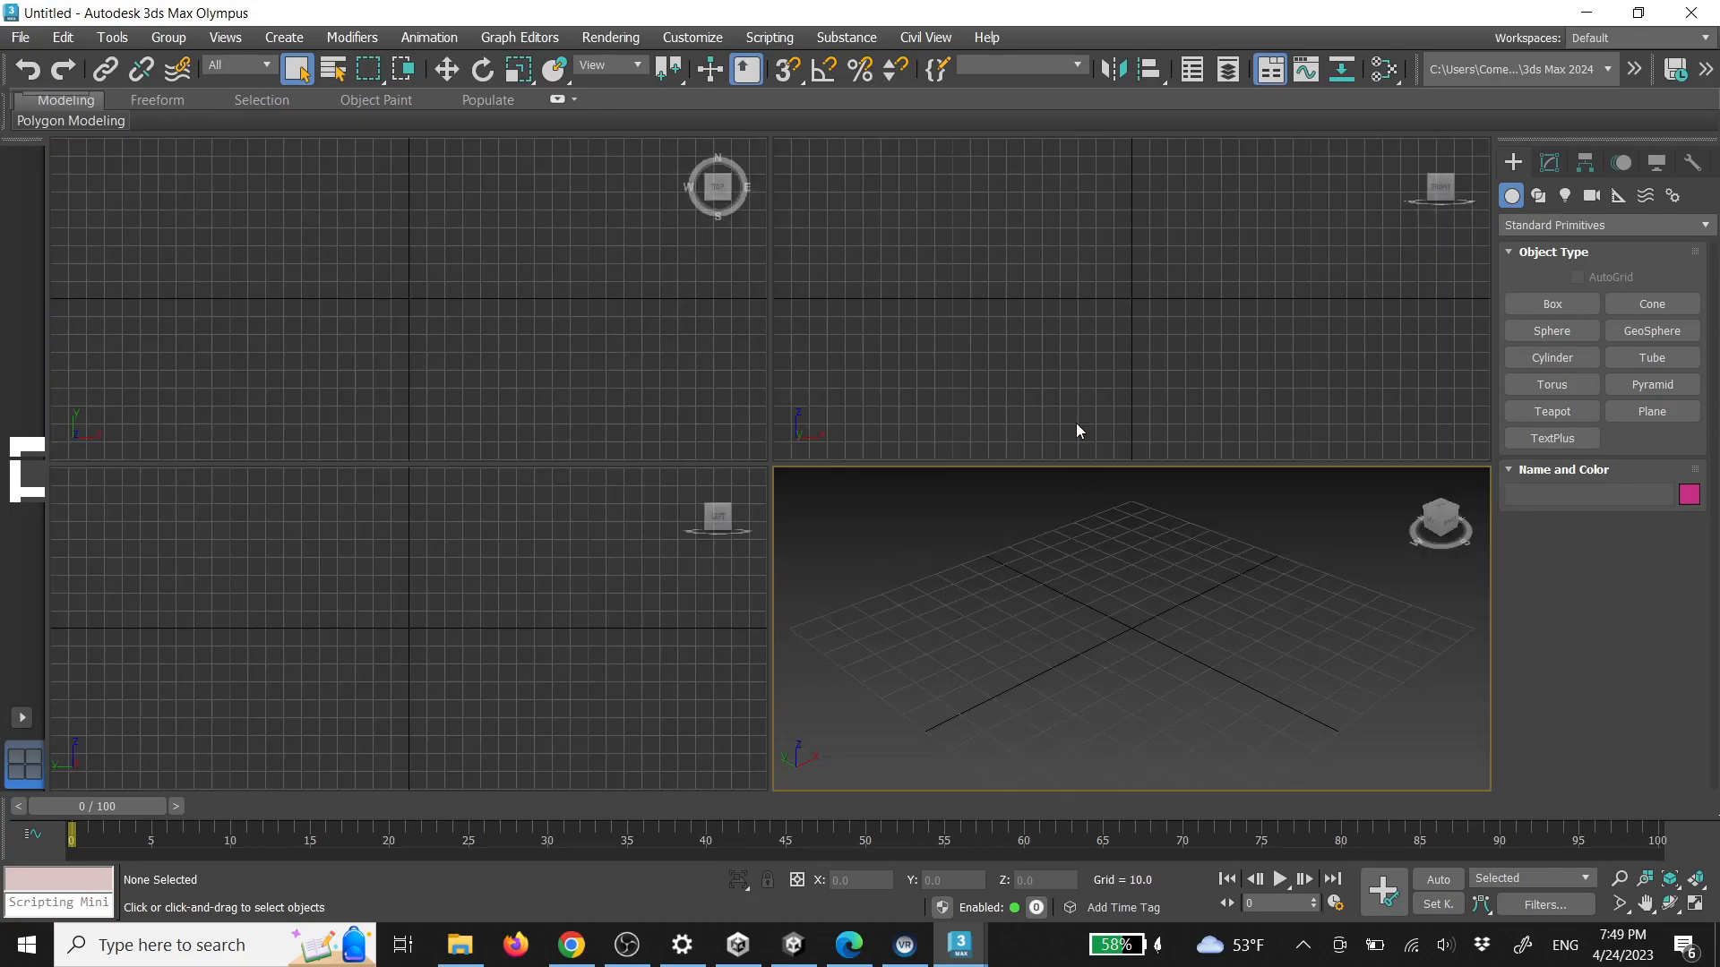
Preview the building file from the L6 folder in 3D Viewer, examine its side walls, and close the viewer
{"action": "left_click", "coordinate": [459, 945]}
{"action": "left_click", "coordinate": [432, 430]}
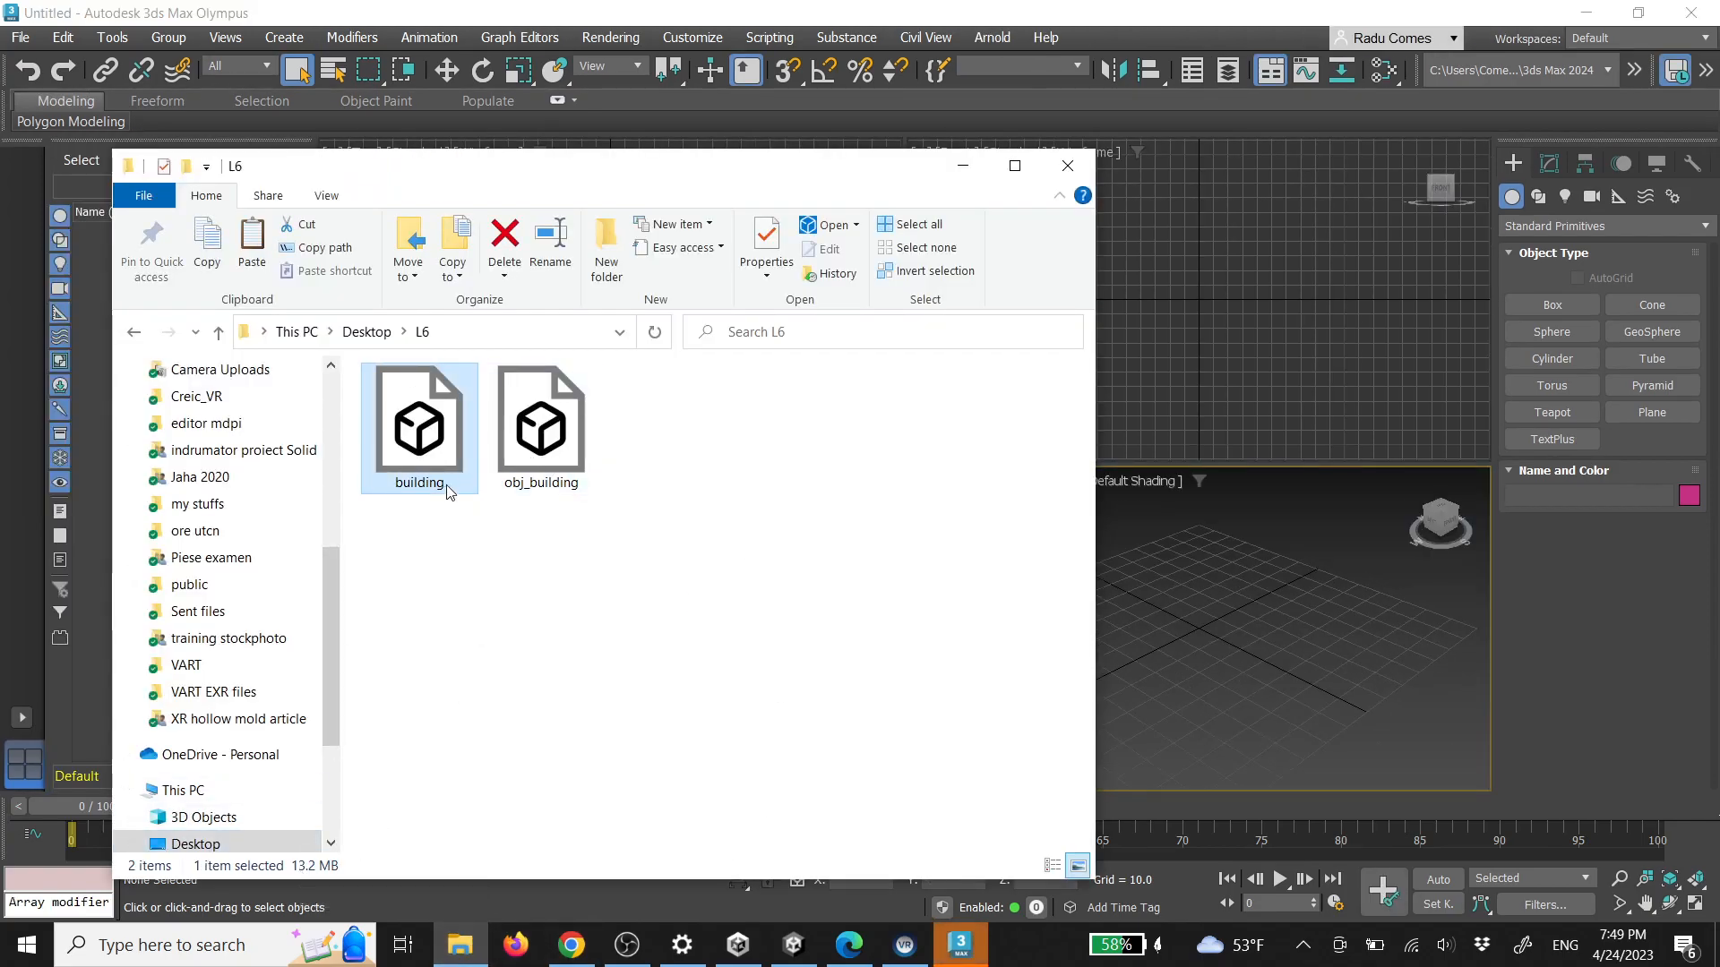
{"action": "double_click", "coordinate": [431, 463]}
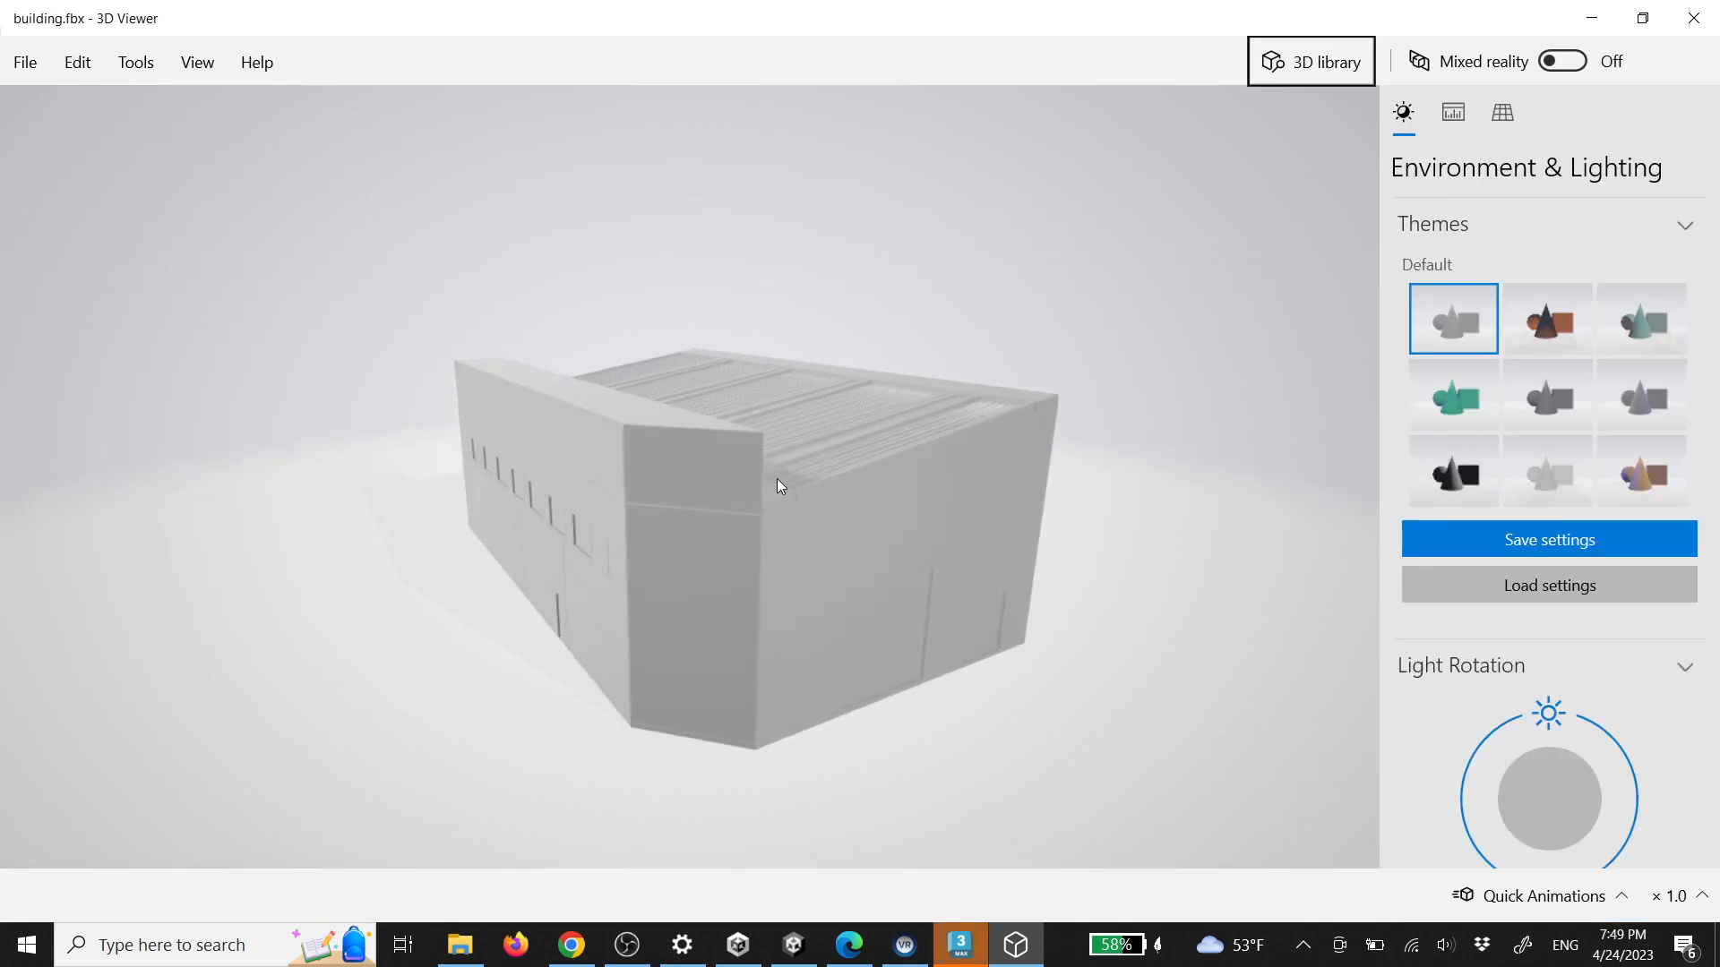
{"action": "left_click_drag", "start_coordinate": [1066, 530], "coordinate": [803, 578]}
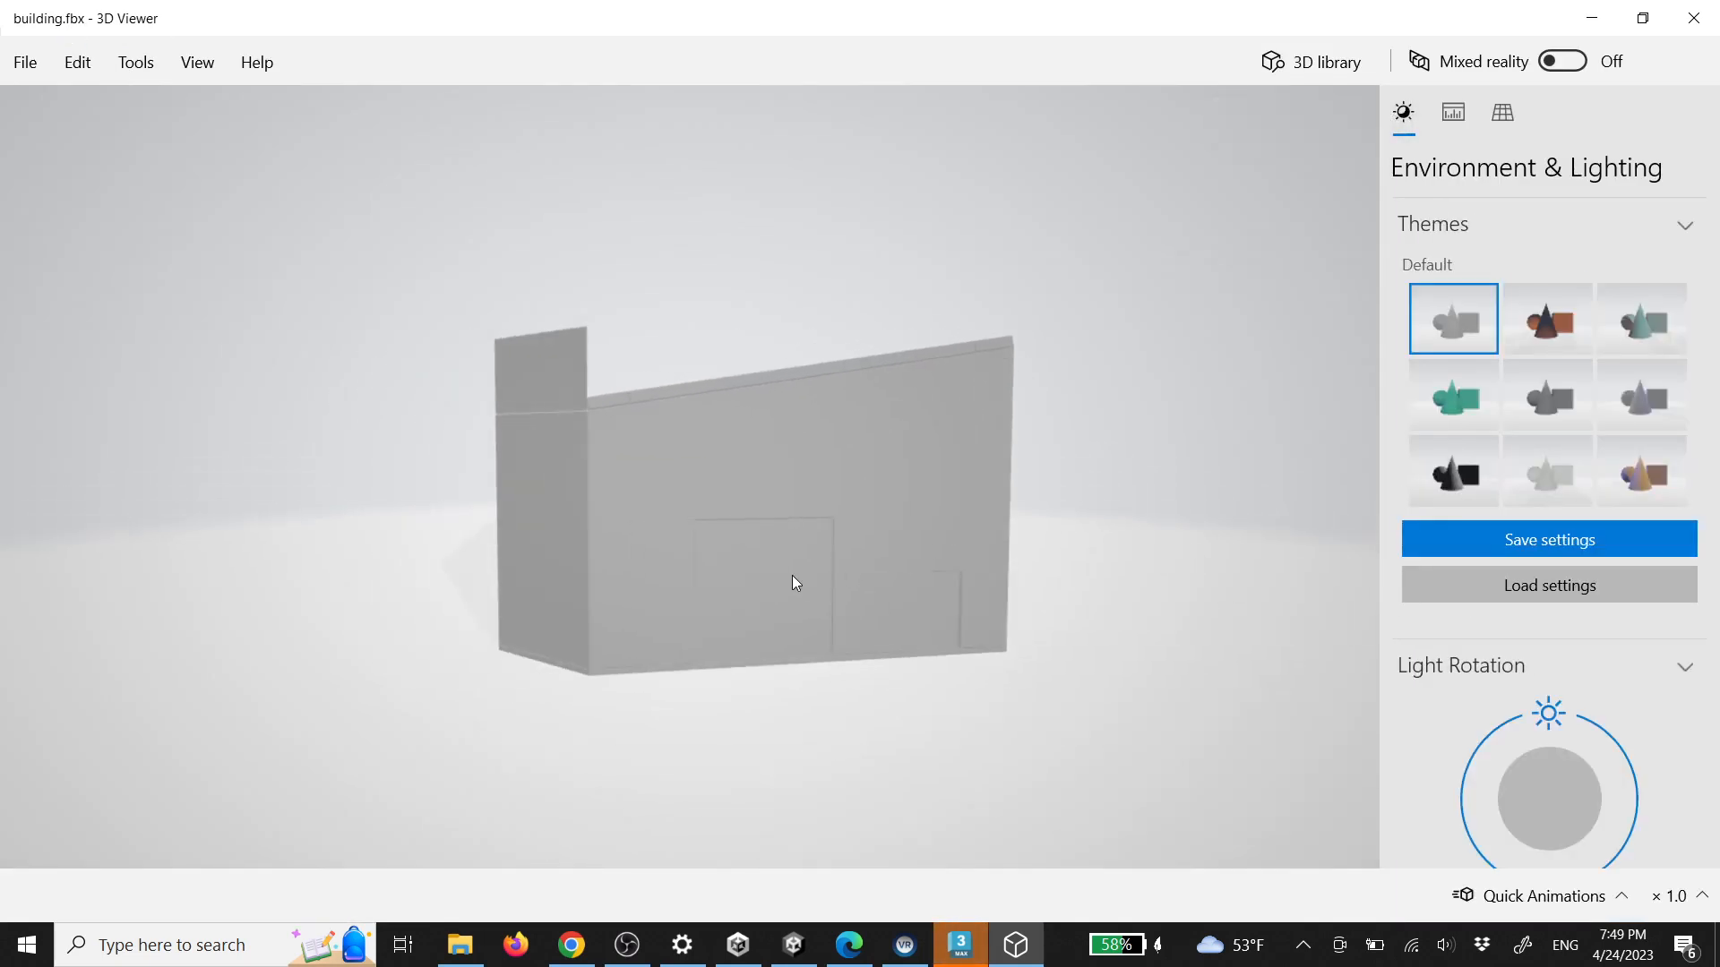
{"action": "left_click", "coordinate": [1693, 18]}
Import the building file from the L6 folder into the 3ds Max Perspective viewport, place it, and deselect everything
{"action": "left_click_drag", "start_coordinate": [419, 421], "coordinate": [1223, 601]}
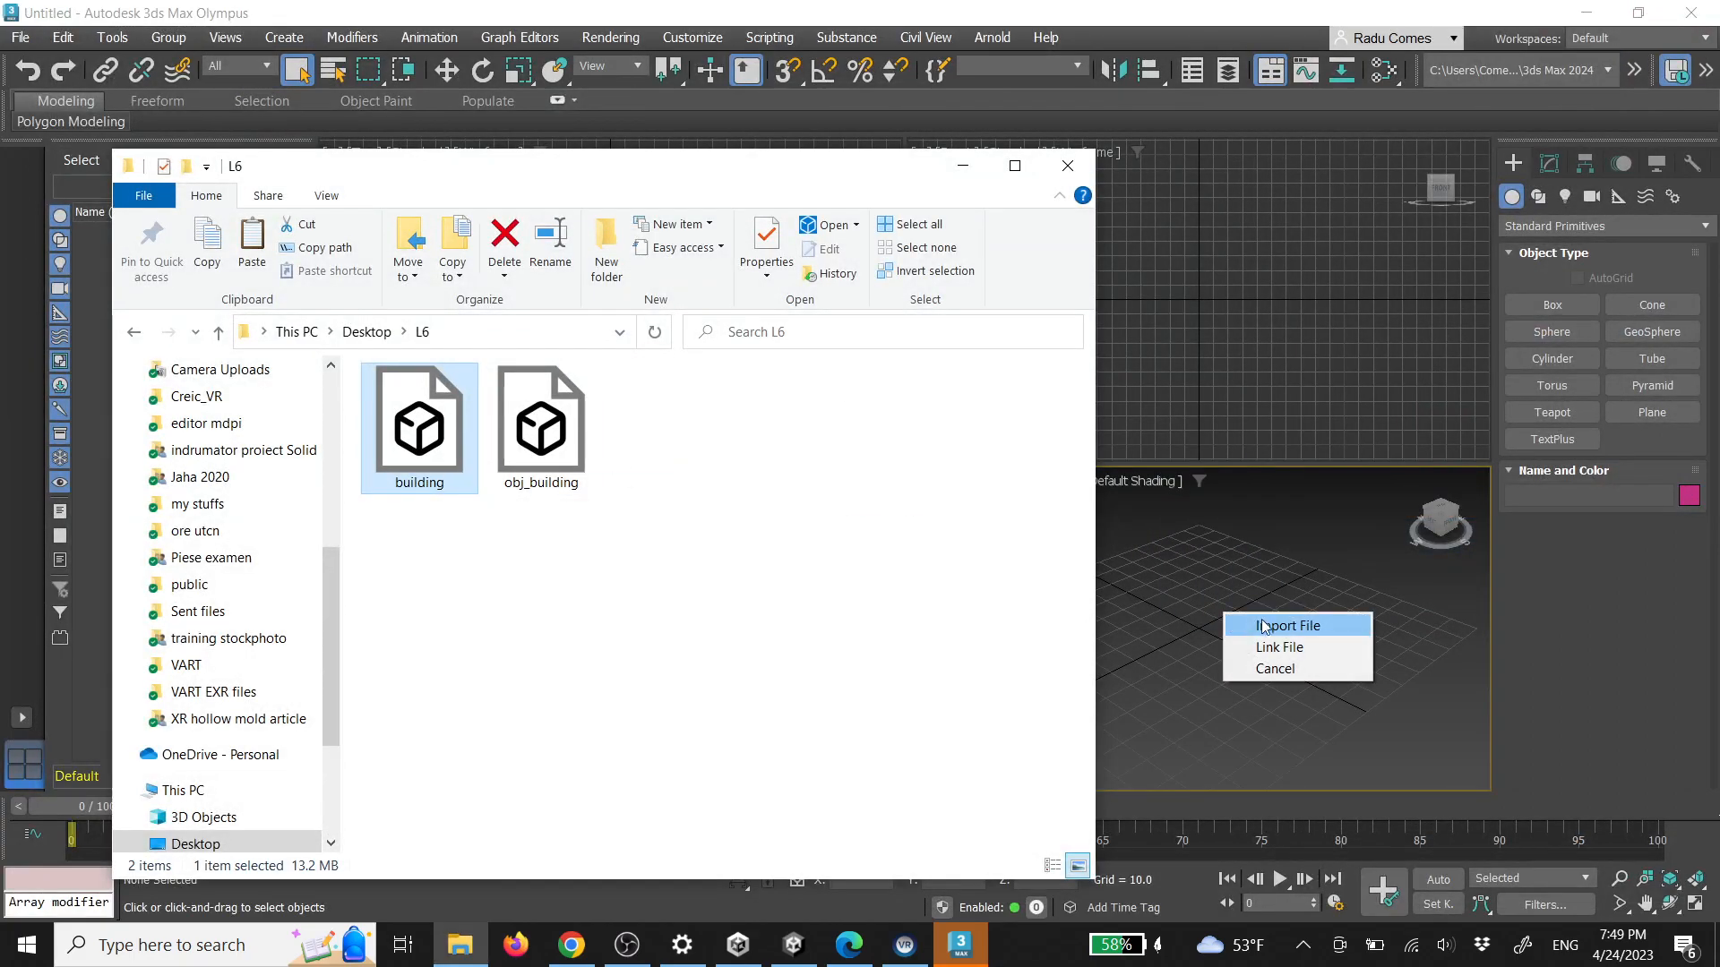
{"action": "left_click", "coordinate": [1272, 621]}
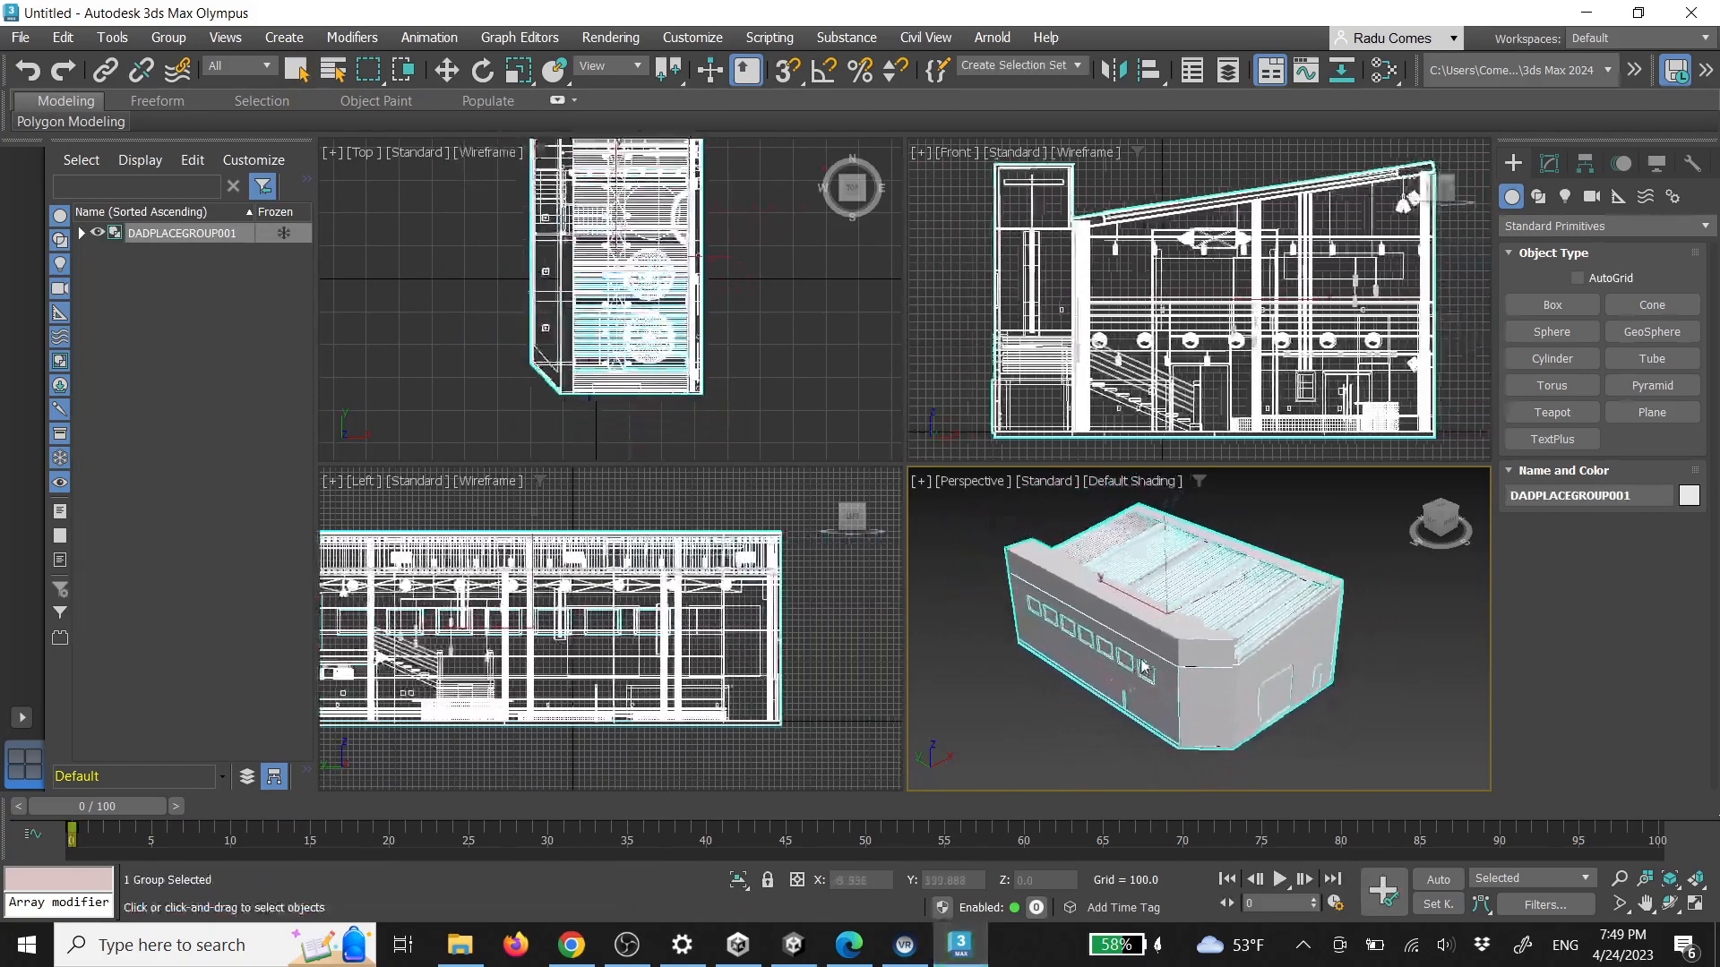
{"action": "left_click", "coordinate": [1420, 663]}
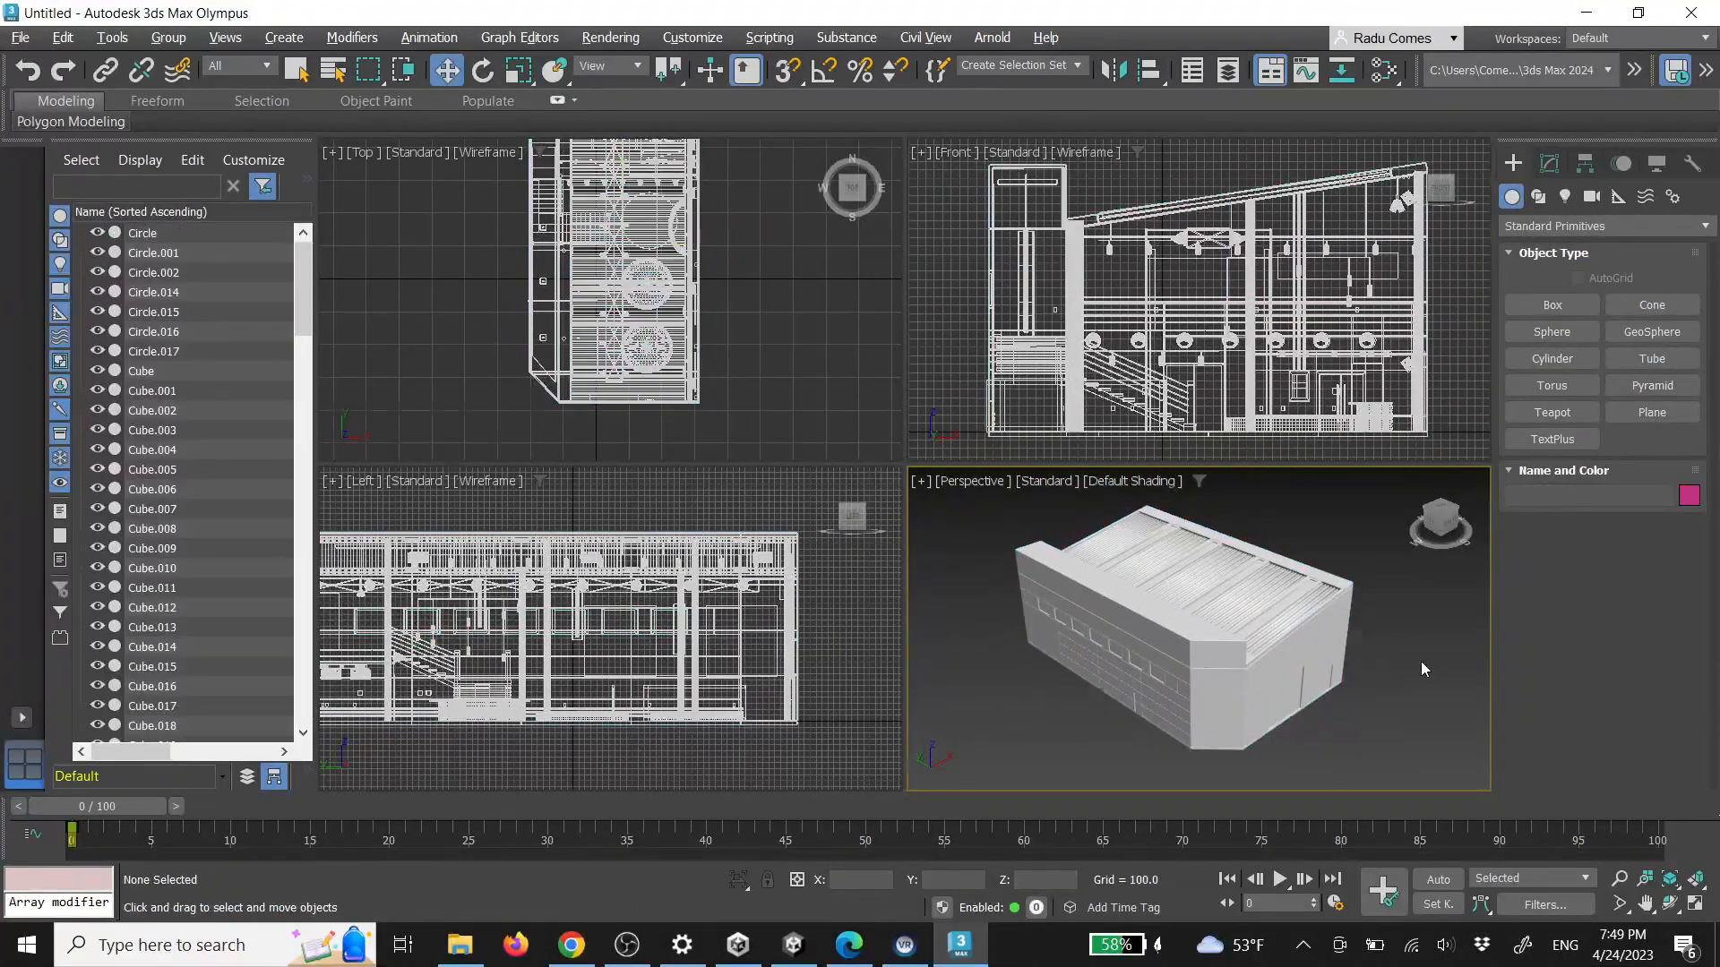
Maximize the Perspective viewport around the imported building and show the Layers toolbar
{"action": "key", "text": "alt+w"}
{"action": "middle_click_drag", "start_coordinate": [1215, 568], "coordinate": [1125, 548], "text": "alt"}
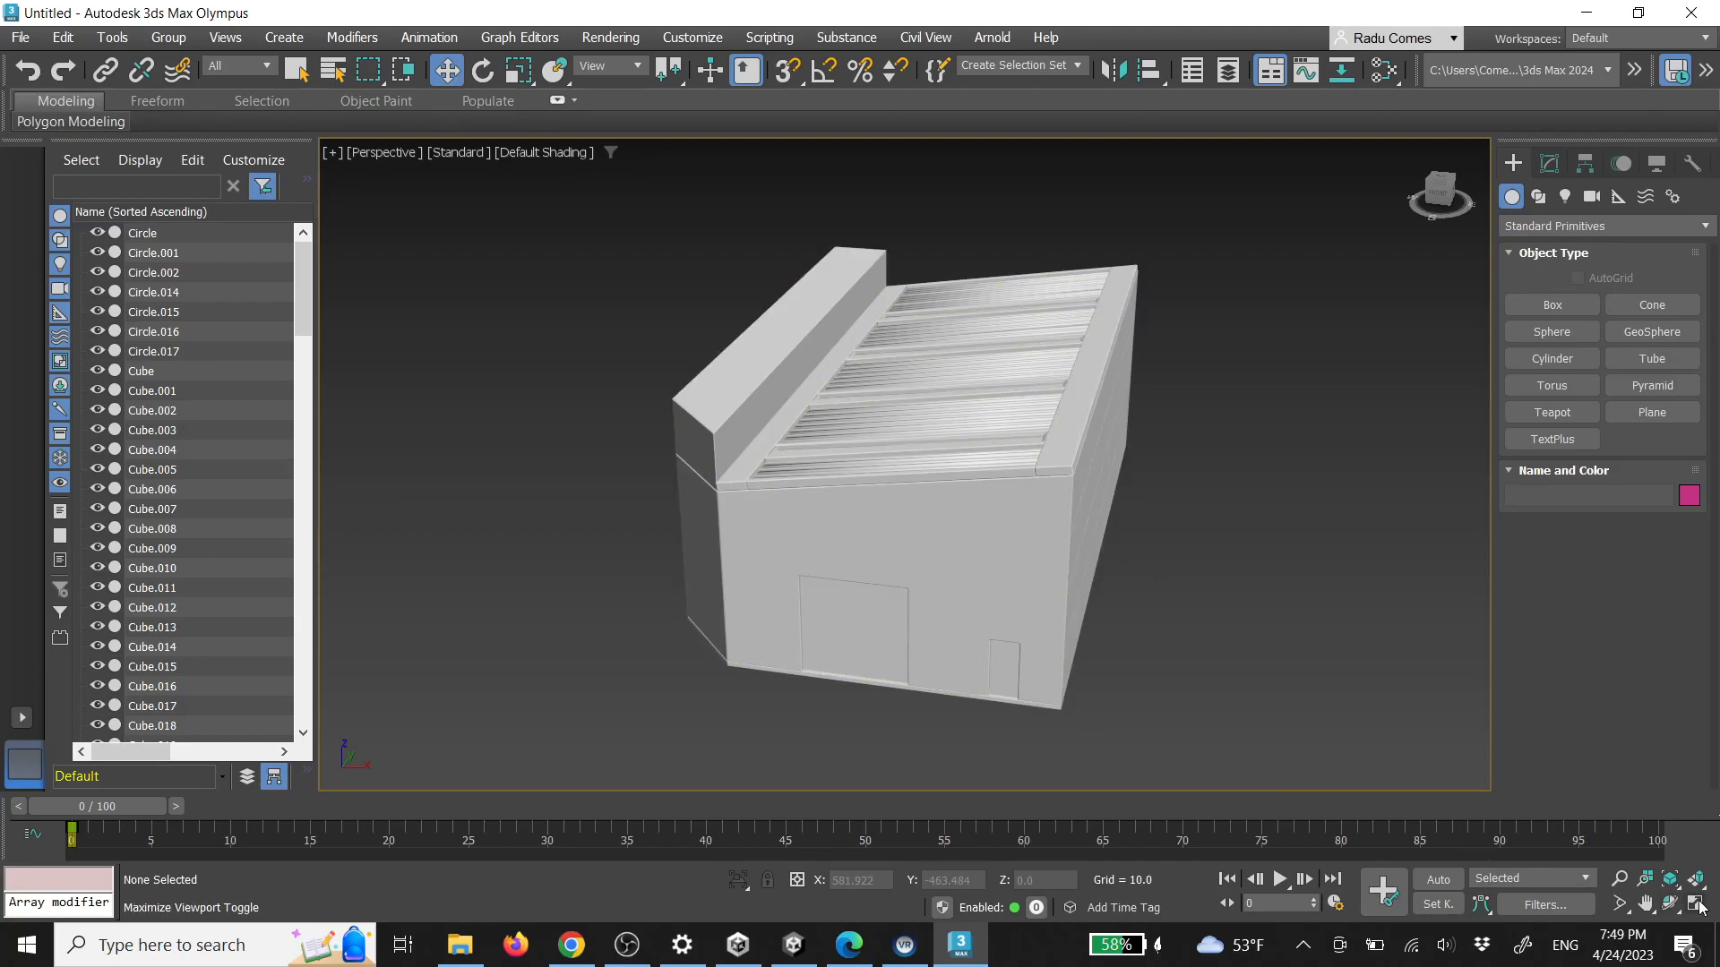
{"action": "middle_click_drag", "start_coordinate": [1298, 595], "coordinate": [1216, 544], "text": "alt"}
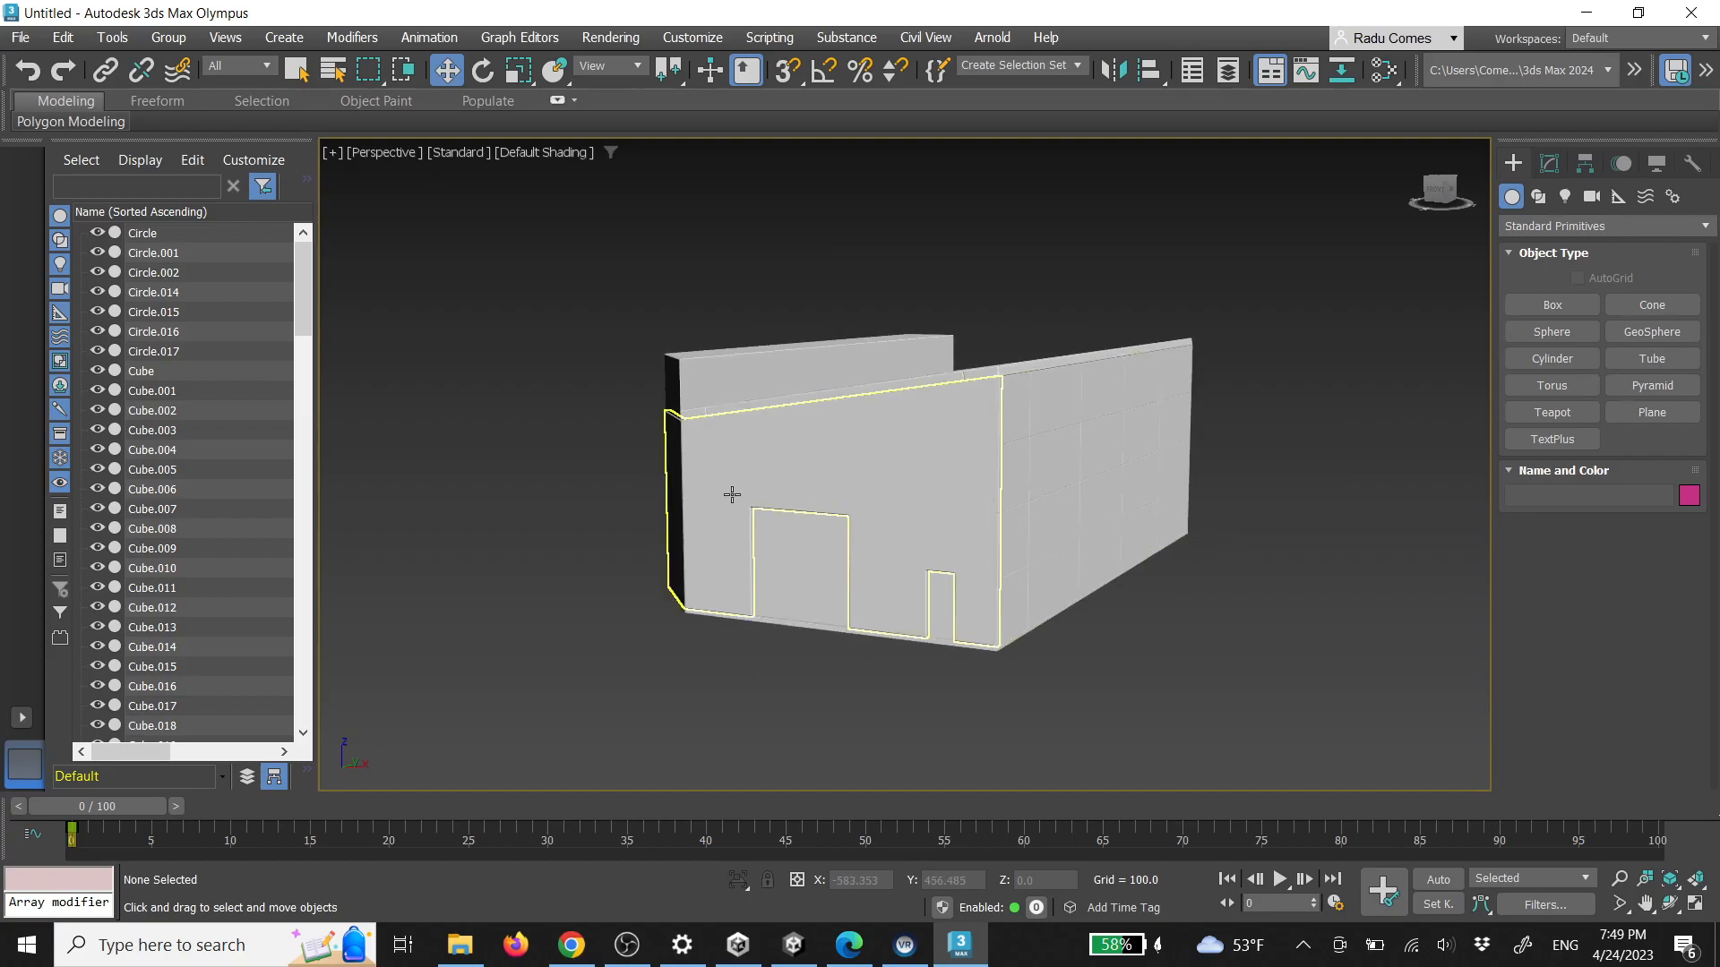
{"action": "middle_click_drag", "start_coordinate": [919, 499], "coordinate": [905, 534], "text": "alt"}
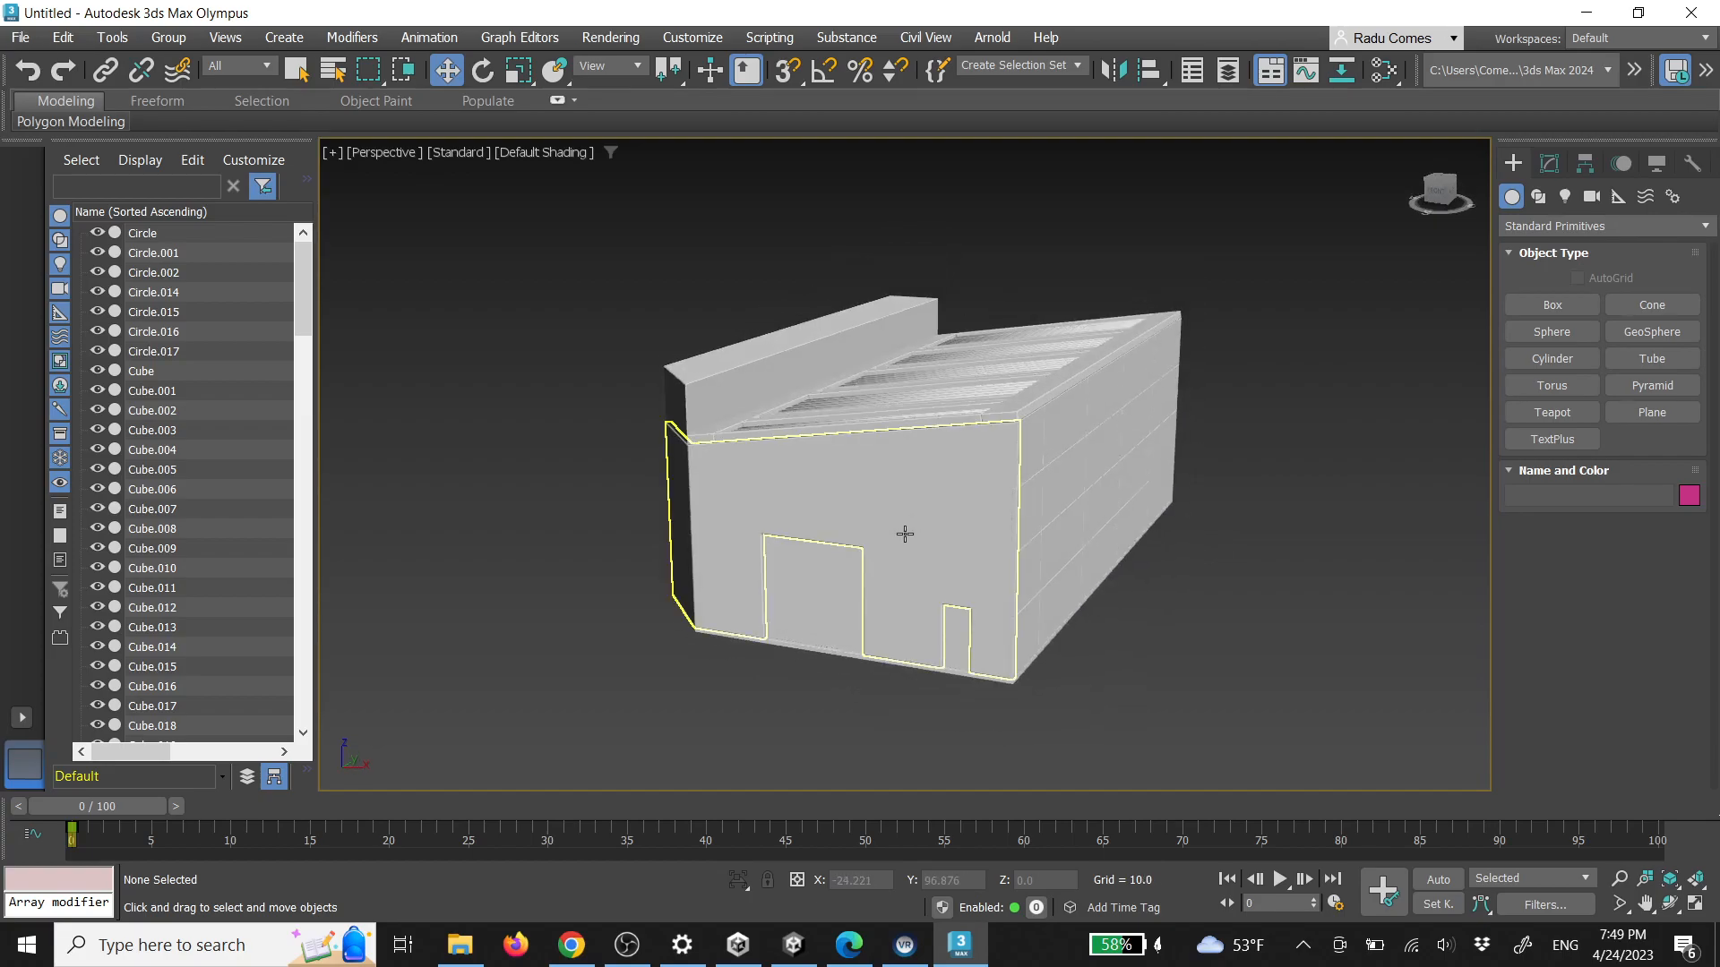
{"action": "scroll", "coordinate": [918, 612], "scroll_direction": "up", "scroll_amount": 2}
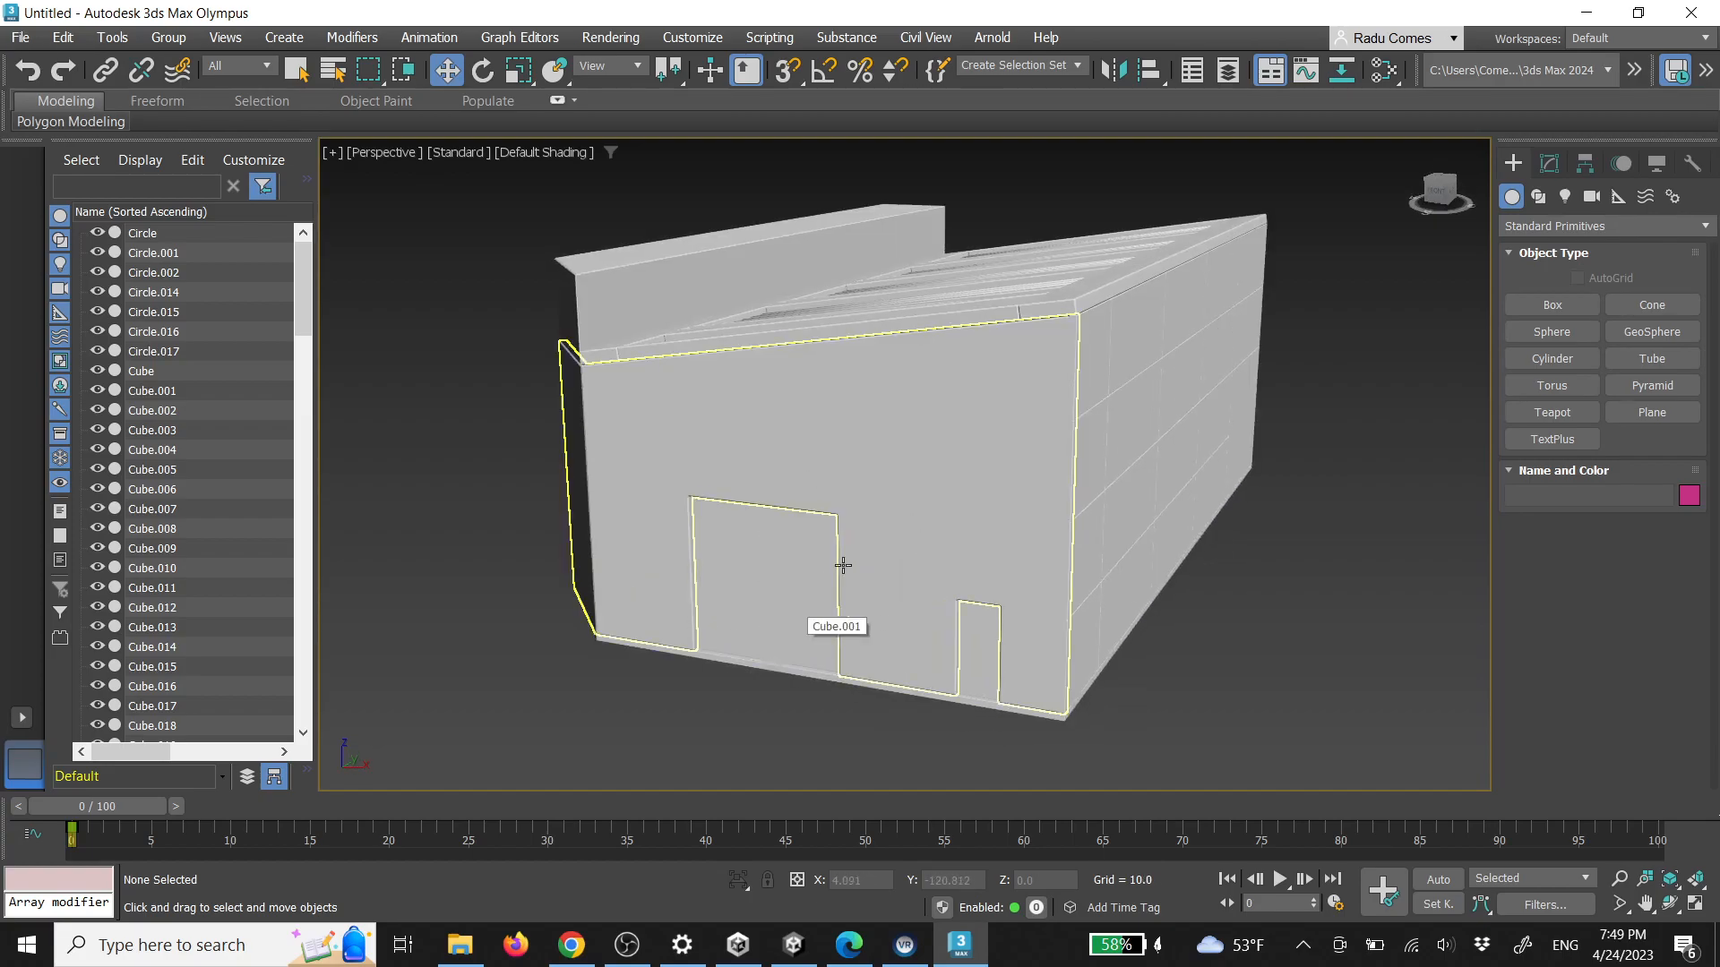
{"action": "middle_click_drag", "start_coordinate": [926, 450], "coordinate": [898, 511], "text": "alt"}
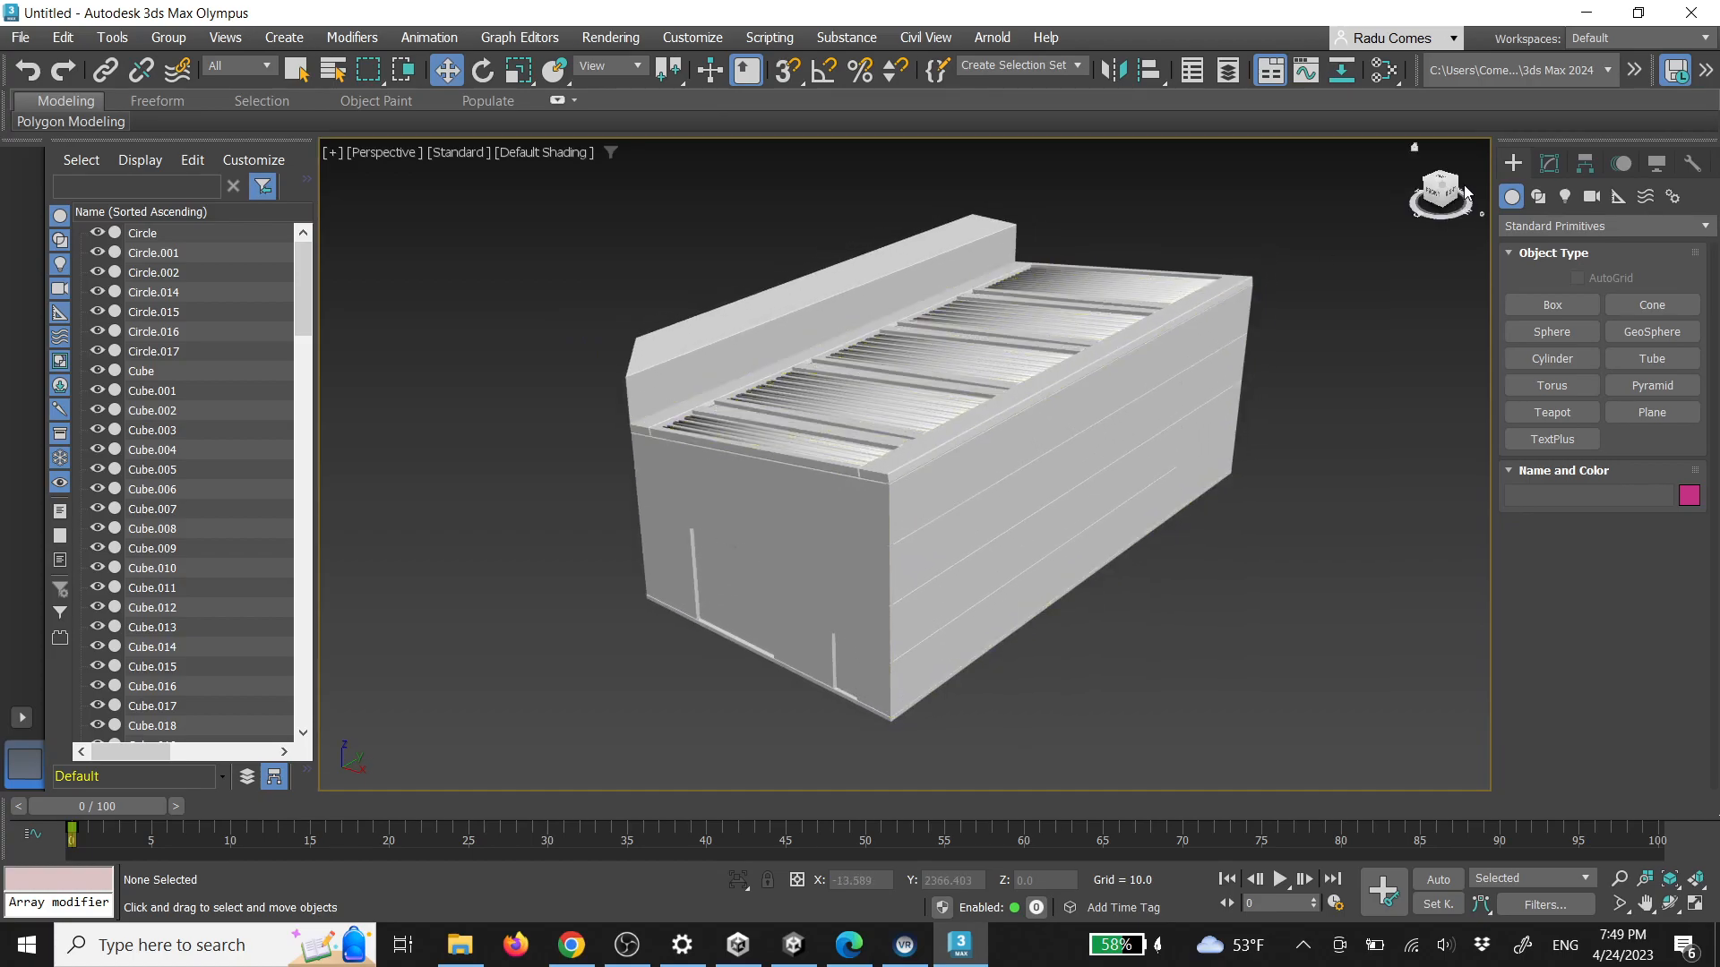
{"action": "right_click", "coordinate": [1641, 77]}
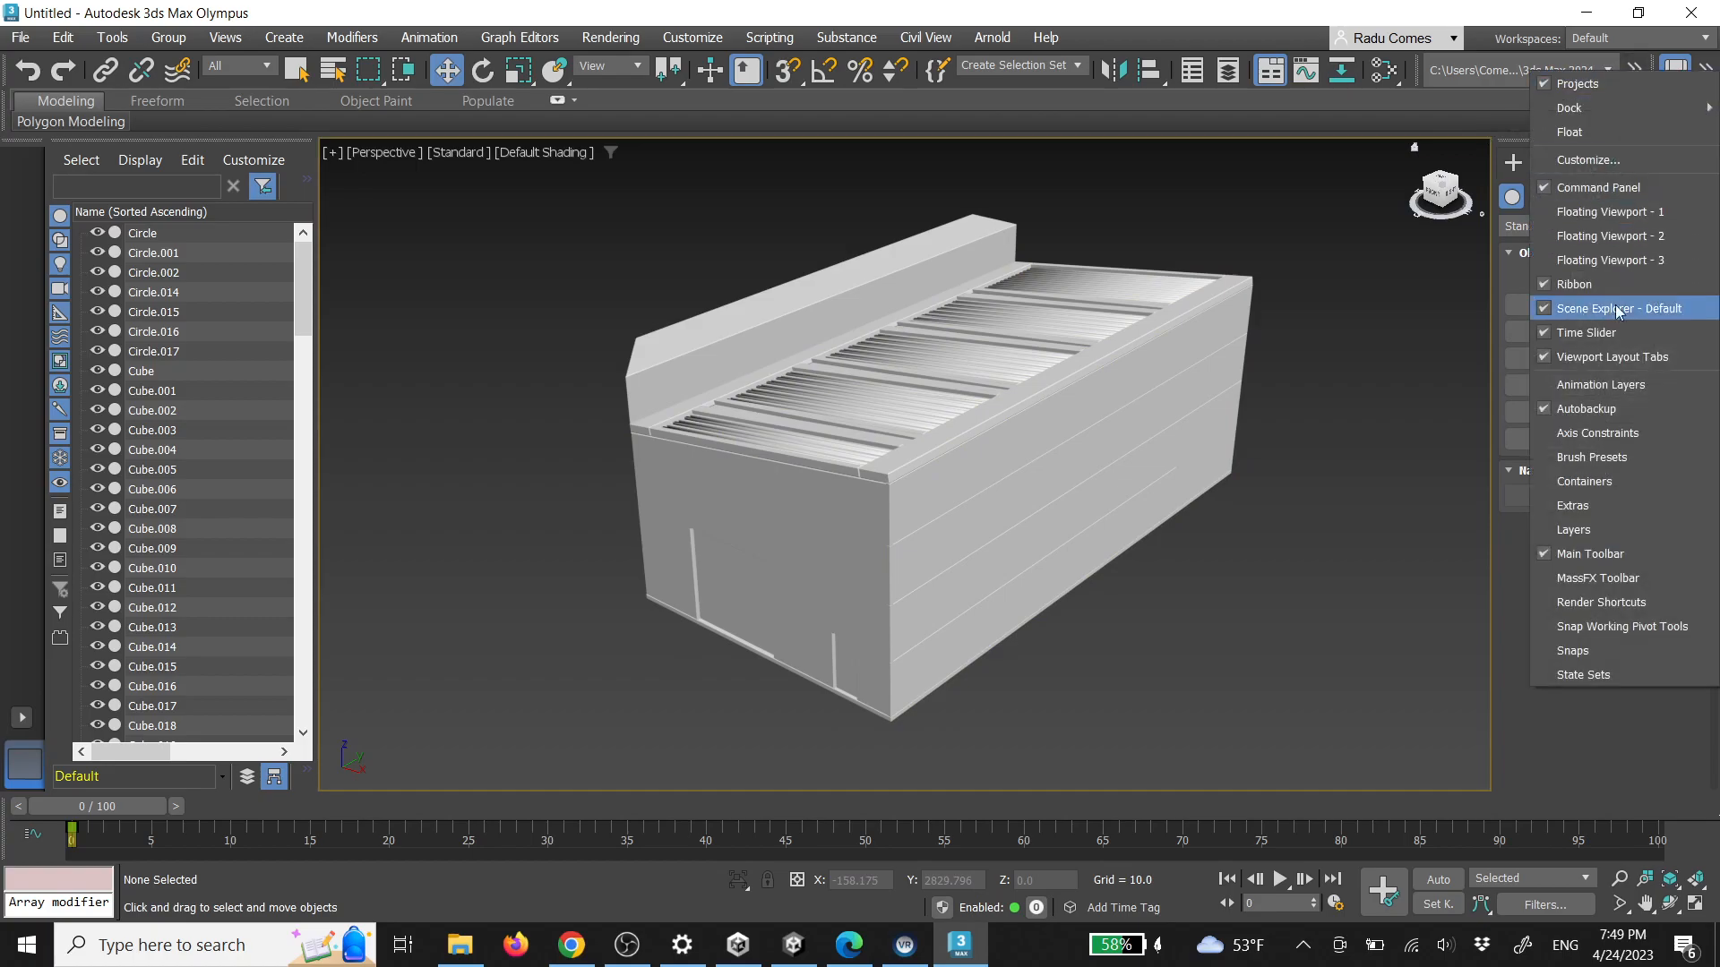
{"action": "left_click", "coordinate": [1602, 537]}
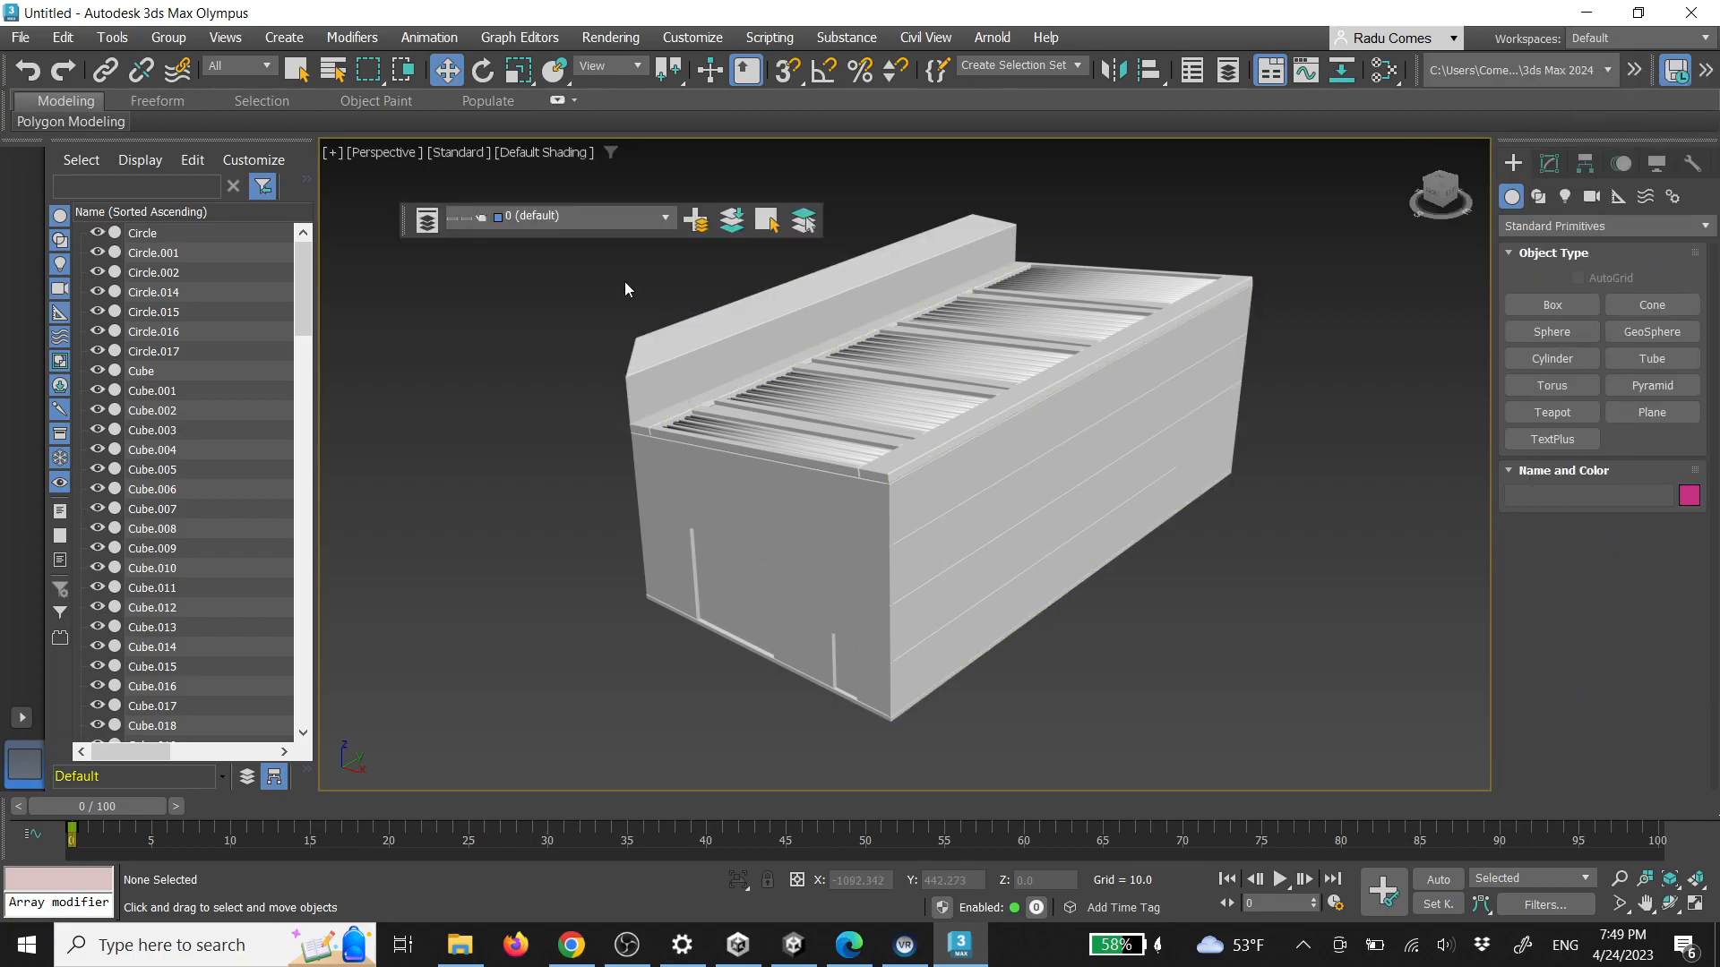
Create a new layer from the selected slatted roof panels and name it Roof
{"action": "left_click", "coordinate": [902, 290]}
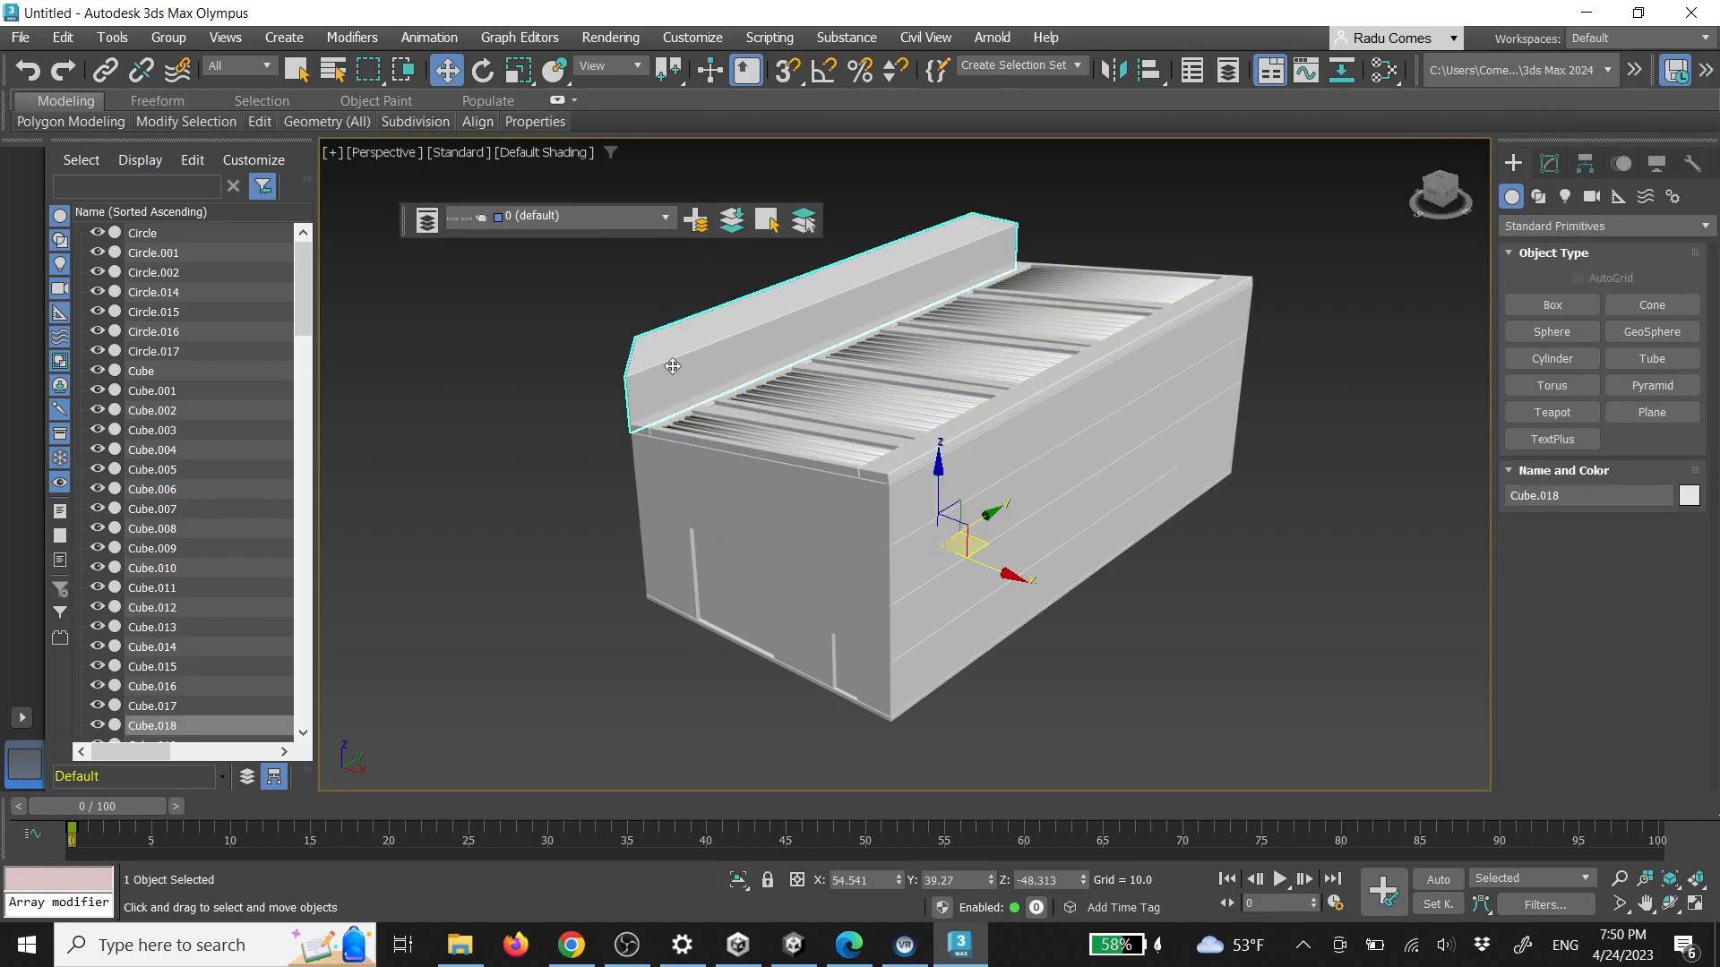
{"action": "left_click", "coordinate": [1021, 368]}
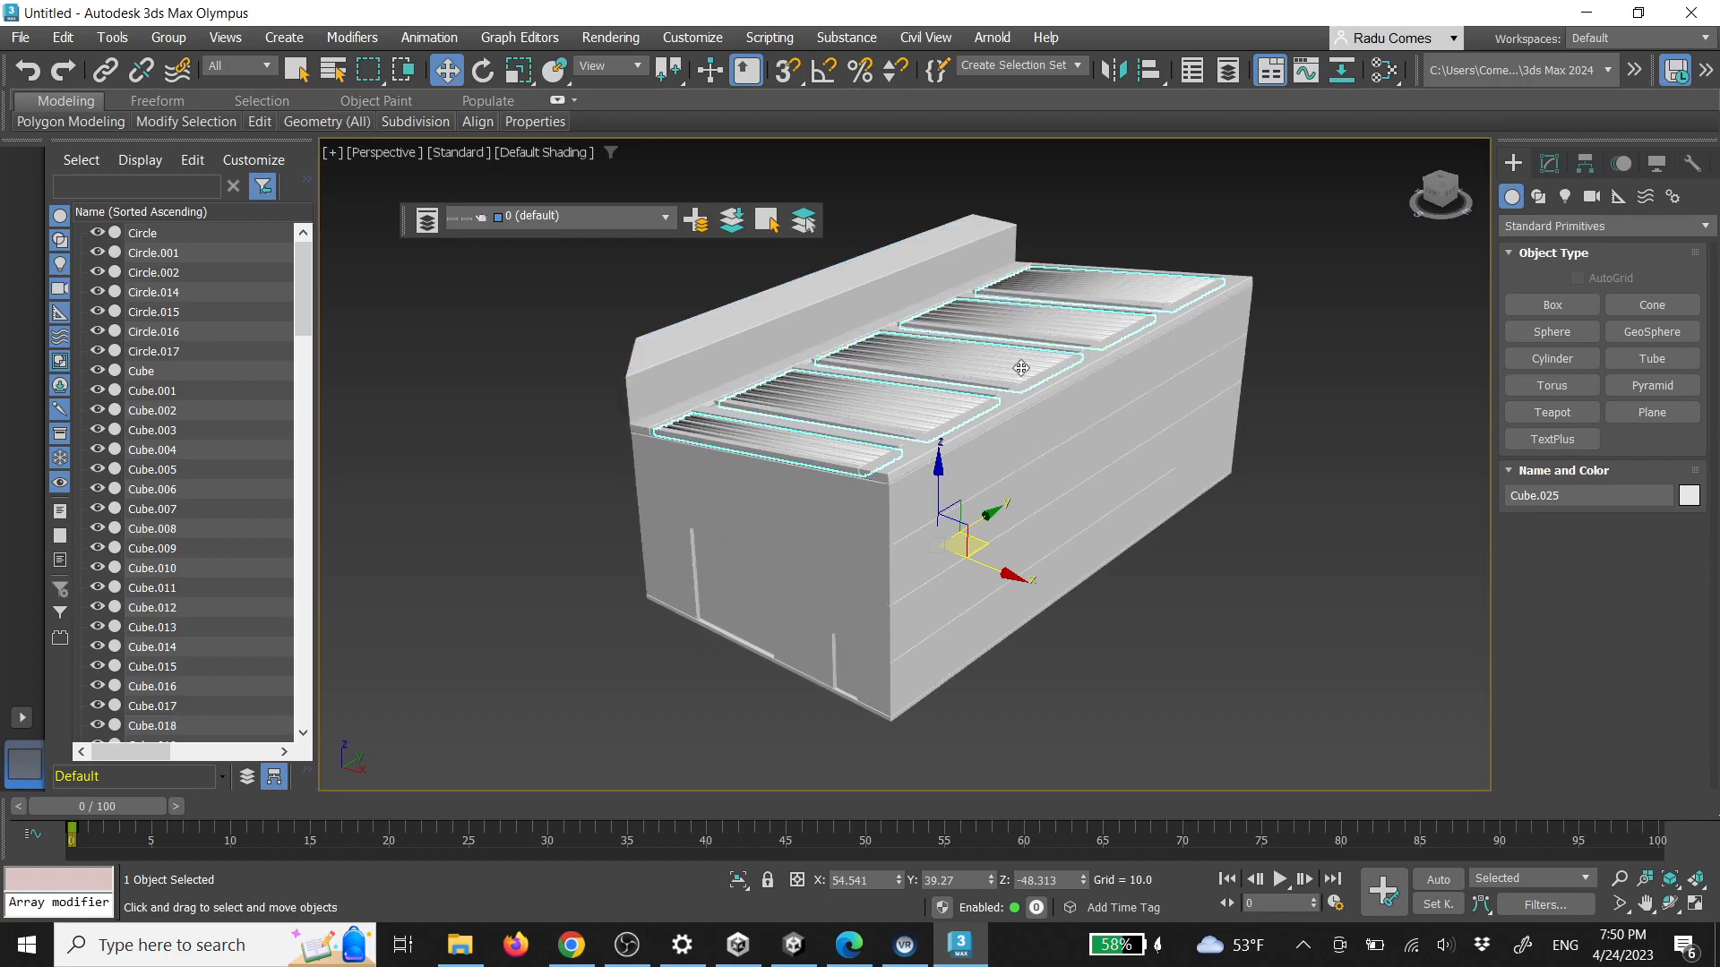
{"action": "left_click", "coordinate": [698, 222]}
{"action": "left_click", "coordinate": [544, 223]}
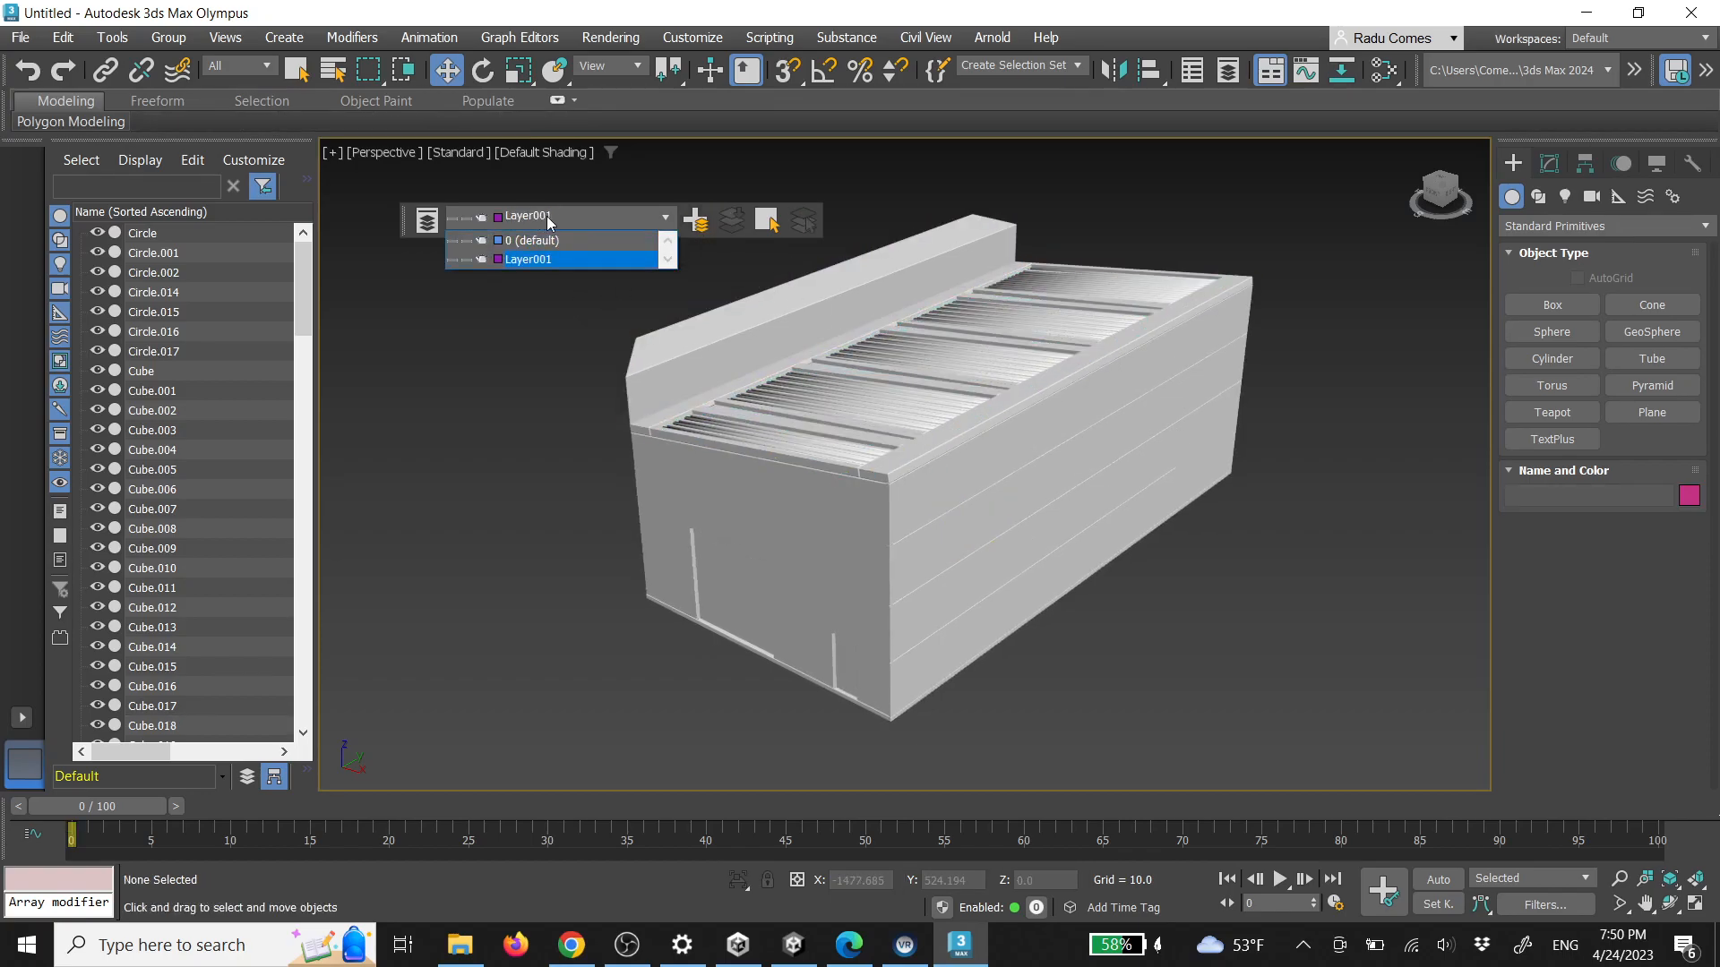
{"action": "double_click", "coordinate": [529, 260]}
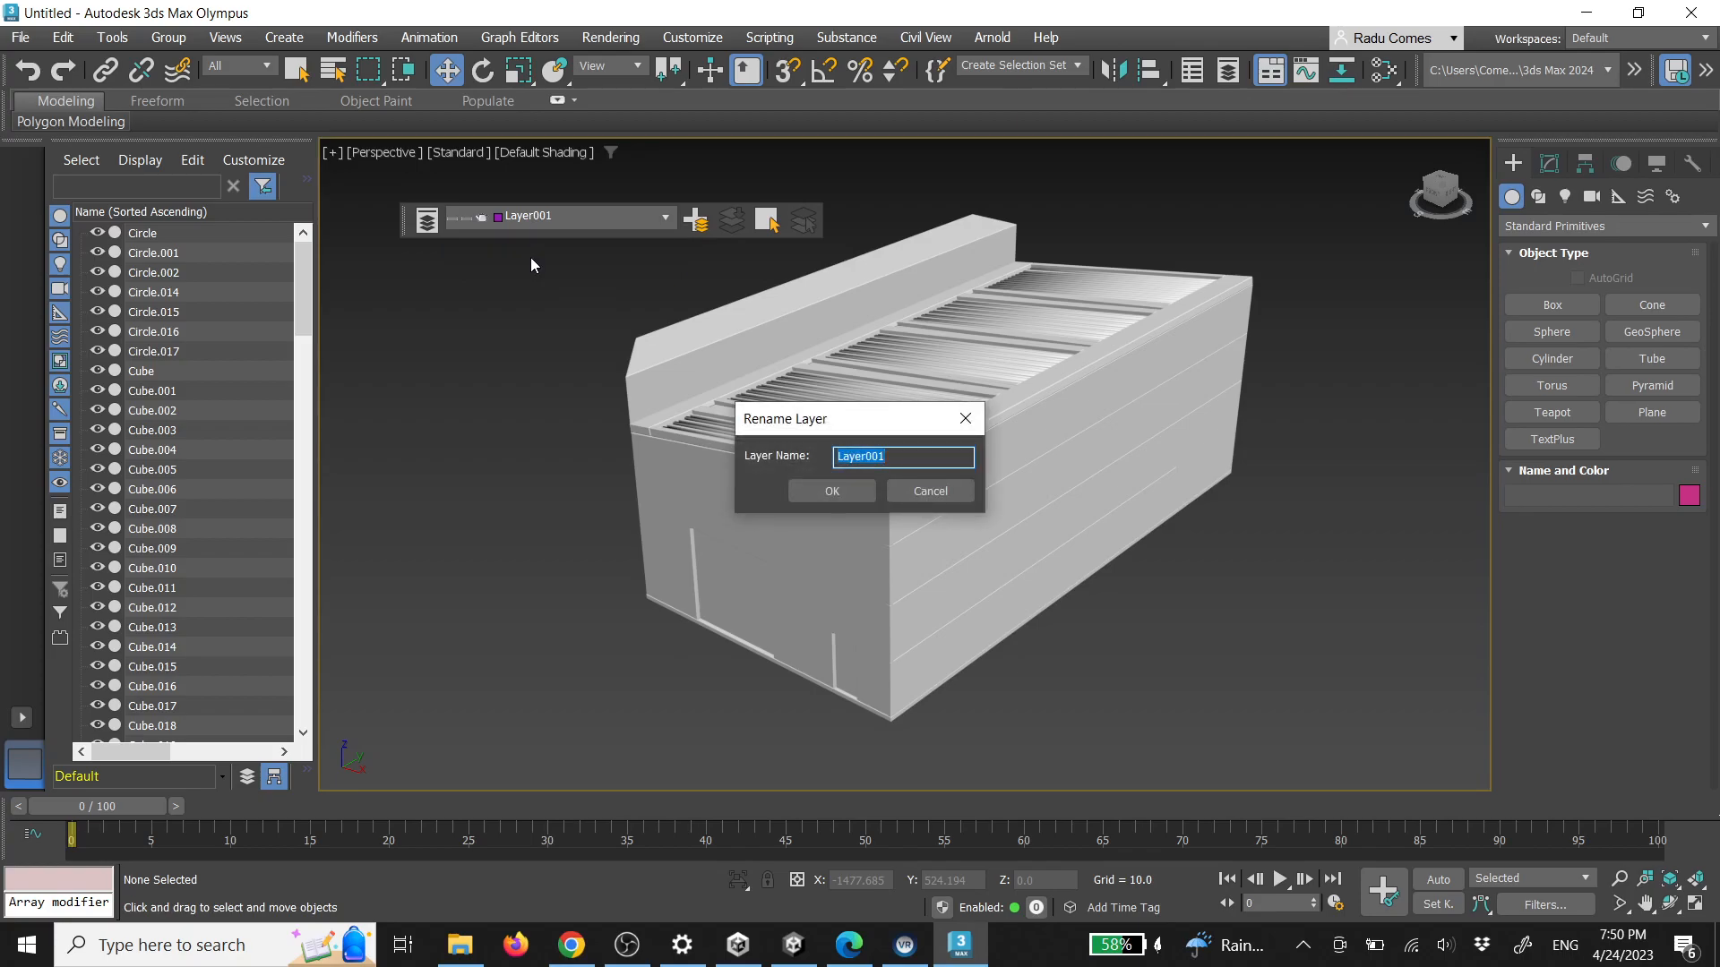
{"action": "type", "text": "Roof"}
{"action": "key", "text": "Return"}
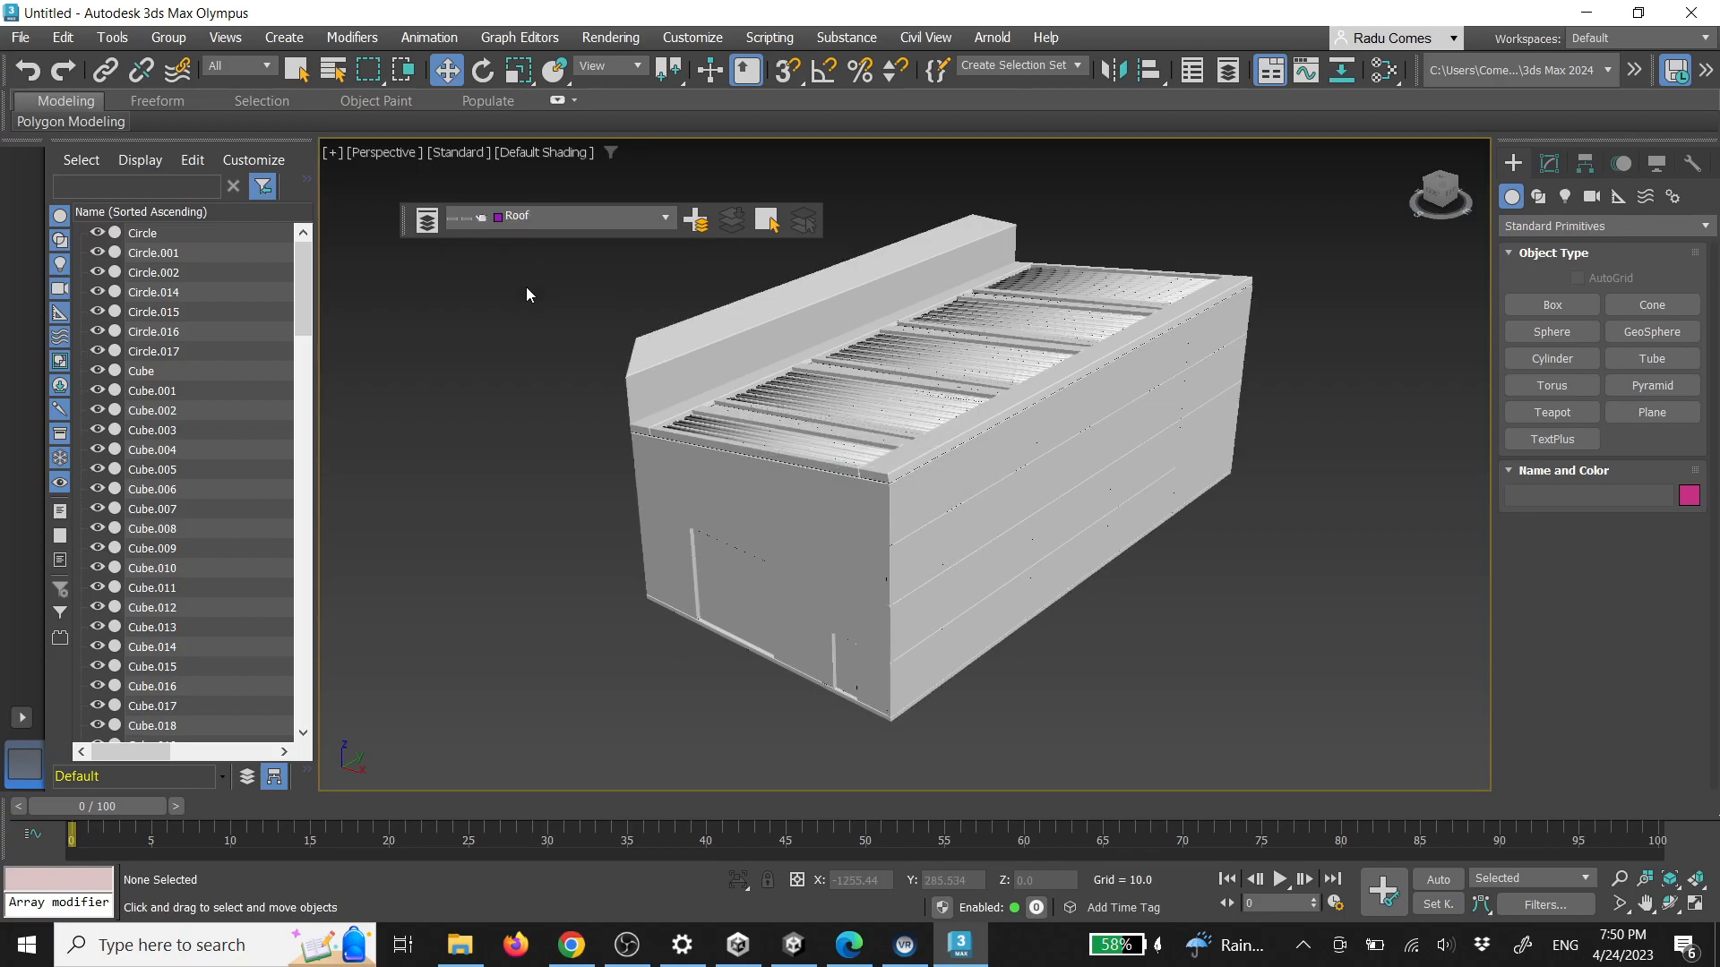
Hide the Roof layer and add the outer roof frame and the middle cross beams to it
{"action": "left_click", "coordinate": [663, 217]}
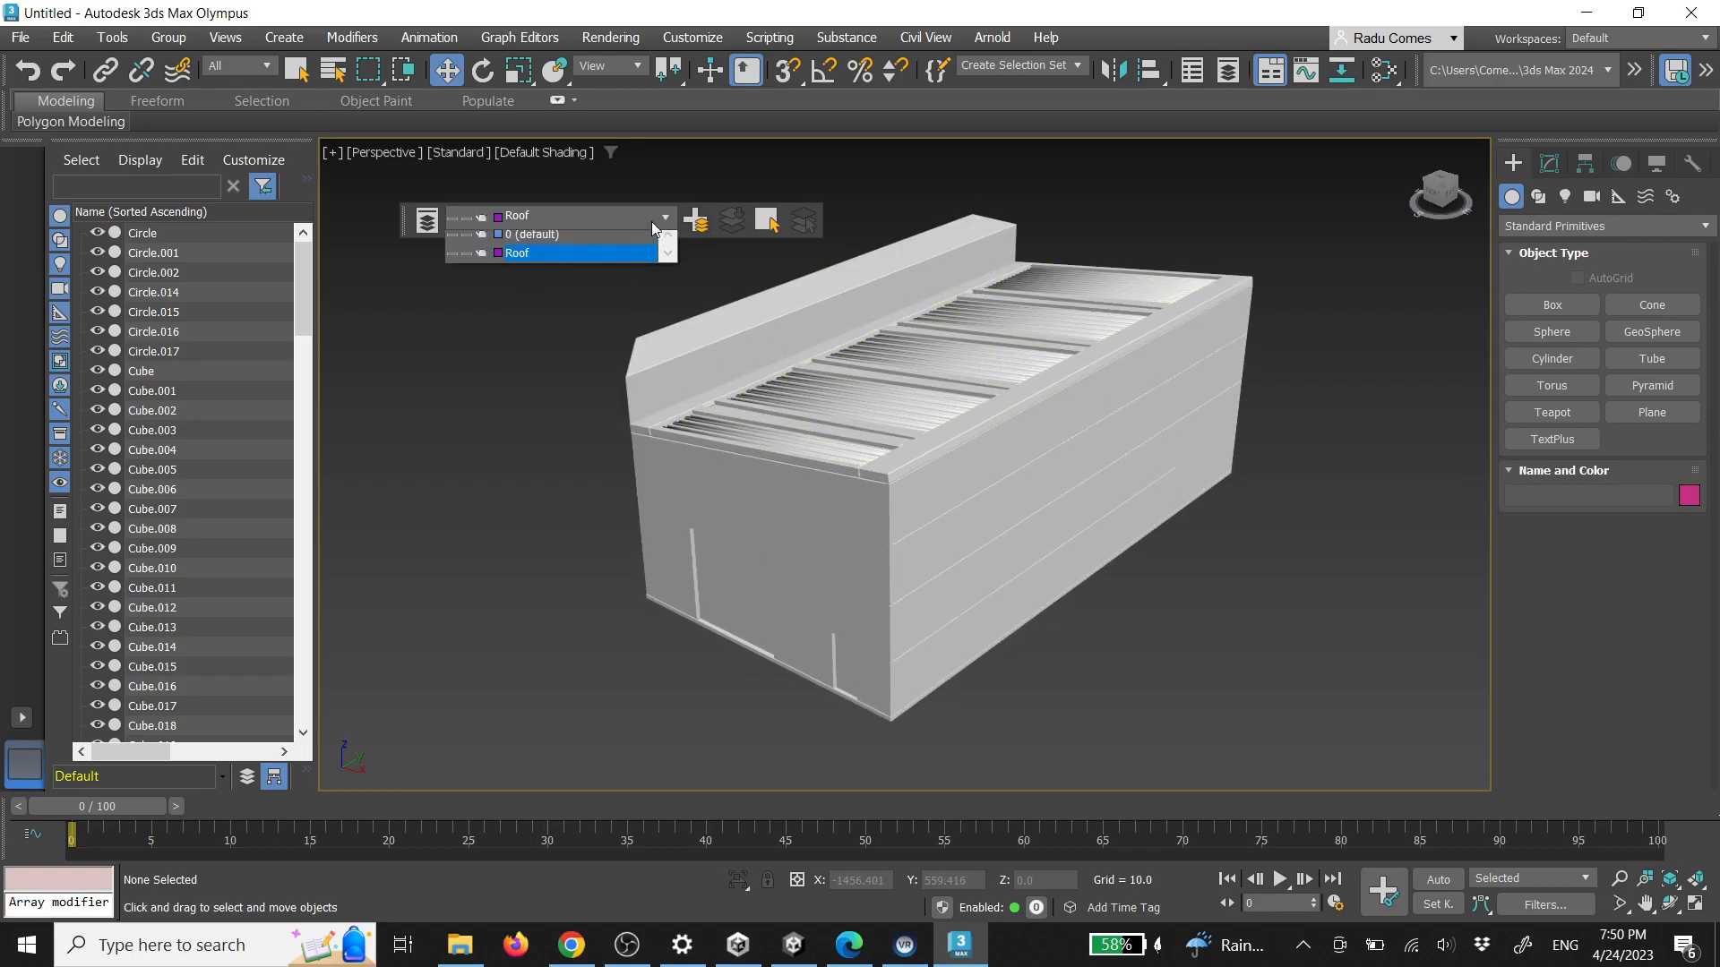
{"action": "left_click", "coordinate": [453, 260]}
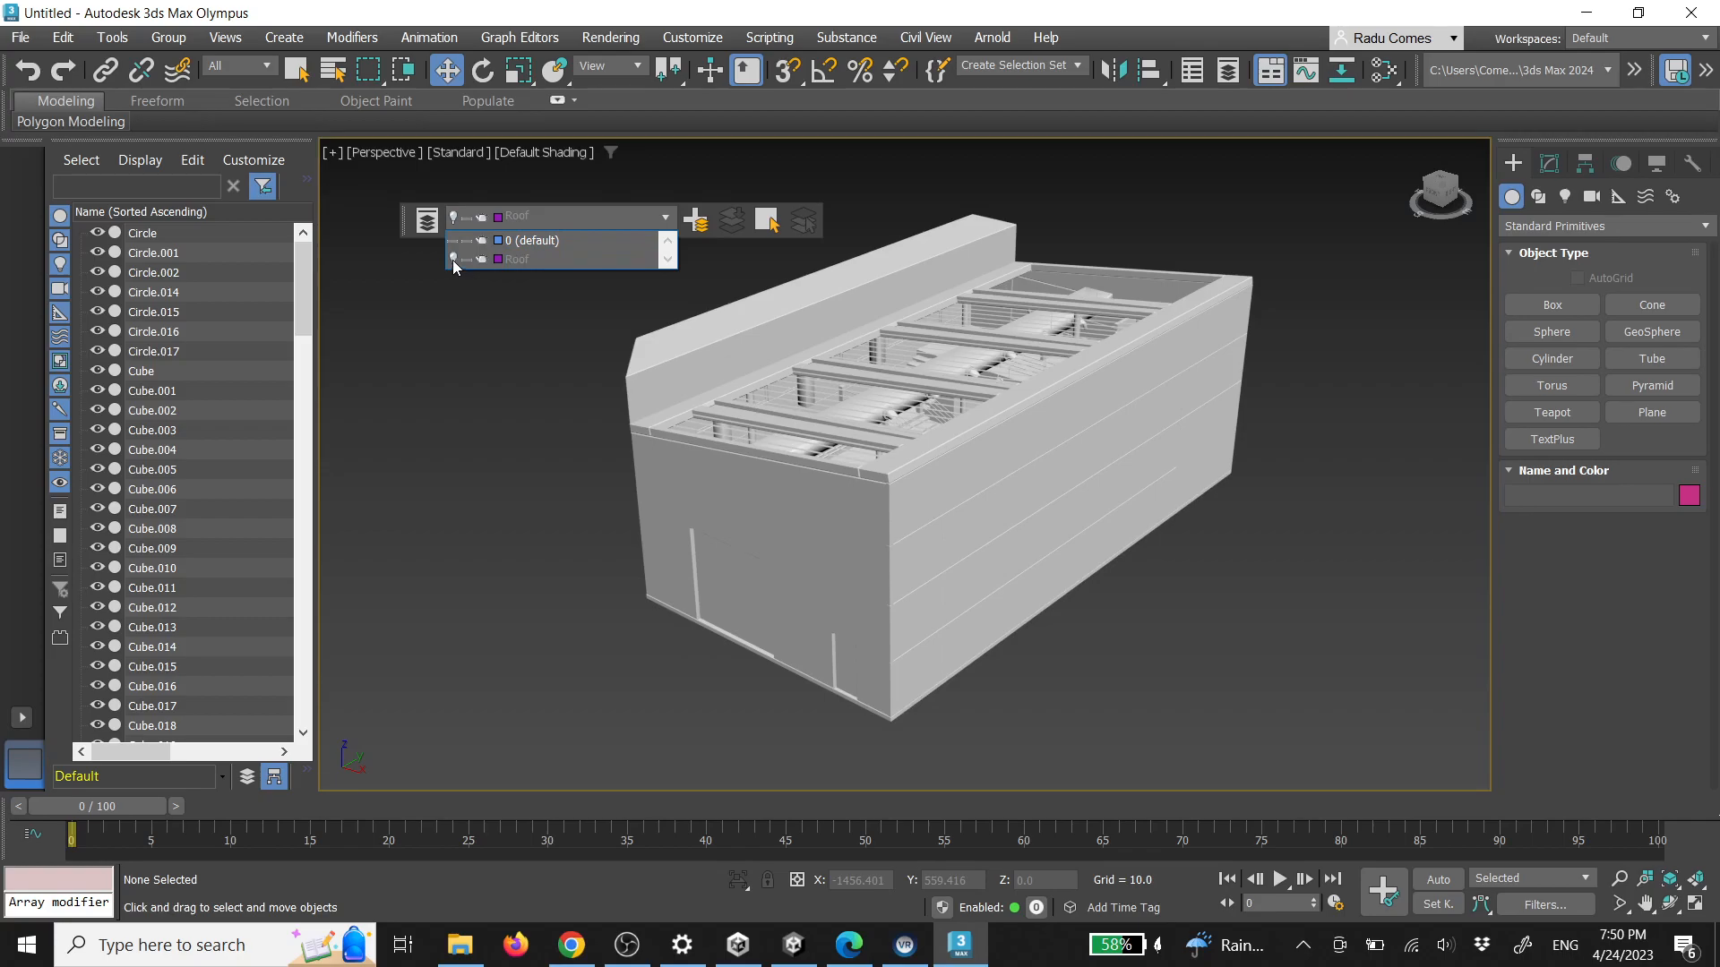
{"action": "left_click", "coordinate": [929, 381]}
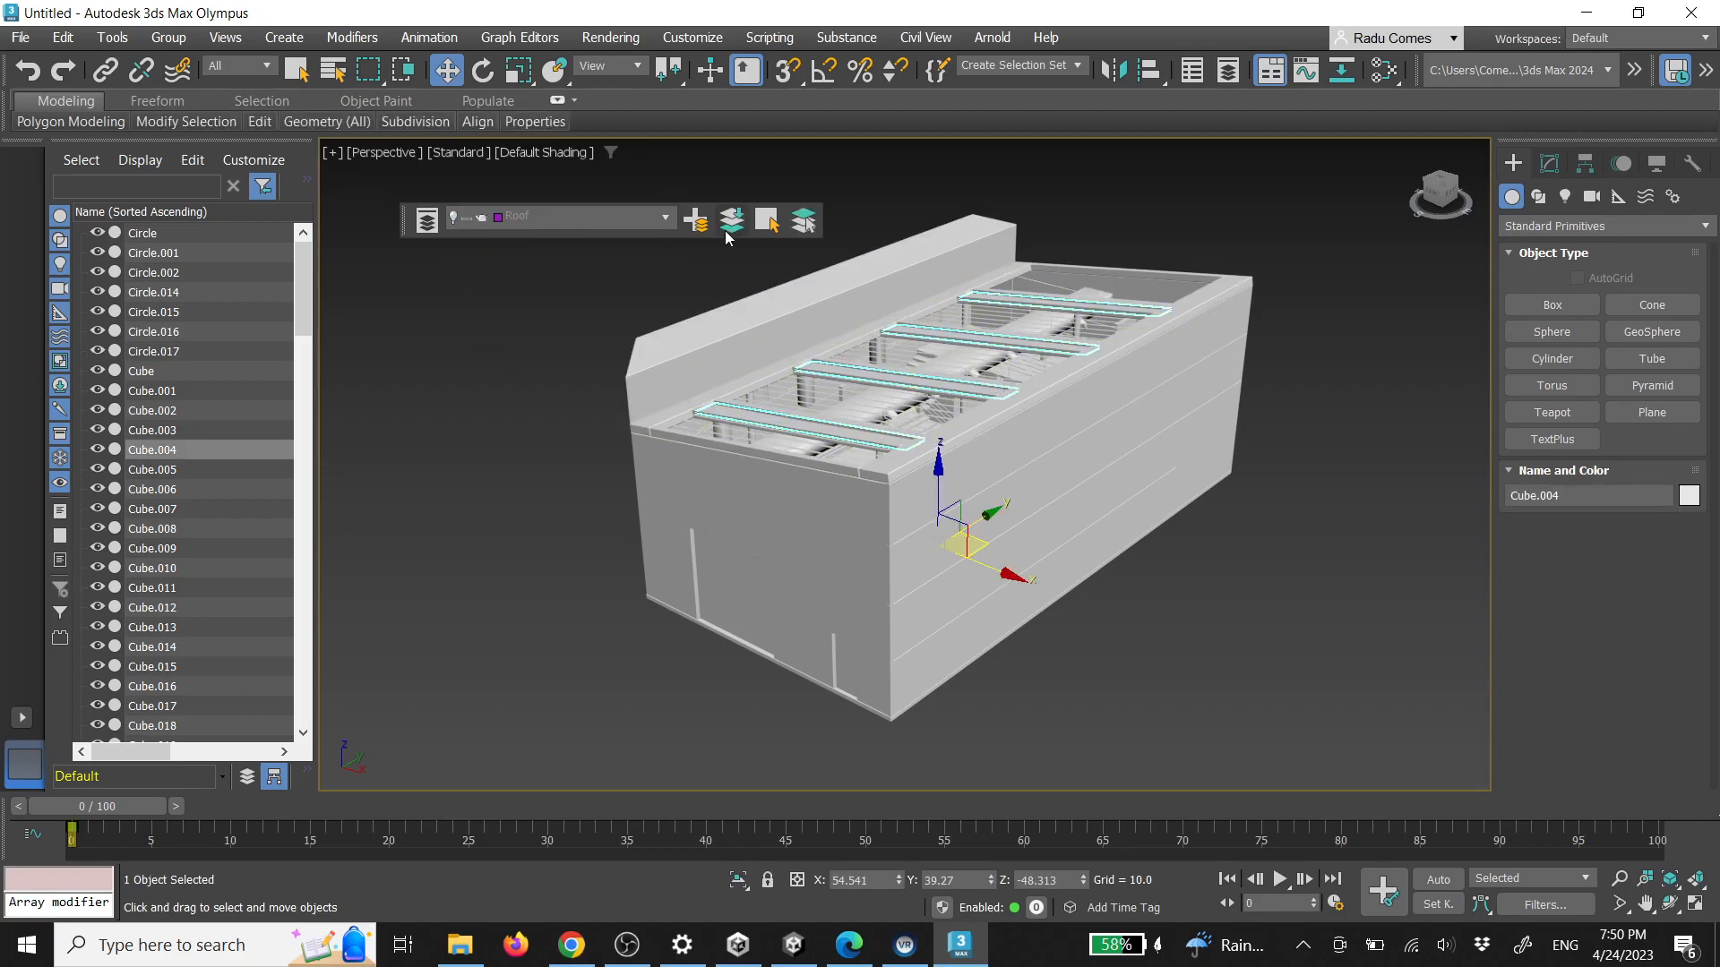
{"action": "left_click", "coordinate": [767, 221]}
{"action": "left_click", "coordinate": [866, 373]}
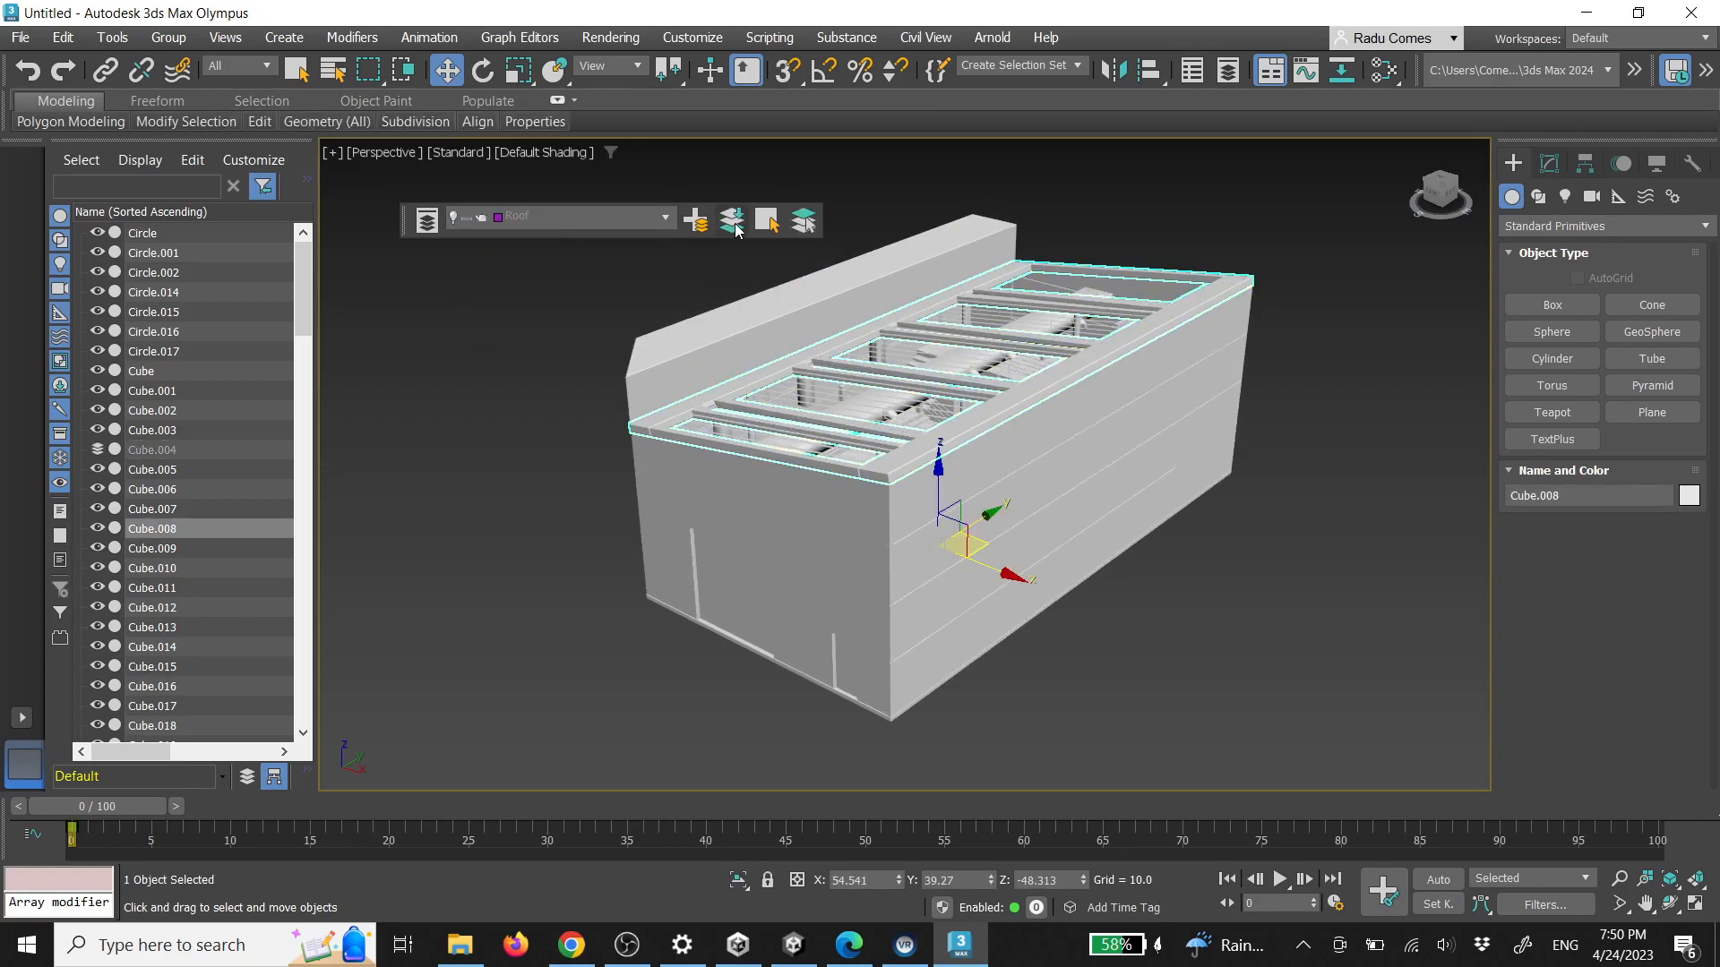
{"action": "left_click", "coordinate": [766, 222]}
{"action": "left_click", "coordinate": [869, 374]}
{"action": "left_click", "coordinate": [767, 221]}
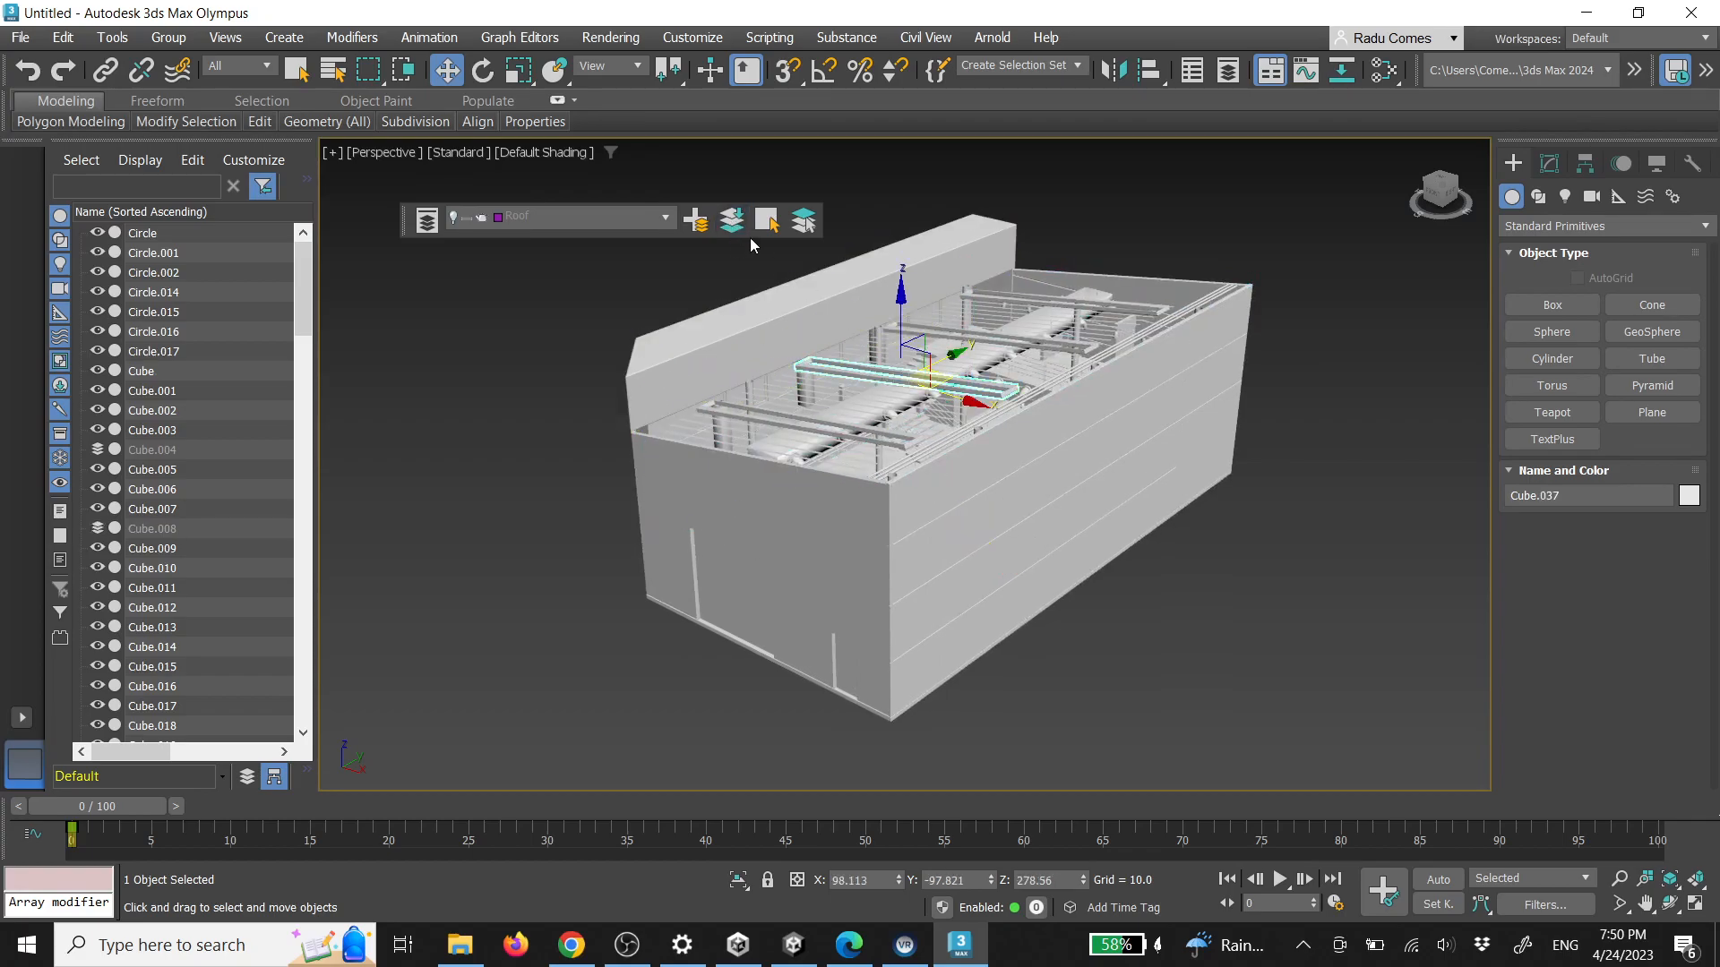
{"action": "left_click", "coordinate": [963, 339]}
{"action": "left_click", "coordinate": [739, 226]}
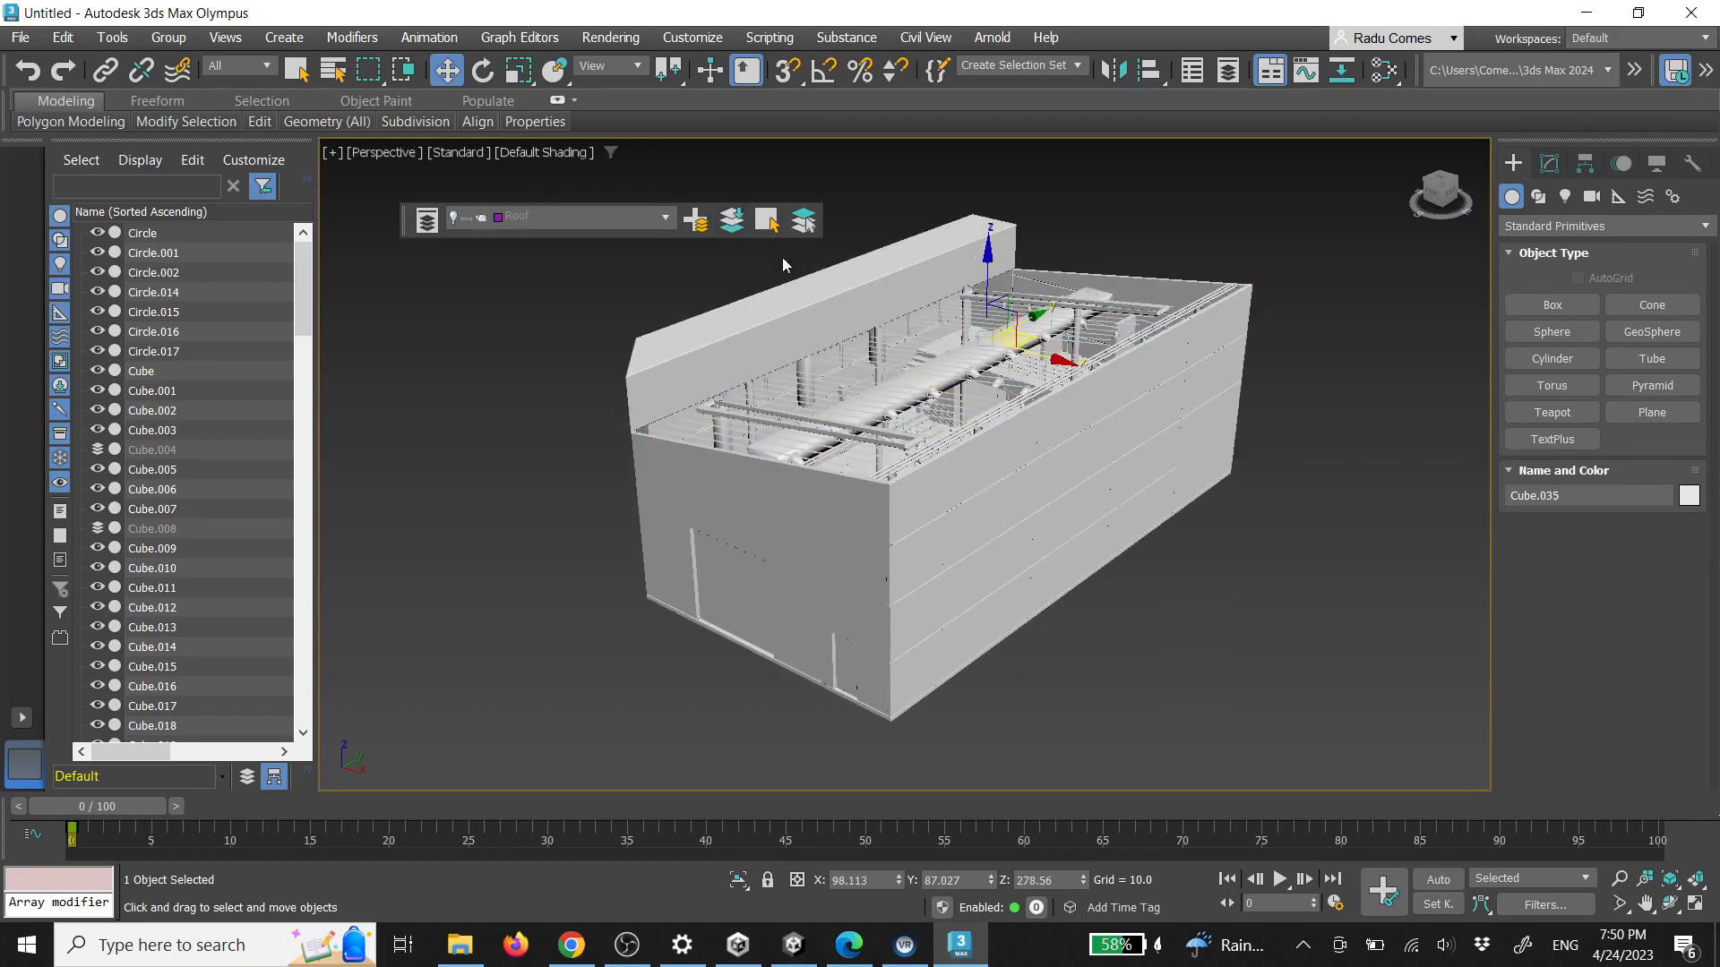
Add the rows of thin ceiling slats, the long central duct and the overhead lamp cylinders to the Roof layer
{"action": "scroll", "coordinate": [922, 385], "scroll_direction": "up", "scroll_amount": 3}
{"action": "left_click", "coordinate": [925, 391]}
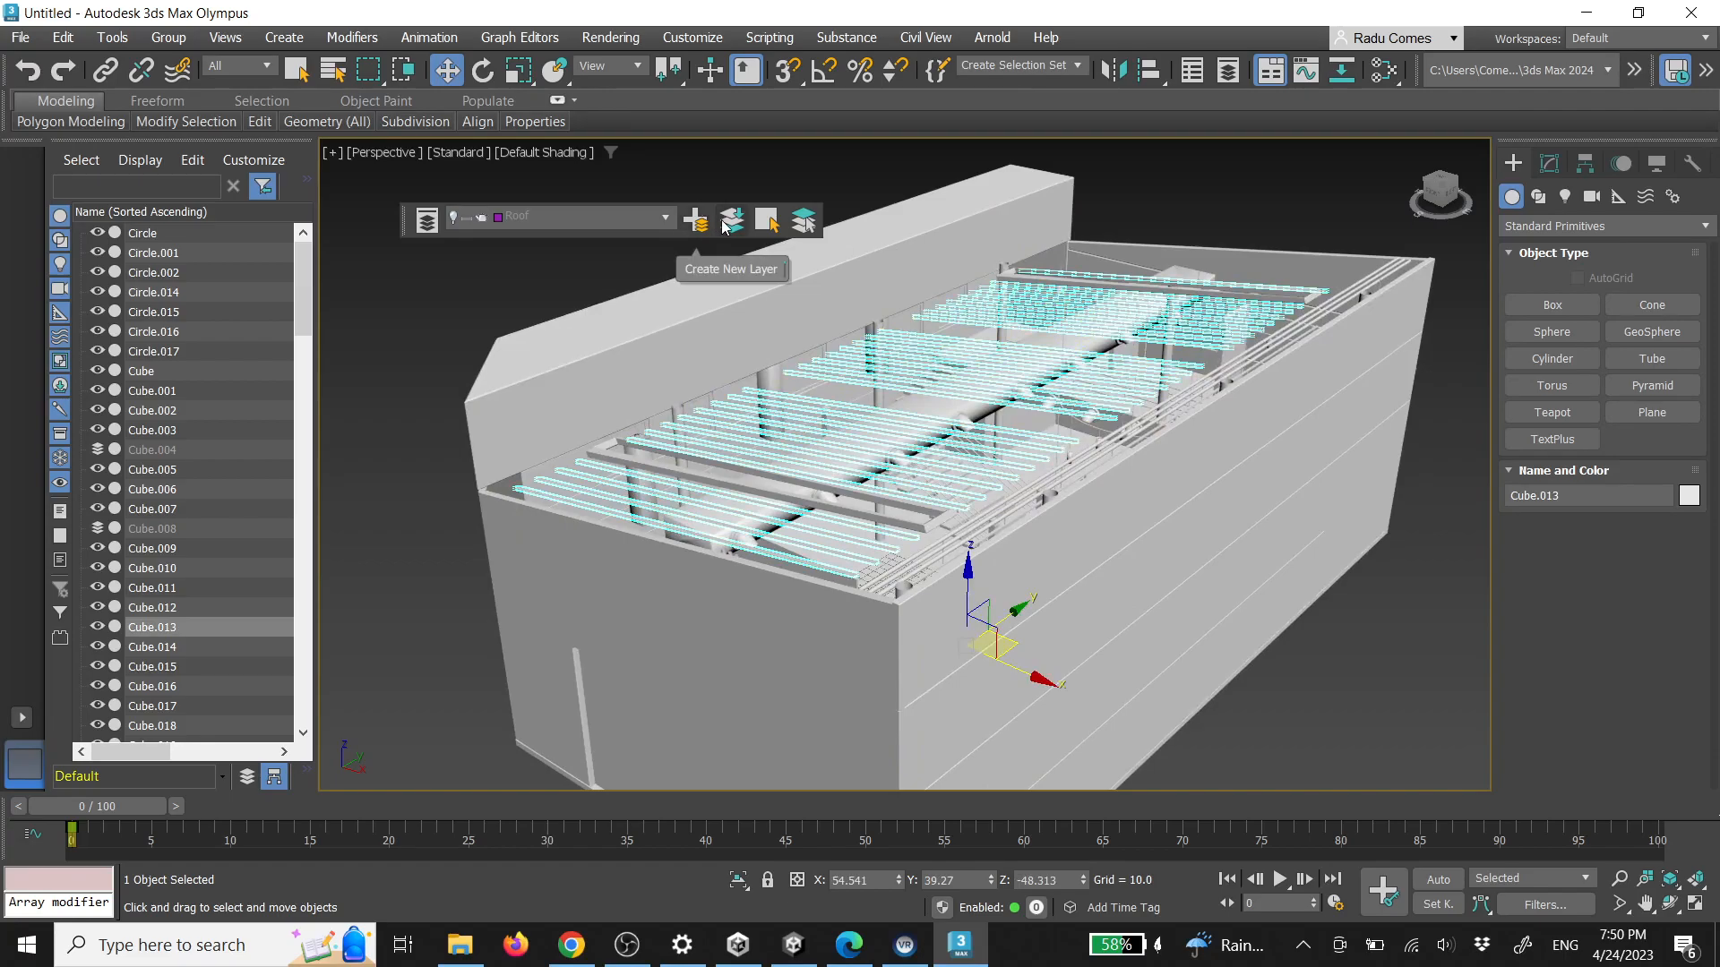
{"action": "left_click", "coordinate": [732, 221]}
{"action": "left_click", "coordinate": [941, 399]}
{"action": "left_click", "coordinate": [737, 226]}
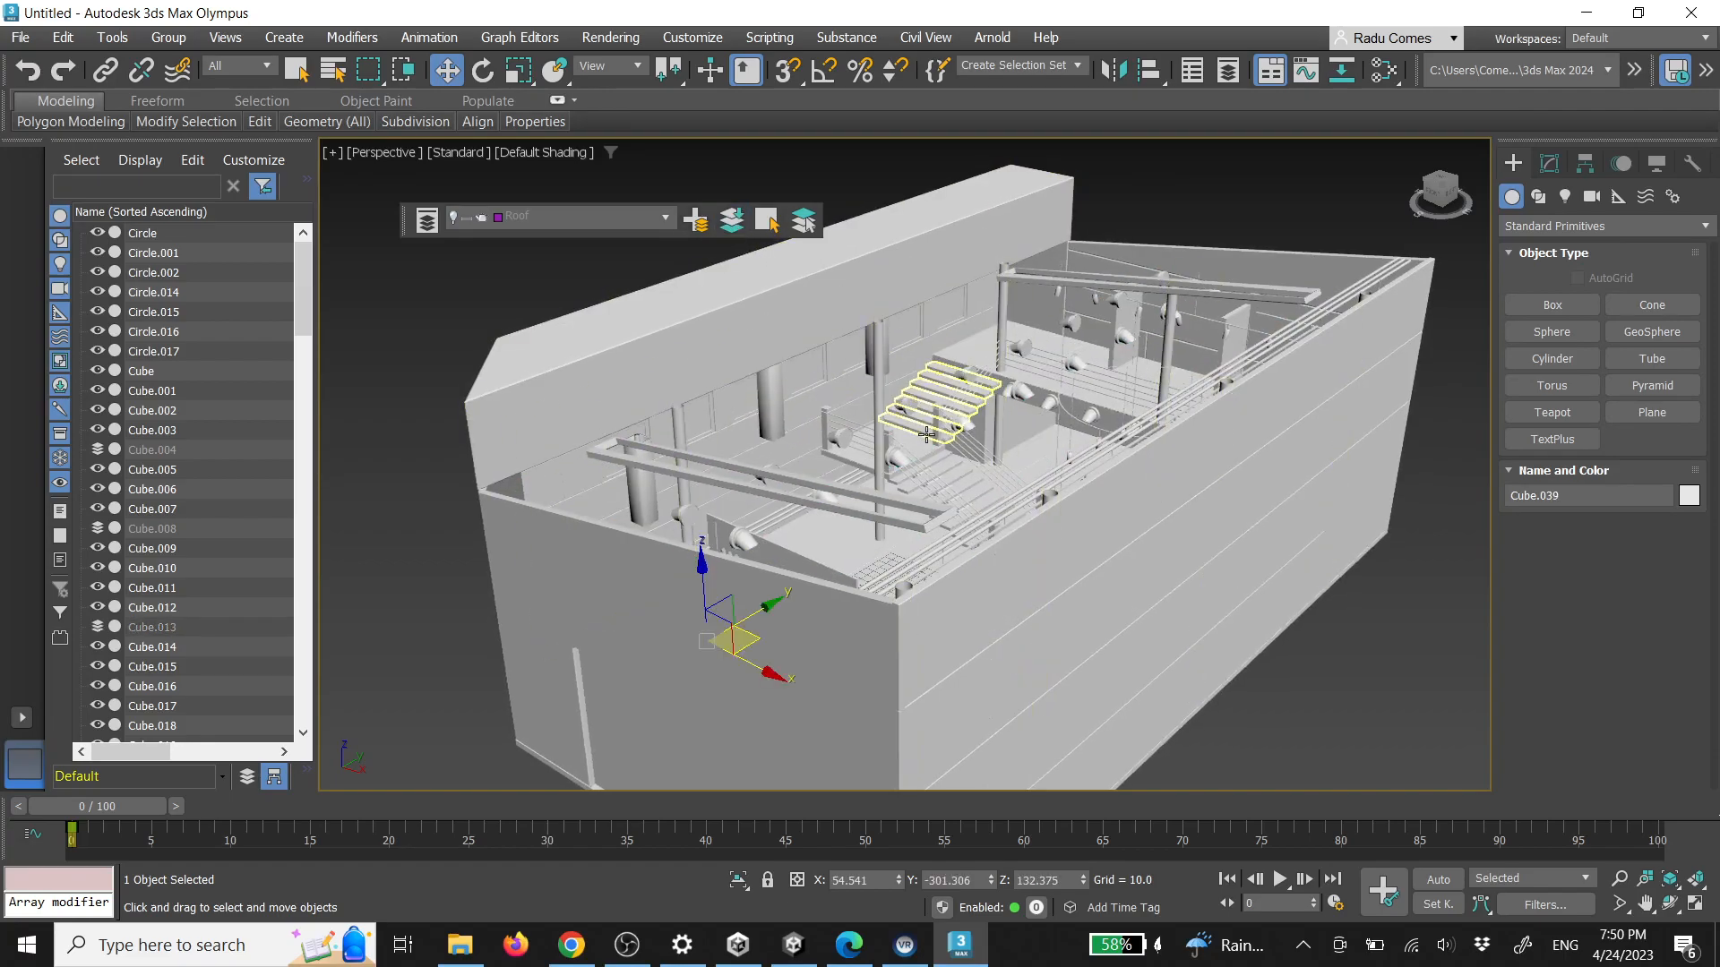
{"action": "left_click", "coordinate": [1060, 404]}
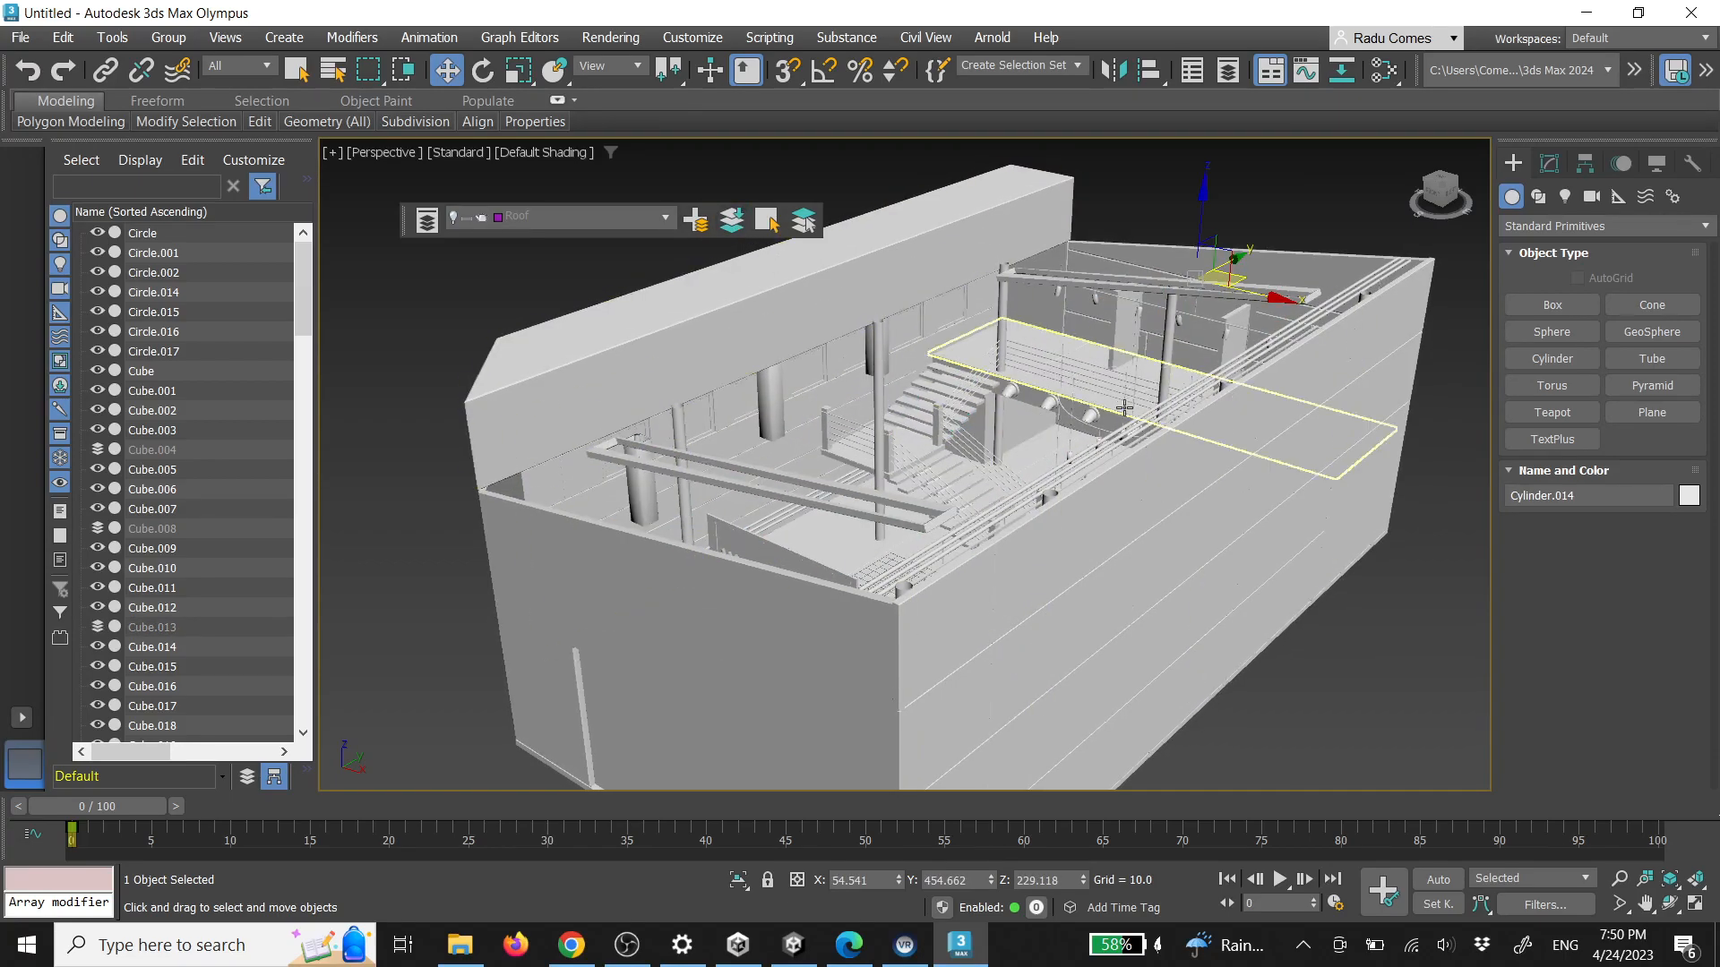
Examine the building's open interior from above and clear the selection
{"action": "middle_click_drag", "start_coordinate": [1060, 404], "coordinate": [841, 457], "text": "alt"}
{"action": "scroll", "coordinate": [890, 422], "scroll_direction": "up", "scroll_amount": 4}
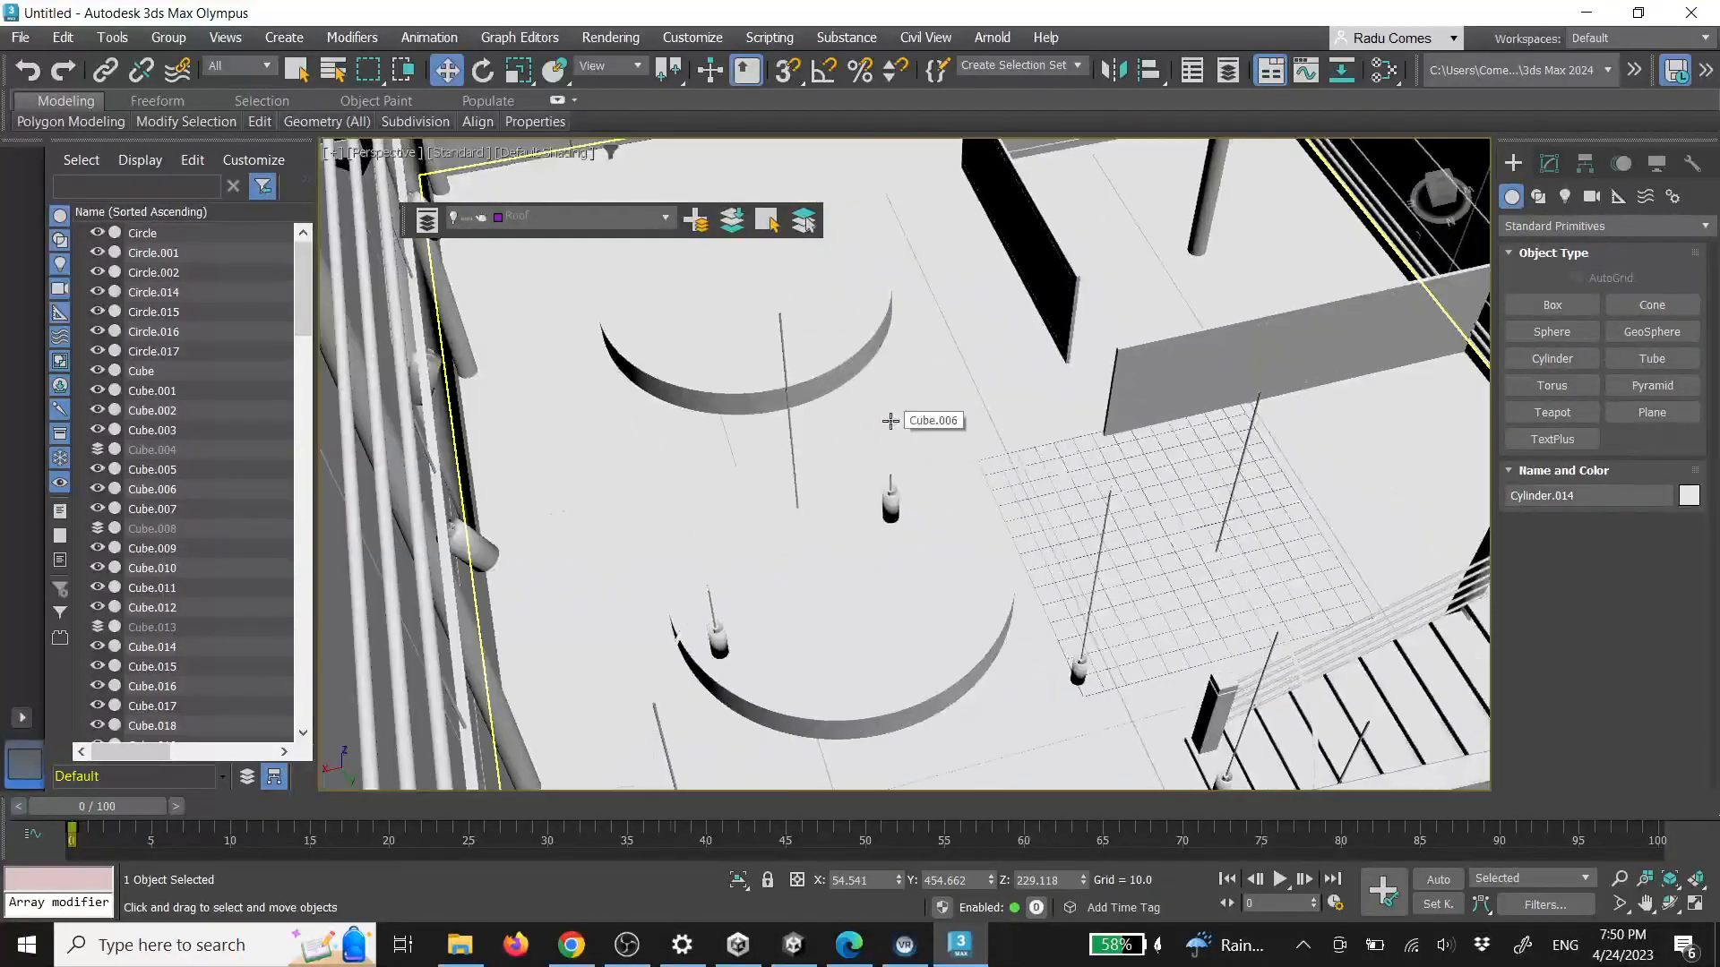
{"action": "scroll", "coordinate": [903, 409], "scroll_direction": "down", "scroll_amount": 4}
{"action": "scroll", "coordinate": [905, 408], "scroll_direction": "down", "scroll_amount": 3}
{"action": "left_click", "coordinate": [927, 385]}
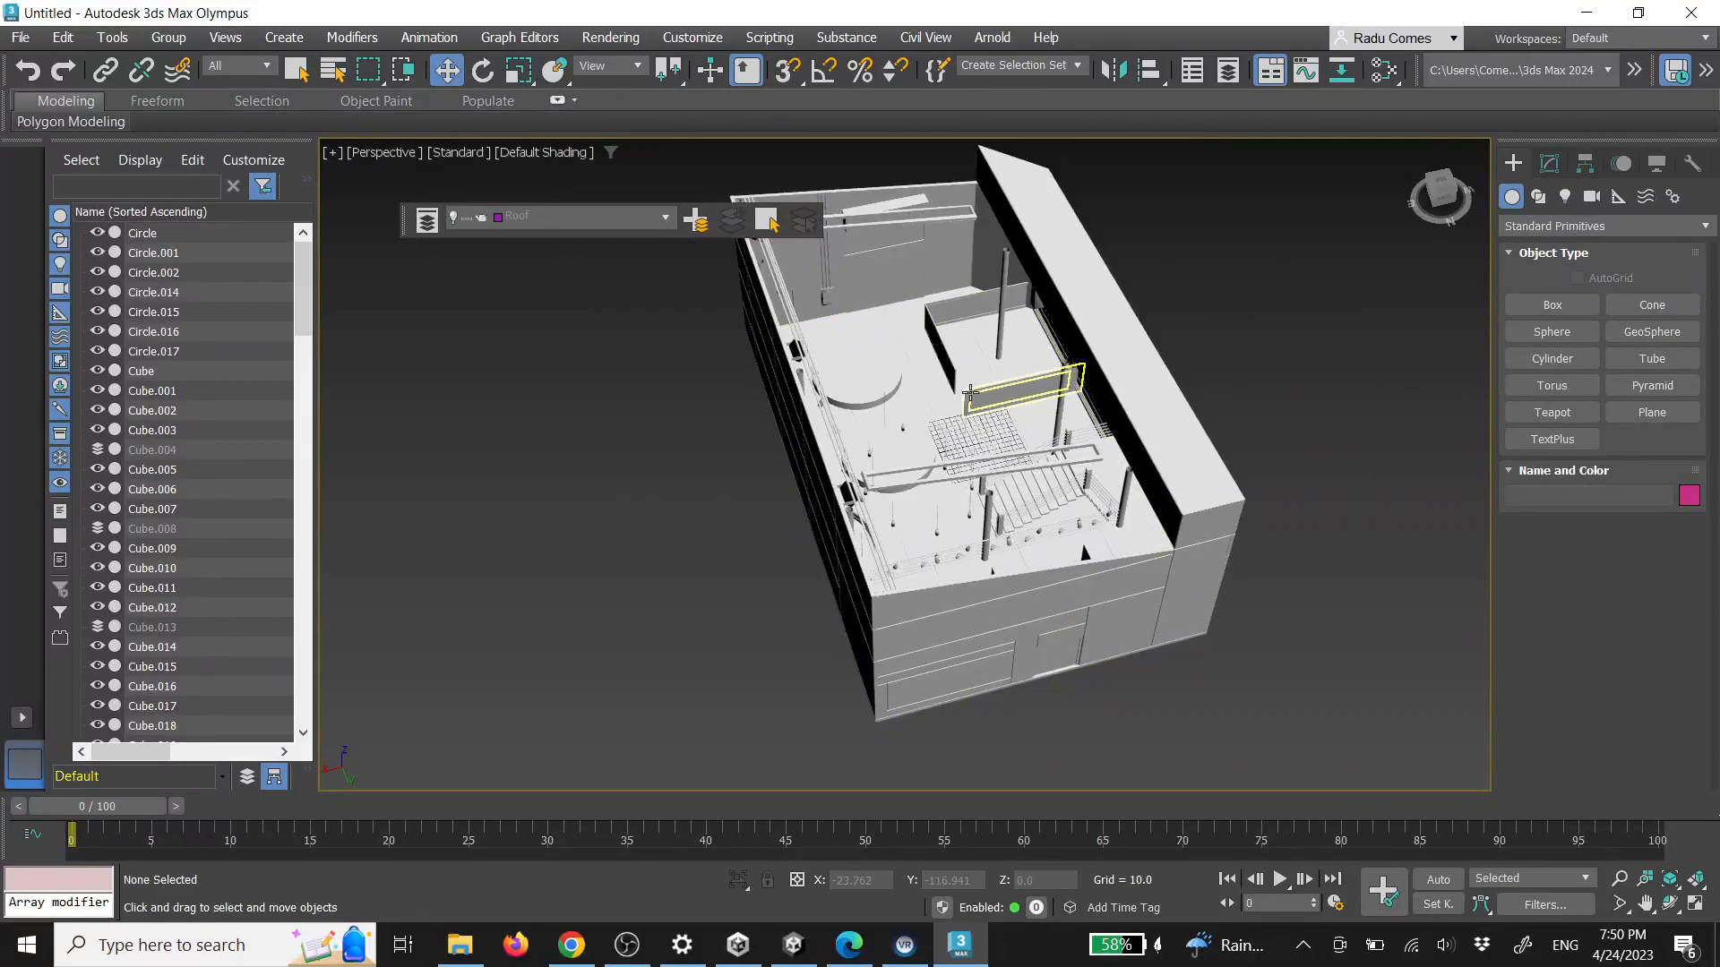
{"action": "middle_click_drag", "start_coordinate": [927, 385], "coordinate": [1147, 435], "text": "alt"}
Switch to Chrome and search Google Images for "showroom references"
{"action": "left_click", "coordinate": [571, 945]}
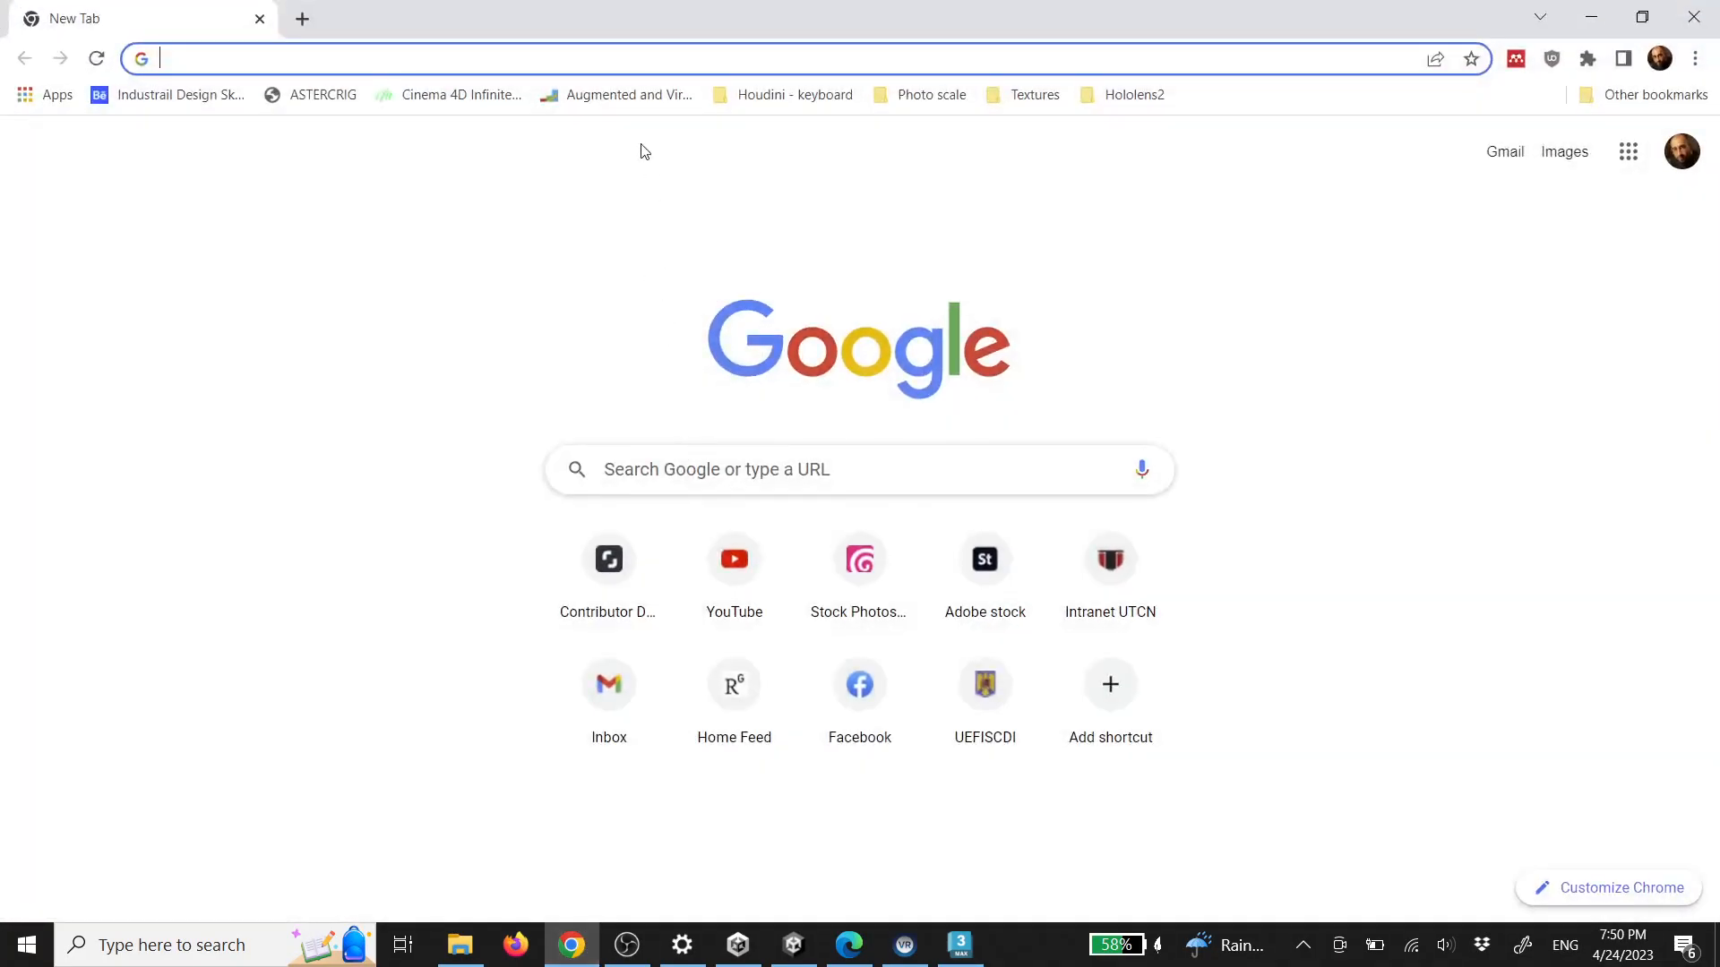
{"action": "type", "text": "showroo"}
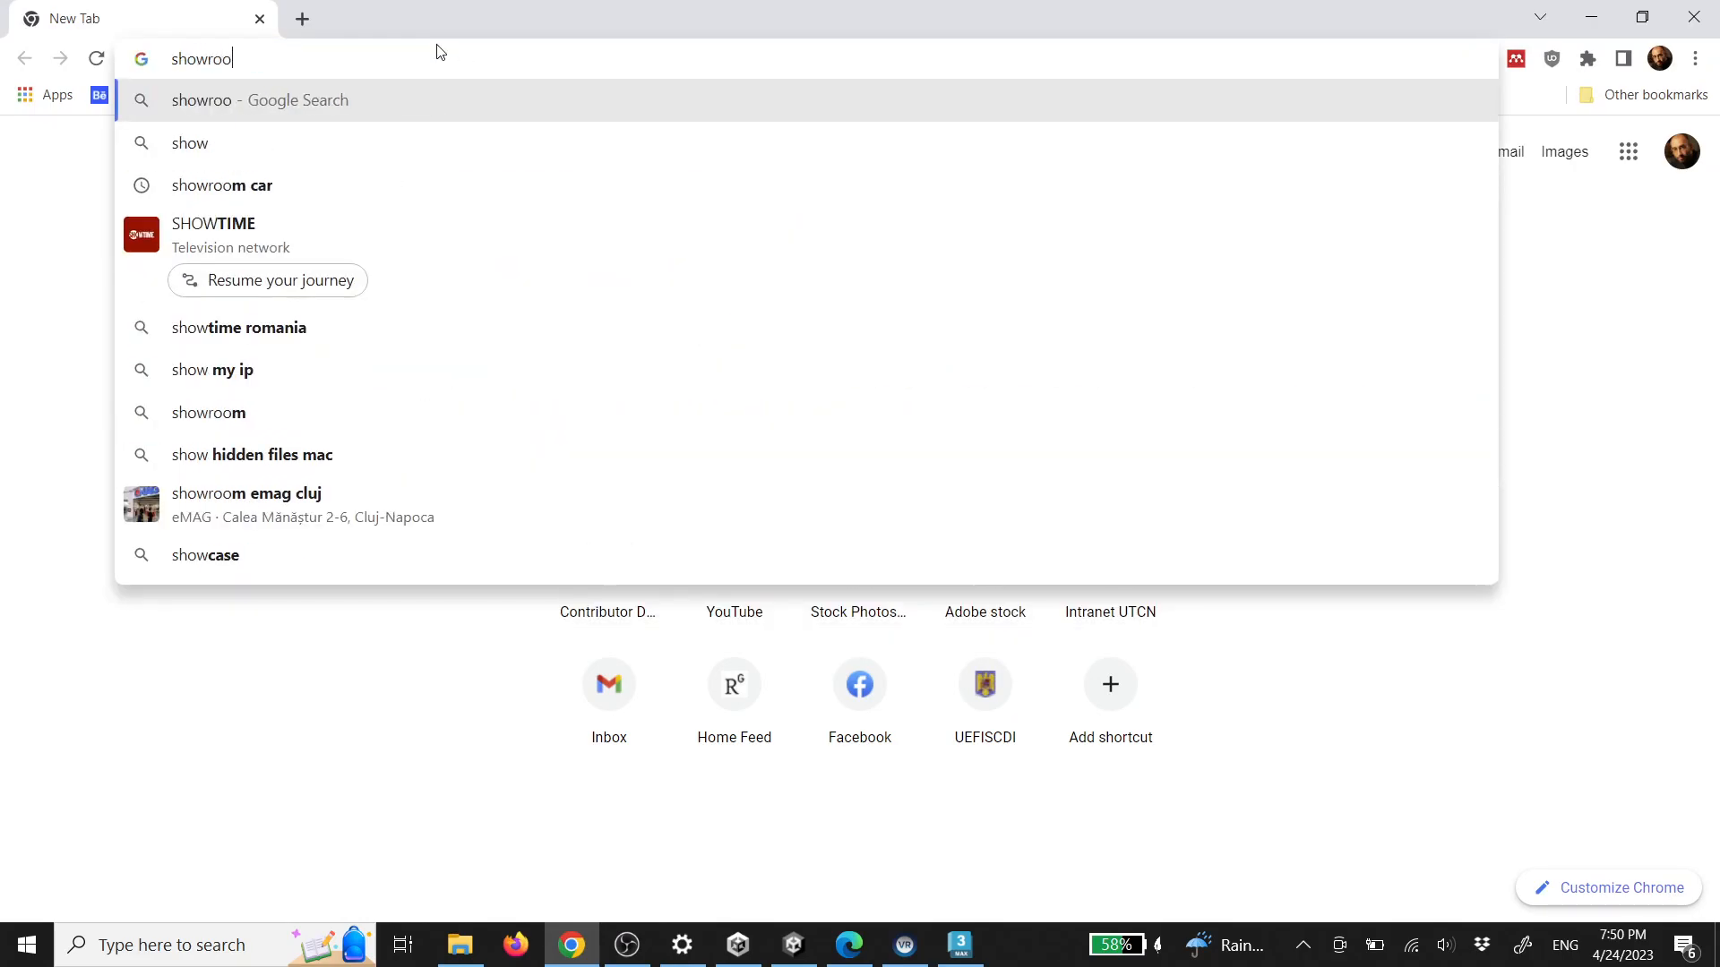
{"action": "type", "text": "m references"}
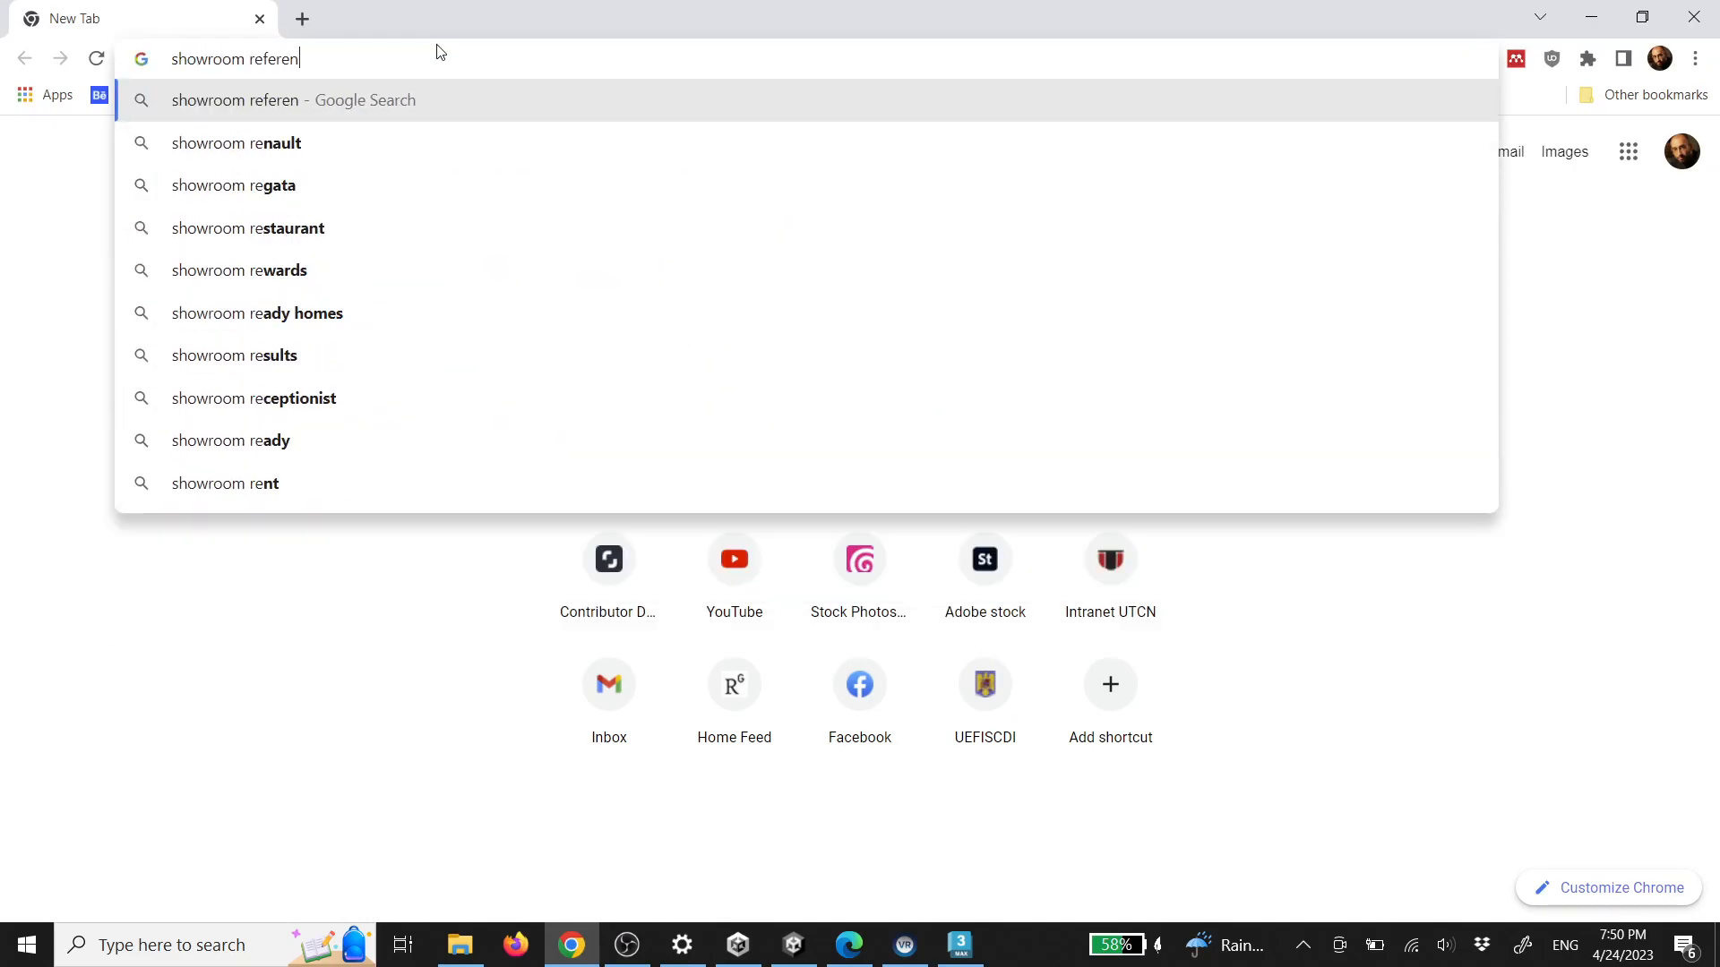
{"action": "key", "text": "Return"}
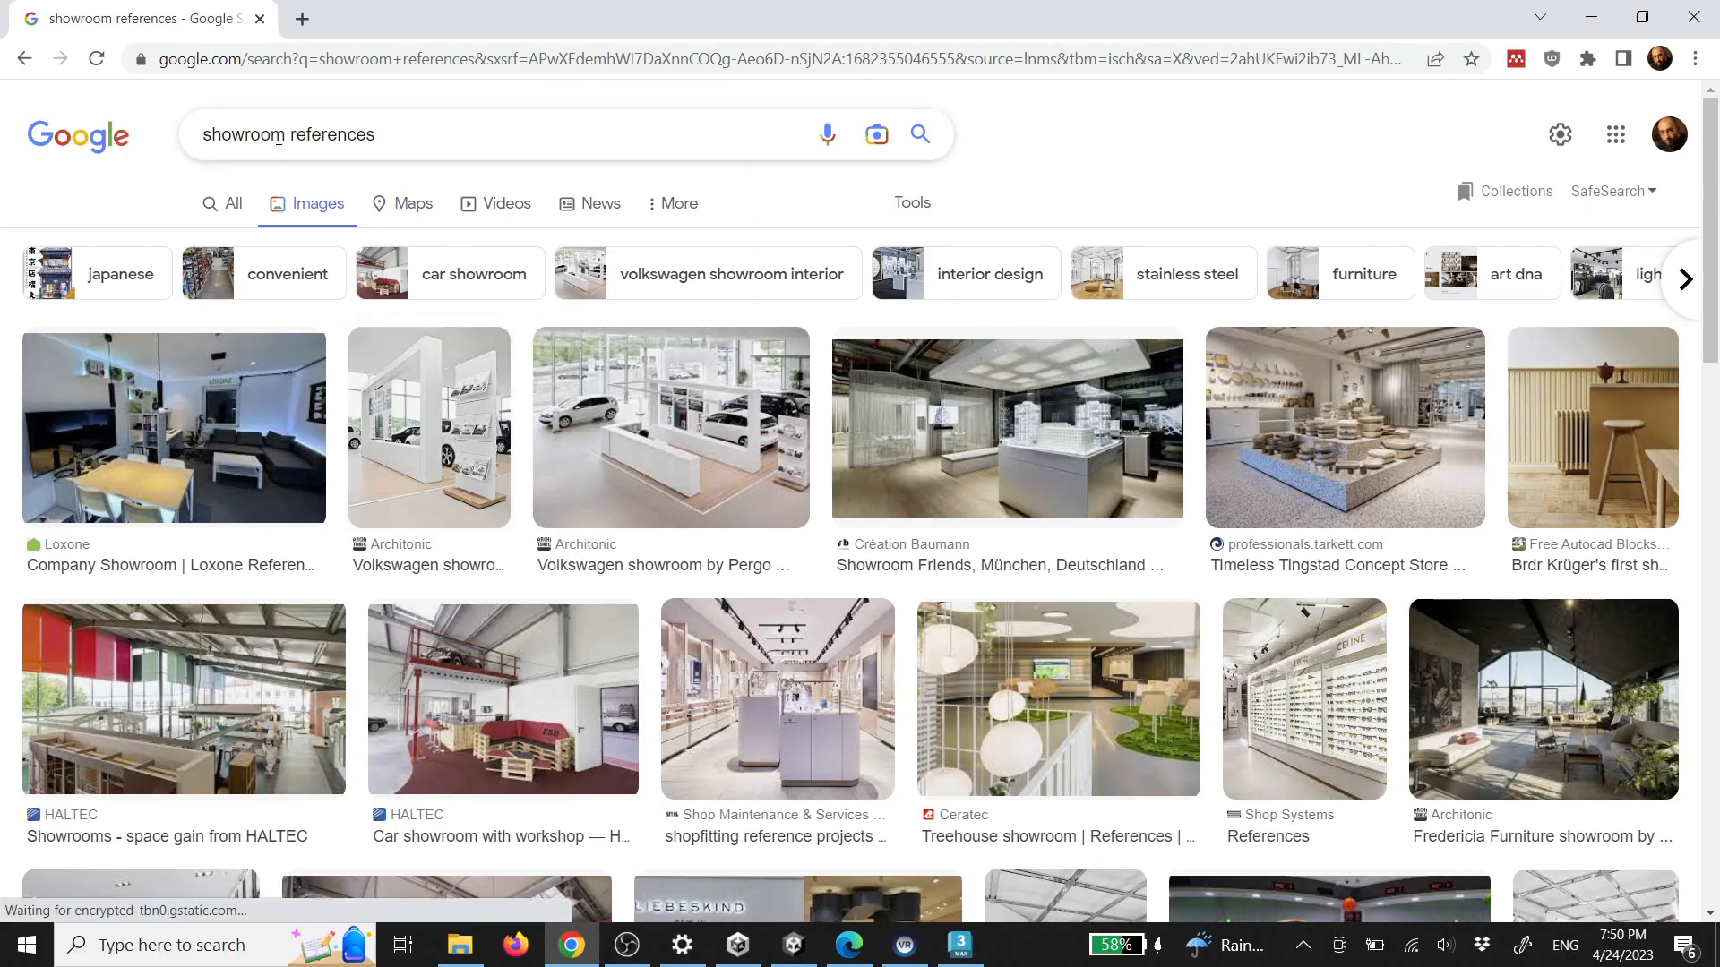
Refine the image search to "car showroom references" and preview ArchDaily's Automotive Showroom in Herning picture
{"action": "left_click", "coordinate": [205, 134]}
{"action": "type", "text": "car"}
{"action": "key", "text": "Return"}
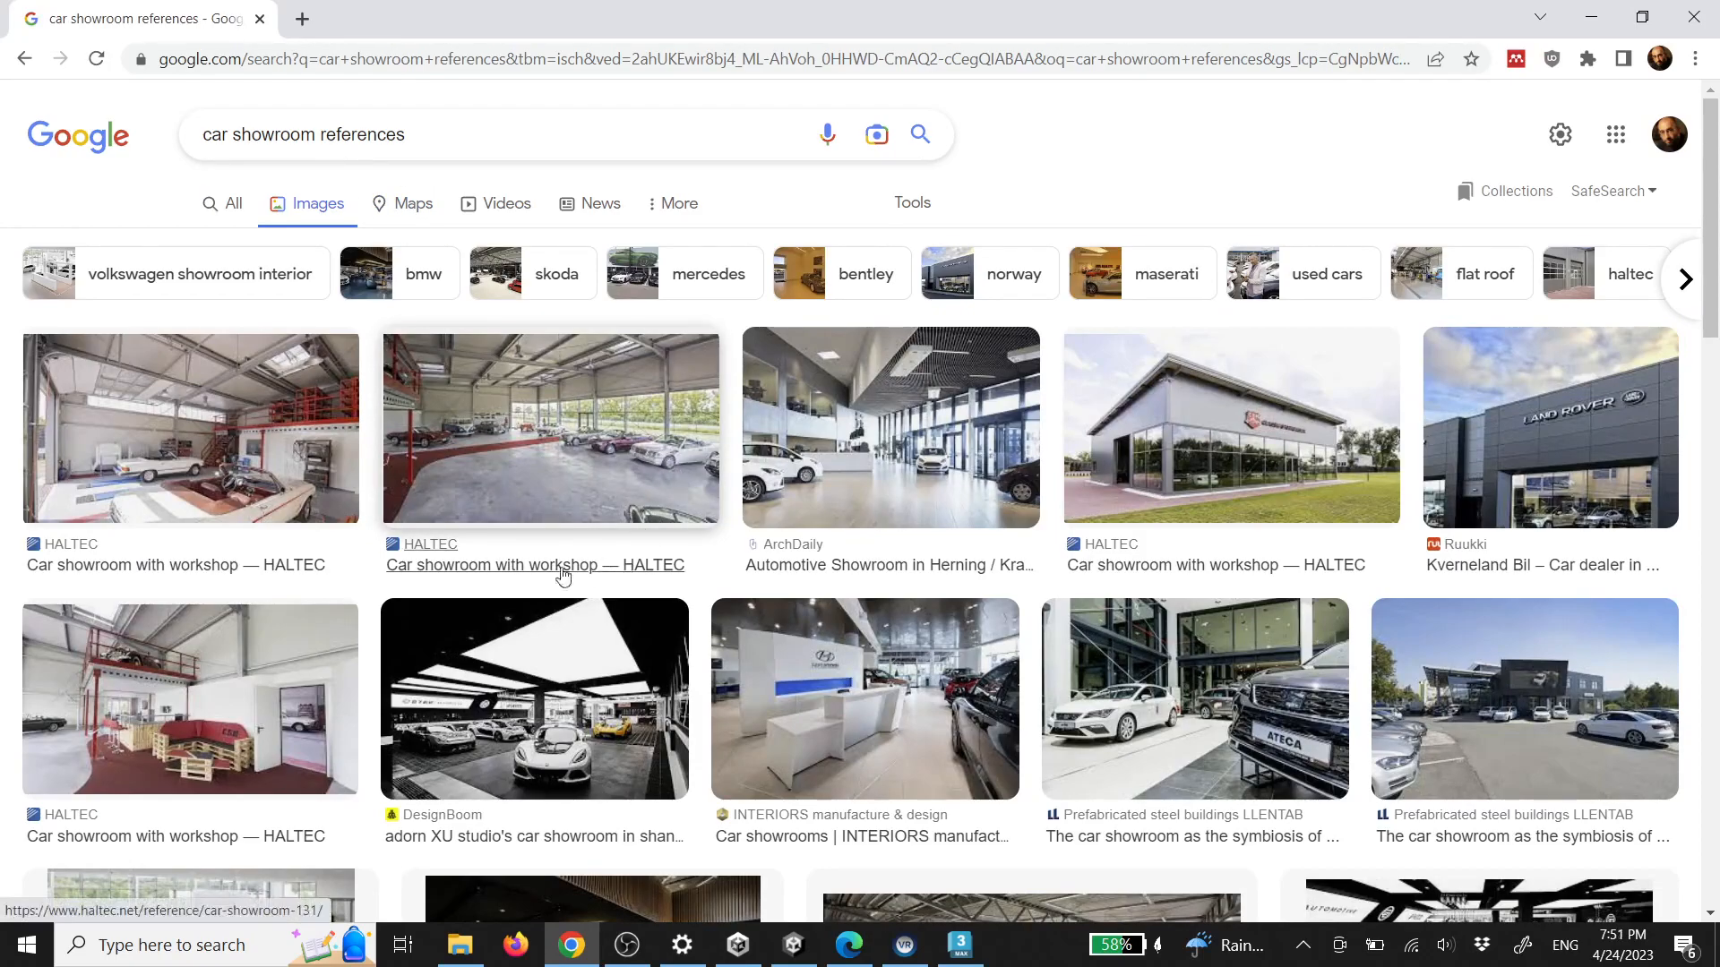
{"action": "left_click", "coordinate": [887, 513]}
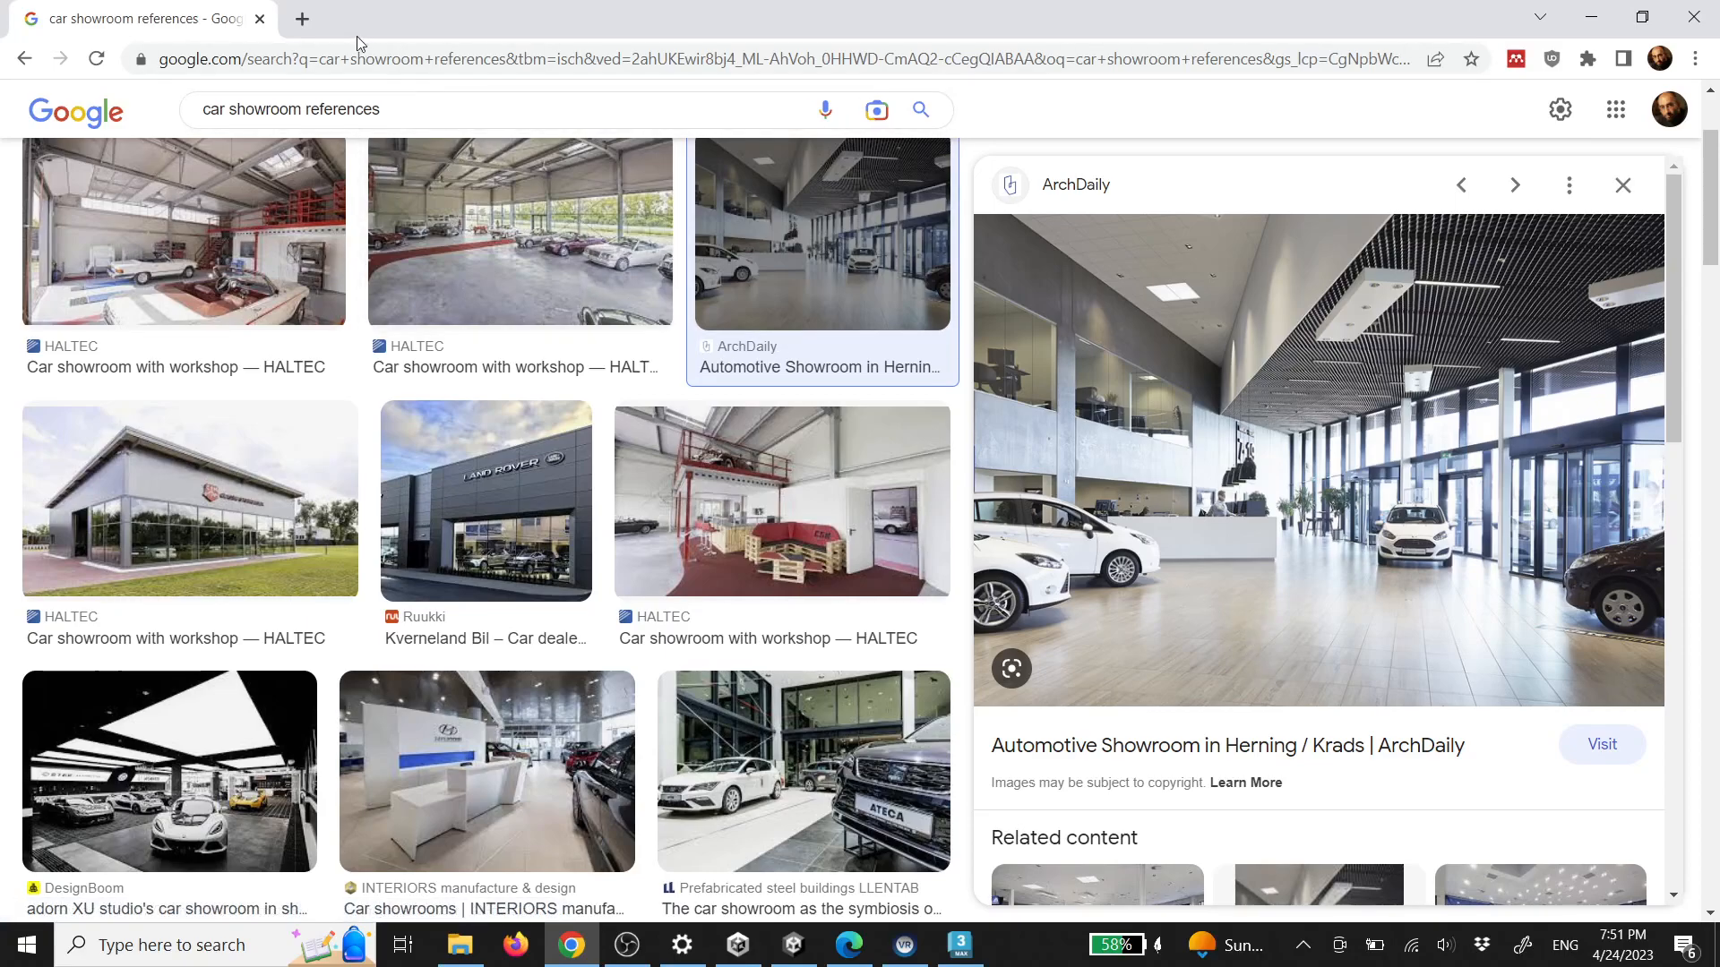
Open the Poly Haven textures page in a new browser tab
{"action": "left_click", "coordinate": [304, 22]}
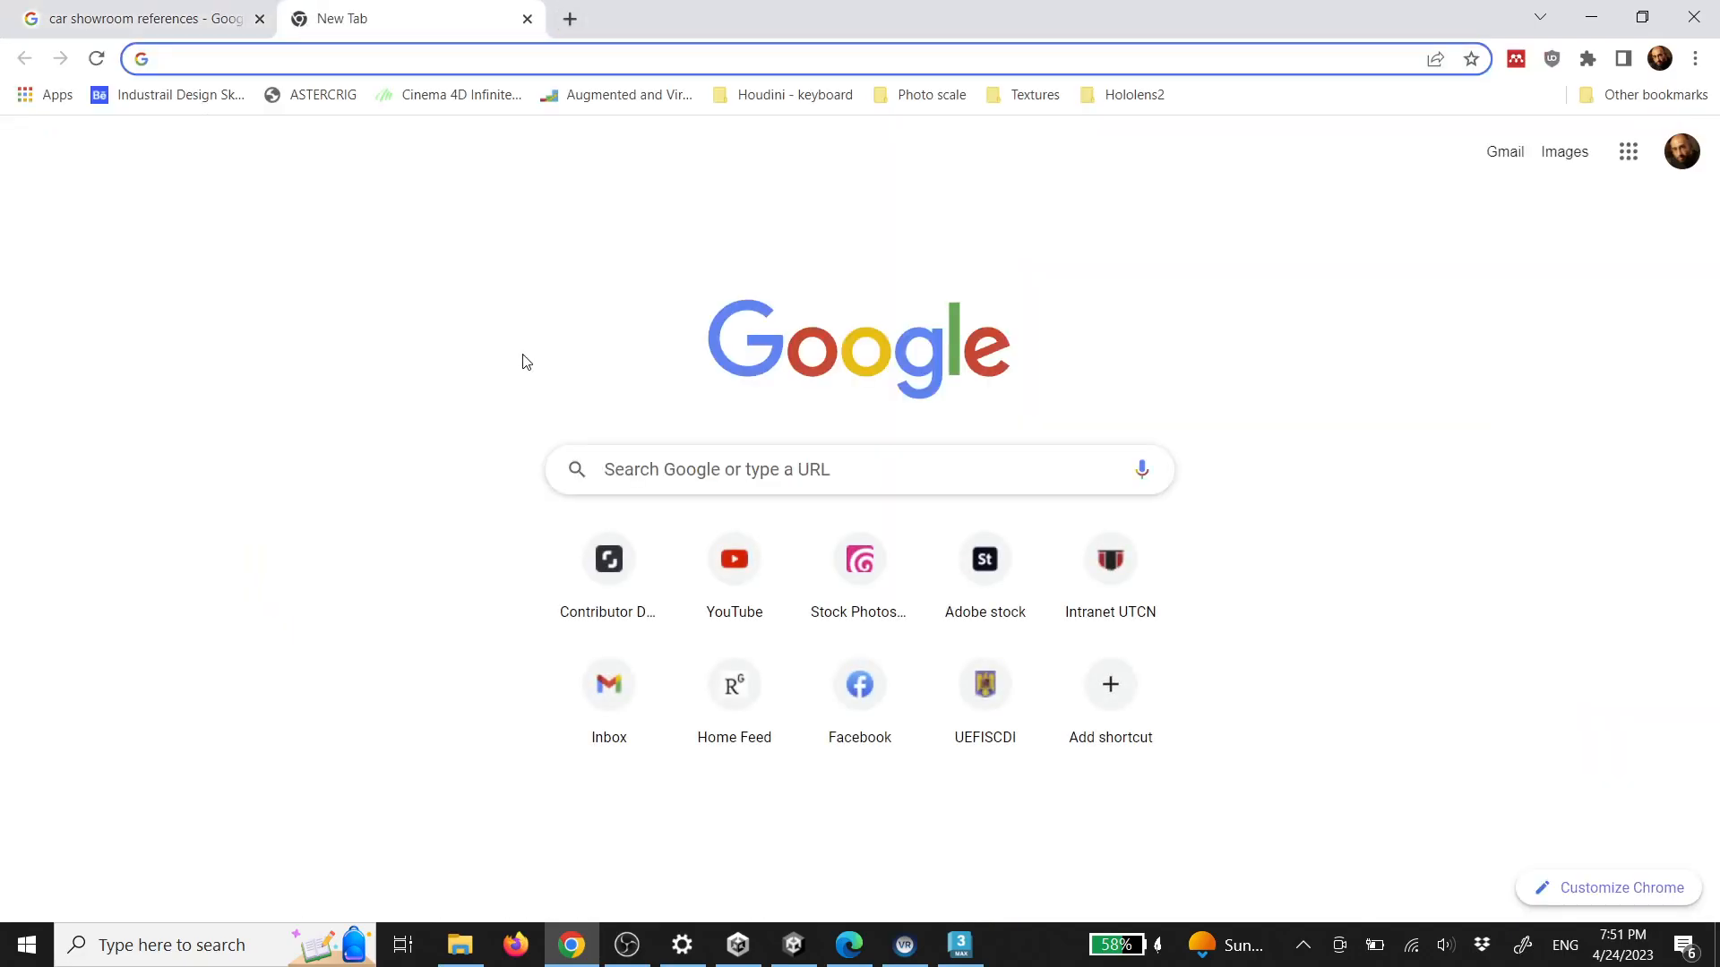
{"action": "type", "text": "pol"}
{"action": "key", "text": "Return"}
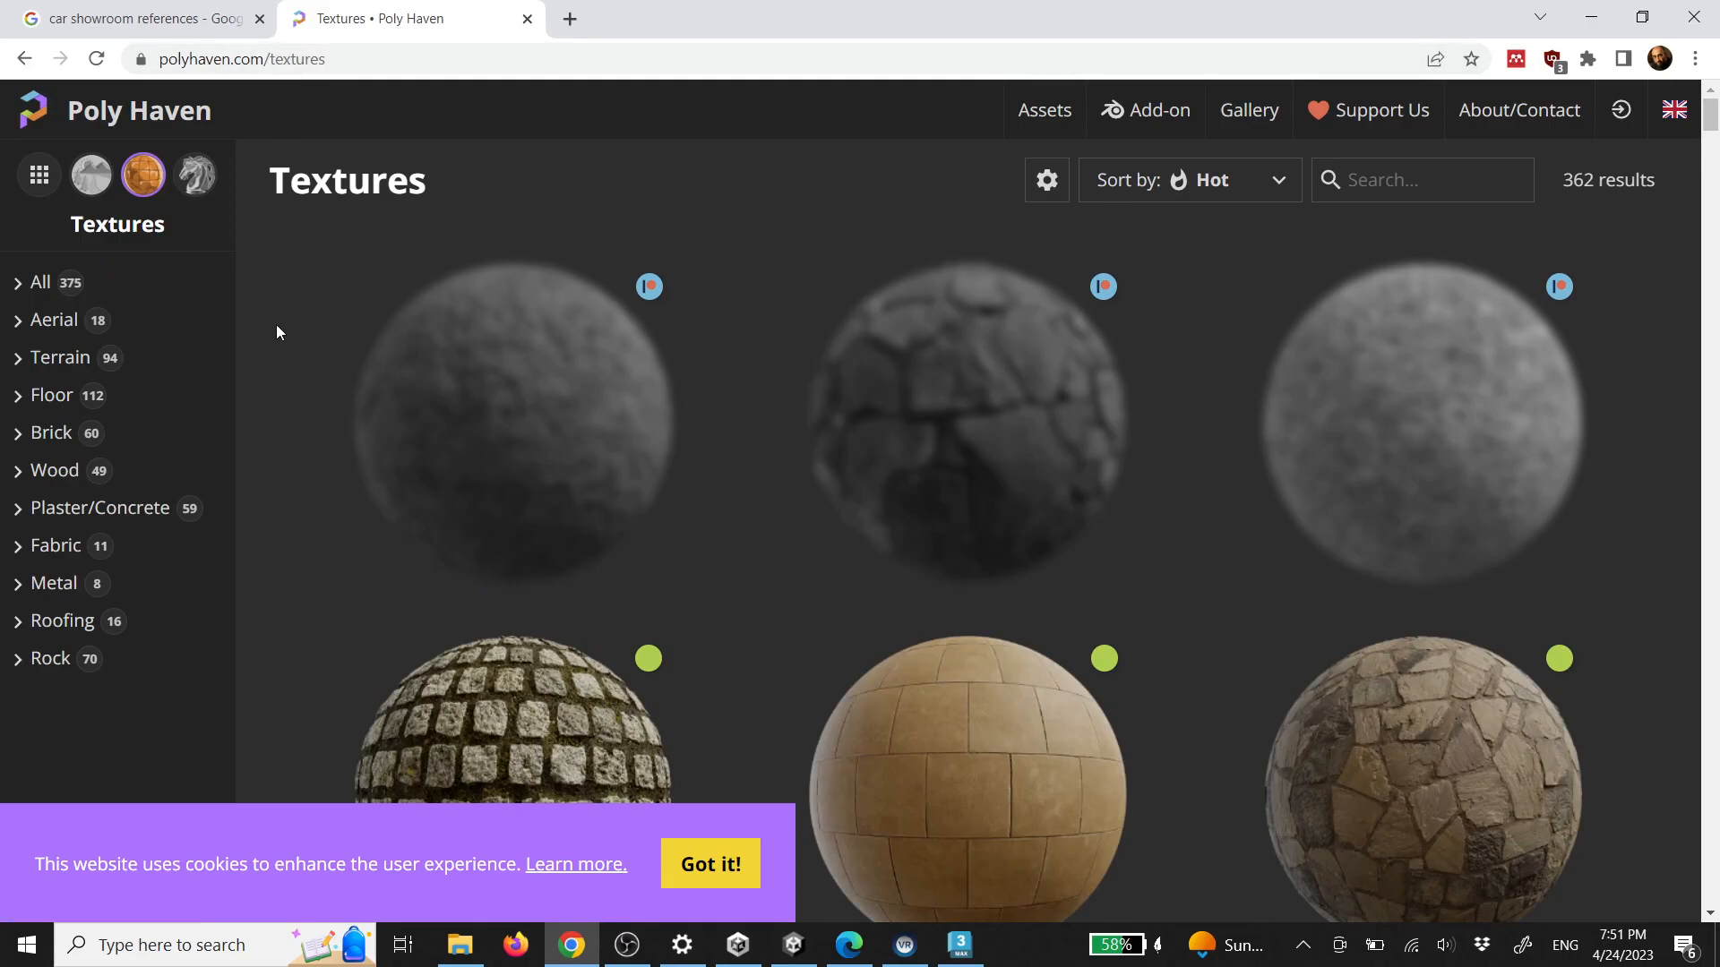
Filter the textures to Floor > Indoor > Clean and browse the matching materials
{"action": "left_click", "coordinate": [54, 401]}
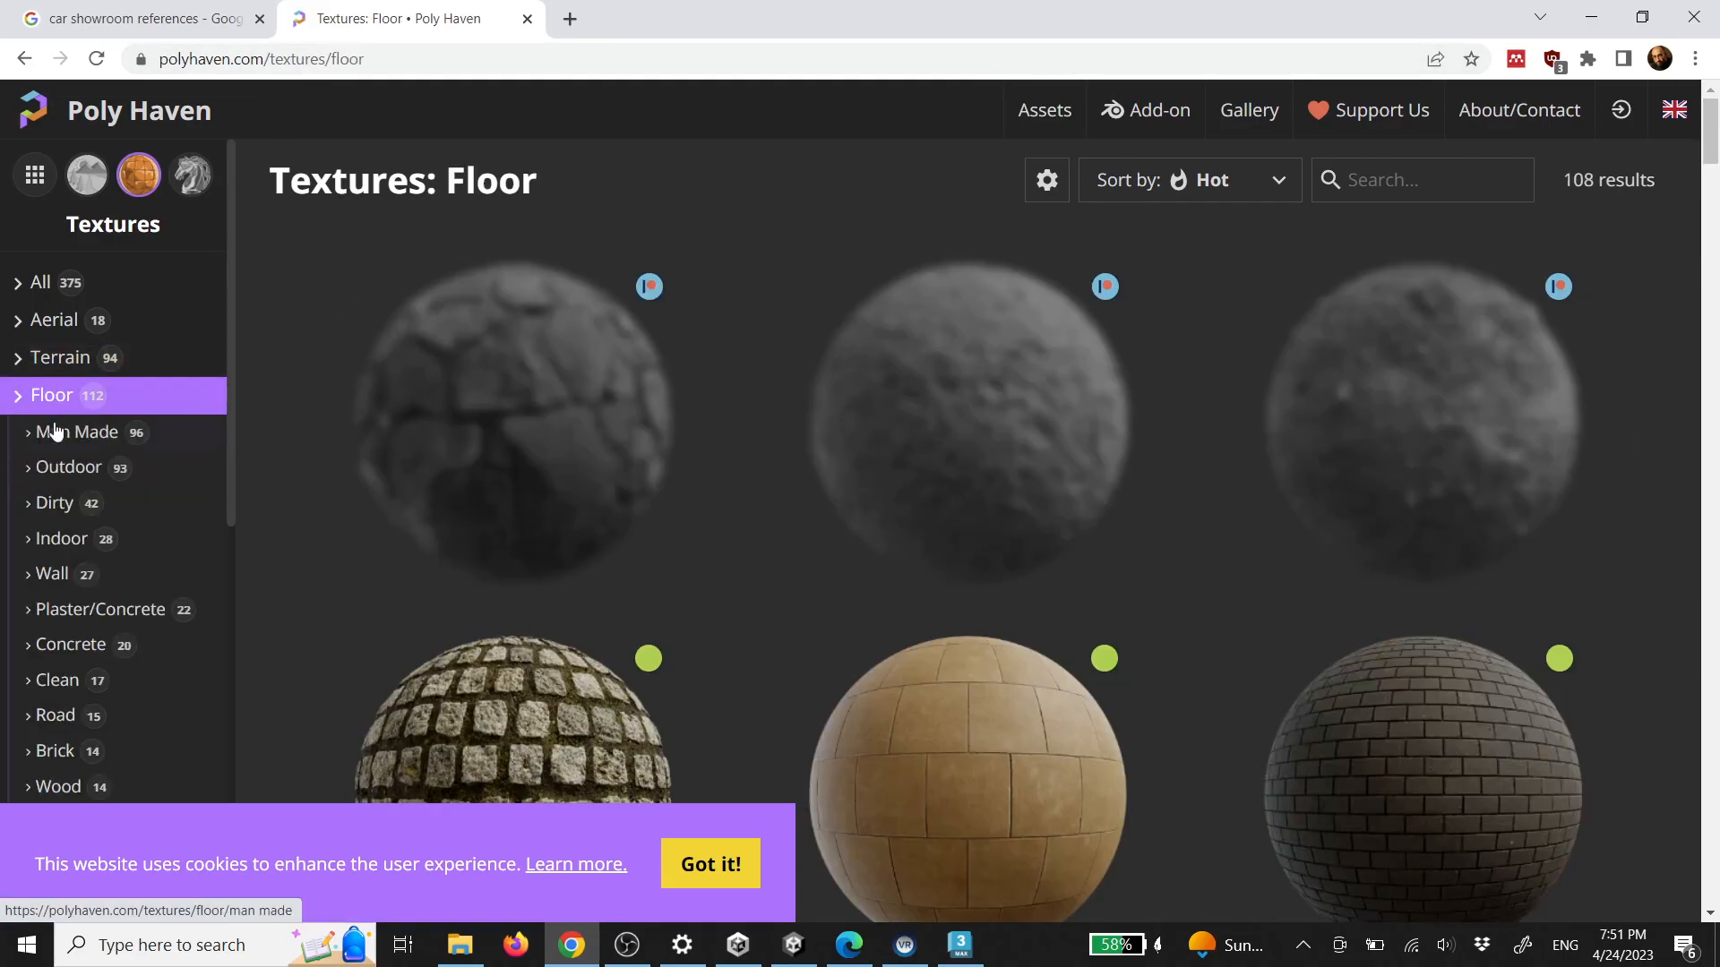
{"action": "left_click", "coordinate": [55, 546]}
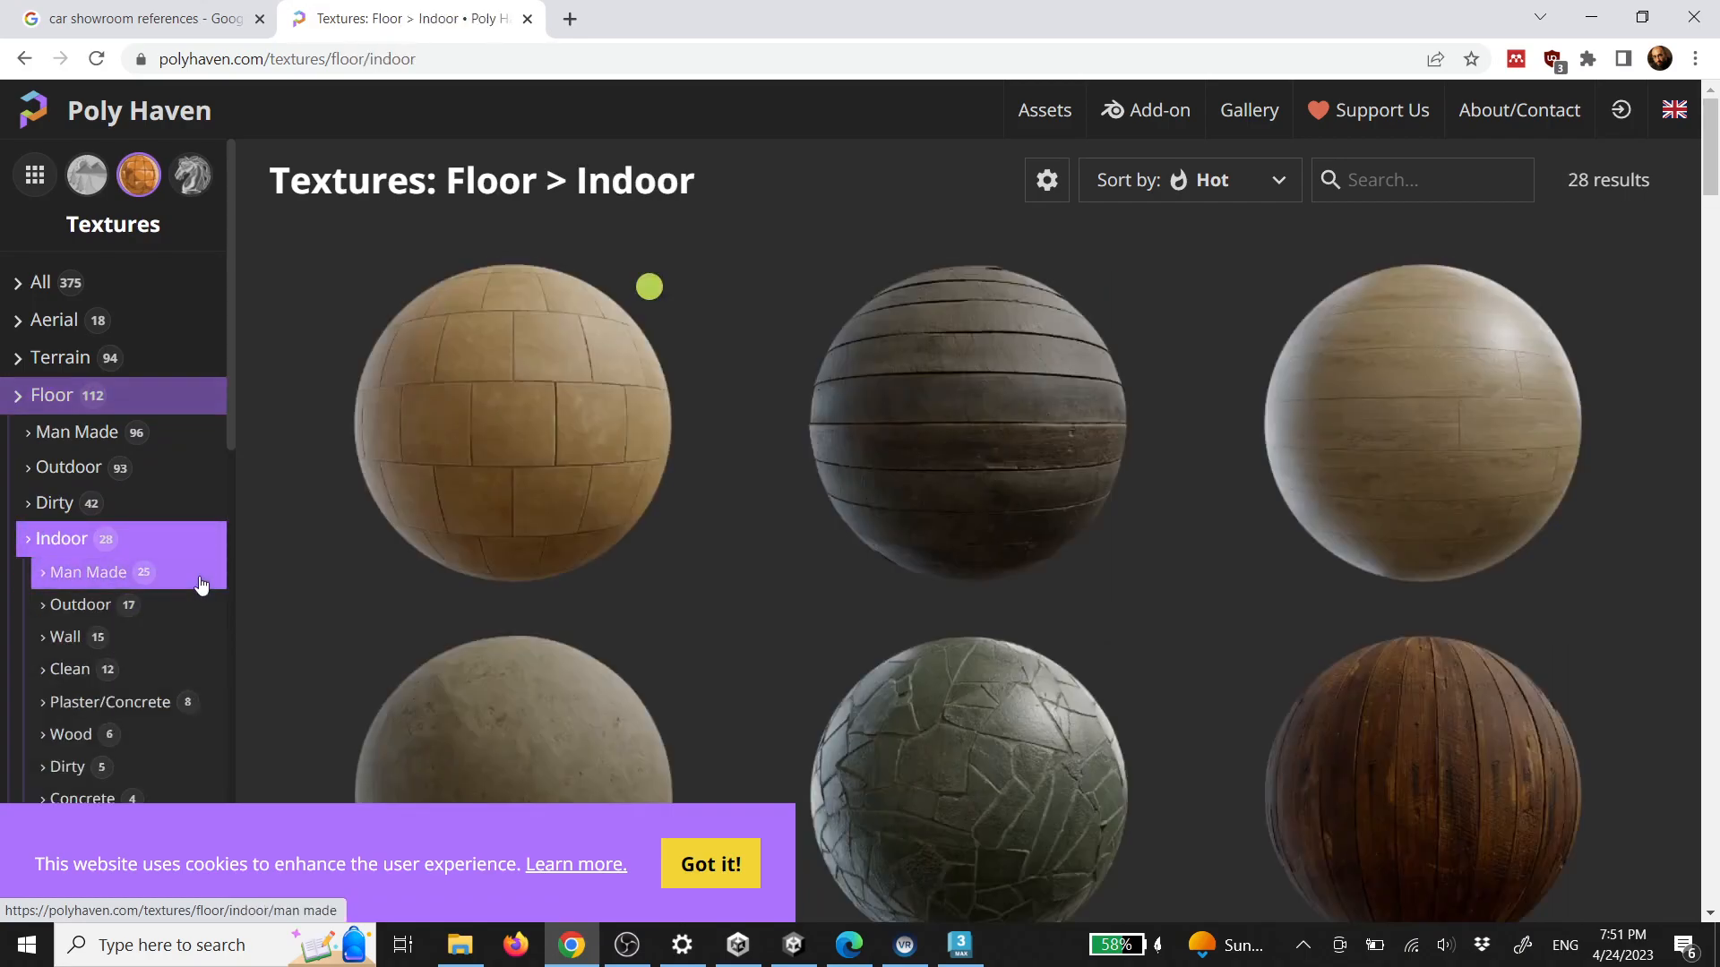
{"action": "left_click", "coordinate": [78, 680]}
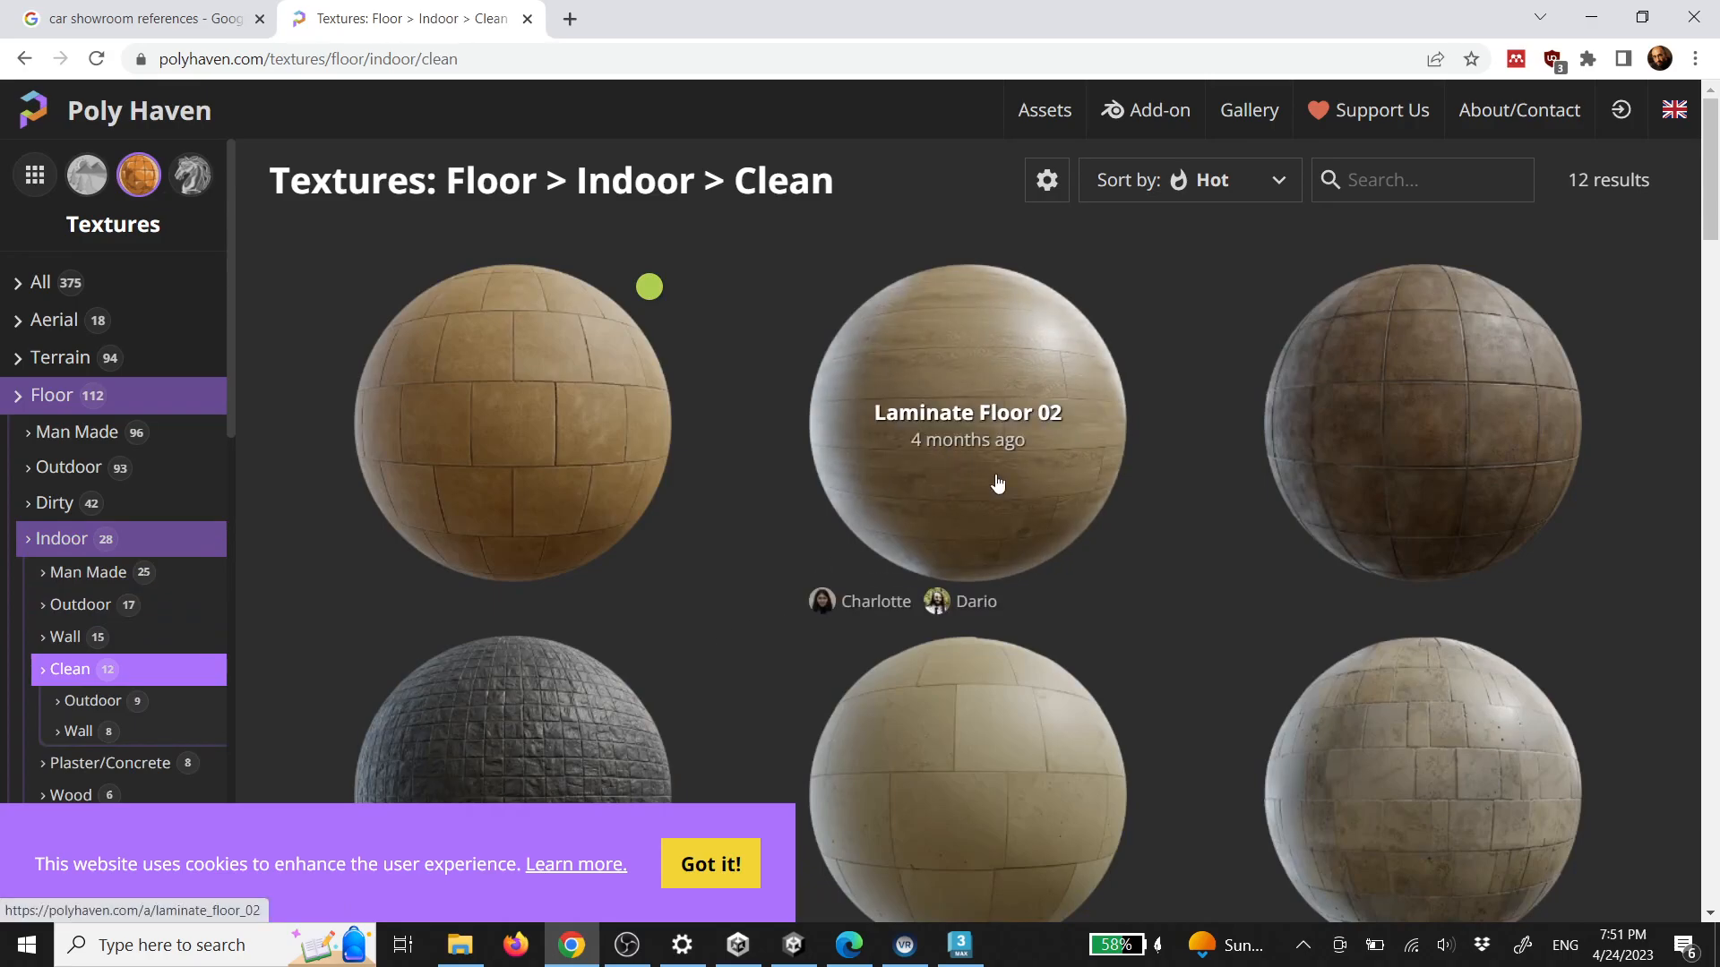
{"action": "scroll", "coordinate": [980, 648], "scroll_direction": "down", "scroll_amount": 1}
{"action": "scroll", "coordinate": [1082, 667], "scroll_direction": "down", "scroll_amount": 5}
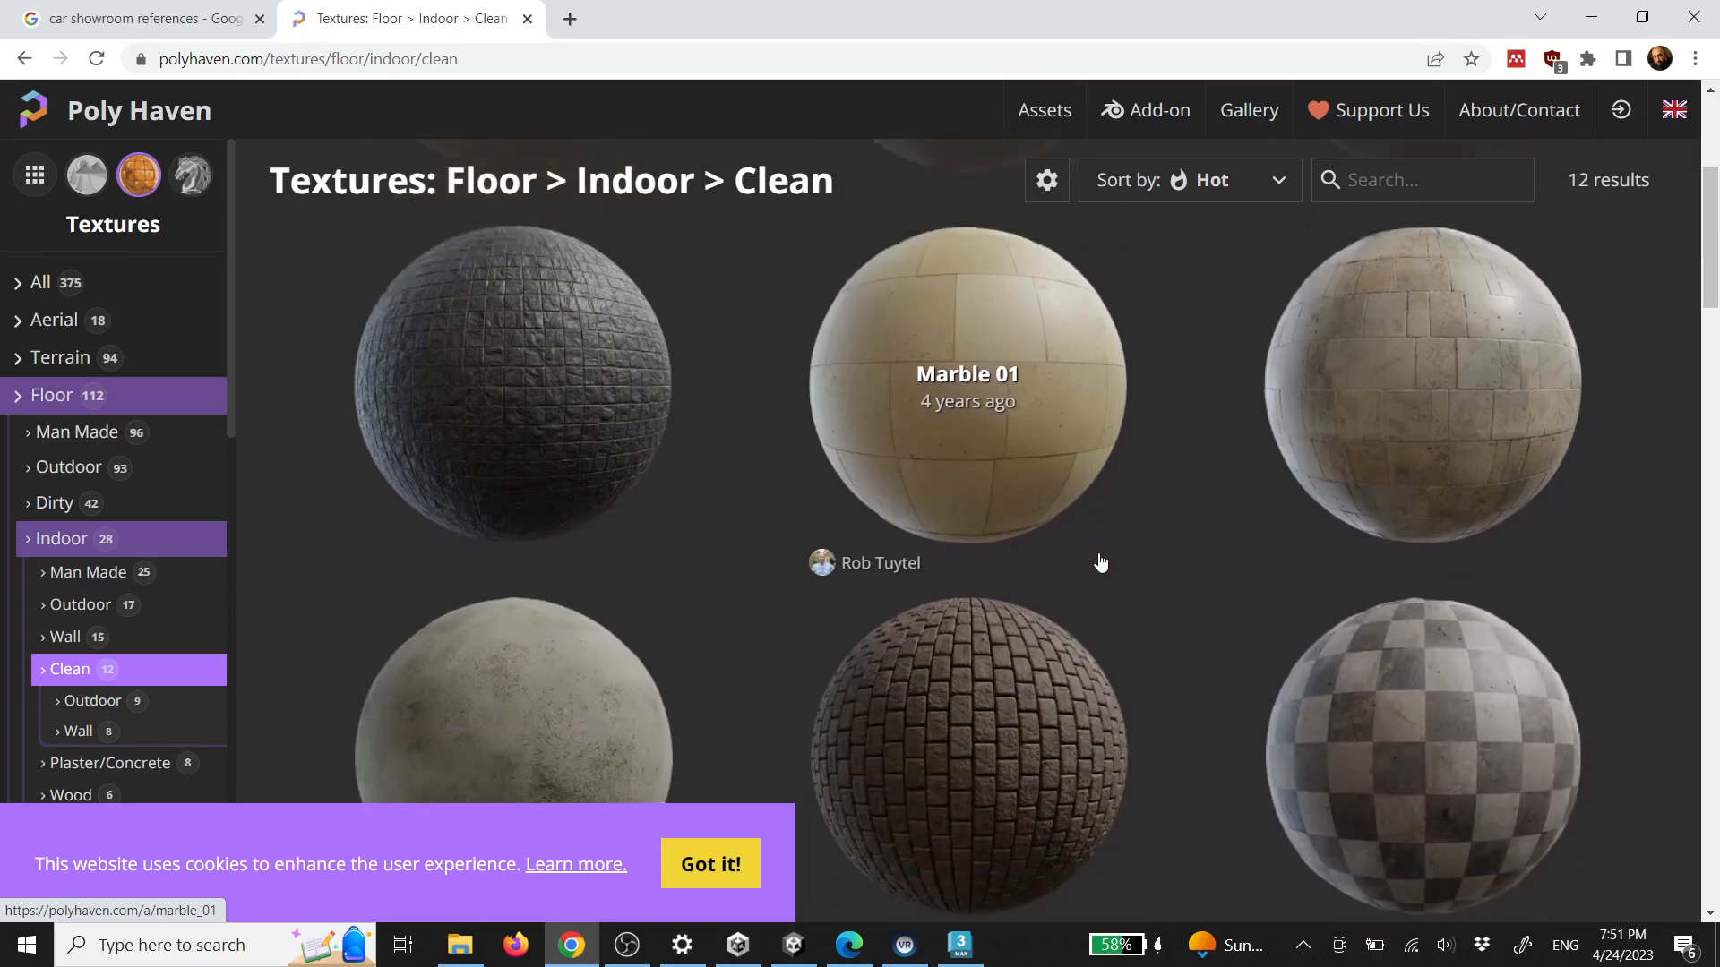
Open the Marble 01 texture and download it as a 4K ZIP containing the Diffuse JPG map
{"action": "scroll", "coordinate": [967, 663], "scroll_direction": "down", "scroll_amount": 3}
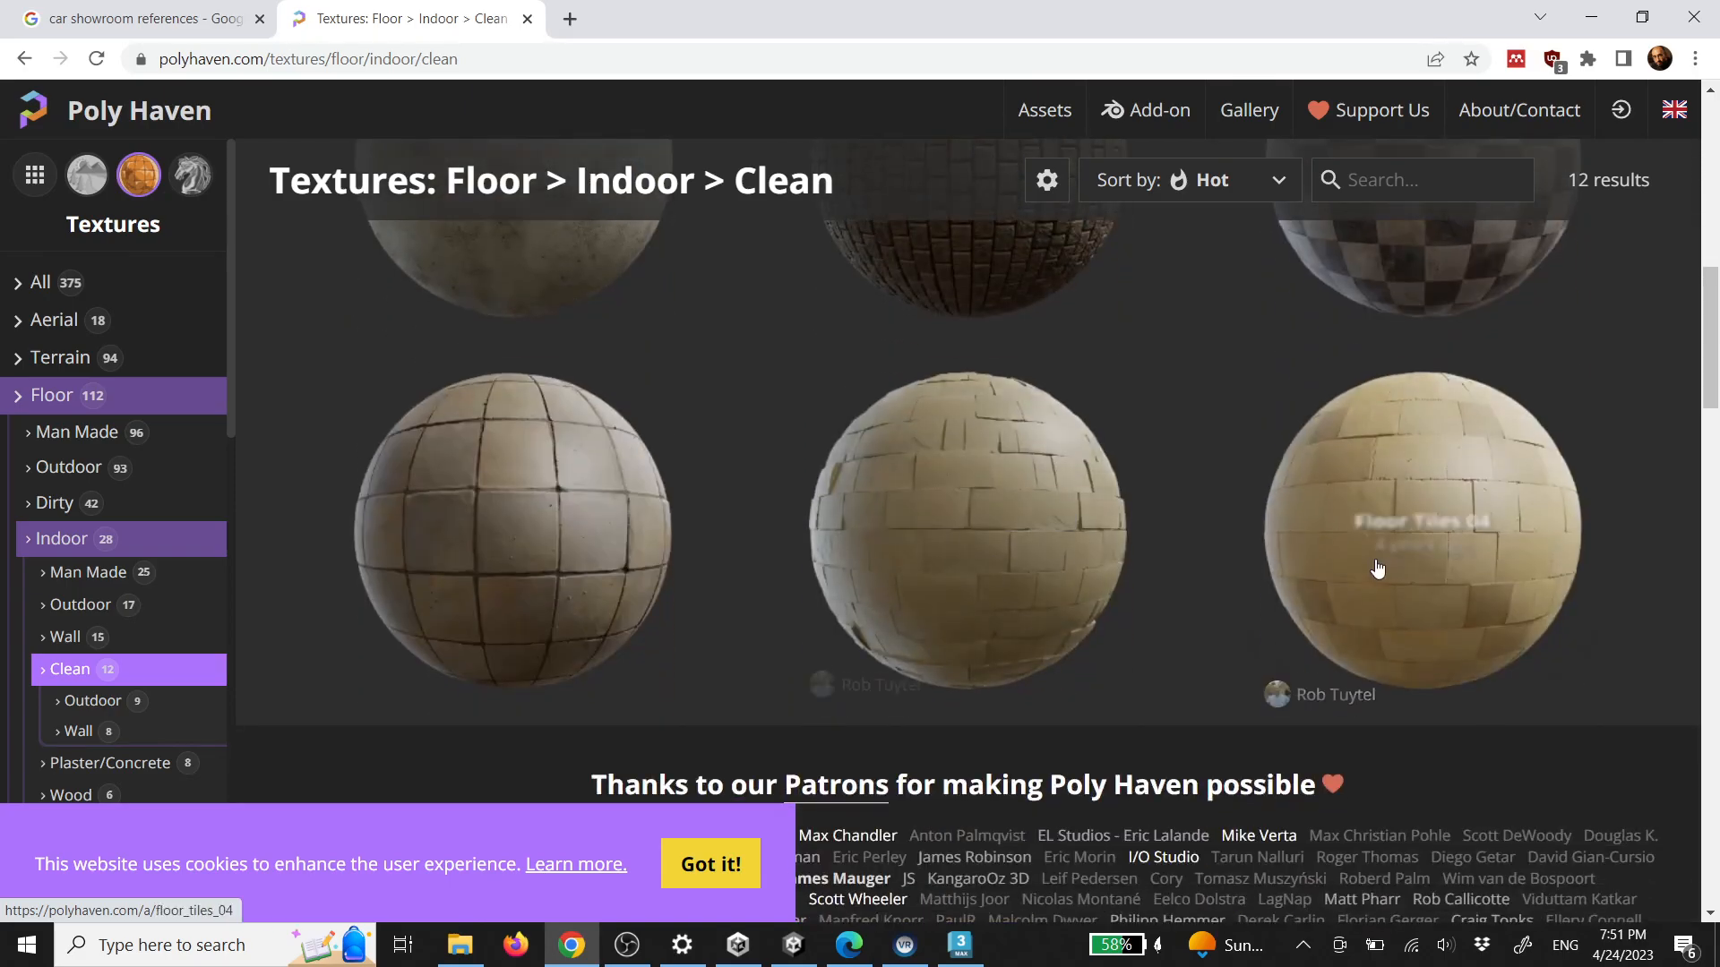
{"action": "scroll", "coordinate": [565, 556], "scroll_direction": "up", "scroll_amount": 6}
{"action": "left_click", "coordinate": [962, 500]}
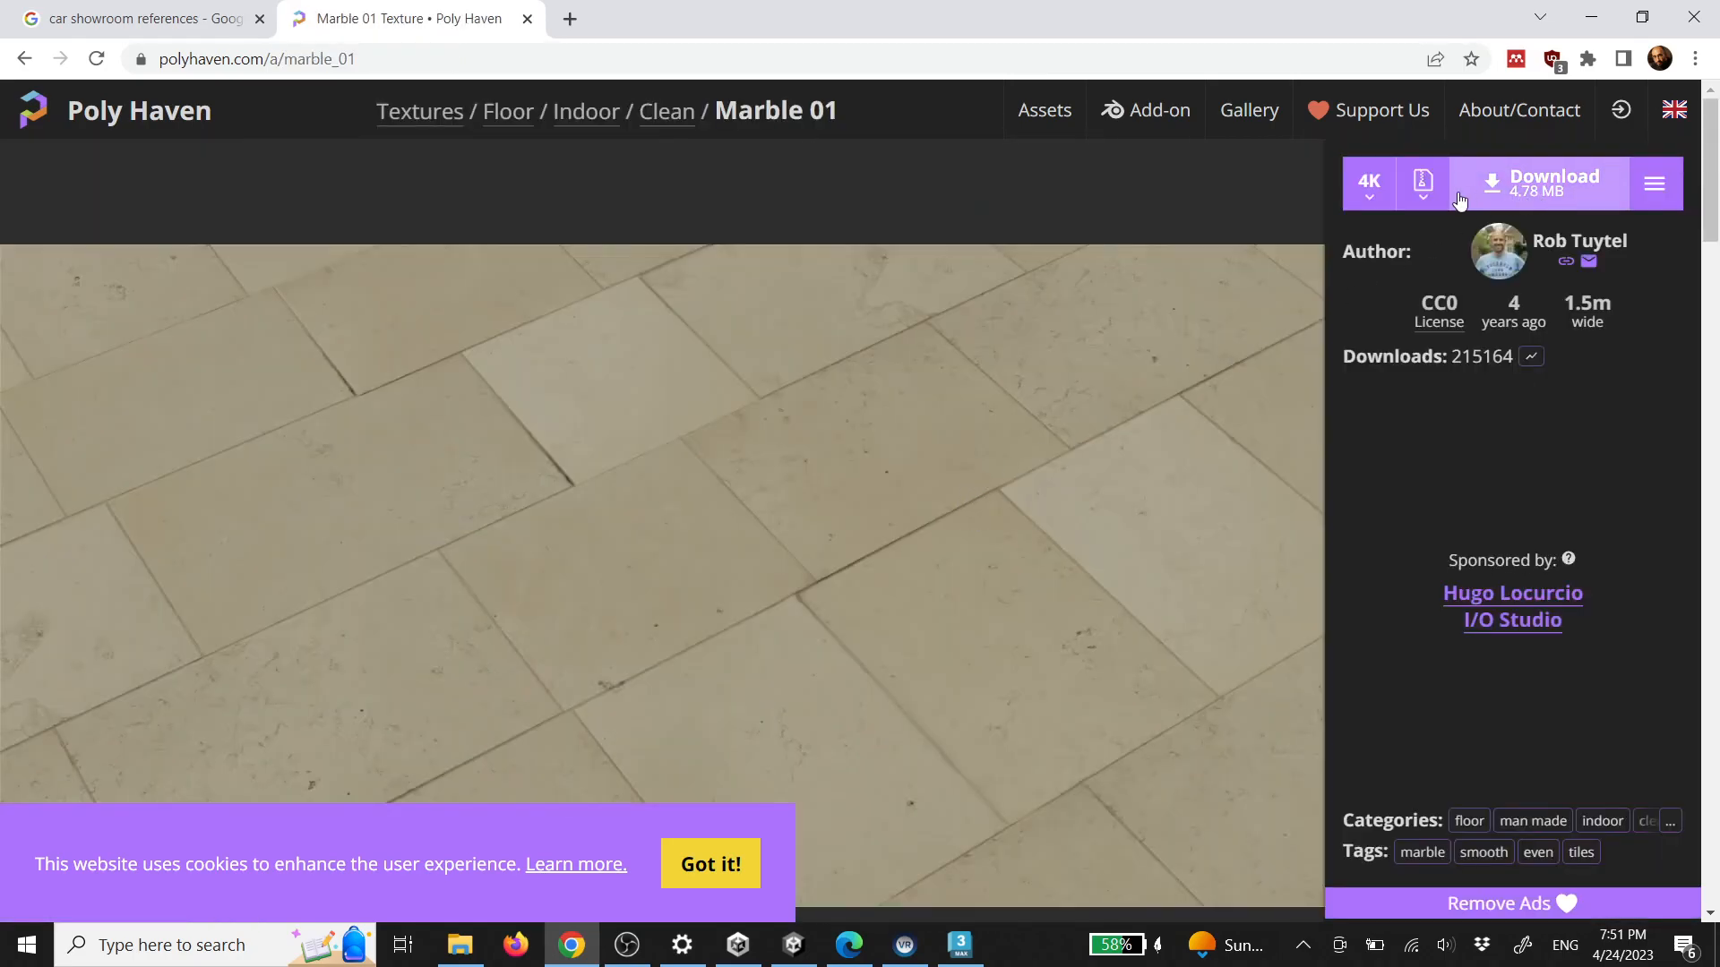
{"action": "left_click", "coordinate": [1655, 188]}
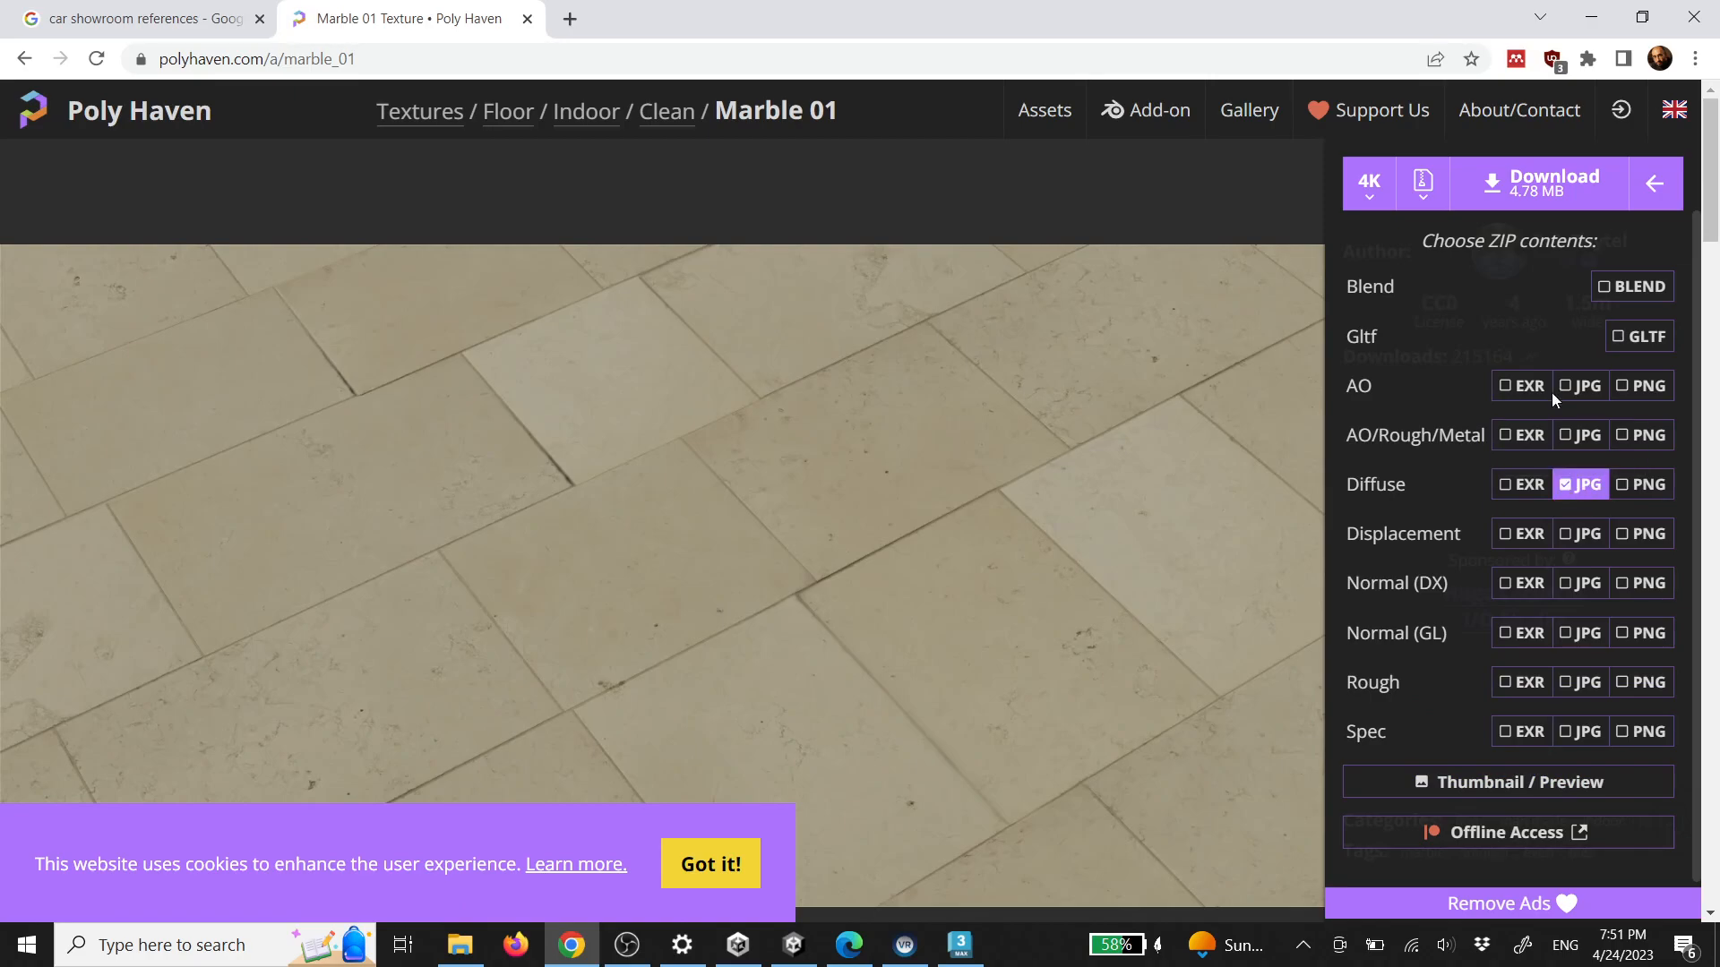
{"action": "left_click", "coordinate": [1371, 199]}
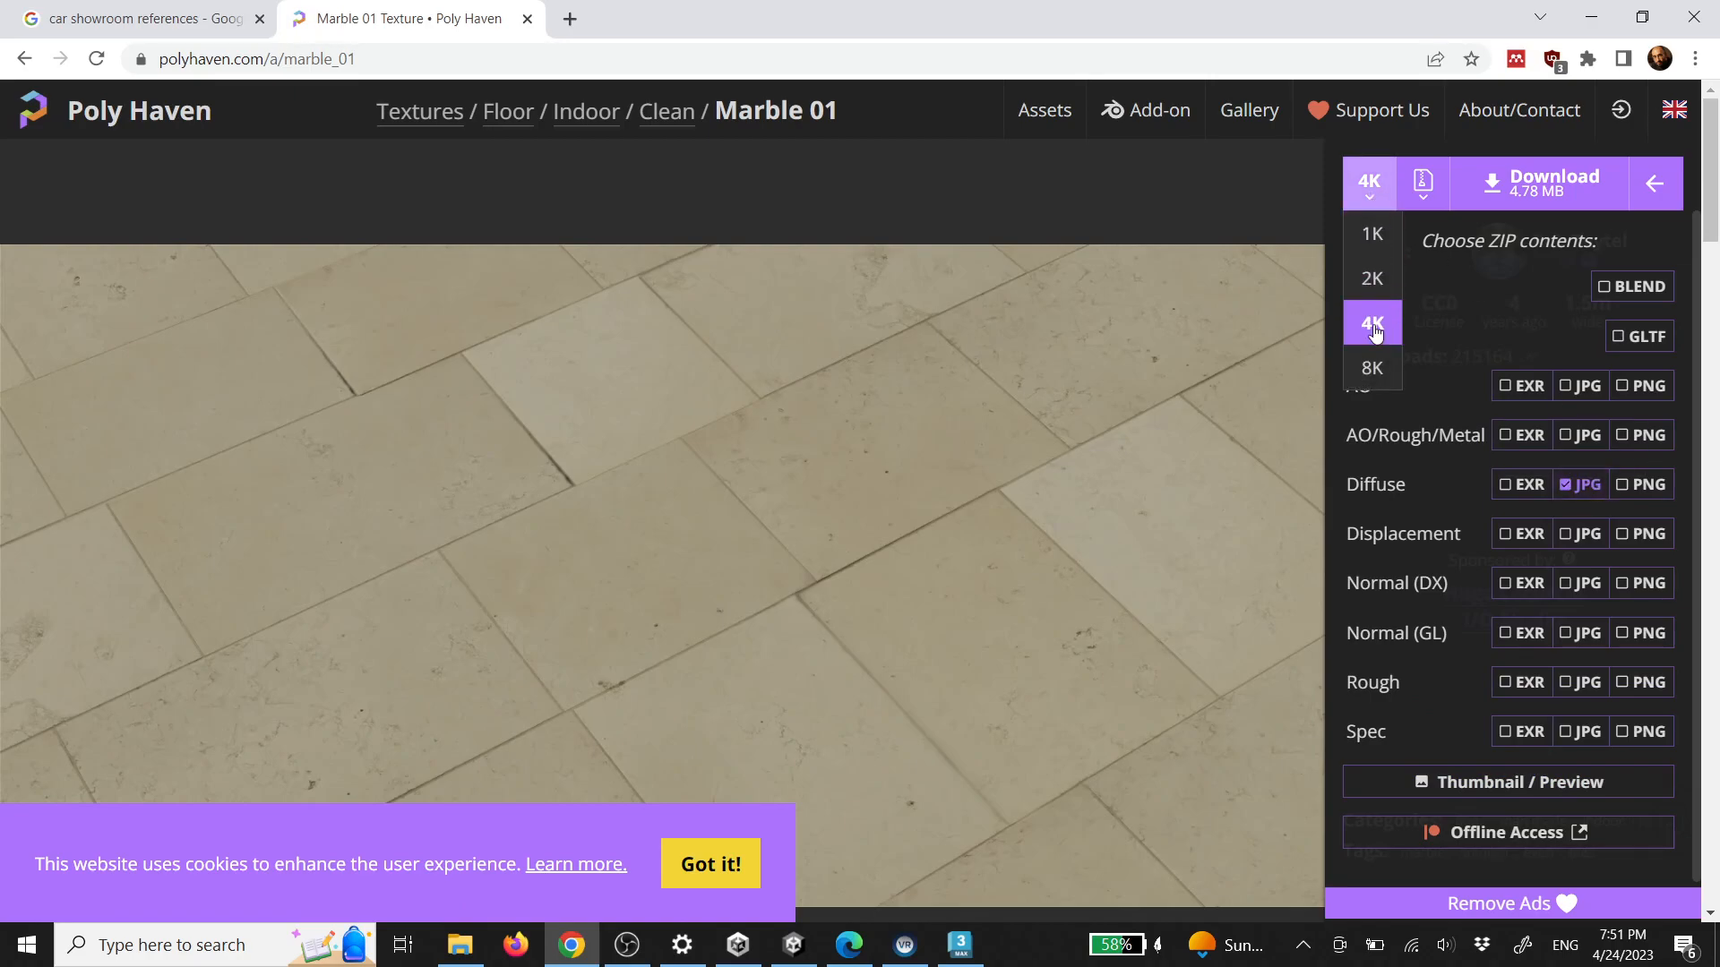
{"action": "left_click", "coordinate": [1540, 184]}
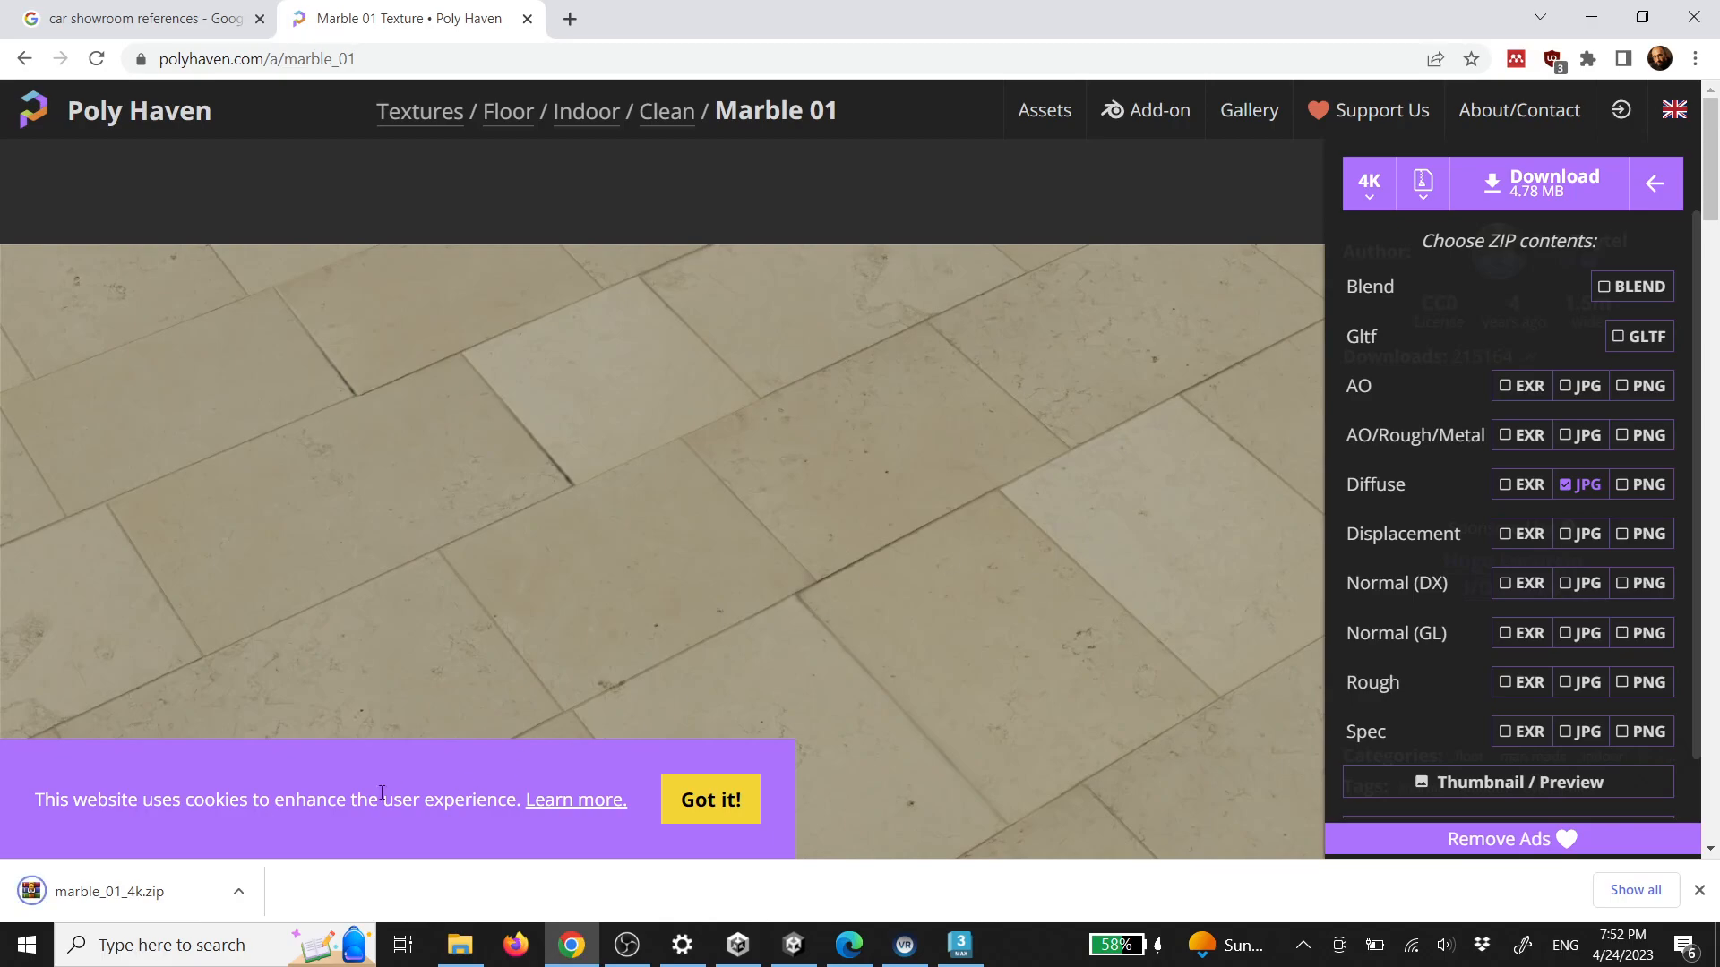
Extract the marble_01_4k archive in the Downloads folder and open its textures folder
{"action": "left_click", "coordinate": [238, 891]}
{"action": "left_click", "coordinate": [300, 815]}
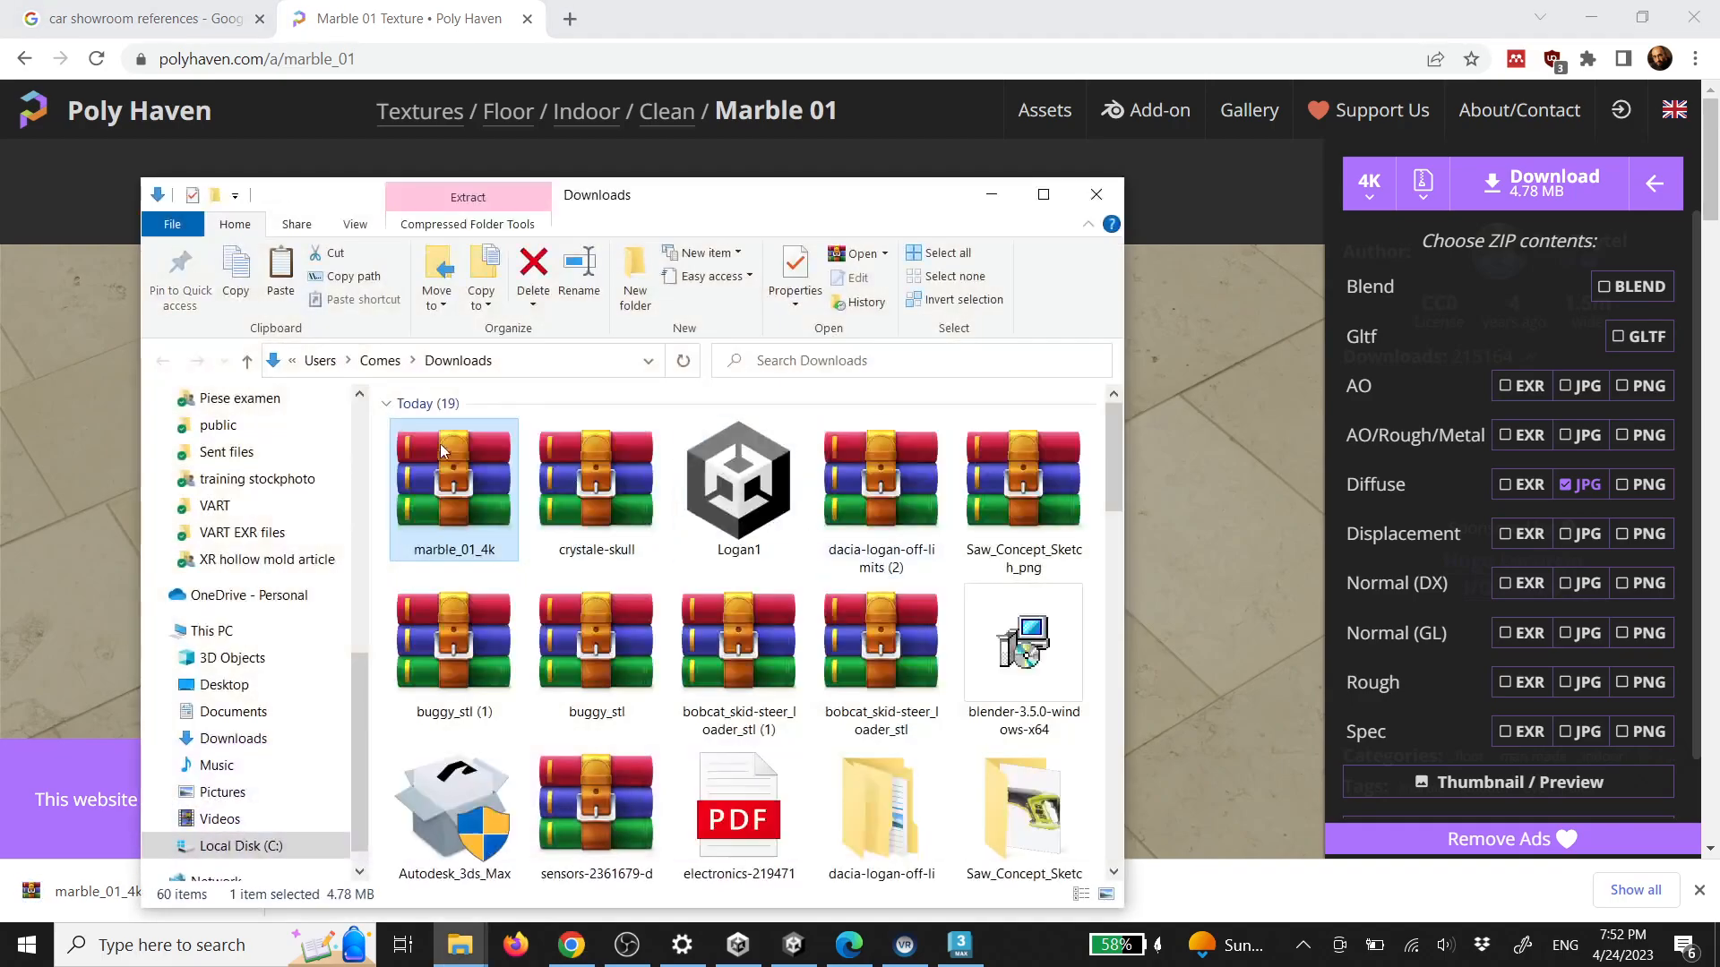
{"action": "right_click_drag", "start_coordinate": [462, 477], "coordinate": [393, 557]}
{"action": "left_click", "coordinate": [587, 616]}
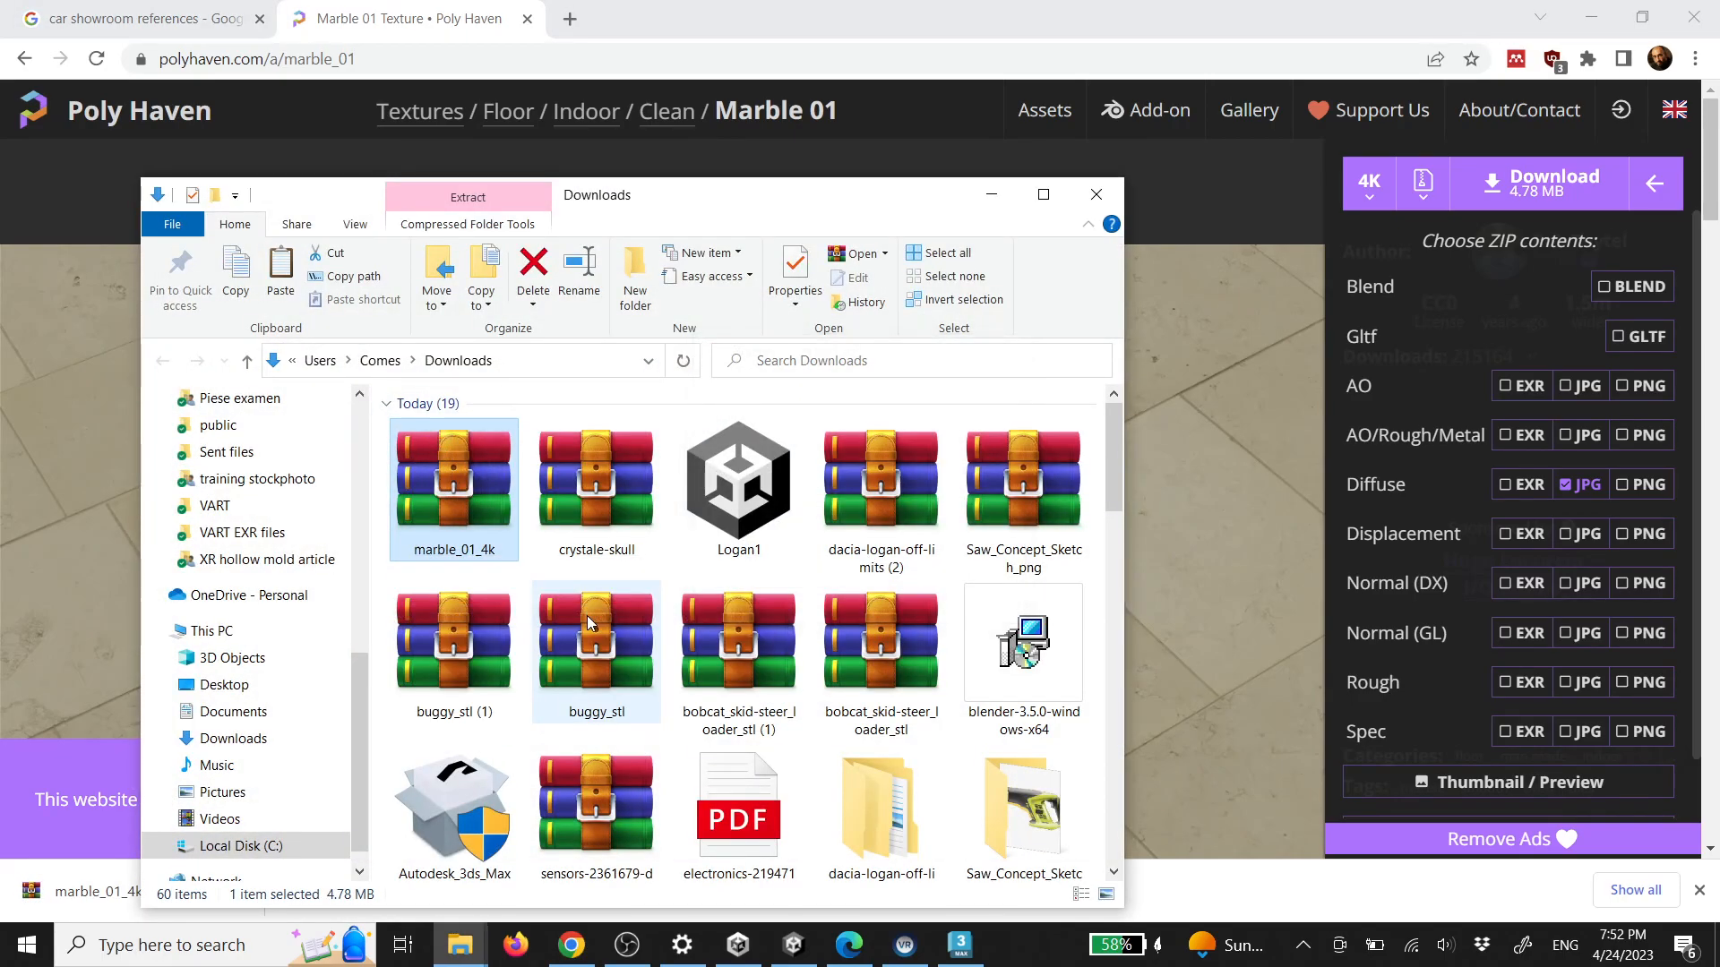
{"action": "double_click", "coordinate": [885, 806]}
{"action": "left_click", "coordinate": [467, 434]}
{"action": "double_click", "coordinate": [467, 434]}
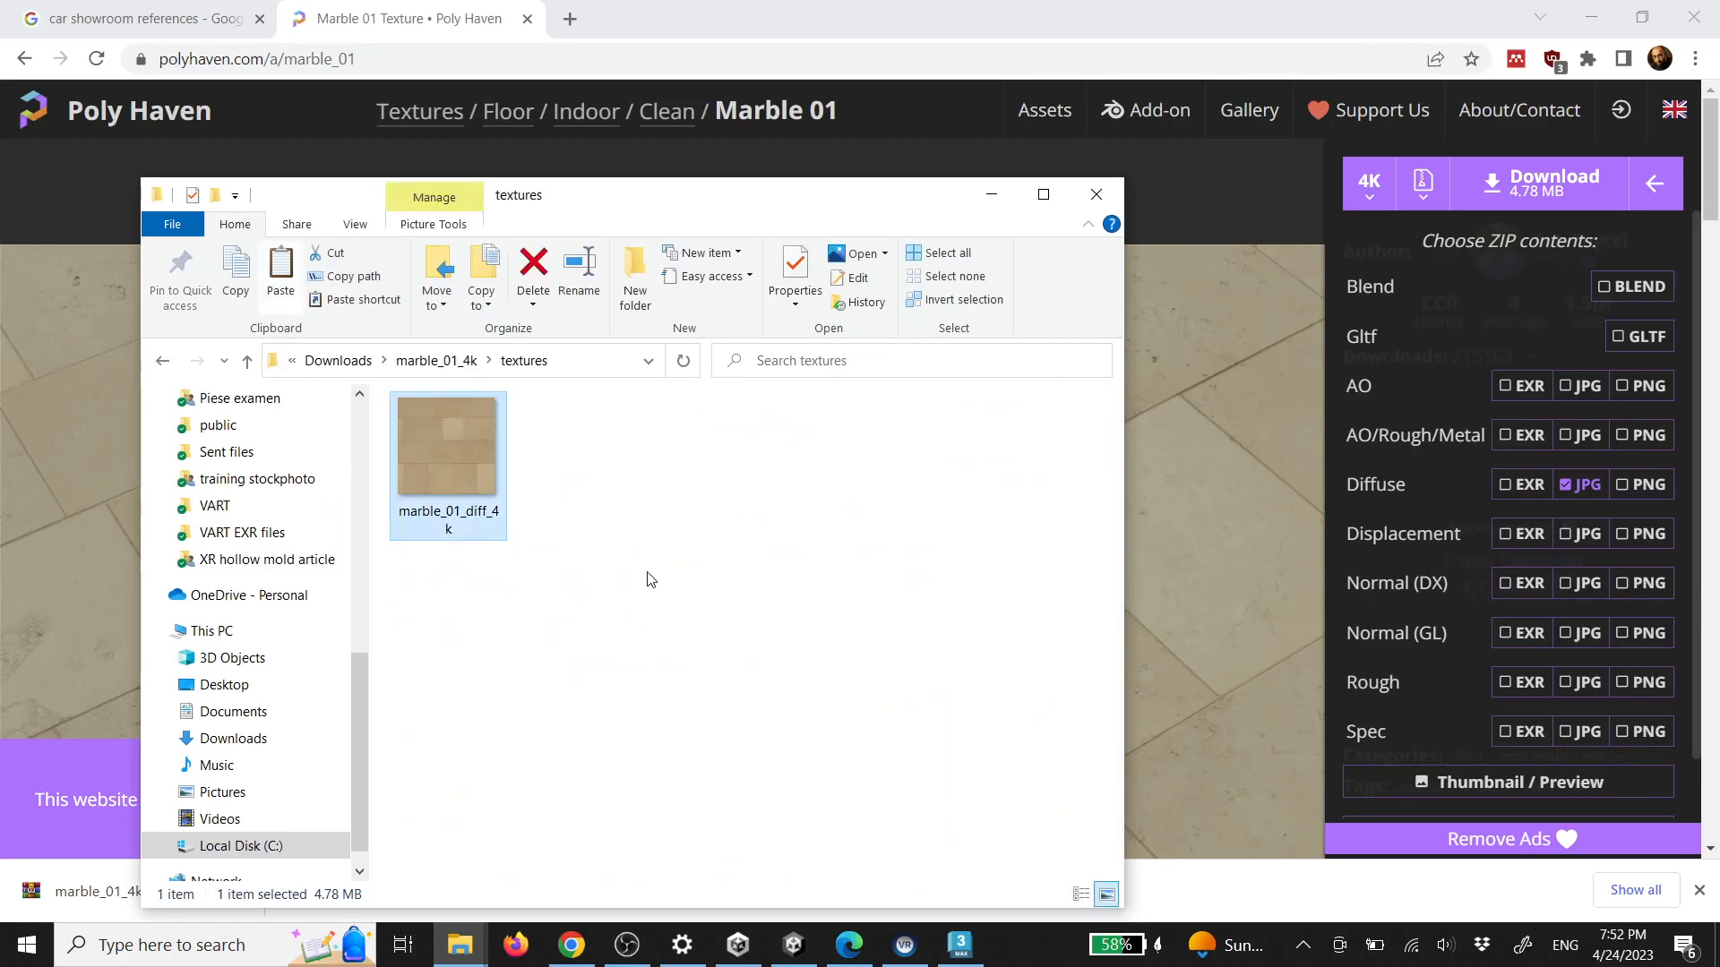
Switch to 3ds Max and change the Slate Material Editor to the Compact Material Editor
{"action": "left_click", "coordinate": [979, 951]}
{"action": "key", "text": "m"}
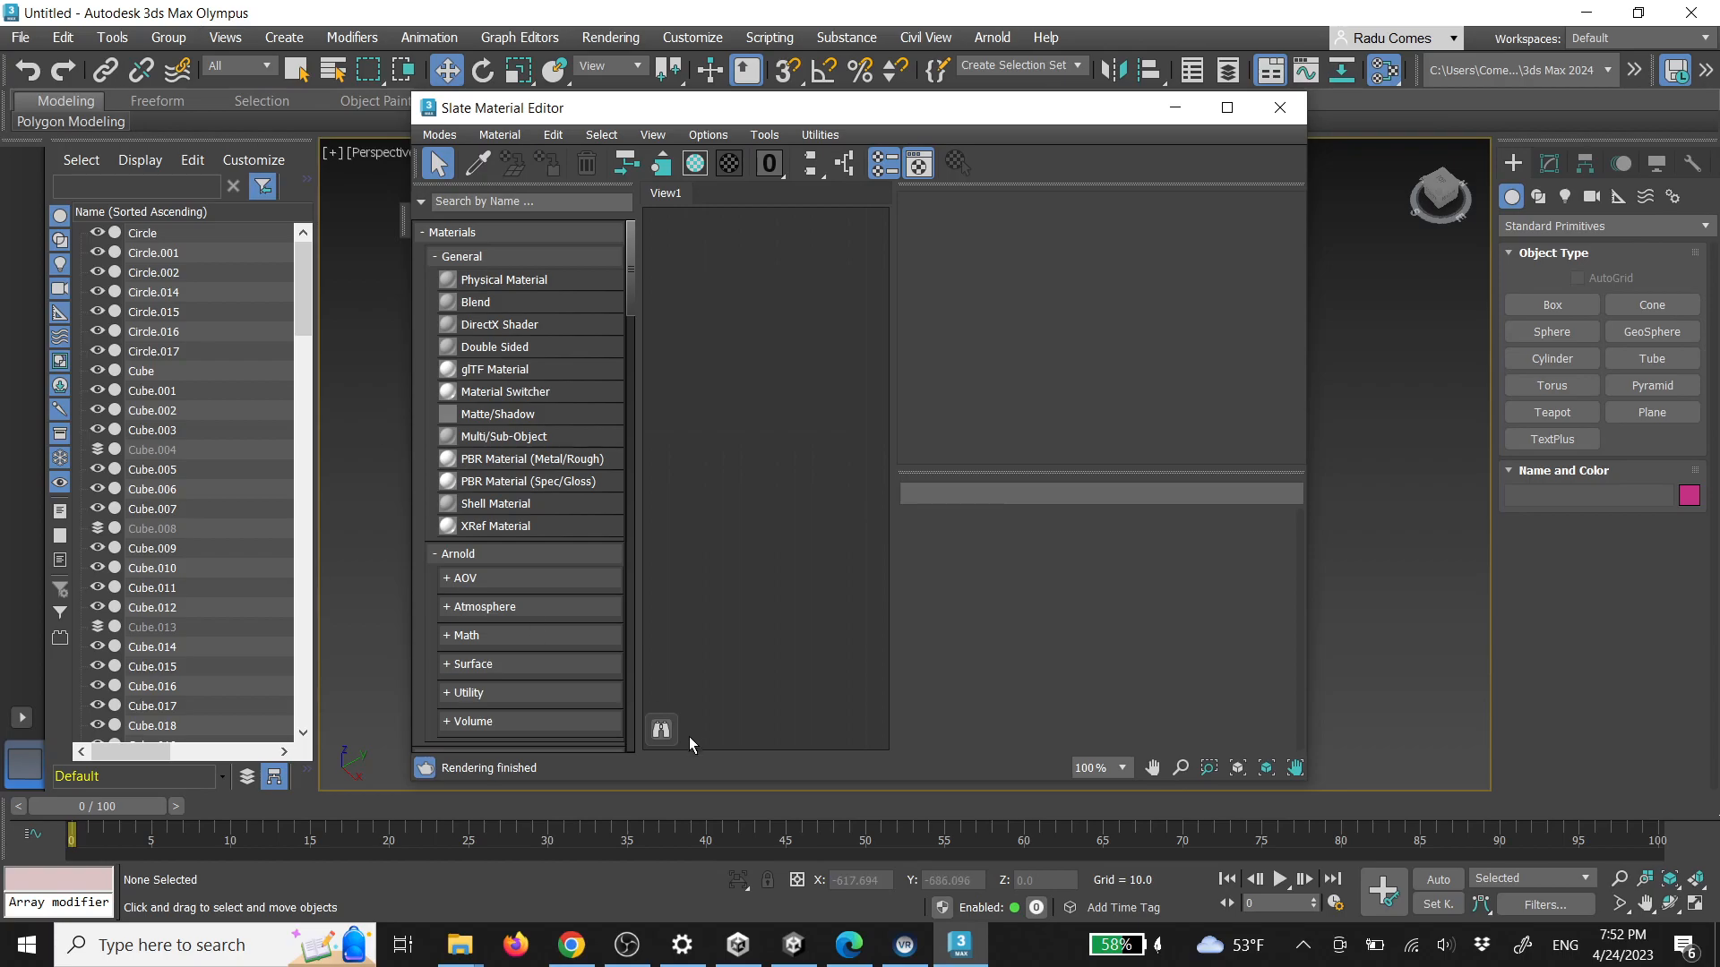
{"action": "mouse_move", "coordinate": [951, 956]}
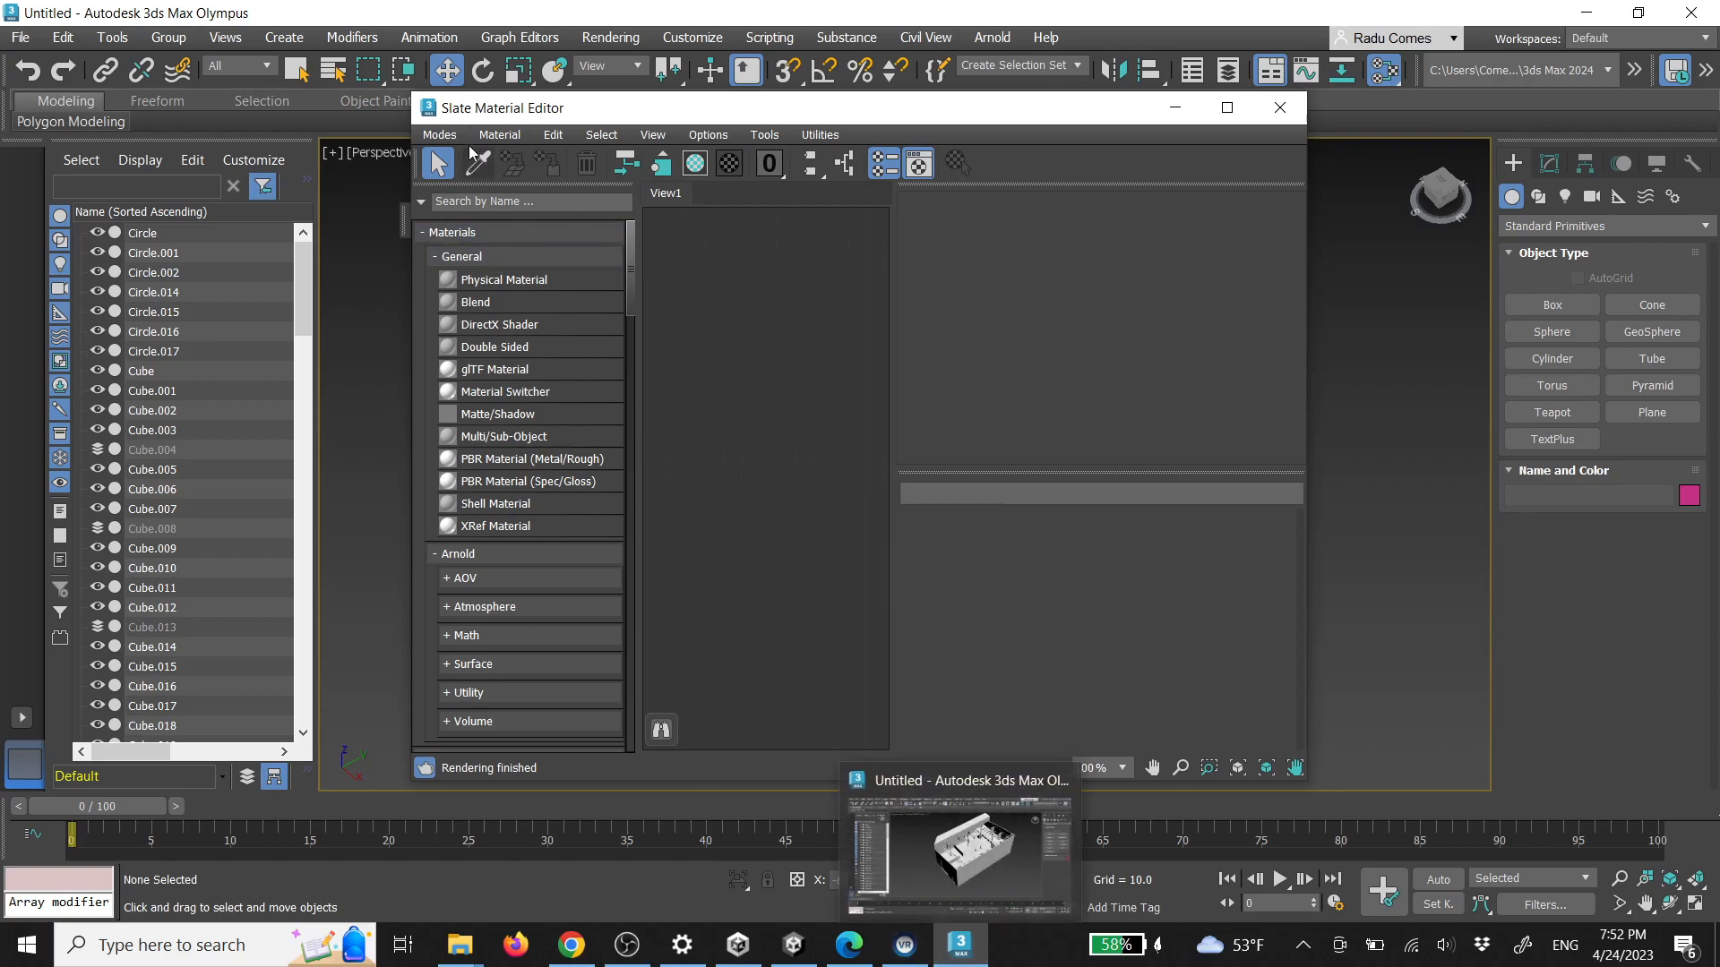
{"action": "left_click_drag", "start_coordinate": [504, 115], "coordinate": [512, 186]}
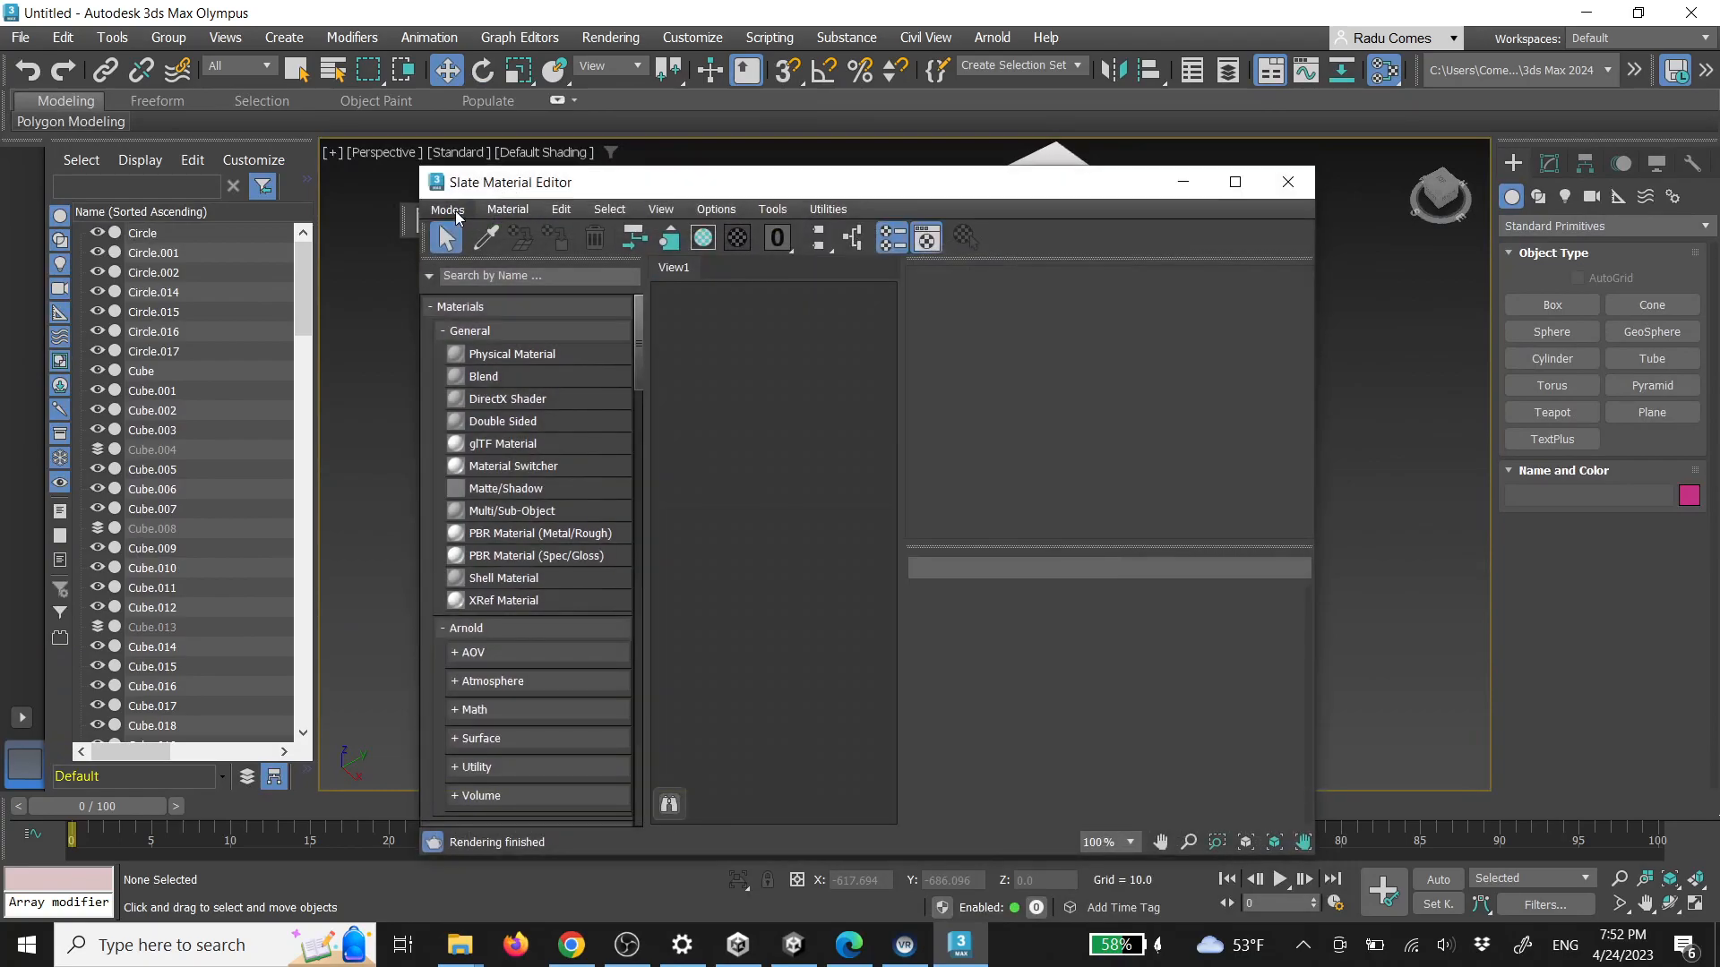
{"action": "left_click", "coordinate": [452, 211]}
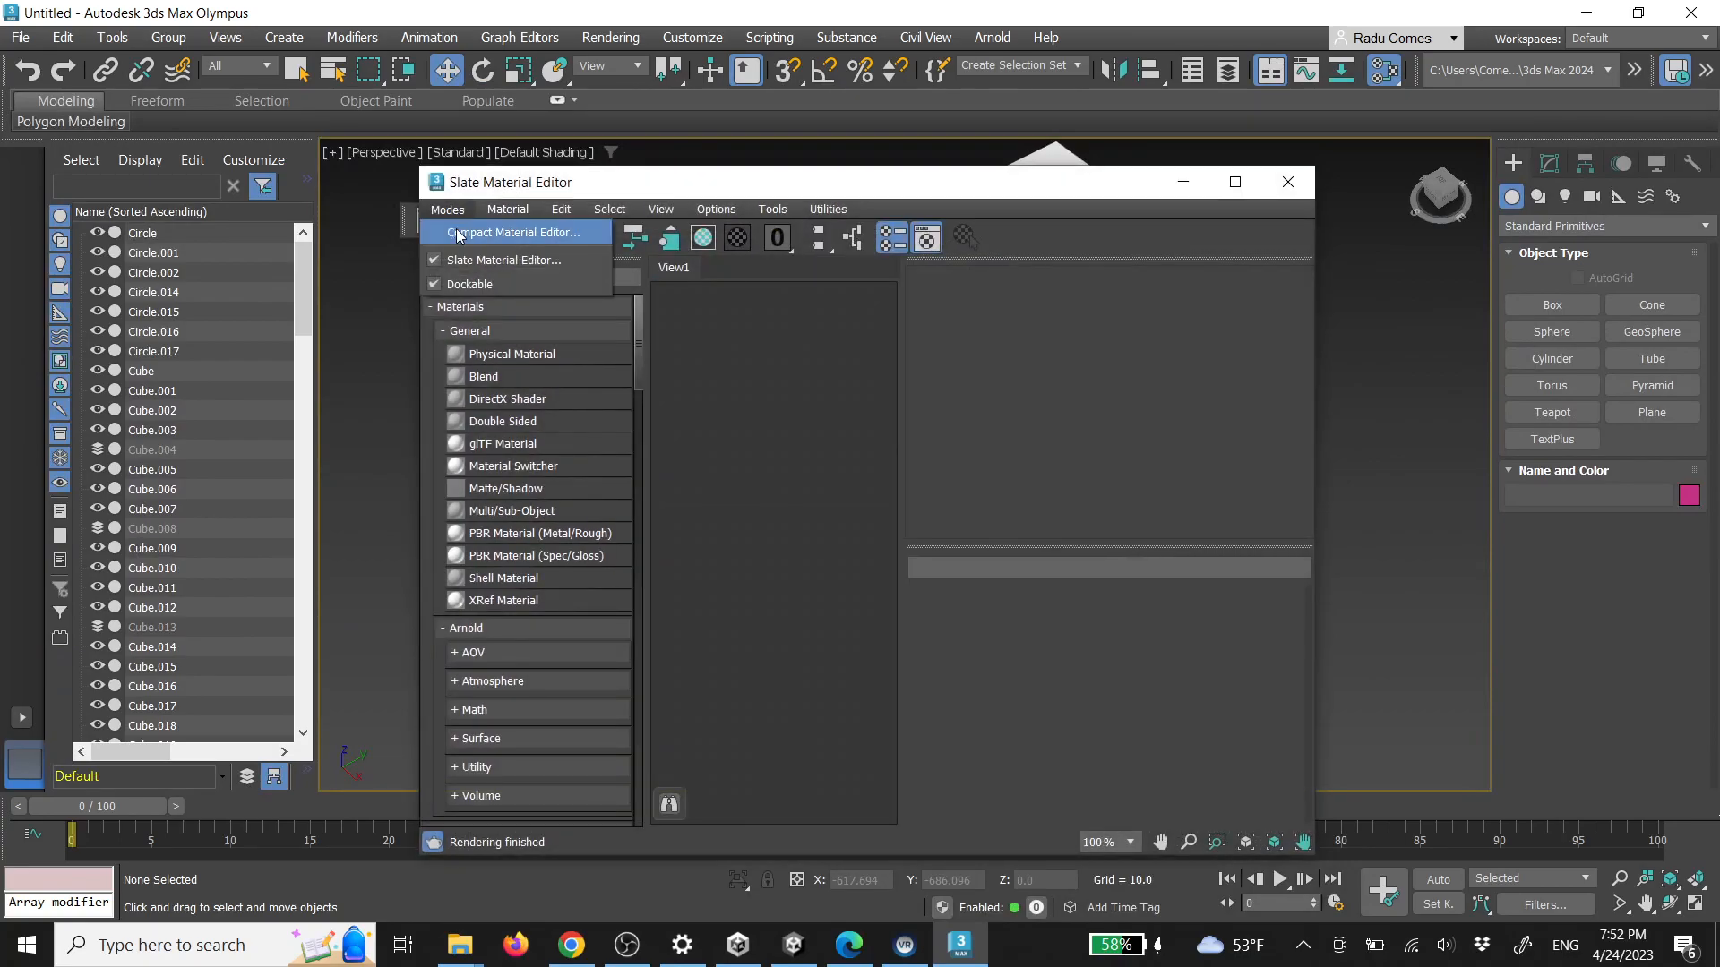
{"action": "left_click", "coordinate": [455, 231]}
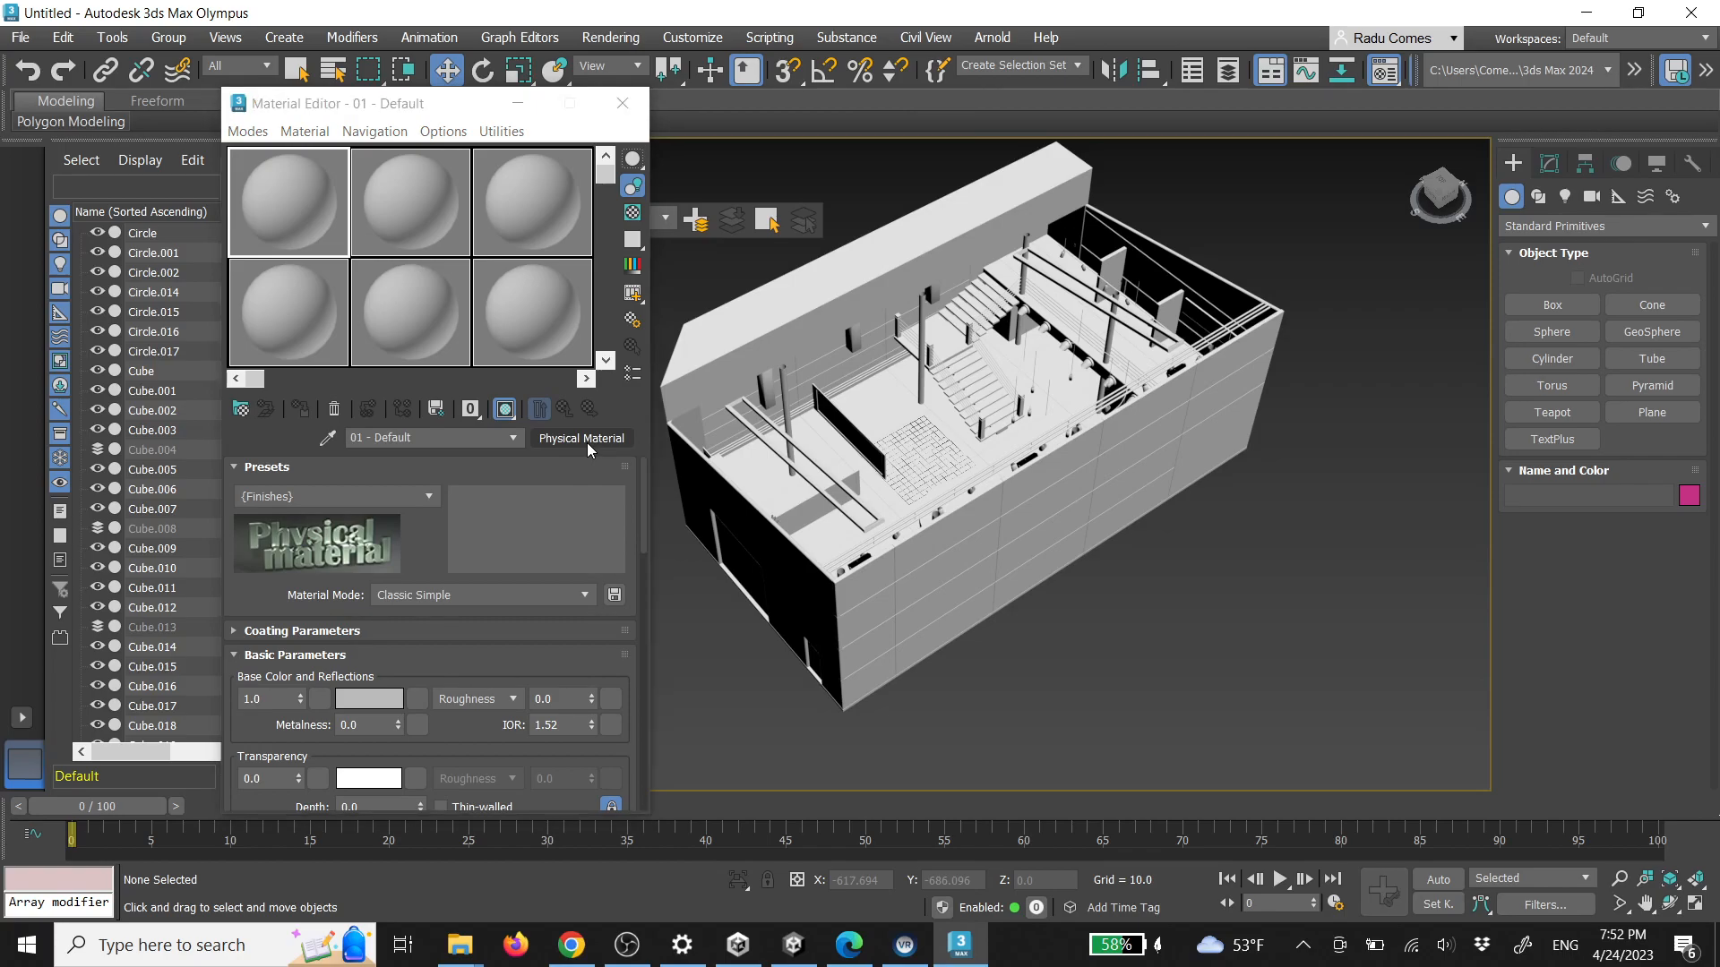
Assign Scanline Renderer for both Production and ActiveShade in the render setup and save the renderer assignment as defaults
{"action": "key", "text": "F10"}
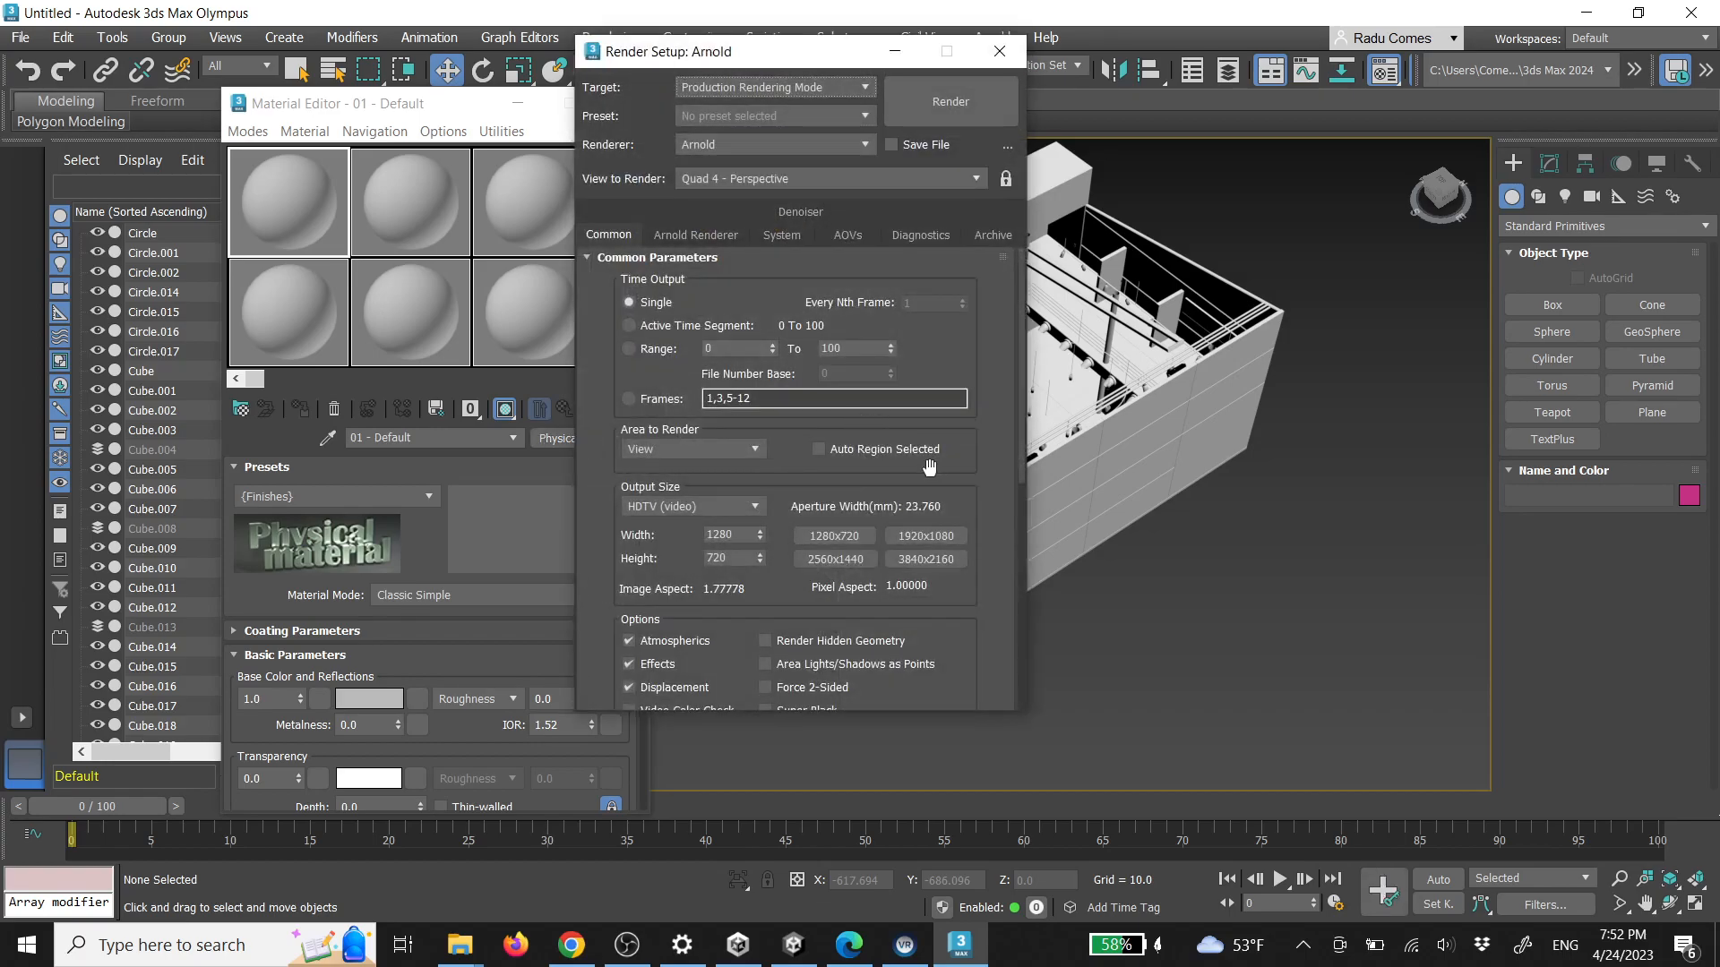
{"action": "left_click_drag", "start_coordinate": [830, 59], "coordinate": [992, 107]}
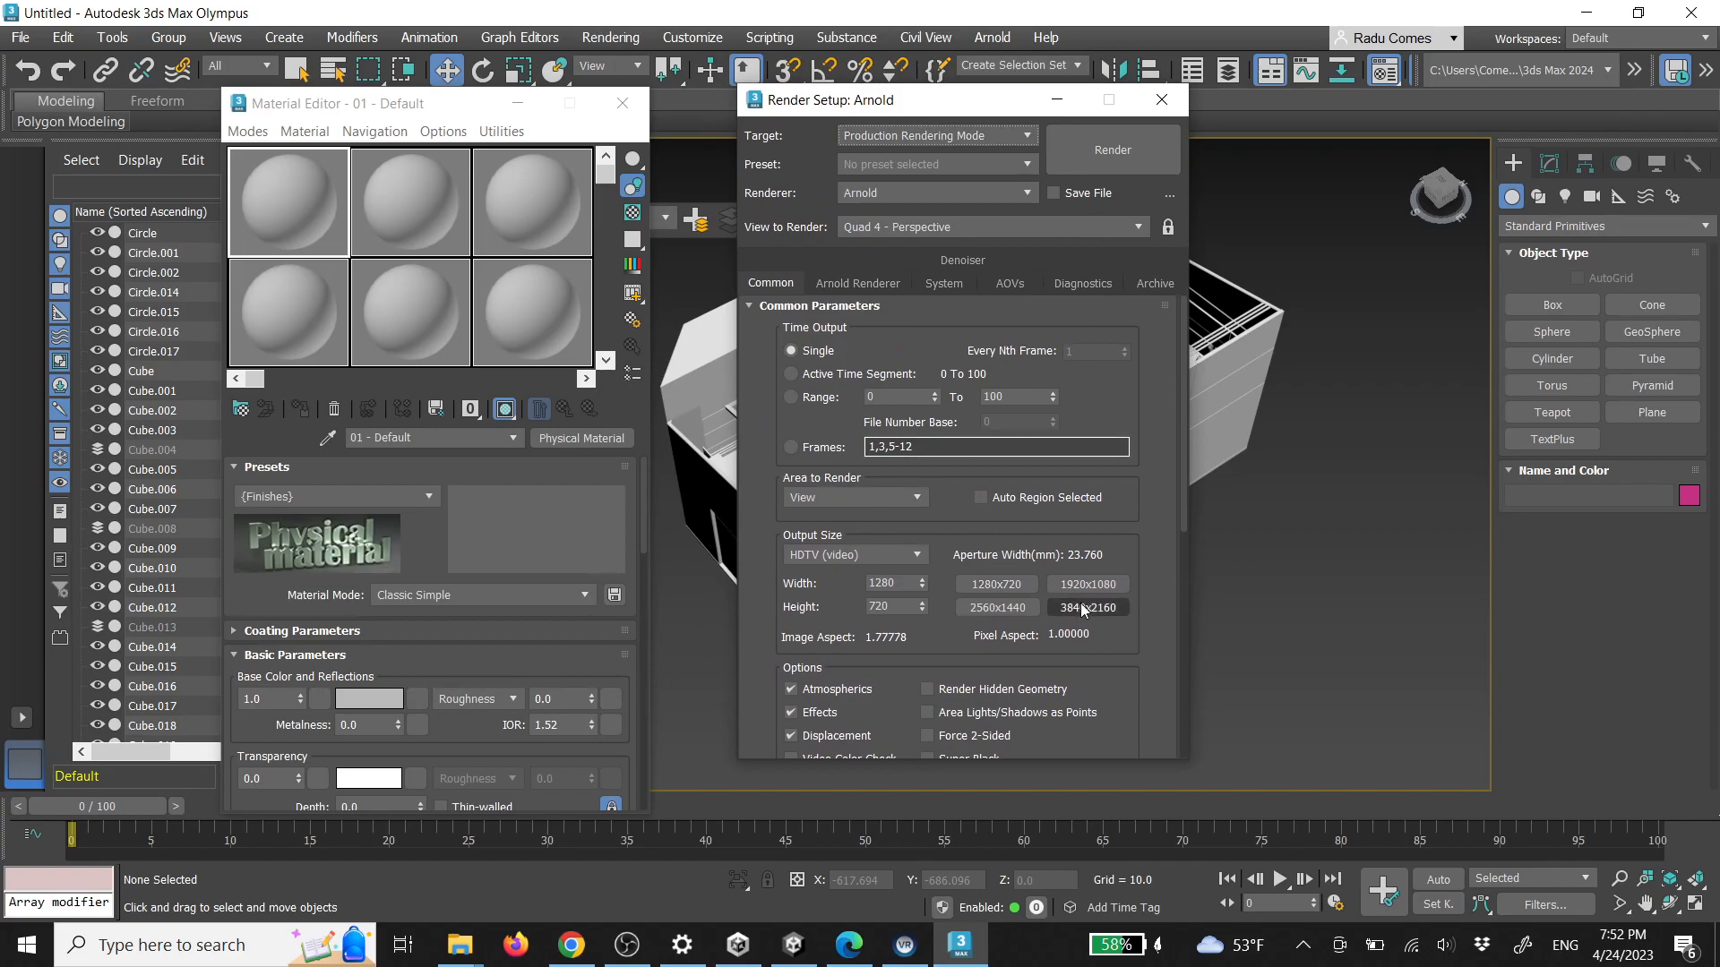
{"action": "scroll", "coordinate": [1099, 618], "scroll_direction": "down", "scroll_amount": 10}
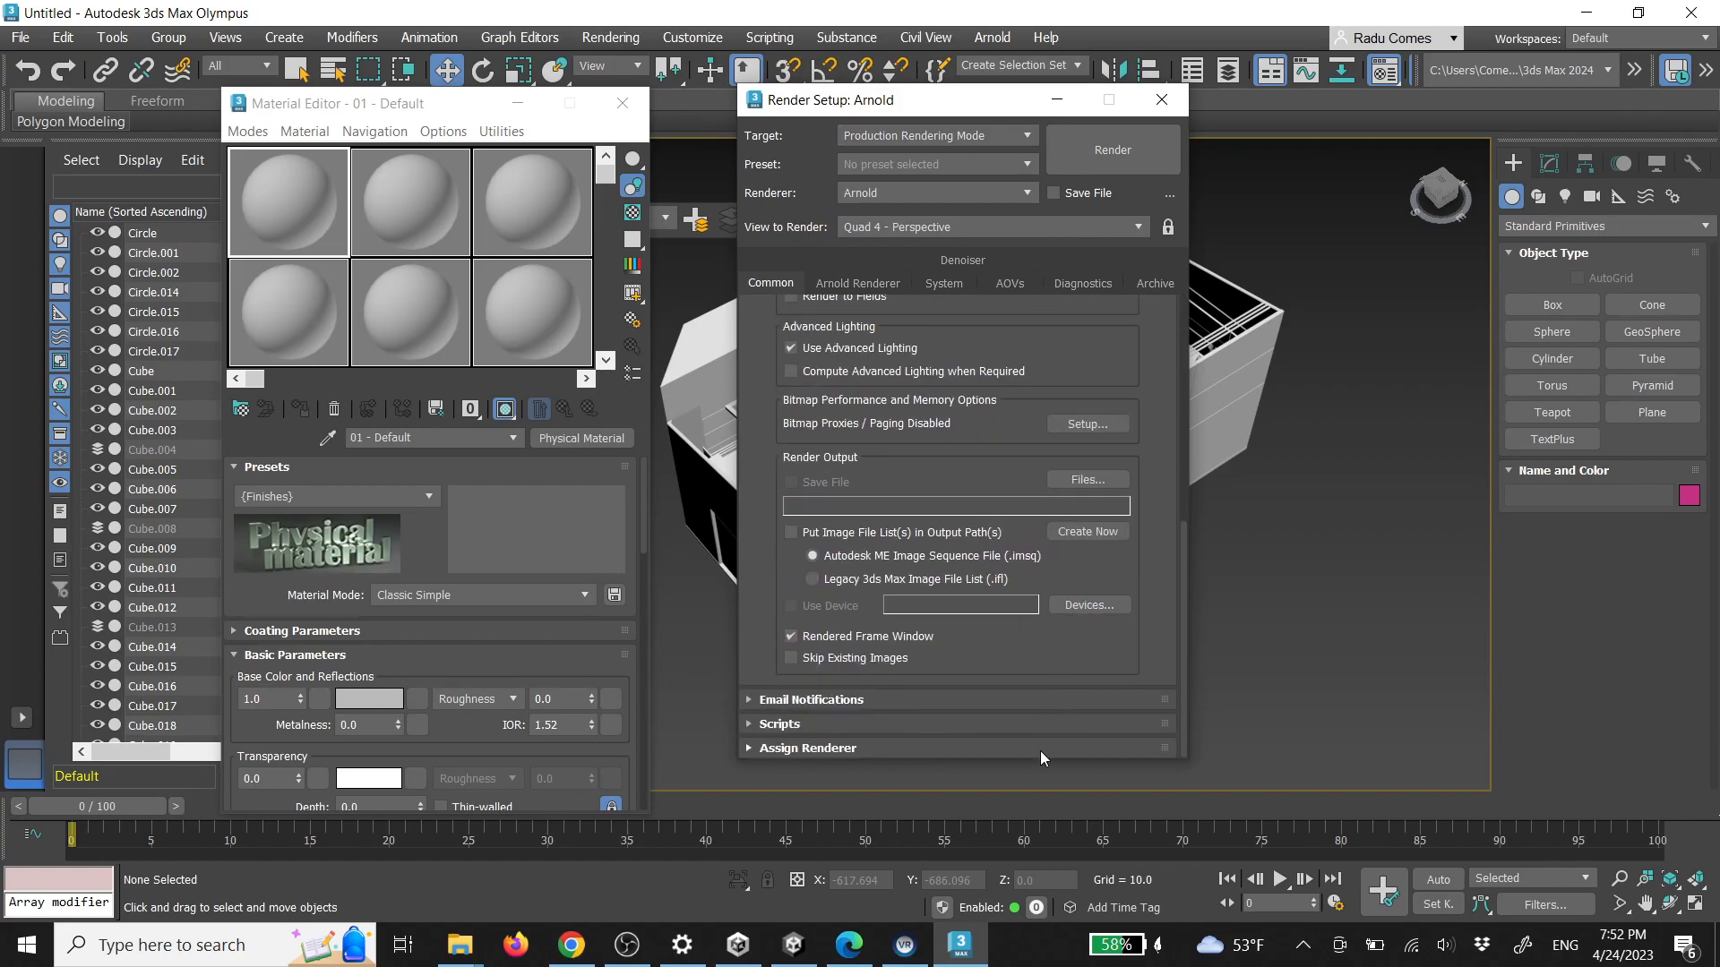
{"action": "left_click", "coordinate": [1040, 749]}
{"action": "left_click", "coordinate": [963, 652]}
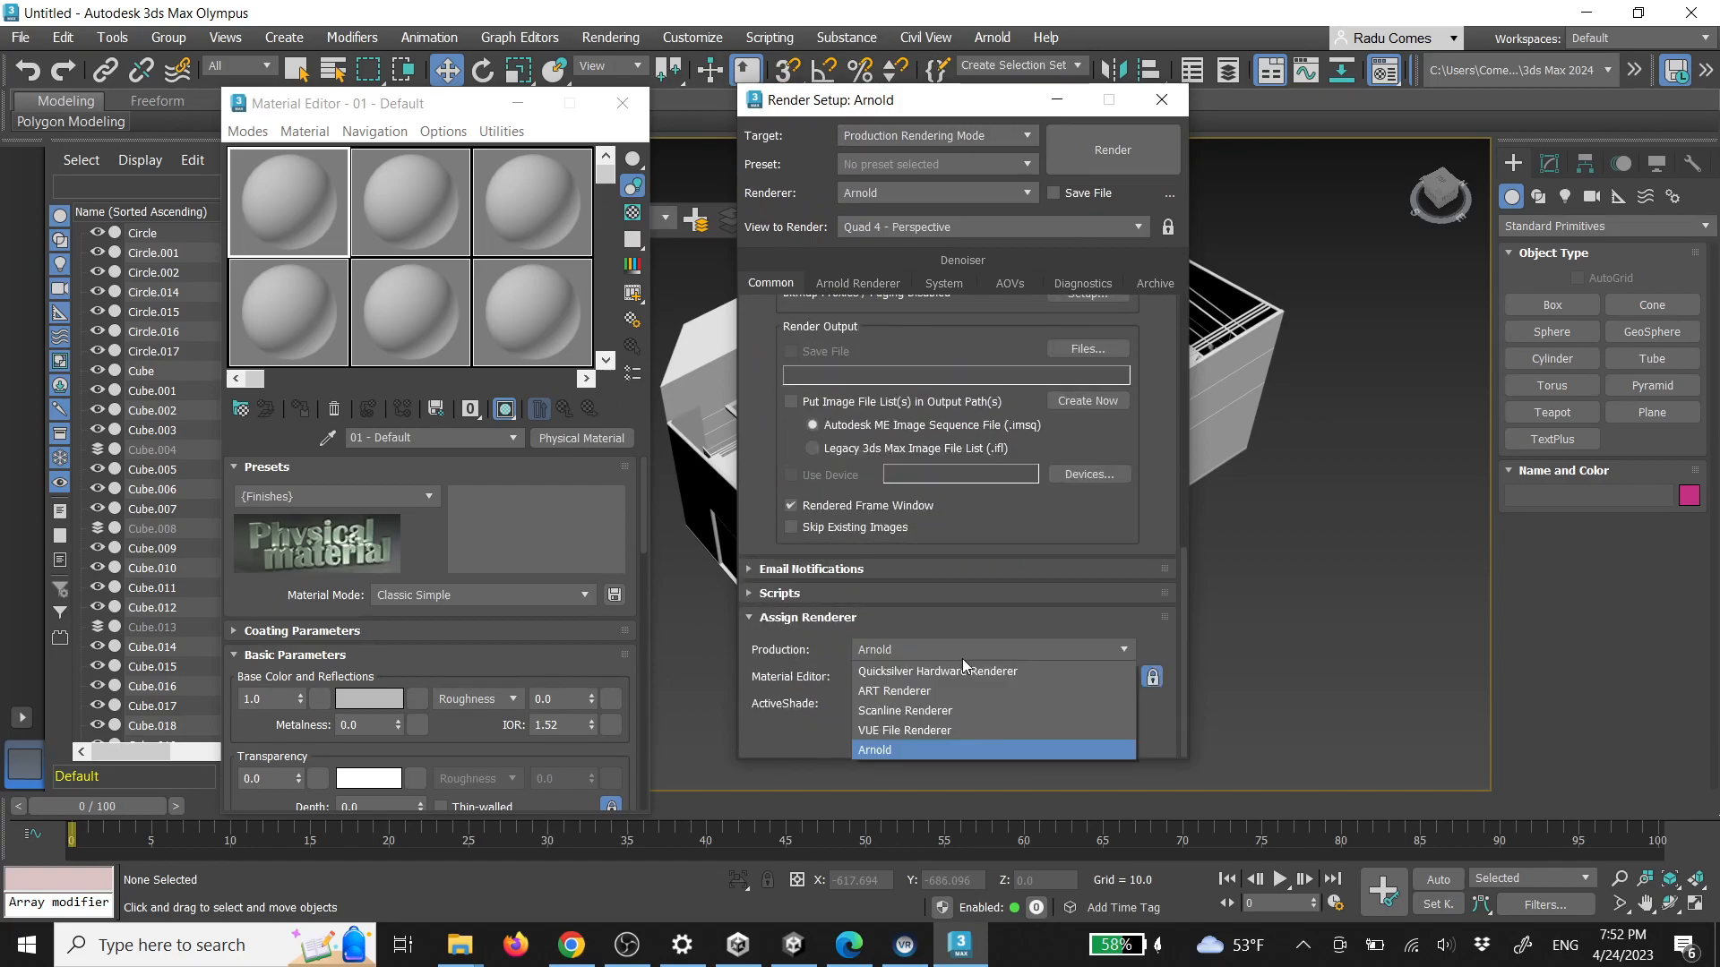
{"action": "left_click", "coordinate": [931, 709]}
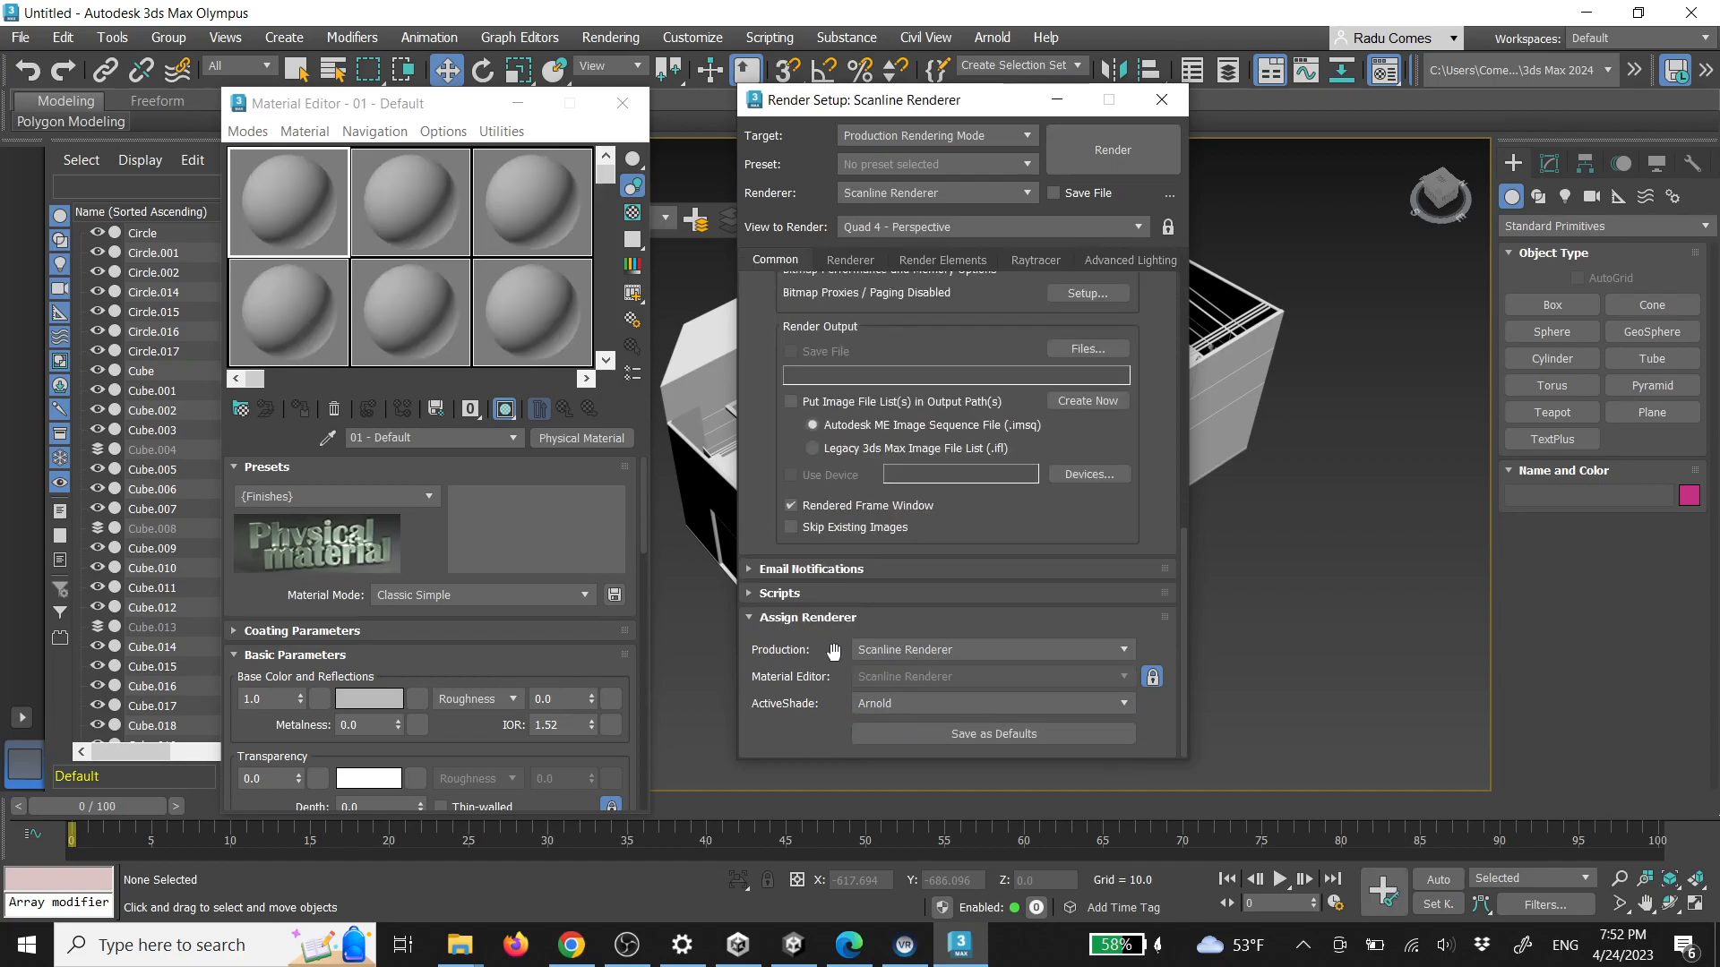
{"action": "left_click", "coordinate": [894, 705]}
{"action": "left_click", "coordinate": [905, 749]}
{"action": "left_click", "coordinate": [990, 736]}
{"action": "left_click", "coordinate": [982, 462]}
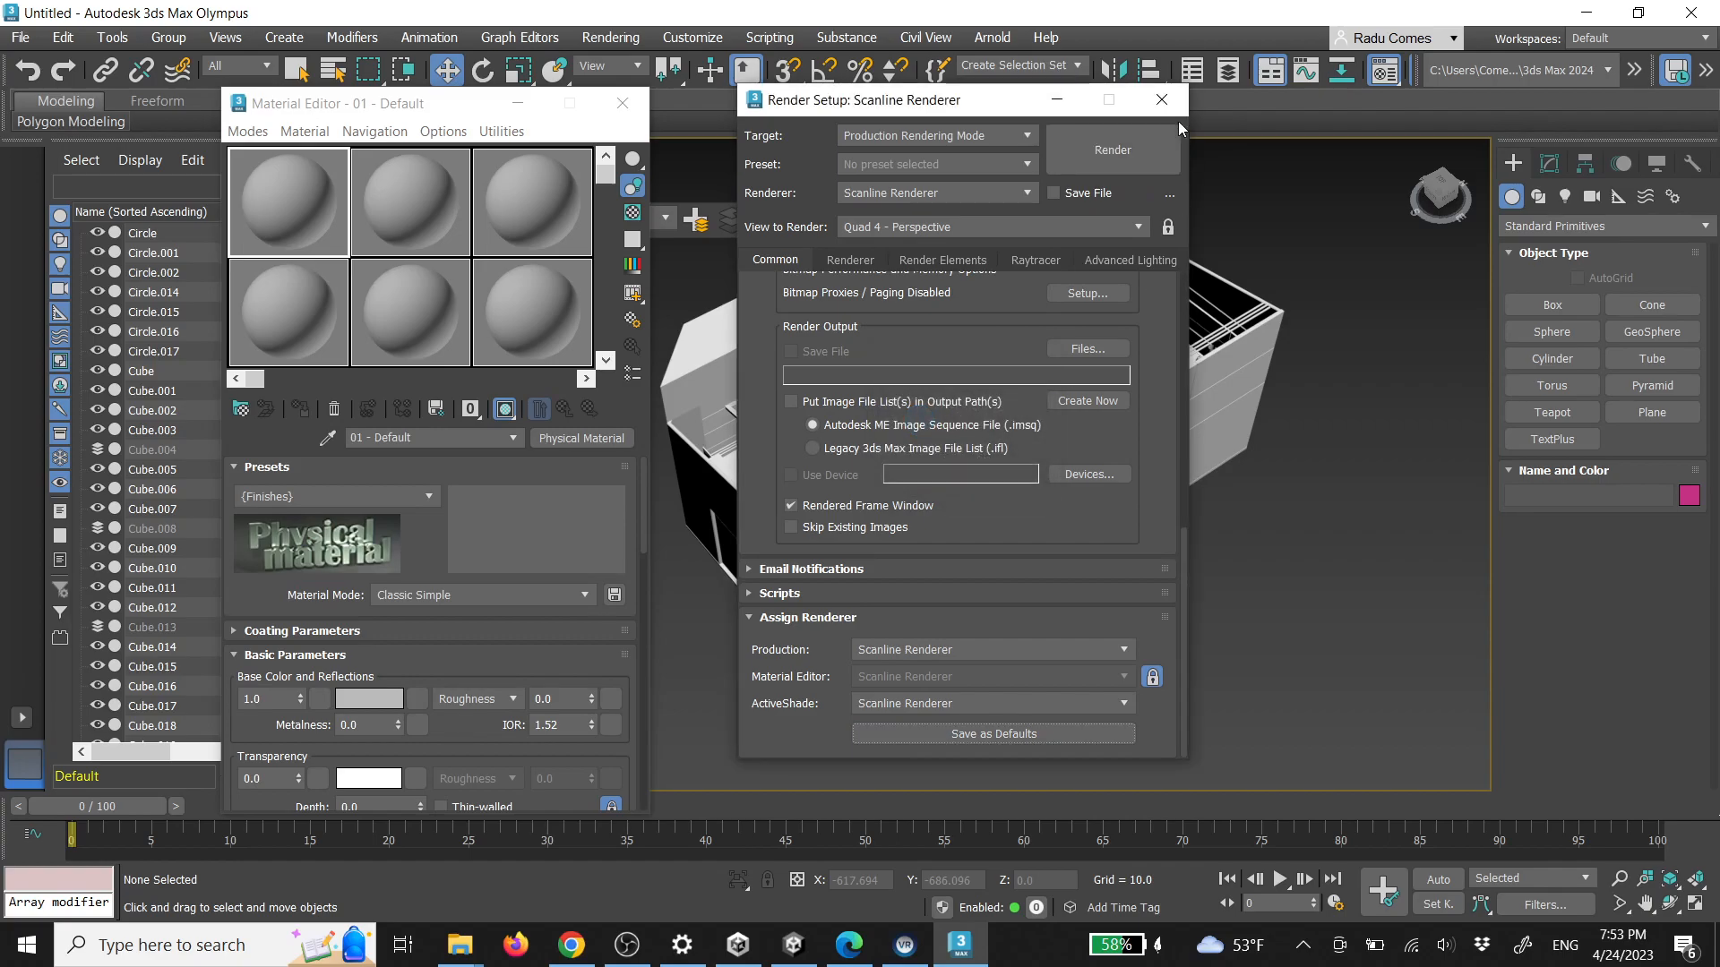
{"action": "left_click", "coordinate": [1161, 100]}
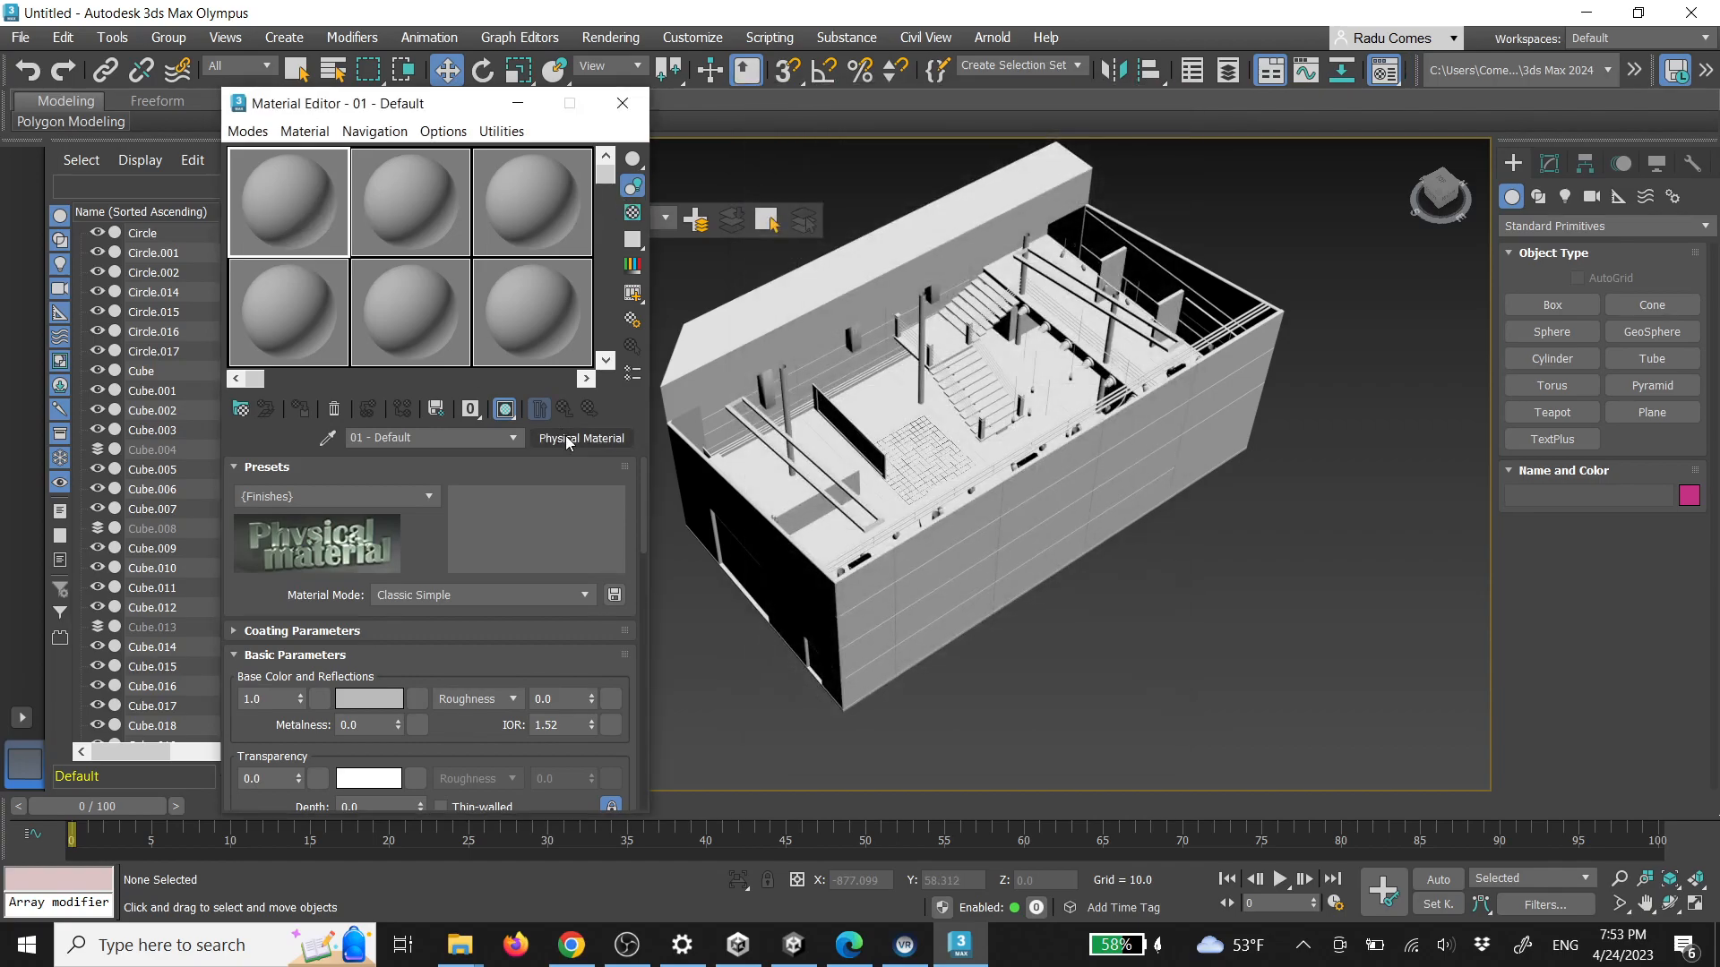
Change the first sample slot's material type to Standard (Legacy)
{"action": "left_click", "coordinate": [625, 438]}
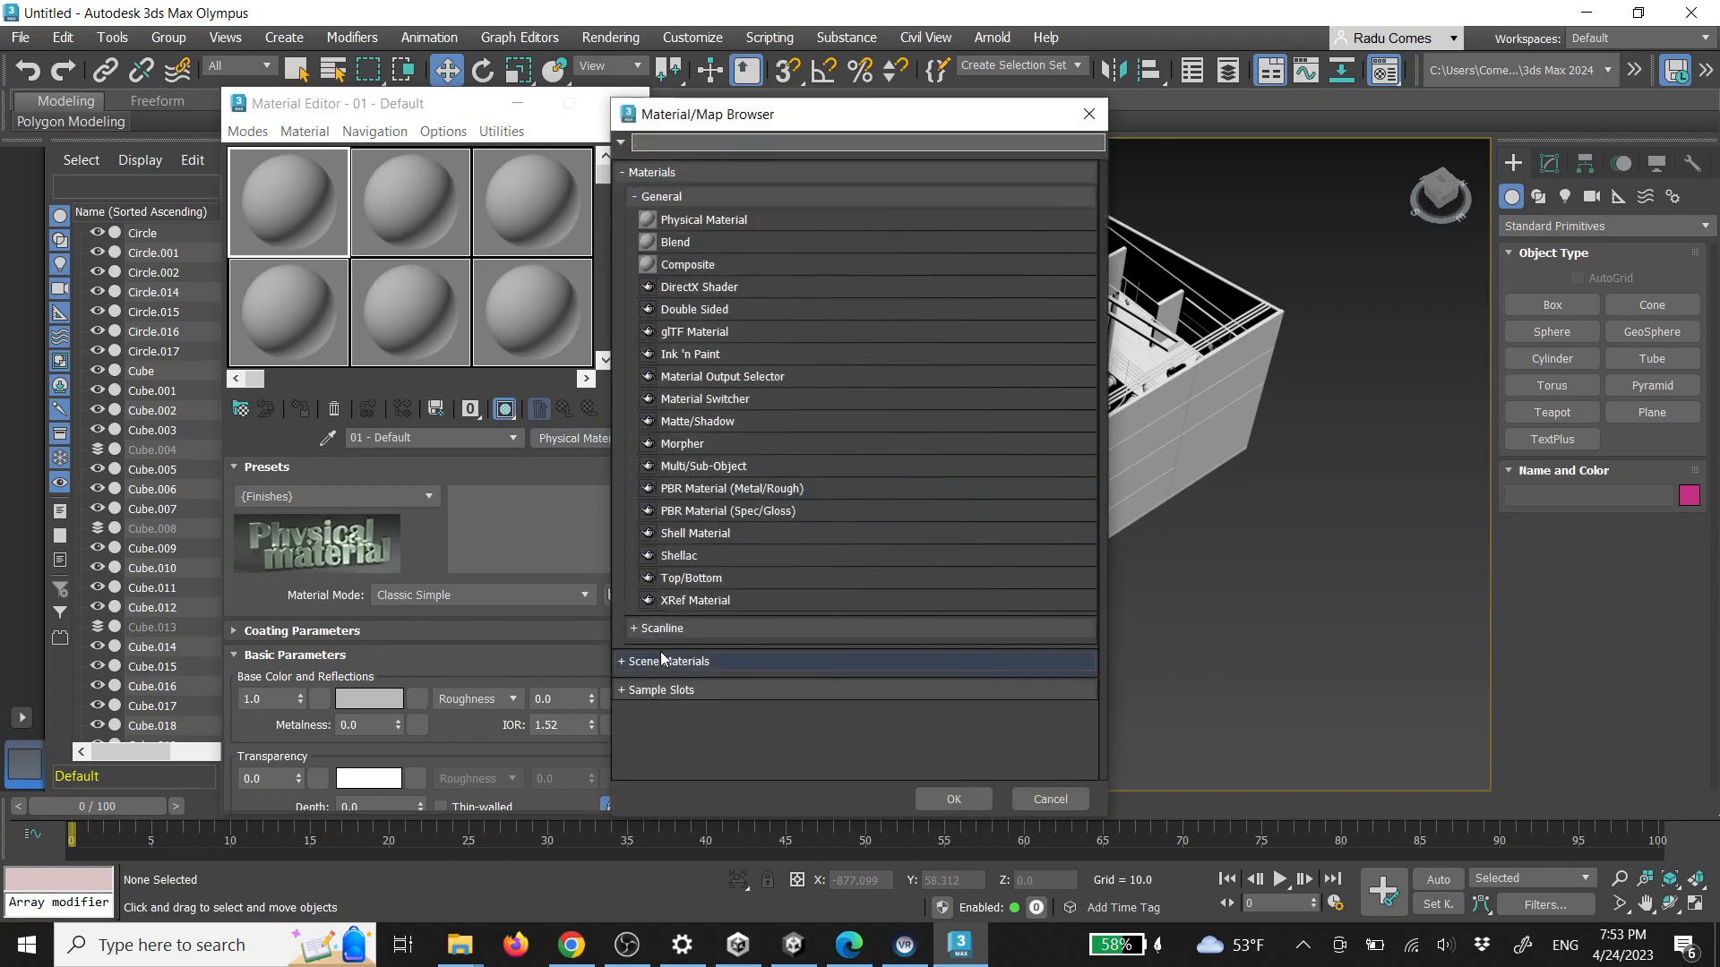
{"action": "left_click", "coordinate": [685, 631]}
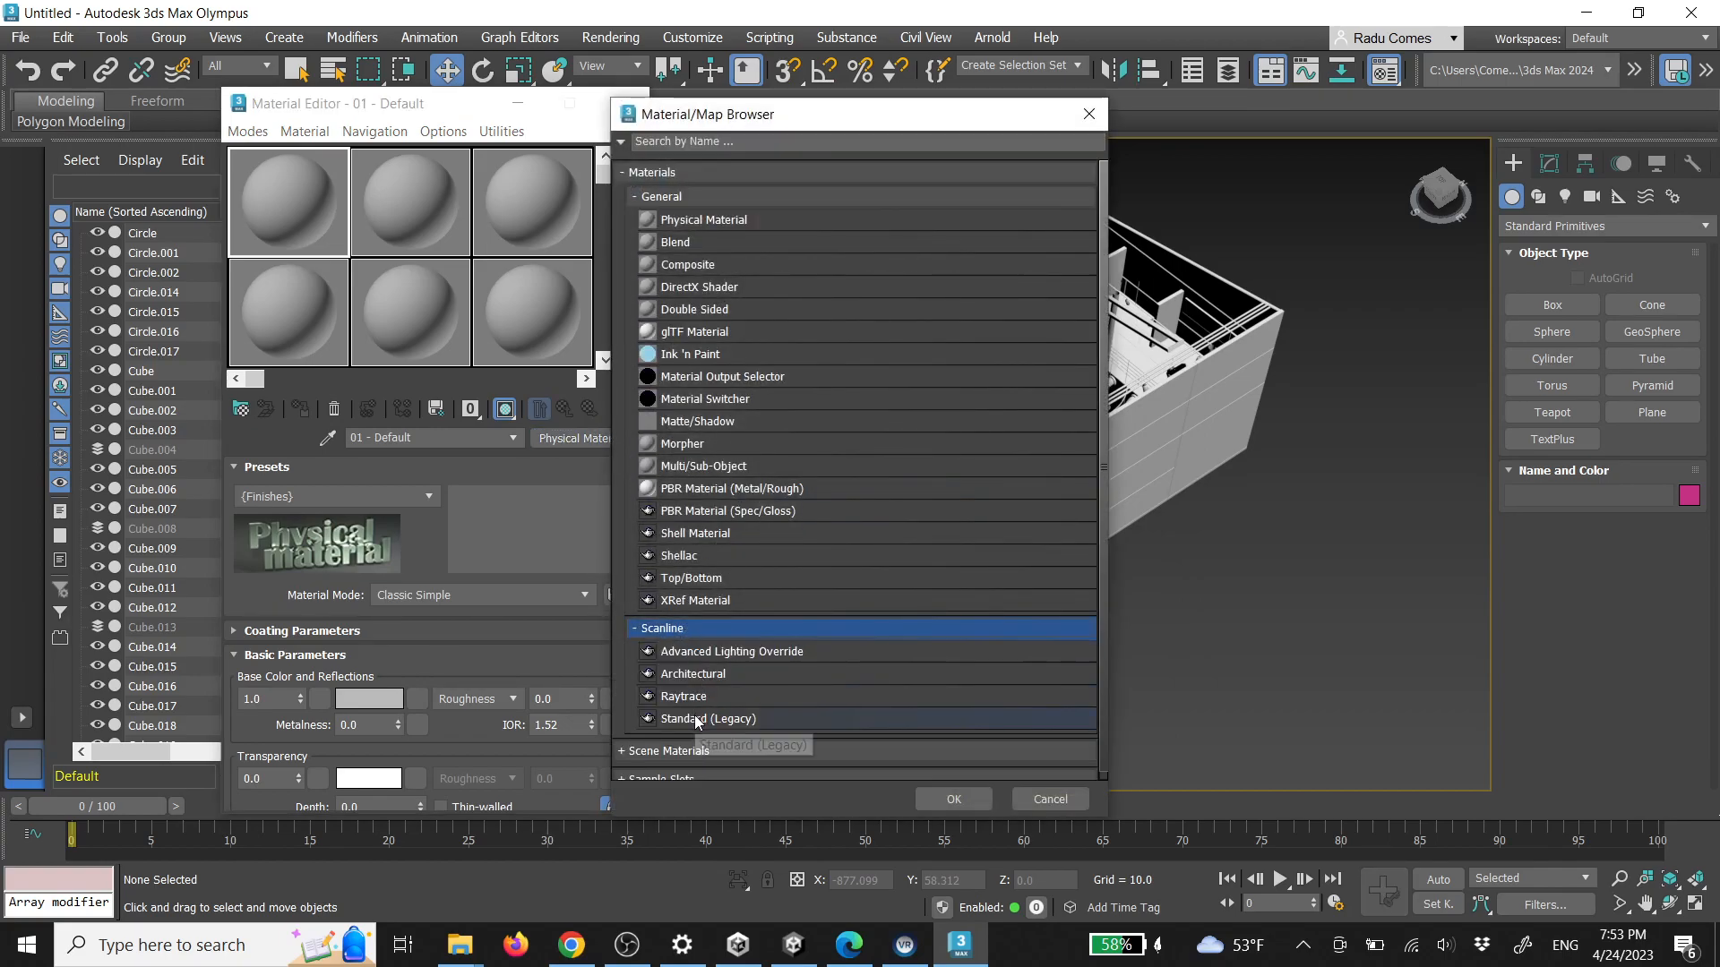
{"action": "double_click", "coordinate": [697, 717]}
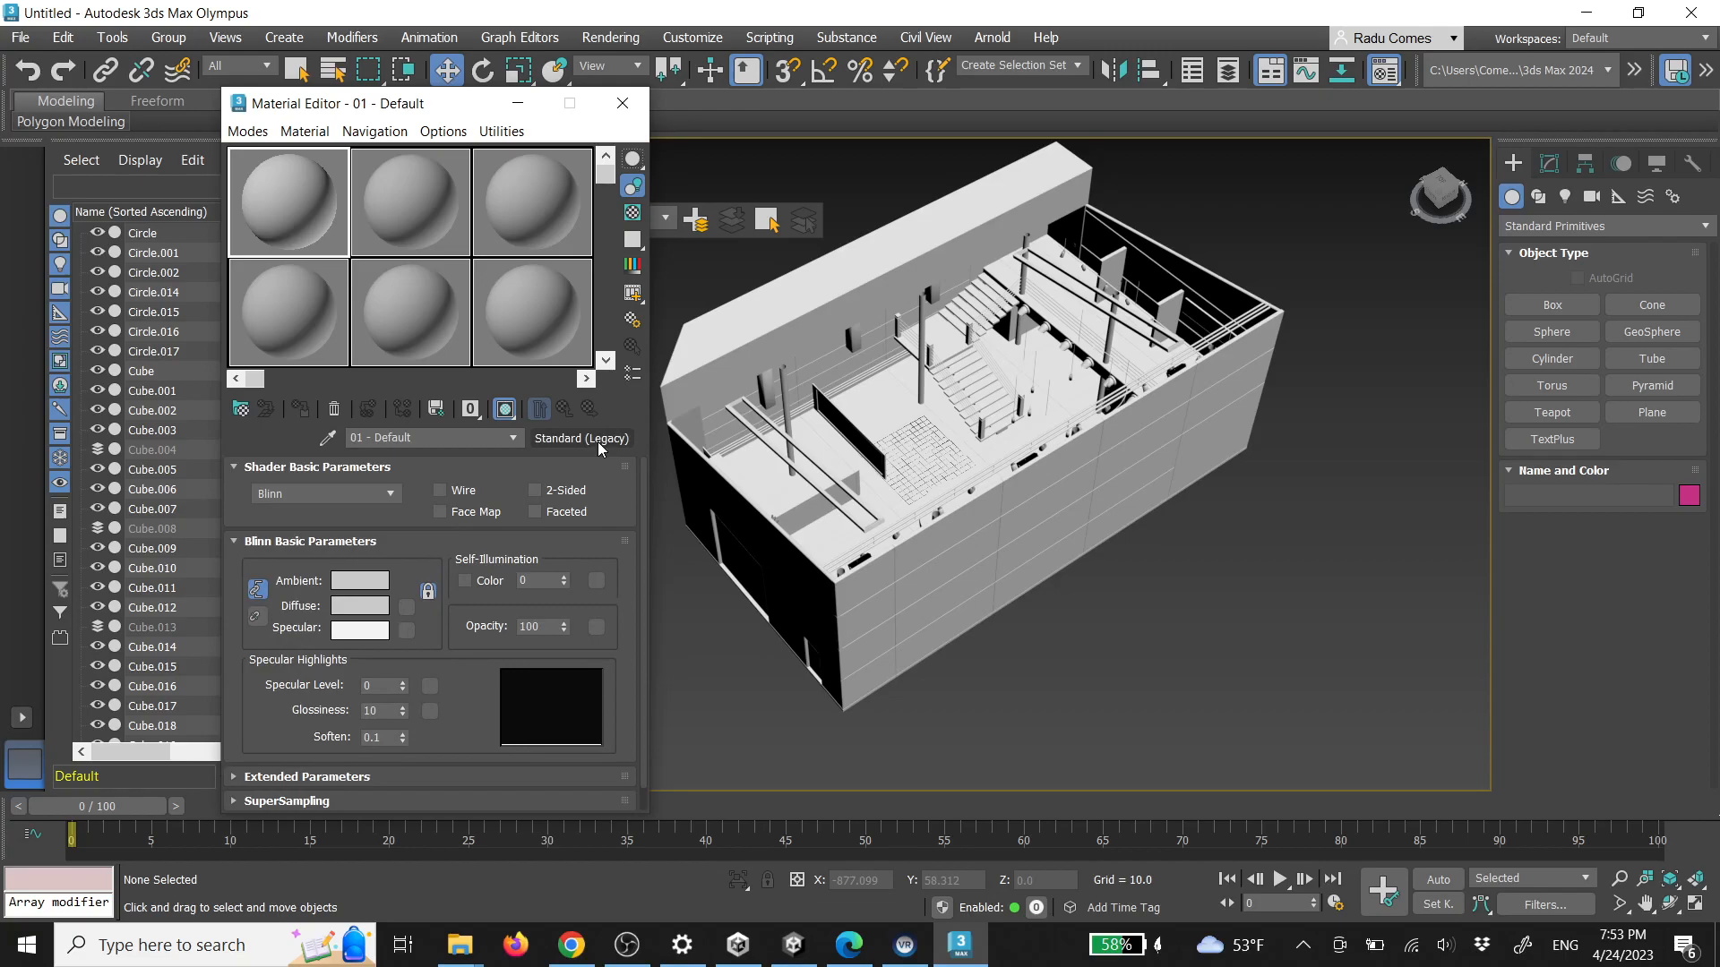
Load marble_01_diff_4k.jpg from the extracted marble_01_4k textures folder as a Bitmap in the material's Diffuse map
{"action": "left_click", "coordinate": [404, 610]}
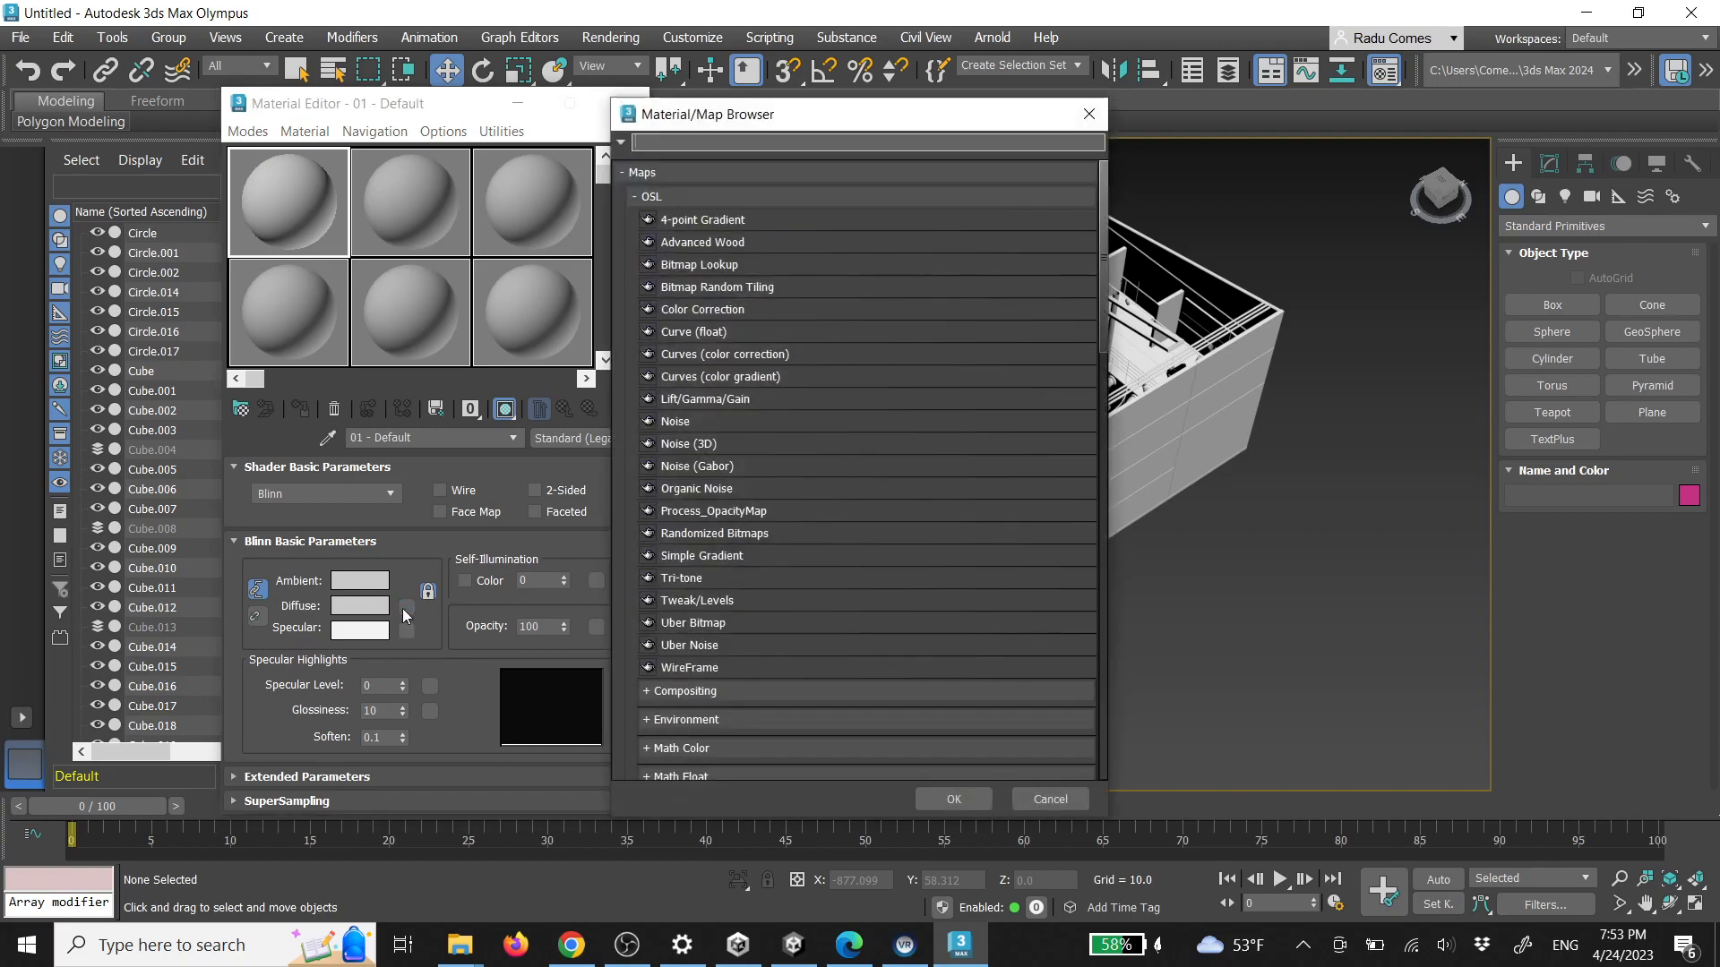
{"action": "type", "text": "bitmap"}
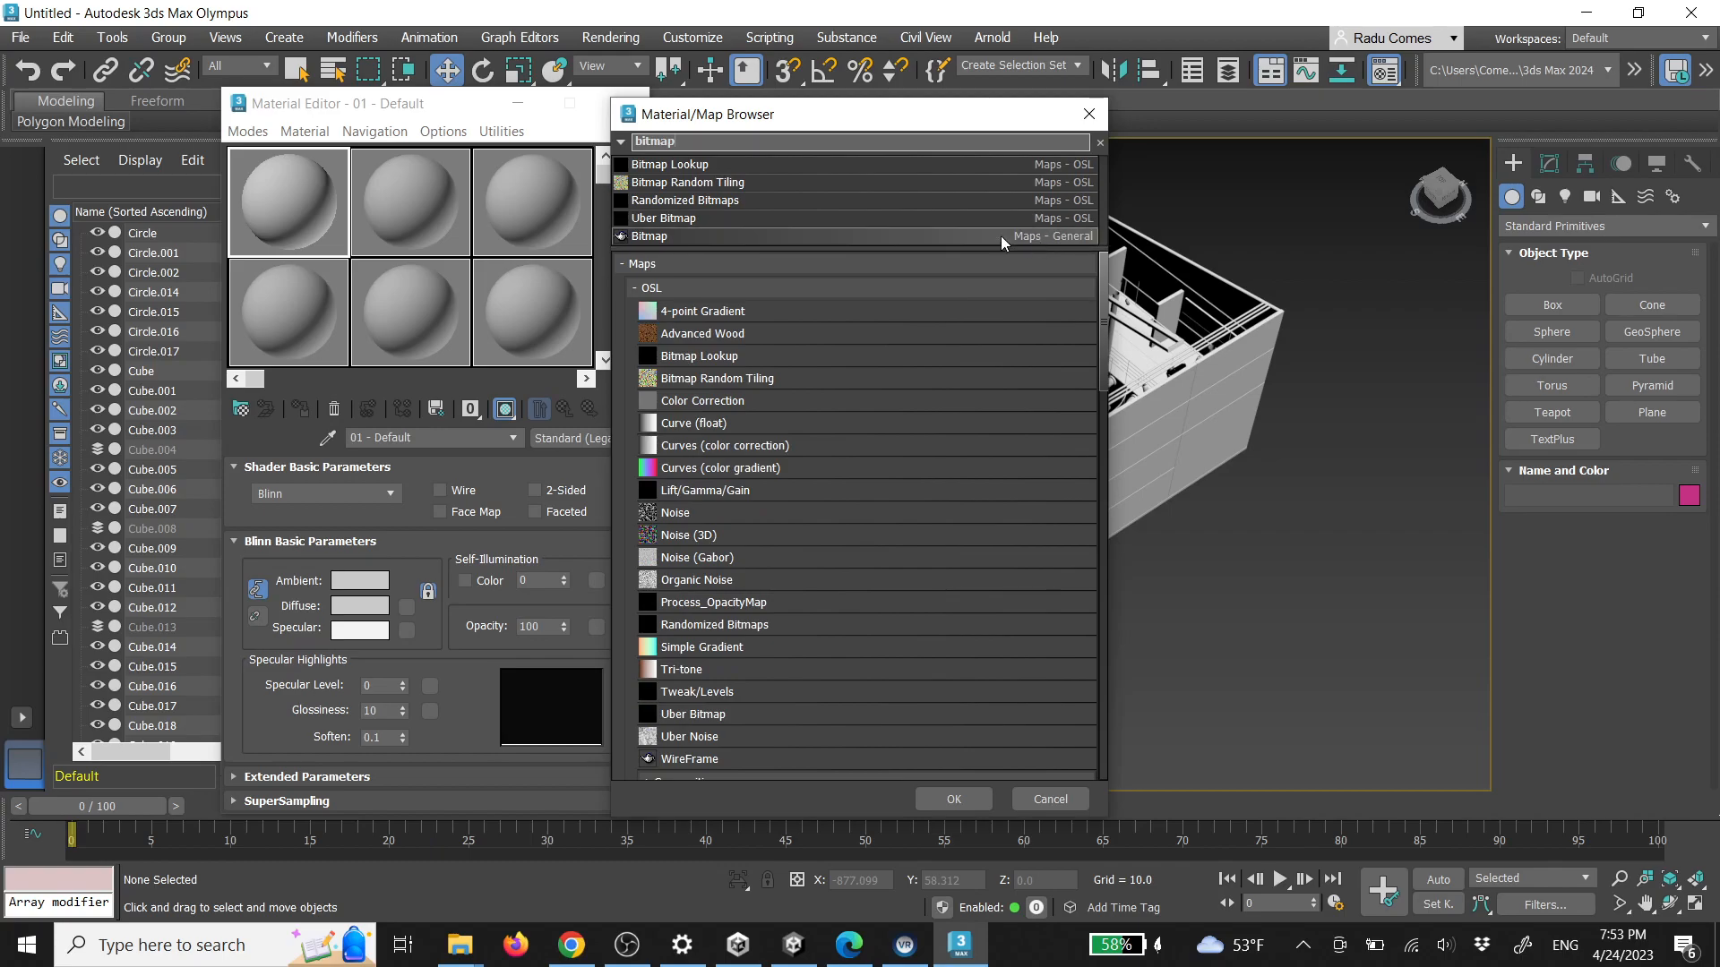
{"action": "double_click", "coordinate": [1046, 234]}
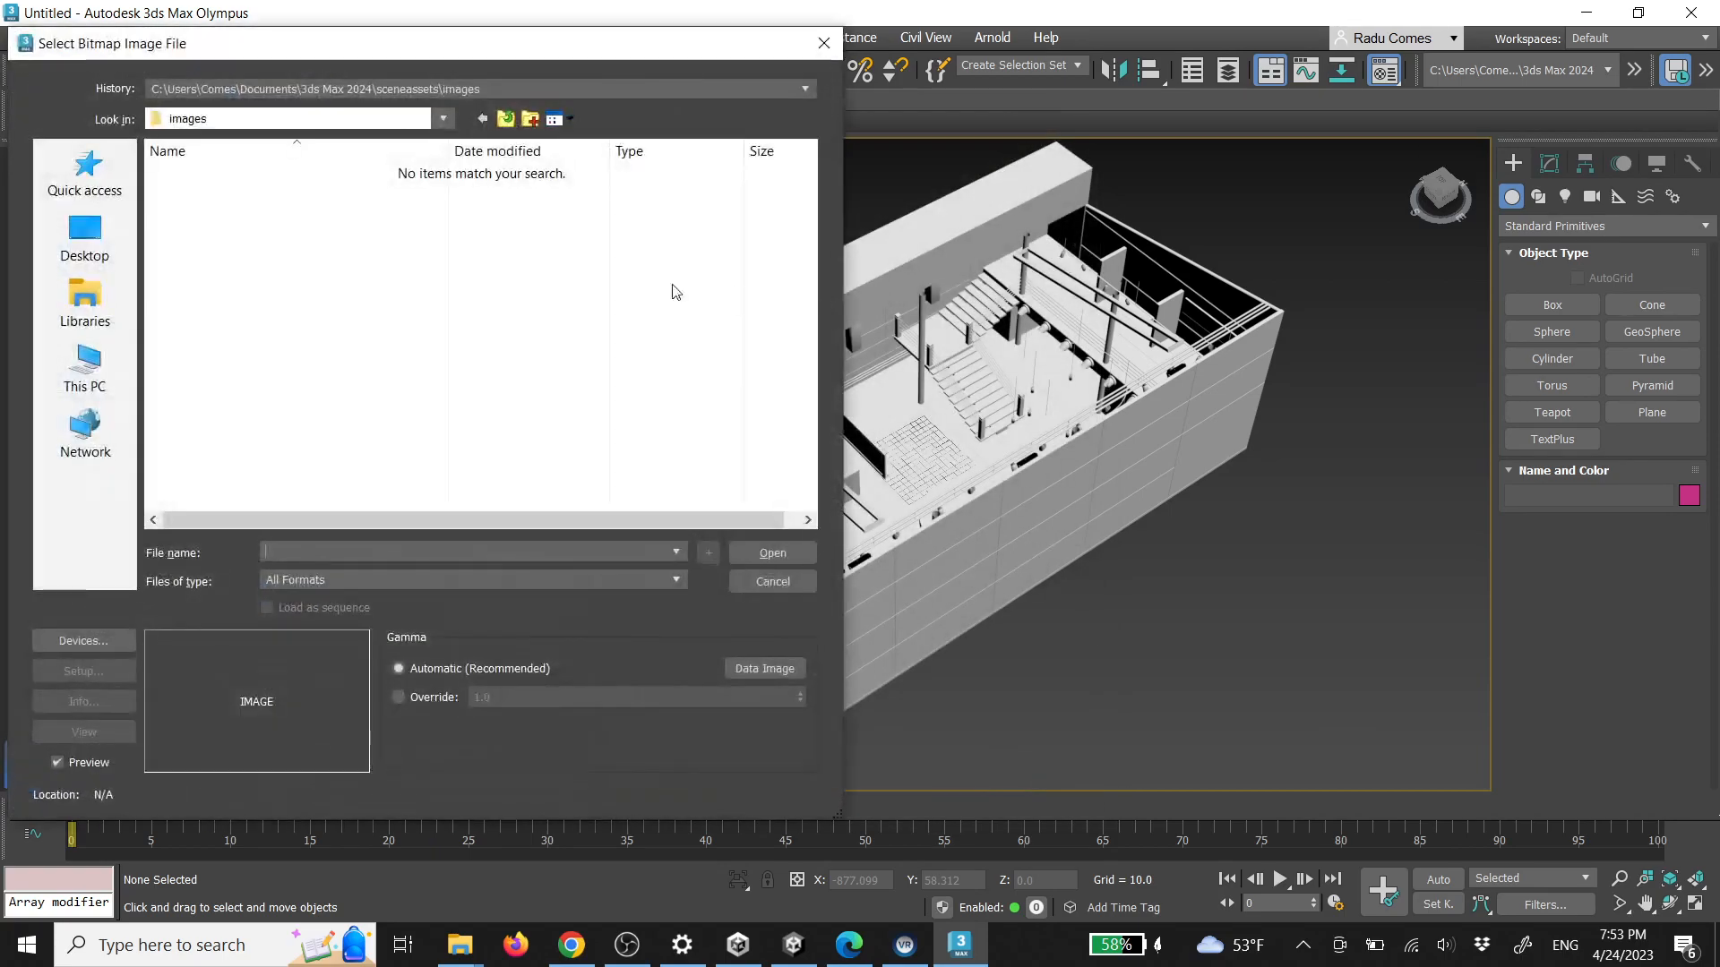
{"action": "left_click", "coordinate": [85, 237]}
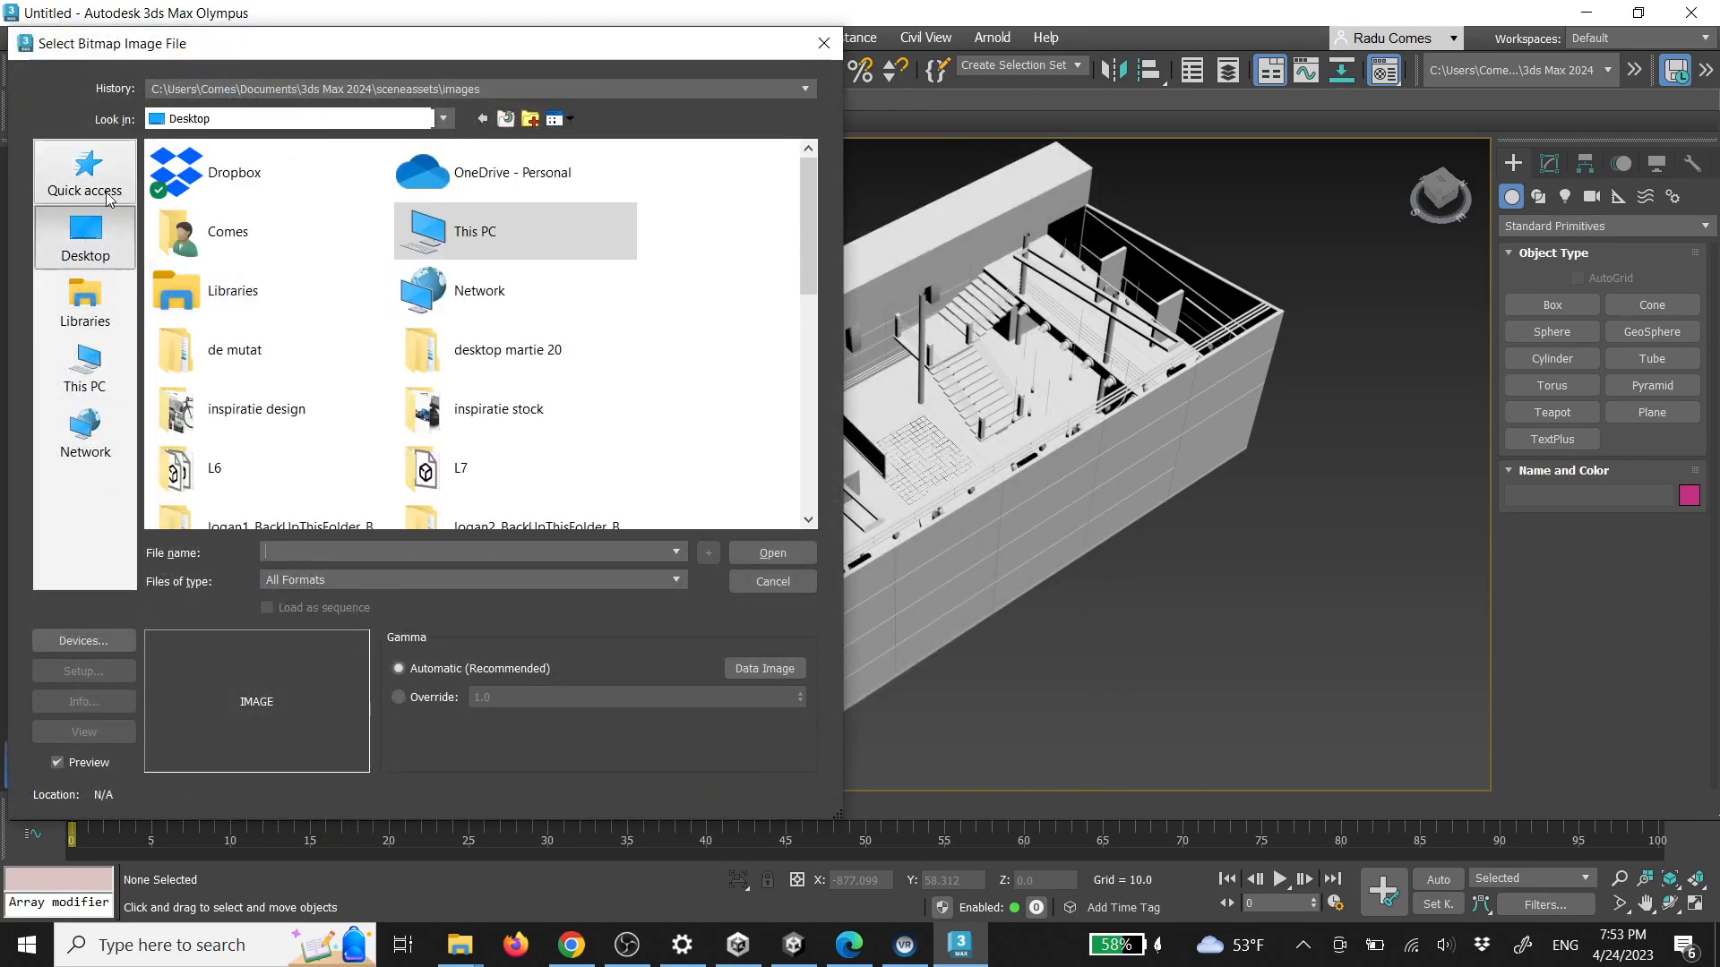
{"action": "left_click", "coordinate": [86, 172]}
{"action": "double_click", "coordinate": [453, 201]}
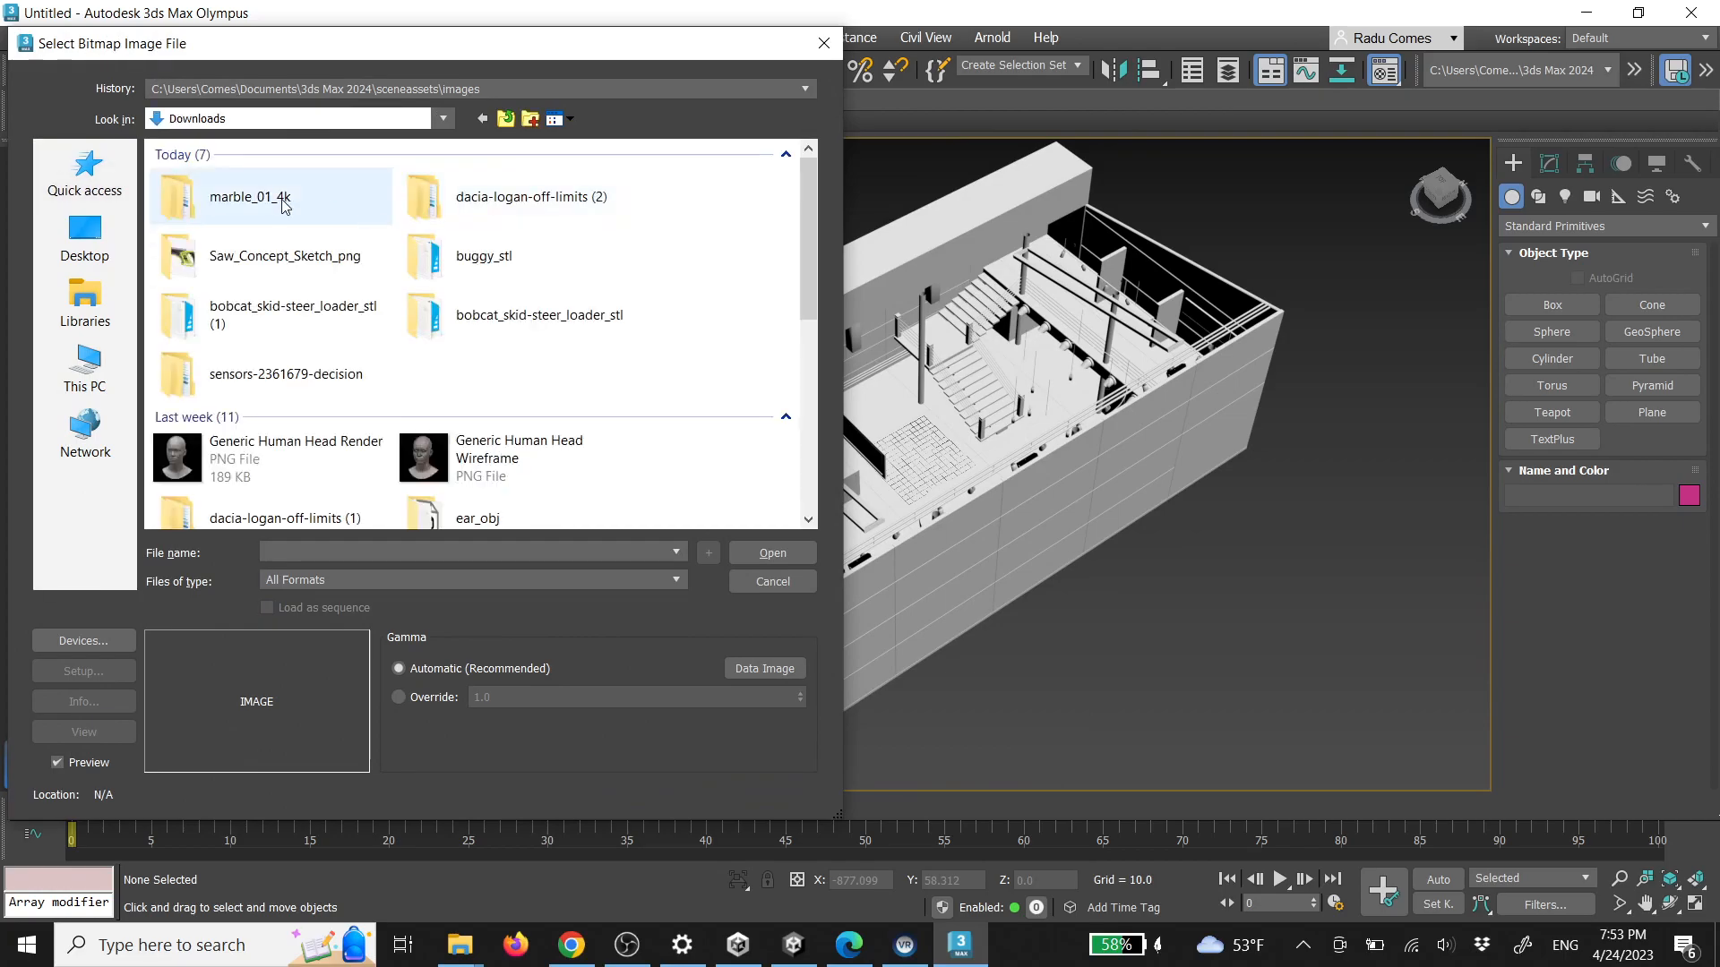
{"action": "double_click", "coordinate": [285, 201]}
{"action": "double_click", "coordinate": [228, 183]}
{"action": "double_click", "coordinate": [234, 188]}
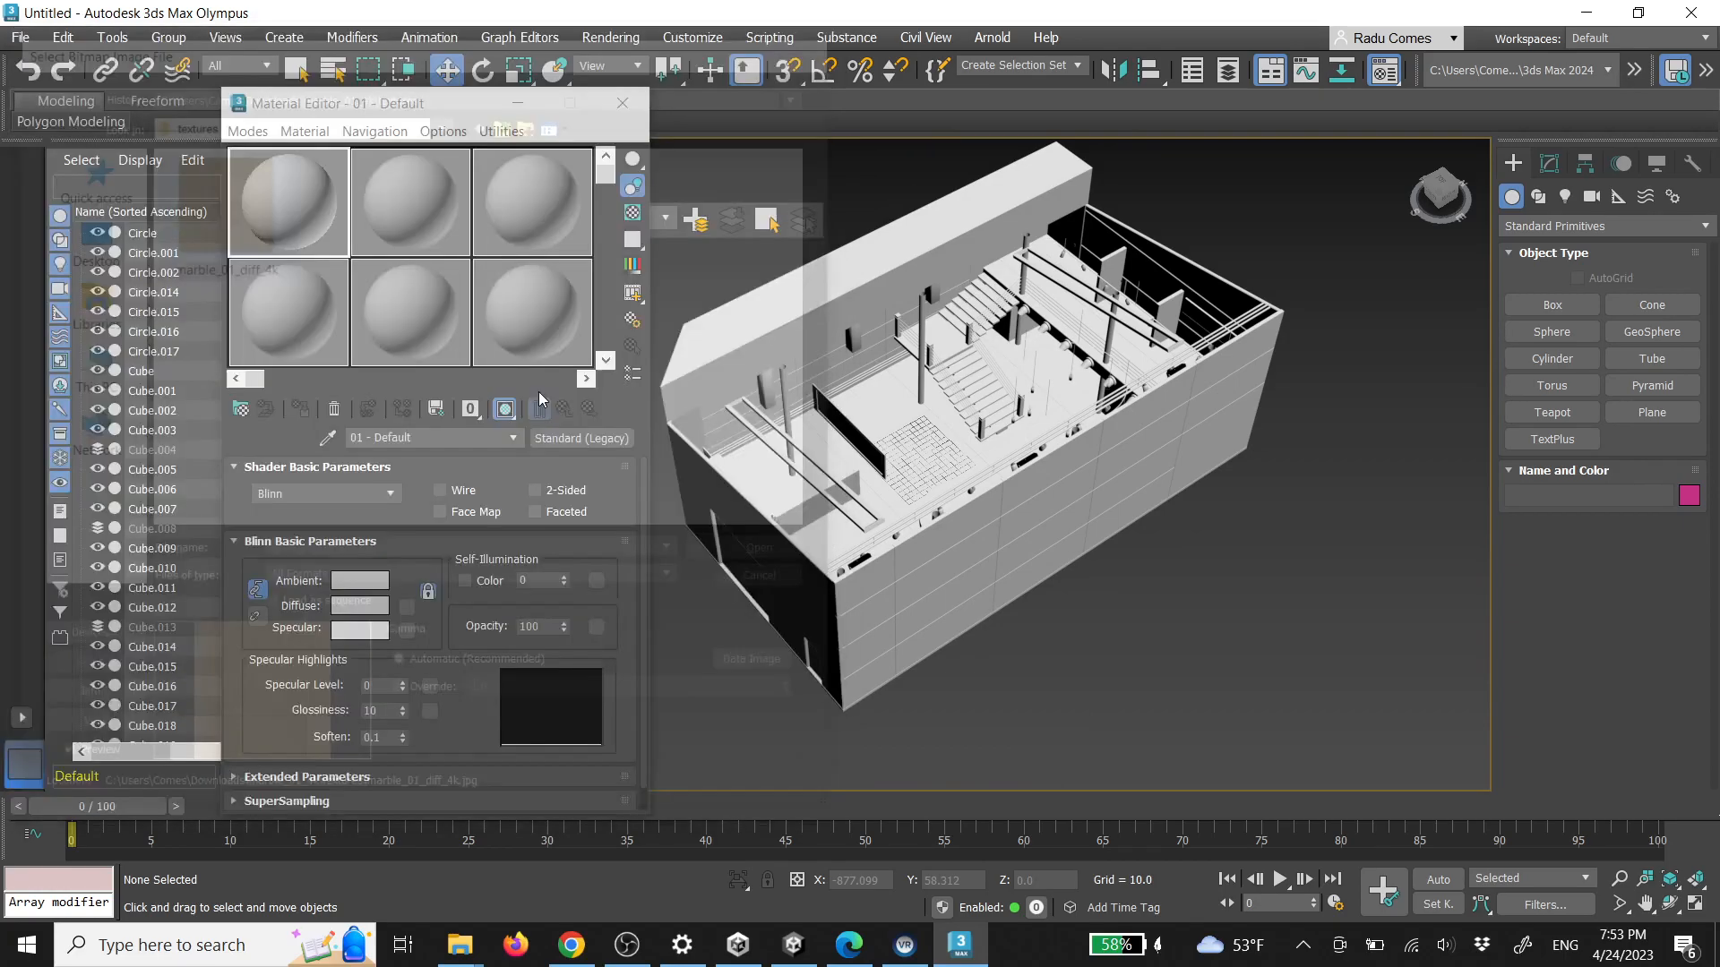
Assign the marble material to the showroom's floor, display its map in the viewport, and close the Material Editor
{"action": "left_click", "coordinate": [898, 408]}
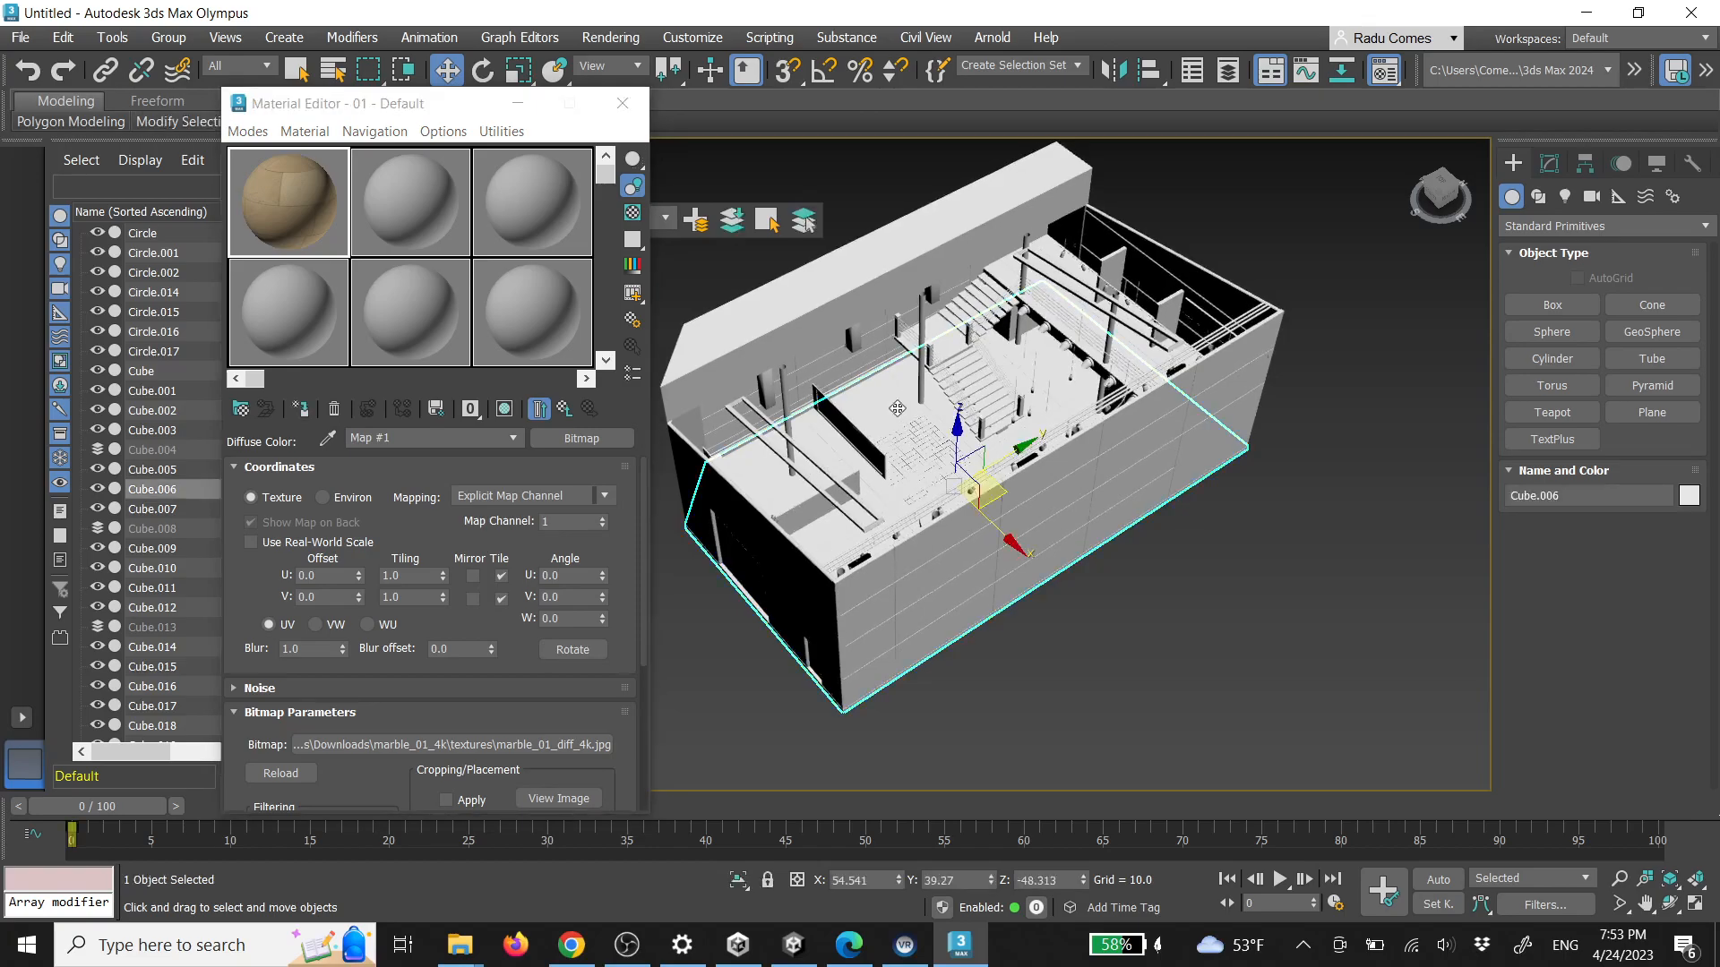
{"action": "left_click", "coordinate": [301, 411]}
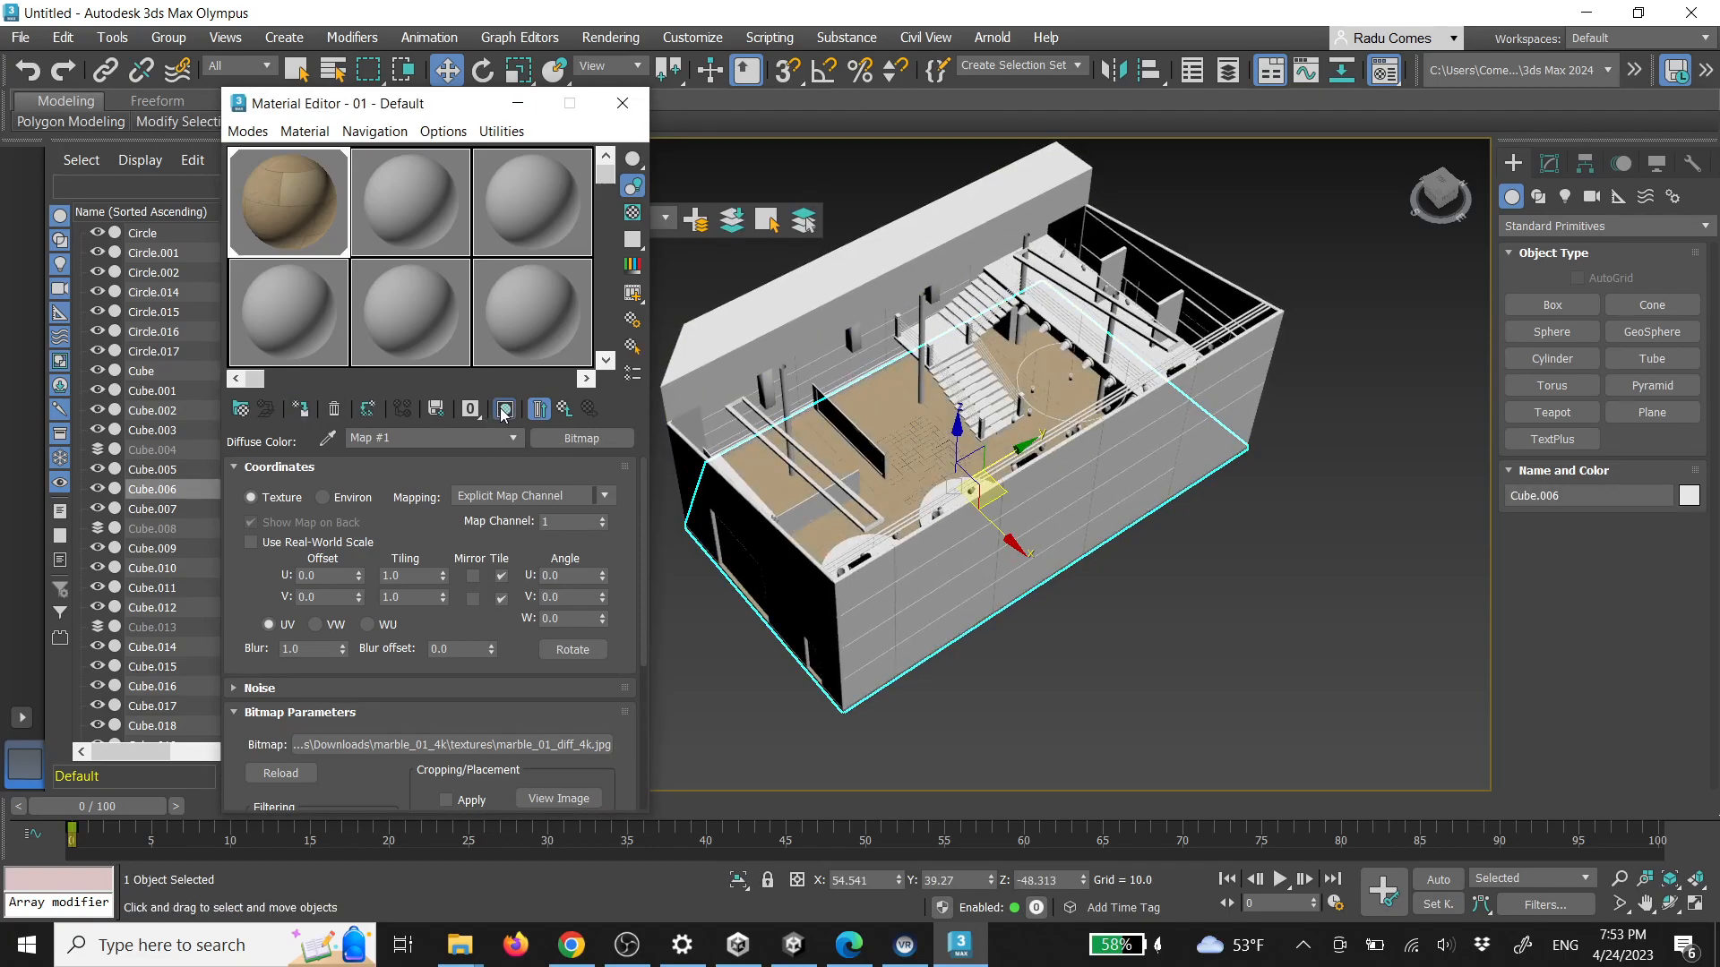
{"action": "left_click", "coordinate": [621, 105]}
{"action": "left_click", "coordinate": [748, 262]}
Select the marble-textured floor and add a UVW Map modifier to it
{"action": "middle_click_drag", "start_coordinate": [932, 435], "coordinate": [1054, 437], "text": "alt"}
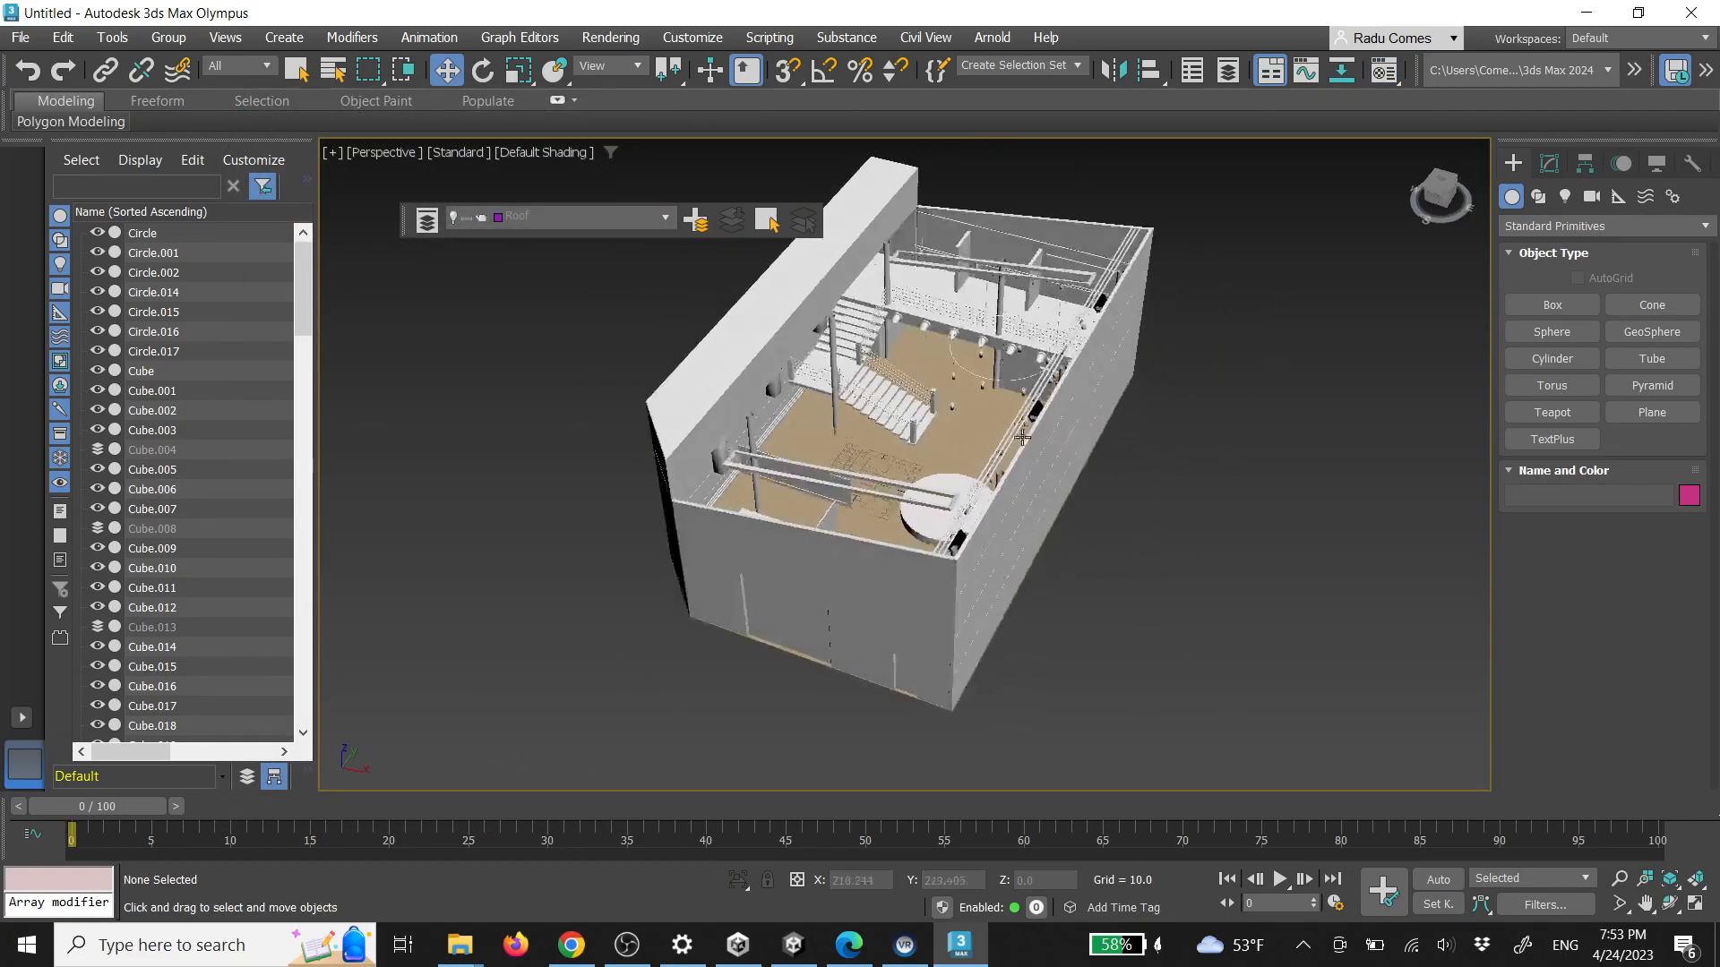
{"action": "scroll", "coordinate": [922, 453], "scroll_direction": "up", "scroll_amount": 10}
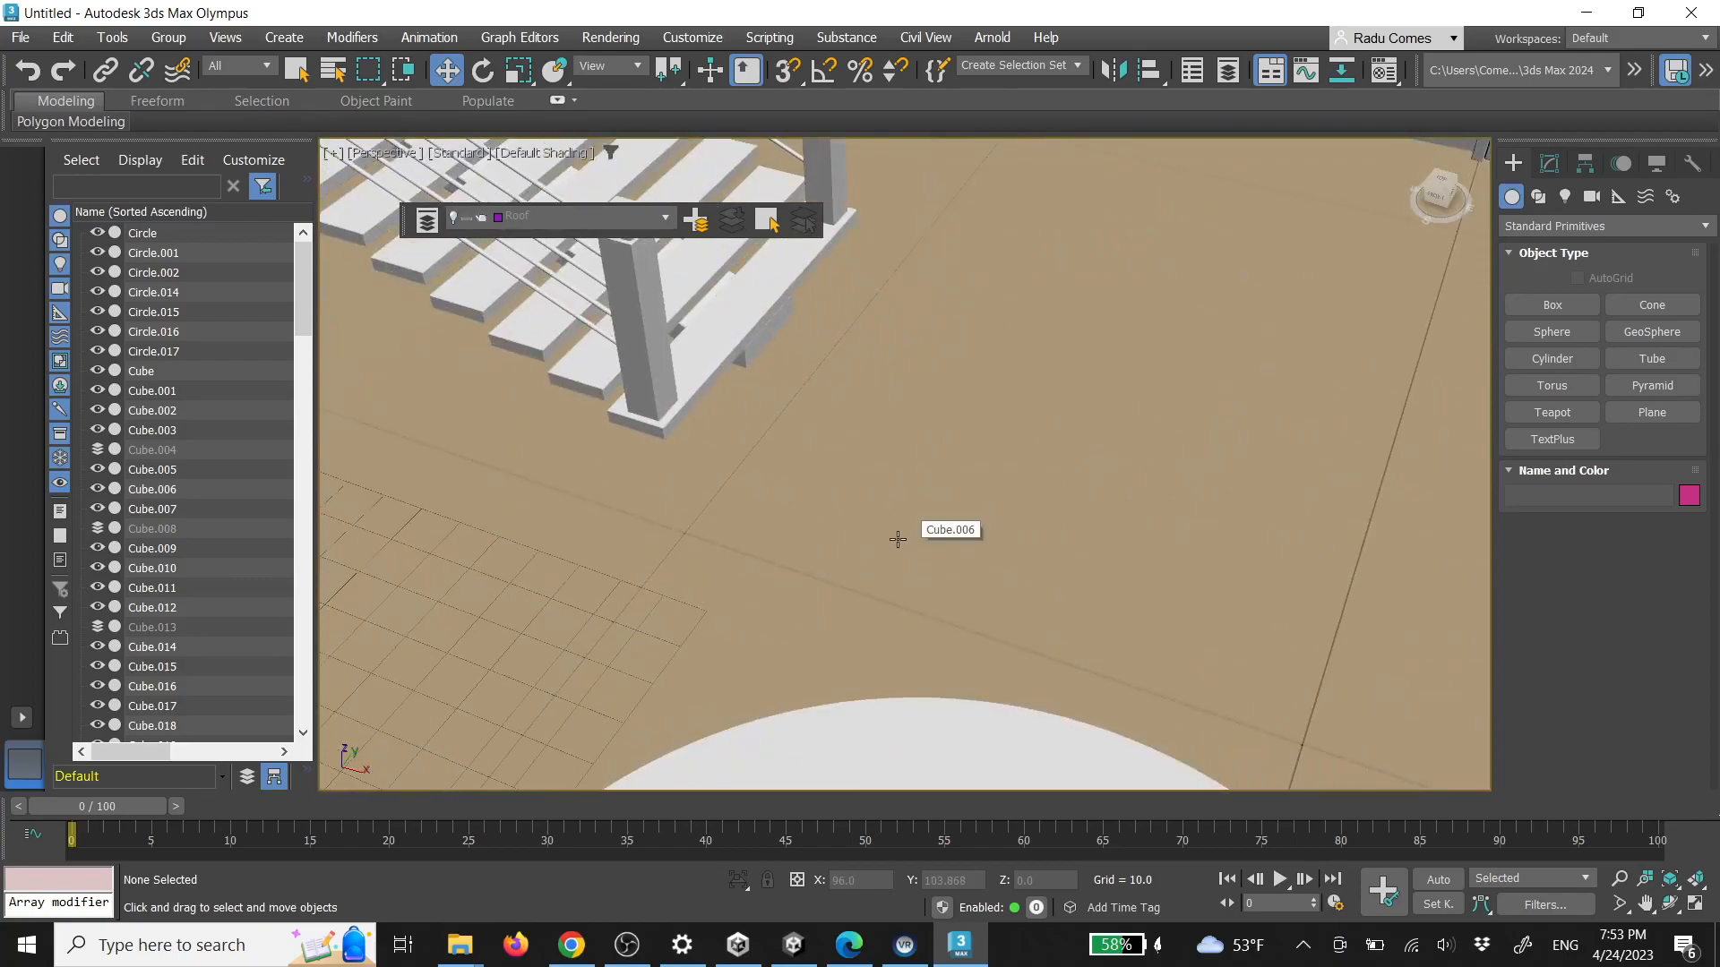
{"action": "scroll", "coordinate": [922, 443], "scroll_direction": "down", "scroll_amount": 10}
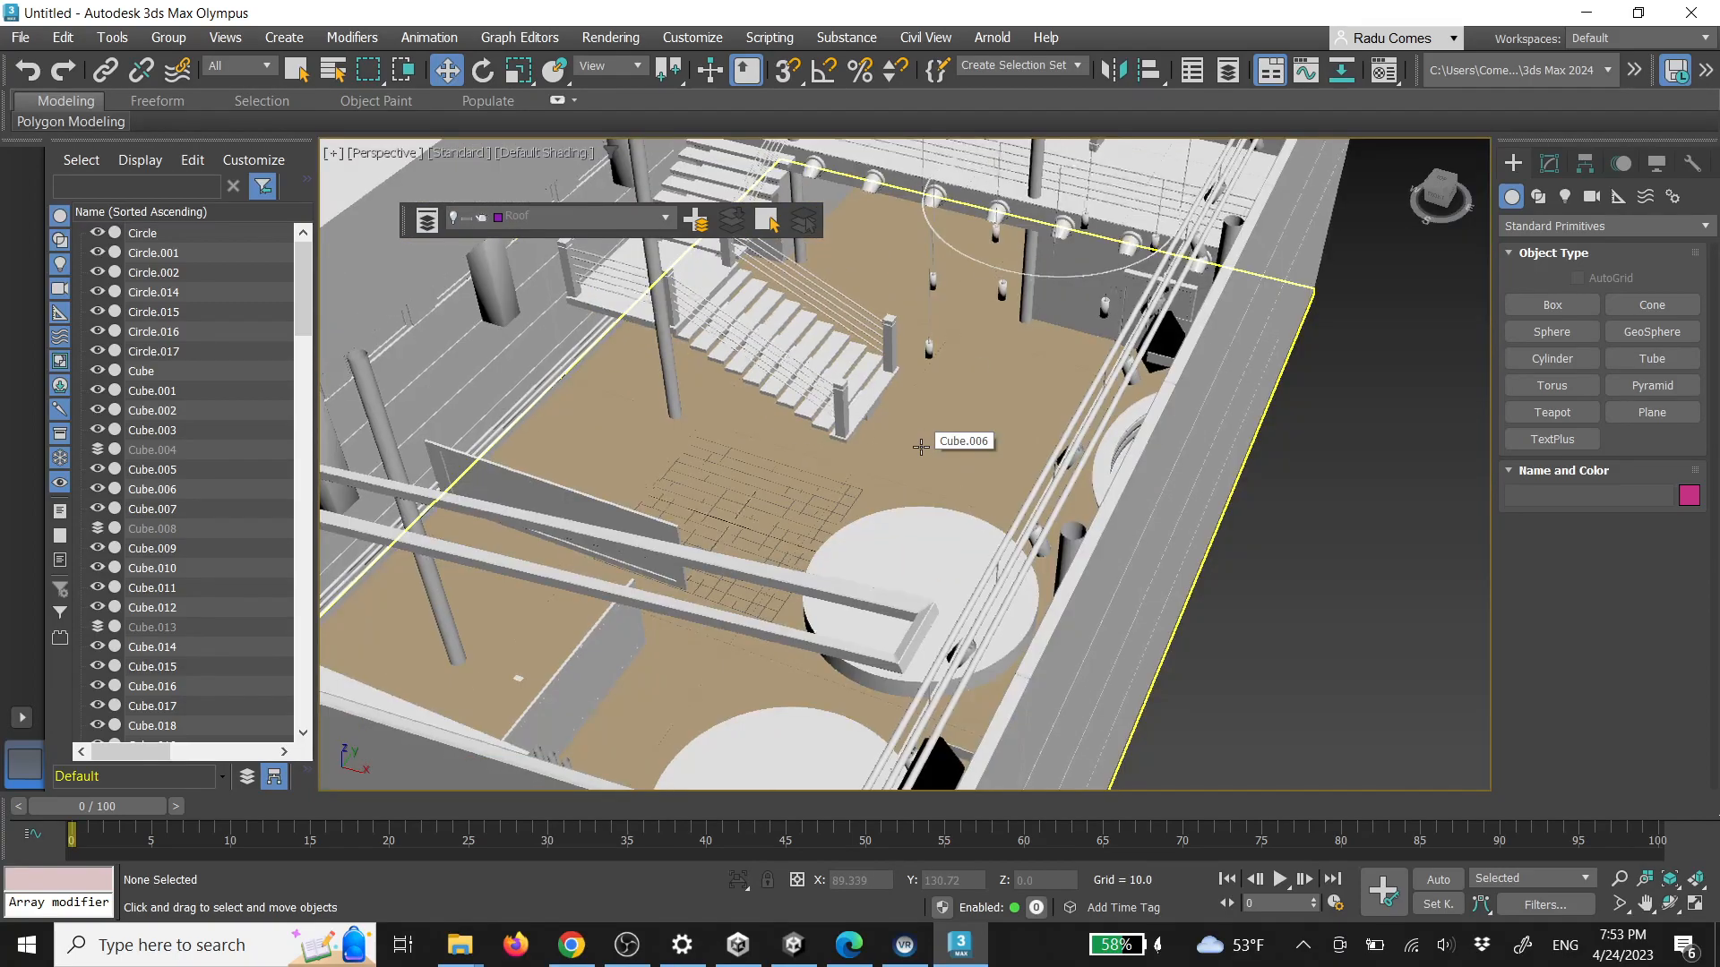
{"action": "left_click", "coordinate": [936, 440]}
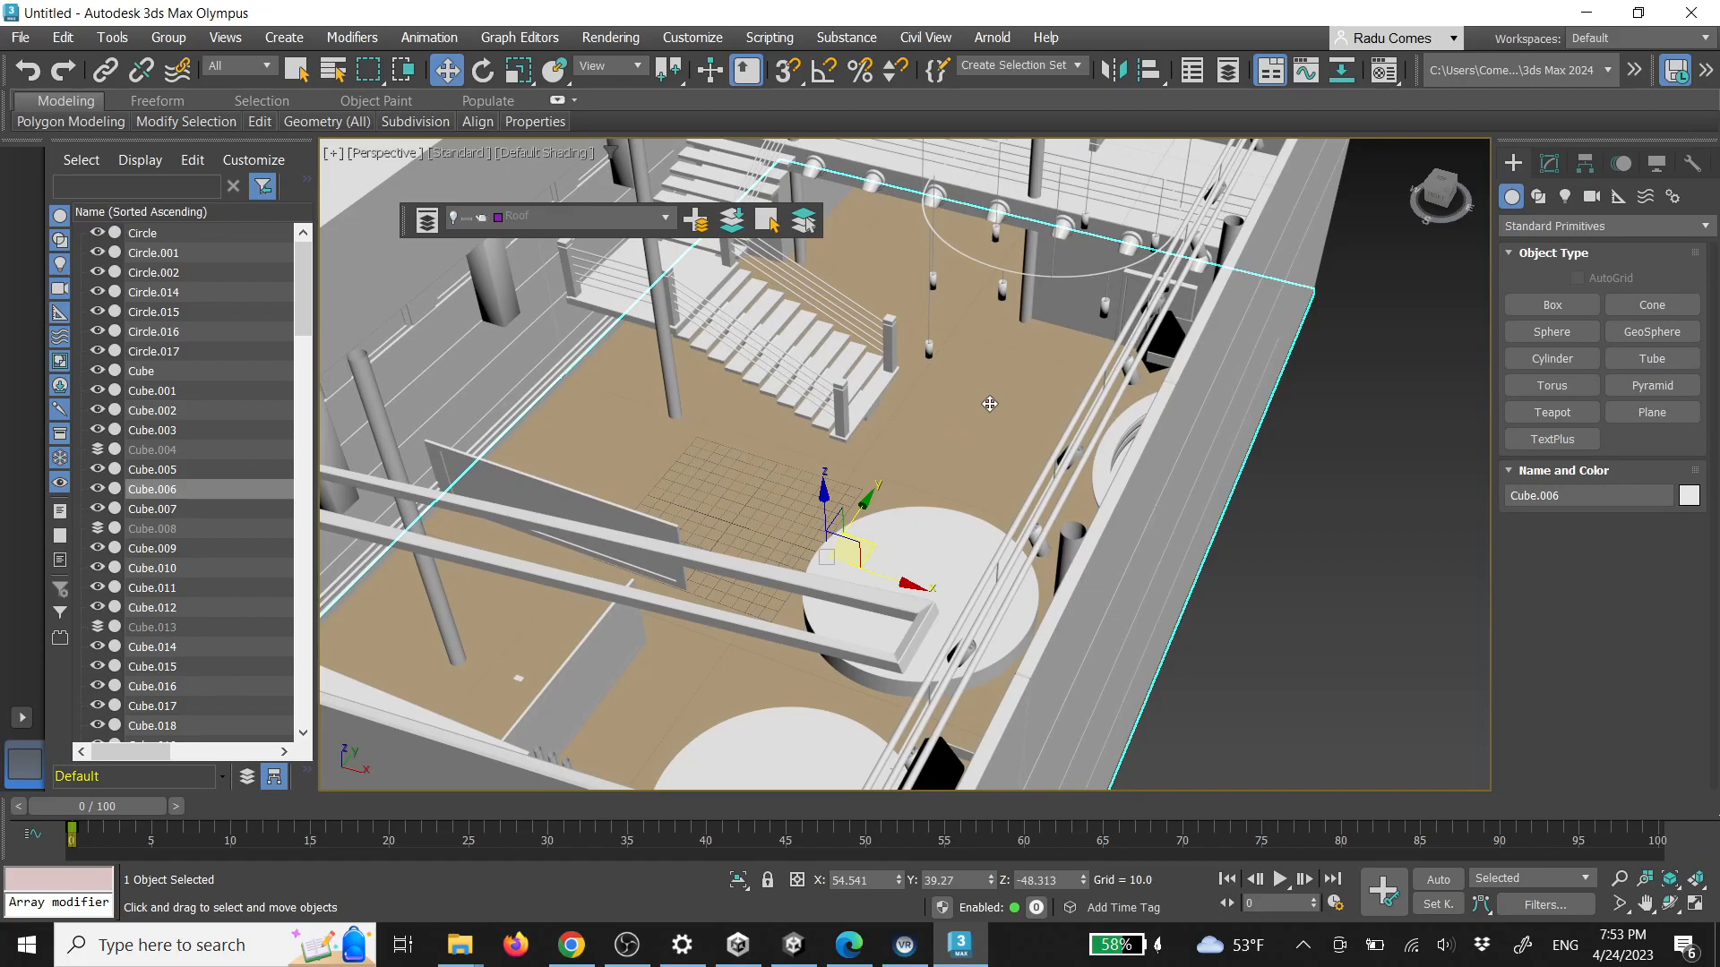
{"action": "middle_click_drag", "start_coordinate": [897, 464], "coordinate": [1343, 644]}
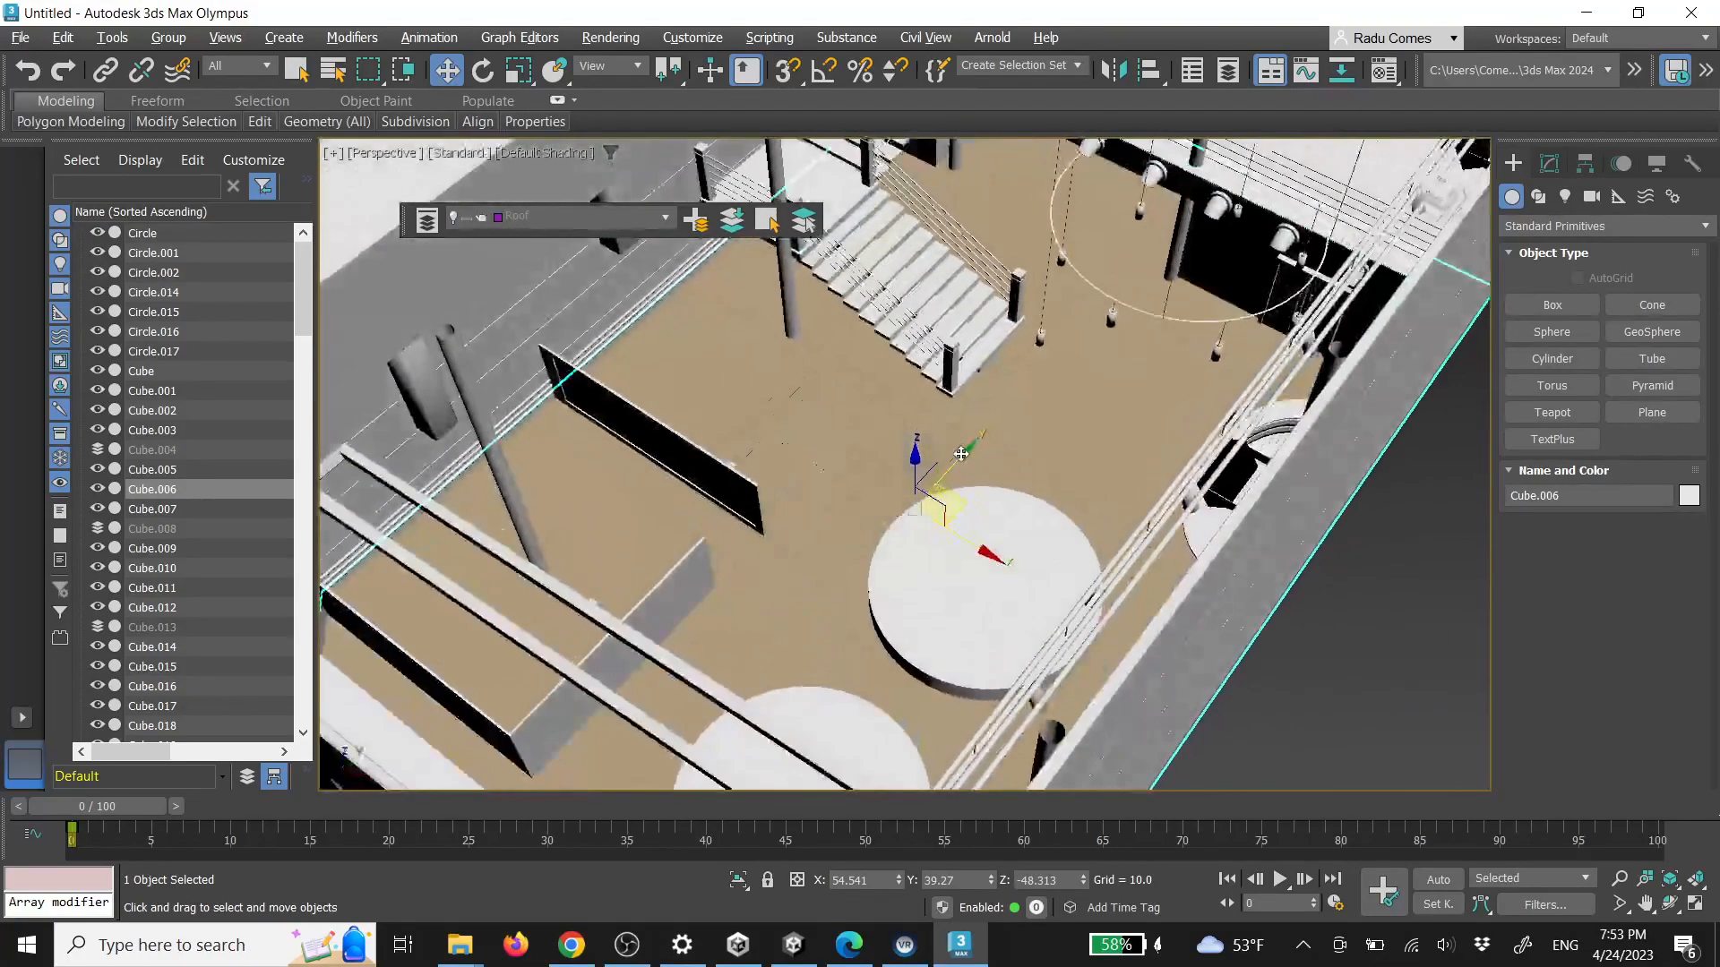
{"action": "left_click", "coordinate": [1362, 660]}
{"action": "left_click", "coordinate": [1085, 418]}
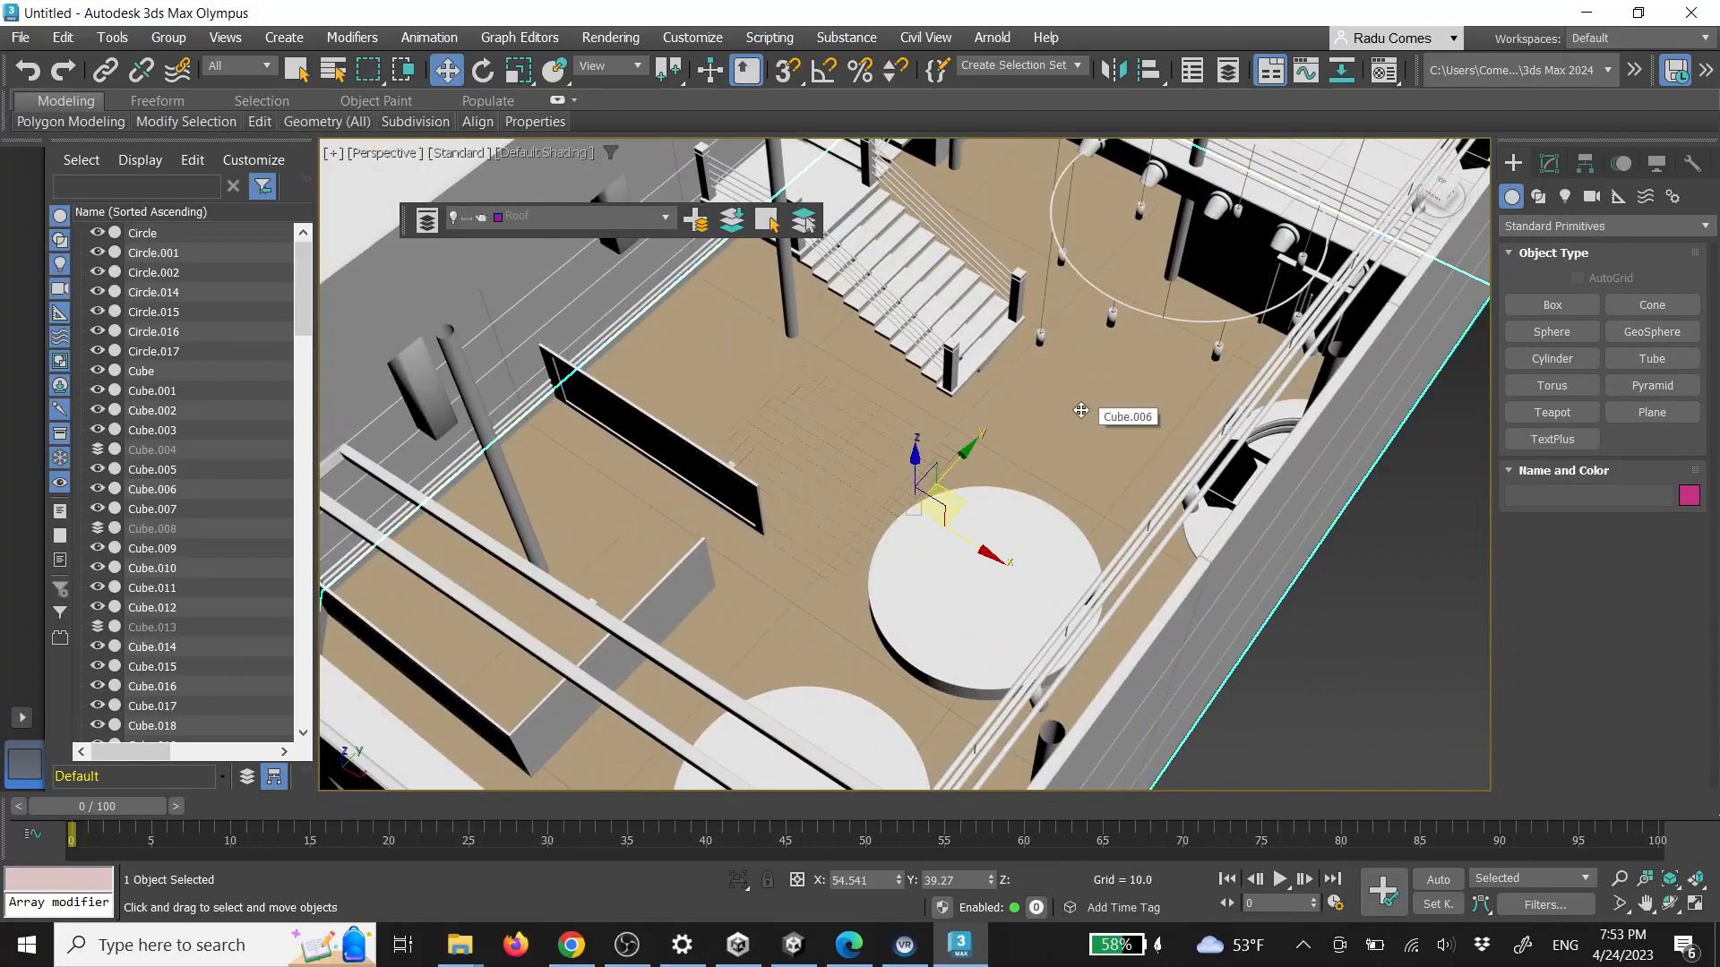
{"action": "left_click", "coordinate": [1548, 170]}
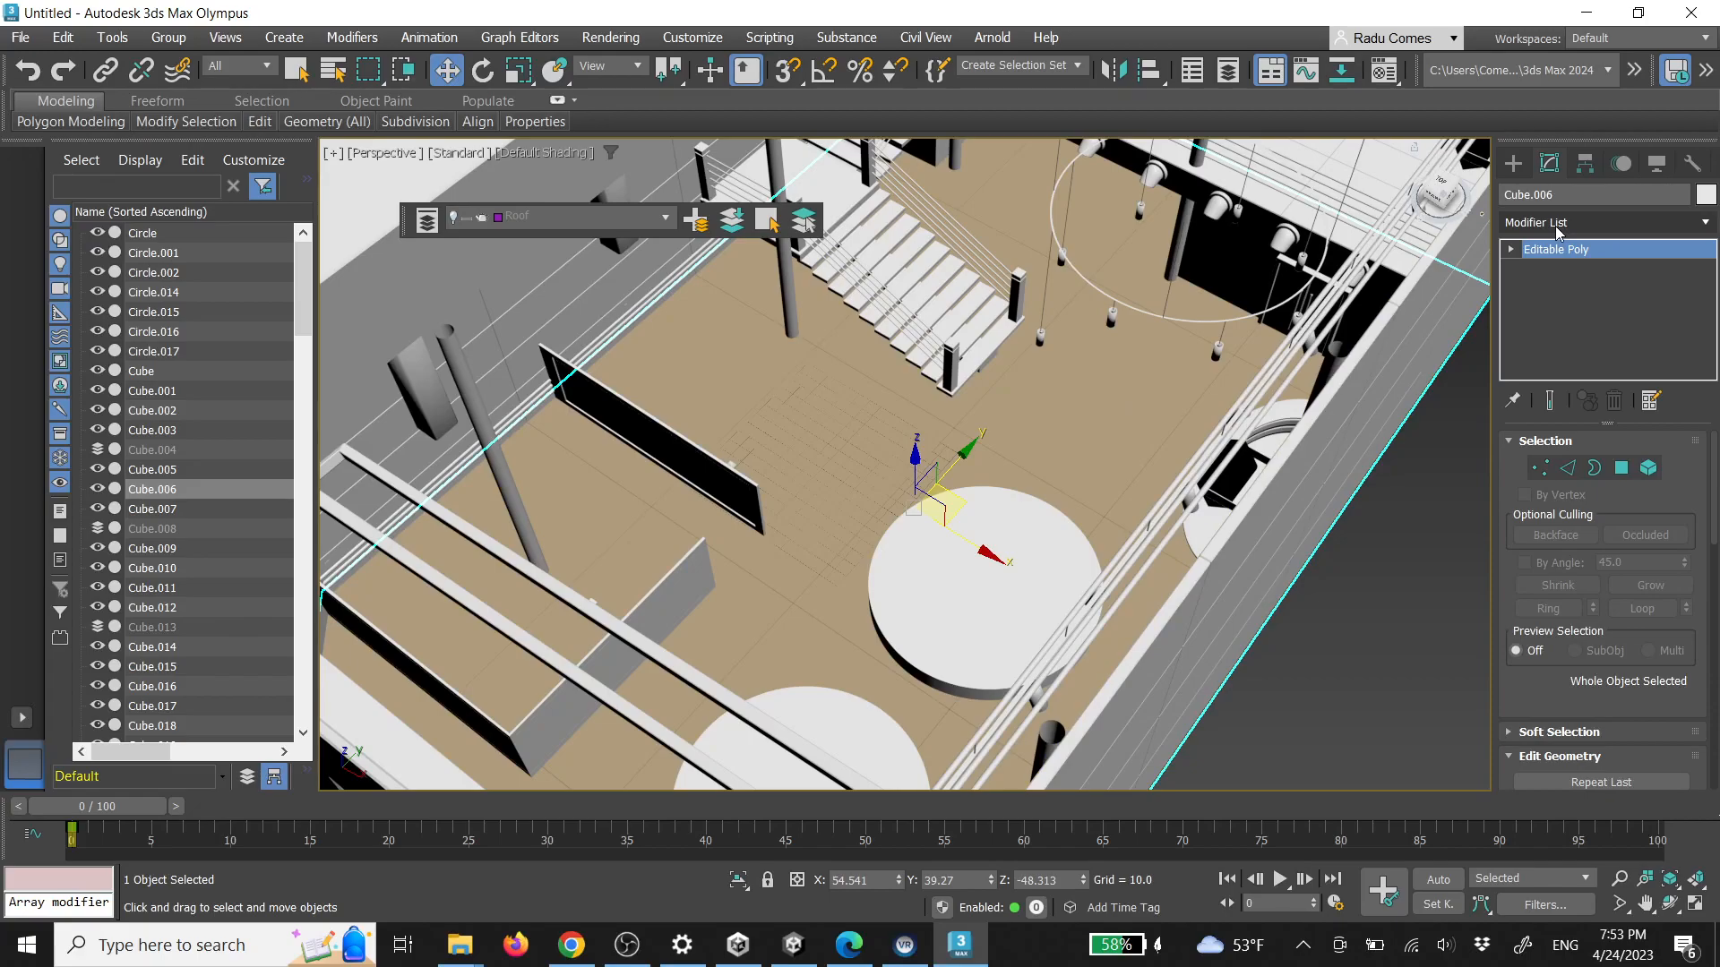
{"action": "left_click", "coordinate": [1557, 224]}
{"action": "type", "text": "uv"}
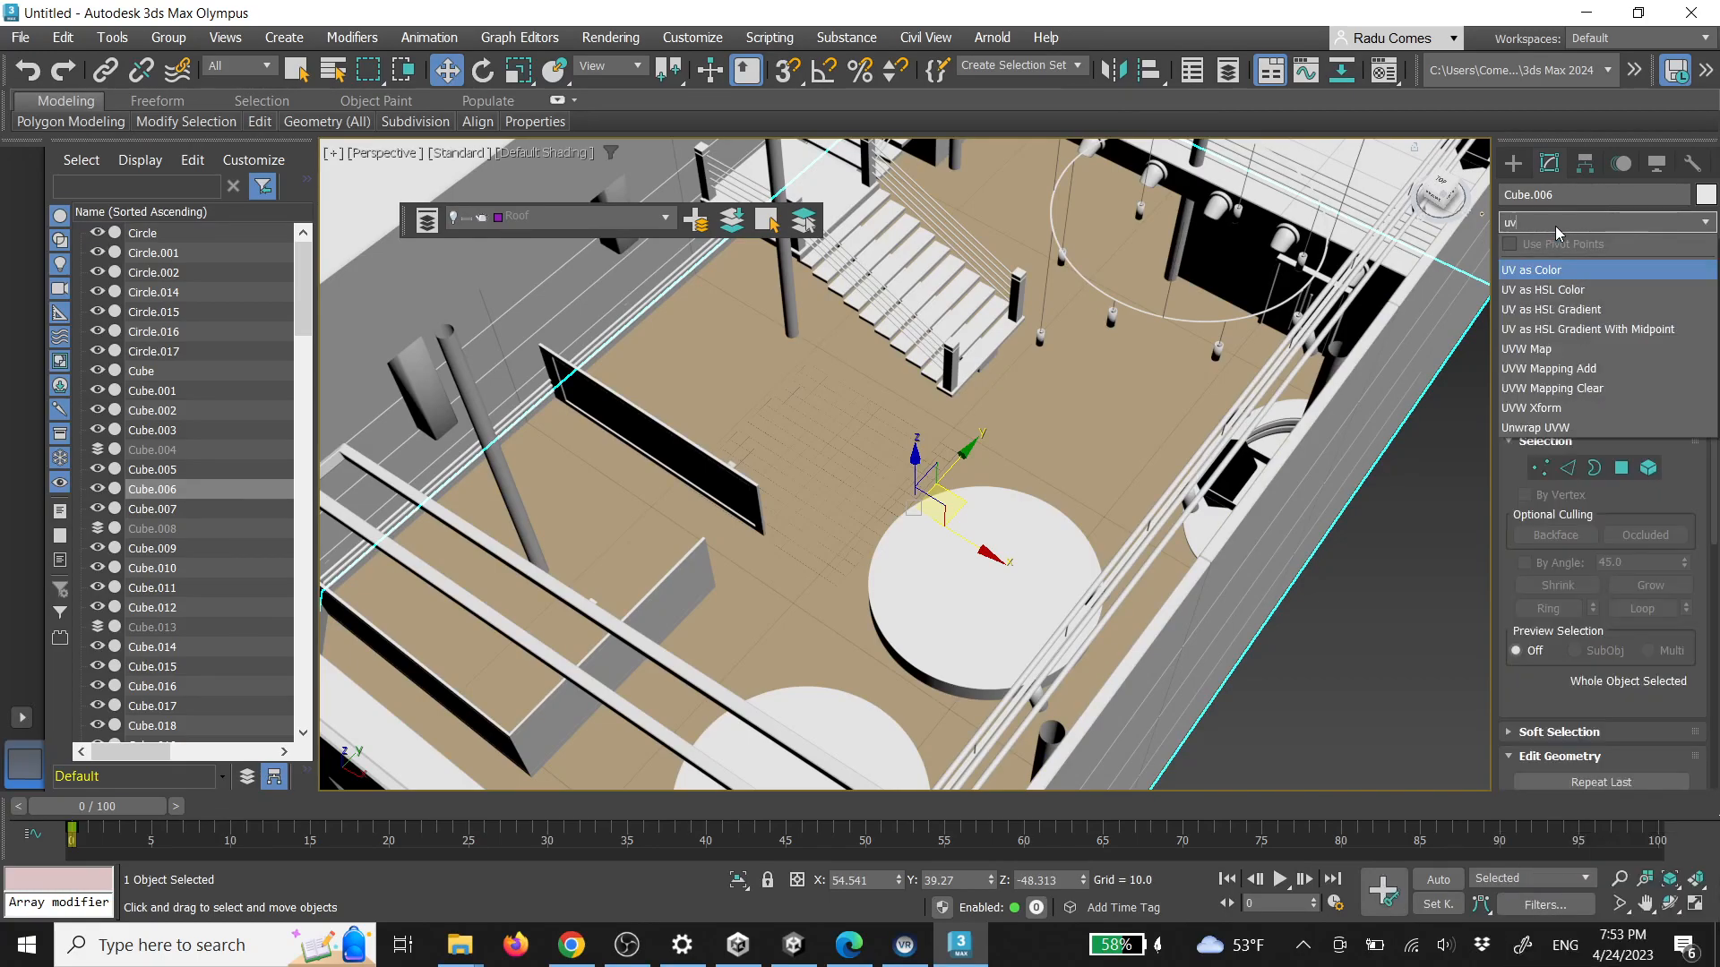
{"action": "left_click", "coordinate": [1526, 349]}
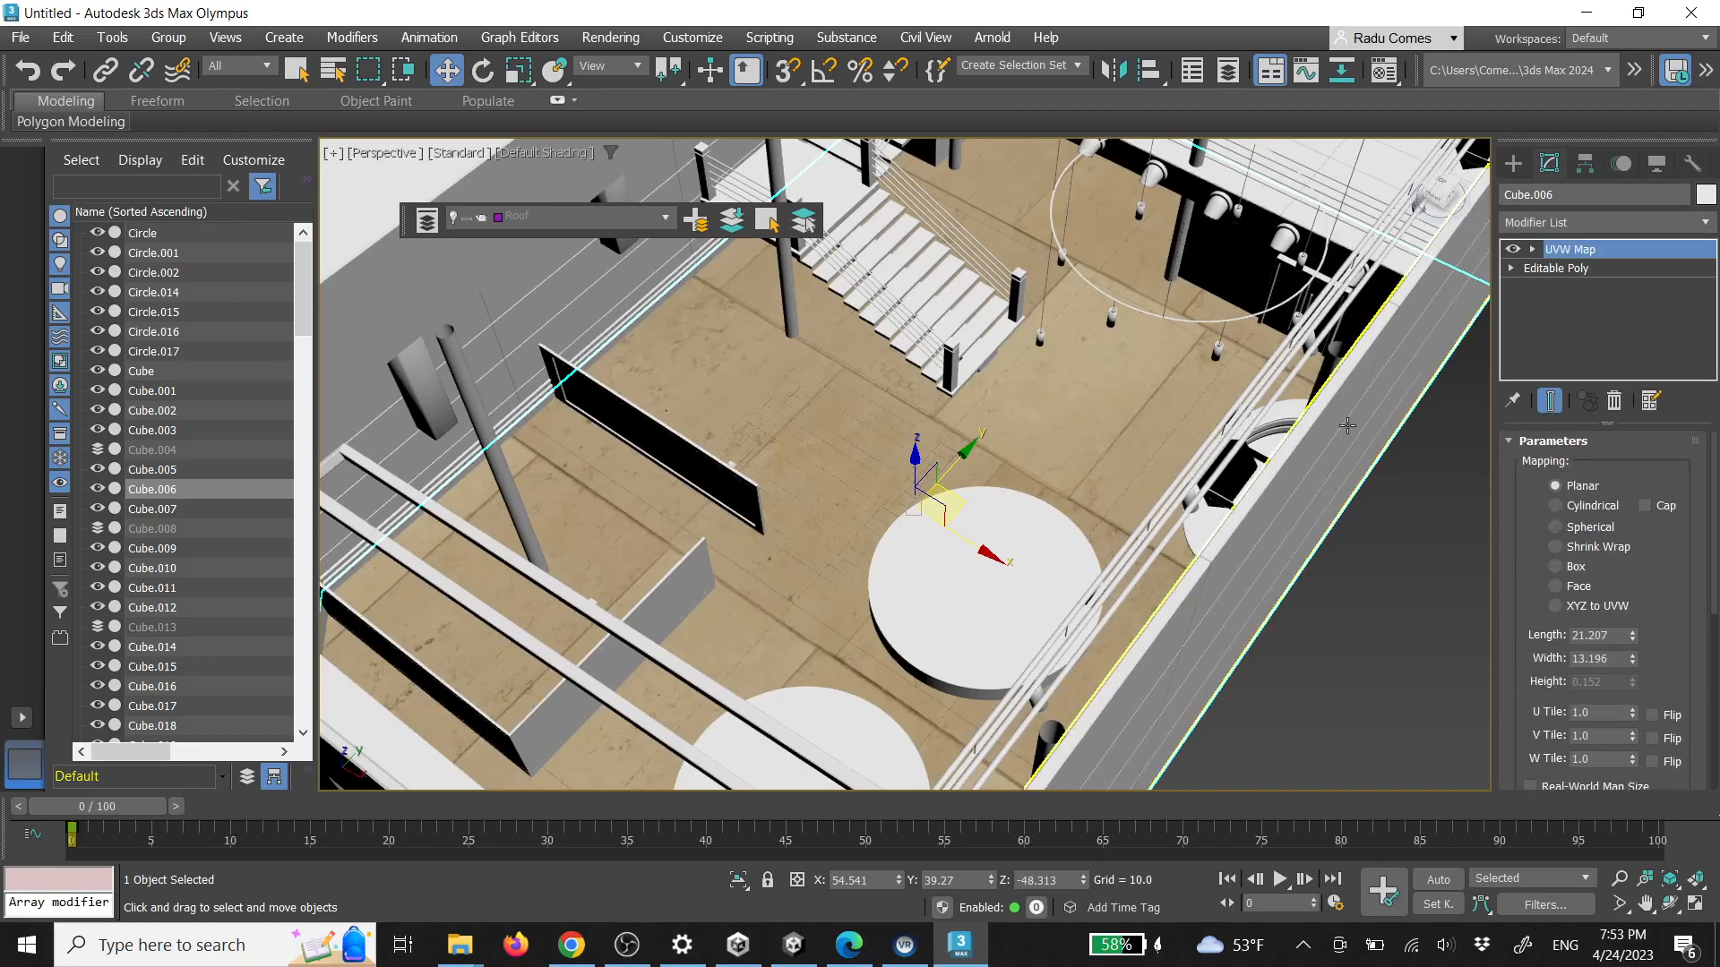
Set the floor's UVW Map tiling to 5 in U, V and W
{"action": "scroll", "coordinate": [860, 496], "scroll_direction": "up", "scroll_amount": 4}
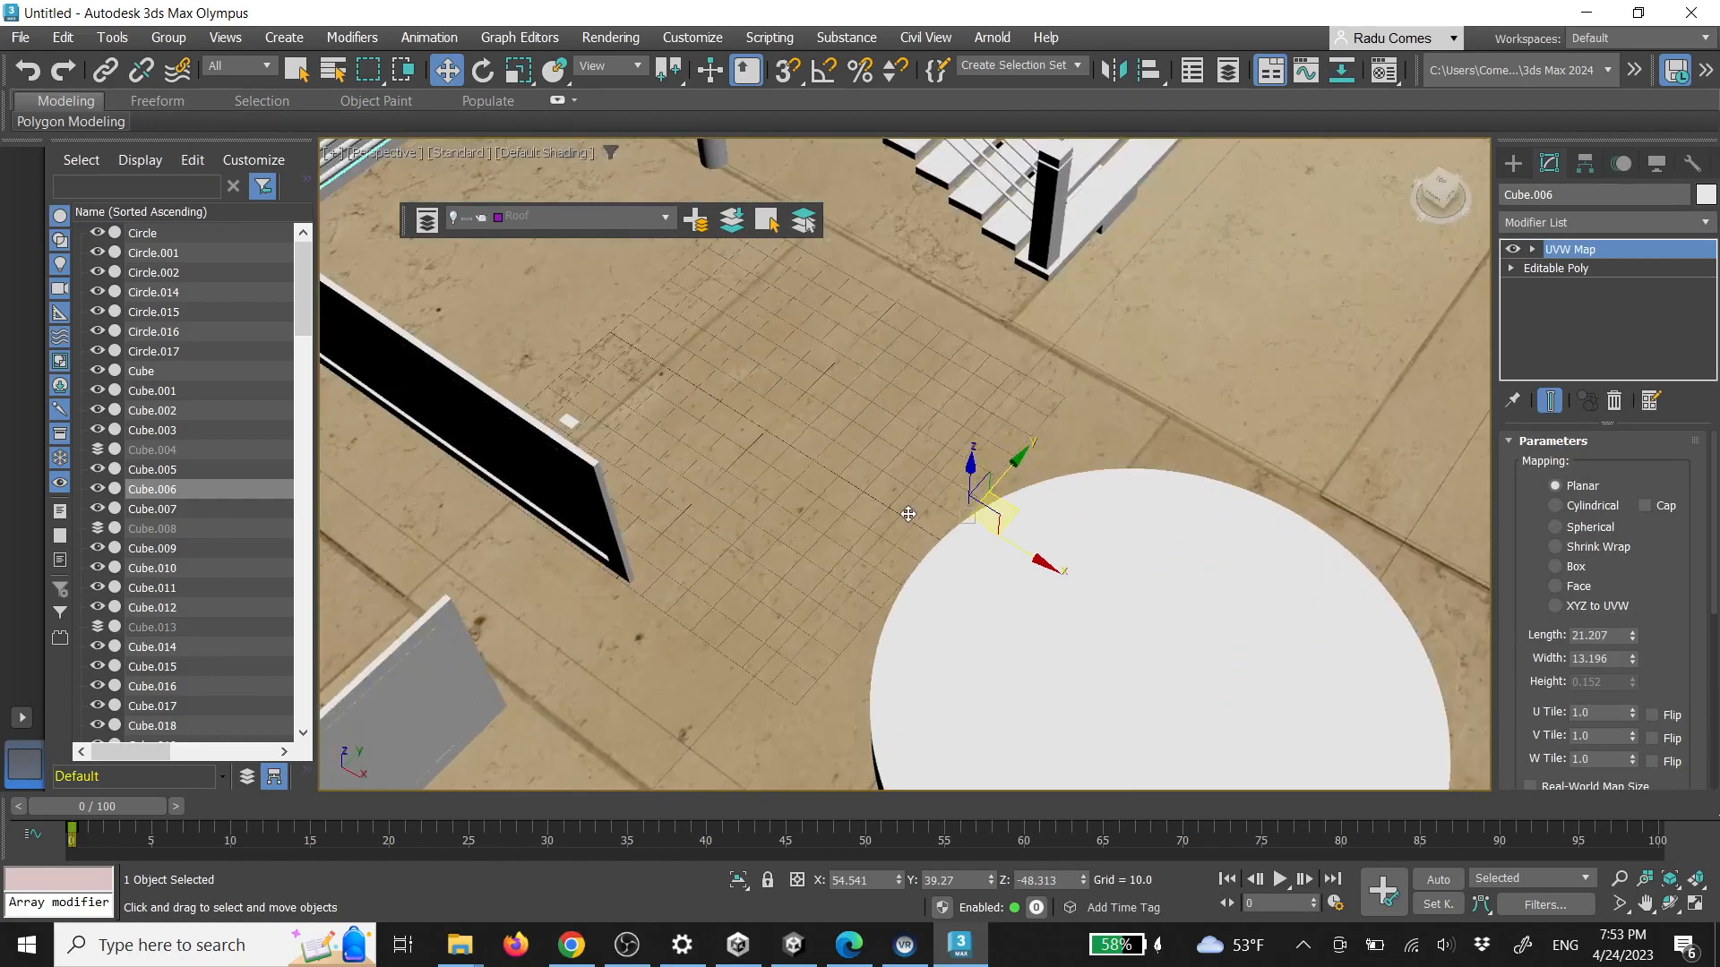
{"action": "scroll", "coordinate": [981, 427], "scroll_direction": "down", "scroll_amount": 2}
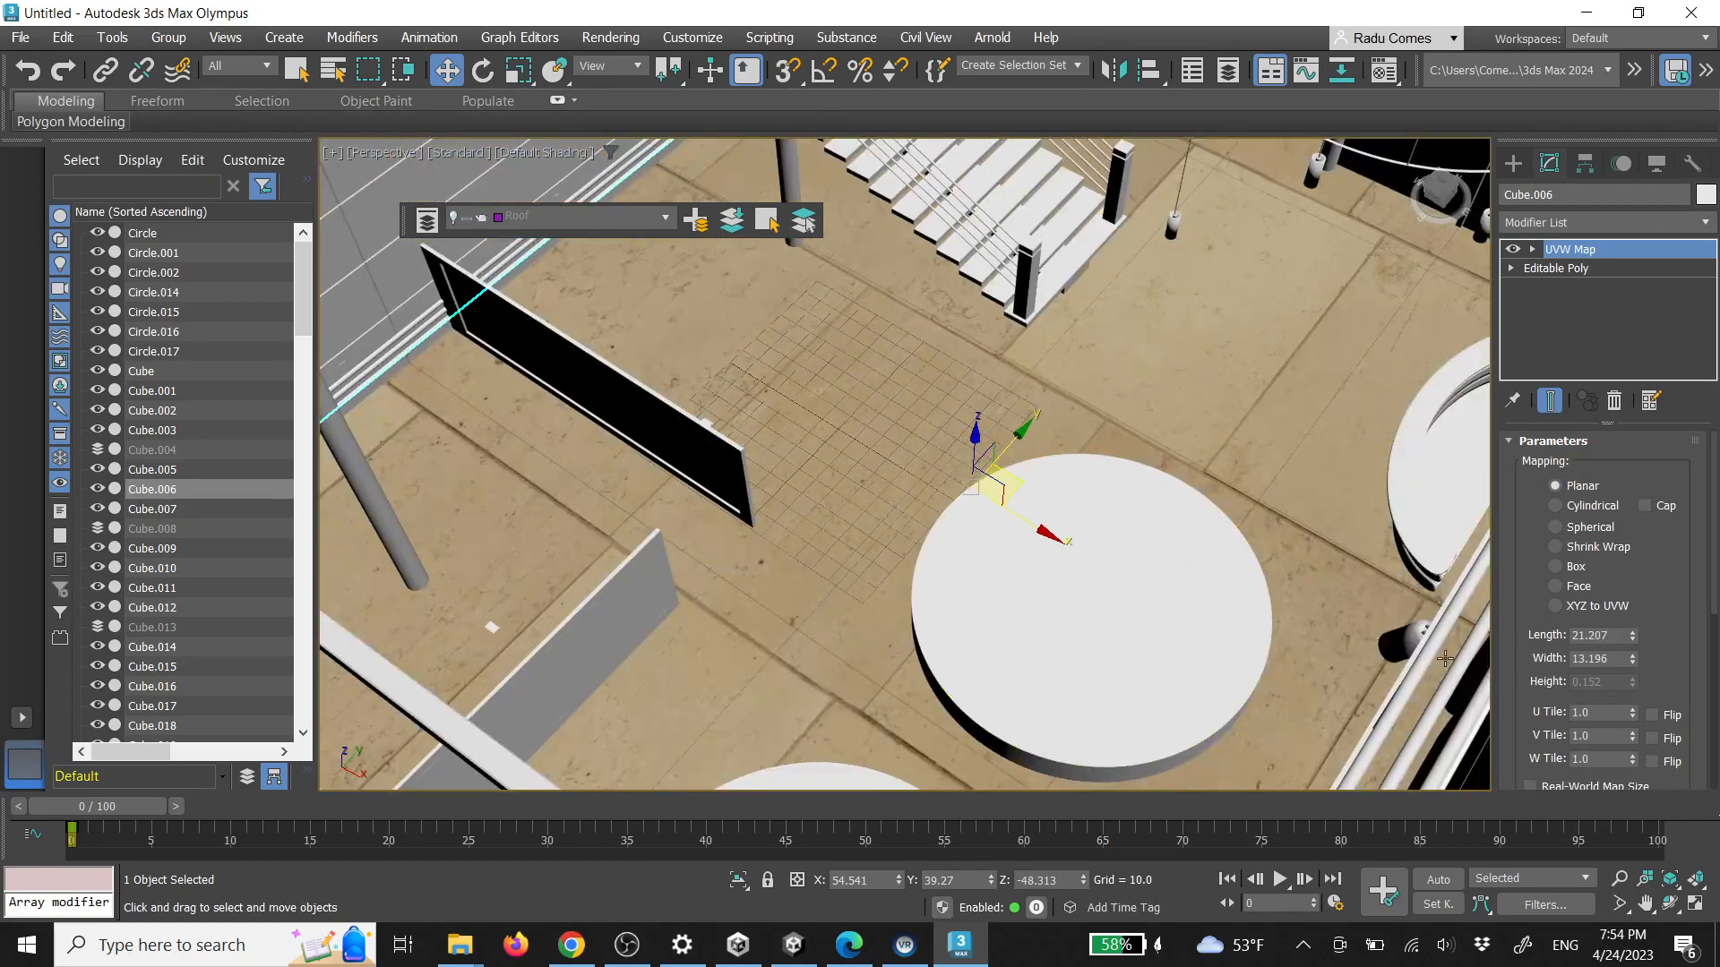
{"action": "double_click", "coordinate": [1580, 713]}
{"action": "double_click", "coordinate": [1611, 758]}
{"action": "type", "text": "5"}
{"action": "key", "text": "Tab"}
{"action": "scroll", "coordinate": [1170, 439], "scroll_direction": "down", "scroll_amount": 6}
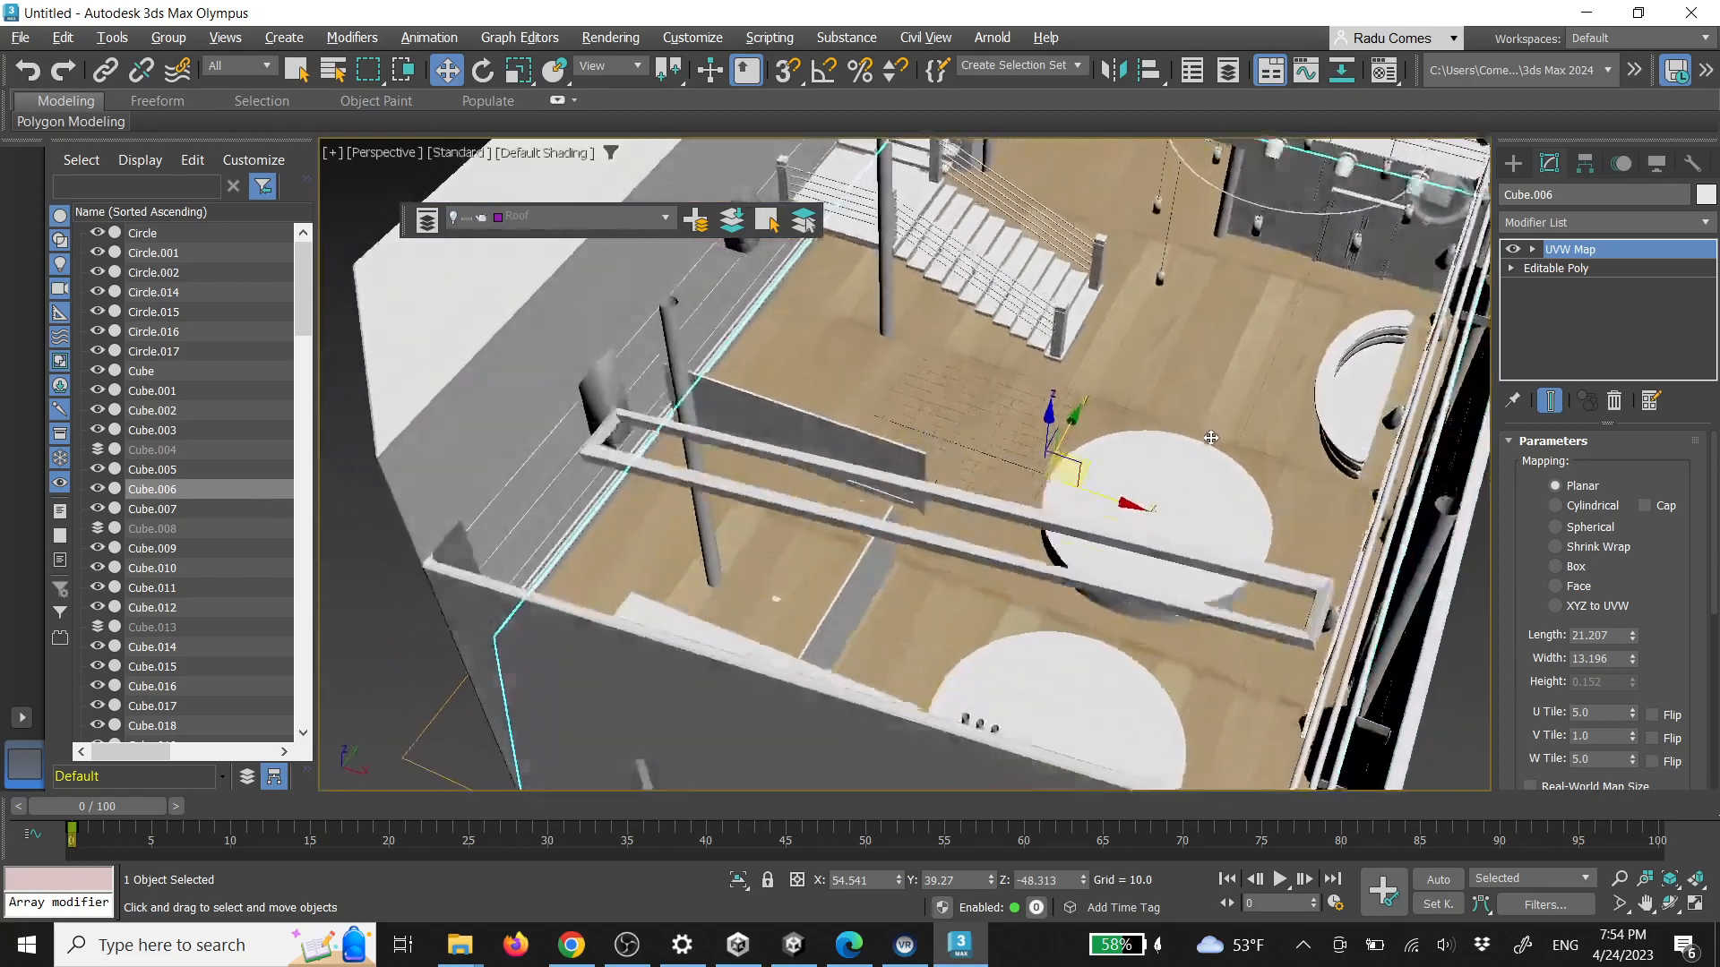
{"action": "scroll", "coordinate": [1212, 436], "scroll_direction": "up", "scroll_amount": 4}
{"action": "double_click", "coordinate": [1599, 736]}
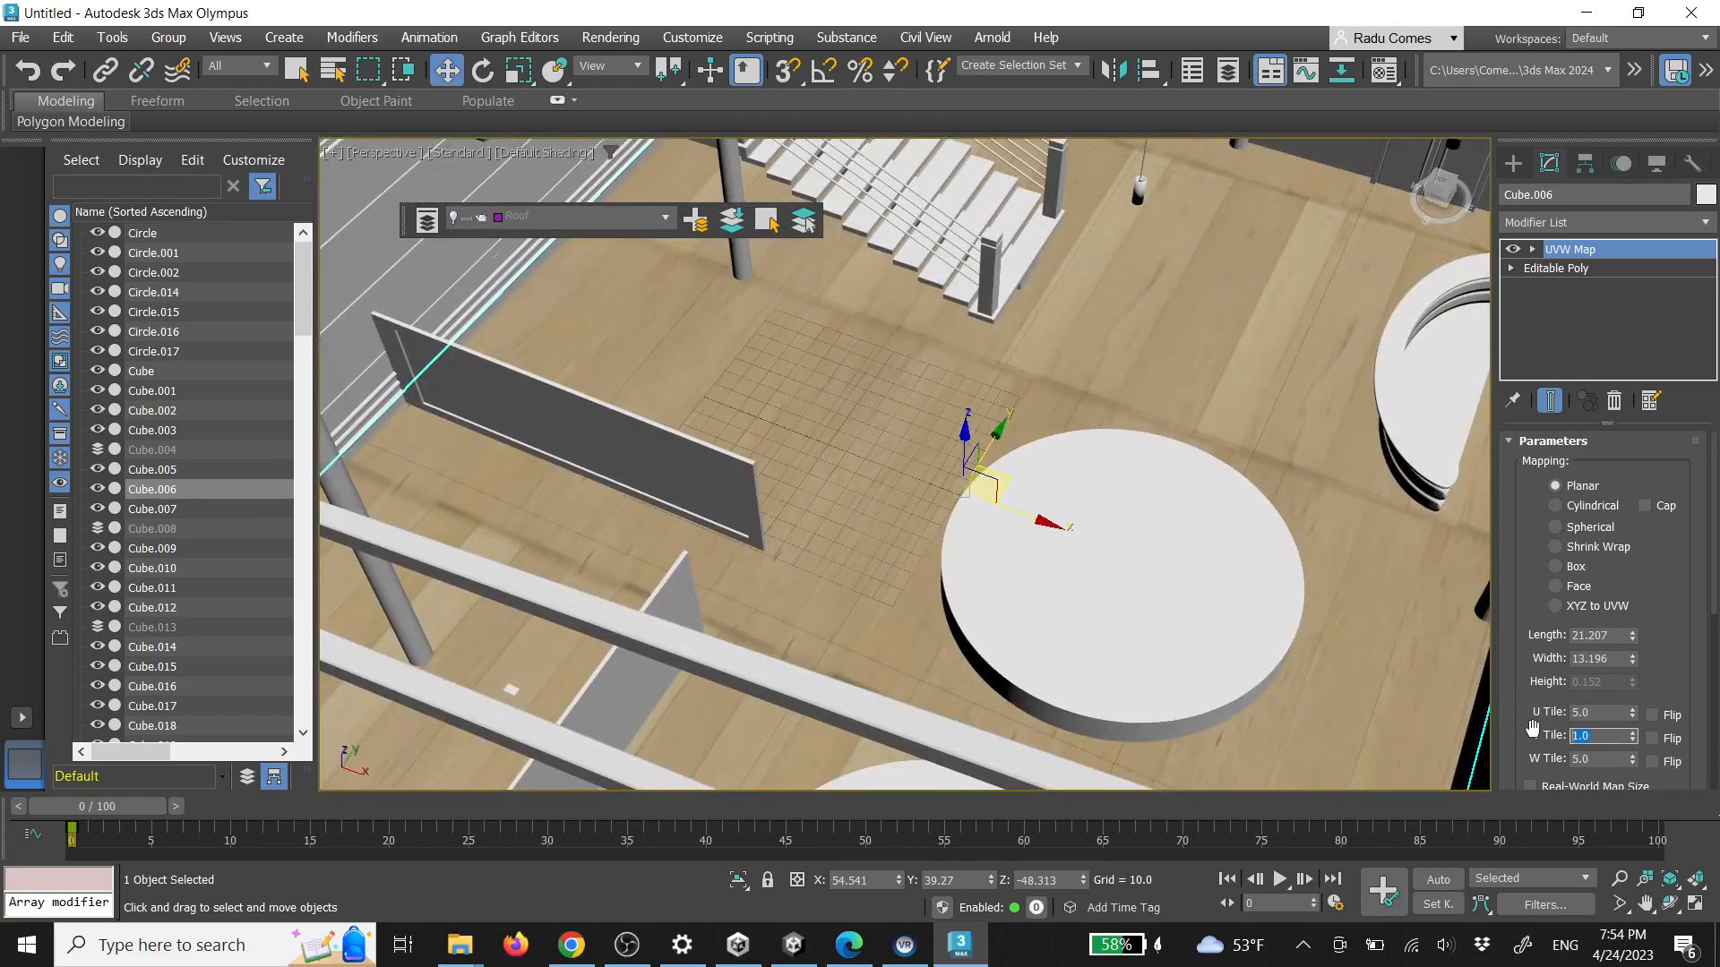
{"action": "type", "text": "5"}
{"action": "key", "text": "Return"}
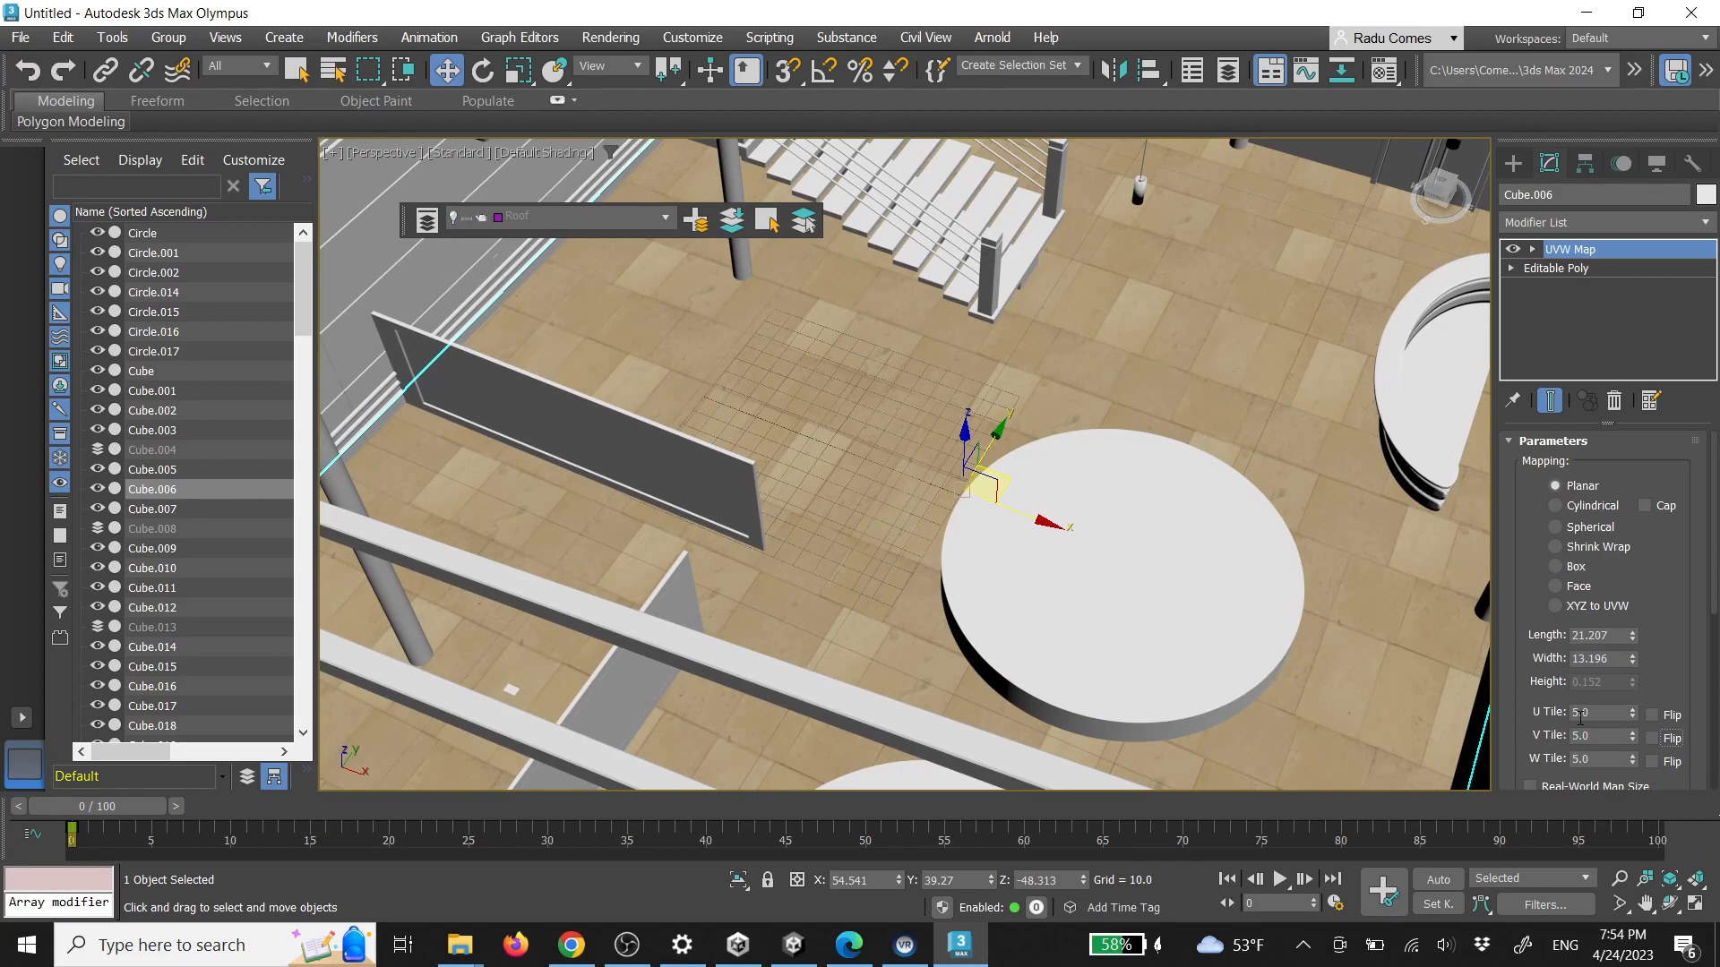
Switch the floor's UVW Map to Box mapping and set its mapping height to 7.462
{"action": "scroll", "coordinate": [992, 487], "scroll_direction": "down", "scroll_amount": 5}
{"action": "mouse_move", "coordinate": [992, 487]}
{"action": "middle_mouse_down", "text": "alt"}
{"action": "mouse_move", "coordinate": [1025, 411]}
{"action": "mouse_move", "coordinate": [992, 459]}
{"action": "middle_mouse_up", "text": "alt"}
{"action": "scroll", "coordinate": [994, 448], "scroll_direction": "up", "scroll_amount": 5}
{"action": "scroll", "coordinate": [993, 444], "scroll_direction": "up", "scroll_amount": 4}
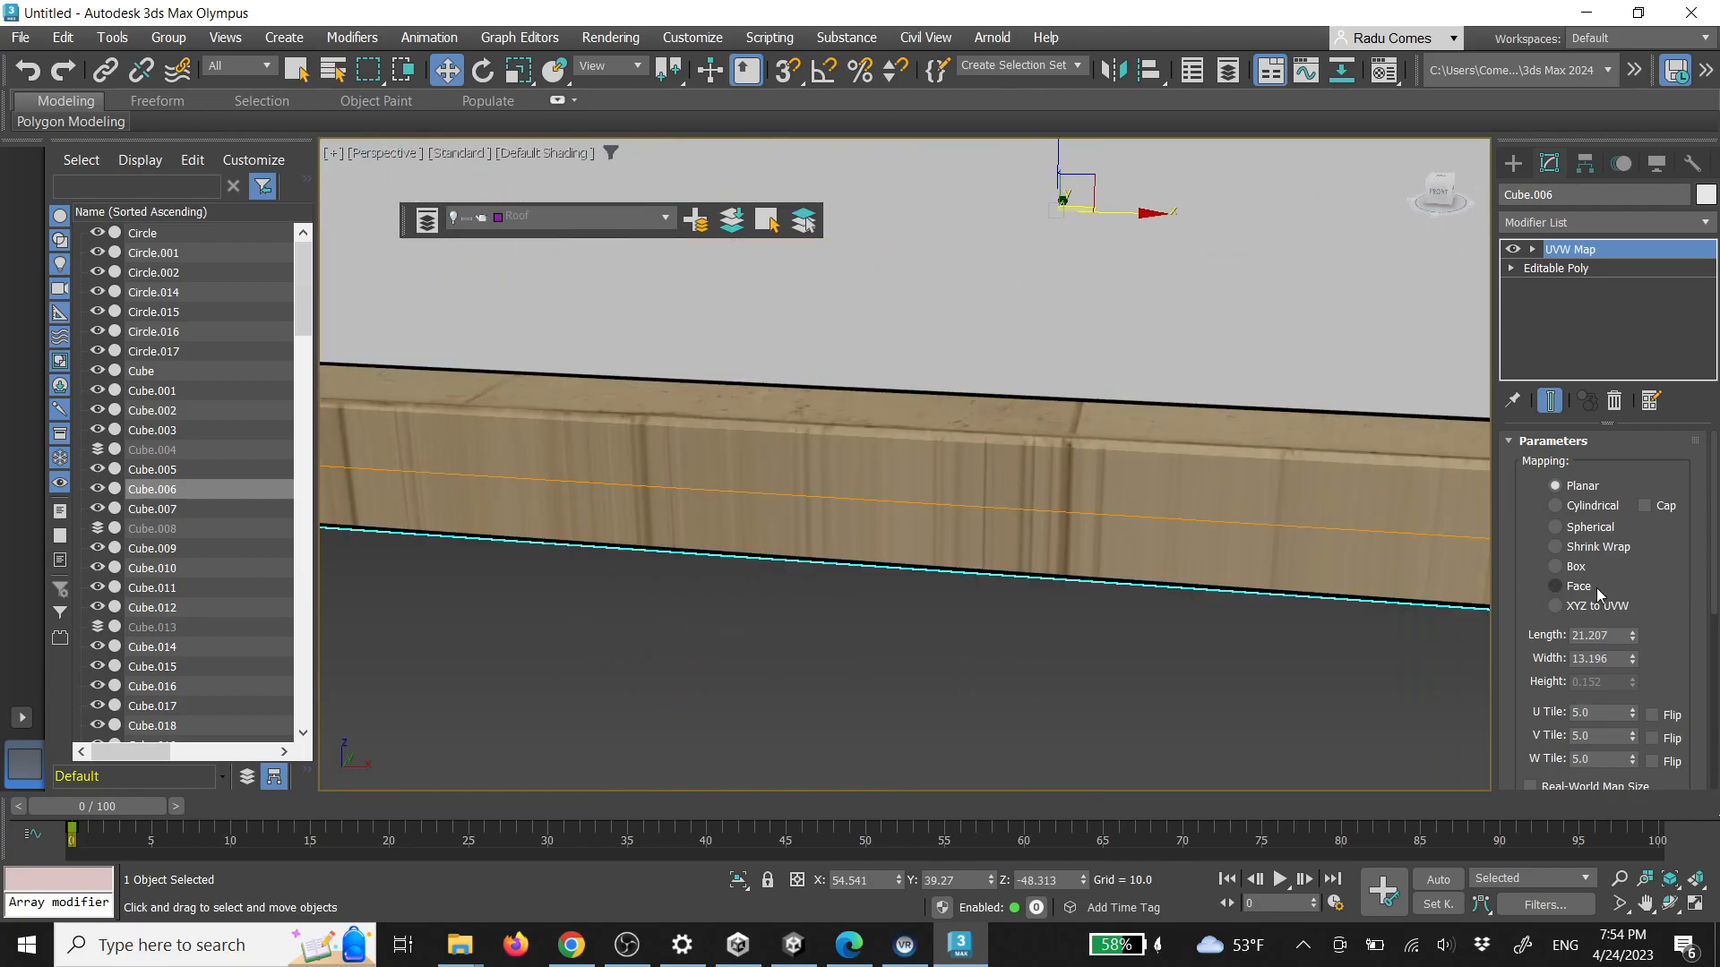
{"action": "left_click", "coordinate": [1555, 566]}
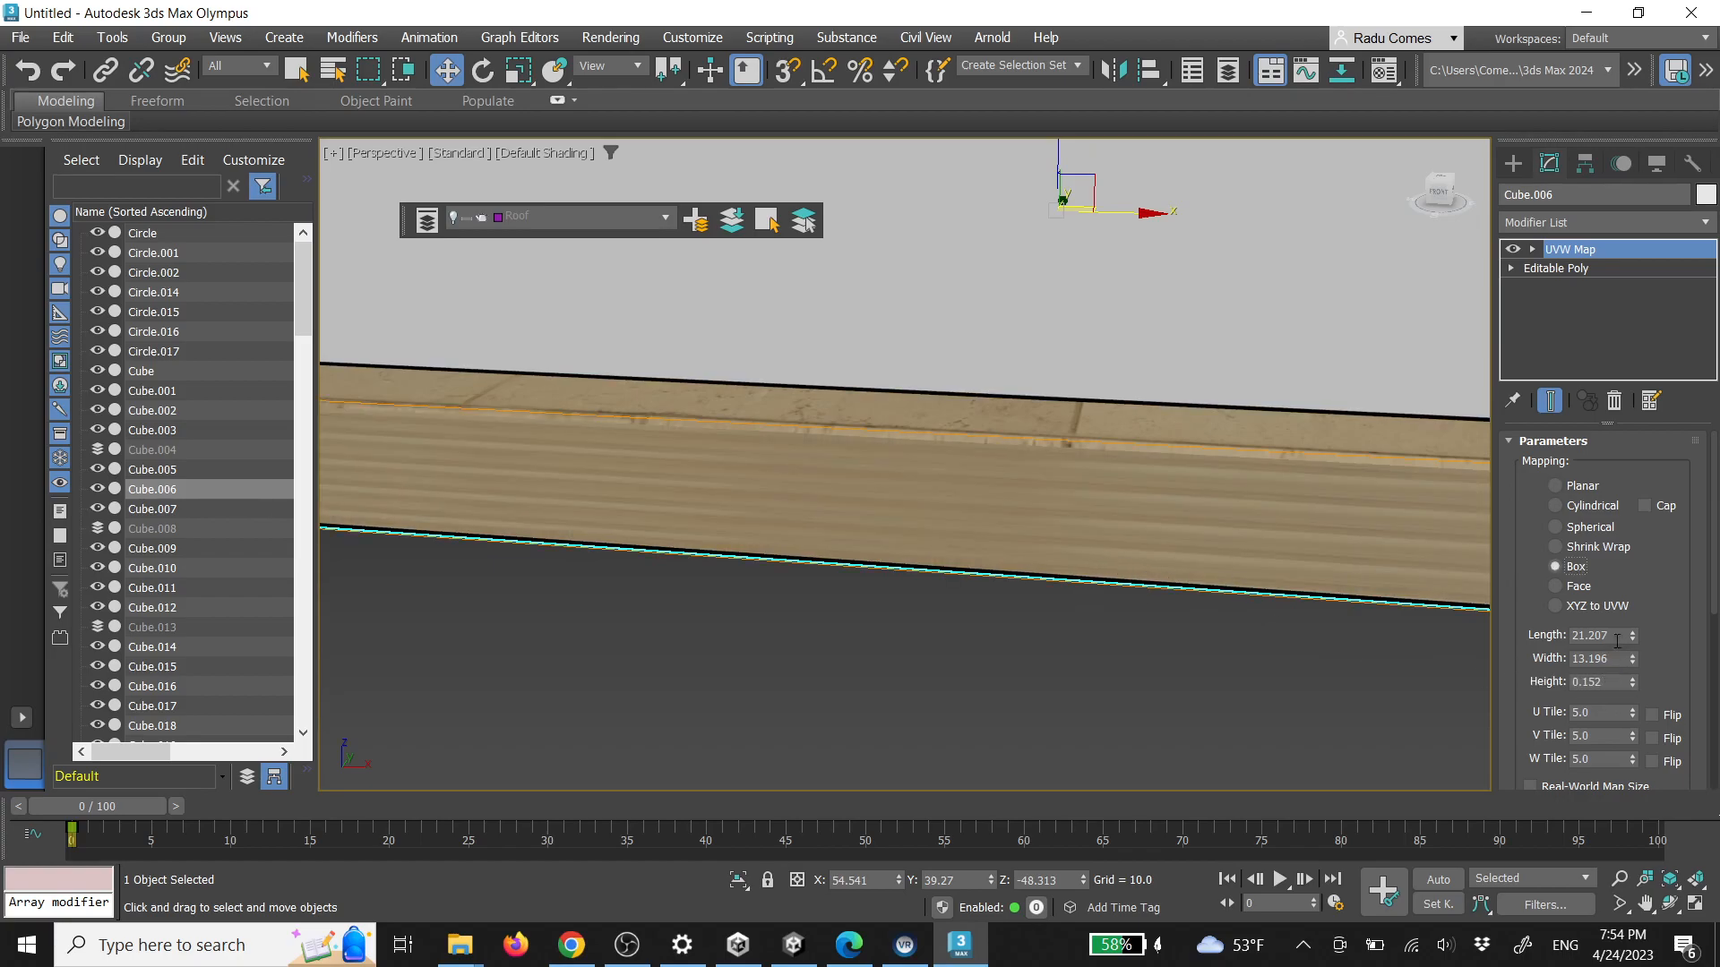
{"action": "left_click_drag", "start_coordinate": [1632, 682], "coordinate": [1497, 18]}
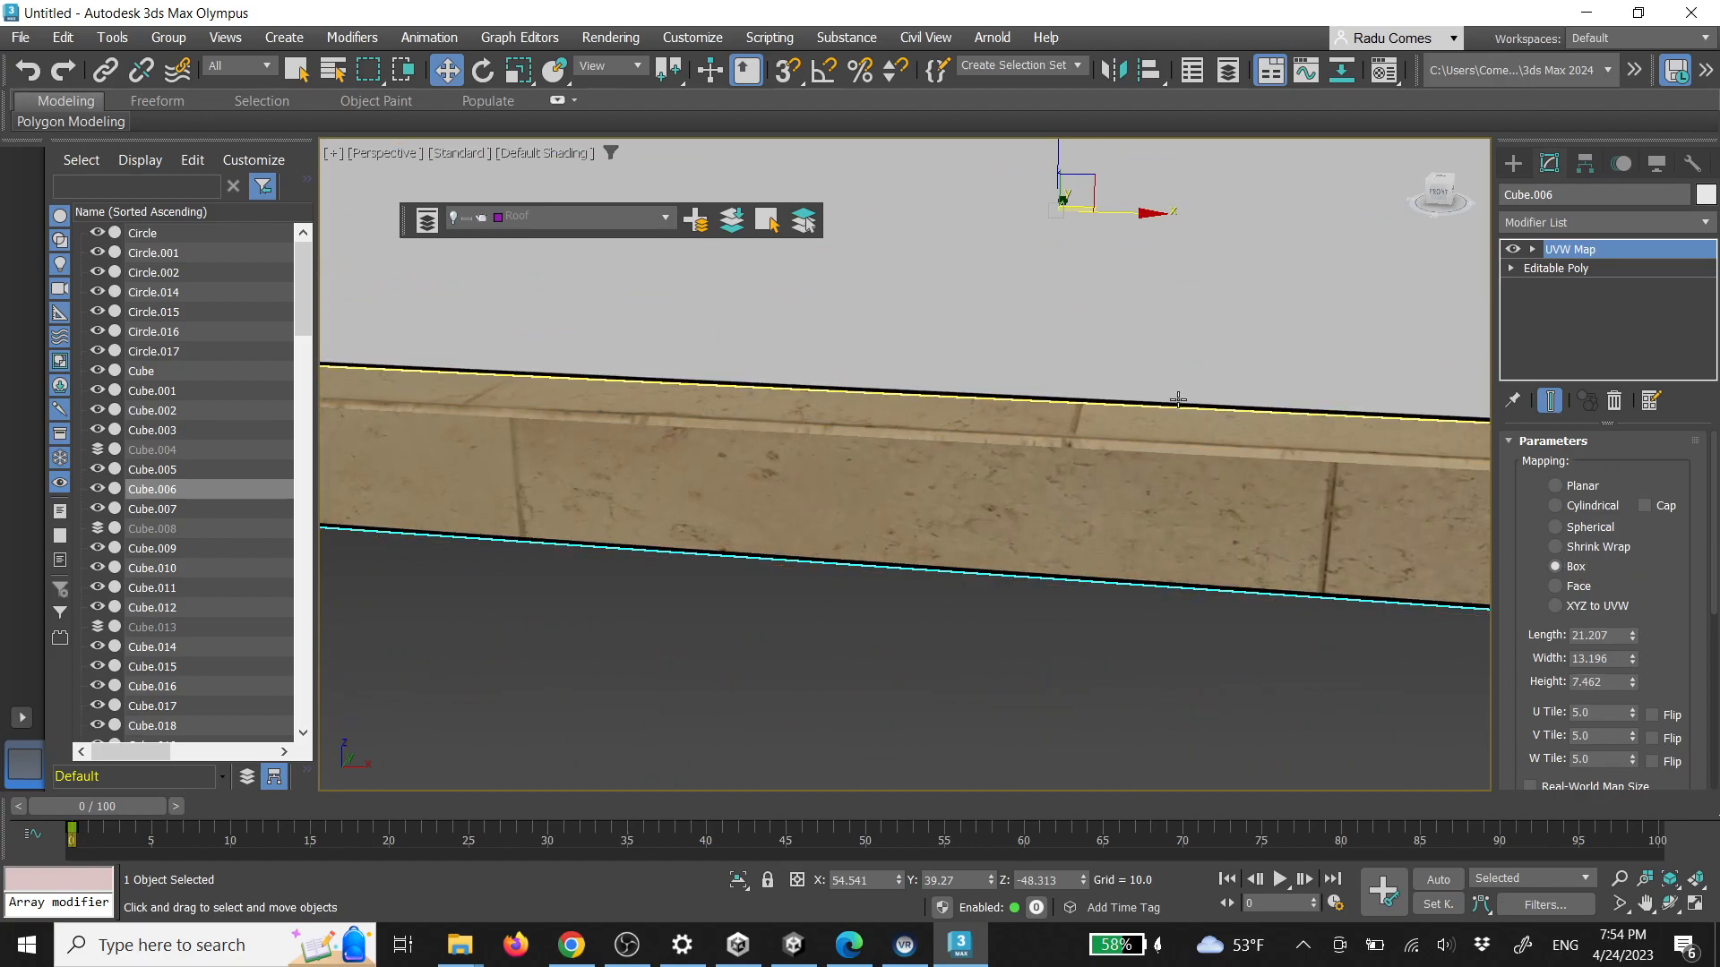
{"action": "left_click", "coordinate": [1055, 609]}
{"action": "scroll", "coordinate": [1053, 606], "scroll_direction": "down", "scroll_amount": 5}
{"action": "mouse_move", "coordinate": [1117, 503]}
{"action": "middle_mouse_down", "text": "alt"}
{"action": "mouse_move", "coordinate": [1174, 450]}
{"action": "mouse_move", "coordinate": [1111, 499]}
{"action": "mouse_move", "coordinate": [1097, 484]}
{"action": "mouse_move", "coordinate": [1119, 494]}
{"action": "mouse_move", "coordinate": [1107, 515]}
{"action": "middle_mouse_up", "text": "alt"}
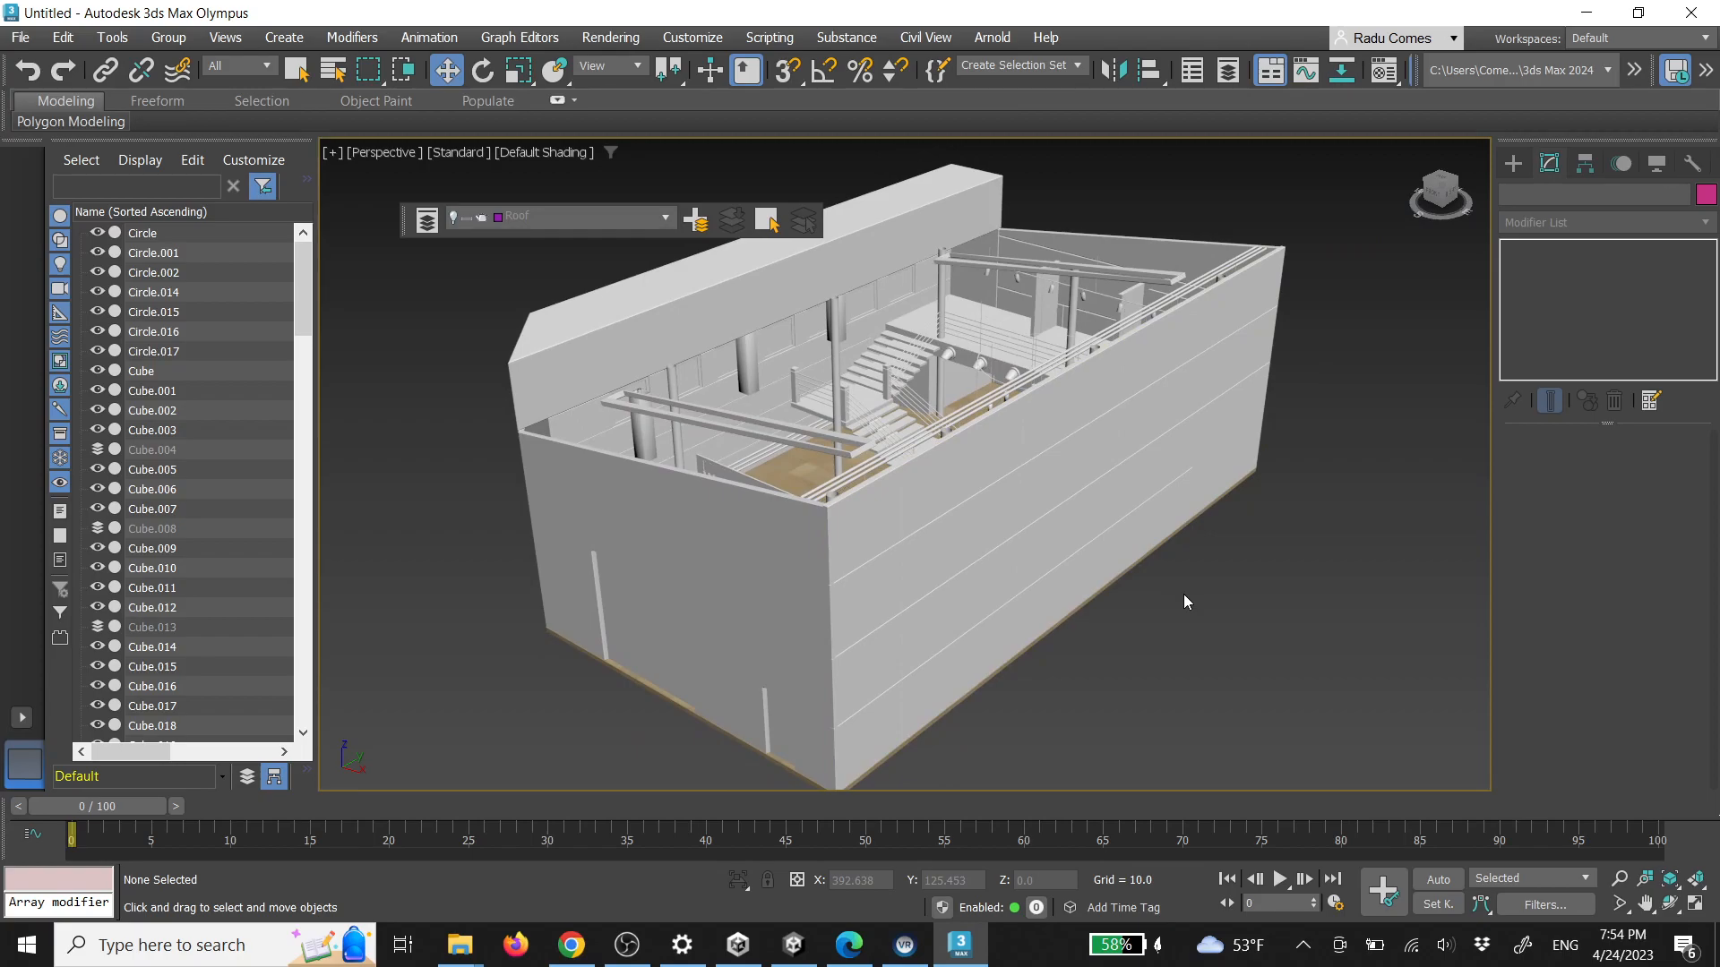
Set the display units to metric millimeters and the system unit scale to 1 unit = 1.0 millimeters
{"action": "key", "text": "F10"}
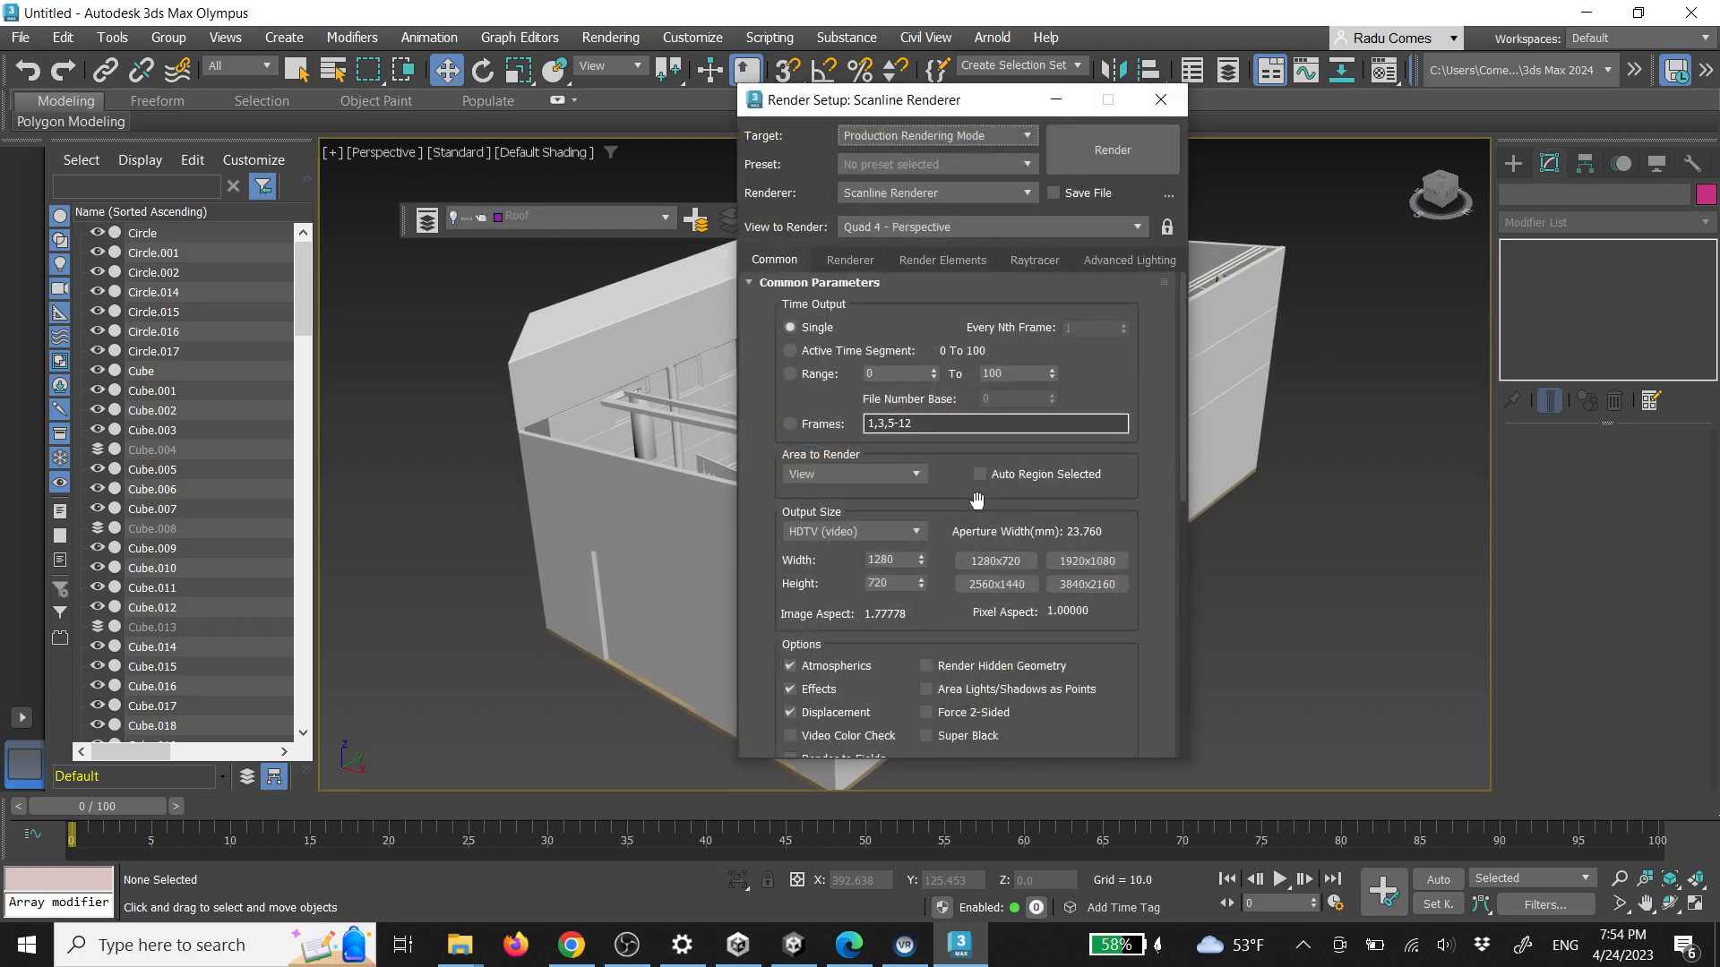
{"action": "left_click", "coordinate": [1175, 104]}
{"action": "left_click", "coordinate": [703, 40]}
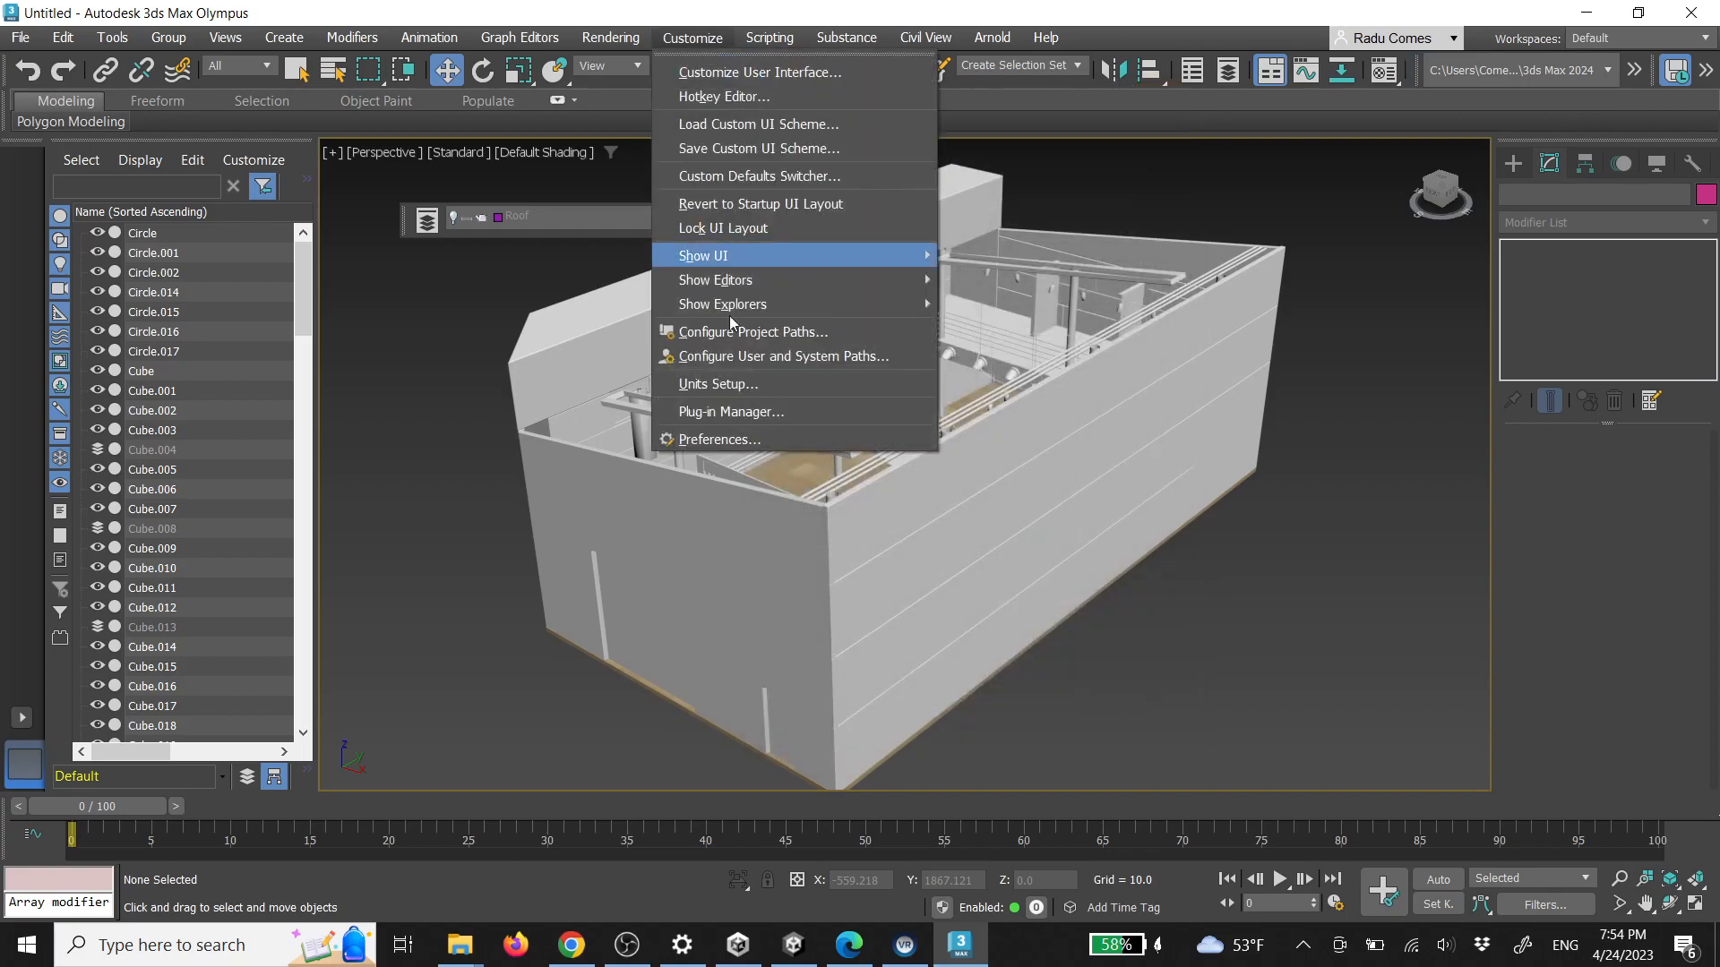
{"action": "left_click", "coordinate": [748, 383]}
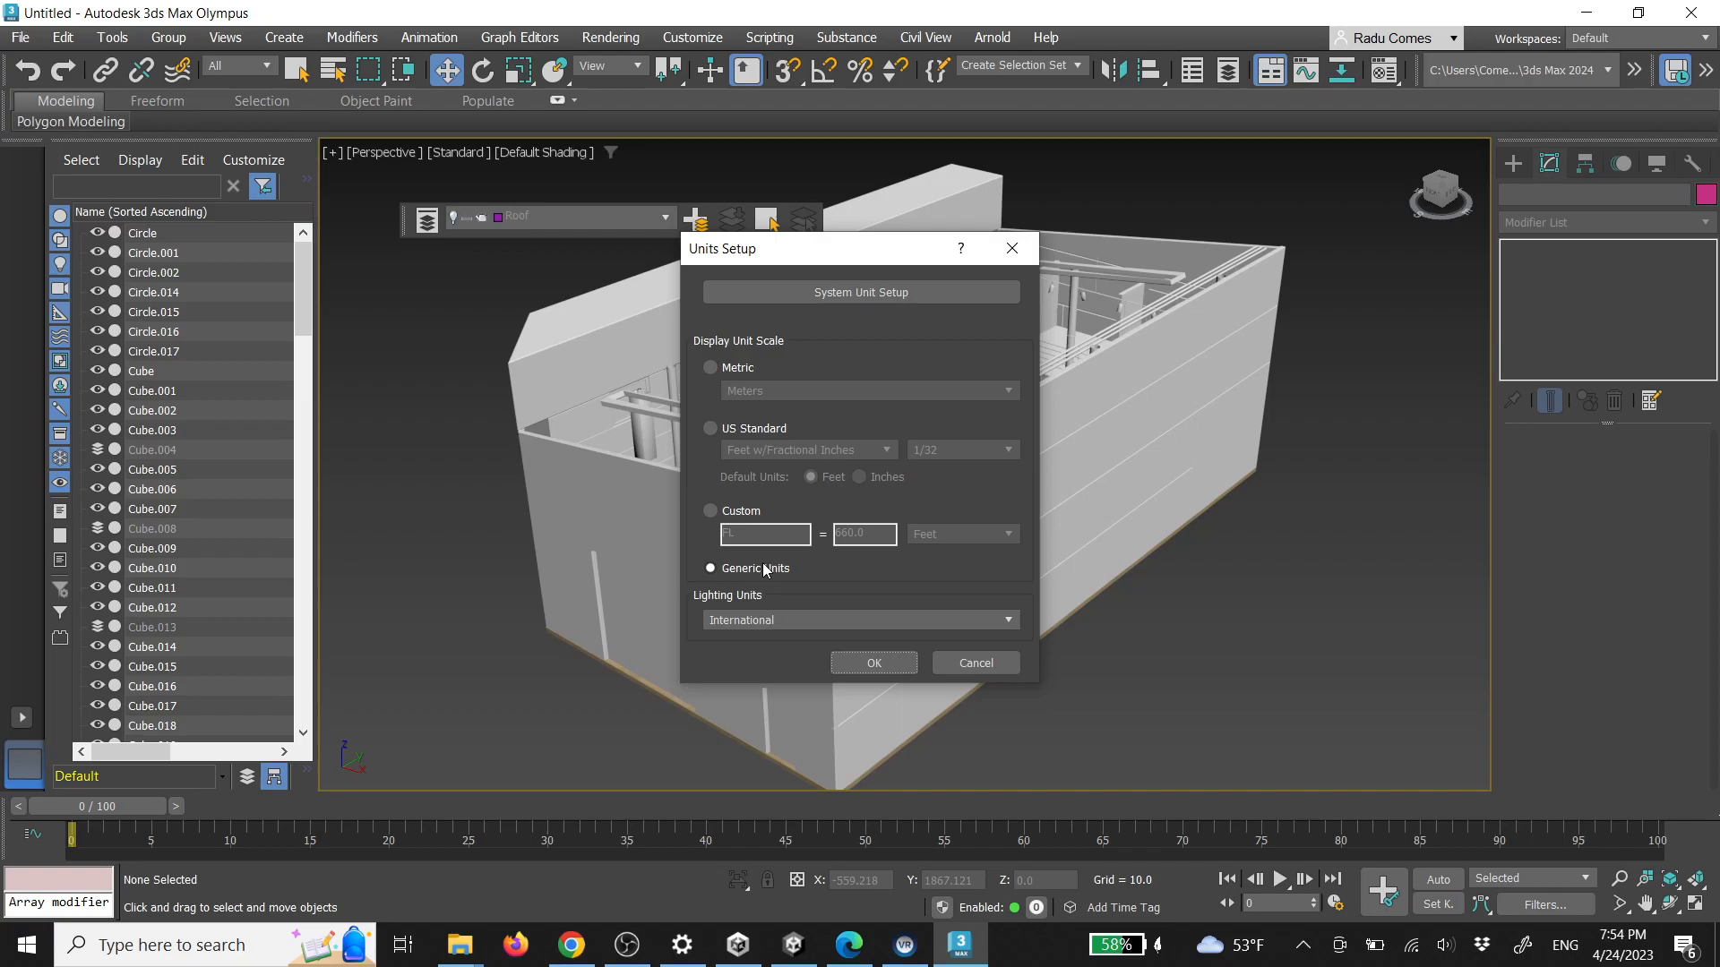
{"action": "left_click", "coordinate": [755, 375]}
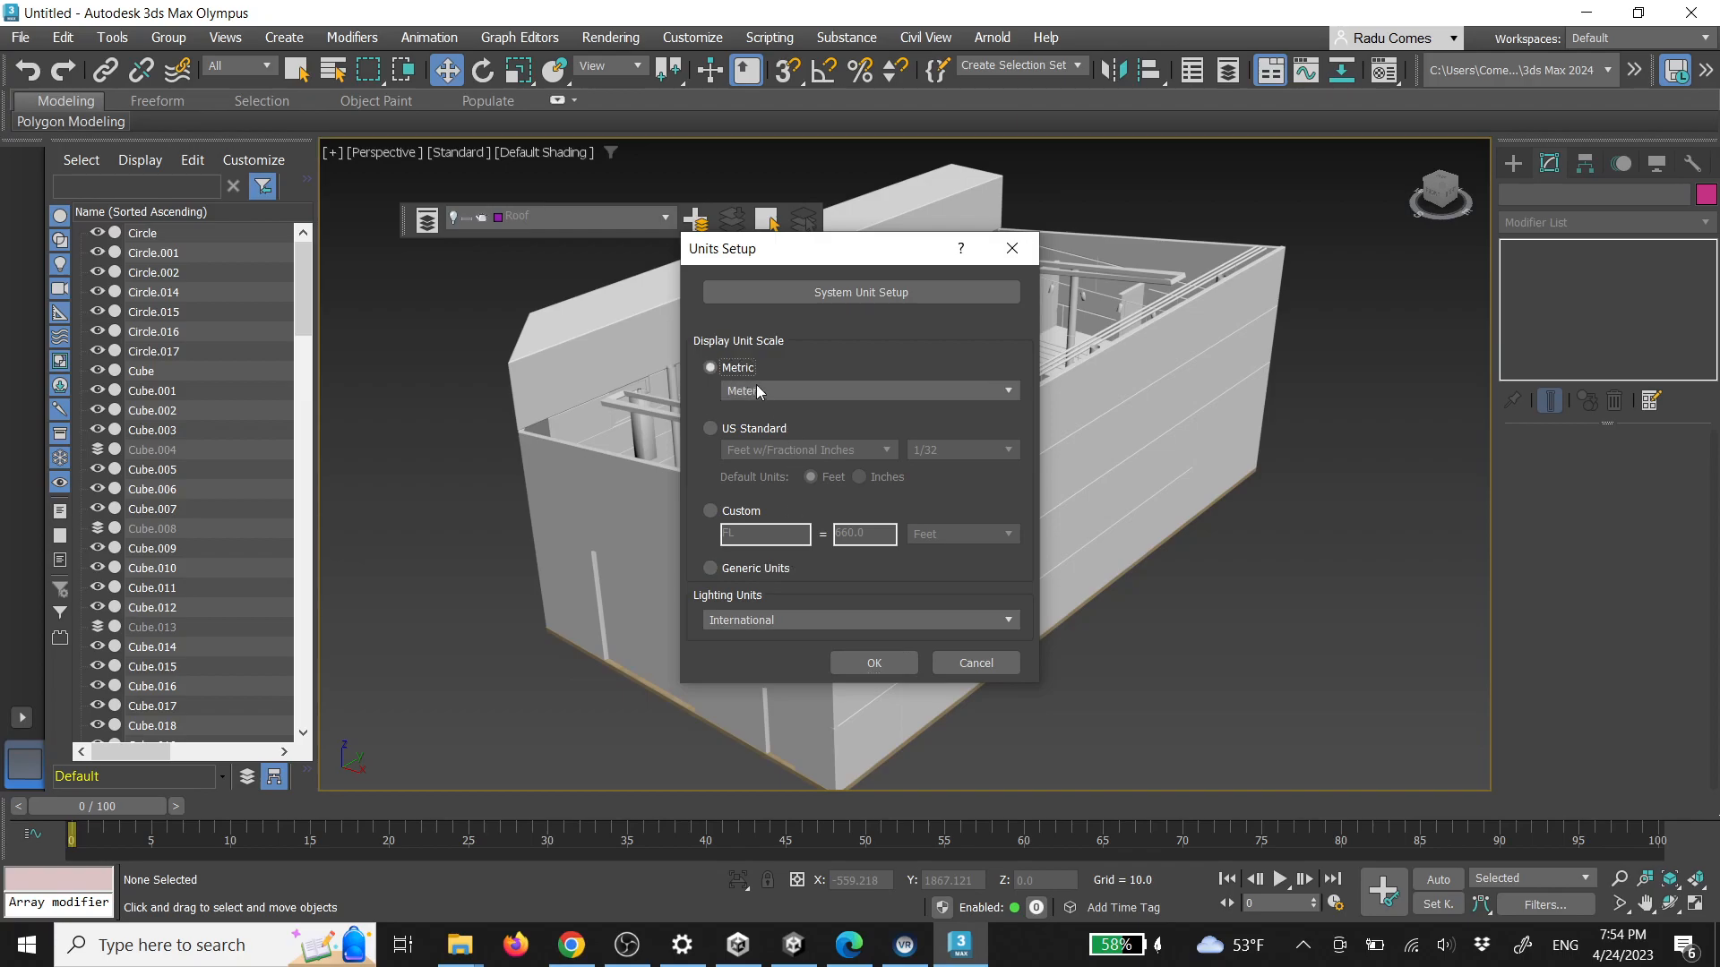
{"action": "left_click", "coordinate": [759, 388]}
{"action": "left_click", "coordinate": [761, 405]}
{"action": "left_click", "coordinate": [860, 292]}
{"action": "left_click", "coordinate": [932, 395]}
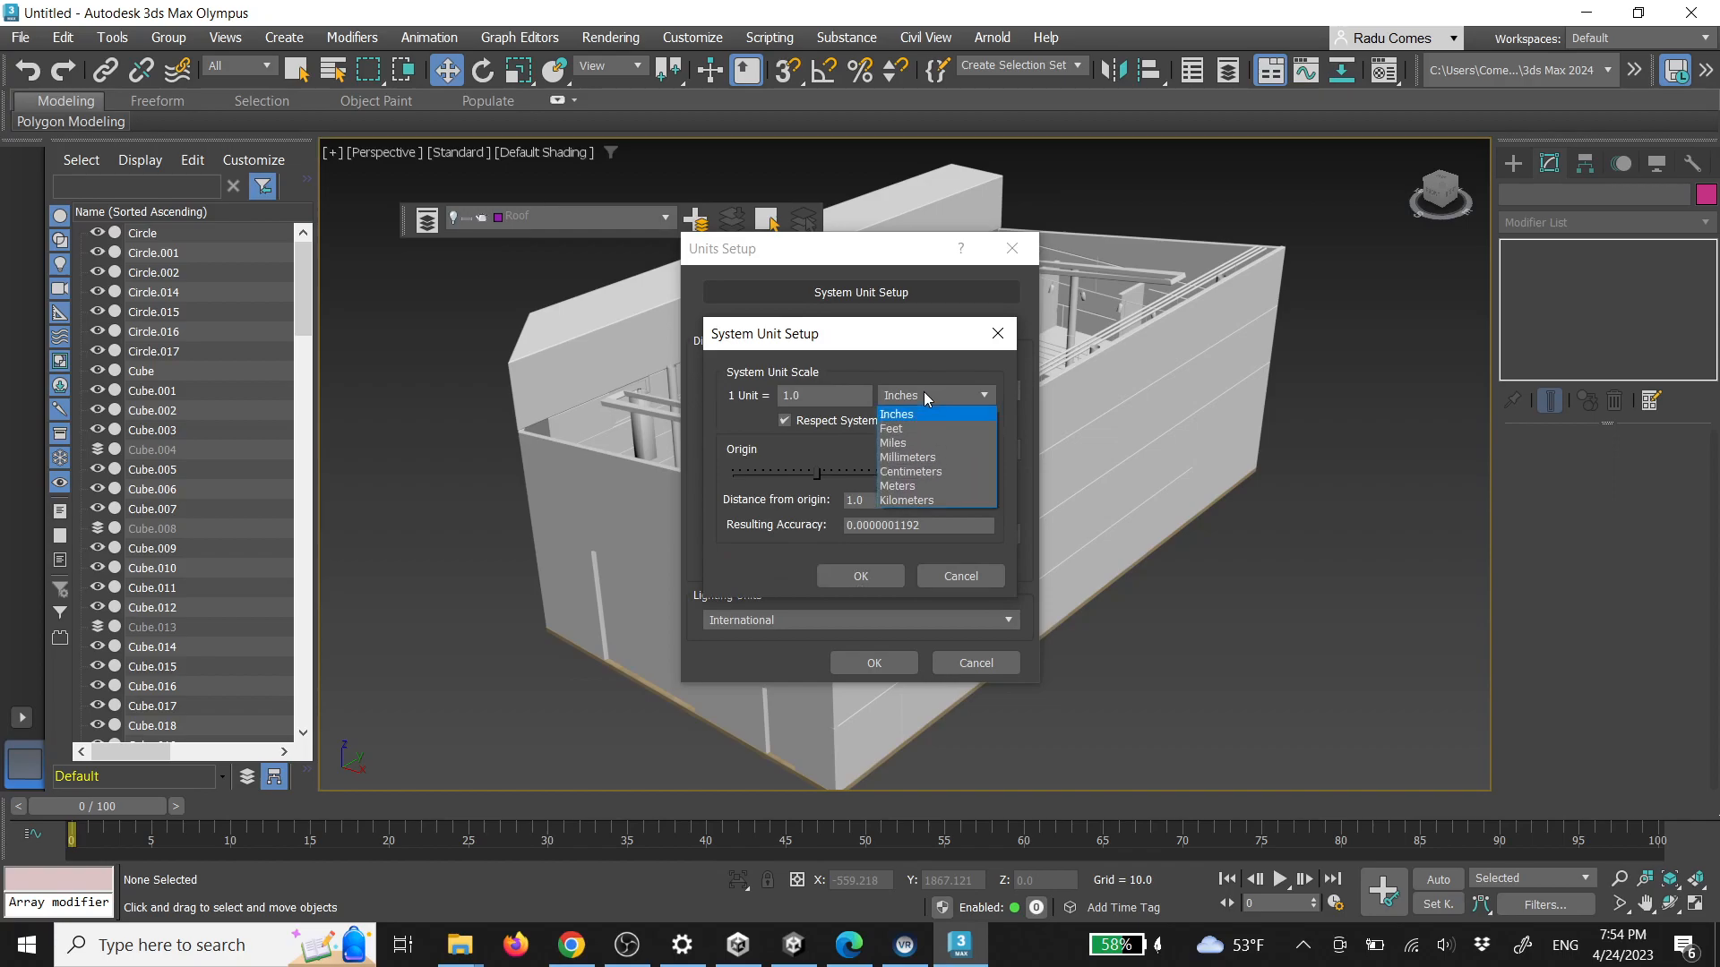
{"action": "left_click", "coordinate": [914, 458]}
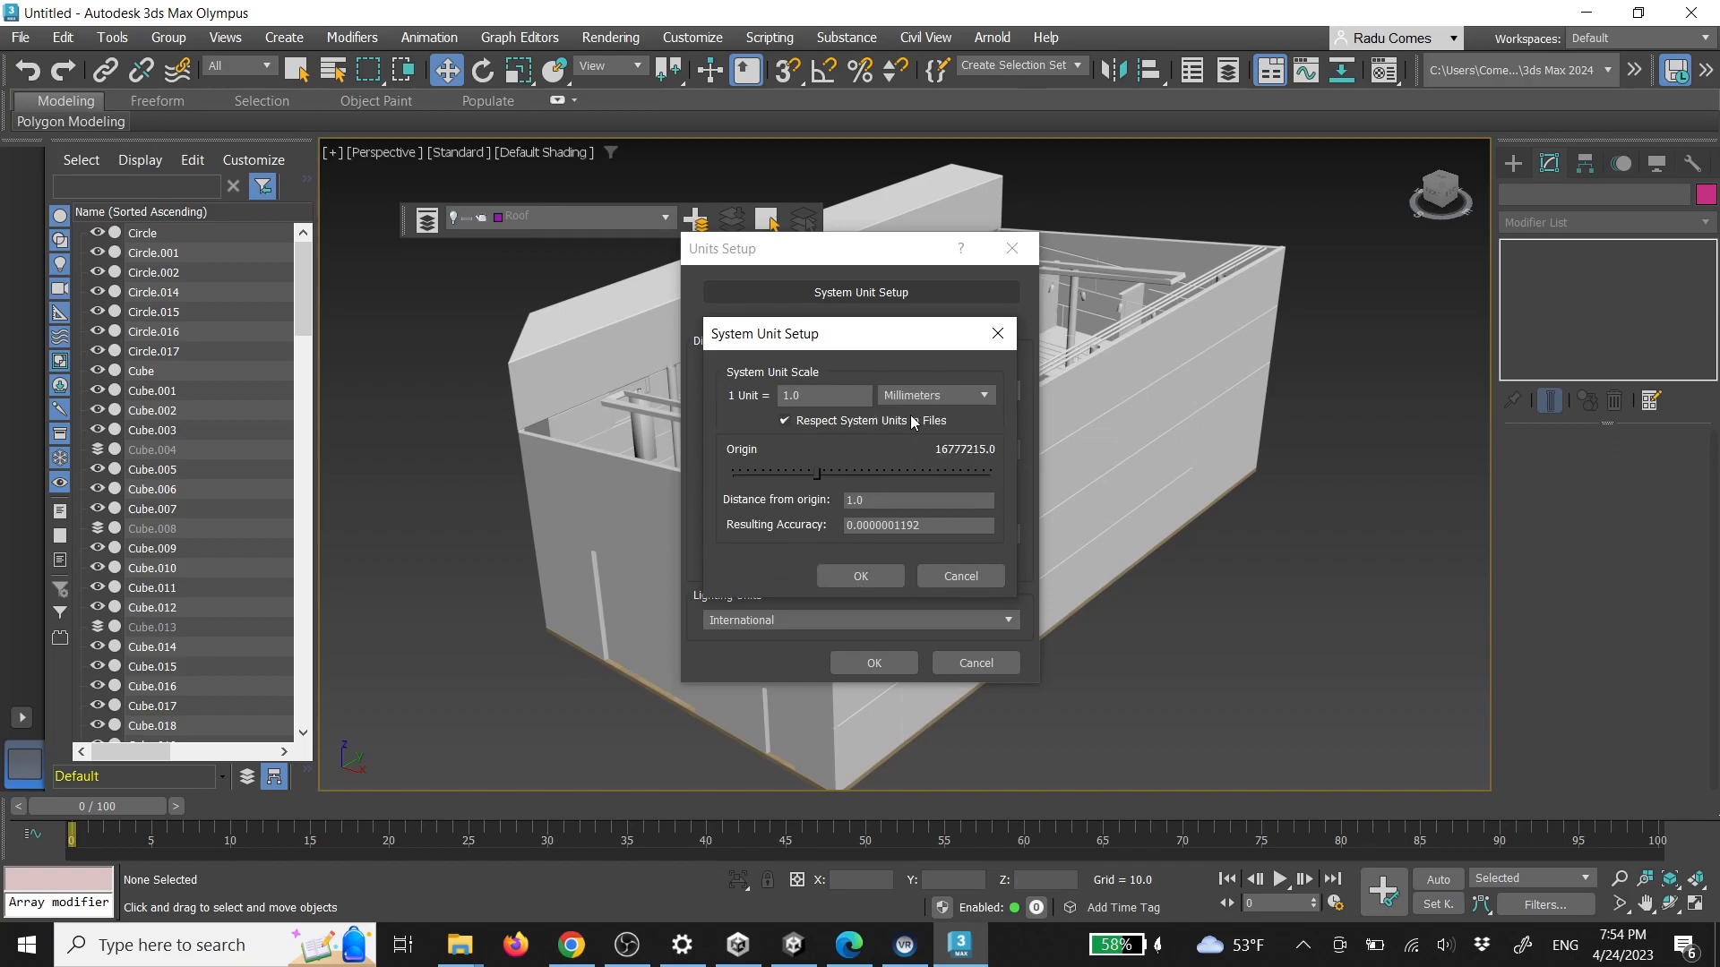
{"action": "left_click", "coordinate": [859, 574]}
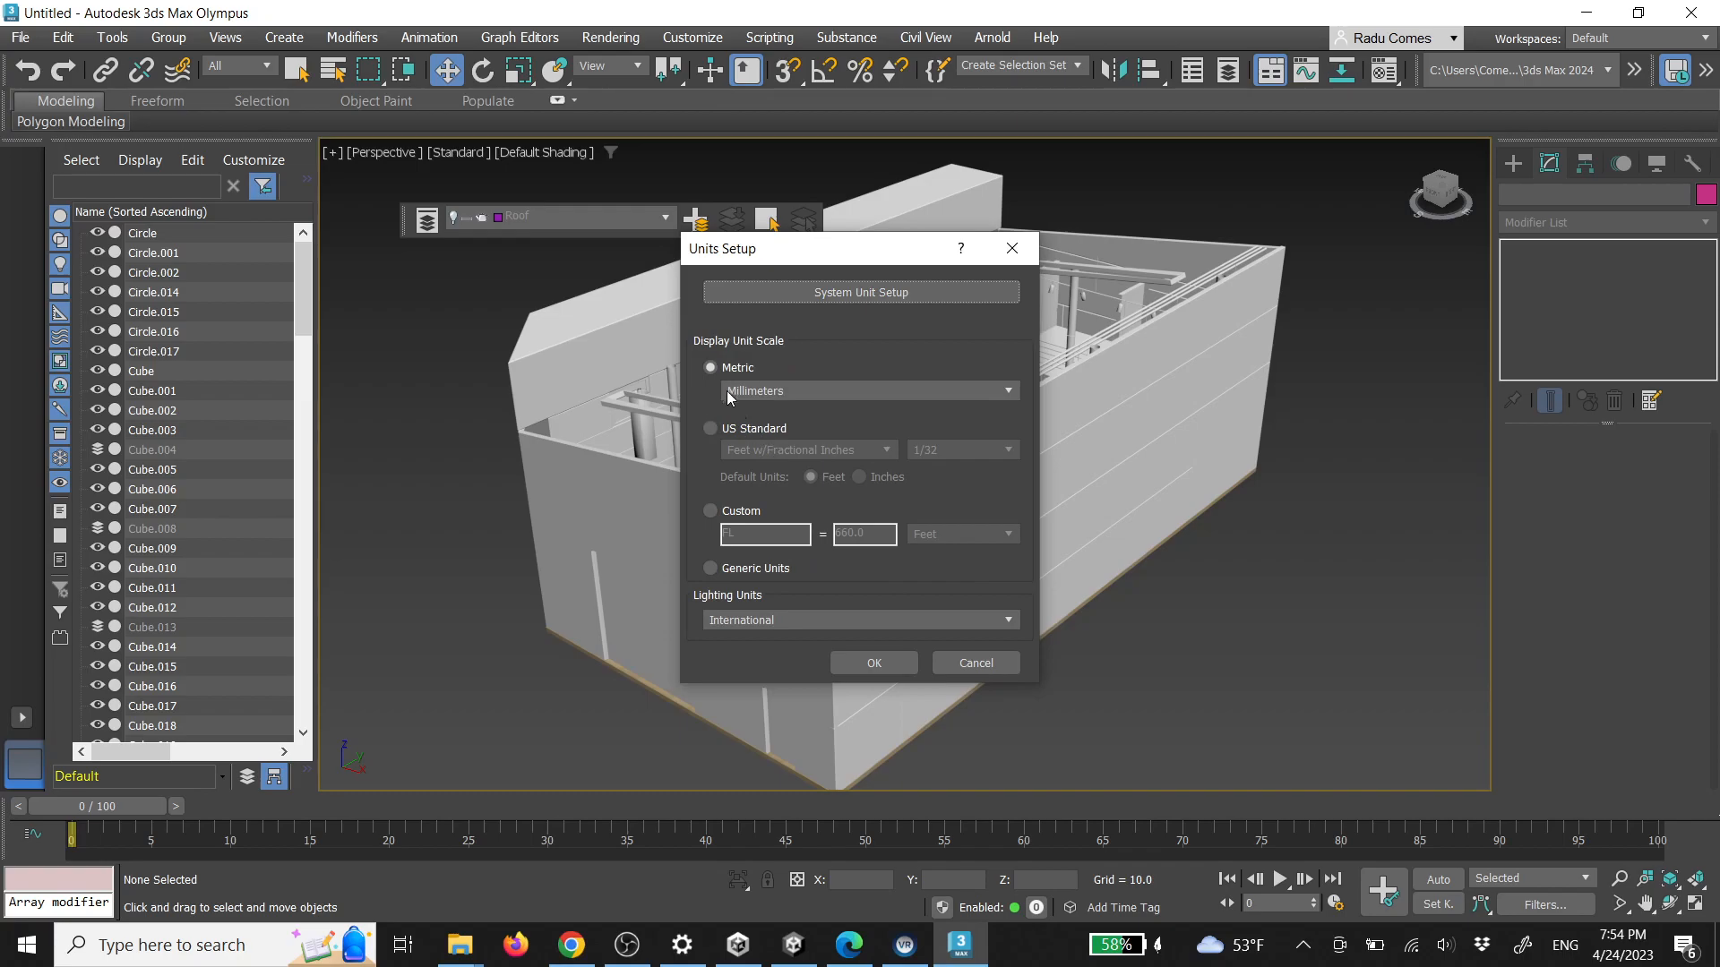
{"action": "left_click", "coordinate": [851, 664]}
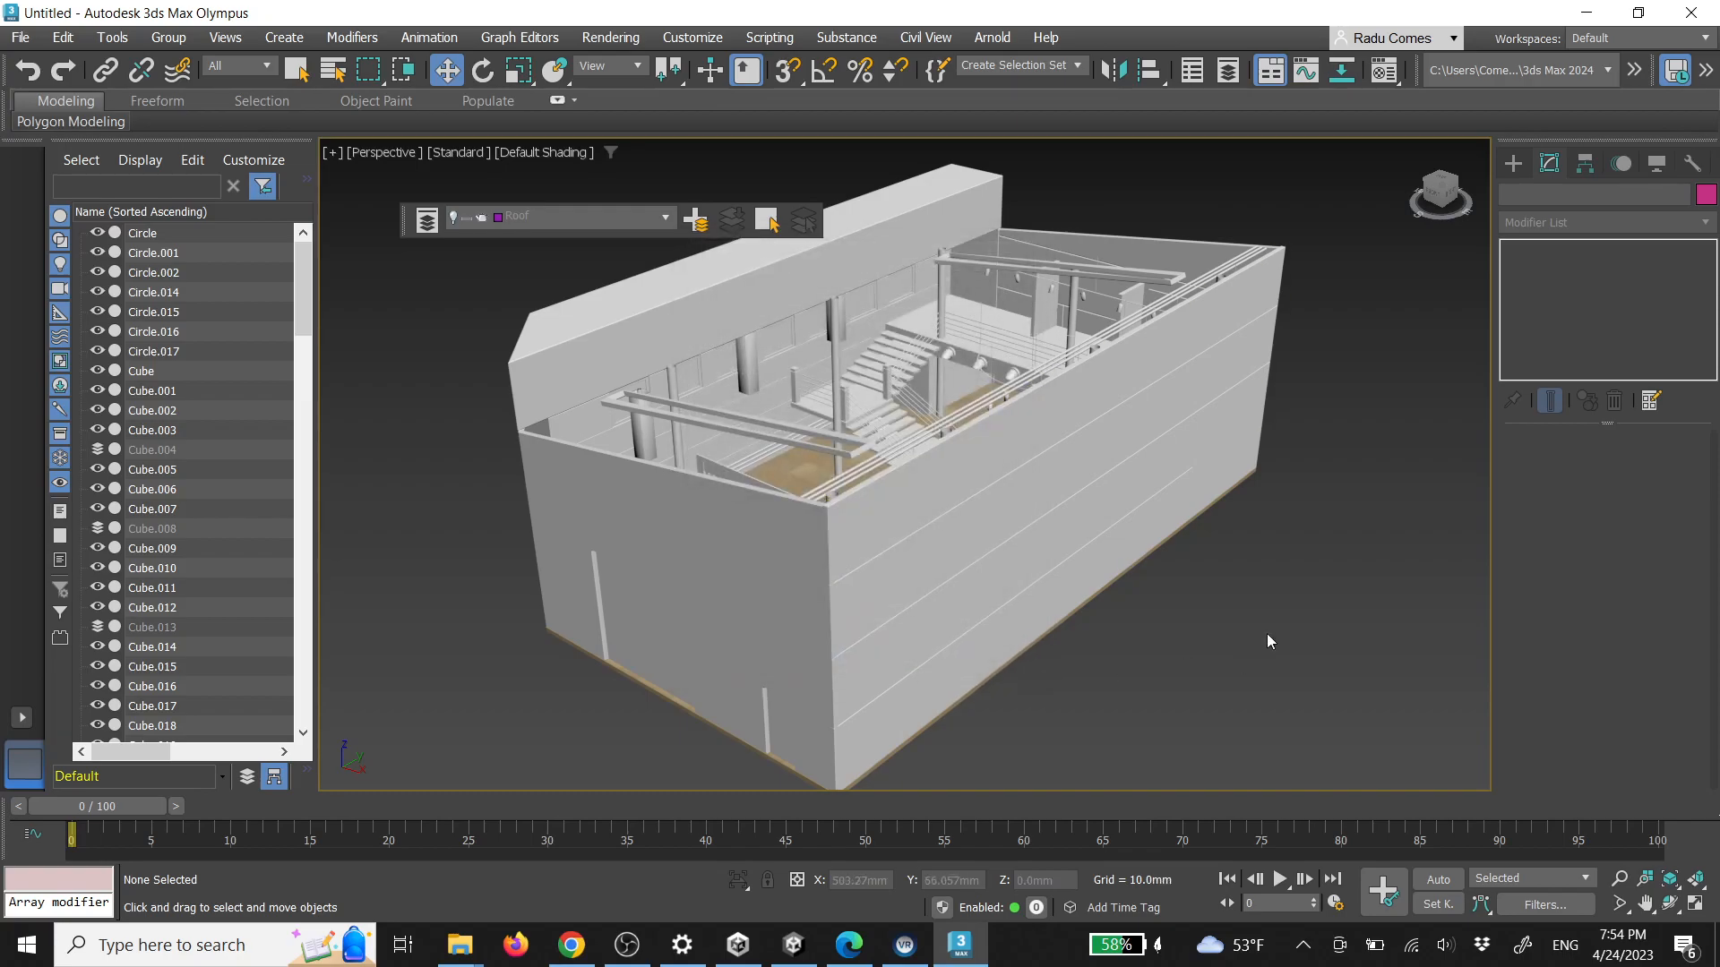
Try to create a box beside the building, abort it, and make 0 (default) the current layer
{"action": "scroll", "coordinate": [1442, 278], "scroll_direction": "down", "scroll_amount": 2}
{"action": "left_click", "coordinate": [1512, 163]}
{"action": "left_click", "coordinate": [1553, 305]}
{"action": "left_click", "coordinate": [1247, 588]}
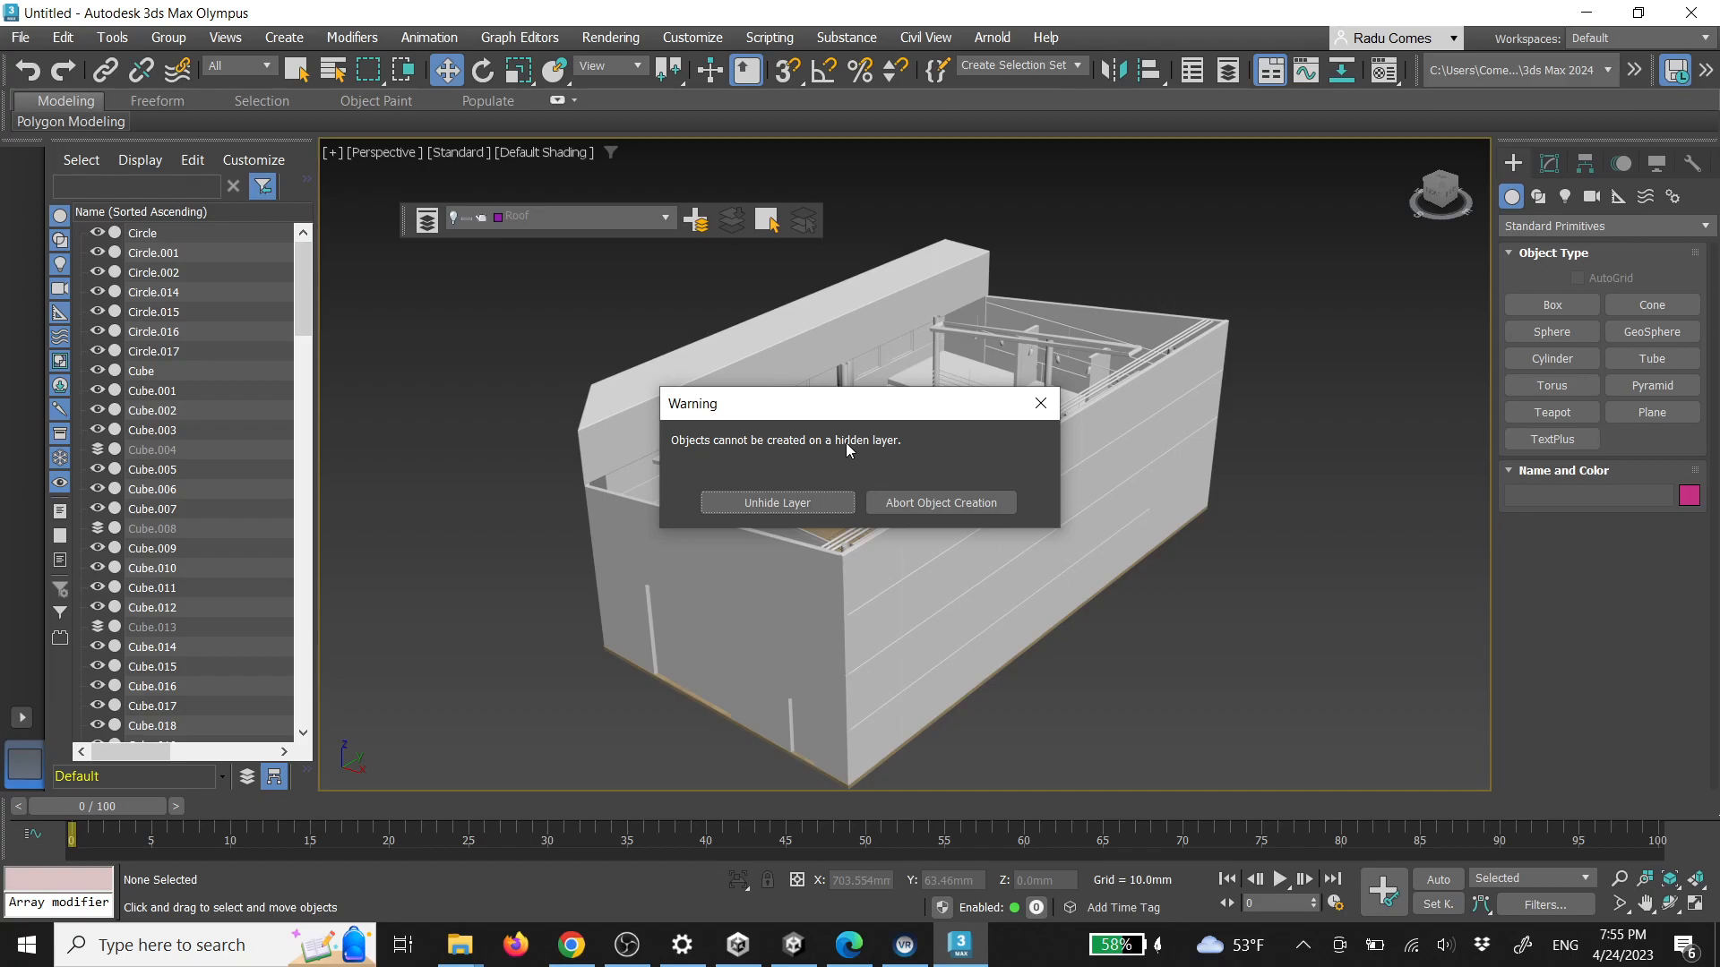
{"action": "left_click", "coordinate": [1040, 403]}
{"action": "left_click", "coordinate": [664, 217]}
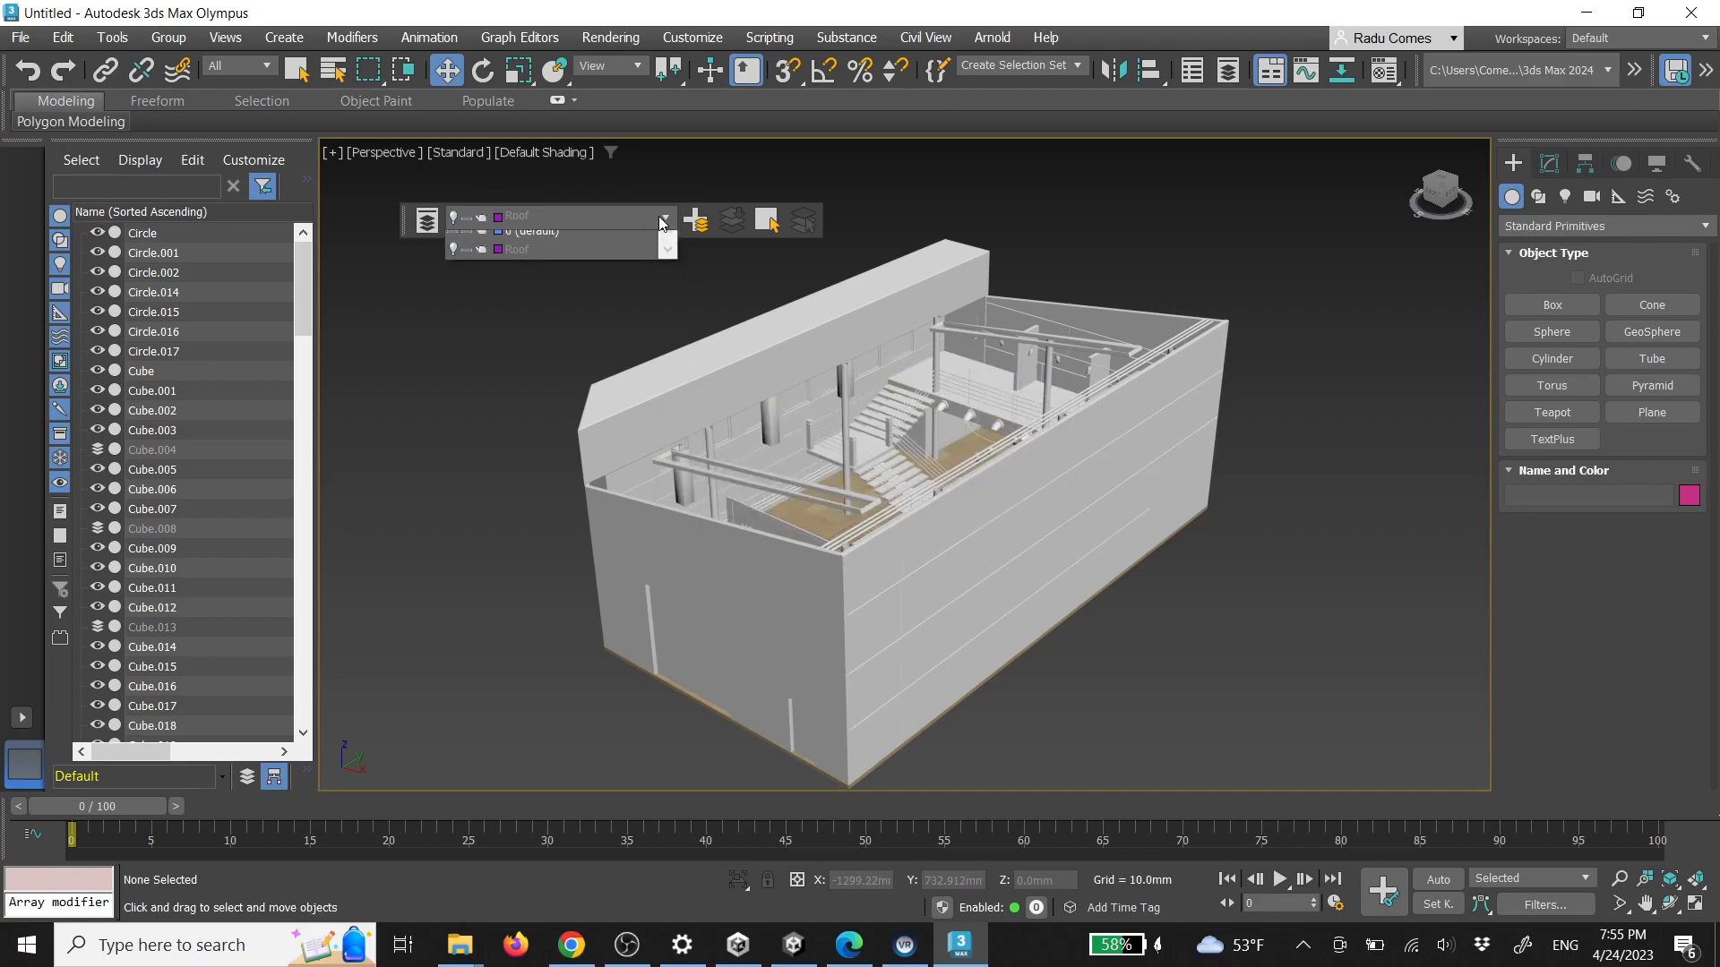
{"action": "left_click", "coordinate": [552, 242]}
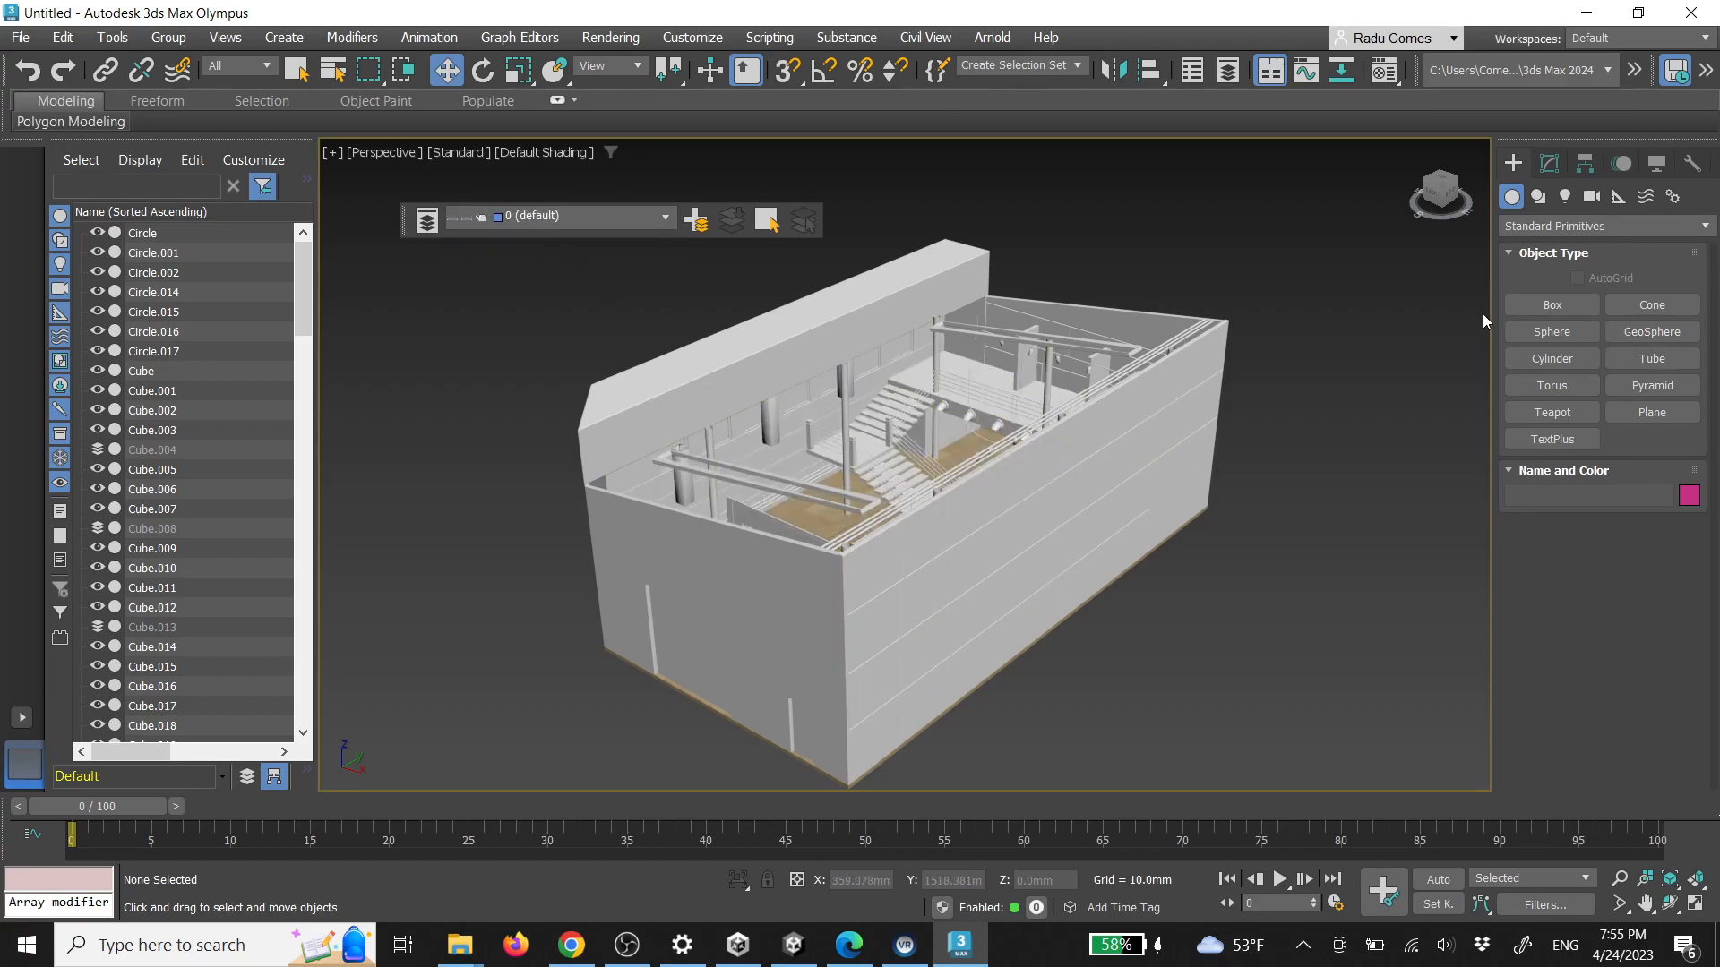
Create a box beside the building, about 213 mm long, 264 mm wide and 353 mm high
{"action": "left_click", "coordinate": [1552, 305]}
{"action": "left_click_drag", "start_coordinate": [1261, 735], "coordinate": [1161, 579]}
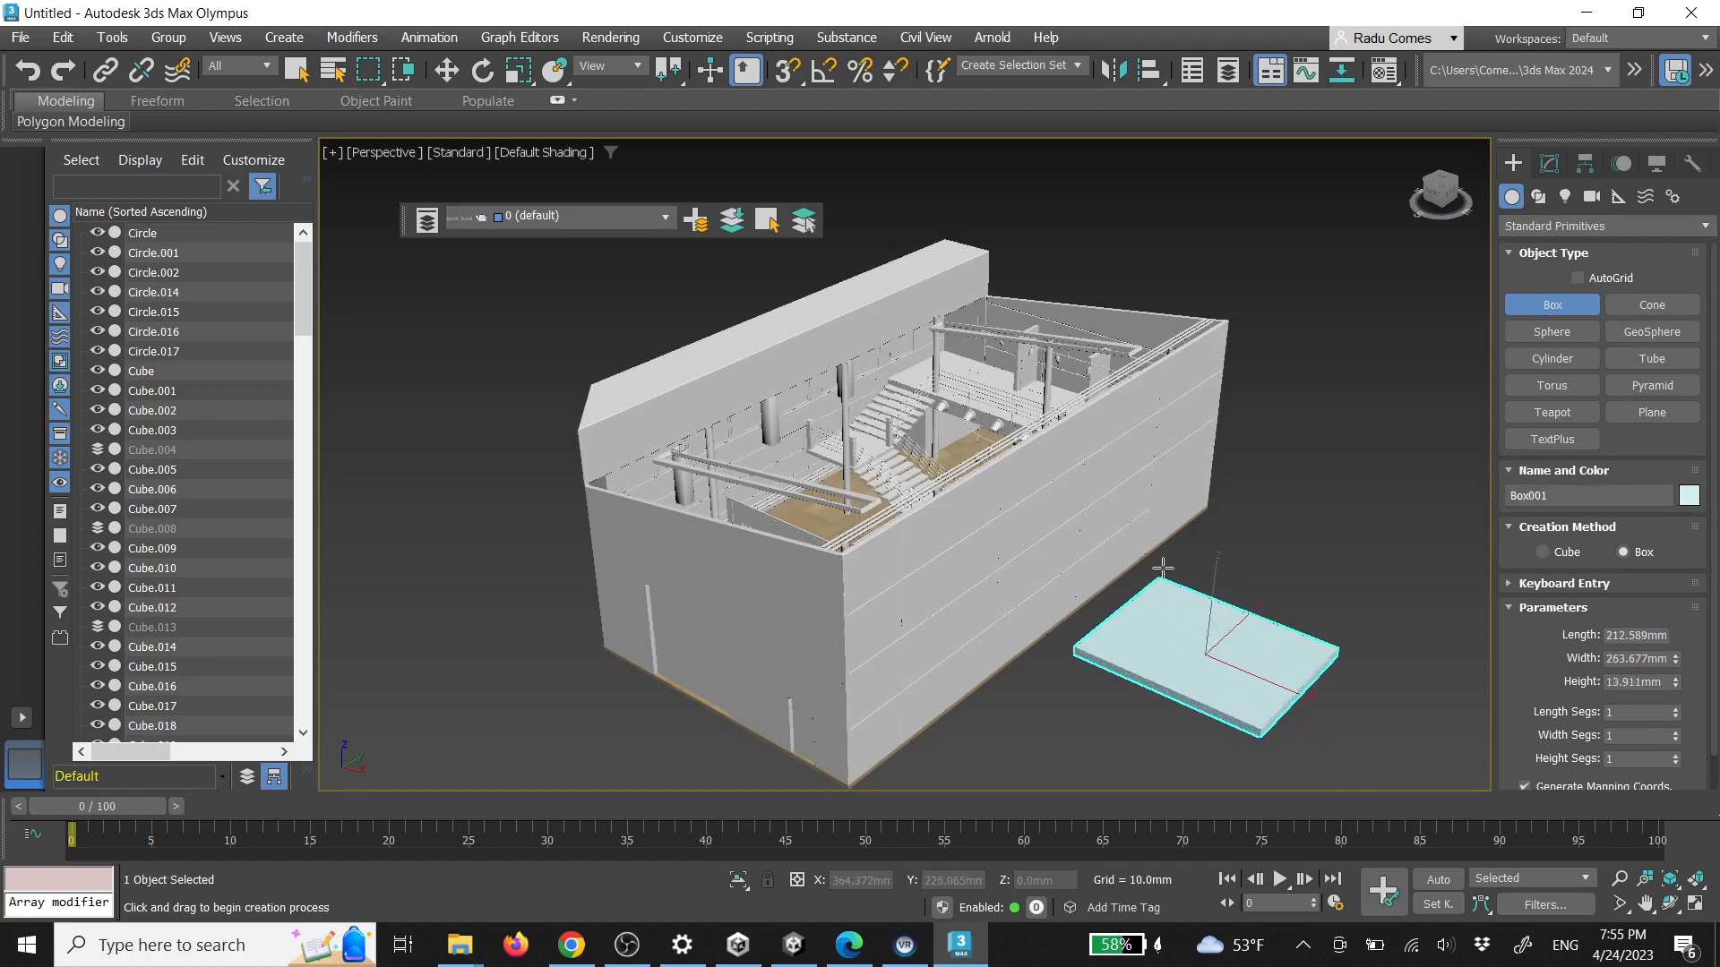
{"action": "left_click", "coordinate": [1209, 277]}
{"action": "middle_click_drag", "start_coordinate": [1209, 278], "coordinate": [1239, 525], "text": "alt"}
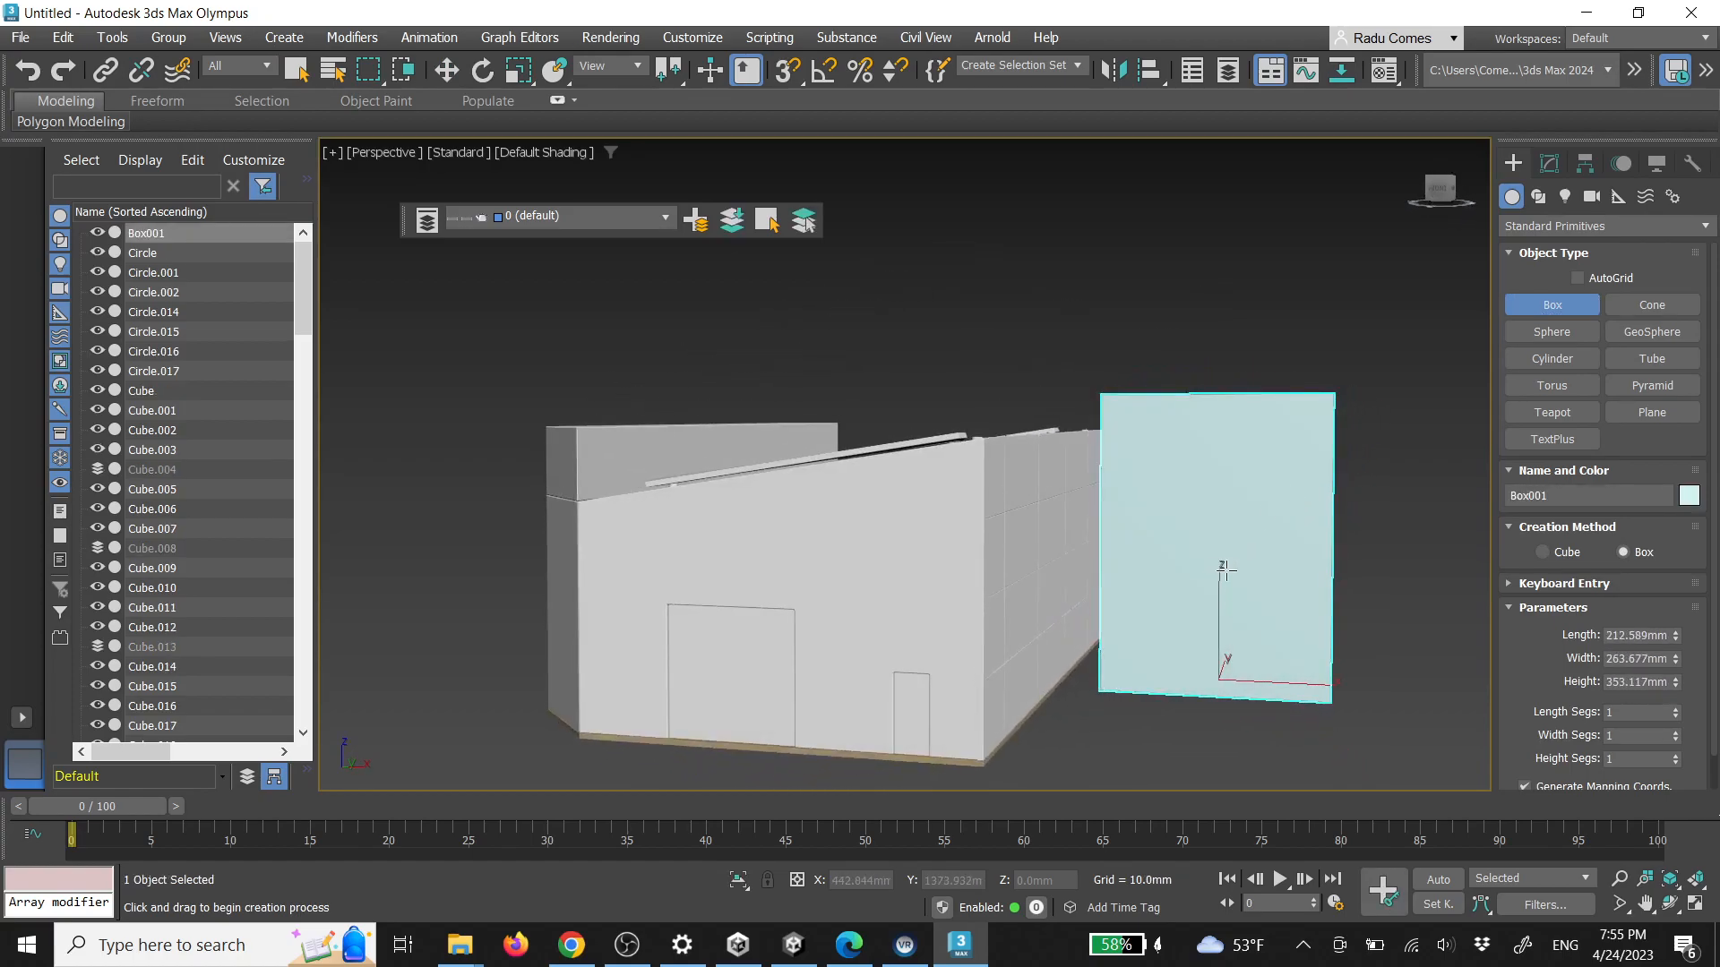
{"action": "right_click", "coordinate": [1383, 570]}
{"action": "left_click", "coordinate": [1385, 569]}
{"action": "scroll", "coordinate": [1361, 588], "scroll_direction": "down", "scroll_amount": 4}
{"action": "middle_click_drag", "start_coordinate": [1362, 587], "coordinate": [1103, 472], "text": "alt"}
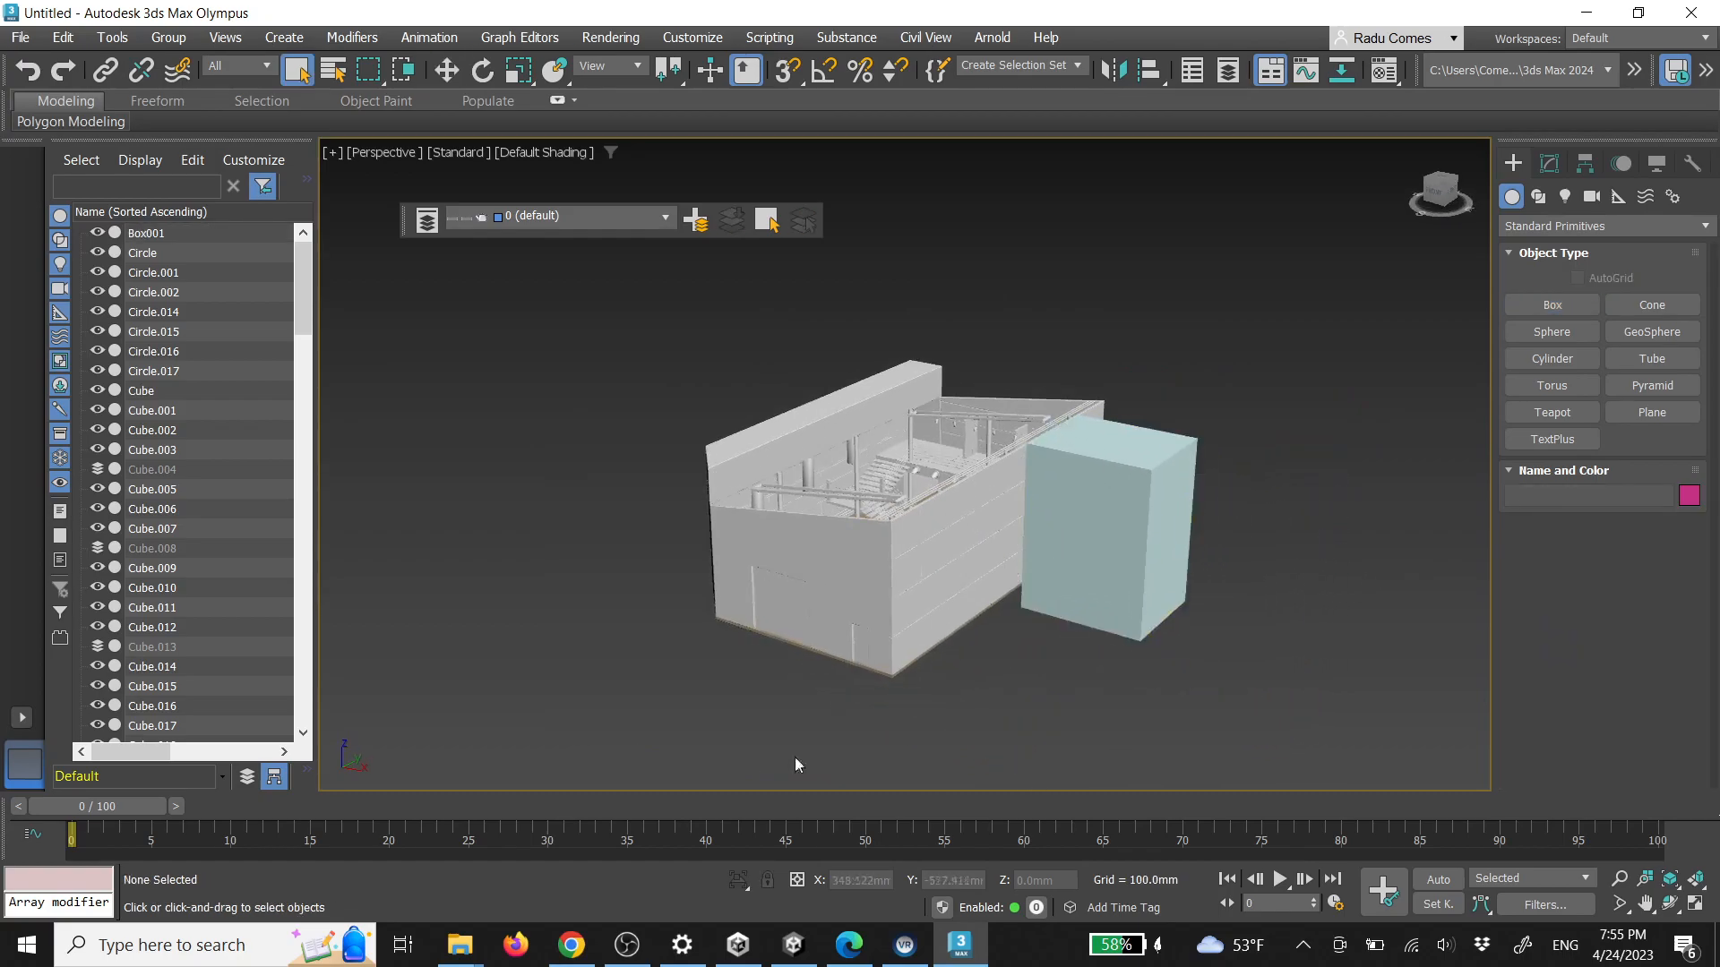
Import the building model again from File Explorer and place it in the scene at the new unit scale
{"action": "left_click", "coordinate": [551, 860]}
{"action": "left_click", "coordinate": [584, 437]}
{"action": "left_click_drag", "start_coordinate": [566, 431], "coordinate": [1304, 594]}
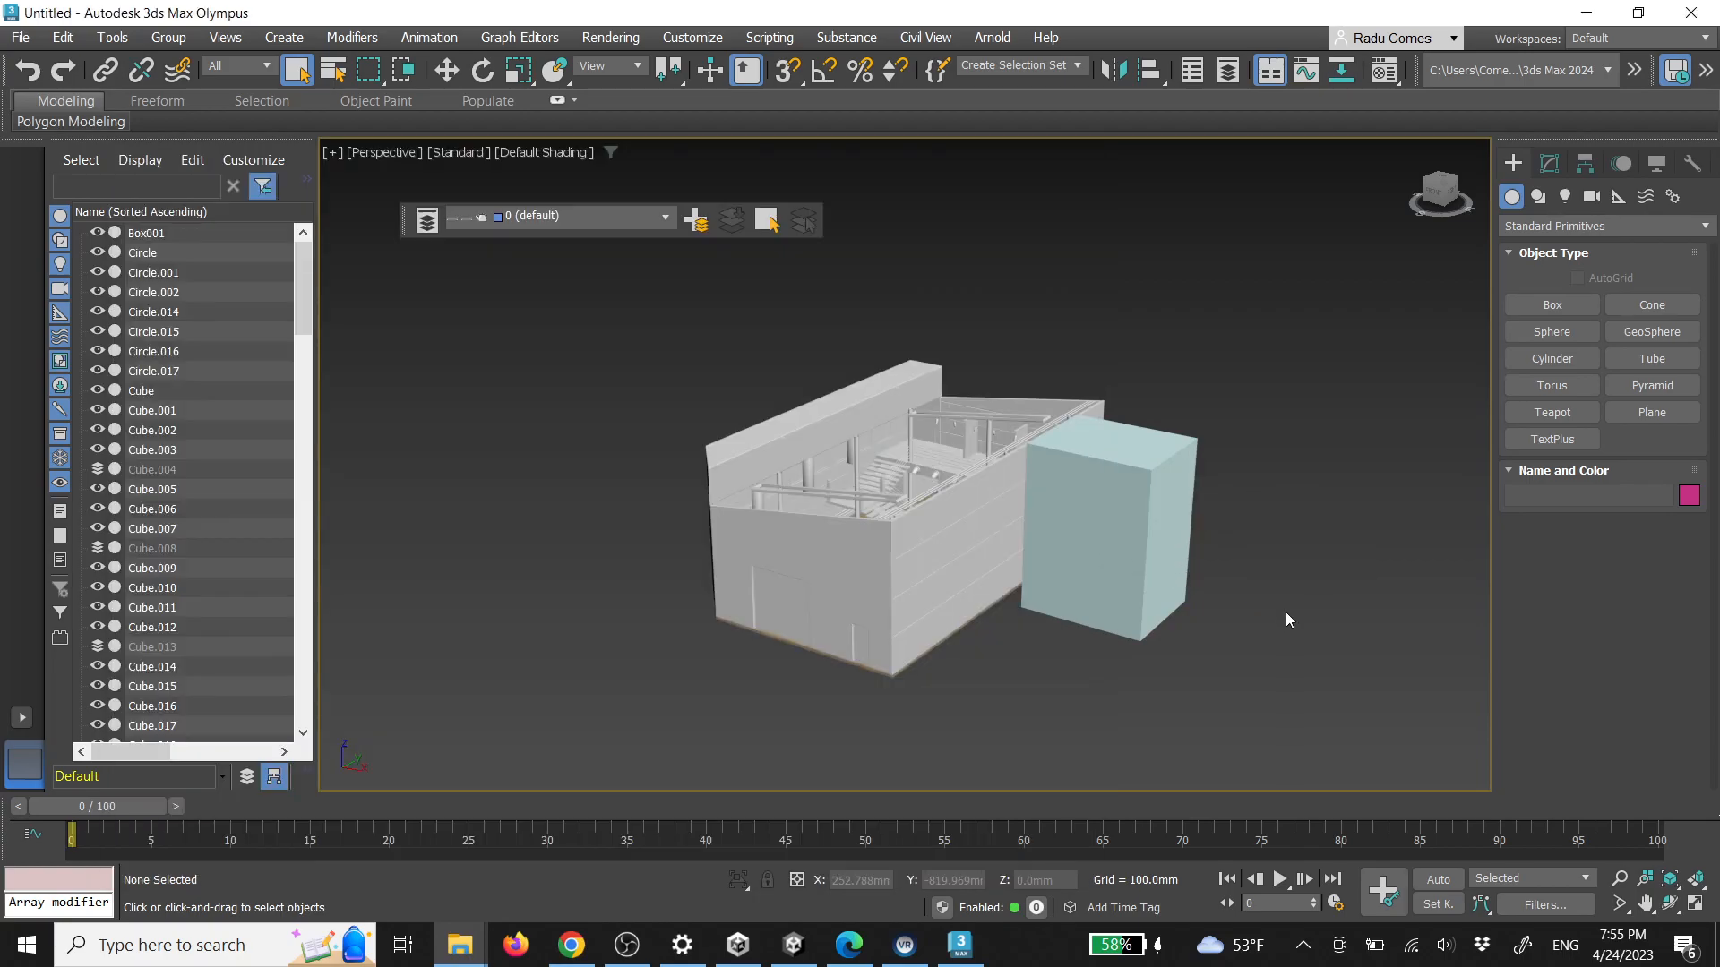
{"action": "left_click", "coordinate": [871, 529]}
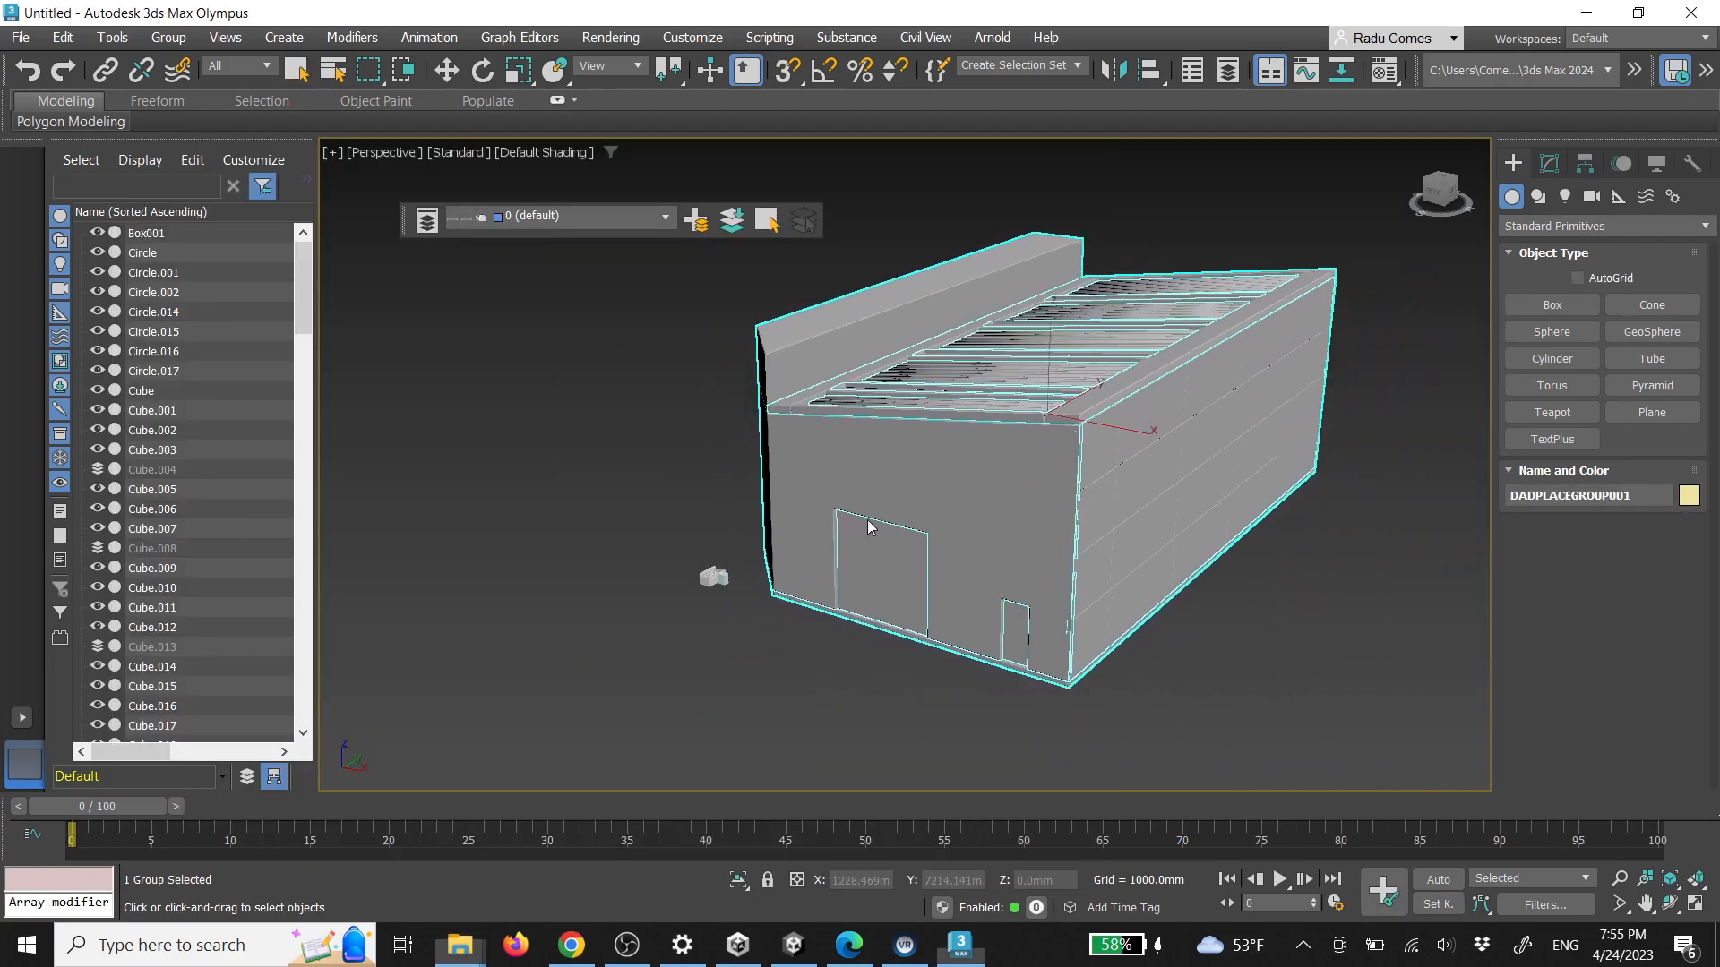
{"action": "left_click", "coordinate": [814, 653]}
{"action": "middle_click_drag", "start_coordinate": [887, 618], "coordinate": [950, 569], "text": "alt"}
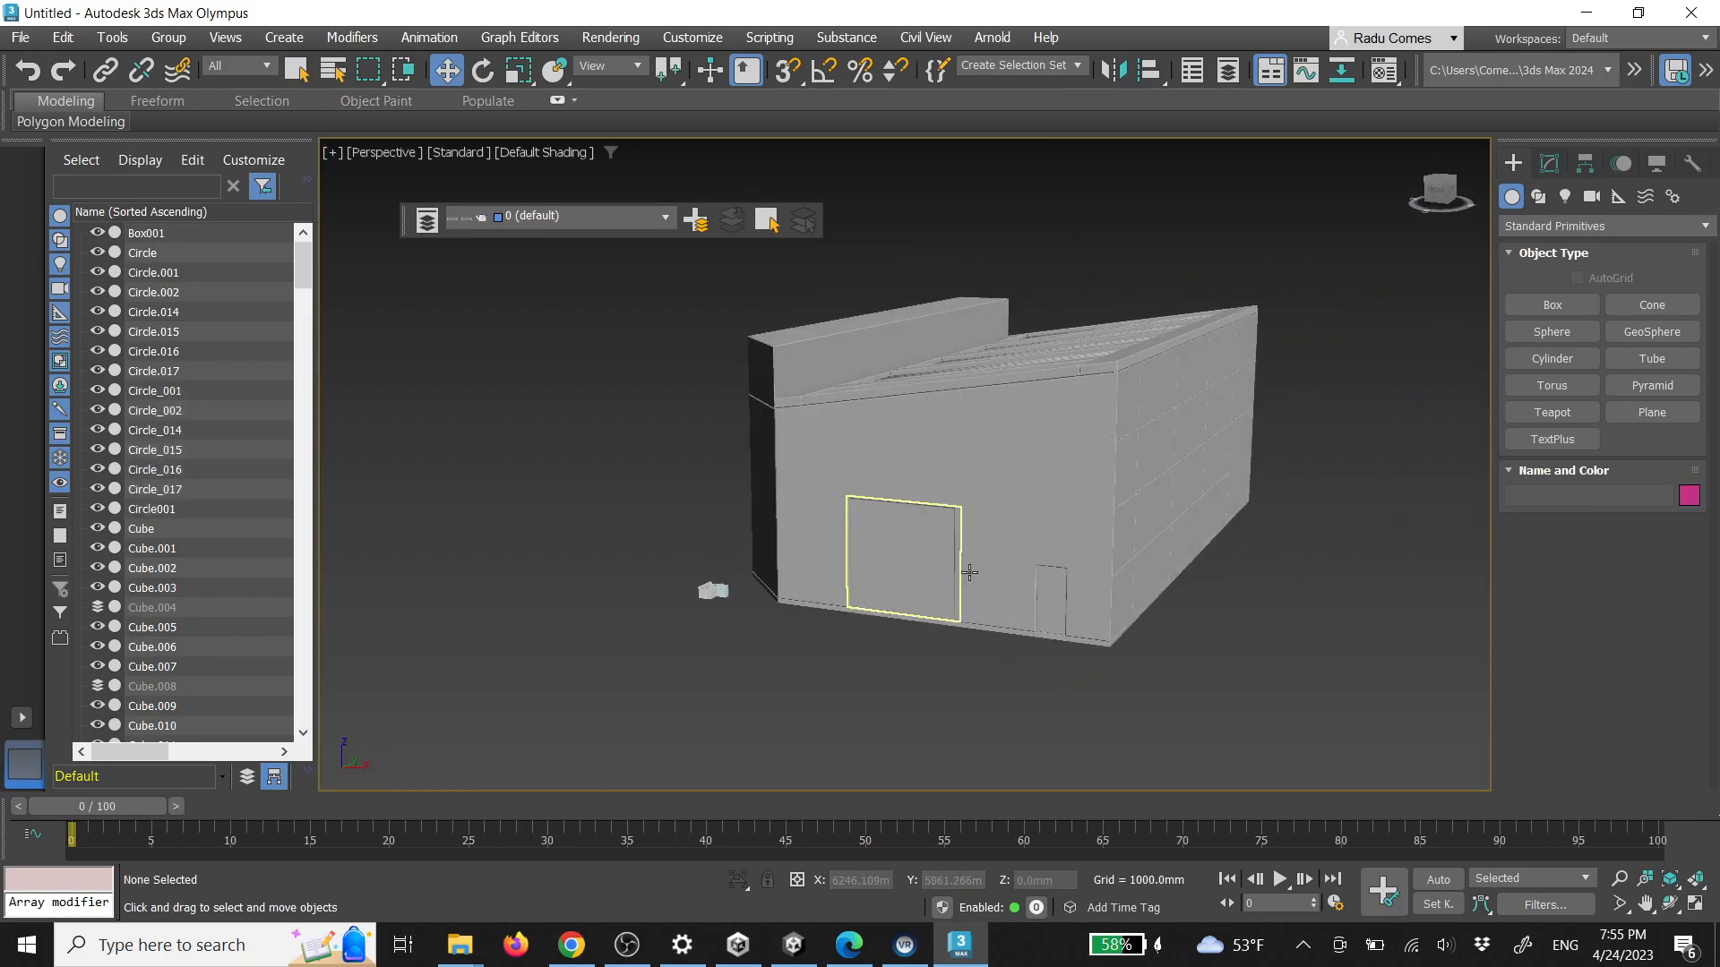
Delete the large building's front wall and select the round platform top near the entrance inside
{"action": "left_click", "coordinate": [1048, 541]}
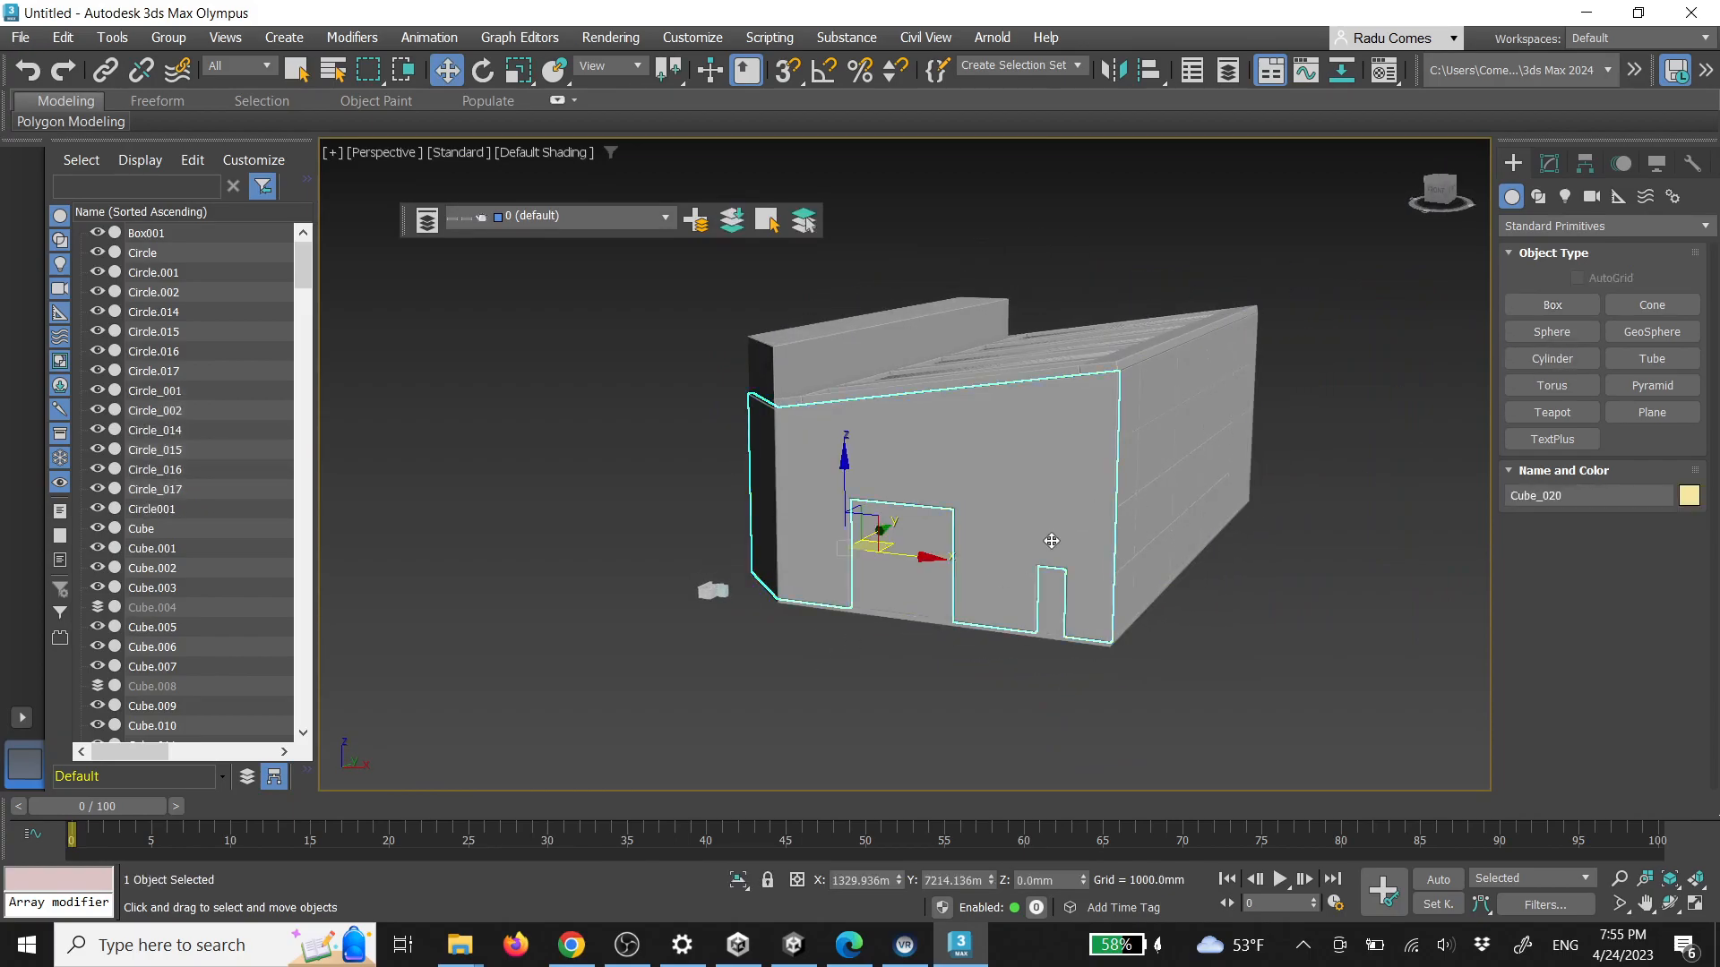
{"action": "key", "text": "Delete"}
{"action": "scroll", "coordinate": [1048, 541], "scroll_direction": "up", "scroll_amount": 5}
{"action": "left_click", "coordinate": [1029, 576]}
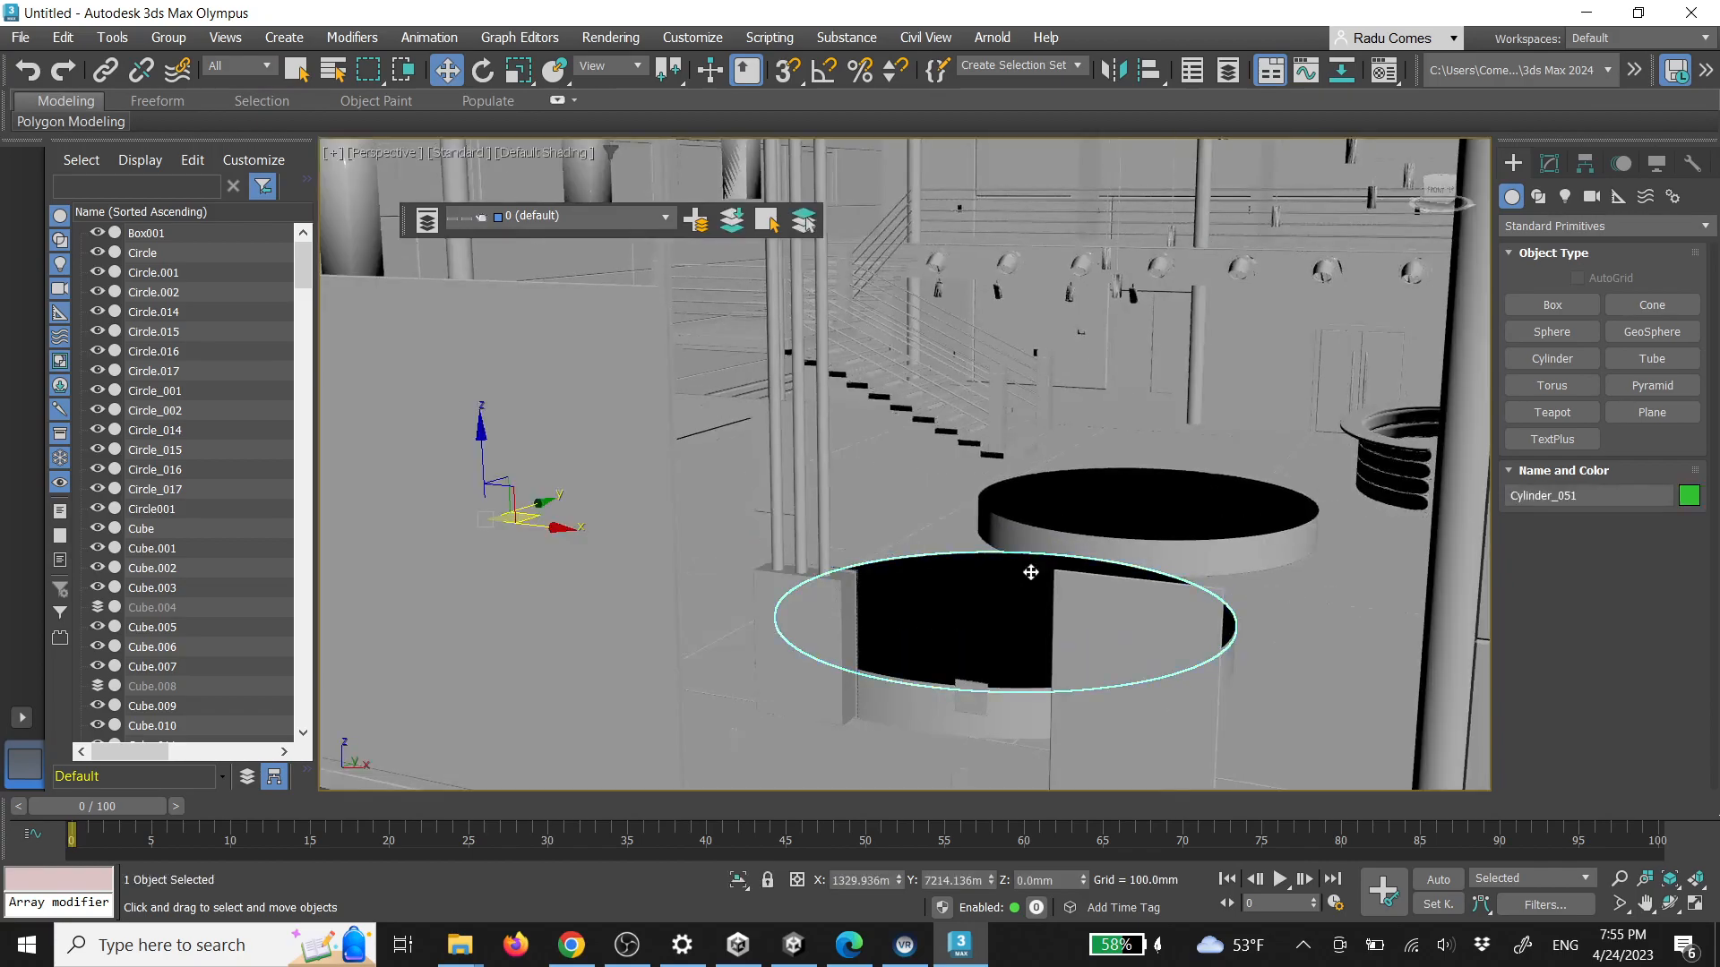
{"action": "scroll", "coordinate": [1035, 573], "scroll_direction": "up", "scroll_amount": 3}
{"action": "middle_click_drag", "start_coordinate": [1036, 573], "coordinate": [1139, 604], "text": "alt"}
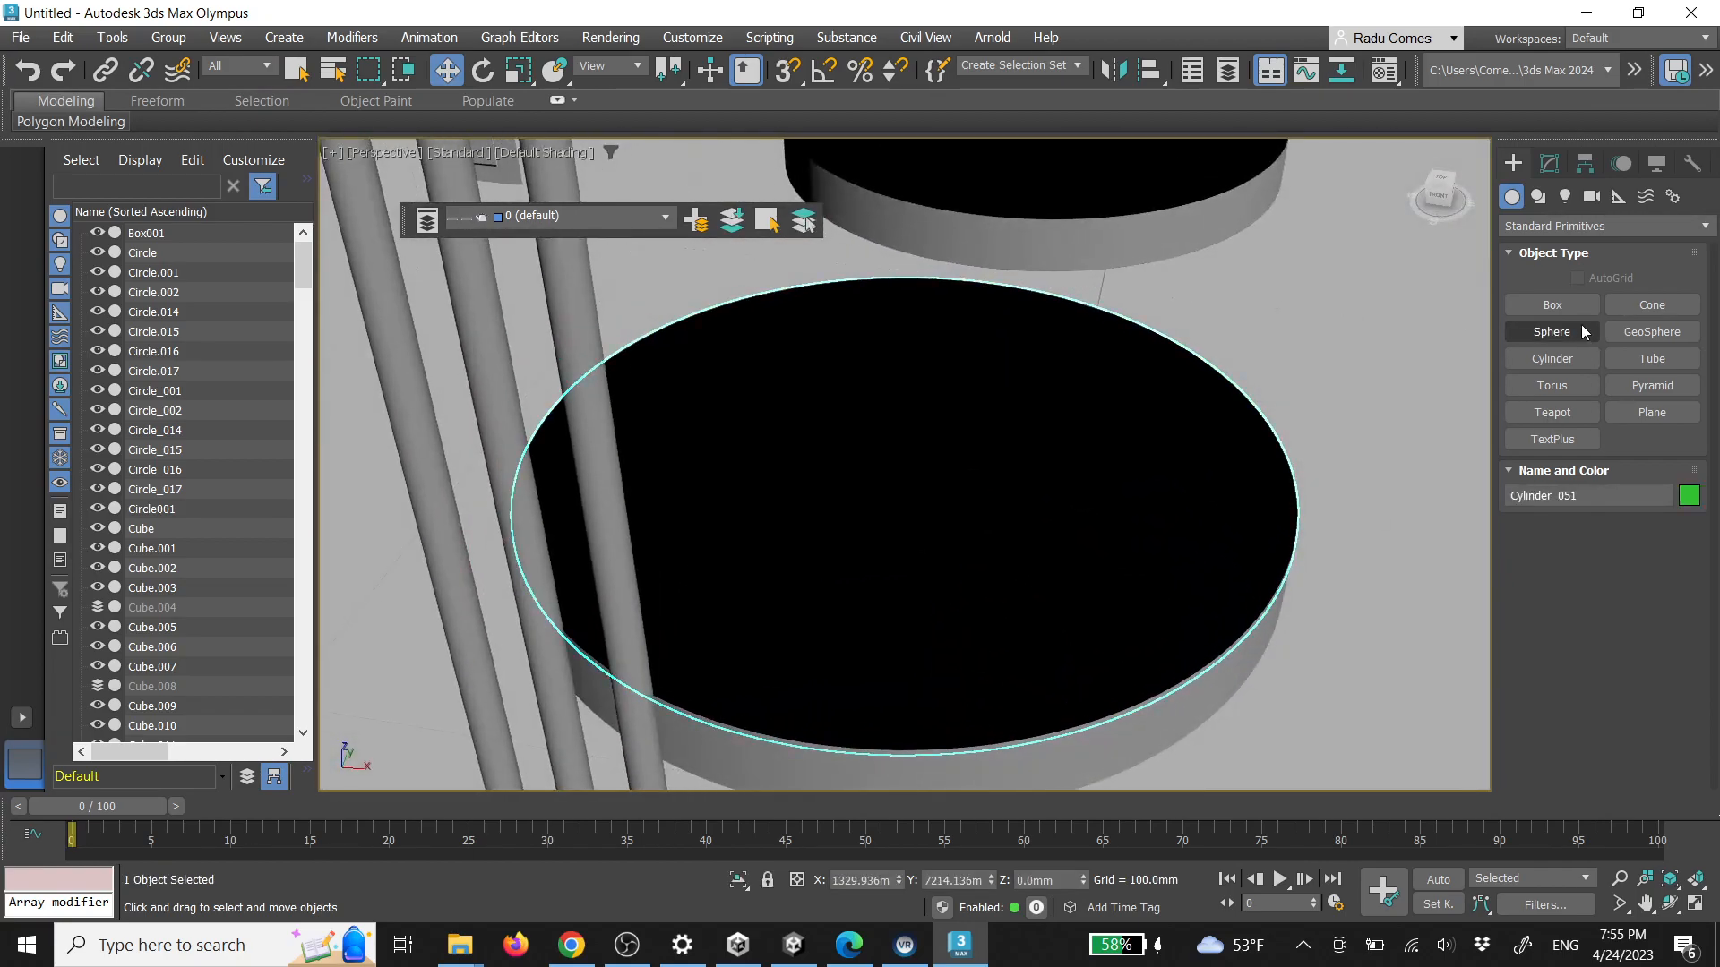
Create a box on the round platform using AutoGrid, about 2187 mm long, 3287 mm wide and 943 mm high
{"action": "left_click_drag", "start_coordinate": [1219, 639], "coordinate": [964, 487]}
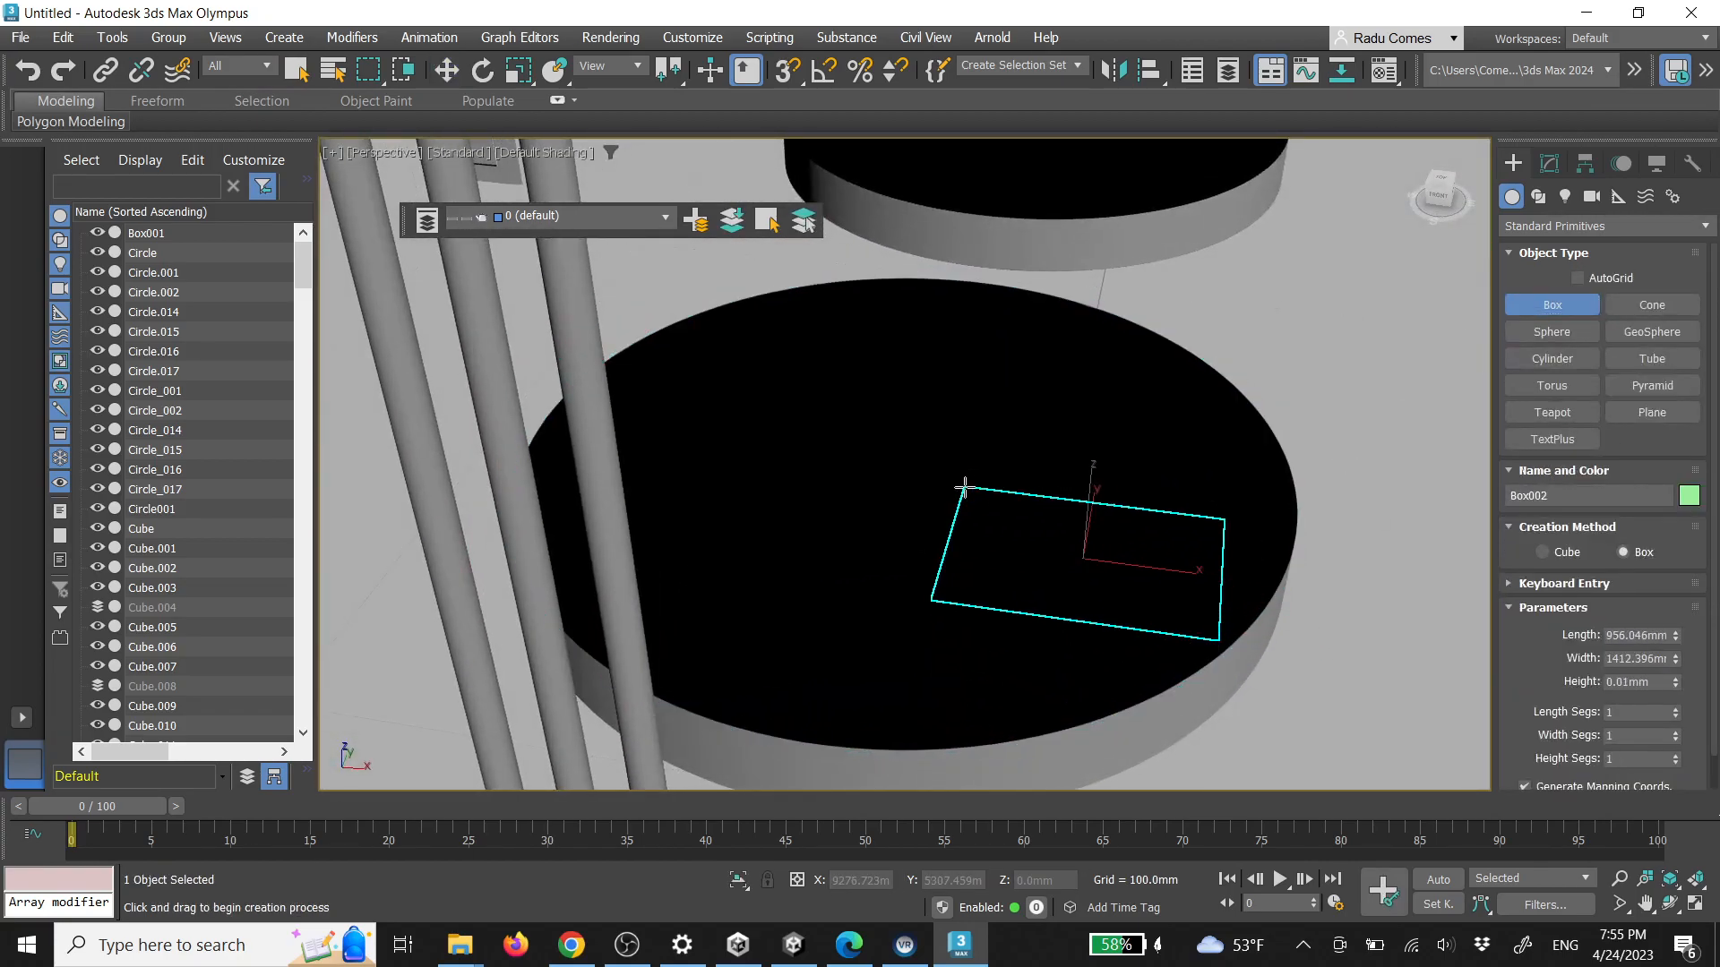
{"action": "right_click", "coordinate": [962, 485]}
{"action": "left_click_drag", "start_coordinate": [1184, 663], "coordinate": [648, 328]}
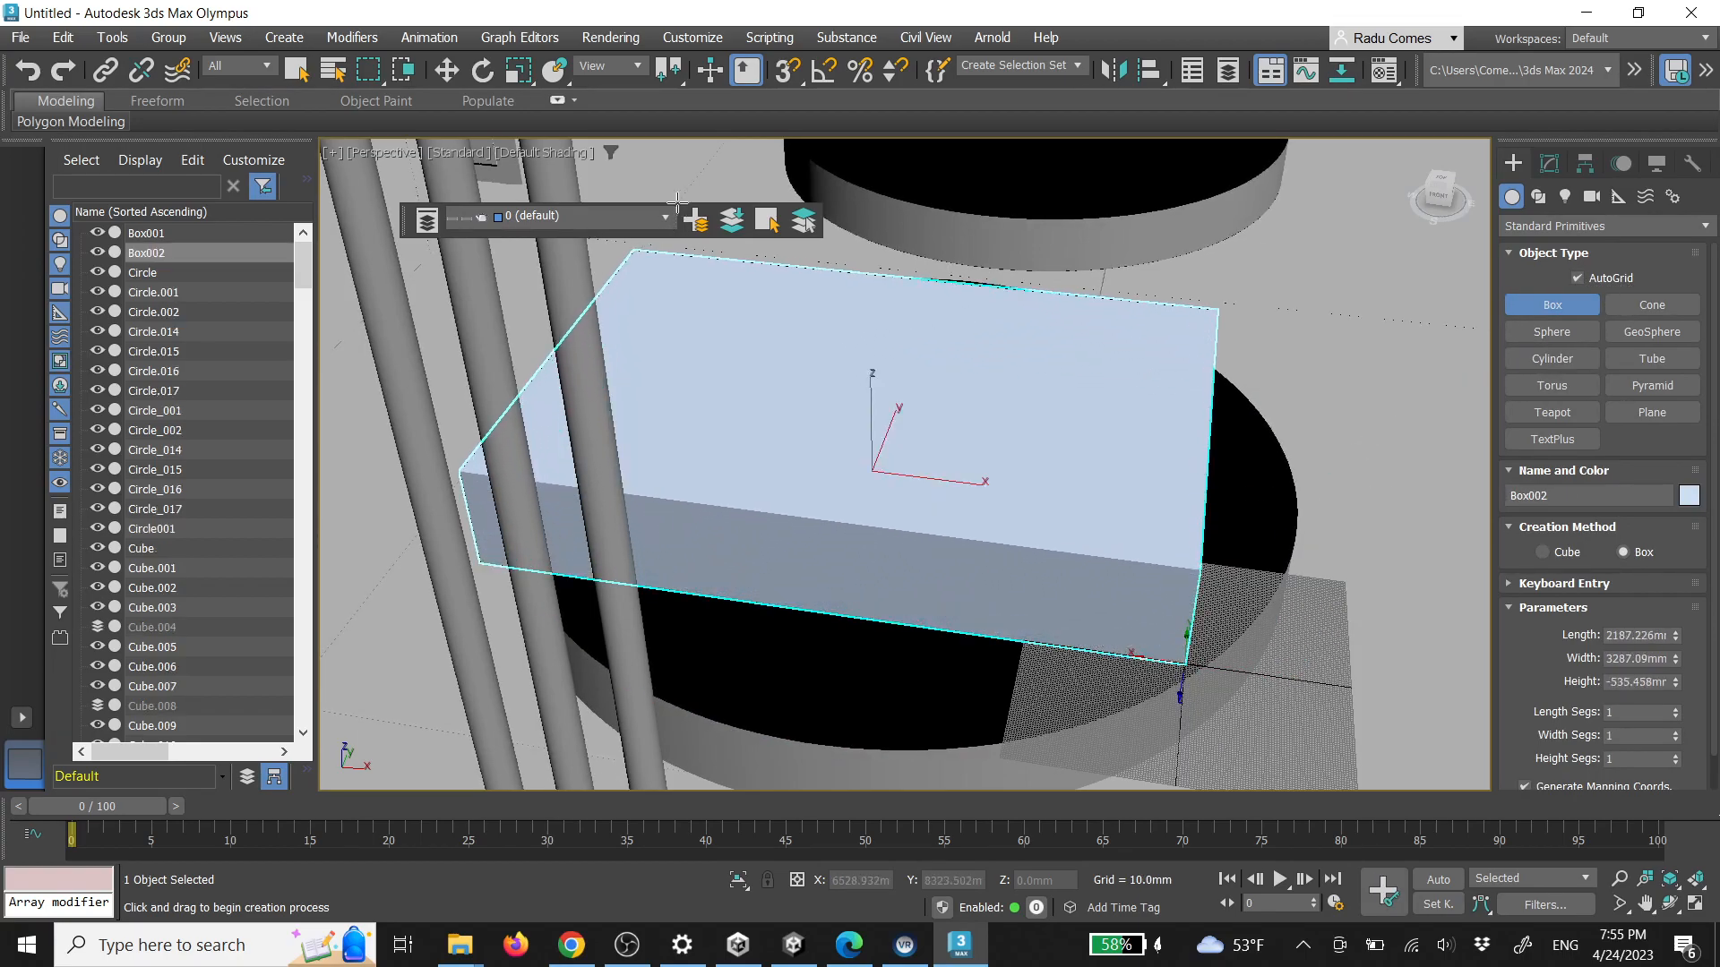
{"action": "left_click", "coordinate": [662, 170]}
{"action": "scroll", "coordinate": [1069, 426], "scroll_direction": "down", "scroll_amount": 3}
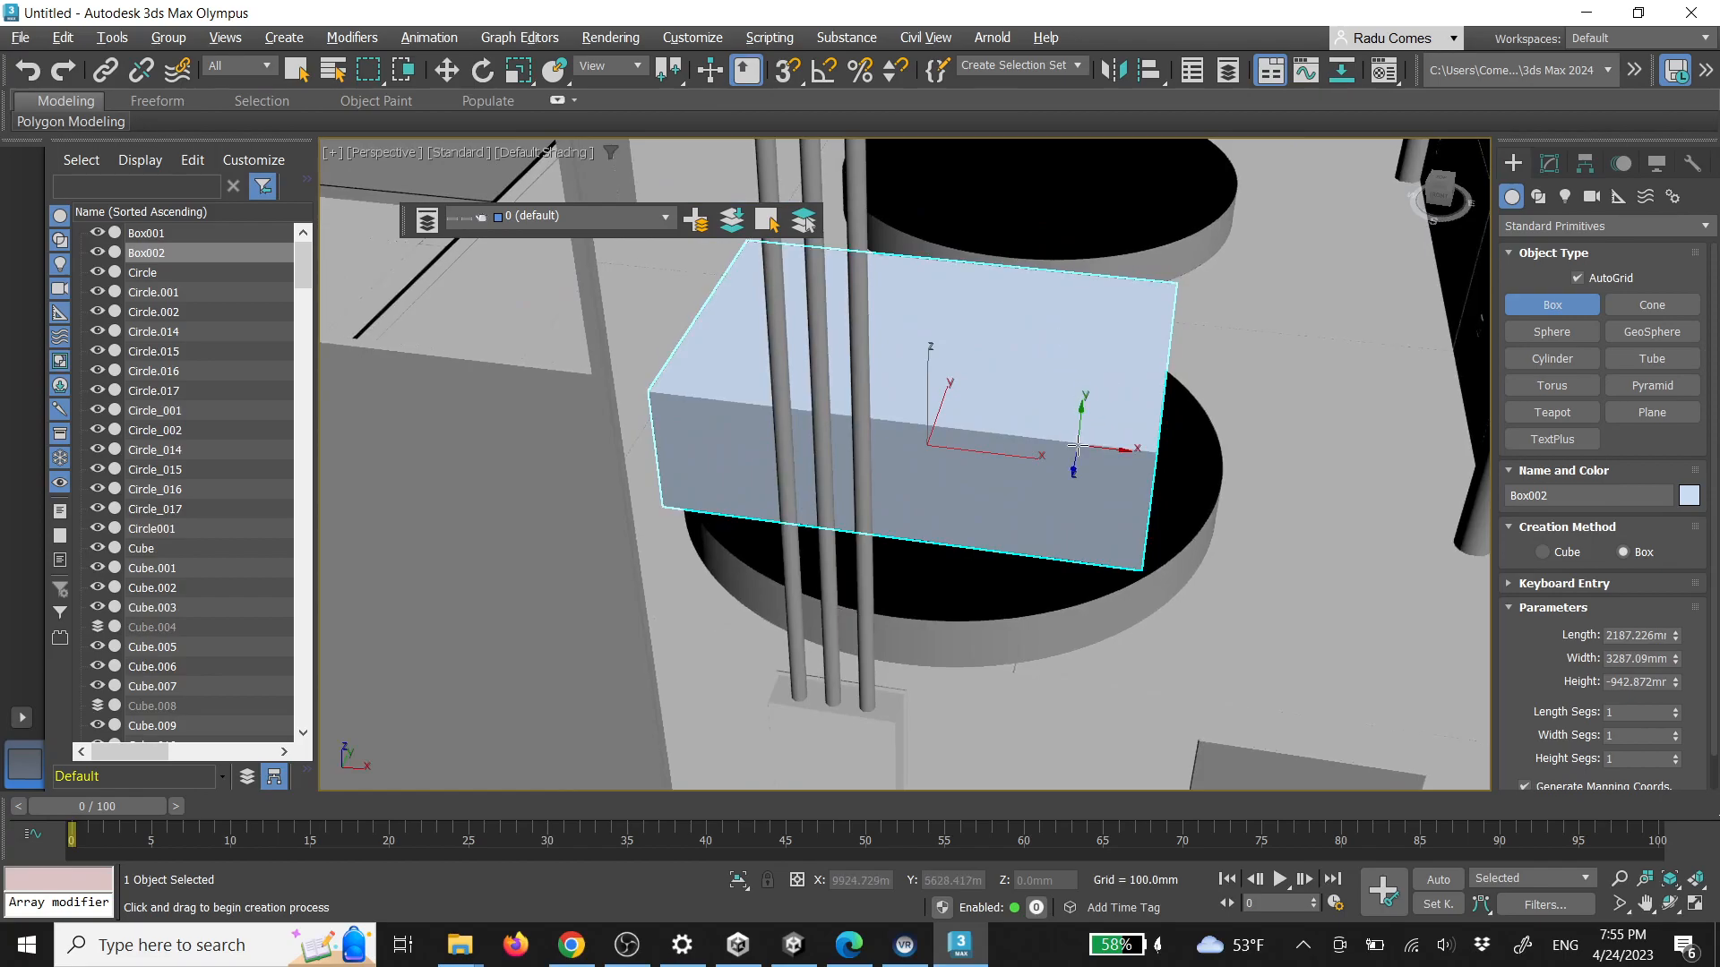
Set the box on the round platform to length 5000 mm, width 2000 mm and height 1700 mm
{"action": "scroll", "coordinate": [1078, 447], "scroll_direction": "down", "scroll_amount": 3}
{"action": "middle_click_drag", "start_coordinate": [1078, 448], "coordinate": [1030, 445], "text": "alt"}
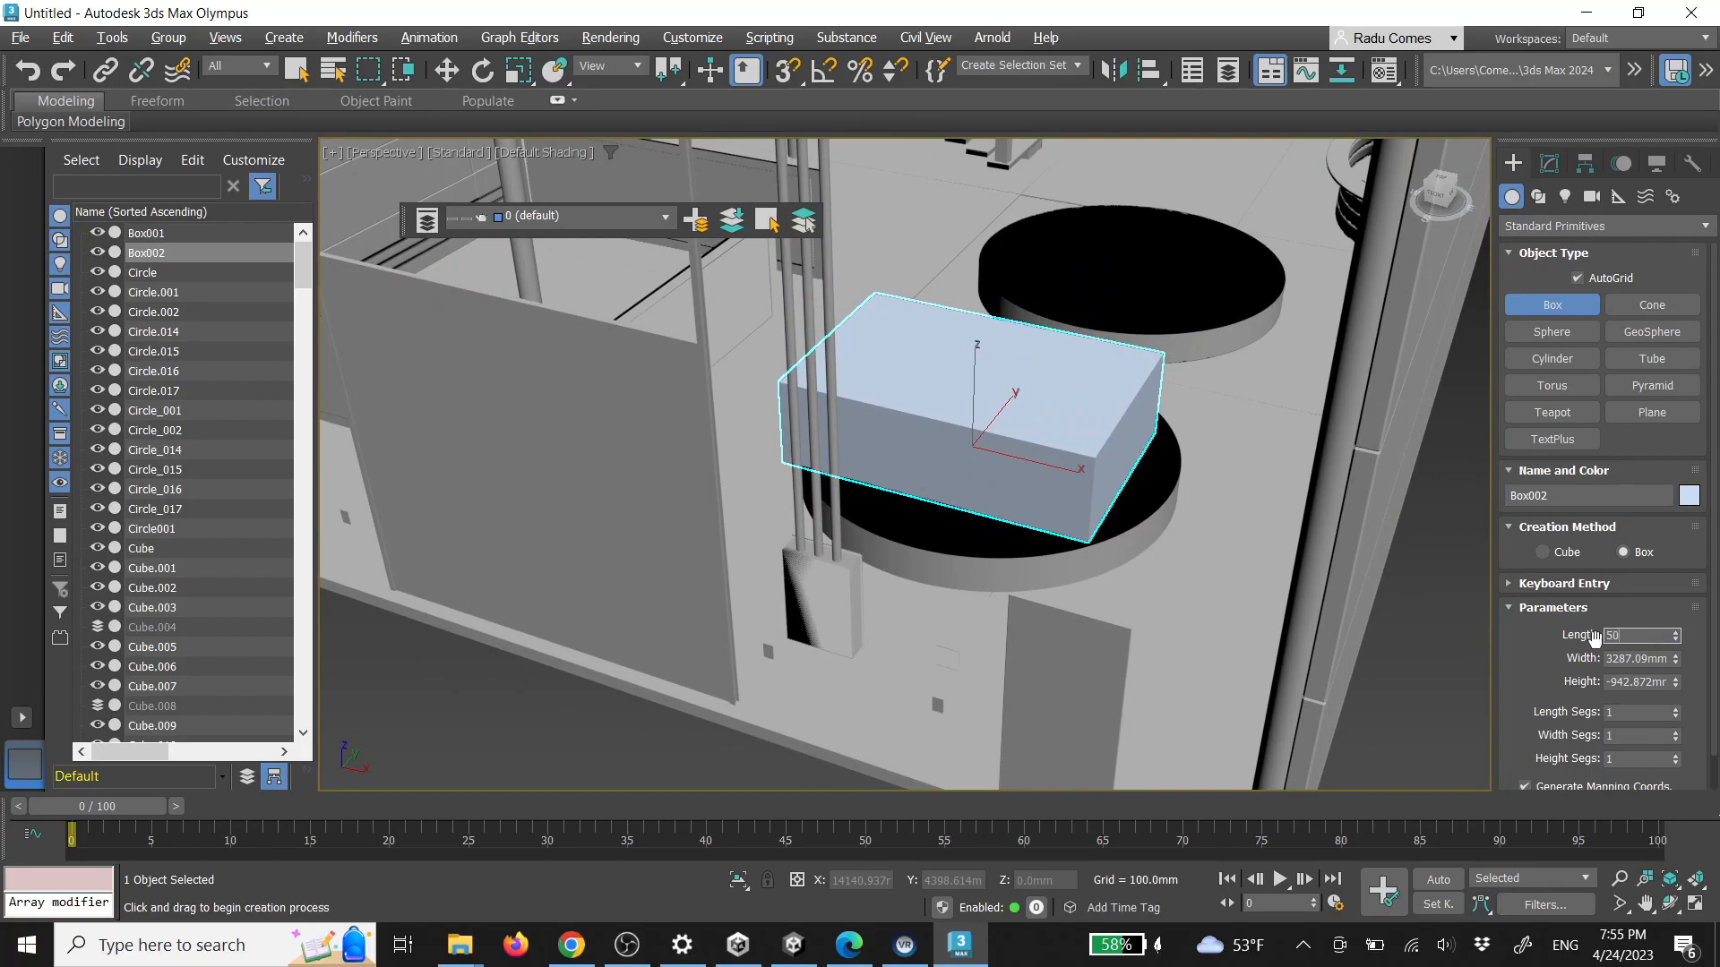
{"action": "key", "text": "Return"}
{"action": "type", "text": "2000"}
{"action": "key", "text": "Return"}
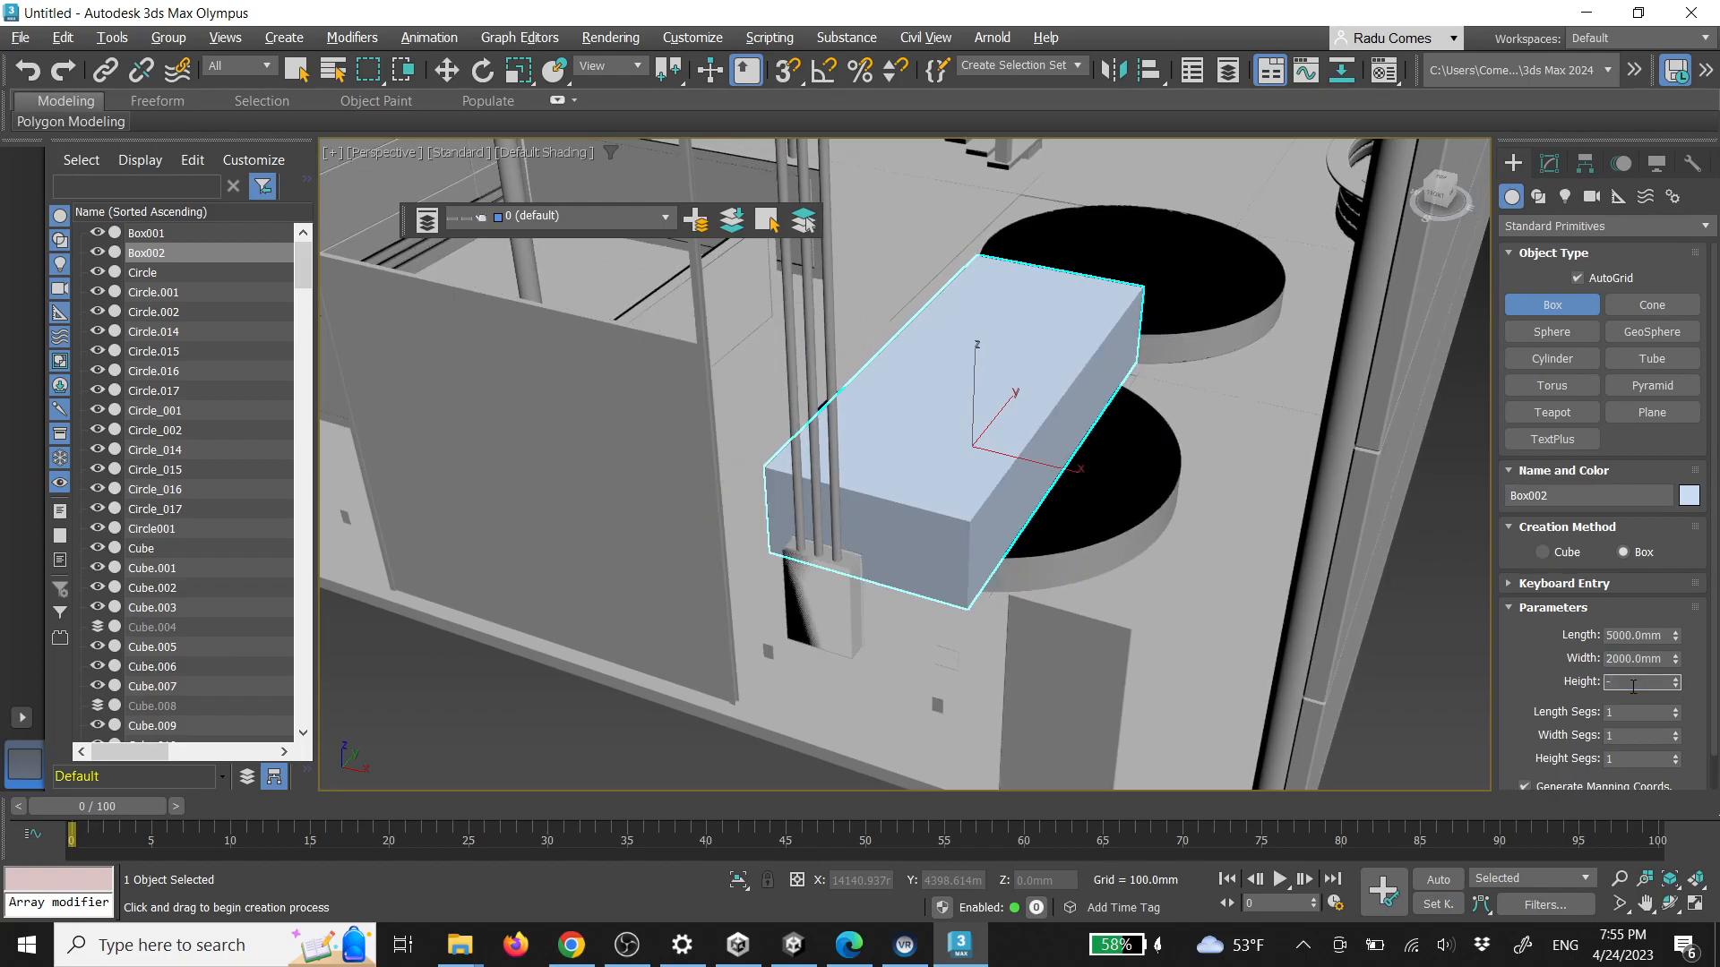
{"action": "type", "text": "1700"}
{"action": "key", "text": "Return"}
Raise the box vertically to a Z position of about 2088 mm so it stands above the round platform
{"action": "type", "text": "w"}
{"action": "left_click", "coordinate": [447, 70]}
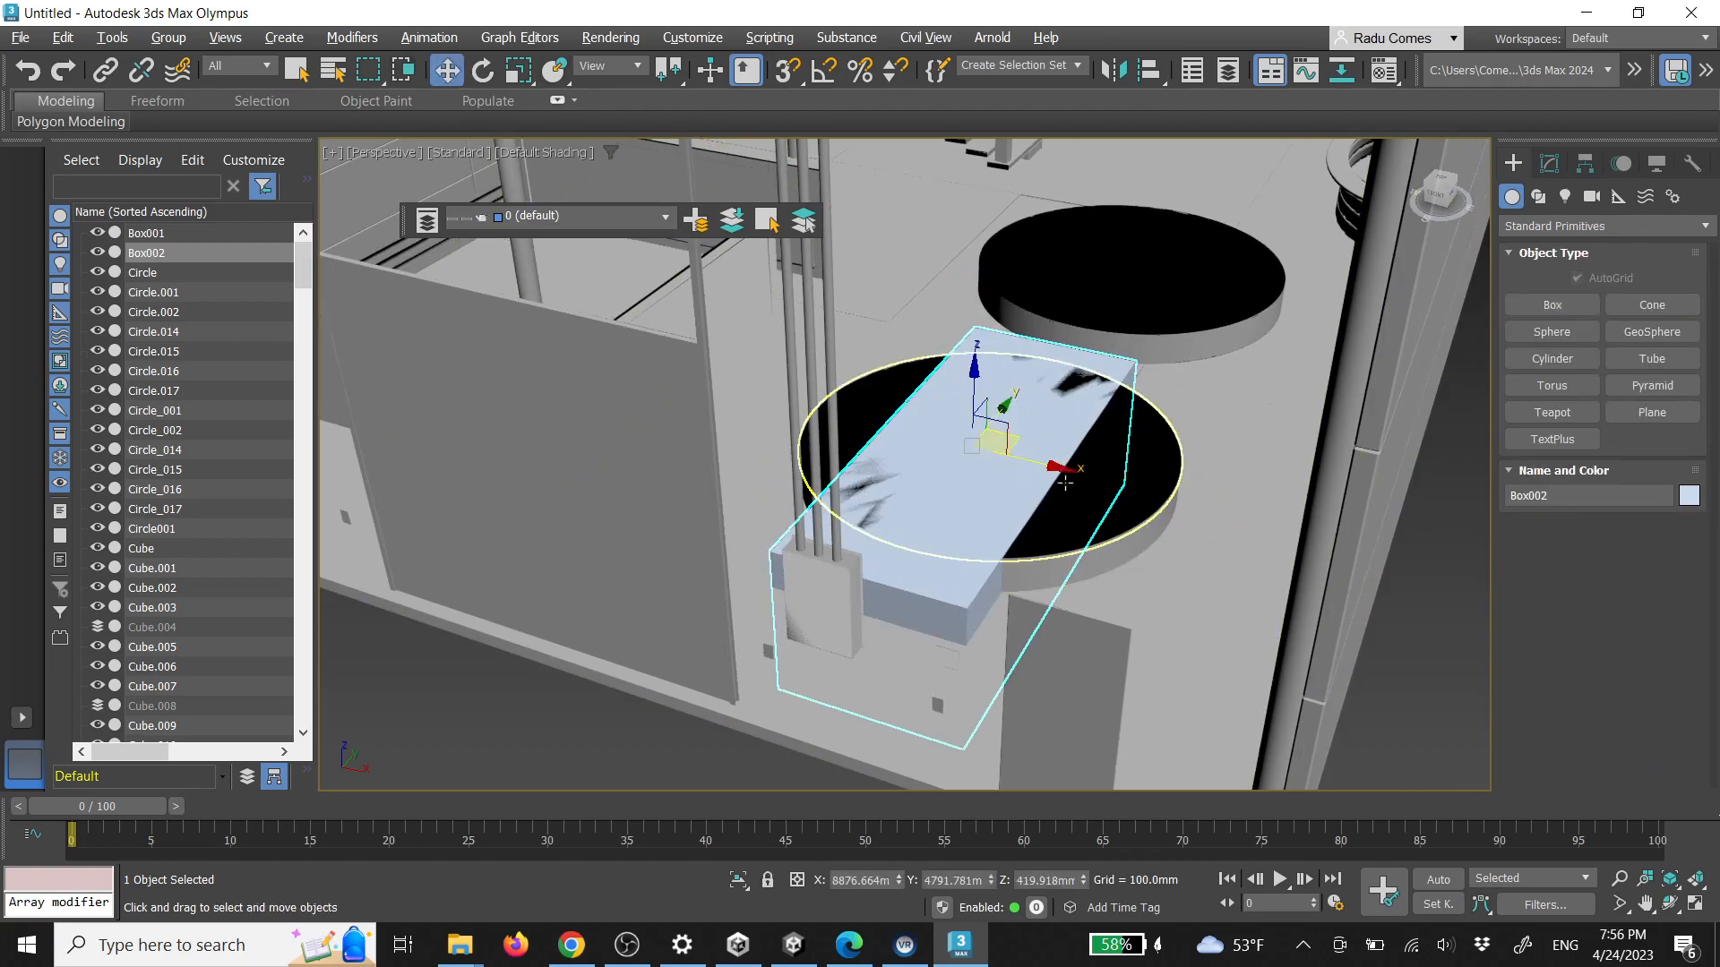
{"action": "left_click_drag", "start_coordinate": [974, 375], "coordinate": [1005, 256]}
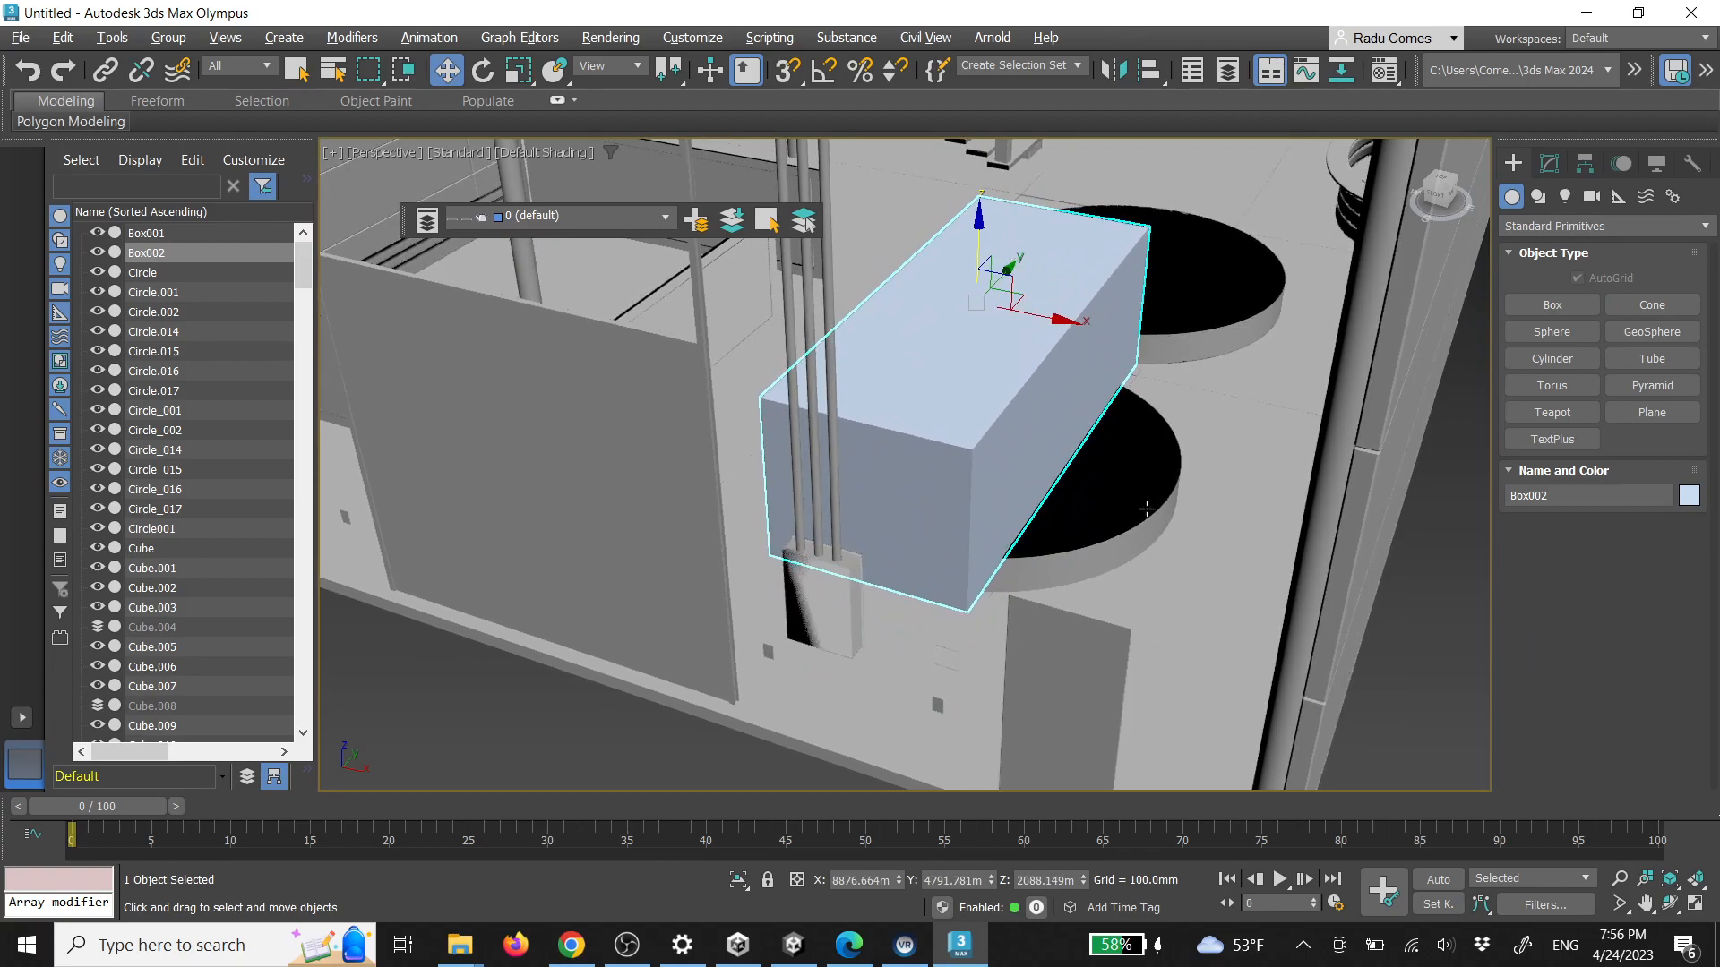
Delete the earlier small box next to the small building copy outside the large building
{"action": "middle_click_drag", "start_coordinate": [1148, 509], "coordinate": [1090, 500], "text": "alt"}
{"action": "scroll", "coordinate": [1078, 510], "scroll_direction": "down", "scroll_amount": 3}
{"action": "scroll", "coordinate": [1076, 512], "scroll_direction": "down", "scroll_amount": 3}
{"action": "middle_click_drag", "start_coordinate": [852, 487], "coordinate": [908, 523]}
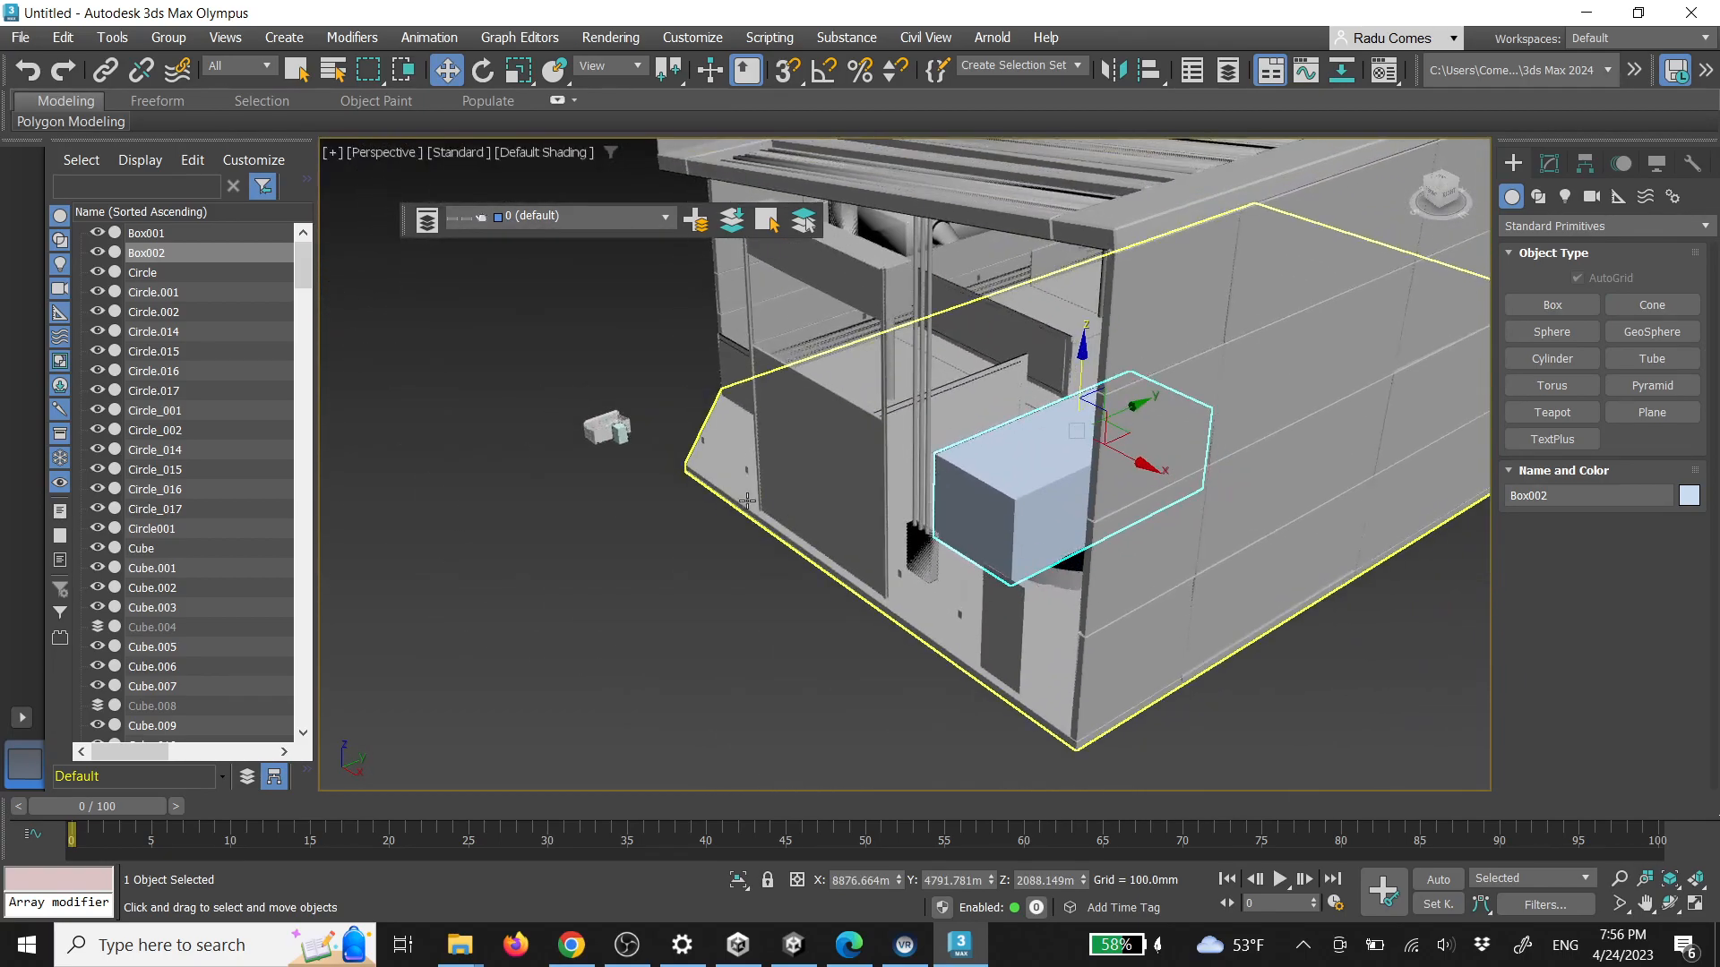
{"action": "left_click", "coordinate": [637, 471]}
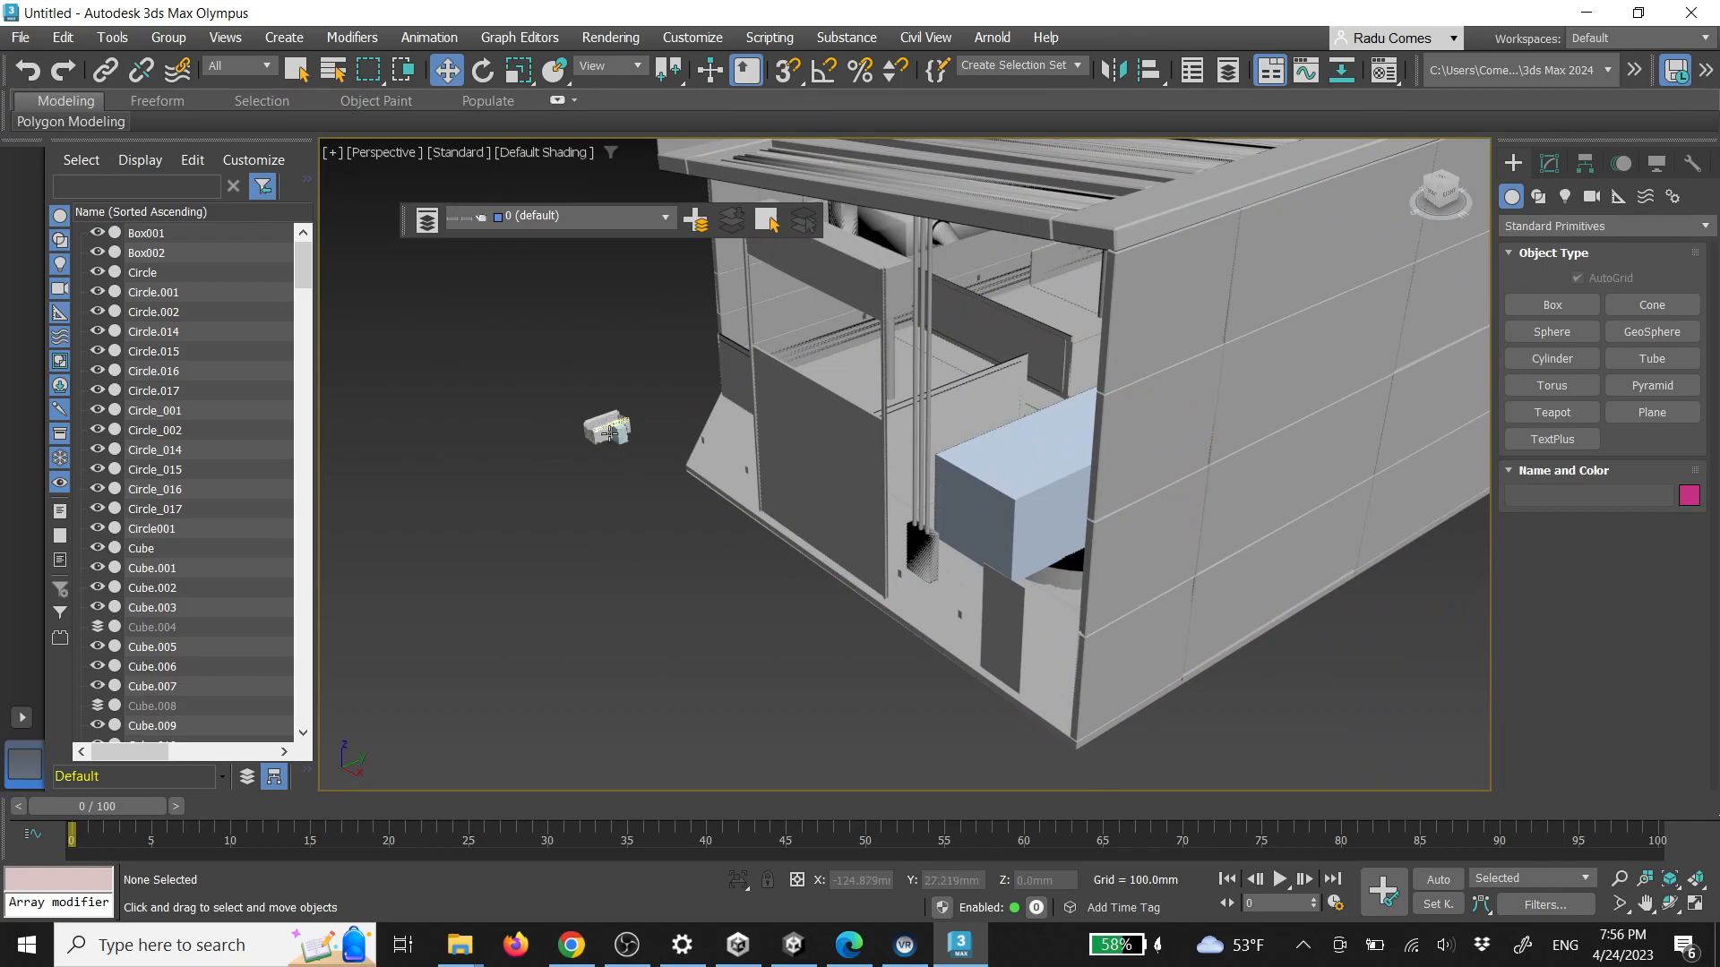
{"action": "left_click", "coordinate": [618, 433]}
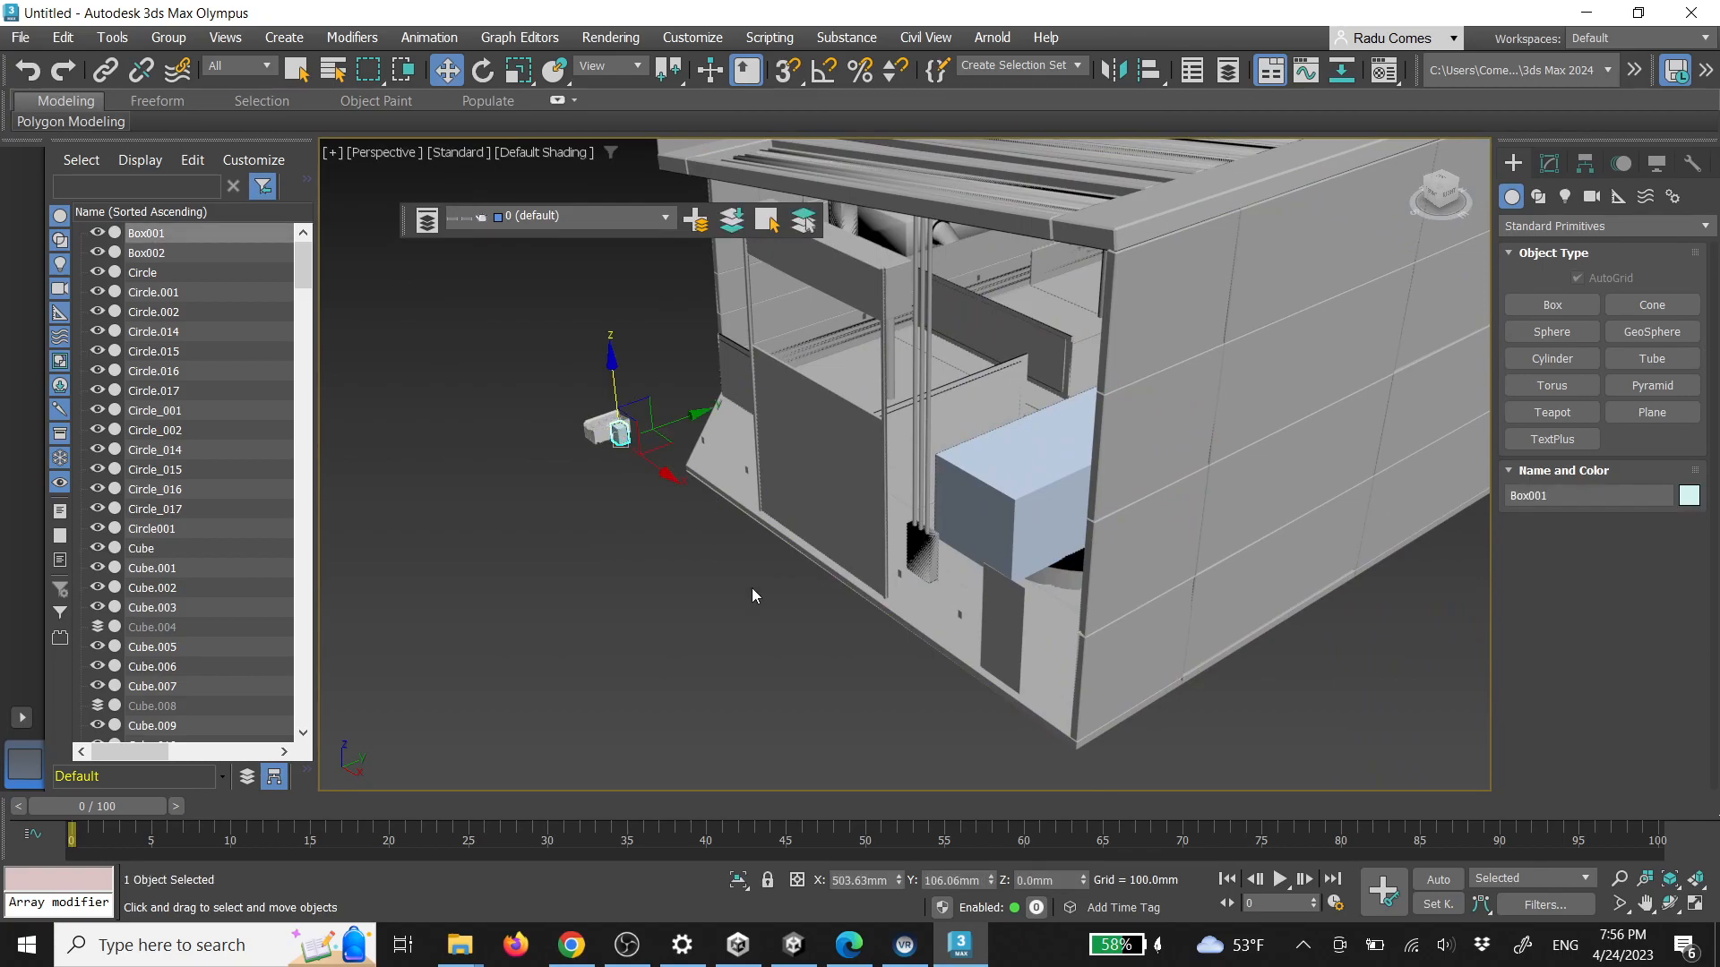
{"action": "key", "text": "Delete"}
Compare the size of the small building copy with the large one and locate the Units Setup command
{"action": "middle_click_drag", "start_coordinate": [746, 587], "coordinate": [847, 425], "text": "alt"}
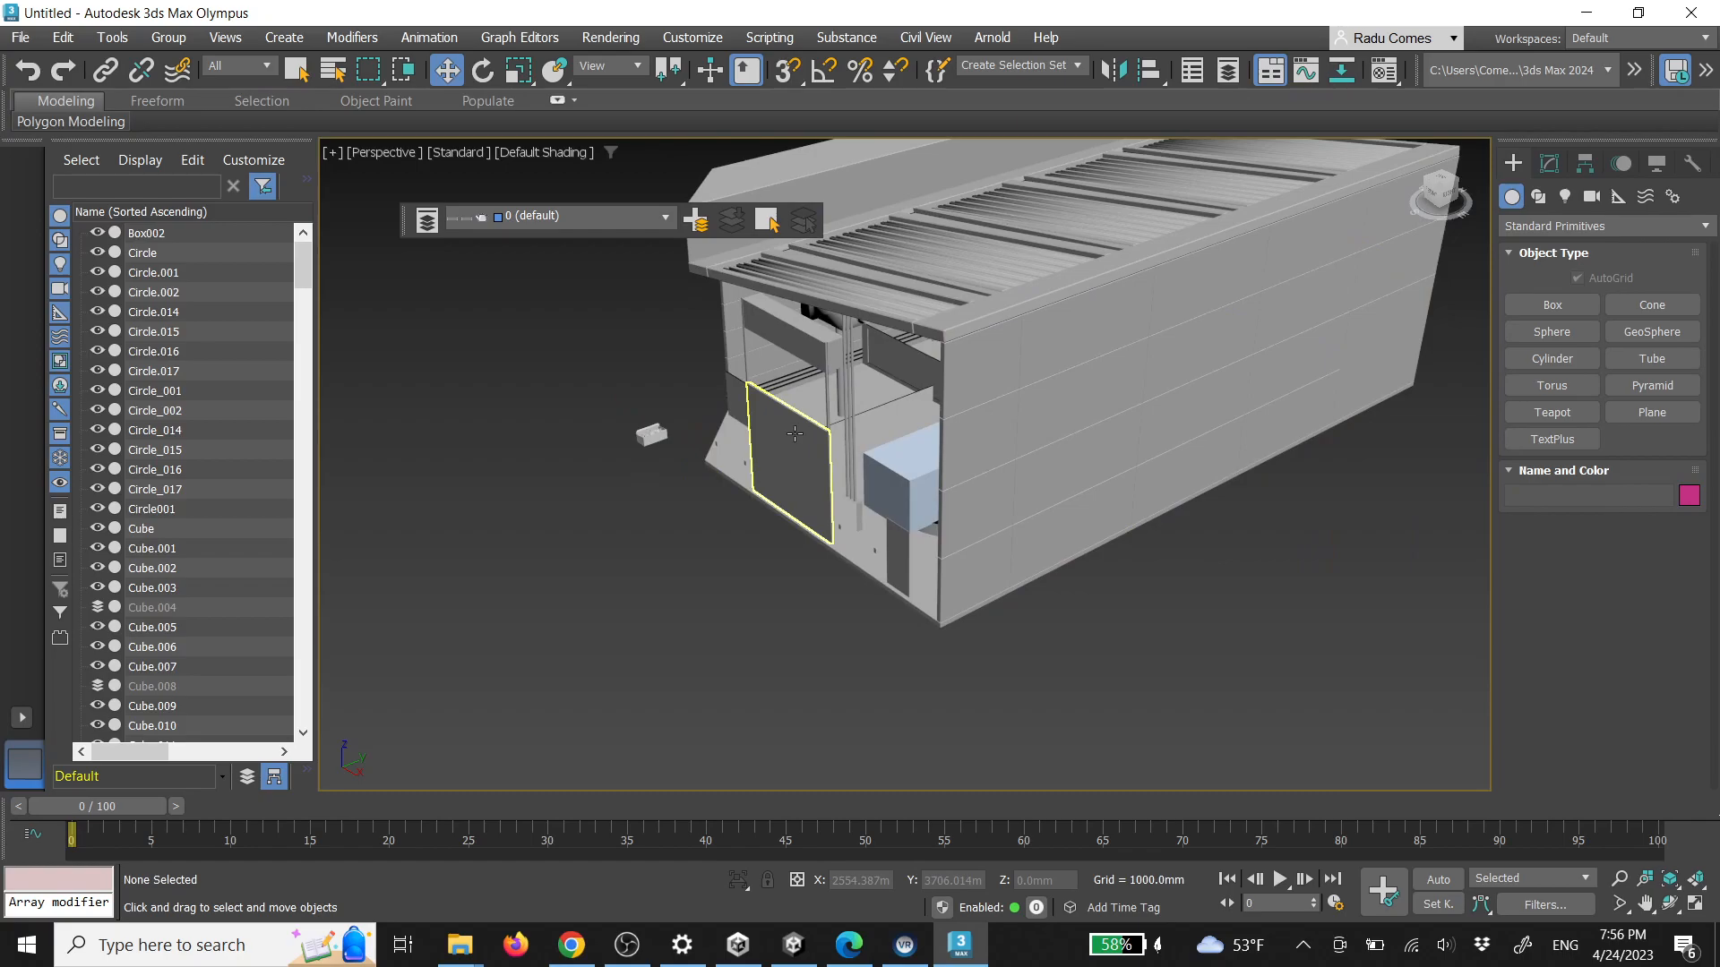
{"action": "left_click_drag", "start_coordinate": [846, 425], "coordinate": [912, 479], "text": "alt"}
{"action": "middle_click_drag", "start_coordinate": [912, 479], "coordinate": [929, 492], "text": "alt"}
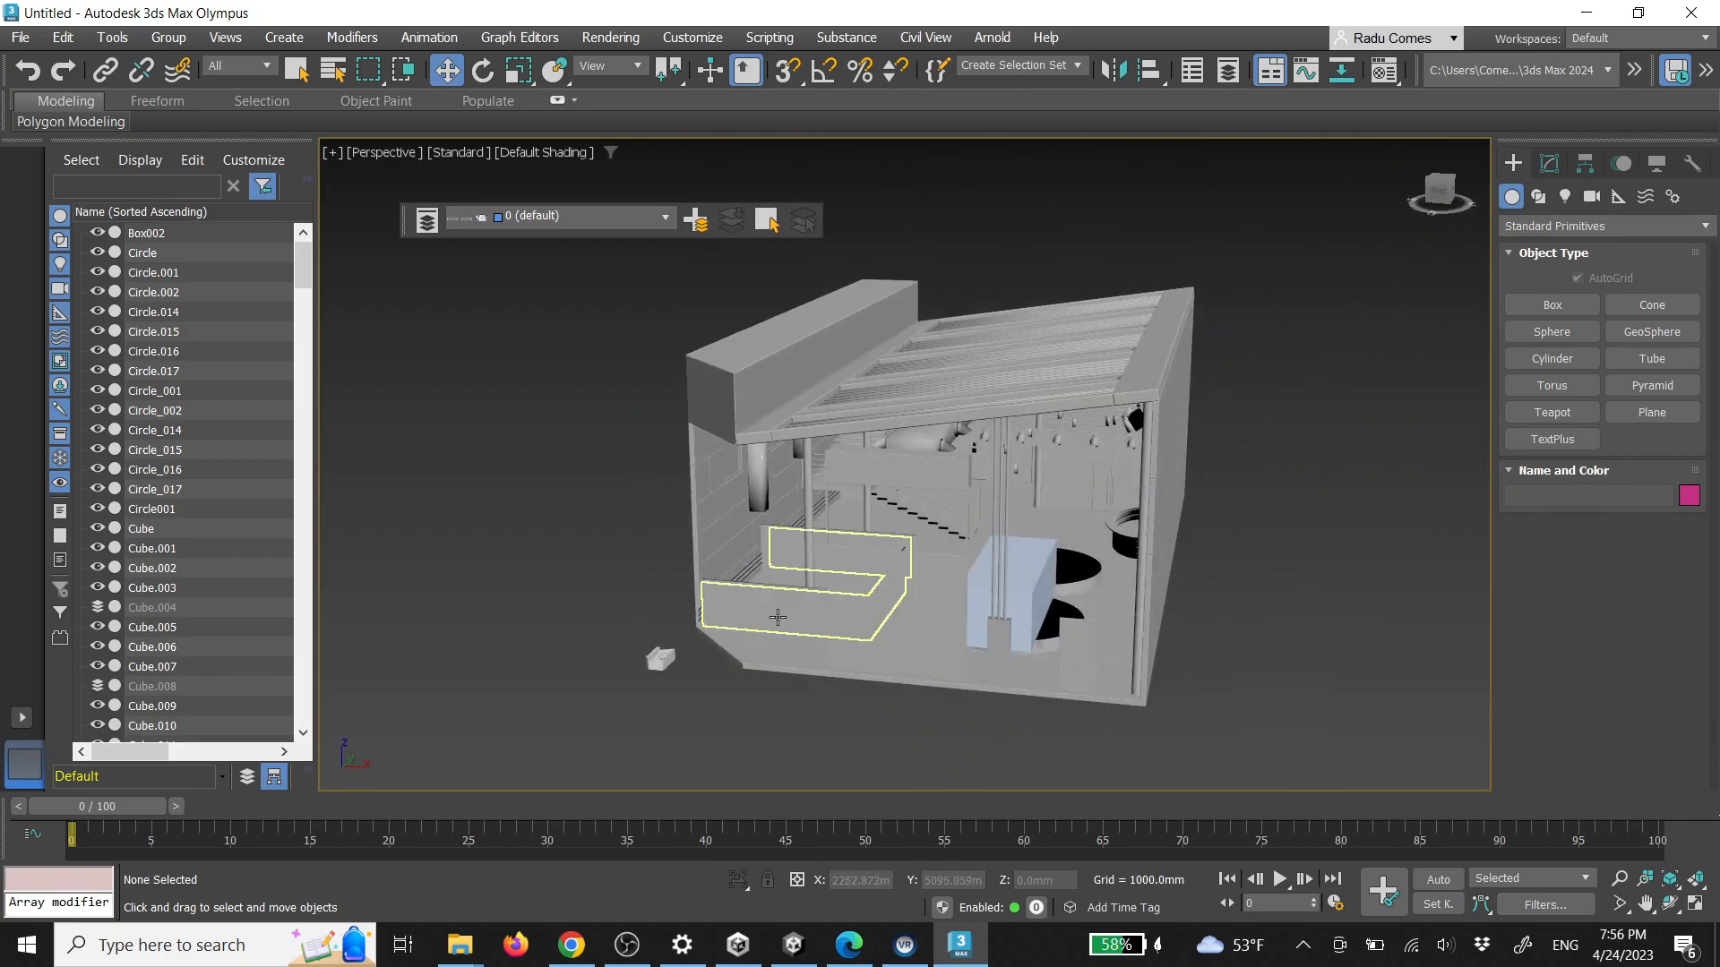
{"action": "scroll", "coordinate": [690, 645], "scroll_direction": "up", "scroll_amount": 5}
{"action": "scroll", "coordinate": [589, 674], "scroll_direction": "up", "scroll_amount": 5}
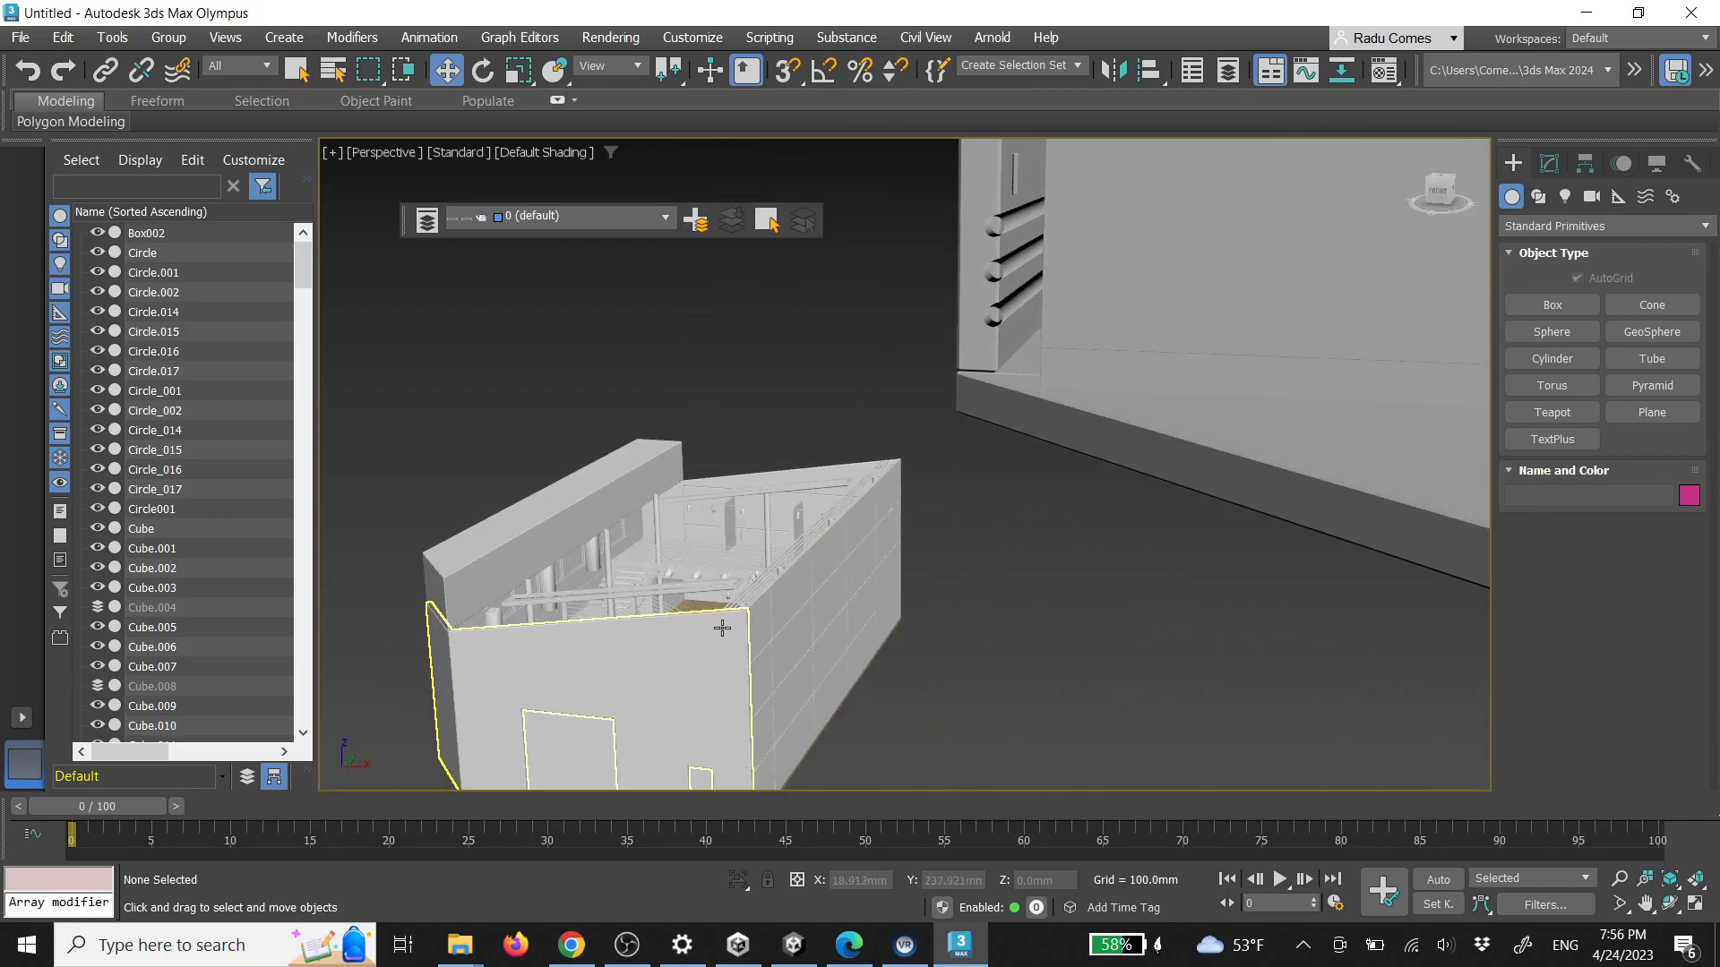
{"action": "left_click", "coordinate": [714, 41]}
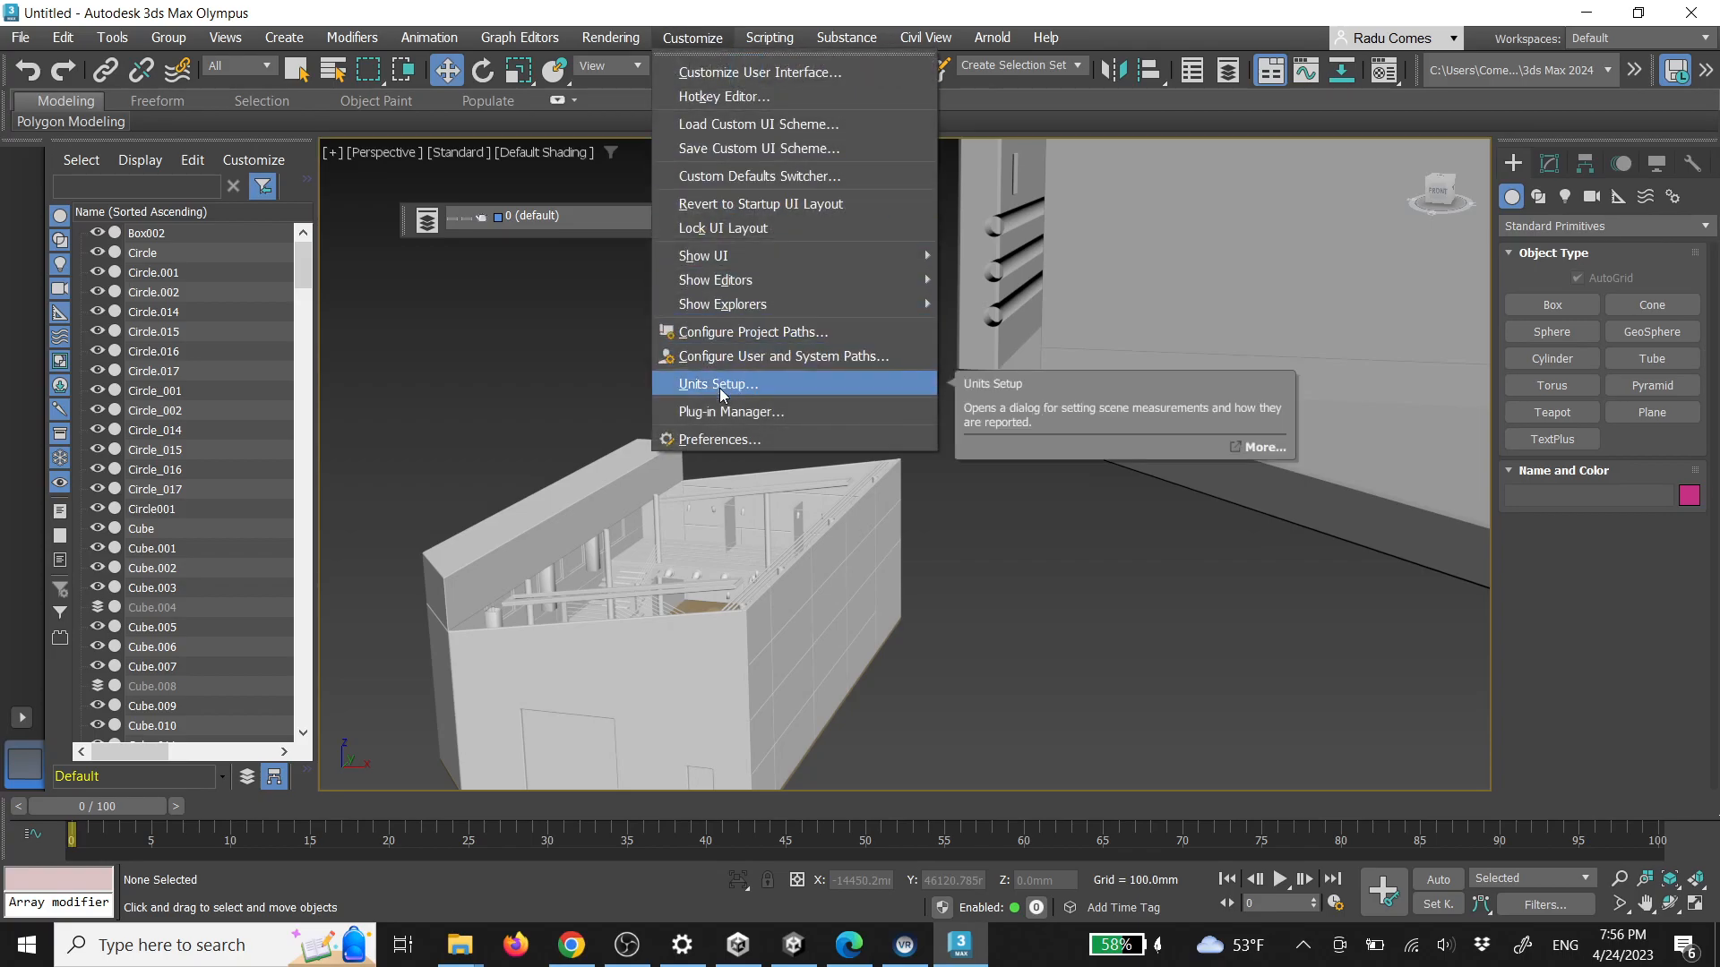
{"action": "left_click", "coordinate": [1104, 635]}
{"action": "left_click", "coordinate": [36, 949]}
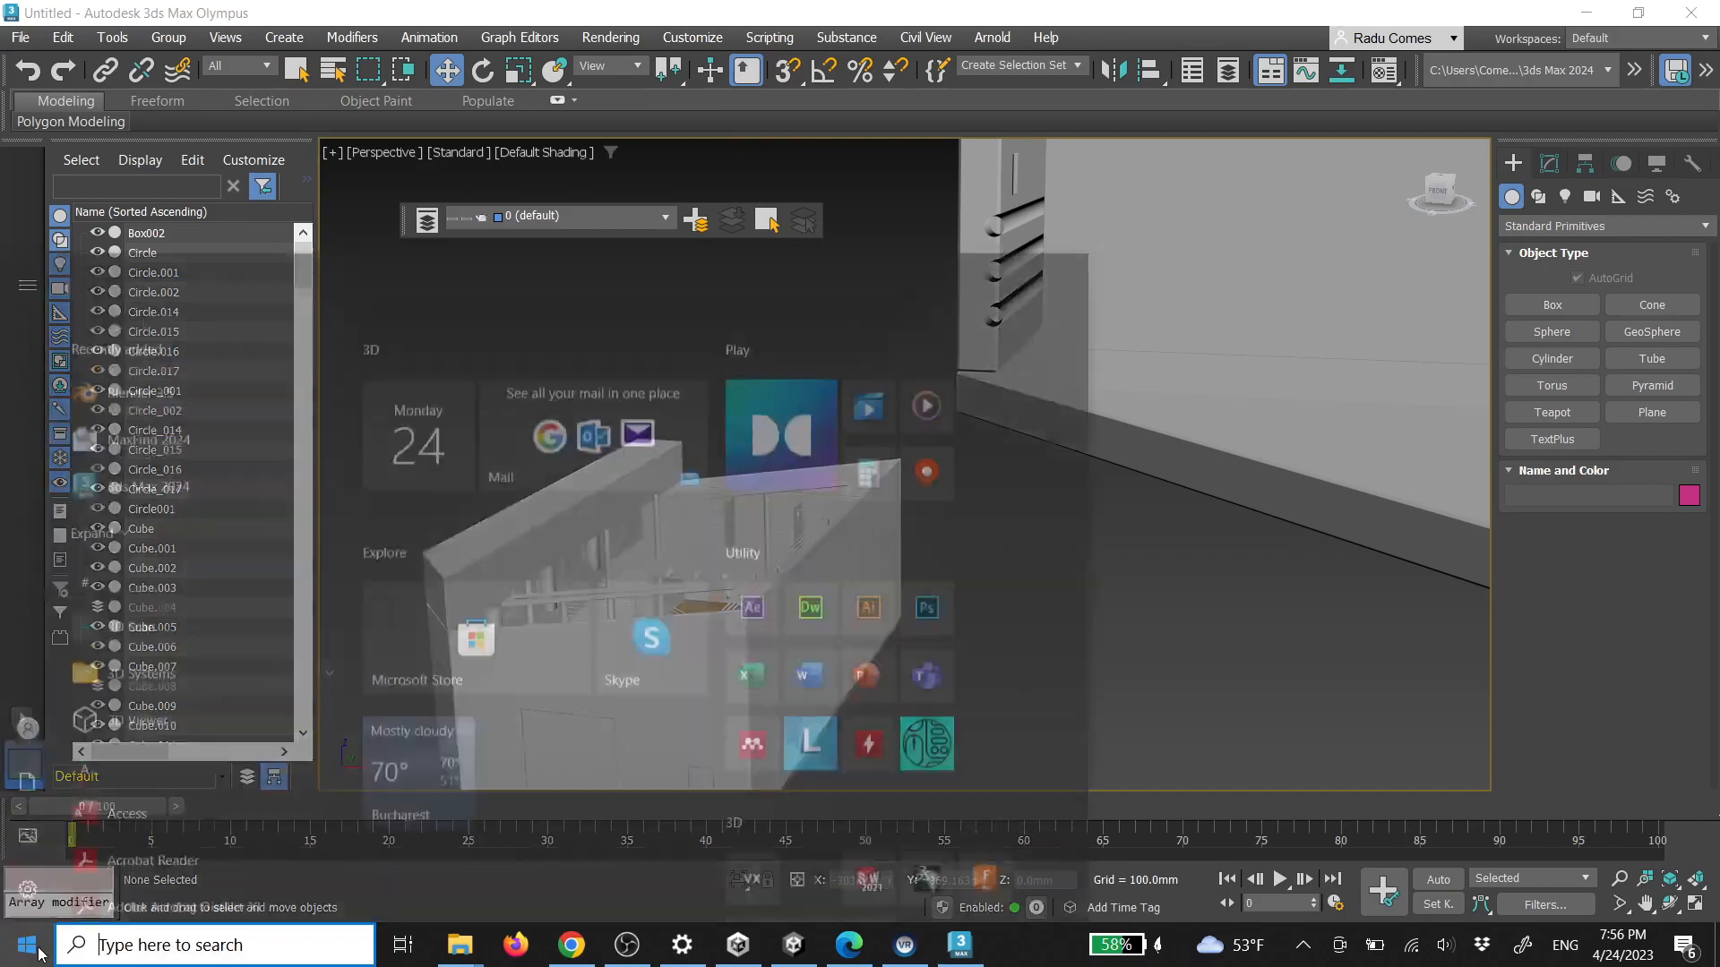
{"action": "left_click", "coordinate": [1254, 622]}
Delete all parts of the large building, keeping the car-sized box and the small building copy
{"action": "scroll", "coordinate": [1137, 508], "scroll_direction": "down", "scroll_amount": 5}
{"action": "scroll", "coordinate": [1138, 507], "scroll_direction": "down", "scroll_amount": 3}
{"action": "middle_click_drag", "start_coordinate": [1138, 507], "coordinate": [927, 501], "text": "alt"}
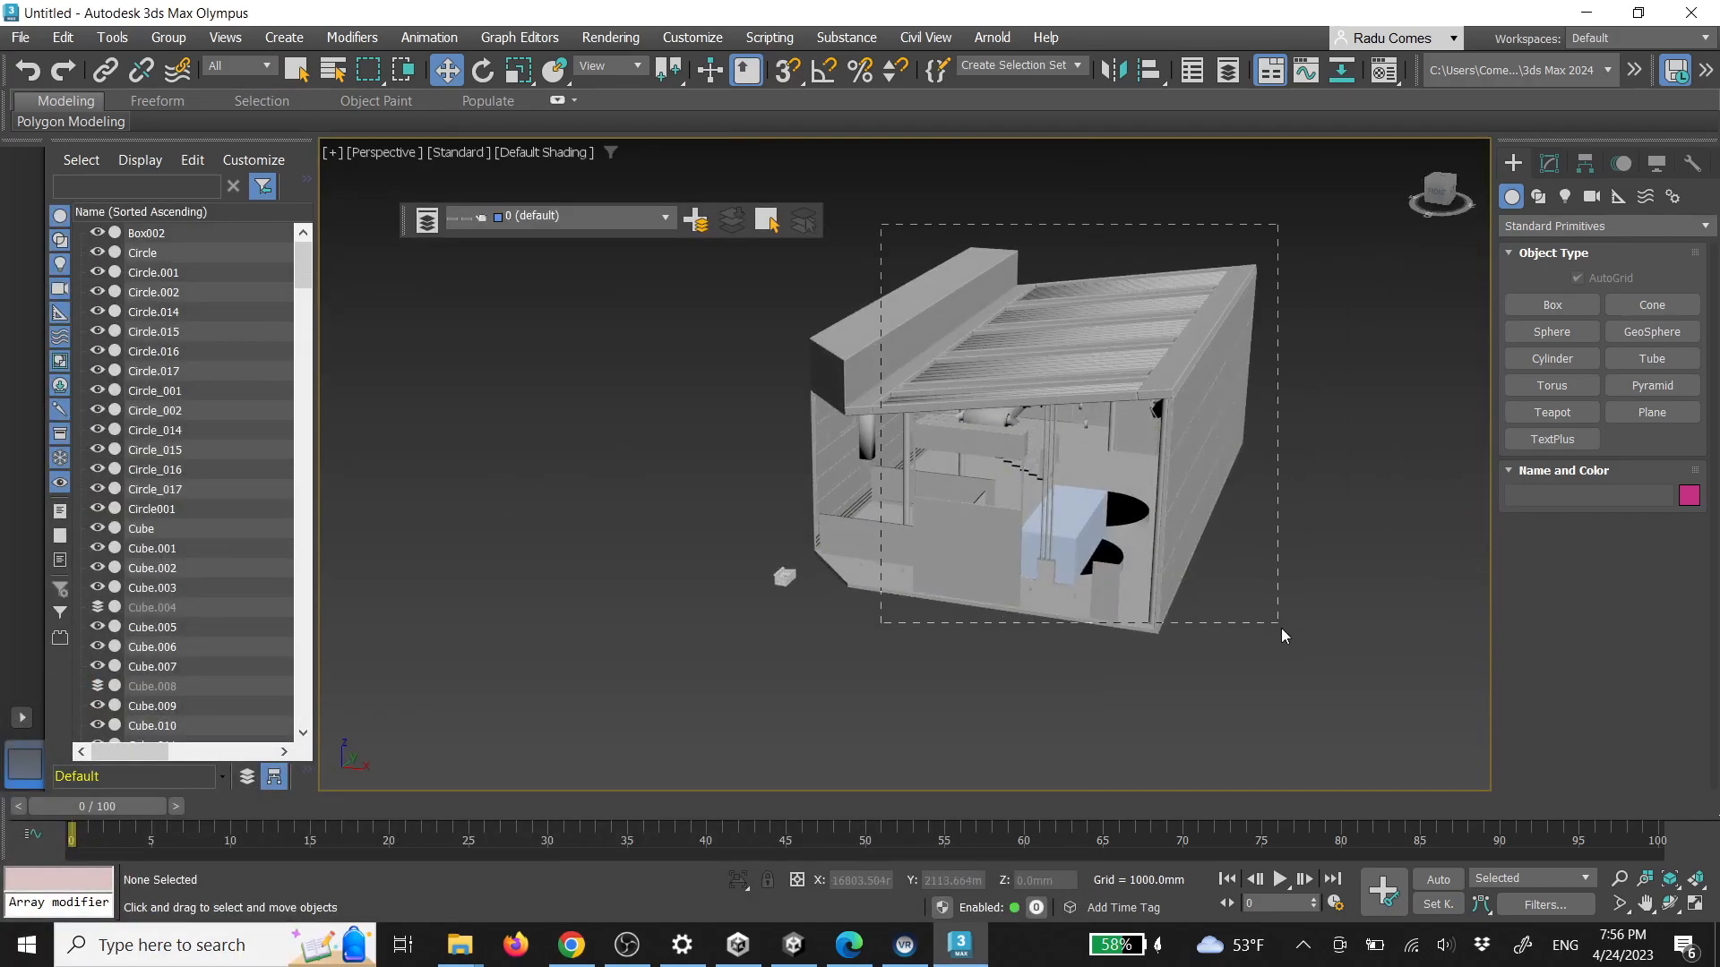
{"action": "left_click_drag", "start_coordinate": [1281, 630], "coordinate": [1281, 631]}
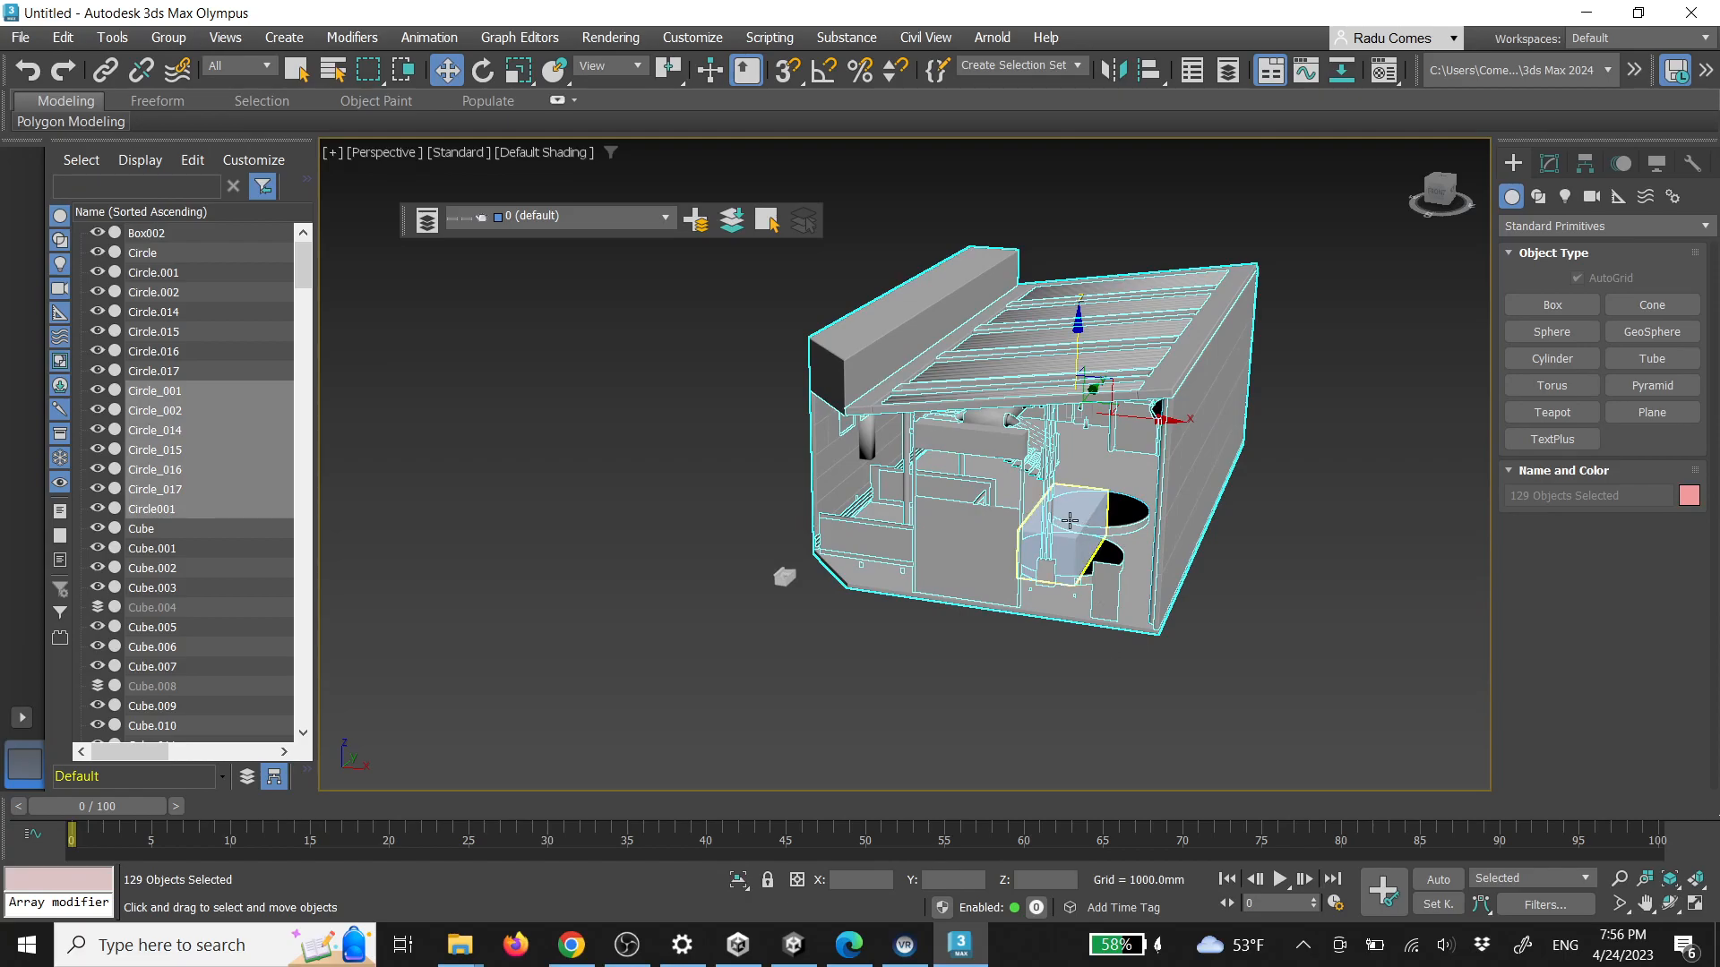
{"action": "key", "text": "Delete"}
{"action": "left_click_drag", "start_coordinate": [907, 481], "coordinate": [921, 491]}
{"action": "key", "text": "Delete"}
Group all visible parts of the small building copy under the name buildin
{"action": "left_click_drag", "start_coordinate": [690, 460], "coordinate": [815, 667]}
{"action": "left_click", "coordinate": [170, 38]}
{"action": "left_click", "coordinate": [183, 64]}
{"action": "type", "text": "buildin"}
{"action": "key", "text": "Return"}
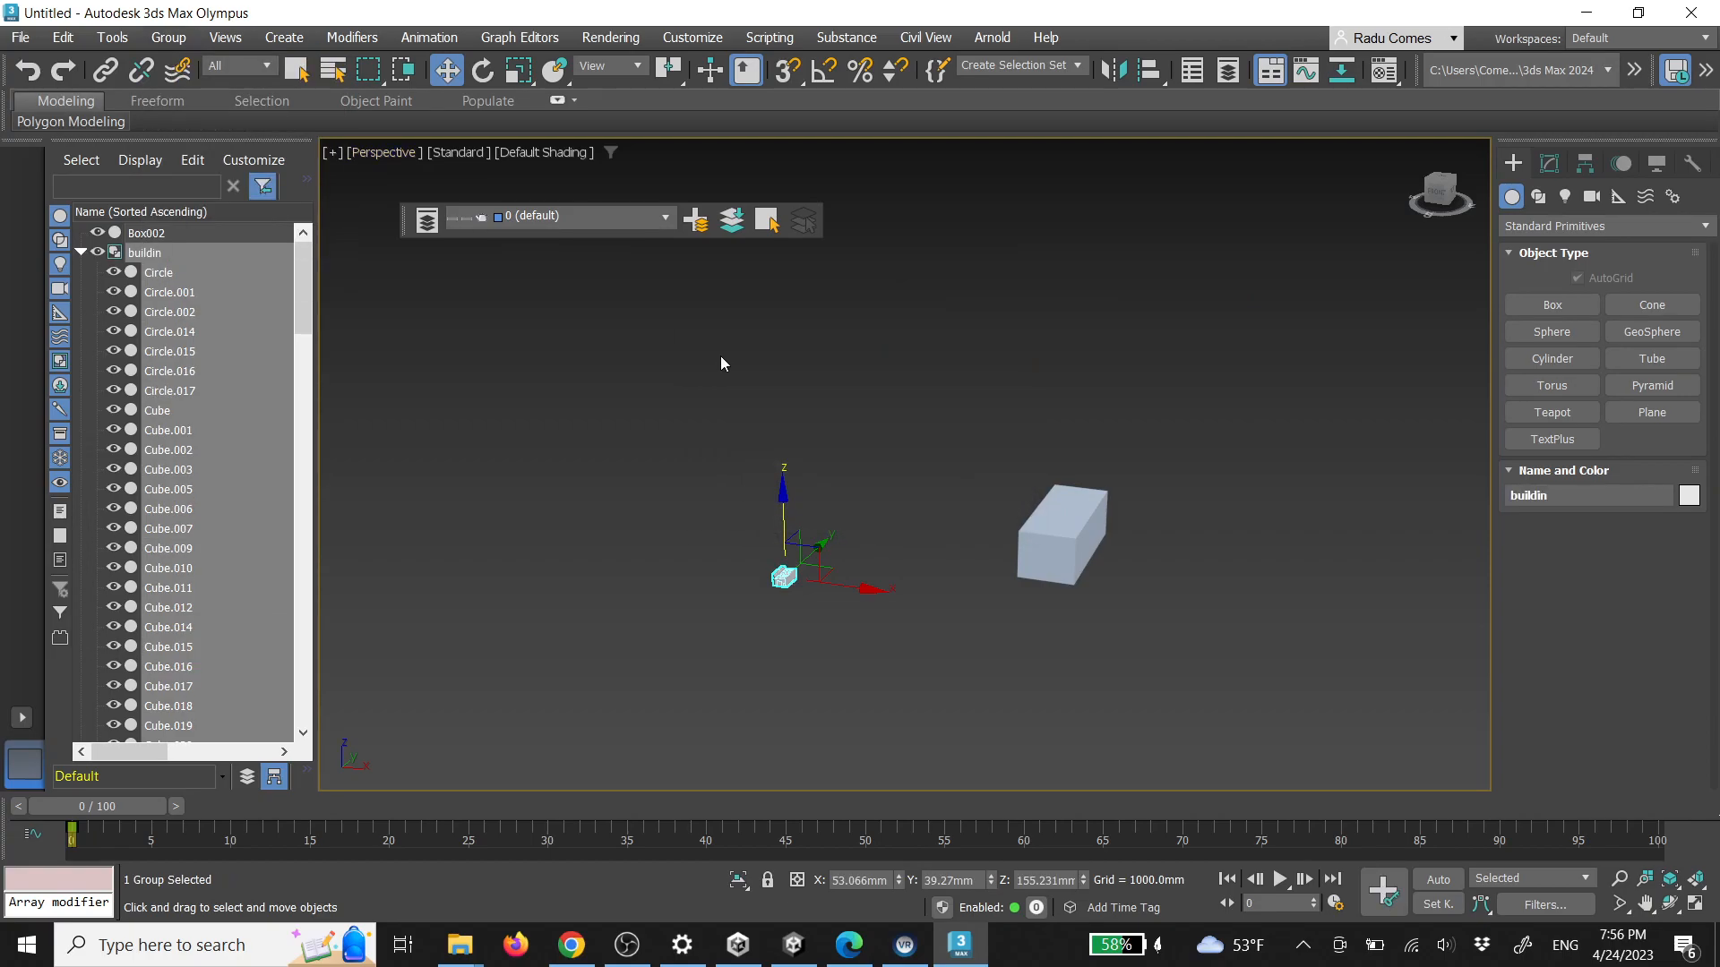
Try to scale the buildin group up uniformly to about 4705 percent
{"action": "key", "text": "r"}
{"action": "left_click_drag", "start_coordinate": [798, 564], "coordinate": [867, 458]}
{"action": "left_click_drag", "start_coordinate": [790, 578], "coordinate": [1250, 511]}
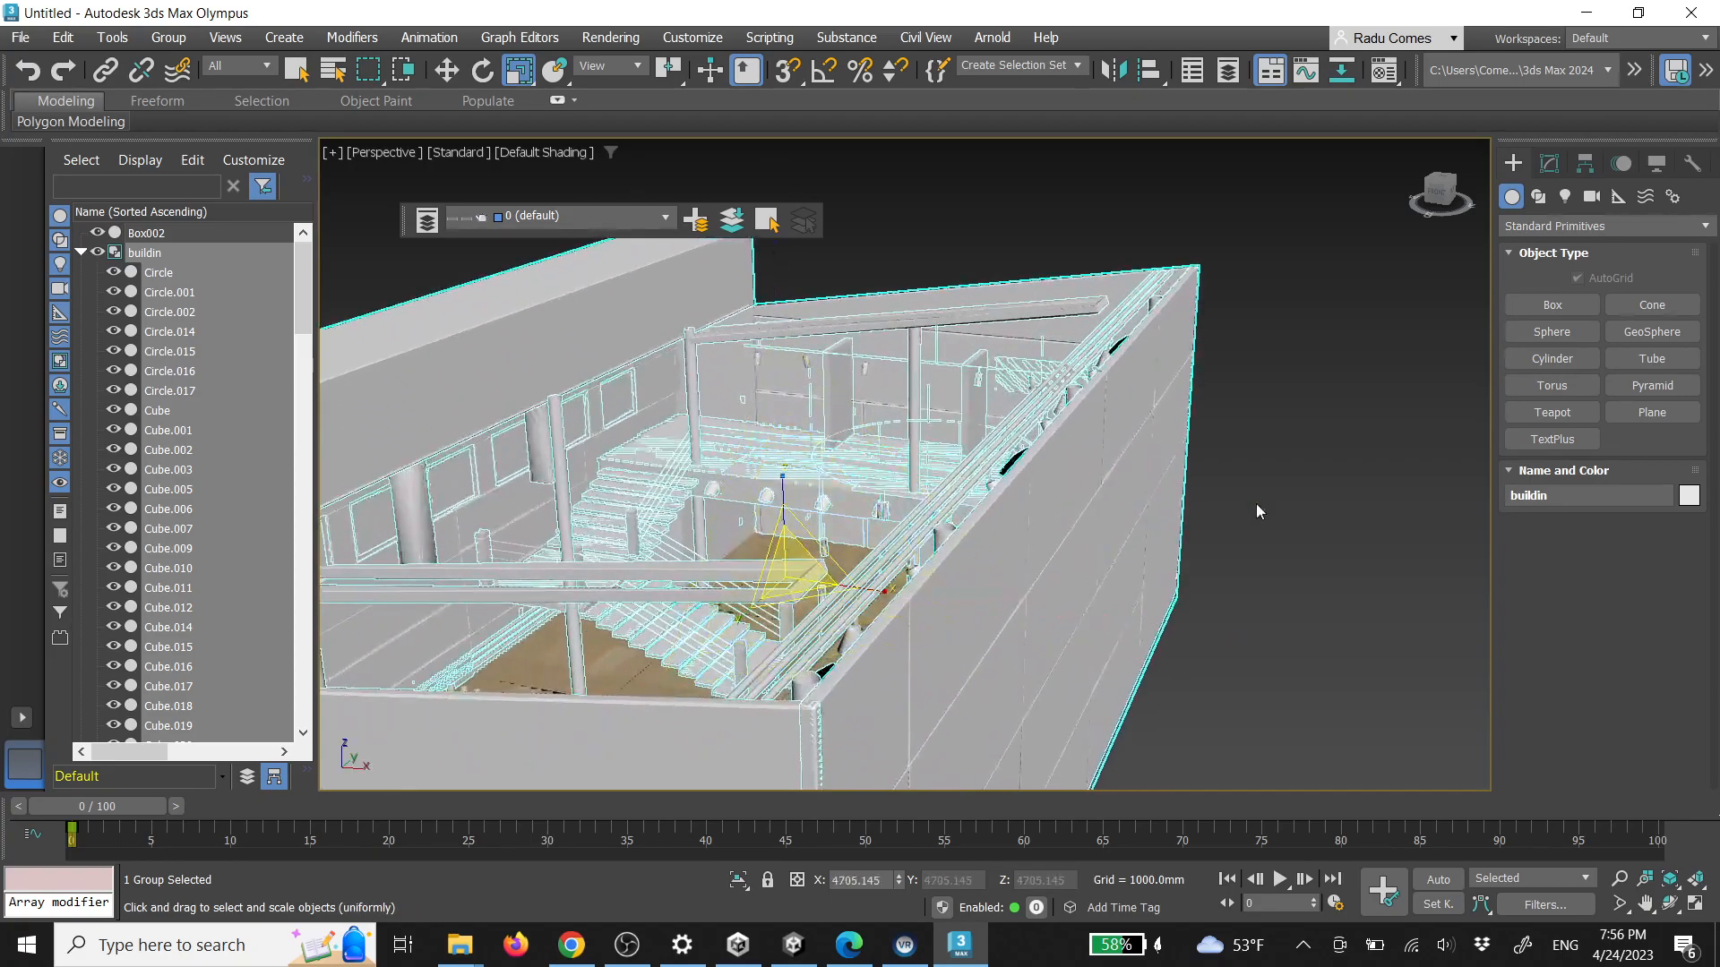
Undo the scaling and grouping of the small building and show the Roof layer
{"action": "key", "text": "ctrl+z"}
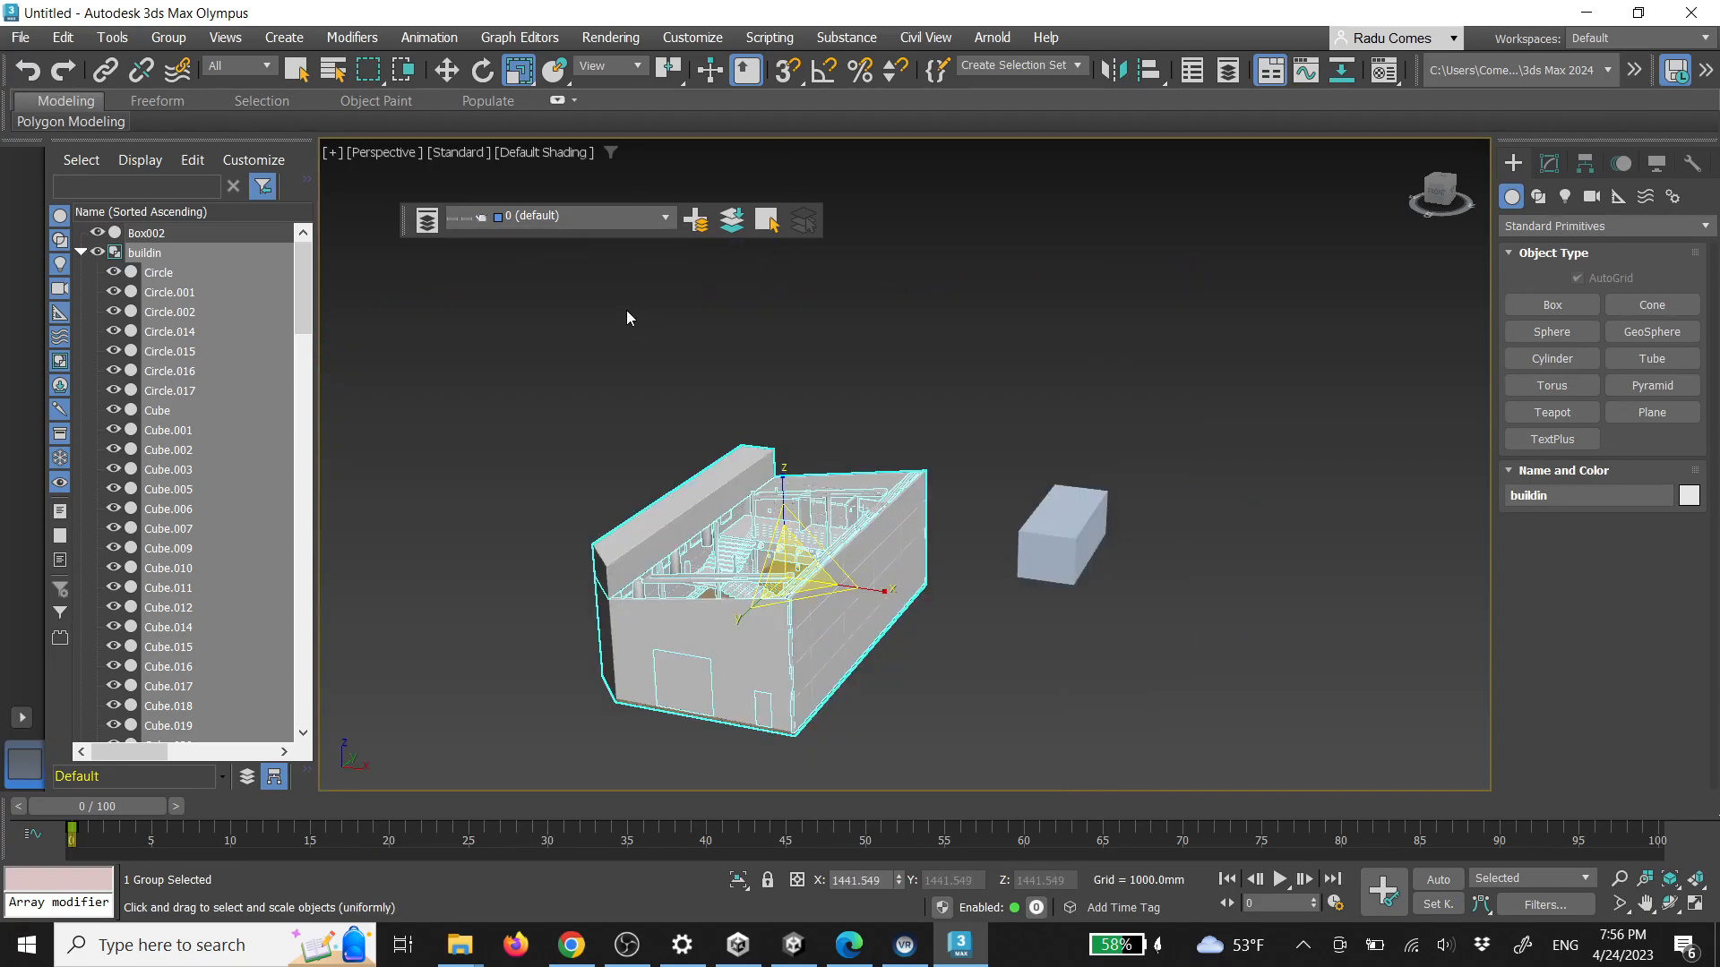
{"action": "left_click", "coordinate": [664, 219]}
{"action": "left_click", "coordinate": [455, 260]}
{"action": "key", "text": "ctrl+z"}
{"action": "key", "text": "ctrl+z"}
{"action": "key", "text": "ctrl+z"}
{"action": "left_click", "coordinate": [841, 478]}
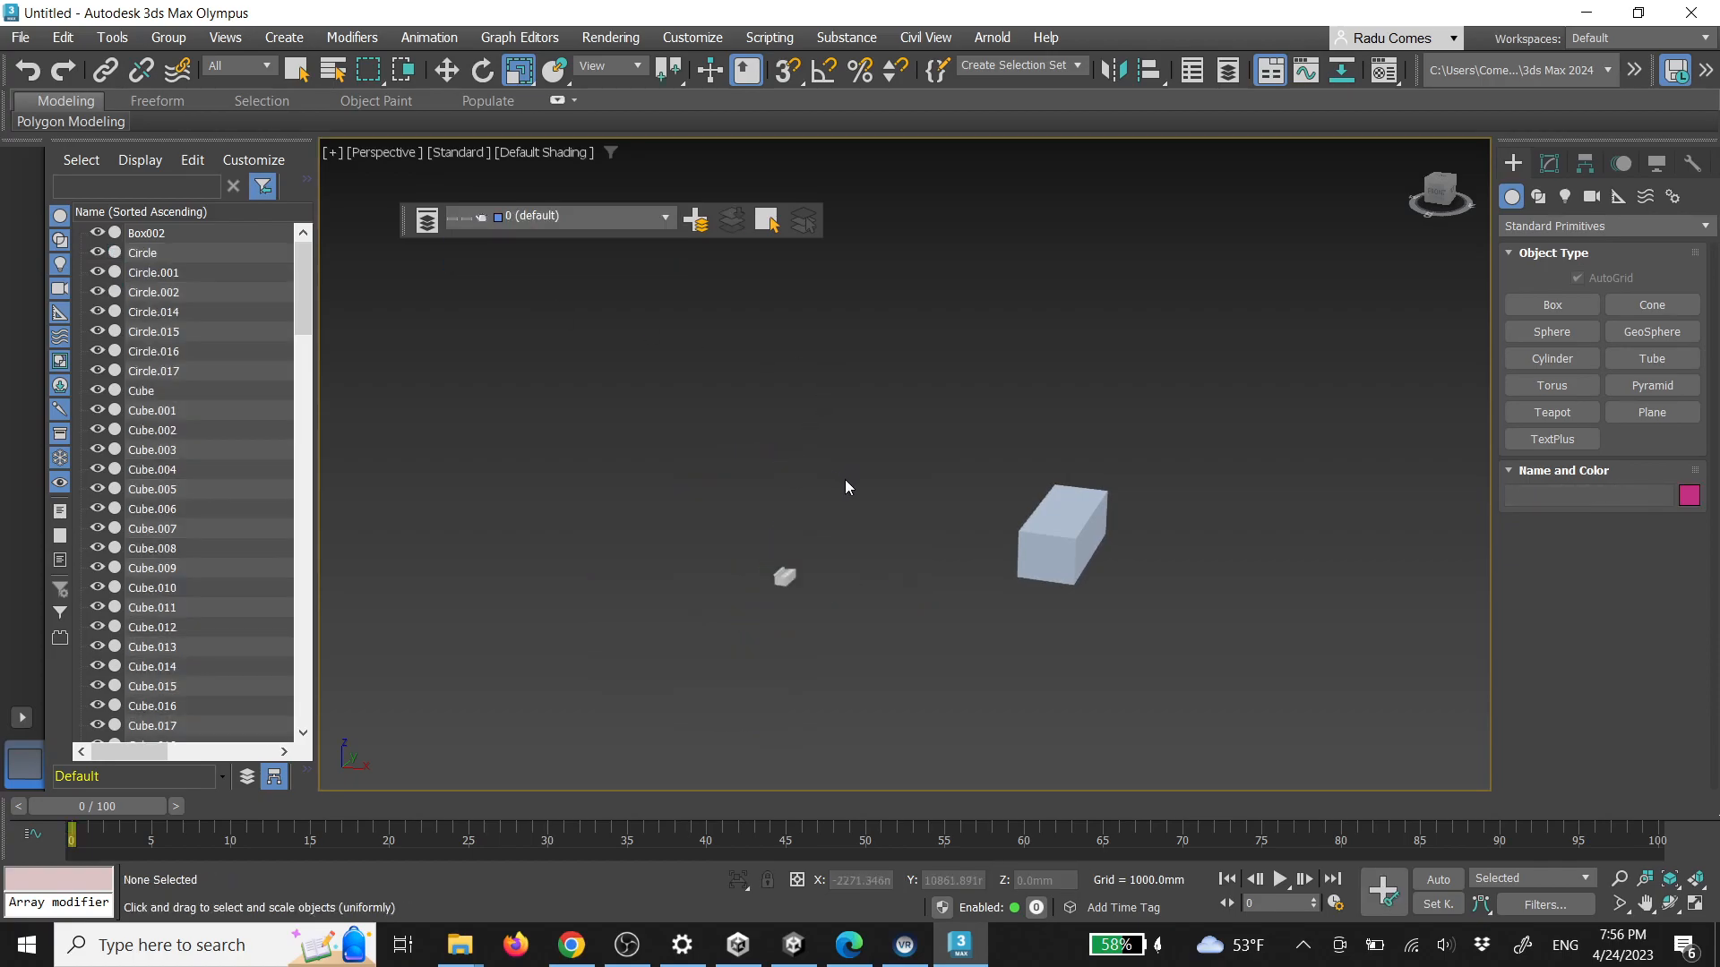
Group all parts of the small building, including the roof, under the name building
{"action": "scroll", "coordinate": [784, 577], "scroll_direction": "up", "scroll_amount": 10}
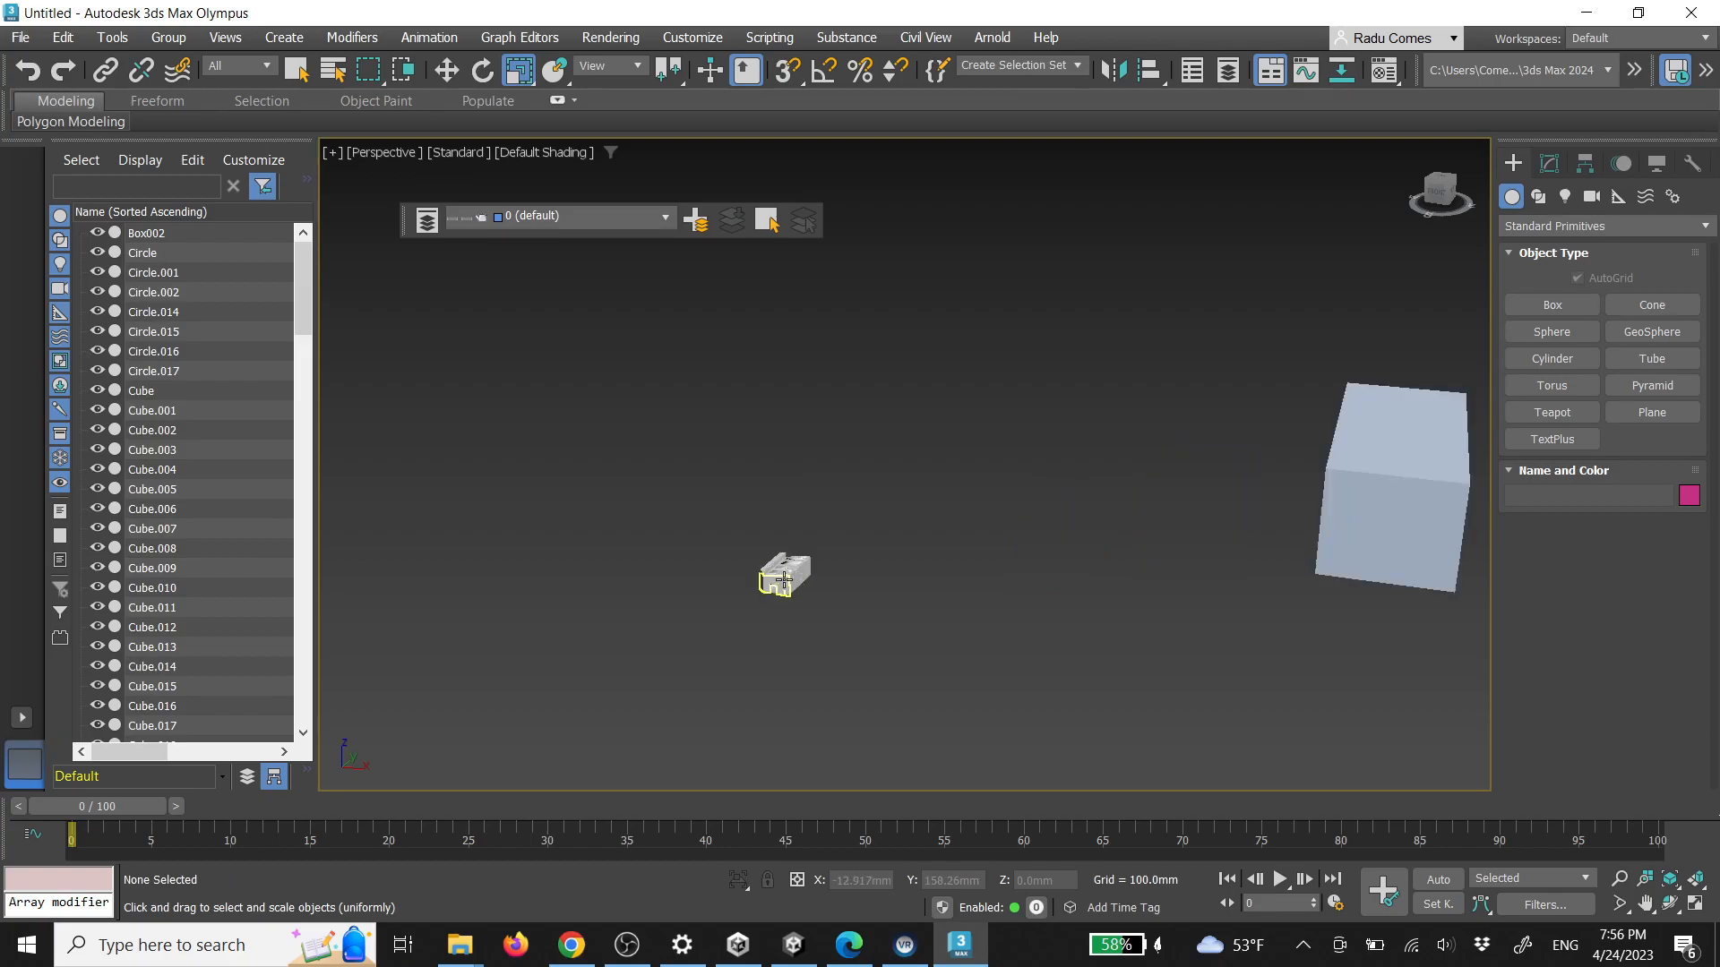
{"action": "left_click", "coordinate": [665, 220]}
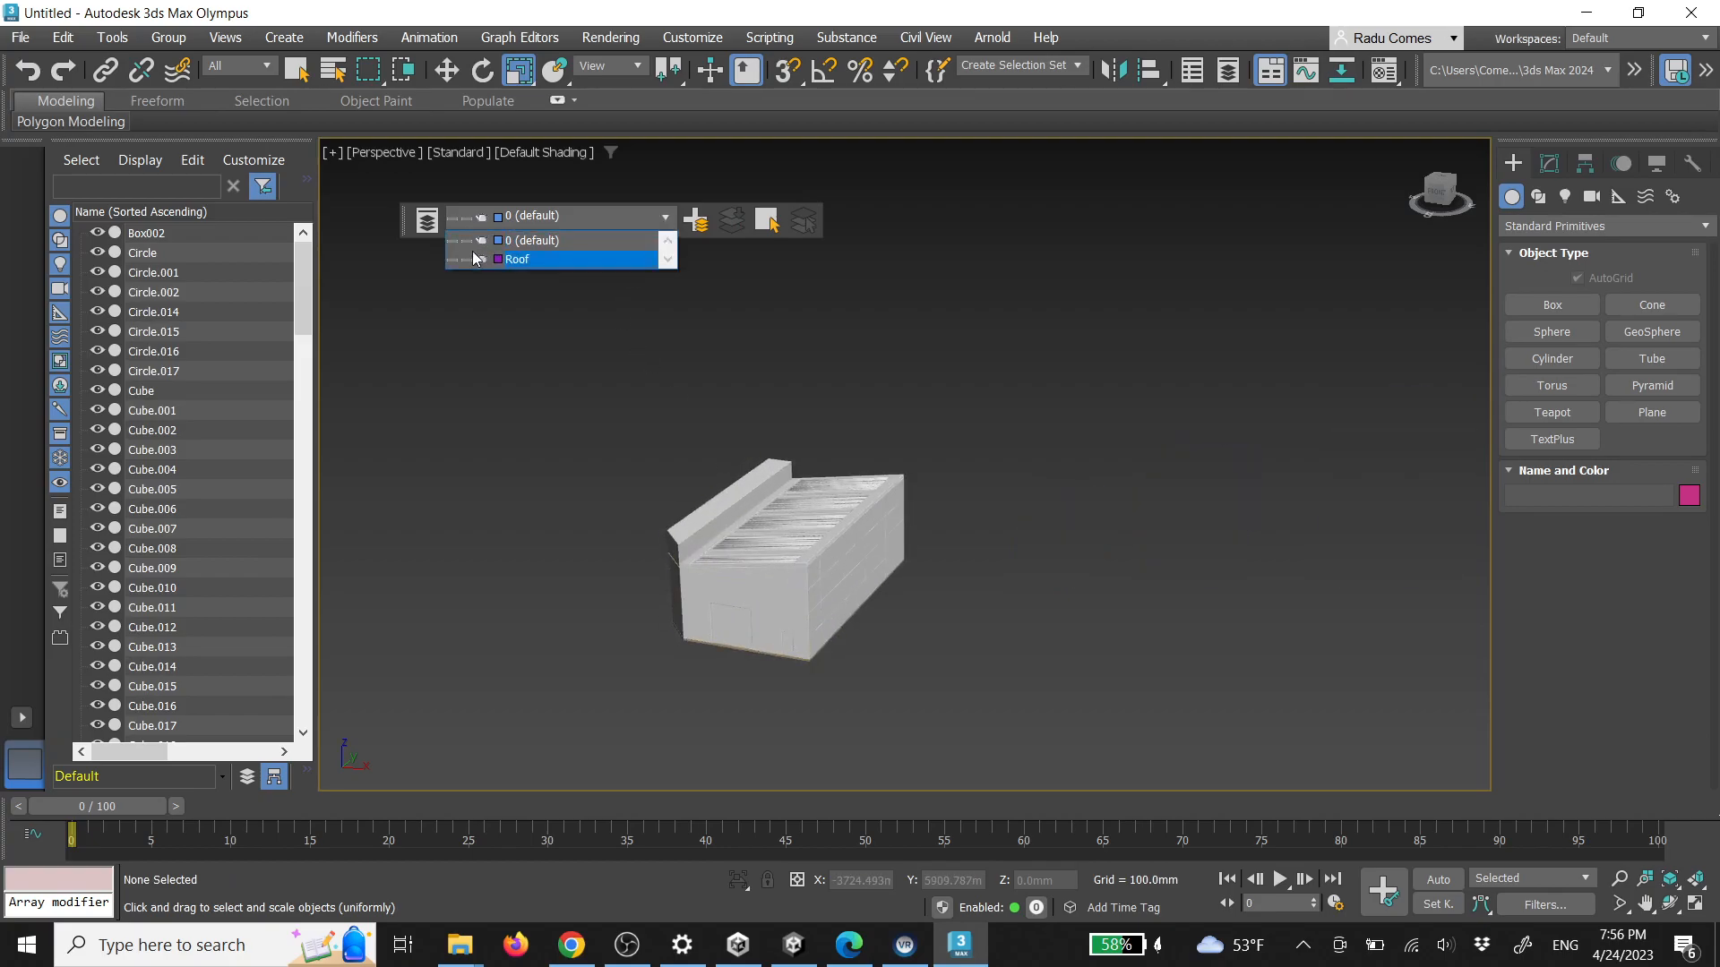
{"action": "left_click", "coordinate": [451, 260]}
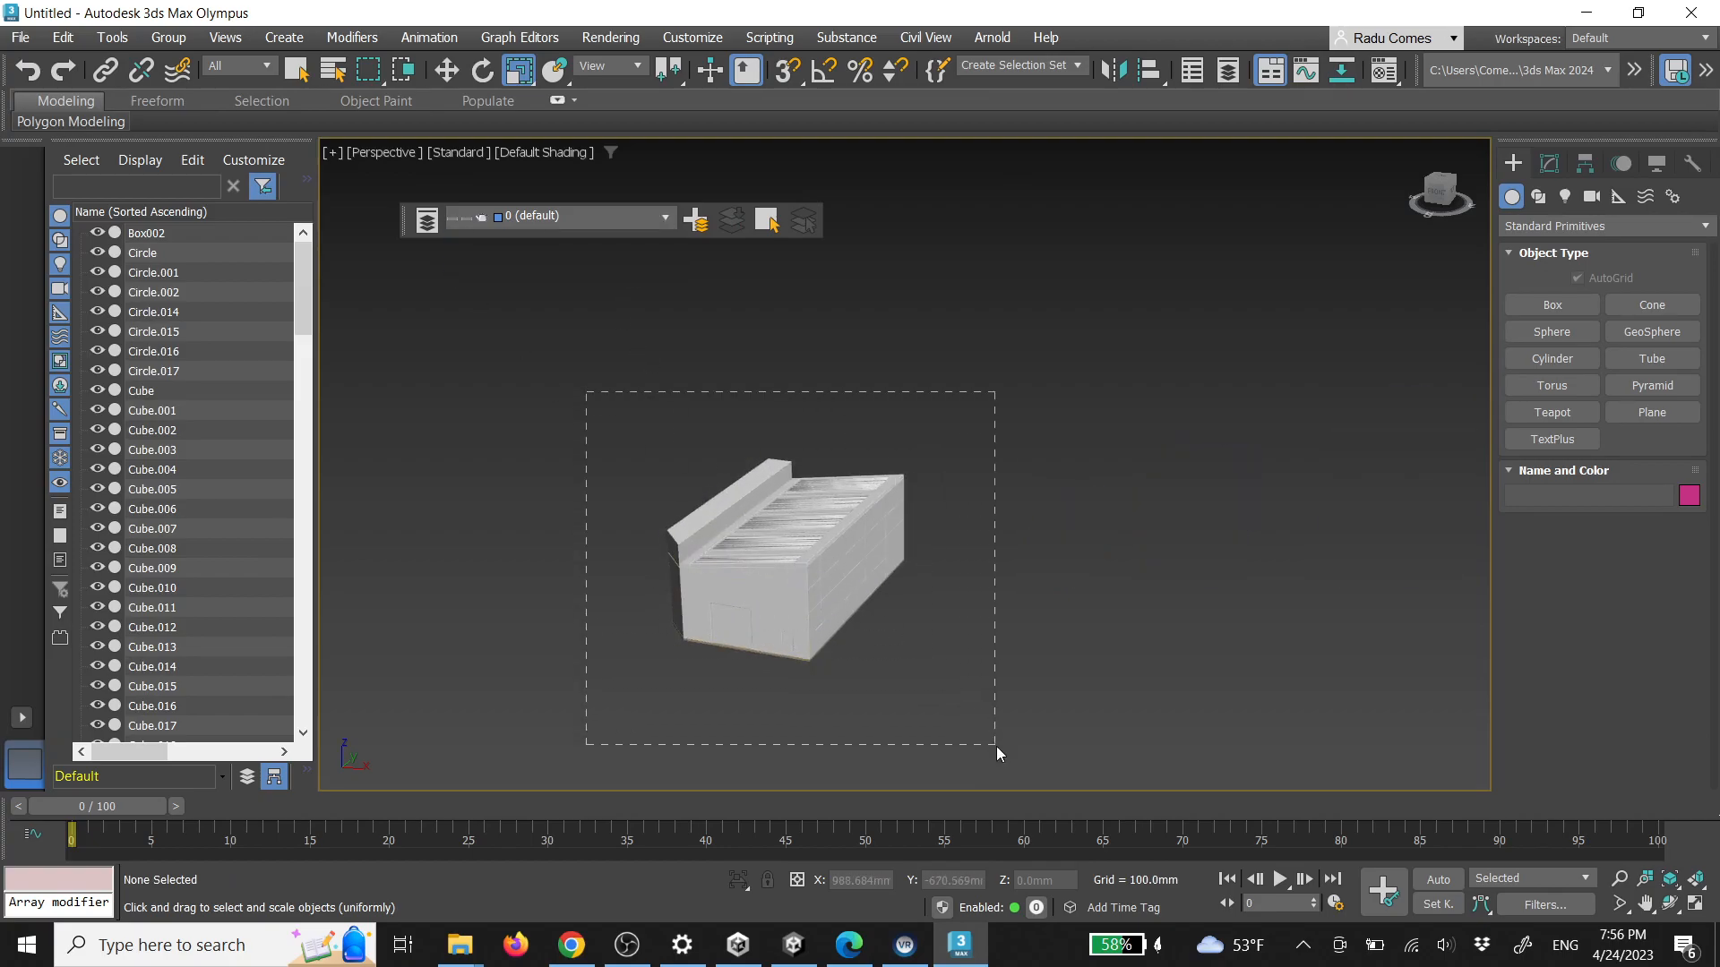
{"action": "left_click_drag", "start_coordinate": [996, 745], "coordinate": [996, 745]}
{"action": "left_click", "coordinate": [168, 37]}
{"action": "left_click", "coordinate": [183, 56]}
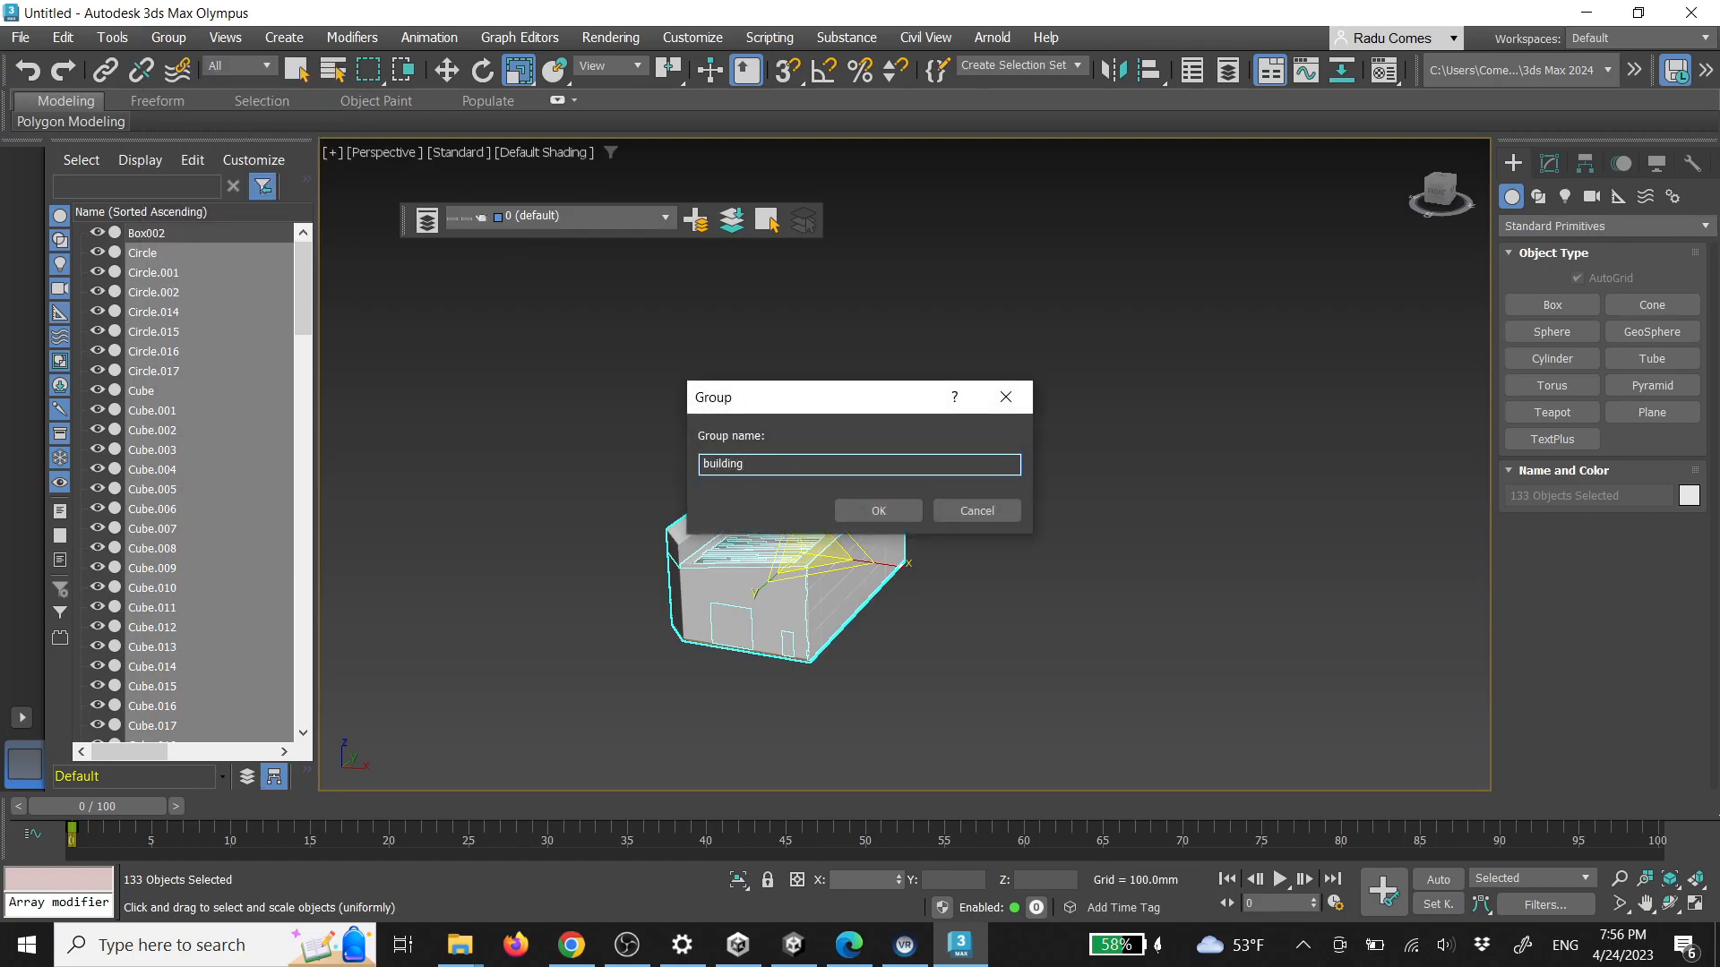
{"action": "key", "text": "Return"}
Scale the building group up uniformly to about 3942 percent, using the box as a size reference
{"action": "scroll", "coordinate": [1001, 485], "scroll_direction": "down", "scroll_amount": 6}
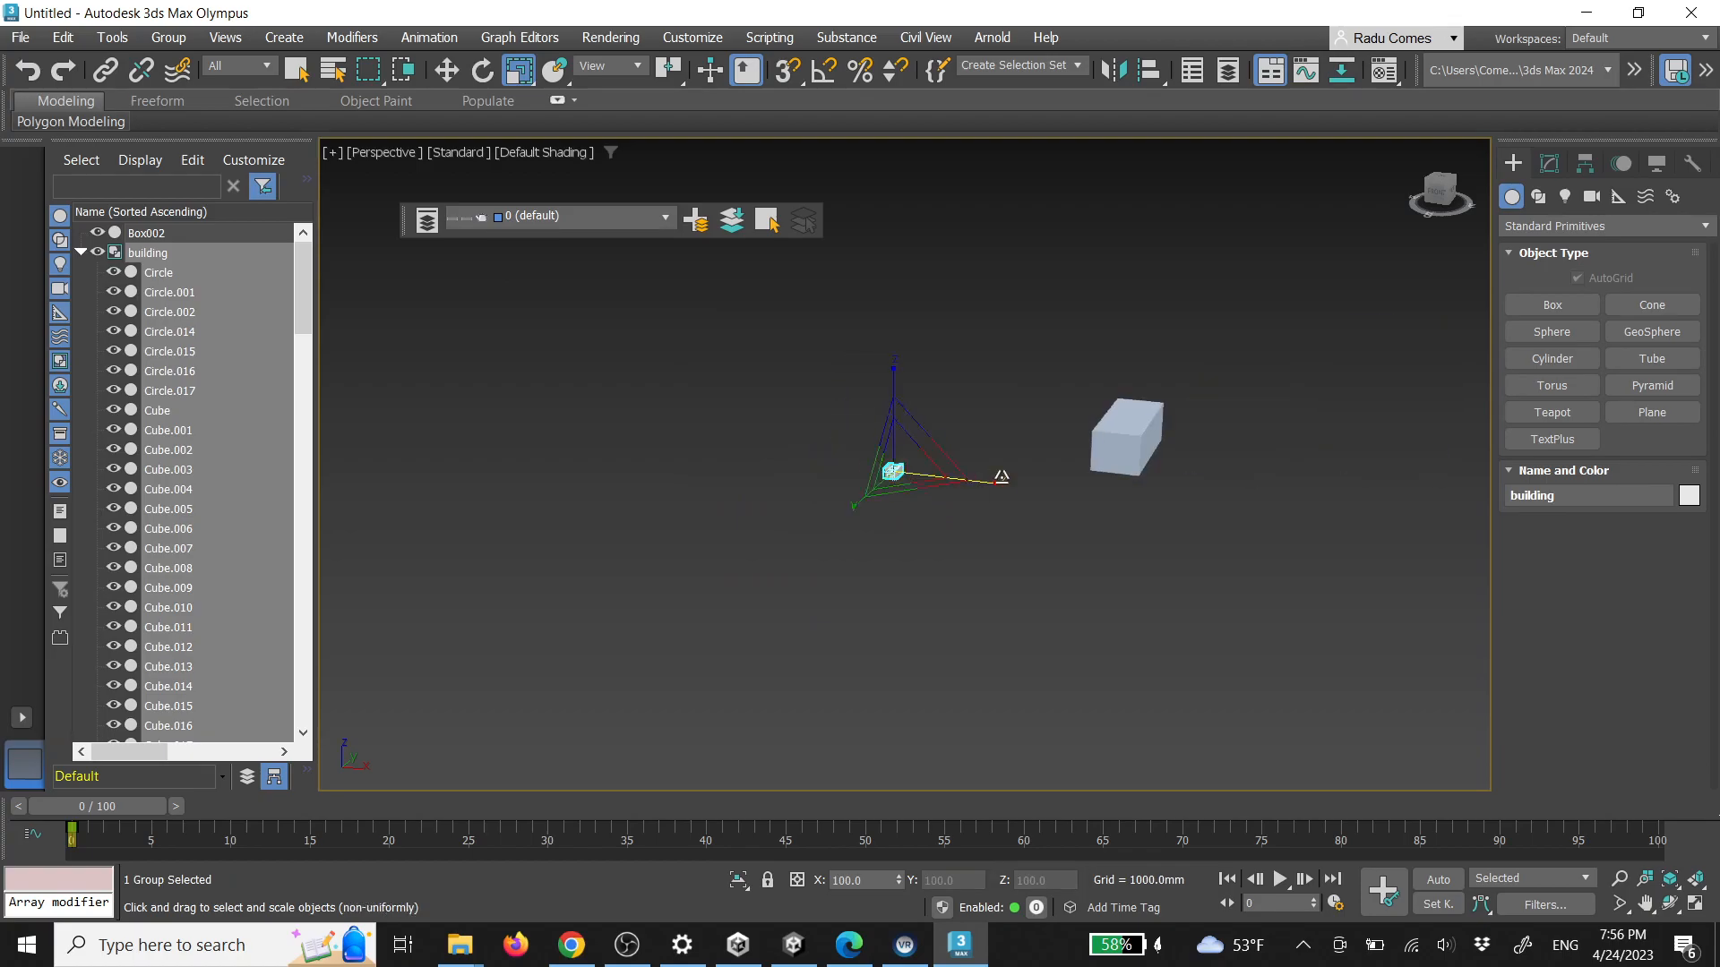
{"action": "left_click_drag", "start_coordinate": [913, 469], "coordinate": [1127, 231]}
{"action": "left_click_drag", "start_coordinate": [909, 464], "coordinate": [1148, 471]}
{"action": "middle_click_drag", "start_coordinate": [1147, 471], "coordinate": [1078, 409], "text": "alt"}
{"action": "left_click_drag", "start_coordinate": [993, 439], "coordinate": [1030, 309]}
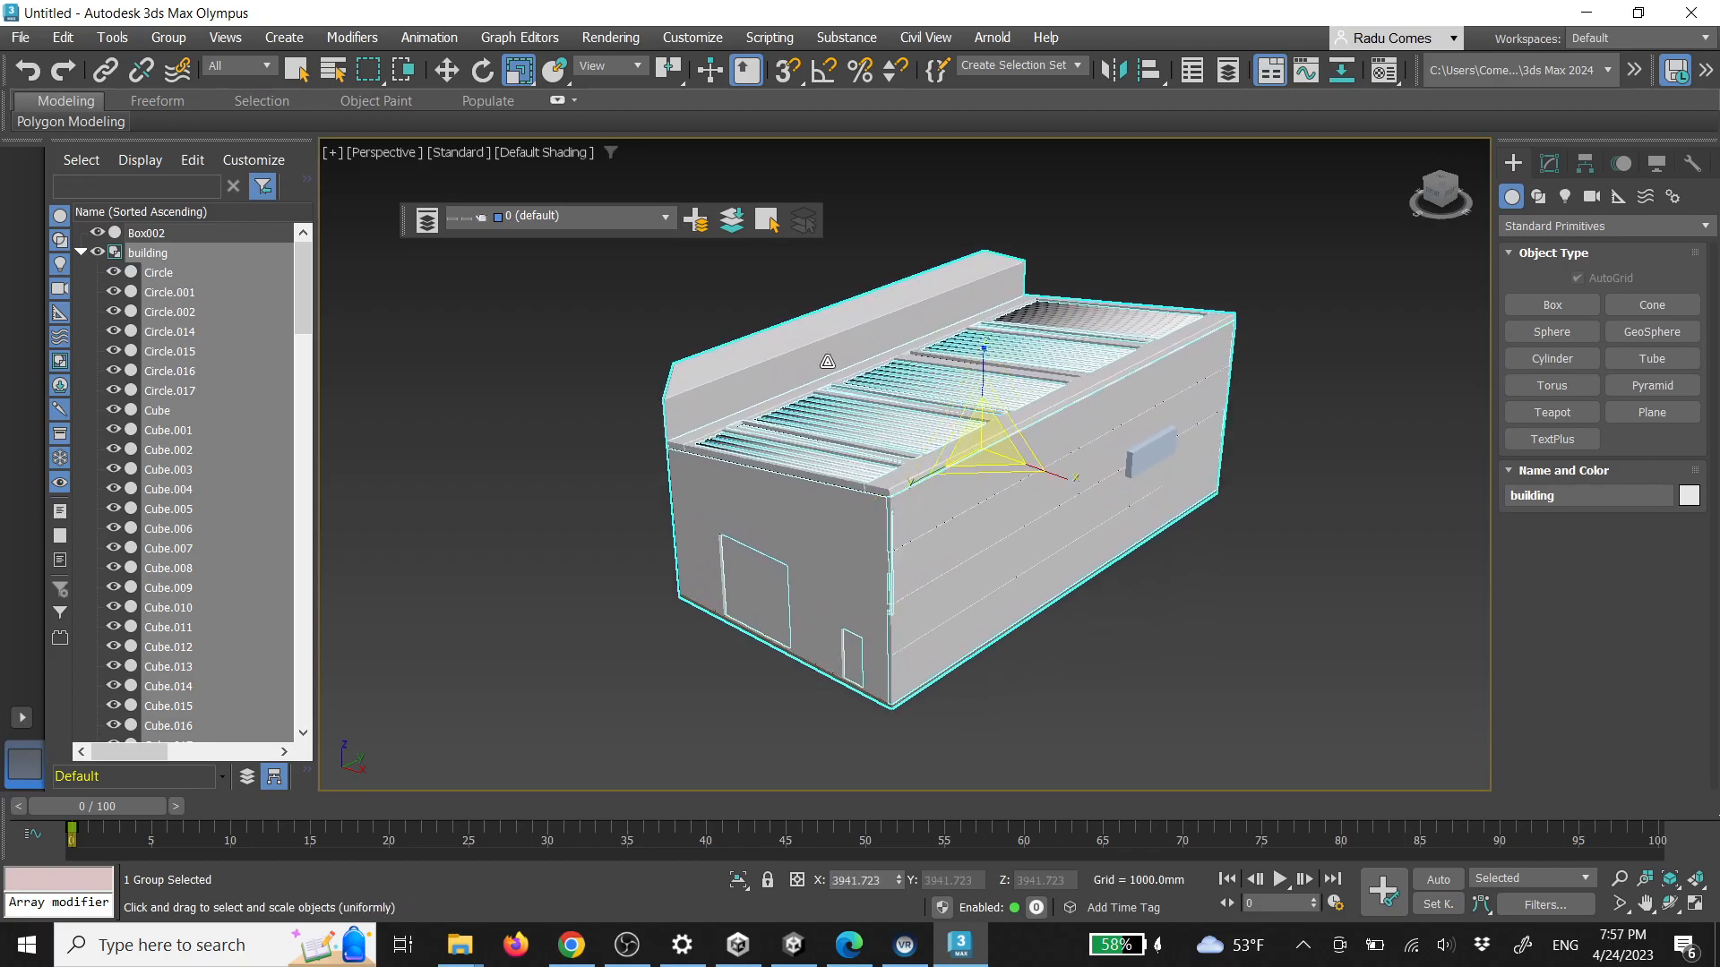
Deselect the building group and hide the Roof layer to expose the interior
{"action": "left_click", "coordinate": [598, 304]}
{"action": "left_click", "coordinate": [662, 218]}
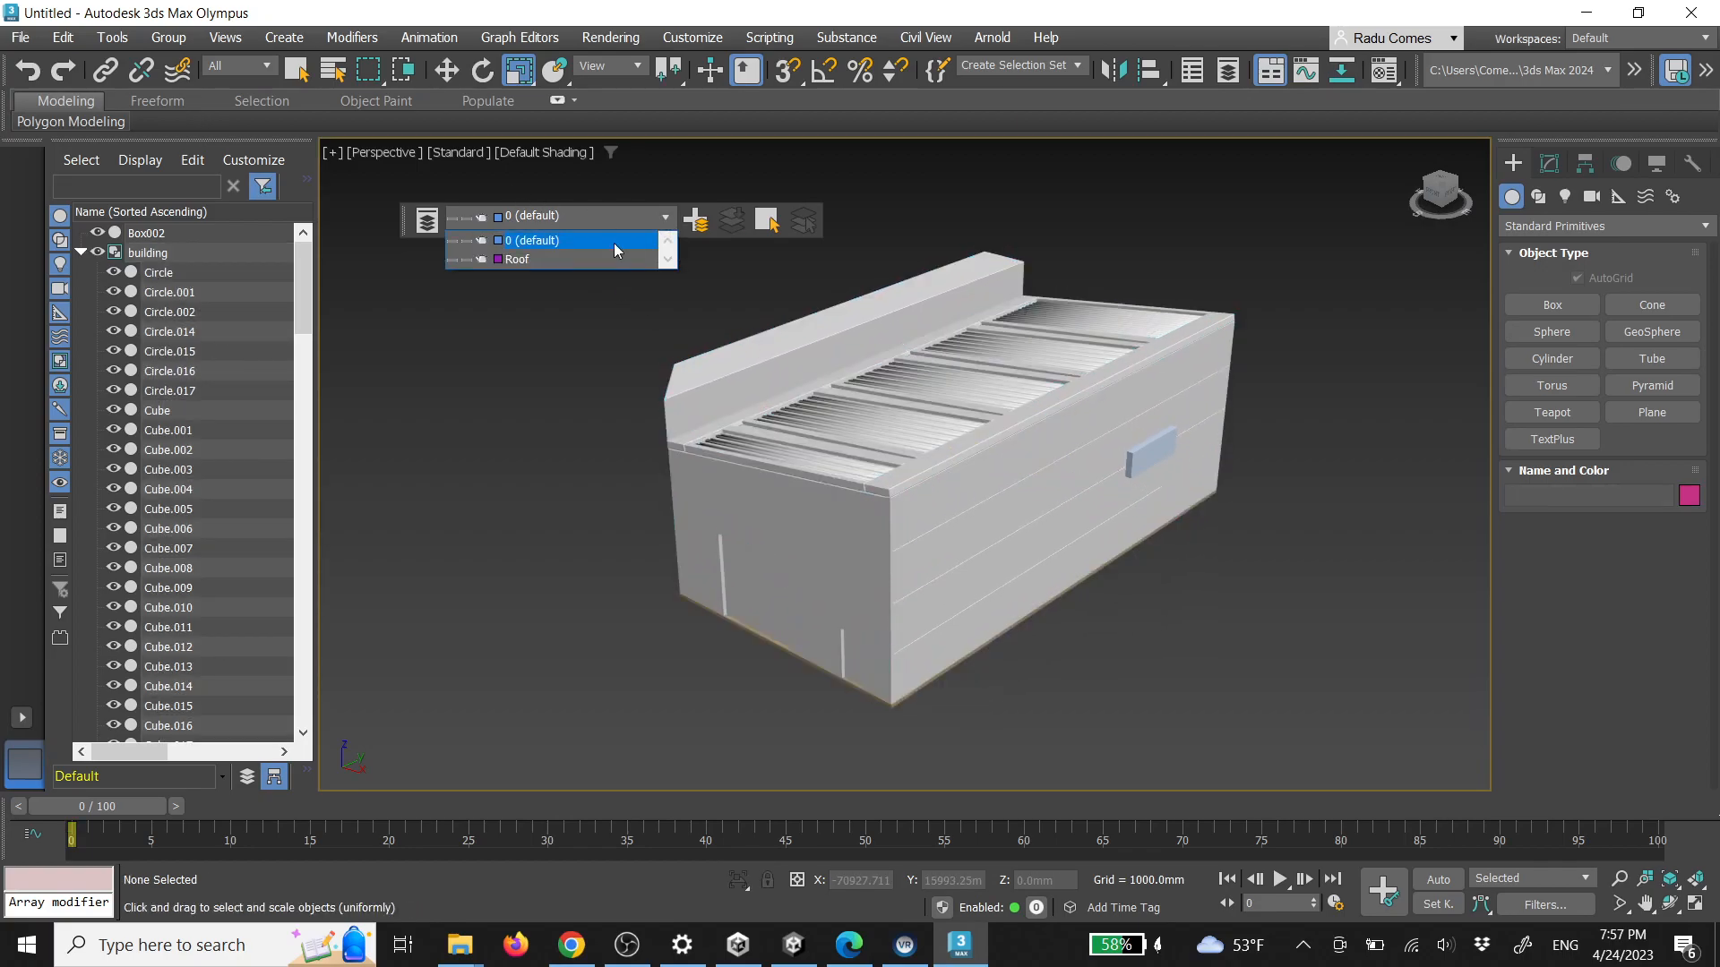
{"action": "left_click", "coordinate": [457, 260]}
{"action": "left_click", "coordinate": [1156, 442]}
{"action": "key", "text": "alt+a"}
{"action": "middle_click_drag", "start_coordinate": [1147, 447], "coordinate": [986, 524], "text": "alt"}
{"action": "key", "text": "w"}
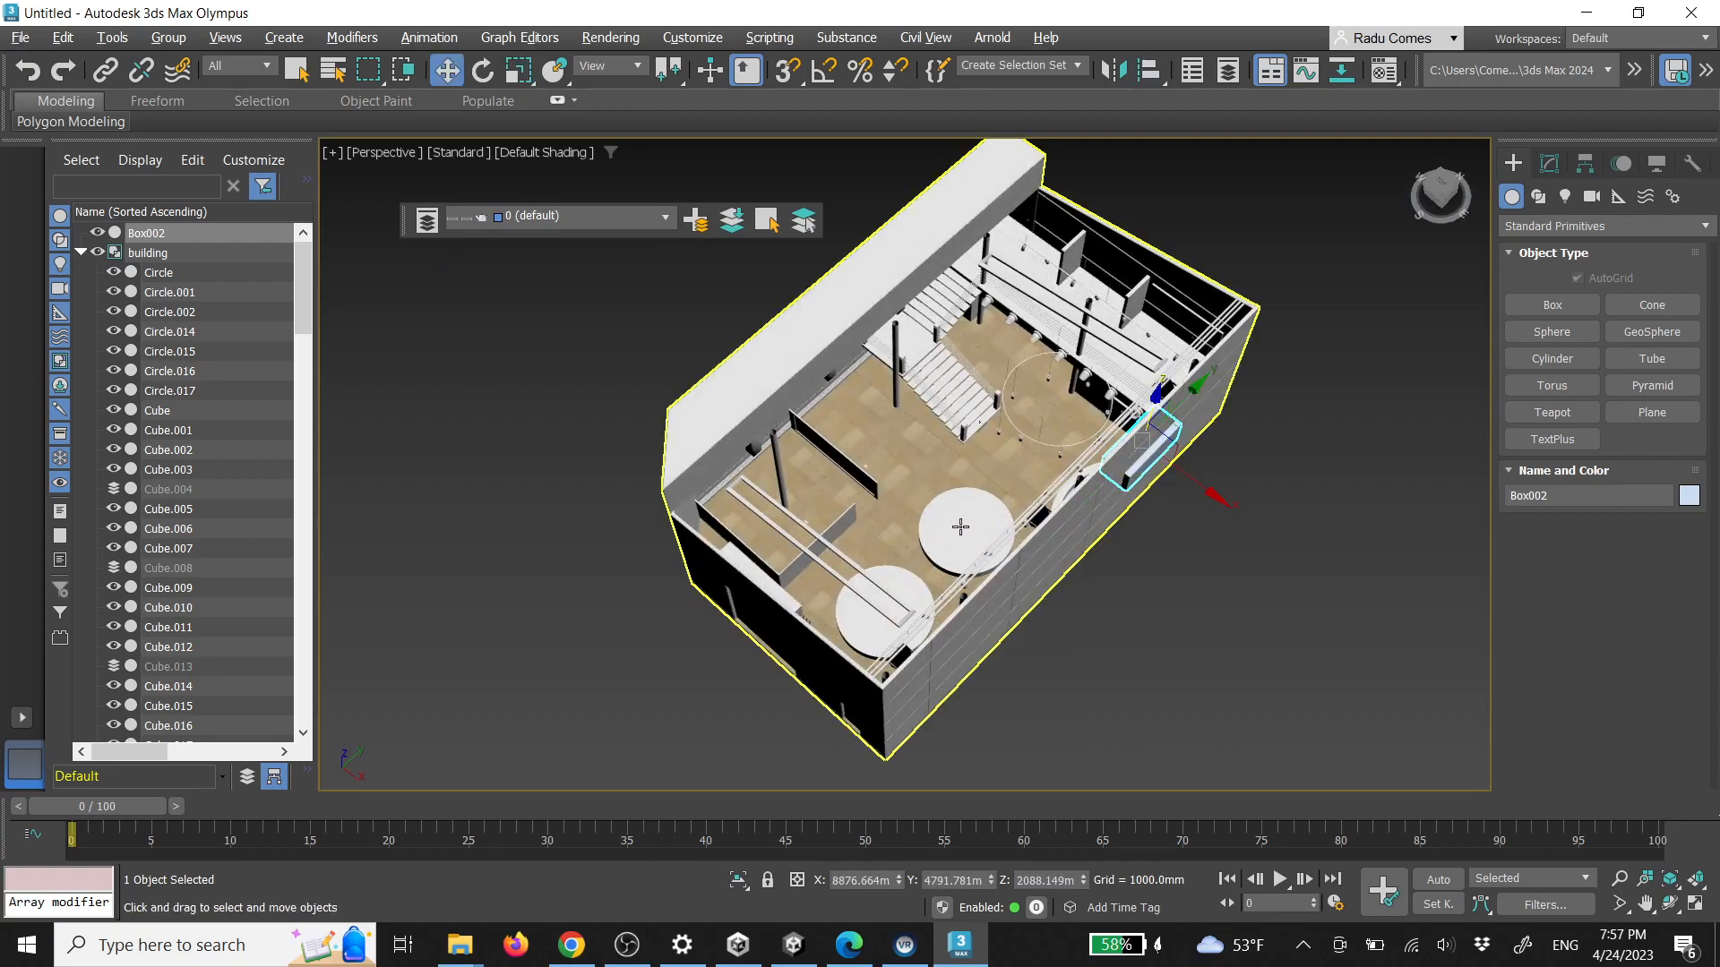
Ungroup the building group into its separate parts and clear the selection
{"action": "key", "text": "q"}
{"action": "left_click", "coordinate": [970, 524]}
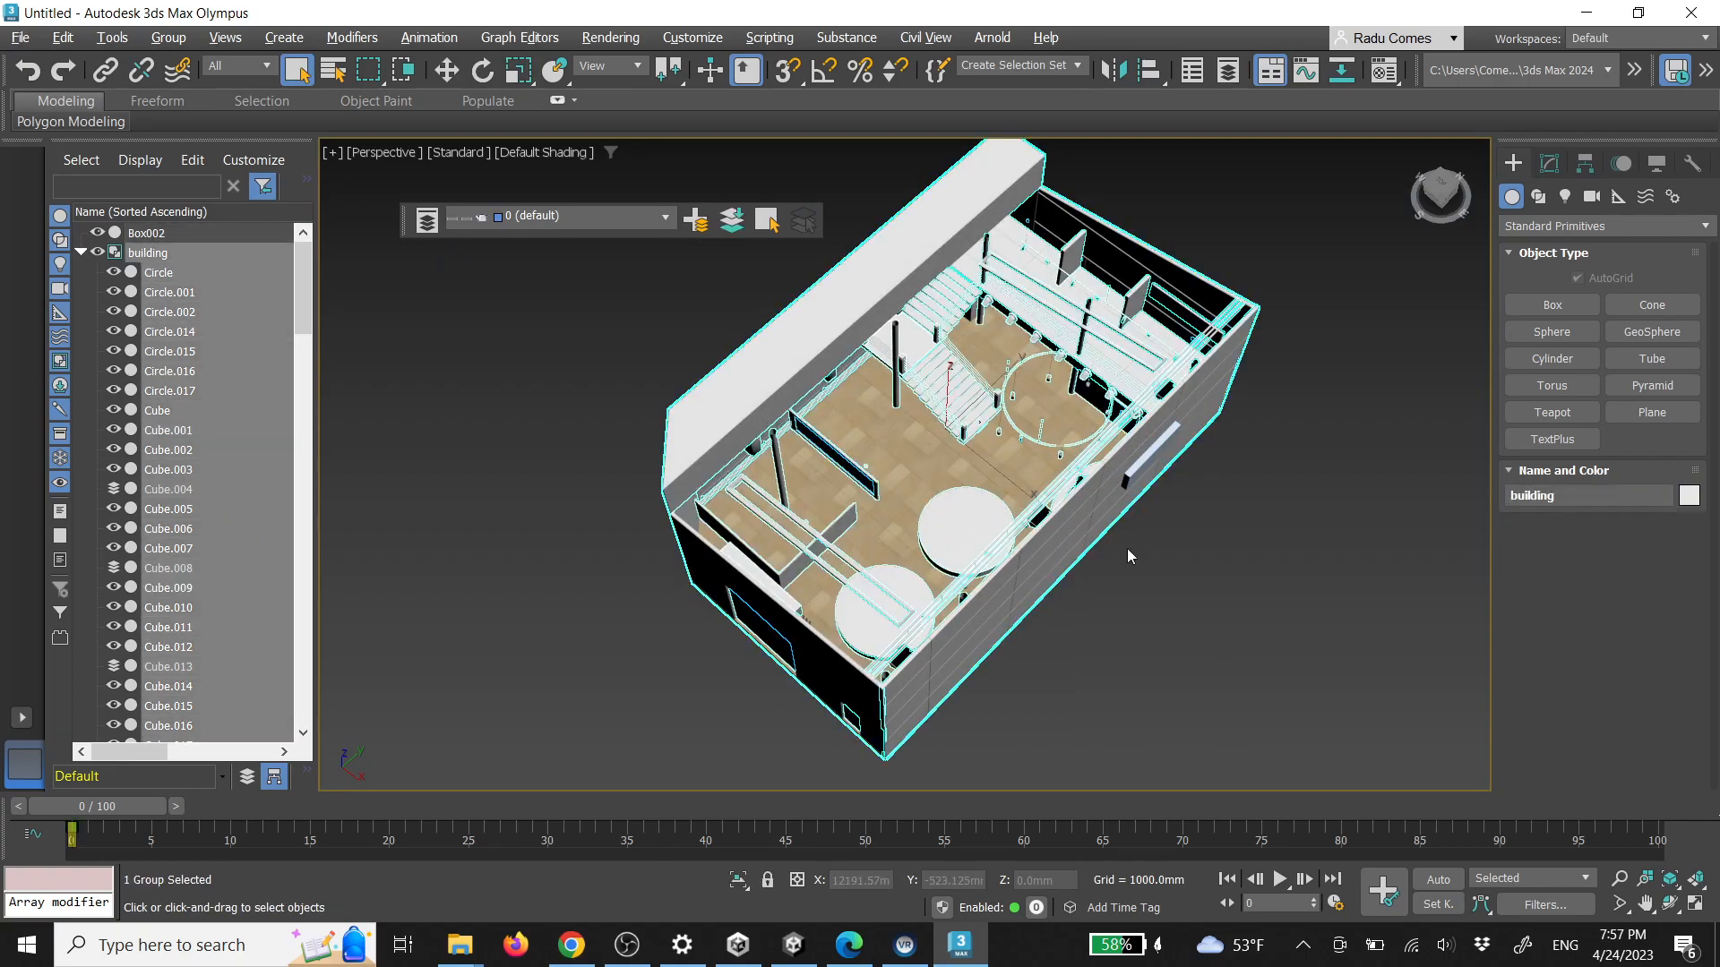
{"action": "scroll", "coordinate": [1155, 439], "scroll_direction": "up", "scroll_amount": 4}
{"action": "left_click", "coordinate": [185, 45]}
{"action": "left_click", "coordinate": [204, 98]}
{"action": "left_click", "coordinate": [1322, 537]}
Align the reference box to the round platform in X, Y and Z, matching center to center
{"action": "left_click", "coordinate": [1309, 421]}
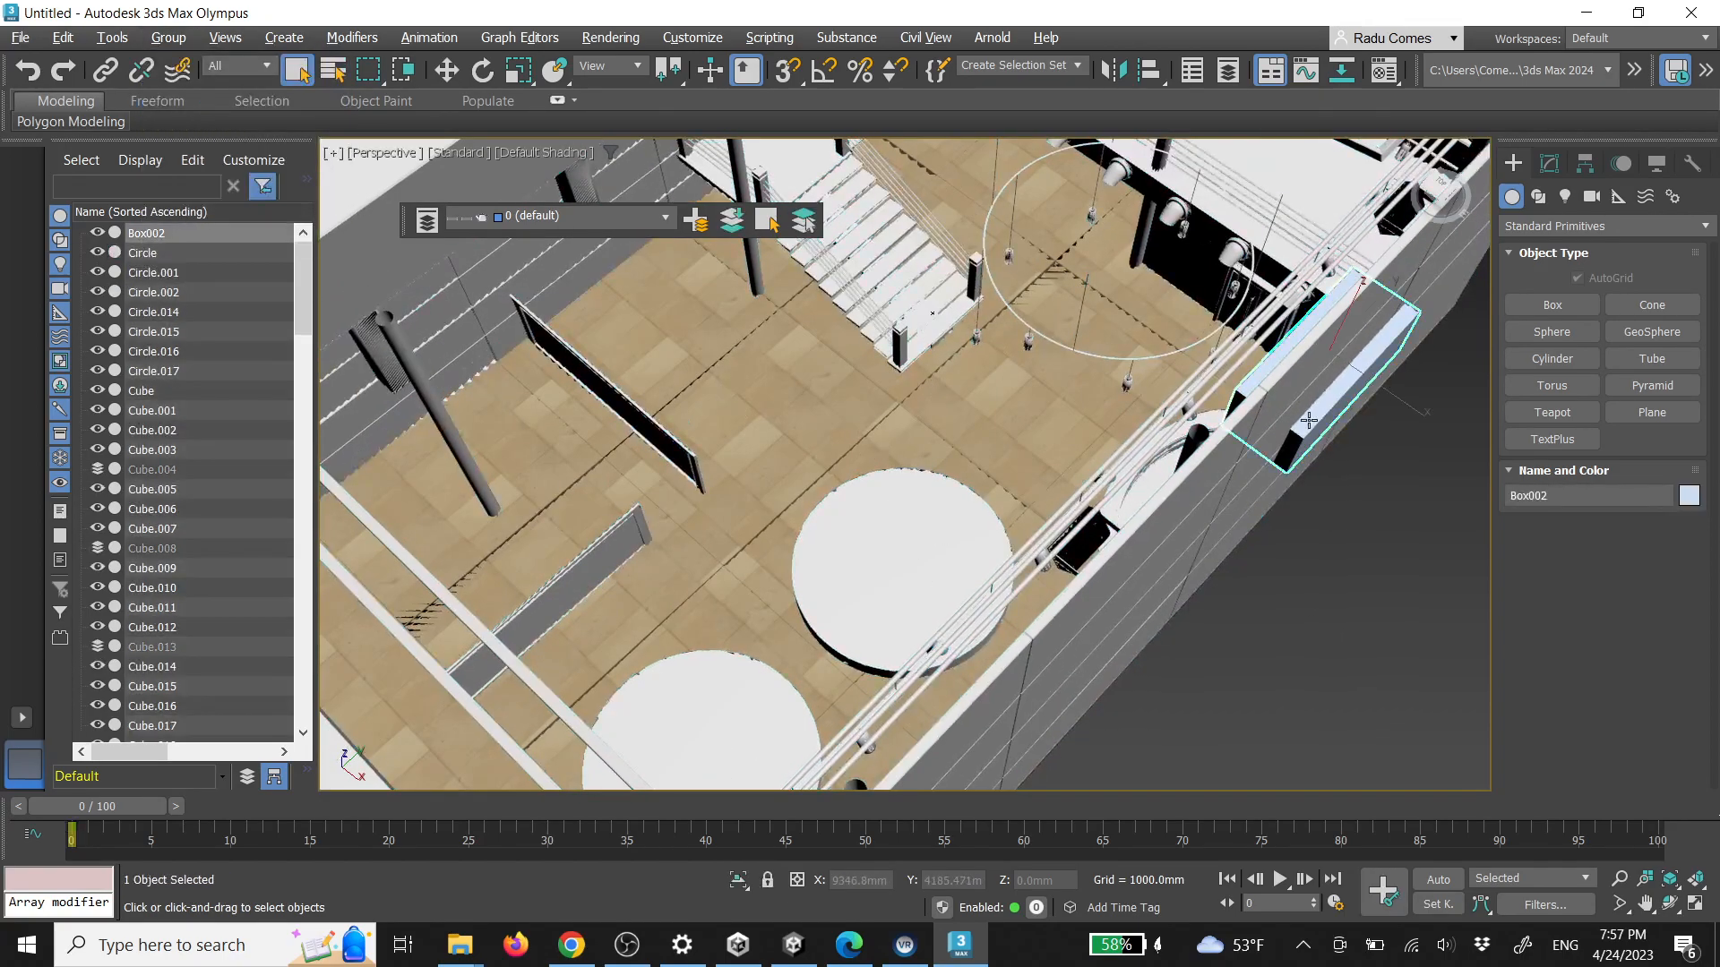
{"action": "key", "text": "w"}
{"action": "key", "text": "alt+a"}
{"action": "left_click", "coordinate": [957, 556]}
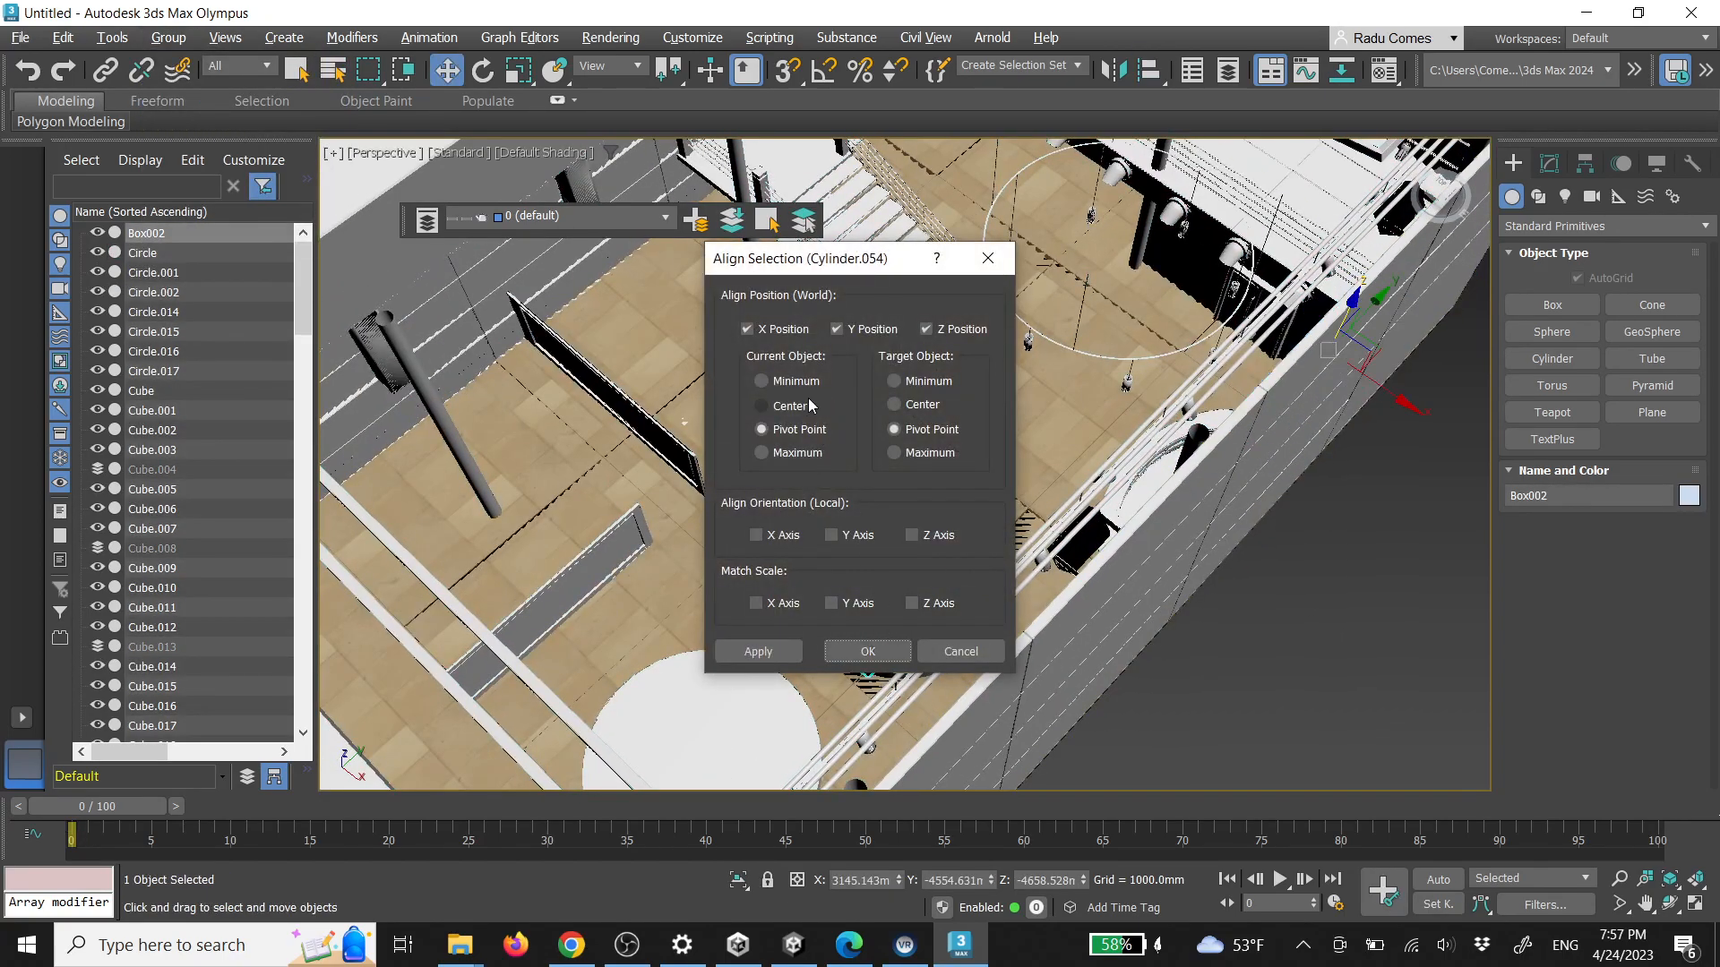
{"action": "left_click", "coordinate": [896, 405]}
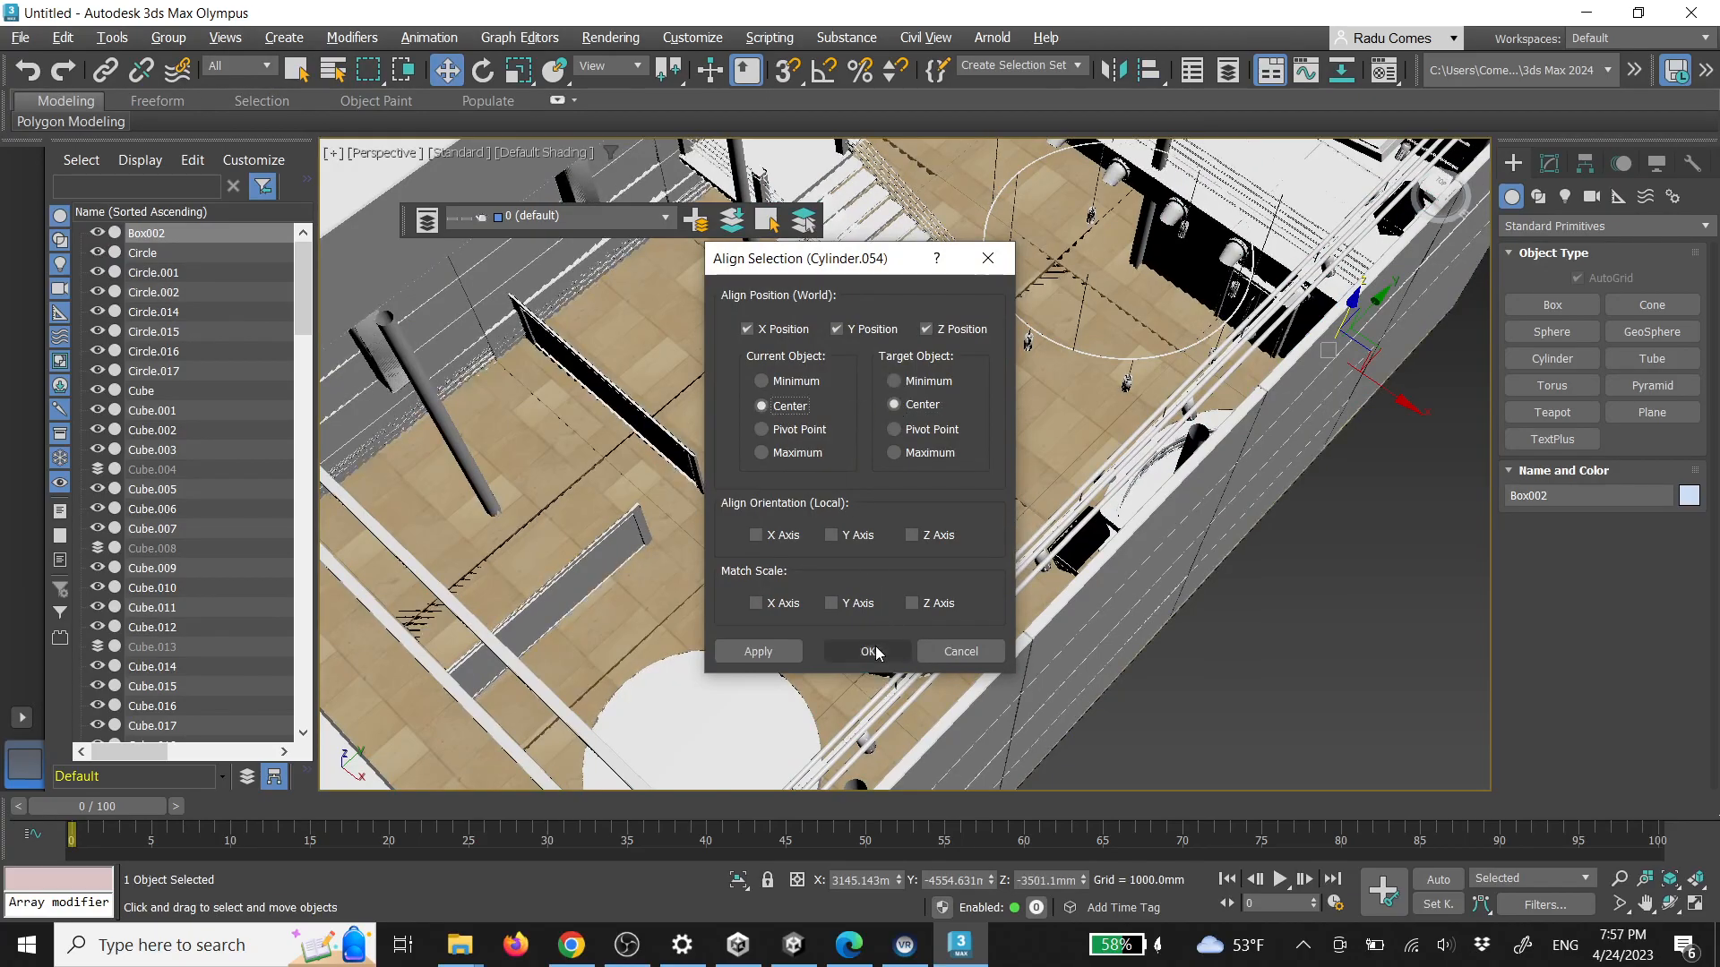
{"action": "left_click", "coordinate": [868, 652]}
Raise the reference box onto the round platform and compare its size with the platform and surrounding interior
{"action": "scroll", "coordinate": [940, 555], "scroll_direction": "up", "scroll_amount": 5}
{"action": "middle_click_drag", "start_coordinate": [941, 555], "coordinate": [873, 559], "text": "alt"}
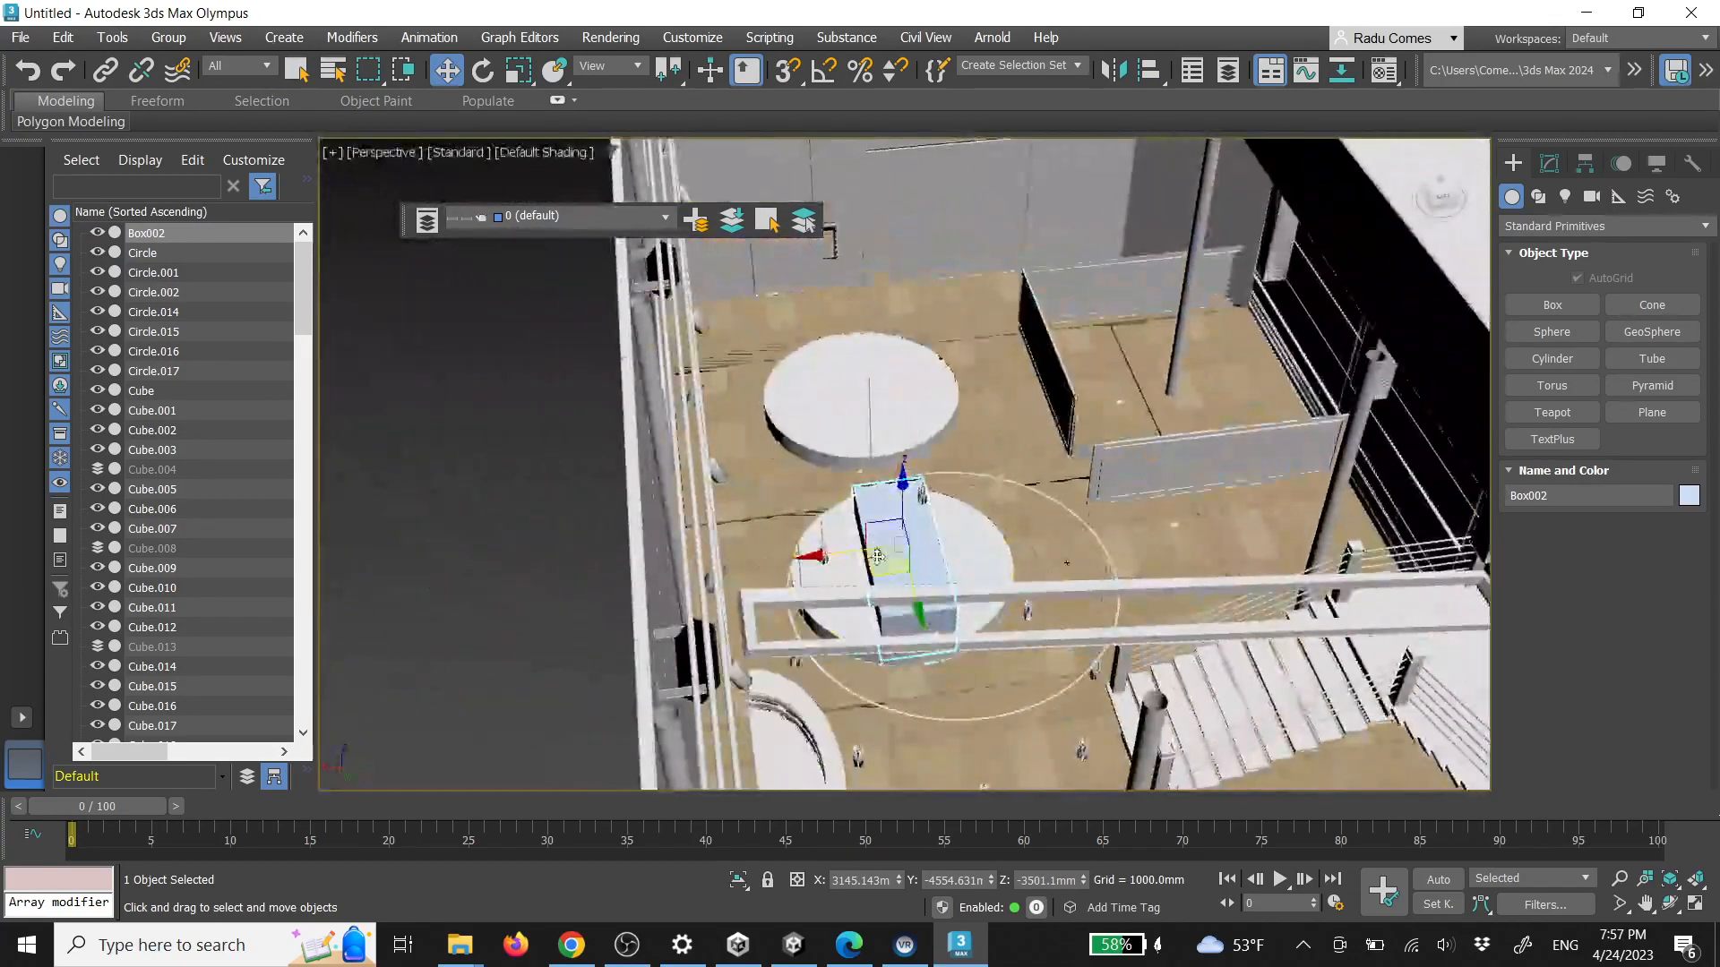
{"action": "left_click_drag", "start_coordinate": [899, 492], "coordinate": [900, 464]}
{"action": "middle_click_drag", "start_coordinate": [905, 479], "coordinate": [862, 557], "text": "alt"}
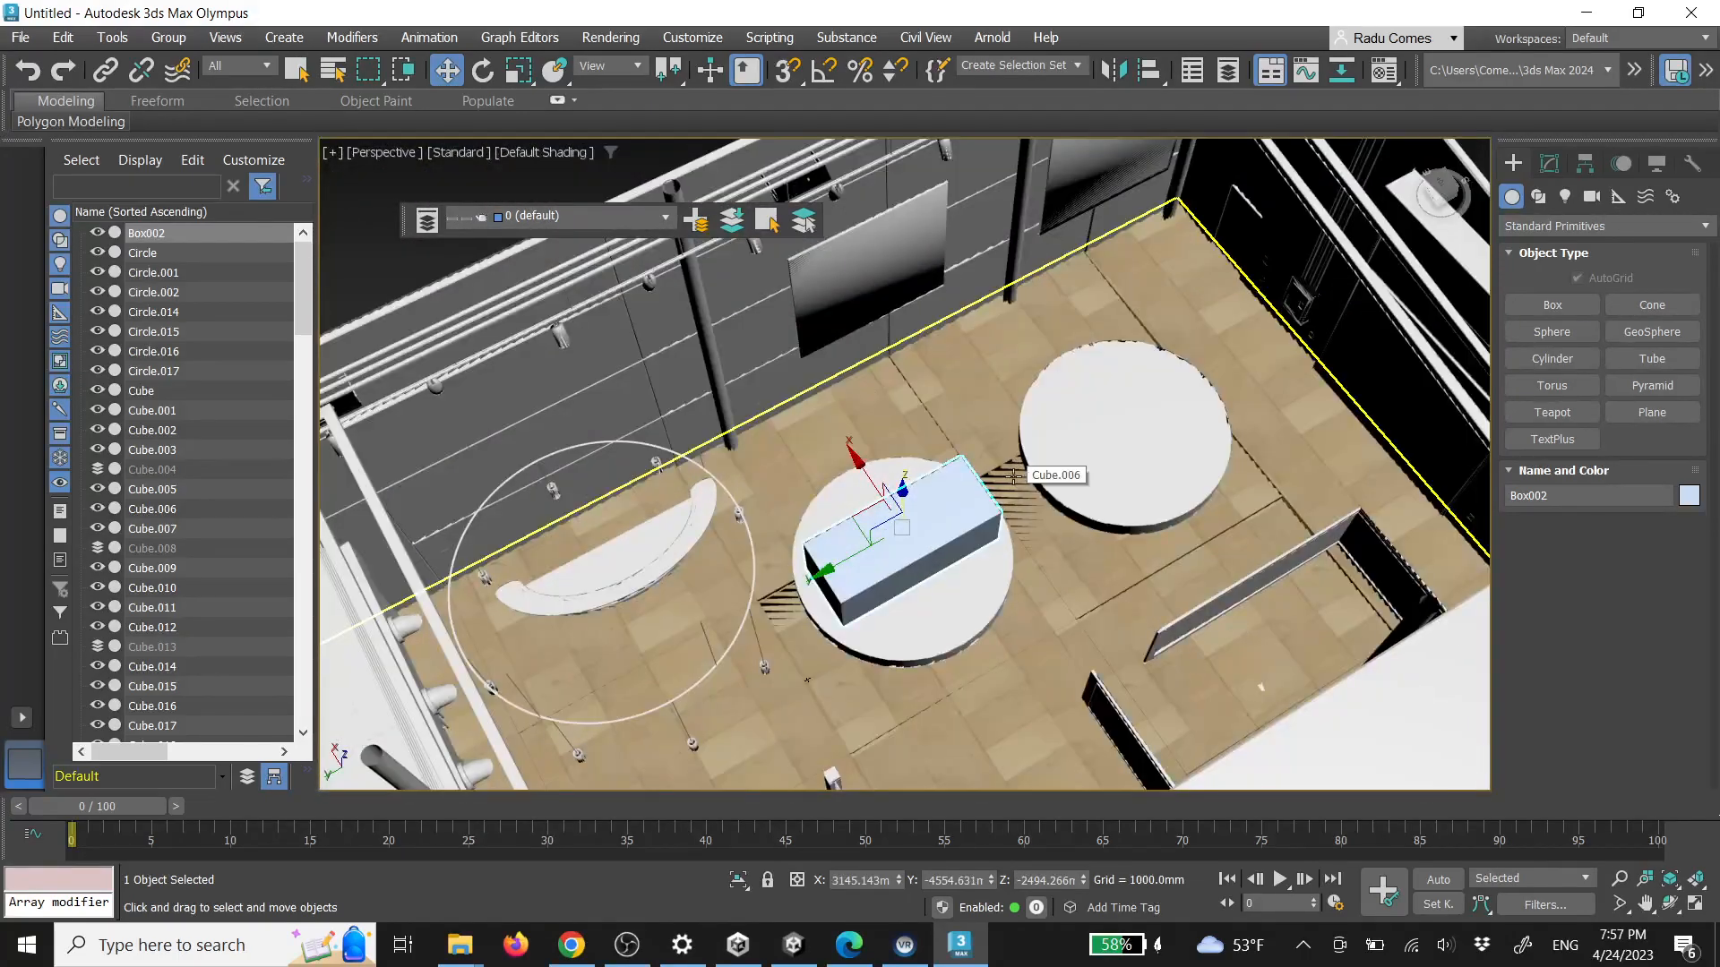
{"action": "scroll", "coordinate": [1030, 488], "scroll_direction": "up", "scroll_amount": 5}
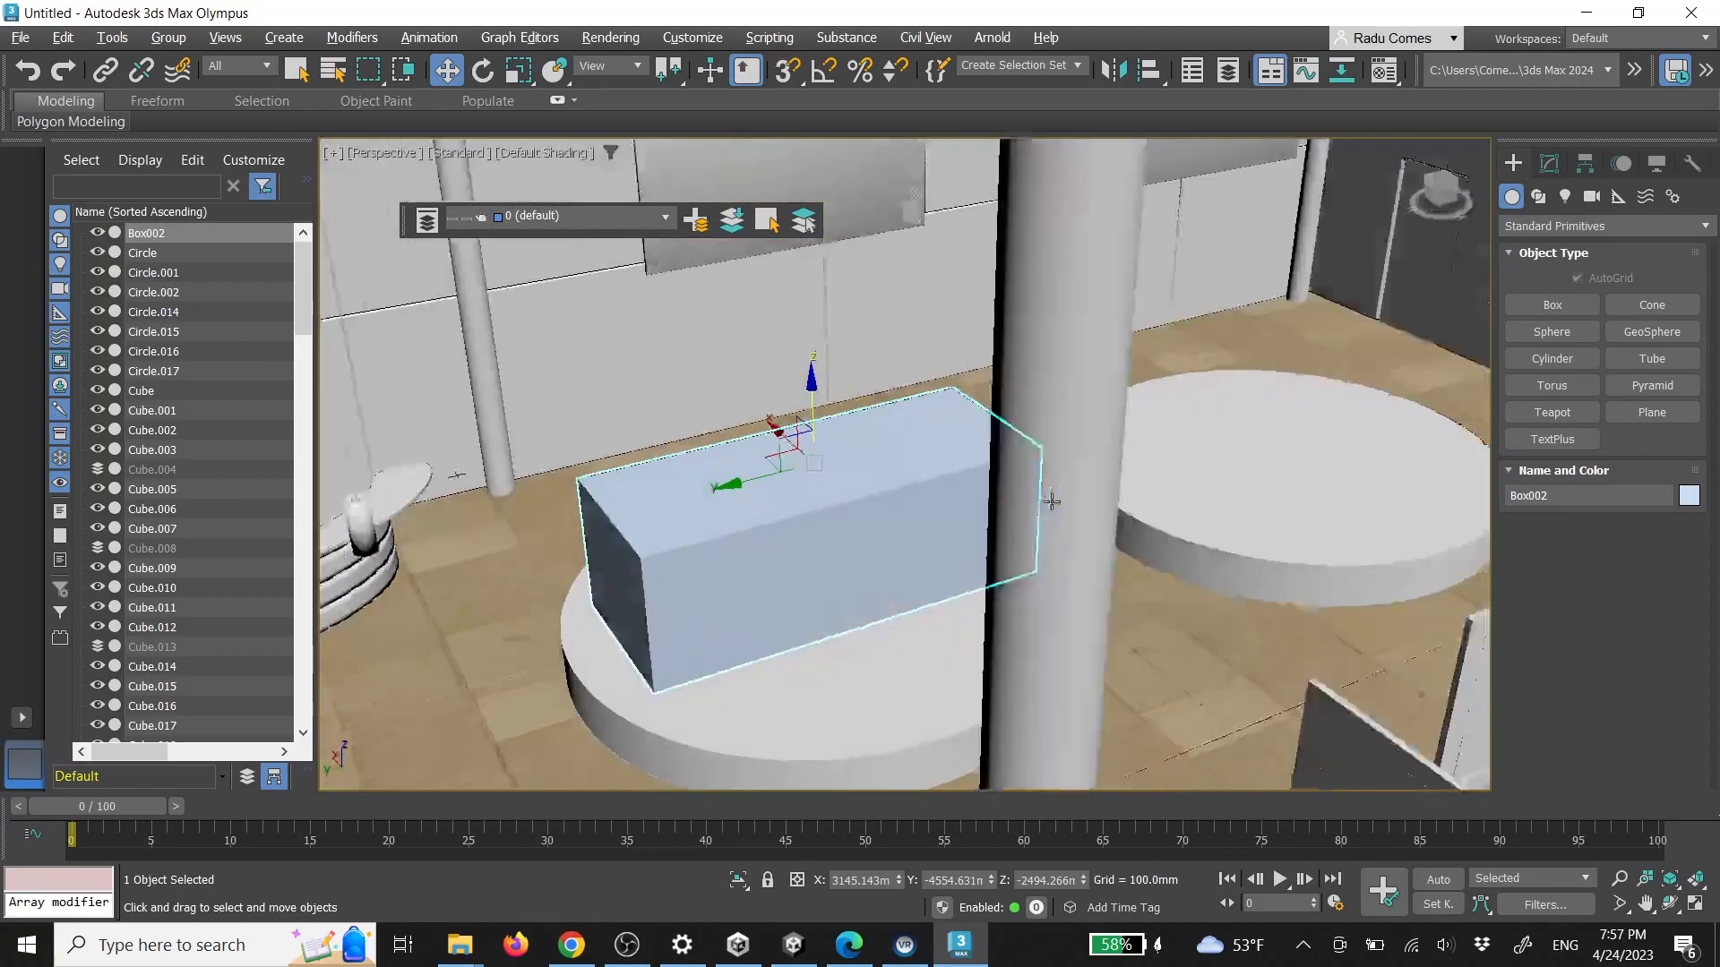
{"action": "middle_click_drag", "start_coordinate": [1052, 502], "coordinate": [891, 546], "text": "alt"}
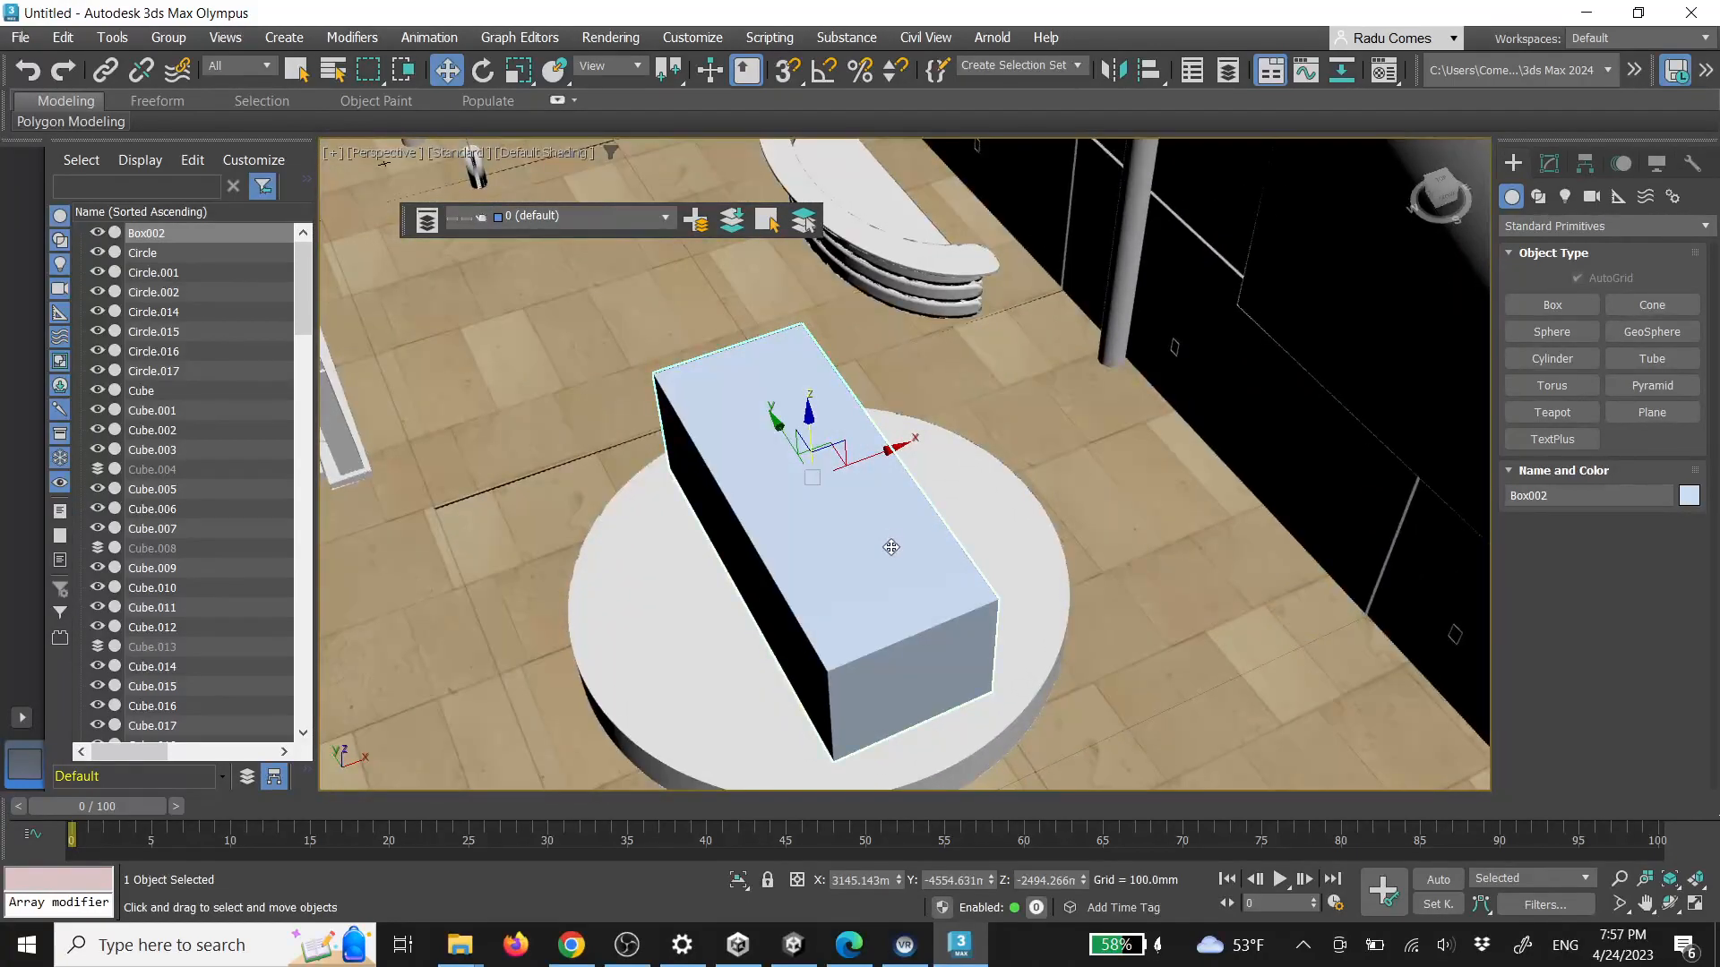
Delete the reference box from the scene
{"action": "key", "text": "Delete"}
{"action": "scroll", "coordinate": [905, 548], "scroll_direction": "down", "scroll_amount": 6}
{"action": "middle_click_drag", "start_coordinate": [1066, 542], "coordinate": [977, 519], "text": "alt"}
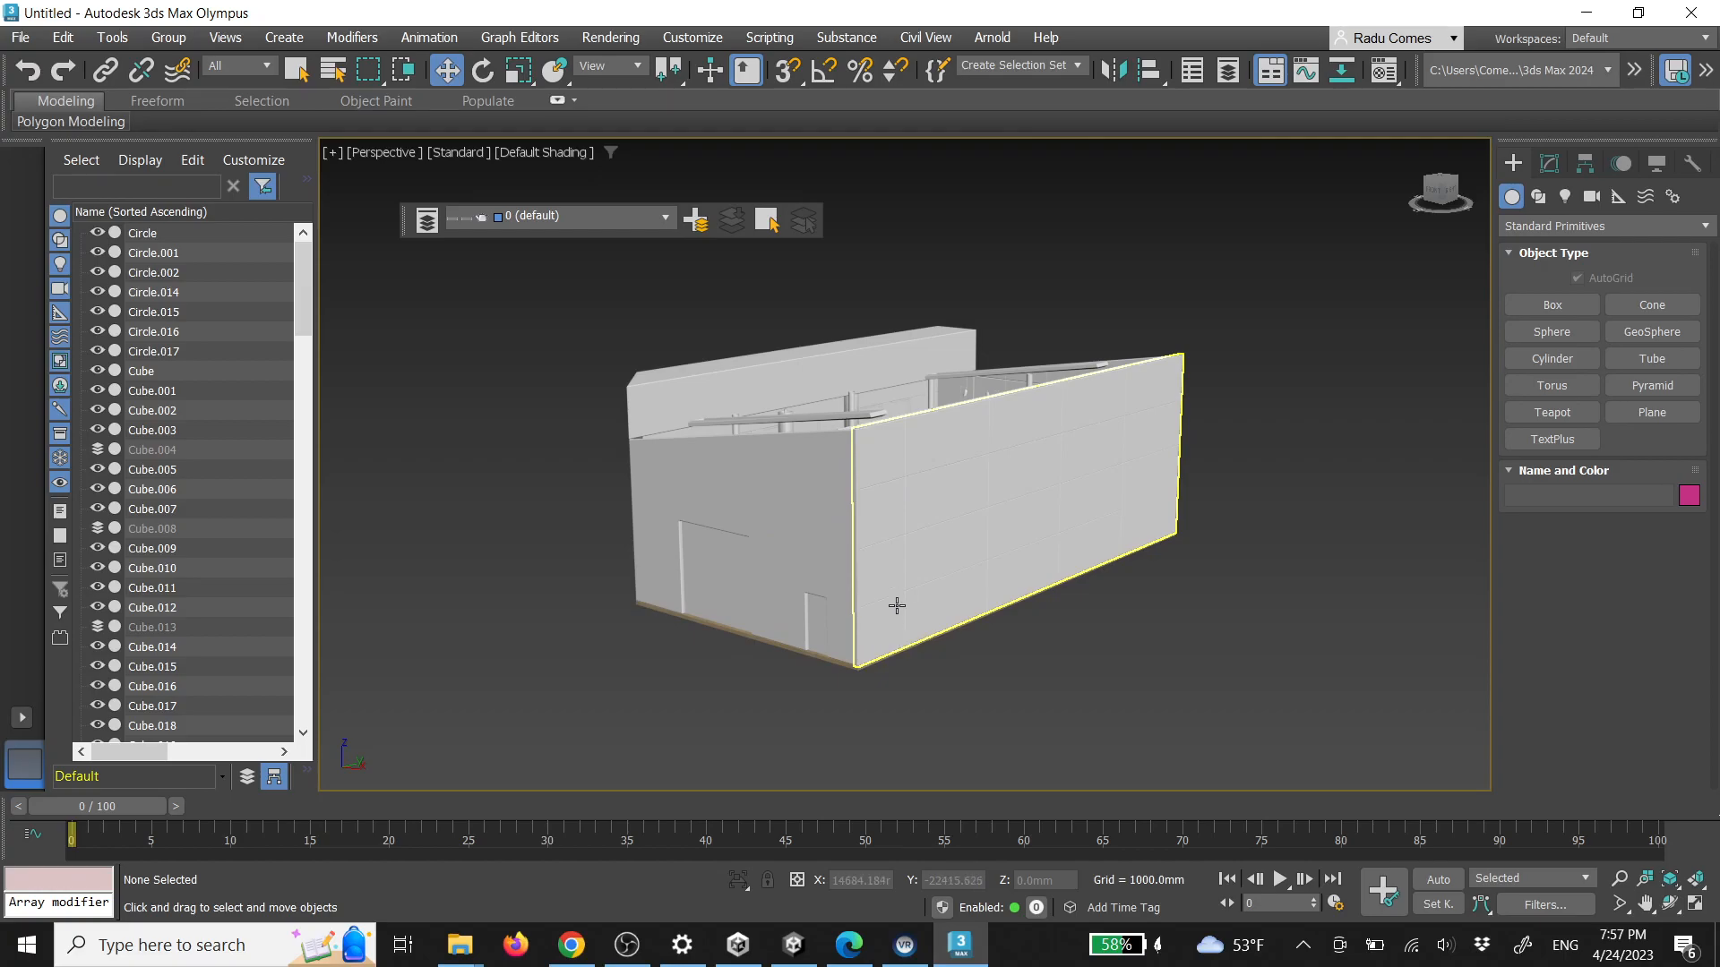
Show the Roof layer briefly, hide it again, and examine the building's interior and front wall
{"action": "left_click", "coordinate": [664, 220]}
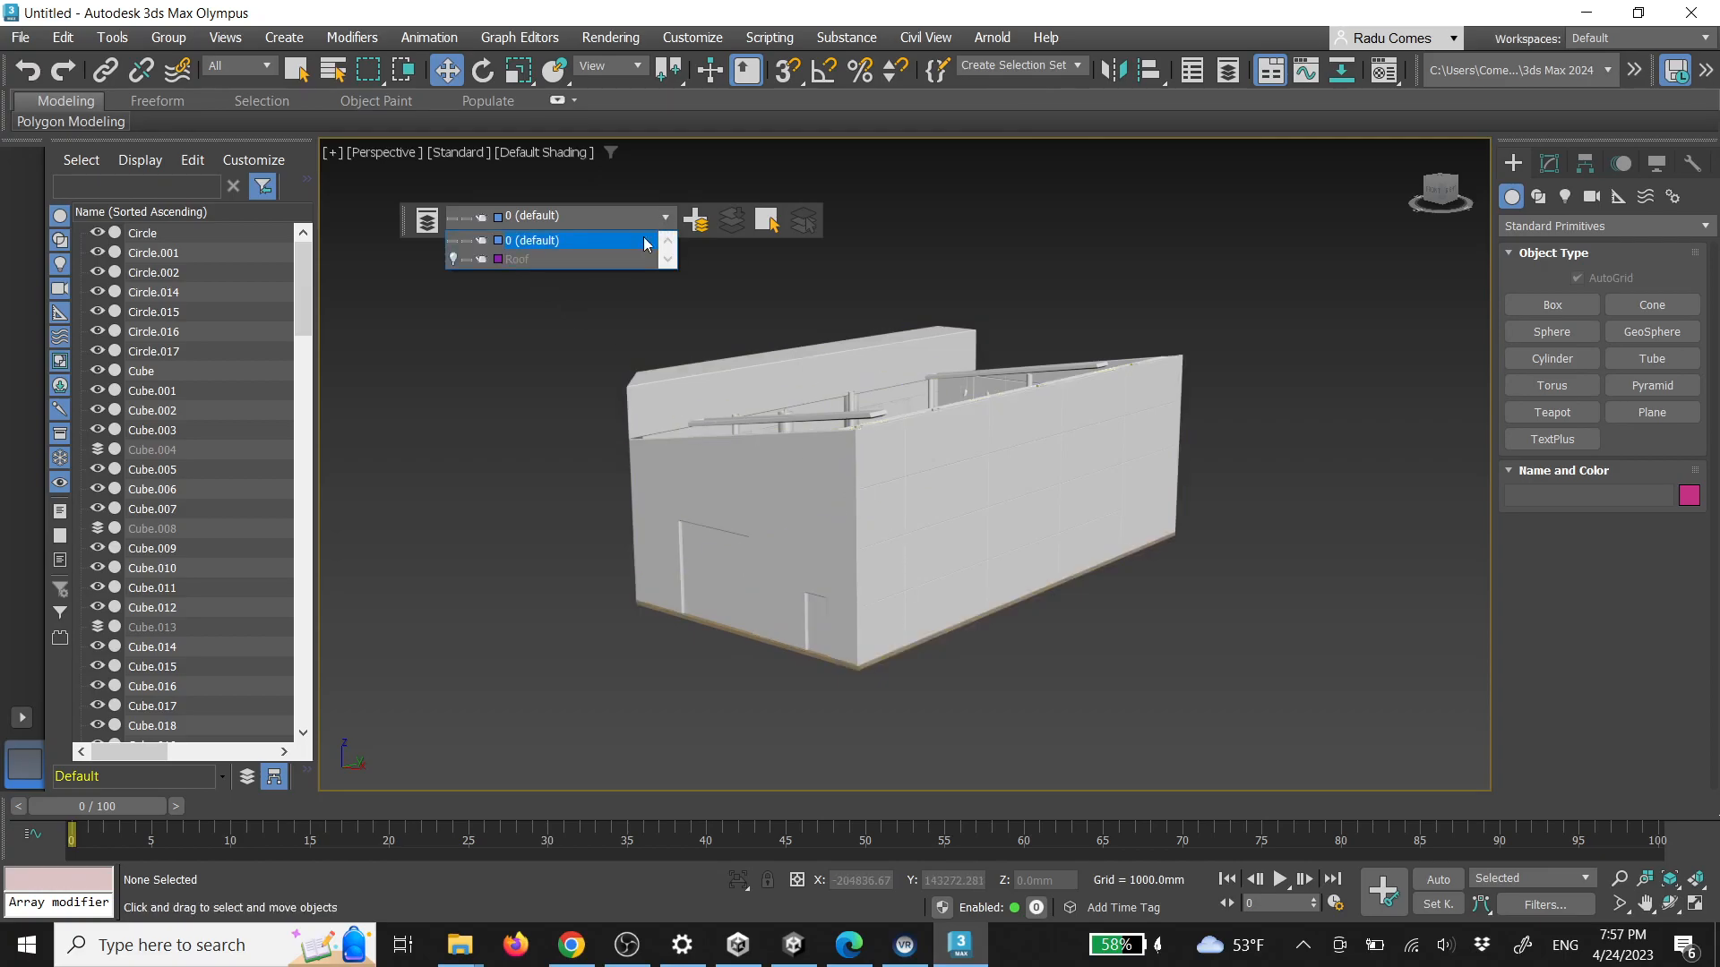
{"action": "left_click", "coordinate": [452, 258]}
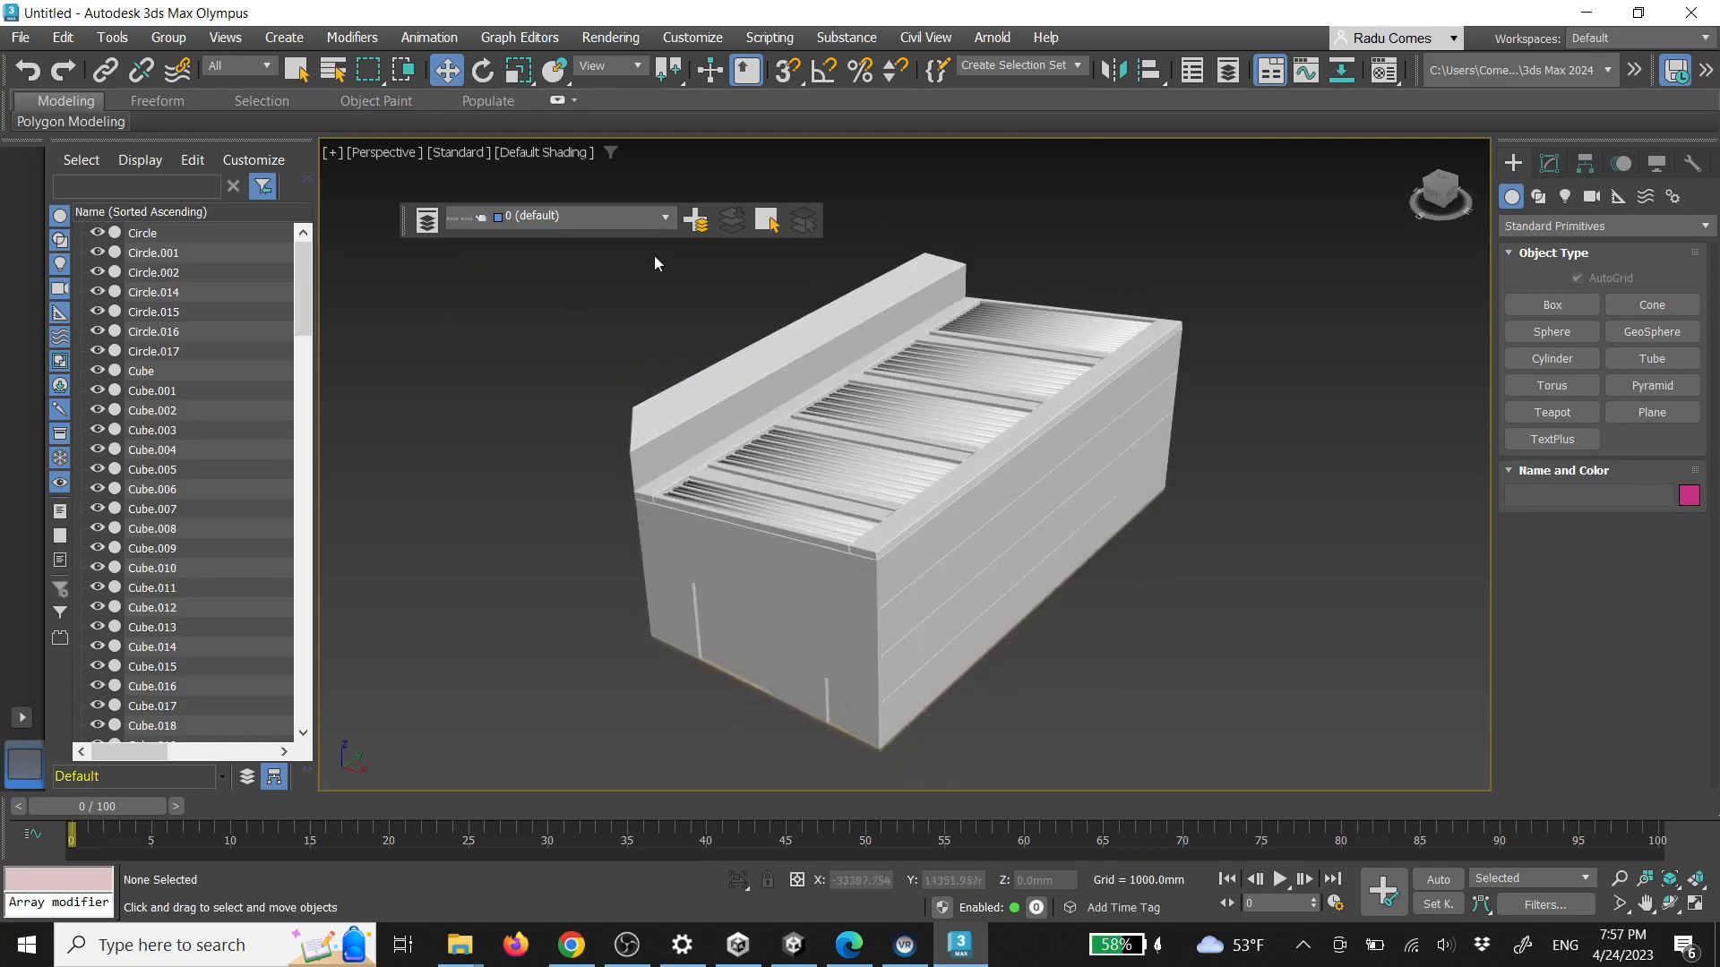
{"action": "left_click", "coordinate": [664, 219]}
{"action": "left_click", "coordinate": [452, 259]}
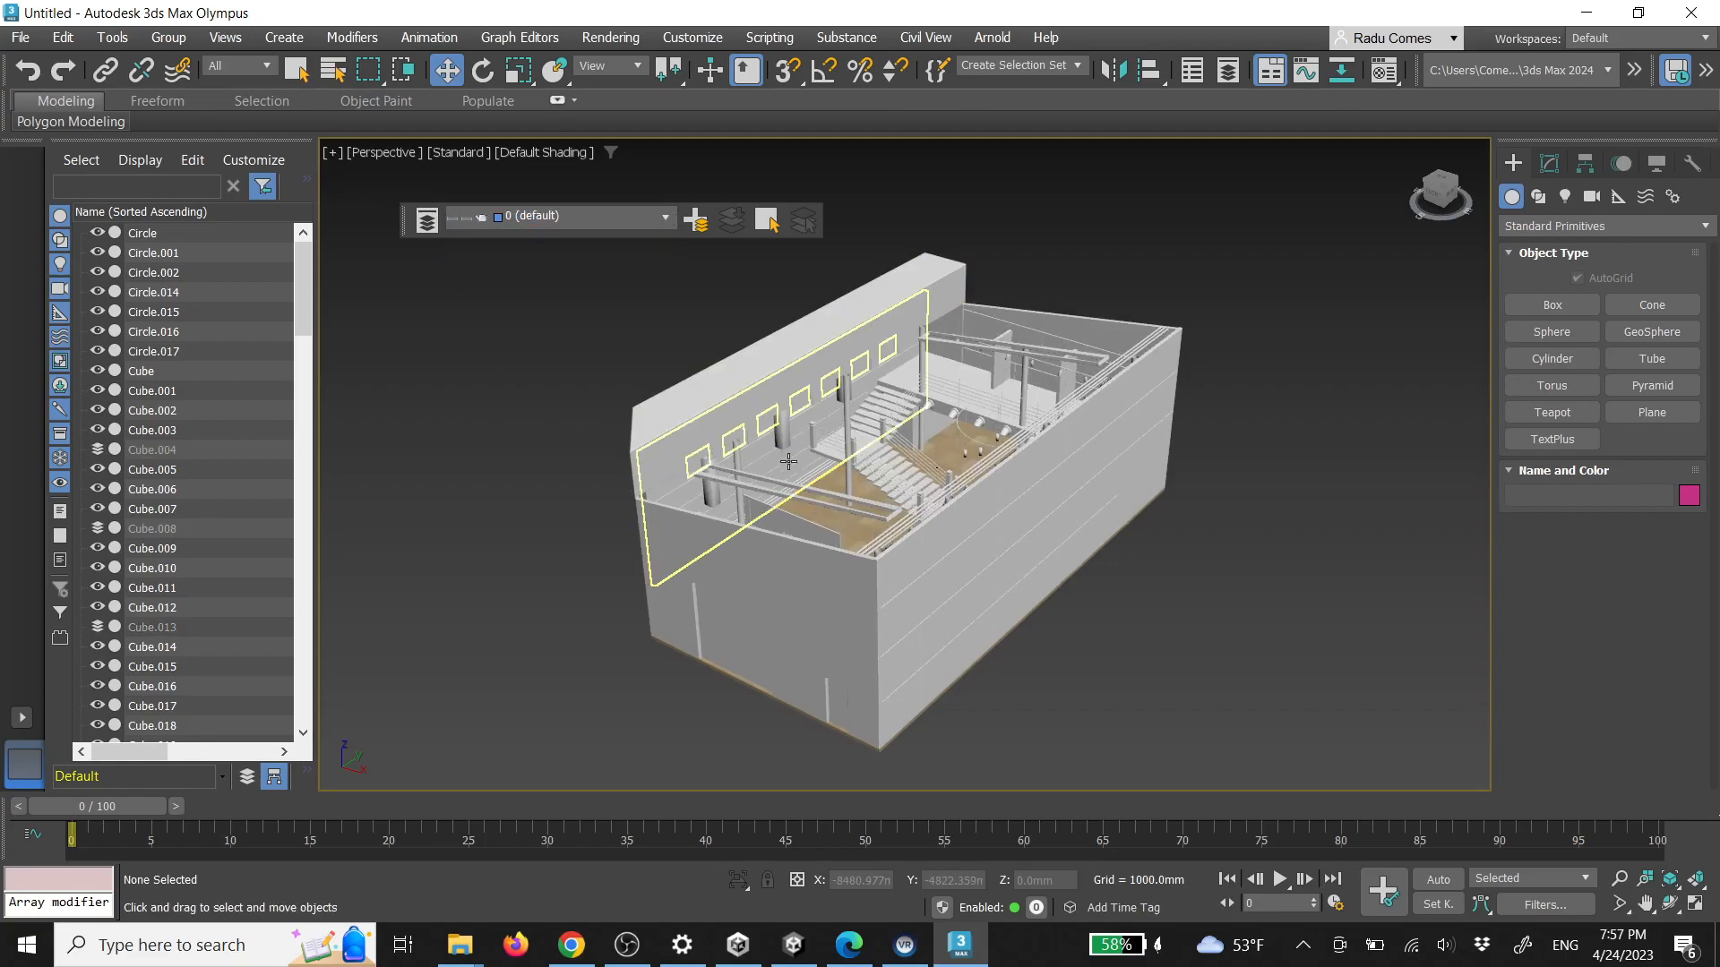
{"action": "scroll", "coordinate": [857, 518], "scroll_direction": "up", "scroll_amount": 6}
{"action": "scroll", "coordinate": [857, 518], "scroll_direction": "up", "scroll_amount": 5}
{"action": "scroll", "coordinate": [968, 491], "scroll_direction": "down", "scroll_amount": 8}
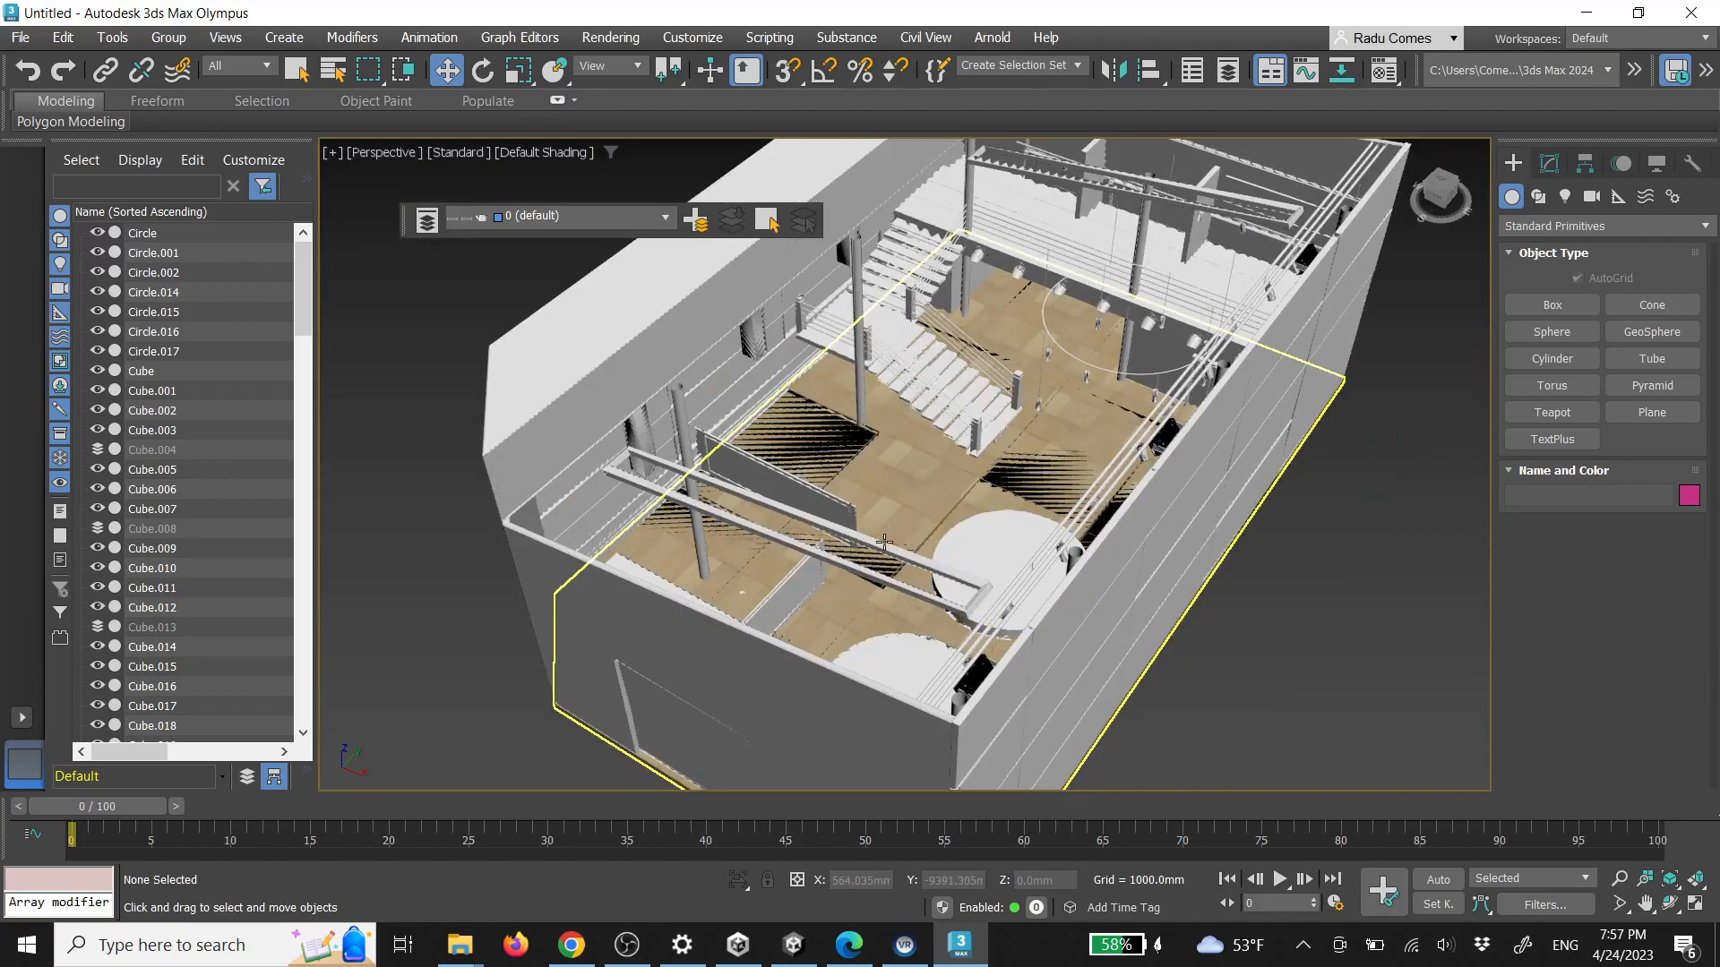
{"action": "middle_click_drag", "start_coordinate": [885, 543], "coordinate": [842, 640], "text": "alt"}
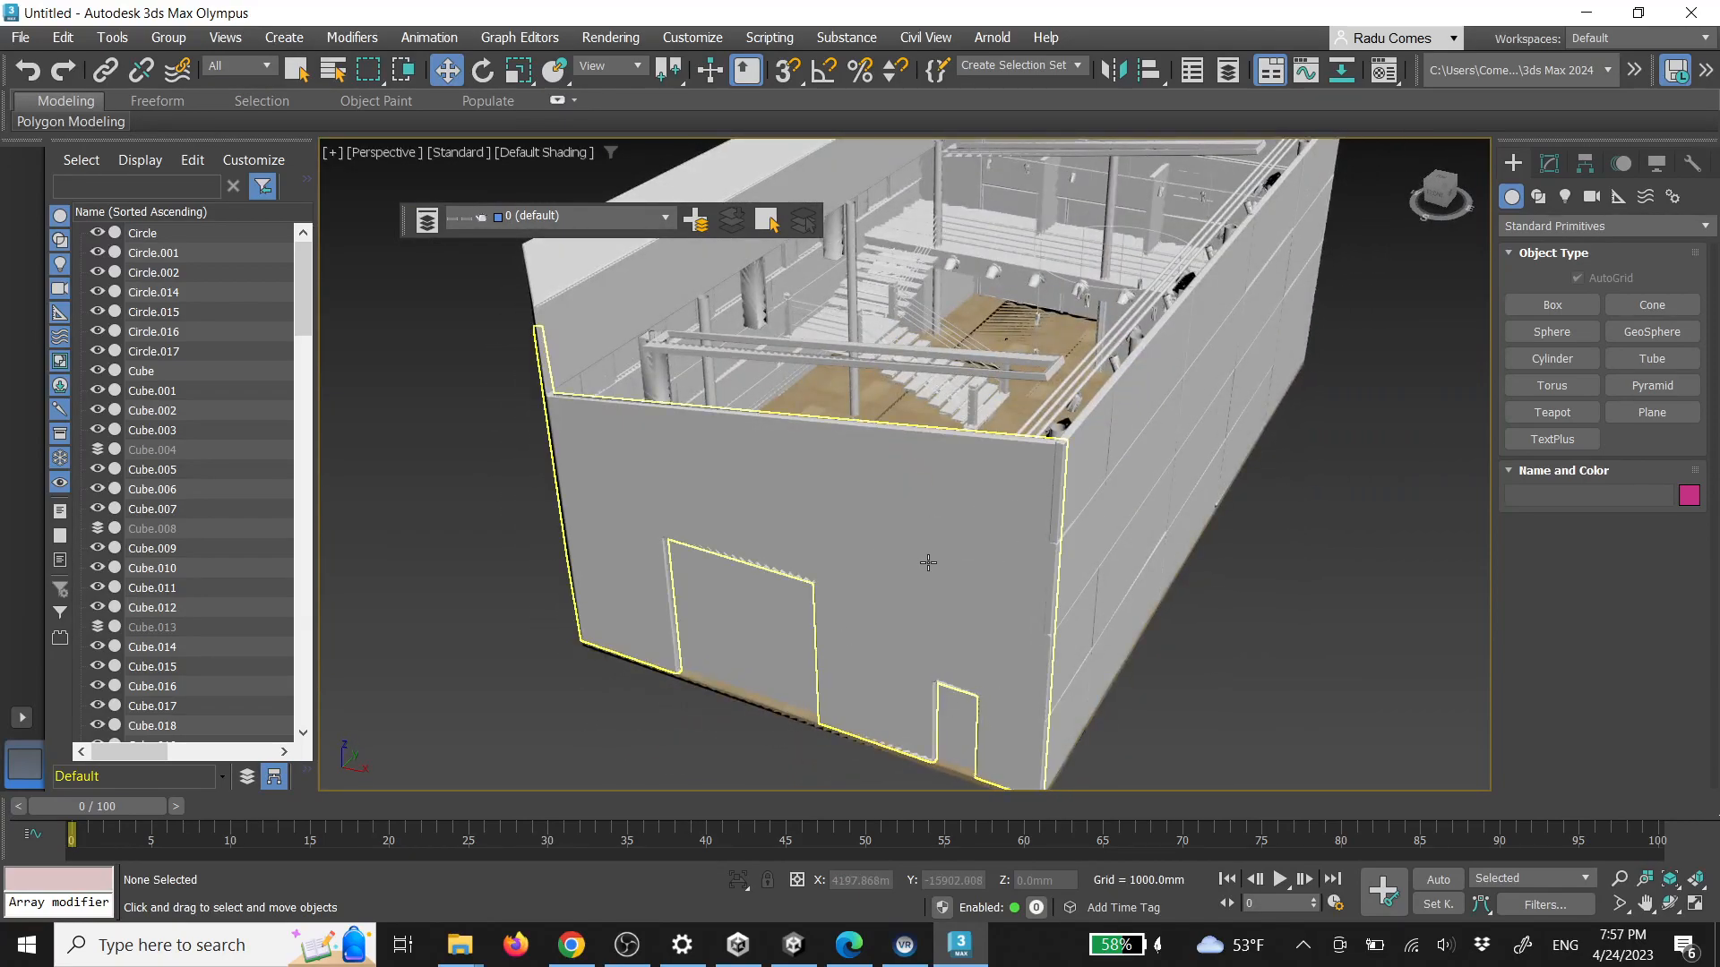
Switch to Chrome and search Google for "brick textures seamless"
{"action": "left_click", "coordinate": [572, 945]}
{"action": "left_click", "coordinate": [787, 61]}
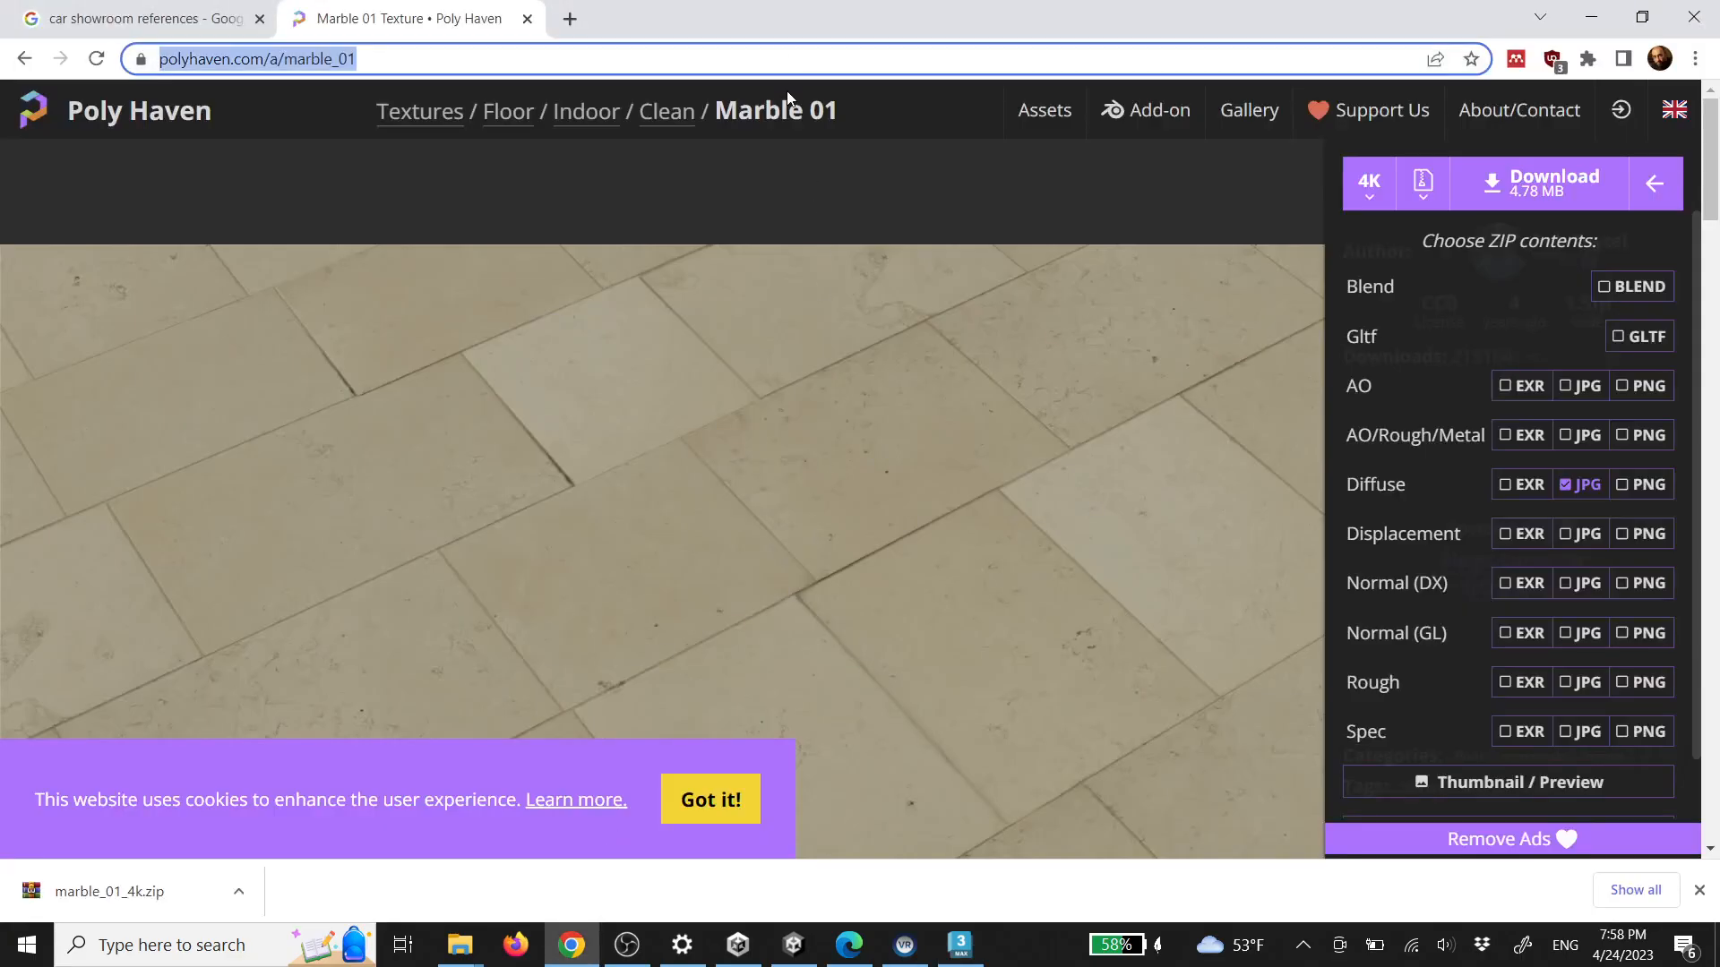
{"action": "type", "text": "brick textures "}
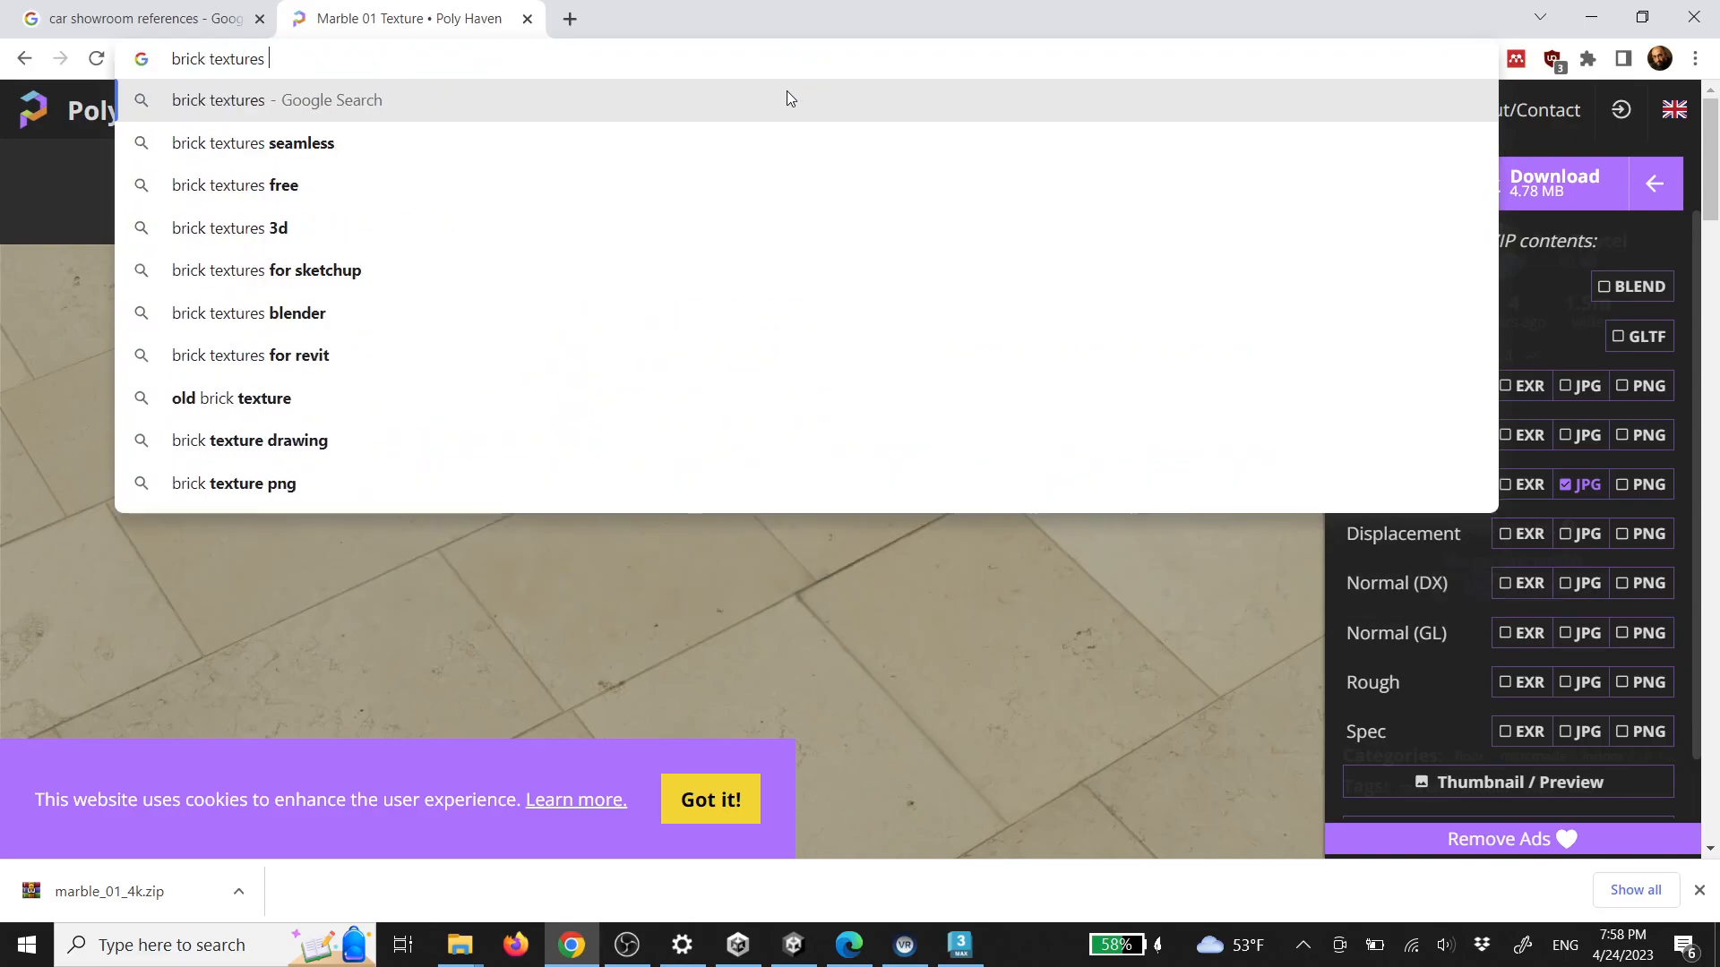
{"action": "type", "text": "seamless"}
{"action": "key", "text": "Return"}
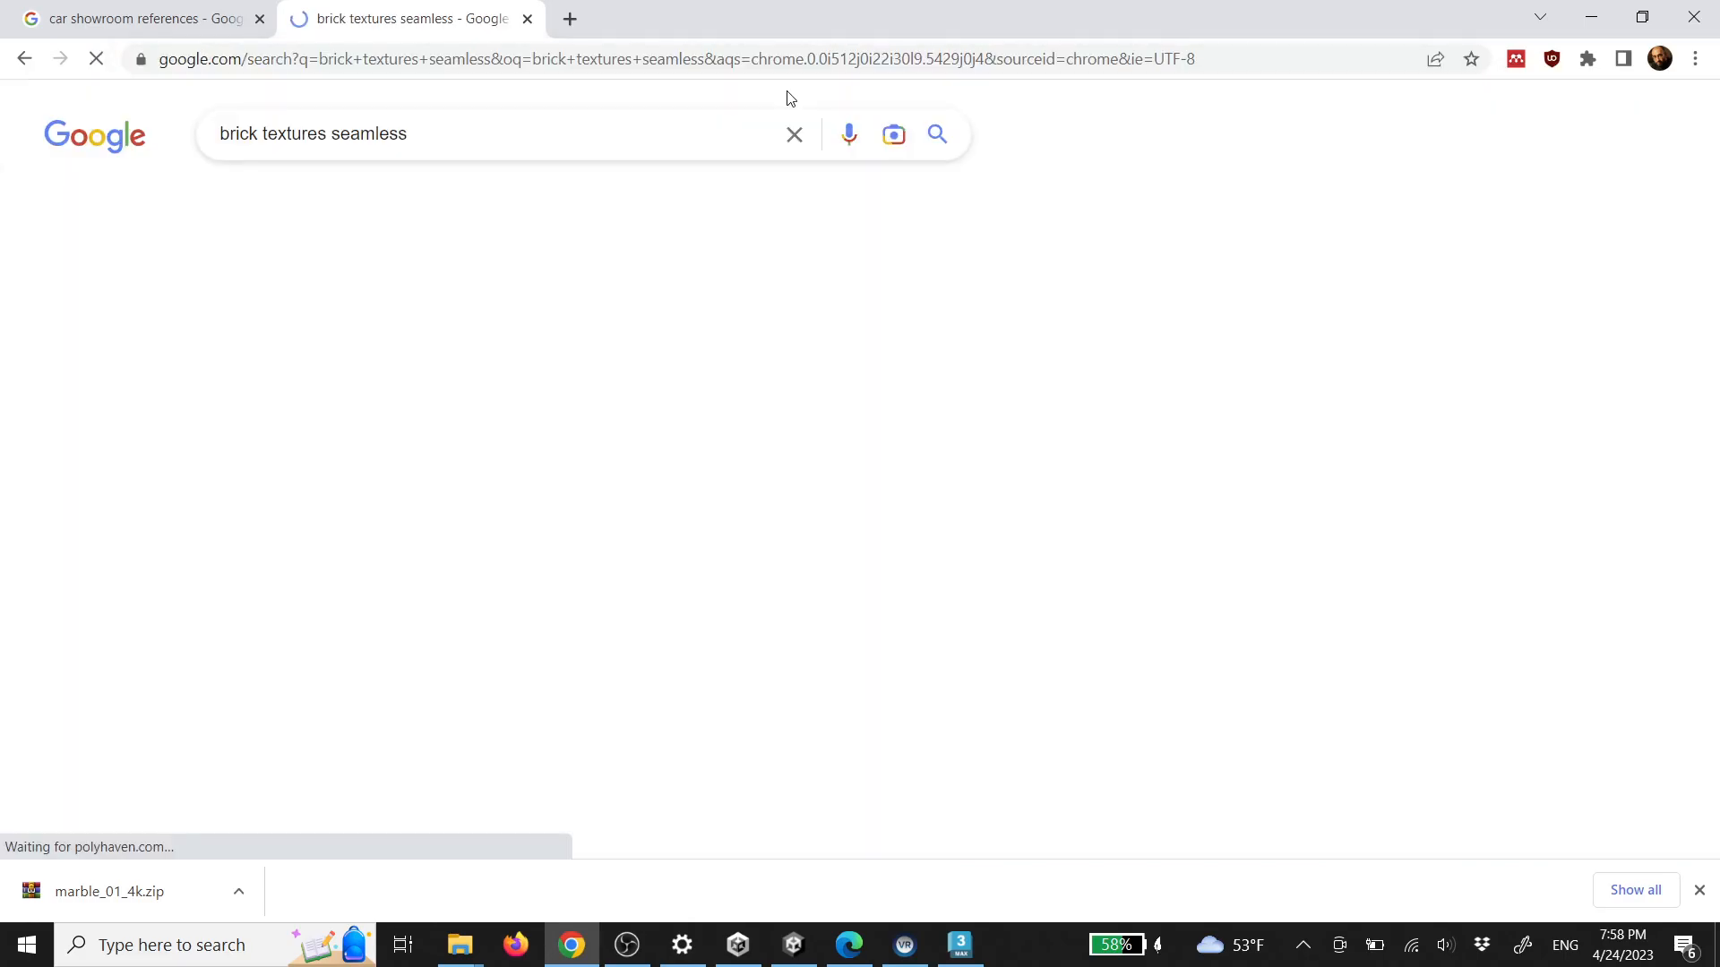
Show the image results for the brick textures and filter them to Large size
{"action": "left_click", "coordinate": [336, 202]}
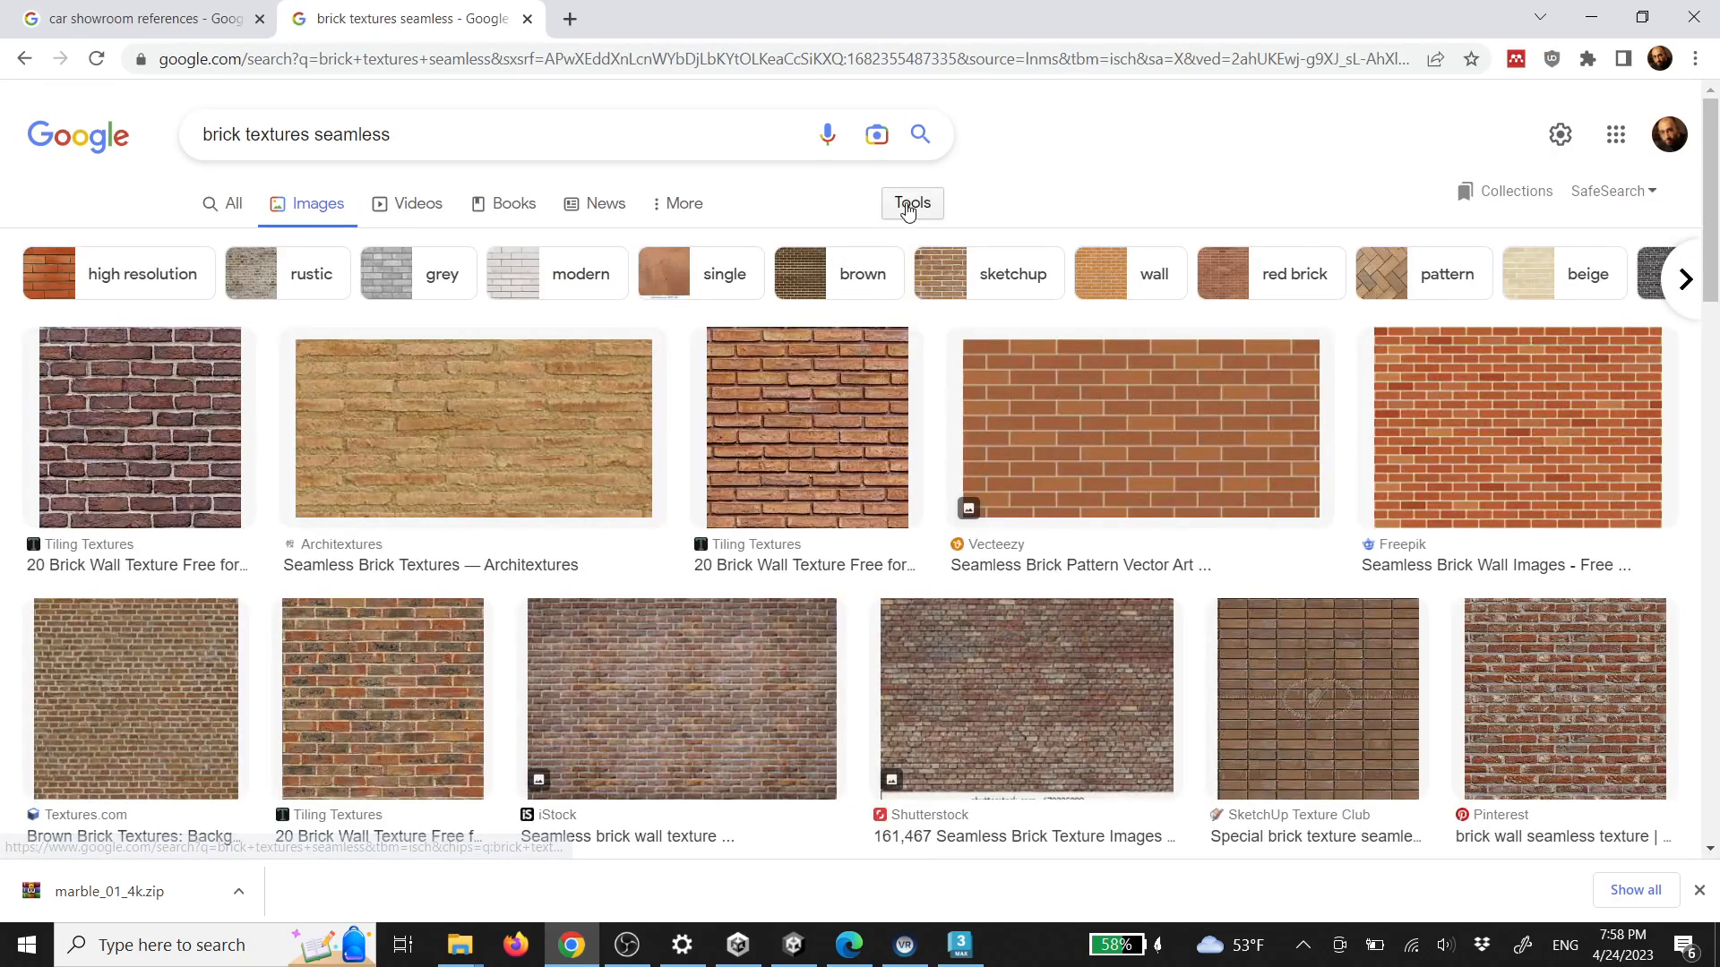
{"action": "left_click", "coordinate": [913, 204]}
{"action": "left_click", "coordinate": [216, 250]}
{"action": "left_click", "coordinate": [207, 318]}
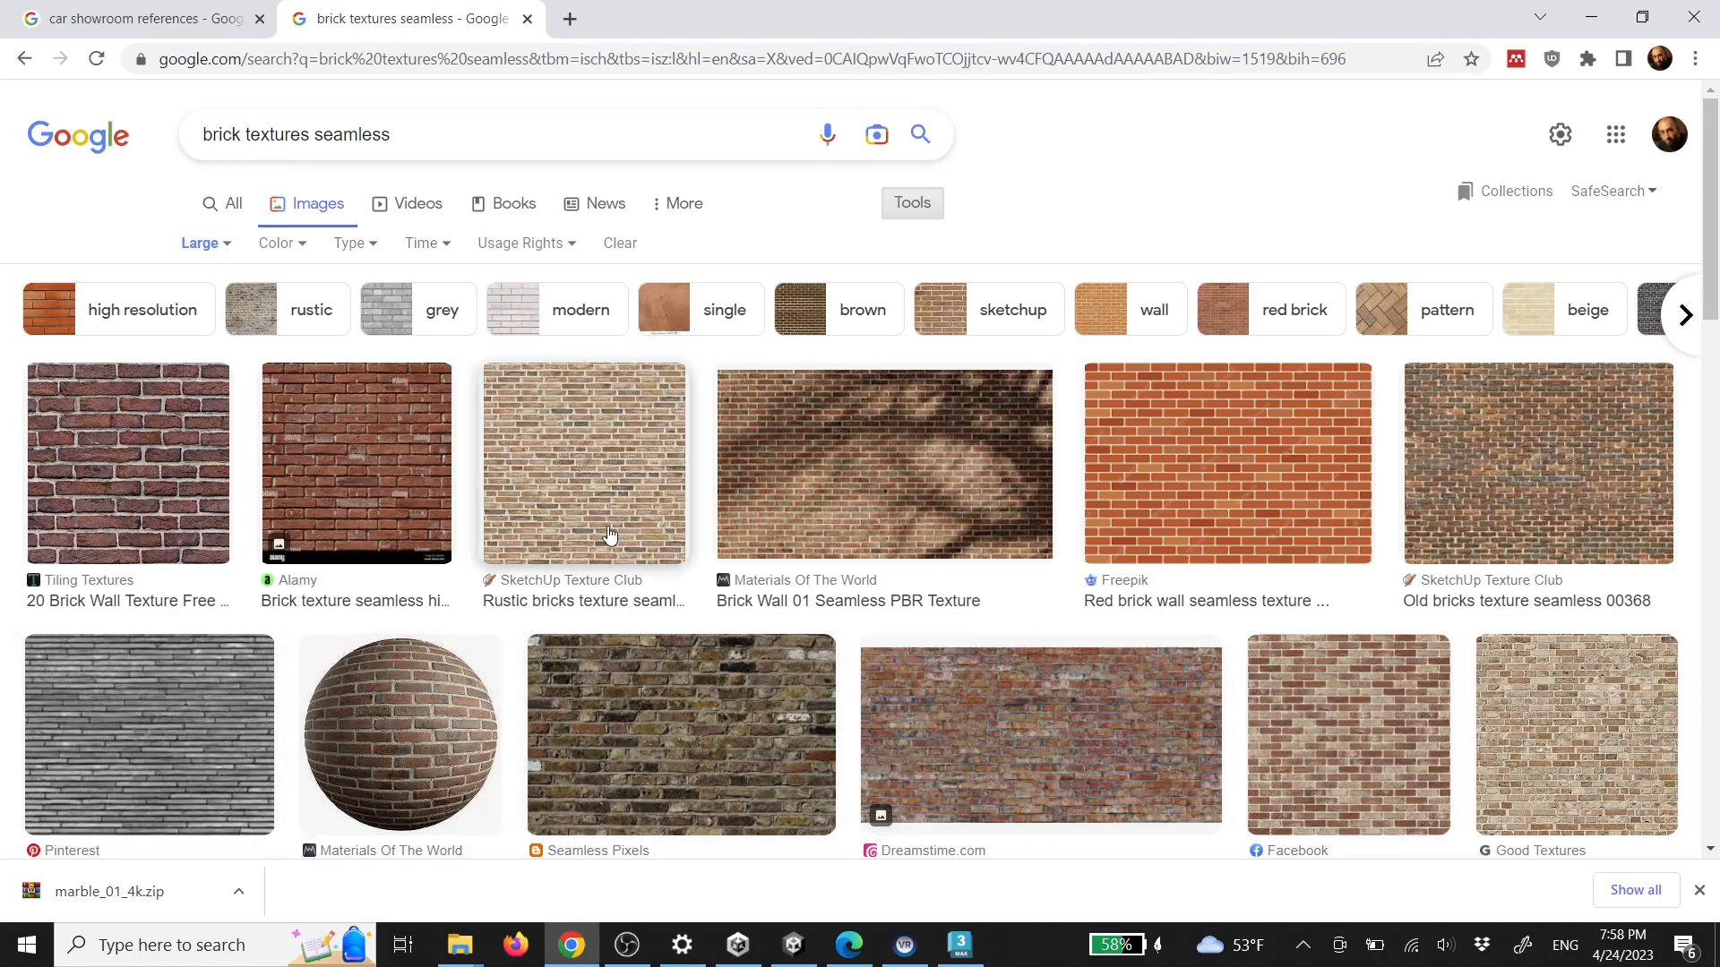
Preview the Seamless Pixels and Dreamstime brick textures, inspect the Dreamstime image in its own tab, and close that tab
{"action": "scroll", "coordinate": [570, 699], "scroll_direction": "down", "scroll_amount": 1}
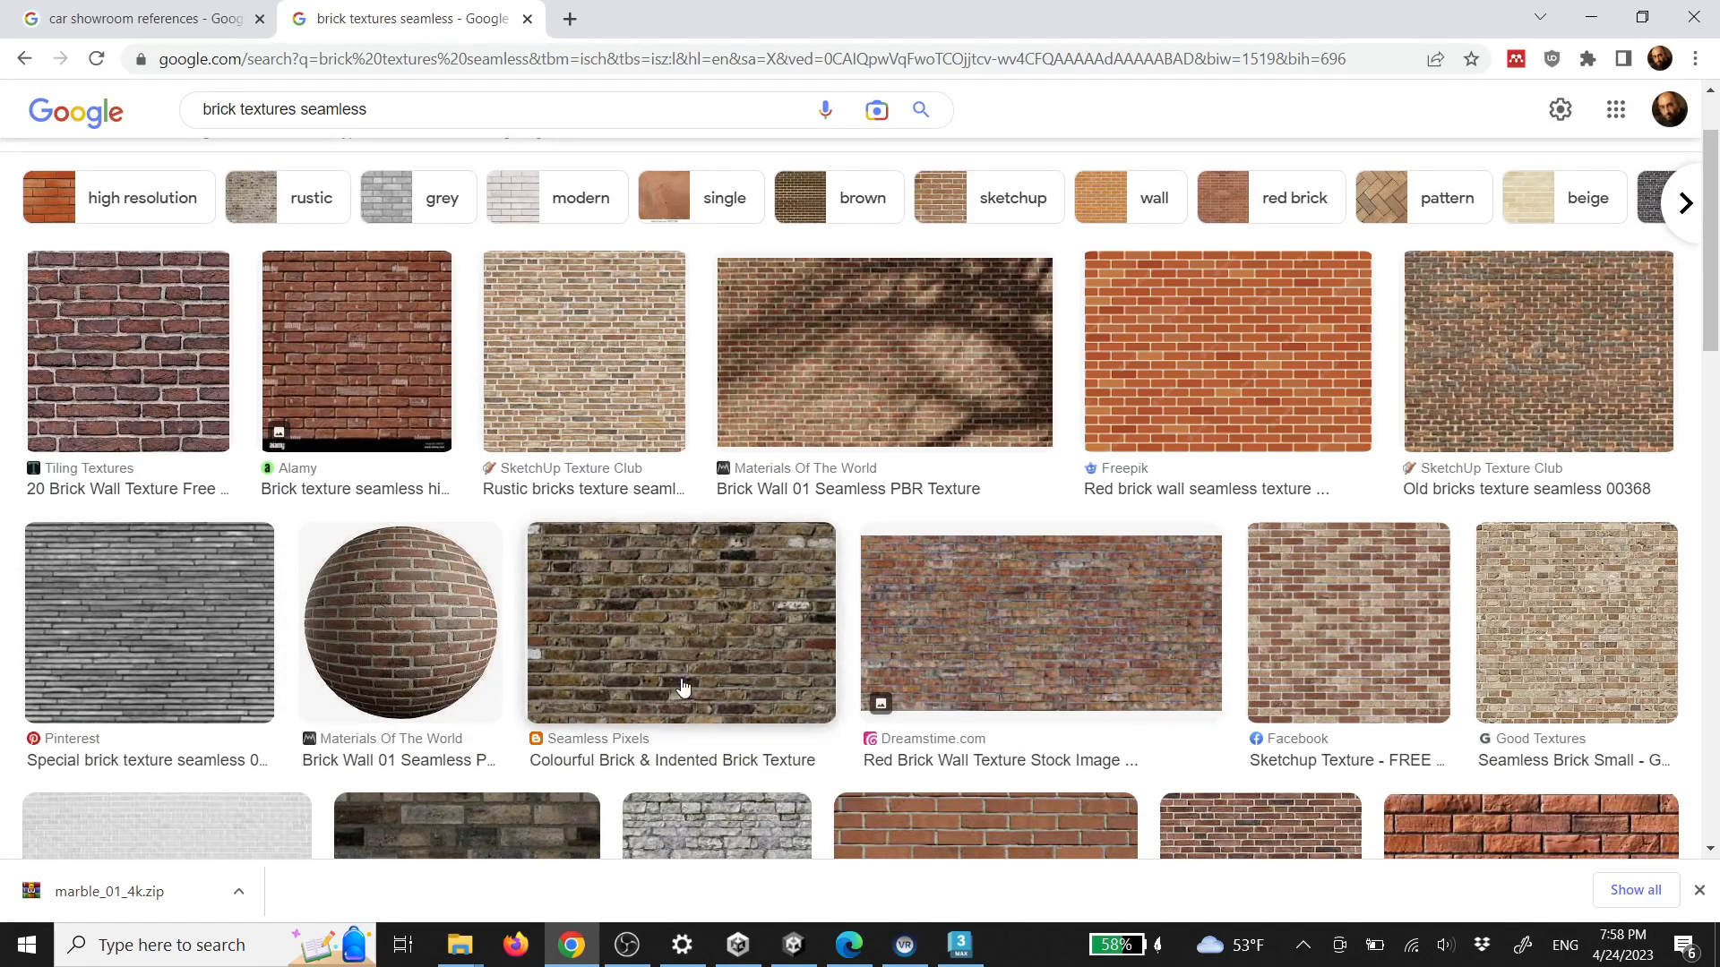
{"action": "left_click", "coordinate": [724, 620]}
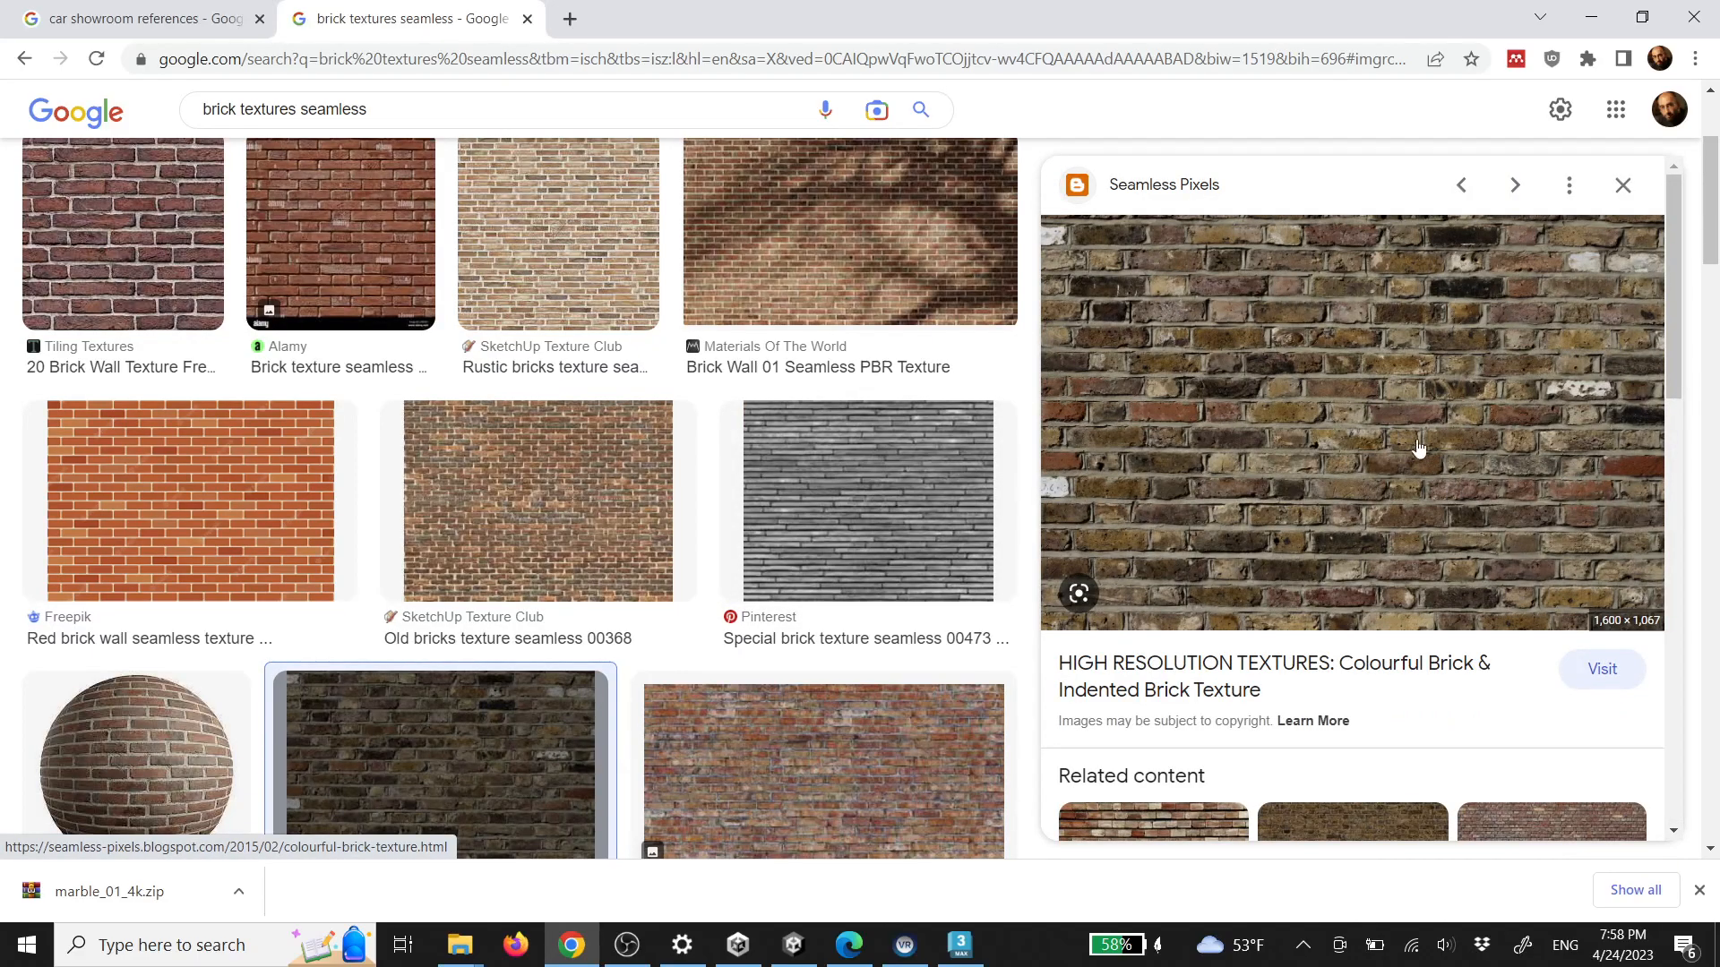
{"action": "scroll", "coordinate": [905, 526], "scroll_direction": "down", "scroll_amount": 1}
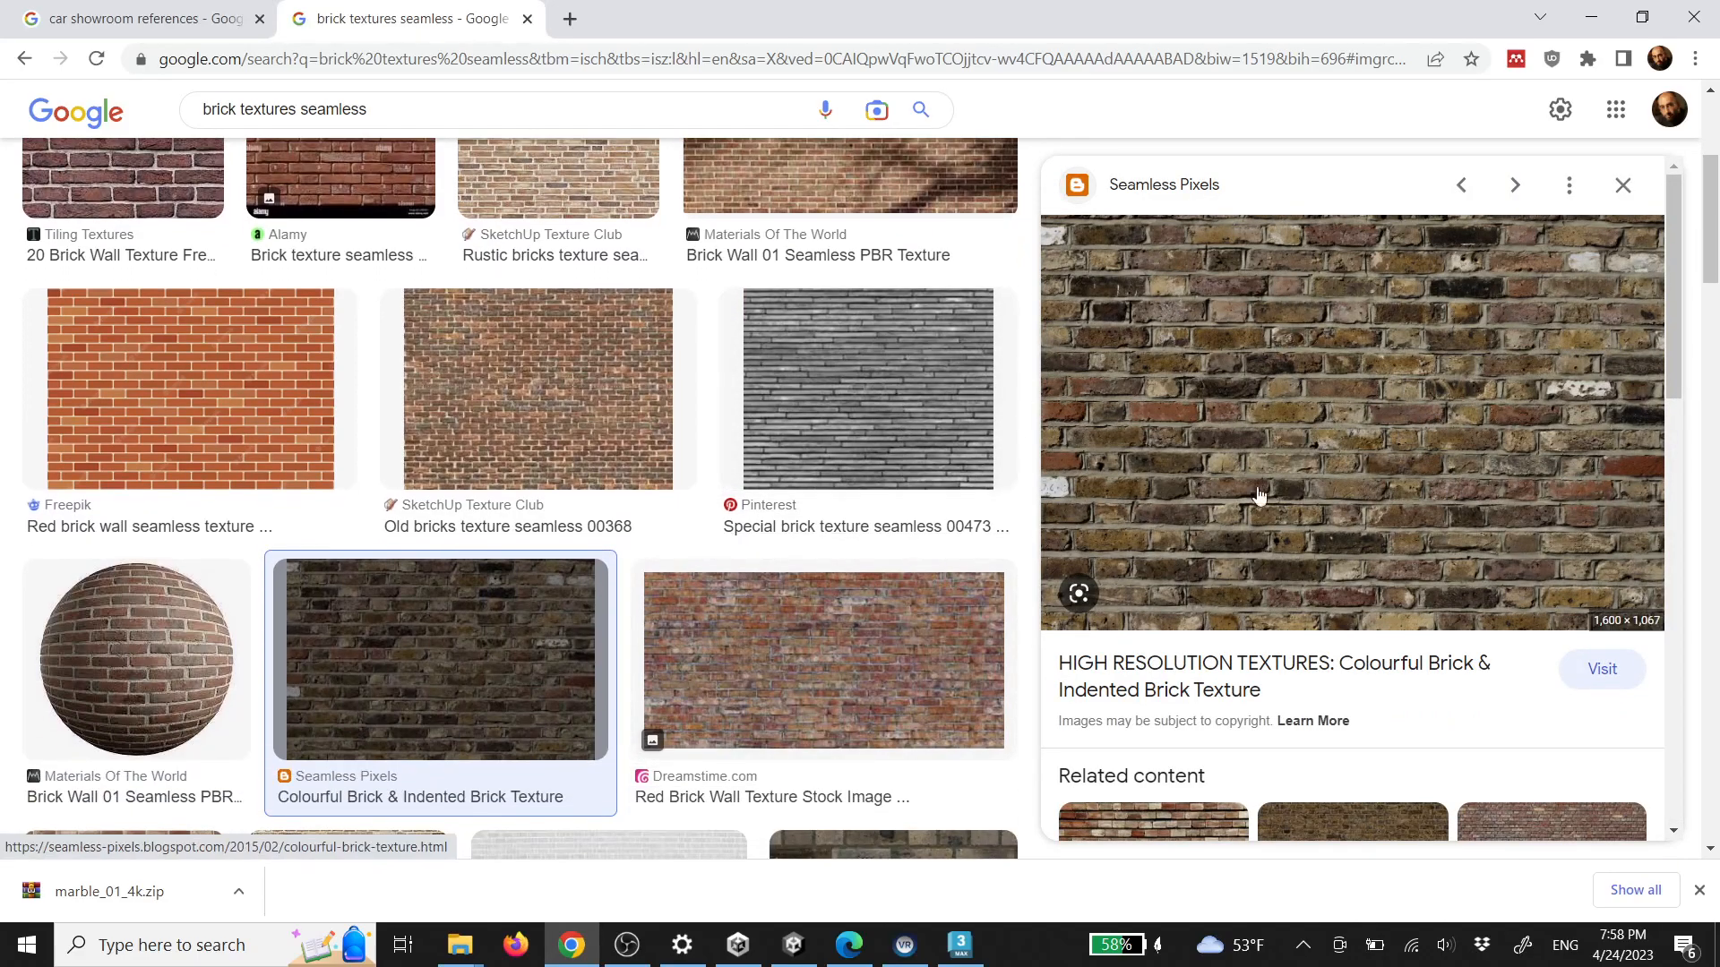
{"action": "key", "text": "Right"}
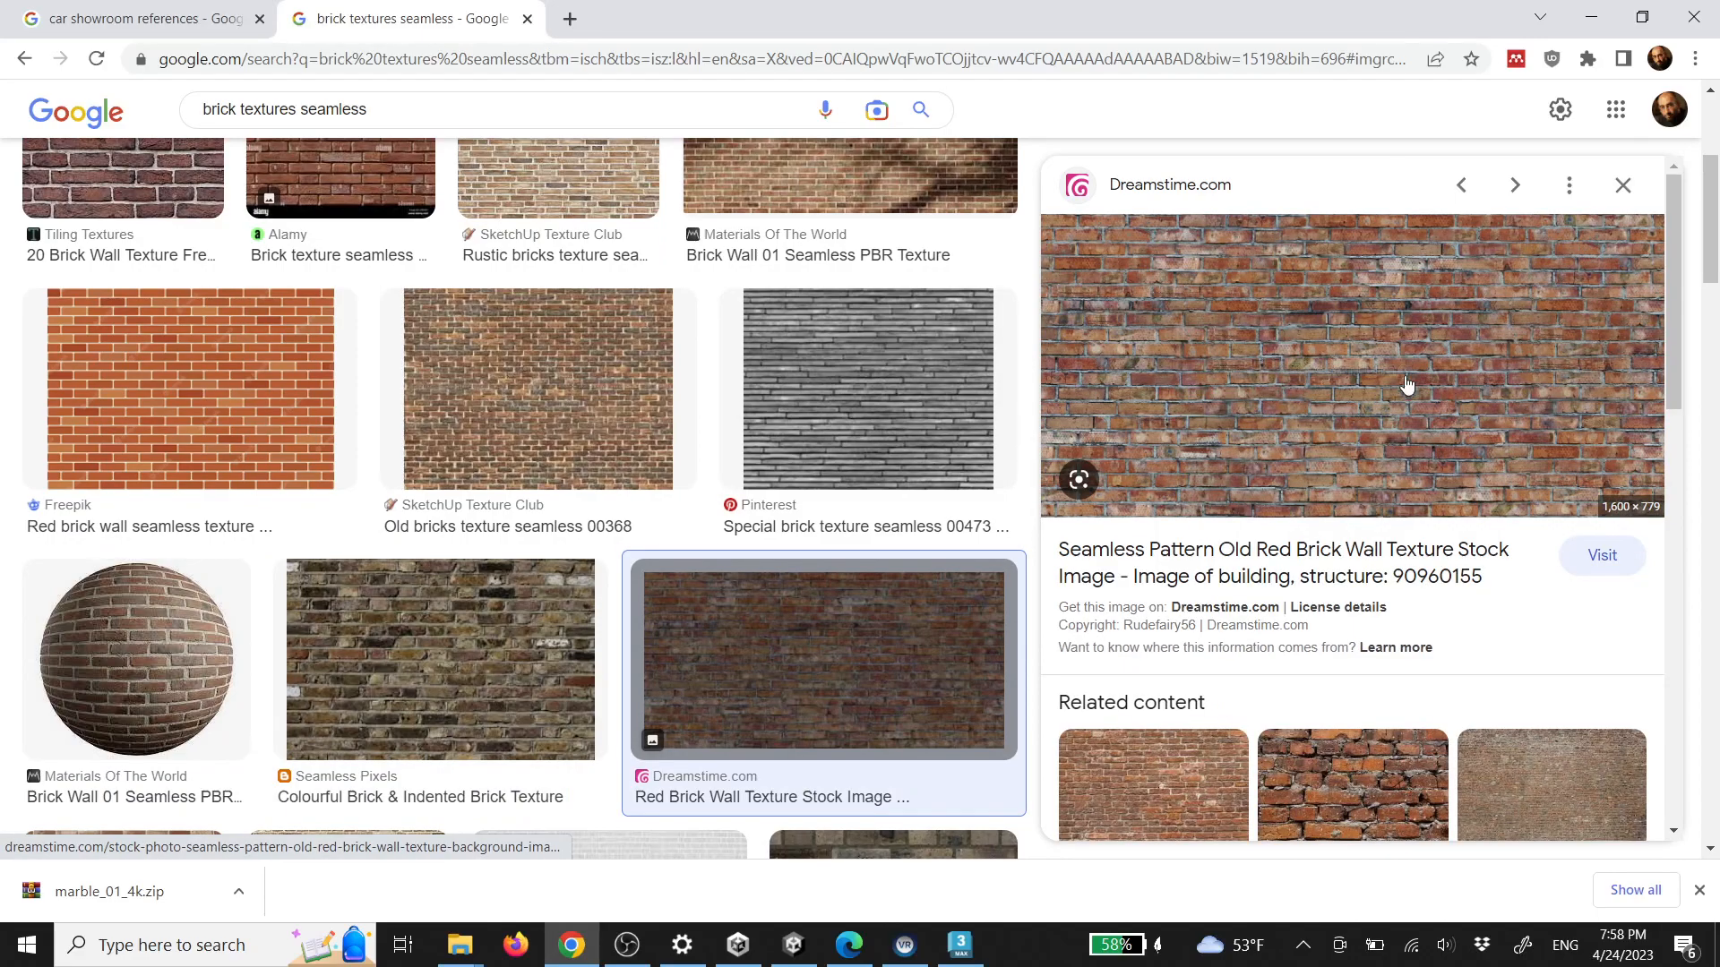
{"action": "right_click", "coordinate": [1406, 373]}
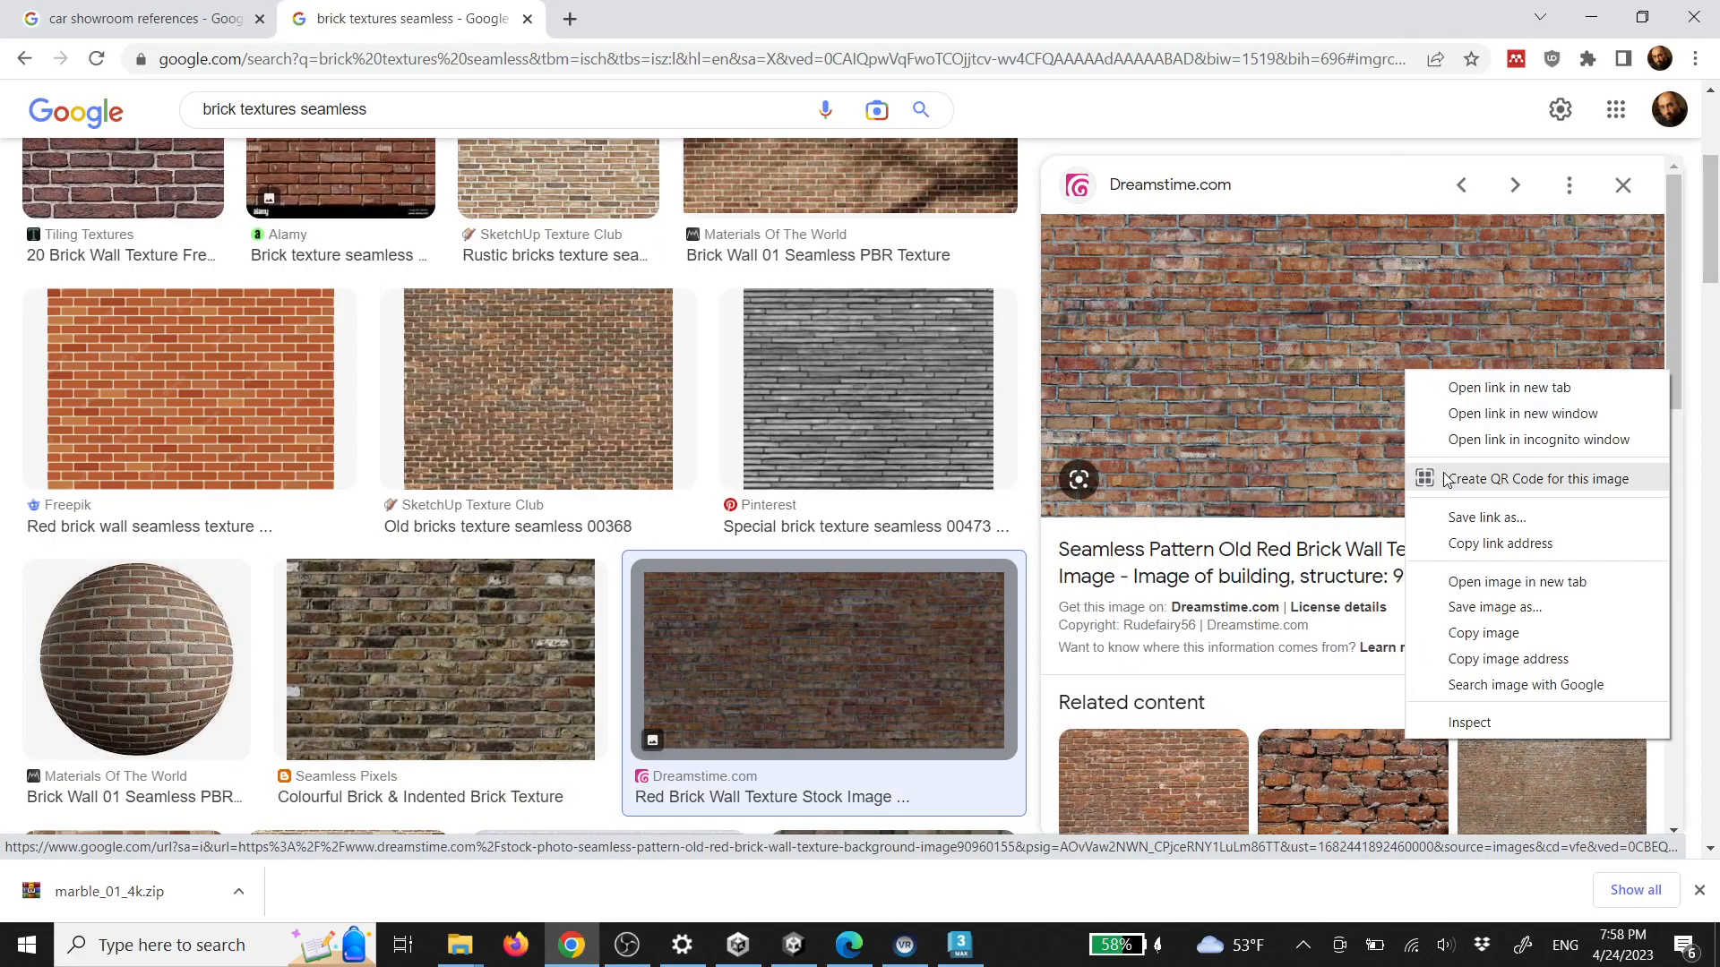
{"action": "left_click", "coordinate": [1511, 583]}
{"action": "left_click", "coordinate": [681, 18]}
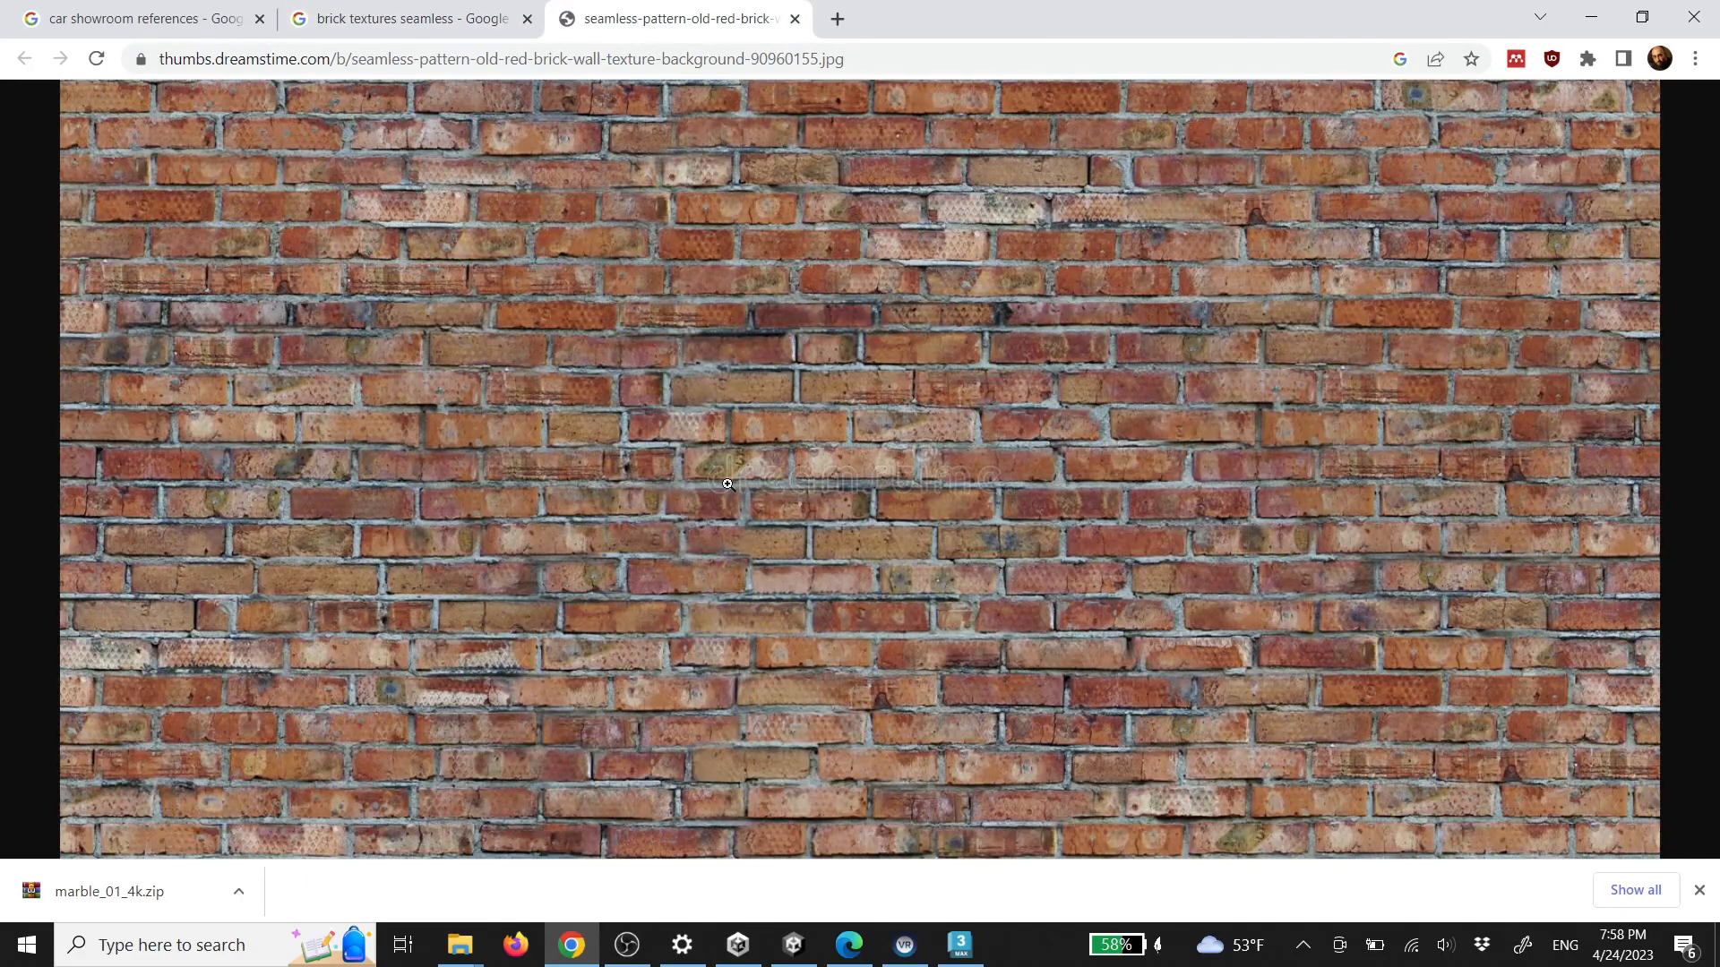
{"action": "left_click", "coordinate": [773, 474]}
{"action": "left_click", "coordinate": [795, 19]}
Pick the 2,000 × 2,000 Tiling Textures brick wall image and open it full size in a new tab
{"action": "scroll", "coordinate": [564, 501], "scroll_direction": "up", "scroll_amount": 1}
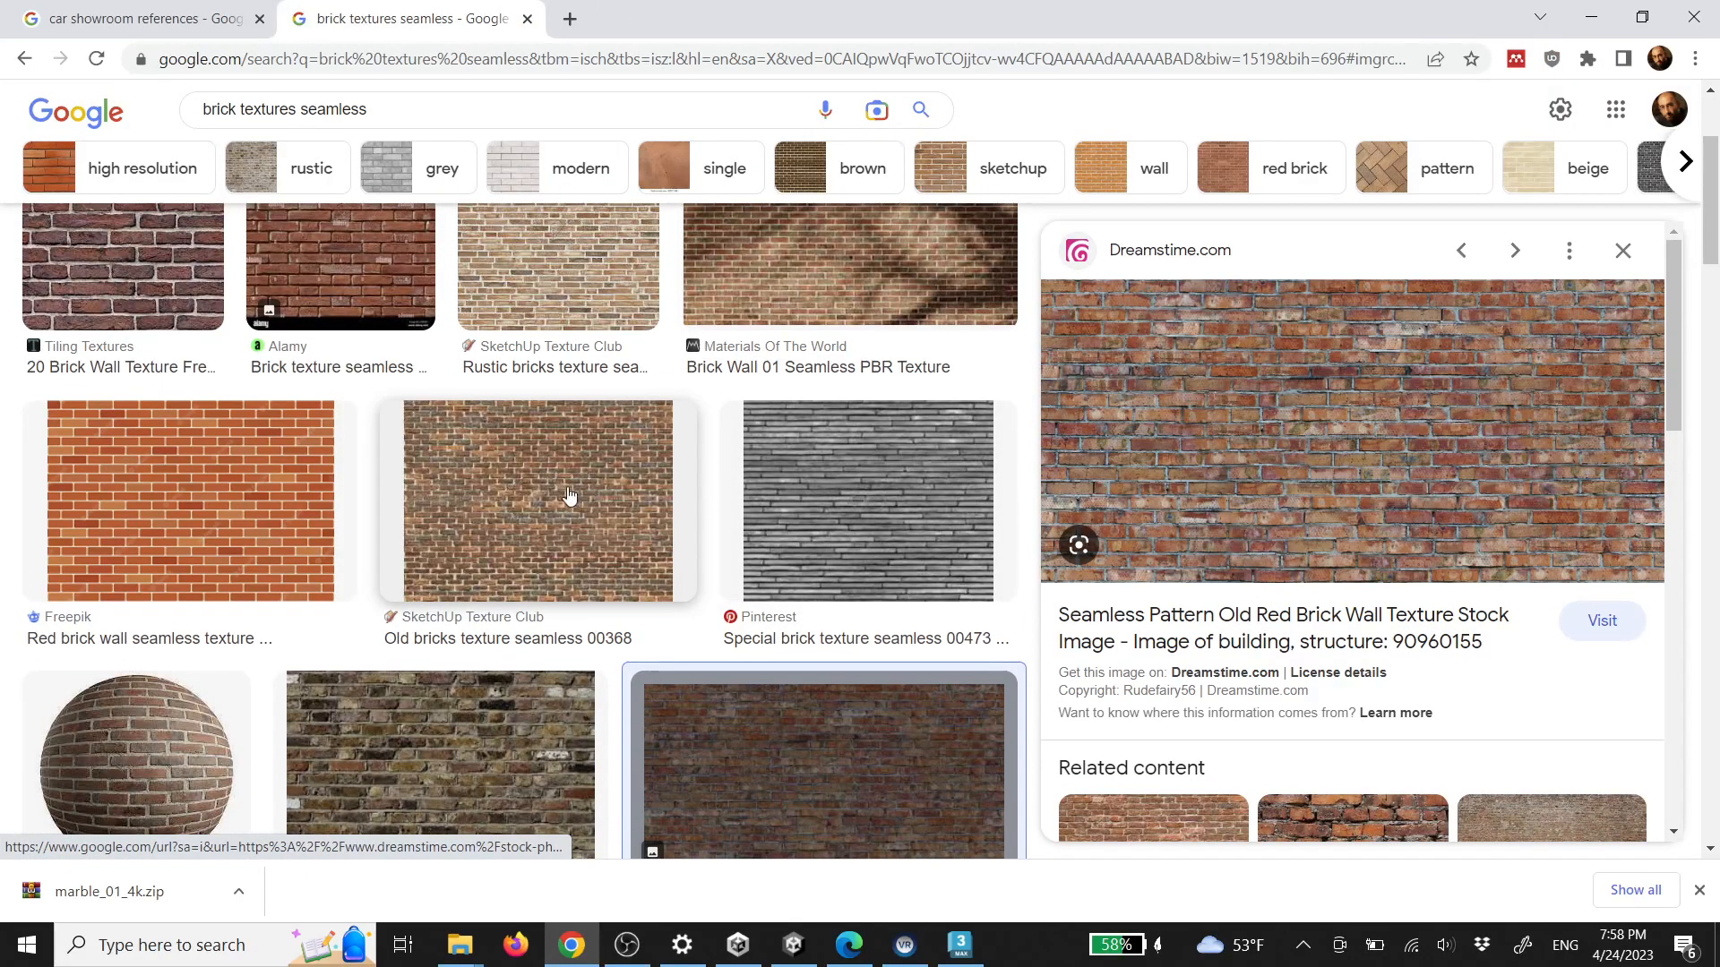
{"action": "scroll", "coordinate": [569, 495], "scroll_direction": "up", "scroll_amount": 2}
{"action": "scroll", "coordinate": [788, 510], "scroll_direction": "down", "scroll_amount": 2}
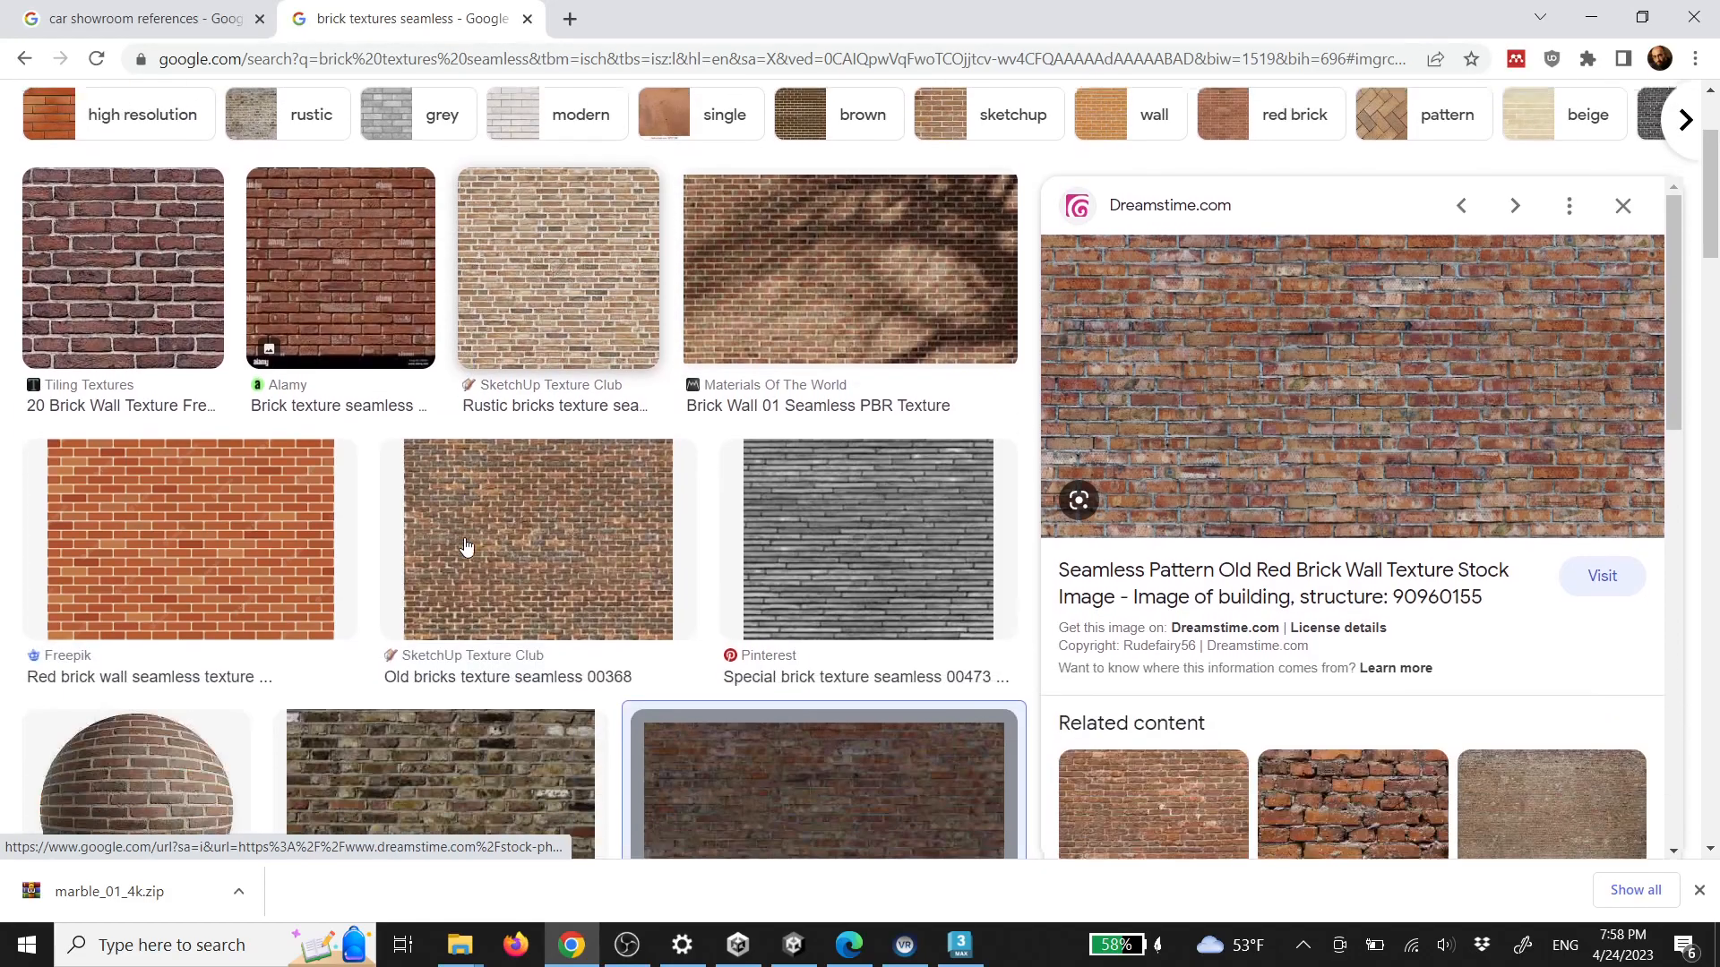
{"action": "left_click", "coordinate": [223, 369]}
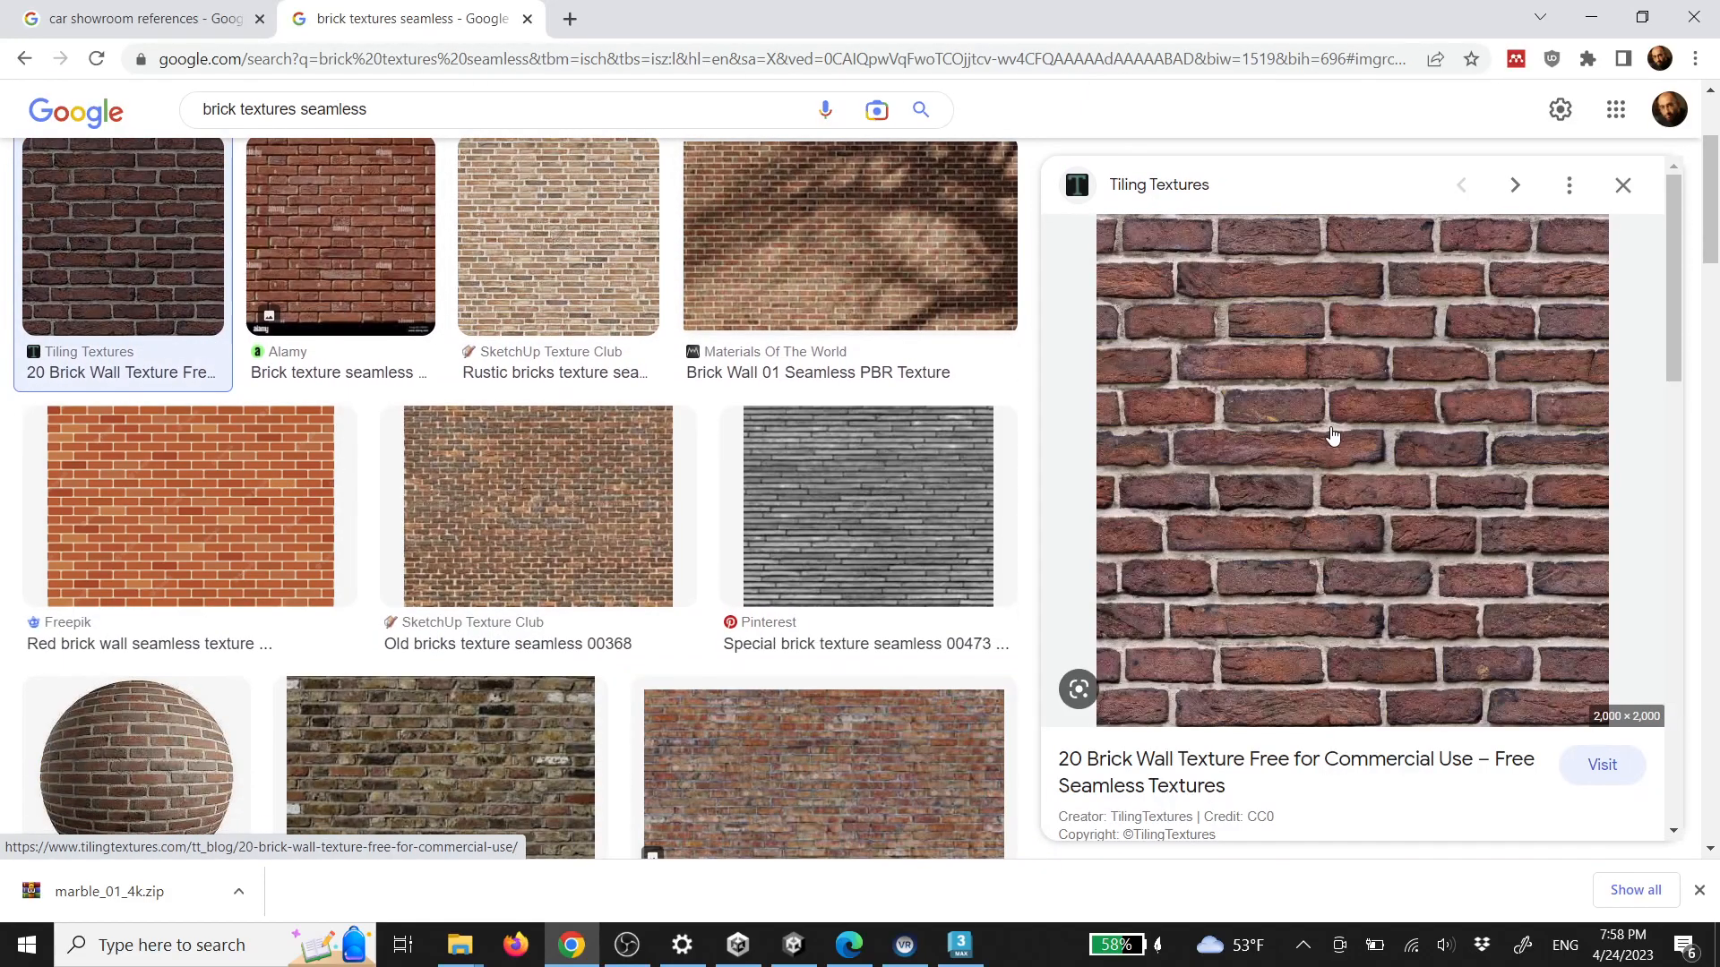
{"action": "right_click", "coordinate": [1341, 479]}
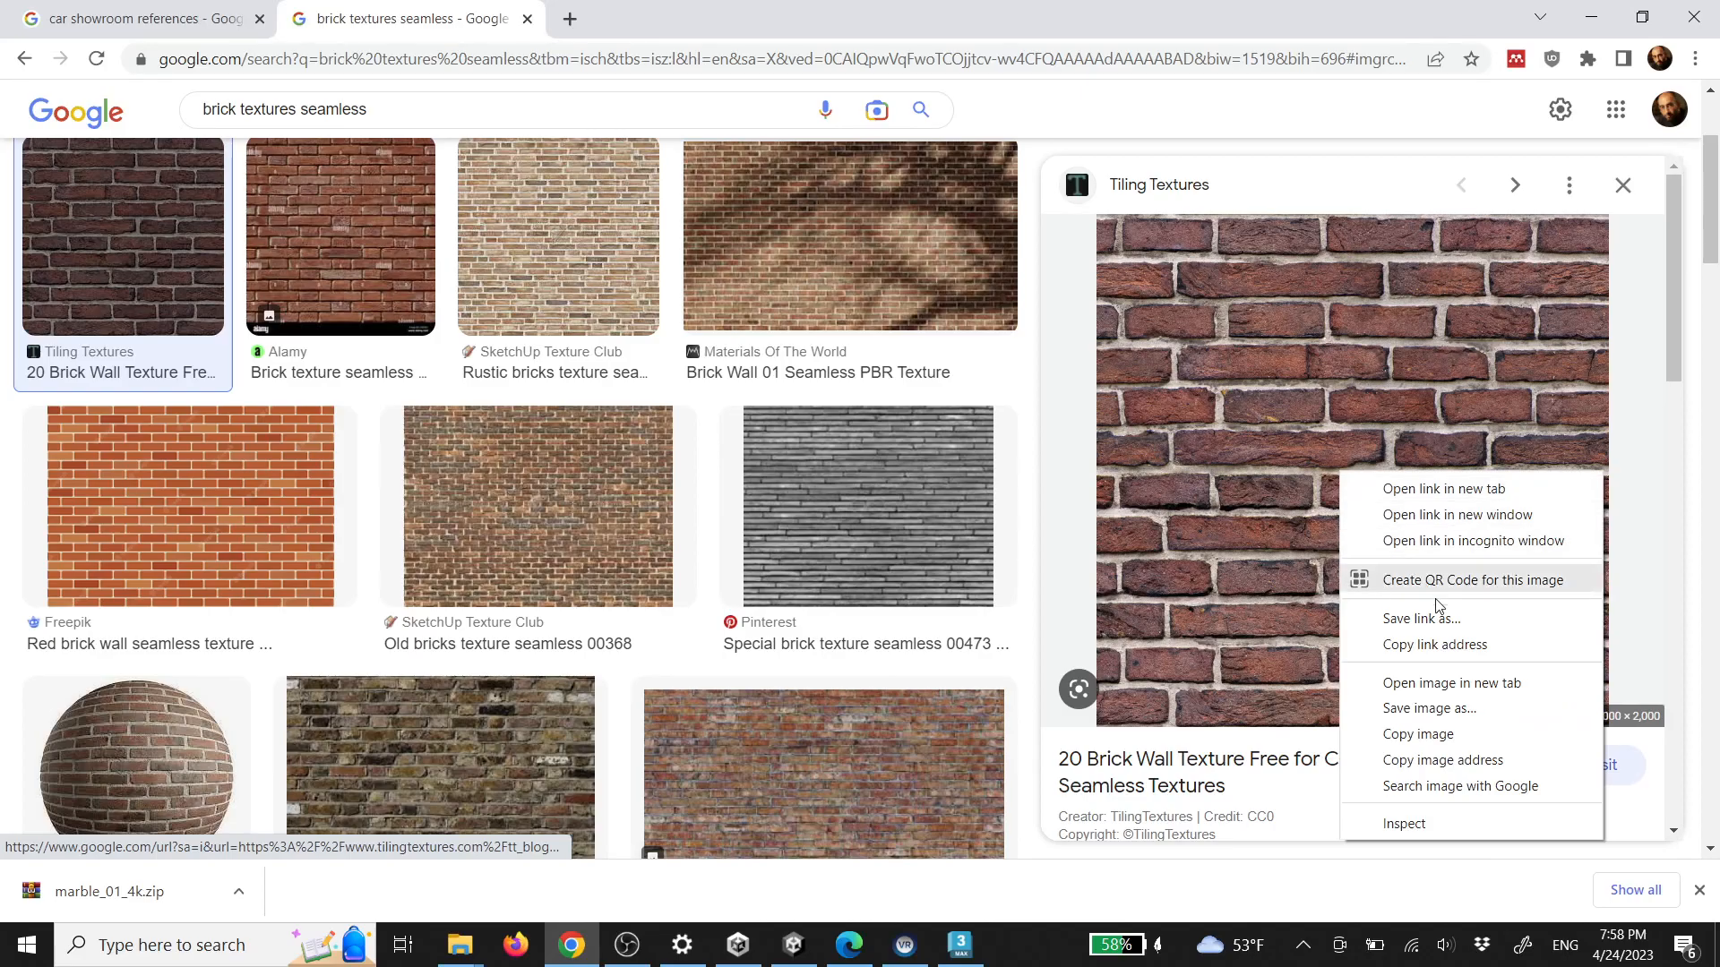
{"action": "left_click", "coordinate": [1460, 690]}
{"action": "left_click", "coordinate": [707, 23]}
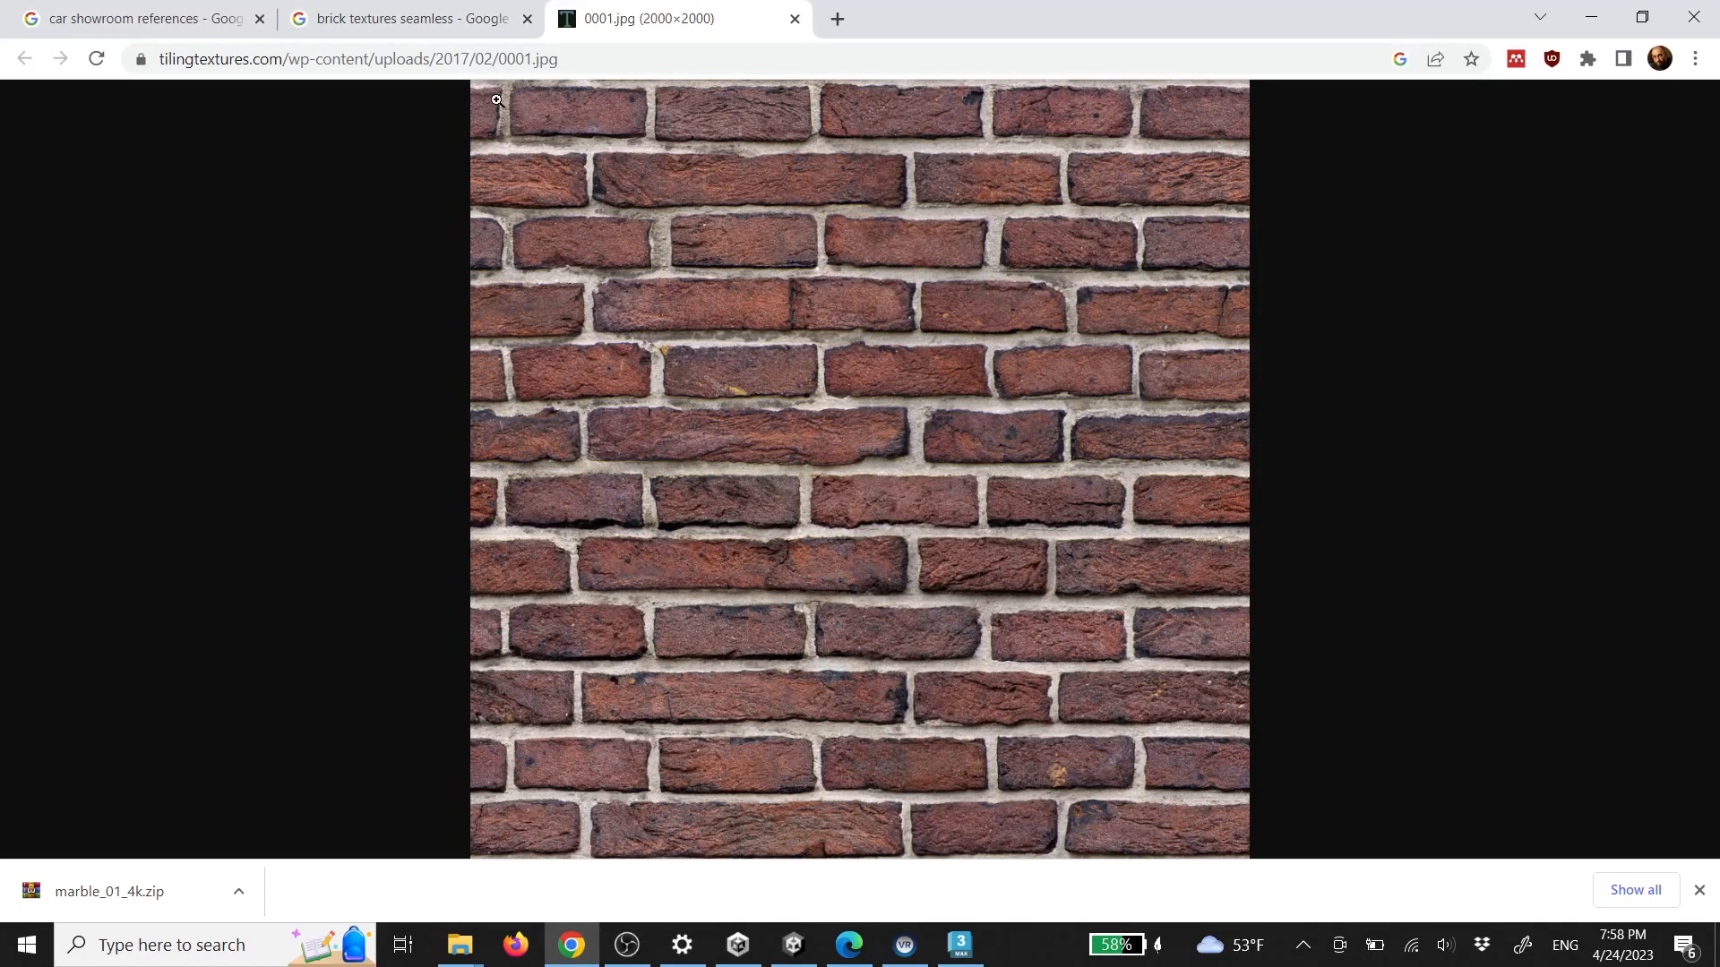
Save the full-size brick image to the Desktop as brick_texture
{"action": "right_click", "coordinate": [965, 513]}
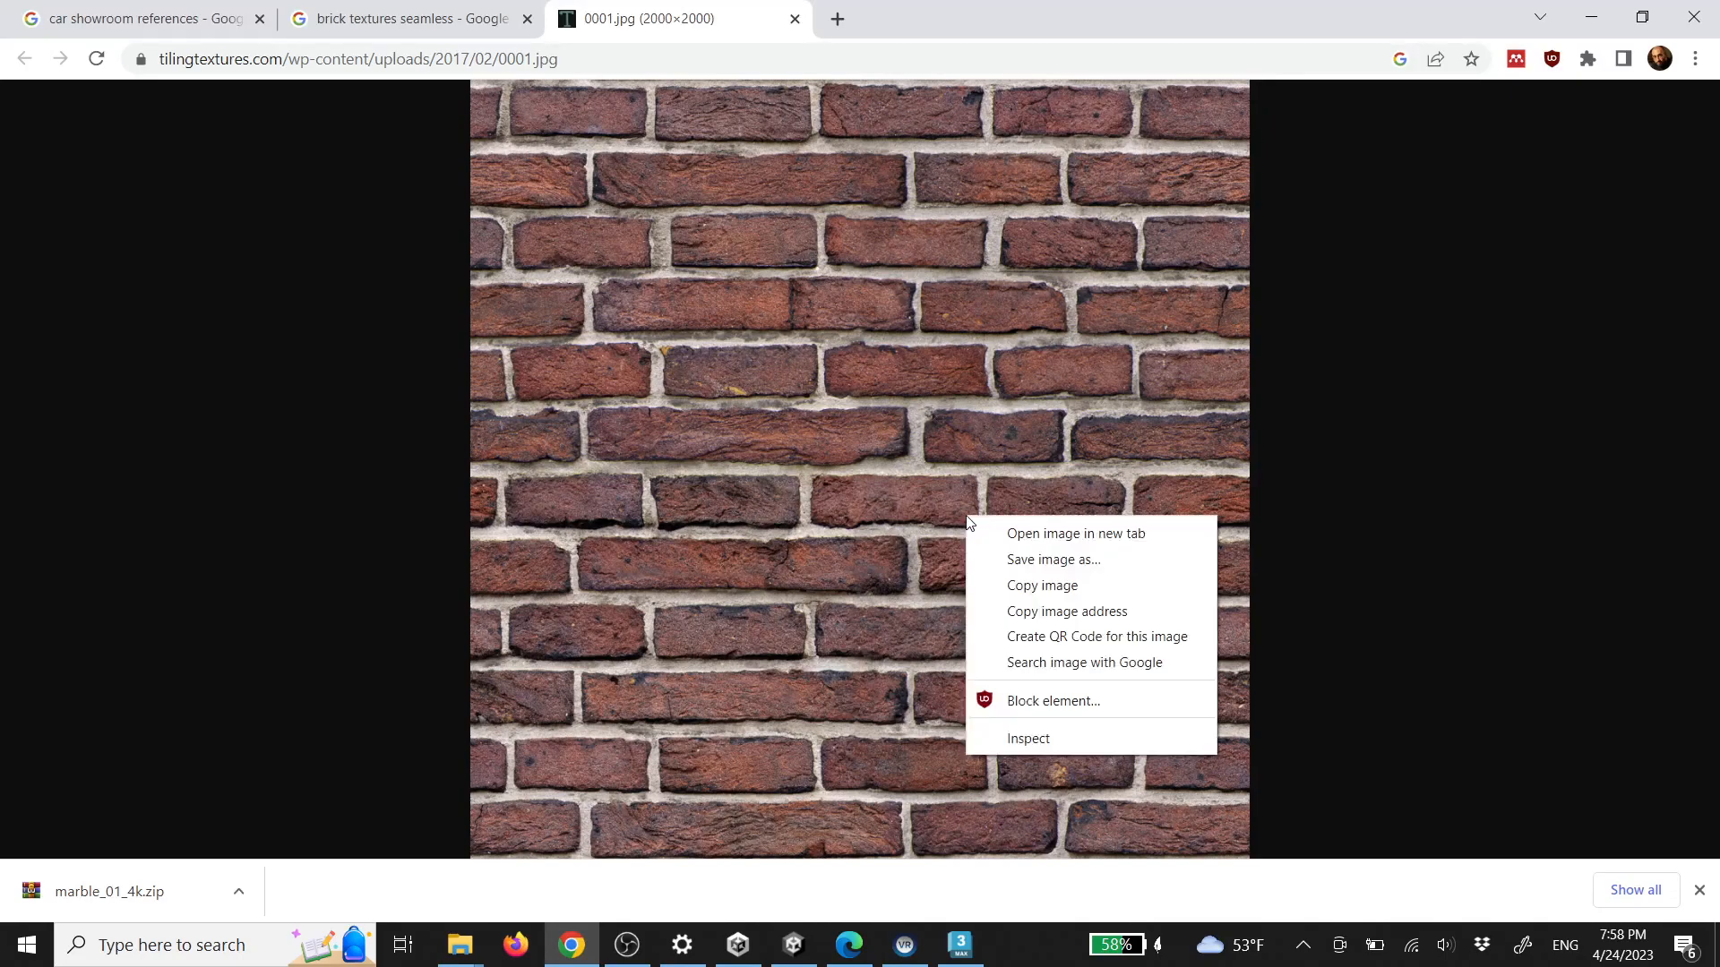
{"action": "left_click", "coordinate": [1084, 560]}
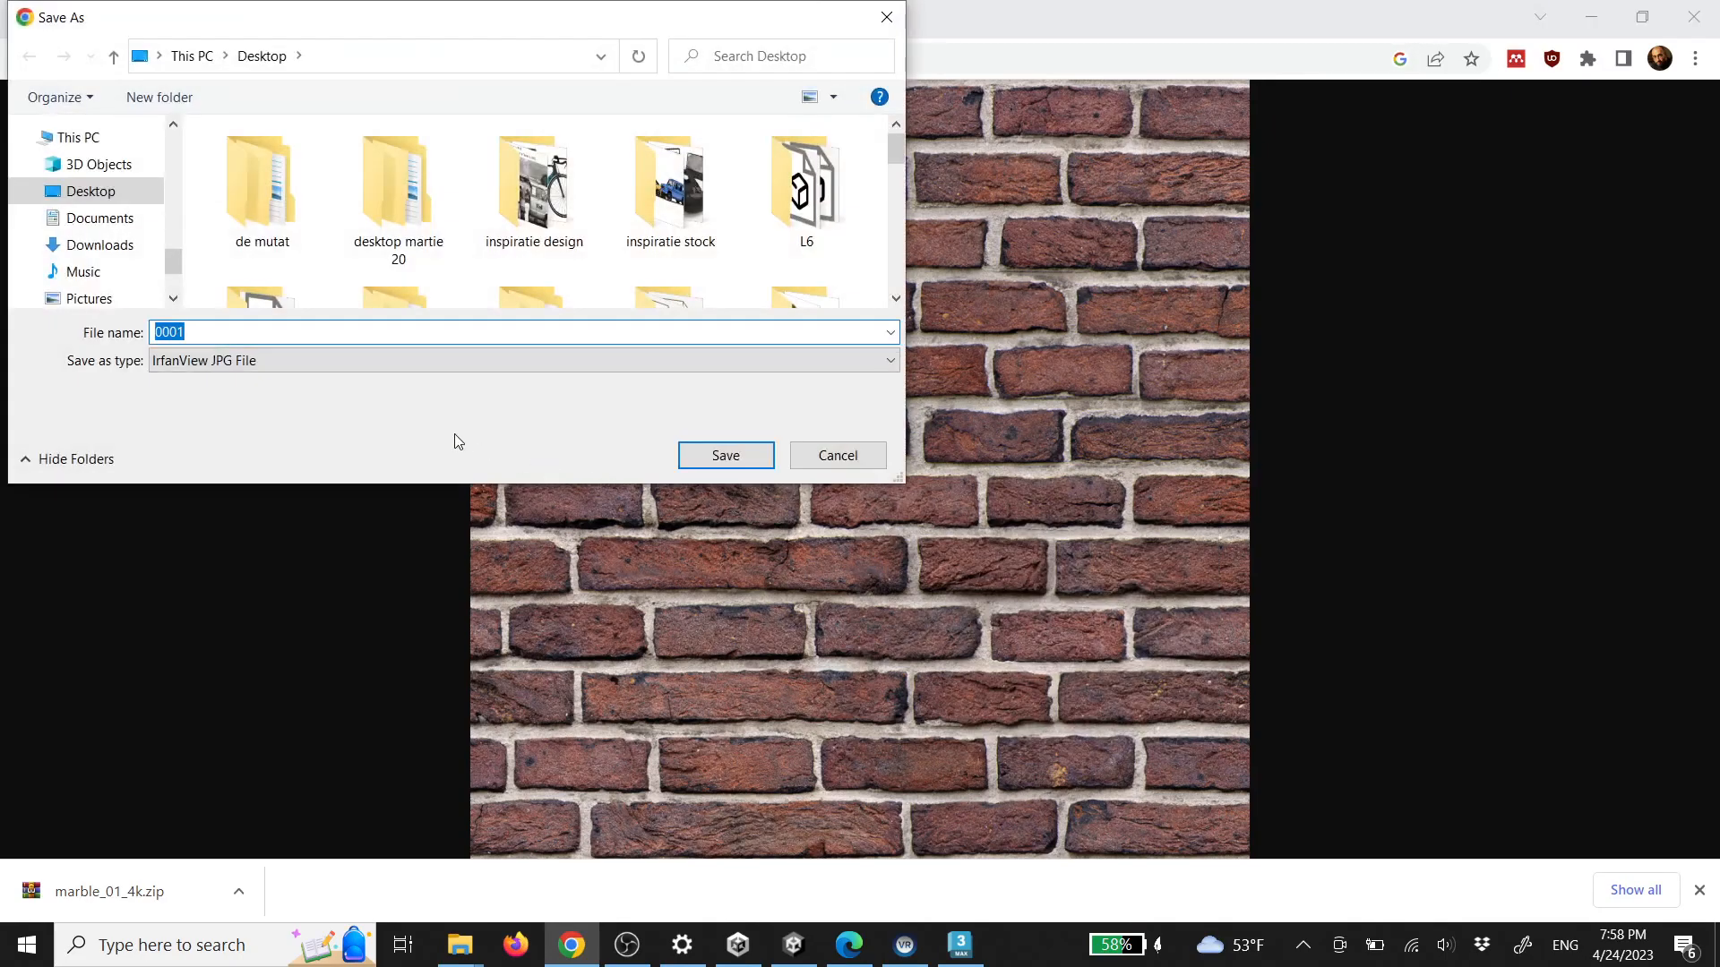
{"action": "type", "text": "brick_texture"}
{"action": "key", "text": "Return"}
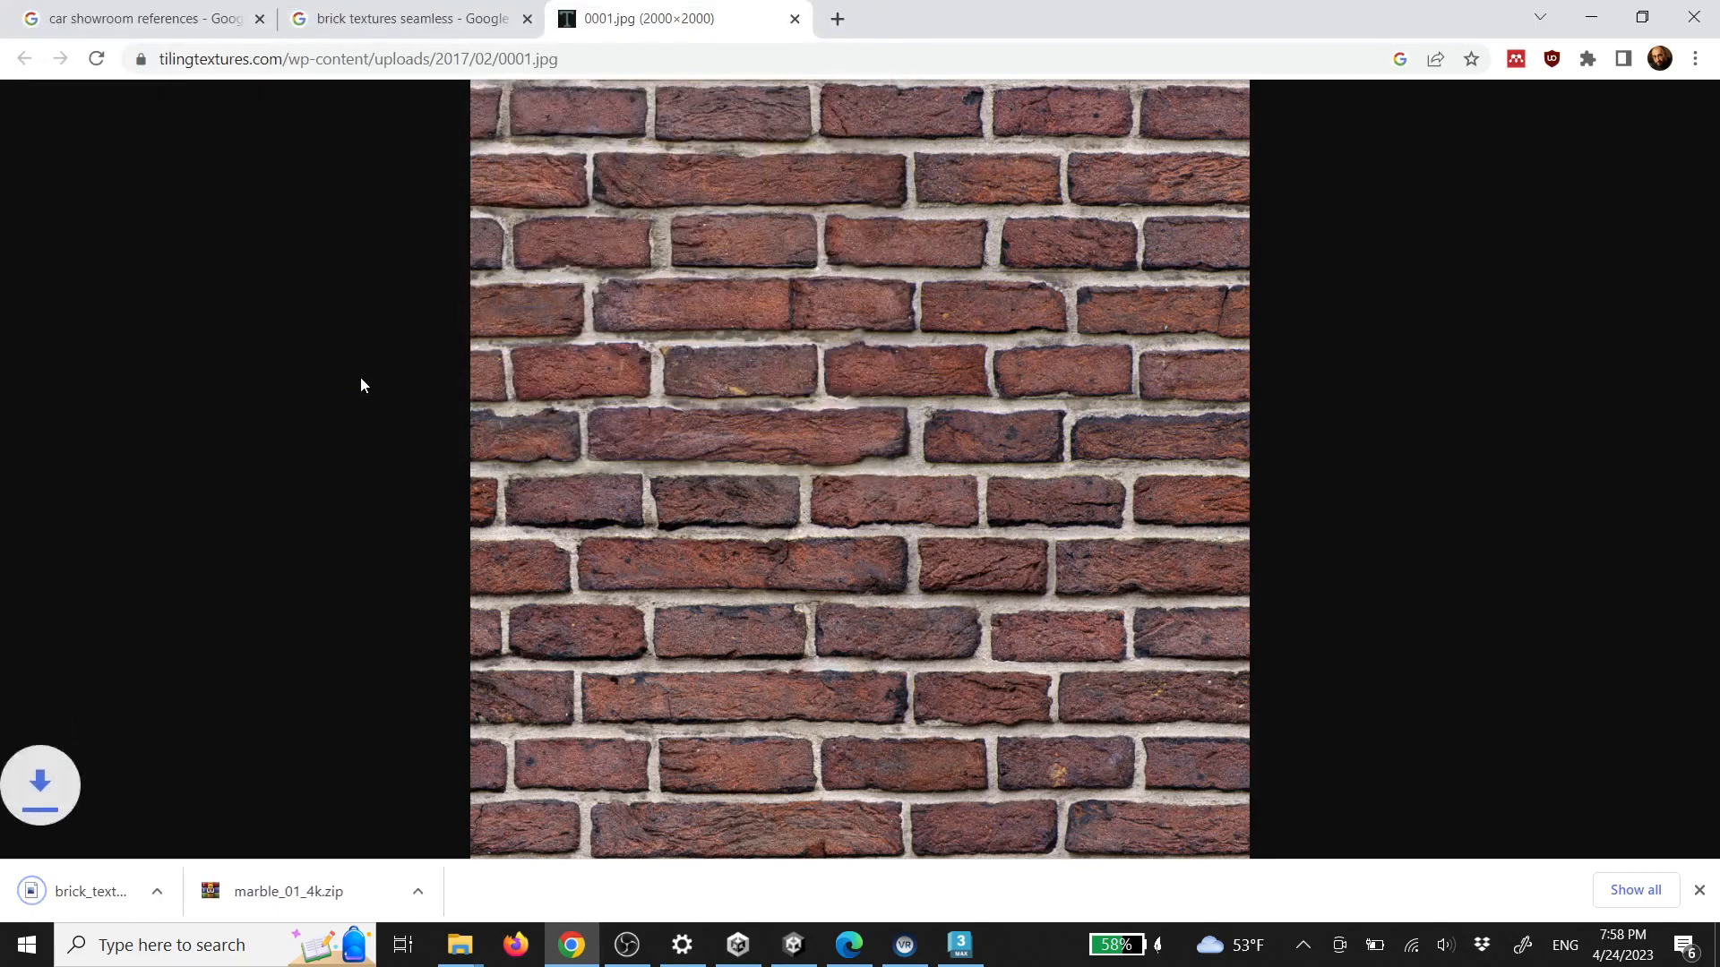
Switch to 3ds Max, open the Material Editor and cycle its sample slots to the 6X4 layout
{"action": "left_click", "coordinate": [961, 945]}
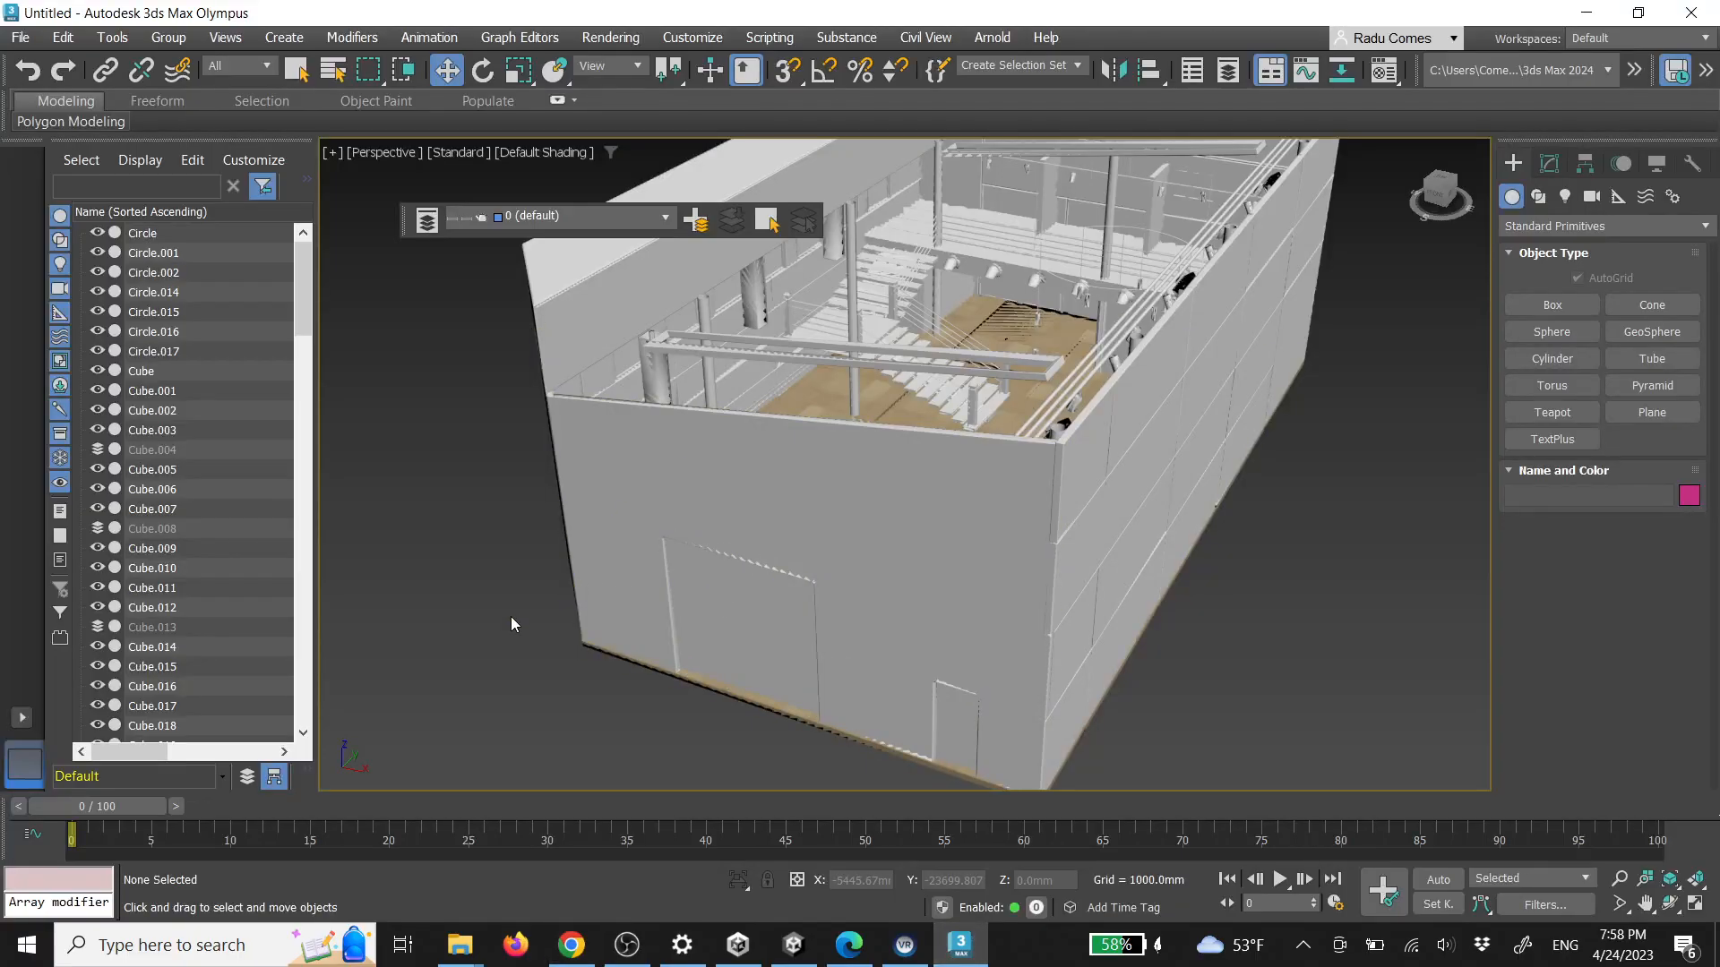
{"action": "key", "text": "m"}
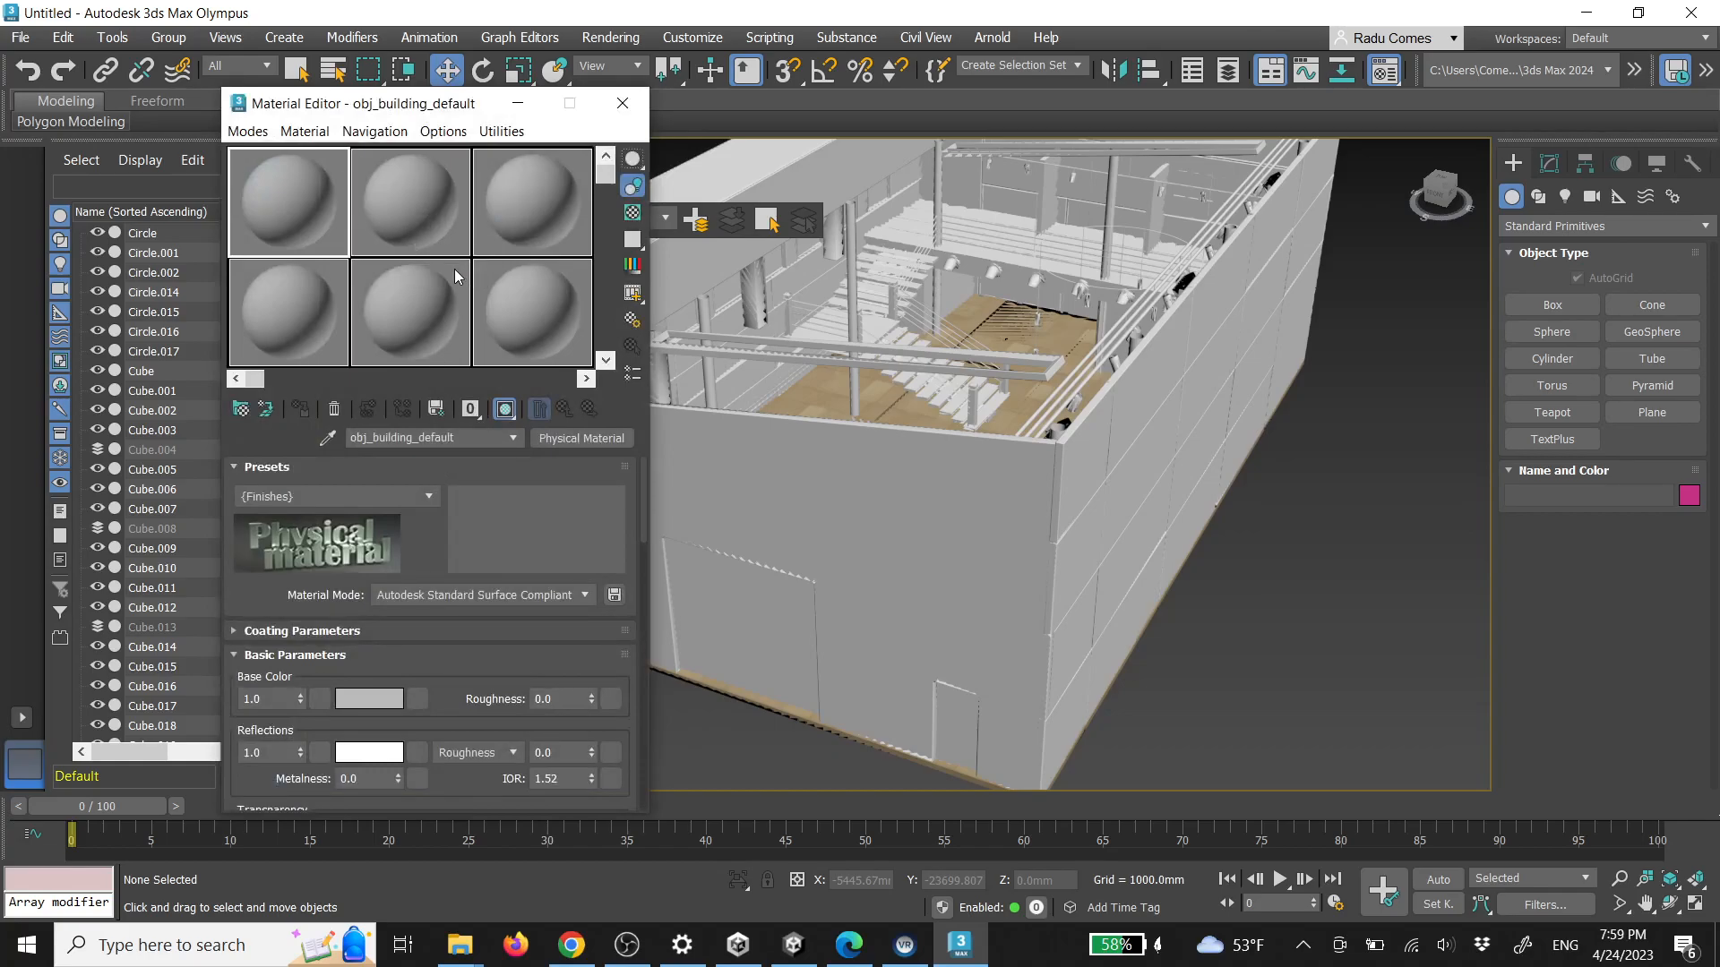
{"action": "left_click", "coordinate": [443, 132]}
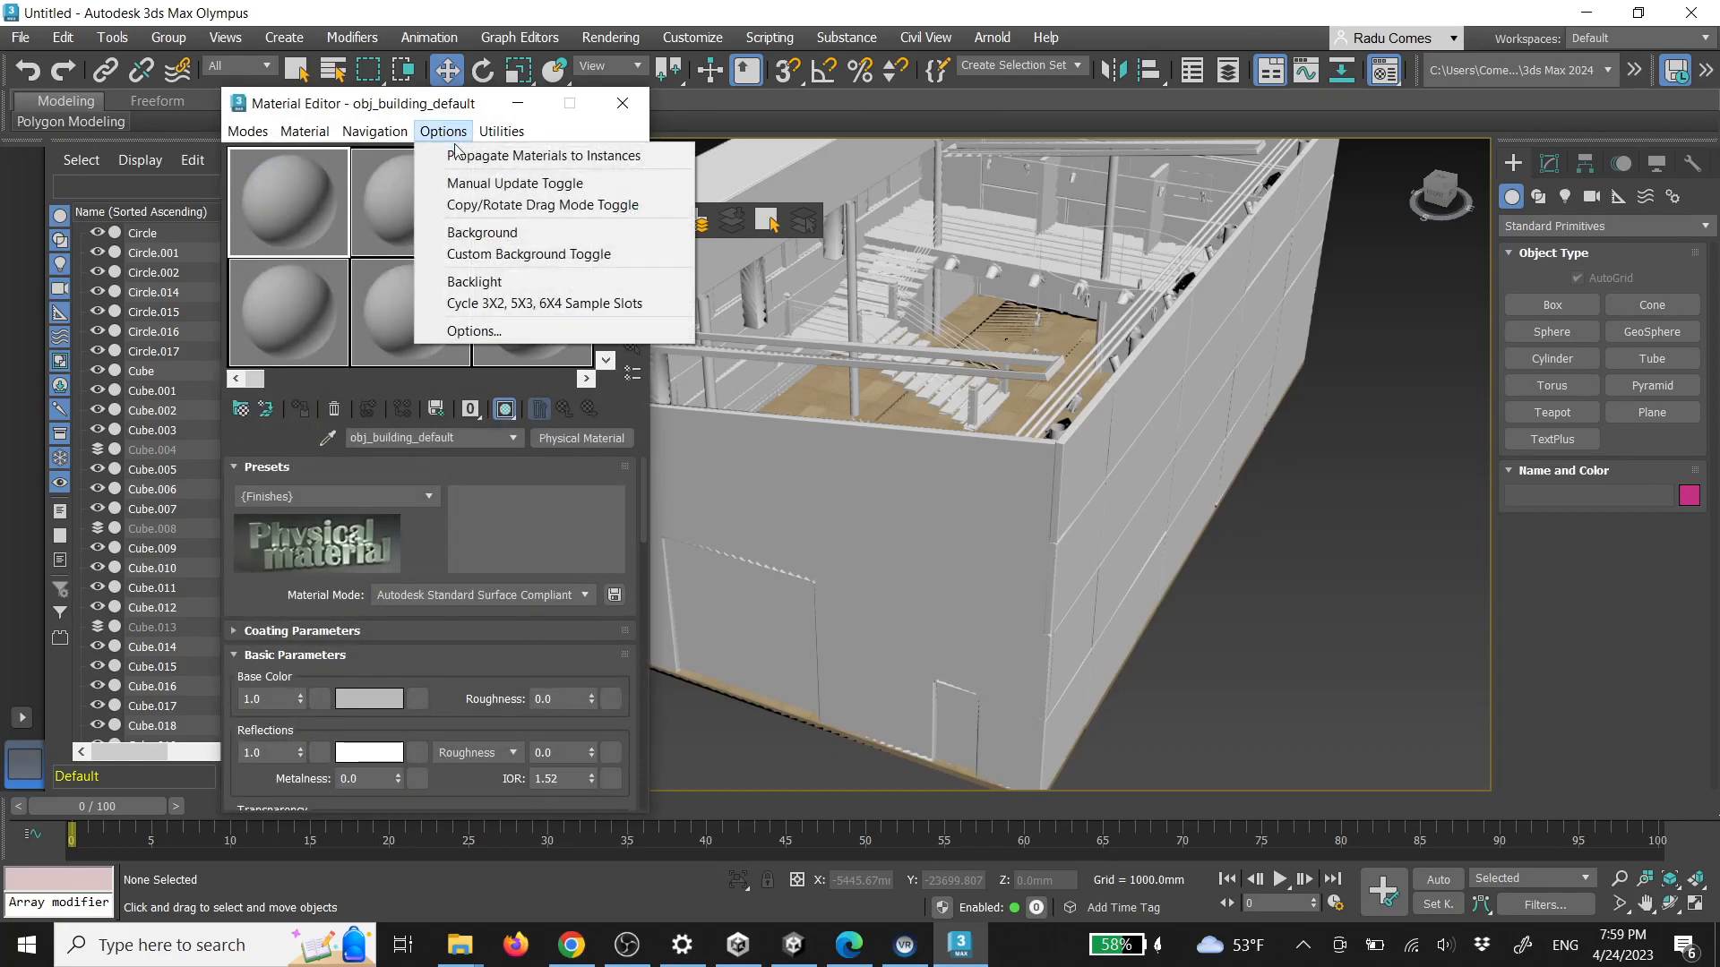
{"action": "left_click", "coordinate": [533, 304]}
{"action": "left_click", "coordinate": [443, 132]}
{"action": "left_click", "coordinate": [533, 304]}
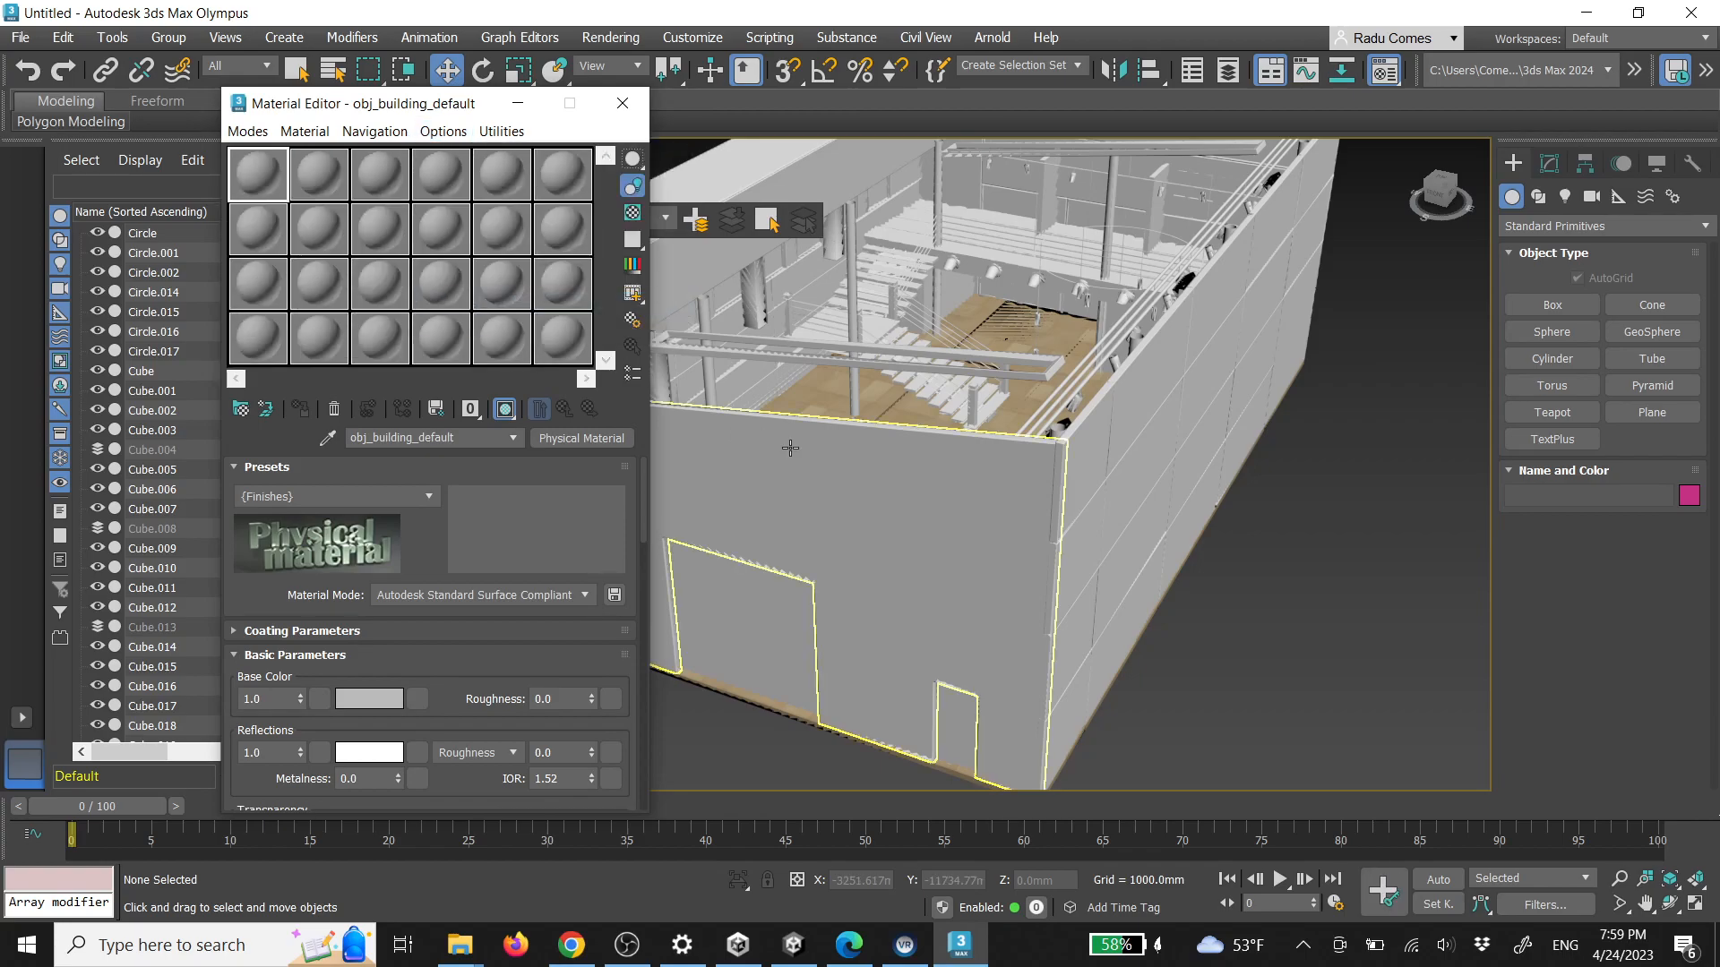
Change the second sample slot's material, 02 - Default, to Standard (Legacy)
{"action": "left_click", "coordinate": [347, 181]}
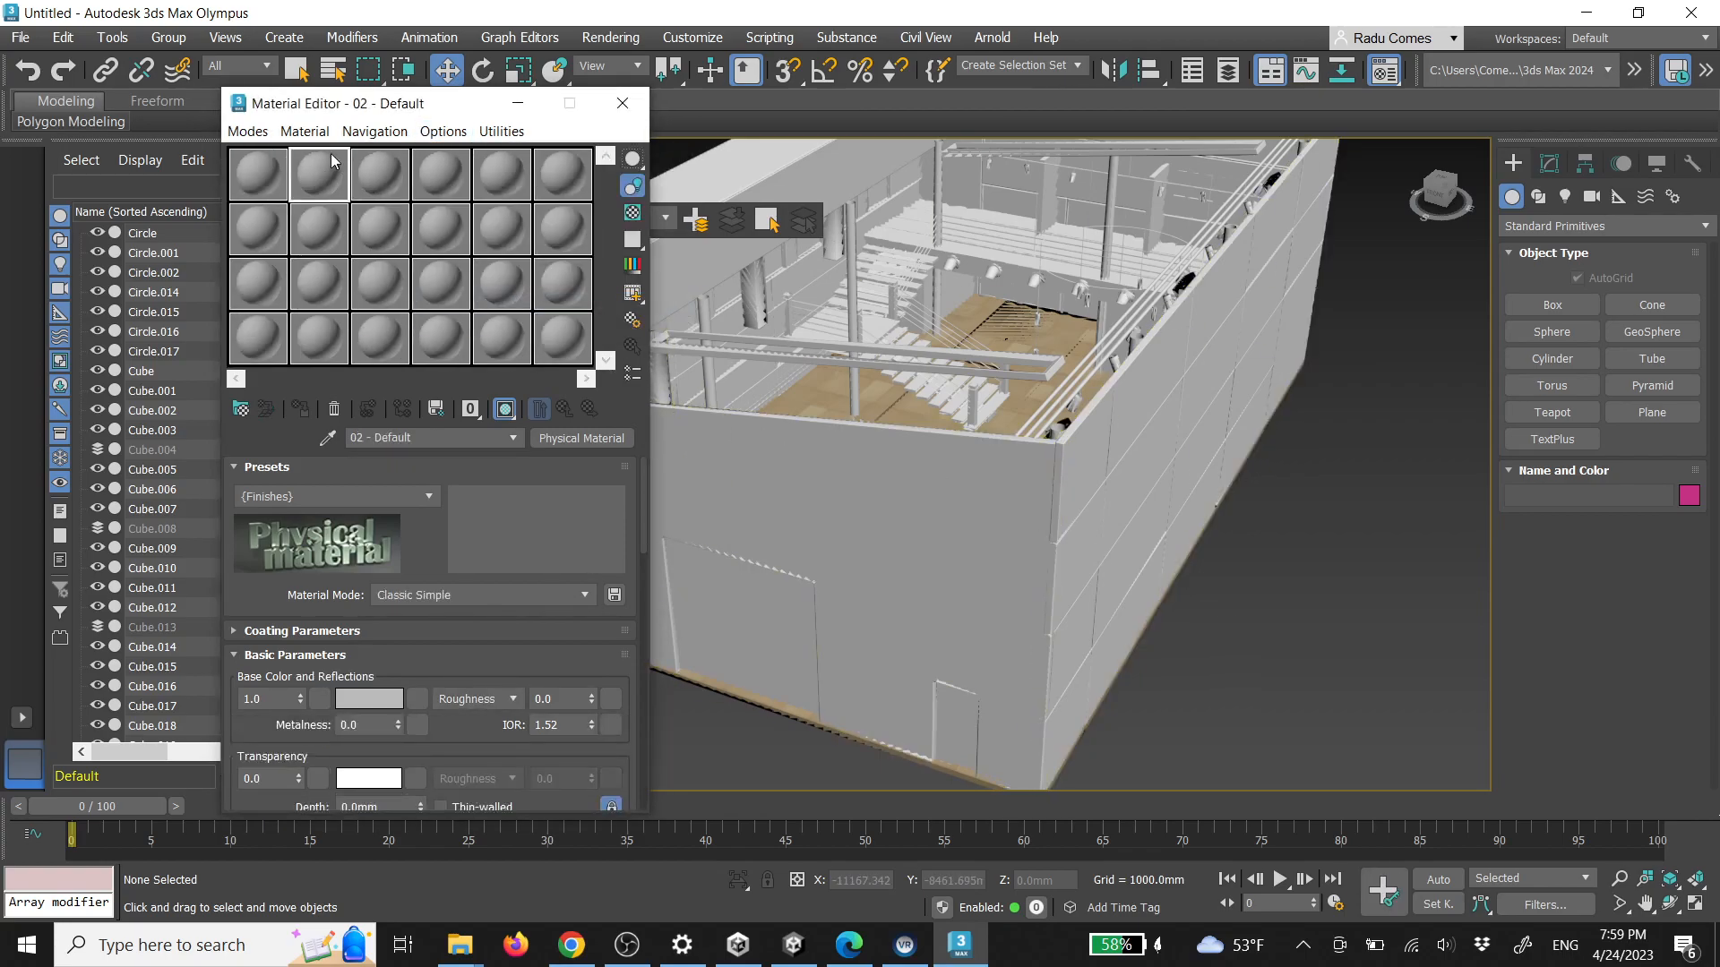
{"action": "left_click", "coordinate": [578, 438]}
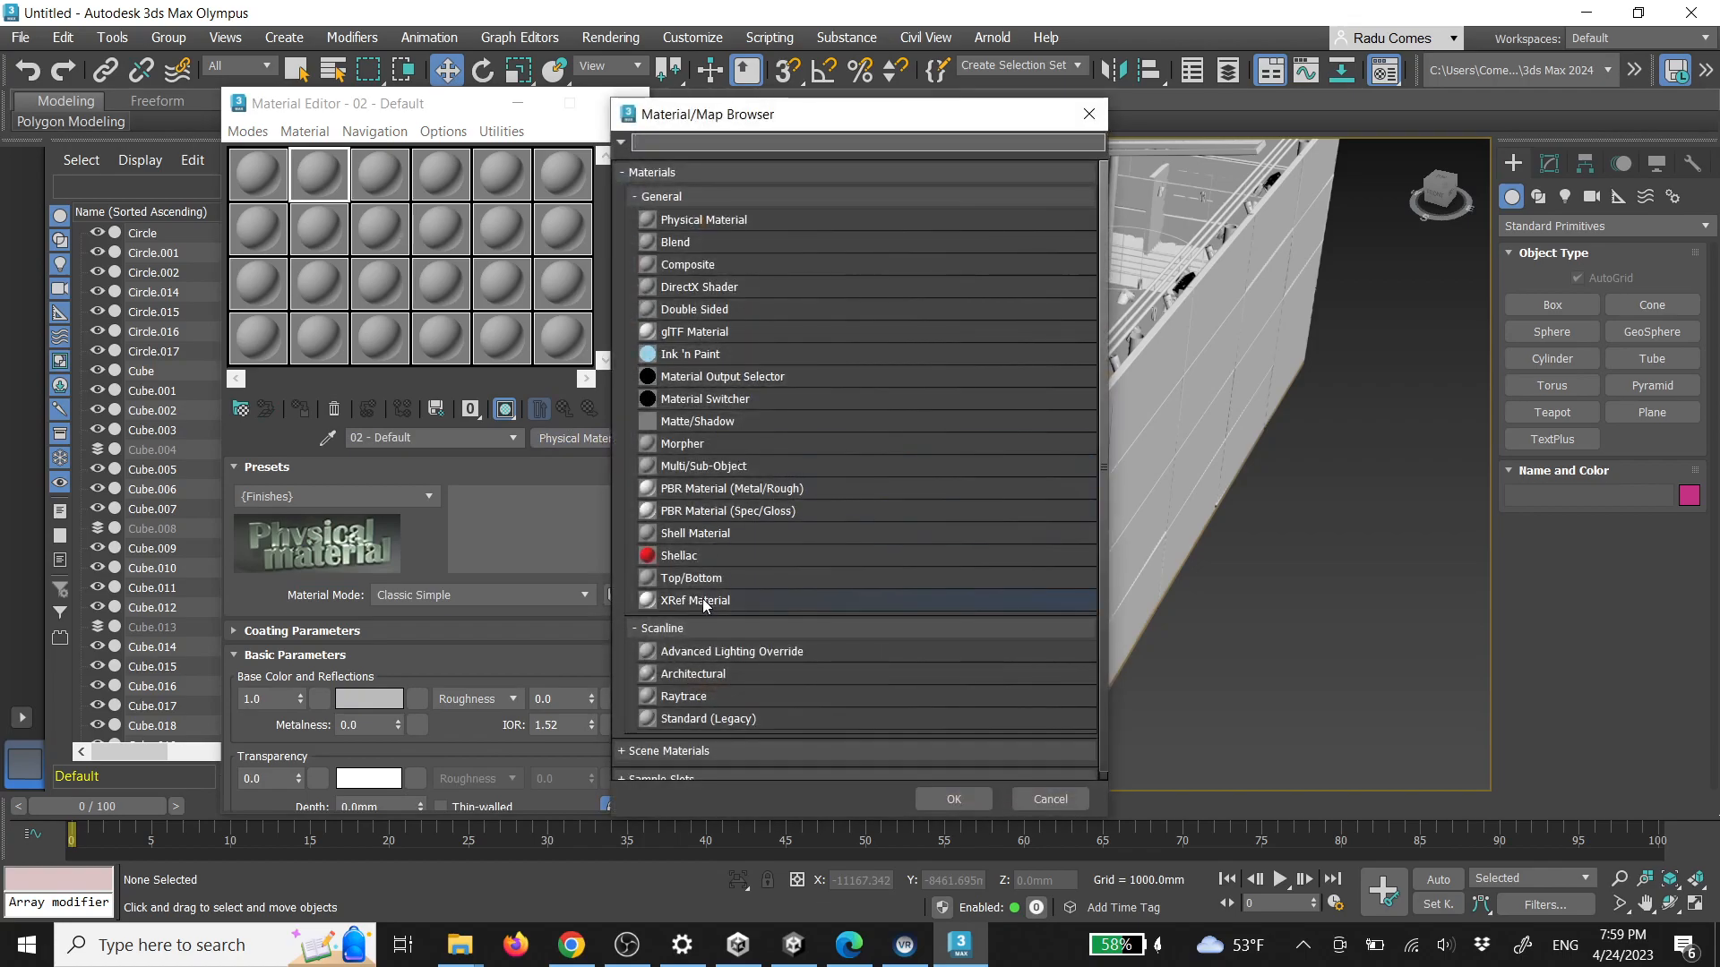
{"action": "double_click", "coordinate": [701, 717]}
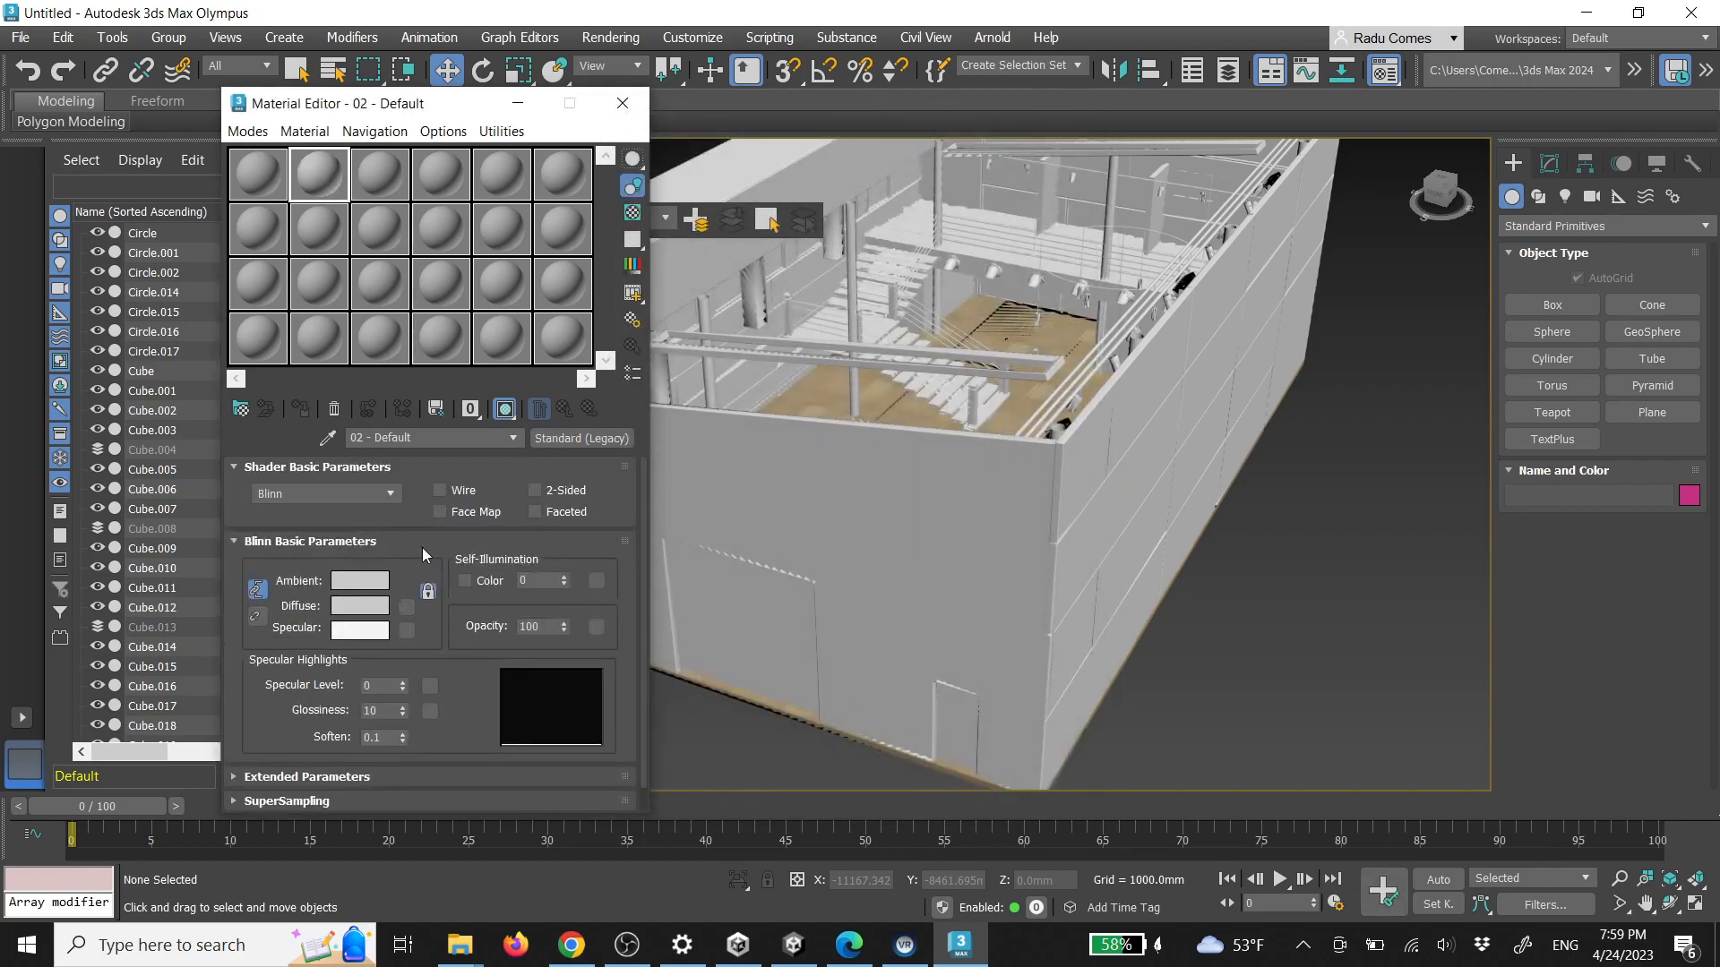
Load brick_texture from the Desktop as a Bitmap map for the material's diffuse color
{"action": "left_click", "coordinate": [410, 609]}
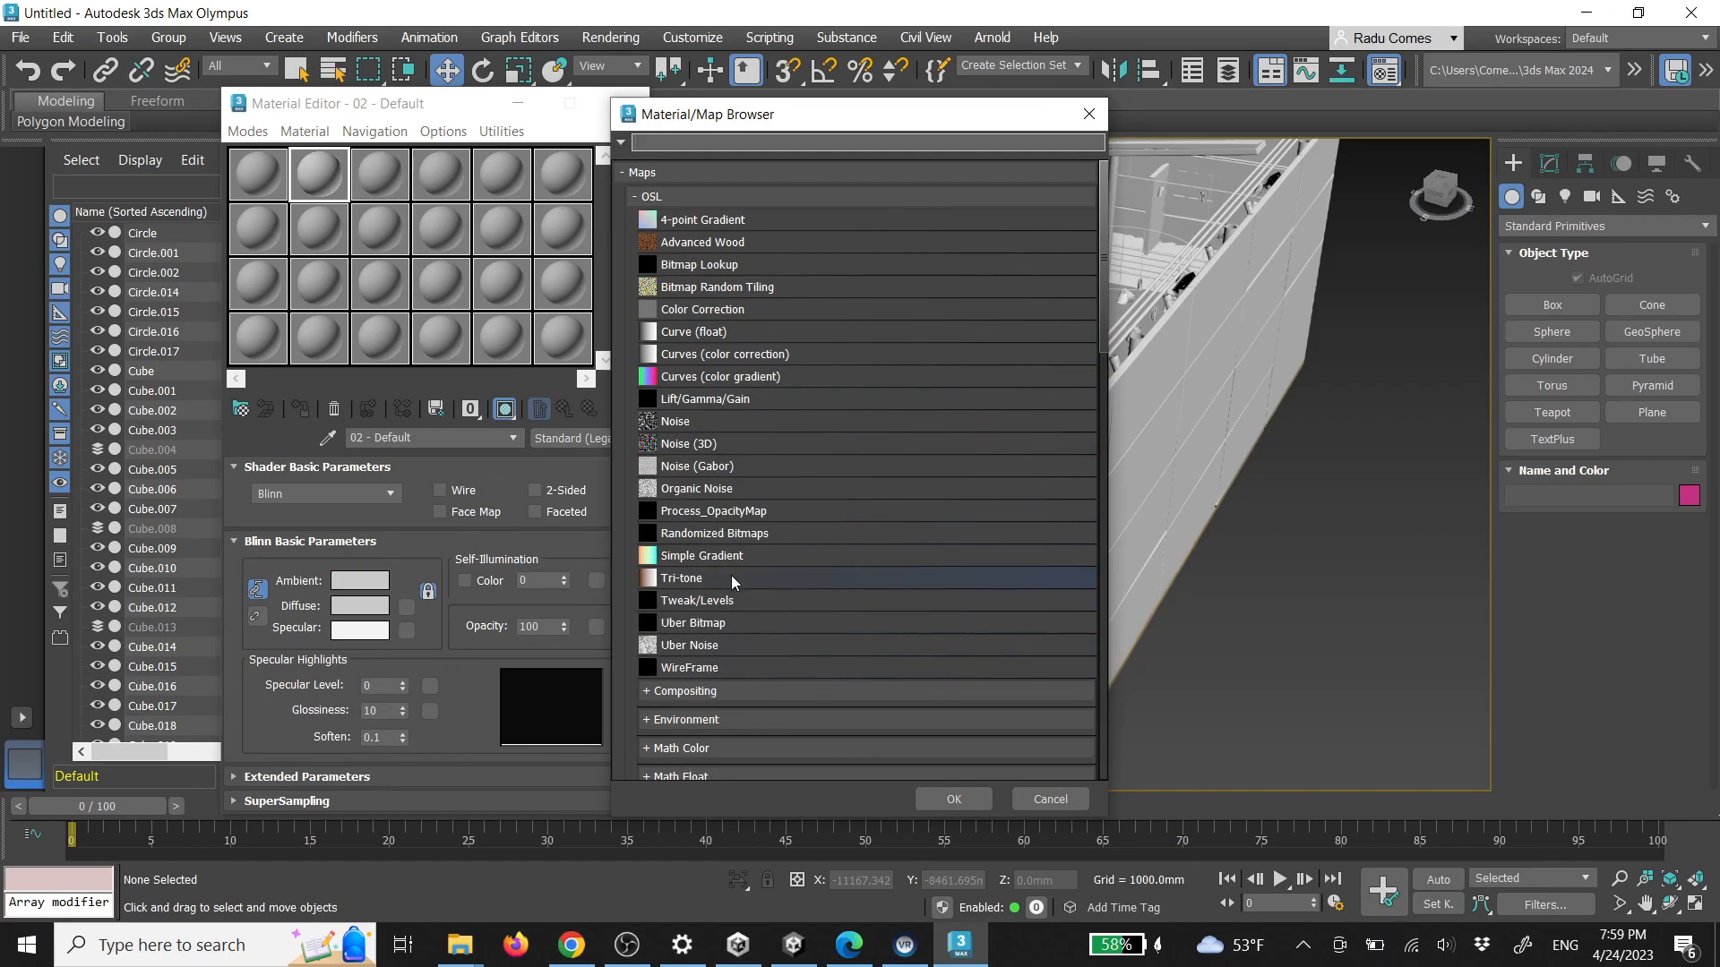
{"action": "type", "text": "bit"}
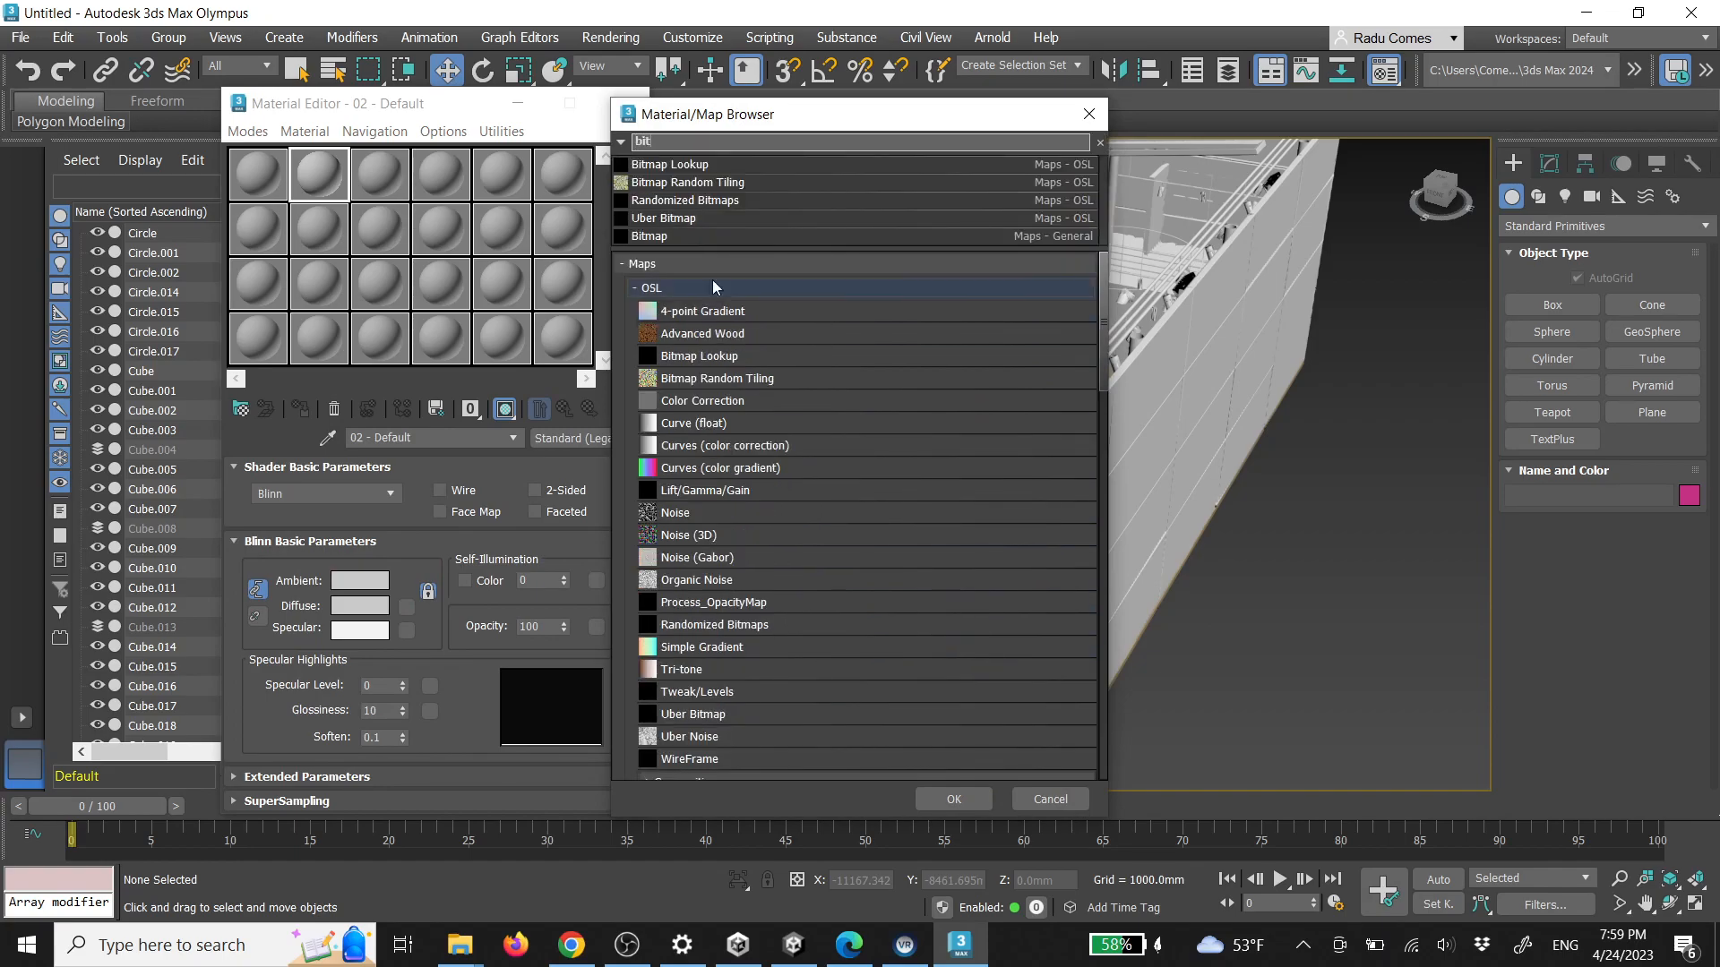
{"action": "double_click", "coordinate": [667, 236]}
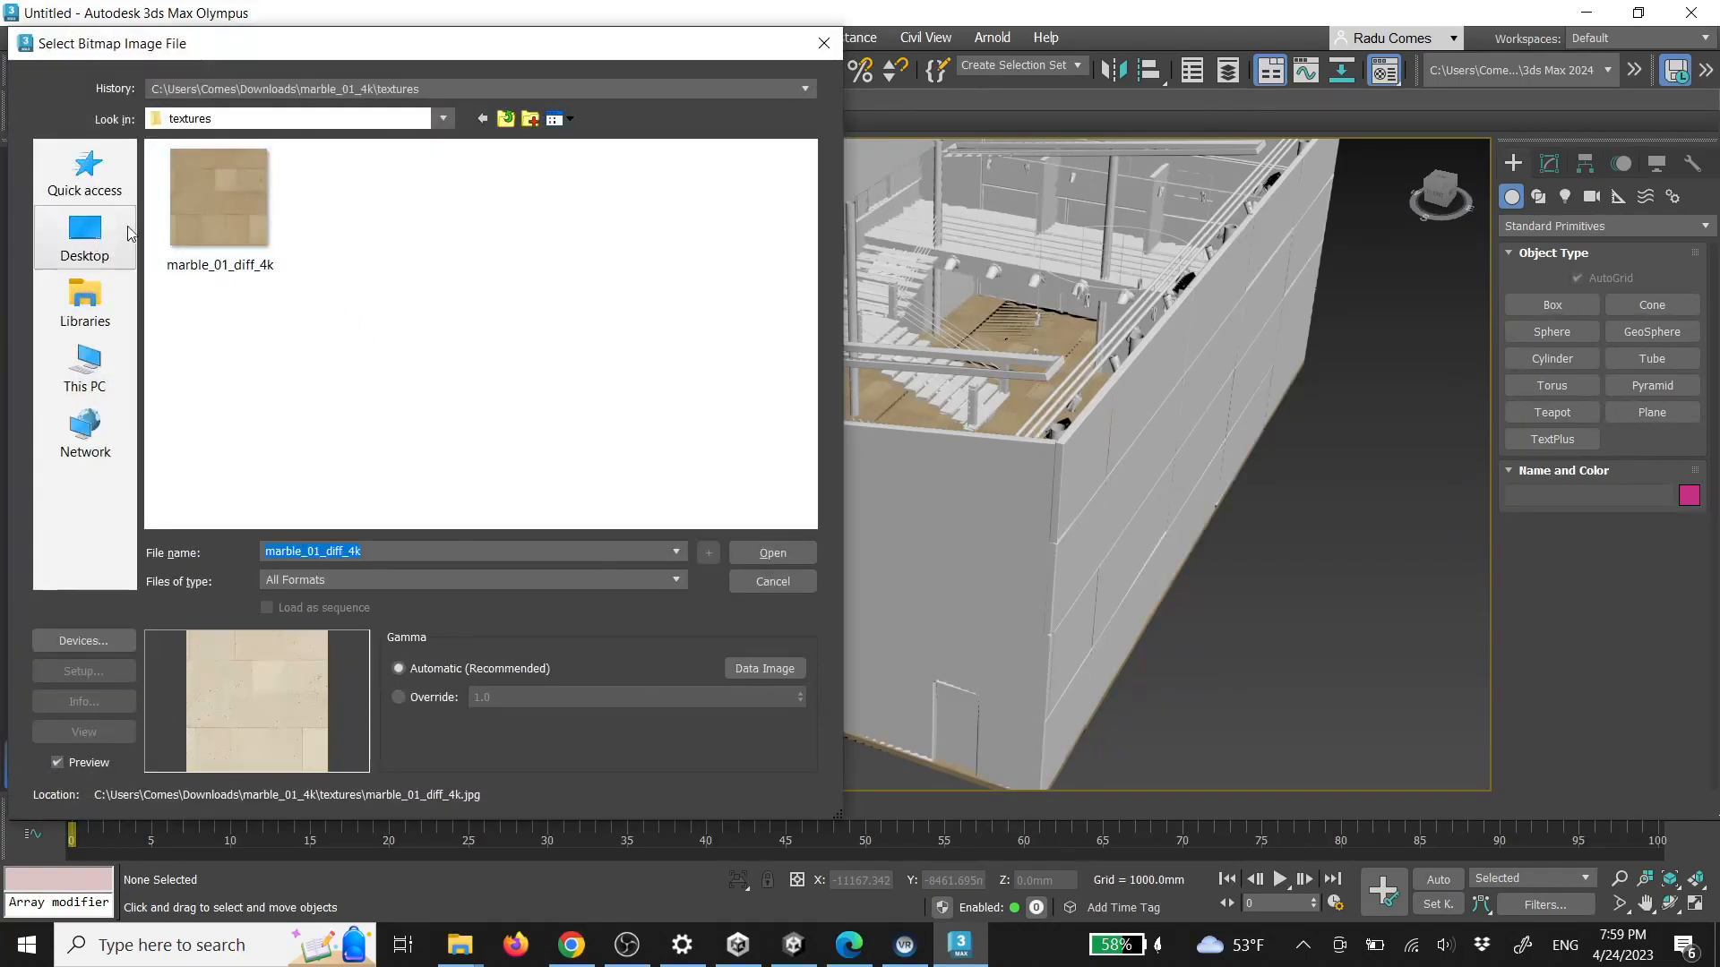
{"action": "left_click", "coordinate": [131, 234]}
{"action": "scroll", "coordinate": [269, 358], "scroll_direction": "down", "scroll_amount": 10}
{"action": "left_click", "coordinate": [246, 337]}
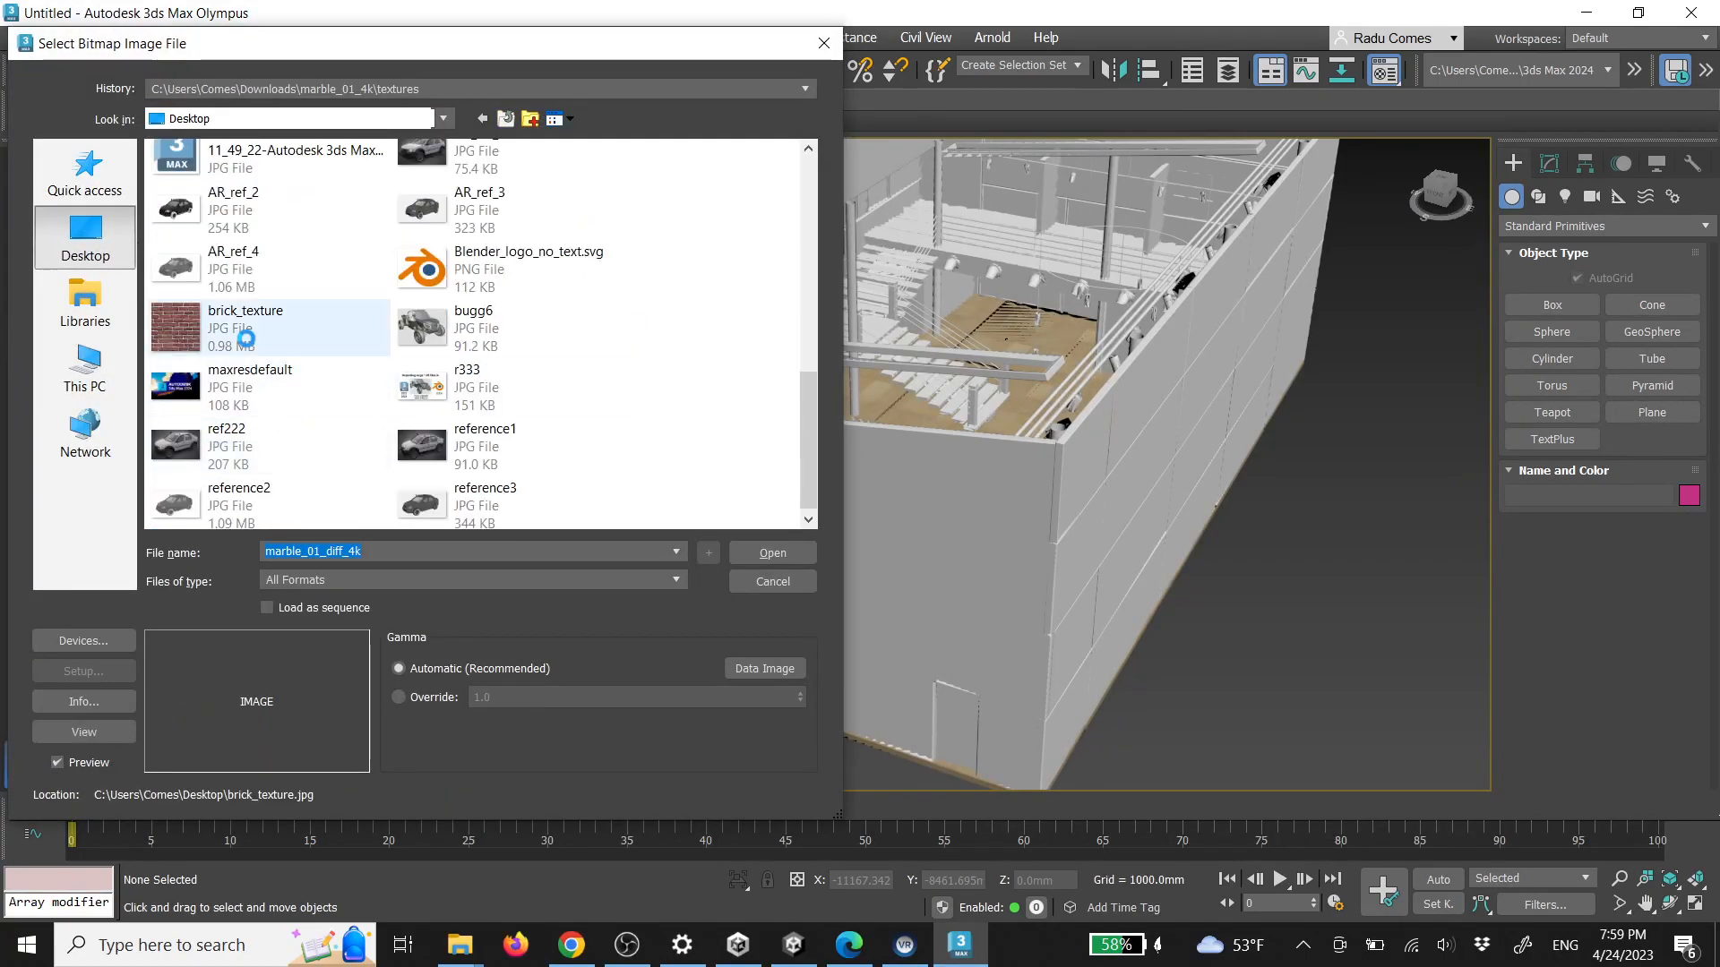
{"action": "double_click", "coordinate": [246, 337]}
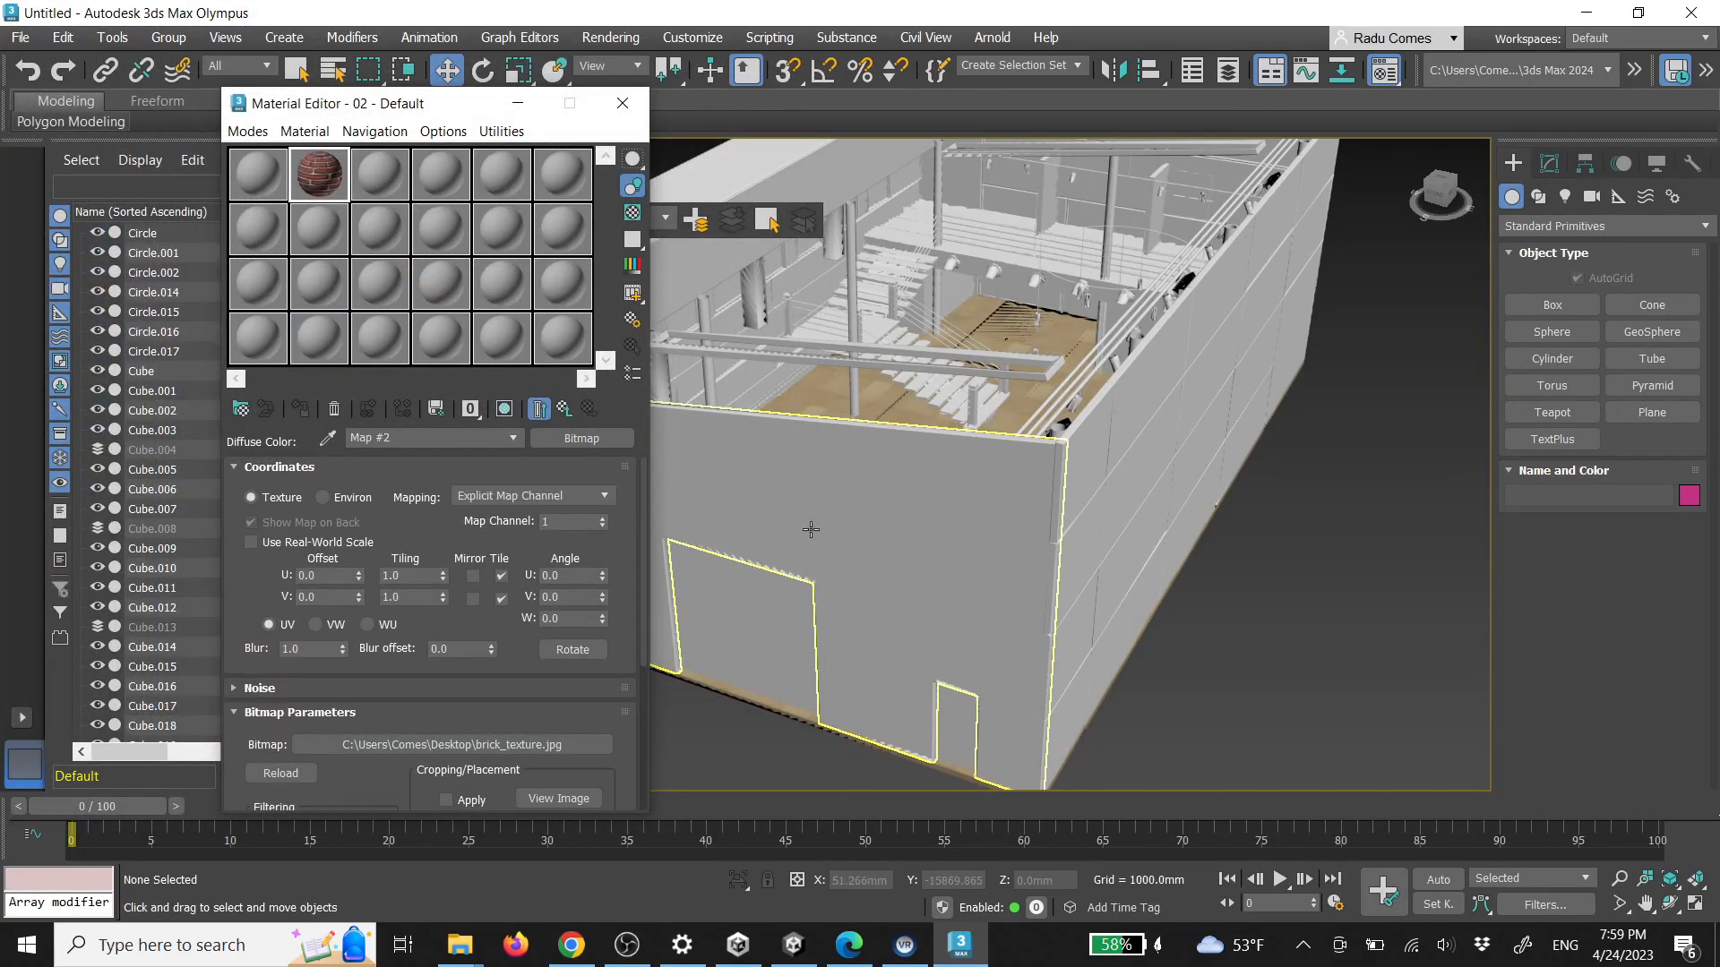
Assign the brick material to the front wall containing the two door openings
{"action": "left_click", "coordinate": [908, 536]}
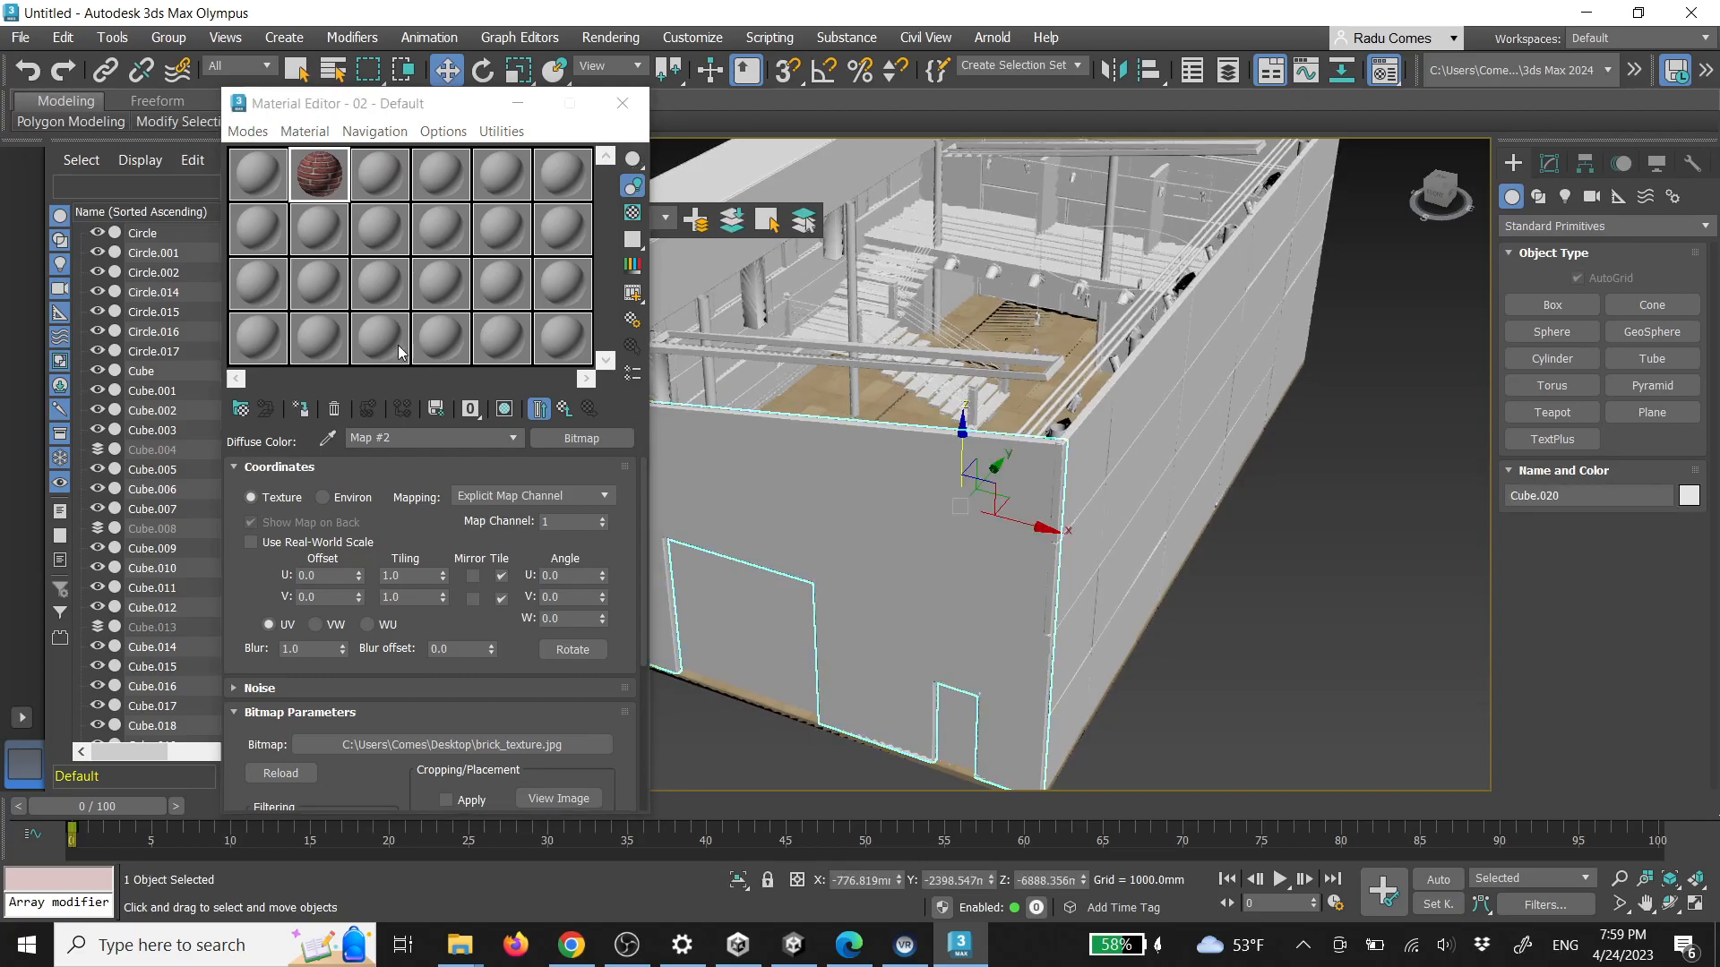
{"action": "left_click", "coordinate": [302, 410]}
{"action": "middle_click_drag", "start_coordinate": [827, 552], "coordinate": [1012, 500], "text": "alt"}
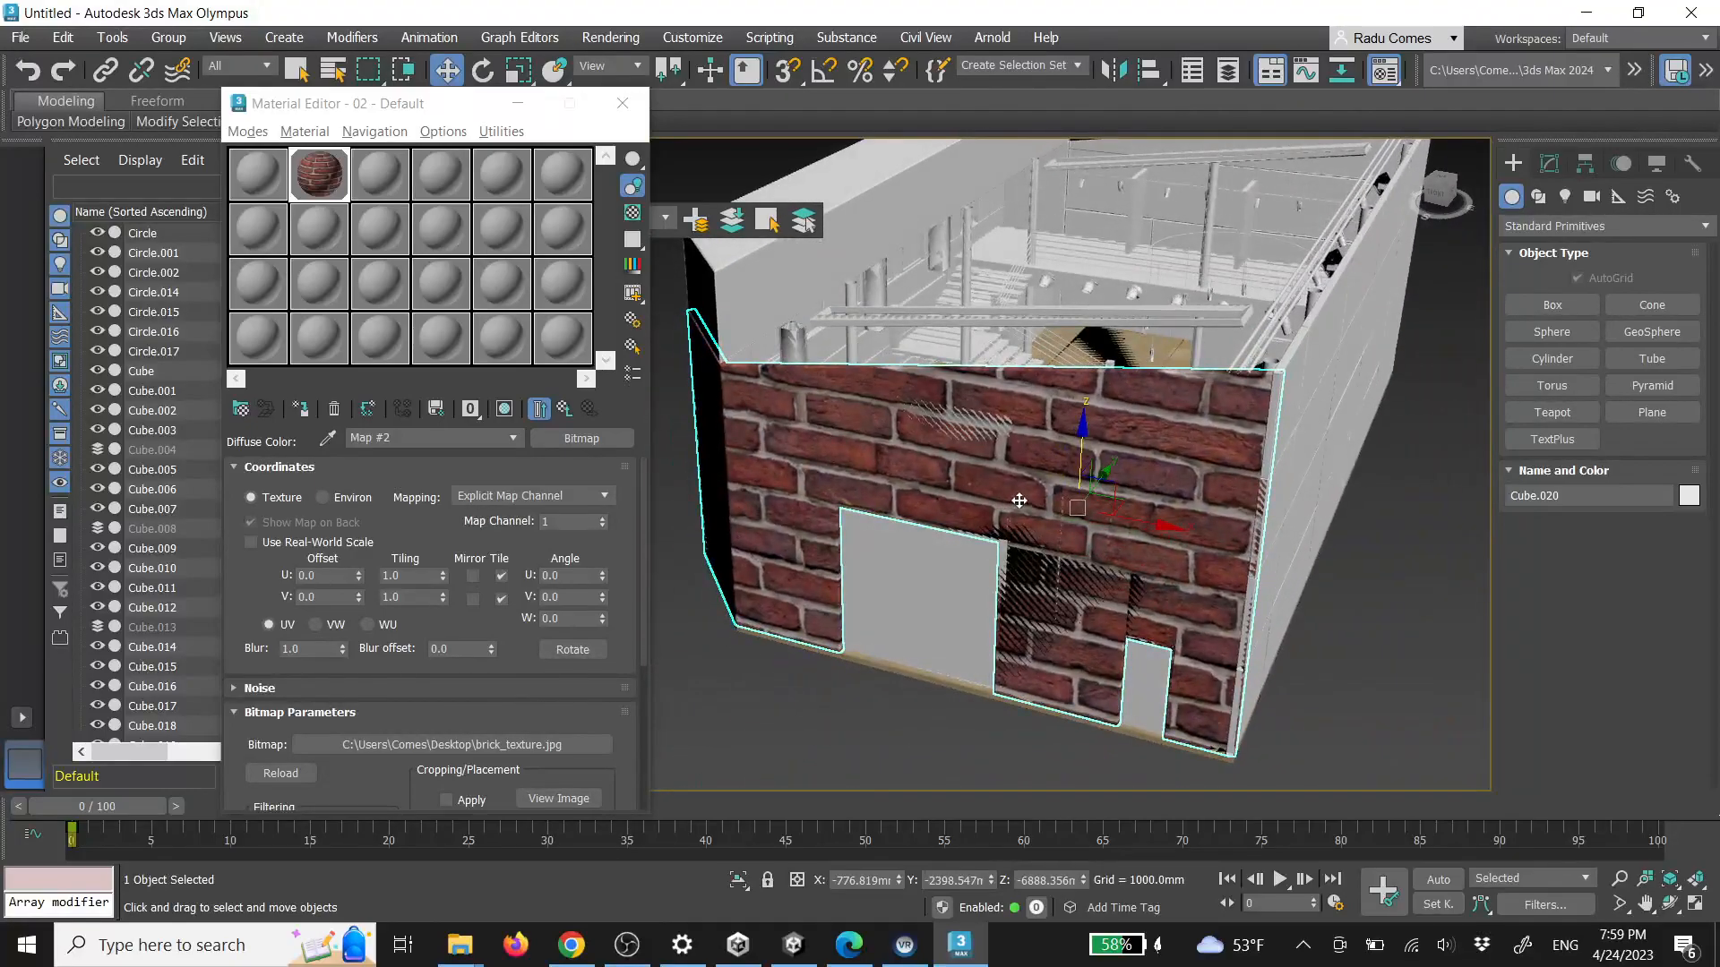
Set the brick bitmap's U and V tiling to 5
{"action": "double_click", "coordinate": [425, 578]}
{"action": "type", "text": "5"}
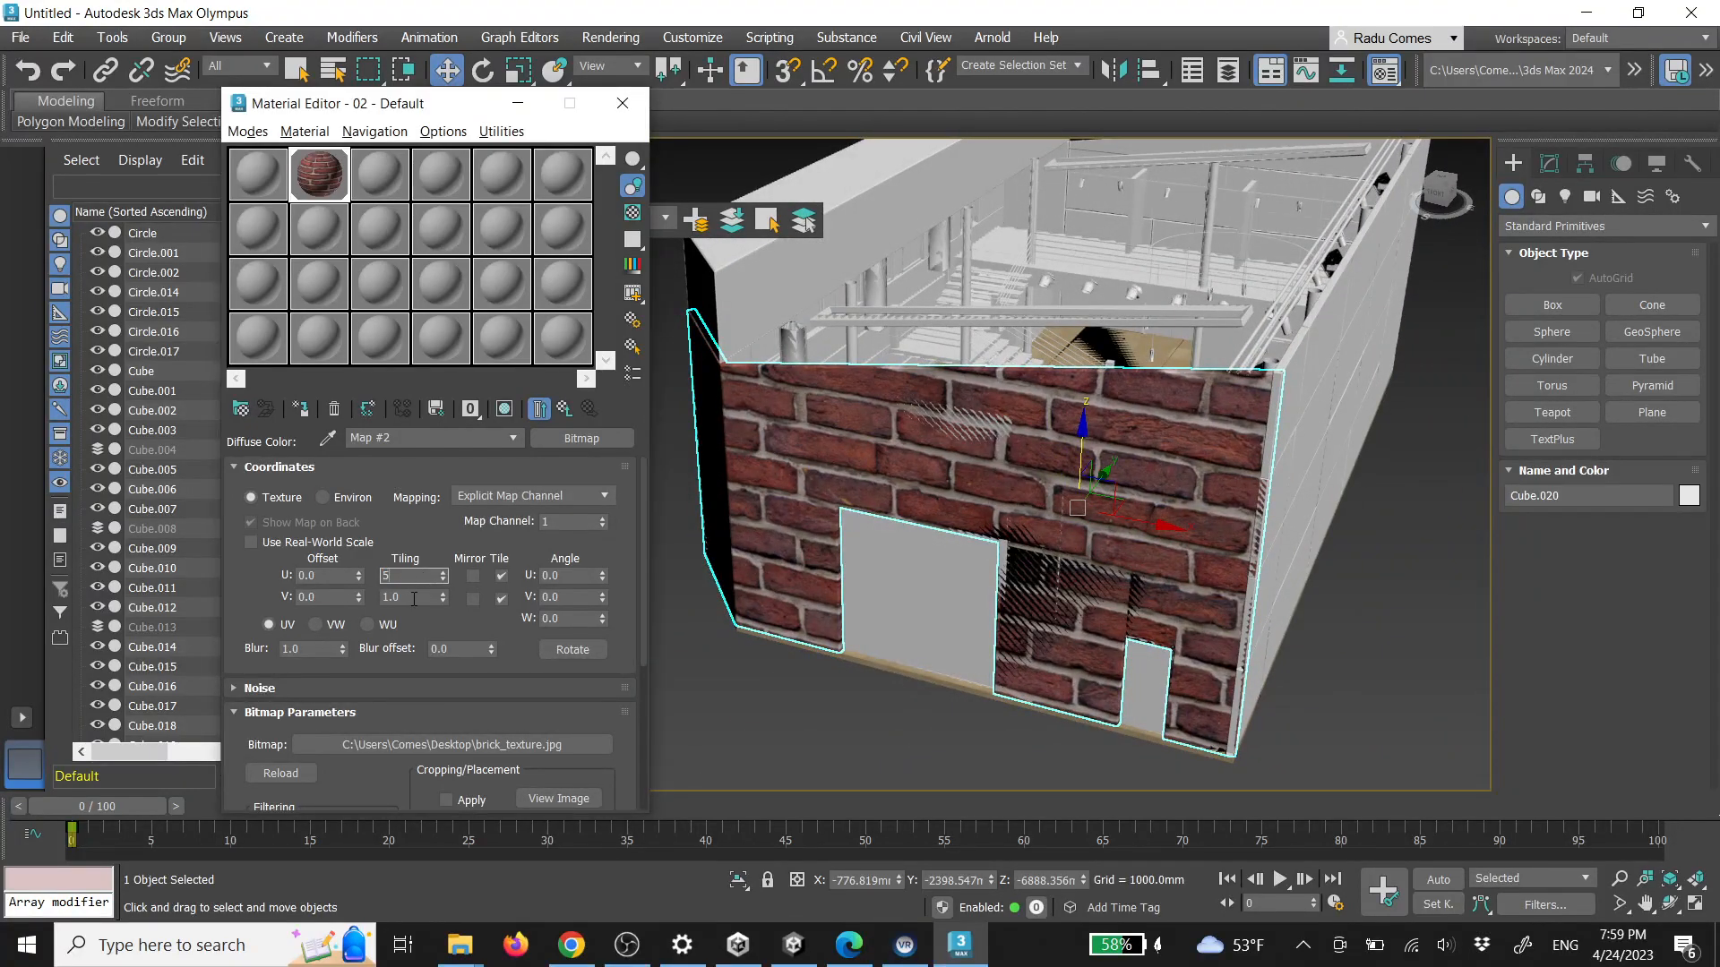
{"action": "key", "text": "Tab"}
{"action": "type", "text": "5"}
{"action": "key", "text": "Tab"}
Examine the brick scale on the front wall and the building's upper corner from close up
{"action": "scroll", "coordinate": [1153, 620], "scroll_direction": "up", "scroll_amount": 3}
{"action": "scroll", "coordinate": [1153, 619], "scroll_direction": "up", "scroll_amount": 2}
{"action": "scroll", "coordinate": [1153, 620], "scroll_direction": "down", "scroll_amount": 5}
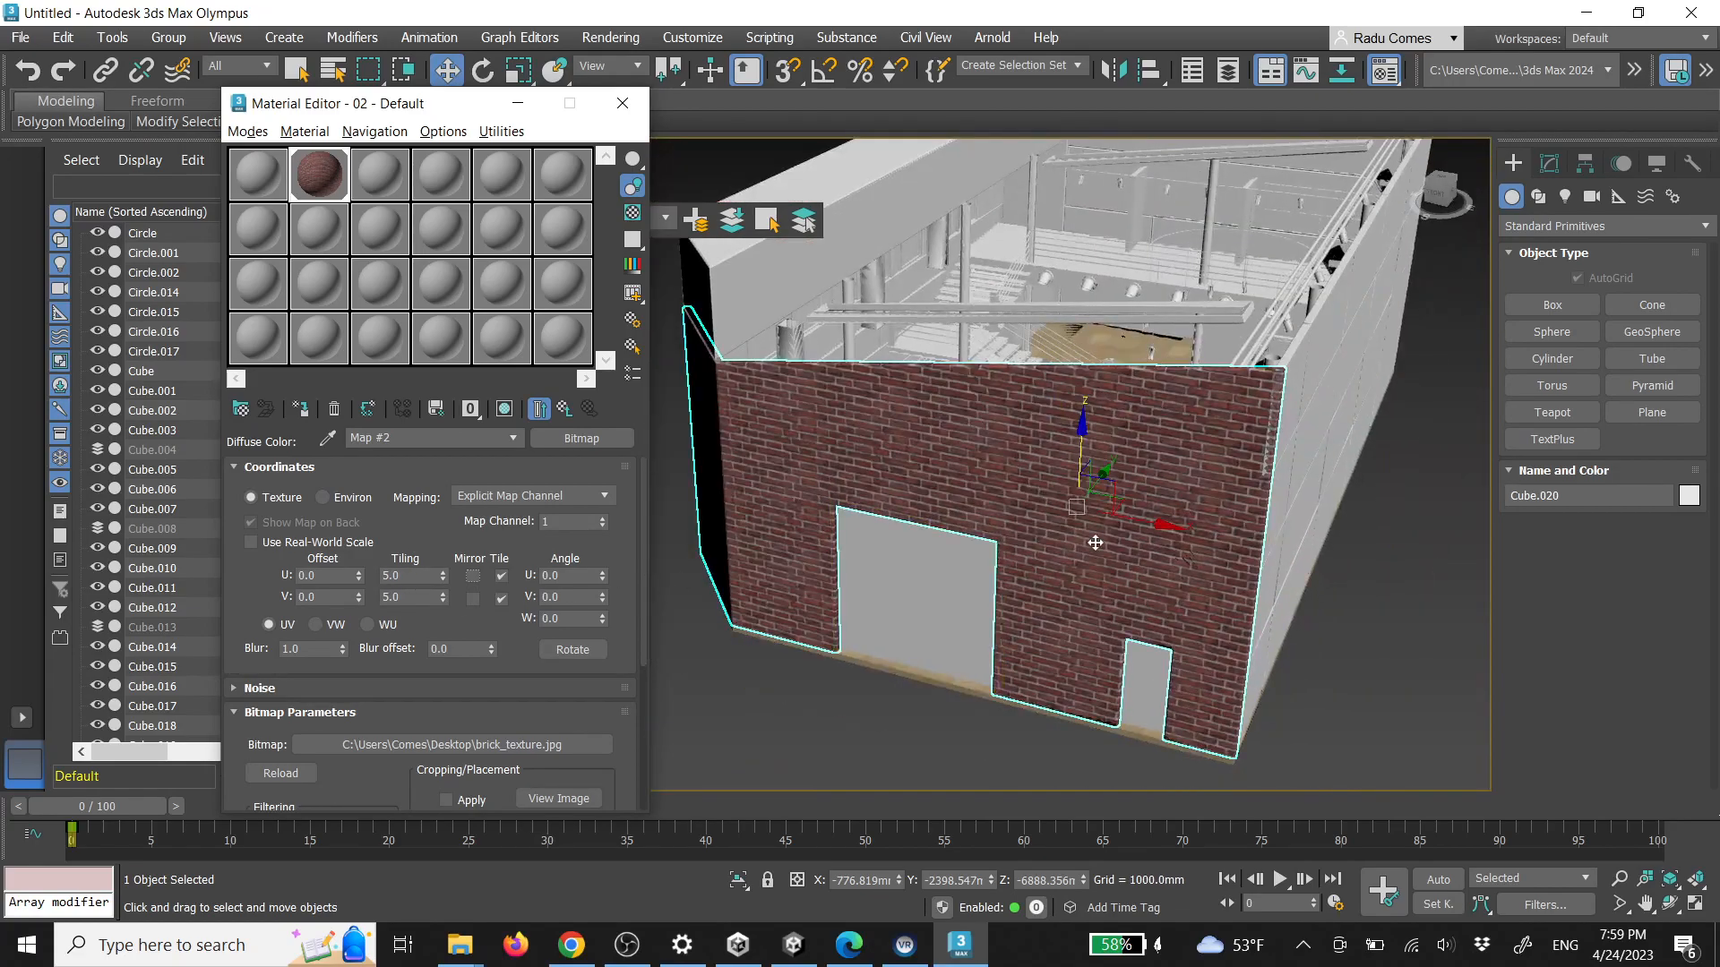
{"action": "scroll", "coordinate": [1094, 543], "scroll_direction": "up", "scroll_amount": 4}
{"action": "scroll", "coordinate": [1094, 543], "scroll_direction": "down", "scroll_amount": 6}
{"action": "middle_click_drag", "start_coordinate": [1141, 523], "coordinate": [1098, 556], "text": "alt"}
{"action": "scroll", "coordinate": [1108, 501], "scroll_direction": "up", "scroll_amount": 5}
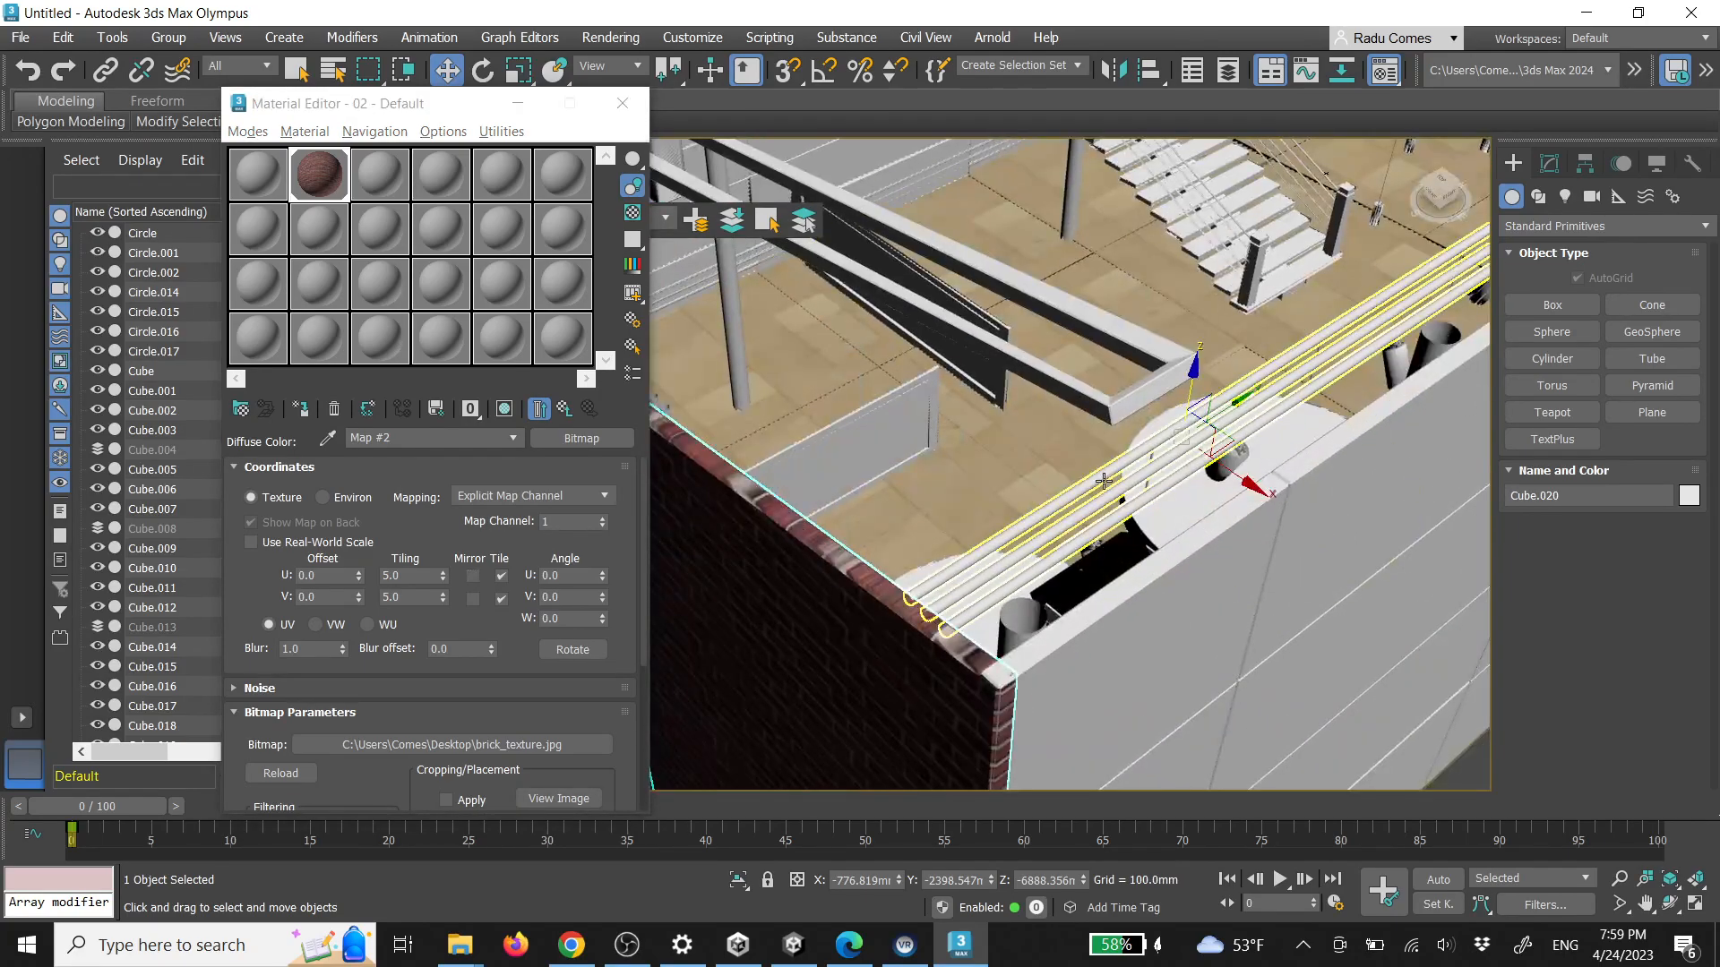
{"action": "scroll", "coordinate": [1117, 510], "scroll_direction": "up", "scroll_amount": 3}
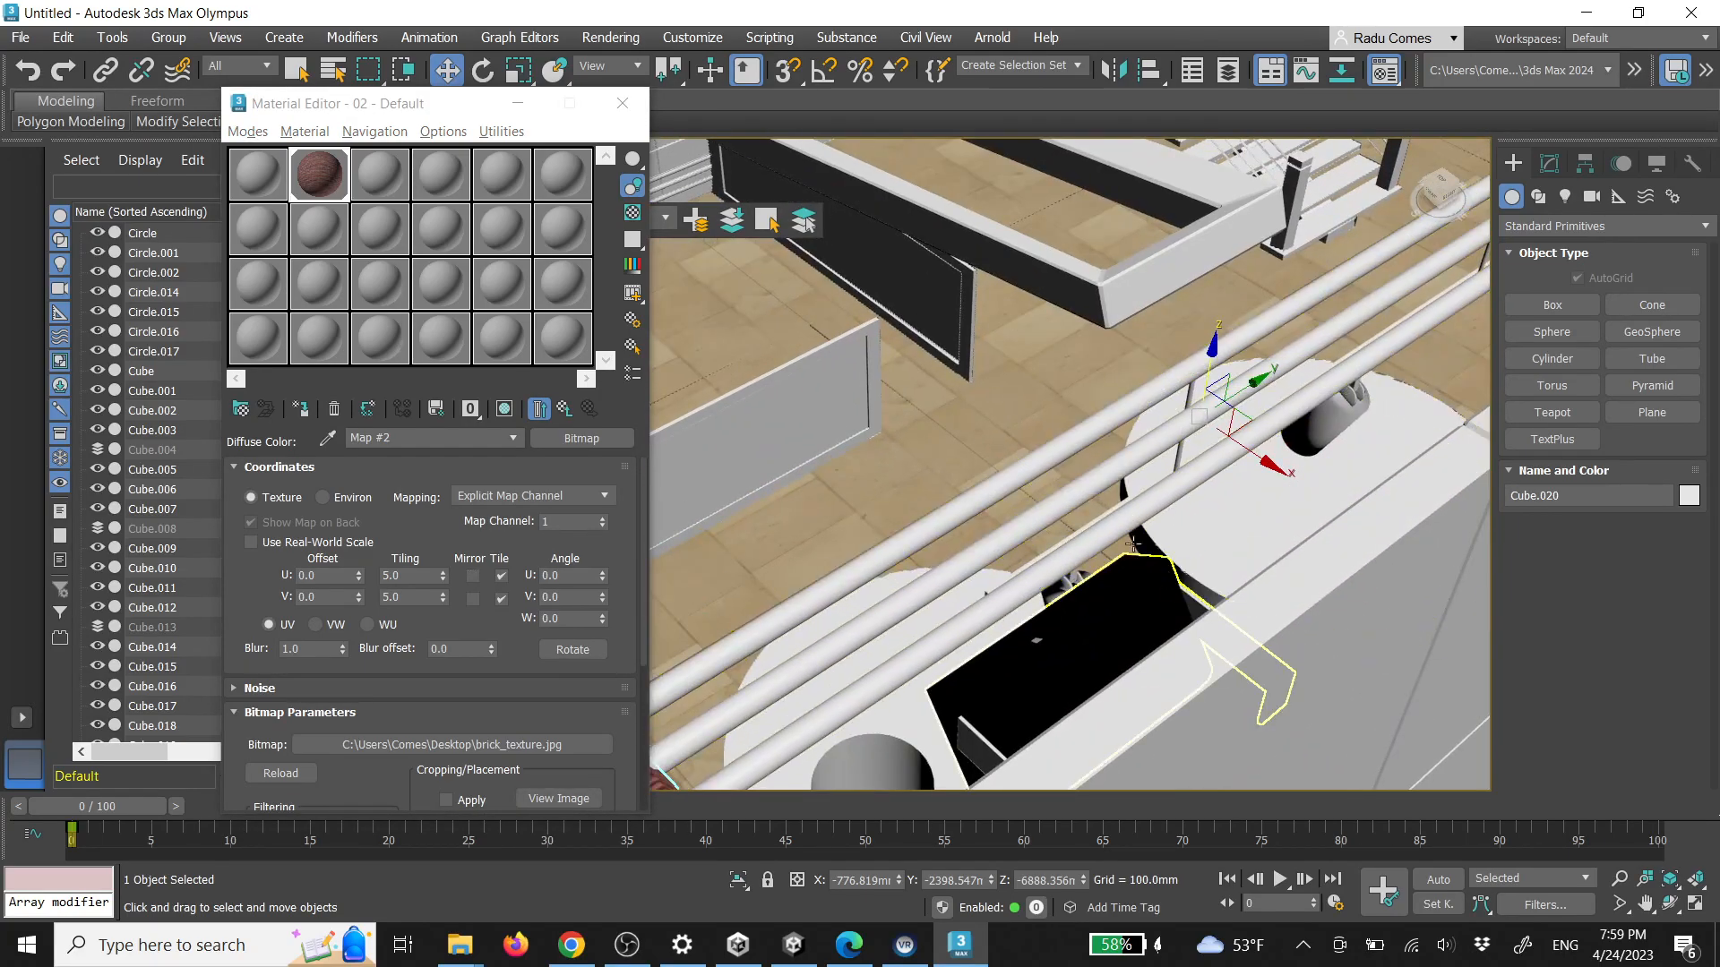
{"action": "scroll", "coordinate": [1119, 430], "scroll_direction": "down", "scroll_amount": 7}
Assign the brick material to the windowed side wall and the remaining untextured building walls
{"action": "middle_click_drag", "start_coordinate": [1129, 448], "coordinate": [1209, 439], "text": "alt"}
{"action": "middle_click_drag", "start_coordinate": [1209, 448], "coordinate": [1273, 462]}
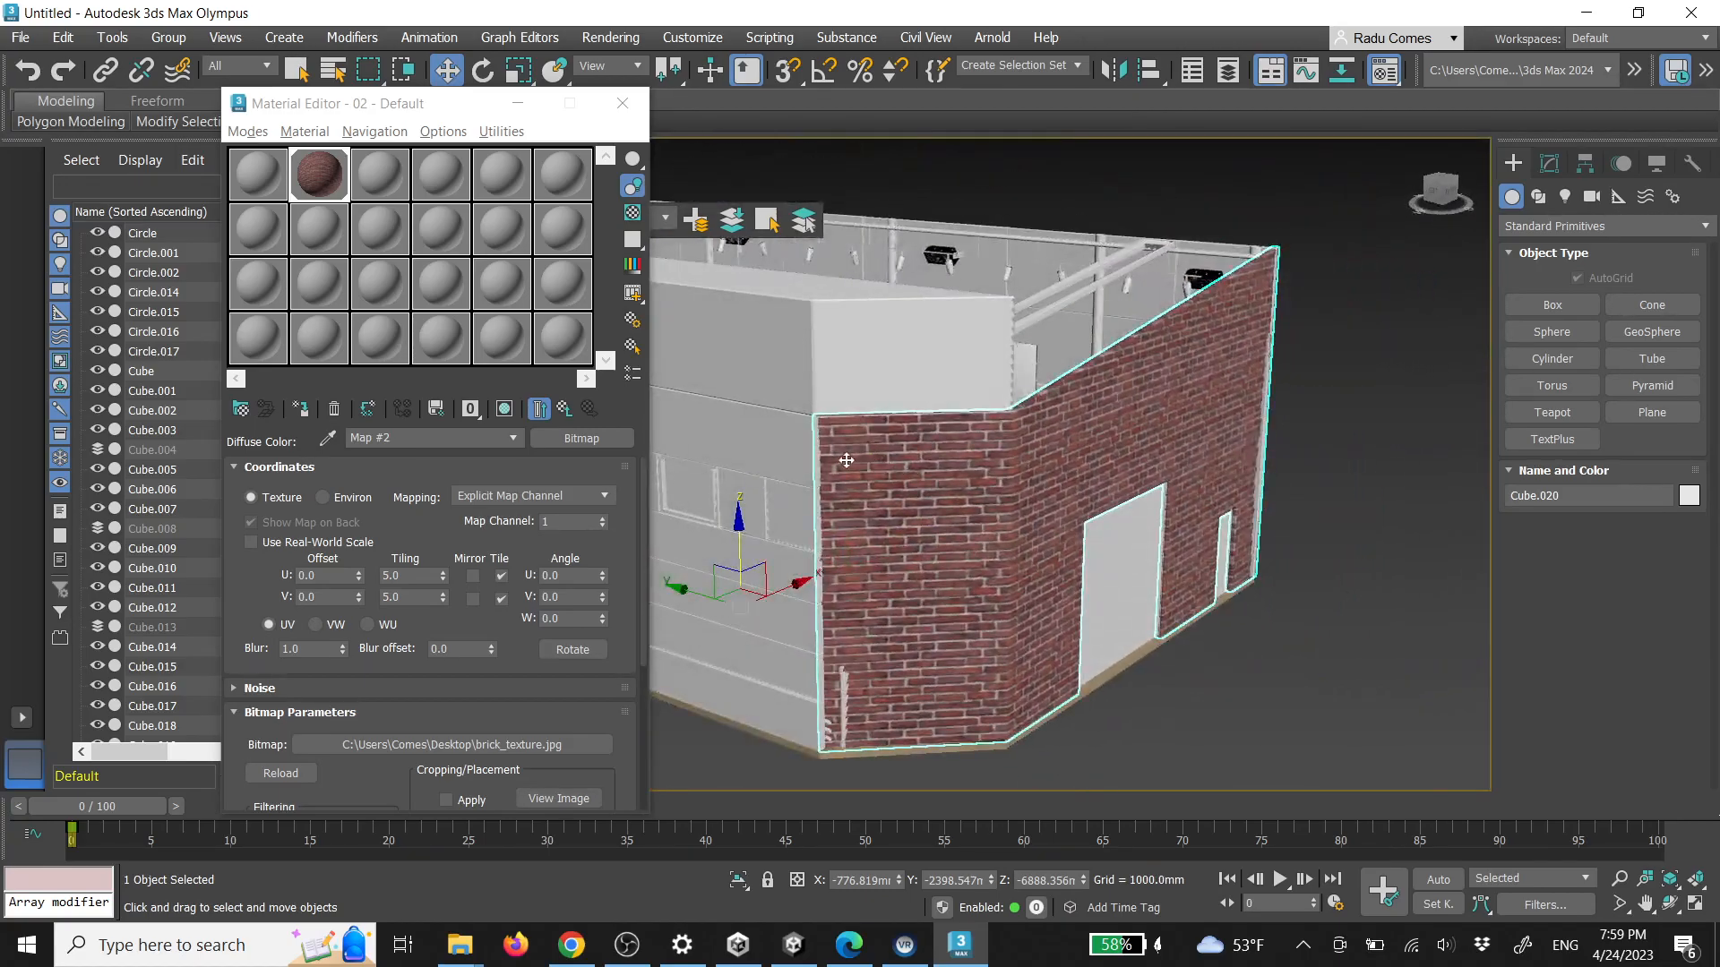
{"action": "left_click", "coordinate": [724, 458]}
{"action": "middle_click_drag", "start_coordinate": [711, 459], "coordinate": [867, 456]}
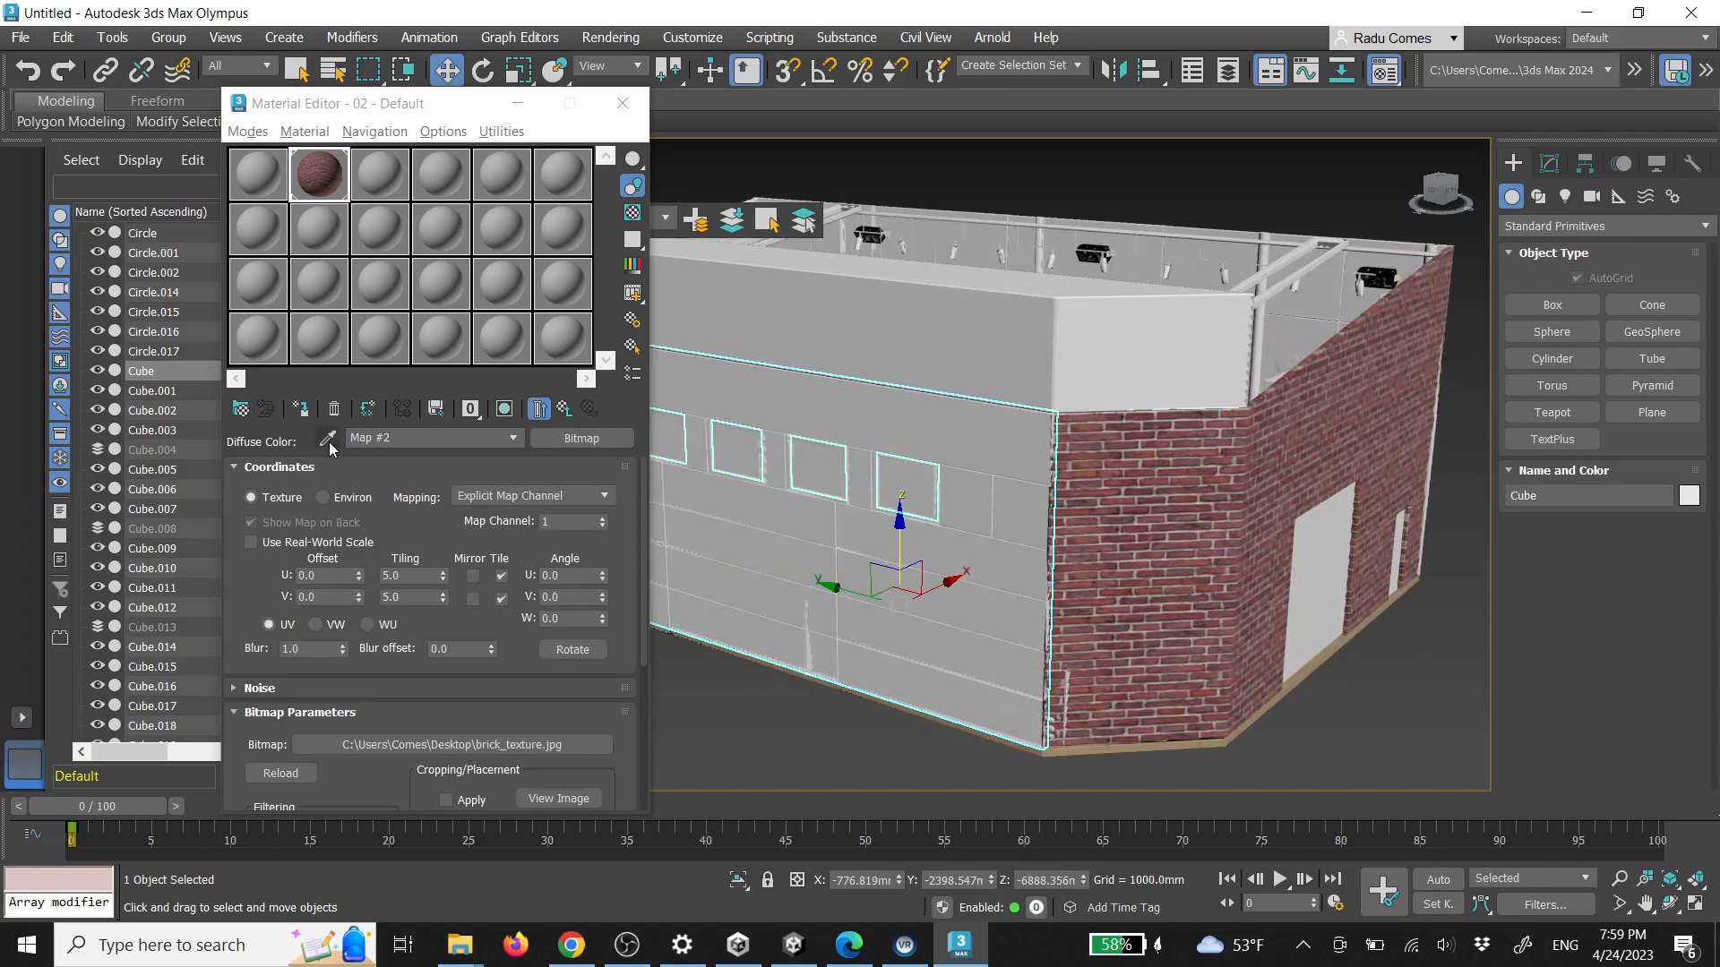
{"action": "left_click", "coordinate": [301, 409]}
{"action": "middle_click_drag", "start_coordinate": [860, 528], "coordinate": [974, 503]}
{"action": "left_click", "coordinate": [885, 515]}
{"action": "left_click", "coordinate": [301, 410]}
{"action": "left_click", "coordinate": [806, 403]}
{"action": "left_click", "coordinate": [301, 410]}
{"action": "left_click", "coordinate": [1242, 620]}
Add a UVW Map modifier to the long side wall with upright bricks and set its mapping to Box
{"action": "scroll", "coordinate": [976, 493], "scroll_direction": "up", "scroll_amount": 5}
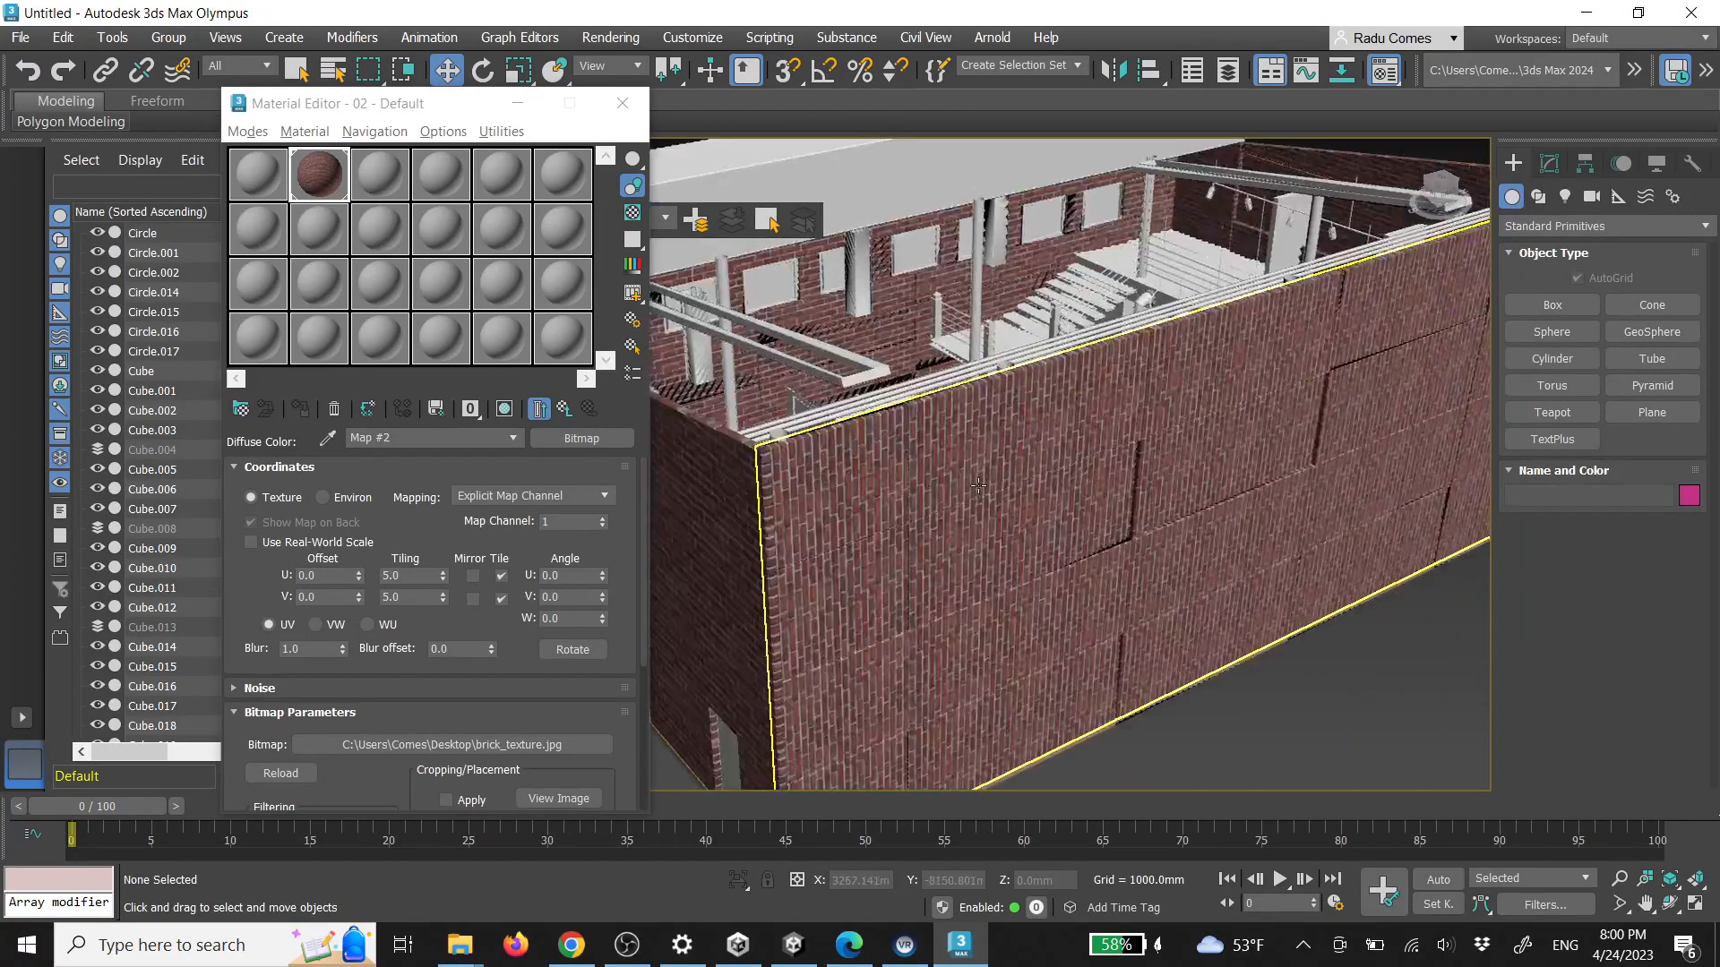
{"action": "scroll", "coordinate": [950, 548], "scroll_direction": "up", "scroll_amount": 3}
{"action": "scroll", "coordinate": [950, 548], "scroll_direction": "down", "scroll_amount": 2}
{"action": "scroll", "coordinate": [950, 548], "scroll_direction": "down", "scroll_amount": 1}
{"action": "middle_click_drag", "start_coordinate": [950, 548], "coordinate": [976, 423]}
{"action": "scroll", "coordinate": [976, 423], "scroll_direction": "up", "scroll_amount": 3}
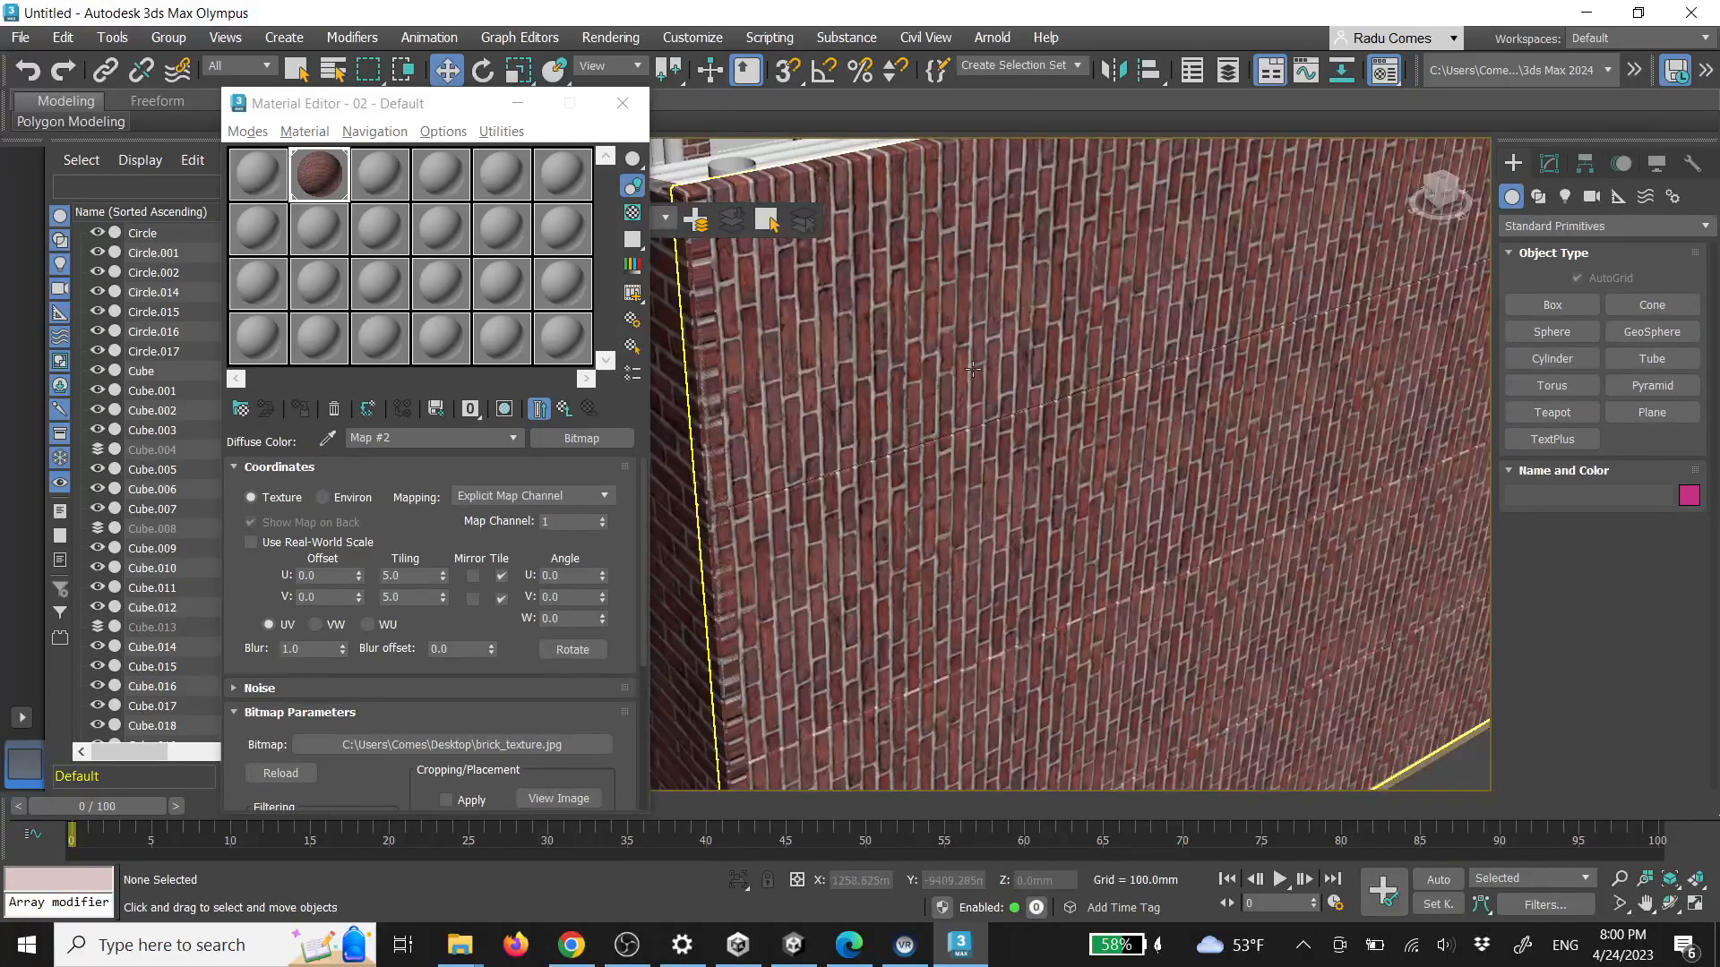
{"action": "scroll", "coordinate": [972, 369], "scroll_direction": "down", "scroll_amount": 2}
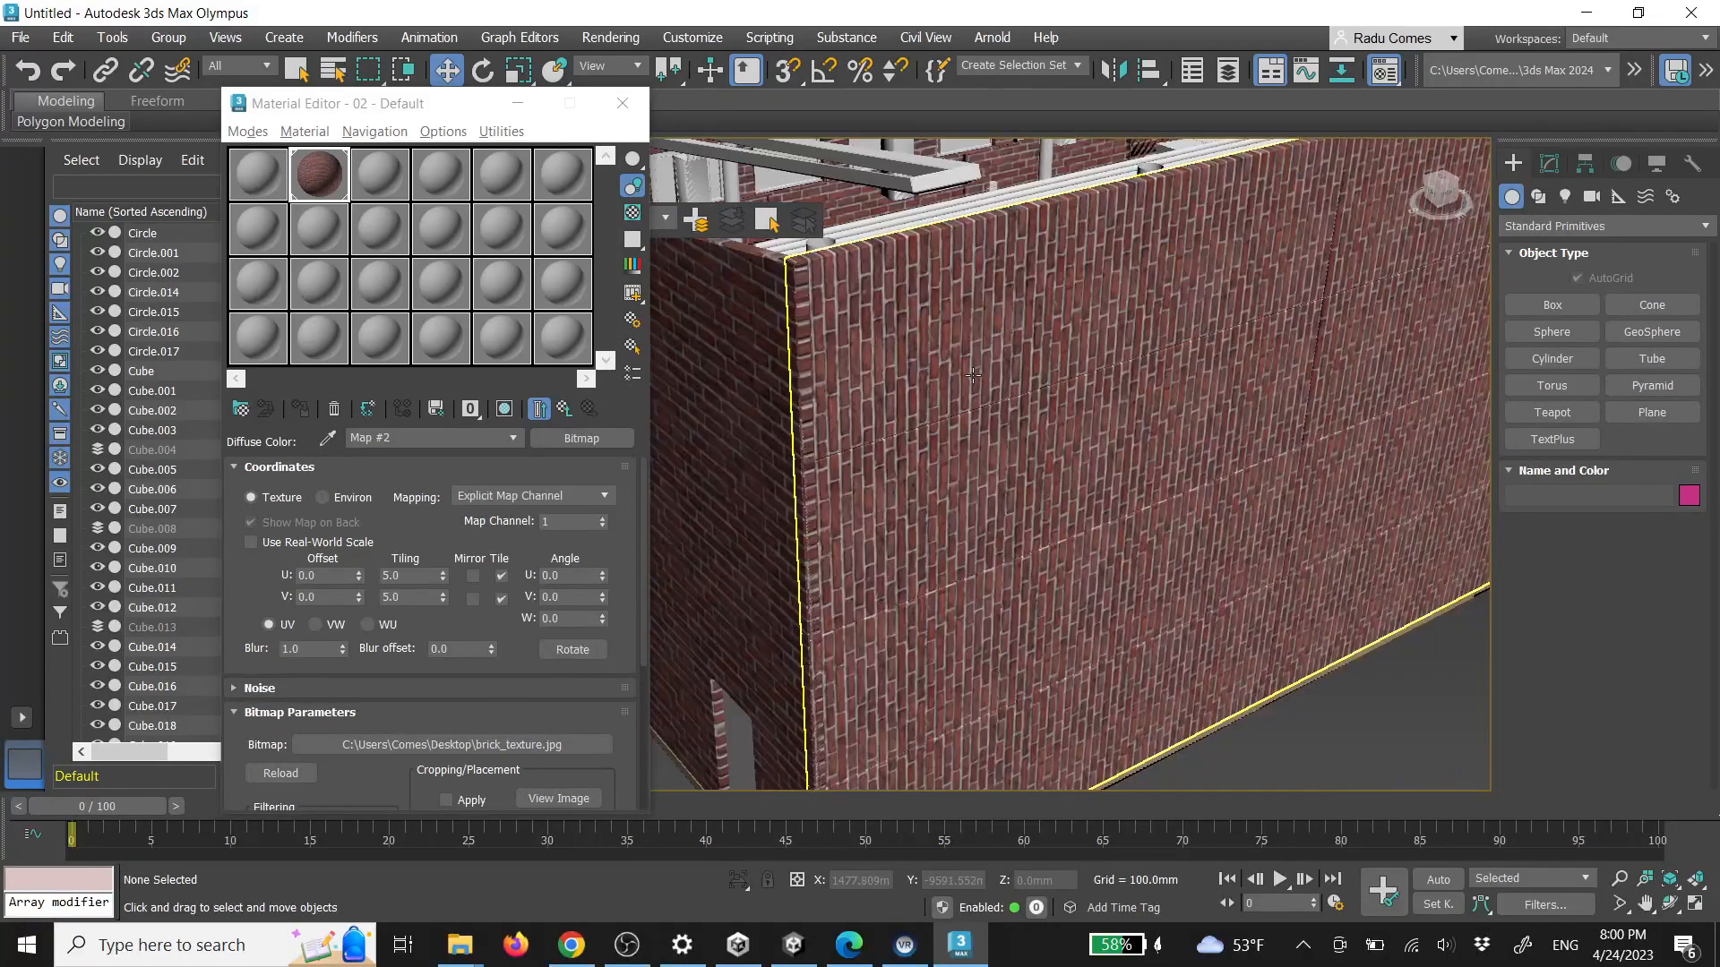
{"action": "left_click", "coordinate": [1055, 382]}
{"action": "scroll", "coordinate": [1086, 398], "scroll_direction": "down", "scroll_amount": 2}
{"action": "middle_click_drag", "start_coordinate": [1159, 380], "coordinate": [1071, 422]}
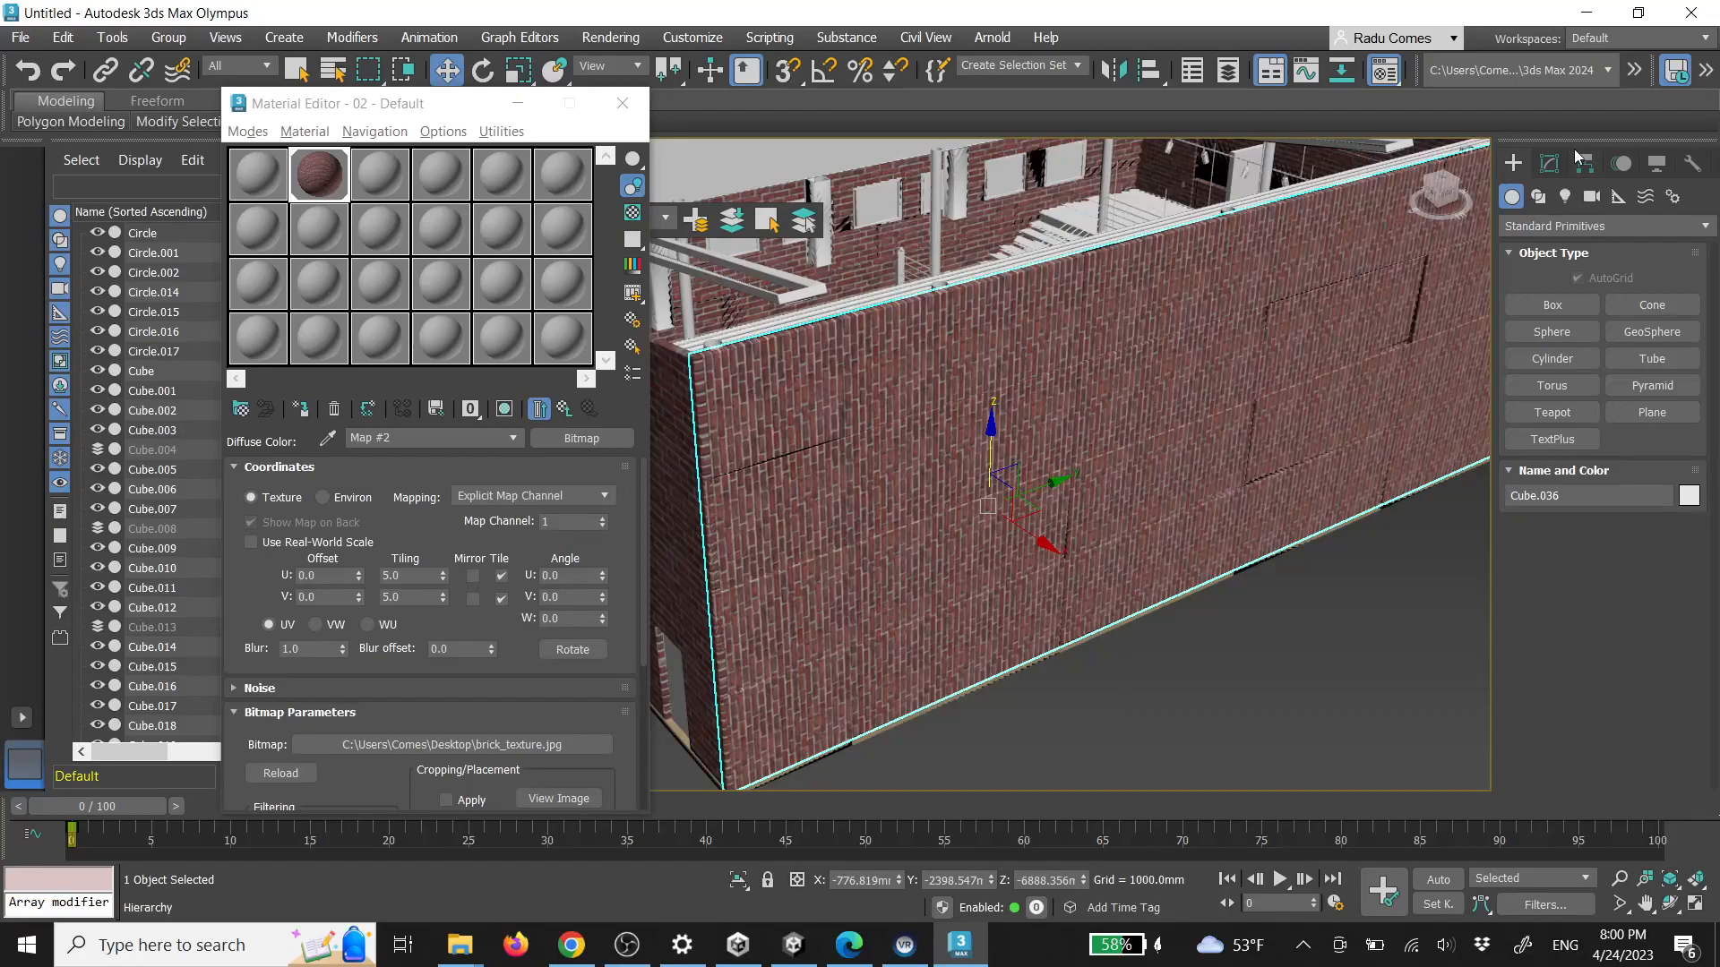
{"action": "left_click", "coordinate": [1549, 164]}
{"action": "left_click", "coordinate": [1580, 222]}
{"action": "type", "text": "uv"}
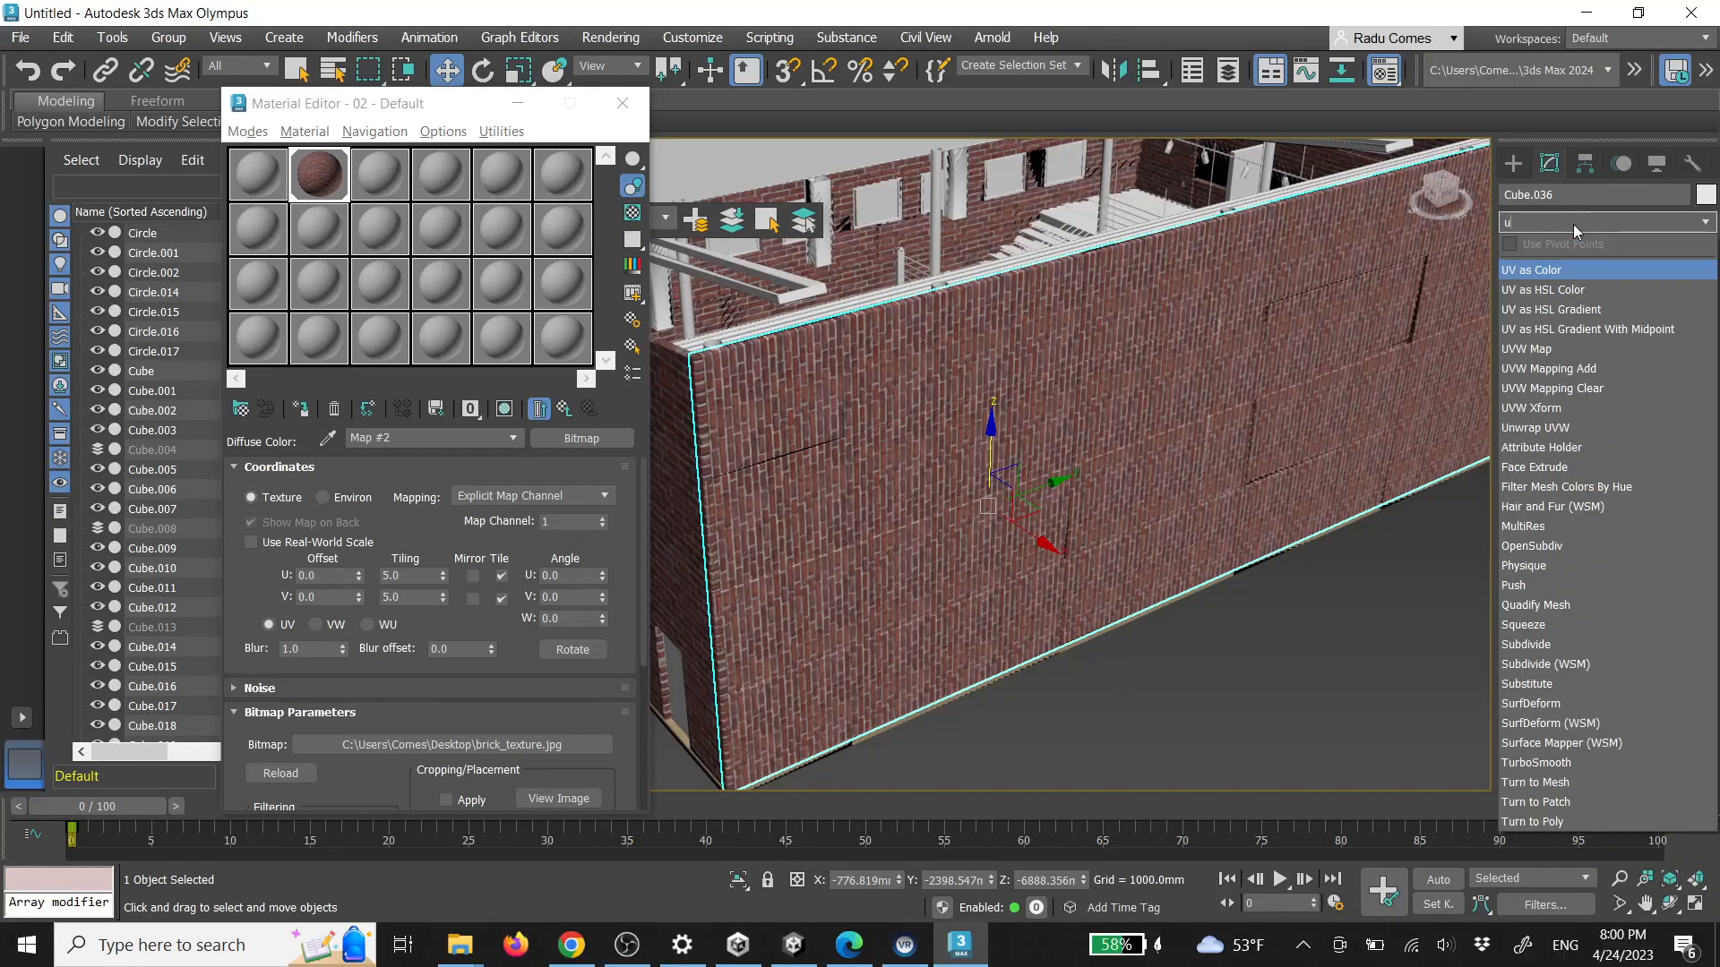
{"action": "left_click", "coordinate": [1549, 351]}
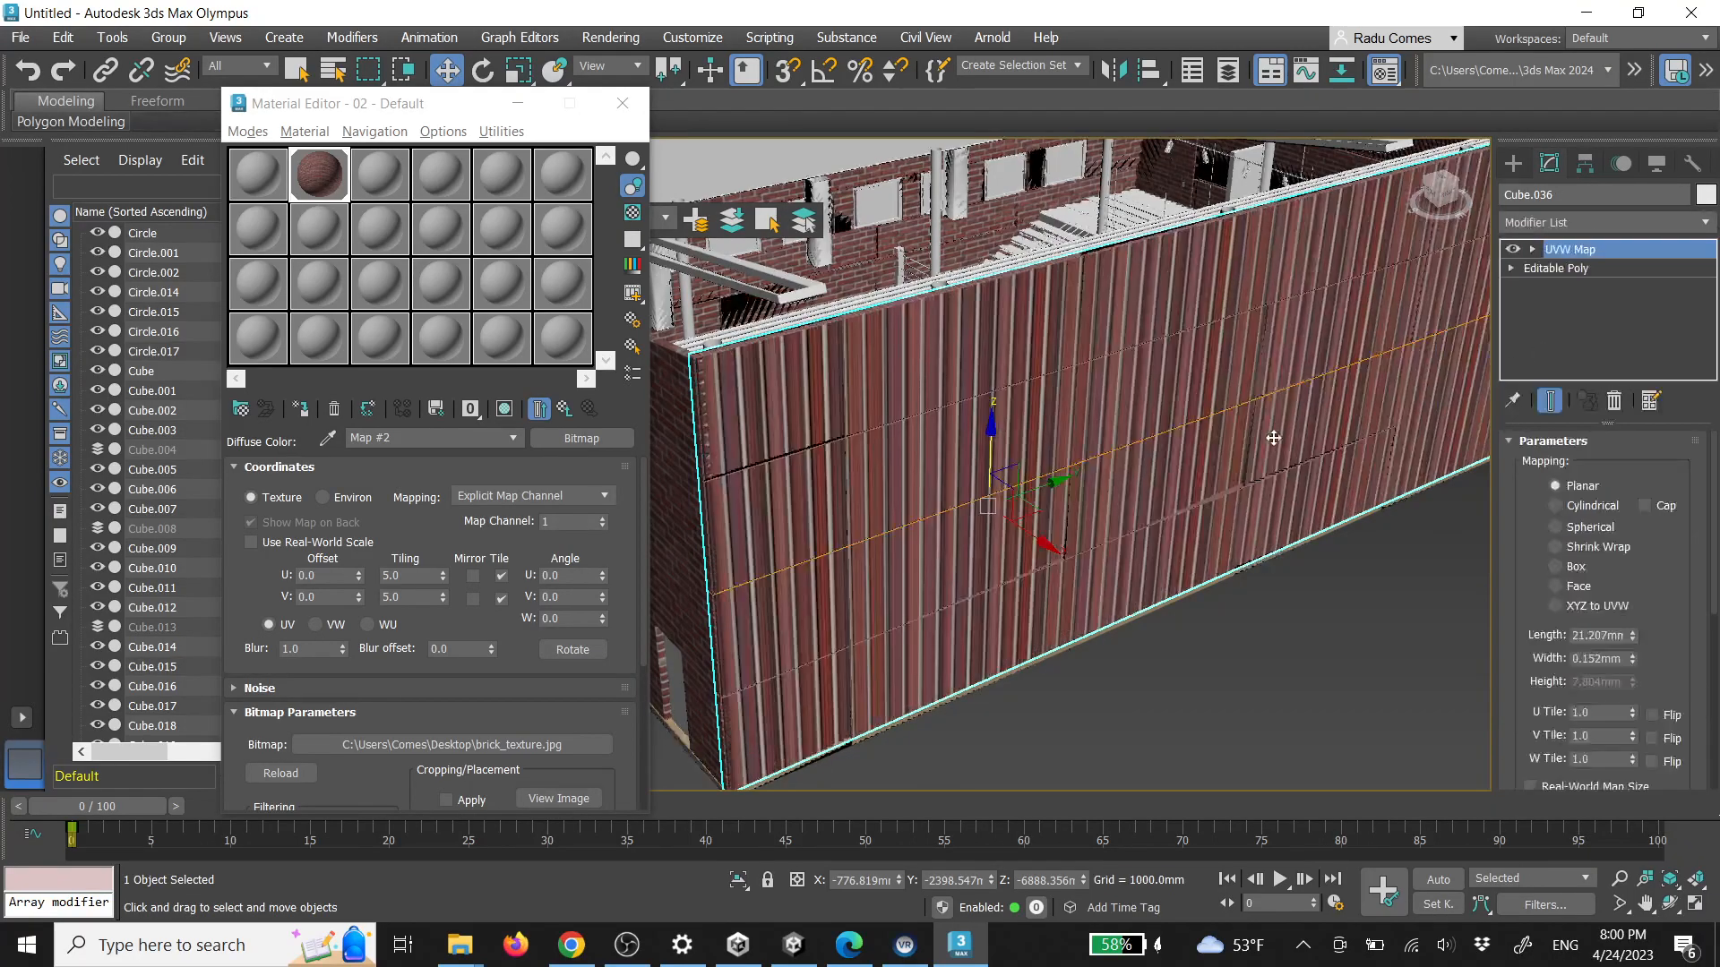
{"action": "left_click", "coordinate": [1582, 569]}
{"action": "middle_click_drag", "start_coordinate": [1283, 518], "coordinate": [1174, 464], "text": "alt"}
Scale the UVW Map gizmo on the long side wall slightly, then leave gizmo editing and deselect the wall
{"action": "left_click", "coordinate": [1532, 249]}
{"action": "left_click", "coordinate": [1567, 269]}
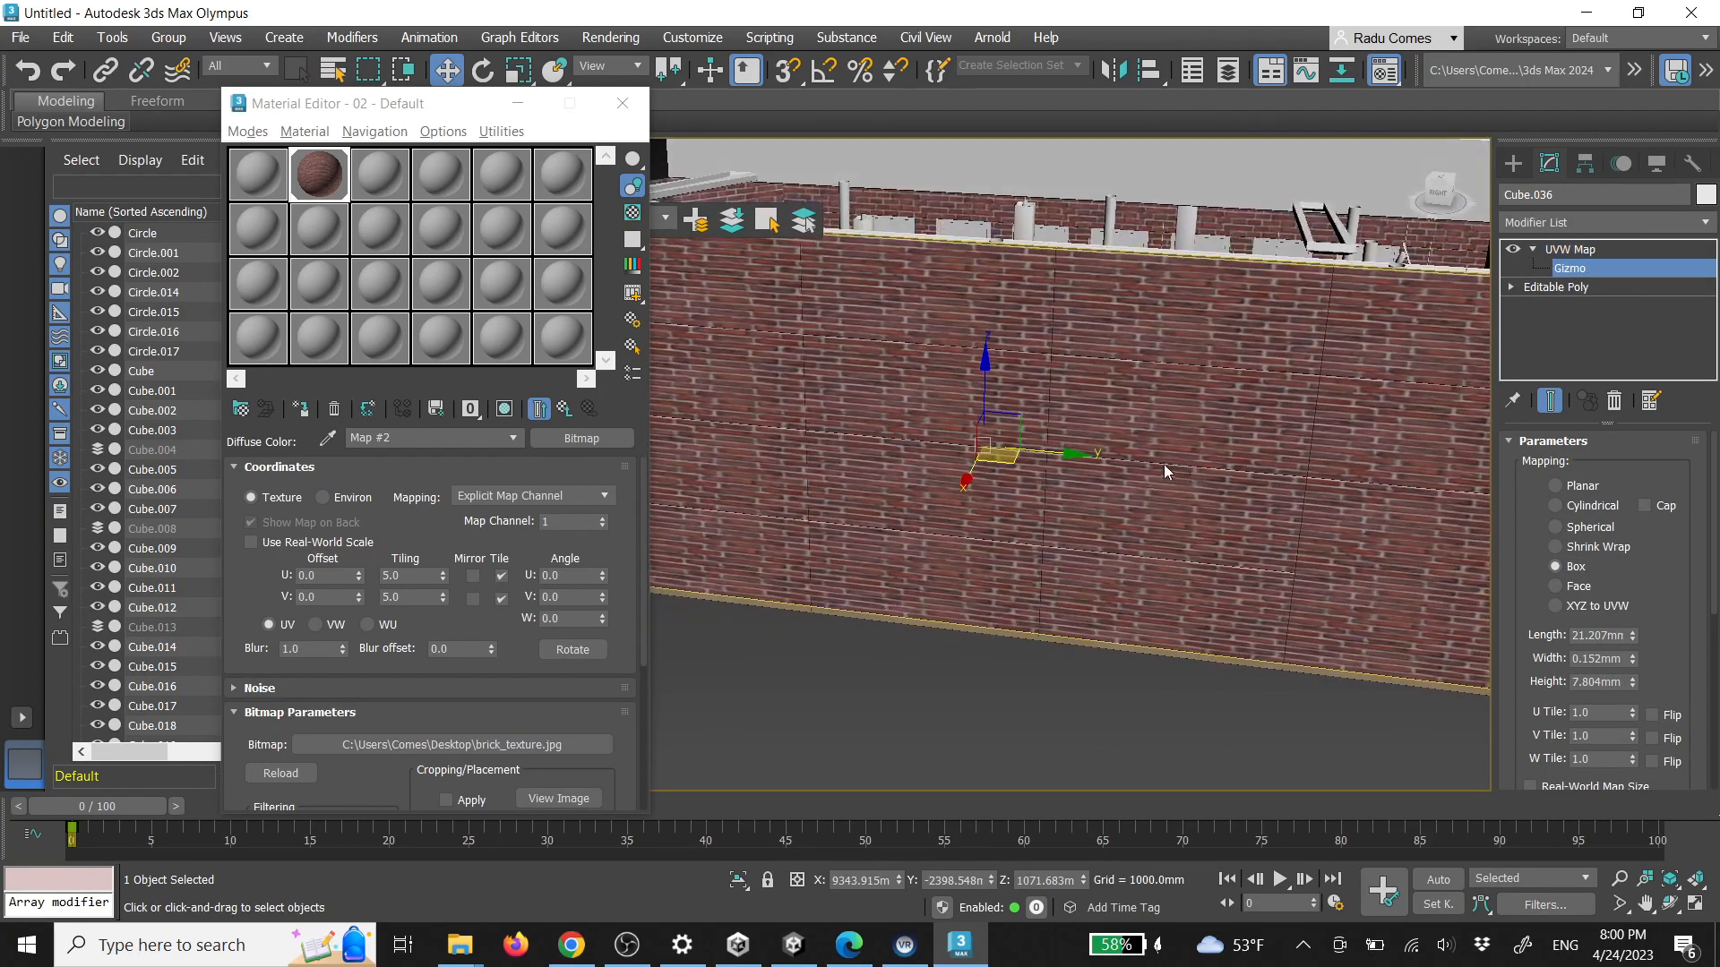
{"action": "key", "text": "r"}
{"action": "left_click_drag", "start_coordinate": [1004, 435], "coordinate": [1007, 455]}
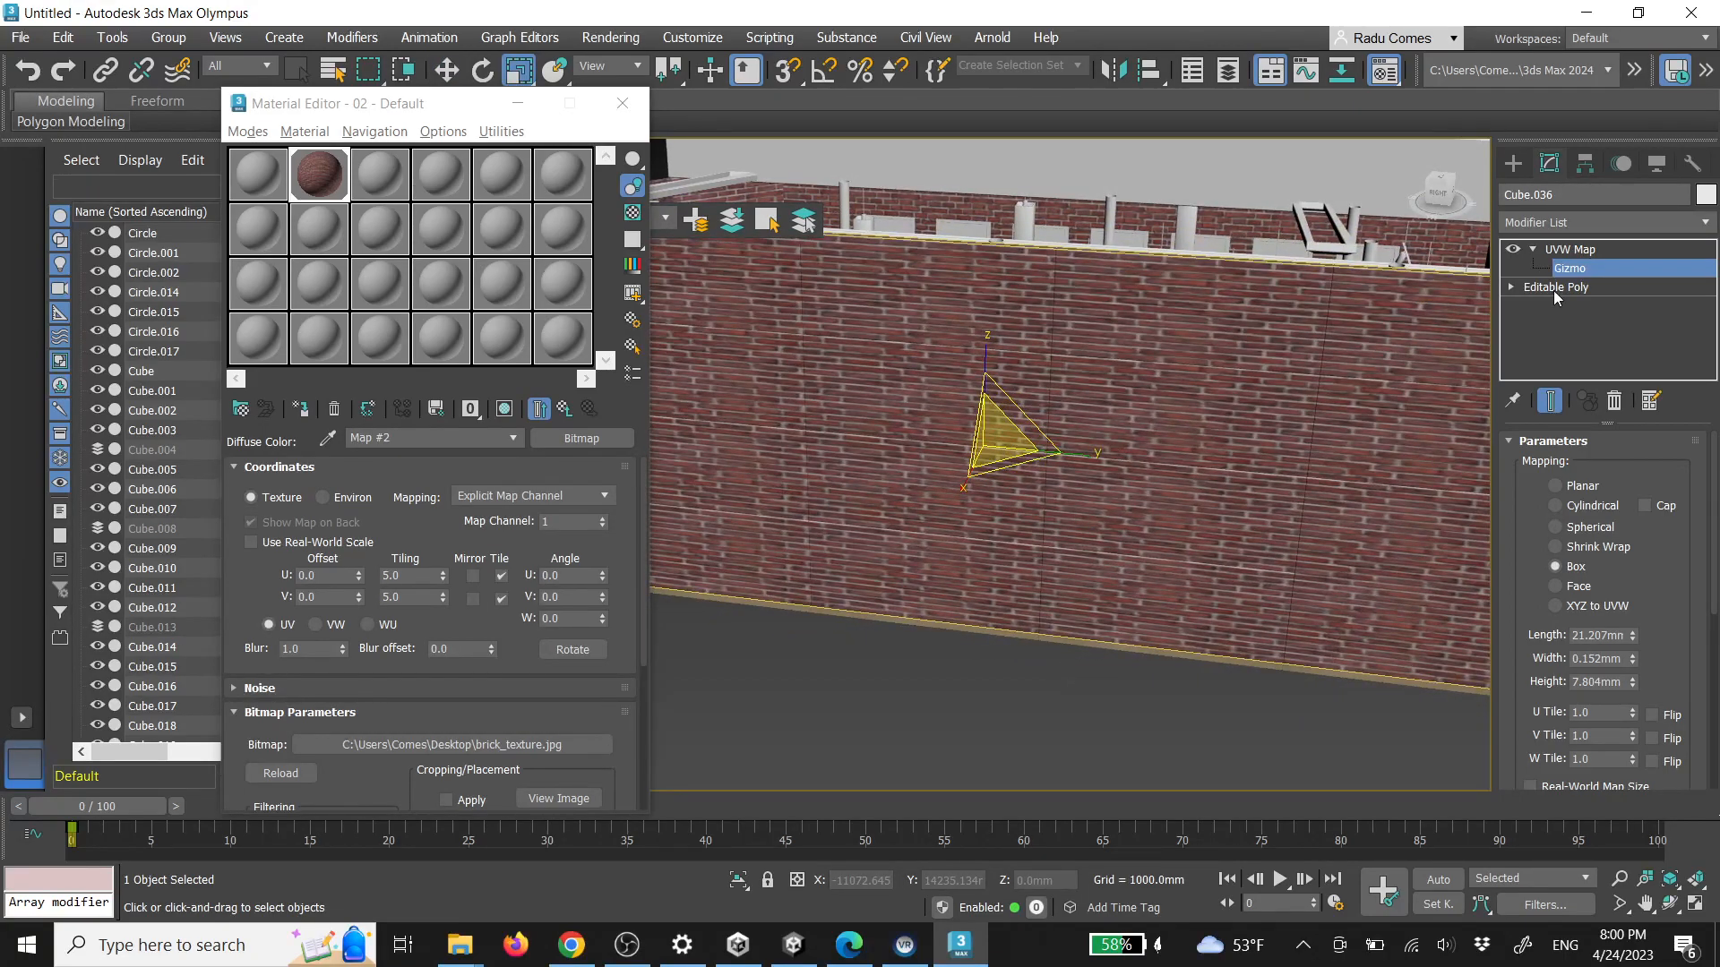
{"action": "left_click", "coordinate": [1513, 164]}
{"action": "left_click", "coordinate": [1201, 702]}
Check the brick mapping around the building, close the Material Editor and unhide the roof's layer
{"action": "scroll", "coordinate": [1201, 410], "scroll_direction": "up", "scroll_amount": 3}
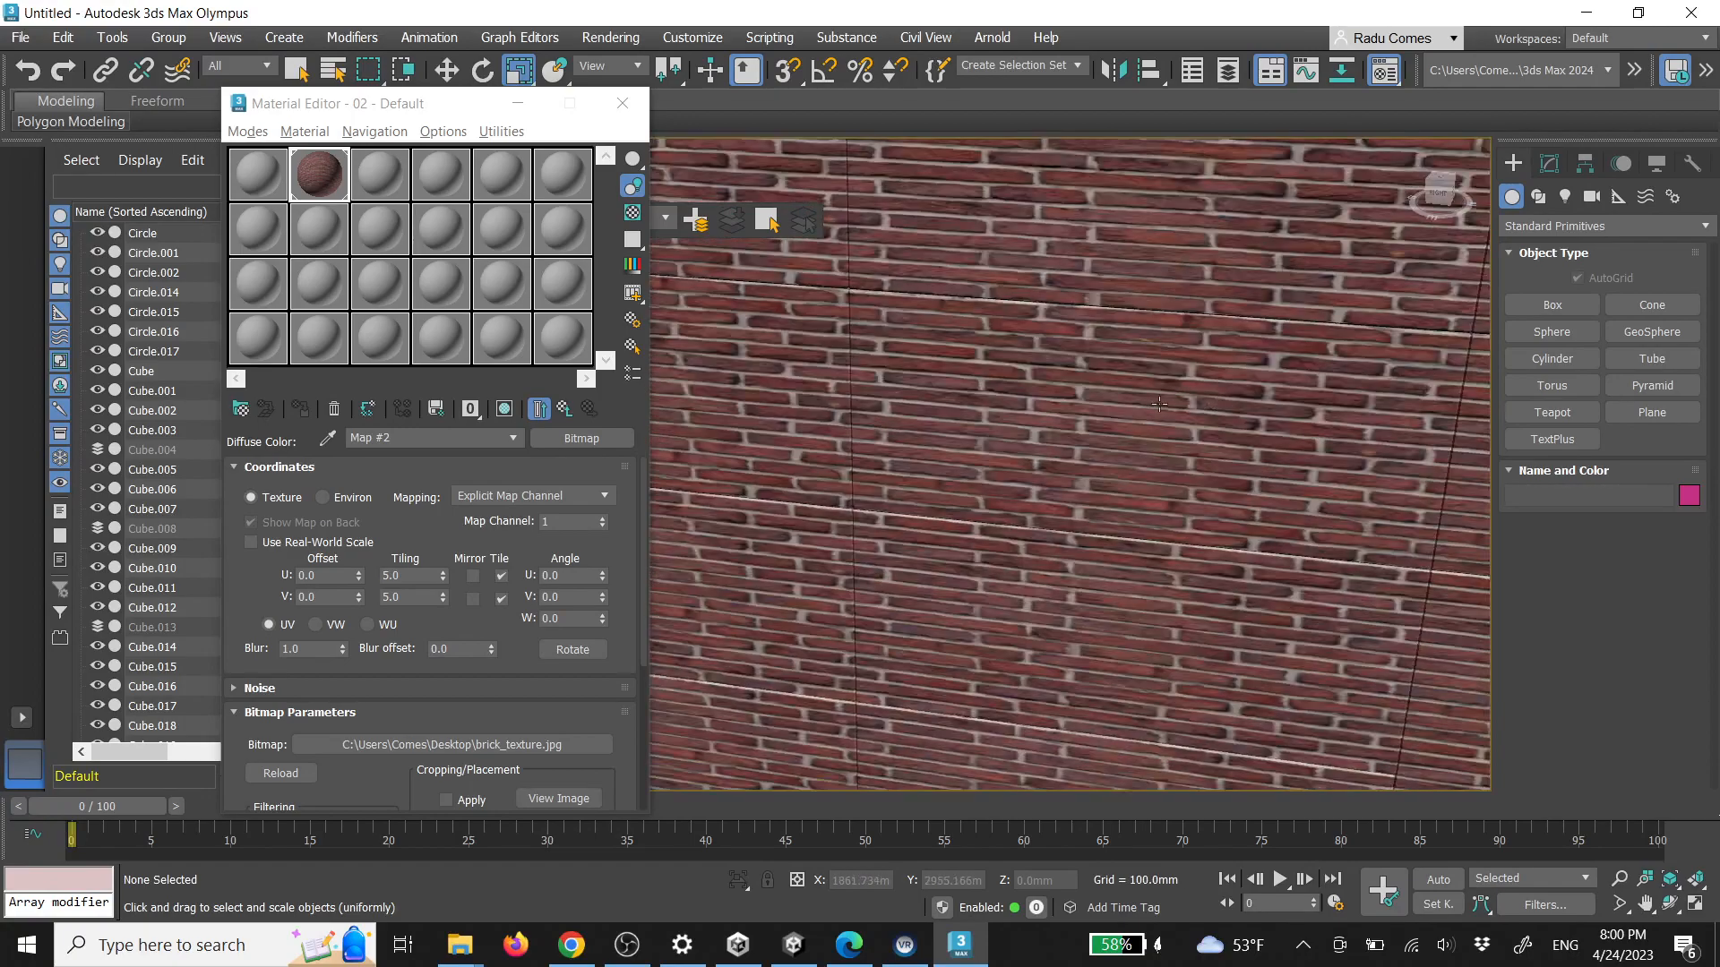
{"action": "scroll", "coordinate": [1333, 418], "scroll_direction": "down", "scroll_amount": 5}
{"action": "middle_click_drag", "start_coordinate": [1333, 418], "coordinate": [1253, 451], "text": "alt"}
{"action": "scroll", "coordinate": [1253, 450], "scroll_direction": "up", "scroll_amount": 3}
{"action": "scroll", "coordinate": [1236, 452], "scroll_direction": "down", "scroll_amount": 3}
{"action": "middle_click_drag", "start_coordinate": [833, 475], "coordinate": [1091, 498], "text": "alt"}
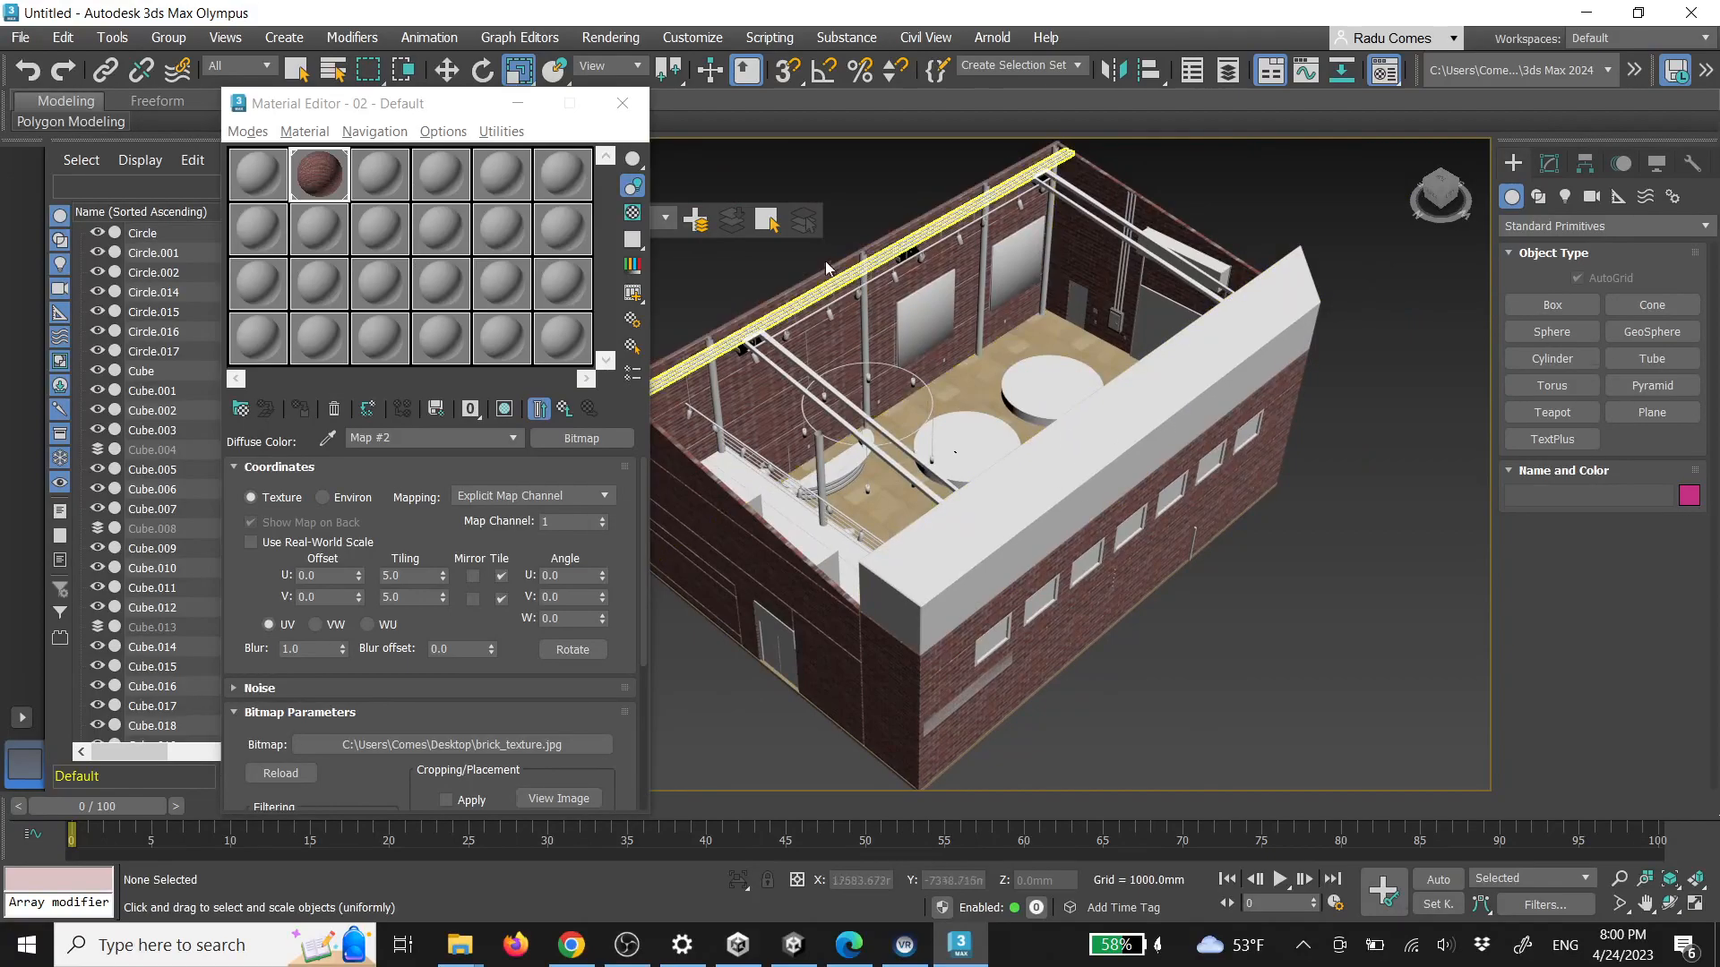
{"action": "left_click", "coordinate": [637, 109]}
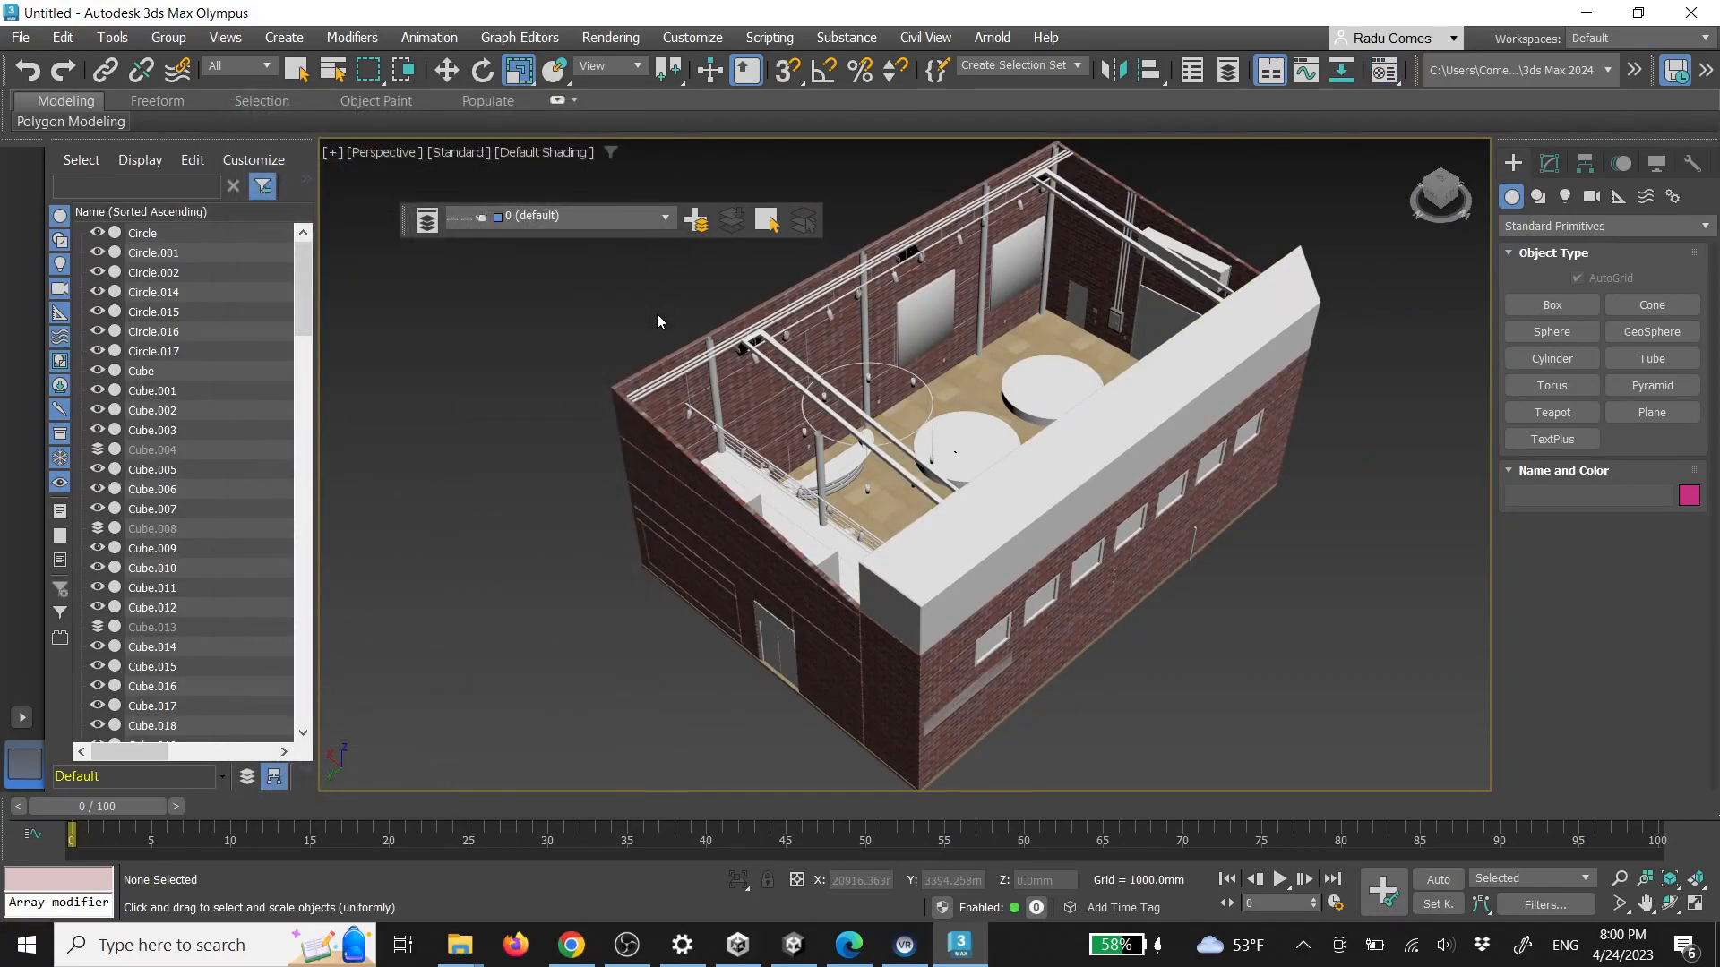
{"action": "left_click", "coordinate": [665, 217]}
{"action": "left_click", "coordinate": [454, 259]}
{"action": "middle_click_drag", "start_coordinate": [940, 376], "coordinate": [905, 498], "text": "alt"}
Hide the large door panel, Cube.001, in the front brick wall
{"action": "left_click", "coordinate": [837, 582]}
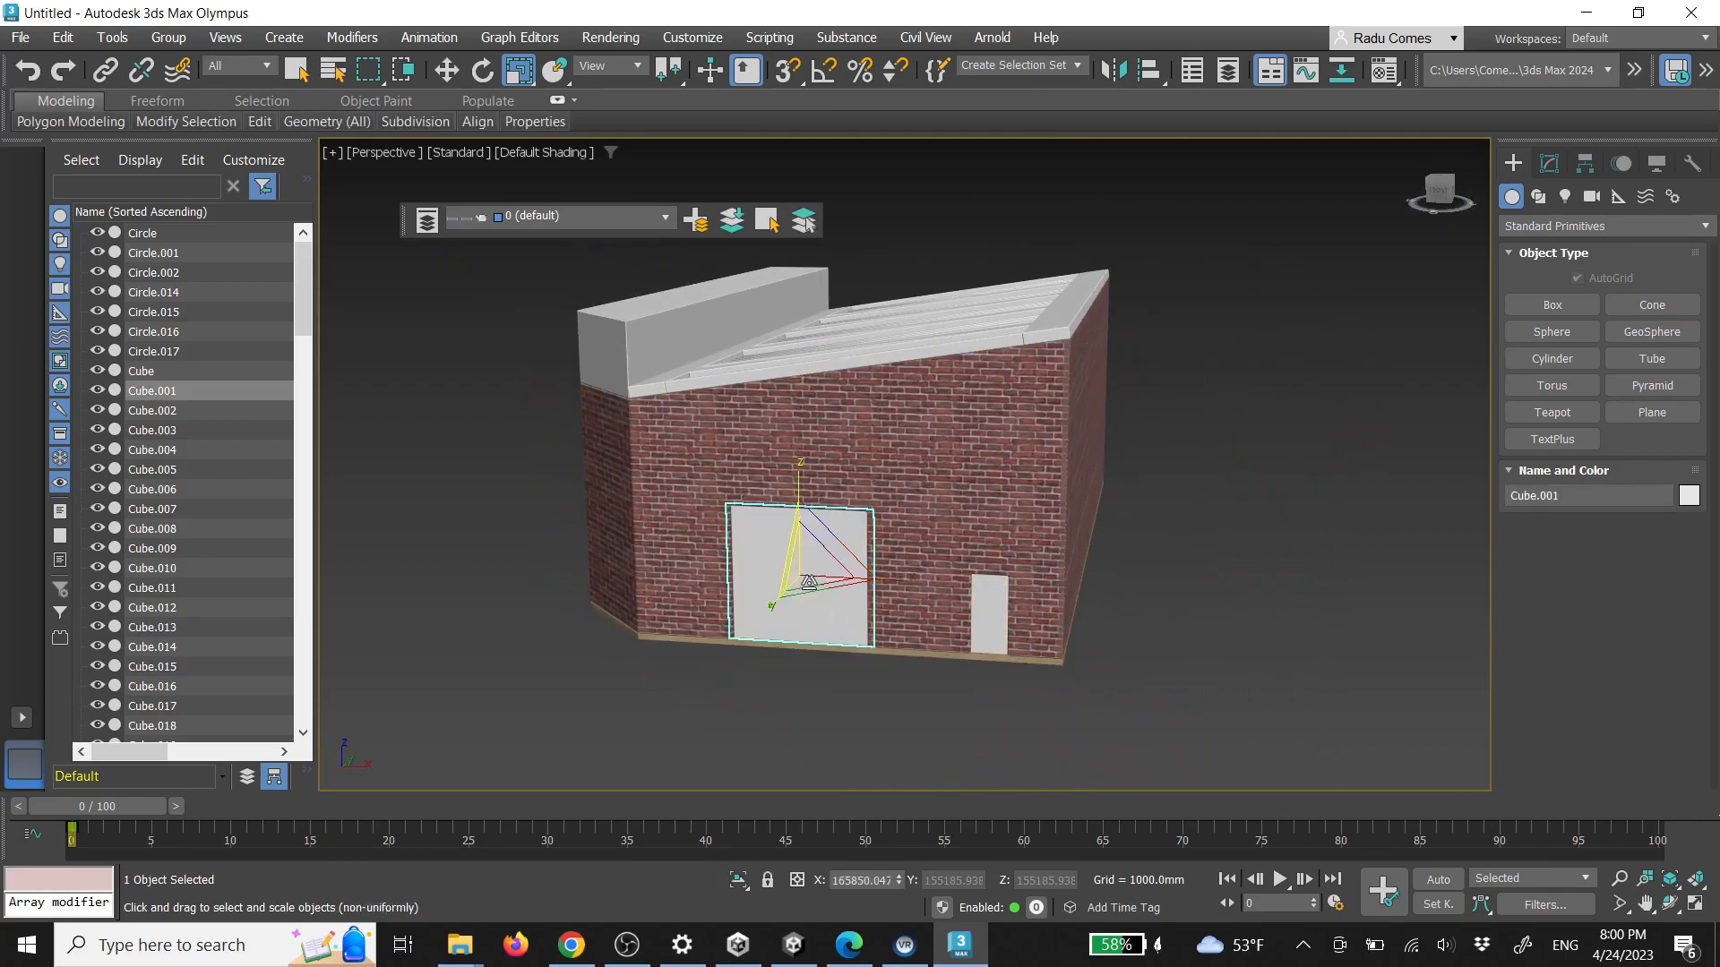
{"action": "left_click", "coordinate": [541, 432]}
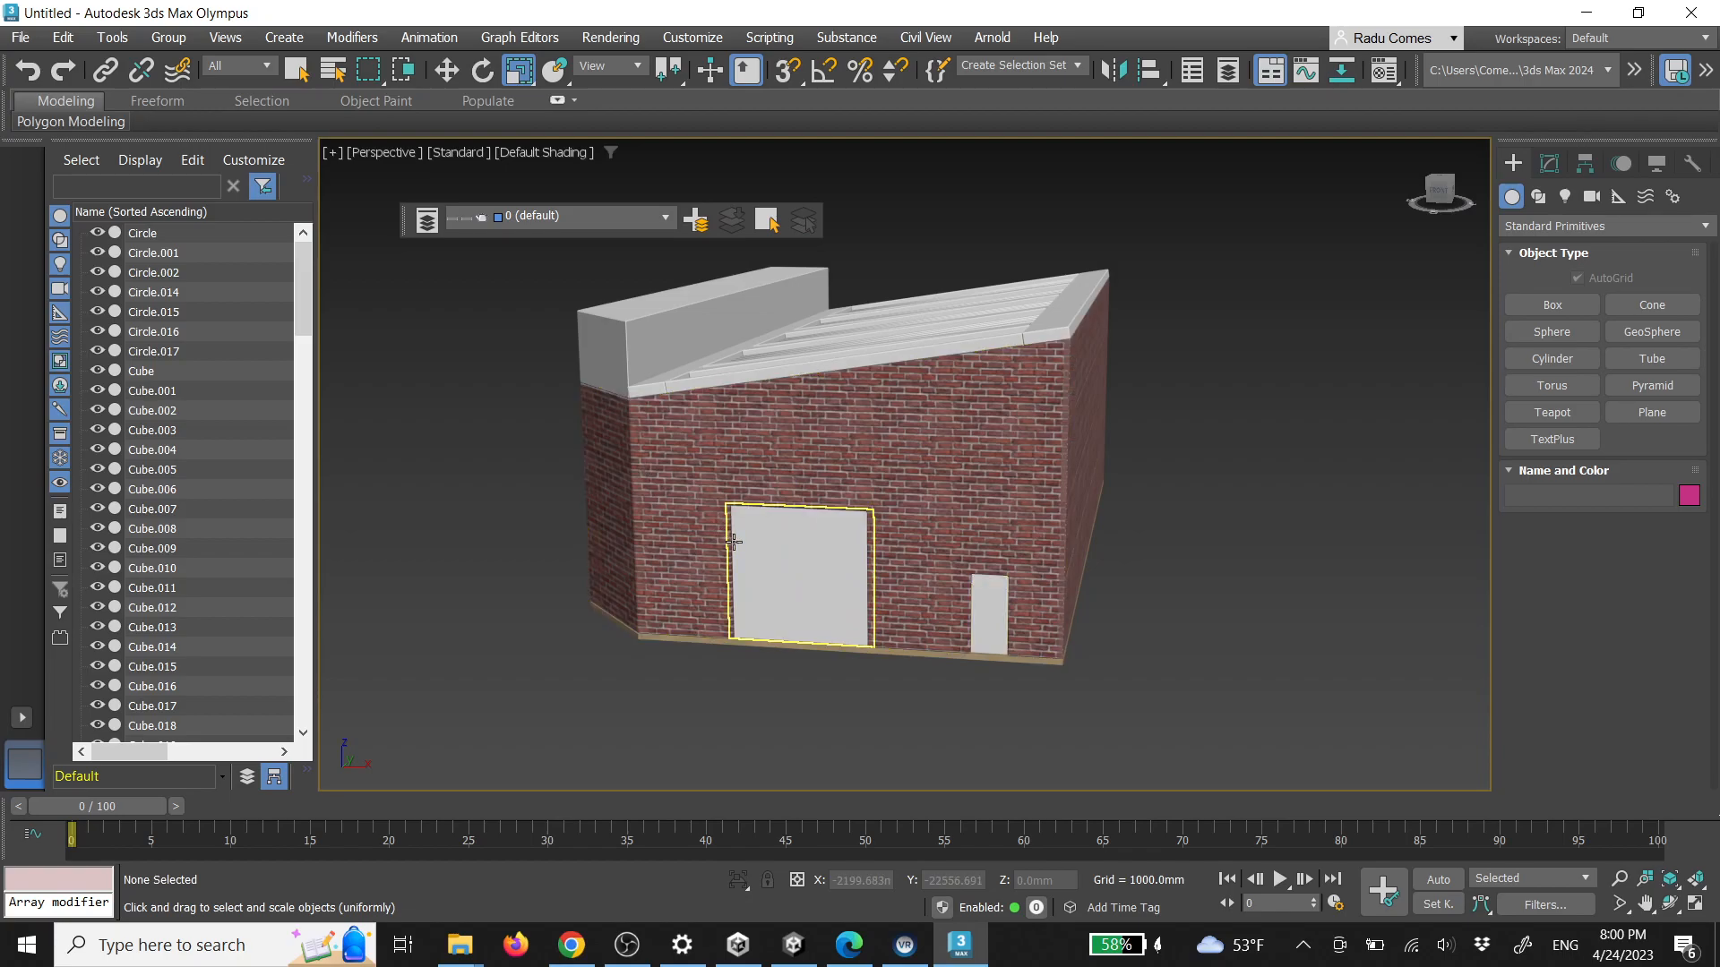
{"action": "left_click", "coordinate": [790, 567]}
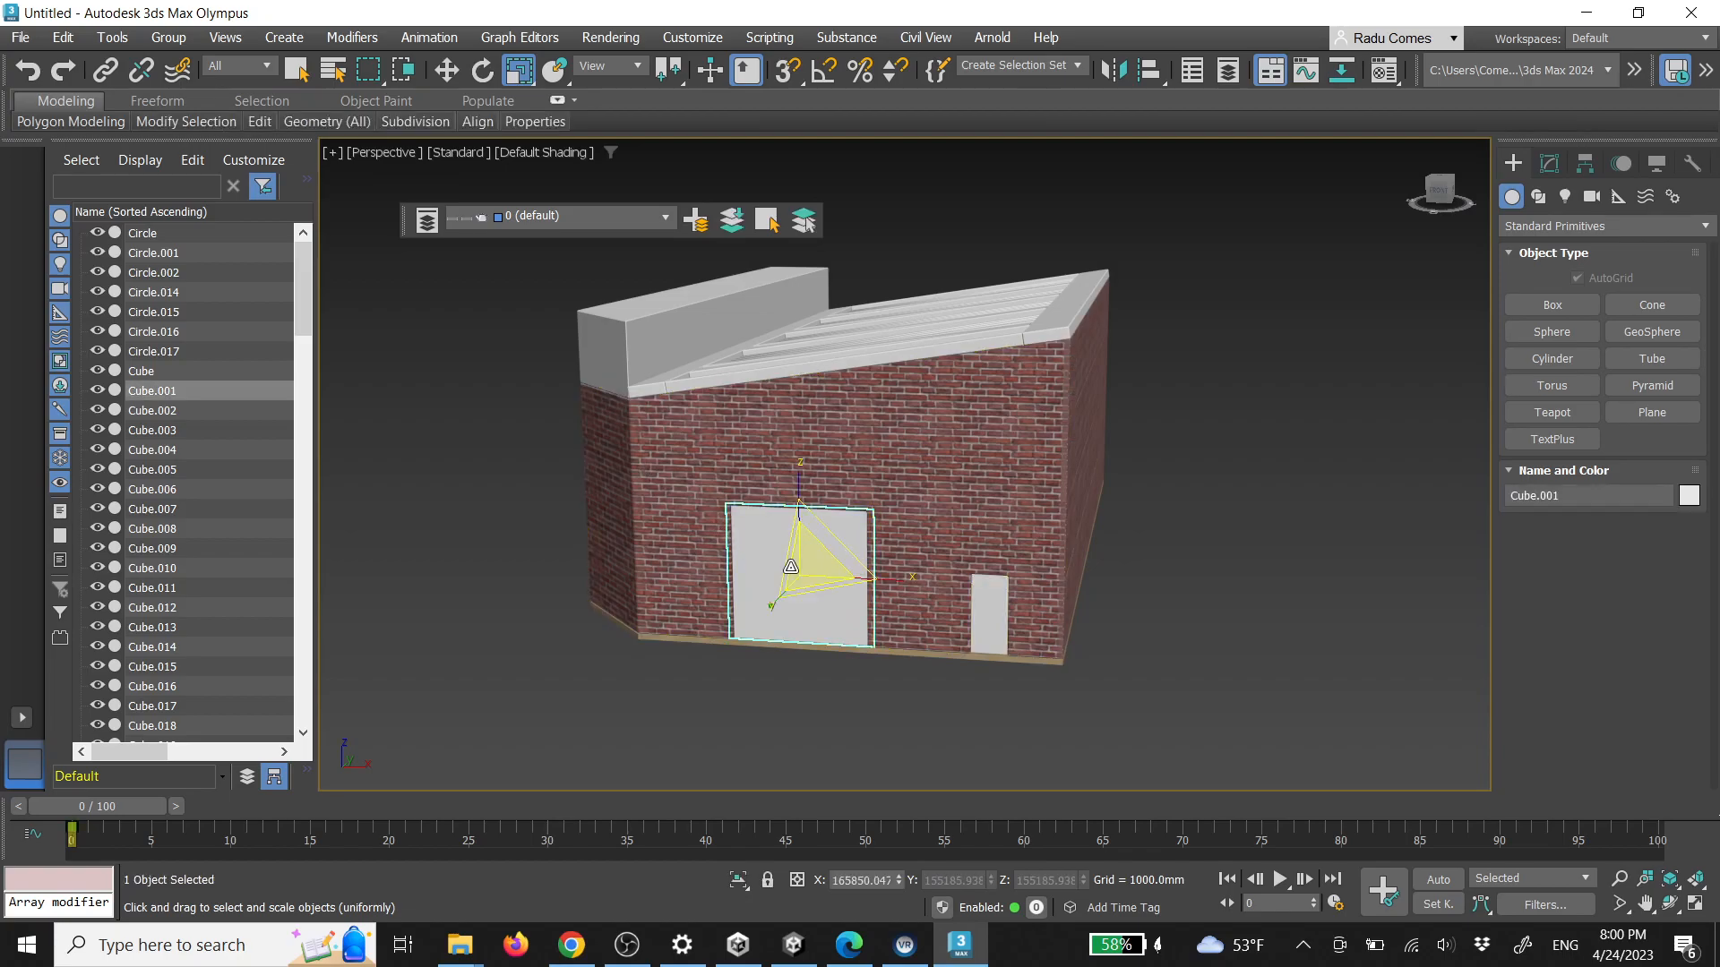
{"action": "left_click", "coordinate": [99, 392]}
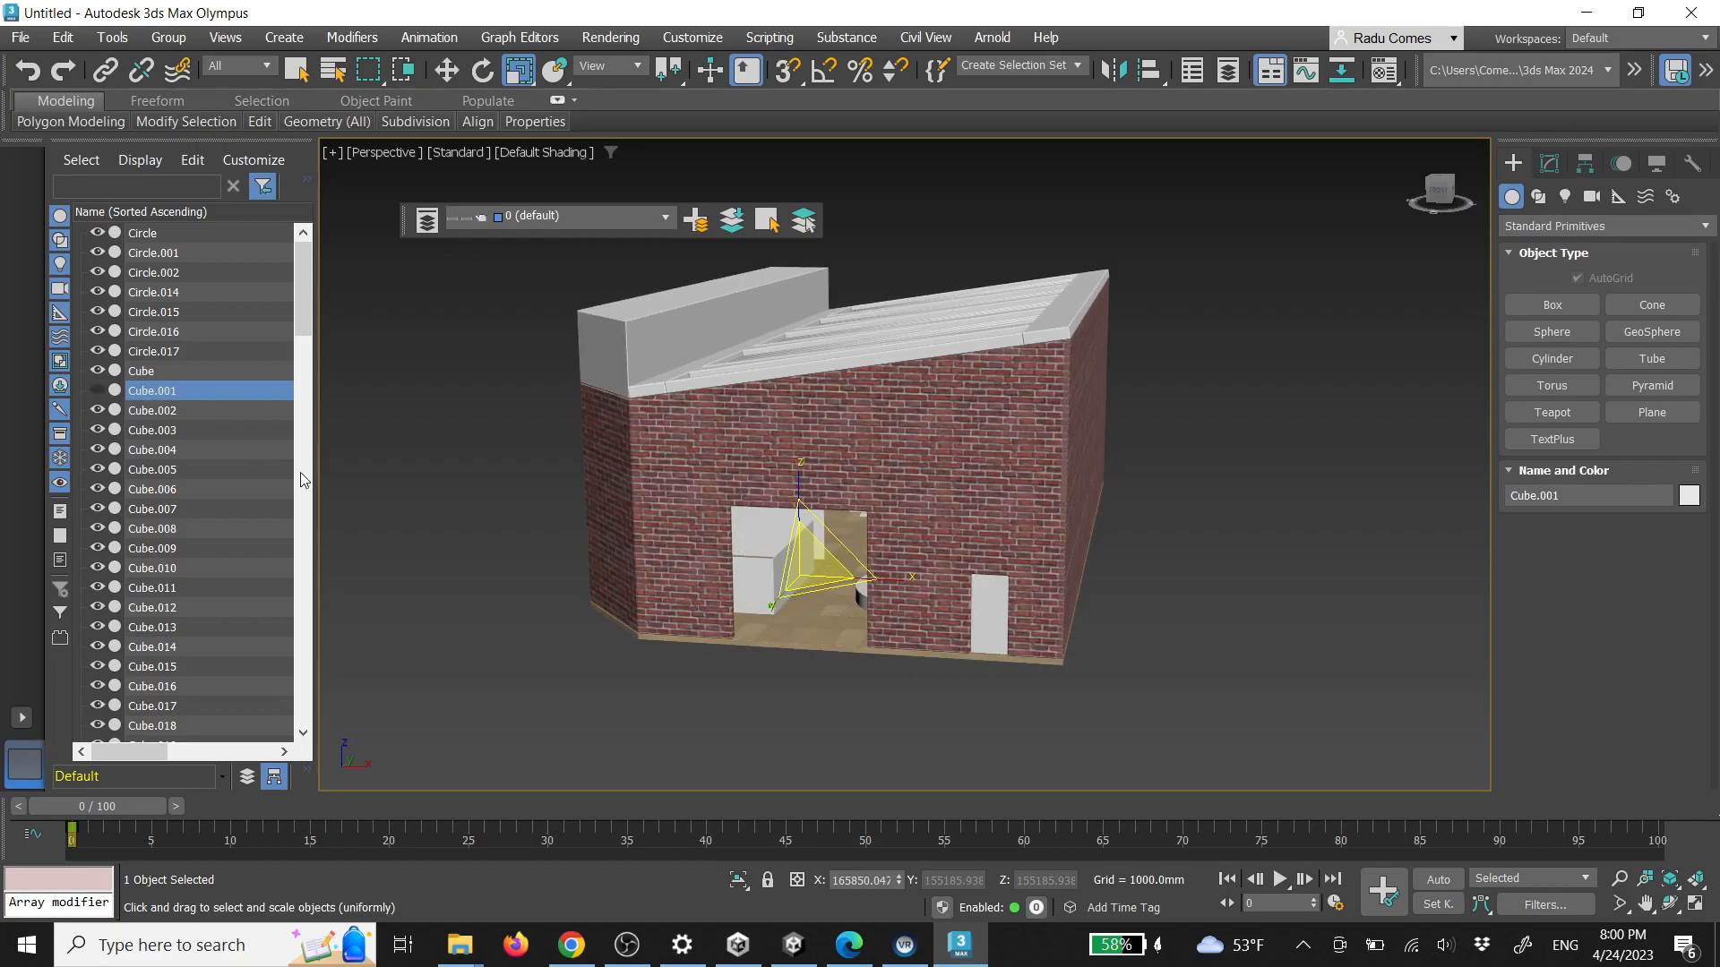
Unhide the large door panel, Cube.001, in the front brick wall for a check, then hide it again
{"action": "left_click", "coordinate": [99, 392]}
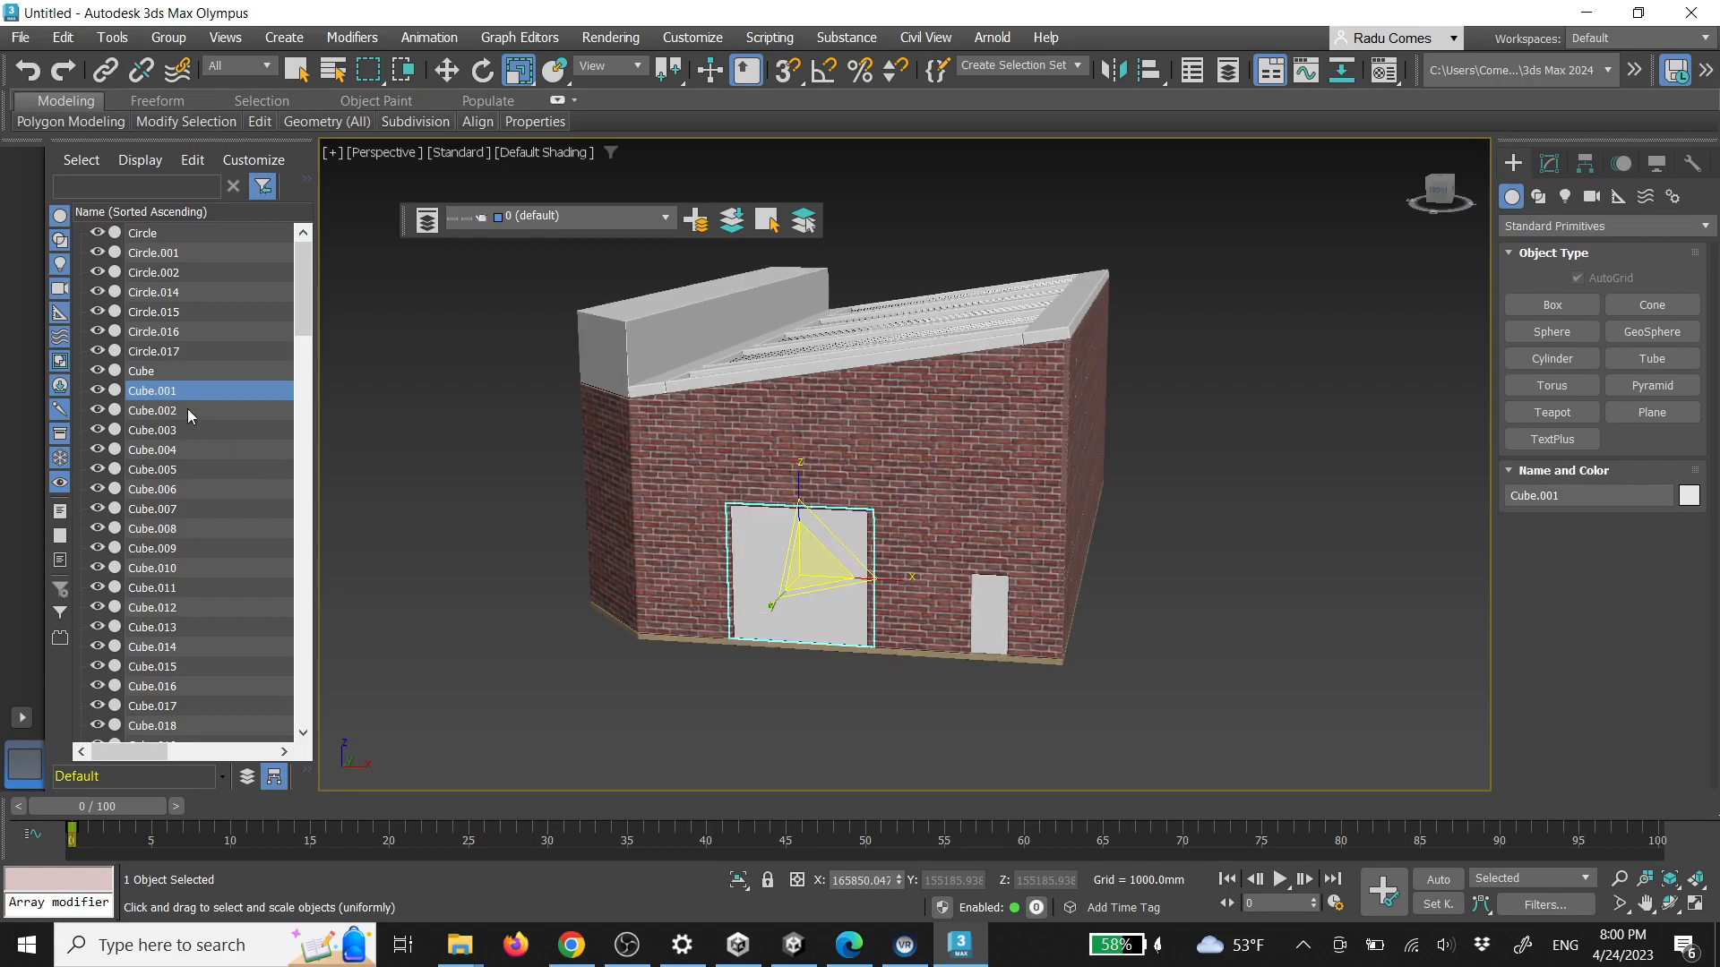
{"action": "left_click", "coordinate": [422, 453]}
{"action": "middle_click_drag", "start_coordinate": [644, 389], "coordinate": [659, 418]}
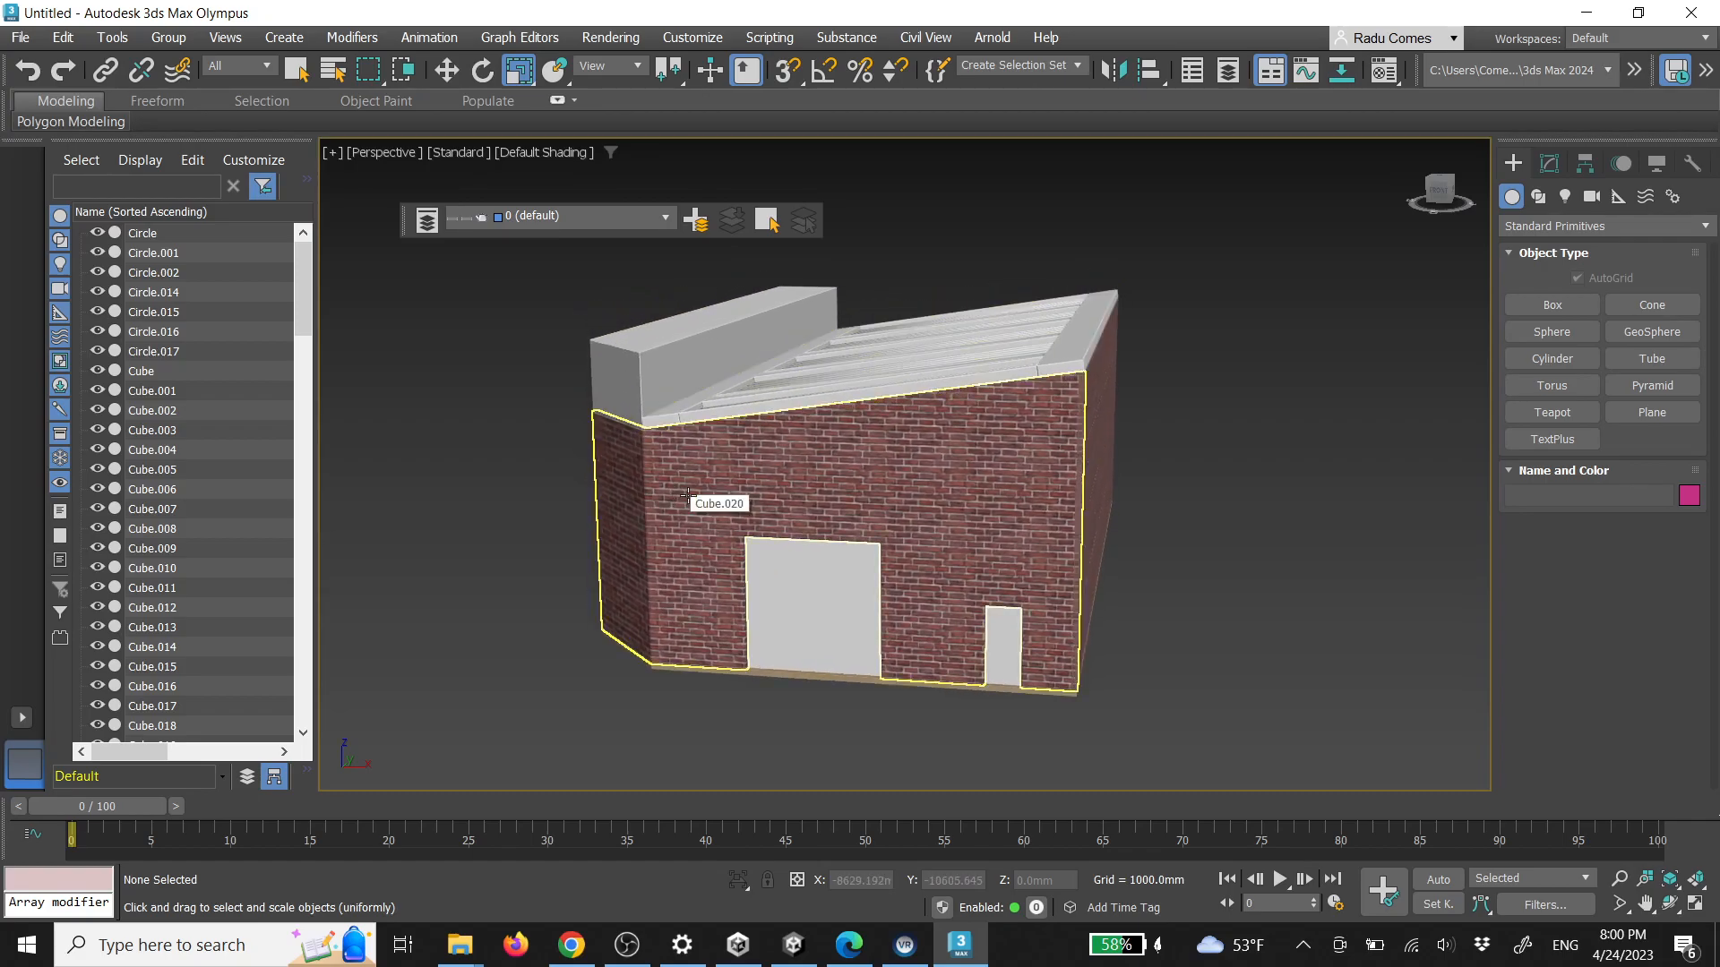
{"action": "left_click", "coordinate": [813, 603]}
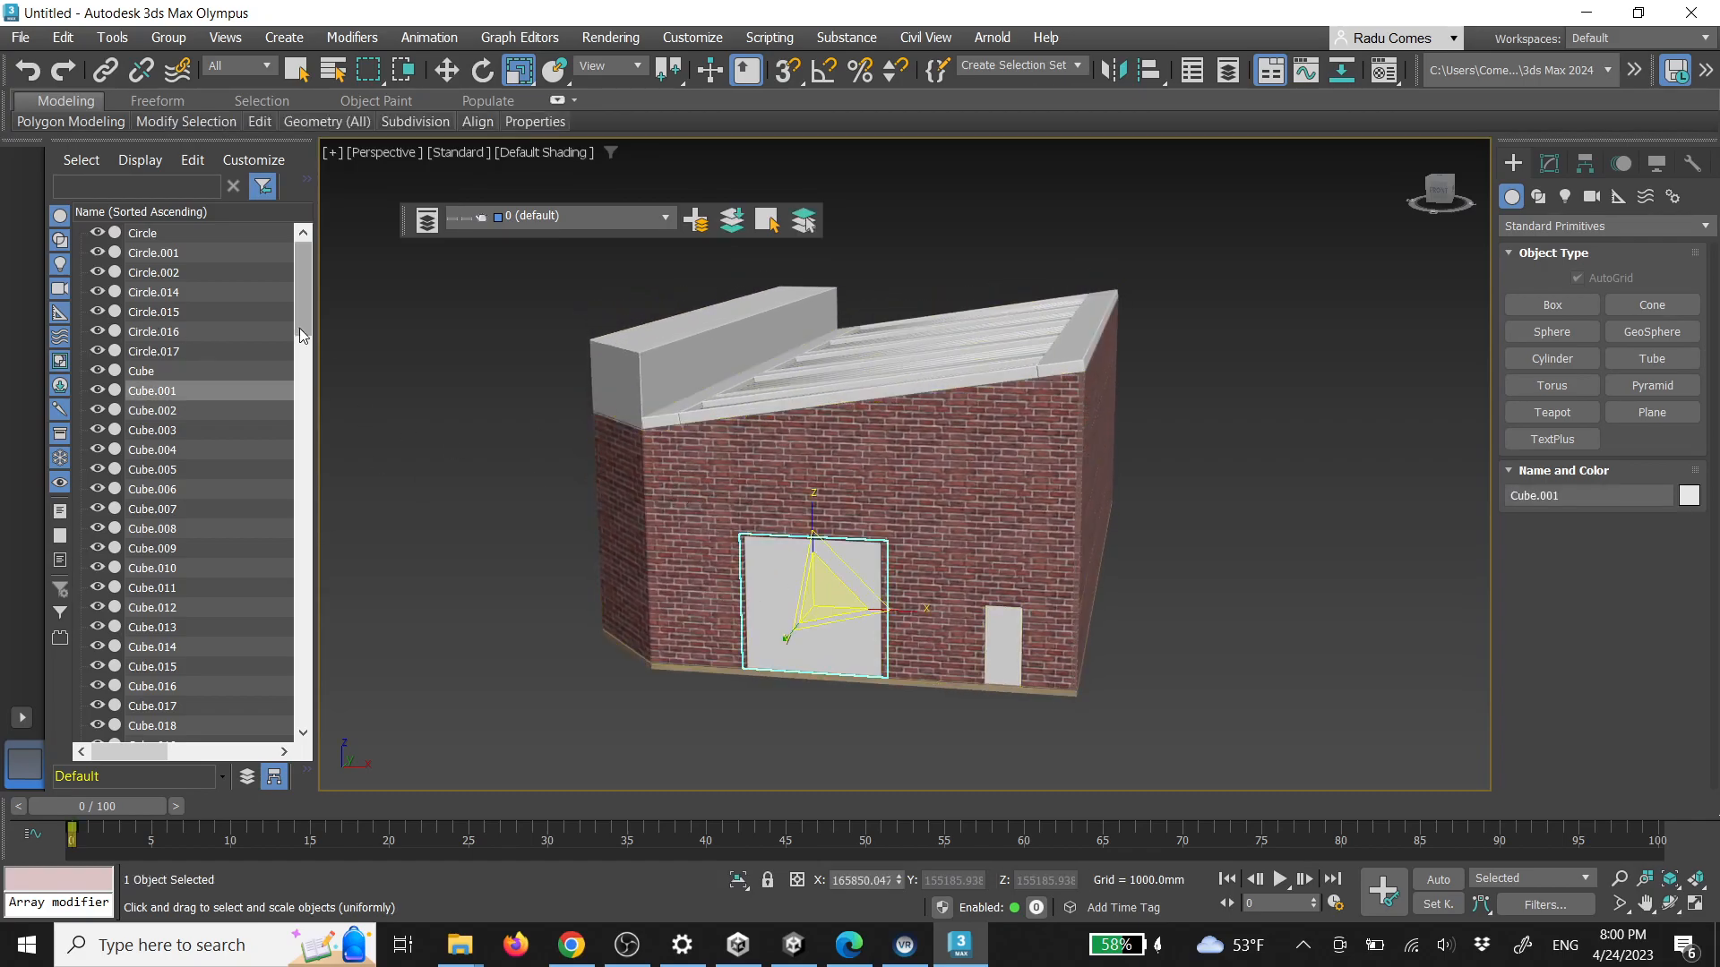
{"action": "left_click", "coordinate": [98, 391]}
{"action": "left_click", "coordinate": [385, 453]}
Select the whole building and export the selection to the Desktop as an FBX file named showroom
{"action": "middle_click_drag", "start_coordinate": [867, 619], "coordinate": [522, 266], "text": "alt"}
{"action": "left_click_drag", "start_coordinate": [507, 245], "coordinate": [1241, 705]}
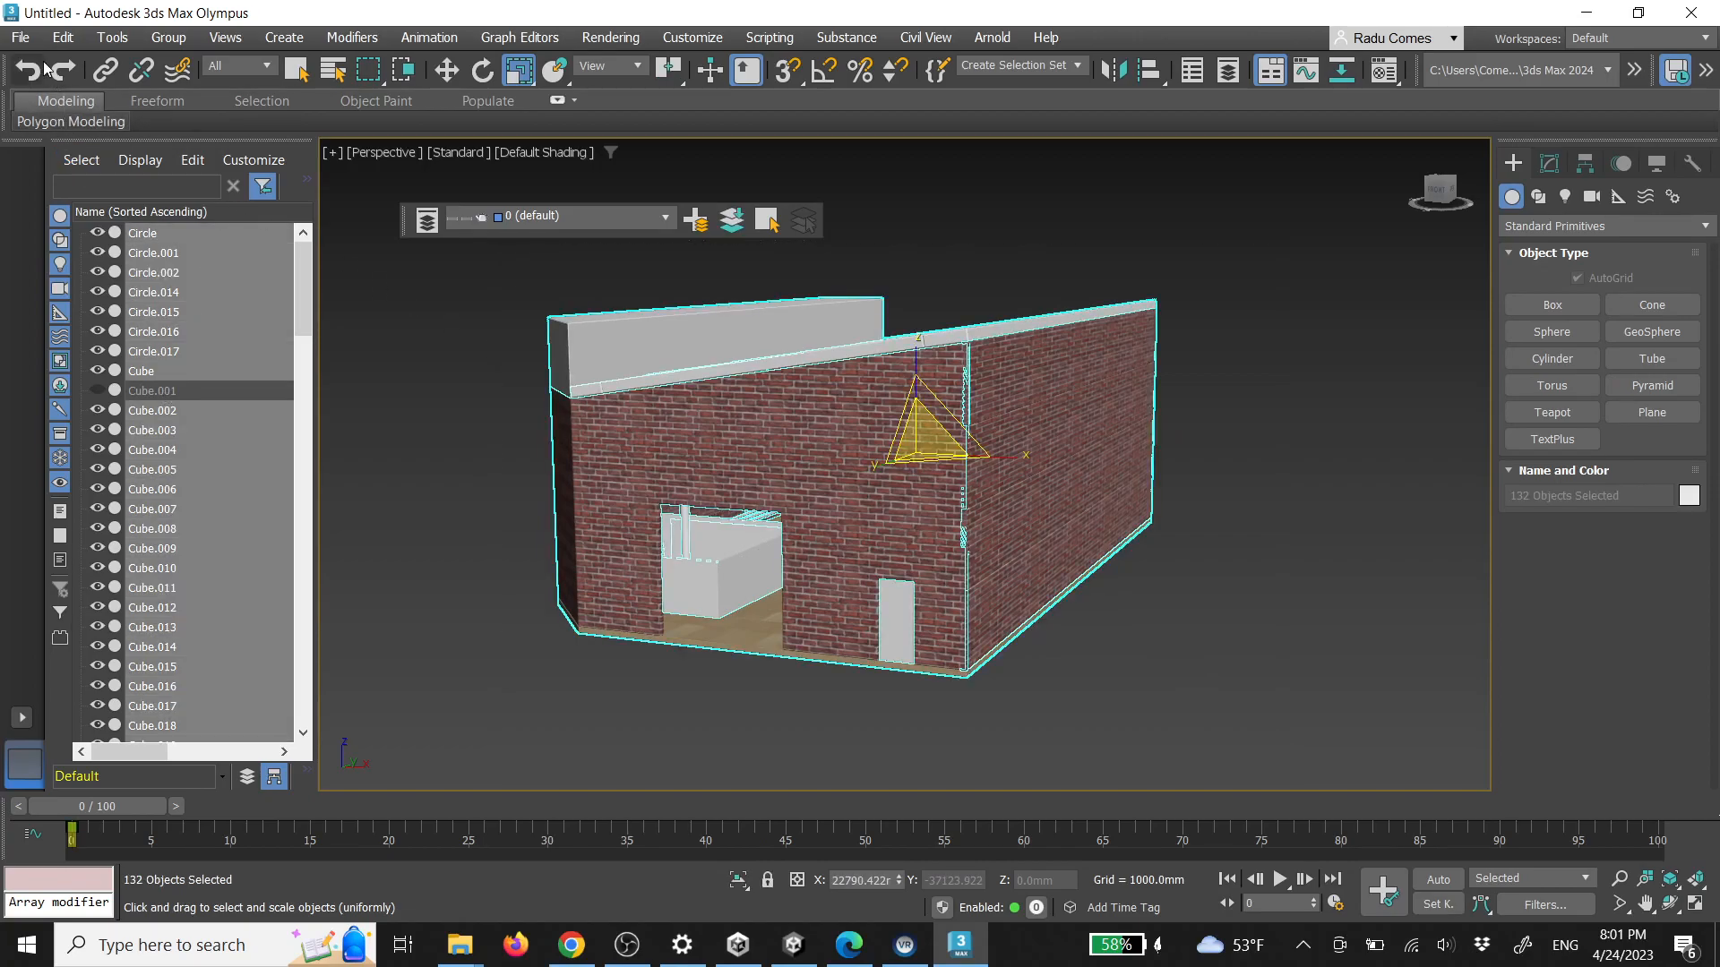
{"action": "left_click", "coordinate": [27, 39]}
{"action": "mouse_move", "coordinate": [90, 368]}
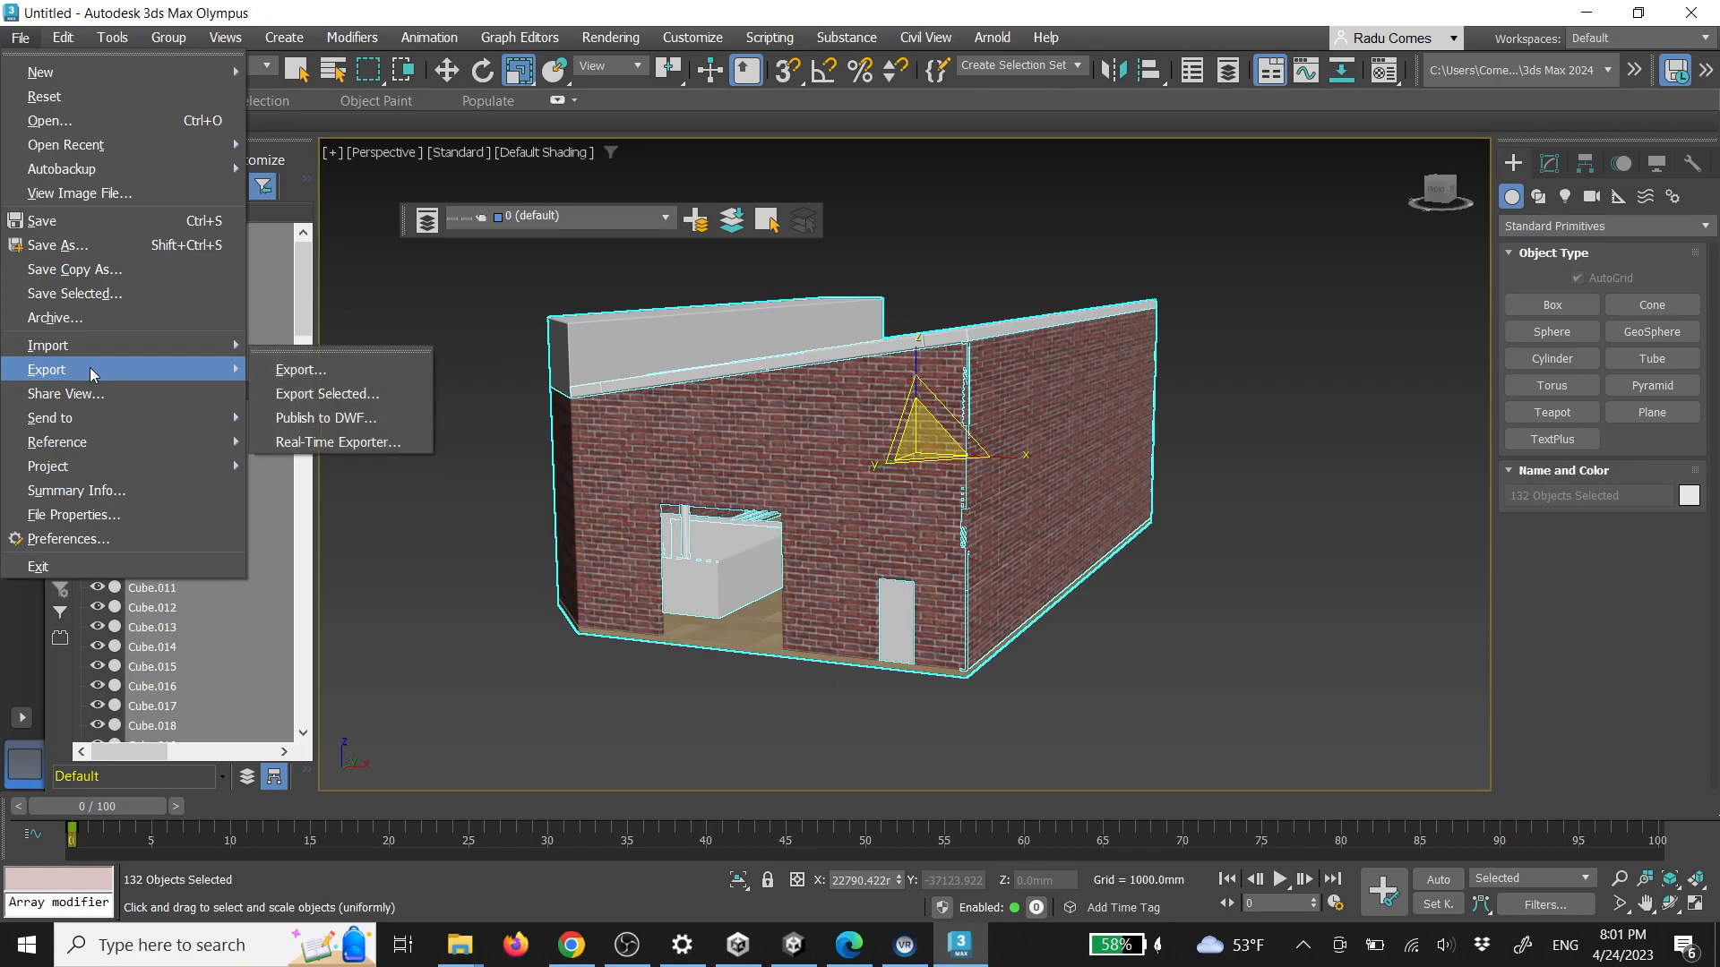
{"action": "left_click", "coordinate": [300, 394]}
{"action": "left_click", "coordinate": [67, 233]}
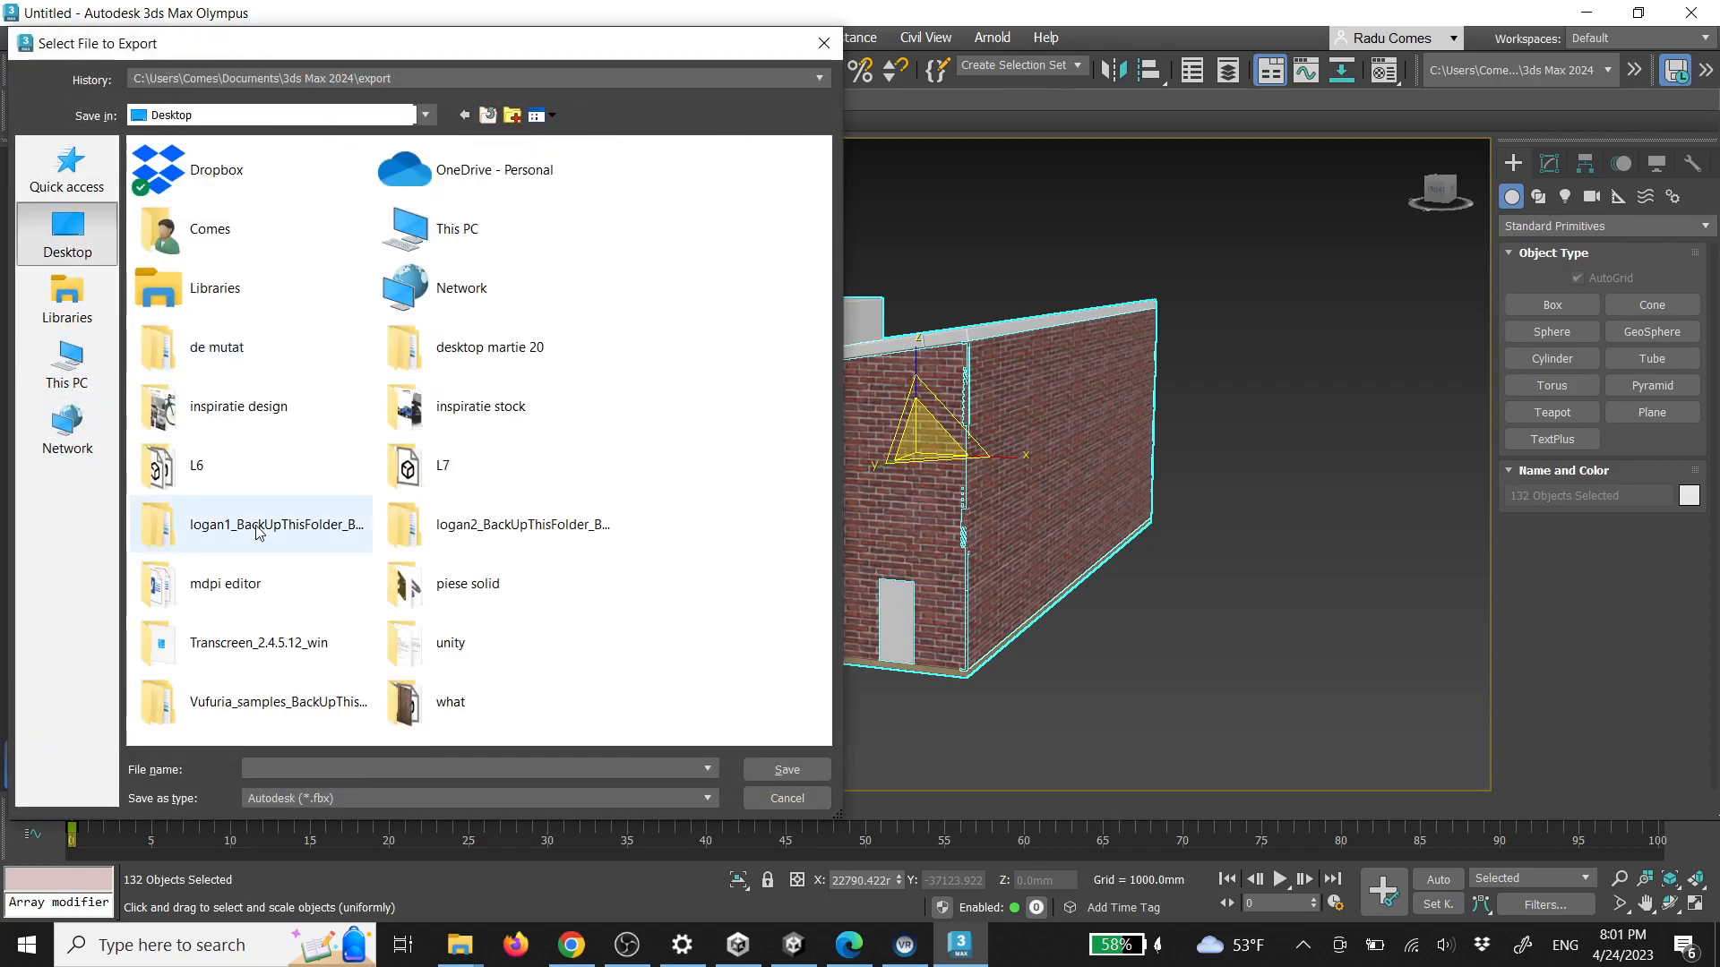
{"action": "type", "text": "showroom"}
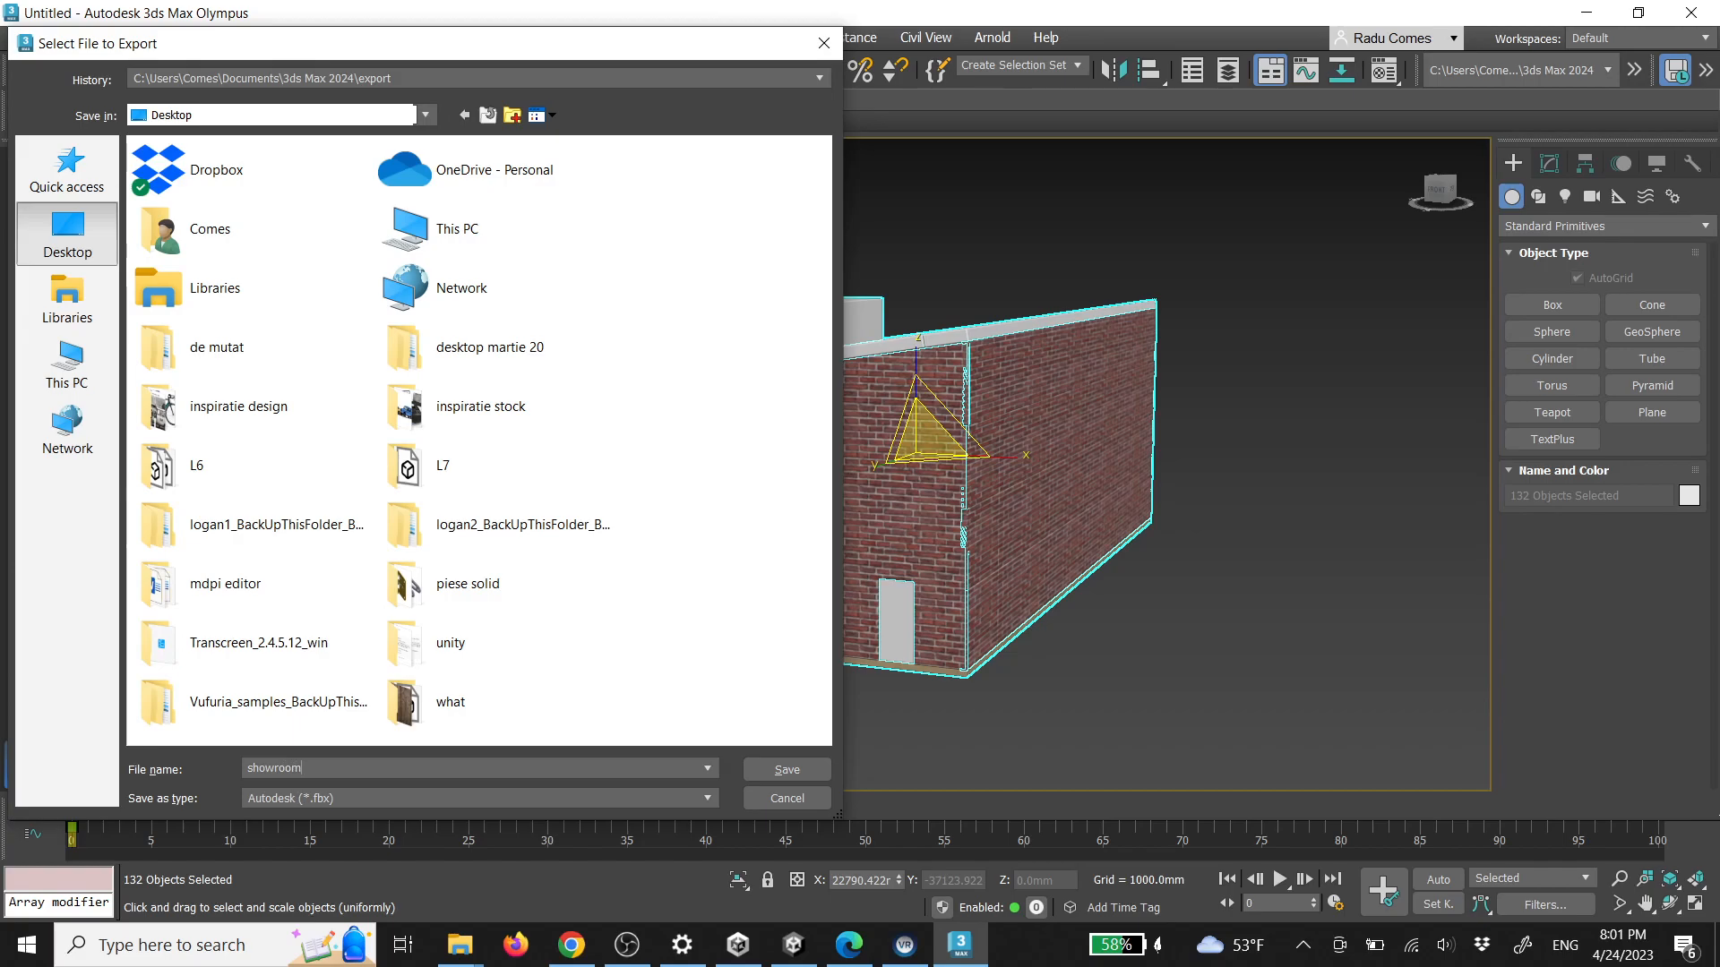
{"action": "left_click", "coordinate": [798, 773]}
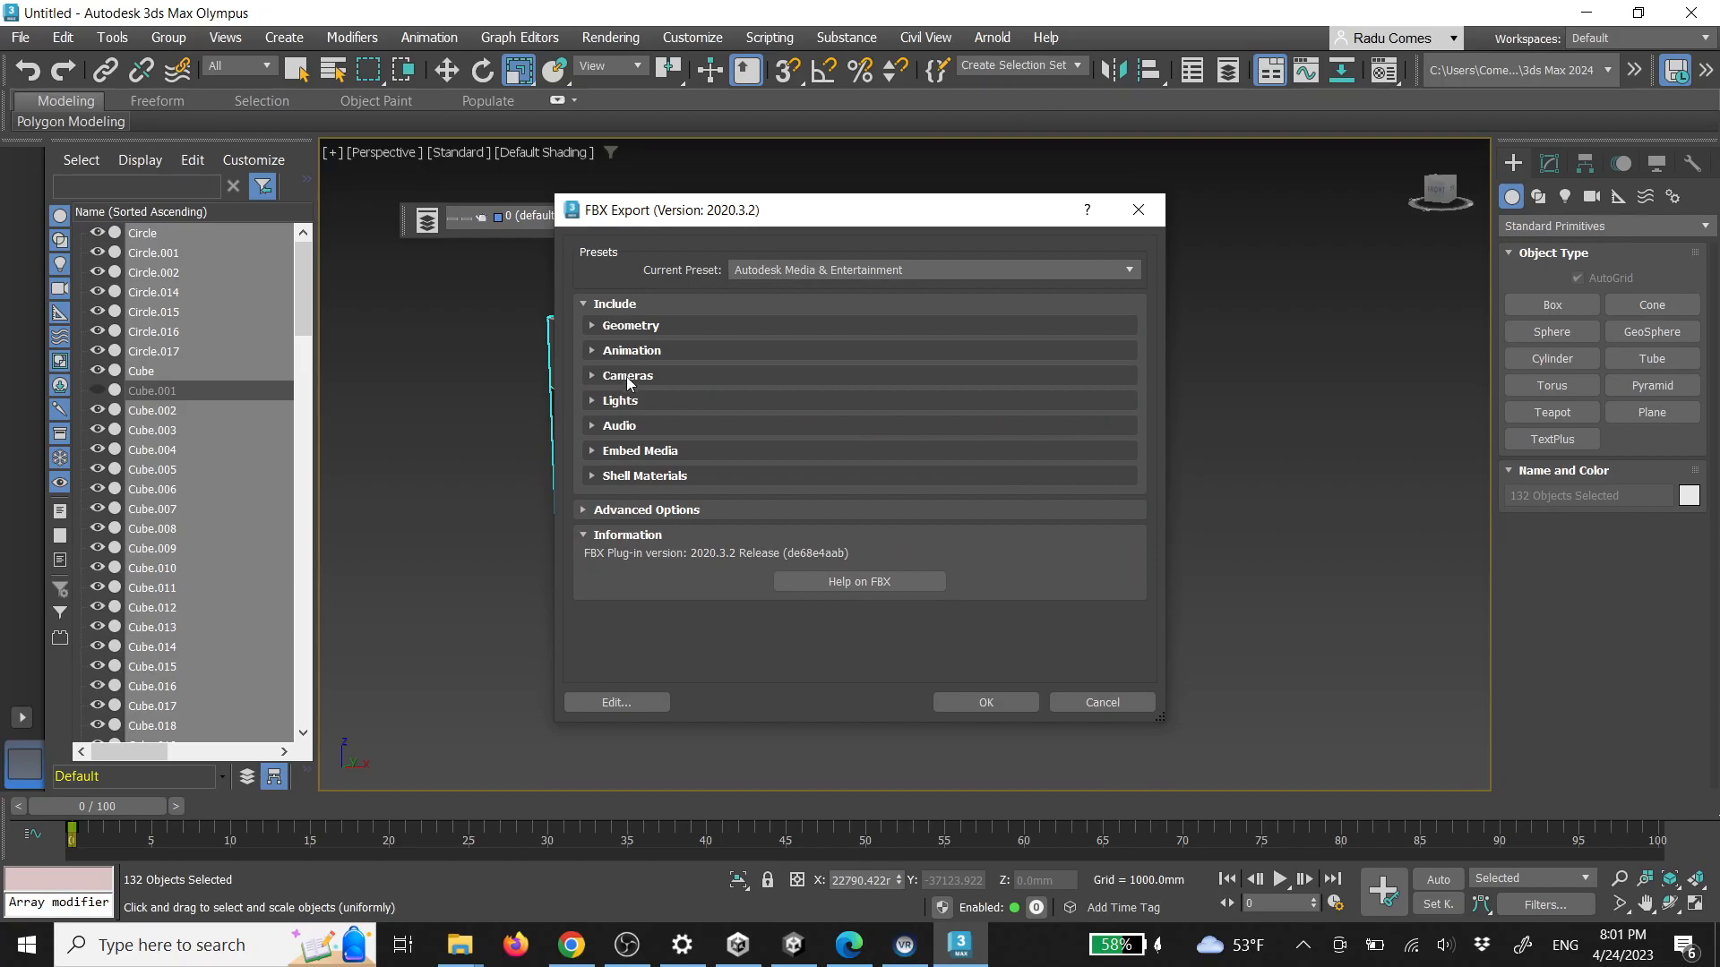
Enable Embed Media in the FBX export options and run the export
{"action": "left_click", "coordinate": [592, 453]}
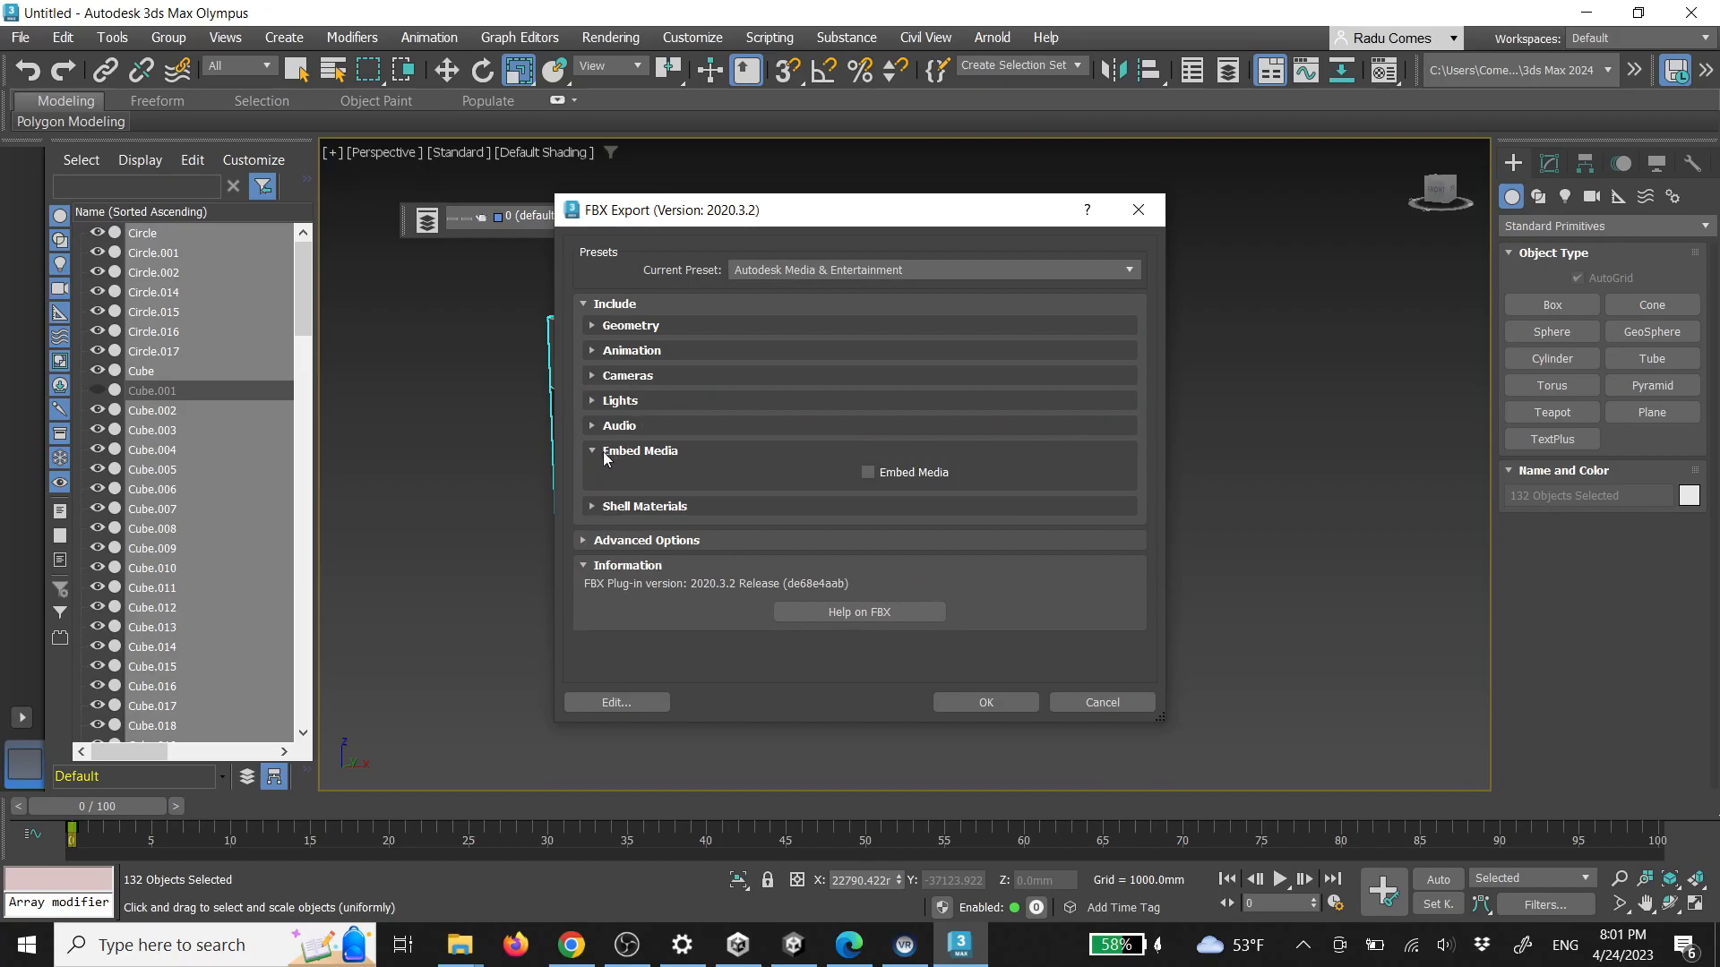
{"action": "left_click", "coordinate": [866, 471]}
{"action": "left_click", "coordinate": [998, 703]}
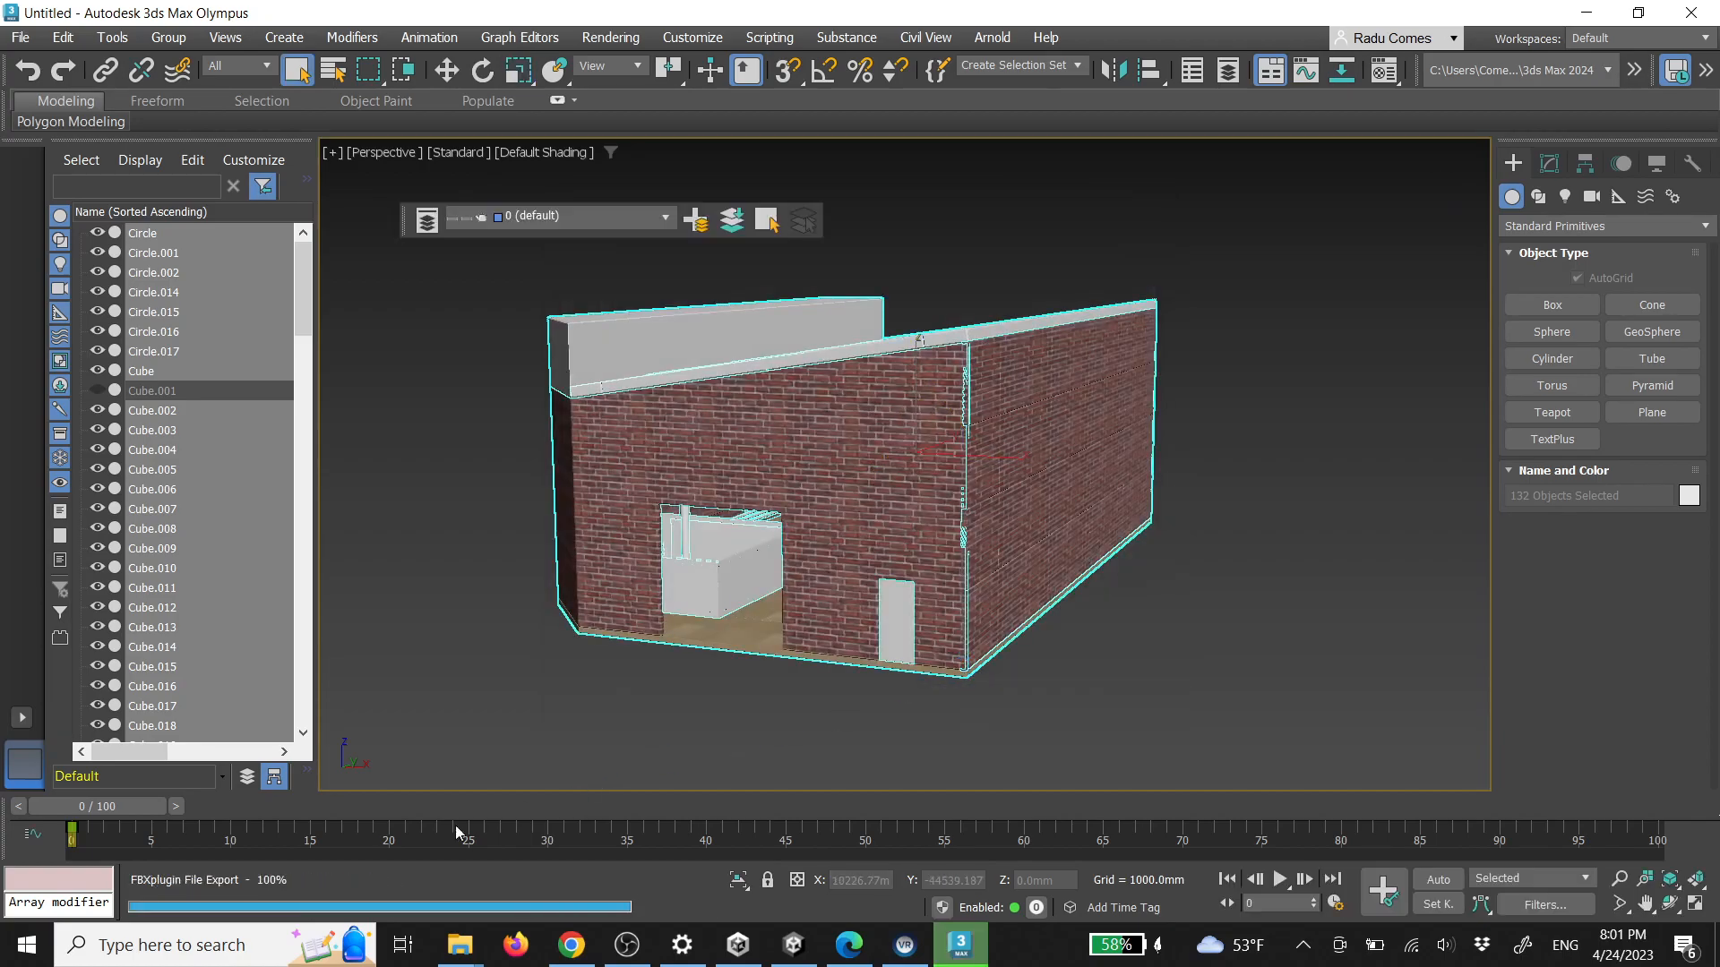
Switch to the Unity VR_project and create a folder named 3d models in Assets
{"action": "left_click", "coordinate": [1585, 16]}
{"action": "left_click", "coordinate": [794, 945]}
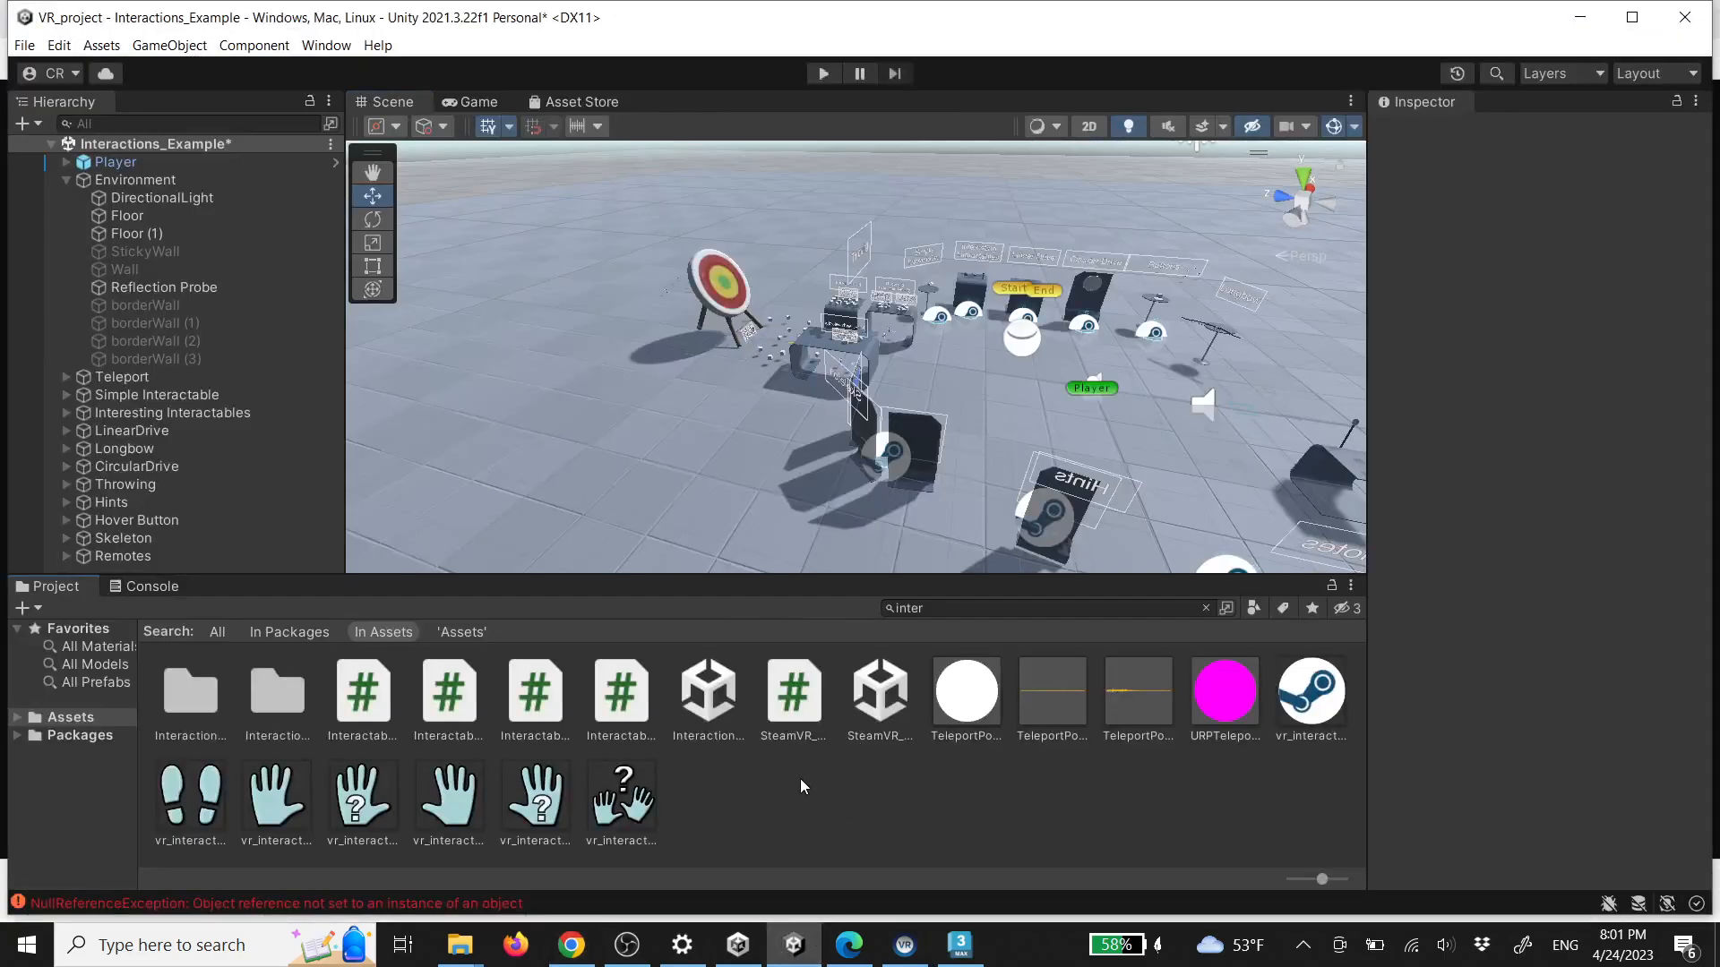
{"action": "left_click", "coordinate": [71, 717]}
{"action": "left_click", "coordinate": [79, 735]}
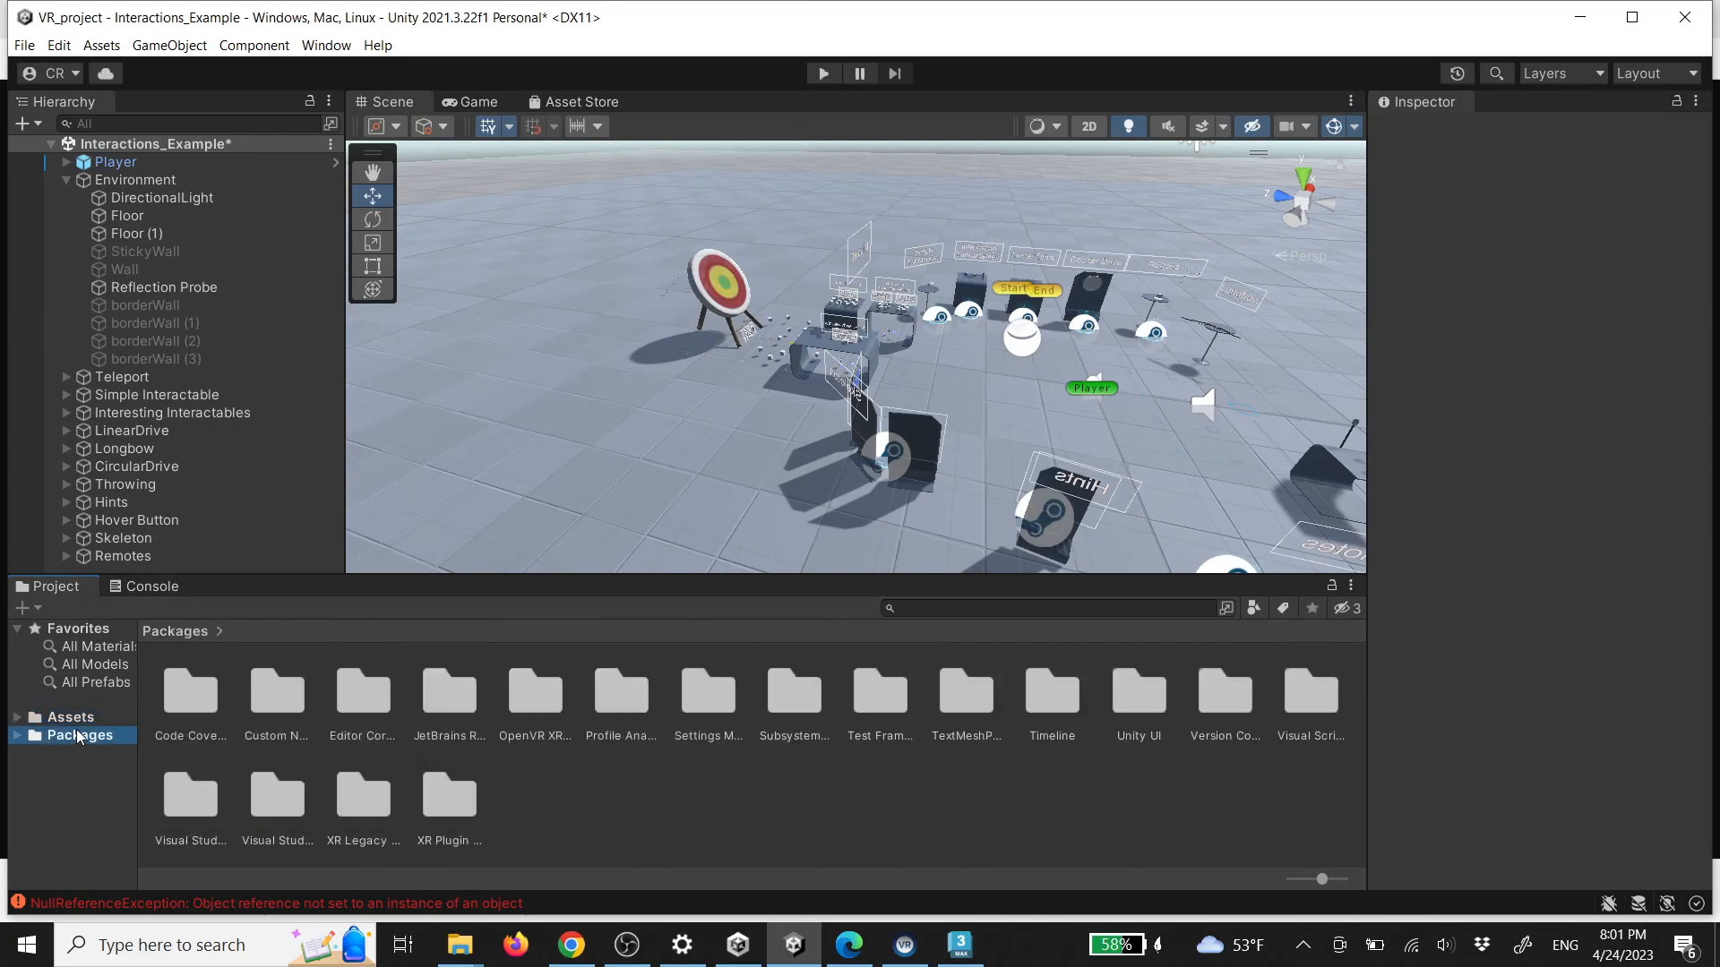
{"action": "left_click", "coordinate": [75, 718]}
{"action": "right_click", "coordinate": [672, 757]}
{"action": "mouse_move", "coordinate": [766, 246]}
{"action": "left_click", "coordinate": [1138, 68]}
{"action": "type", "text": "3d models"}
{"action": "key", "text": "Return"}
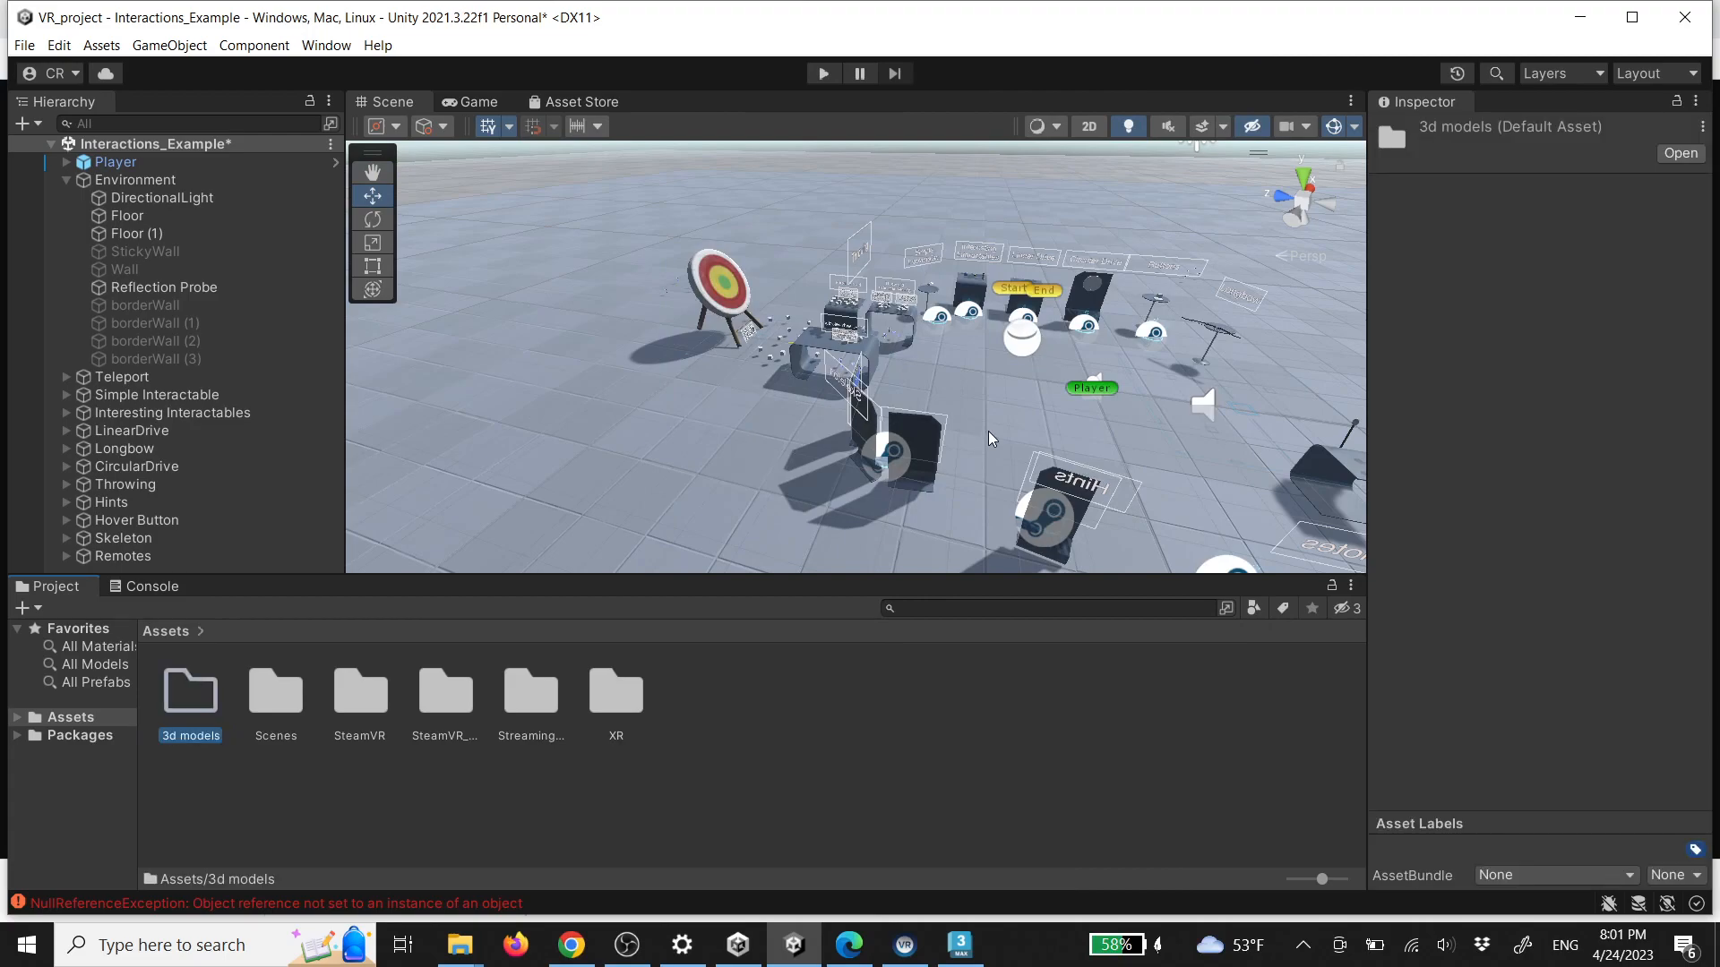
Open the 3d models folder and import the showroom FBX file from the desktop into it
{"action": "key", "text": "Return"}
{"action": "key", "text": "super+d"}
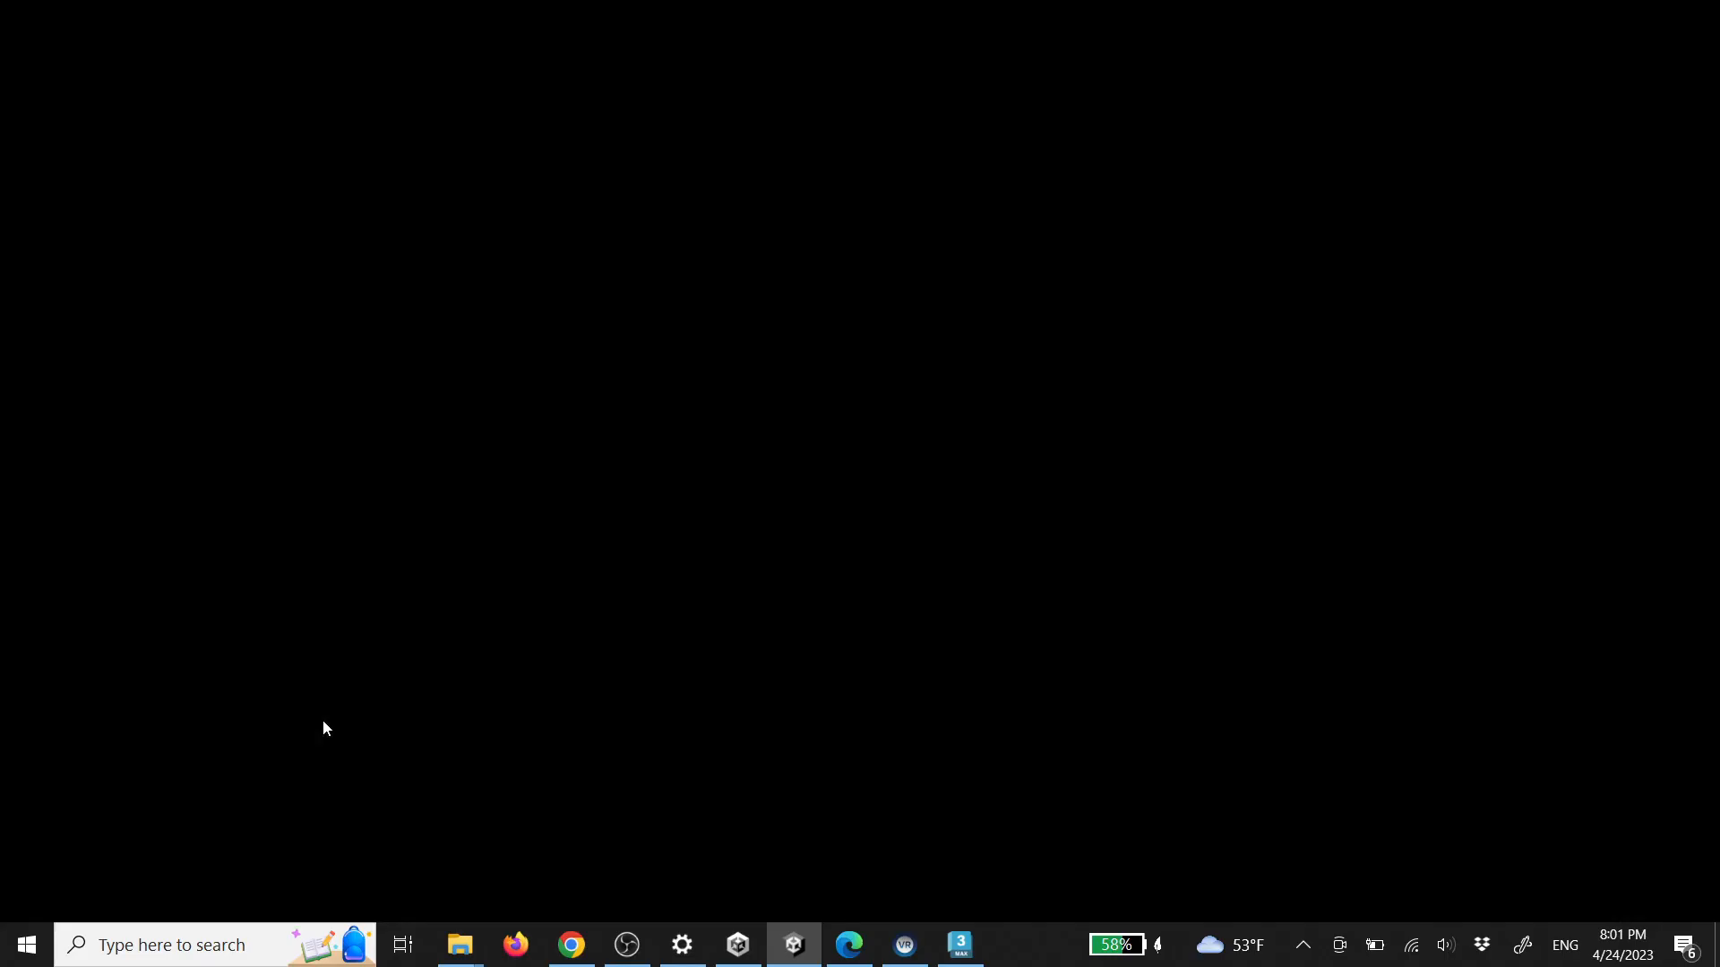
{"action": "left_click_drag", "start_coordinate": [298, 484], "coordinate": [439, 743]}
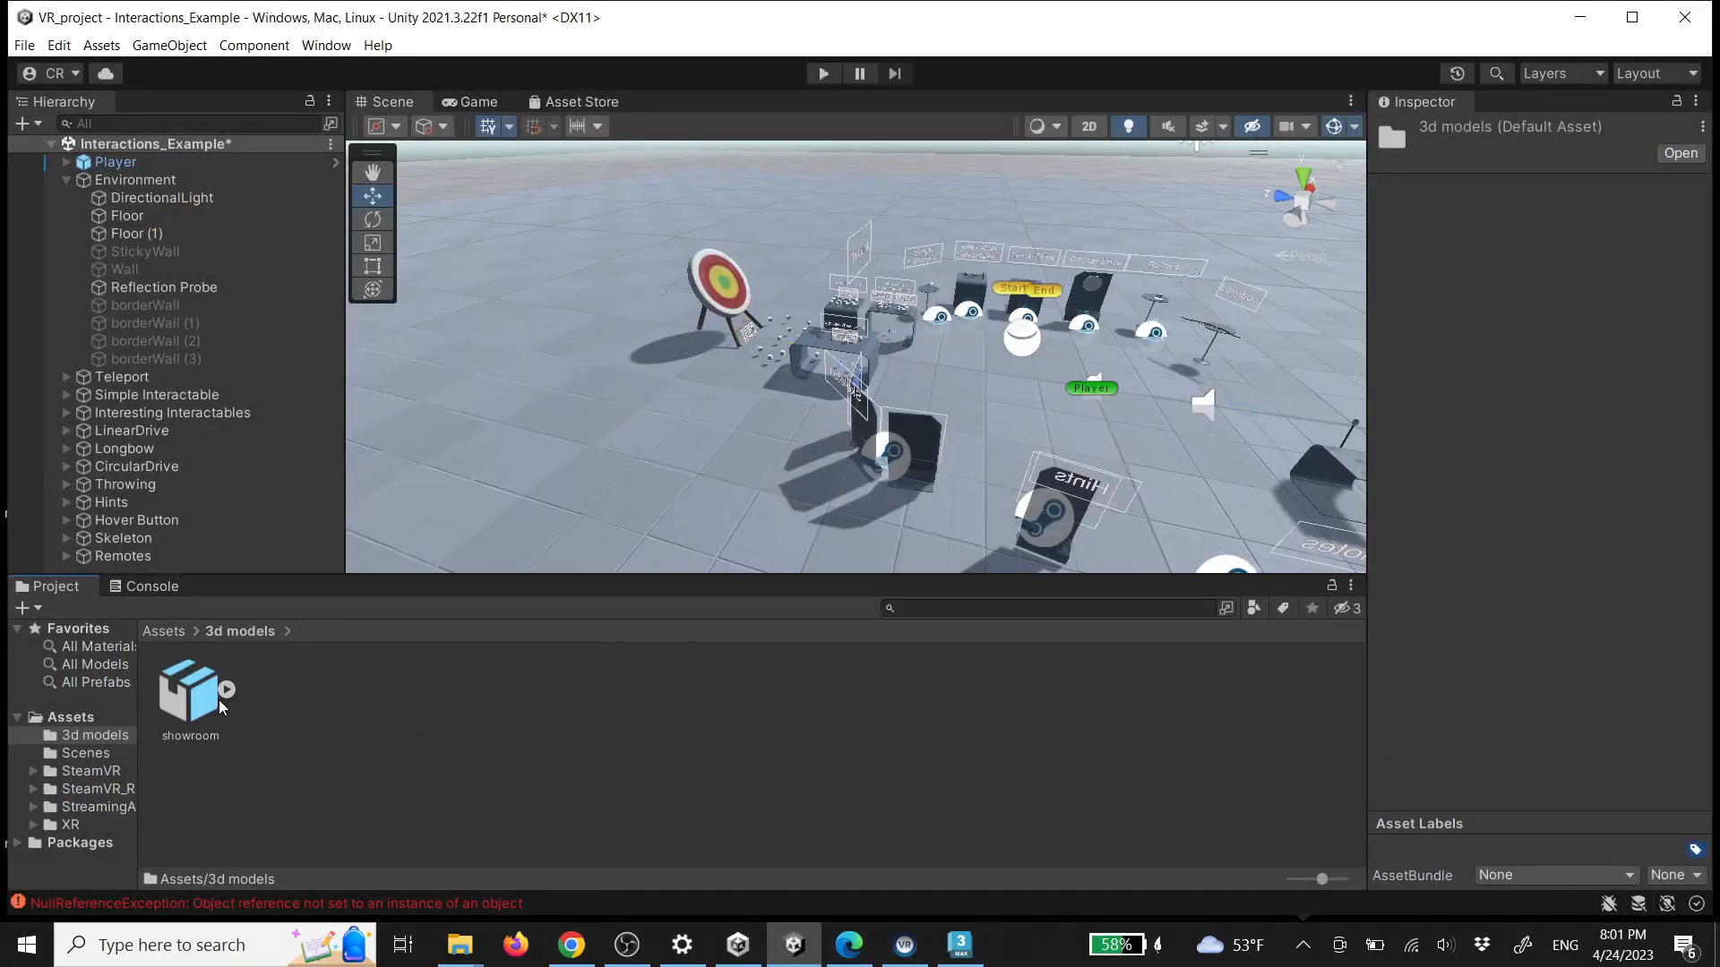
Extract the showroom model's embedded textures into the 3d models folder and check the model preview
{"action": "left_click", "coordinate": [192, 686]}
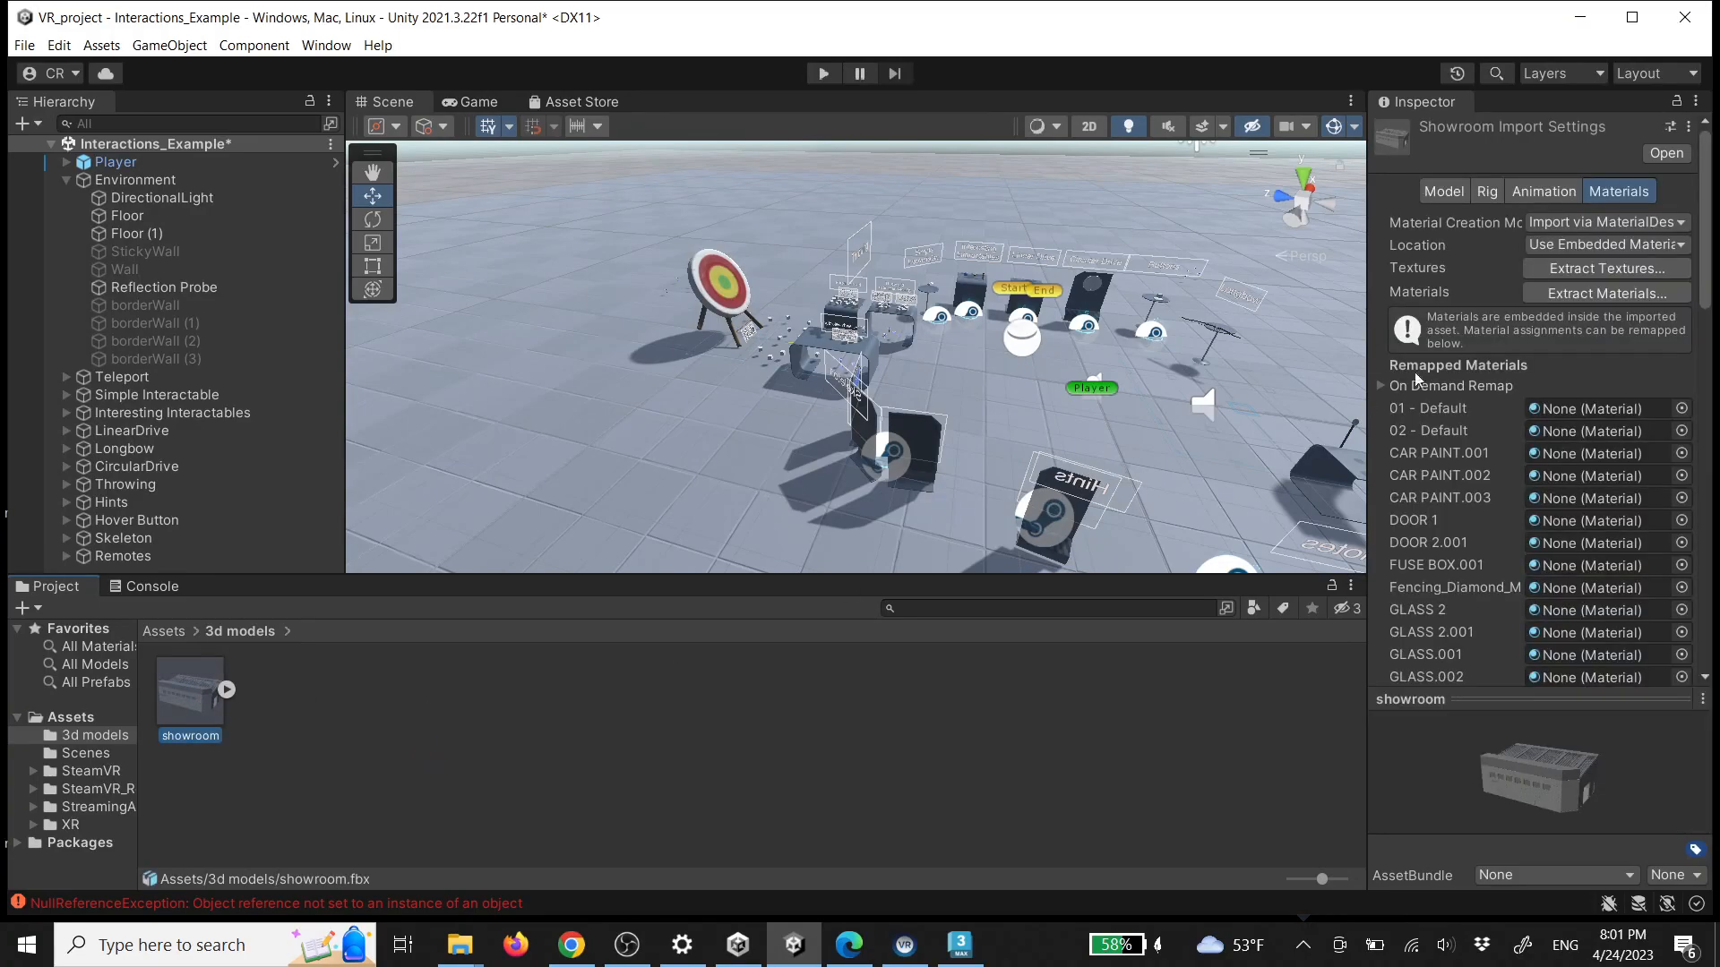
{"action": "left_click_drag", "start_coordinate": [1538, 701], "coordinate": [1538, 553]}
{"action": "left_click_drag", "start_coordinate": [1609, 643], "coordinate": [1553, 677]}
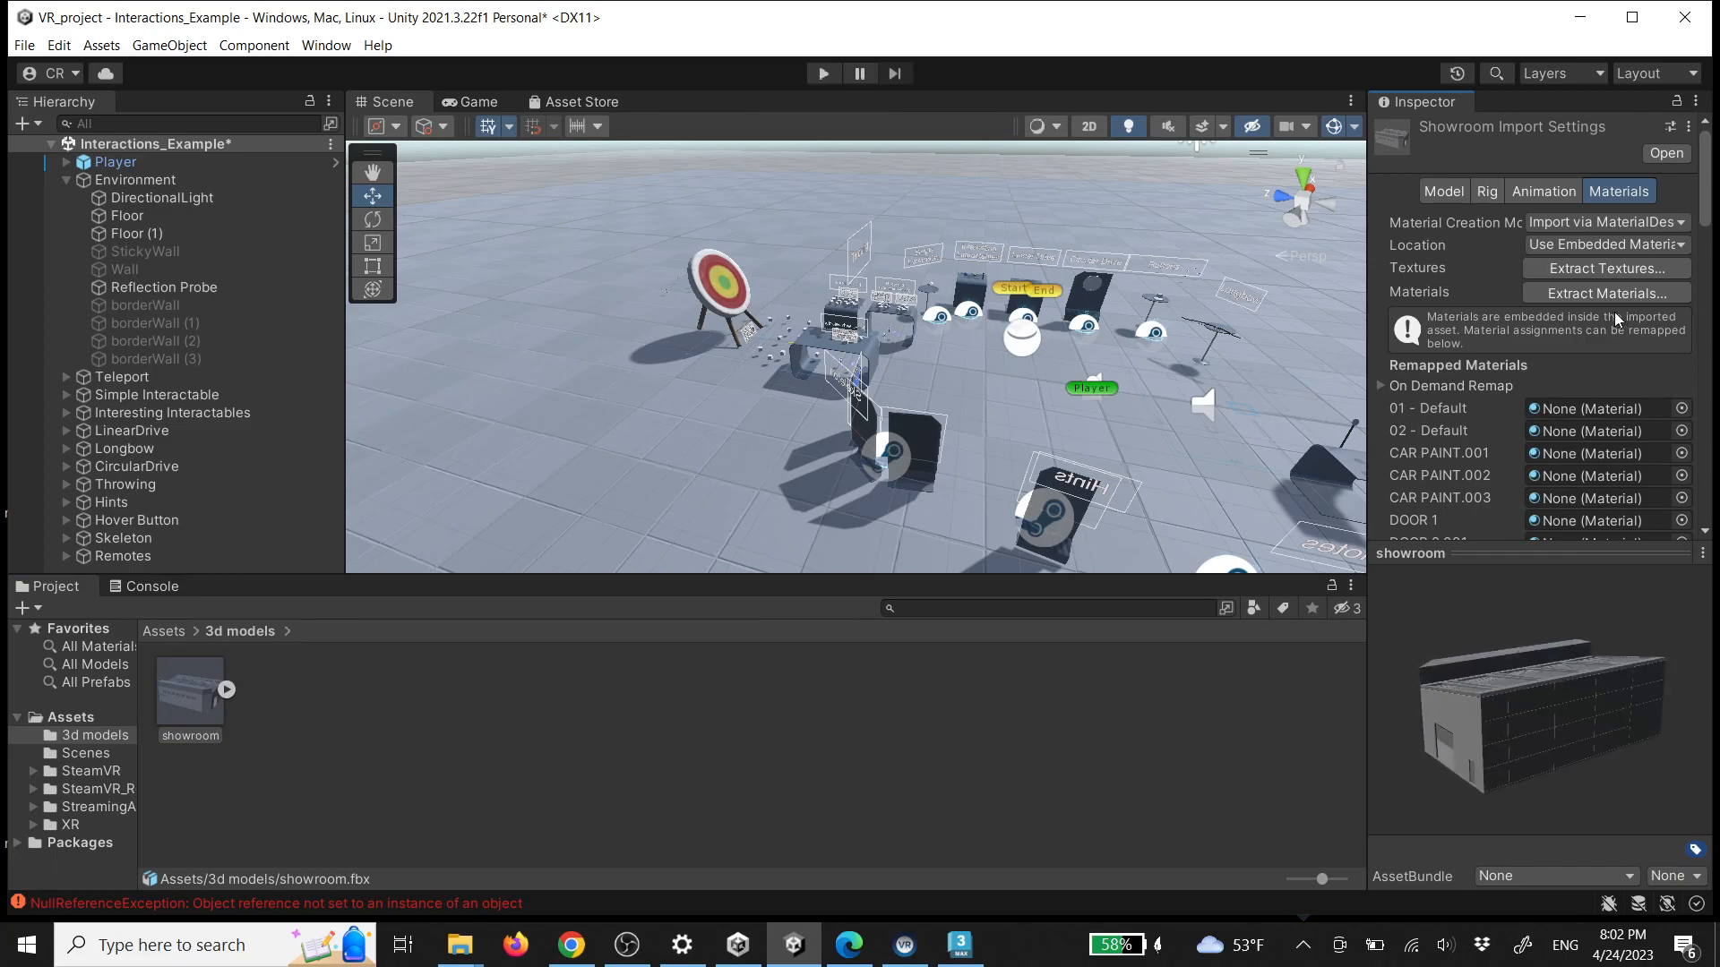
{"action": "left_click", "coordinate": [1603, 273]}
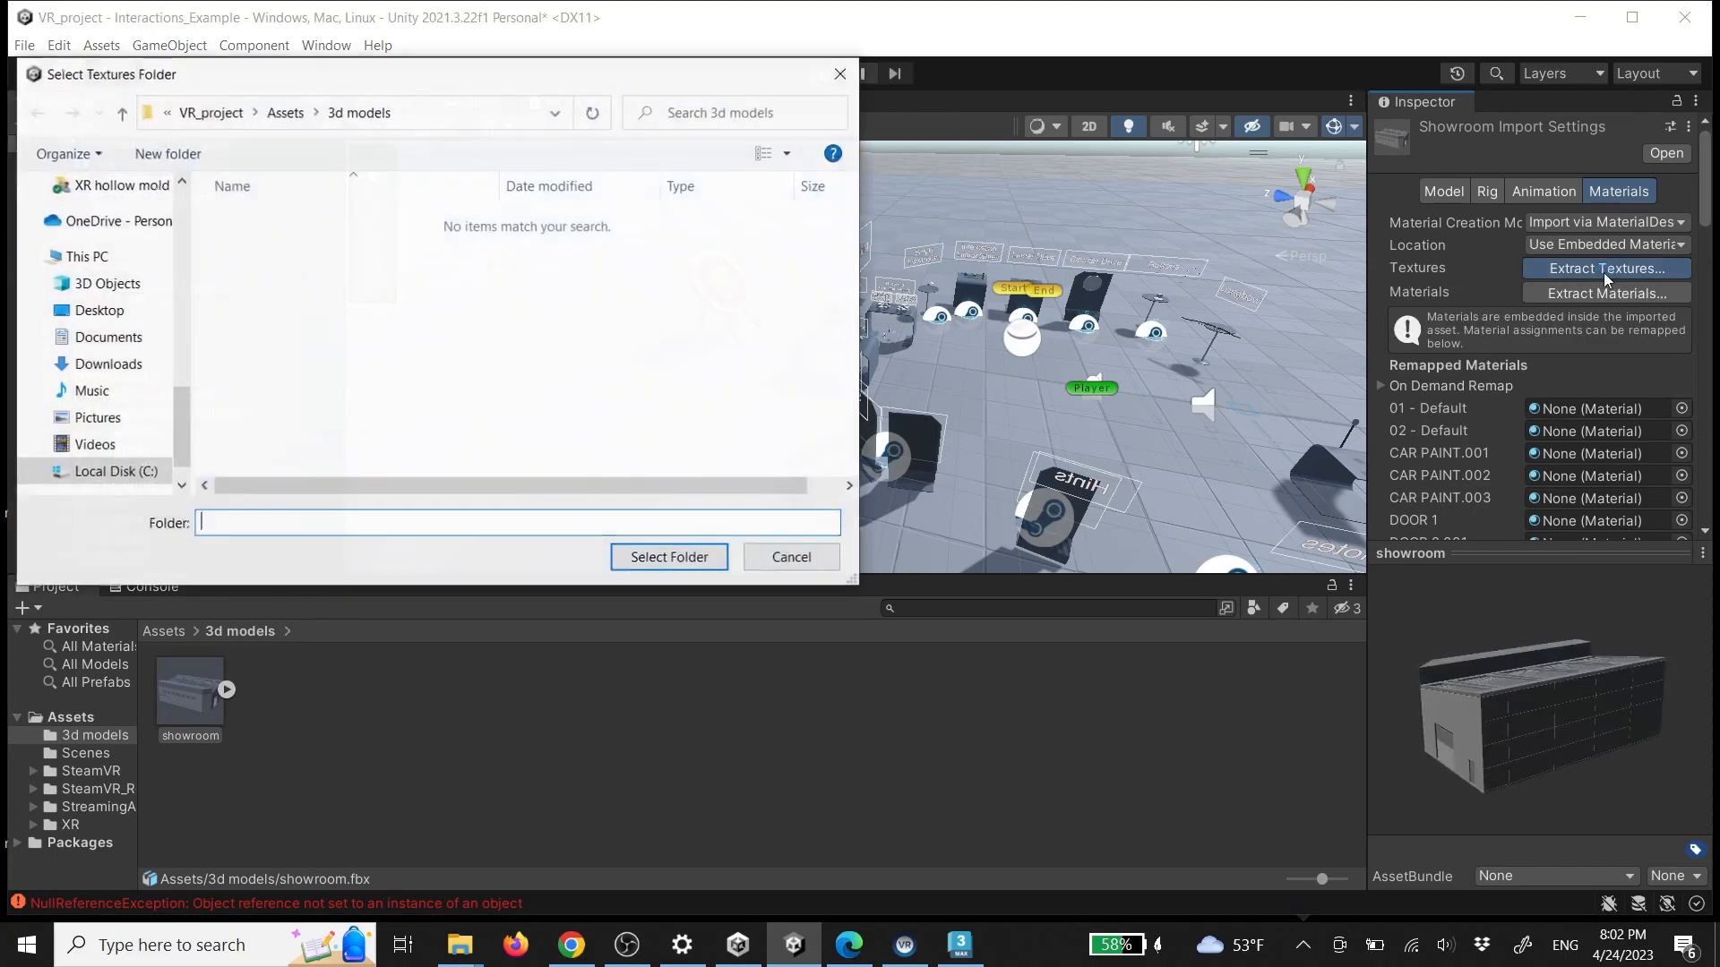
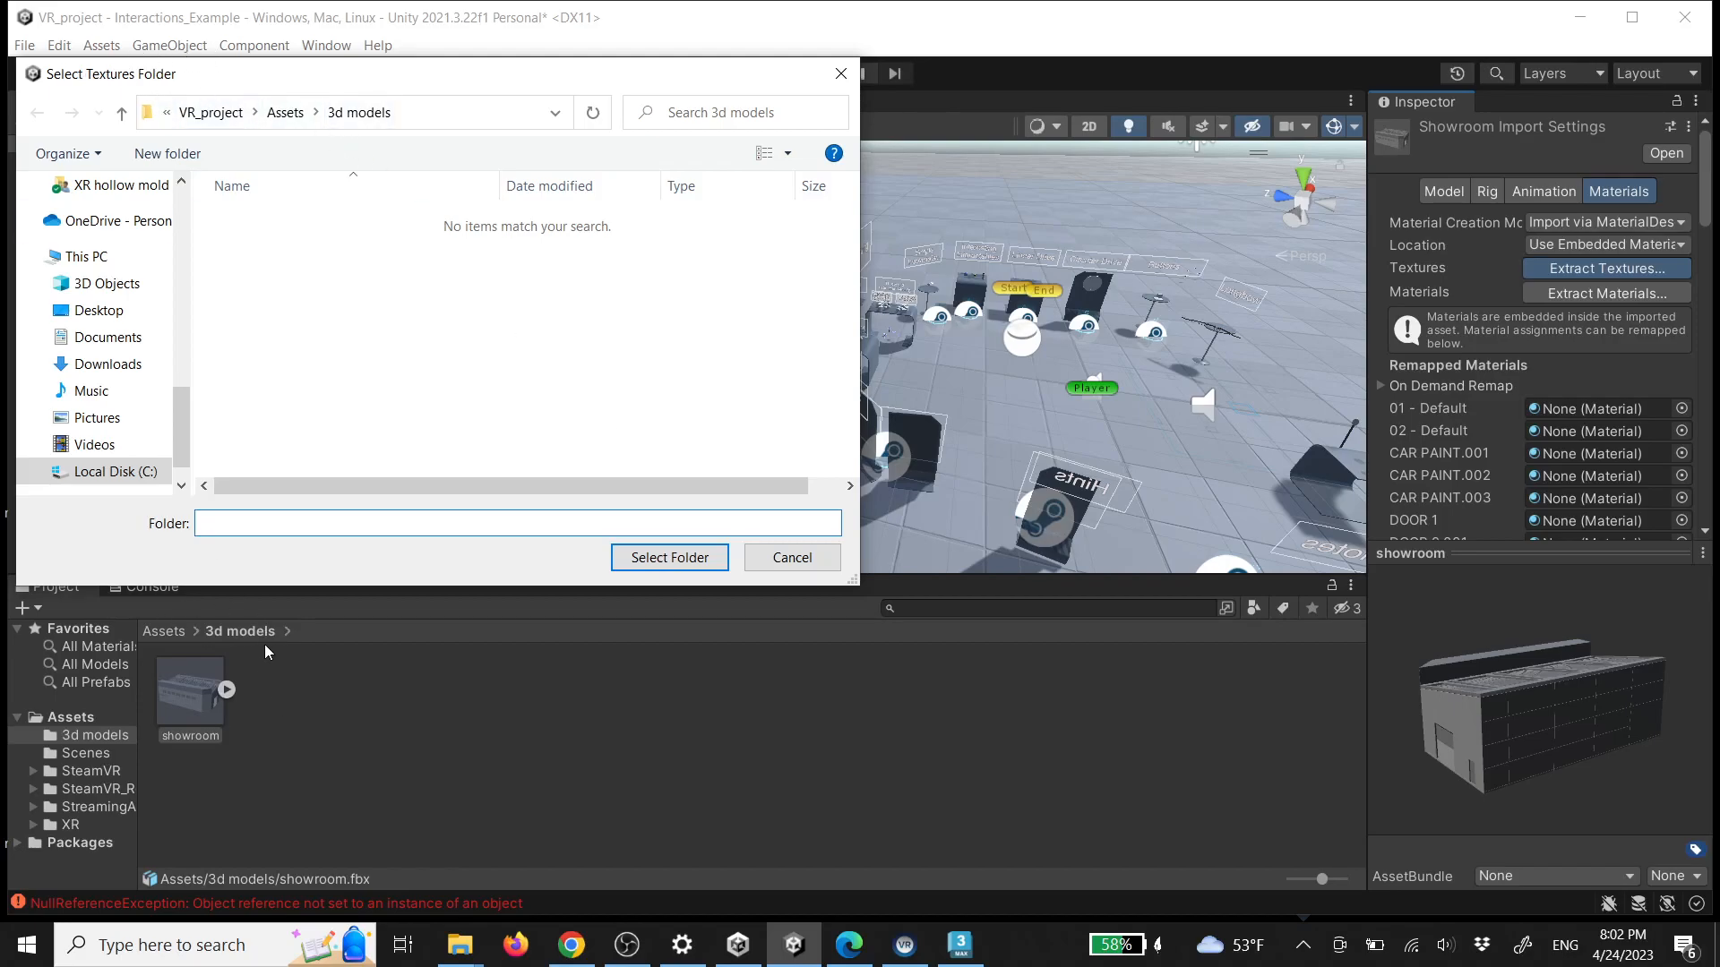
{"action": "left_click", "coordinate": [667, 558]}
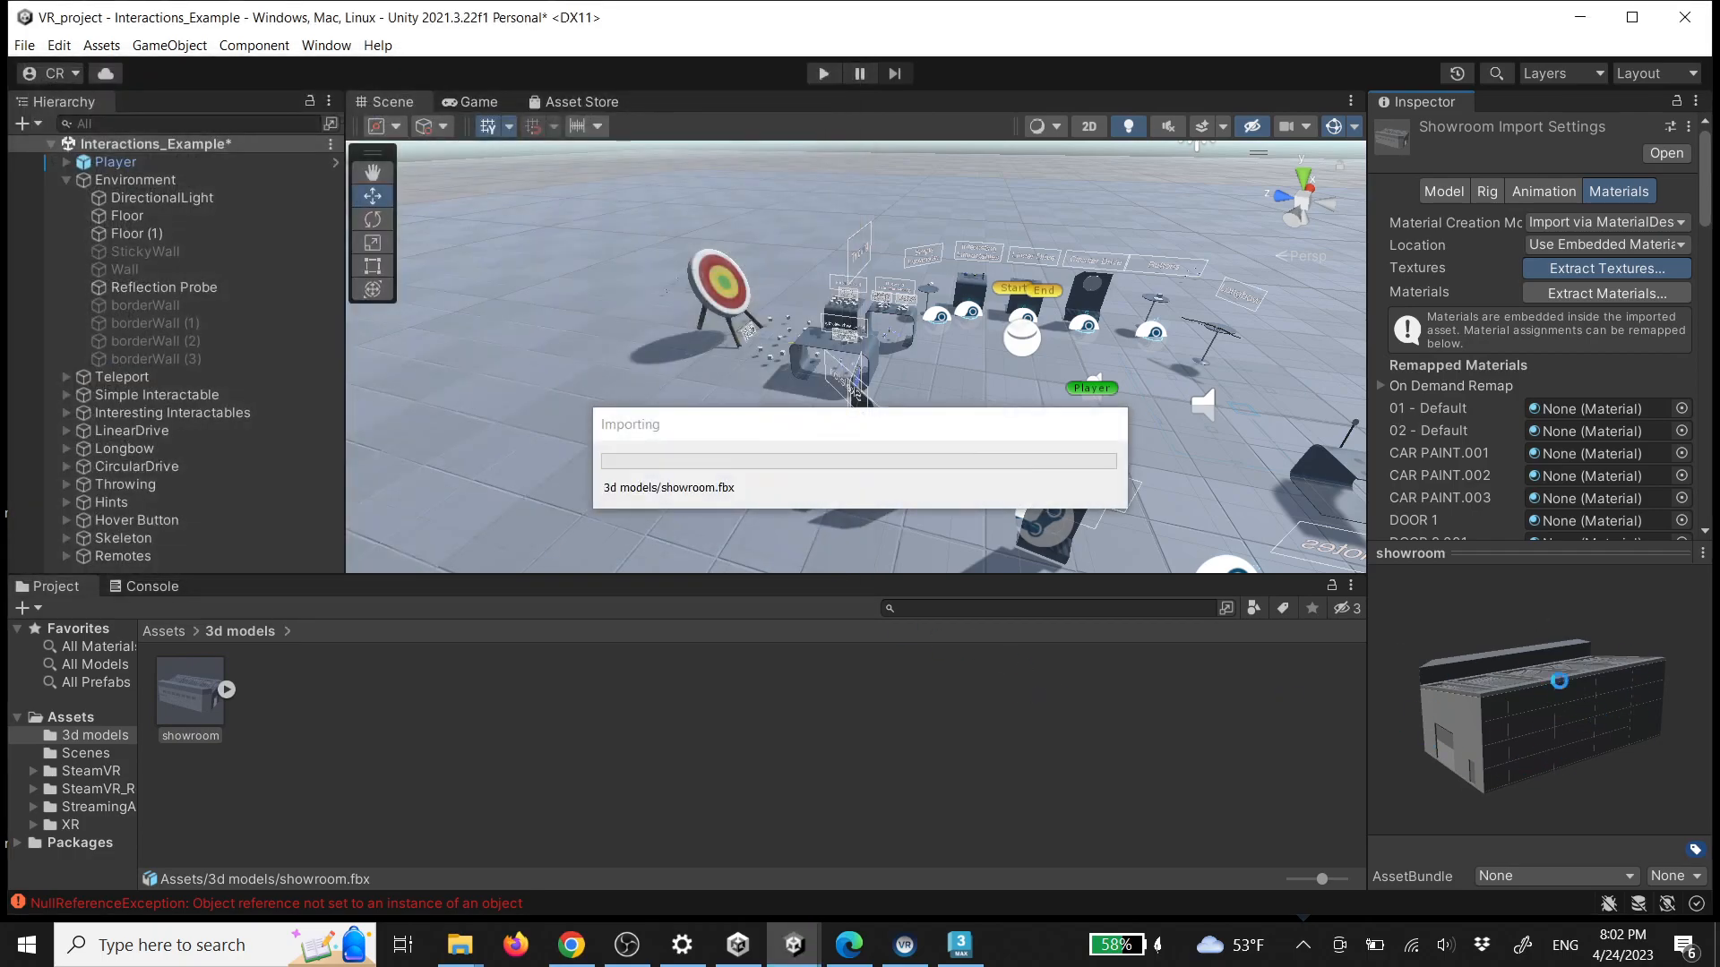
{"action": "left_click_drag", "start_coordinate": [1603, 717], "coordinate": [1670, 686]}
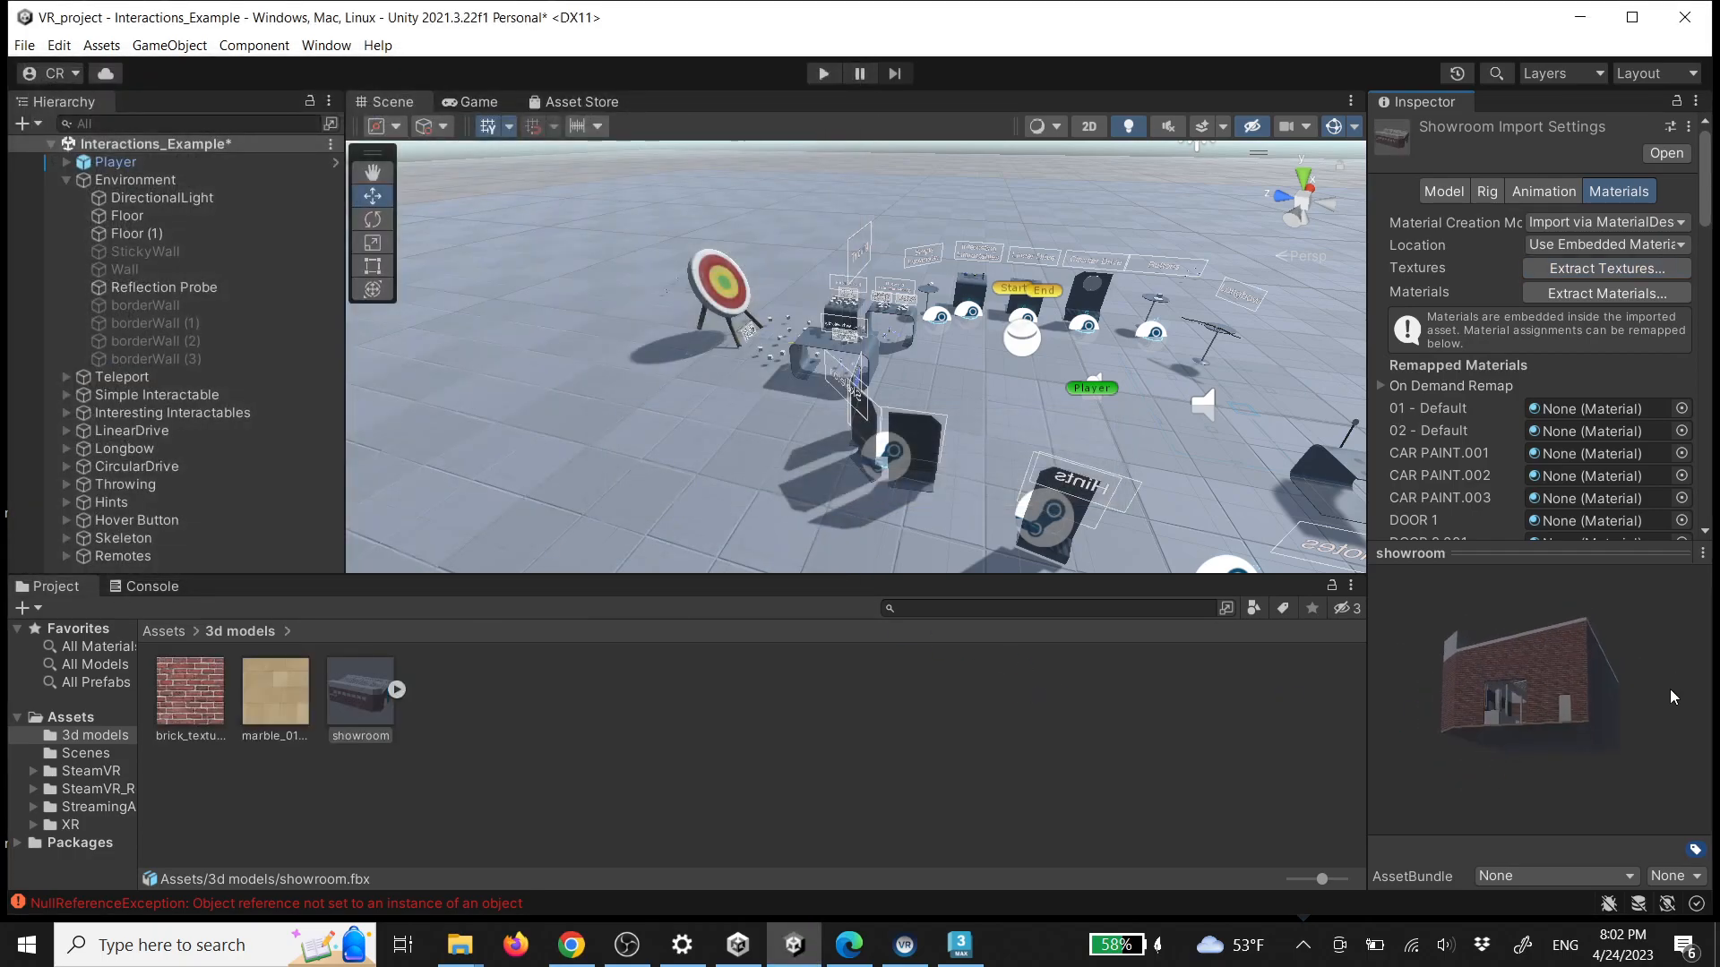
Place the showroom model in the scene on the open floor beside the interaction examples
{"action": "key", "text": "s"}
{"action": "right_click_drag", "start_coordinate": [1124, 443], "coordinate": [584, 452]}
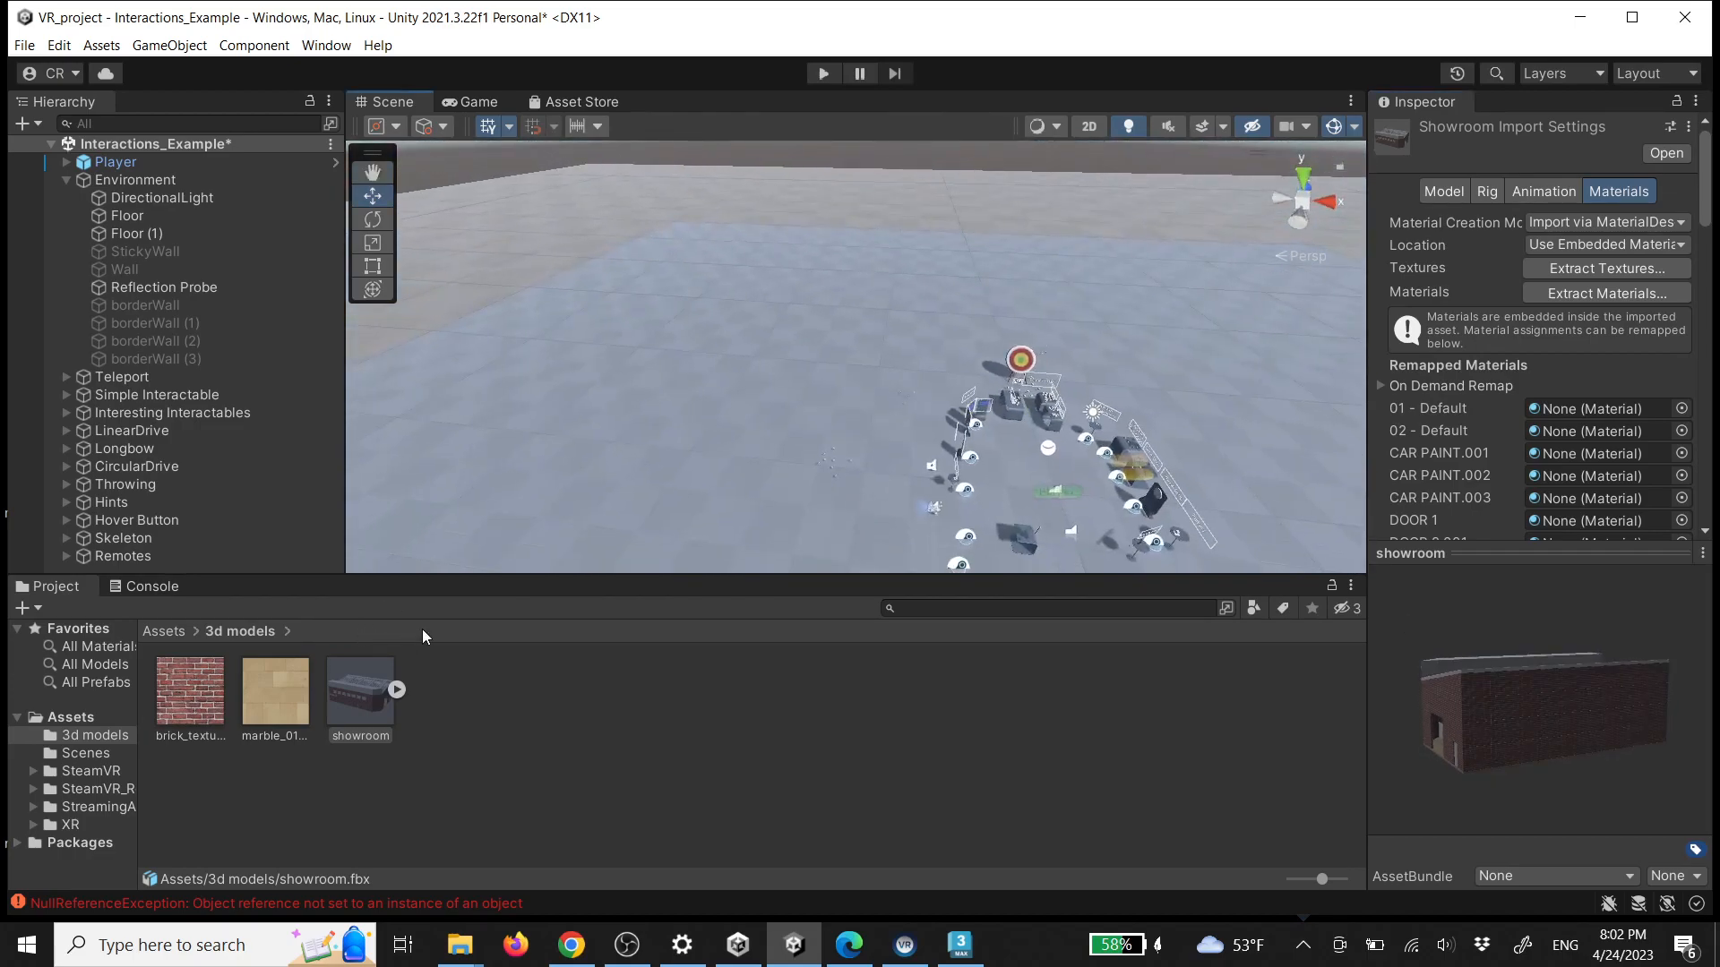
{"action": "left_click_drag", "start_coordinate": [357, 714], "coordinate": [718, 342]}
{"action": "right_click_drag", "start_coordinate": [894, 408], "coordinate": [742, 359]}
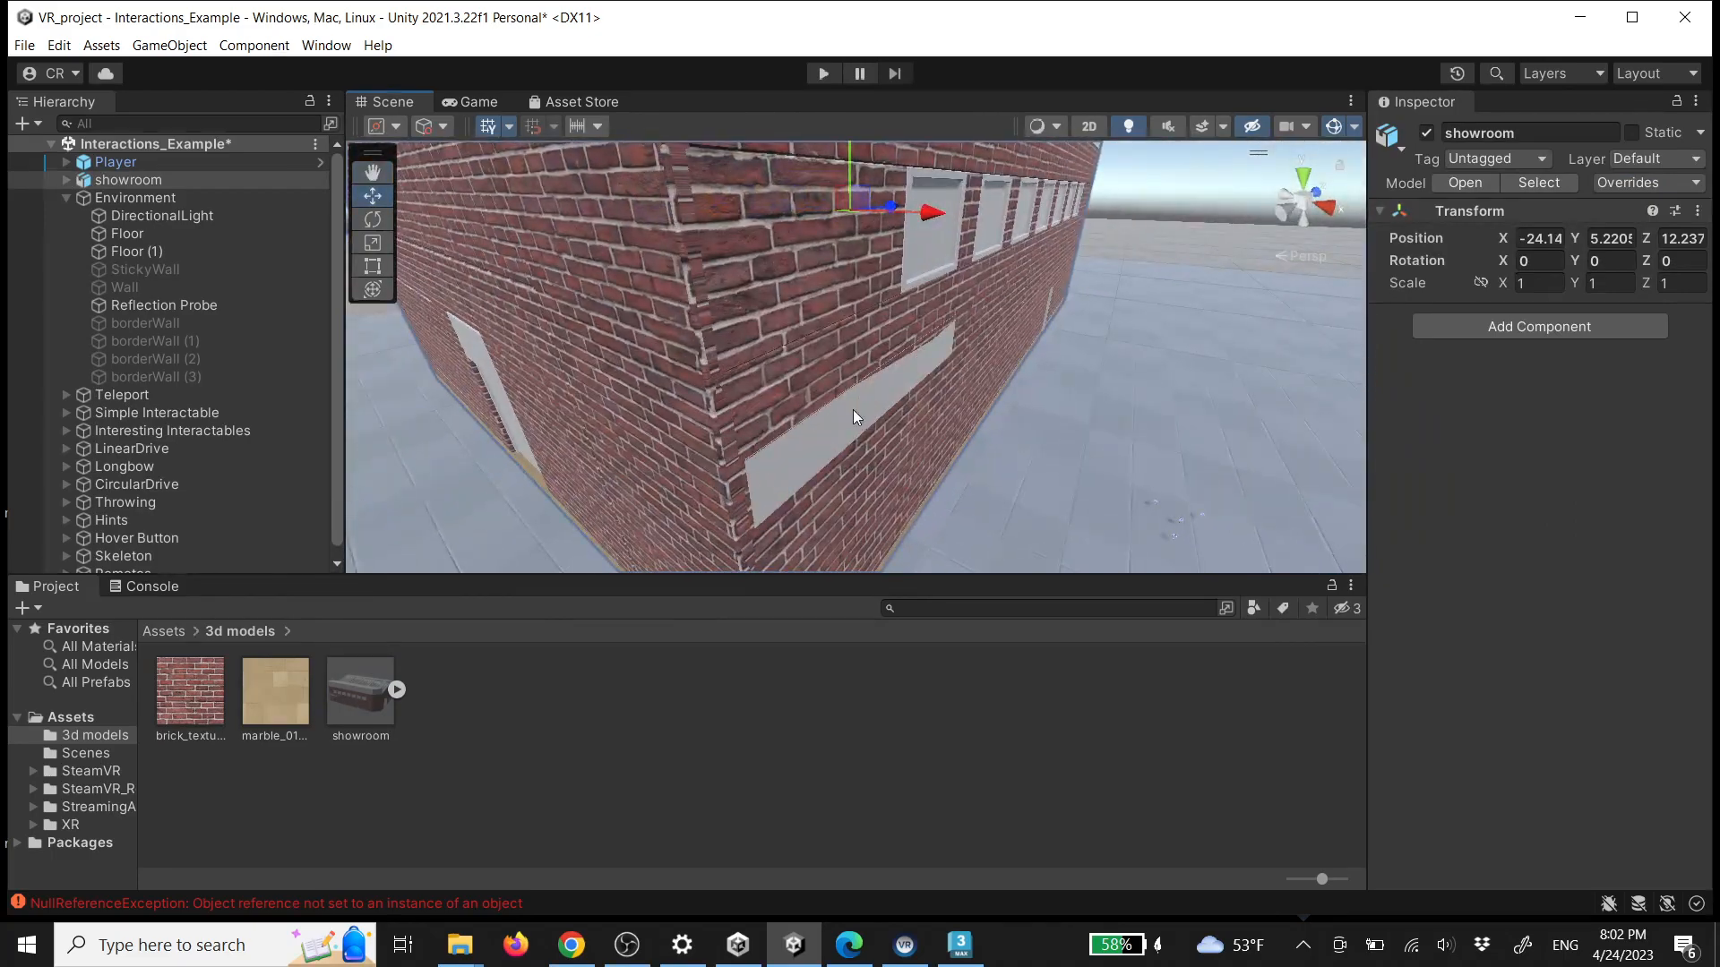
Set the X and Z scale of the window panel Cube.011 in the brick wall to 1551
{"action": "left_click", "coordinate": [853, 414]}
{"action": "right_click_drag", "start_coordinate": [992, 435], "coordinate": [1078, 433]}
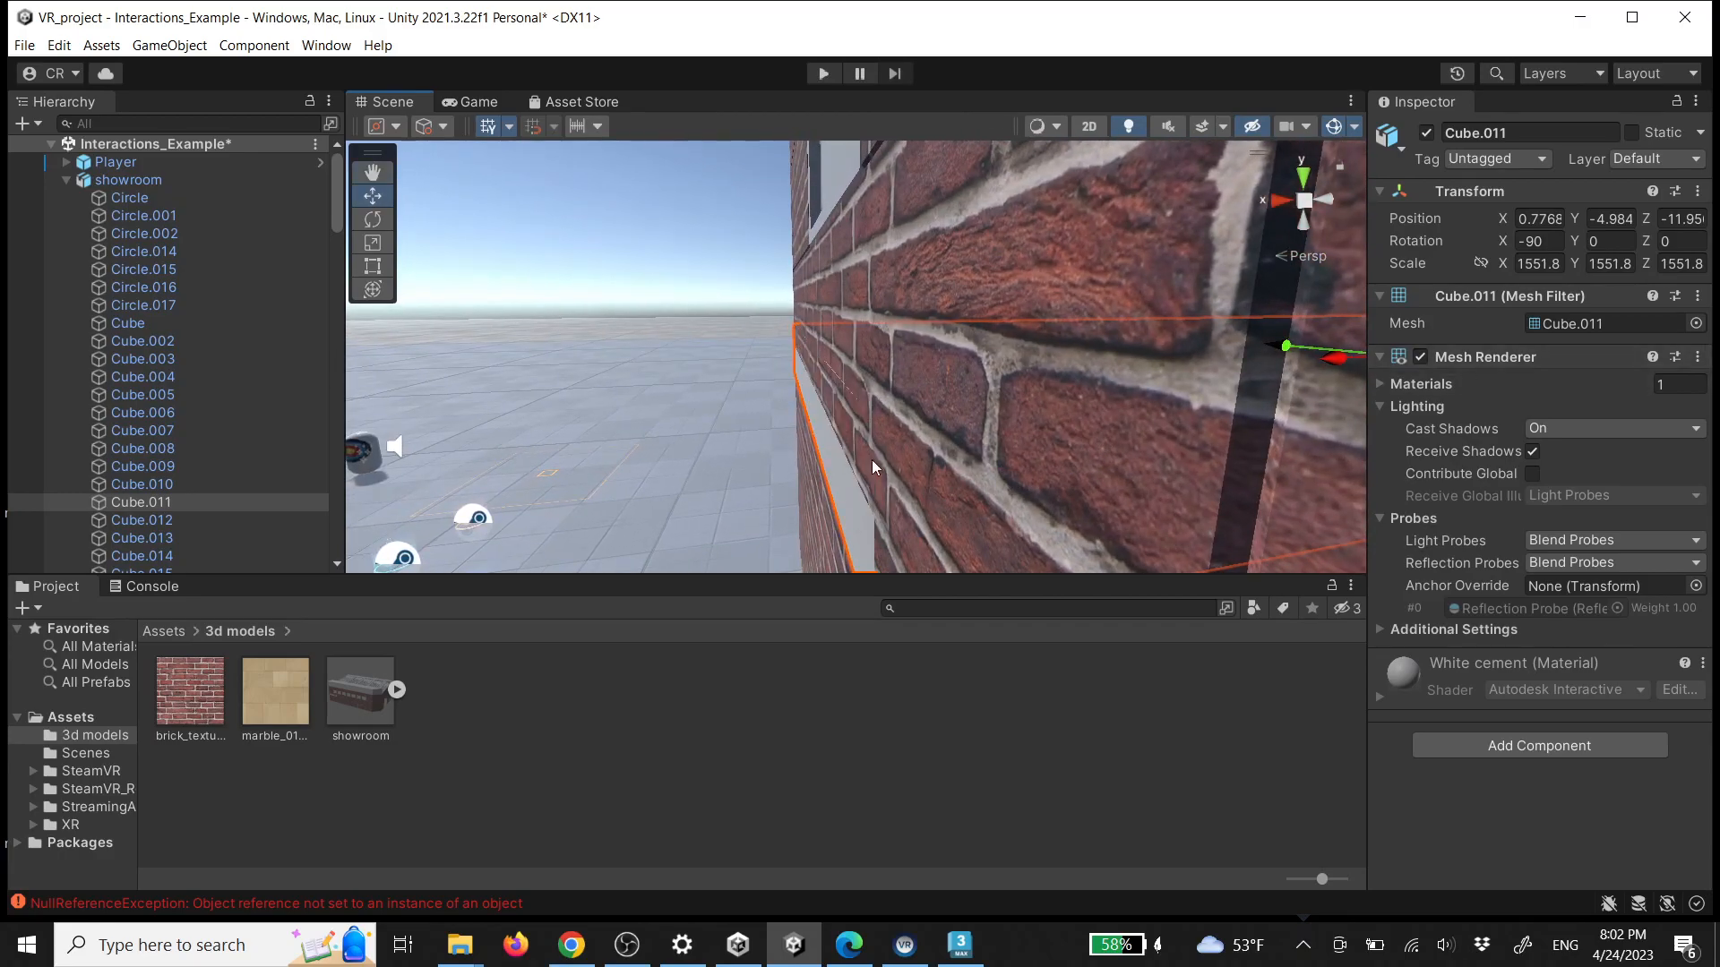
{"action": "right_click_drag", "start_coordinate": [876, 466], "coordinate": [915, 465]}
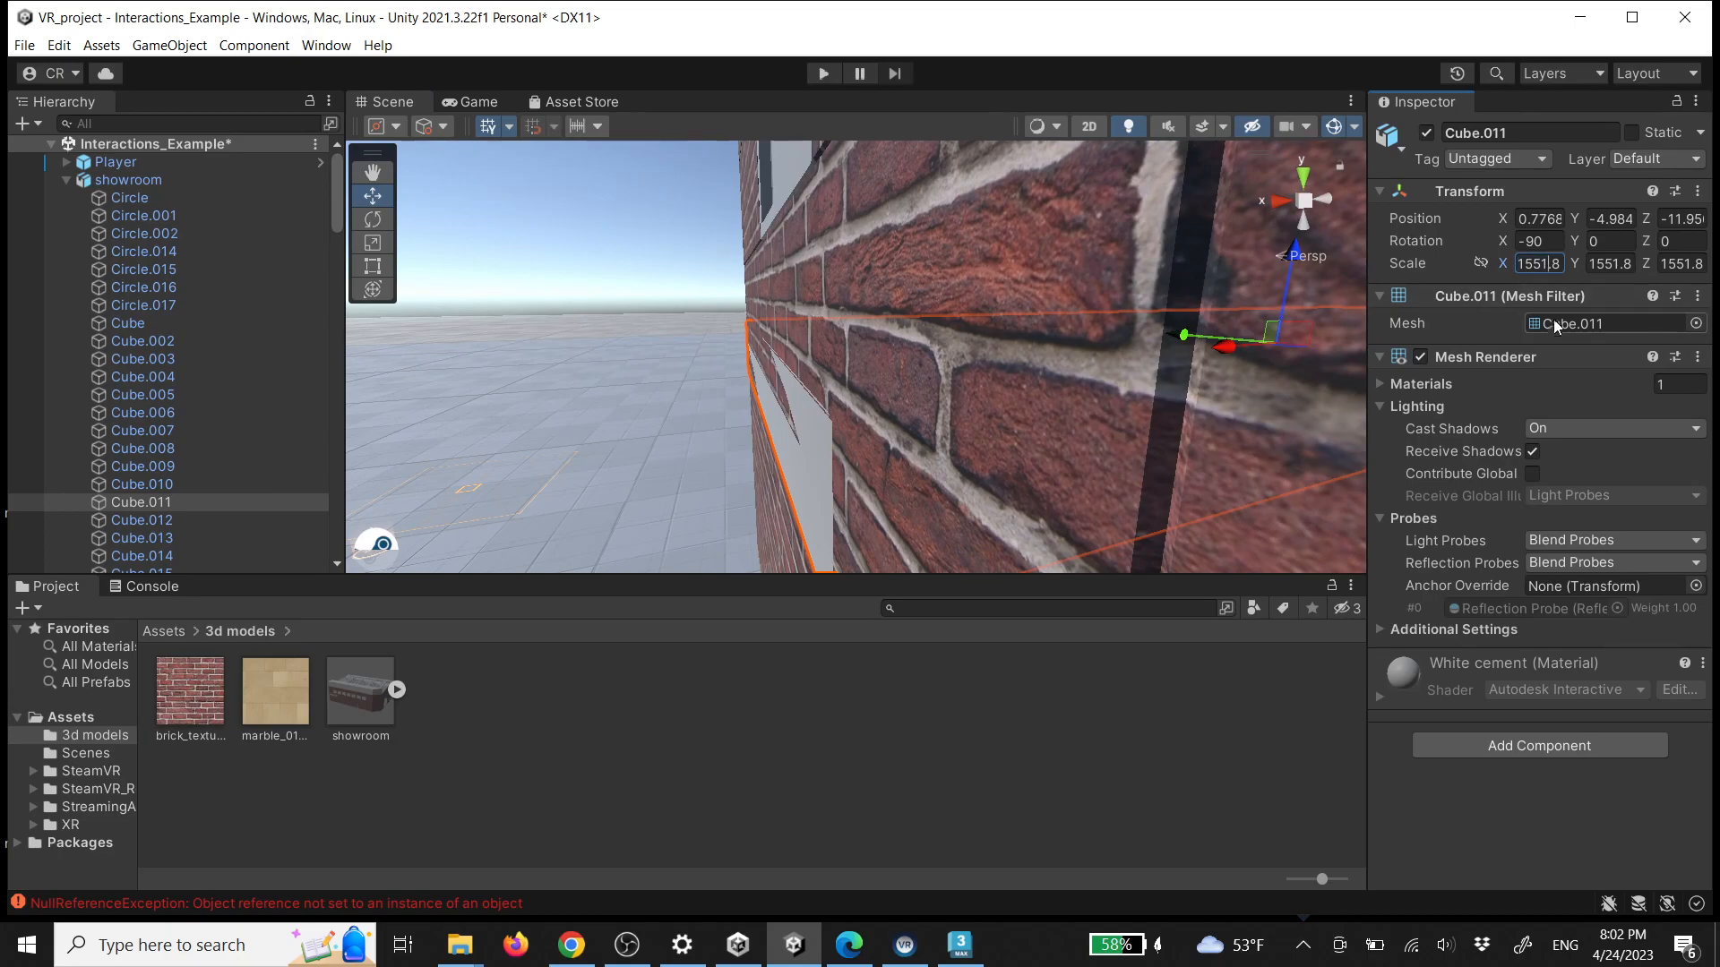
{"action": "left_click", "coordinate": [1557, 266]}
{"action": "left_click_drag", "start_coordinate": [1369, 265], "coordinate": [990, 269]}
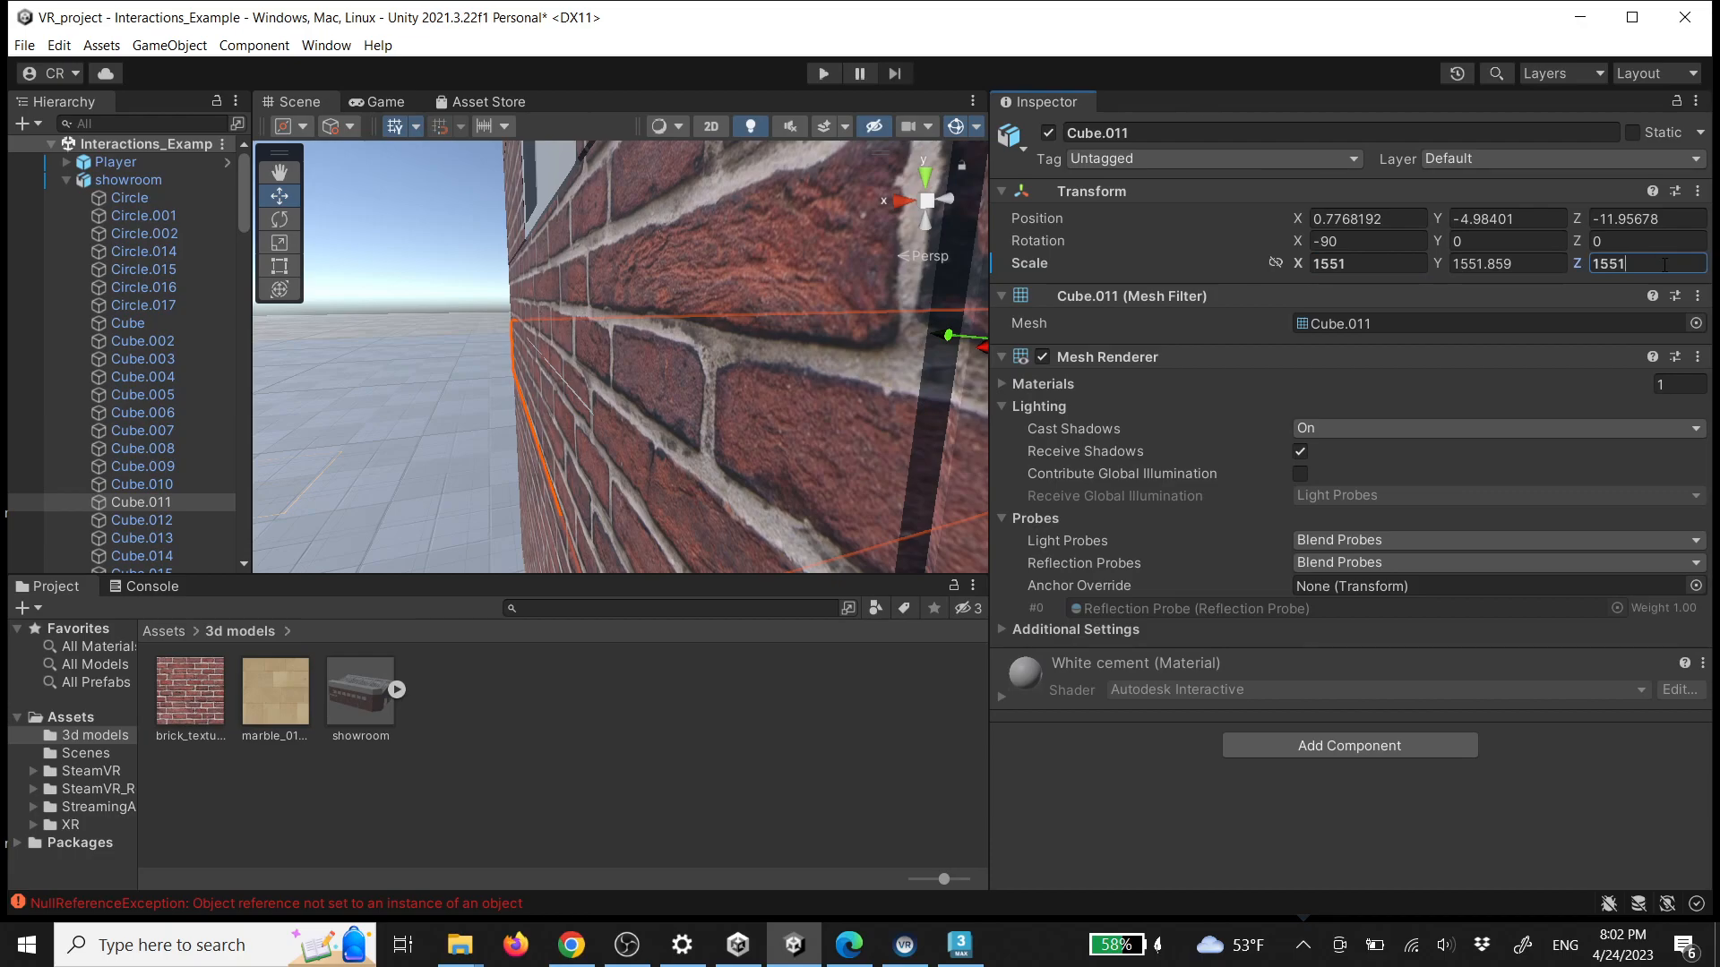
Select the Player and move it into the showroom, to about X -16.88 and Z 17.8
{"action": "right_click_drag", "start_coordinate": [859, 330], "coordinate": [810, 349]}
{"action": "left_click", "coordinate": [503, 266]}
{"action": "right_click_drag", "start_coordinate": [689, 345], "coordinate": [617, 421]}
{"action": "left_click", "coordinate": [617, 421]}
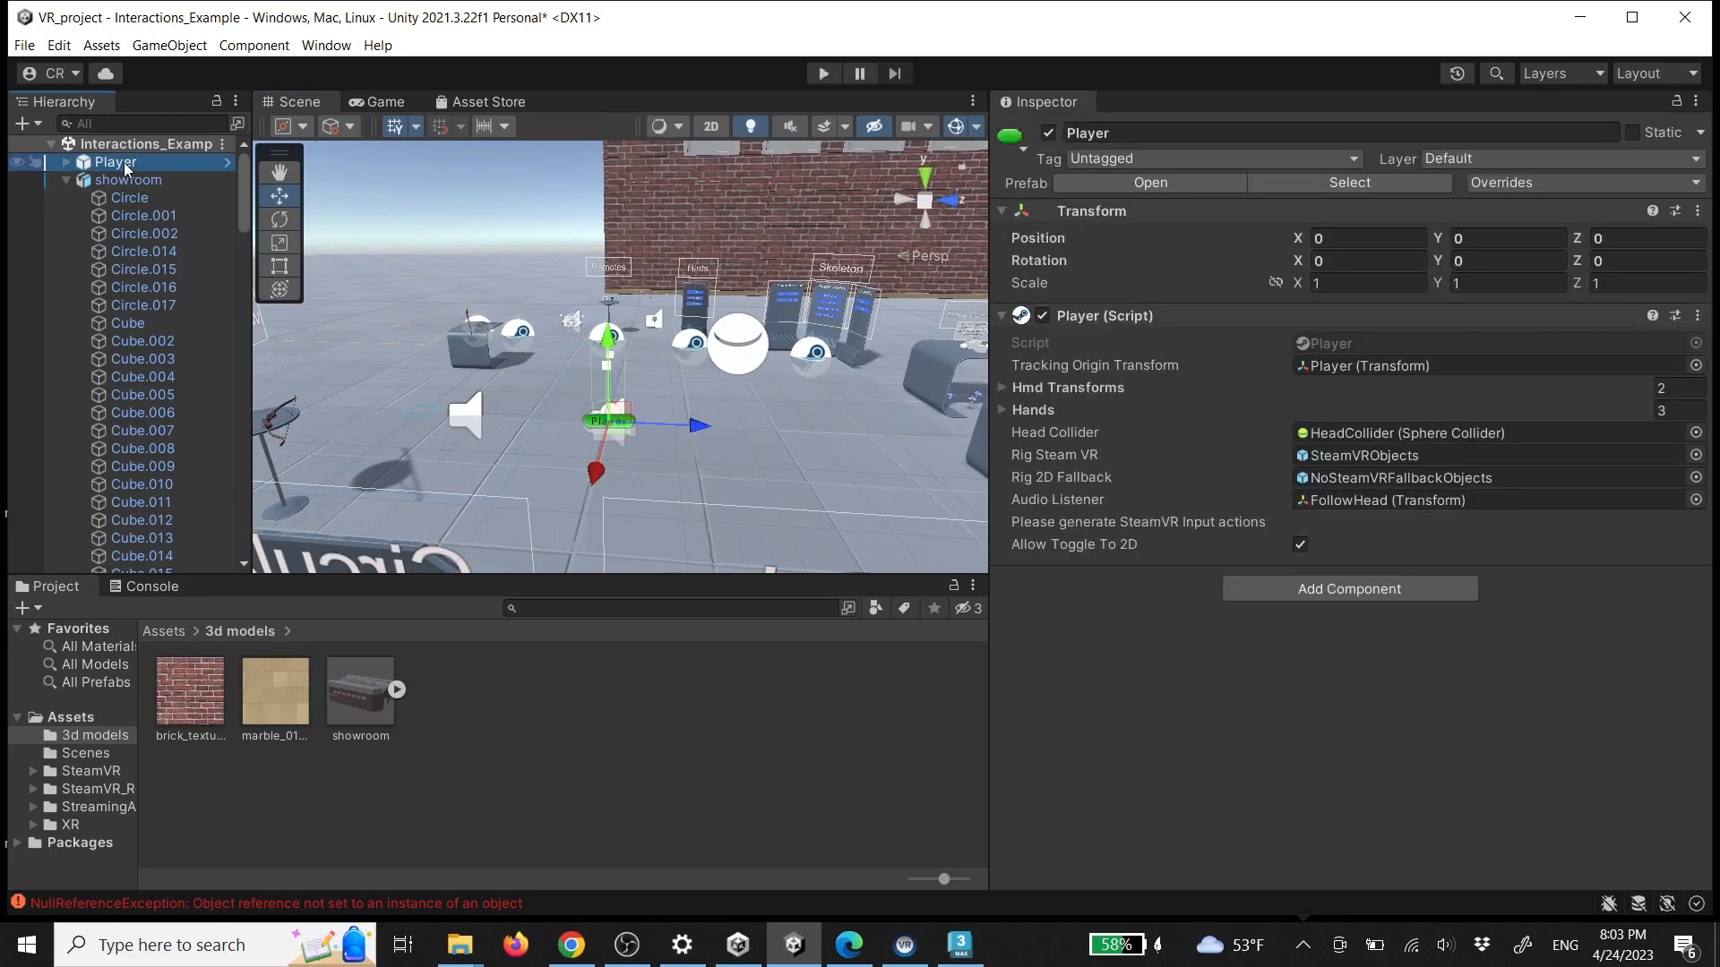
{"action": "right_click_drag", "start_coordinate": [625, 395], "coordinate": [911, 432]}
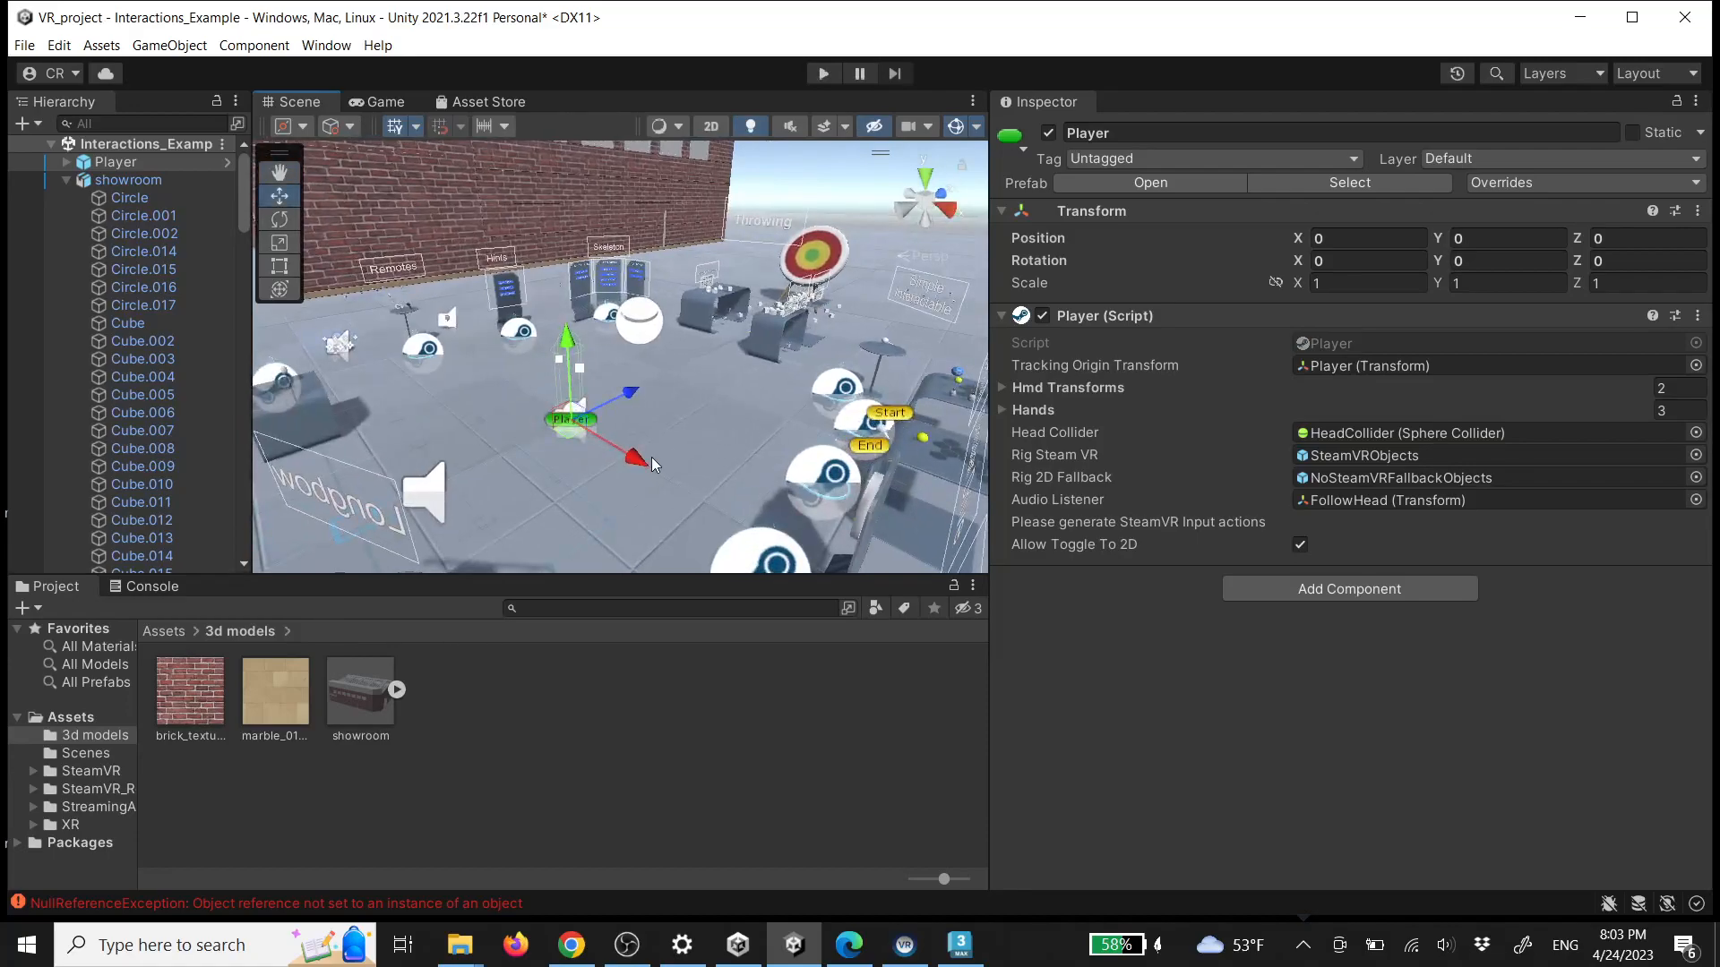
{"action": "left_click_drag", "start_coordinate": [387, 323], "coordinate": [368, 309]}
{"action": "key", "text": "f"}
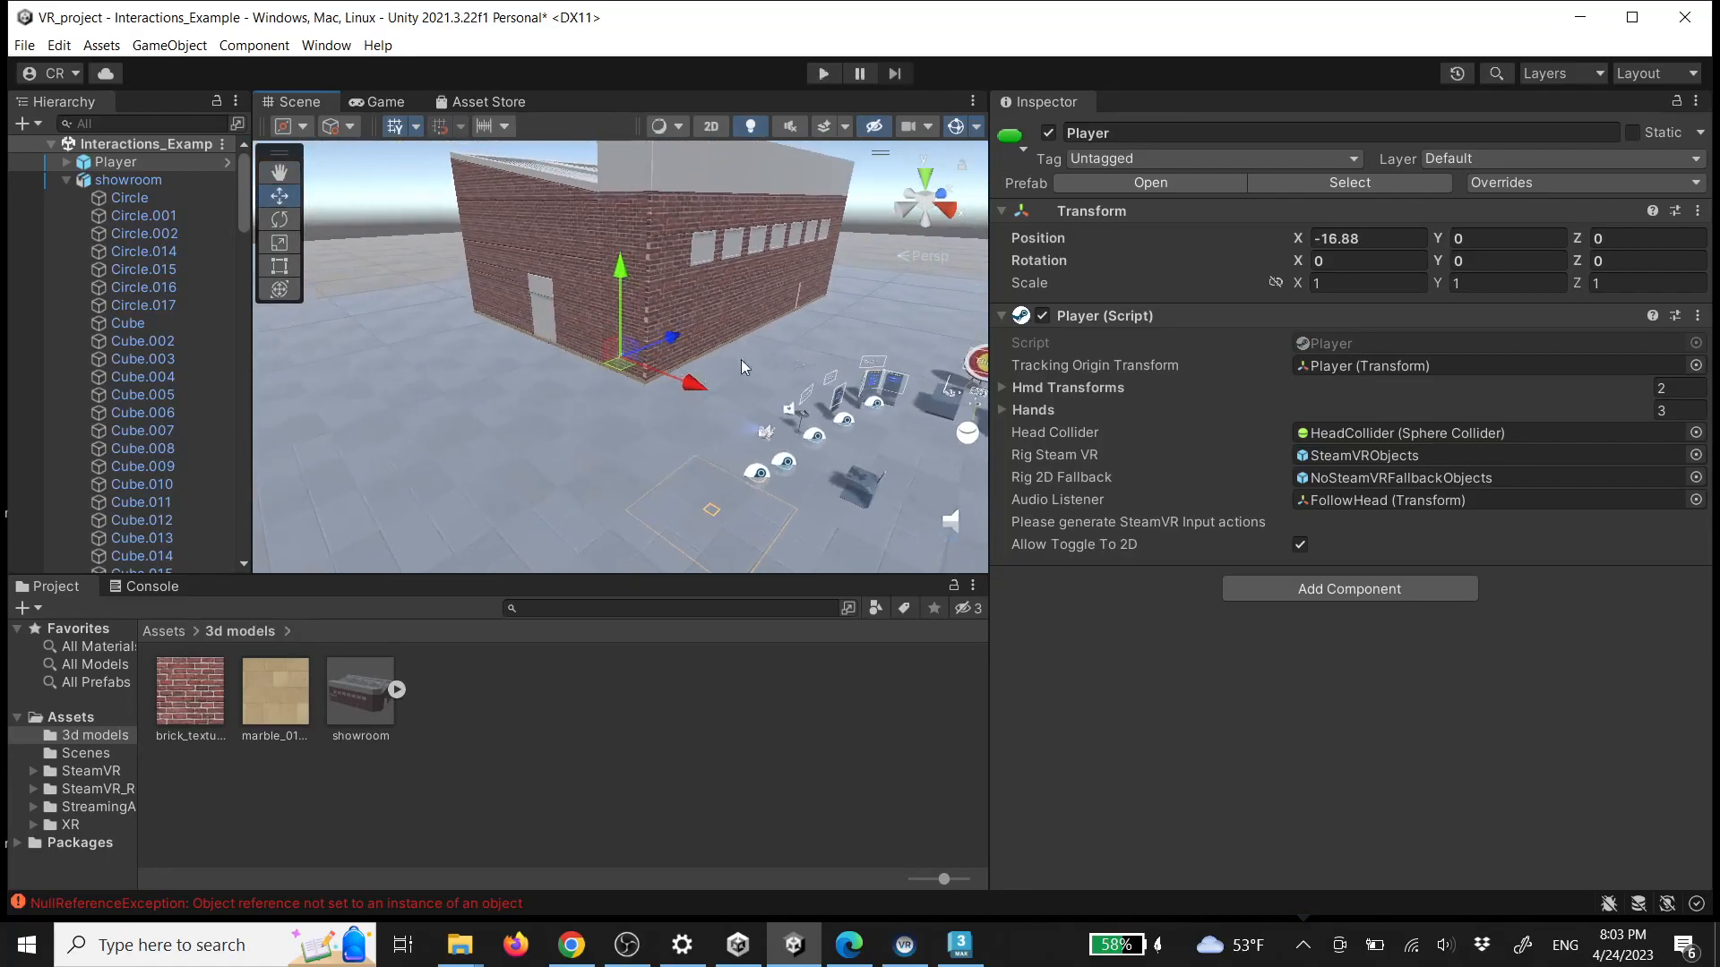
{"action": "left_click_drag", "start_coordinate": [782, 294], "coordinate": [767, 278]}
{"action": "key", "text": "f"}
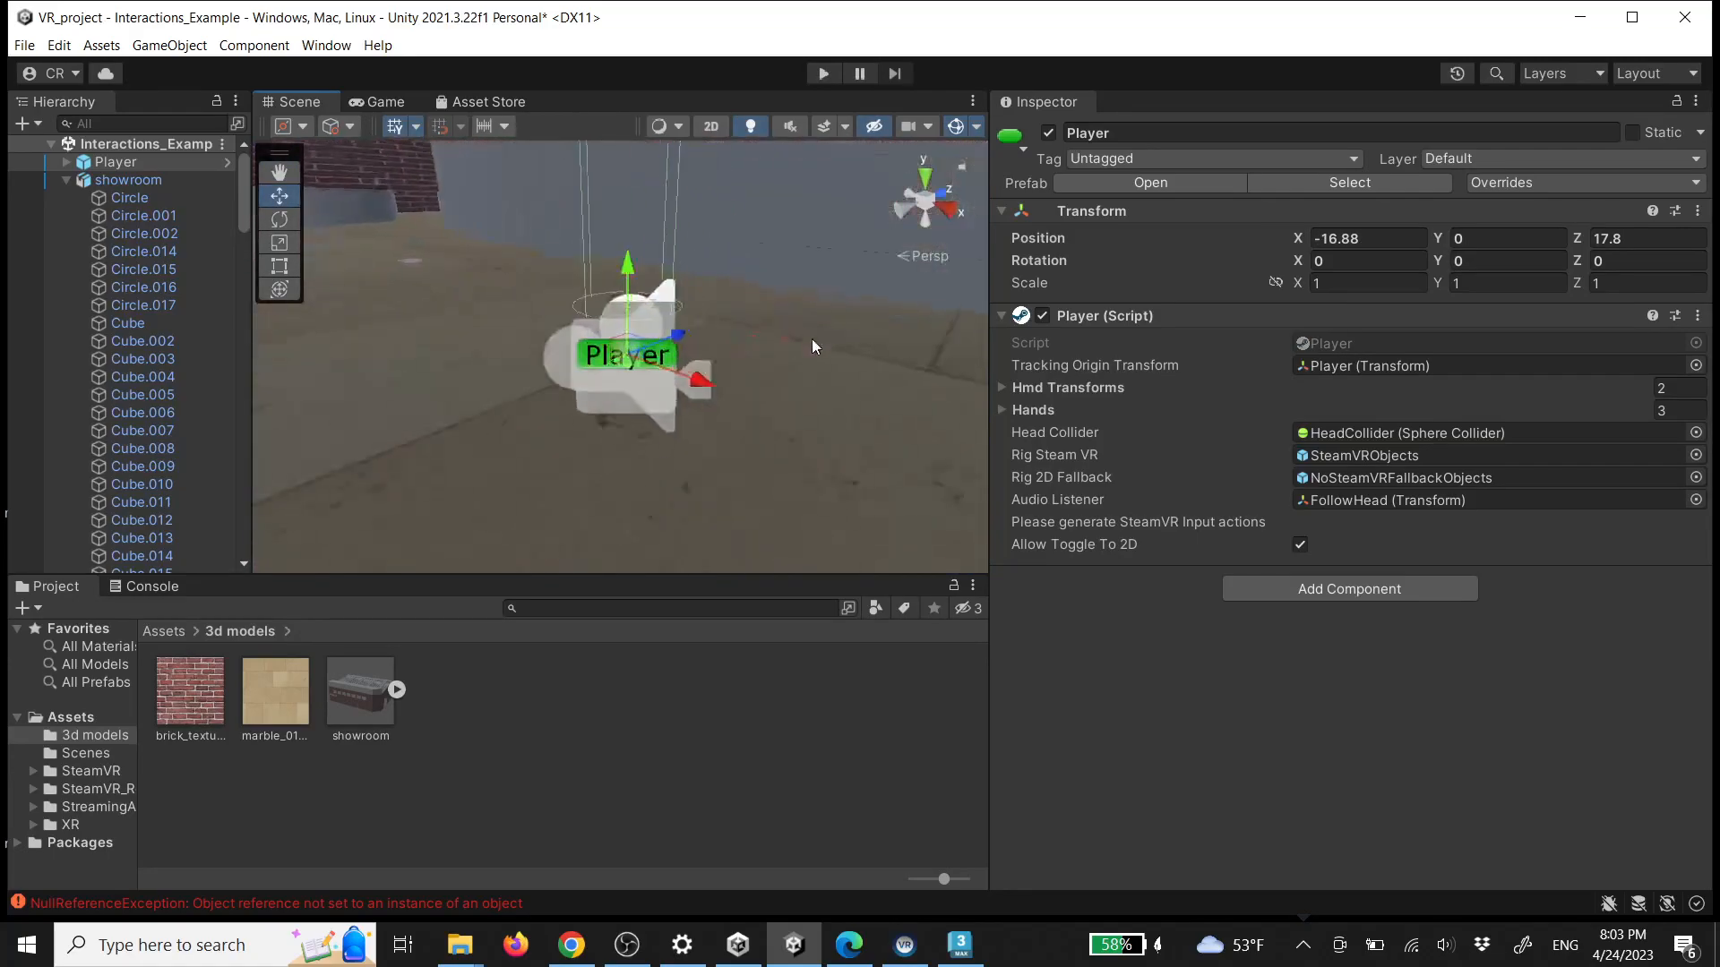
Shift the Player across the showroom floor to about X -18.6 and Z 16.3
{"action": "left_click_drag", "start_coordinate": [499, 370], "coordinate": [394, 332]}
{"action": "key", "text": "f"}
{"action": "key", "text": "f"}
{"action": "right_click_drag", "start_coordinate": [715, 367], "coordinate": [659, 385]}
{"action": "left_click_drag", "start_coordinate": [927, 389], "coordinate": [529, 372]}
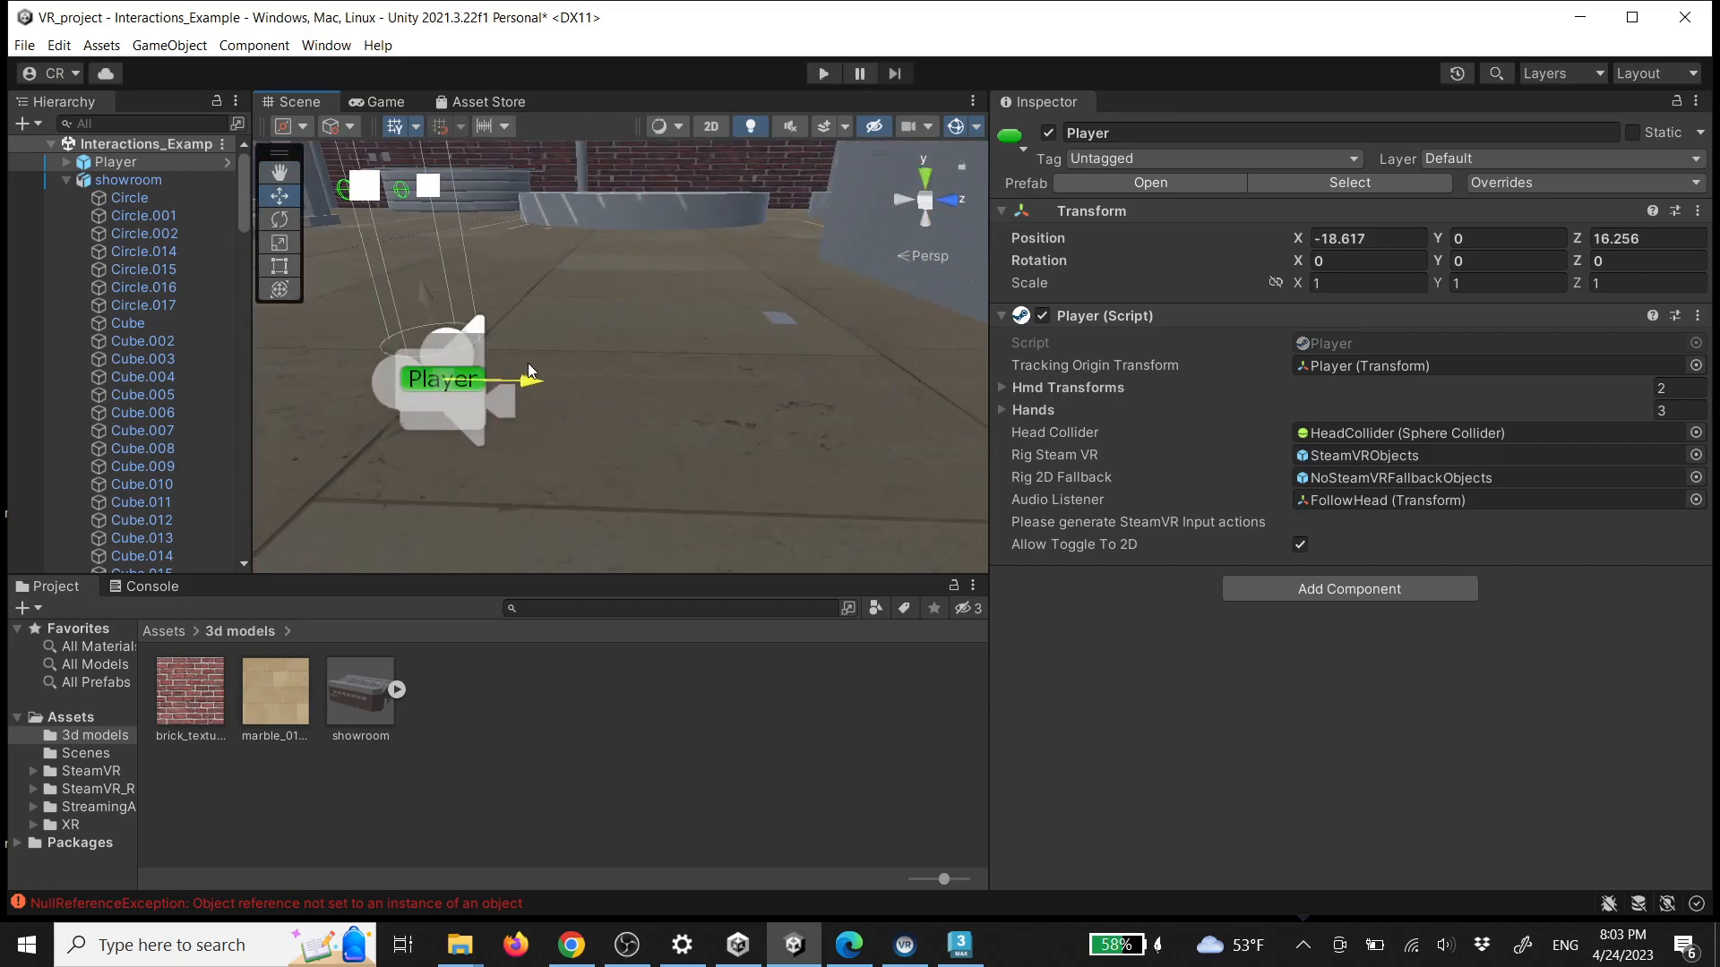
Raise the Player to about Y 0.827, onto the showroom floor, and move it to about X -21.93, Z 14.66
{"action": "left_click_drag", "start_coordinate": [433, 320], "coordinate": [419, 150]}
{"action": "key", "text": "f"}
{"action": "key", "text": "f"}
{"action": "right_click_drag", "start_coordinate": [746, 330], "coordinate": [488, 395]}
{"action": "key", "text": "s"}
{"action": "left_click_drag", "start_coordinate": [513, 362], "coordinate": [584, 329]}
{"action": "key", "text": "f"}
{"action": "key", "text": "f"}
{"action": "right_click_drag", "start_coordinate": [590, 349], "coordinate": [726, 377]}
{"action": "key", "text": "s"}
{"action": "left_click_drag", "start_coordinate": [911, 467], "coordinate": [846, 460]}
{"action": "left_click_drag", "start_coordinate": [729, 439], "coordinate": [731, 438]}
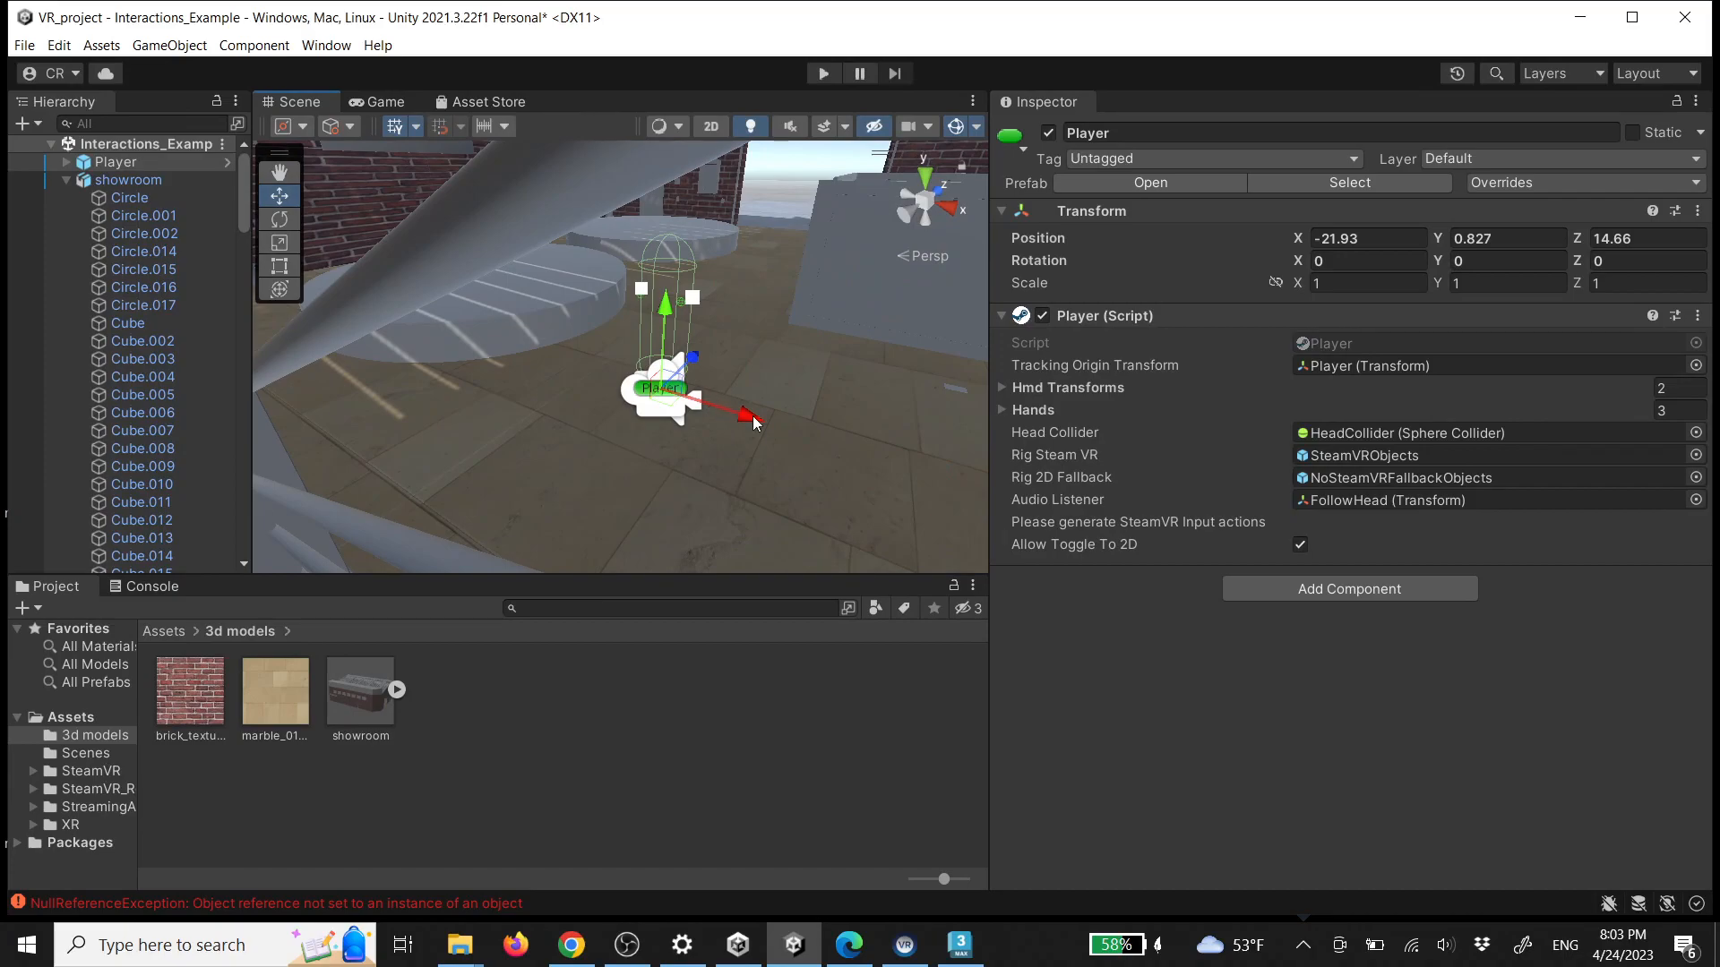
Save the scene as showroom in the Assets folder and run it in Play mode
{"action": "left_click", "coordinate": [26, 47]}
{"action": "left_click", "coordinate": [94, 167]}
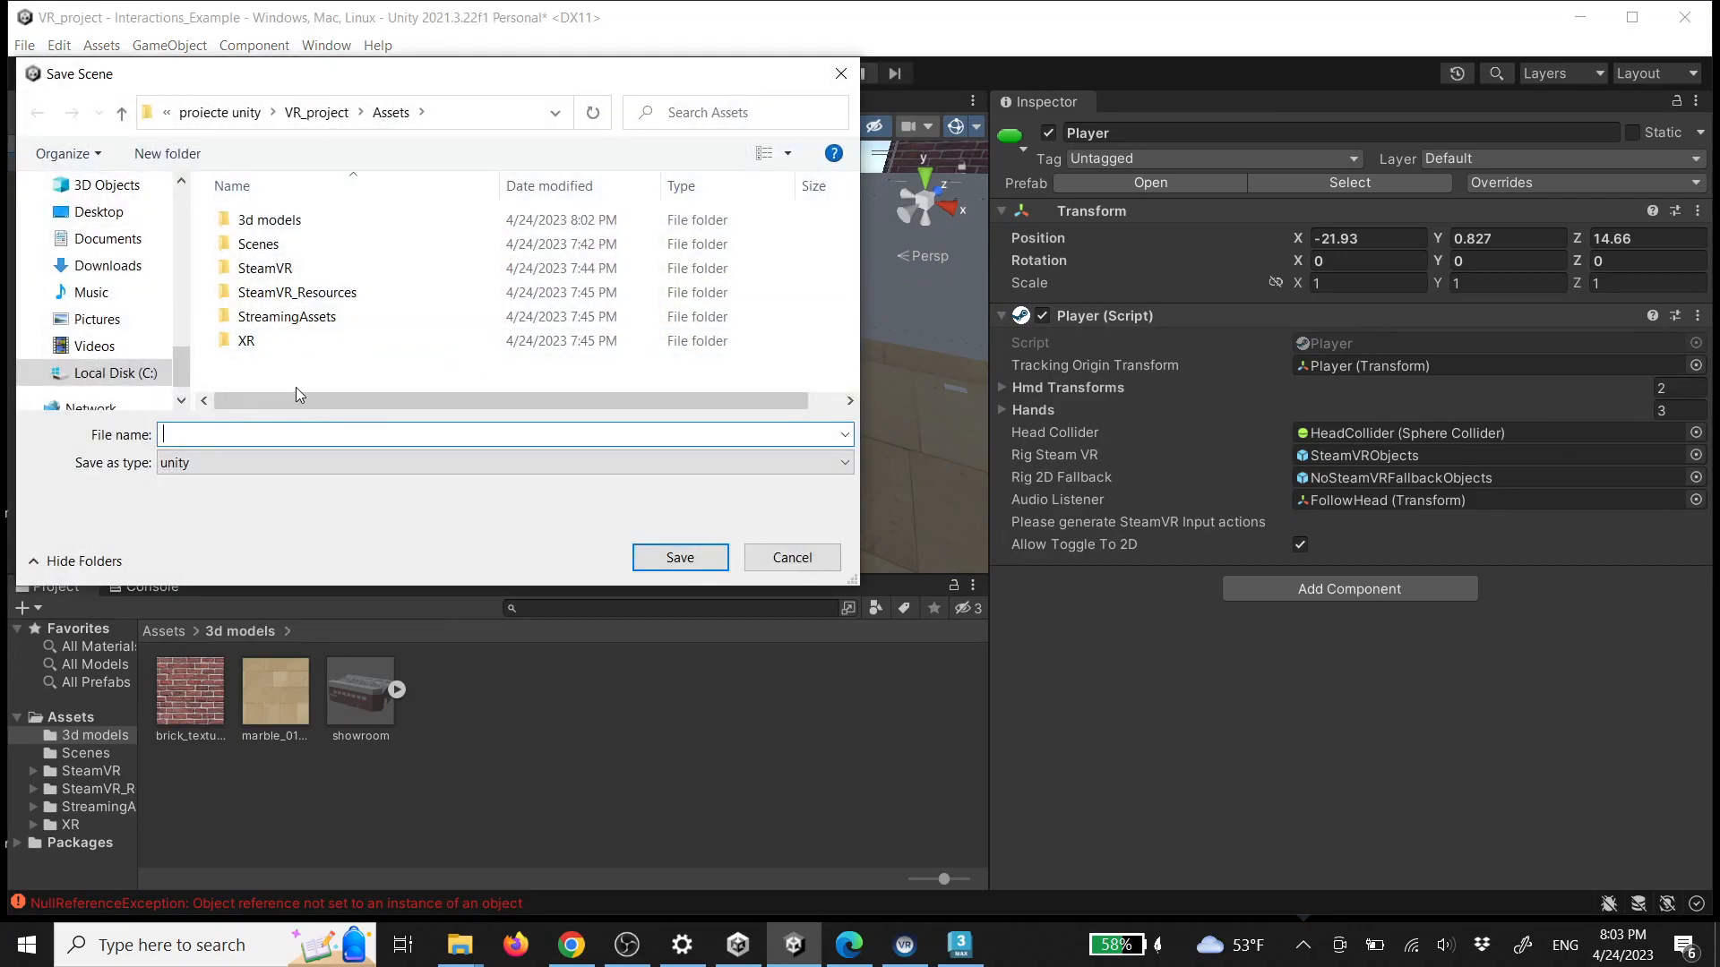
{"action": "type", "text": "showroom"}
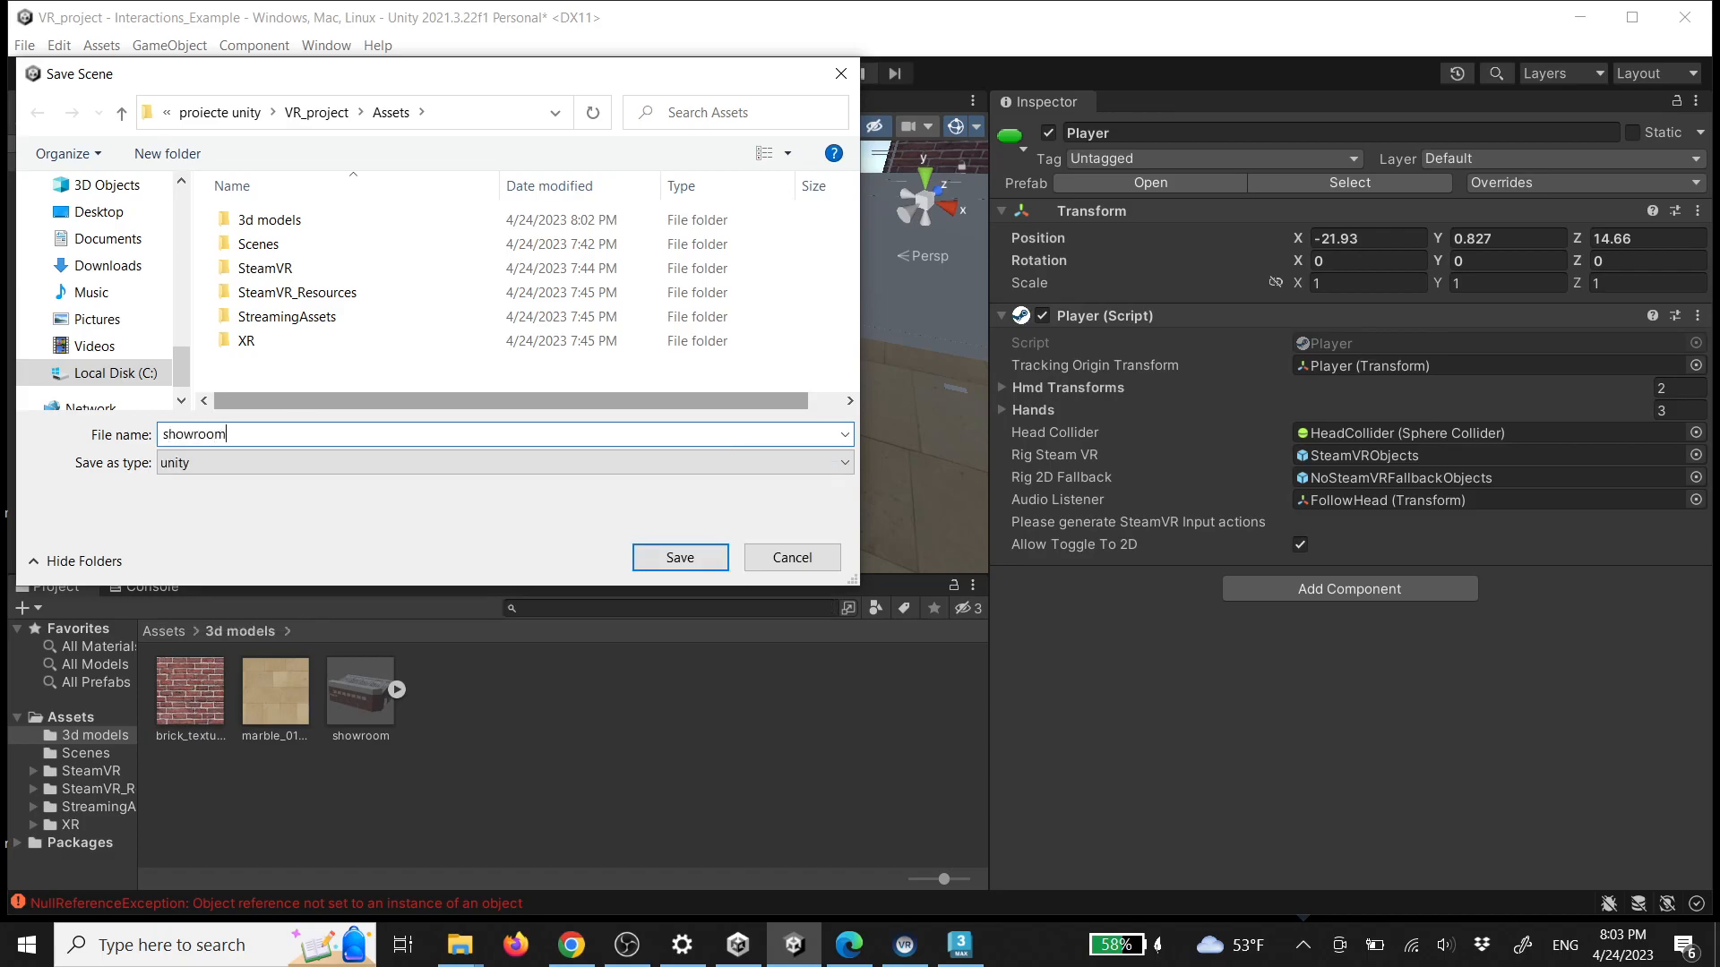
{"action": "key", "text": "Return"}
{"action": "left_click", "coordinate": [822, 74]}
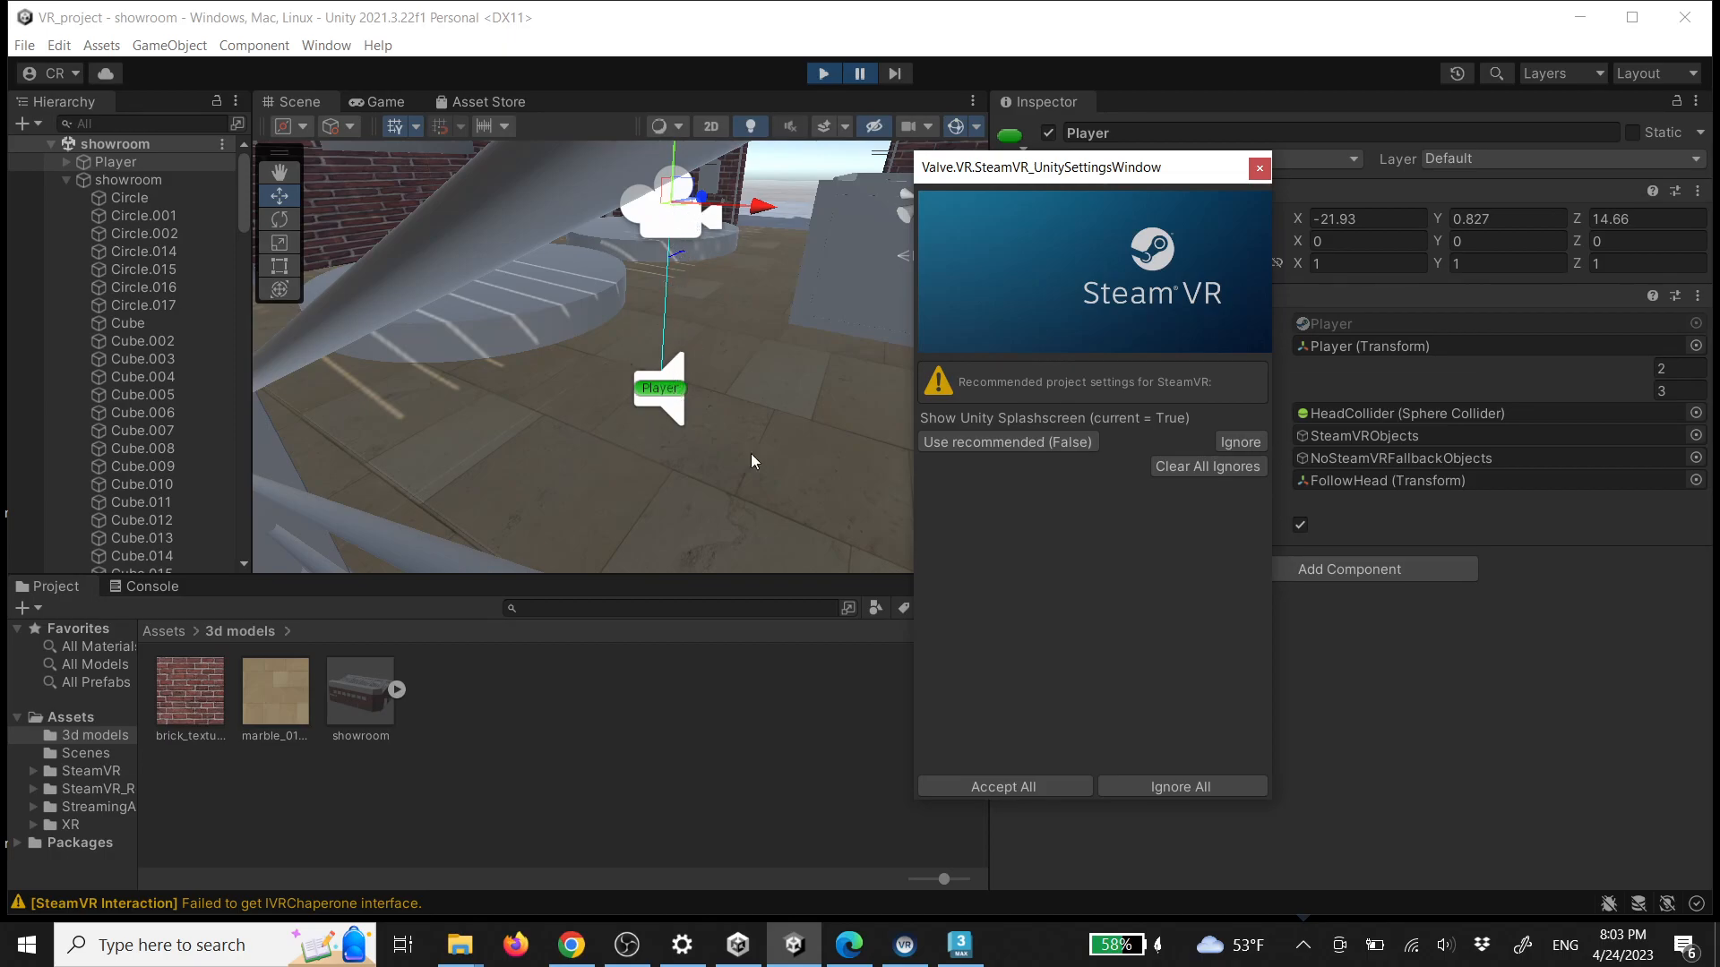
Accept all recommended SteamVR project settings and show the running scene in the Game view
{"action": "left_click", "coordinate": [1014, 785]}
{"action": "left_click", "coordinate": [997, 513]}
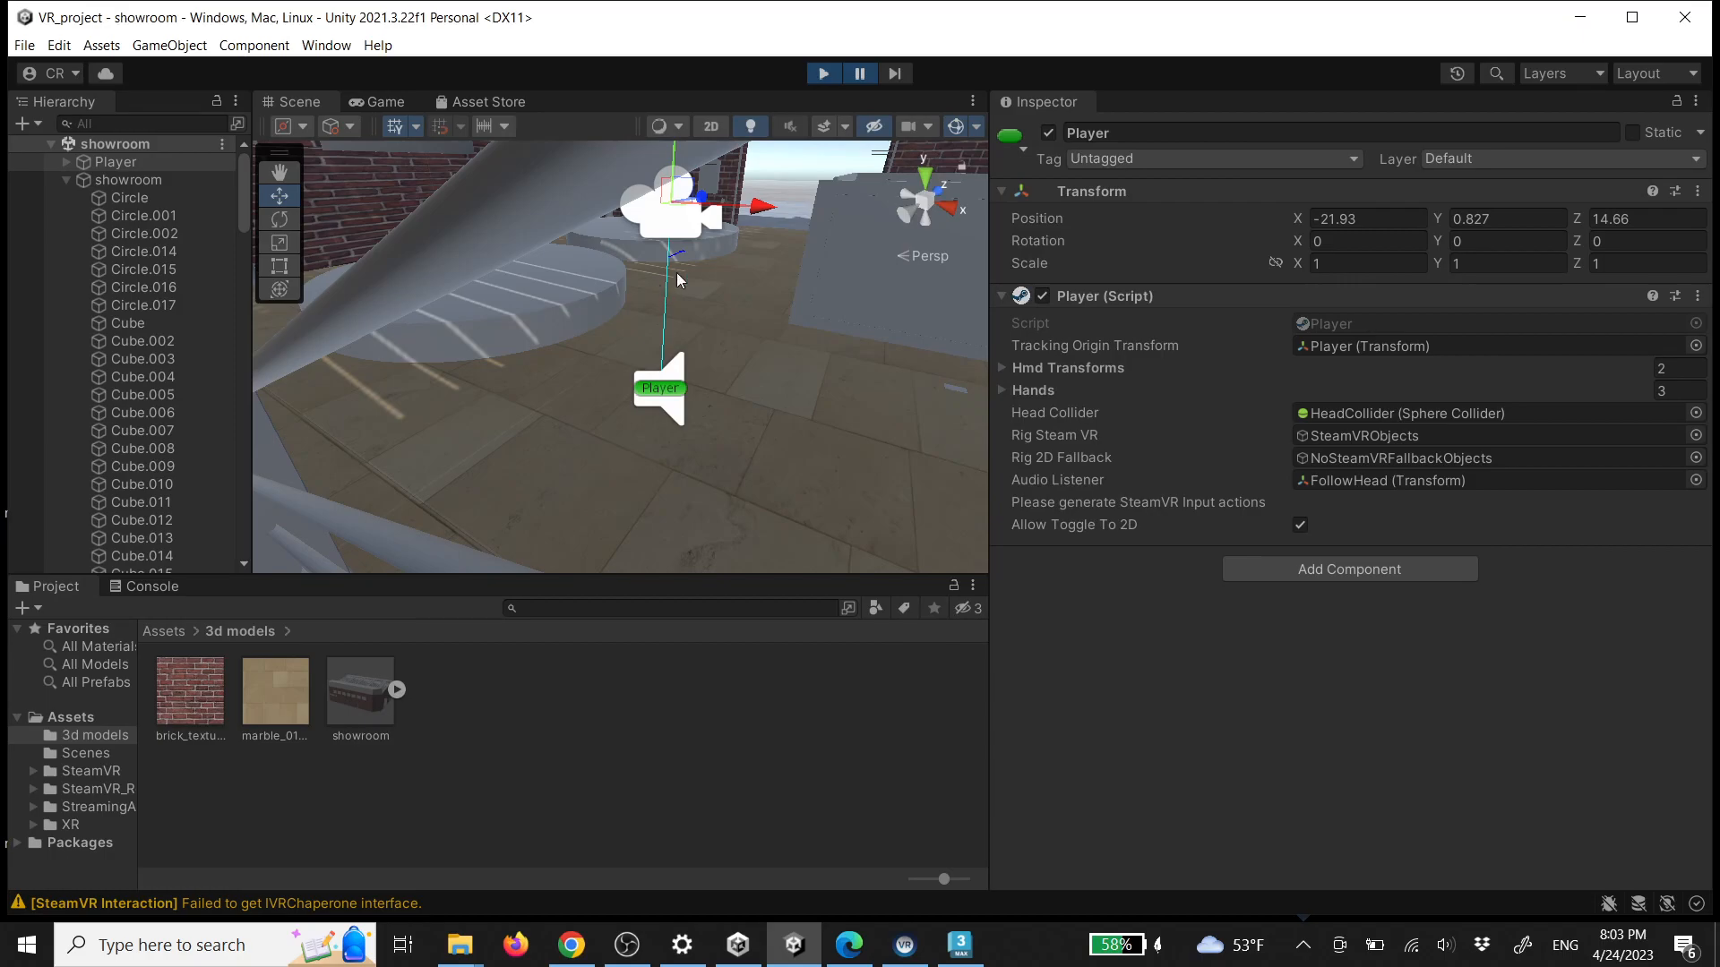
{"action": "left_click", "coordinate": [378, 102]}
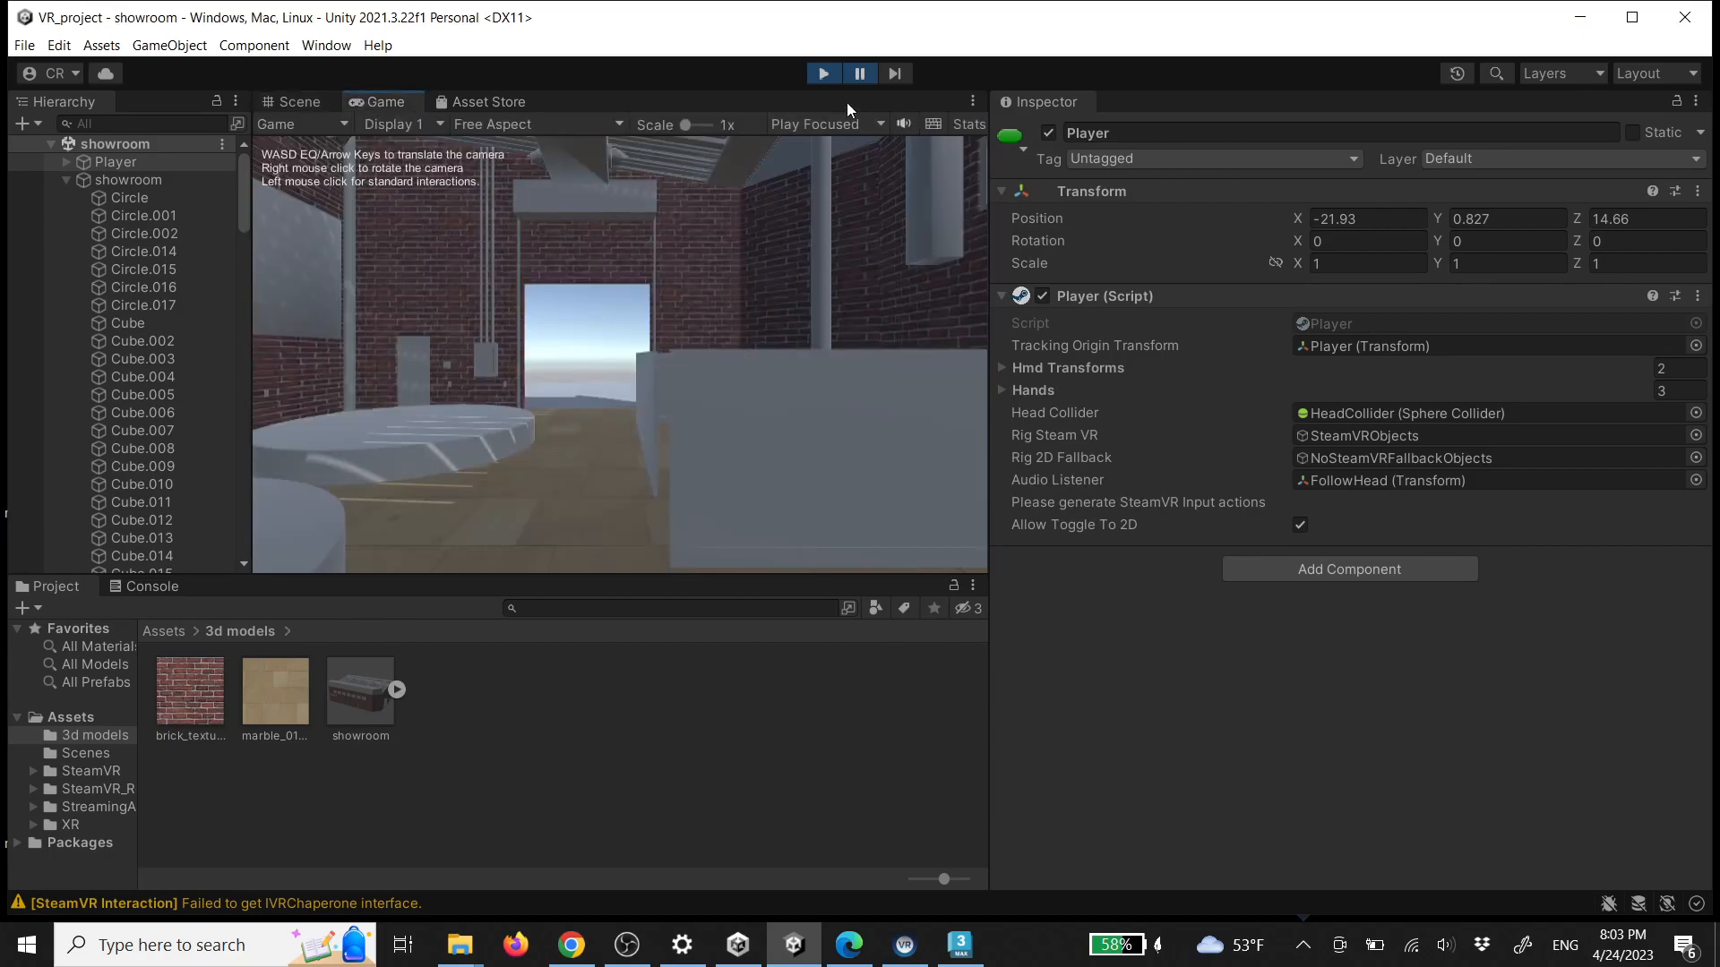
Walk and look around the showroom in the running game to examine the space, and end Play mode
{"action": "right_click_drag", "start_coordinate": [768, 285], "coordinate": [729, 290]}
{"action": "key", "text": "w"}
{"action": "right_click_drag", "start_coordinate": [829, 333], "coordinate": [607, 448]}
{"action": "key", "text": "w"}
{"action": "key", "text": "s"}
{"action": "key", "text": "w"}
{"action": "key", "text": "d"}
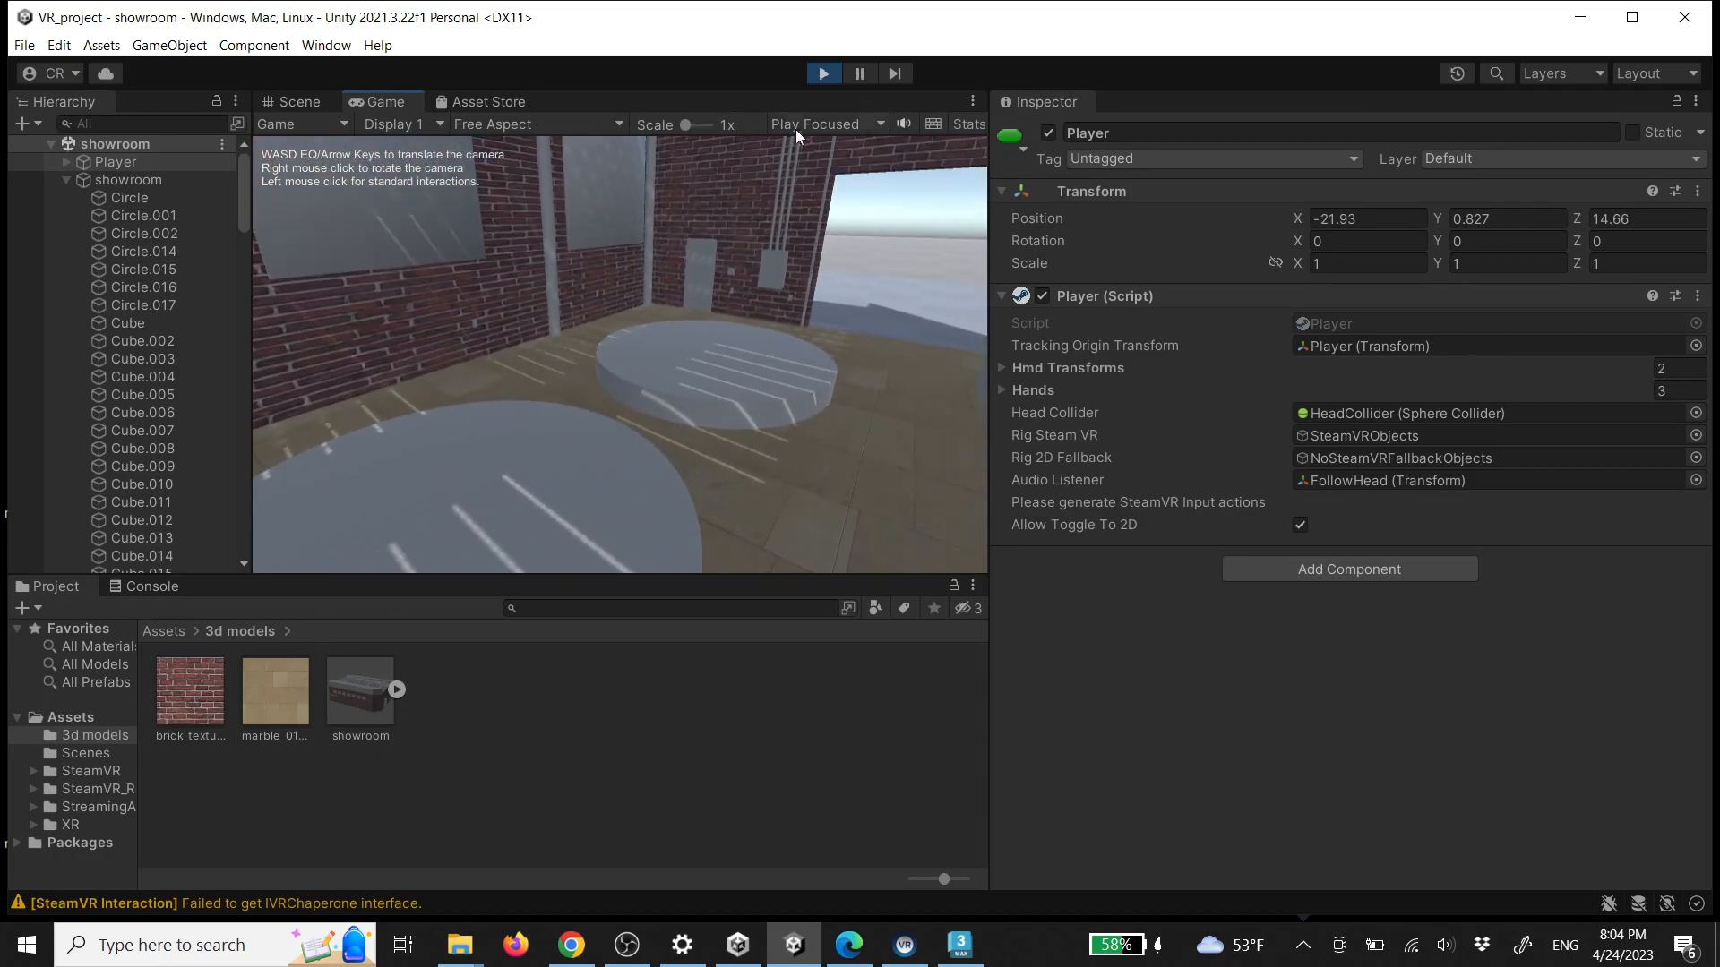
{"action": "left_click", "coordinate": [822, 73]}
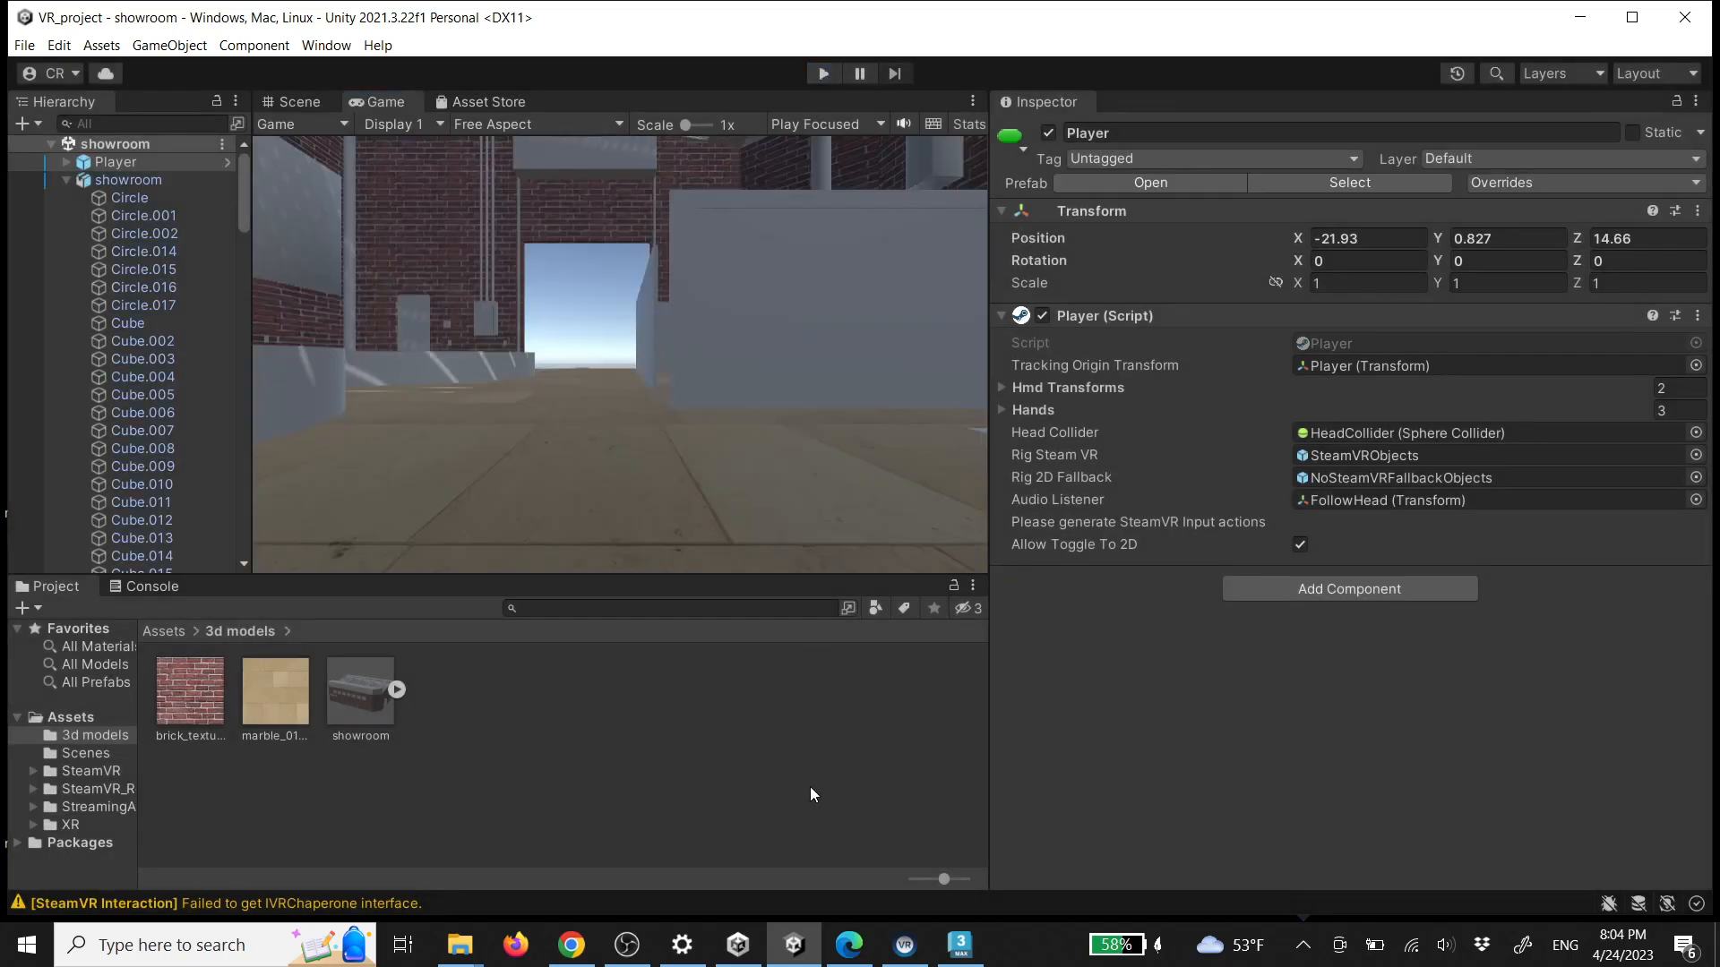
Switch to 3ds Max and examine the building from outside and inside, framing selected columns and the posts of the staircase
{"action": "left_click", "coordinate": [957, 948]}
{"action": "left_click", "coordinate": [1174, 532]}
{"action": "middle_click_drag", "start_coordinate": [912, 391], "coordinate": [859, 457], "text": "alt"}
{"action": "left_click", "coordinate": [19, 39]}
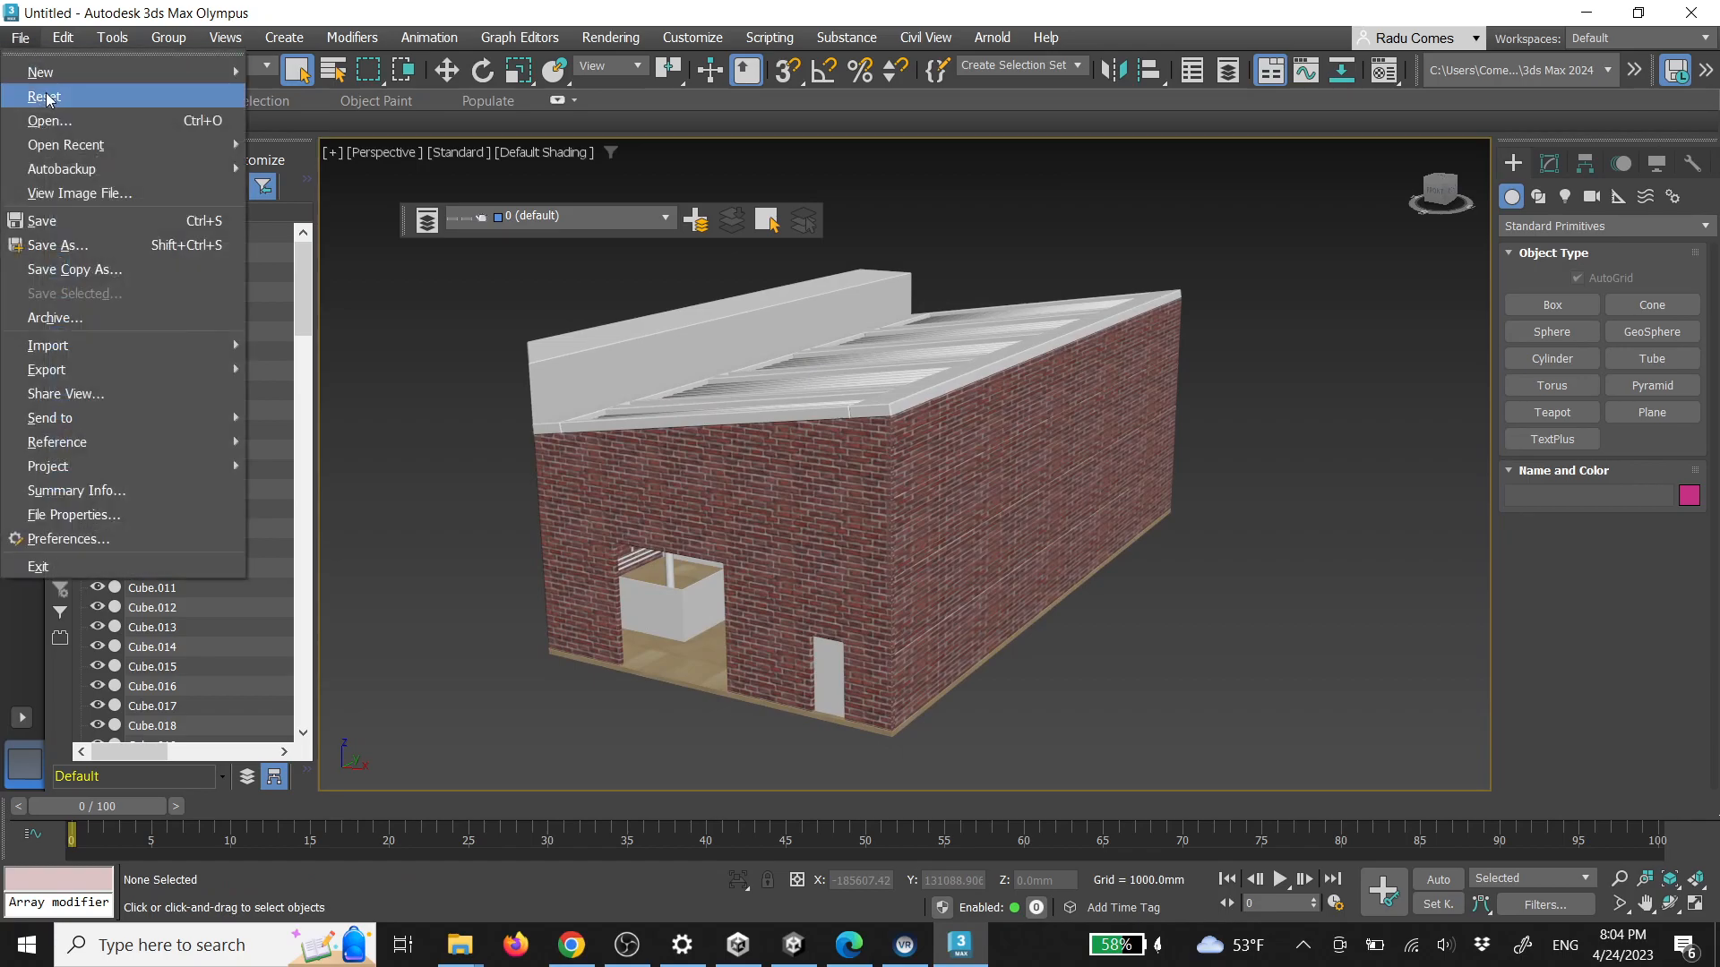
{"action": "left_click", "coordinate": [498, 272]}
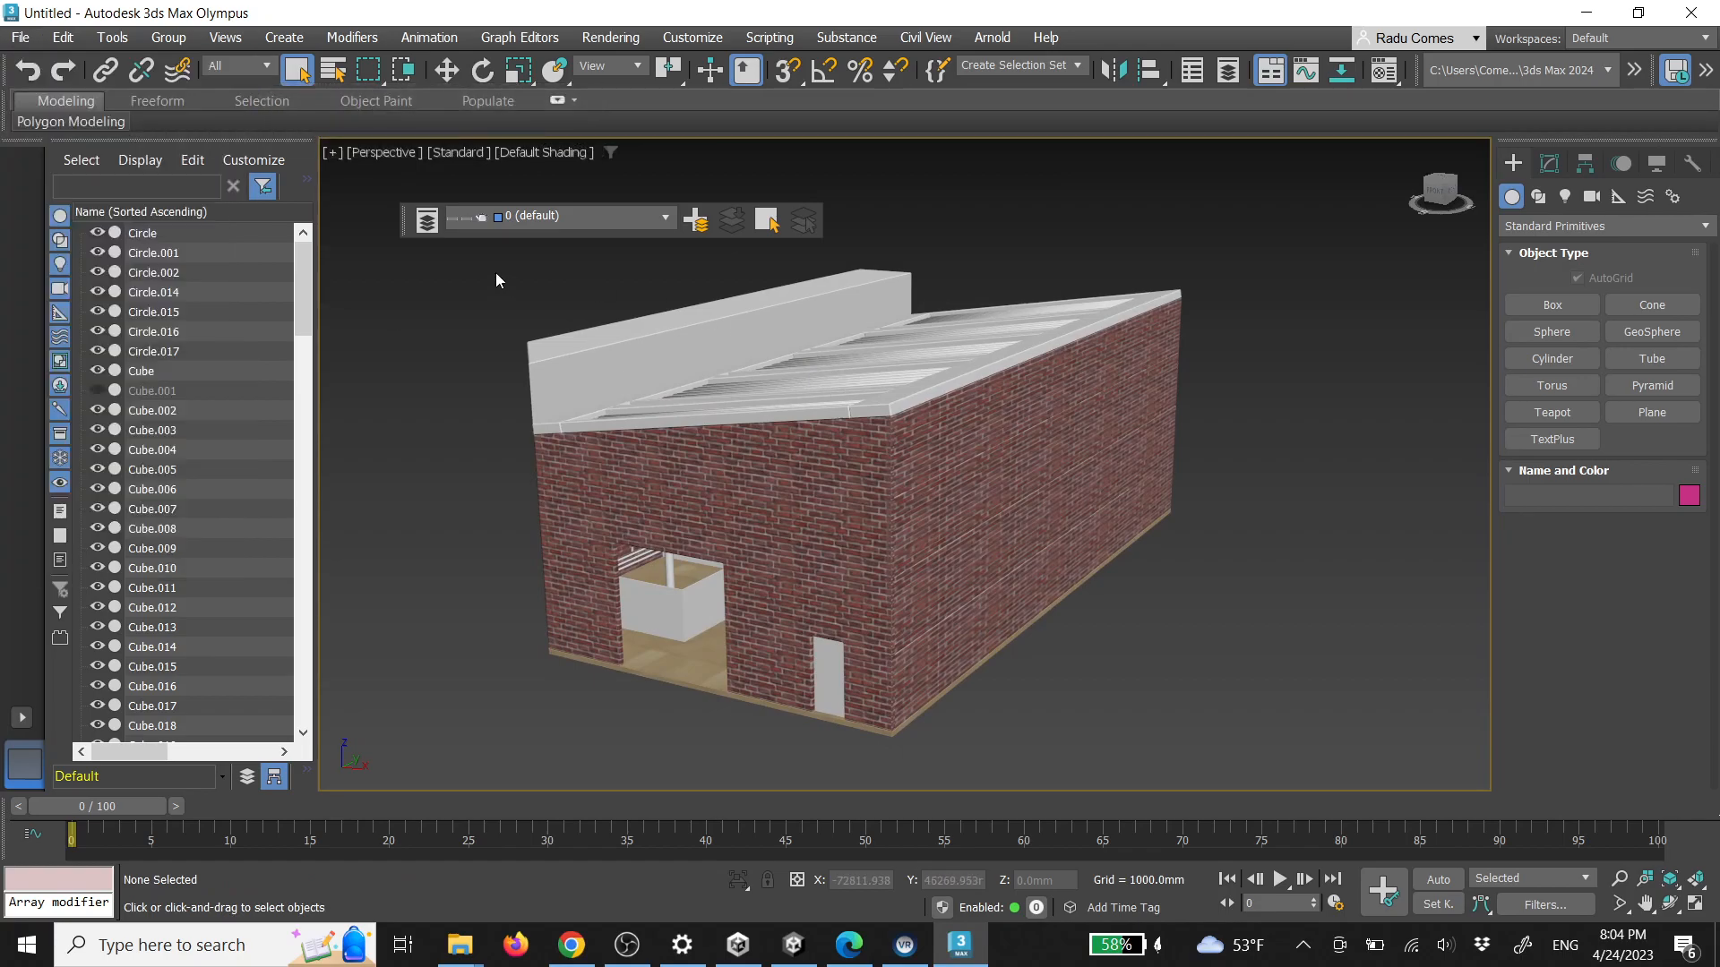
{"action": "left_click_drag", "start_coordinate": [1195, 668], "coordinate": [1227, 760]}
{"action": "left_click", "coordinate": [1227, 760]}
{"action": "left_click", "coordinate": [828, 675]}
{"action": "left_click", "coordinate": [713, 608]}
{"action": "key", "text": "z"}
{"action": "mouse_move", "coordinate": [895, 560]}
{"action": "middle_mouse_down", "text": "alt"}
{"action": "mouse_move", "coordinate": [1120, 484]}
{"action": "mouse_move", "coordinate": [906, 577]}
{"action": "middle_mouse_up", "text": "alt"}
{"action": "left_click", "coordinate": [1301, 272]}
{"action": "key", "text": "z"}
{"action": "middle_click_drag", "start_coordinate": [1289, 394], "coordinate": [1165, 376], "text": "alt"}
{"action": "left_click", "coordinate": [1311, 304]}
{"action": "key", "text": "z"}
{"action": "middle_click_drag", "start_coordinate": [1074, 420], "coordinate": [1187, 399], "text": "alt"}
{"action": "middle_click_drag", "start_coordinate": [947, 489], "coordinate": [962, 452], "text": "alt"}
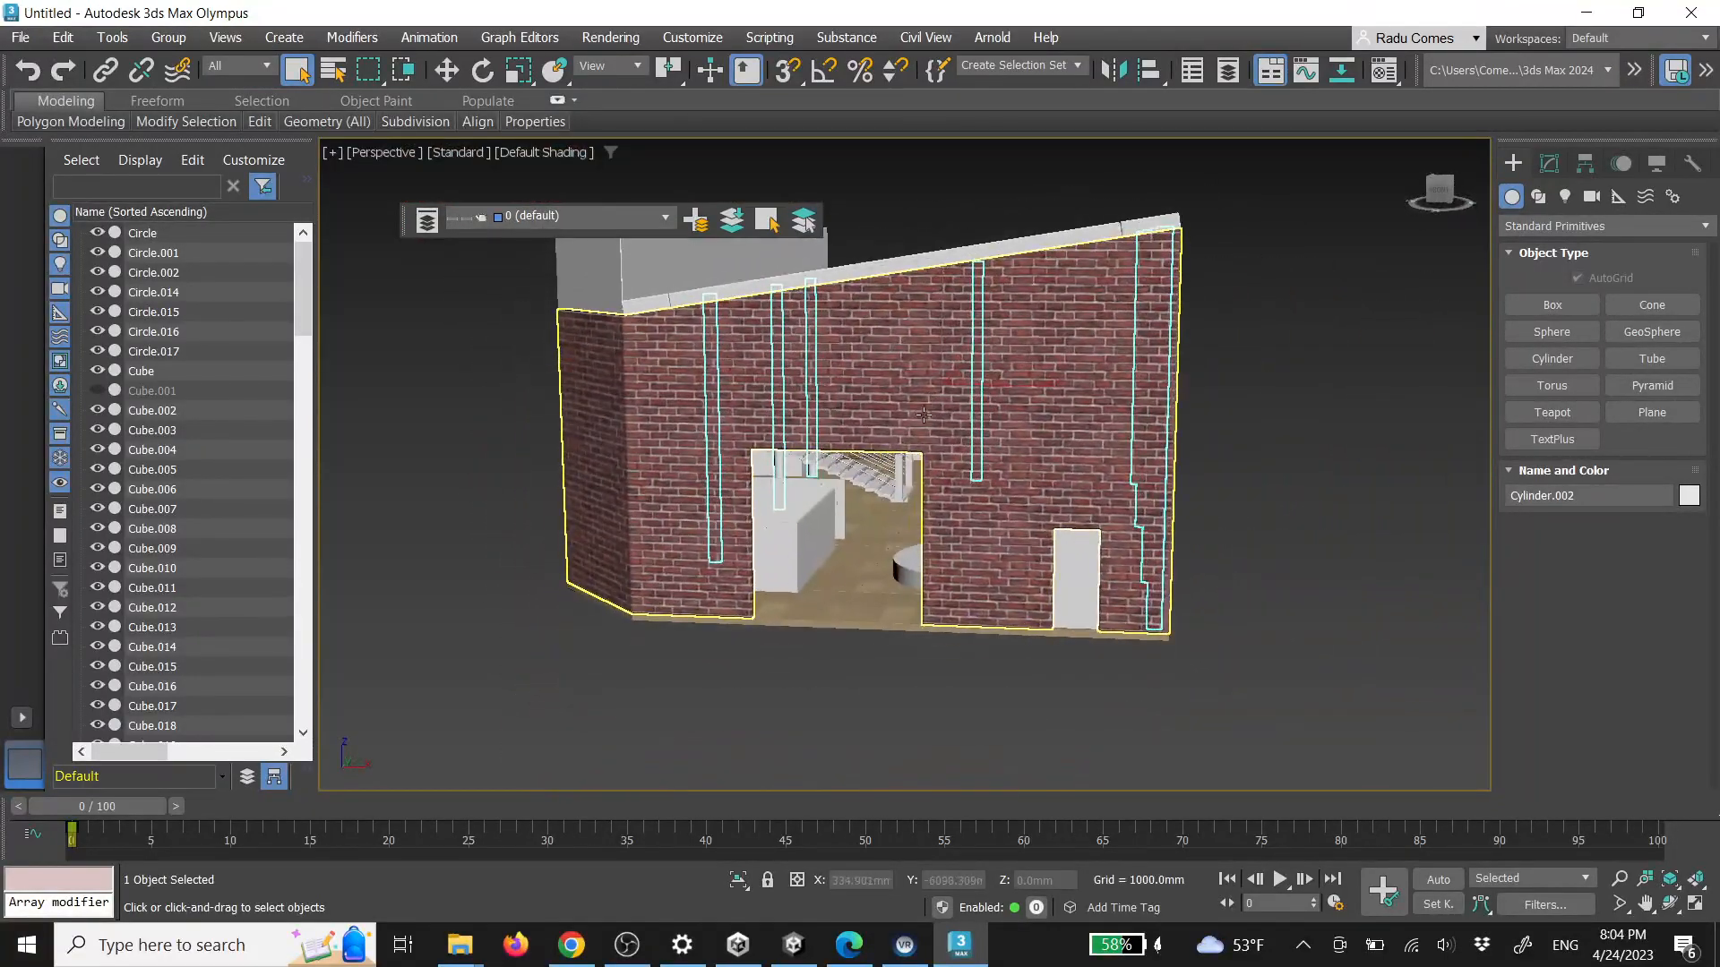
{"action": "scroll", "coordinate": [877, 481], "scroll_direction": "up", "scroll_amount": 8}
{"action": "scroll", "coordinate": [1088, 455], "scroll_direction": "up", "scroll_amount": 5}
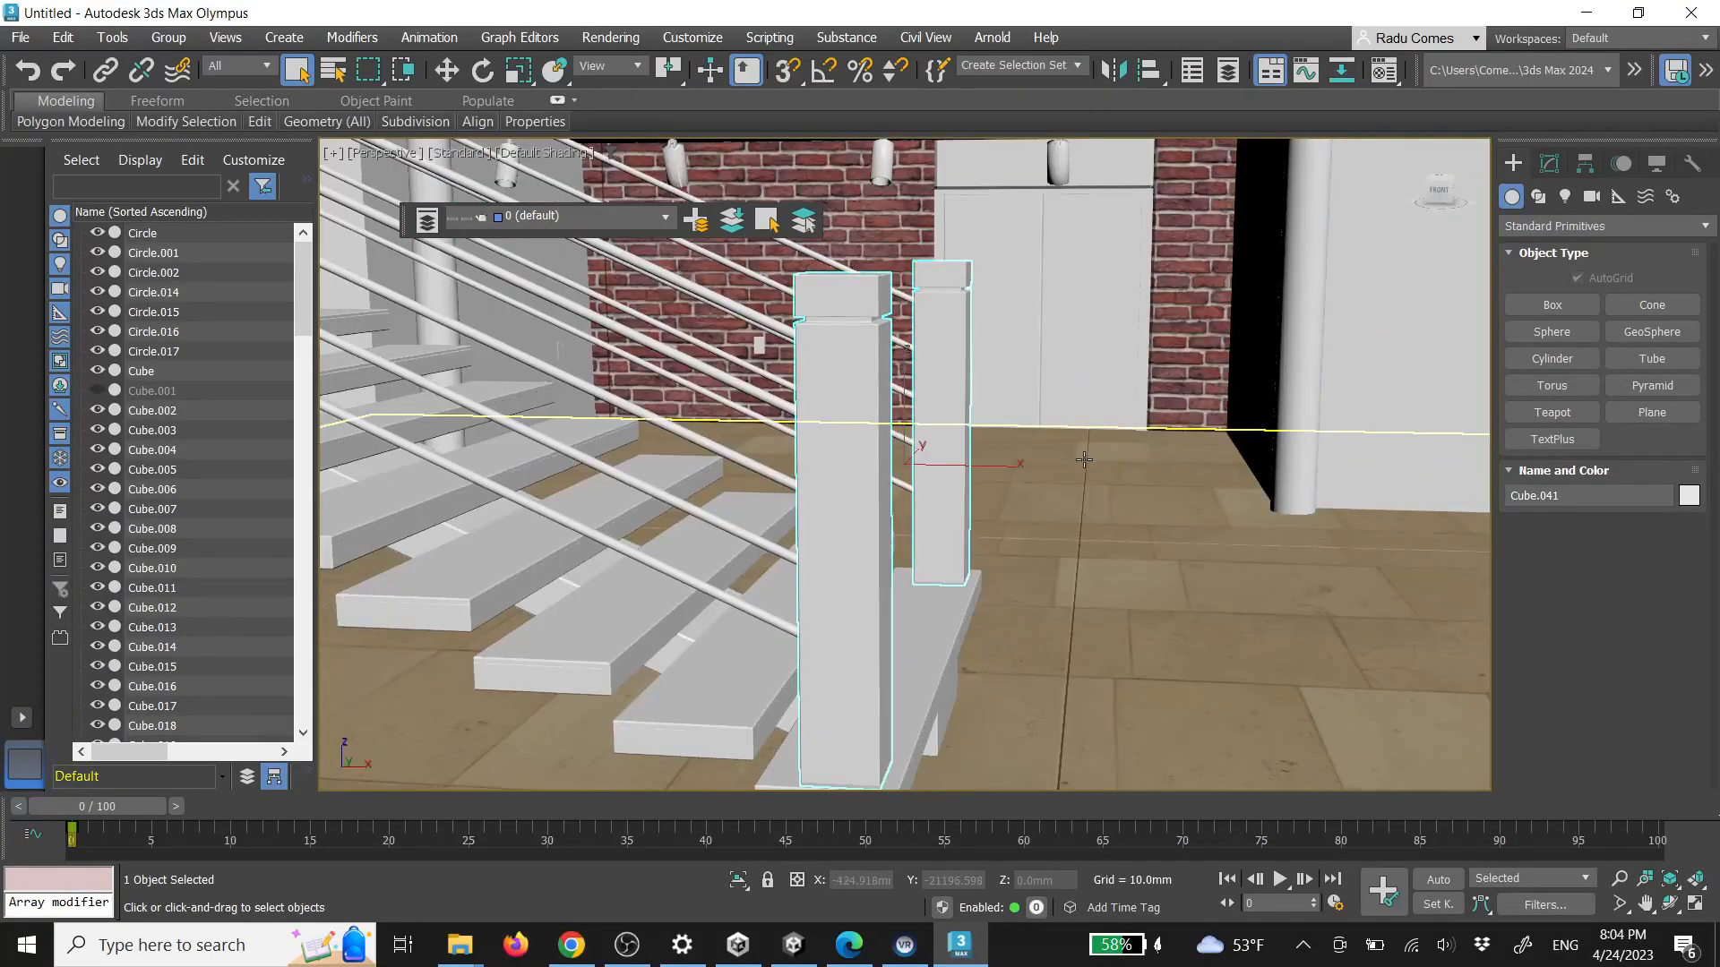
{"action": "middle_click_drag", "start_coordinate": [1047, 425], "coordinate": [982, 459], "text": "alt"}
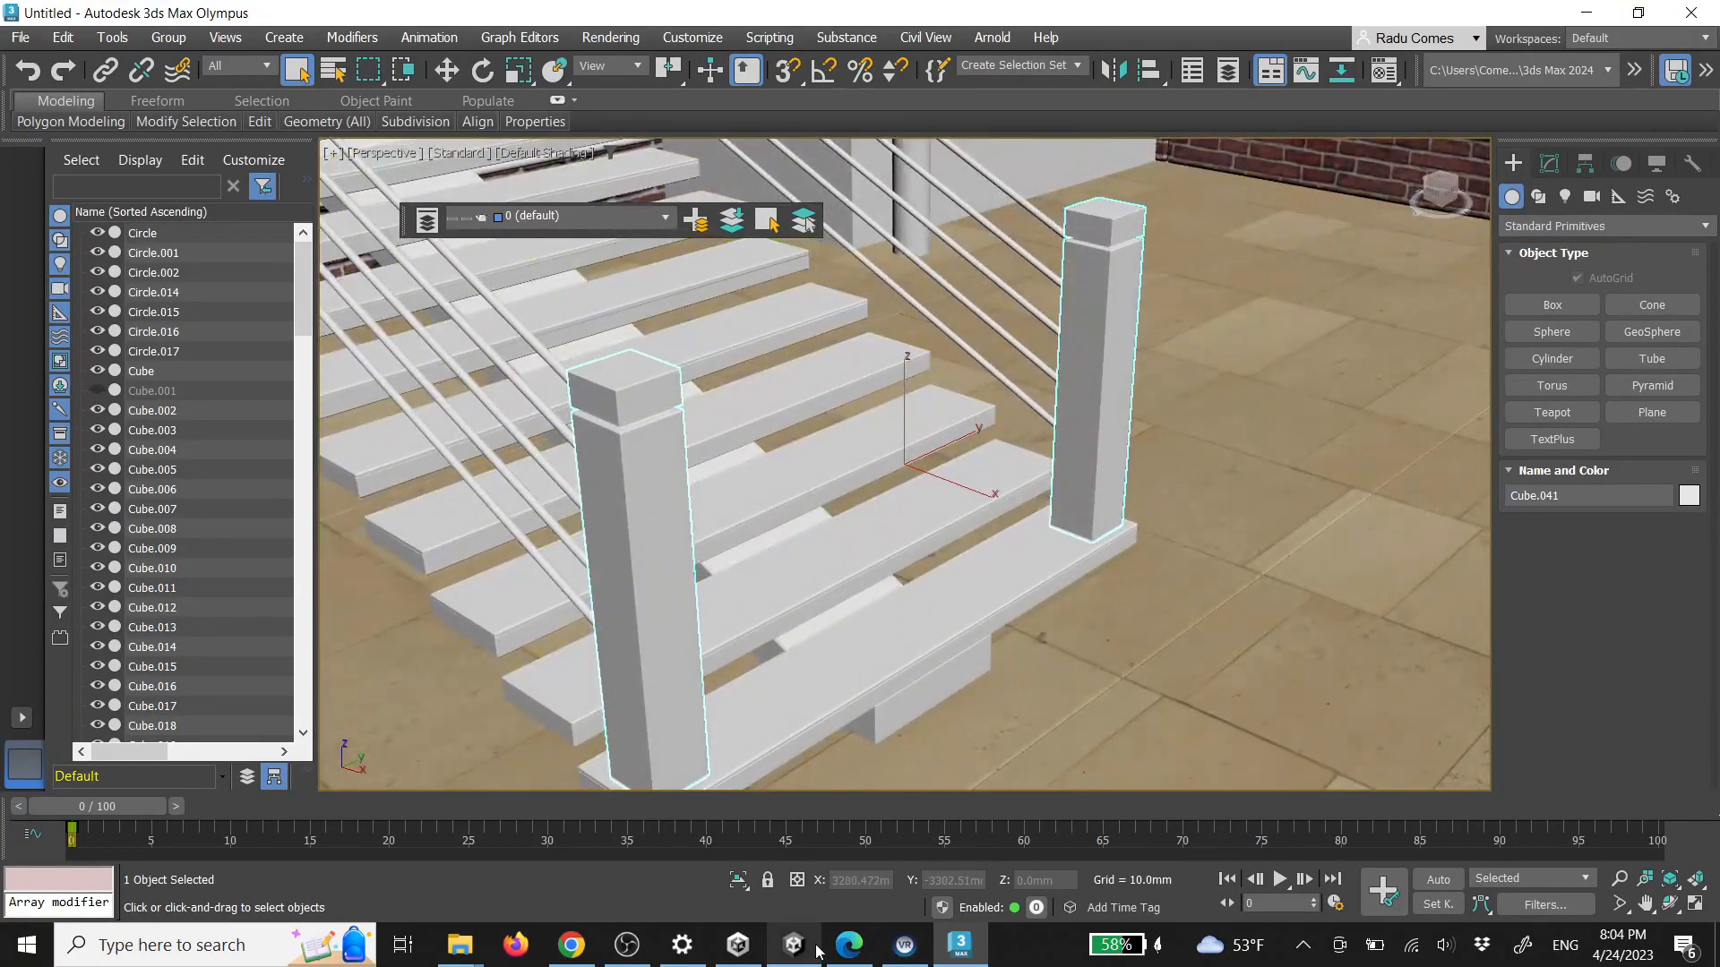
Switch to Unity and frame the Player in the Scene view to examine its placement in the showroom
{"action": "left_click", "coordinate": [794, 945]}
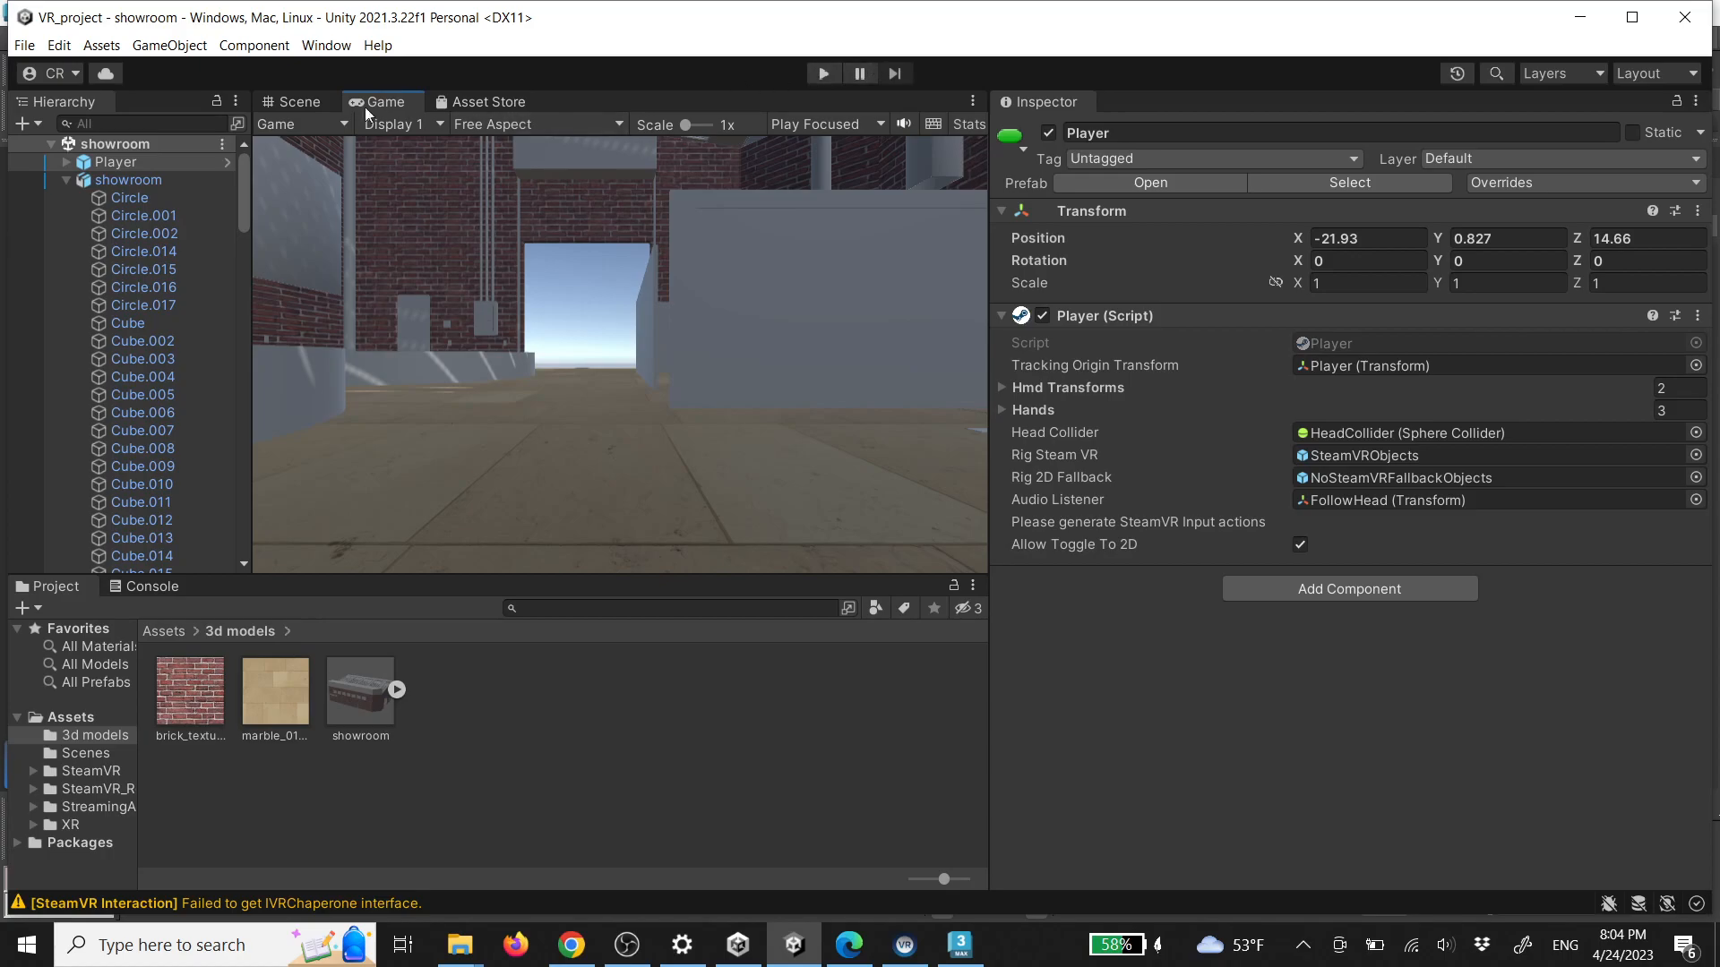
{"action": "left_click", "coordinate": [299, 101]}
{"action": "left_click", "coordinate": [505, 304]}
{"action": "left_click", "coordinate": [664, 396]}
{"action": "key", "text": "f"}
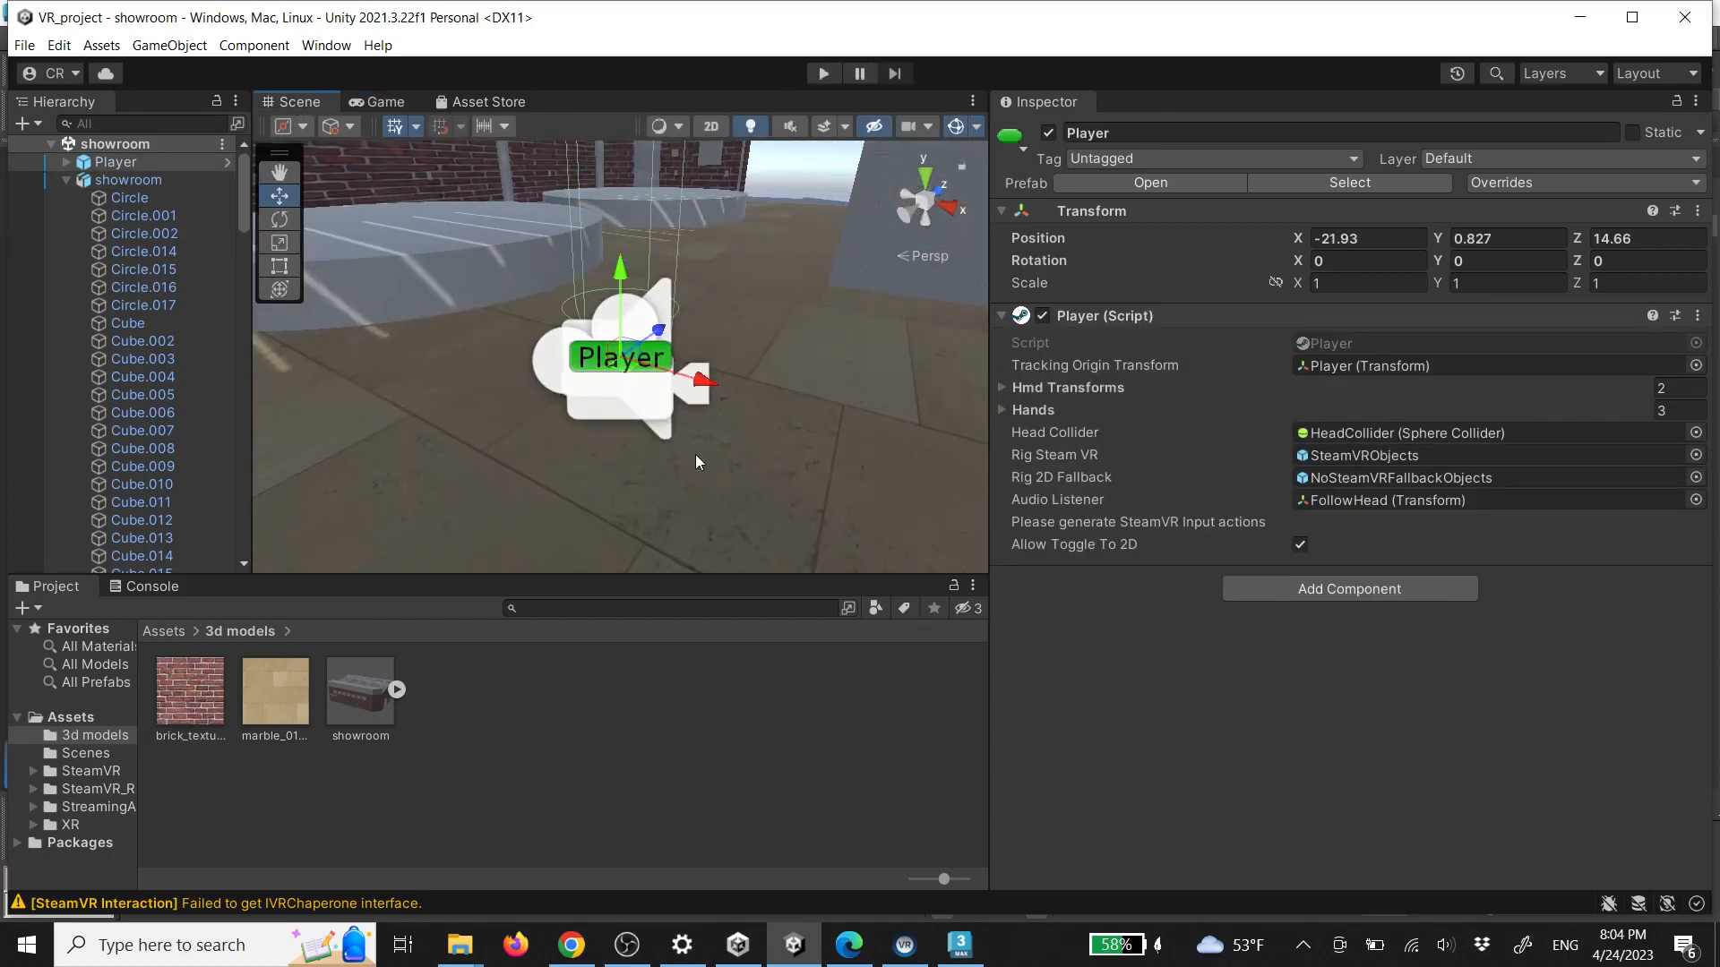
{"action": "right_click_drag", "start_coordinate": [743, 482], "coordinate": [683, 460]}
Switch to 3ds Max and reset the scene without saving the building
{"action": "left_click", "coordinate": [962, 947]}
{"action": "left_click", "coordinate": [1021, 565]}
{"action": "key", "text": "z"}
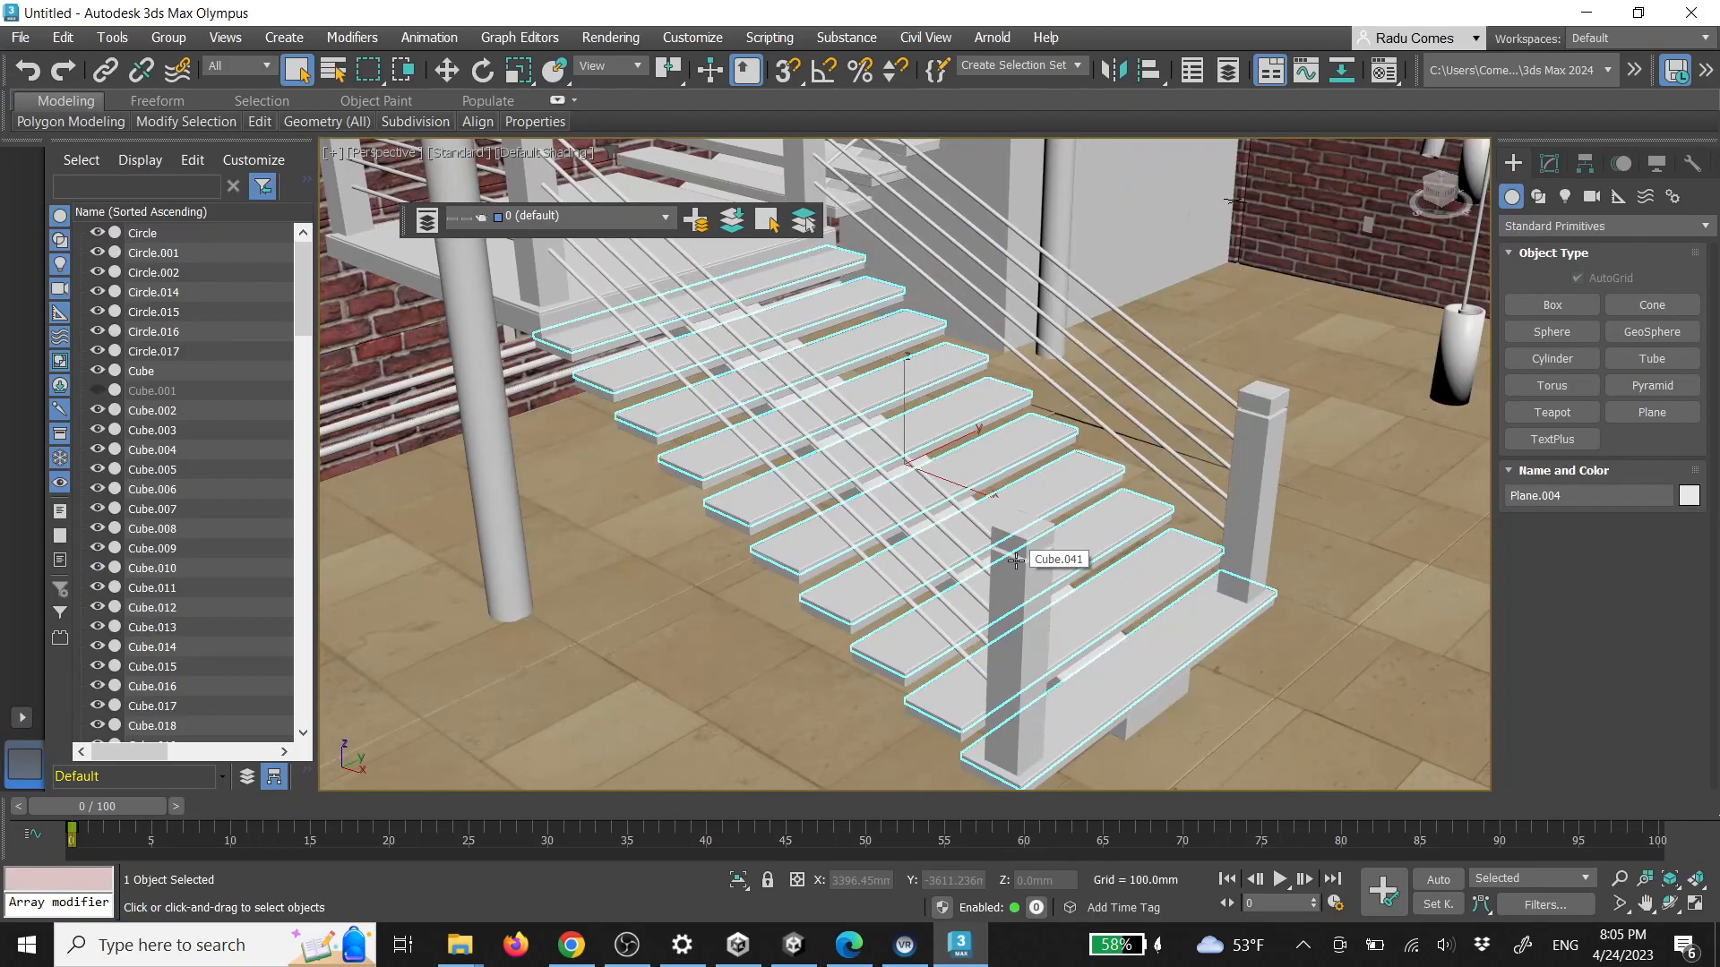
{"action": "left_click", "coordinate": [20, 36]}
{"action": "left_click", "coordinate": [36, 92]}
{"action": "left_click", "coordinate": [861, 503]}
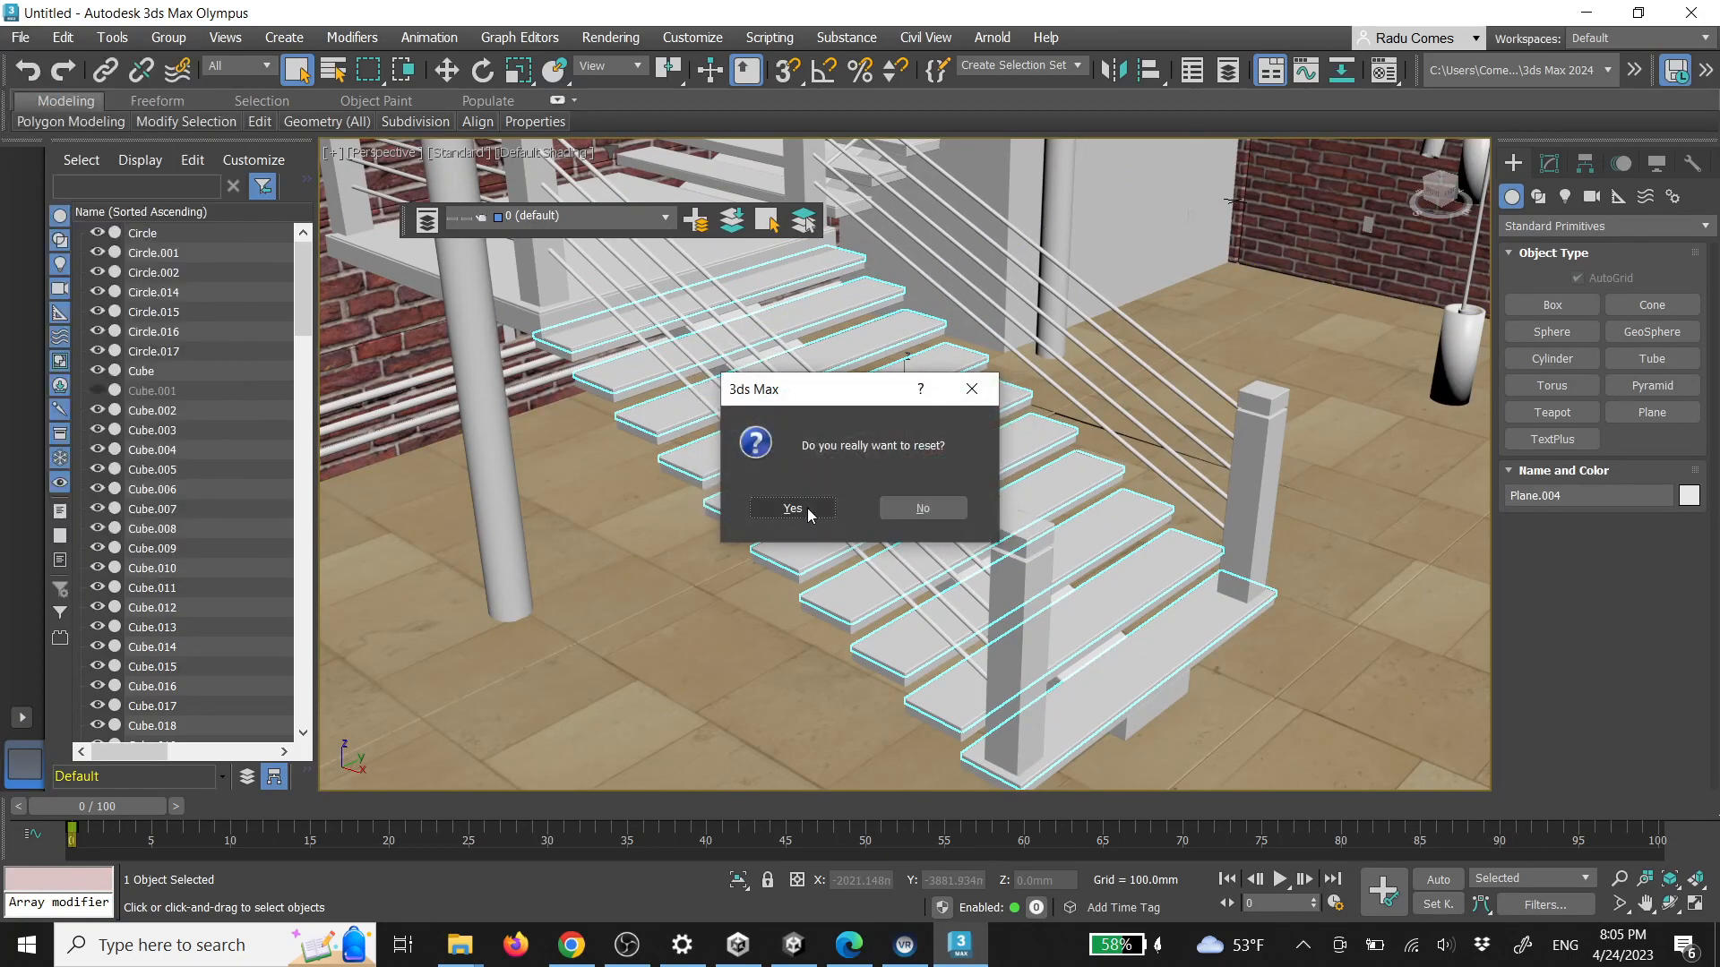
{"action": "left_click", "coordinate": [793, 508]}
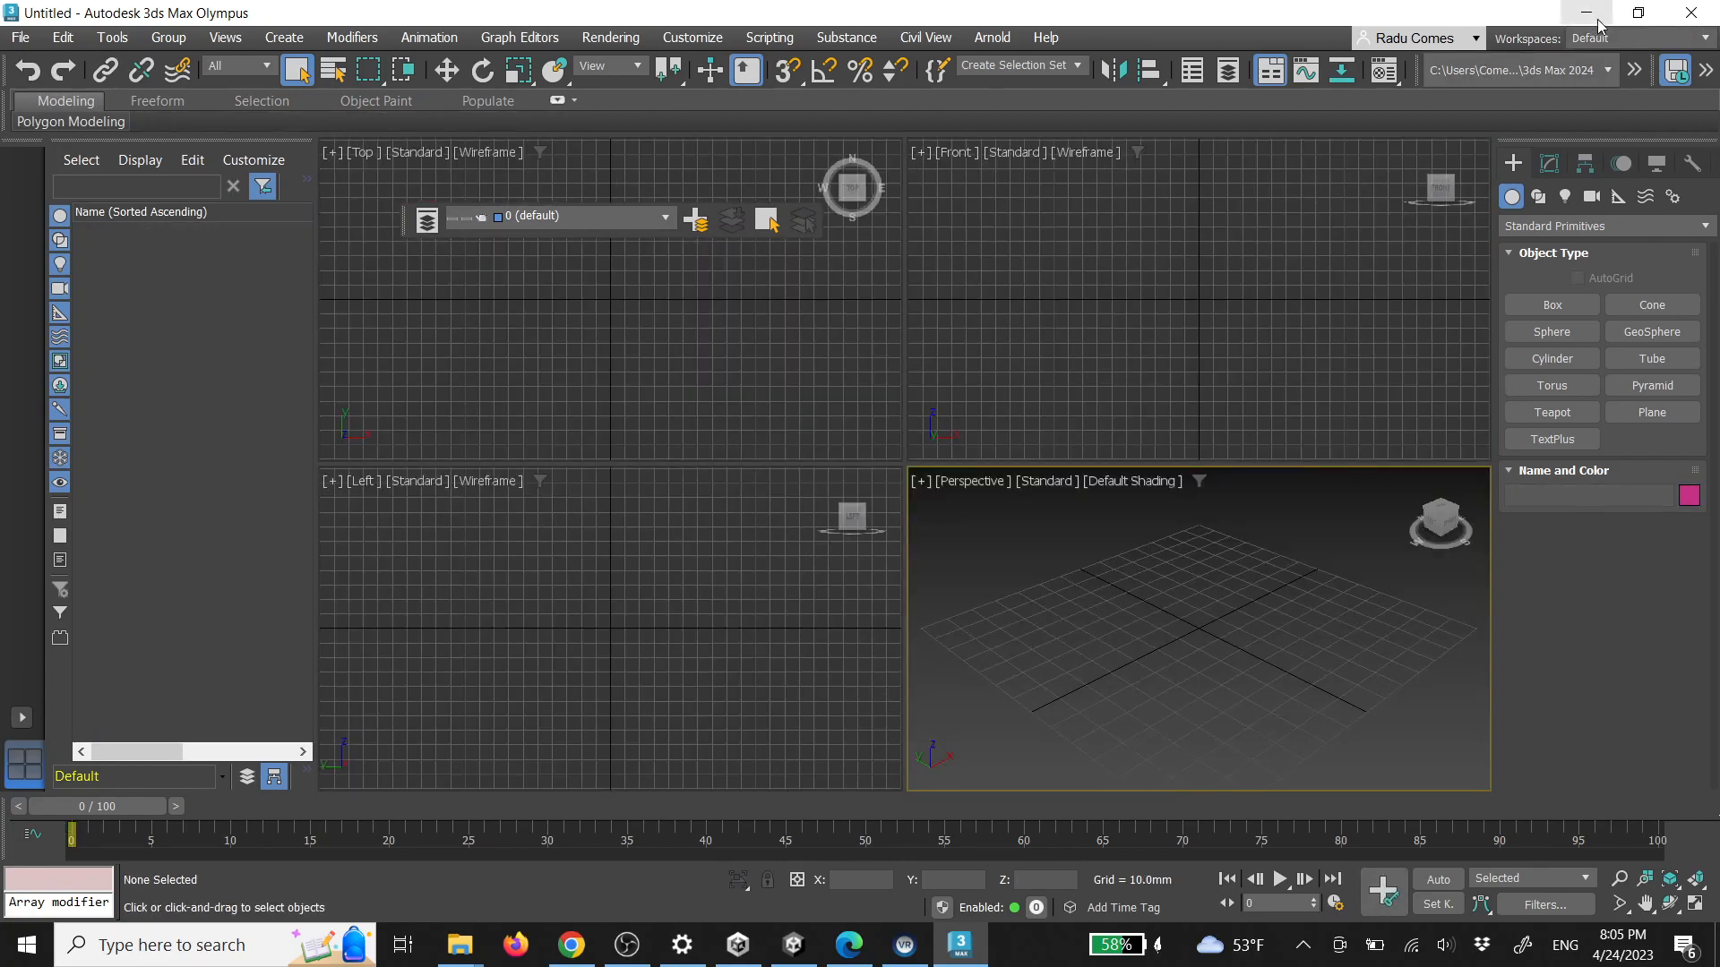
Import the Mitsubishi Lancer Evo X file from the L7 folder into the empty 3ds Max scene, placing it in the Perspective viewport
{"action": "left_click", "coordinate": [1598, 18]}
{"action": "double_click", "coordinate": [899, 40]}
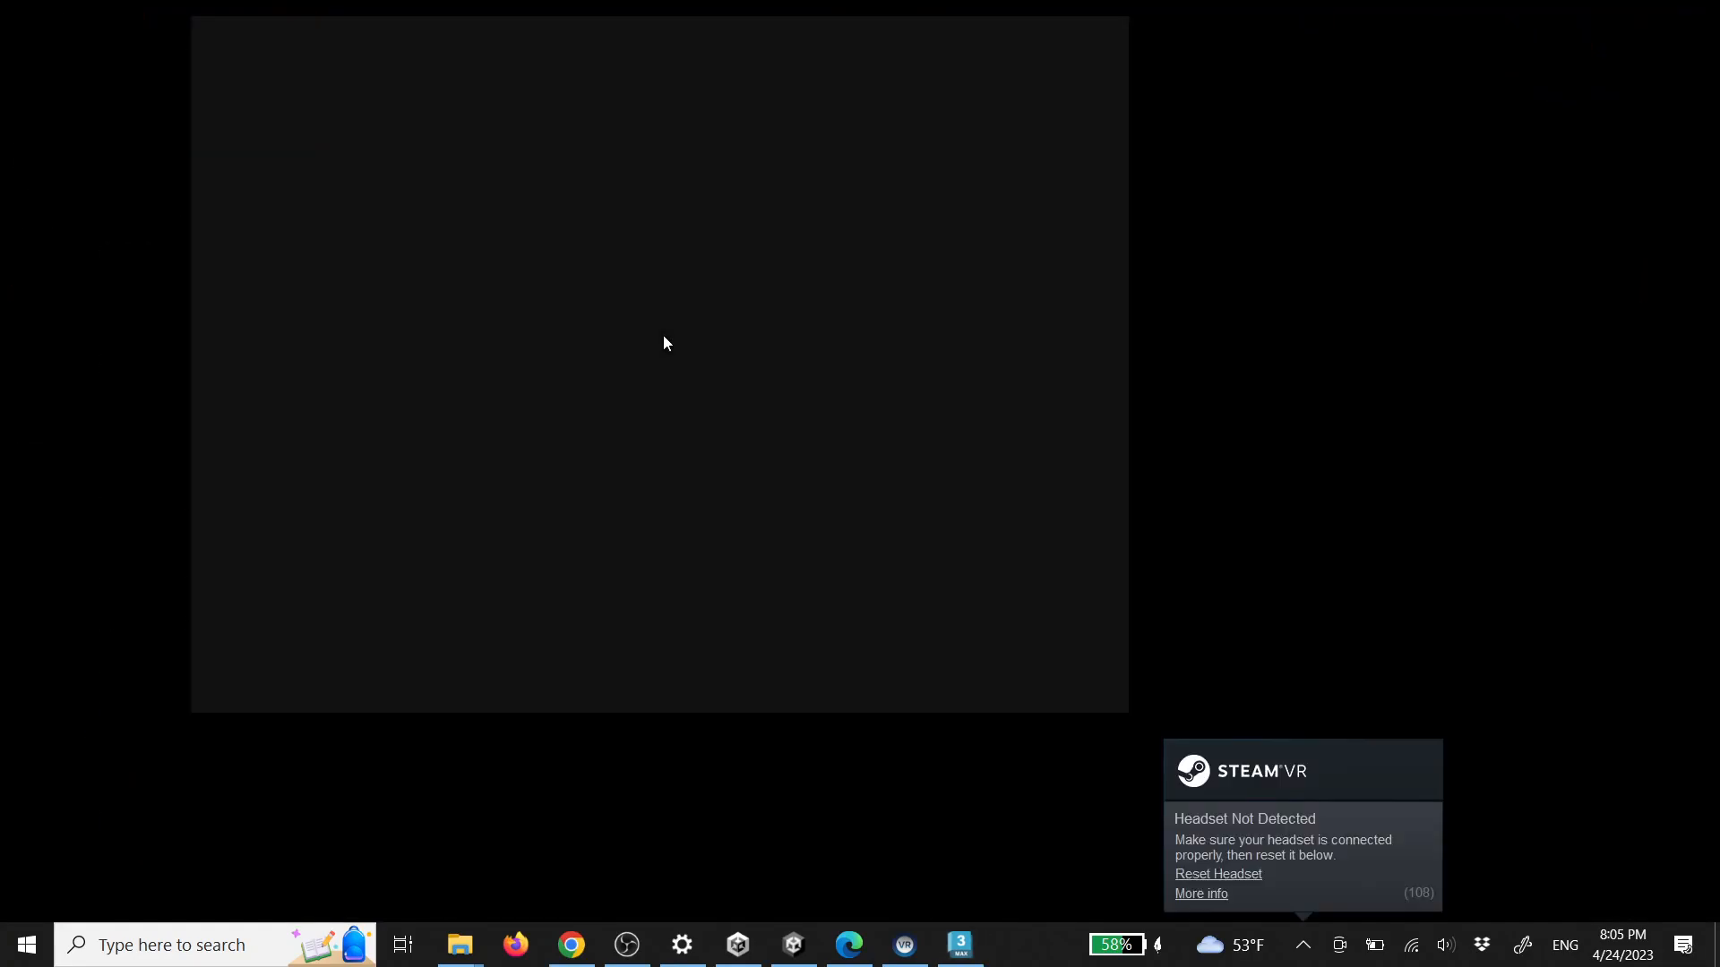
{"action": "left_click", "coordinate": [560, 261]}
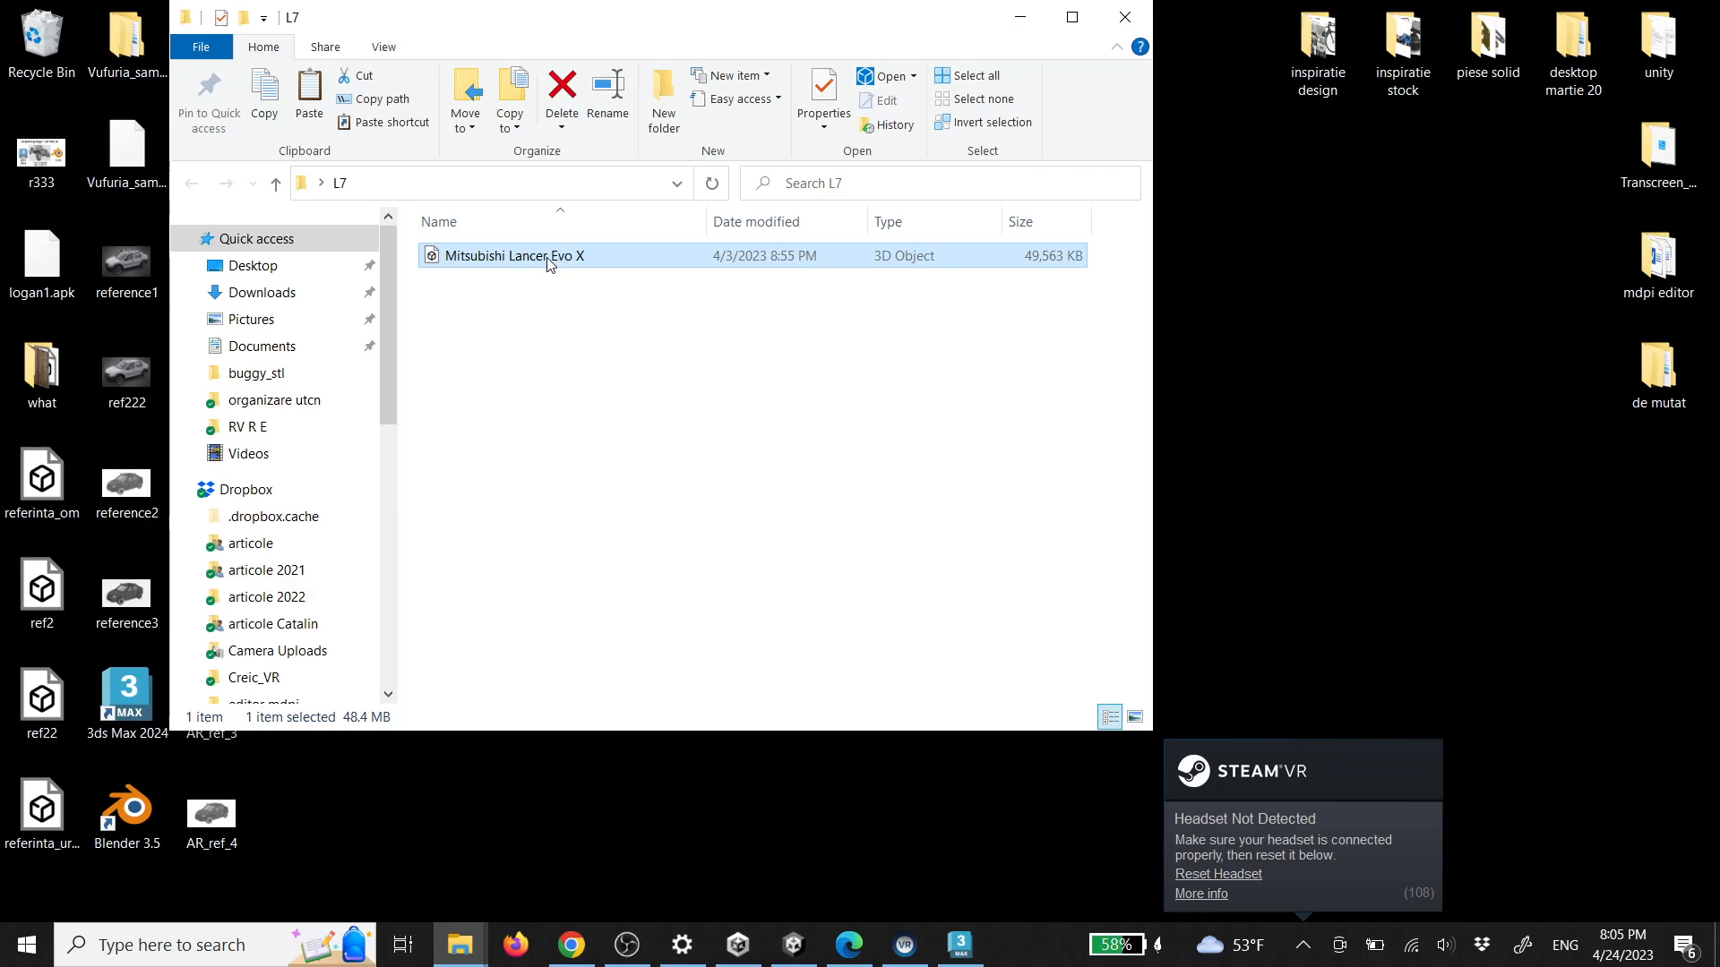
{"action": "left_click_drag", "start_coordinate": [926, 750], "coordinate": [958, 957]}
{"action": "left_click_drag", "start_coordinate": [959, 958], "coordinate": [1090, 689]}
{"action": "left_click", "coordinate": [1099, 695]}
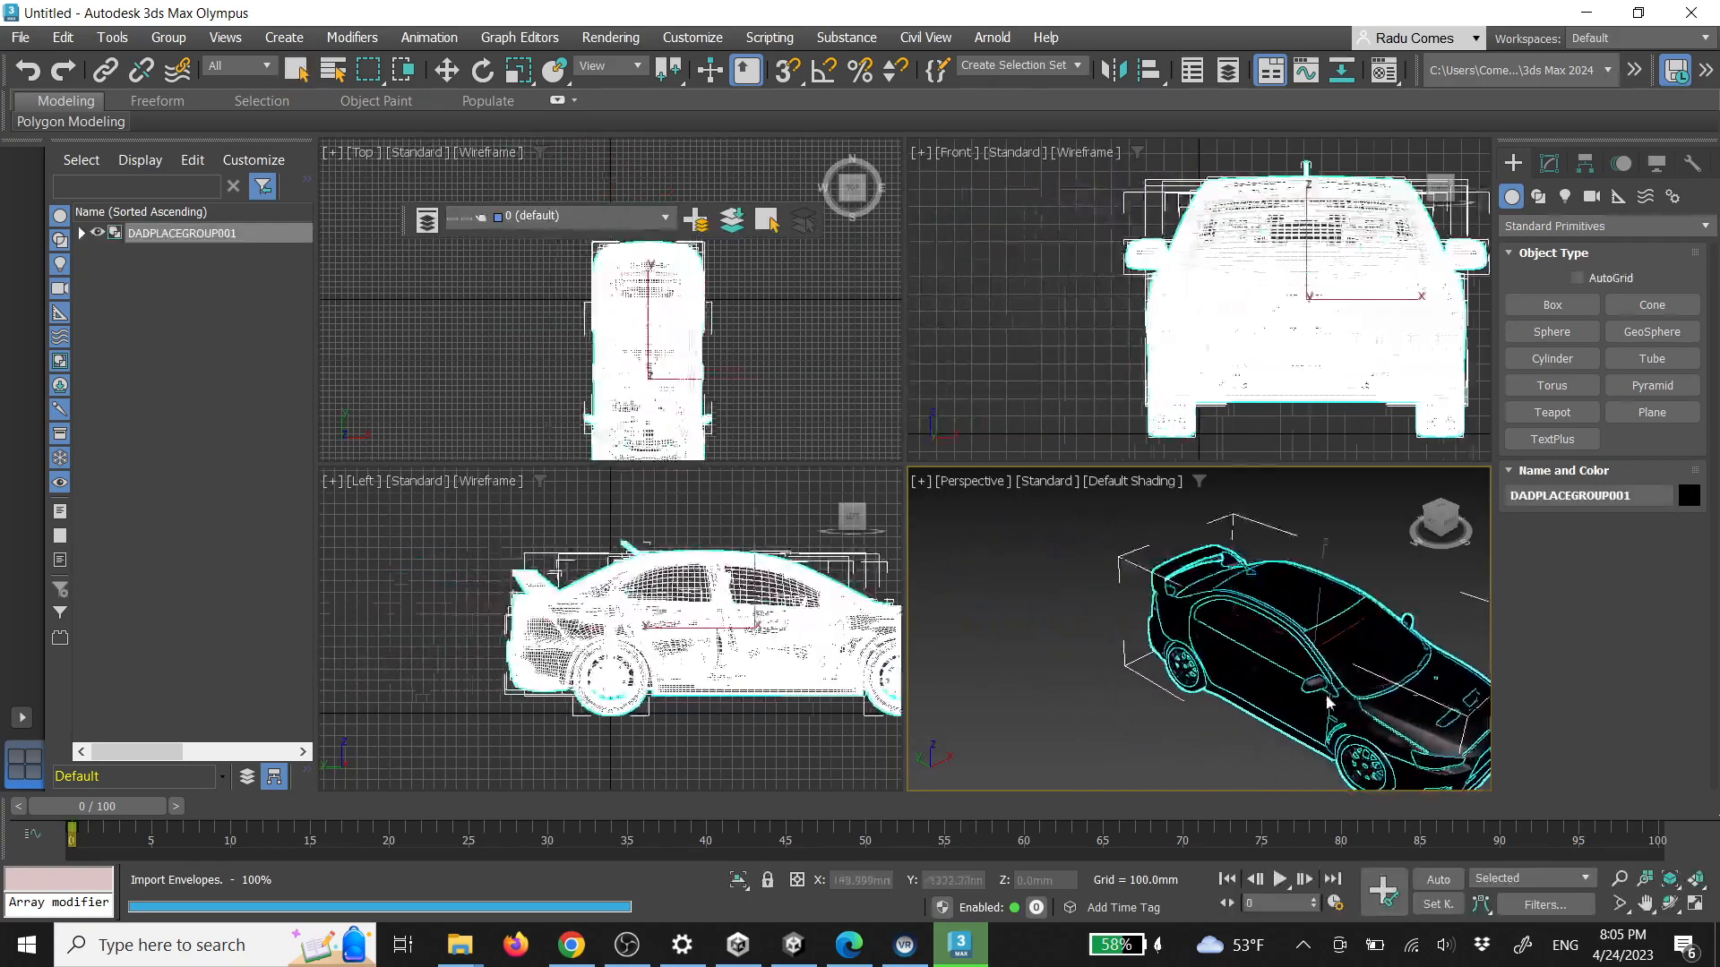
{"action": "left_click", "coordinate": [1203, 704]}
Deselect the car and maximize the Perspective viewport
{"action": "left_click", "coordinate": [1306, 556]}
{"action": "key", "text": "alt+w"}
{"action": "middle_click_drag", "start_coordinate": [1254, 587], "coordinate": [1021, 584], "text": "alt"}
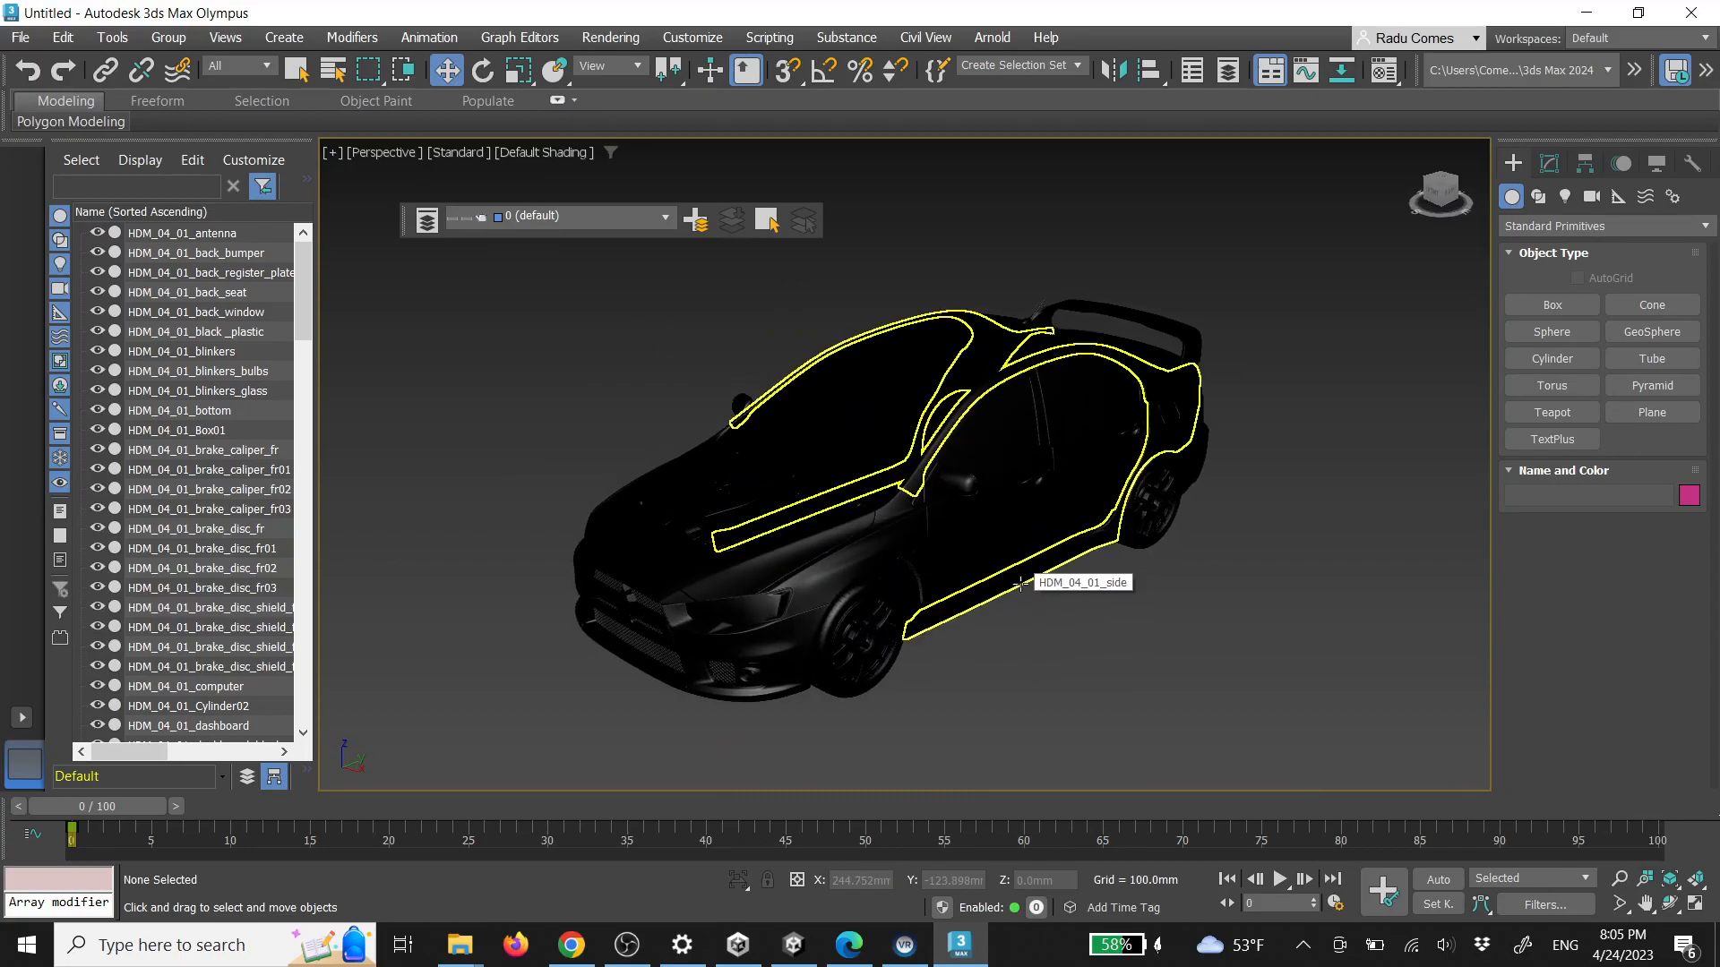
Change the first material slot, 01 - Default, to a Standard (Legacy) material
{"action": "key", "text": "m"}
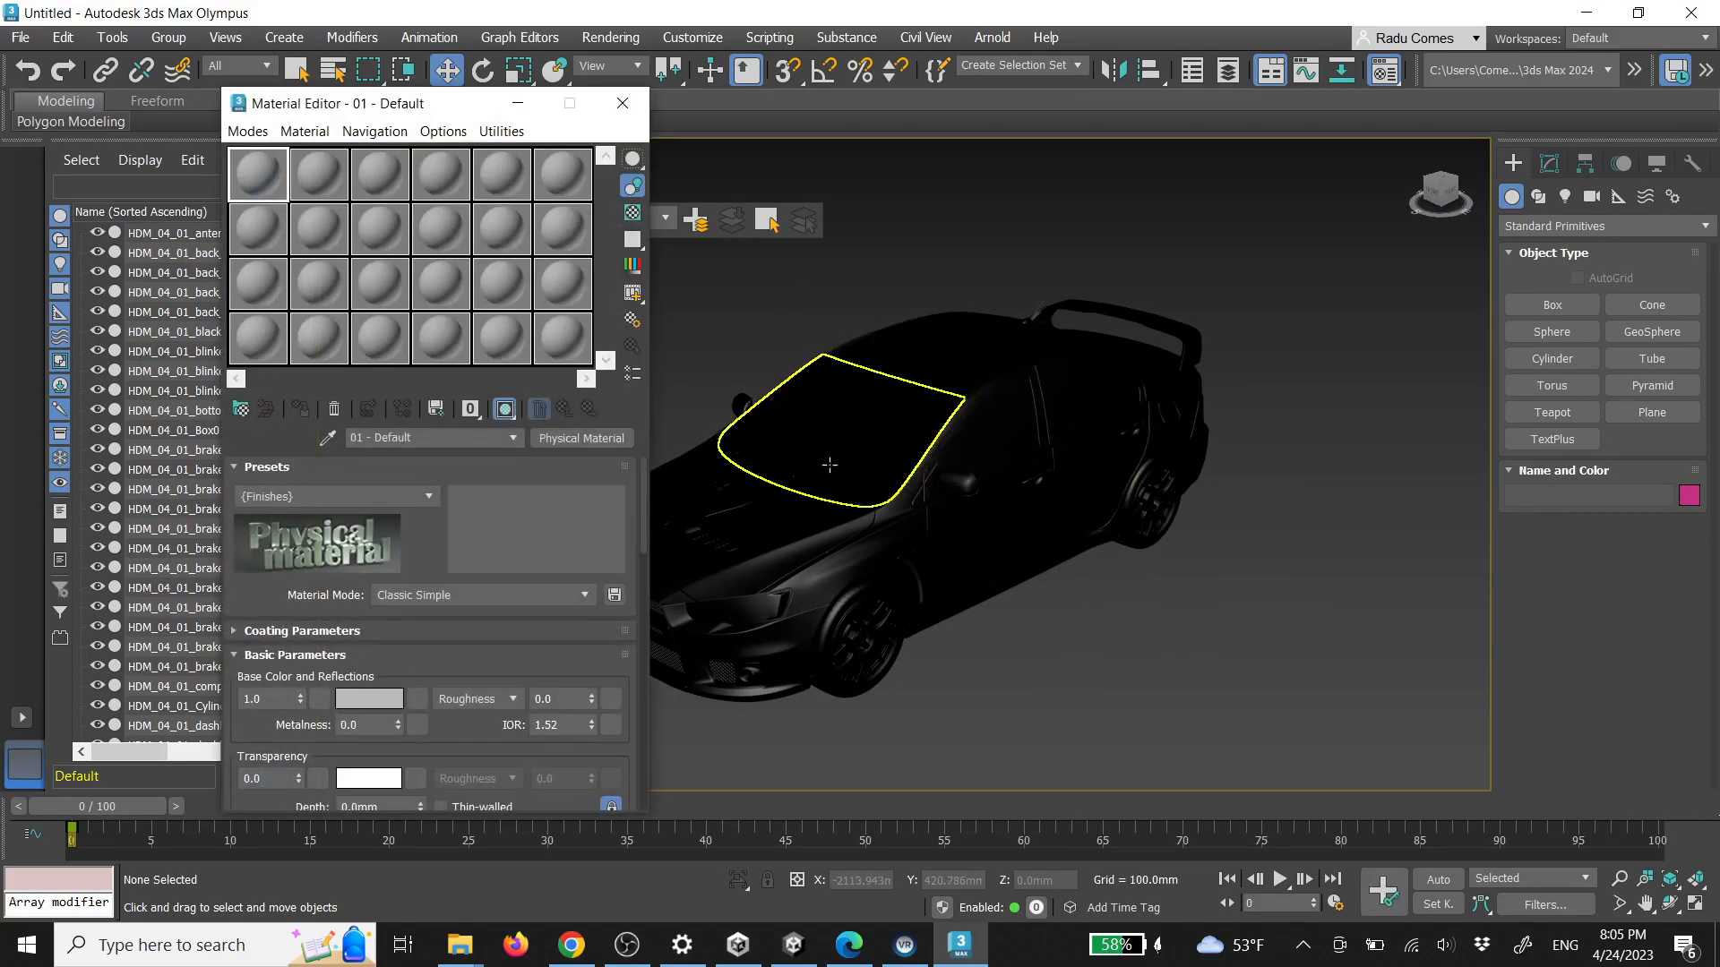
{"action": "left_click", "coordinate": [573, 438]}
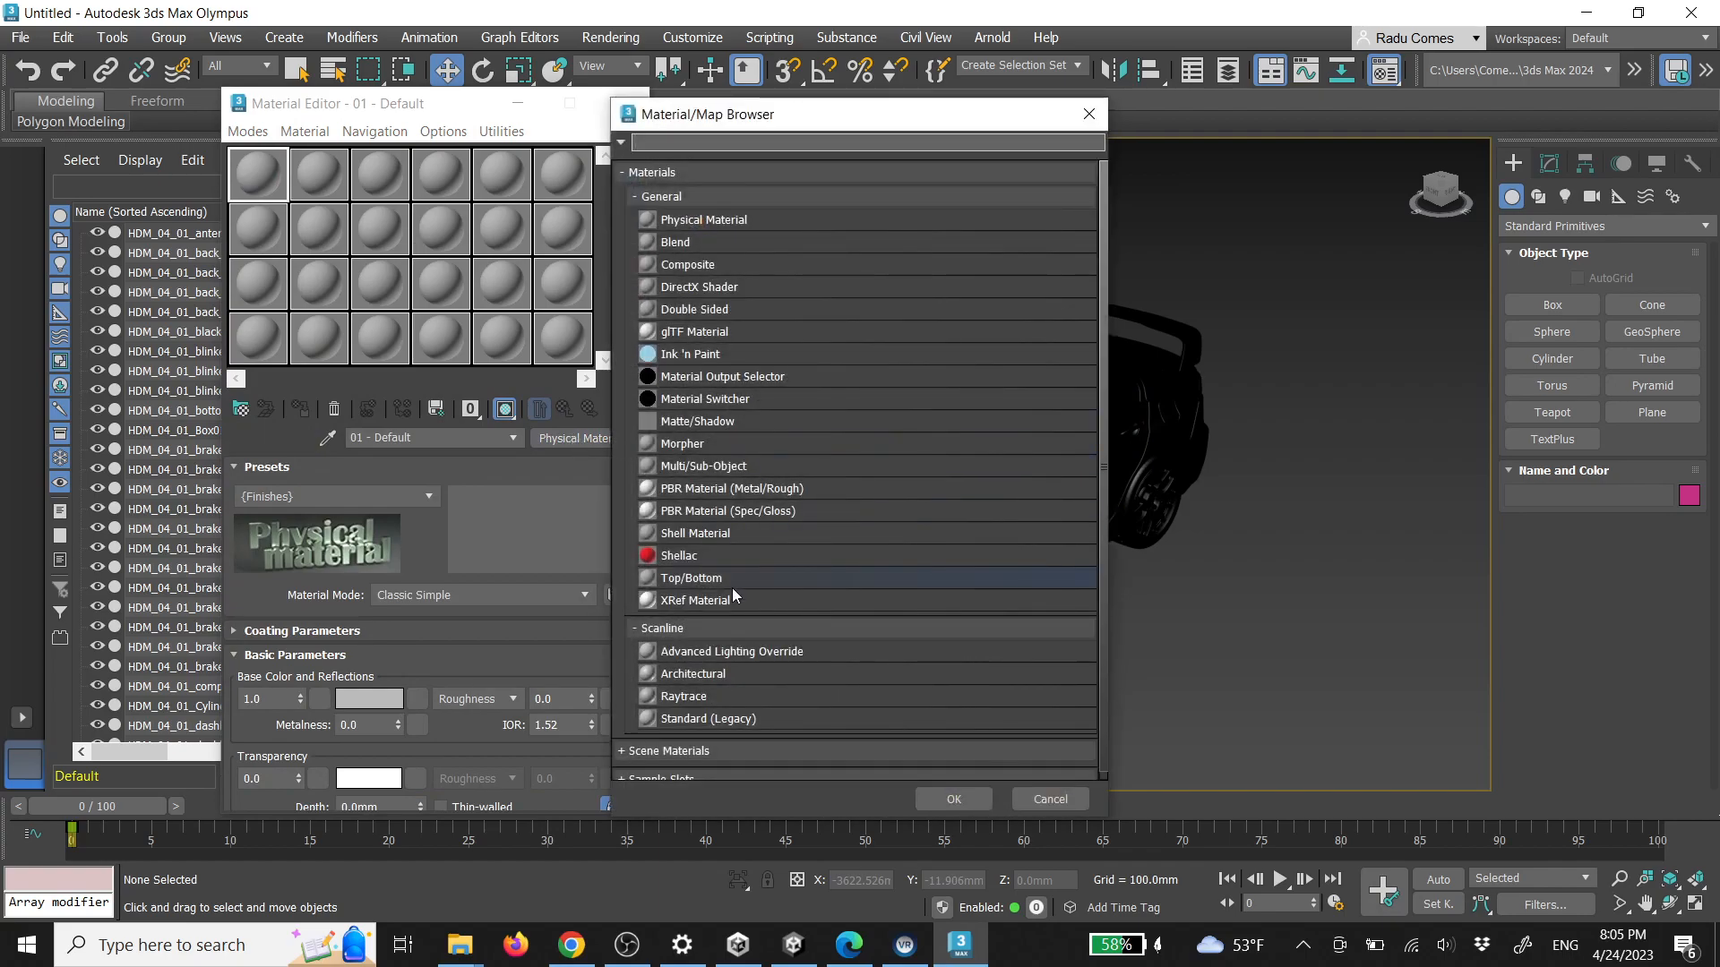
{"action": "double_click", "coordinate": [708, 718]}
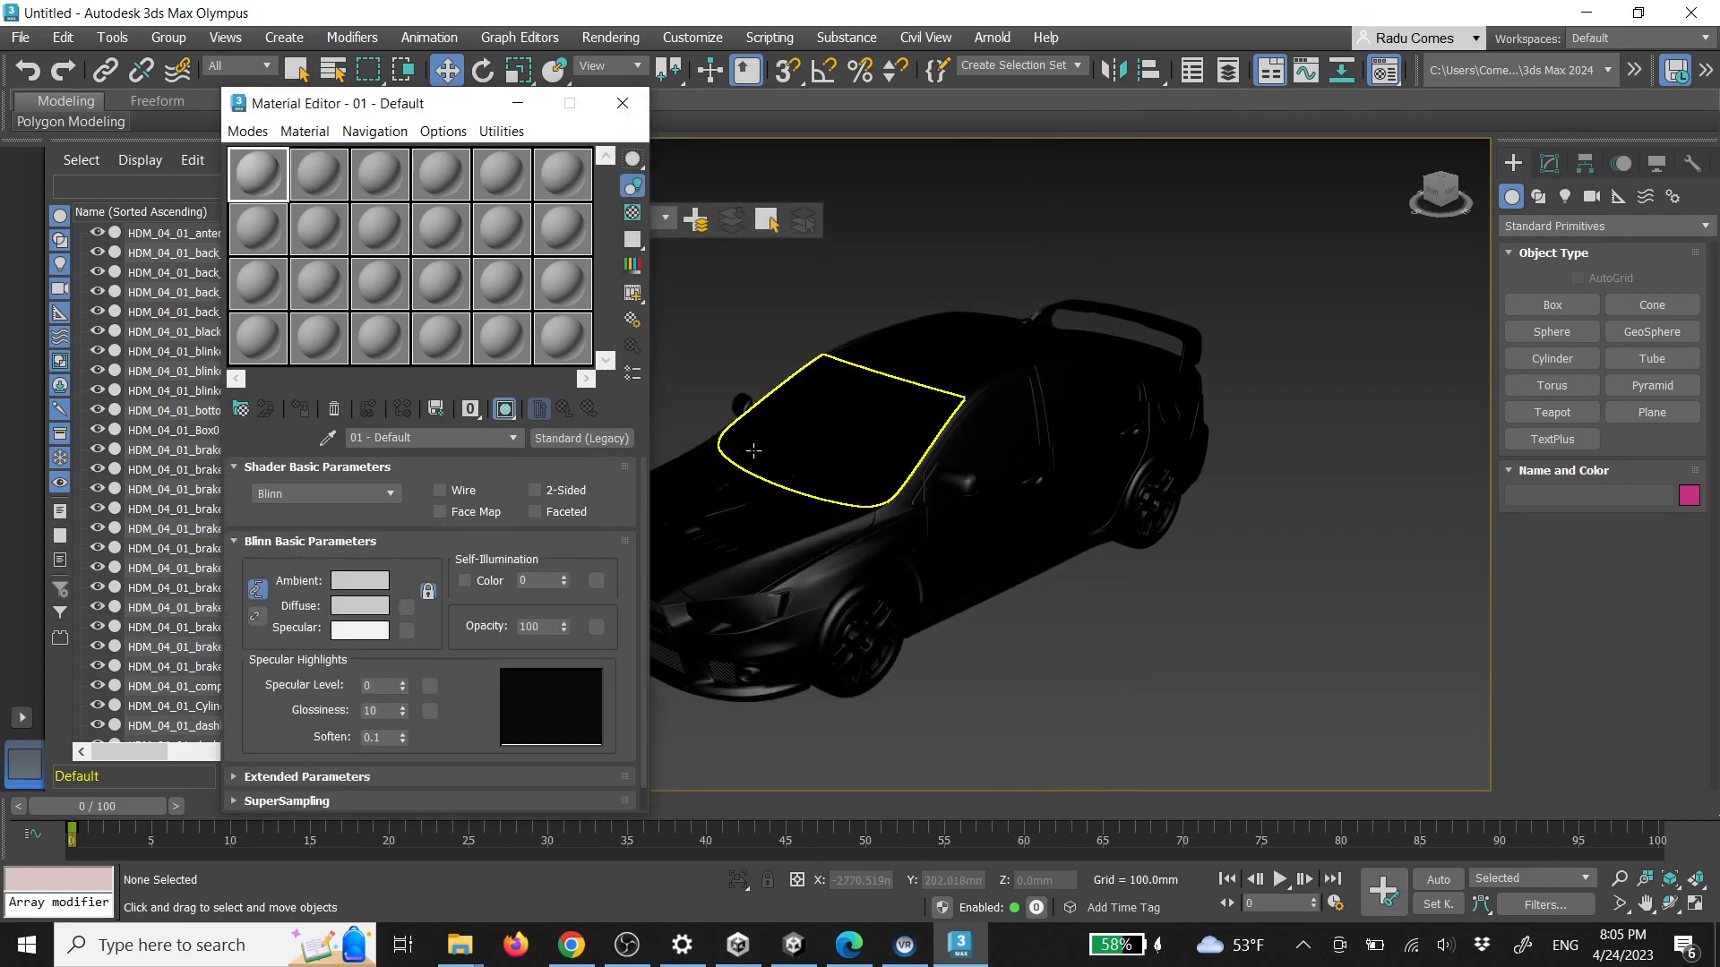
Assign the 01 - Default material to all parts of the car and close the Material Editor
{"action": "key", "text": "a"}
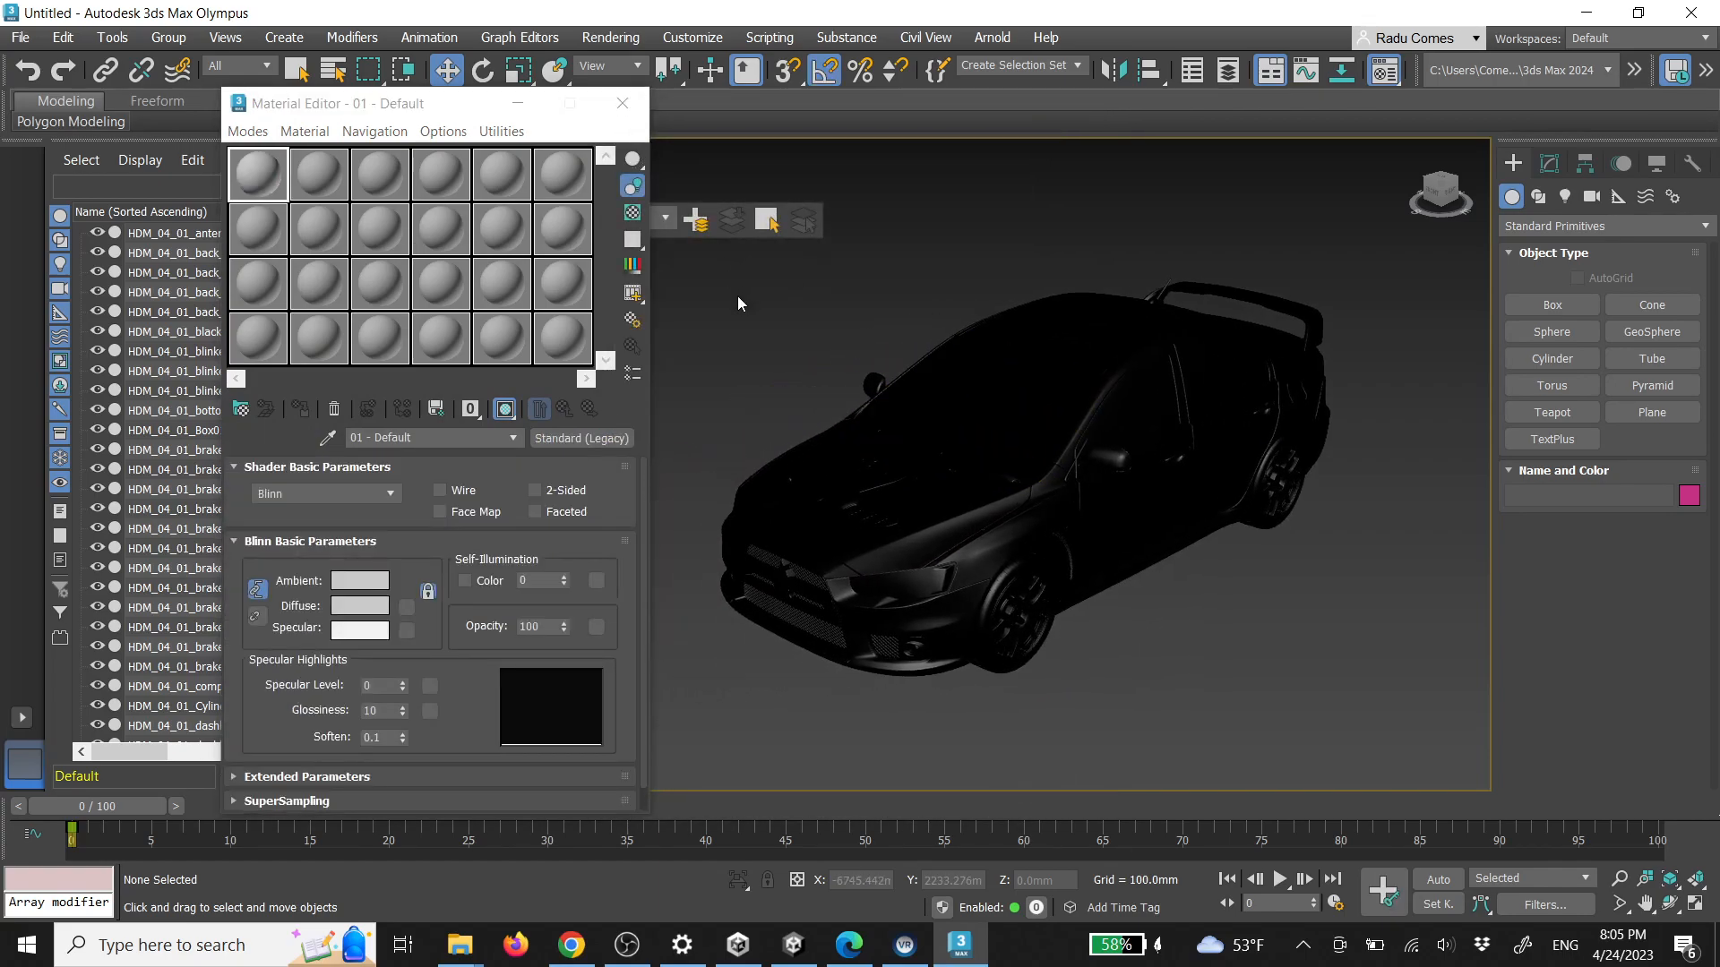
{"action": "key", "text": "a"}
{"action": "key", "text": "ctrl+a"}
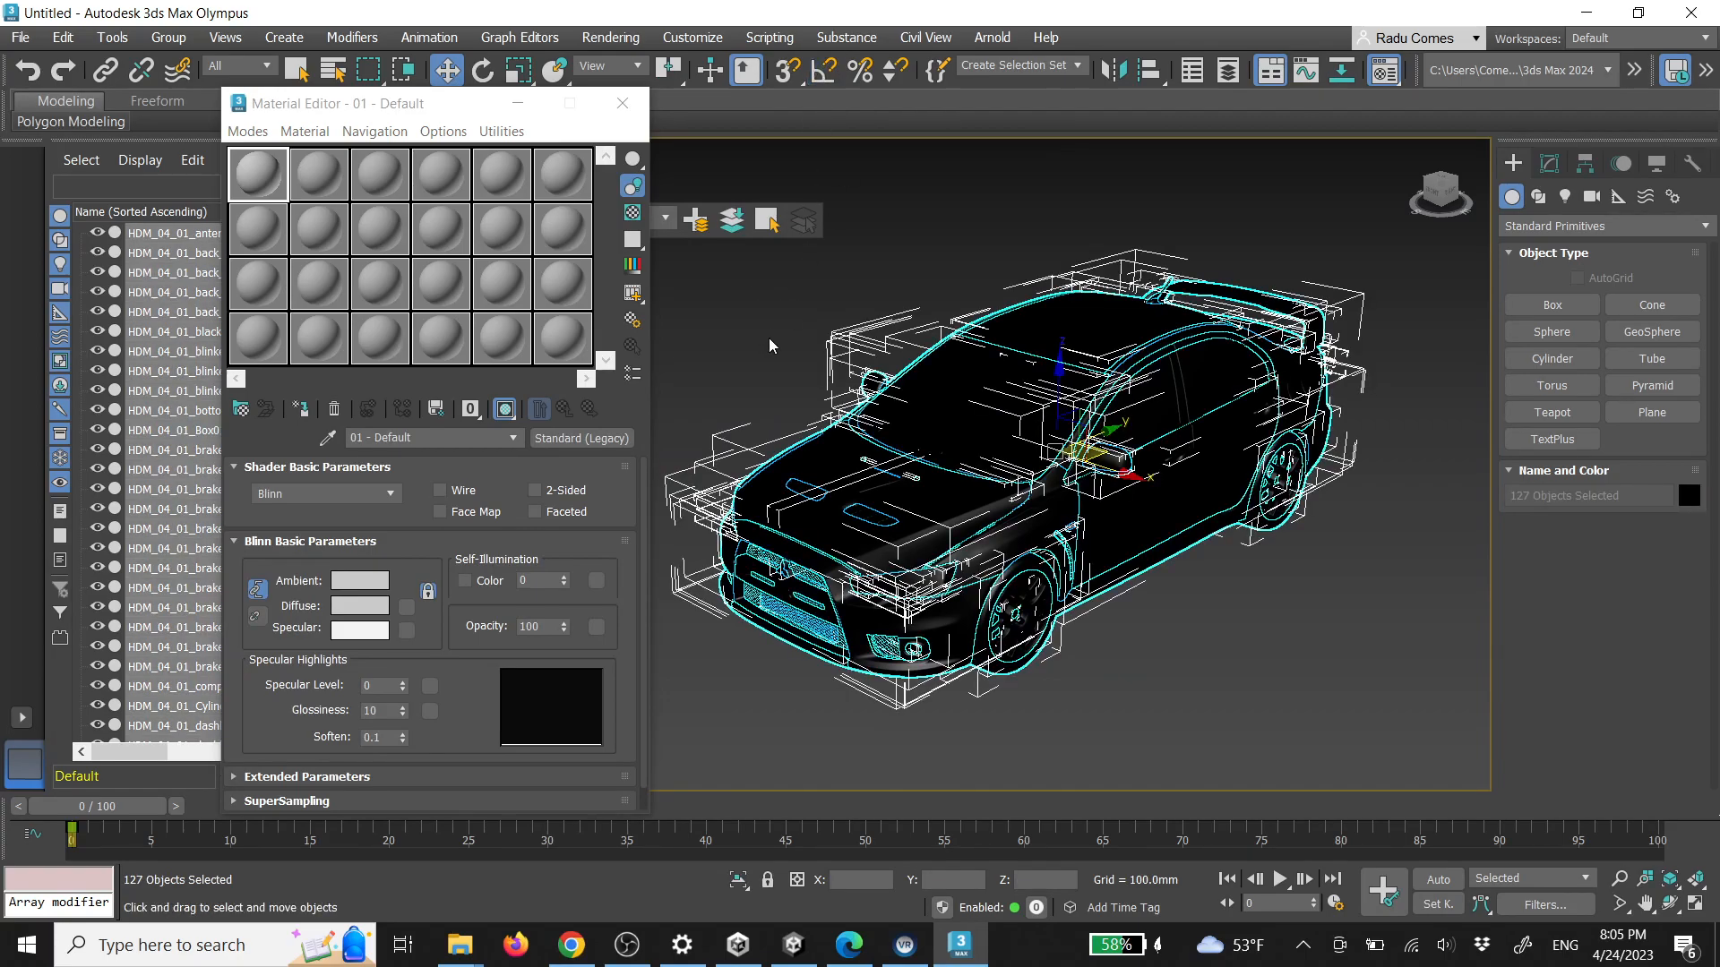
{"action": "left_click", "coordinate": [301, 410]}
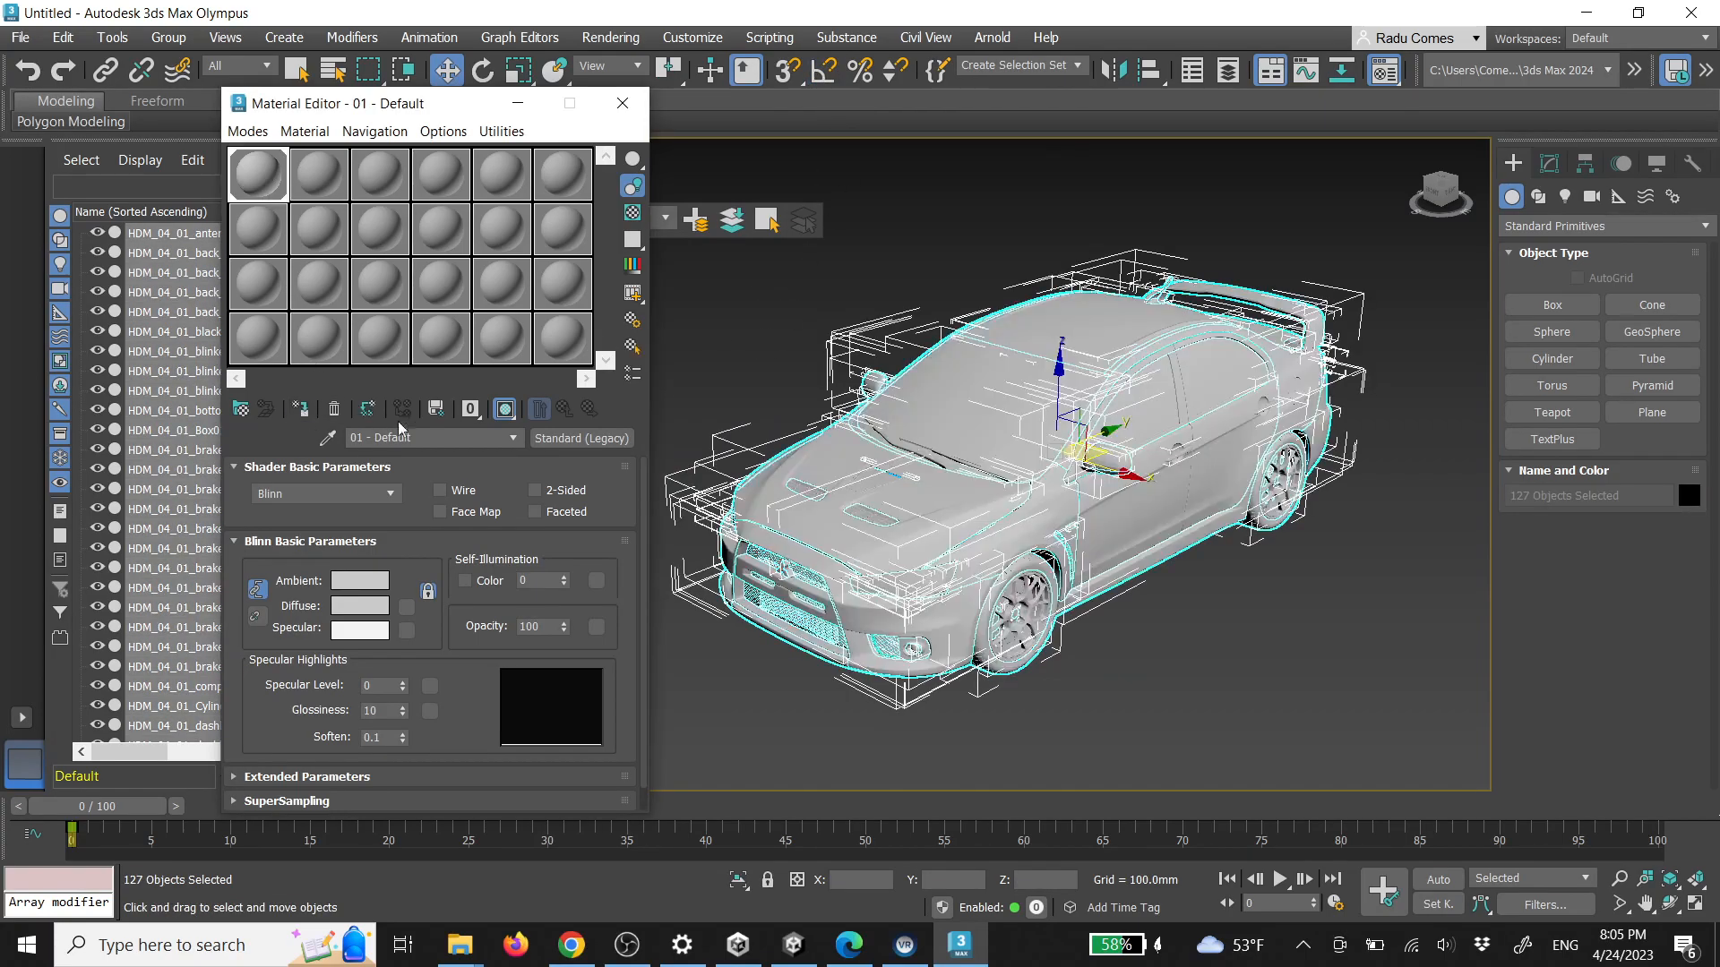
{"action": "left_click", "coordinate": [716, 346]}
{"action": "left_click", "coordinate": [623, 103]}
Draw a box about 4753 x 1869 x 808 mm over the car's footprint to check the car's size, and delete it
{"action": "middle_click_drag", "start_coordinate": [1002, 390], "coordinate": [1133, 436], "text": "alt"}
{"action": "scroll", "coordinate": [1158, 452], "scroll_direction": "down", "scroll_amount": 3}
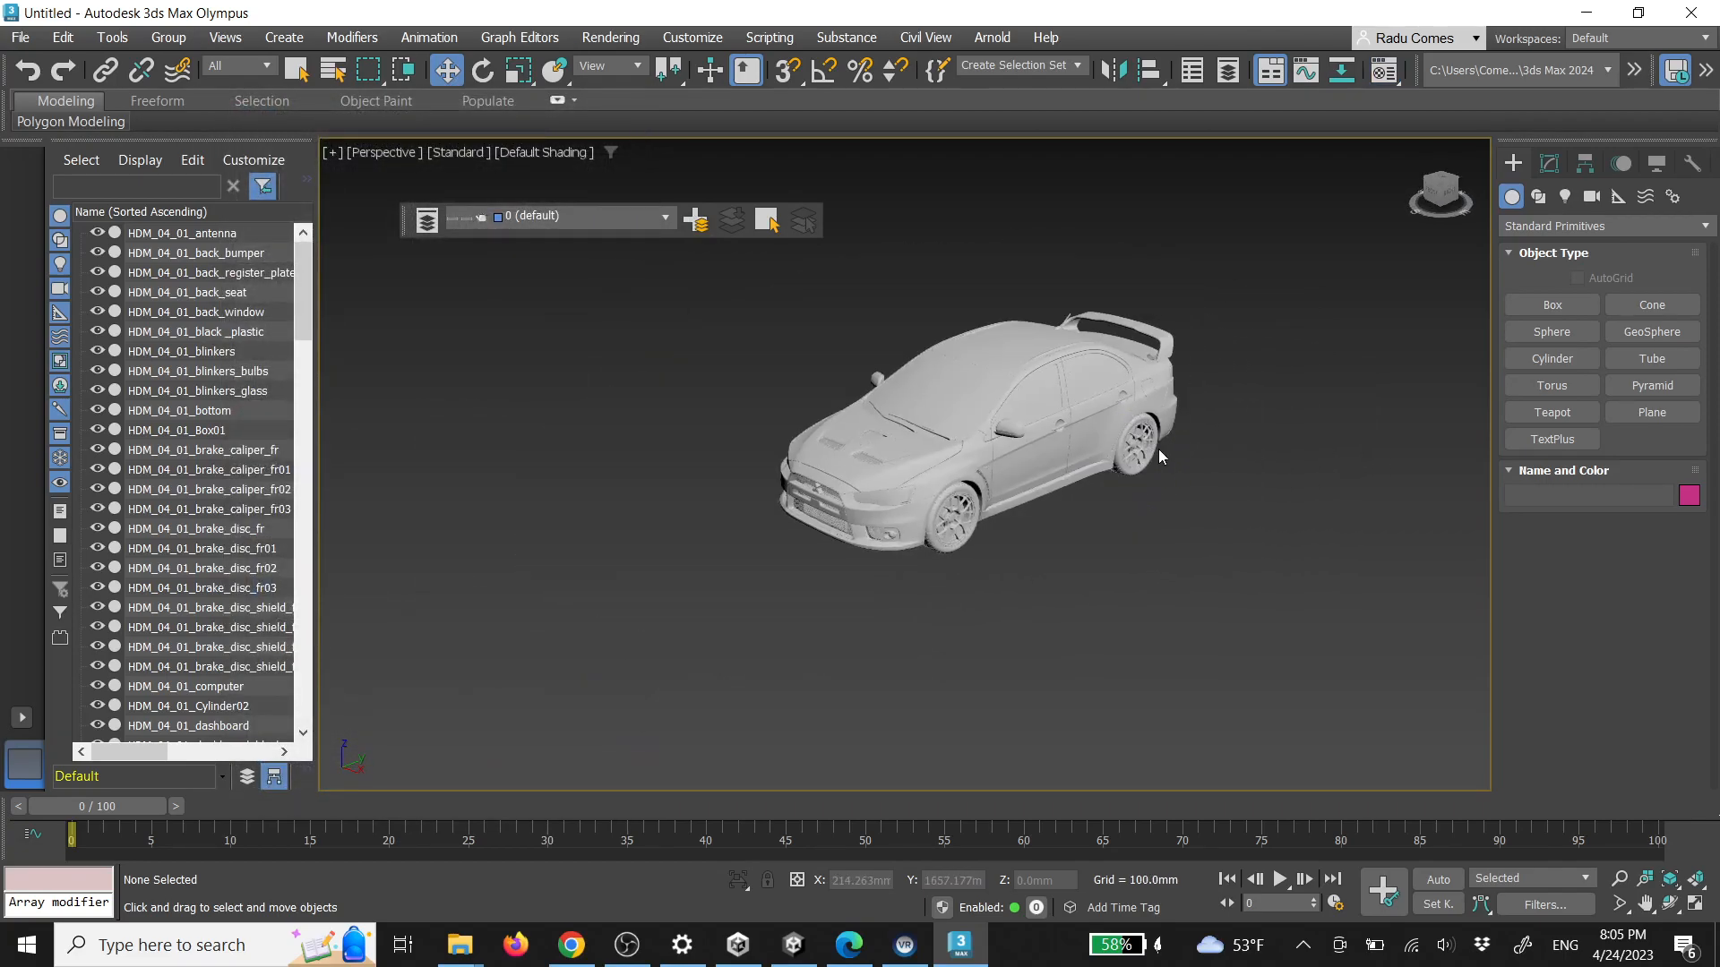
{"action": "left_click", "coordinate": [1440, 184]}
{"action": "left_click", "coordinate": [1553, 305]}
{"action": "left_click_drag", "start_coordinate": [760, 322], "coordinate": [1228, 502]}
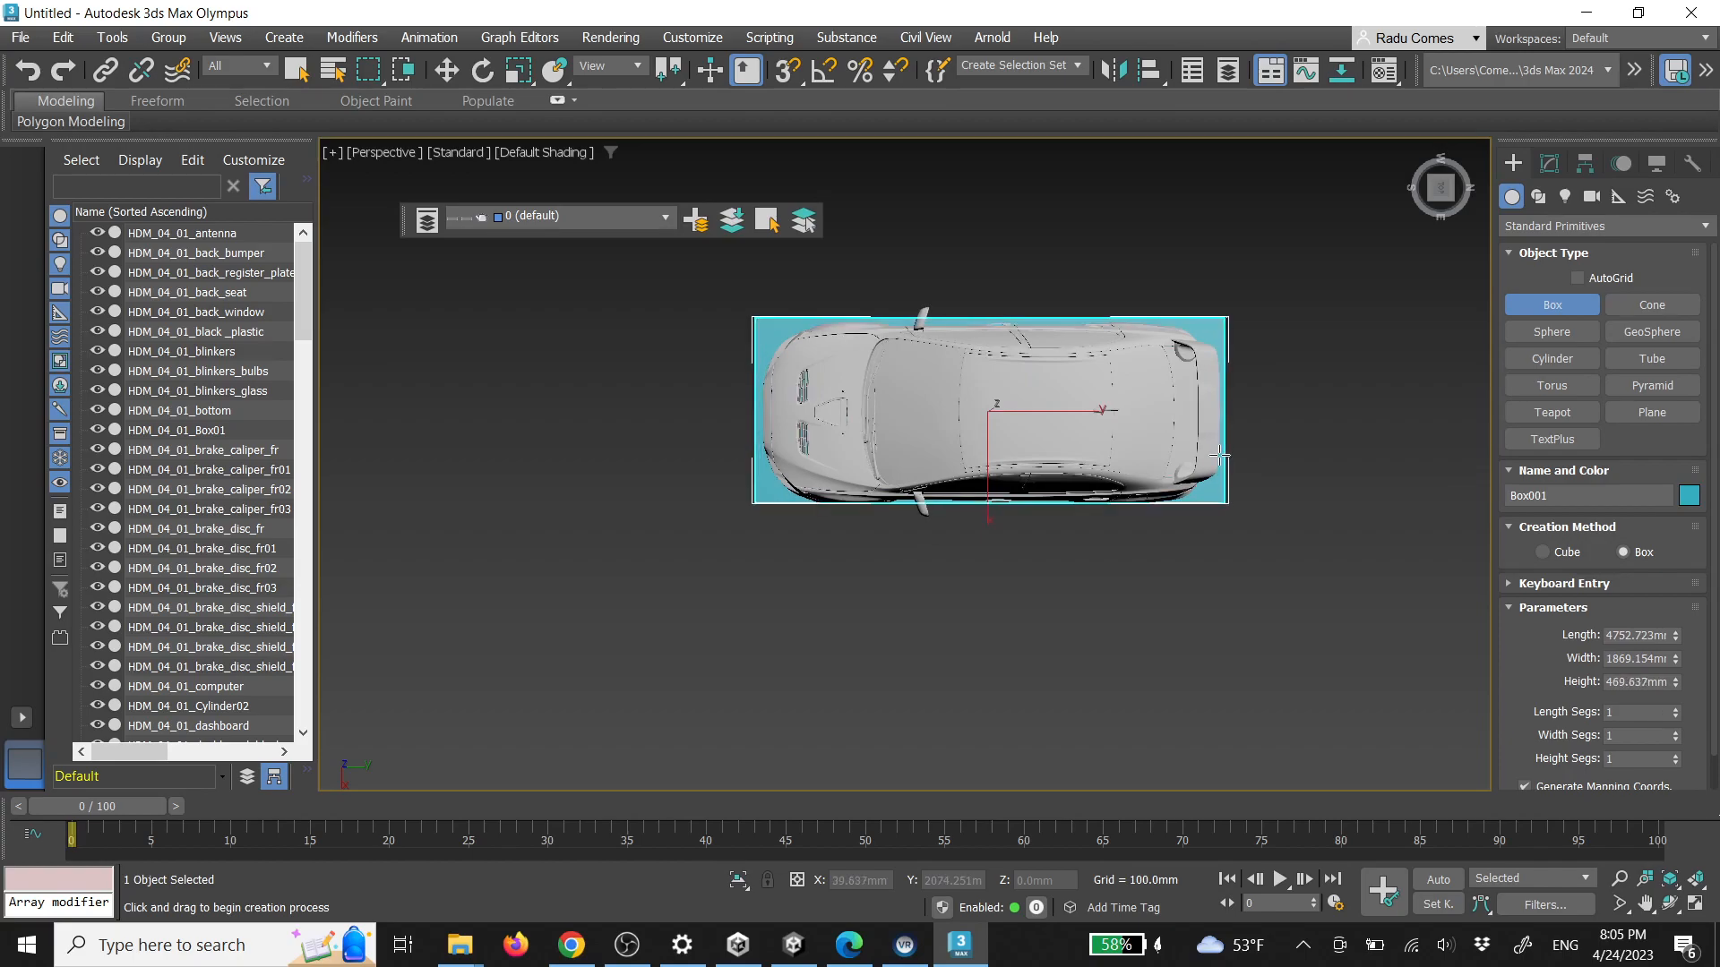
{"action": "left_click", "coordinate": [1219, 421]}
{"action": "middle_click_drag", "start_coordinate": [1217, 479], "coordinate": [1236, 387], "text": "alt"}
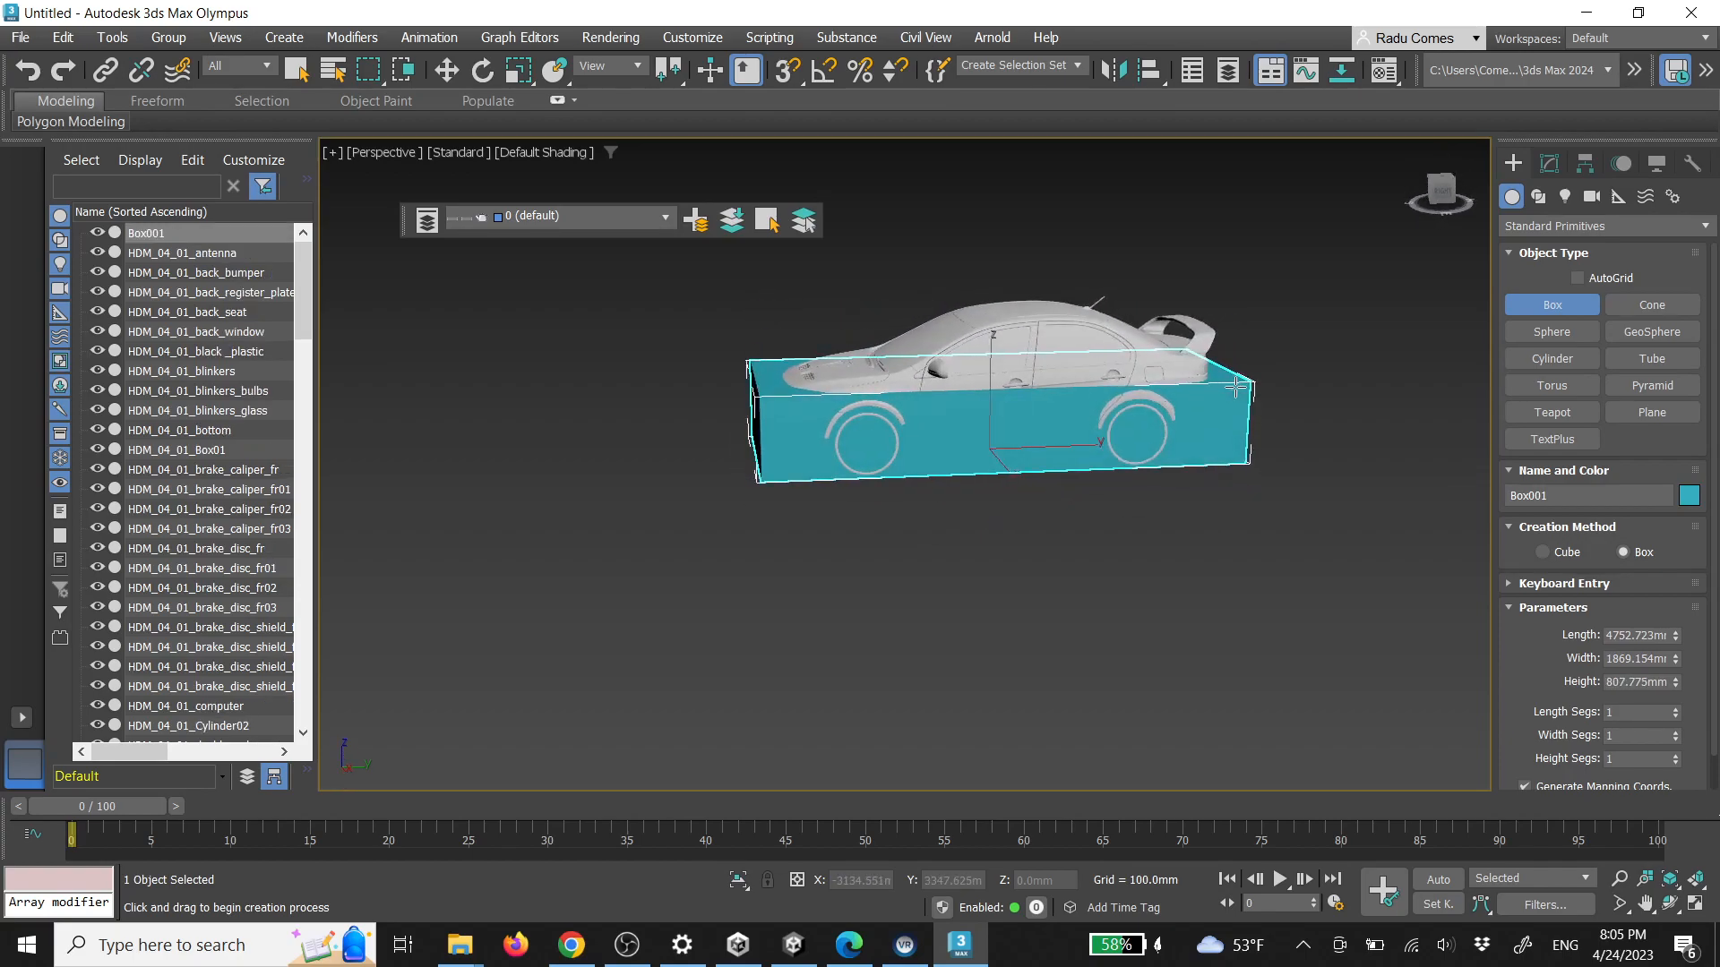
{"action": "scroll", "coordinate": [1236, 387], "scroll_direction": "up", "scroll_amount": 3}
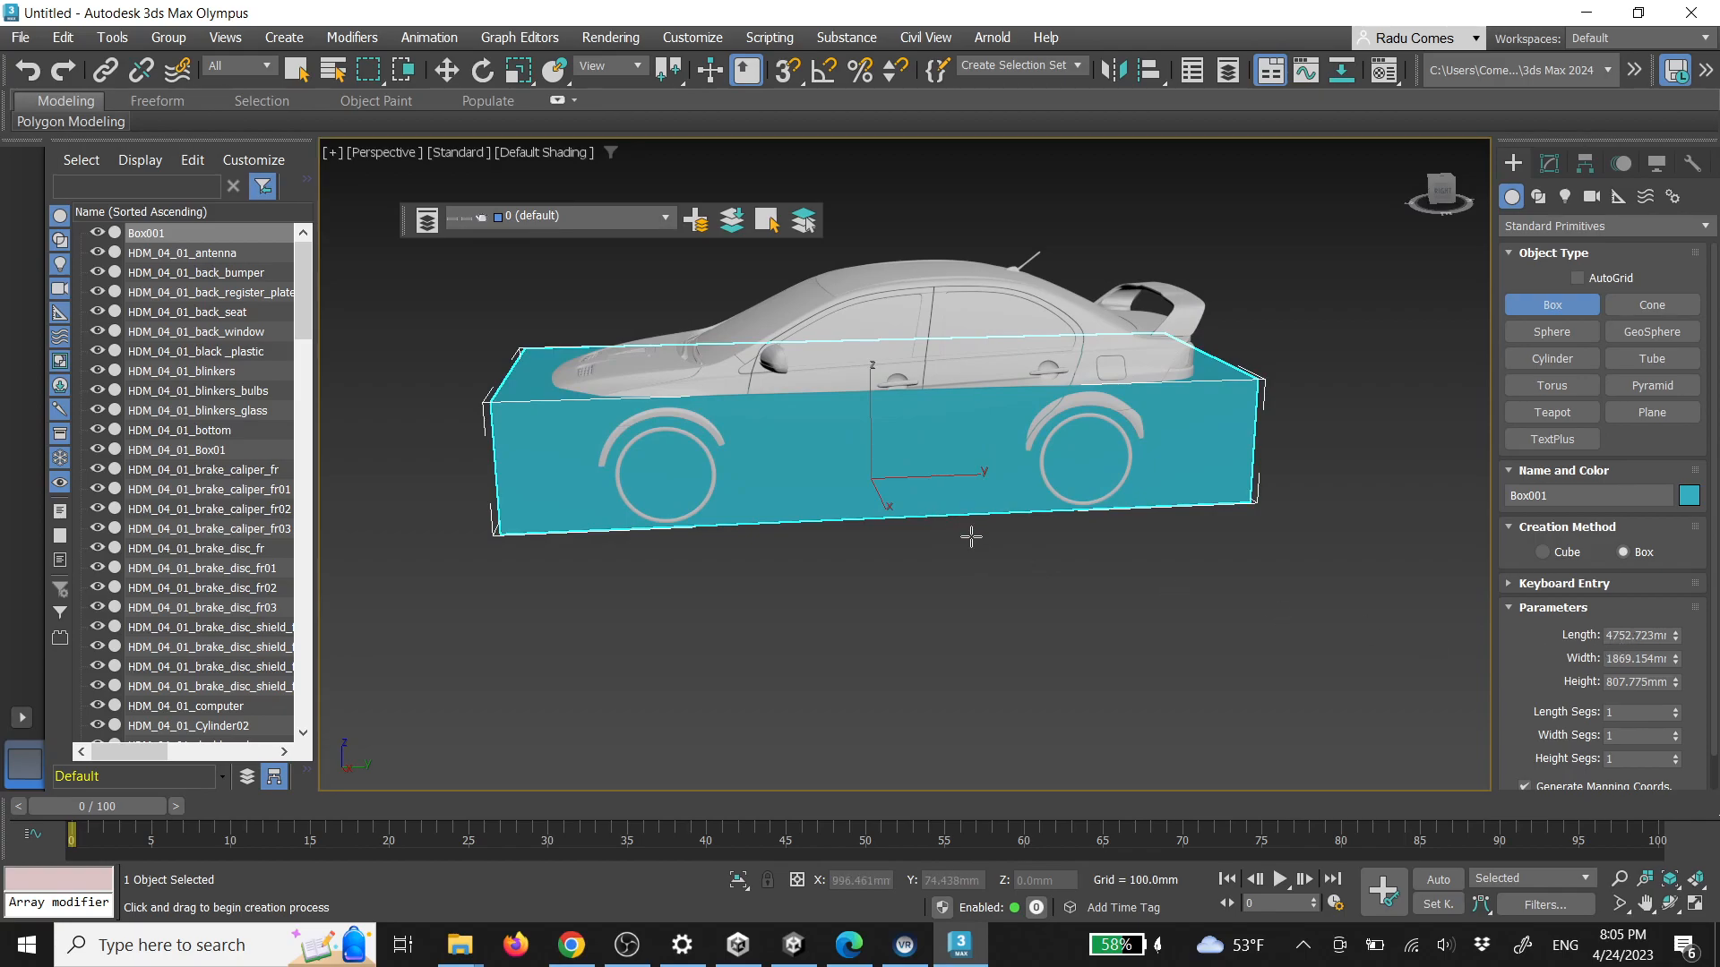
{"action": "middle_click_drag", "start_coordinate": [871, 437], "coordinate": [886, 449], "text": "alt"}
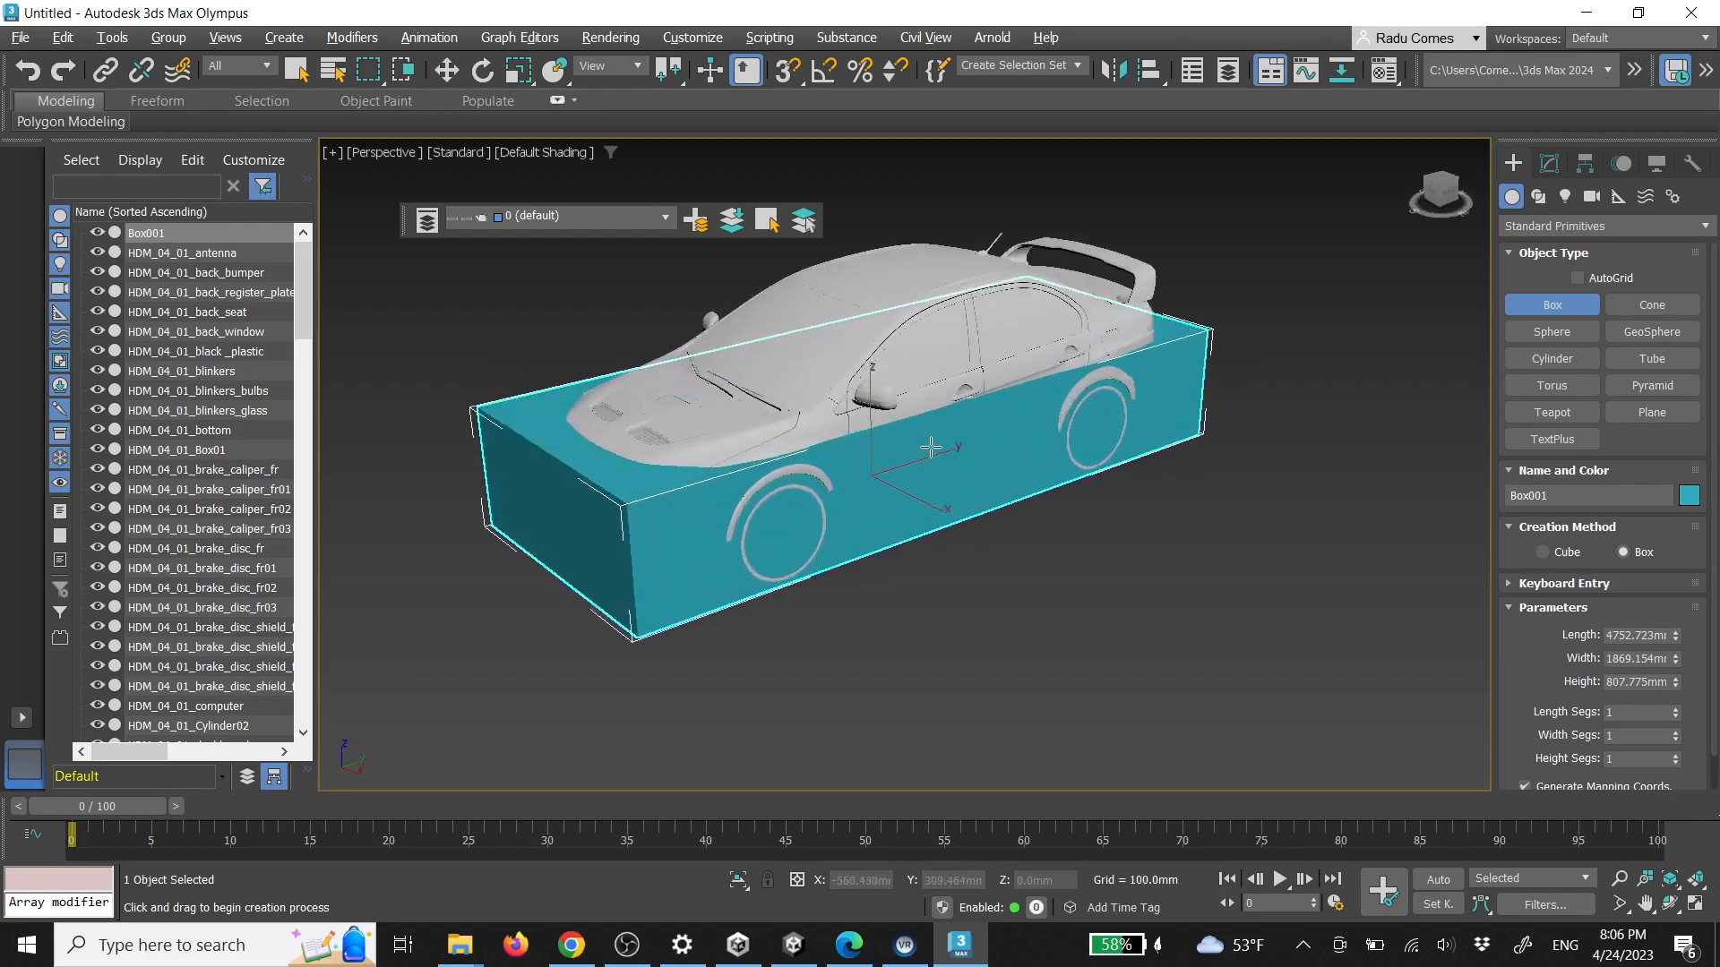
{"action": "key", "text": "Delete"}
{"action": "key", "text": "q"}
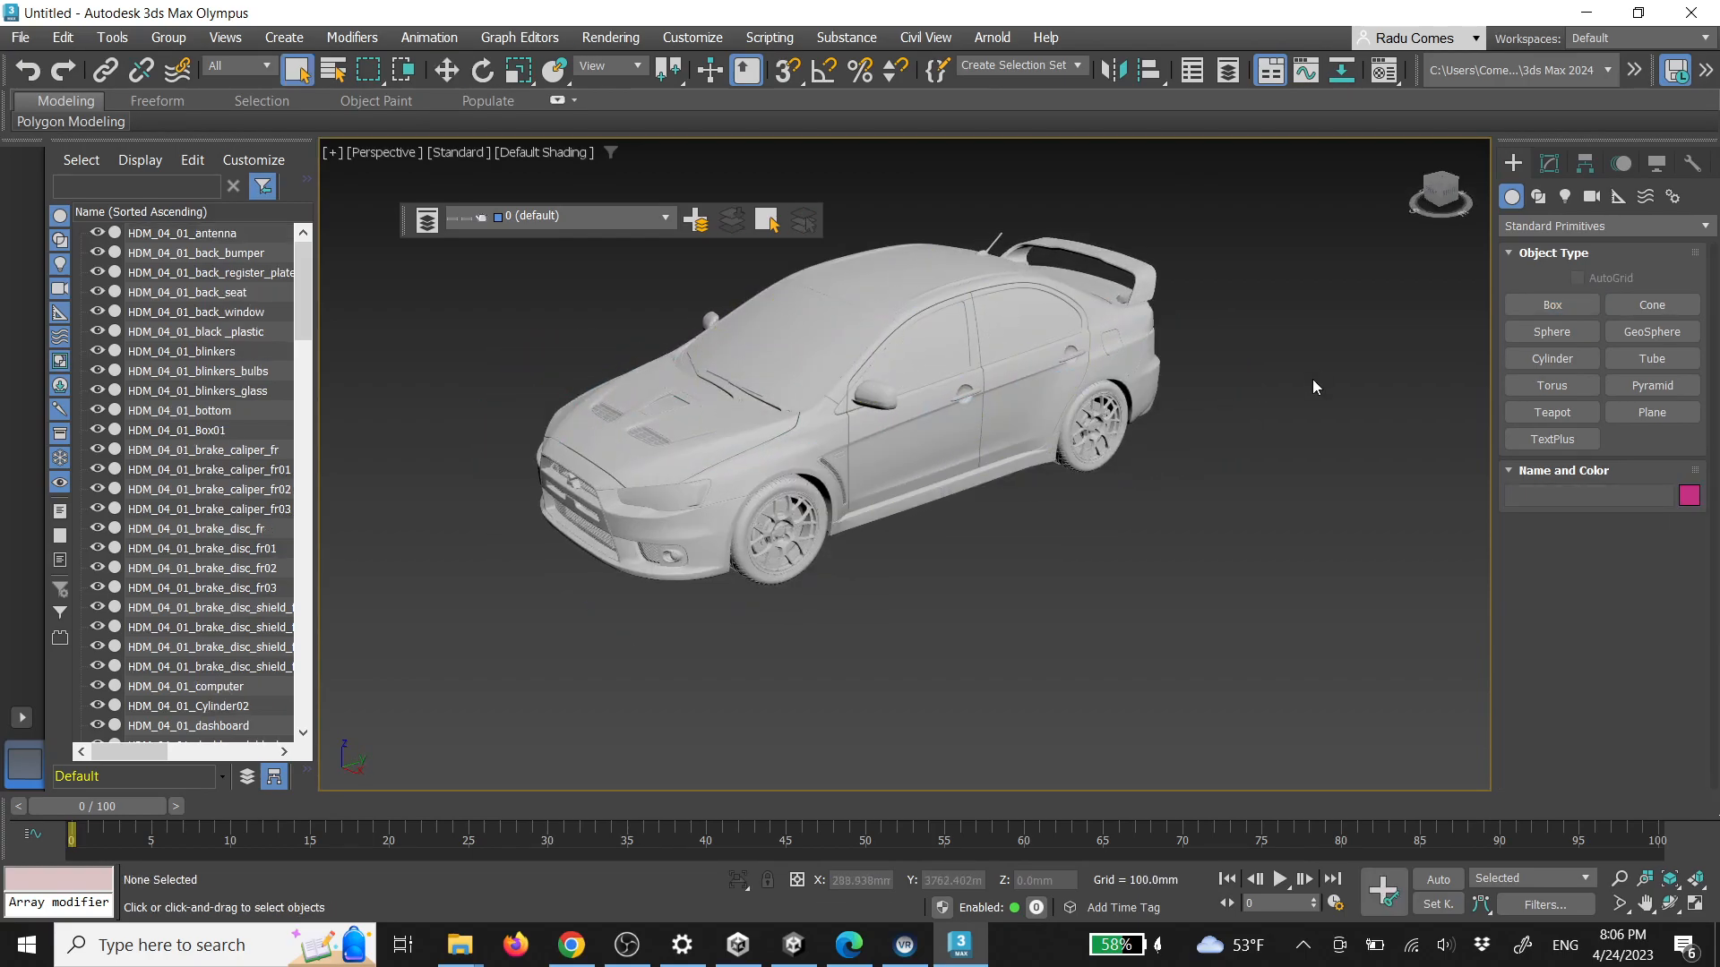
Look over the car's body and select its hood
{"action": "middle_click_drag", "start_coordinate": [1010, 412], "coordinate": [957, 449], "text": "alt"}
{"action": "left_click", "coordinate": [704, 464]}
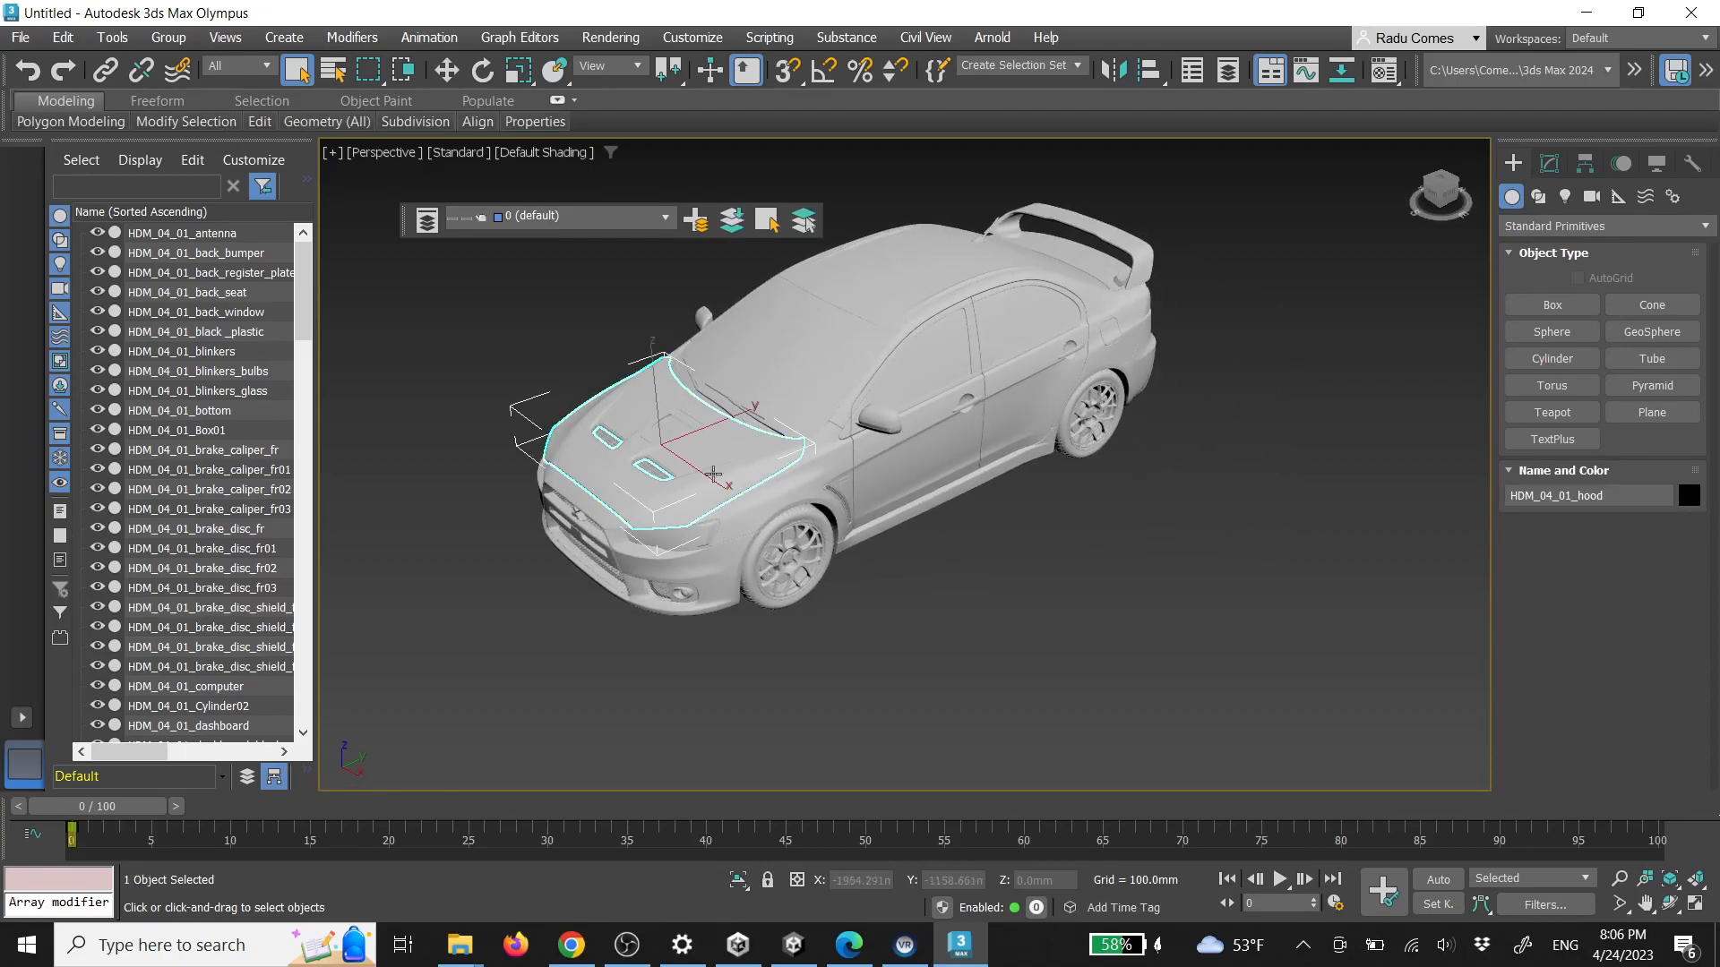
{"action": "middle_click_drag", "start_coordinate": [942, 577], "coordinate": [960, 557], "text": "alt"}
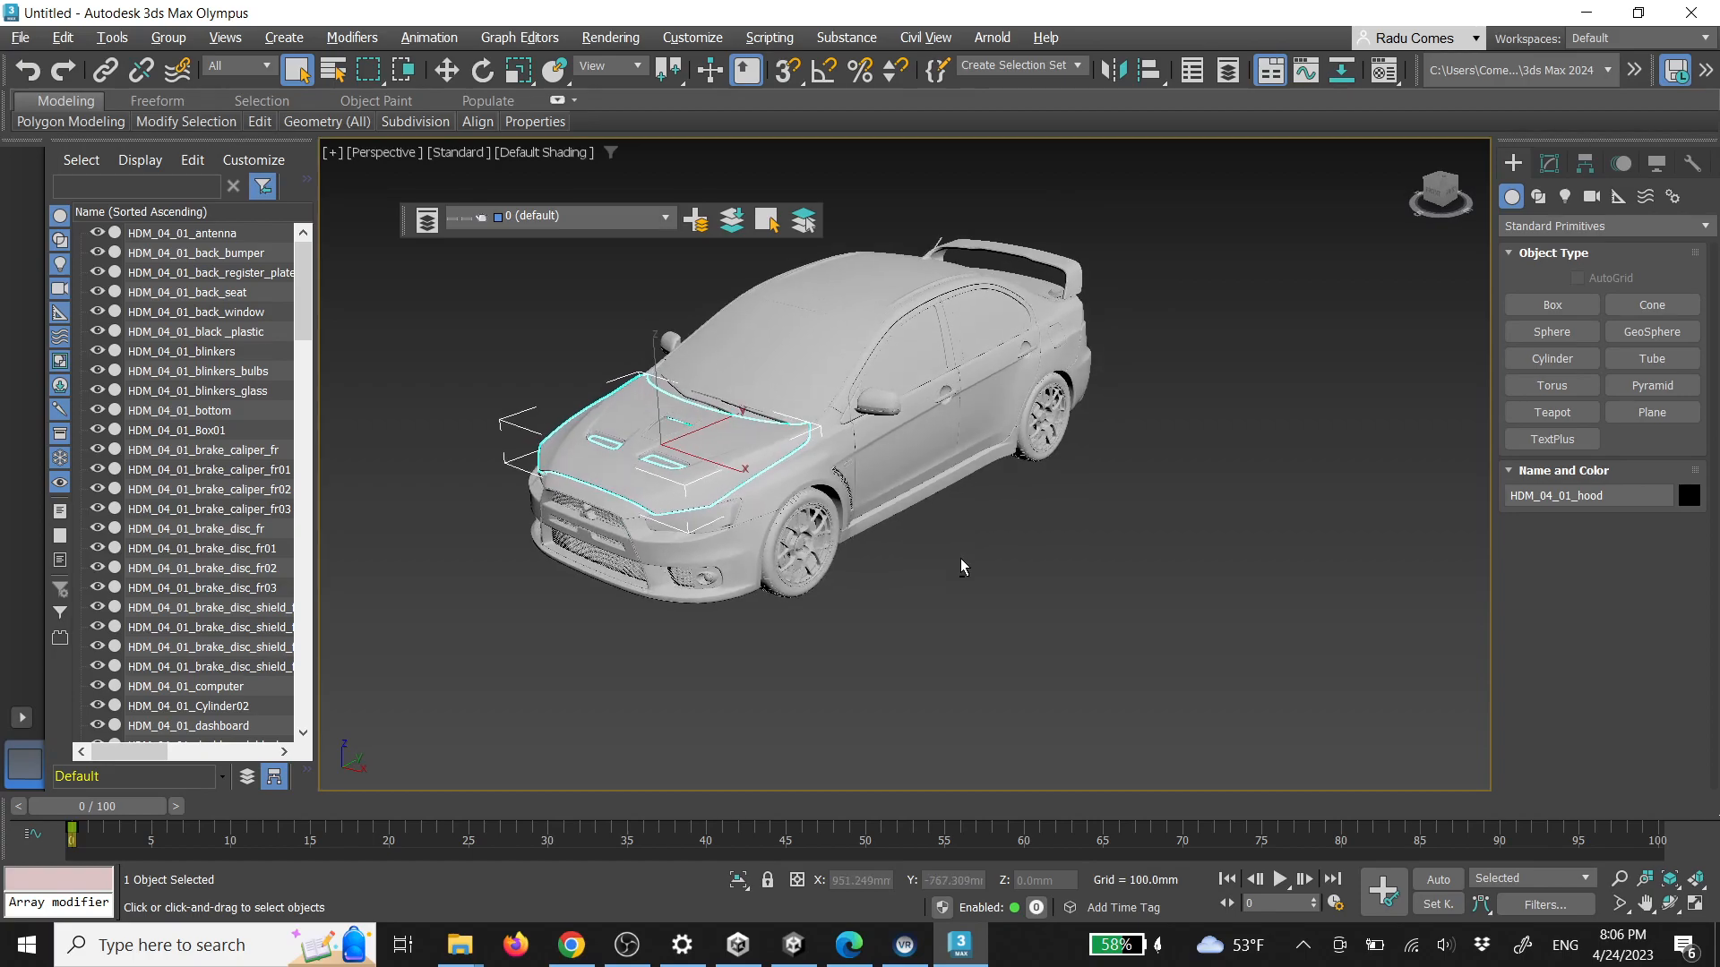
Switch to Chrome, search Google Images for "mitsubishi logo" and open the Logowik result
{"action": "left_click", "coordinate": [573, 945]}
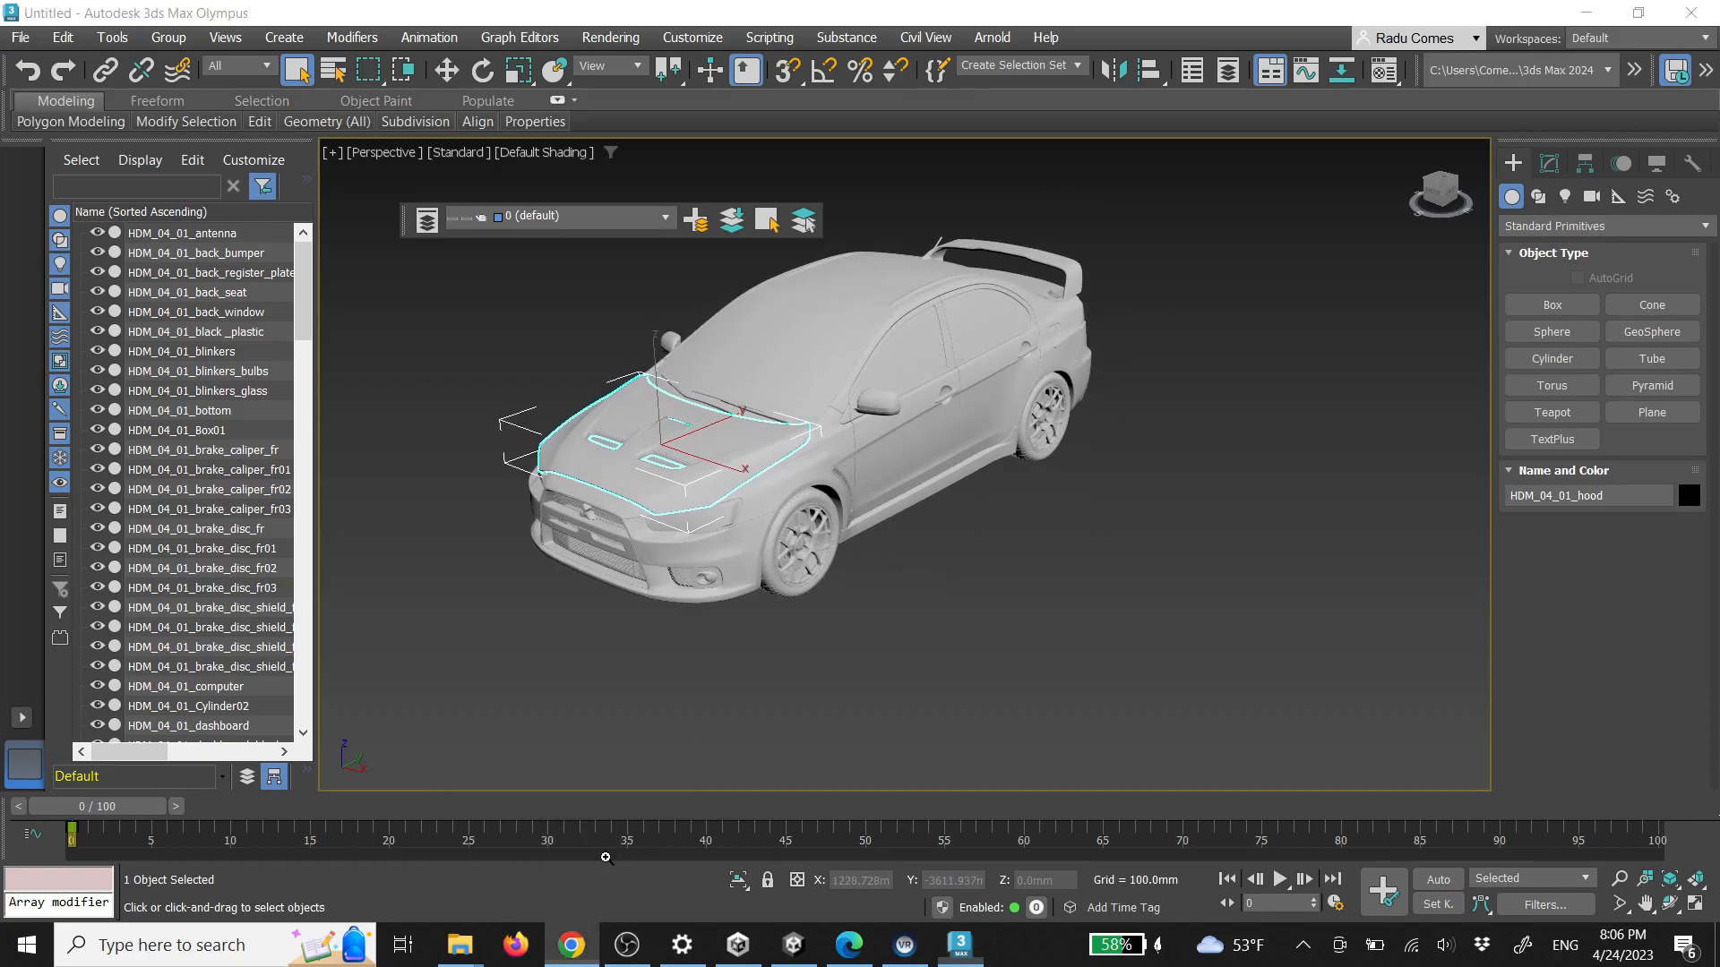
{"action": "left_click", "coordinate": [828, 61]}
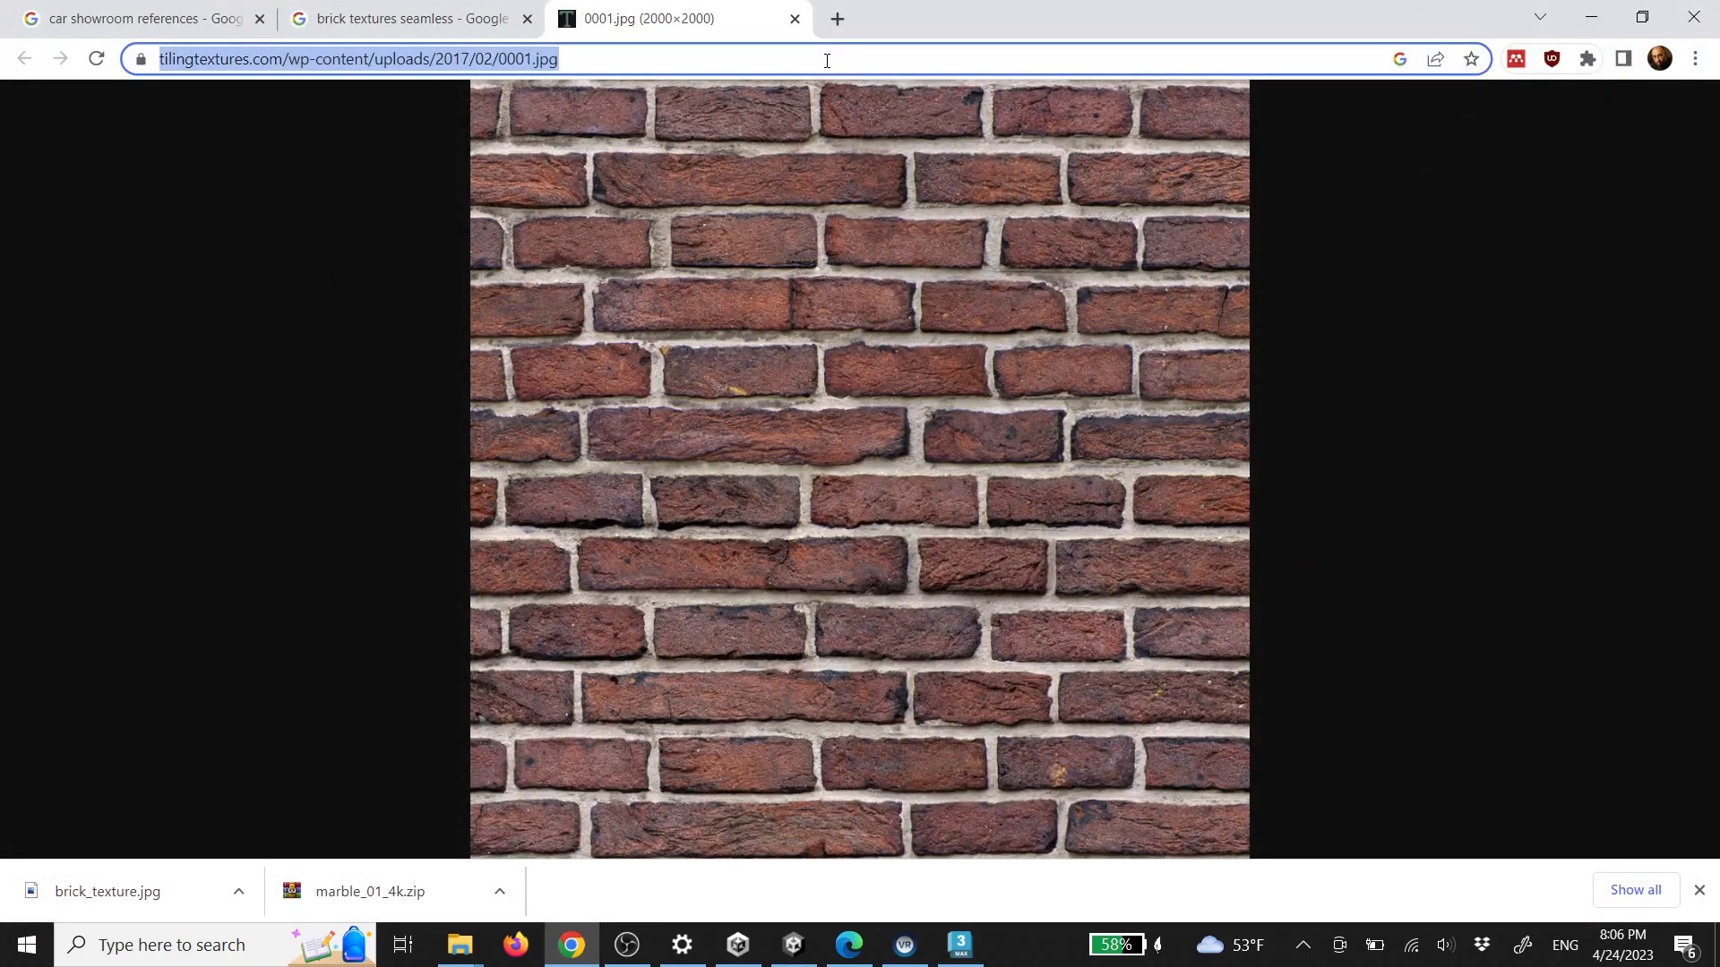
{"action": "type", "text": "mits"}
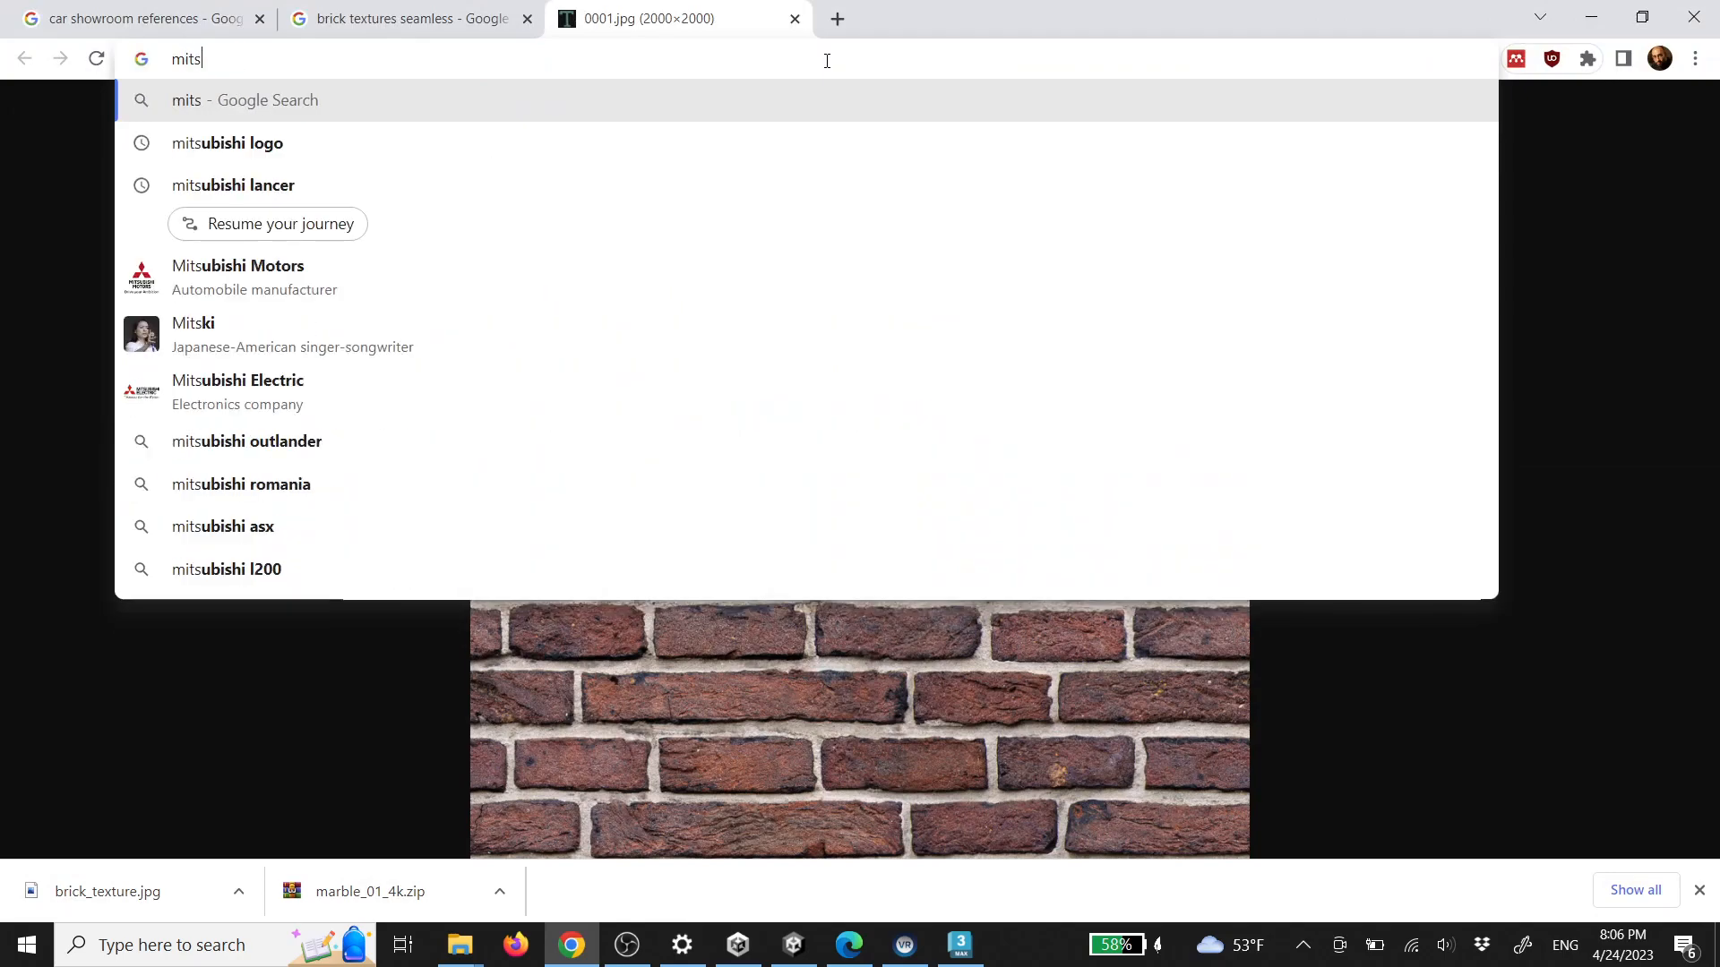
{"action": "key", "text": "Down"}
{"action": "key", "text": "Return"}
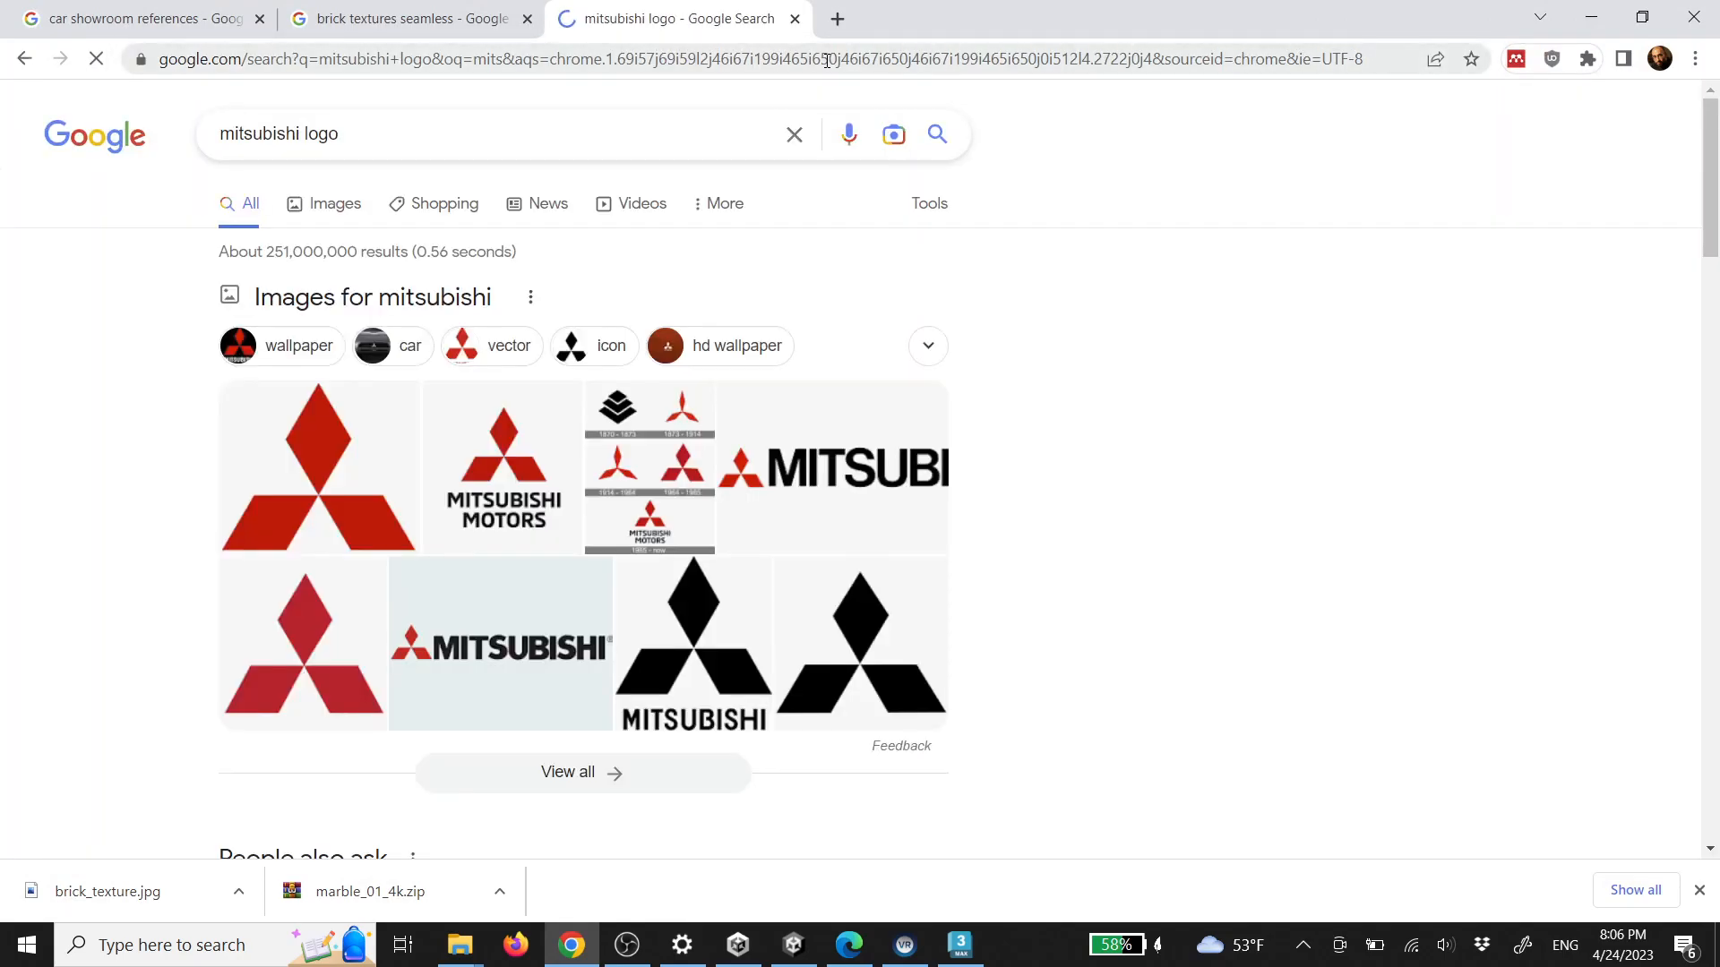
{"action": "left_click", "coordinate": [348, 214]}
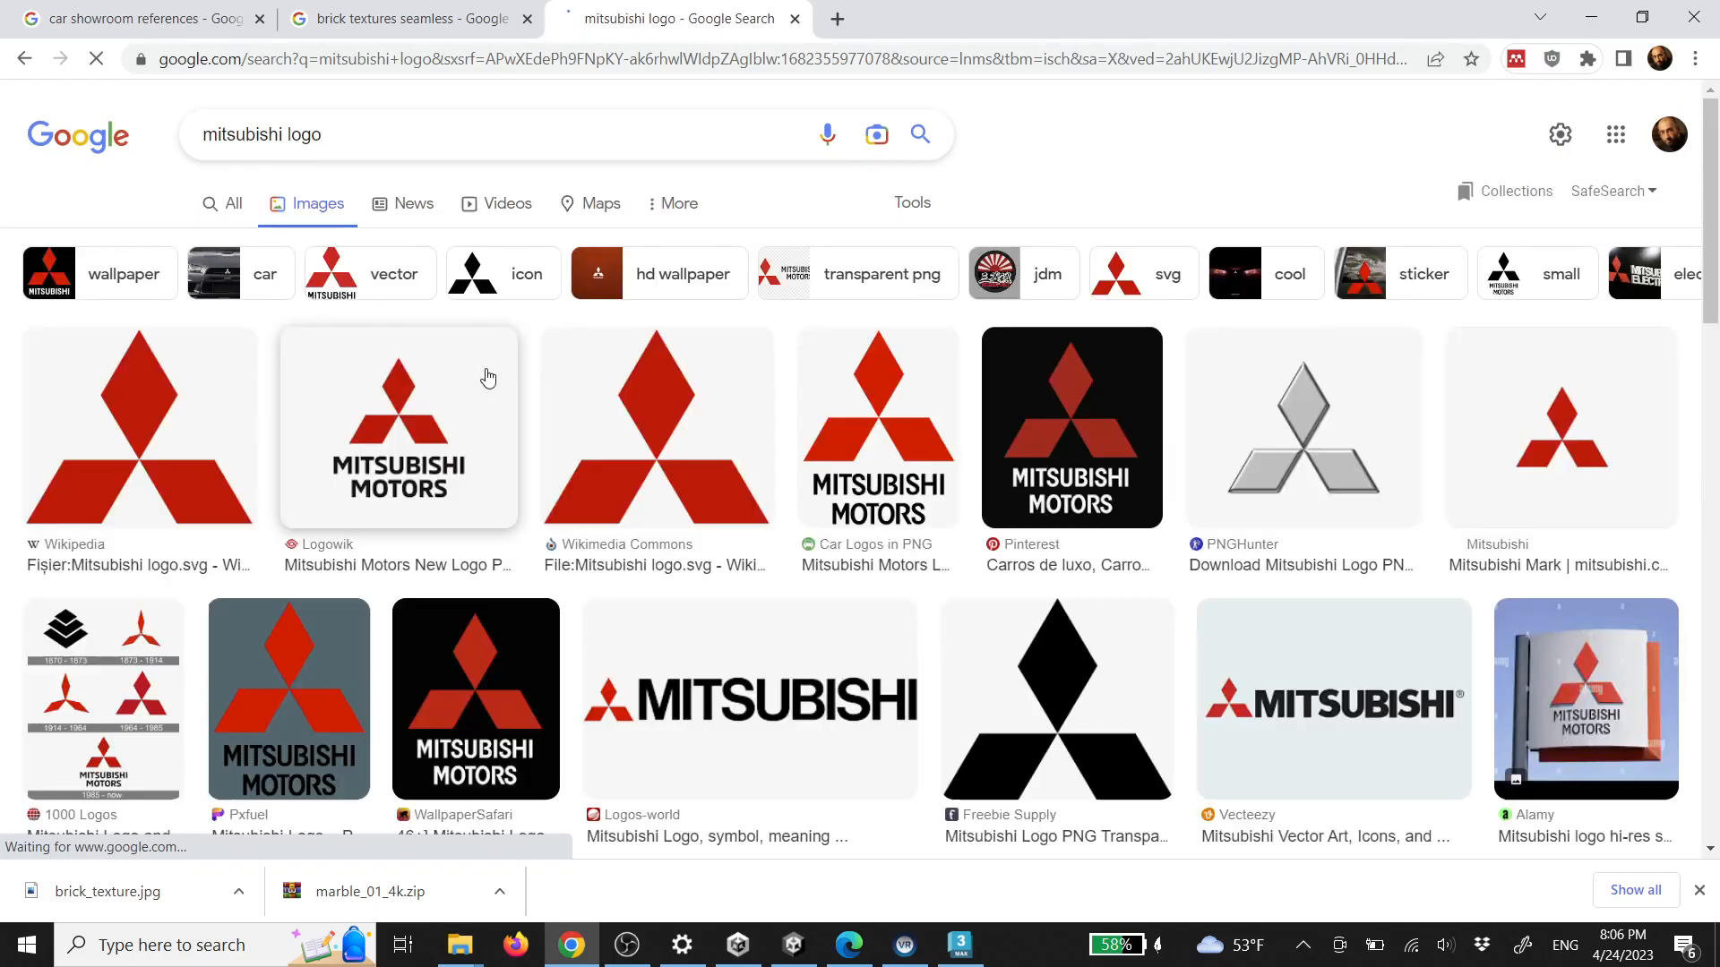
{"action": "left_click", "coordinate": [424, 412]}
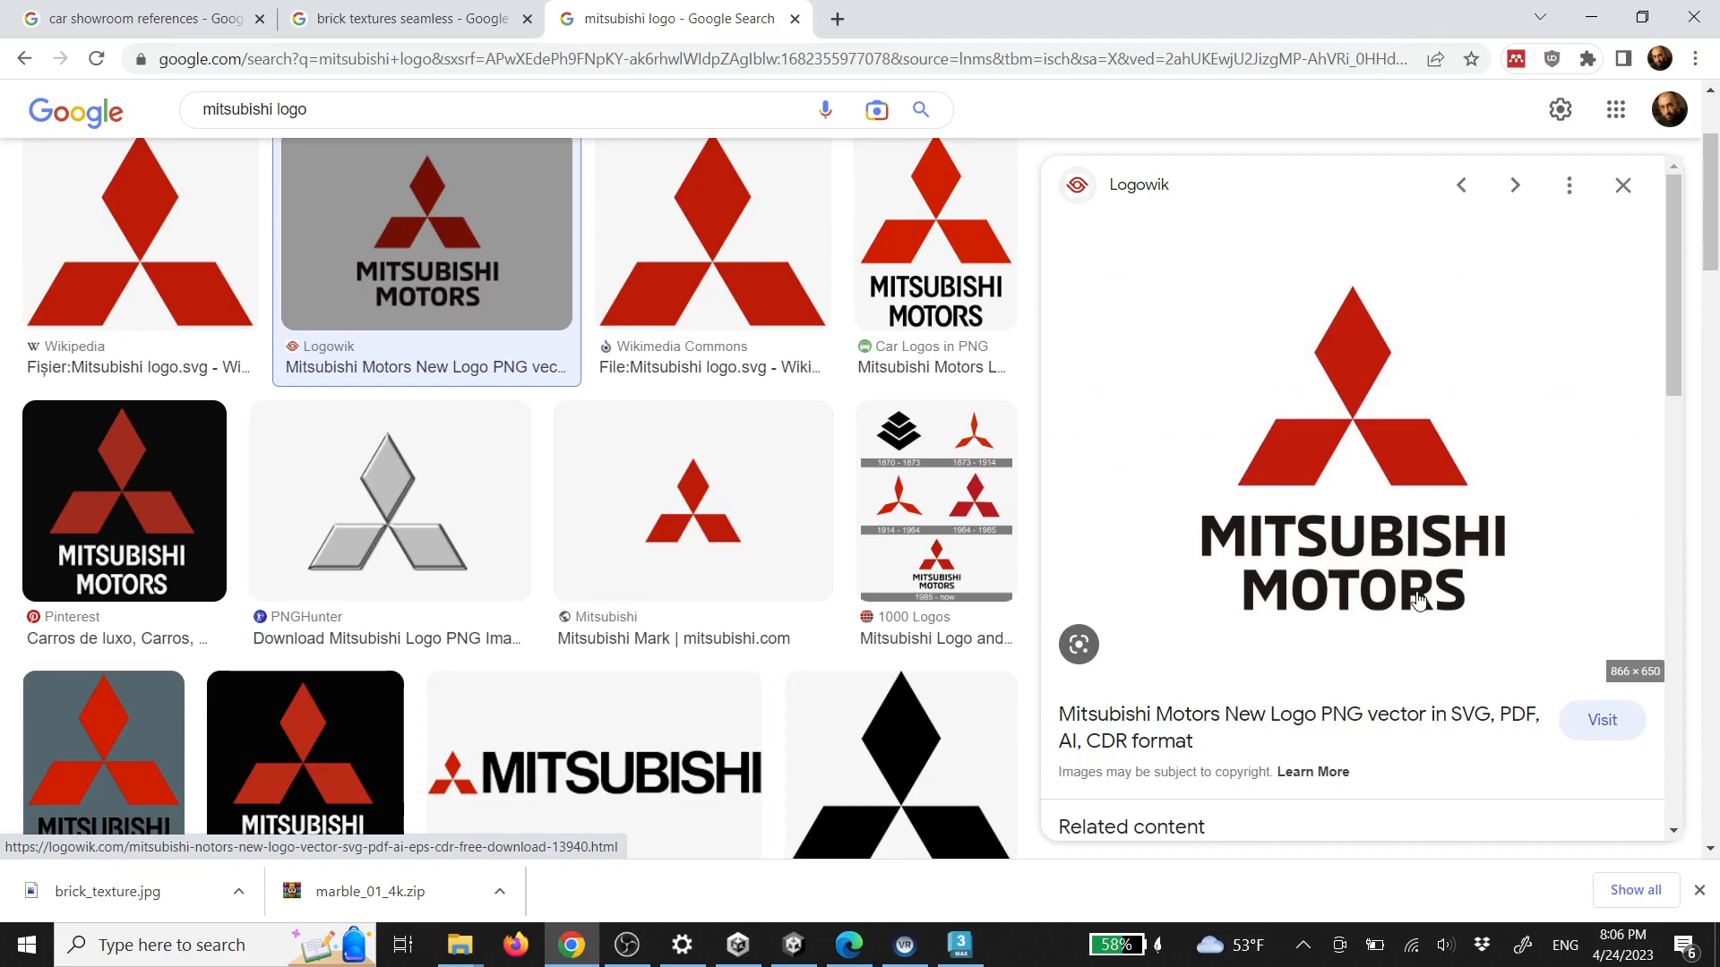
Open the full-size Mitsubishi Motors logo image separately and save it to the Desktop as logo
{"action": "right_click", "coordinate": [1457, 544]}
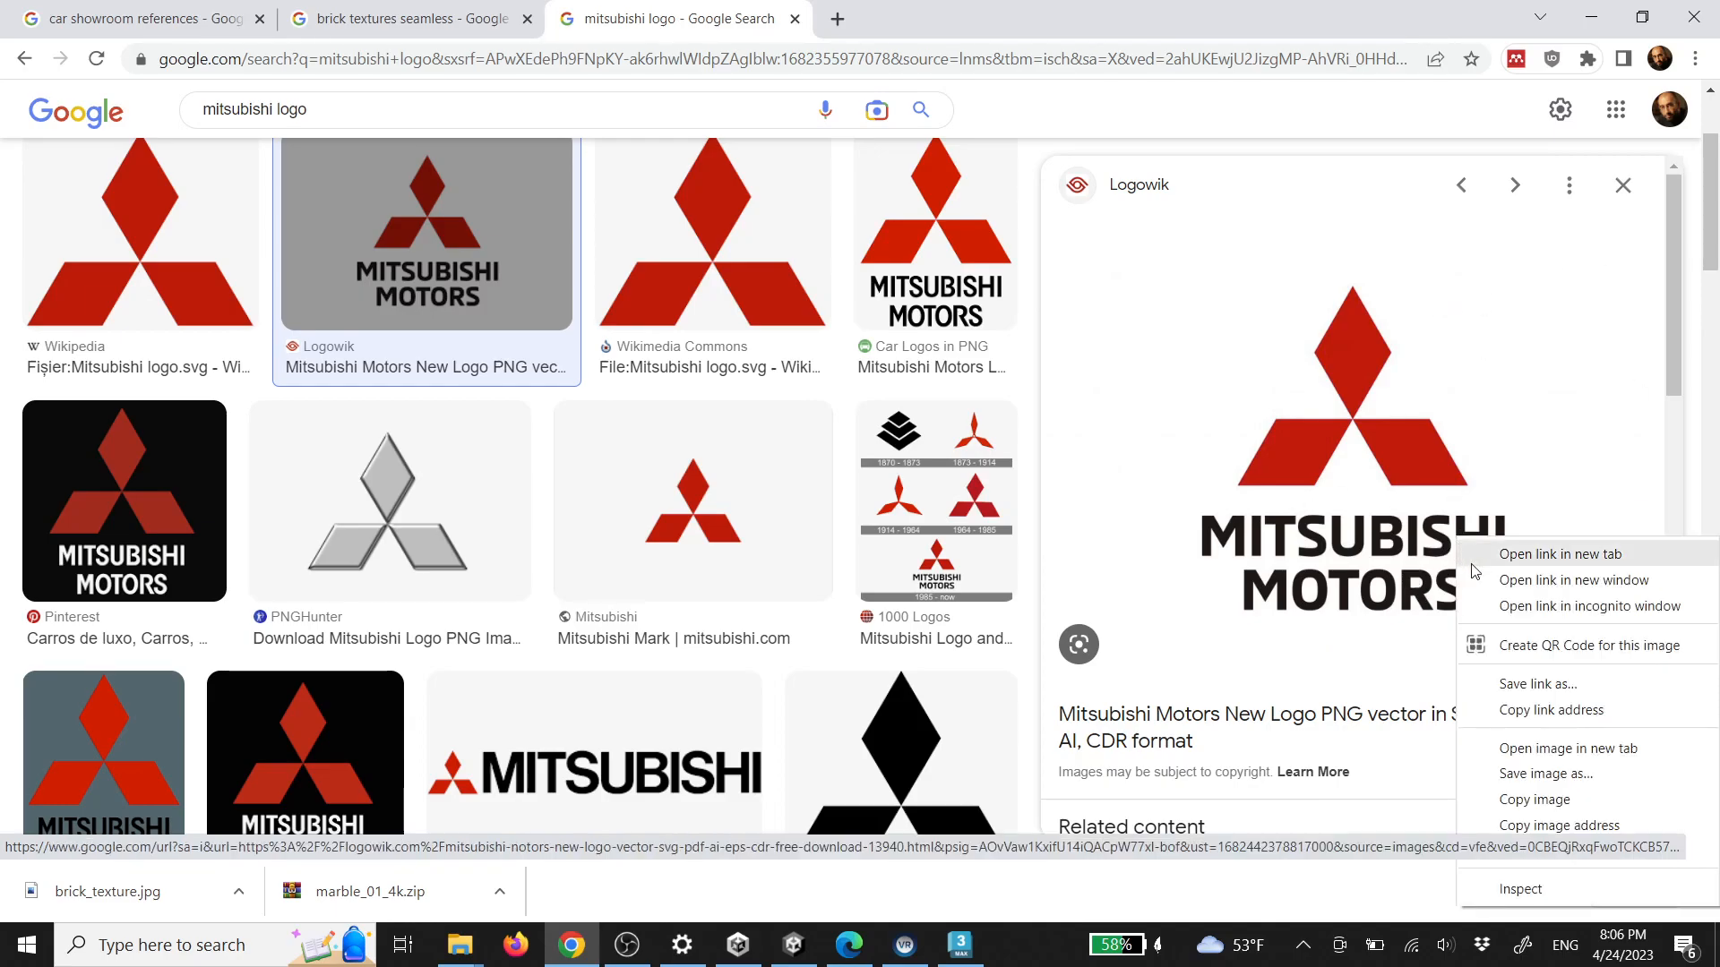
{"action": "left_click", "coordinate": [1588, 746]}
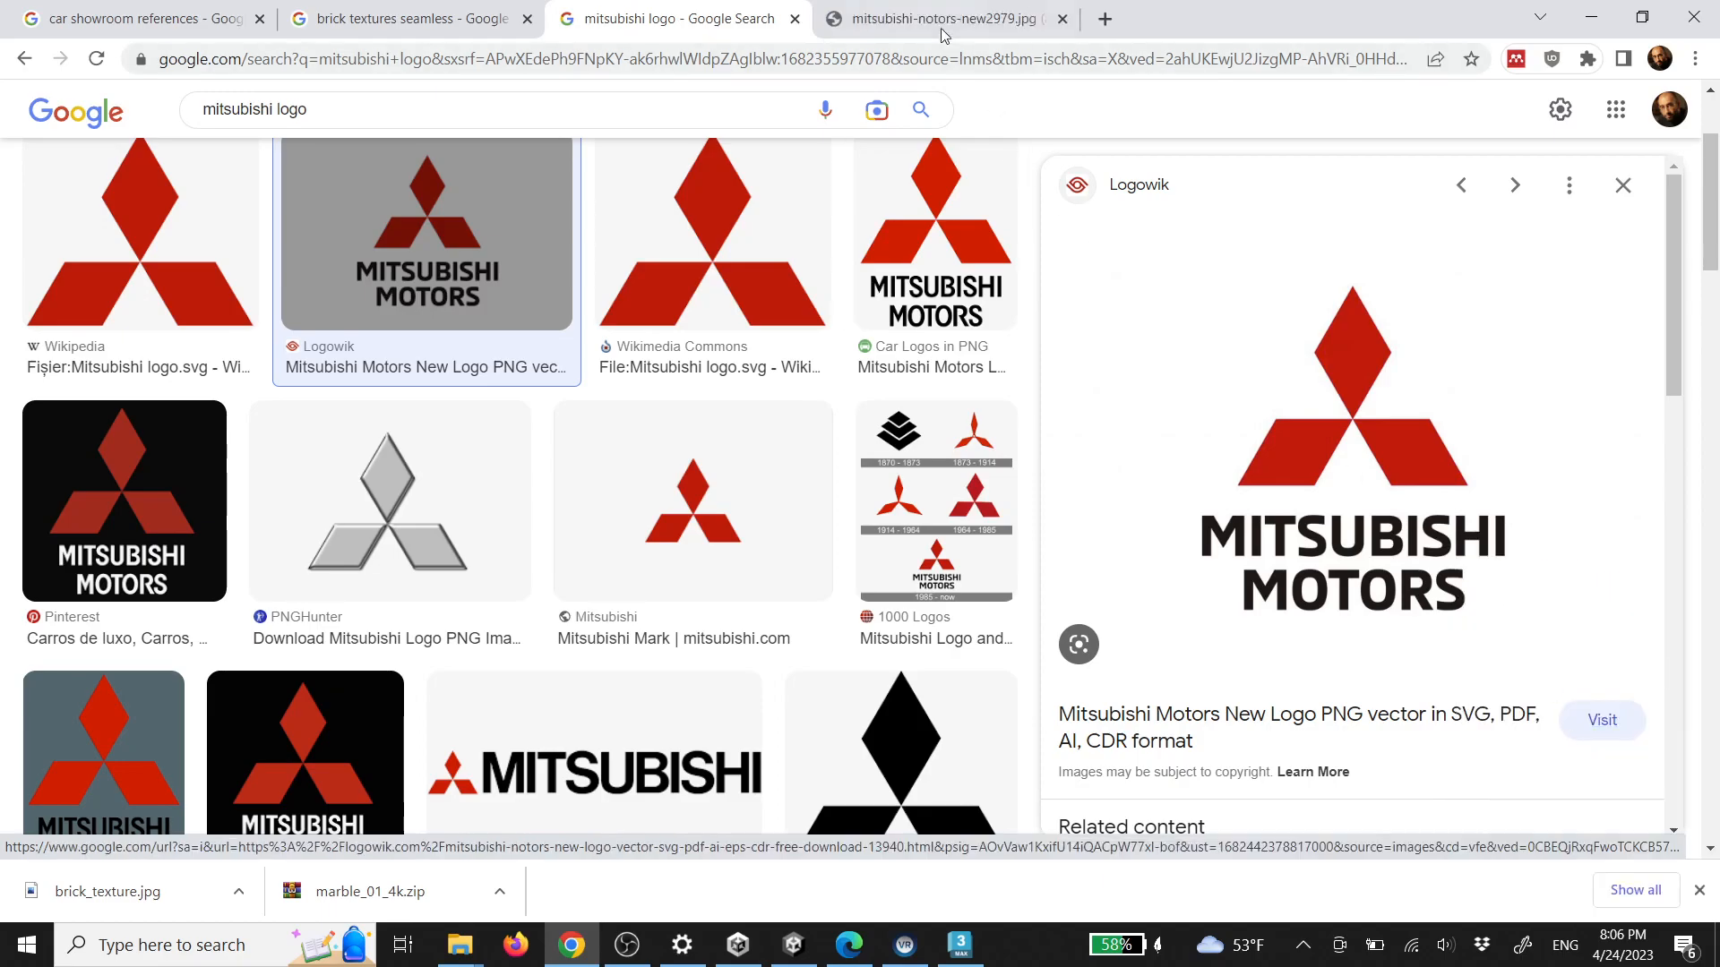
{"action": "left_click", "coordinate": [929, 23]}
{"action": "right_click", "coordinate": [971, 526]}
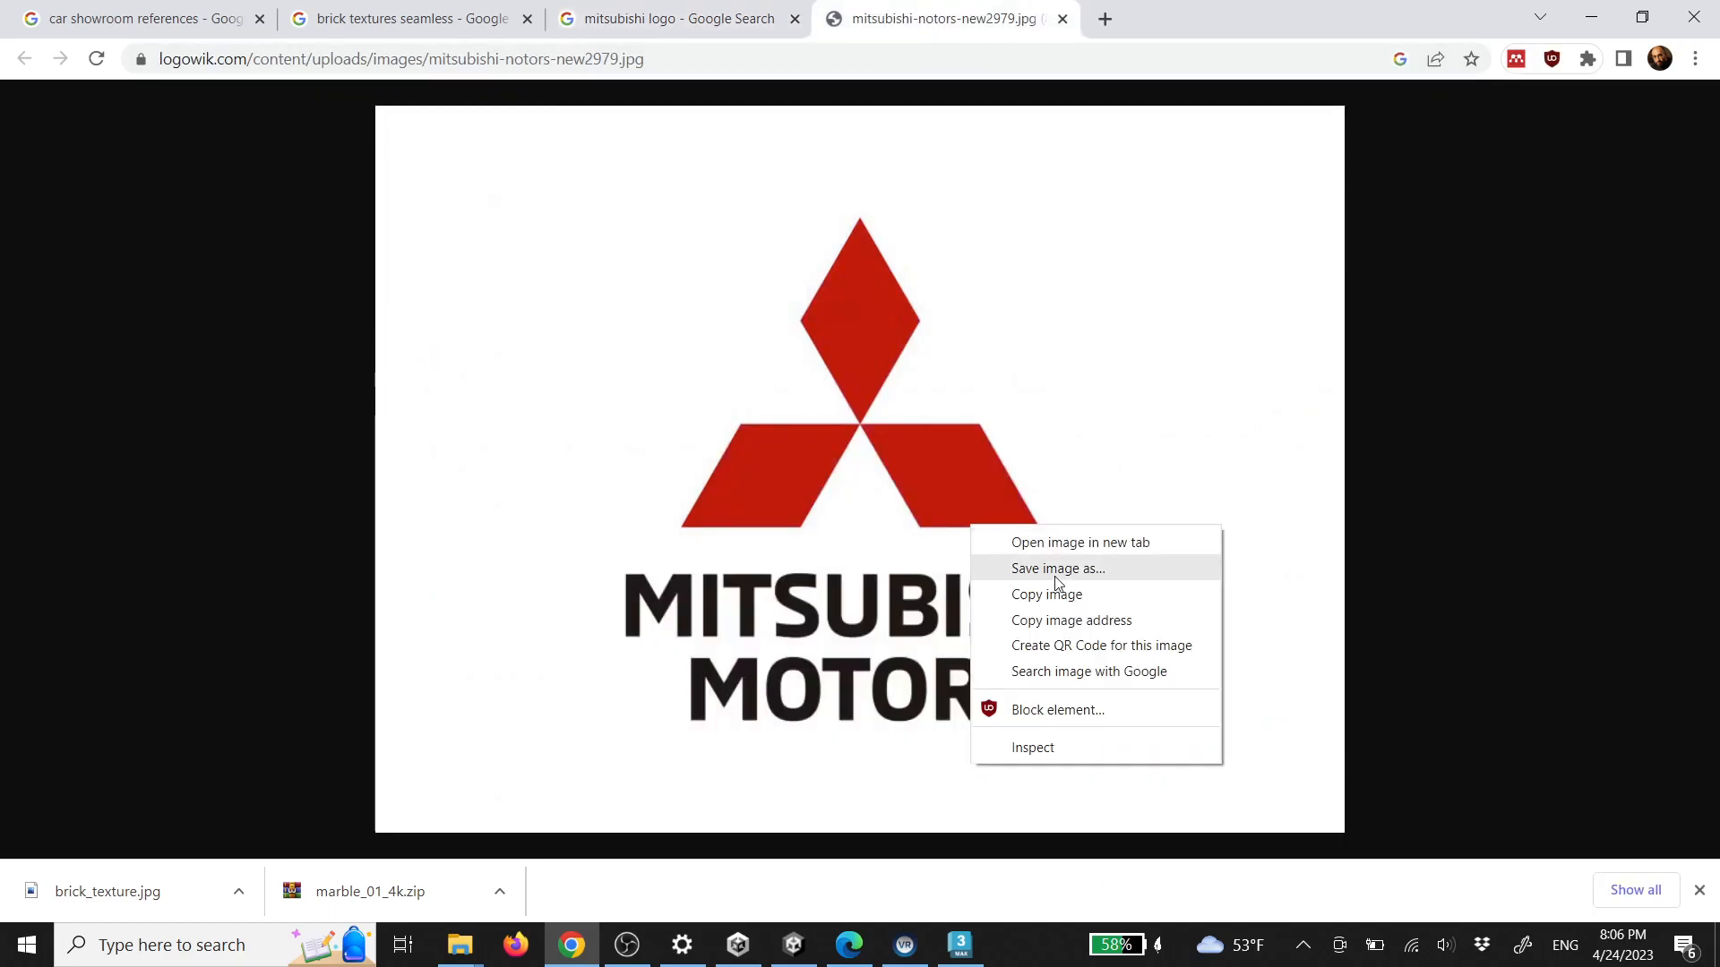
{"action": "left_click", "coordinate": [1054, 573]}
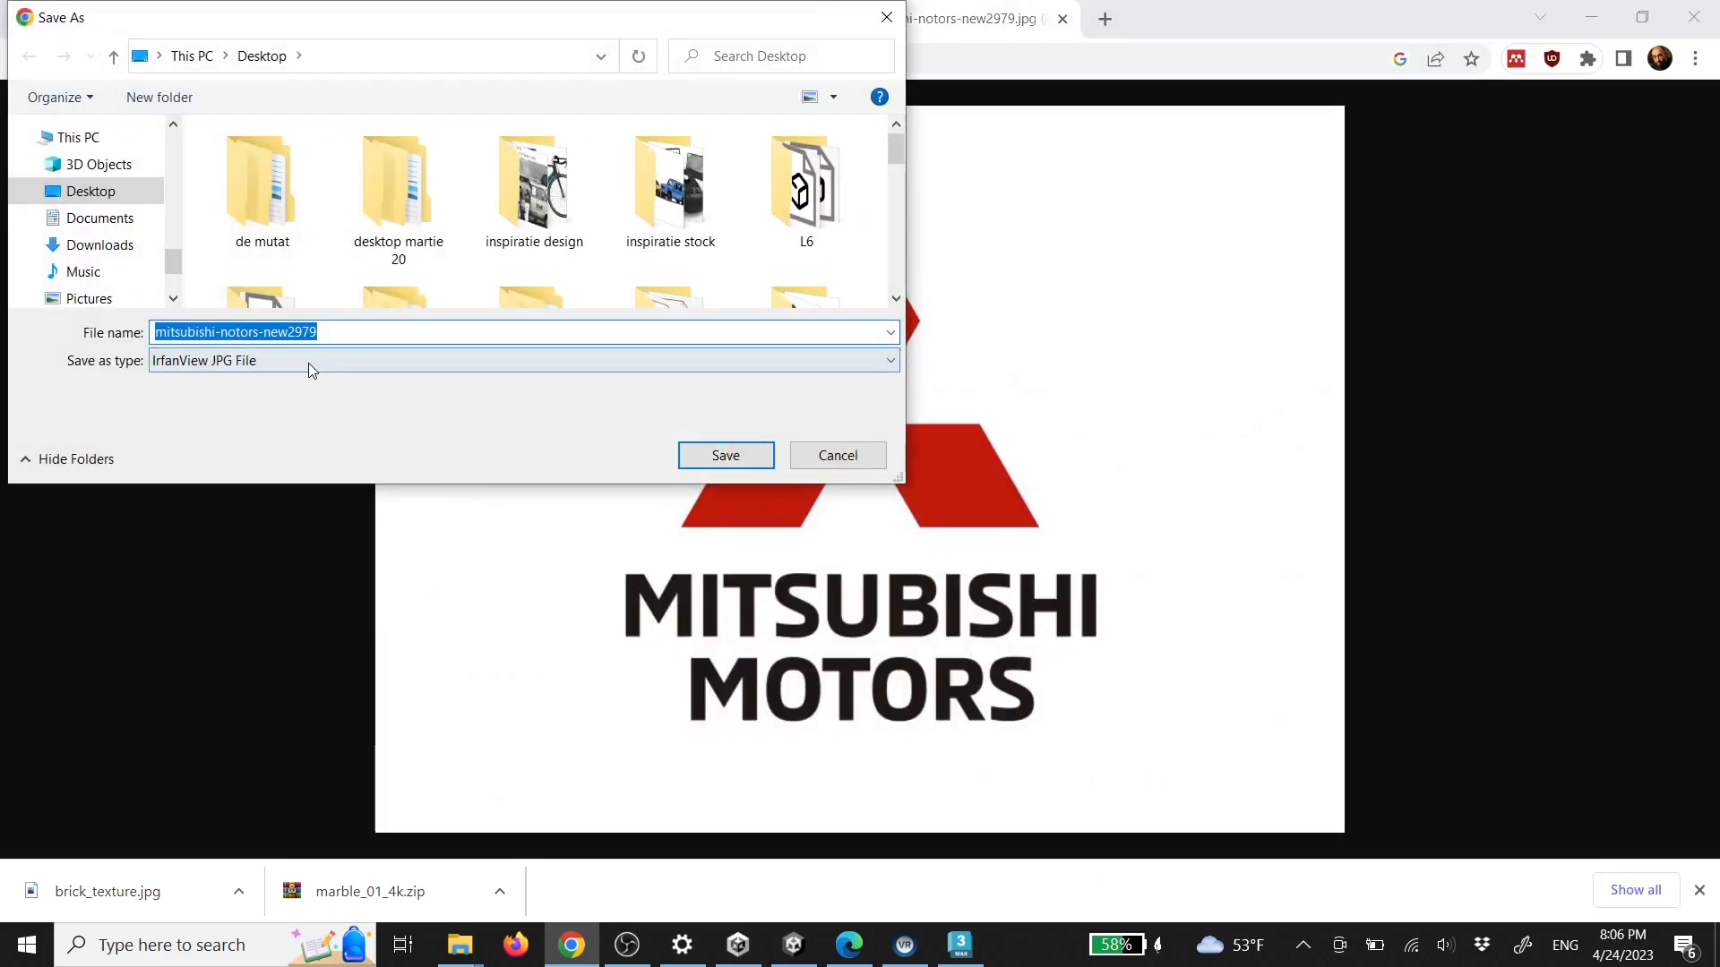
{"action": "left_click_drag", "start_coordinate": [364, 337], "coordinate": [167, 331]}
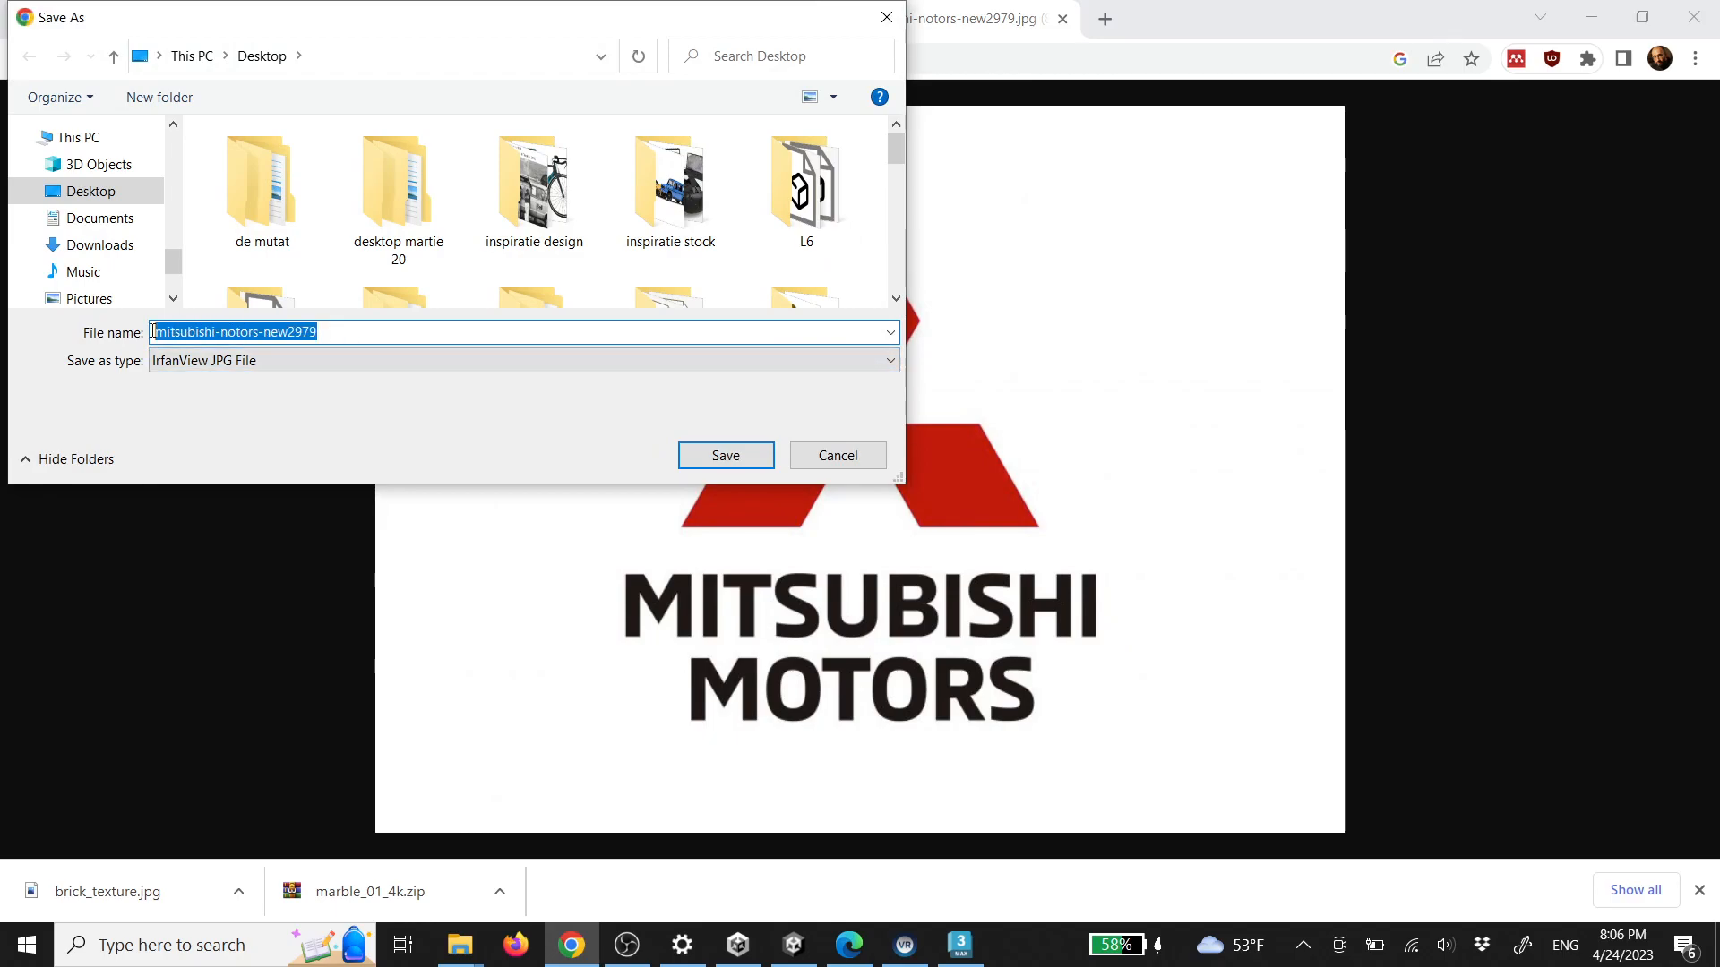
{"action": "type", "text": "logo"}
{"action": "key", "text": "Return"}
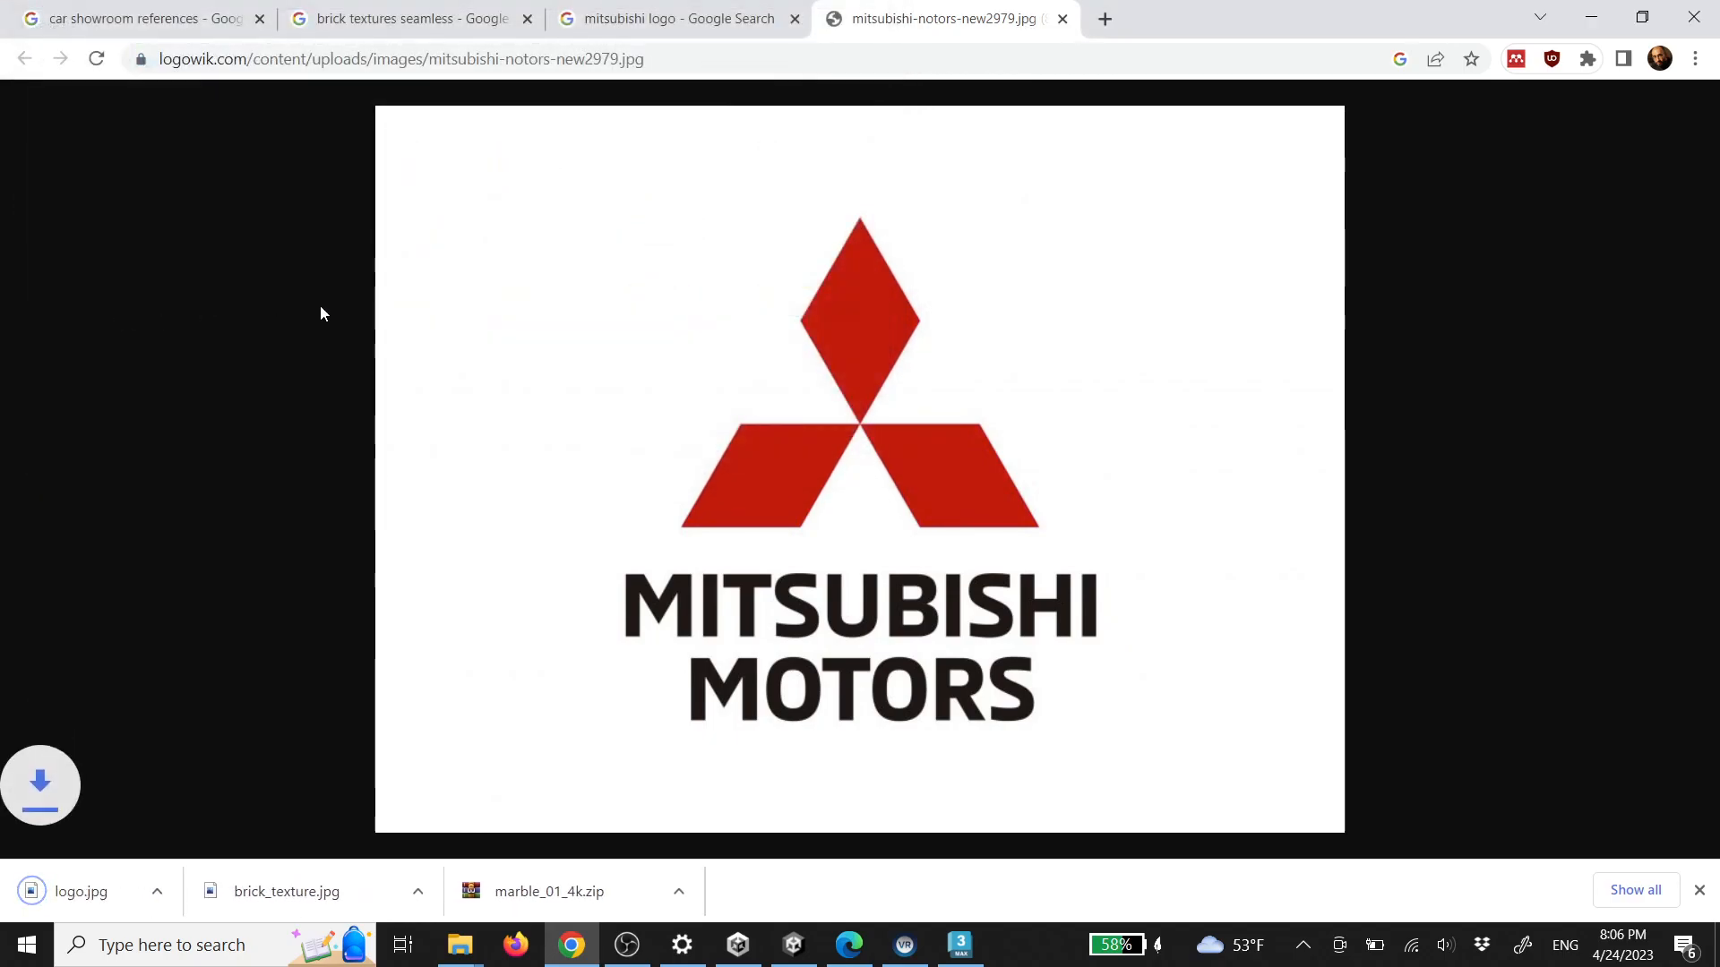
Switch to 3ds Max, deselect the hood and change the second material slot, 02 - Default, to a Standard (Legacy) material
{"action": "left_click", "coordinate": [960, 945]}
{"action": "left_click", "coordinate": [879, 527]}
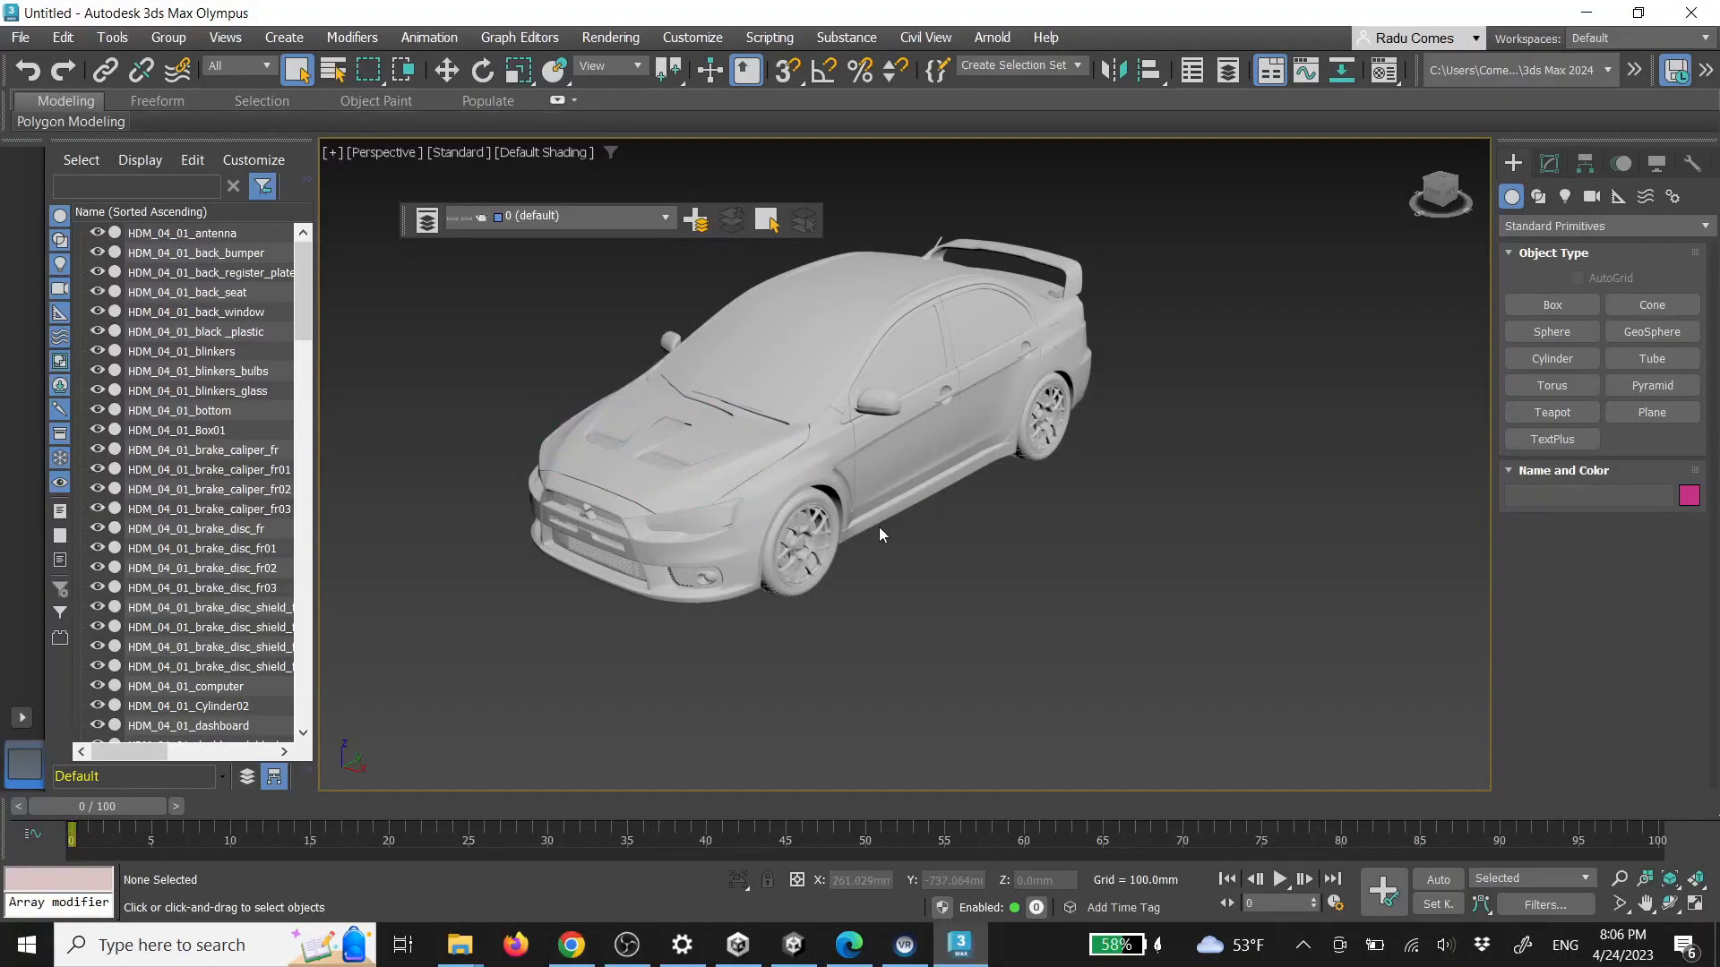
{"action": "key", "text": "m"}
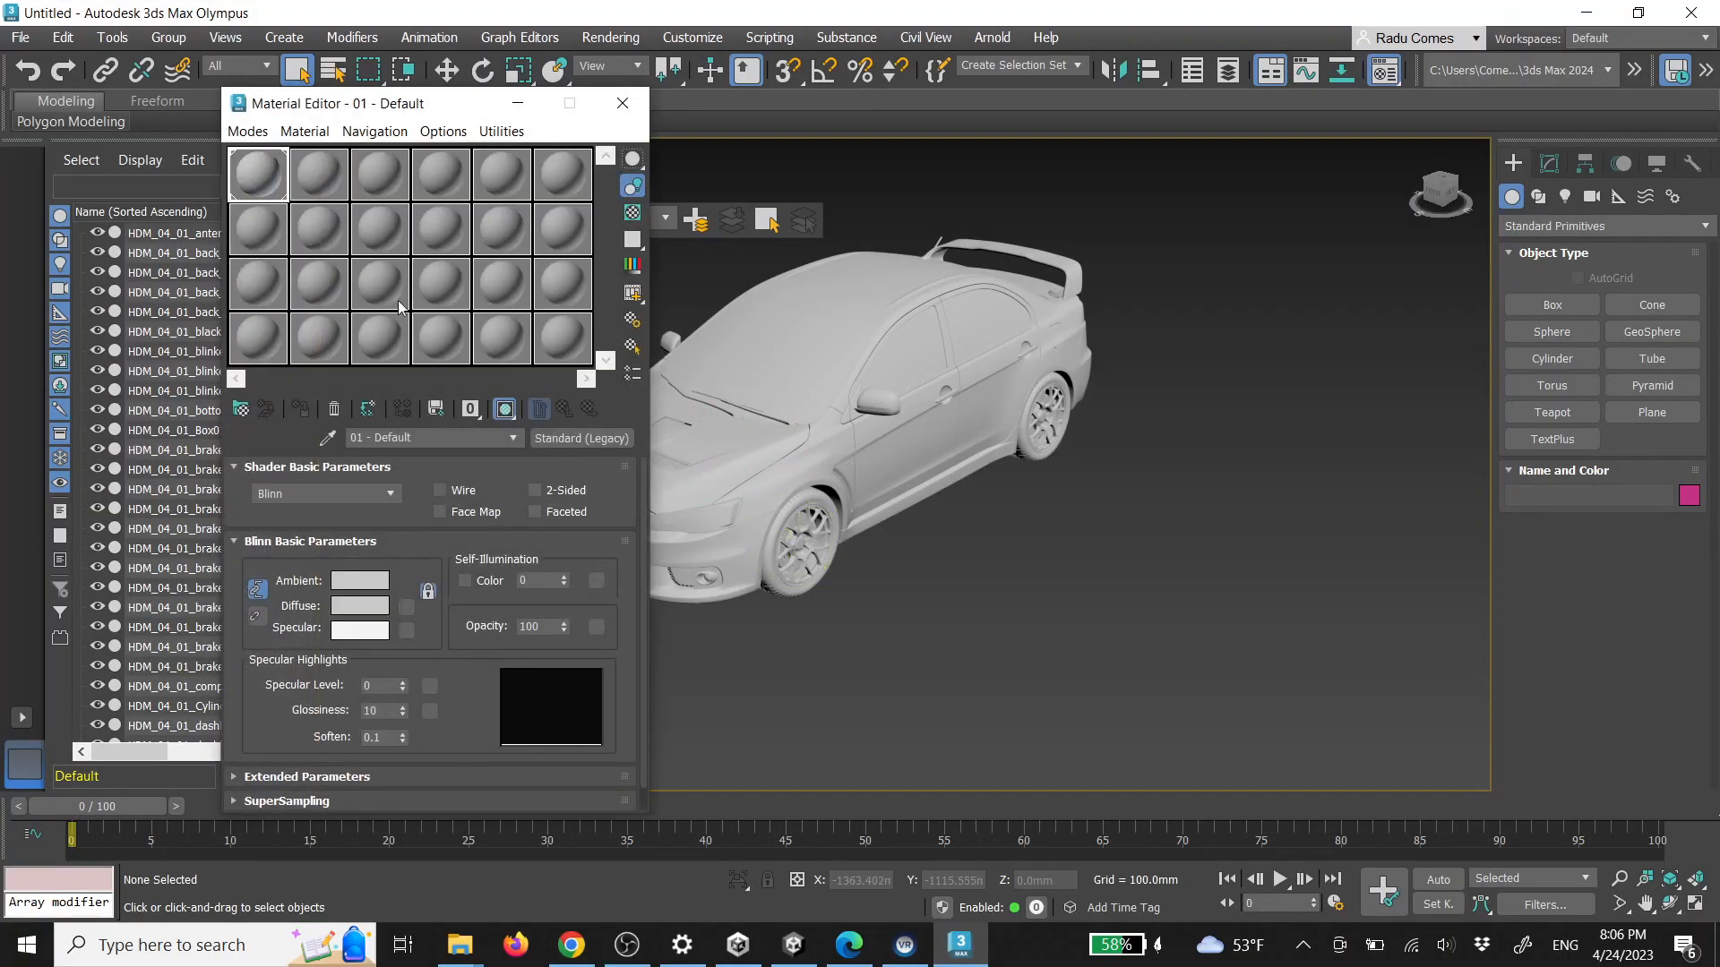
{"action": "left_click", "coordinate": [318, 173]}
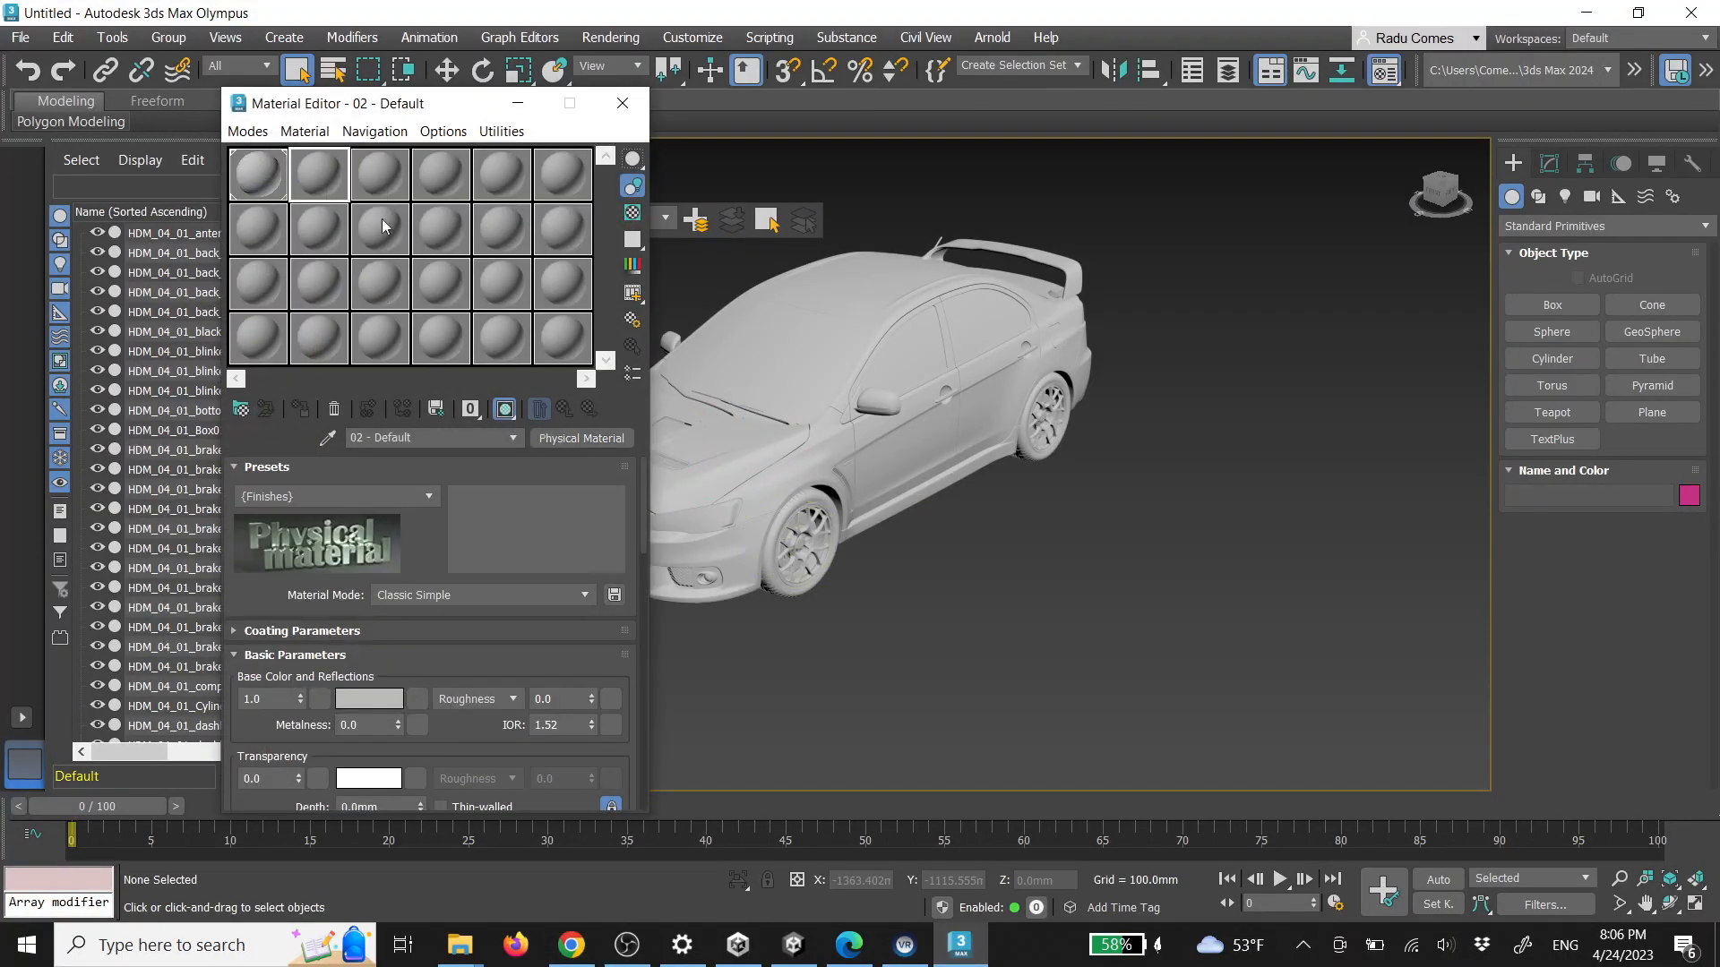
{"action": "left_click", "coordinate": [581, 437]}
{"action": "left_click", "coordinate": [707, 718]}
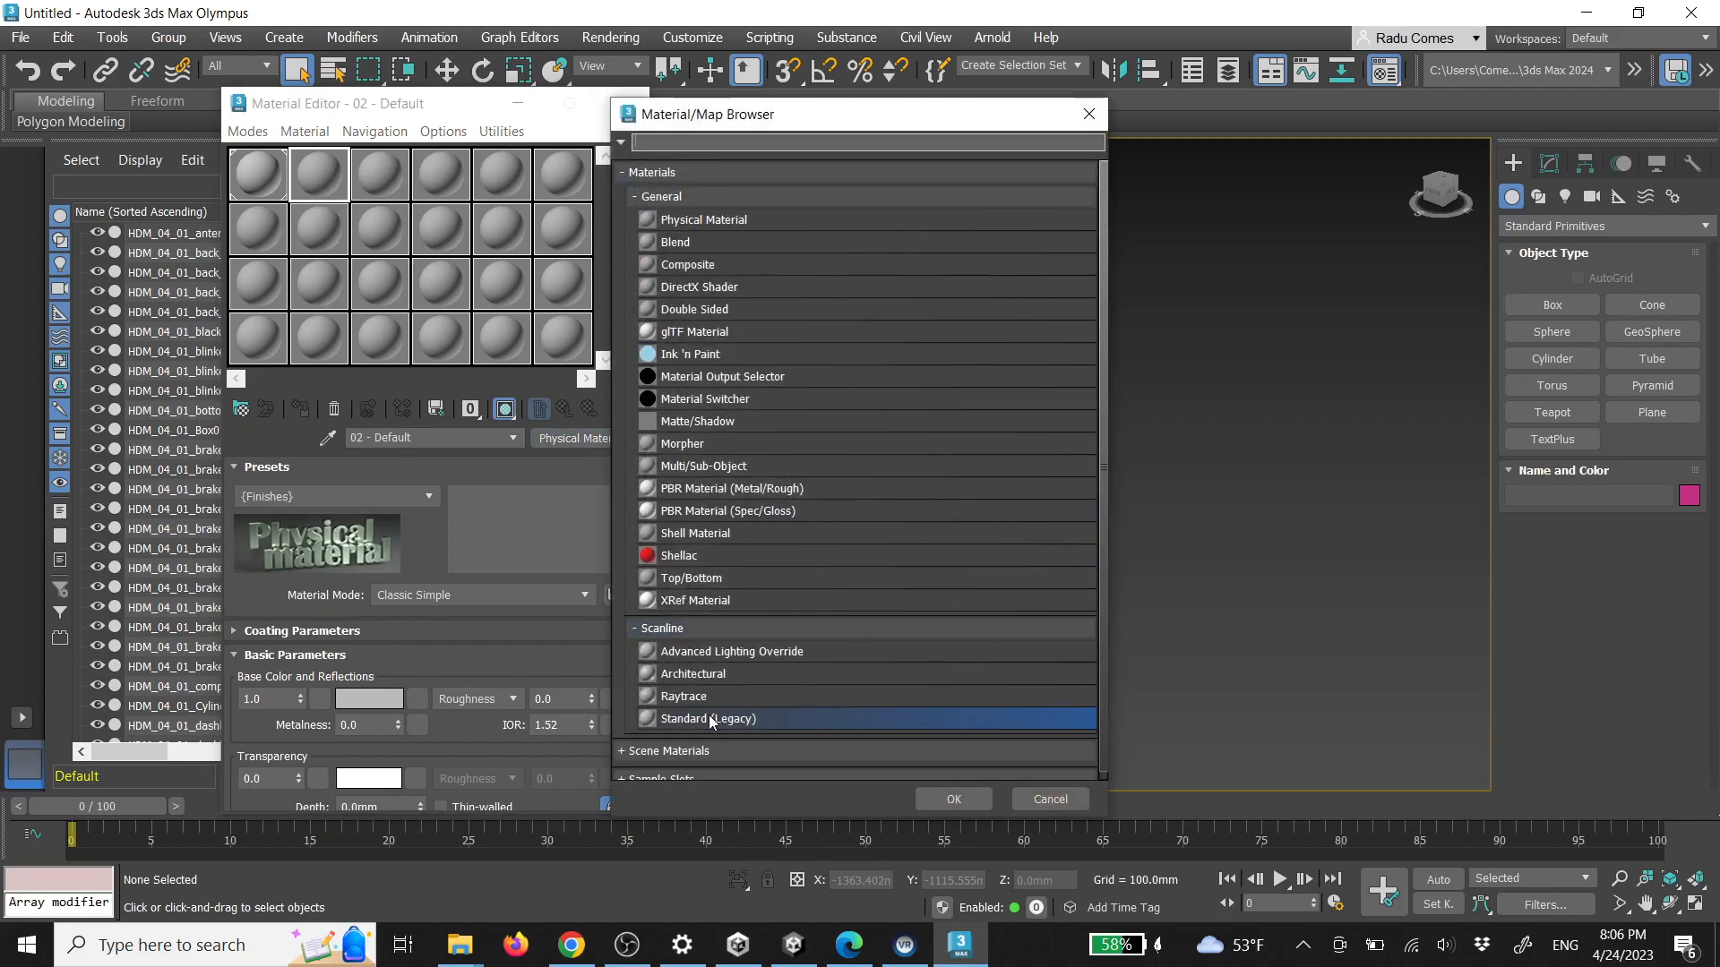
{"action": "double_click", "coordinate": [709, 718]}
Load logo.jpg from the Desktop as the diffuse bitmap of the 02 - Default material
{"action": "left_click", "coordinate": [408, 608]}
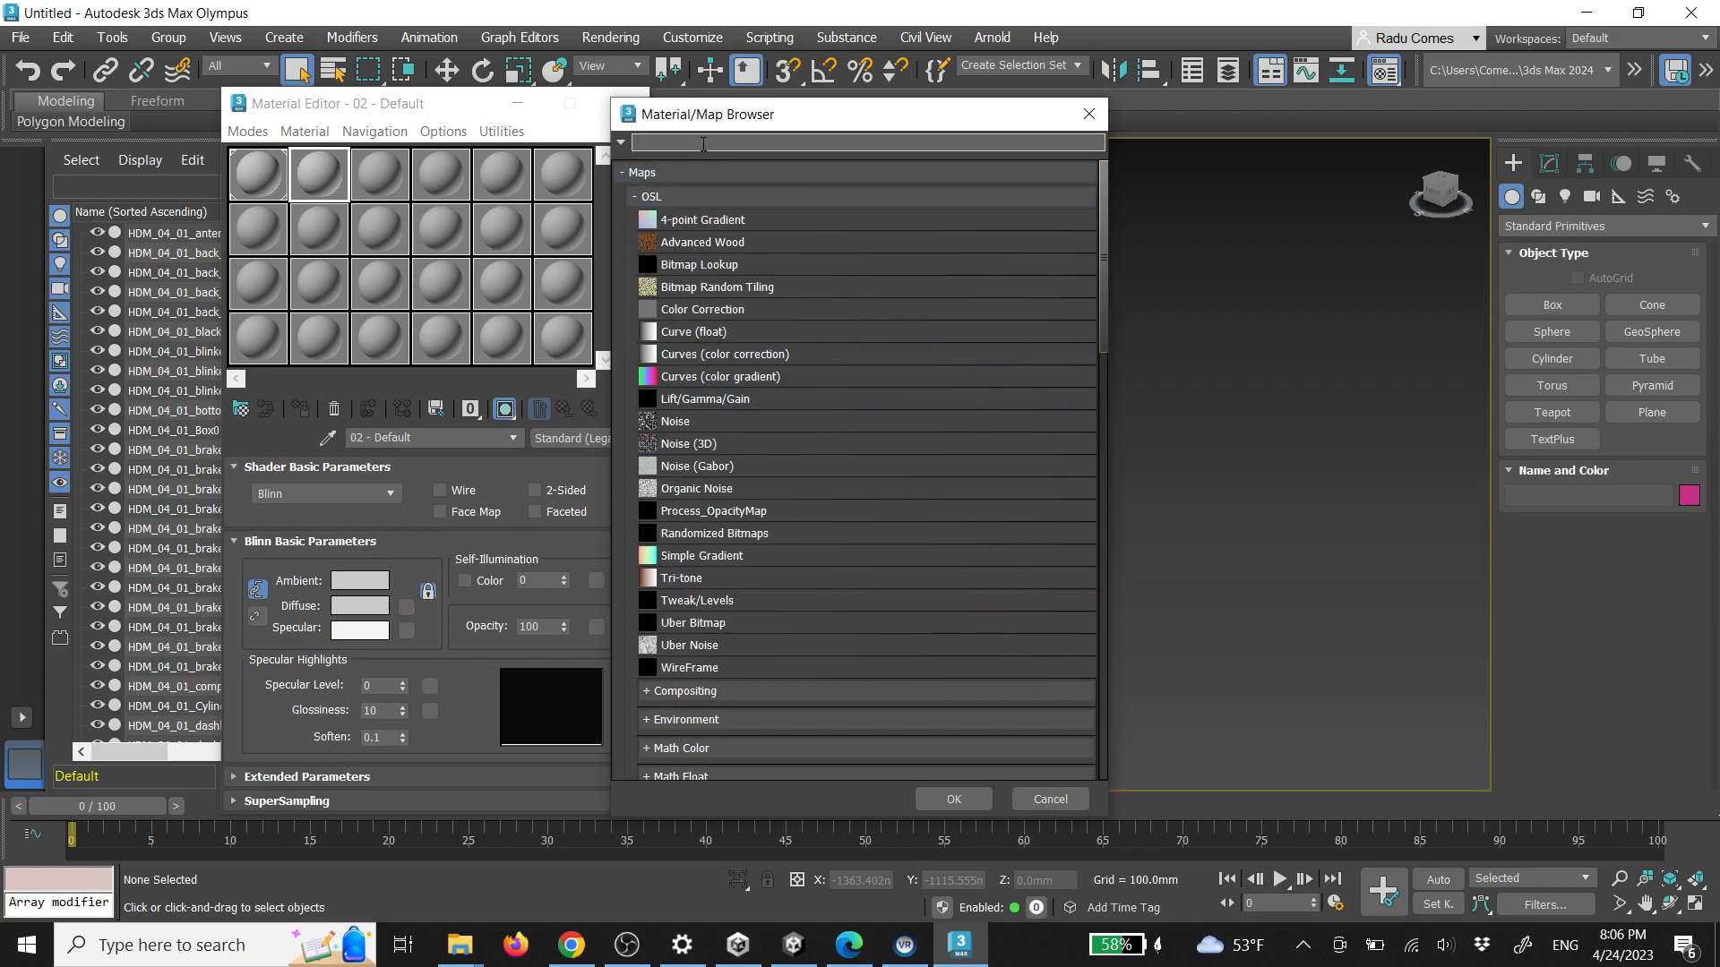
{"action": "double_click", "coordinate": [712, 235]}
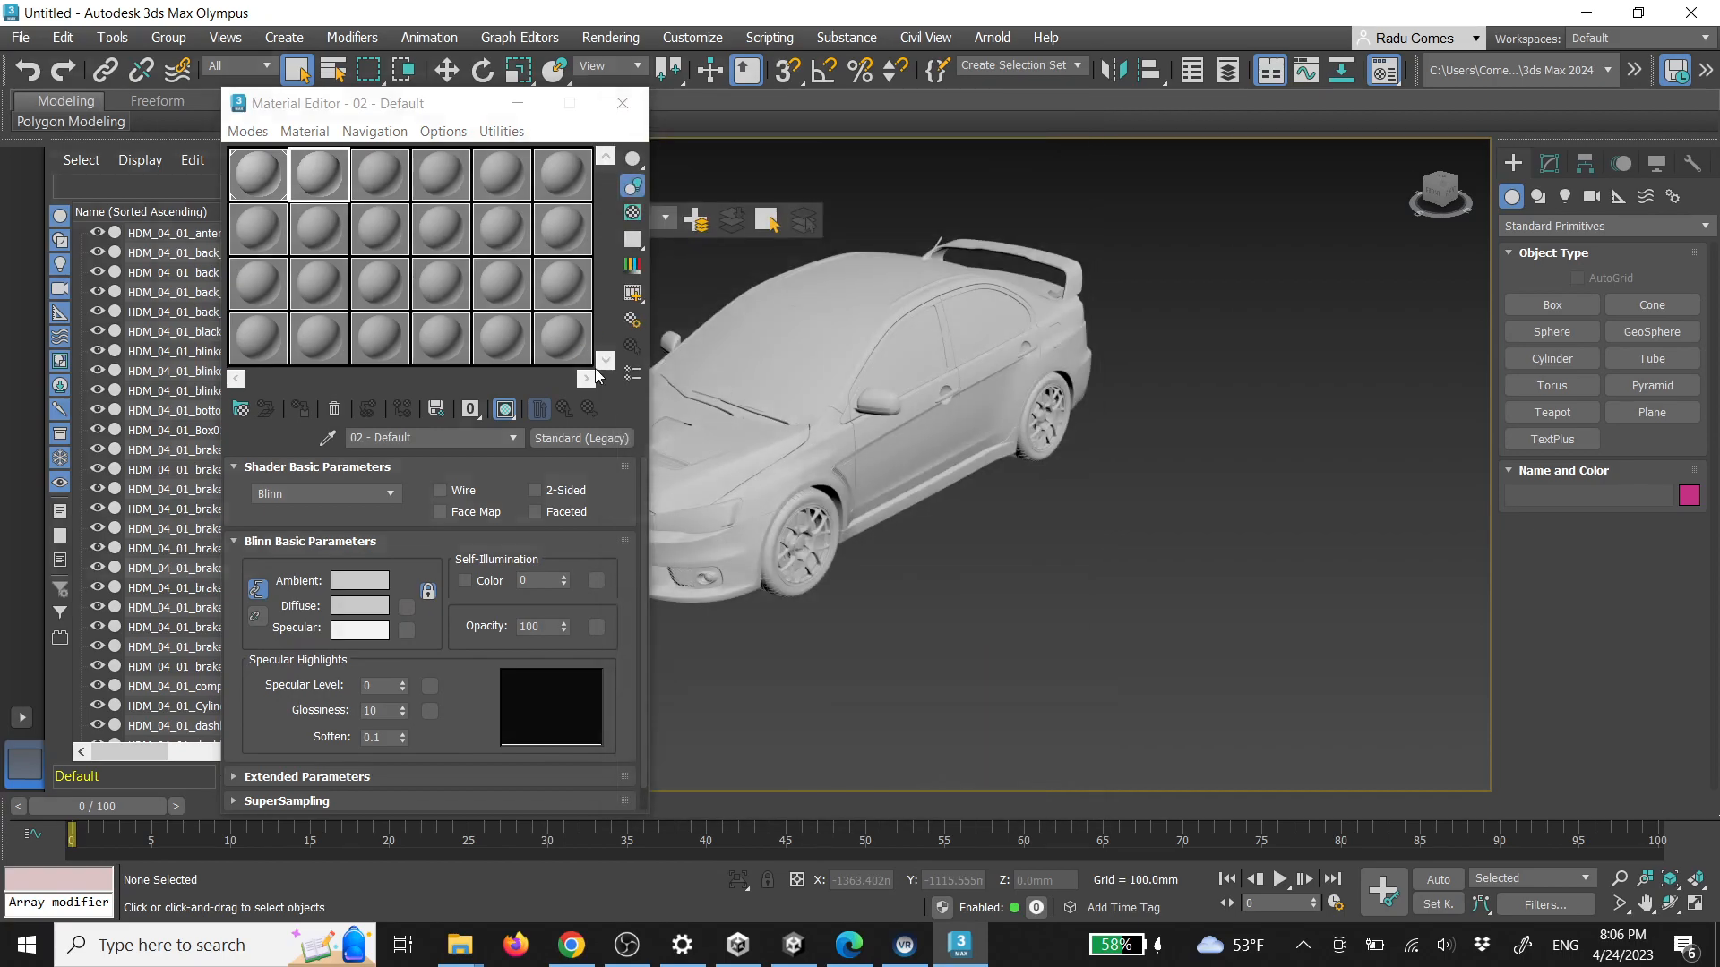
{"action": "scroll", "coordinate": [428, 417], "scroll_direction": "down", "scroll_amount": 5}
{"action": "double_click", "coordinate": [221, 324]}
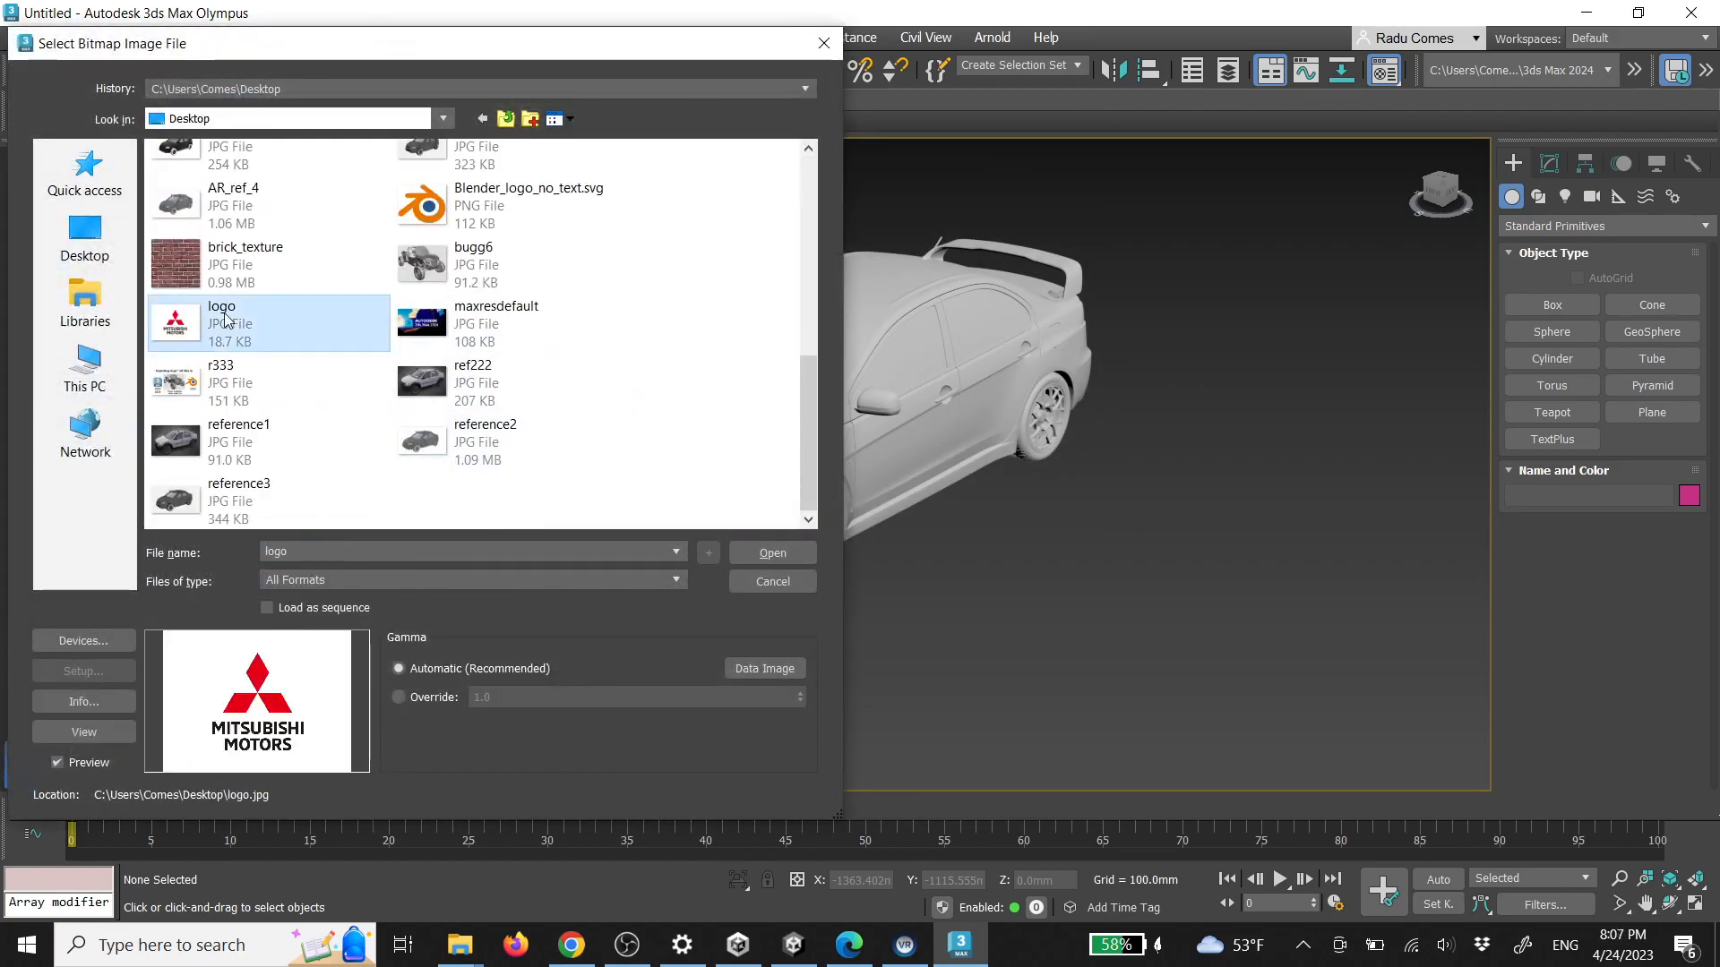
Assign the logo material to the car's hood with its map shown in the viewport, and close the Material Editor
{"action": "middle_click_drag", "start_coordinate": [963, 535], "coordinate": [1091, 580]}
{"action": "left_click", "coordinate": [921, 493]}
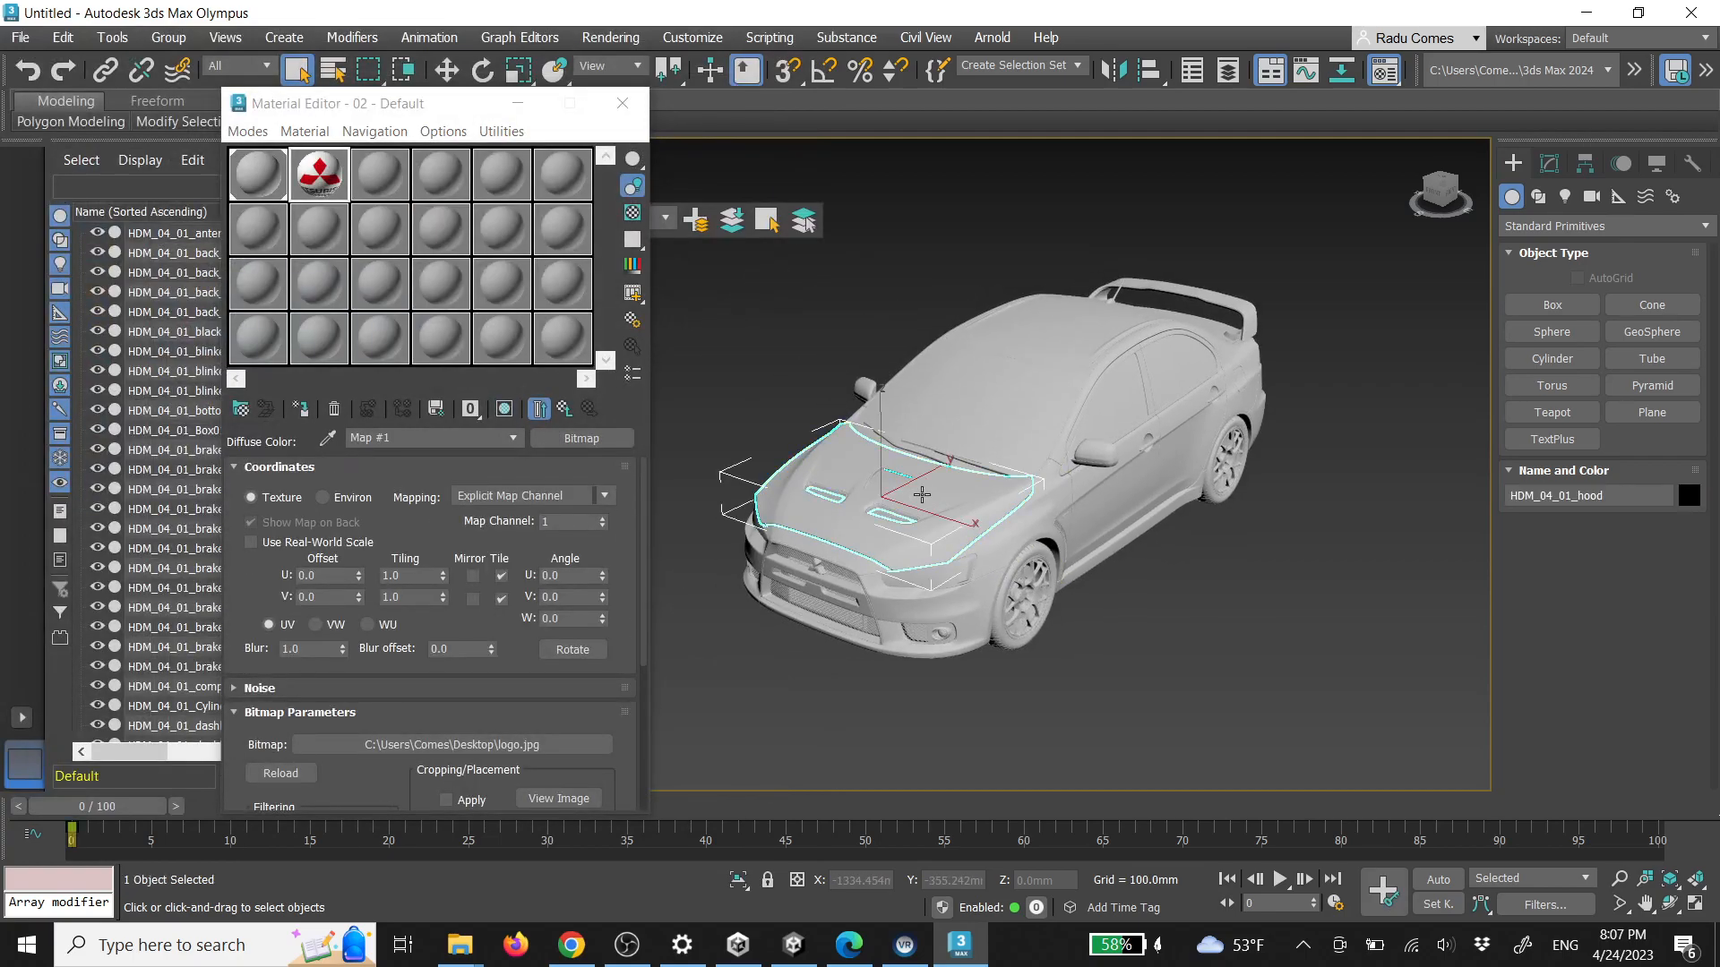
{"action": "middle_click_drag", "start_coordinate": [960, 476], "coordinate": [952, 497], "text": "alt"}
{"action": "scroll", "coordinate": [952, 496], "scroll_direction": "up", "scroll_amount": 6}
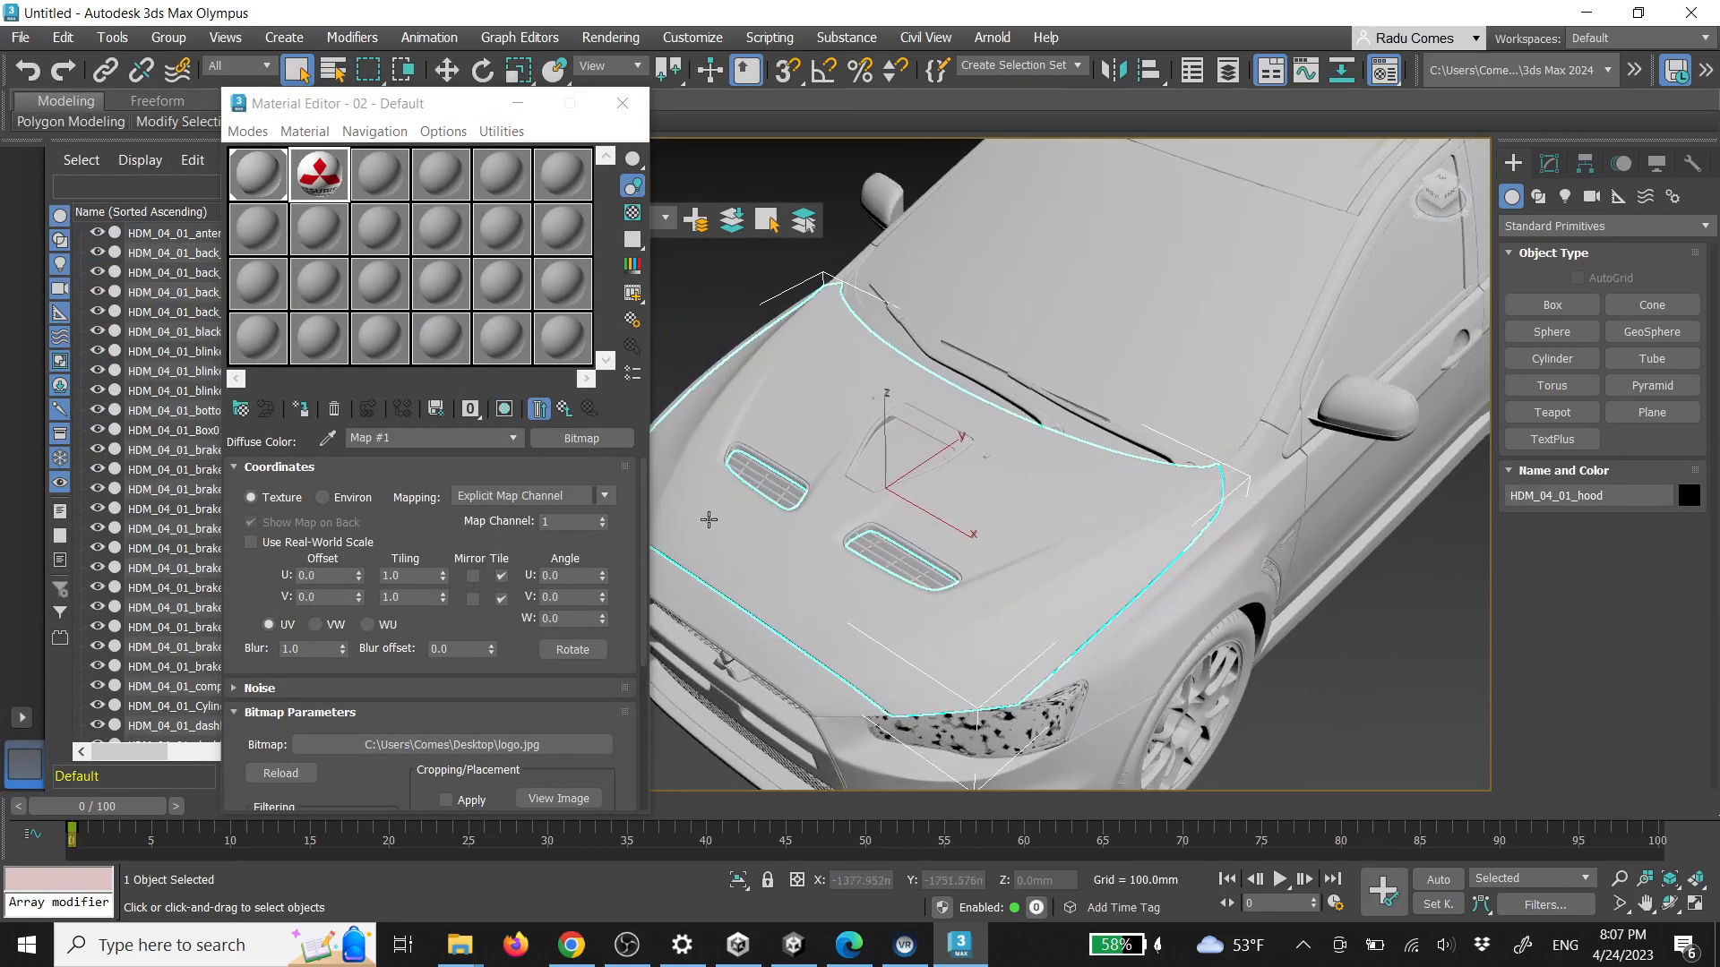
{"action": "left_click", "coordinate": [301, 409]}
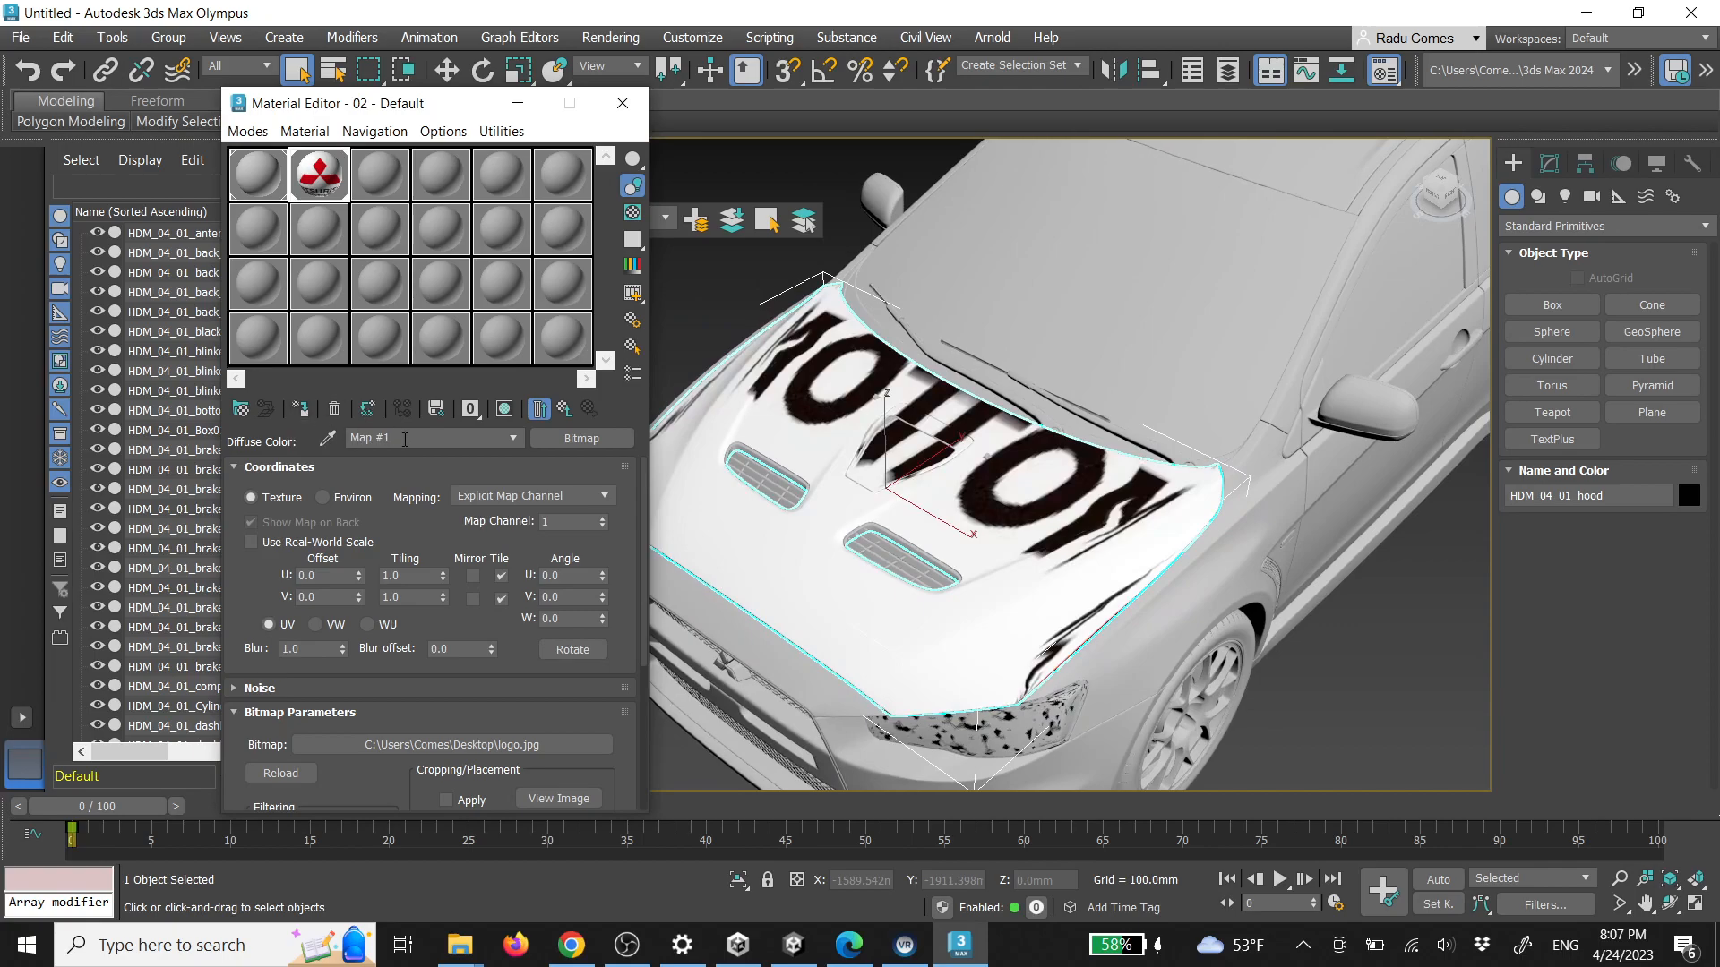
{"action": "left_click", "coordinate": [503, 410]}
{"action": "left_click", "coordinate": [623, 103]}
Add a UVW Map modifier to the hood, keeping Planar mapping for the logo
{"action": "middle_click_drag", "start_coordinate": [927, 443], "coordinate": [1077, 470], "text": "alt"}
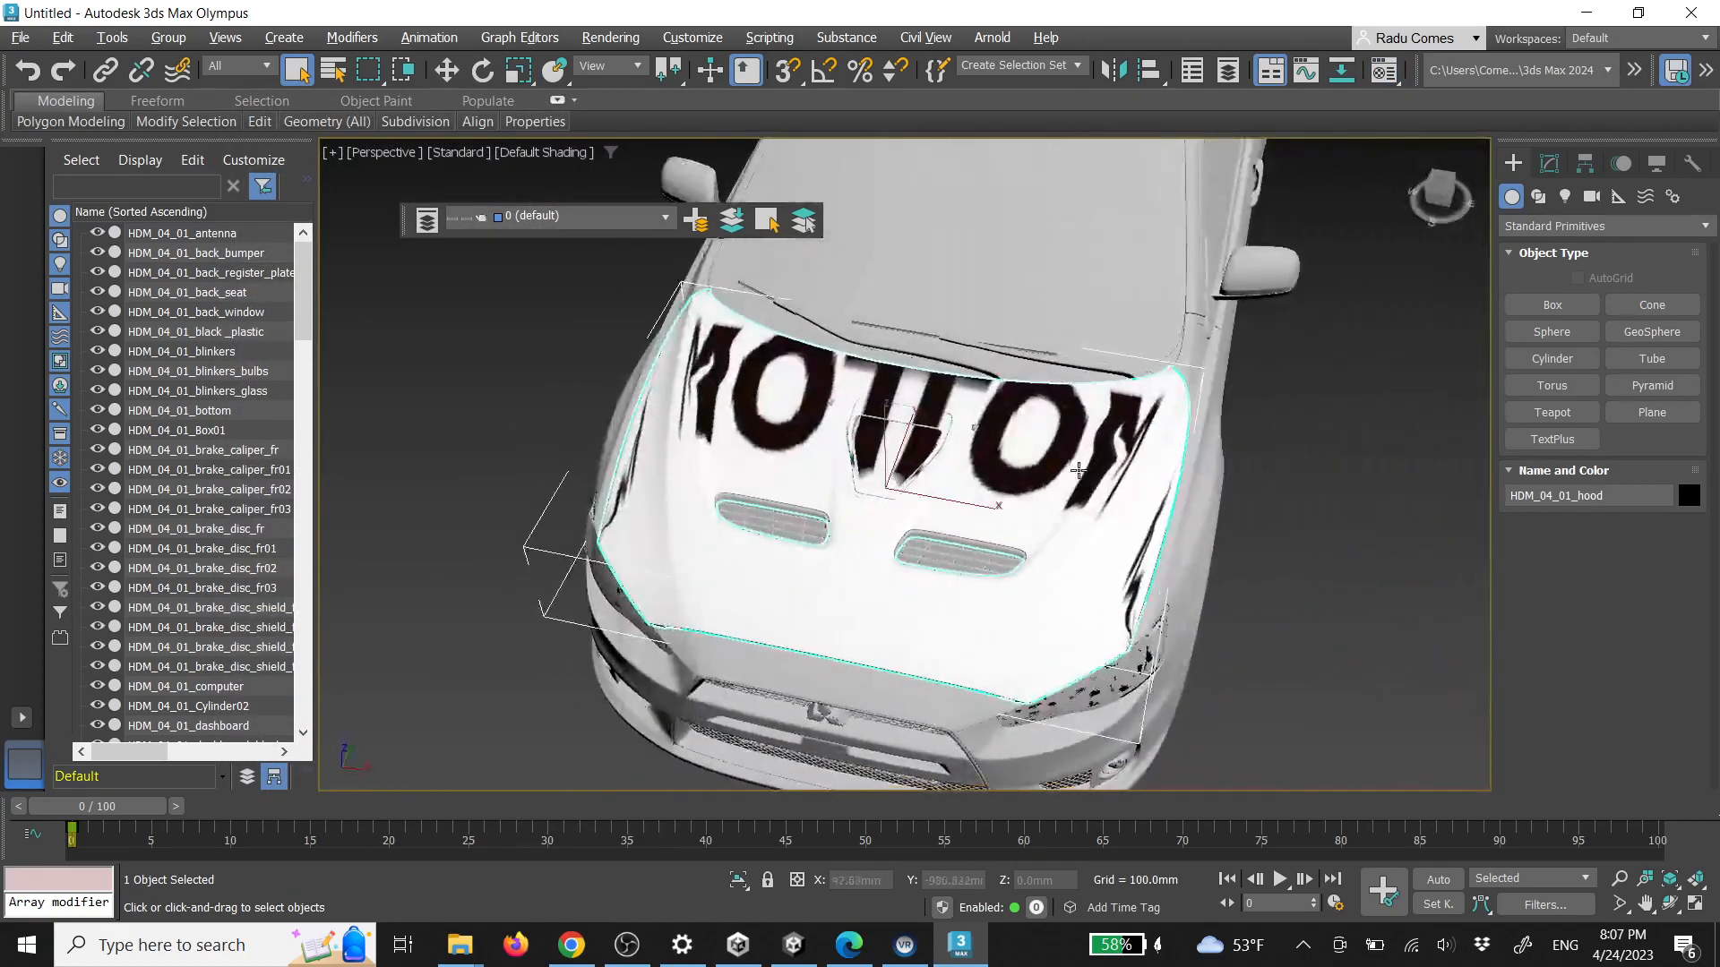
{"action": "left_click", "coordinate": [1548, 164]}
{"action": "left_click", "coordinate": [1550, 222]}
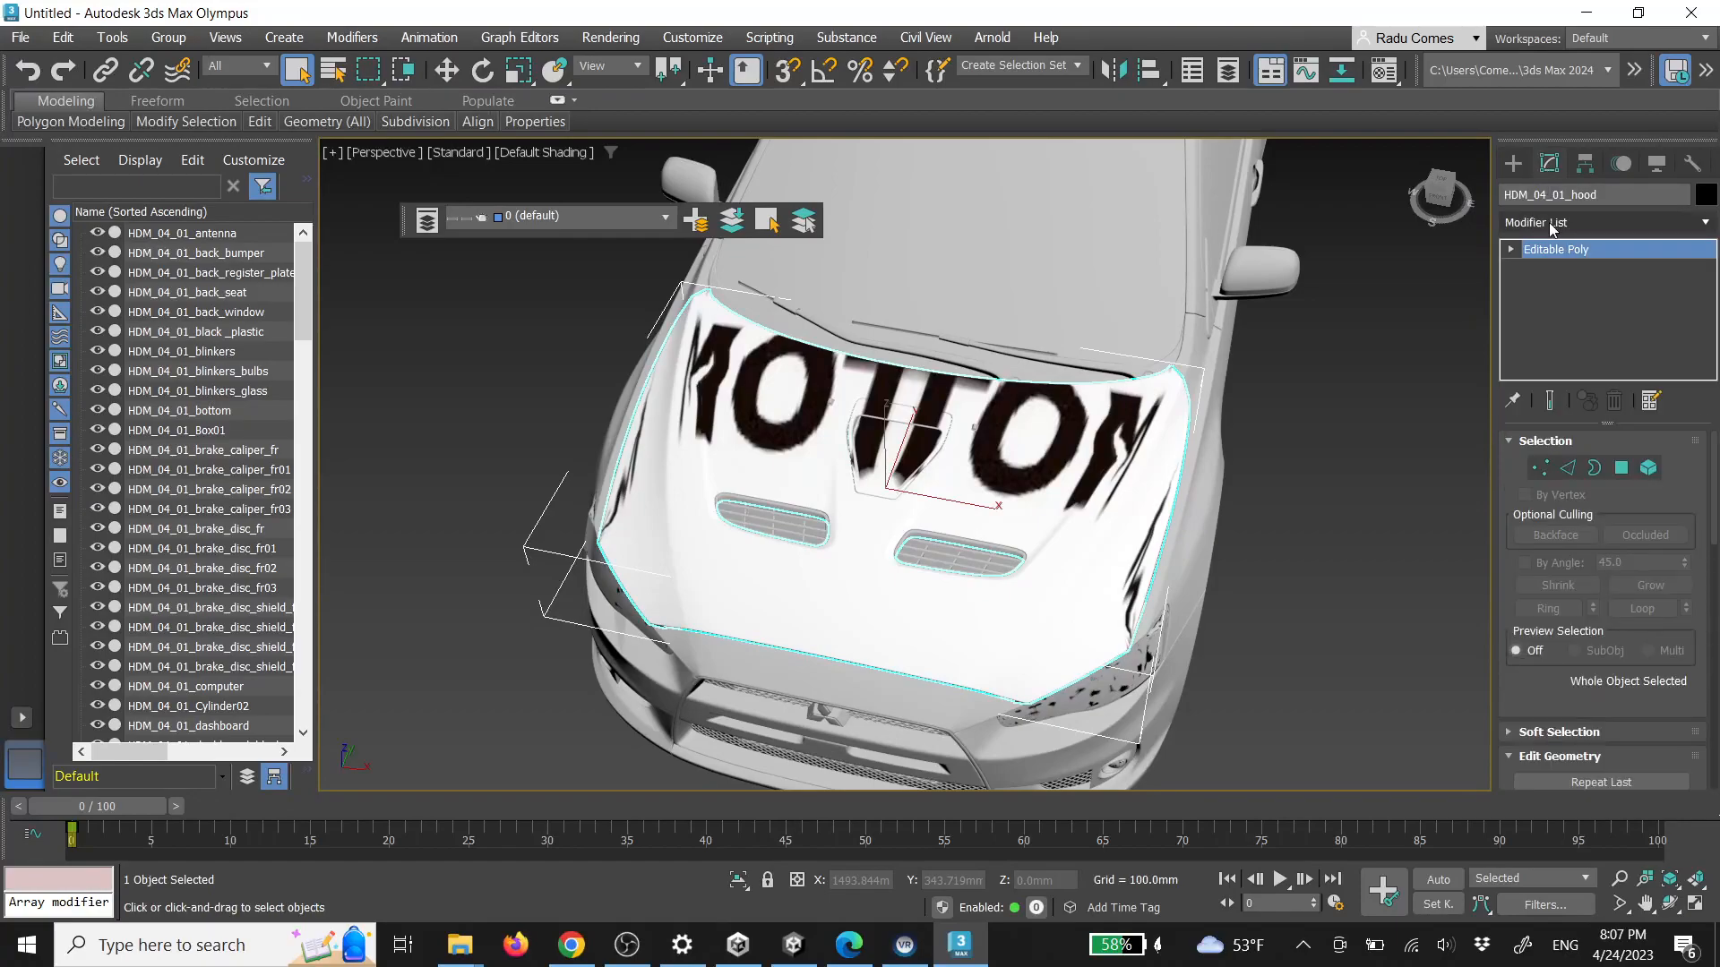
{"action": "type", "text": "u"}
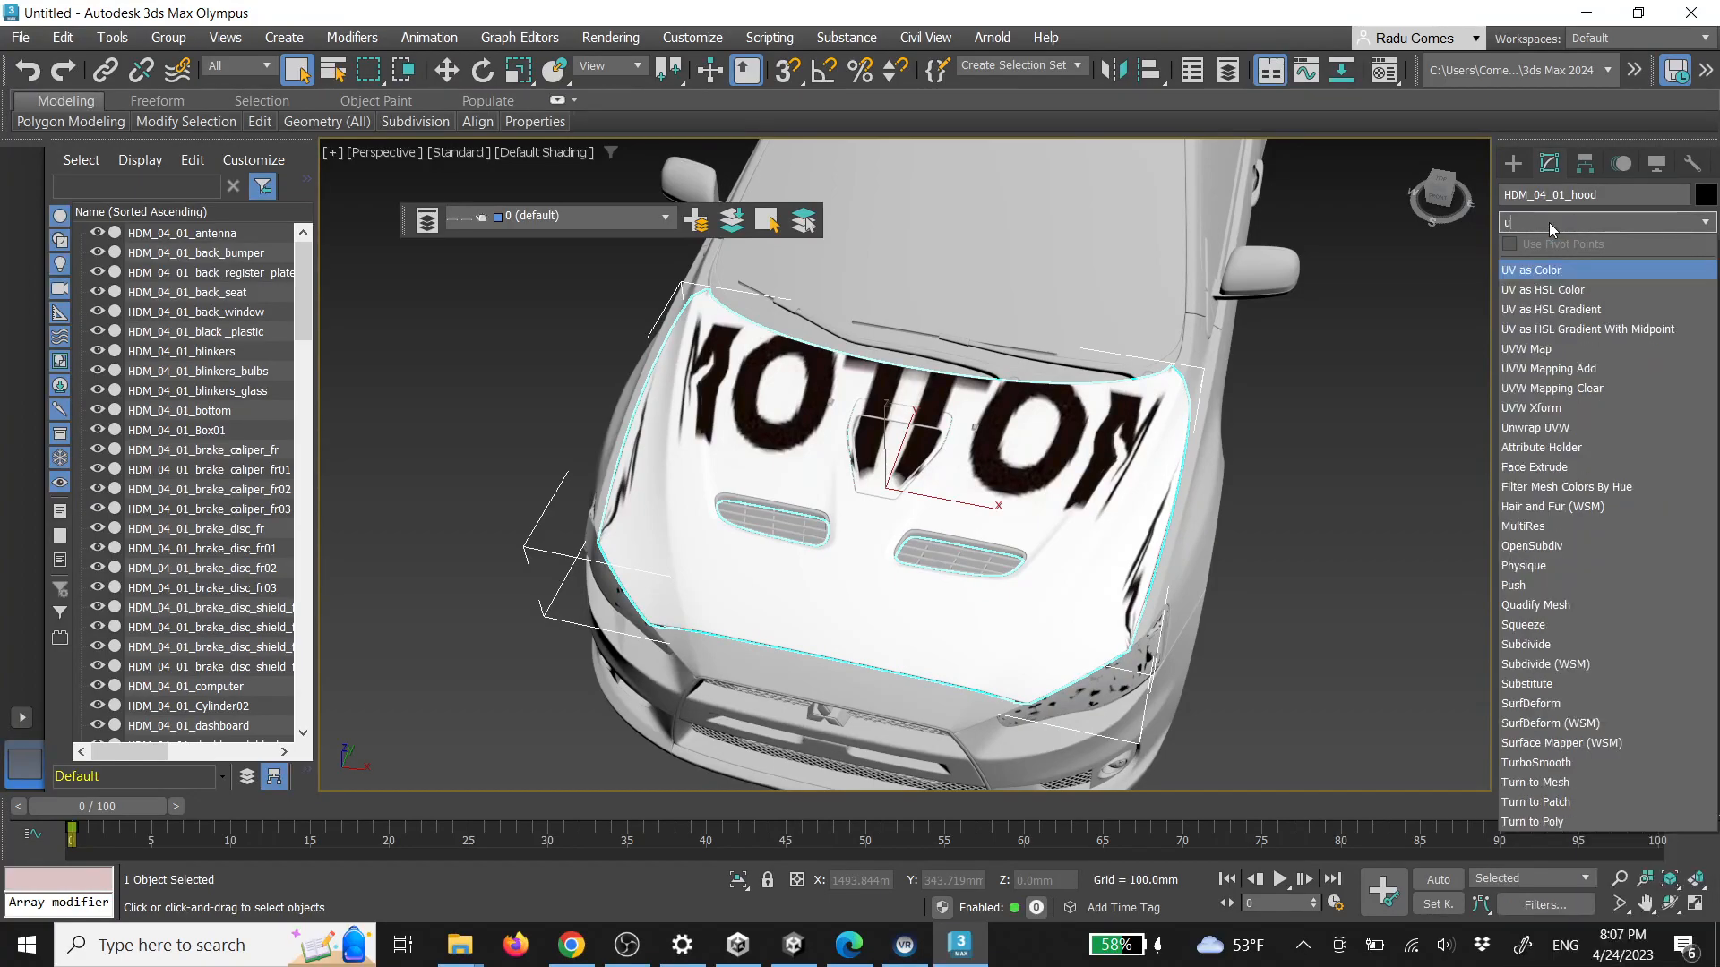
{"action": "left_click", "coordinate": [1541, 350]}
{"action": "middle_click_drag", "start_coordinate": [1164, 487], "coordinate": [1080, 515], "text": "alt"}
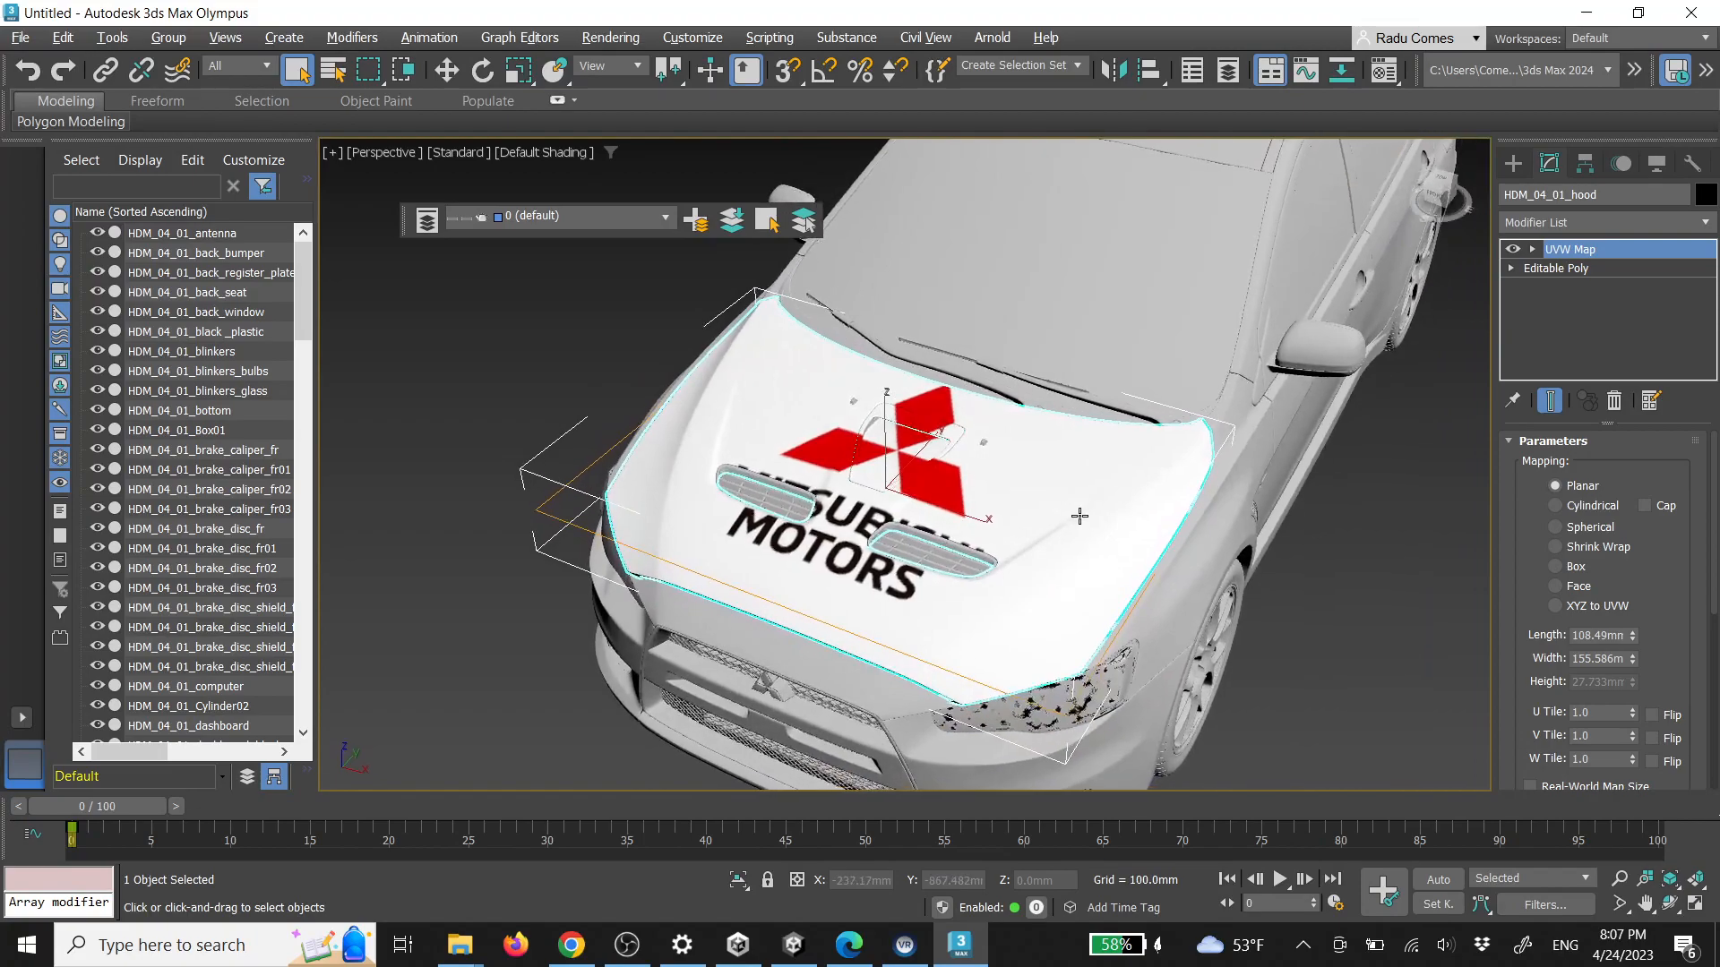
{"action": "scroll", "coordinate": [932, 497], "scroll_direction": "up", "scroll_amount": 3}
{"action": "middle_click_drag", "start_coordinate": [956, 476], "coordinate": [903, 549], "text": "alt"}
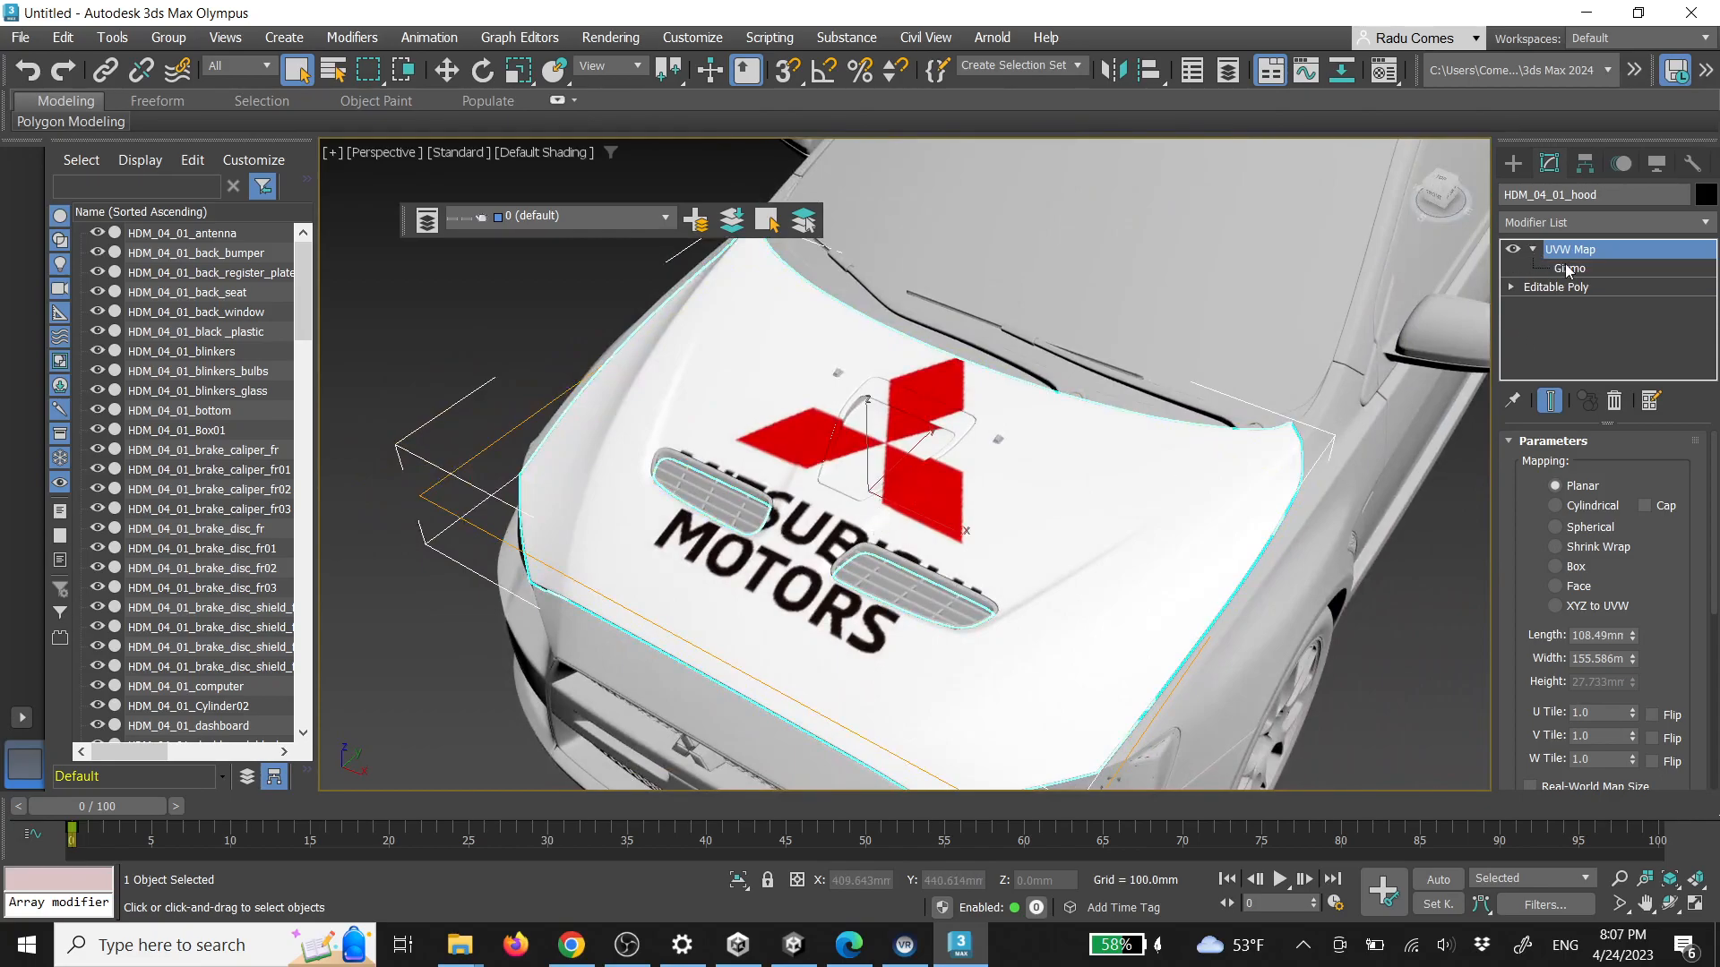
Scale down the hood's UVW Map gizmo and move it about 141 mm toward the car's front, then deselect the hood
{"action": "left_click", "coordinate": [1568, 269]}
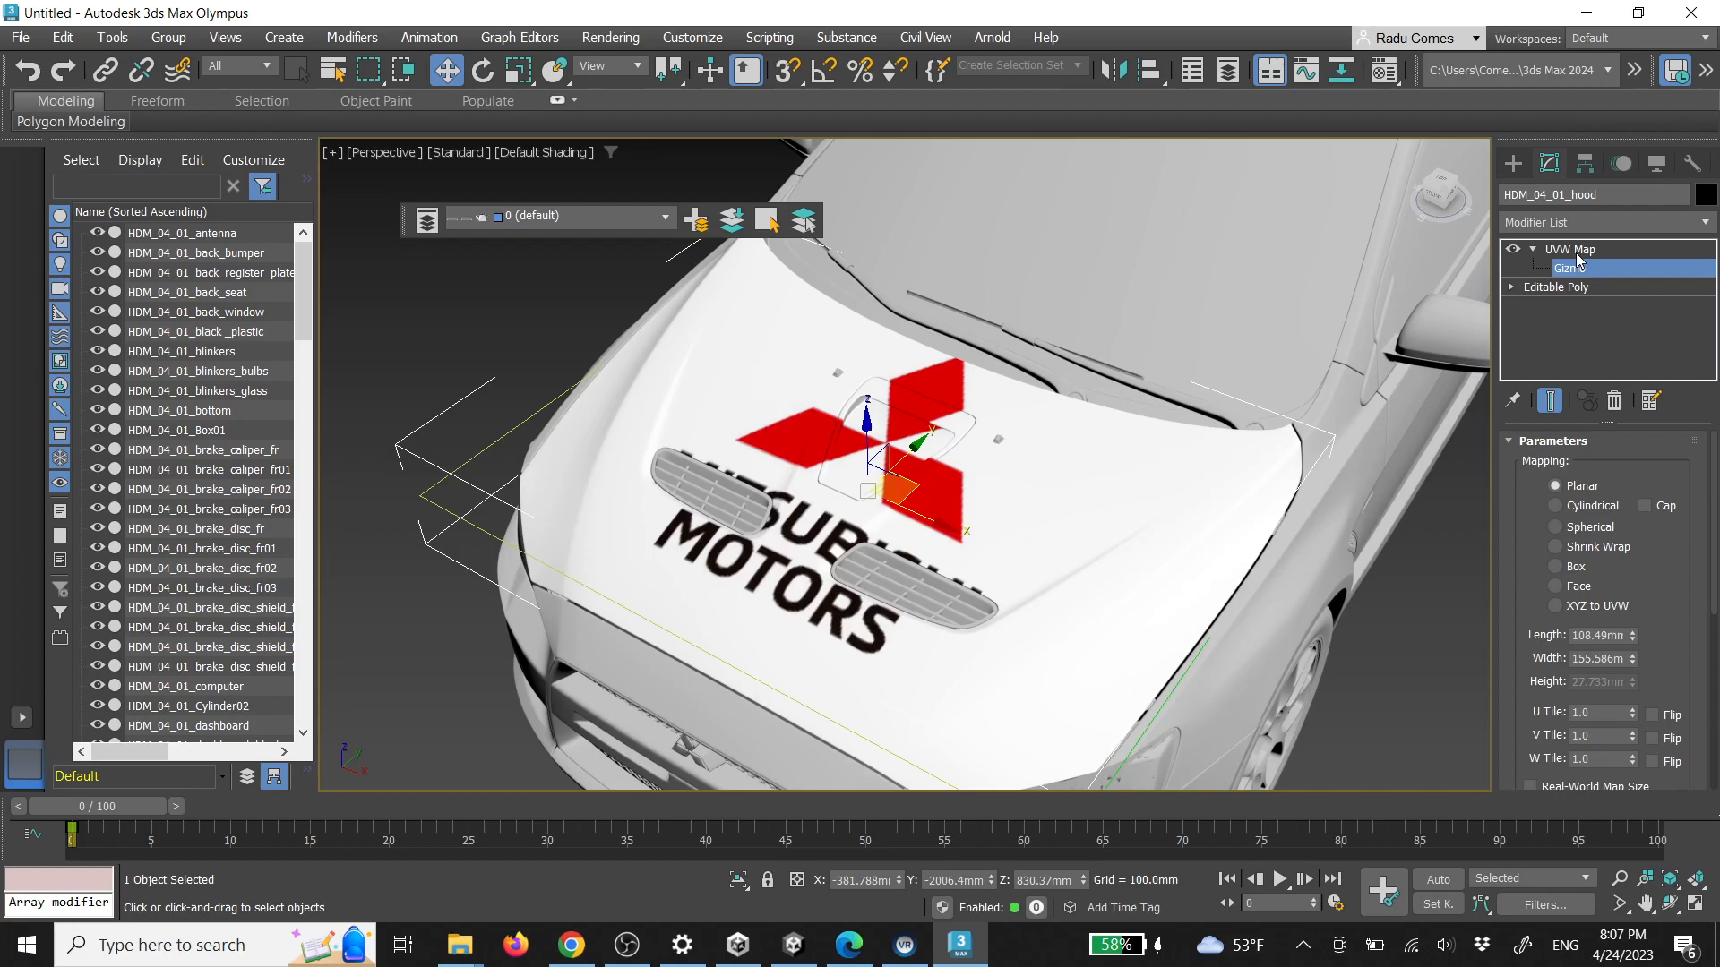
{"action": "key", "text": "r"}
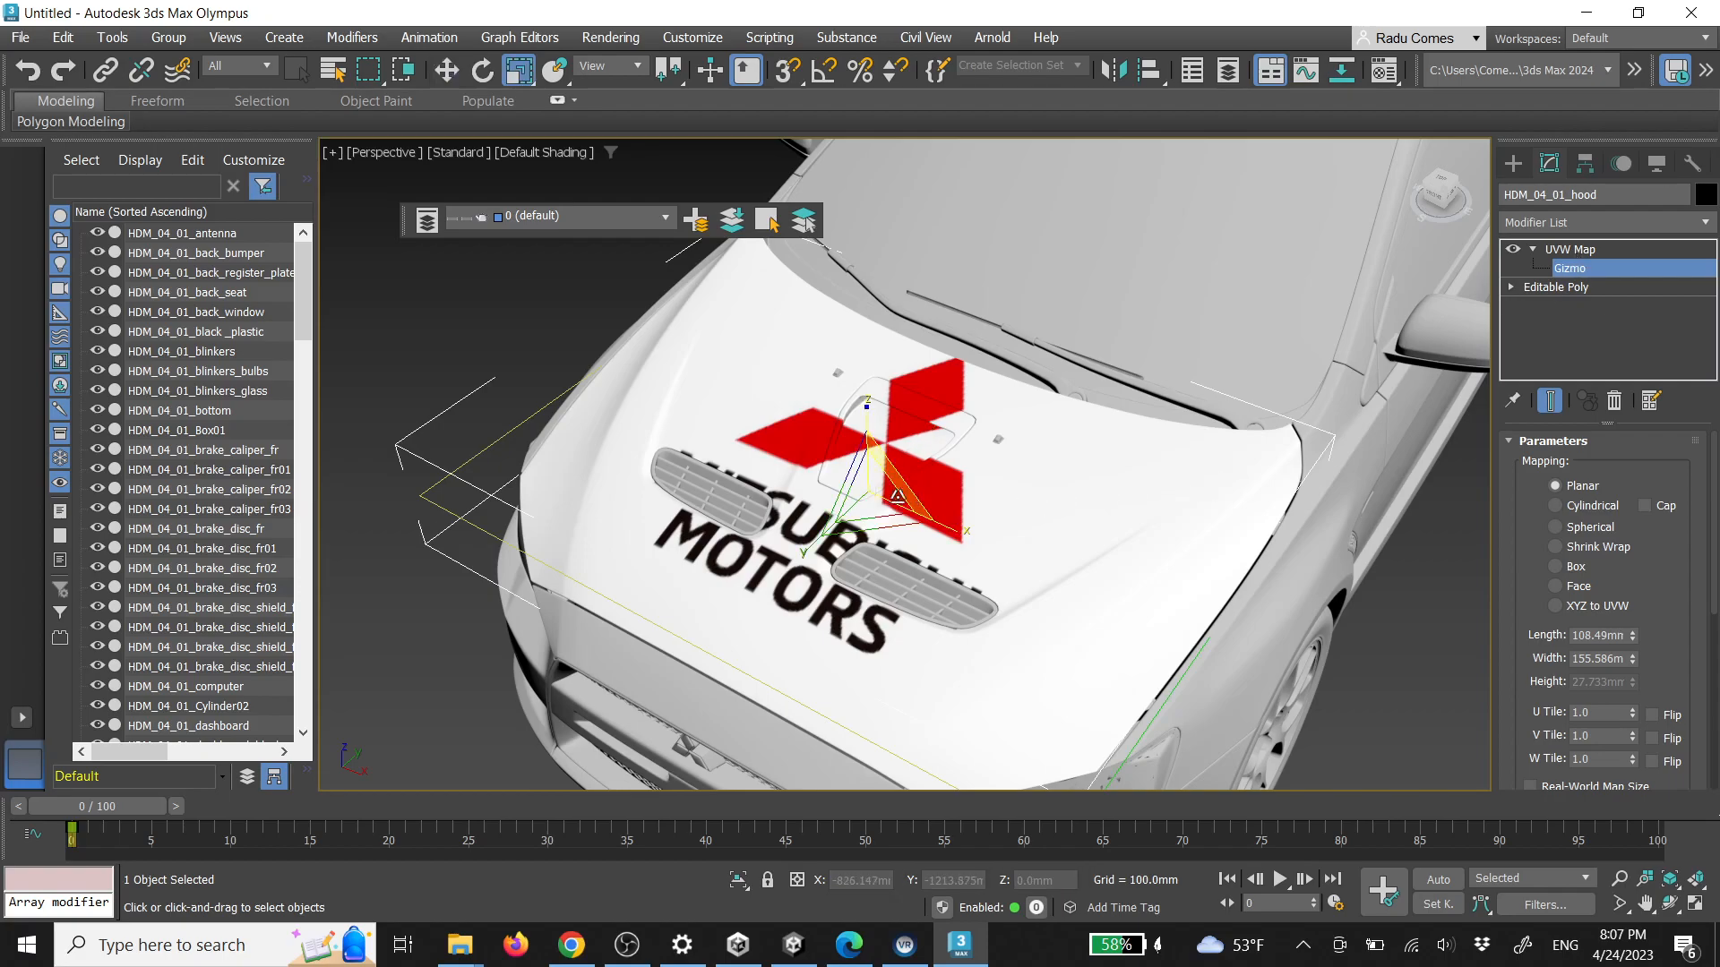
{"action": "left_click_drag", "start_coordinate": [879, 483], "coordinate": [871, 520]}
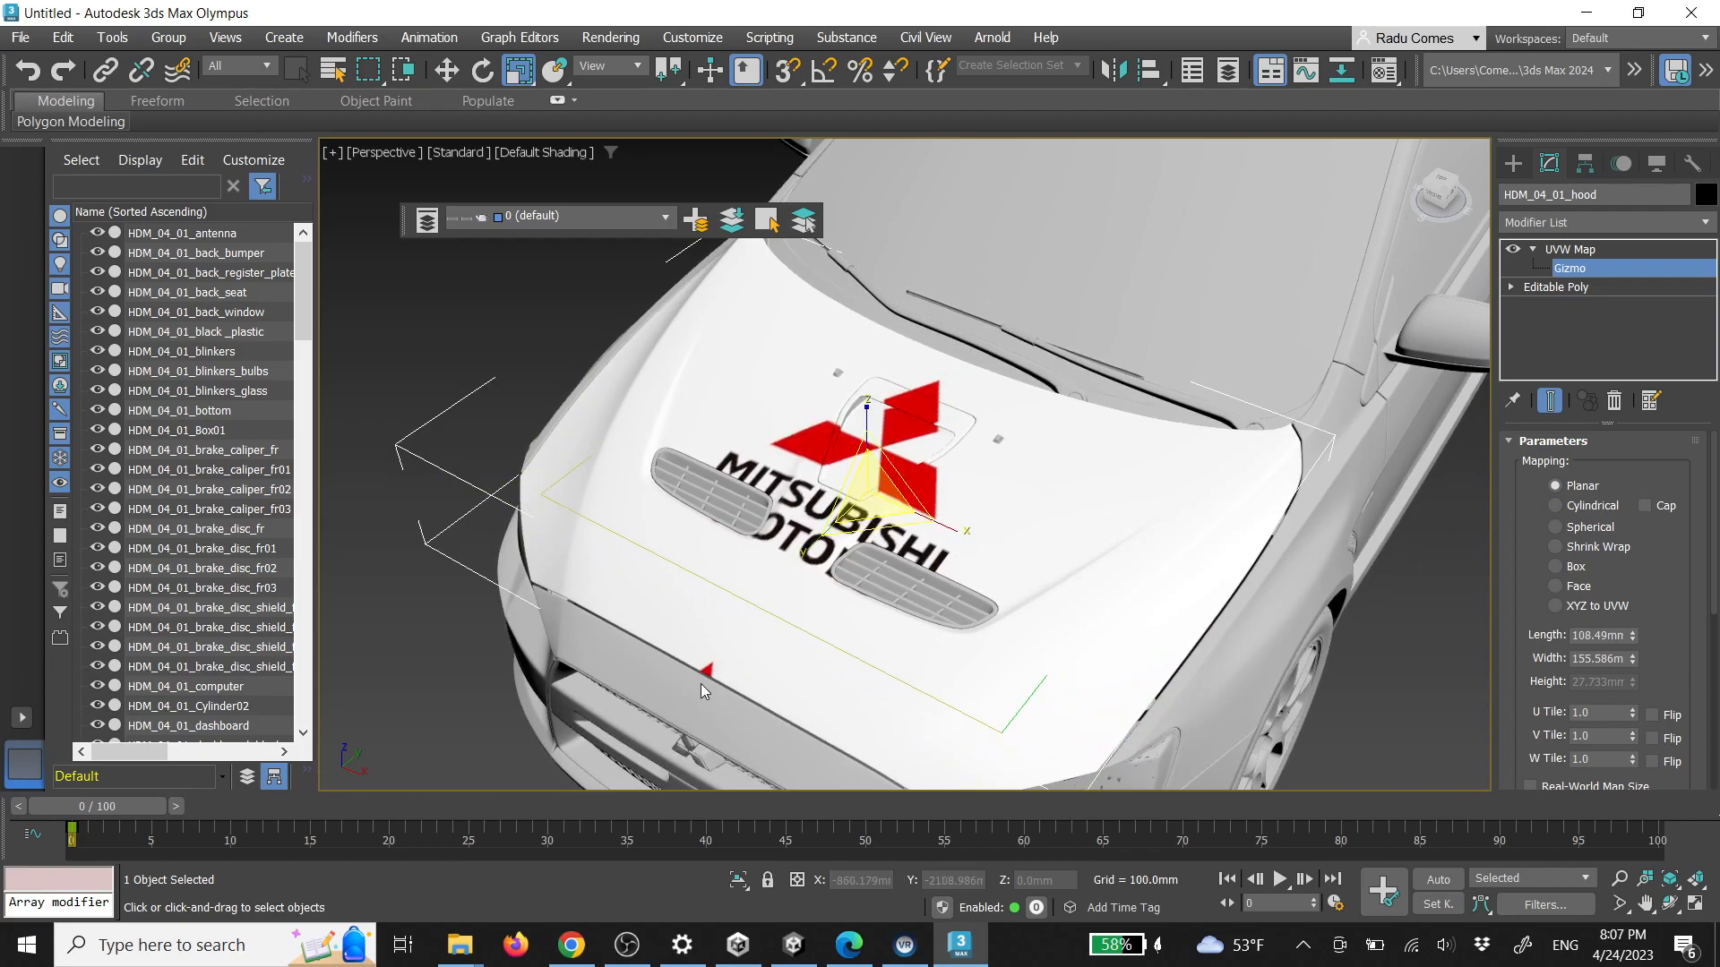
{"action": "key", "text": "w"}
{"action": "left_click_drag", "start_coordinate": [918, 445], "coordinate": [872, 486]}
{"action": "key", "text": "r"}
{"action": "key", "text": "w"}
{"action": "middle_click_drag", "start_coordinate": [845, 497], "coordinate": [985, 568], "text": "alt"}
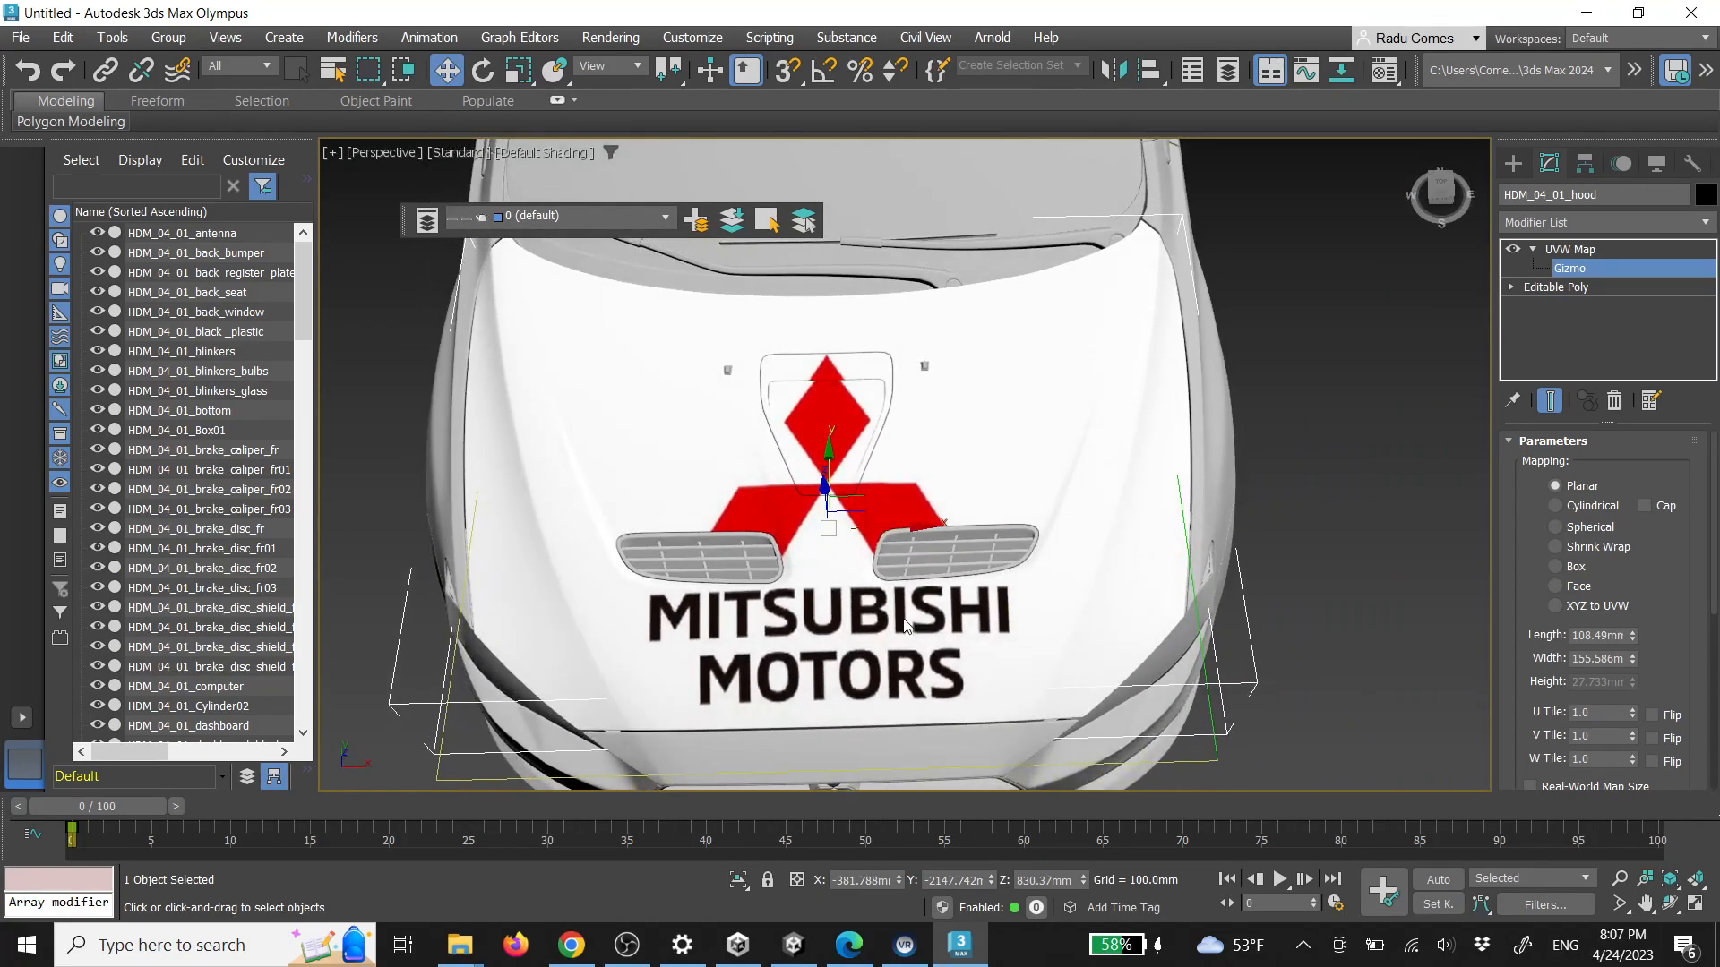
{"action": "left_click", "coordinate": [1512, 168]}
{"action": "left_click", "coordinate": [1348, 430]}
{"action": "scroll", "coordinate": [1179, 517], "scroll_direction": "down", "scroll_amount": 4}
{"action": "middle_click_drag", "start_coordinate": [1202, 497], "coordinate": [999, 507], "text": "alt"}
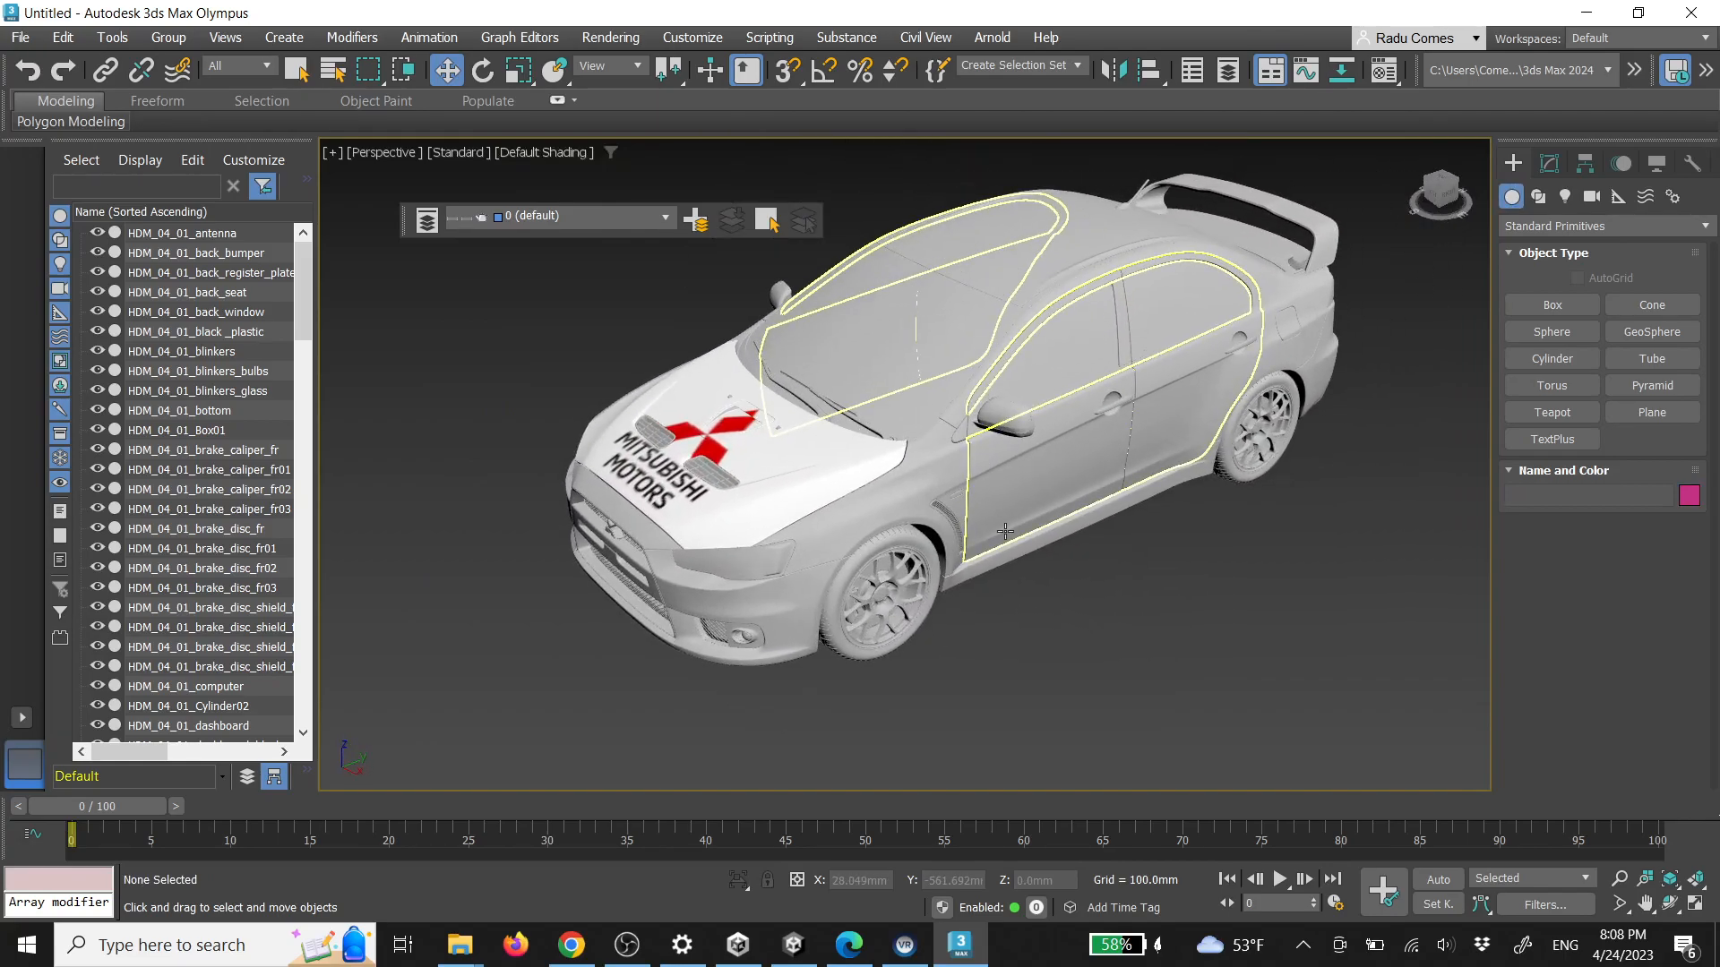
{"action": "mouse_move", "coordinate": [1021, 581]}
{"action": "middle_mouse_down", "text": "alt"}
{"action": "mouse_move", "coordinate": [1023, 460]}
{"action": "mouse_move", "coordinate": [993, 573]}
{"action": "middle_mouse_up", "text": "alt"}
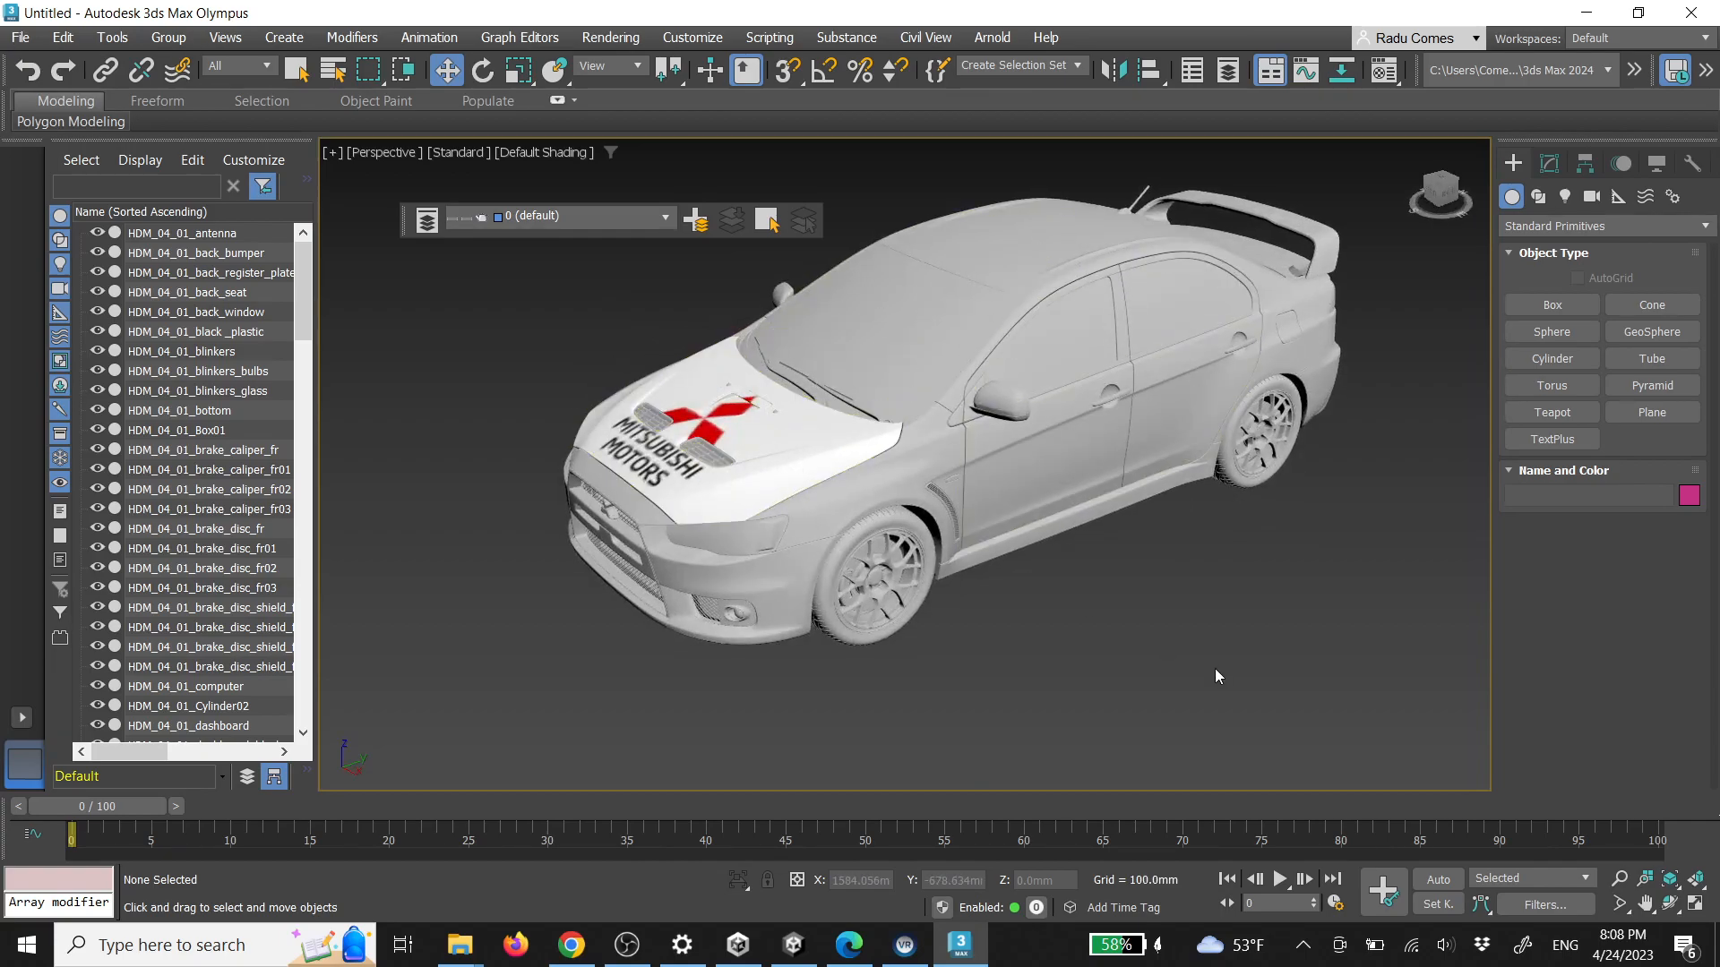
{"action": "middle_click_drag", "start_coordinate": [1100, 491], "coordinate": [1067, 545], "text": "alt"}
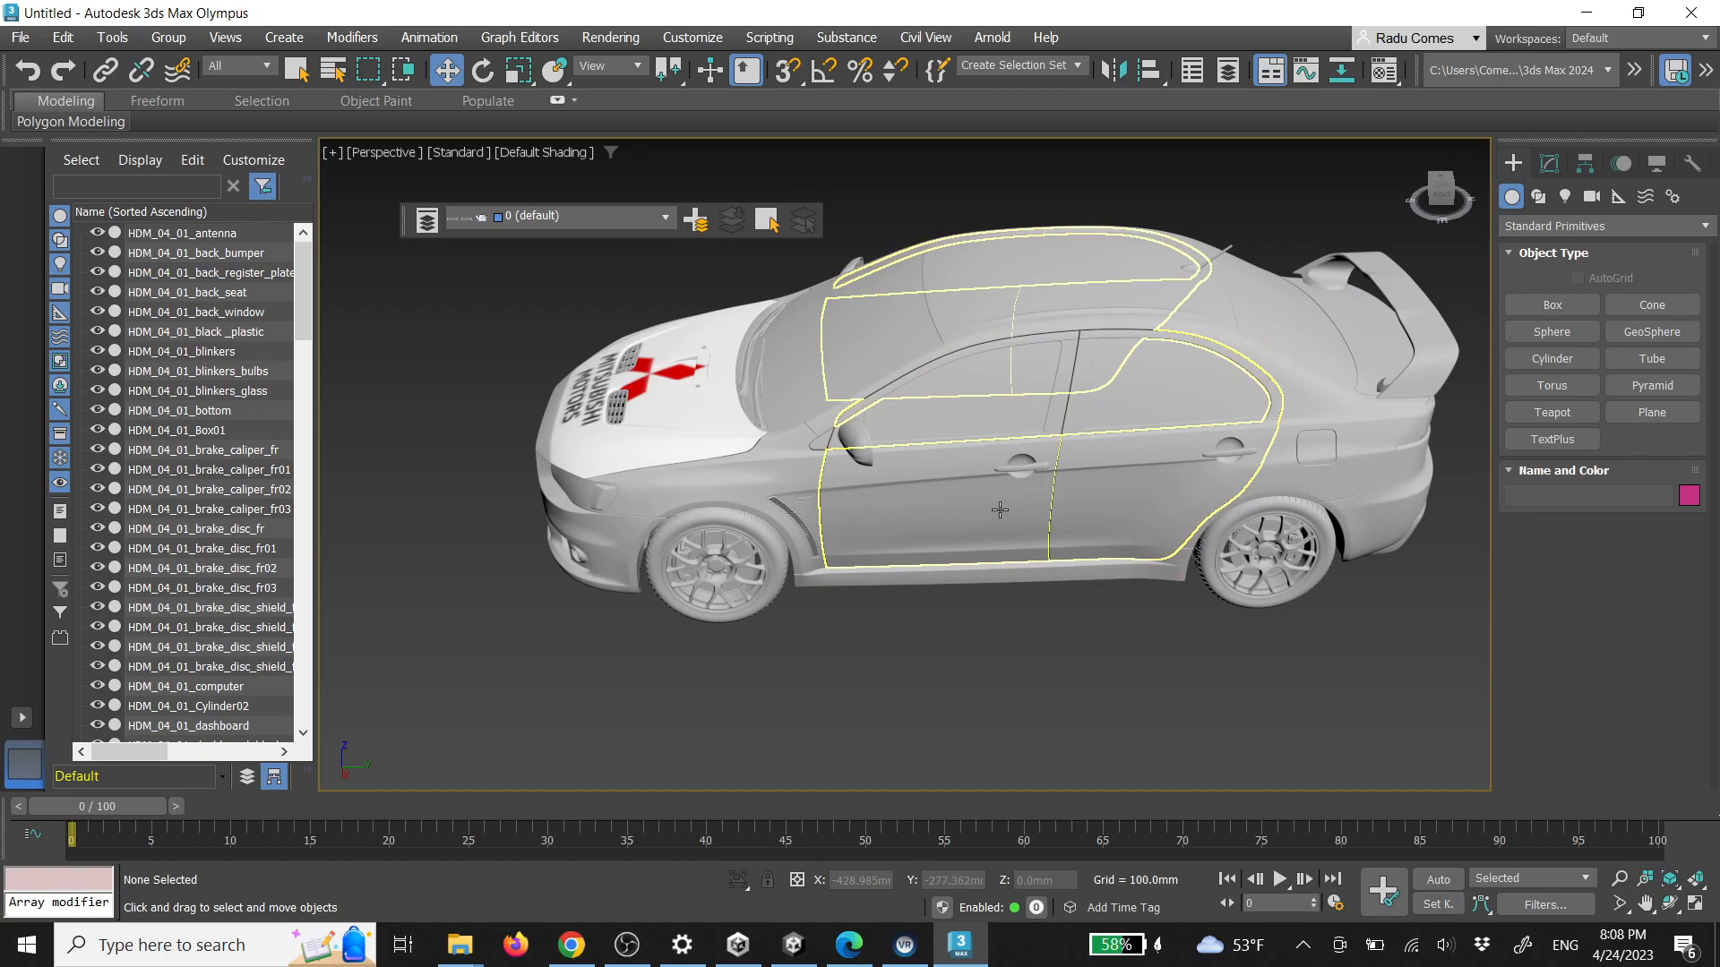
Put the car's roof panel on a new layer named "roof" and hide that layer
{"action": "middle_click_drag", "start_coordinate": [997, 560], "coordinate": [874, 522], "text": "alt"}
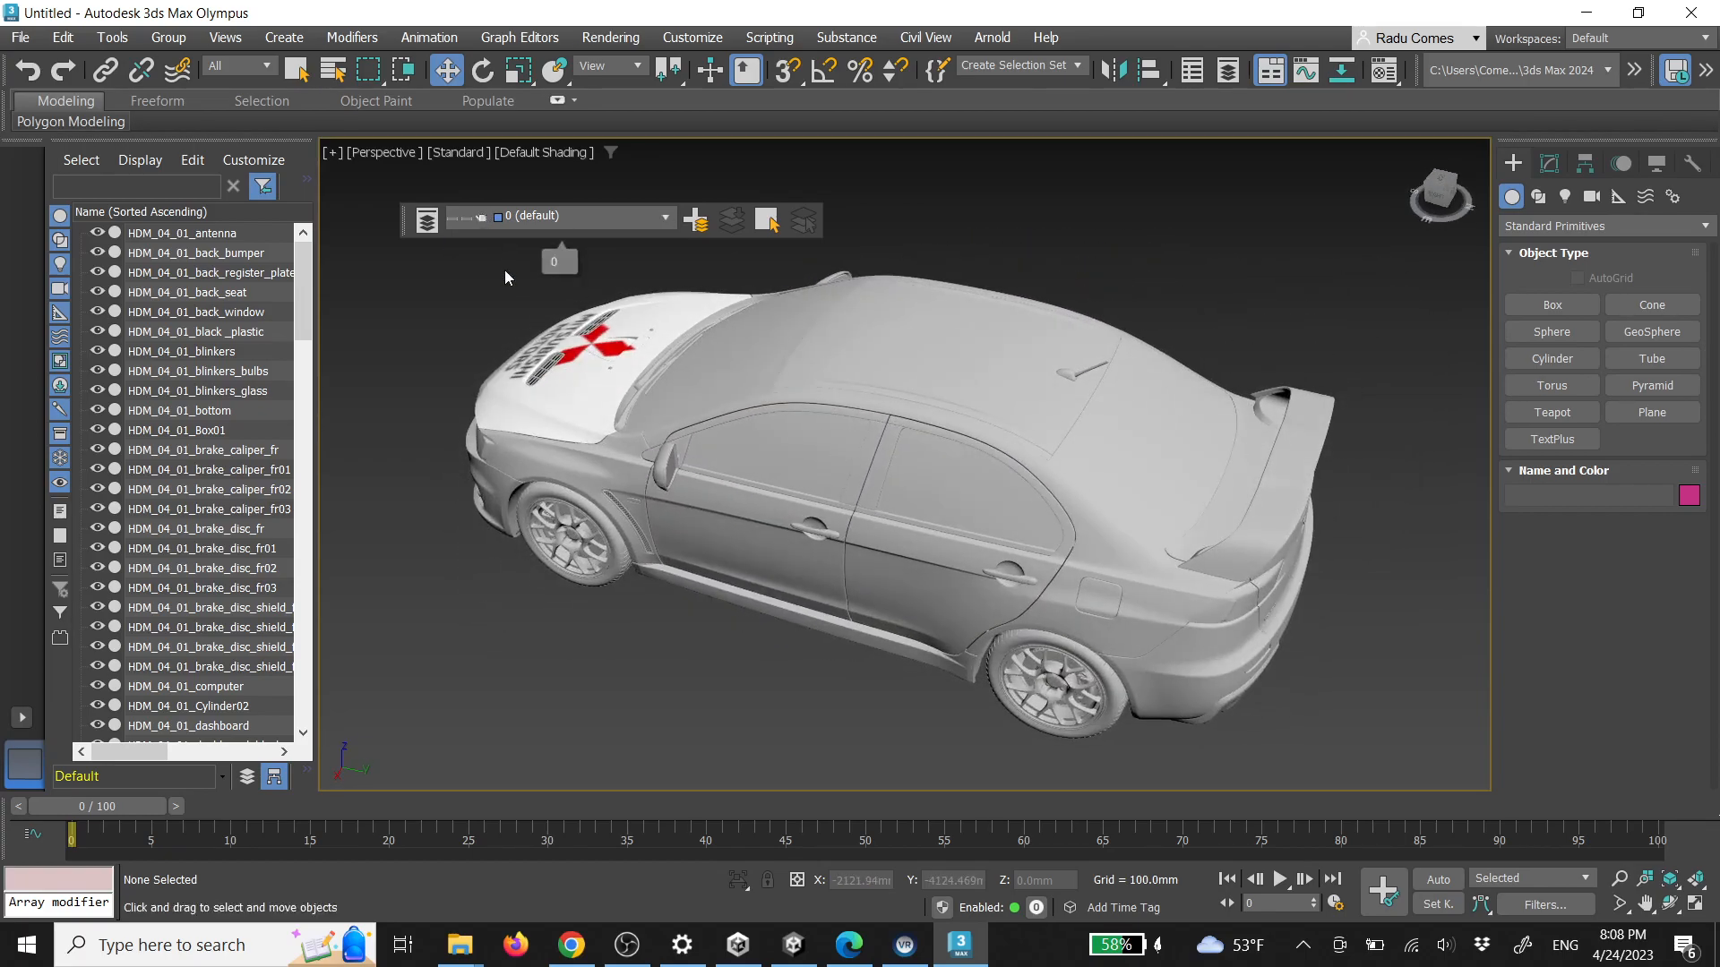
{"action": "left_click", "coordinate": [938, 351]}
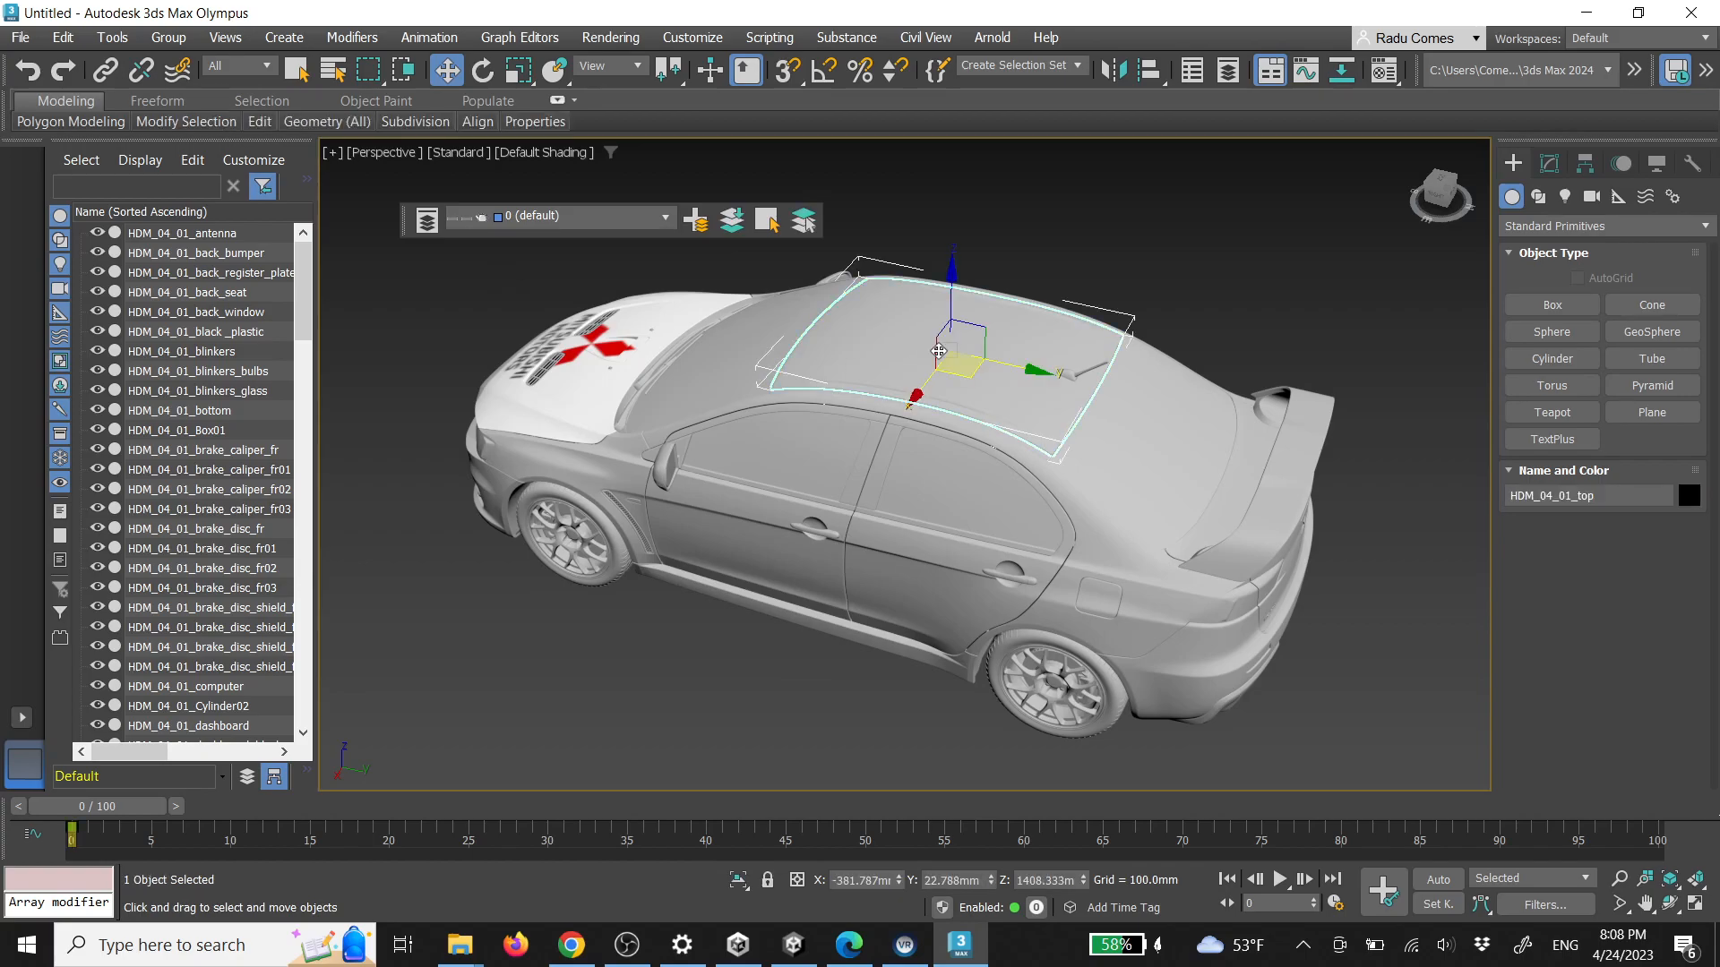
{"action": "left_click", "coordinate": [696, 220]}
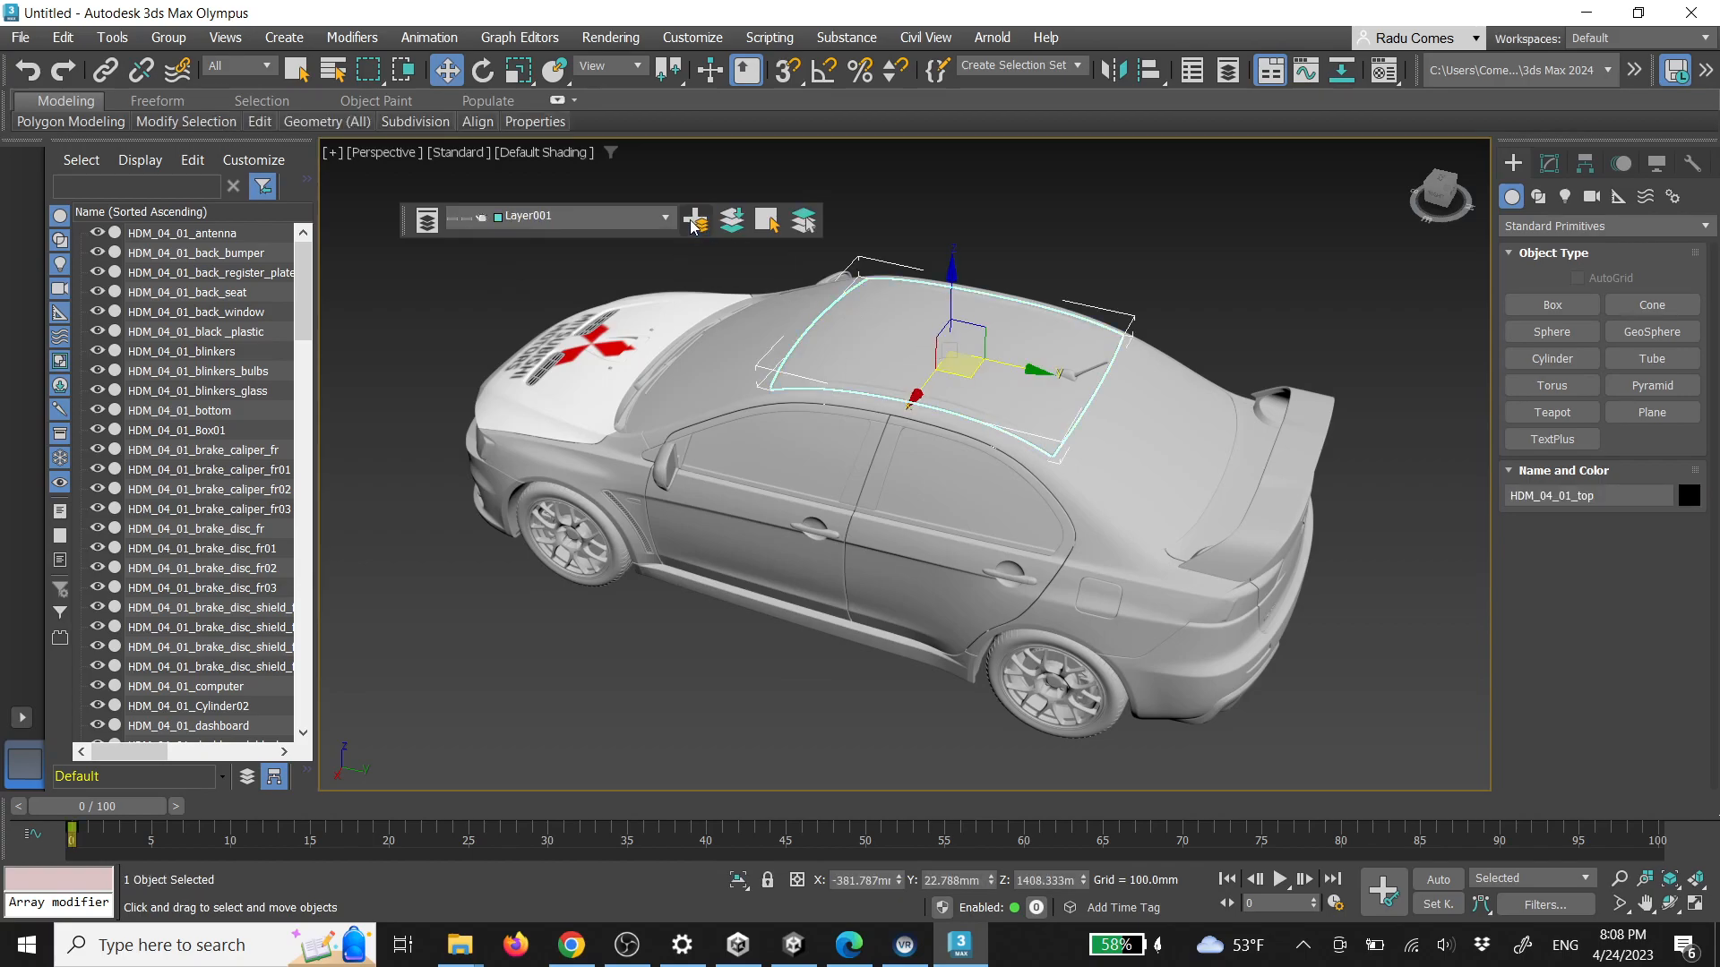
{"action": "left_click", "coordinate": [530, 218]}
{"action": "double_click", "coordinate": [525, 256]}
{"action": "type", "text": "roof"}
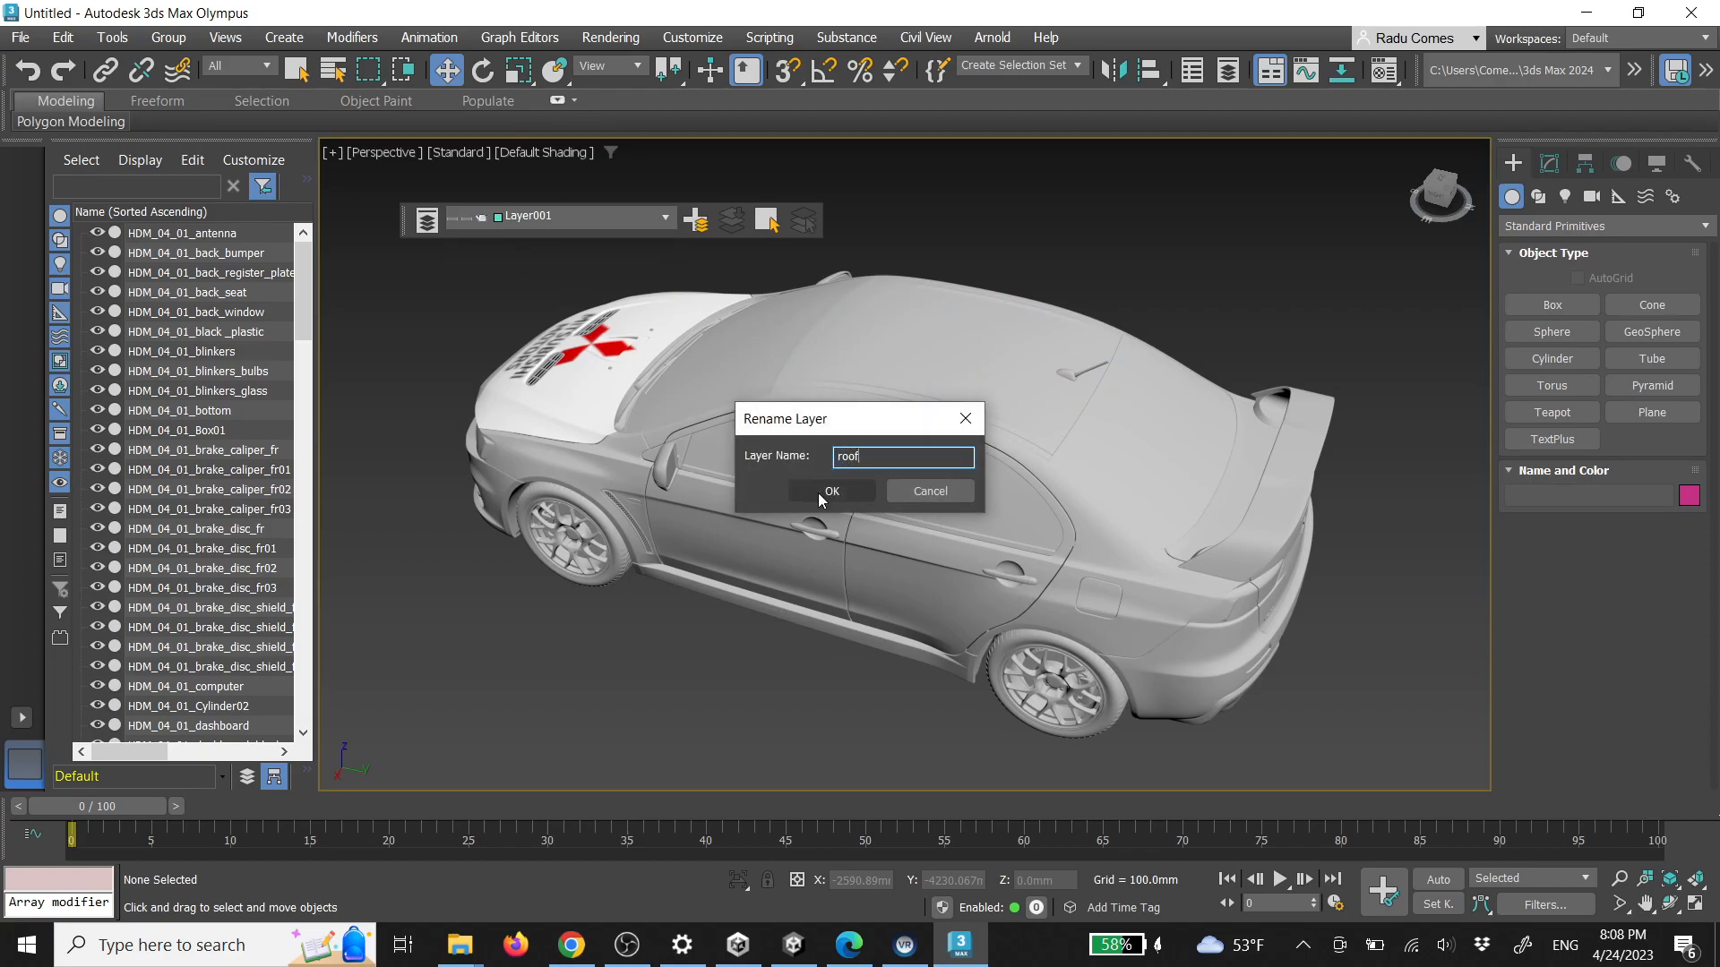
{"action": "left_click", "coordinate": [820, 494]}
{"action": "left_click", "coordinate": [667, 218]}
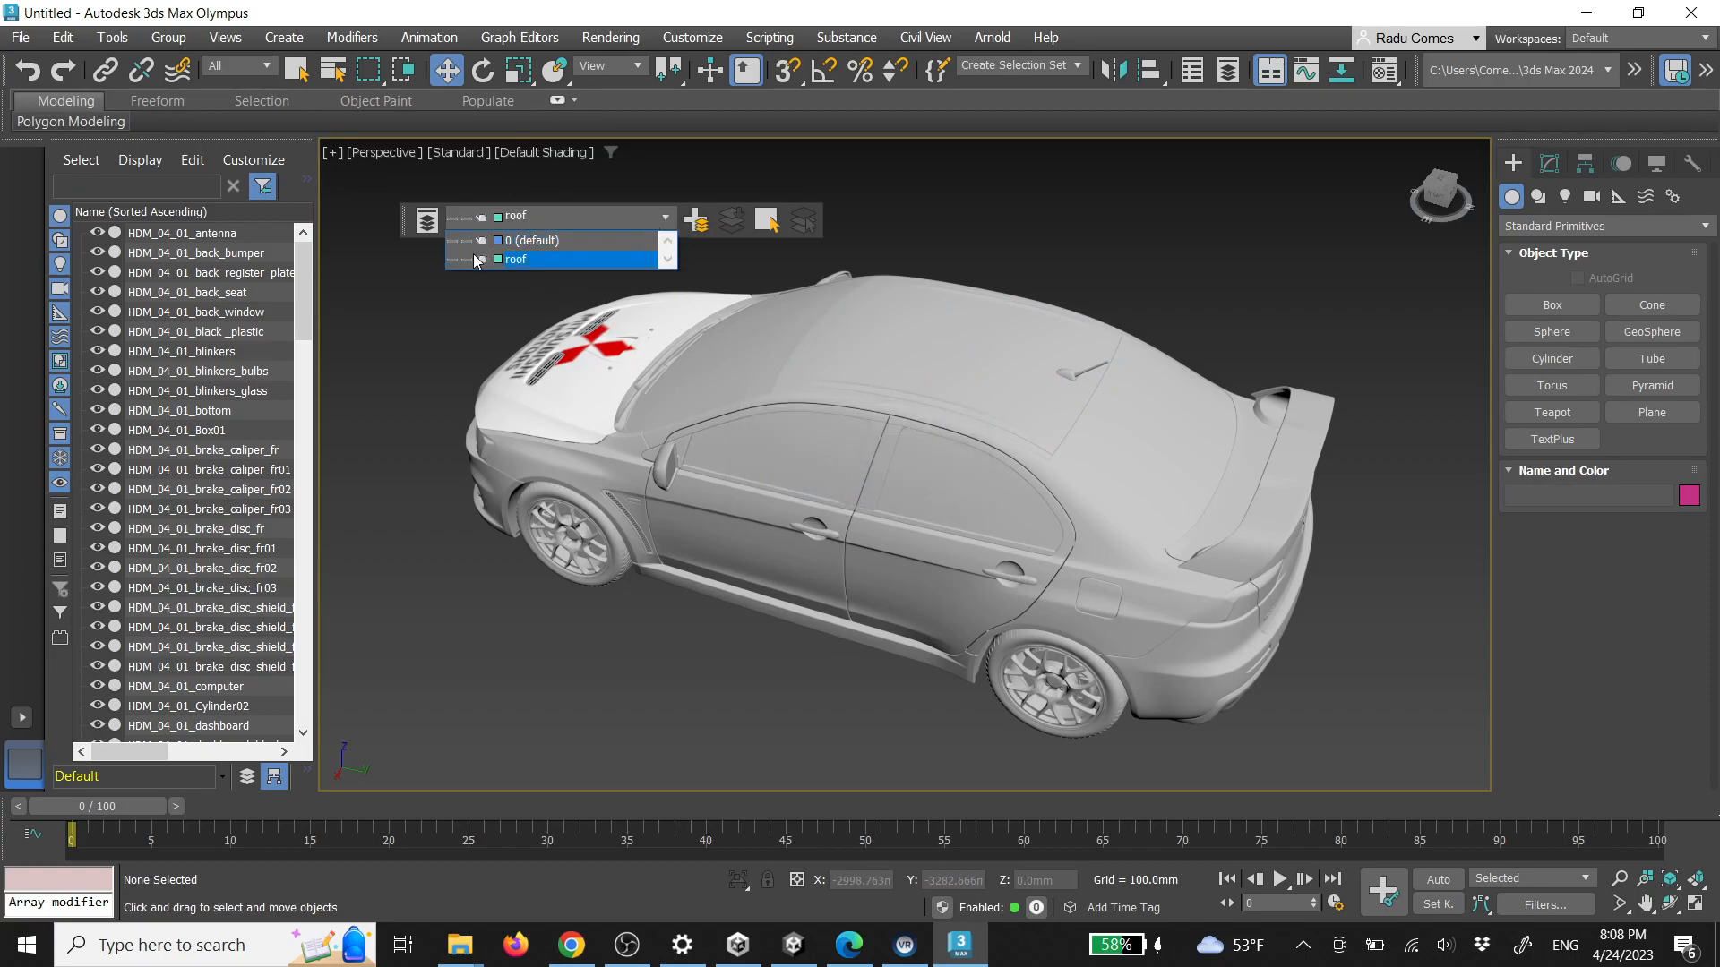
{"action": "left_click", "coordinate": [453, 262]}
Try lifting the black interior shell above the car to inspect it, and undo the move
{"action": "left_click", "coordinate": [939, 359]}
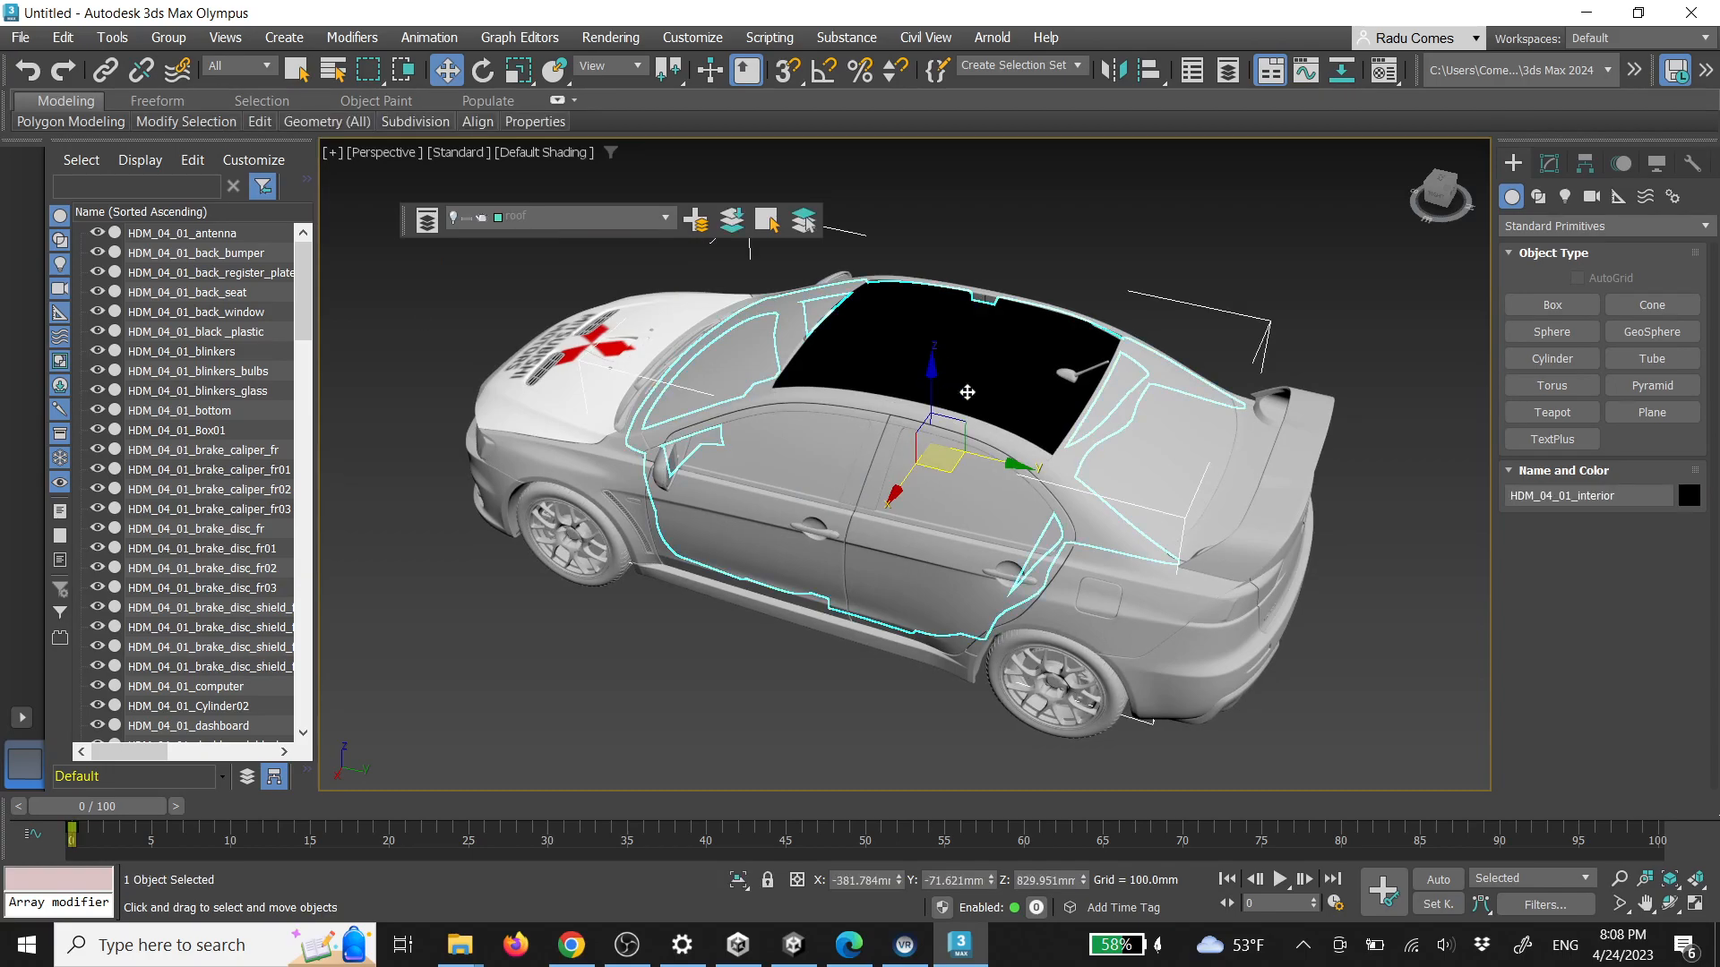
{"action": "scroll", "coordinate": [968, 393], "scroll_direction": "down", "scroll_amount": 2}
{"action": "middle_click_drag", "start_coordinate": [1011, 392], "coordinate": [955, 481], "text": "alt"}
{"action": "left_click_drag", "start_coordinate": [955, 481], "coordinate": [938, 270]}
{"action": "scroll", "coordinate": [889, 433], "scroll_direction": "up", "scroll_amount": 15}
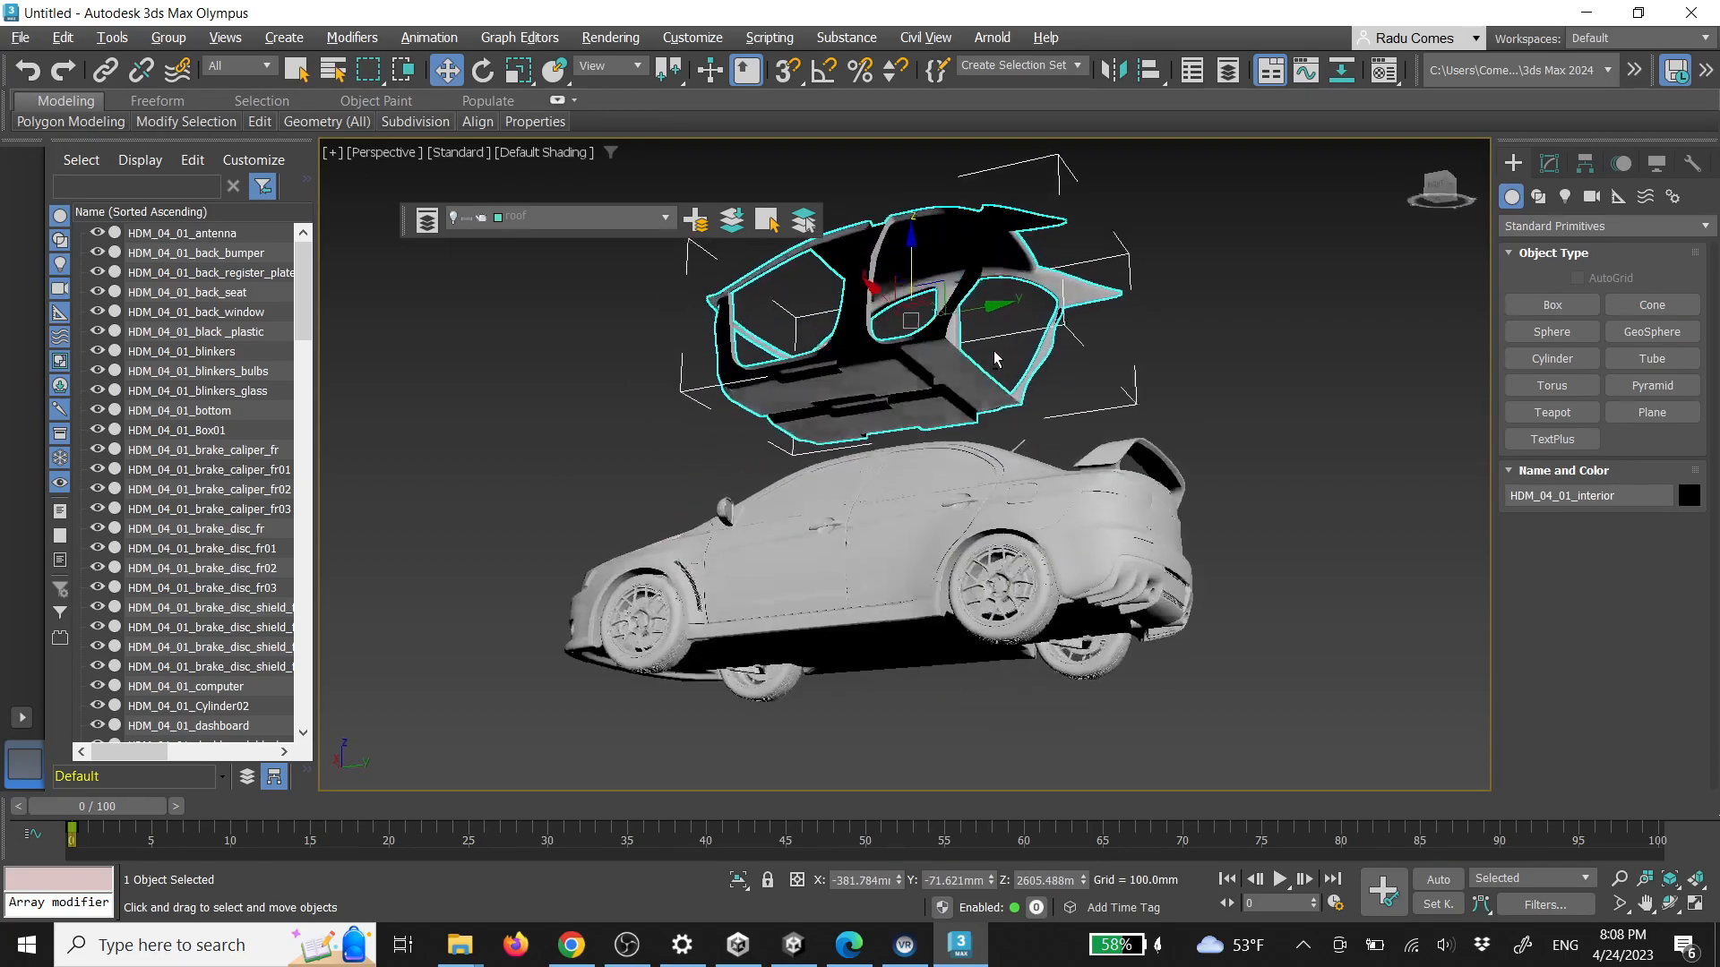
{"action": "scroll", "coordinate": [793, 417], "scroll_direction": "down", "scroll_amount": 12}
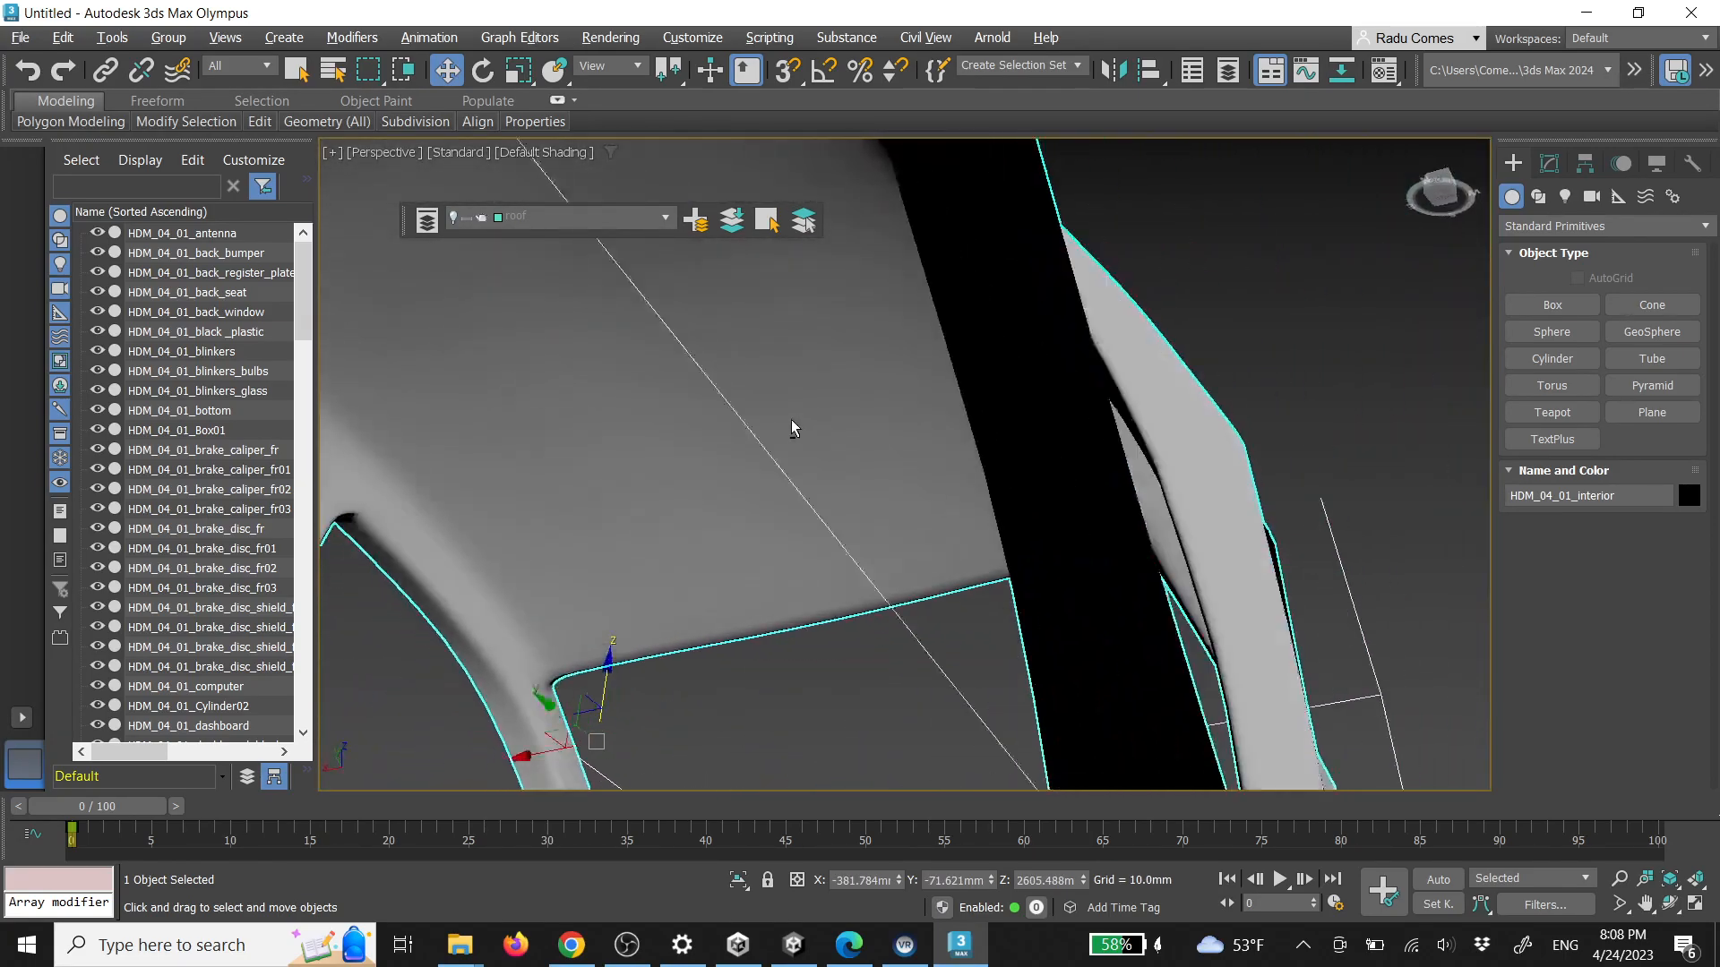
{"action": "scroll", "coordinate": [814, 507], "scroll_direction": "down", "scroll_amount": 15}
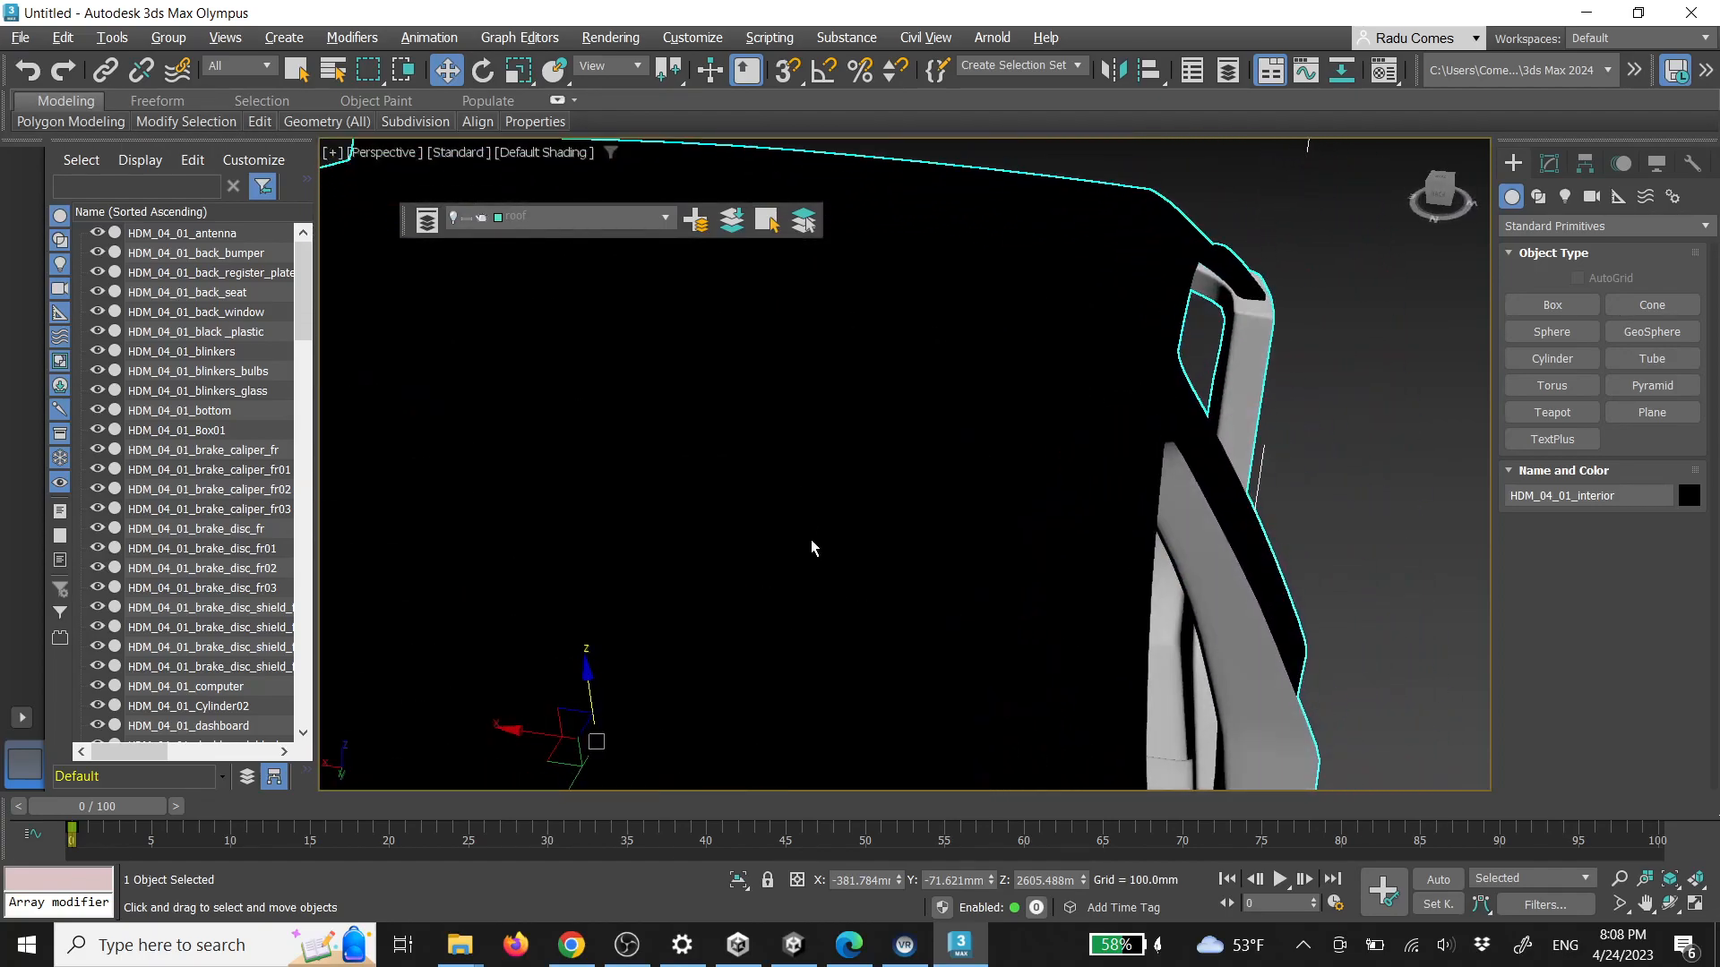
{"action": "key", "text": "ctrl+z"}
Render the perspective view from above the rear to check the roof opening, and close the render
{"action": "middle_click_drag", "start_coordinate": [907, 471], "coordinate": [1044, 511], "text": "alt"}
{"action": "left_click", "coordinate": [1073, 502]}
{"action": "scroll", "coordinate": [1030, 540], "scroll_direction": "up", "scroll_amount": 3}
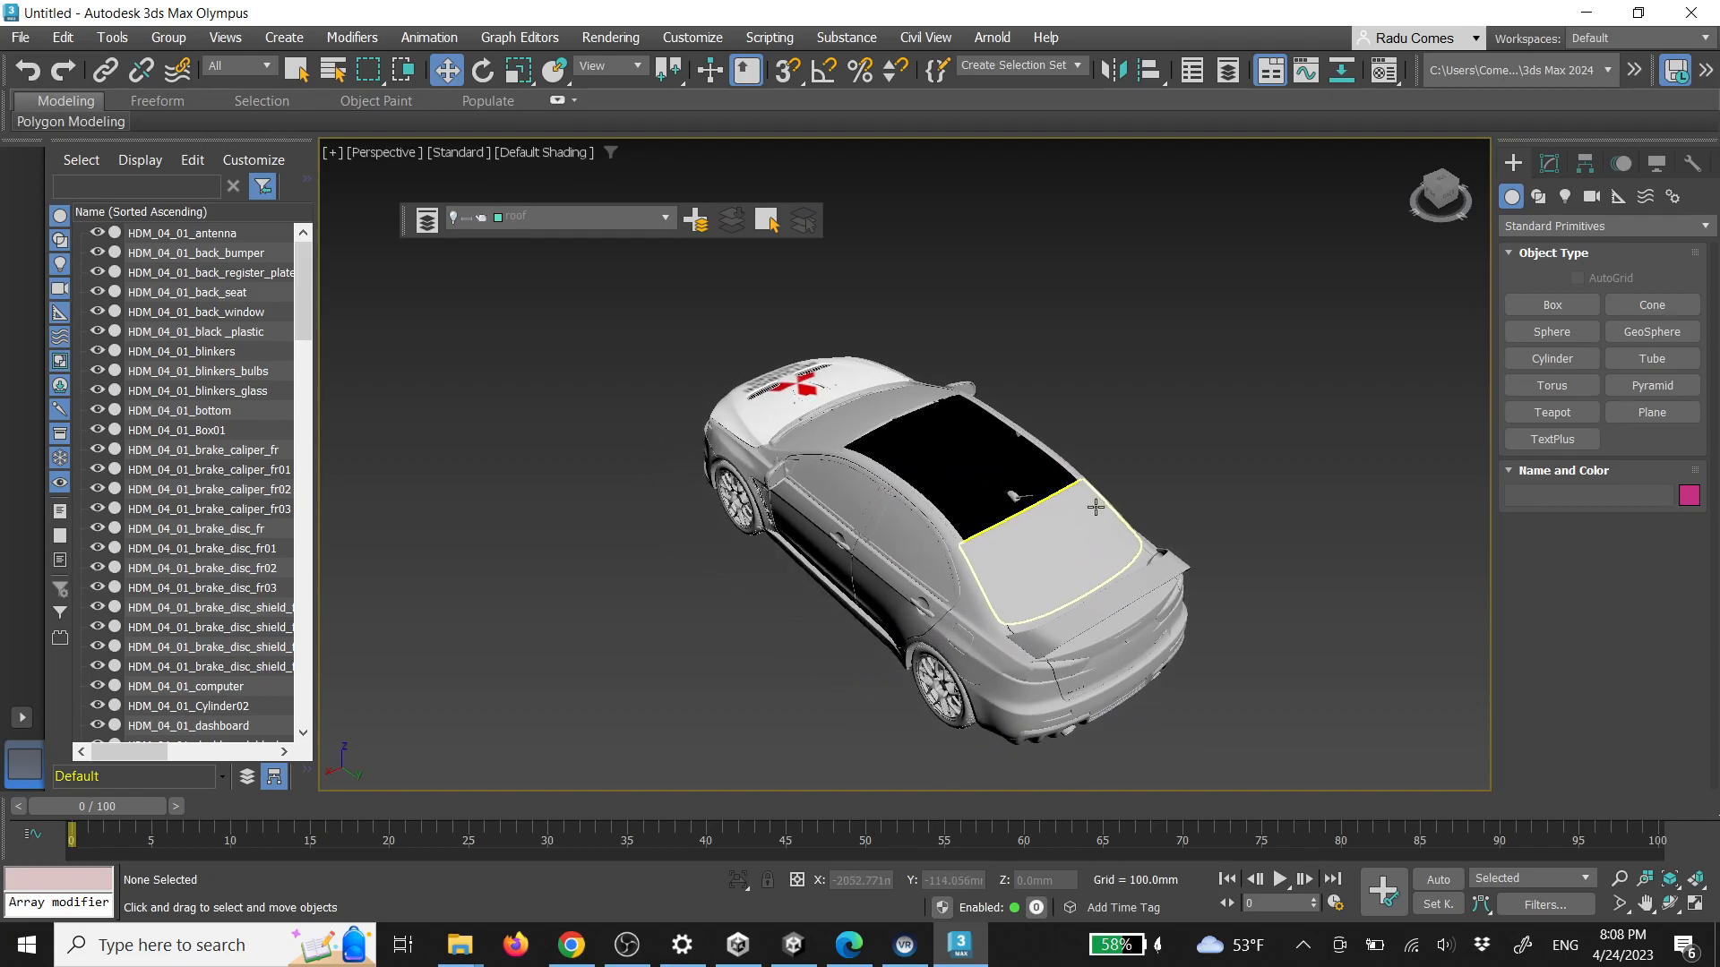
{"action": "key", "text": "shift+q"}
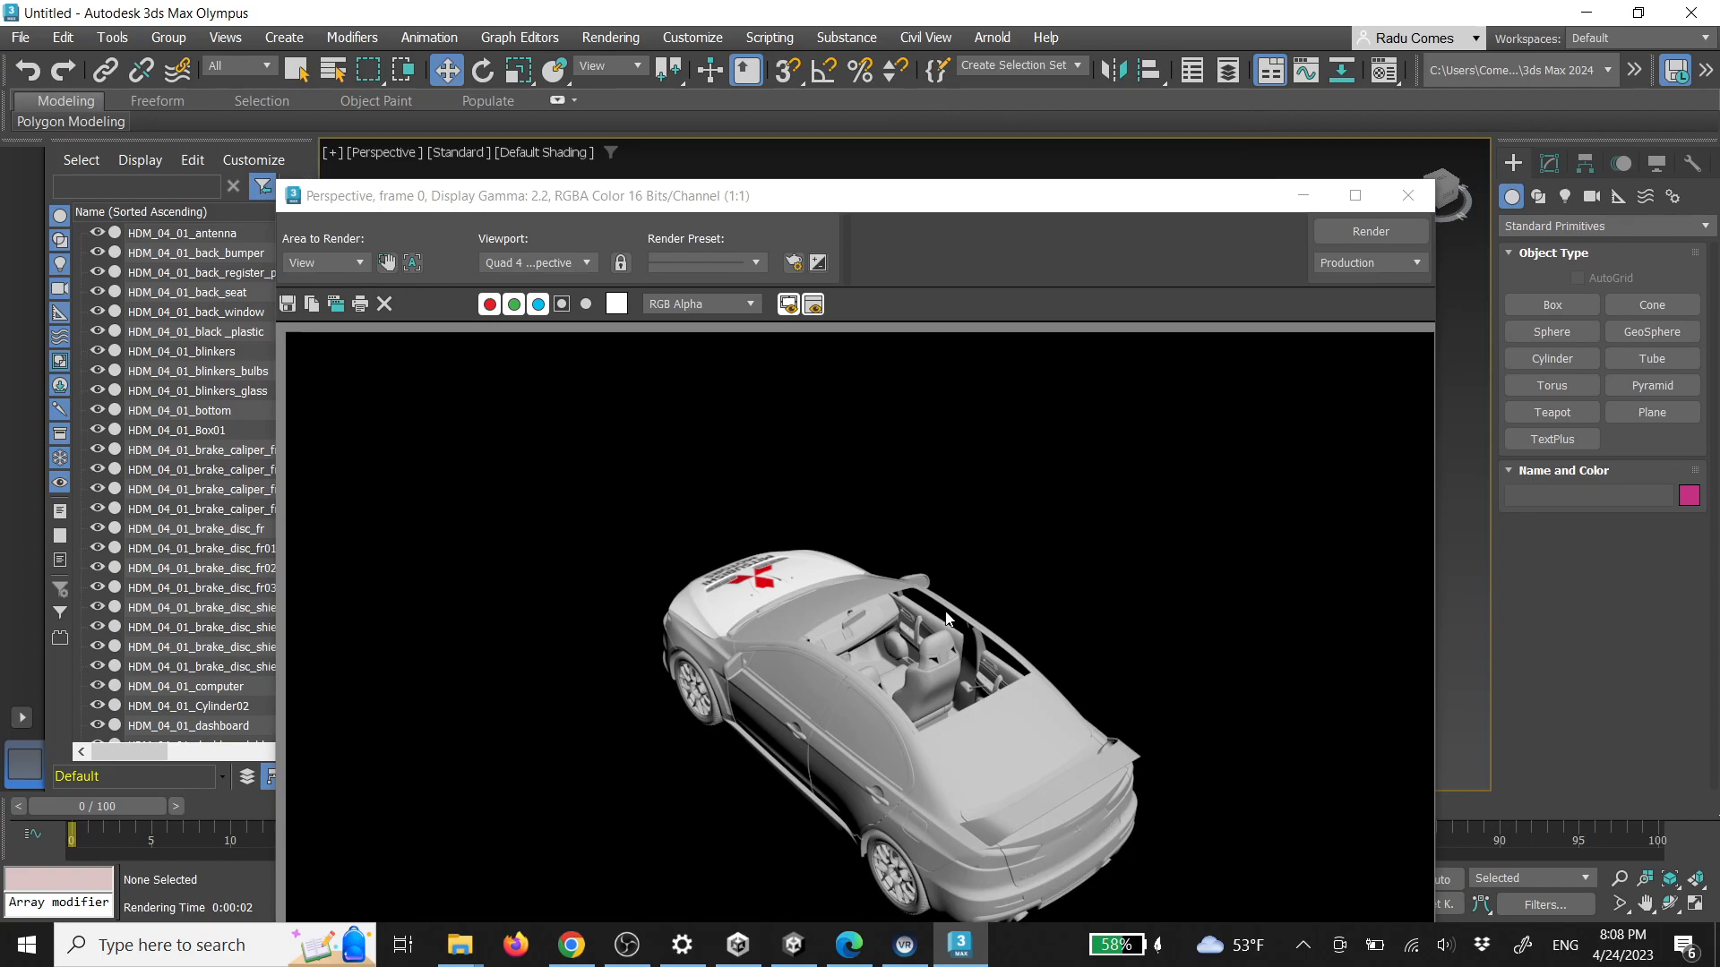
{"action": "left_click", "coordinate": [1407, 199]}
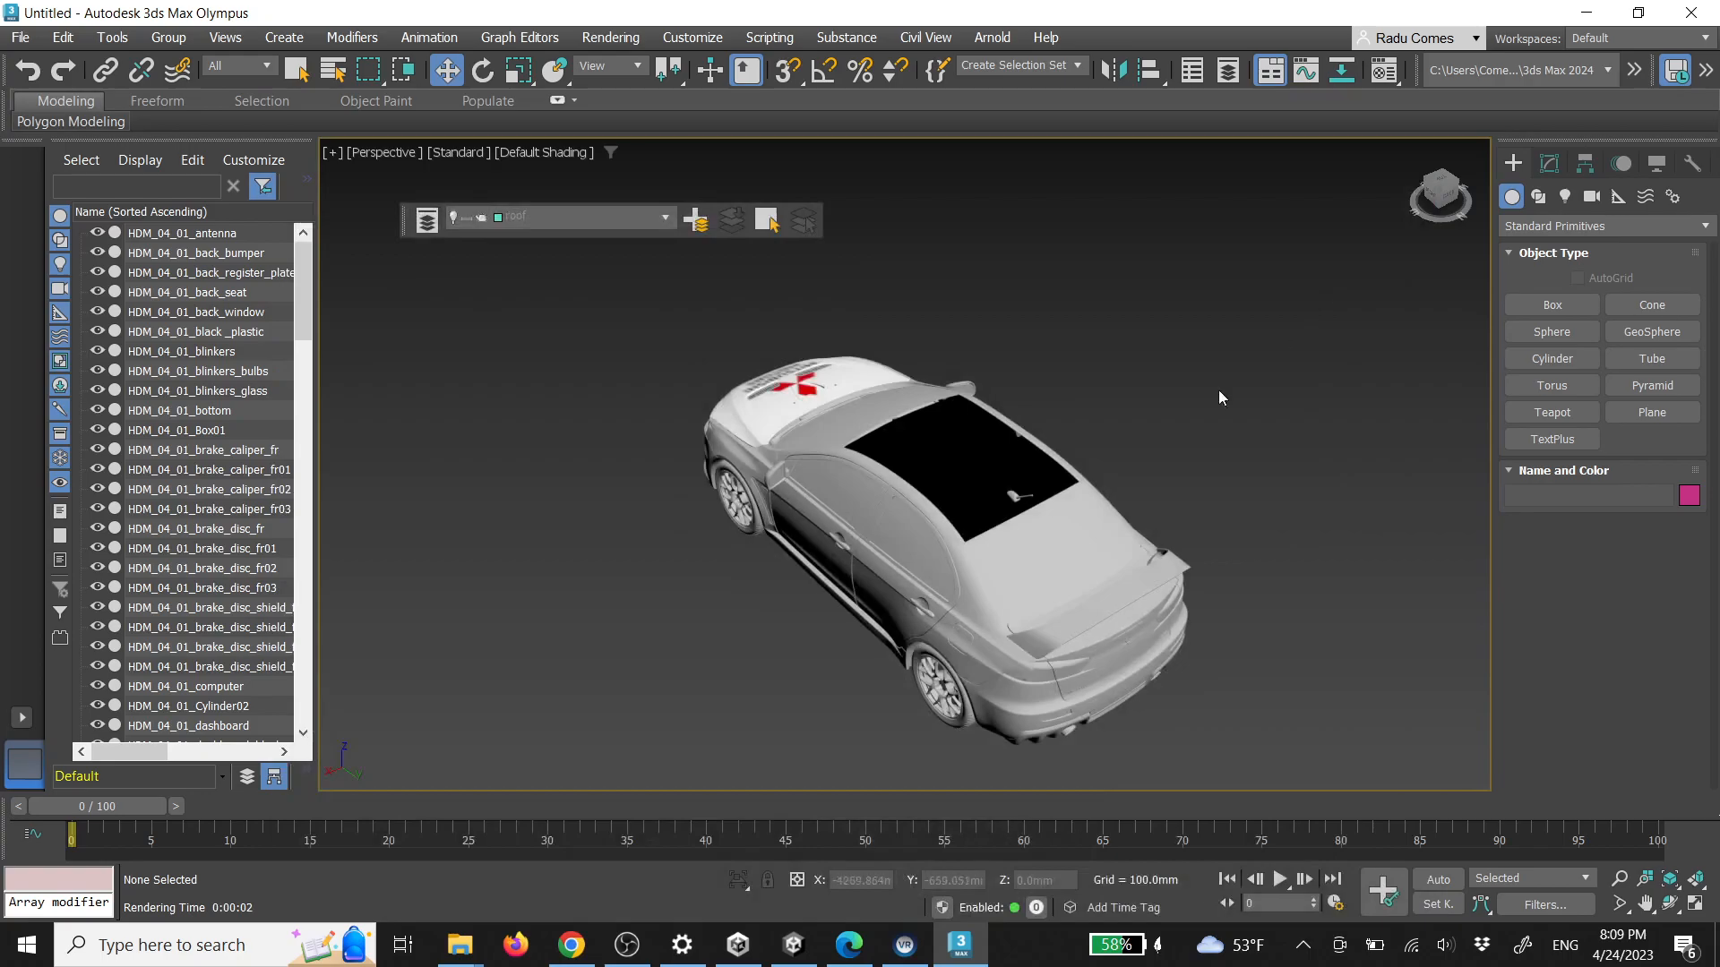
Add the black interior shell, the windshield and the back window to the hidden roof layer
{"action": "scroll", "coordinate": [1075, 441], "scroll_direction": "up", "scroll_amount": 3}
{"action": "left_click", "coordinate": [937, 465]}
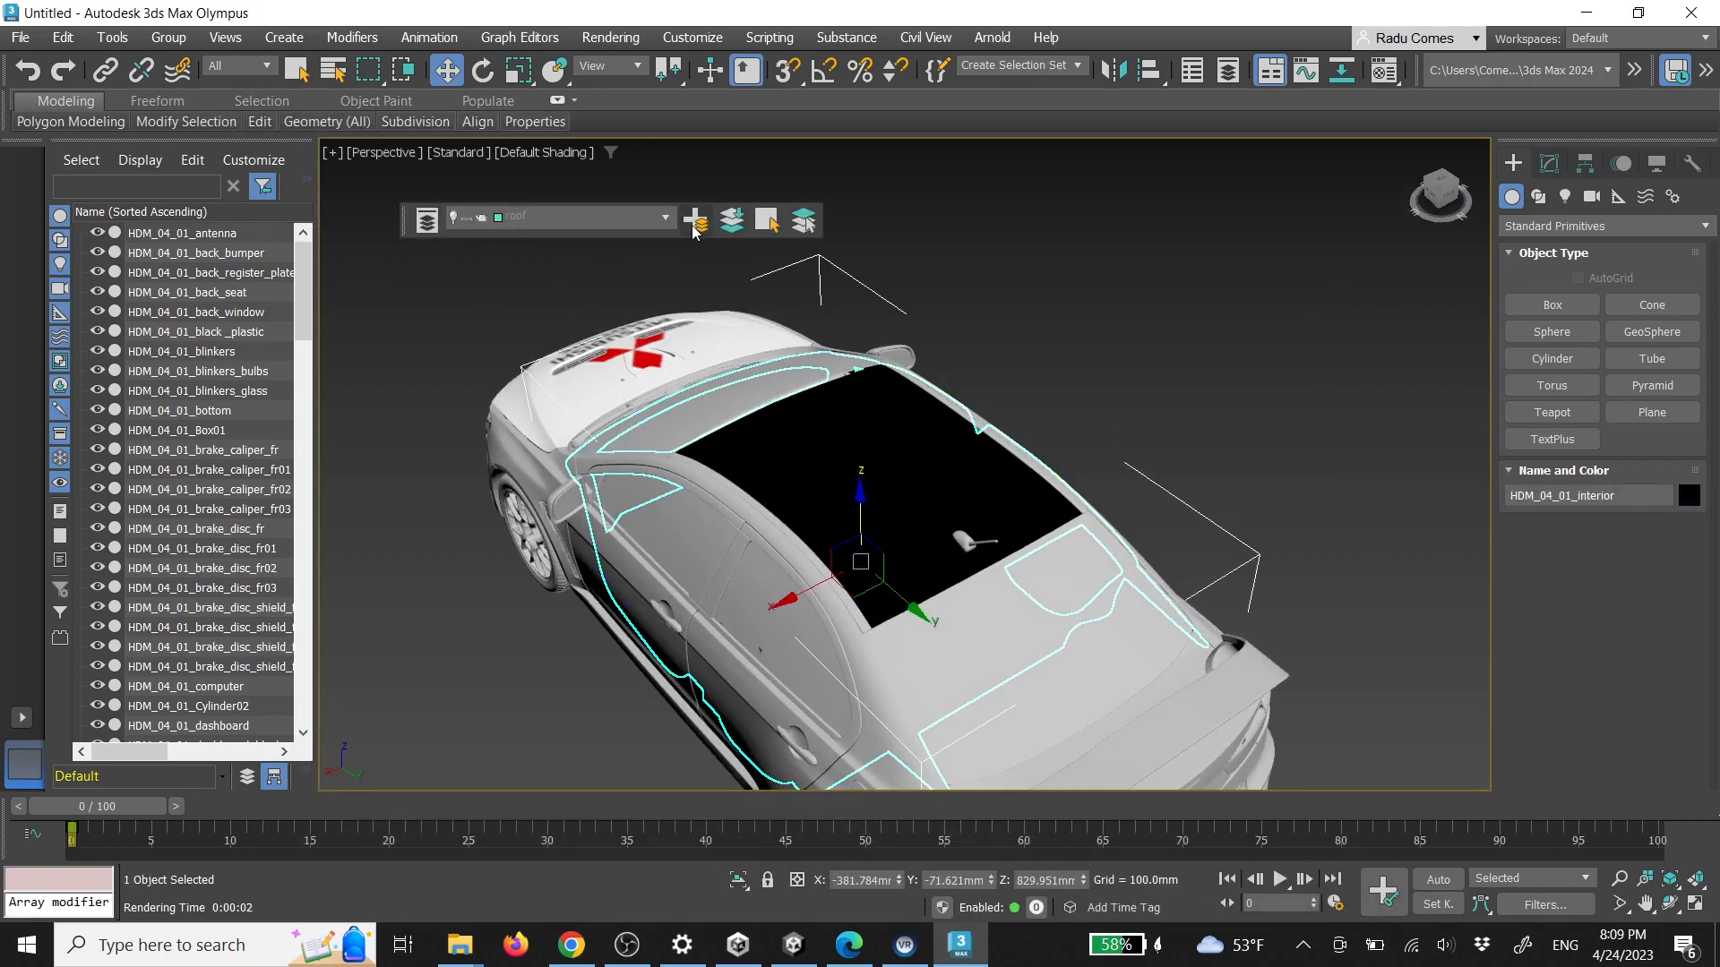
{"action": "left_click", "coordinate": [730, 223]}
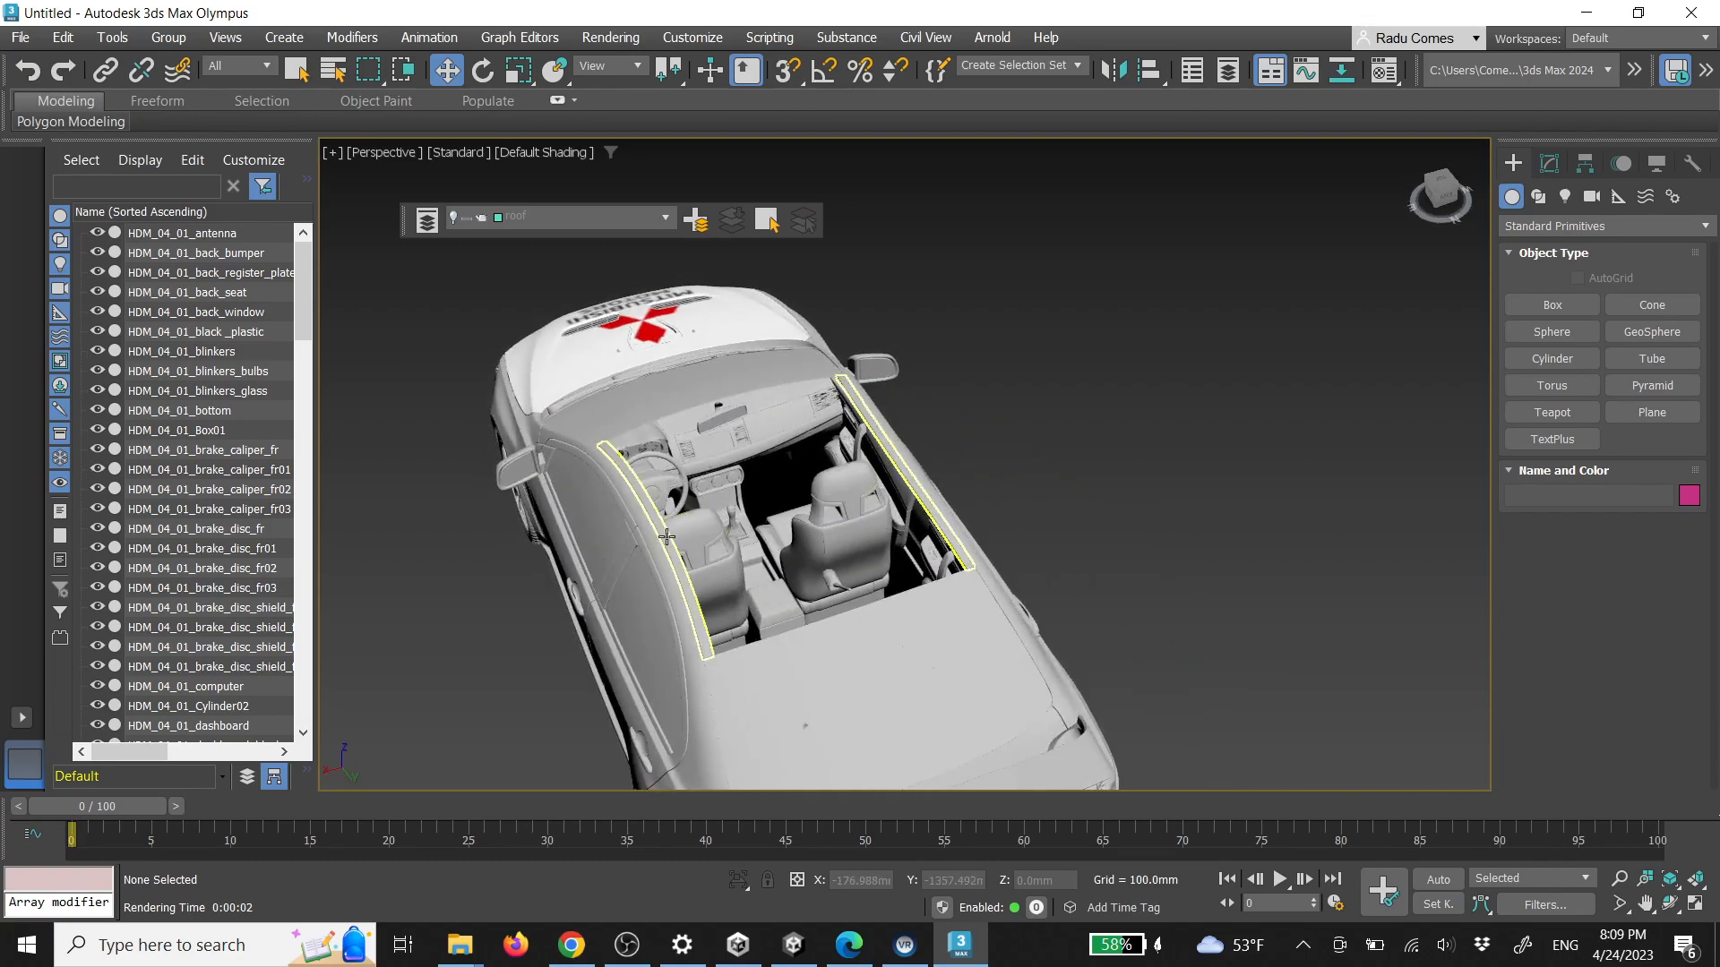
{"action": "left_click", "coordinate": [685, 468]}
{"action": "left_click", "coordinate": [737, 230]}
{"action": "left_click", "coordinate": [704, 396]}
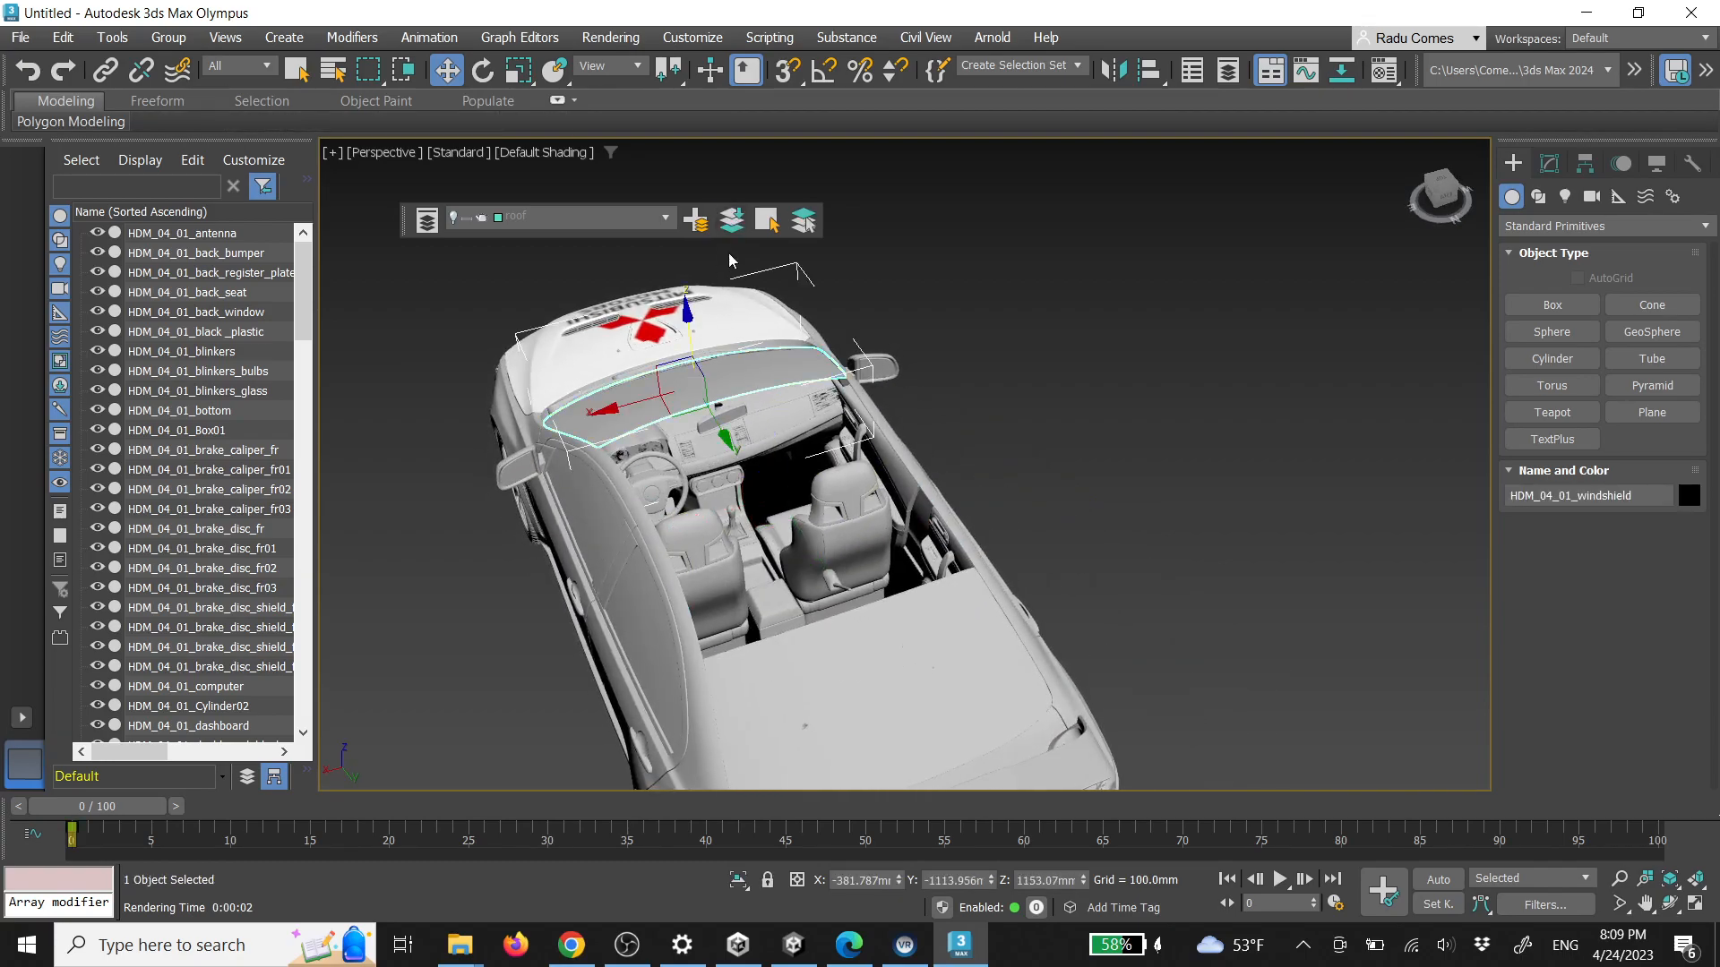
{"action": "left_click", "coordinate": [736, 229]}
{"action": "left_click", "coordinate": [892, 623]}
{"action": "left_click", "coordinate": [732, 218]}
Add the antenna and the leftover piece above the dashboard to the hidden roof layer
{"action": "middle_click_drag", "start_coordinate": [1224, 473], "coordinate": [1010, 533], "text": "alt"}
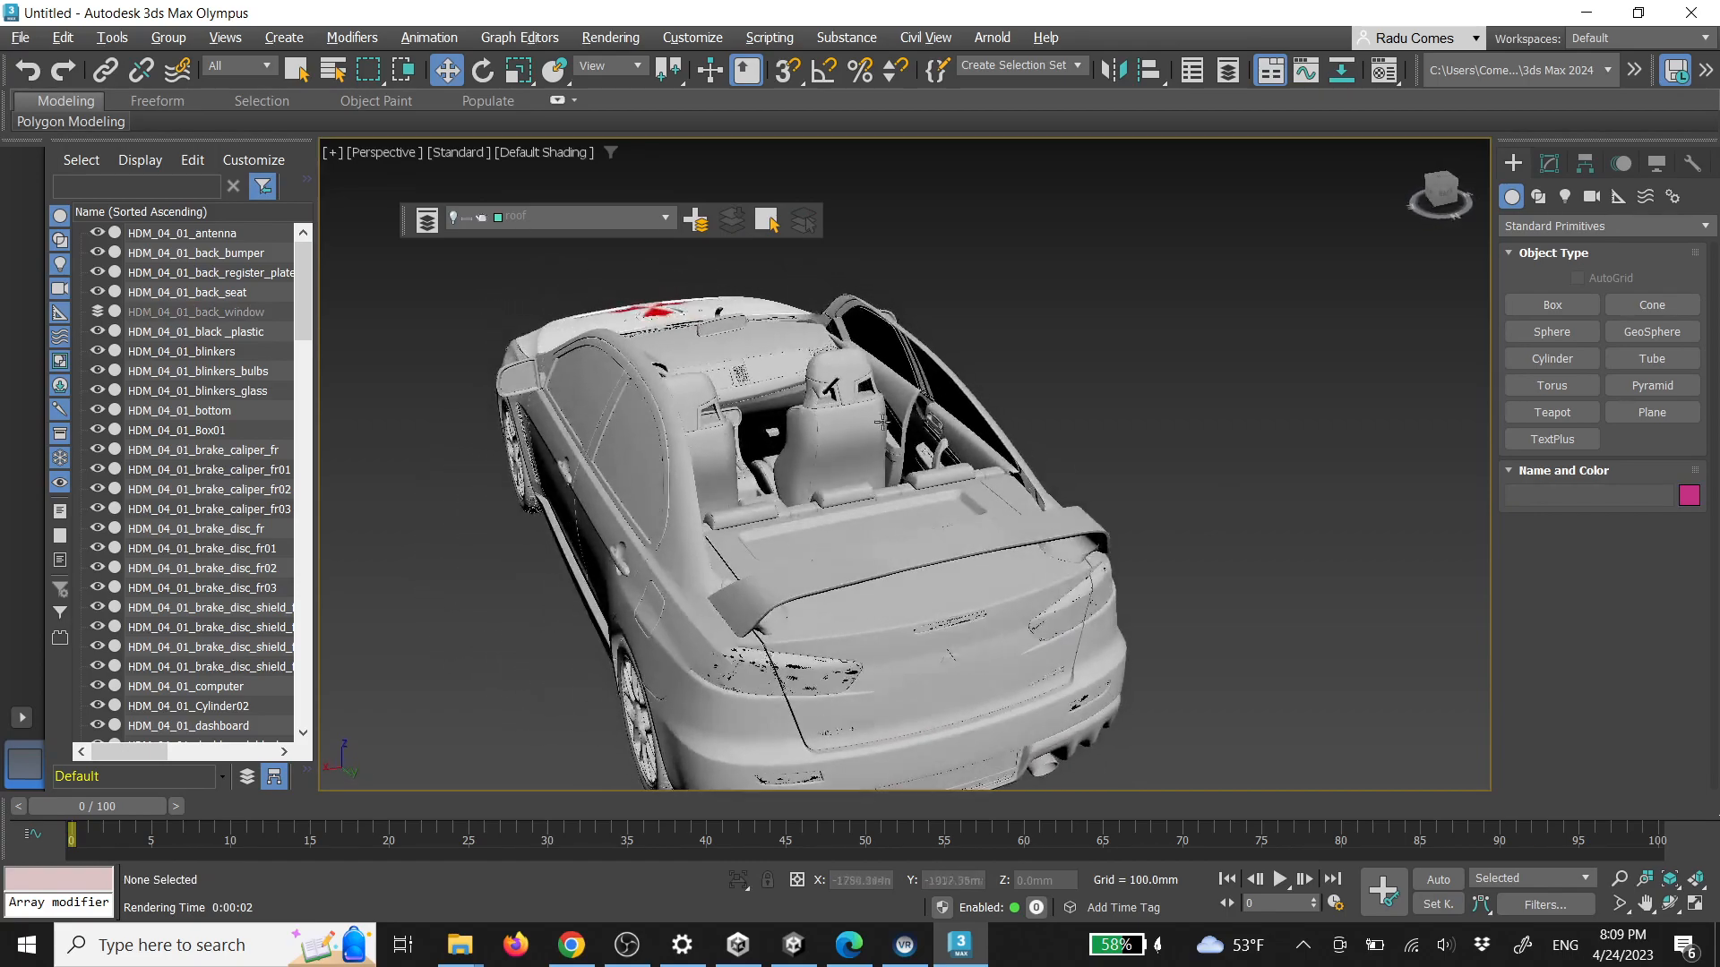
{"action": "left_click", "coordinate": [825, 383]}
{"action": "left_click", "coordinate": [735, 224]}
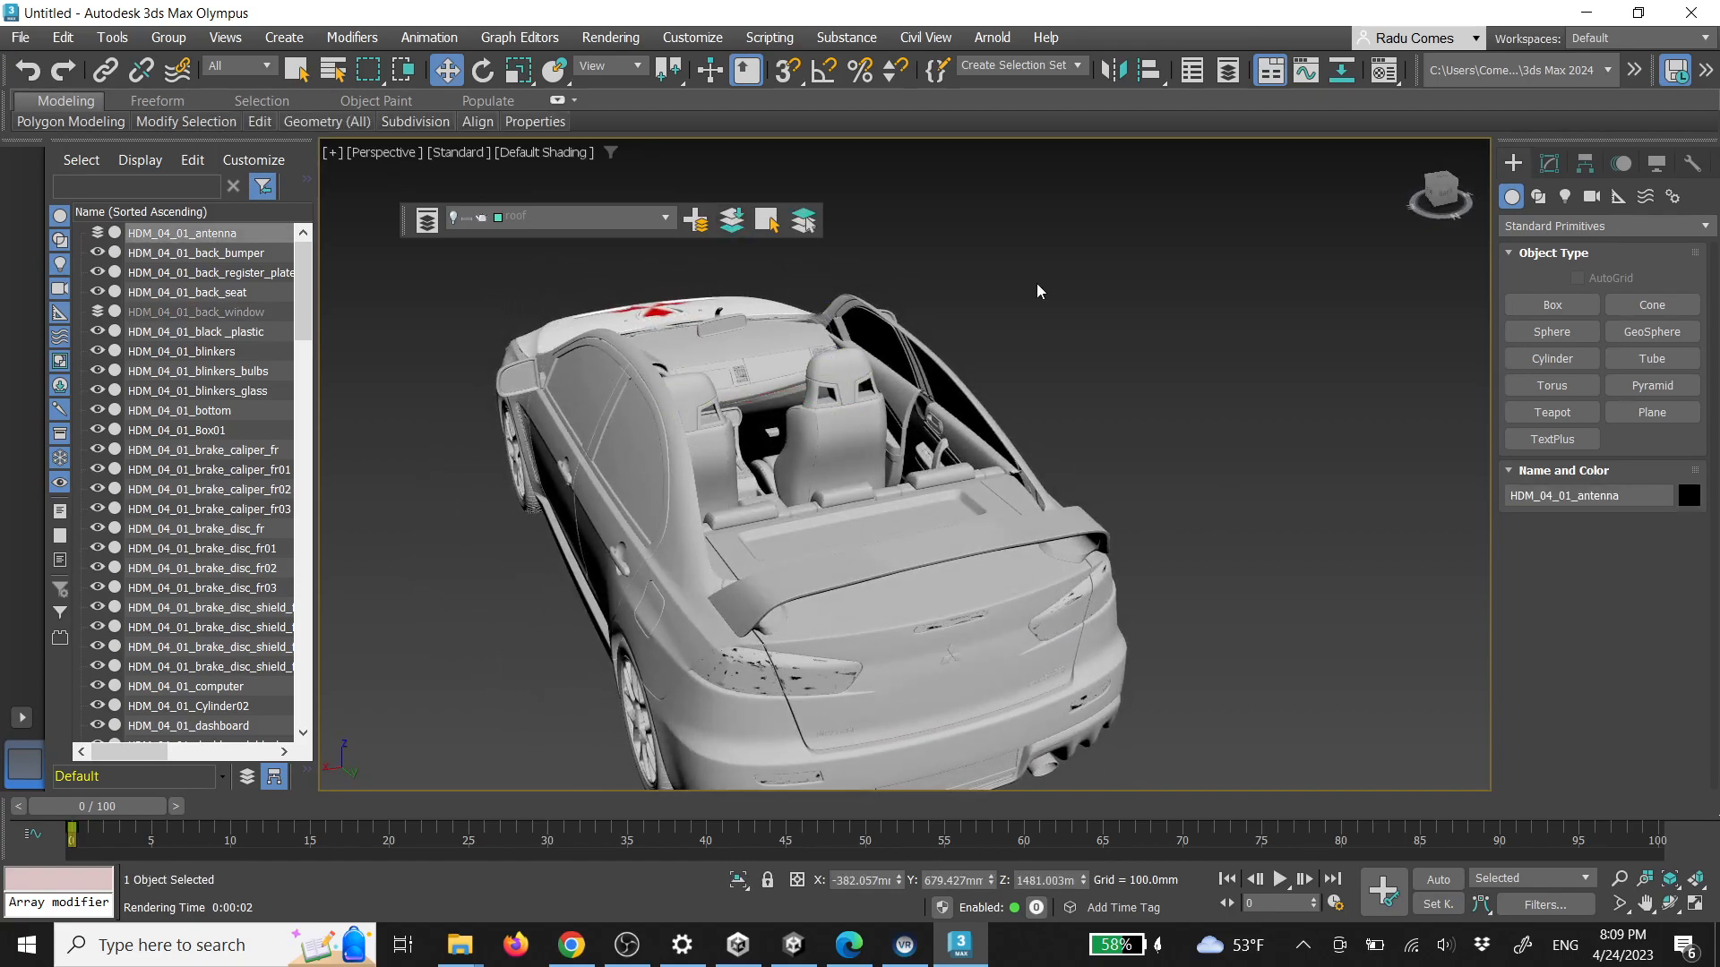
{"action": "left_click", "coordinate": [722, 324]}
{"action": "left_click", "coordinate": [731, 218]}
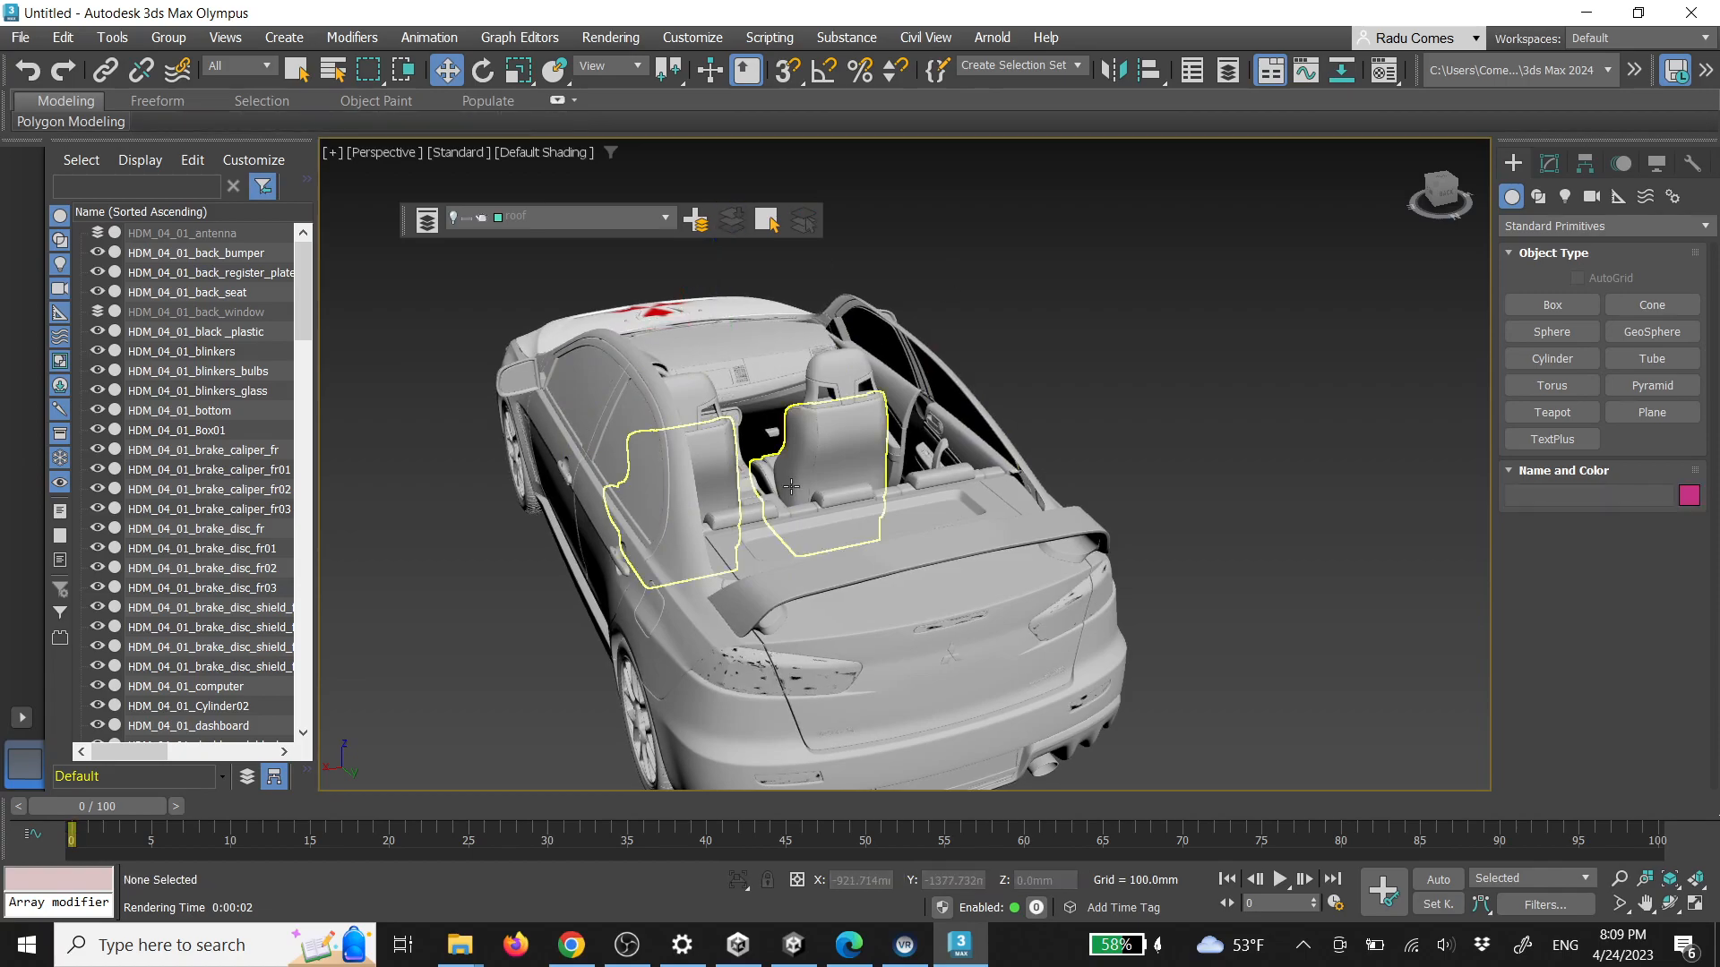
Examine the dashboard, search Google Images in Chrome for "evo lancer x interior" as a reference, and return to 3ds Max
{"action": "middle_click_drag", "start_coordinate": [779, 348], "coordinate": [852, 374], "text": "alt"}
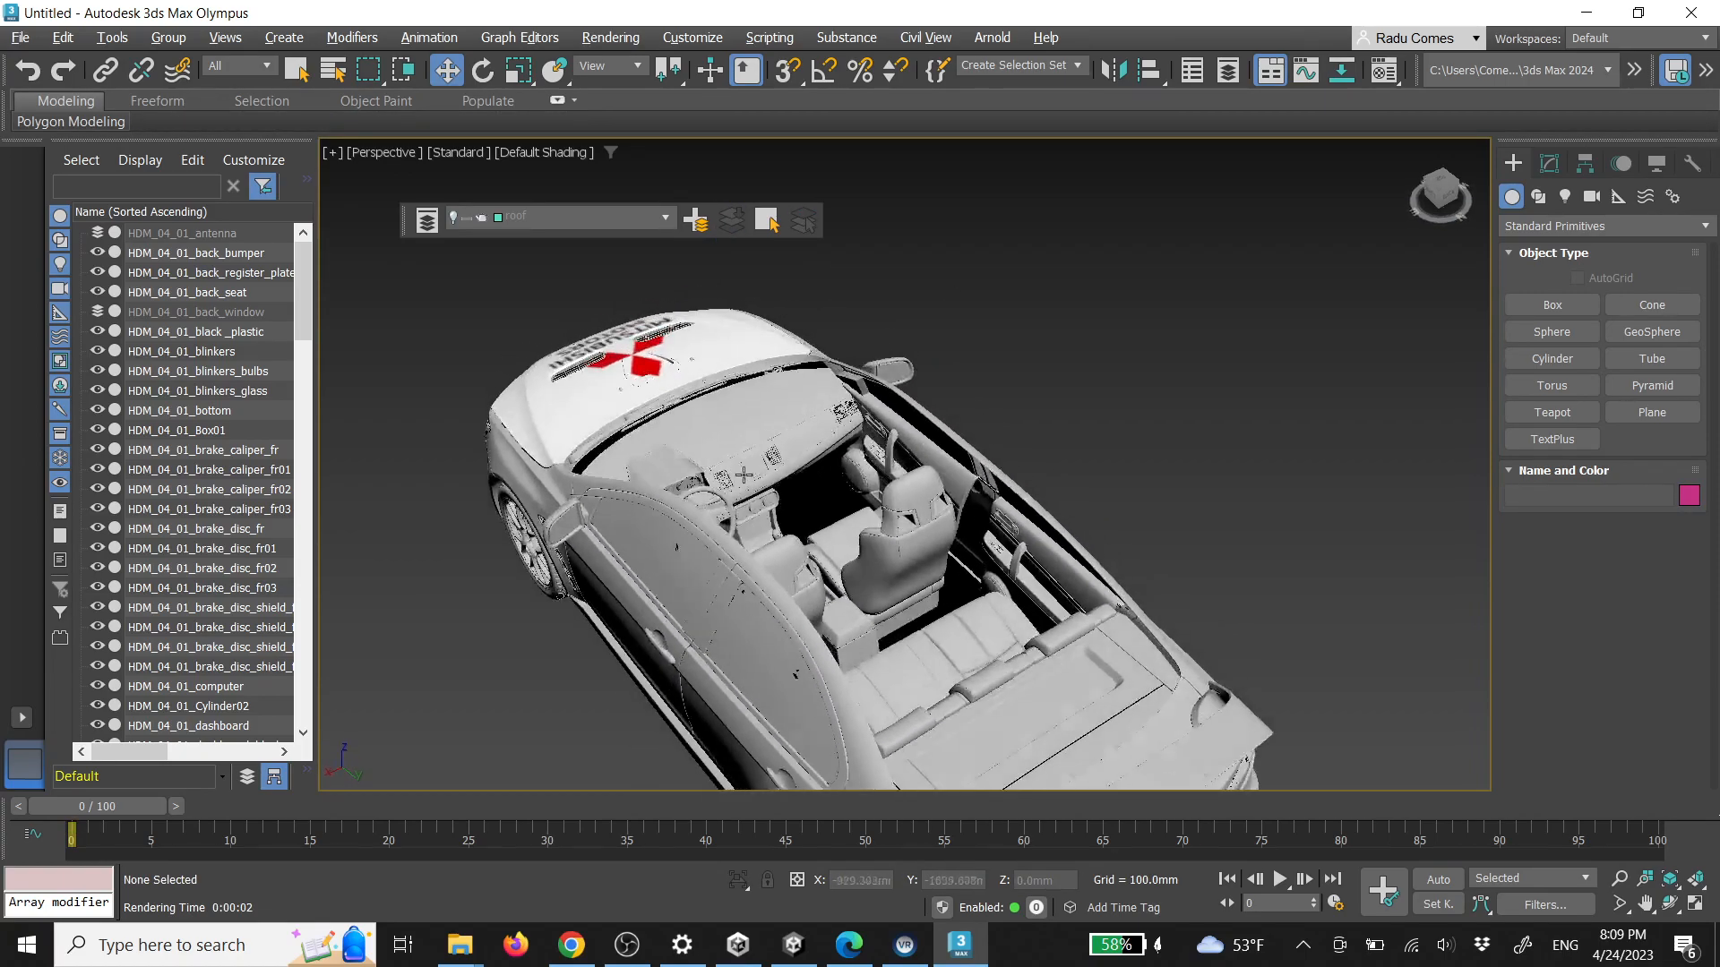
{"action": "scroll", "coordinate": [746, 475], "scroll_direction": "up", "scroll_amount": 5}
{"action": "scroll", "coordinate": [743, 495], "scroll_direction": "up", "scroll_amount": 4}
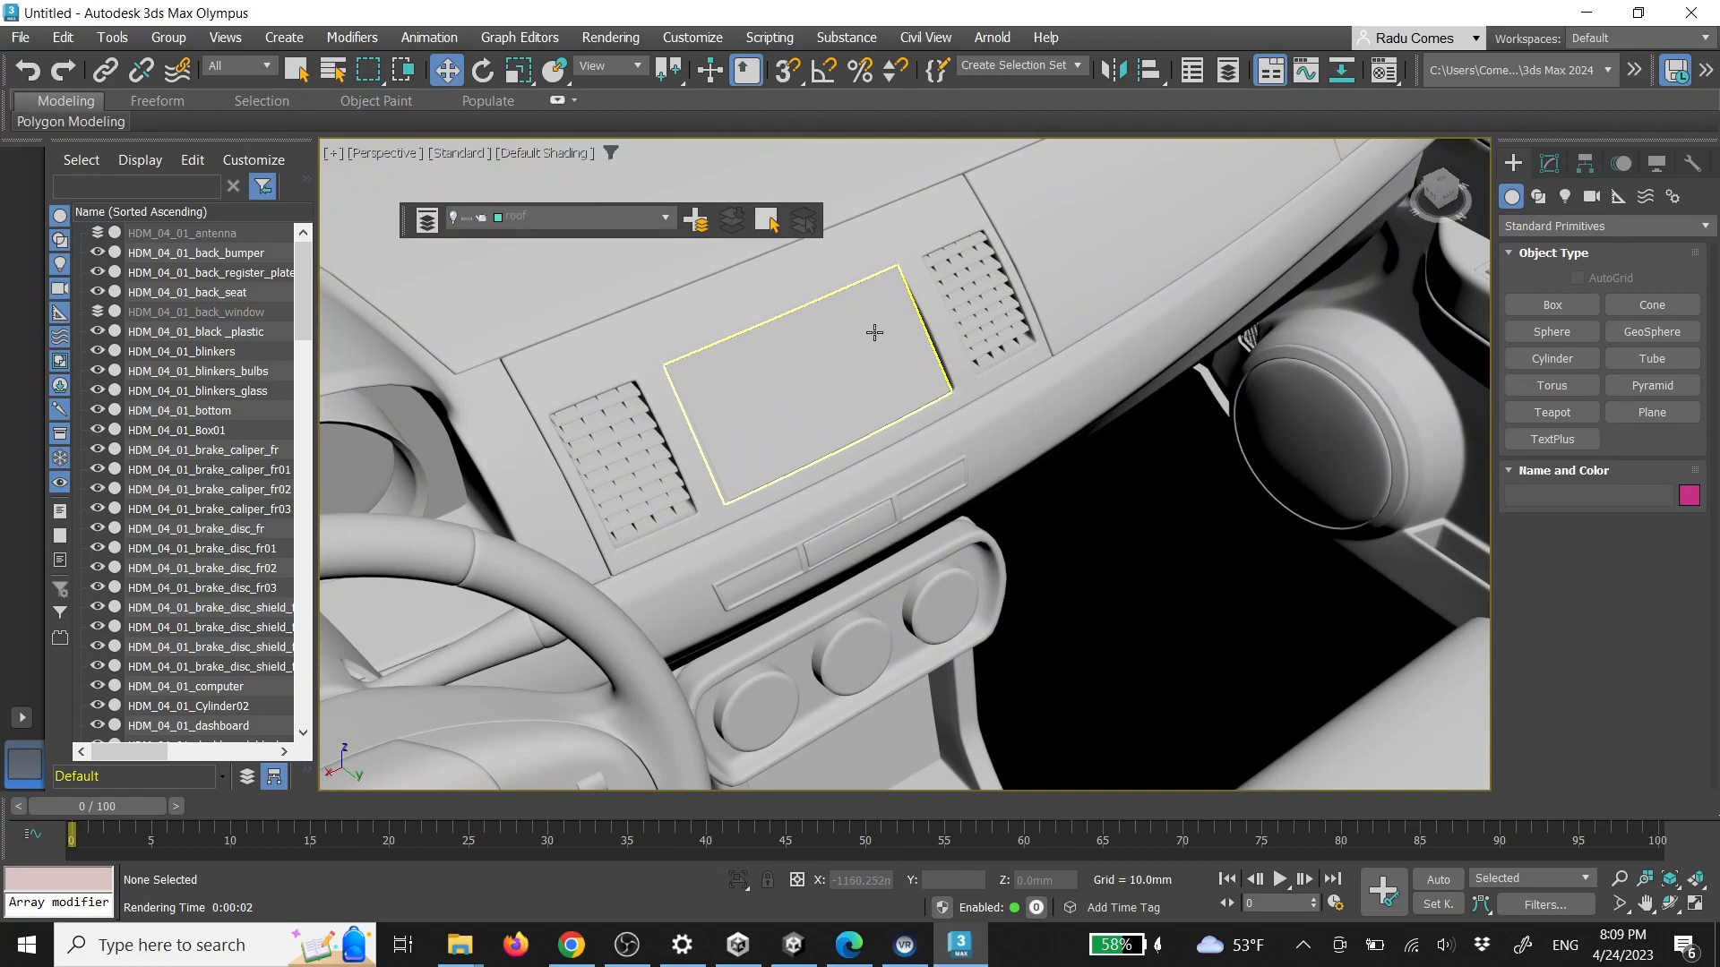
{"action": "left_click", "coordinate": [589, 949]}
{"action": "left_click", "coordinate": [706, 59]}
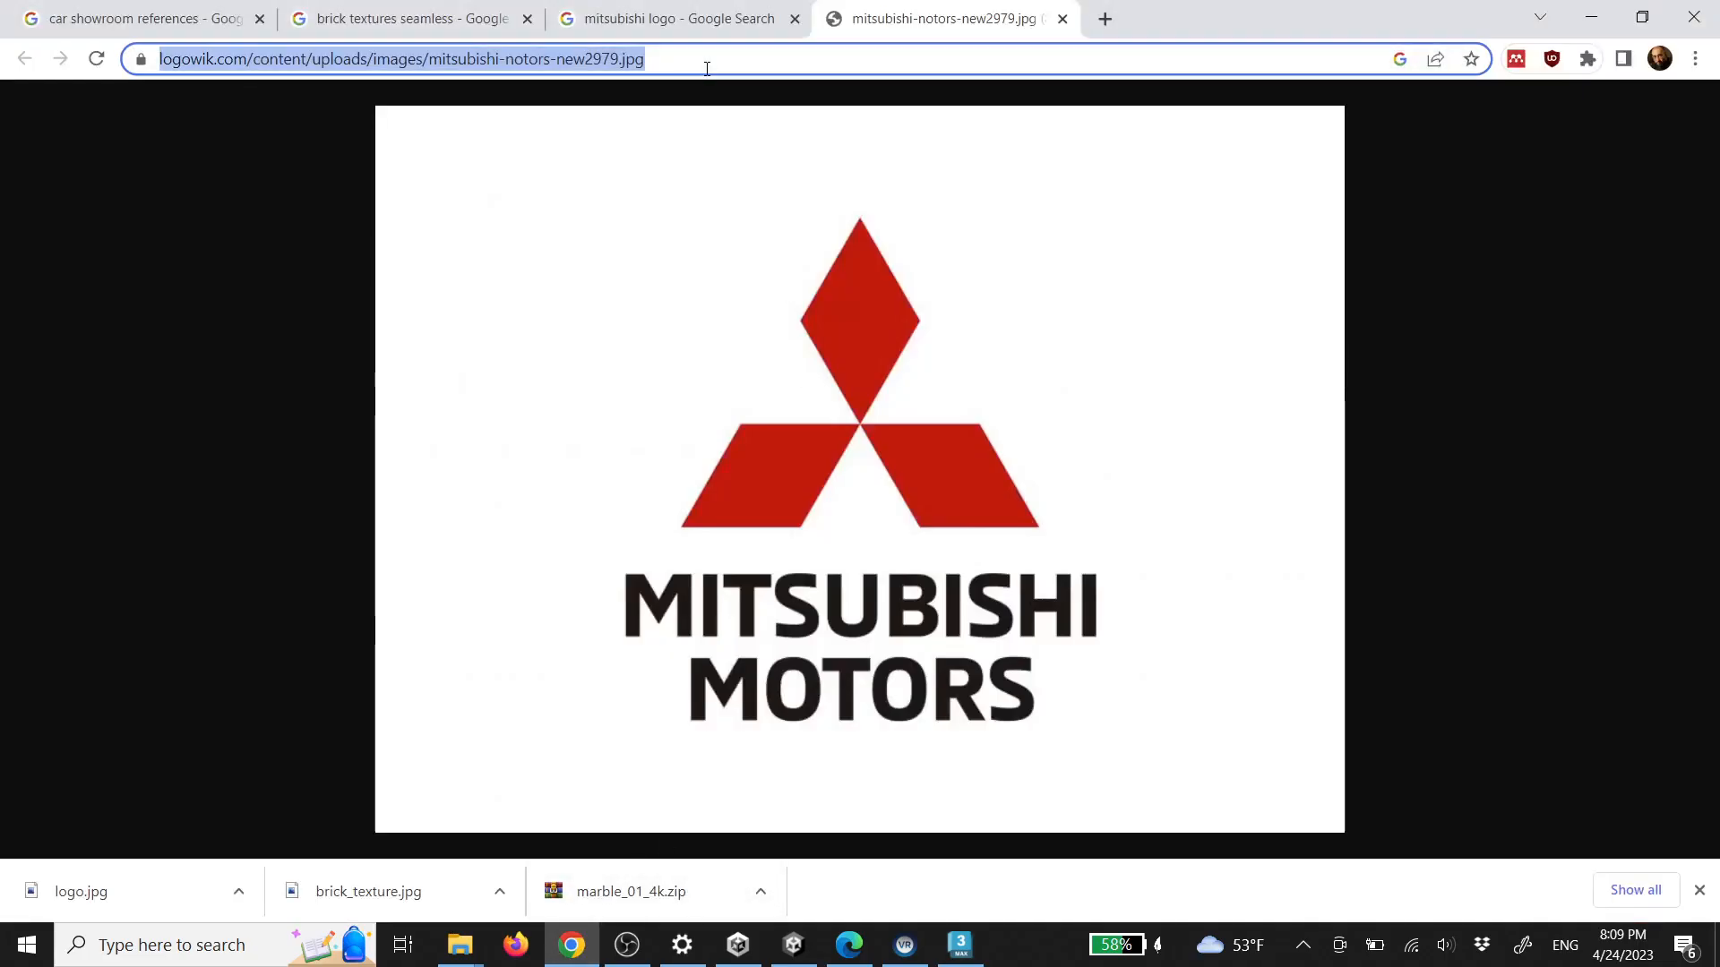
{"action": "type", "text": "evo lancer x interior"}
{"action": "key", "text": "Return"}
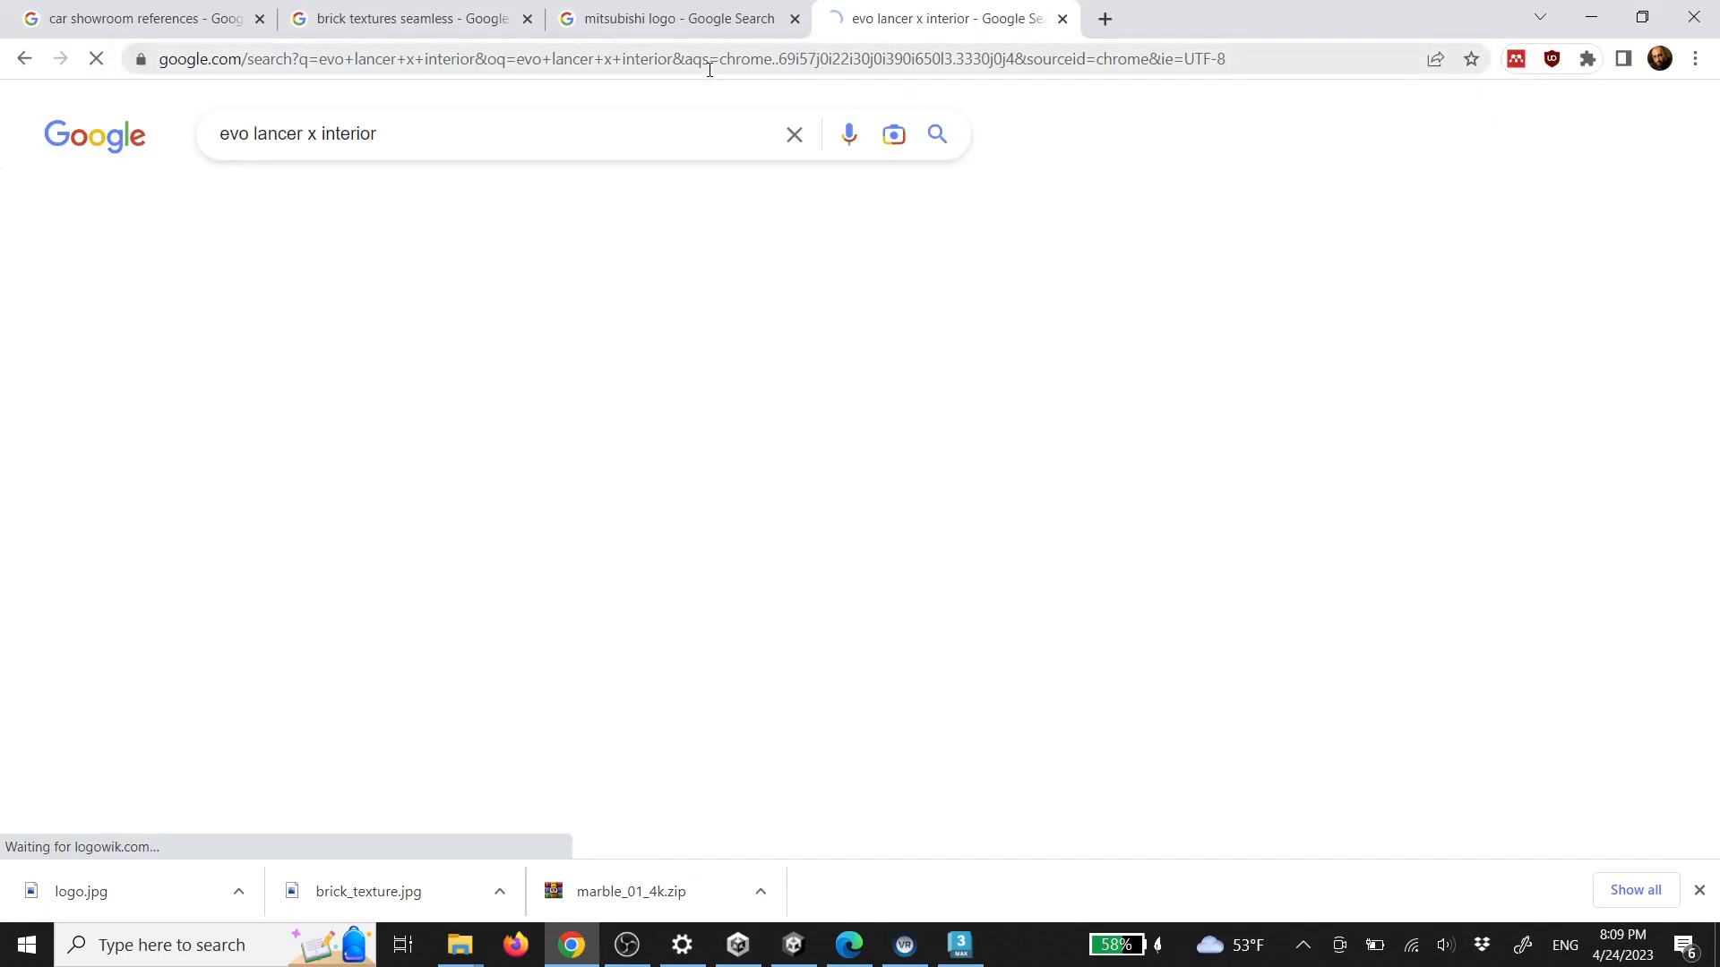
{"action": "left_click", "coordinate": [333, 204]}
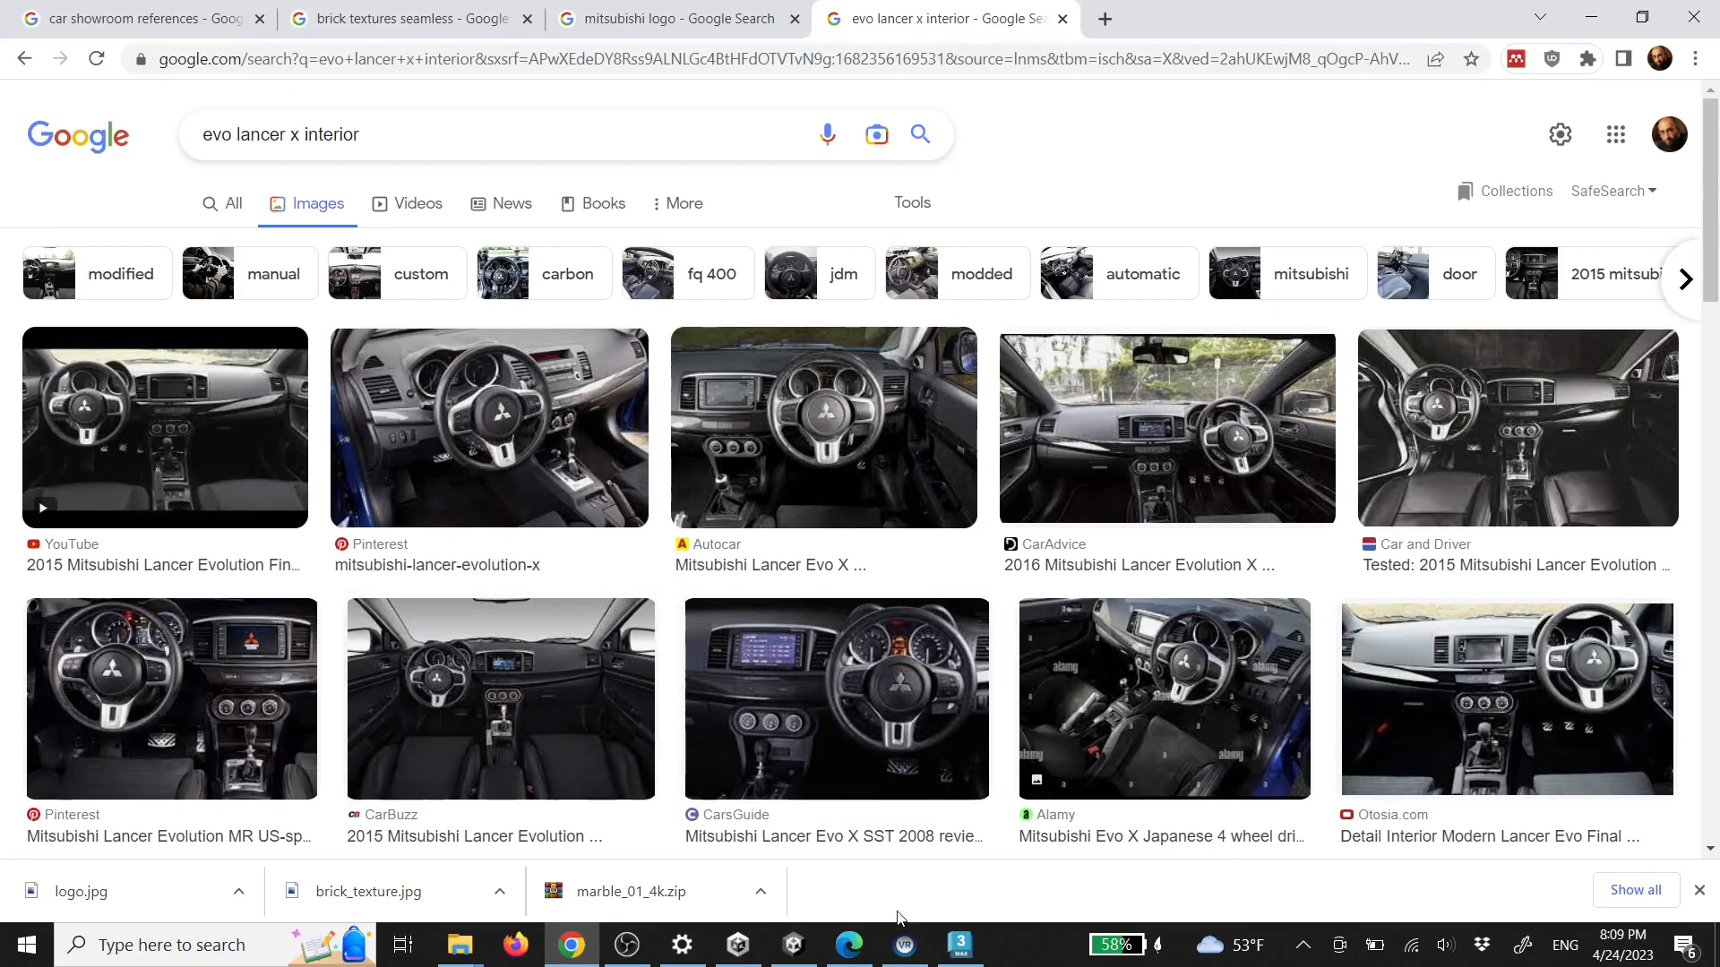
{"action": "mouse_move", "coordinate": [960, 945]}
{"action": "left_click", "coordinate": [1008, 848]}
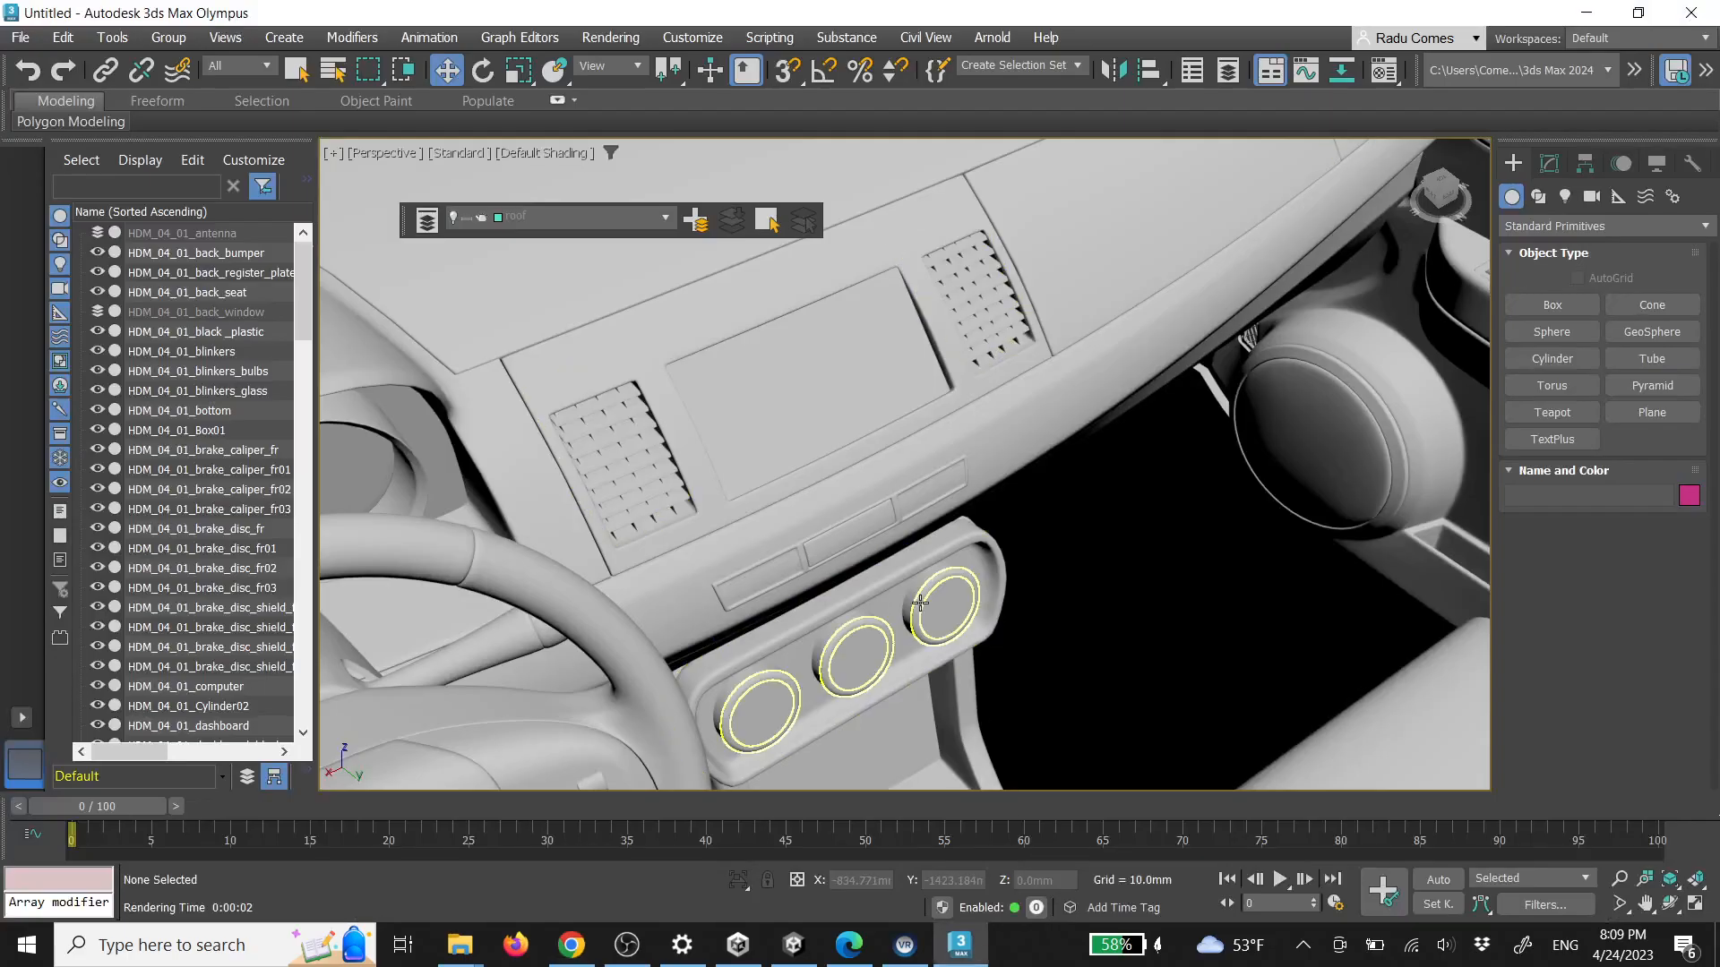
Try rotating the doors object as a whole, undo the rotation and deselect the doors
{"action": "scroll", "coordinate": [896, 663], "scroll_direction": "down", "scroll_amount": 5}
{"action": "scroll", "coordinate": [869, 519], "scroll_direction": "up", "scroll_amount": 2}
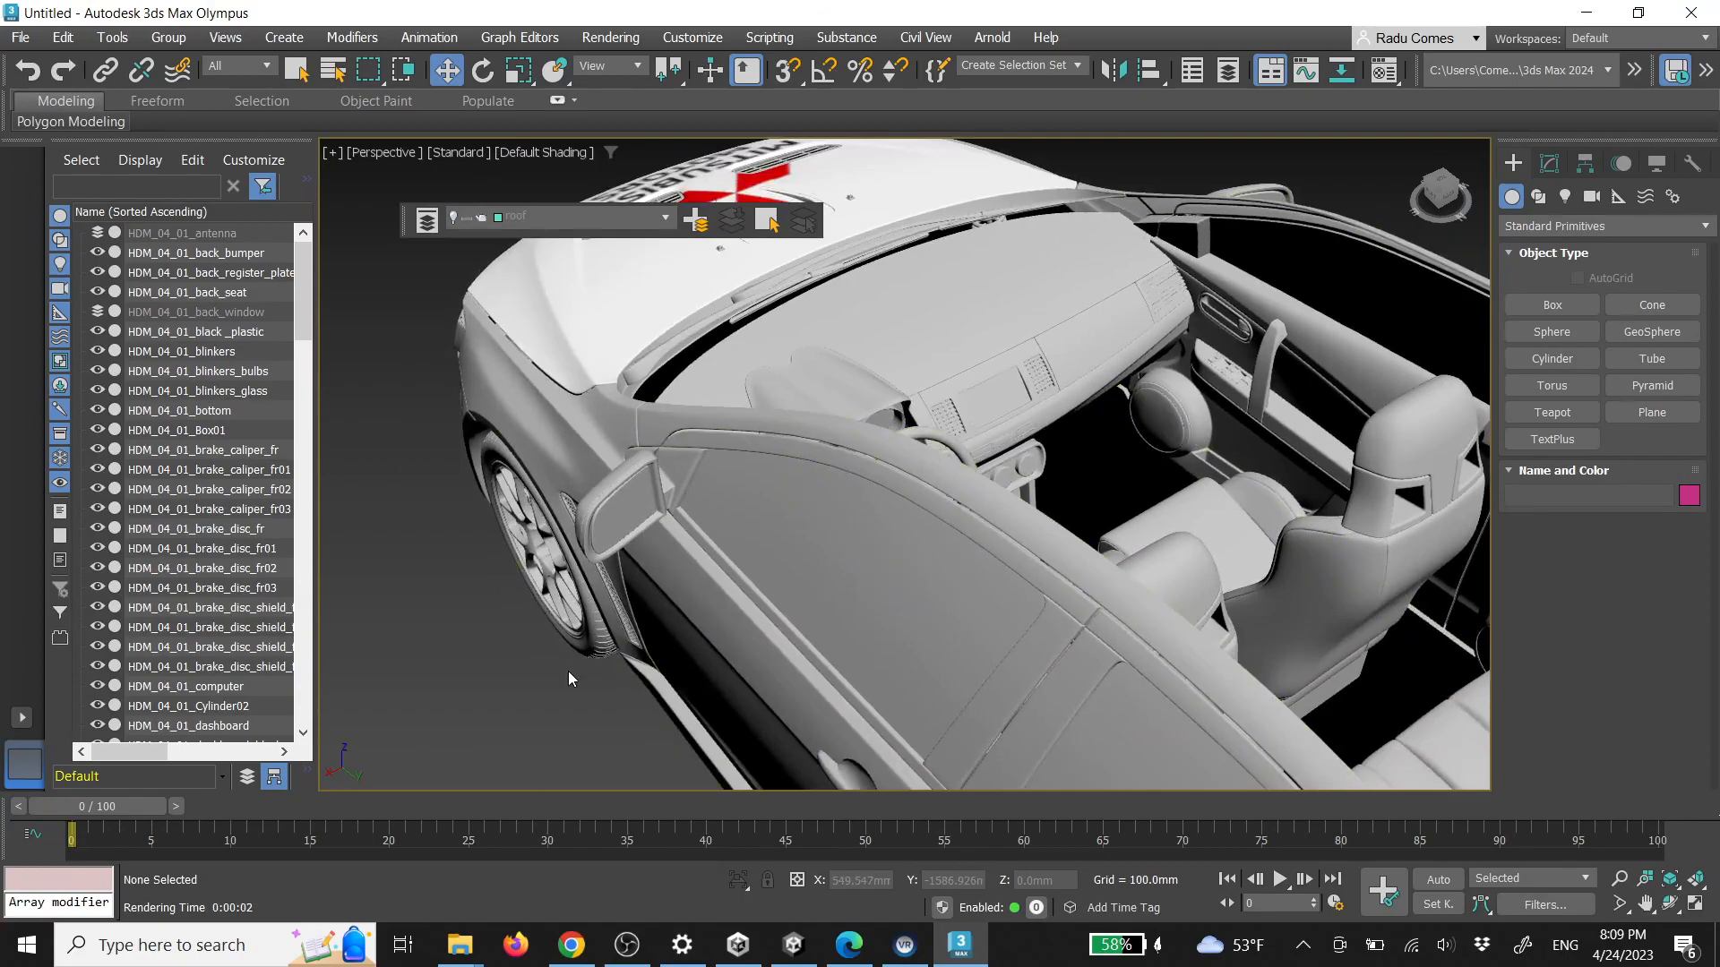
{"action": "scroll", "coordinate": [833, 595], "scroll_direction": "down", "scroll_amount": 2}
{"action": "middle_click_drag", "start_coordinate": [833, 594], "coordinate": [913, 547], "text": "alt"}
{"action": "mouse_move", "coordinate": [896, 555]}
{"action": "middle_mouse_down"}
{"action": "mouse_move", "coordinate": [847, 571]}
{"action": "mouse_move", "coordinate": [902, 568]}
{"action": "middle_mouse_up"}
{"action": "scroll", "coordinate": [848, 571], "scroll_direction": "down", "scroll_amount": 5}
{"action": "left_click", "coordinate": [842, 566]}
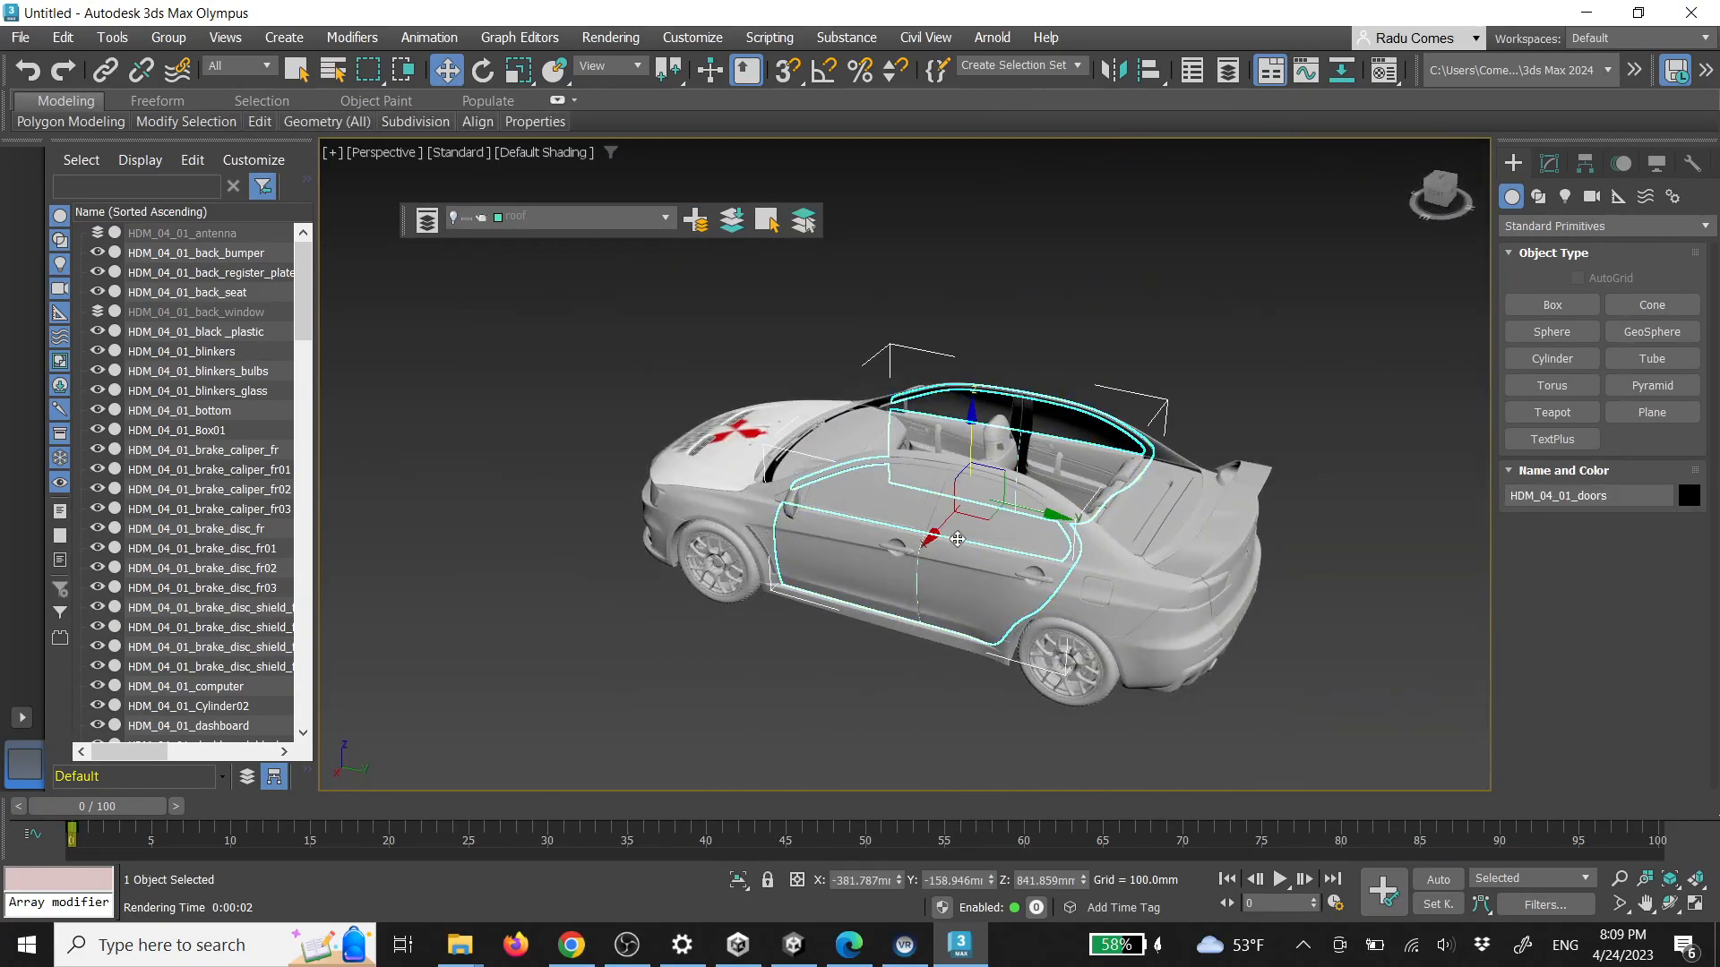
{"action": "key", "text": "e"}
{"action": "left_click_drag", "start_coordinate": [973, 541], "coordinate": [920, 551]}
{"action": "key", "text": "ctrl+z"}
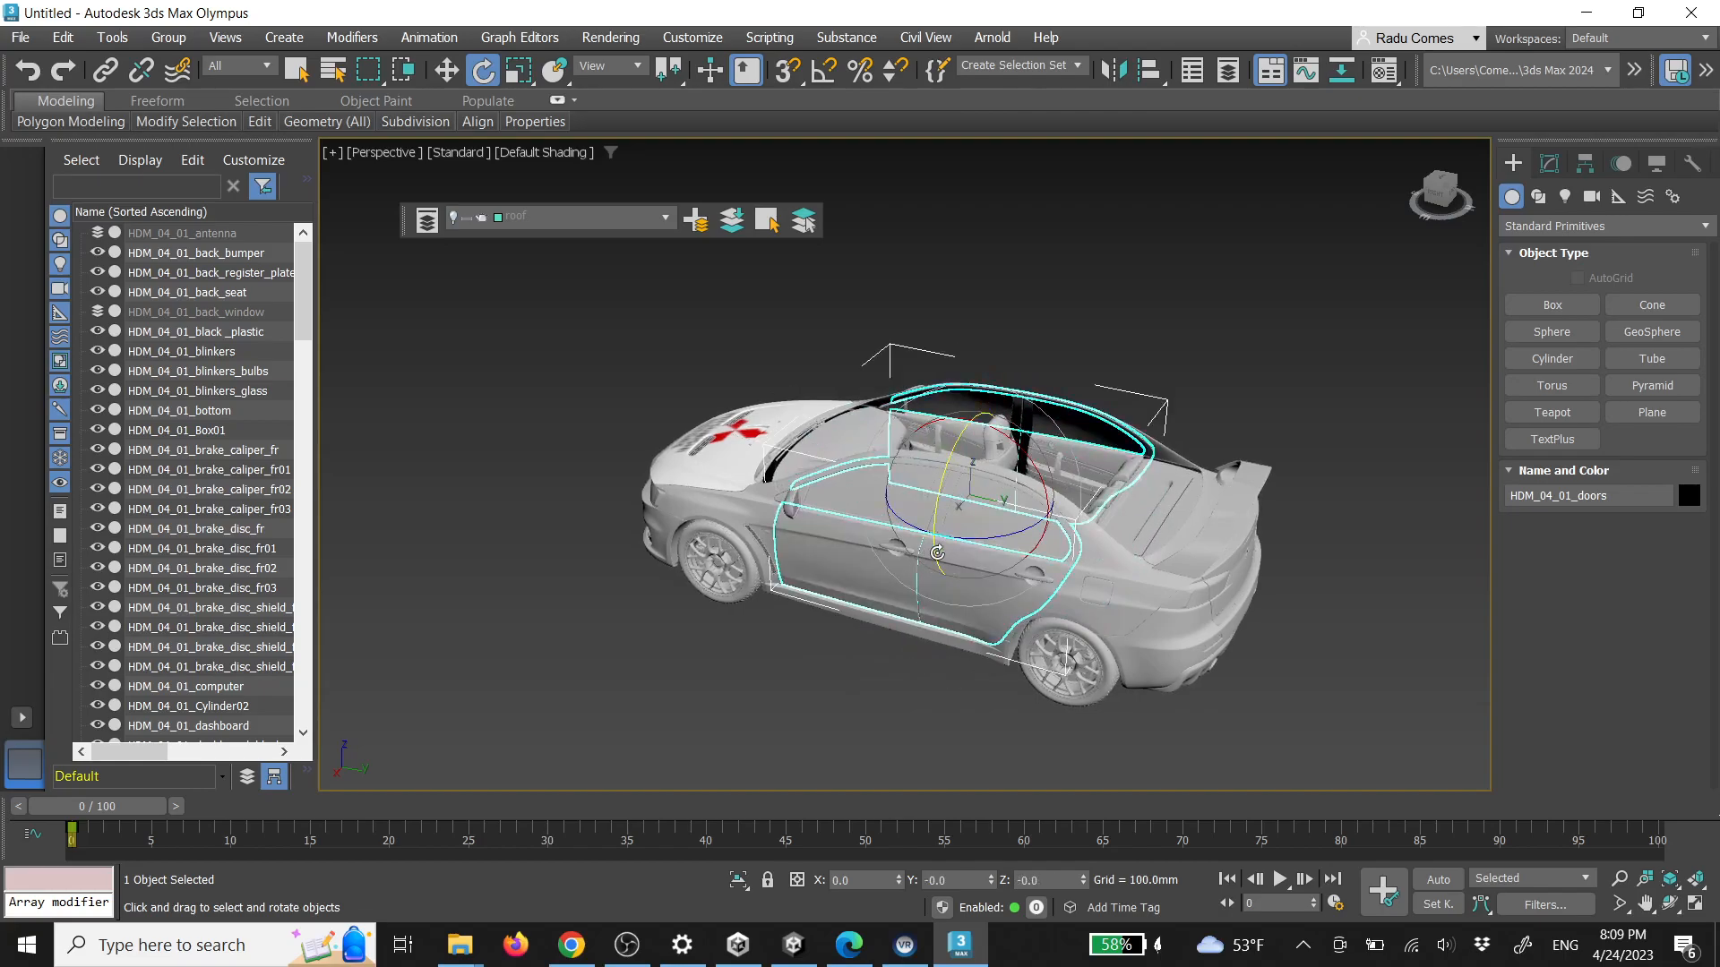
{"action": "left_click", "coordinate": [894, 690]}
Select the doors object for modifying and go through its Element, Vertex, Edge and Border sub-object levels
{"action": "scroll", "coordinate": [901, 637], "scroll_direction": "up", "scroll_amount": 3}
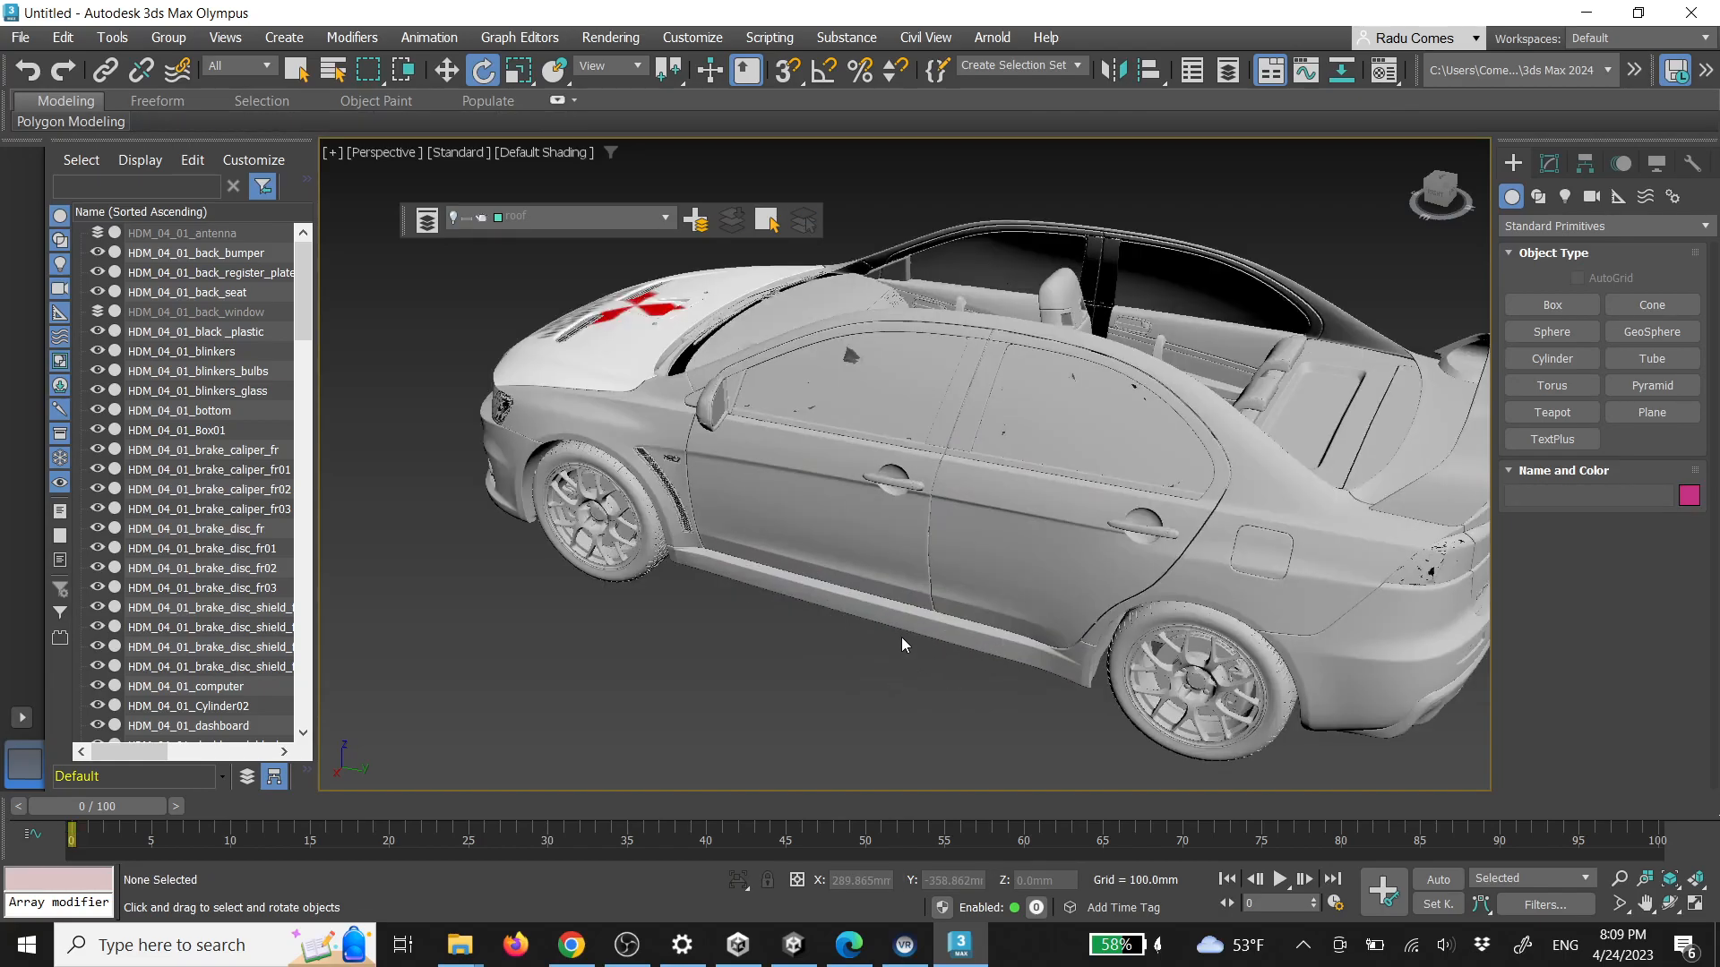
{"action": "left_click", "coordinate": [1034, 549]}
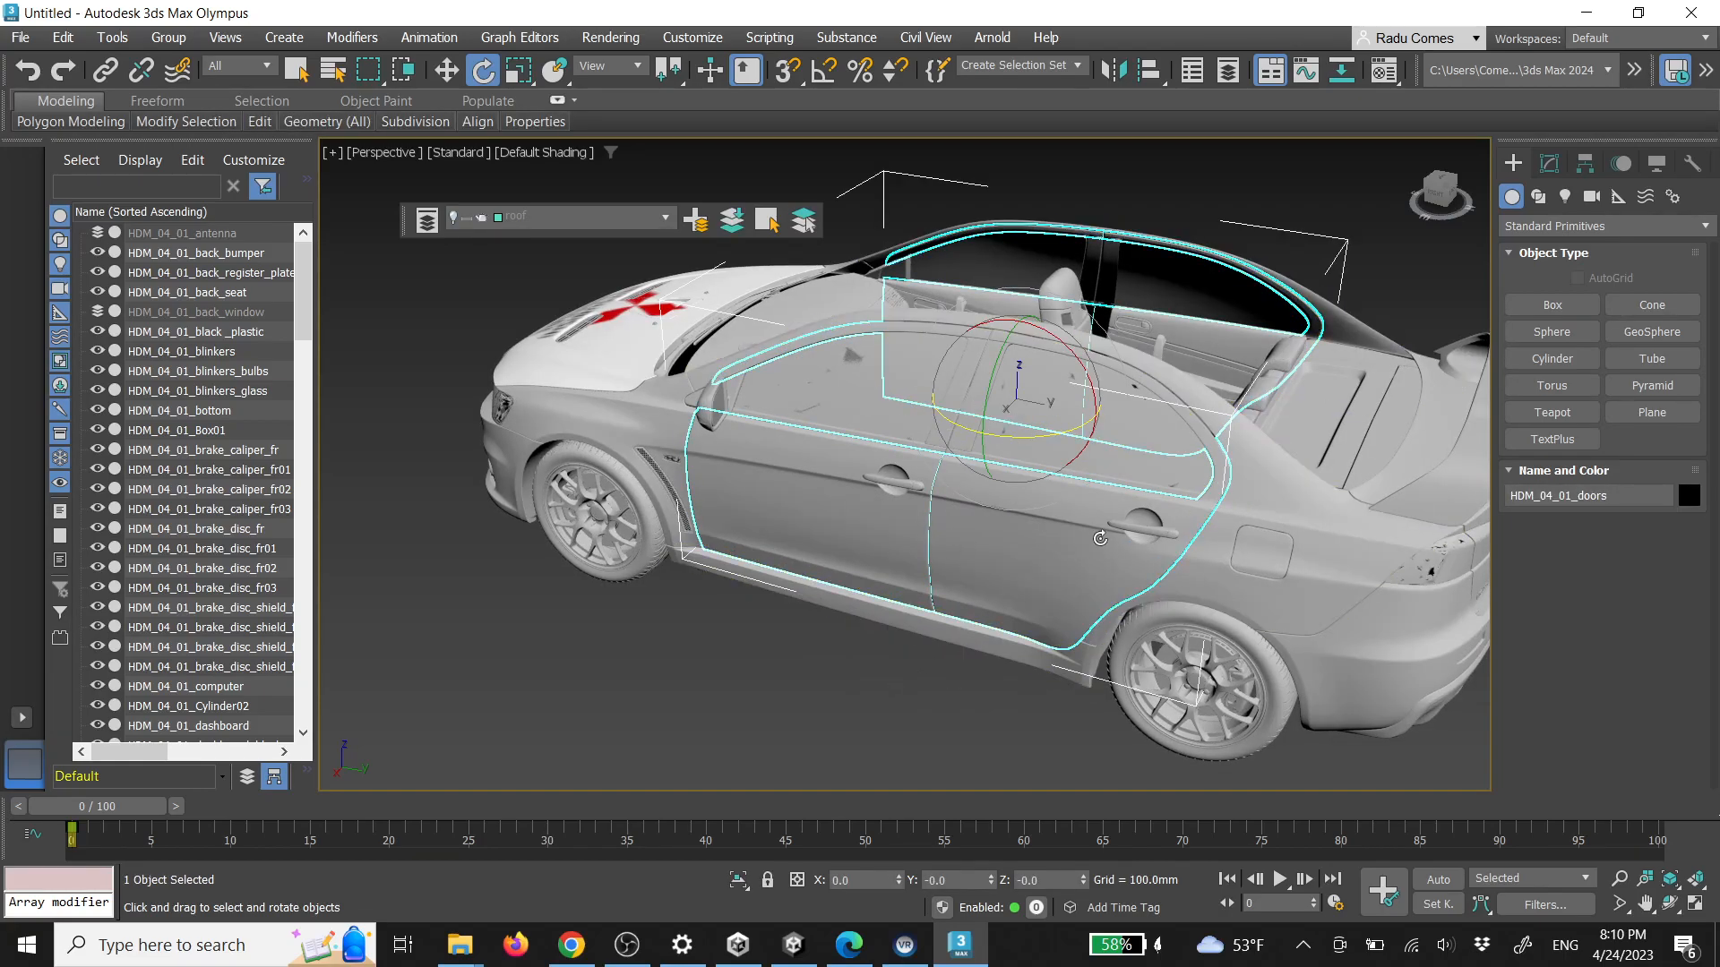
{"action": "left_click", "coordinate": [912, 656]}
{"action": "left_click", "coordinate": [1020, 532]}
{"action": "left_click", "coordinate": [1550, 165]}
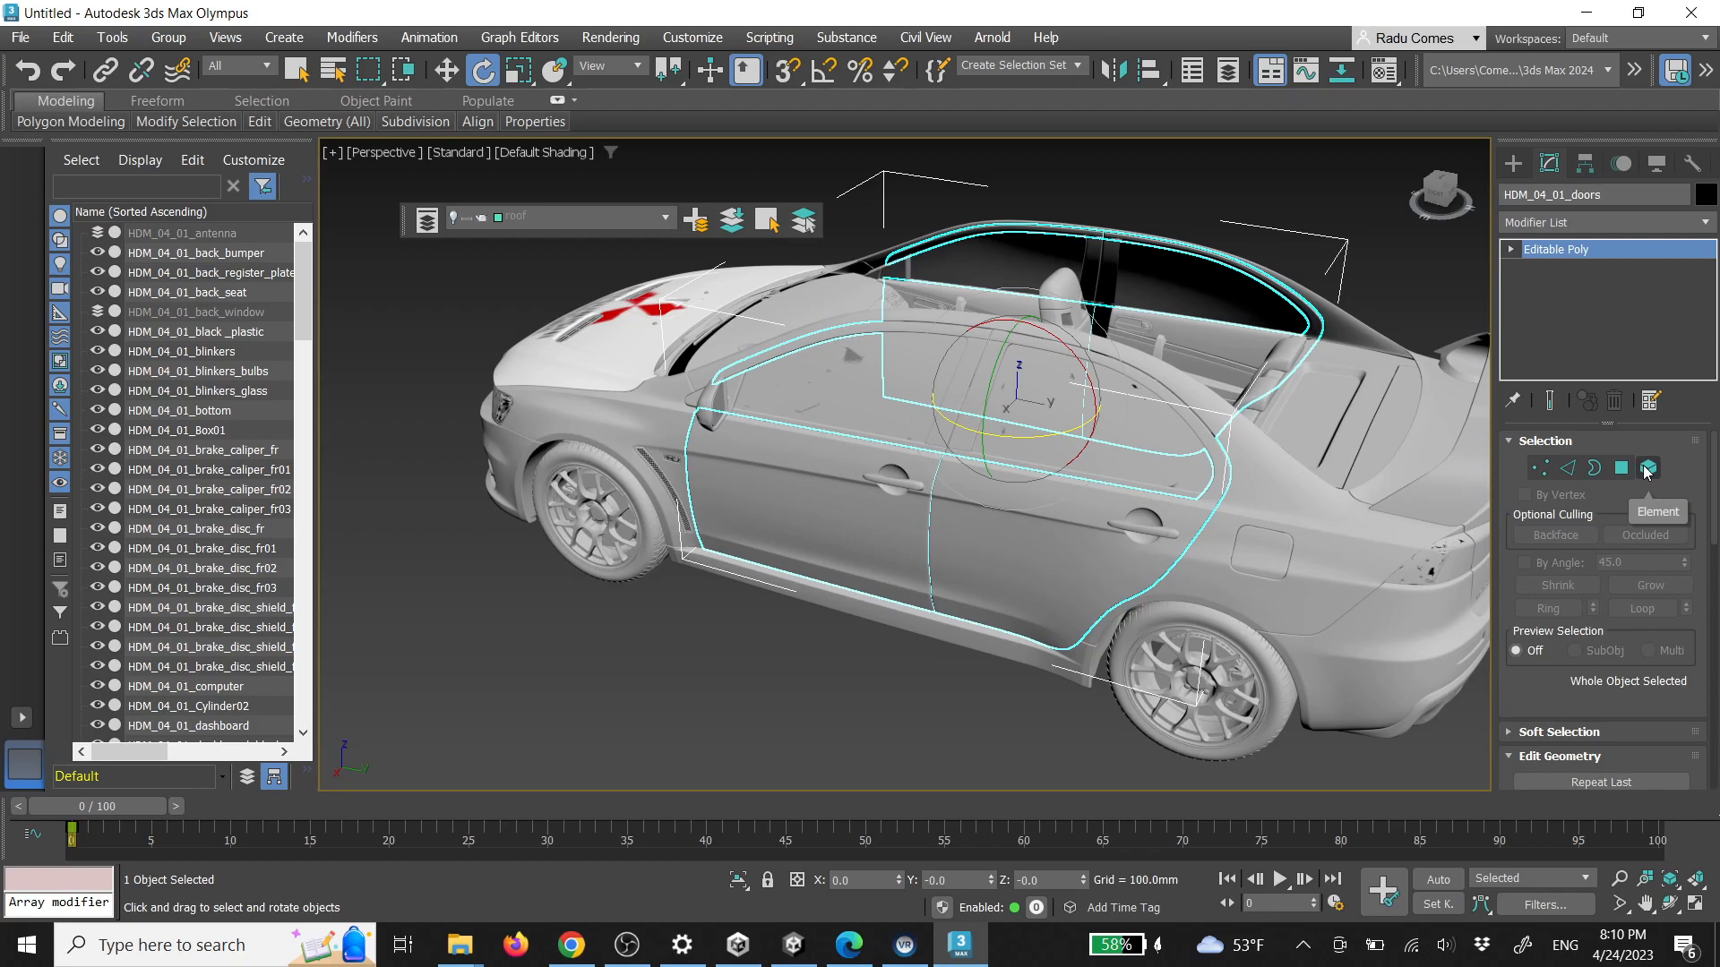
{"action": "left_click", "coordinate": [1648, 469]}
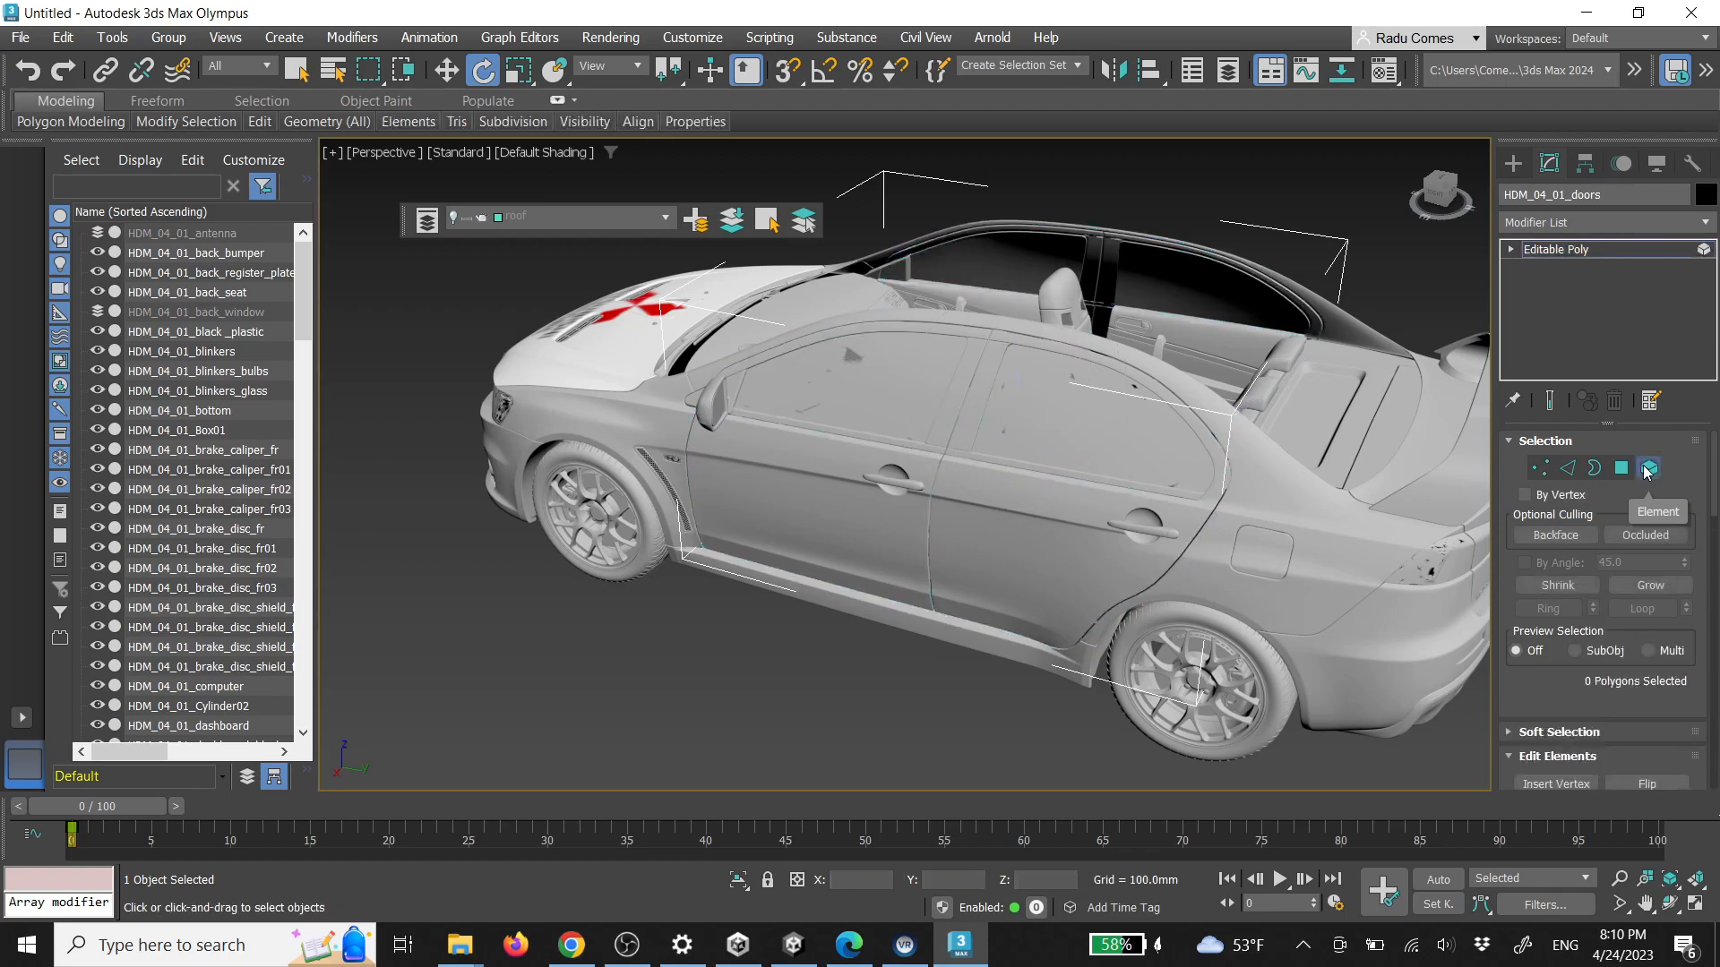
{"action": "left_click", "coordinate": [1540, 468]}
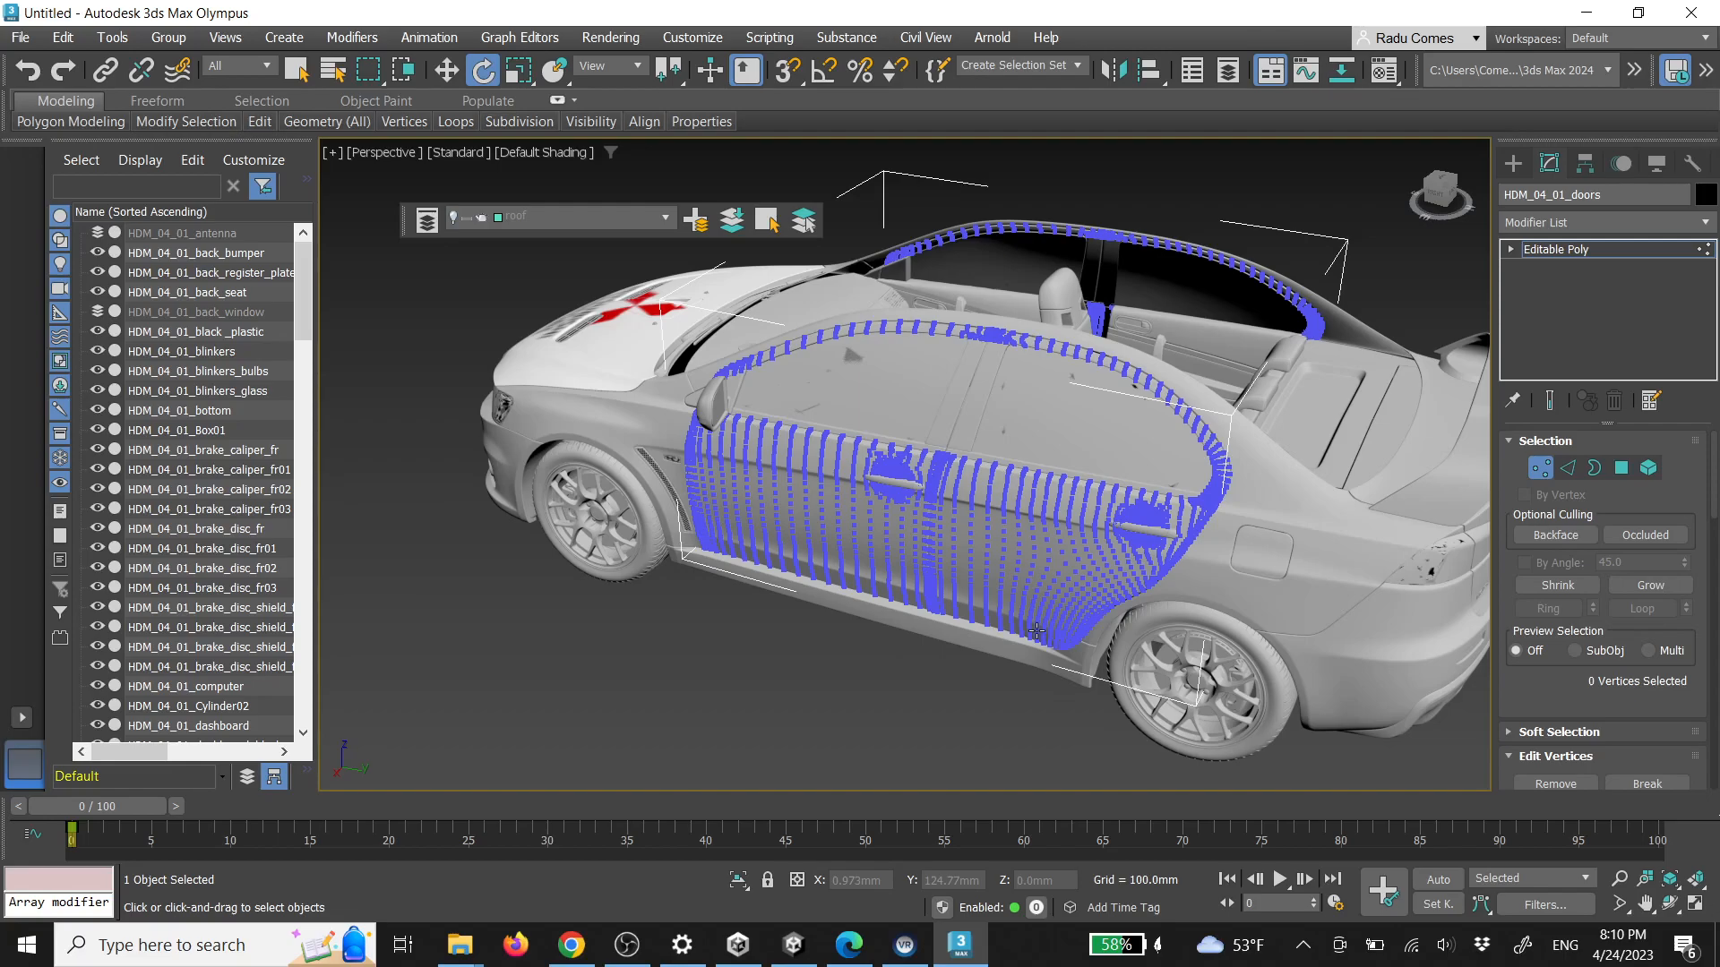
{"action": "left_click", "coordinate": [1568, 468]}
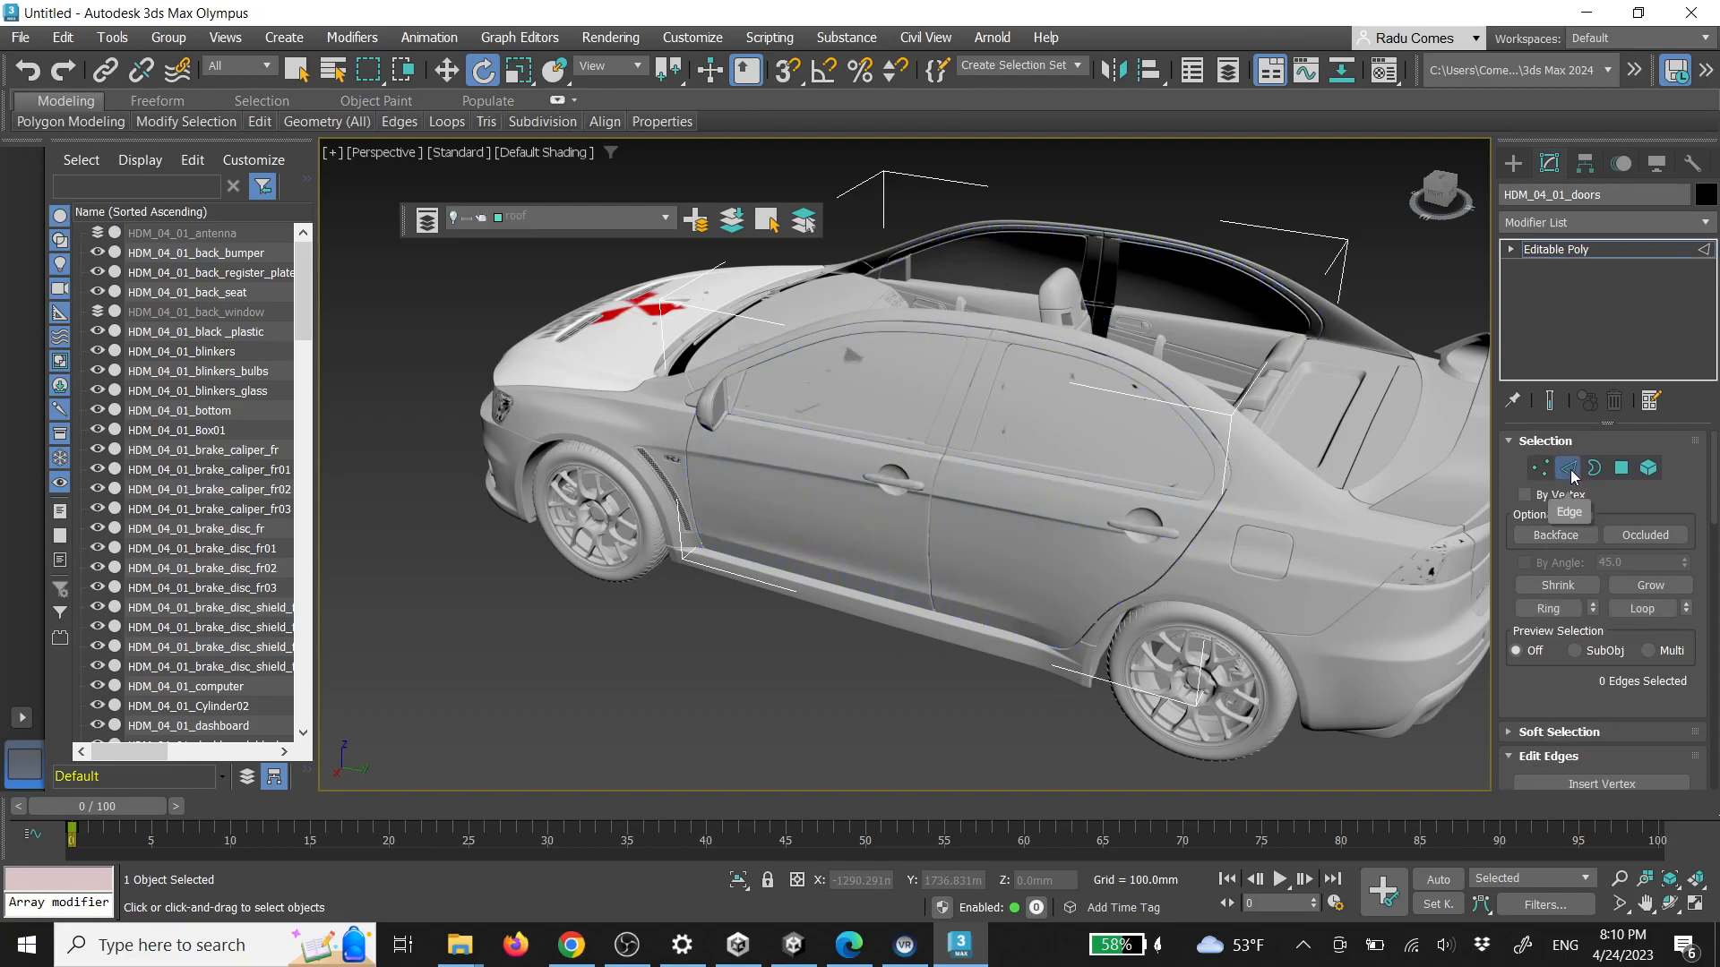
{"action": "left_click", "coordinate": [1594, 468]}
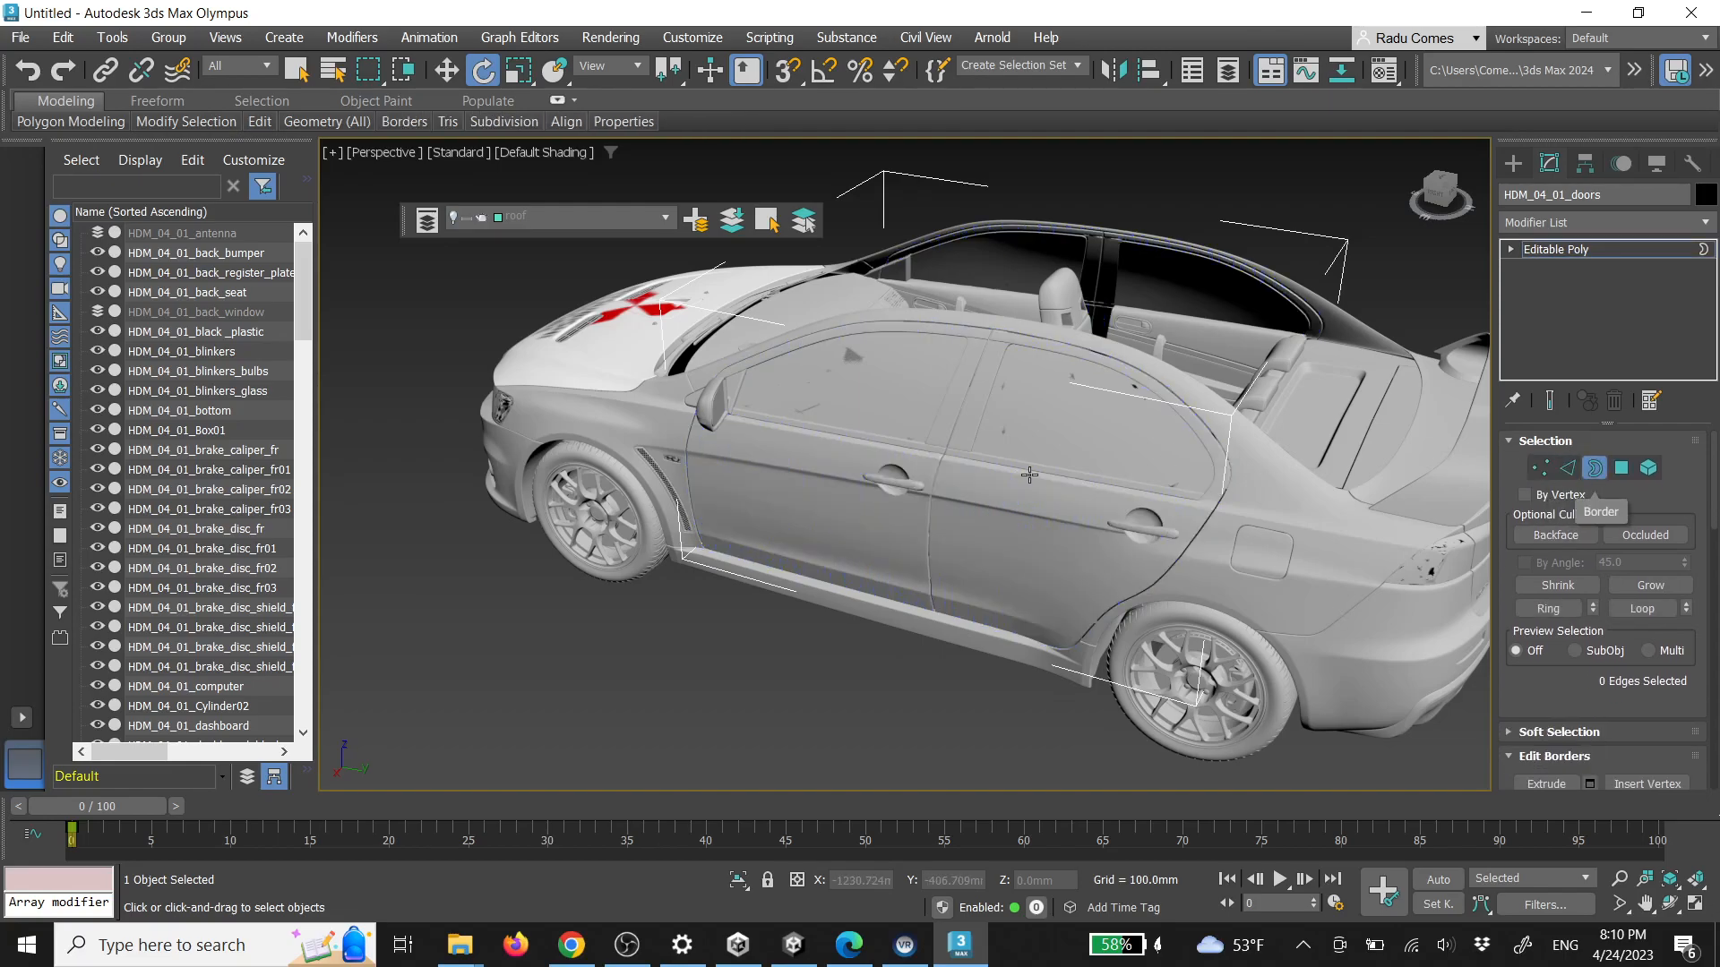
Select a single polygon on the rear door at Polygon level and display edged faces in the viewport
{"action": "left_click", "coordinate": [1622, 468]}
{"action": "left_click", "coordinate": [832, 538]}
{"action": "left_click", "coordinate": [986, 559]}
{"action": "key", "text": "F3"}
{"action": "key", "text": "F3"}
{"action": "key", "text": "F4"}
{"action": "scroll", "coordinate": [877, 547], "scroll_direction": "up", "scroll_amount": 4}
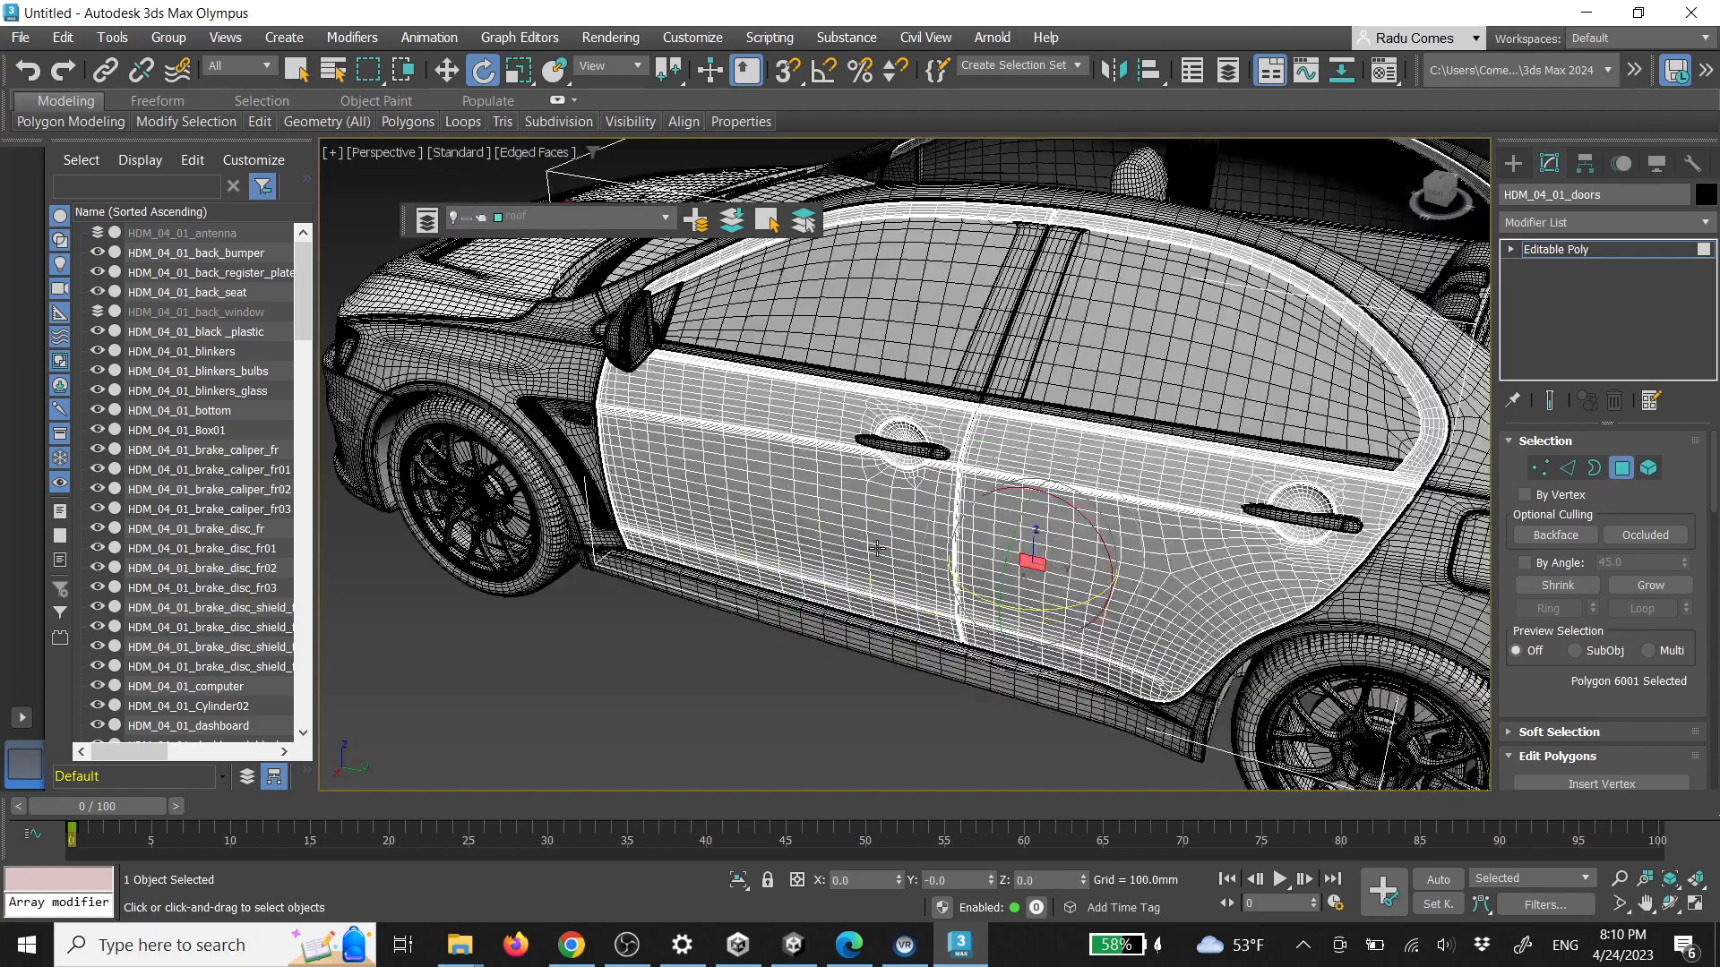
Select another single polygon on the rear door and turn off edged faces in the shaded viewport
{"action": "left_click", "coordinate": [876, 548]}
{"action": "left_click", "coordinate": [833, 527]}
{"action": "left_click", "coordinate": [1073, 560]}
{"action": "key", "text": "F3"}
{"action": "key", "text": "F3"}
{"action": "key", "text": "F4"}
{"action": "key", "text": "F4"}
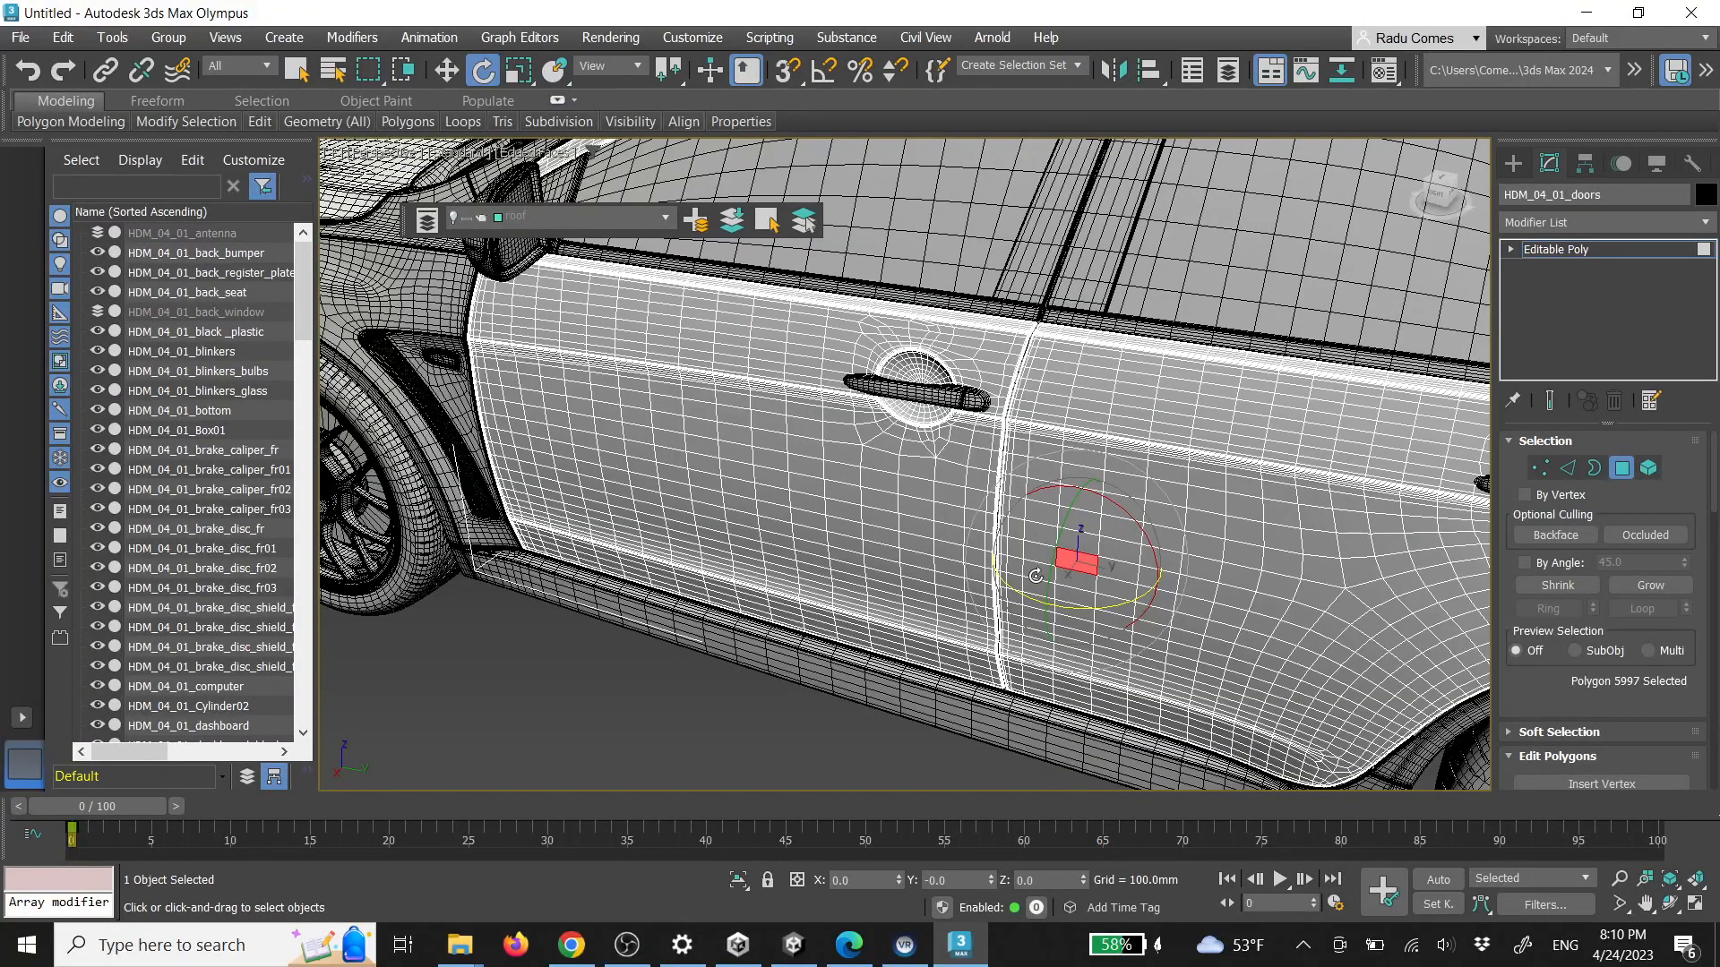
{"action": "key", "text": "F4"}
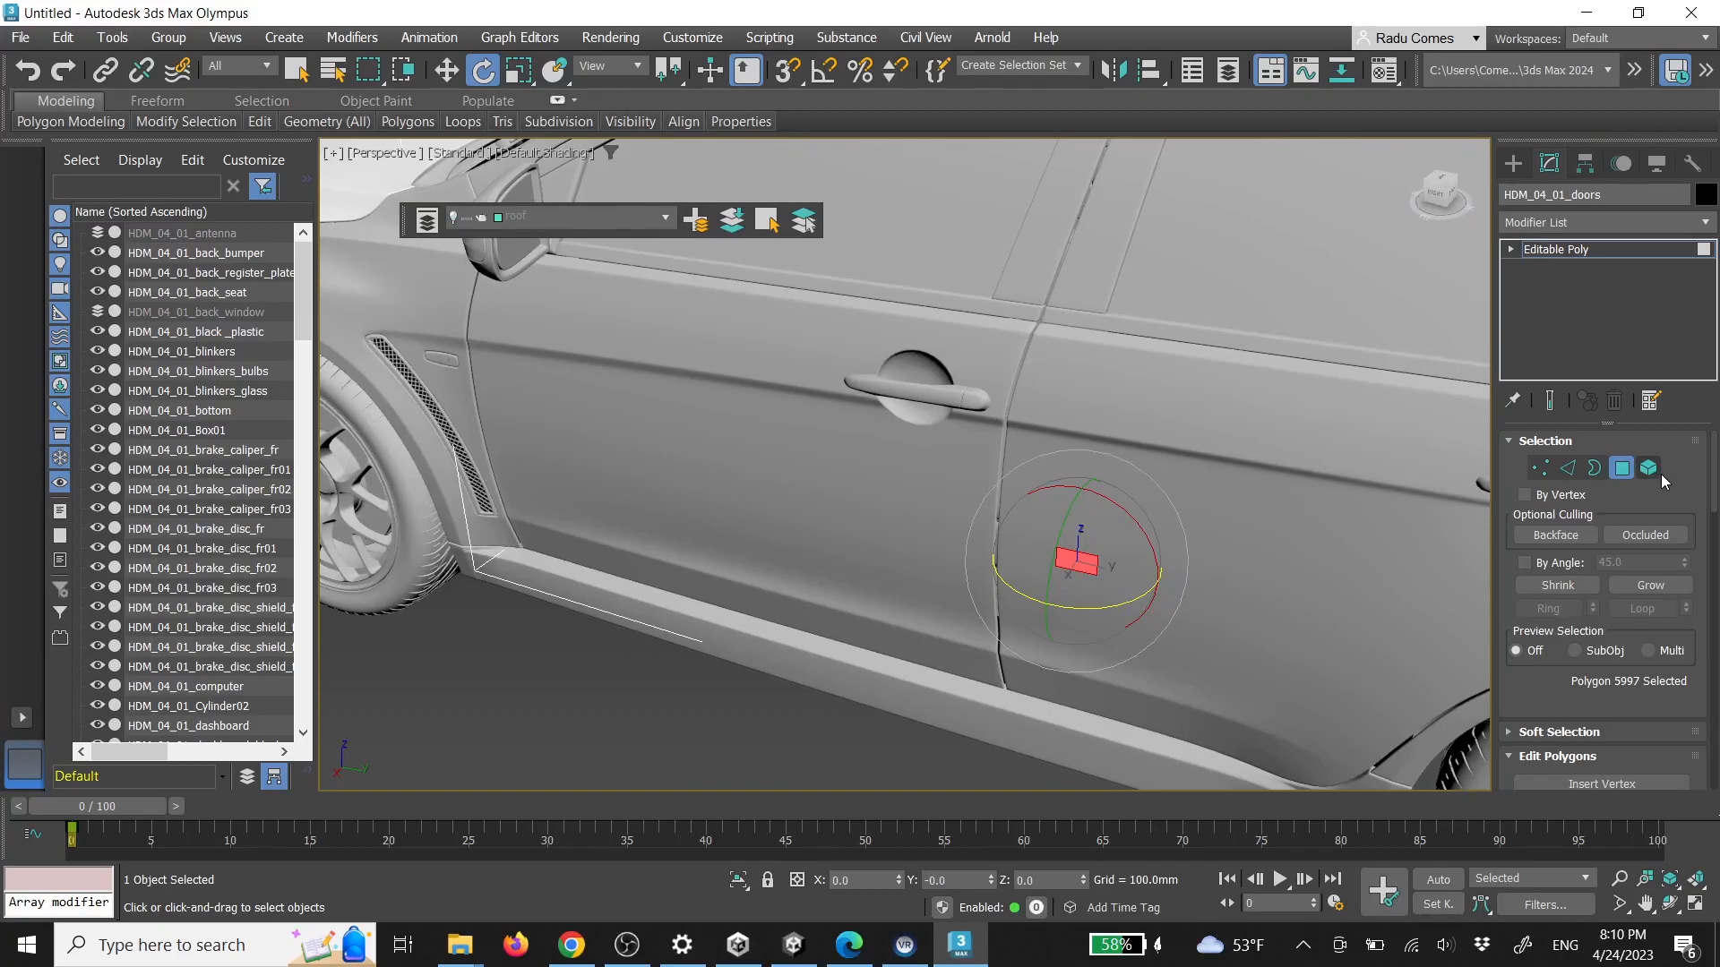
Select the front door panel at Element level and detach it from the doors as a separate object named door_front
{"action": "left_click", "coordinate": [1649, 468]}
{"action": "left_click", "coordinate": [768, 483]}
{"action": "scroll", "coordinate": [770, 489], "scroll_direction": "down", "scroll_amount": 5}
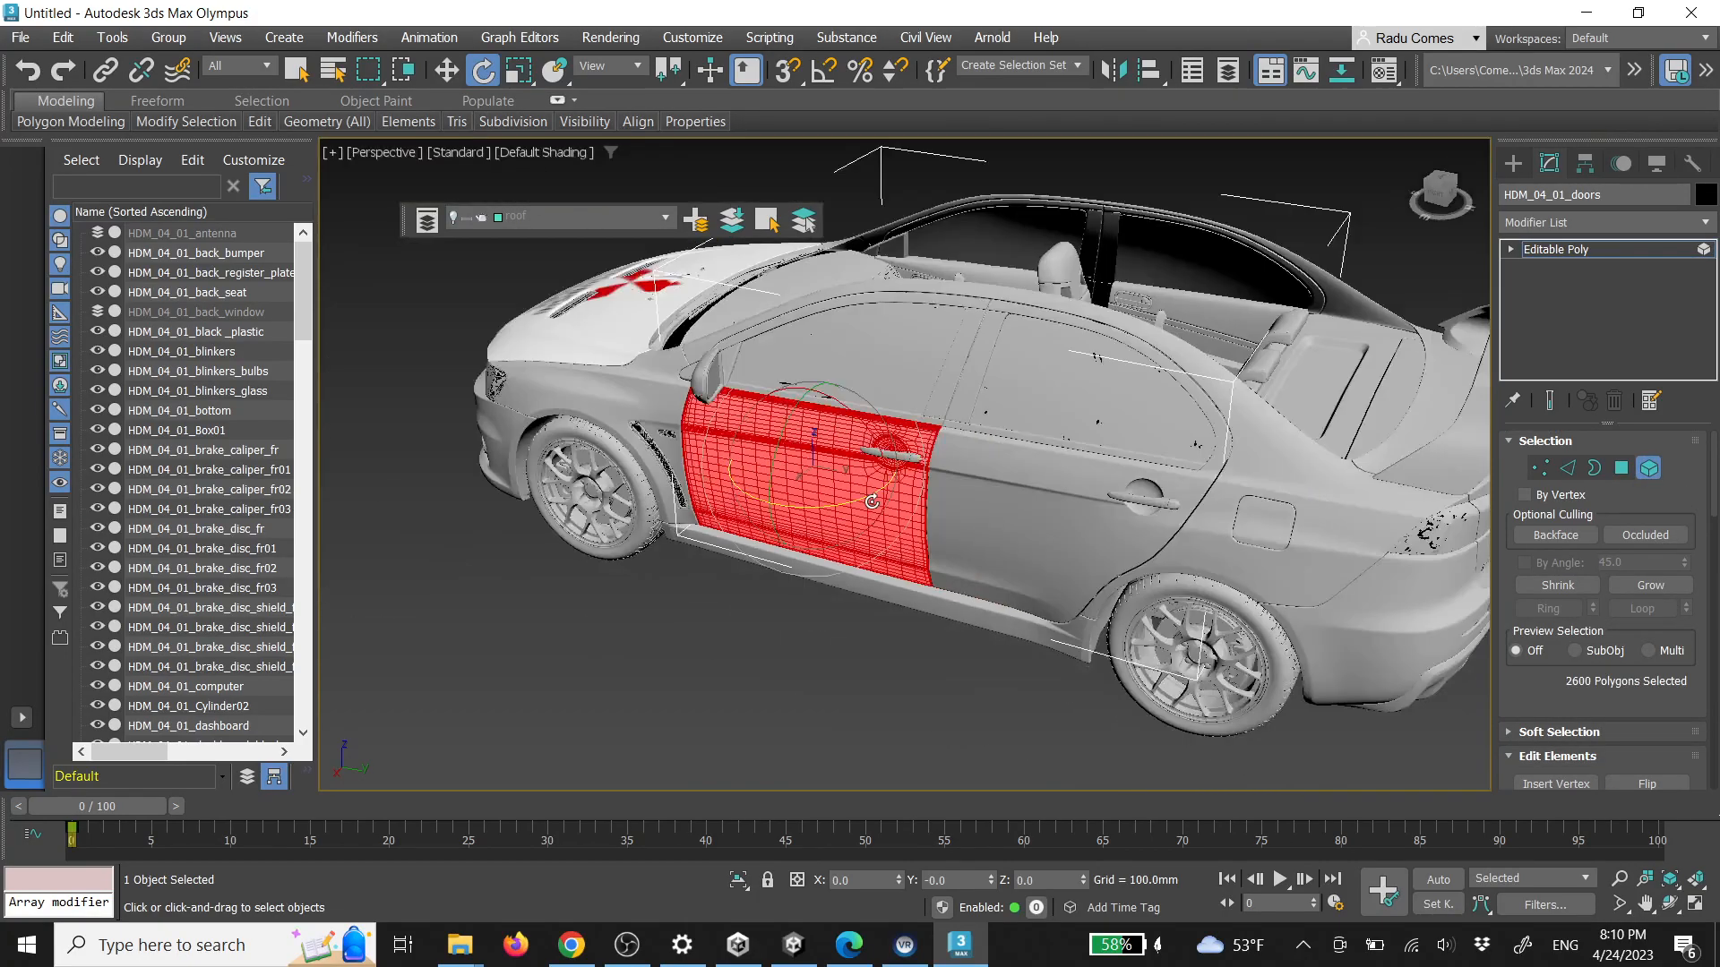
{"action": "middle_click_drag", "start_coordinate": [819, 466], "coordinate": [873, 454], "text": "alt"}
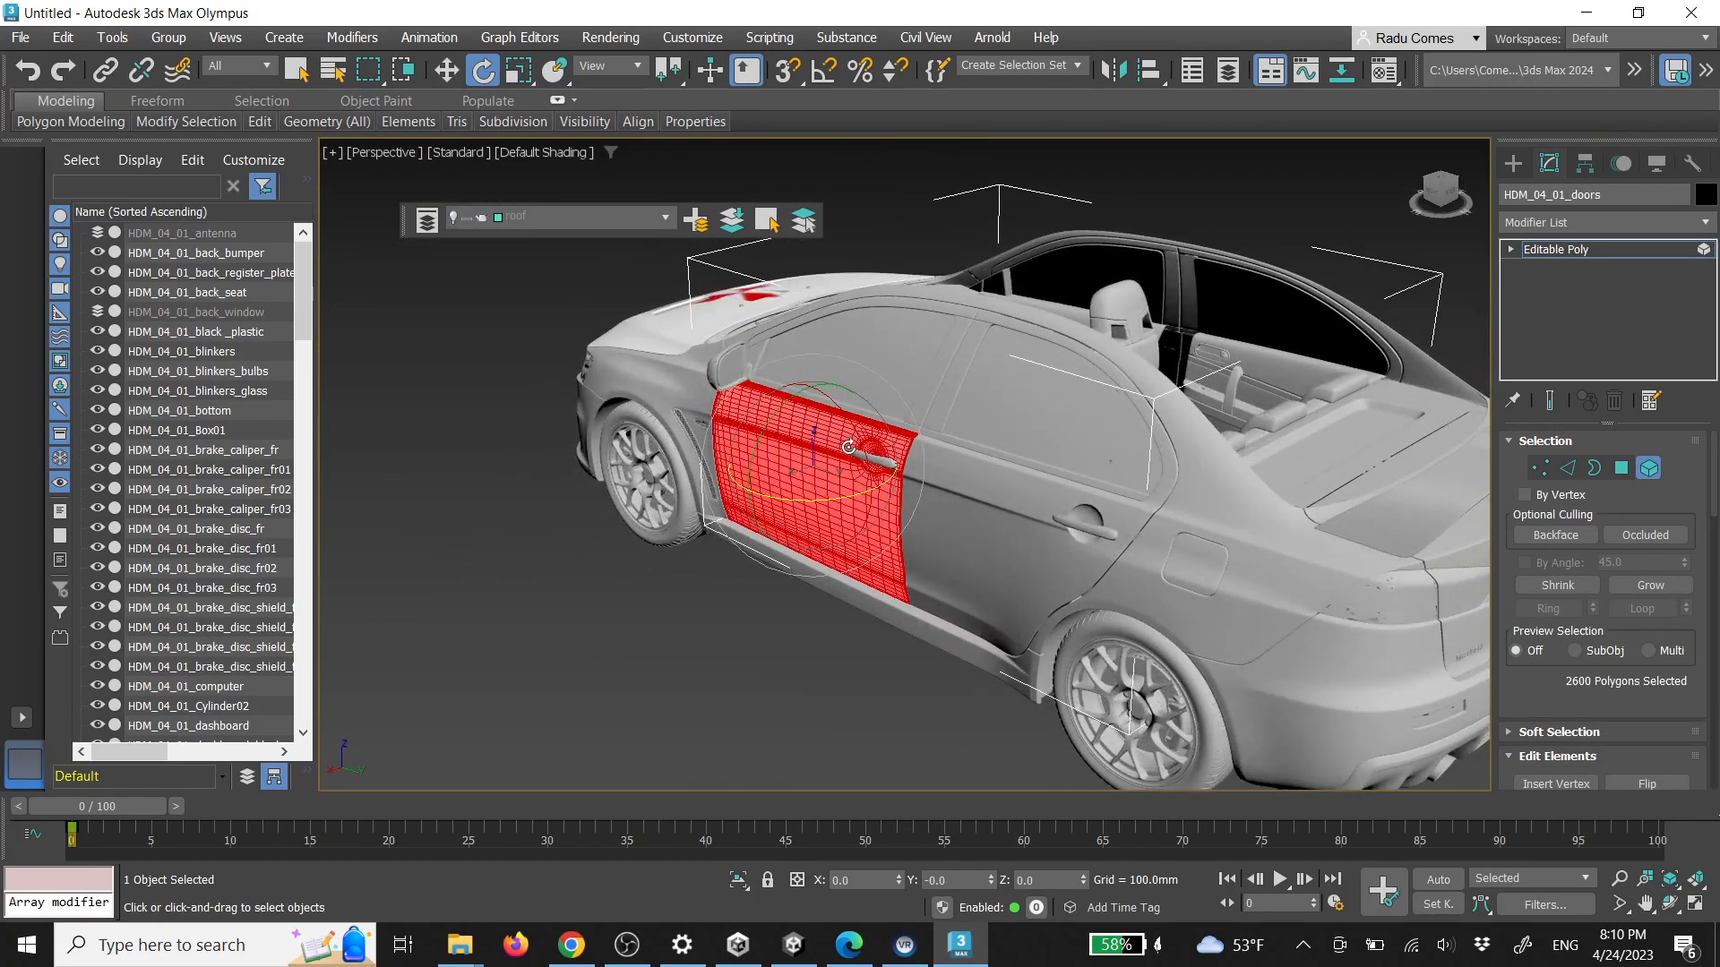
{"action": "scroll", "coordinate": [848, 445], "scroll_direction": "up", "scroll_amount": 3}
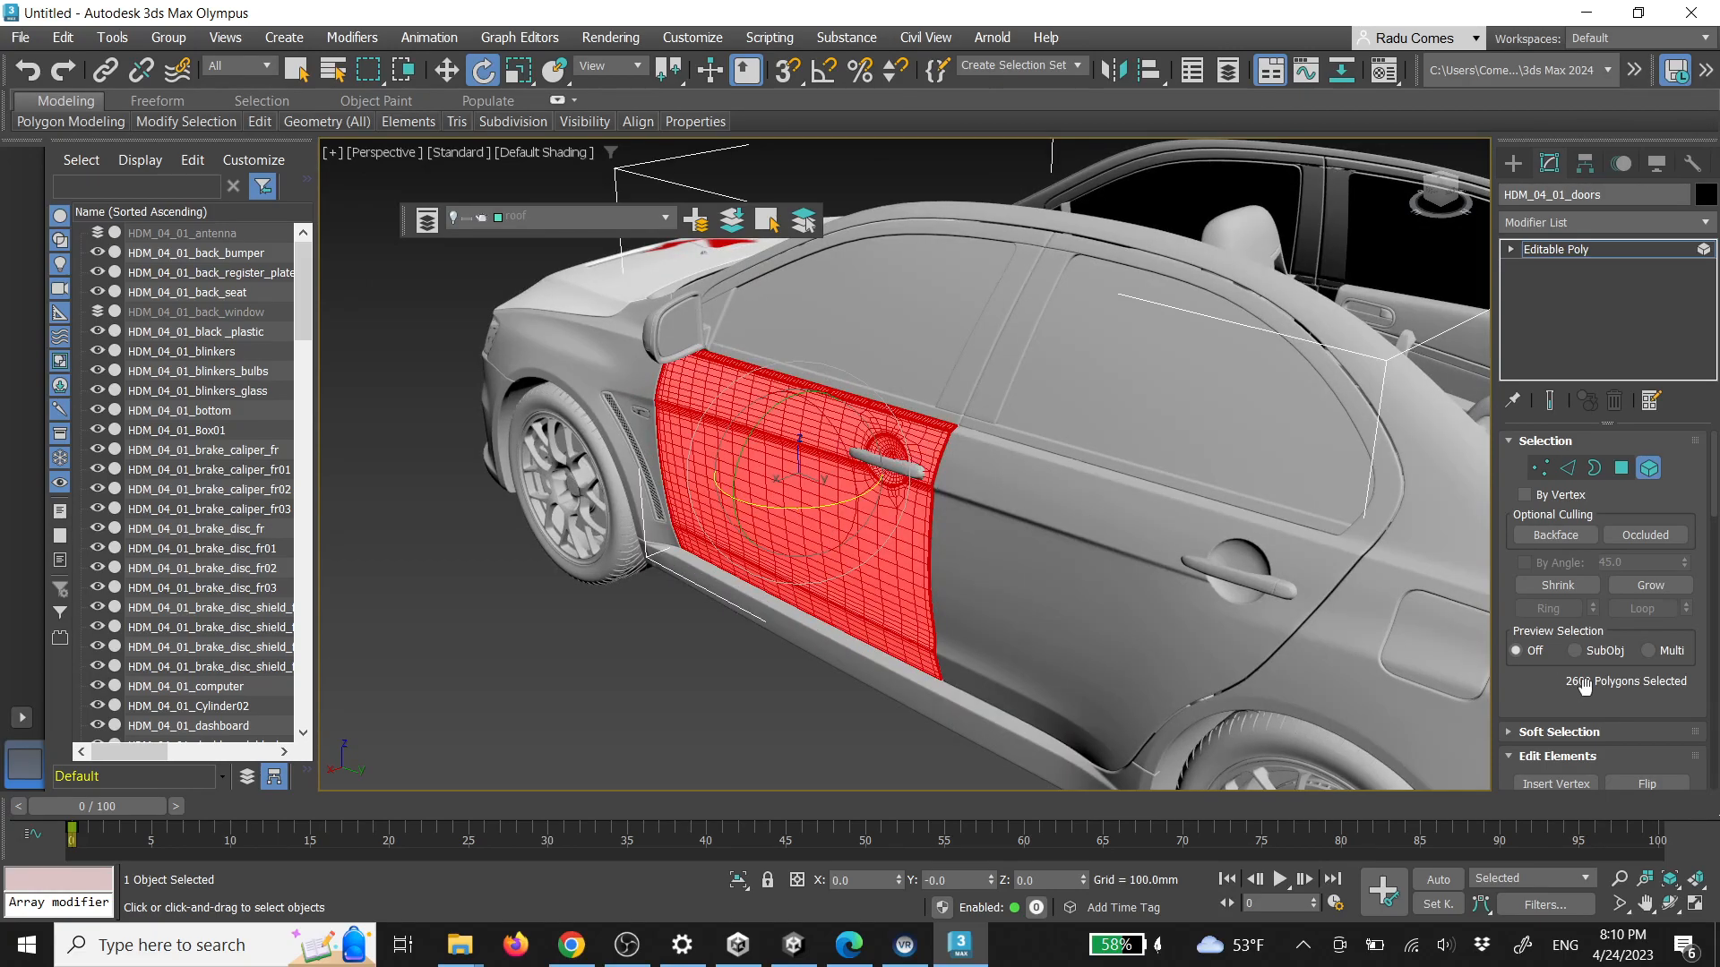
{"action": "left_click_drag", "start_coordinate": [1494, 656], "coordinate": [1252, 656]}
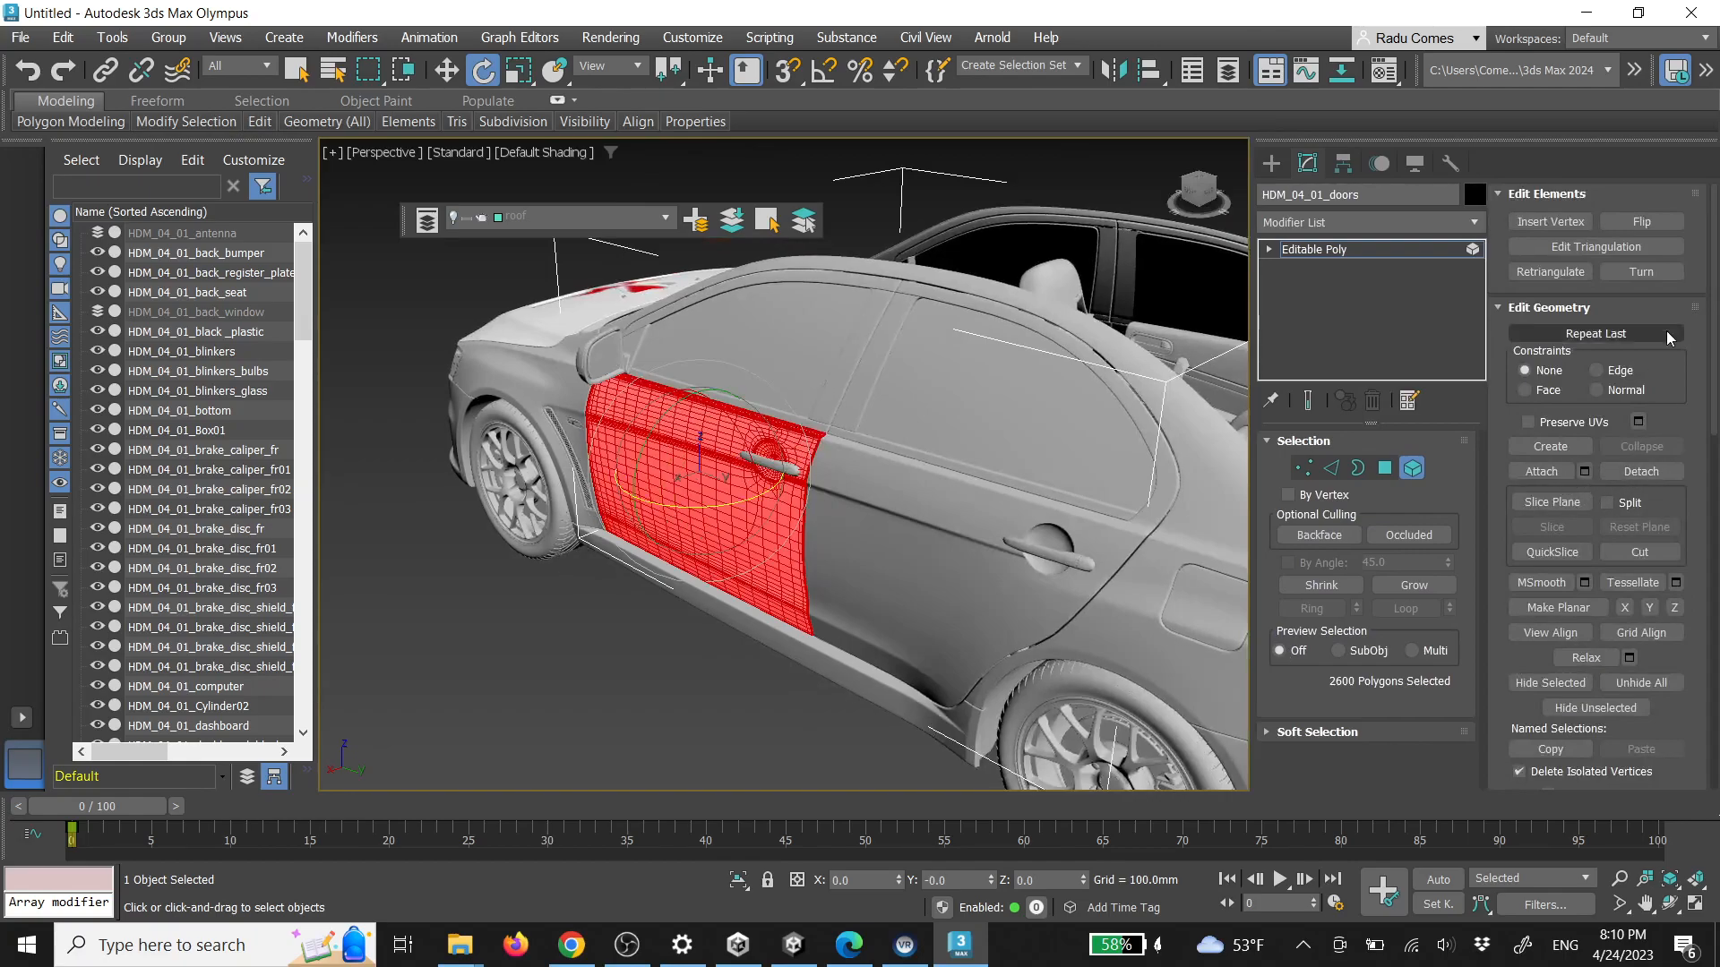
{"action": "left_click", "coordinate": [1647, 472]}
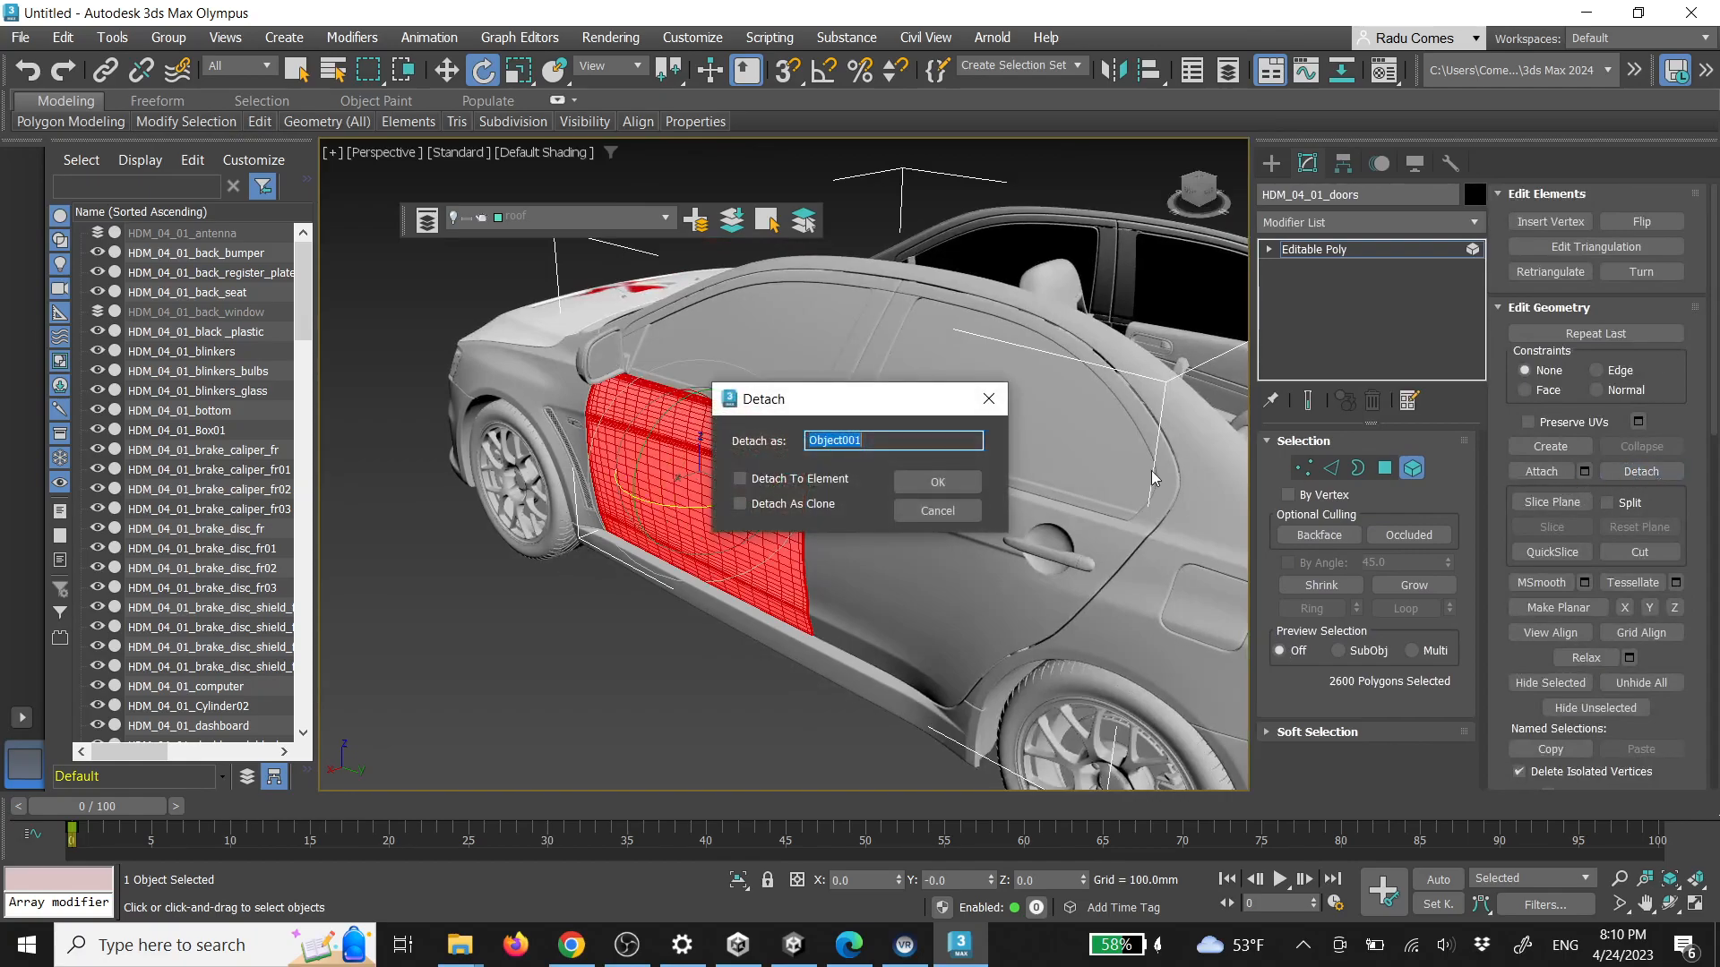
{"action": "type", "text": "do"}
{"action": "left_click", "coordinate": [937, 482]}
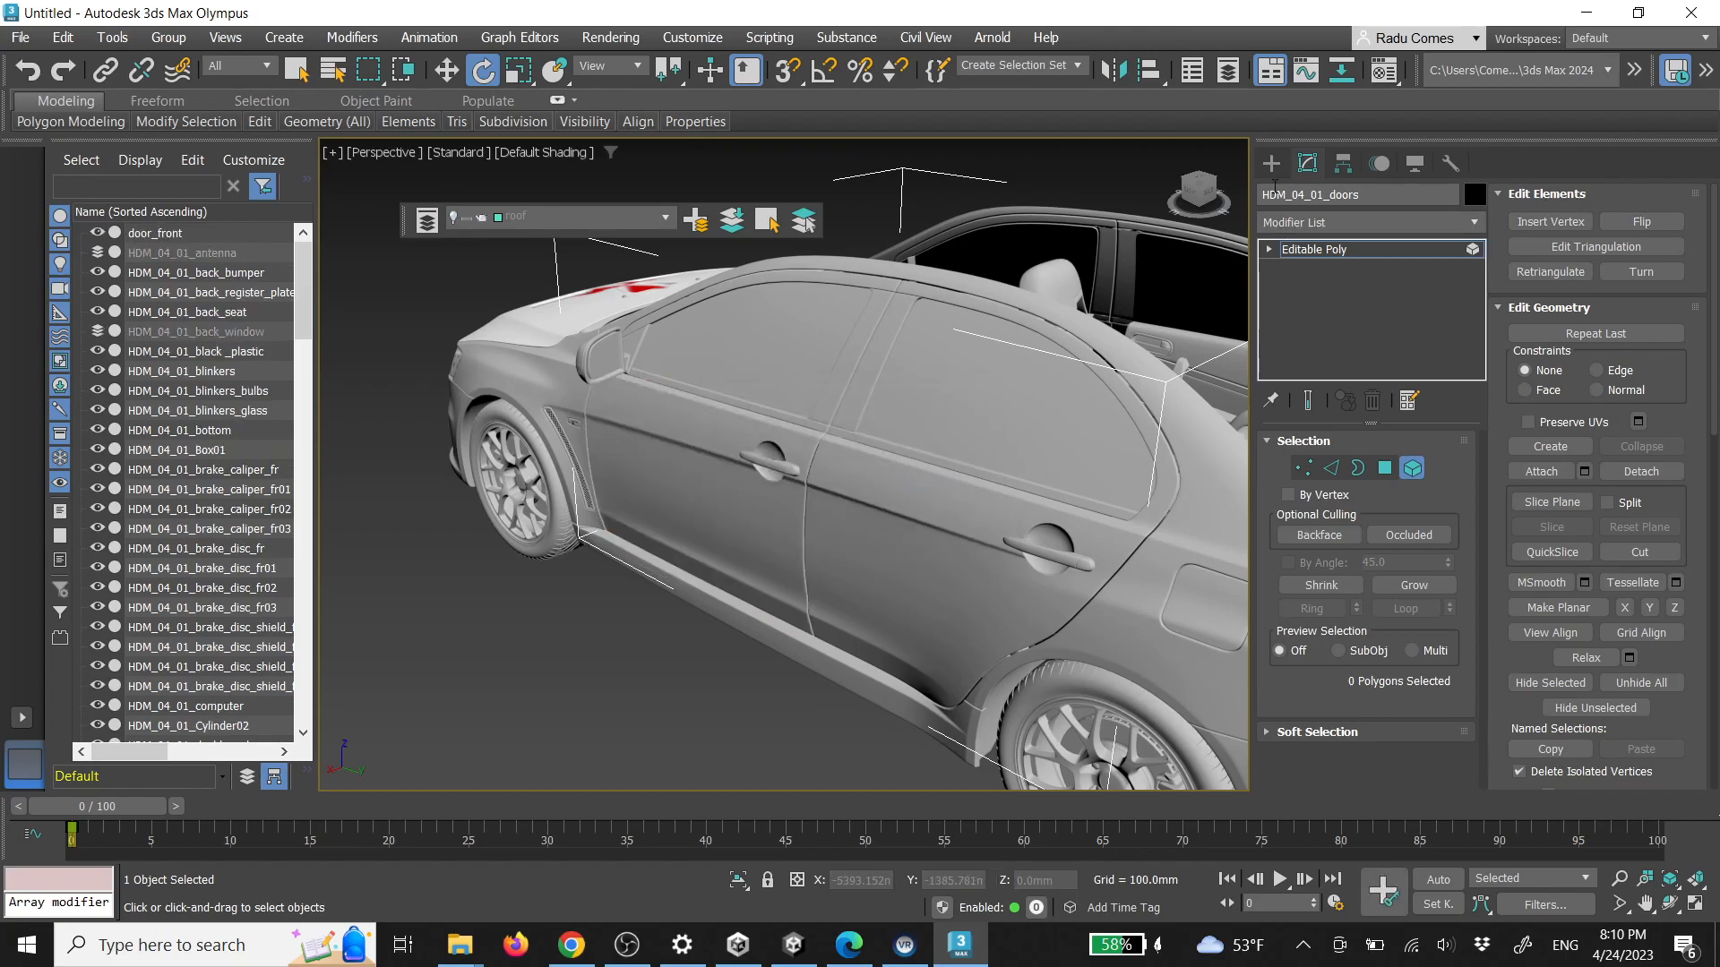
Try moving the detached front door away from the car, undo the move and deselect the door
{"action": "left_click", "coordinate": [711, 508]}
{"action": "middle_click_drag", "start_coordinate": [815, 475], "coordinate": [846, 510], "text": "alt"}
{"action": "key", "text": "w"}
{"action": "left_click_drag", "start_coordinate": [912, 406], "coordinate": [745, 509]}
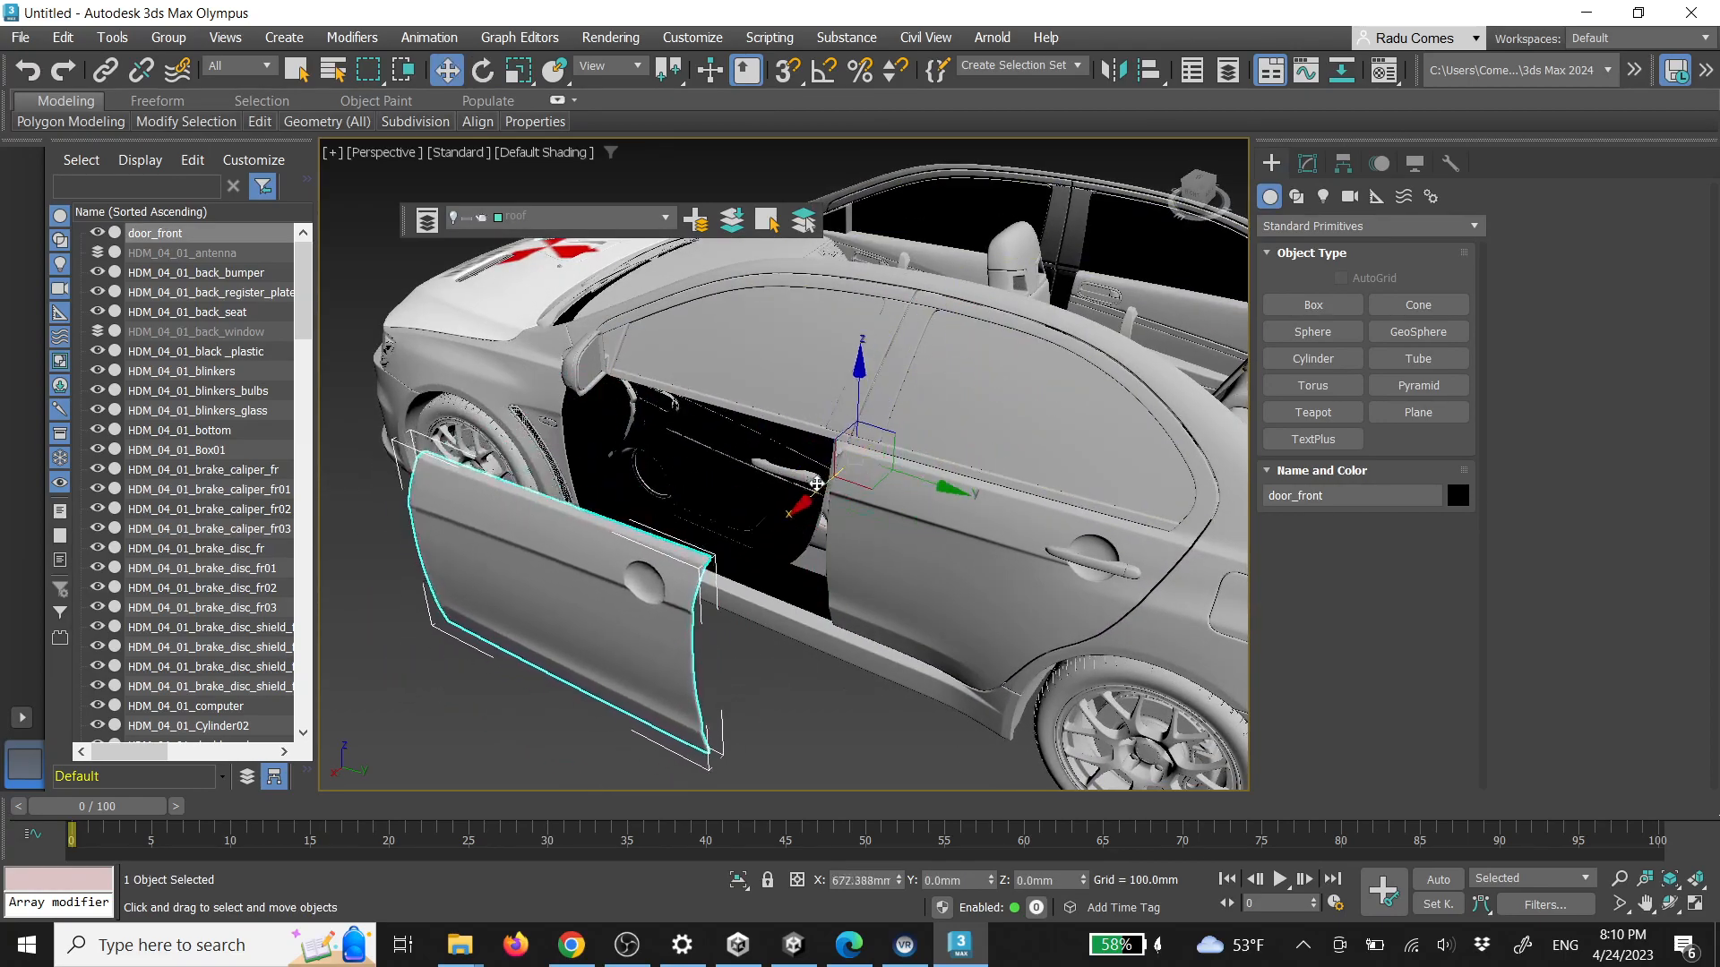
{"action": "key", "text": "ctrl+z"}
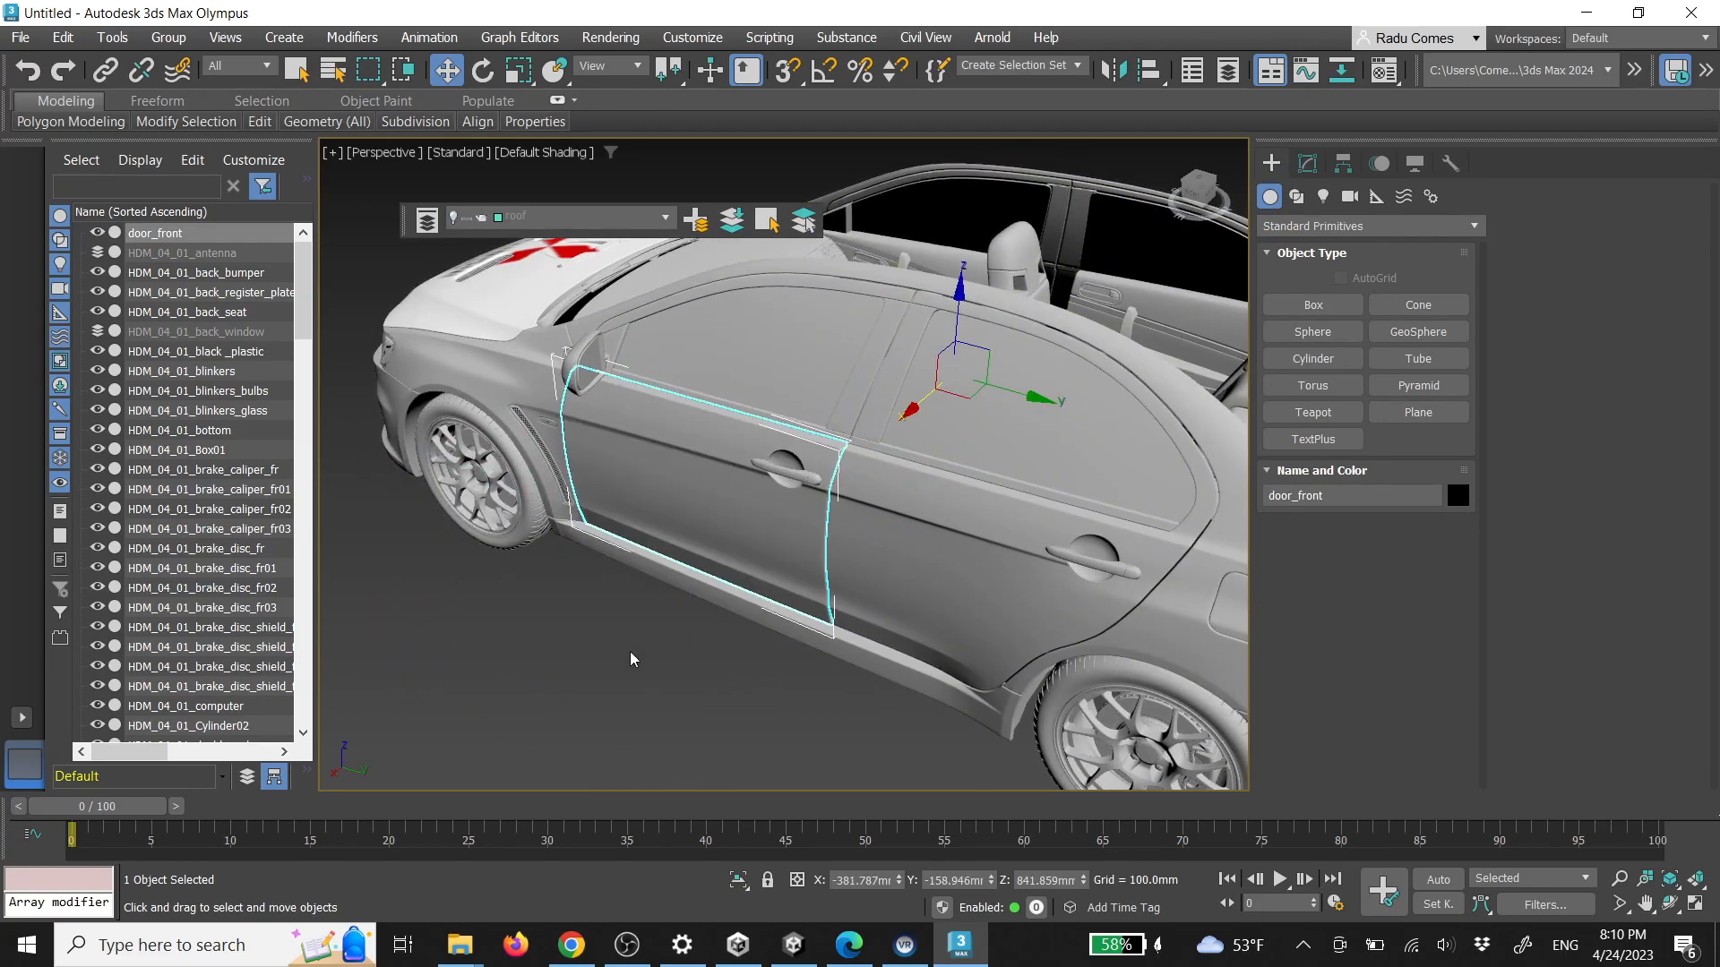
{"action": "left_click", "coordinate": [663, 682]}
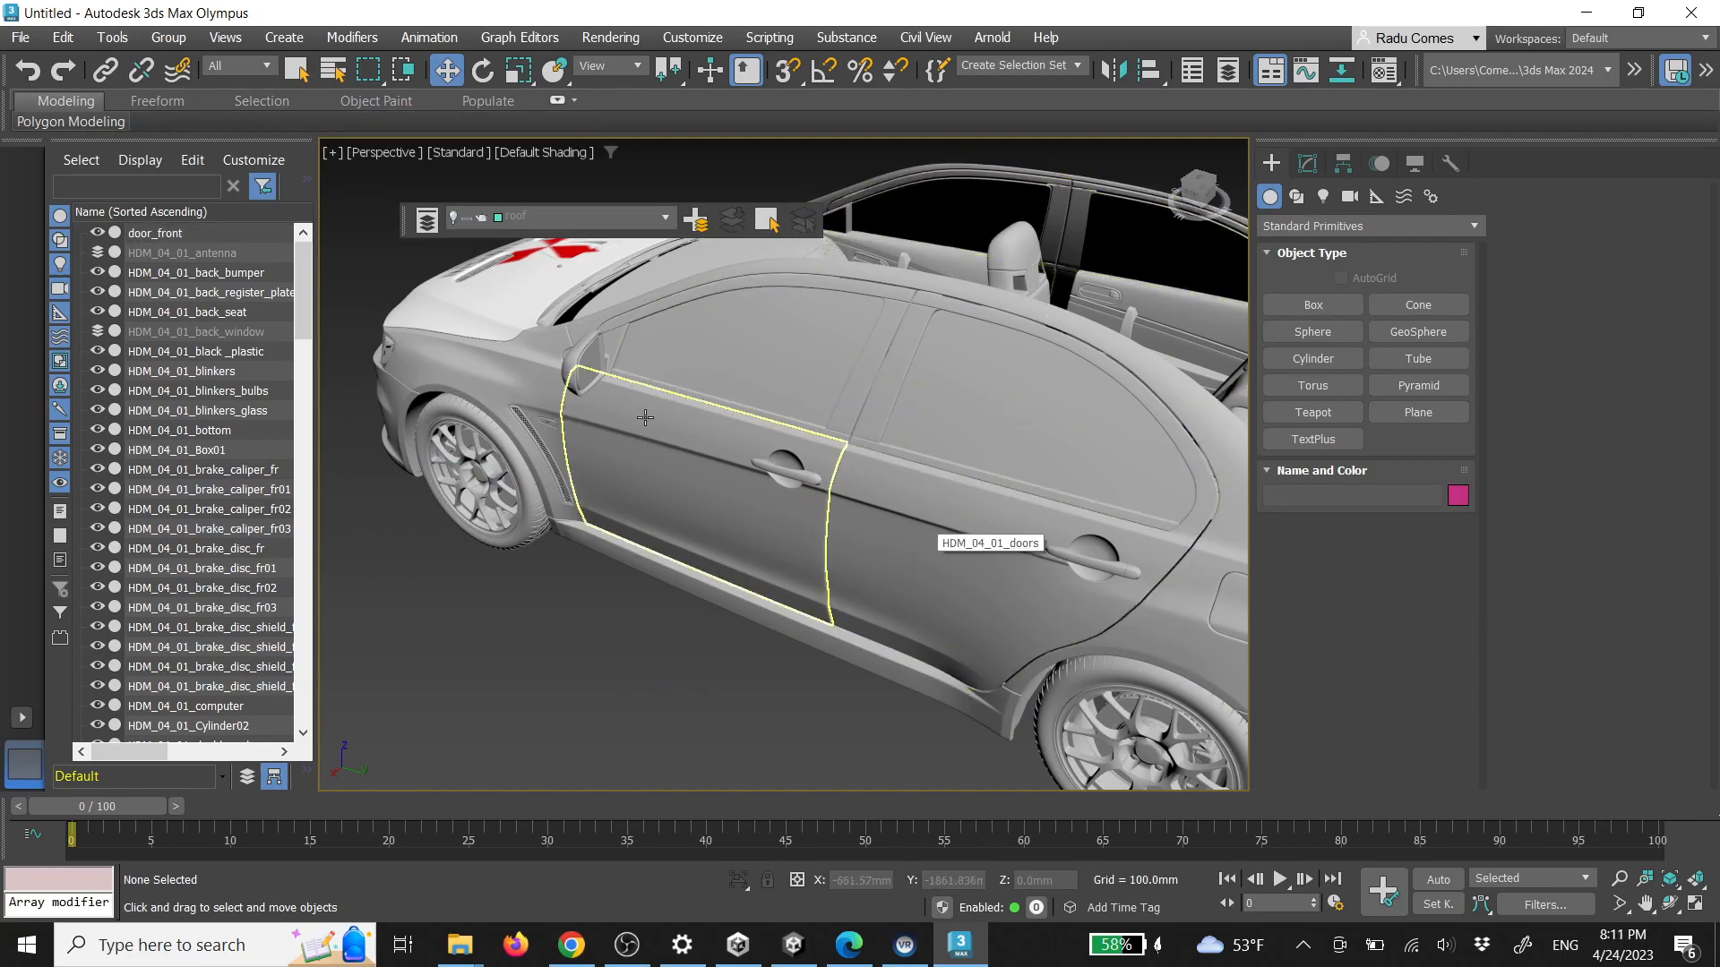
Select the HDM_04_01_door_plastic object with the mirrors and window trim and isolate it
{"action": "left_click", "coordinate": [594, 339]}
{"action": "middle_click_drag", "start_coordinate": [593, 338], "coordinate": [808, 523], "text": "alt"}
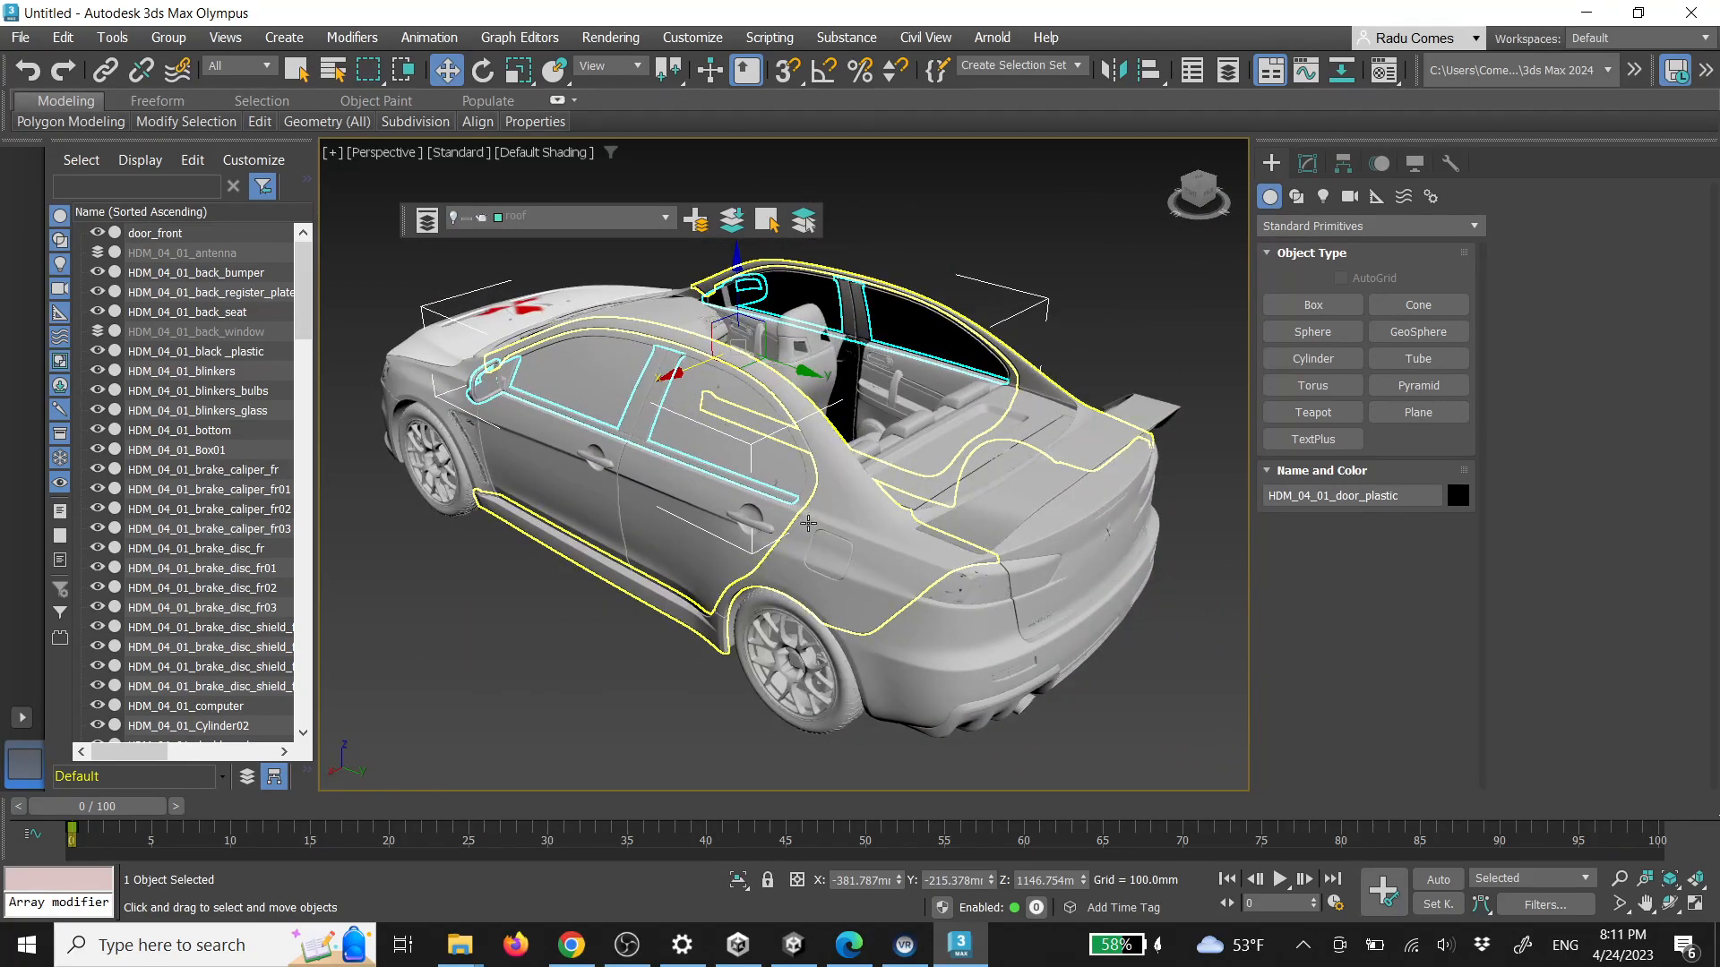
{"action": "key", "text": "alt+q"}
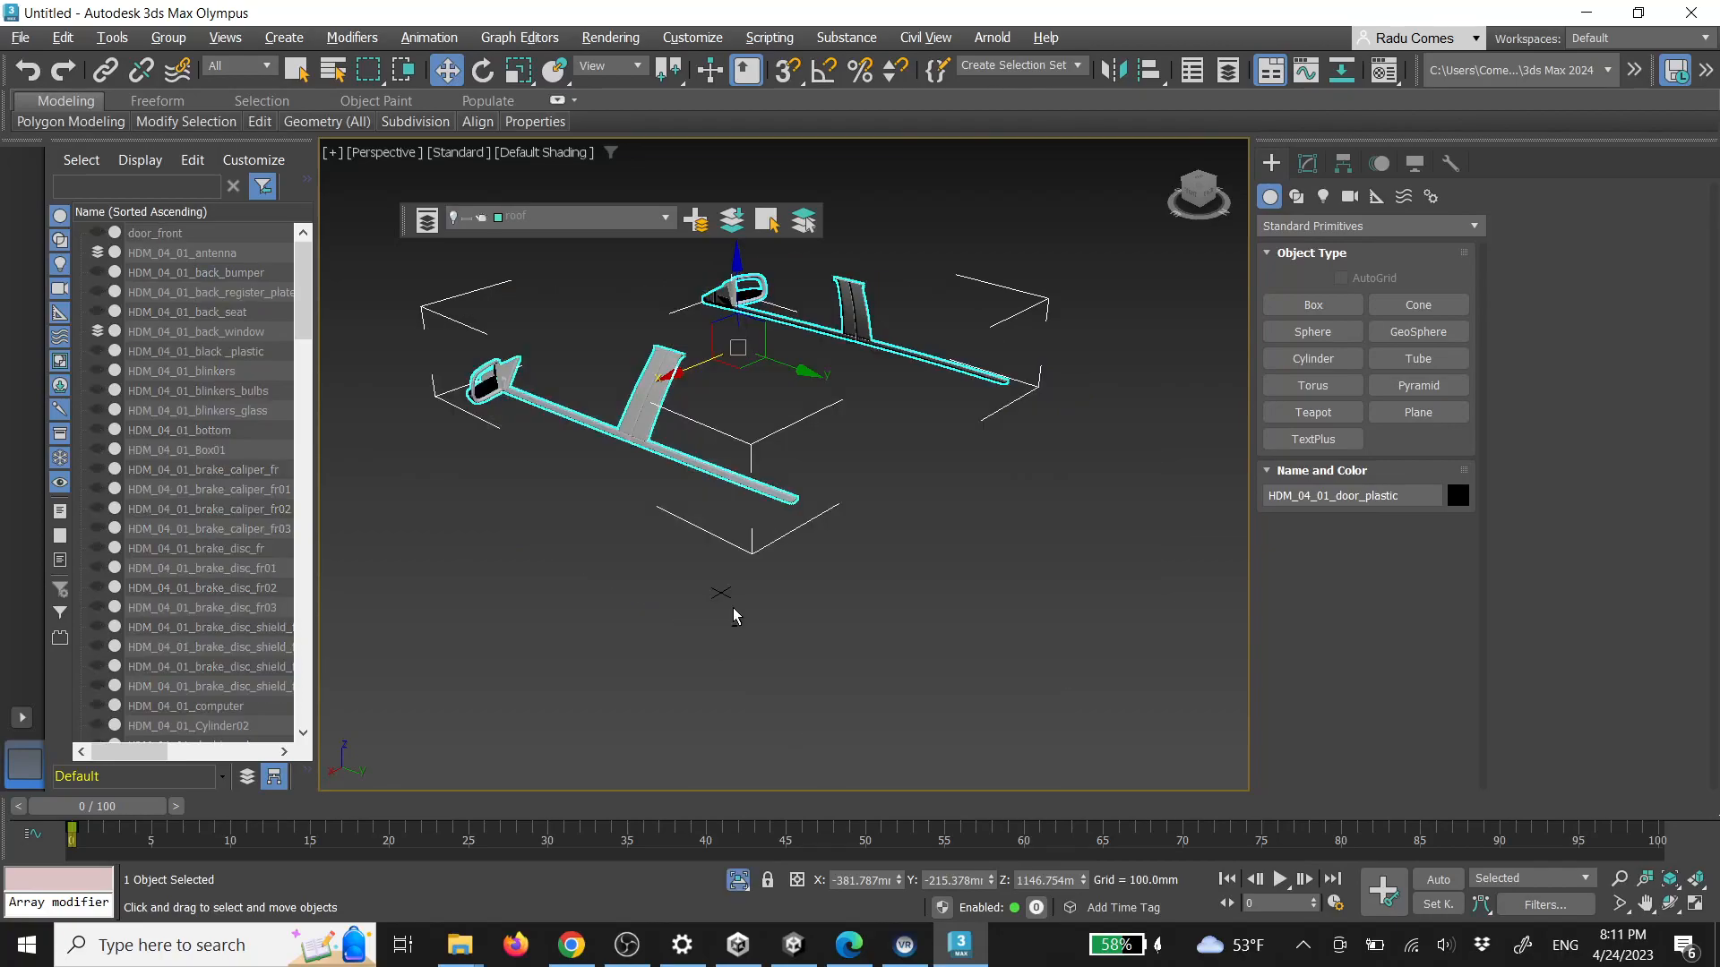
{"action": "middle_click_drag", "start_coordinate": [849, 519], "coordinate": [876, 482], "text": "alt"}
{"action": "scroll", "coordinate": [672, 464], "scroll_direction": "up", "scroll_amount": 3}
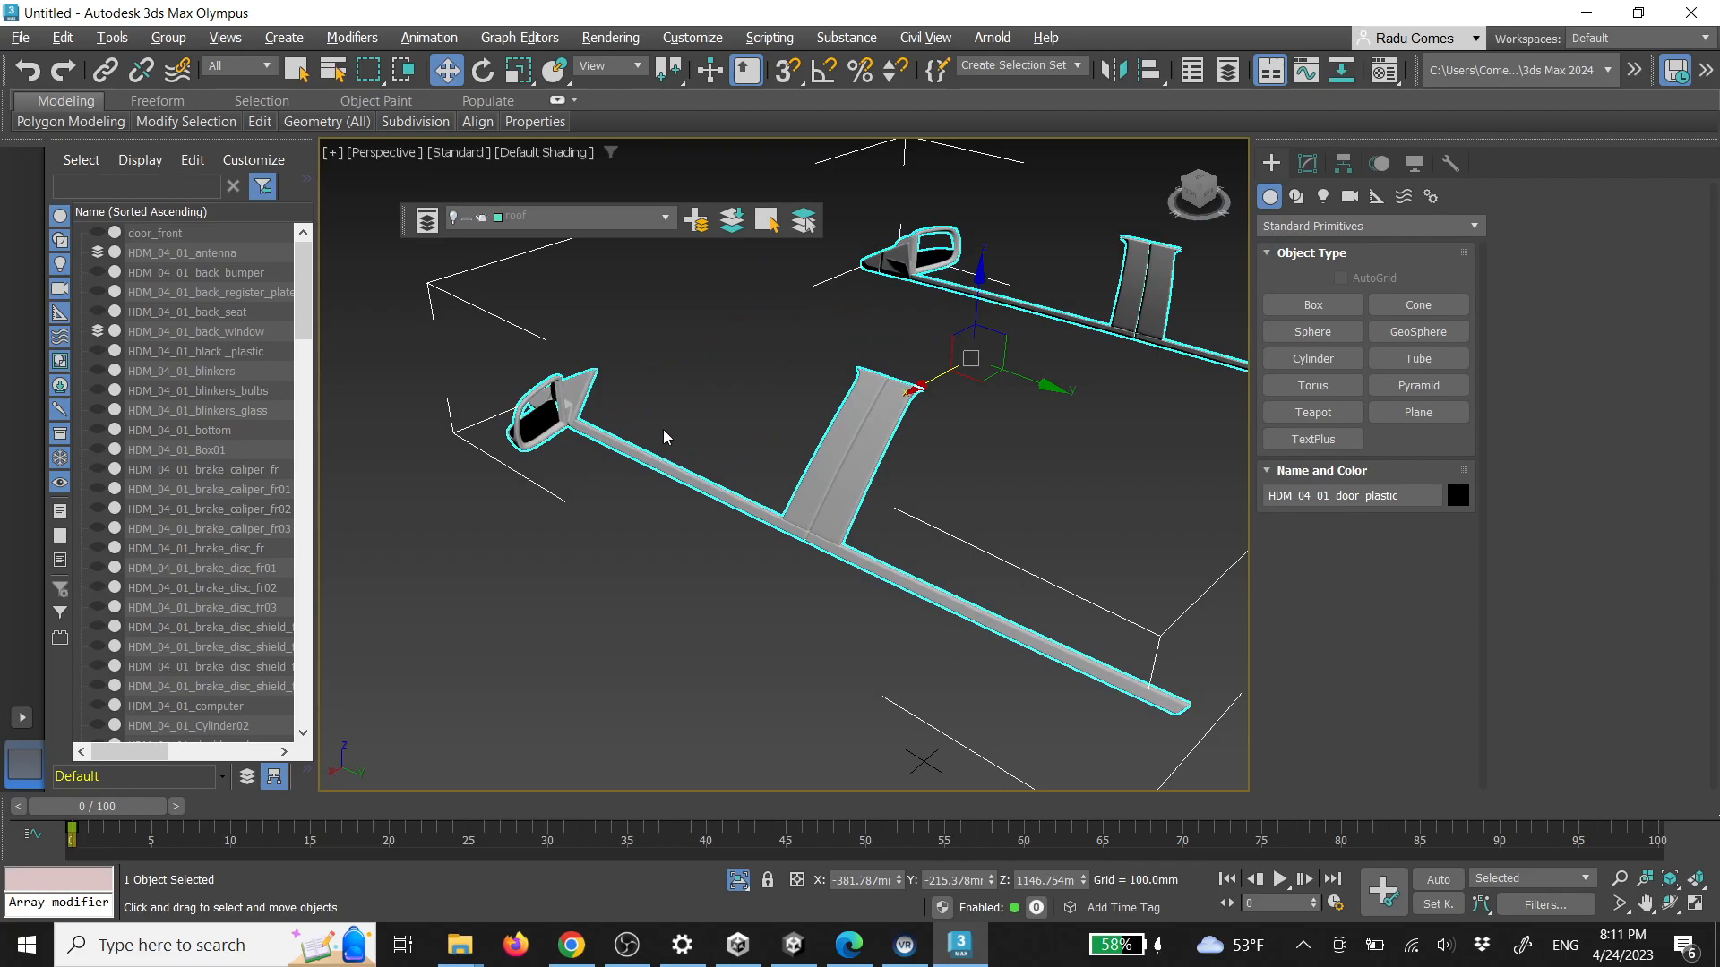
At Element level, select the near-side front door's mirror and trim elements and detach them as a separate object with the default name
{"action": "left_click", "coordinate": [1307, 163]}
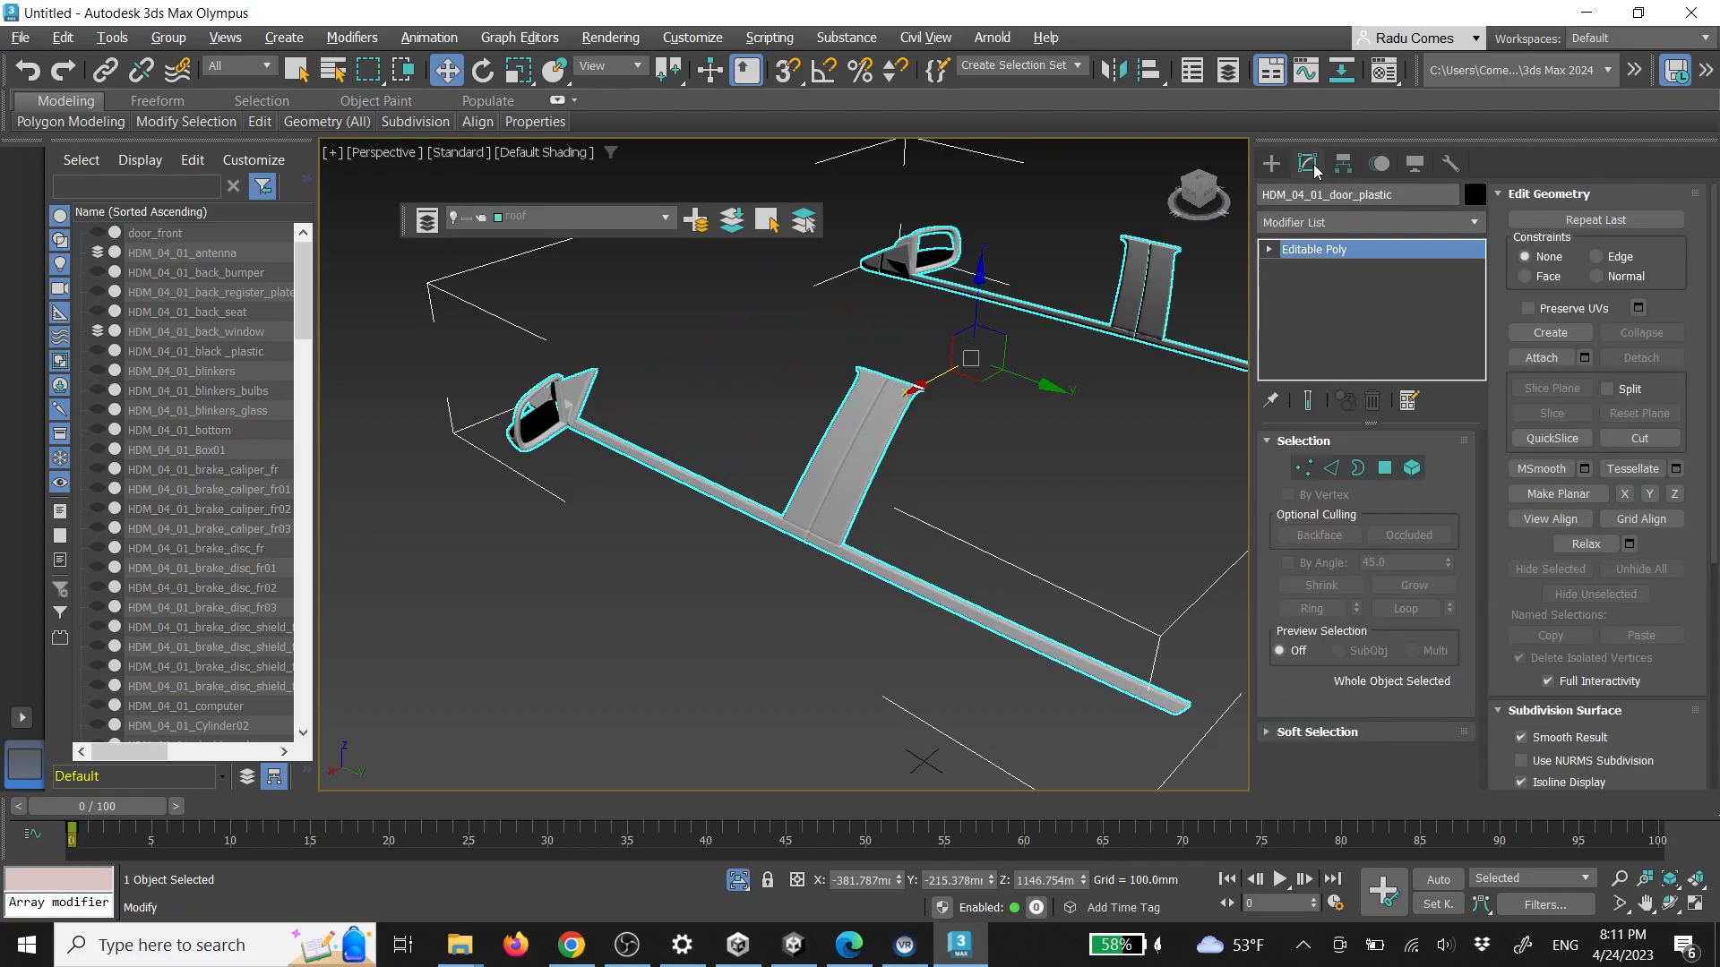
{"action": "left_click", "coordinate": [1412, 467]}
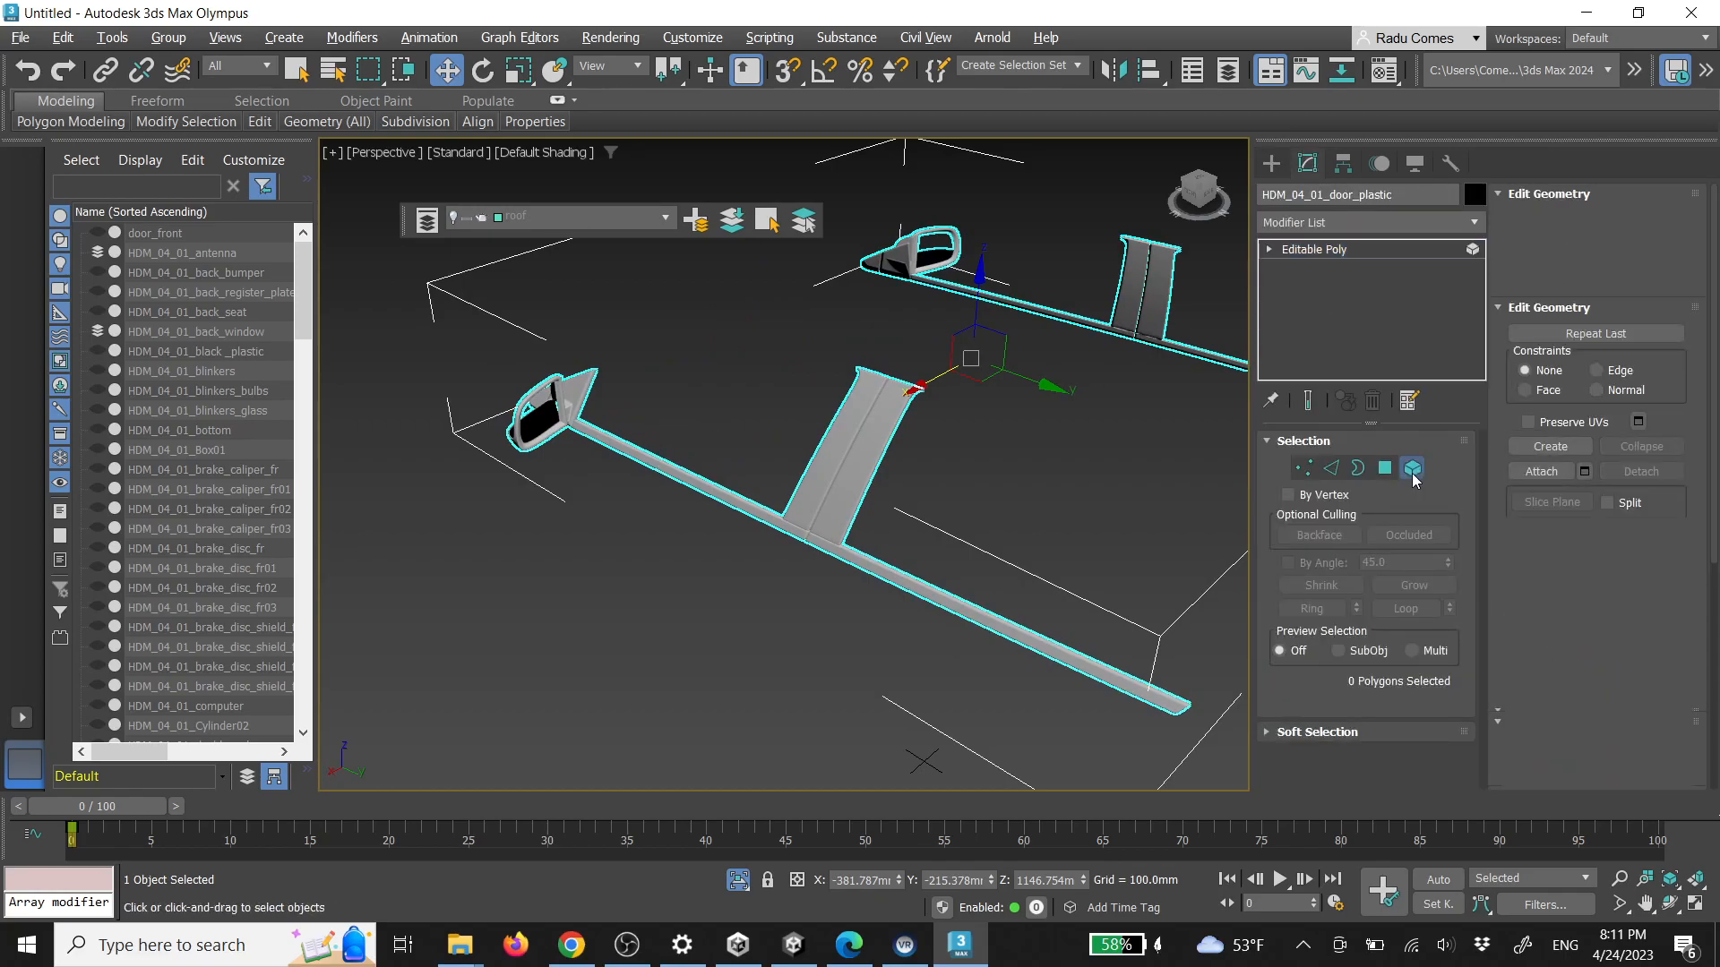
{"action": "left_click", "coordinate": [553, 409]}
{"action": "left_click", "coordinate": [806, 466], "text": "ctrl"}
{"action": "middle_click_drag", "start_coordinate": [806, 467], "coordinate": [1121, 534], "text": "alt"}
{"action": "left_click", "coordinate": [1641, 471]}
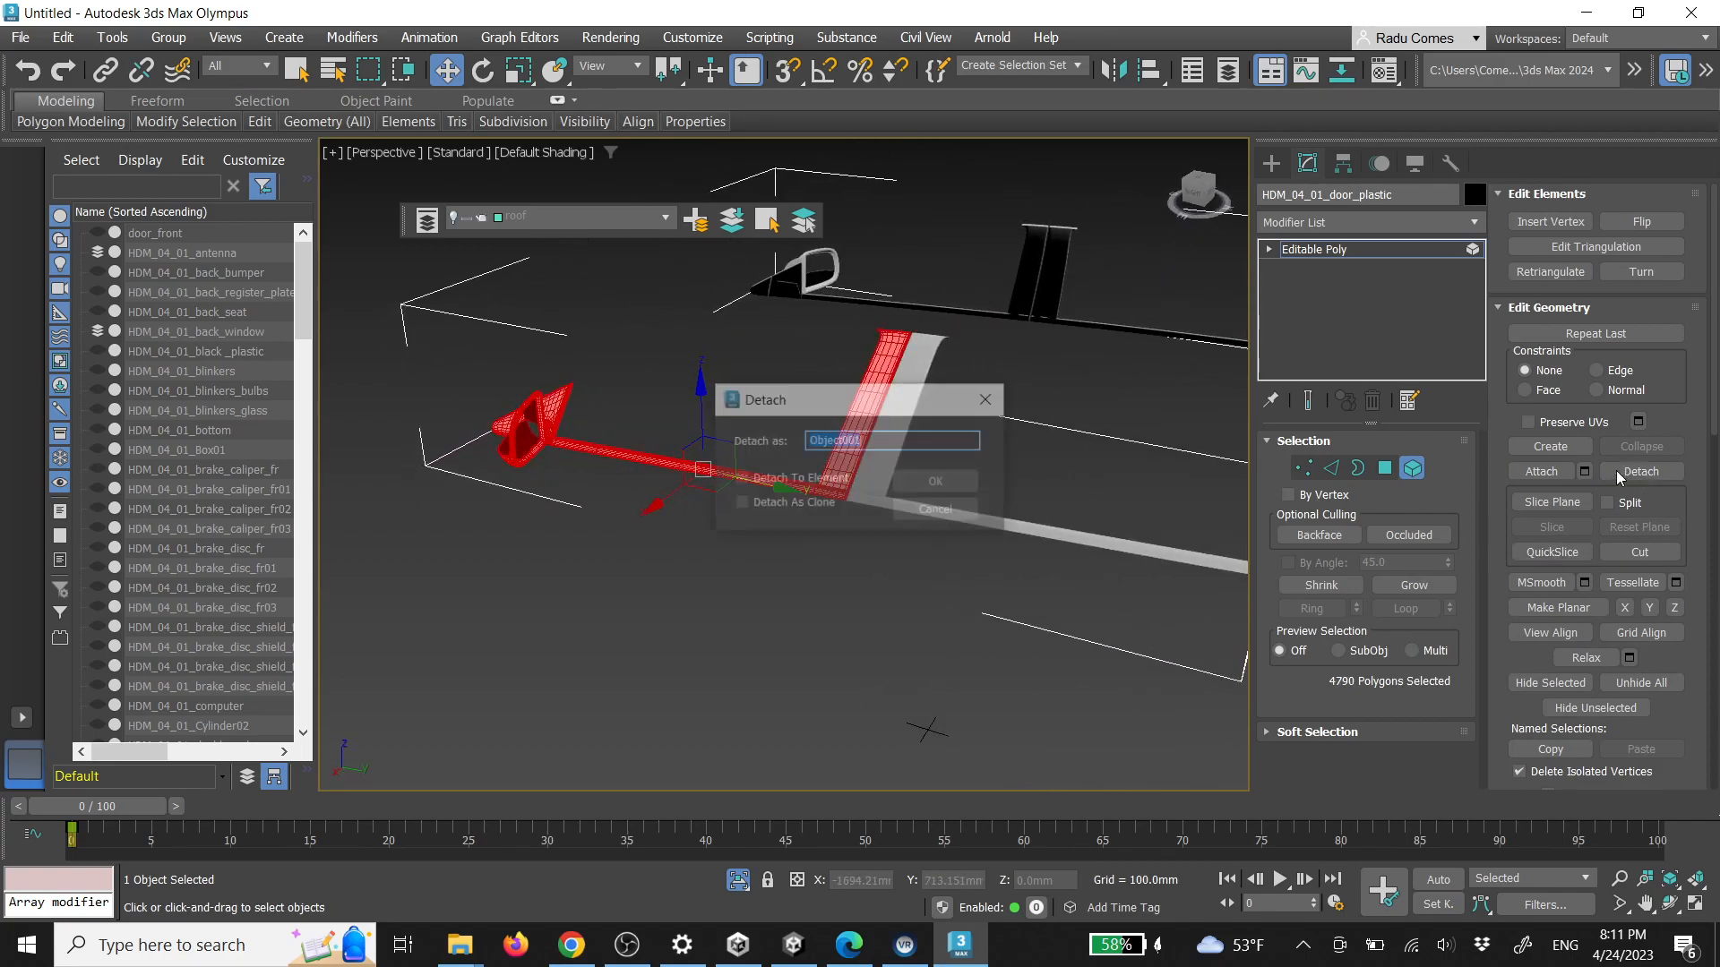
{"action": "left_click", "coordinate": [913, 484]}
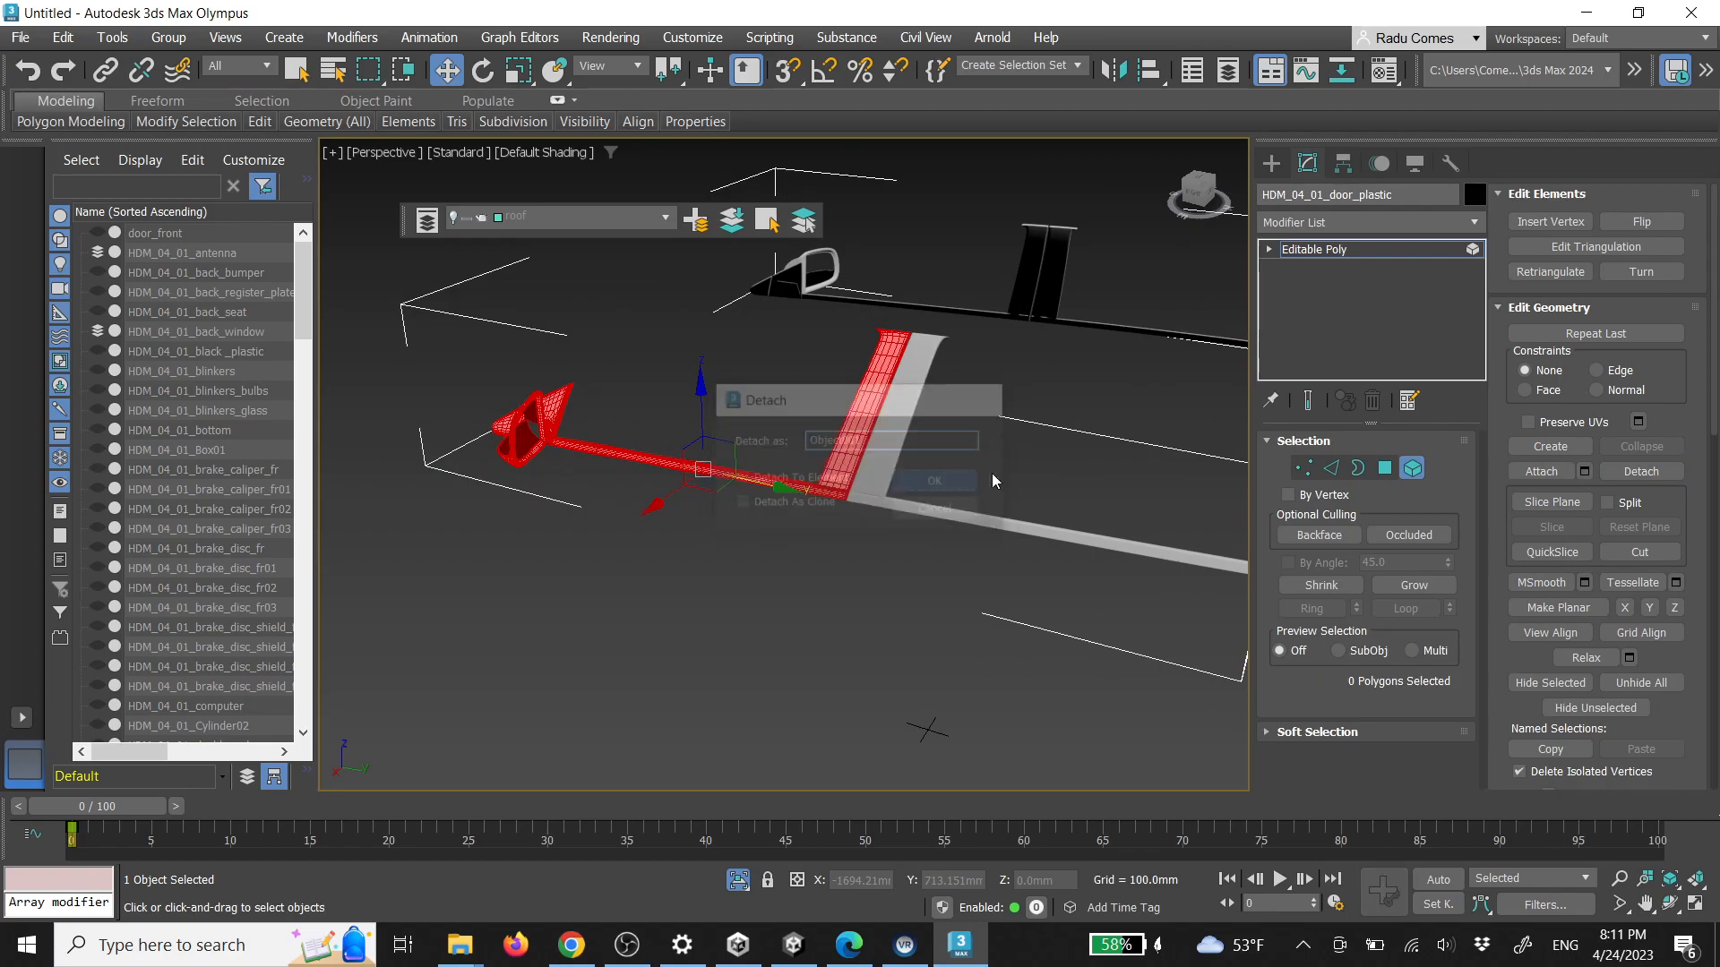
Isolate the detached mirror and trim piece to check it, exit isolation and deselect it
{"action": "left_click", "coordinate": [798, 584]}
{"action": "left_click", "coordinate": [854, 432]}
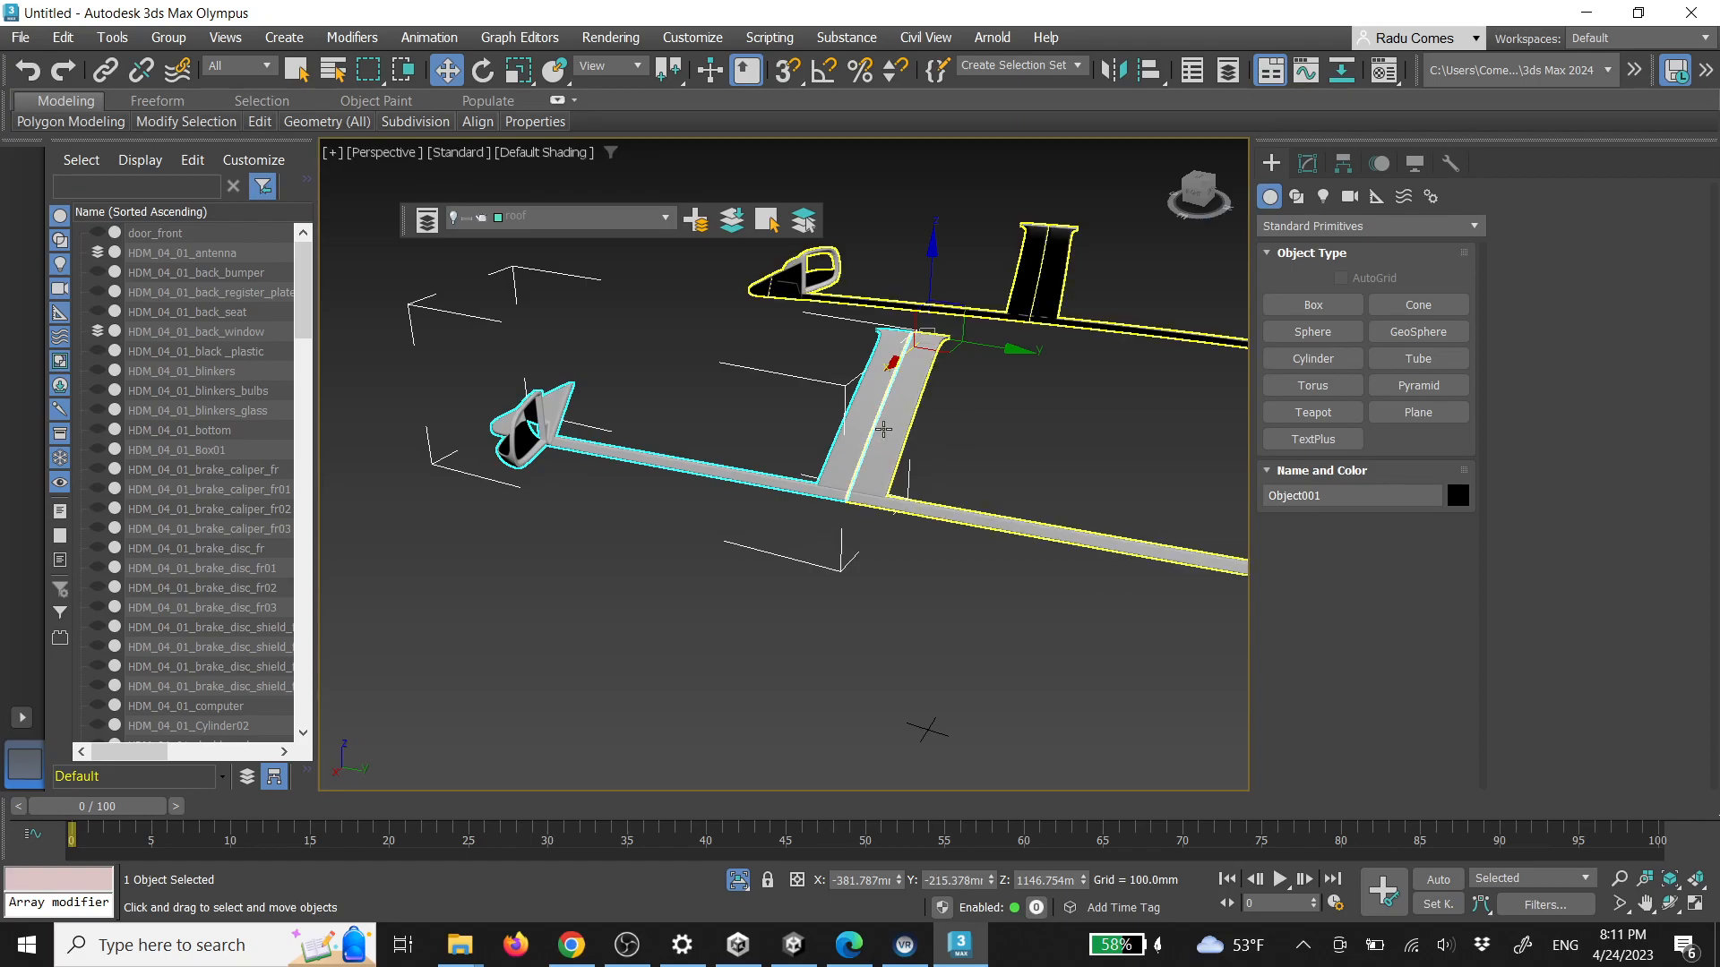
{"action": "key", "text": "alt+q"}
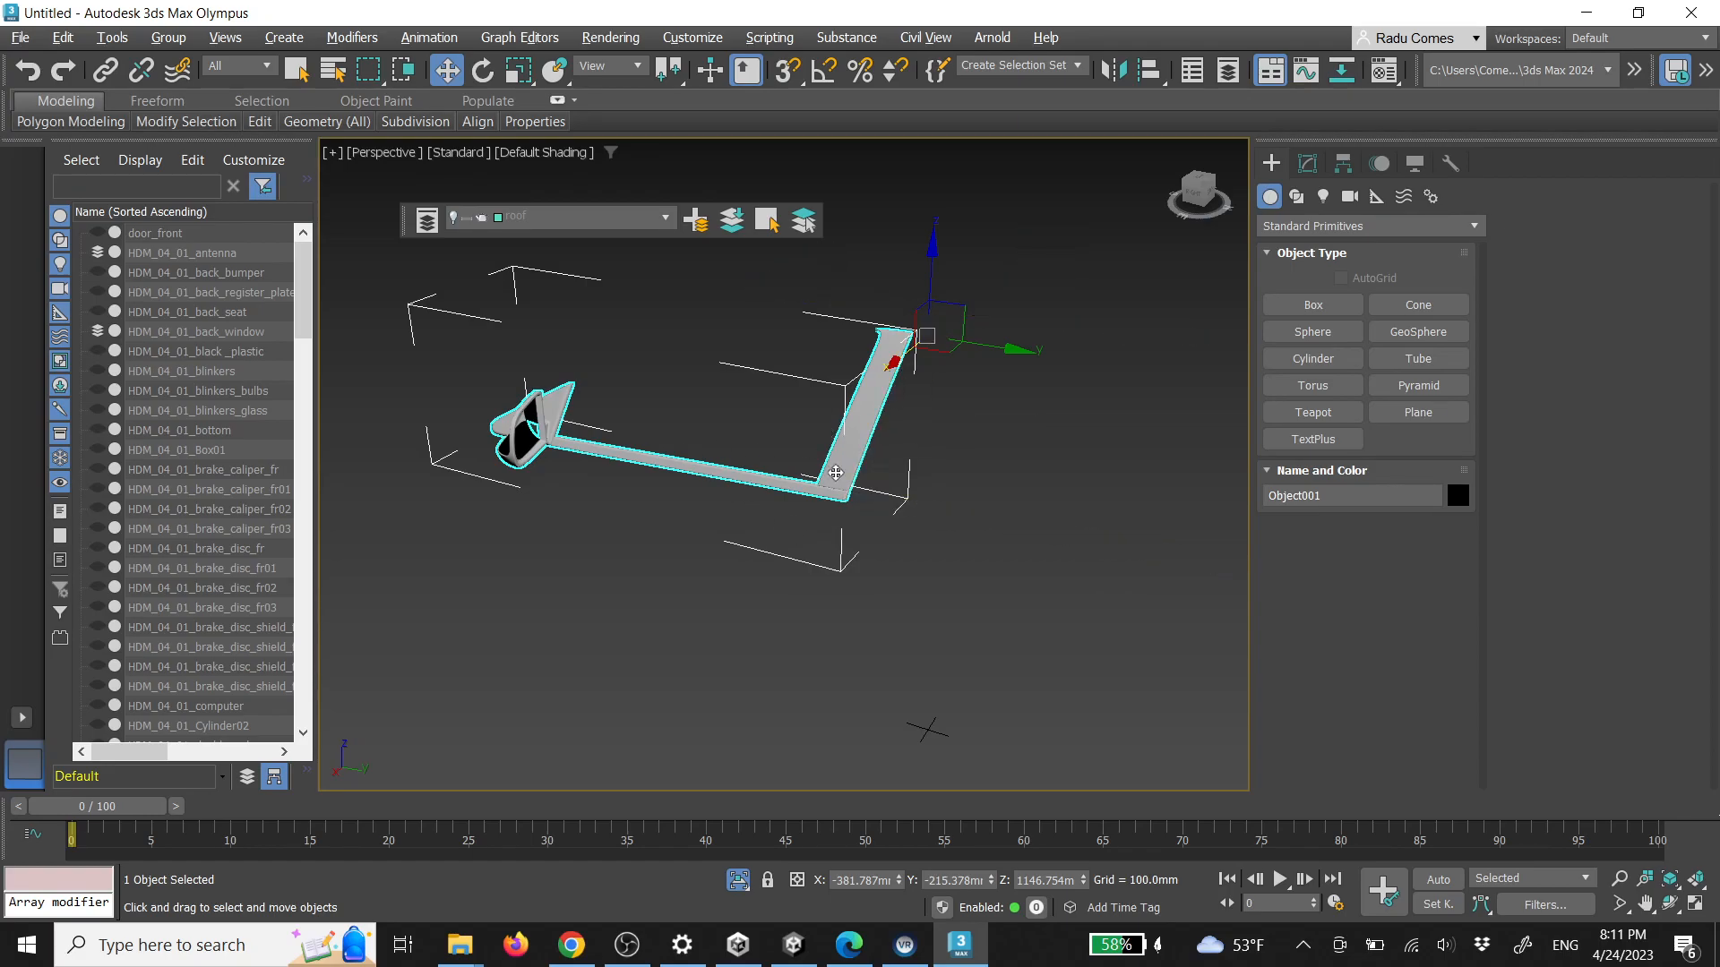
{"action": "key", "text": "alt+q"}
{"action": "key", "text": "alt+q"}
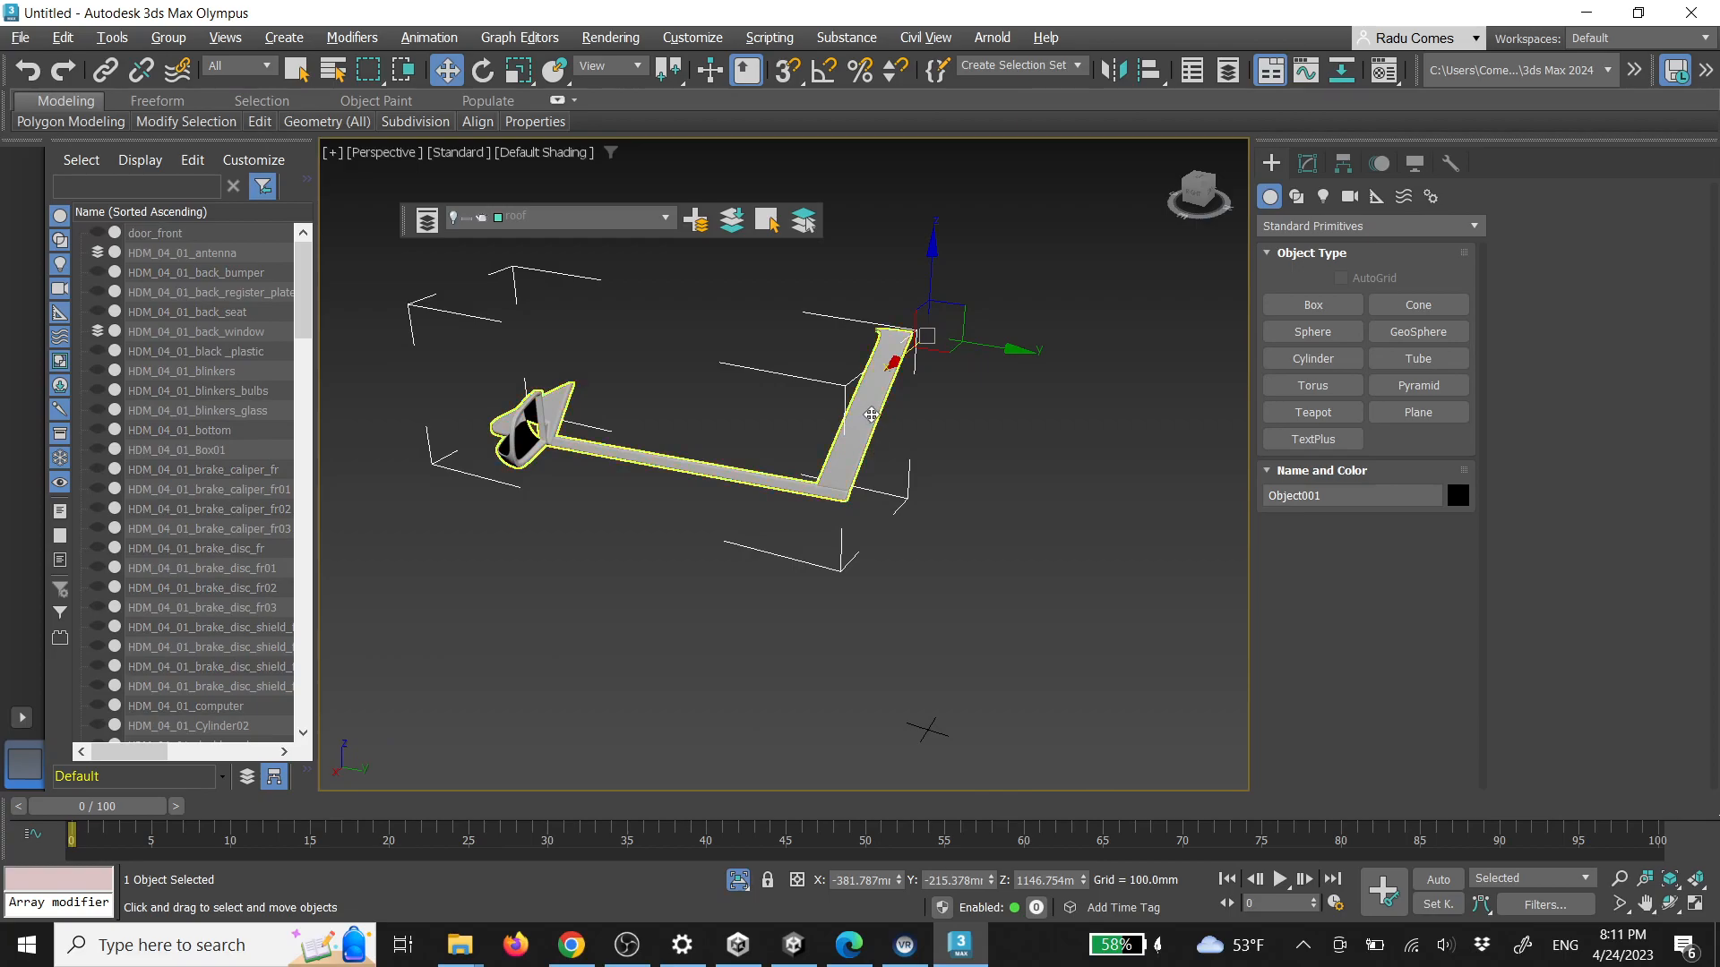
{"action": "key", "text": "alt+q"}
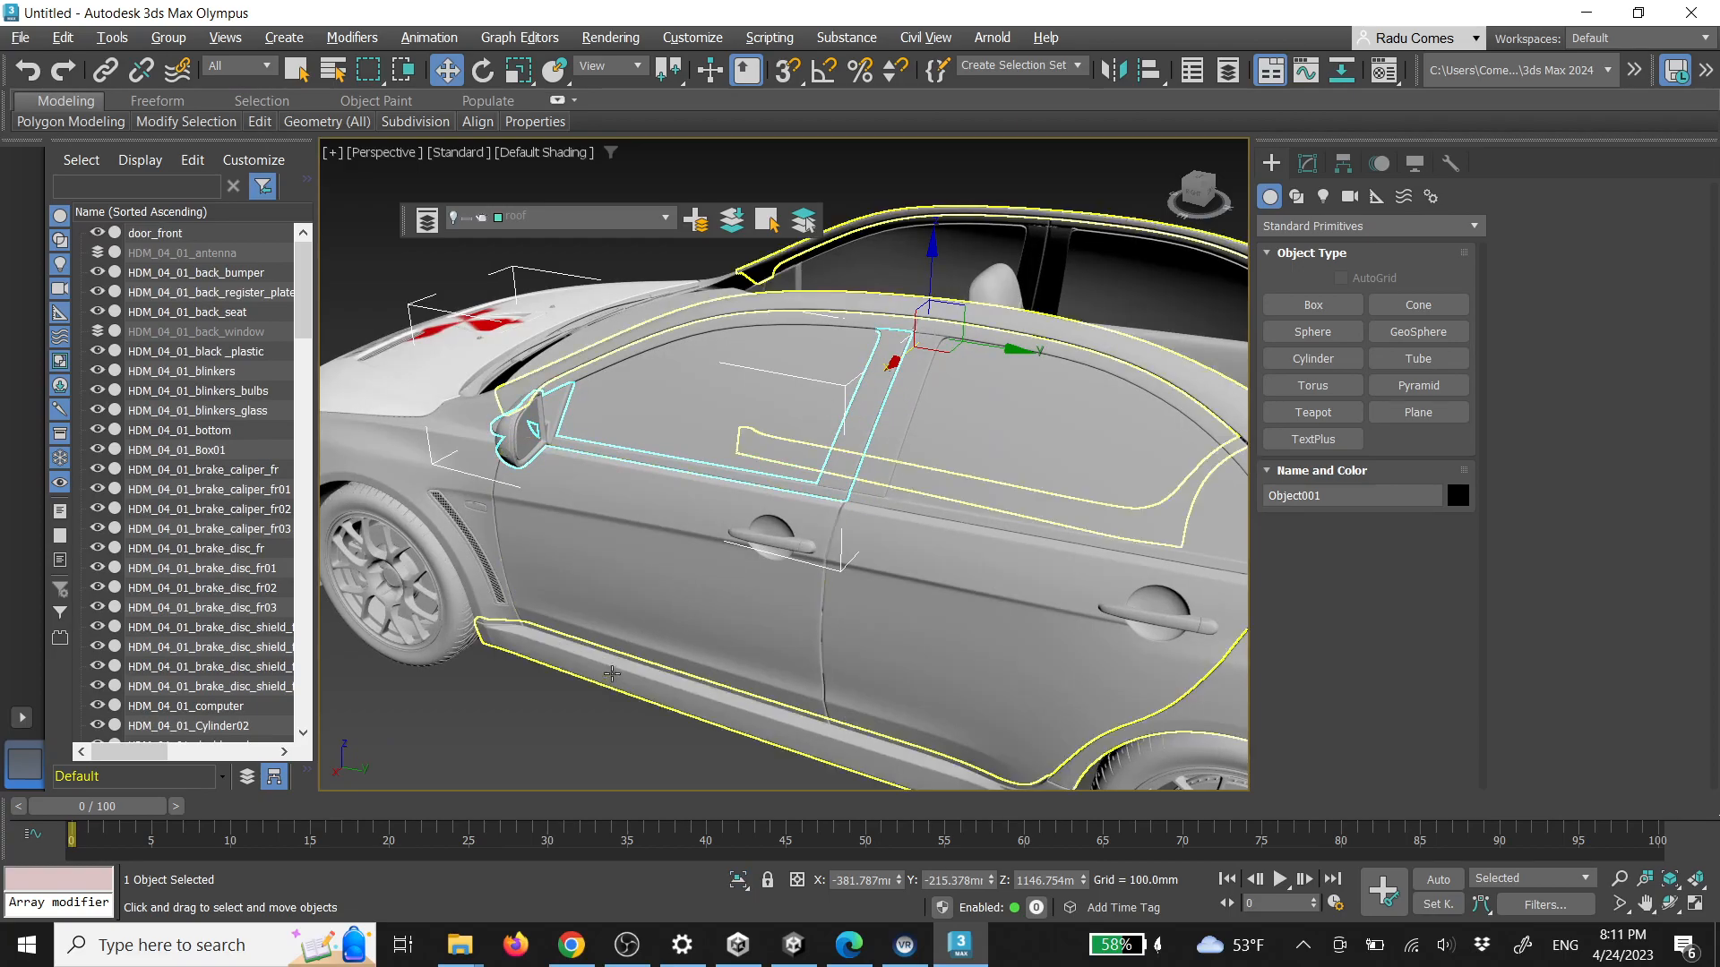
{"action": "key", "text": "ctrl+d"}
Isolate the door glass and detach the near-side front window element as a separate object with the default name
{"action": "left_click", "coordinate": [732, 386]}
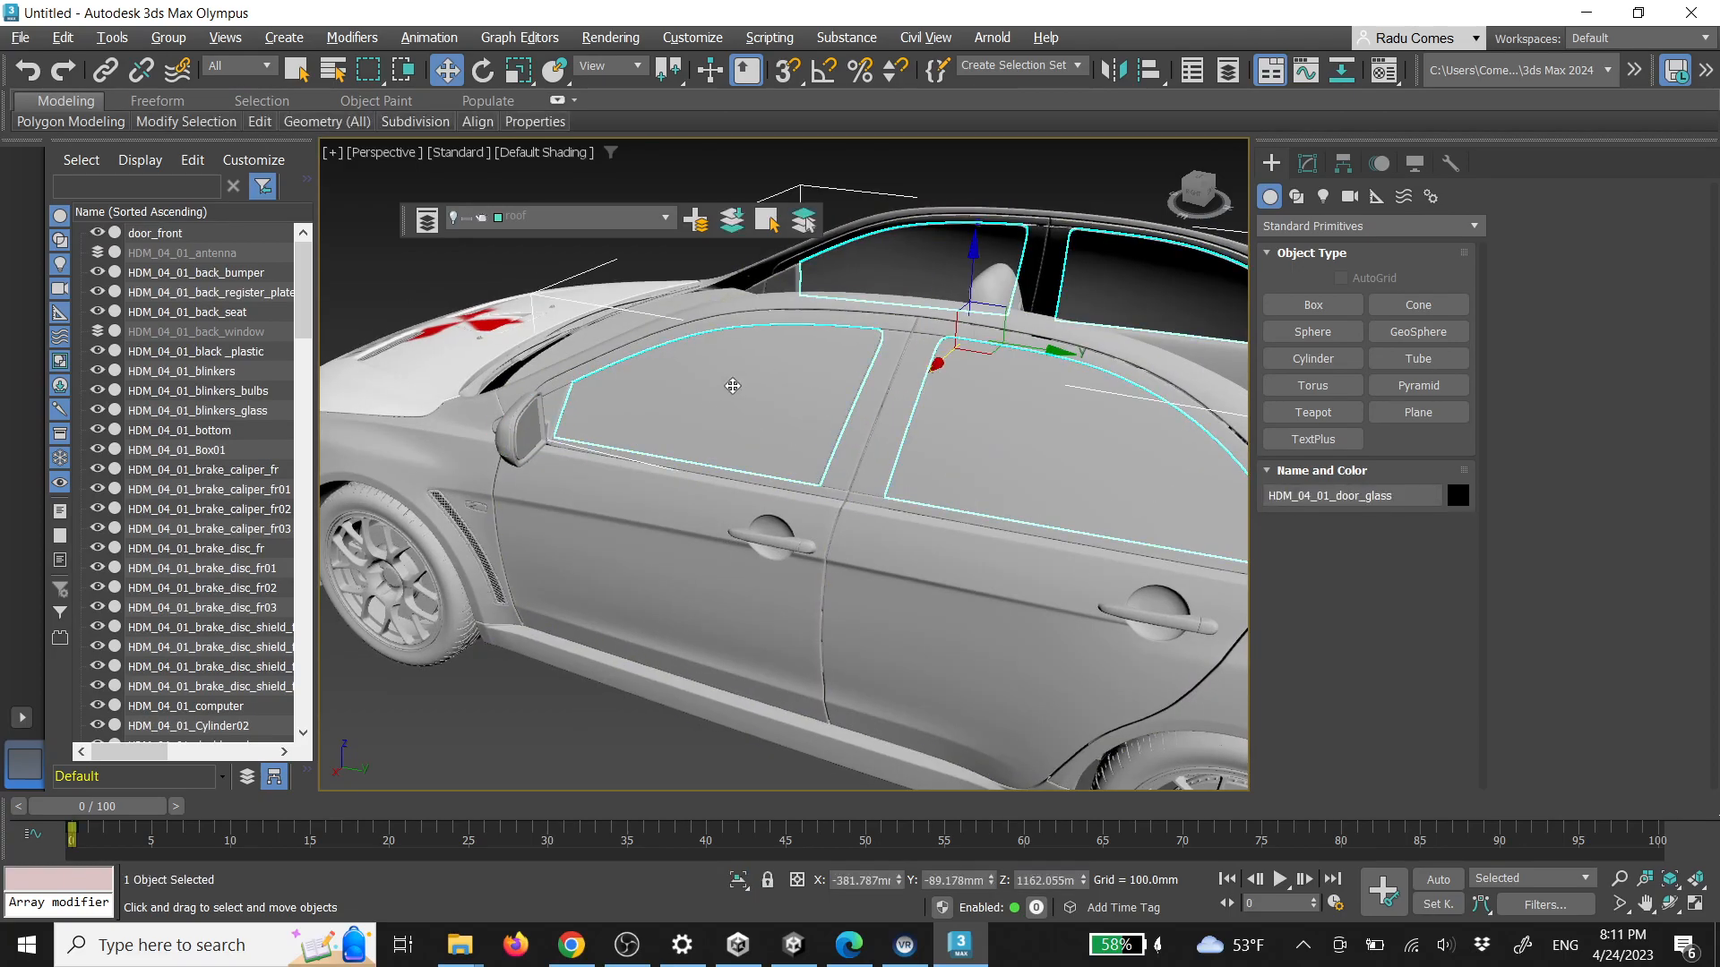
{"action": "middle_click_drag", "start_coordinate": [737, 385], "coordinate": [730, 405], "text": "alt"}
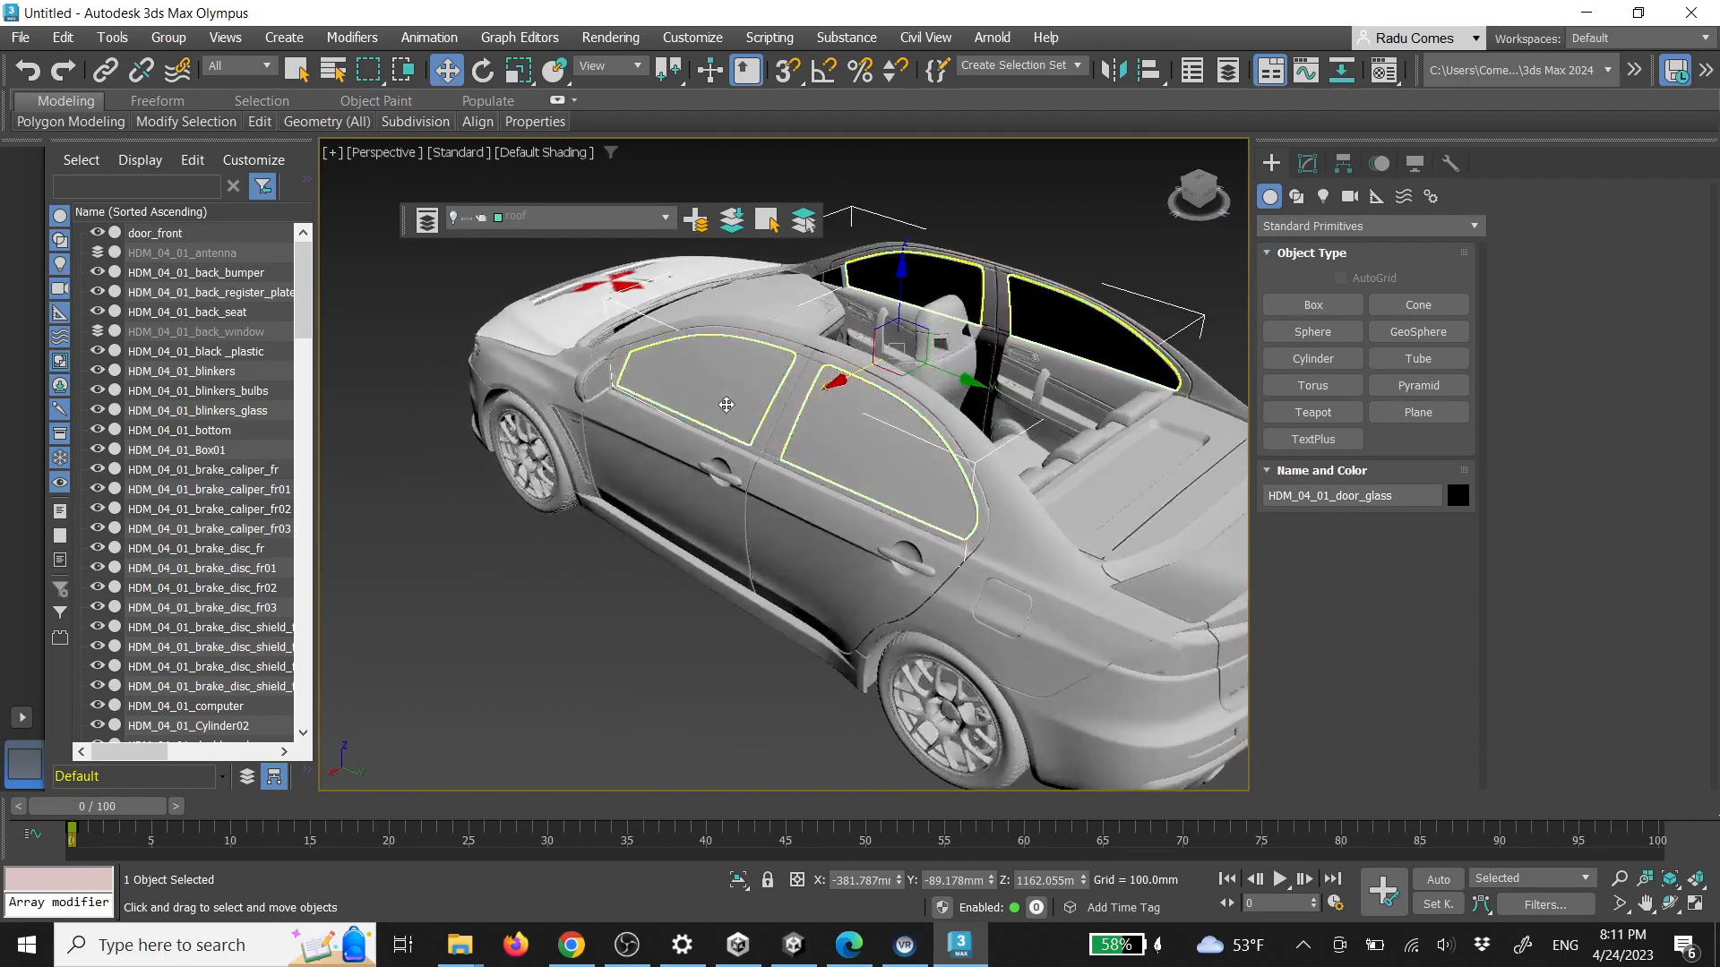
{"action": "key", "text": "alt+q"}
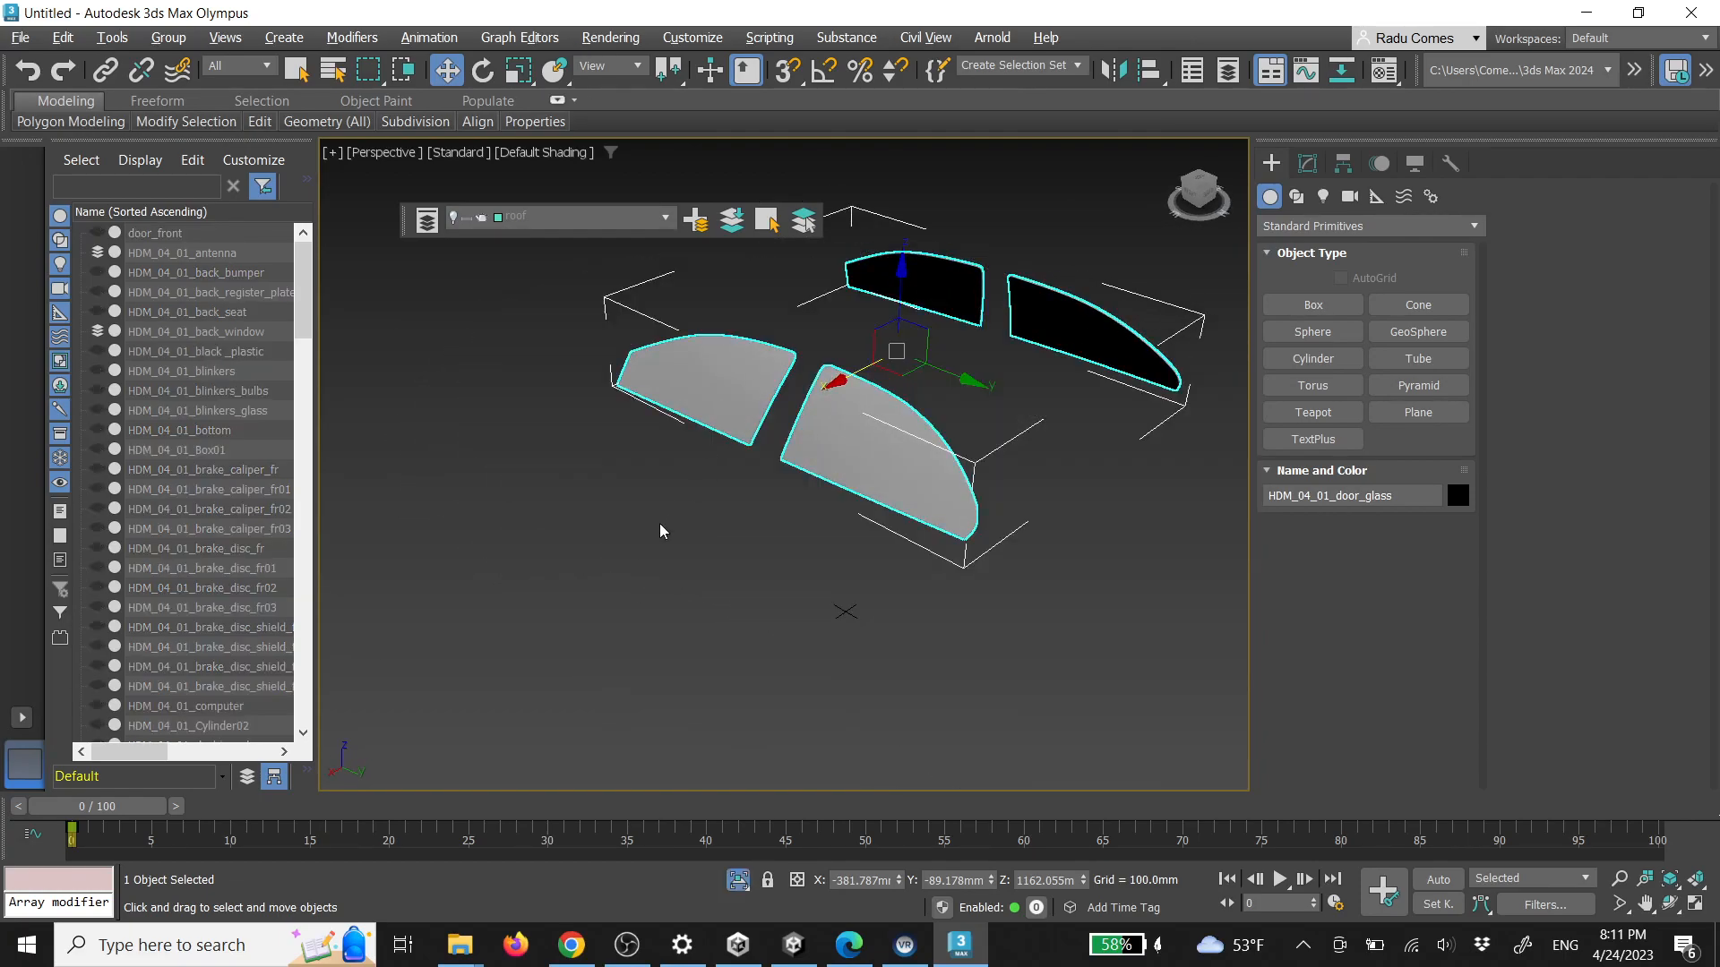
{"action": "key", "text": "5"}
{"action": "left_click", "coordinate": [730, 369]}
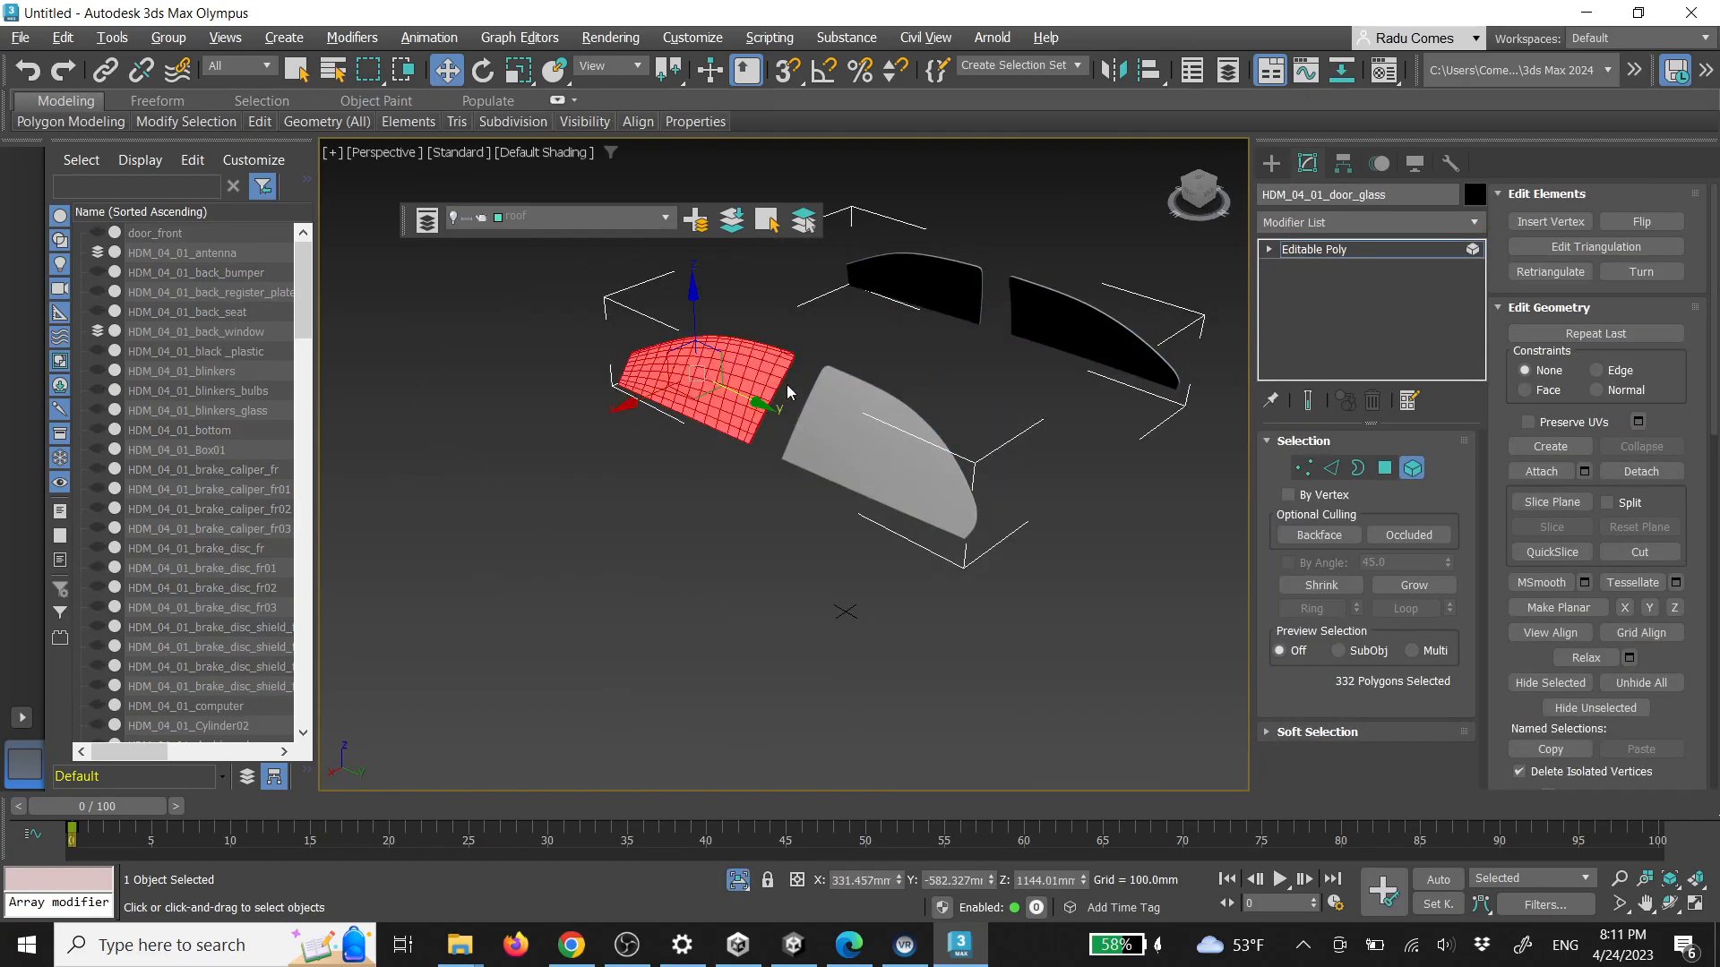
{"action": "left_click", "coordinate": [1641, 471]}
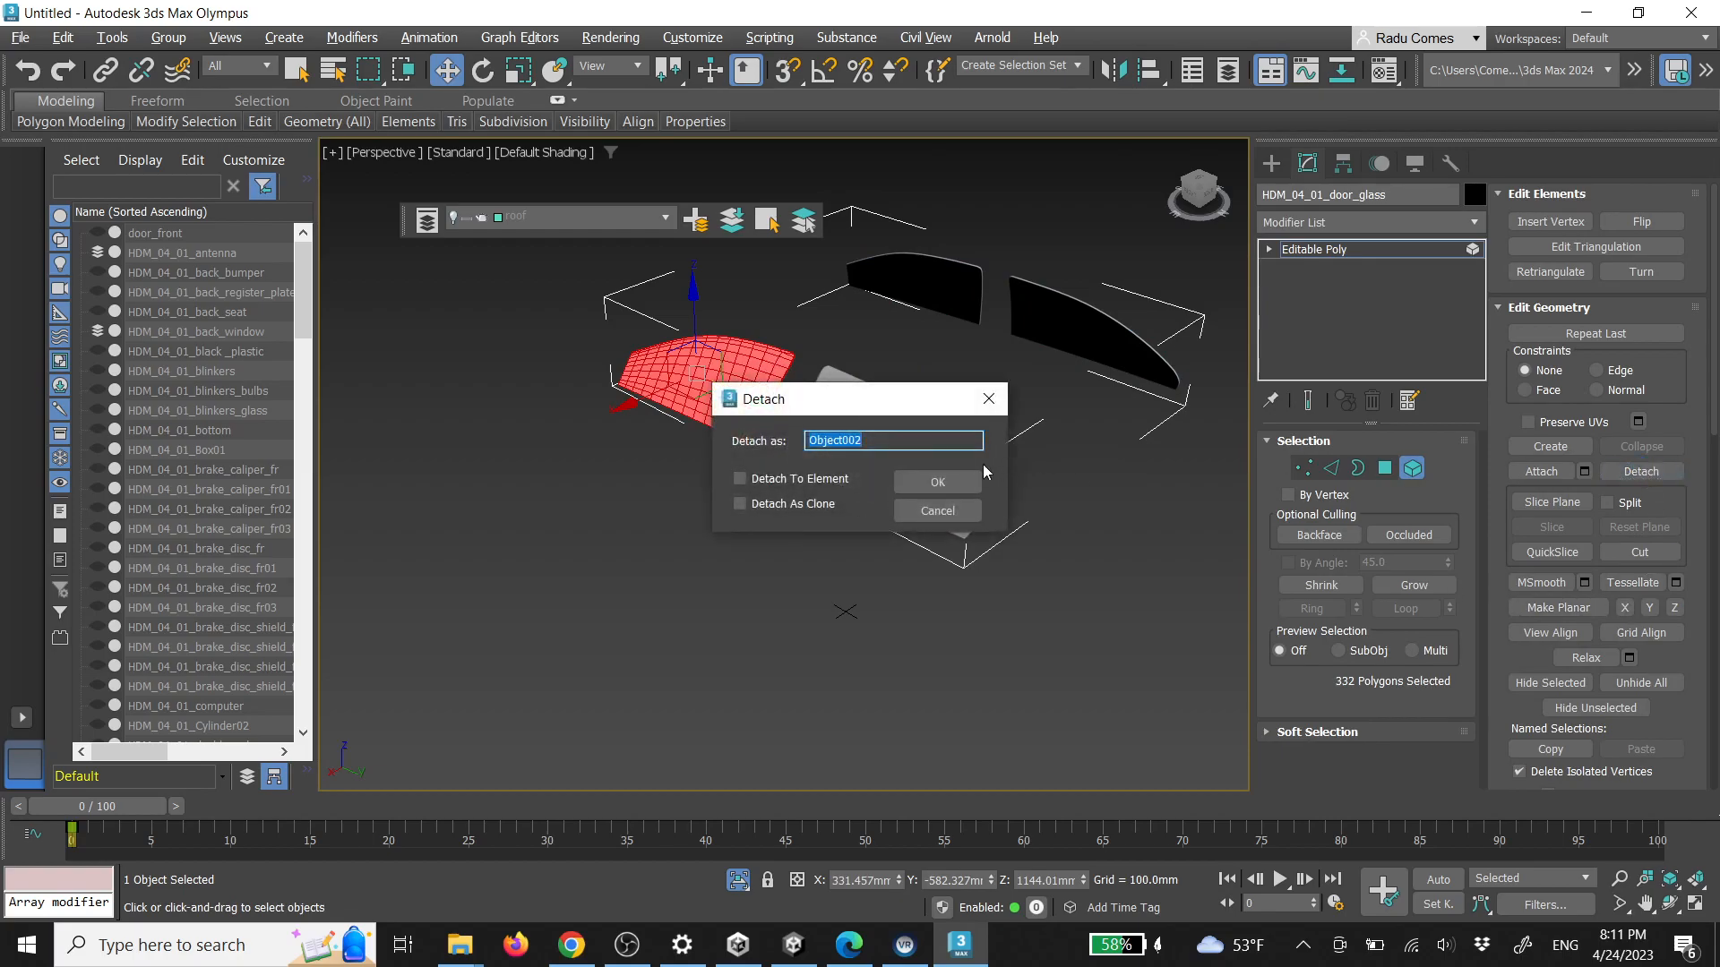
{"action": "left_click", "coordinate": [952, 477]}
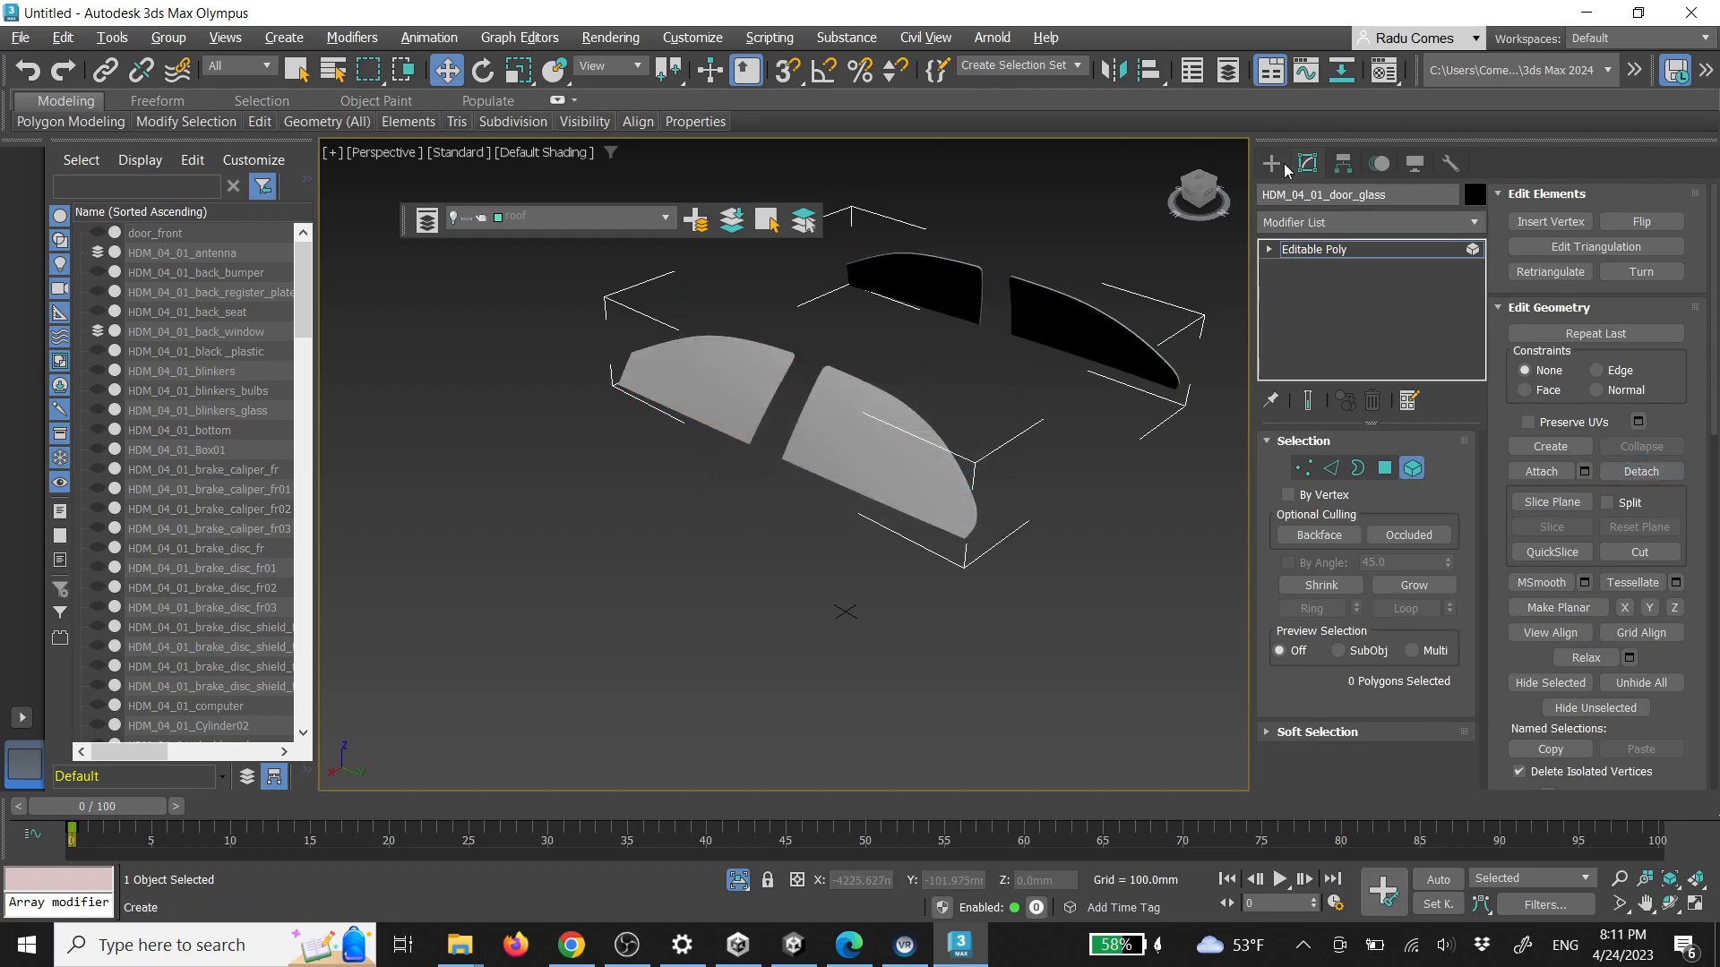
Check that the detached front window selects separately from the remaining door glass, clear the selection and exit isolation
{"action": "left_click", "coordinate": [1285, 170]}
{"action": "left_click", "coordinate": [768, 423]}
{"action": "left_click", "coordinate": [843, 455]}
{"action": "left_click", "coordinate": [713, 392]}
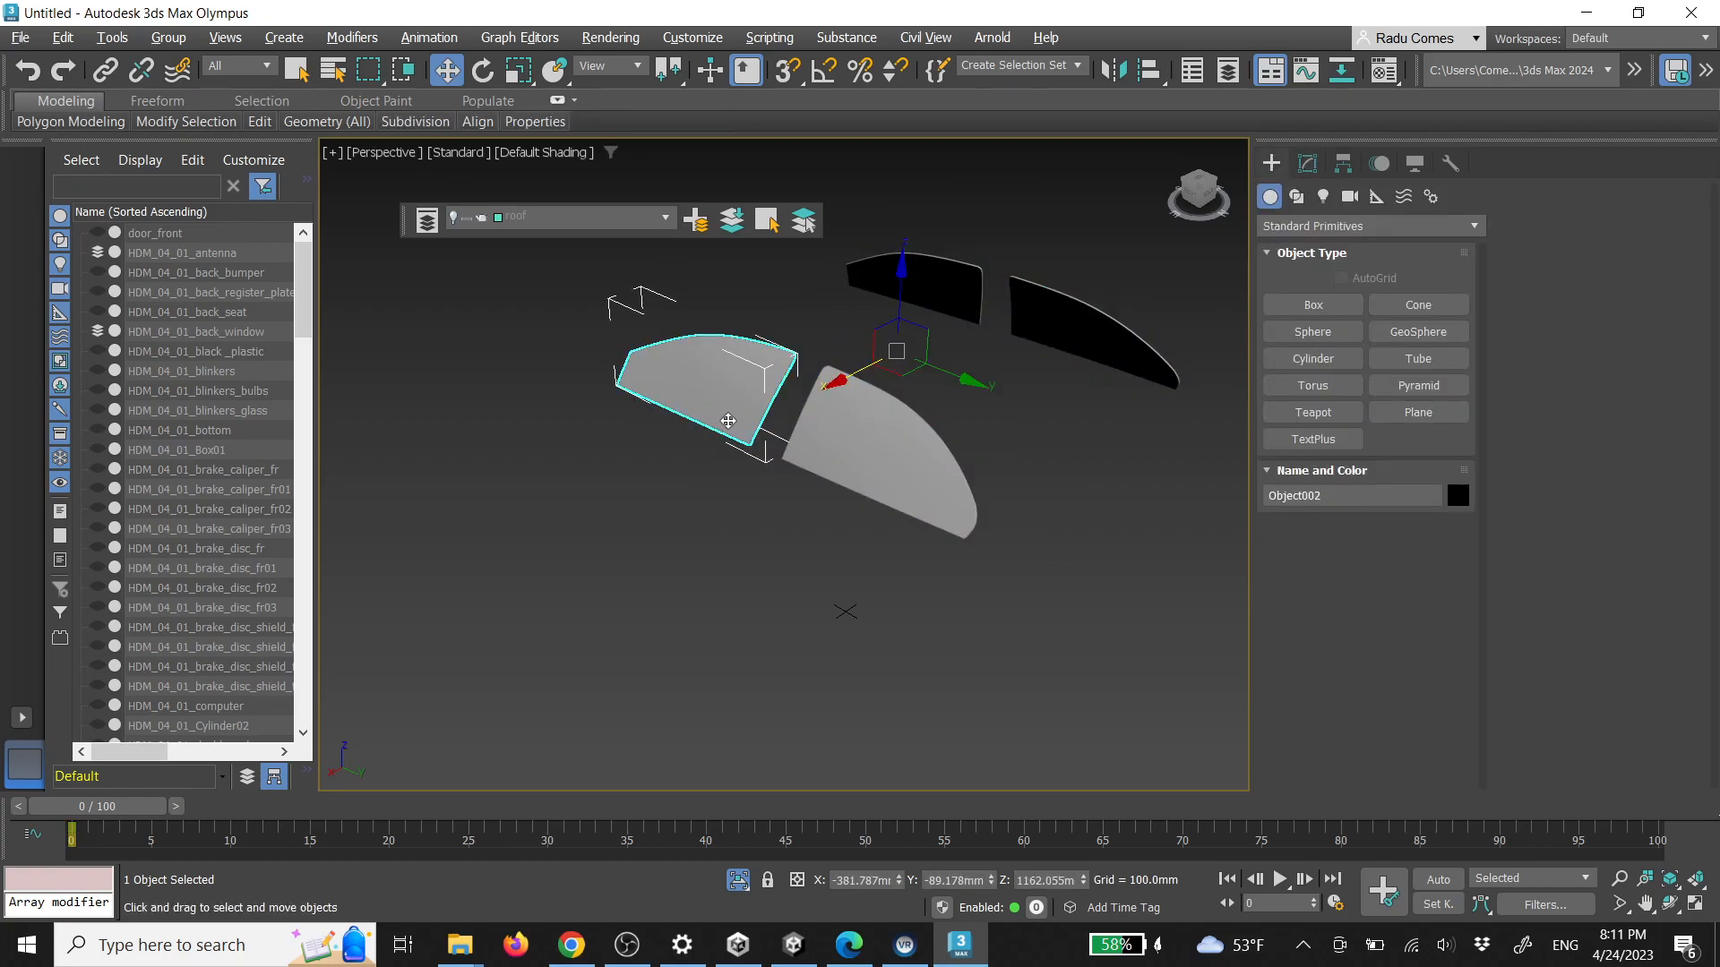
{"action": "left_click", "coordinate": [815, 434]}
{"action": "left_click", "coordinate": [788, 590]}
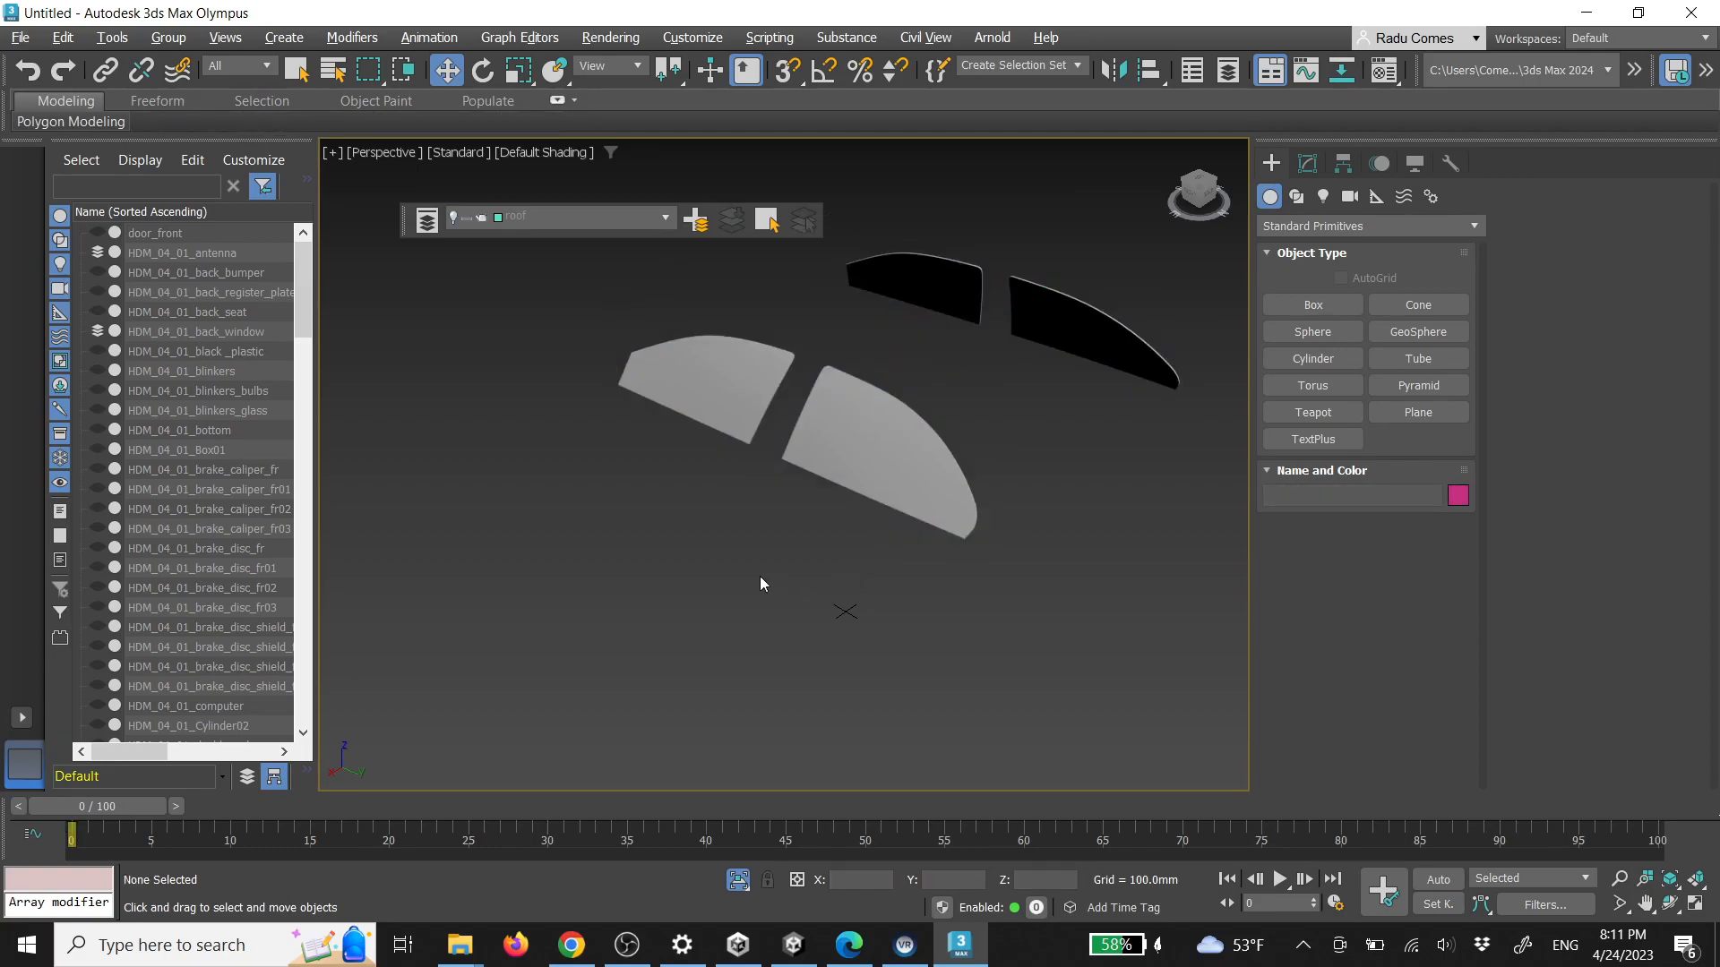
{"action": "key", "text": "alt+q"}
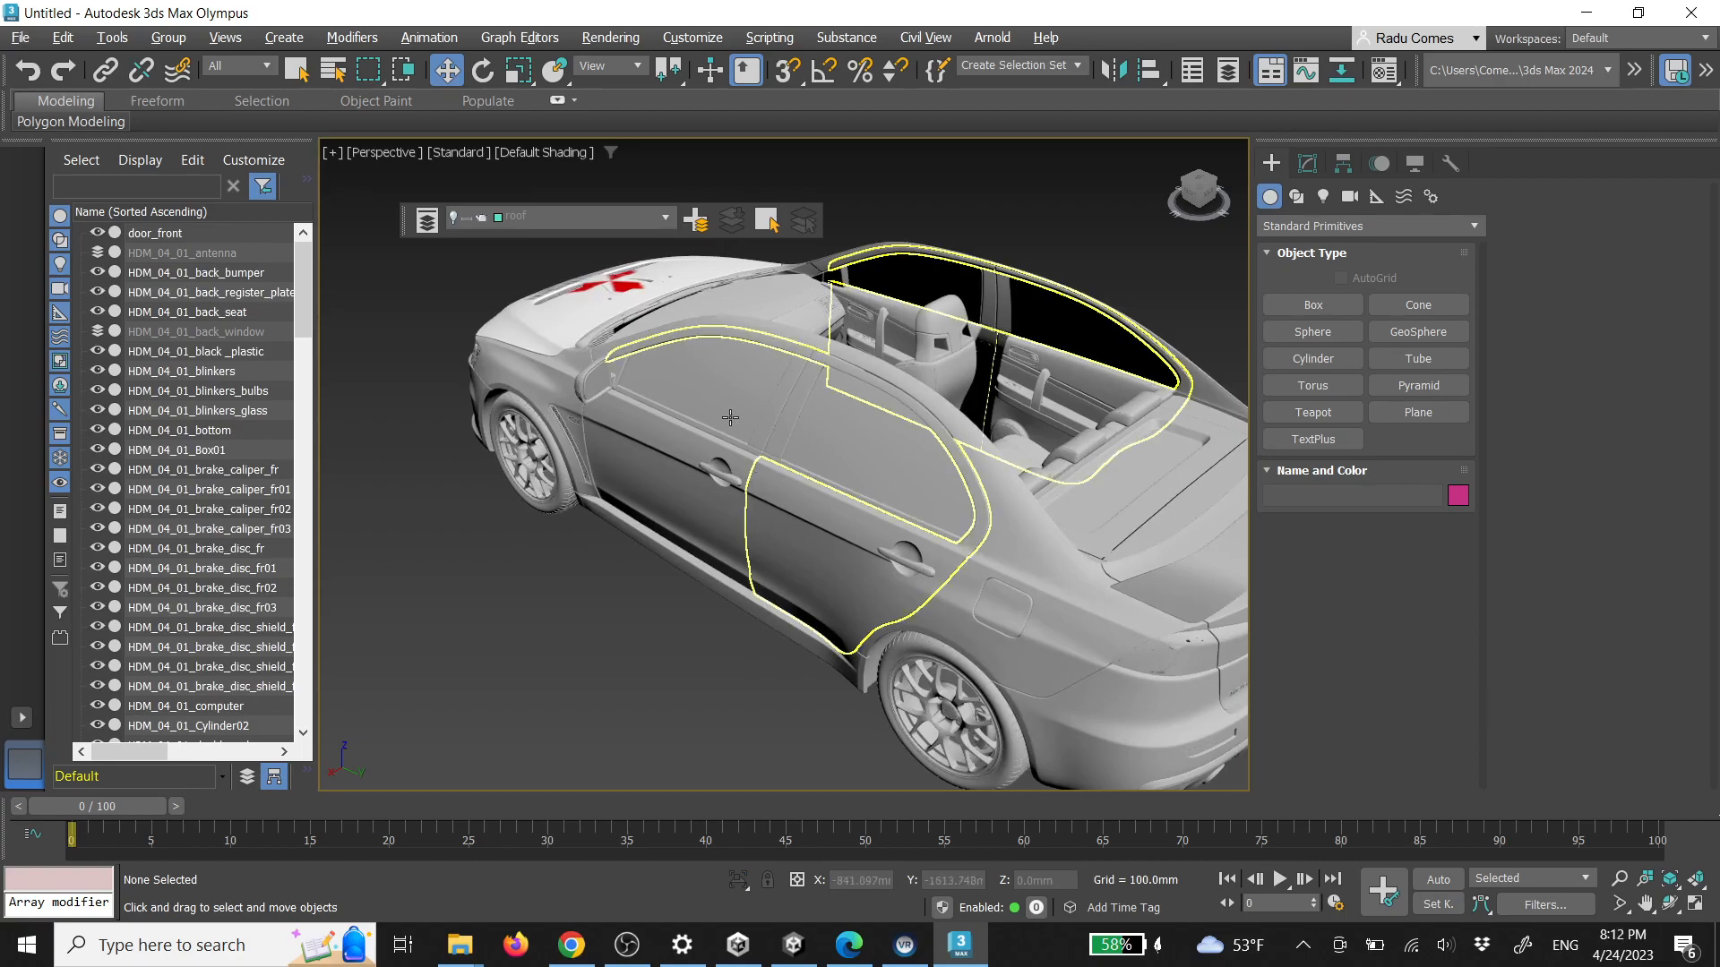
Display the detached front window, the remaining door glass and the headlight glass as see-through
{"action": "mouse_move", "coordinate": [729, 417]}
{"action": "middle_mouse_down", "text": "alt"}
{"action": "mouse_move", "coordinate": [835, 400]}
{"action": "mouse_move", "coordinate": [747, 416]}
{"action": "middle_mouse_up", "text": "alt"}
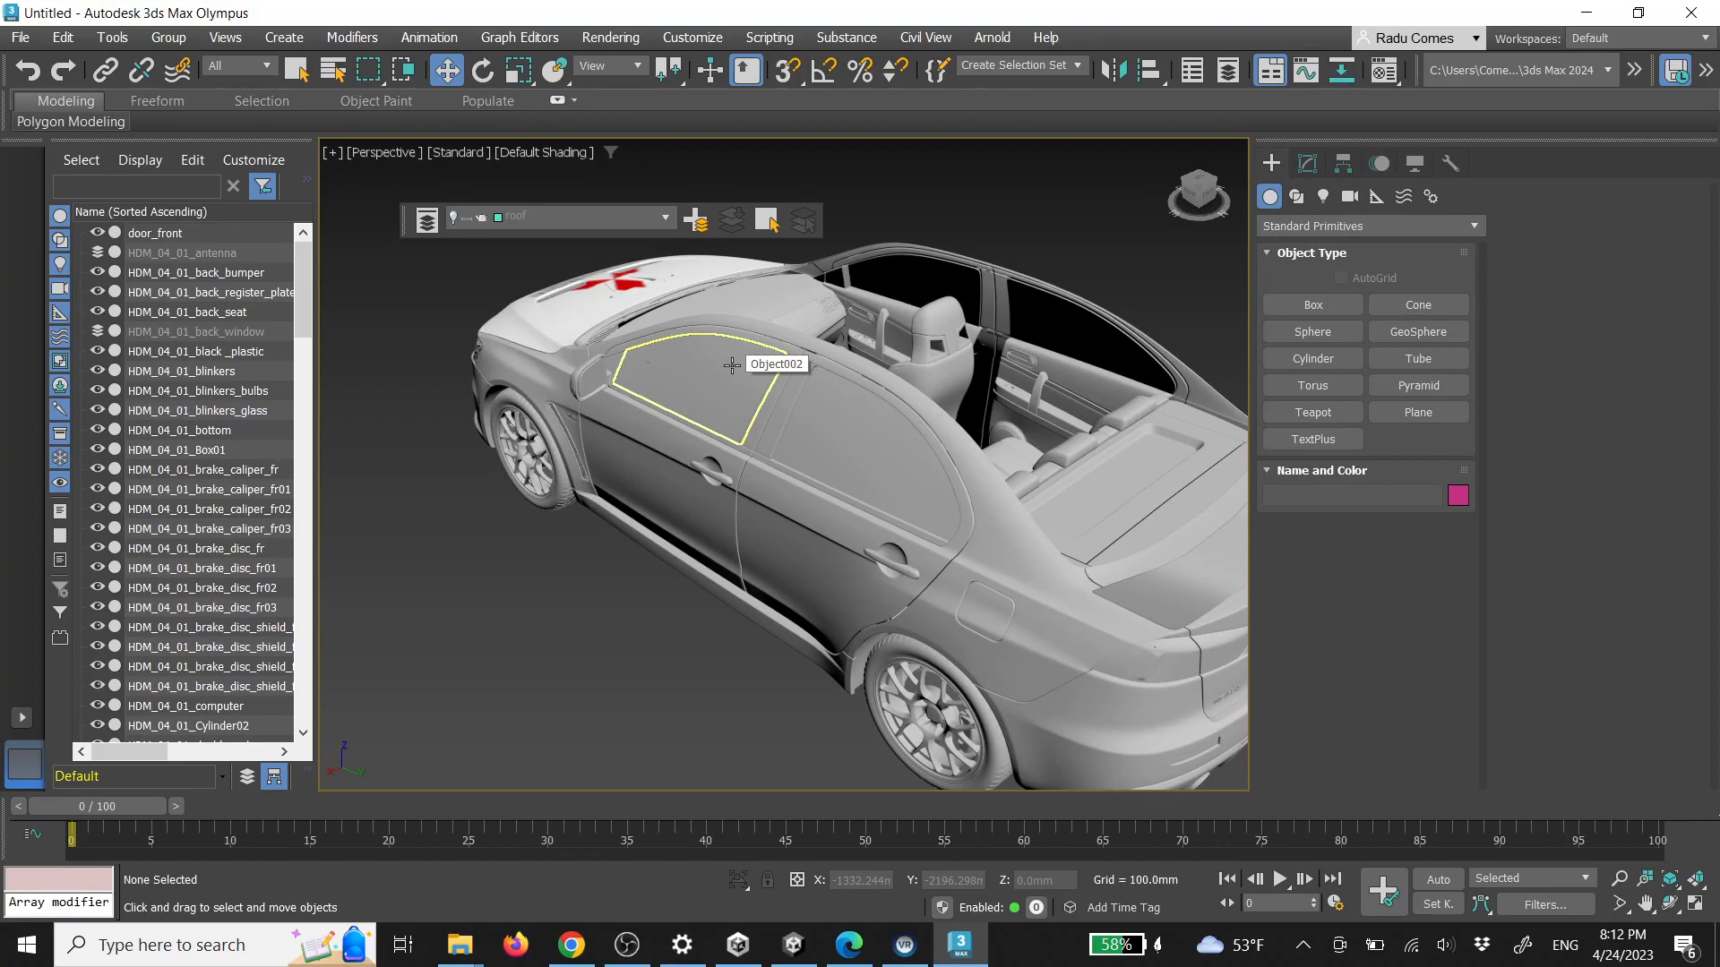
{"action": "left_click", "coordinate": [732, 365]}
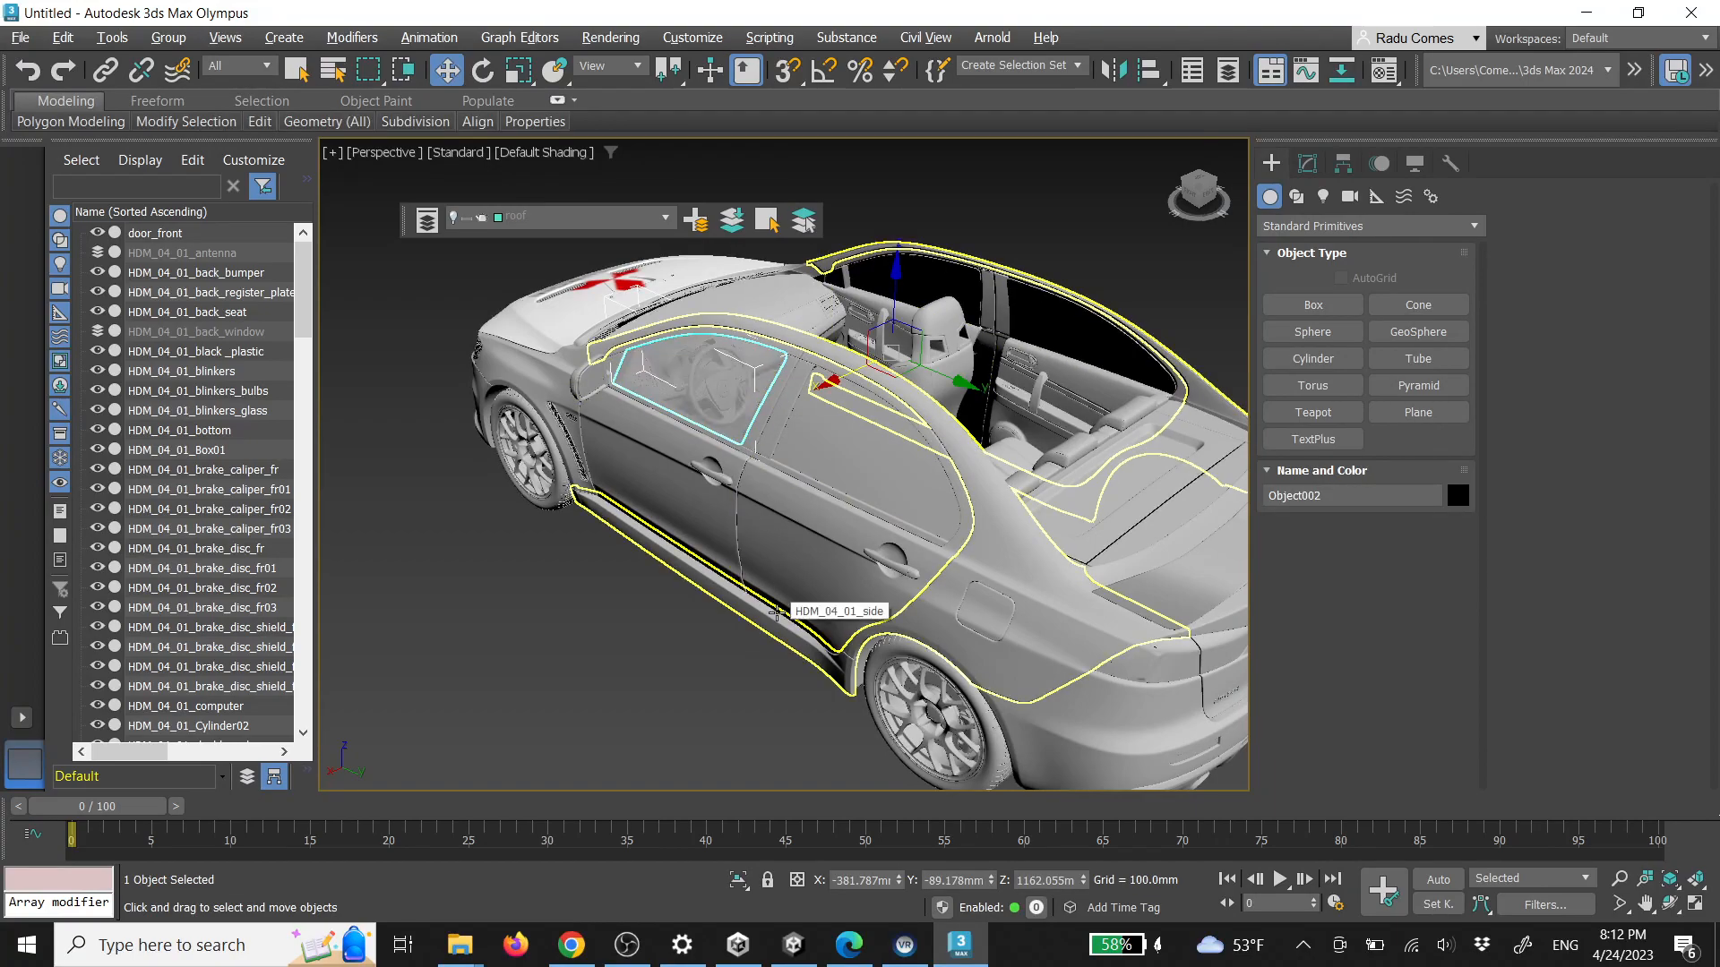
{"action": "left_click", "coordinate": [859, 457]}
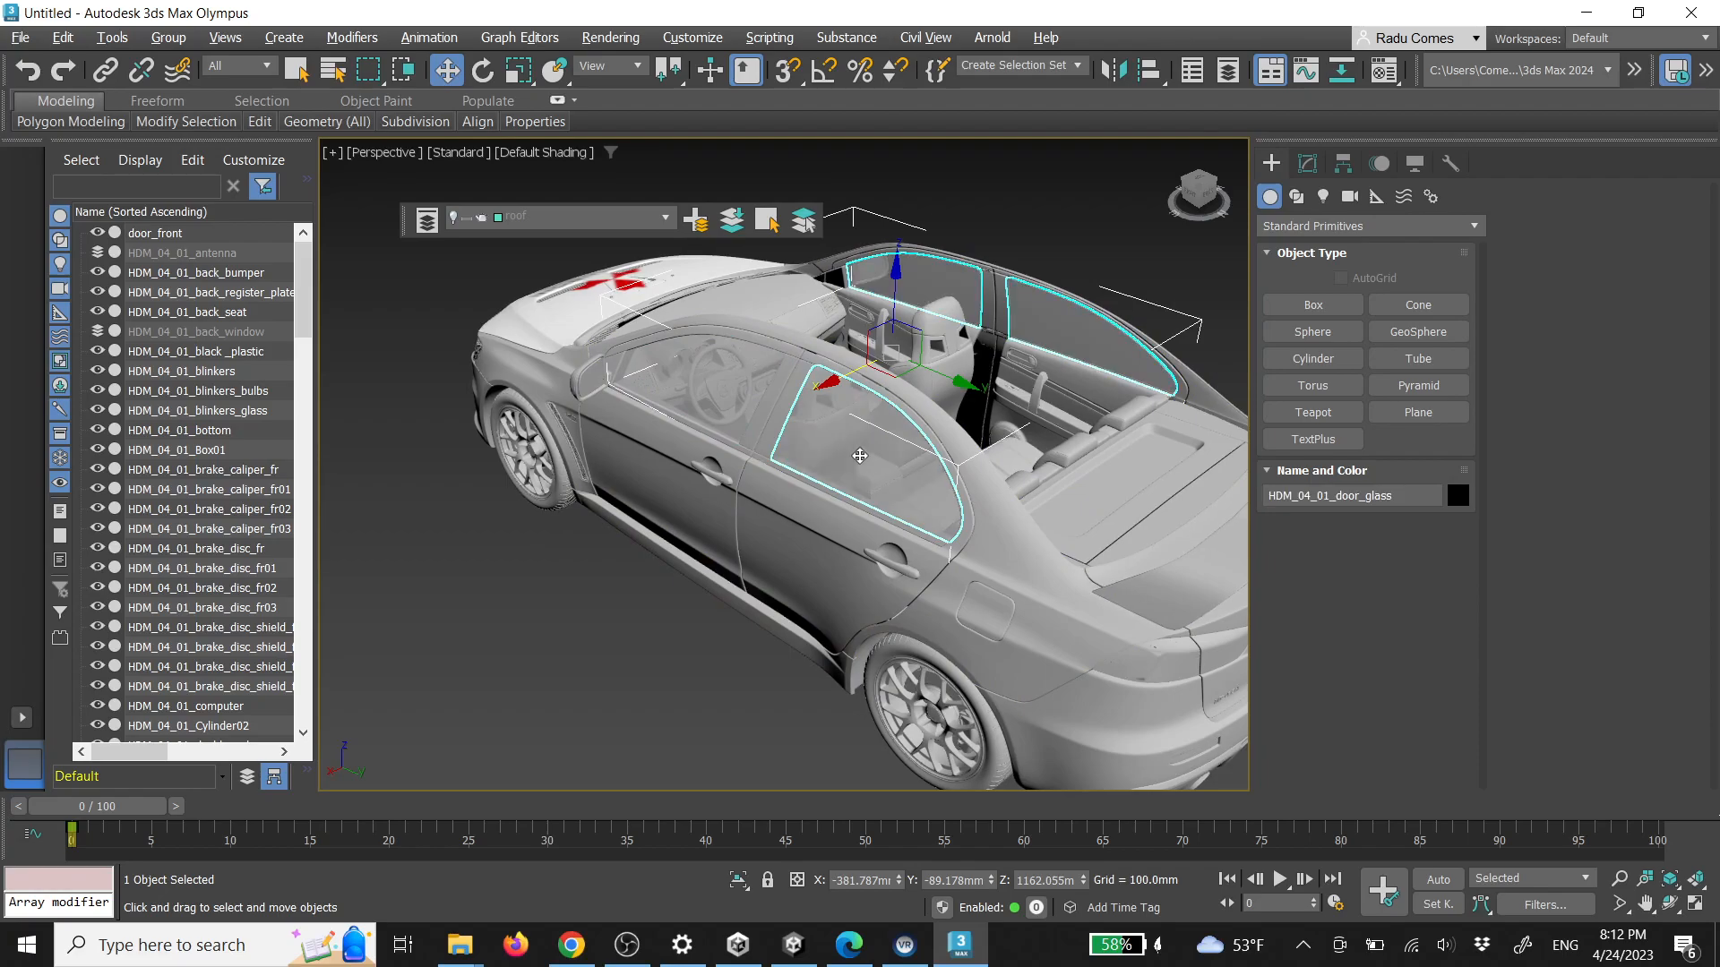
{"action": "middle_click_drag", "start_coordinate": [717, 582], "coordinate": [726, 442], "text": "alt"}
{"action": "left_click", "coordinate": [625, 394]}
{"action": "scroll", "coordinate": [625, 394], "scroll_direction": "up", "scroll_amount": 3}
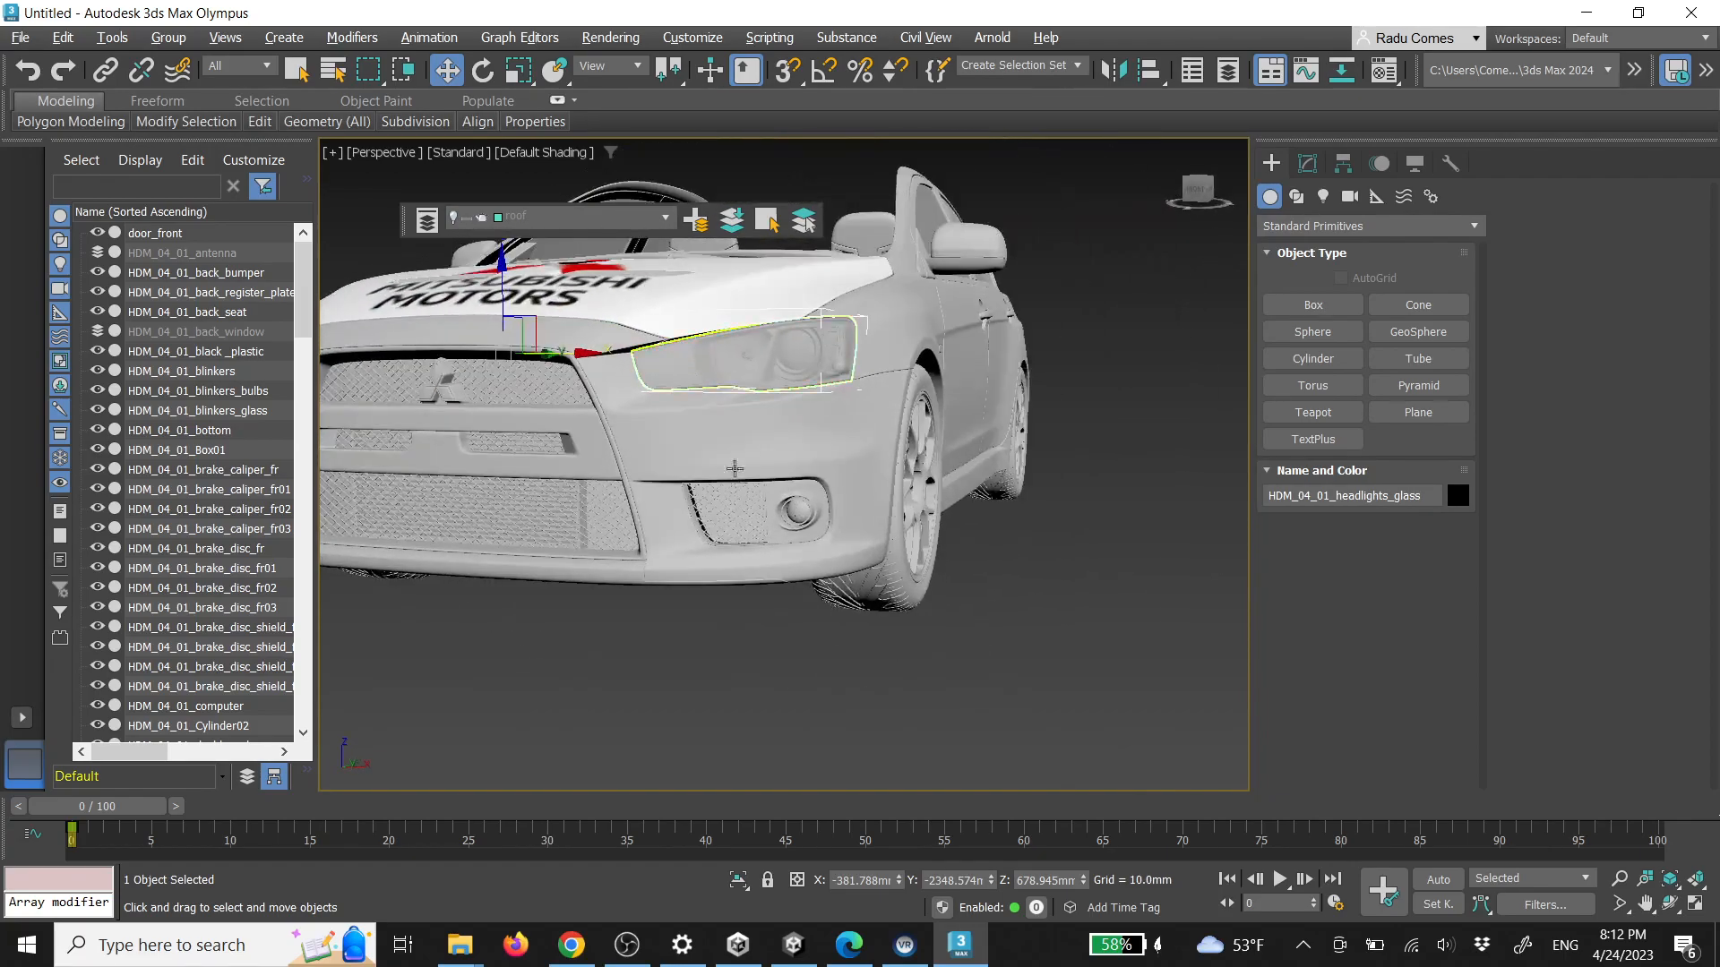
Display another glass part at the front of the car as see-through and clear the selection
{"action": "scroll", "coordinate": [797, 508], "scroll_direction": "up", "scroll_amount": 3}
{"action": "left_click", "coordinate": [806, 509]}
{"action": "scroll", "coordinate": [806, 509], "scroll_direction": "down", "scroll_amount": 4}
{"action": "middle_click_drag", "start_coordinate": [806, 509], "coordinate": [681, 471], "text": "alt"}
{"action": "left_click", "coordinate": [571, 454]}
{"action": "key", "text": "alt+x"}
{"action": "left_click", "coordinate": [1030, 484]}
{"action": "scroll", "coordinate": [896, 475], "scroll_direction": "down", "scroll_amount": 3}
{"action": "scroll", "coordinate": [785, 482], "scroll_direction": "up", "scroll_amount": 3}
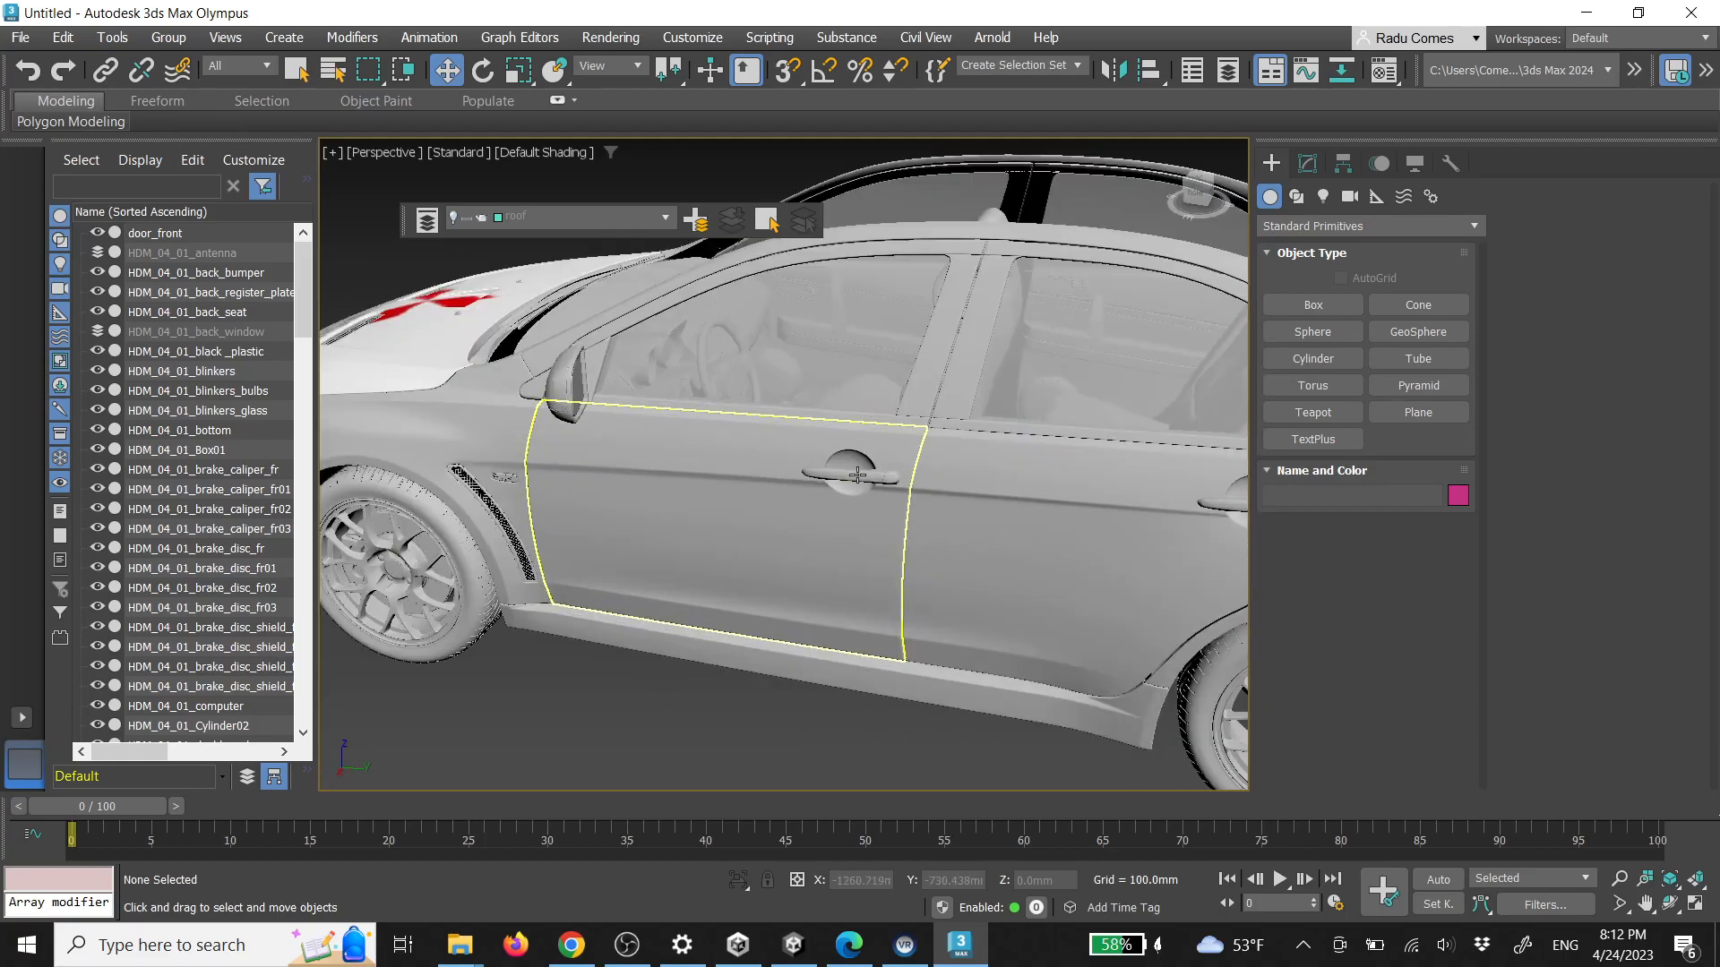
Isolate the door handles, detach both elements of the driver-side front handle as a separate object with the default name, and exit isolation
{"action": "left_click", "coordinate": [842, 474]}
{"action": "middle_click_drag", "start_coordinate": [842, 474], "coordinate": [781, 510], "text": "alt"}
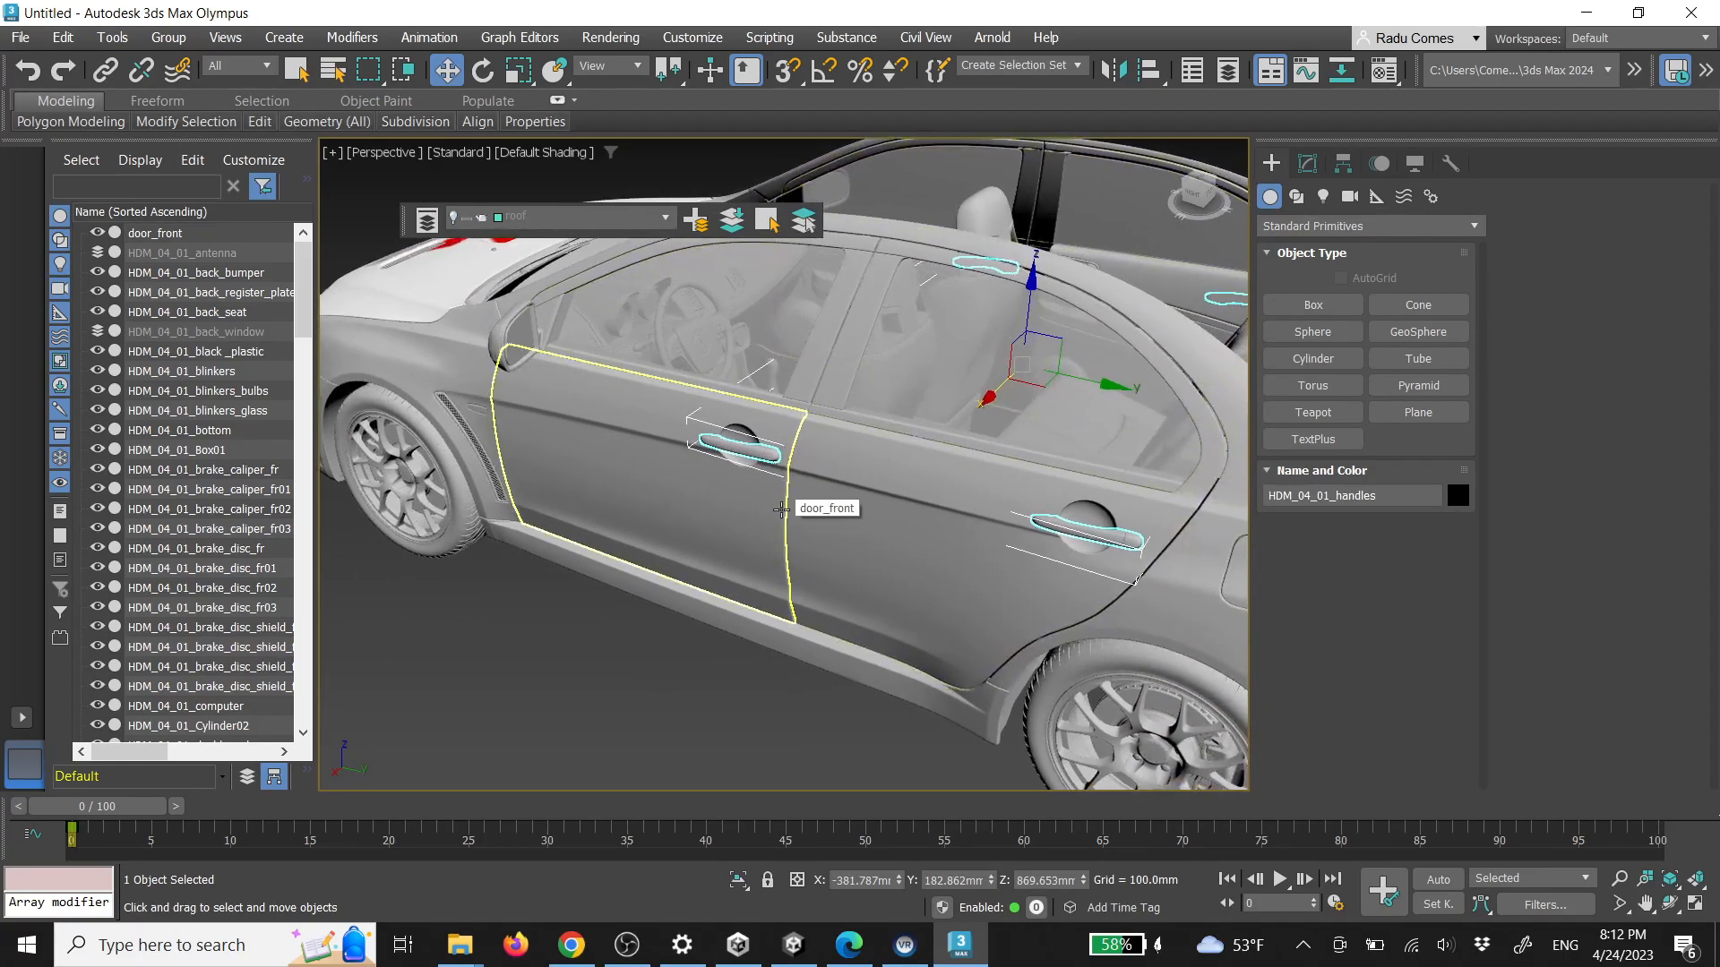
{"action": "key", "text": "alt+q"}
{"action": "key", "text": "5"}
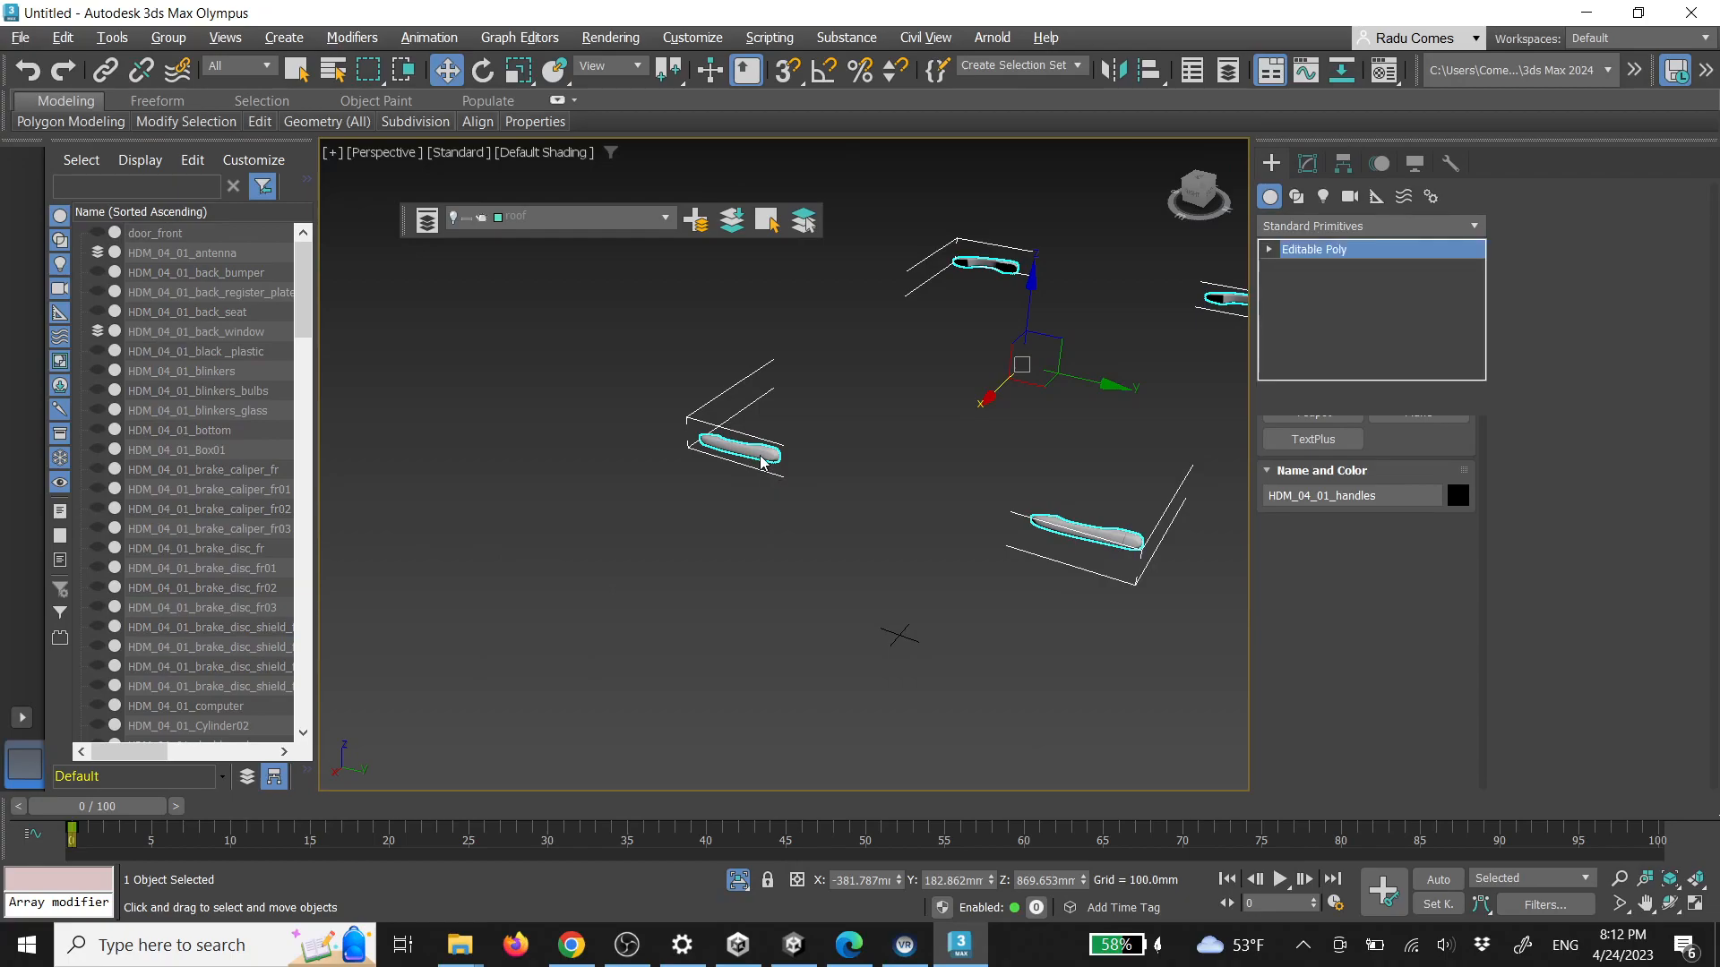
{"action": "left_click", "coordinate": [761, 456]}
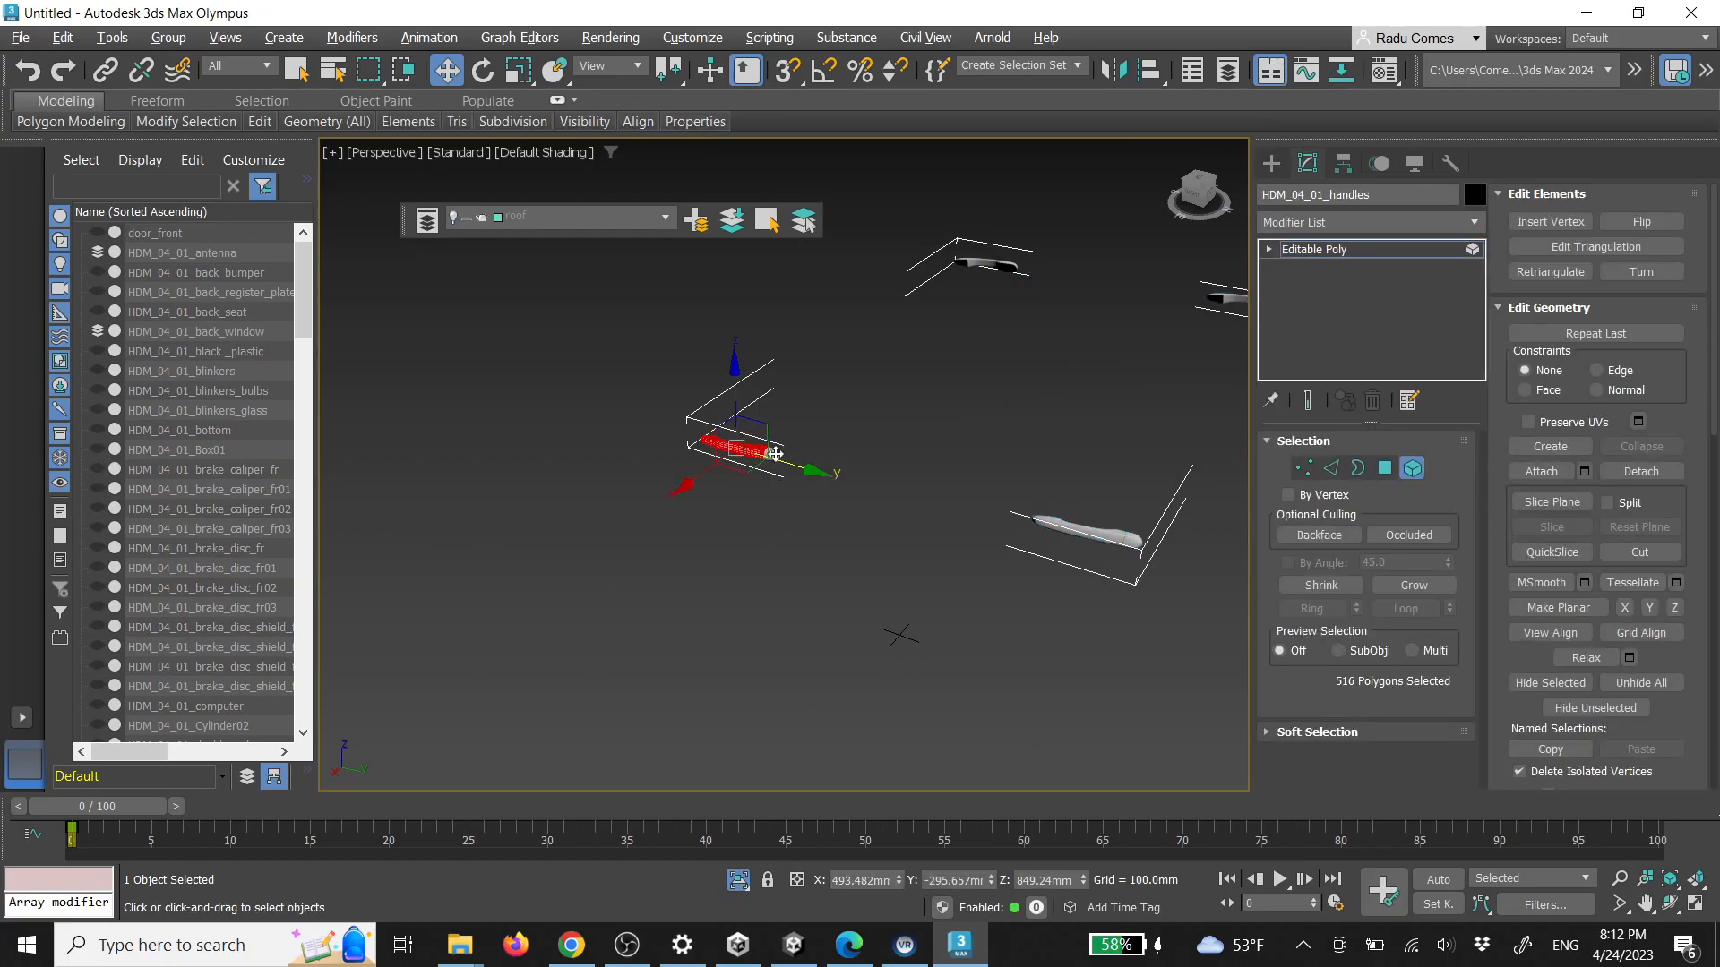
{"action": "scroll", "coordinate": [773, 454], "scroll_direction": "up", "scroll_amount": 5}
{"action": "left_click", "coordinate": [831, 471], "text": "ctrl"}
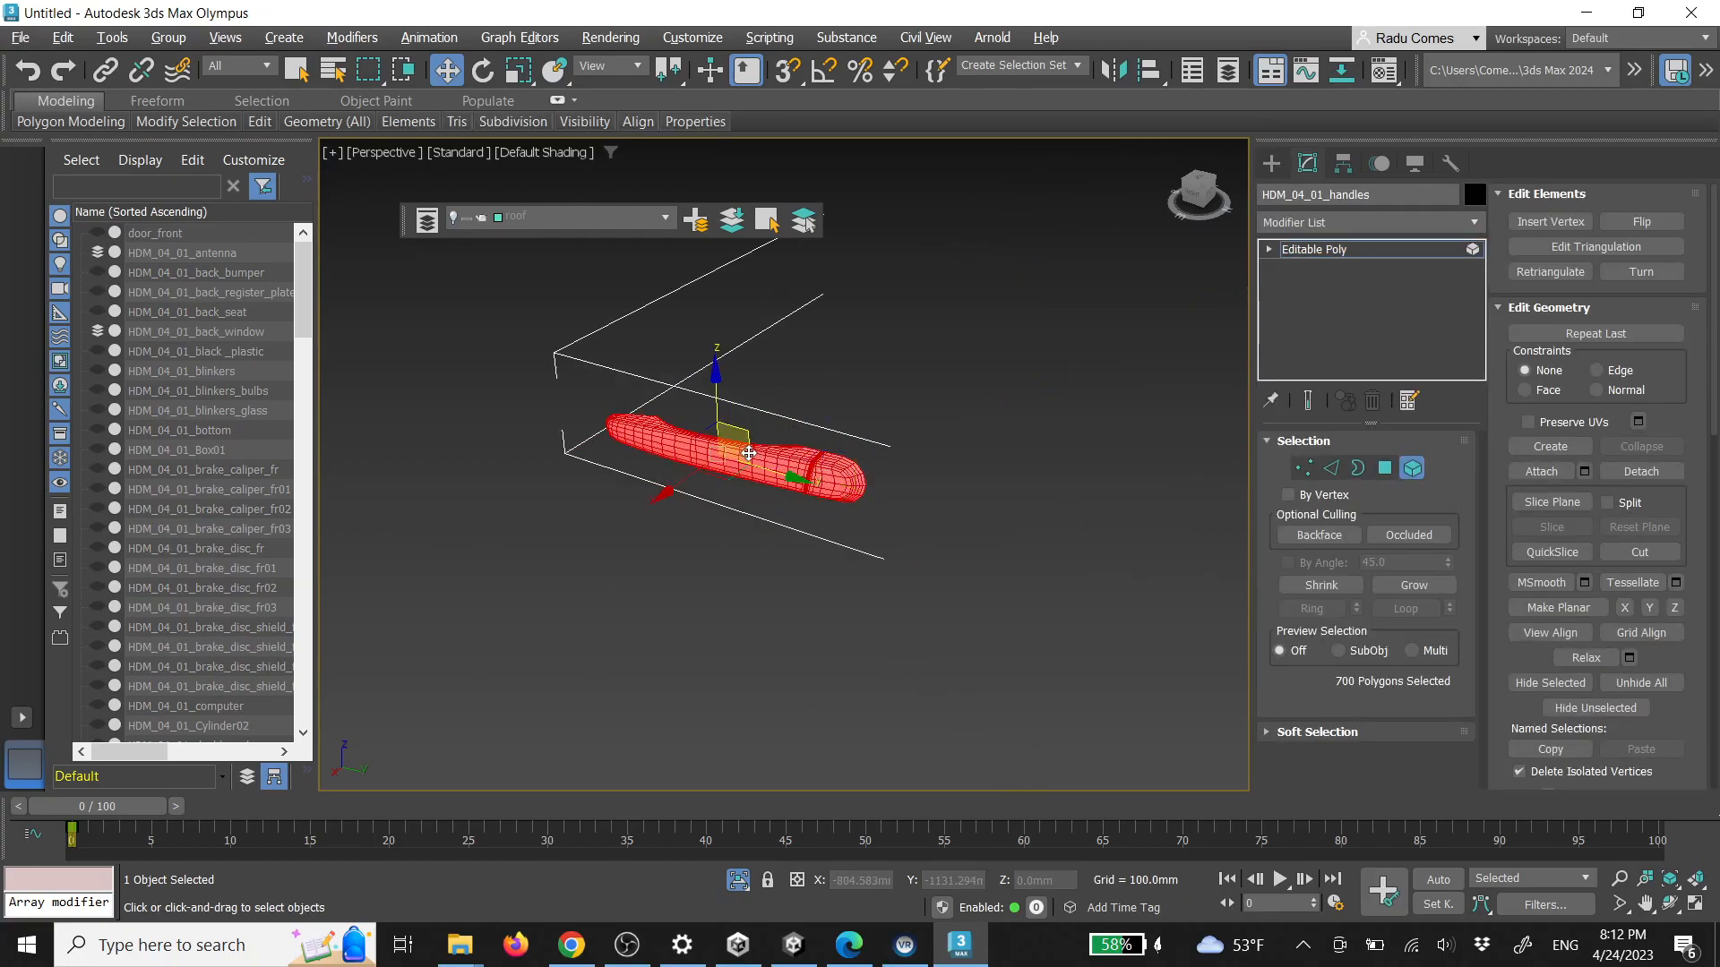
{"action": "left_click", "coordinate": [1643, 472]}
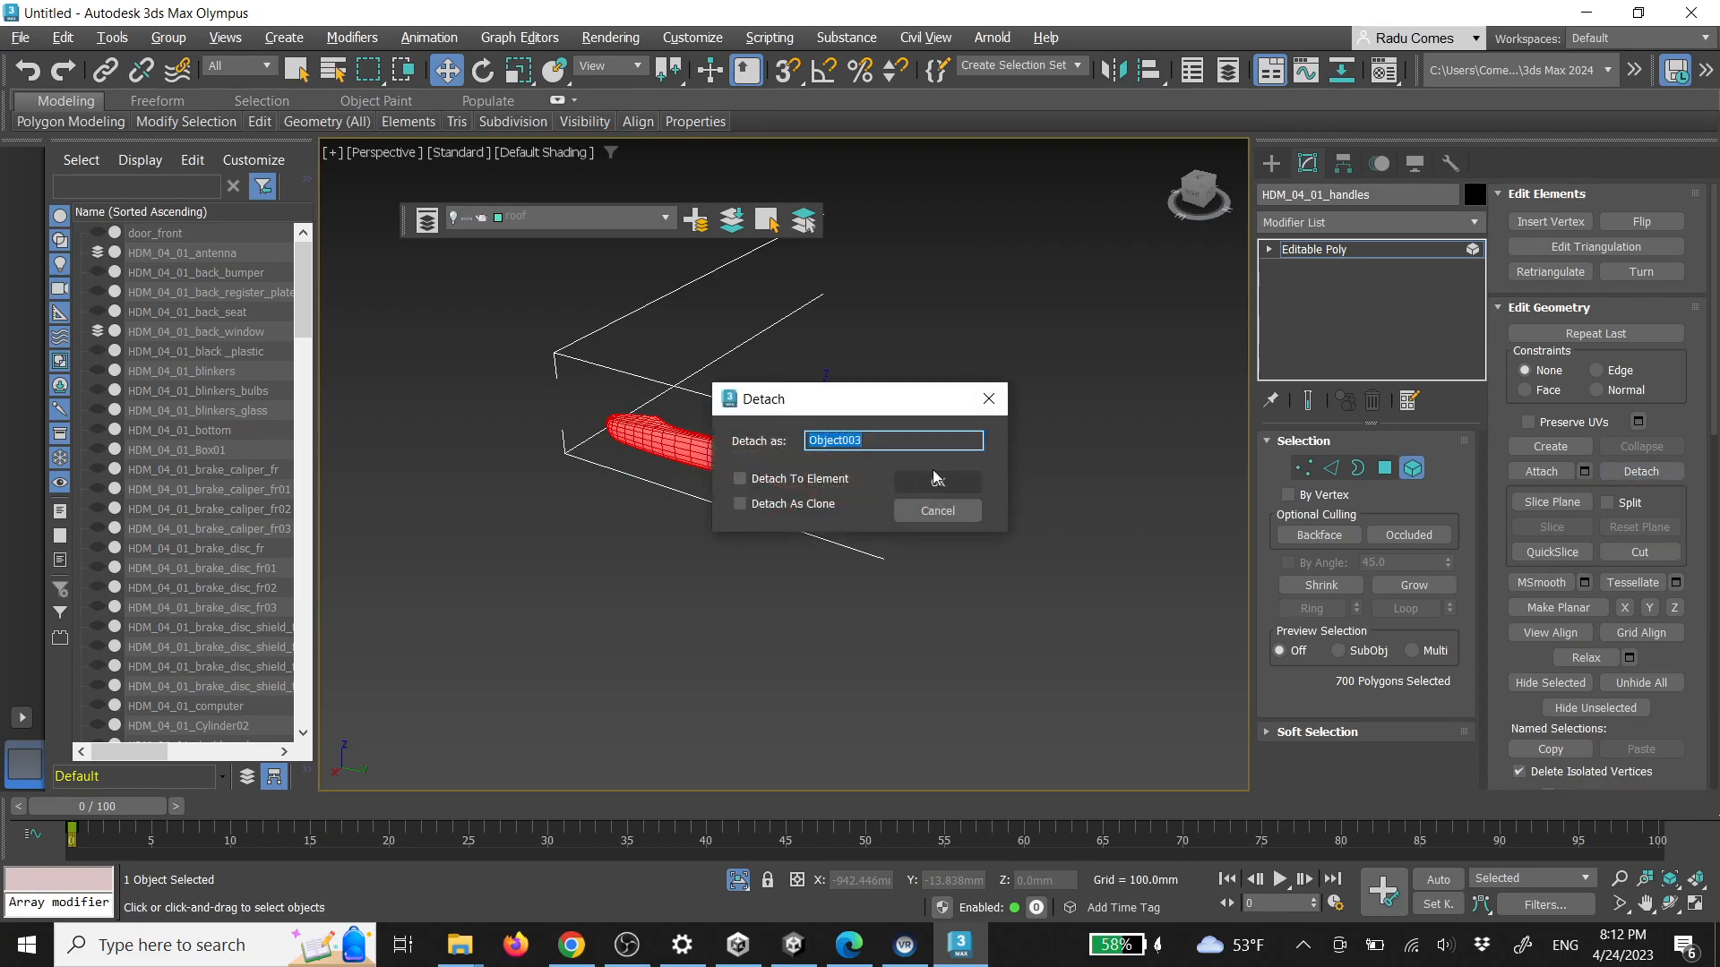
{"action": "left_click", "coordinate": [937, 485]}
{"action": "left_click", "coordinate": [1270, 164]}
{"action": "left_click", "coordinate": [1013, 305]}
{"action": "key", "text": "alt+q"}
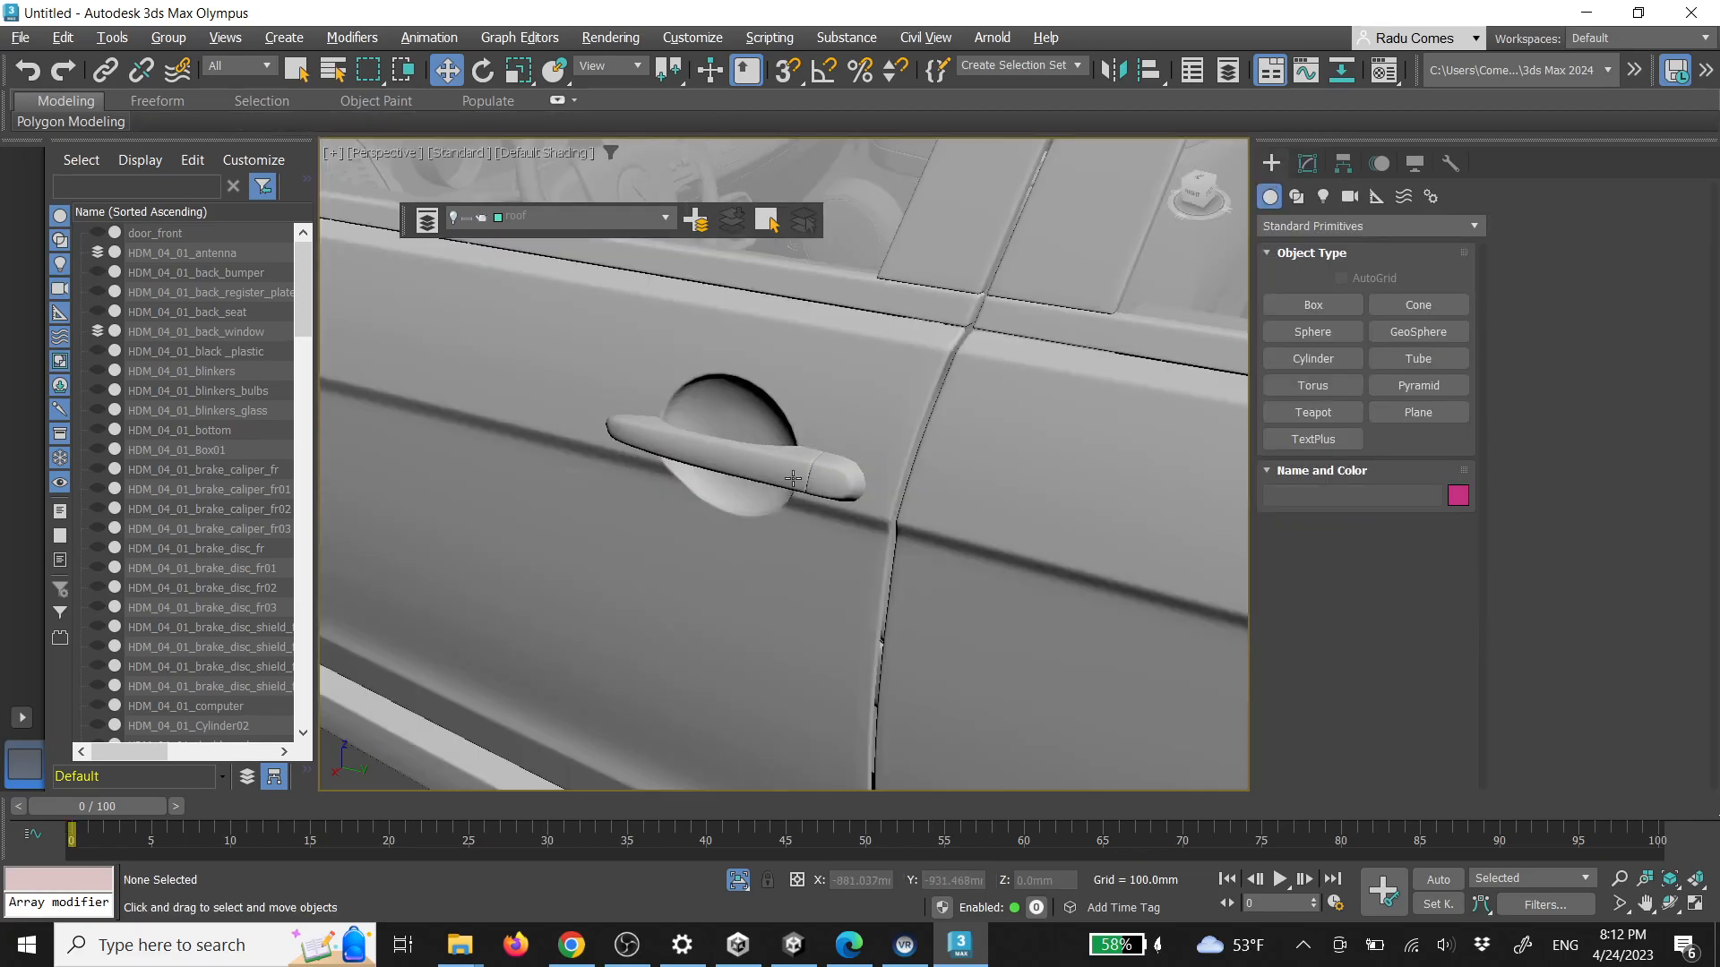
Check that the detached front door handle selects separately from the other handles
{"action": "scroll", "coordinate": [752, 493], "scroll_direction": "down", "scroll_amount": 2}
{"action": "scroll", "coordinate": [752, 492], "scroll_direction": "down", "scroll_amount": 2}
{"action": "left_click", "coordinate": [767, 495]}
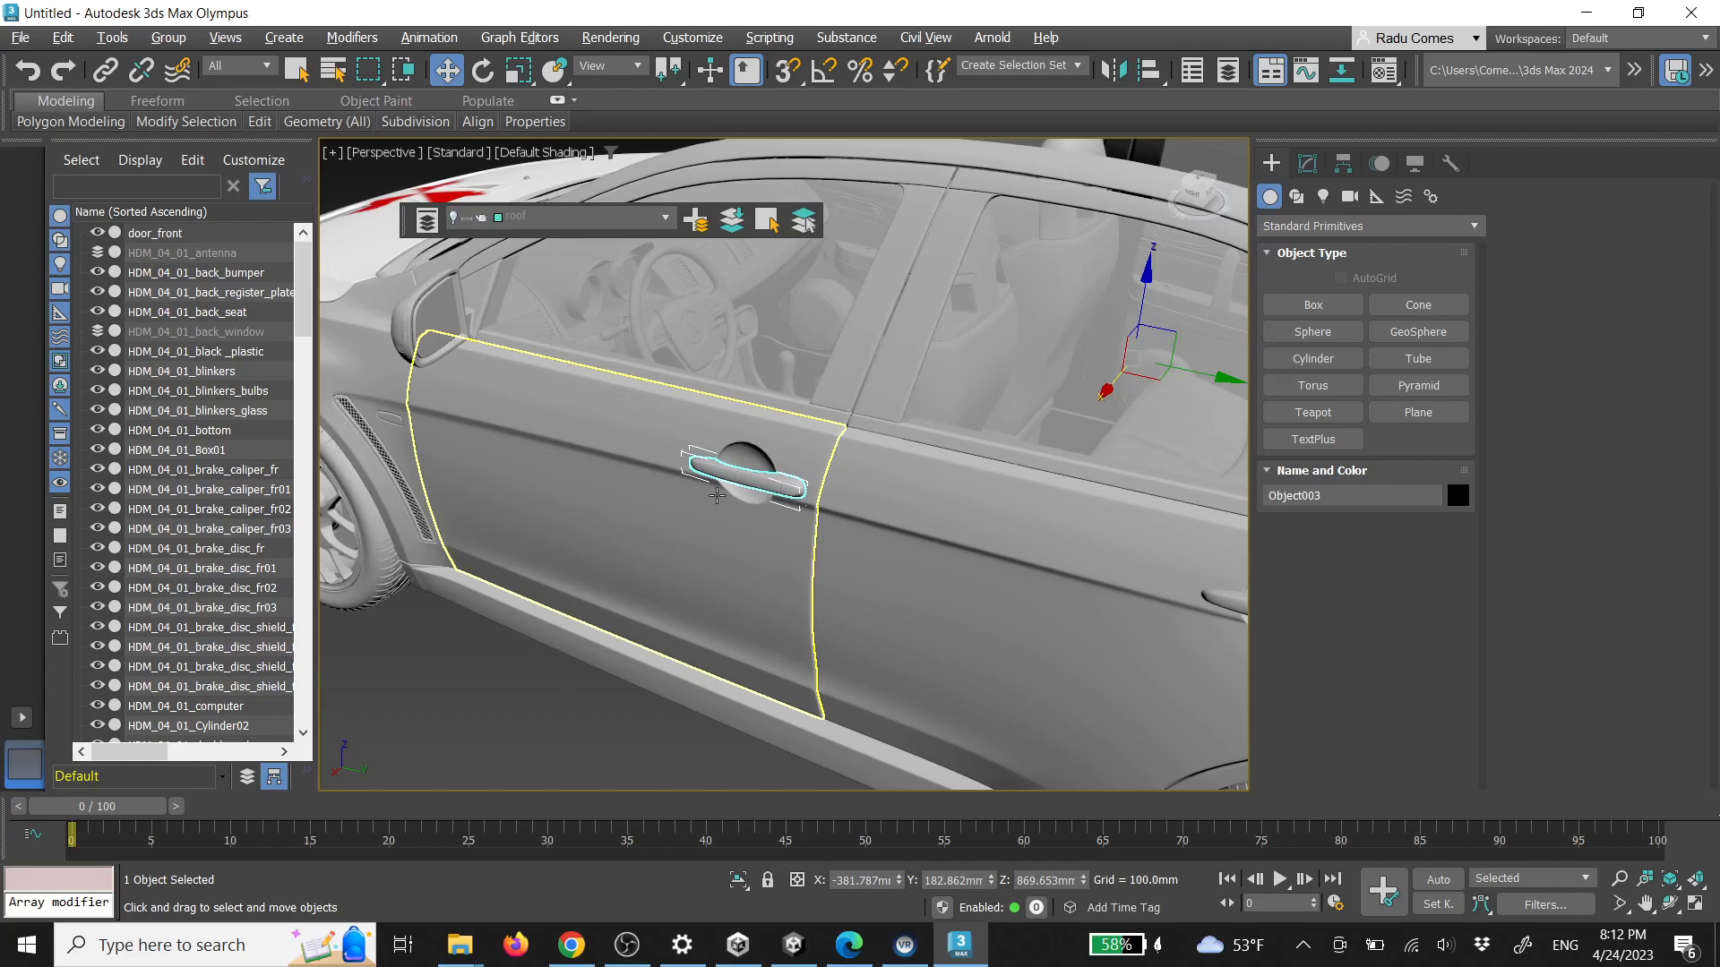
Isolate the mirror glass, detach the driver-side mirror glass element as a separate object with the default name, and exit isolation
{"action": "middle_click_drag", "start_coordinate": [724, 498], "coordinate": [836, 557]}
{"action": "left_click", "coordinate": [531, 367]}
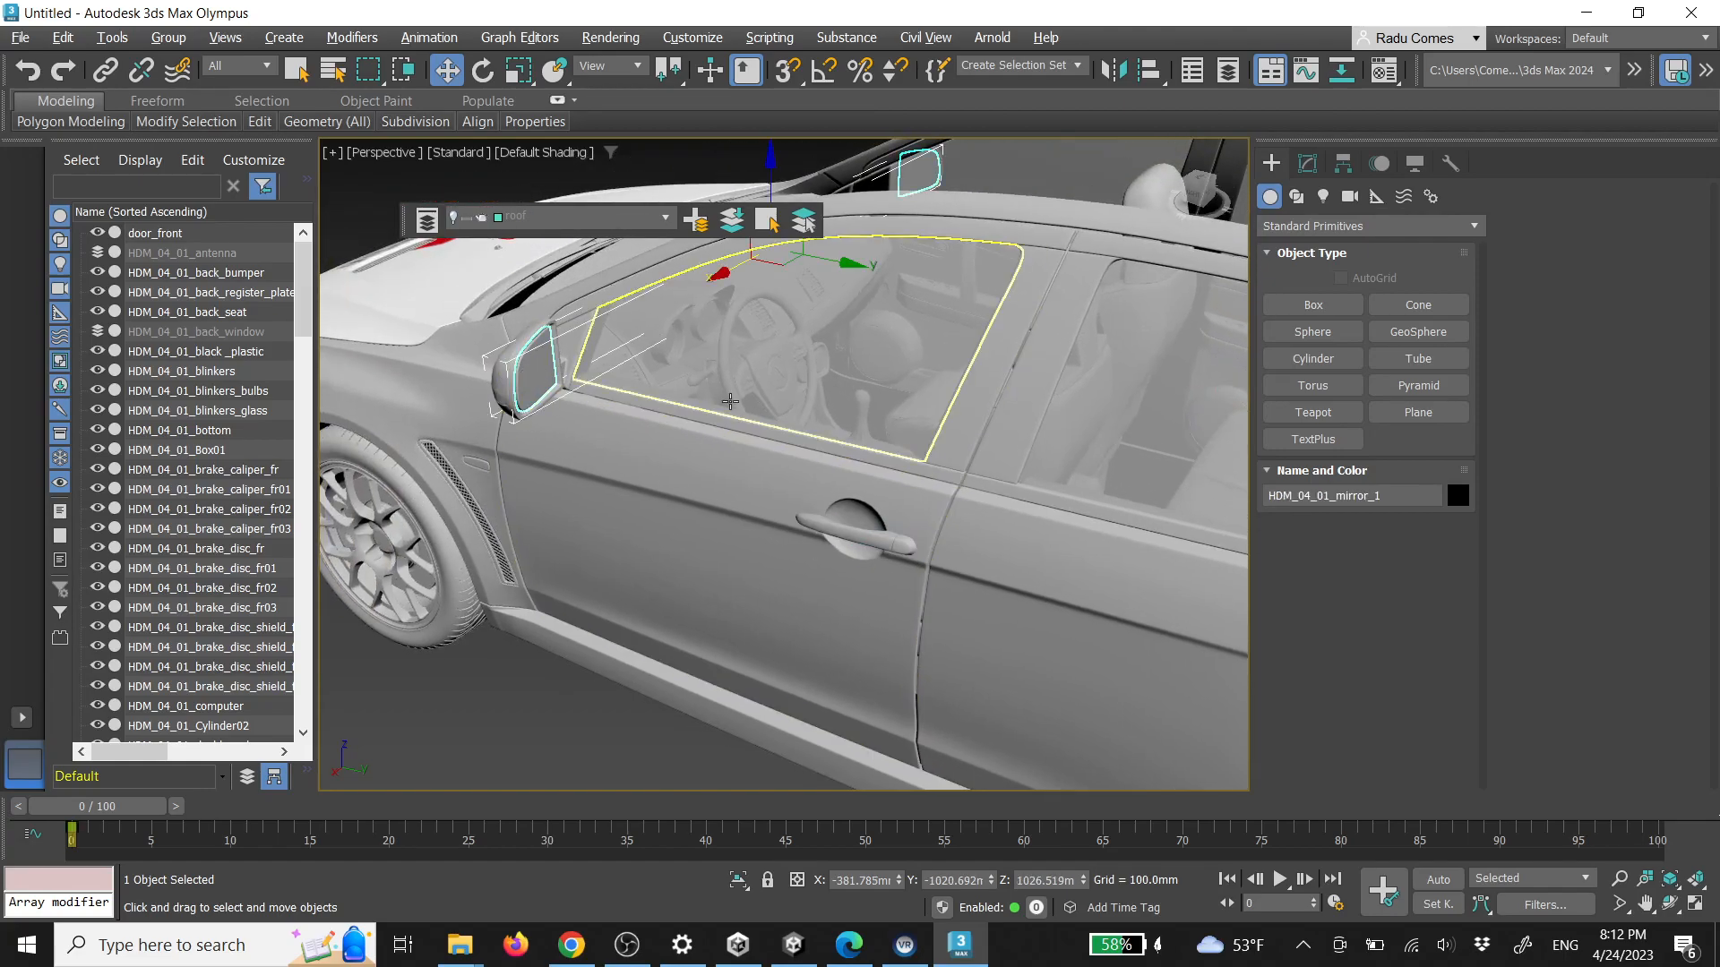
{"action": "scroll", "coordinate": [730, 401], "scroll_direction": "down", "scroll_amount": 2}
{"action": "middle_click_drag", "start_coordinate": [741, 403], "coordinate": [708, 427], "text": "alt"}
{"action": "key", "text": "alt+q"}
{"action": "middle_click_drag", "start_coordinate": [601, 385], "coordinate": [702, 470]}
{"action": "scroll", "coordinate": [702, 470], "scroll_direction": "up", "scroll_amount": 2}
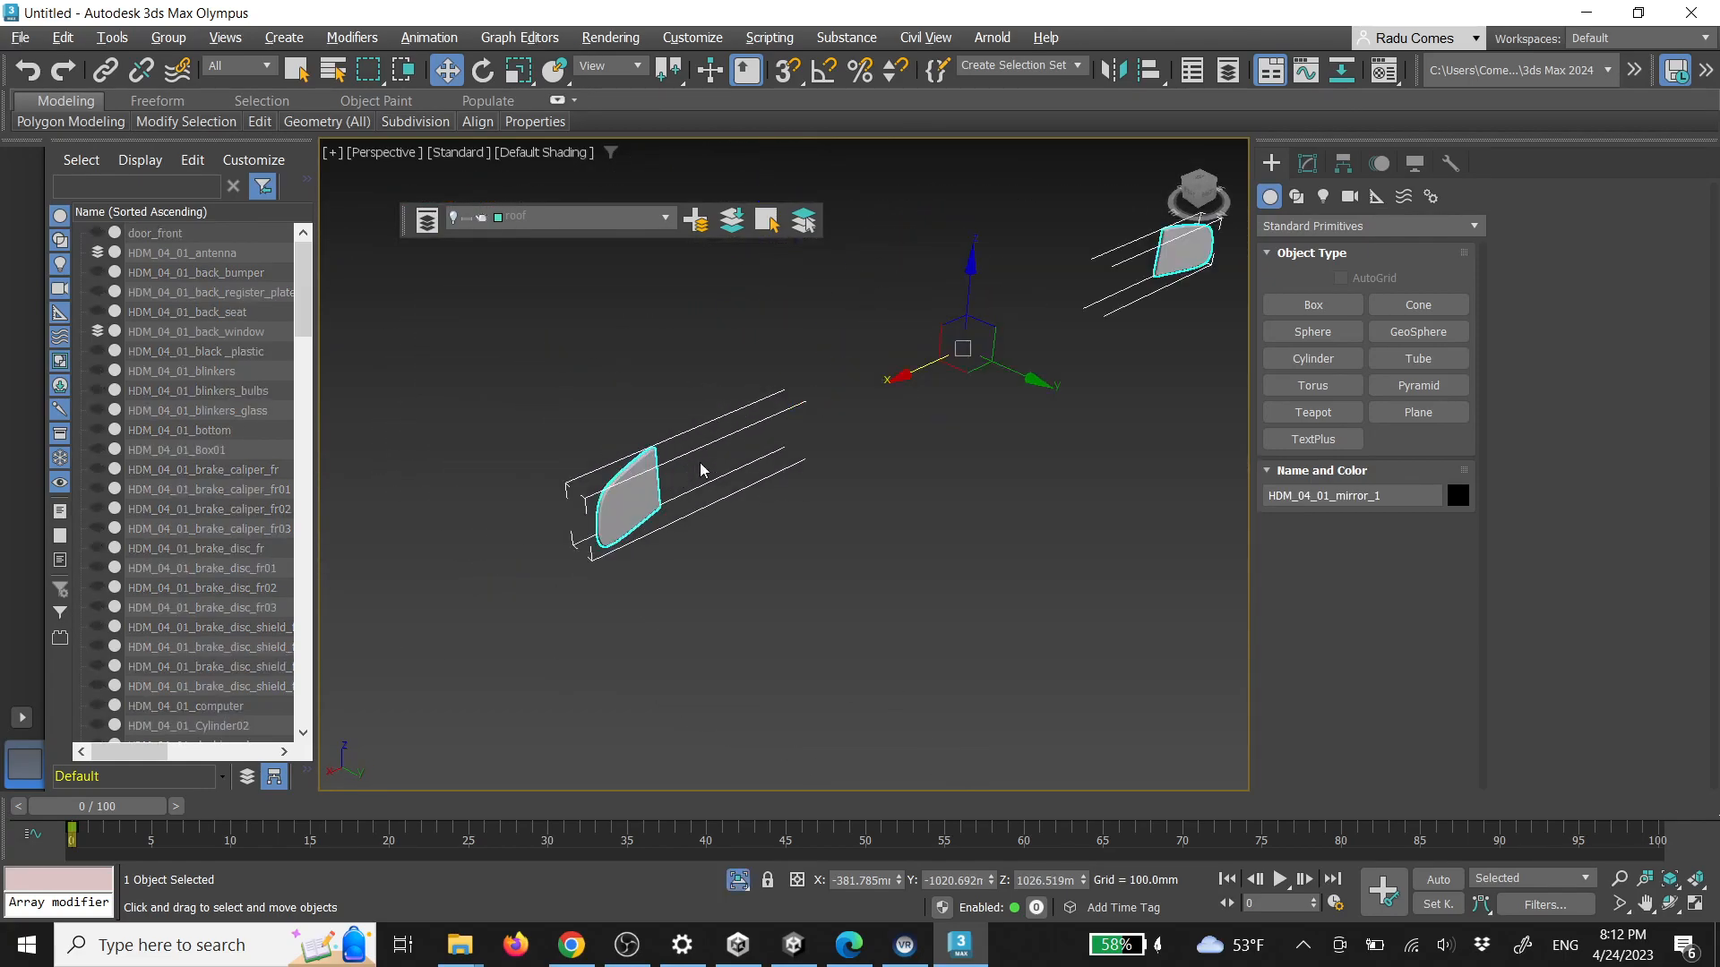
{"action": "key", "text": "5"}
{"action": "left_click", "coordinate": [641, 492]}
{"action": "left_click", "coordinate": [1641, 471]}
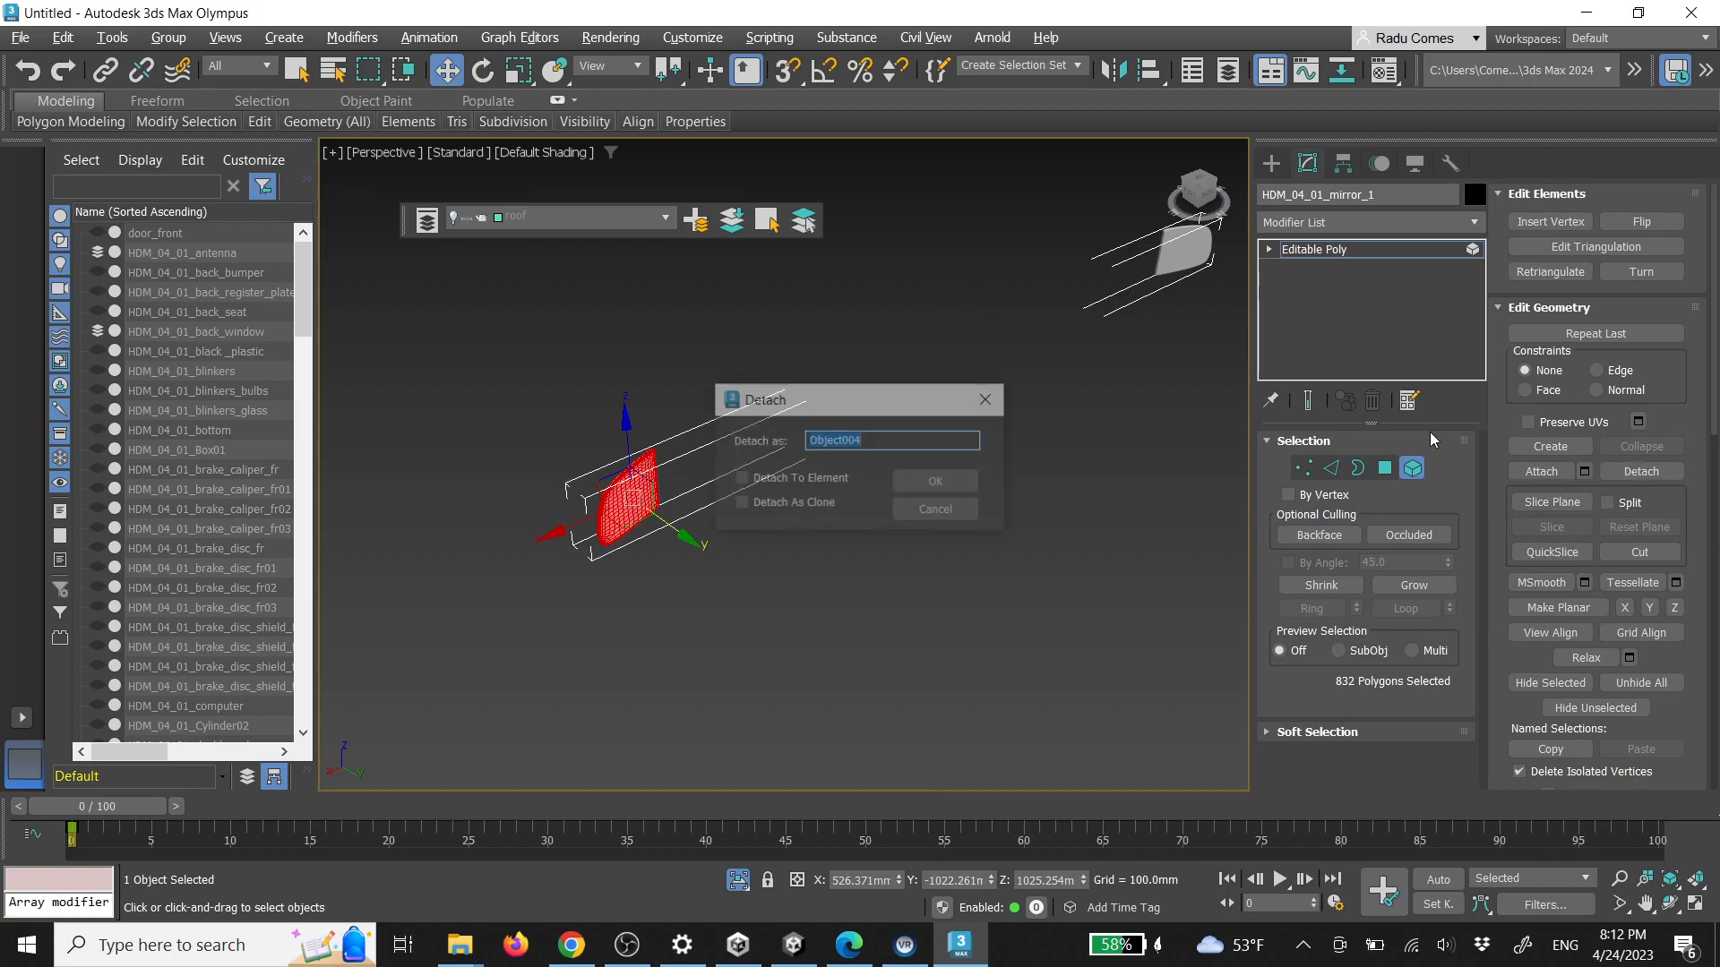
{"action": "left_click", "coordinate": [928, 484]}
{"action": "left_click", "coordinate": [1271, 162]}
{"action": "key", "text": "alt+q"}
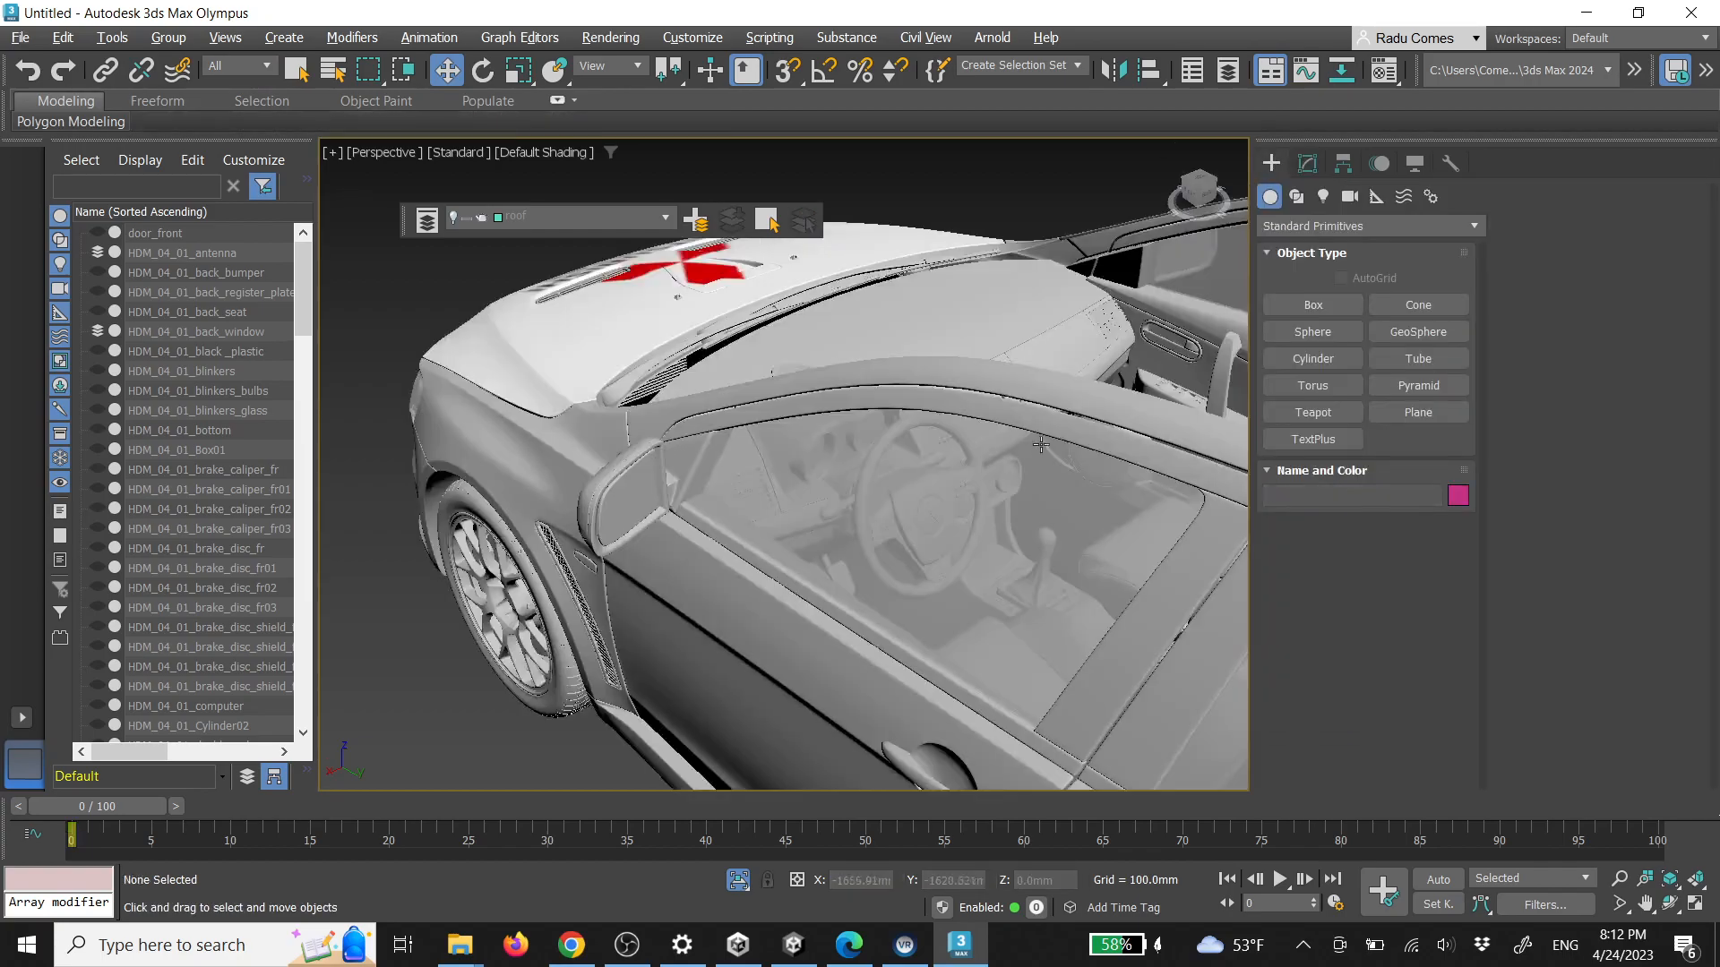
Check which frame parts still belong to the remaining doors object around the front window, and clear the selection
{"action": "scroll", "coordinate": [757, 506], "scroll_direction": "up", "scroll_amount": 5}
{"action": "middle_click_drag", "start_coordinate": [757, 506], "coordinate": [740, 552], "text": "alt"}
{"action": "left_click", "coordinate": [892, 369]}
{"action": "middle_click_drag", "start_coordinate": [927, 404], "coordinate": [689, 414]}
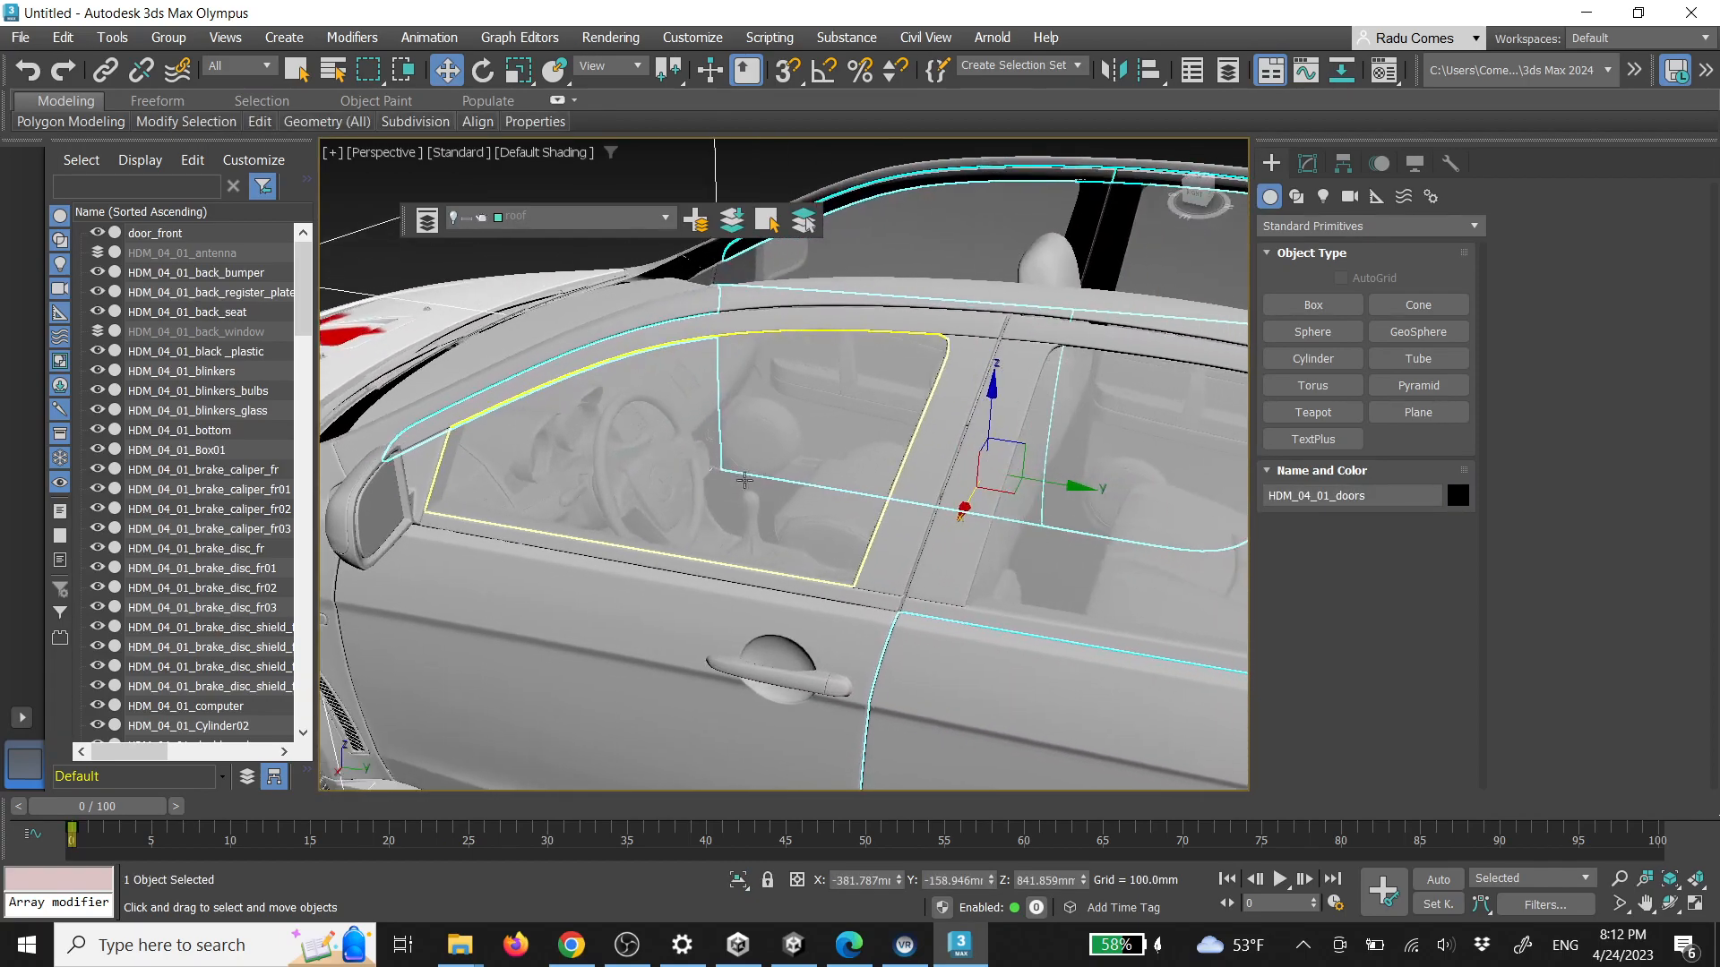
{"action": "scroll", "coordinate": [690, 425], "scroll_direction": "down", "scroll_amount": 3}
{"action": "left_click", "coordinate": [961, 207]}
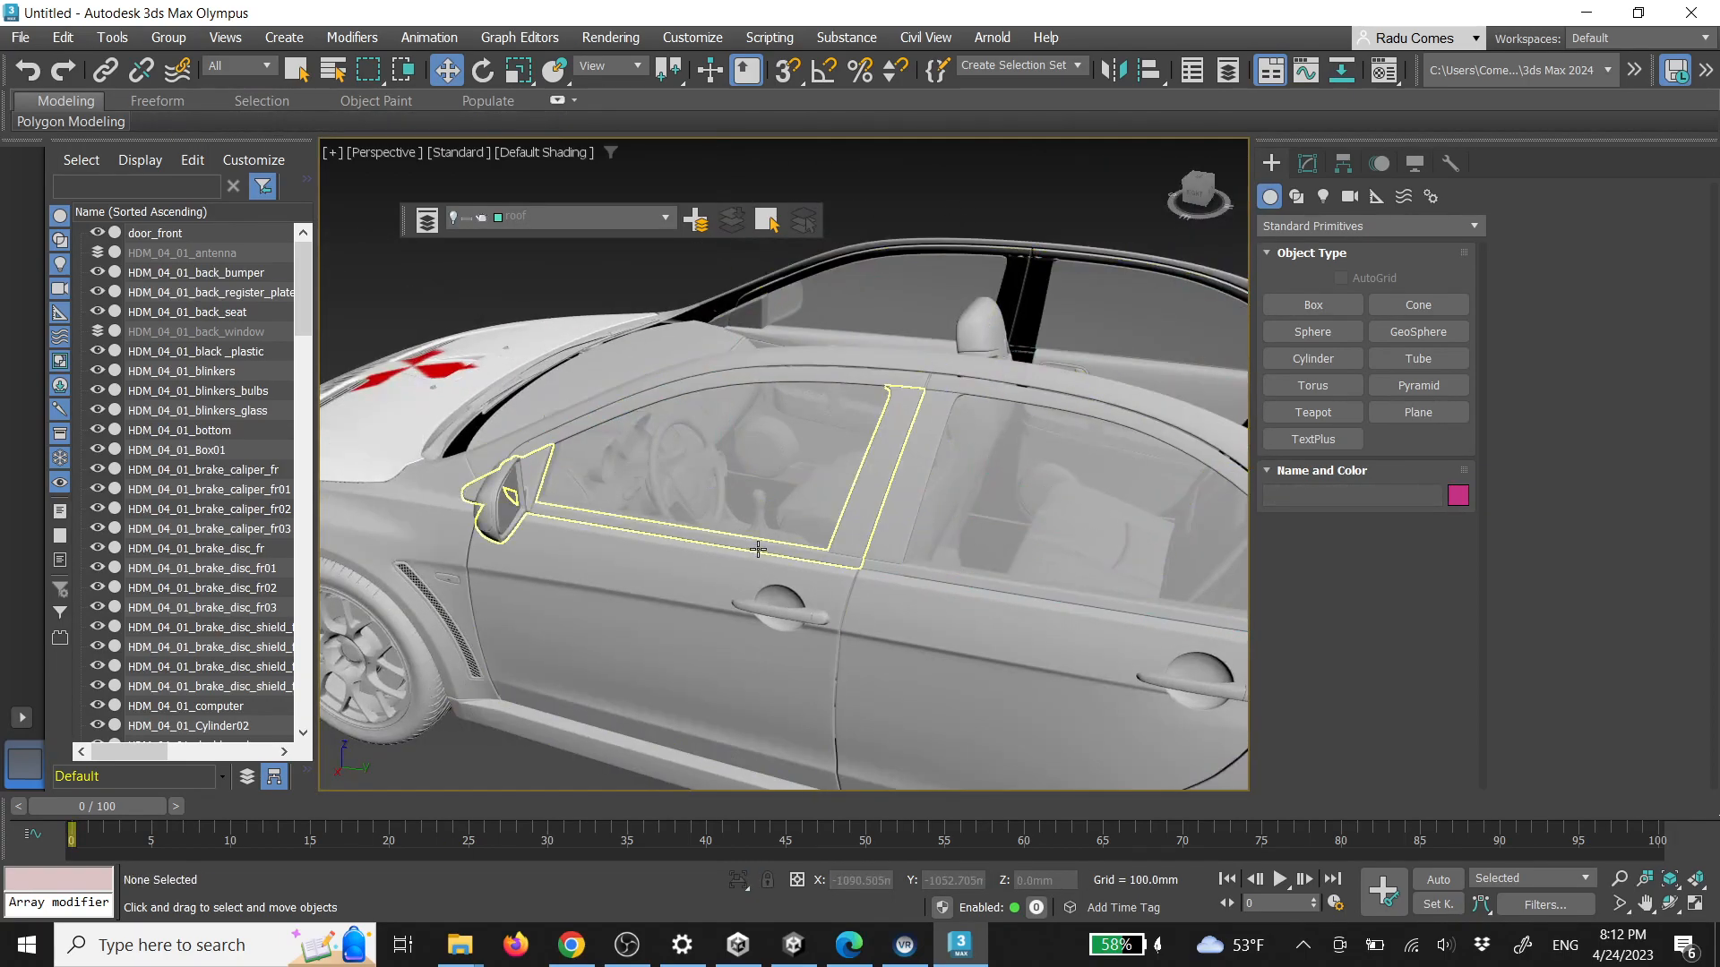
{"action": "middle_click_drag", "start_coordinate": [748, 650], "coordinate": [789, 550]}
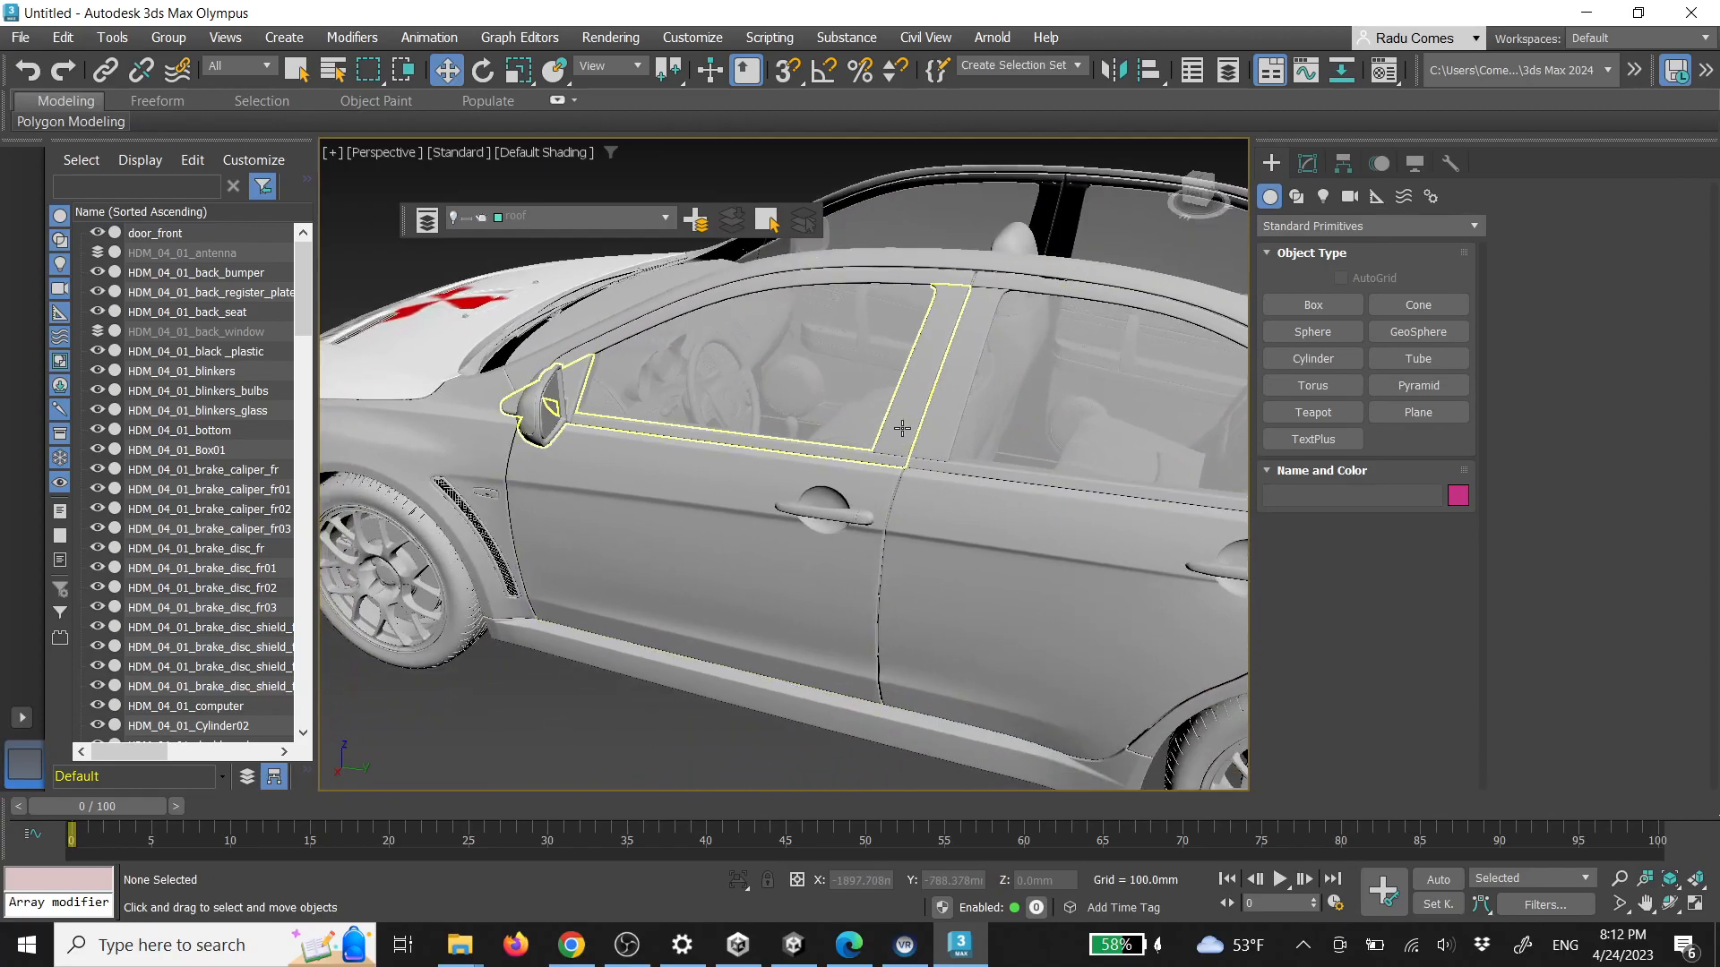
Isolate the interior door panels, detach the driver-side front panel as a separate object with the default name, and exit isolation
{"action": "middle_click_drag", "start_coordinate": [902, 429], "coordinate": [755, 386], "text": "alt"}
{"action": "left_click", "coordinate": [755, 387]}
{"action": "key", "text": "alt+q"}
{"action": "key", "text": "alt+q"}
{"action": "key", "text": "alt+q"}
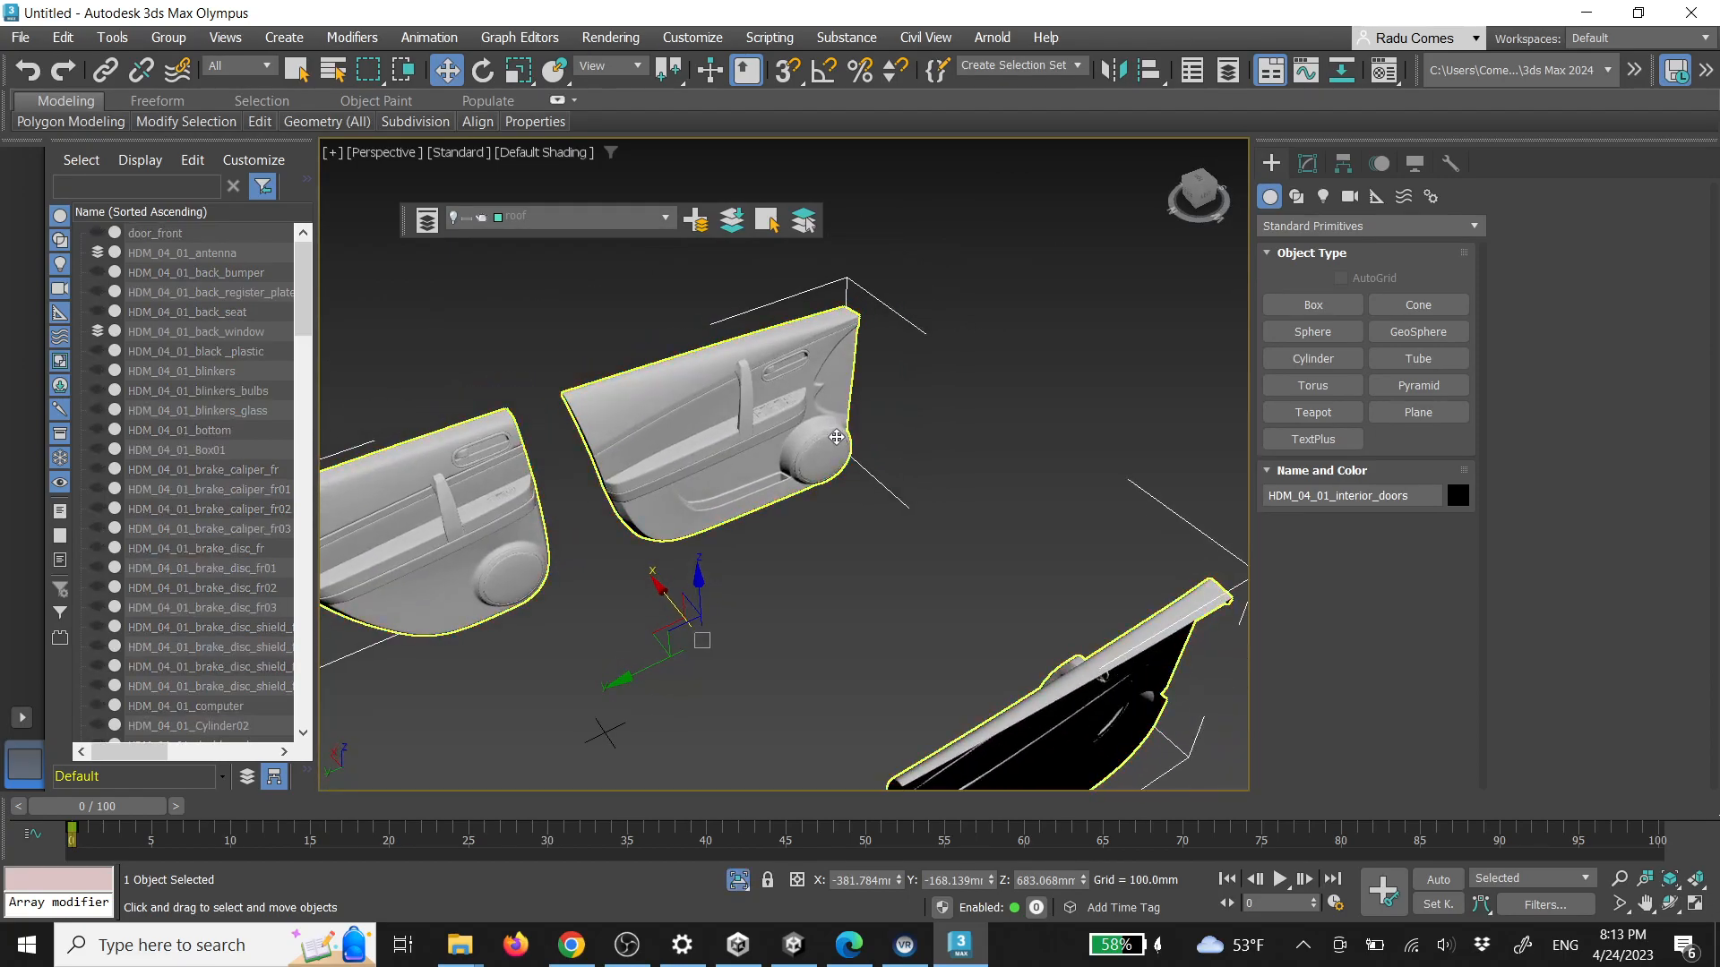
{"action": "key", "text": "5"}
{"action": "left_click", "coordinate": [831, 459]}
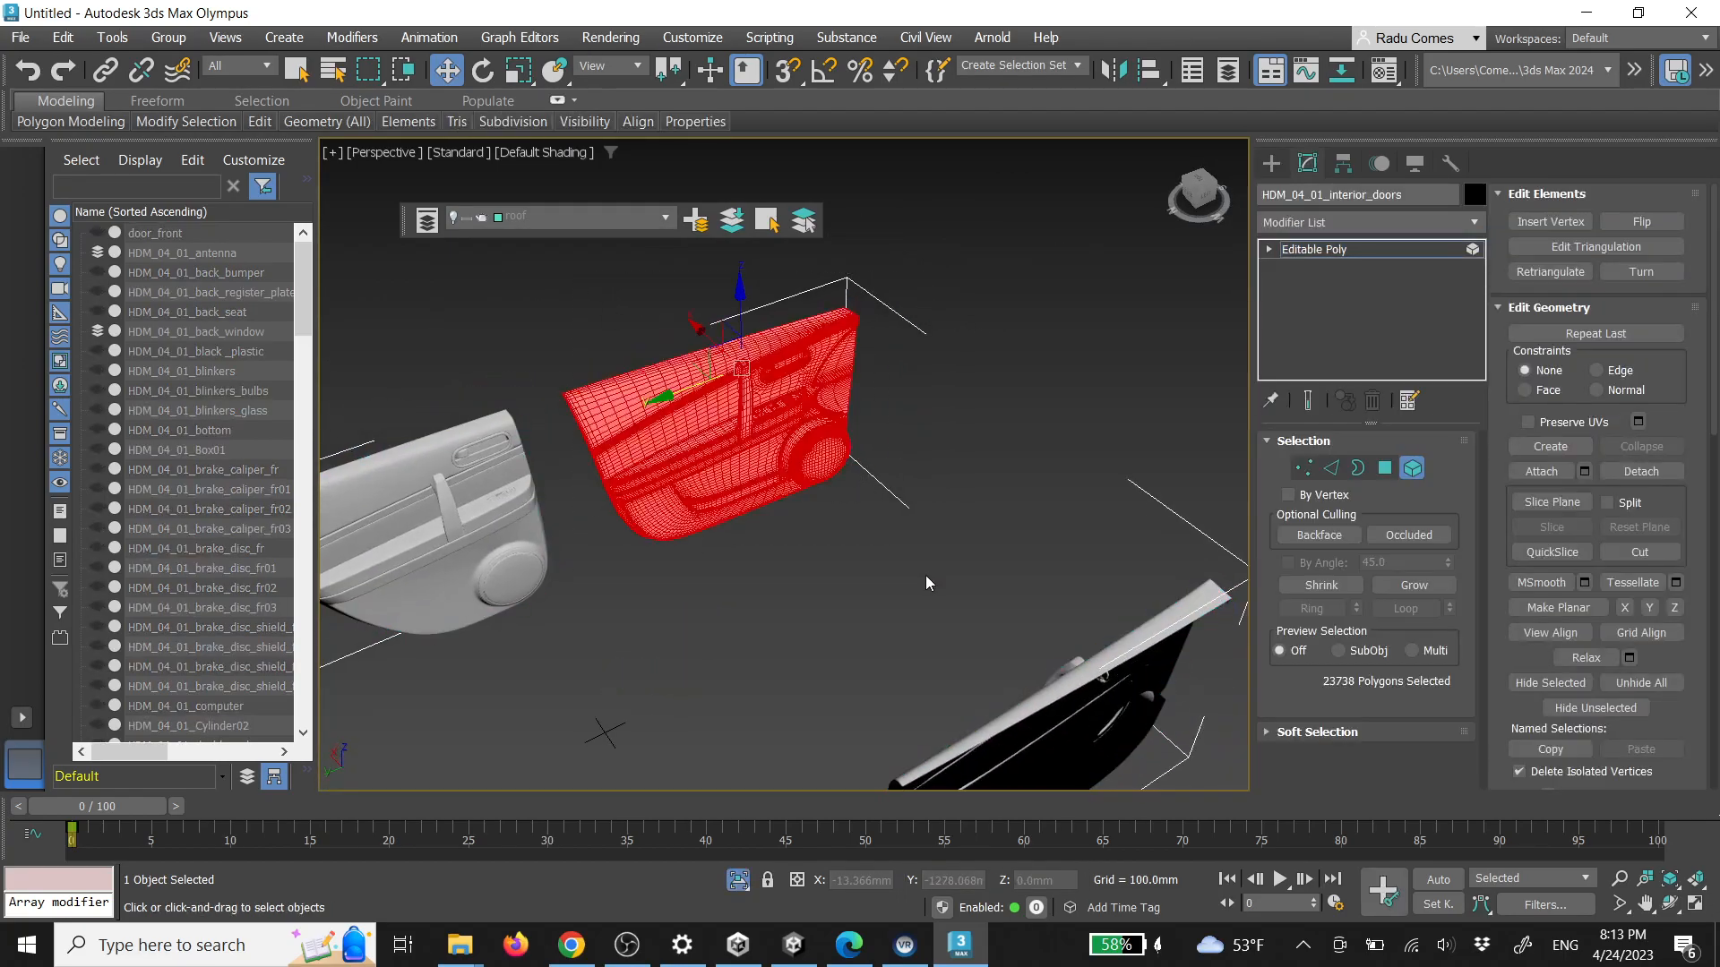
{"action": "left_click", "coordinate": [1623, 481]}
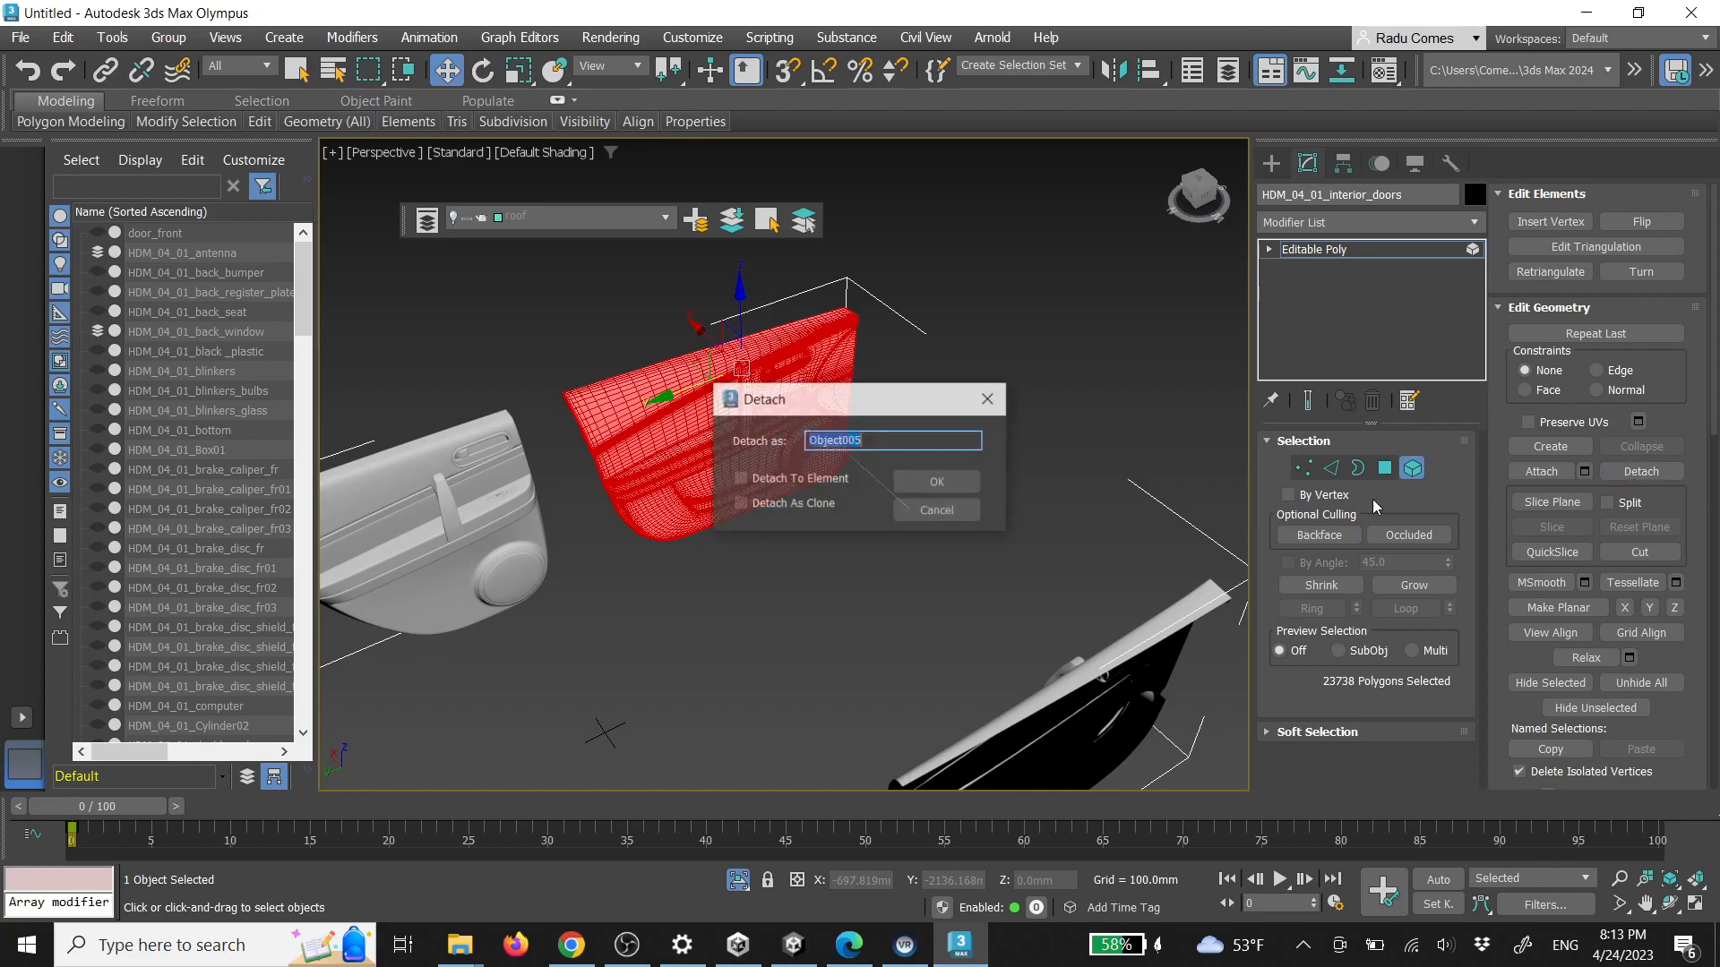
{"action": "left_click", "coordinate": [969, 477]}
{"action": "left_click", "coordinate": [1273, 164]}
{"action": "left_click", "coordinate": [1040, 411]}
{"action": "key", "text": "alt+q"}
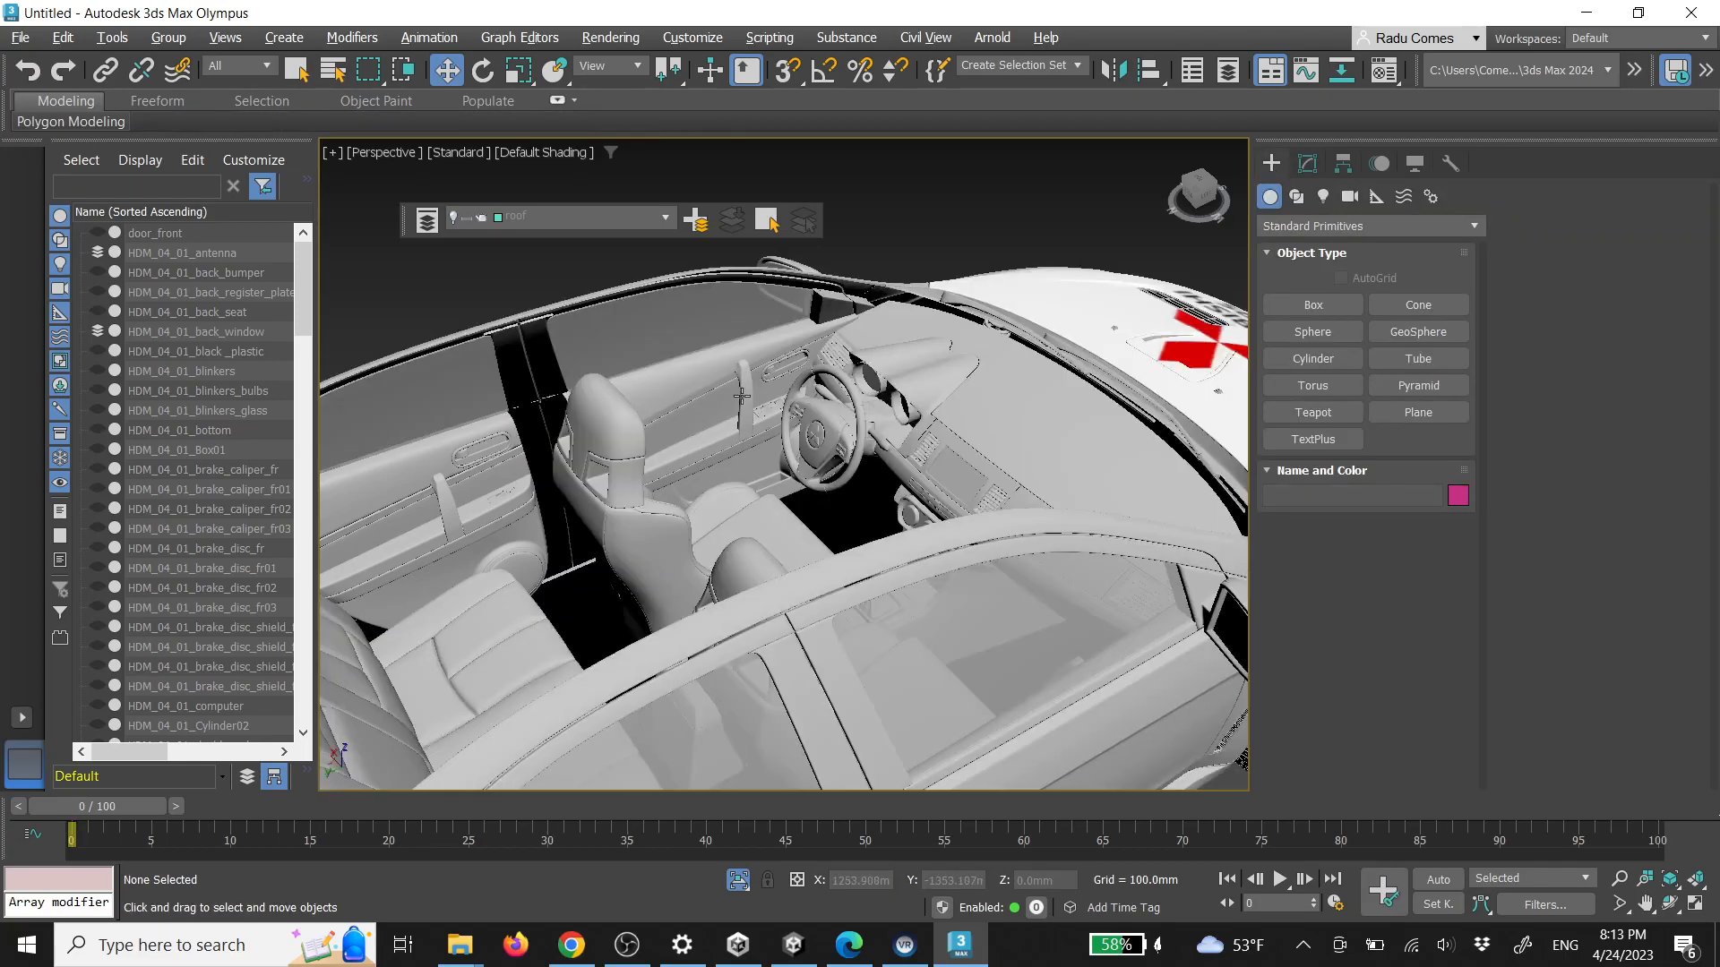
Link the detached front handle, mirror glass, mirror trim piece and front window to door_front as their parent
{"action": "middle_click_drag", "start_coordinate": [772, 431], "coordinate": [694, 563], "text": "alt"}
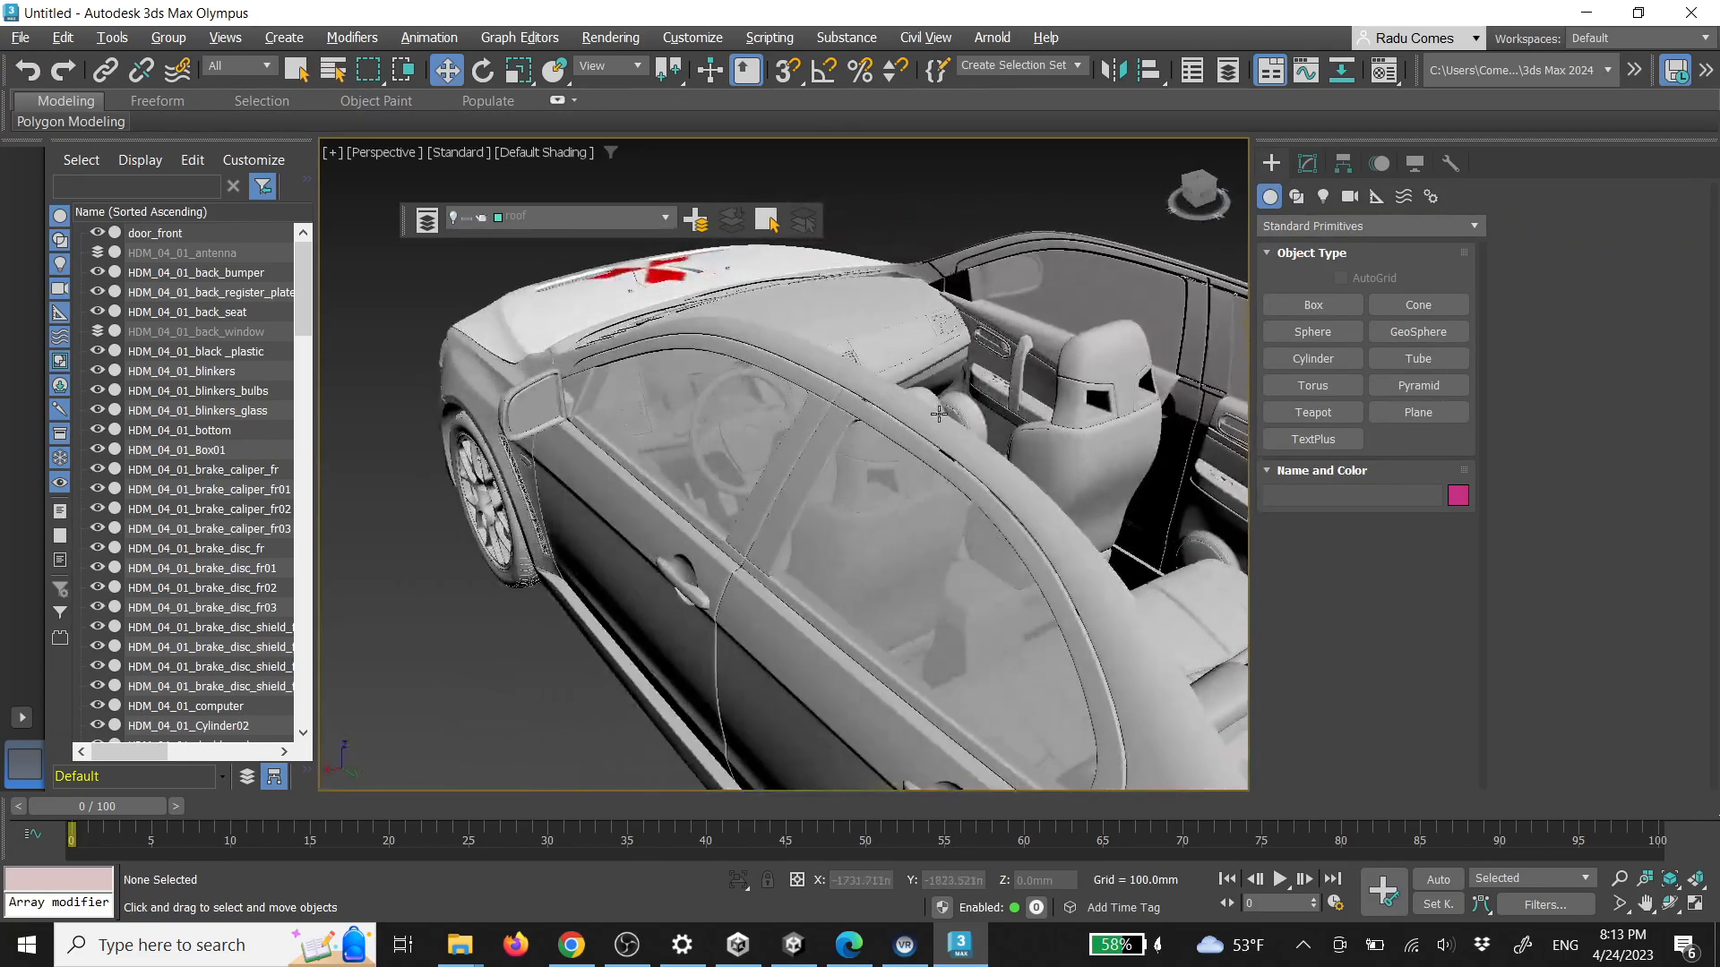
{"action": "scroll", "coordinate": [795, 535], "scroll_direction": "up", "scroll_amount": 3}
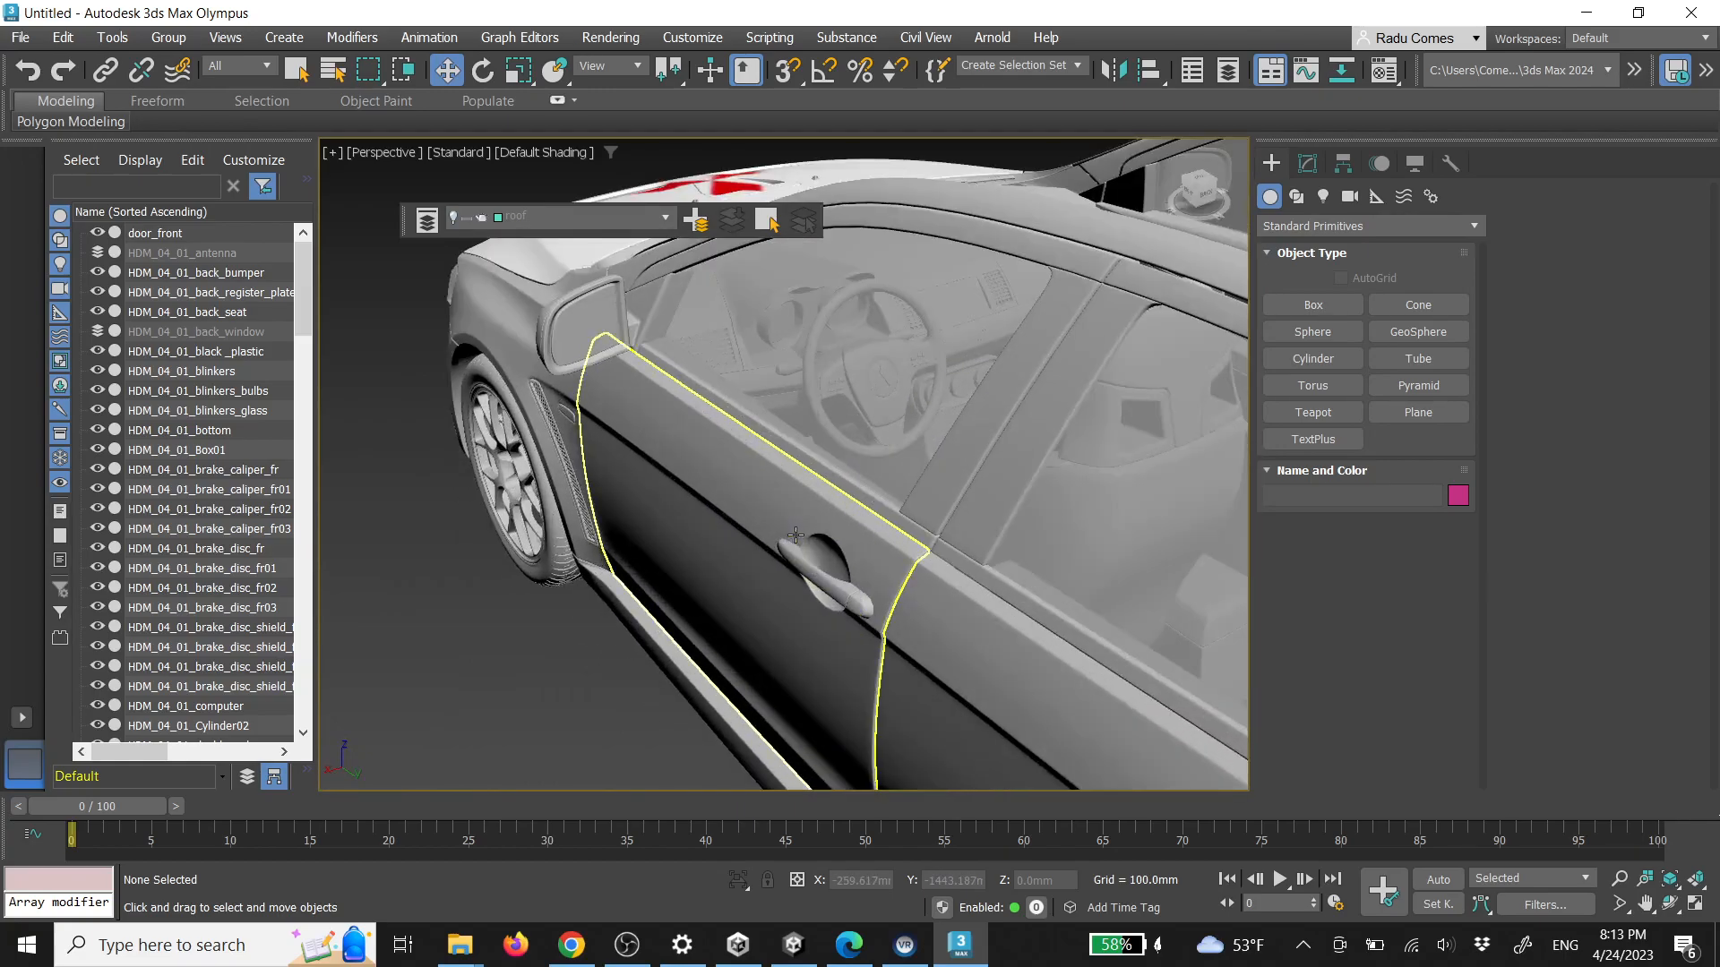
{"action": "left_click", "coordinate": [788, 546]}
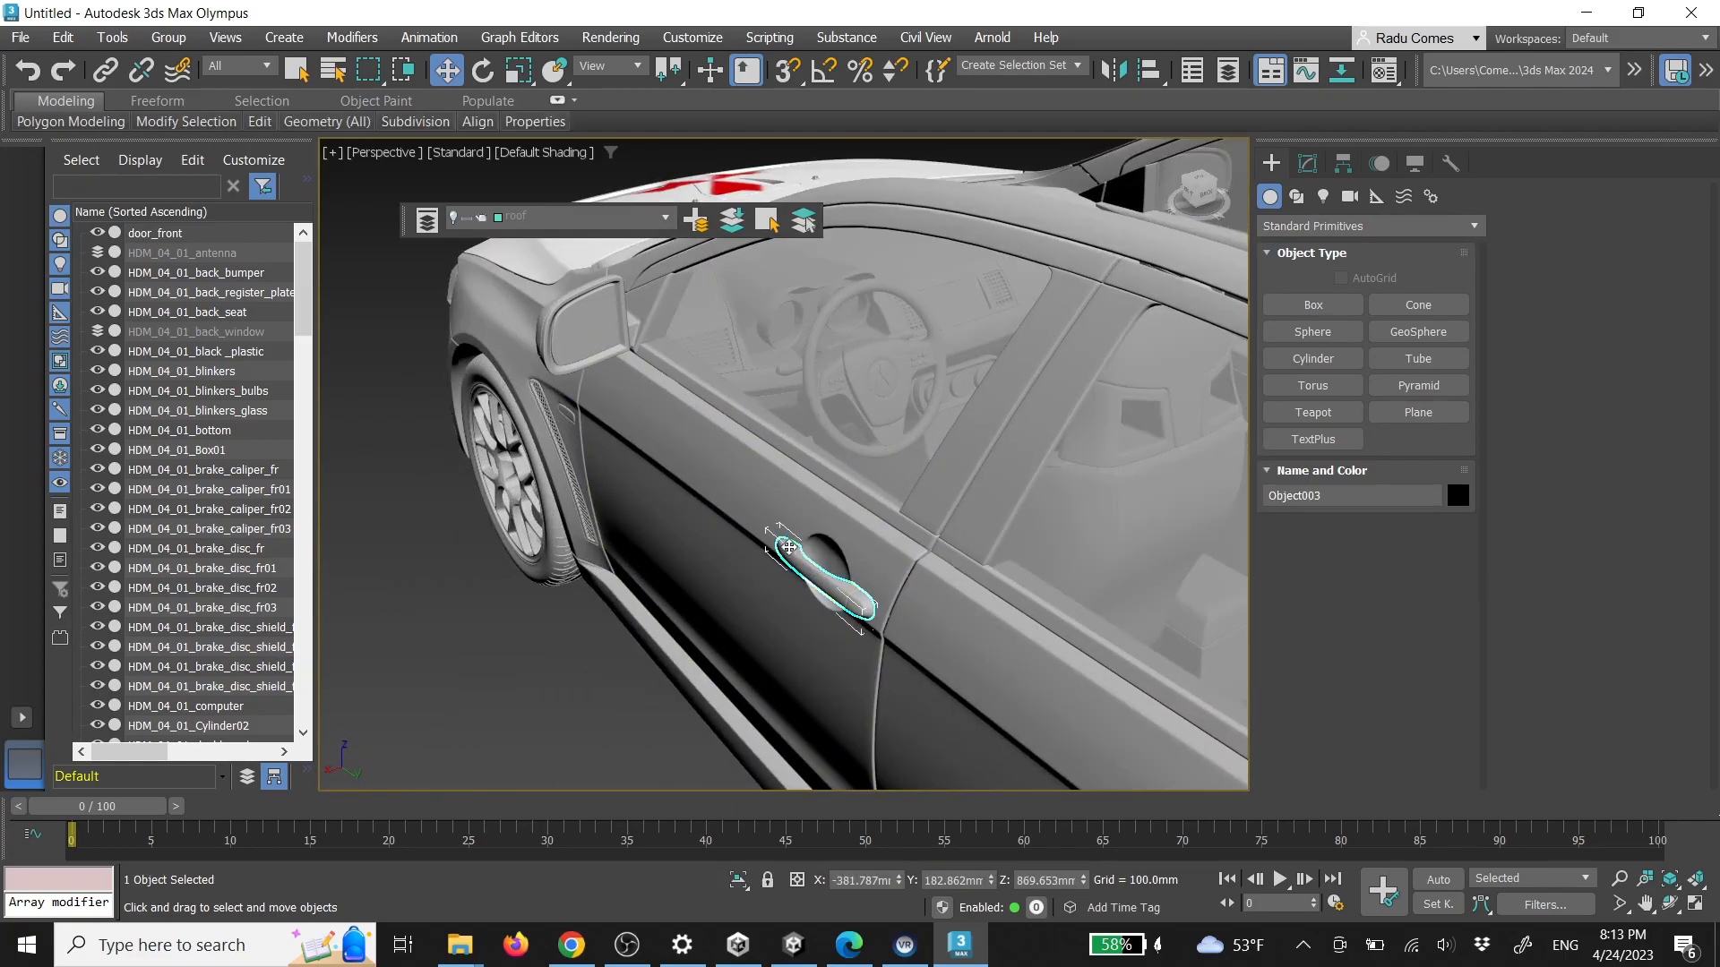
{"action": "left_click", "coordinate": [593, 339], "text": "ctrl"}
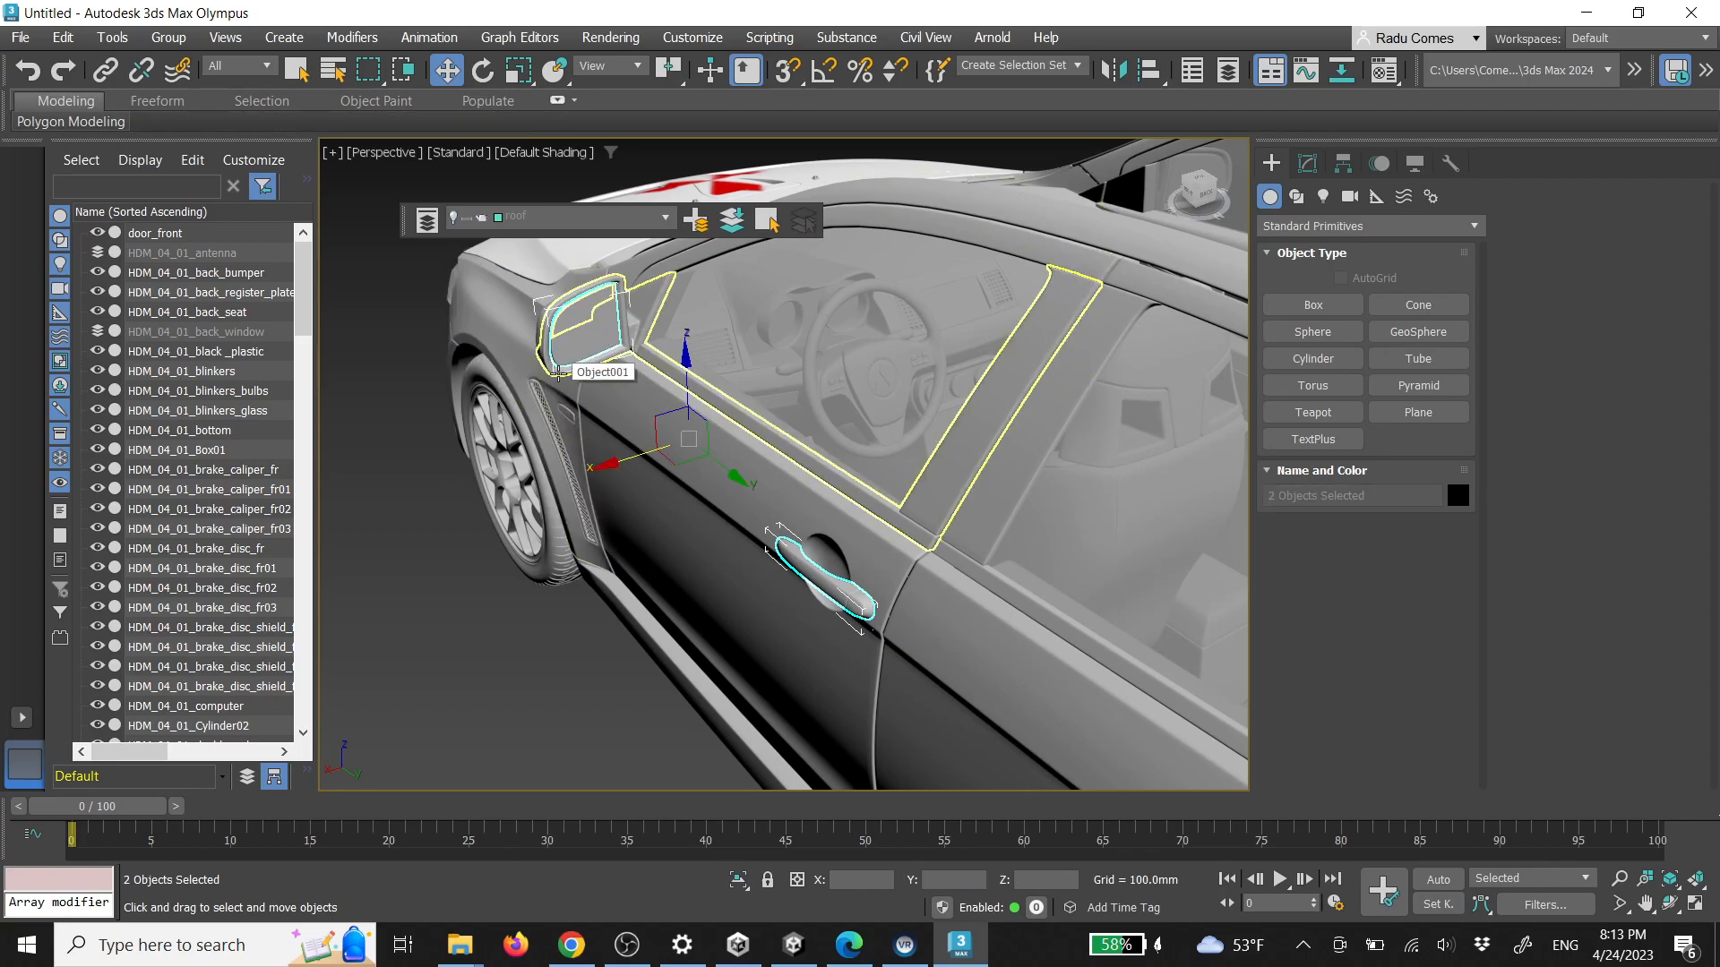
{"action": "left_click", "coordinate": [564, 370], "text": "ctrl"}
{"action": "middle_click_drag", "start_coordinate": [590, 352], "coordinate": [519, 463], "text": "alt"}
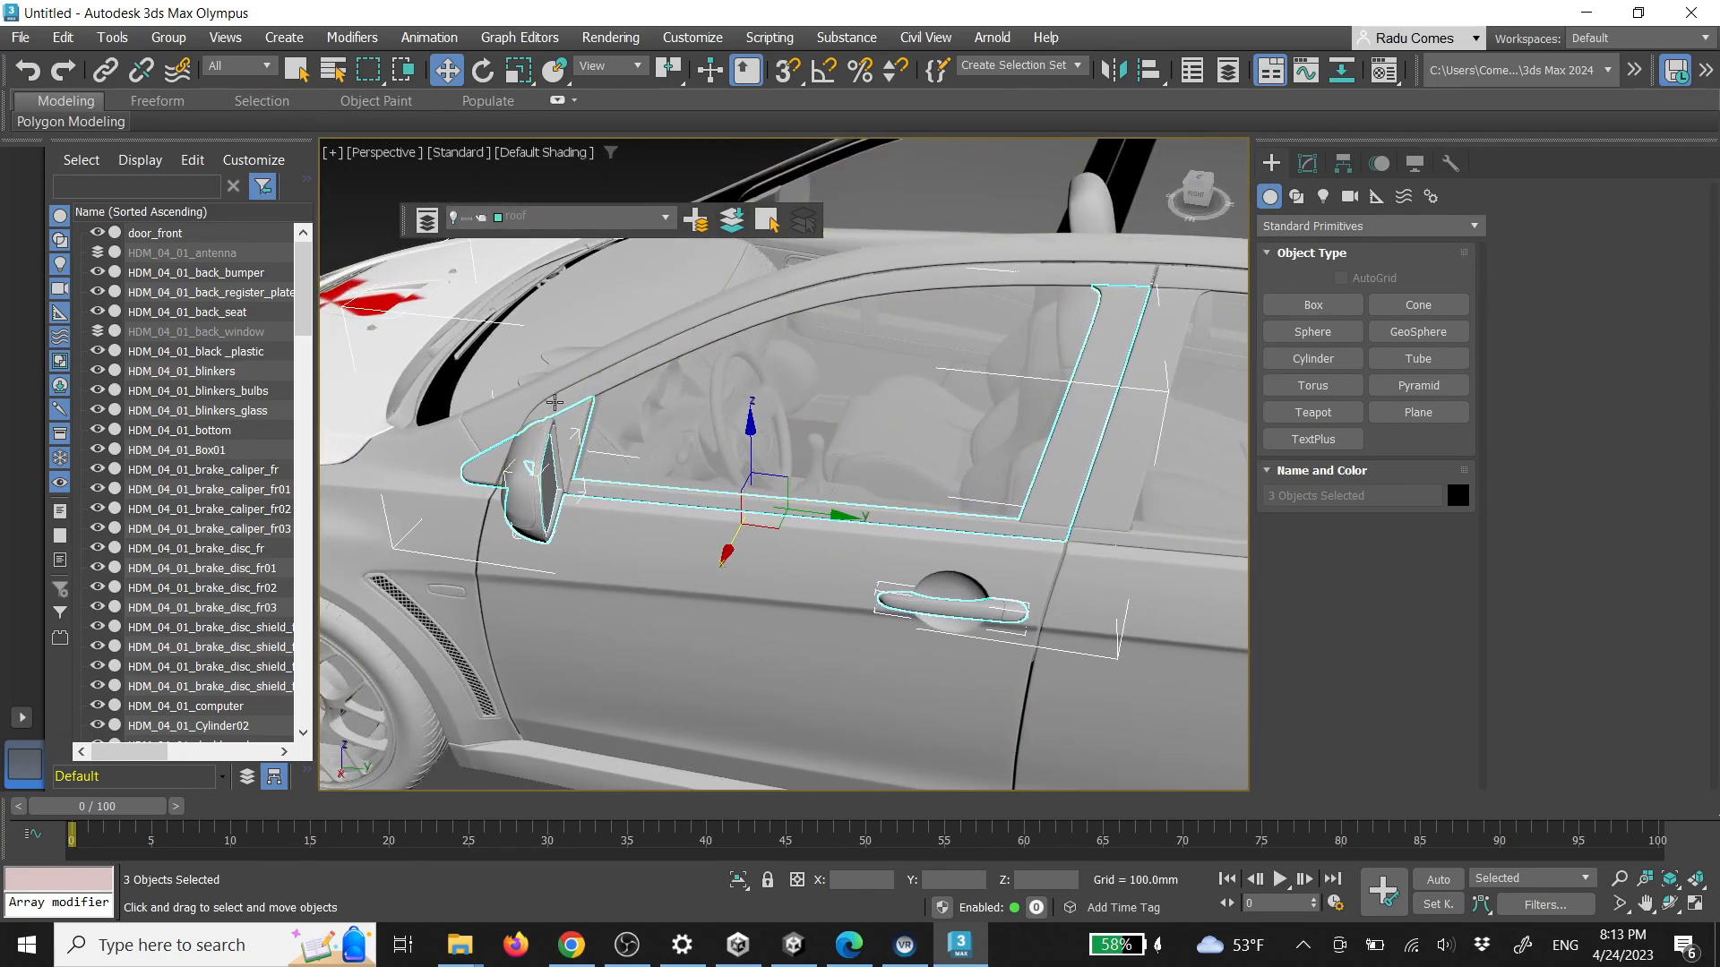
{"action": "left_click", "coordinate": [737, 369], "text": "ctrl"}
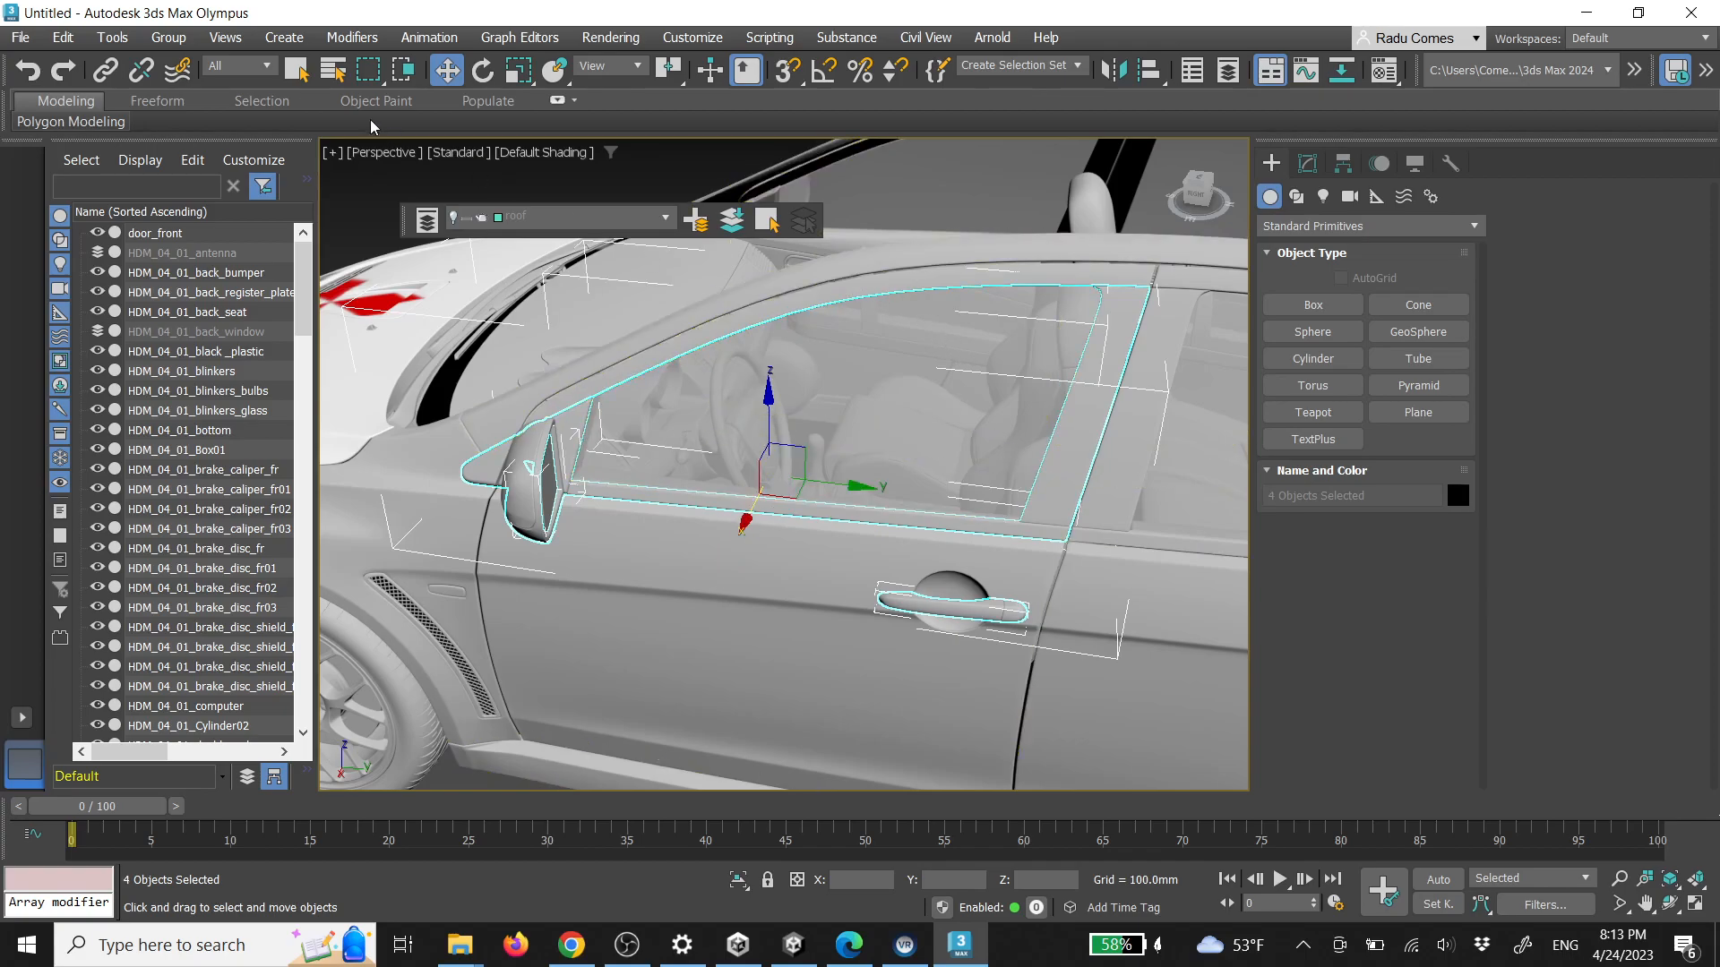
{"action": "left_click", "coordinate": [106, 70]}
{"action": "left_click_drag", "start_coordinate": [675, 396], "coordinate": [683, 586]}
{"action": "left_click", "coordinate": [685, 581]}
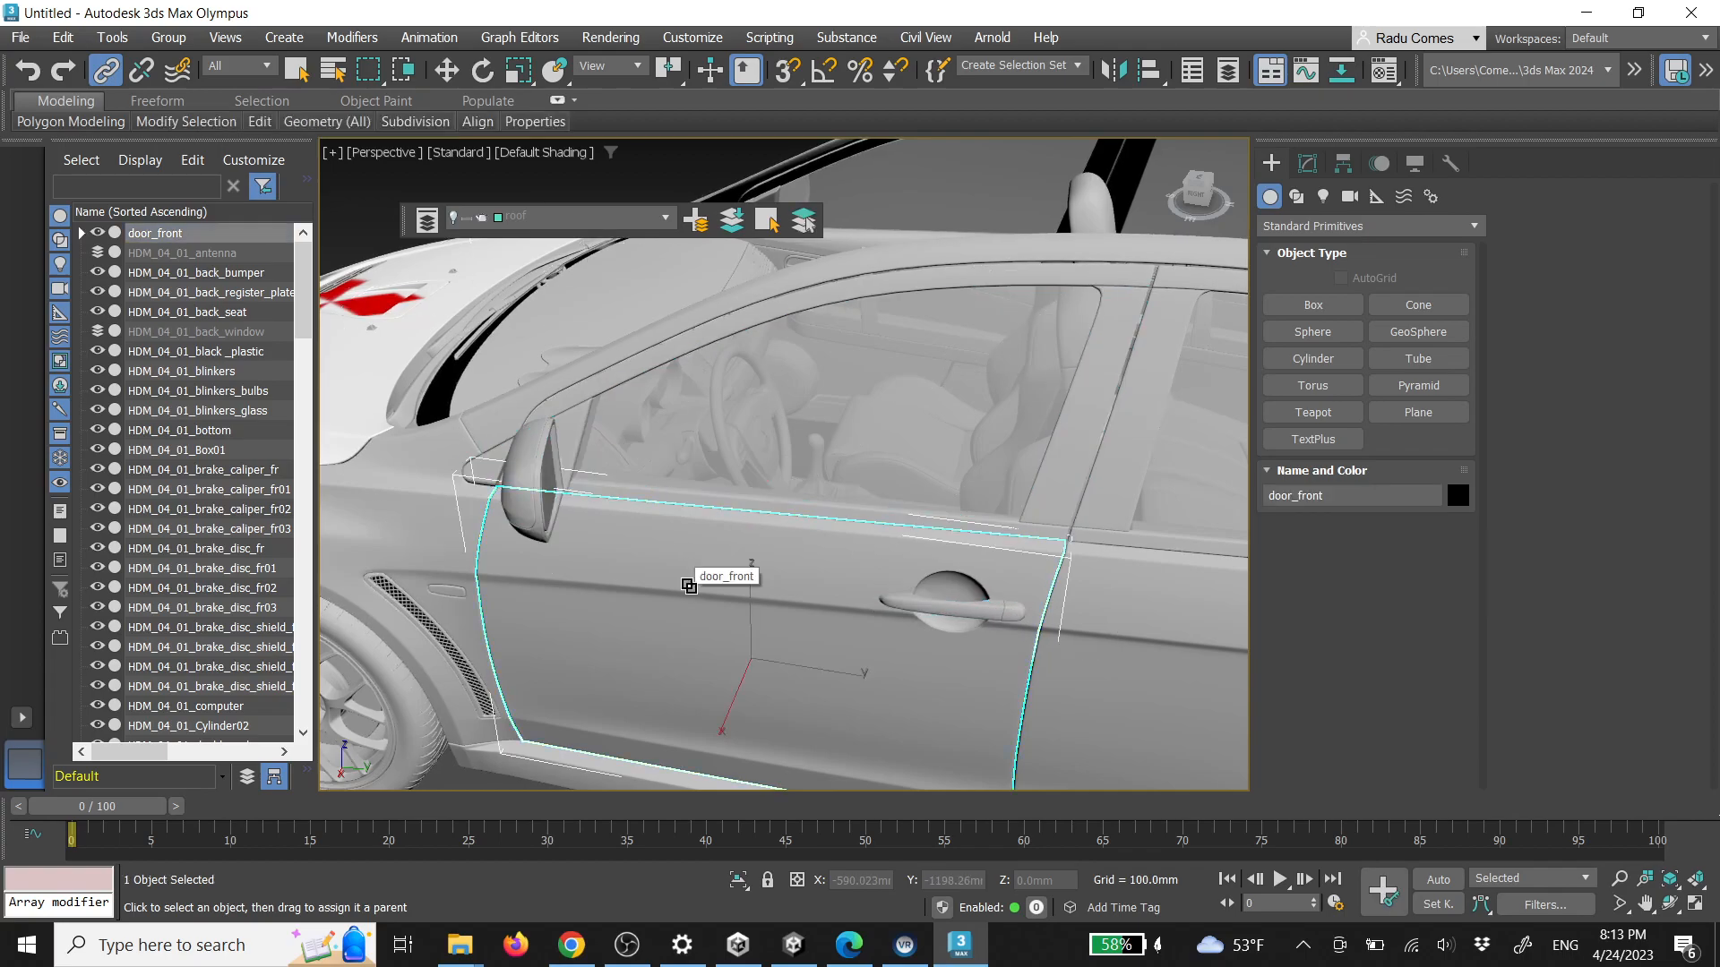
Try rotating door_front about its vertical axis to test that the linked parts follow
{"action": "scroll", "coordinate": [728, 600], "scroll_direction": "down", "scroll_amount": 3}
{"action": "key", "text": "w"}
{"action": "key", "text": "e"}
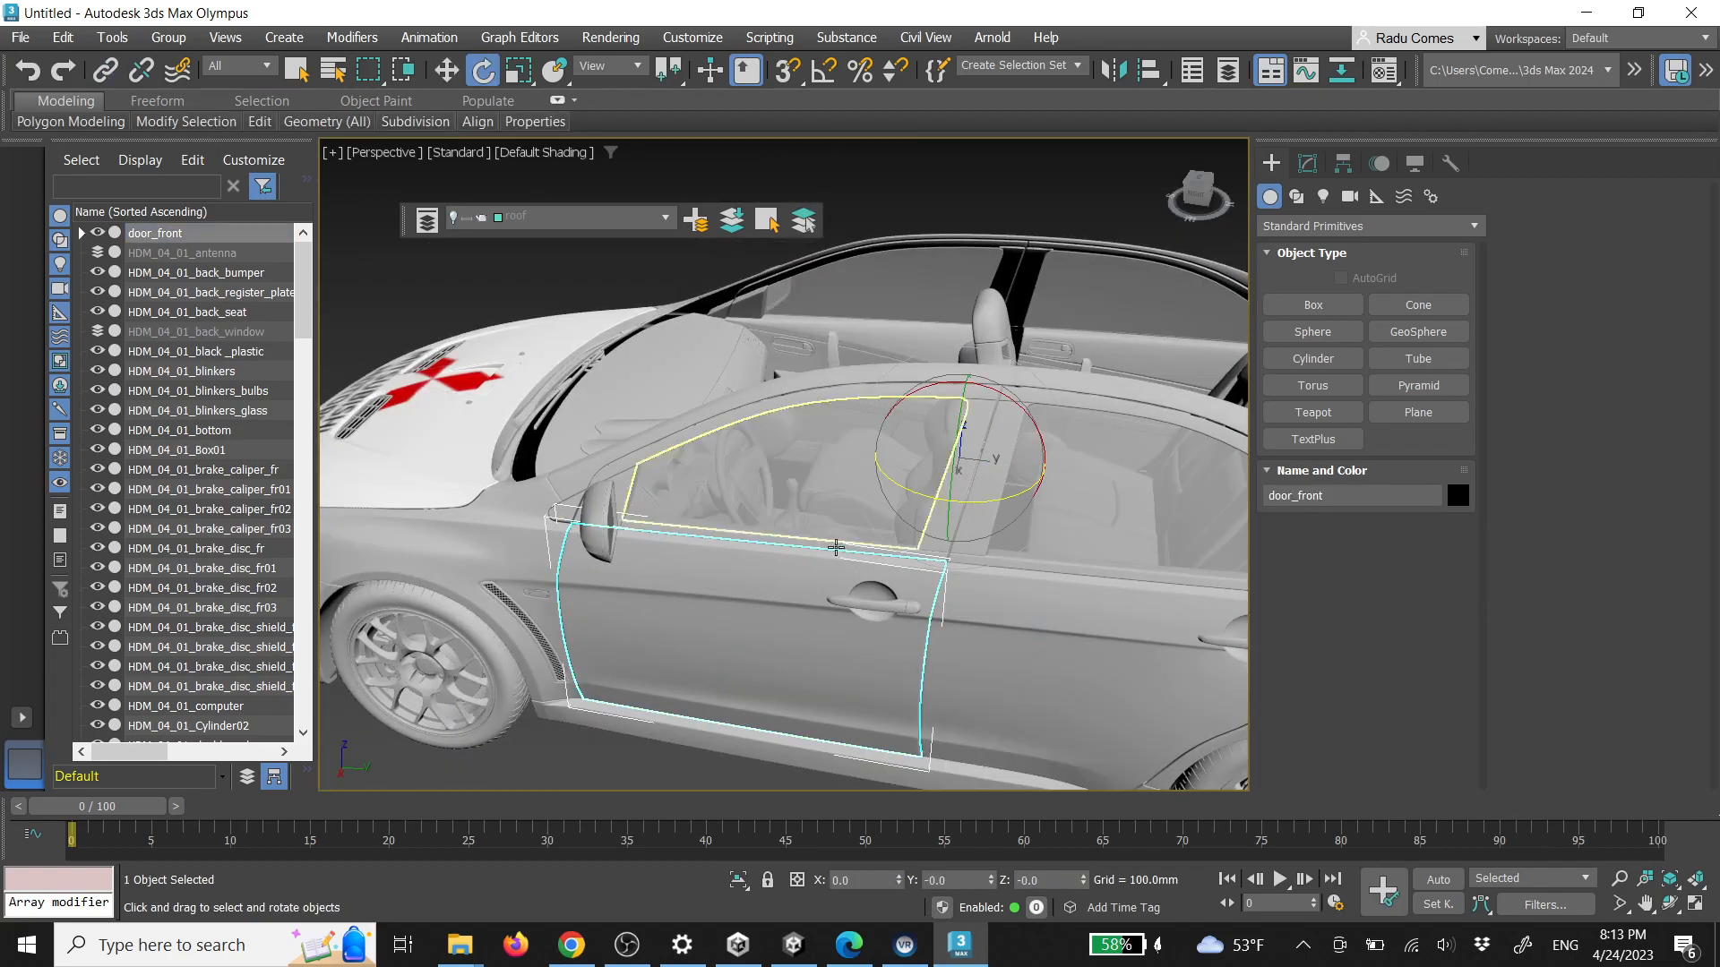
{"action": "middle_click_drag", "start_coordinate": [777, 578], "coordinate": [606, 475], "text": "alt"}
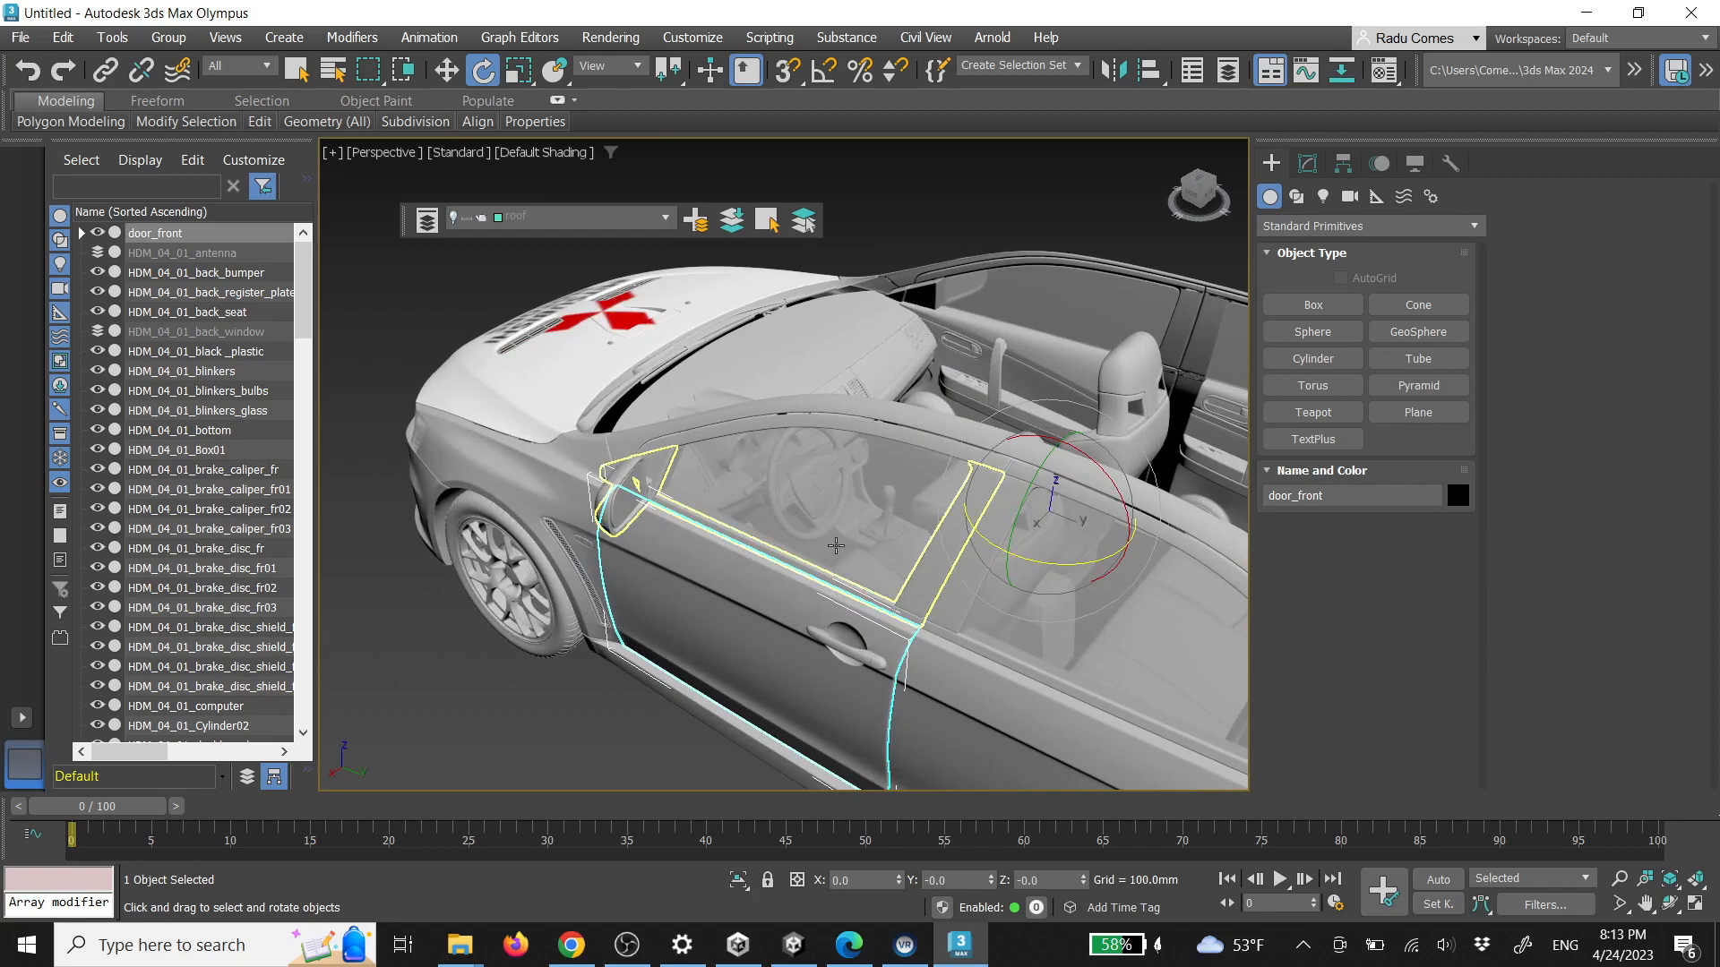
{"action": "left_click_drag", "start_coordinate": [1044, 560], "coordinate": [1118, 575]}
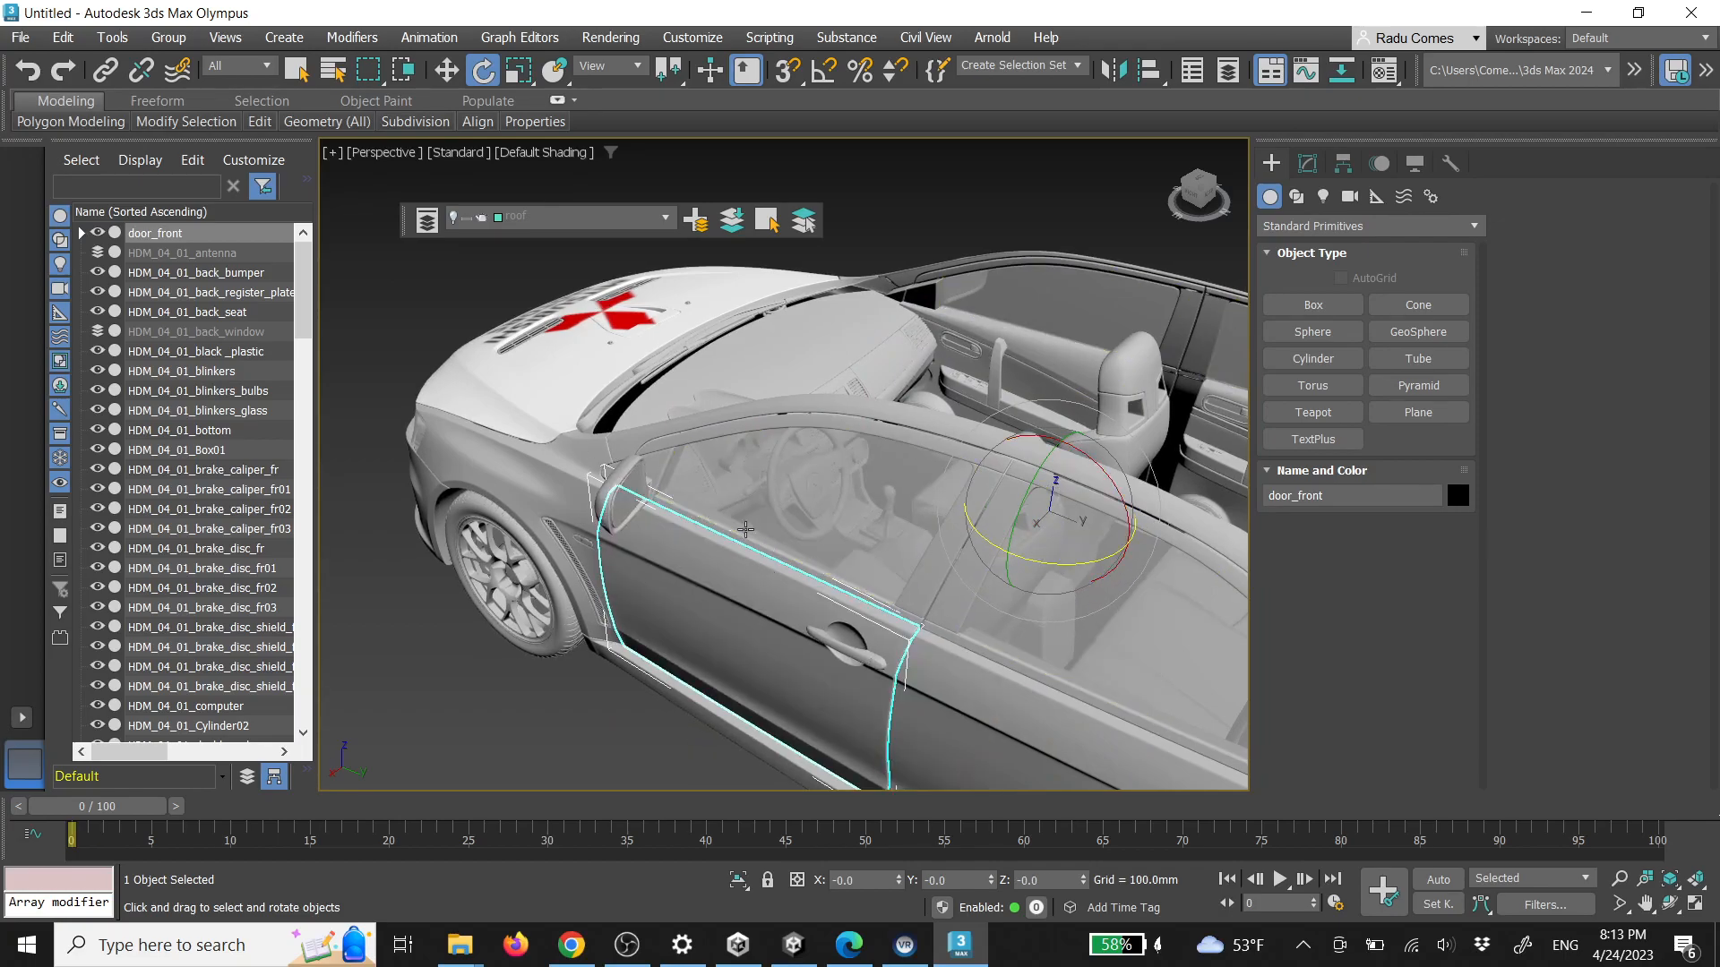
Isolate the mirror housings, detach the driver-side housing element as a separate object with the default name, and exit isolation
{"action": "left_click", "coordinate": [621, 472]}
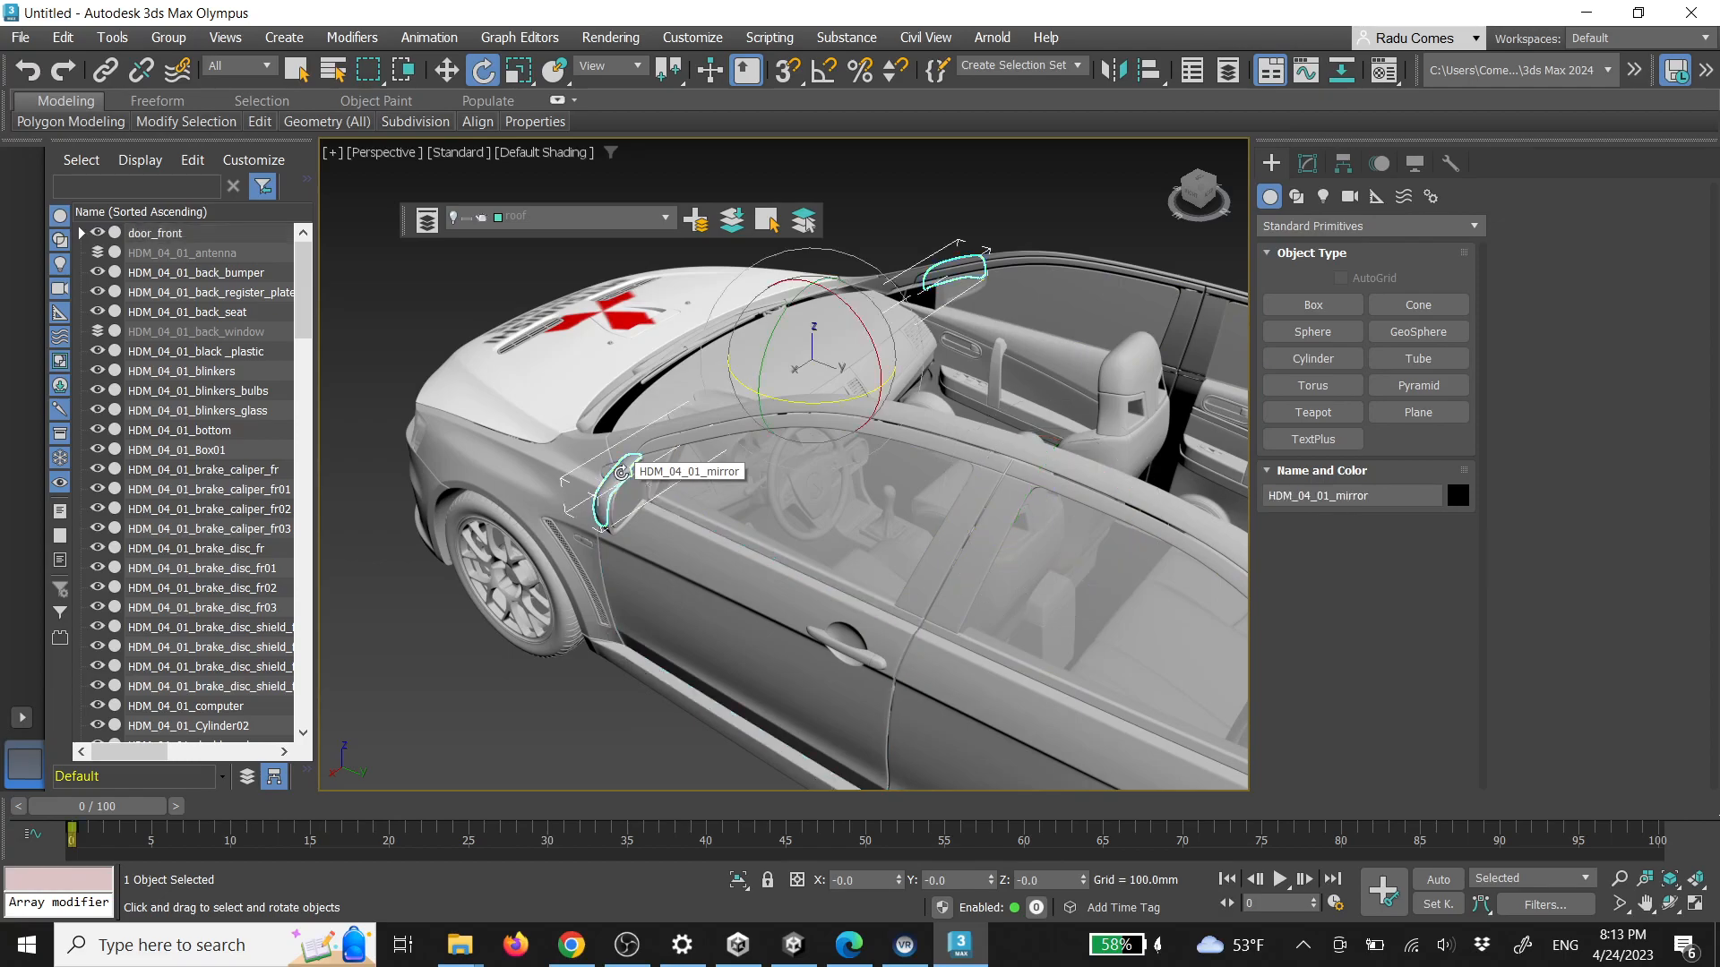
{"action": "key", "text": "alt+q"}
{"action": "middle_click_drag", "start_coordinate": [621, 475], "coordinate": [1008, 453], "text": "alt"}
{"action": "key", "text": "5"}
{"action": "left_click", "coordinate": [1039, 448]}
{"action": "left_click", "coordinate": [1648, 471]}
{"action": "left_click", "coordinate": [953, 485]}
{"action": "left_click", "coordinate": [1271, 167]}
{"action": "left_click", "coordinate": [1152, 334]}
{"action": "key", "text": "alt+q"}
Link the detached driver-side mirror housing to door_front as its parent
{"action": "left_click", "coordinate": [1044, 457]}
{"action": "scroll", "coordinate": [1132, 453], "scroll_direction": "up", "scroll_amount": 4}
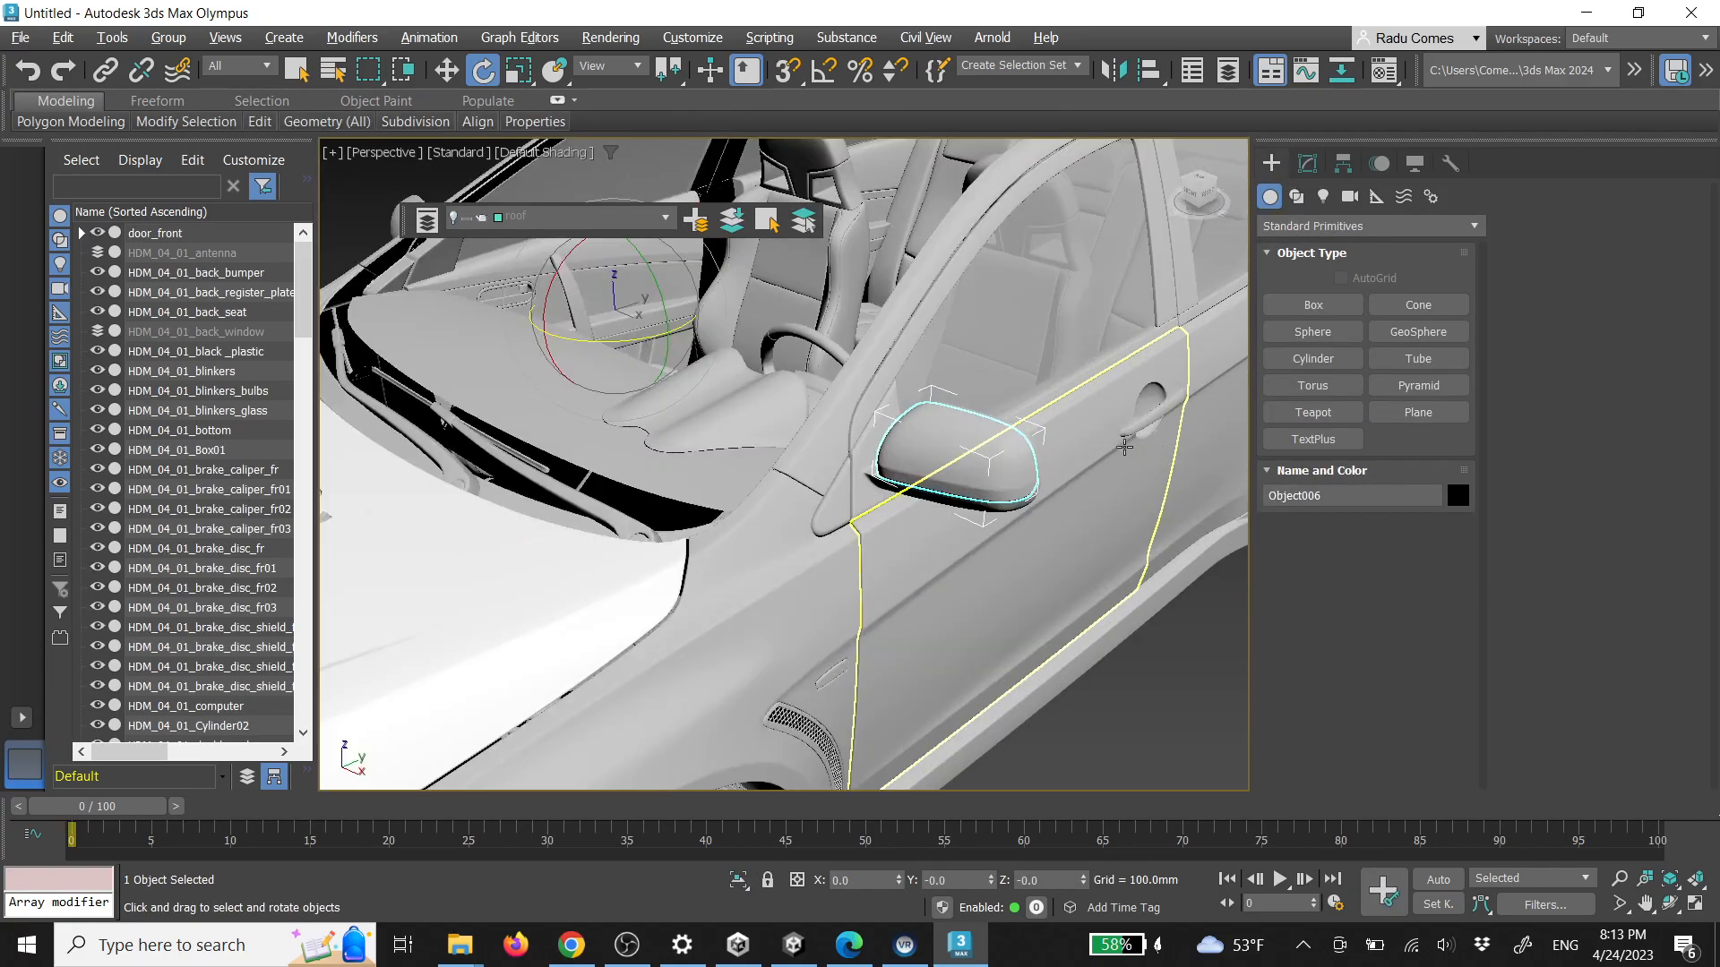
{"action": "left_click", "coordinate": [105, 69]}
{"action": "left_click_drag", "start_coordinate": [978, 457], "coordinate": [1126, 581]}
{"action": "left_click", "coordinate": [1174, 686]}
{"action": "scroll", "coordinate": [1097, 524], "scroll_direction": "down", "scroll_amount": 3}
{"action": "middle_click_drag", "start_coordinate": [1094, 529], "coordinate": [989, 519], "text": "alt"}
Move only the pivot of door_front to the door's front hinge edge, at about X 540, Y -1224, Z 842 mm
{"action": "left_click", "coordinate": [978, 663]}
{"action": "middle_click_drag", "start_coordinate": [1030, 653], "coordinate": [920, 429]}
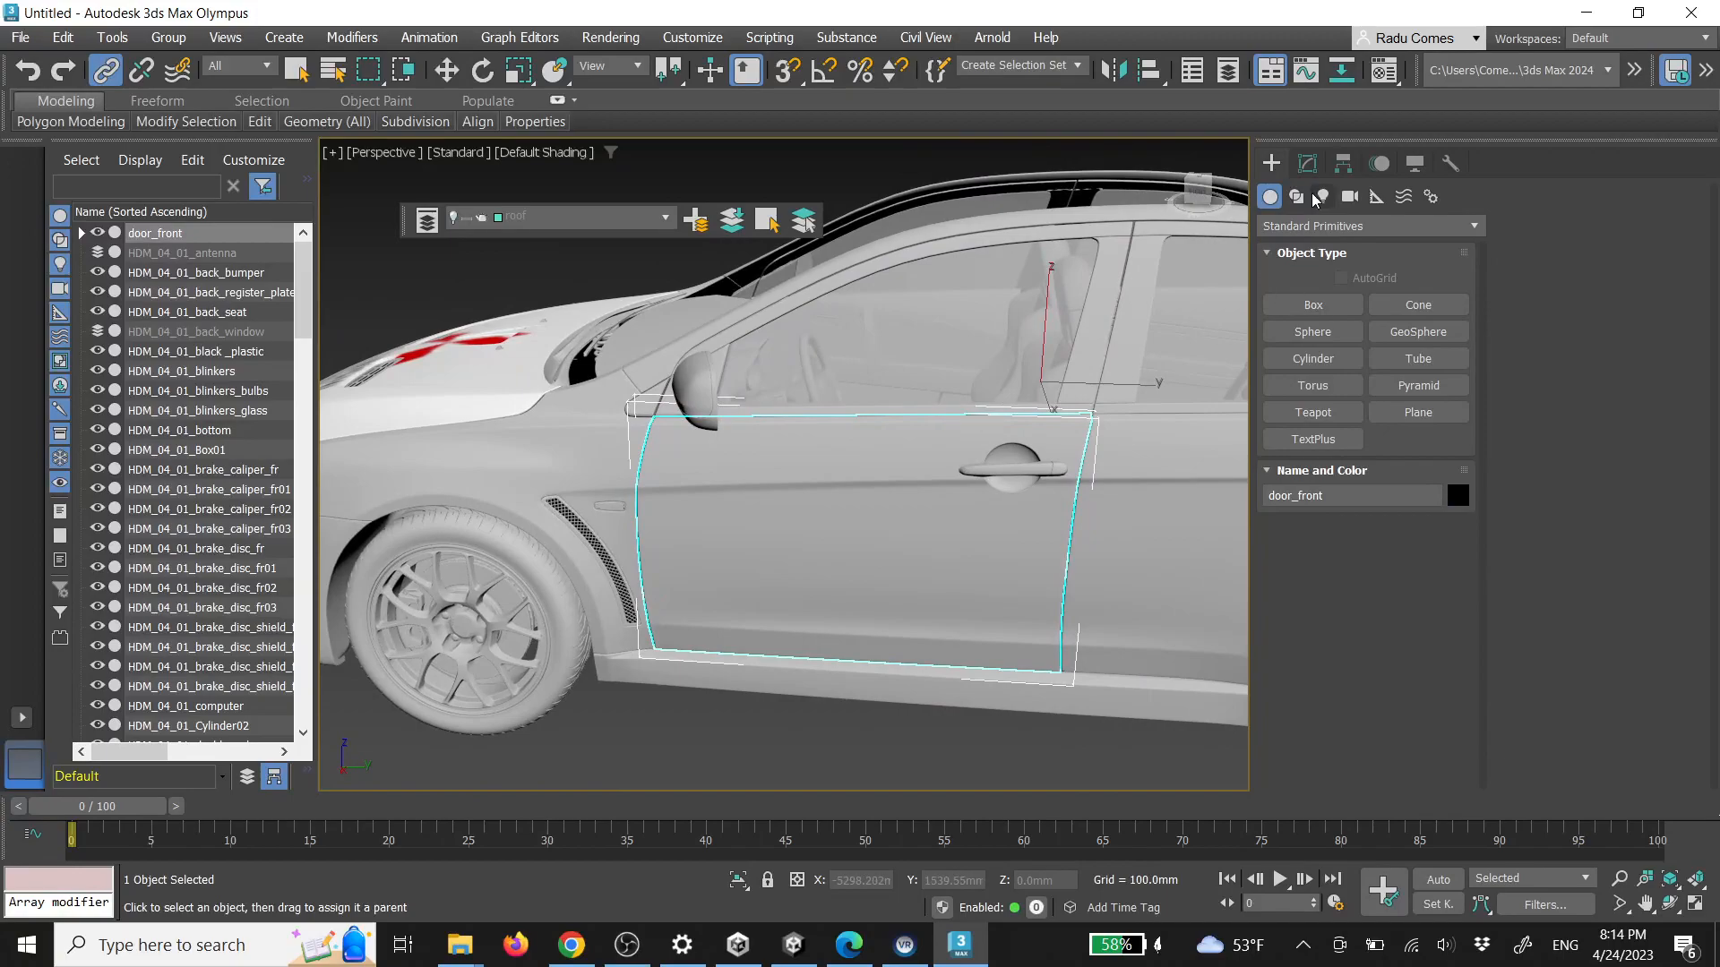
{"action": "left_click", "coordinate": [1344, 164]}
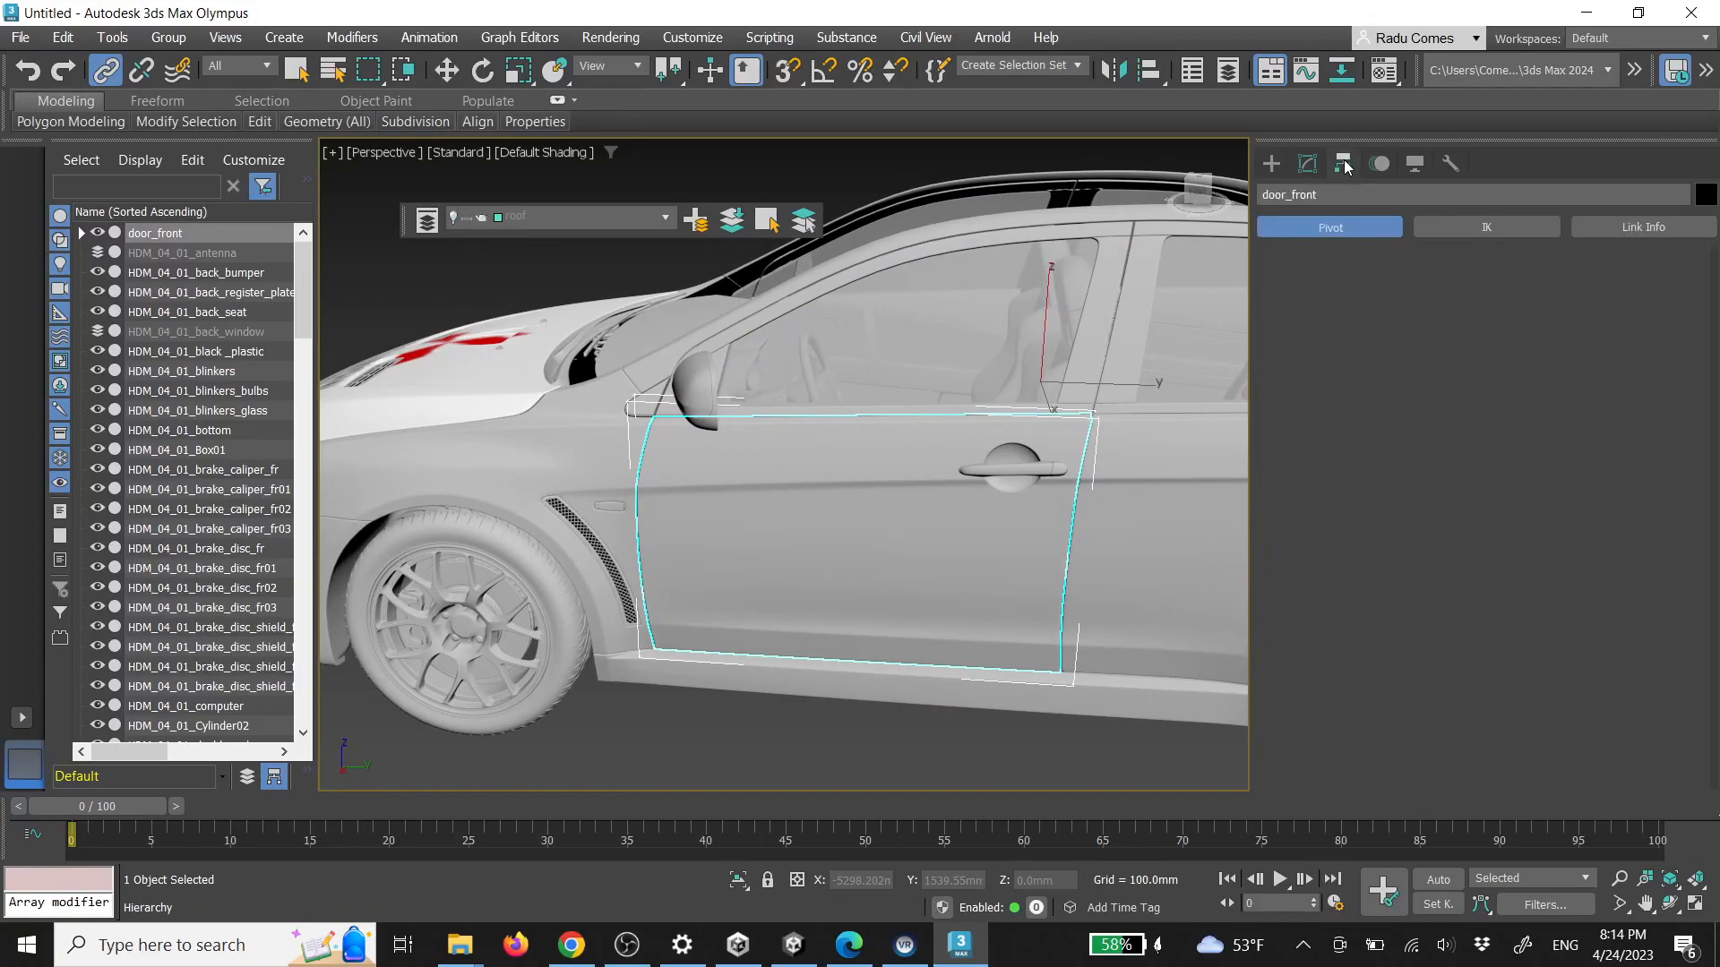
{"action": "left_click", "coordinate": [1364, 309]}
{"action": "middle_click_drag", "start_coordinate": [754, 307], "coordinate": [735, 381], "text": "alt"}
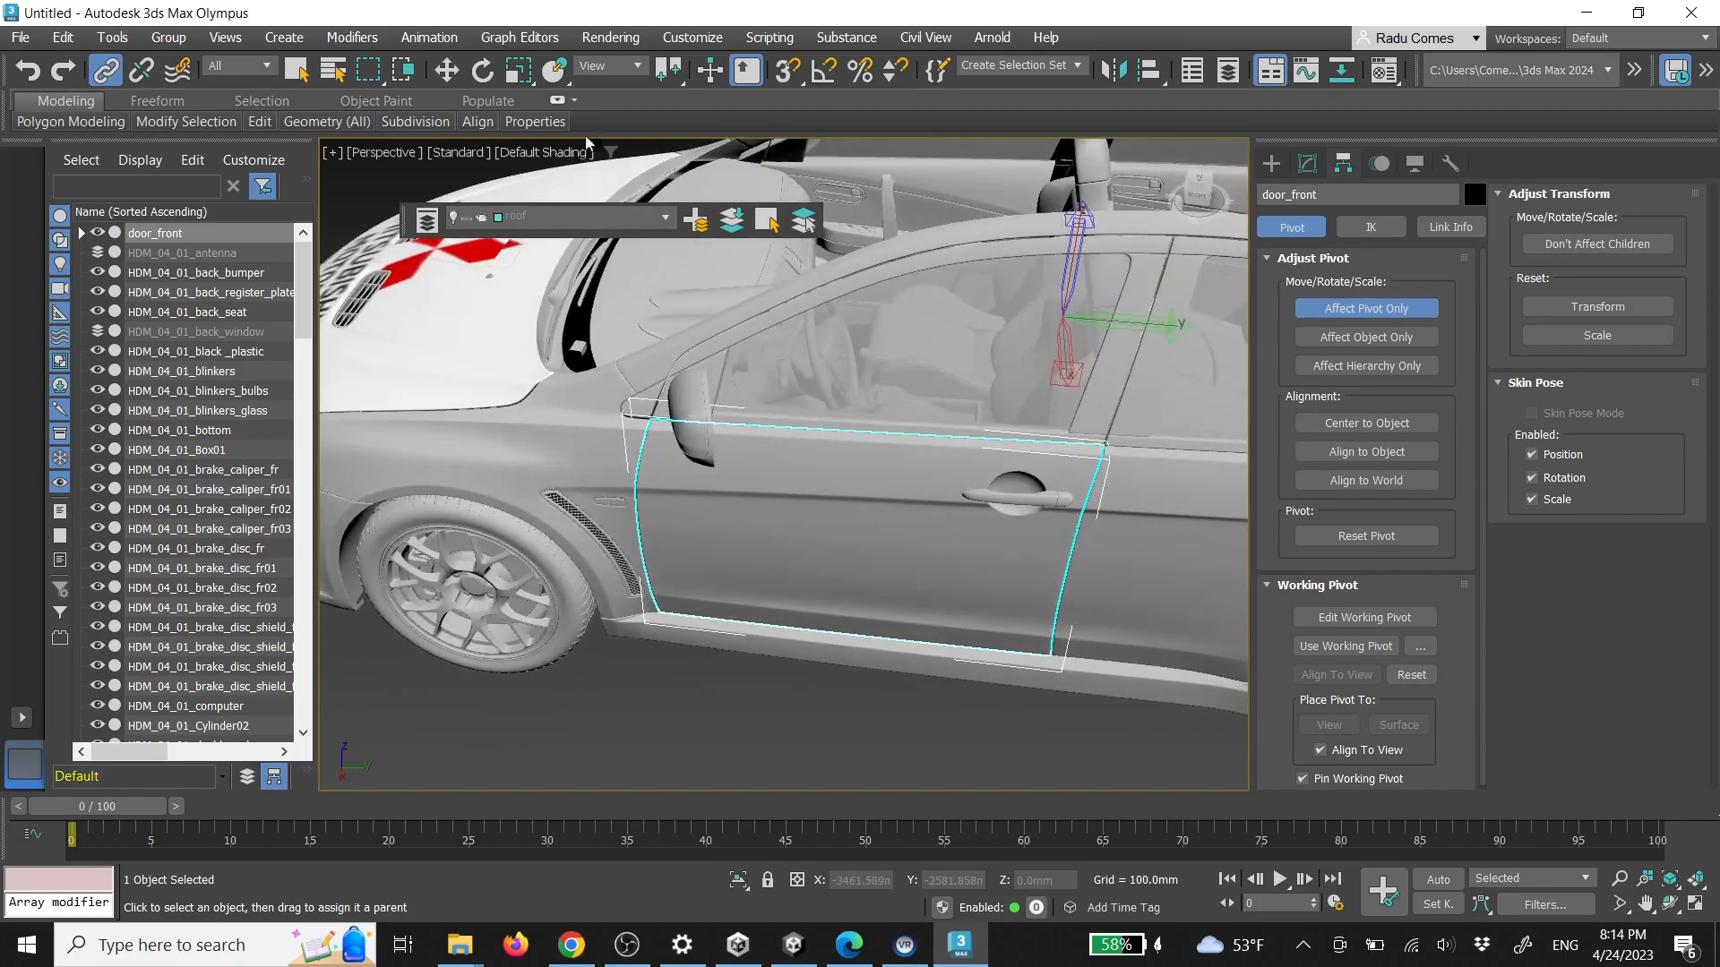
{"action": "left_click", "coordinate": [438, 69]}
{"action": "left_click_drag", "start_coordinate": [1066, 358], "coordinate": [730, 483]}
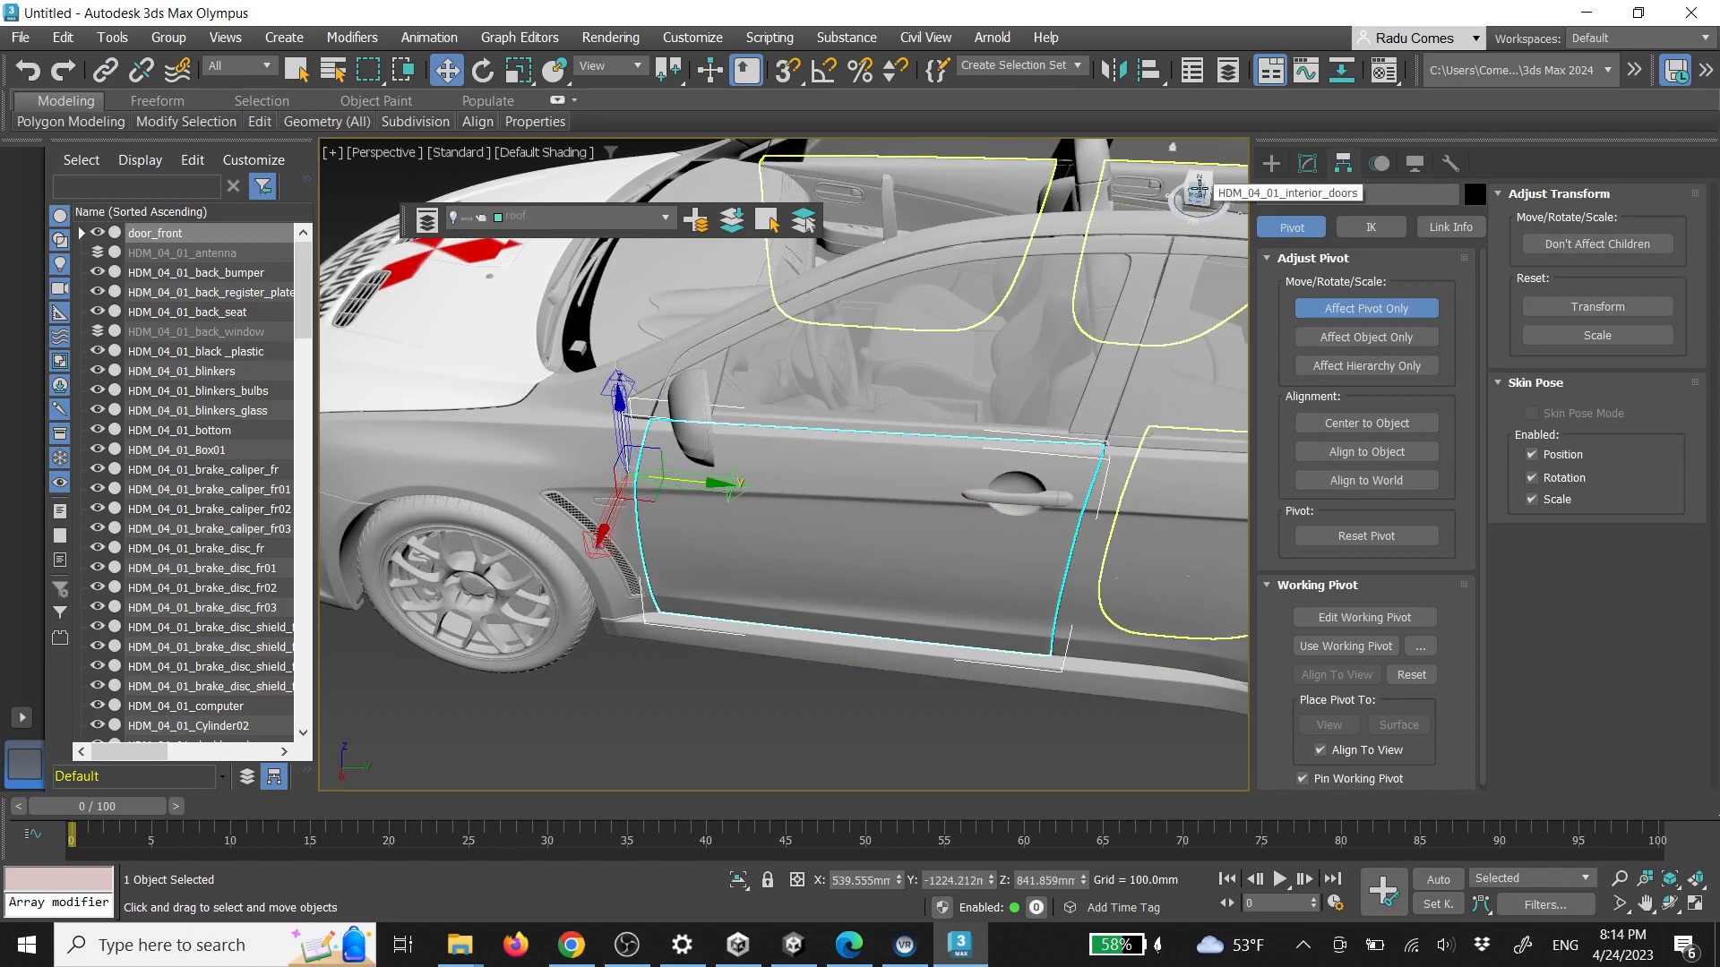
Refine the pivot of door_front onto the door's front hinge line, at about X 436, Y -1213, Z 842 mm
{"action": "left_click", "coordinate": [1199, 182]}
{"action": "middle_click_drag", "start_coordinate": [784, 526], "coordinate": [850, 534]}
{"action": "scroll", "coordinate": [716, 606], "scroll_direction": "up", "scroll_amount": 5}
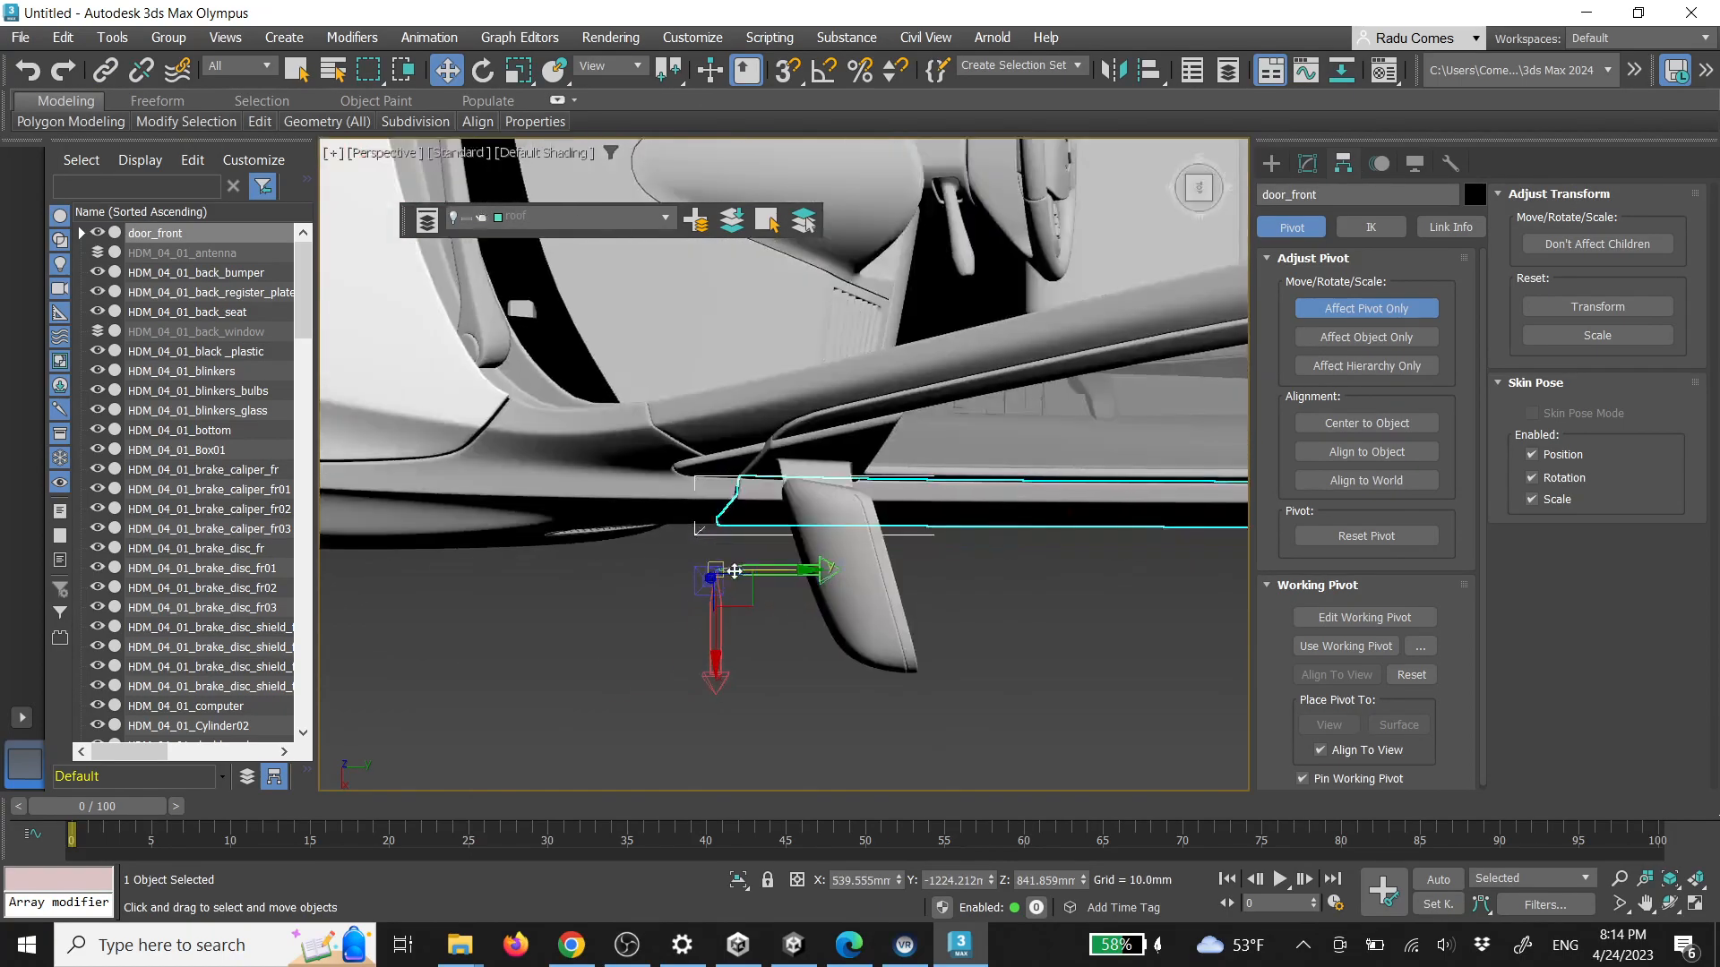
{"action": "left_click_drag", "start_coordinate": [723, 602], "coordinate": [741, 434]}
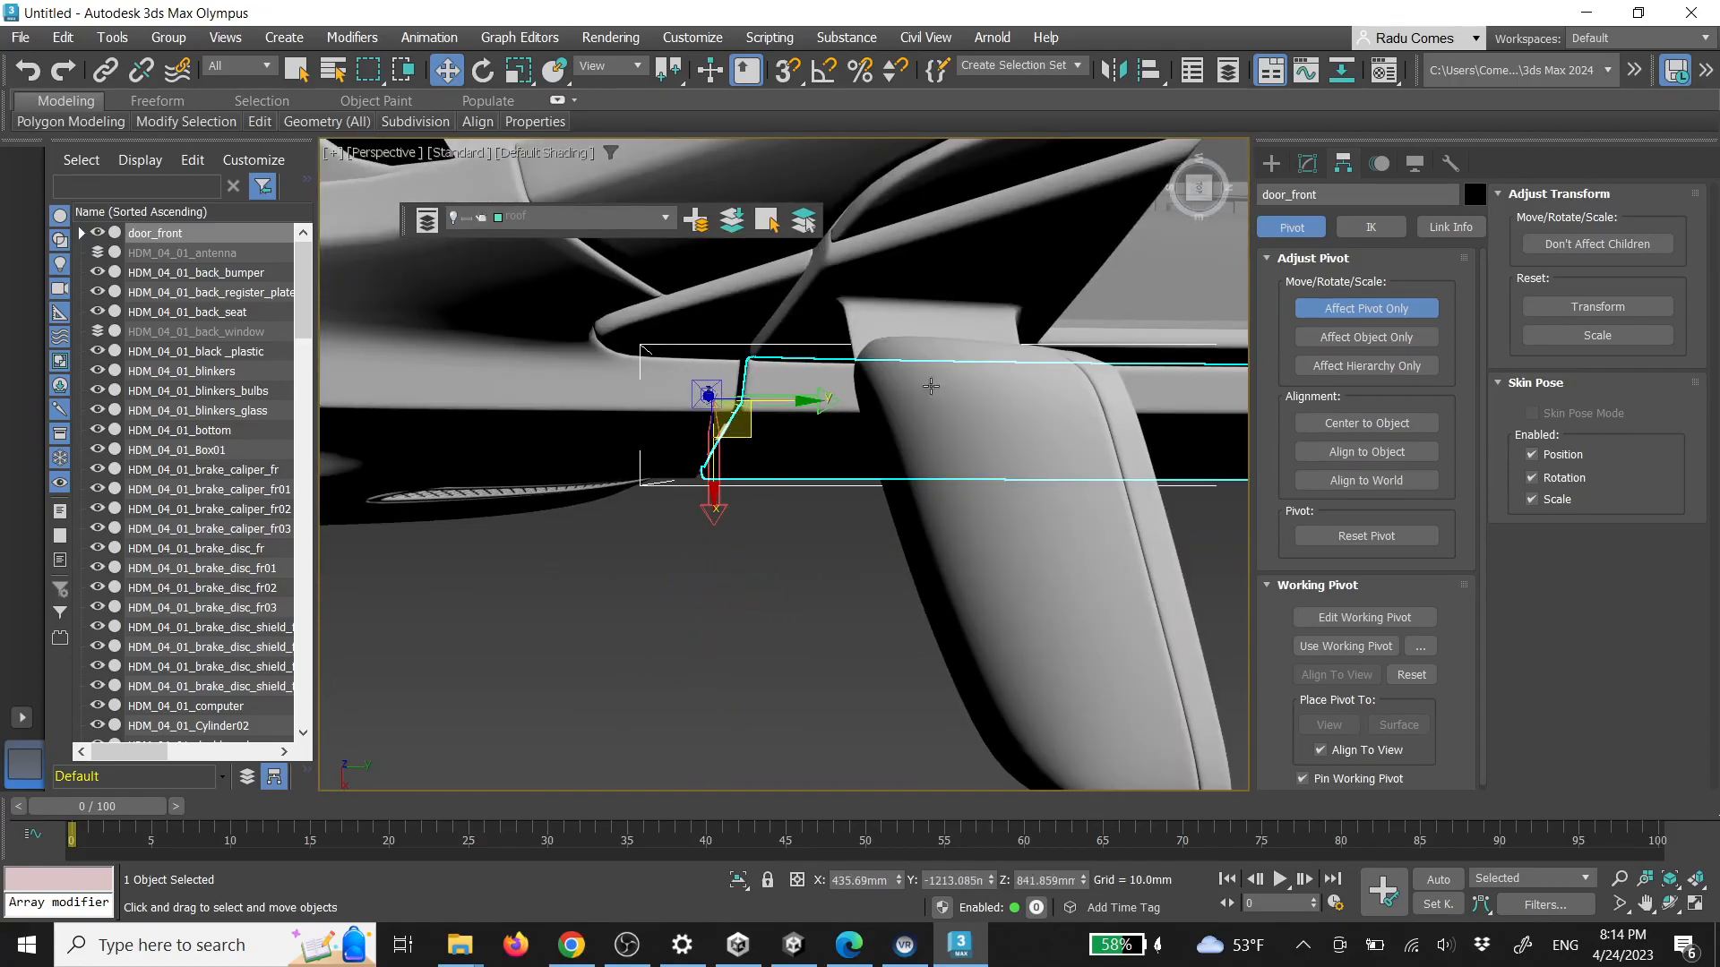
{"action": "left_click", "coordinate": [1271, 164]}
Set the reference coordinate system for rotating door_front to Local
{"action": "scroll", "coordinate": [994, 470], "scroll_direction": "down", "scroll_amount": 6}
{"action": "middle_click_drag", "start_coordinate": [1057, 582], "coordinate": [764, 492], "text": "alt"}
{"action": "scroll", "coordinate": [764, 493], "scroll_direction": "down", "scroll_amount": 3}
{"action": "left_click", "coordinate": [481, 70]}
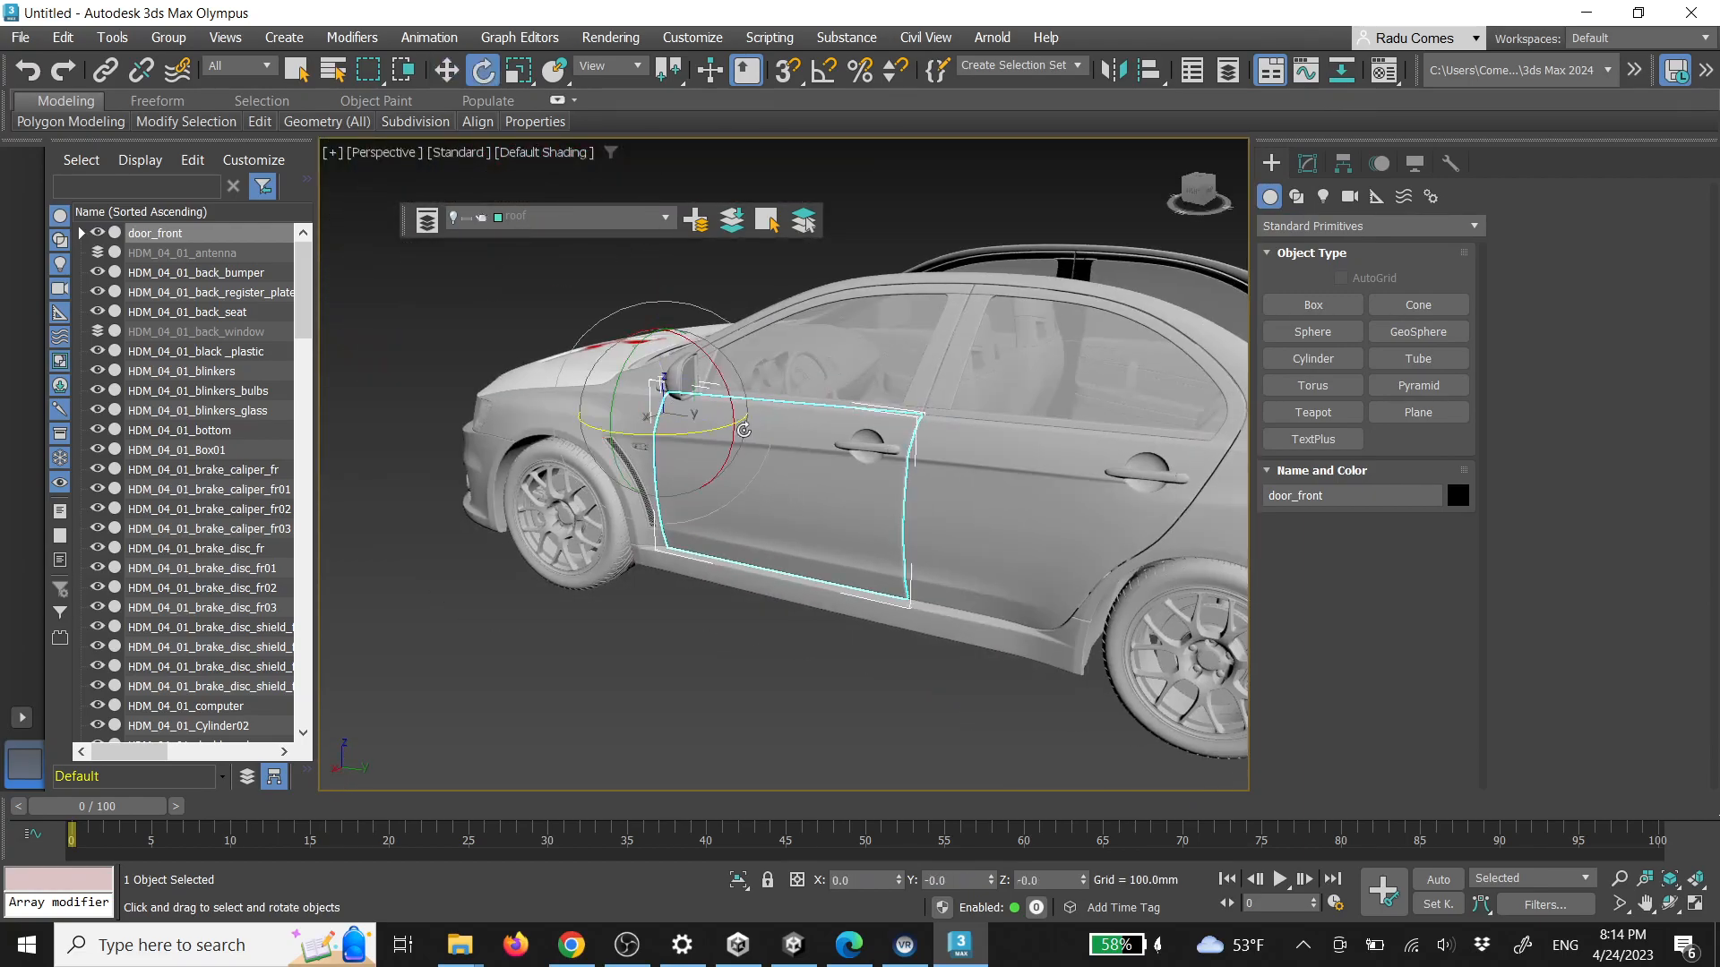
{"action": "left_click", "coordinate": [630, 72]}
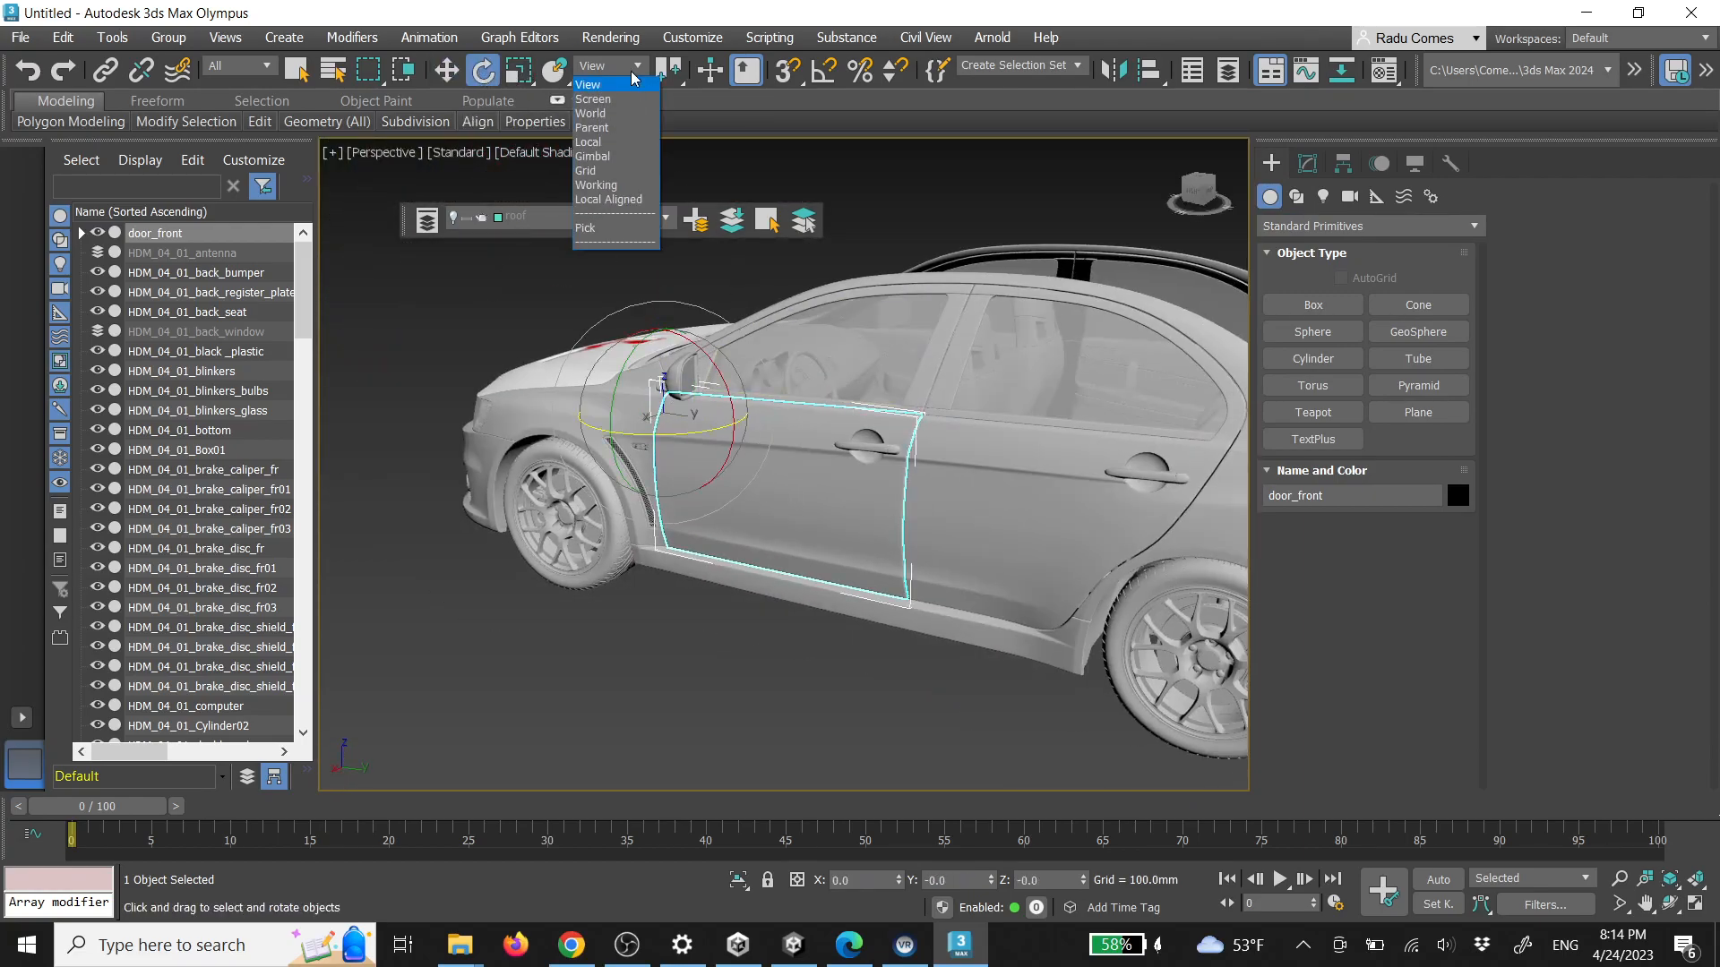
{"action": "left_click", "coordinate": [624, 145]}
Try swinging door_front open about its local vertical axis, undo the rotation and clear the selection
{"action": "mouse_move", "coordinate": [698, 432]}
{"action": "left_mouse_down"}
{"action": "mouse_move", "coordinate": [517, 413]}
{"action": "mouse_move", "coordinate": [675, 412]}
{"action": "left_mouse_up"}
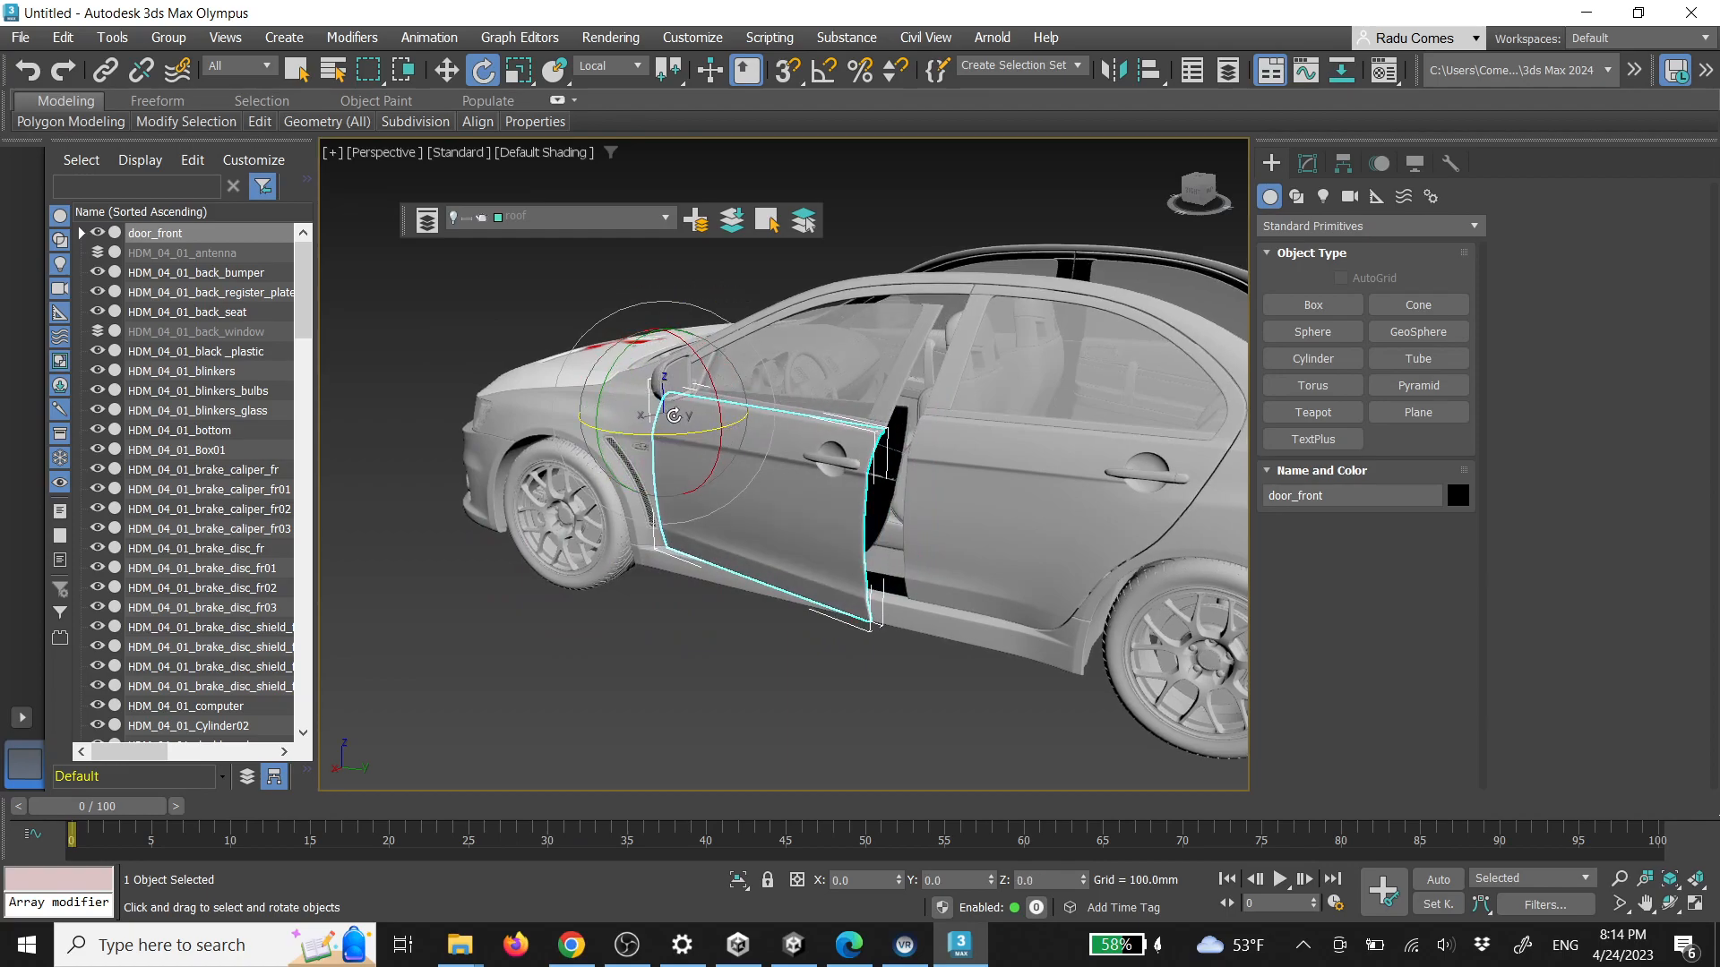
{"action": "key", "text": "ctrl+z"}
{"action": "left_click", "coordinate": [716, 622]}
Check the parts linked under door_front by selecting the driver-side window glass, expanding the door's children and toggling visibility
{"action": "middle_click_drag", "start_coordinate": [851, 355], "coordinate": [707, 399], "text": "alt"}
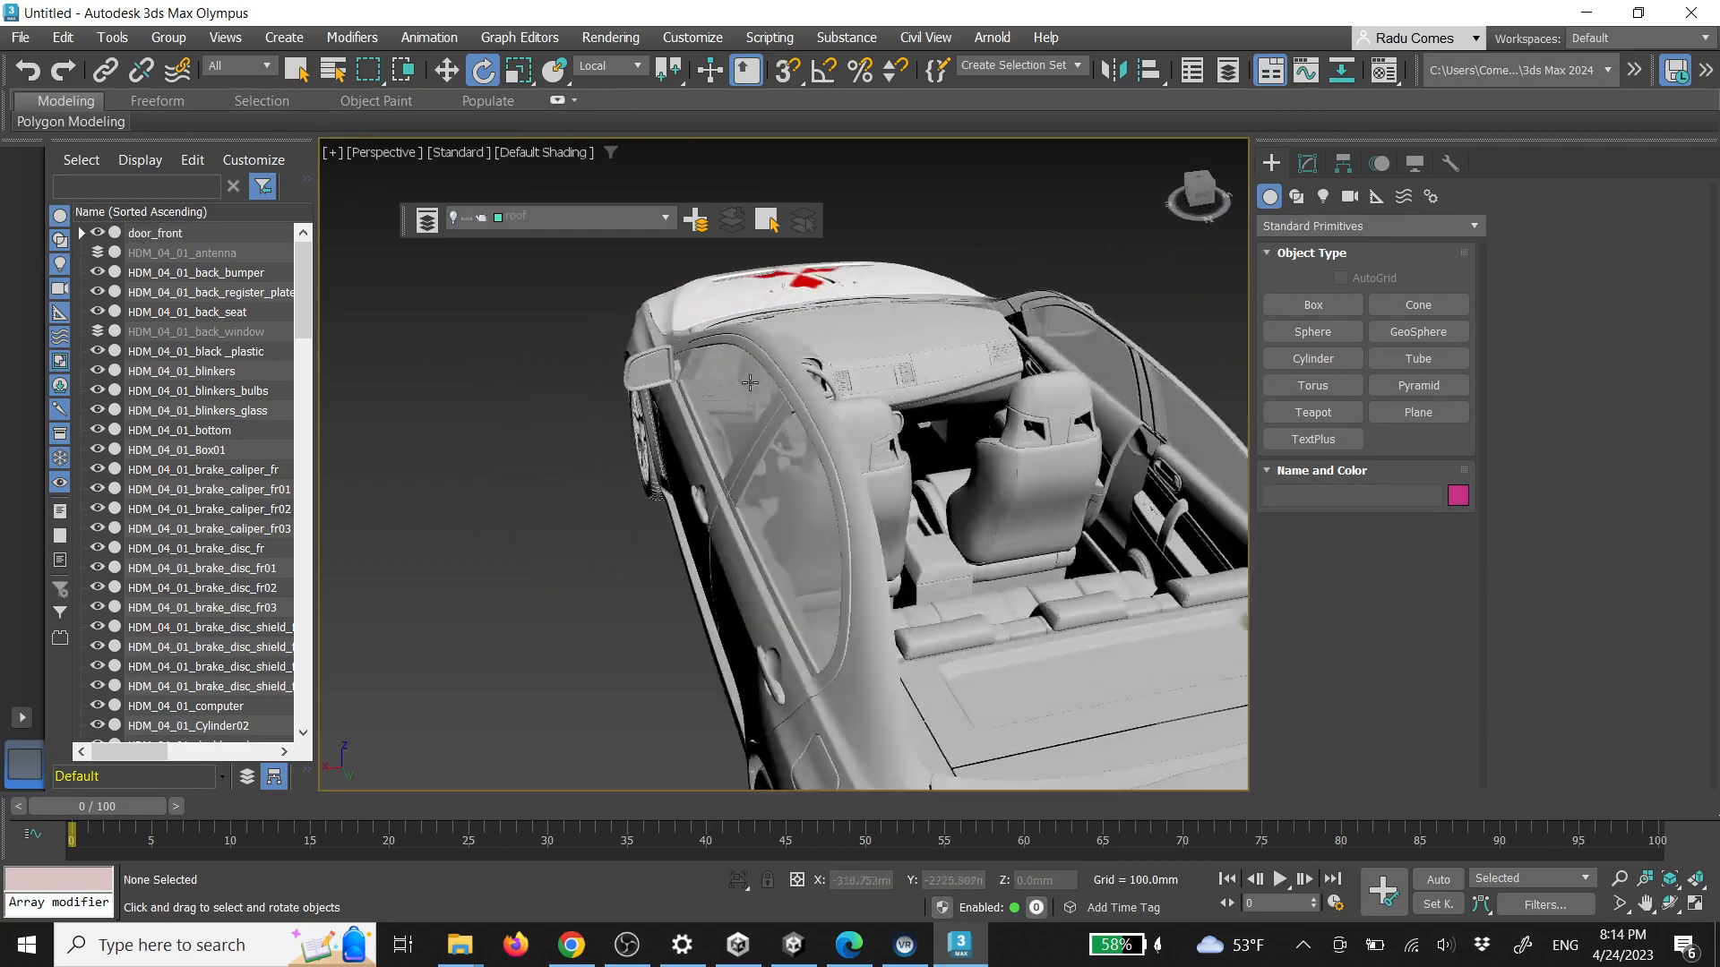
{"action": "scroll", "coordinate": [708, 399], "scroll_direction": "up", "scroll_amount": 3}
{"action": "scroll", "coordinate": [800, 412], "scroll_direction": "up", "scroll_amount": 4}
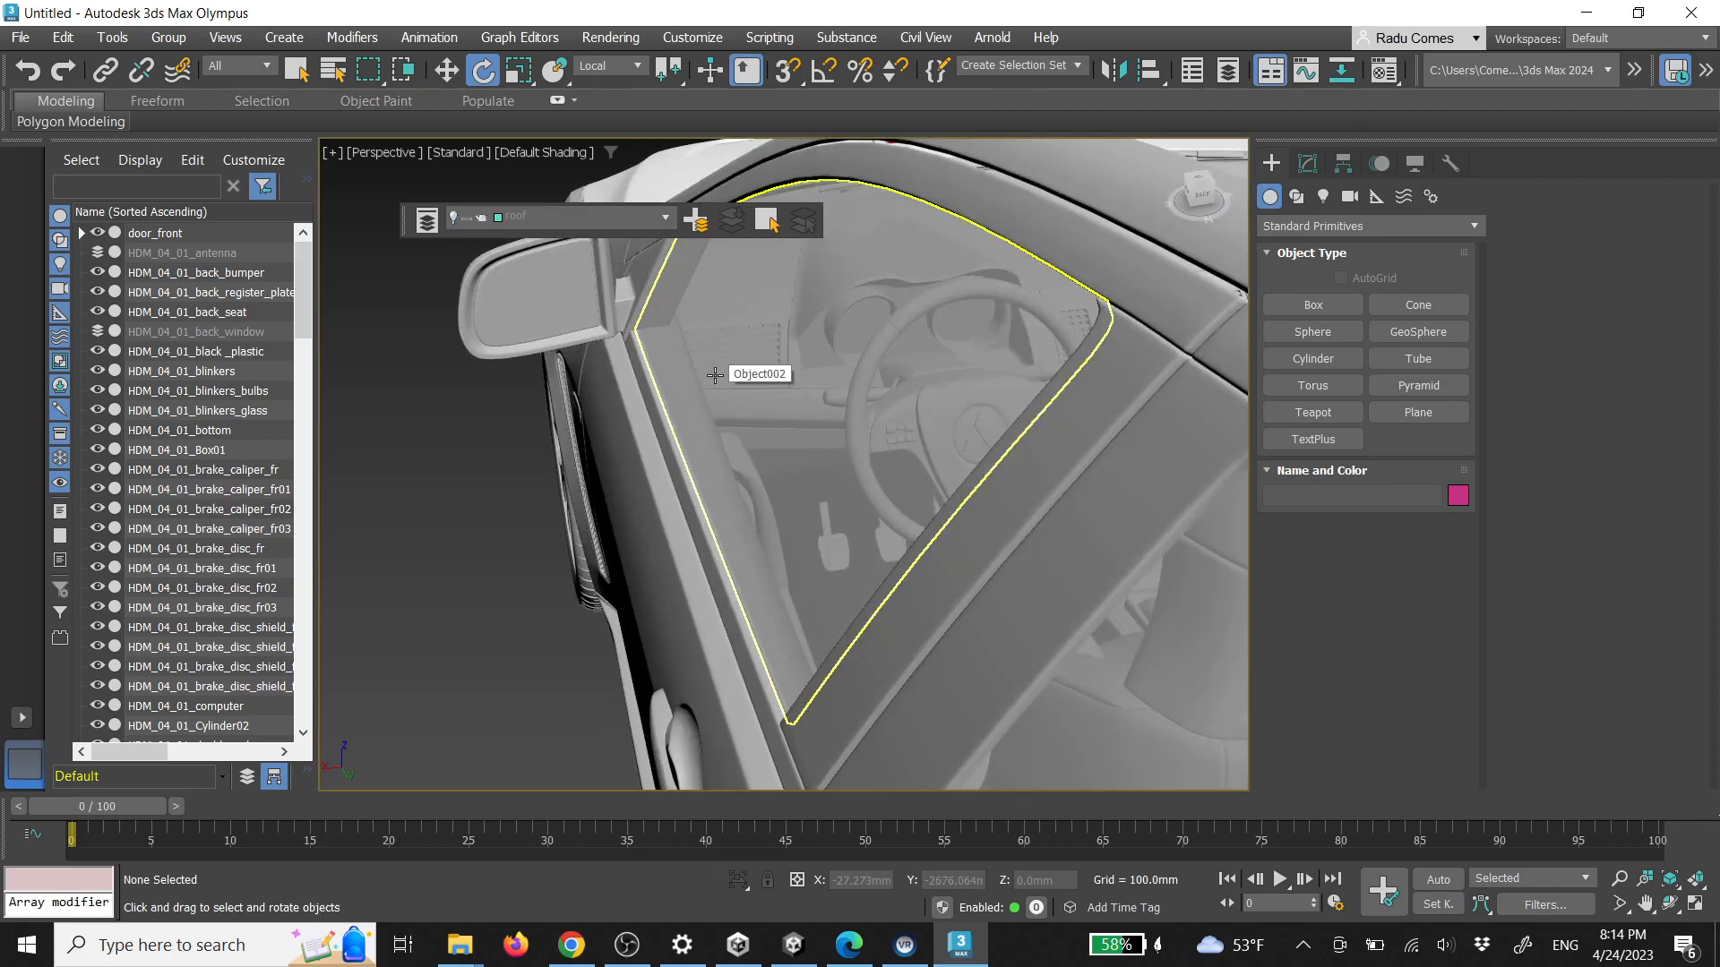
{"action": "left_click", "coordinate": [747, 348]}
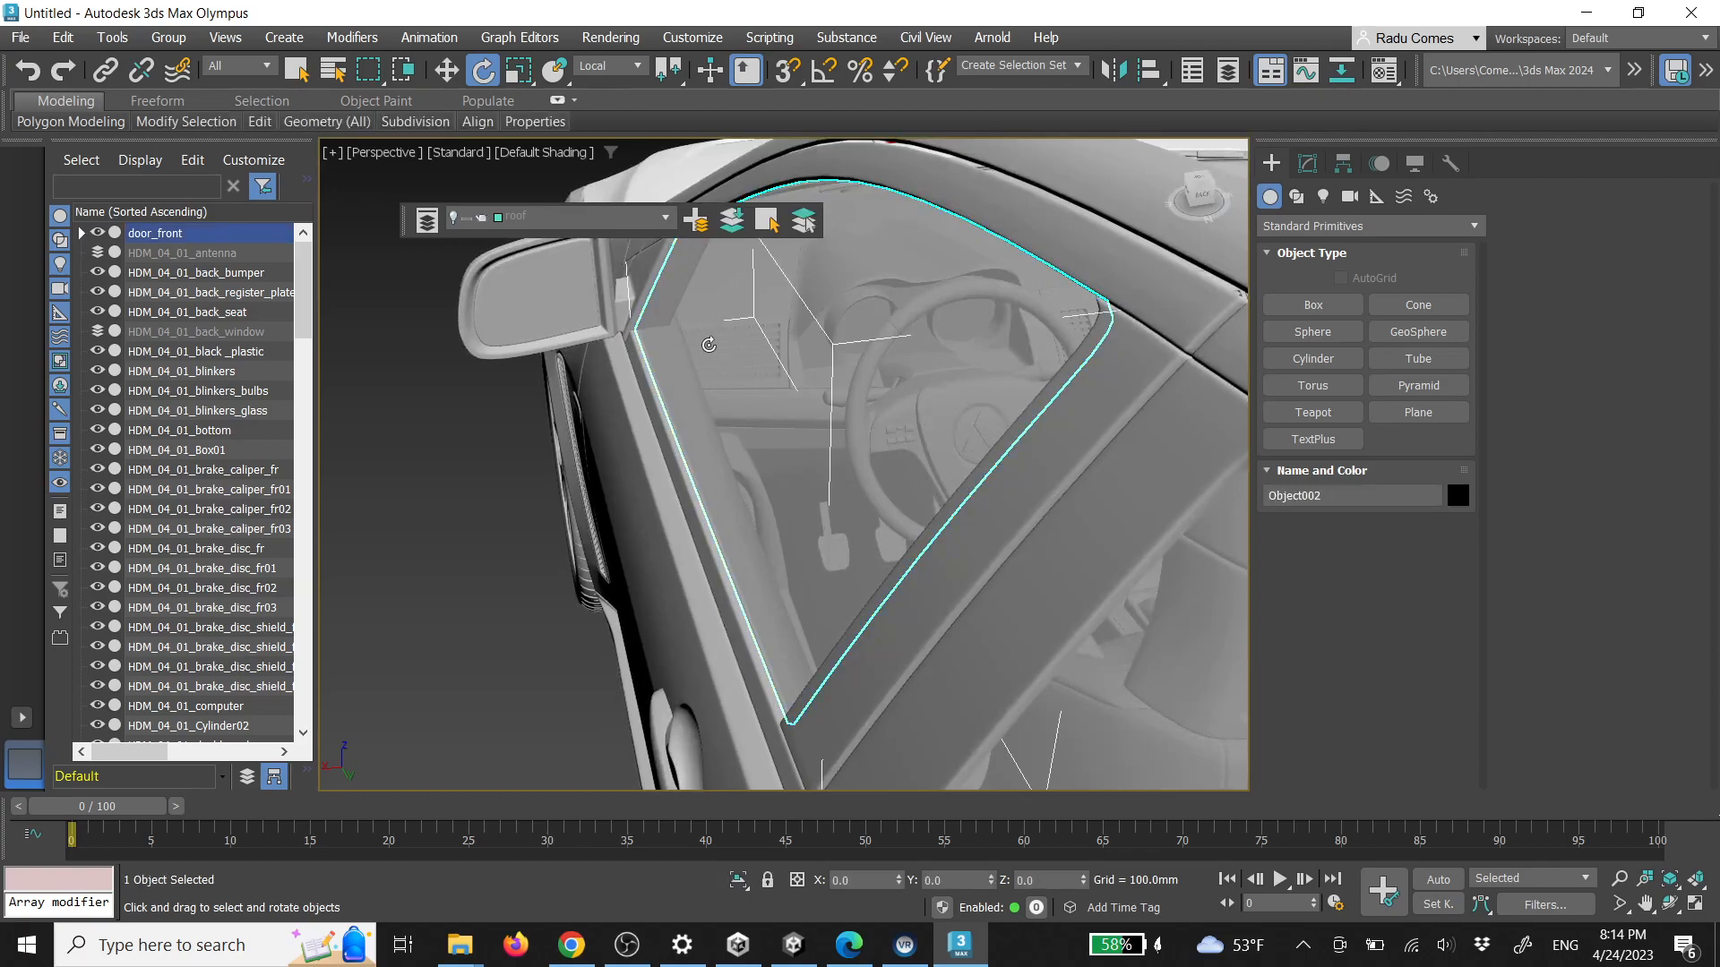
{"action": "right_click", "coordinate": [709, 345]}
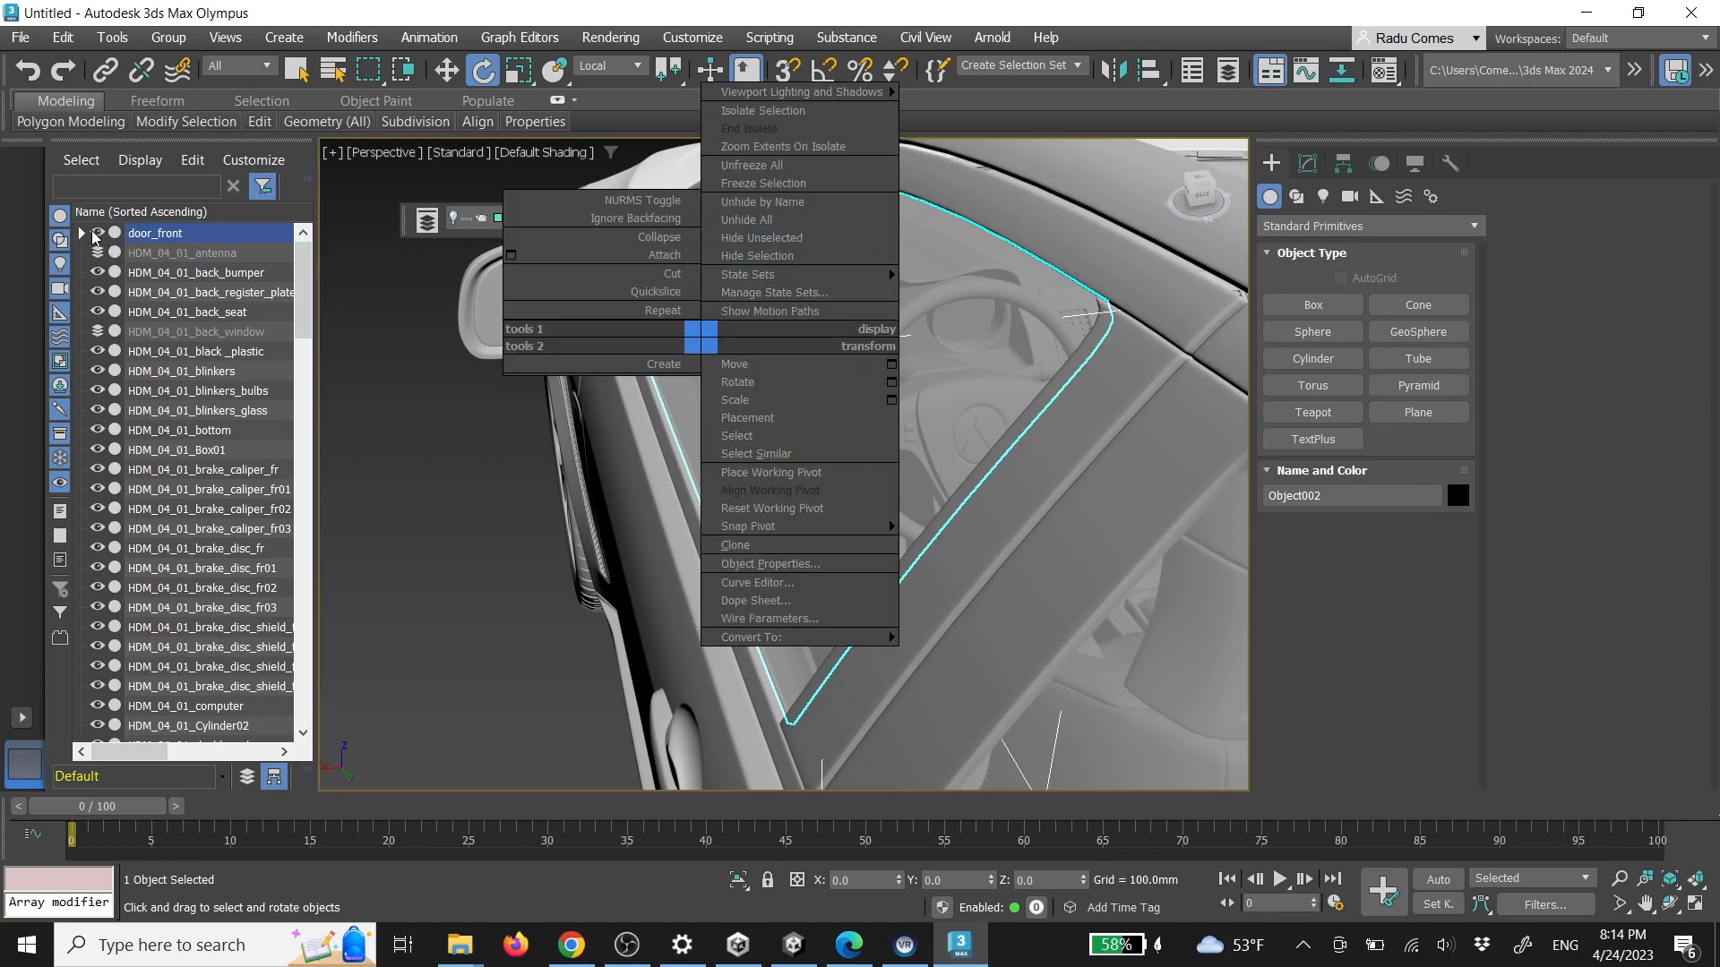
{"action": "left_click", "coordinate": [349, 341]}
{"action": "left_click", "coordinate": [98, 232]}
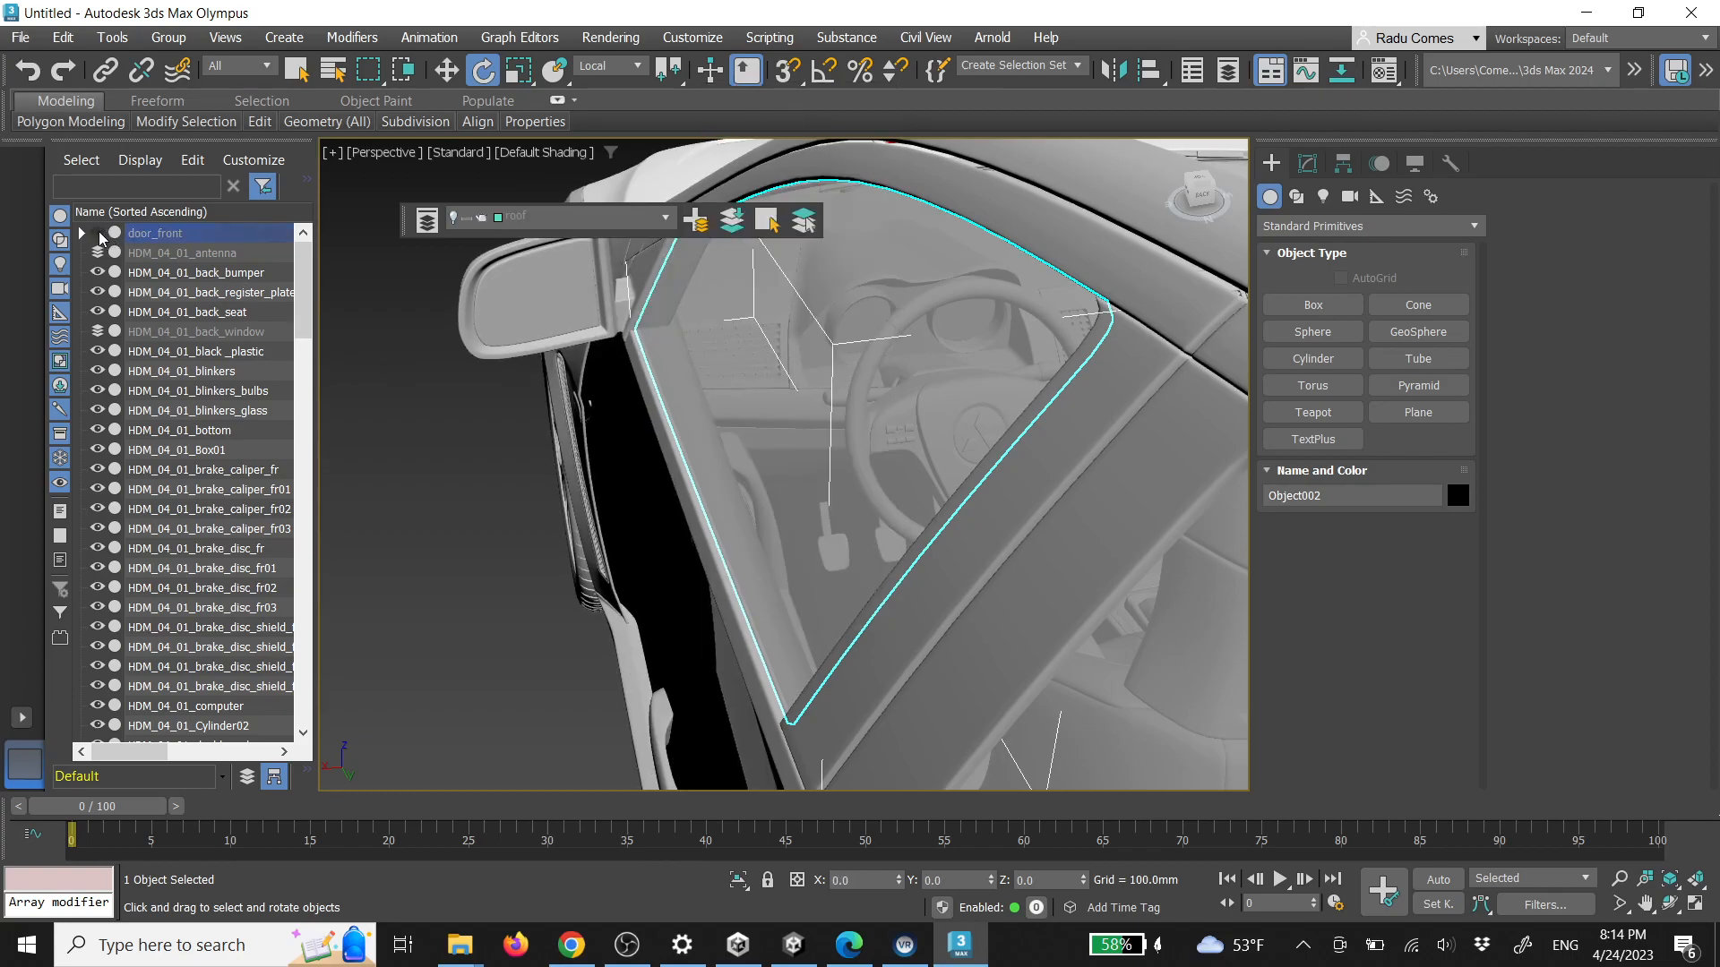
{"action": "left_click", "coordinate": [99, 232]}
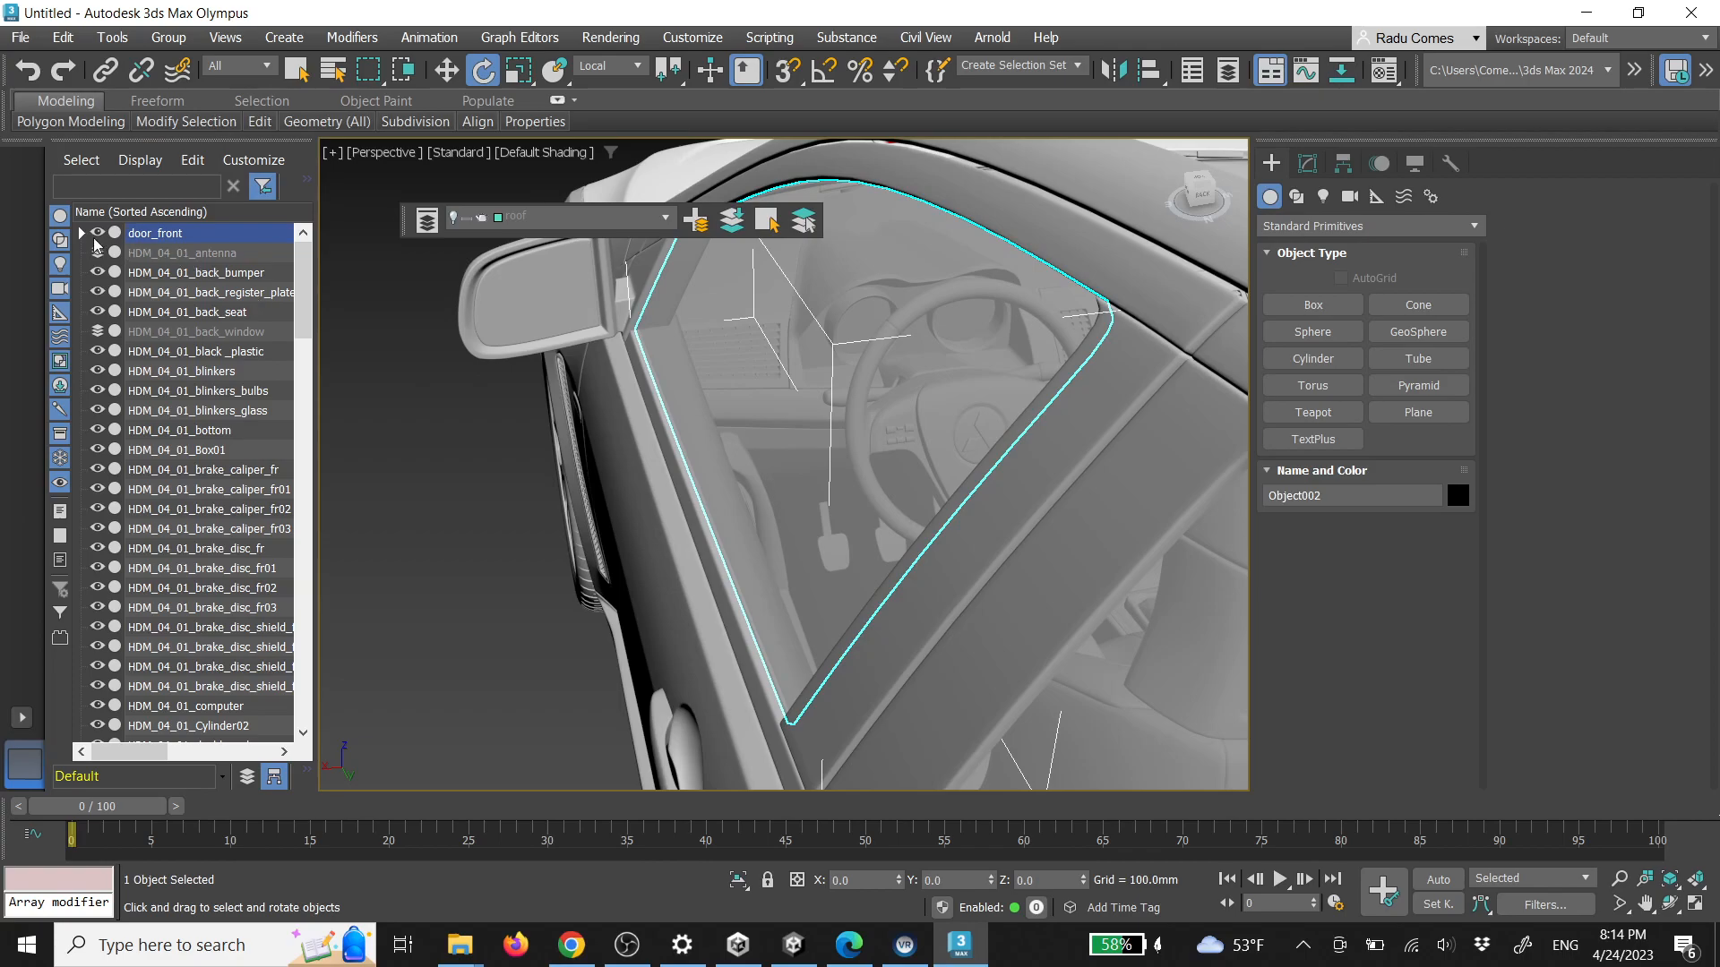
{"action": "left_click", "coordinate": [80, 233]}
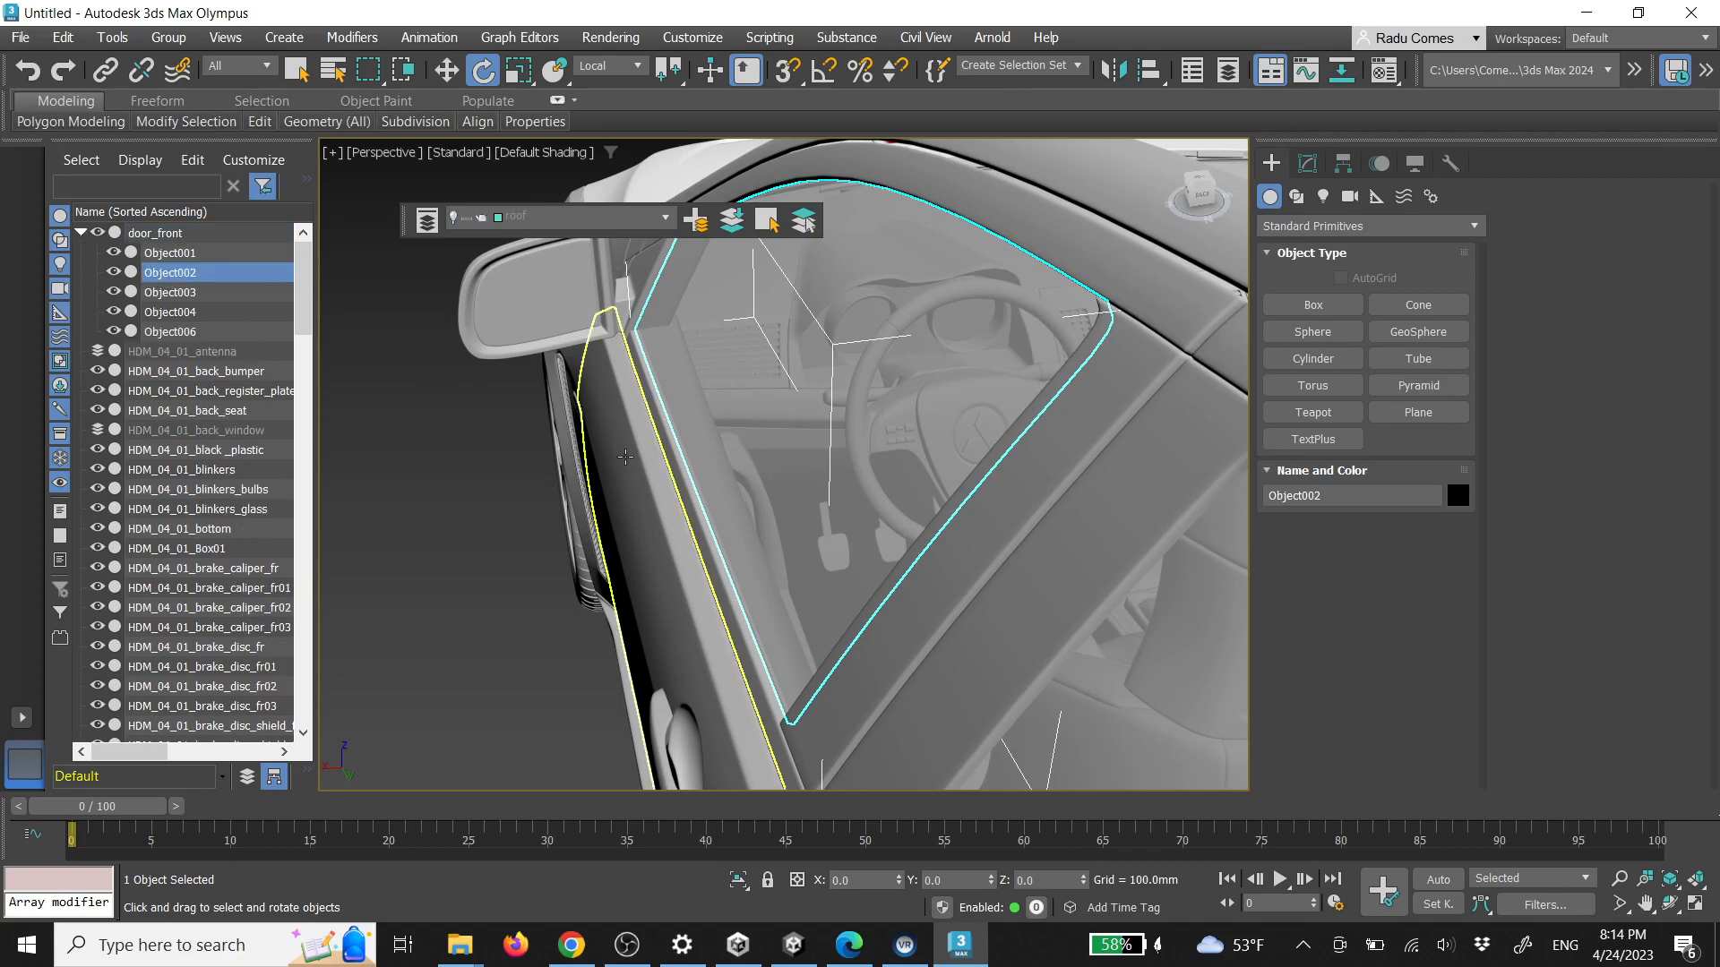
{"action": "left_click", "coordinate": [113, 271]}
{"action": "left_click", "coordinate": [114, 271]}
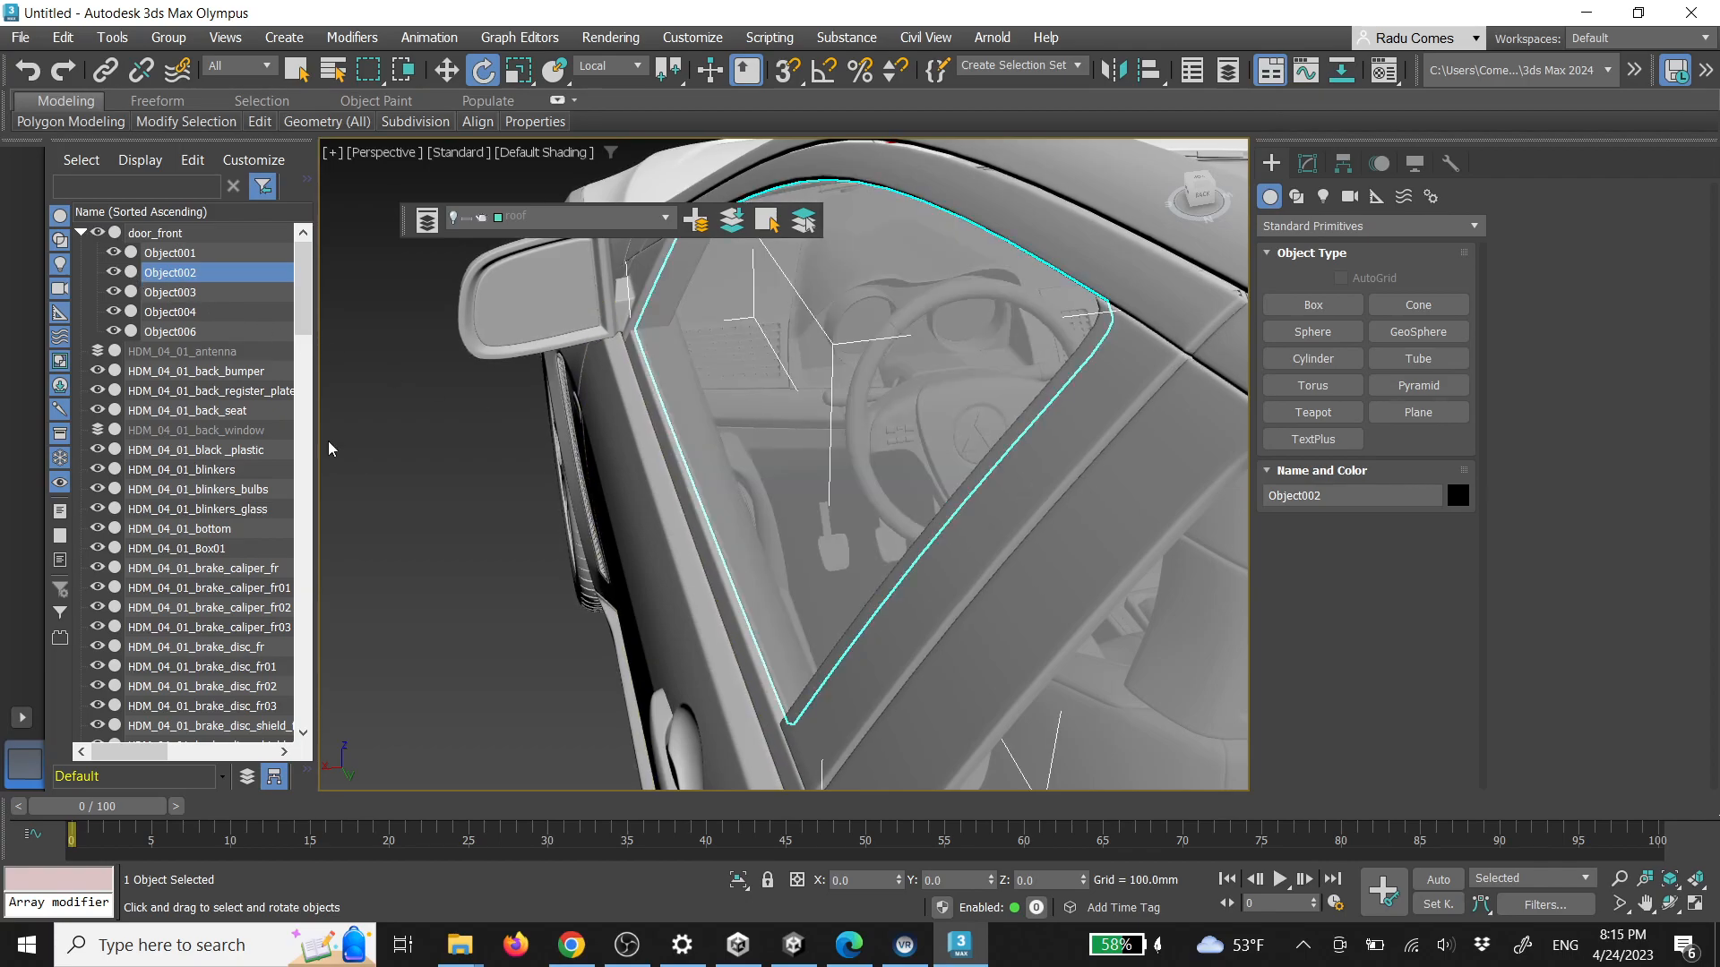
Hide the driver-side front window glass, Object002, to expose the door's inner side
{"action": "left_click", "coordinate": [439, 412]}
{"action": "left_click", "coordinate": [734, 365]}
{"action": "right_click", "coordinate": [734, 363]}
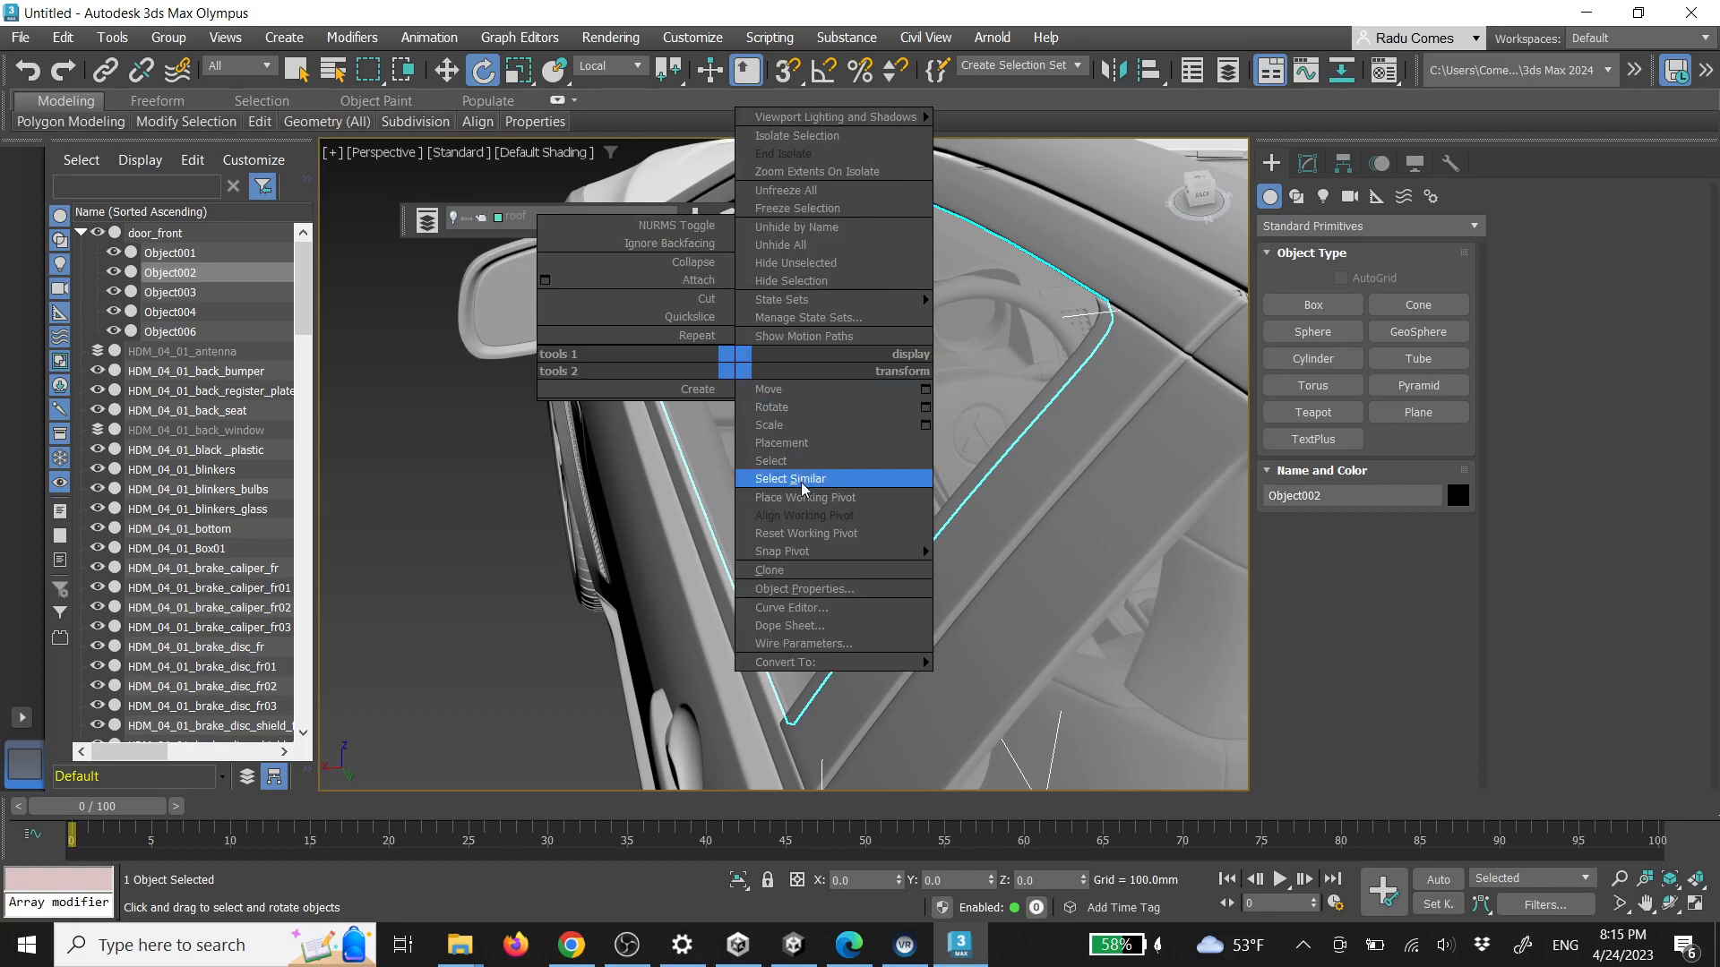
{"action": "left_click", "coordinate": [792, 281]}
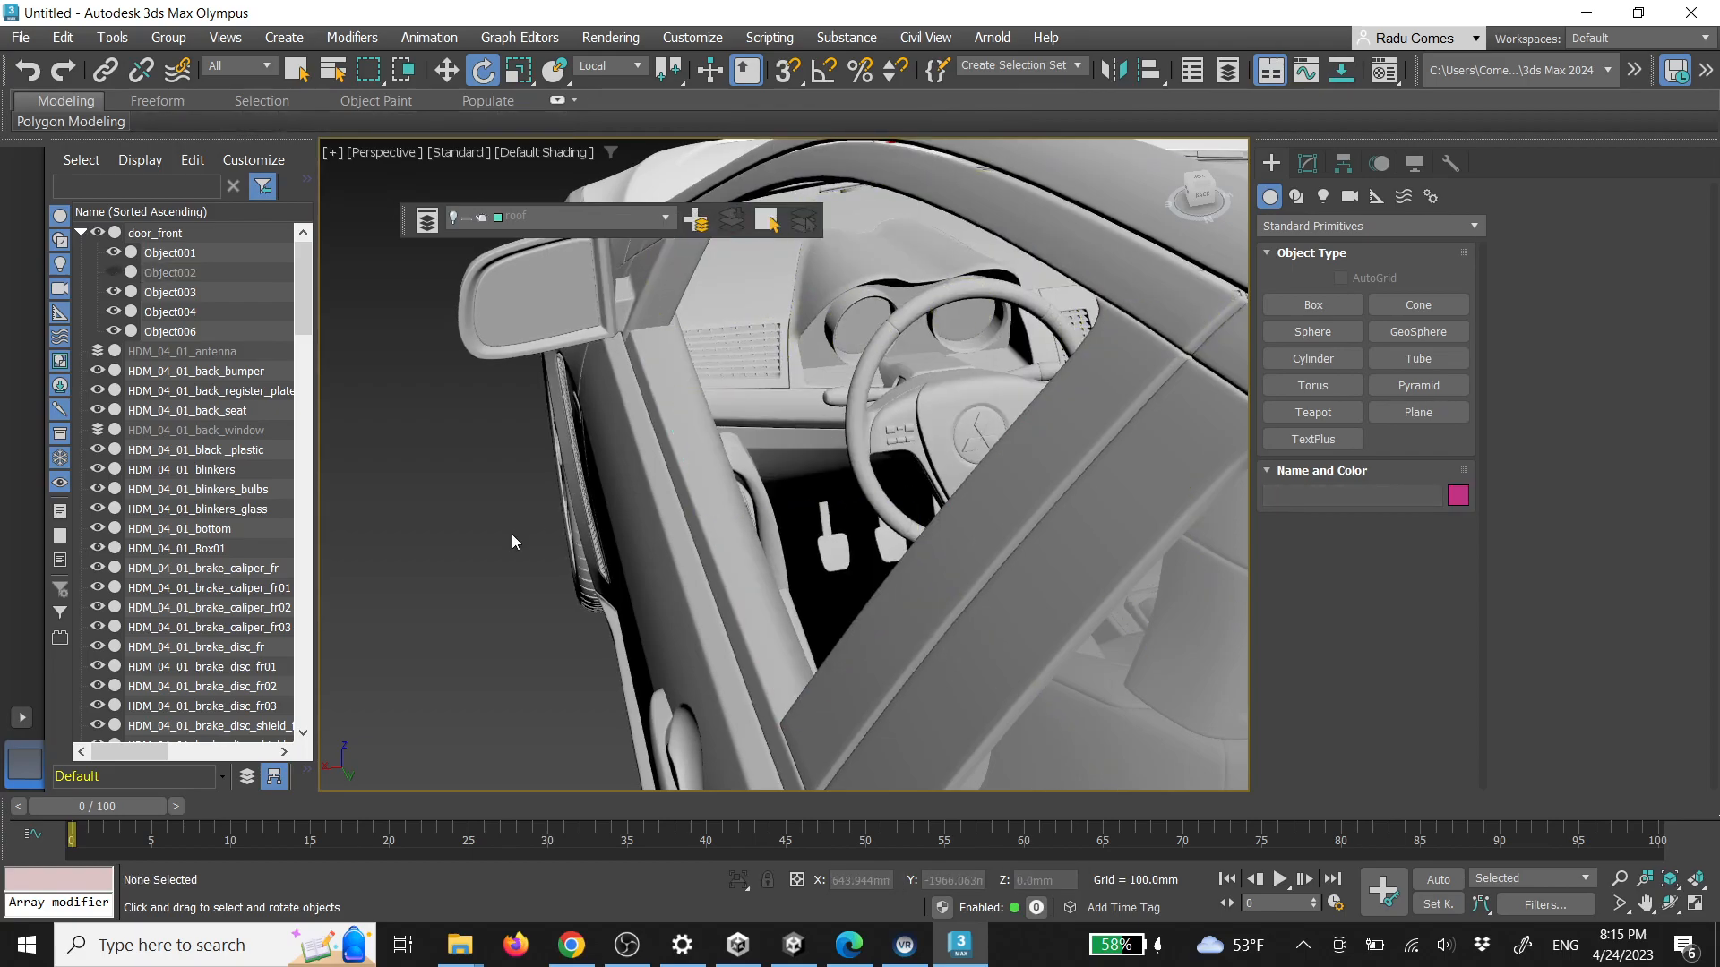
Link the driver-side inner door panel to door_front as its parent
{"action": "scroll", "coordinate": [648, 463], "scroll_direction": "up", "scroll_amount": 3}
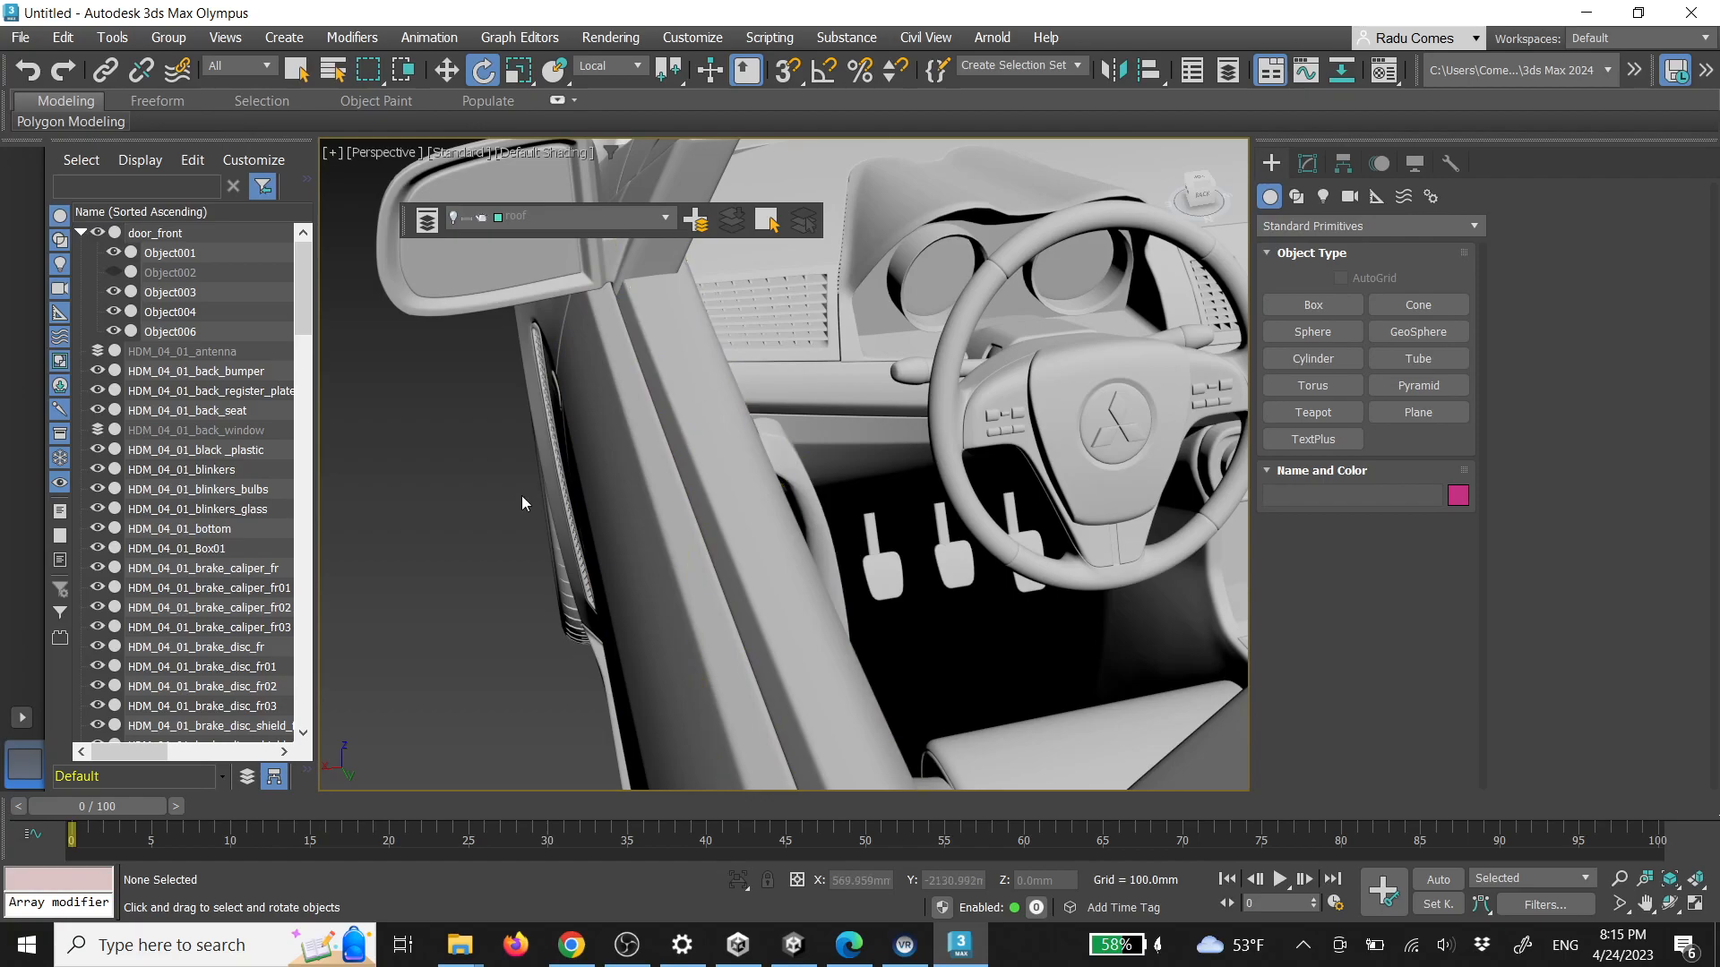
{"action": "left_click", "coordinate": [704, 393]}
{"action": "left_click", "coordinate": [107, 70]}
{"action": "left_click_drag", "start_coordinate": [708, 421], "coordinate": [638, 439]}
Try rotating door_front by about 28 degrees around its local Z axis to test the linked parts
{"action": "left_click", "coordinate": [629, 471]}
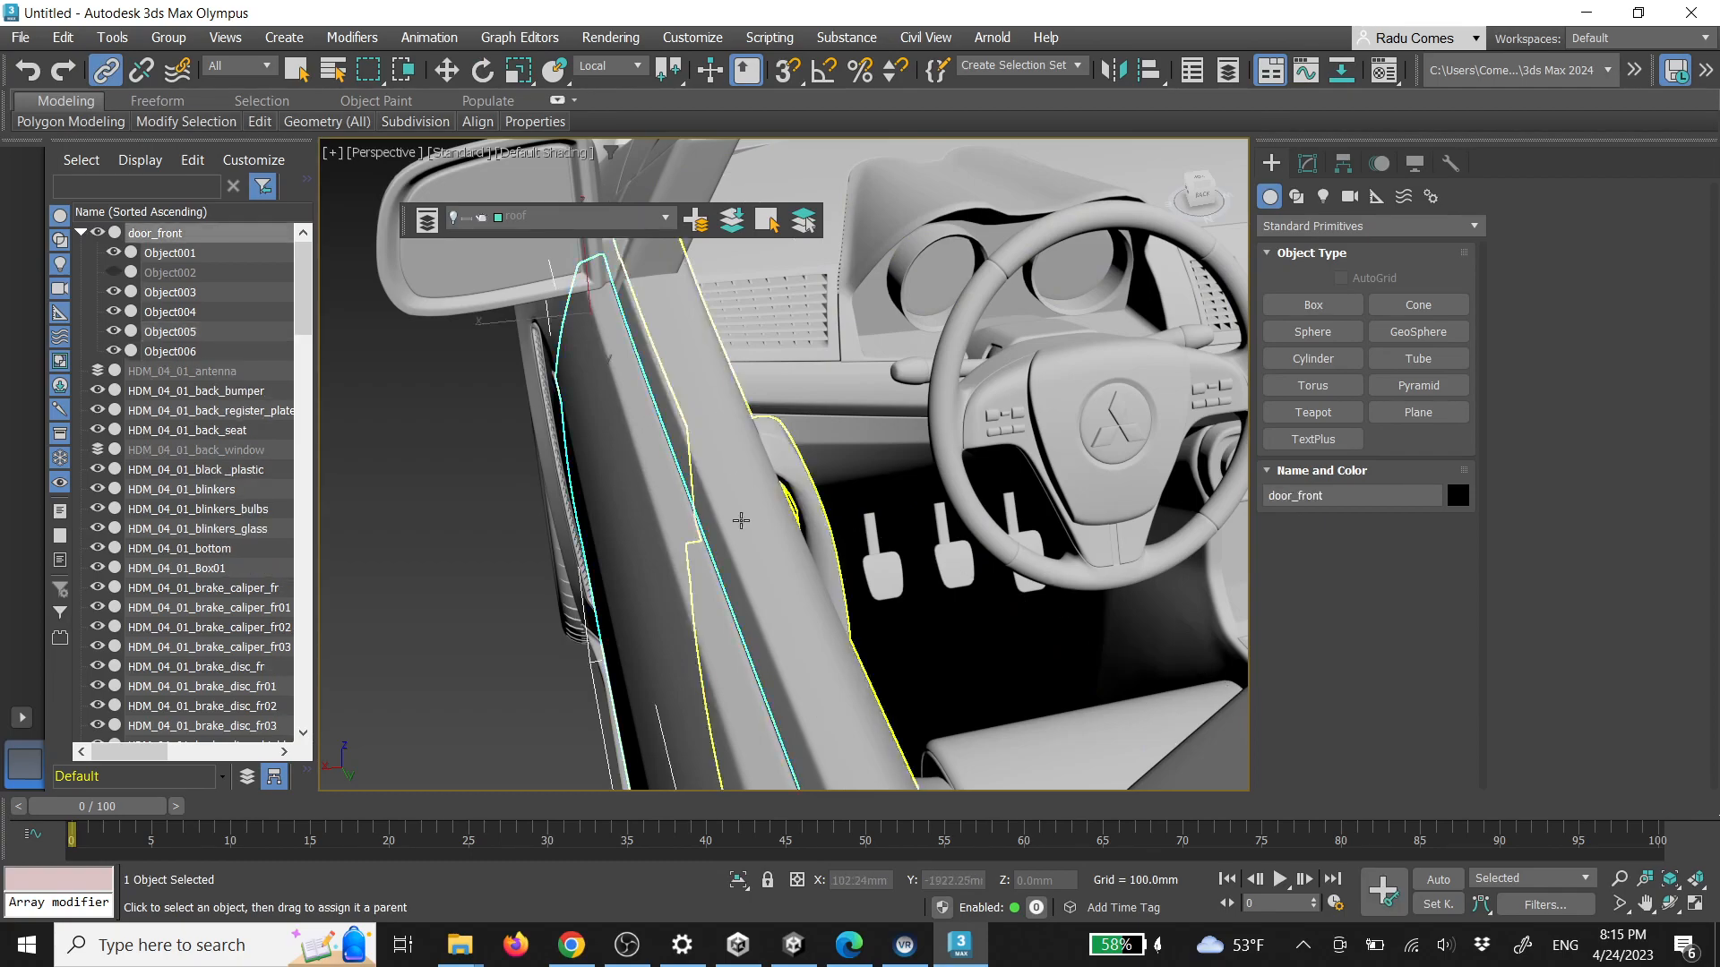
{"action": "scroll", "coordinate": [741, 521], "scroll_direction": "down", "scroll_amount": 10}
{"action": "key", "text": "e"}
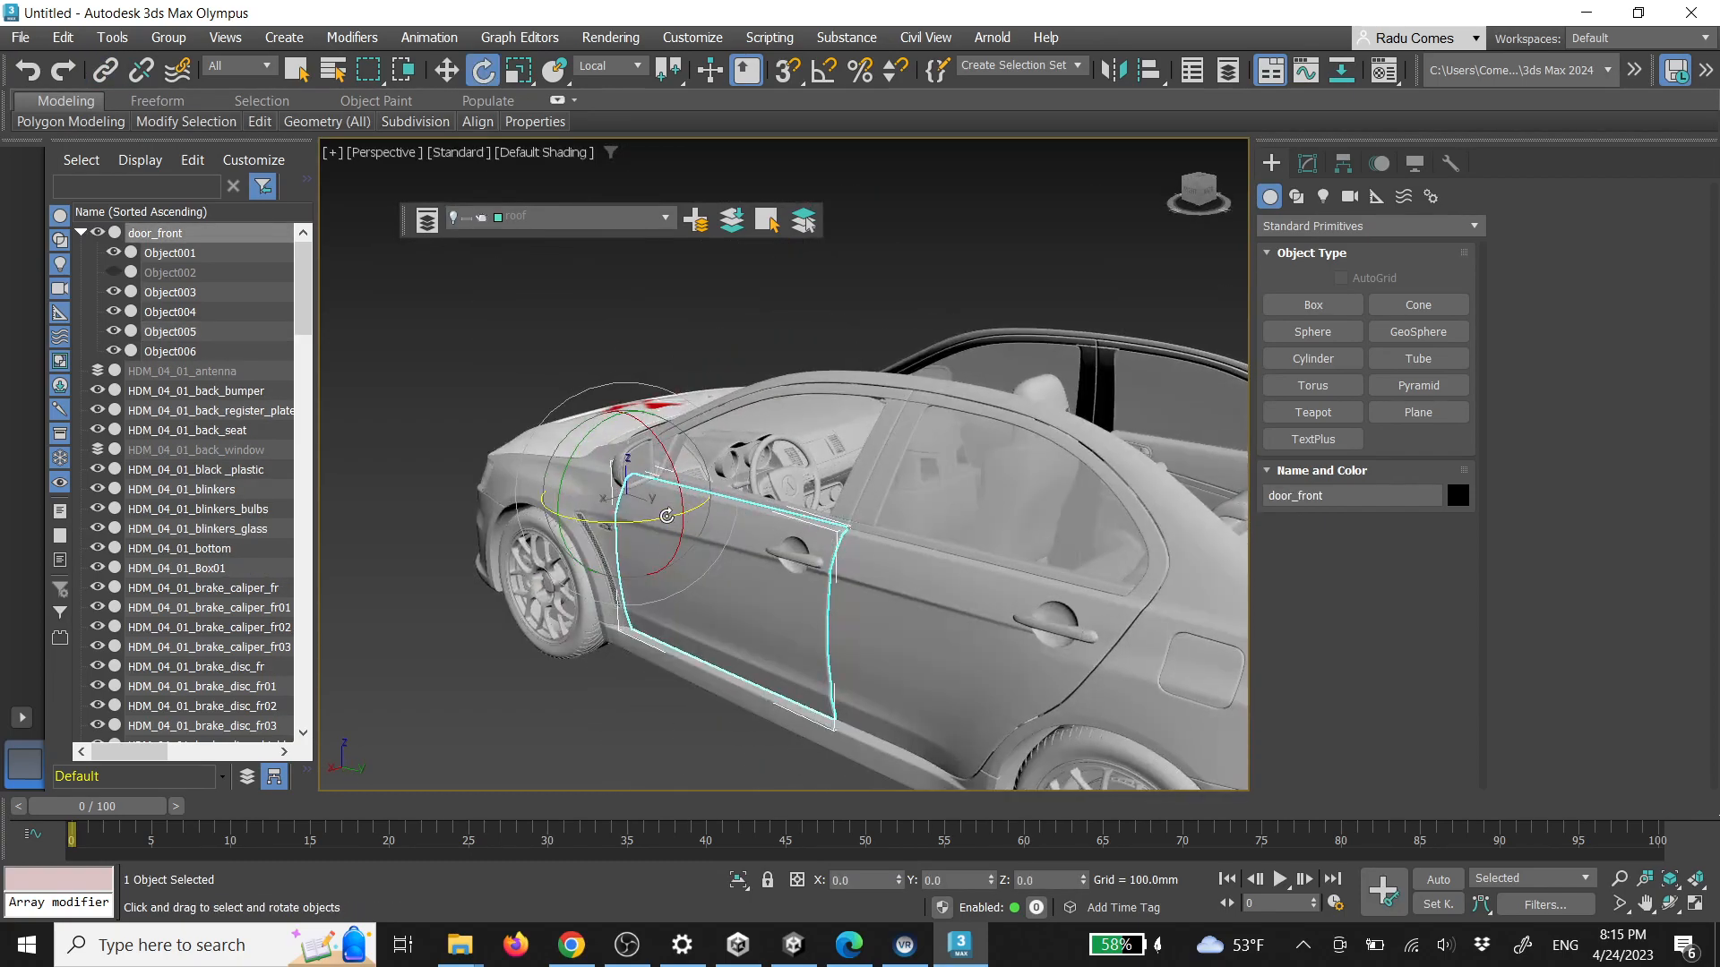
{"action": "left_click_drag", "start_coordinate": [613, 514], "coordinate": [630, 509]}
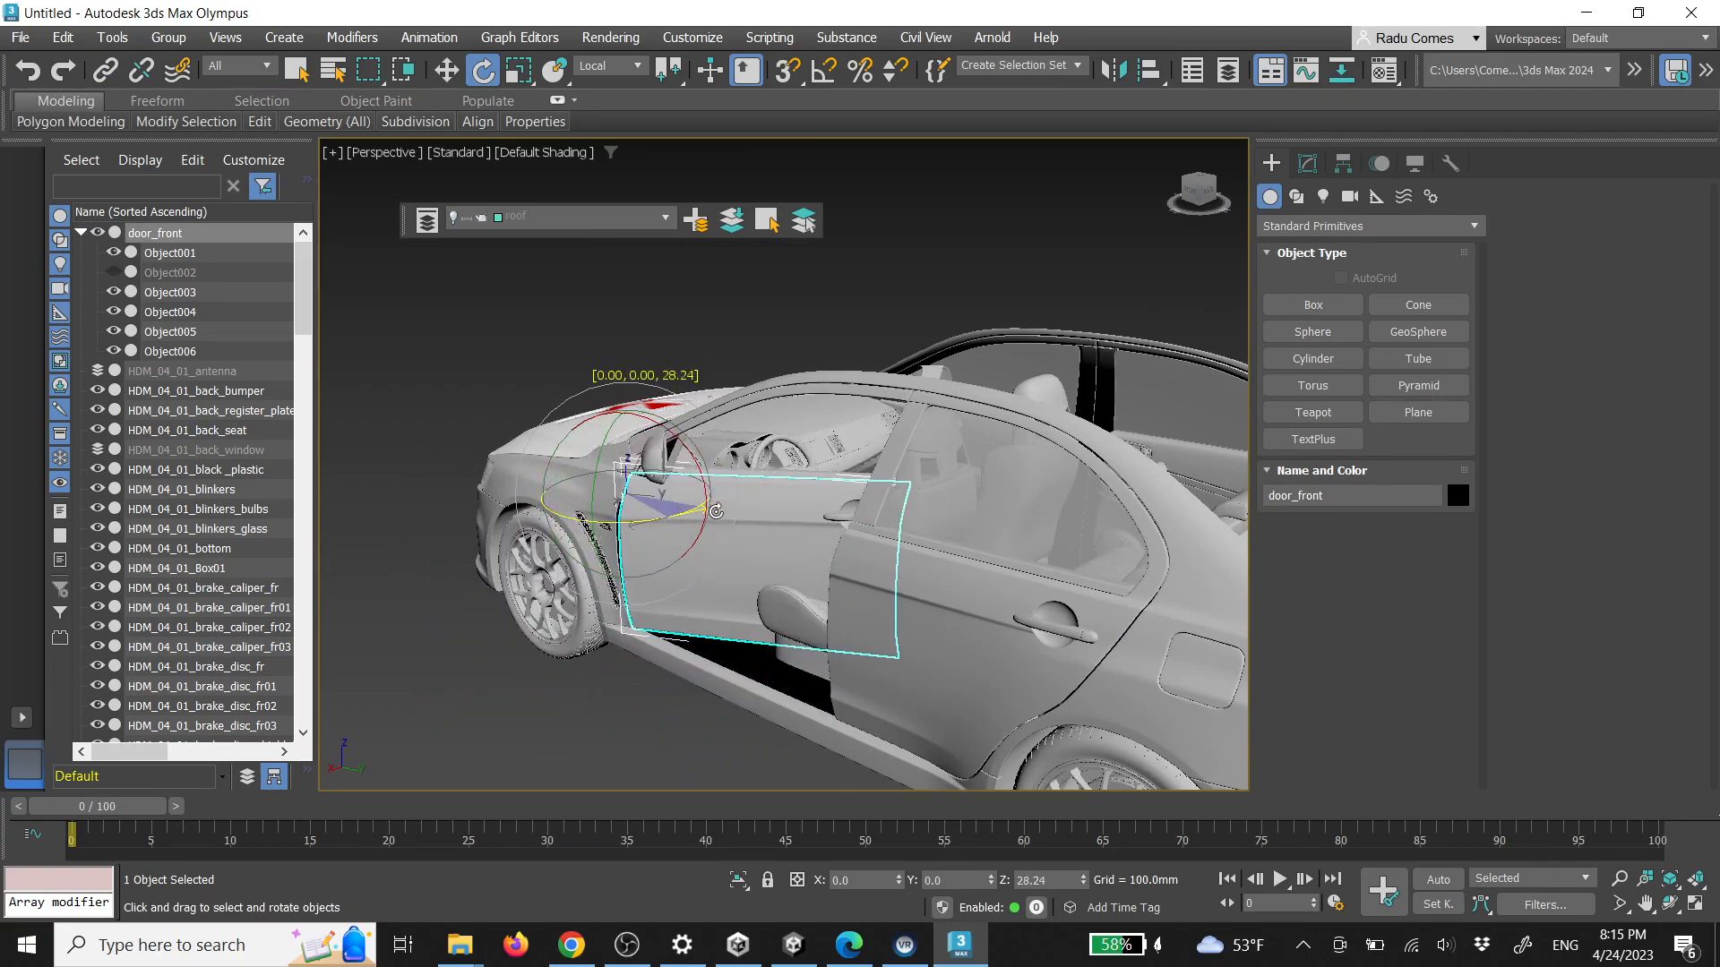
{"action": "left_click", "coordinate": [577, 326]}
Inspect the rear of the car and check the extent of the trunk lid object
{"action": "middle_click_drag", "start_coordinate": [725, 358], "coordinate": [899, 463], "text": "alt"}
{"action": "middle_click_drag", "start_coordinate": [745, 520], "coordinate": [844, 479], "text": "alt"}
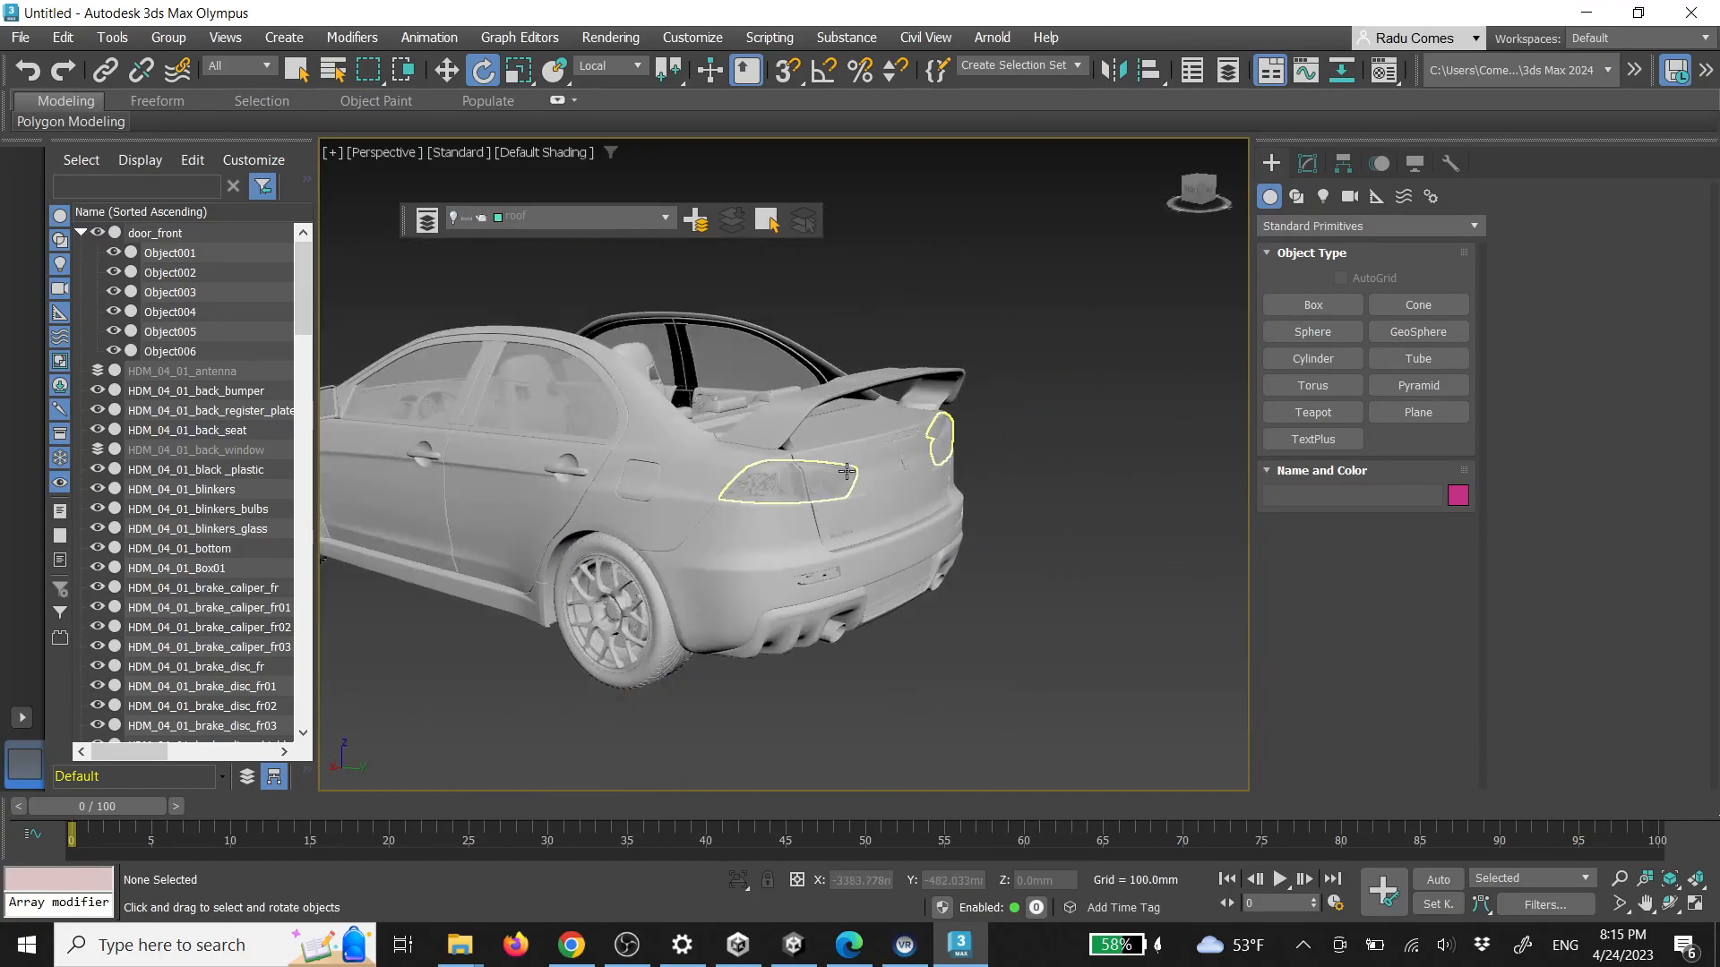
{"action": "scroll", "coordinate": [844, 479], "scroll_direction": "up", "scroll_amount": 5}
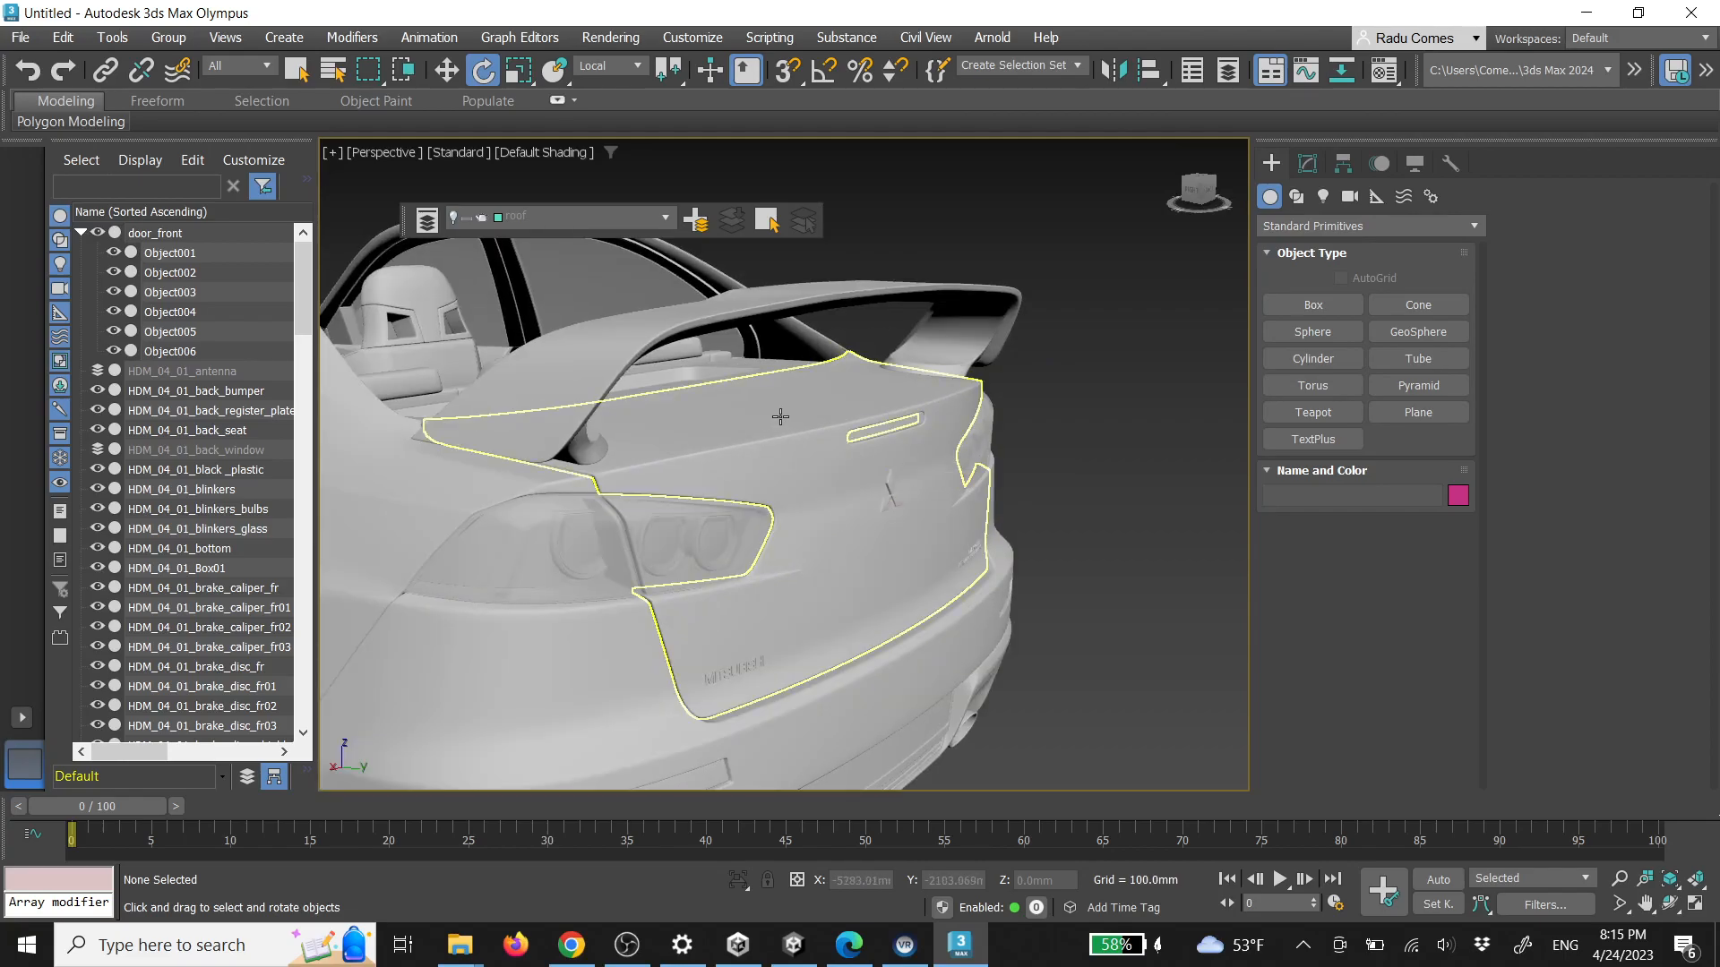
{"action": "left_click", "coordinate": [833, 491]}
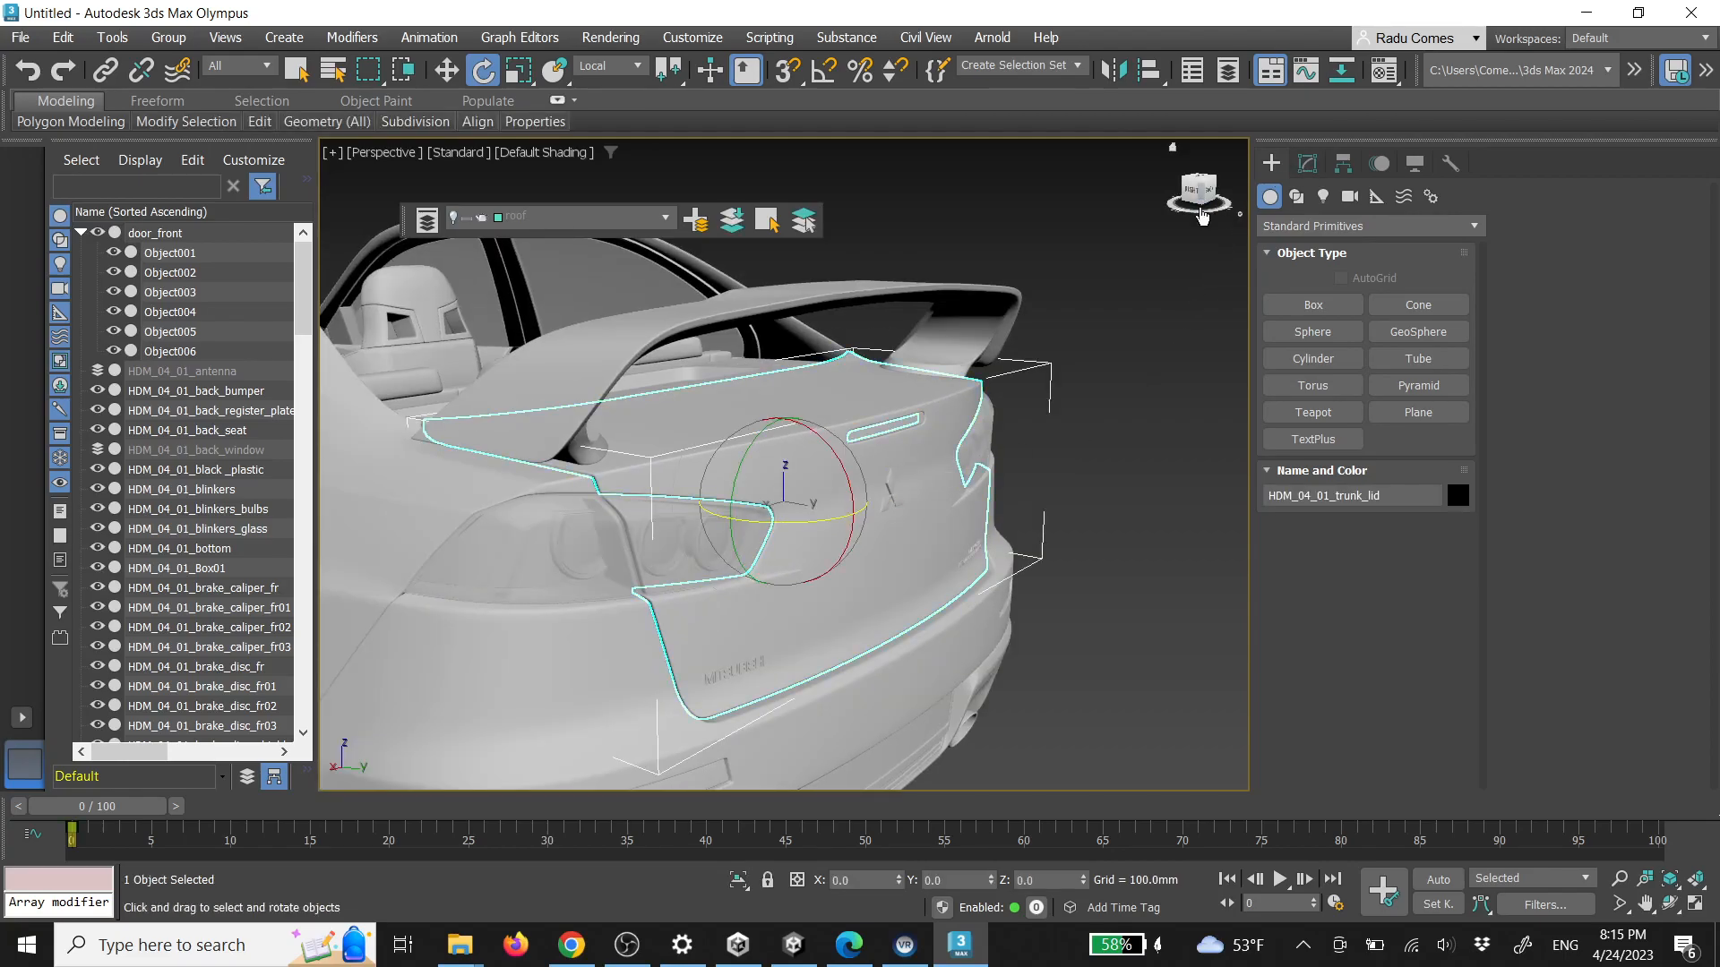
{"action": "left_click", "coordinate": [1021, 375]}
Isolate the Mitsubishi logo, detach its rear emblem element as a separate object with the default name, and exit isolation
{"action": "left_click", "coordinate": [891, 492]}
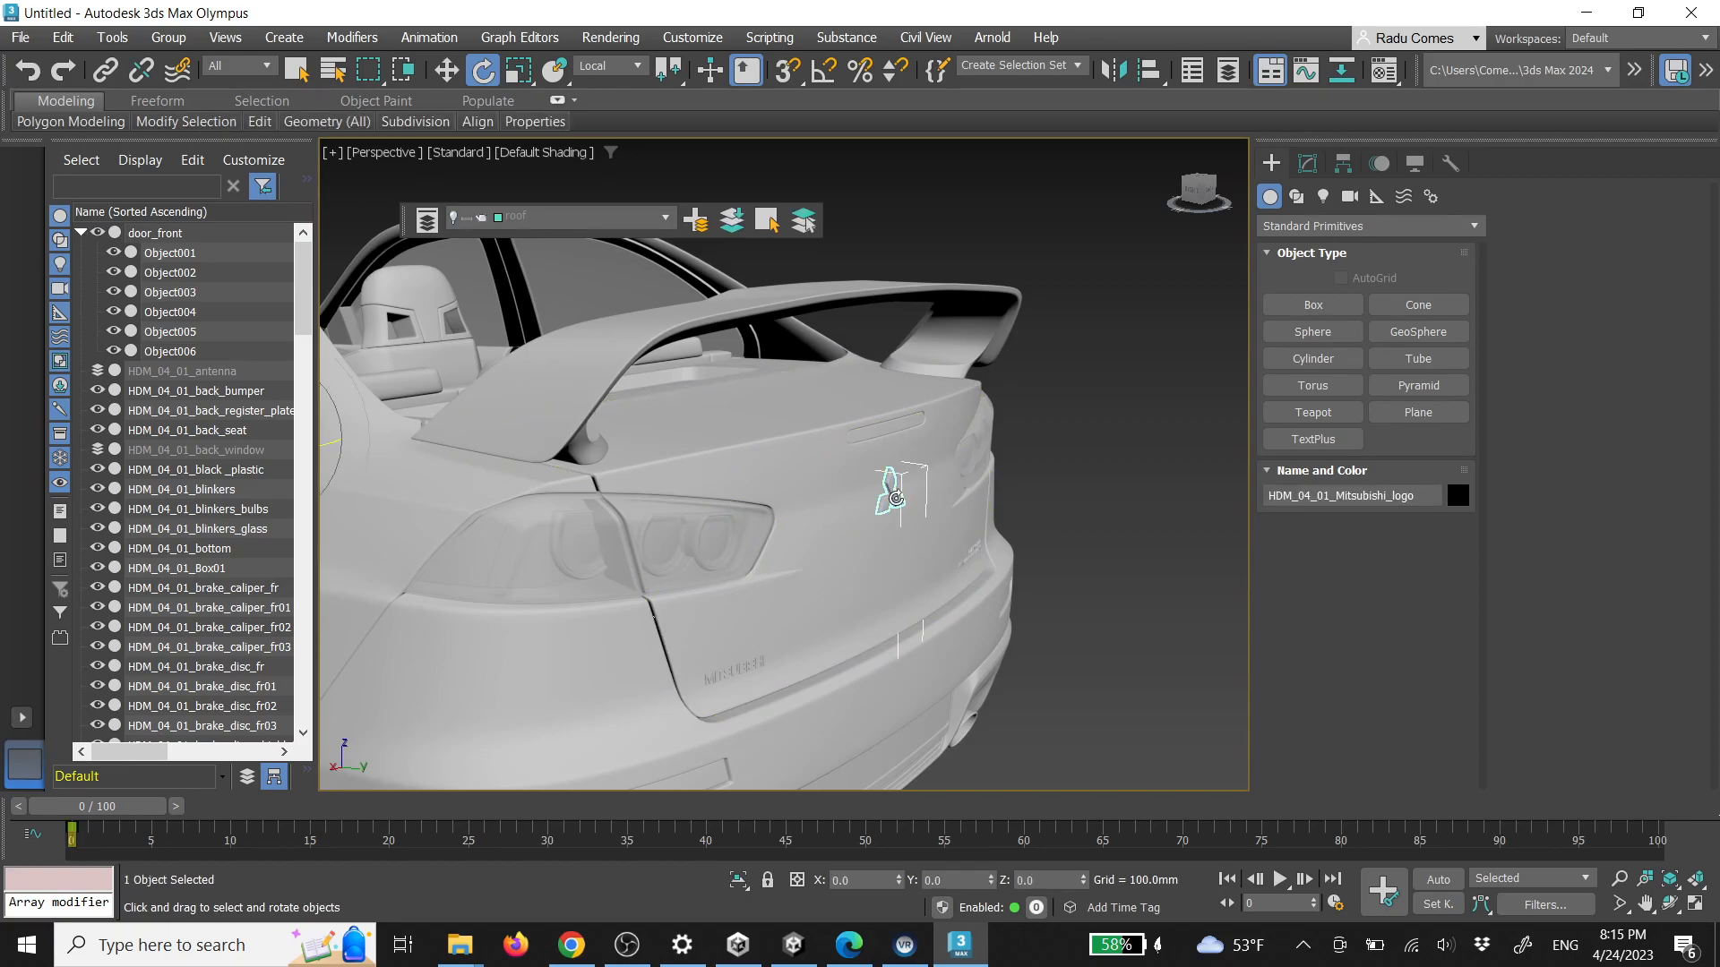
{"action": "scroll", "coordinate": [894, 494], "scroll_direction": "down", "scroll_amount": 5}
{"action": "middle_click_drag", "start_coordinate": [799, 496], "coordinate": [996, 471]}
{"action": "scroll", "coordinate": [917, 572], "scroll_direction": "up", "scroll_amount": 4}
{"action": "key", "text": "alt+q"}
{"action": "key", "text": "5"}
{"action": "left_click_drag", "start_coordinate": [975, 392], "coordinate": [1075, 543]}
{"action": "left_click", "coordinate": [1640, 471]}
{"action": "left_click", "coordinate": [928, 483]}
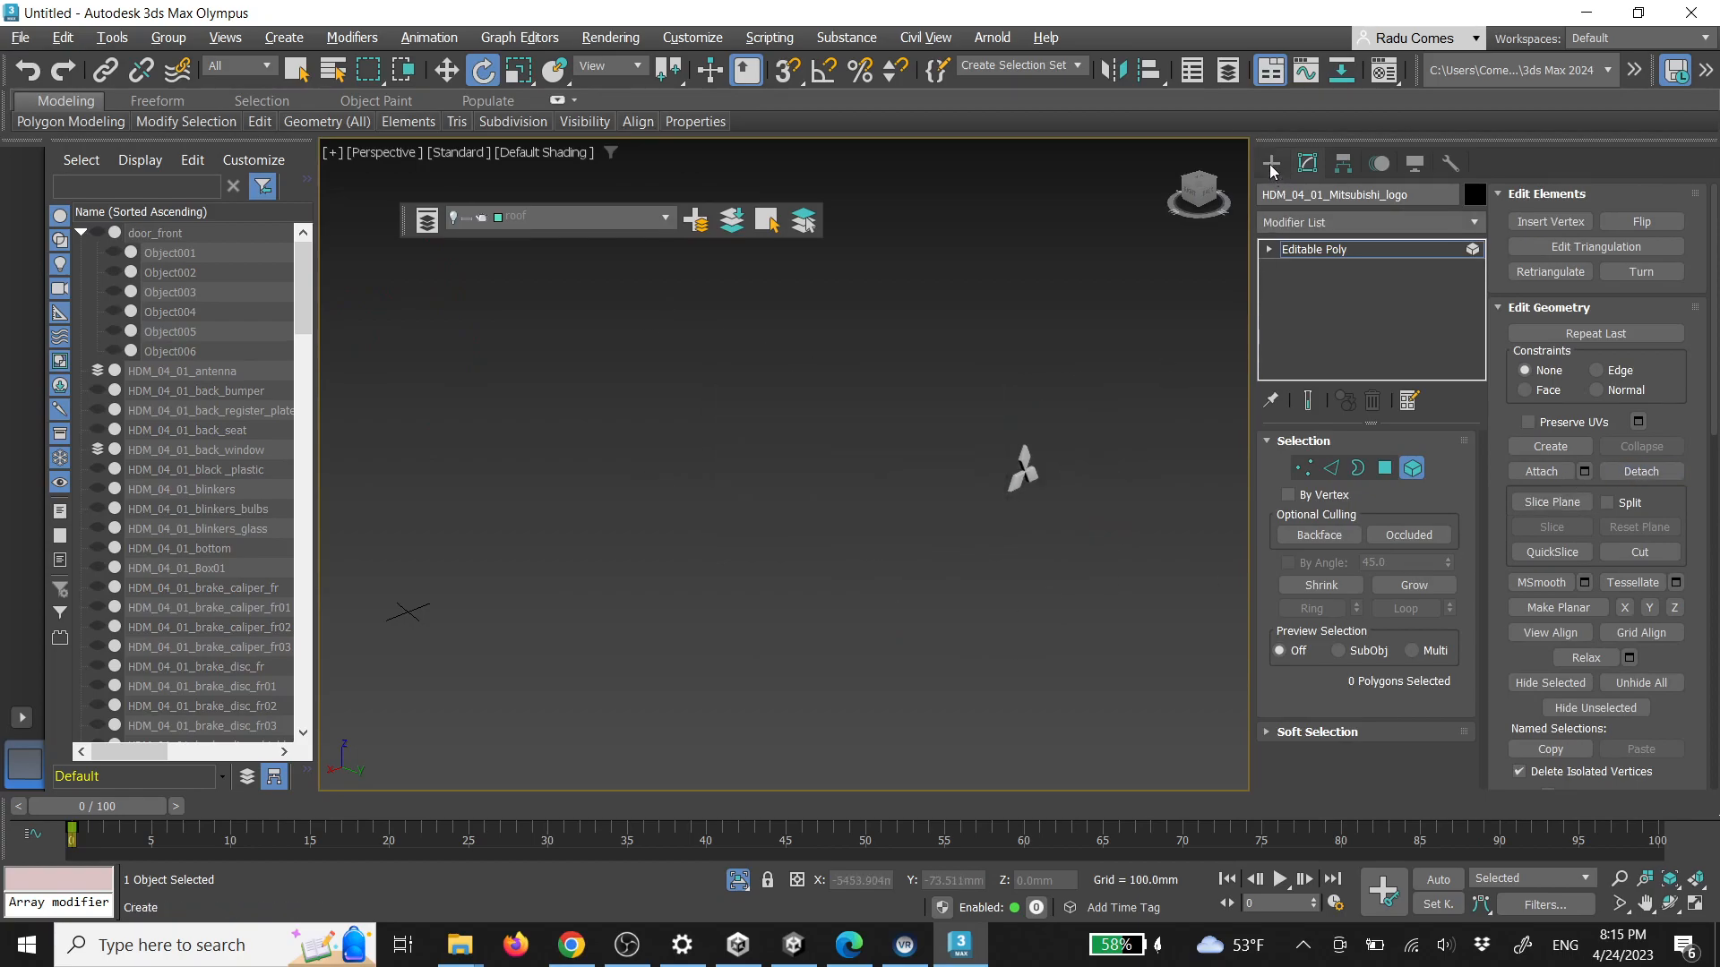
{"action": "left_click", "coordinate": [1270, 165]}
{"action": "left_click", "coordinate": [1106, 395]}
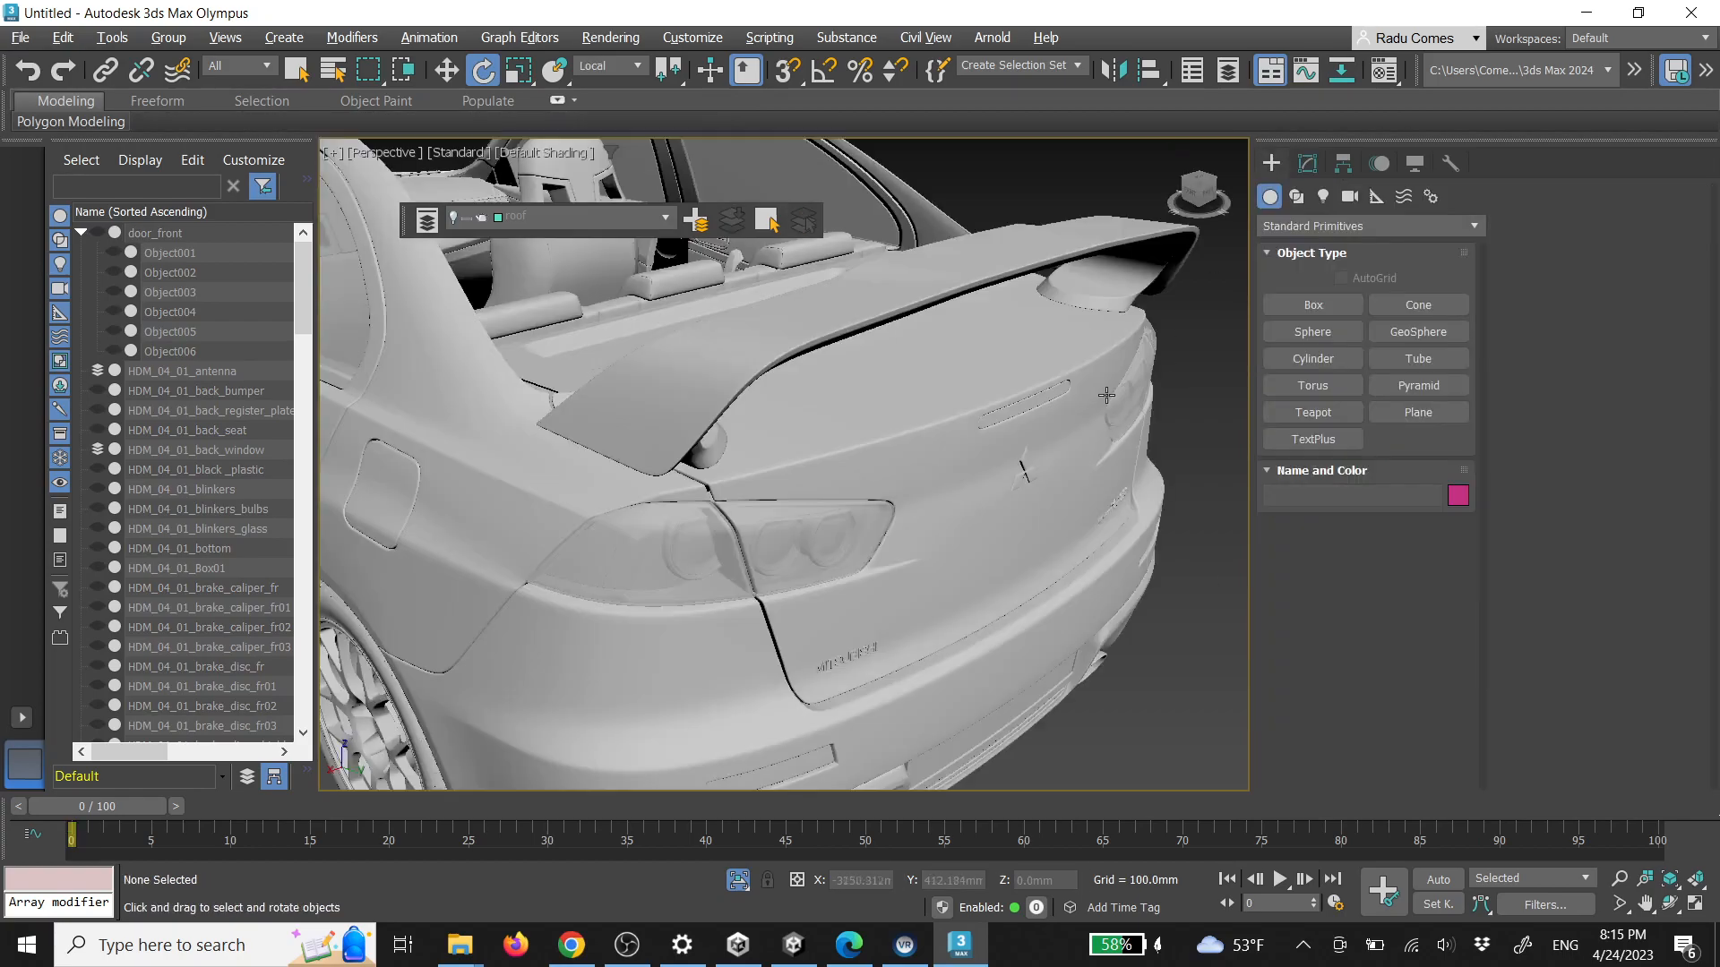
Link the rear emblem and the MITSUBISHI and Lancer Evolution badges together to the trunk lid as their parent
{"action": "key", "text": "q"}
{"action": "left_click", "coordinate": [862, 643]}
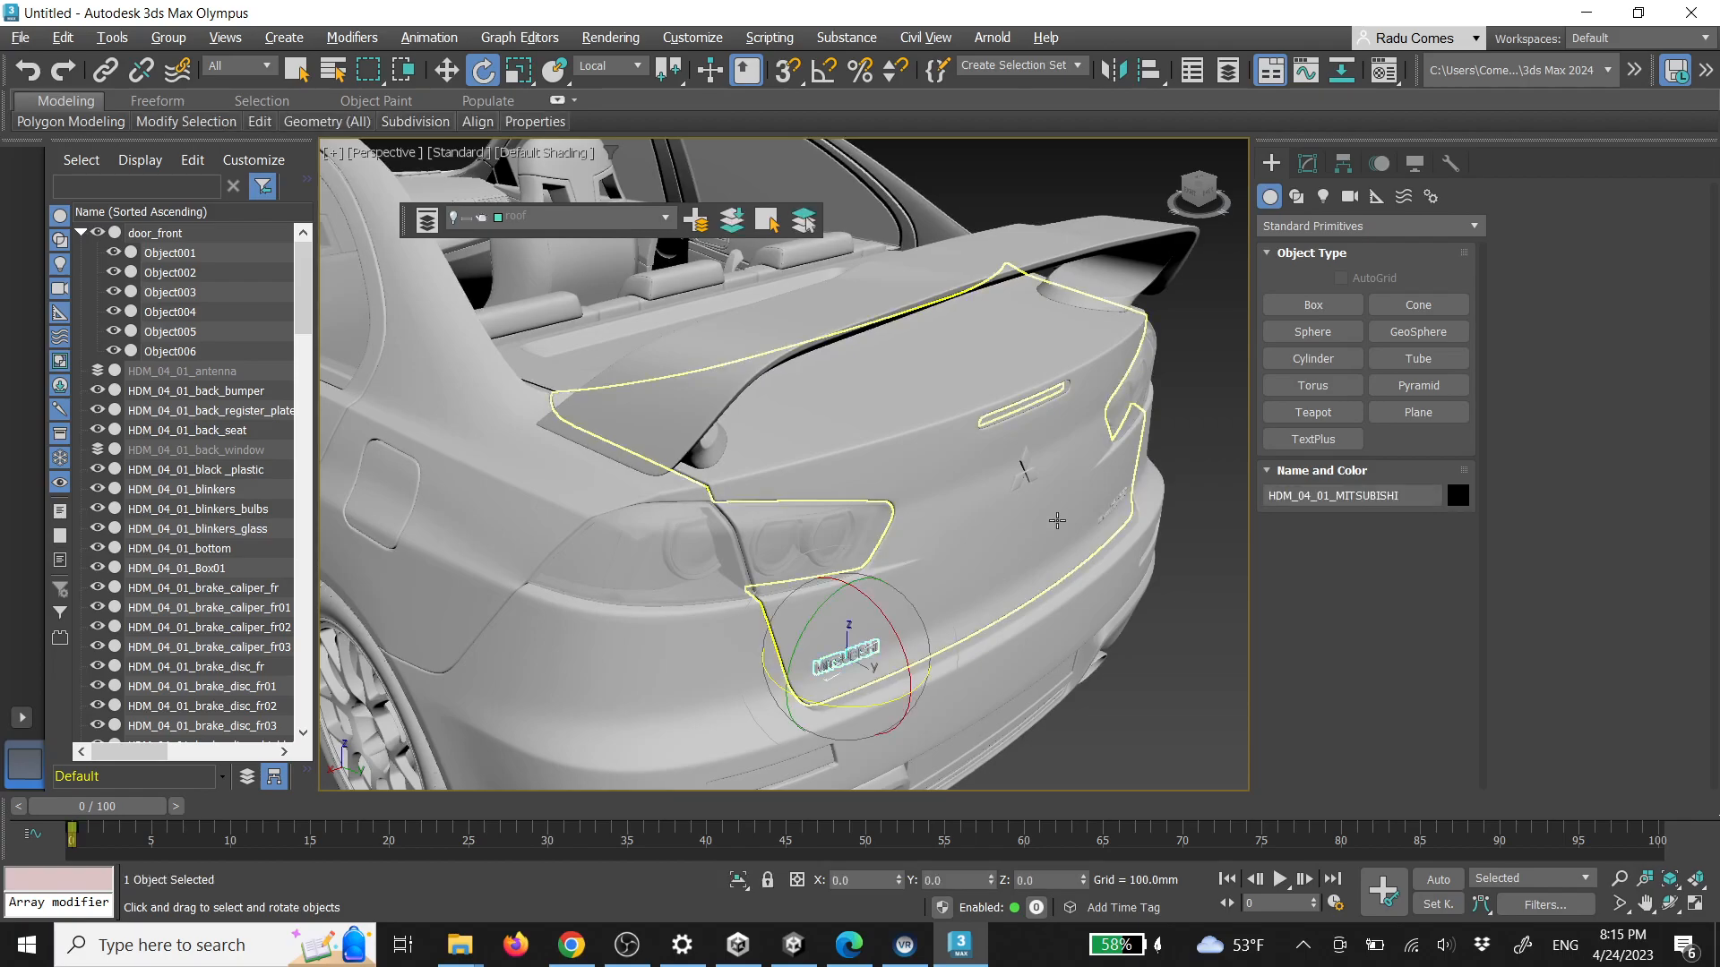
{"action": "left_click", "coordinate": [1117, 509], "text": "ctrl"}
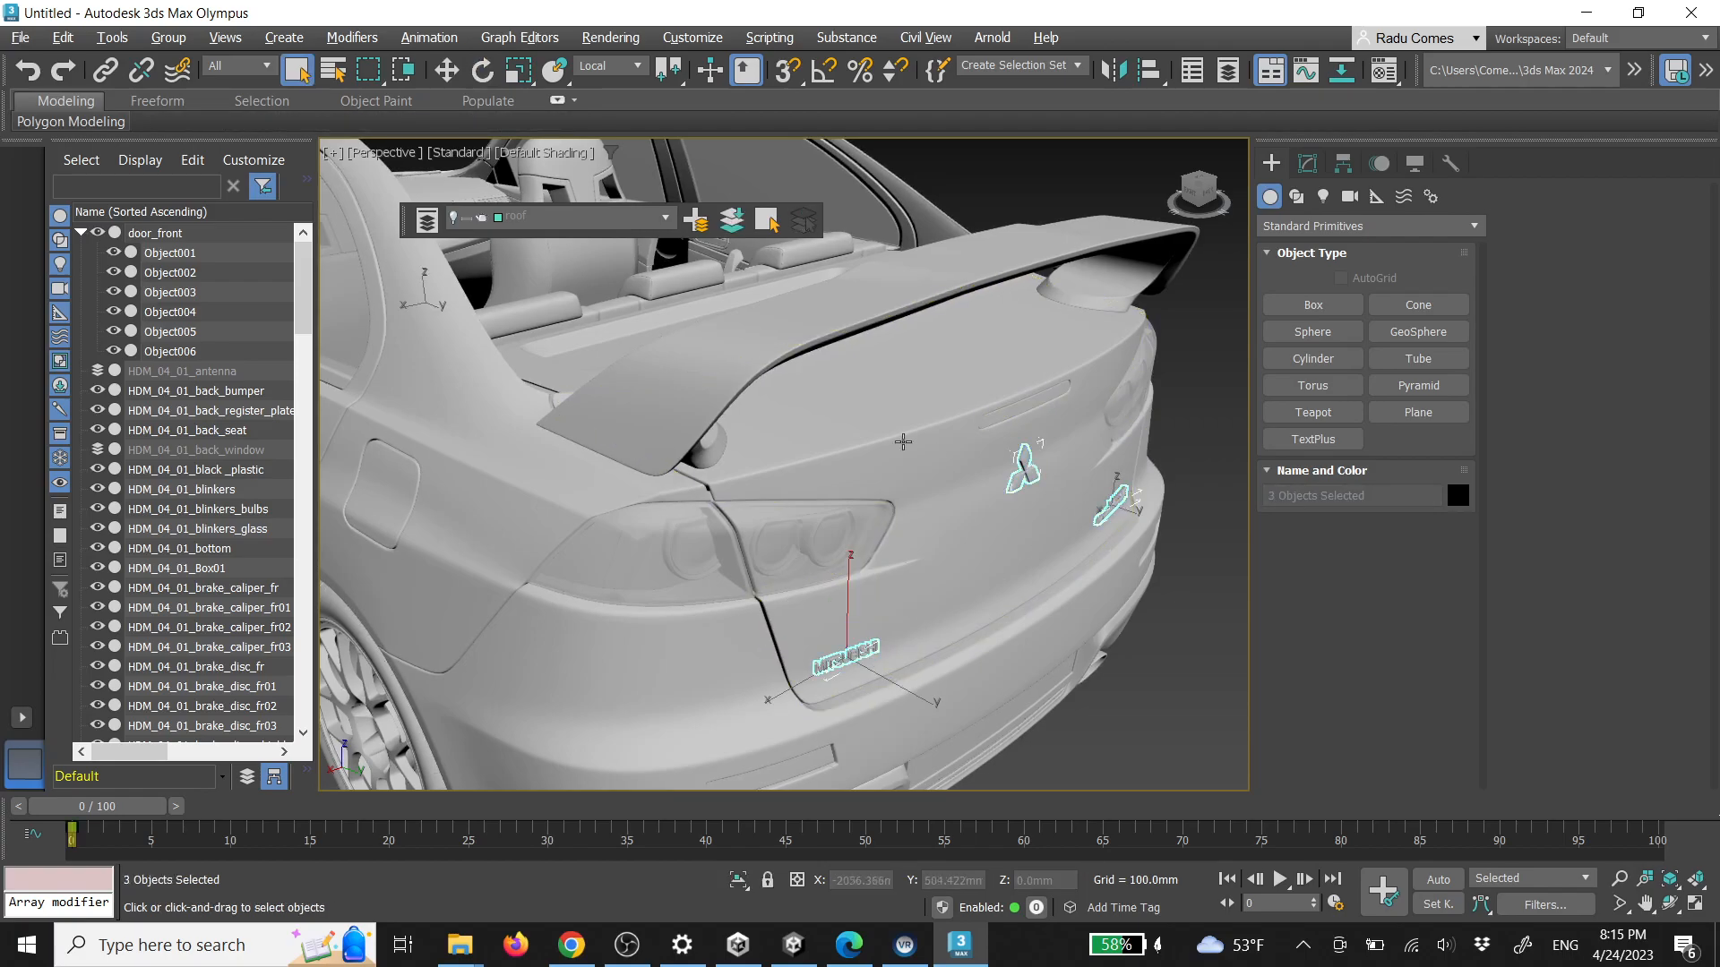
{"action": "left_click", "coordinate": [107, 71]}
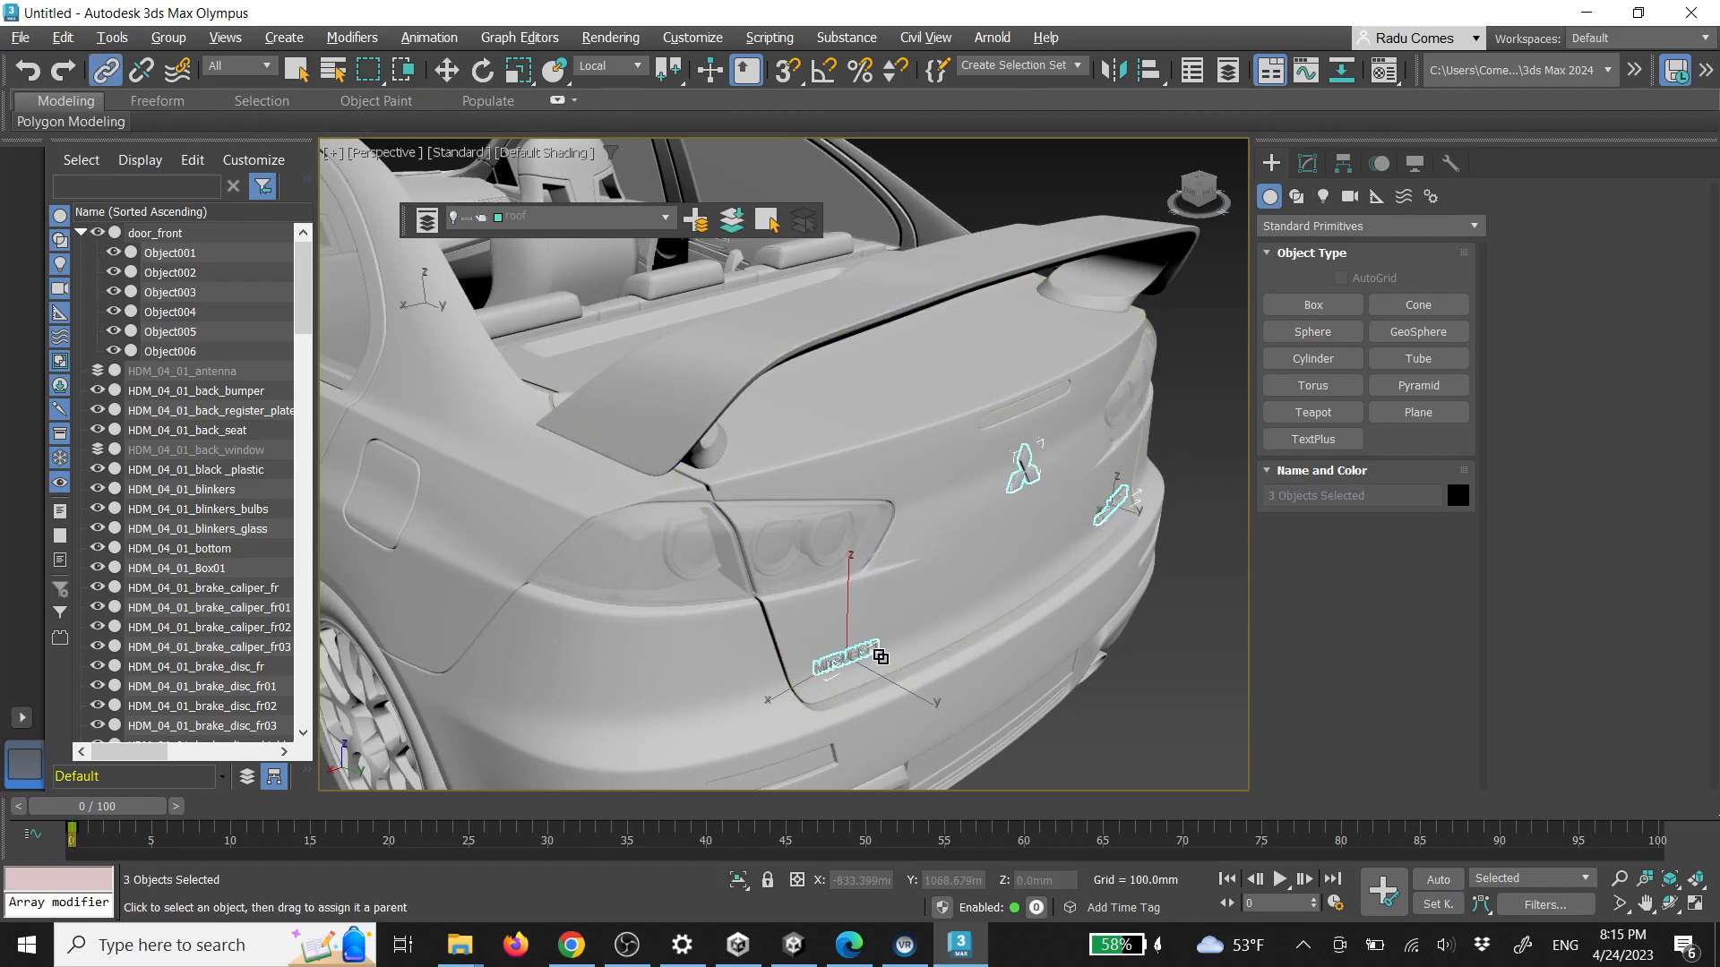
{"action": "middle_click_drag", "start_coordinate": [1071, 586], "coordinate": [744, 499], "text": "alt"}
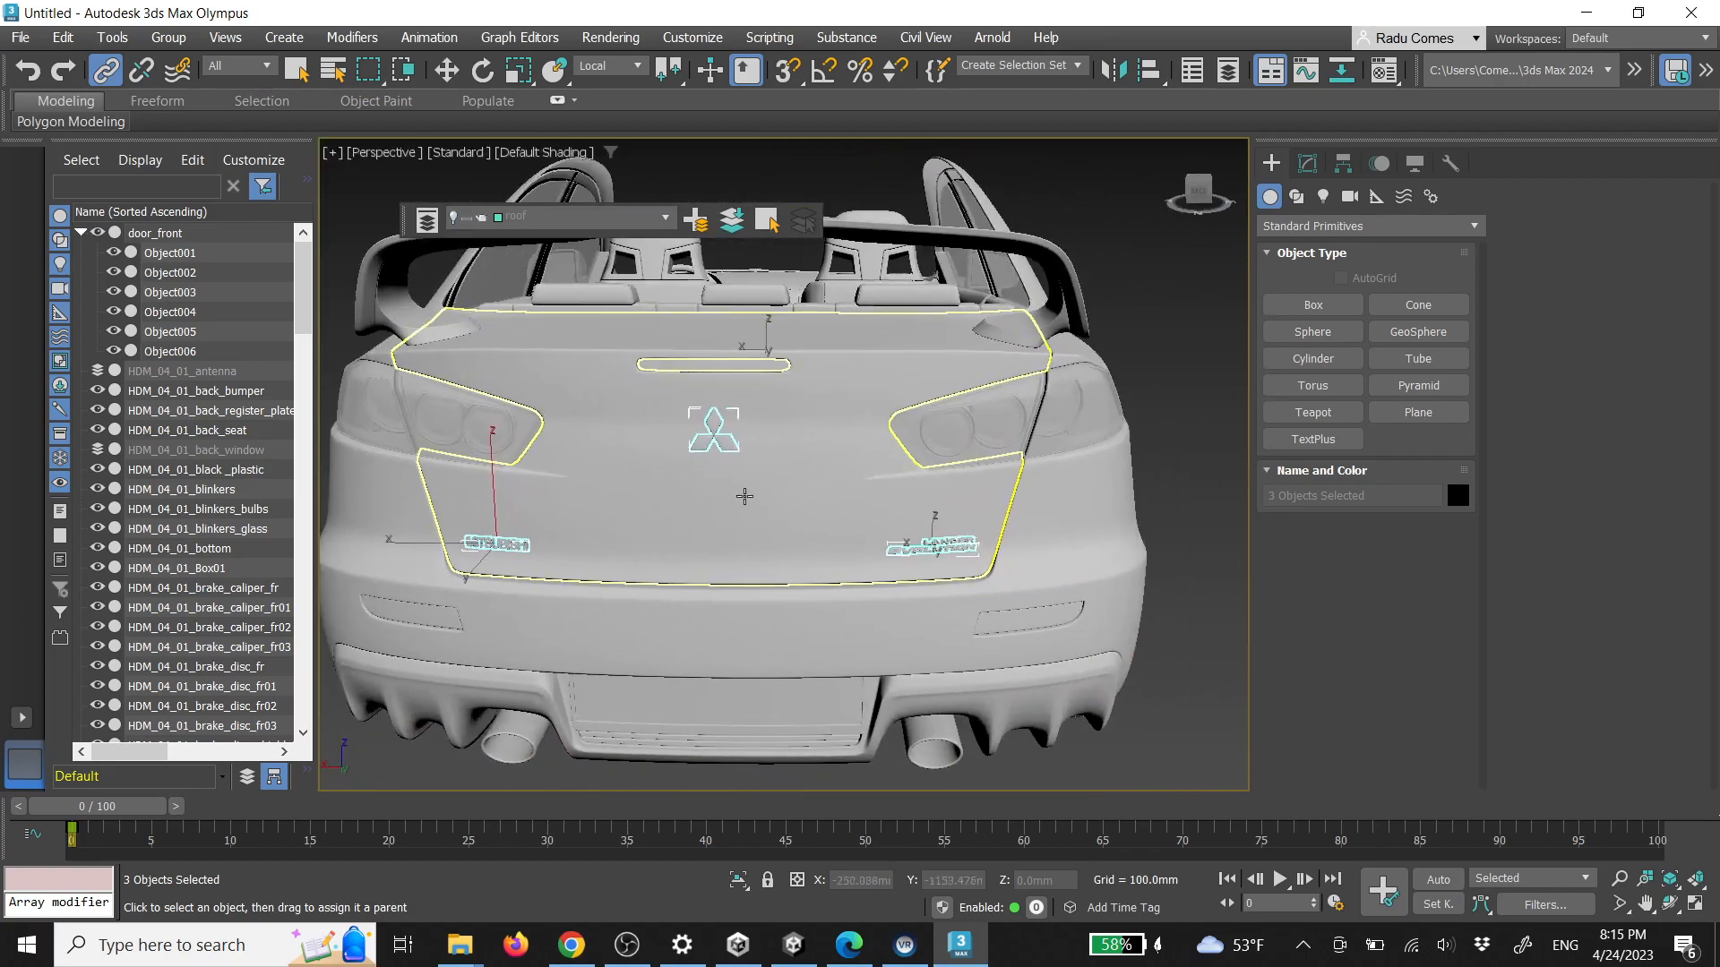
{"action": "scroll", "coordinate": [744, 499], "scroll_direction": "up", "scroll_amount": 3}
{"action": "left_click_drag", "start_coordinate": [1020, 585], "coordinate": [951, 564]}
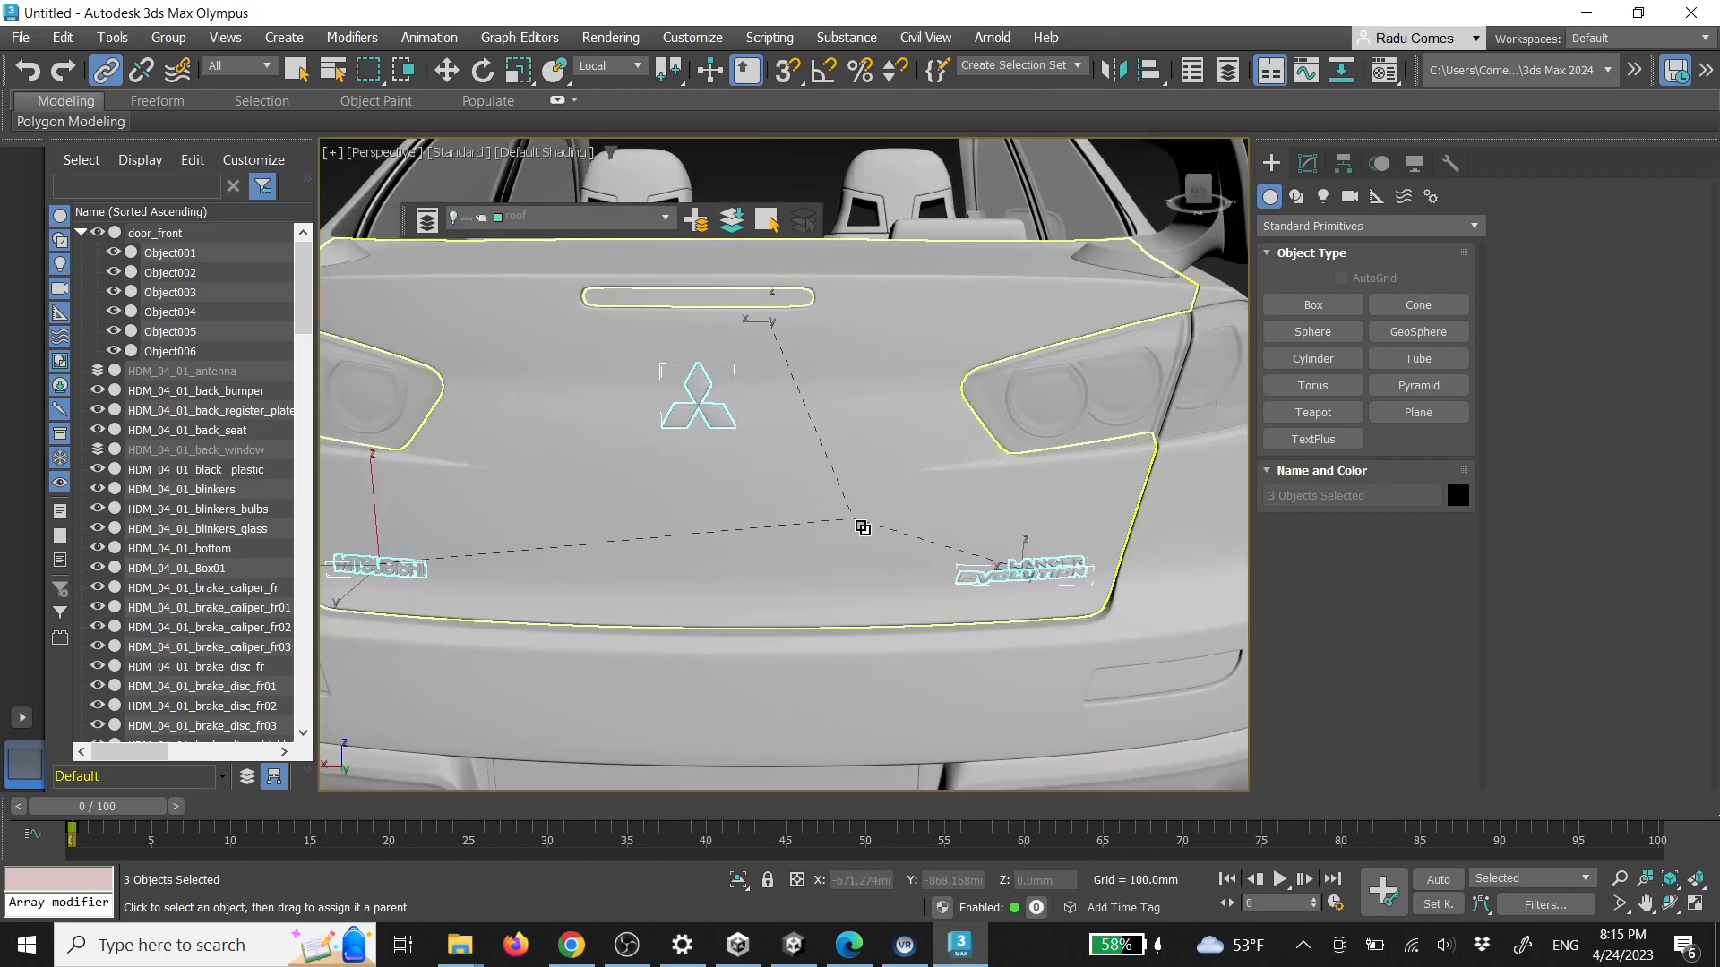
{"action": "left_click_drag", "start_coordinate": [862, 527], "coordinate": [850, 520]}
Move only the trunk lid's pivot about 300 mm forward along Y to the lid's front hinge edge
{"action": "left_click", "coordinate": [842, 430]}
{"action": "scroll", "coordinate": [848, 460], "scroll_direction": "down", "scroll_amount": 3}
{"action": "middle_click_drag", "start_coordinate": [848, 460], "coordinate": [1252, 380], "text": "alt"}
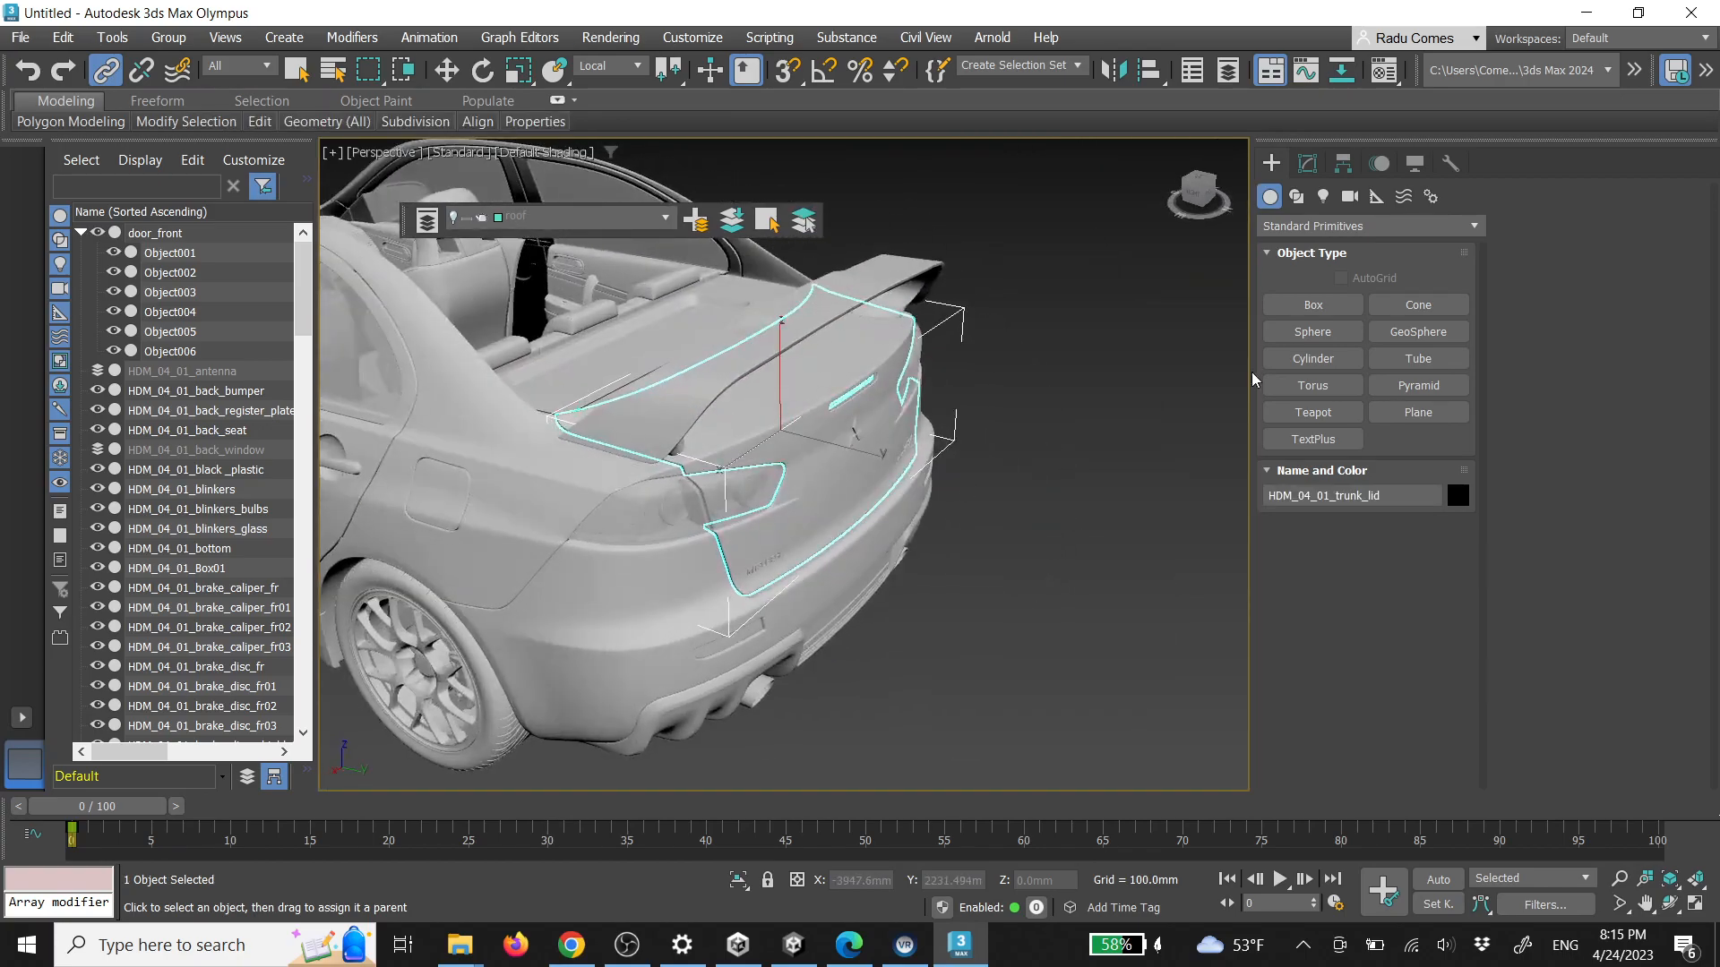
{"action": "left_click", "coordinate": [1199, 182]}
{"action": "left_click", "coordinate": [1342, 163]}
{"action": "left_click", "coordinate": [1376, 309]}
{"action": "key", "text": "w"}
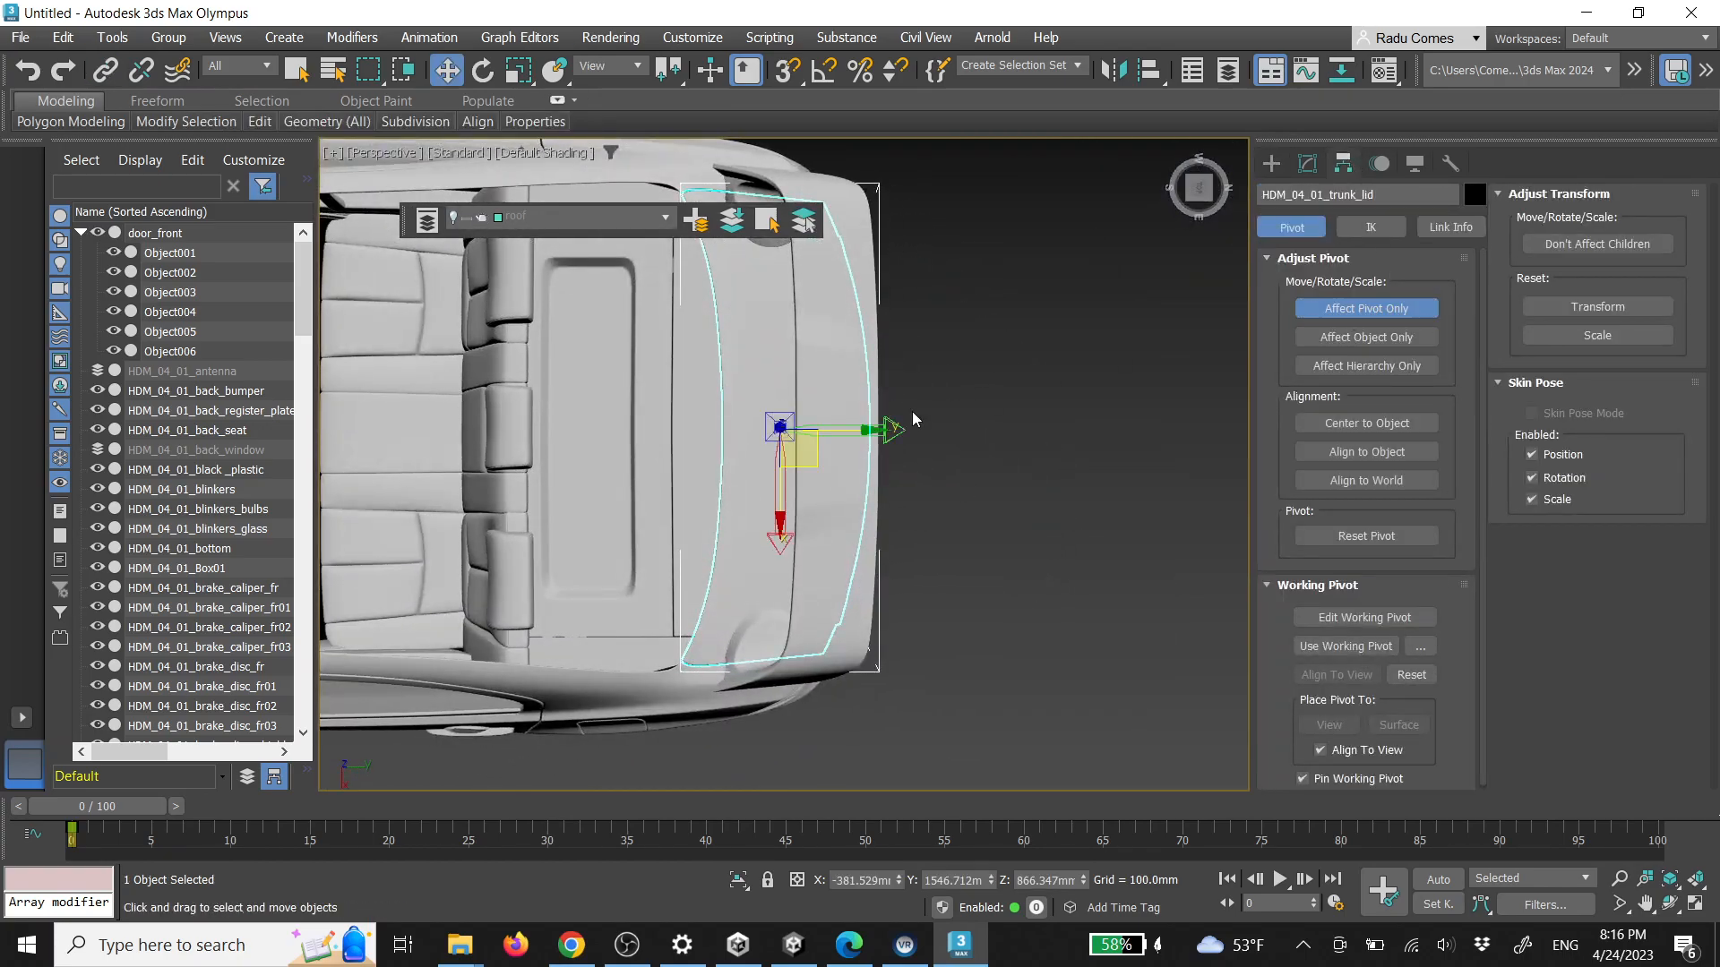
{"action": "left_click_drag", "start_coordinate": [858, 431], "coordinate": [760, 428]}
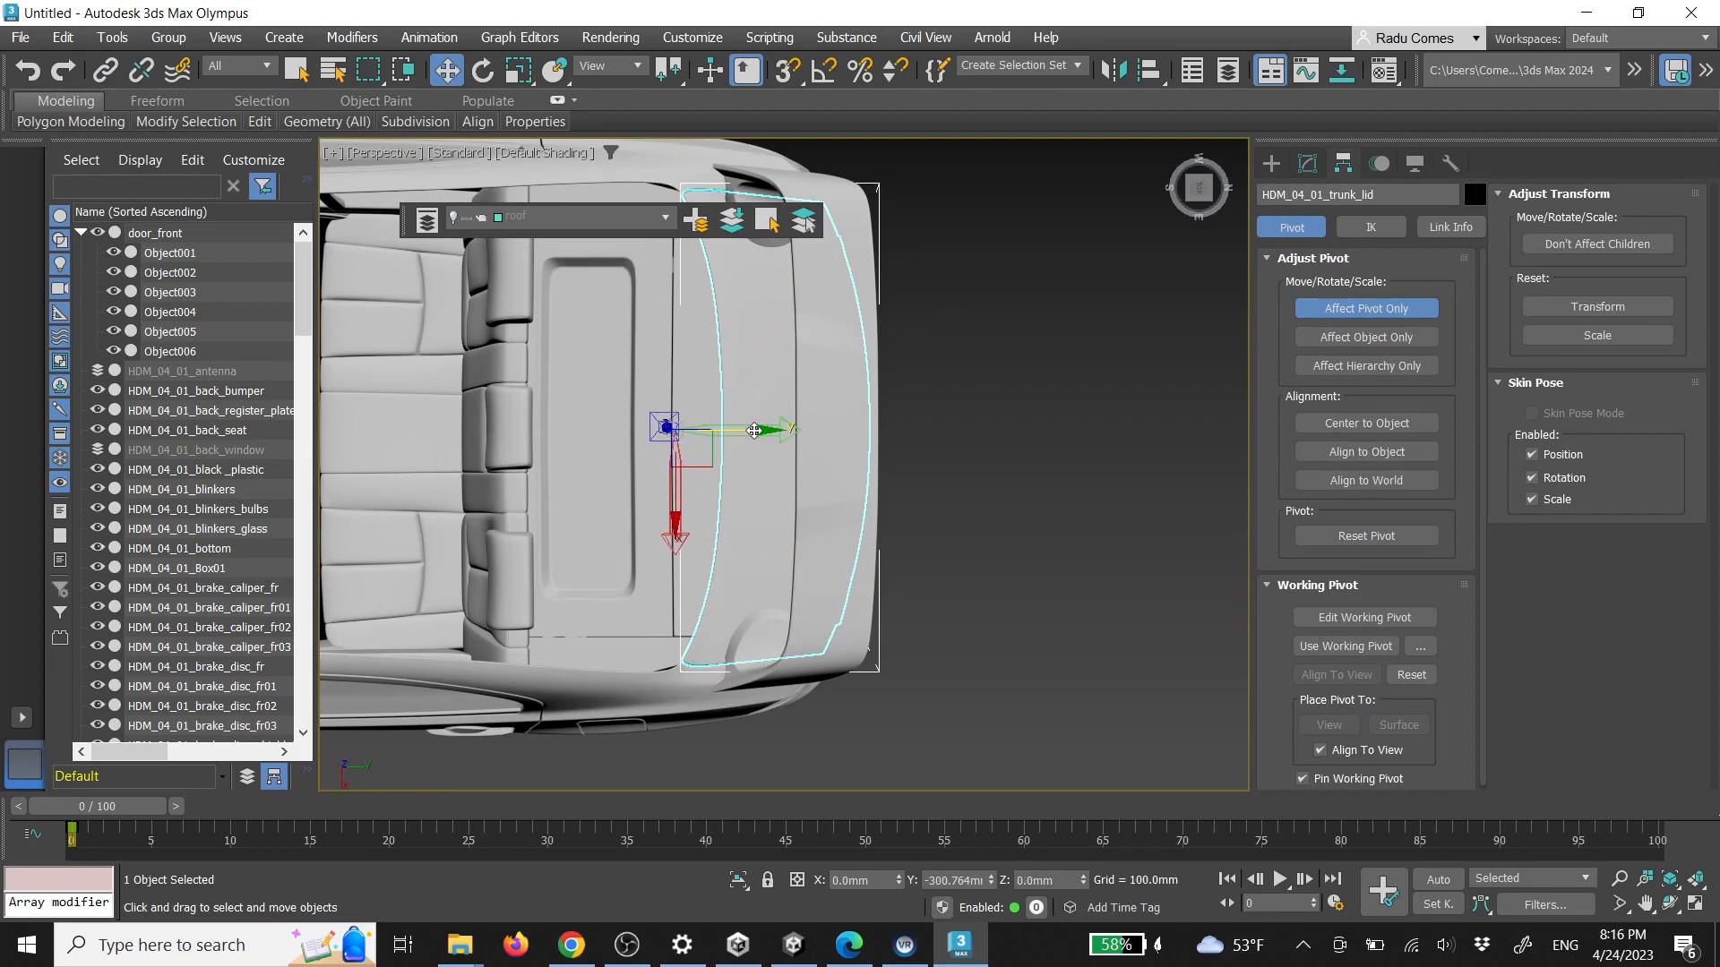
{"action": "left_click", "coordinate": [1271, 163]}
Try rotating the trunk lid open around its new pivot, undo the rotation and clear the selection
{"action": "middle_click_drag", "start_coordinate": [1030, 475], "coordinate": [874, 363], "text": "alt"}
{"action": "middle_click_drag", "start_coordinate": [873, 363], "coordinate": [886, 432]}
{"action": "key", "text": "e"}
{"action": "left_click_drag", "start_coordinate": [892, 418], "coordinate": [937, 437]}
{"action": "key", "text": "ctrl+z"}
{"action": "left_click", "coordinate": [1147, 543]}
Link the two rear spoiler parts to the trunk lid as their parent
{"action": "middle_click_drag", "start_coordinate": [1142, 537], "coordinate": [973, 321], "text": "alt"}
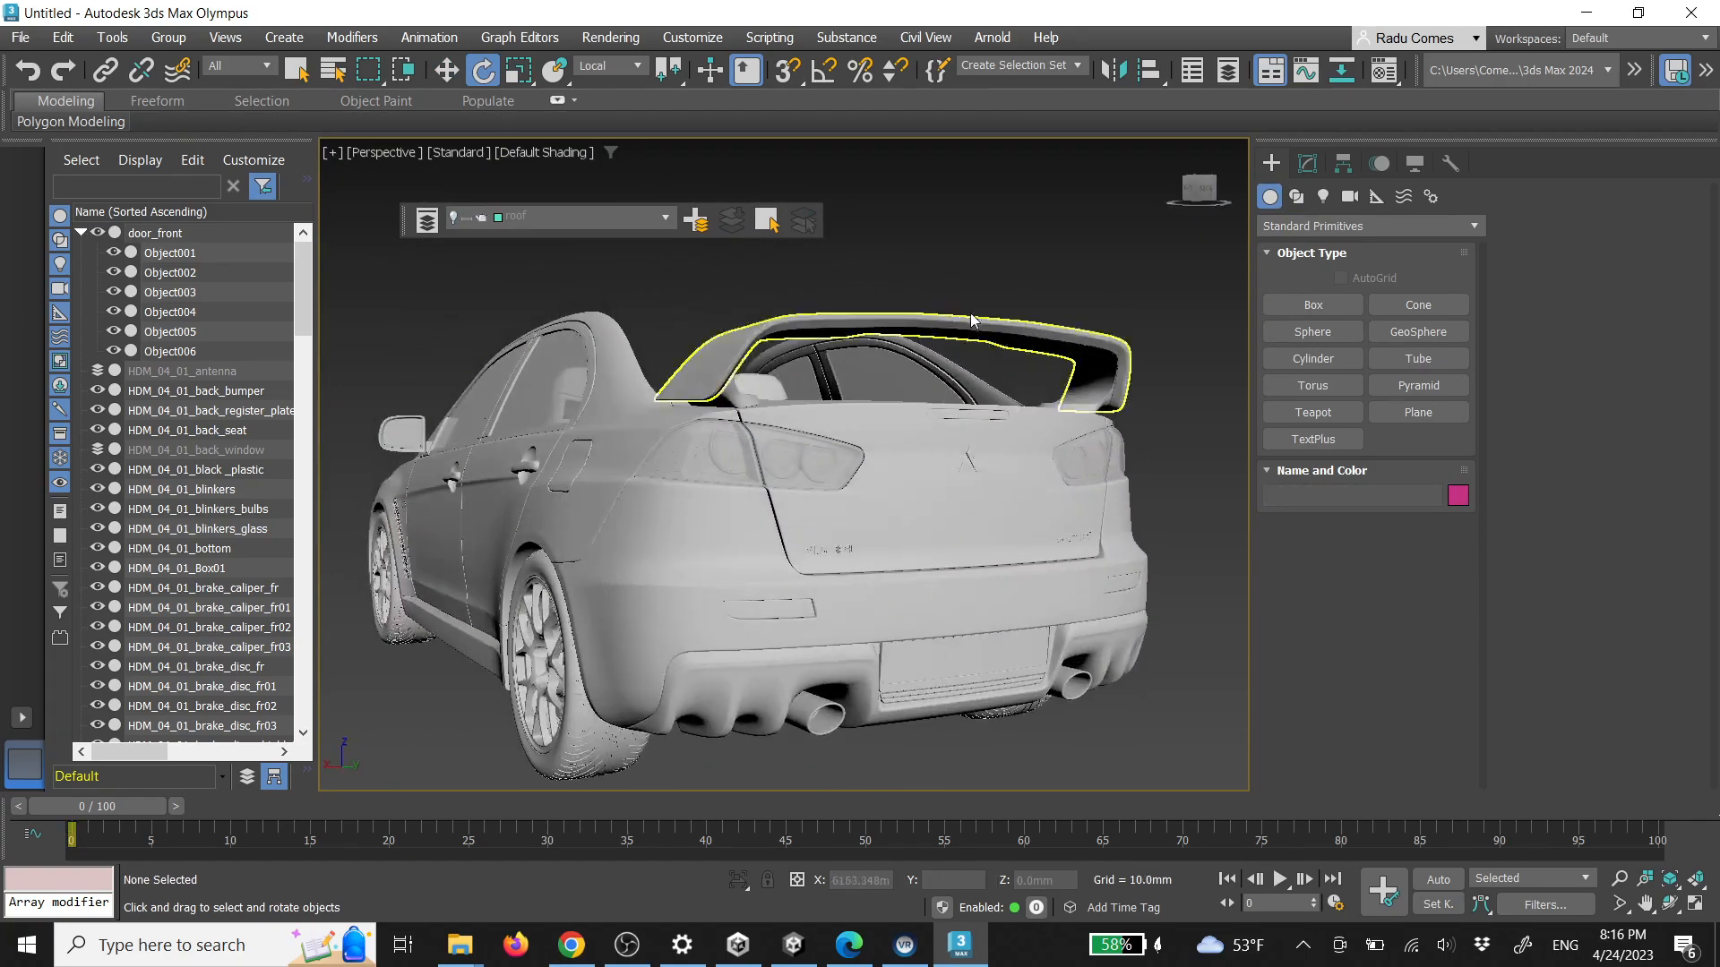
{"action": "left_click", "coordinate": [1087, 343]}
{"action": "key", "text": "q"}
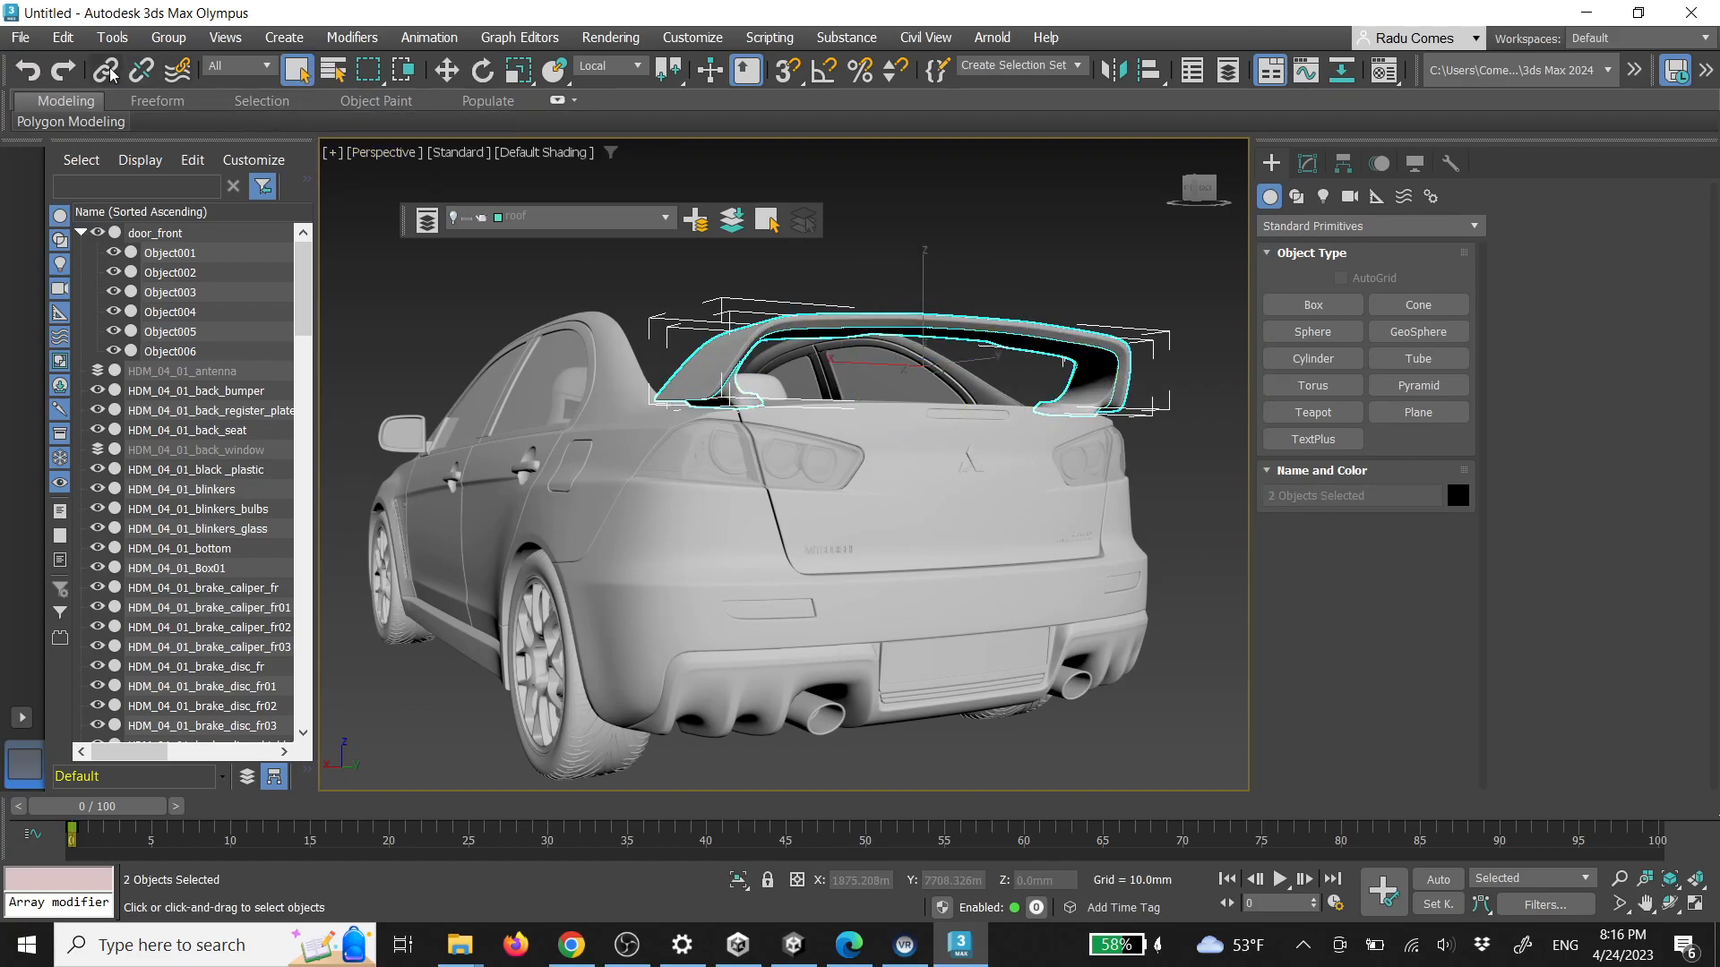
{"action": "left_click_drag", "start_coordinate": [1053, 416], "coordinate": [1037, 435]}
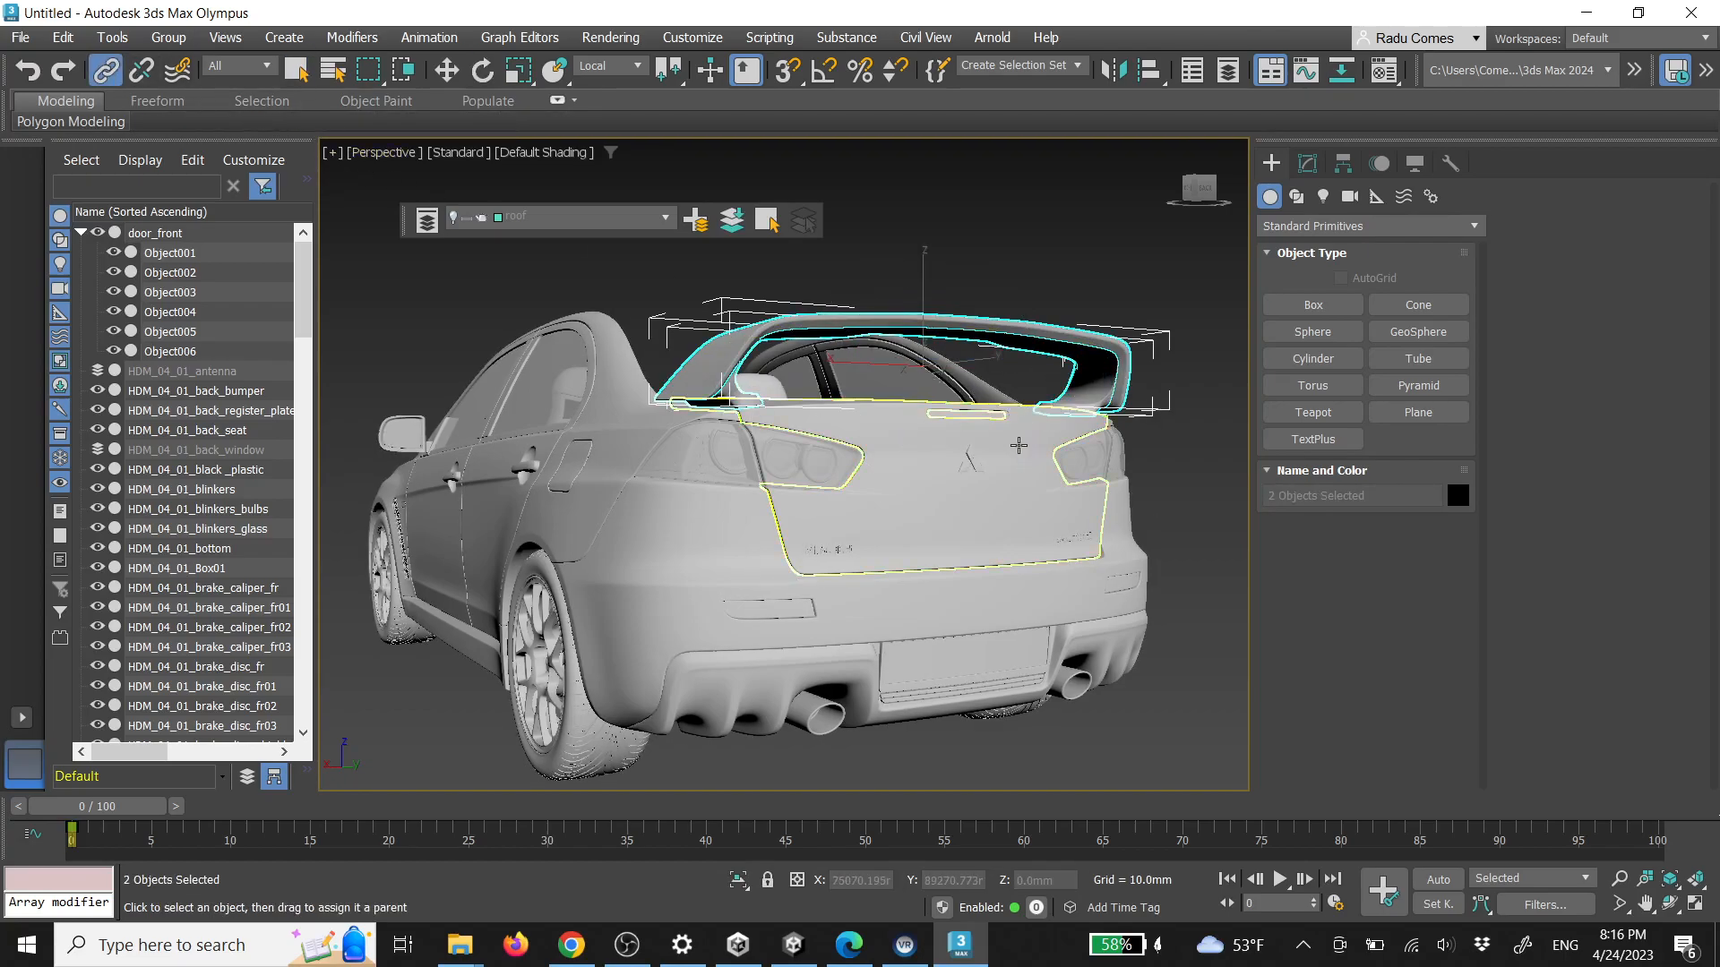
Try rotating the trunk lid to test the spoiler link, then clear the selection
{"action": "left_click", "coordinate": [1021, 440]}
{"action": "key", "text": "e"}
{"action": "middle_click_drag", "start_coordinate": [1028, 452], "coordinate": [1062, 495], "text": "alt"}
{"action": "mouse_move", "coordinate": [899, 453]}
{"action": "left_mouse_down"}
{"action": "mouse_move", "coordinate": [920, 384]}
{"action": "mouse_move", "coordinate": [898, 455]}
{"action": "left_mouse_up"}
{"action": "left_click", "coordinate": [1179, 690]}
{"action": "scroll", "coordinate": [972, 587], "scroll_direction": "up", "scroll_amount": 2}
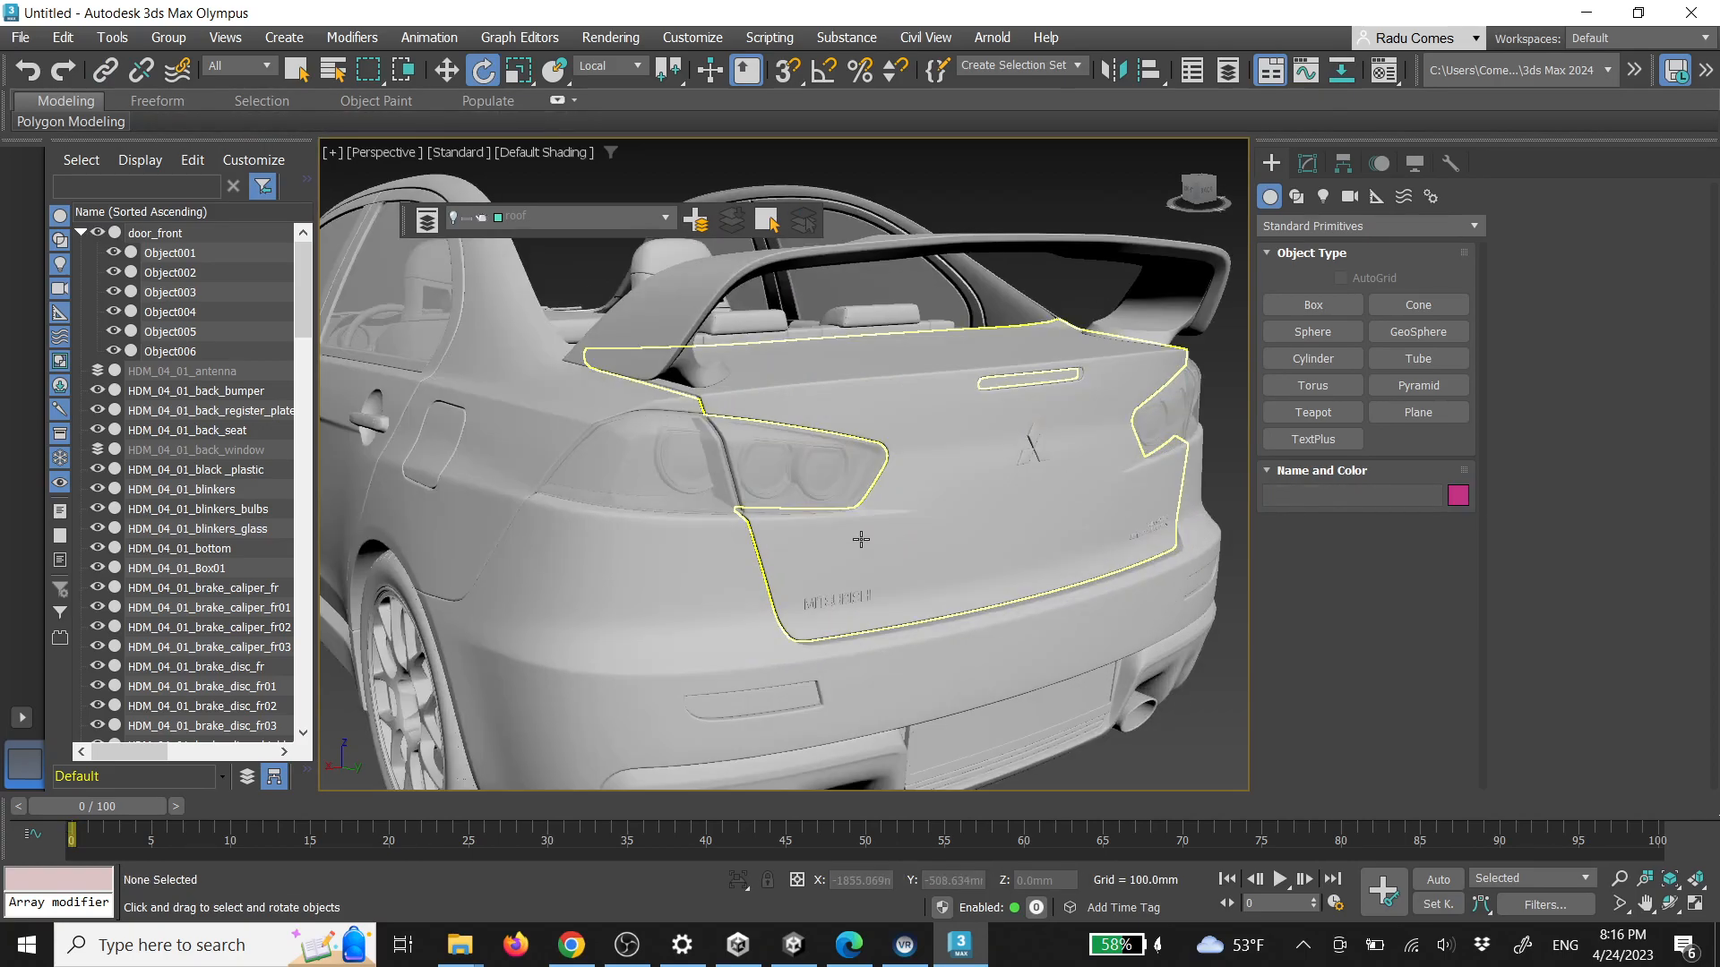
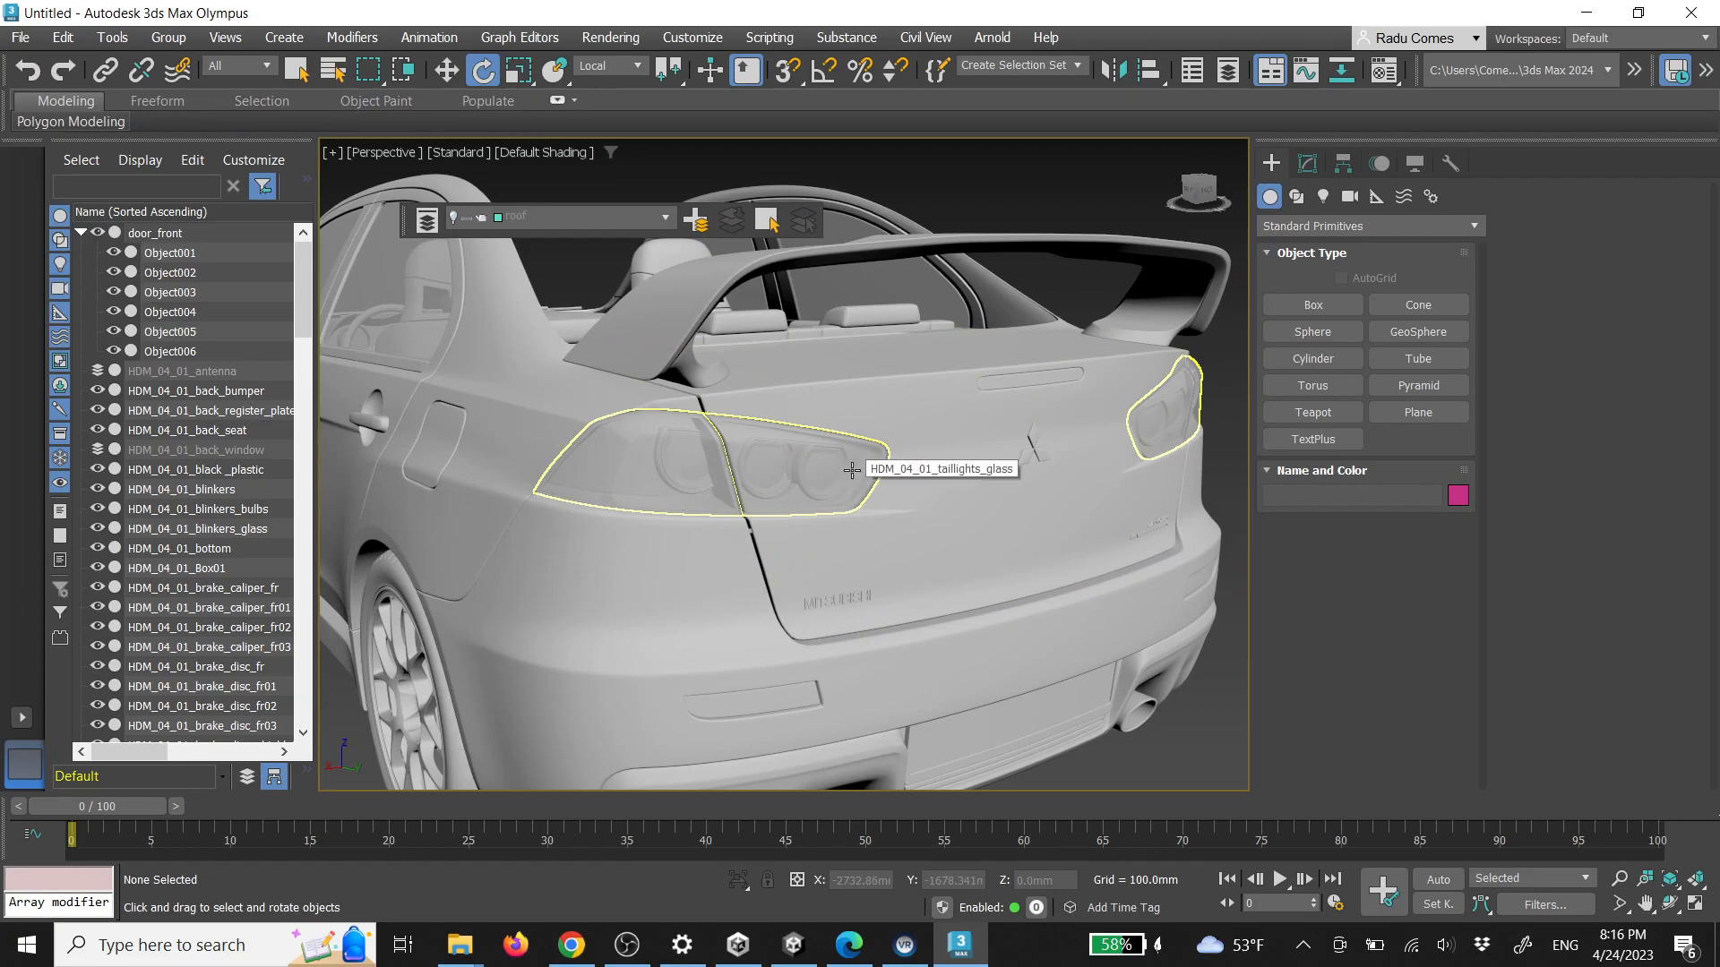
Isolate the taillight glass, detach its two trunk-lid-side elements as a separate object with the default name, and exit isolation
{"action": "left_click", "coordinate": [851, 471]}
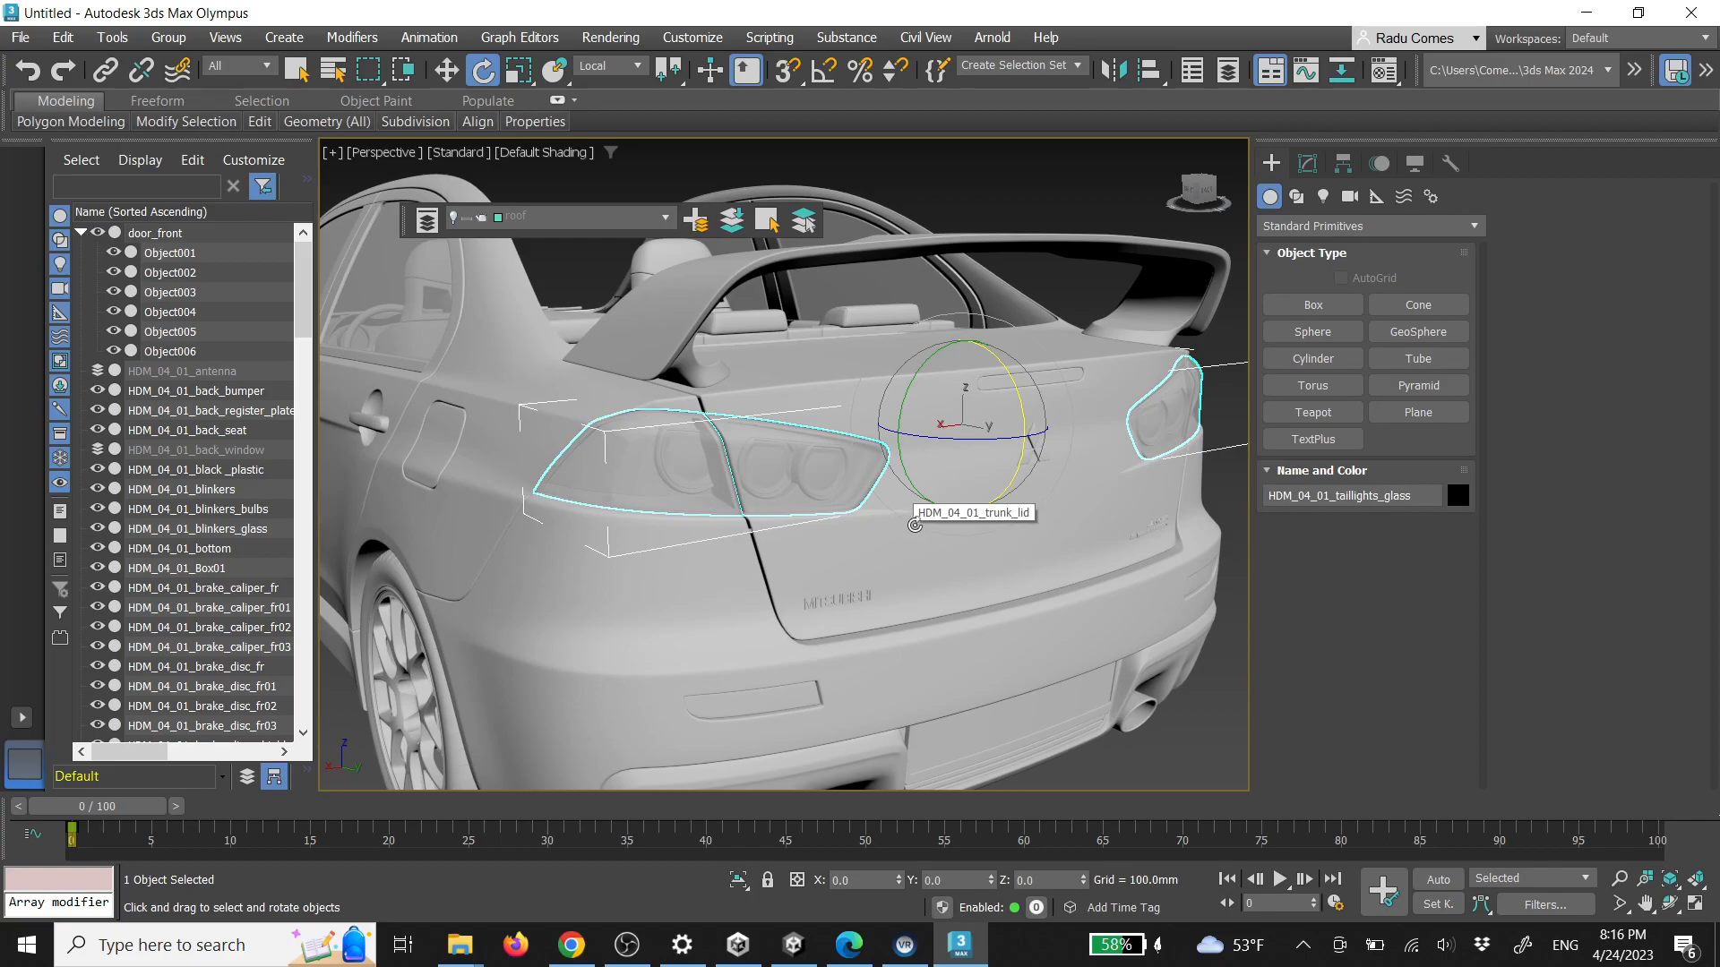
{"action": "key", "text": "alt+q"}
{"action": "key", "text": "5"}
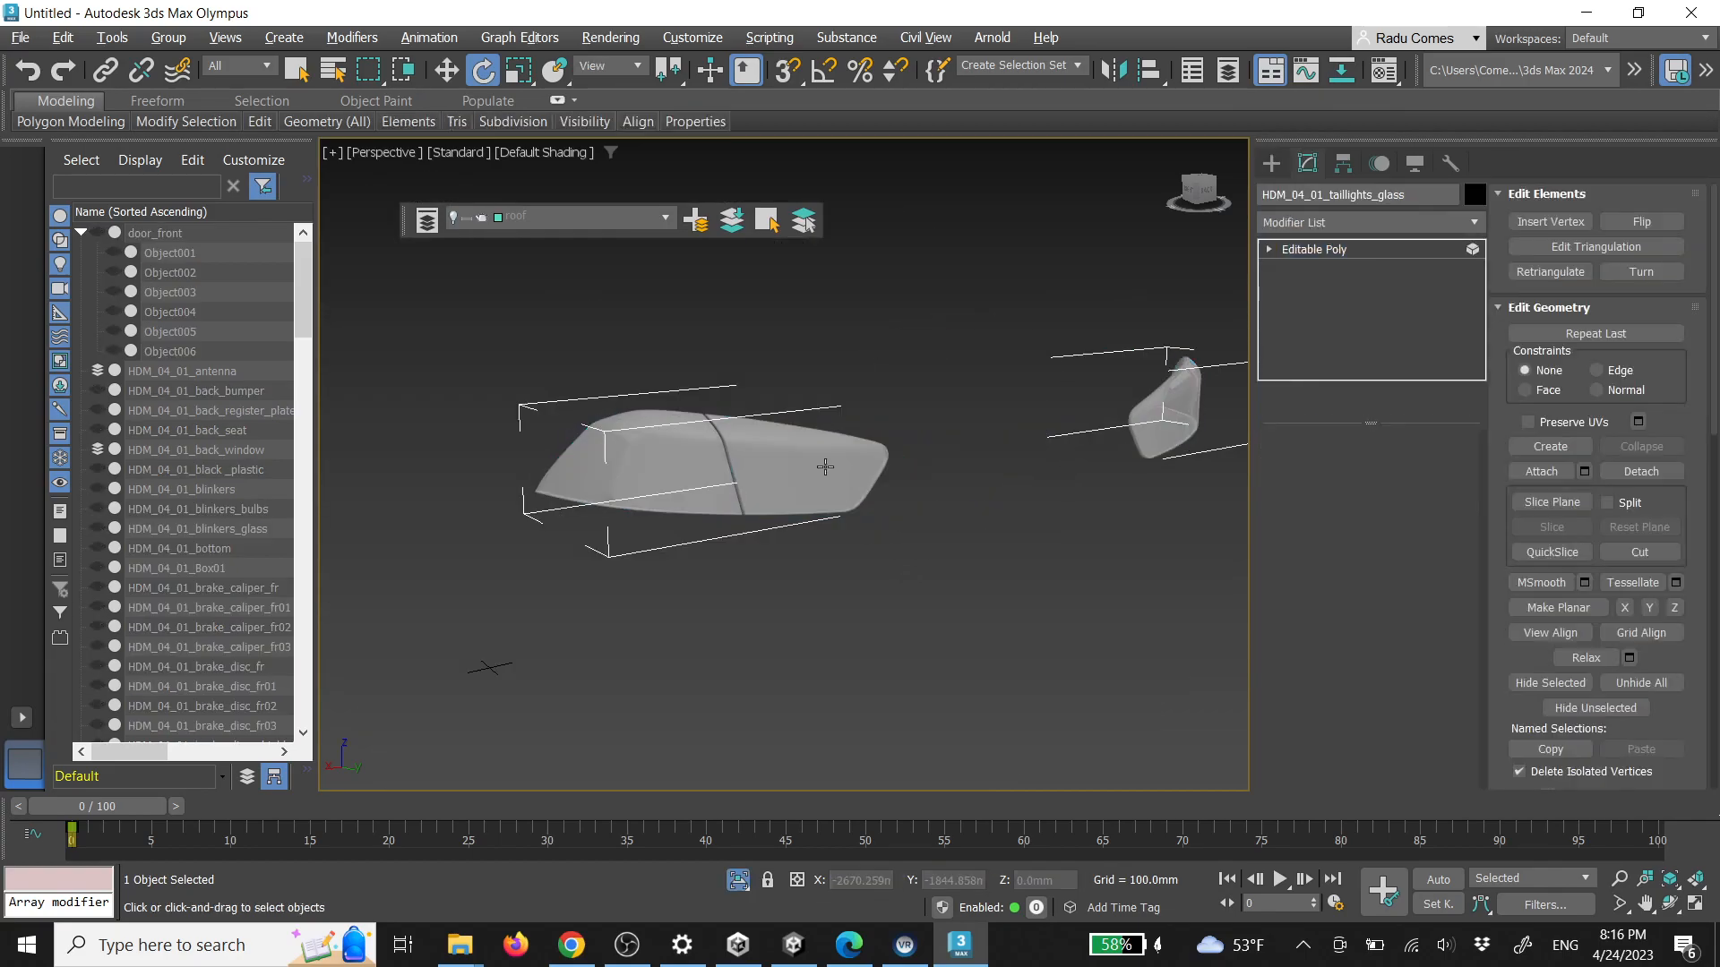
{"action": "left_click", "coordinate": [832, 472]}
{"action": "left_click", "coordinate": [1159, 444], "text": "ctrl"}
{"action": "middle_click_drag", "start_coordinate": [1083, 426], "coordinate": [1190, 535], "text": "alt"}
{"action": "left_click", "coordinate": [1637, 475]}
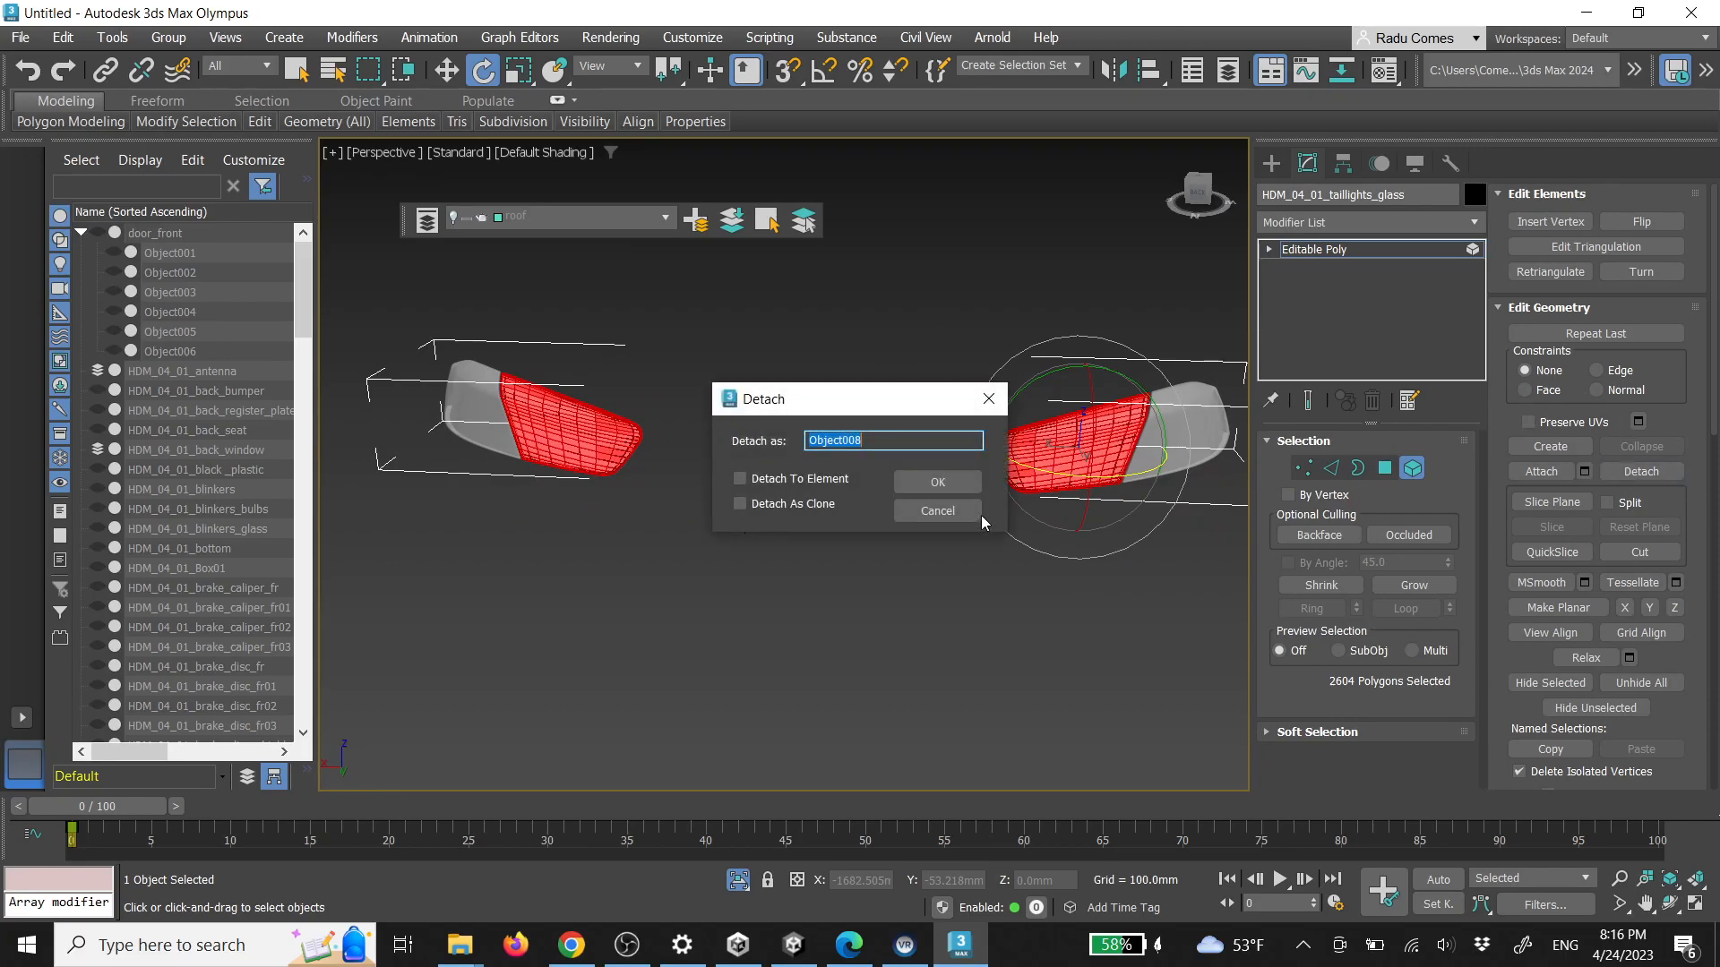
{"action": "left_click", "coordinate": [938, 482]}
{"action": "left_click", "coordinate": [1271, 164]}
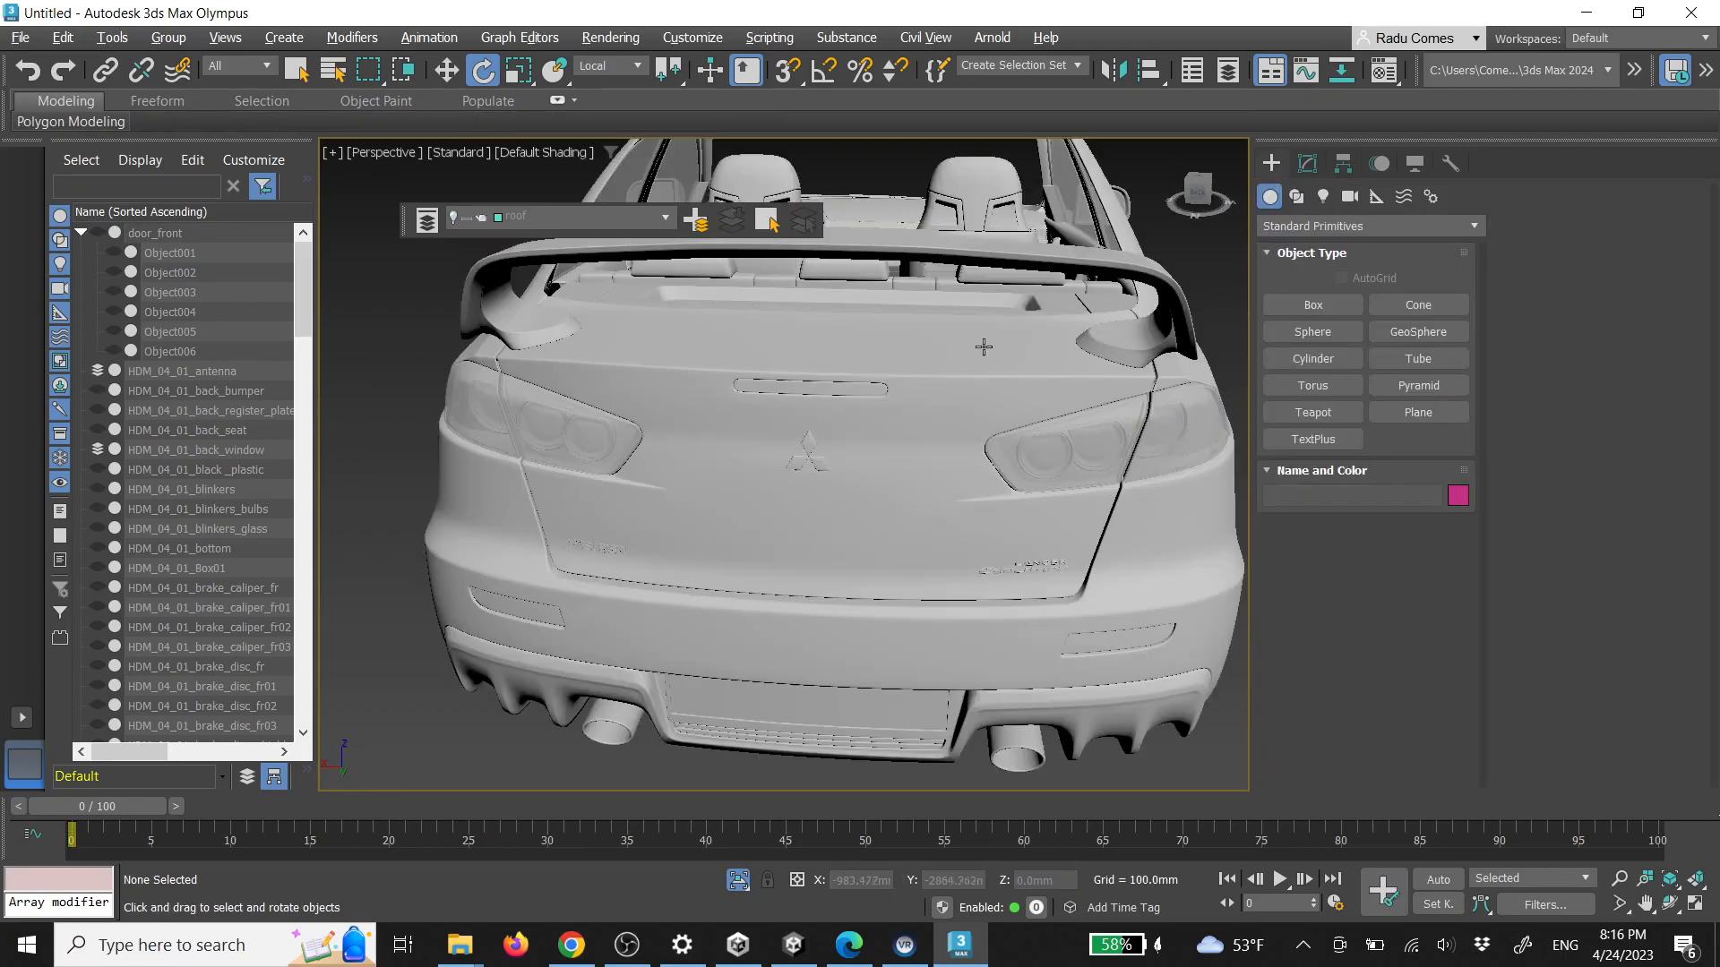
Link the detached lid-side taillight glass to the trunk lid and clear the selection
{"action": "left_click", "coordinate": [1030, 471]}
{"action": "left_click", "coordinate": [106, 70]}
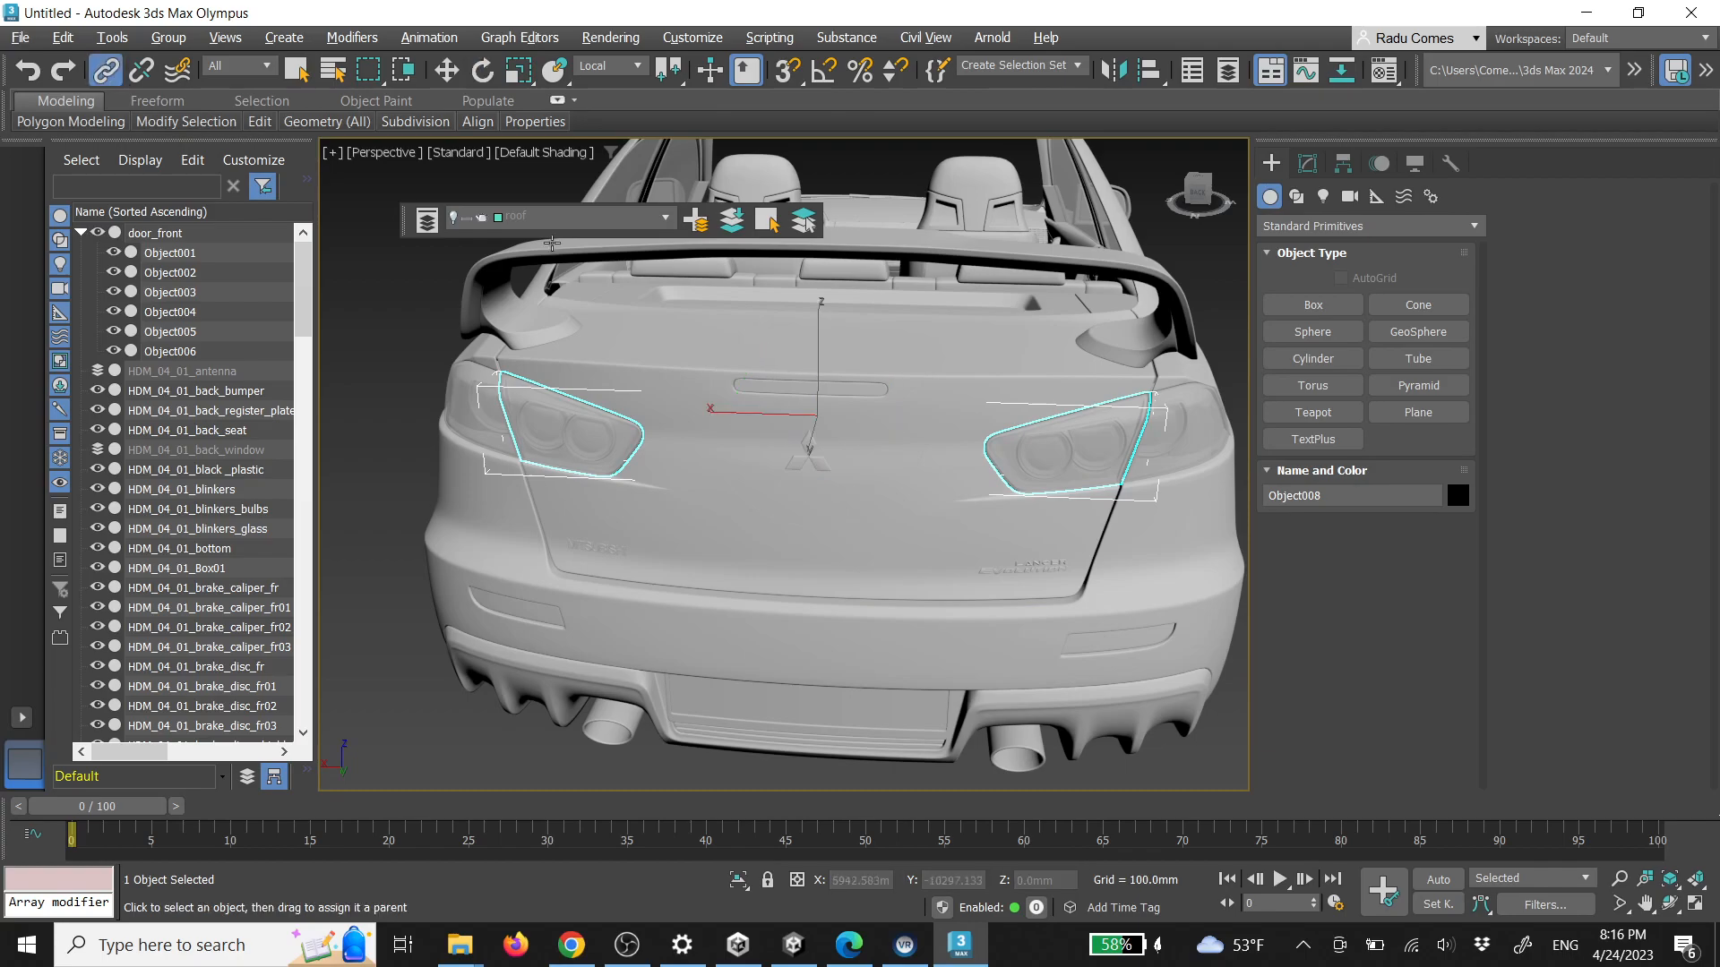
{"action": "left_click_drag", "start_coordinate": [1024, 478], "coordinate": [912, 454]}
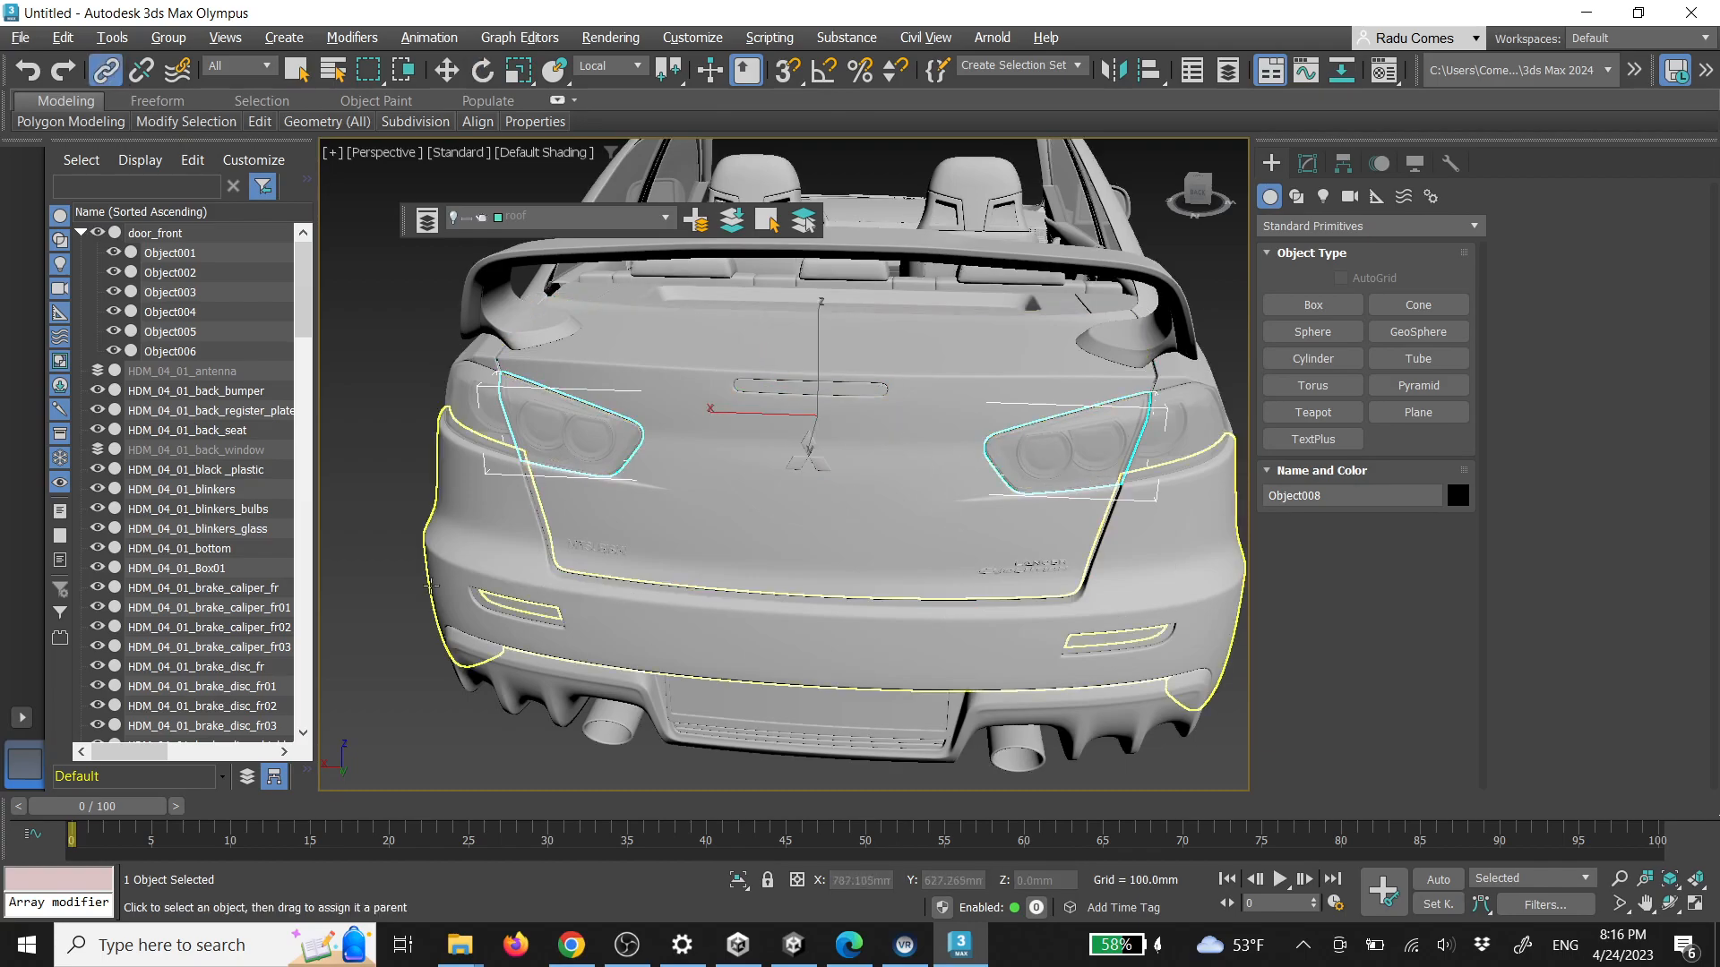
{"action": "left_click", "coordinate": [365, 509]}
Try rotating the trunk lid open to test the taillight glass link and undo the rotation
{"action": "key", "text": "e"}
{"action": "left_click", "coordinate": [851, 472]}
{"action": "middle_click_drag", "start_coordinate": [852, 472], "coordinate": [877, 406], "text": "alt"}
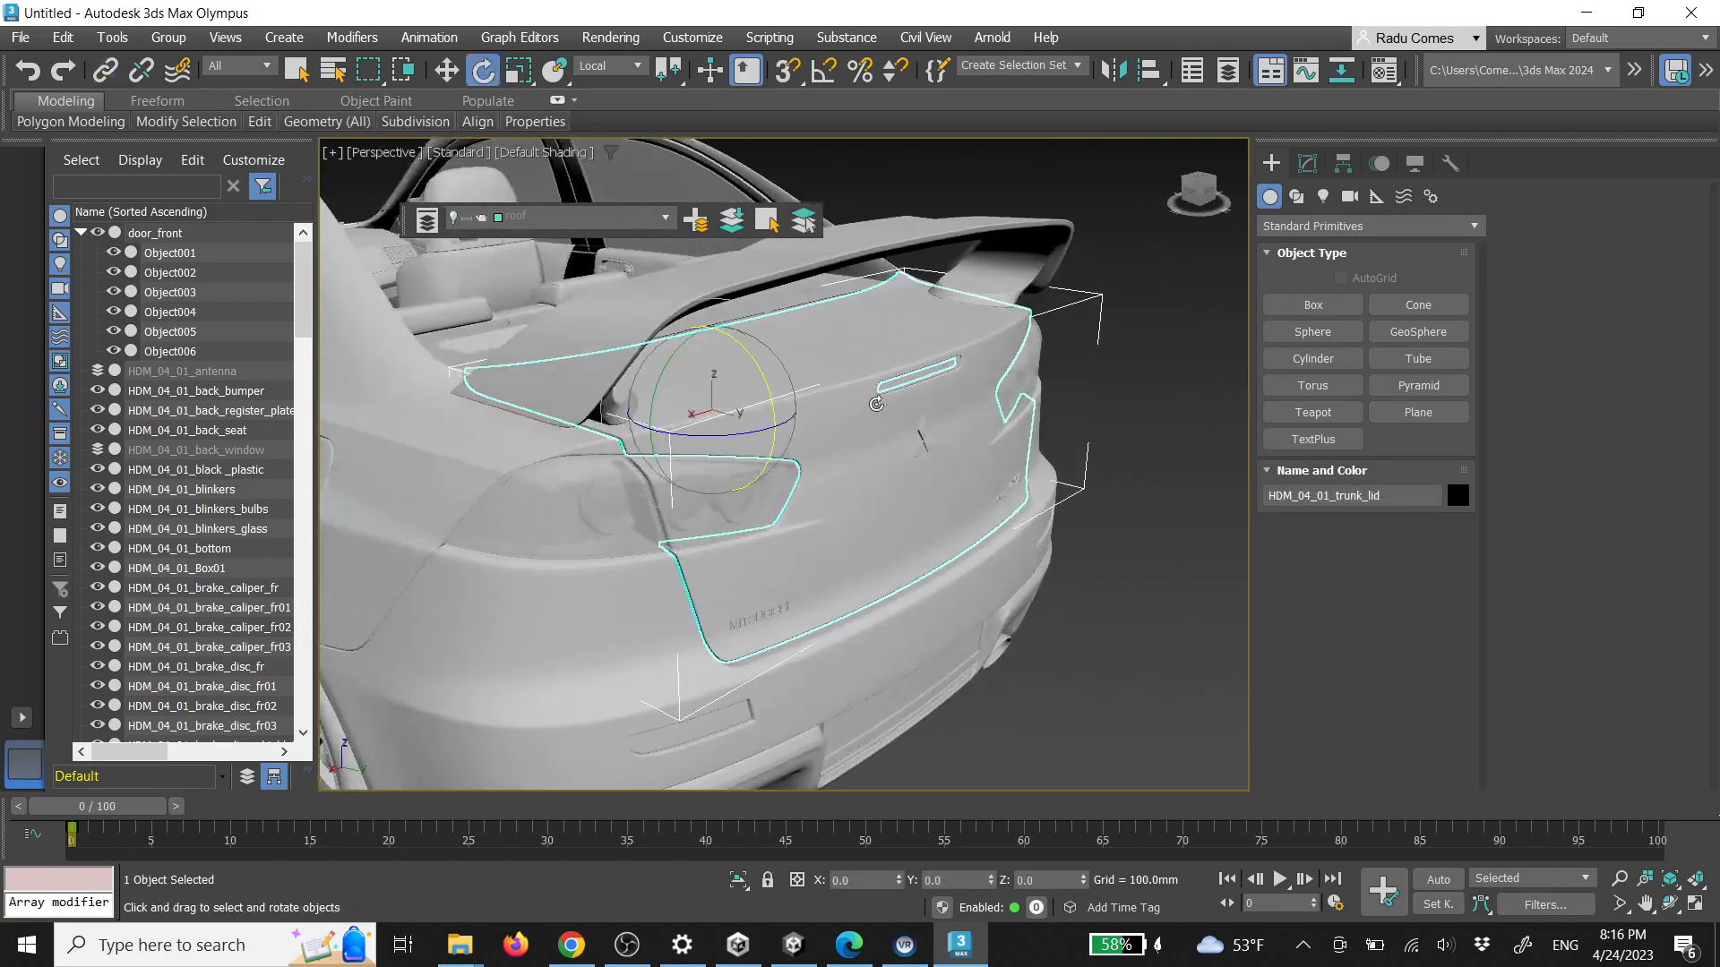
{"action": "left_click_drag", "start_coordinate": [769, 390], "coordinate": [755, 317]}
{"action": "key", "text": "ctrl+z"}
{"action": "key", "text": "ctrl+z"}
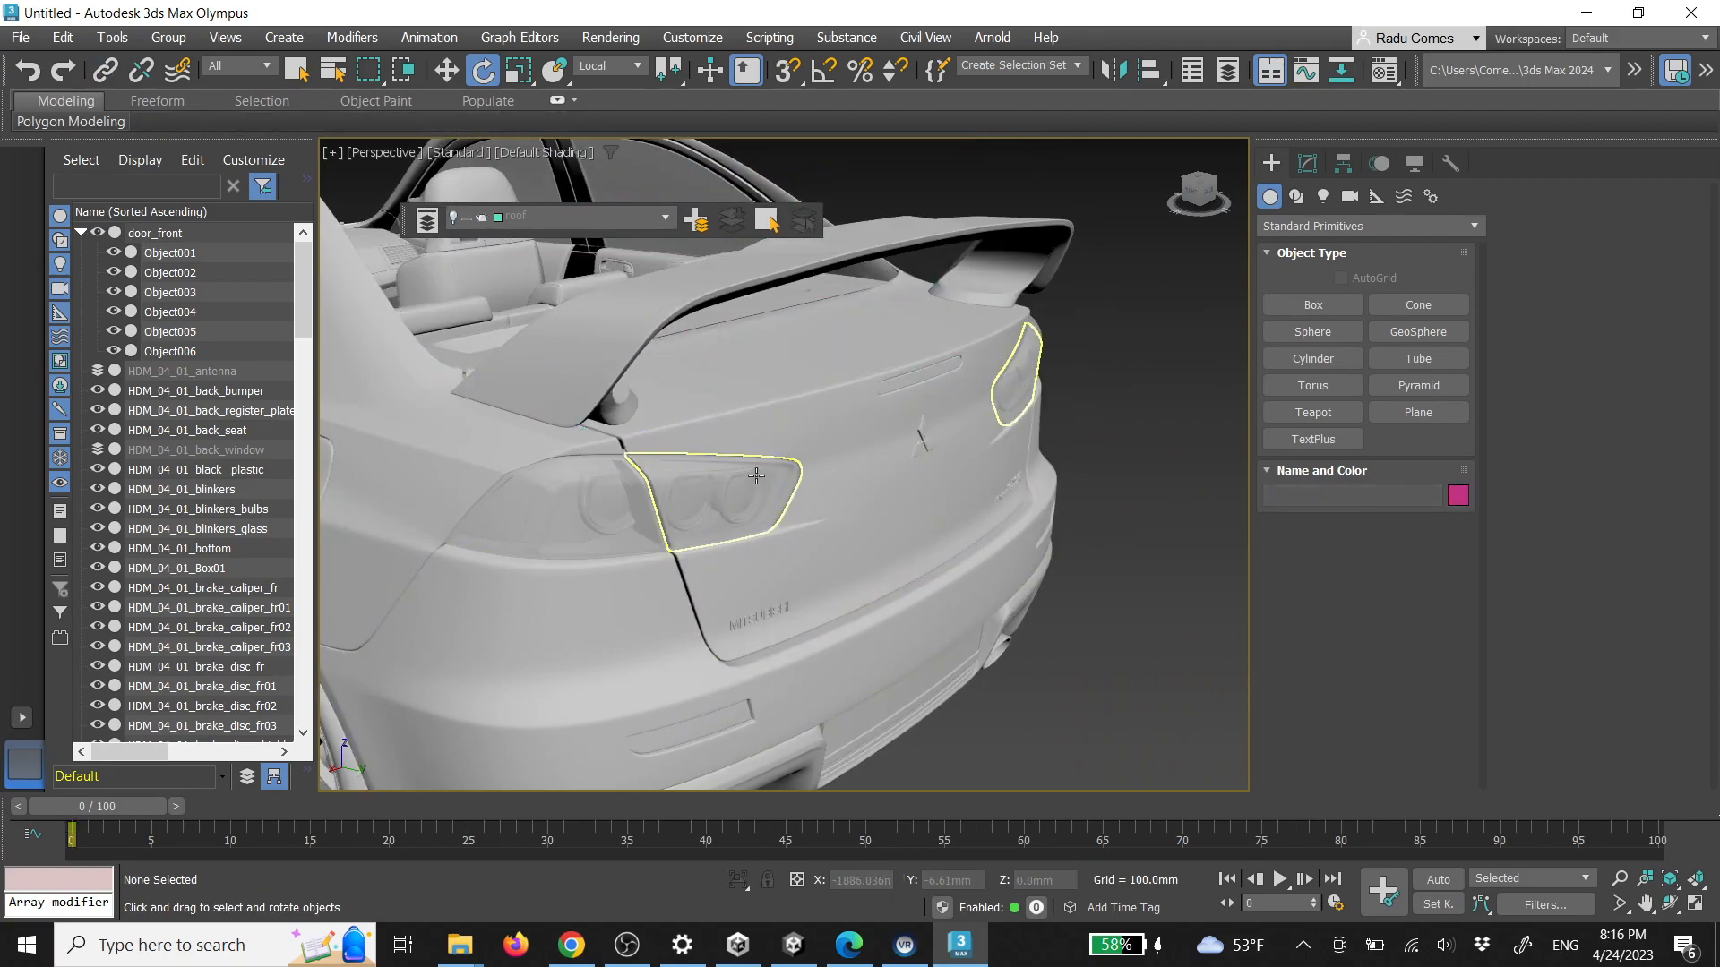
Hide the detached lid-side taillight glass to expose the lamp parts behind it
{"action": "left_click", "coordinate": [756, 475]}
{"action": "right_click", "coordinate": [757, 476]}
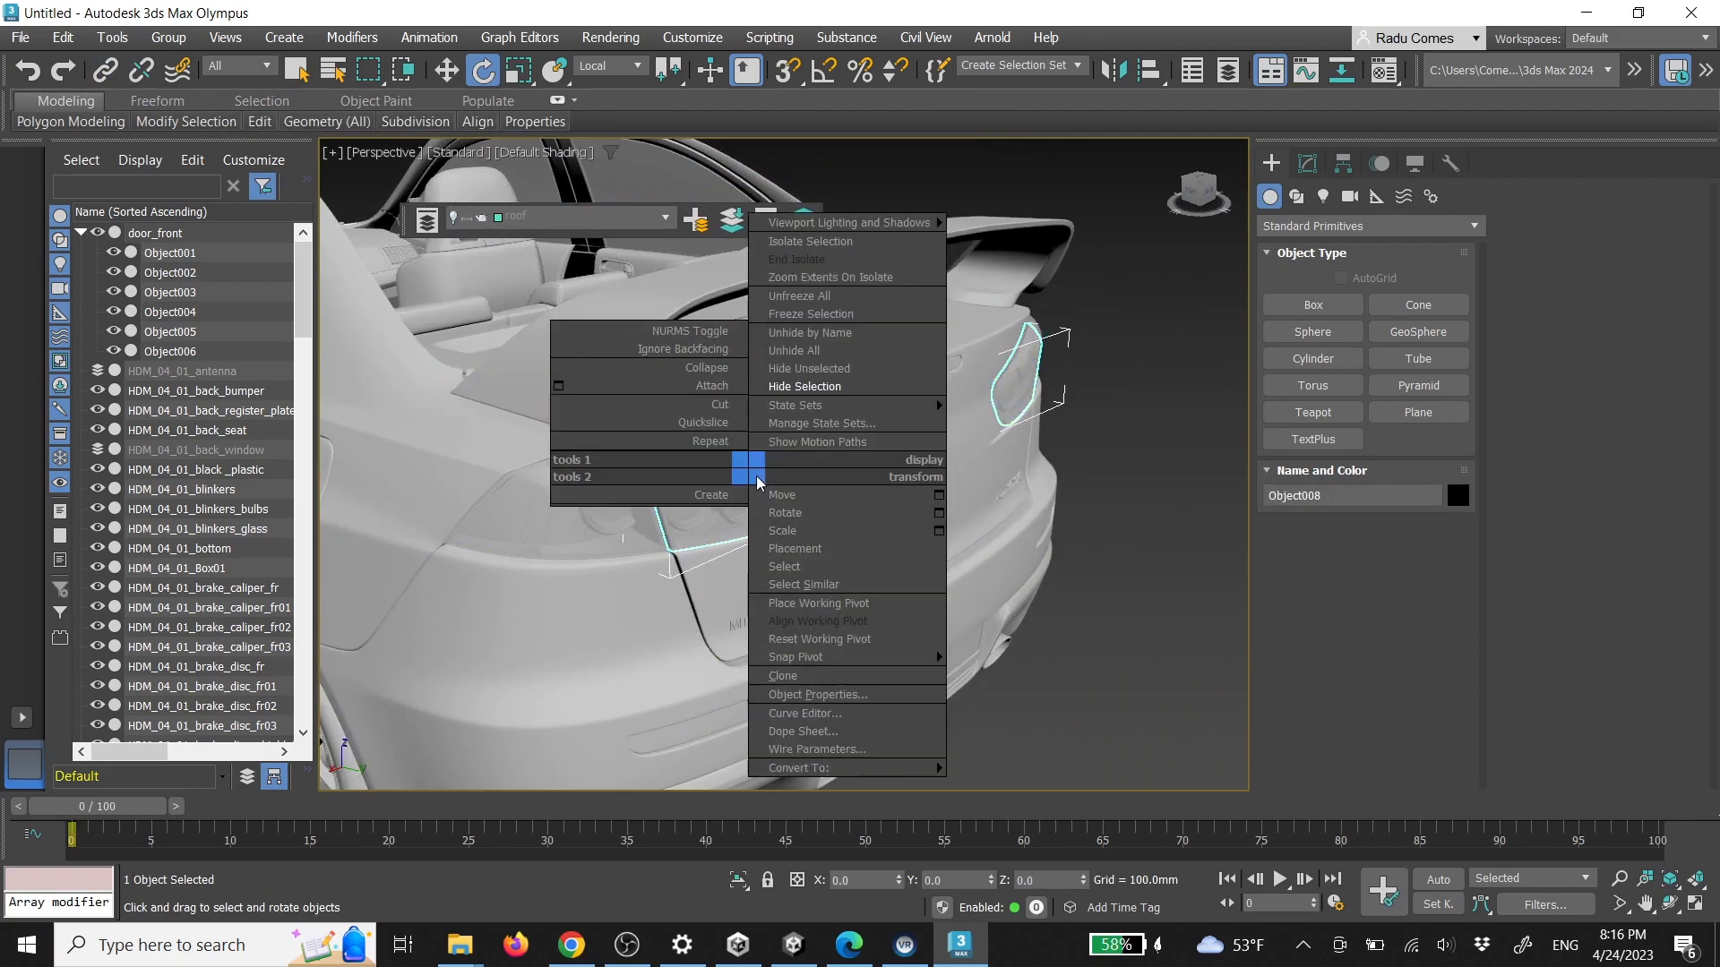
{"action": "left_click", "coordinate": [804, 387]}
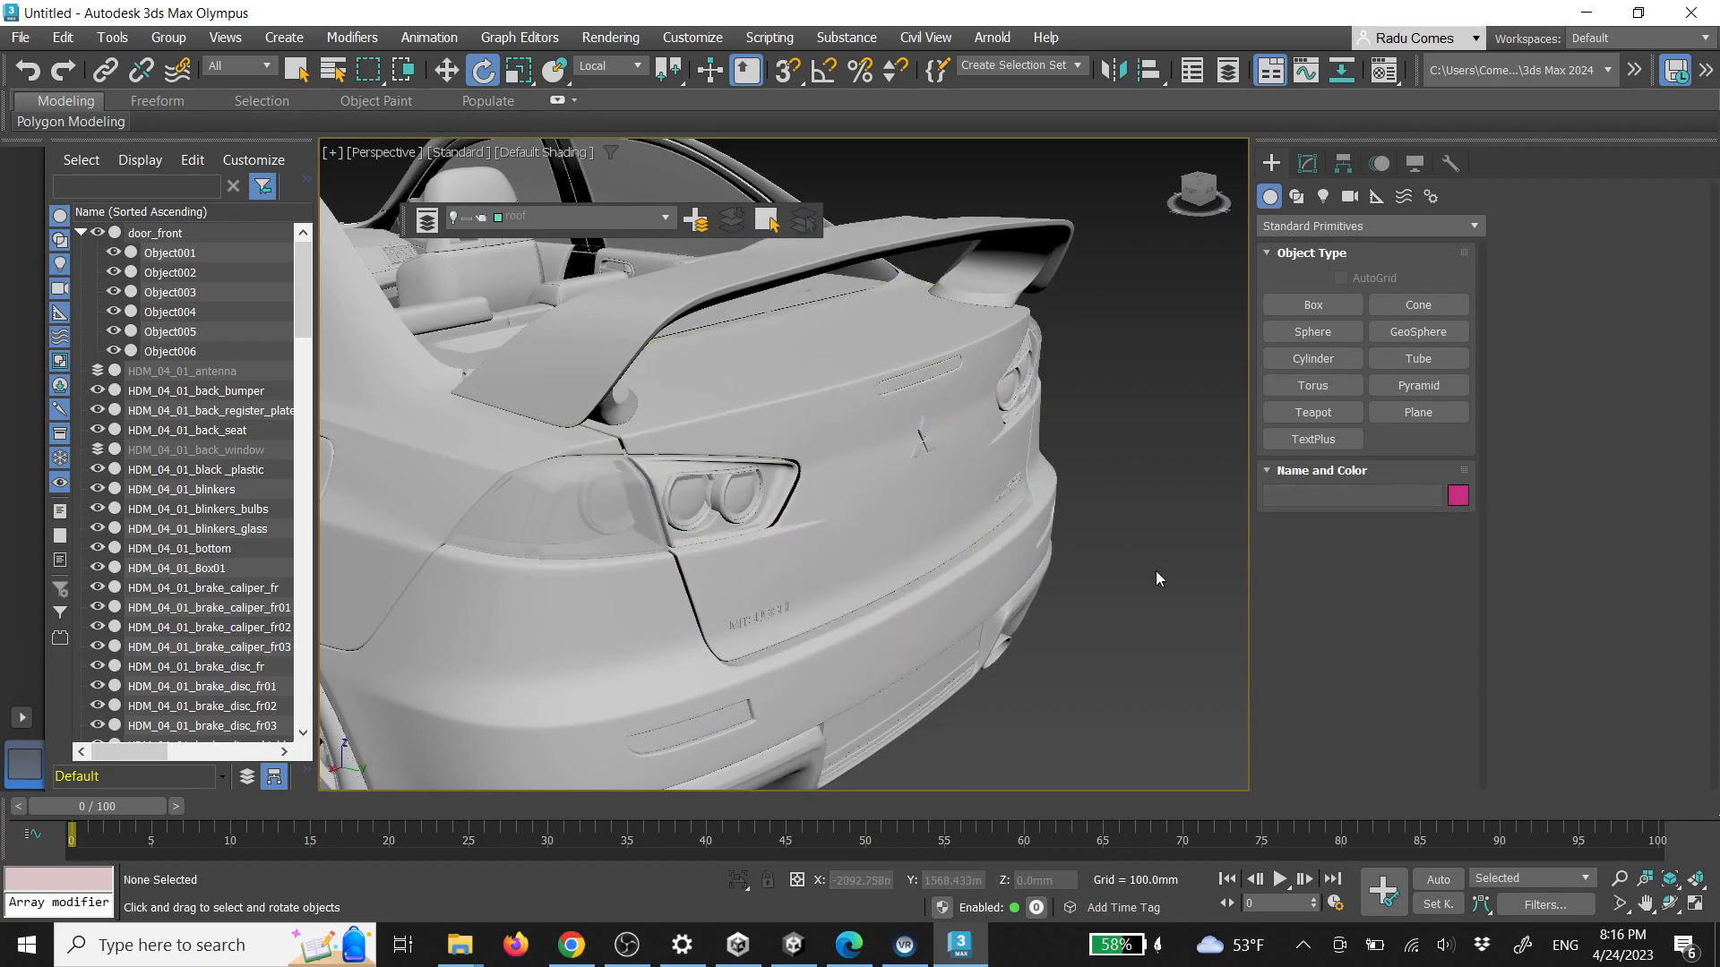
Isolate the taillight white plastic, detach the lid-side housings on both sides as one object with the default name, and exit isolation
{"action": "left_click", "coordinate": [777, 489]}
{"action": "key", "text": "alt+q"}
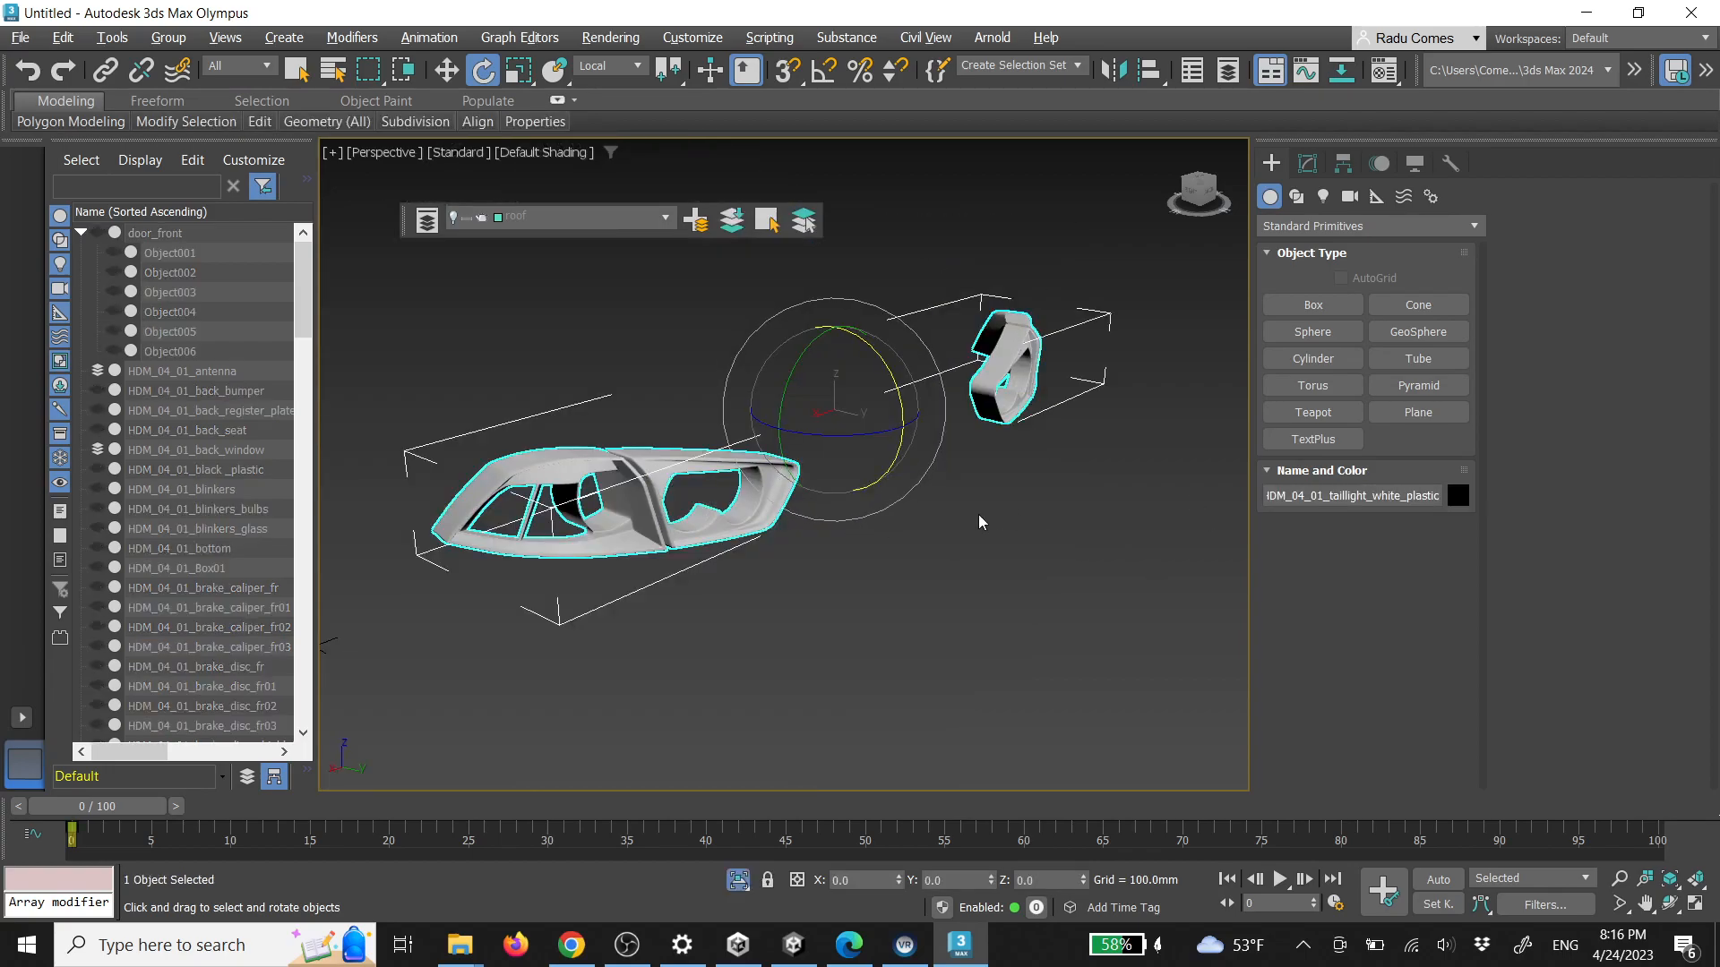
{"action": "middle_click_drag", "start_coordinate": [983, 521], "coordinate": [917, 523], "text": "alt"}
{"action": "key", "text": "5"}
{"action": "left_click_drag", "start_coordinate": [614, 369], "coordinate": [712, 561]}
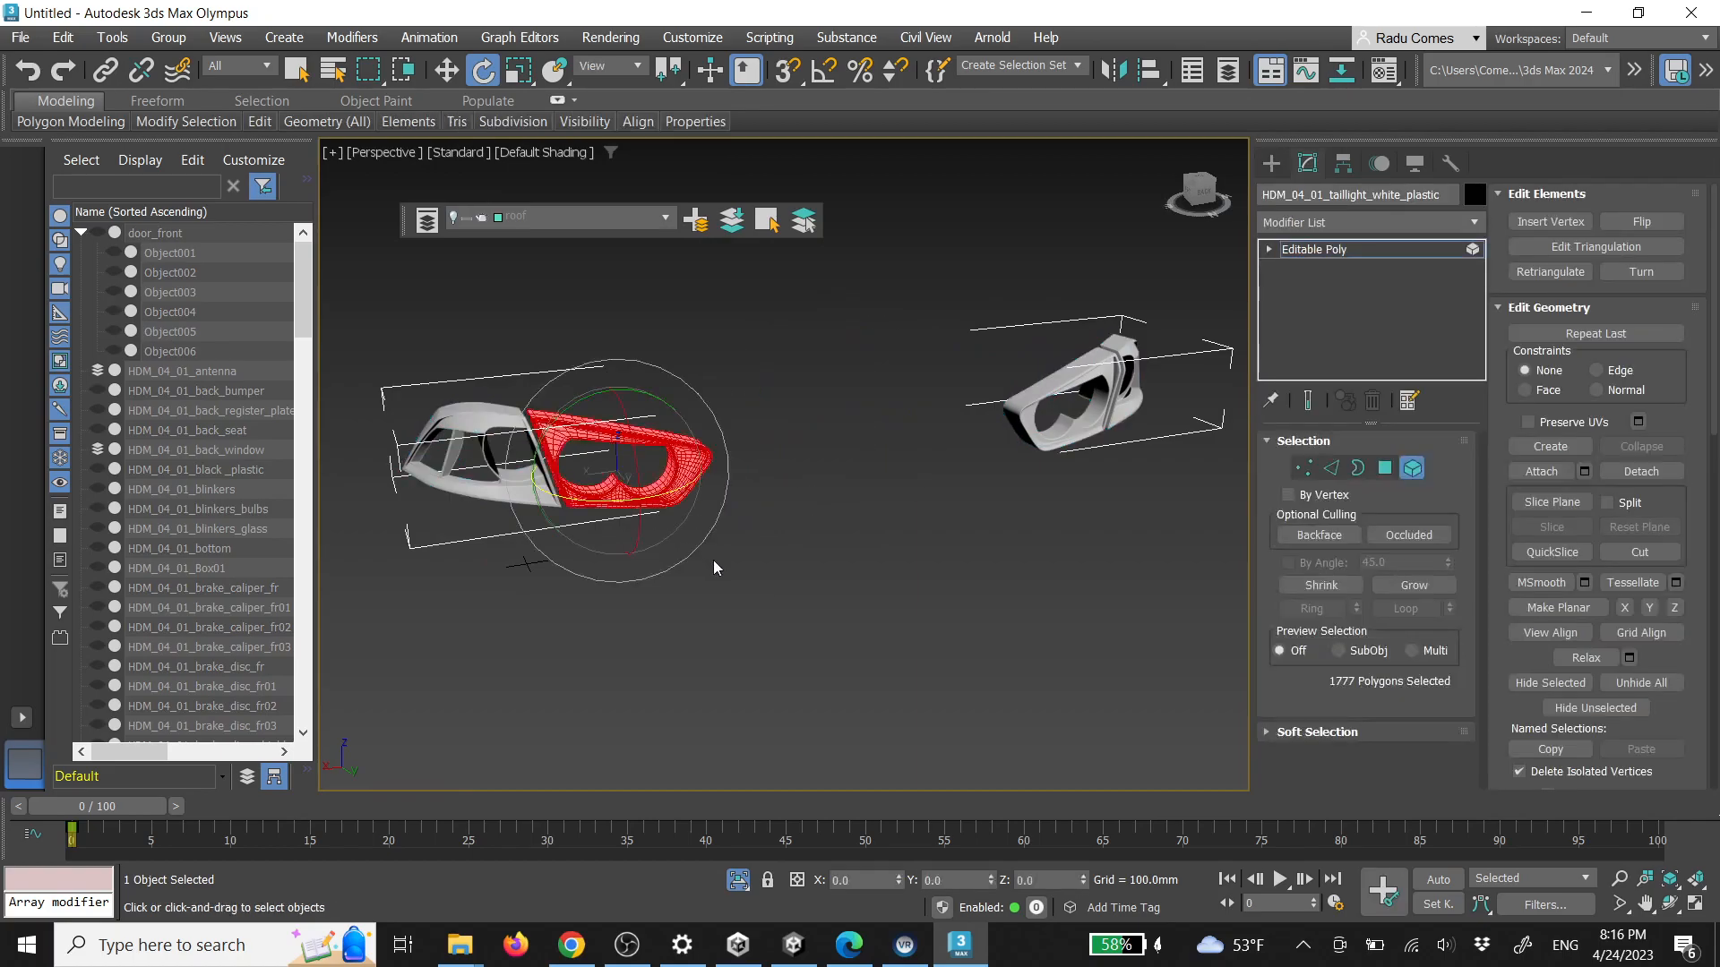
{"action": "left_click_drag", "start_coordinate": [946, 375], "coordinate": [1157, 519], "text": "ctrl"}
{"action": "left_click", "coordinate": [1638, 475]}
{"action": "left_click", "coordinate": [939, 481]}
{"action": "left_click", "coordinate": [1271, 164]}
{"action": "left_click", "coordinate": [976, 329]}
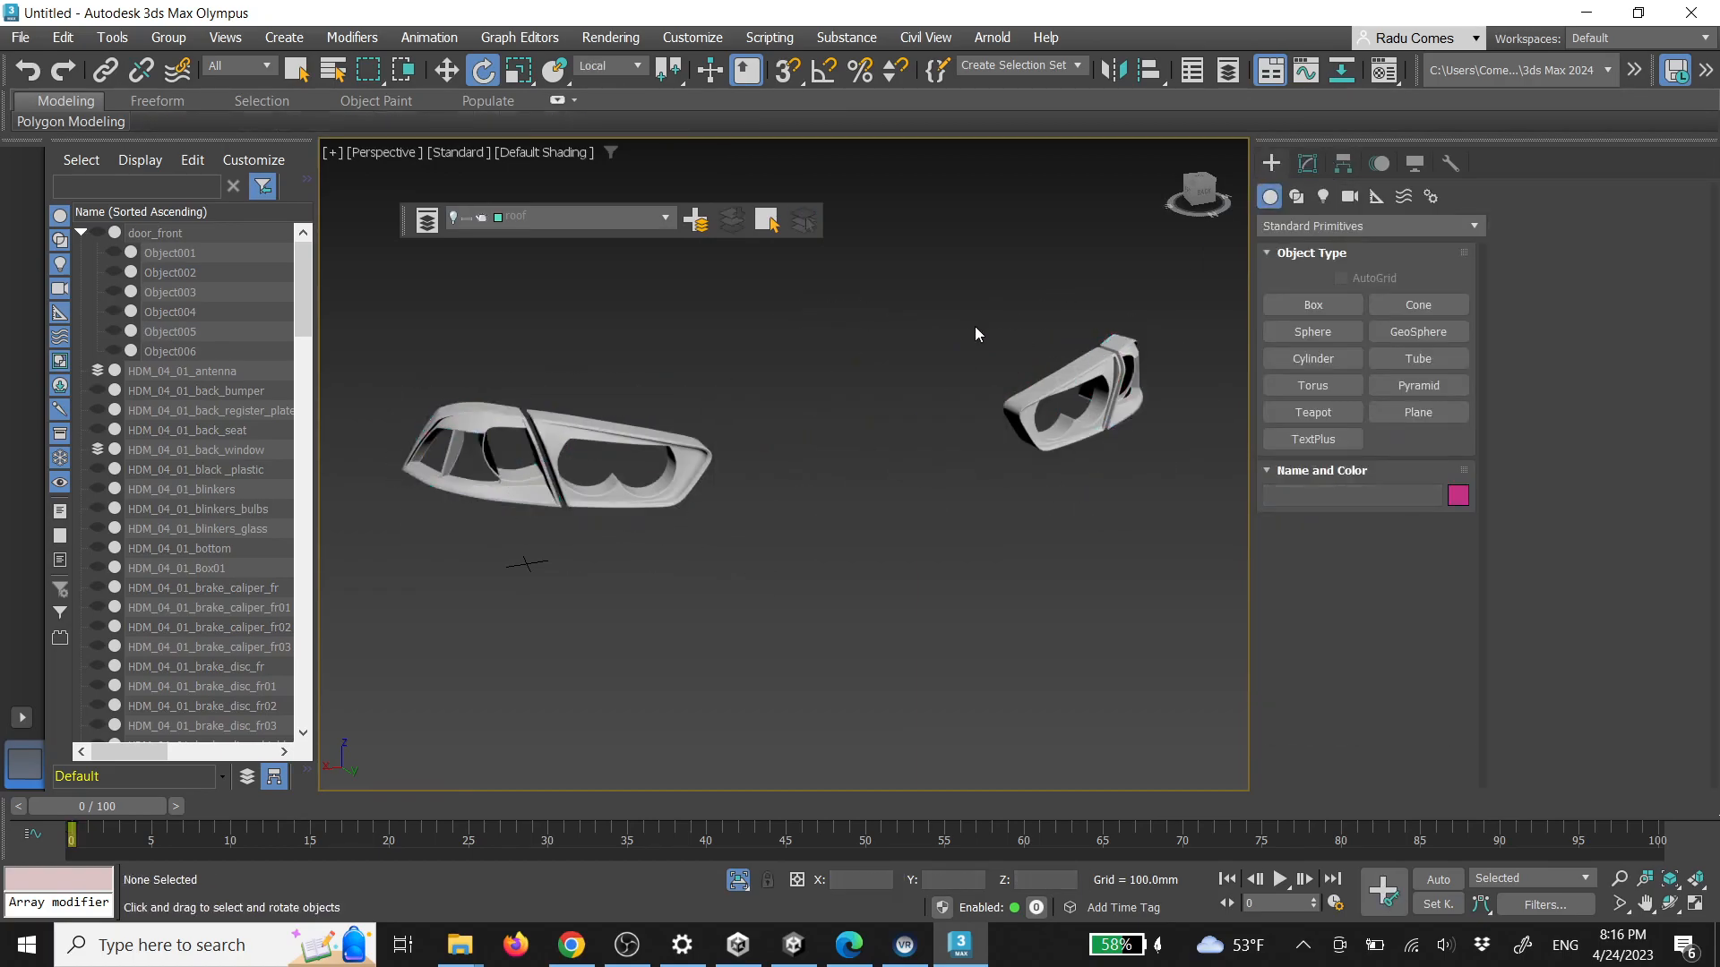
{"action": "key", "text": "alt+q"}
Link the detached lid-side white plastic housings to the trunk lid
{"action": "left_click", "coordinate": [637, 439]}
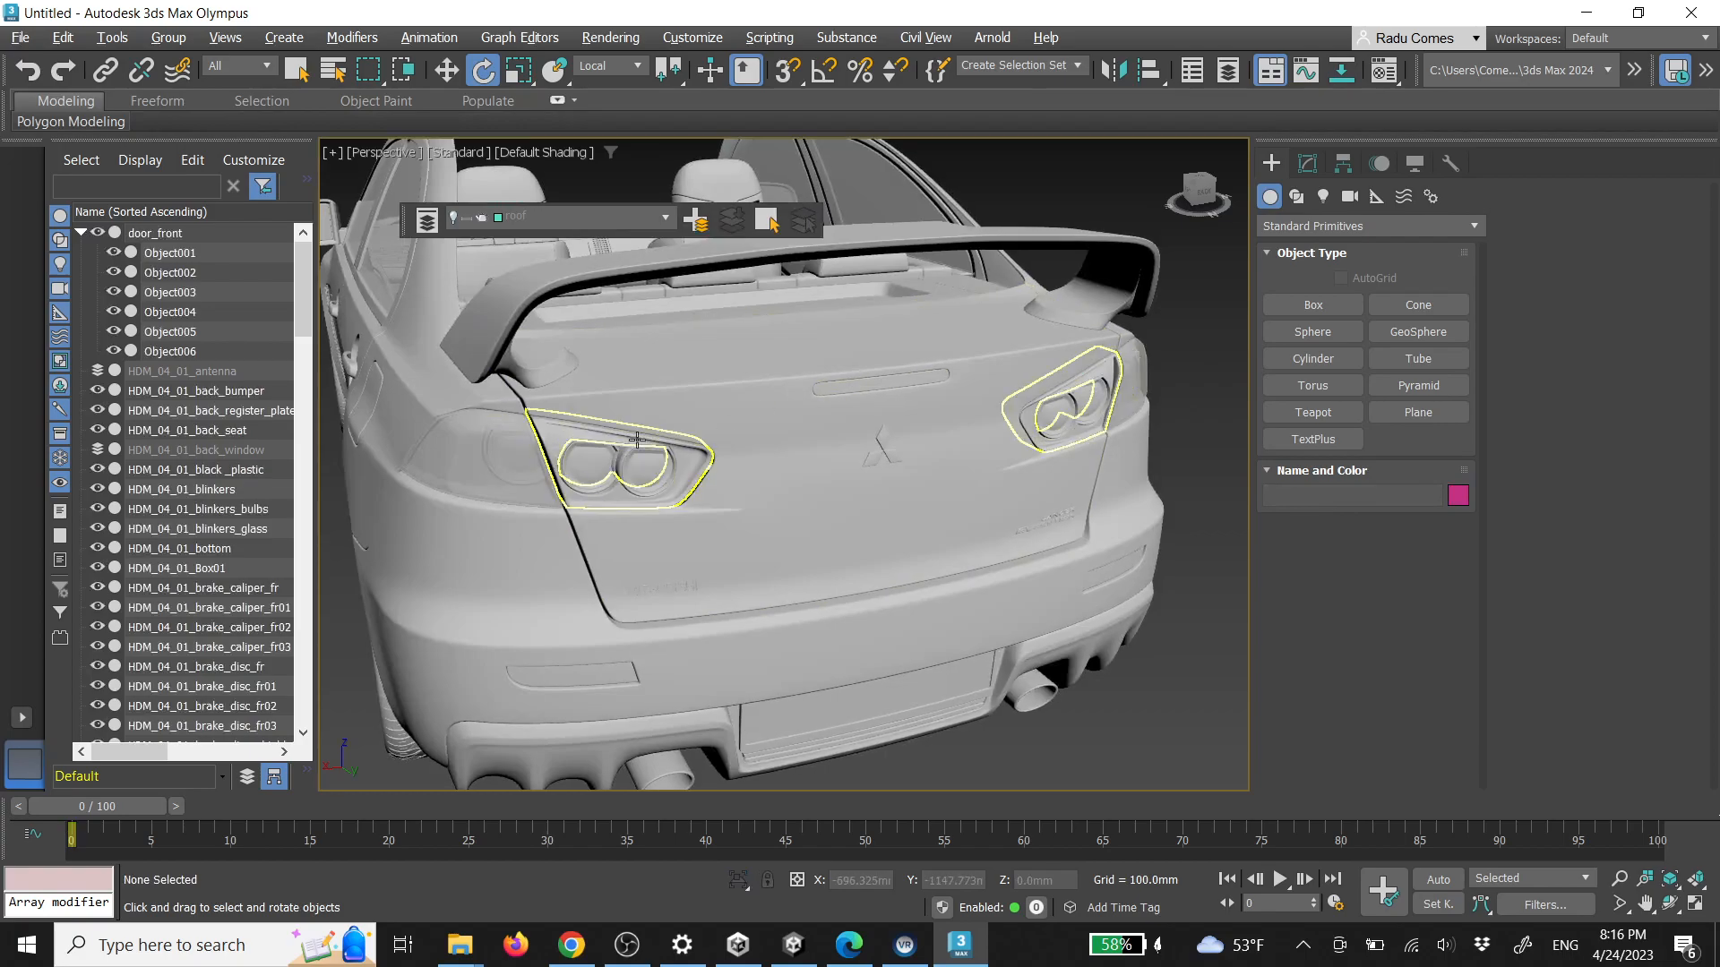
{"action": "left_click", "coordinate": [106, 70]}
{"action": "left_click_drag", "start_coordinate": [649, 448], "coordinate": [803, 468]}
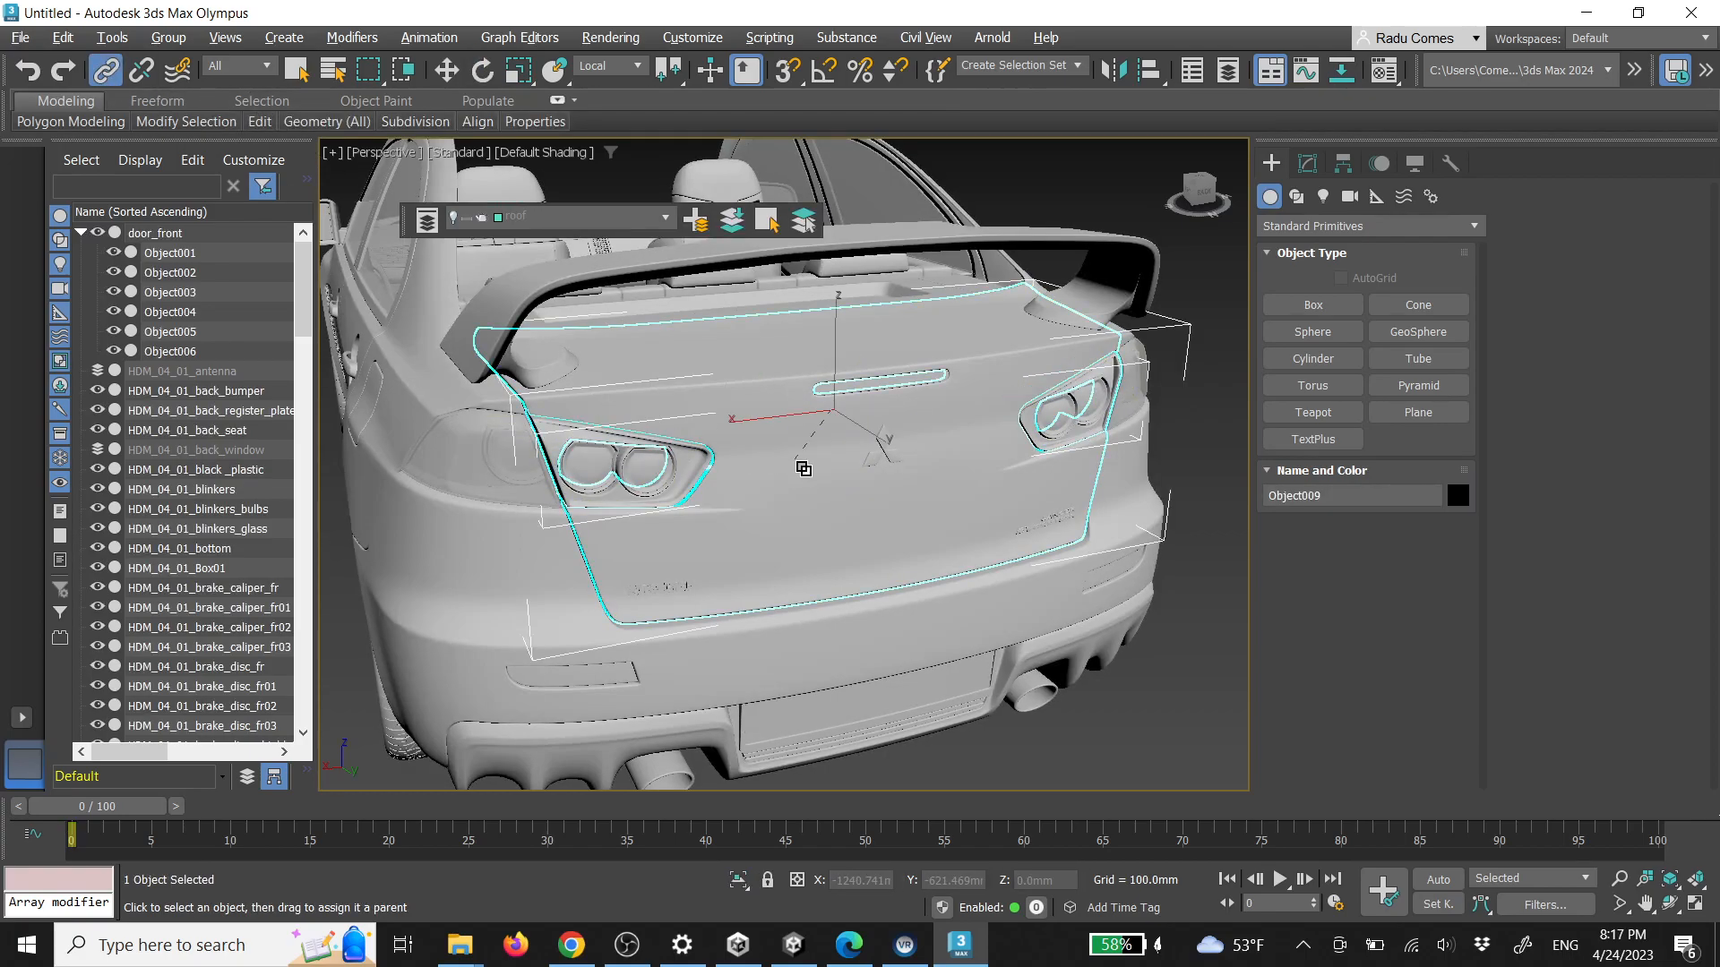
Try rotating the trunk lid open to test the white plastic housings' link, and cancel the rotation
{"action": "left_click", "coordinate": [796, 471]}
{"action": "key", "text": "e"}
{"action": "left_click_drag", "start_coordinate": [802, 391], "coordinate": [798, 298]}
{"action": "right_click", "coordinate": [798, 298]}
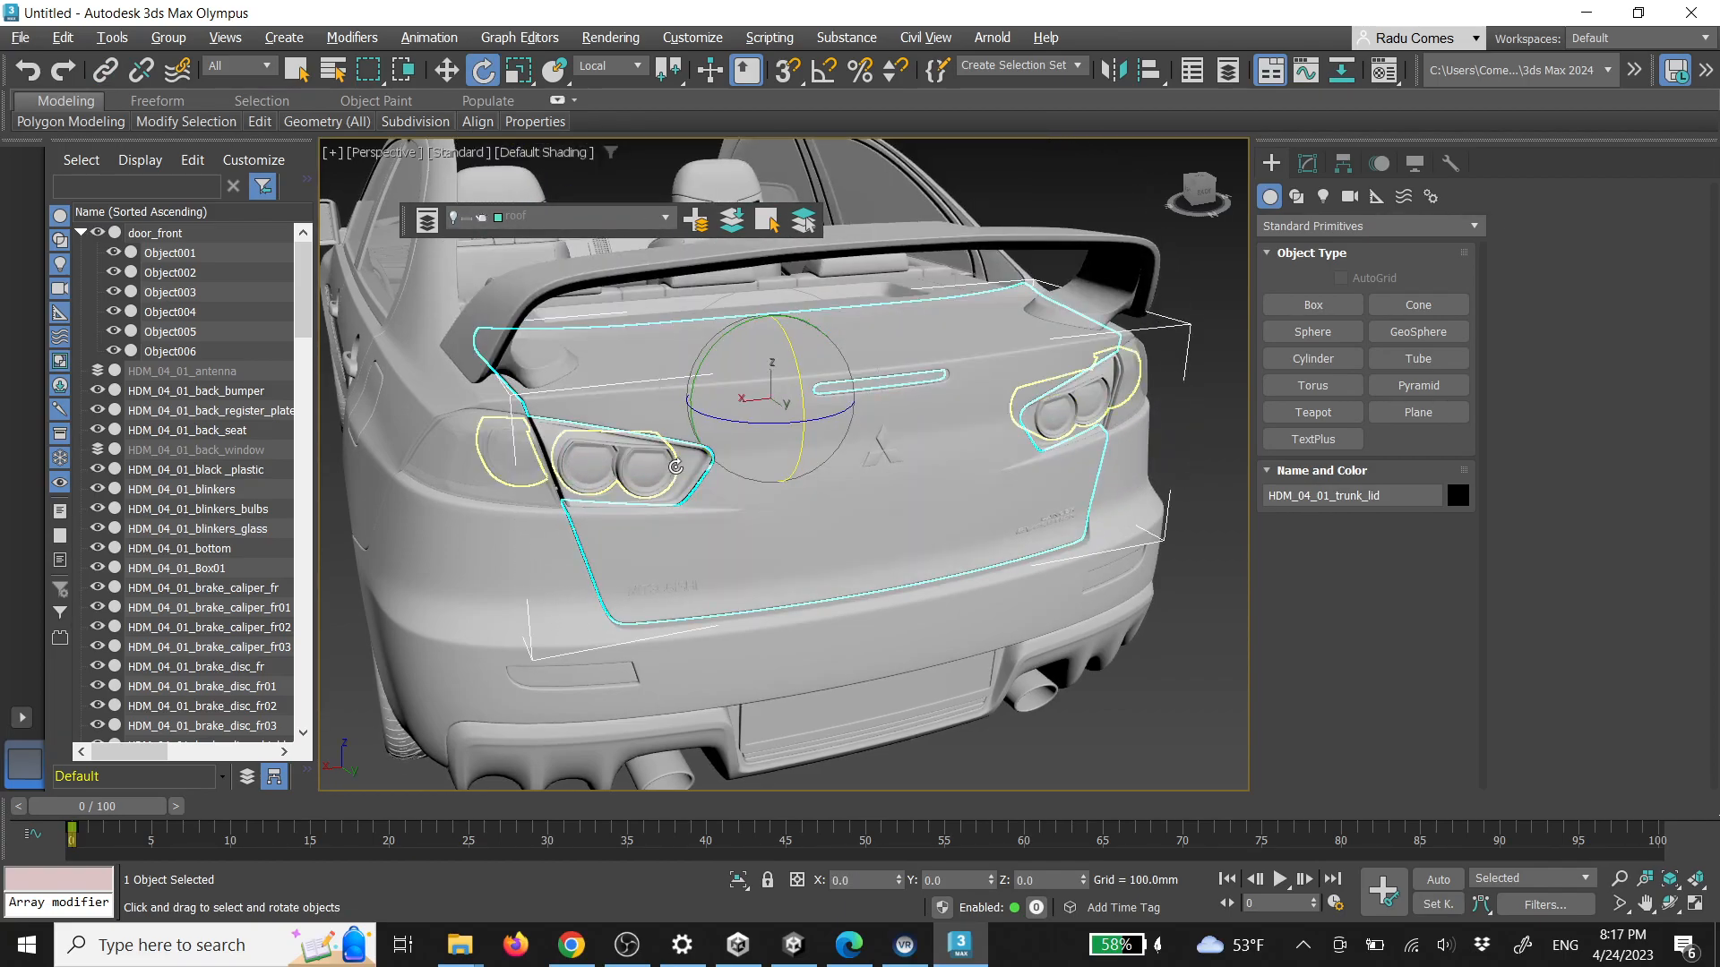
Isolate the white taillight glass, detach the car's left lens as a separate object with the default name, and exit isolation
{"action": "left_click", "coordinate": [656, 472]}
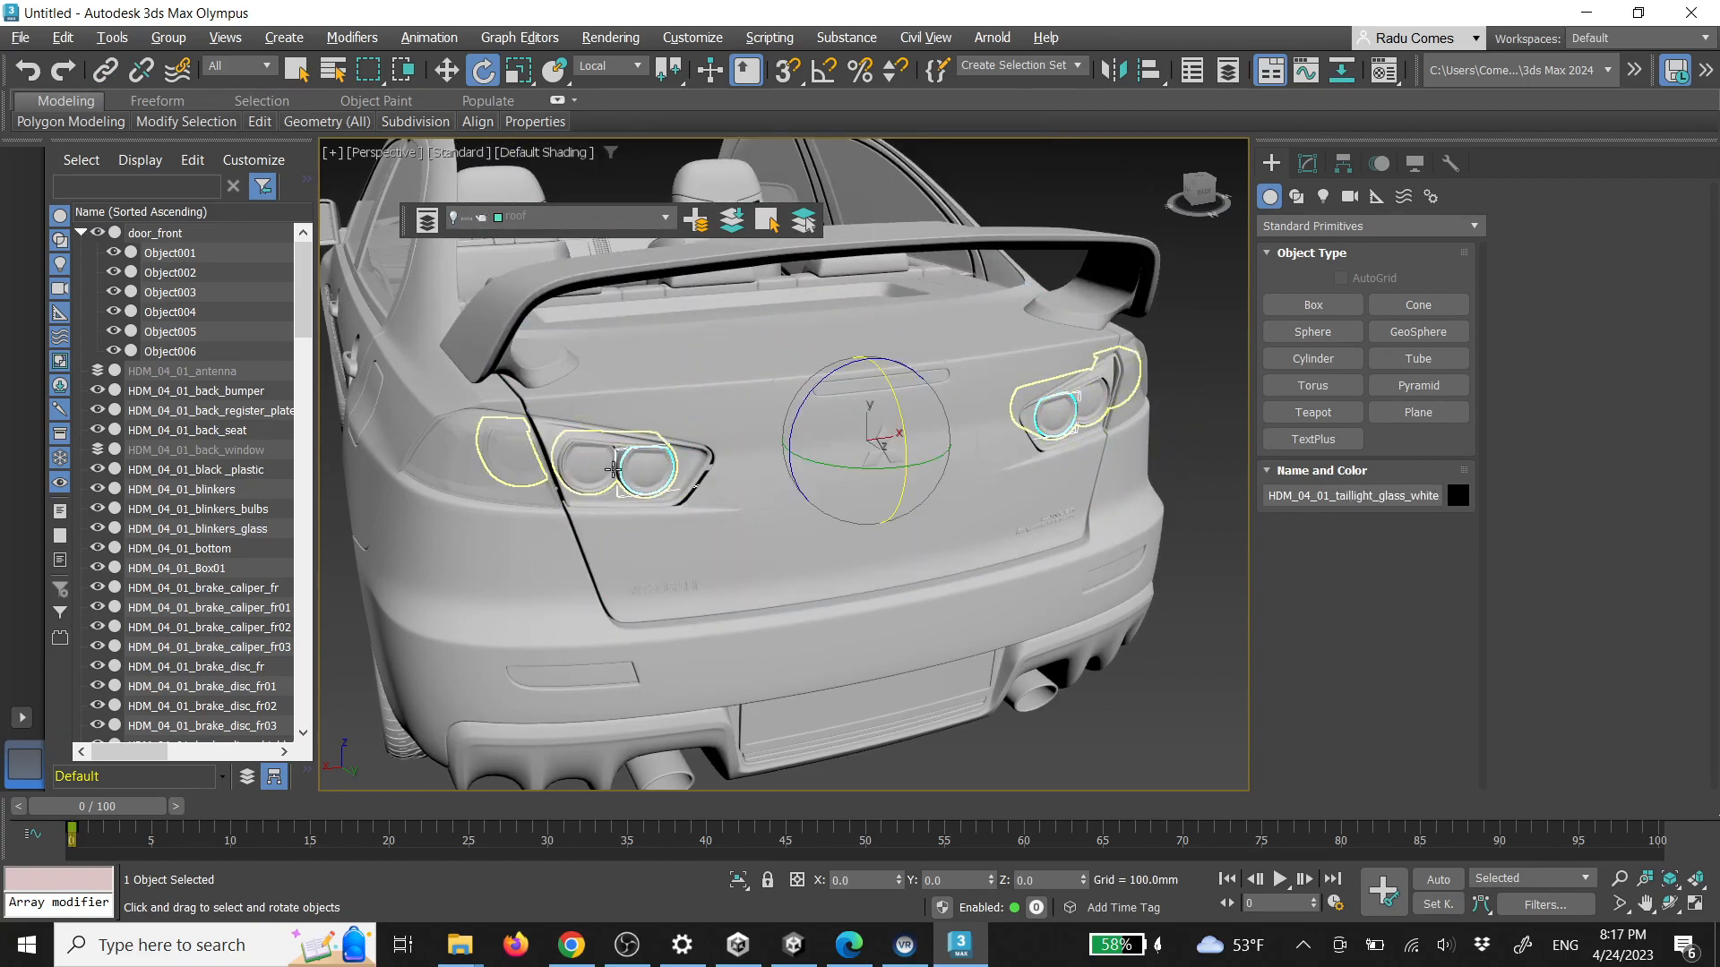
{"action": "key", "text": "alt+q"}
{"action": "left_click", "coordinate": [638, 417]}
{"action": "left_click", "coordinate": [643, 484]}
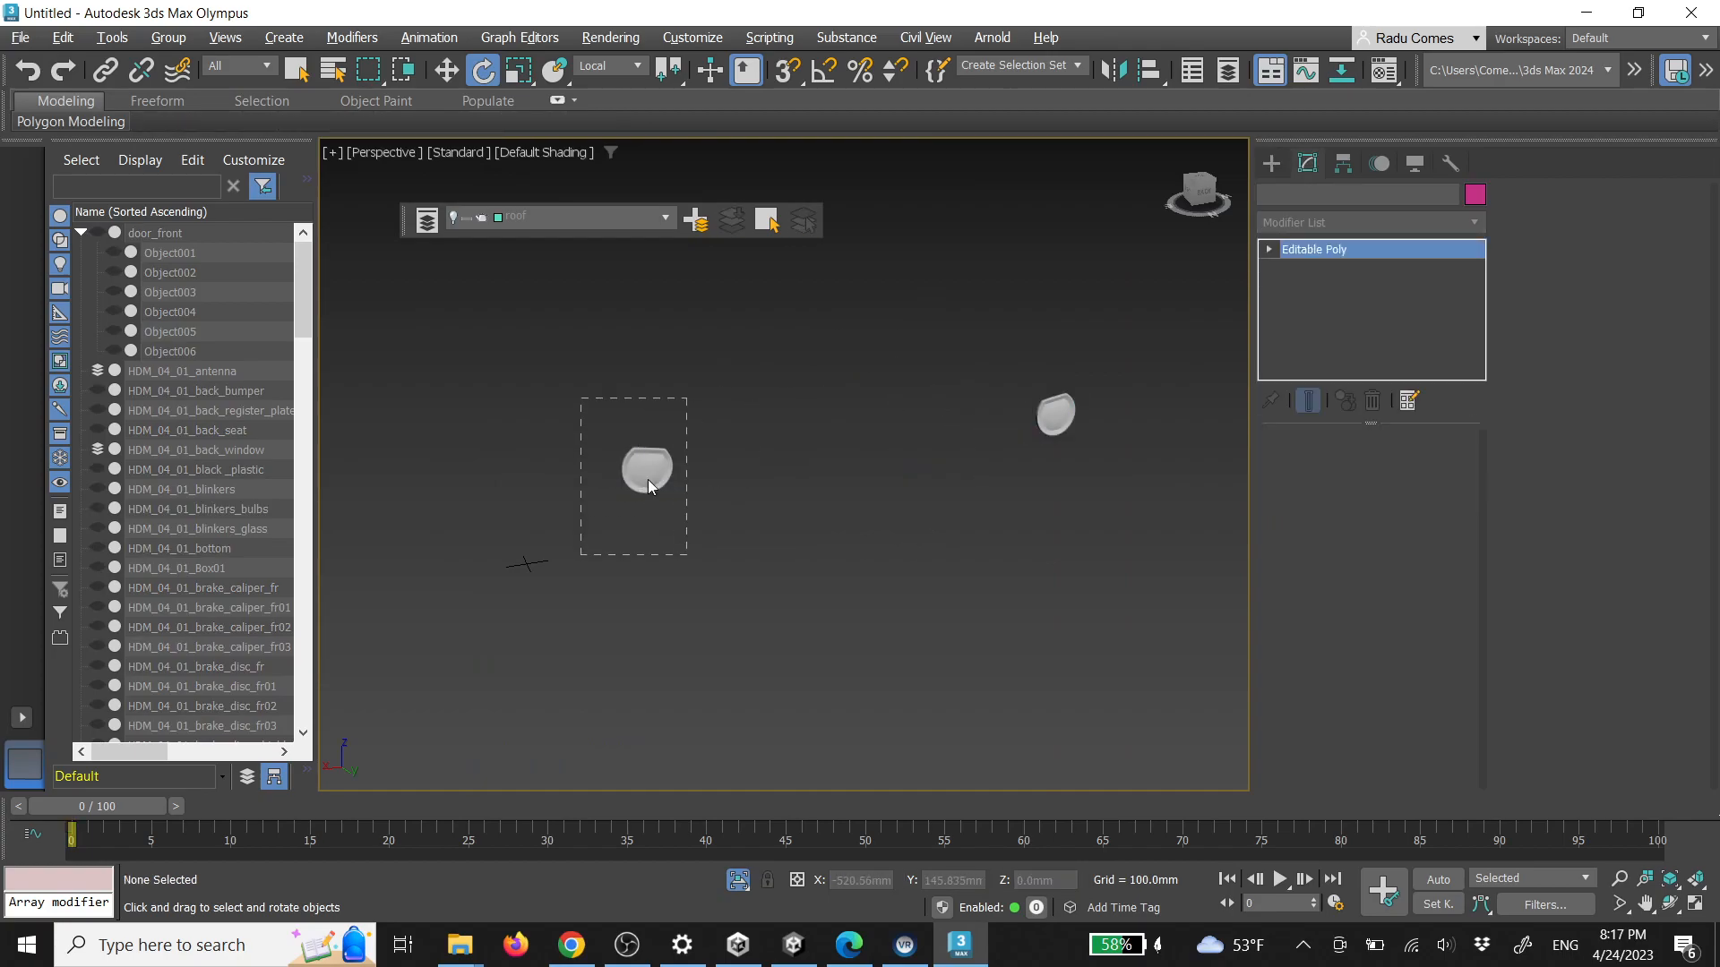
{"action": "key", "text": "5"}
{"action": "left_click_drag", "start_coordinate": [686, 533], "coordinate": [686, 534]}
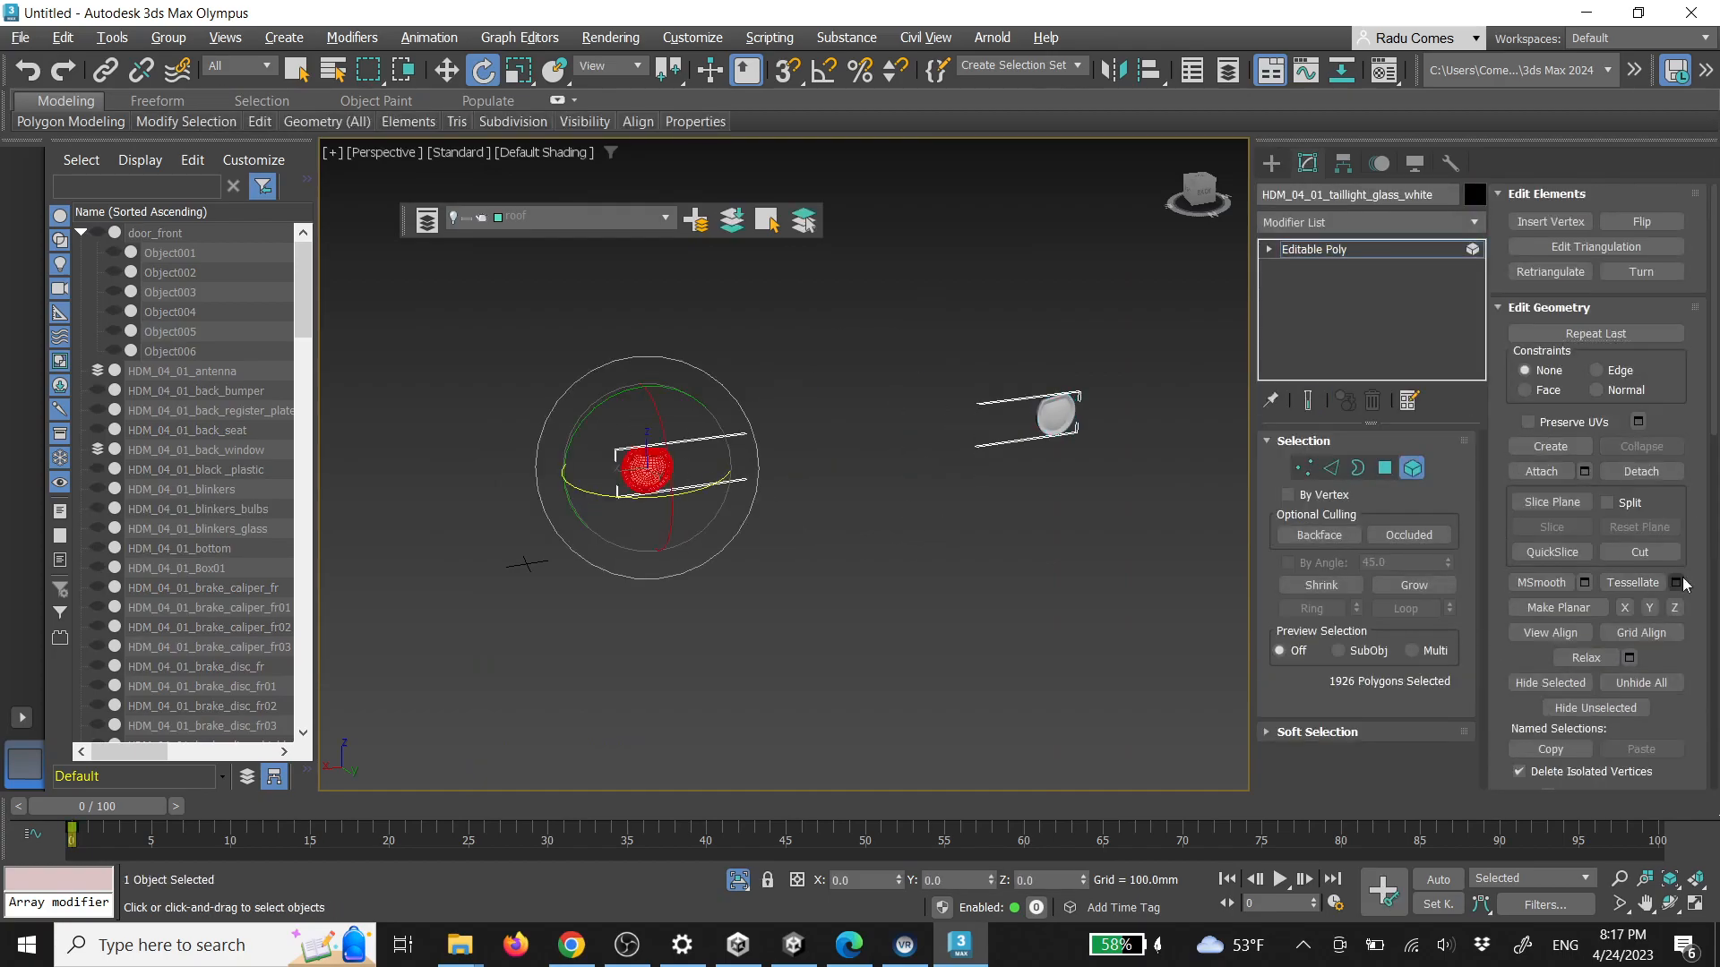
{"action": "left_click", "coordinate": [1655, 474]}
{"action": "key", "text": "Return"}
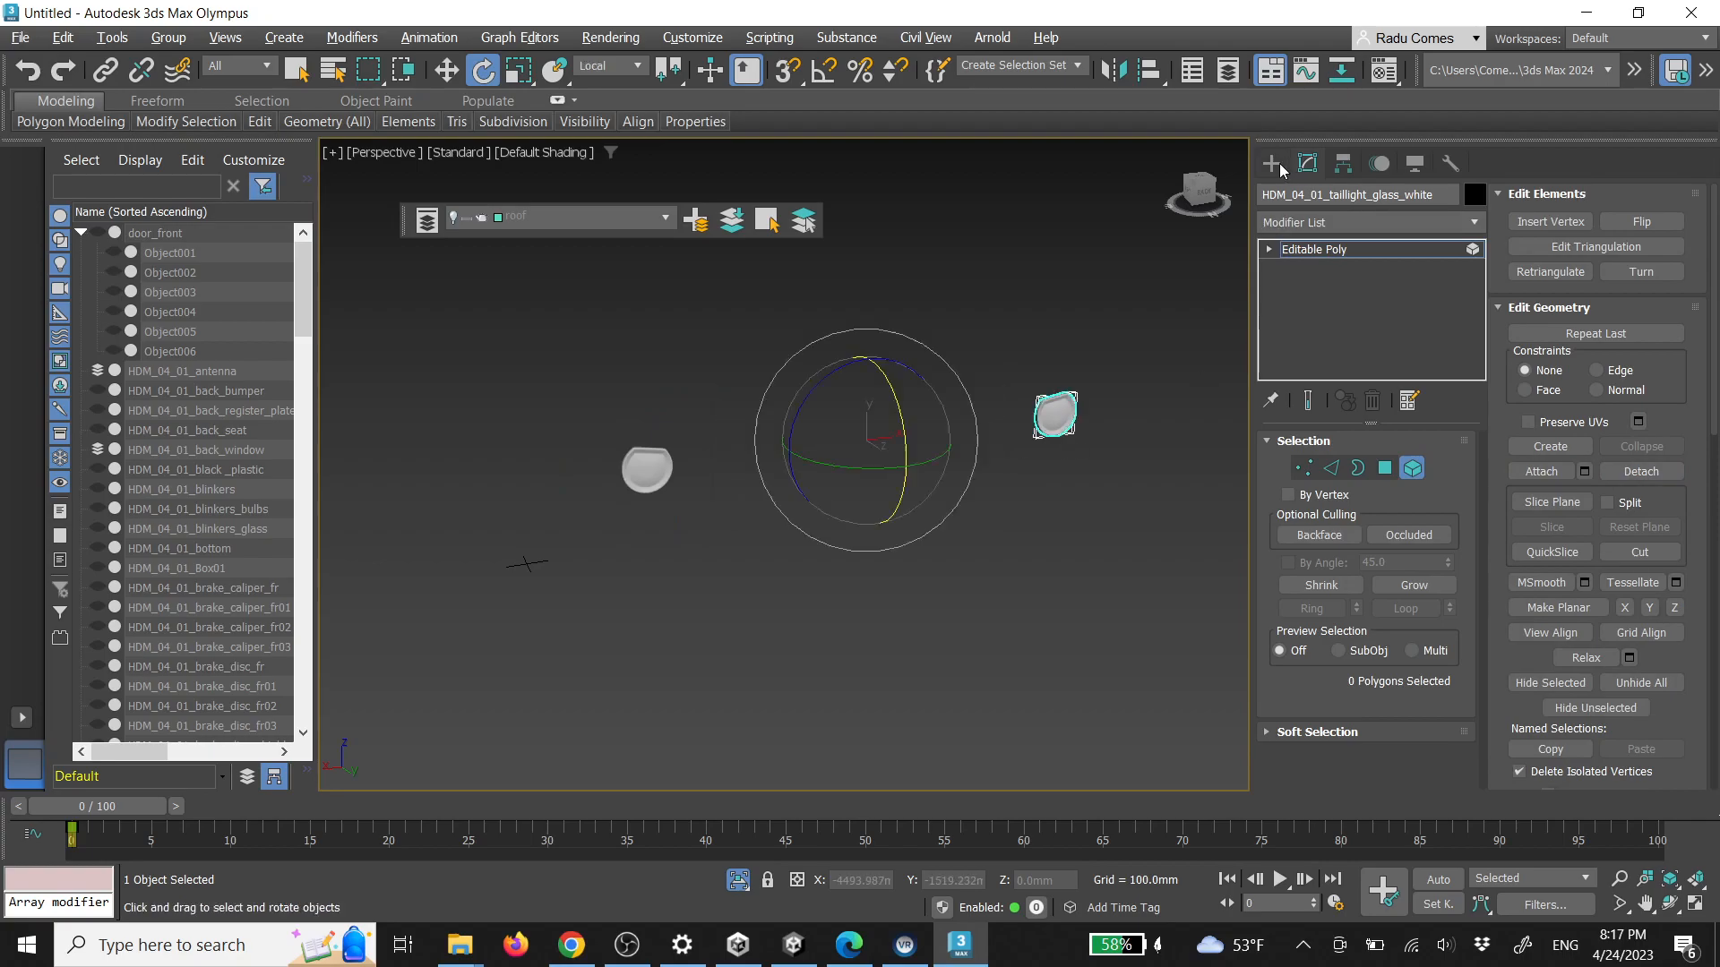
{"action": "left_click", "coordinate": [1279, 163]}
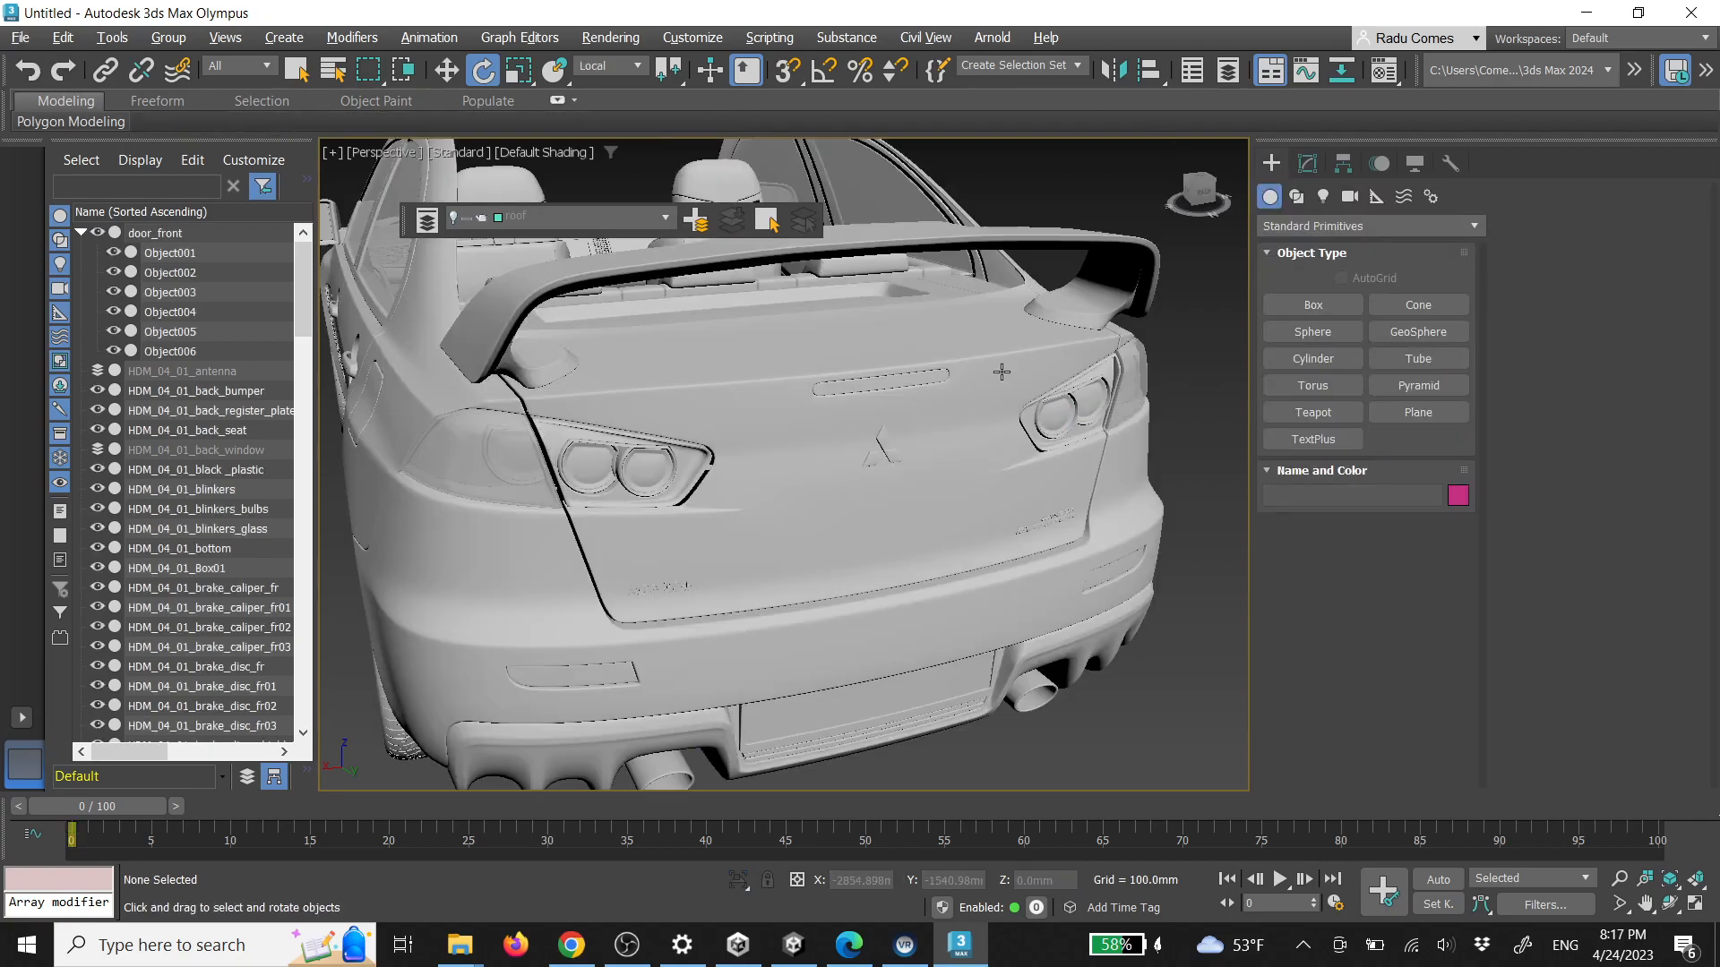
Isolate the taillight chrome, detach the lid-side reflectors on both sides with the default name, and exit isolation
{"action": "left_click", "coordinate": [621, 451]}
{"action": "key", "text": "alt+q"}
{"action": "key", "text": "5"}
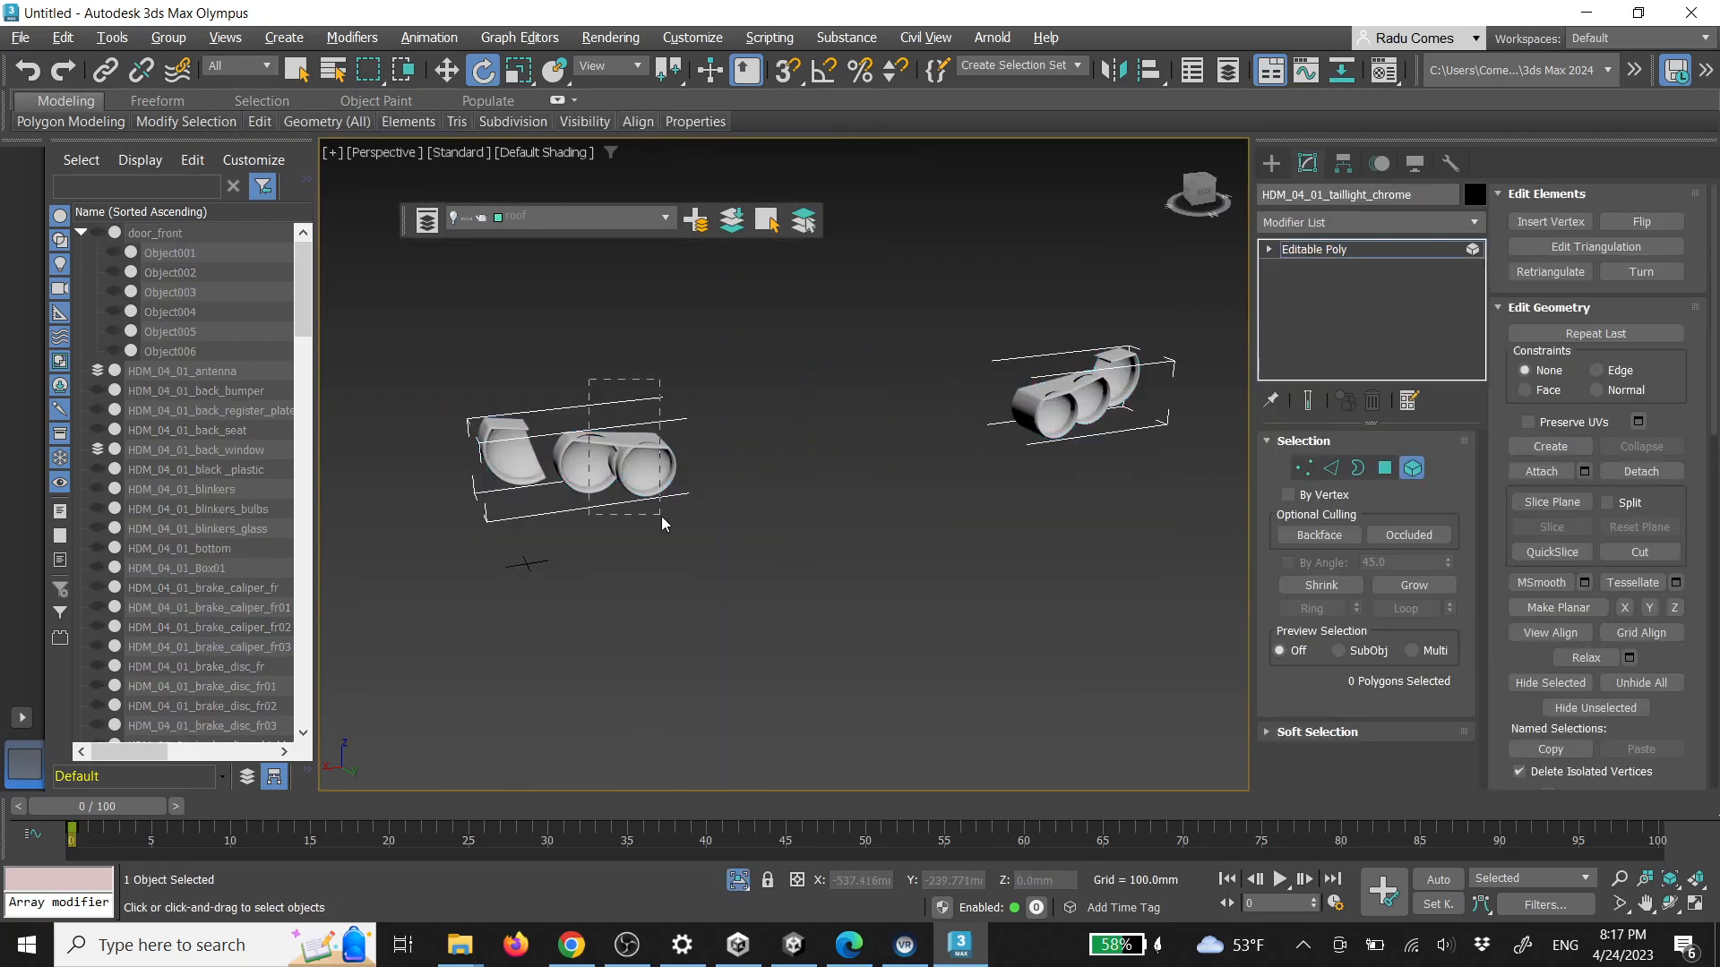
{"action": "left_click", "coordinate": [627, 470]}
{"action": "left_click", "coordinate": [1075, 440], "text": "ctrl"}
{"action": "middle_click_drag", "start_coordinate": [1075, 443], "coordinate": [1026, 446], "text": "alt"}
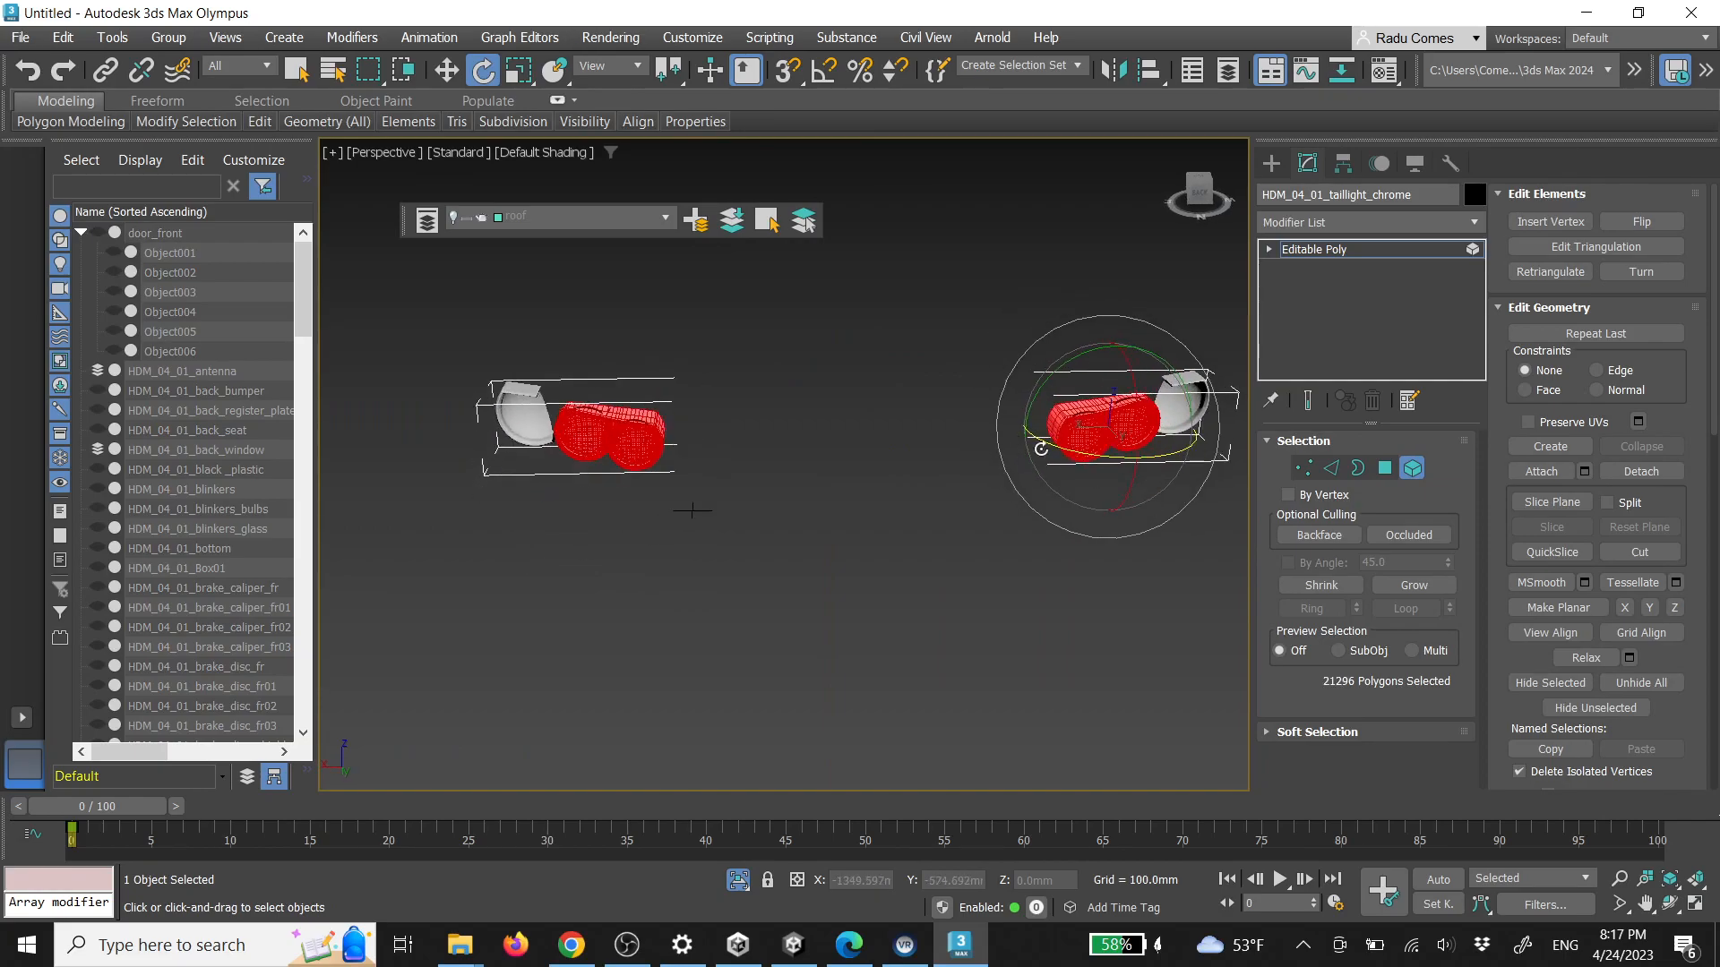
{"action": "left_click", "coordinate": [1641, 472]}
{"action": "left_click", "coordinate": [931, 484]}
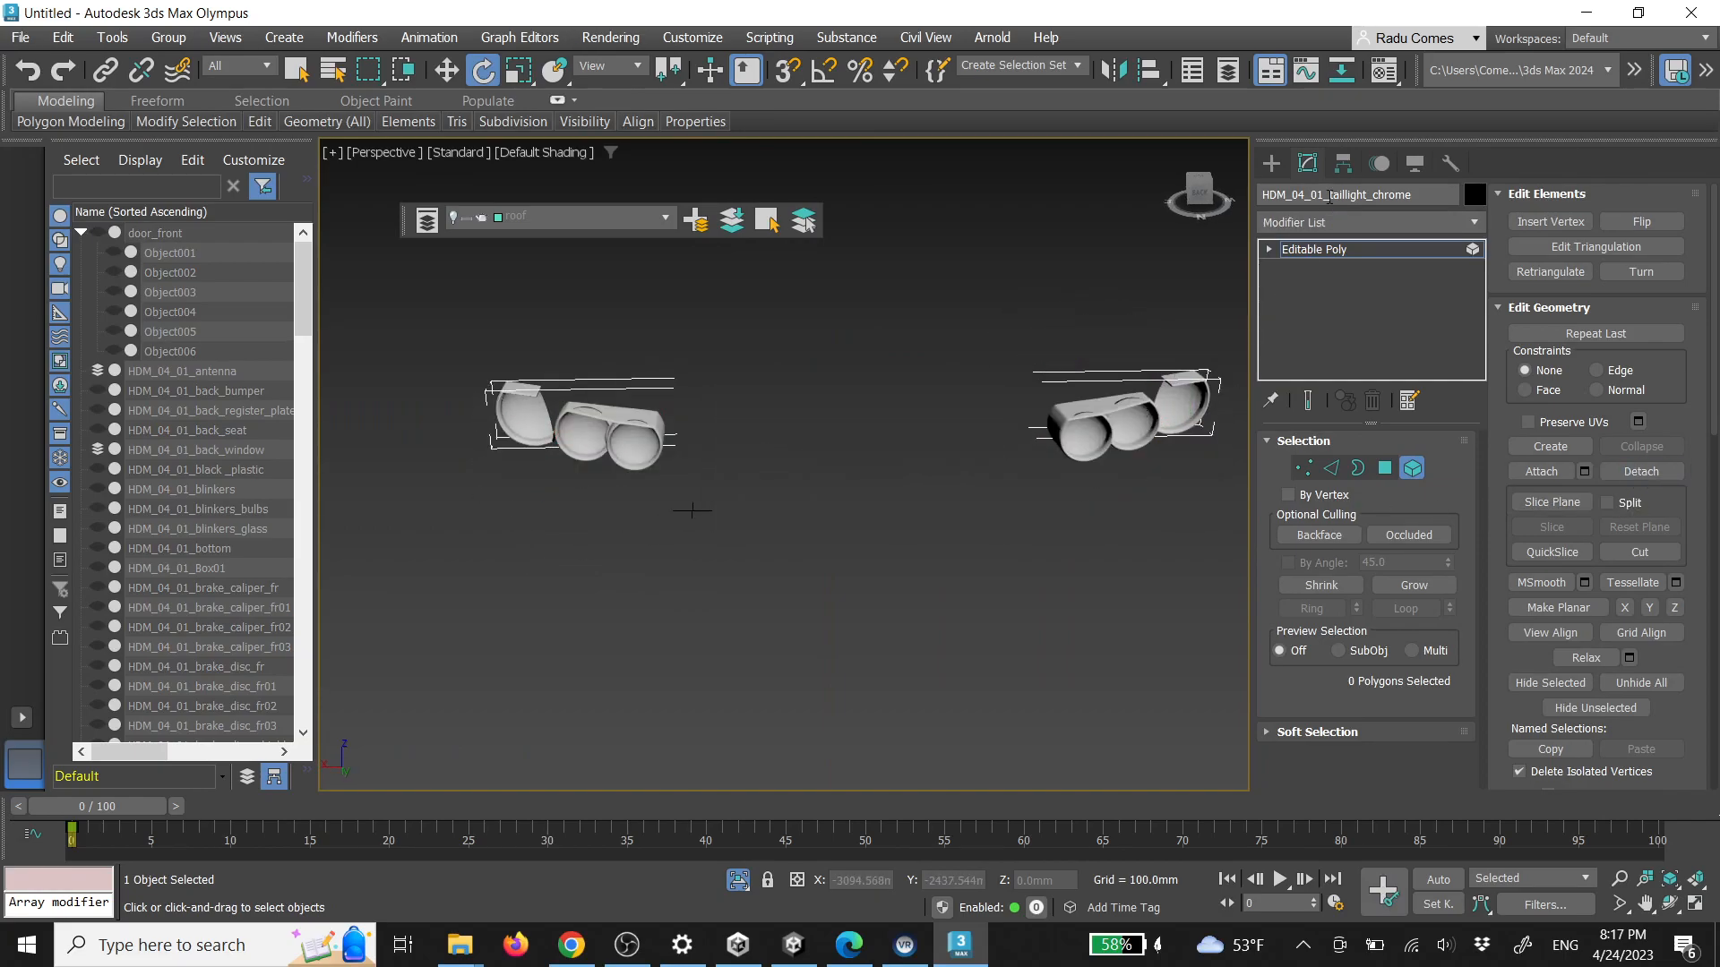
{"action": "left_click", "coordinate": [1271, 163]}
{"action": "left_click", "coordinate": [1172, 240]}
{"action": "key", "text": "alt+q"}
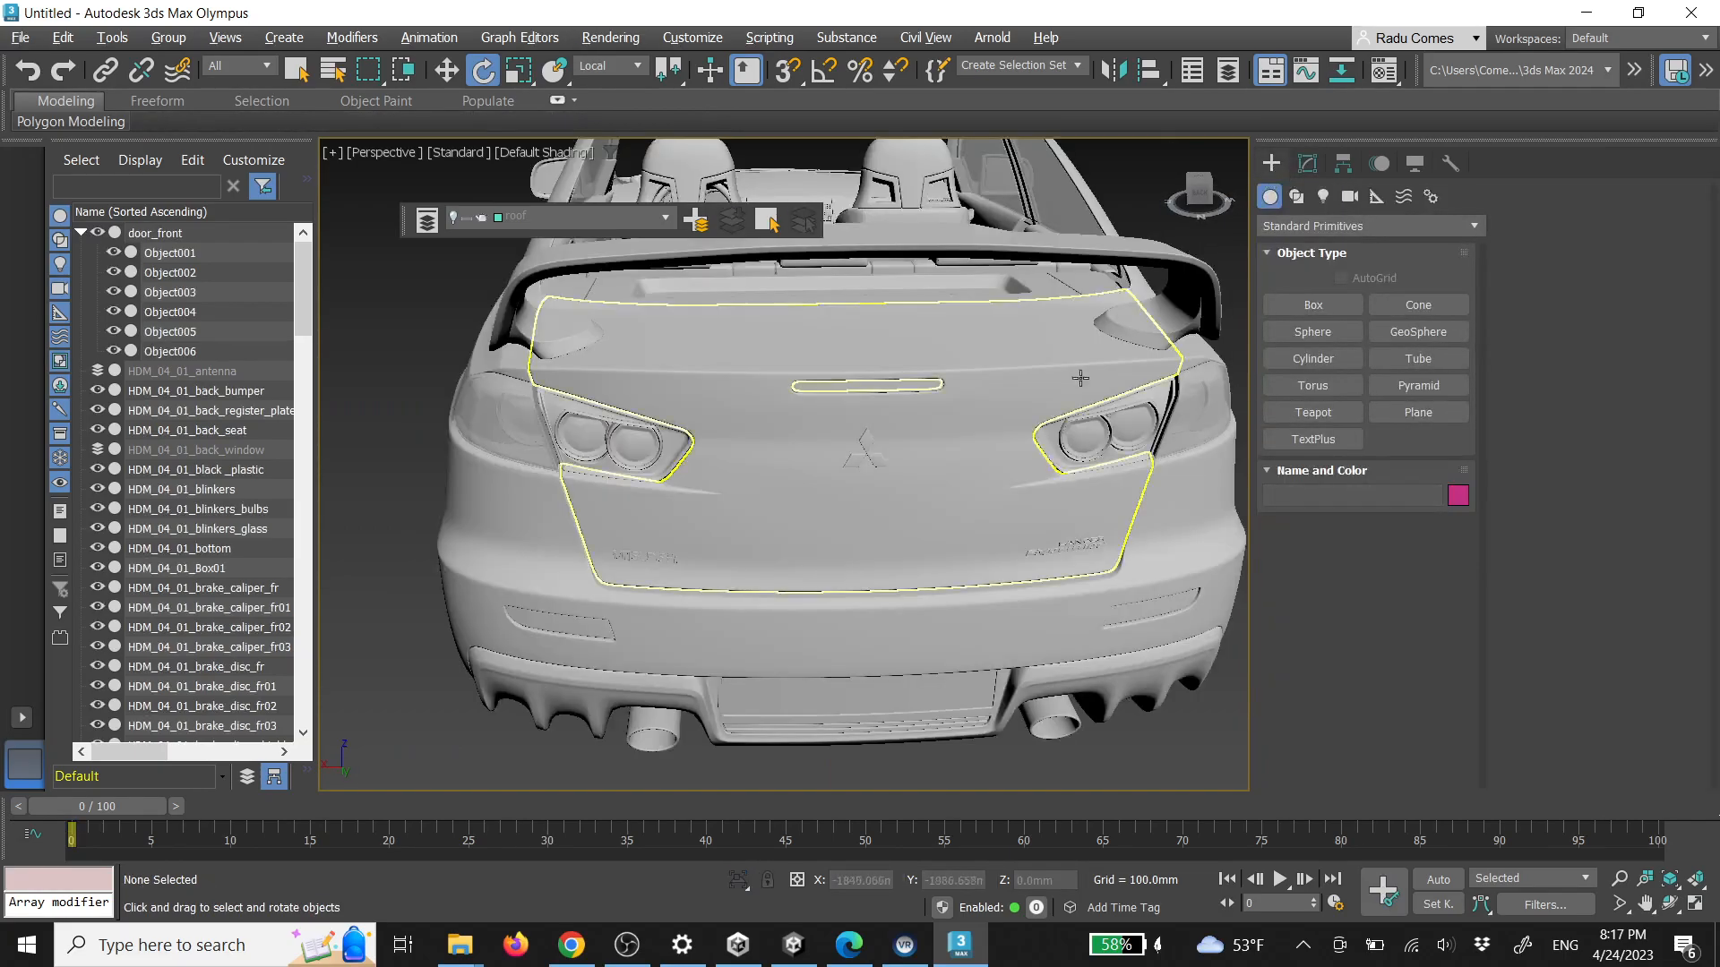
Link the lid-side white plastic housings to the trunk lid again and hide them
{"action": "left_click", "coordinate": [1054, 439]}
{"action": "left_click", "coordinate": [111, 73]}
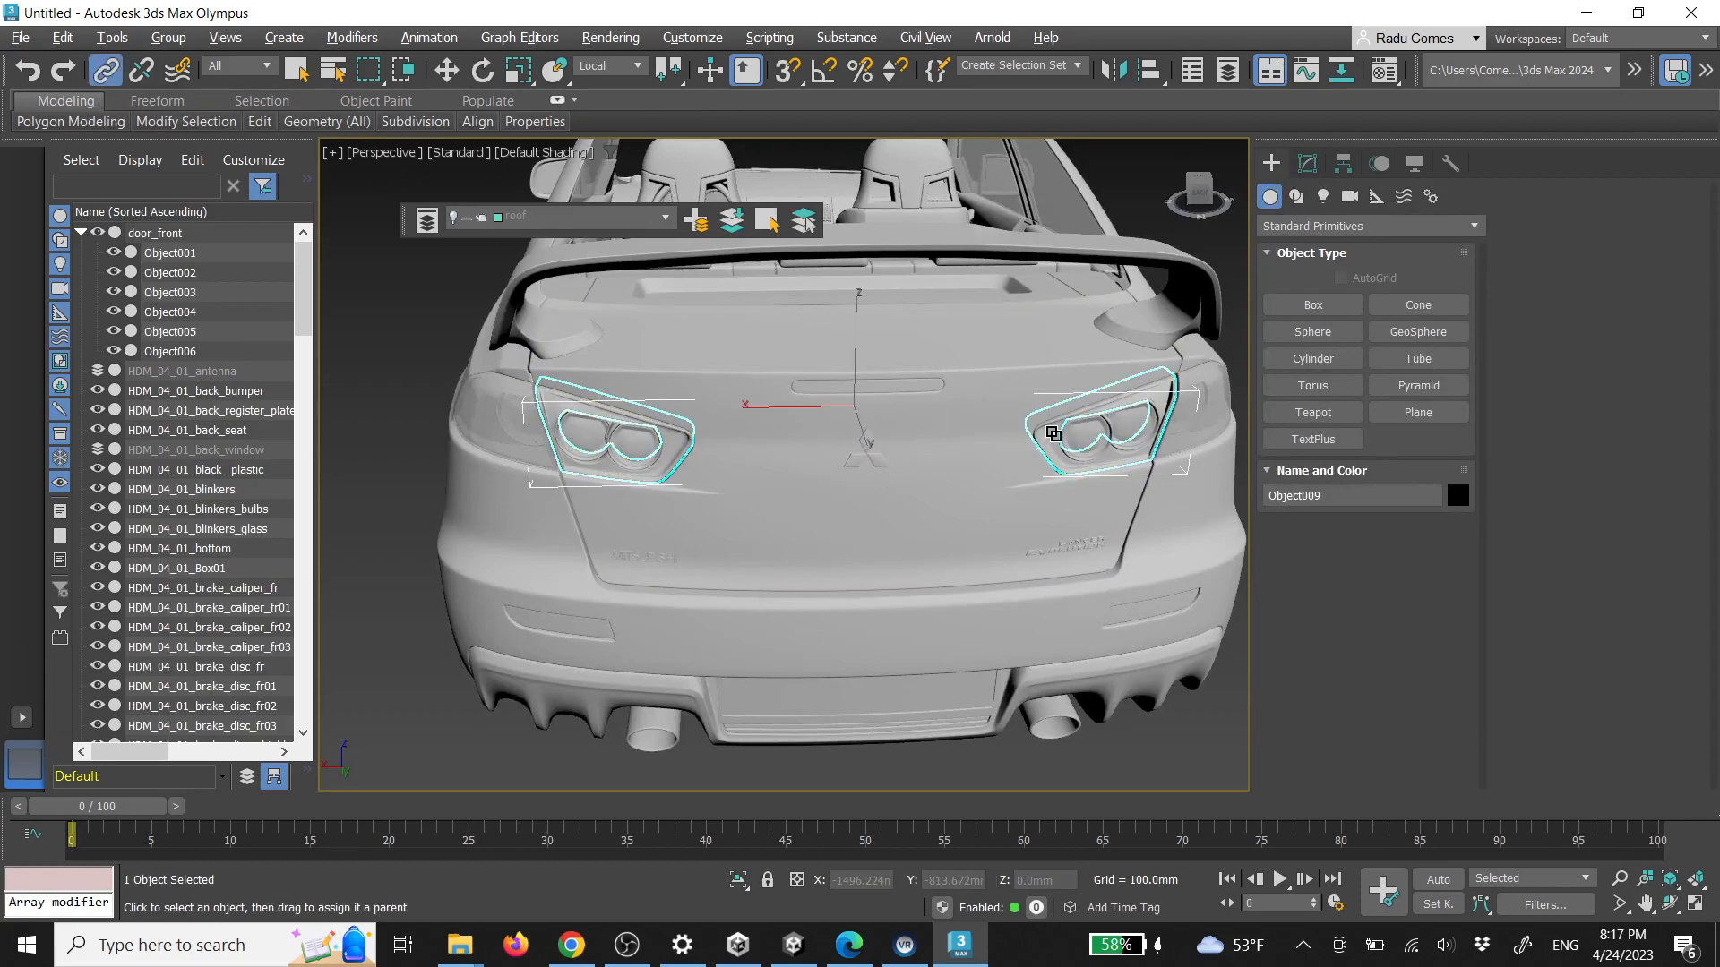
{"action": "left_click_drag", "start_coordinate": [1050, 447], "coordinate": [980, 444]}
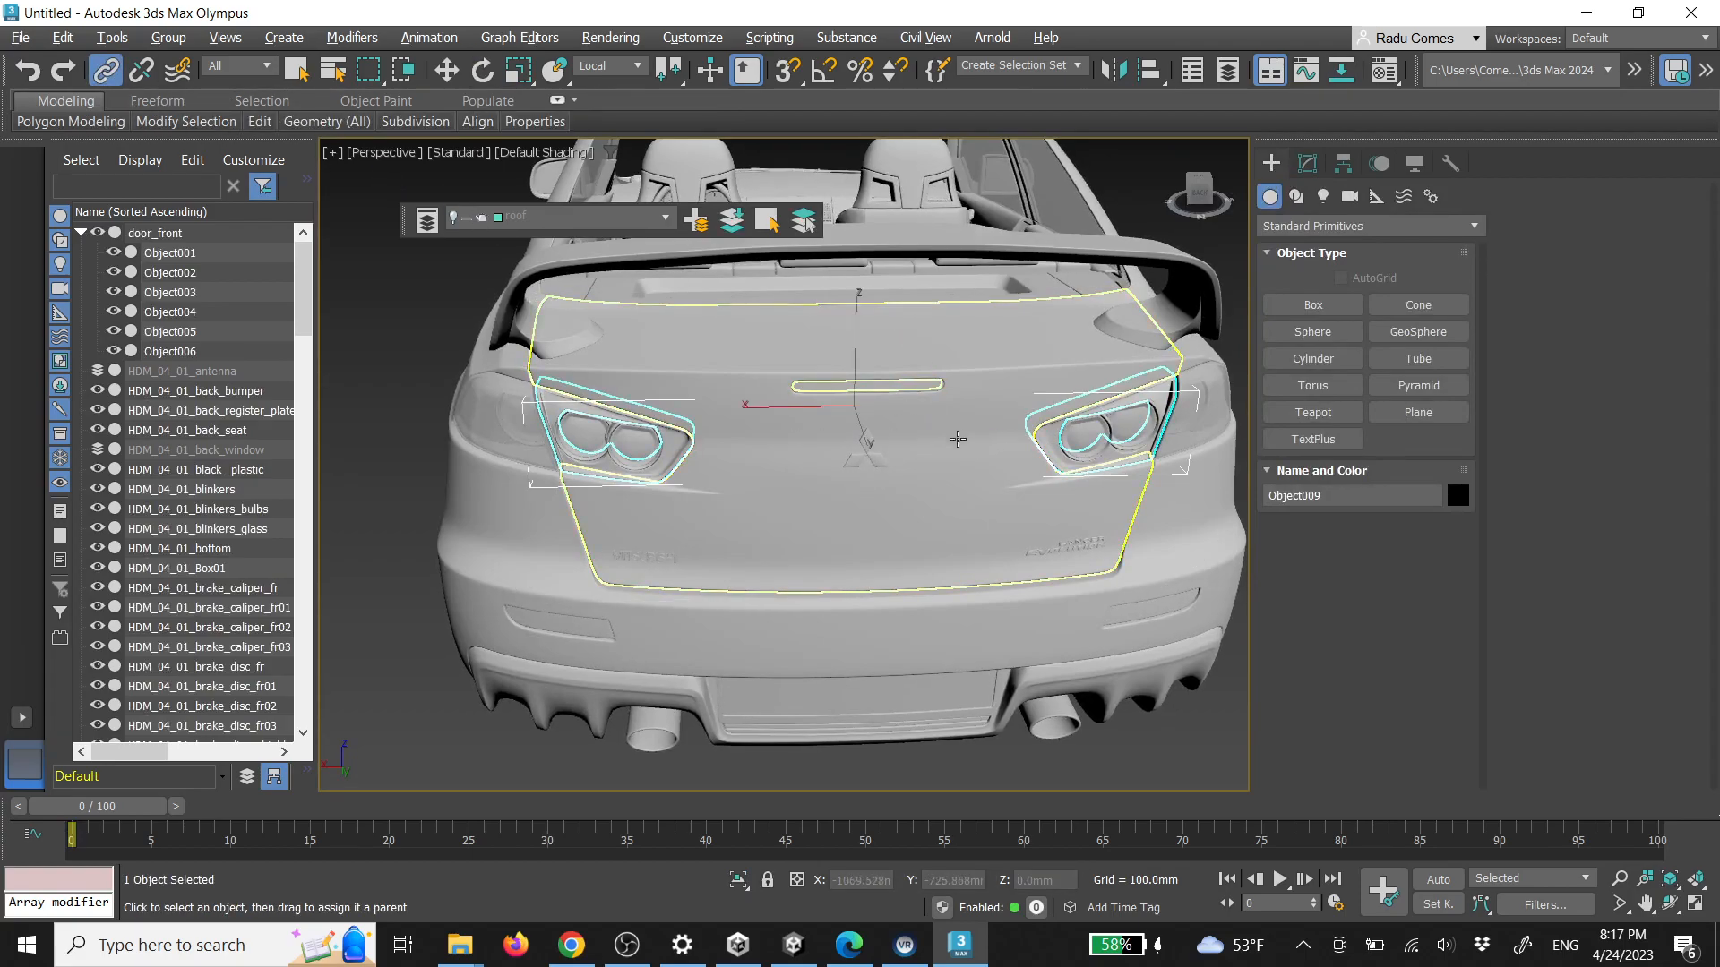
{"action": "left_click", "coordinate": [1234, 316]}
{"action": "left_click", "coordinate": [1059, 431]}
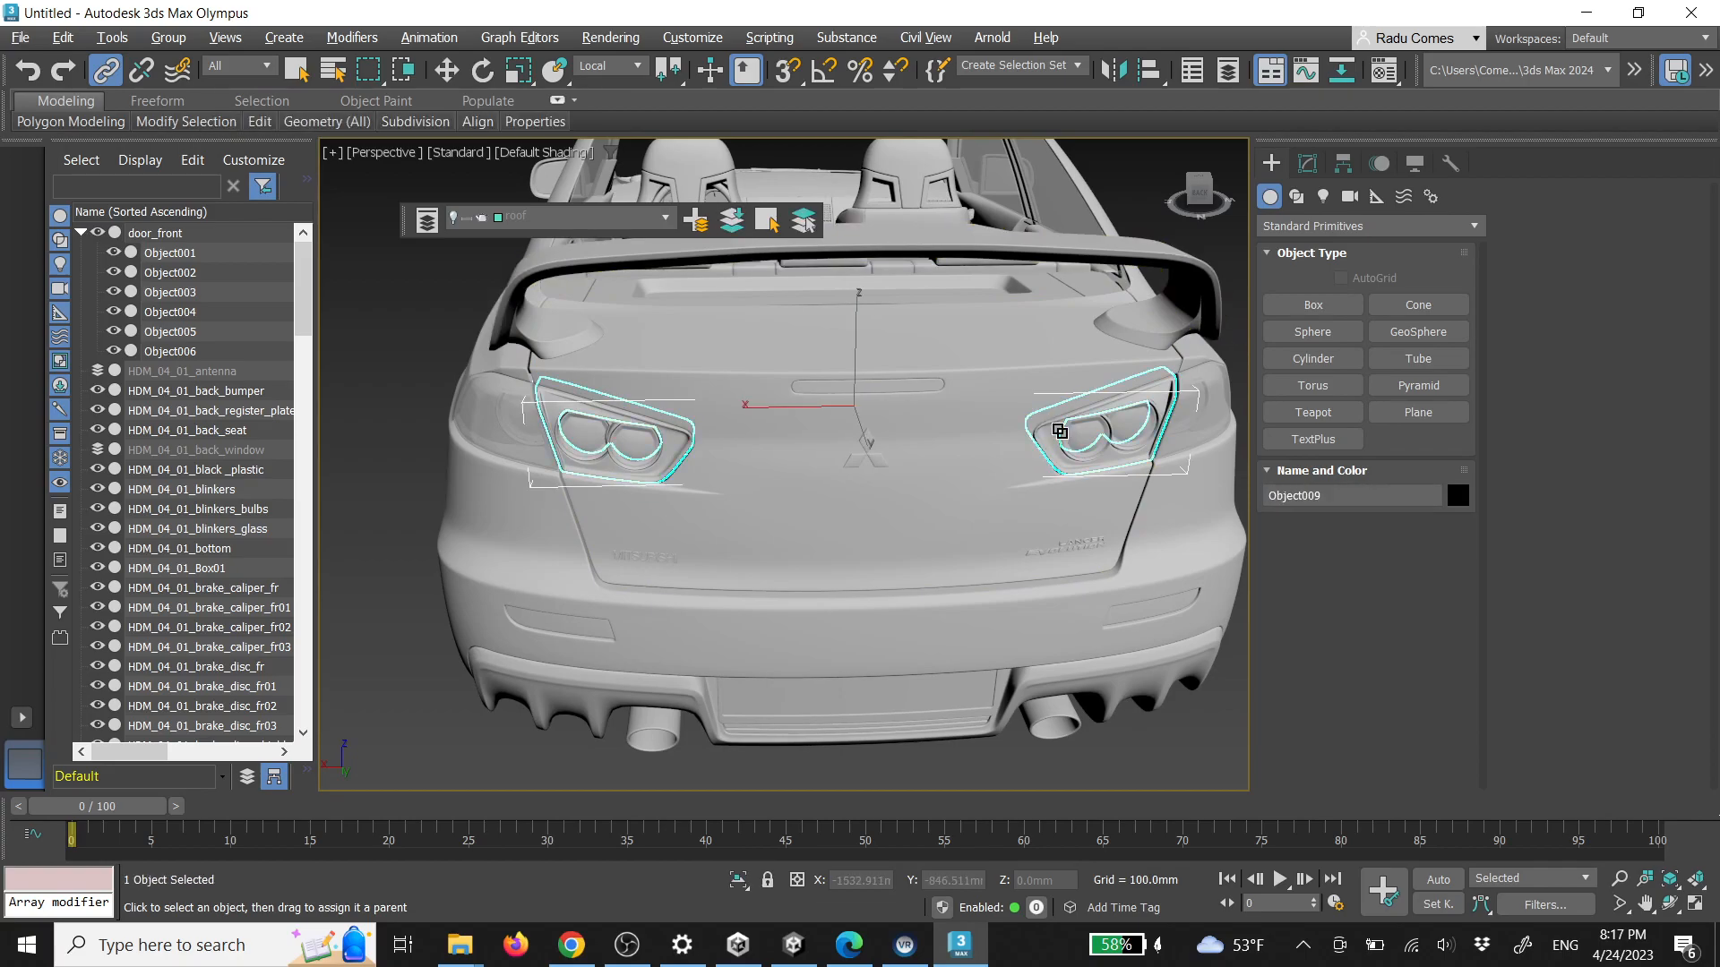
{"action": "right_click", "coordinate": [1058, 431]}
{"action": "left_click", "coordinate": [1100, 333]}
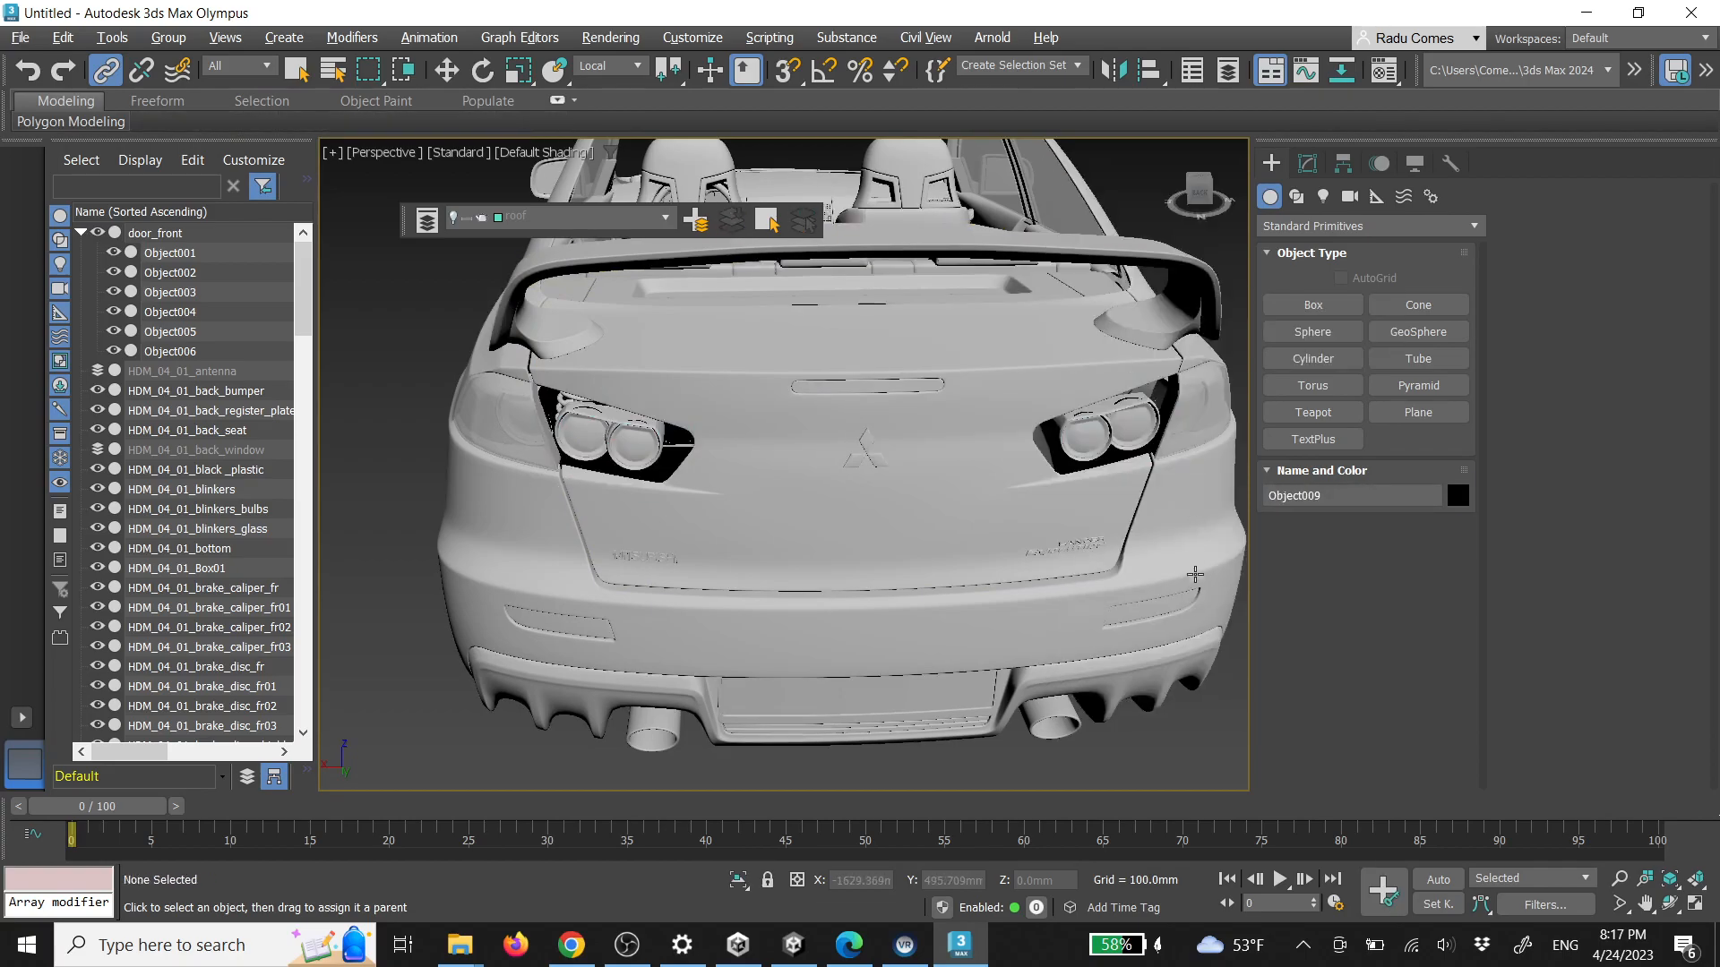
{"action": "left_click", "coordinate": [1086, 454]}
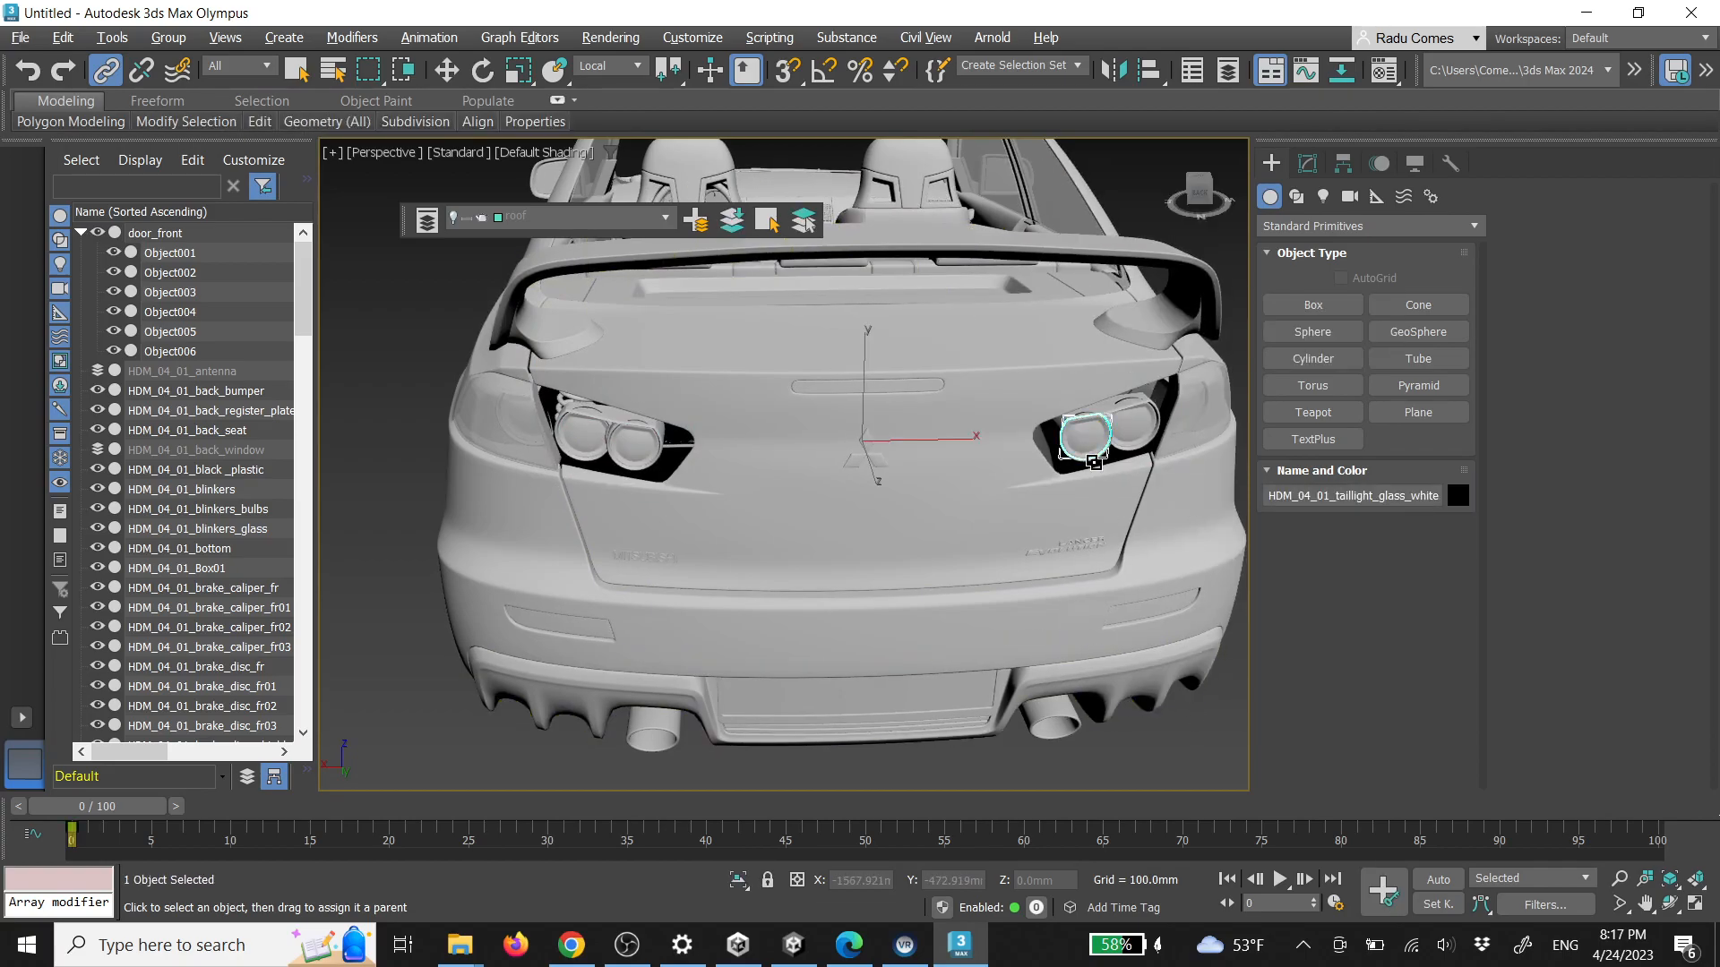
{"action": "left_click", "coordinate": [1130, 430], "text": "ctrl"}
{"action": "key", "text": "alt+q"}
{"action": "key", "text": "1"}
{"action": "left_click_drag", "start_coordinate": [597, 385], "coordinate": [646, 511]}
{"action": "key", "text": "5"}
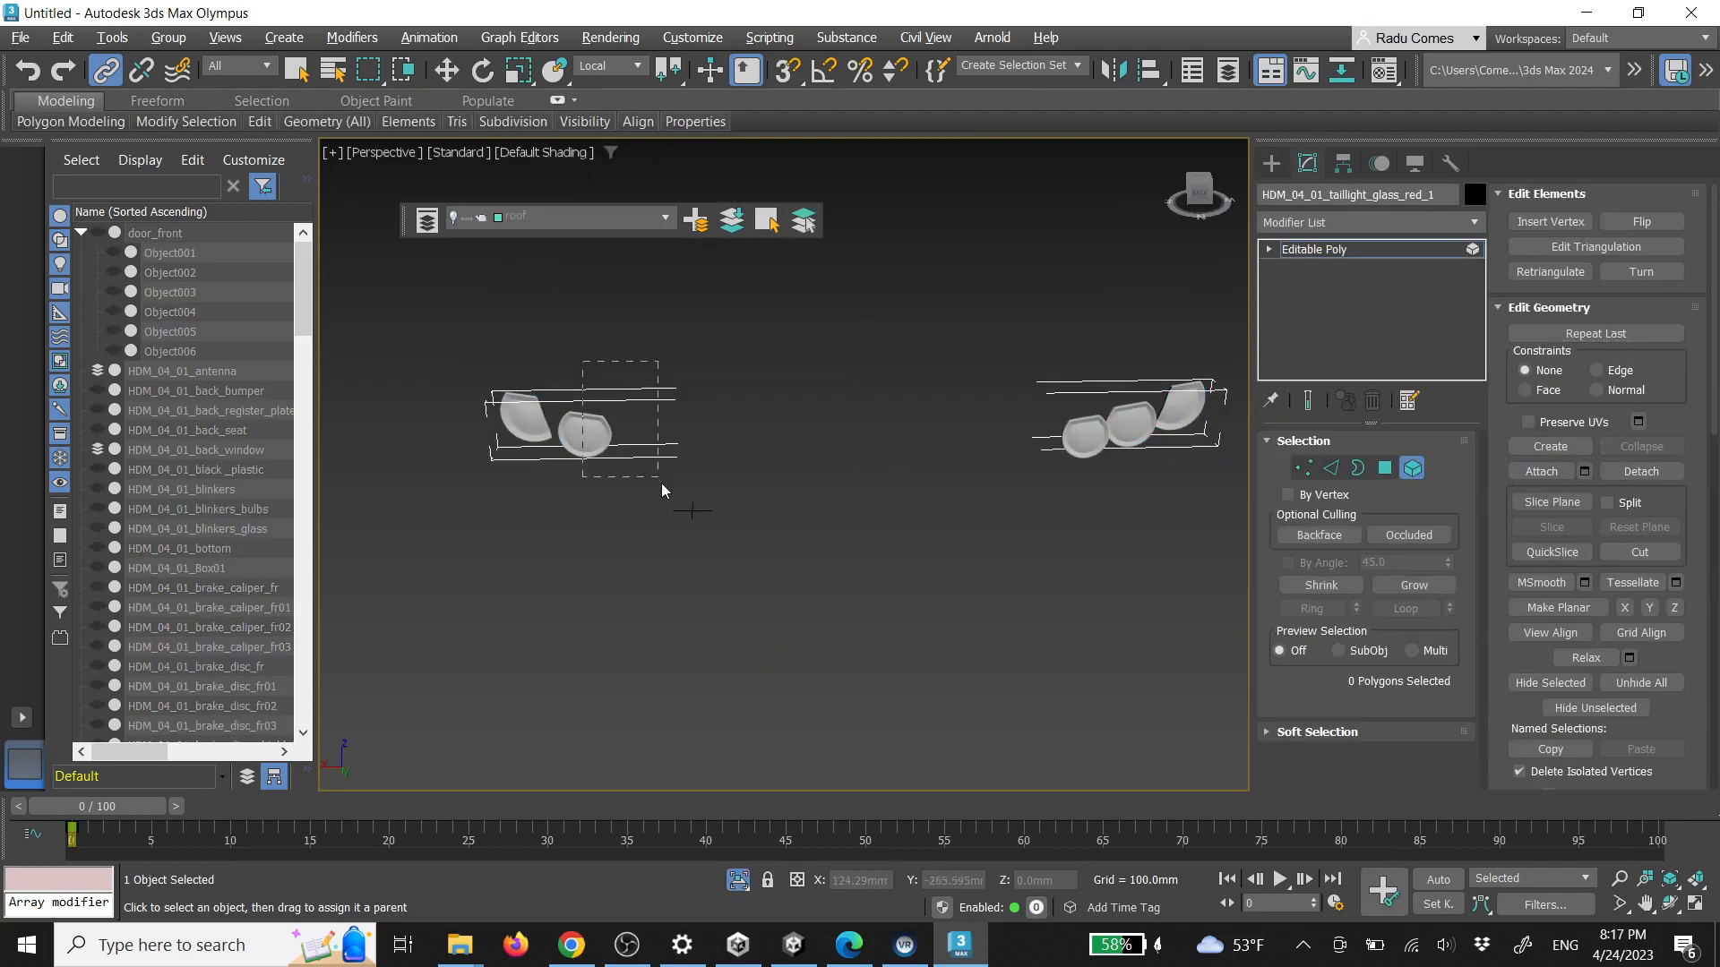
{"action": "left_click", "coordinate": [1274, 167]}
{"action": "left_click", "coordinate": [1083, 404]}
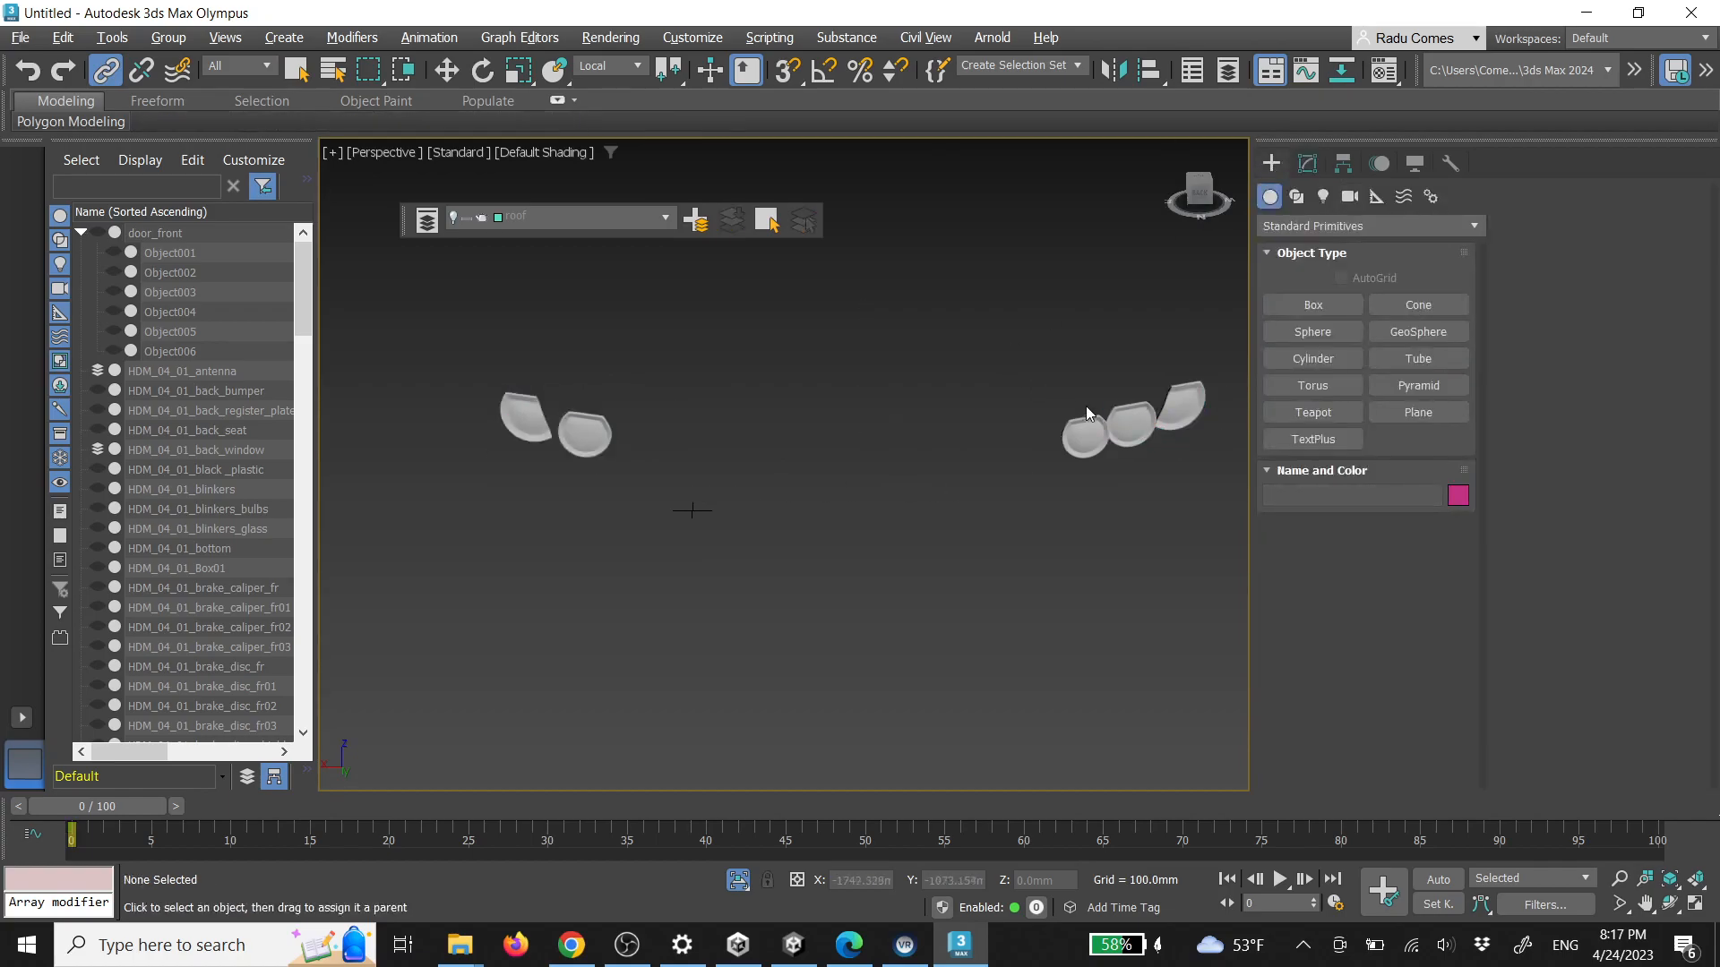
{"action": "key", "text": "alt+q"}
Isolate the red taillight glass, detach the lid-side lenses on both sides with the default name, and exit isolation
{"action": "left_click", "coordinate": [1130, 424]}
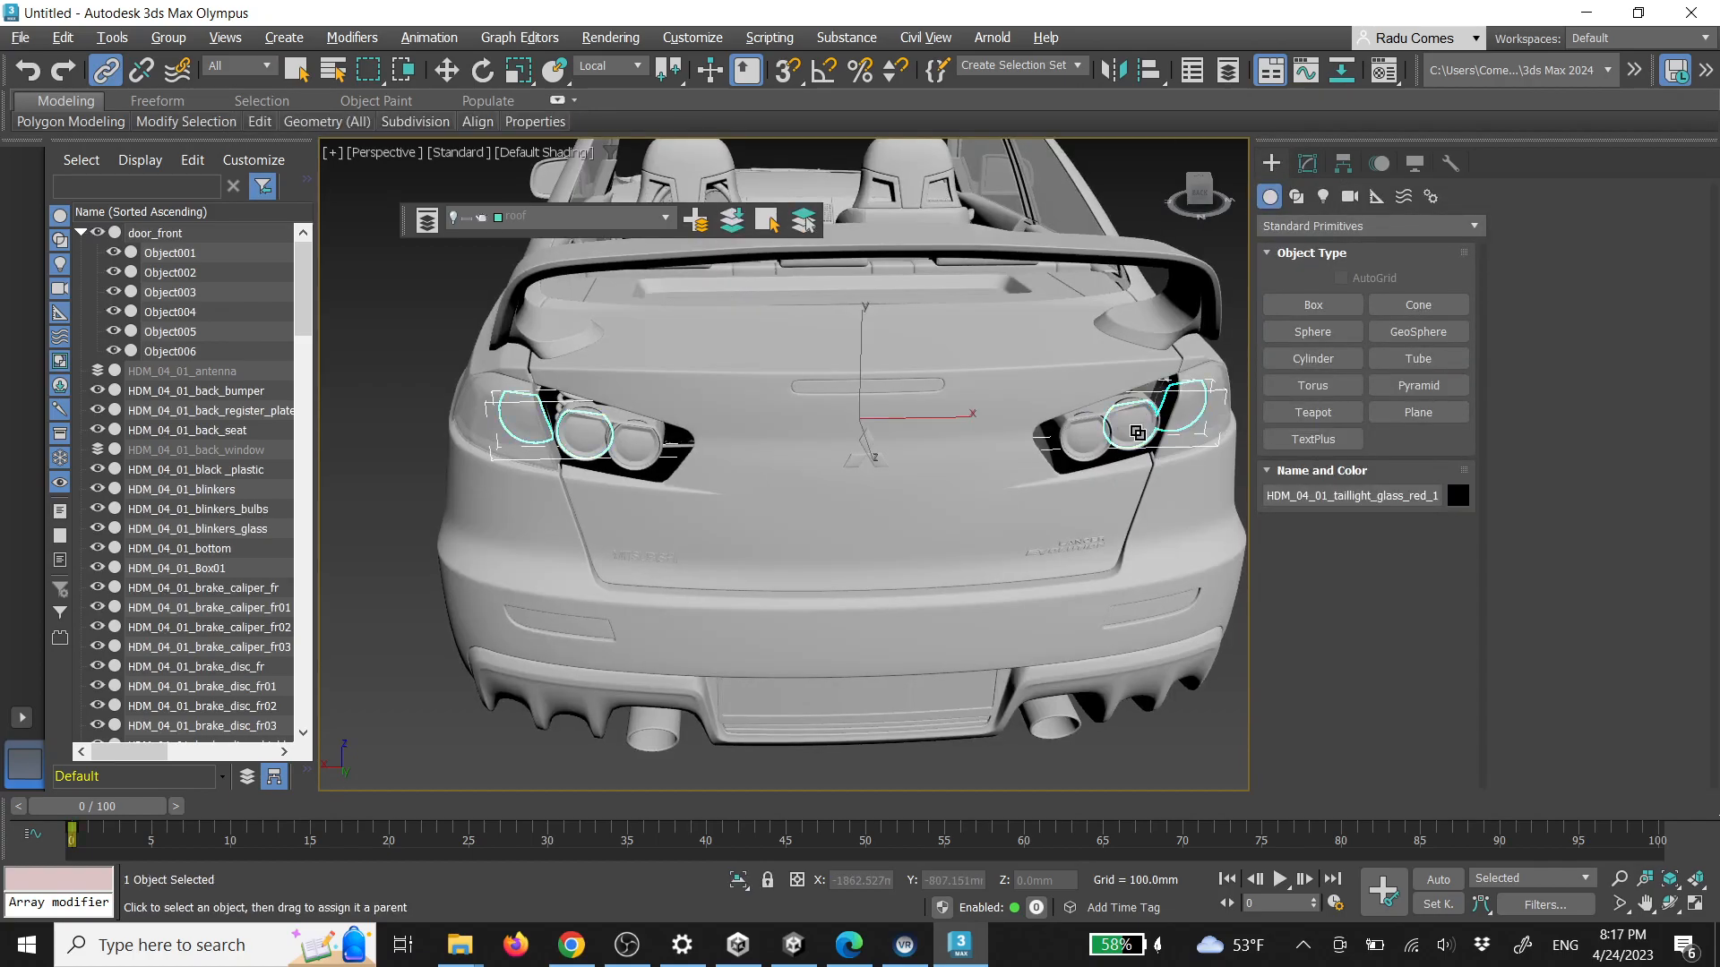
{"action": "key", "text": "alt+q"}
{"action": "key", "text": "1"}
{"action": "key", "text": "5"}
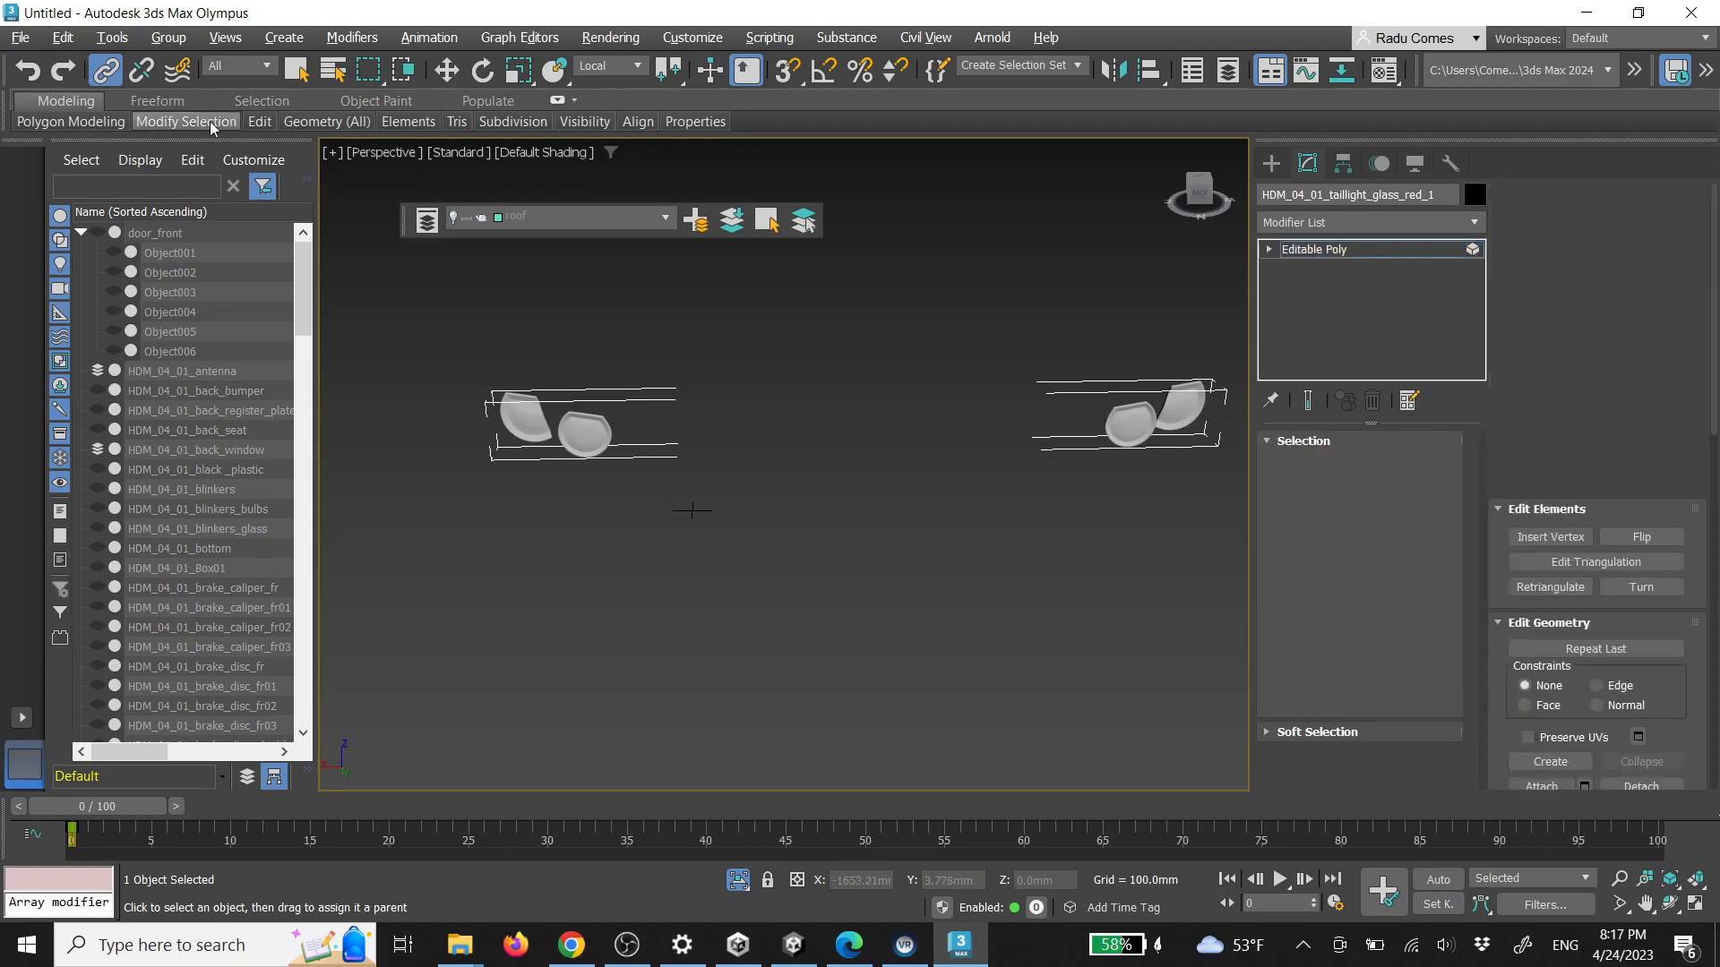
{"action": "left_click", "coordinate": [293, 72]}
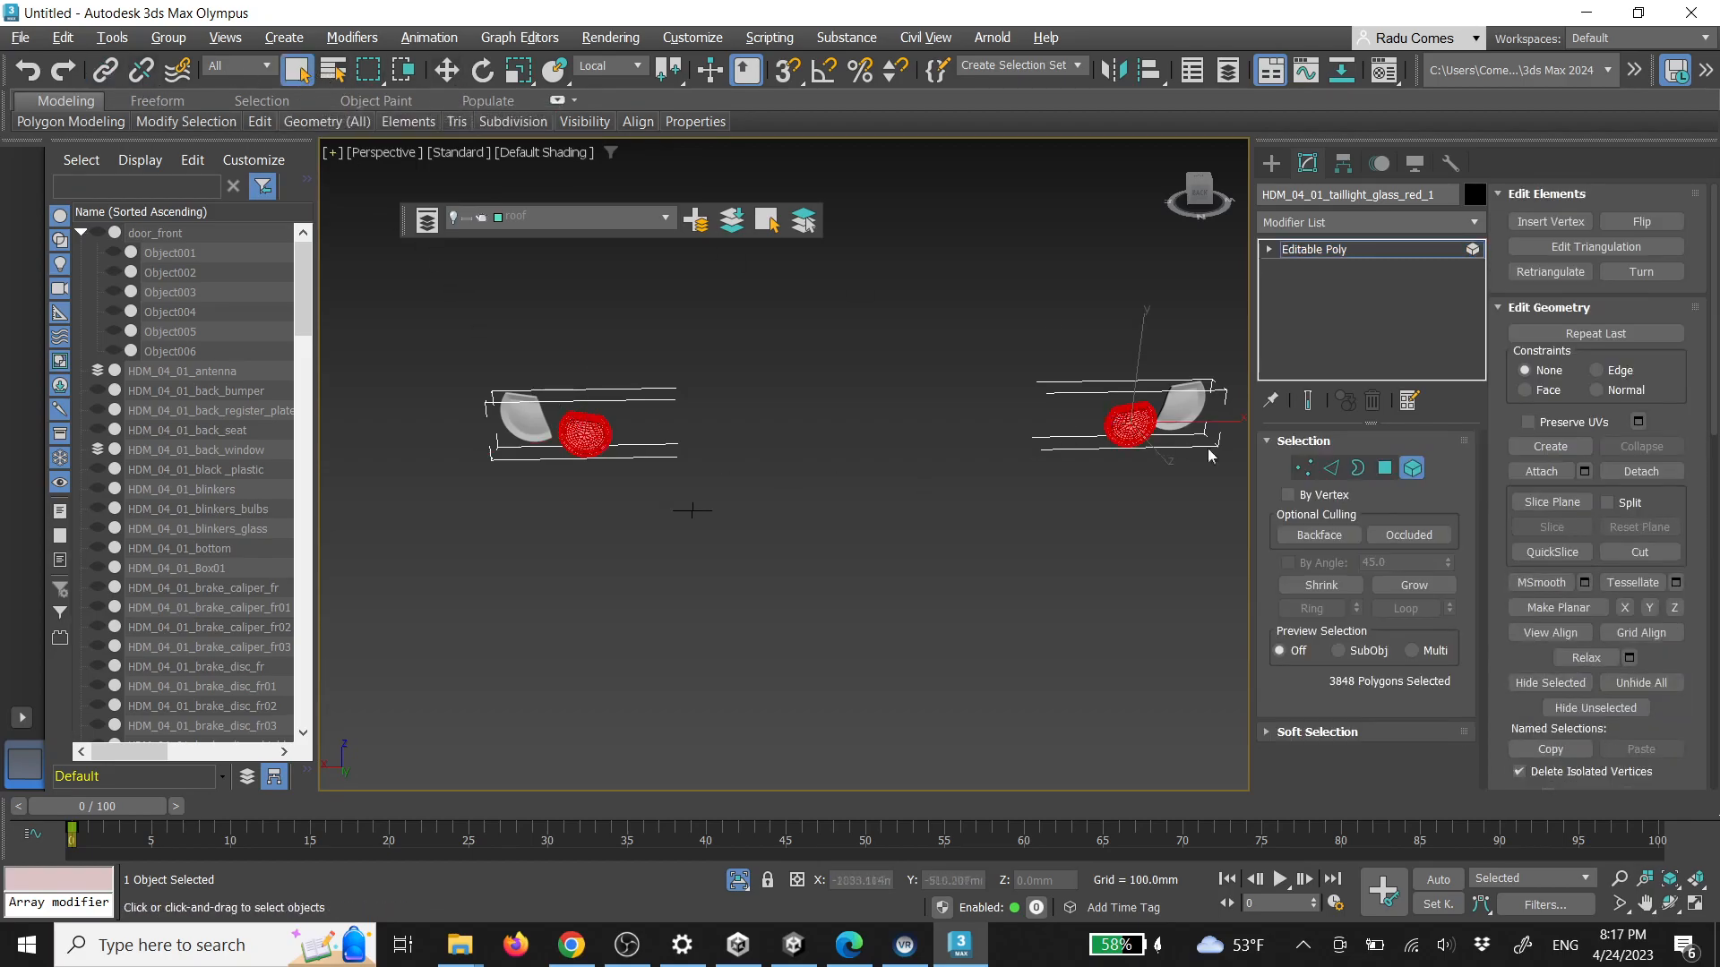
{"action": "left_click", "coordinate": [1641, 471]}
{"action": "left_click", "coordinate": [934, 470]}
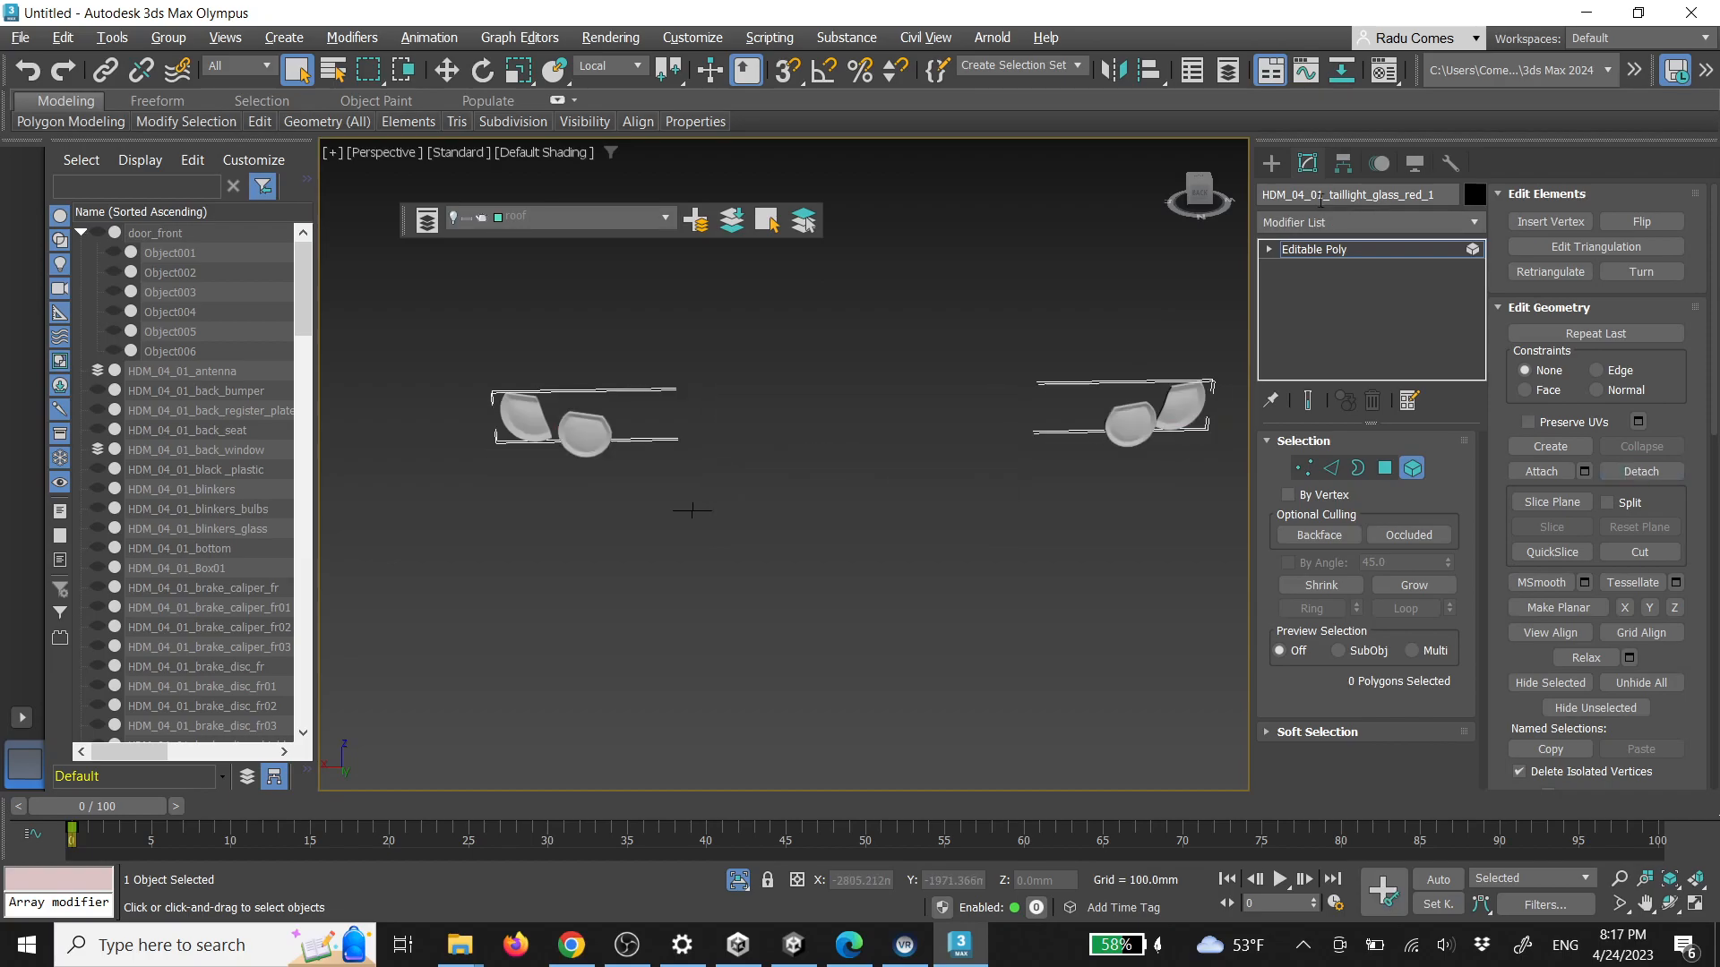
{"action": "key", "text": "alt+q"}
Link the detached lid-side red lenses and the detached chrome reflectors to the trunk lid
{"action": "left_click", "coordinate": [1068, 414]}
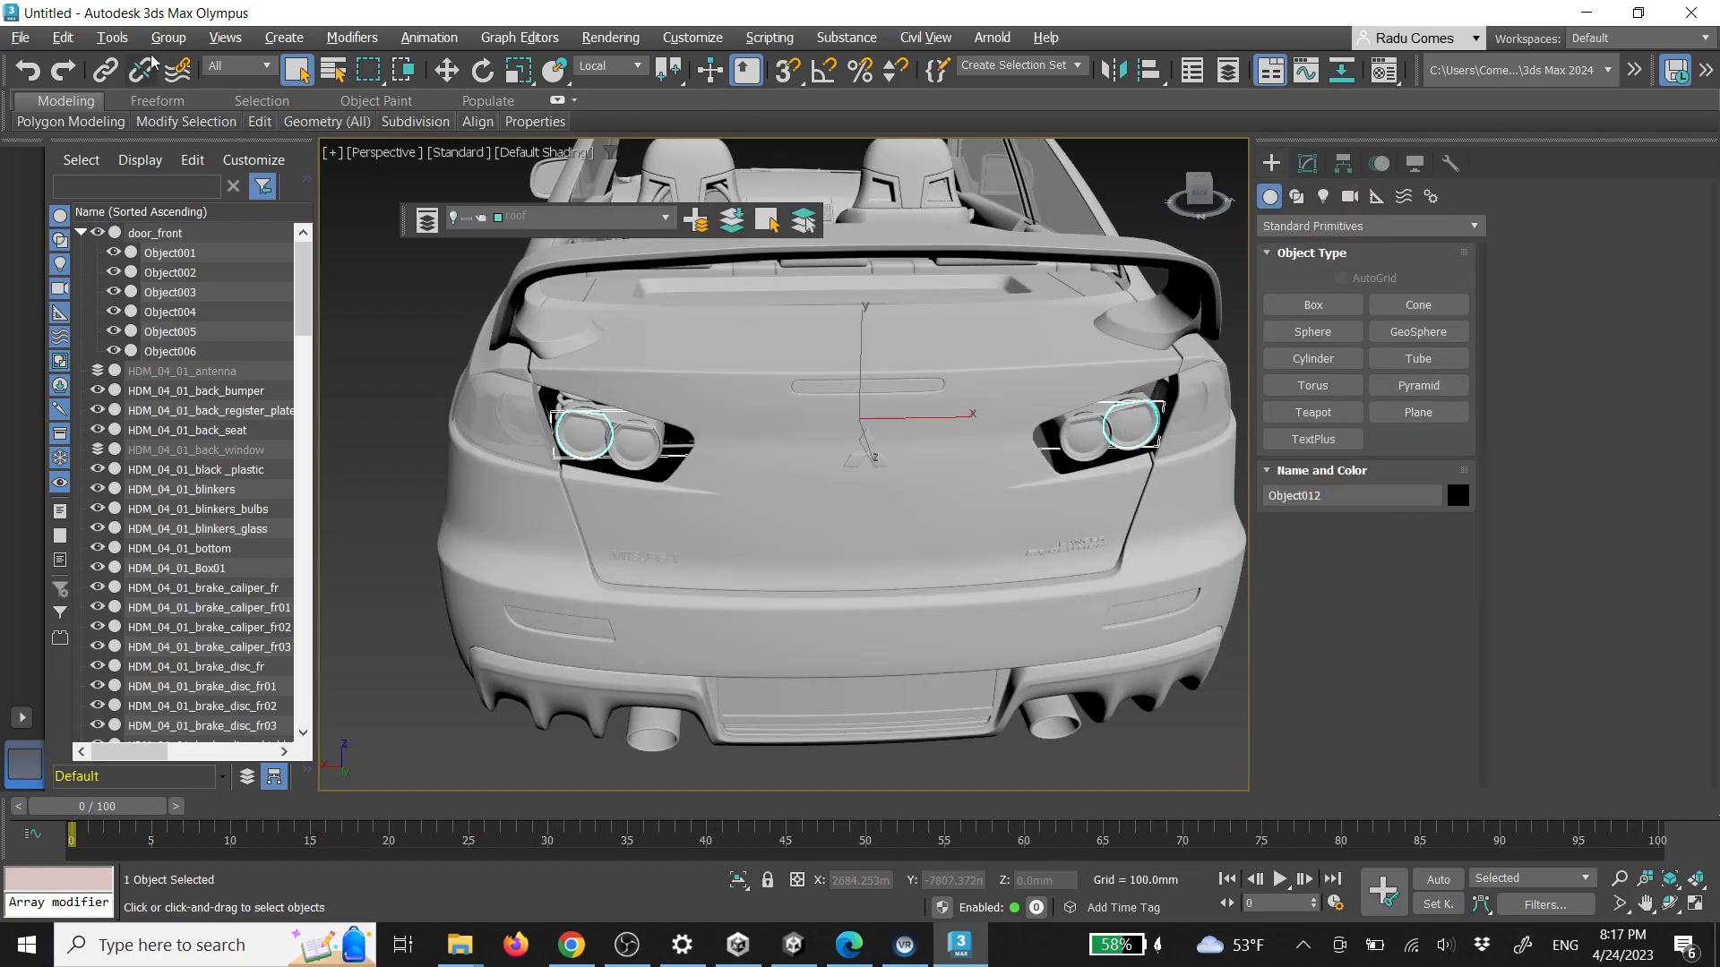
{"action": "left_click", "coordinate": [106, 70]}
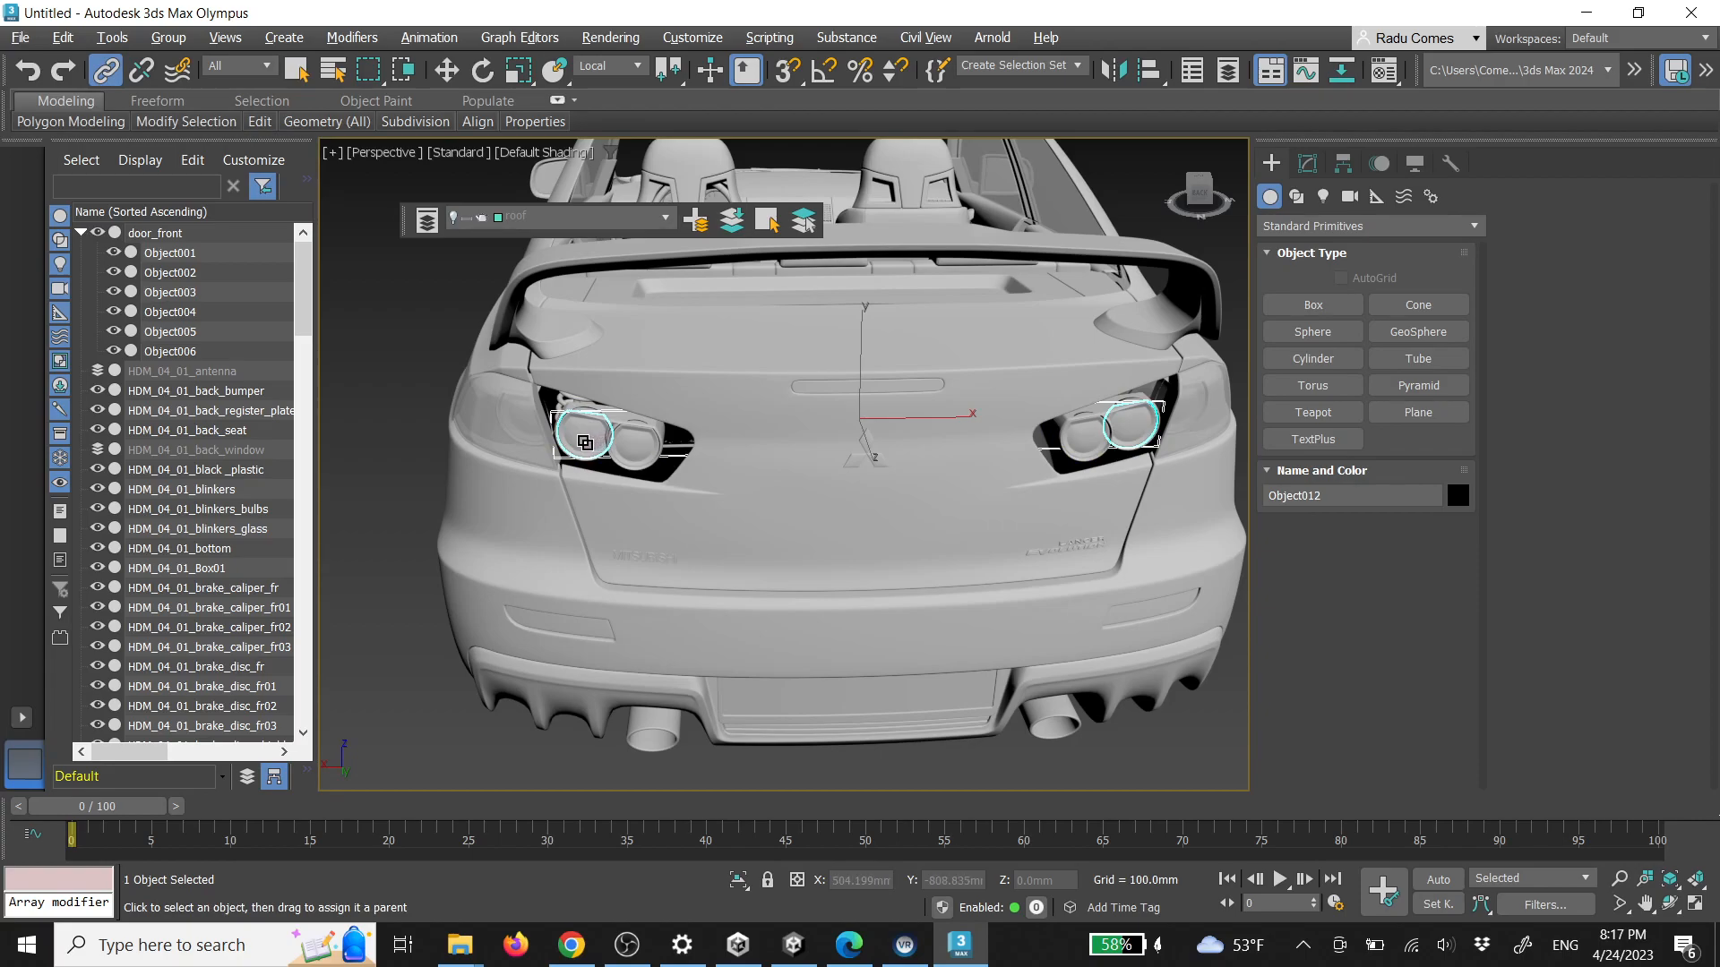
{"action": "left_click_drag", "start_coordinate": [585, 442], "coordinate": [829, 463]}
{"action": "left_click", "coordinate": [1230, 291]}
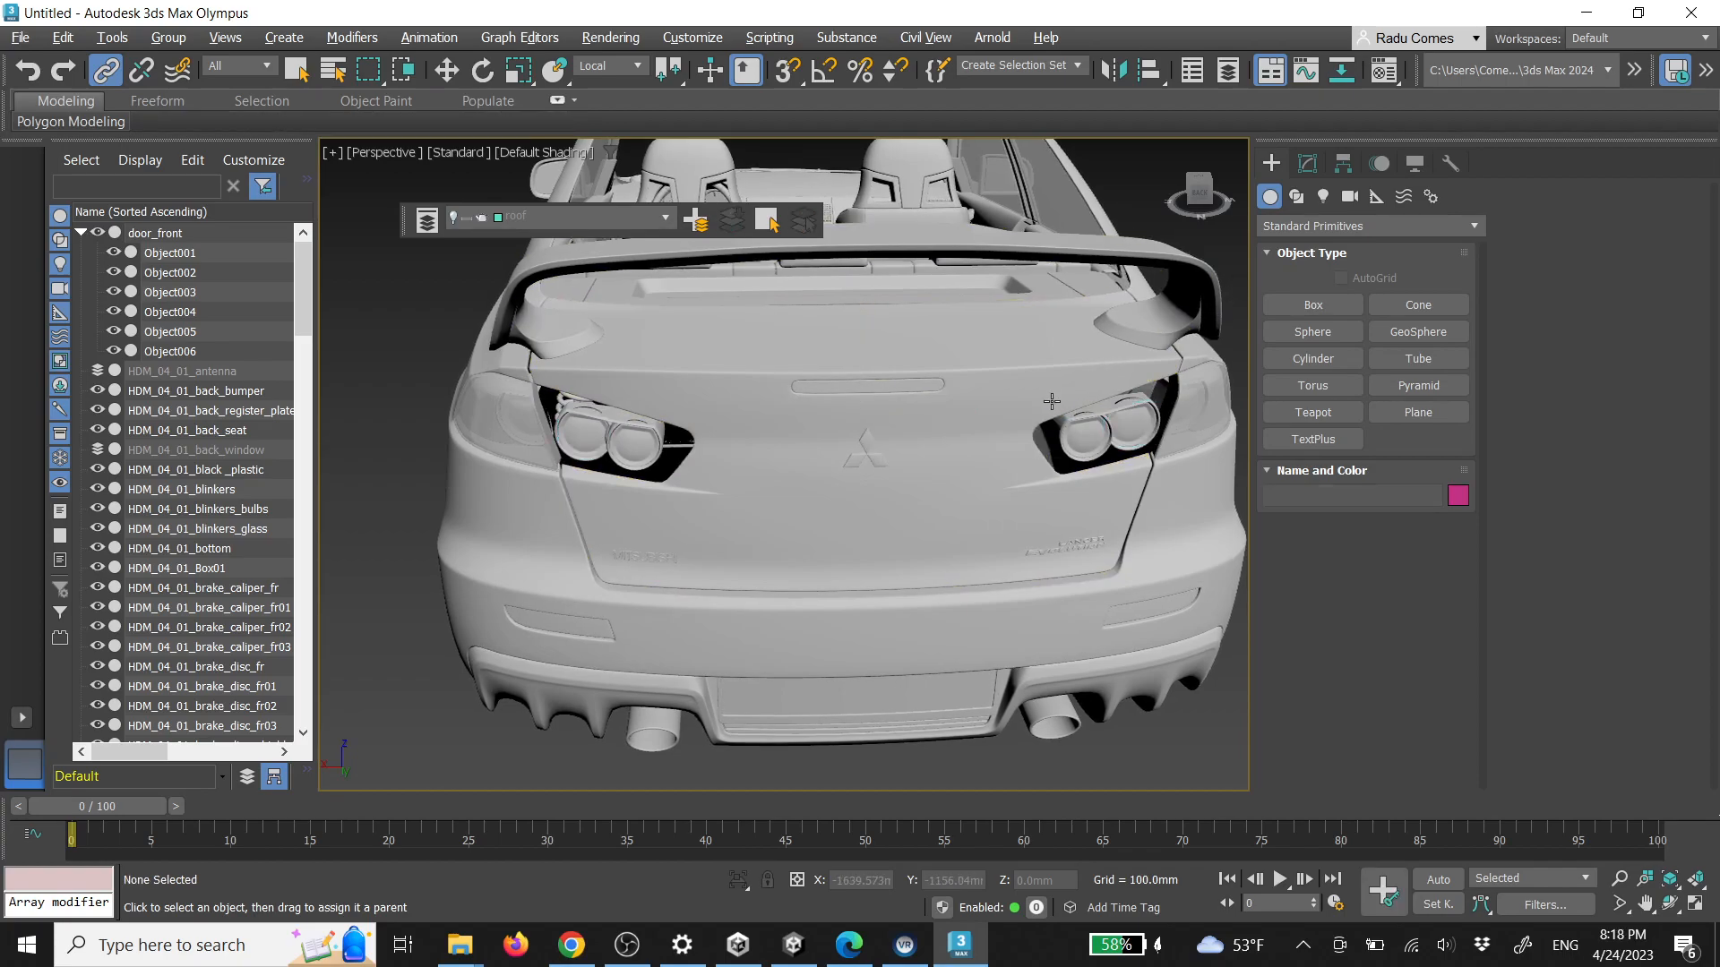
{"action": "left_click", "coordinate": [1119, 429]}
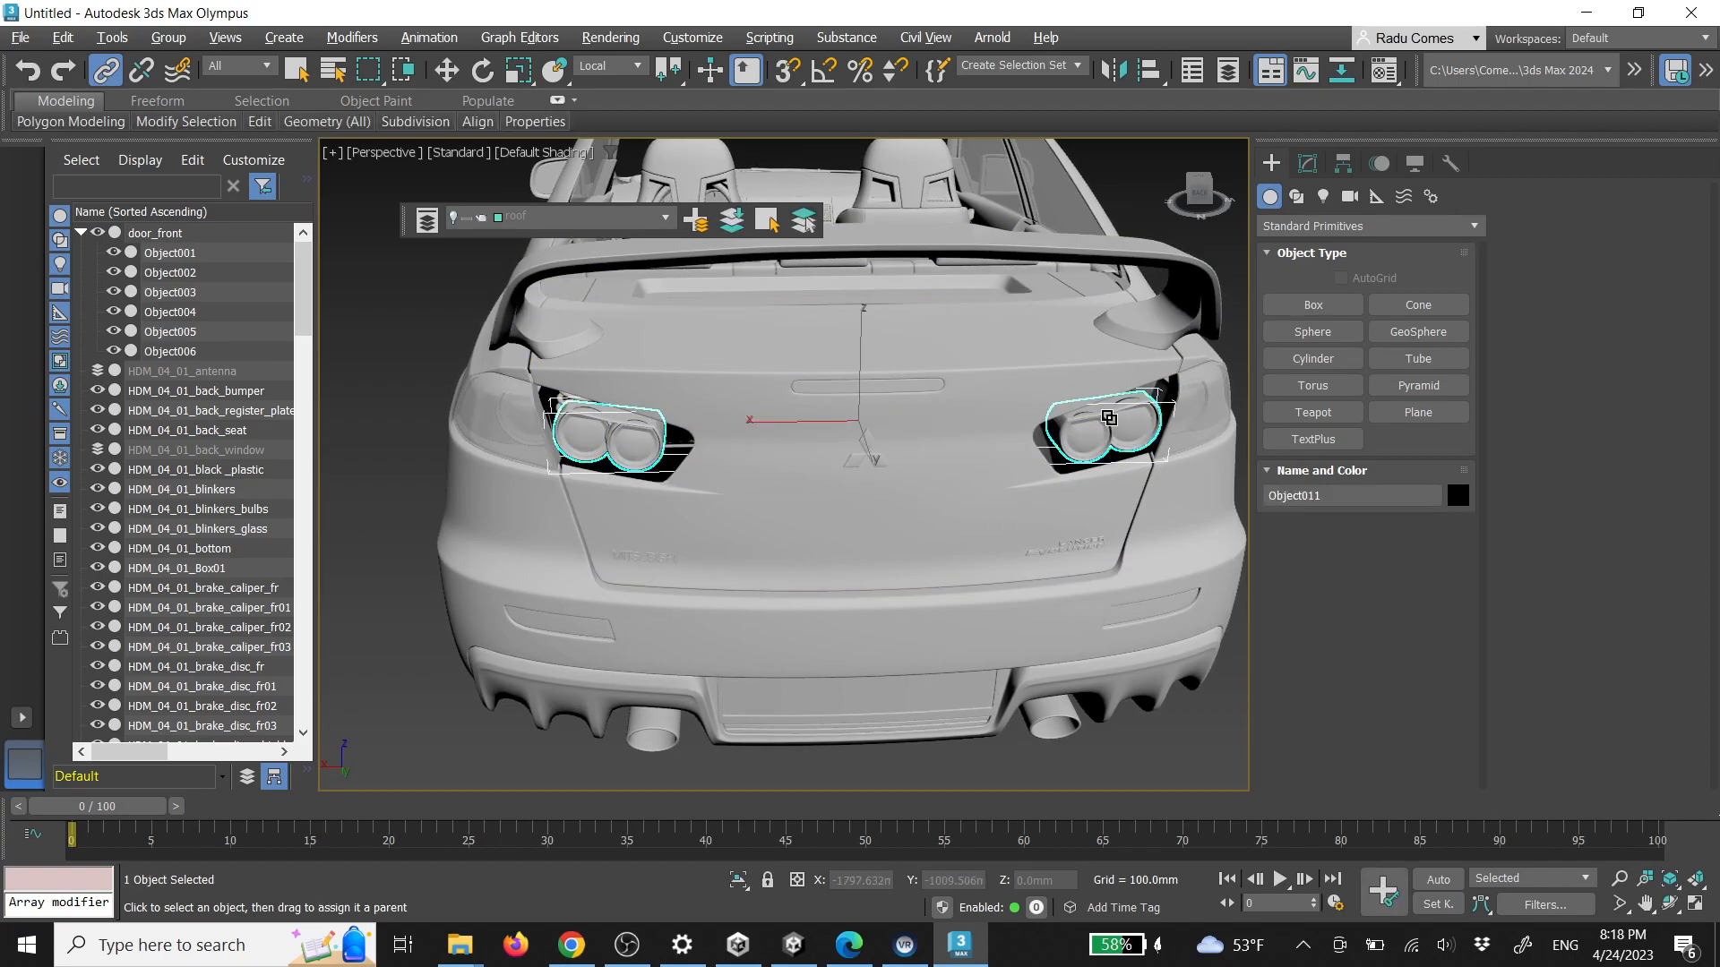
{"action": "left_click_drag", "start_coordinate": [1111, 418], "coordinate": [950, 419]}
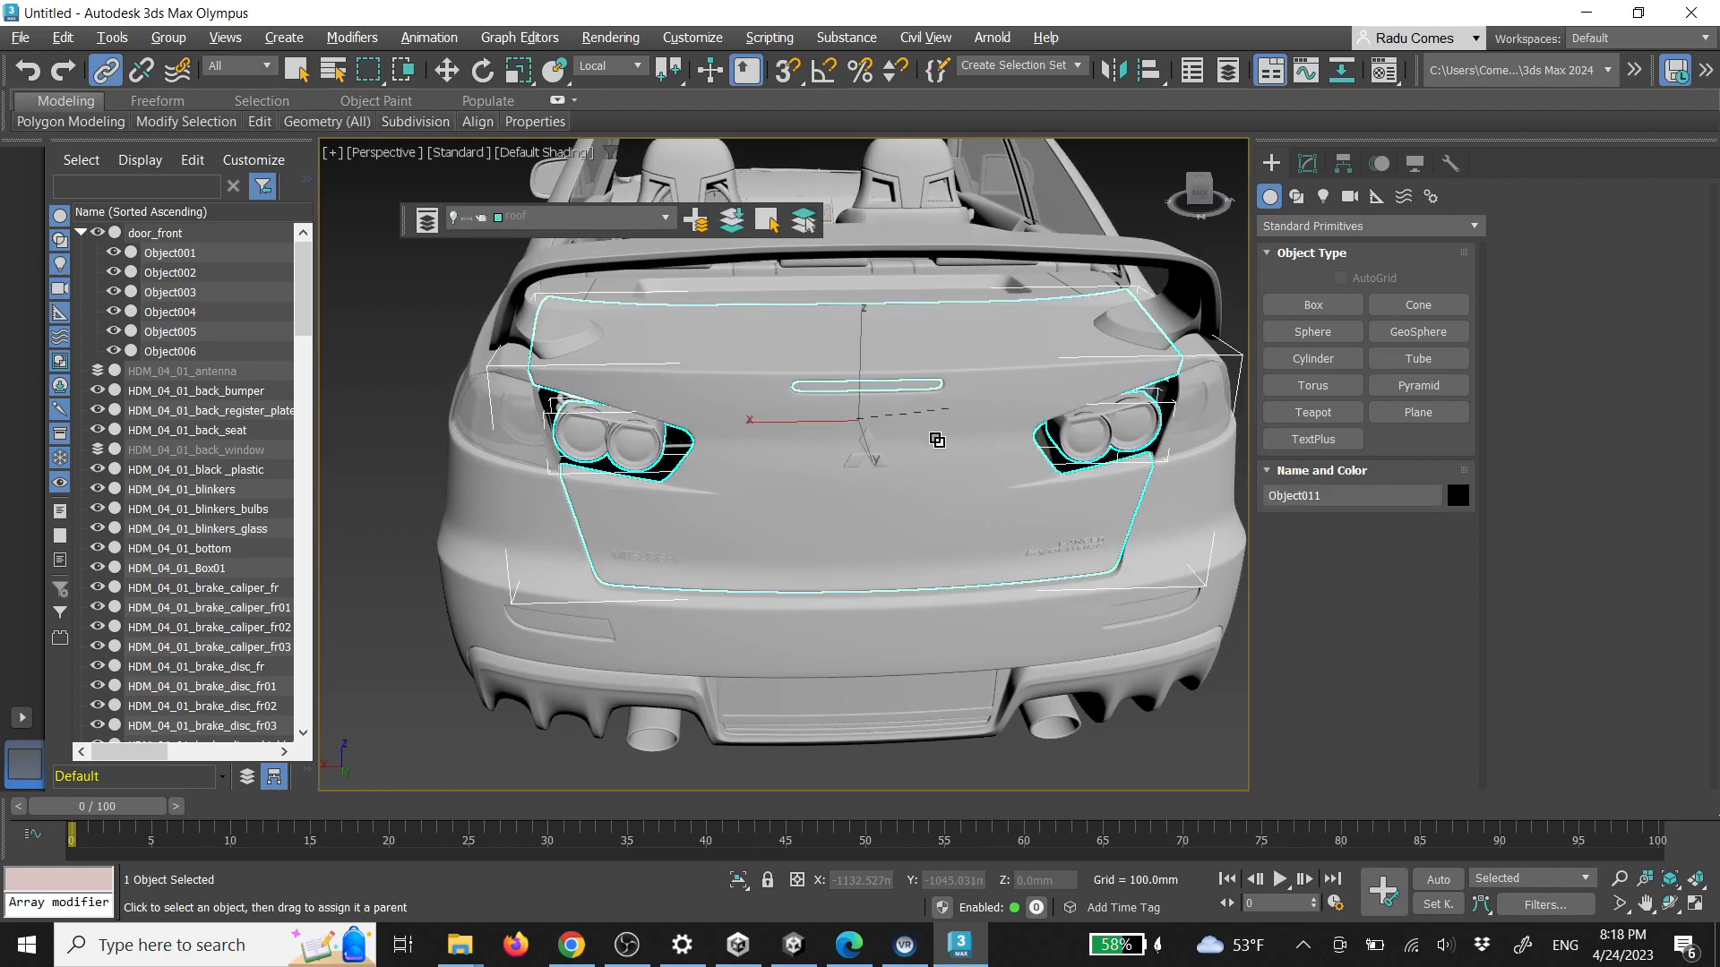
Try rotating the trunk lid to test the red lens and reflector links, and undo the rotation
{"action": "left_click", "coordinate": [930, 441]}
{"action": "key", "text": "e"}
{"action": "left_click_drag", "start_coordinate": [851, 400], "coordinate": [852, 309]}
{"action": "key", "text": "ctrl+z"}
Link the white taillight lenses on both sides to the trunk lid
{"action": "left_click", "coordinate": [637, 461]}
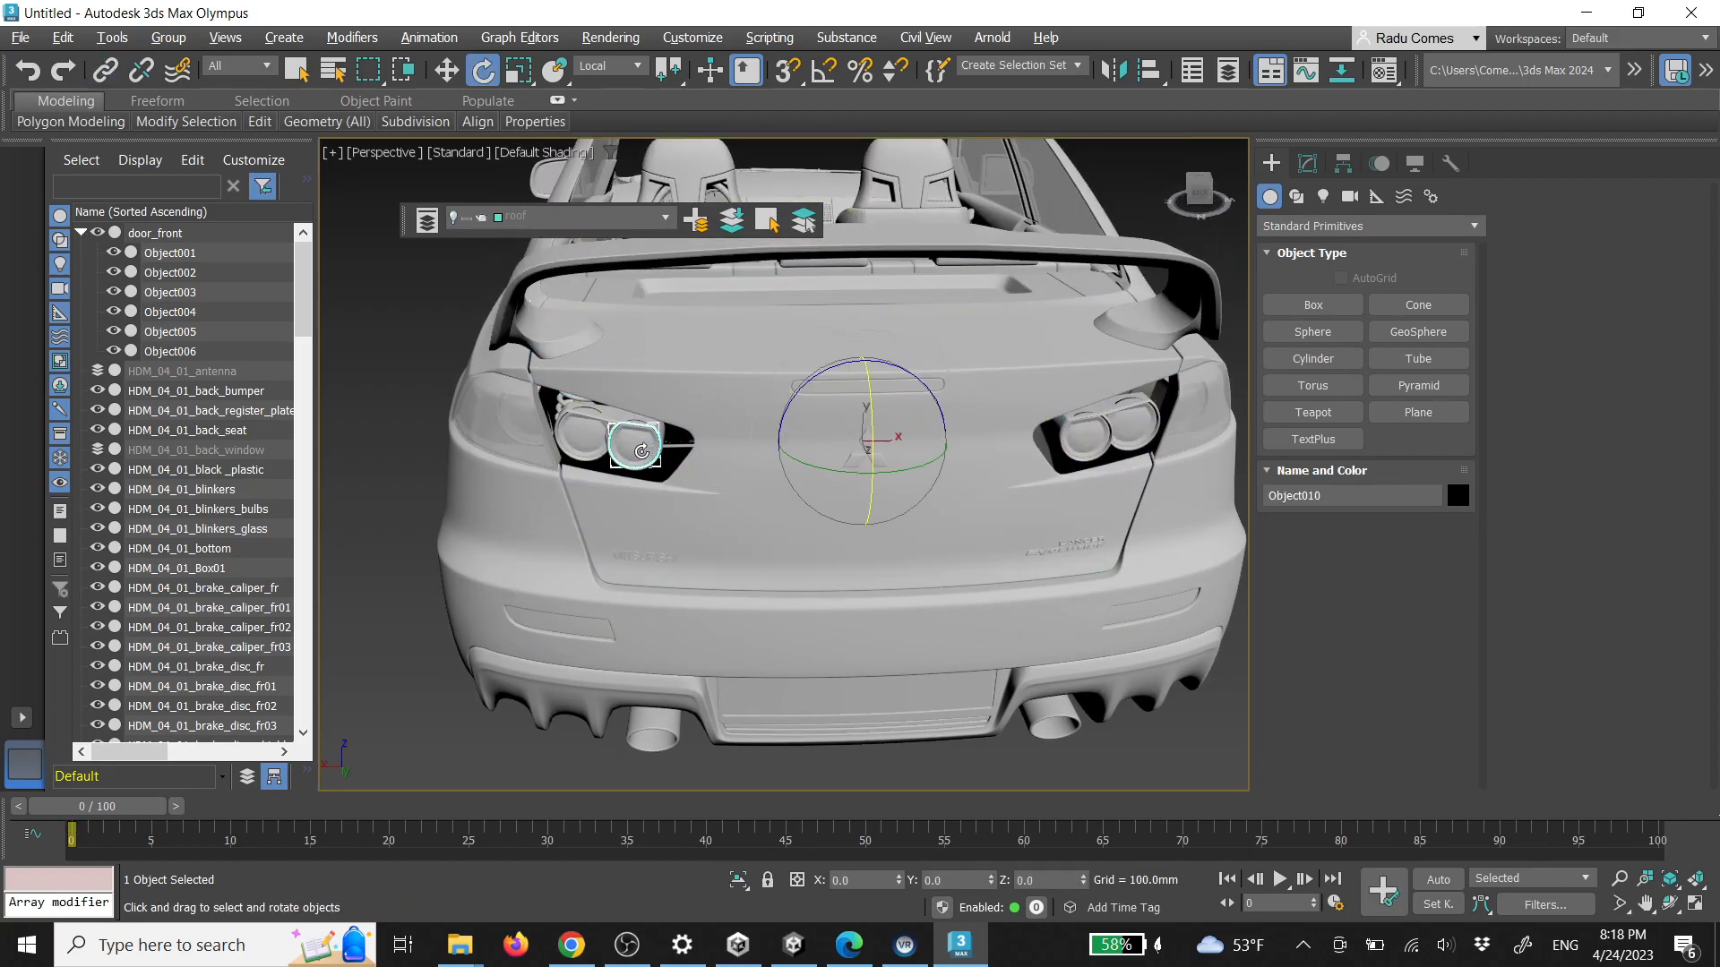
{"action": "left_click", "coordinate": [107, 70]}
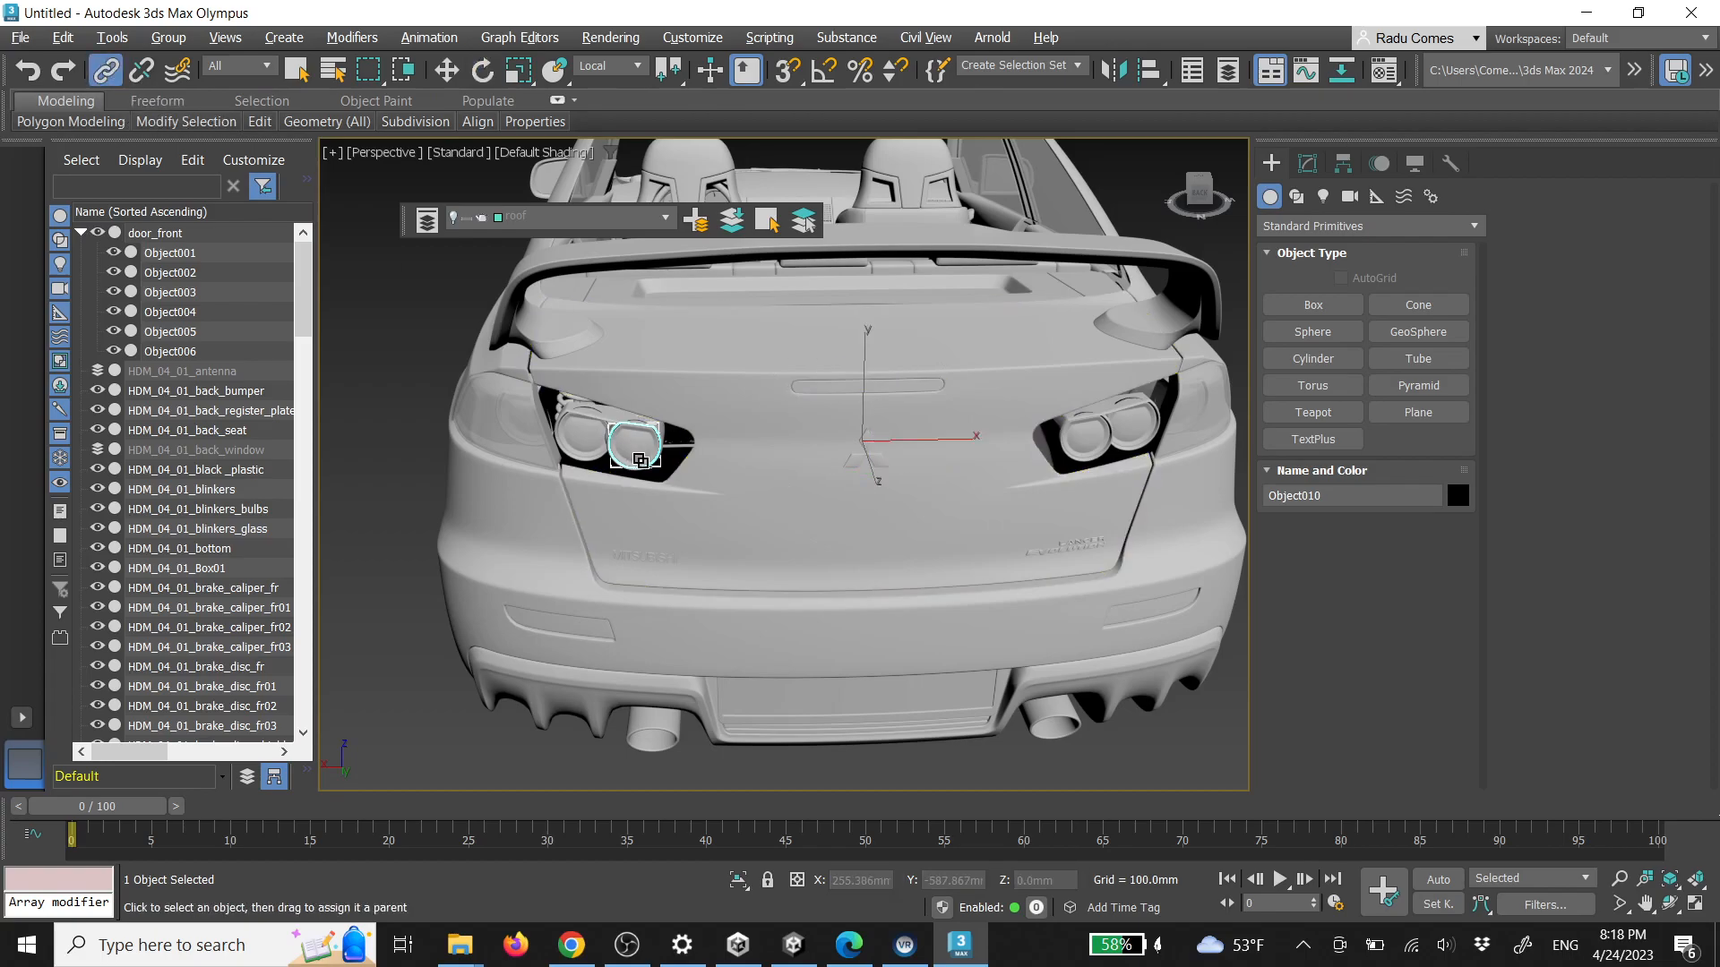
{"action": "left_click", "coordinate": [1079, 438]}
{"action": "left_click", "coordinate": [994, 469]}
Try rotating the trunk lid open to test the white lenses' link, and undo the rotation
{"action": "key", "text": "e"}
{"action": "left_click_drag", "start_coordinate": [845, 425], "coordinate": [851, 296]}
{"action": "scroll", "coordinate": [654, 446], "scroll_direction": "up", "scroll_amount": 5}
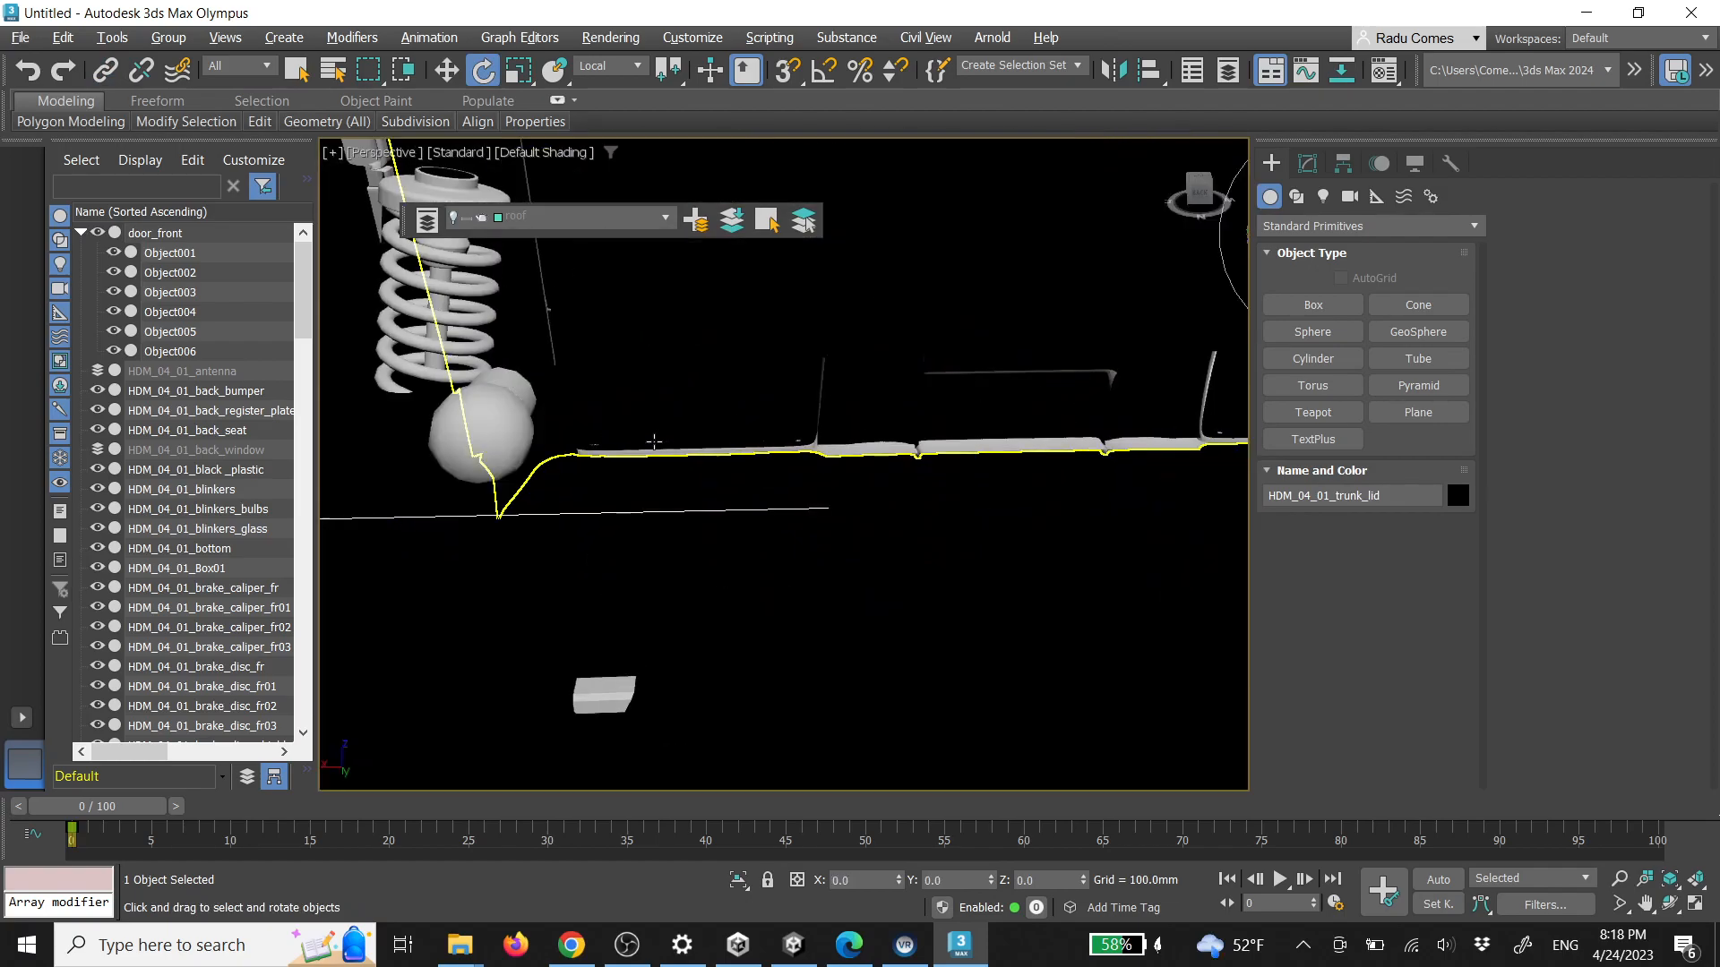
{"action": "scroll", "coordinate": [654, 452], "scroll_direction": "down", "scroll_amount": 5}
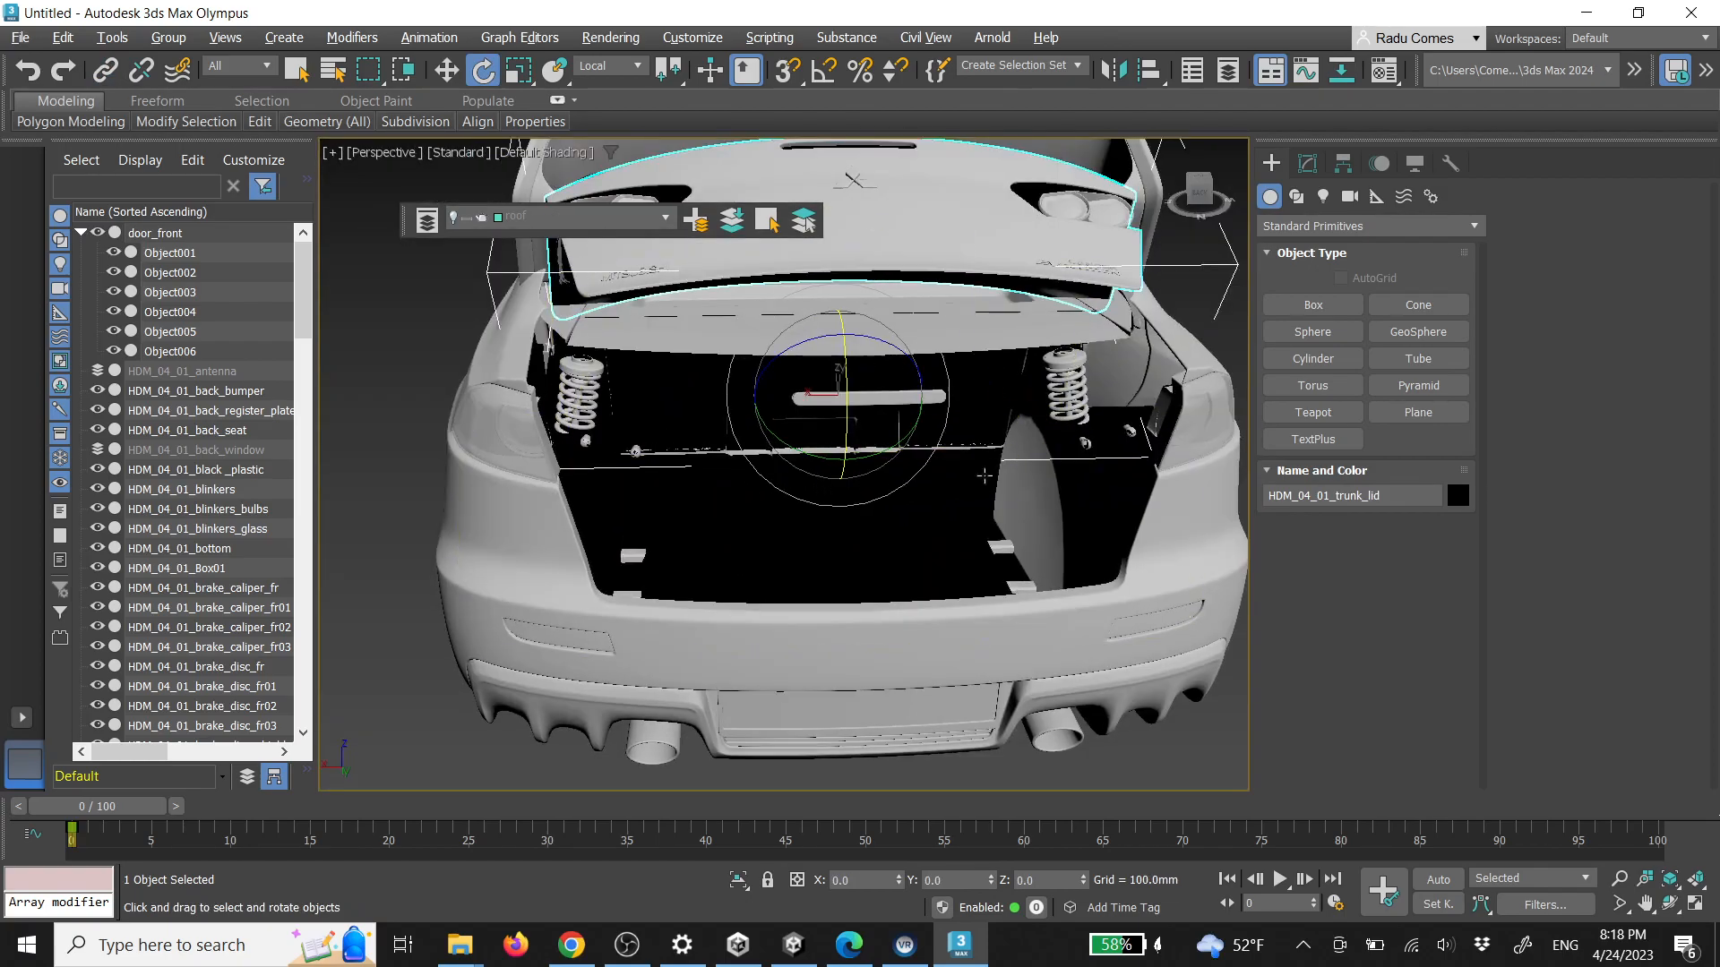
{"action": "key", "text": "ctrl+z"}
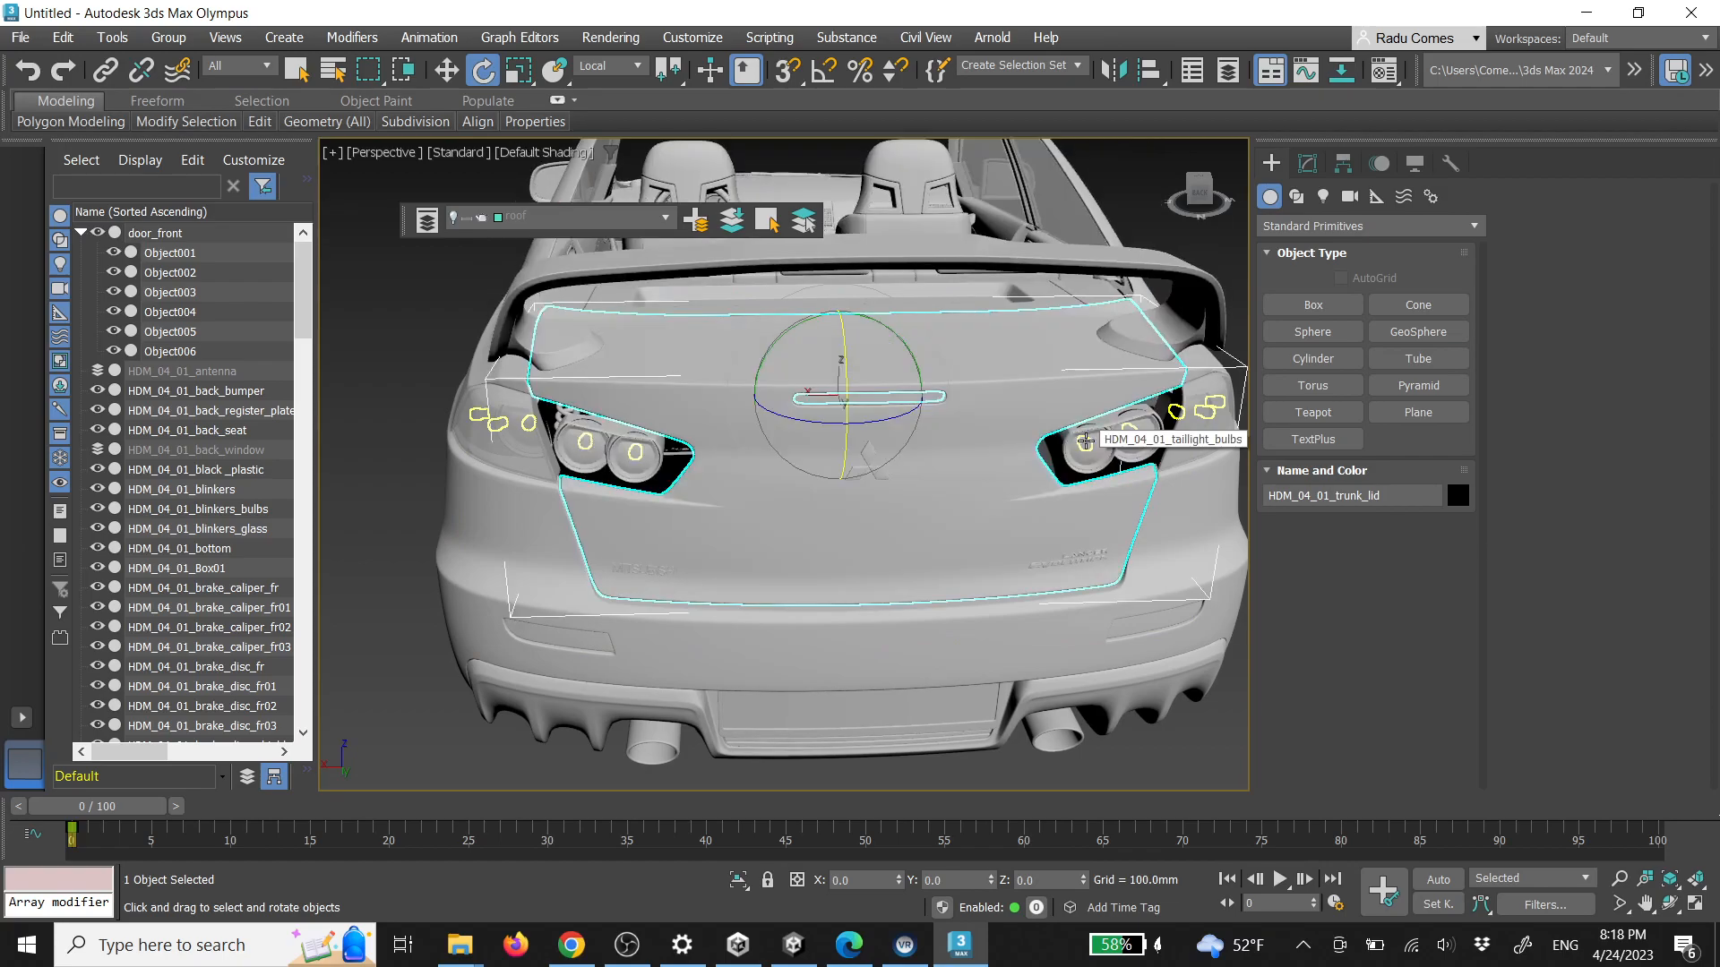
{"action": "key", "text": "ctrl+z"}
Hide the car's right white lens, the lid-side chrome reflectors and the detached red lenses
{"action": "middle_click_drag", "start_coordinate": [1171, 645], "coordinate": [1119, 632], "text": "alt"}
{"action": "scroll", "coordinate": [990, 437], "scroll_direction": "up", "scroll_amount": 3}
{"action": "left_click", "coordinate": [988, 436]}
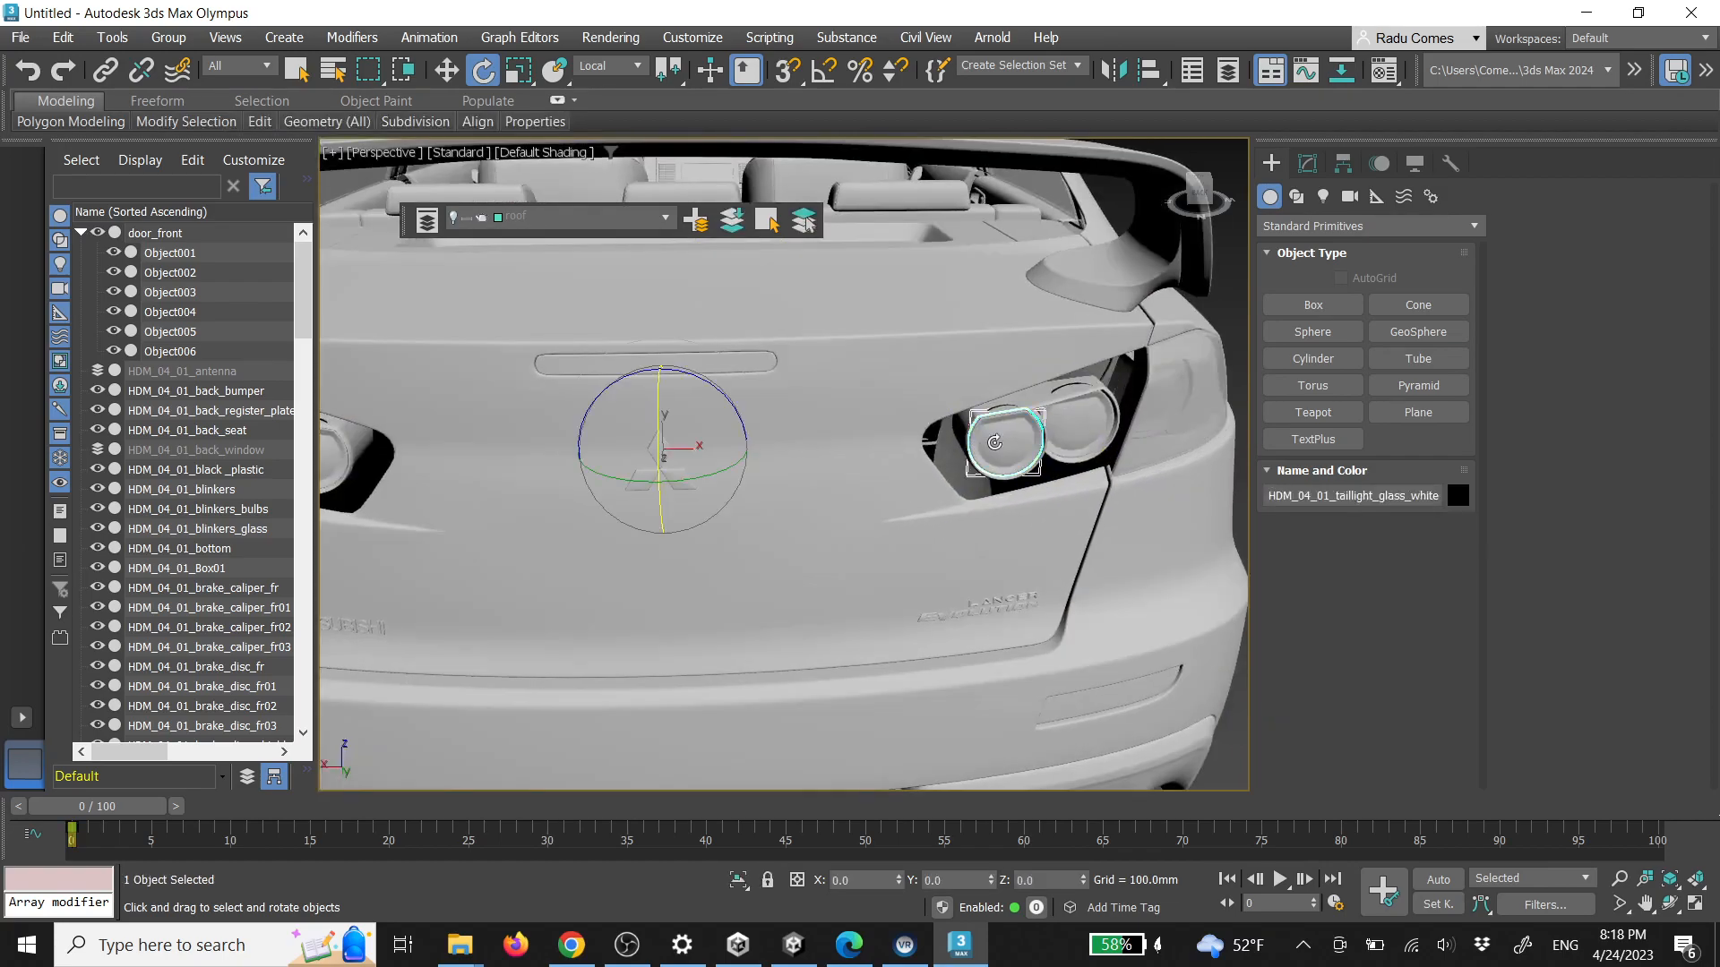
{"action": "right_click", "coordinate": [986, 435]}
{"action": "left_click", "coordinate": [1041, 353]}
{"action": "left_click", "coordinate": [1024, 436]}
{"action": "right_click", "coordinate": [1024, 436]}
{"action": "left_click", "coordinate": [1093, 353]}
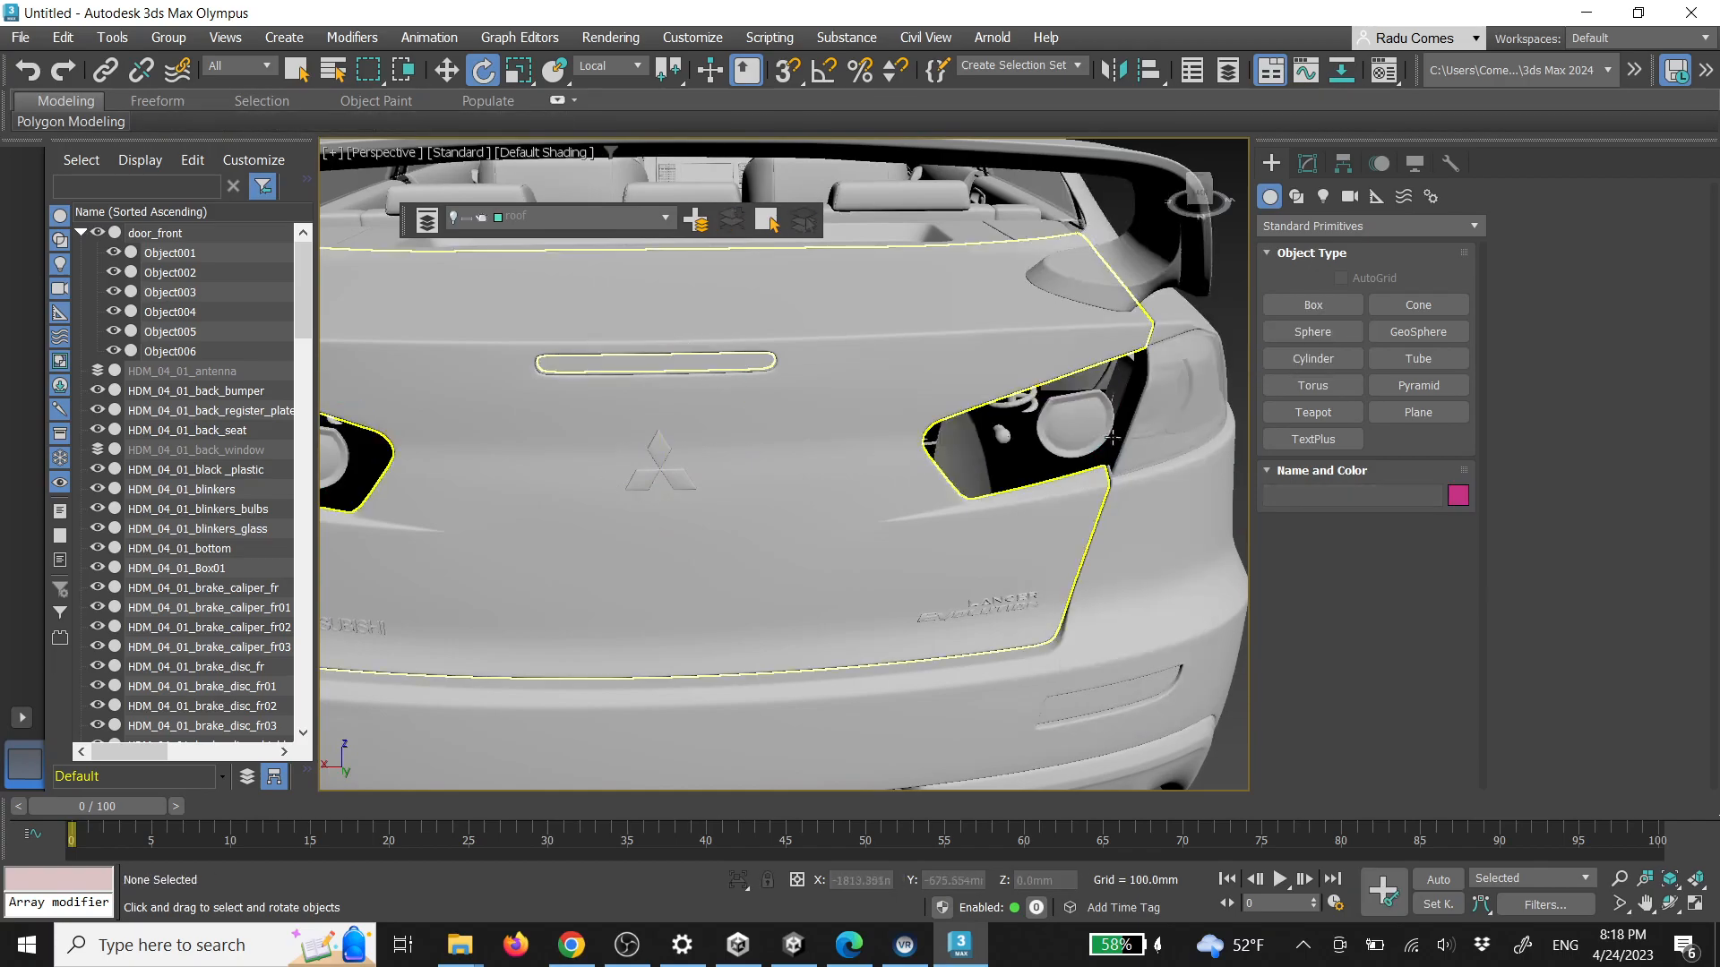
{"action": "right_click", "coordinate": [1092, 425]}
{"action": "left_click", "coordinate": [1147, 335]}
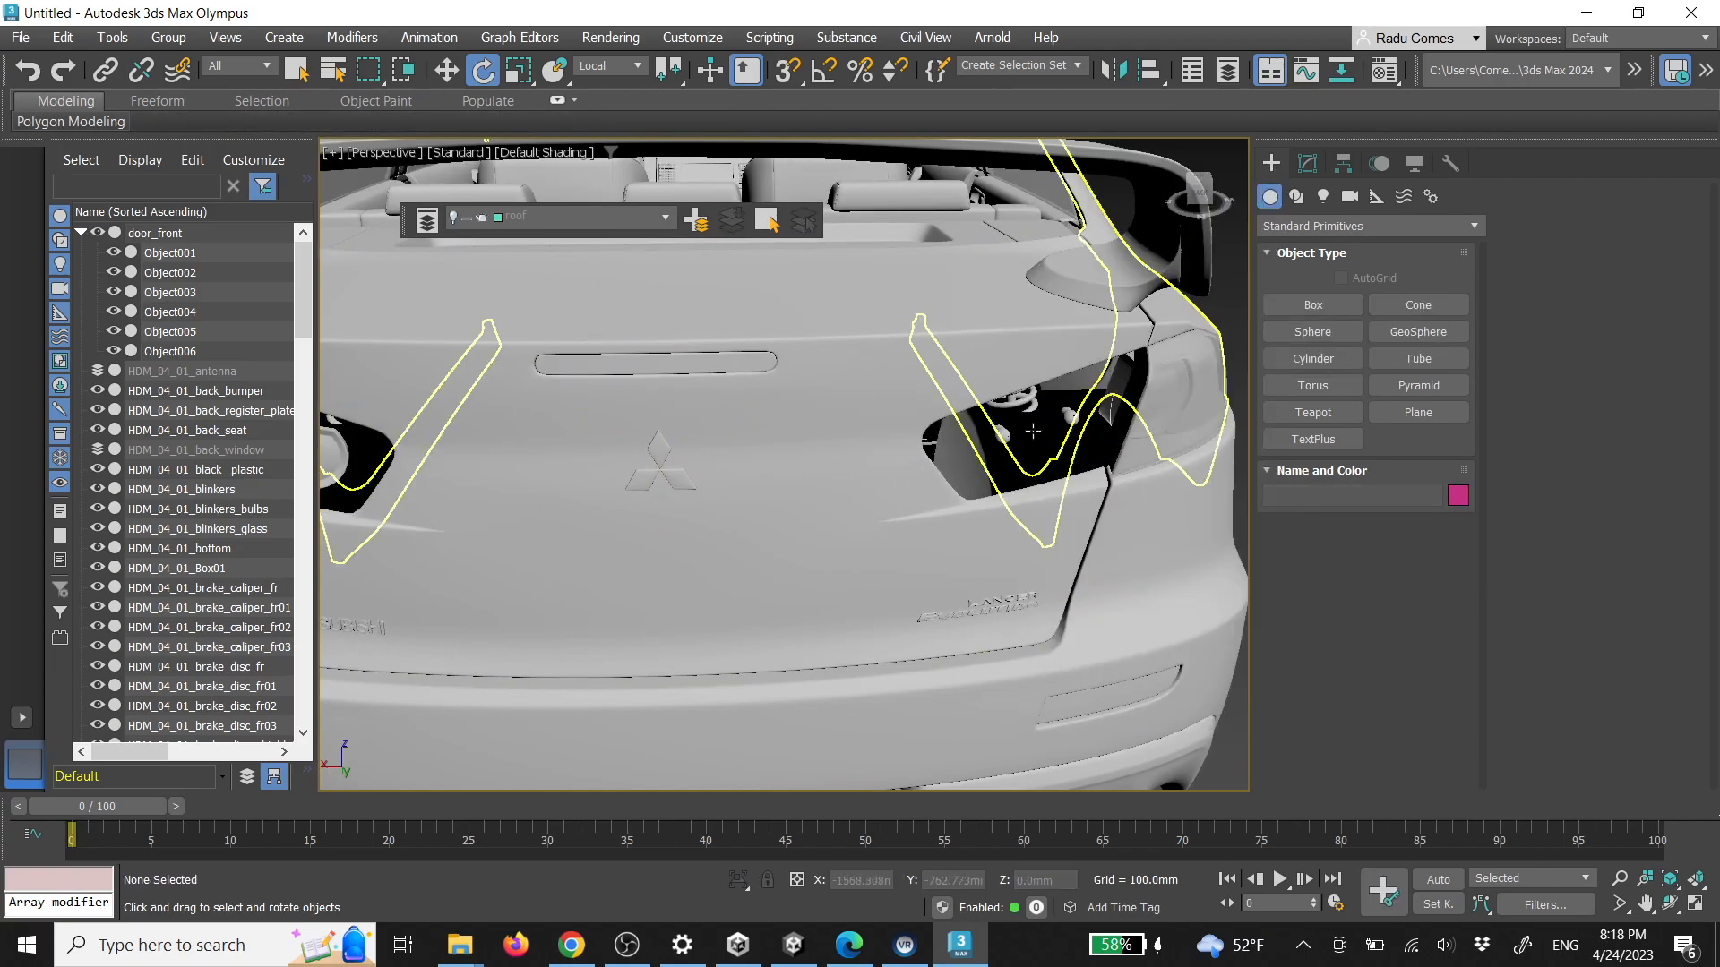
{"action": "left_click", "coordinate": [1003, 436]}
{"action": "key", "text": "alt+q"}
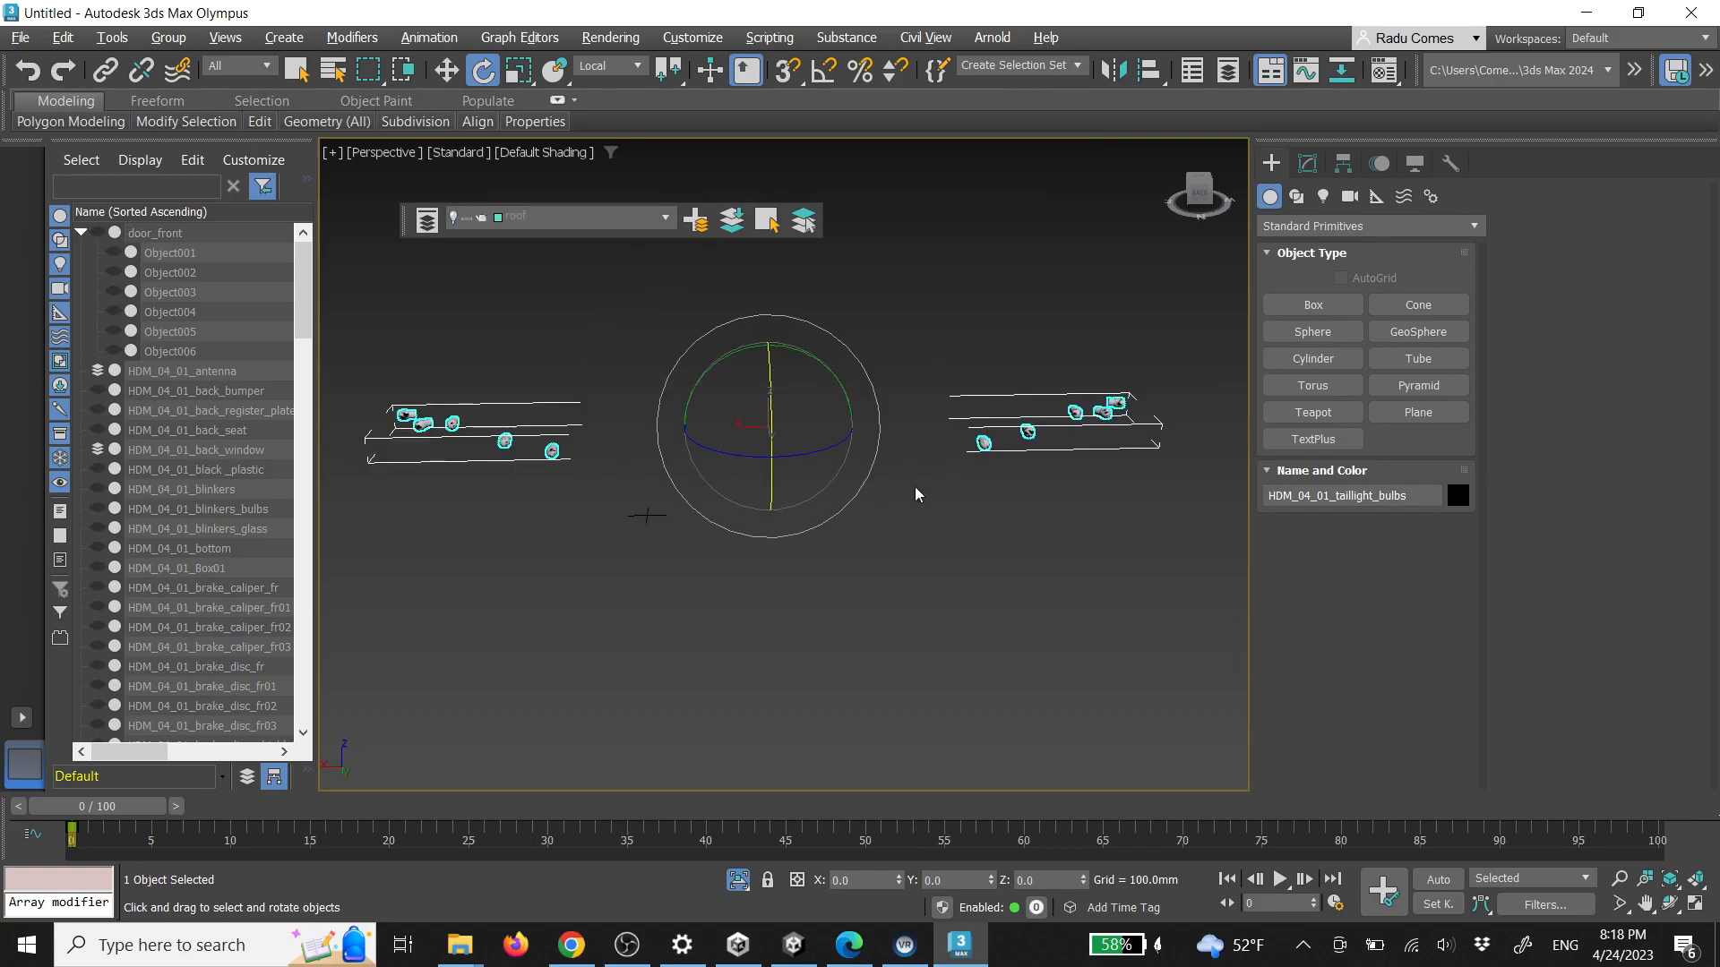
{"action": "middle_click_drag", "start_coordinate": [910, 482], "coordinate": [907, 530], "text": "alt"}
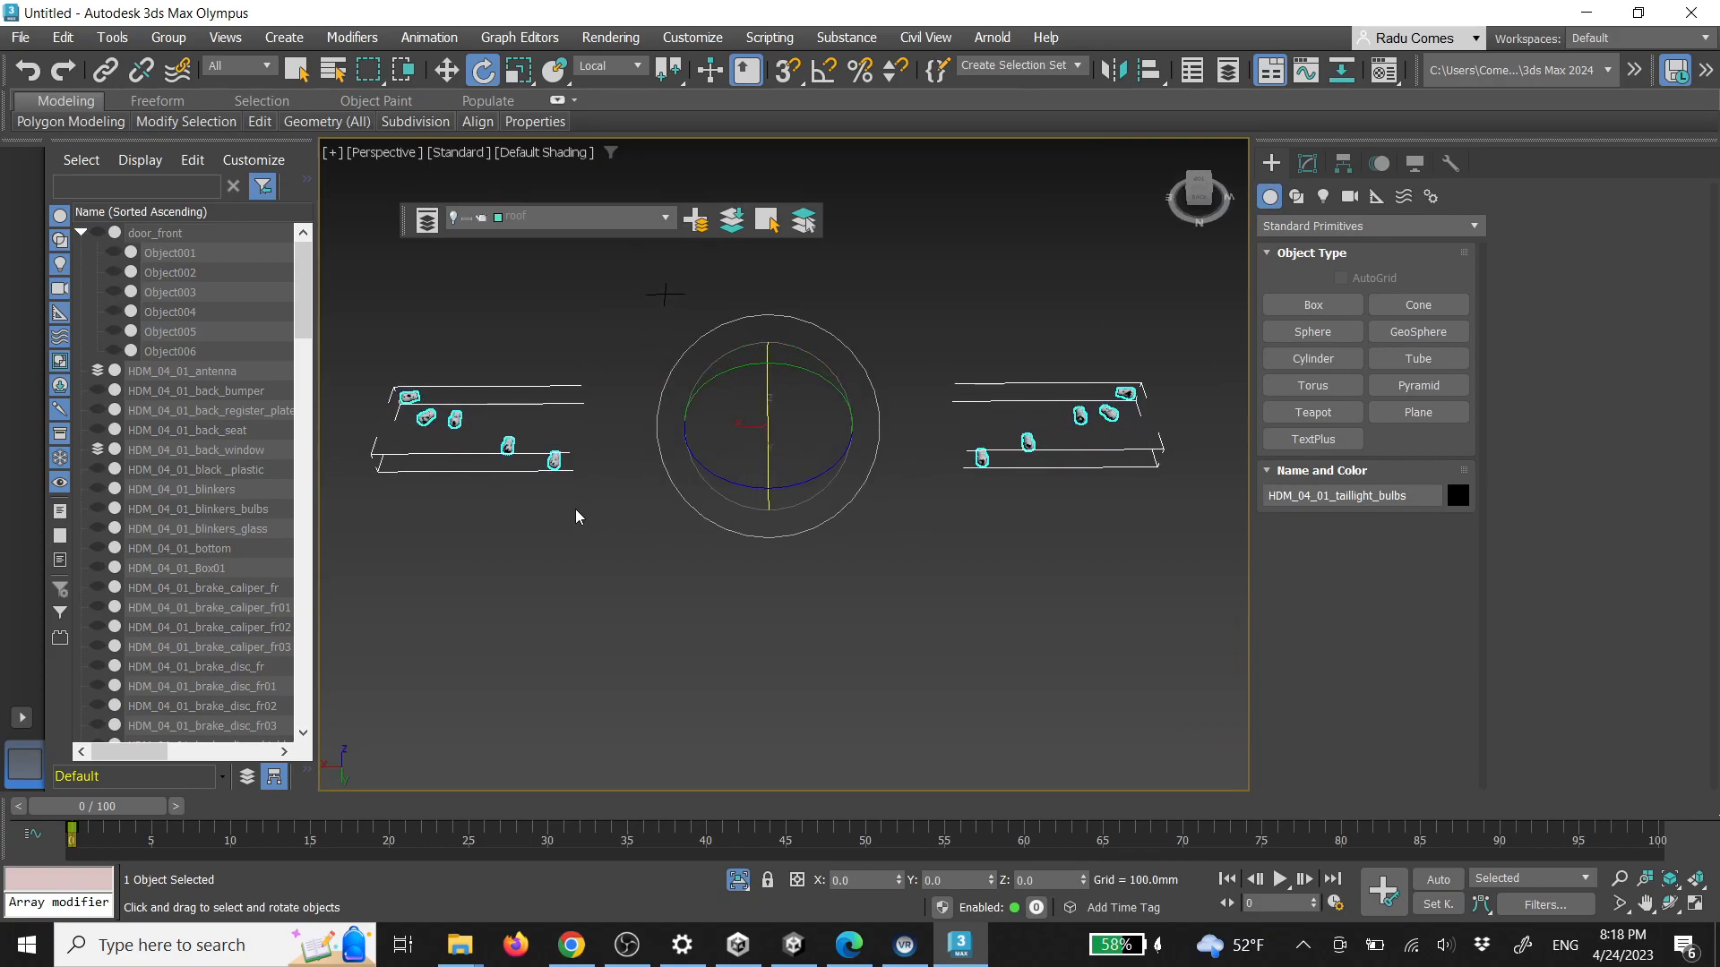
{"action": "left_click", "coordinate": [1307, 163]}
{"action": "key", "text": "5"}
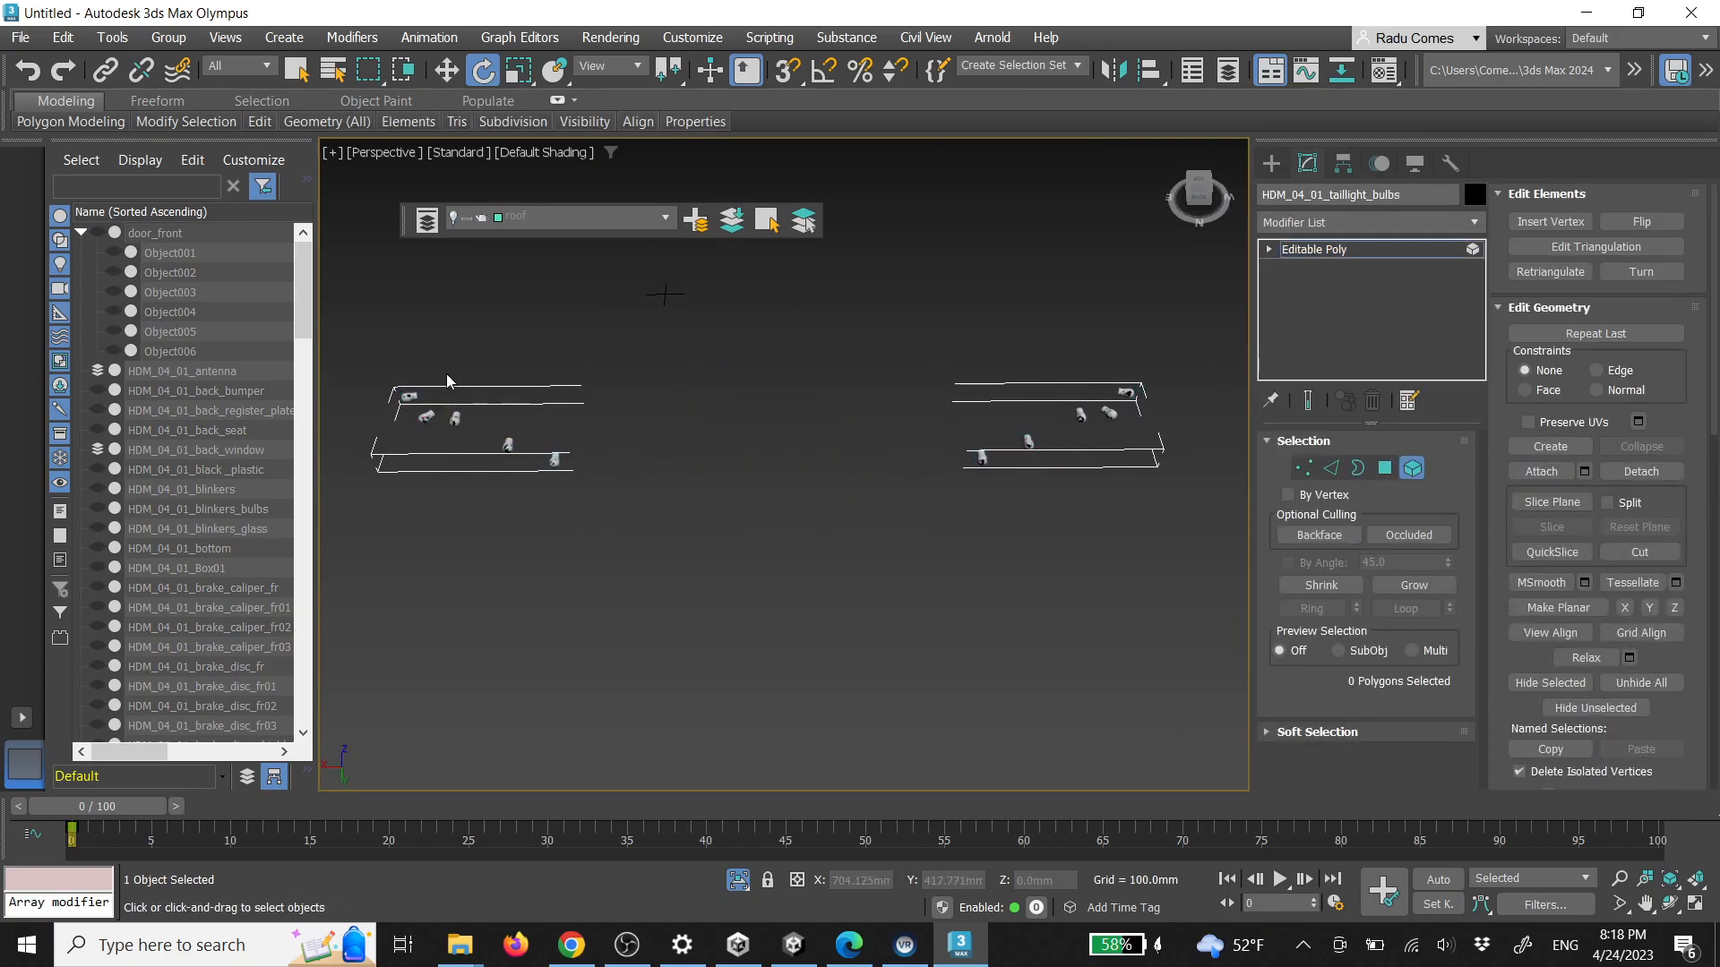
{"action": "left_click_drag", "start_coordinate": [565, 492], "coordinate": [578, 502]}
{"action": "left_click_drag", "start_coordinate": [1063, 512], "coordinate": [1089, 520], "text": "ctrl"}
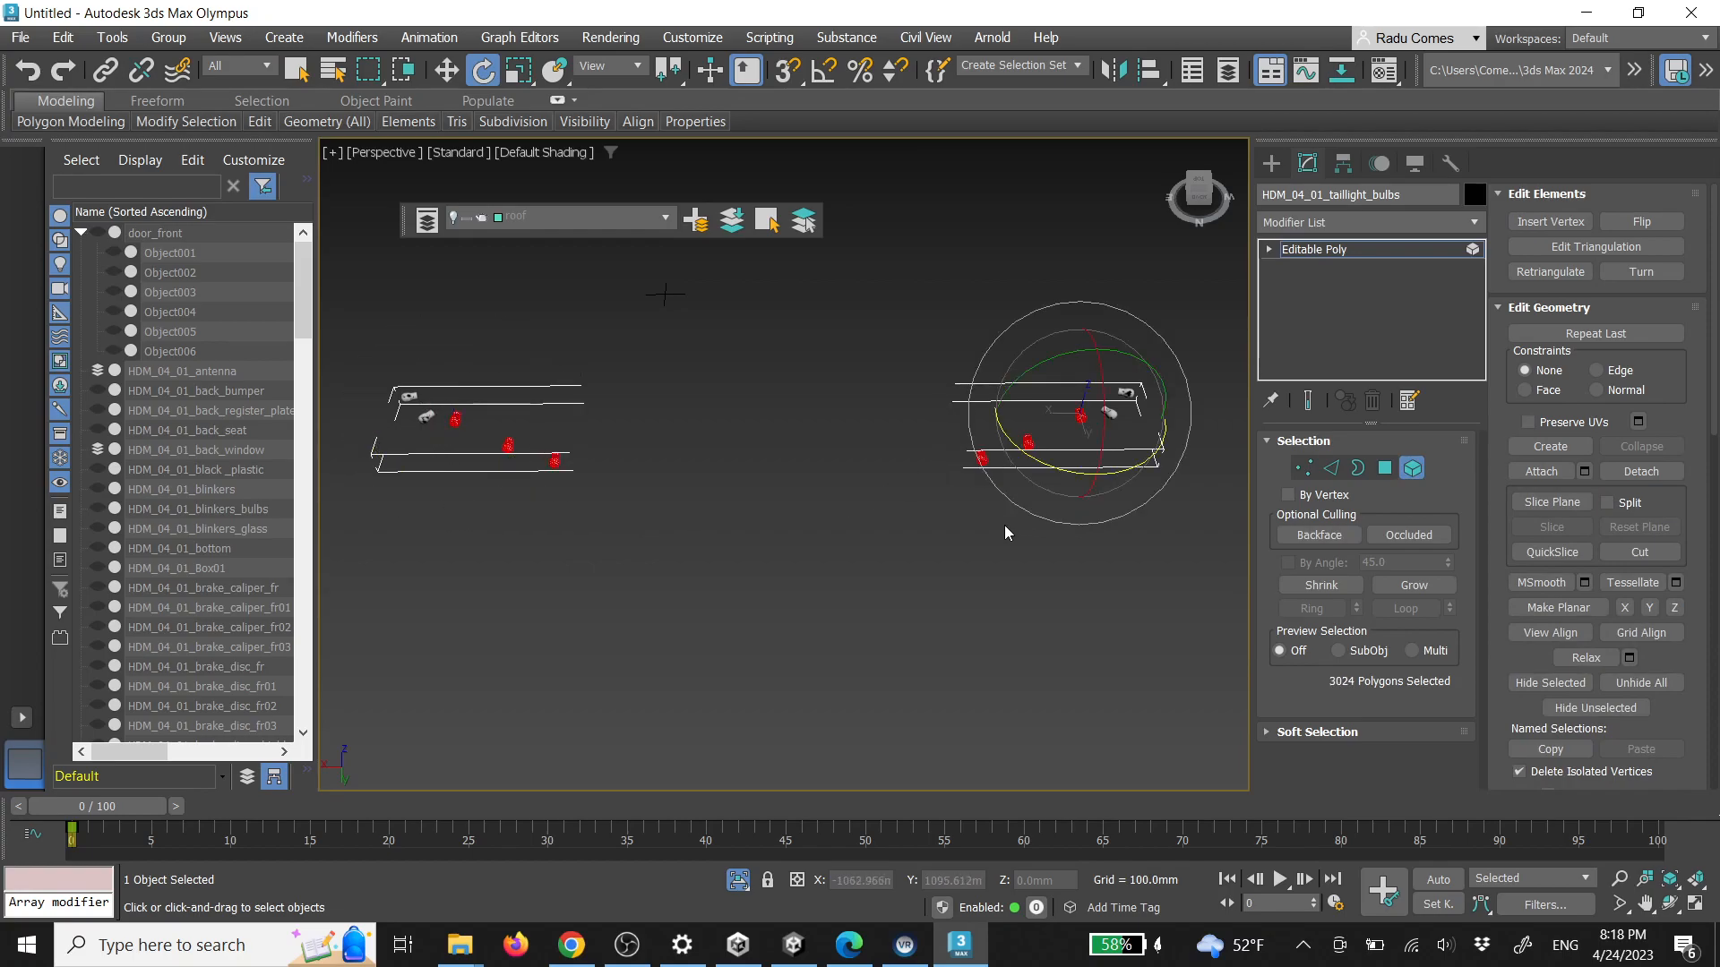
{"action": "left_click", "coordinate": [1025, 553]}
{"action": "left_click", "coordinate": [1274, 164]}
{"action": "left_click", "coordinate": [1125, 605]}
{"action": "key", "text": "alt+q"}
{"action": "middle_click_drag", "start_coordinate": [1067, 515], "coordinate": [1039, 429], "text": "alt"}
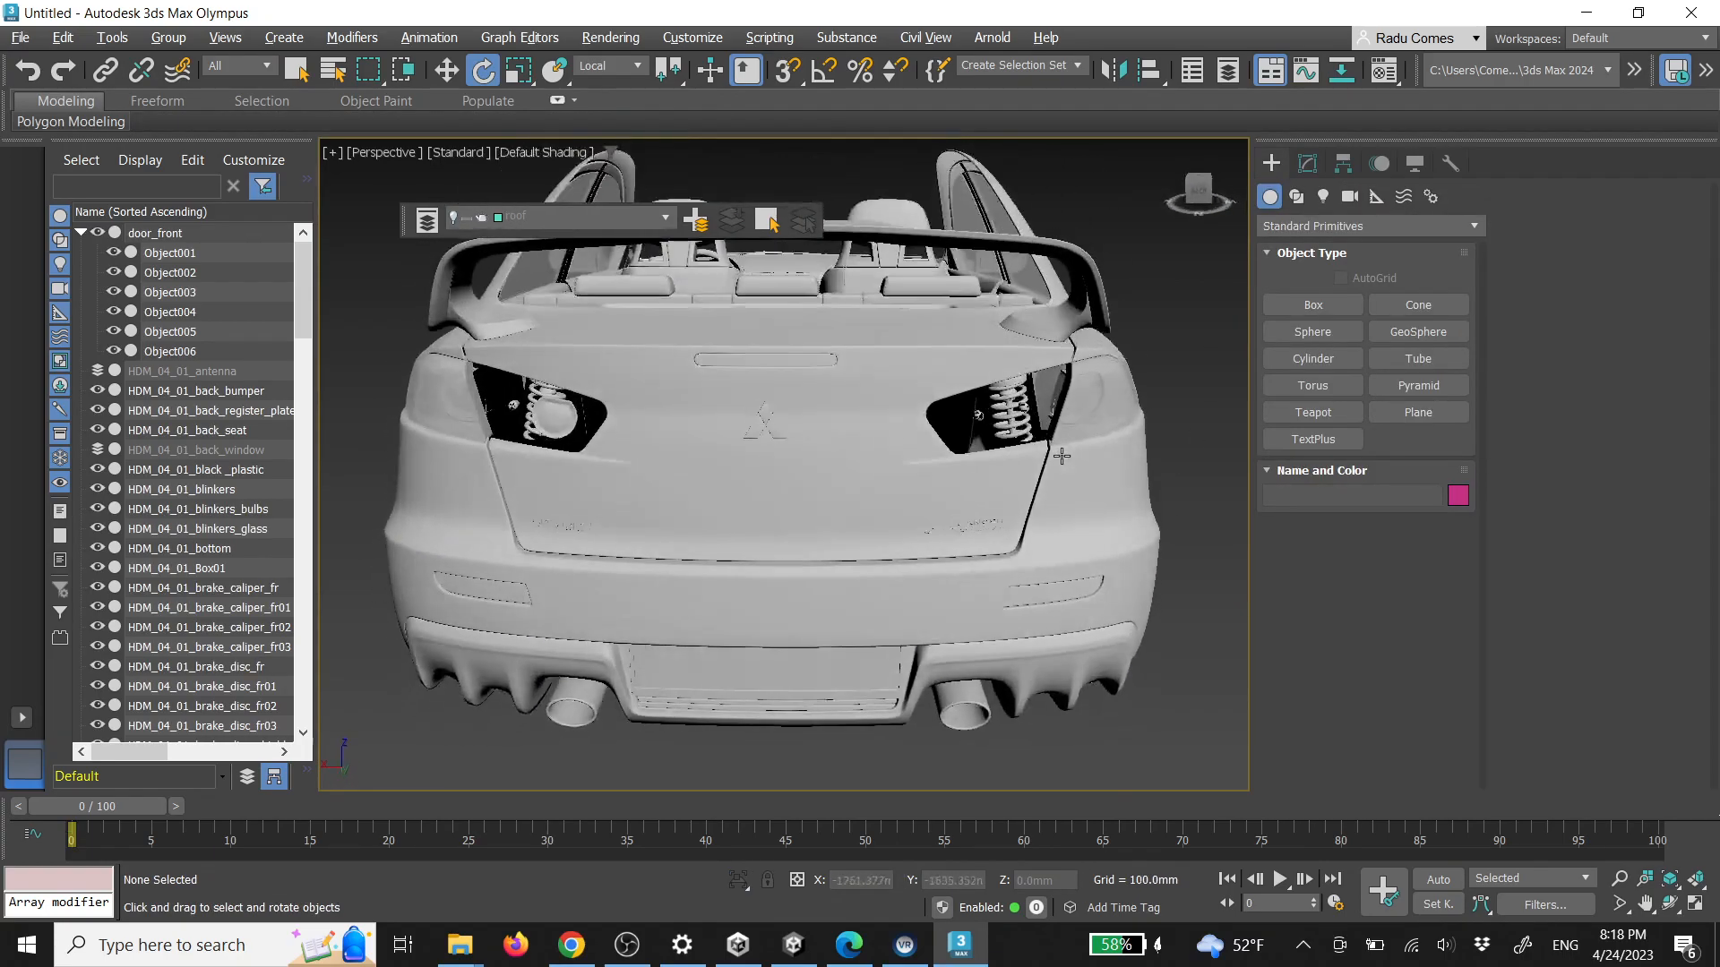
Isolate the taillight bulbs, detach the two lid-side bulbs on each side with the default name, and exit isolation
{"action": "left_click", "coordinate": [1021, 408]}
{"action": "key", "text": "alt+q"}
{"action": "key", "text": "5"}
{"action": "left_click_drag", "start_coordinate": [493, 347], "coordinate": [575, 443]}
{"action": "left_click_drag", "start_coordinate": [889, 339], "coordinate": [1032, 479], "text": "ctrl"}
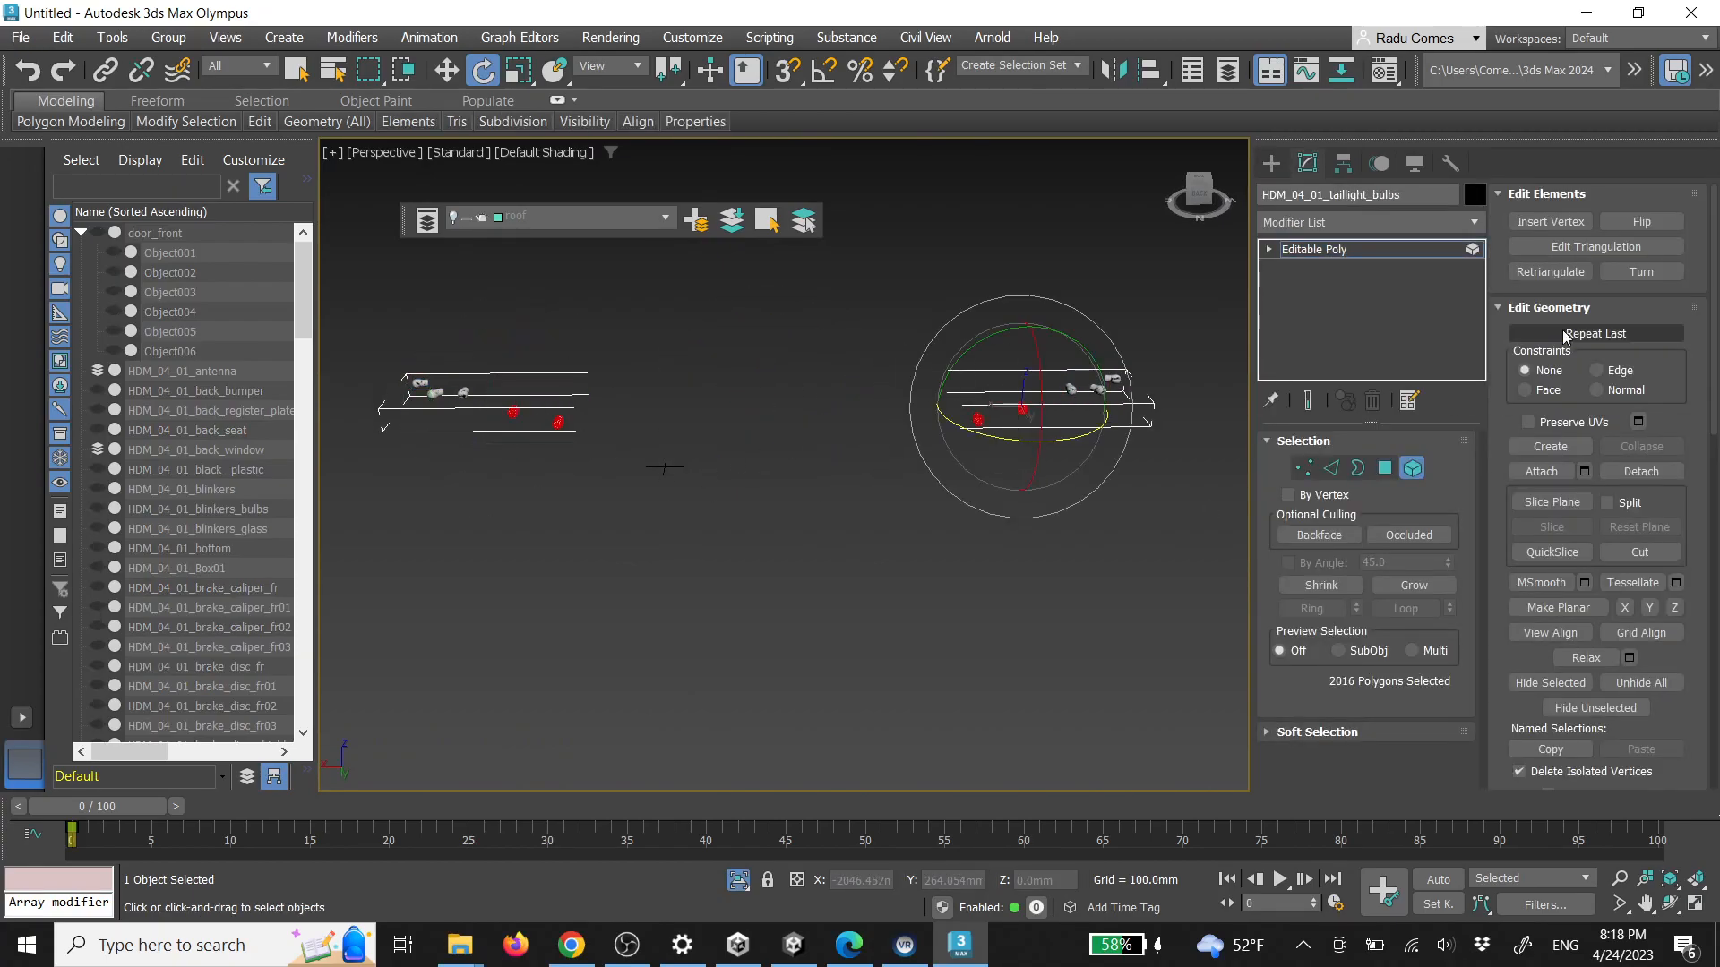
{"action": "left_click", "coordinate": [1641, 471]}
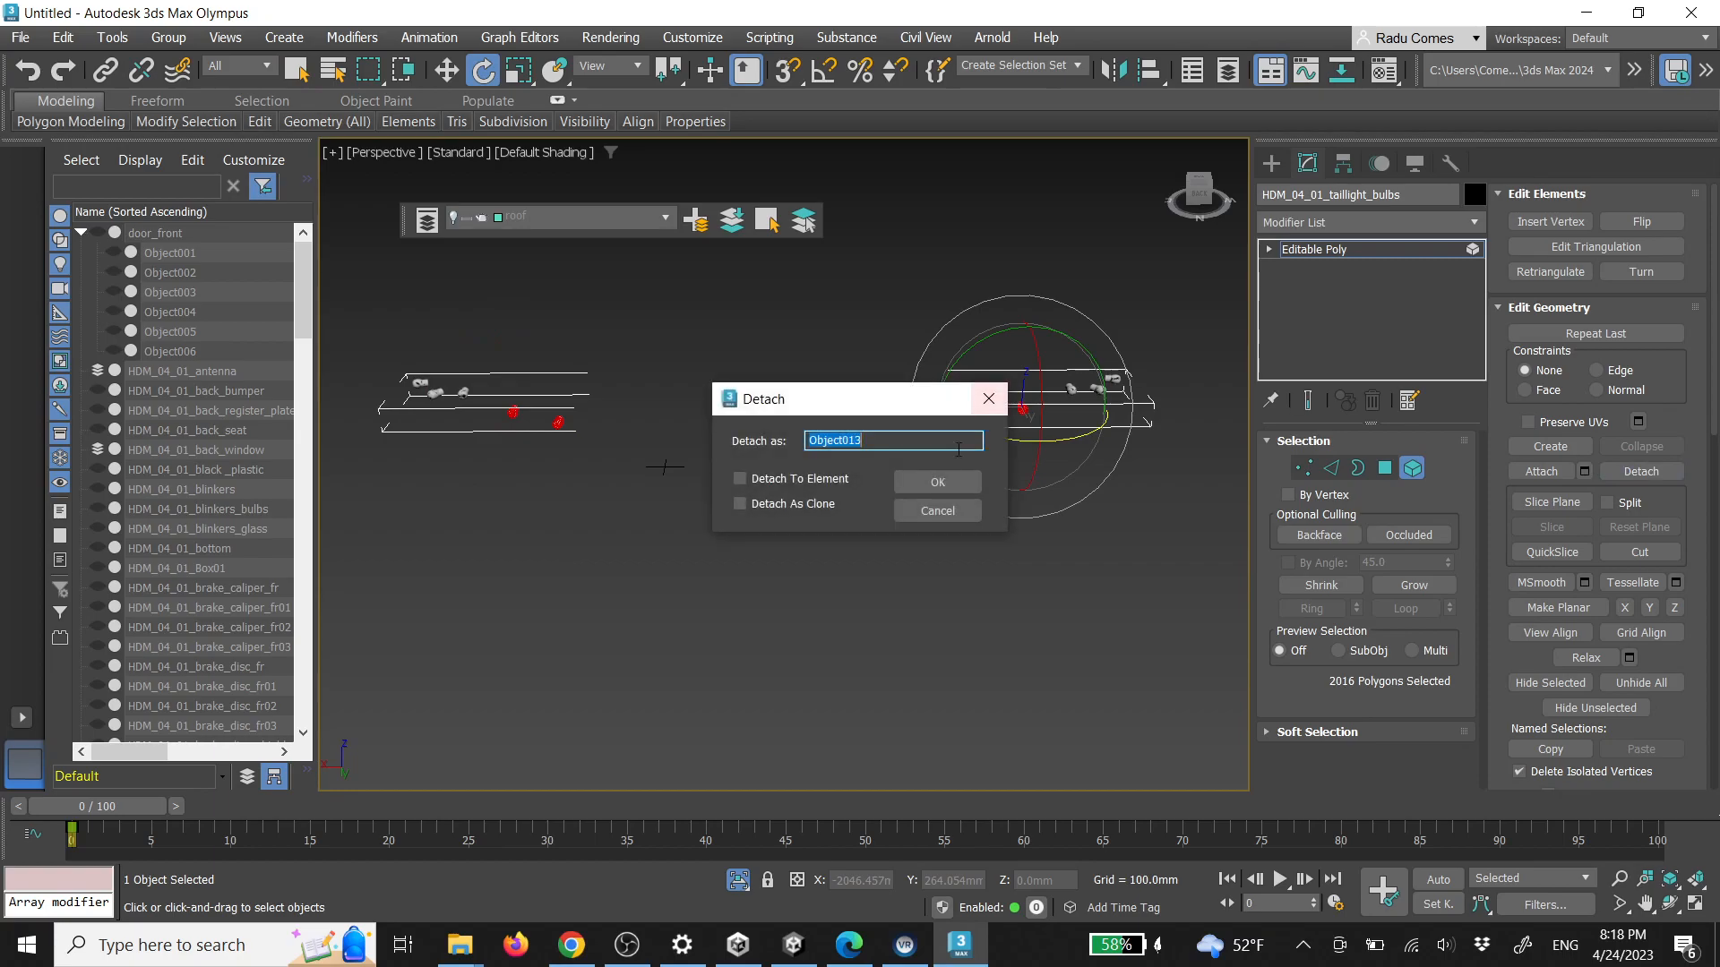
{"action": "left_click", "coordinate": [949, 482]}
{"action": "left_click", "coordinate": [1272, 163]}
{"action": "key", "text": "alt+q"}
{"action": "key", "text": "ctrl+d"}
Link the detached lid-side bulbs to the trunk lid
{"action": "left_click", "coordinate": [1023, 404]}
{"action": "left_click", "coordinate": [106, 70]}
{"action": "left_click_drag", "start_coordinate": [985, 427], "coordinate": [775, 282]}
Try rotating the trunk lid to test the bulbs' link, and undo the rotation
{"action": "key", "text": "e"}
{"action": "left_click", "coordinate": [828, 432]}
{"action": "key", "text": "ctrl+z"}
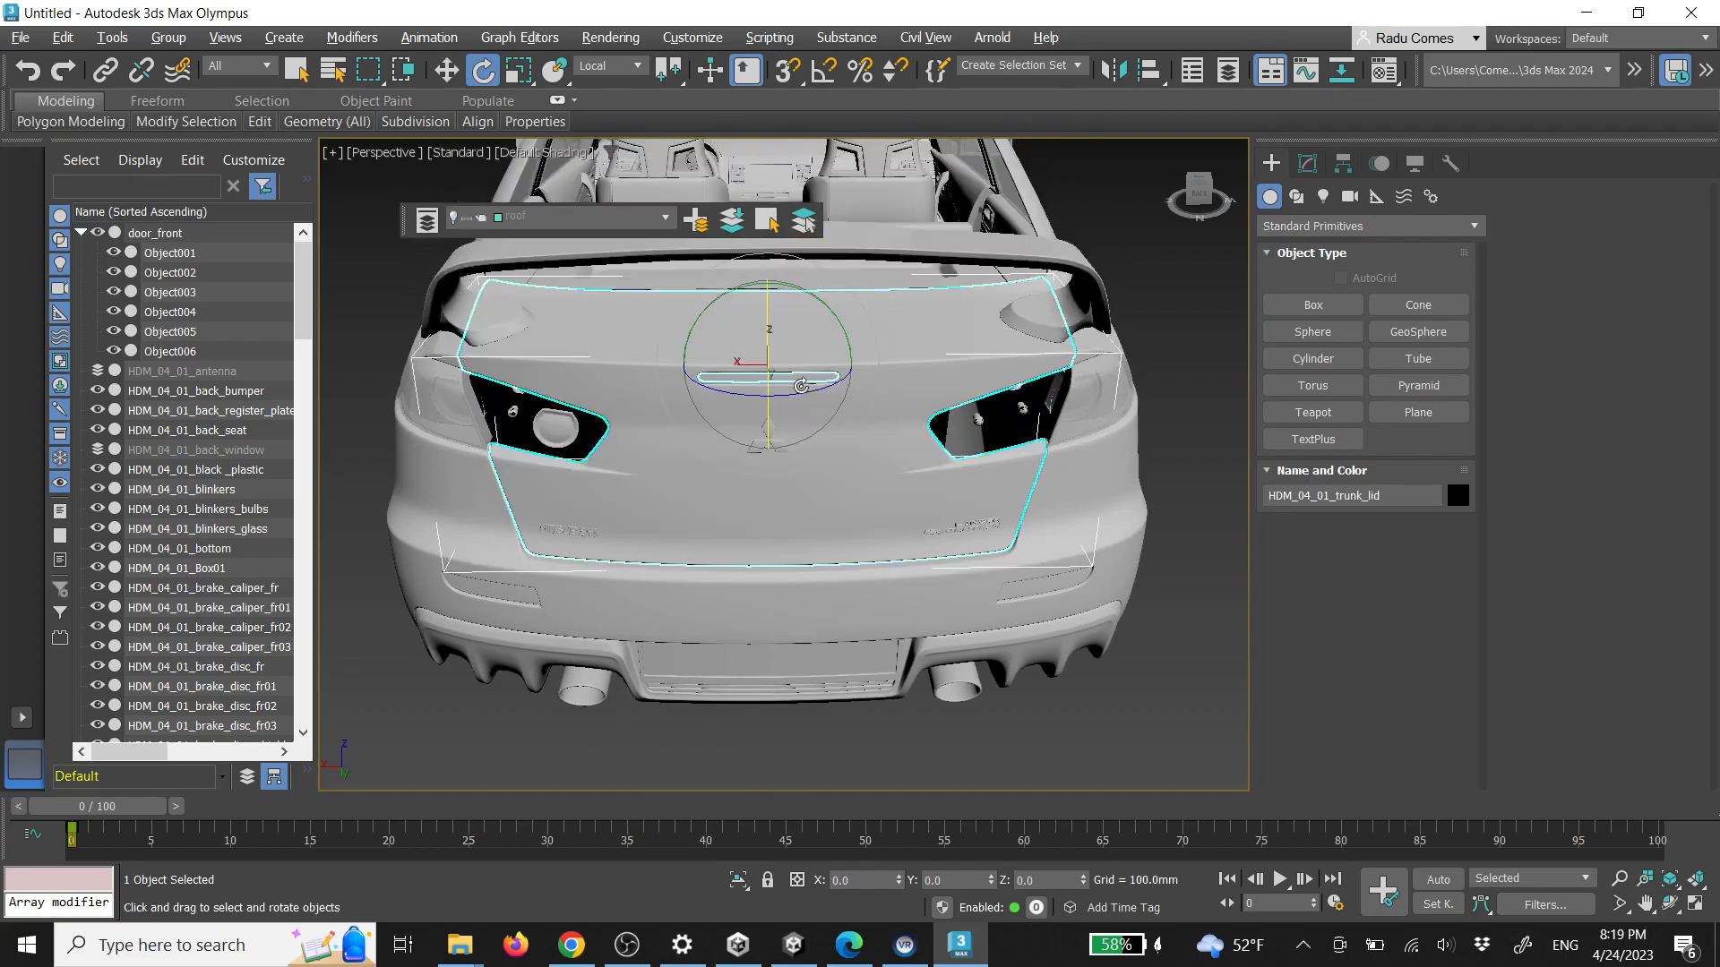
Hide the stoplight glass on the trunk lid
{"action": "scroll", "coordinate": [906, 379], "scroll_direction": "up", "scroll_amount": 3}
{"action": "left_click", "coordinate": [790, 382]}
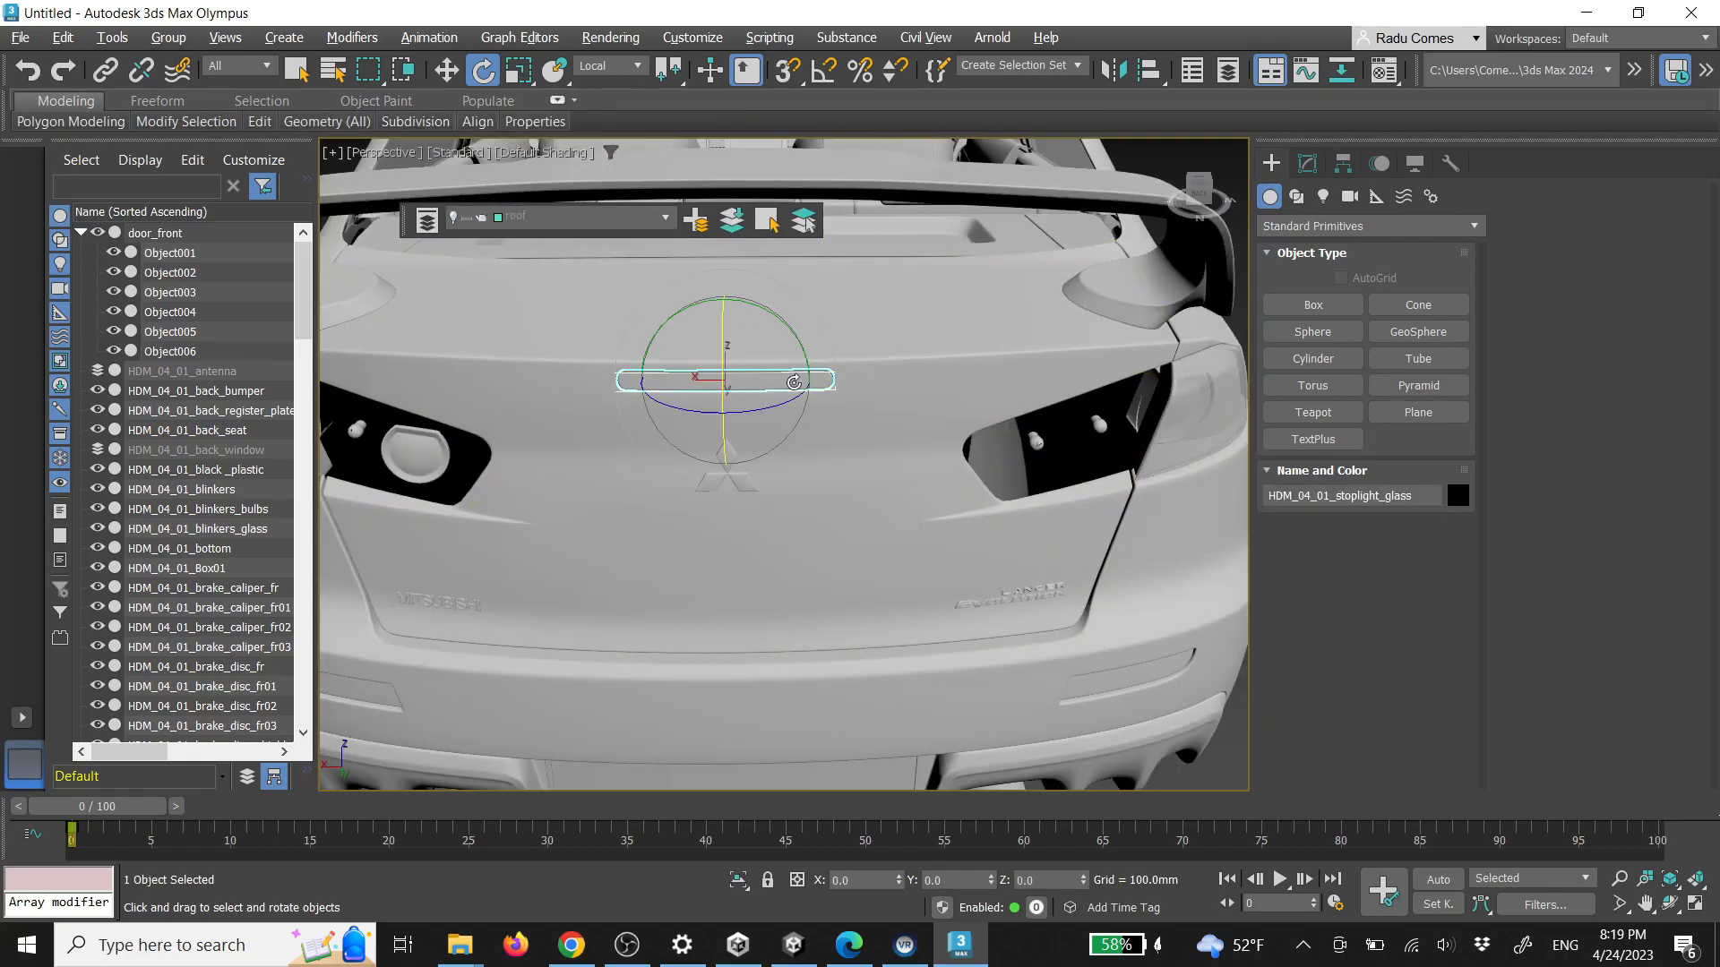
{"action": "right_click", "coordinate": [803, 373]}
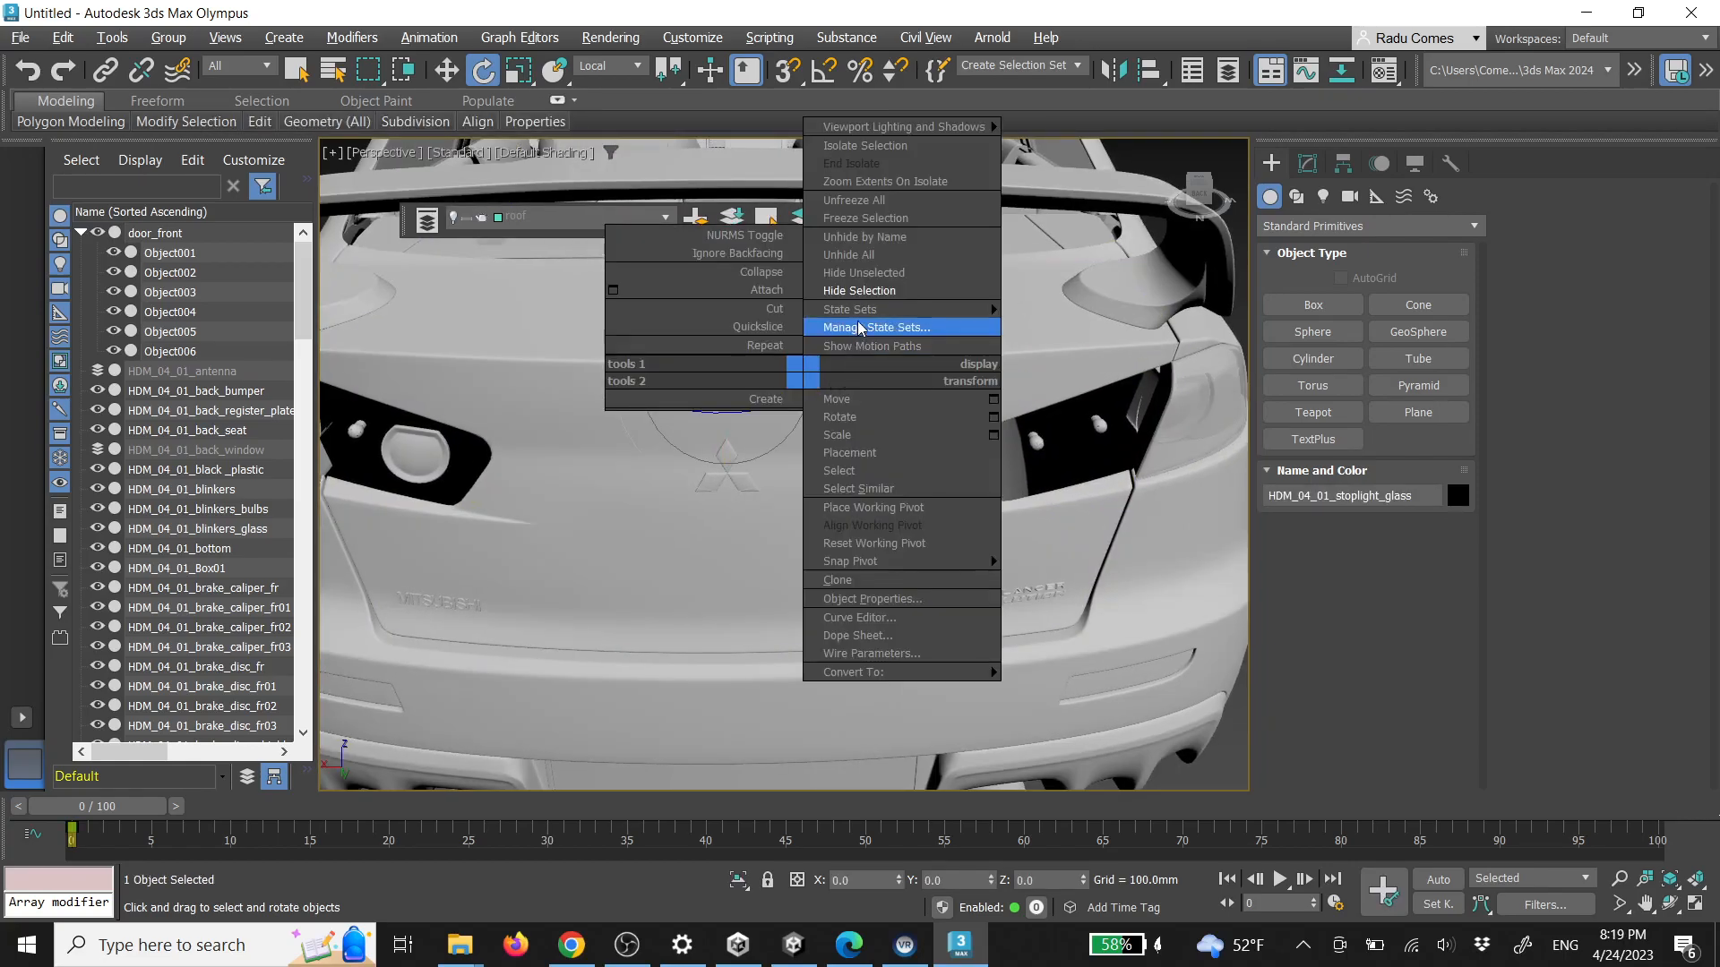
{"action": "left_click", "coordinate": [865, 291]}
{"action": "scroll", "coordinate": [932, 391], "scroll_direction": "down", "scroll_amount": 3}
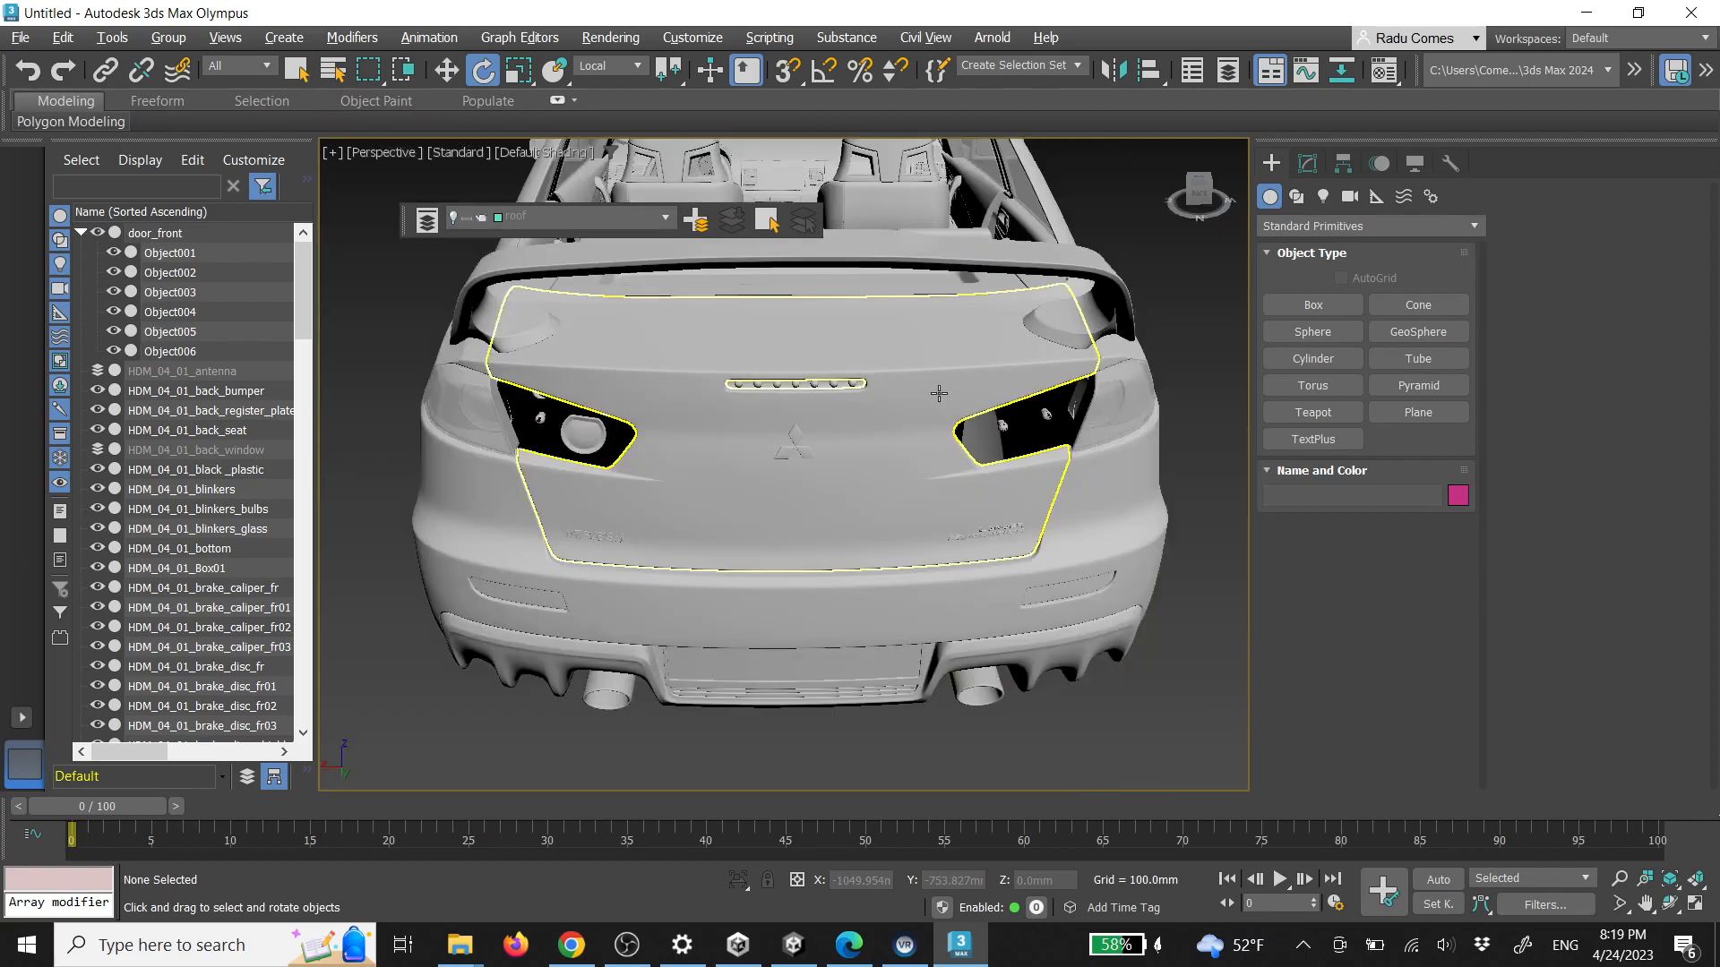
Link the stoplight chrome to the trunk lid
{"action": "left_click", "coordinate": [833, 388]}
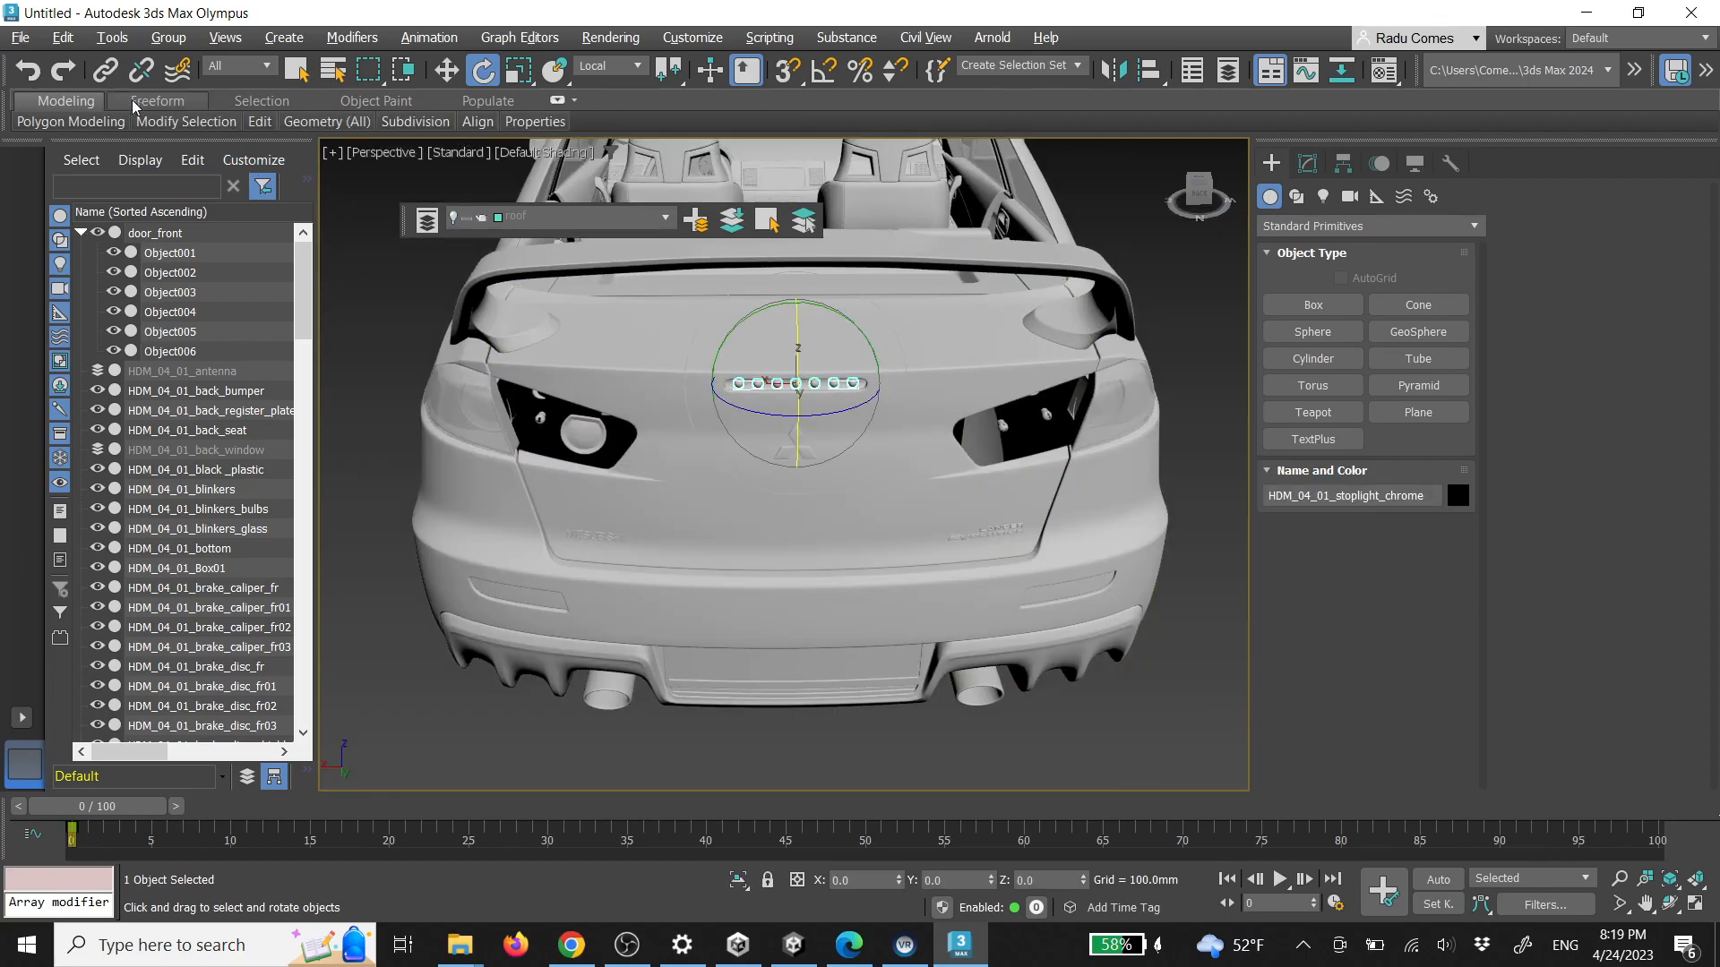
{"action": "left_click", "coordinate": [106, 70]}
{"action": "scroll", "coordinate": [797, 339], "scroll_direction": "up", "scroll_amount": 3}
{"action": "left_click_drag", "start_coordinate": [769, 398], "coordinate": [844, 459]}
{"action": "scroll", "coordinate": [844, 476], "scroll_direction": "down", "scroll_amount": 3}
Try rotating the trunk lid to test the stoplight chrome's link
{"action": "left_click", "coordinate": [859, 494]}
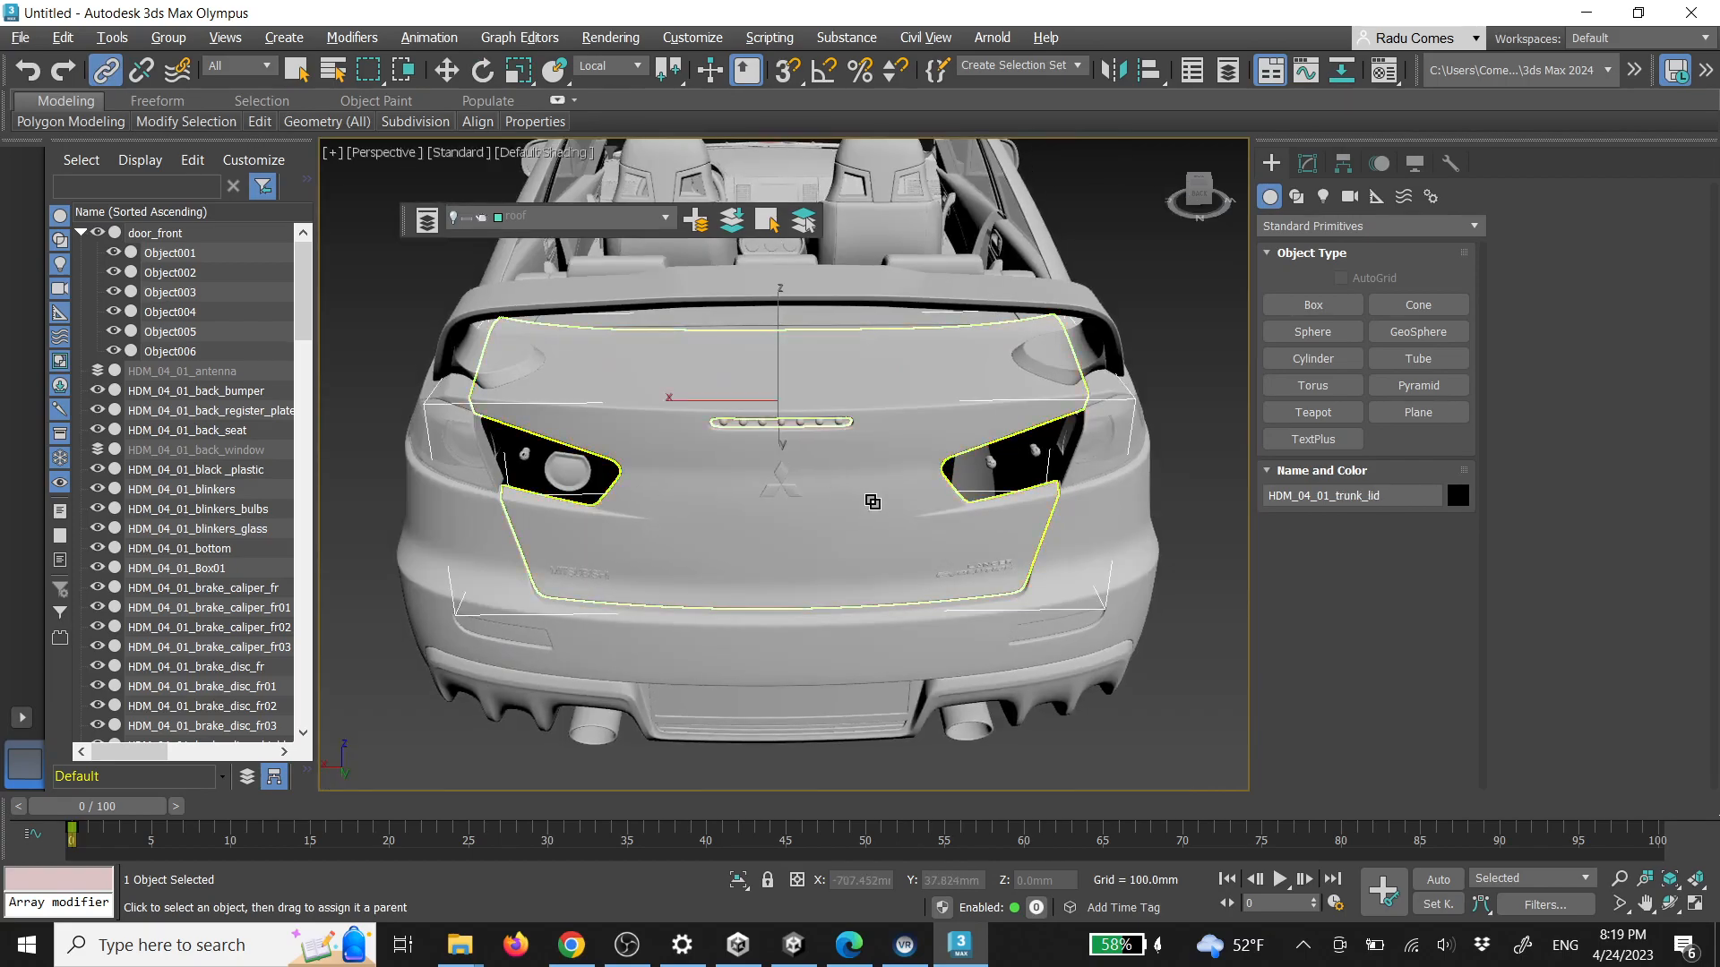
{"action": "middle_click_drag", "start_coordinate": [872, 501], "coordinate": [855, 437], "text": "alt"}
{"action": "key", "text": "e"}
{"action": "mouse_move", "coordinate": [757, 399]}
{"action": "left_mouse_down"}
{"action": "mouse_move", "coordinate": [726, 243]}
{"action": "mouse_move", "coordinate": [768, 389]}
{"action": "left_mouse_up"}
{"action": "scroll", "coordinate": [1160, 452], "scroll_direction": "down", "scroll_amount": 5}
Unhide all of the car's objects together with all hidden layers
{"action": "left_click", "coordinate": [1164, 449]}
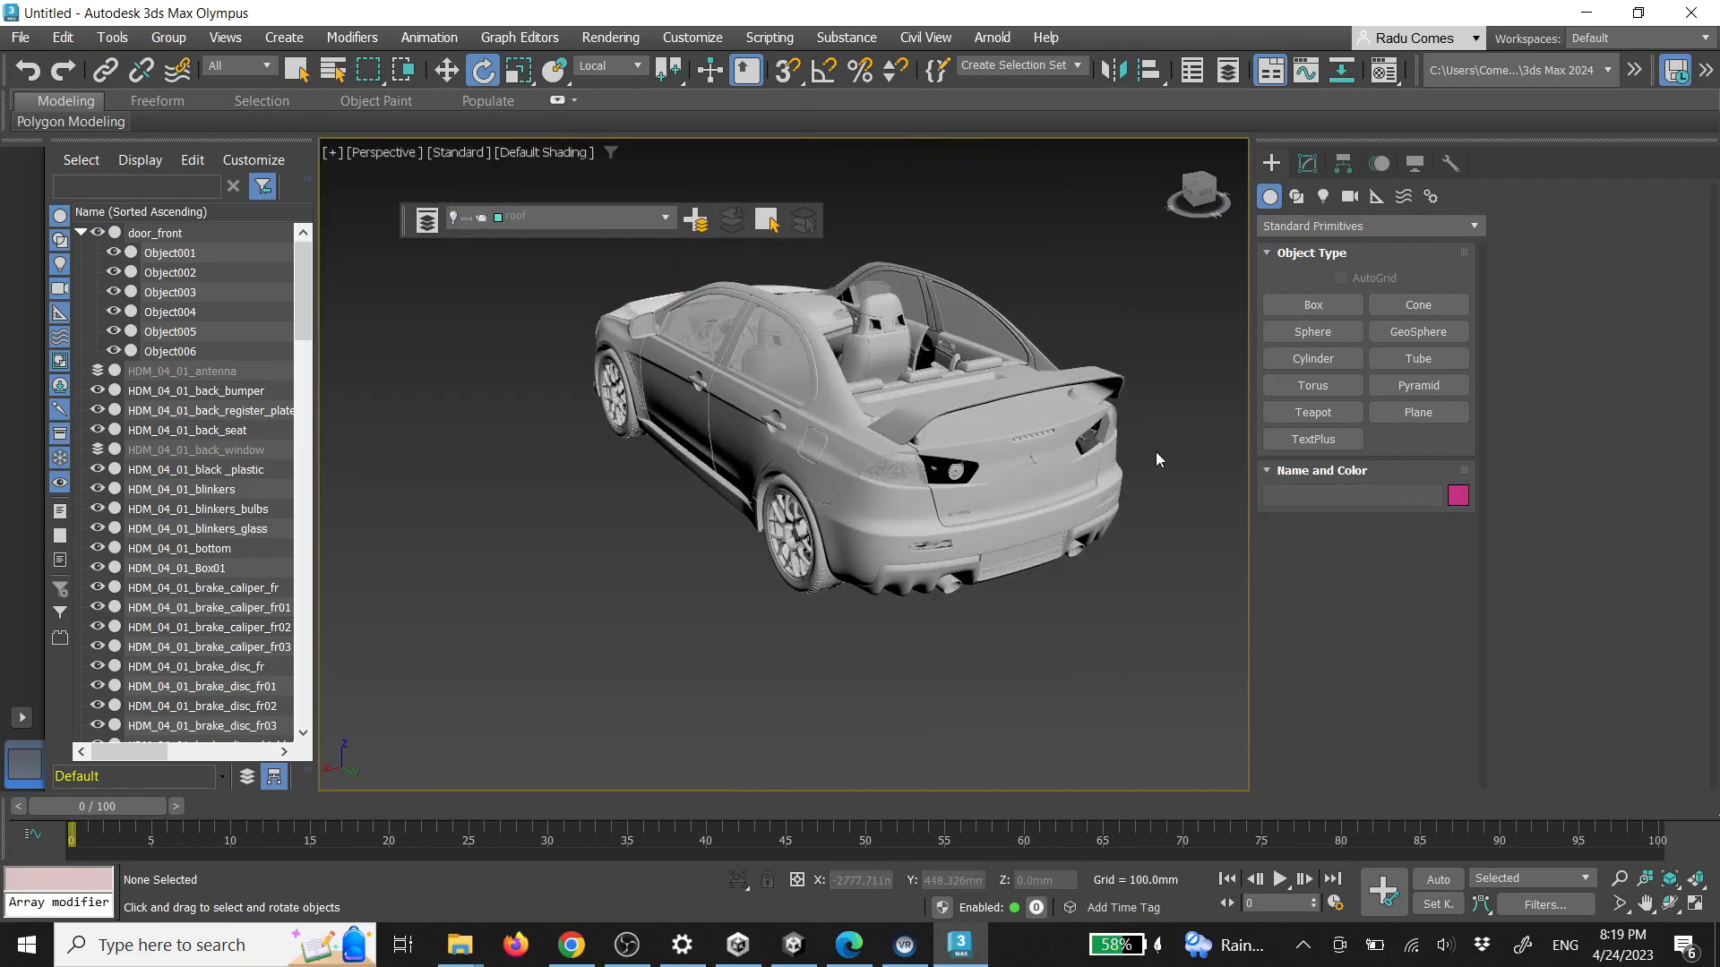
{"action": "right_click", "coordinate": [1179, 412]}
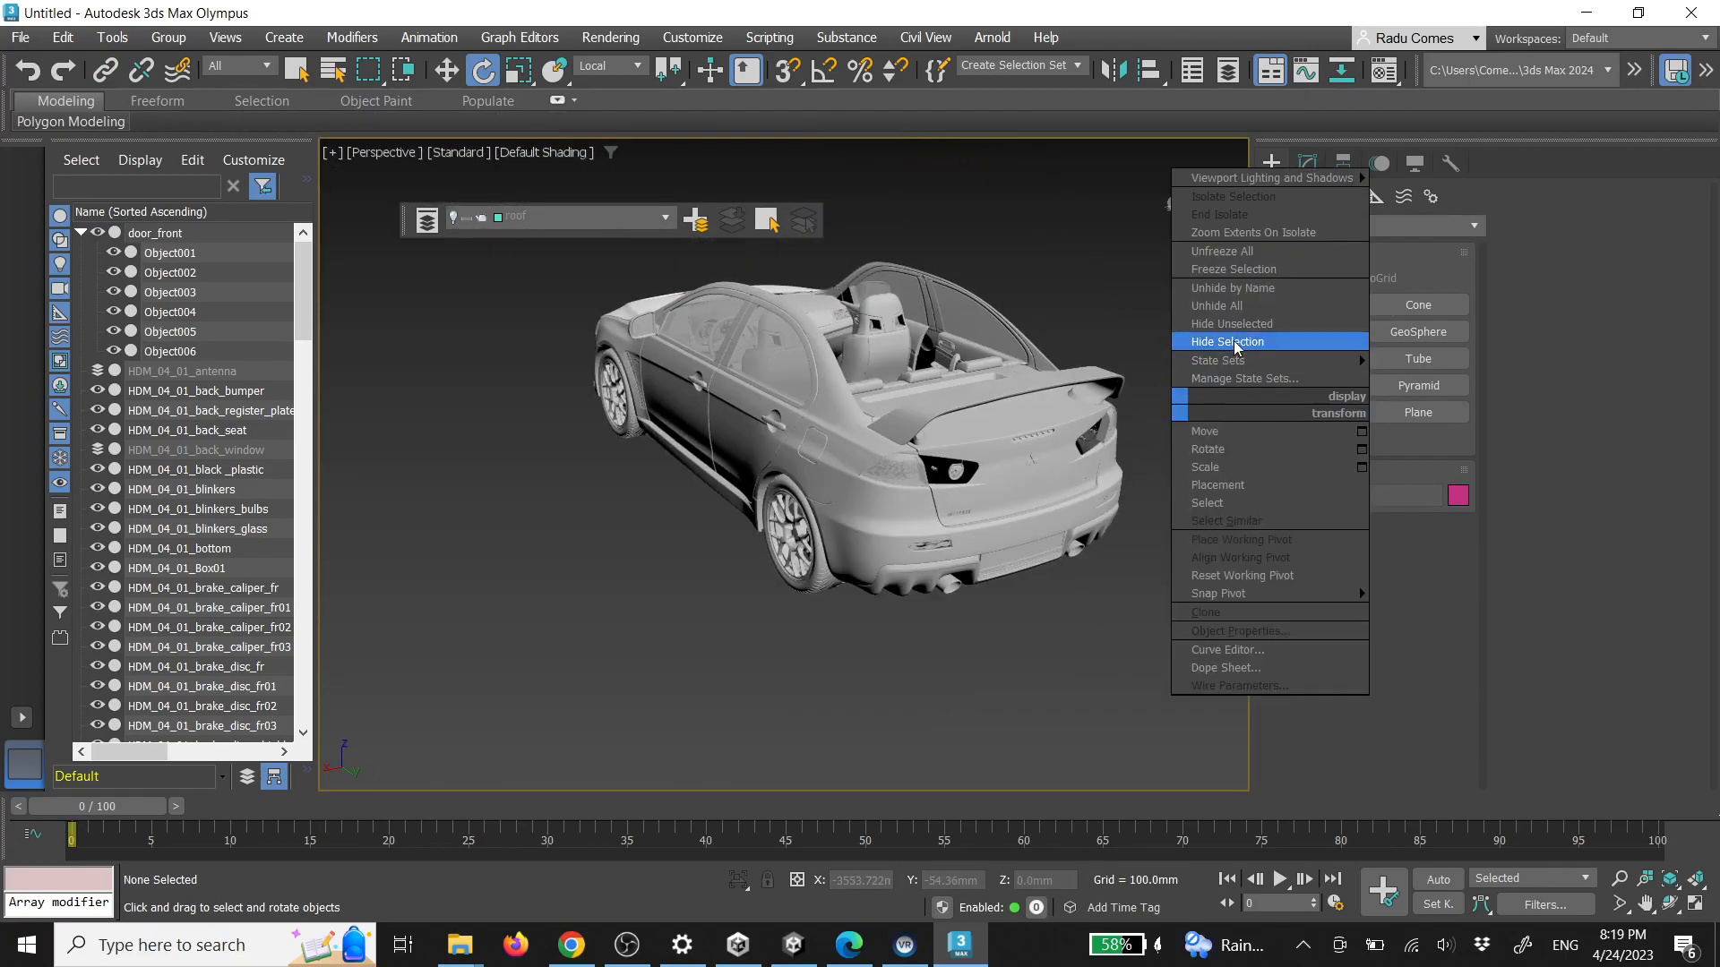
{"action": "left_click", "coordinate": [1254, 305]}
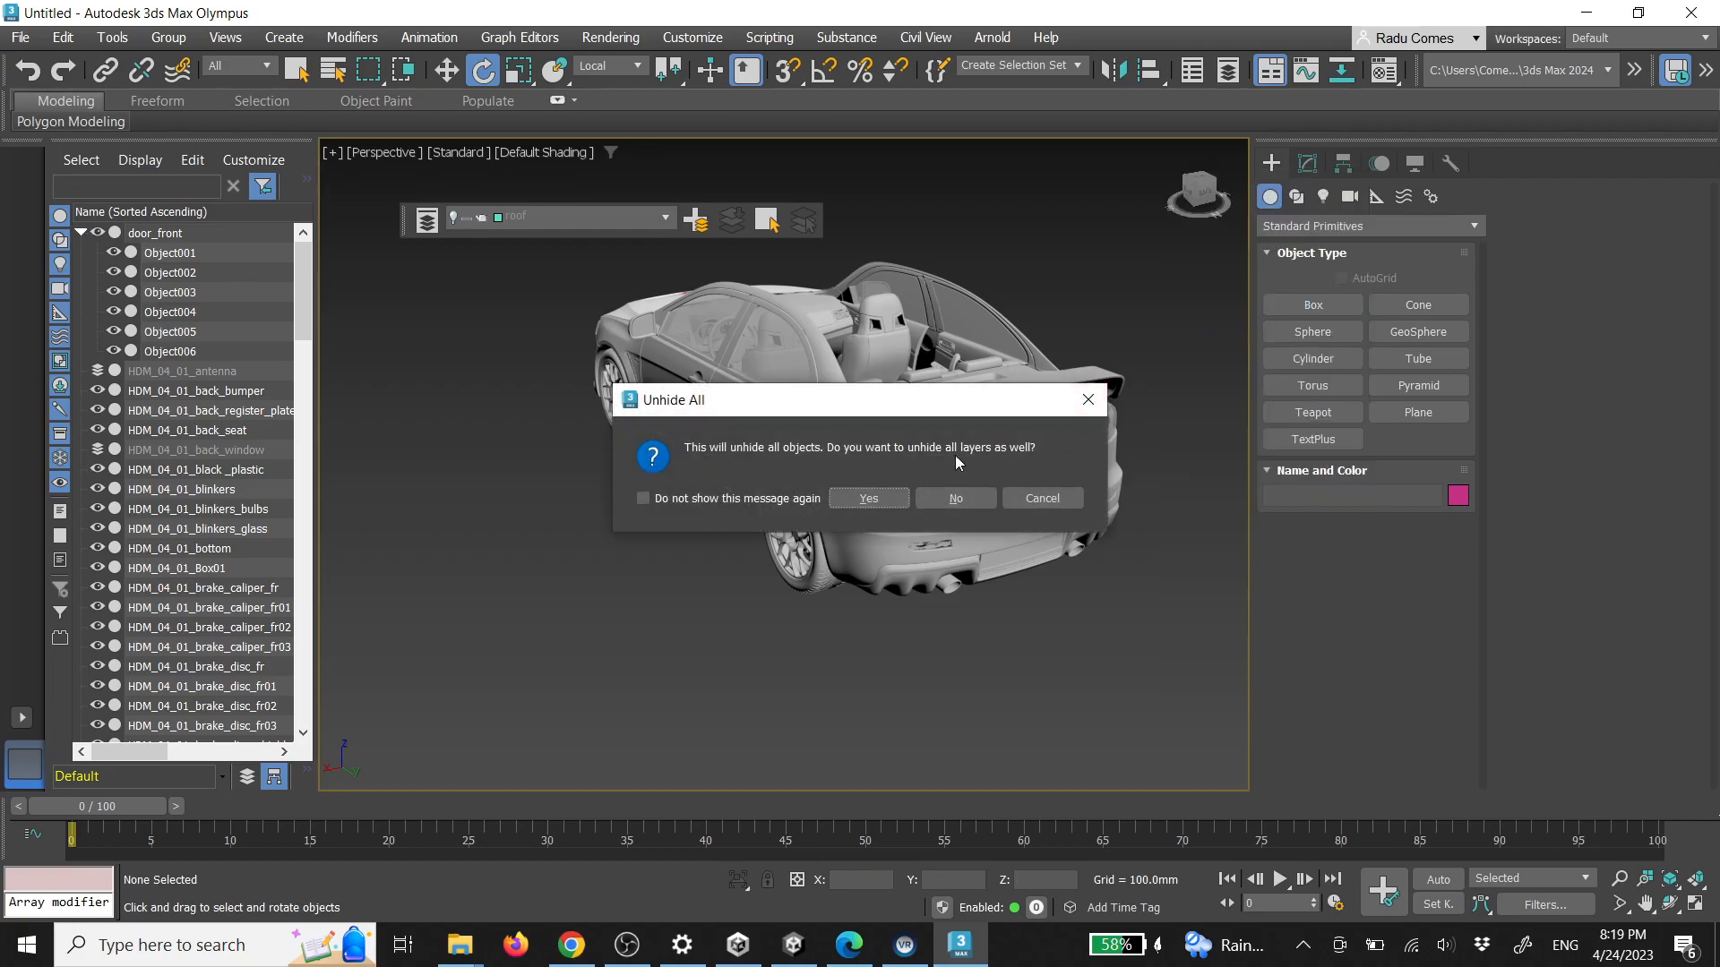
{"action": "left_click", "coordinate": [900, 504]}
{"action": "left_click", "coordinate": [648, 216]}
{"action": "left_click", "coordinate": [528, 382]}
{"action": "middle_click_drag", "start_coordinate": [641, 482], "coordinate": [788, 459], "text": "alt"}
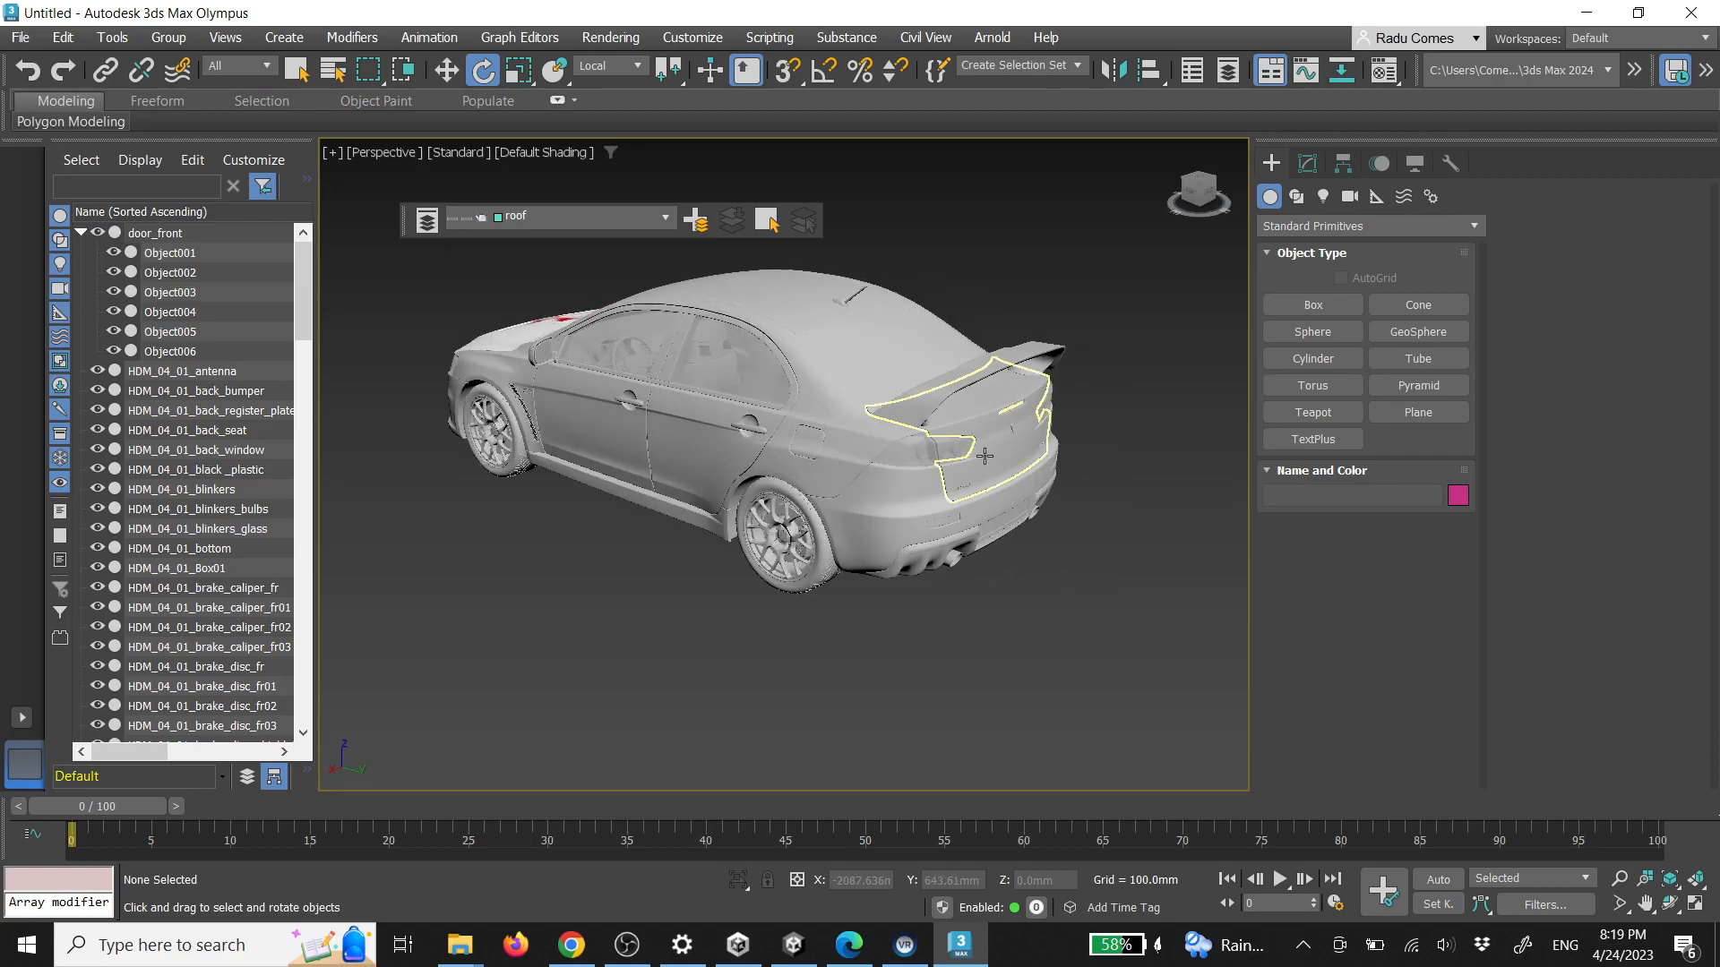
Test-rotate the trunk lid, the front door and the trunk lid again to check their linked parts, undoing each rotation
{"action": "left_click", "coordinate": [985, 457]}
{"action": "left_click_drag", "start_coordinate": [992, 405], "coordinate": [966, 303]}
{"action": "key", "text": "ctrl+z"}
{"action": "left_click", "coordinate": [585, 494]}
{"action": "left_click_drag", "start_coordinate": [550, 428], "coordinate": [455, 392]}
{"action": "key", "text": "ctrl+z"}
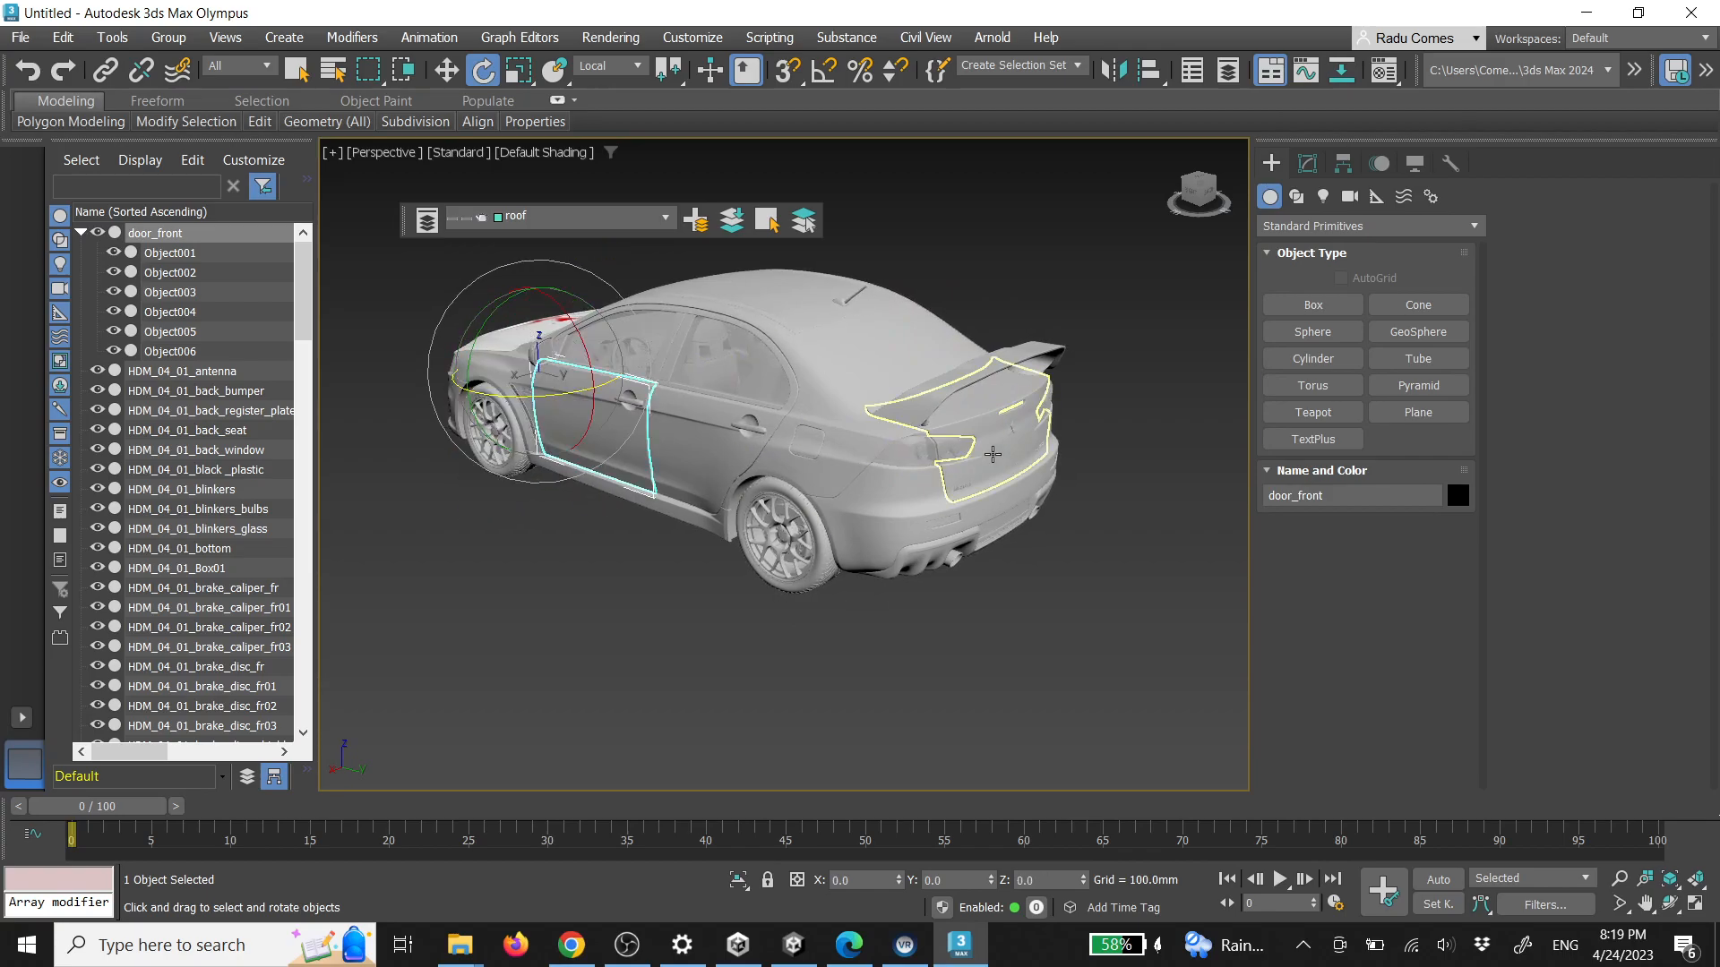
{"action": "left_click", "coordinate": [992, 454]}
{"action": "left_click_drag", "start_coordinate": [992, 396], "coordinate": [973, 324]}
{"action": "key", "text": "ctrl+z"}
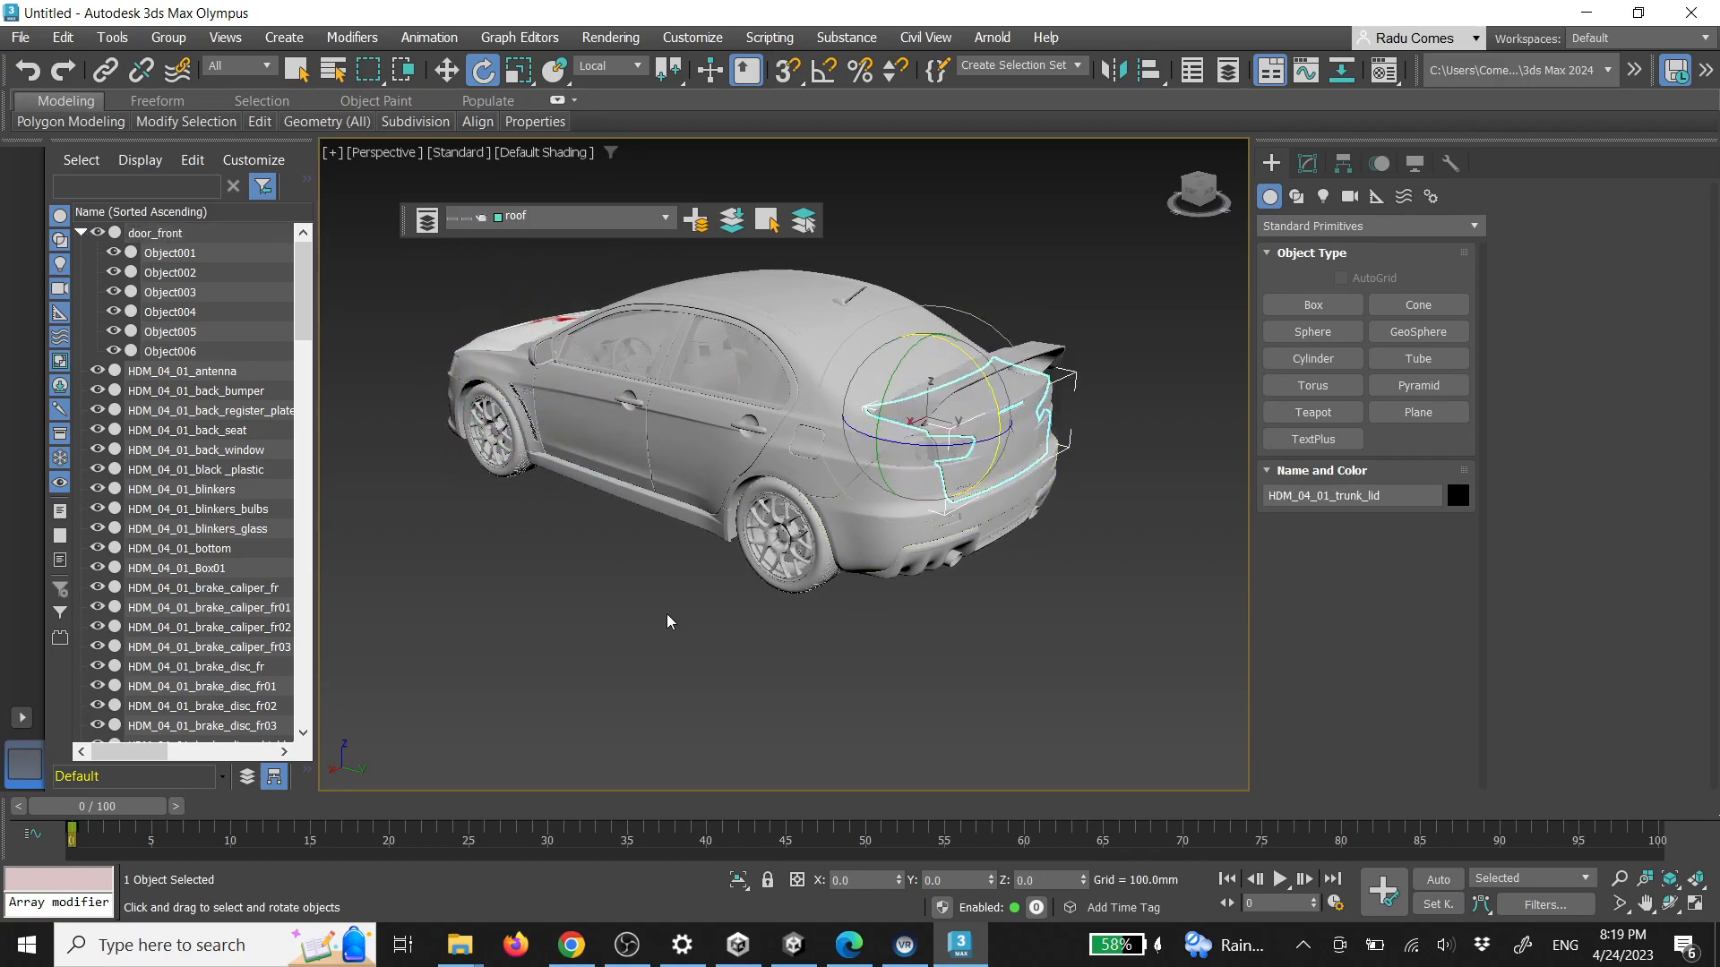
{"action": "left_click", "coordinate": [687, 614]}
{"action": "middle_click_drag", "start_coordinate": [671, 501], "coordinate": [763, 553], "text": "alt"}
{"action": "left_click", "coordinate": [920, 481]}
{"action": "left_click", "coordinate": [674, 643]}
{"action": "scroll", "coordinate": [715, 634], "scroll_direction": "down", "scroll_amount": 4}
{"action": "mouse_move", "coordinate": [762, 553]}
{"action": "middle_mouse_down", "text": "alt"}
{"action": "mouse_move", "coordinate": [748, 529]}
{"action": "mouse_move", "coordinate": [770, 573]}
{"action": "middle_mouse_up", "text": "alt"}
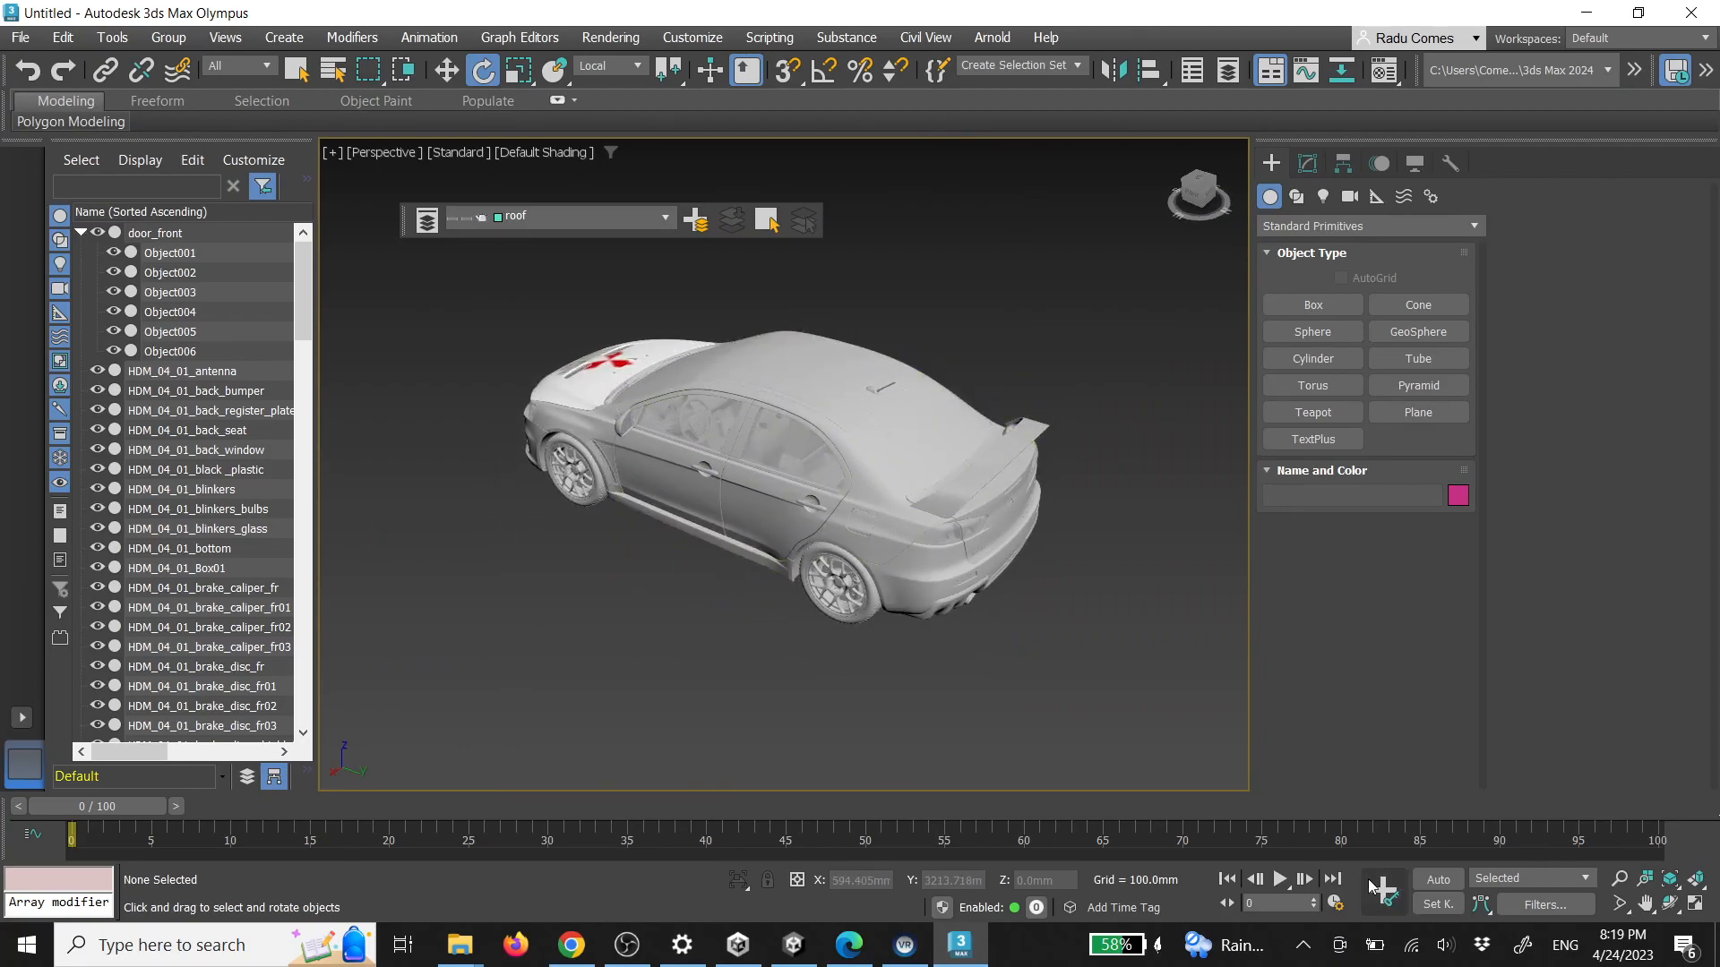
Configure the animation time with SMPTE display and an end time of 0:3:0
{"action": "left_click", "coordinate": [1333, 905]}
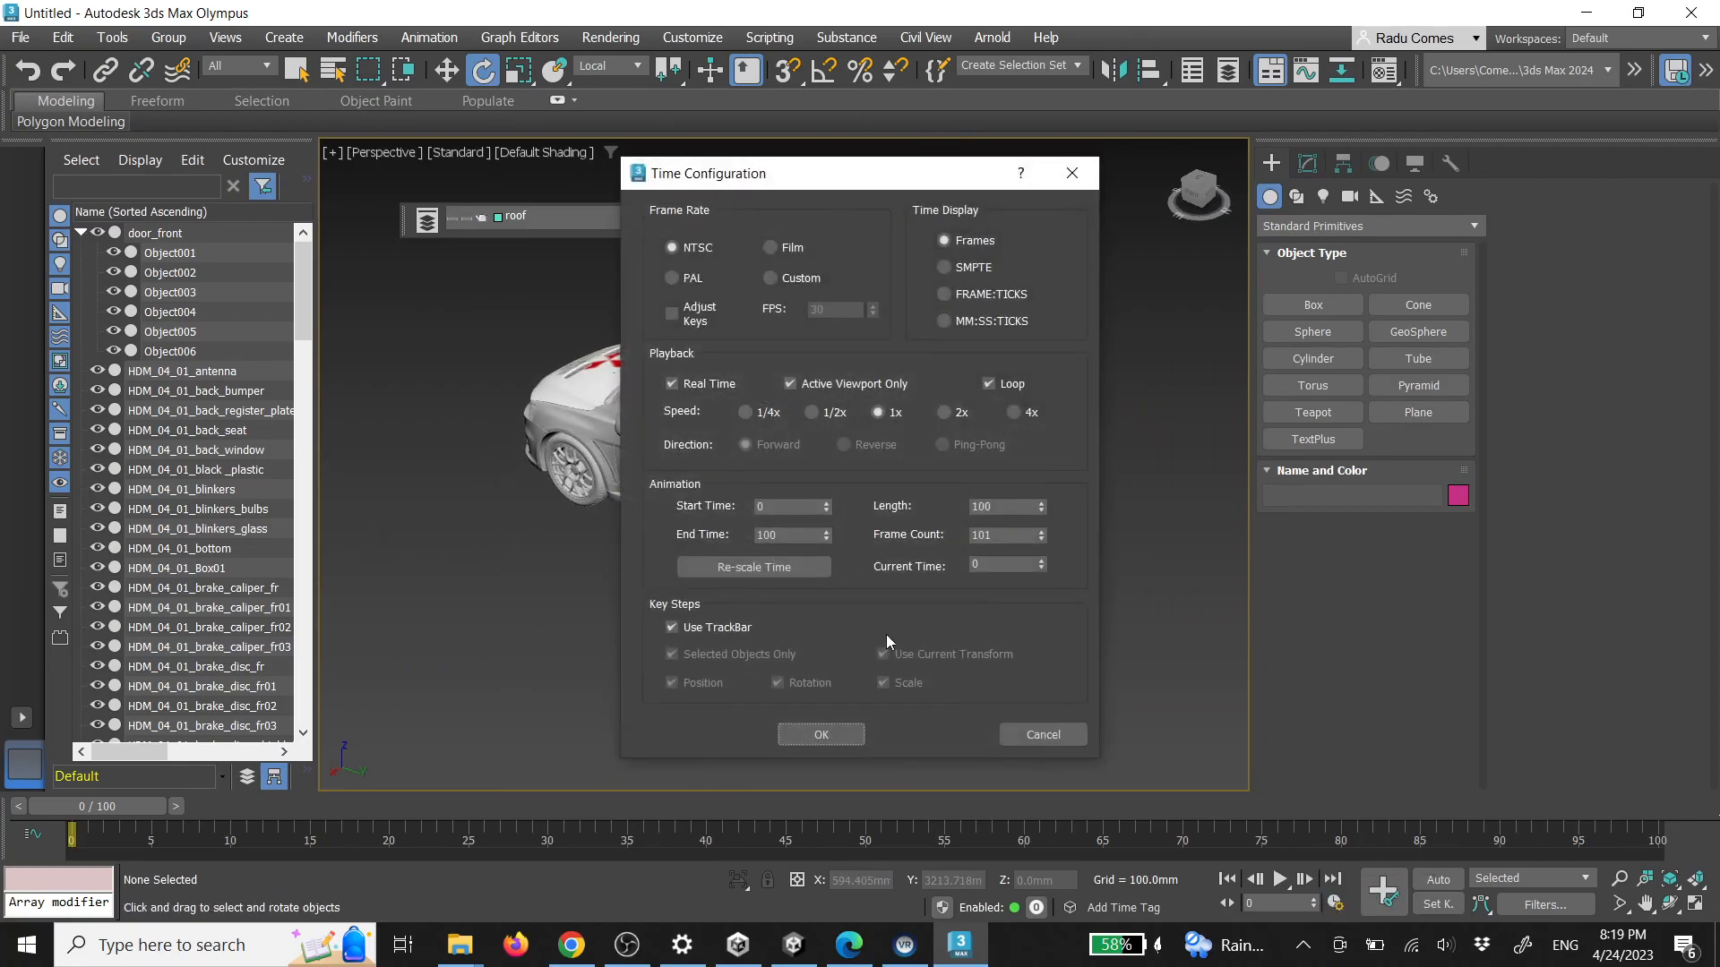
{"action": "left_click", "coordinate": [943, 268]}
{"action": "left_click", "coordinate": [785, 534]}
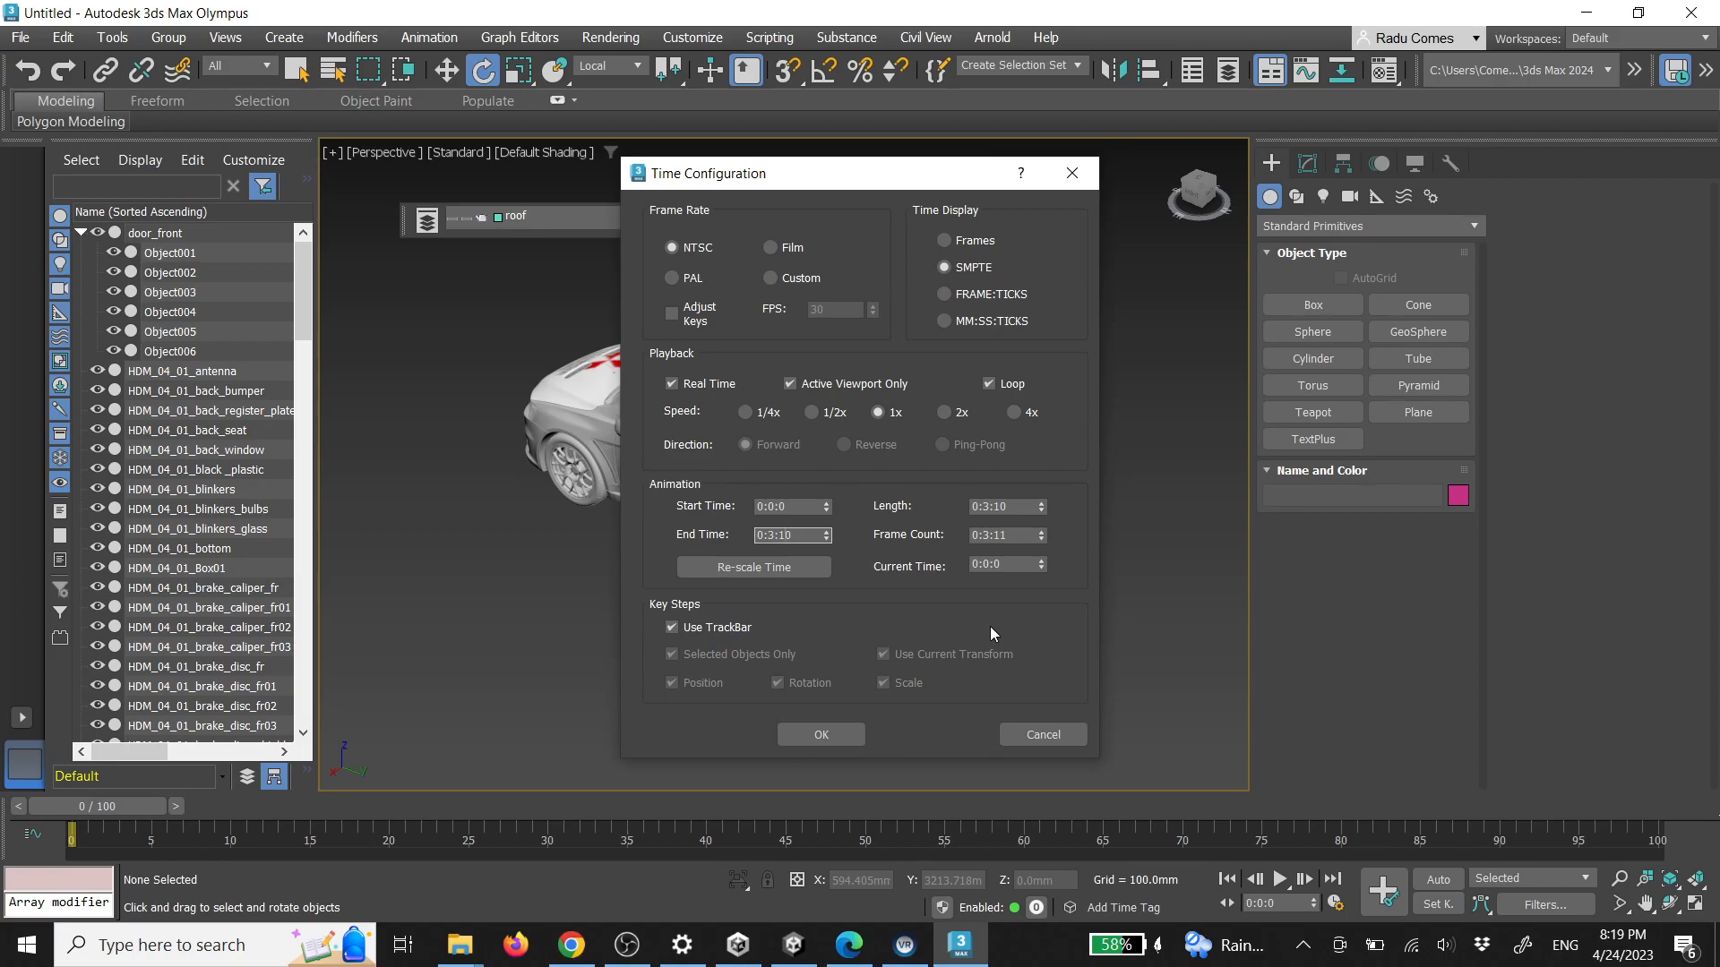
{"action": "key", "text": "BackSpace"}
{"action": "left_click", "coordinate": [815, 507]}
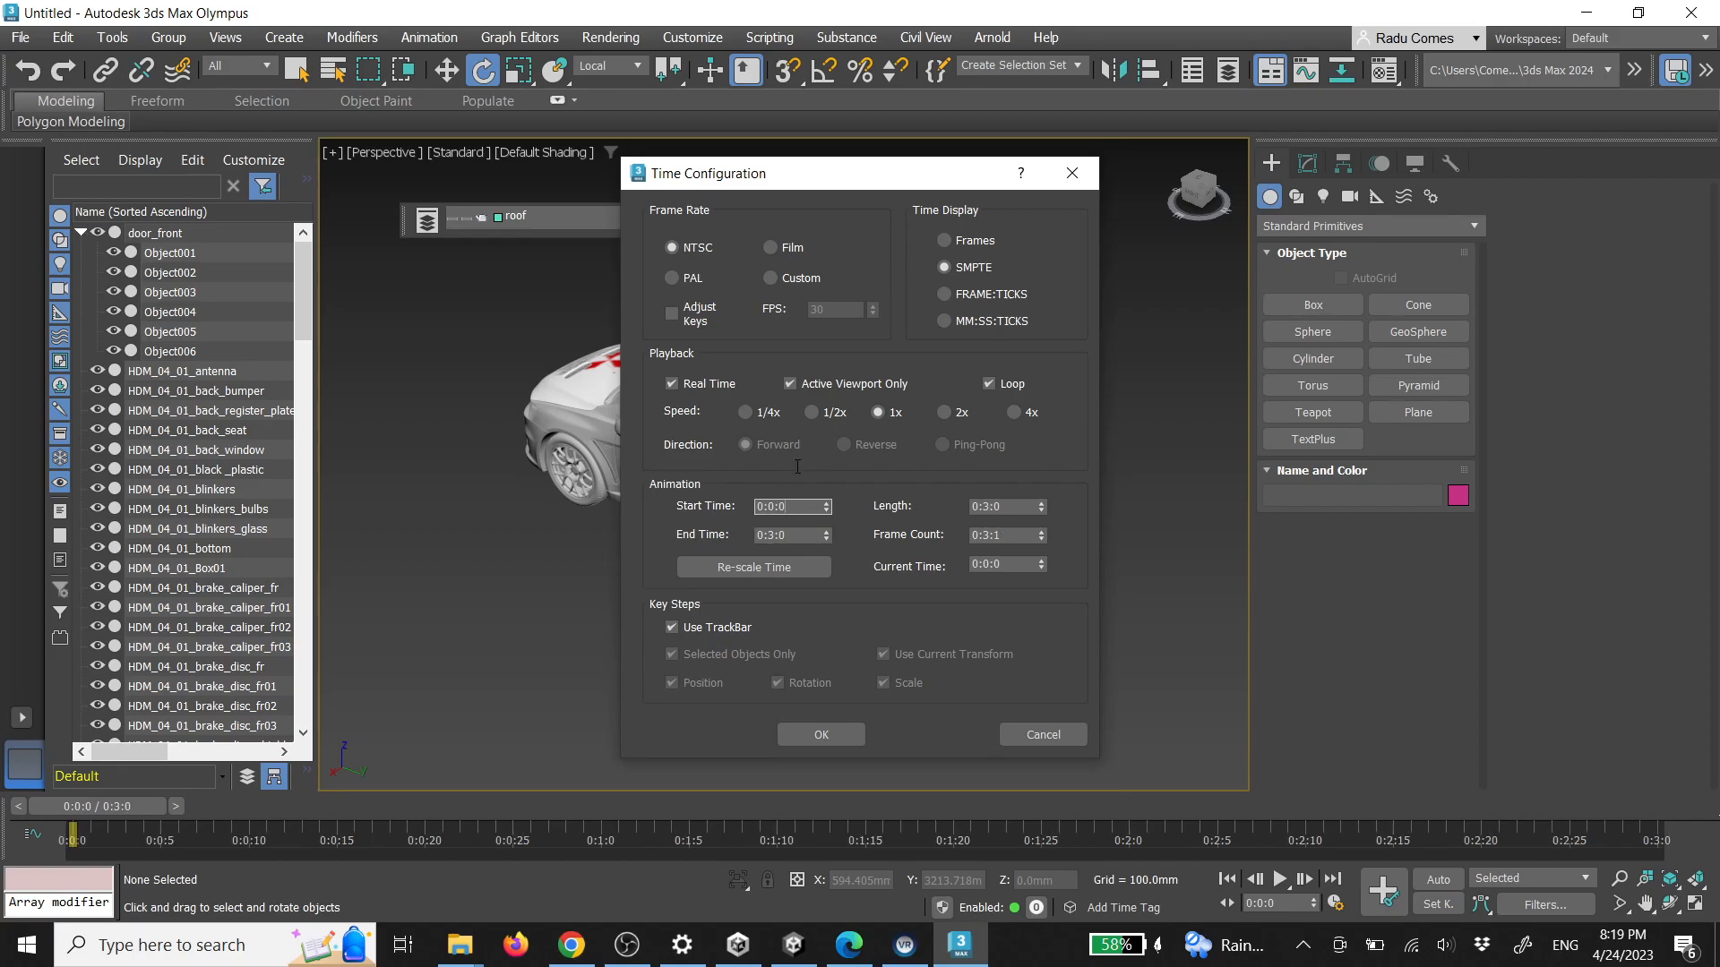
{"action": "left_click", "coordinate": [822, 735]}
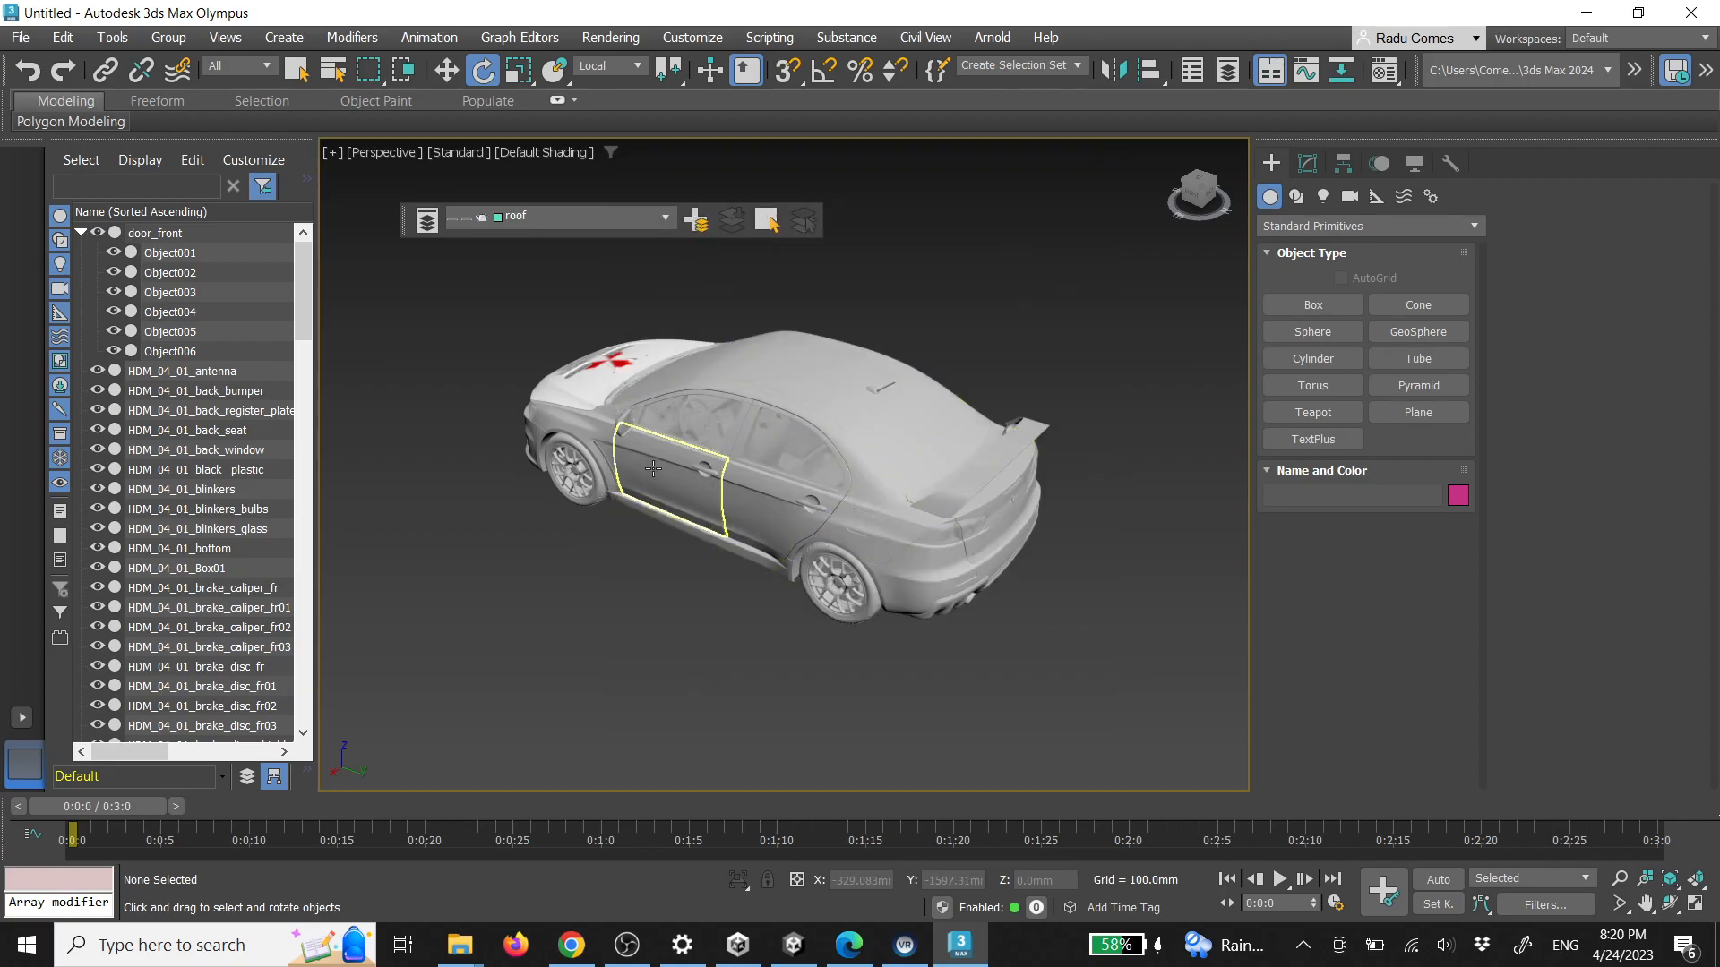
Turn on Auto Key for the front door and move the time slider to 0:3:0
{"action": "left_click", "coordinate": [652, 468]}
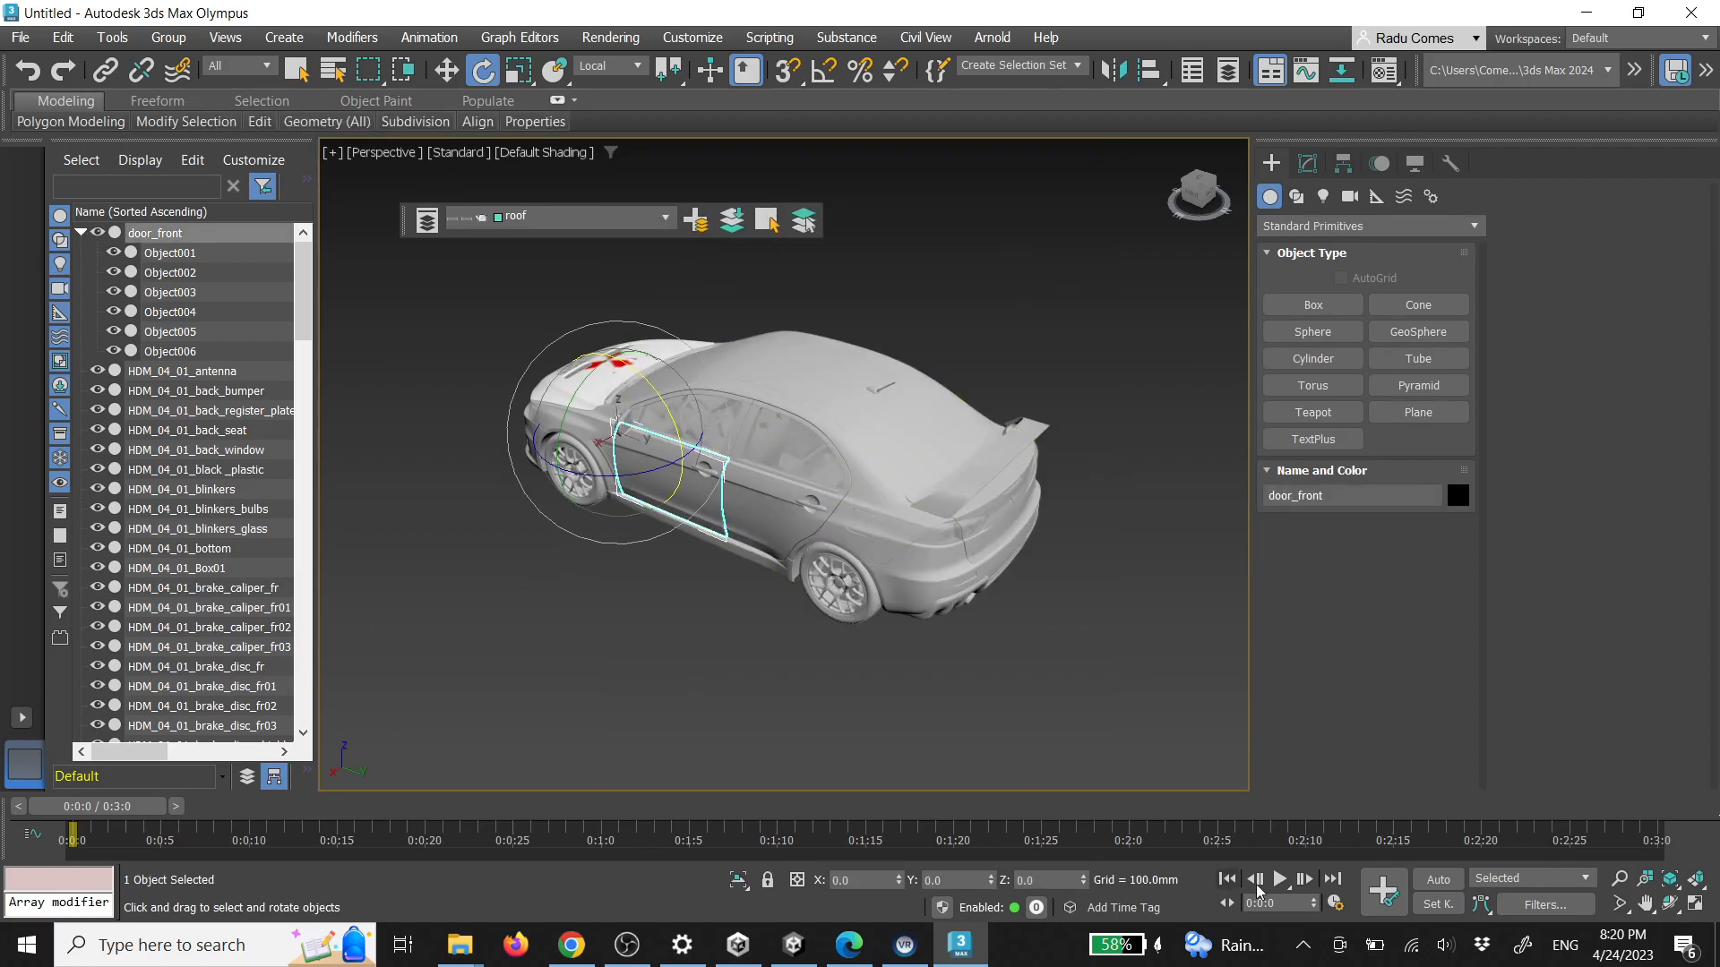
{"action": "left_click", "coordinate": [1437, 880]}
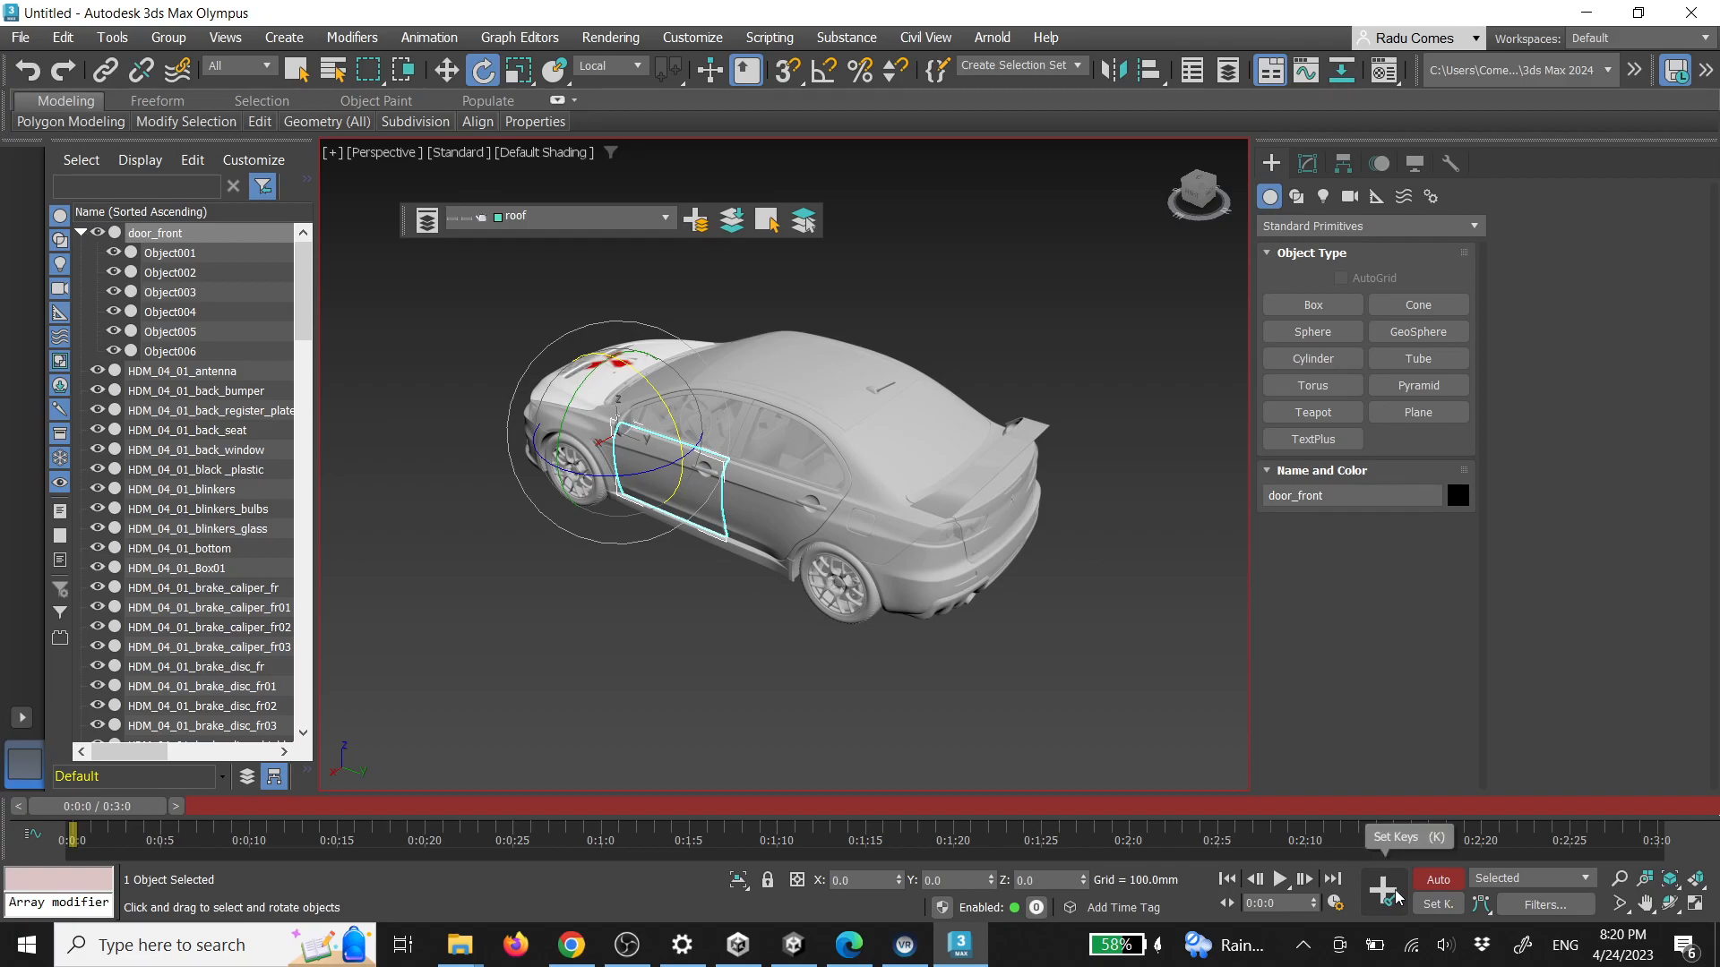
{"action": "left_click_drag", "start_coordinate": [94, 810], "coordinate": [1653, 858]}
{"action": "key", "text": "e"}
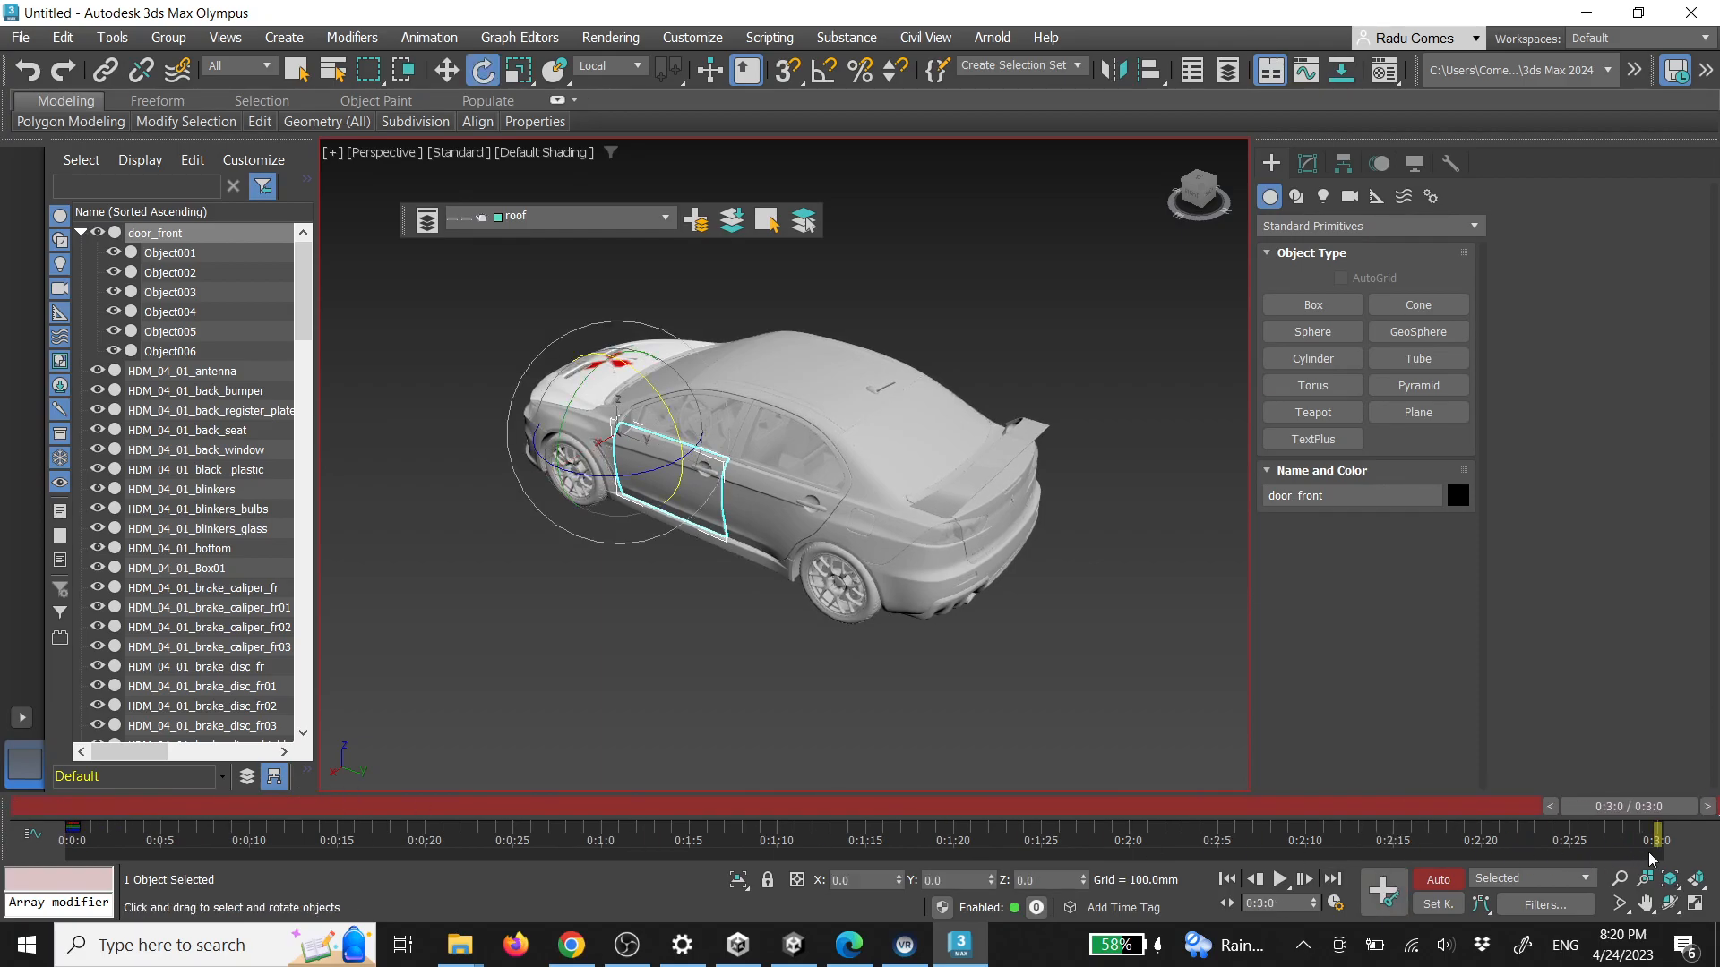
Enable angle snap, key the front door rotated open by -60° about its local Z axis, and turn off Auto Key
{"action": "right_click", "coordinate": [824, 81]}
{"action": "double_click", "coordinate": [862, 482]}
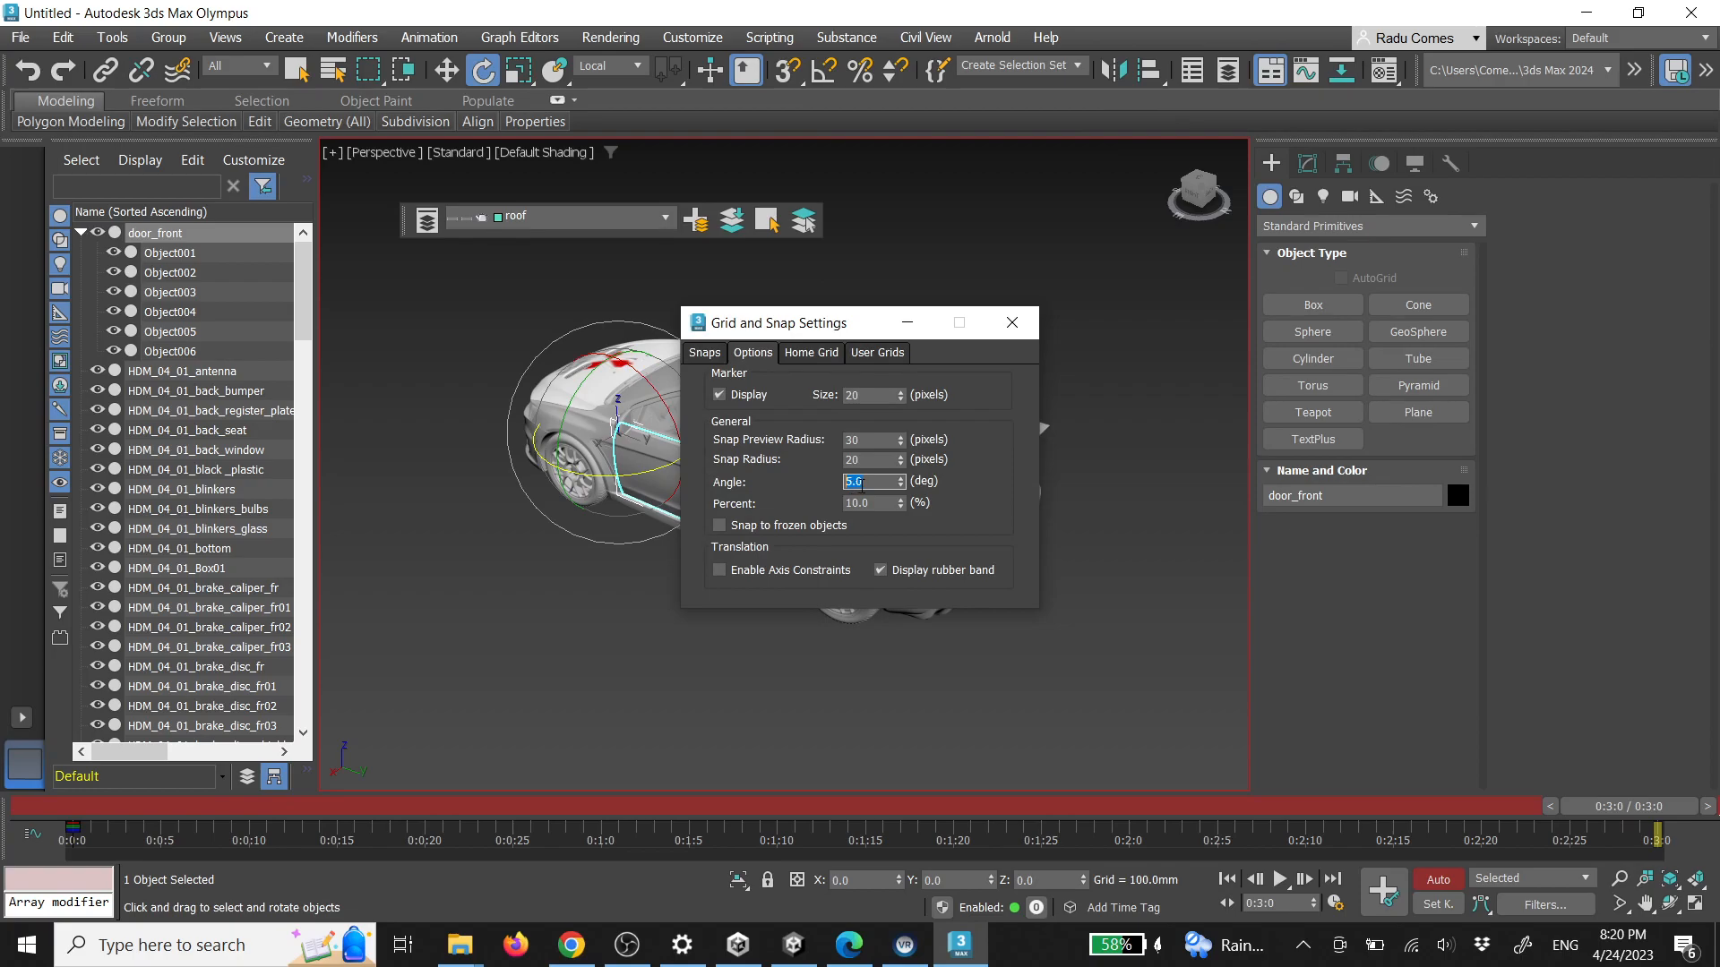
{"action": "left_click", "coordinate": [1016, 332]}
{"action": "key", "text": "a"}
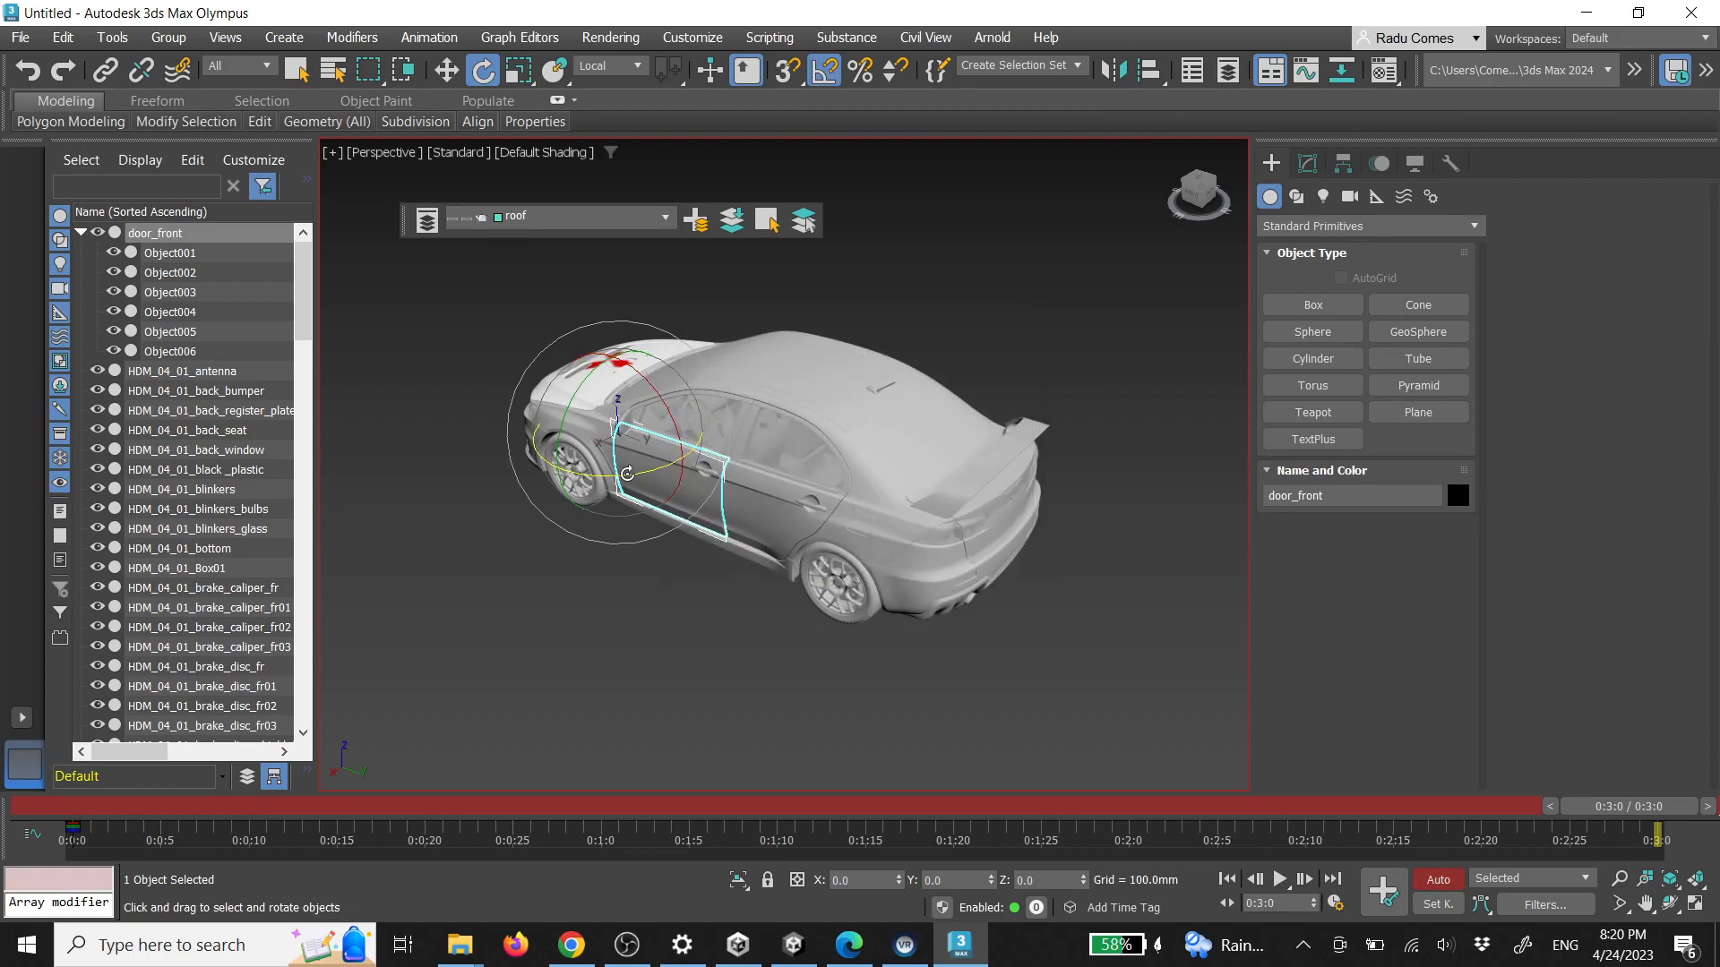
{"action": "left_click_drag", "start_coordinate": [627, 473], "coordinate": [571, 477]}
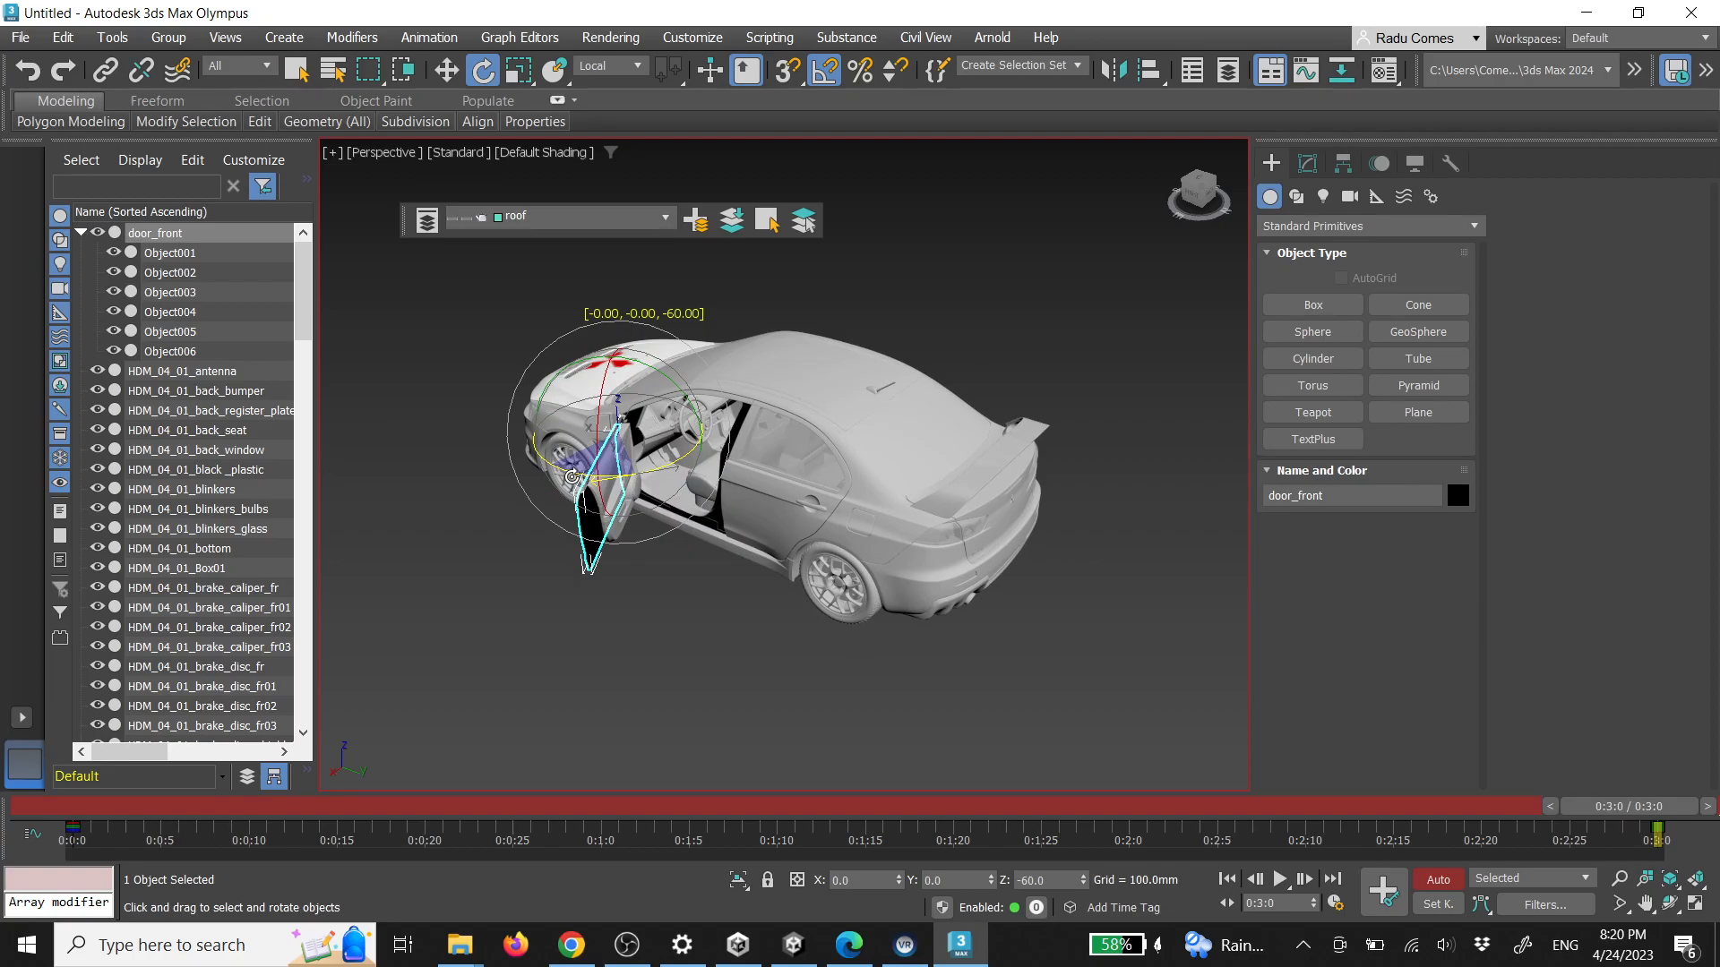
{"action": "left_click", "coordinate": [1433, 879]}
Play back the door-opening animation from the first frame and return the time slider to 0:0:0
{"action": "left_click_drag", "start_coordinate": [1626, 806], "coordinate": [24, 768]}
{"action": "left_click", "coordinate": [788, 690]}
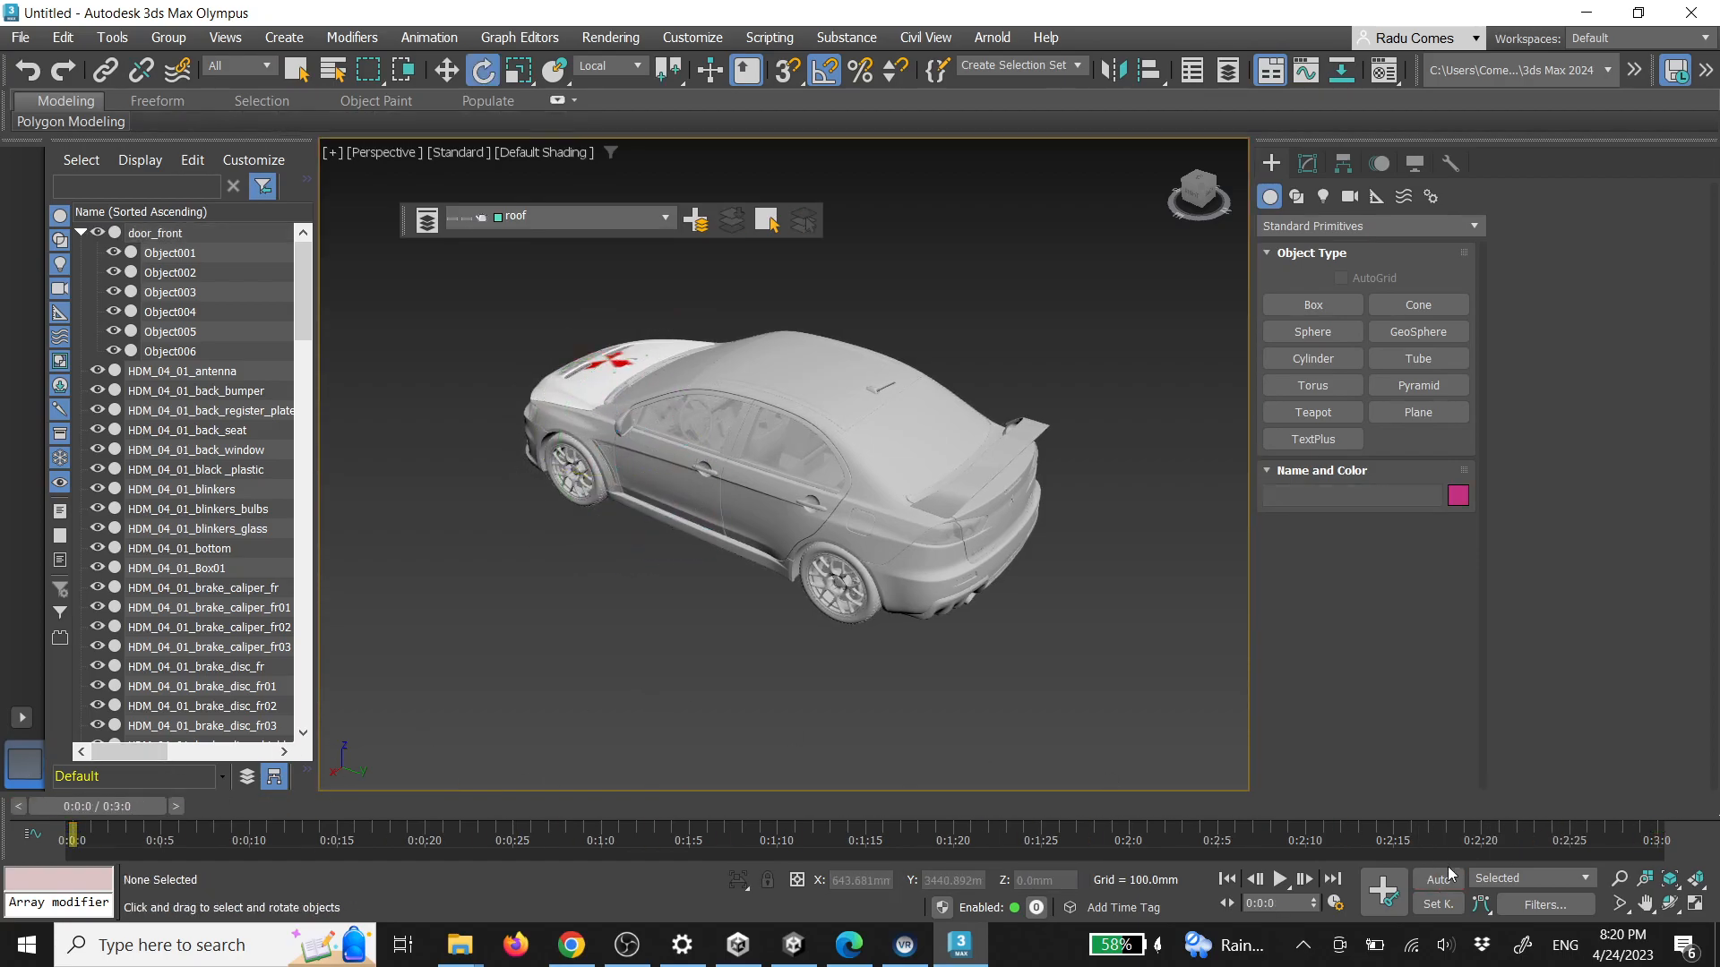
{"action": "left_click", "coordinate": [1280, 879]}
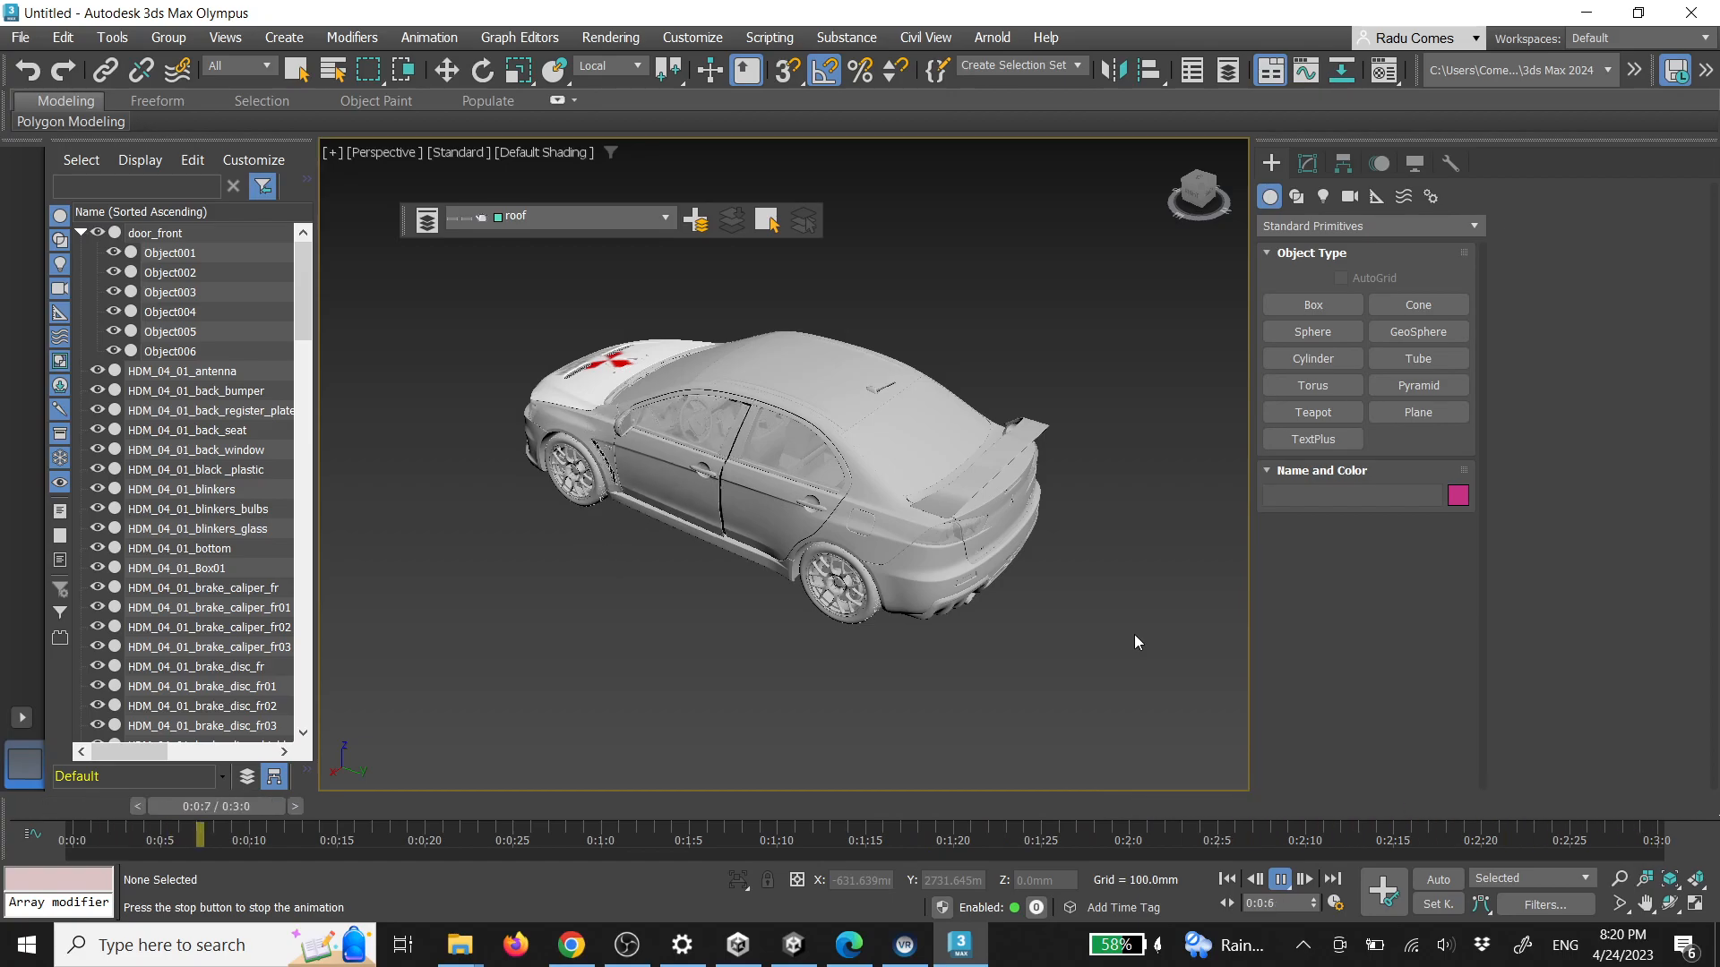
{"action": "left_click", "coordinate": [1281, 881]}
{"action": "key", "text": "e"}
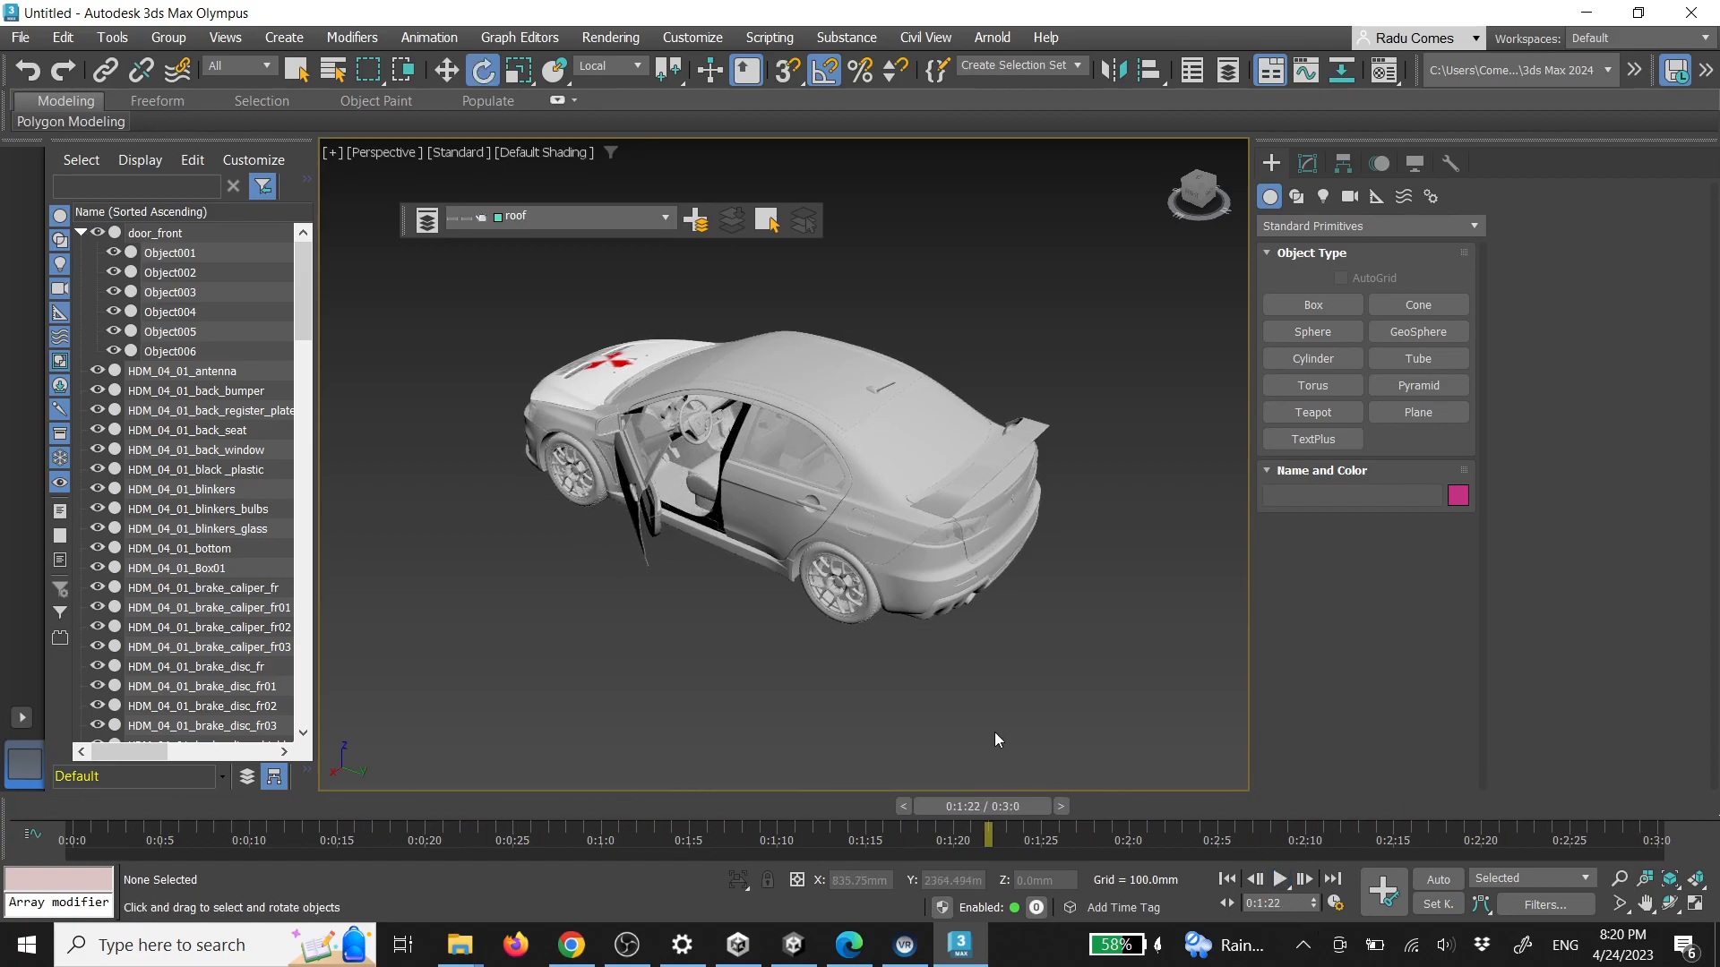
{"action": "left_click_drag", "start_coordinate": [1009, 809], "coordinate": [88, 780]}
{"action": "middle_click_drag", "start_coordinate": [792, 595], "coordinate": [927, 503], "text": "alt"}
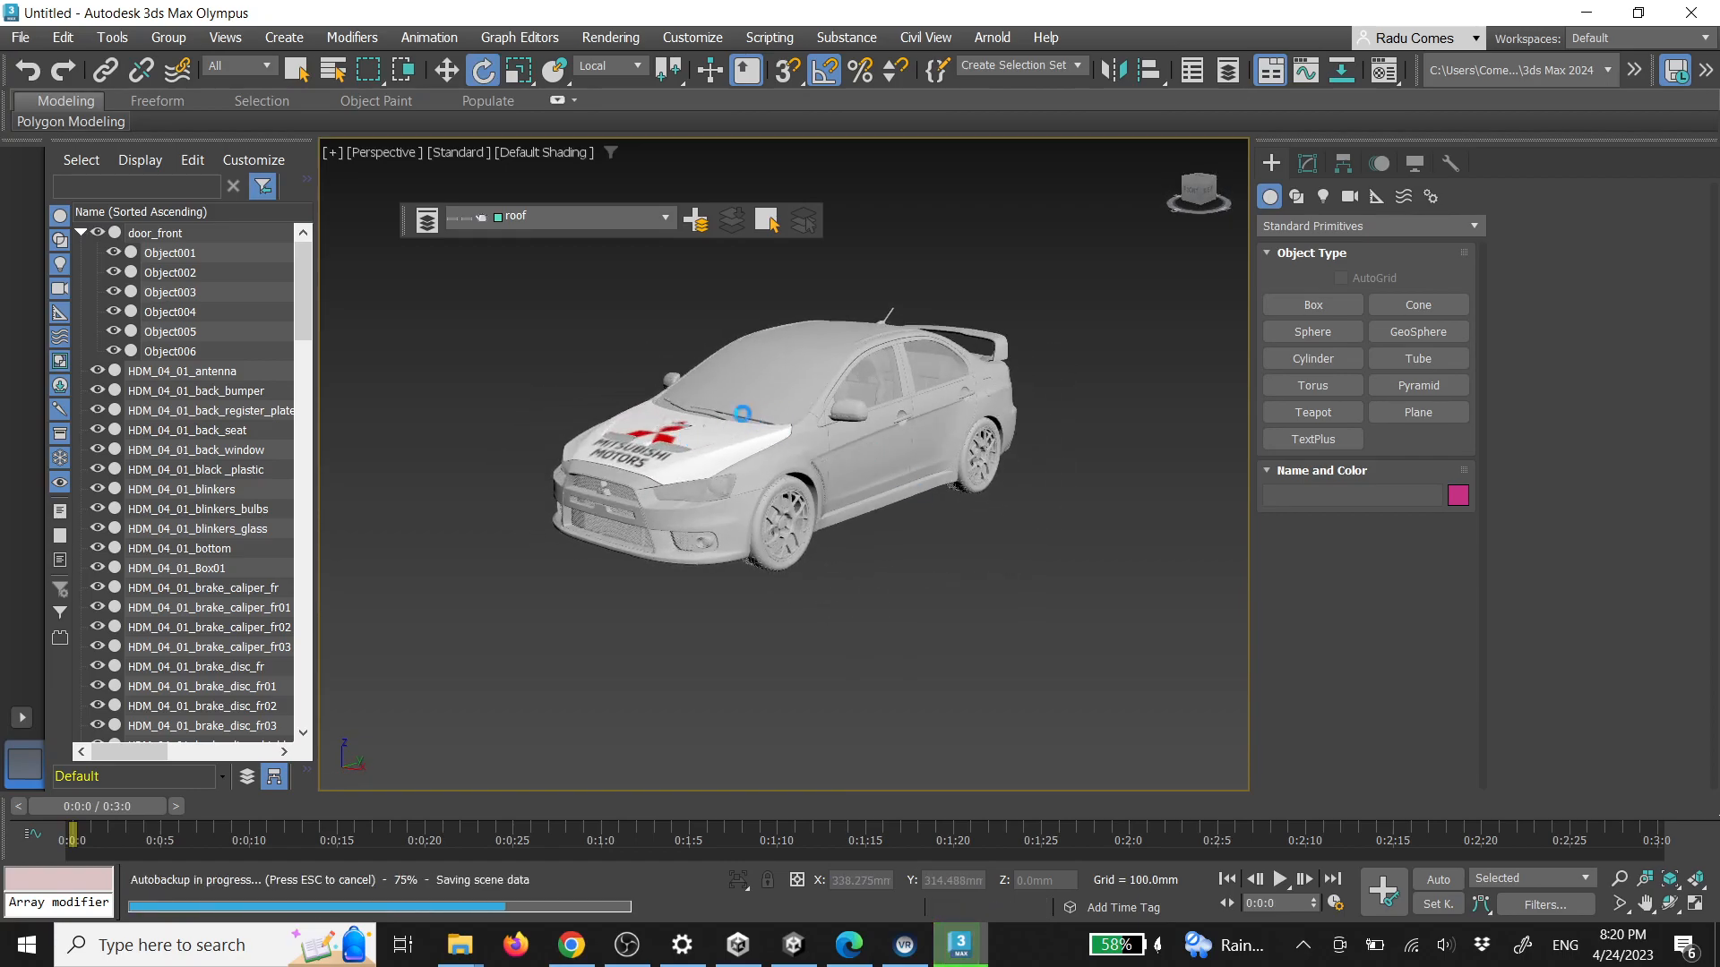
{"action": "scroll", "coordinate": [752, 403], "scroll_direction": "up", "scroll_amount": 2}
{"action": "left_click", "coordinate": [701, 435]}
{"action": "left_click", "coordinate": [562, 312]}
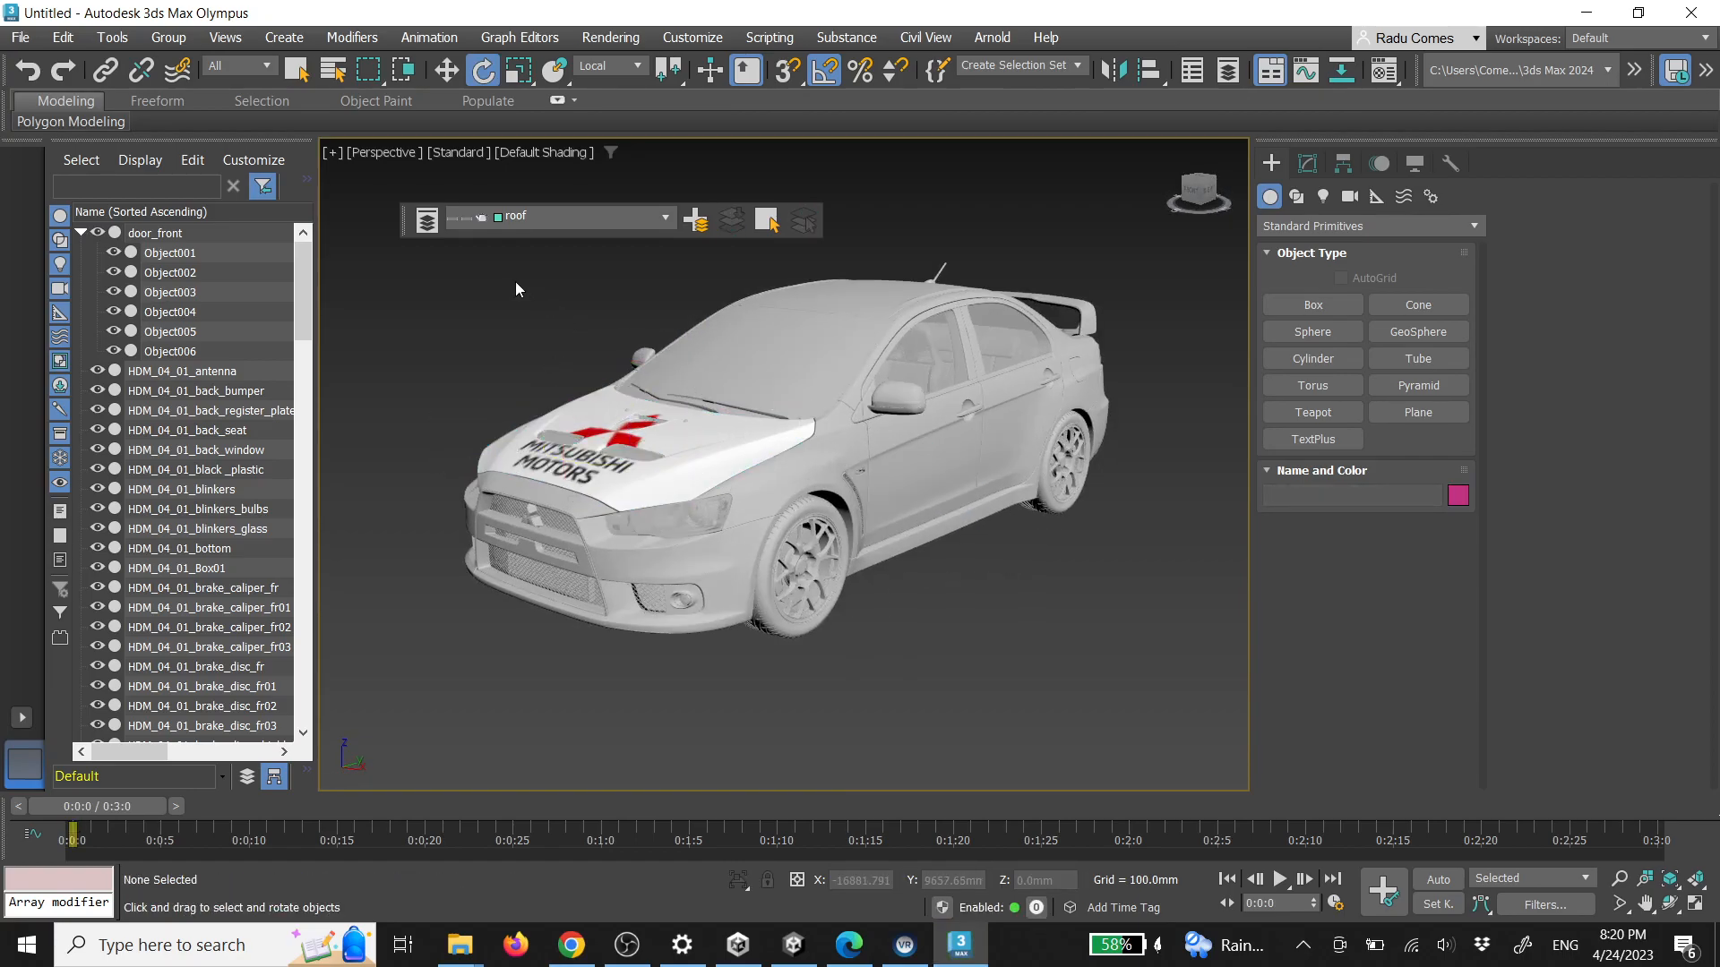
{"action": "scroll", "coordinate": [555, 323], "scroll_direction": "down", "scroll_amount": 3}
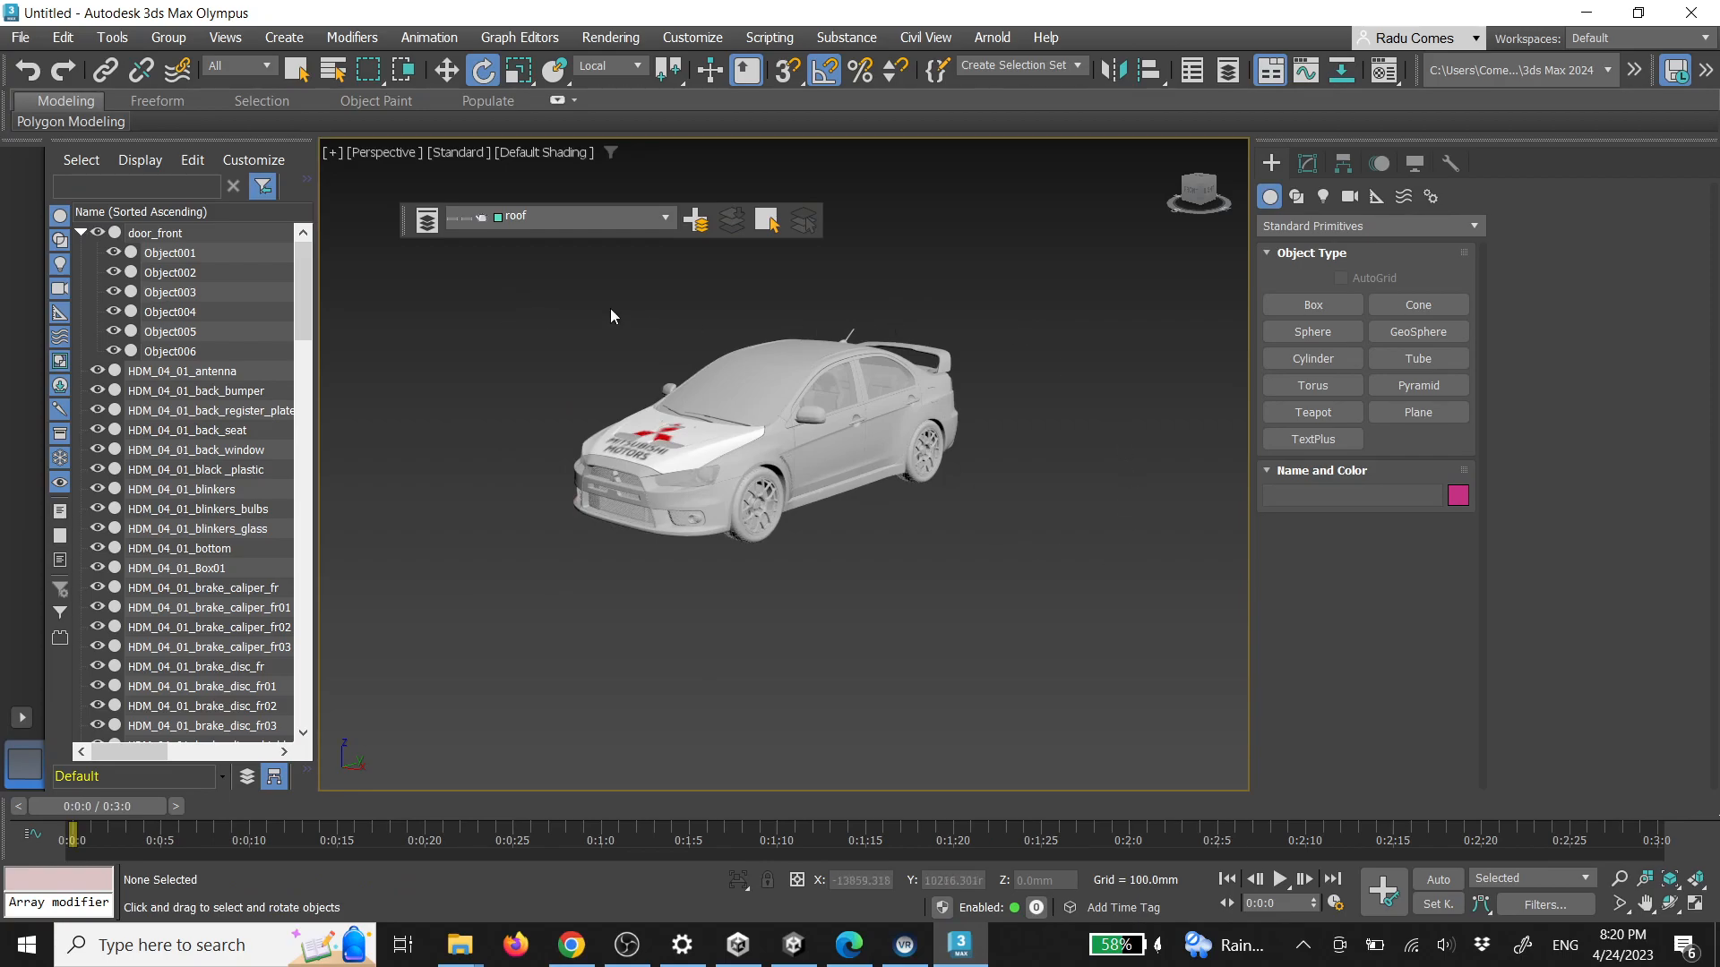
{"action": "left_click_drag", "start_coordinate": [936, 504], "coordinate": [1013, 615]}
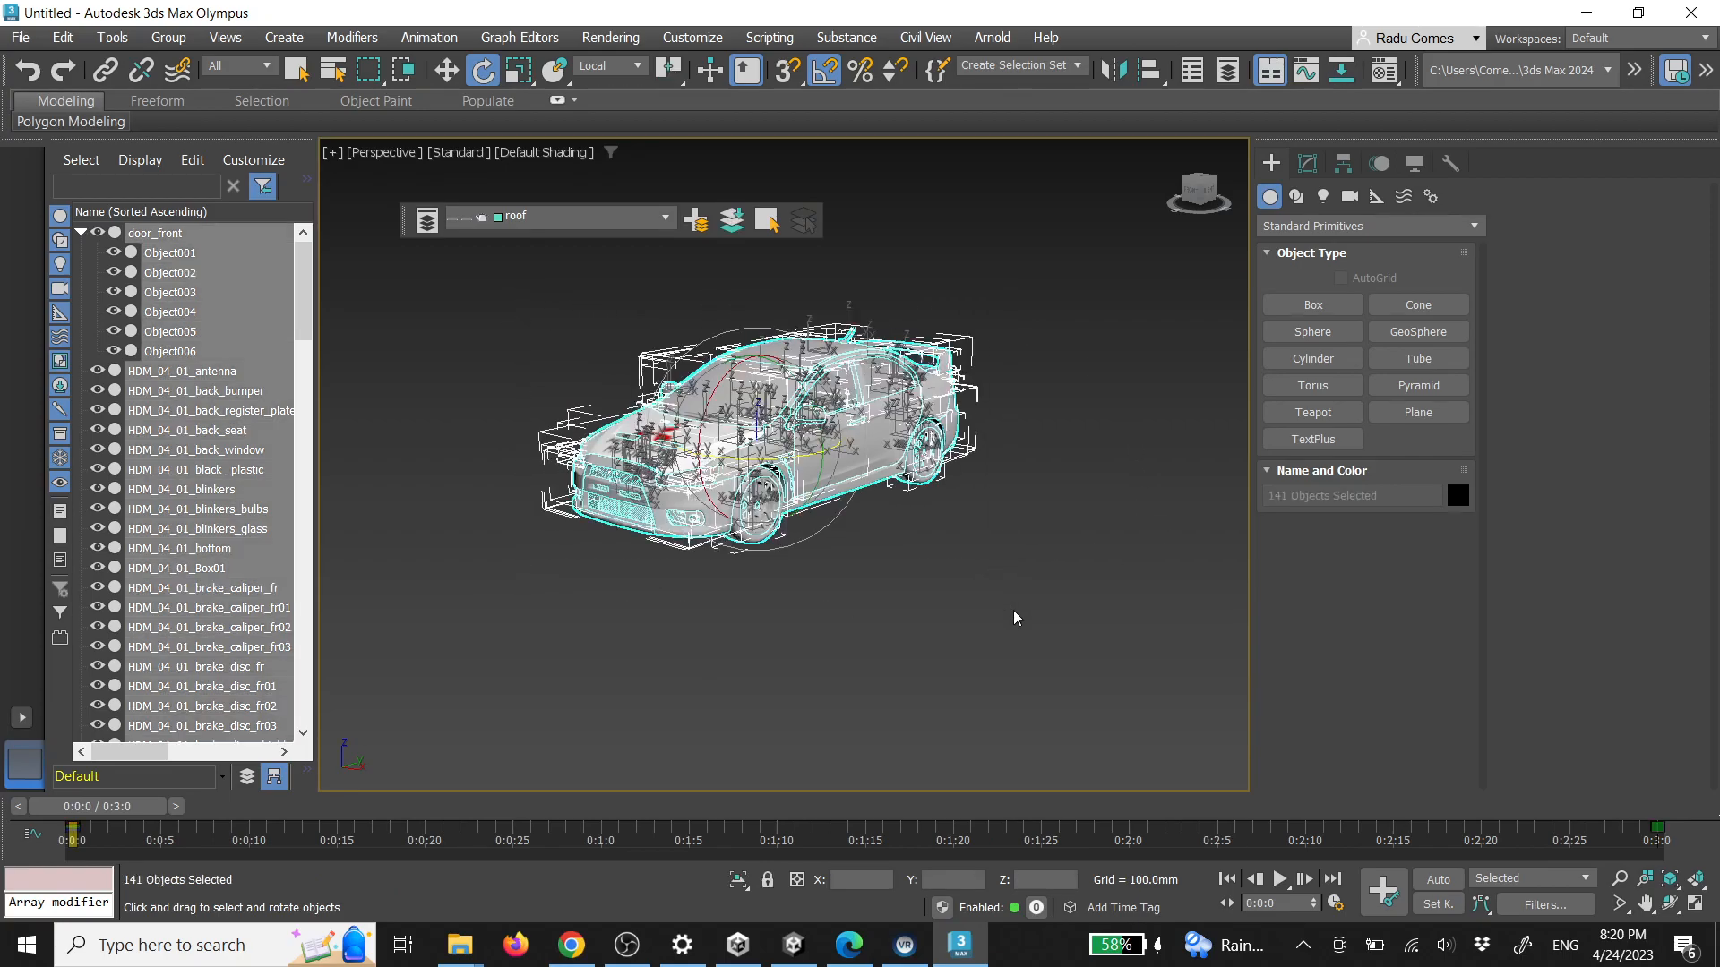
{"action": "left_click", "coordinate": [20, 36]}
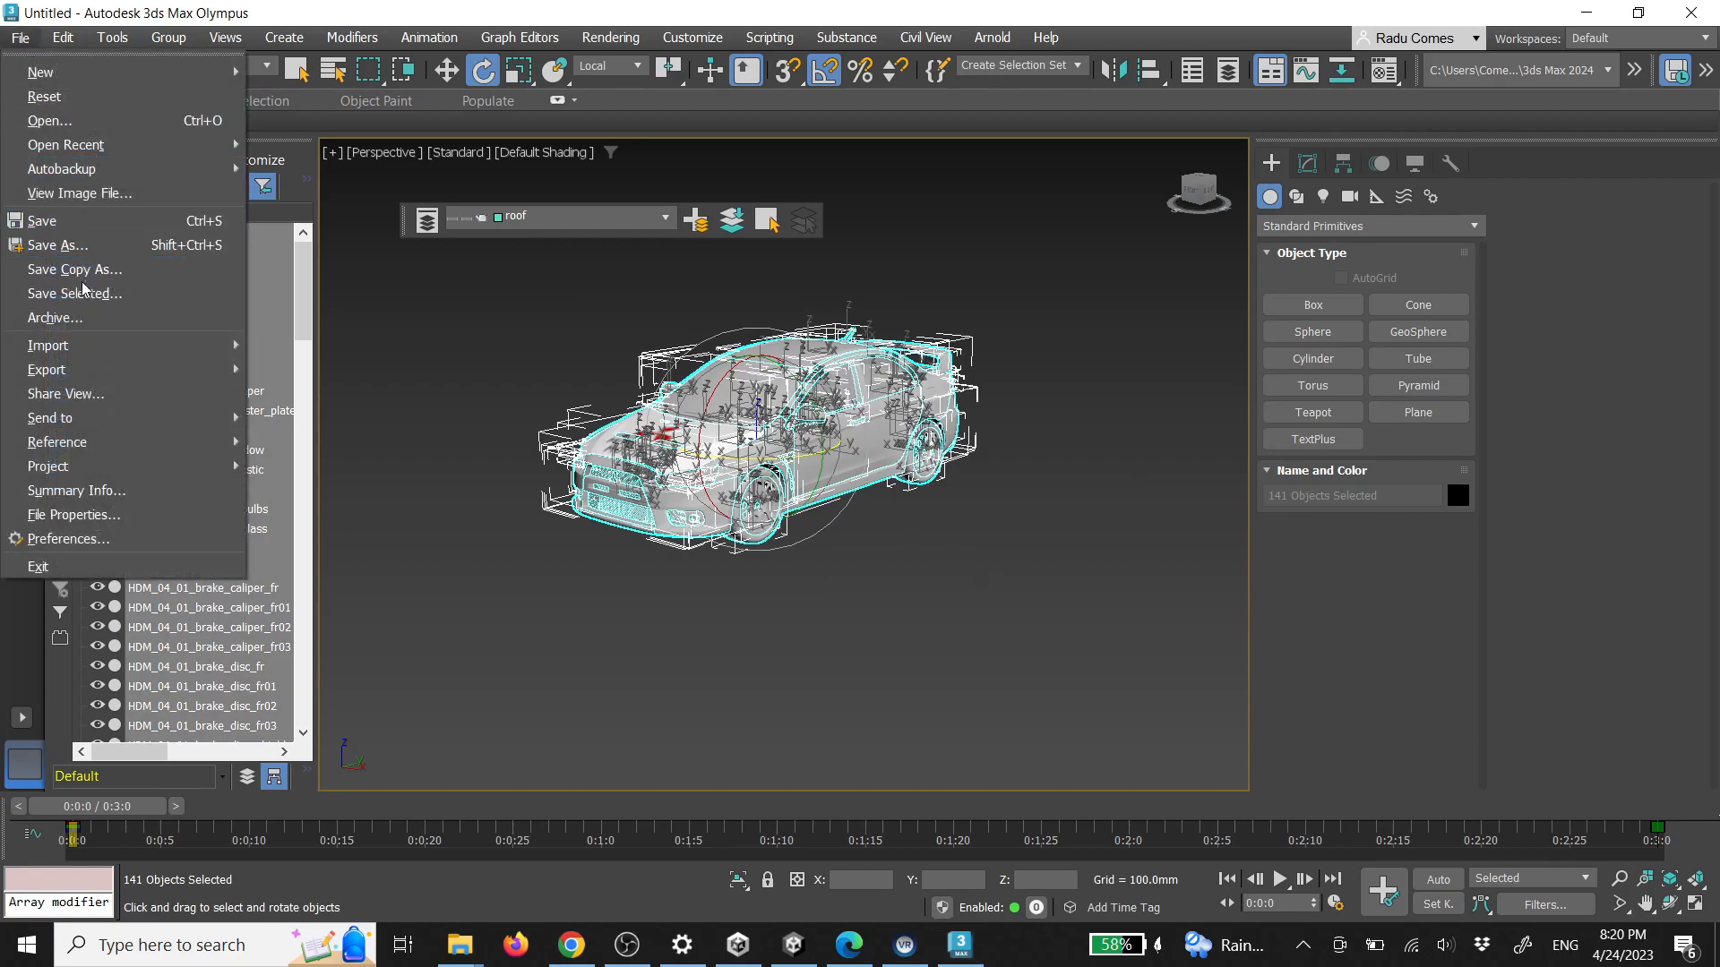
{"action": "mouse_move", "coordinate": [72, 370]}
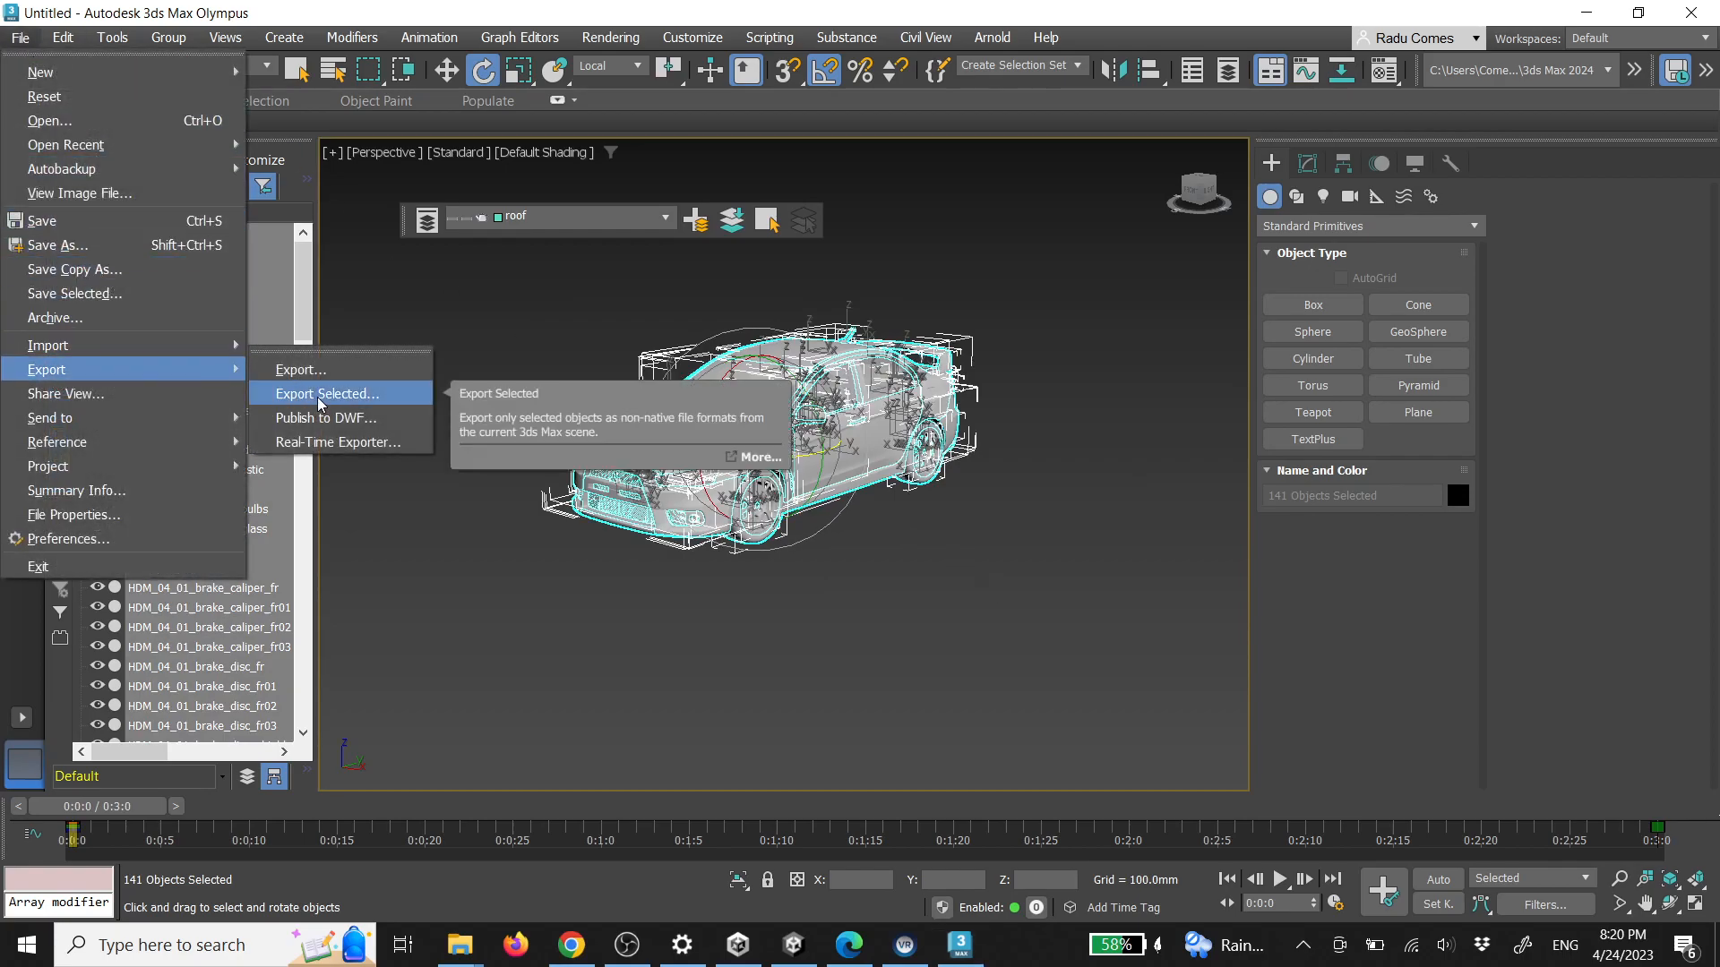
{"action": "left_click", "coordinate": [901, 587]}
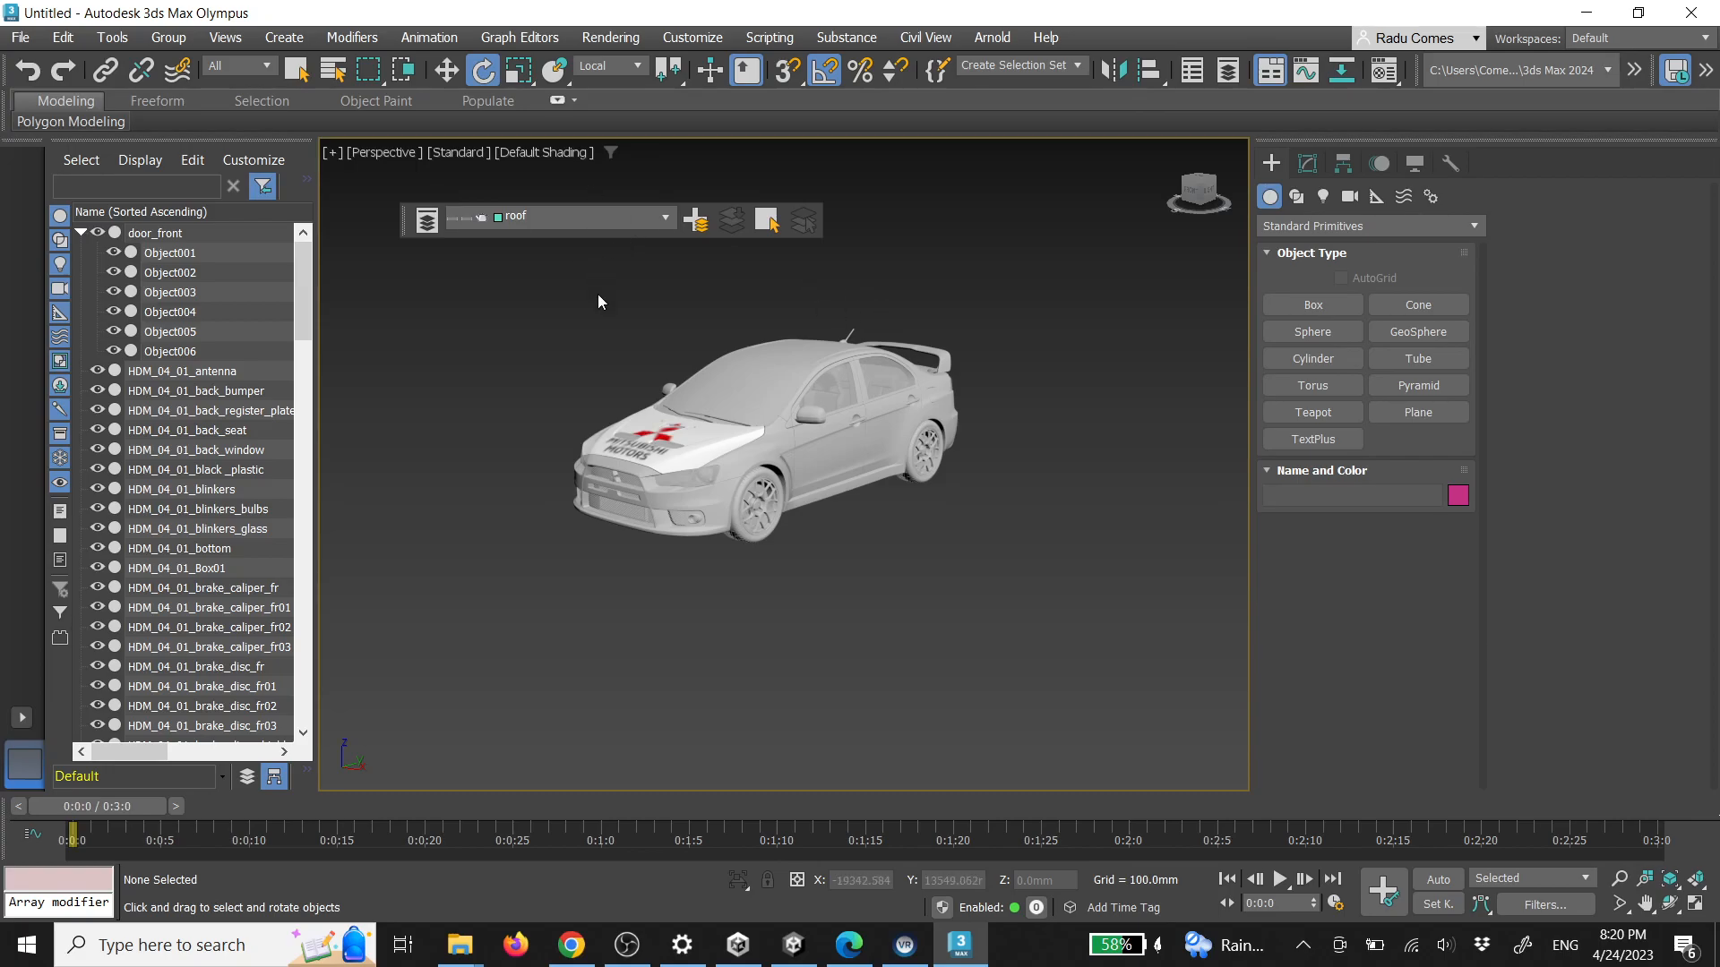
Start exporting the whole scene to the Desktop as an Autodesk FBX file named car_door
{"action": "left_click", "coordinate": [20, 36]}
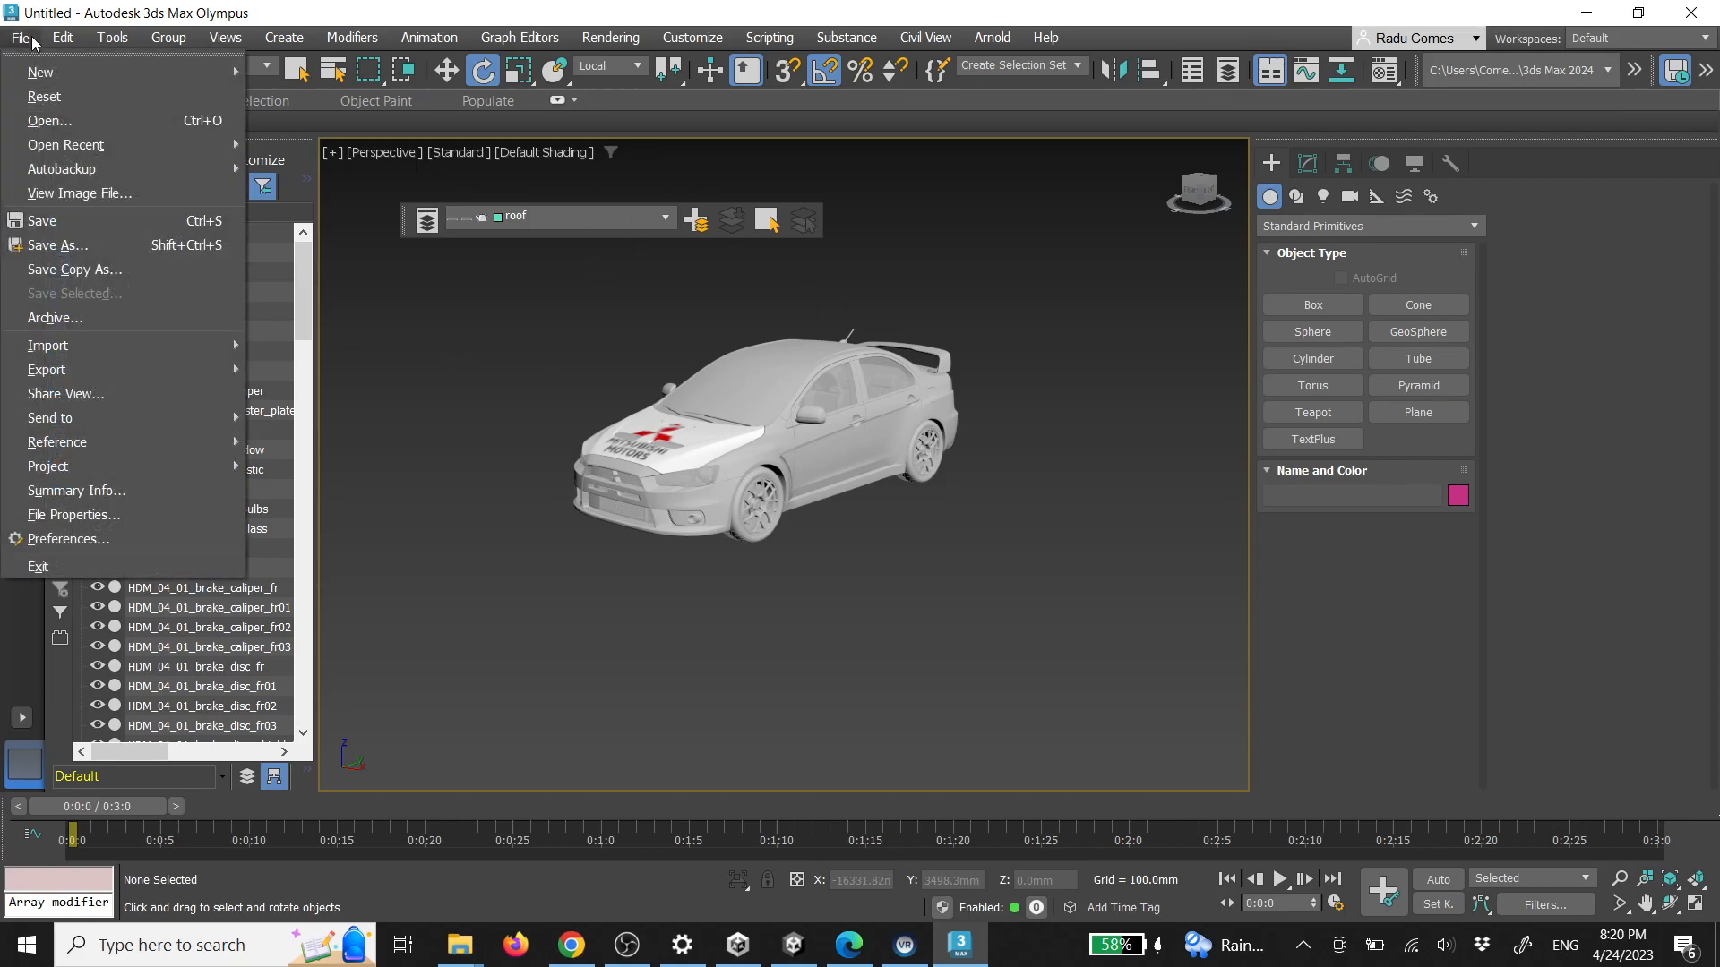
{"action": "mouse_move", "coordinate": [73, 358]}
{"action": "left_click", "coordinate": [360, 362]}
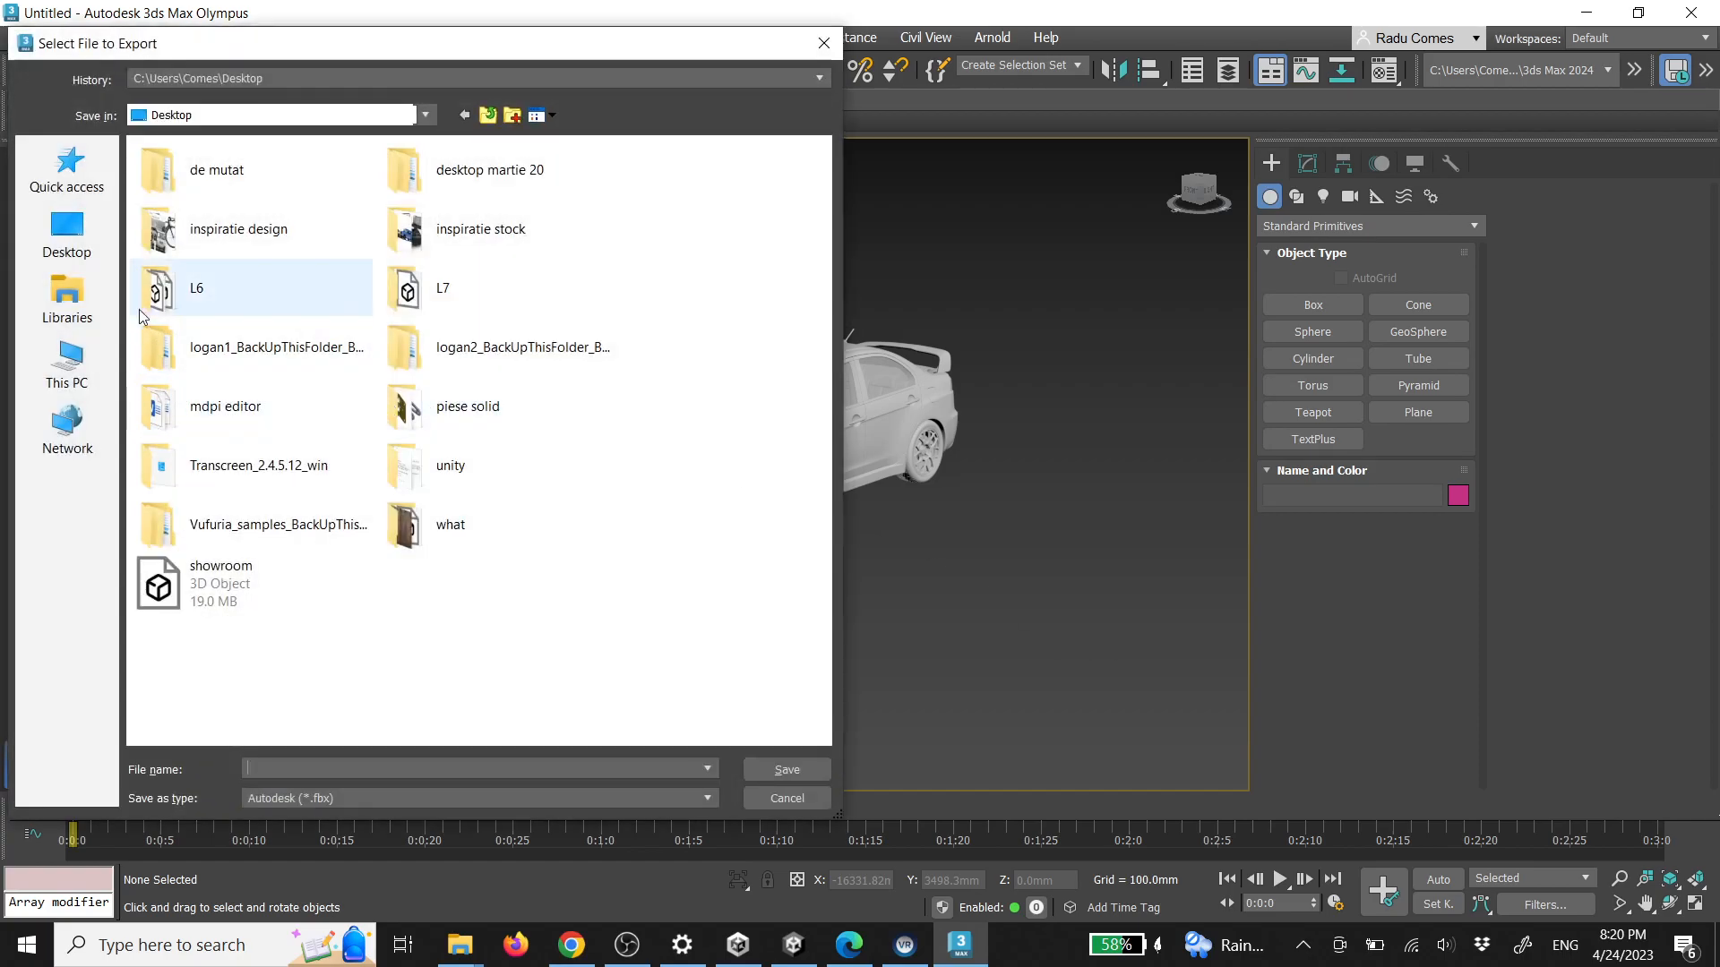
{"action": "left_click", "coordinate": [77, 239]}
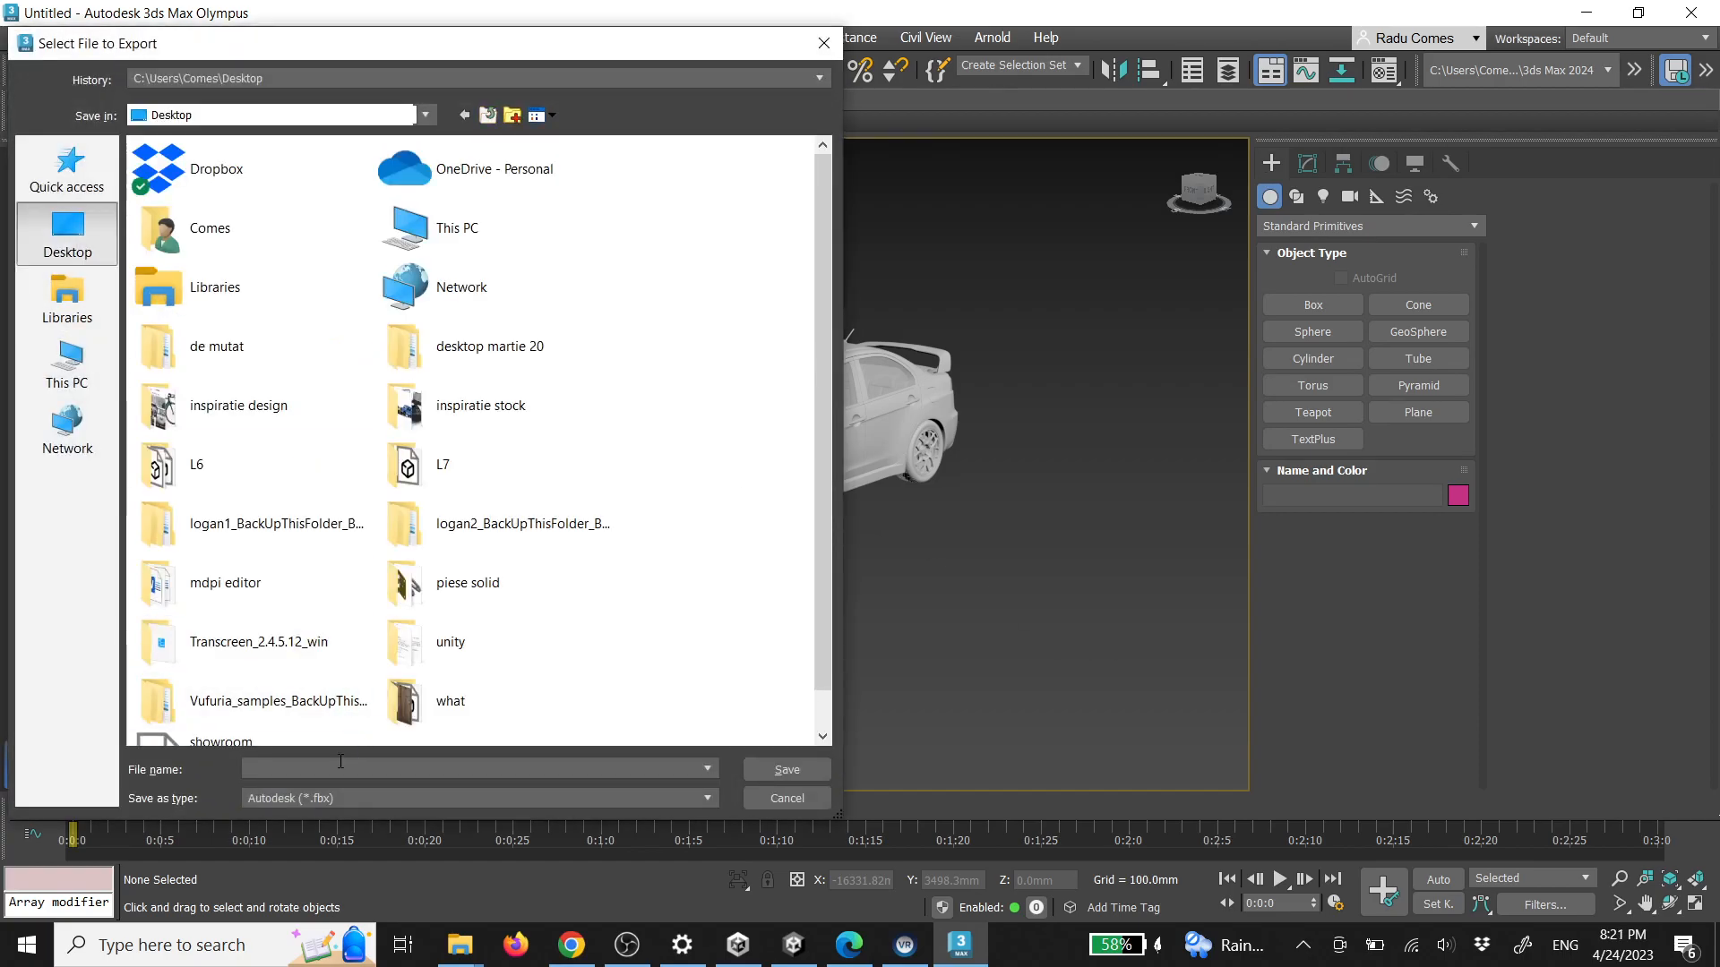
{"action": "type", "text": "car_door"}
{"action": "left_click", "coordinate": [788, 773]}
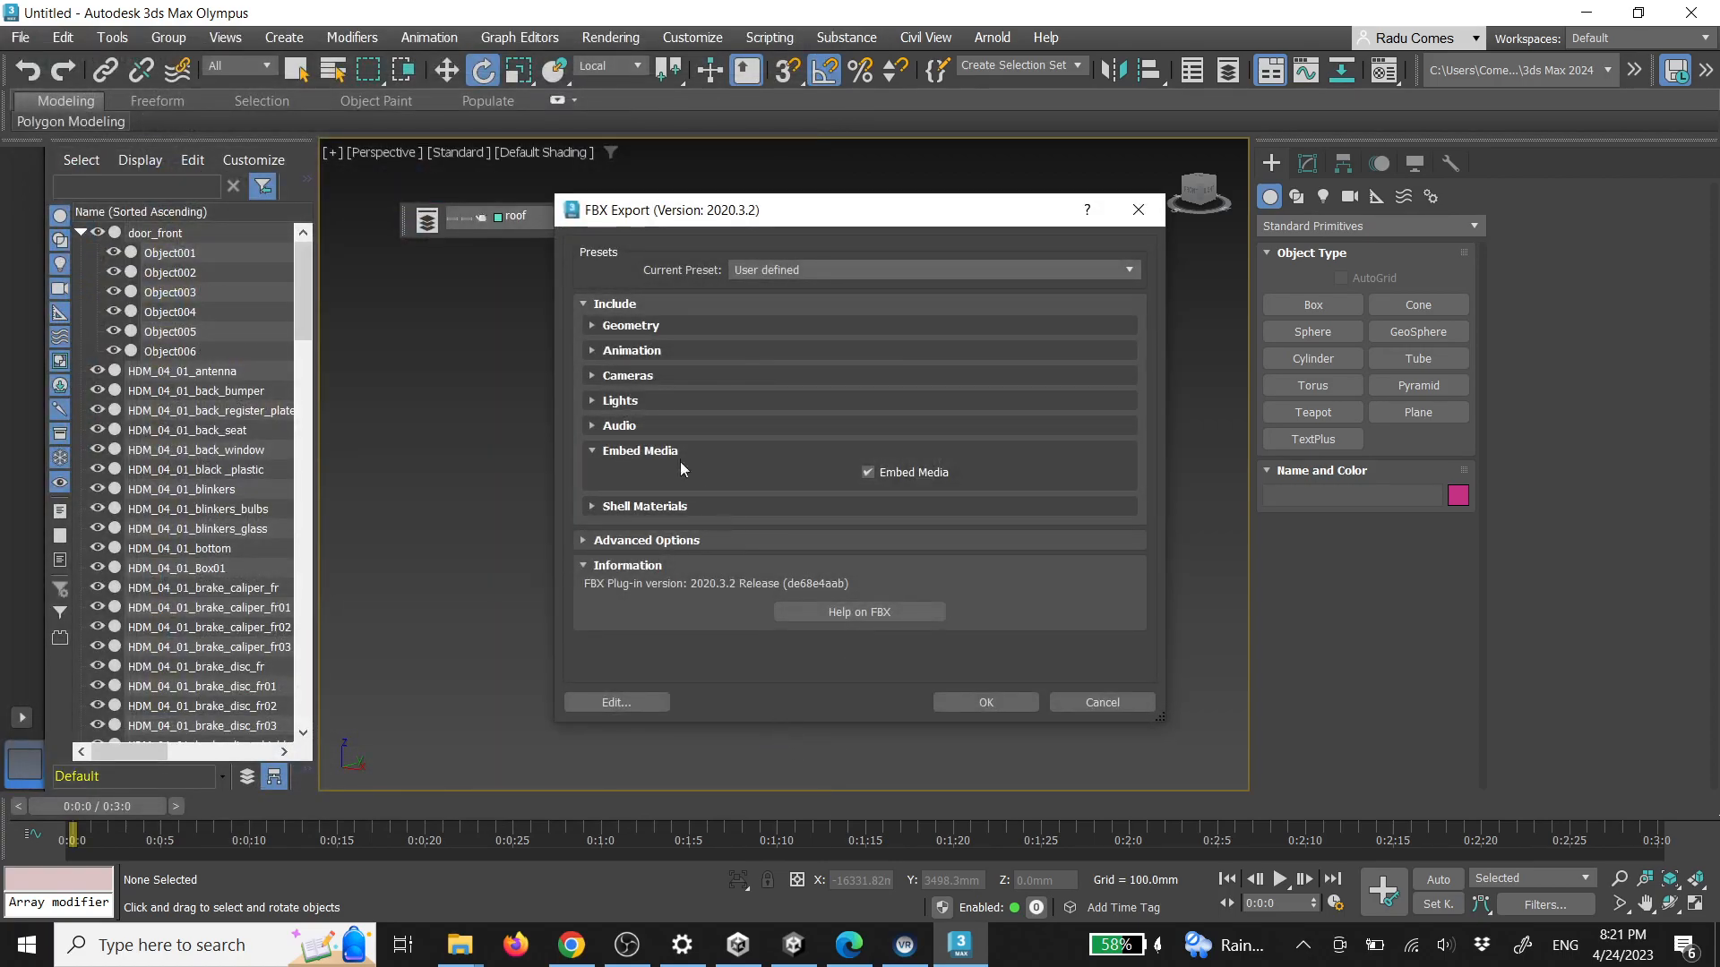
Enable Bake Animation in the animation settings of the FBX export
{"action": "left_click", "coordinate": [592, 352]}
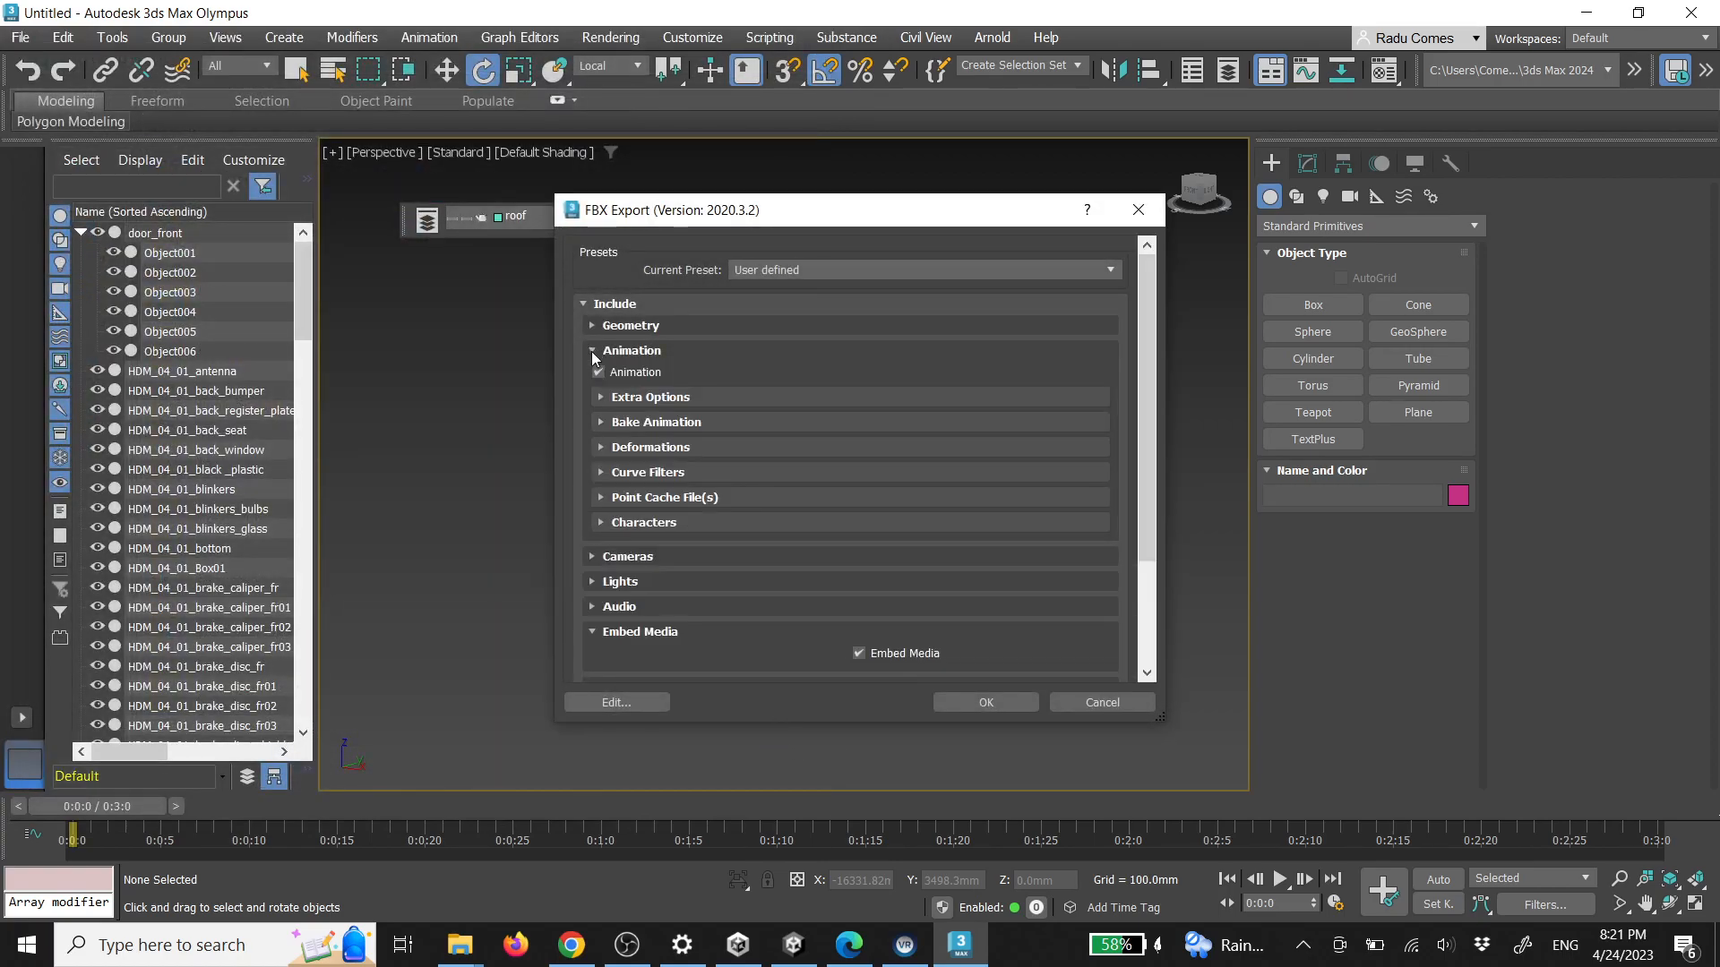
{"action": "left_click", "coordinate": [600, 401]}
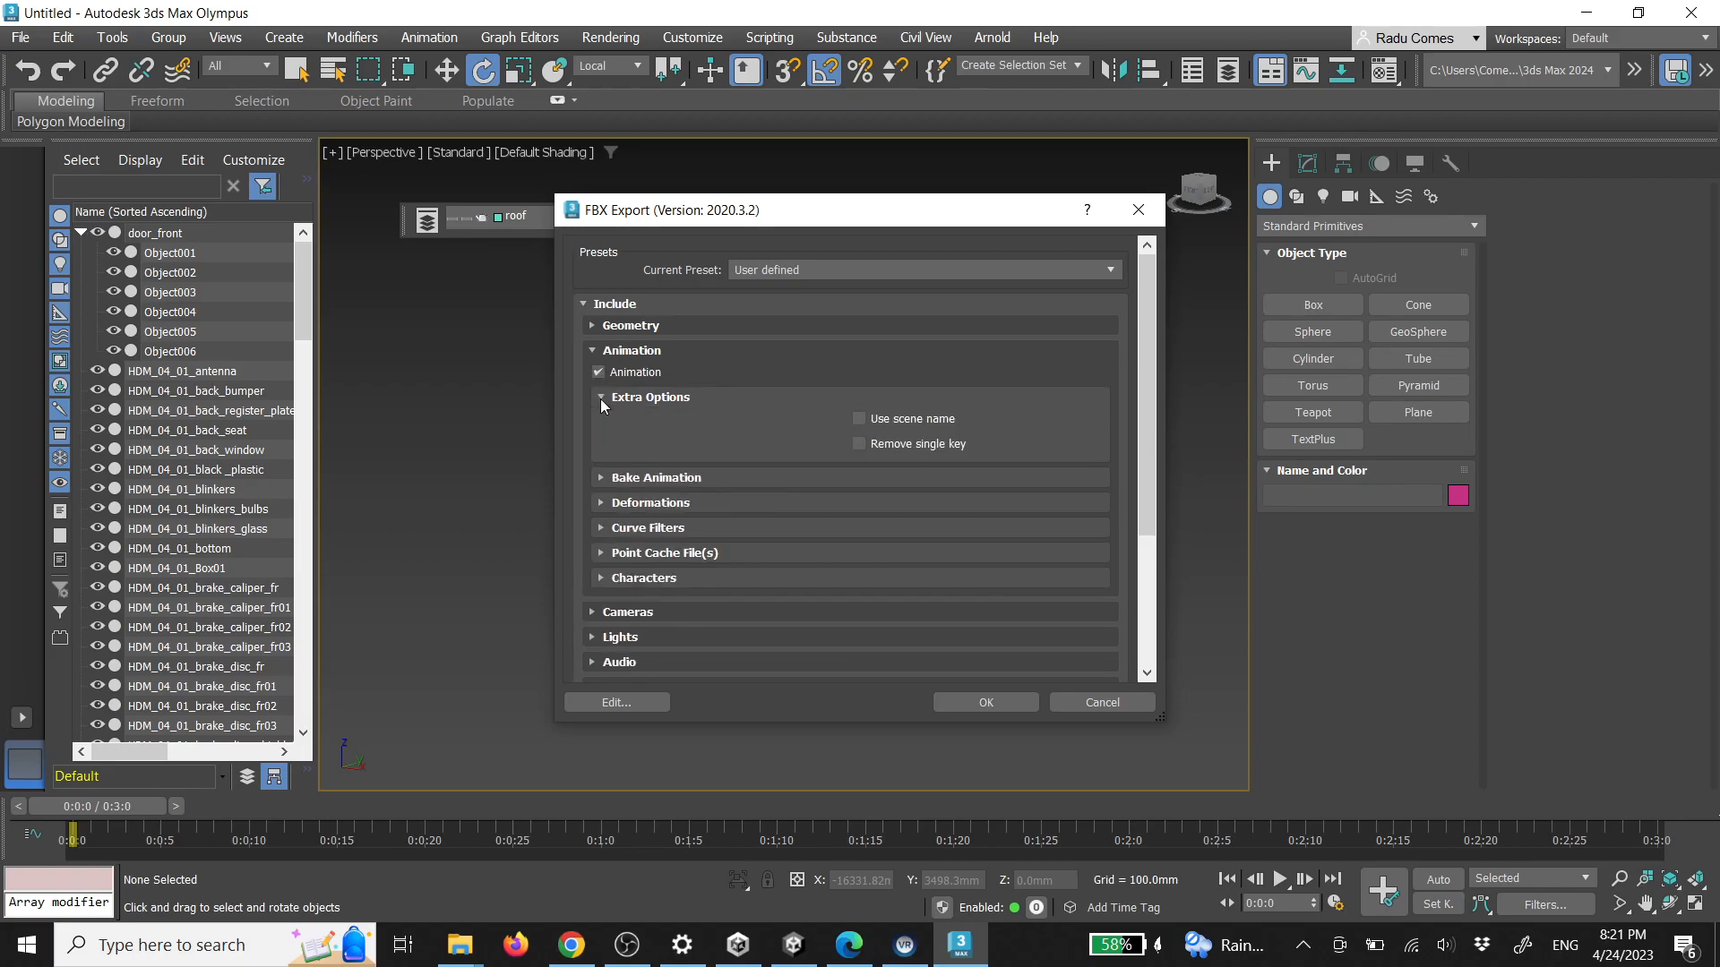
{"action": "left_click", "coordinate": [601, 399]}
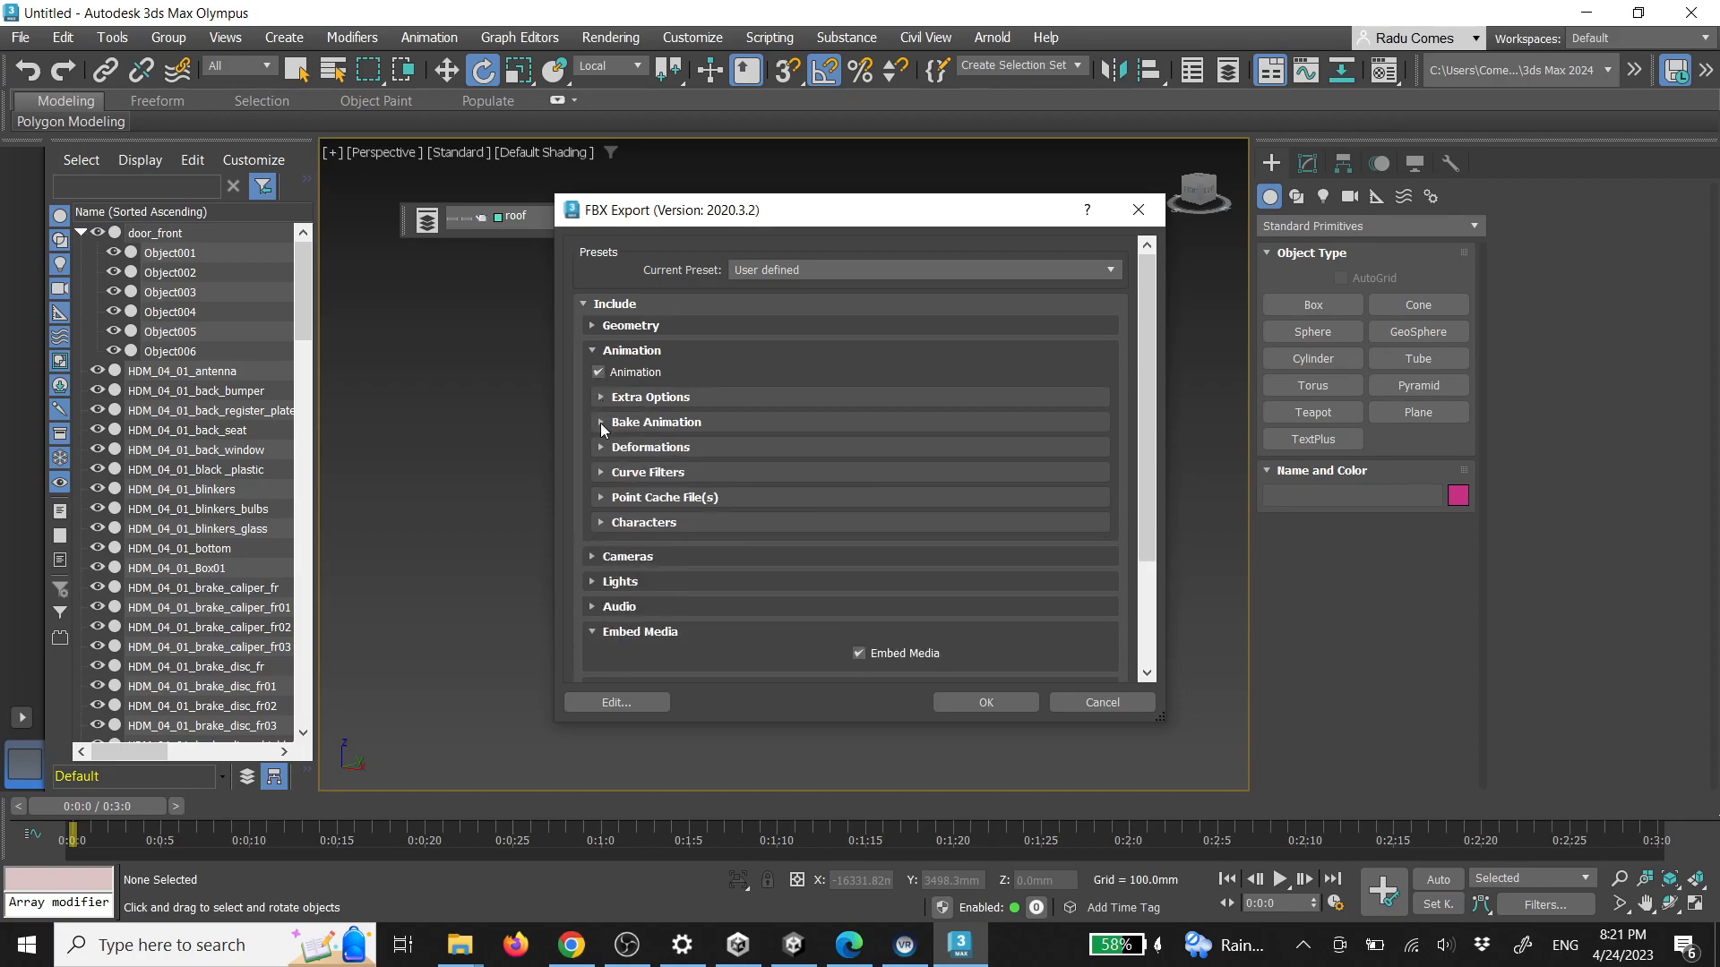
{"action": "left_click", "coordinate": [600, 422]}
{"action": "left_click", "coordinate": [607, 448]}
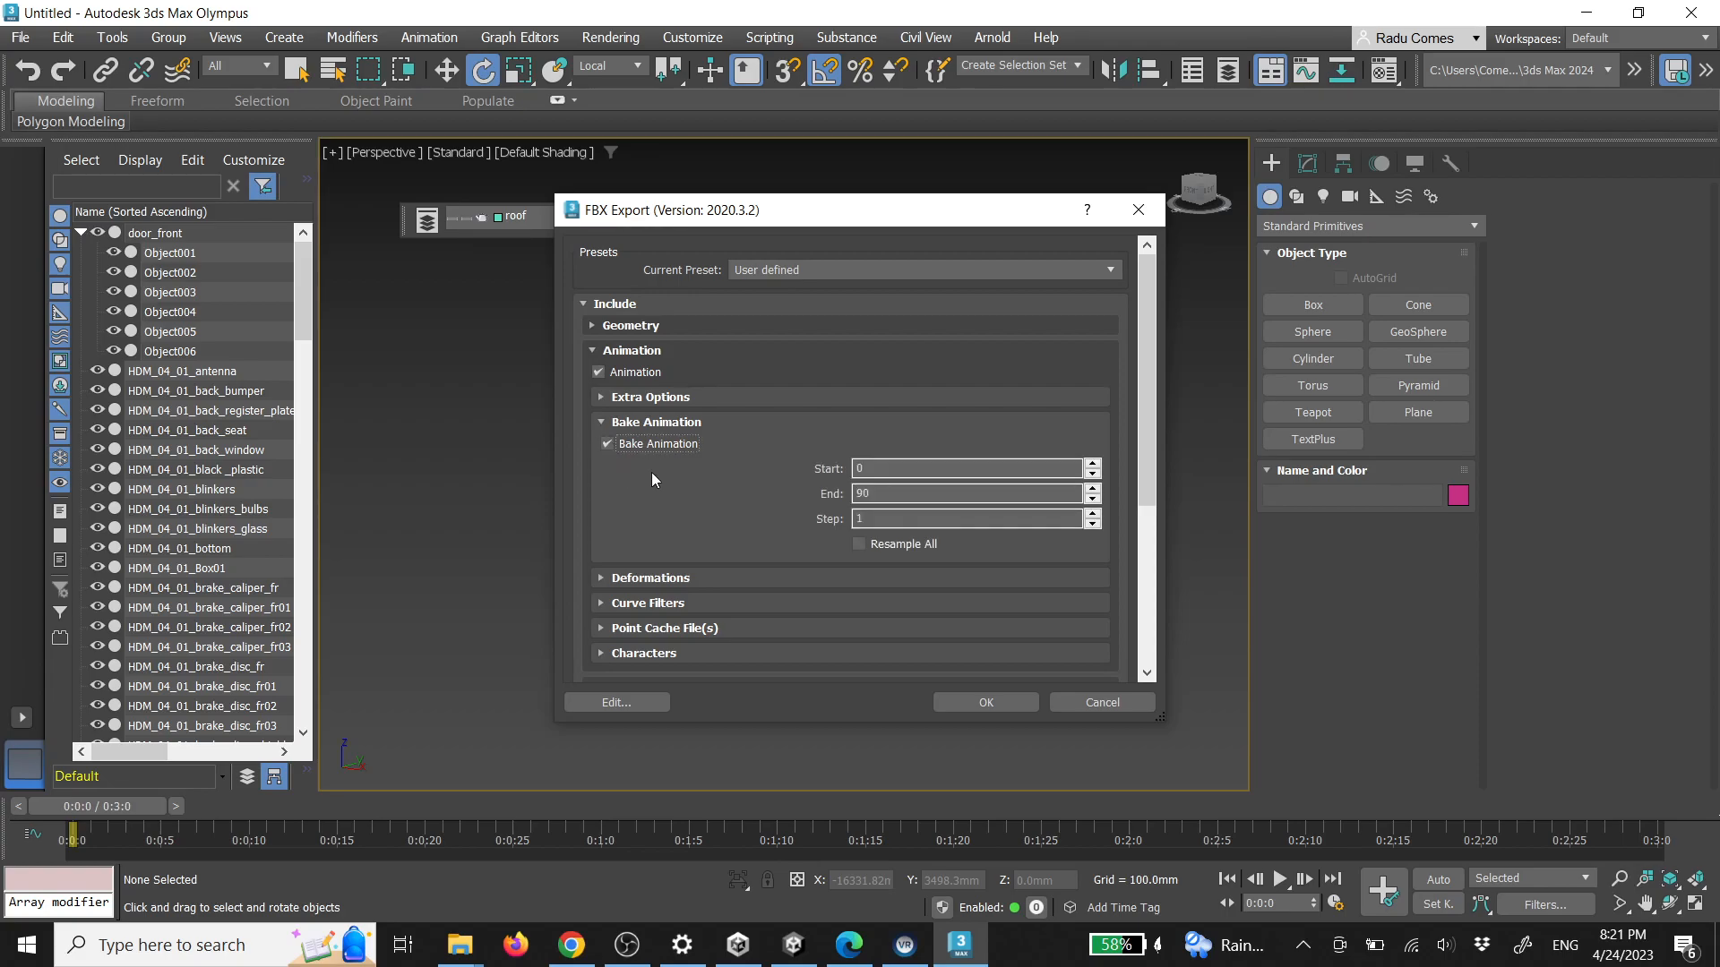
Check the extra animation options and Embed Media setting, and run the FBX export
{"action": "left_click", "coordinate": [630, 399]}
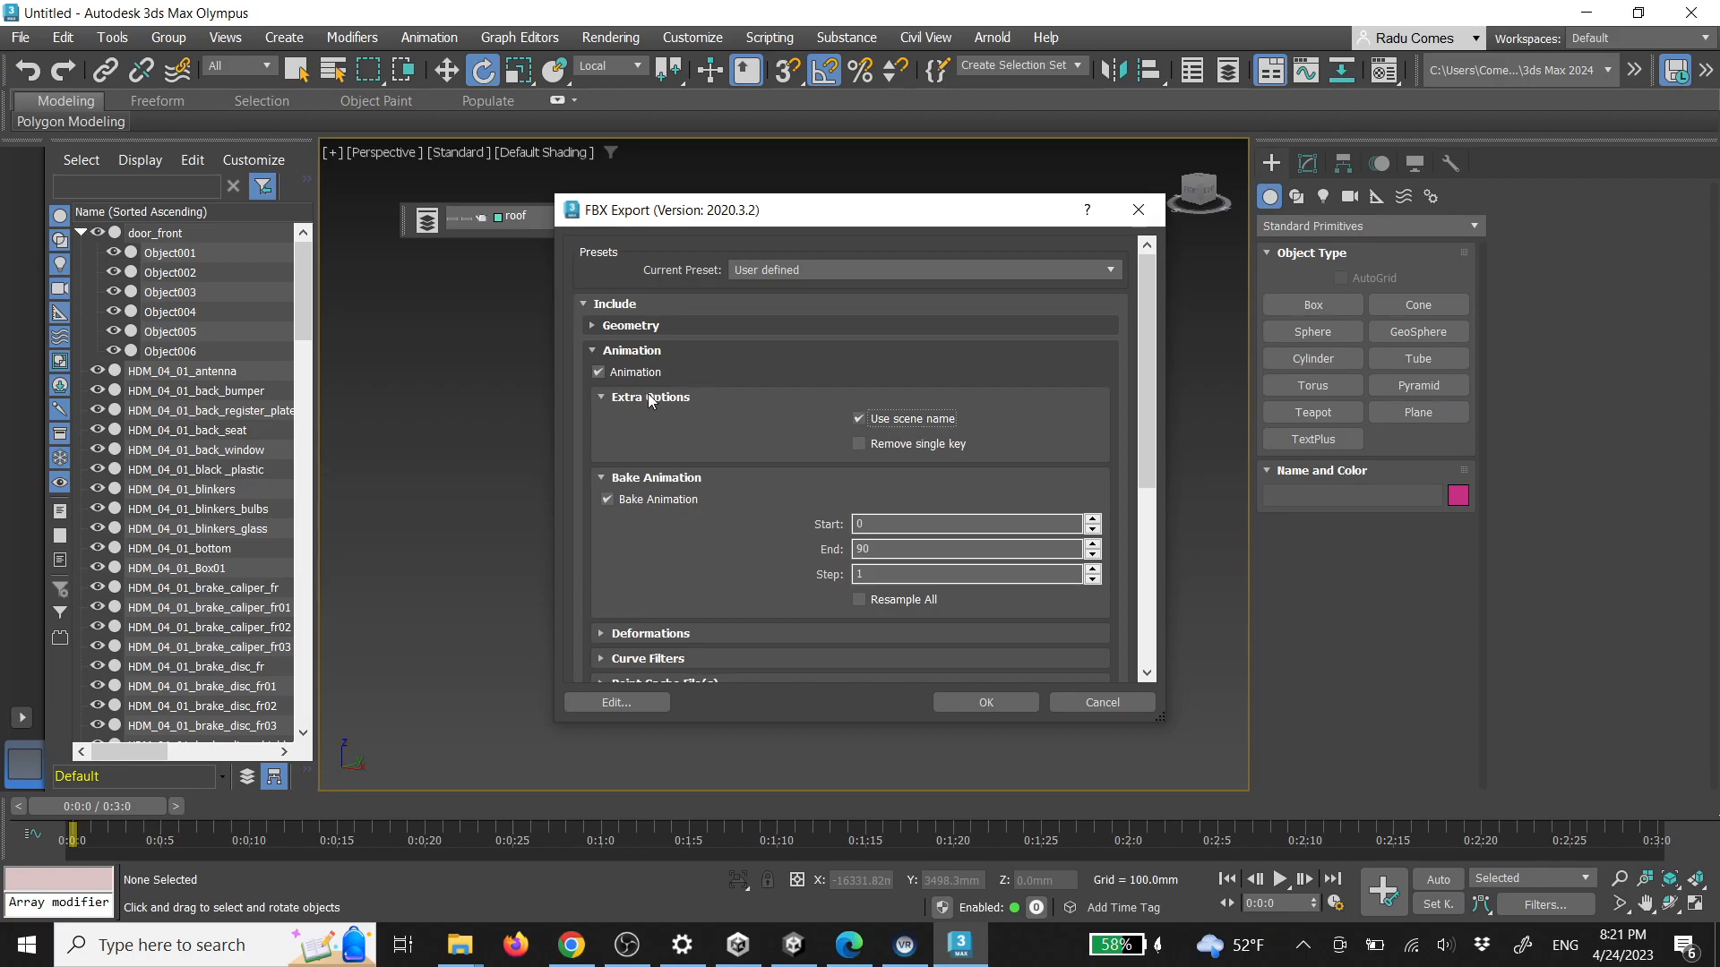
{"action": "left_click", "coordinate": [603, 397]}
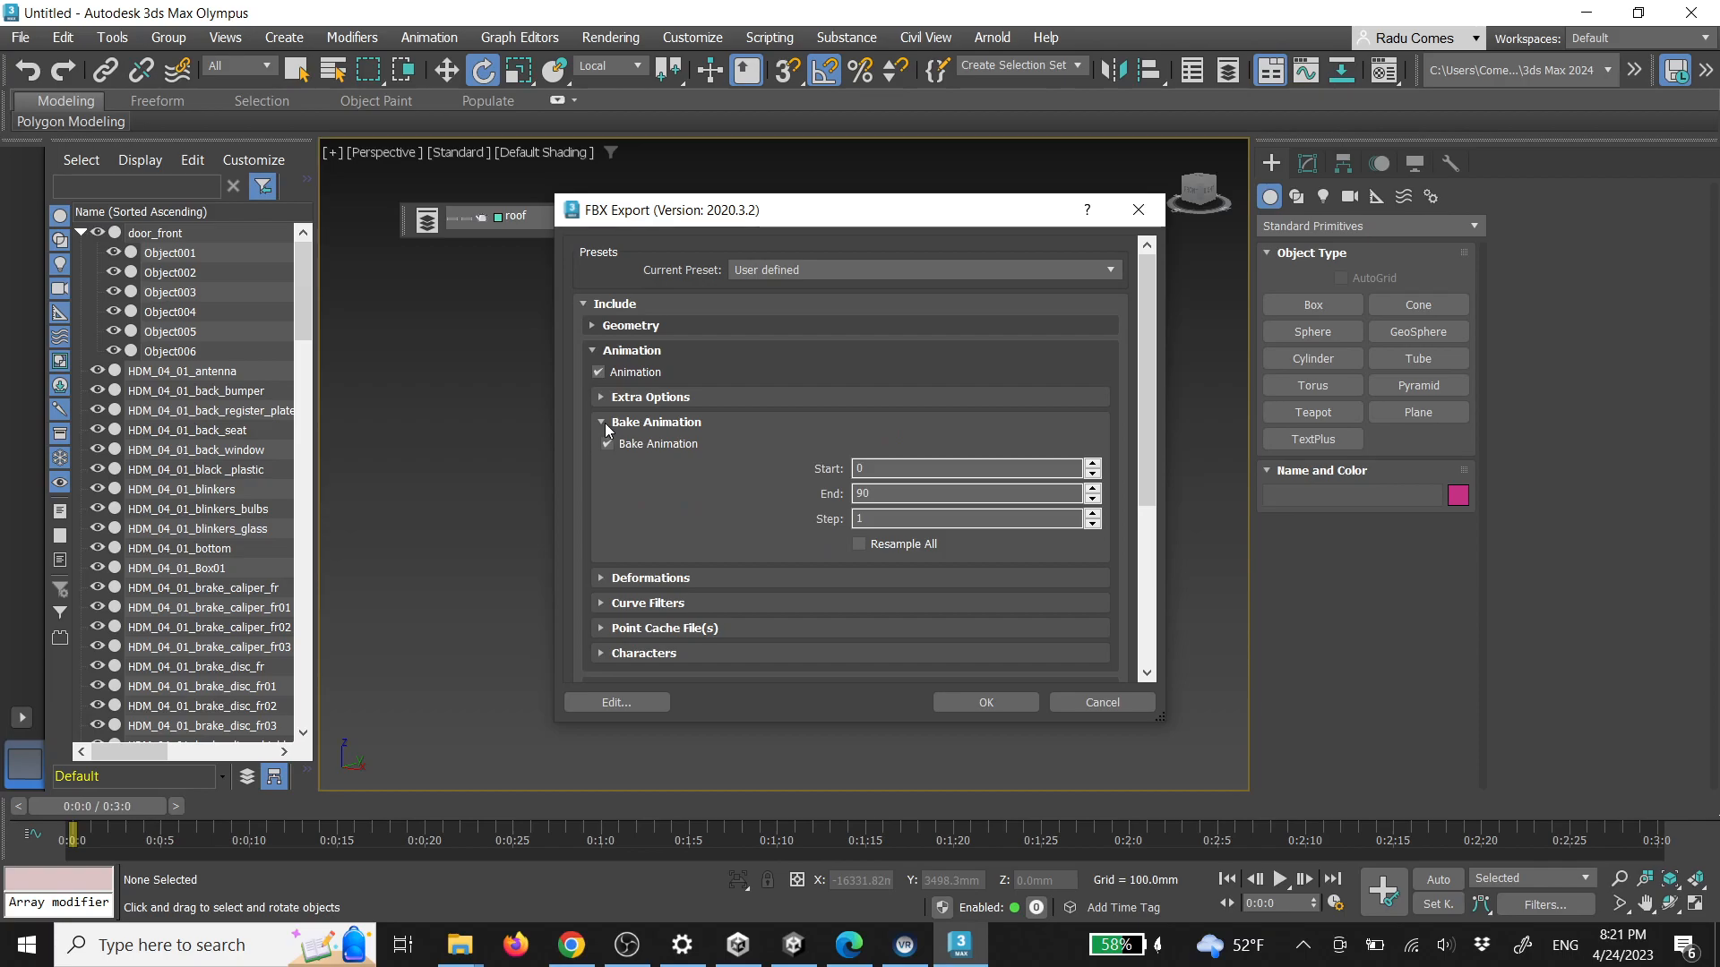
{"action": "left_click", "coordinate": [605, 425]}
{"action": "left_click", "coordinate": [593, 351]}
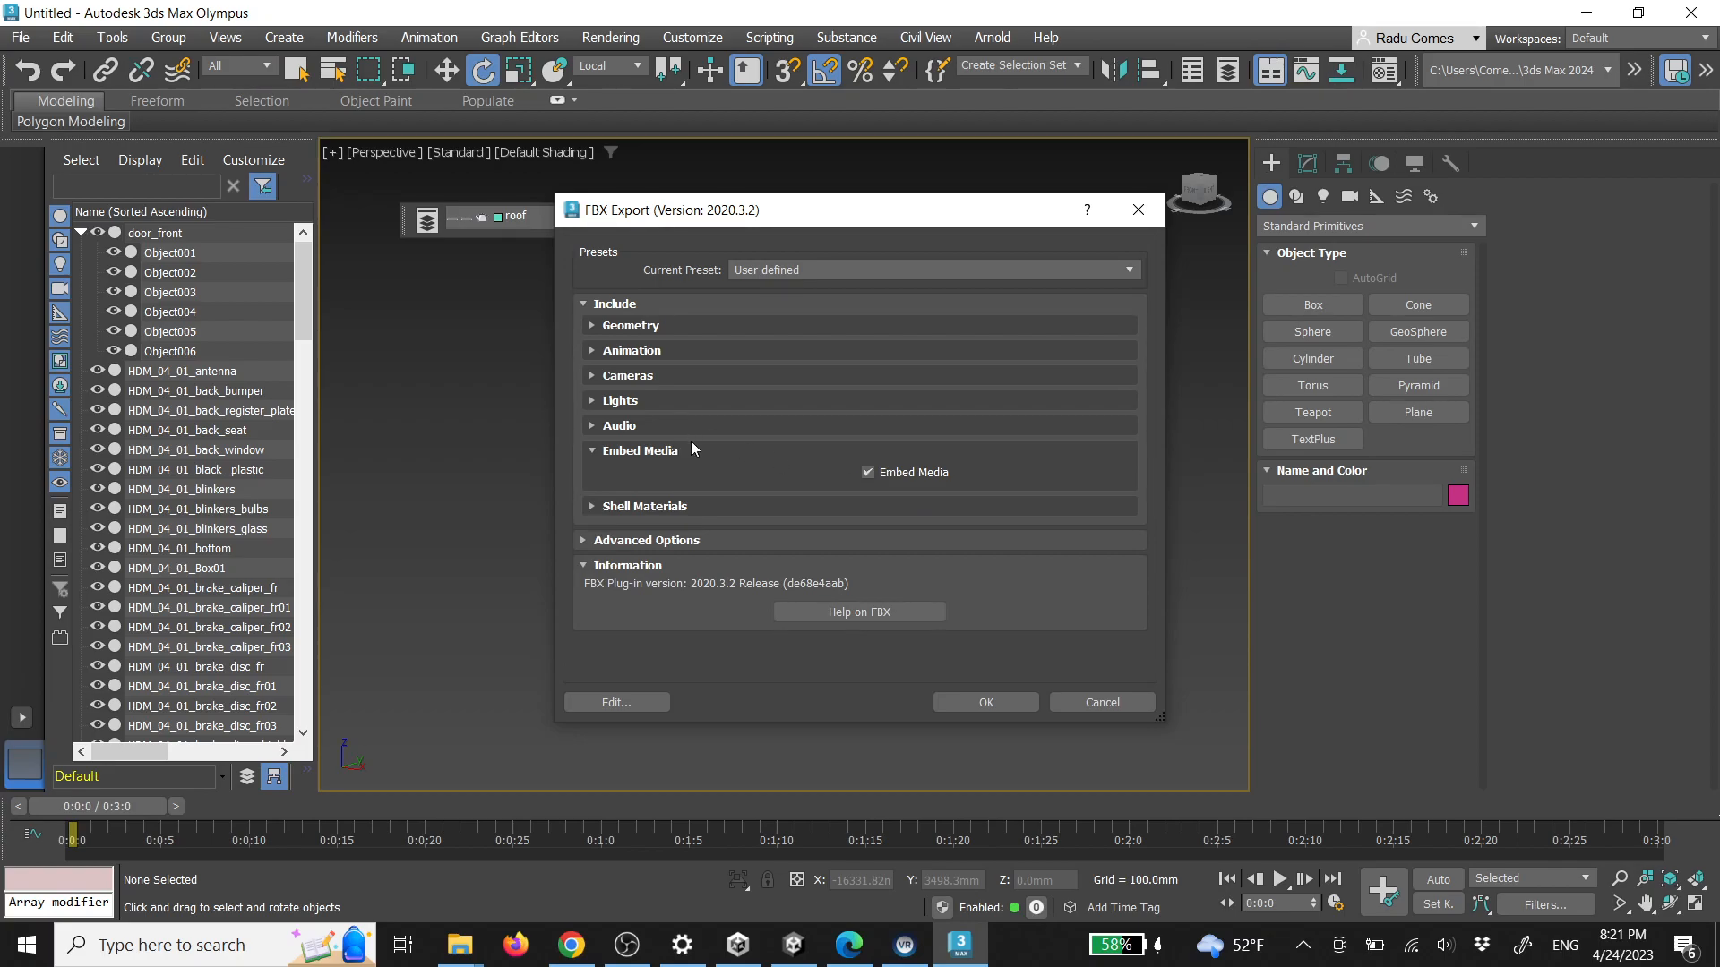
{"action": "left_click", "coordinate": [986, 703]}
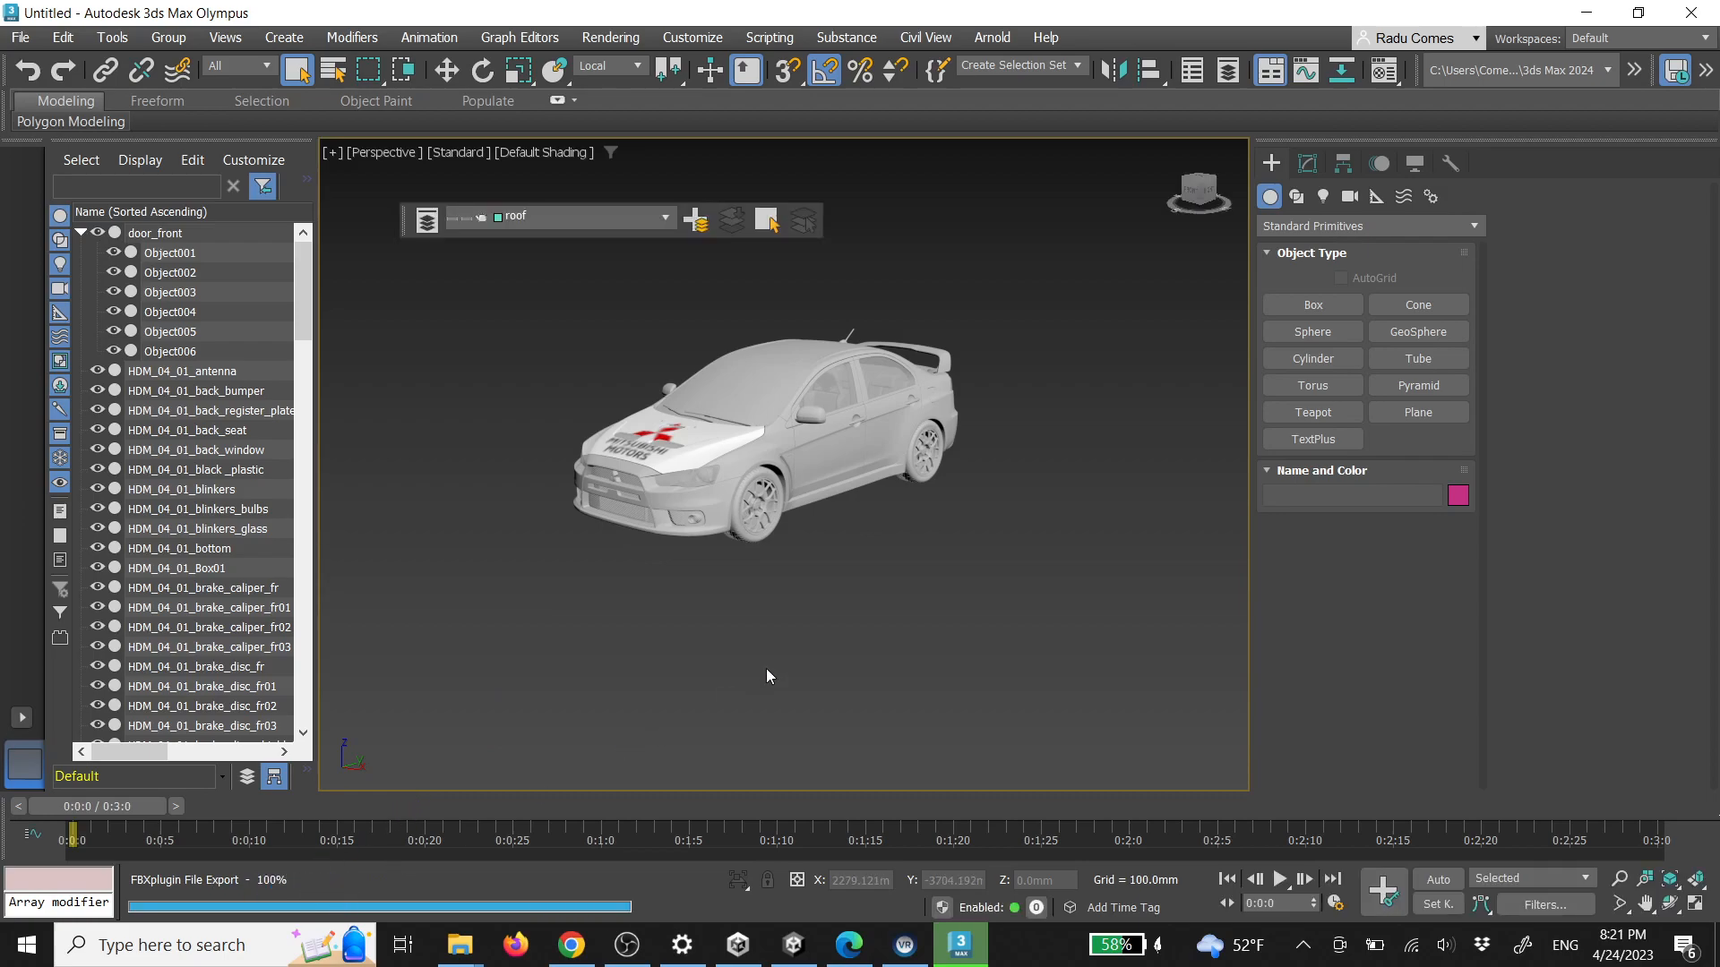
Open the exported car_door file from the Desktop in 3D Viewer, orbit the car to inspect its door animation, and close the viewer
{"action": "key", "text": "super+d"}
{"action": "left_click", "coordinate": [926, 615]}
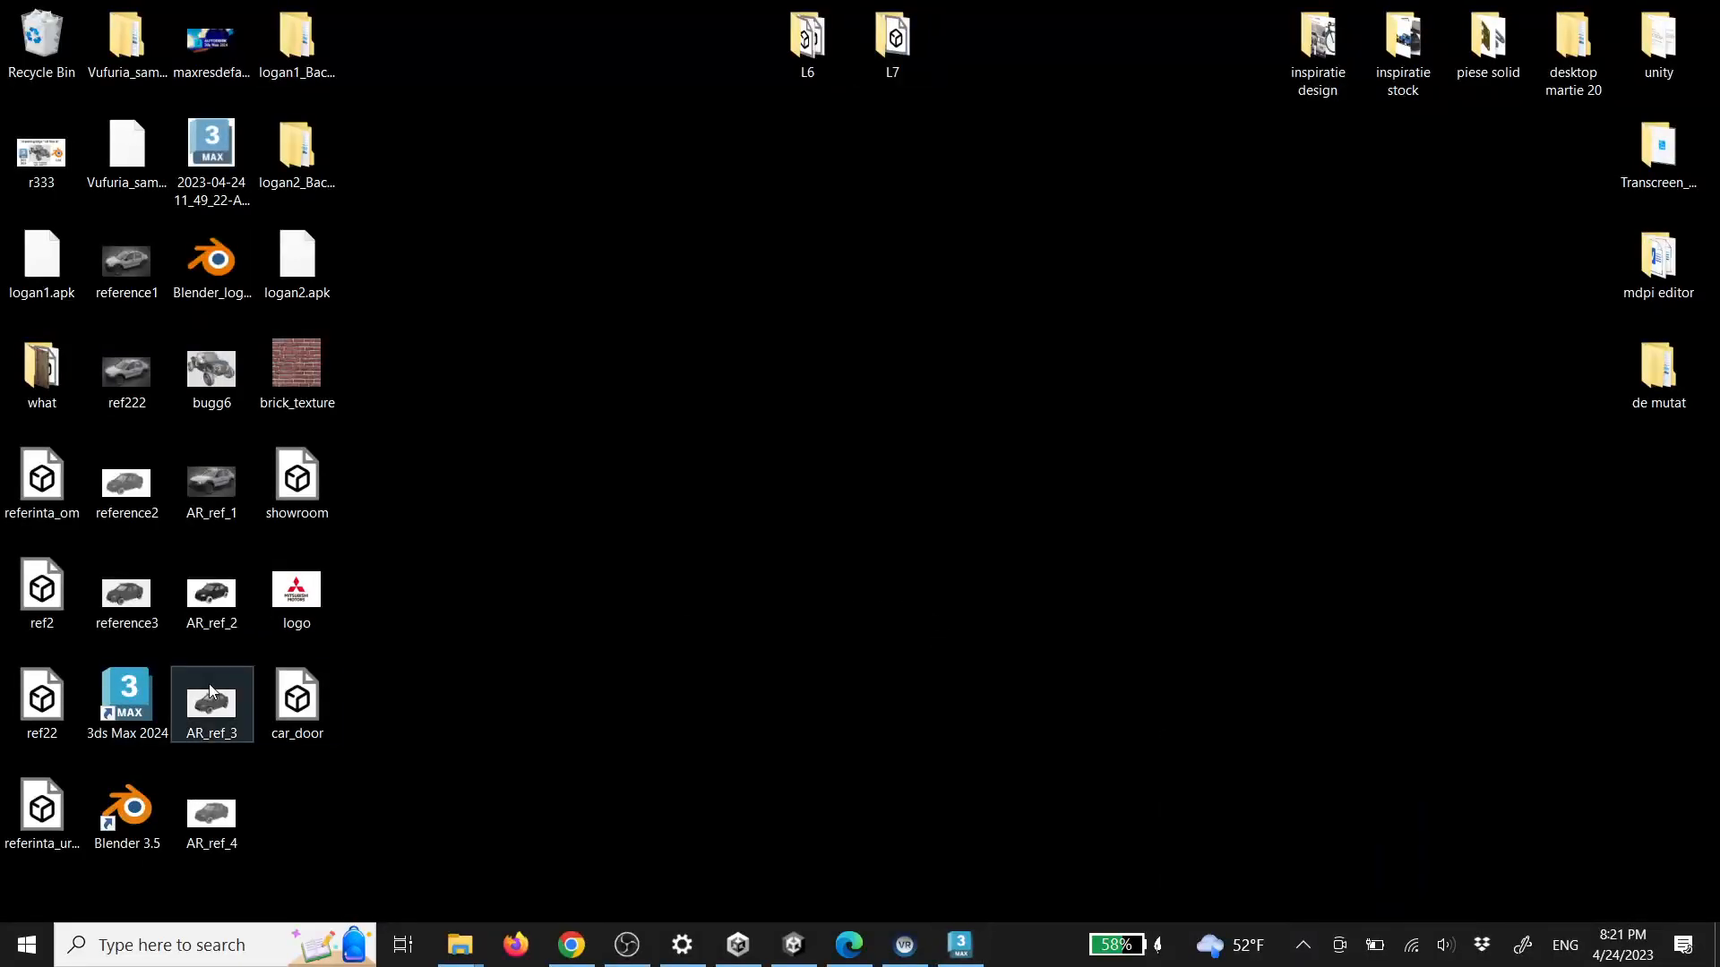
{"action": "double_click", "coordinate": [301, 696]}
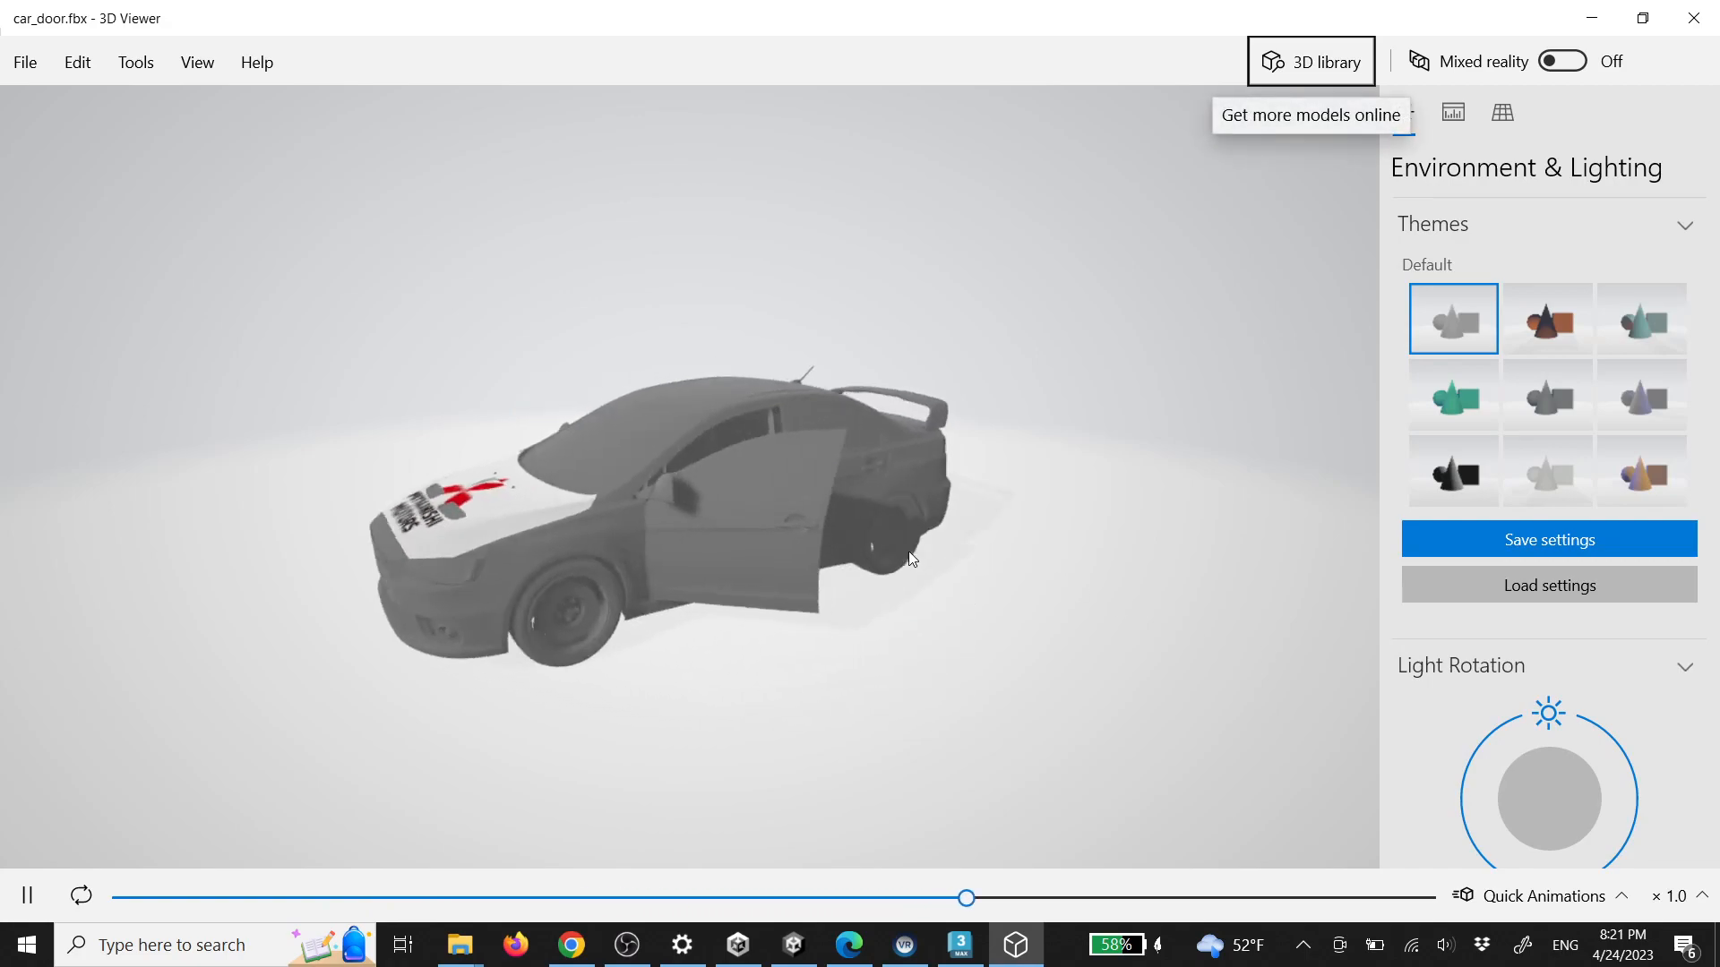
{"action": "left_click_drag", "start_coordinate": [908, 551], "coordinate": [808, 582]}
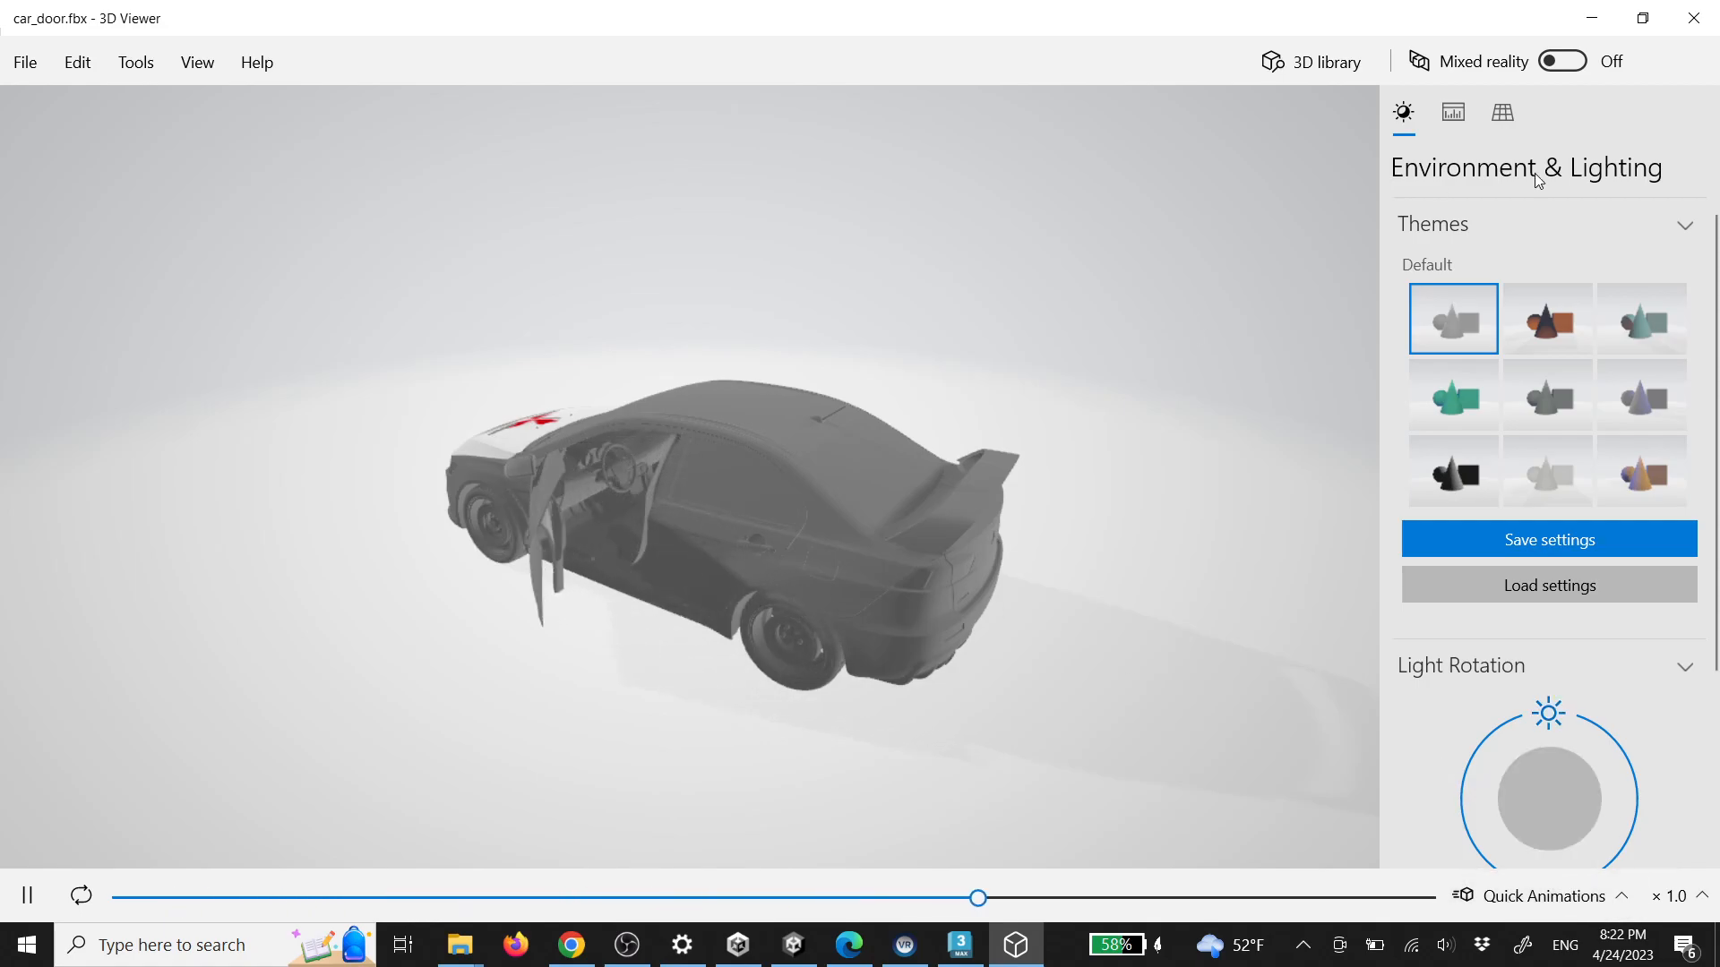
{"action": "left_click", "coordinate": [1693, 18]}
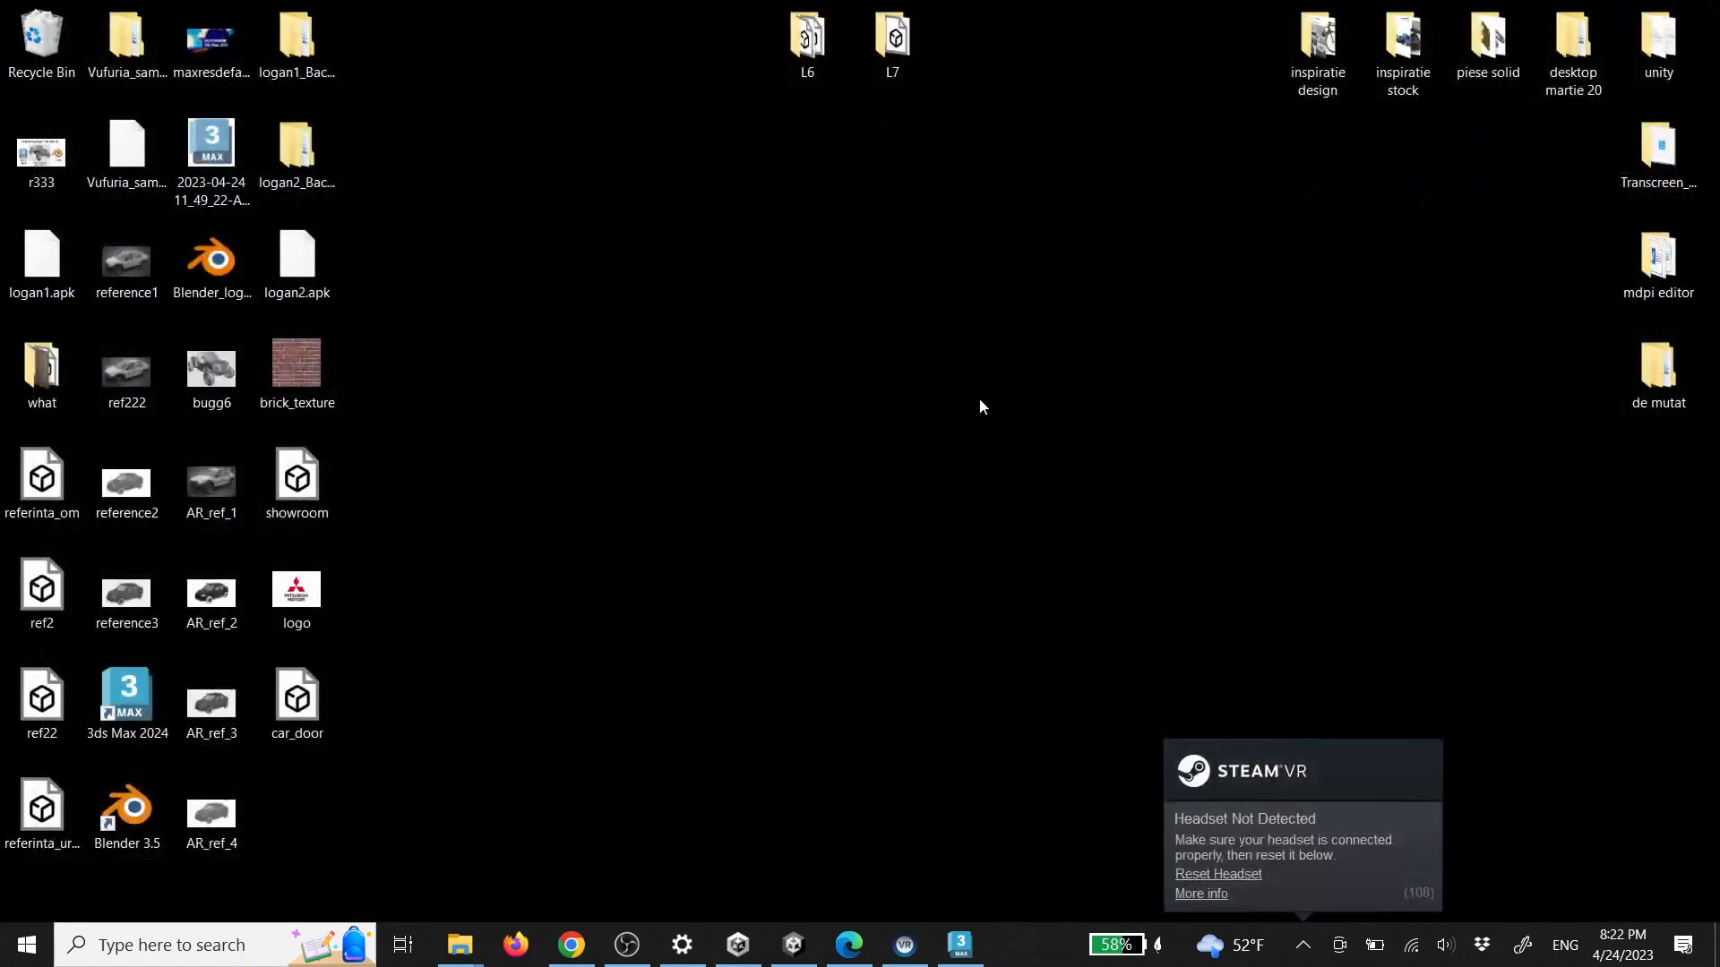
Import car_door from the Desktop into the Unity project's 3d models folder and extract its embedded textures into the same folder
{"action": "left_click_drag", "start_coordinate": [297, 702], "coordinate": [582, 743]}
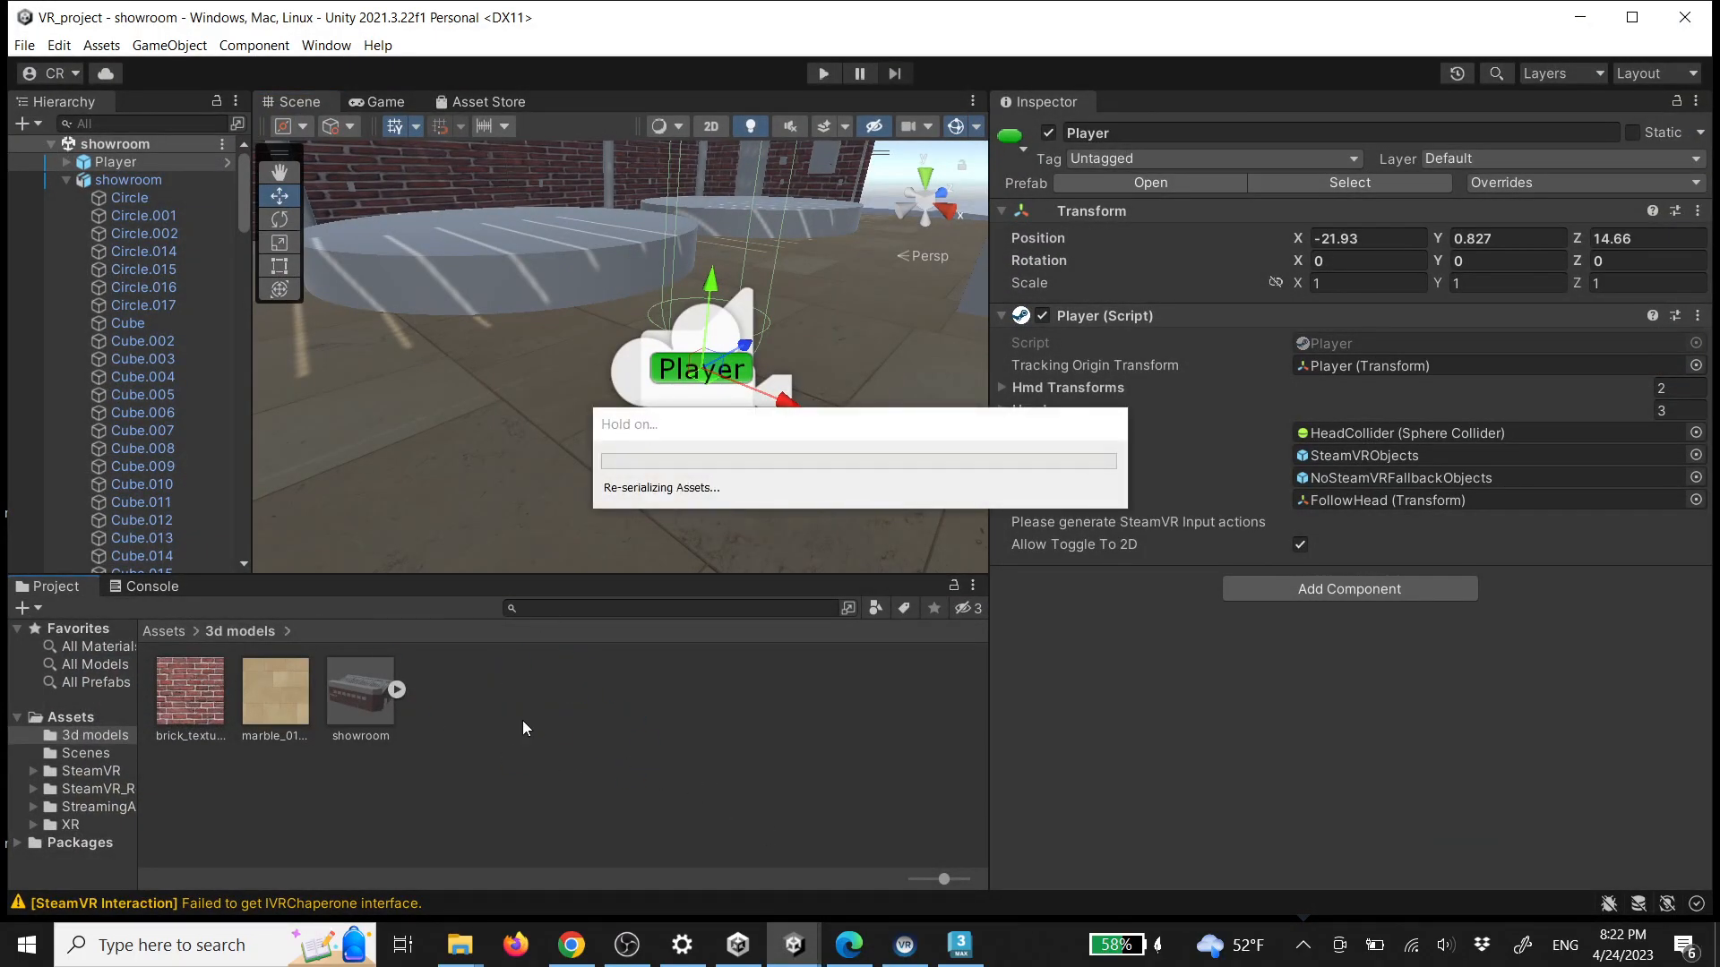
{"action": "left_click", "coordinate": [305, 695]}
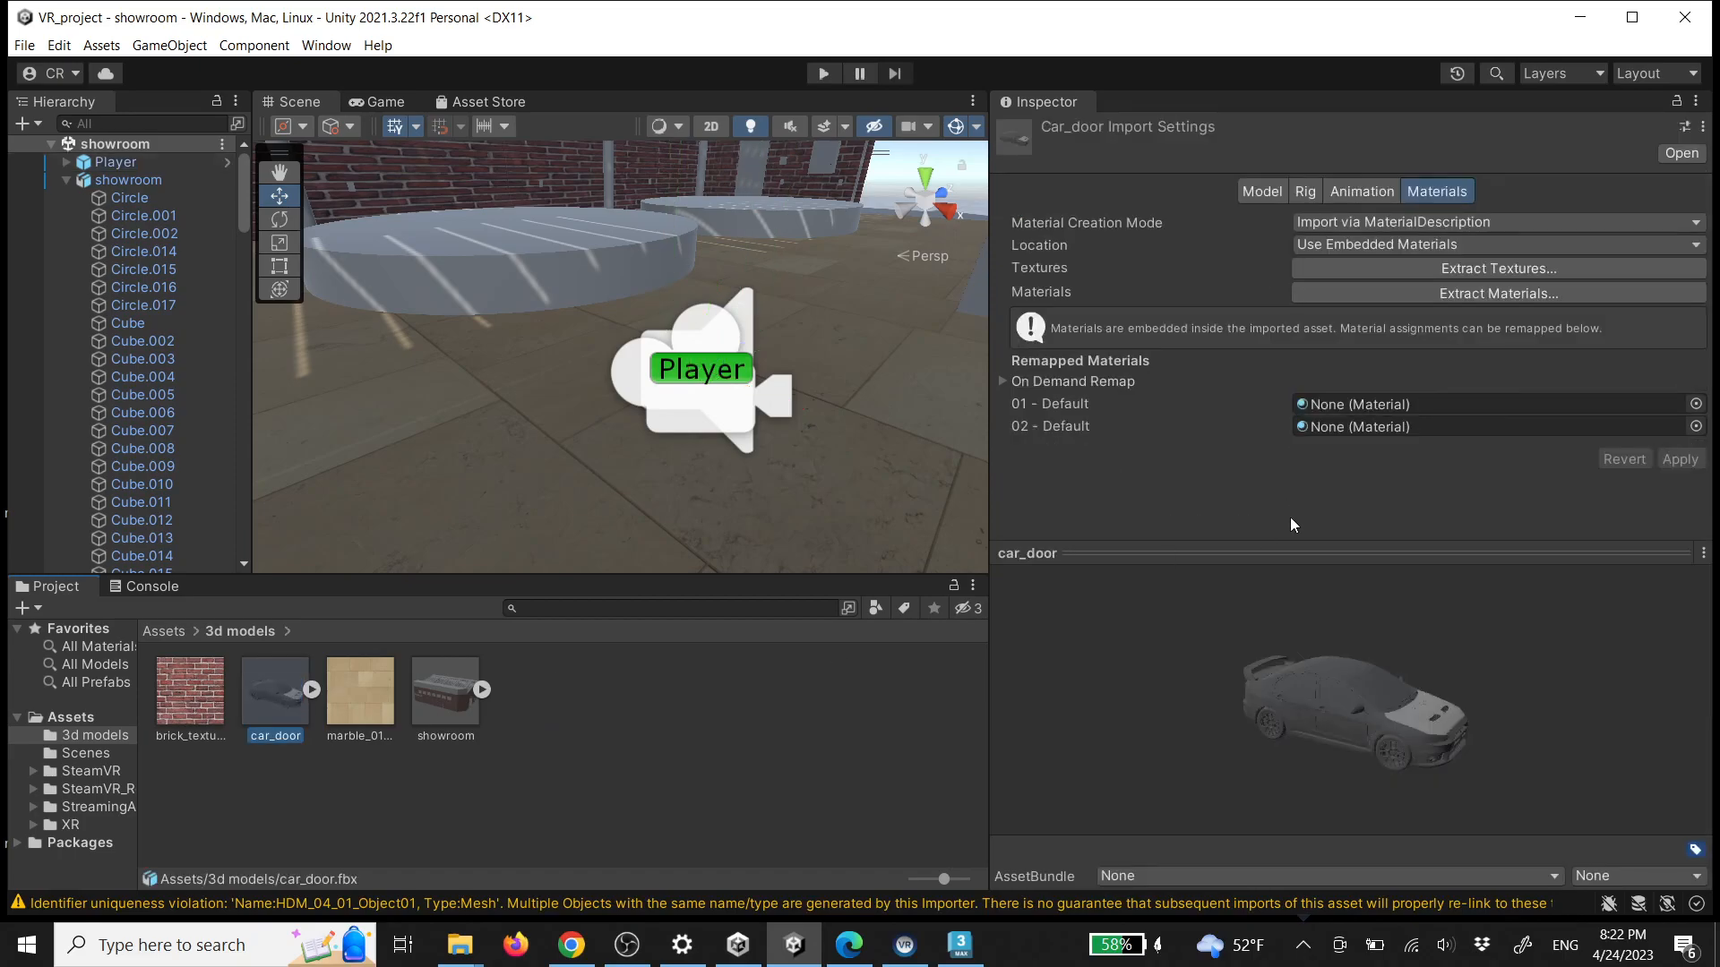
{"action": "right_click_drag", "start_coordinate": [861, 525], "coordinate": [835, 369]}
{"action": "key", "text": "w"}
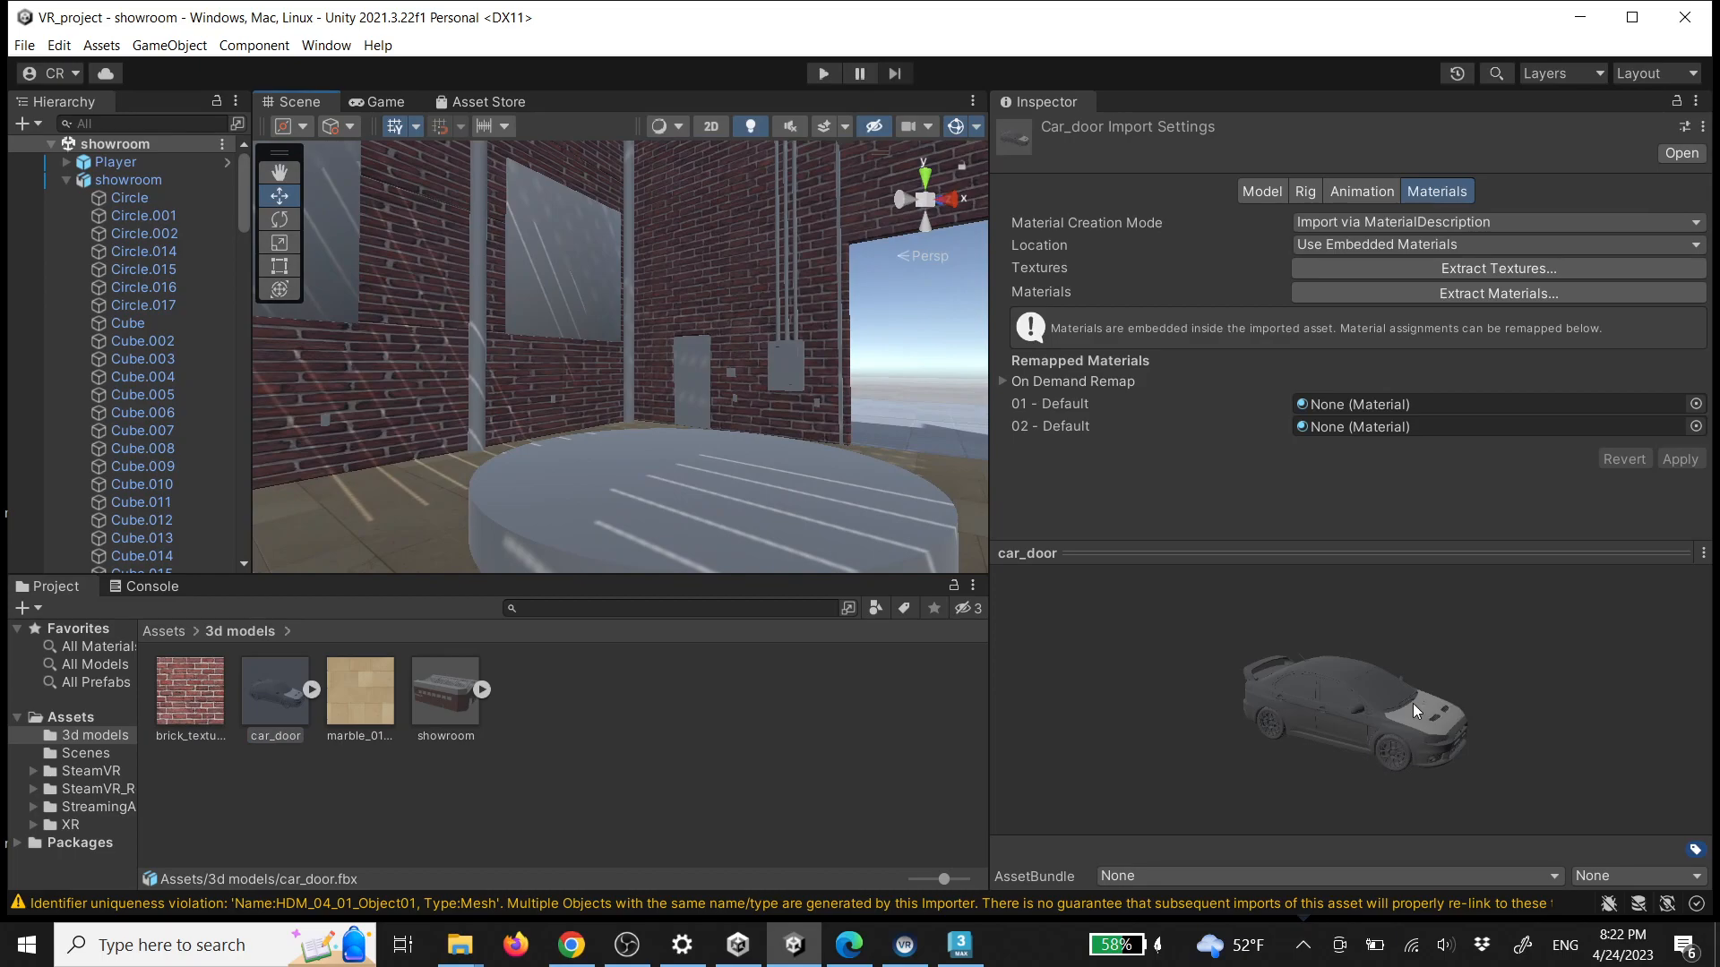
{"action": "left_click", "coordinate": [1499, 268]}
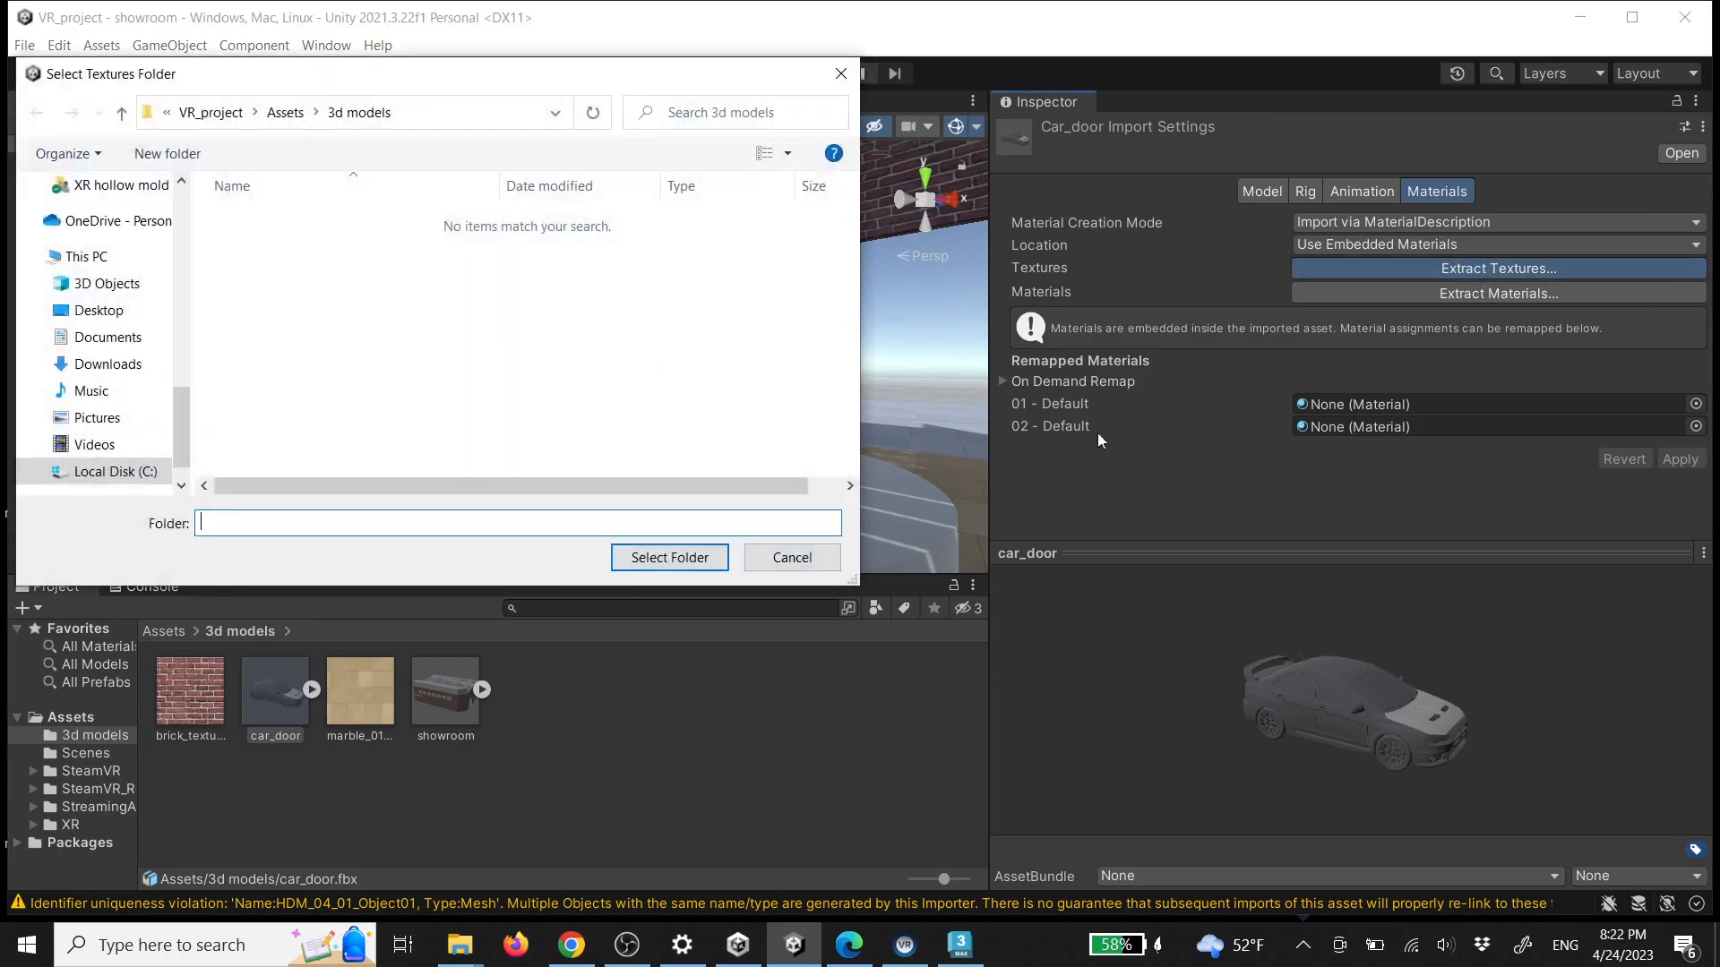
{"action": "left_click", "coordinate": [680, 564]}
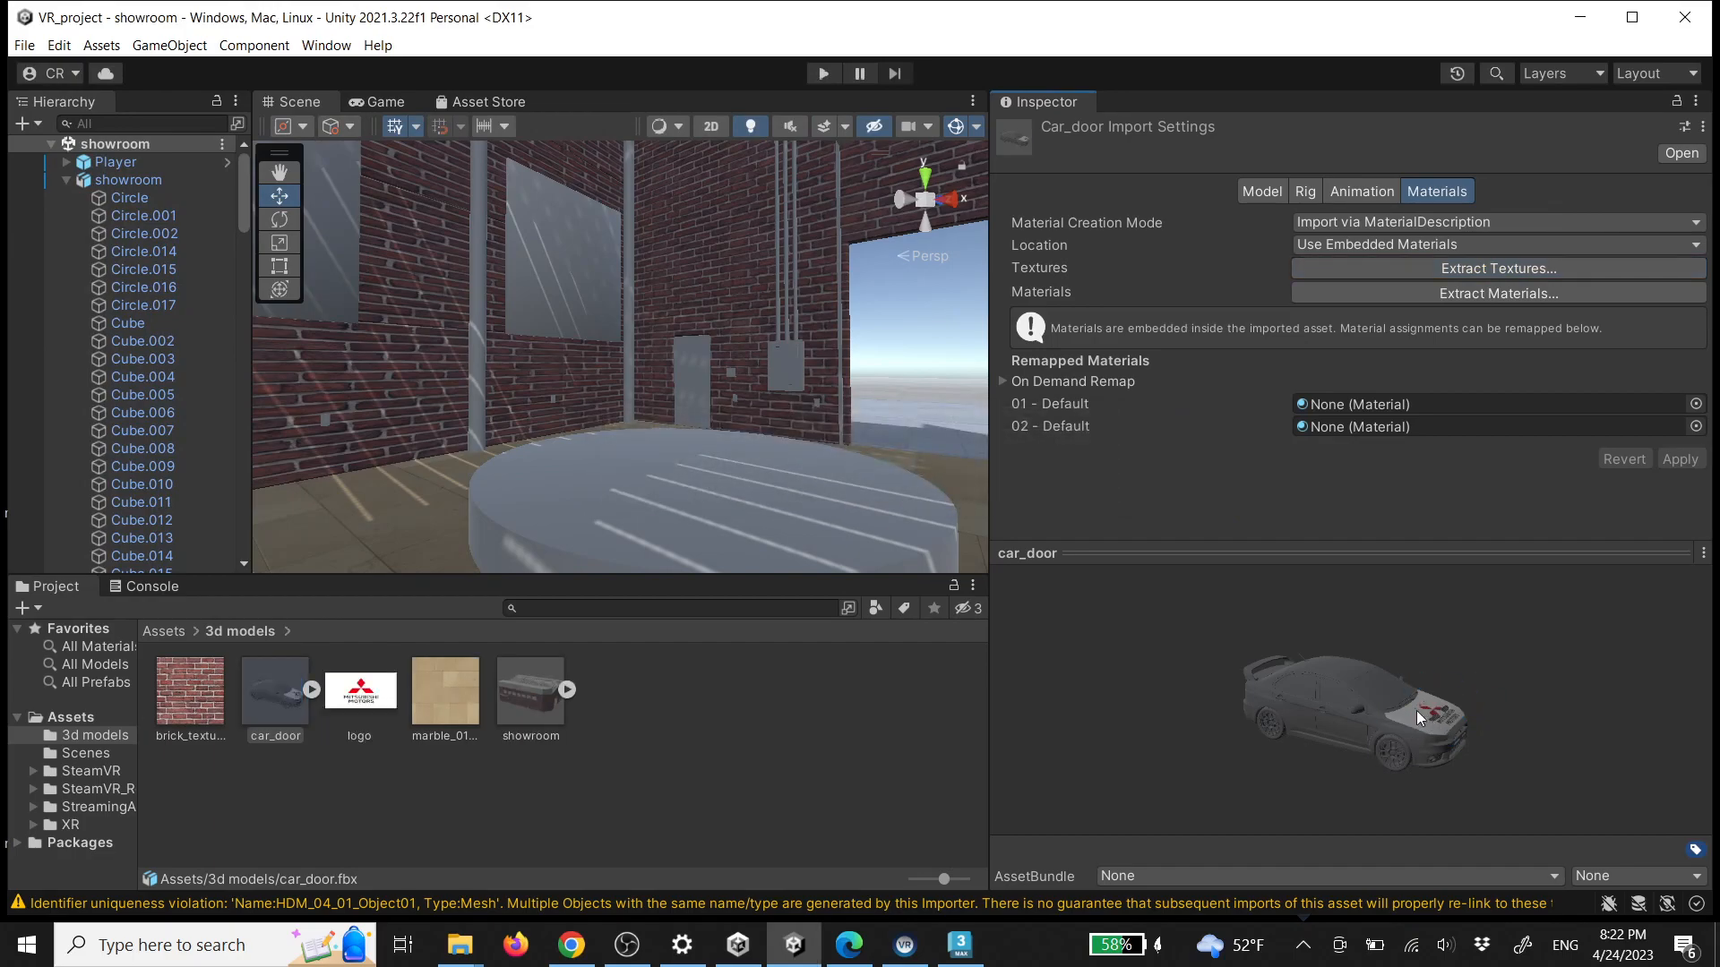
Place the car_door model on the round showroom platform at about X -27.01, Y 0.89, Z 24.06
{"action": "right_click_drag", "start_coordinate": [797, 488], "coordinate": [741, 515]}
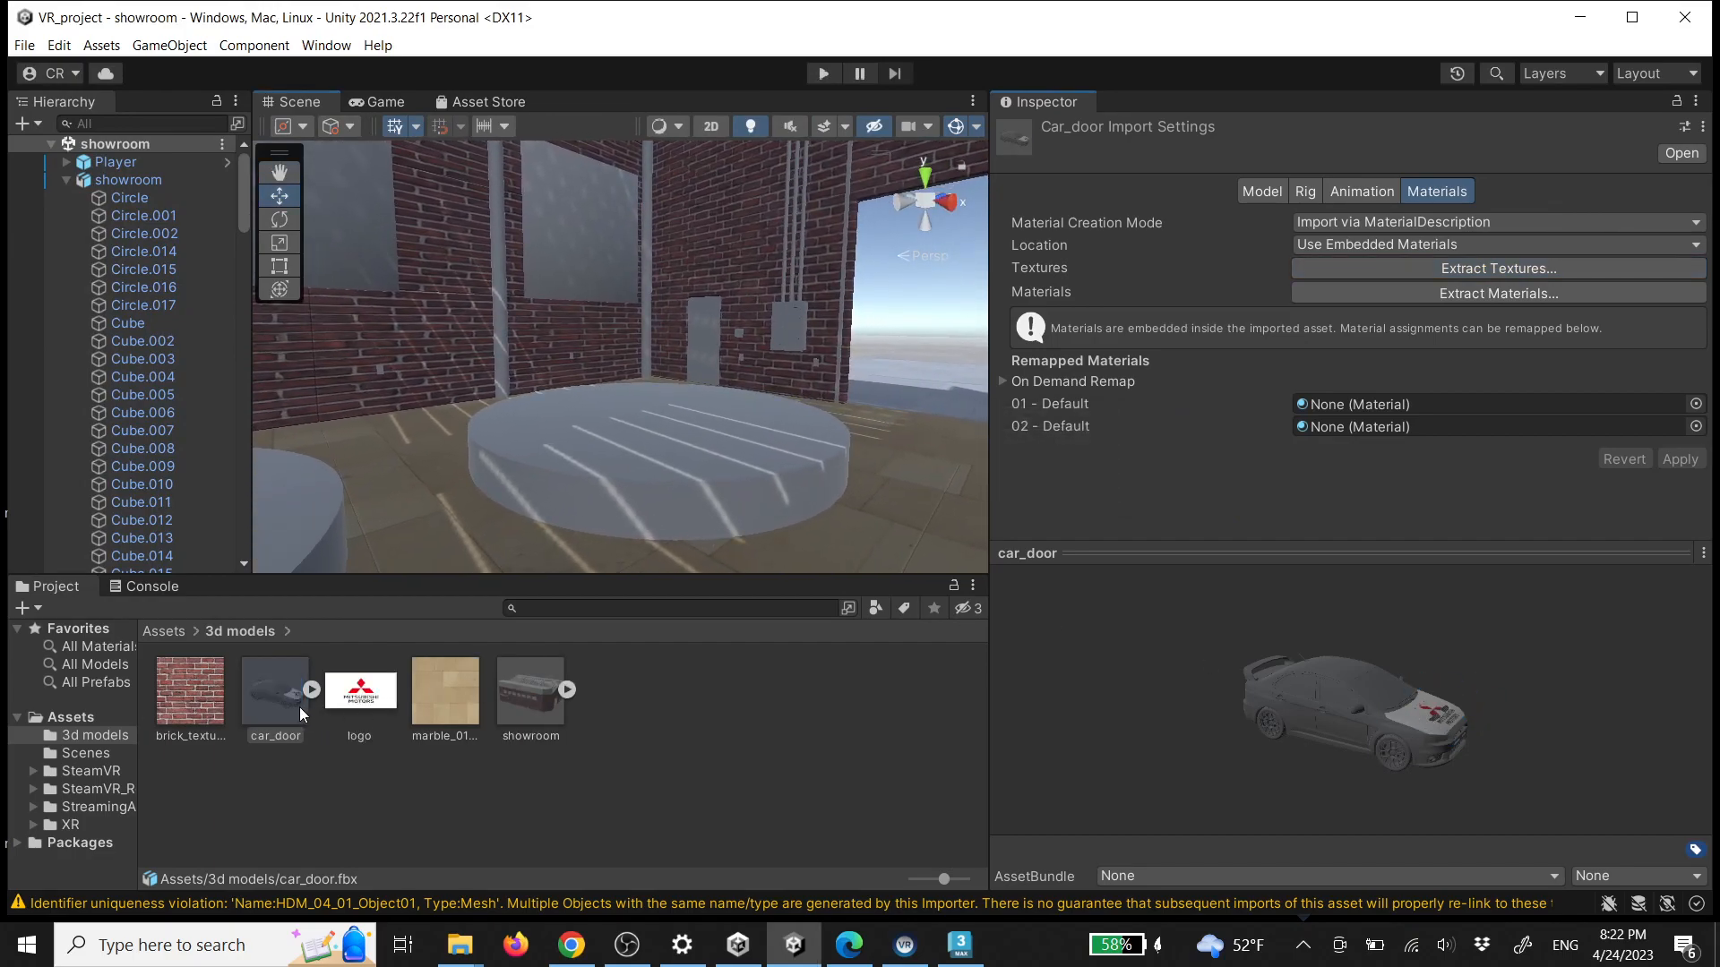
{"action": "left_click_drag", "start_coordinate": [291, 712], "coordinate": [647, 466]}
{"action": "left_click_drag", "start_coordinate": [681, 351], "coordinate": [703, 294]}
{"action": "left_click_drag", "start_coordinate": [827, 395], "coordinate": [619, 320], "text": "alt"}
Rotate the car on its platform to about 56.6° around the Y axis
{"action": "key", "text": "e"}
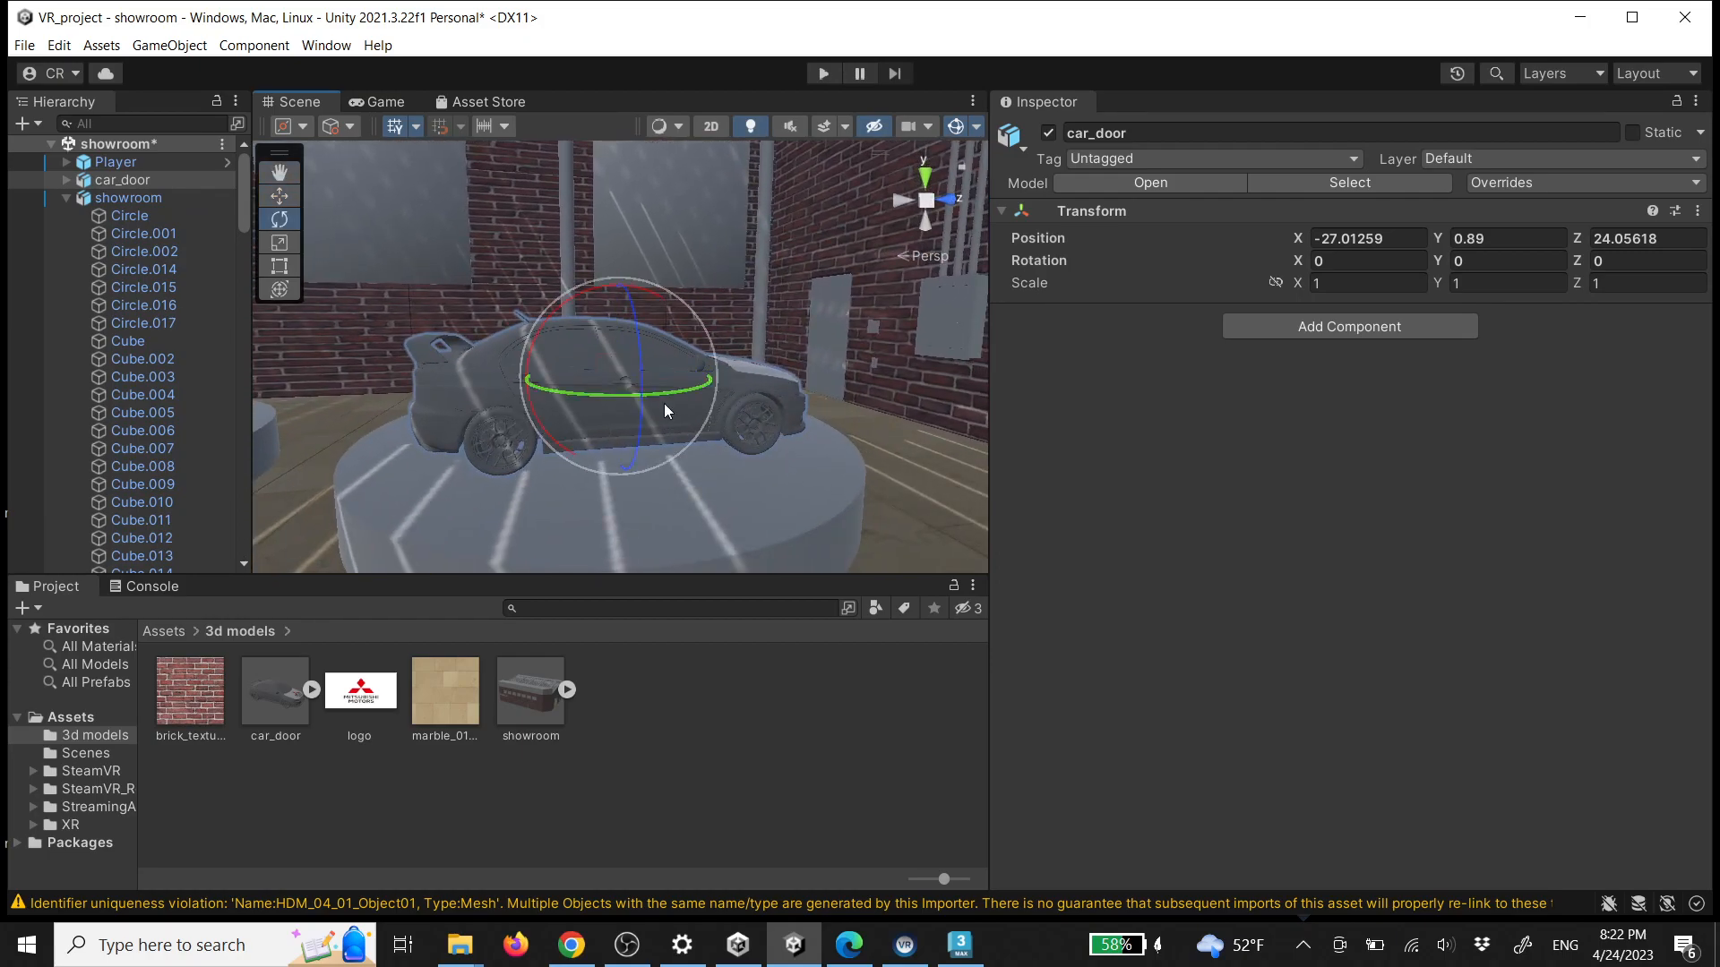
{"action": "left_click_drag", "start_coordinate": [669, 392], "coordinate": [508, 432]}
{"action": "left_click_drag", "start_coordinate": [900, 435], "coordinate": [573, 441], "text": "alt"}
{"action": "left_click_drag", "start_coordinate": [840, 466], "coordinate": [769, 464], "text": "alt"}
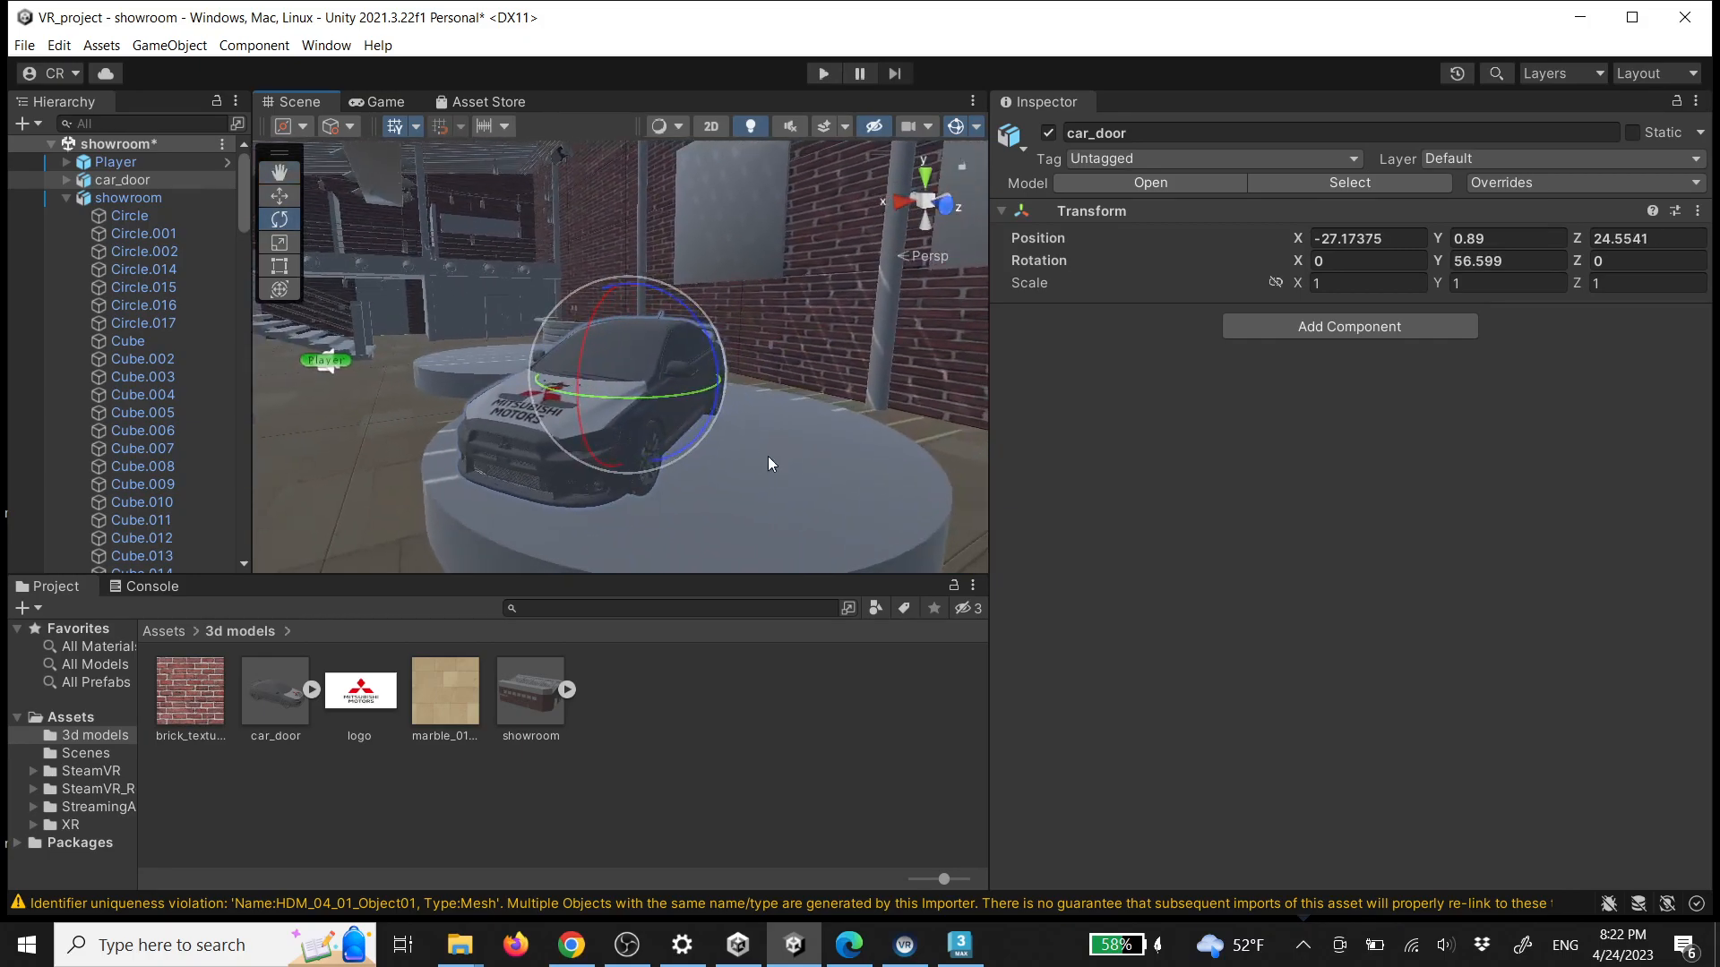
Expand the car_door asset and preview its Take 001 animation clip from several angles
{"action": "left_click", "coordinate": [311, 689]}
{"action": "scroll", "coordinate": [594, 724], "scroll_direction": "down", "scroll_amount": 5}
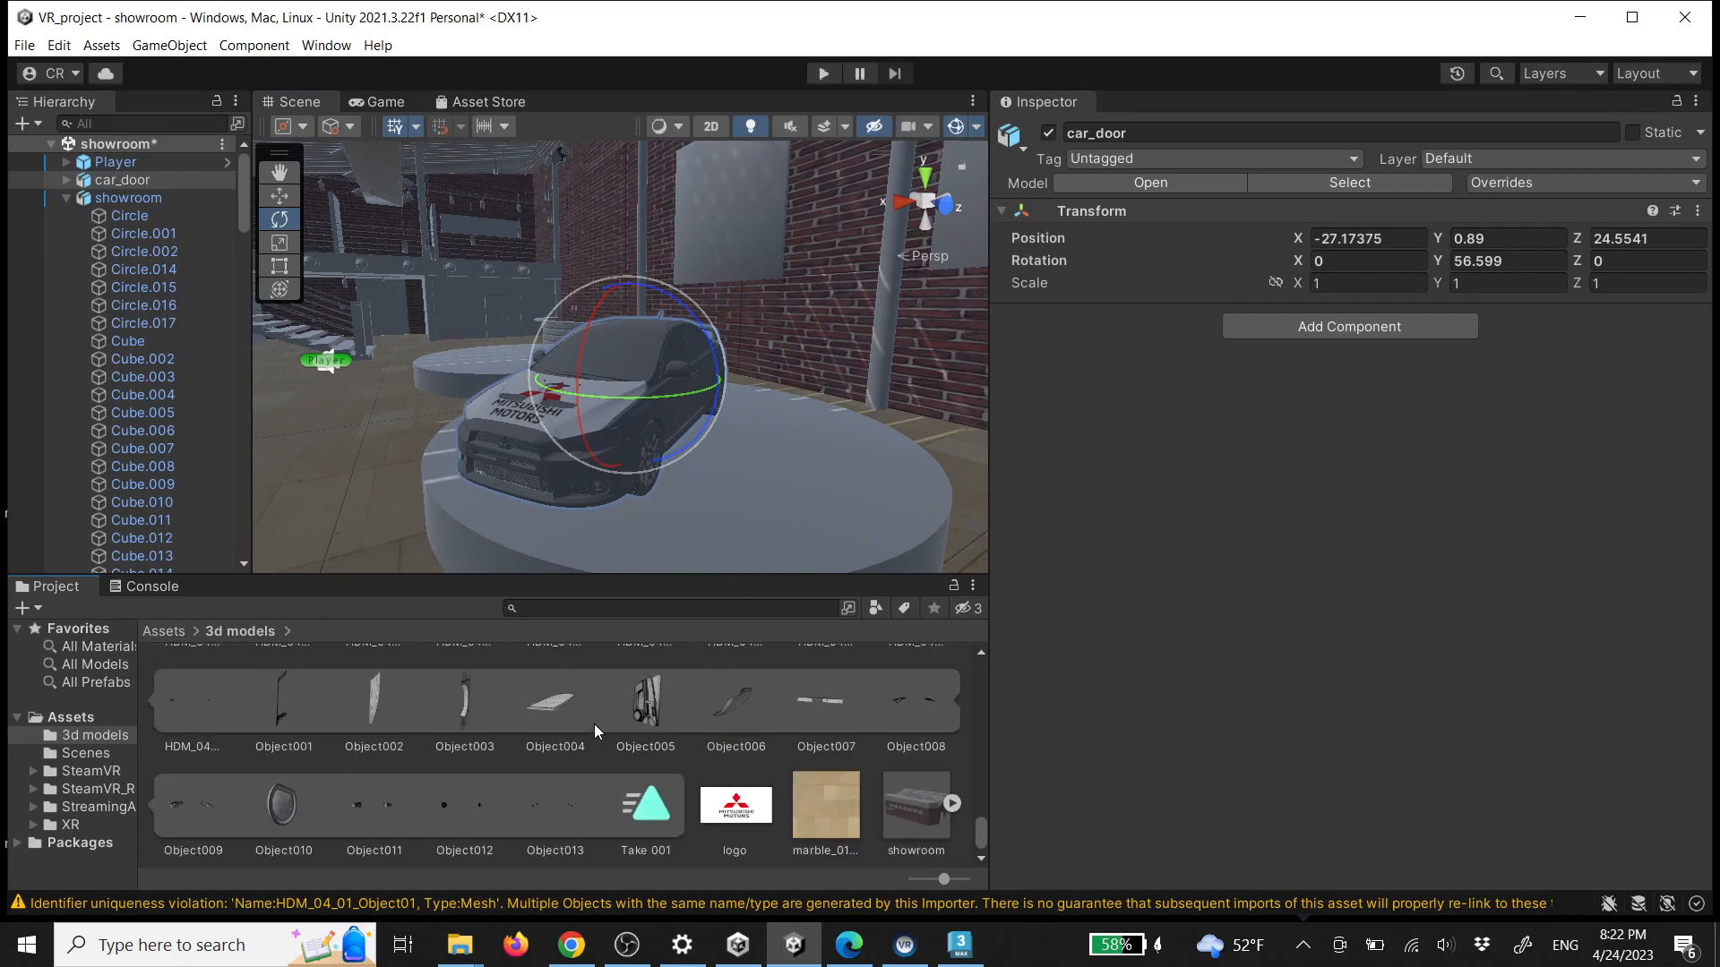
{"action": "left_click", "coordinate": [665, 811]}
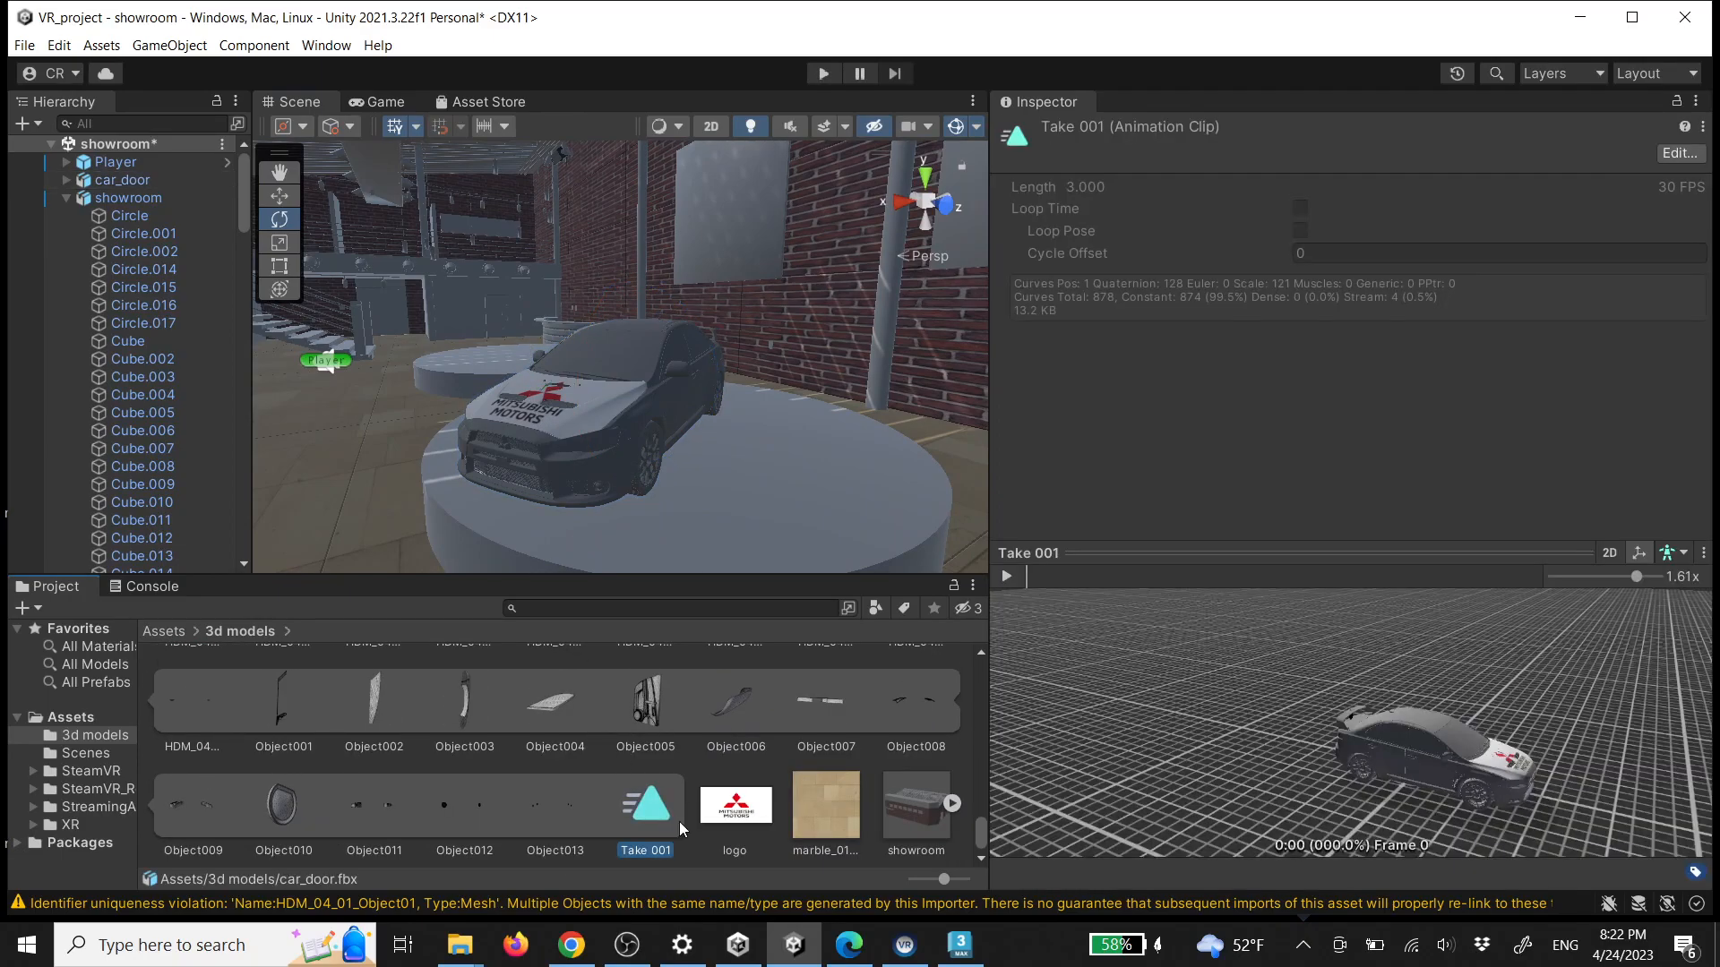
{"action": "left_click_drag", "start_coordinate": [1191, 771], "coordinate": [1365, 658]}
{"action": "scroll", "coordinate": [1330, 708], "scroll_direction": "up", "scroll_amount": 6}
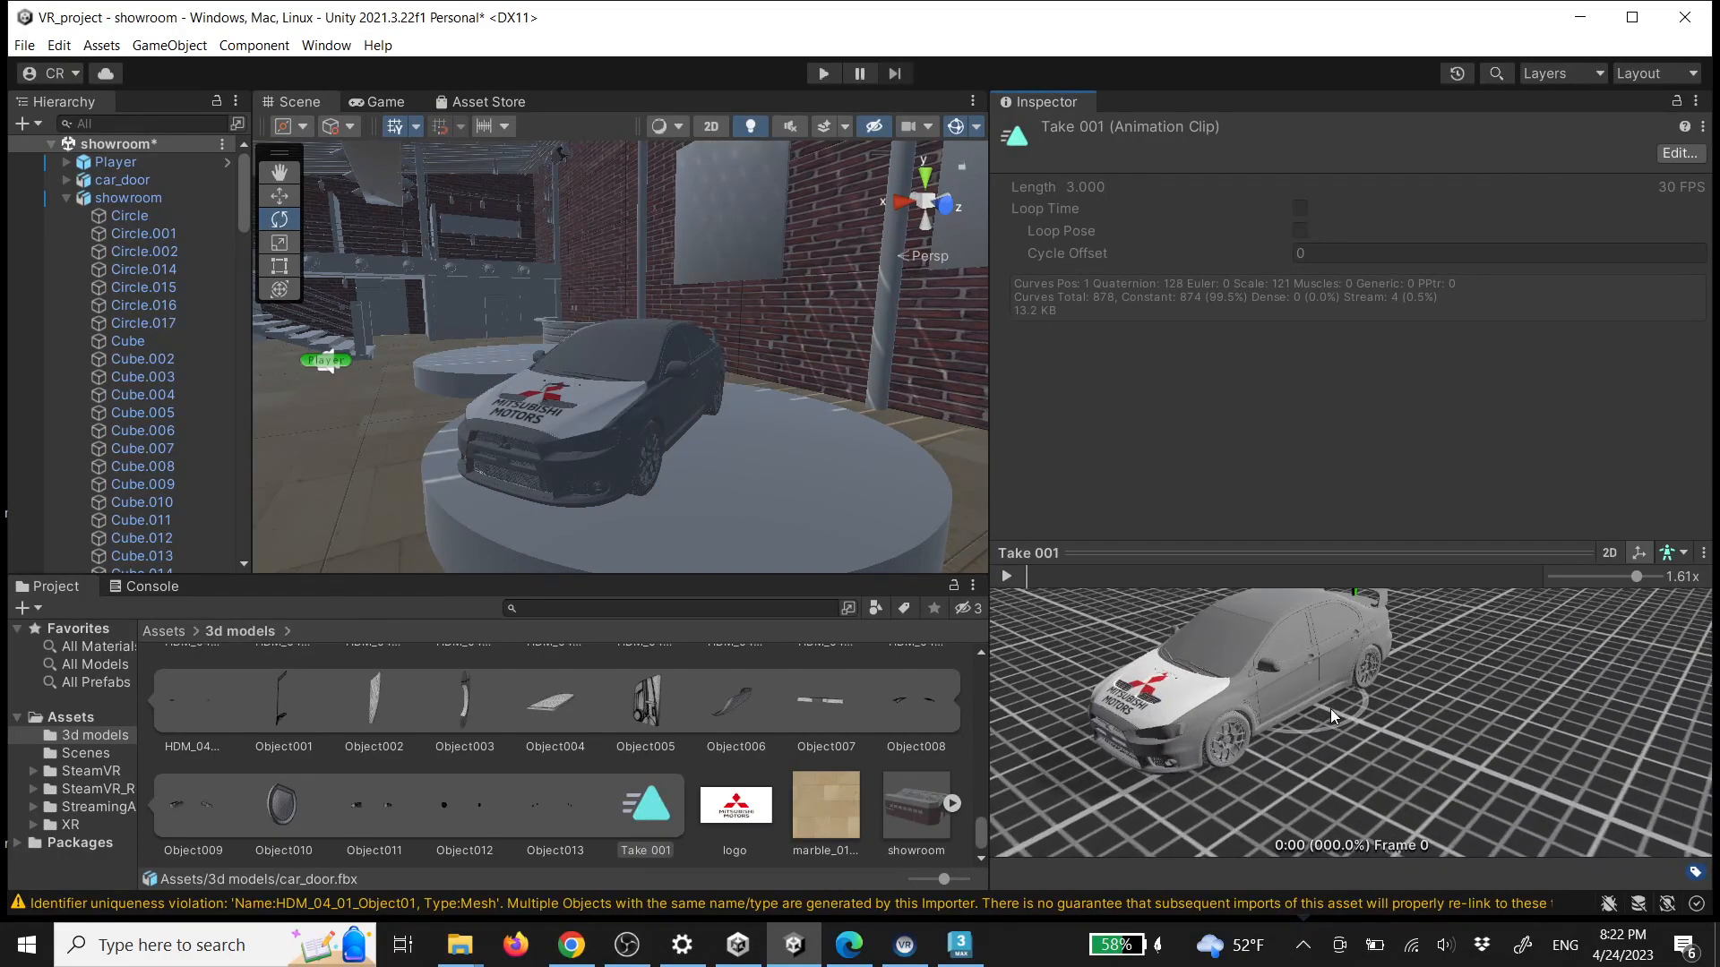
{"action": "left_click_drag", "start_coordinate": [1340, 738], "coordinate": [1076, 609]}
{"action": "left_click", "coordinate": [1014, 577]}
{"action": "left_click_drag", "start_coordinate": [1384, 660], "coordinate": [1326, 668]}
{"action": "right_click_drag", "start_coordinate": [1327, 667], "coordinate": [1241, 676]}
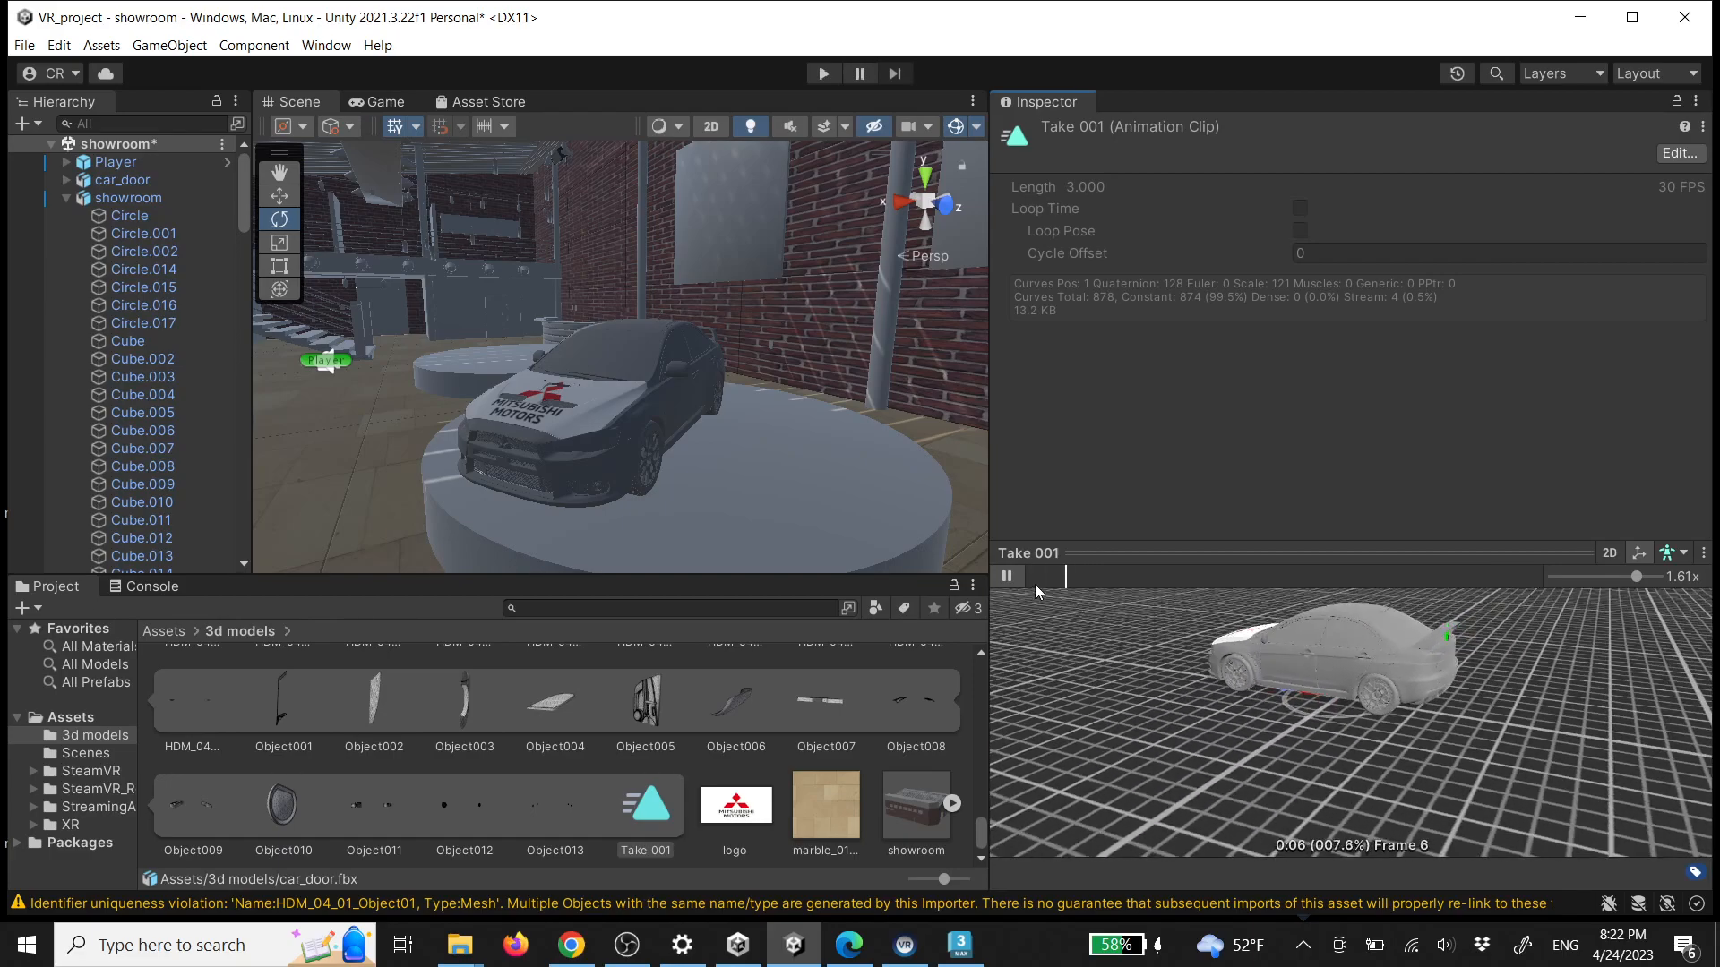
{"action": "left_click", "coordinate": [1009, 577]}
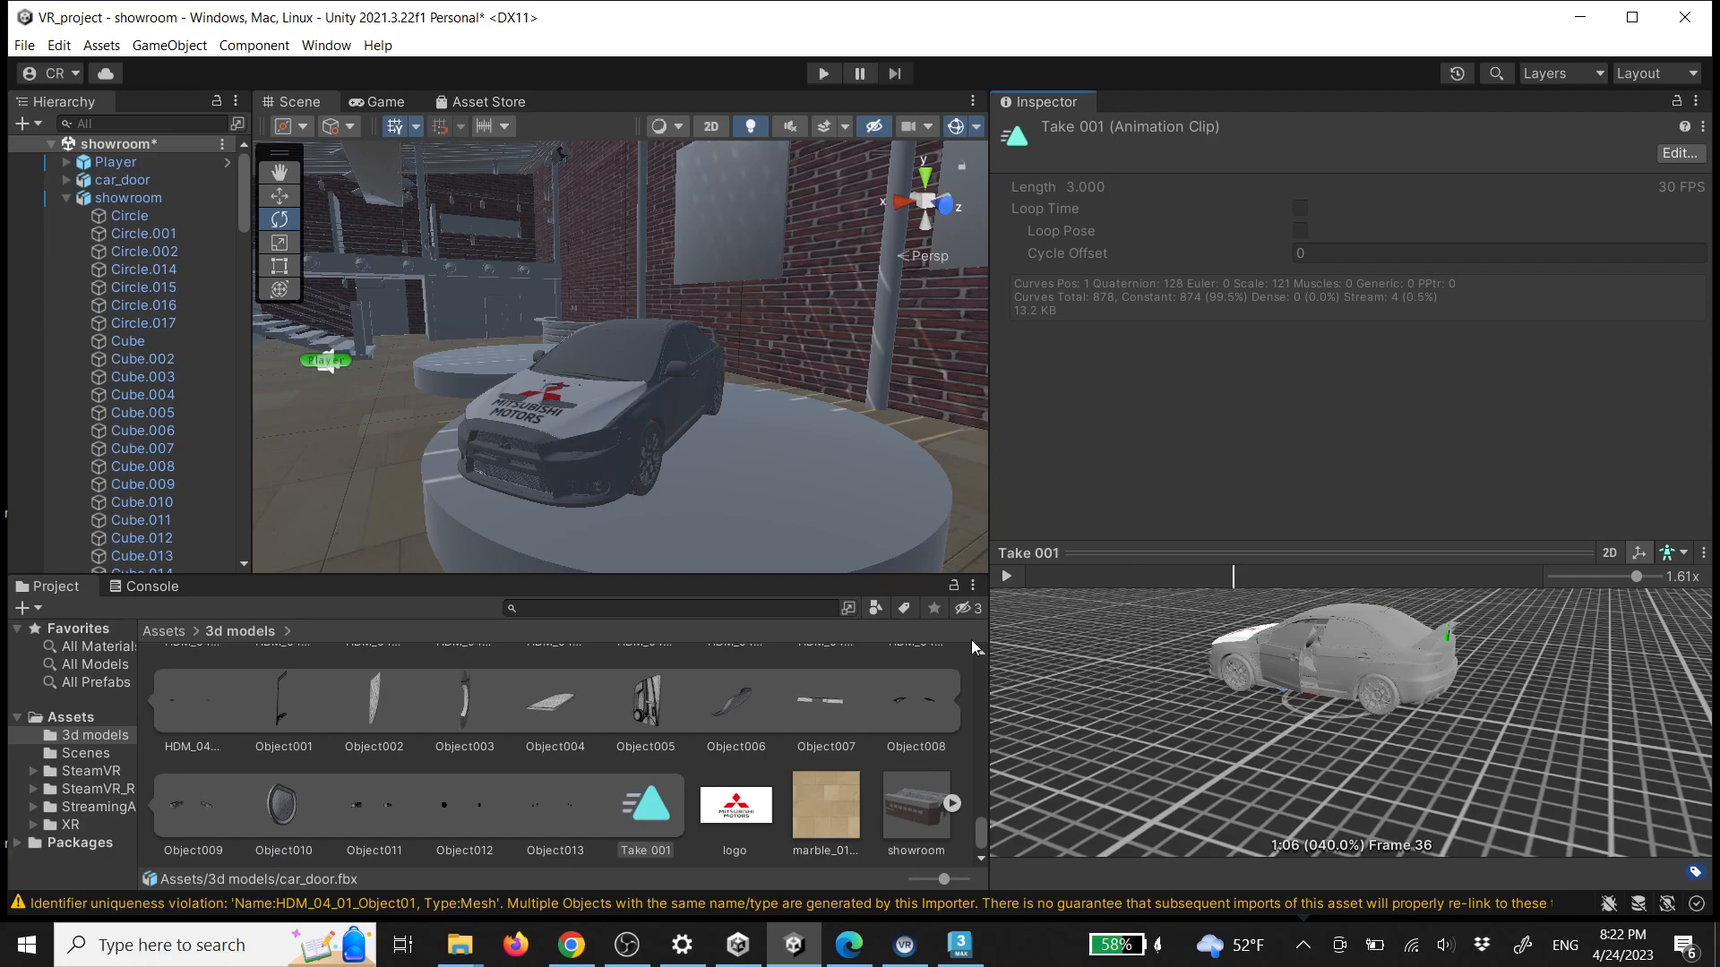
Collapse the showroom model's hierarchy, locate the Hover Button object among the outdoor SteamVR samples, and duplicate it
{"action": "right_click_drag", "start_coordinate": [750, 475], "coordinate": [618, 519]}
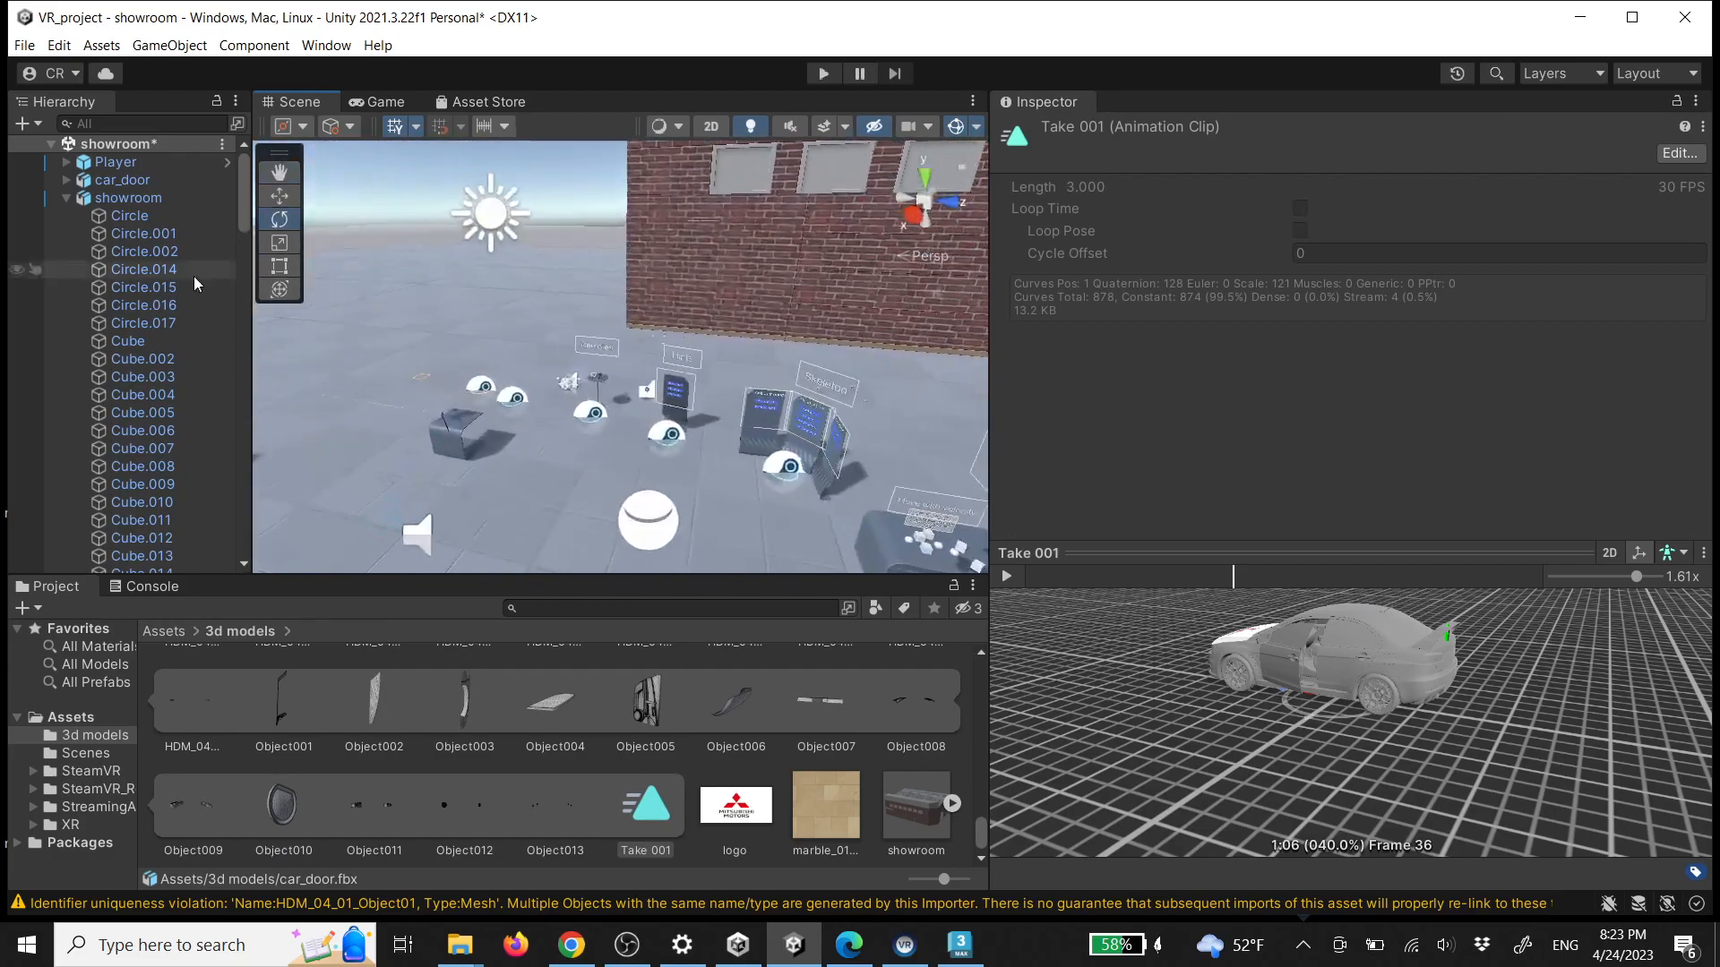
{"action": "left_click", "coordinate": [67, 198]}
{"action": "left_click", "coordinate": [65, 216]}
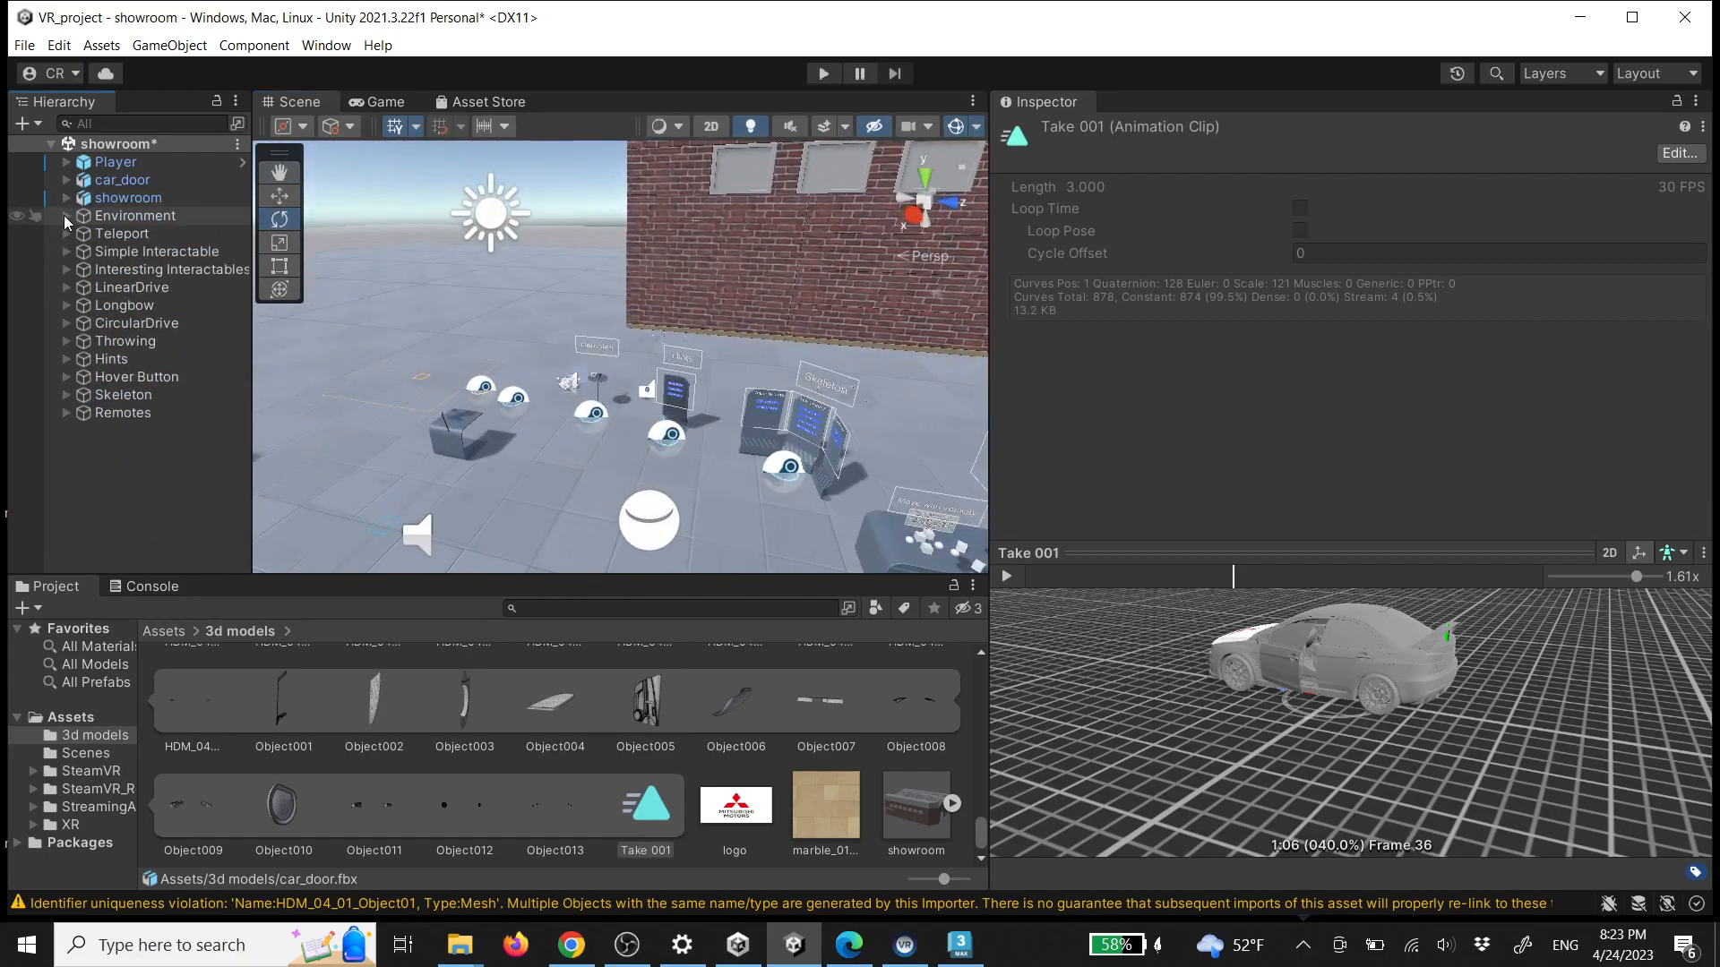
{"action": "double_click", "coordinate": [132, 378]}
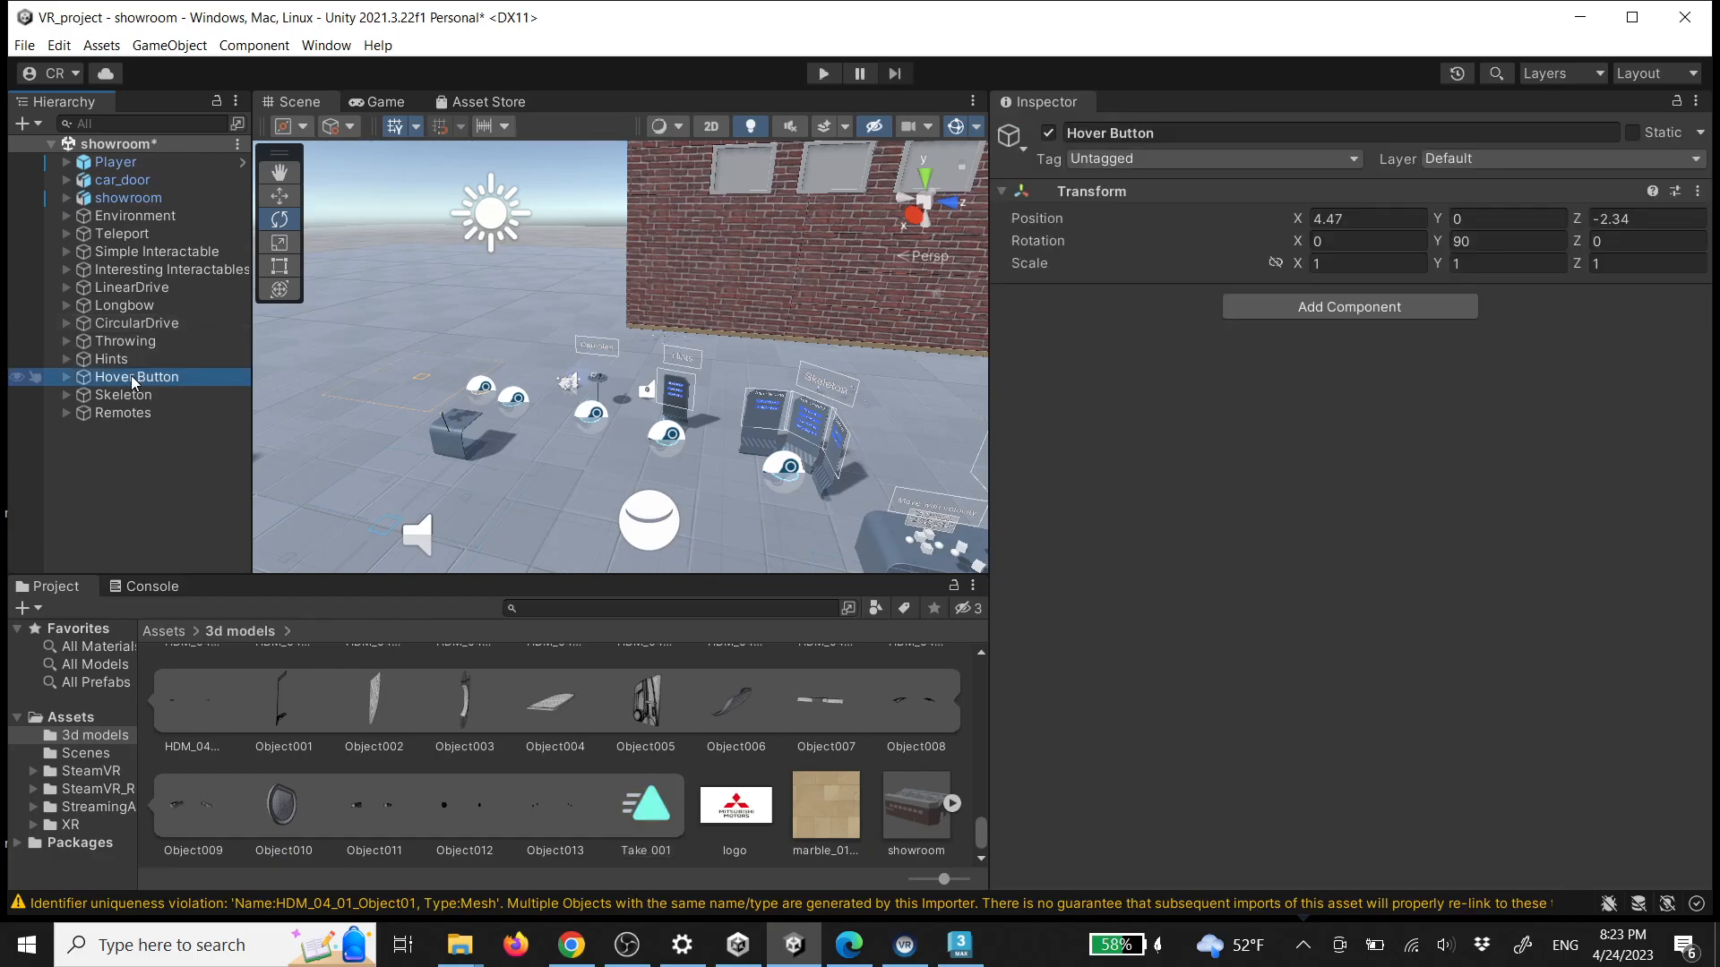
{"action": "left_click", "coordinate": [123, 378]}
{"action": "key", "text": "f"}
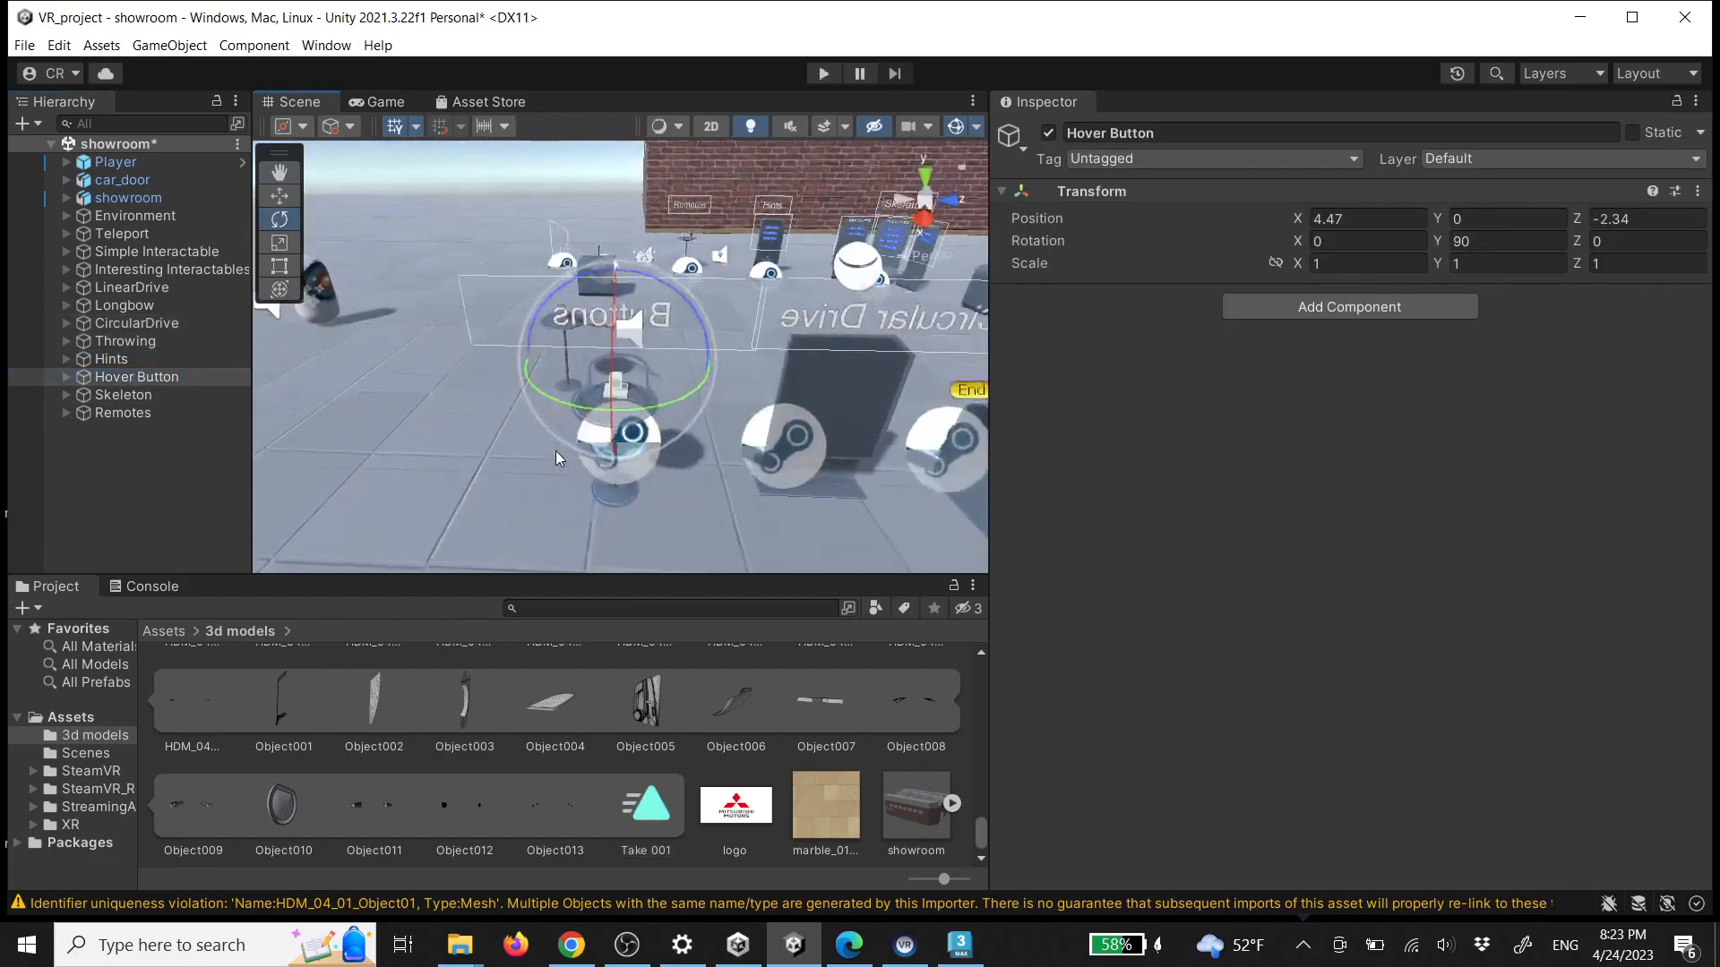
{"action": "right_click_drag", "start_coordinate": [593, 448], "coordinate": [813, 466]}
{"action": "key", "text": "a"}
{"action": "key", "text": "s"}
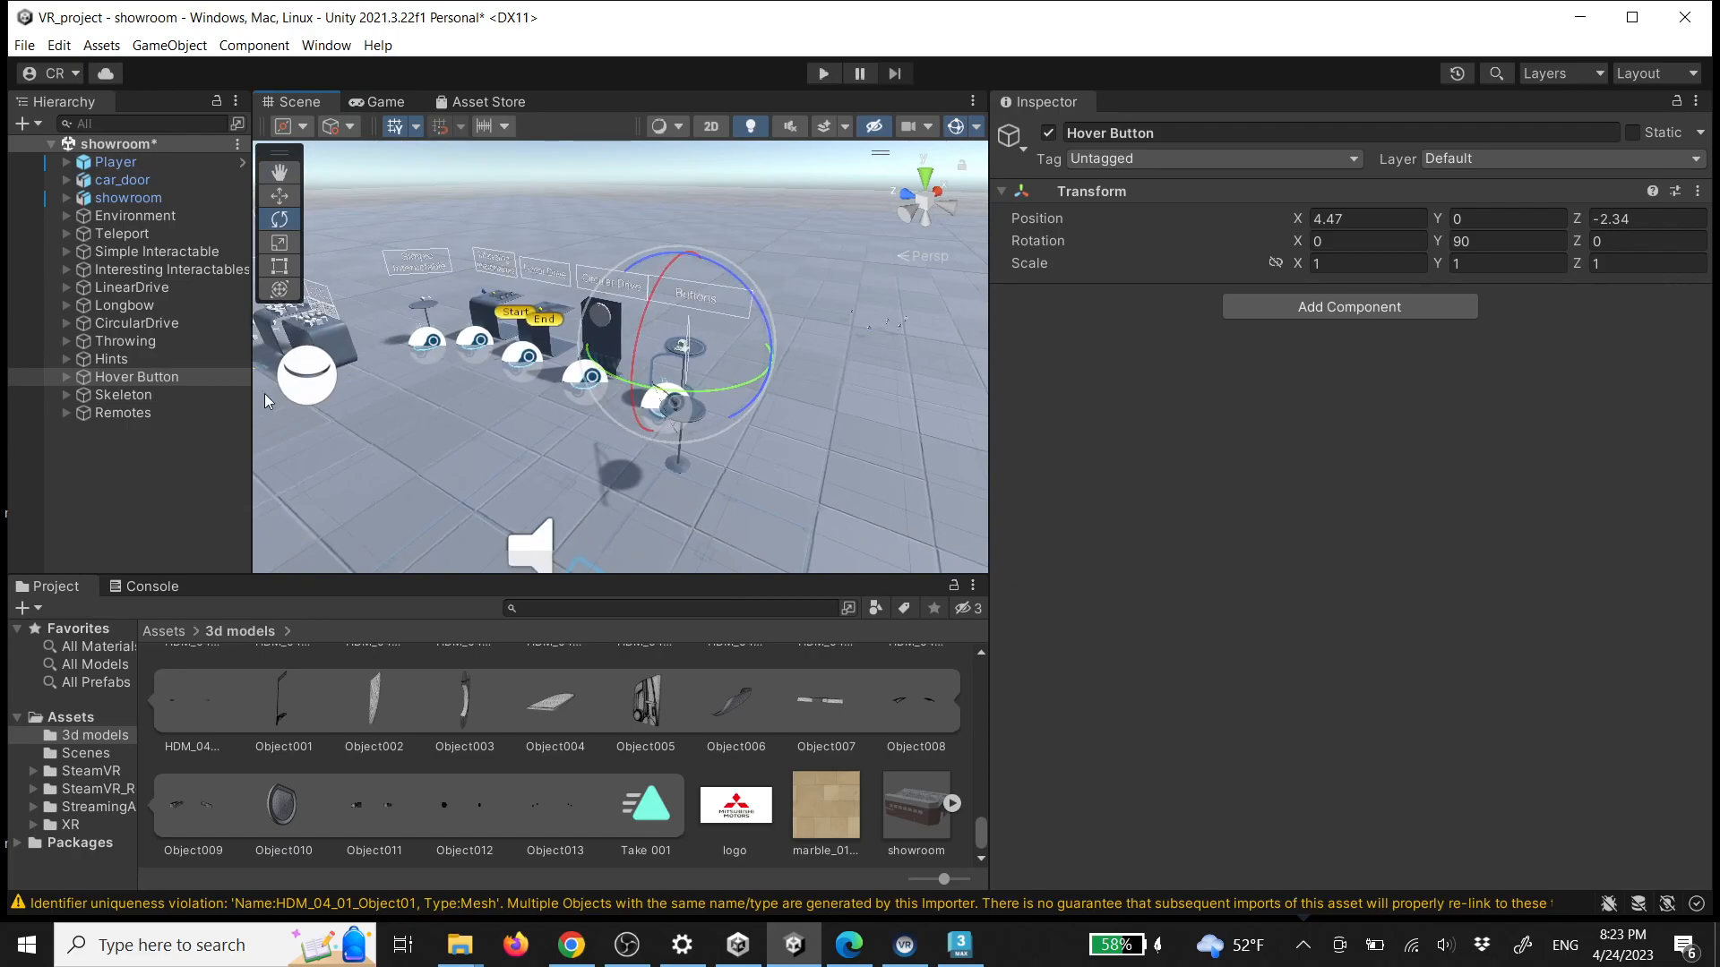
{"action": "right_click", "coordinate": [141, 376]}
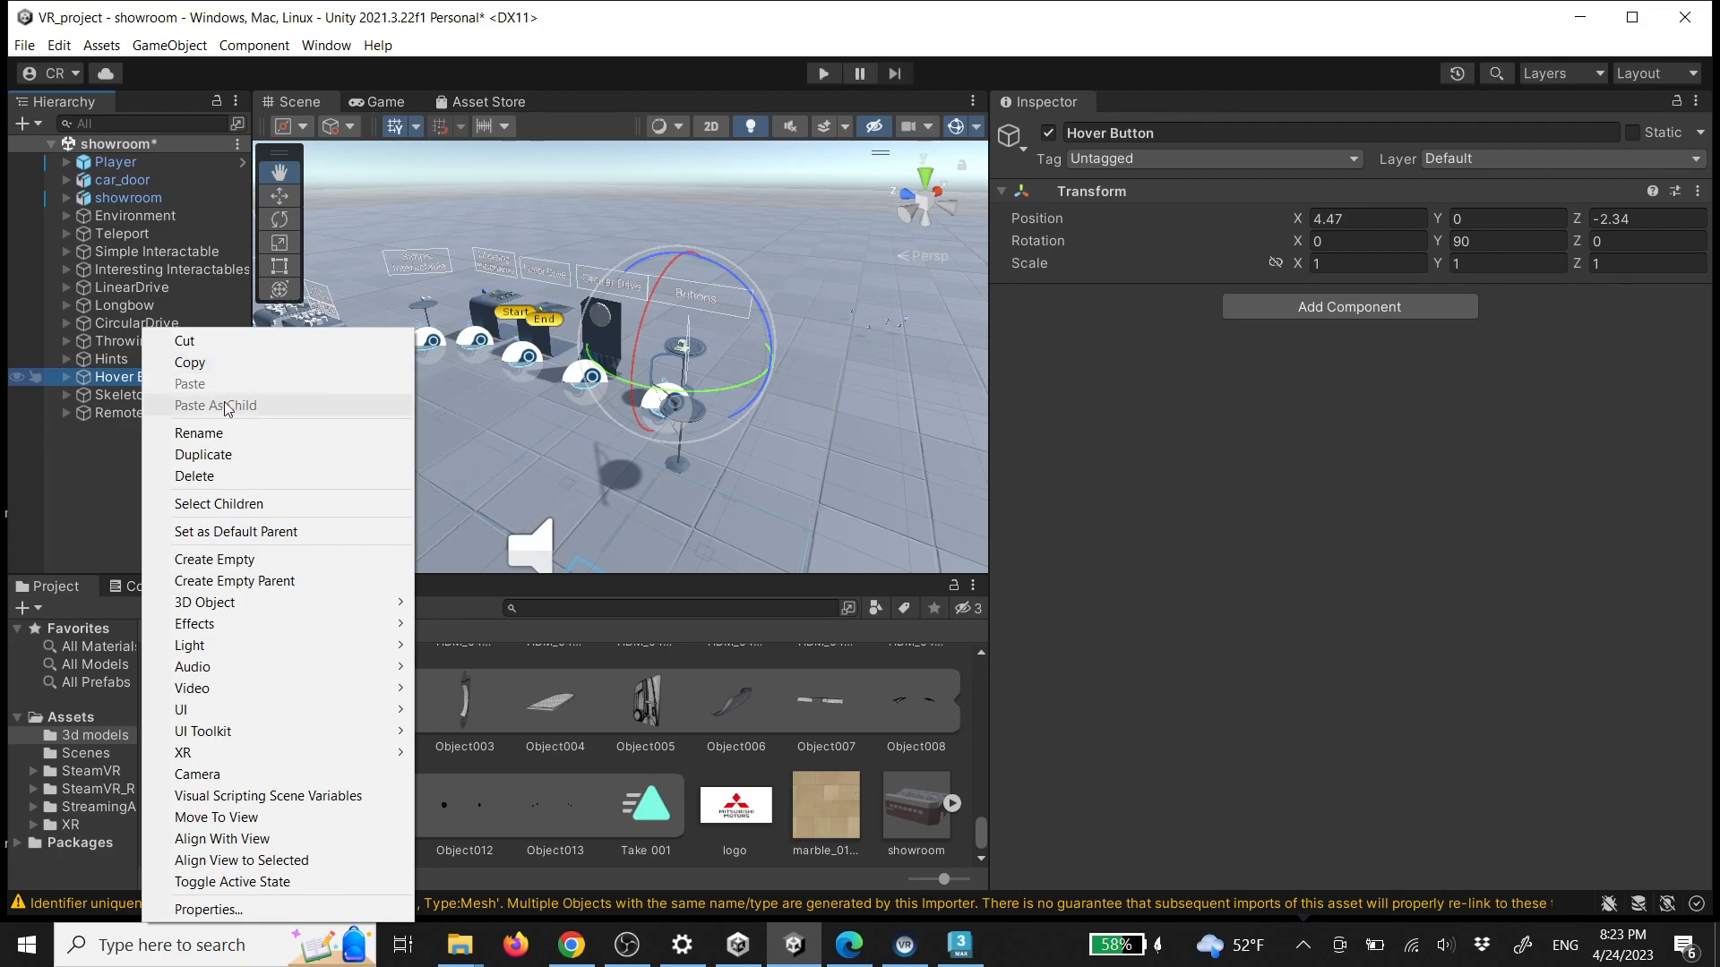
{"action": "left_click", "coordinate": [235, 456]}
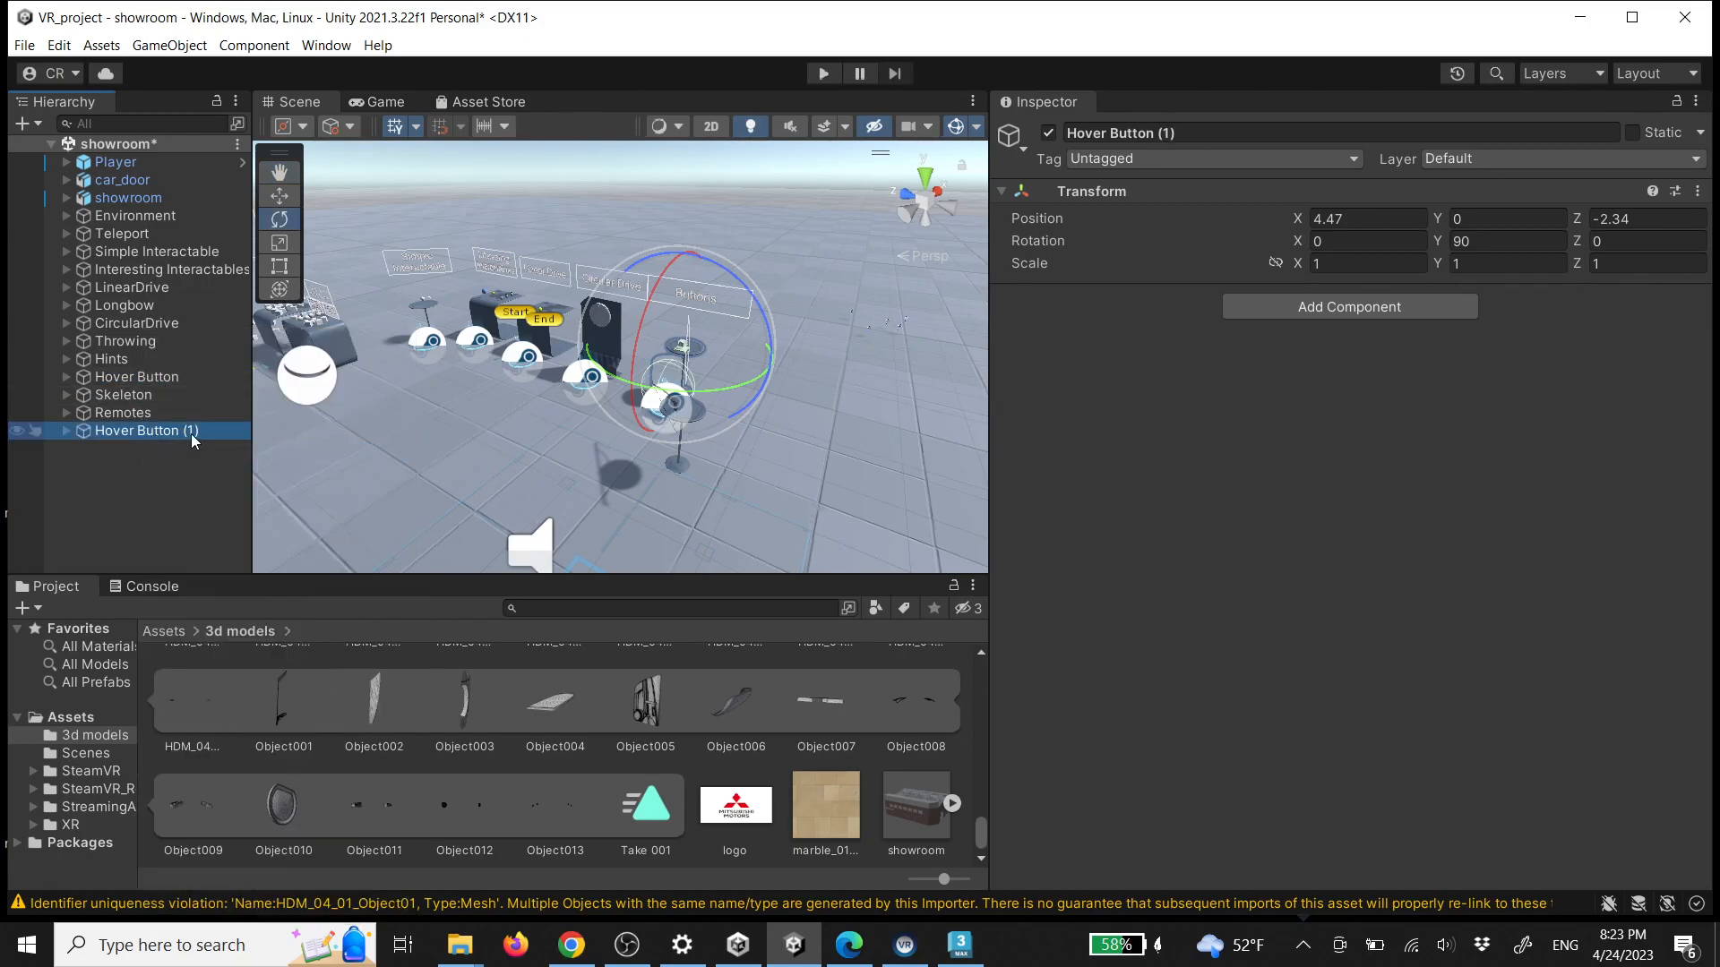
Move the duplicated Hover Button from the outdoor sample area into the showroom, near the car's platform
{"action": "right_click_drag", "start_coordinate": [489, 408], "coordinate": [299, 403]}
{"action": "key", "text": "s"}
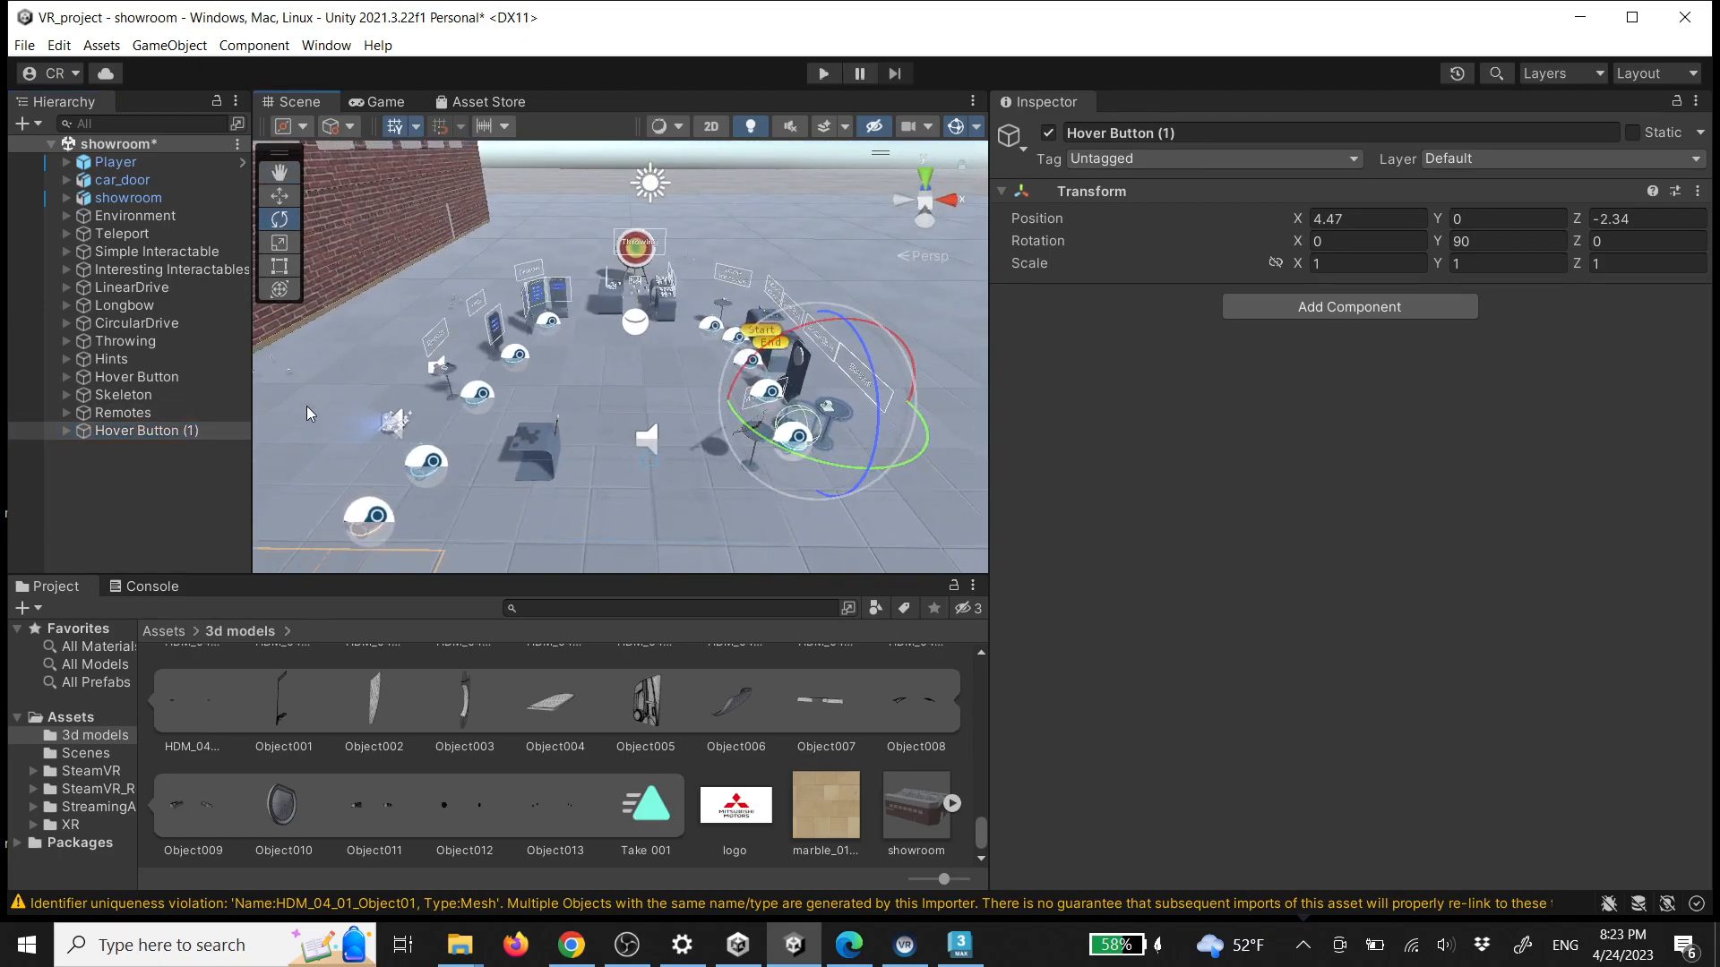
{"action": "key", "text": "w"}
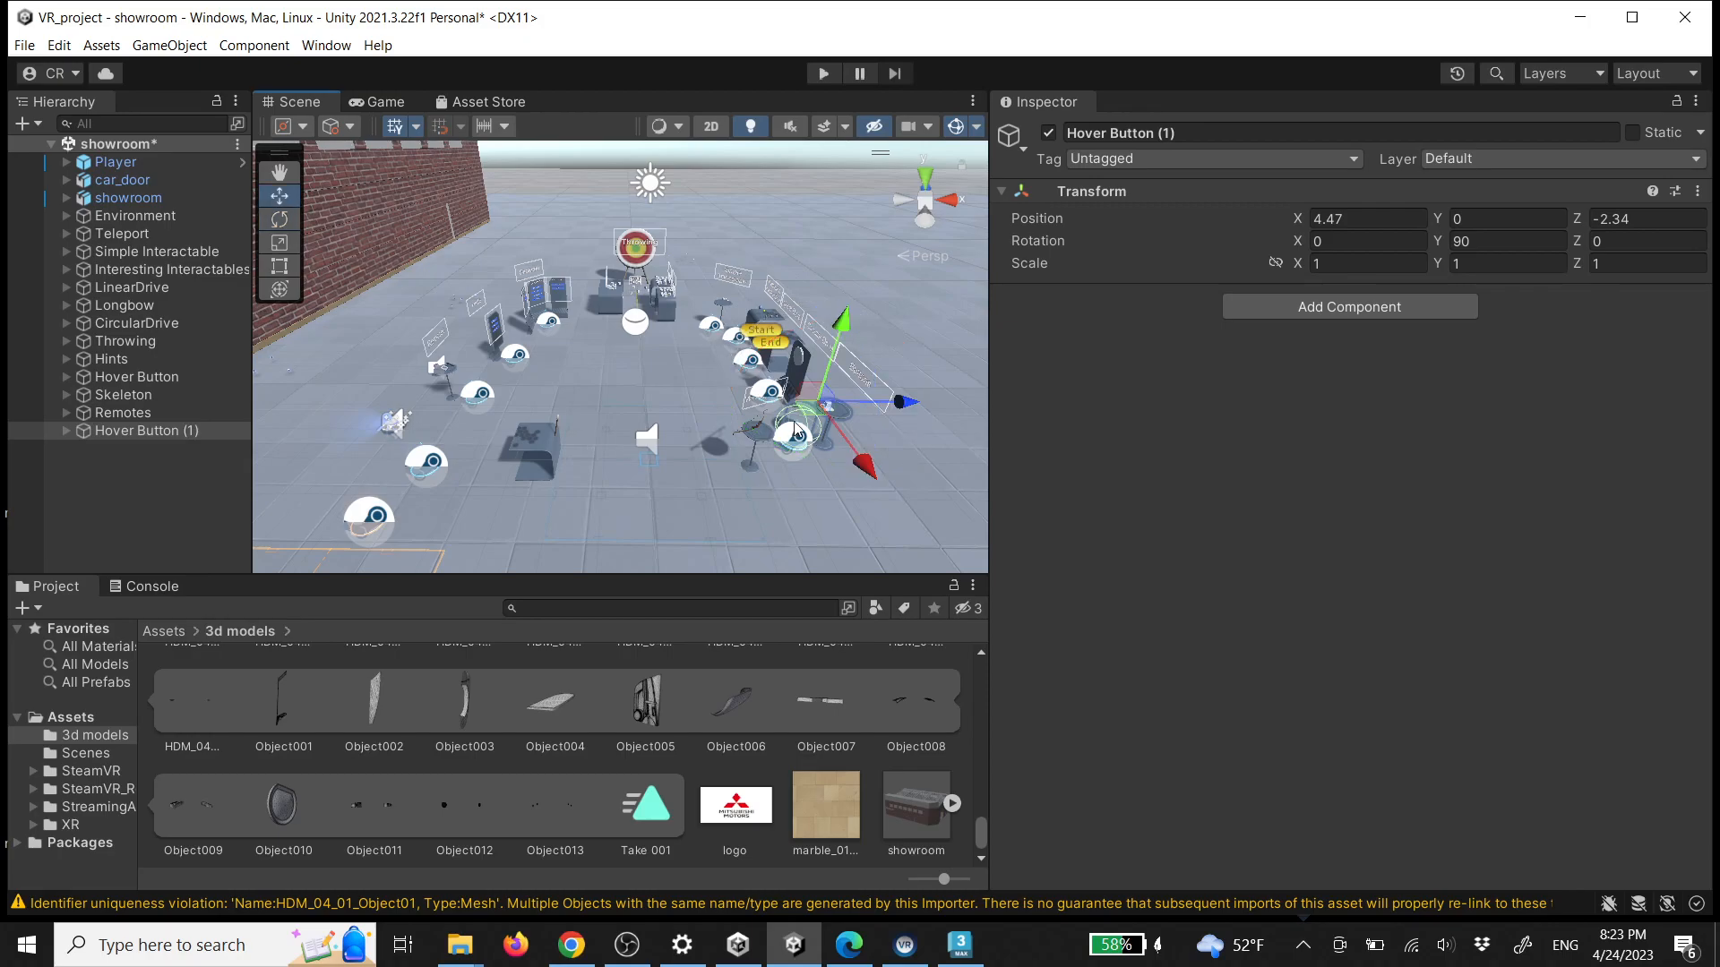
{"action": "left_click_drag", "start_coordinate": [898, 404], "coordinate": [385, 399]}
{"action": "right_click_drag", "start_coordinate": [631, 394], "coordinate": [471, 396]}
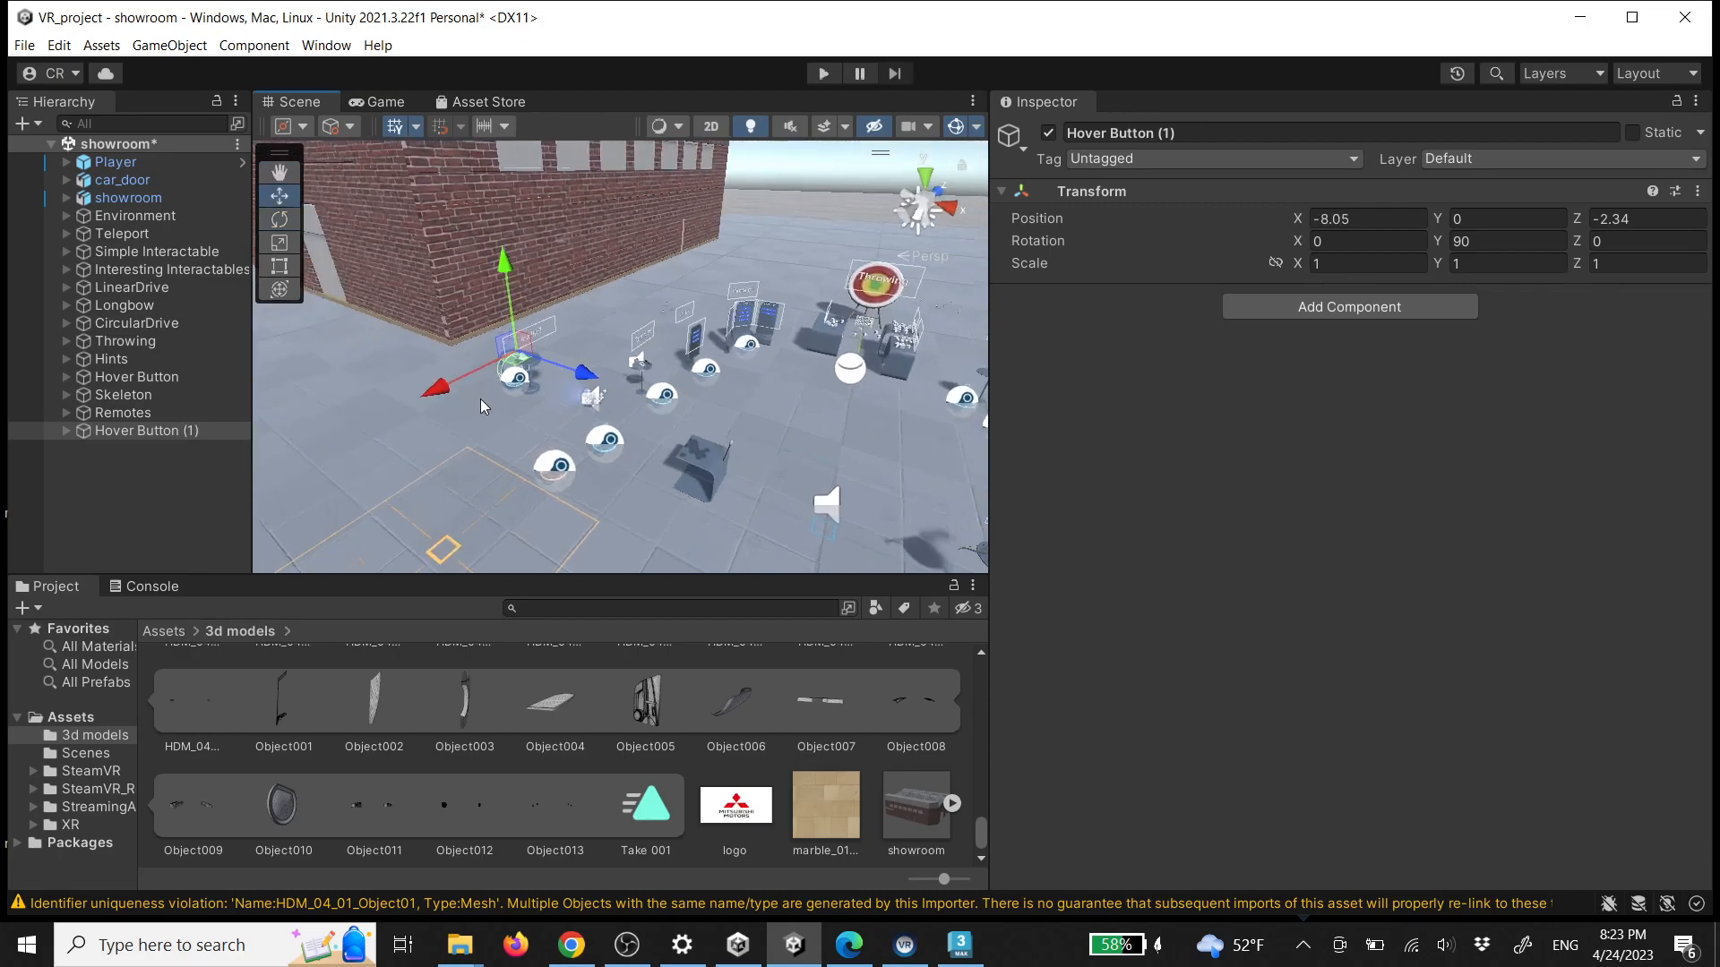
{"action": "left_click_drag", "start_coordinate": [443, 388], "coordinate": [696, 288]}
{"action": "left_click_drag", "start_coordinate": [835, 280], "coordinate": [680, 279]}
{"action": "key", "text": "f"}
{"action": "right_click_drag", "start_coordinate": [806, 366], "coordinate": [753, 368]}
{"action": "left_click_drag", "start_coordinate": [759, 390], "coordinate": [546, 269]}
{"action": "key", "text": "f"}
Set the duplicated Hover Button's Y rotation to -90
{"action": "right_click_drag", "start_coordinate": [689, 367], "coordinate": [922, 401]}
{"action": "key", "text": "e"}
{"action": "left_click_drag", "start_coordinate": [717, 408], "coordinate": [1390, 341]}
{"action": "key", "text": "ctrl+a"}
{"action": "type", "text": "-90"}
Position the duplicated Hover Button beside the car's platform at about X -25.4, Y 0.25, Z 20.78, turned to about -102.9° around Y
{"action": "right_click_drag", "start_coordinate": [772, 388], "coordinate": [520, 392]}
{"action": "key", "text": "w"}
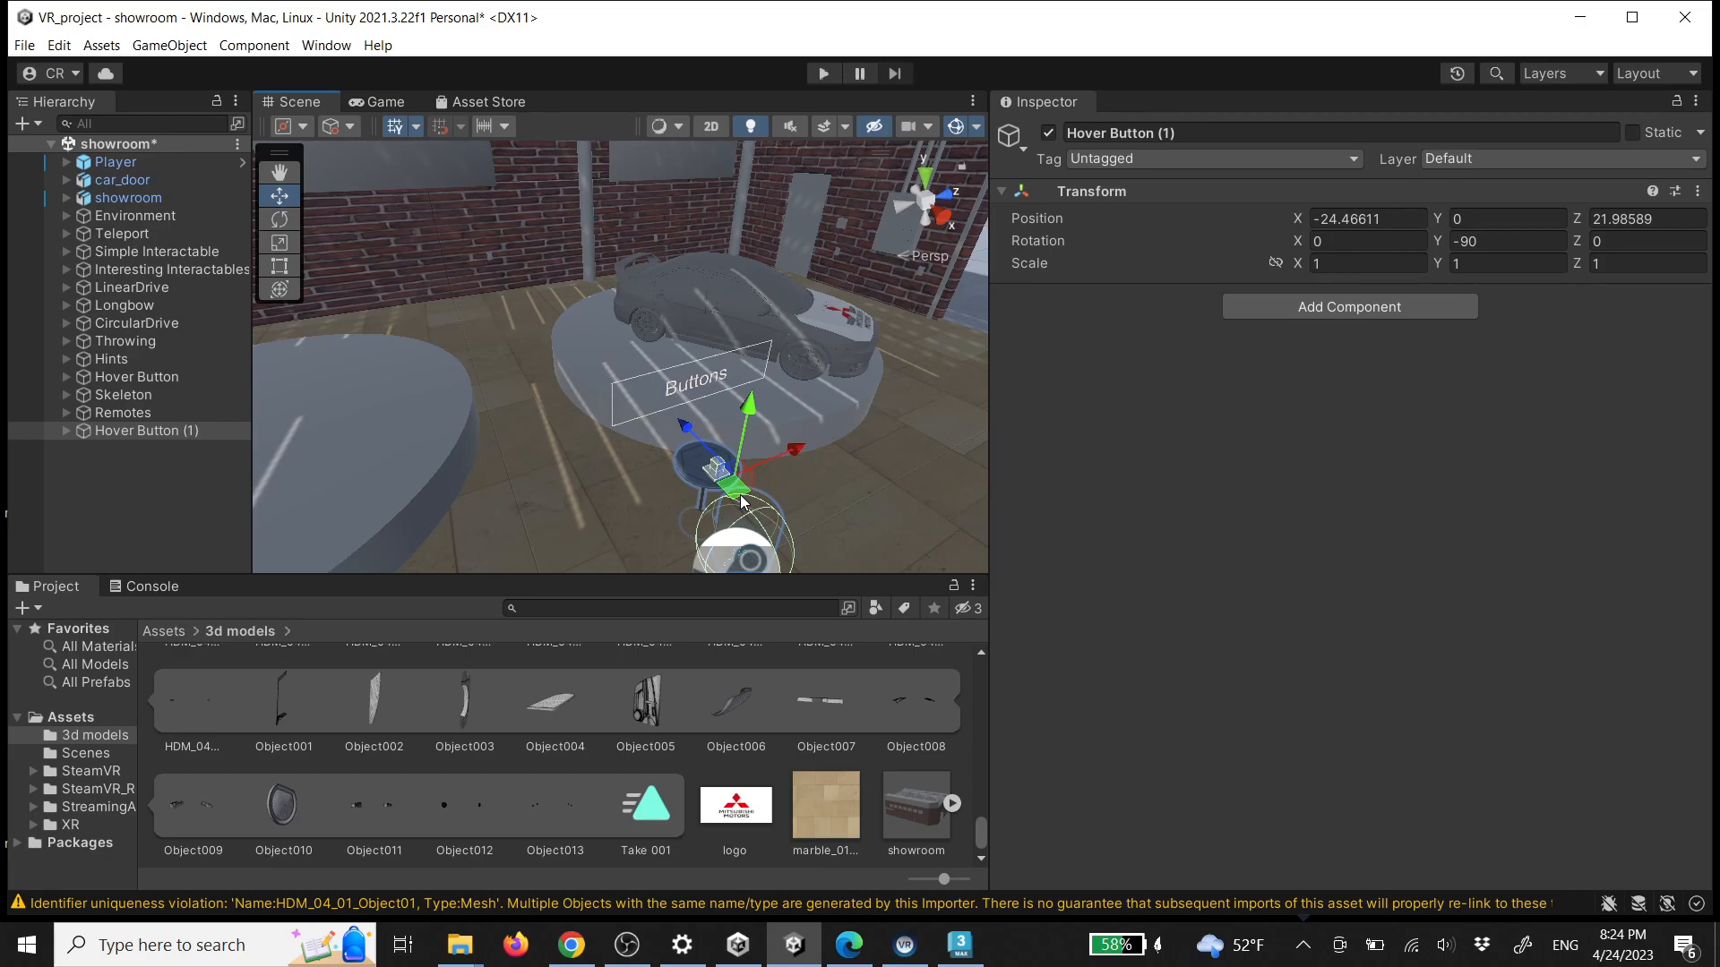
{"action": "left_click_drag", "start_coordinate": [744, 498], "coordinate": [534, 473]}
{"action": "scroll", "coordinate": [535, 474], "scroll_direction": "up", "scroll_amount": 3}
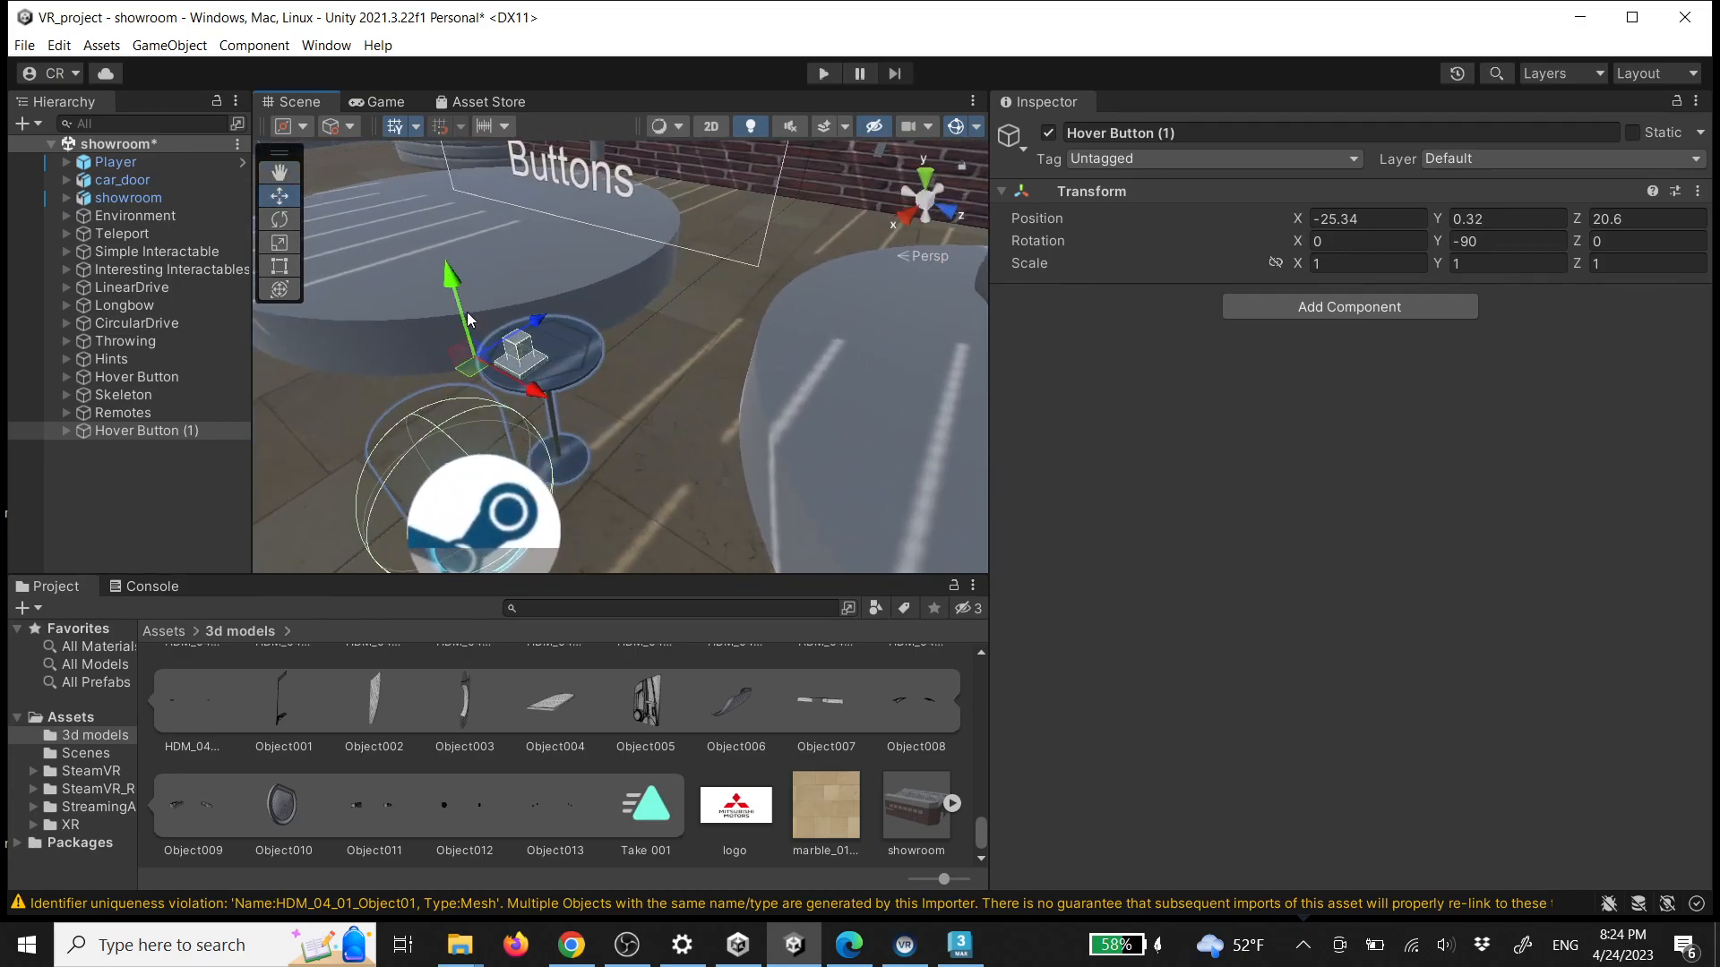
{"action": "left_click_drag", "start_coordinate": [467, 322], "coordinate": [529, 338]}
{"action": "key", "text": "e"}
{"action": "key", "text": "w"}
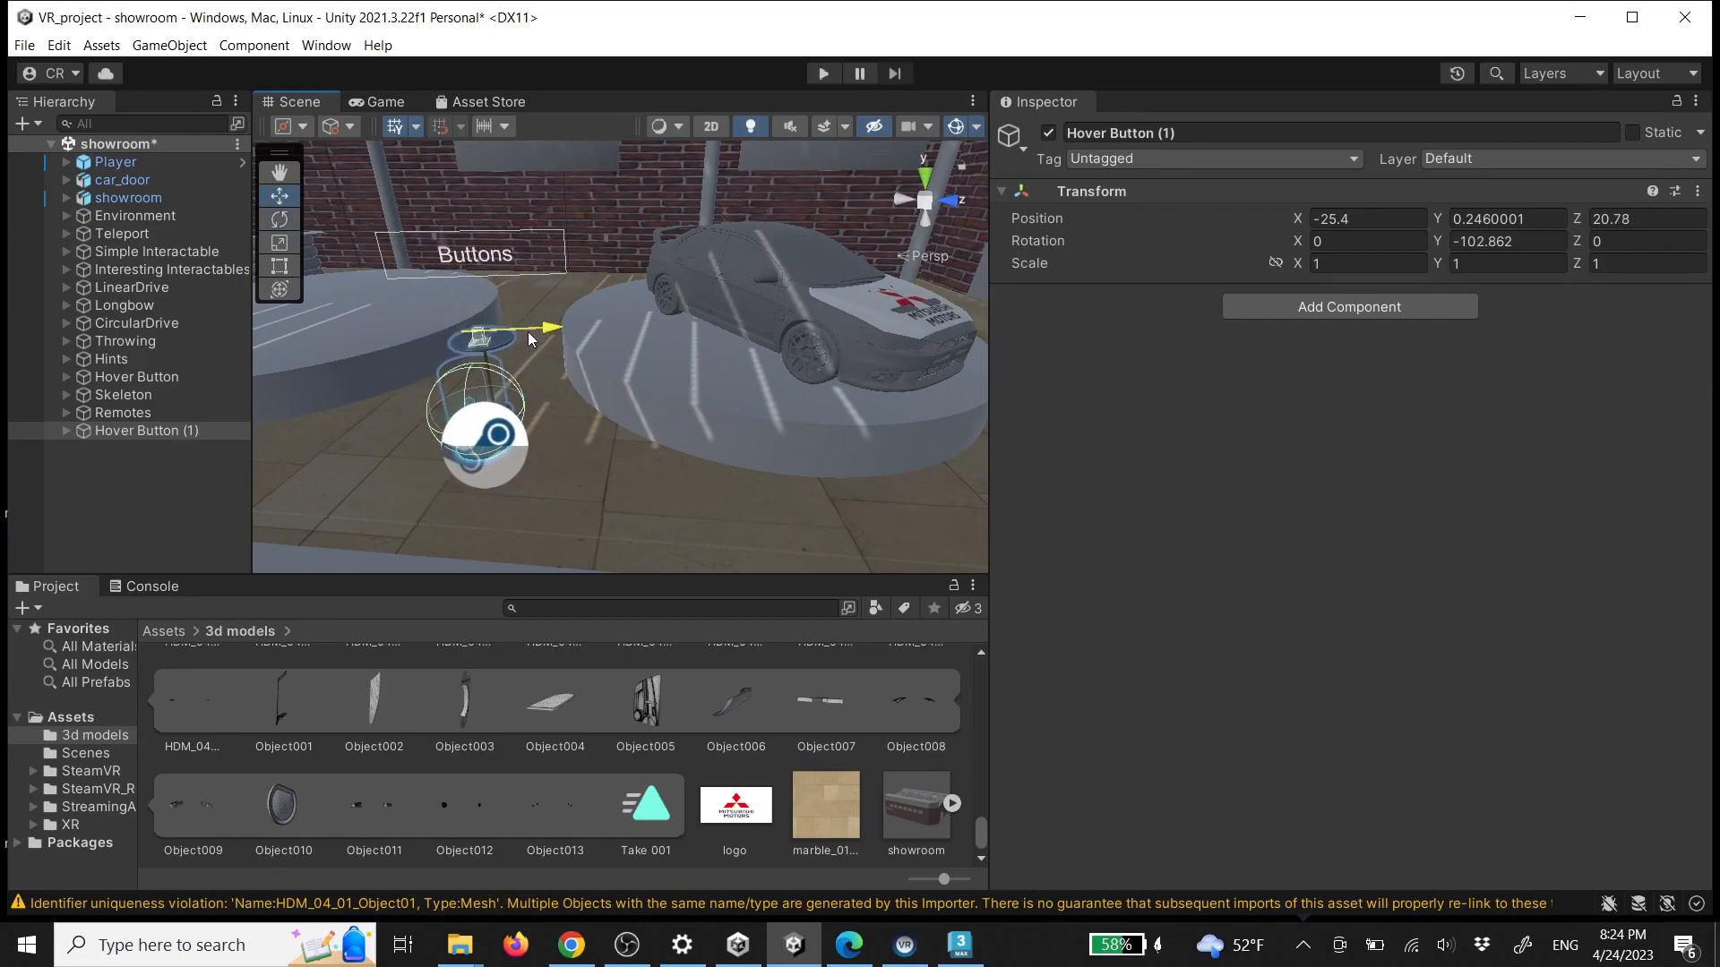
{"action": "left_click", "coordinate": [188, 434]}
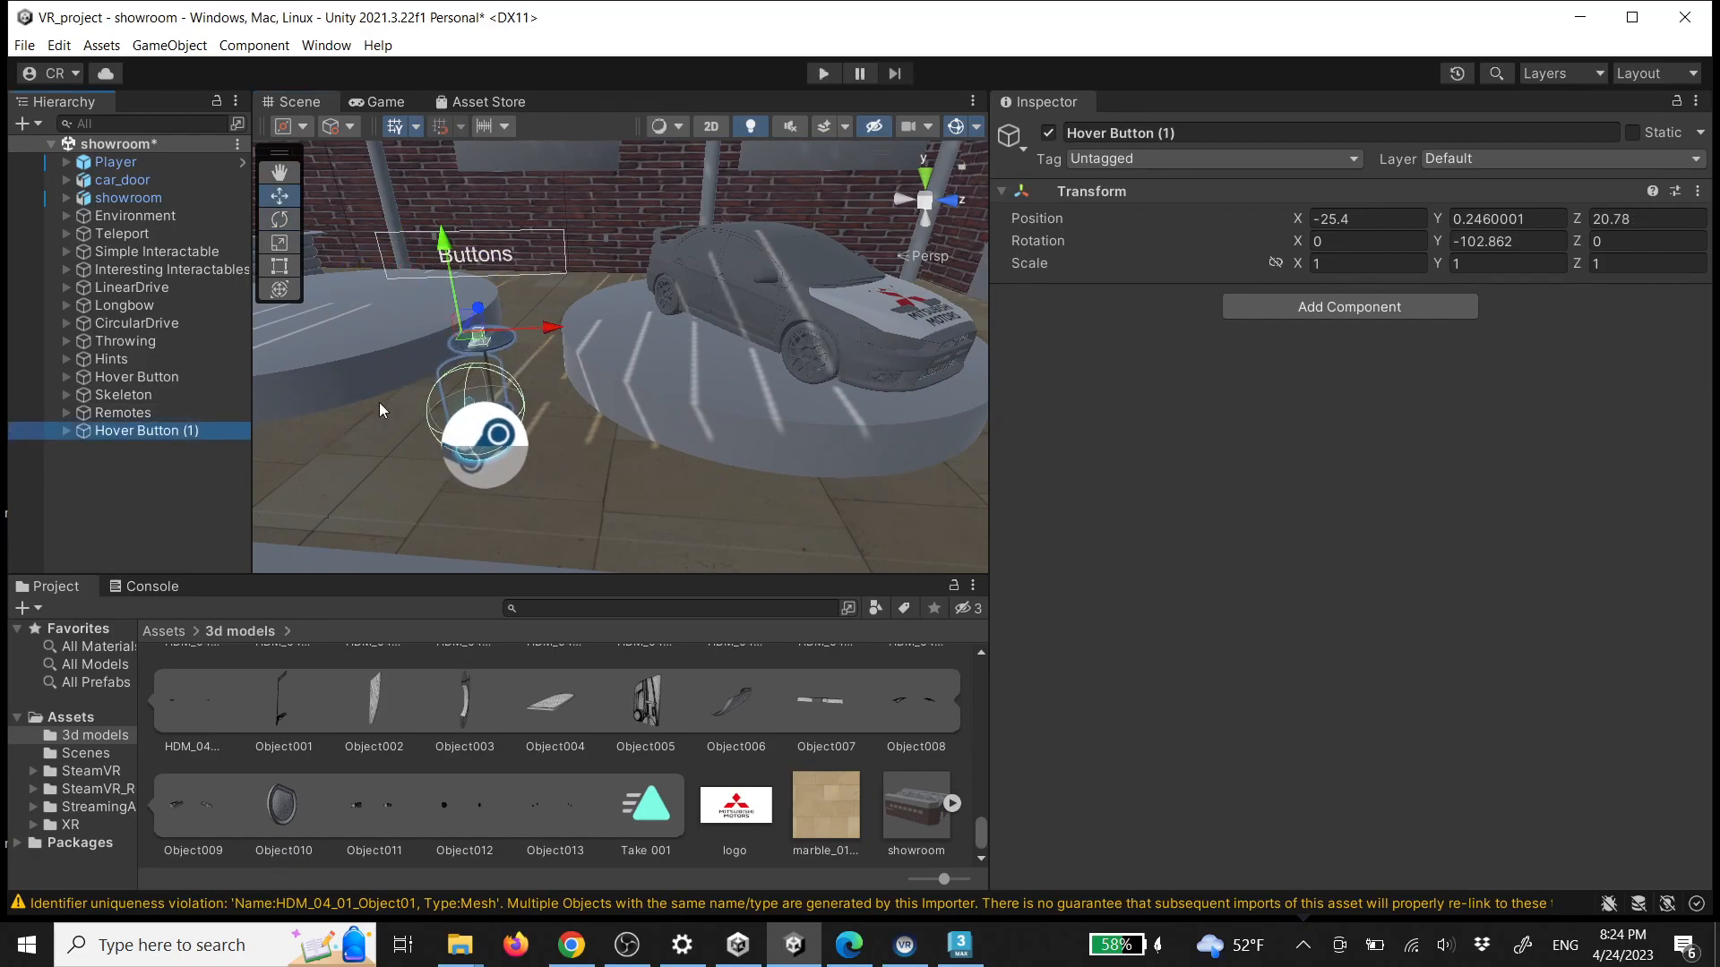
Duplicate Hover Button (1) and move the copy to the opposite side of the car's platform
{"action": "right_click_drag", "start_coordinate": [595, 410], "coordinate": [670, 416]}
{"action": "key", "text": "ctrl+d"}
{"action": "left_click_drag", "start_coordinate": [463, 341], "coordinate": [943, 362]}
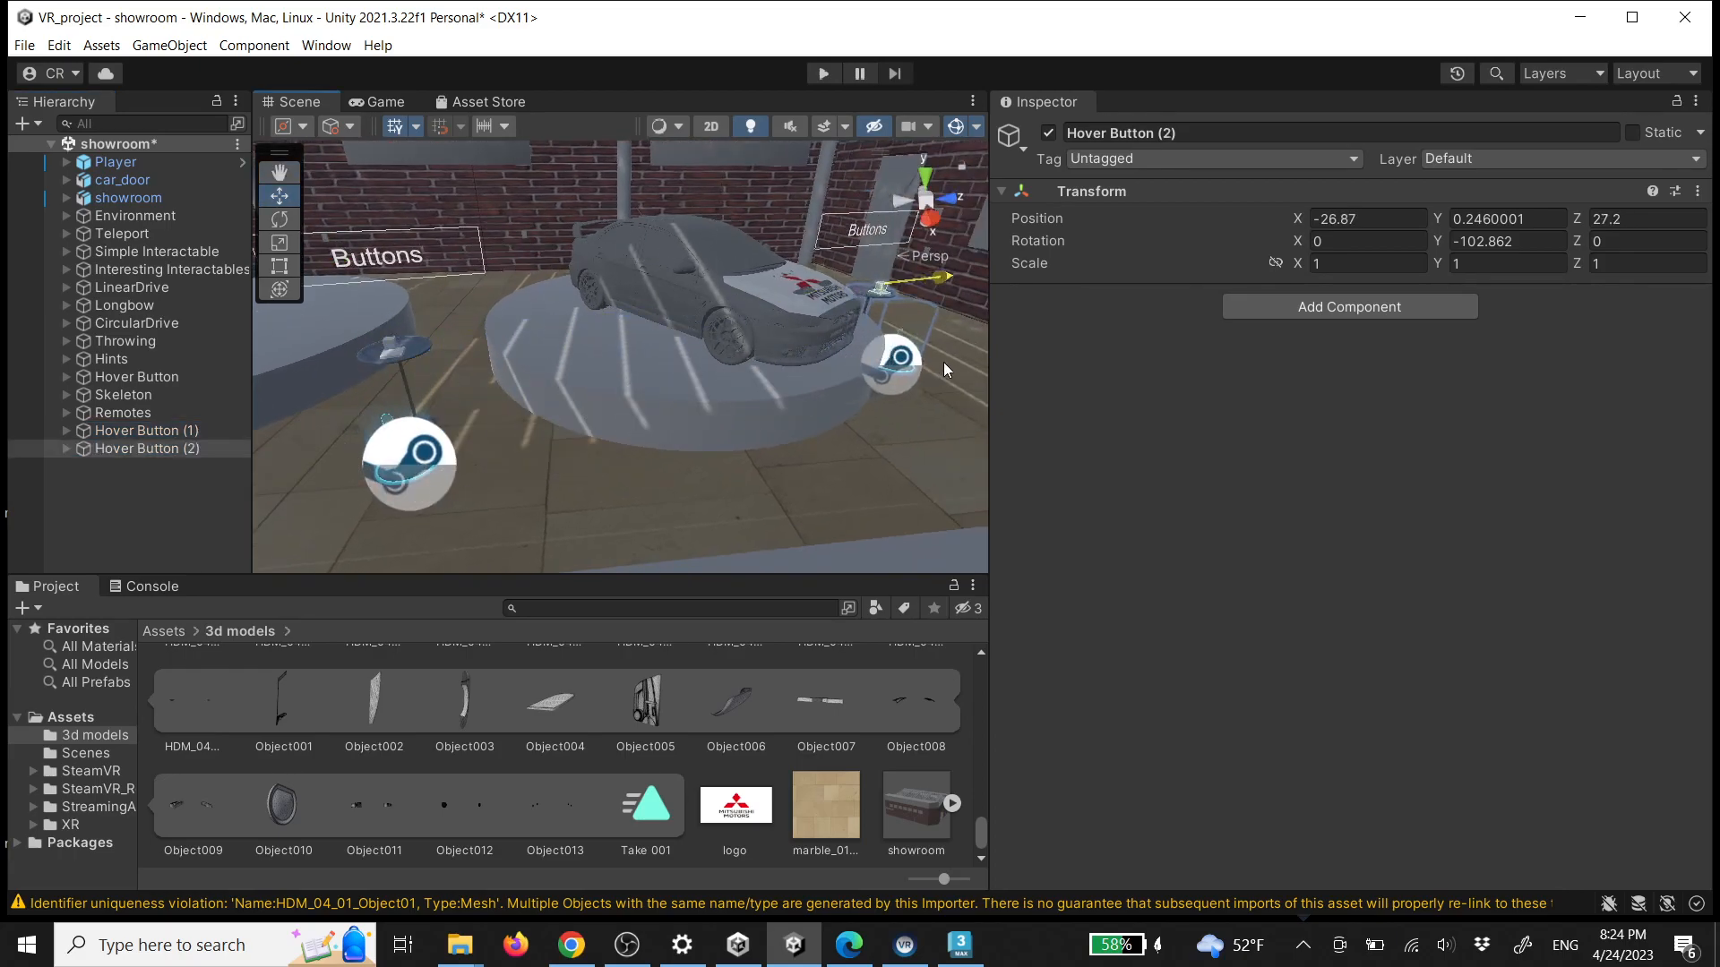
{"action": "right_click_drag", "start_coordinate": [857, 406], "coordinate": [812, 402]}
{"action": "left_click_drag", "start_coordinate": [786, 314], "coordinate": [637, 394]}
Change the title text above Hover Button (1) to "Open Door"
{"action": "key", "text": "e"}
{"action": "right_click_drag", "start_coordinate": [638, 394], "coordinate": [823, 389]}
{"action": "key", "text": "a"}
{"action": "left_click", "coordinate": [448, 295]}
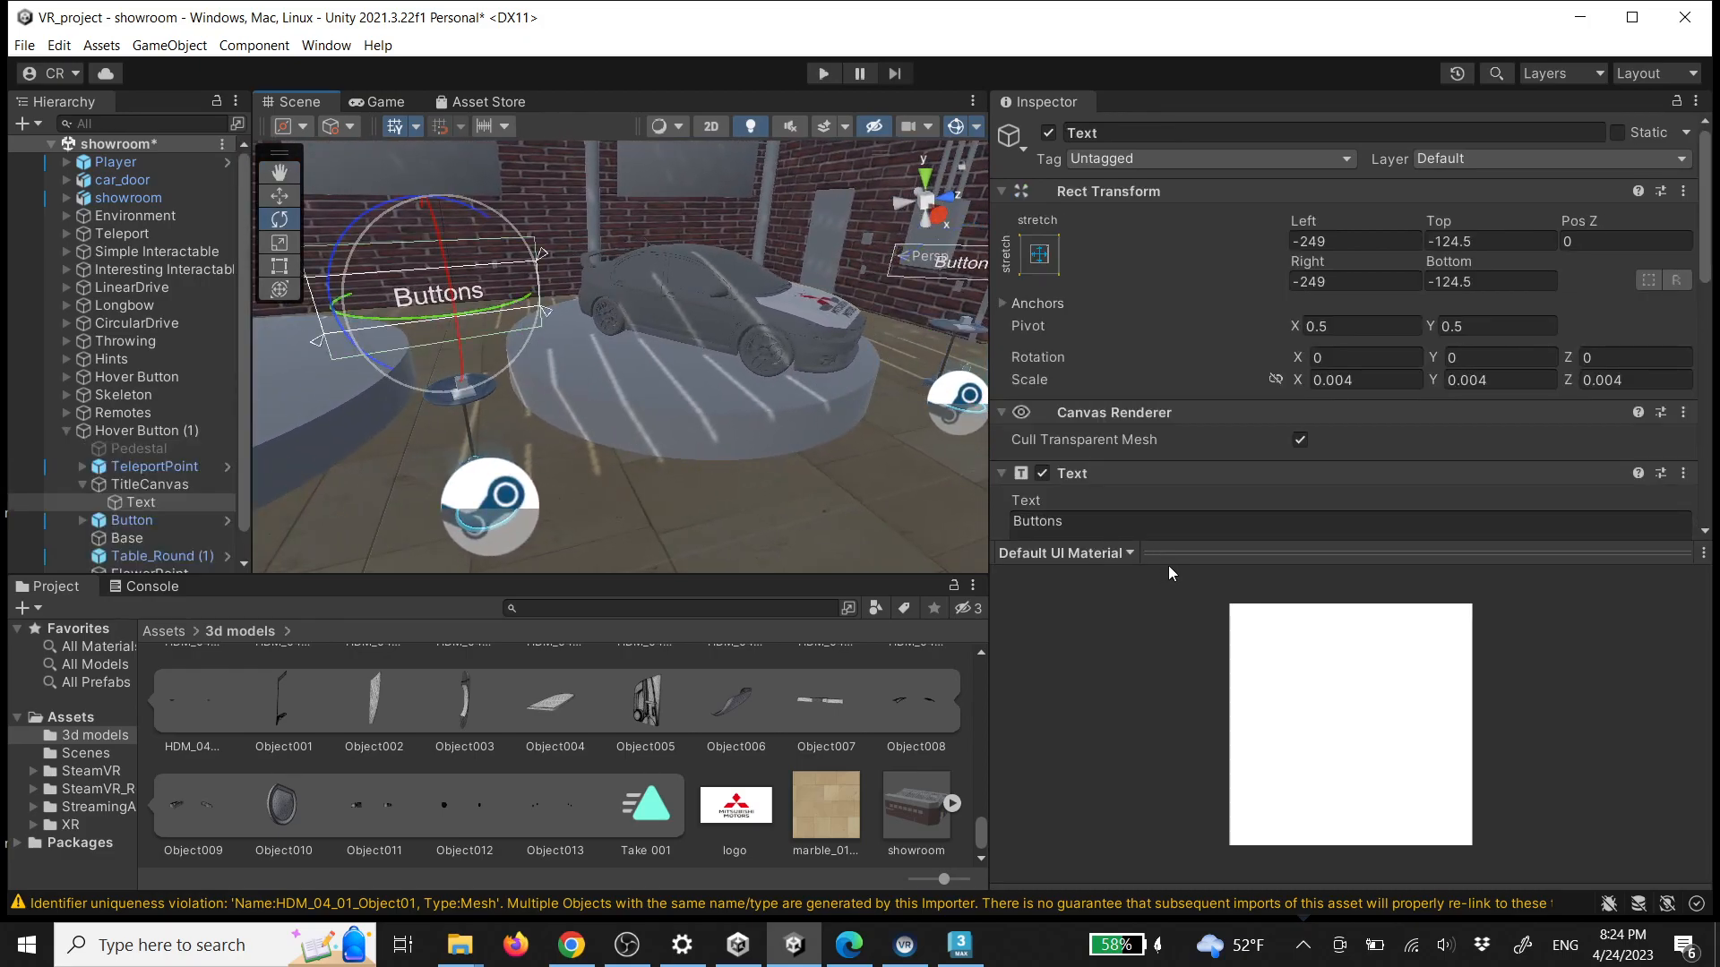
{"action": "left_click_drag", "start_coordinate": [1169, 564], "coordinate": [1169, 703]}
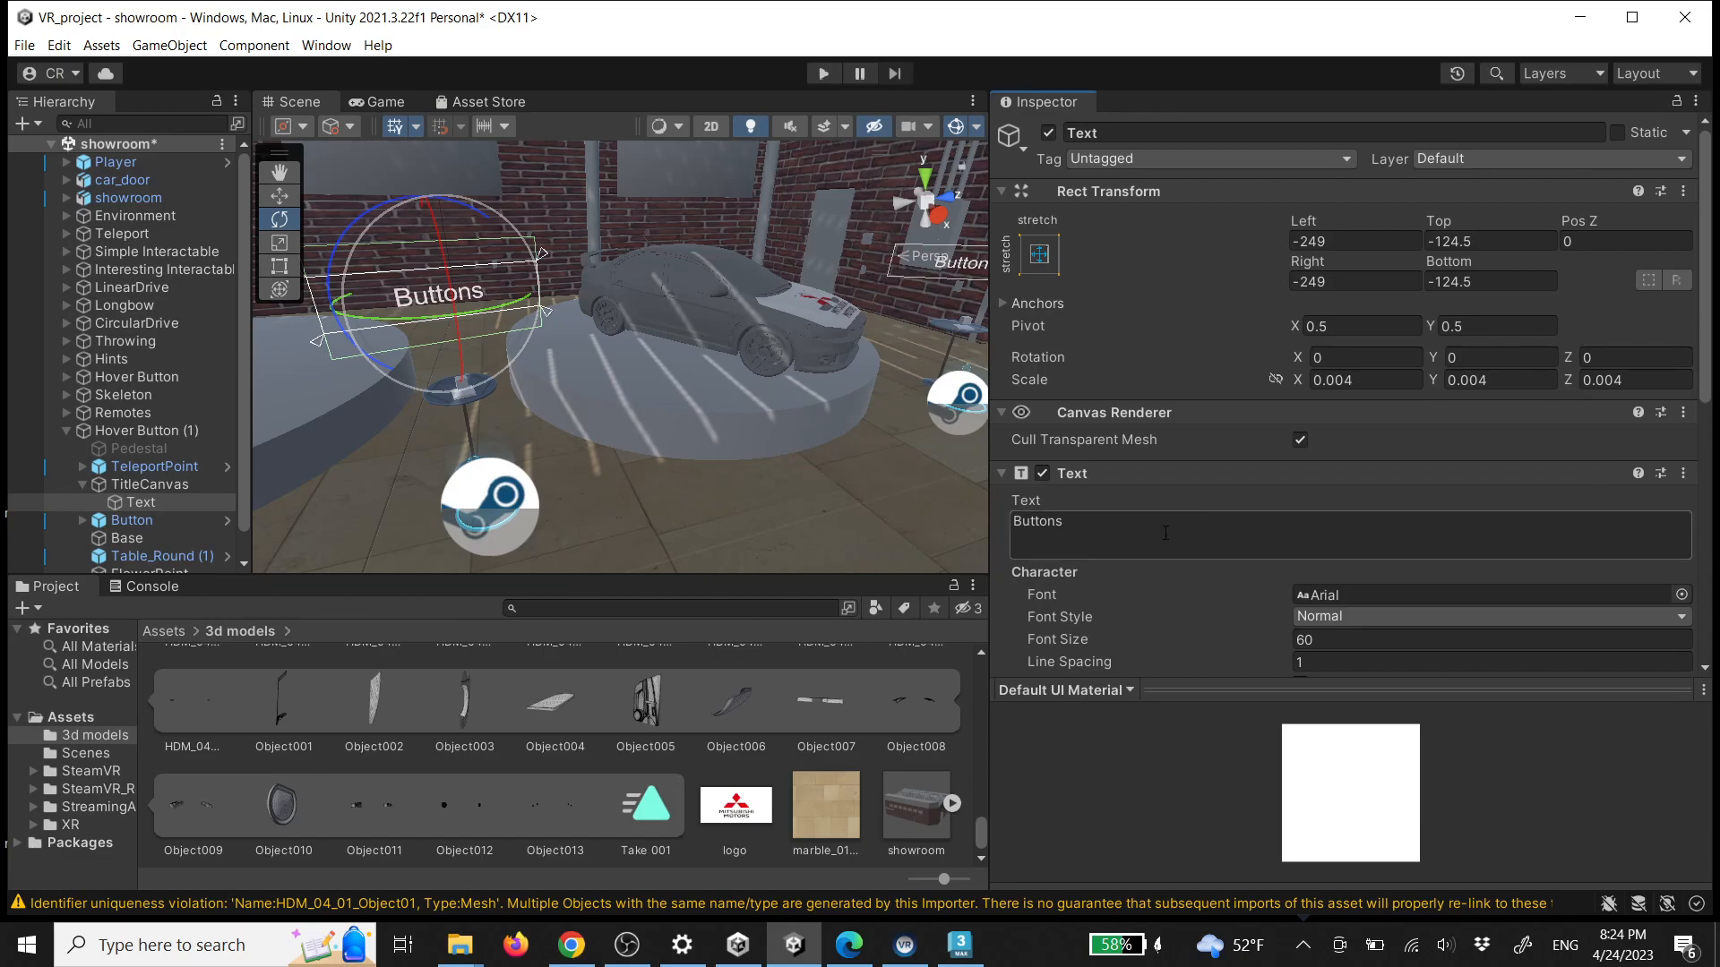
{"action": "type", "text": "Open D"}
{"action": "key", "text": "BackSpace"}
{"action": "type", "text": "Door"}
Change the title text above Hover Button (2) to "Close Door"
{"action": "right_click_drag", "start_coordinate": [860, 376], "coordinate": [888, 309]}
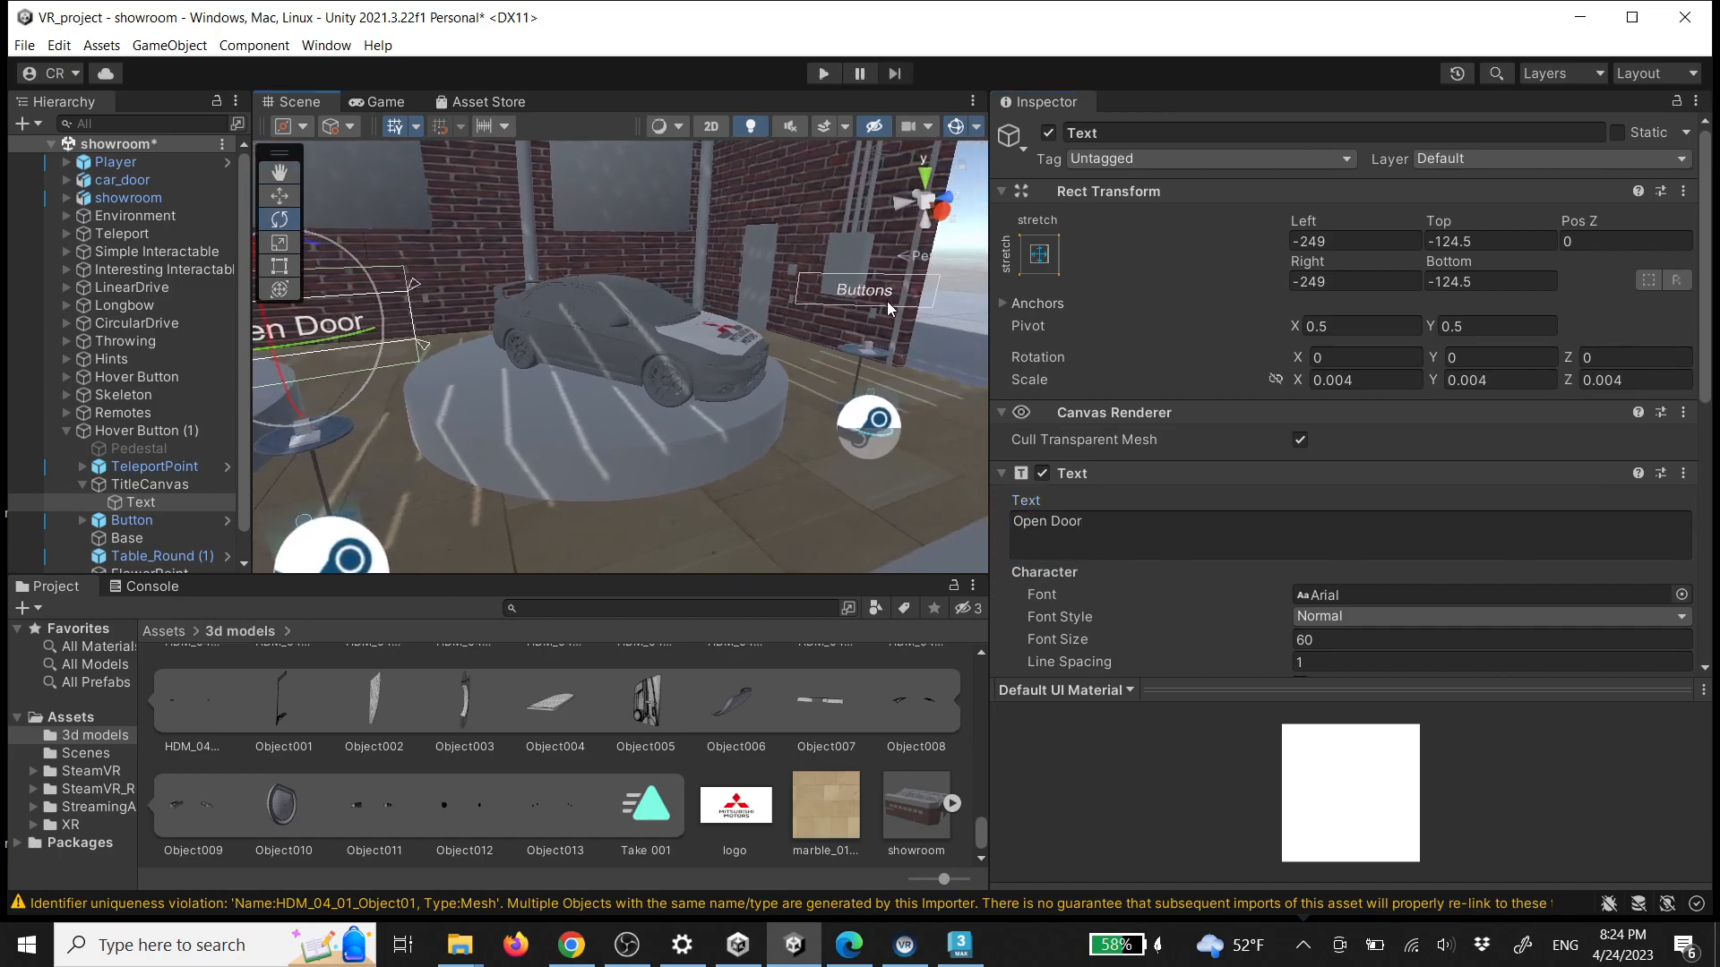
{"action": "left_click", "coordinate": [869, 294]}
{"action": "left_click", "coordinate": [1130, 555]}
{"action": "type", "text": "Close Door"}
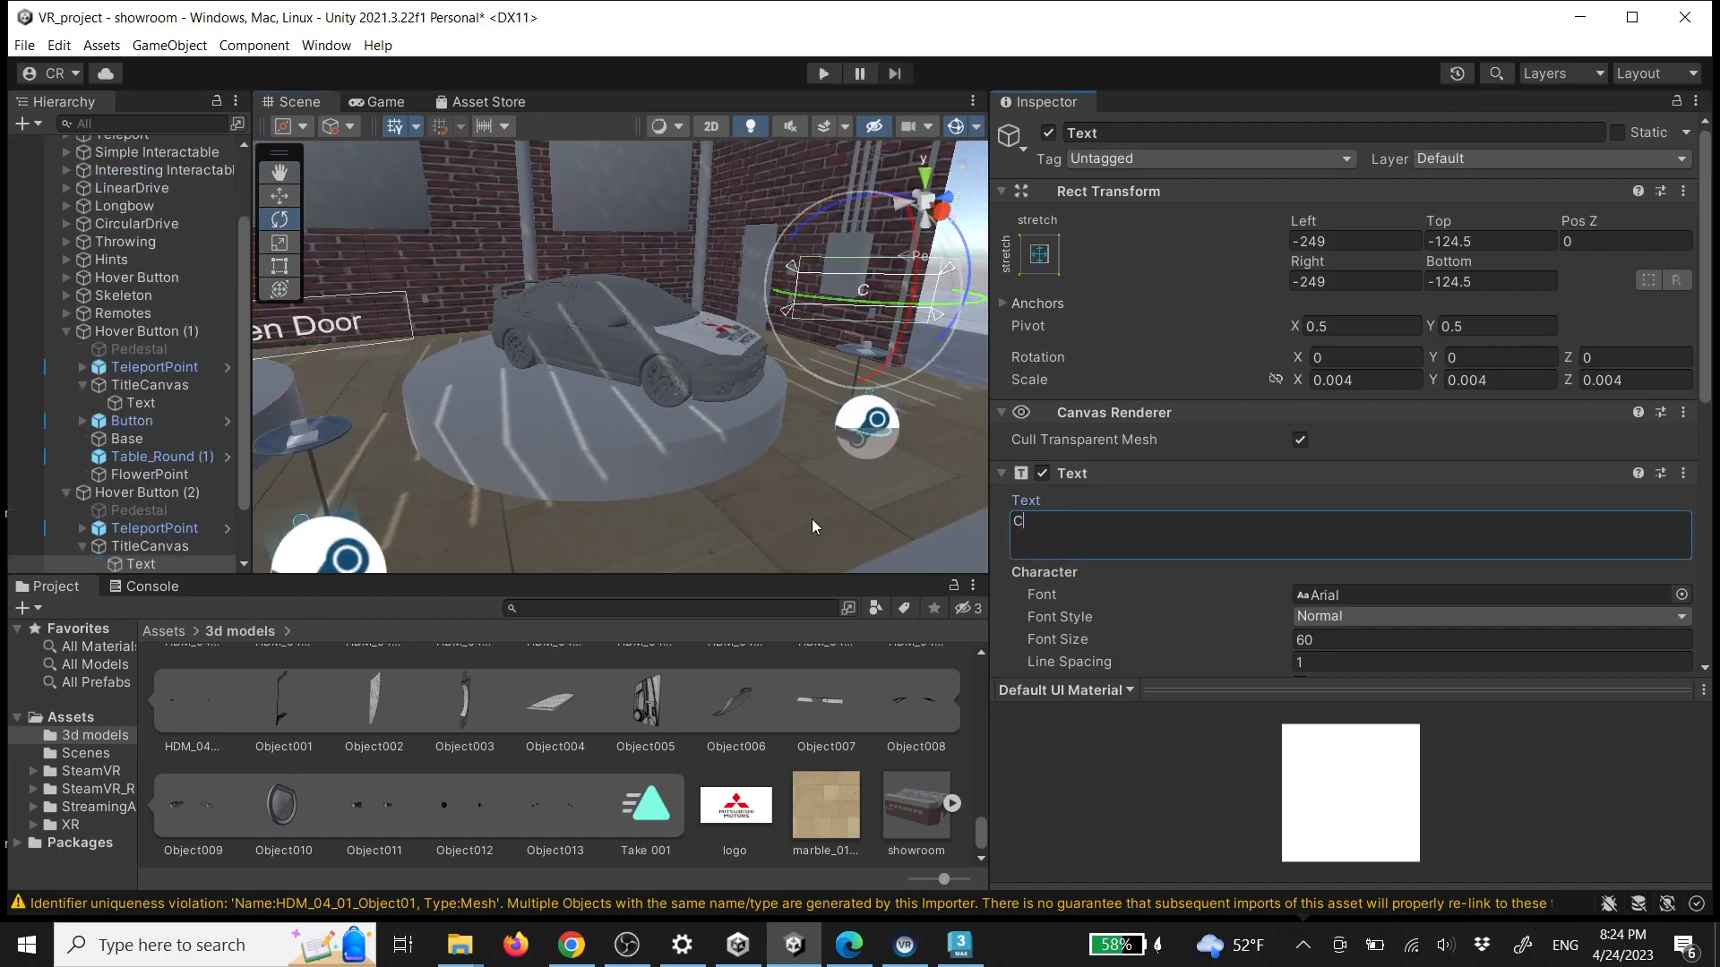
{"action": "key", "text": "Return"}
Widen the scene view and collapse the car_door model's contents in the 3d models folder
{"action": "left_click_drag", "start_coordinate": [989, 535], "coordinate": [1382, 546]}
{"action": "left_click", "coordinate": [907, 788]}
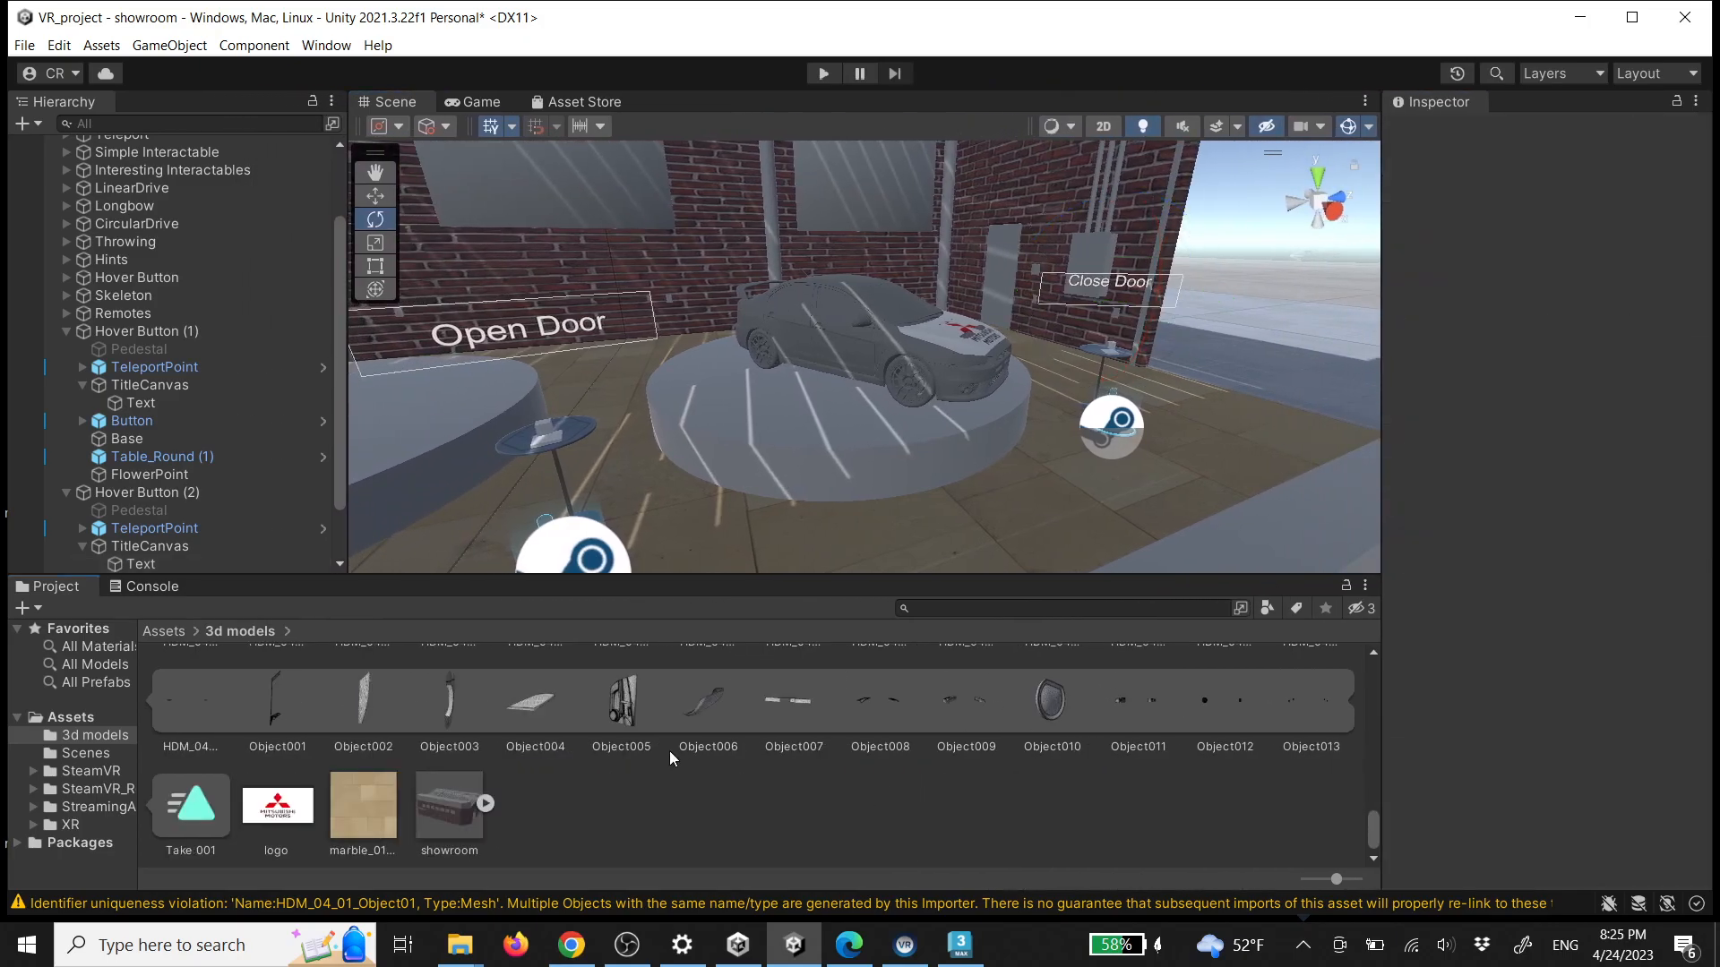
{"action": "scroll", "coordinate": [669, 751], "scroll_direction": "up", "scroll_amount": 5}
{"action": "left_click", "coordinate": [311, 690]}
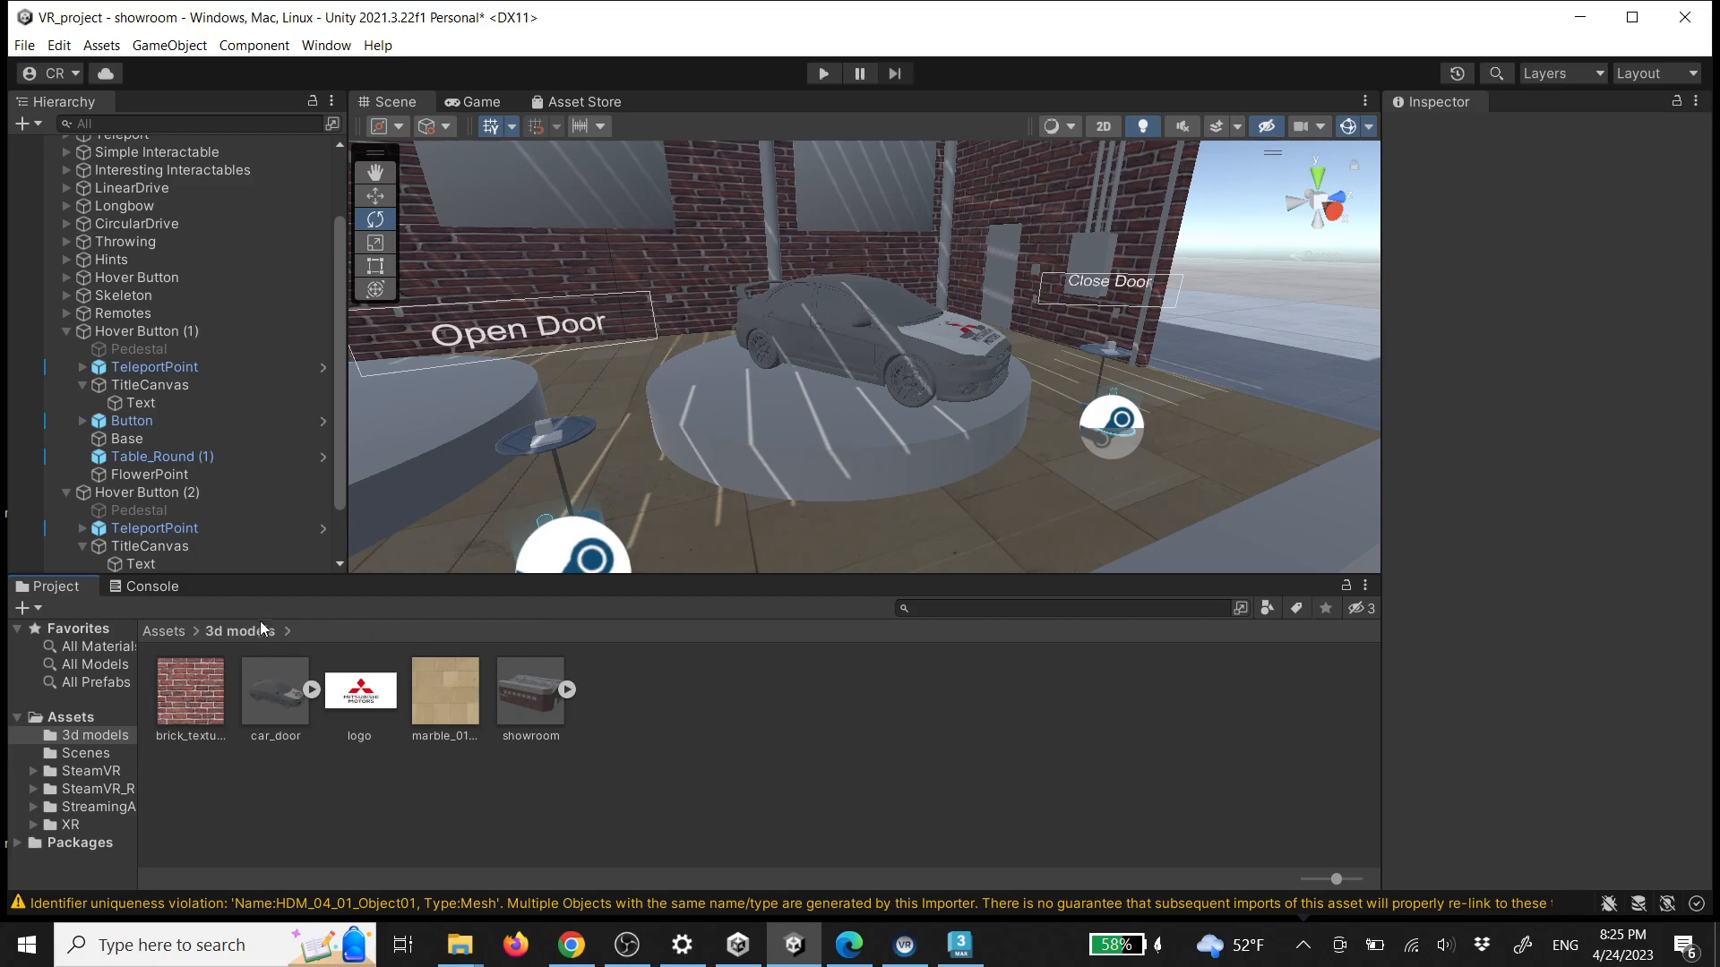
Create an Animator Controller named Car in the 3d models folder and open its state graph
{"action": "right_click", "coordinate": [631, 700]}
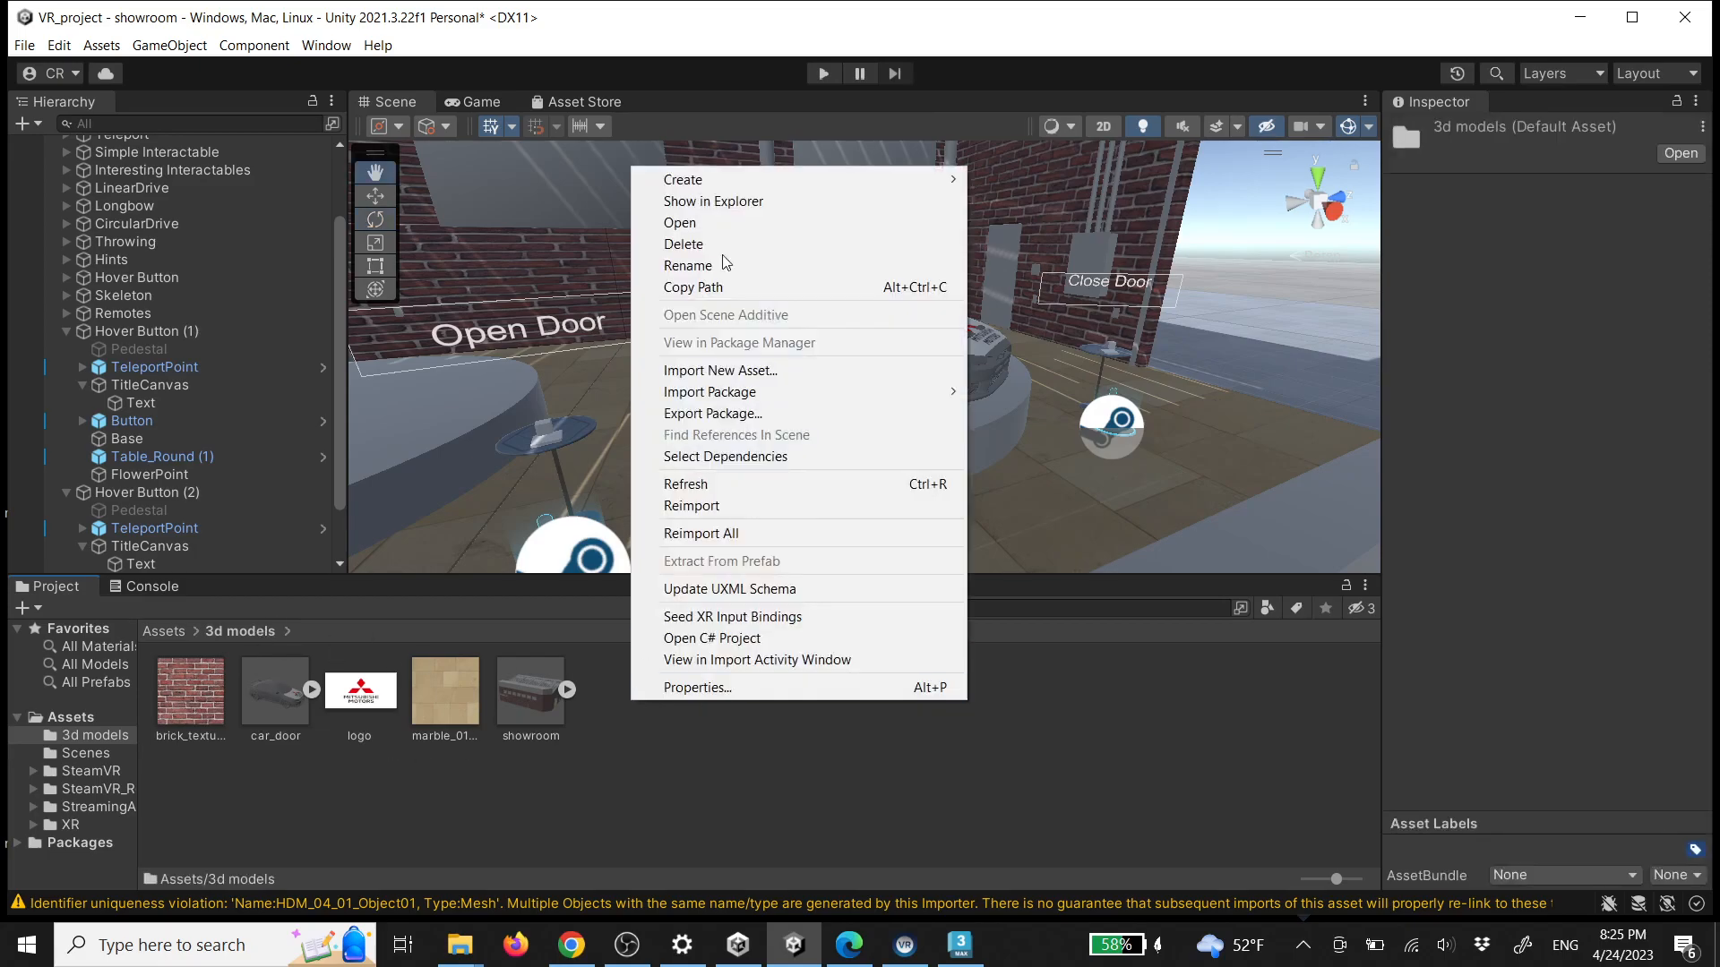
{"action": "mouse_move", "coordinate": [842, 193]}
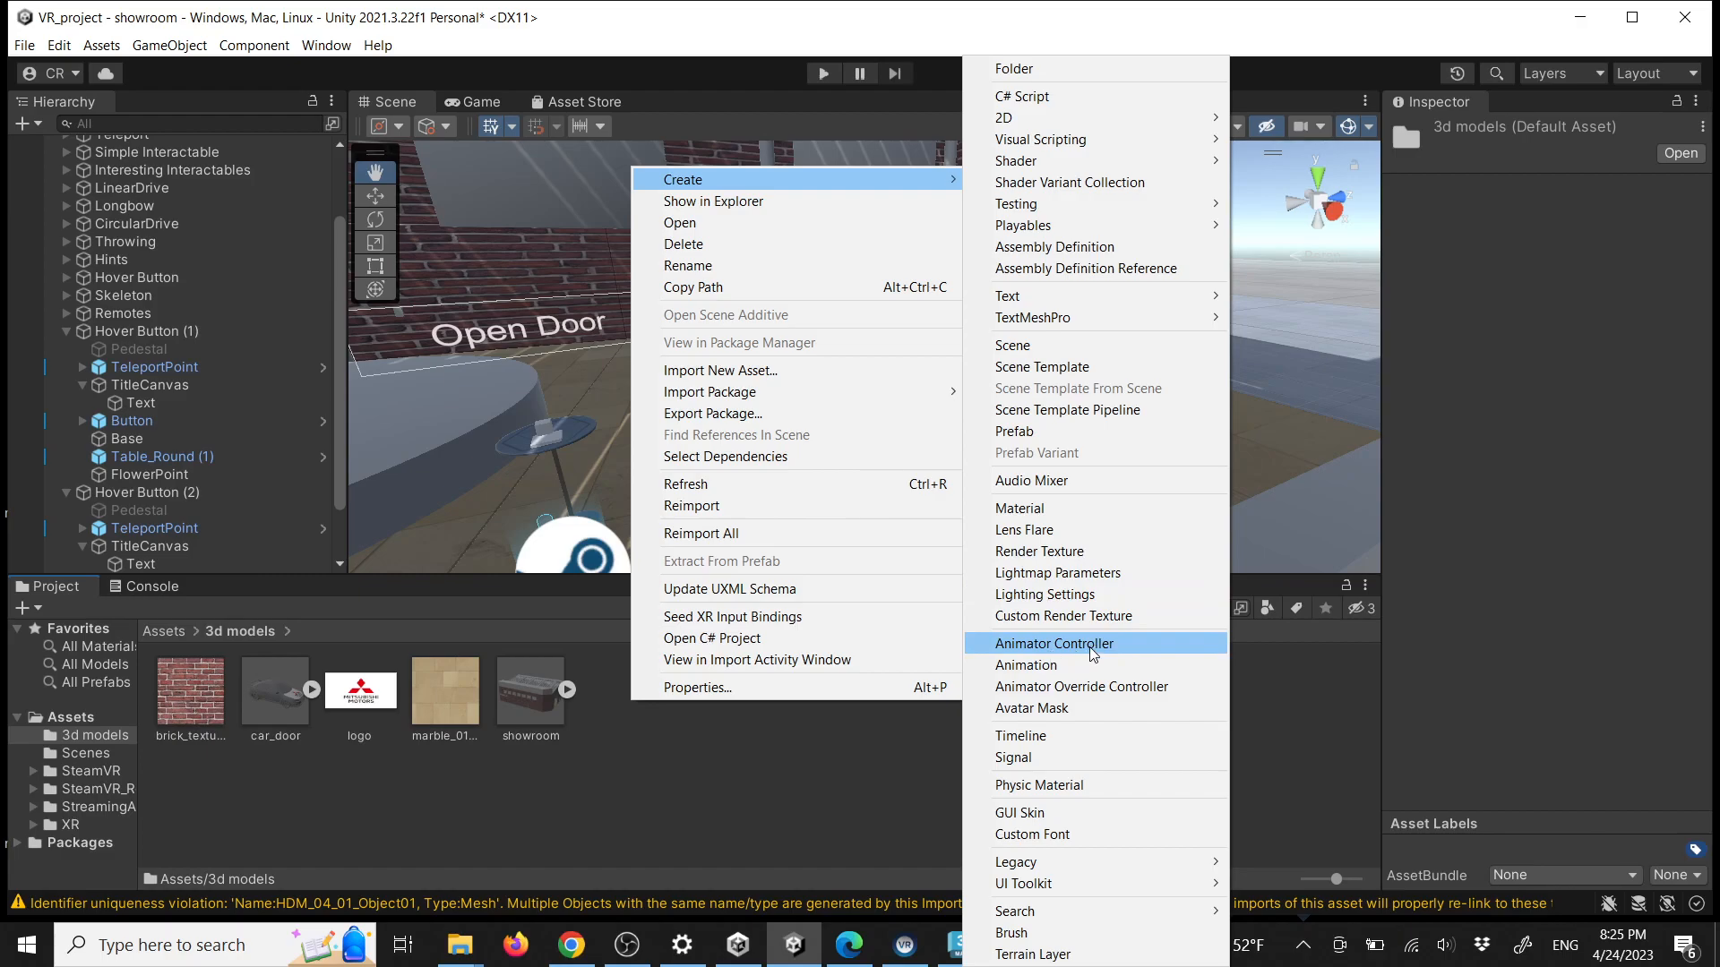
{"action": "left_click", "coordinate": [1053, 644]}
{"action": "type", "text": "Car"}
{"action": "key", "text": "Return"}
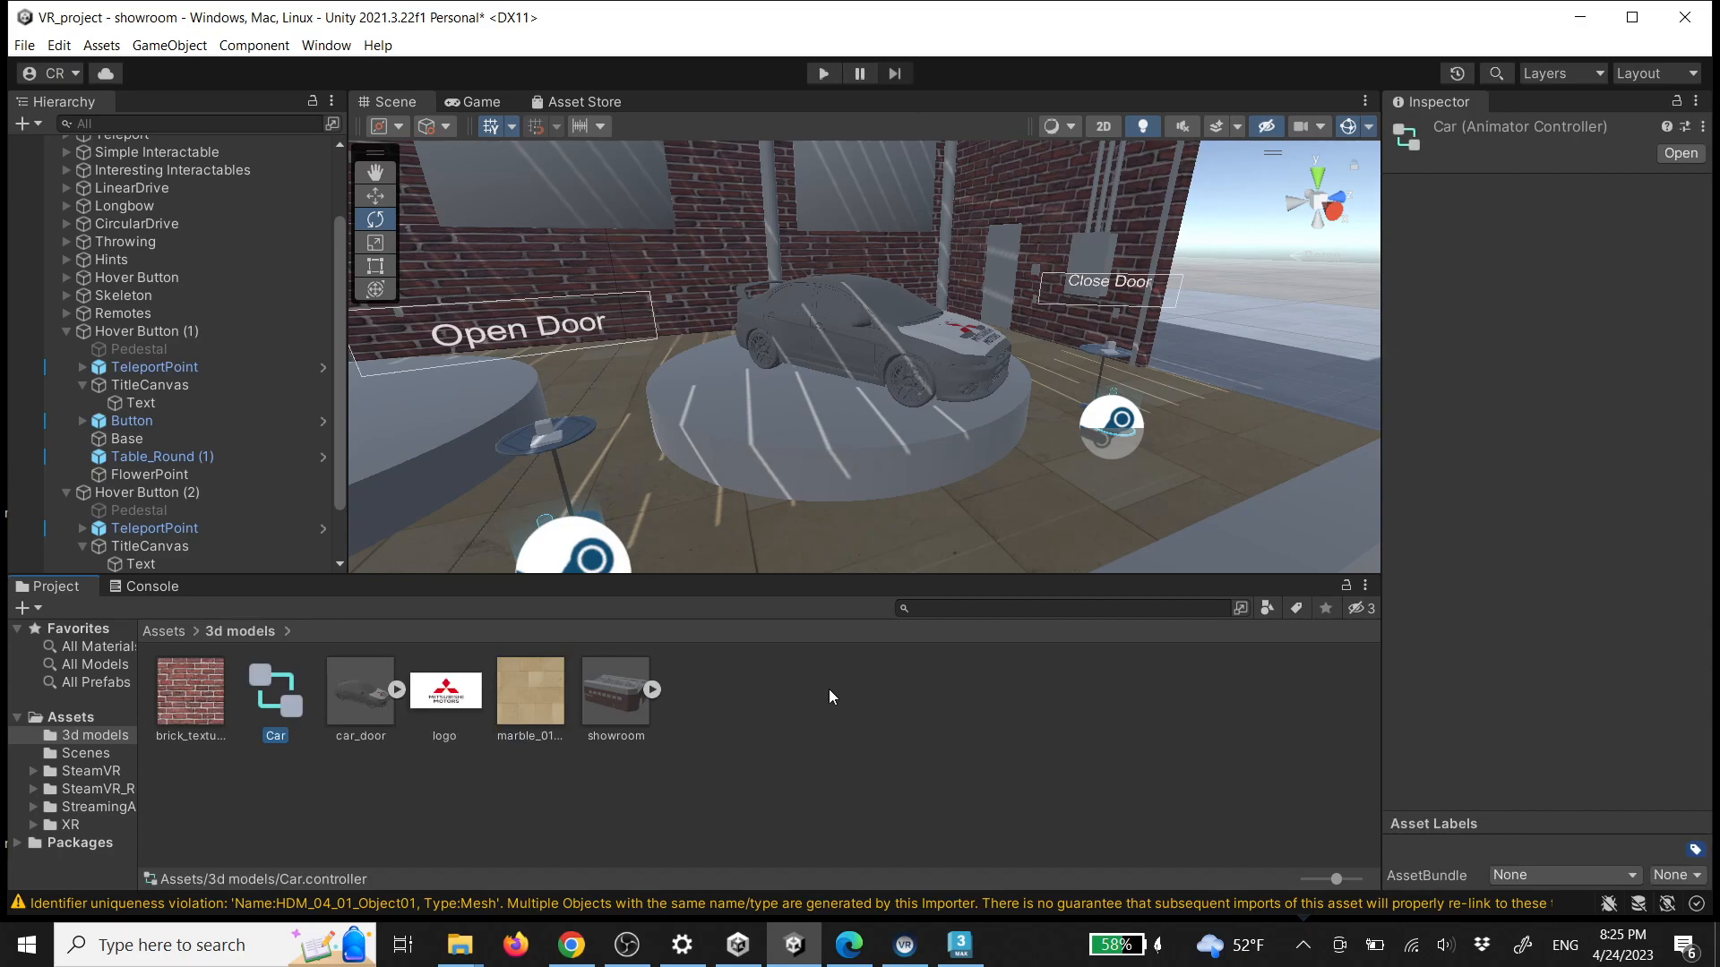
{"action": "double_click", "coordinate": [281, 691]}
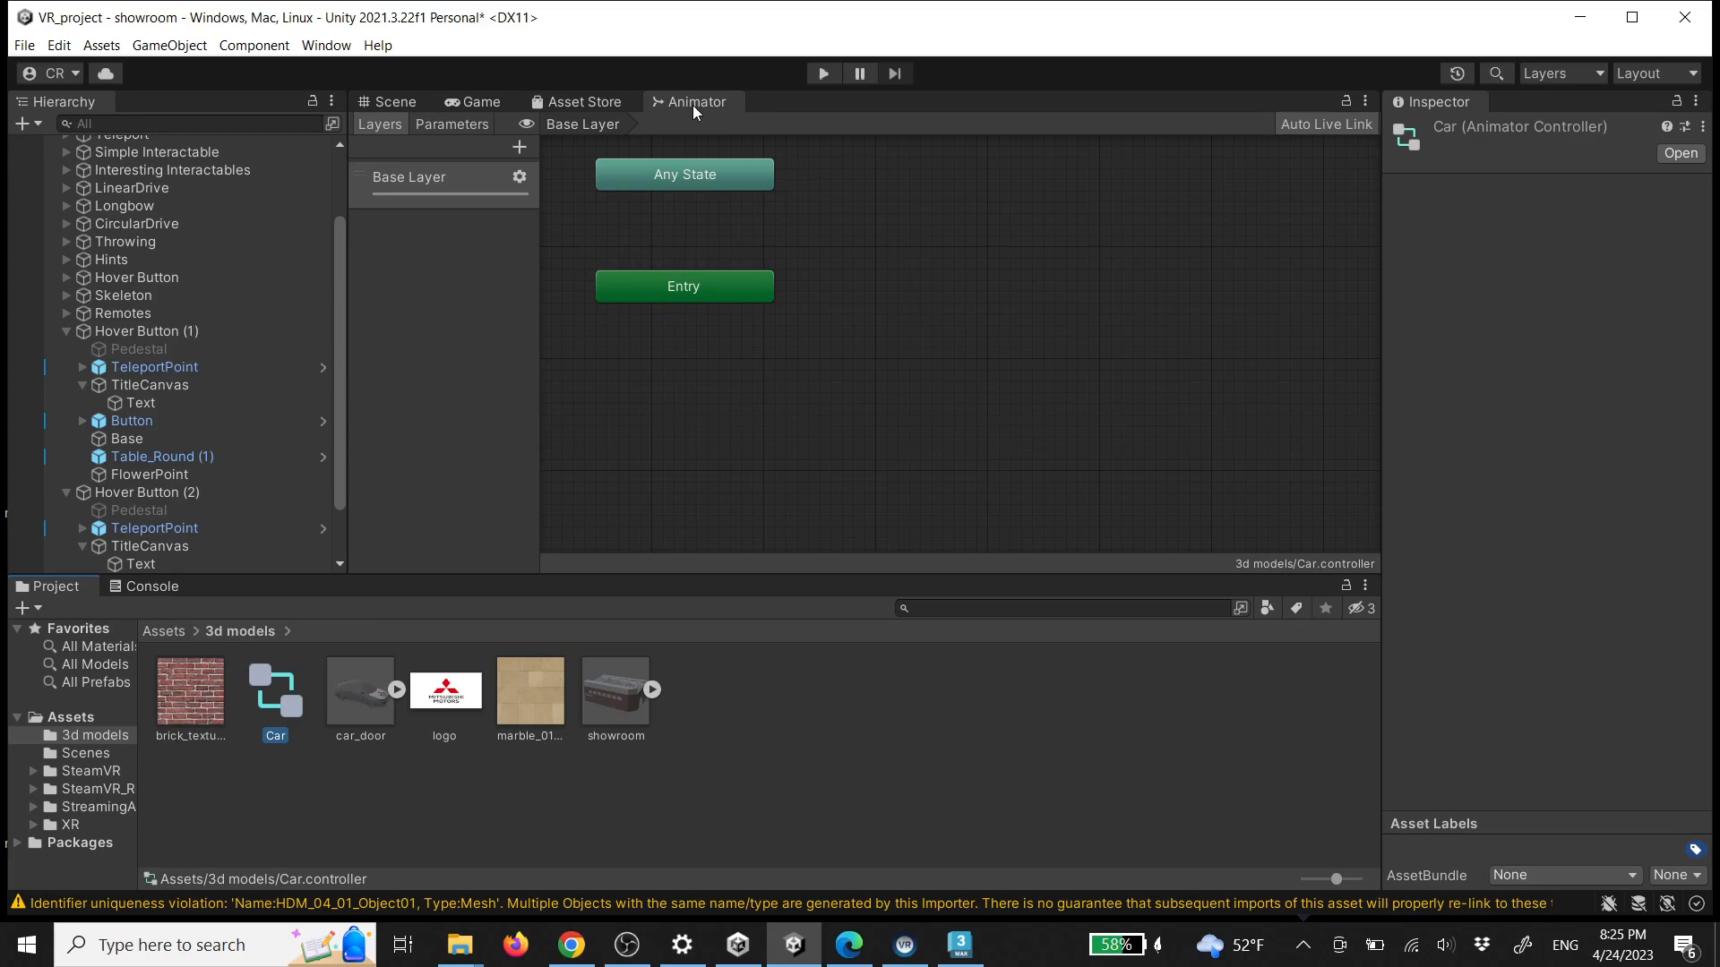
{"action": "left_click", "coordinate": [412, 102]}
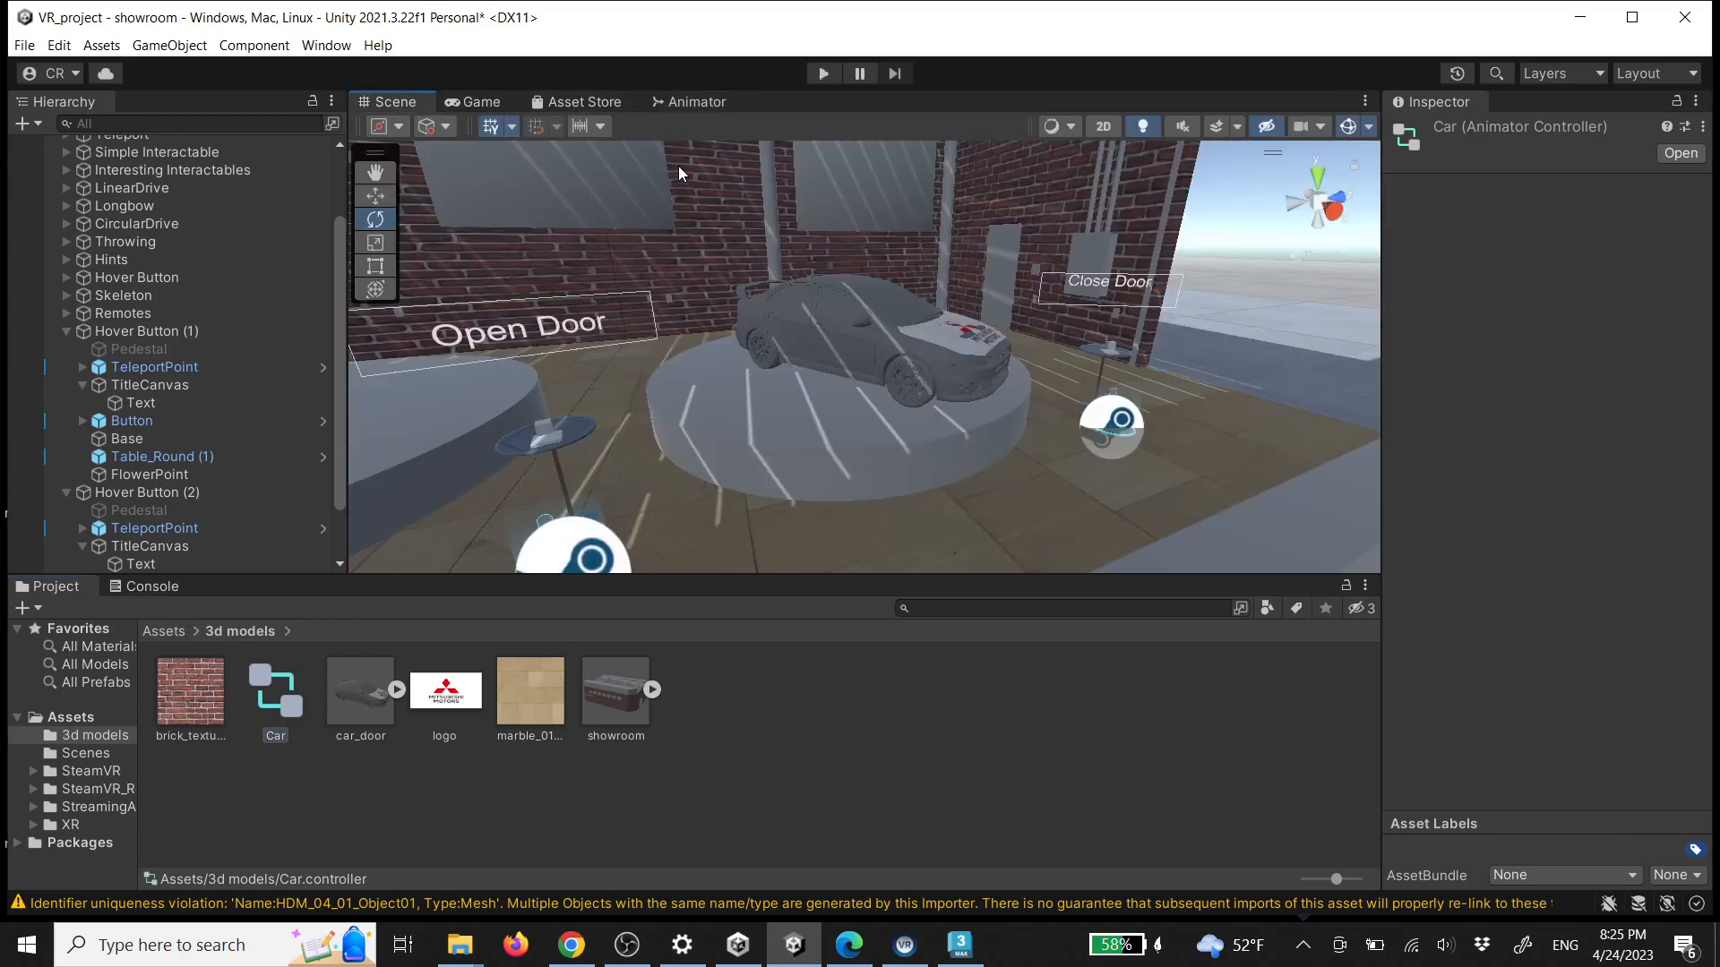
{"action": "left_click", "coordinate": [663, 104]}
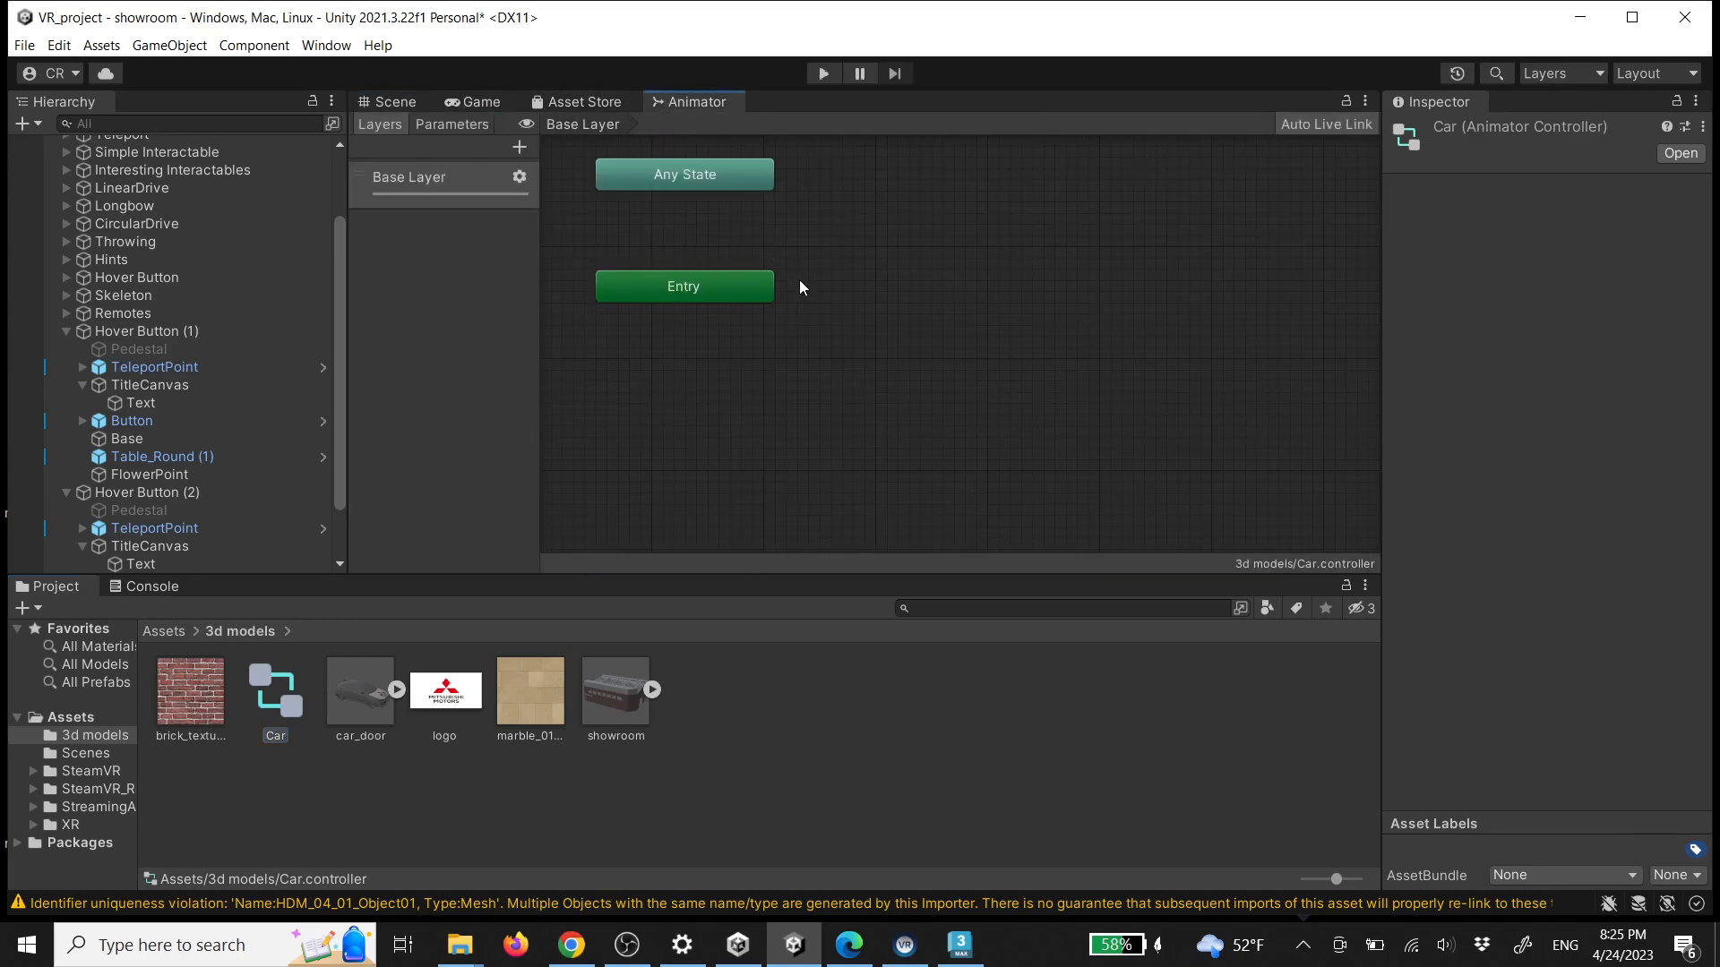
Create an empty state in the Car controller's Base Layer and place it beside Entry
{"action": "scroll", "coordinate": [914, 323], "scroll_direction": "down", "scroll_amount": 5}
{"action": "middle_click_drag", "start_coordinate": [1026, 331], "coordinate": [929, 329]}
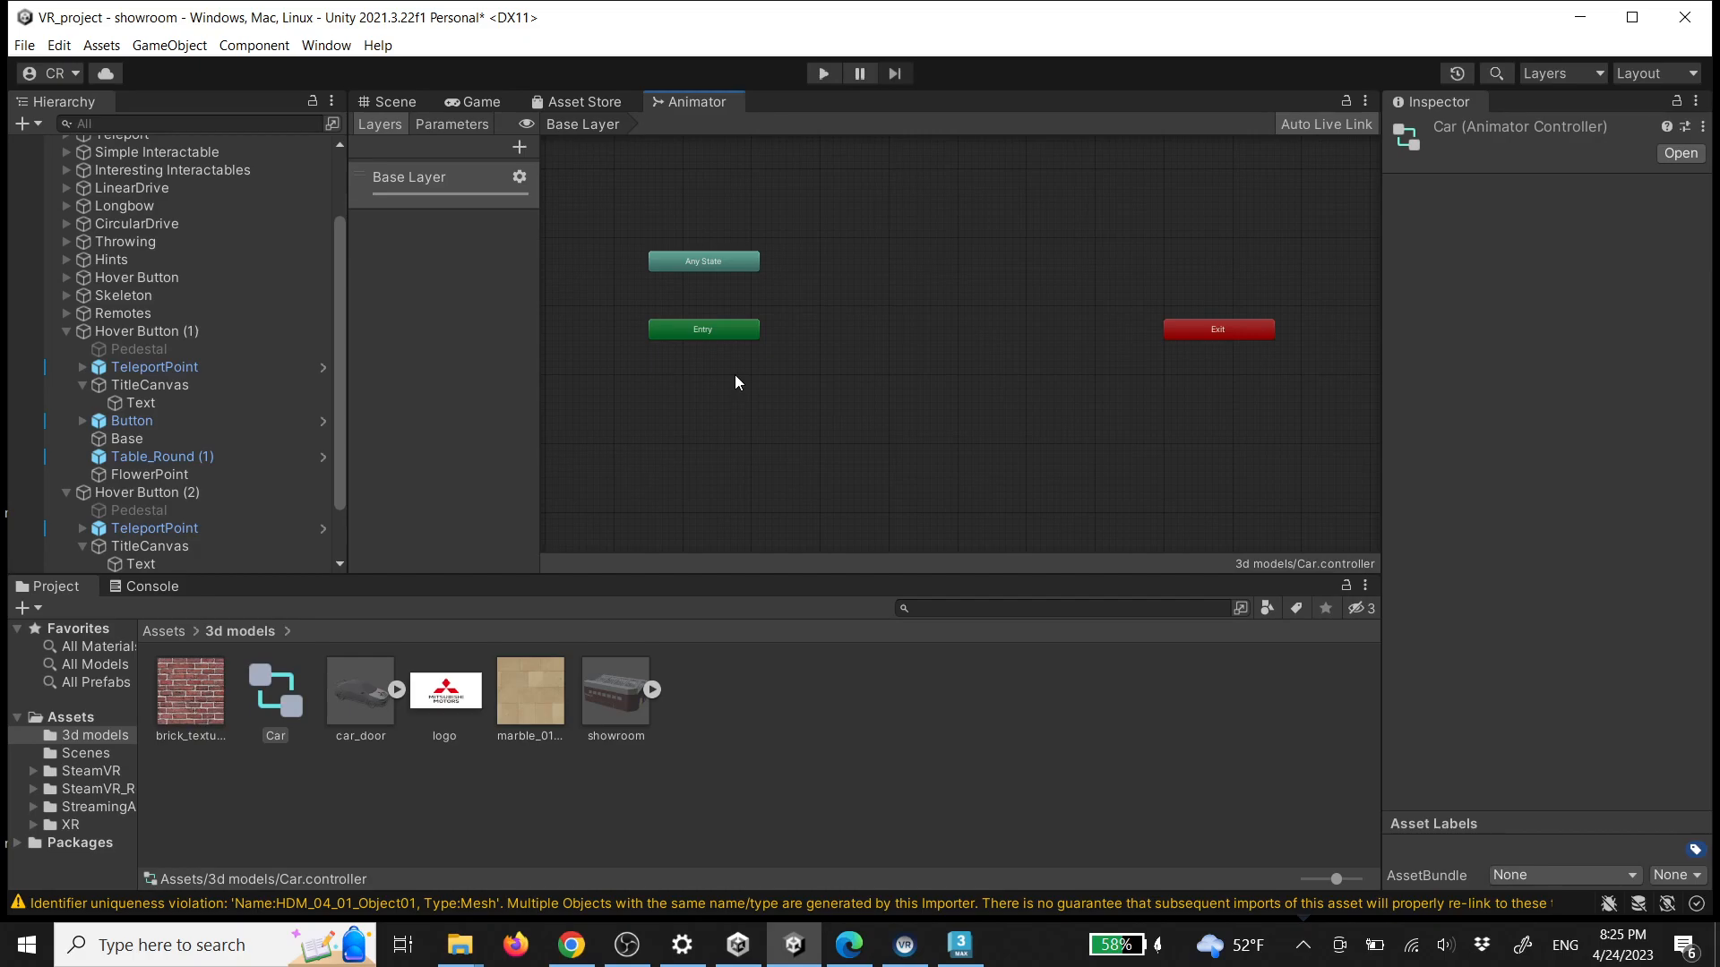
{"action": "right_click", "coordinate": [815, 325]}
{"action": "mouse_move", "coordinate": [932, 341]}
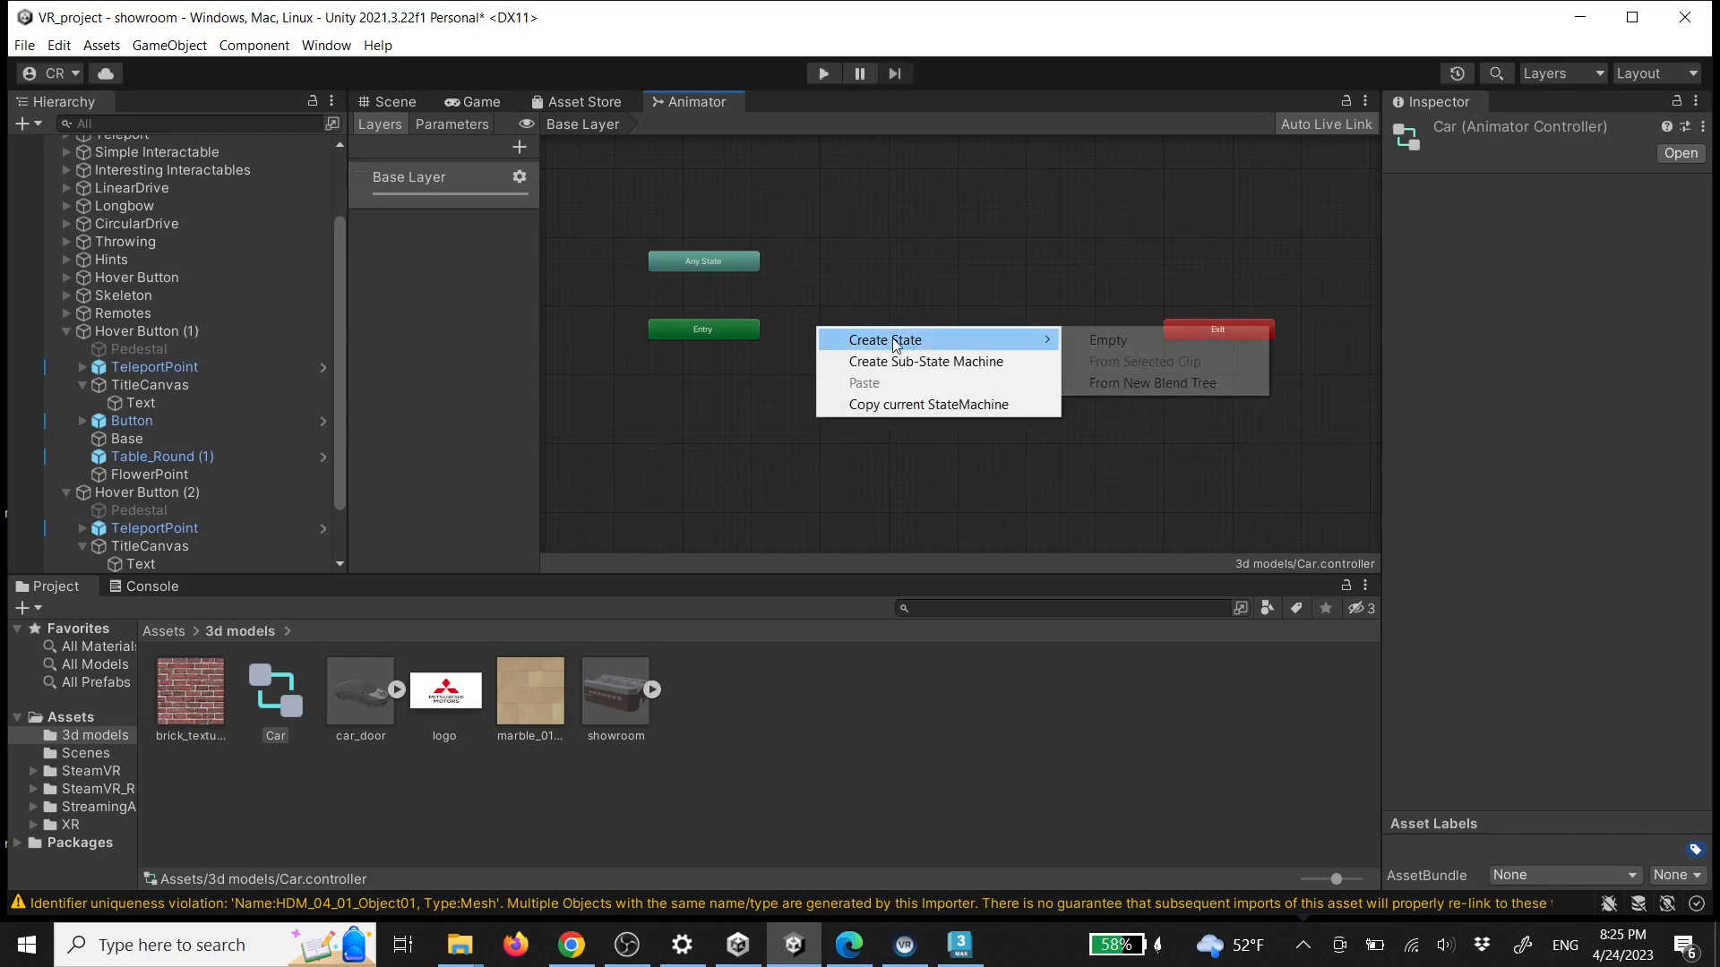
{"action": "left_click", "coordinate": [1148, 344]}
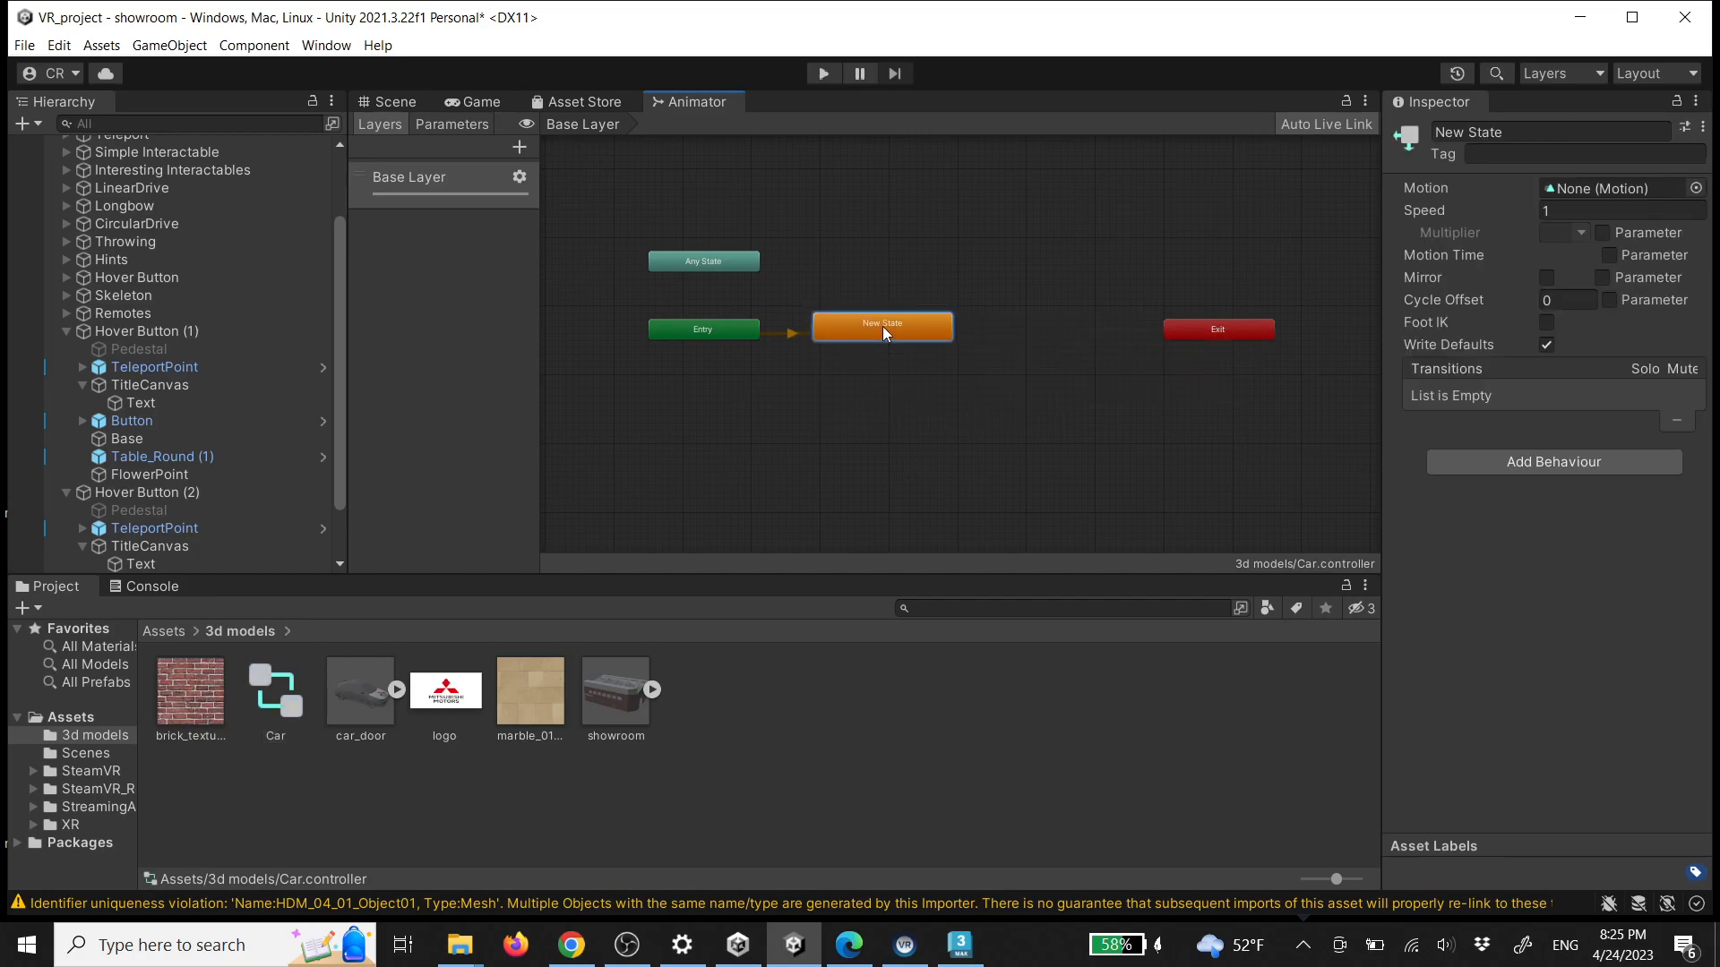
{"action": "scroll", "coordinate": [860, 331], "scroll_direction": "up", "scroll_amount": 5}
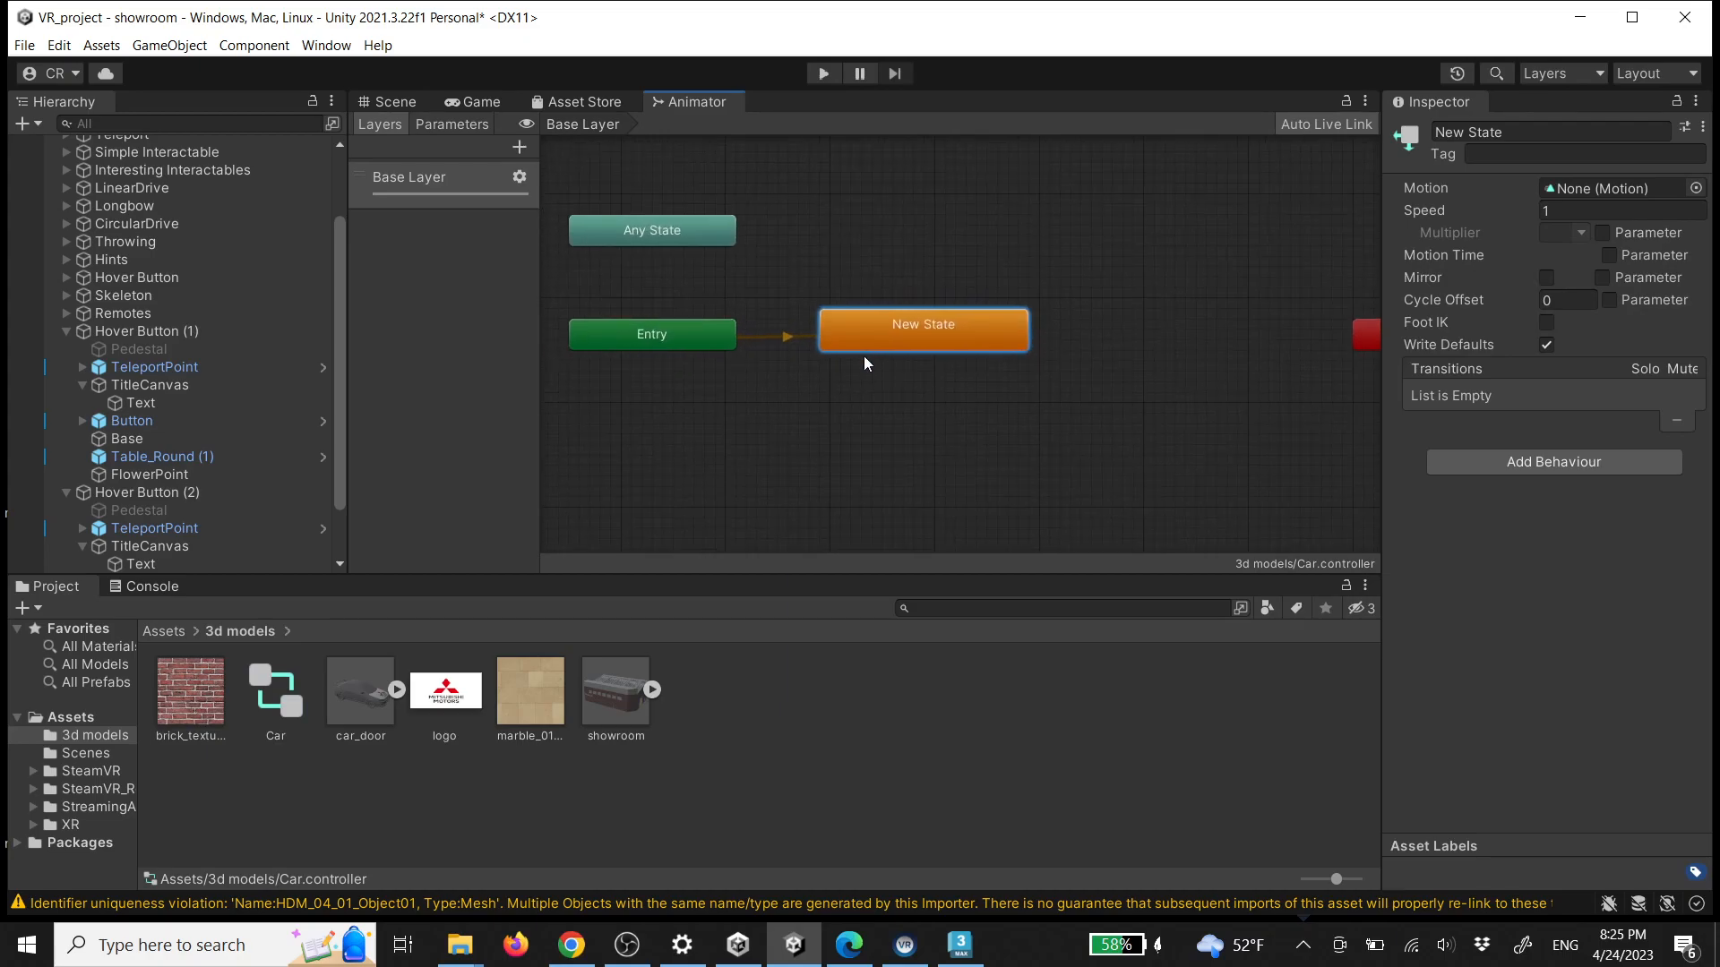
{"action": "left_click_drag", "start_coordinate": [912, 337], "coordinate": [916, 342]}
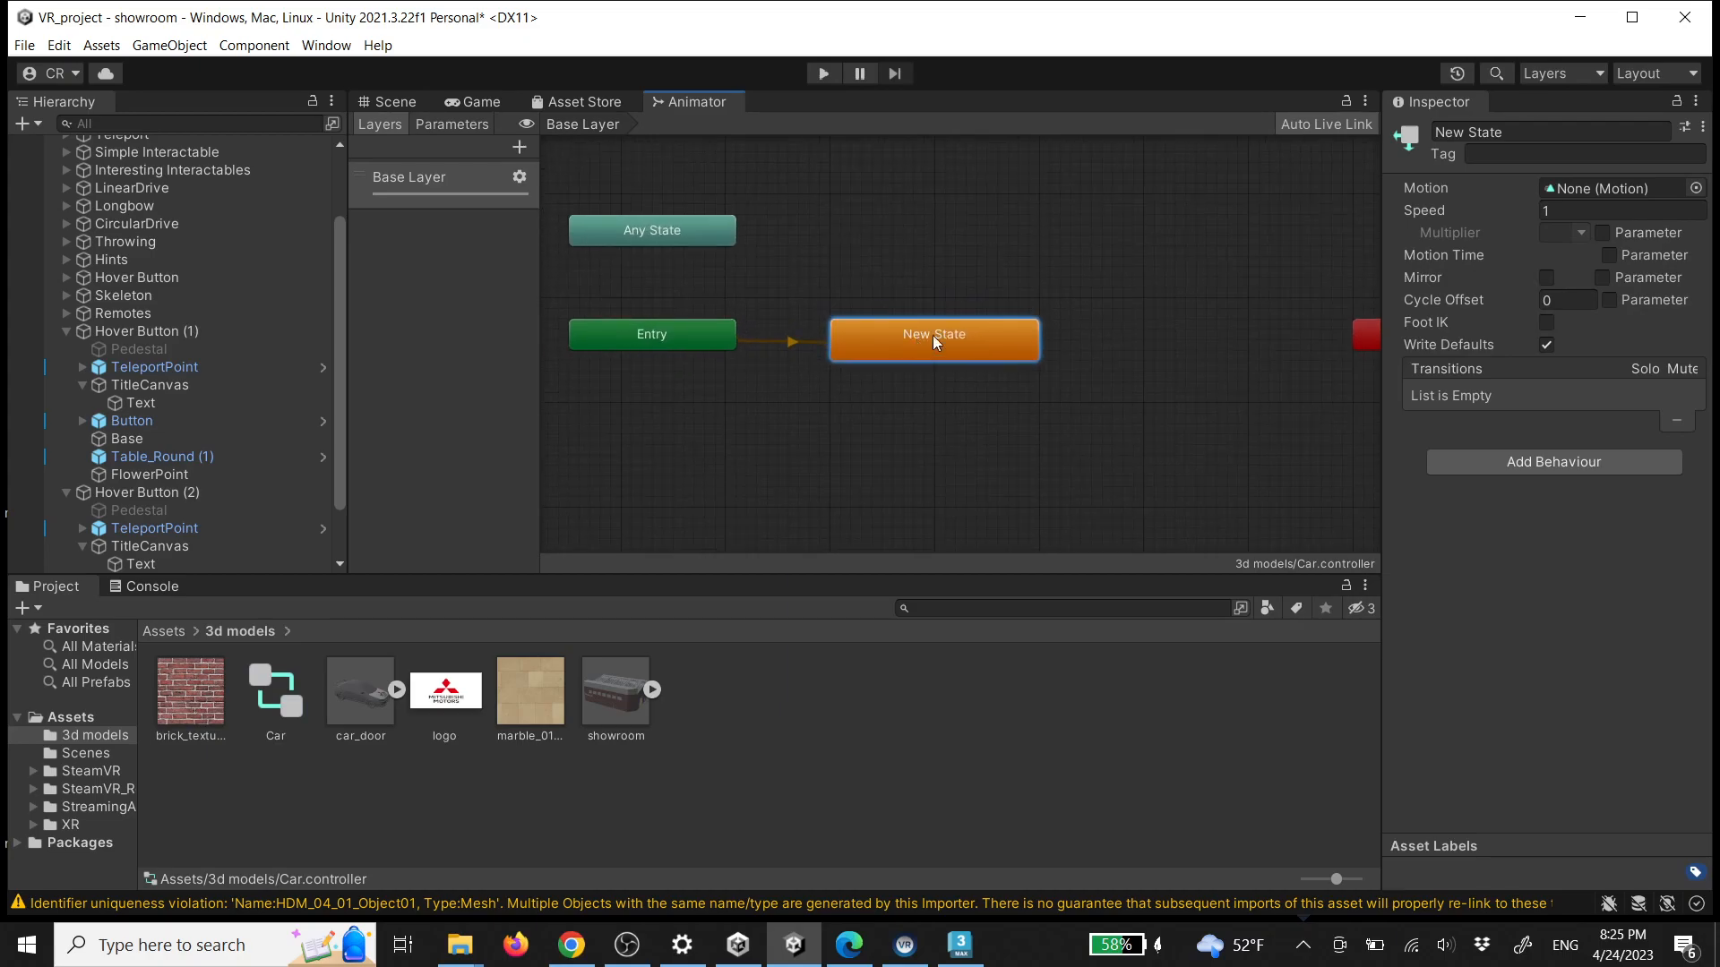
Rename the new default state as Idle
{"action": "left_click", "coordinate": [1517, 131]}
{"action": "key", "text": "Home"}
{"action": "type", "text": "kd"}
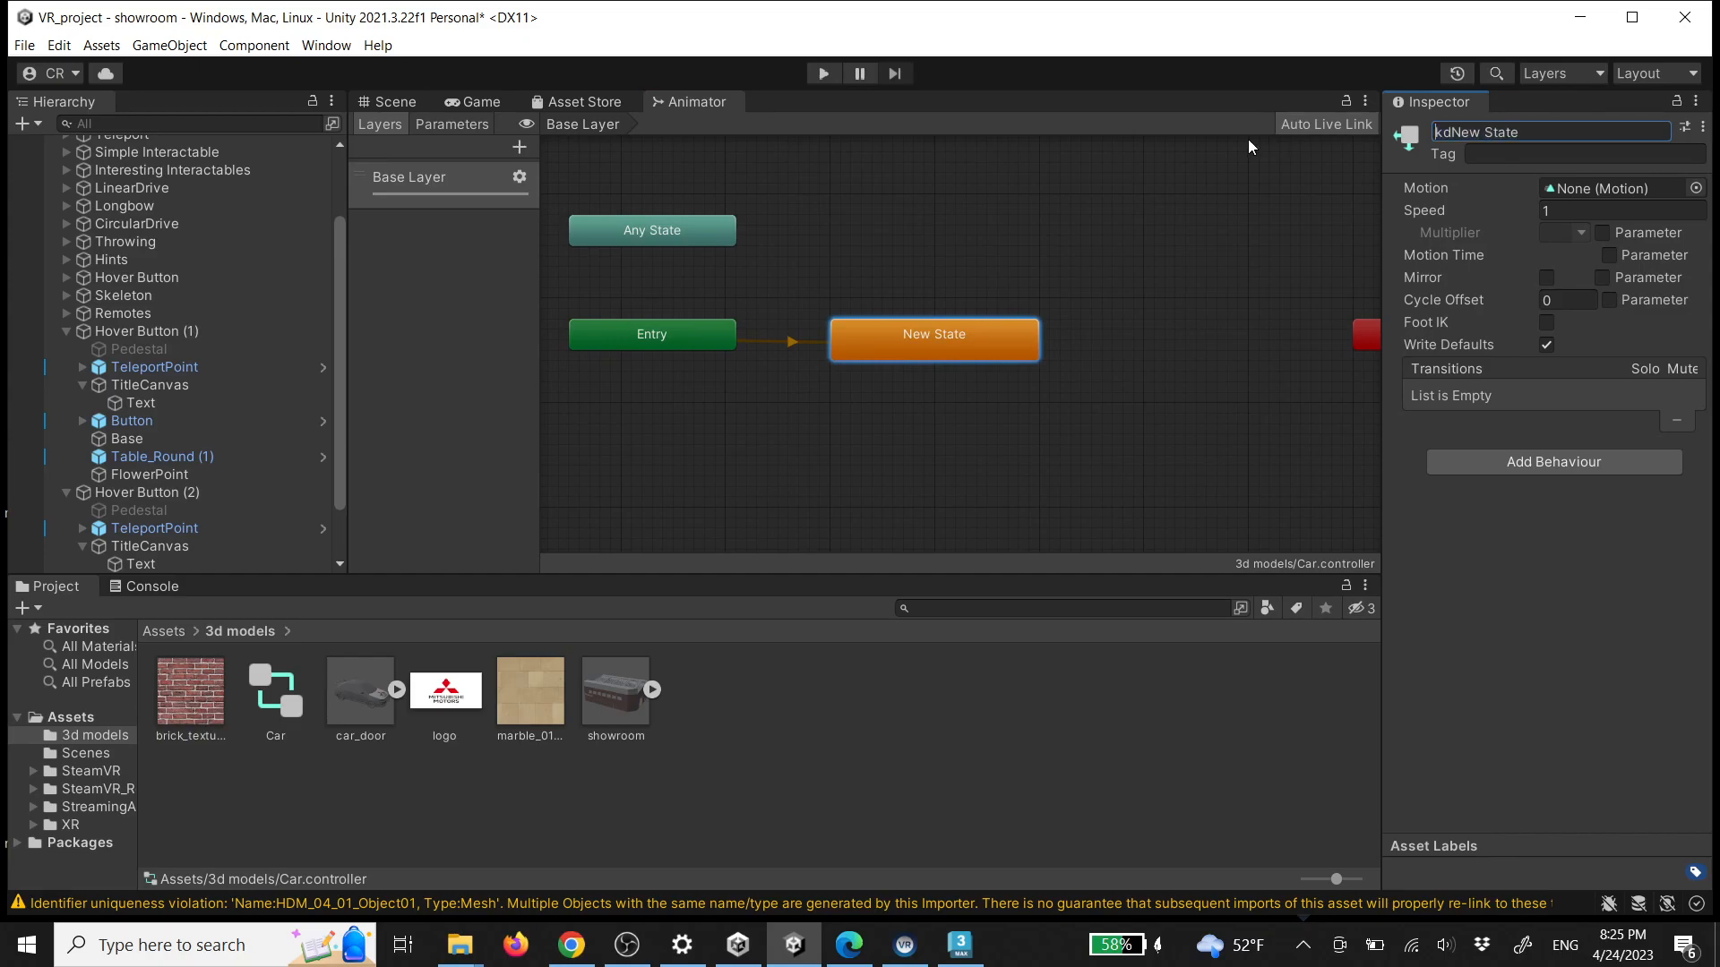
{"action": "key", "text": "ctrl+a"}
{"action": "type", "text": "Idle"}
{"action": "left_click", "coordinate": [1054, 433]}
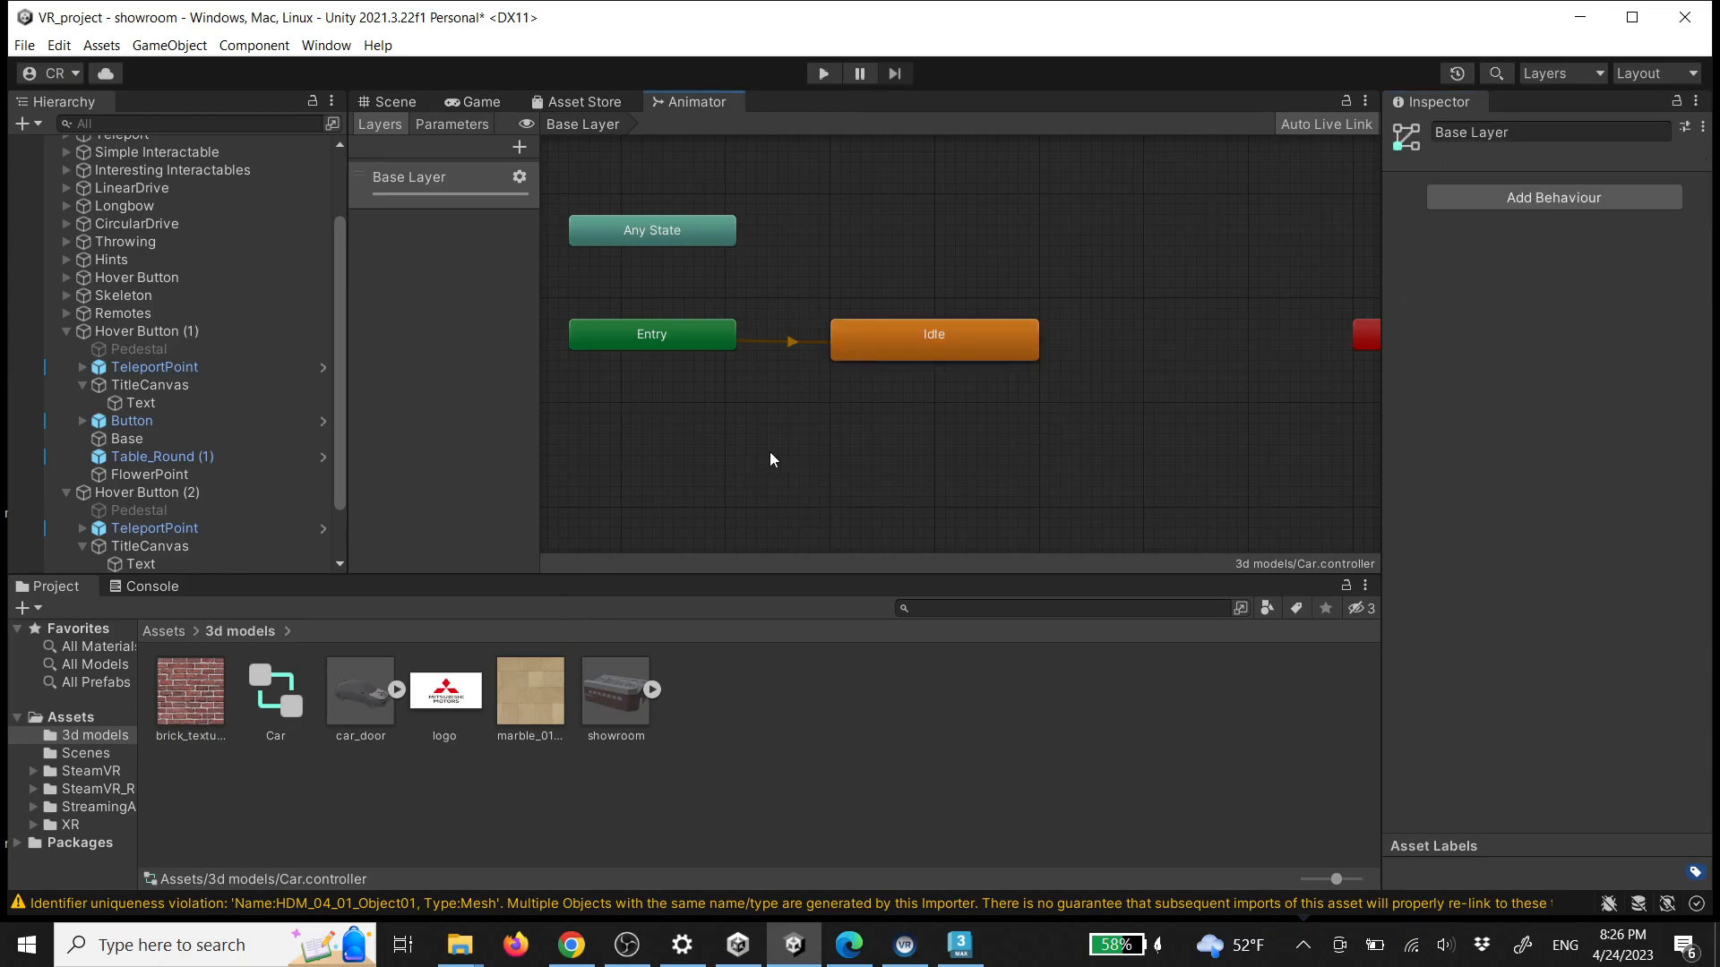
Add car_door's Take 001 animation clip to the state graph twice, placing both states below Idle
{"action": "left_click", "coordinate": [398, 692]}
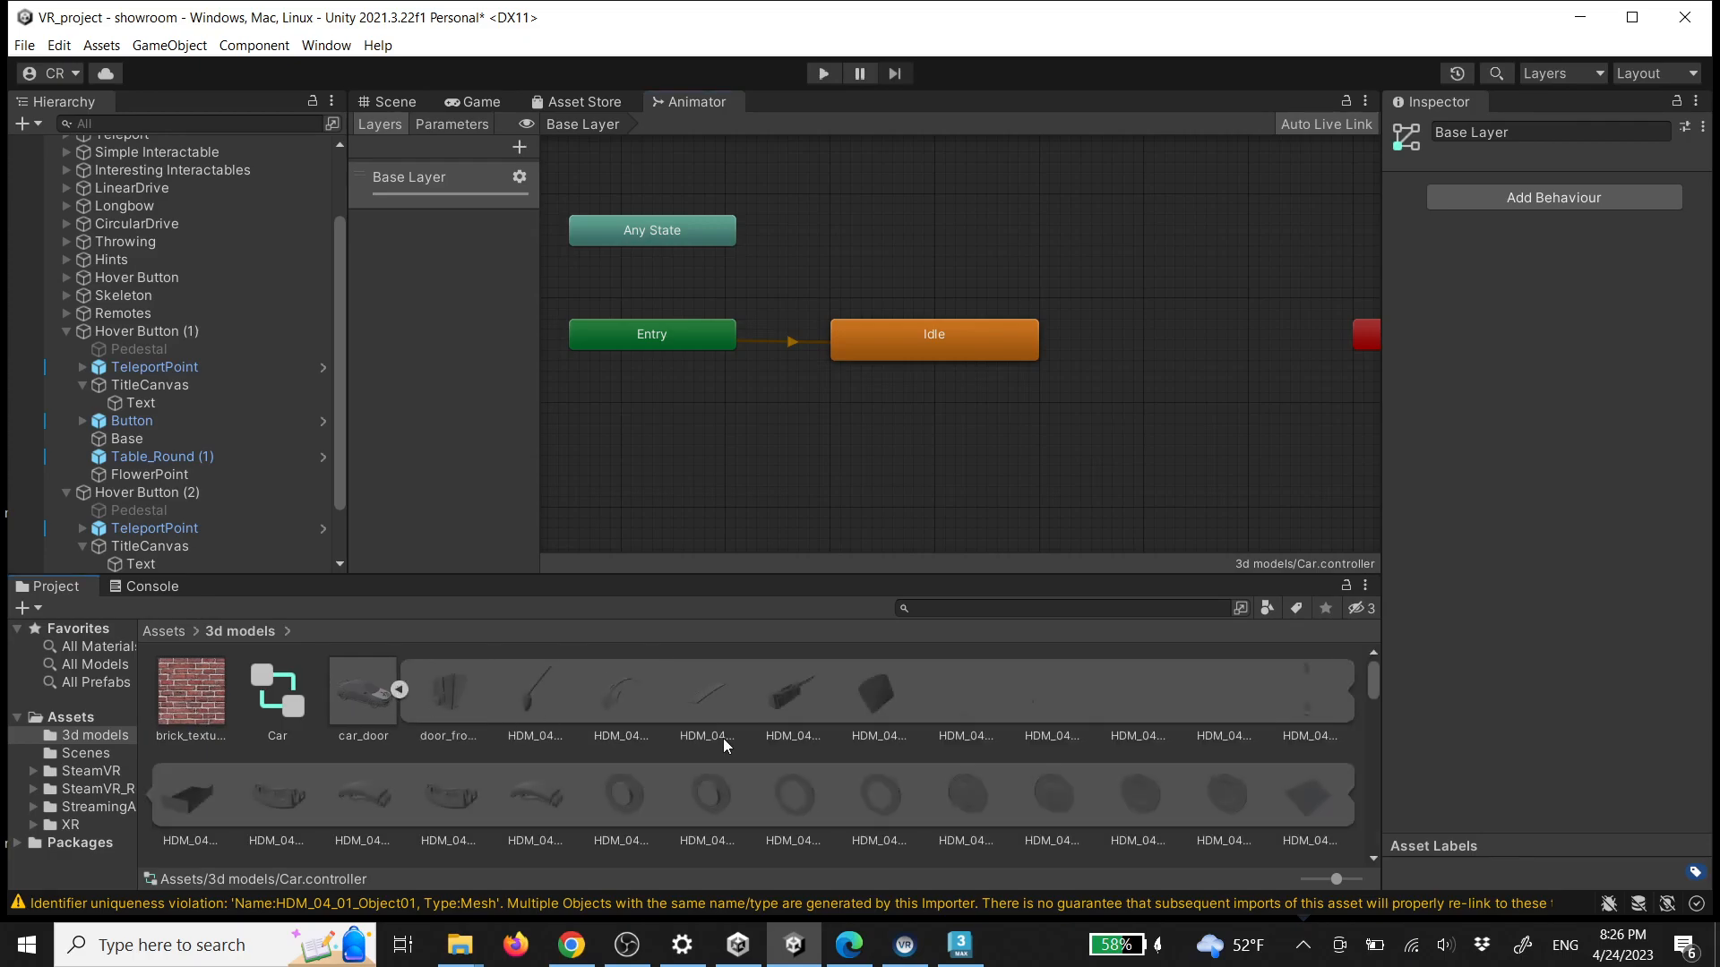
{"action": "scroll", "coordinate": [752, 720], "scroll_direction": "down", "scroll_amount": 5}
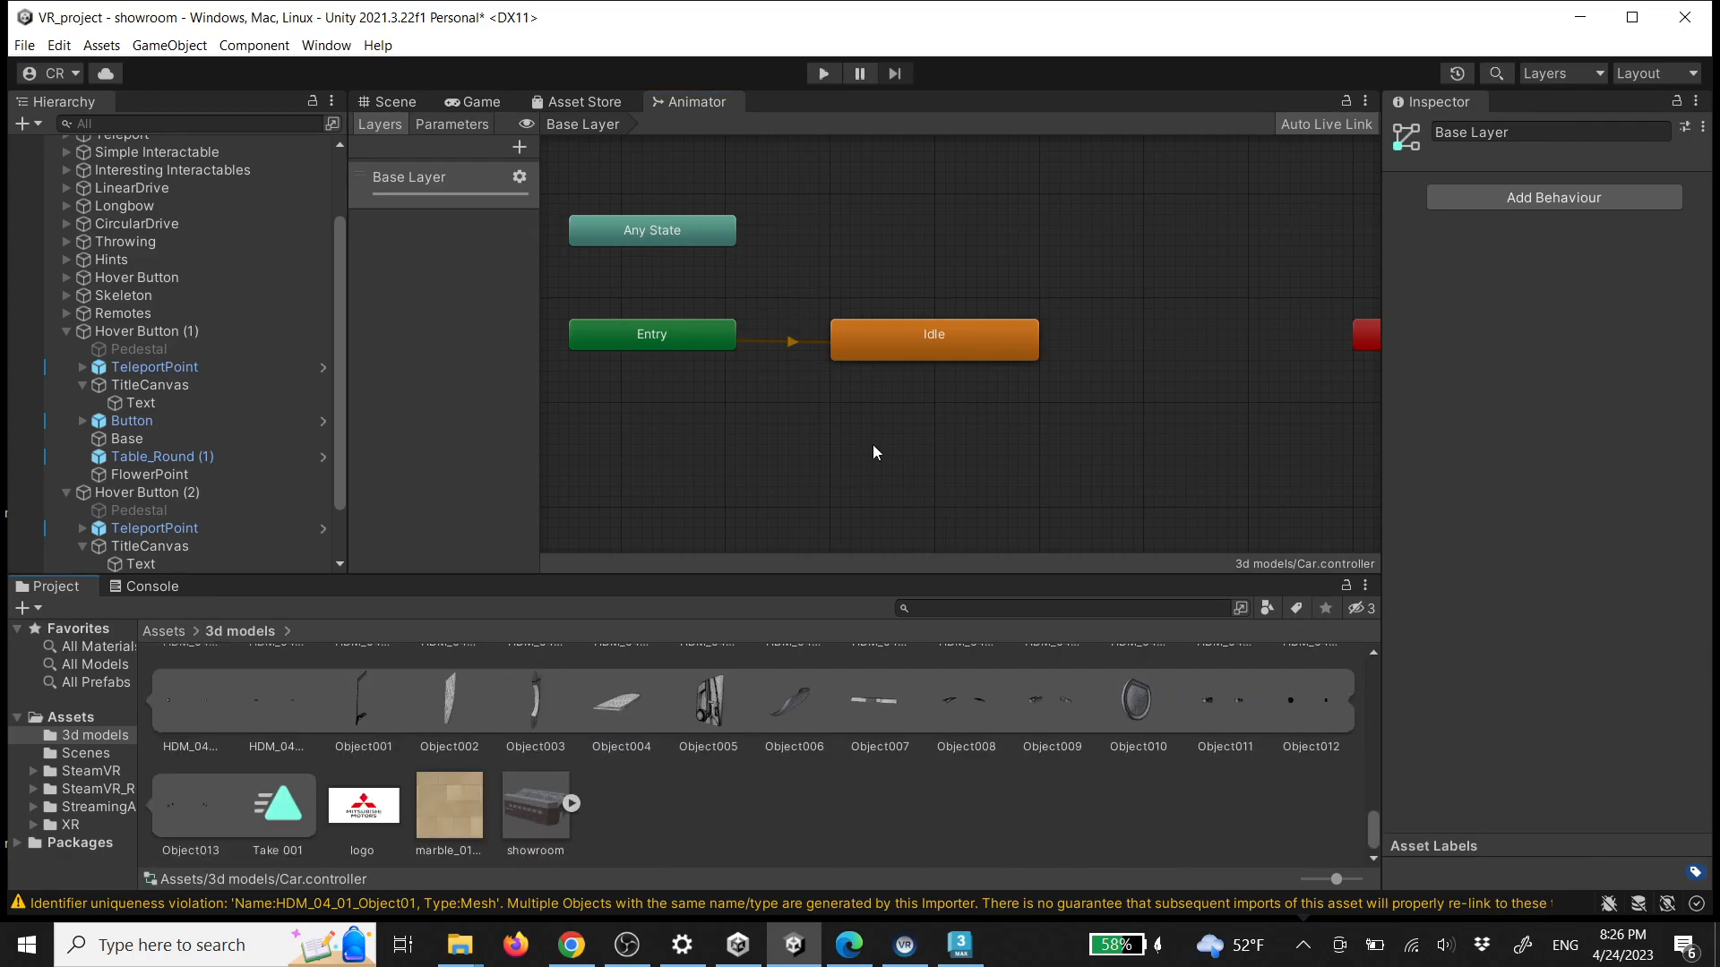
{"action": "middle_click_drag", "start_coordinate": [934, 475], "coordinate": [905, 430]}
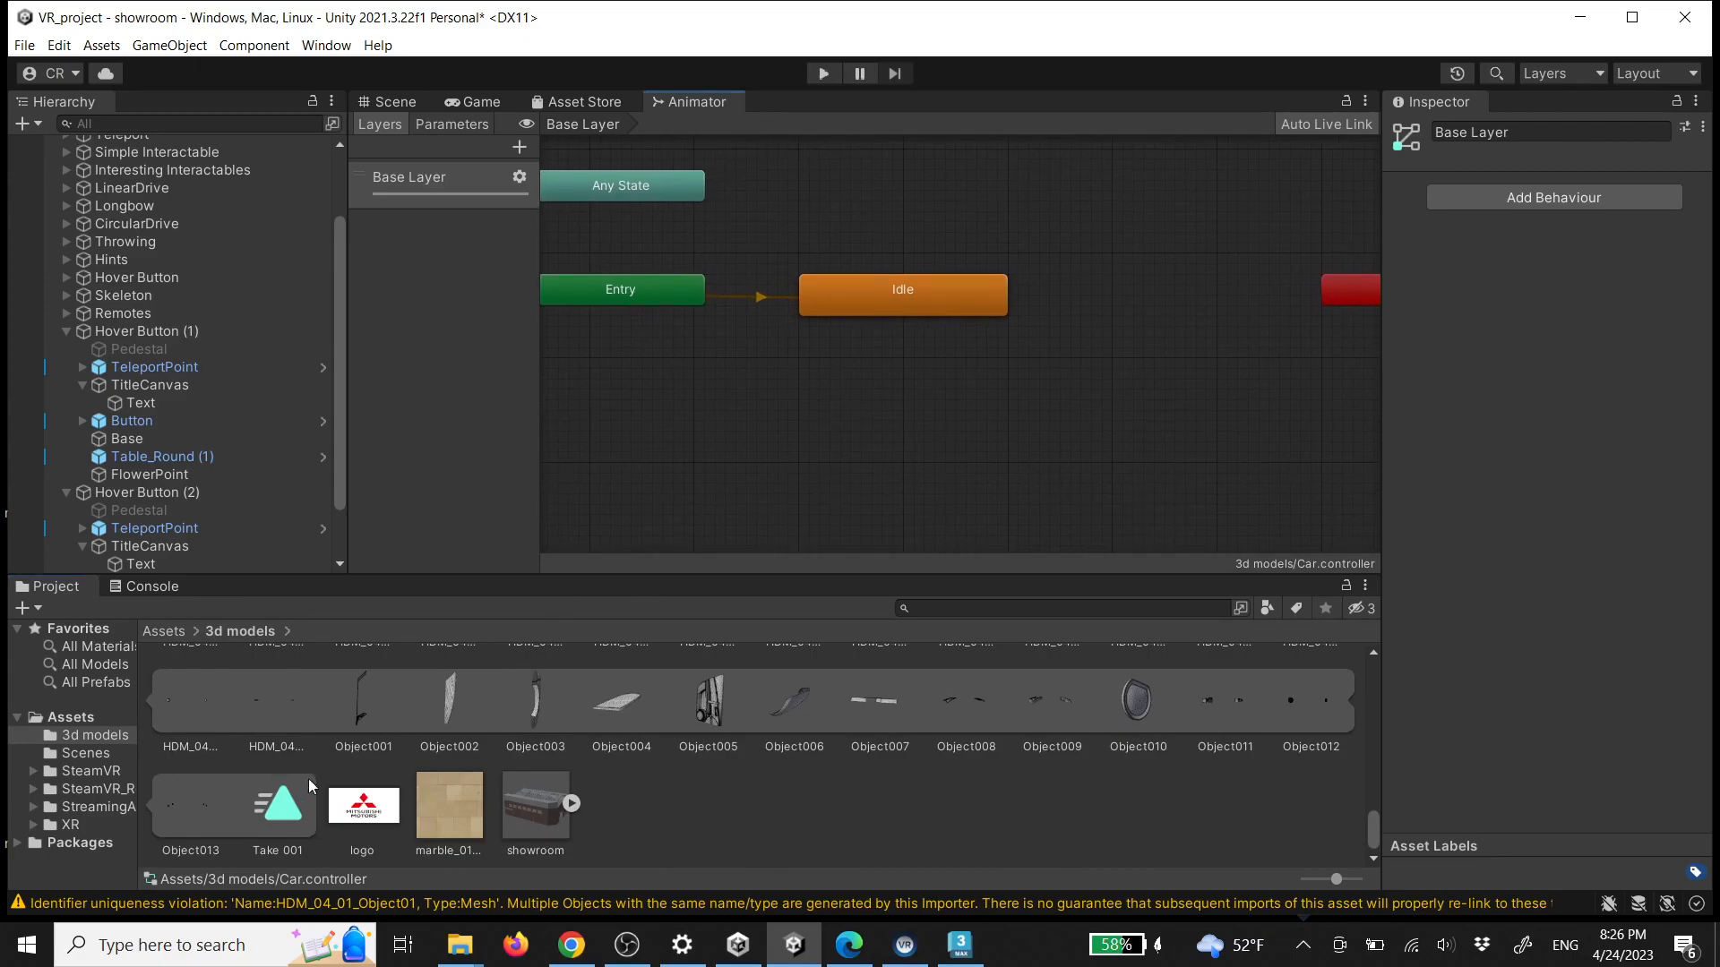
{"action": "left_click_drag", "start_coordinate": [282, 812], "coordinate": [870, 386]}
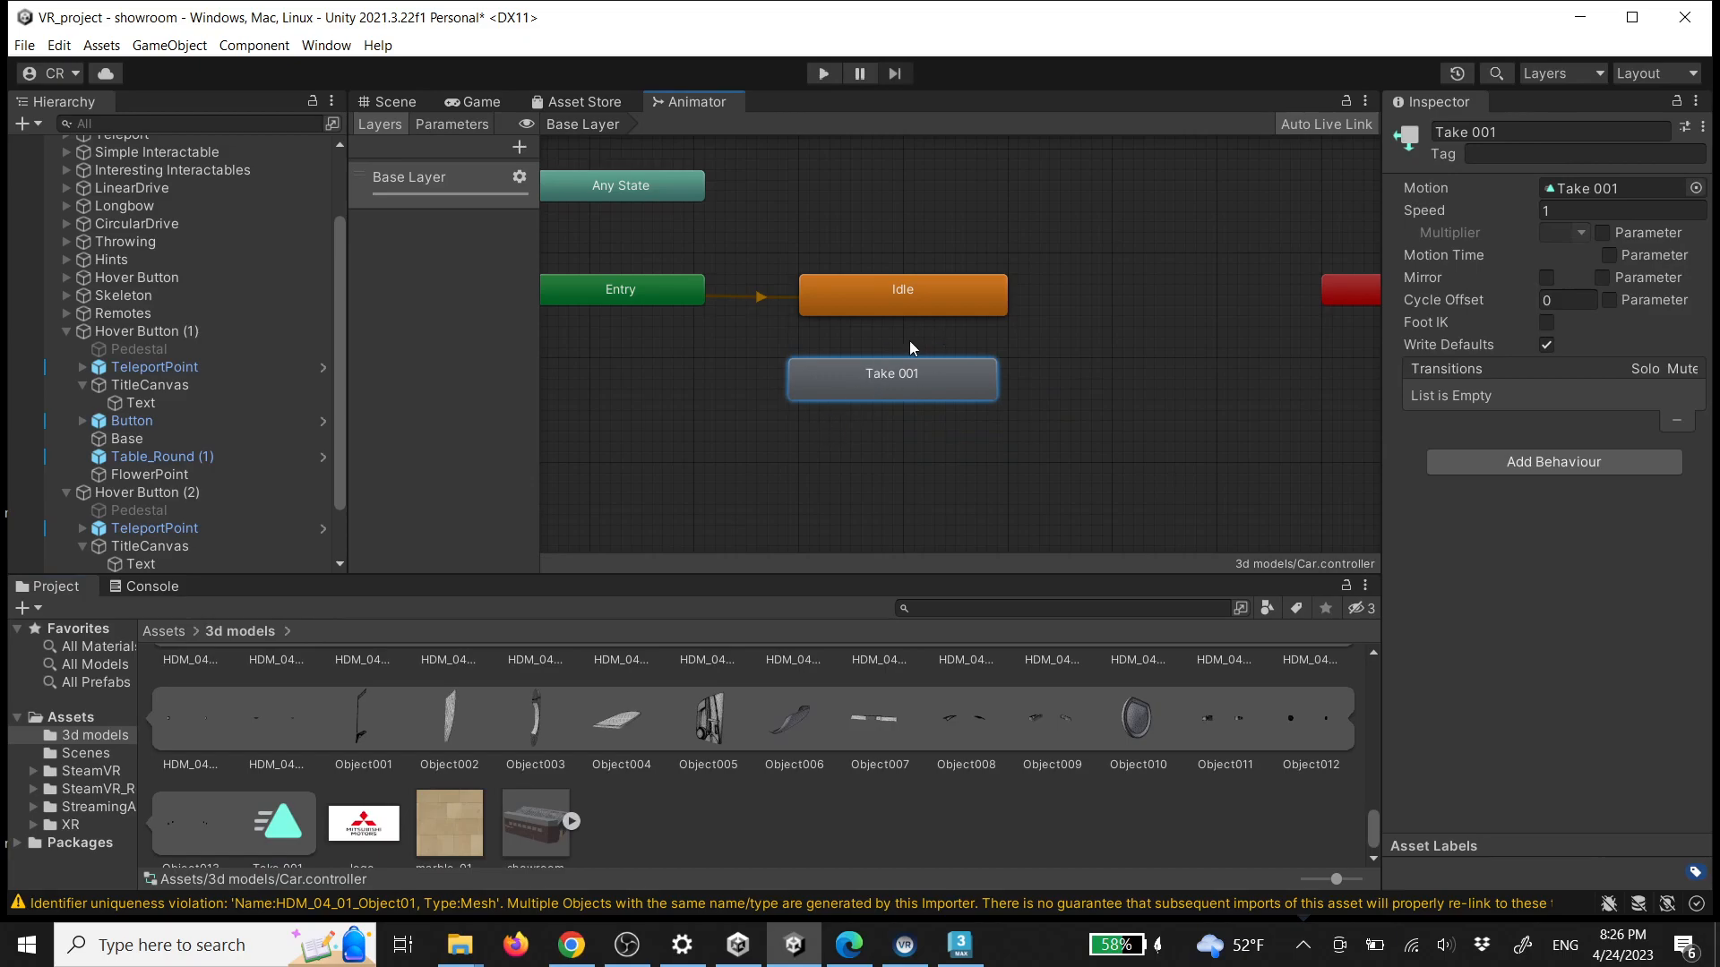
{"action": "left_click_drag", "start_coordinate": [278, 820], "coordinate": [883, 469]}
Rename the first Take 001 state as Door Open
{"action": "left_click", "coordinate": [904, 392]}
{"action": "left_click", "coordinate": [1051, 384]}
{"action": "left_click", "coordinate": [900, 391]}
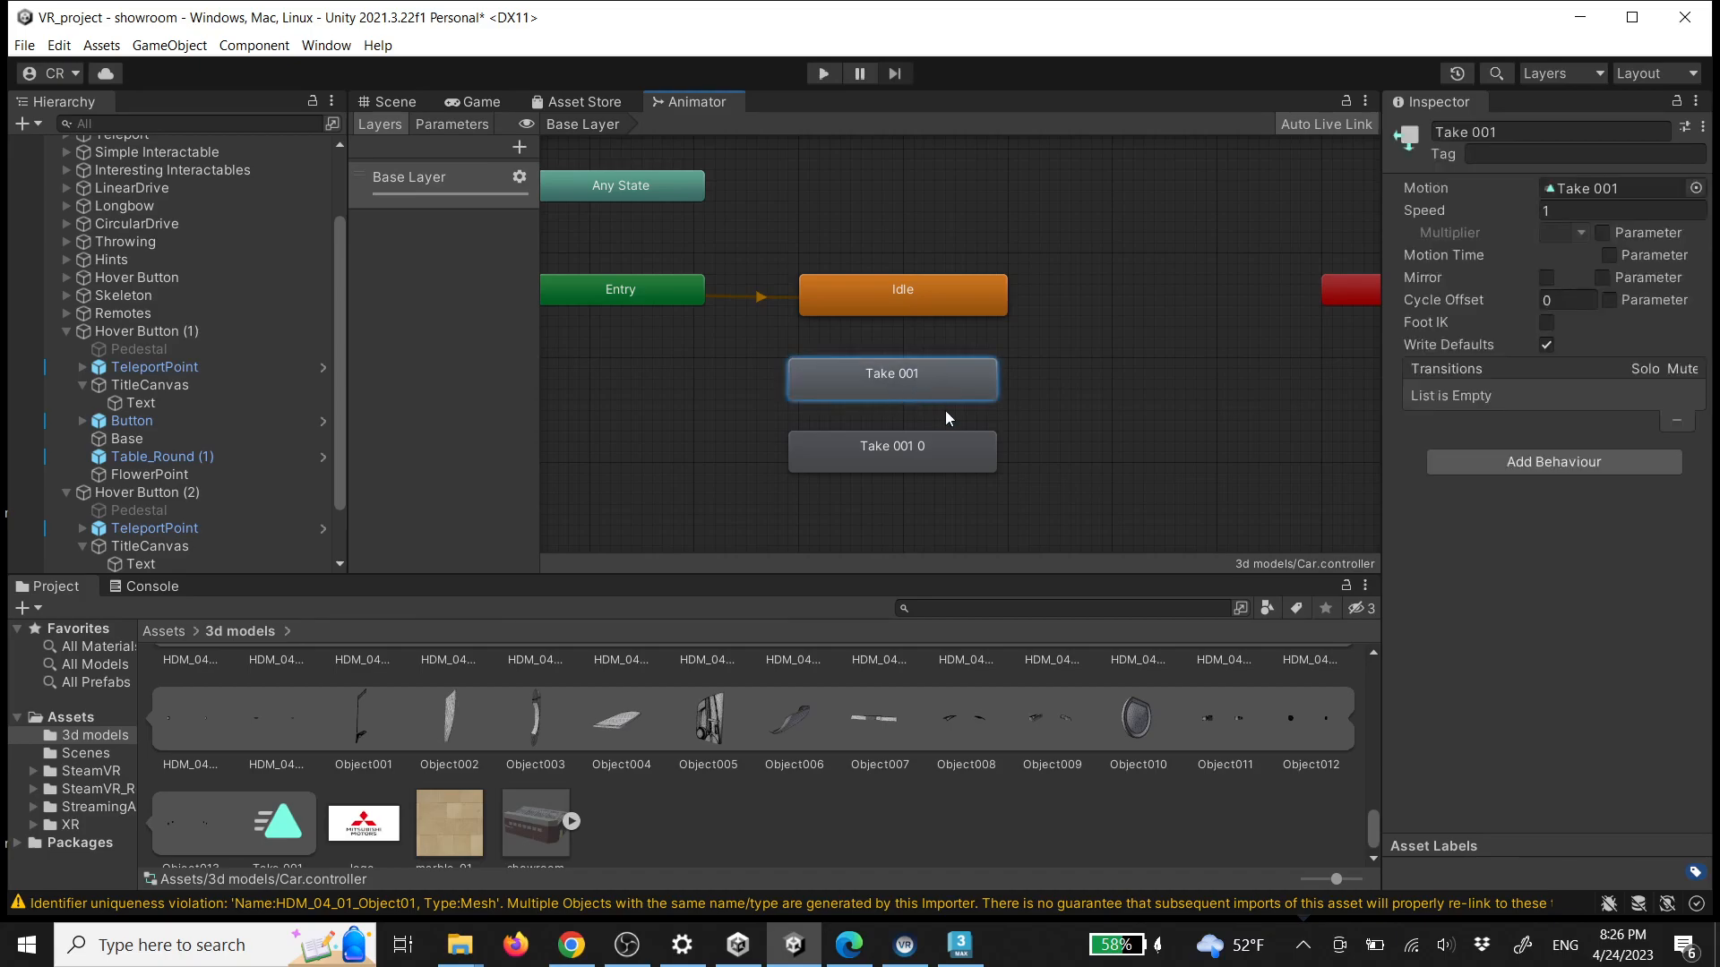
{"action": "left_click_drag", "start_coordinate": [1517, 132], "coordinate": [1200, 141]}
{"action": "type", "text": "Door Open"}
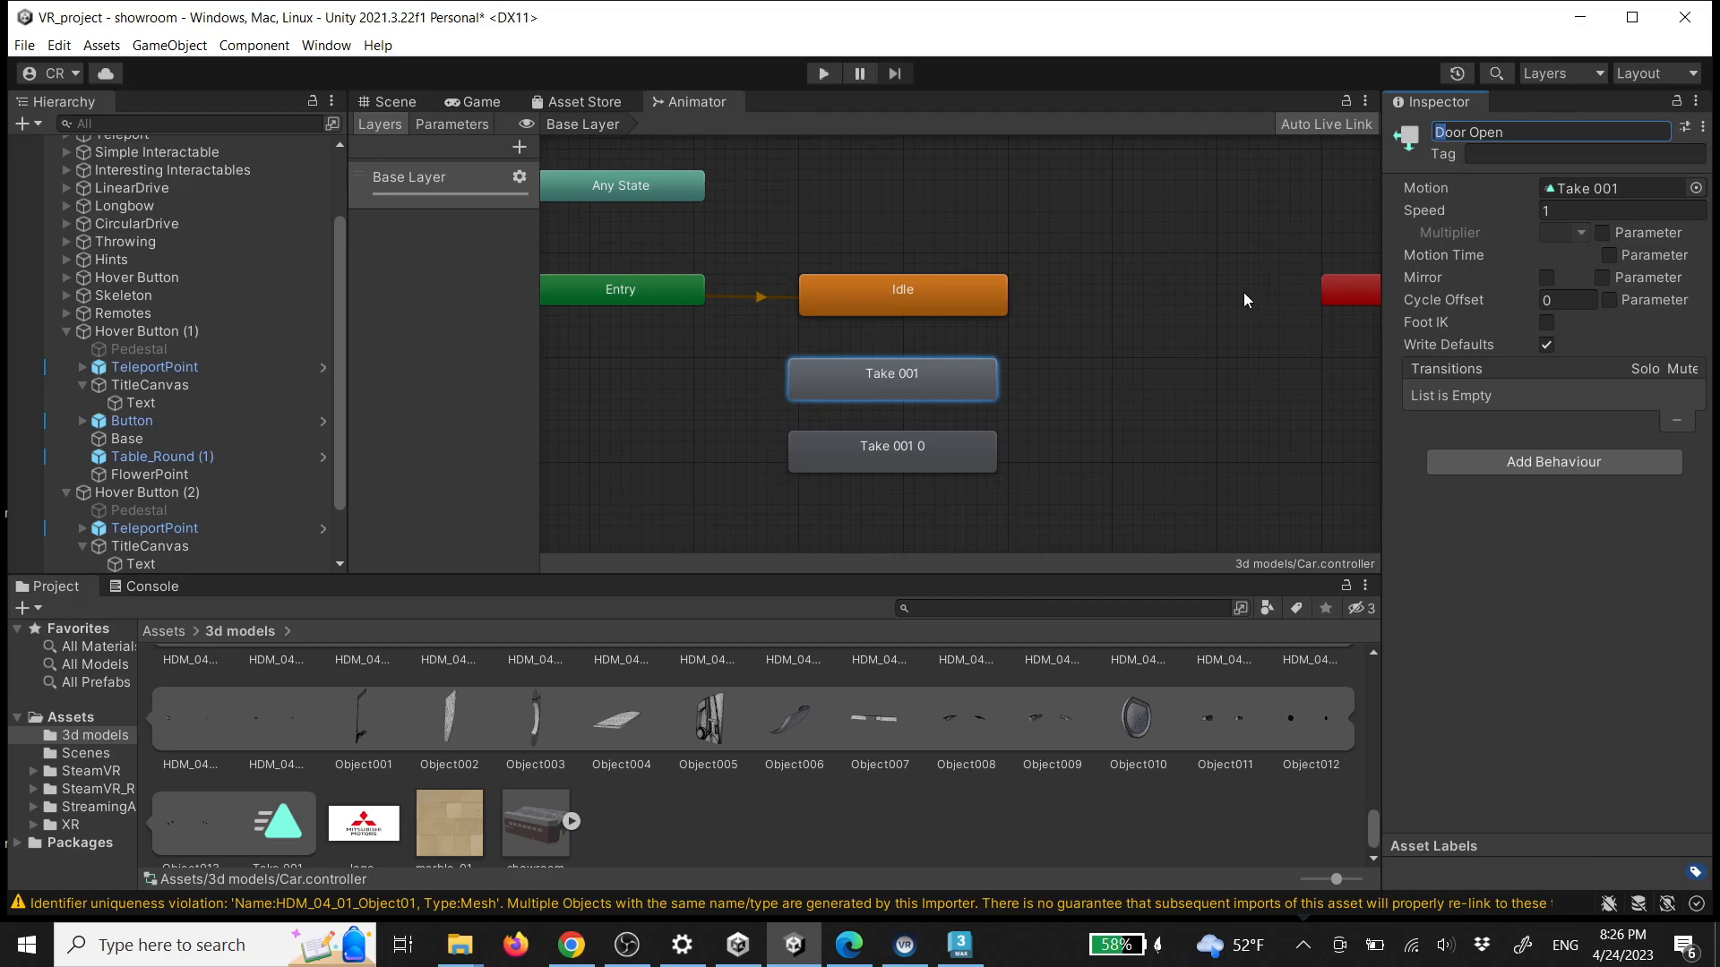
{"action": "left_click", "coordinate": [1157, 363]}
Rename the second Take 001 state as Close Door and set its speed to -1
{"action": "left_click", "coordinate": [900, 460]}
{"action": "left_click", "coordinate": [953, 385]}
{"action": "left_click", "coordinate": [926, 450]}
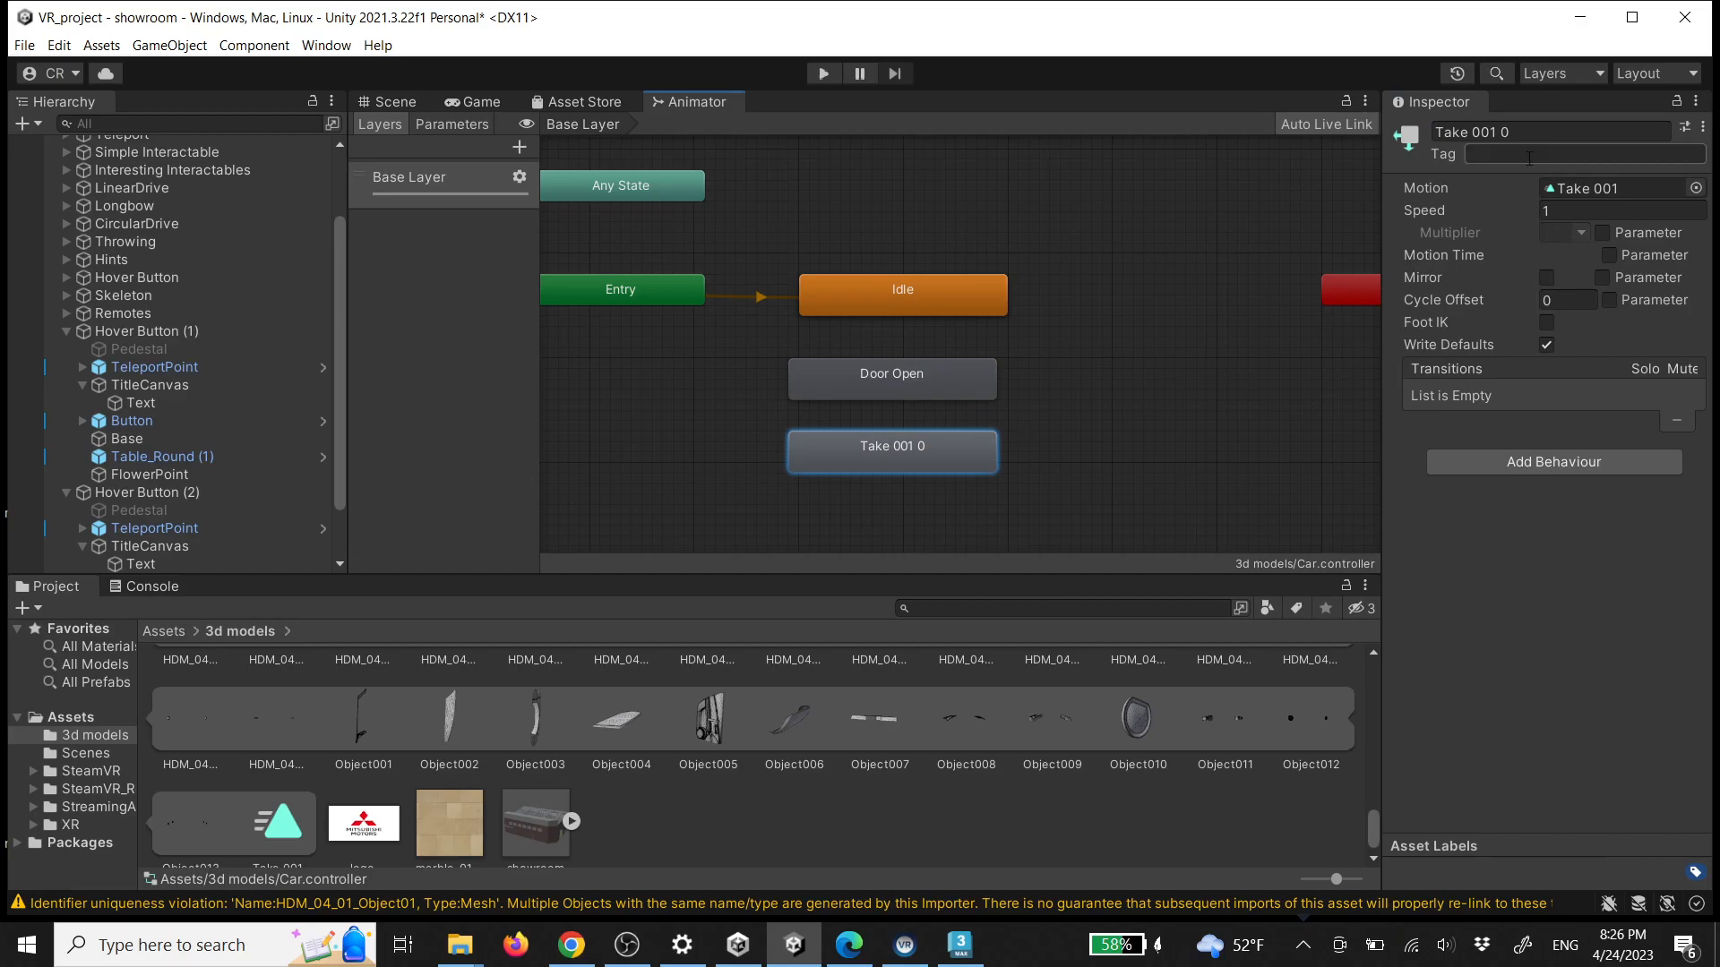
{"action": "left_click", "coordinate": [972, 381]}
{"action": "left_click", "coordinate": [933, 446]}
{"action": "left_click", "coordinate": [1528, 127]}
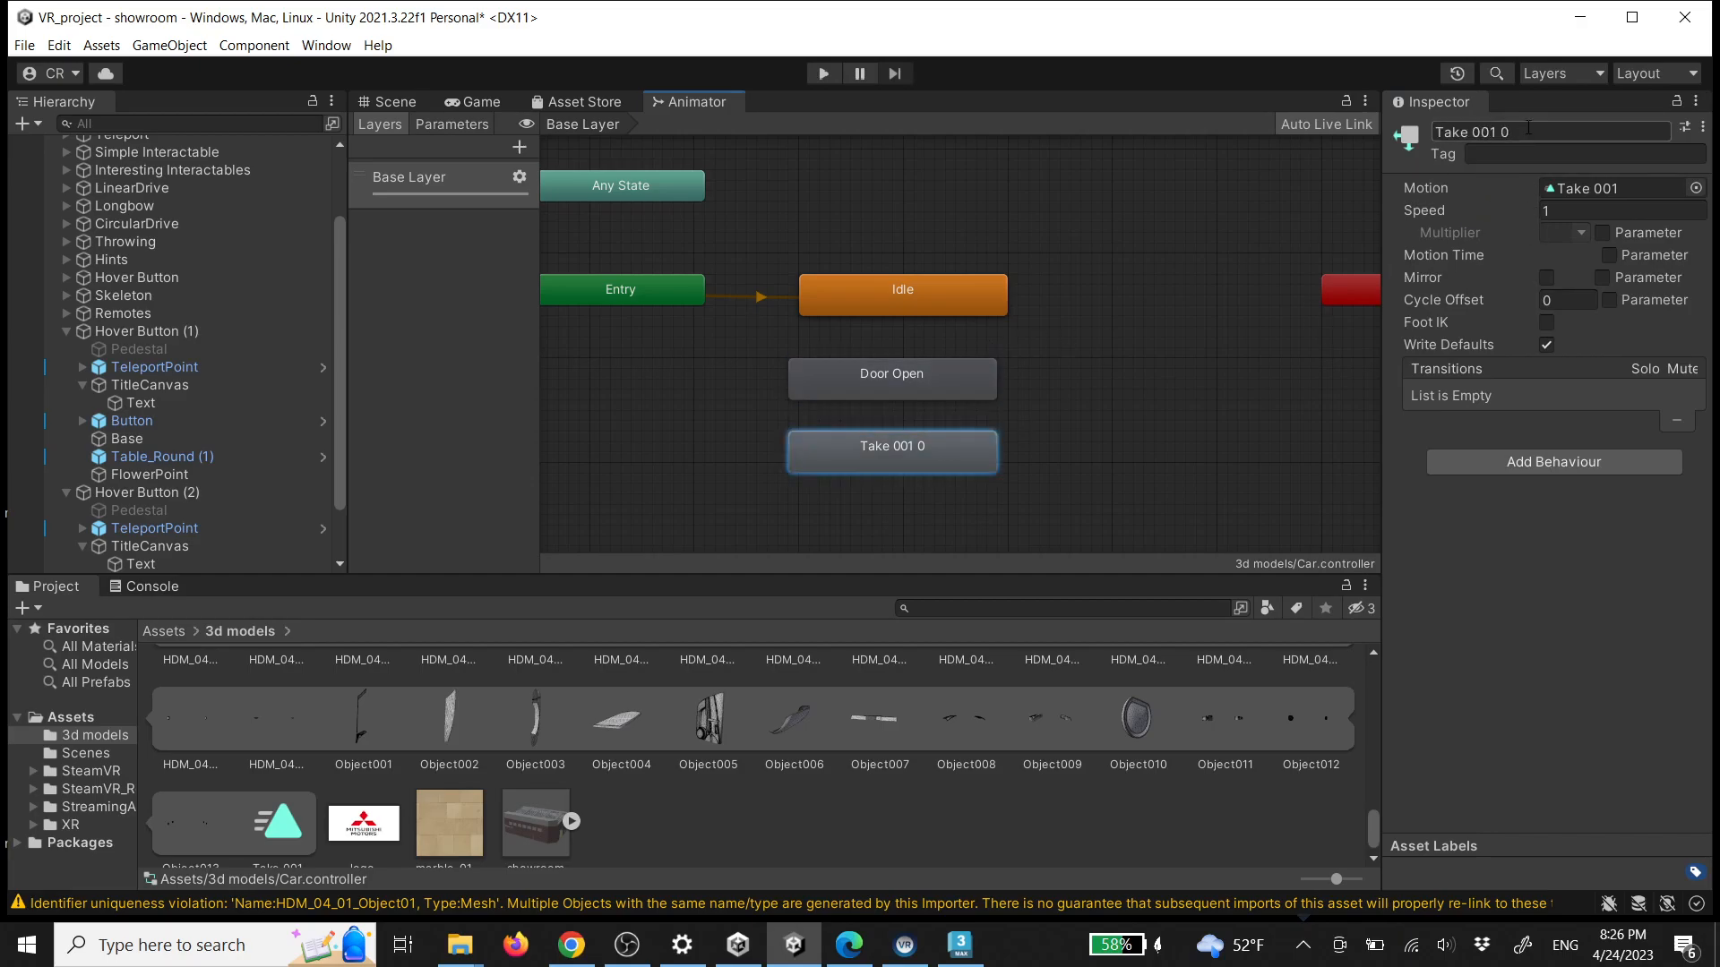
{"action": "key", "text": "ctrl+a"}
{"action": "type", "text": "Close Door"}
{"action": "left_click", "coordinate": [1460, 211]}
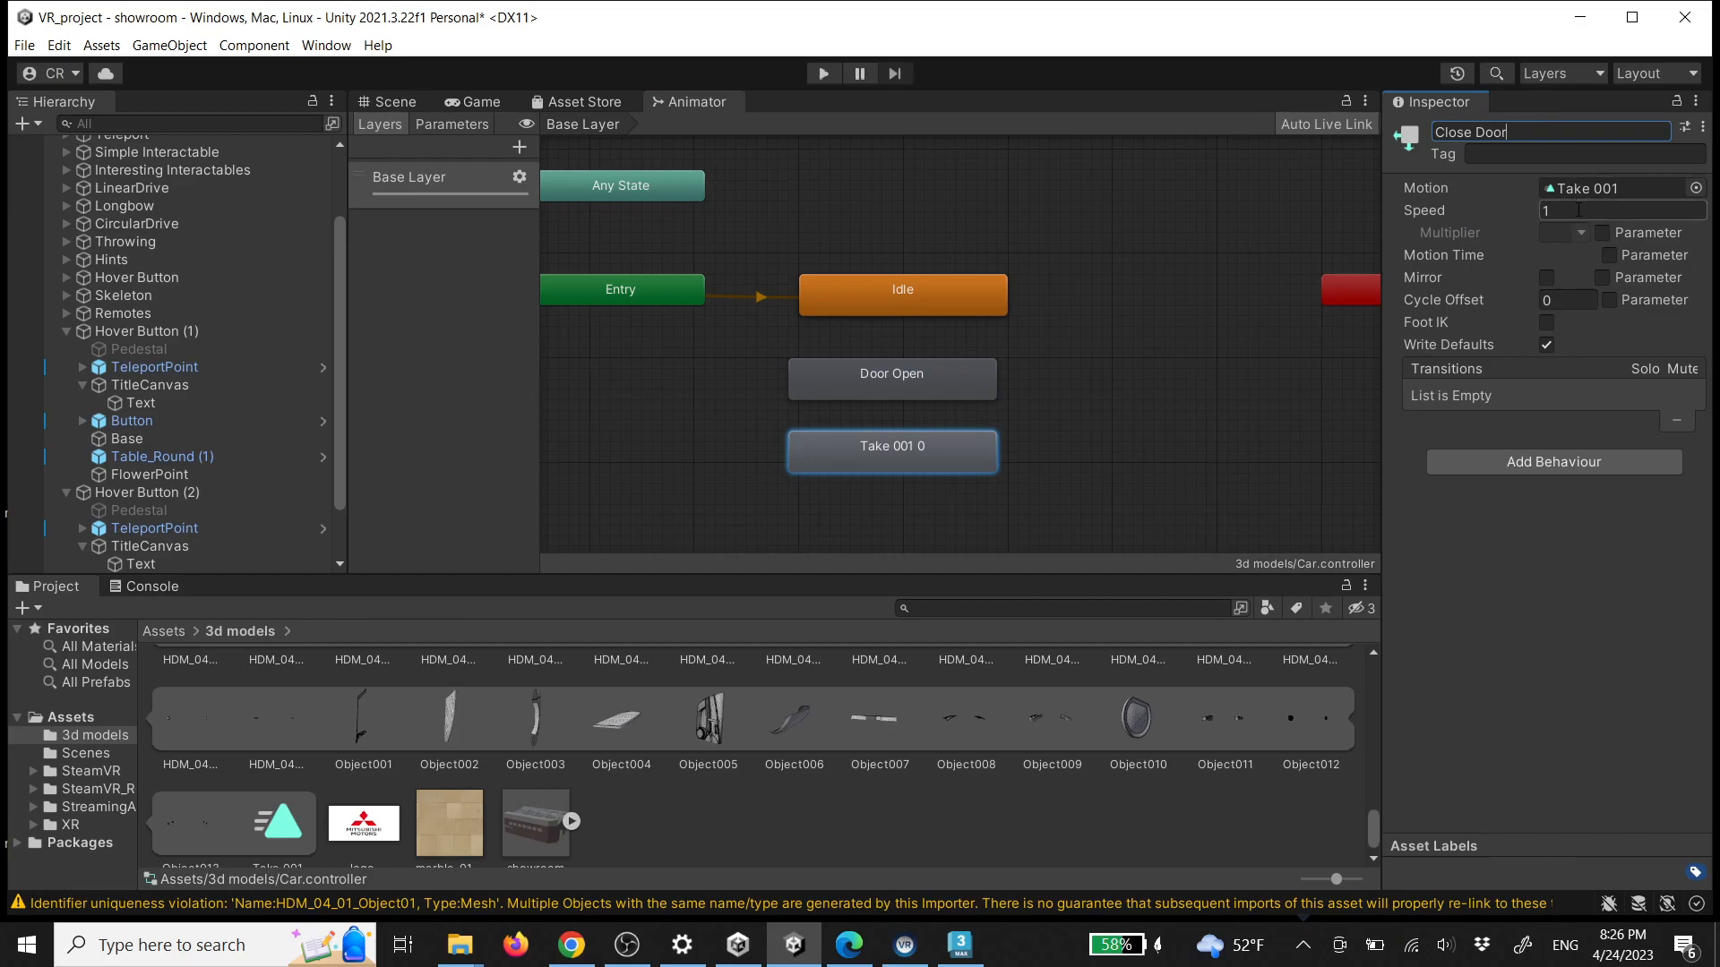
{"action": "type", "text": "-1"}
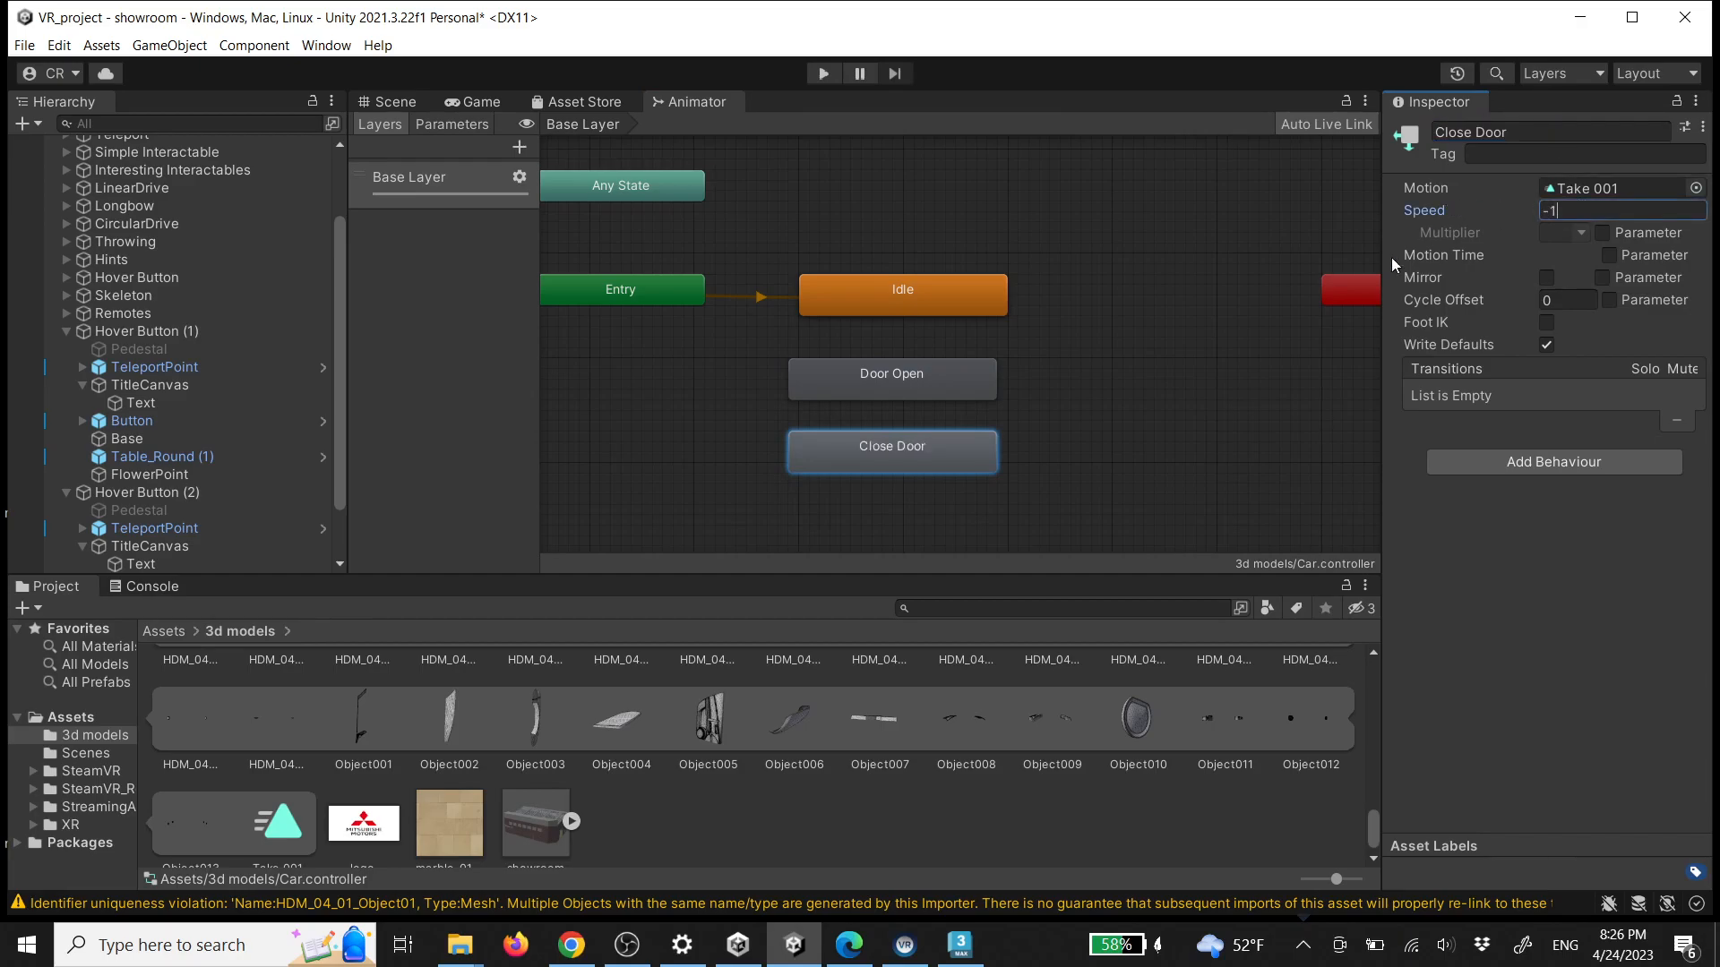
{"action": "left_click", "coordinate": [1150, 395]}
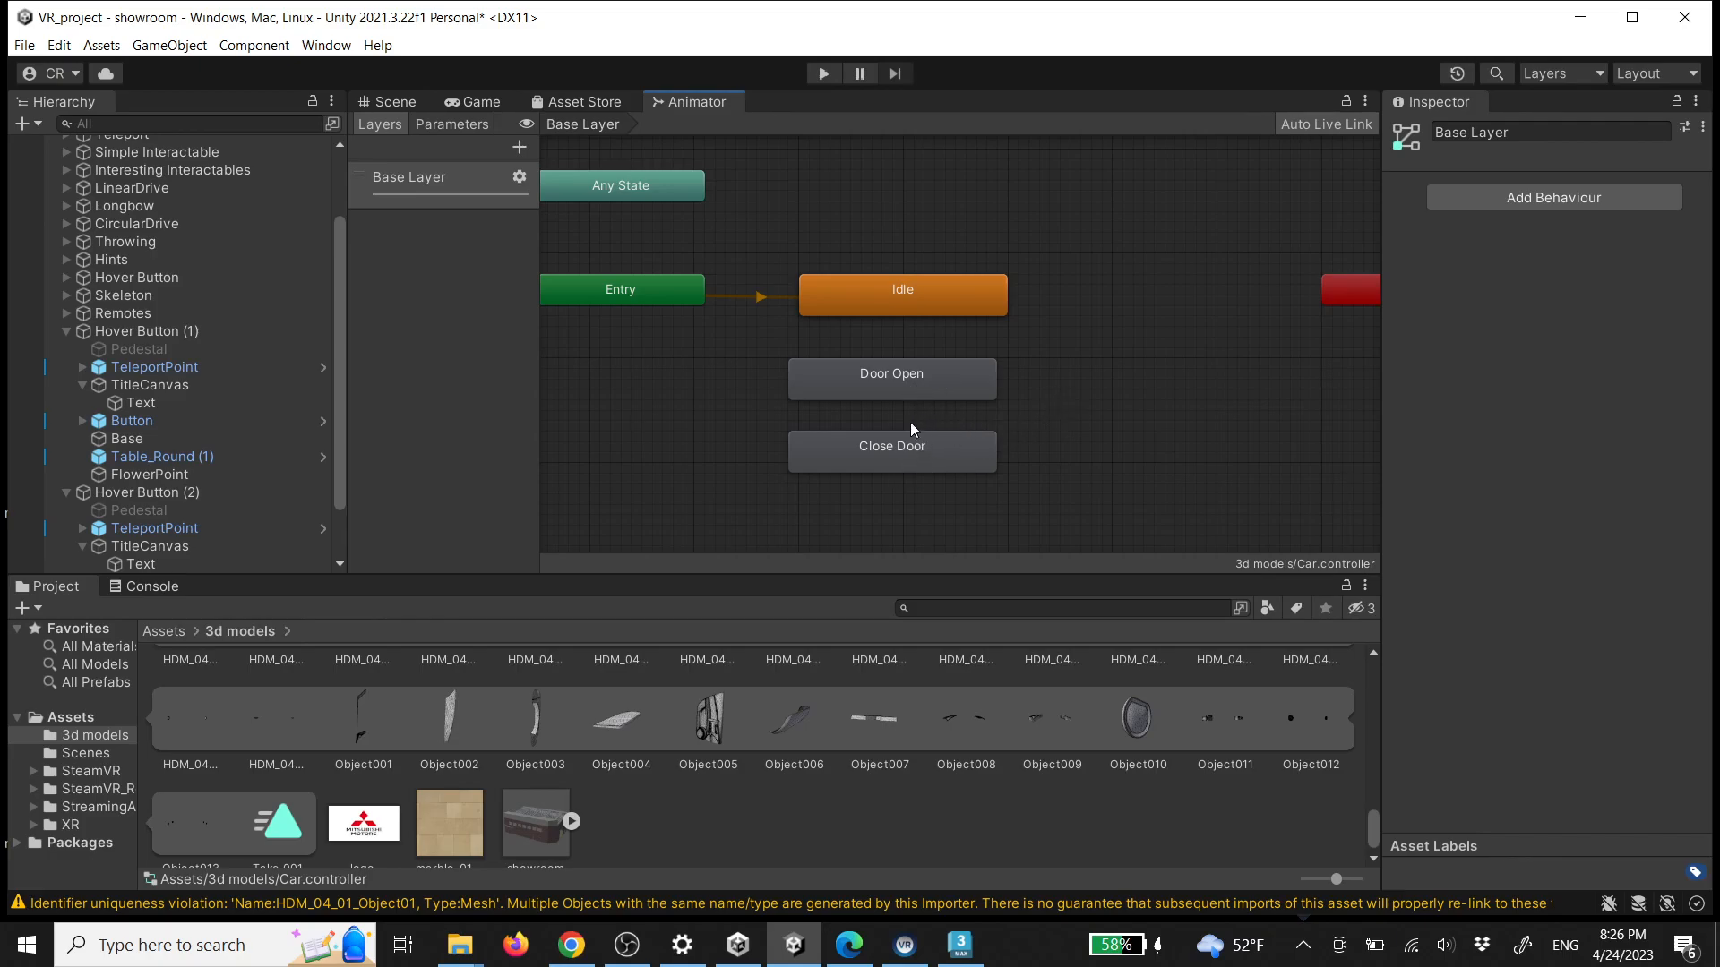
Add an Animator component to the car_door object in the showroom scene
{"action": "left_click", "coordinate": [407, 100]}
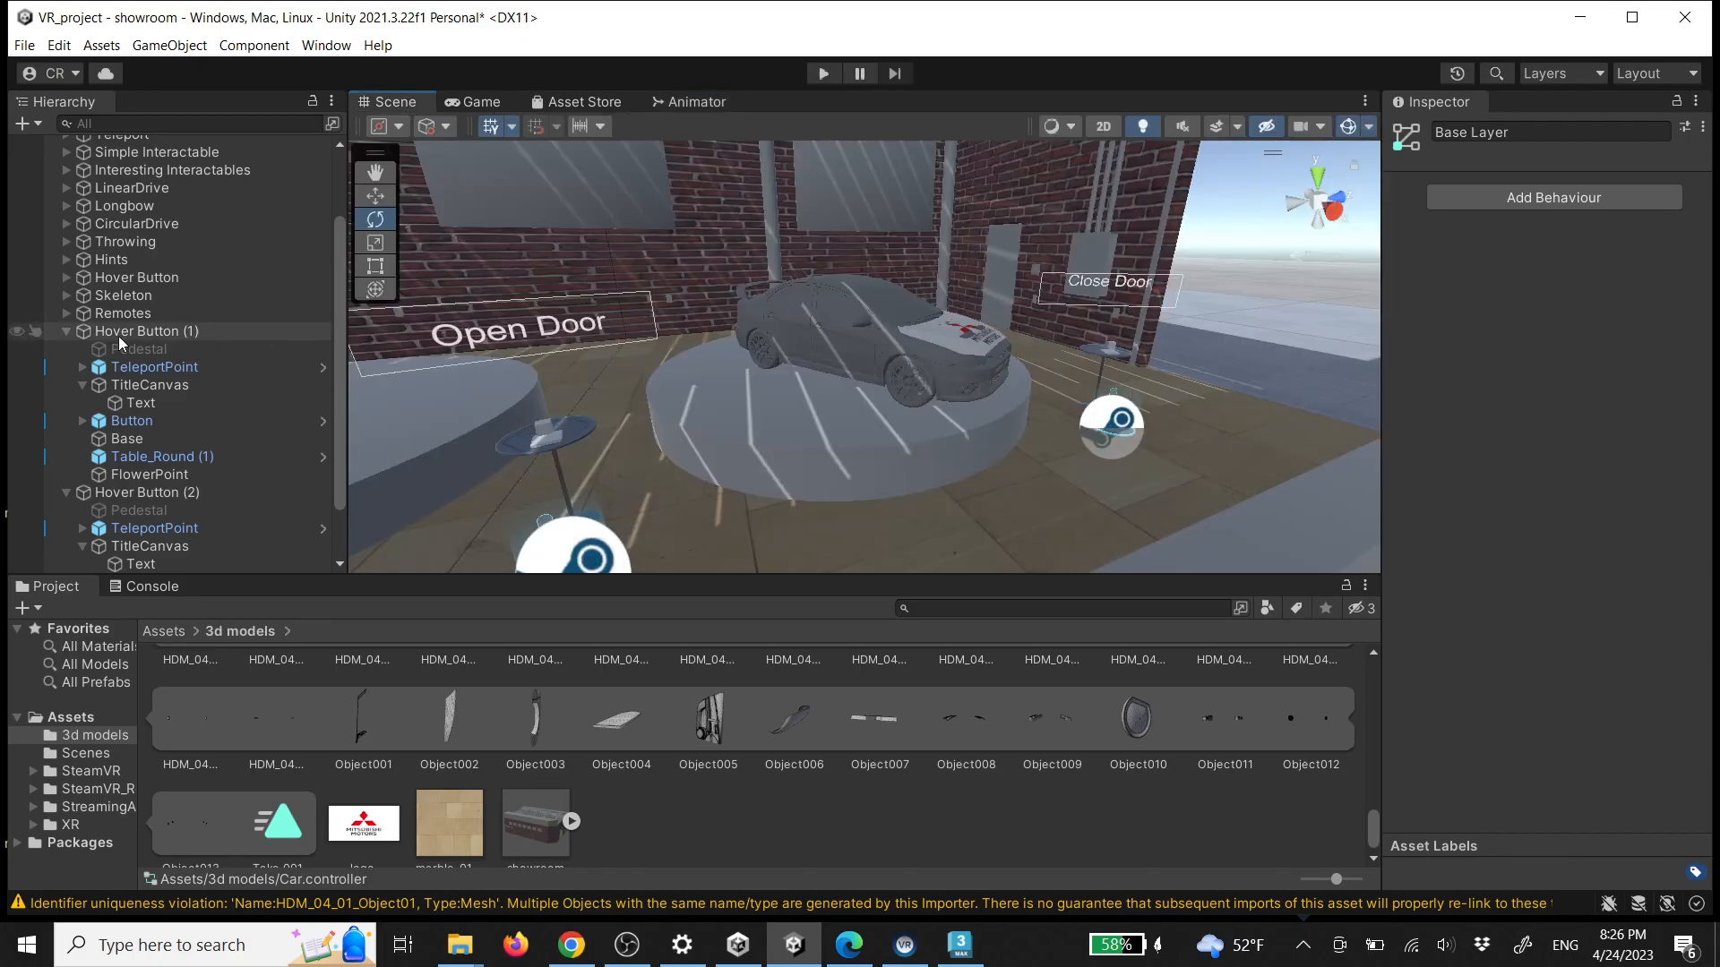
{"action": "left_click", "coordinate": [66, 333]}
{"action": "left_click", "coordinate": [106, 180]}
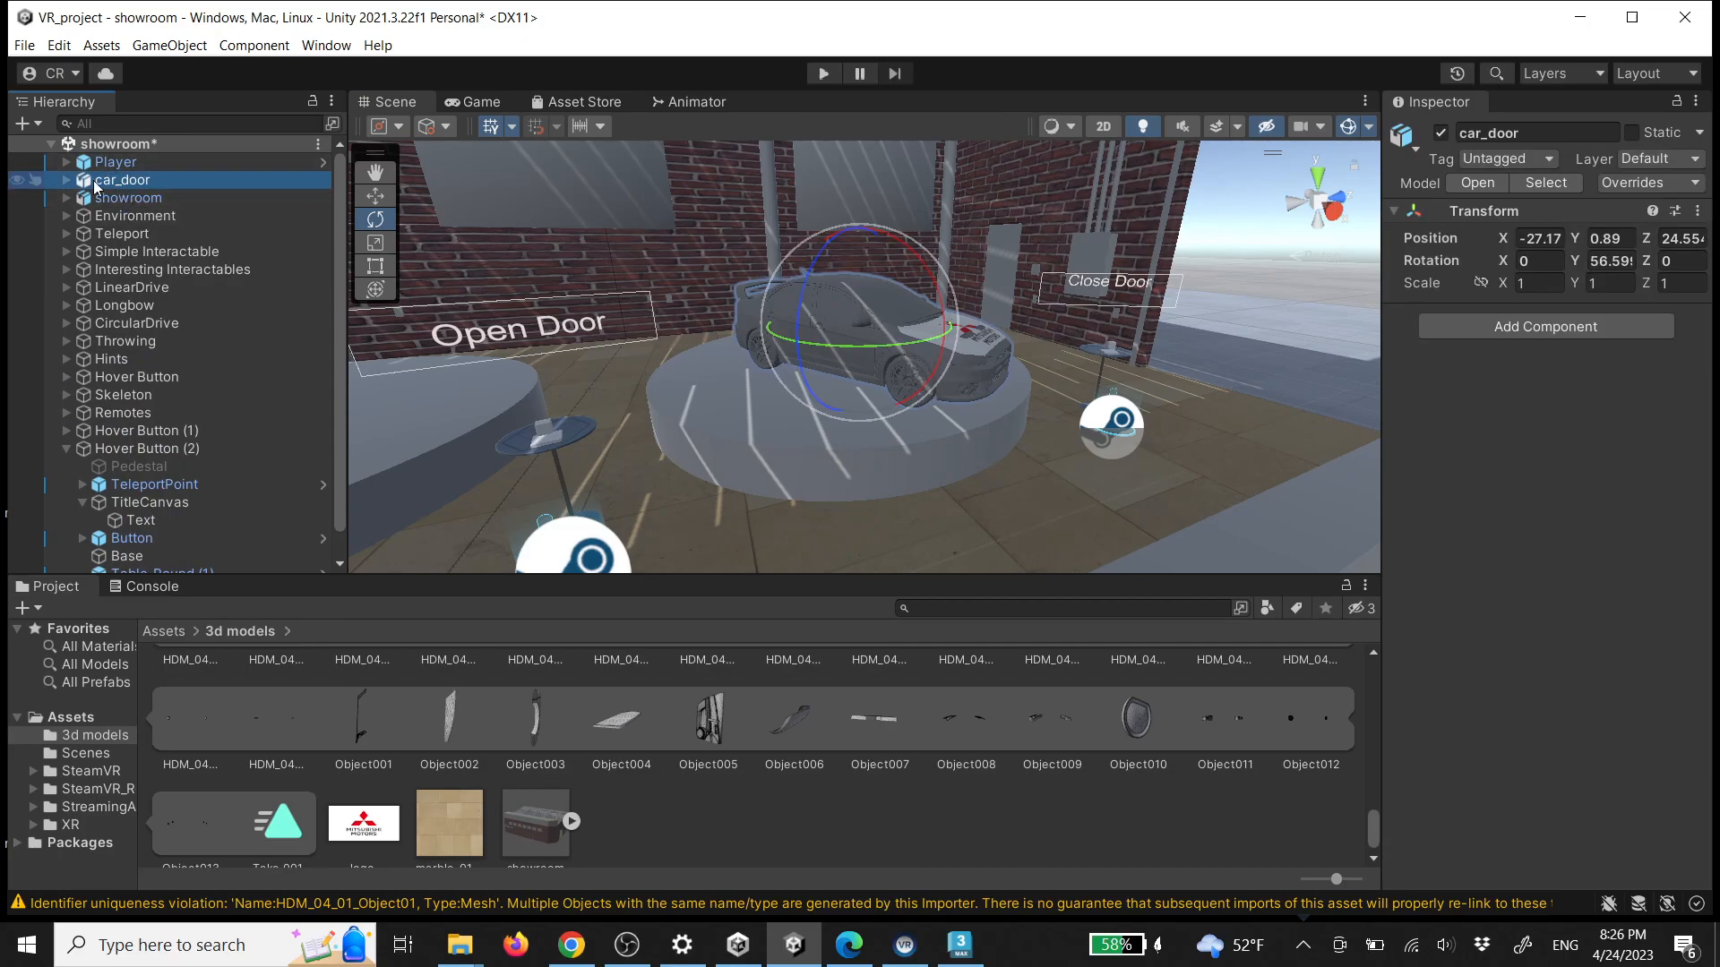
{"action": "right_click_drag", "start_coordinate": [1031, 348], "coordinate": [573, 356]}
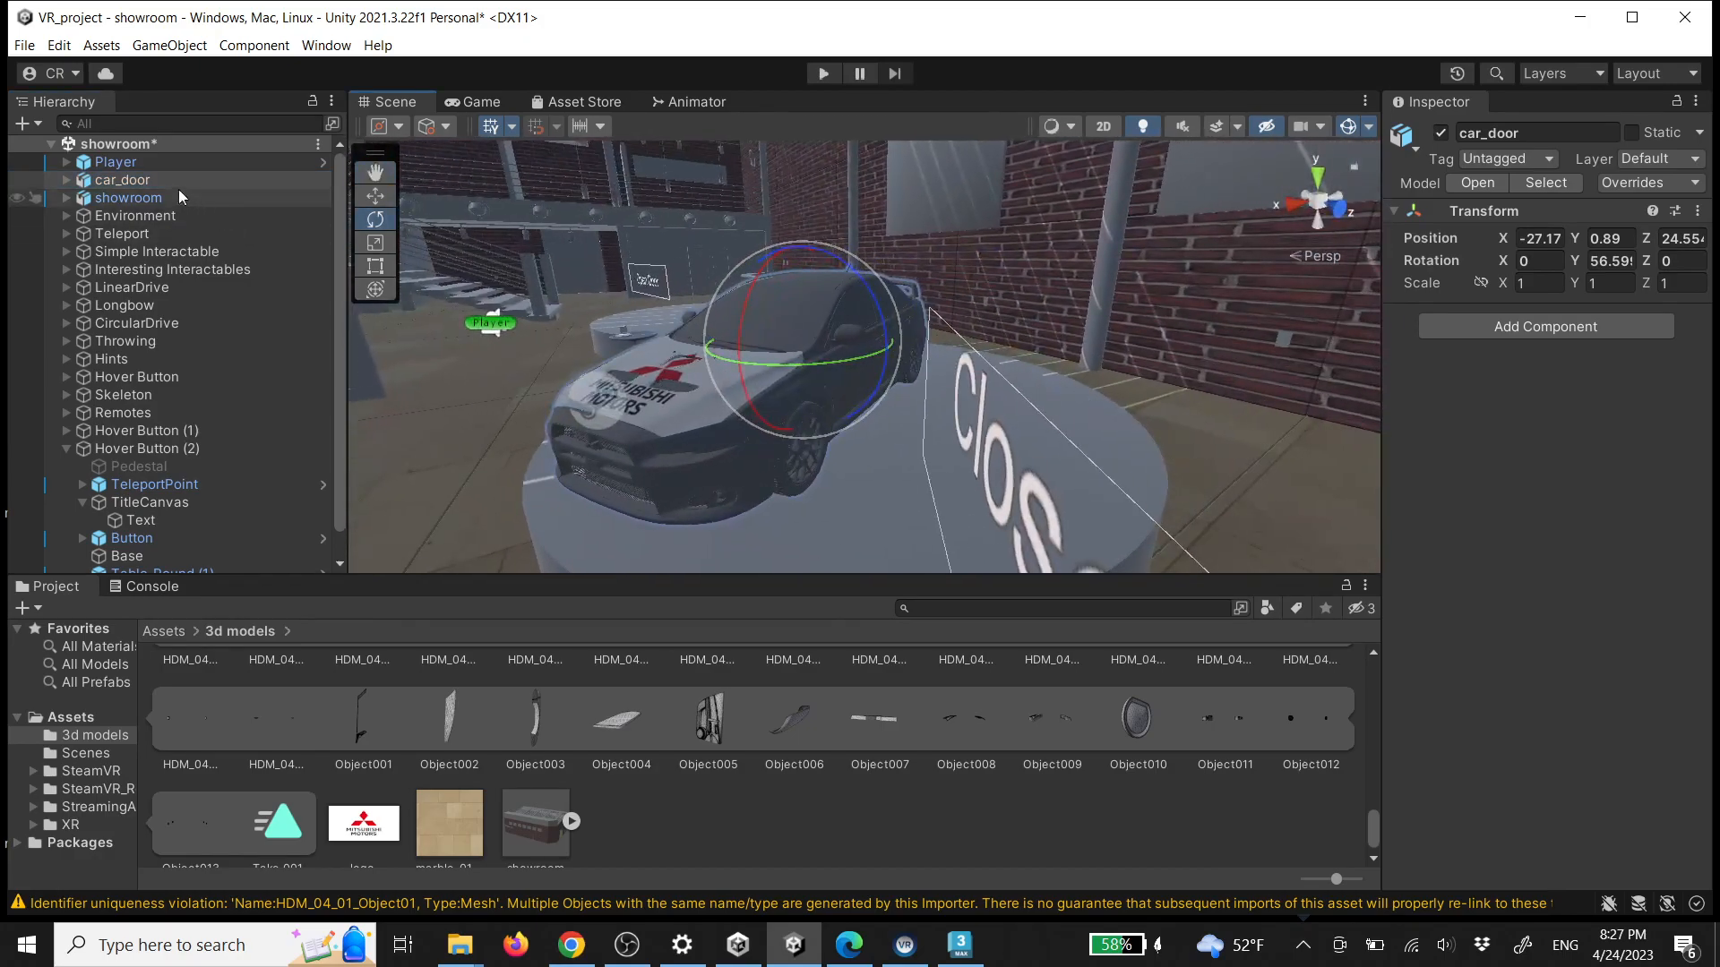
{"action": "left_click", "coordinate": [1485, 330]}
{"action": "type", "text": "an"}
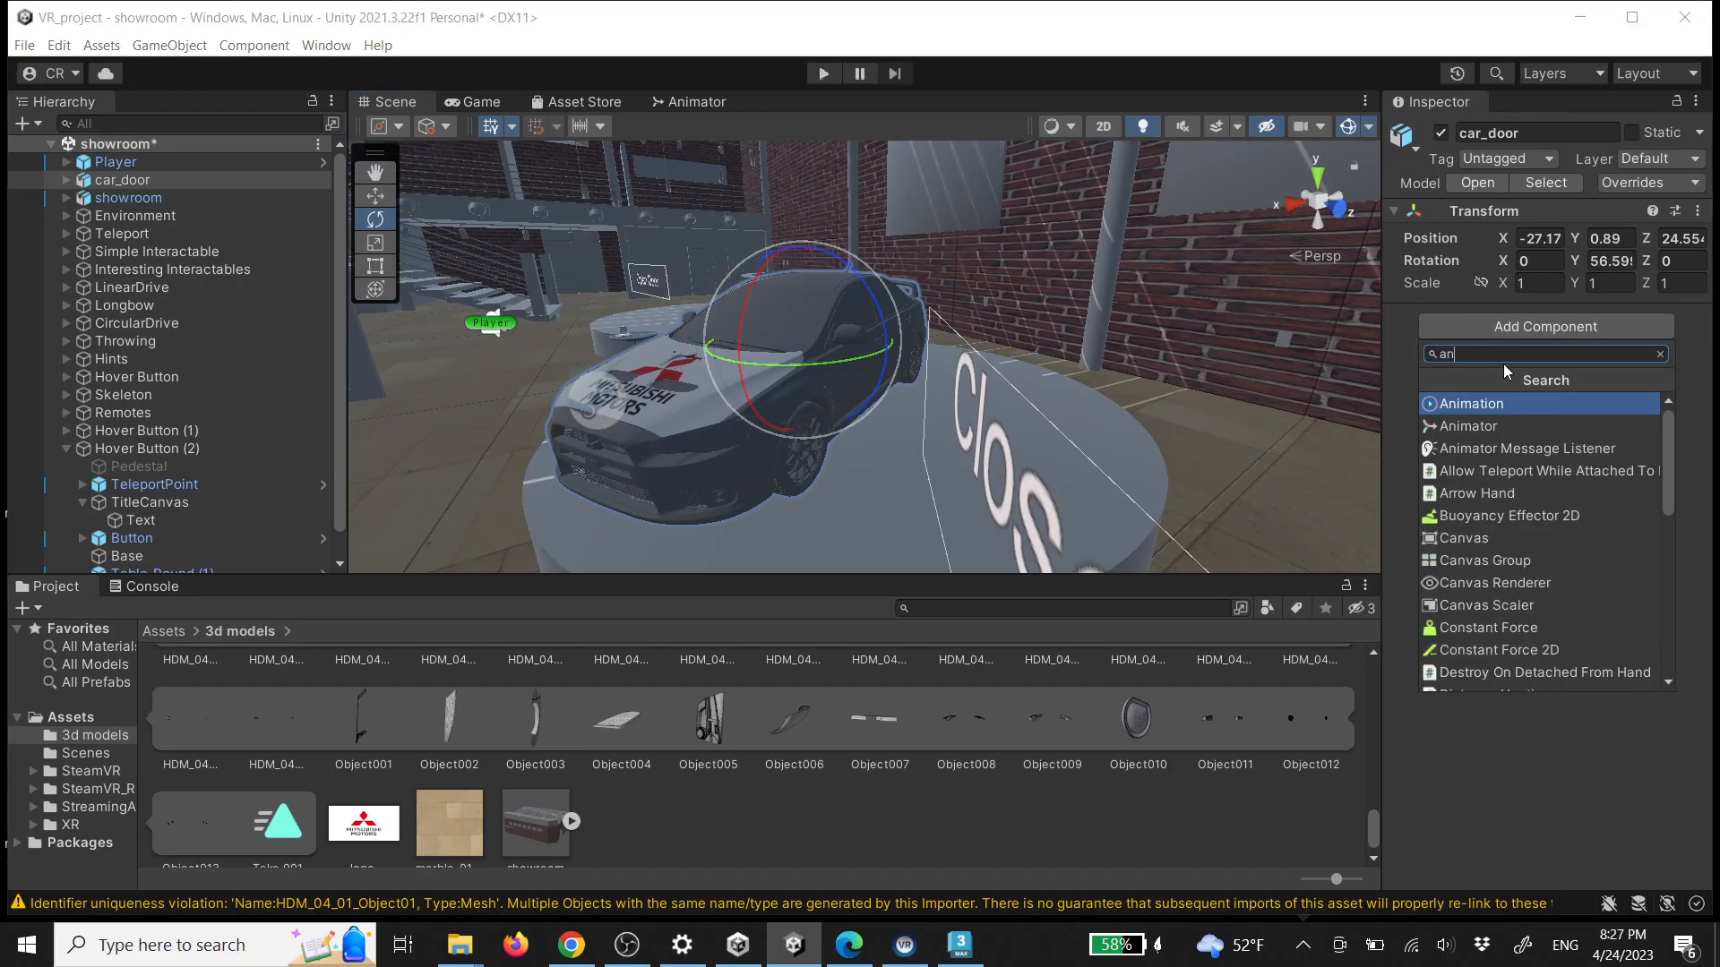
{"action": "type", "text": "i"}
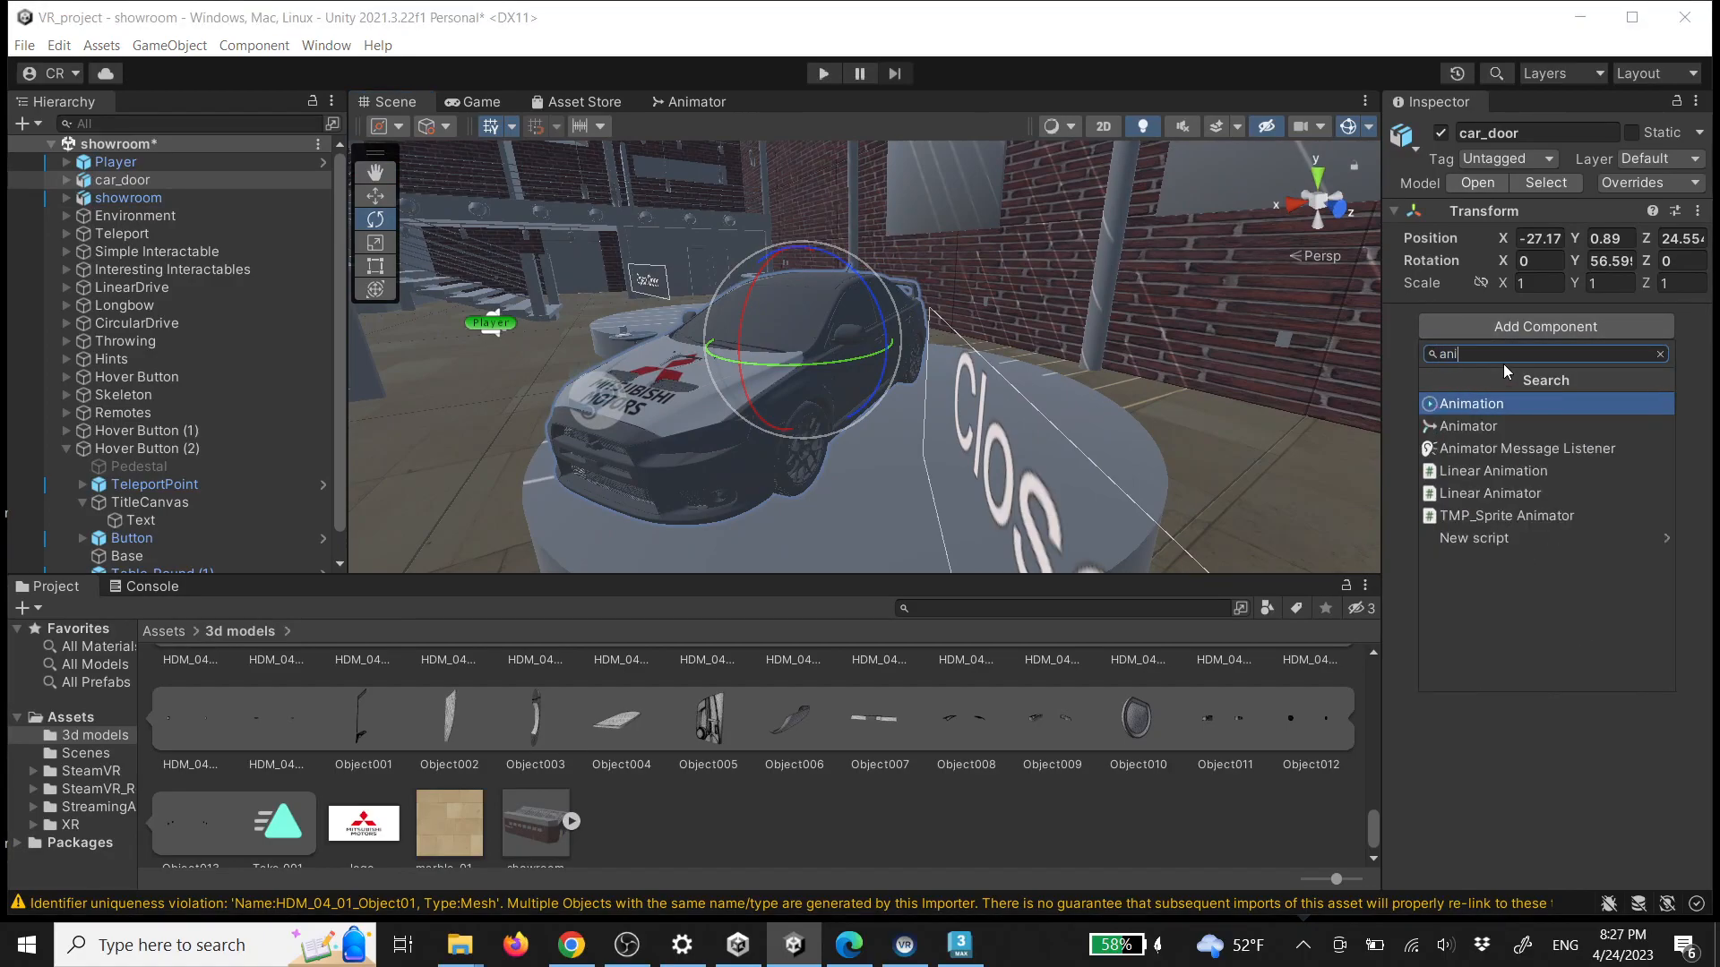
{"action": "left_click", "coordinate": [1479, 428]}
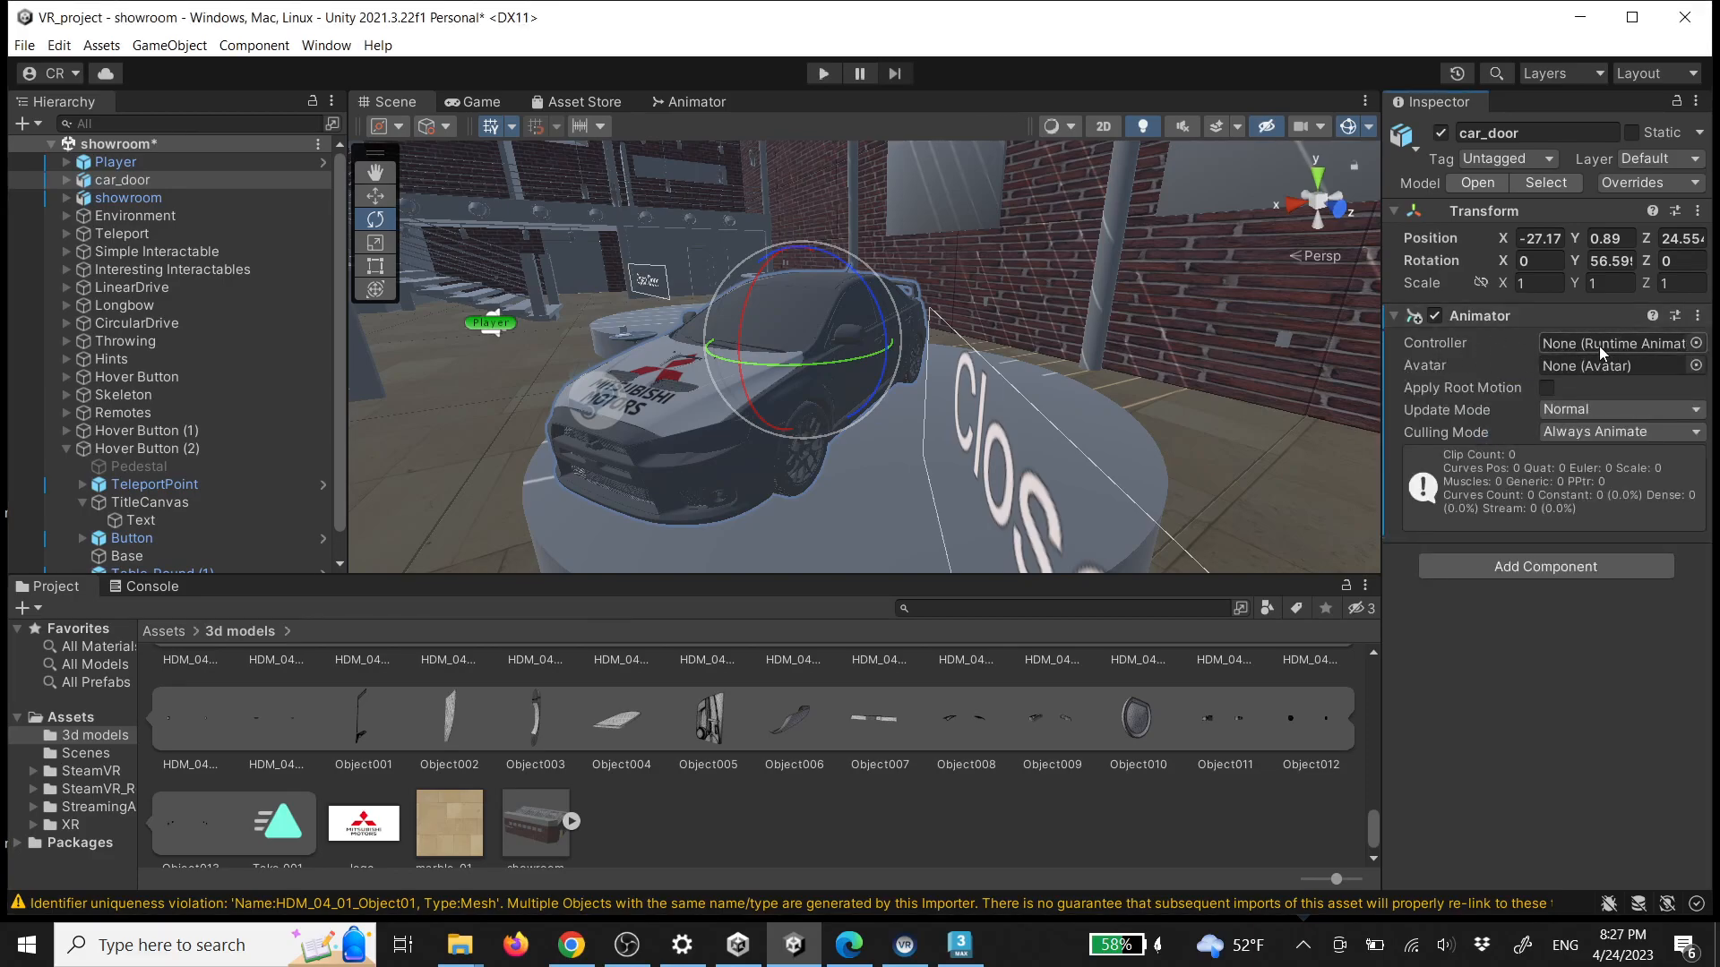
Assign the Car animator controller to car_door's Animator component
{"action": "left_click", "coordinate": [1697, 344]}
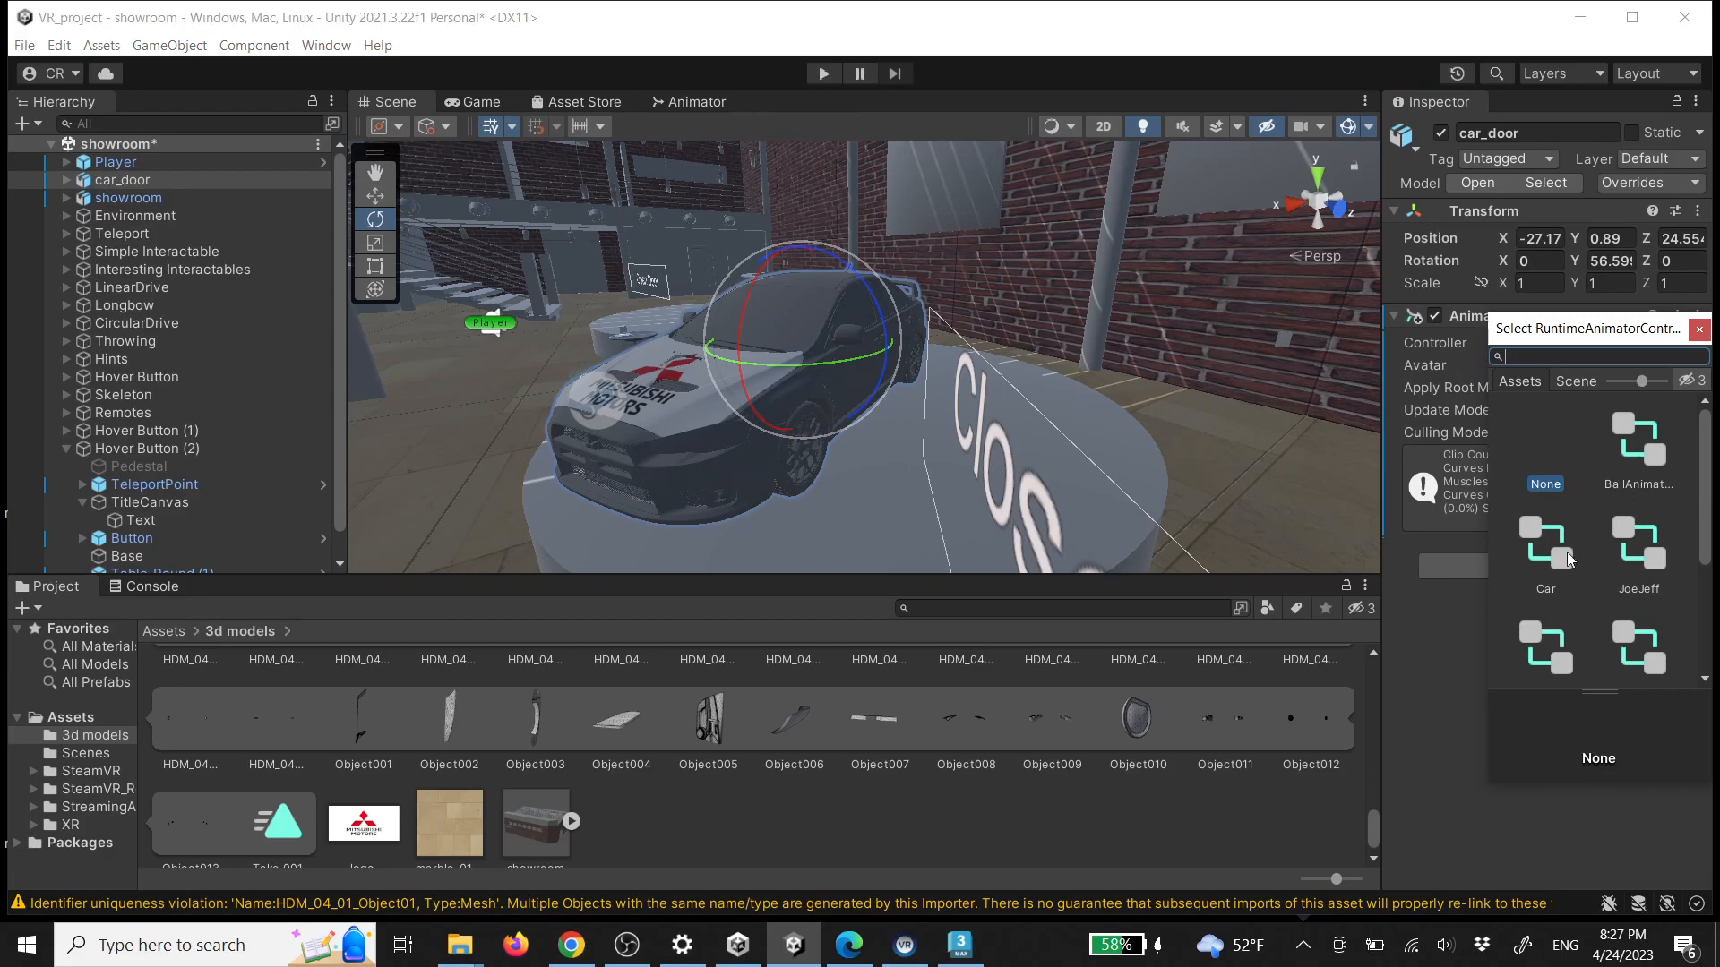
{"action": "scroll", "coordinate": [1564, 550], "scroll_direction": "down", "scroll_amount": 5}
{"action": "scroll", "coordinate": [1610, 587], "scroll_direction": "up", "scroll_amount": 5}
{"action": "double_click", "coordinate": [1544, 550]}
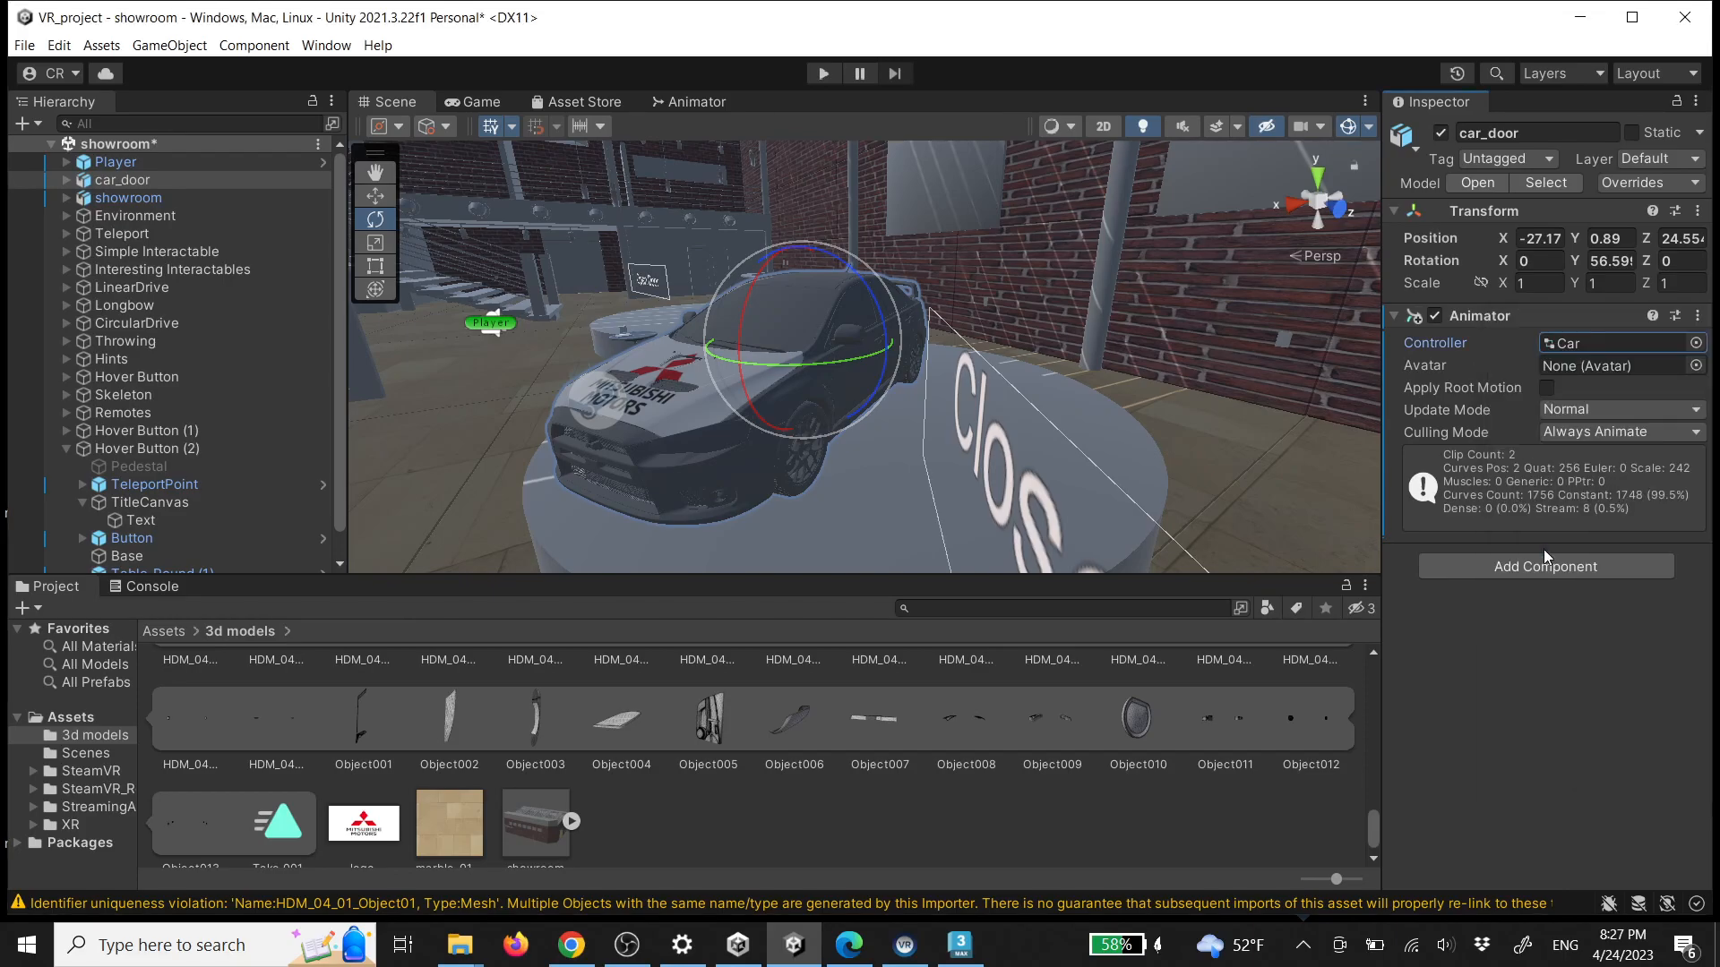
{"action": "scroll", "coordinate": [742, 785], "scroll_direction": "up", "scroll_amount": 5}
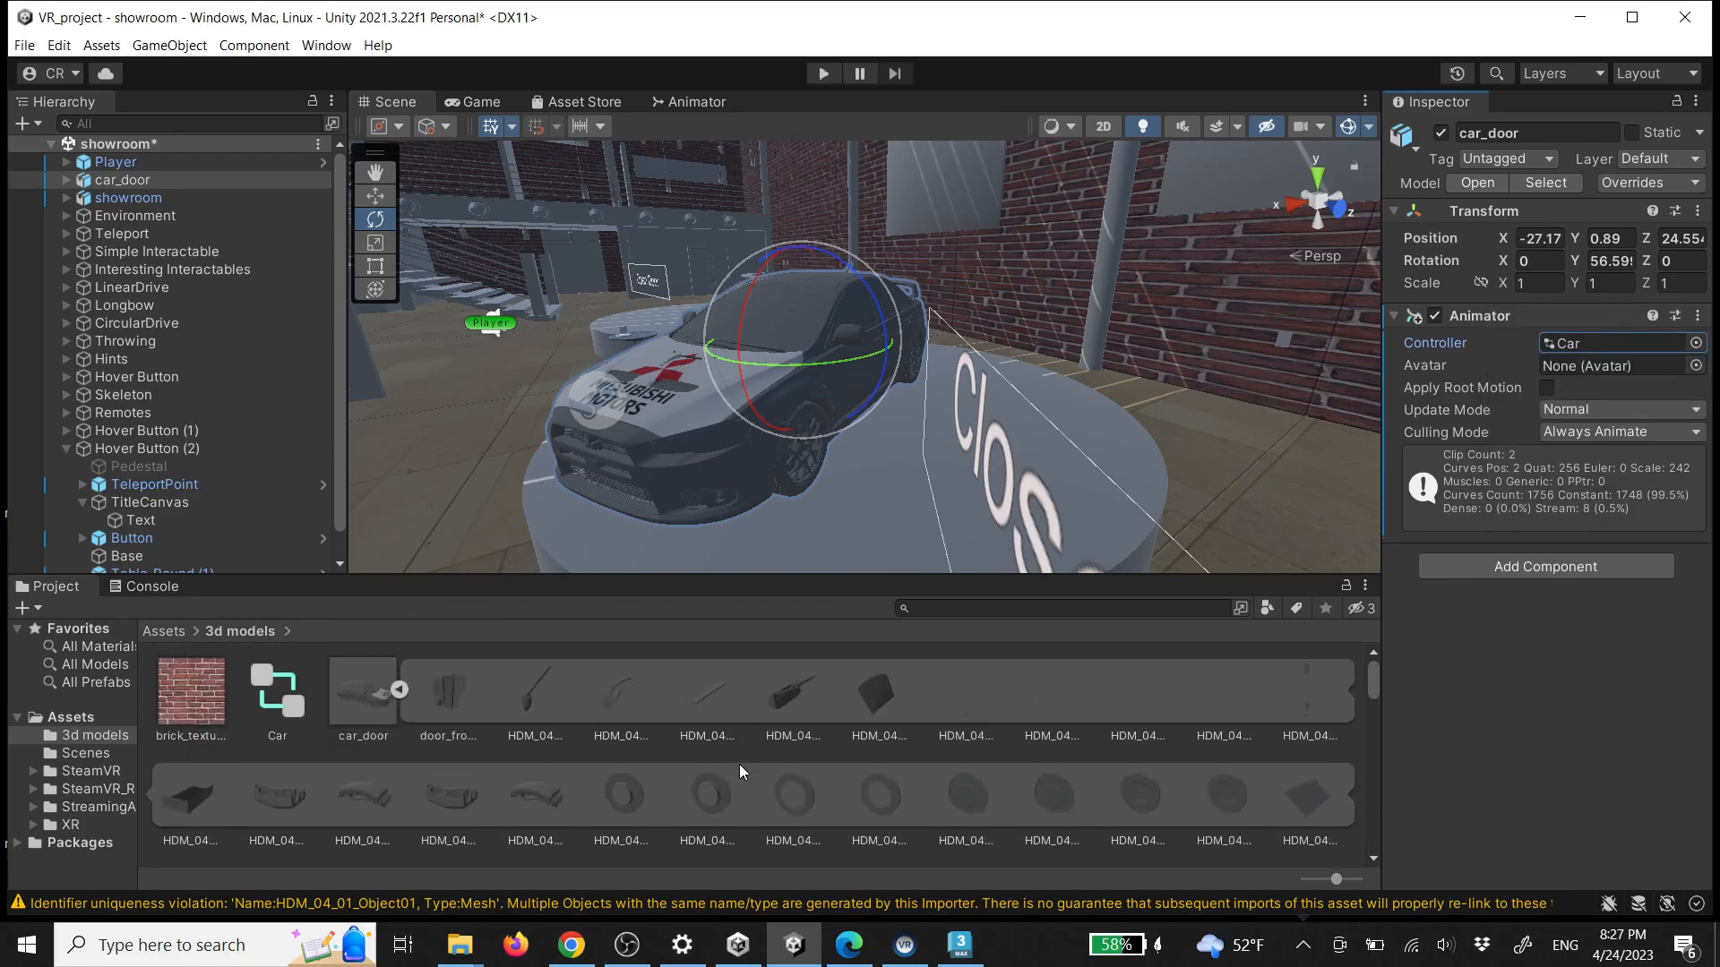
{"action": "left_click", "coordinate": [400, 691]}
{"action": "left_click_drag", "start_coordinate": [289, 706], "coordinate": [1587, 340]}
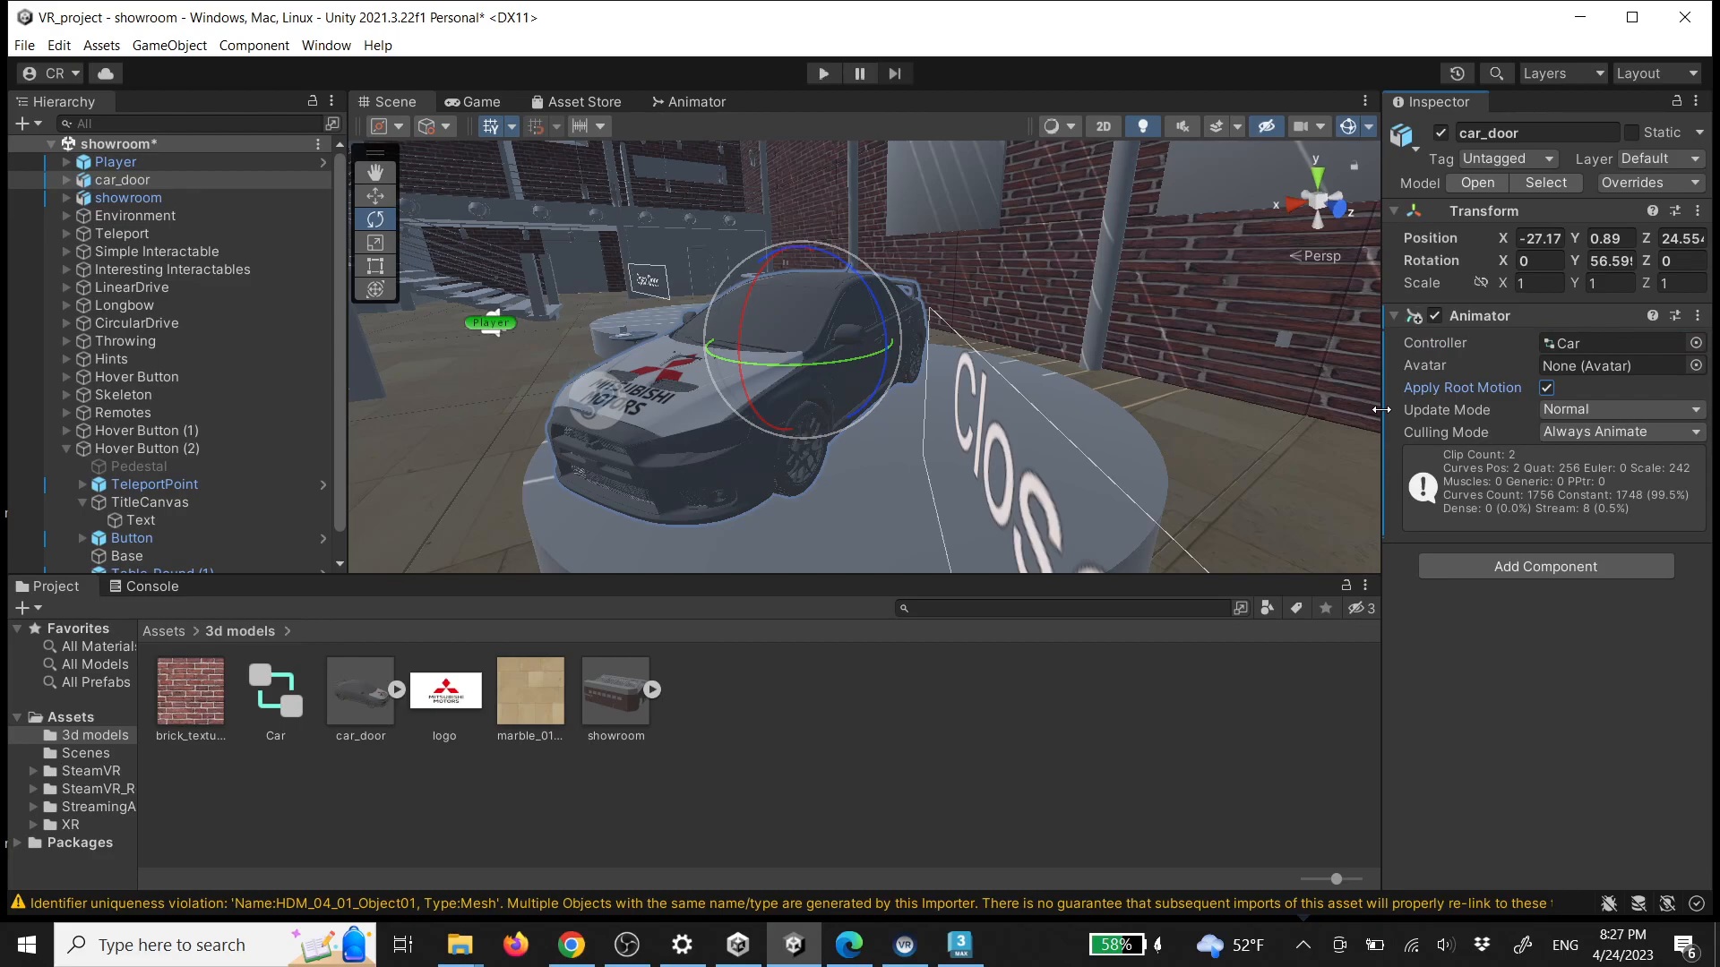
Enable Apply Root Motion on car_door's Animator component
{"action": "key", "text": "a"}
{"action": "right_click_drag", "start_coordinate": [1046, 424], "coordinate": [1157, 439]}
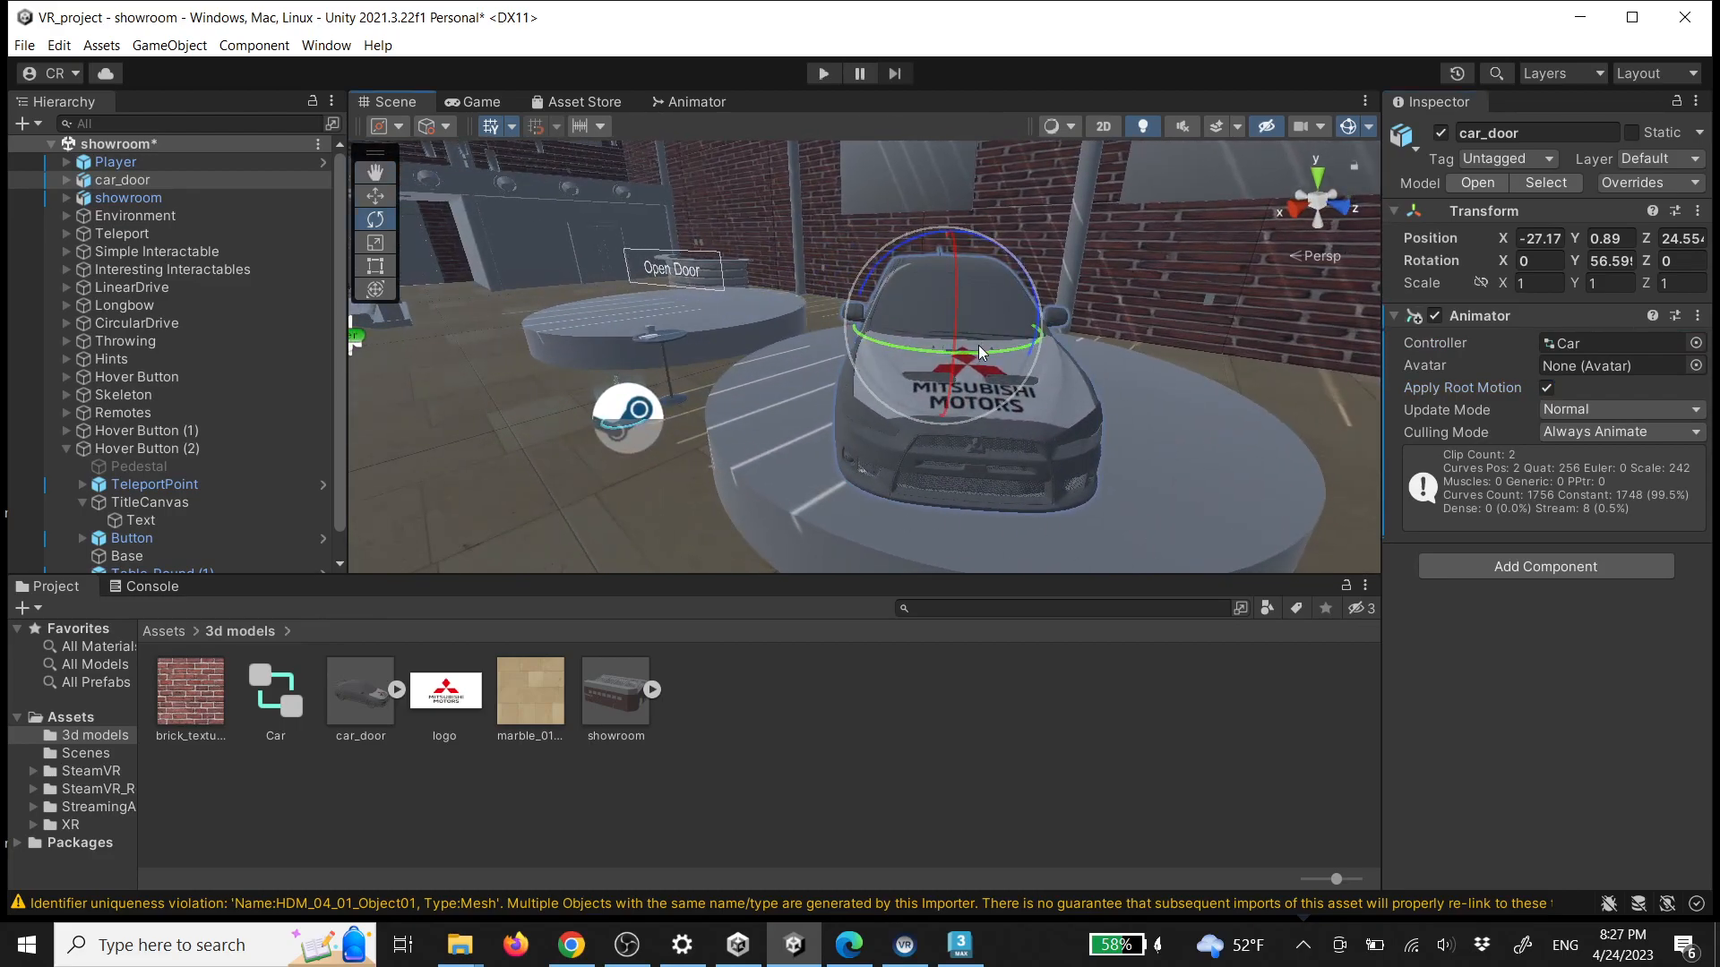
{"action": "key", "text": "a"}
{"action": "right_click_drag", "start_coordinate": [1003, 373], "coordinate": [1121, 404]}
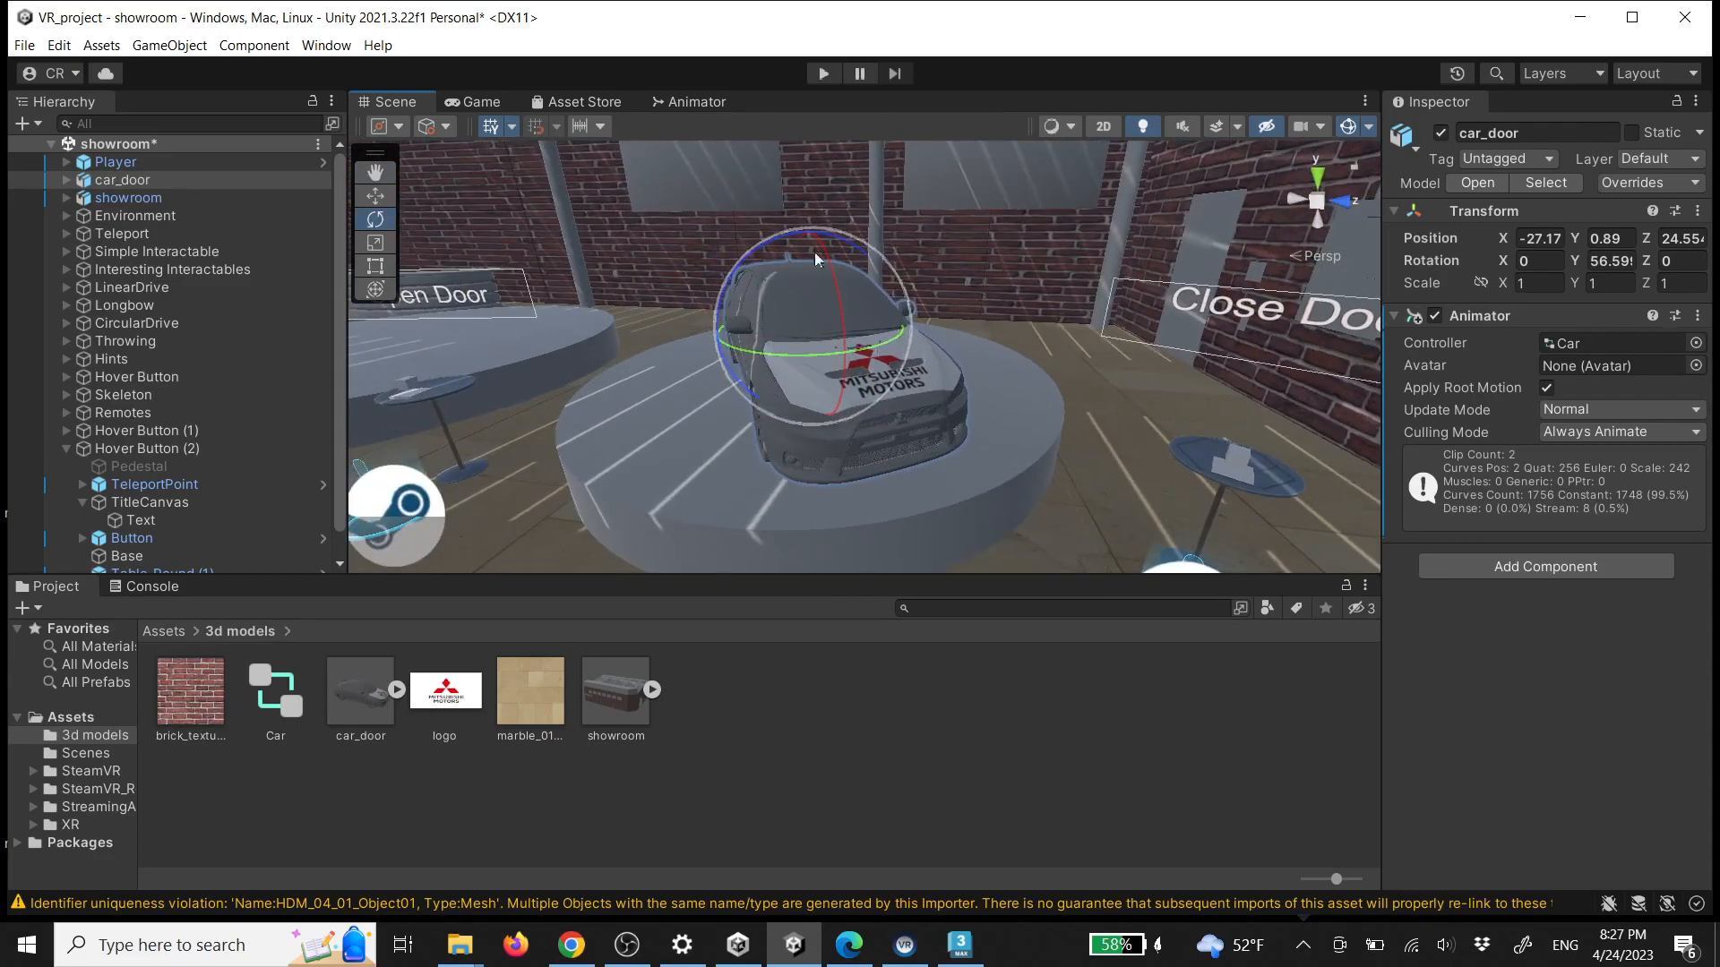
{"action": "left_click", "coordinate": [1550, 389]}
Select the Open Door table's Button object and collapse its Mesh Filter, Box Collider and Interactable components
{"action": "right_click_drag", "start_coordinate": [966, 453], "coordinate": [816, 453]}
{"action": "key", "text": "a"}
{"action": "key", "text": "w"}
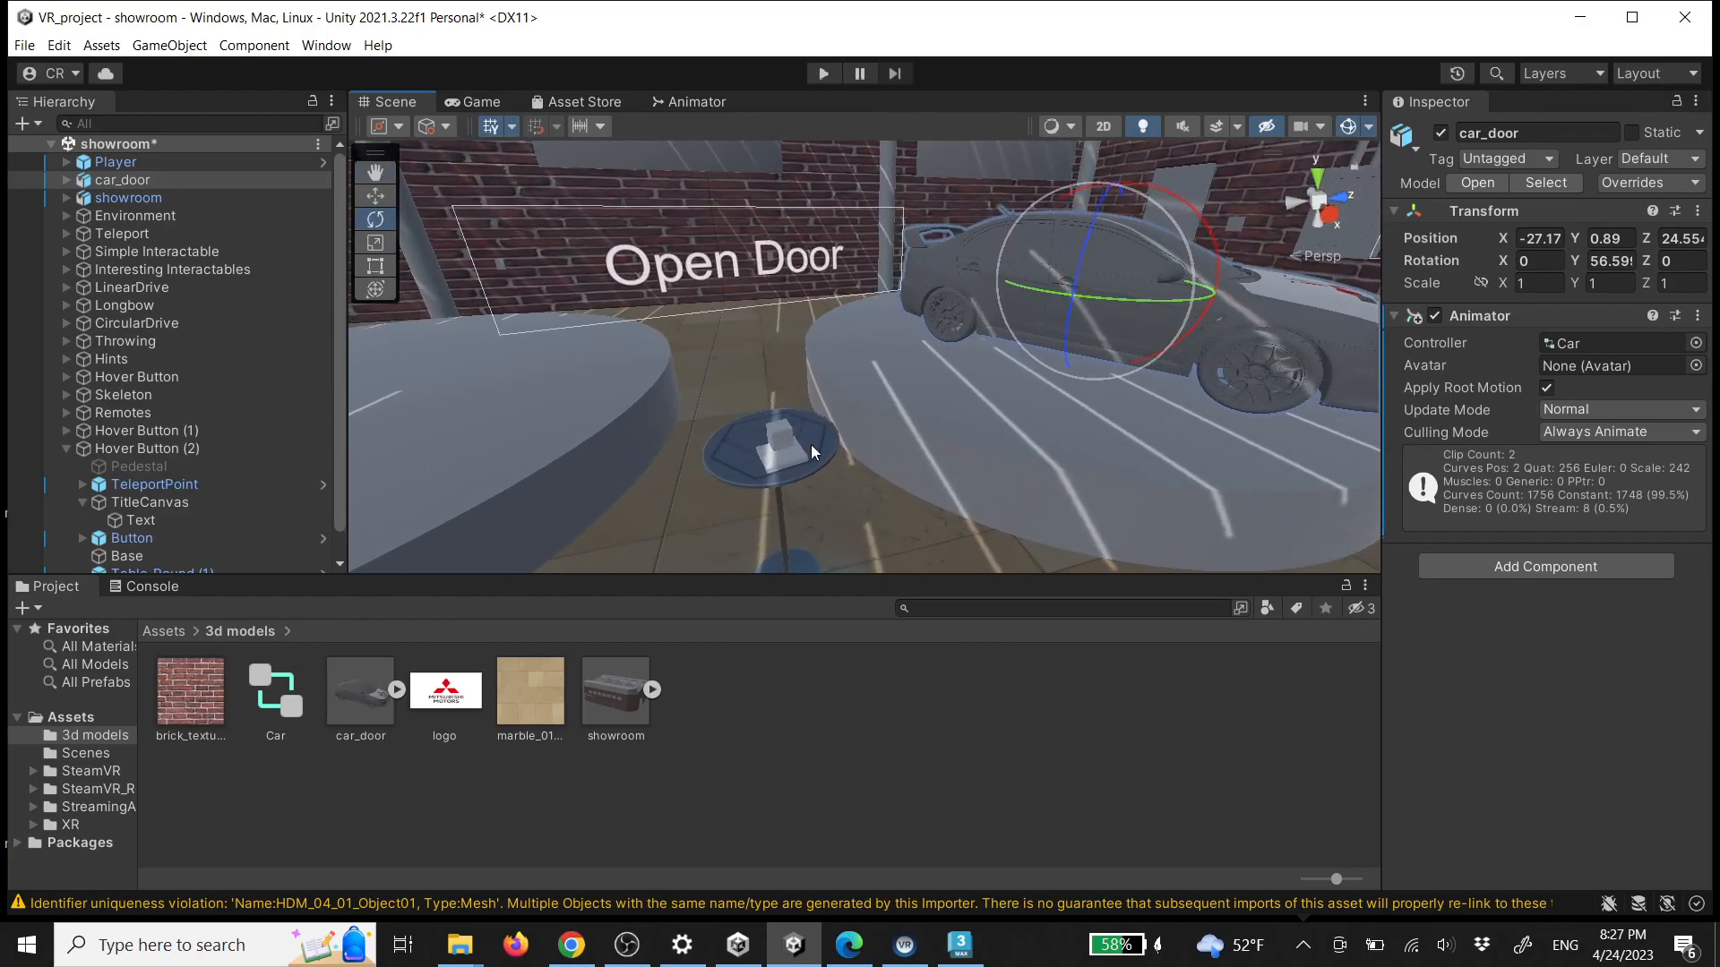
{"action": "left_click", "coordinate": [782, 442]}
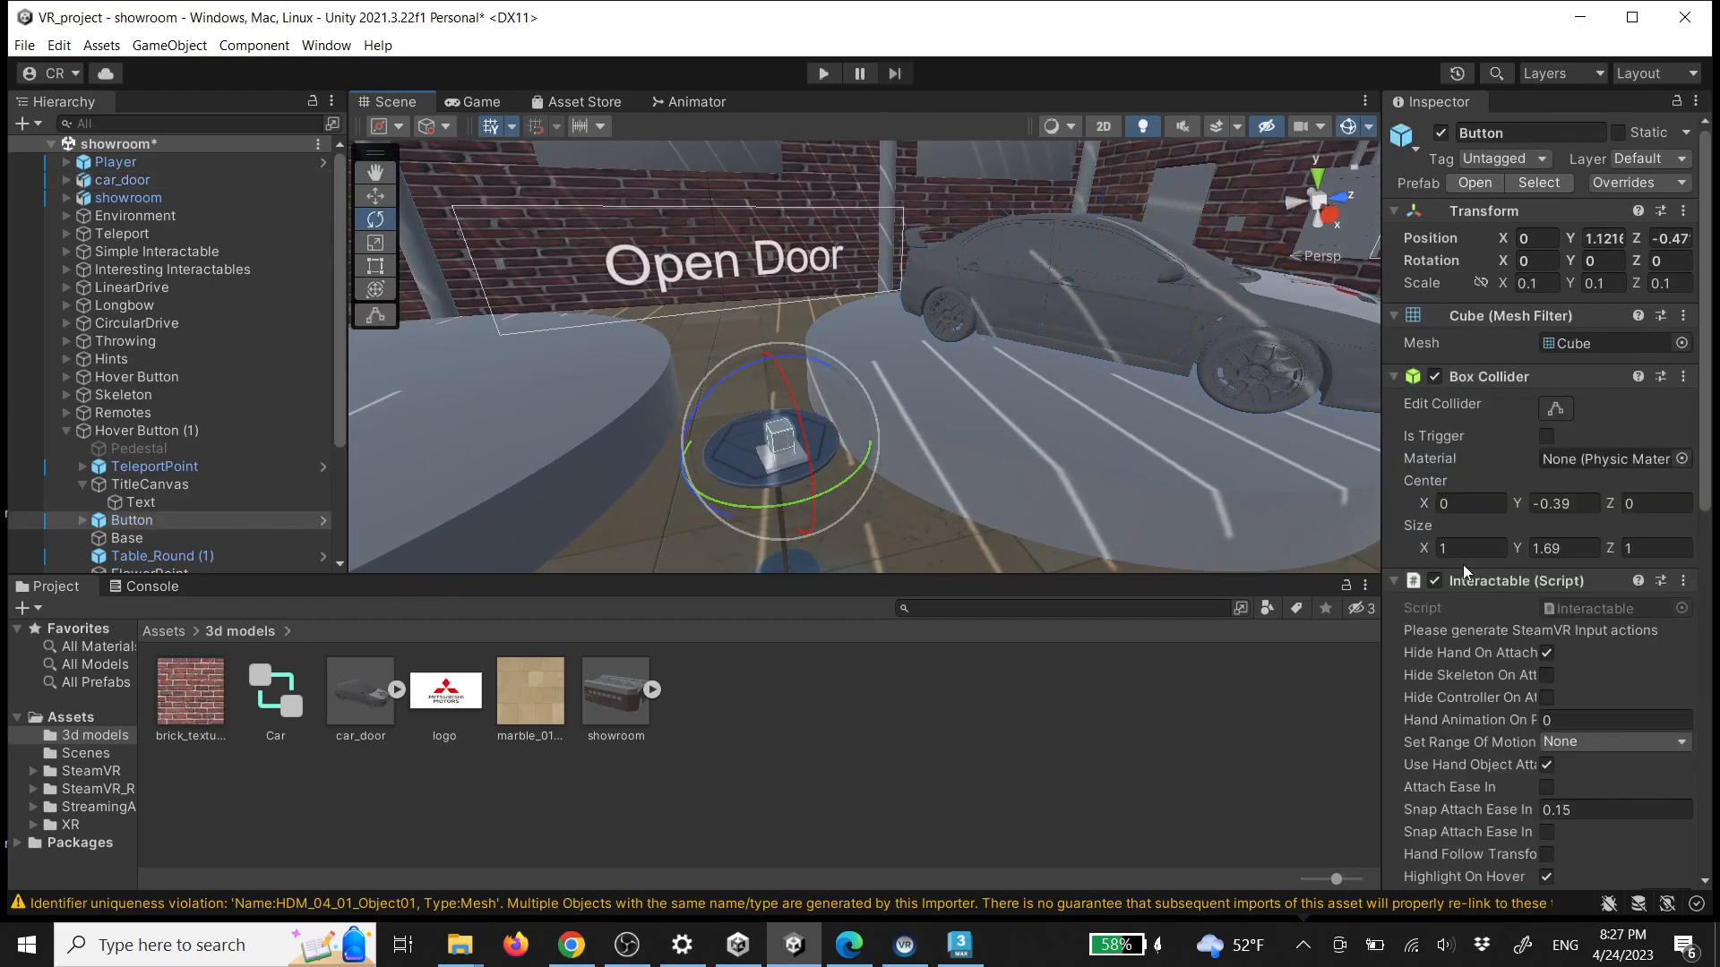
{"action": "left_click", "coordinate": [1391, 377]}
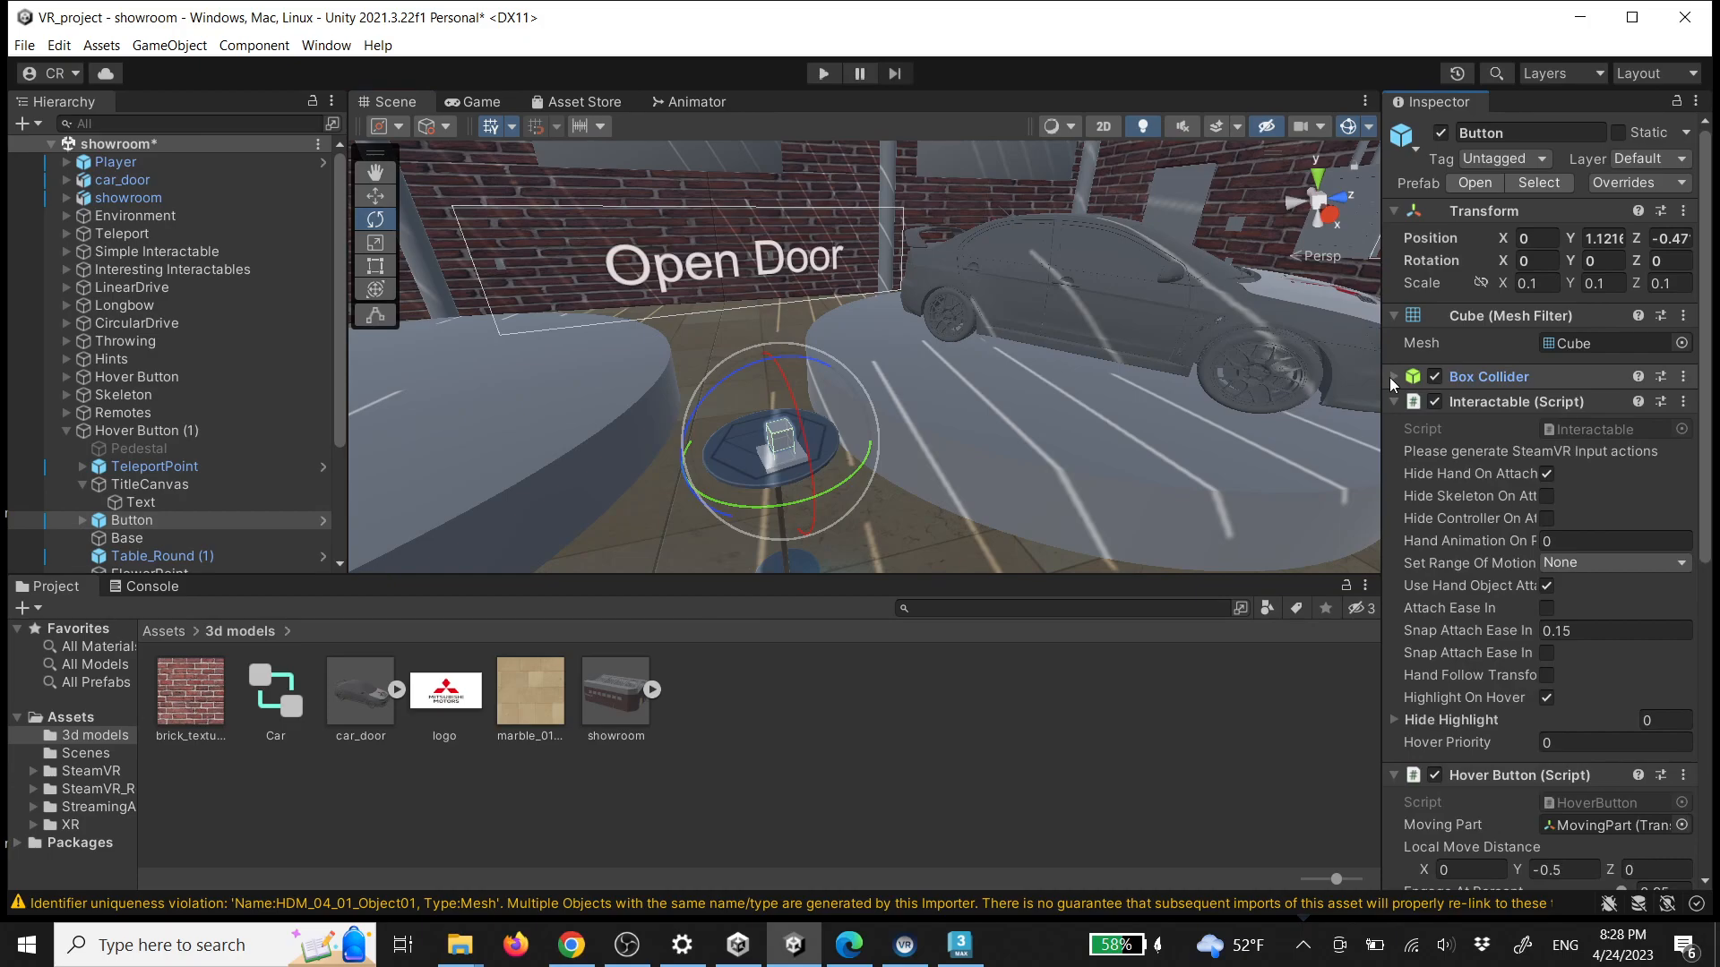
{"action": "left_click", "coordinate": [1392, 317]}
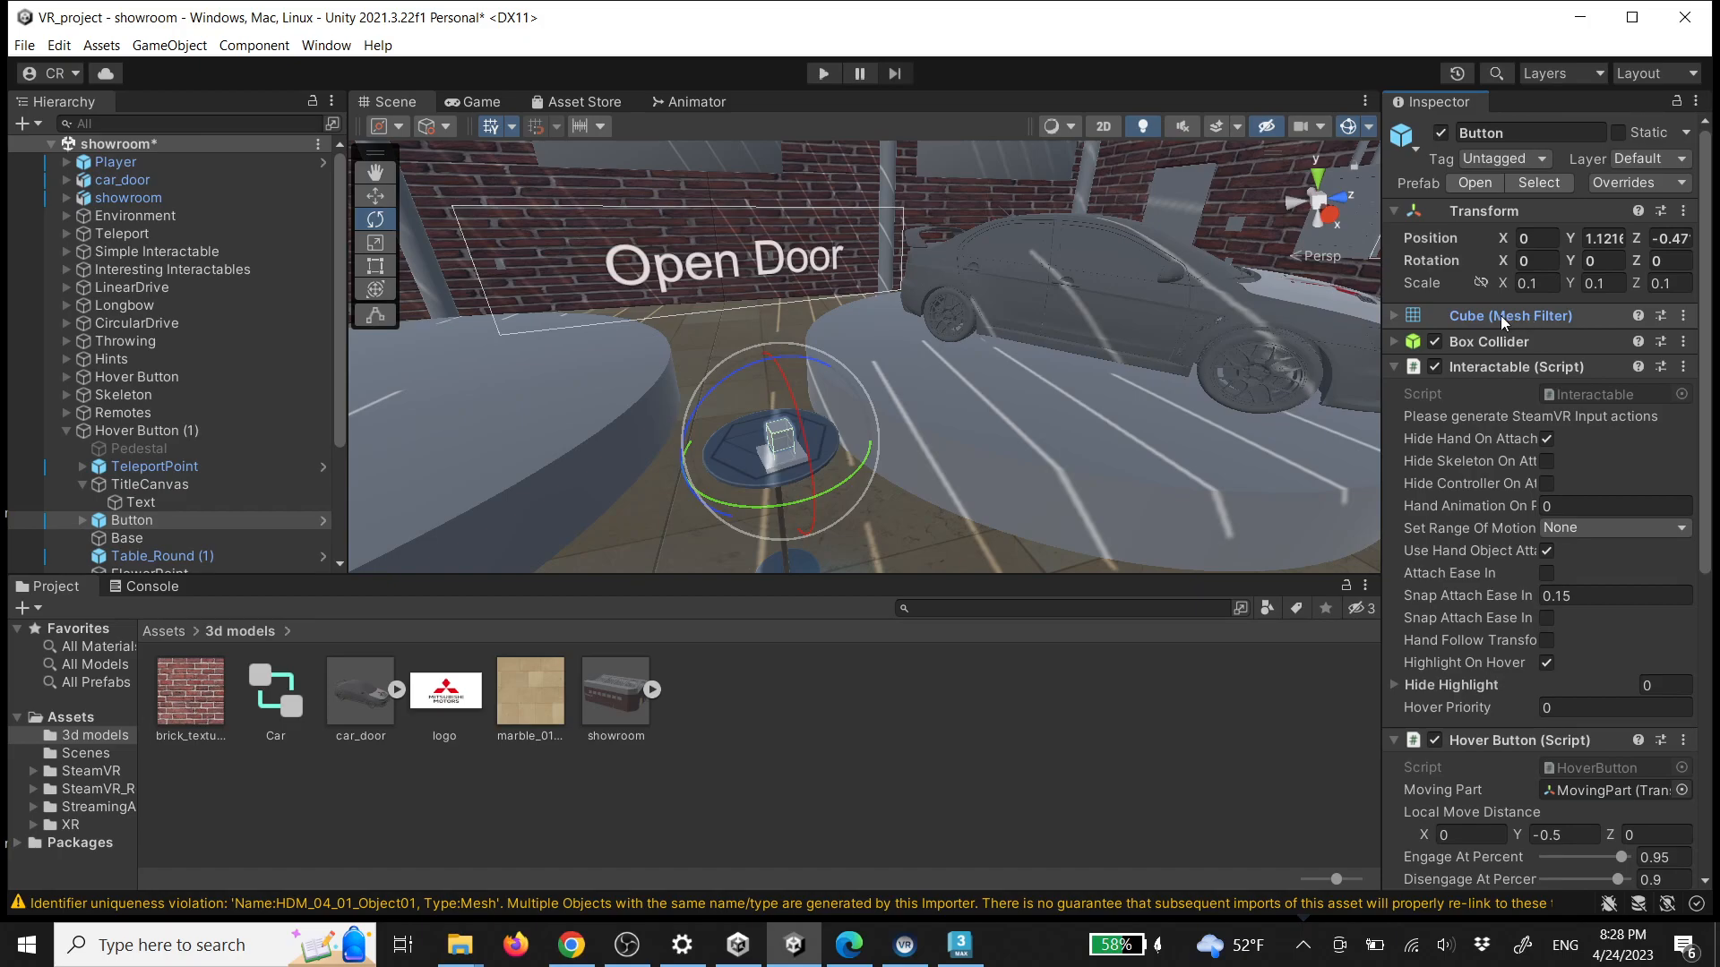
{"action": "left_click", "coordinate": [1395, 367]}
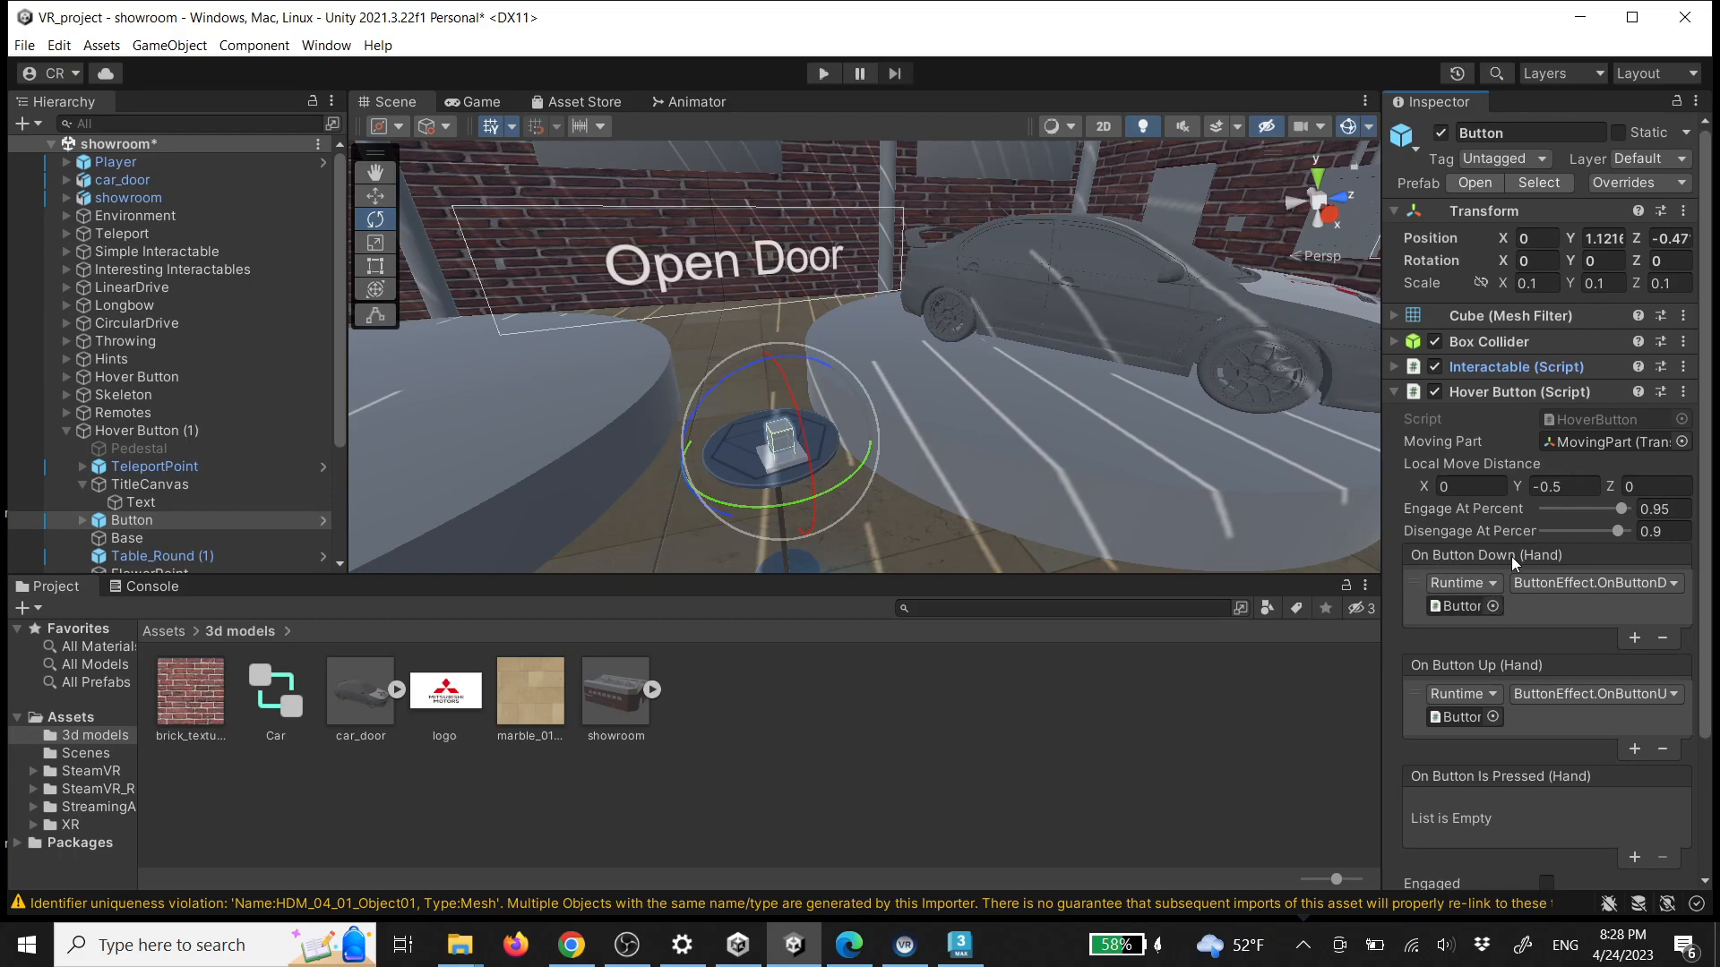
Set car_door as the target object of the Open Door button's On Button Down event
{"action": "key", "text": "f"}
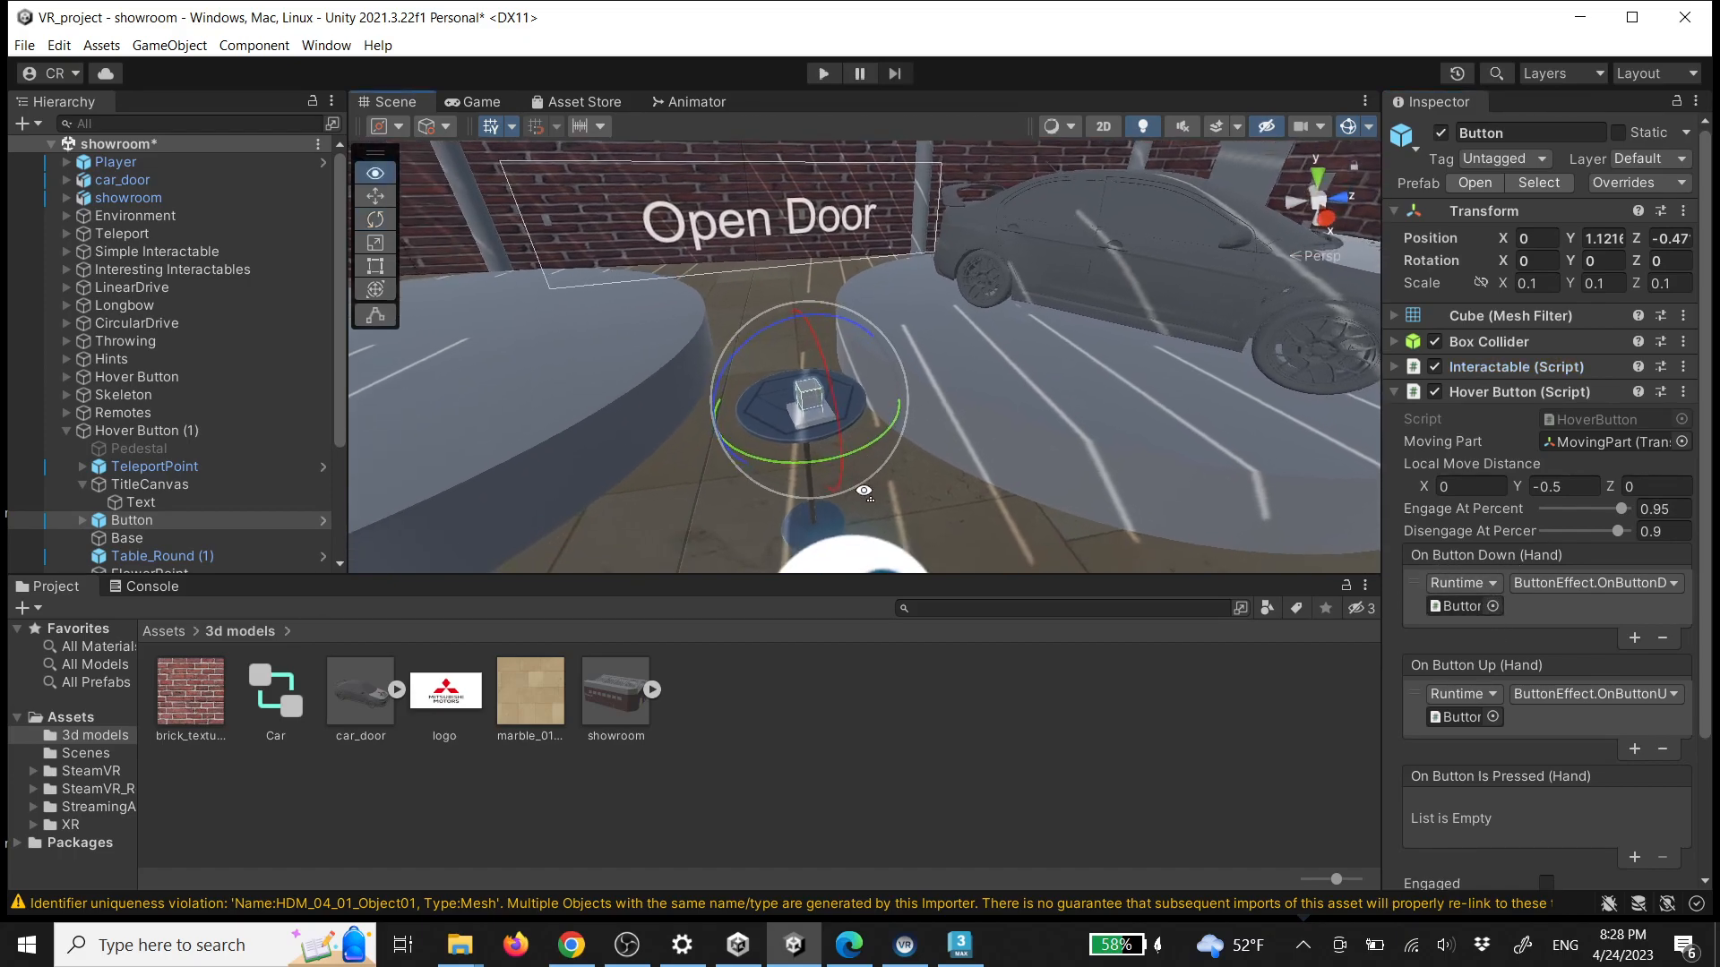
{"action": "left_click_drag", "start_coordinate": [878, 521], "coordinate": [1098, 413], "text": "alt"}
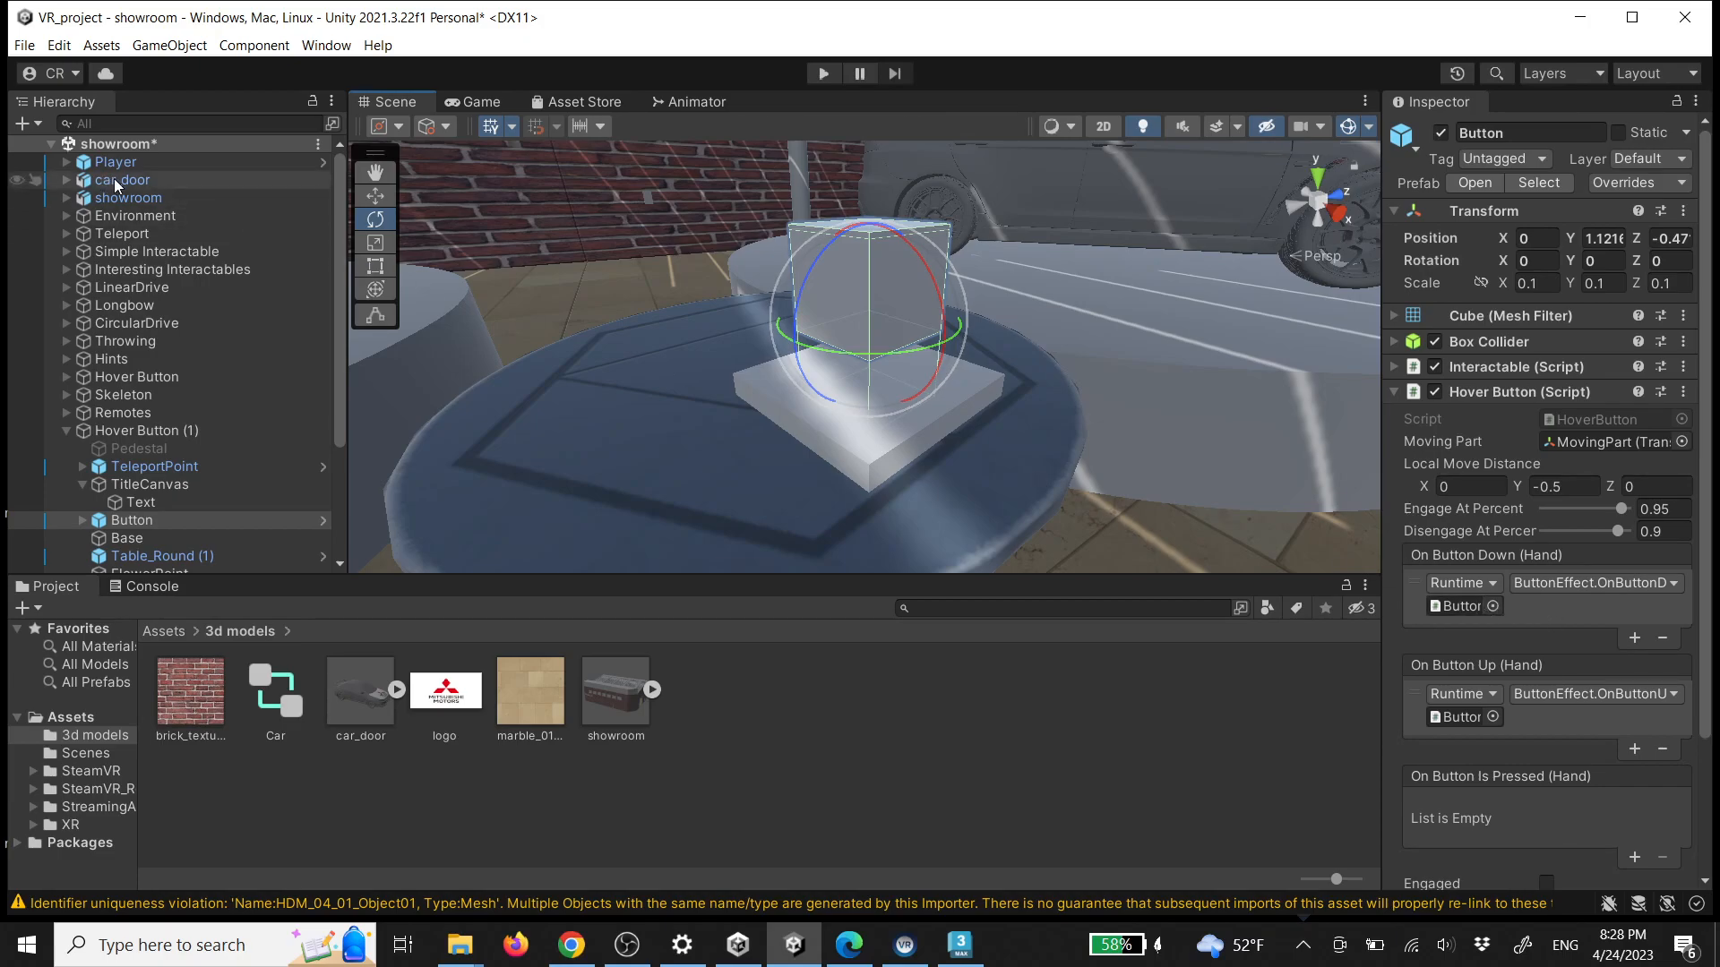
{"action": "right_click_drag", "start_coordinate": [1277, 434], "coordinate": [1287, 411]}
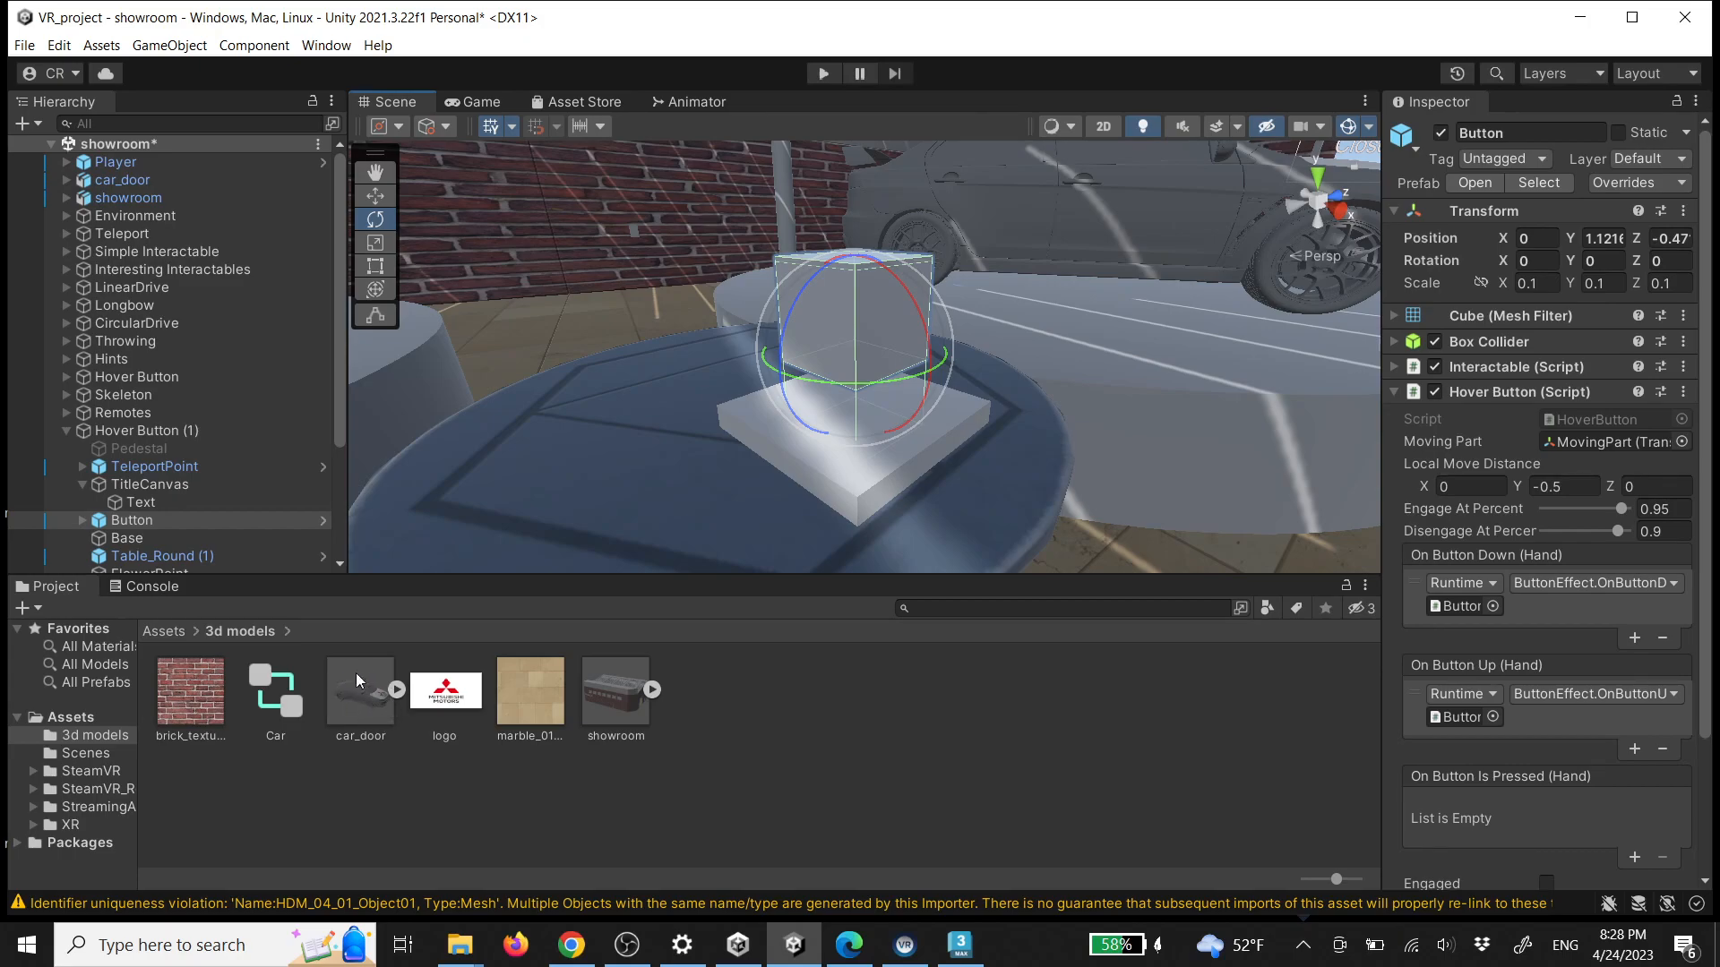
{"action": "left_click_drag", "start_coordinate": [116, 177], "coordinate": [1445, 617]}
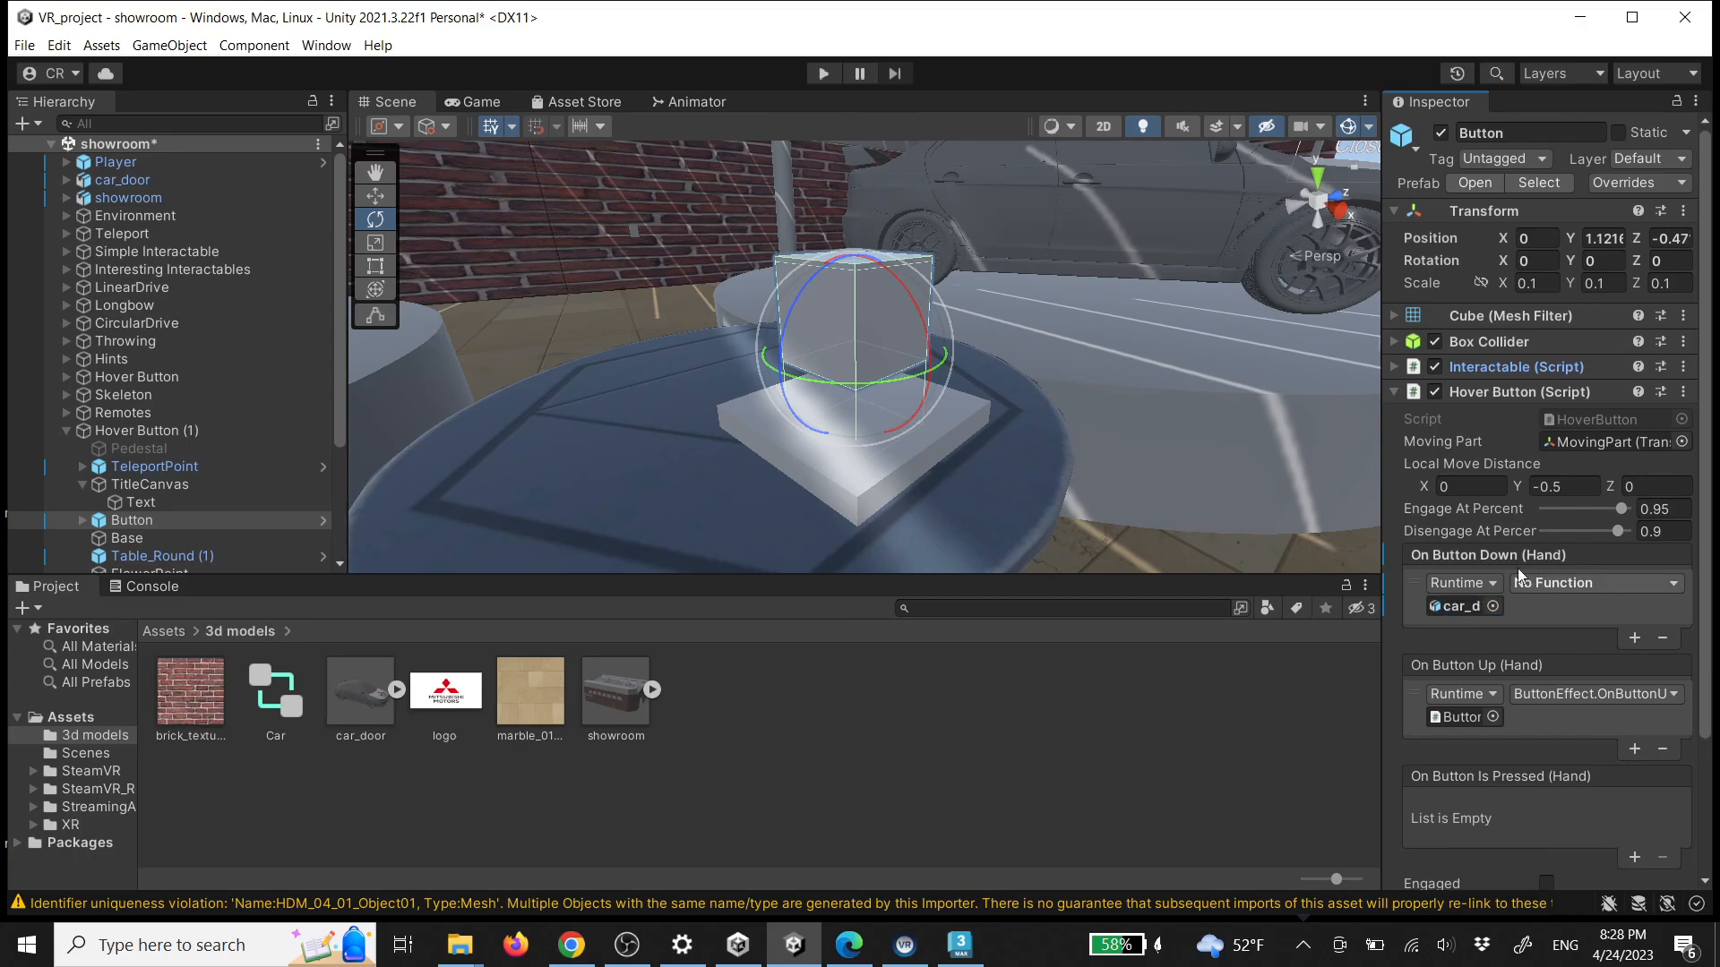
Check car_door's Animator component, and set the Open Door button's On Button Down function to Animator Play (string)
{"action": "left_click", "coordinate": [152, 182]}
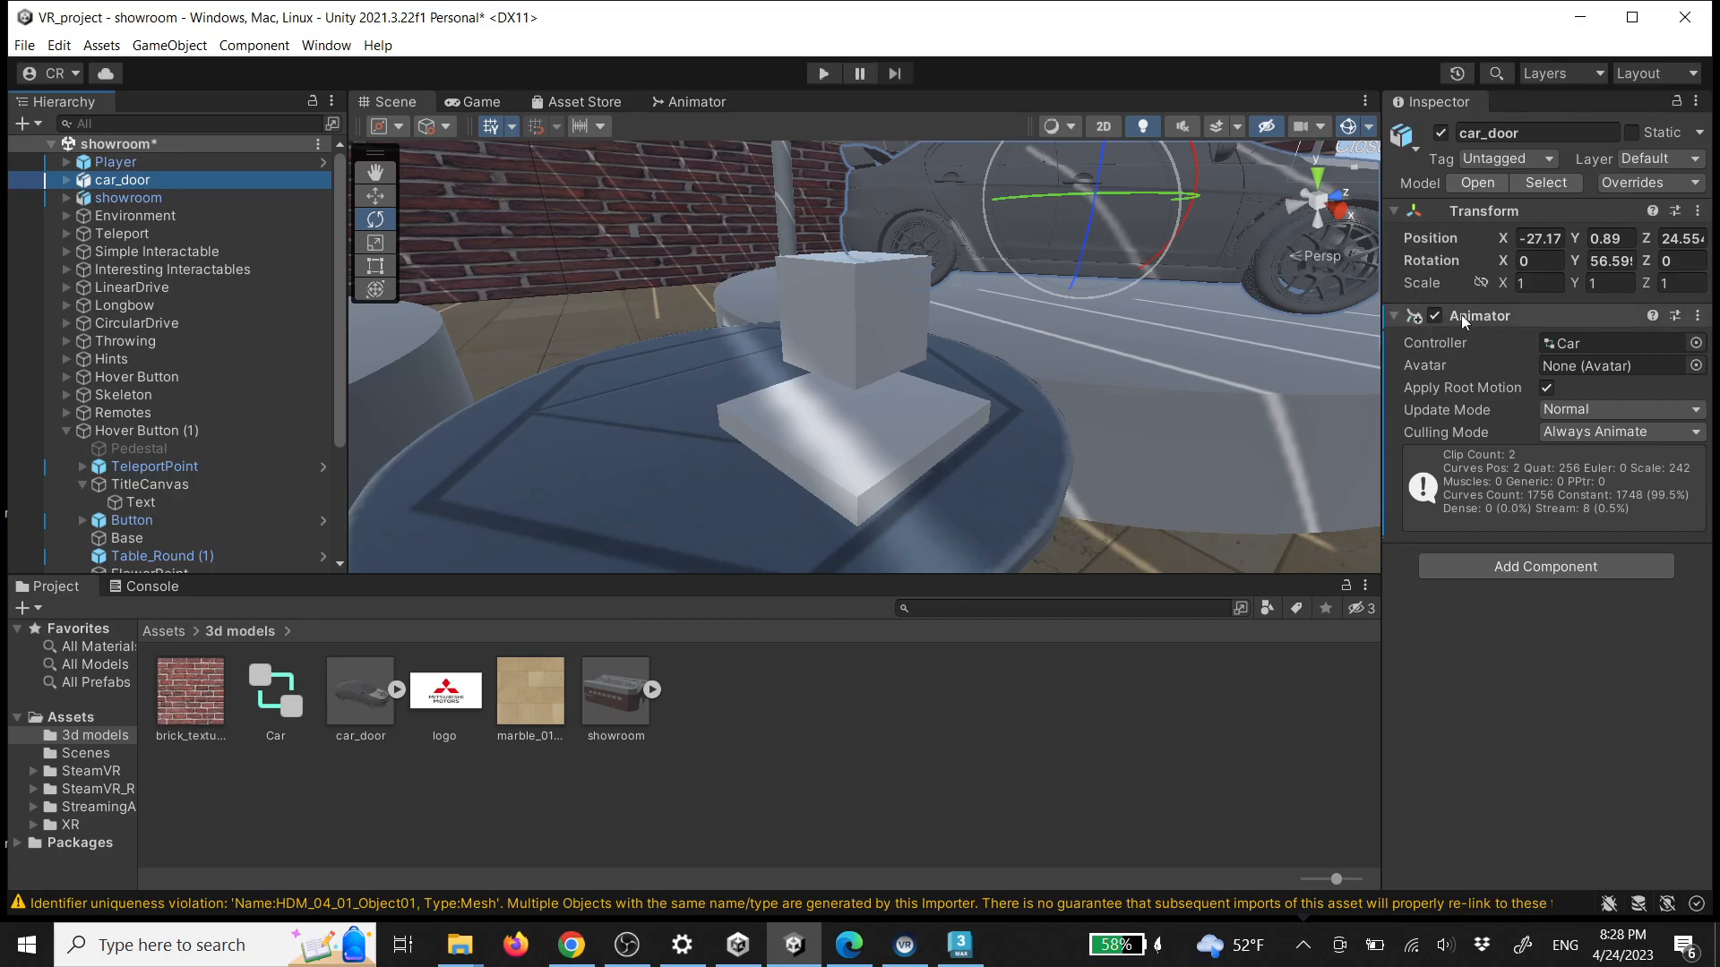
{"action": "left_click", "coordinate": [788, 300]}
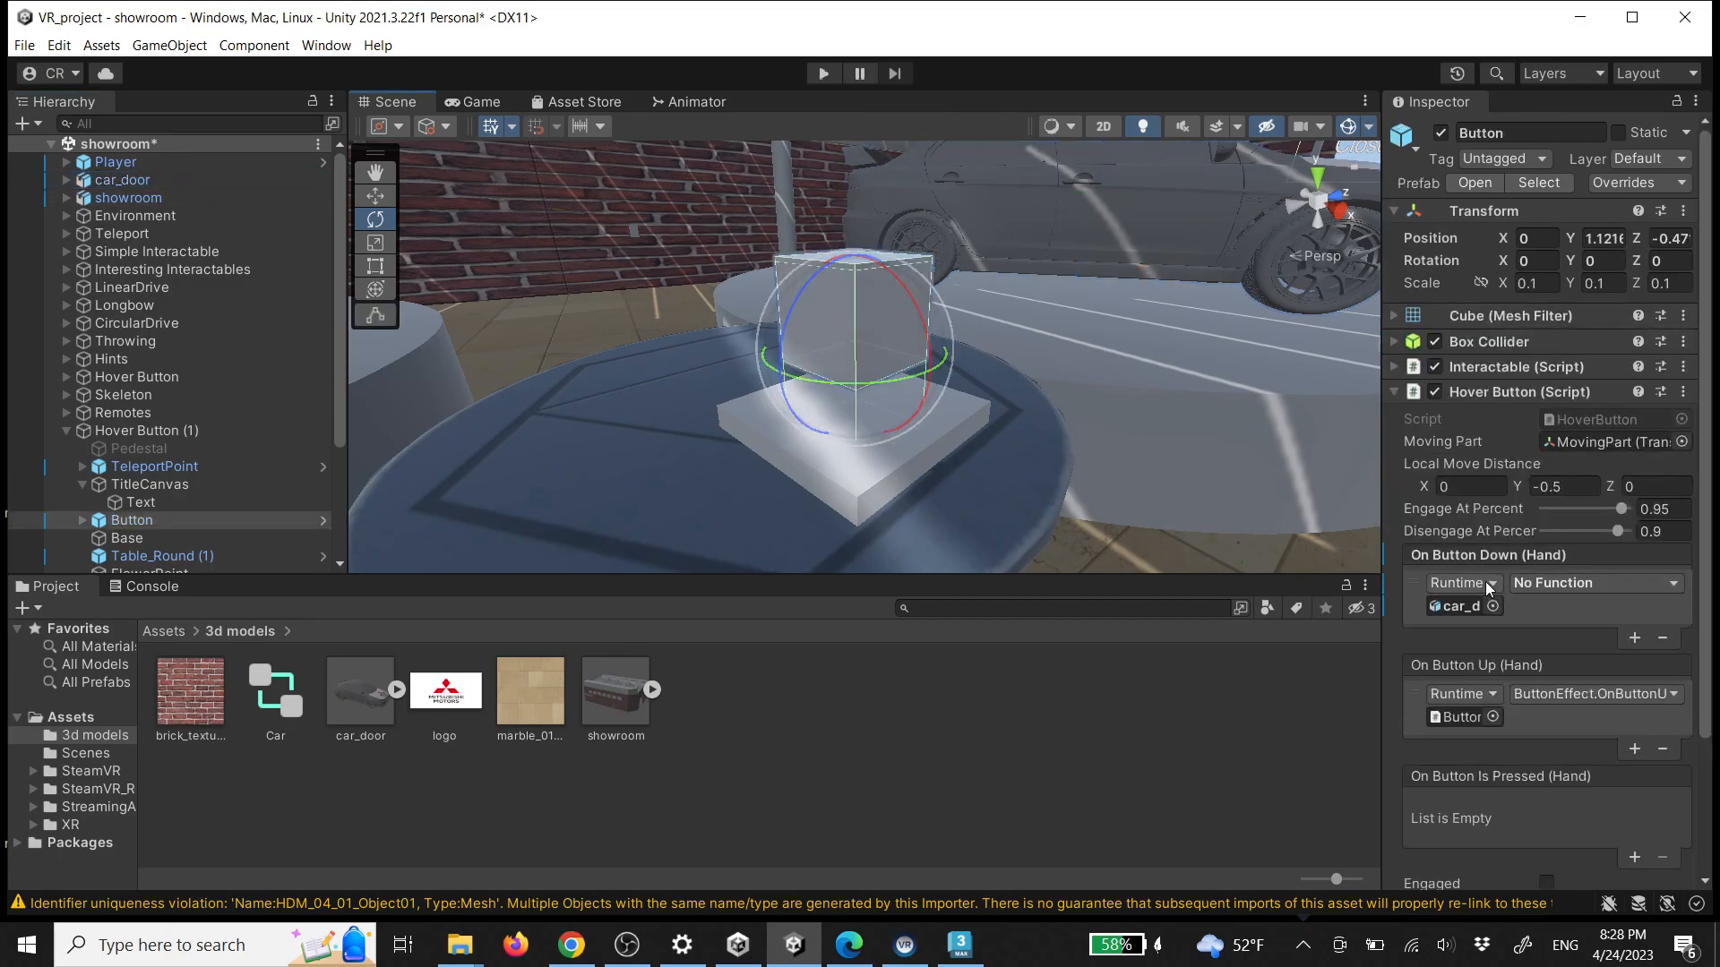
{"action": "left_click", "coordinate": [1555, 583]}
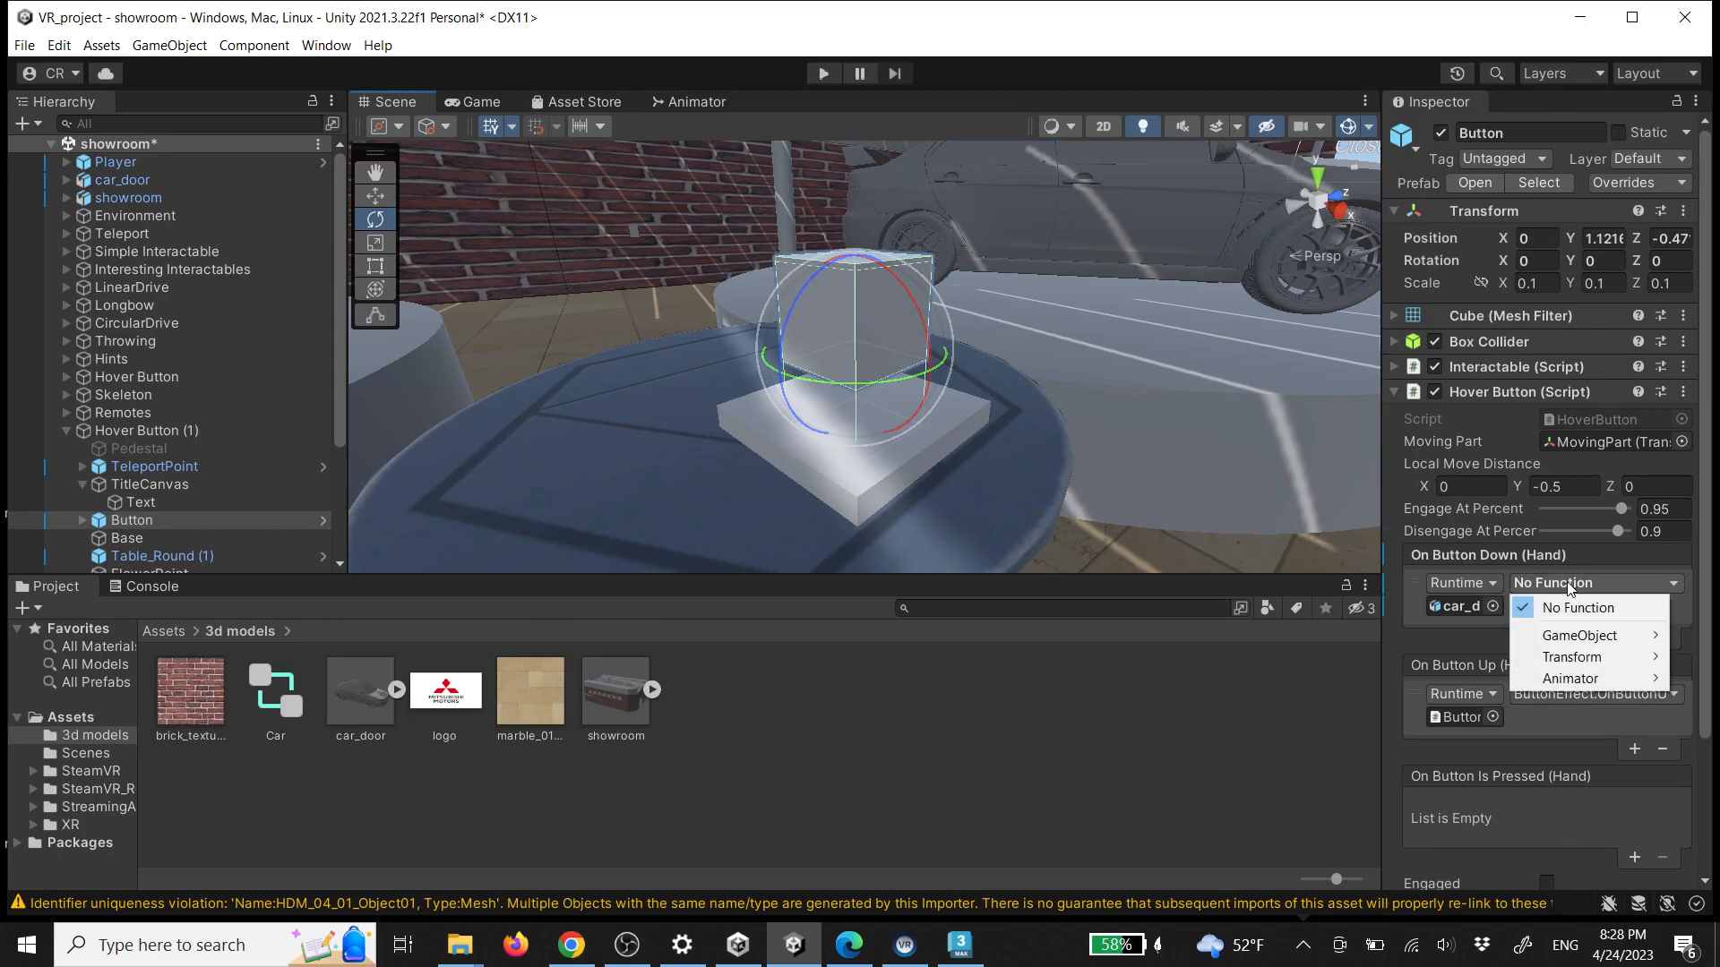
{"action": "mouse_move", "coordinate": [1576, 680]}
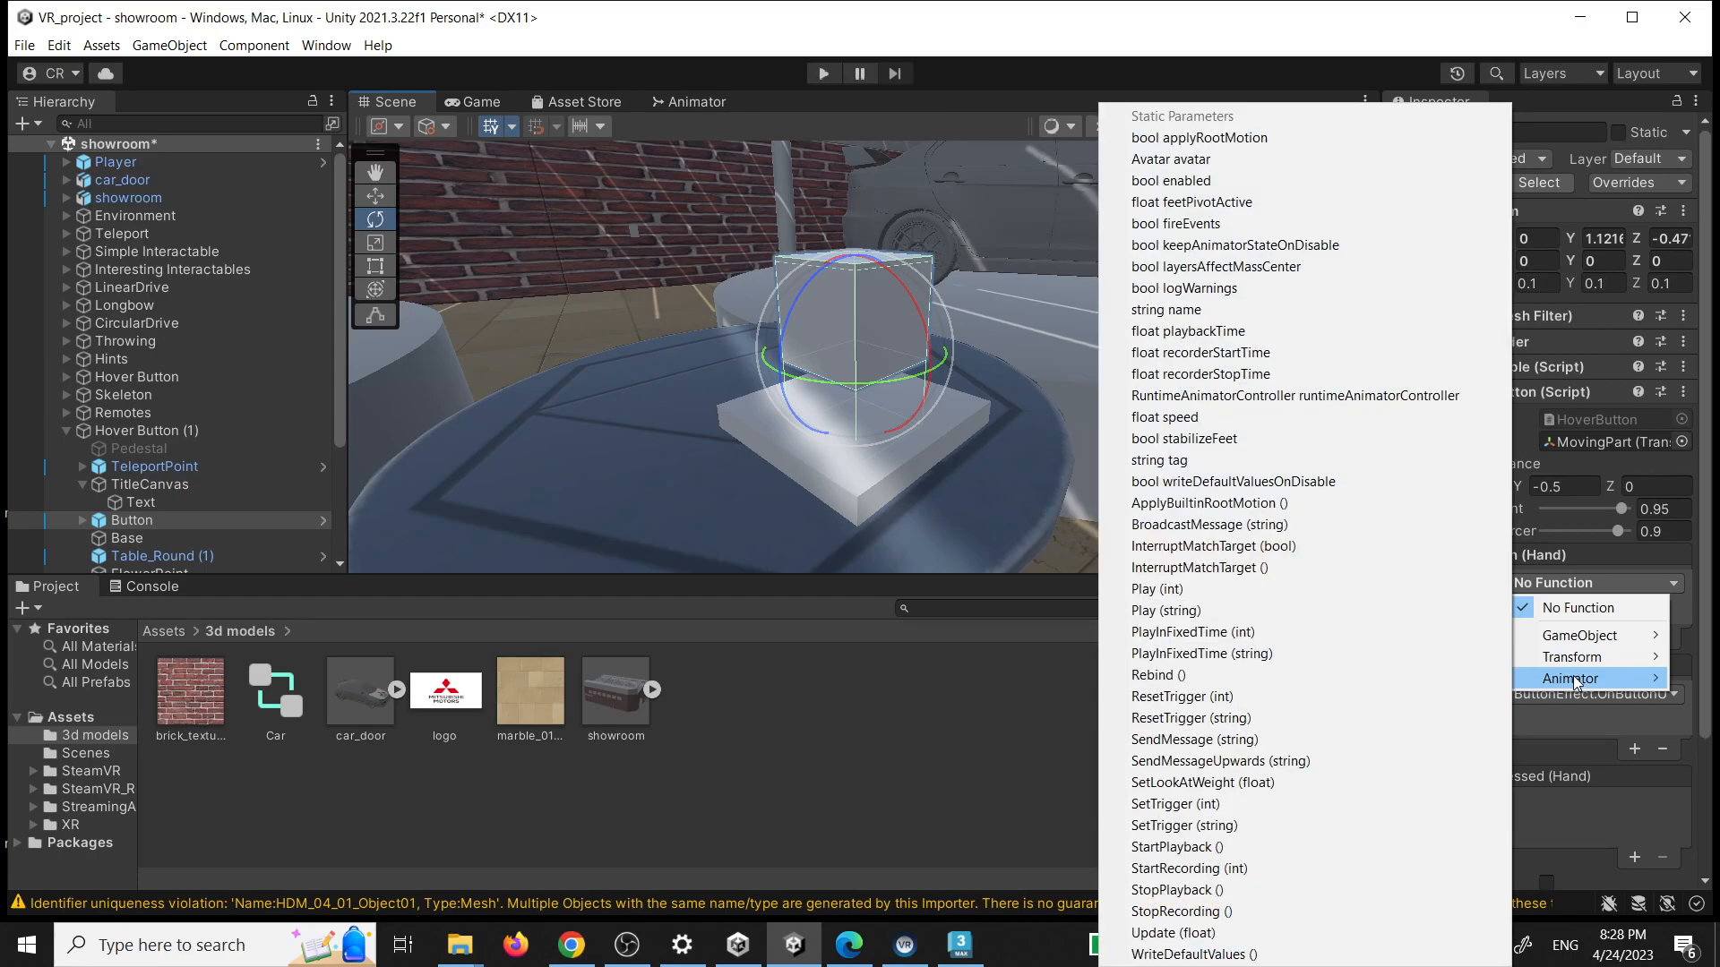
{"action": "left_click", "coordinate": [1164, 610]}
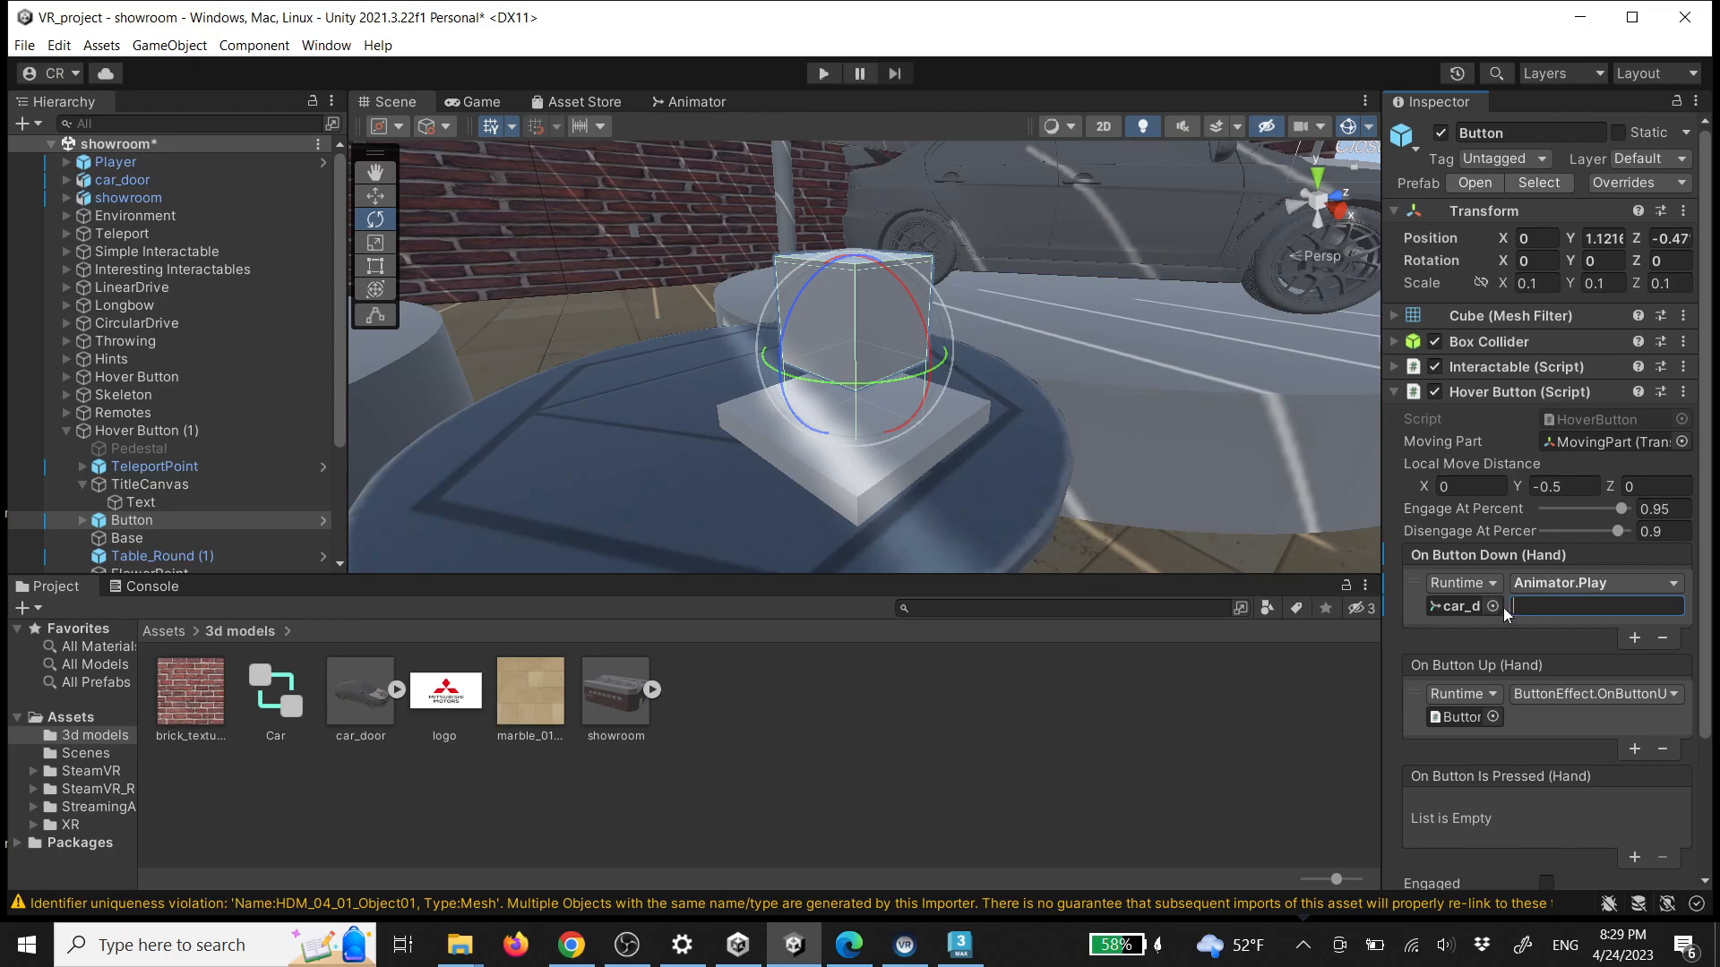
Copy the Door Open state's name from the Animator graph into the Open Door button's Animator.Play argument
{"action": "left_click", "coordinate": [691, 101]}
{"action": "left_click", "coordinate": [888, 399]}
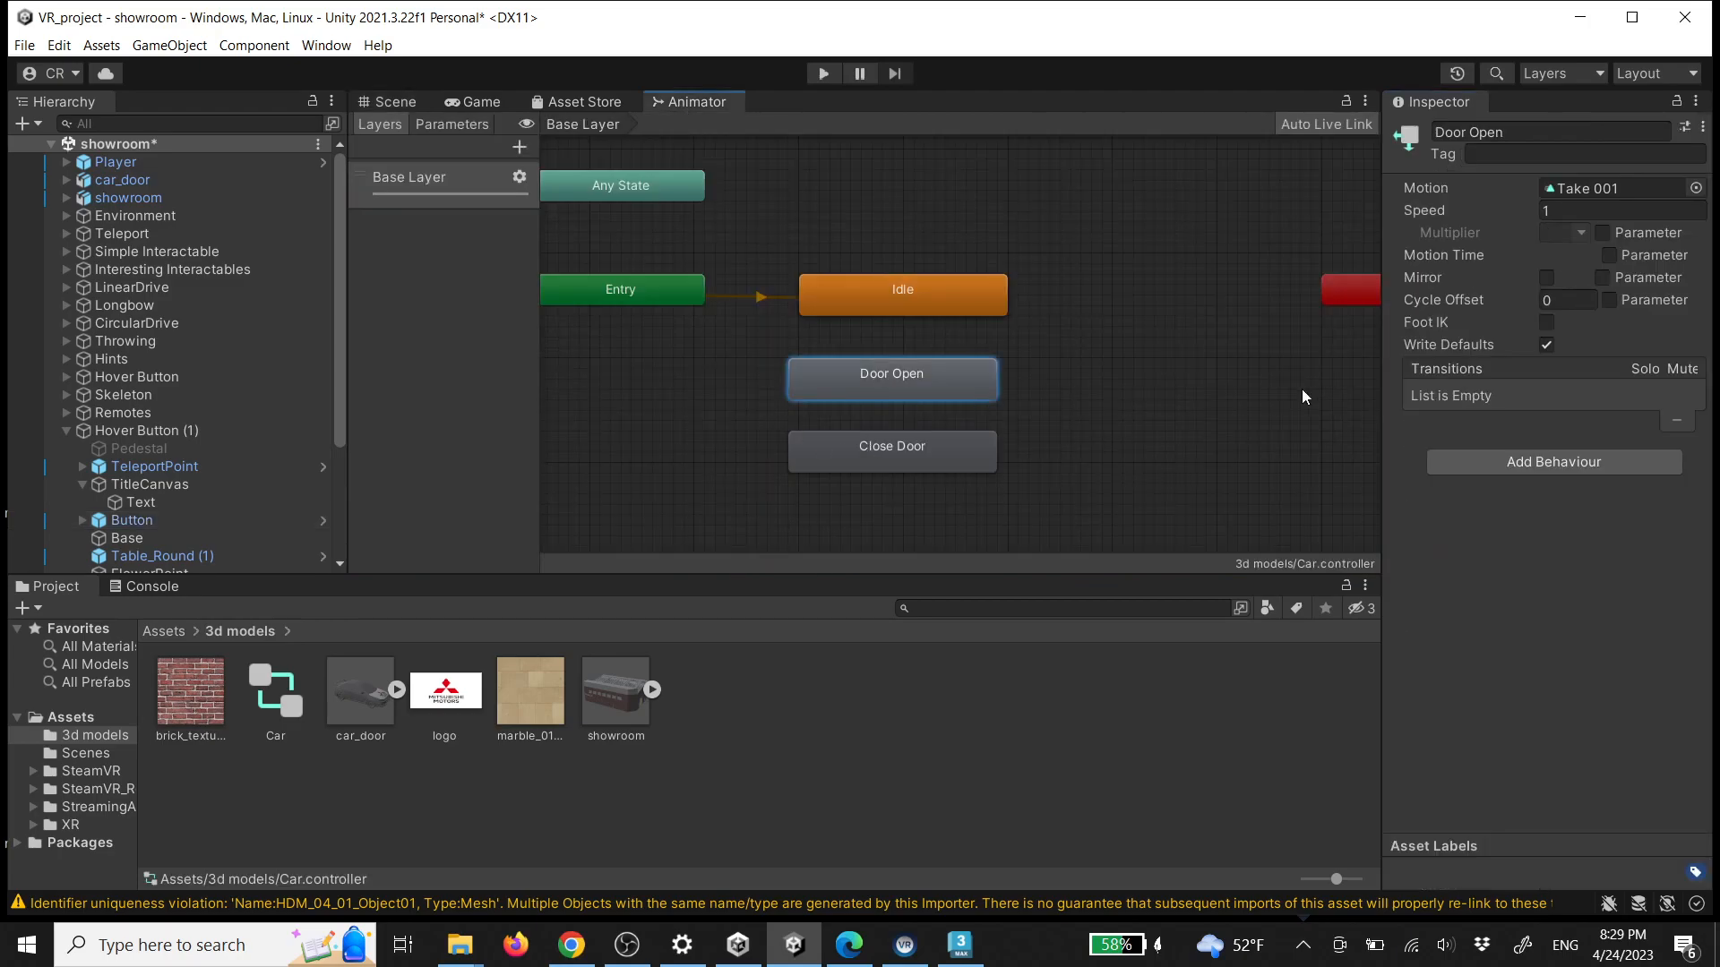
{"action": "left_click", "coordinate": [1514, 134]}
{"action": "key", "text": "ctrl+c"}
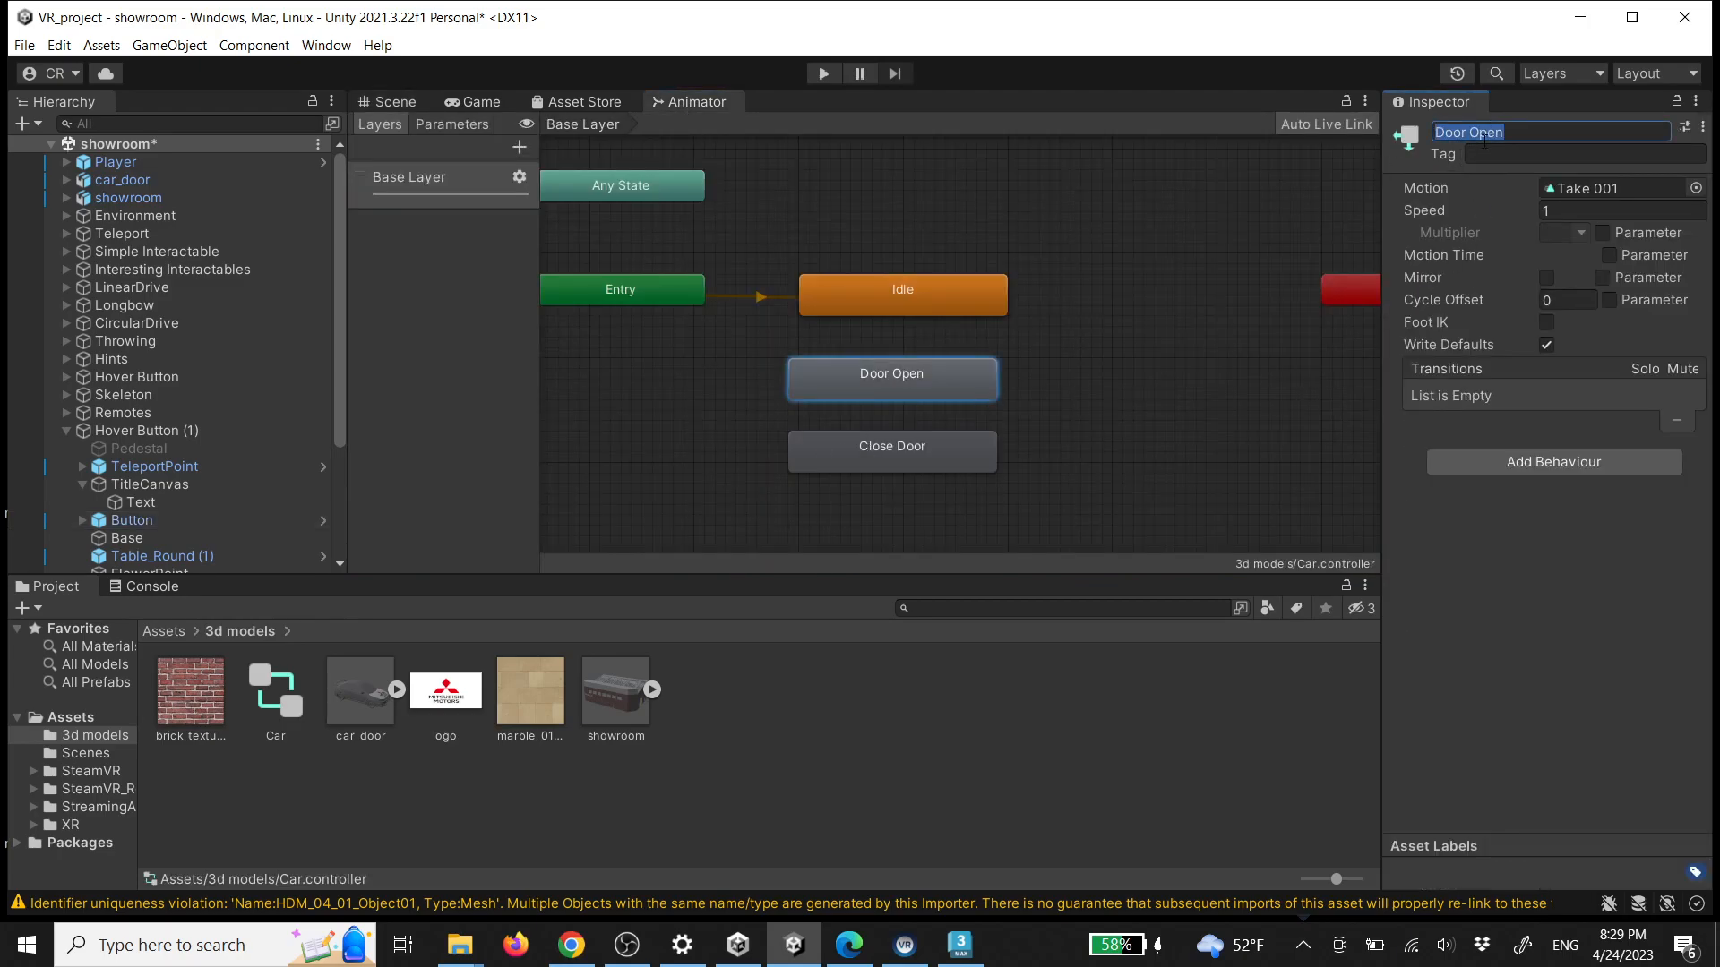
{"action": "left_click", "coordinate": [399, 101]}
{"action": "left_click", "coordinate": [854, 332]}
{"action": "left_click", "coordinate": [1538, 604]}
{"action": "key", "text": "ctrl+v"}
Set the Close Door button's On Button Down event to target car_door with the Animator Play (string) function
{"action": "scroll", "coordinate": [1051, 422], "scroll_direction": "down", "scroll_amount": 4}
{"action": "right_click_drag", "start_coordinate": [1050, 422], "coordinate": [982, 248]}
{"action": "key", "text": "w"}
{"action": "left_click", "coordinate": [989, 429]}
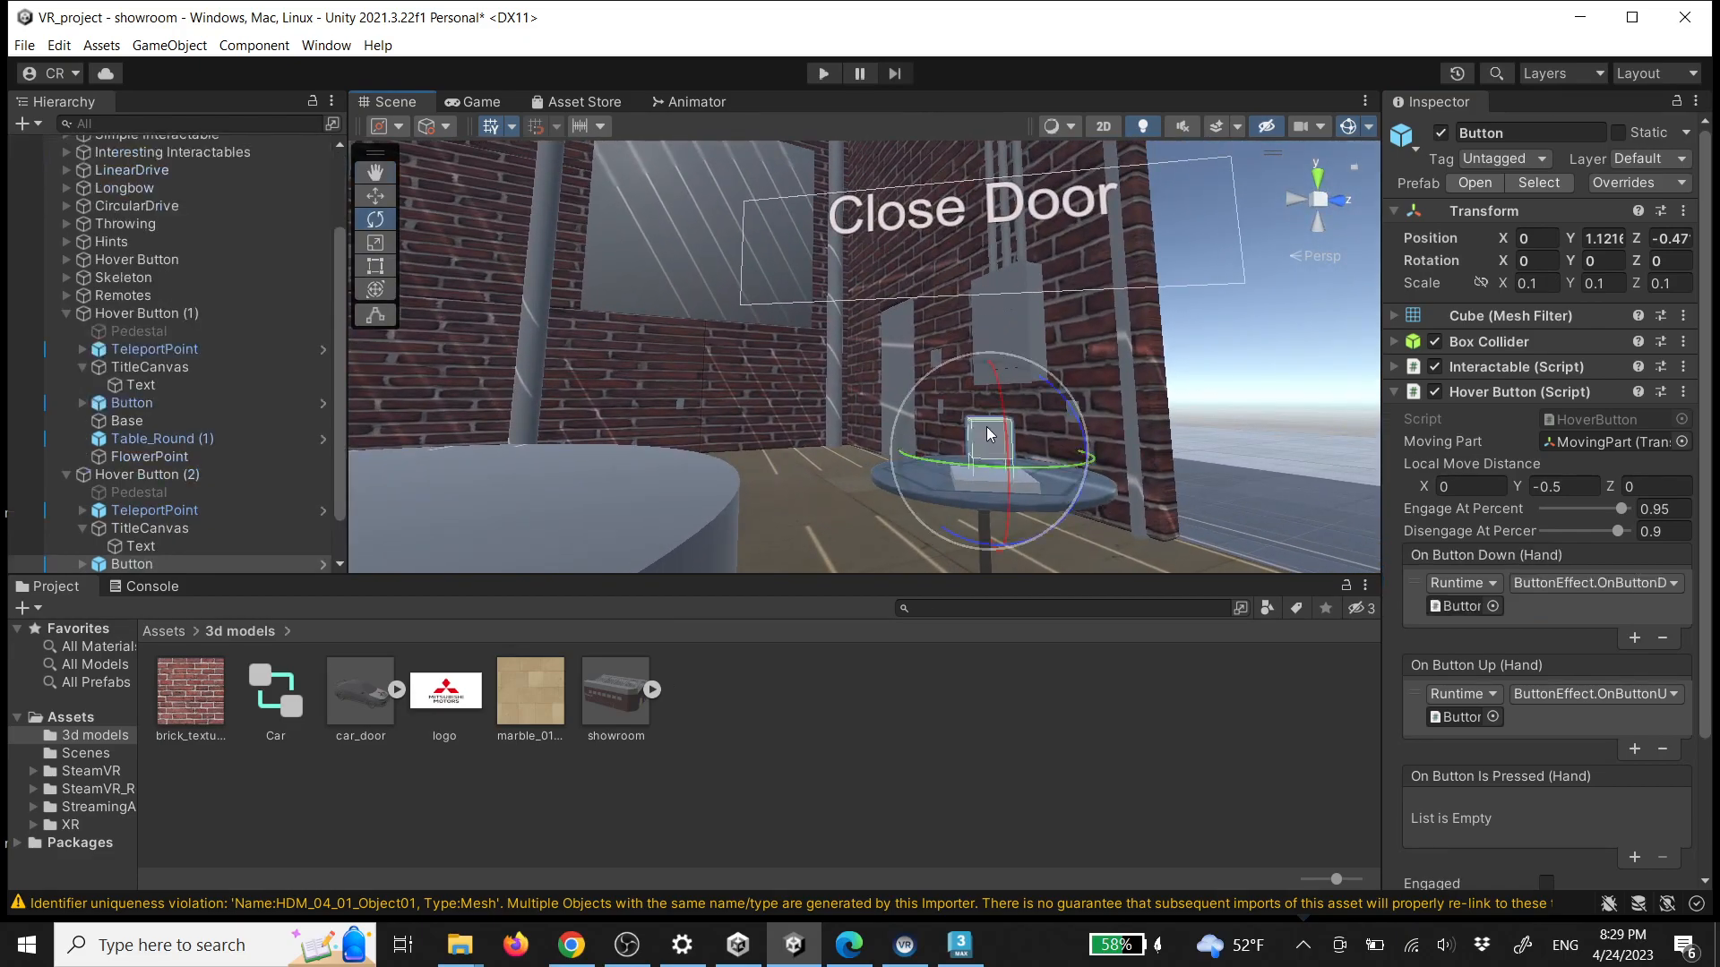
{"action": "left_click", "coordinate": [1566, 582]}
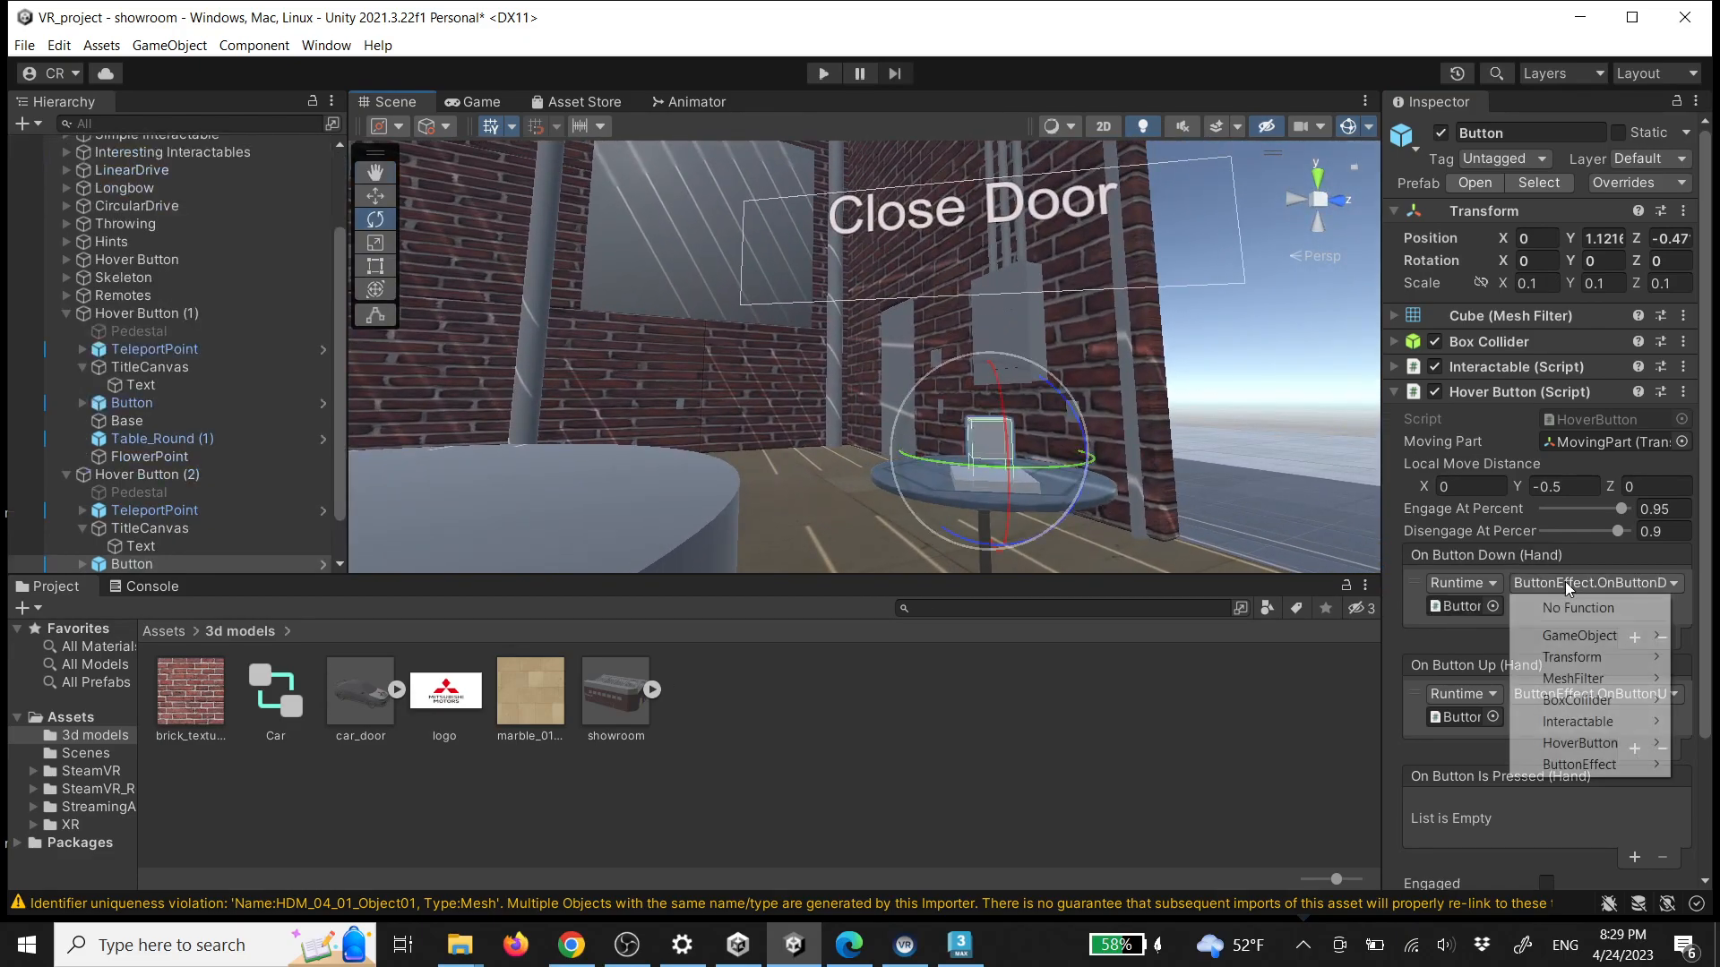
{"action": "mouse_move", "coordinate": [1589, 766]}
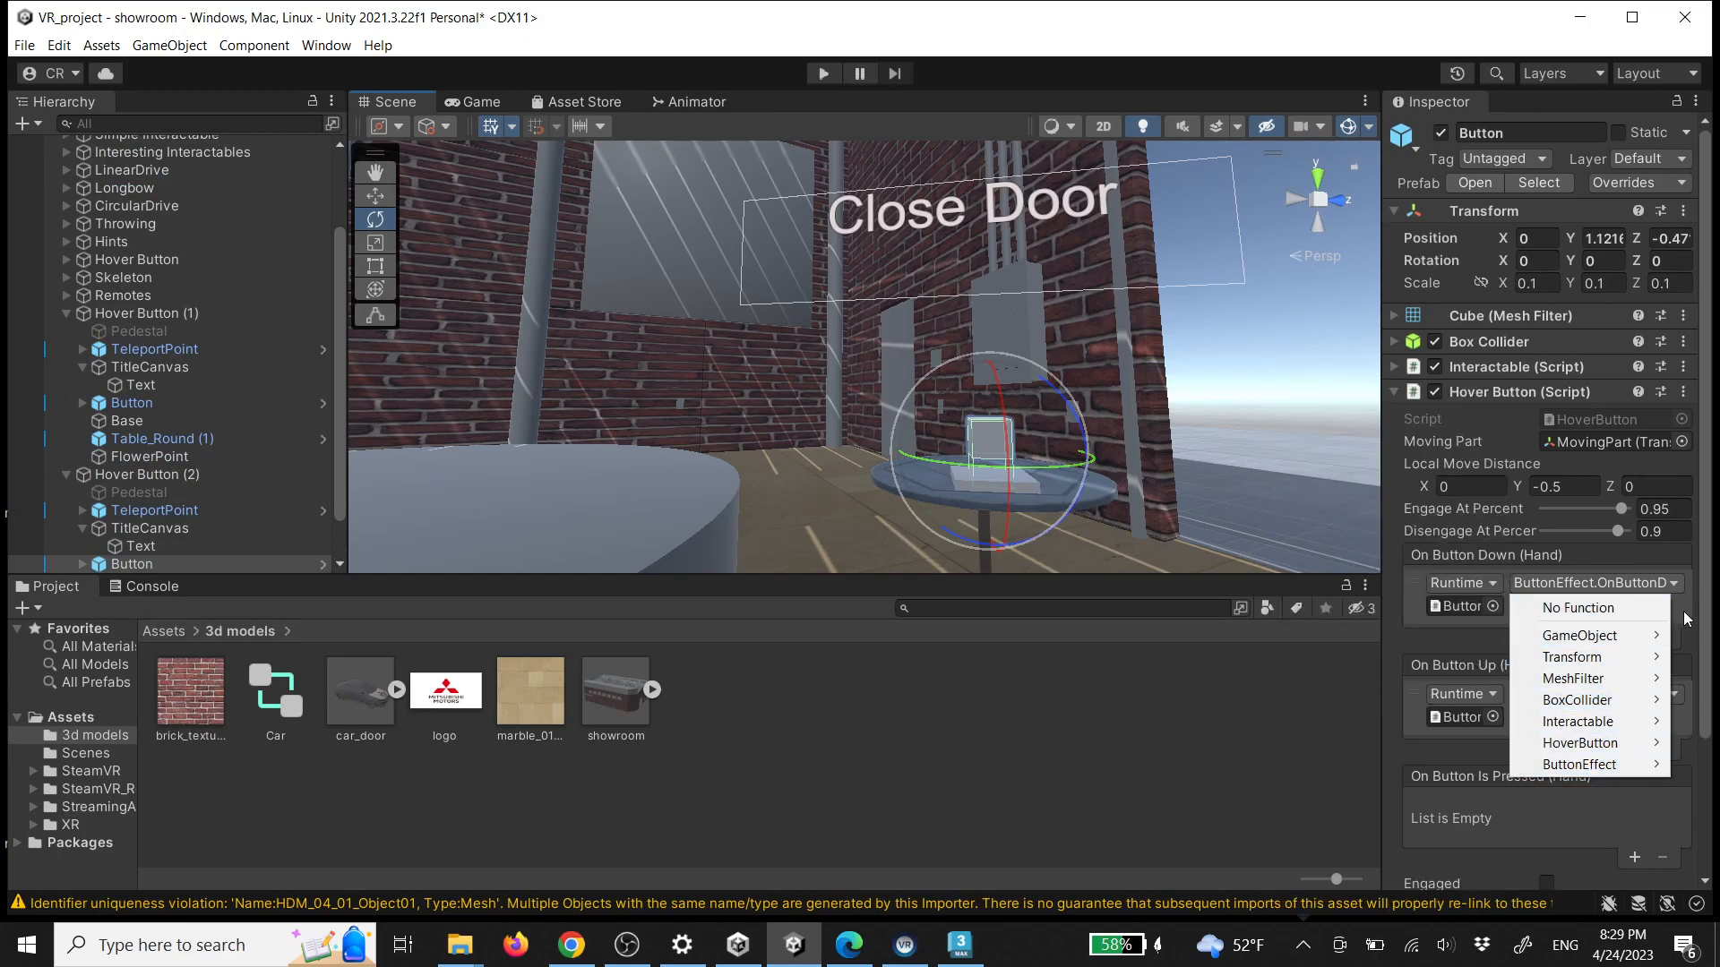
{"action": "left_click", "coordinate": [1473, 609]}
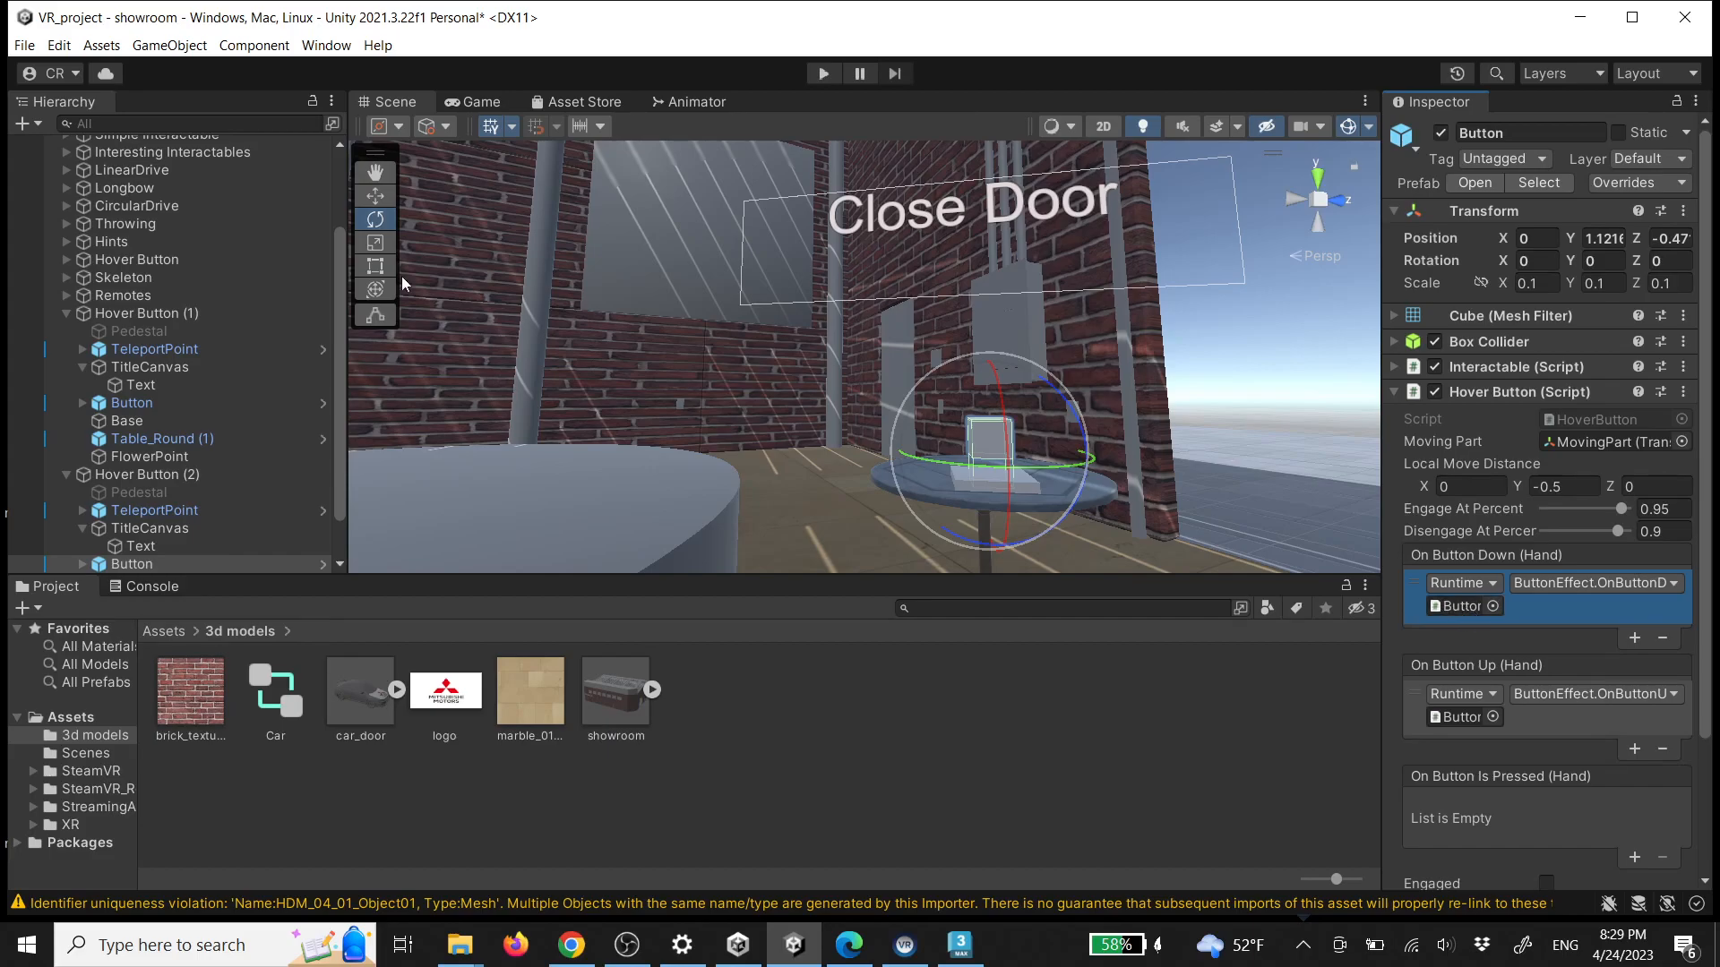
{"action": "scroll", "coordinate": [215, 266], "scroll_direction": "up", "scroll_amount": 5}
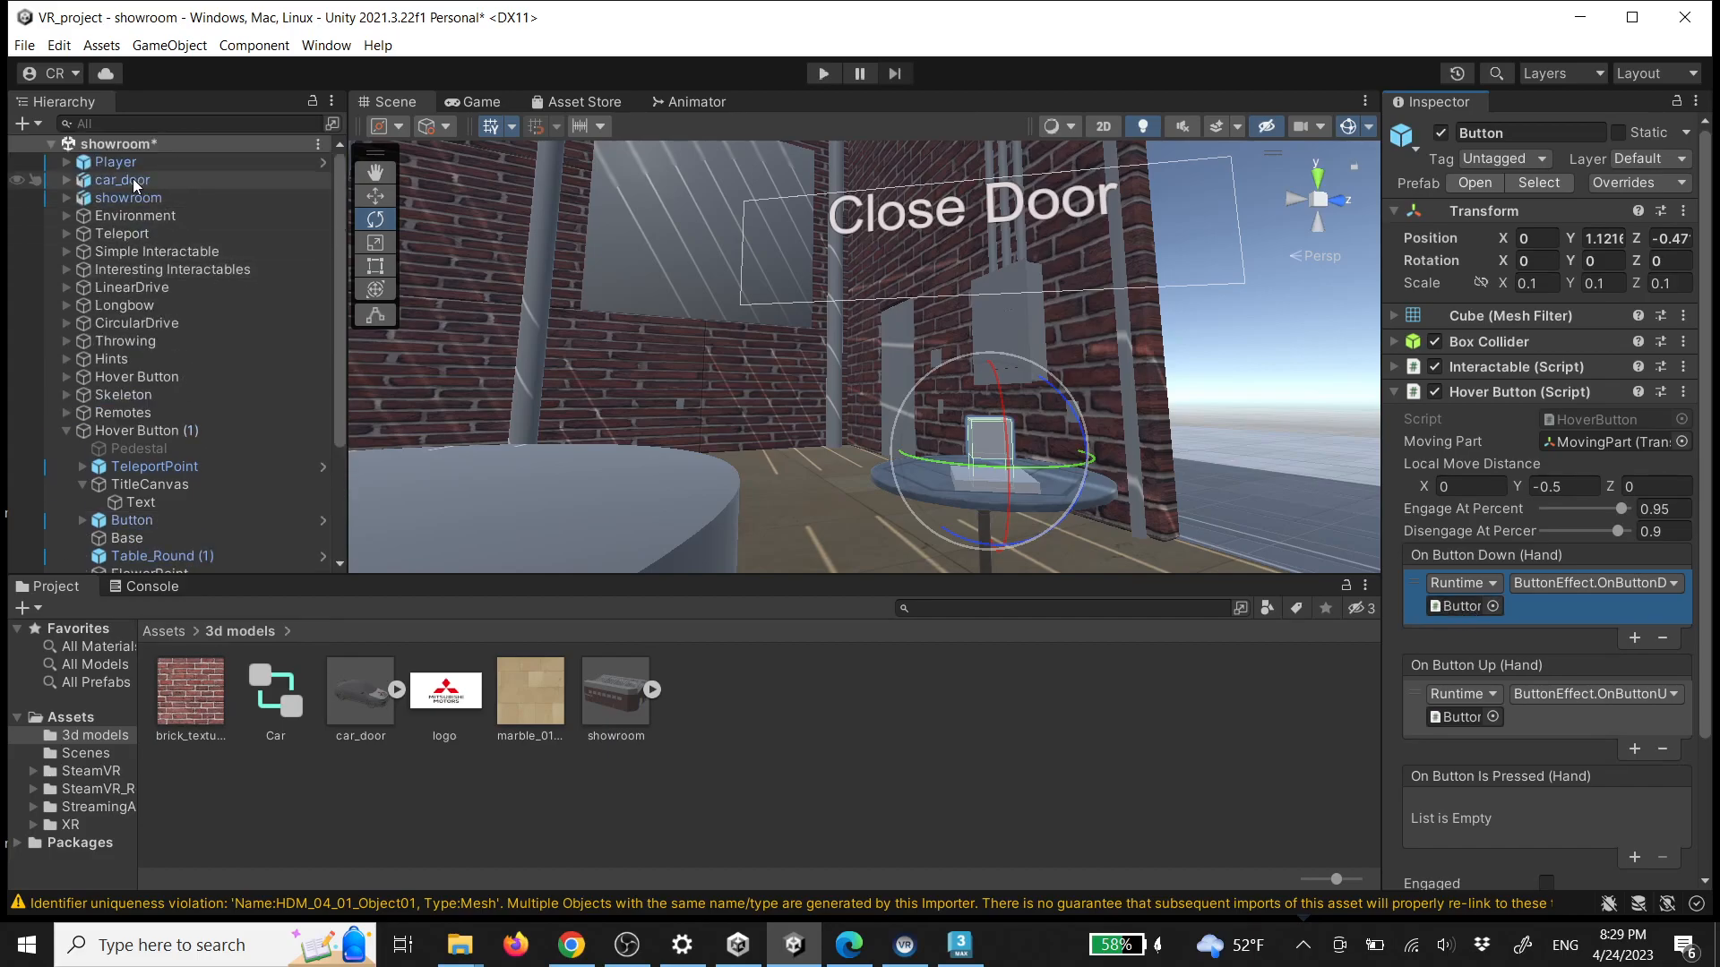
{"action": "left_click_drag", "start_coordinate": [1460, 605], "coordinate": [1462, 605]}
{"action": "left_click", "coordinate": [1576, 583]}
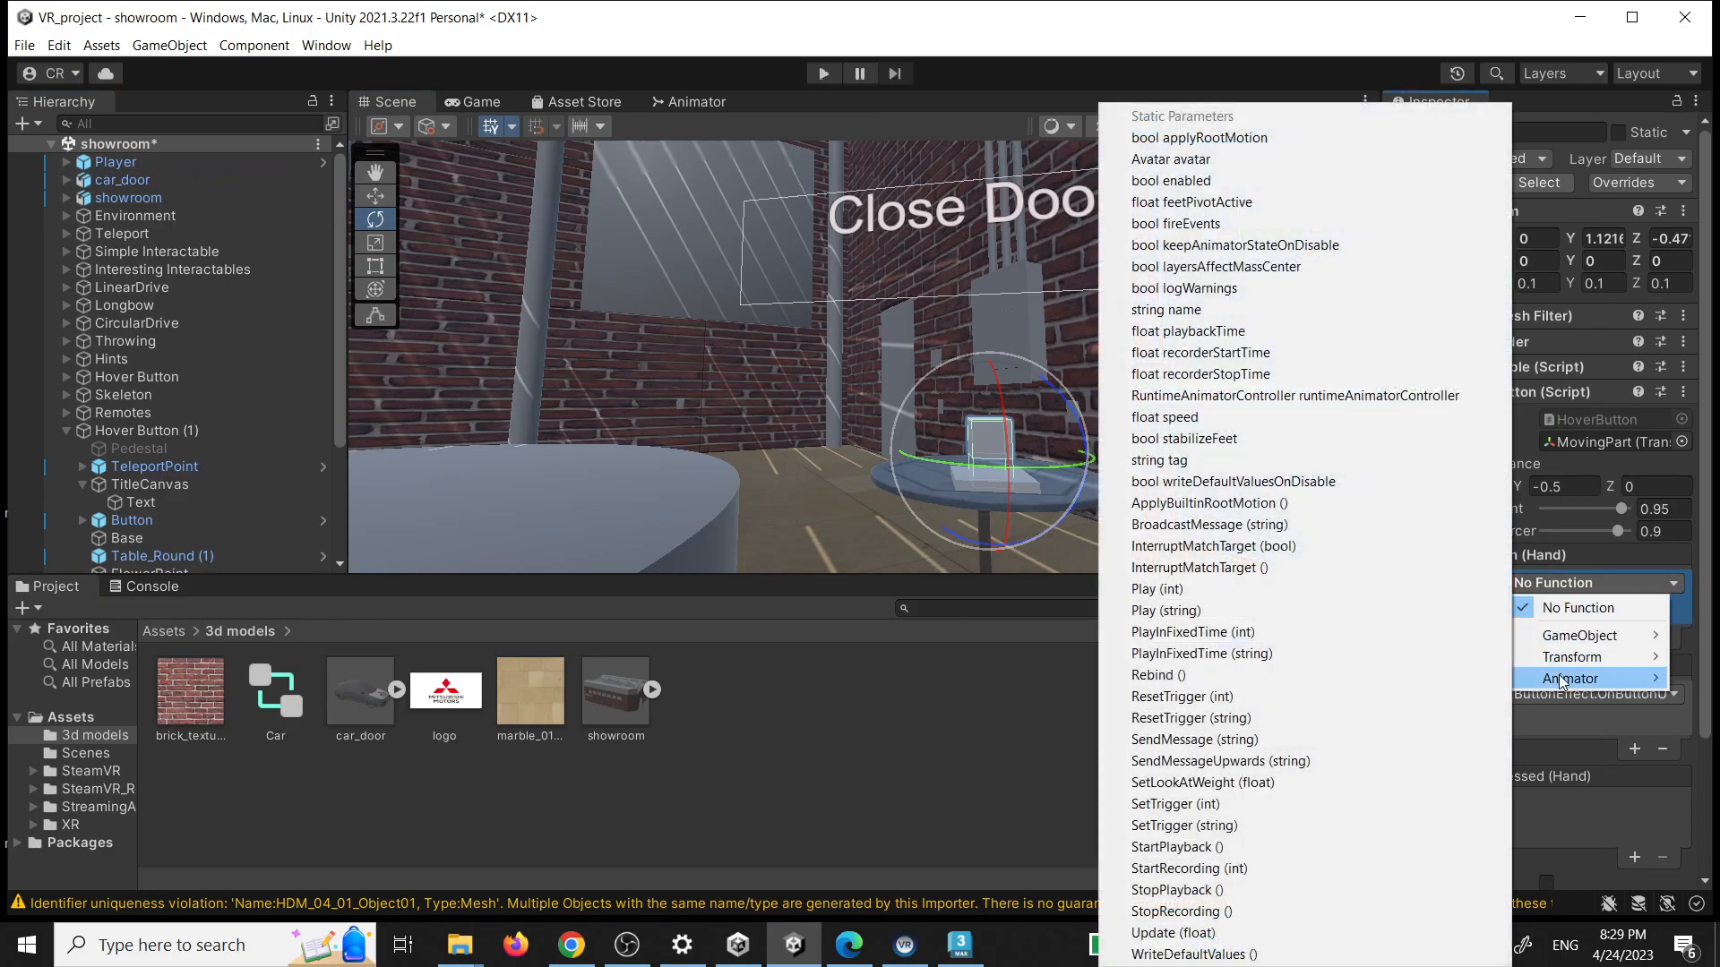
{"action": "left_click", "coordinate": [1229, 610]}
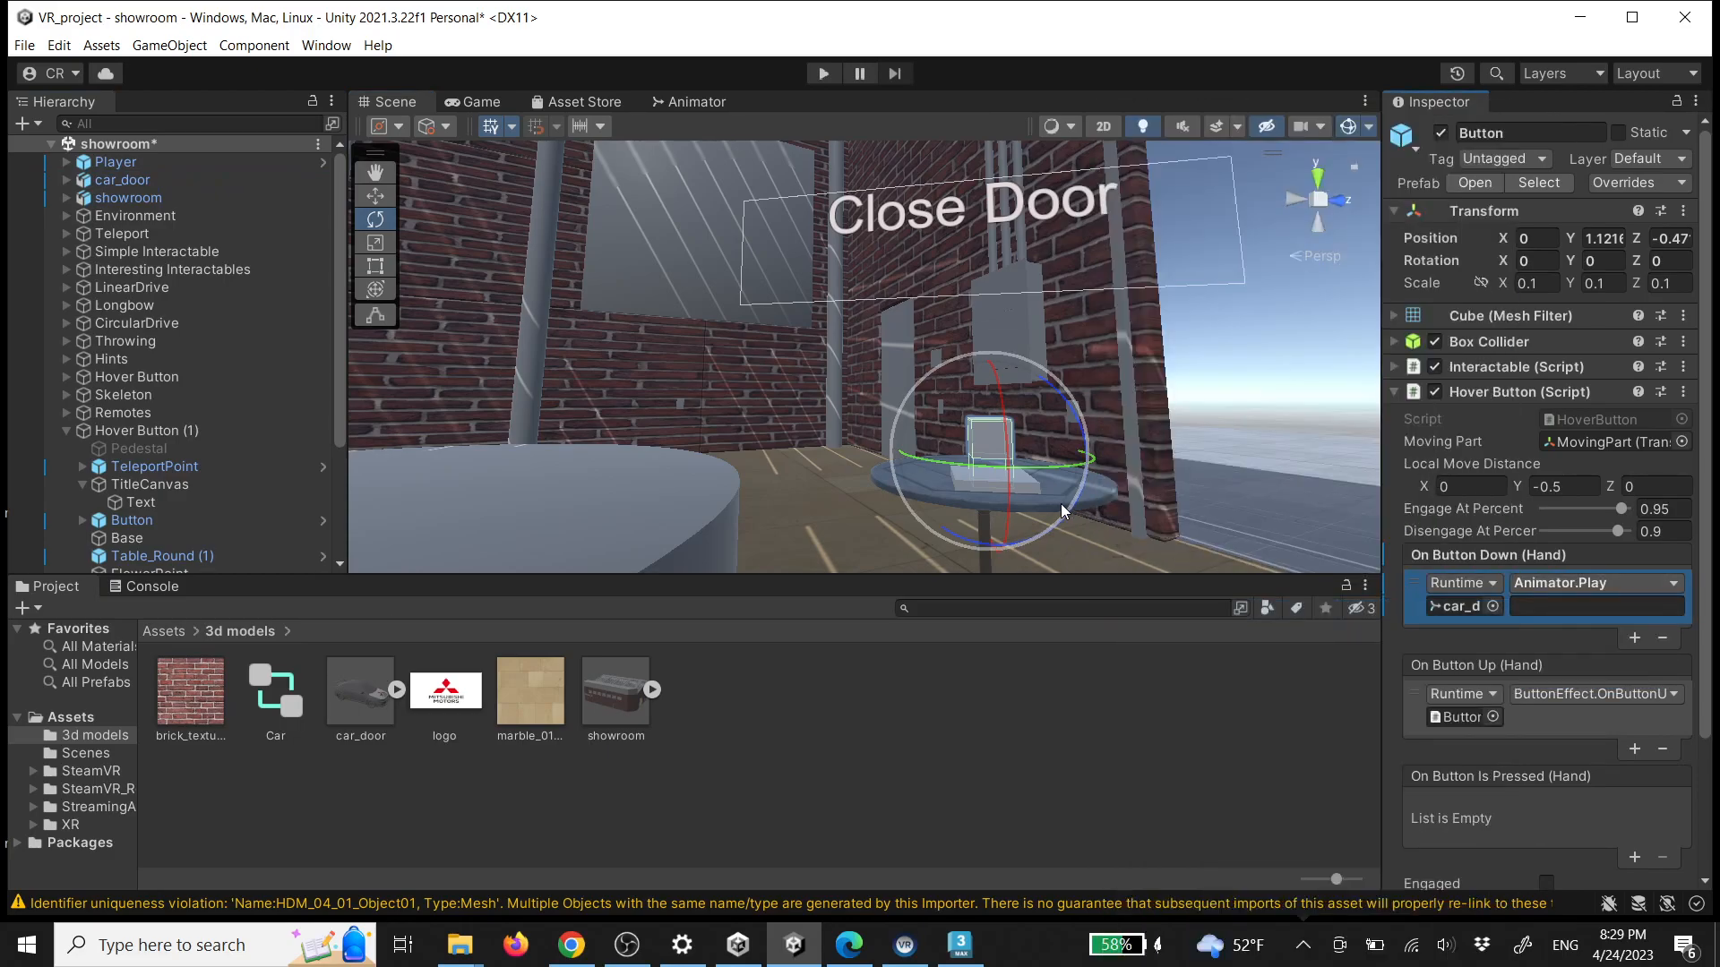
Copy the Close Door state's name from the Animator graph into the Close Door button's Animator.Play argument
{"action": "left_click", "coordinate": [690, 102]}
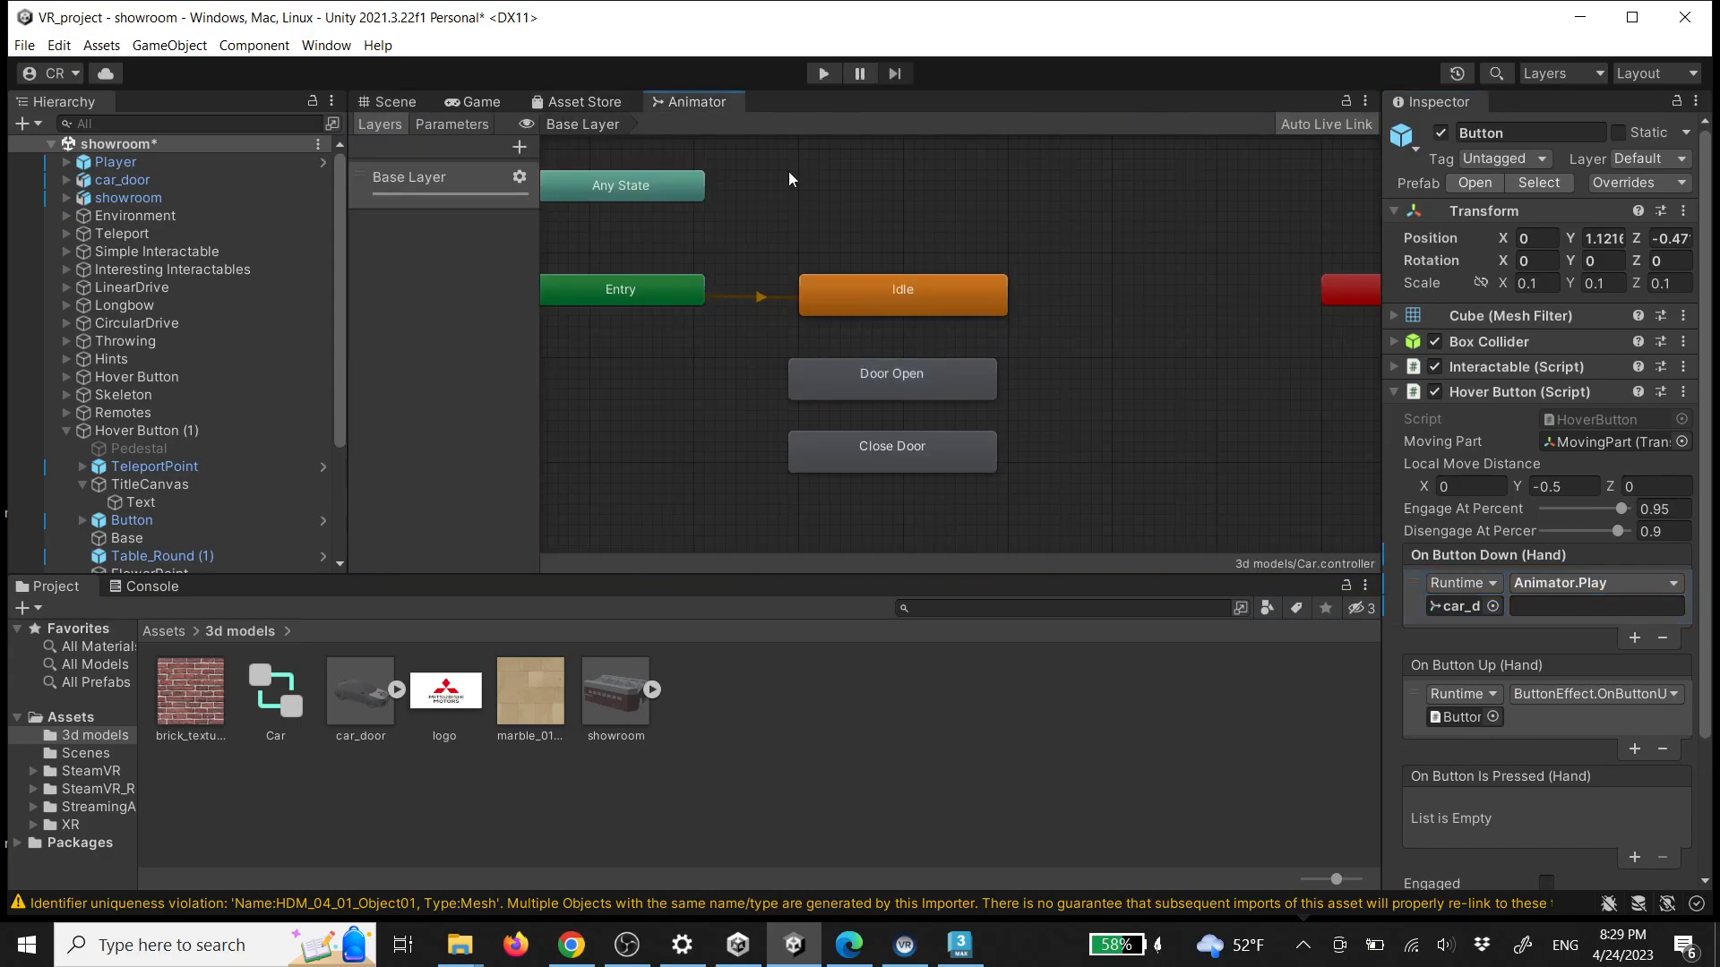
{"action": "left_click", "coordinate": [891, 450]}
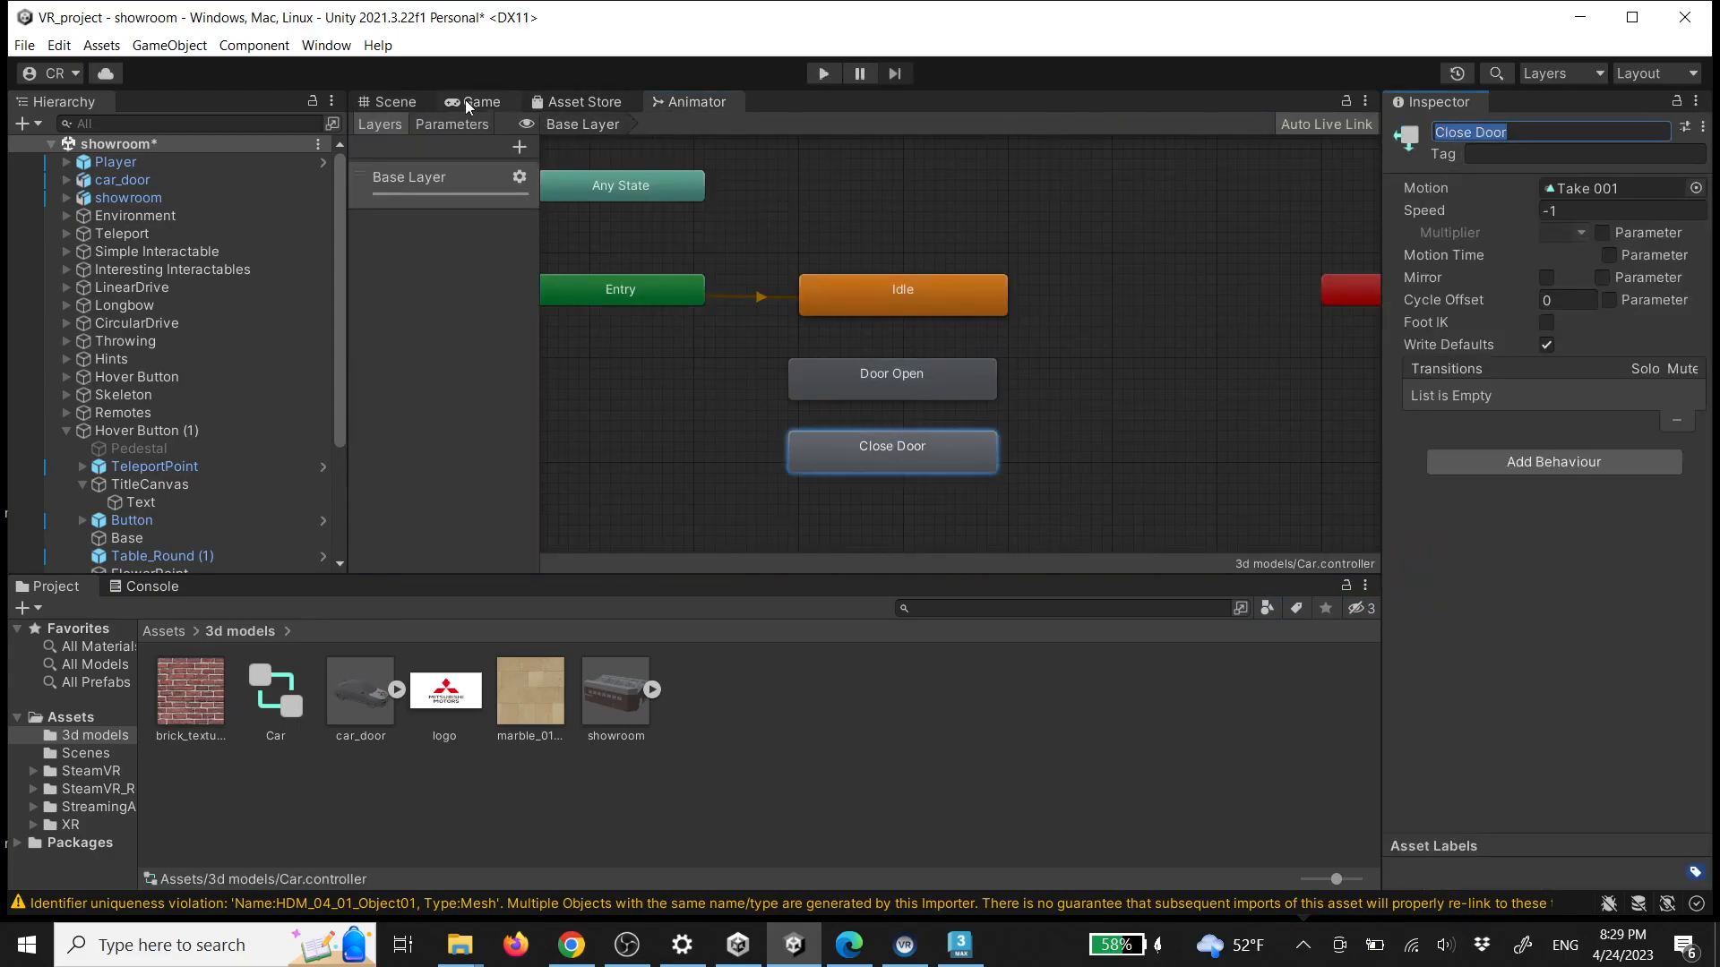
{"action": "left_click", "coordinate": [395, 102]}
{"action": "left_click", "coordinate": [993, 461]}
{"action": "left_click", "coordinate": [1594, 607]}
{"action": "type", "text": "Close Door"}
{"action": "right_click_drag", "start_coordinate": [1167, 431], "coordinate": [1045, 446]}
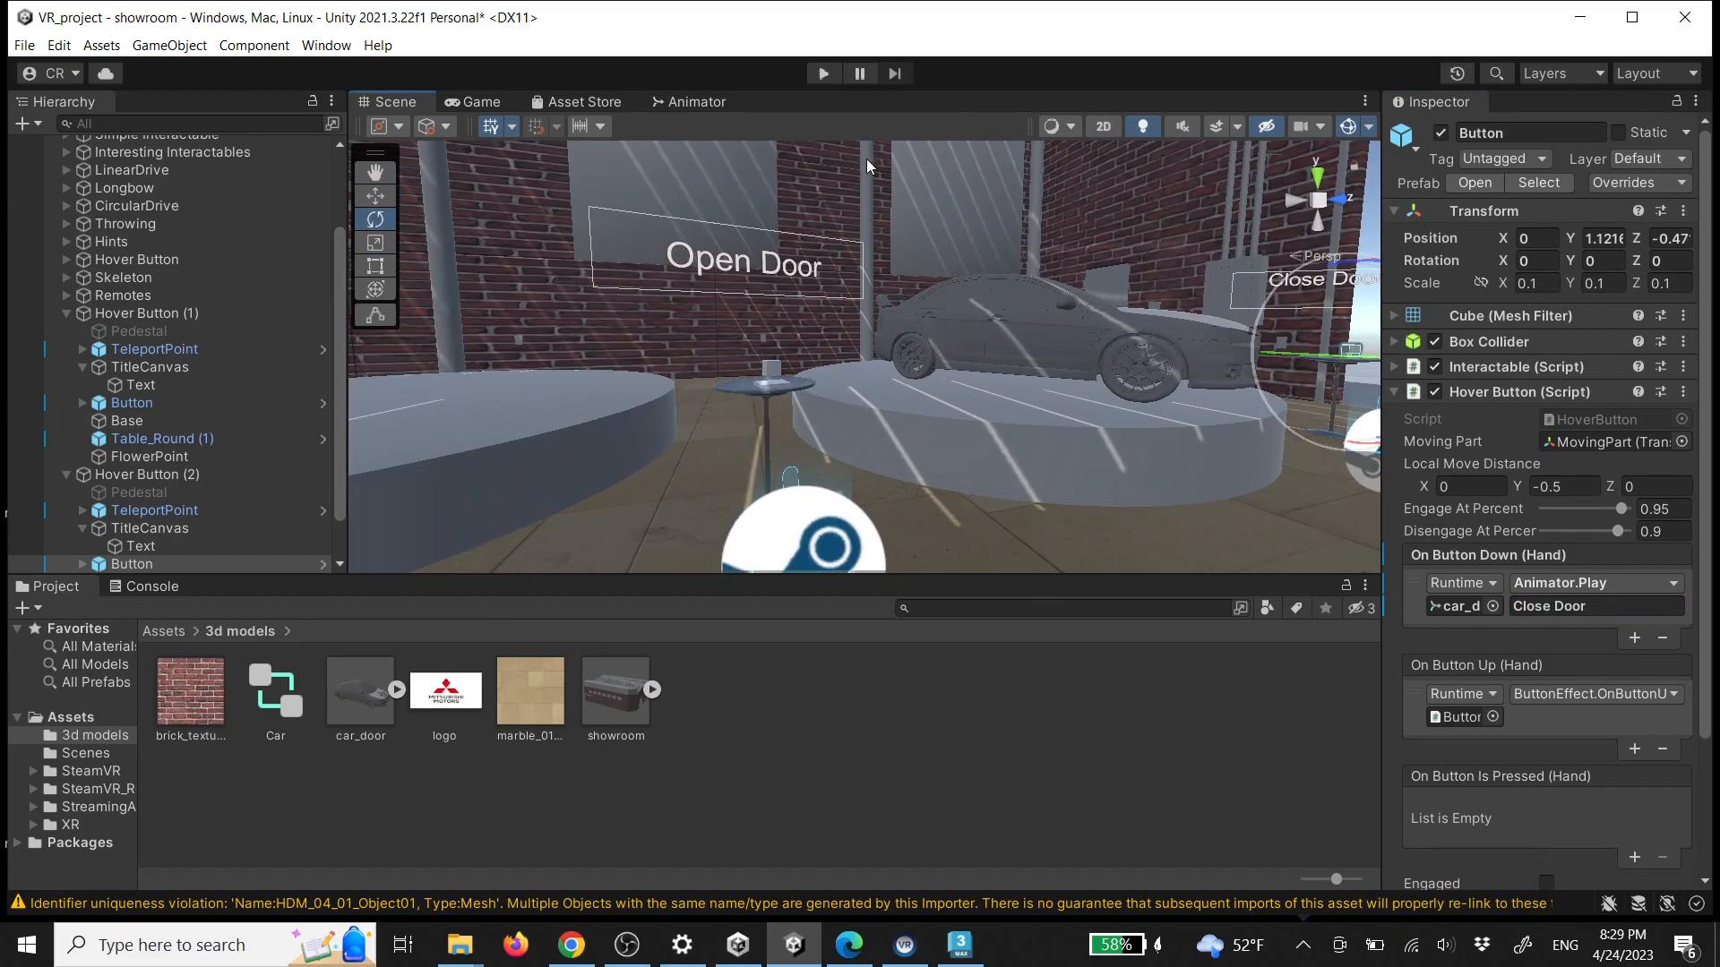
Start a play test, accept all recommended SteamVR project settings, and resume the paused game in the Game view
{"action": "left_click", "coordinate": [822, 73]}
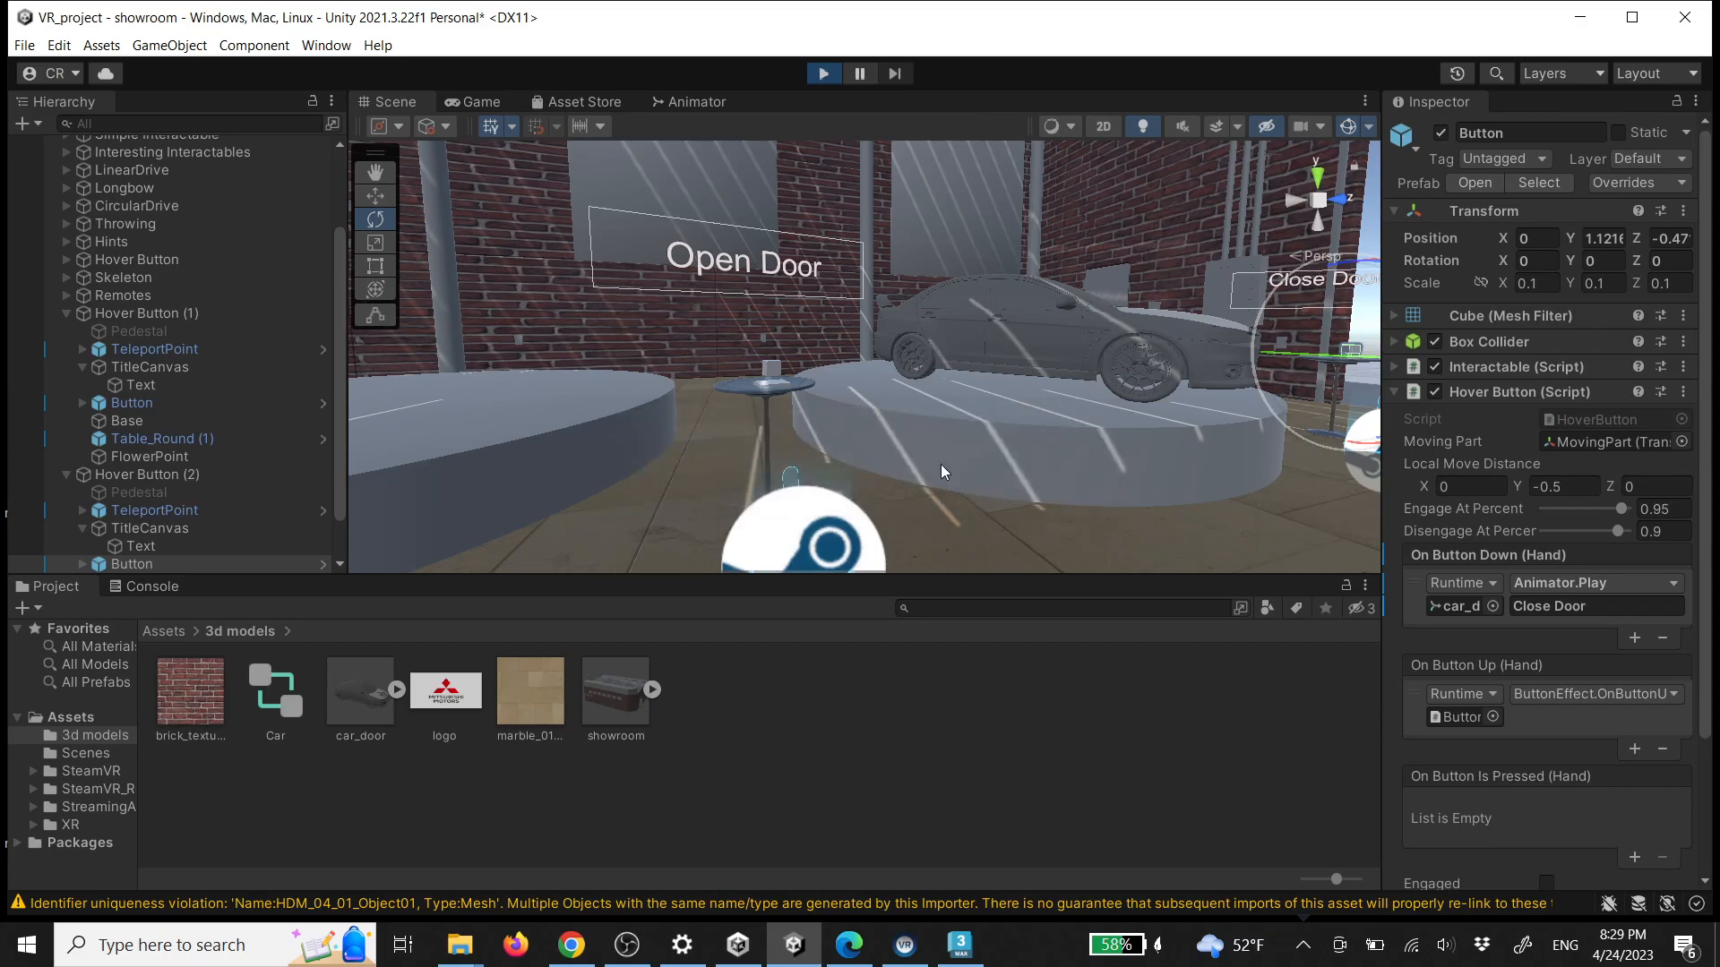
{"action": "left_click", "coordinate": [1004, 787]}
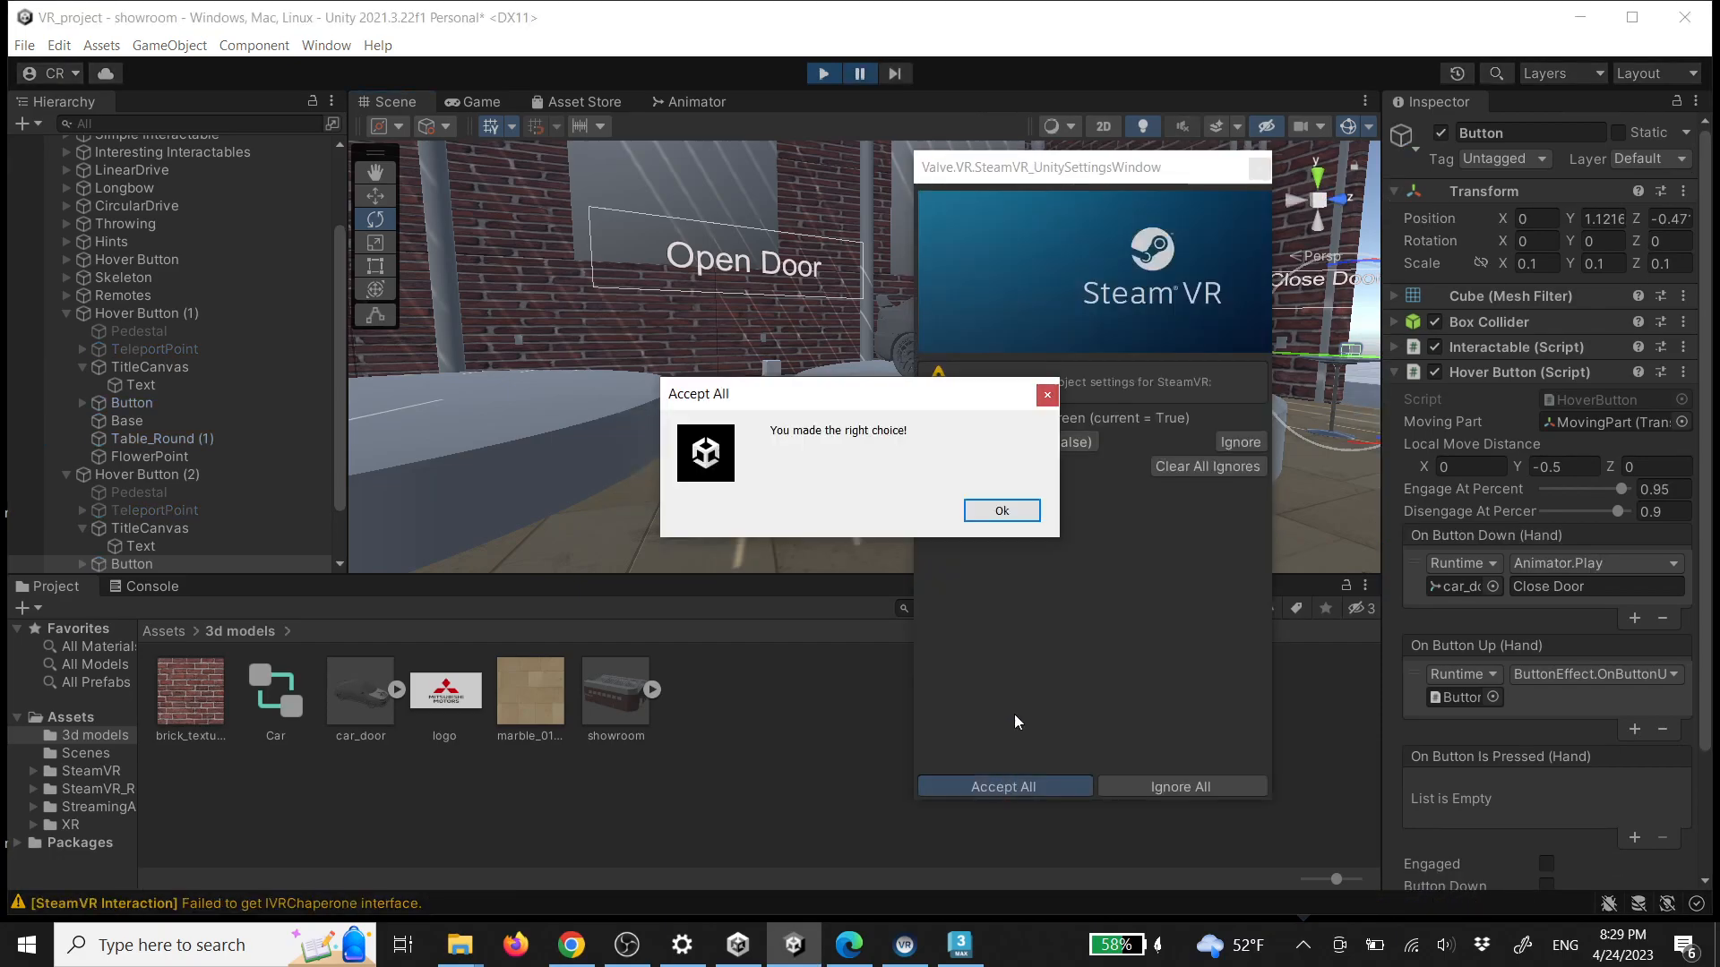
{"action": "left_click", "coordinate": [1002, 512]}
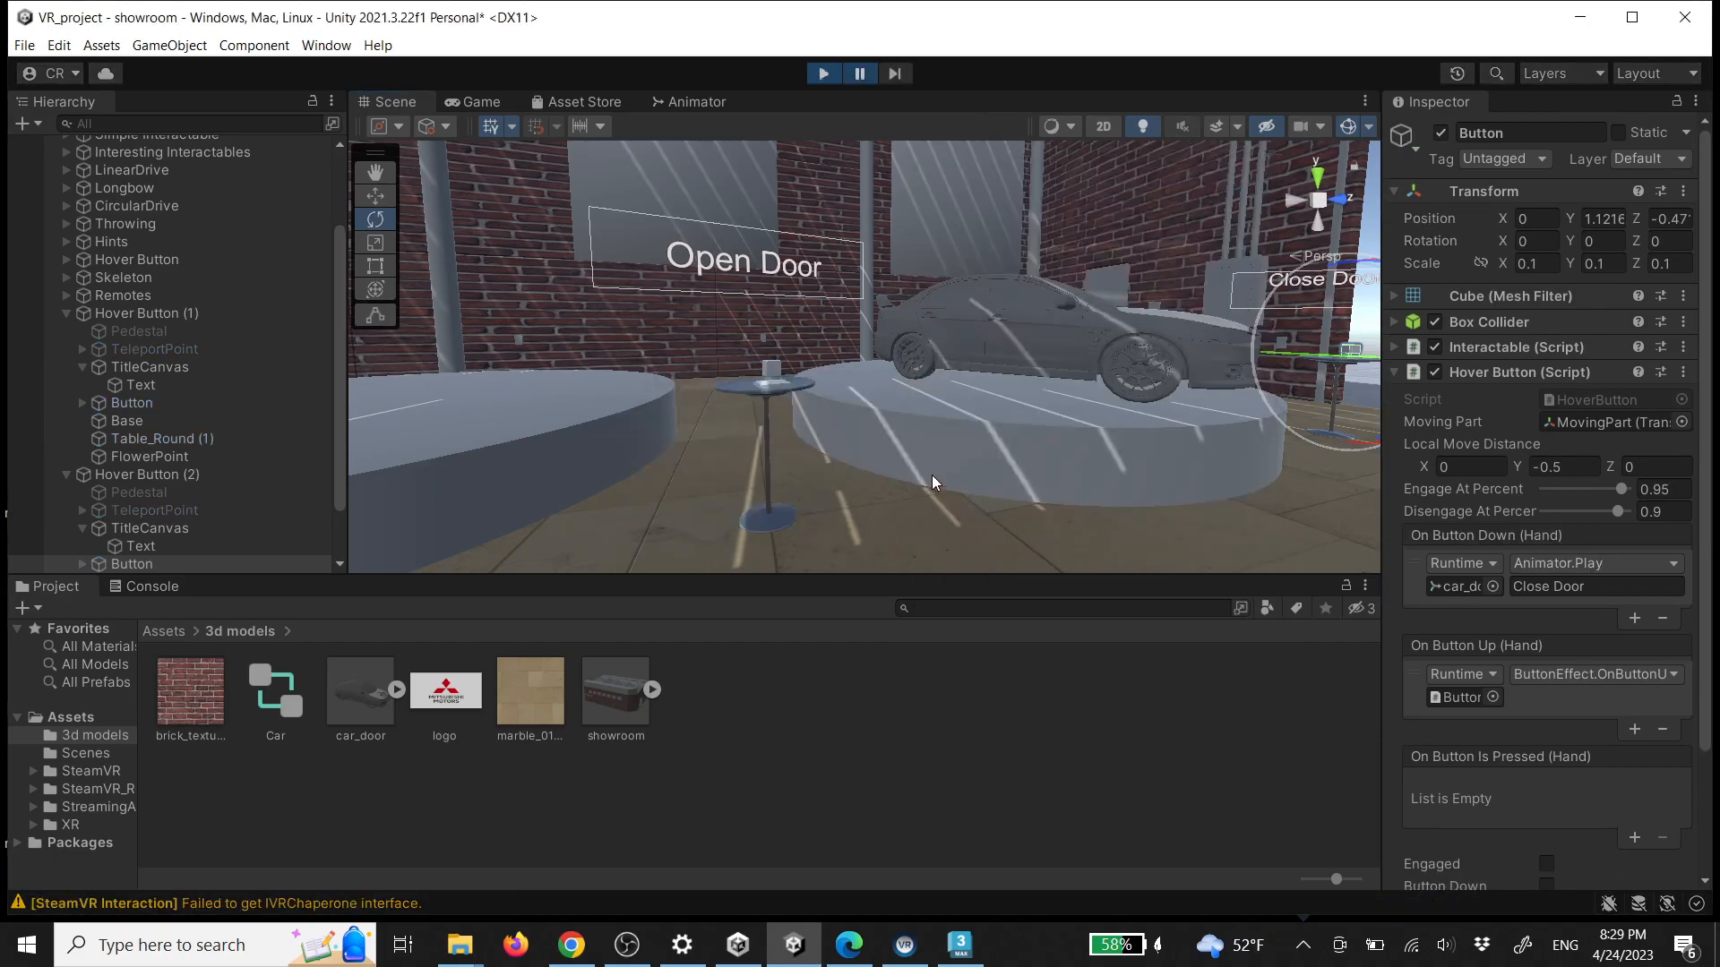
{"action": "left_click", "coordinate": [501, 108]}
{"action": "left_click", "coordinate": [867, 80]}
Walk up to the Open Door table in the running showroom and trigger its hover button
{"action": "key", "text": "w"}
{"action": "right_click_drag", "start_coordinate": [881, 351], "coordinate": [729, 358]}
{"action": "right_click_drag", "start_coordinate": [868, 404], "coordinate": [787, 387]}
{"action": "key", "text": "w"}
{"action": "key", "text": "w"}
{"action": "key", "text": "w"}
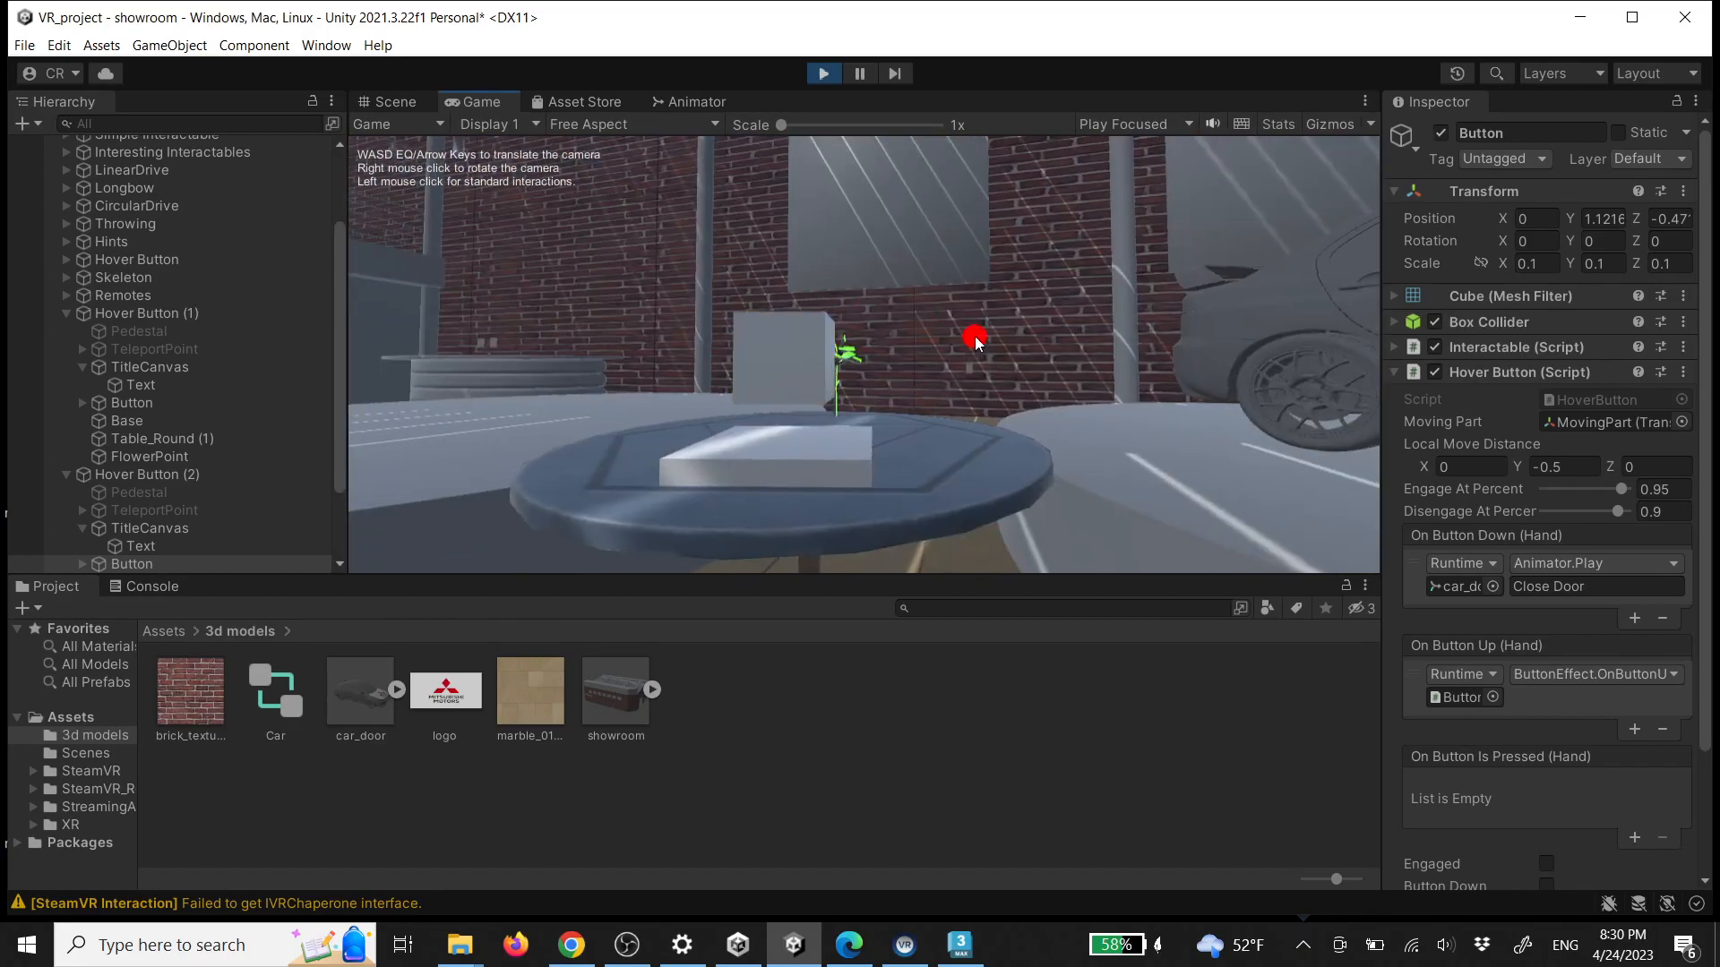
{"action": "right_click_drag", "start_coordinate": [975, 341], "coordinate": [841, 315]}
{"action": "right_click_drag", "start_coordinate": [1065, 472], "coordinate": [1070, 481]}
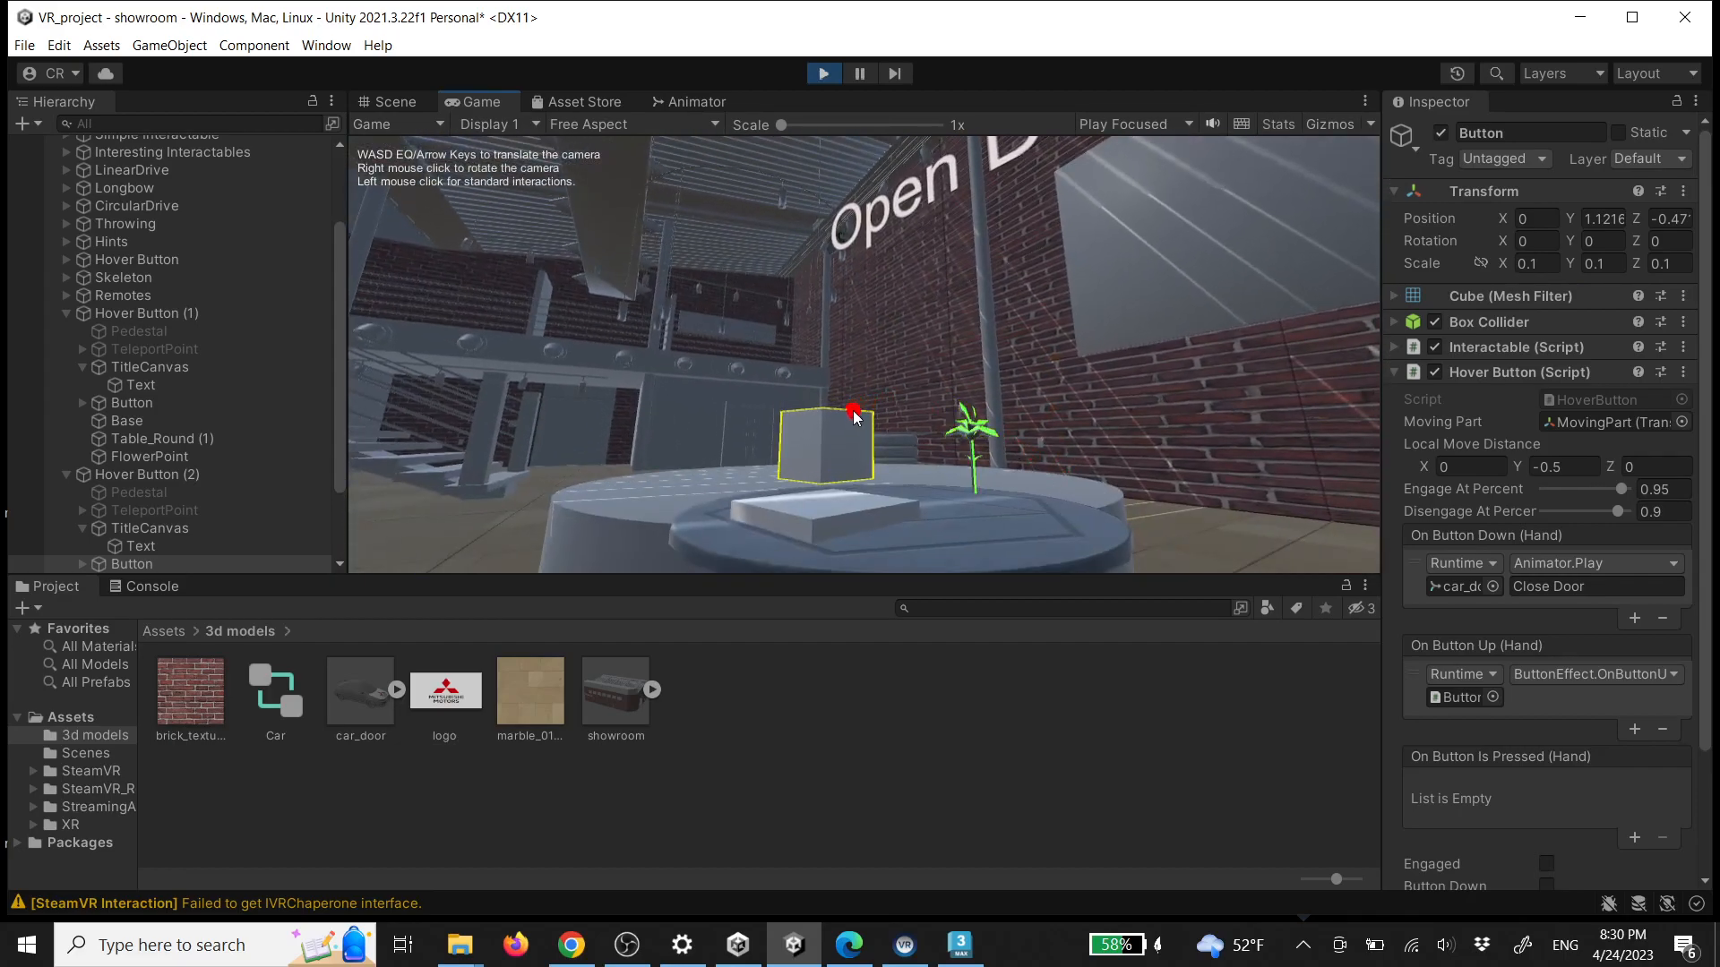
{"action": "mouse_move", "coordinate": [852, 462]}
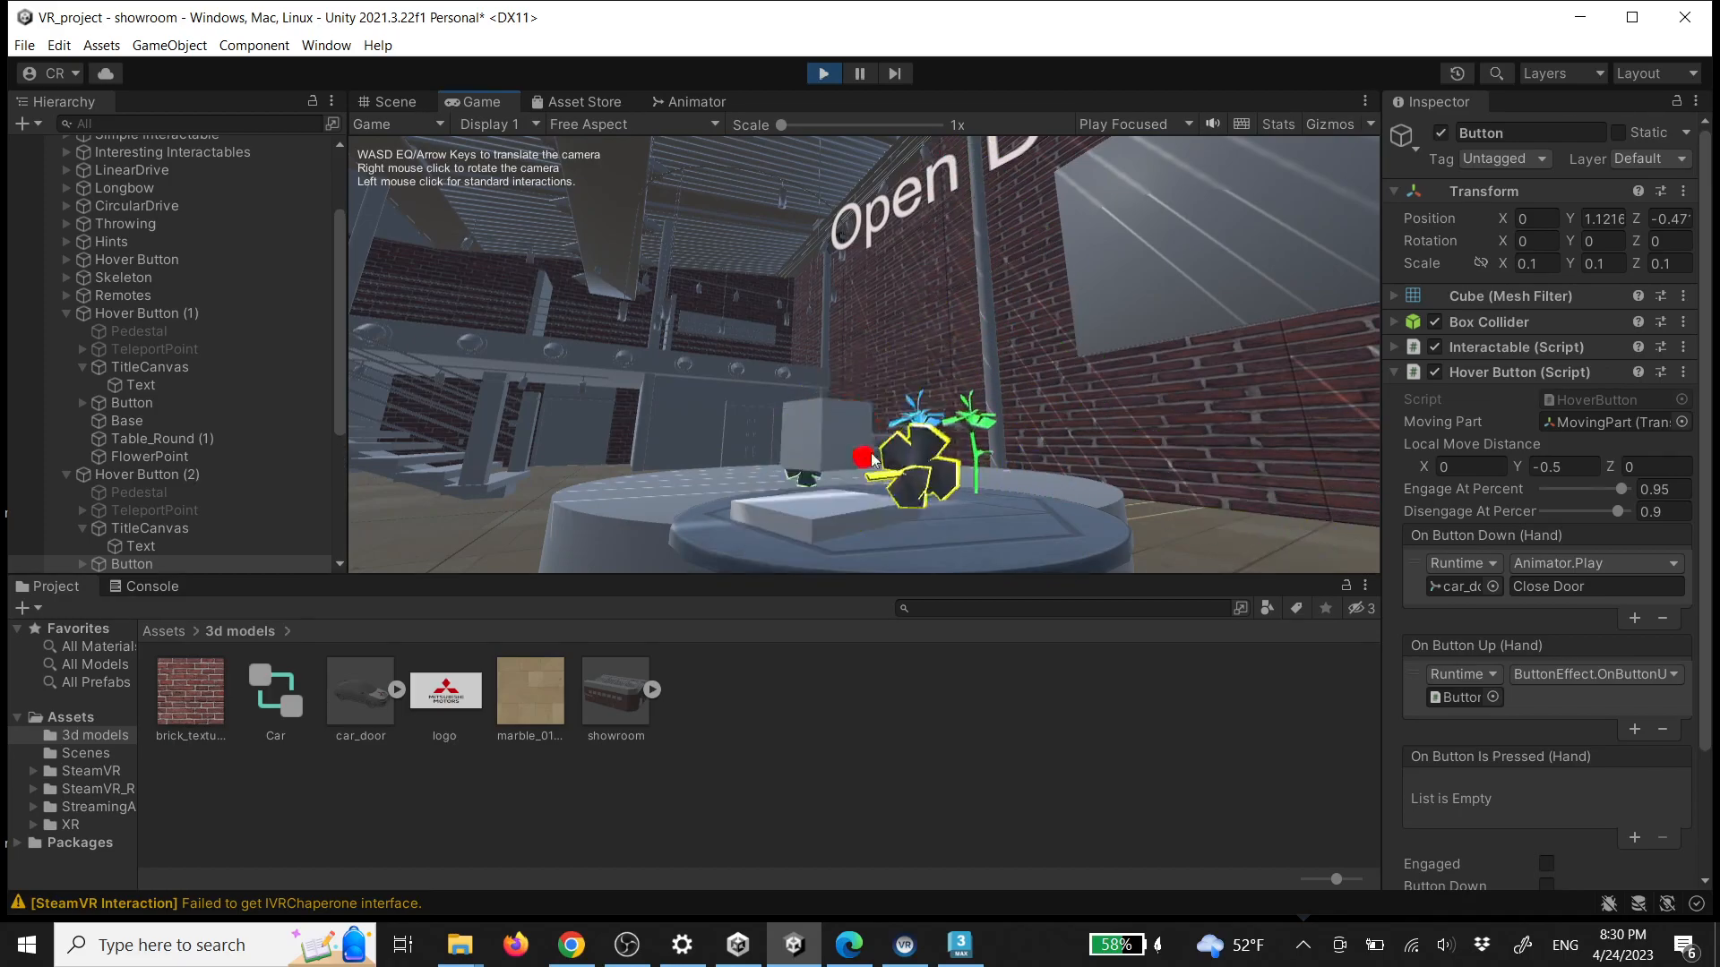
{"action": "right_click_drag", "start_coordinate": [991, 443], "coordinate": [1039, 470]}
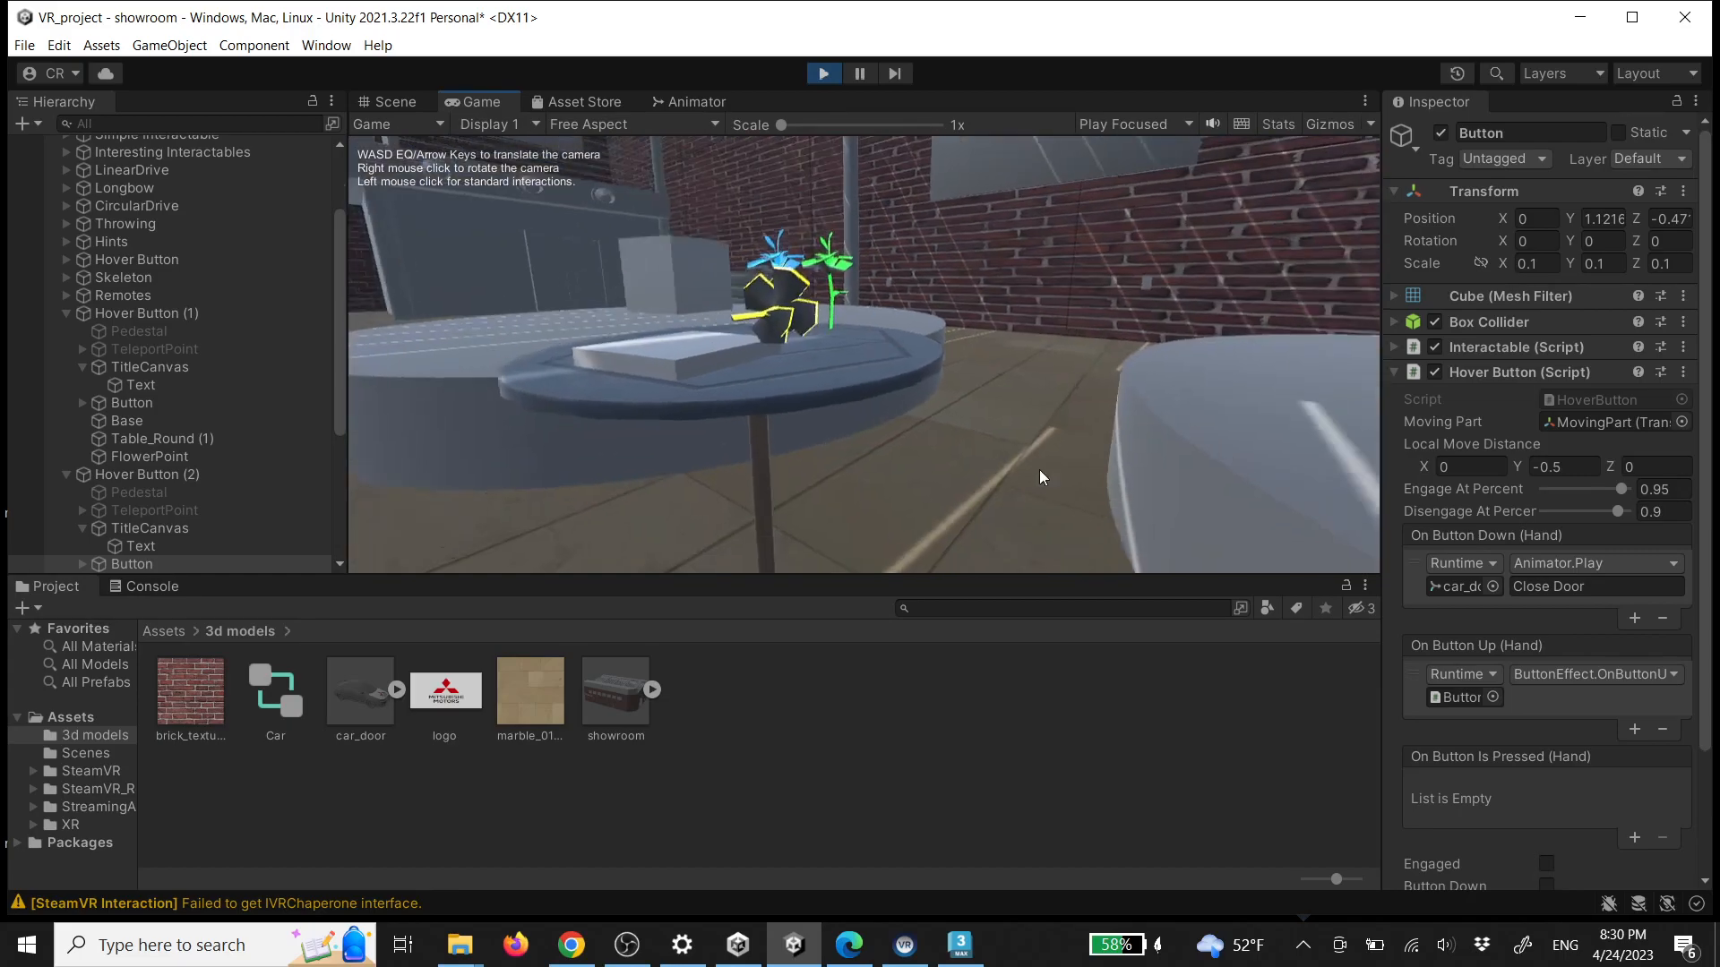
Walk around the Mitsubishi to the Close Door table and trigger its hover button
{"action": "key", "text": "s"}
{"action": "key", "text": "s"}
{"action": "key", "text": "d"}
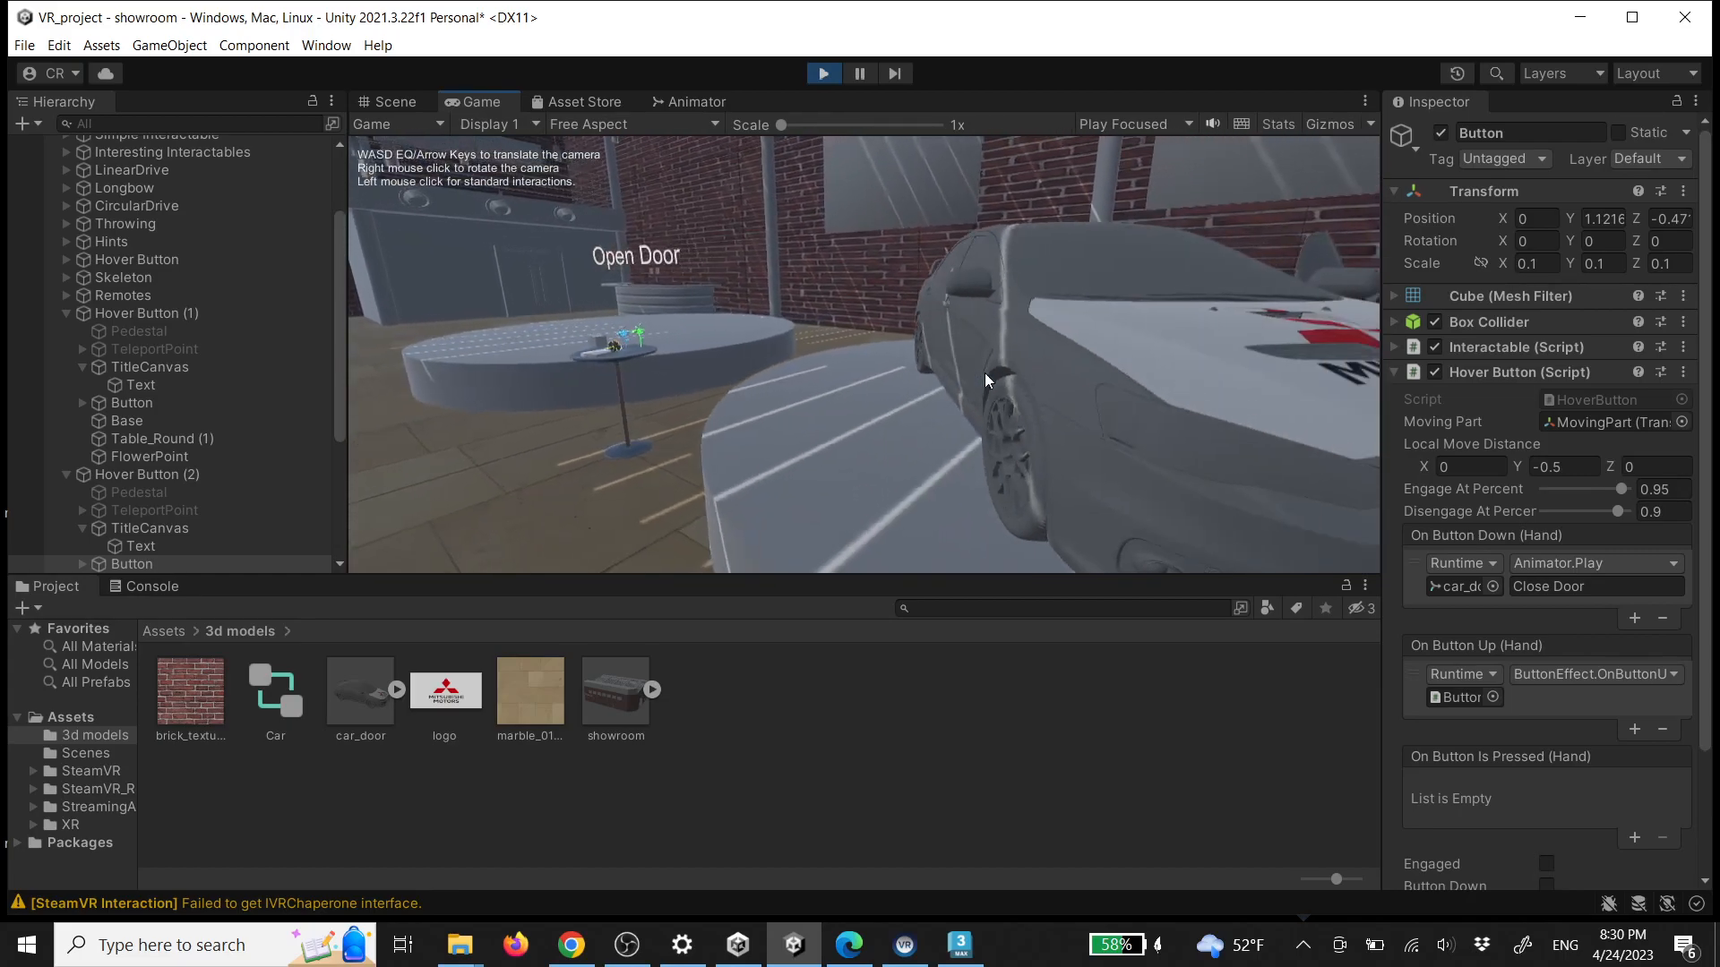
{"action": "key", "text": "d"}
{"action": "right_click_drag", "start_coordinate": [986, 372], "coordinate": [1101, 407]}
{"action": "key", "text": "s"}
{"action": "key", "text": "a"}
{"action": "key", "text": "a"}
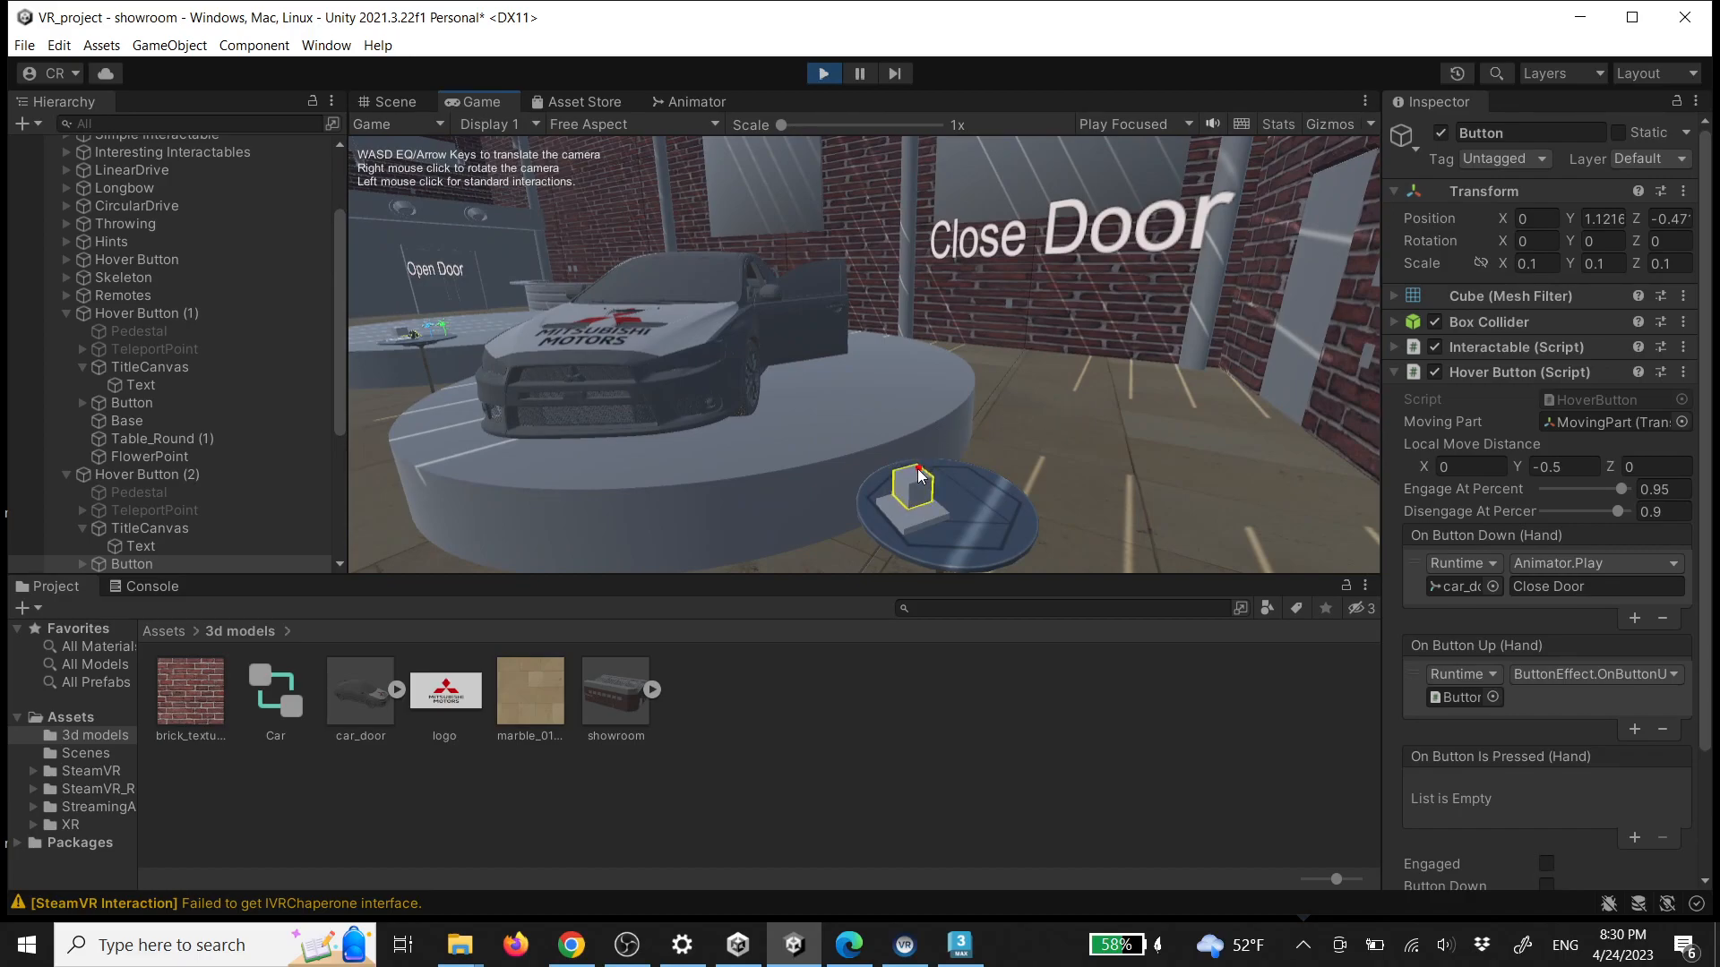
{"action": "mouse_move", "coordinate": [918, 505]}
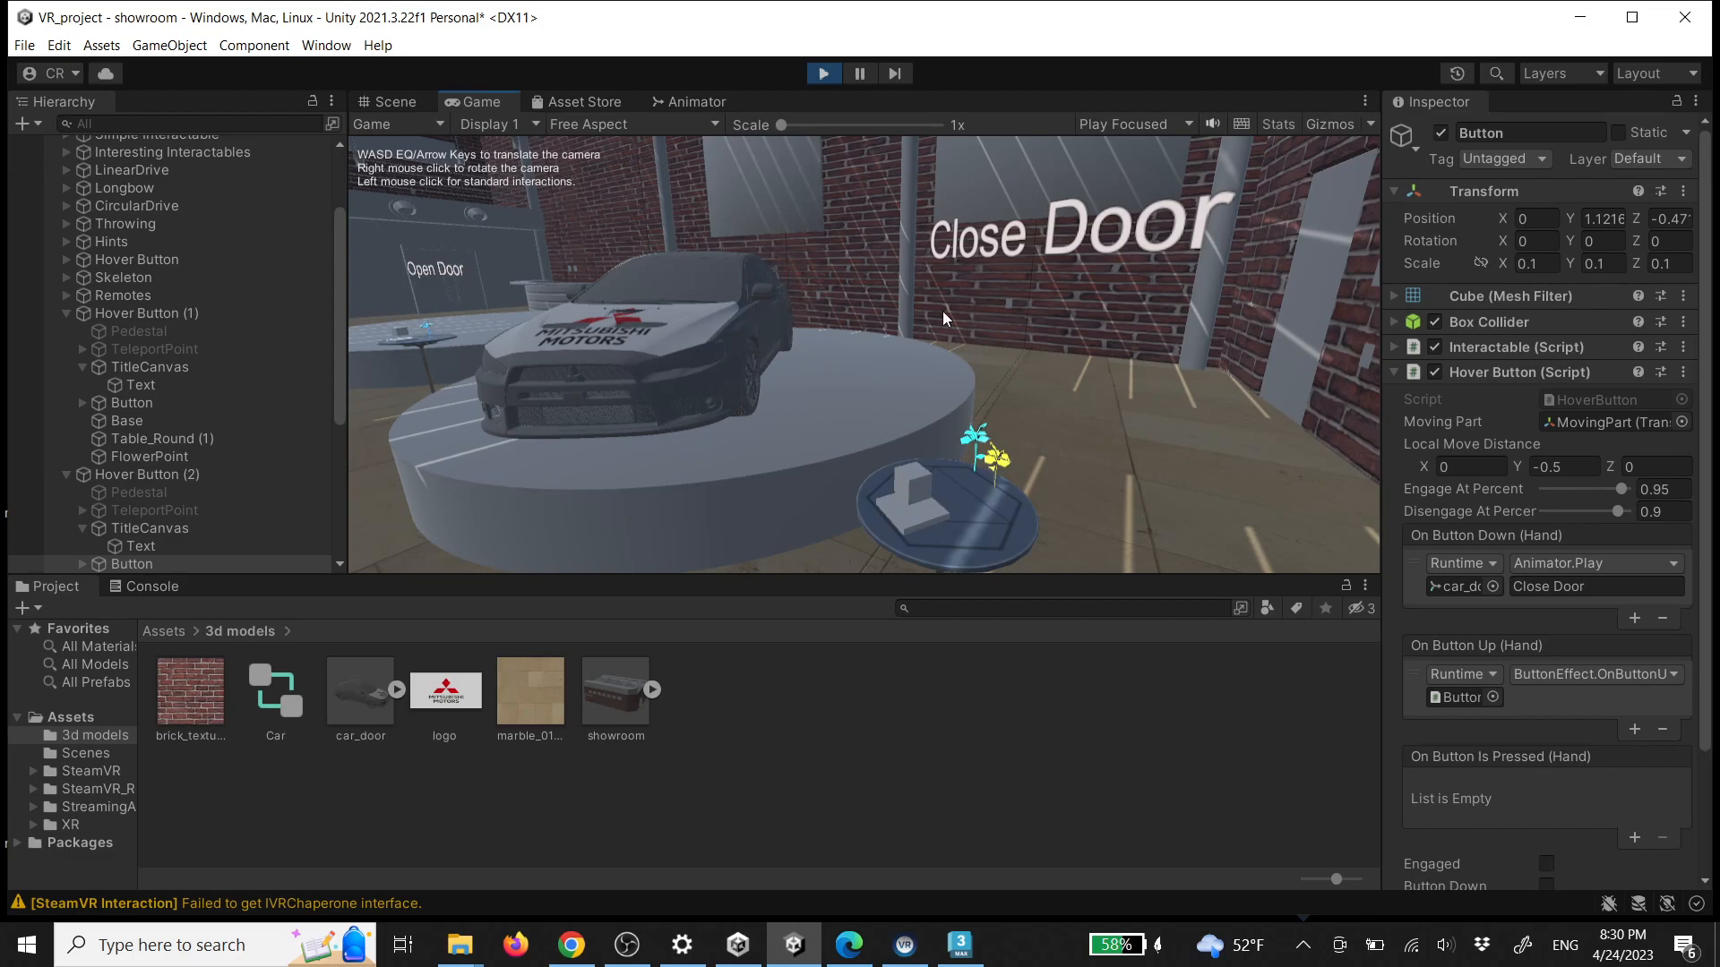
Stop the play test and return to the Scene view to look over the car
{"action": "left_click", "coordinate": [824, 72]}
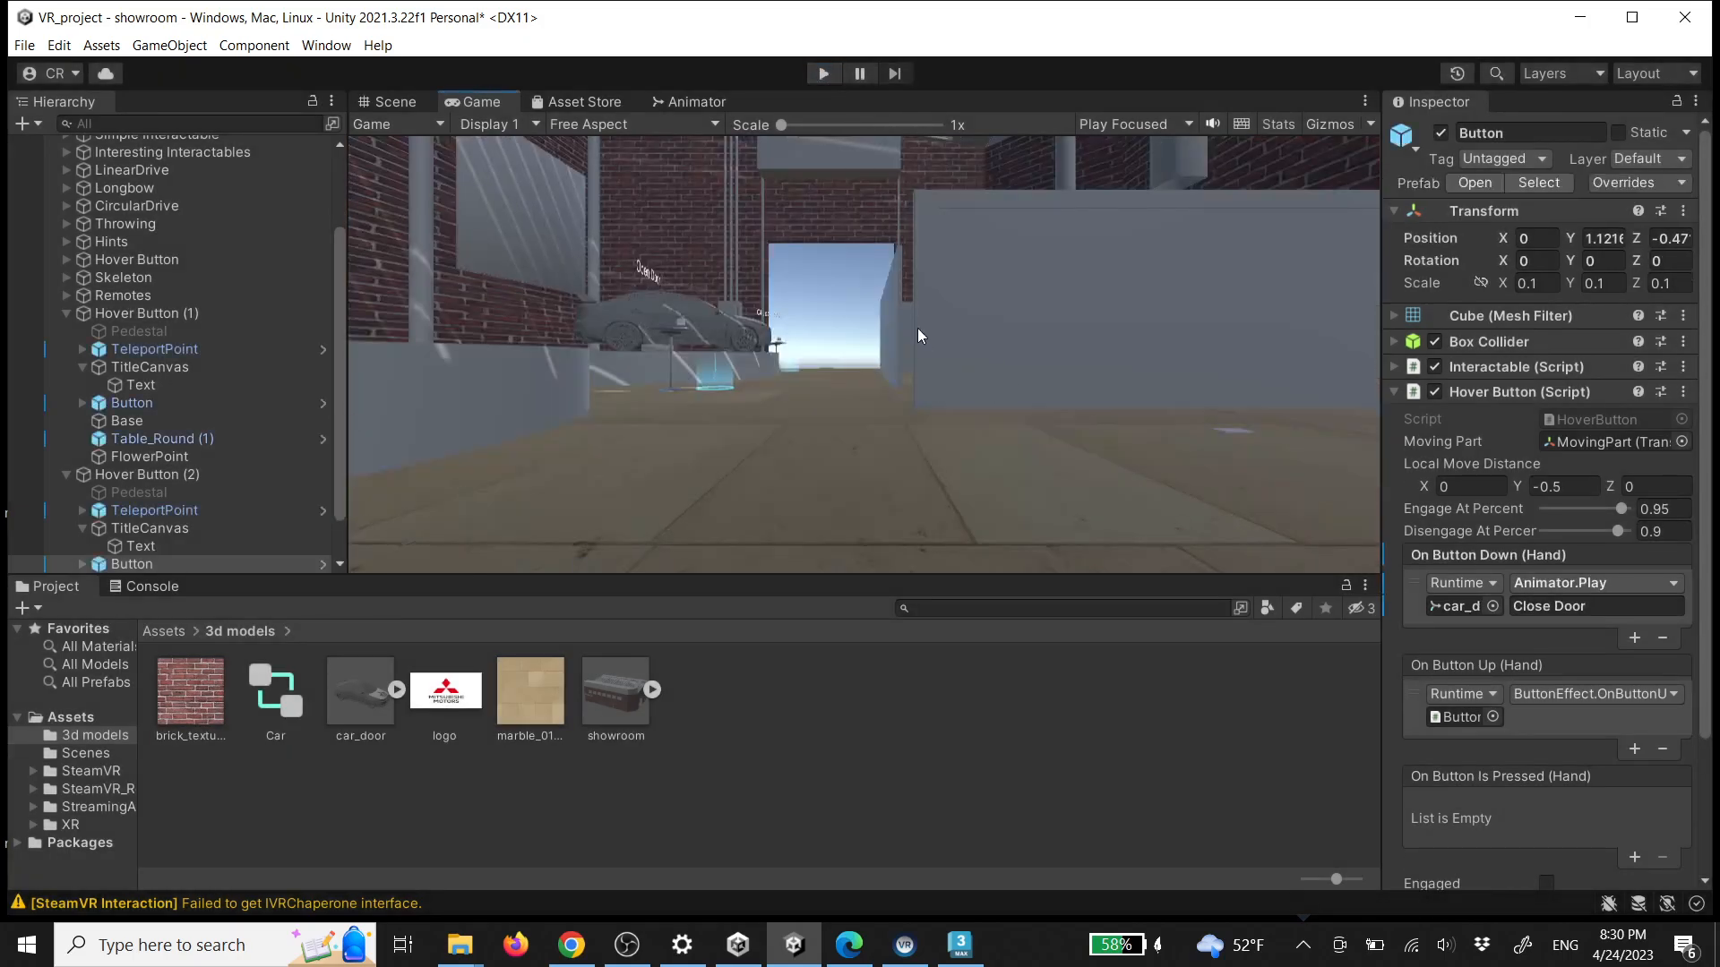
{"action": "left_click", "coordinate": [397, 103]}
{"action": "right_click_drag", "start_coordinate": [707, 349], "coordinate": [865, 413]}
{"action": "key", "text": "w"}
{"action": "key", "text": "s"}
{"action": "key", "text": "w"}
{"action": "key", "text": "s"}
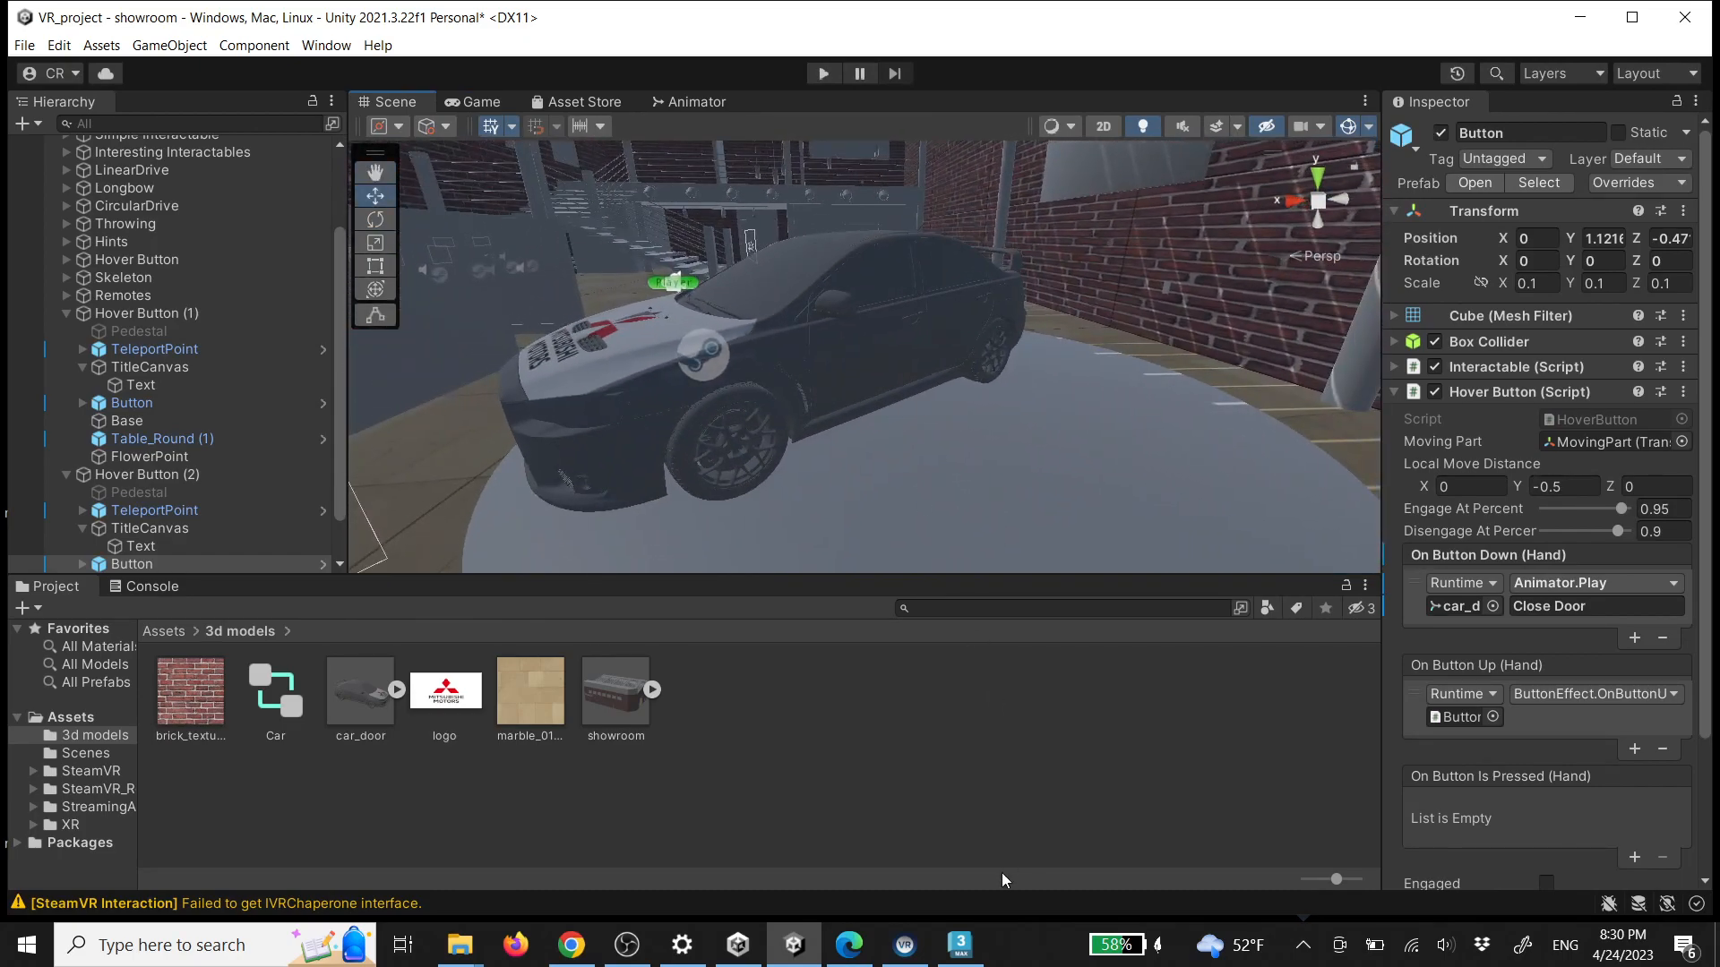
Switch to 3ds Max, select the car's door_front object, and select its animation keys across the whole timeline
{"action": "left_click", "coordinate": [960, 944]}
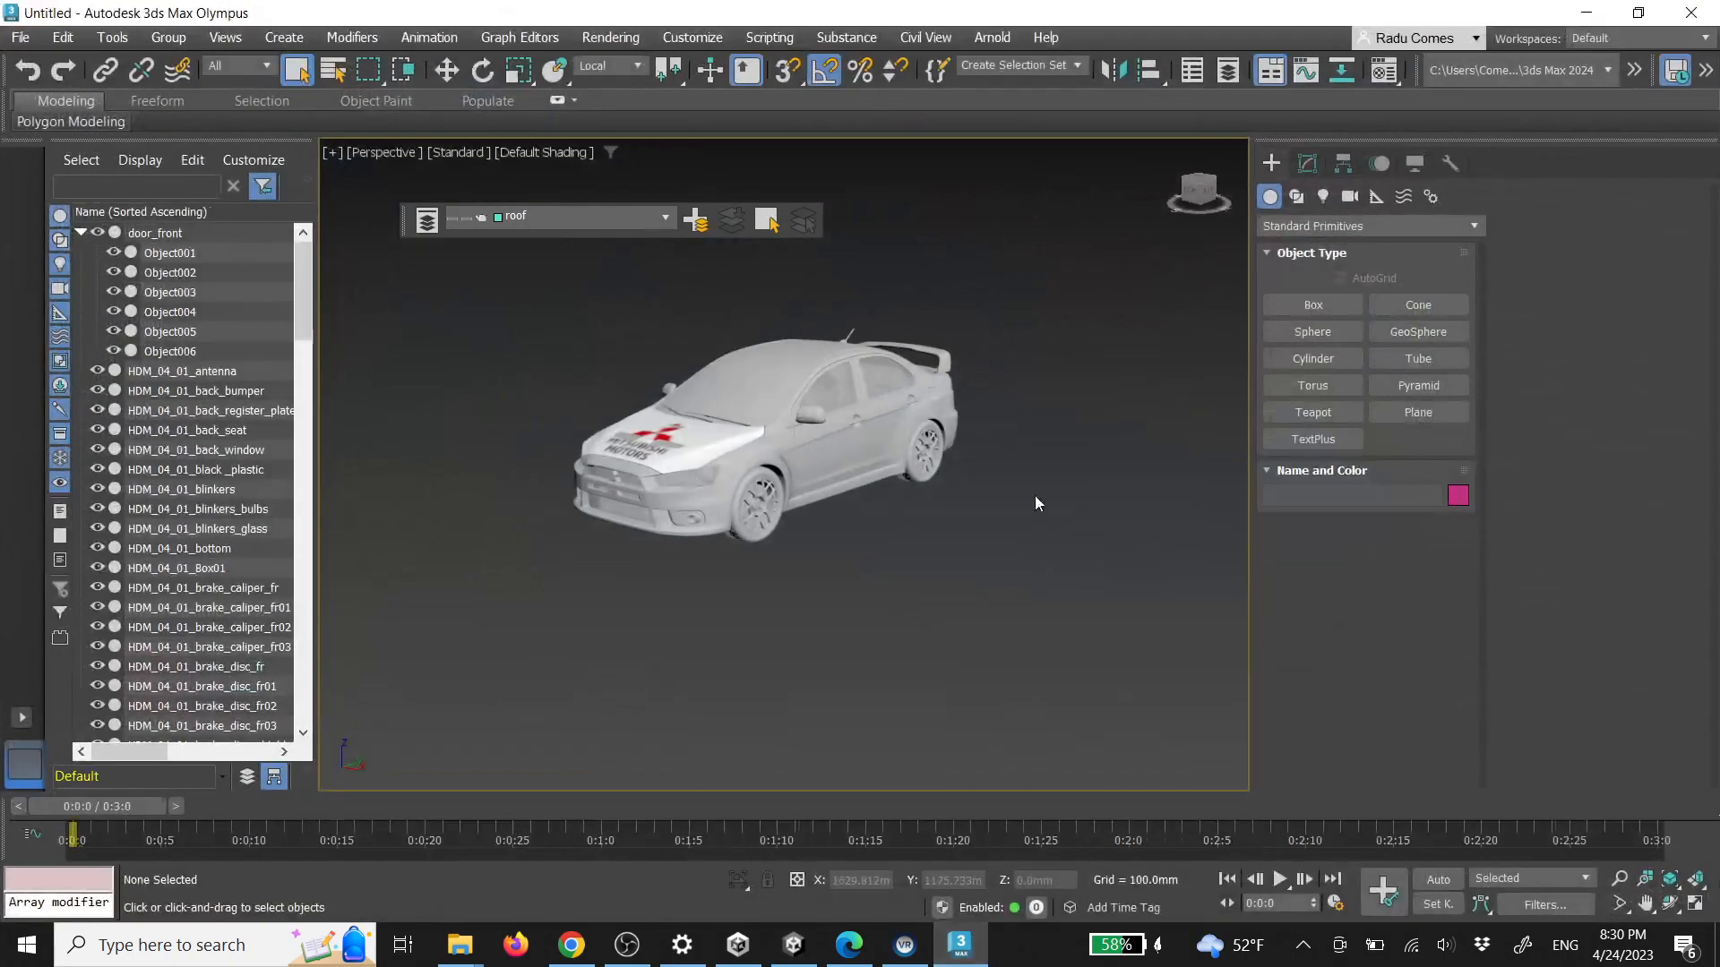
{"action": "left_click", "coordinate": [932, 394]}
{"action": "scroll", "coordinate": [928, 396], "scroll_direction": "up", "scroll_amount": 5}
{"action": "middle_click_drag", "start_coordinate": [928, 396], "coordinate": [902, 549], "text": "alt"}
{"action": "left_click", "coordinate": [492, 699]}
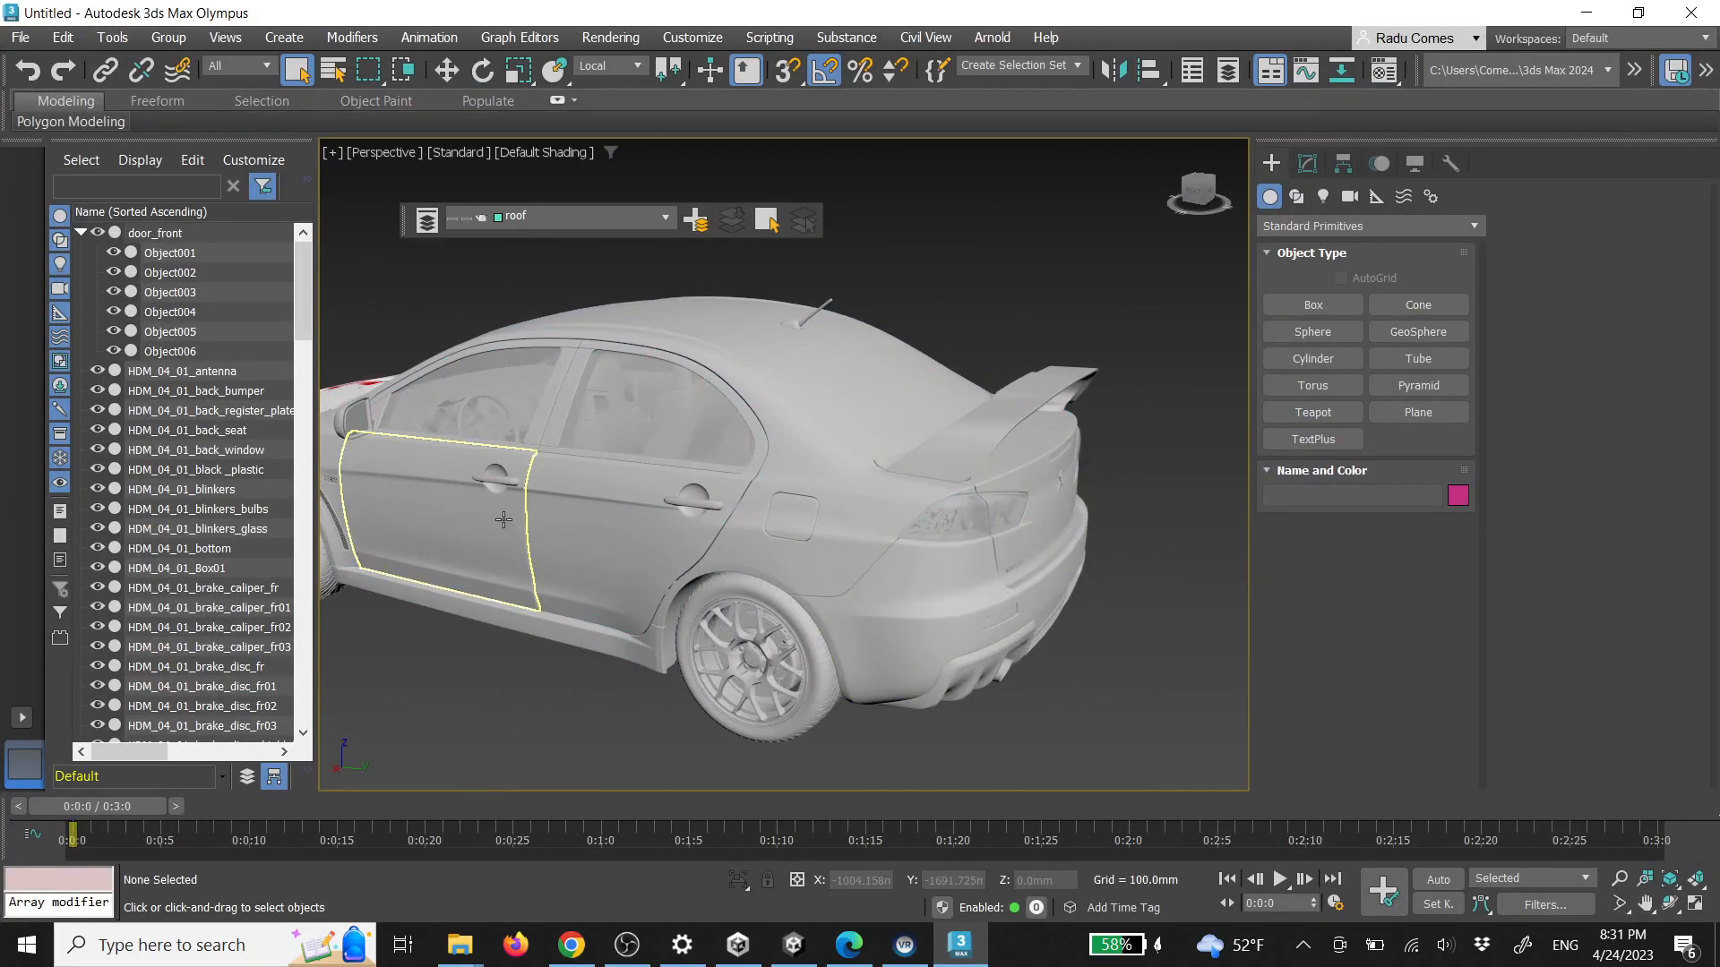
{"action": "left_click", "coordinate": [502, 519]}
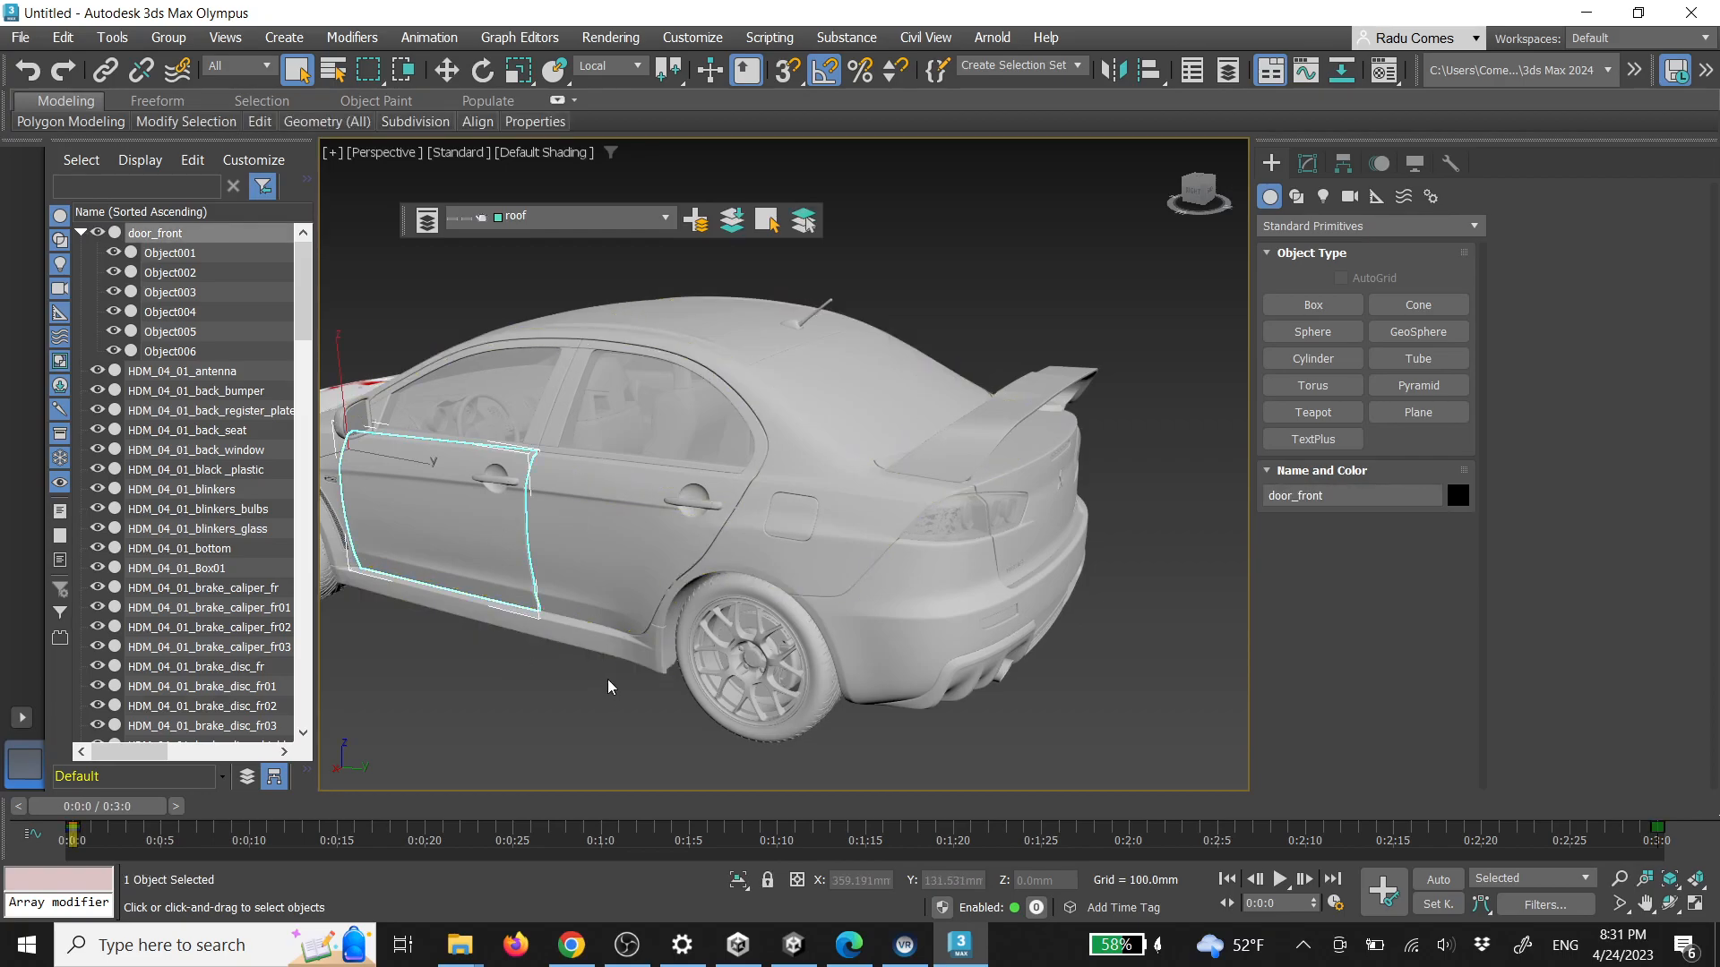
{"action": "left_click_drag", "start_coordinate": [1683, 848], "coordinate": [64, 809]}
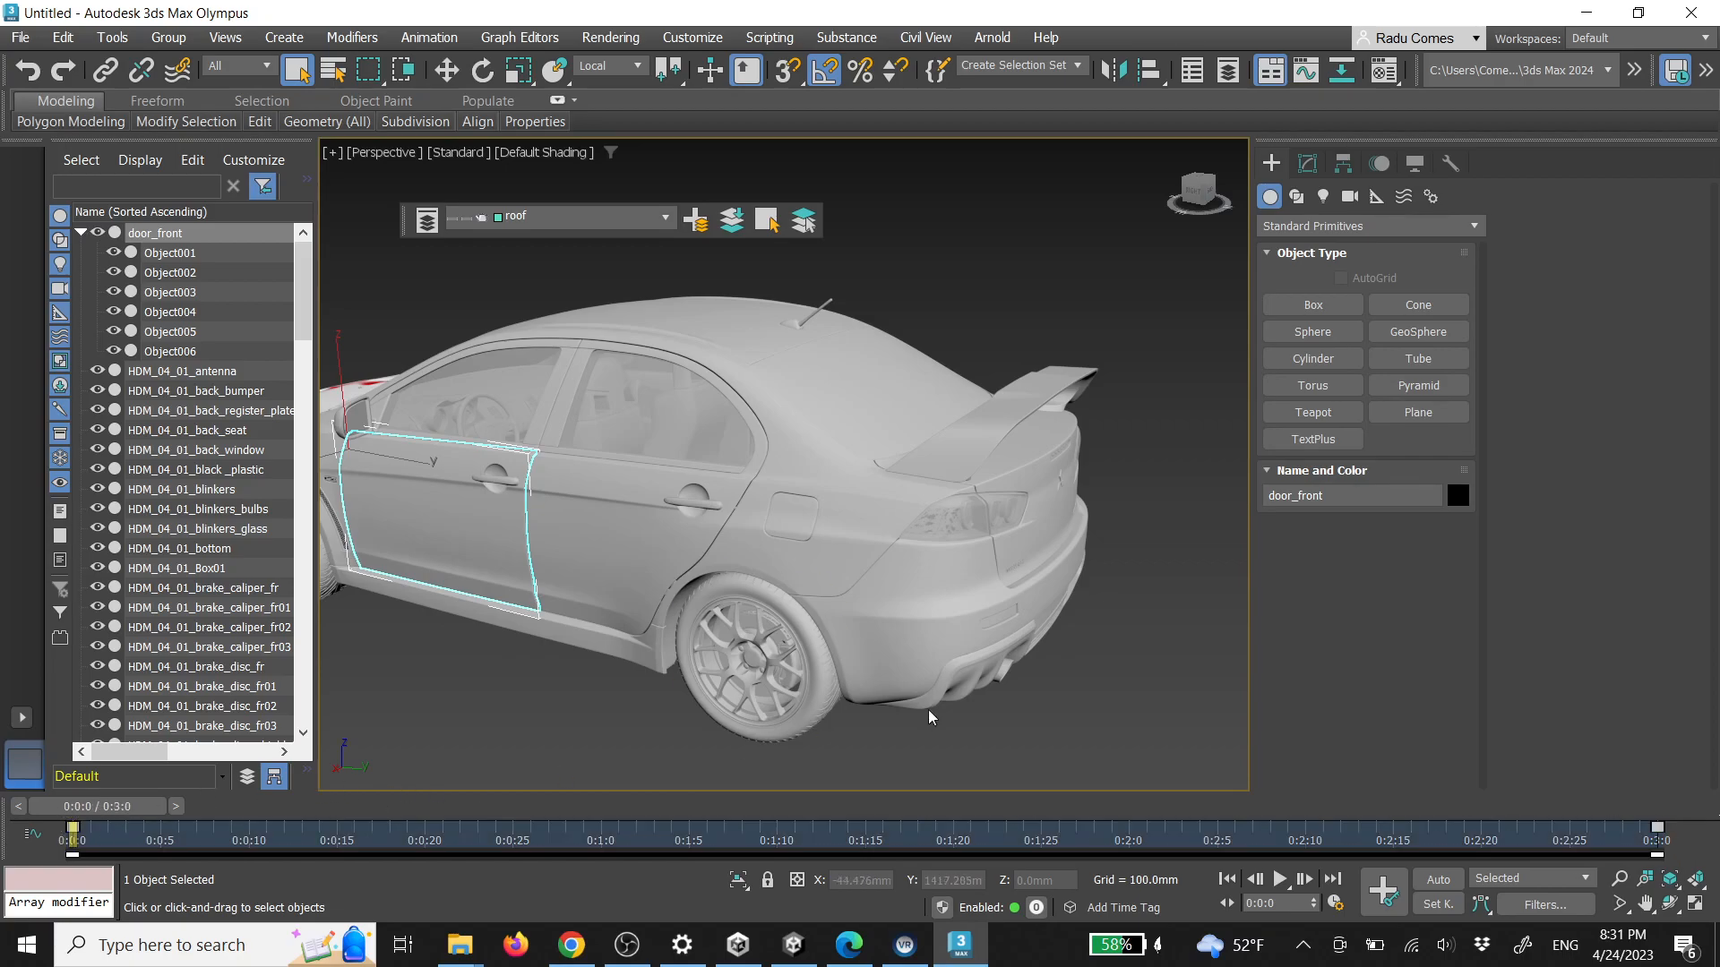
Clear the selection, try moving along the timeline, and undo the last few operations
{"action": "left_click", "coordinate": [1159, 616]}
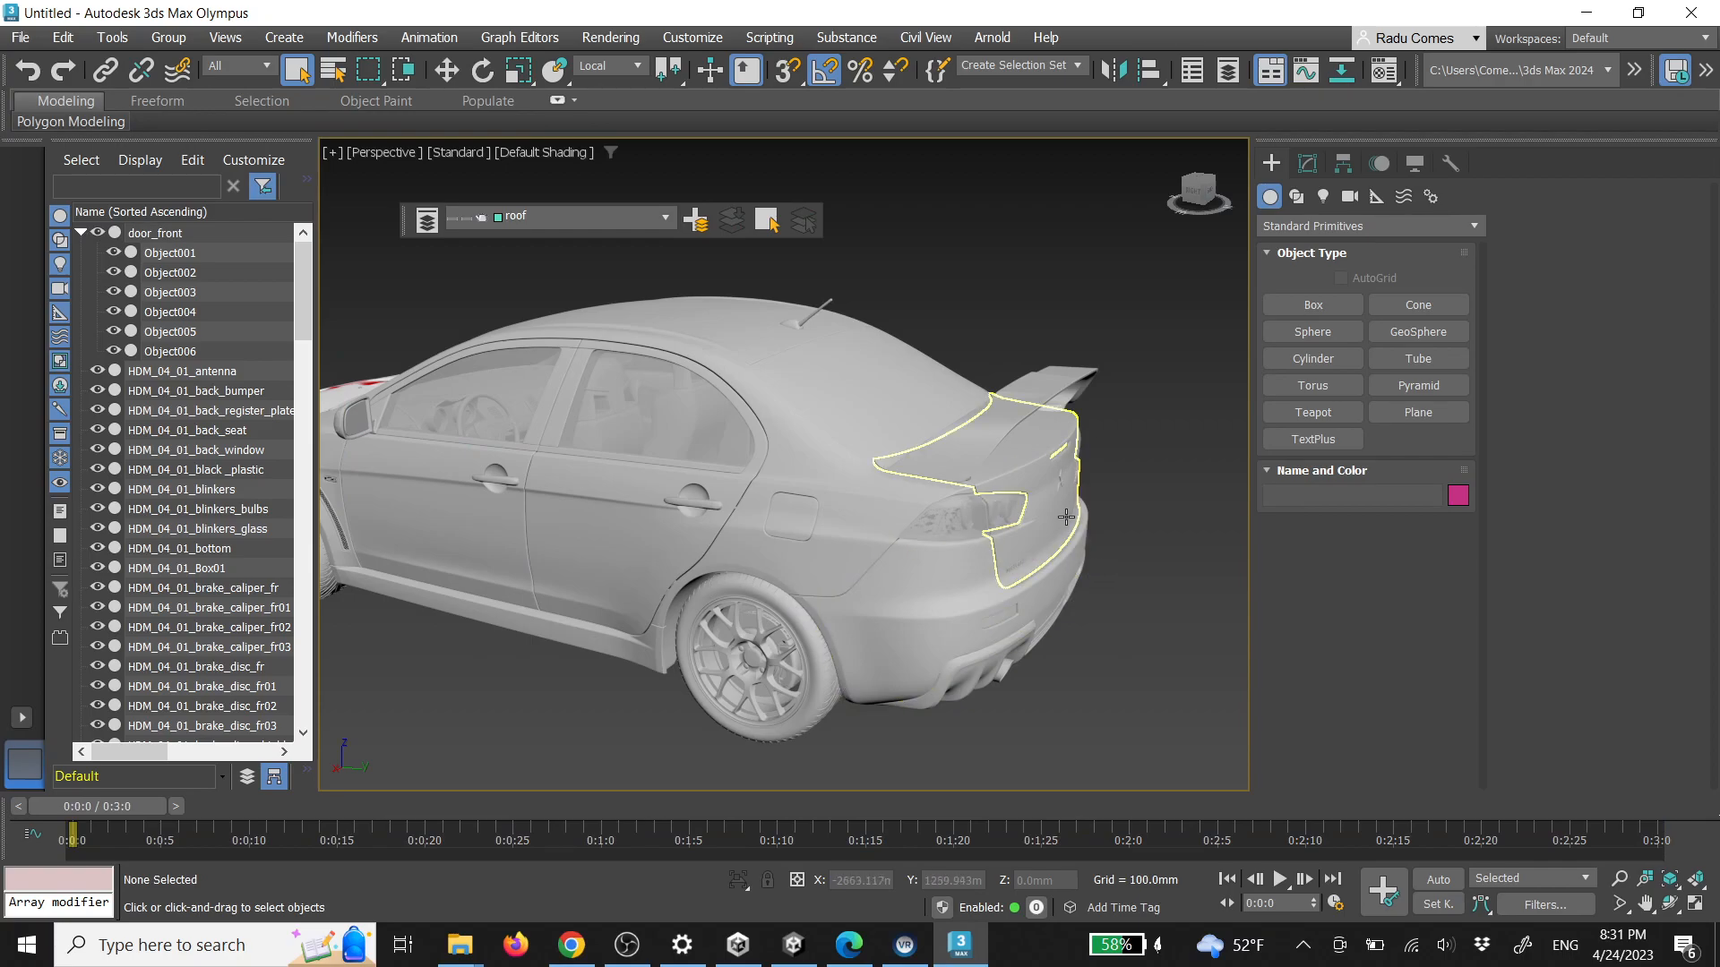
{"action": "scroll", "coordinate": [833, 502], "scroll_direction": "down", "scroll_amount": 3}
{"action": "left_click_drag", "start_coordinate": [134, 806], "coordinate": [98, 833]}
{"action": "key", "text": "ctrl+z"}
{"action": "key", "text": "ctrl+z"}
{"action": "key", "text": "ctrl+z"}
{"action": "key", "text": "ctrl+z"}
{"action": "key", "text": "ctrl+z"}
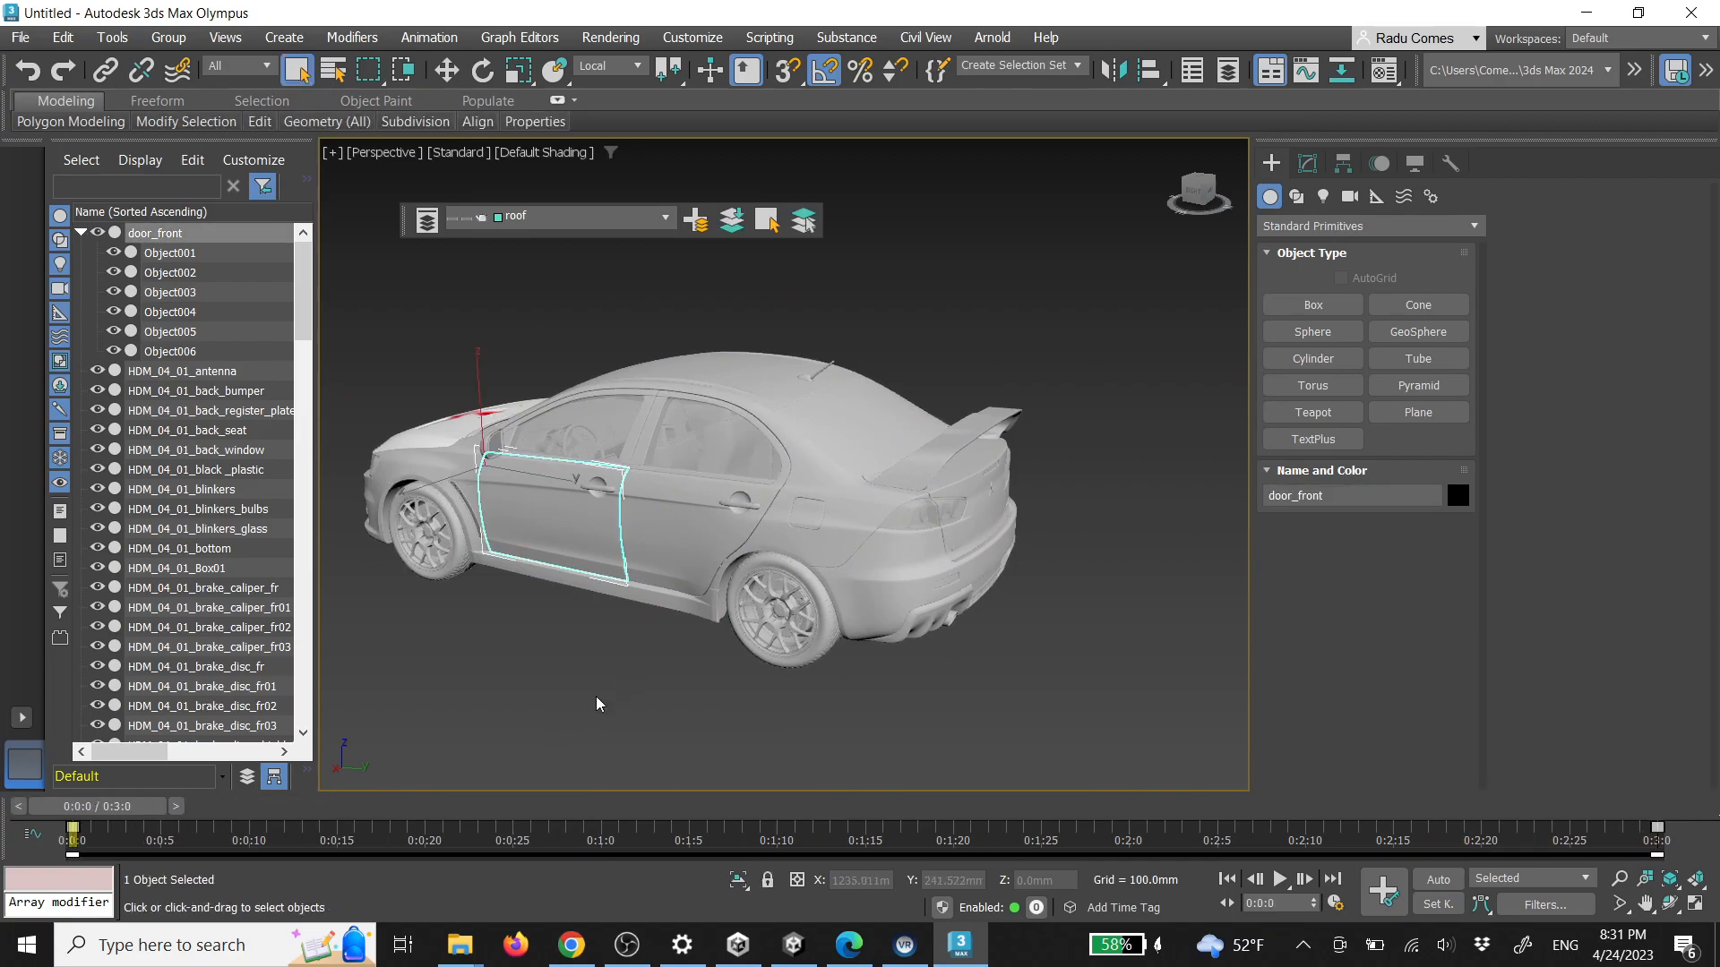
Check the front door's animation keys on the timeline by selecting door_front, and clear the selection
{"action": "middle_click_drag", "start_coordinate": [583, 509], "coordinate": [522, 424], "text": "alt"}
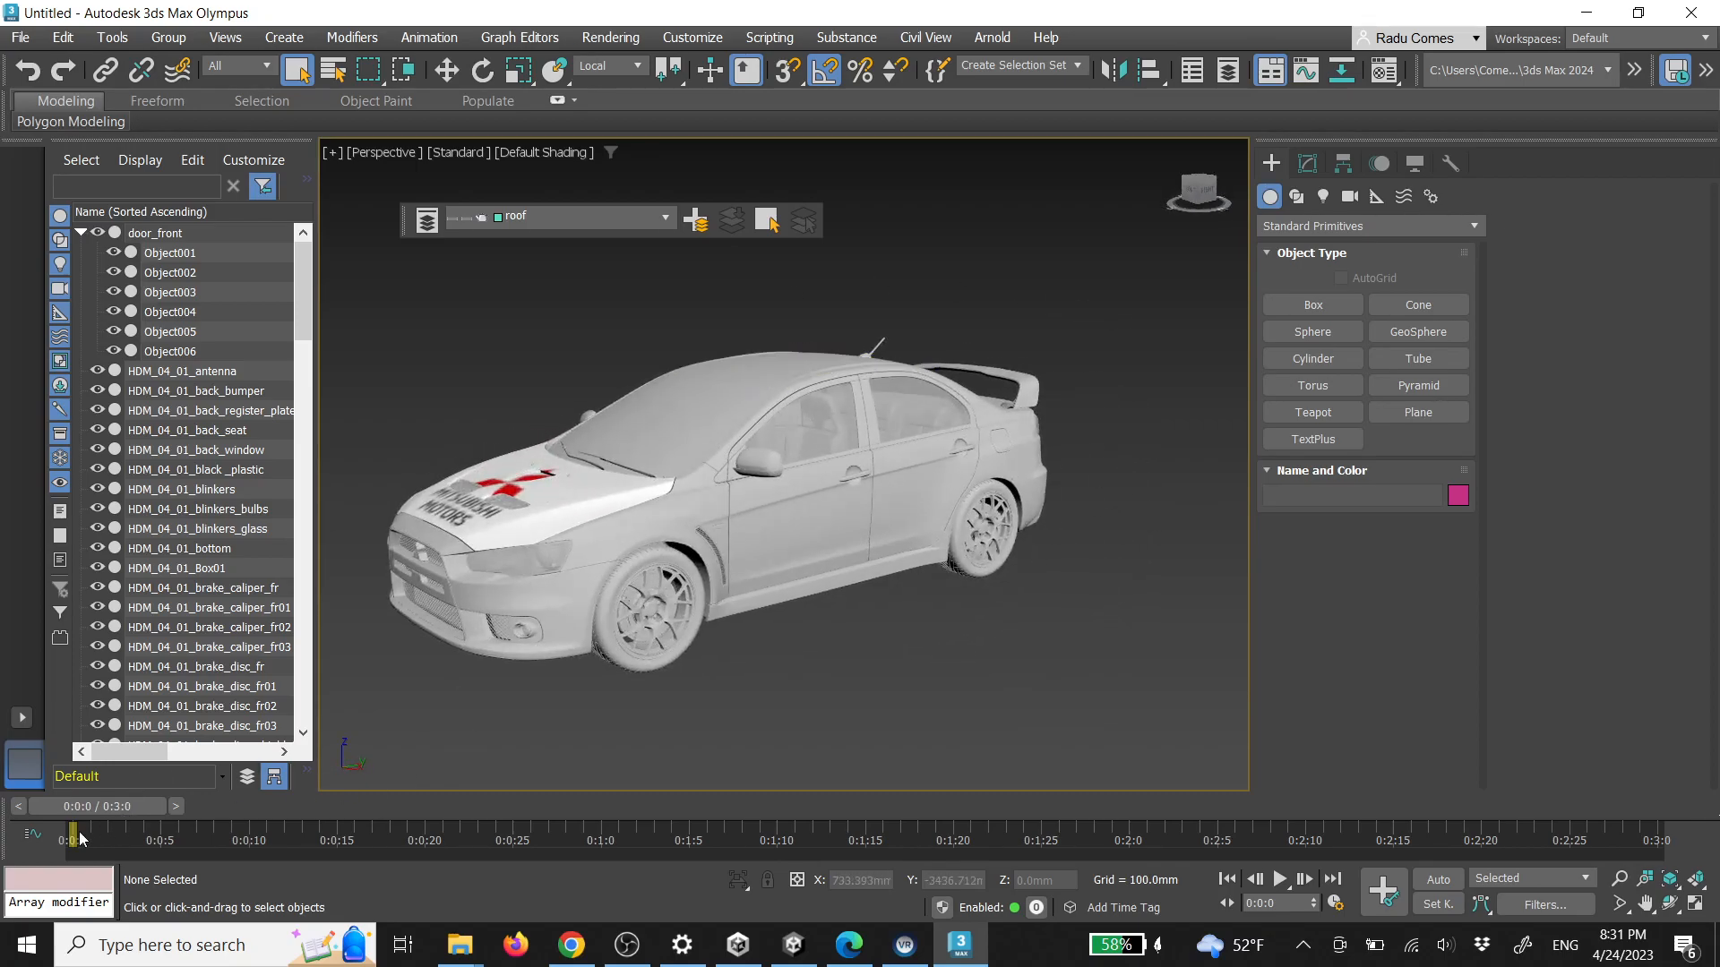
{"action": "mouse_move", "coordinate": [109, 810]}
{"action": "left_mouse_down"}
{"action": "mouse_move", "coordinate": [1478, 802]}
{"action": "mouse_move", "coordinate": [237, 802]}
{"action": "mouse_move", "coordinate": [1409, 772]}
{"action": "mouse_move", "coordinate": [573, 801]}
{"action": "mouse_move", "coordinate": [94, 795]}
{"action": "left_mouse_up"}
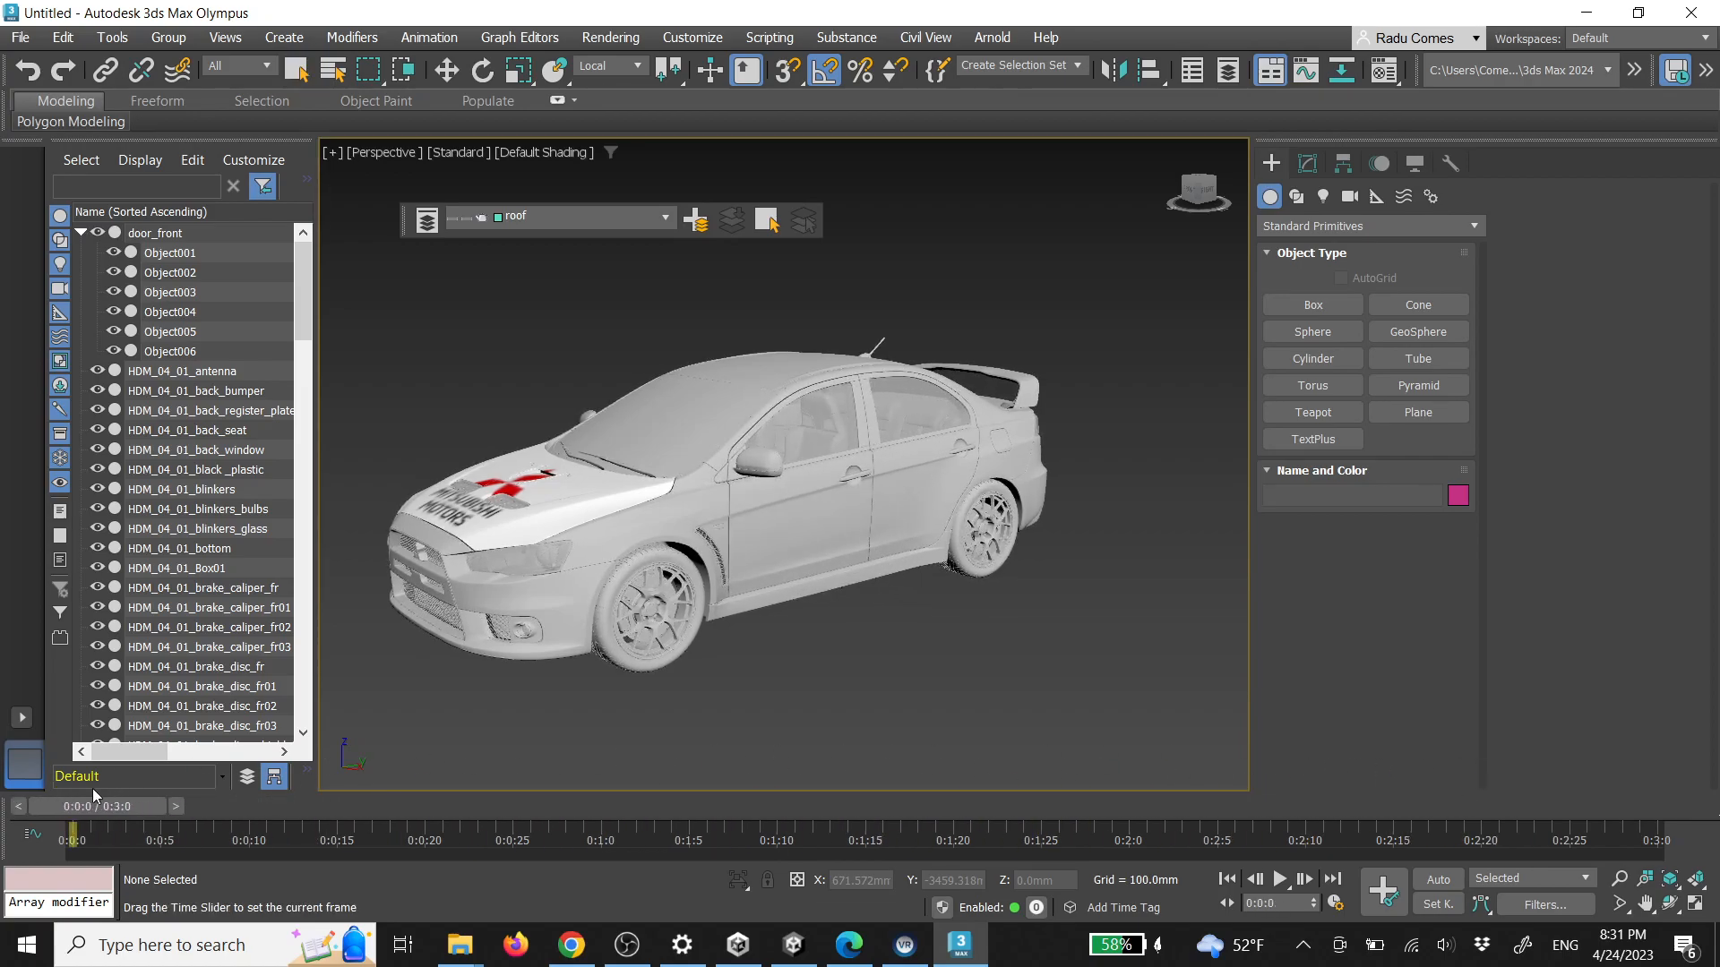
{"action": "key", "text": "q"}
{"action": "left_click", "coordinate": [811, 513]}
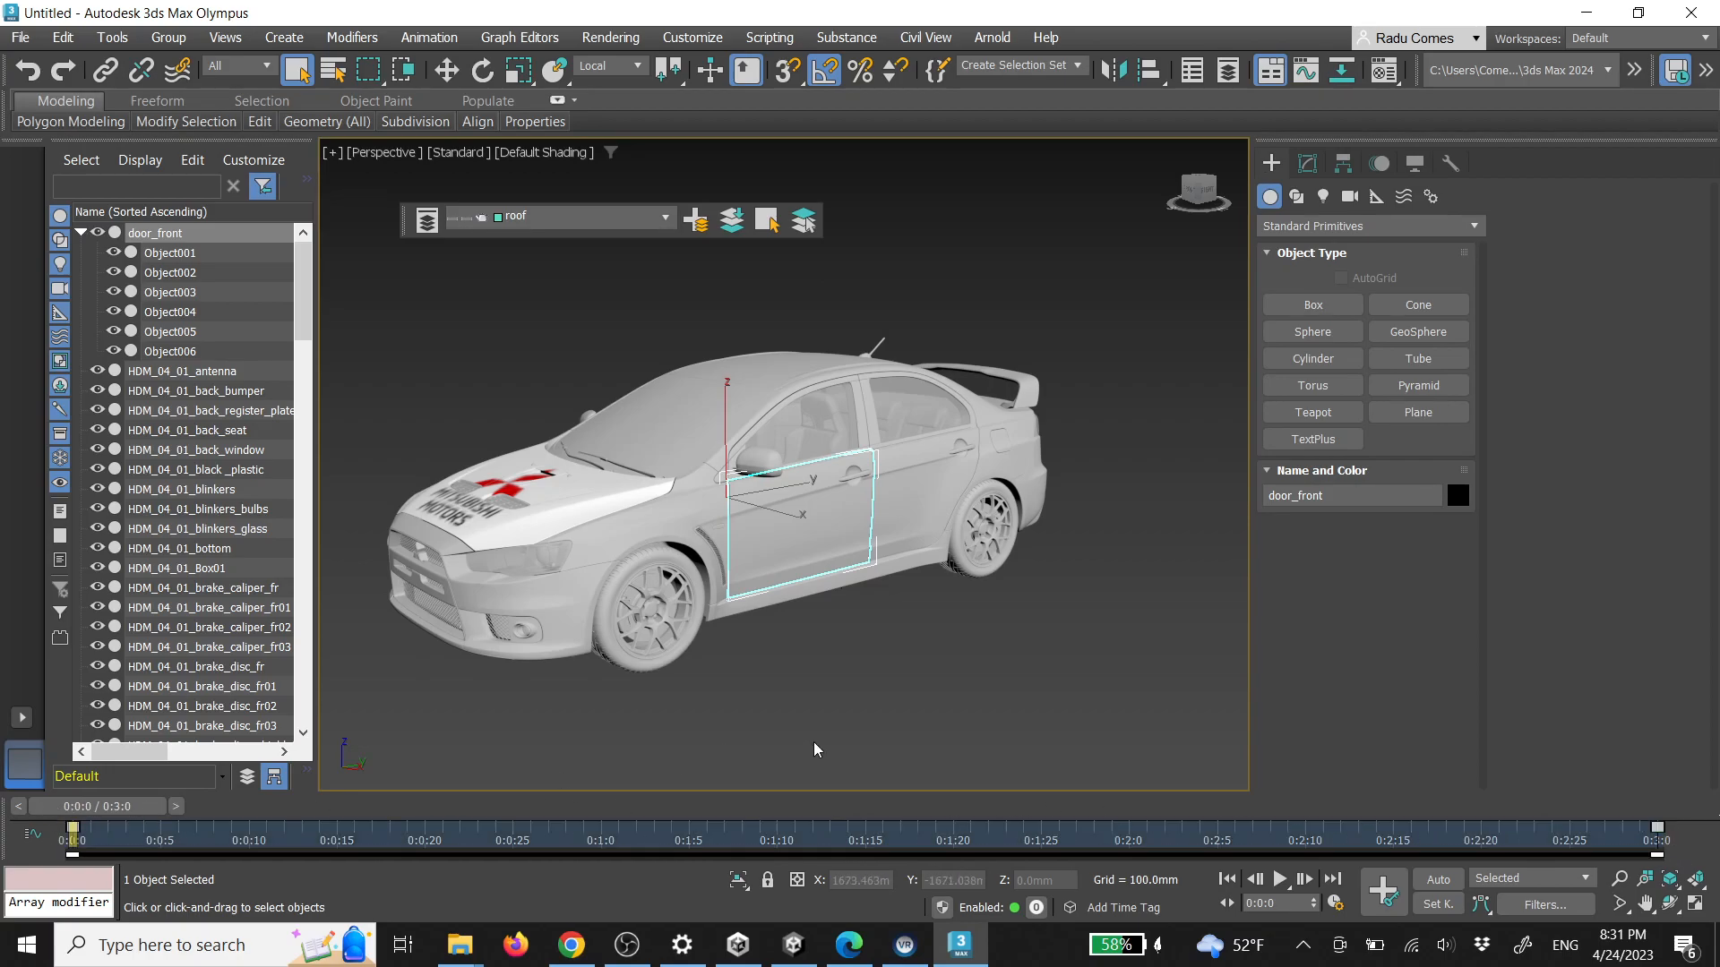
{"action": "left_click", "coordinate": [898, 661]}
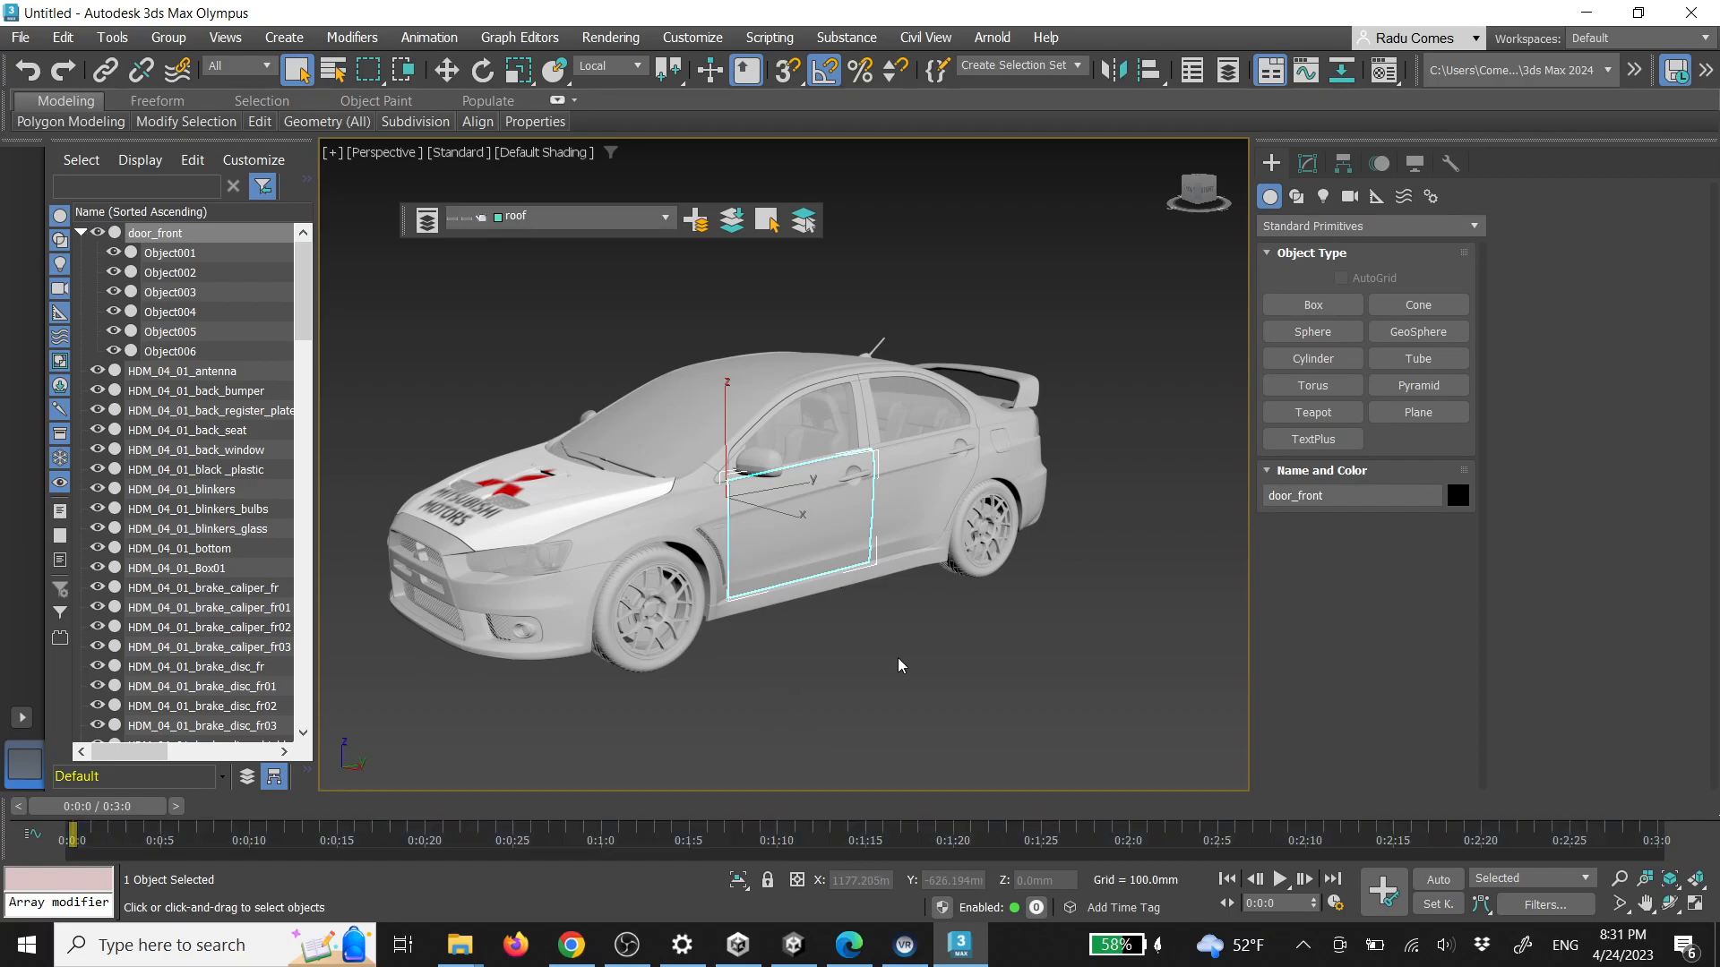
Select the HDM_04_01_trunk_lid object at the rear of the car and keep the timeline at its first frame
{"action": "middle_click_drag", "start_coordinate": [969, 458], "coordinate": [770, 548], "text": "alt"}
{"action": "middle_click_drag", "start_coordinate": [951, 551], "coordinate": [979, 489], "text": "alt"}
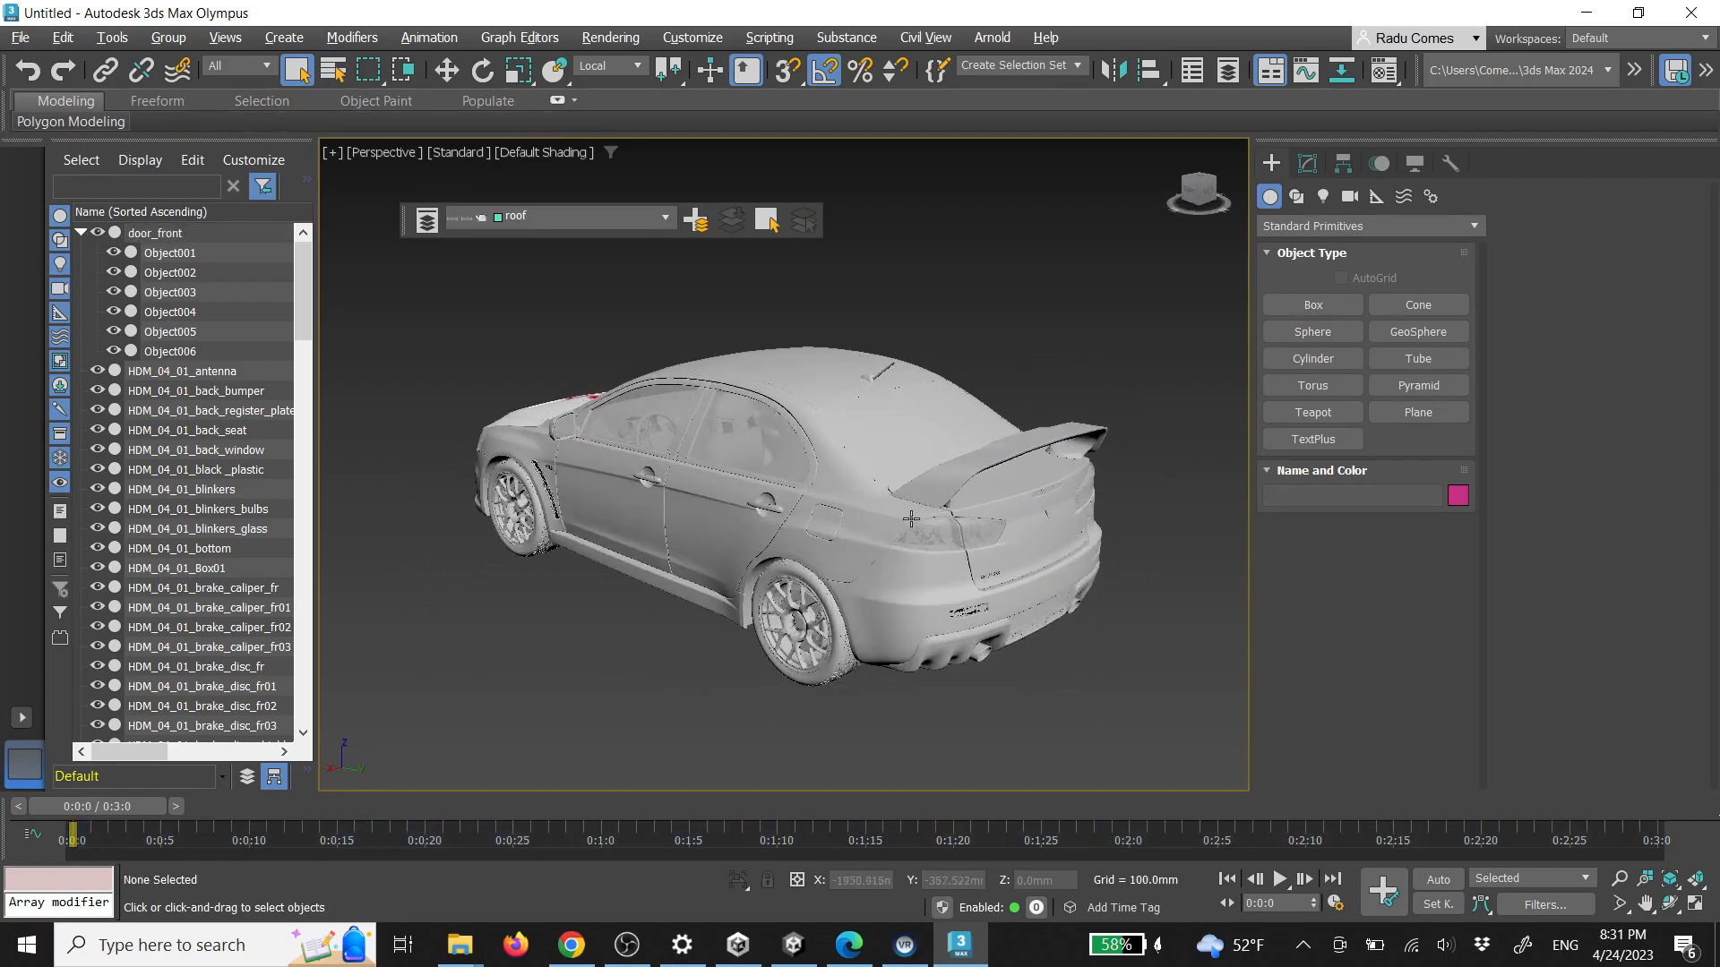
{"action": "left_click", "coordinate": [986, 488]}
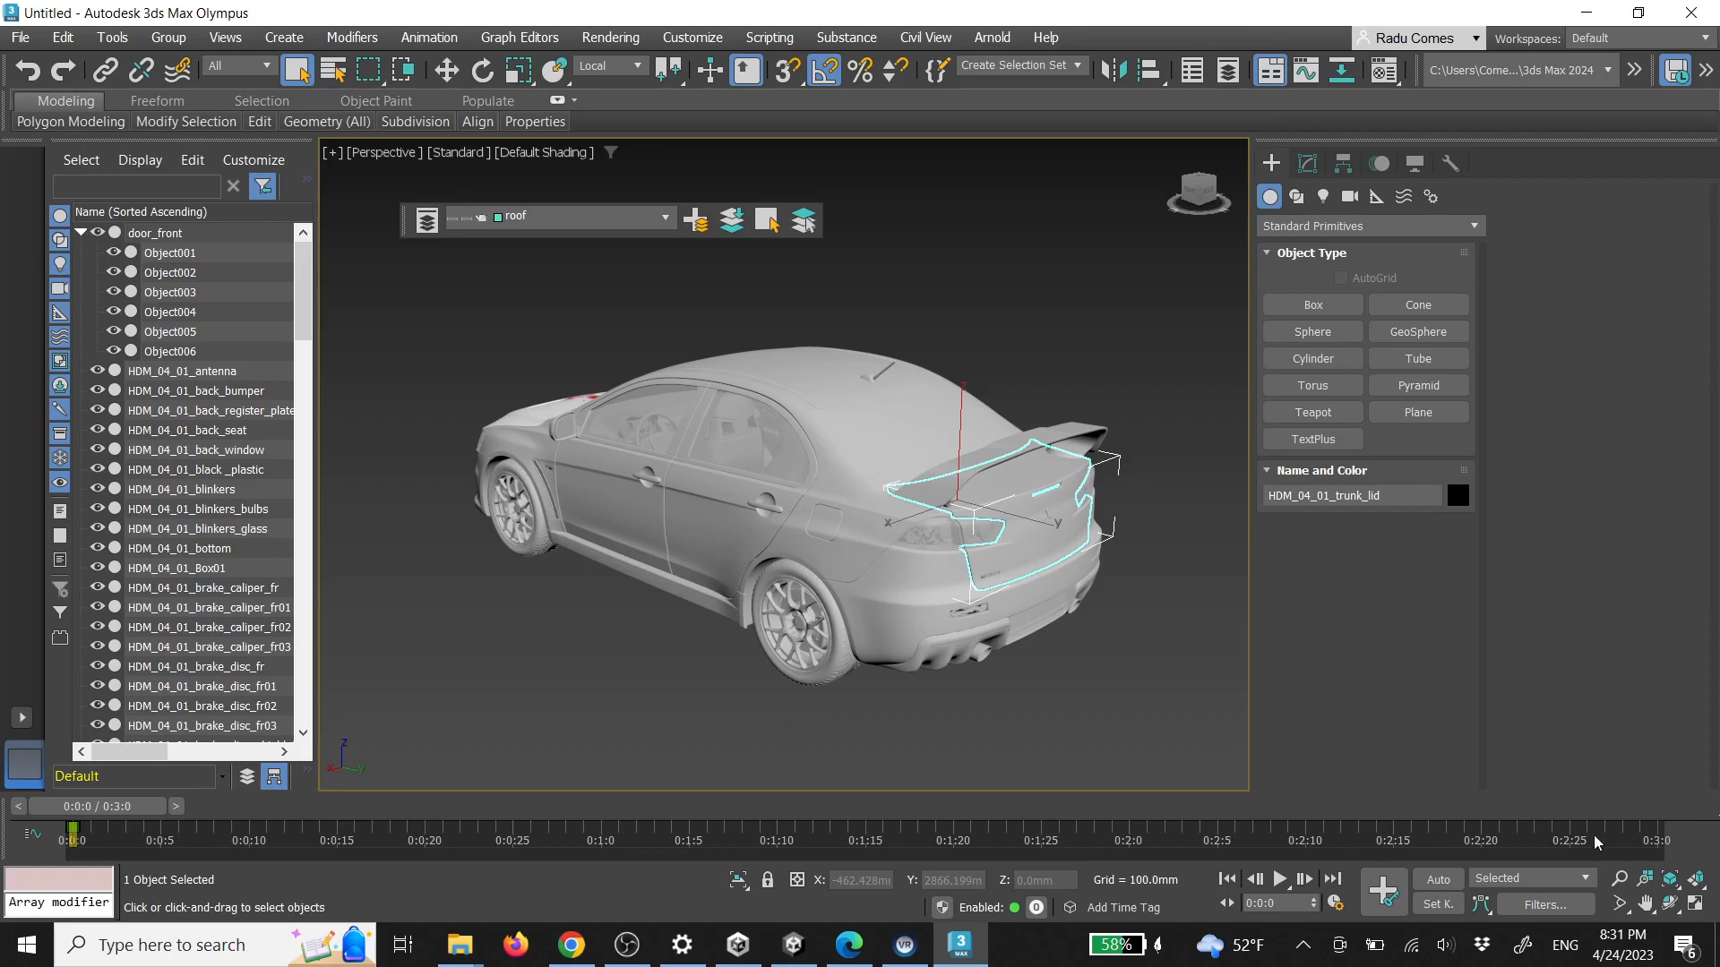
{"action": "left_click_drag", "start_coordinate": [143, 815], "coordinate": [3, 833]}
Try animating the trunk lid opening with Auto Key by rotating it 30 degrees about X at time 0:3:0
{"action": "left_click", "coordinate": [1437, 879]}
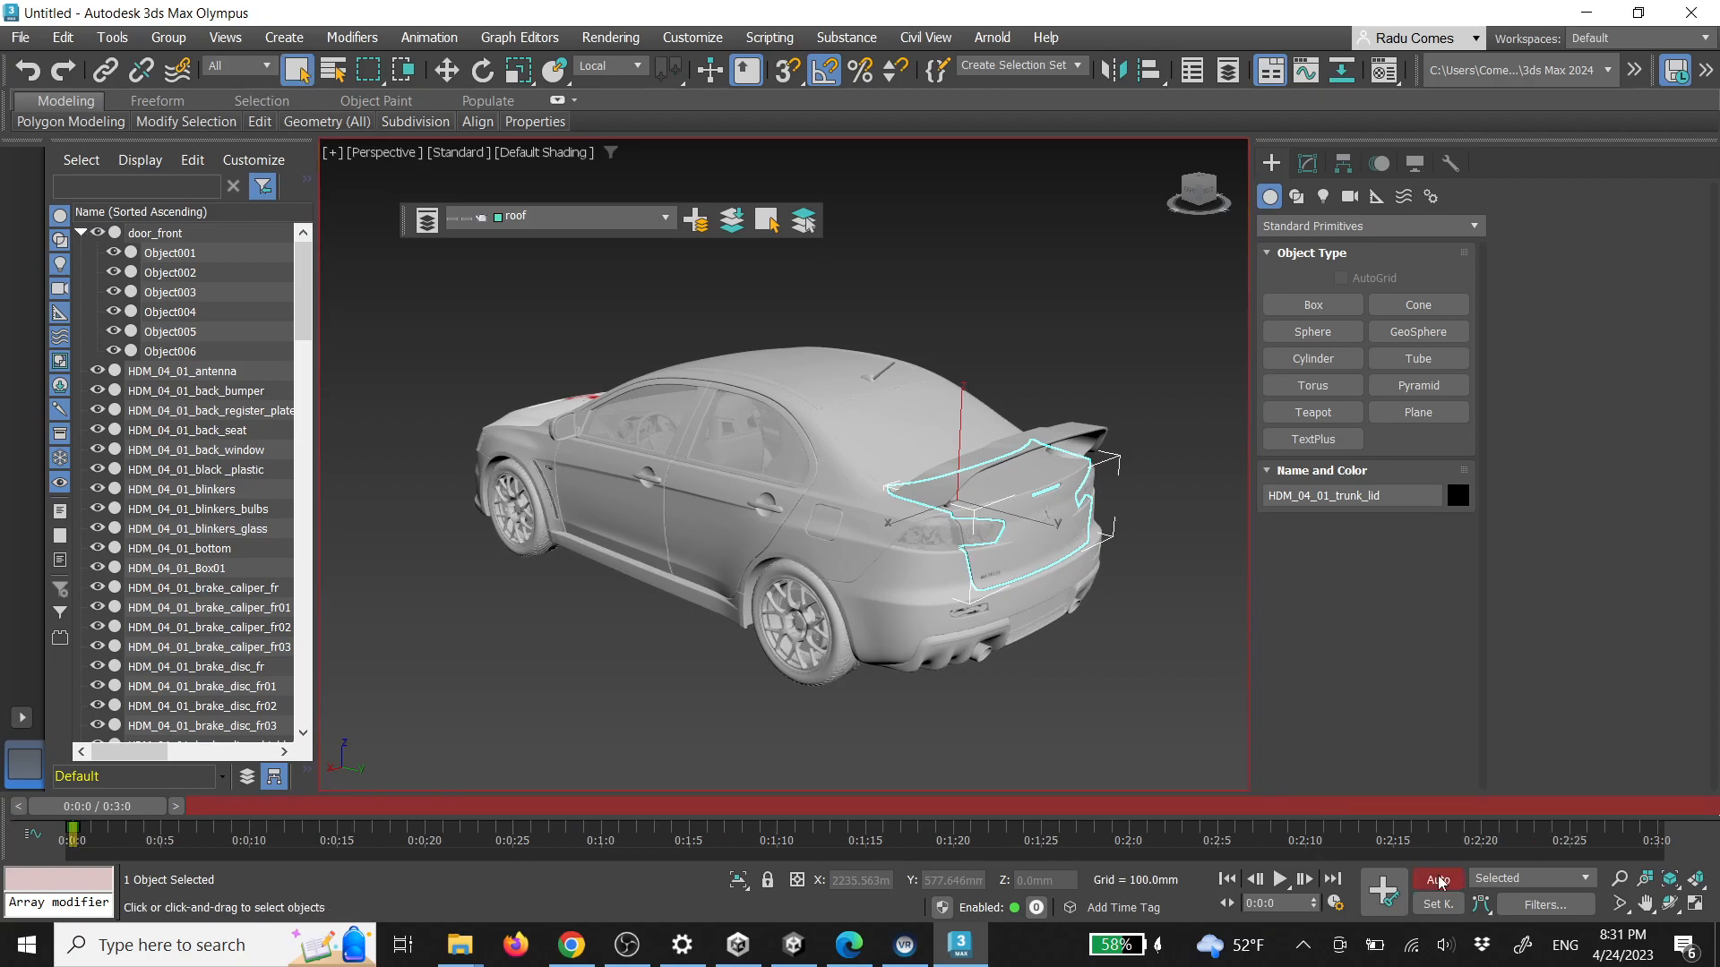
{"action": "left_click_drag", "start_coordinate": [113, 794], "coordinate": [1655, 806]}
{"action": "key", "text": "e"}
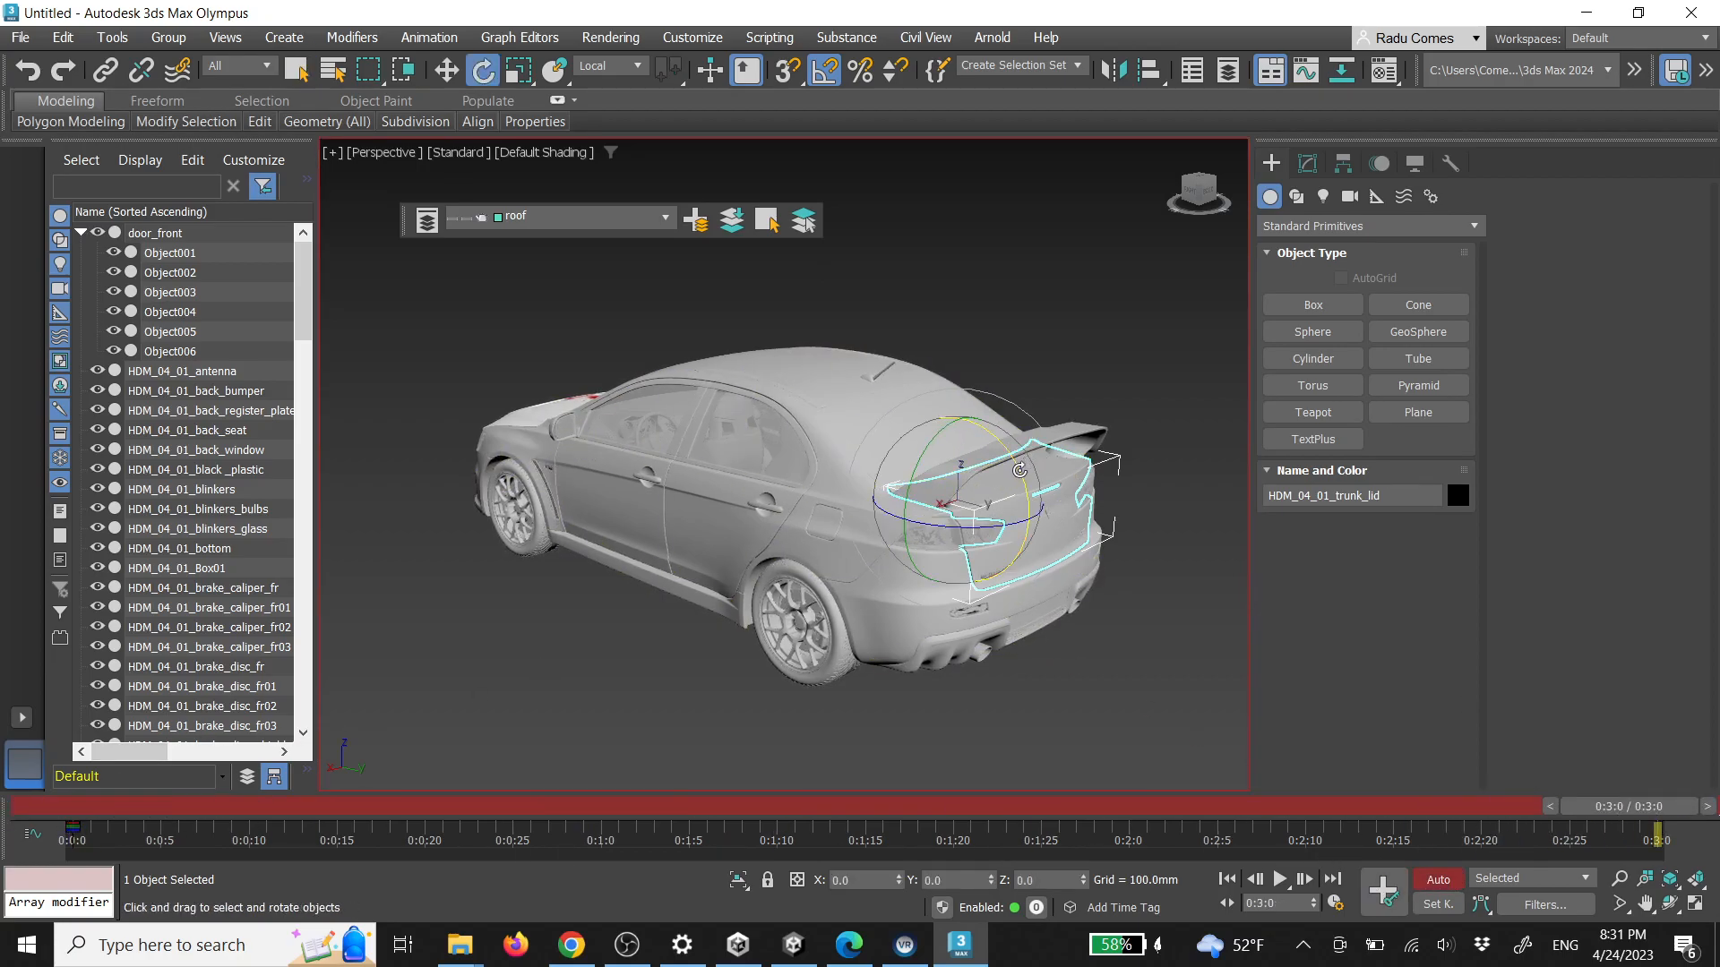
{"action": "left_click_drag", "start_coordinate": [1019, 470], "coordinate": [1018, 440]}
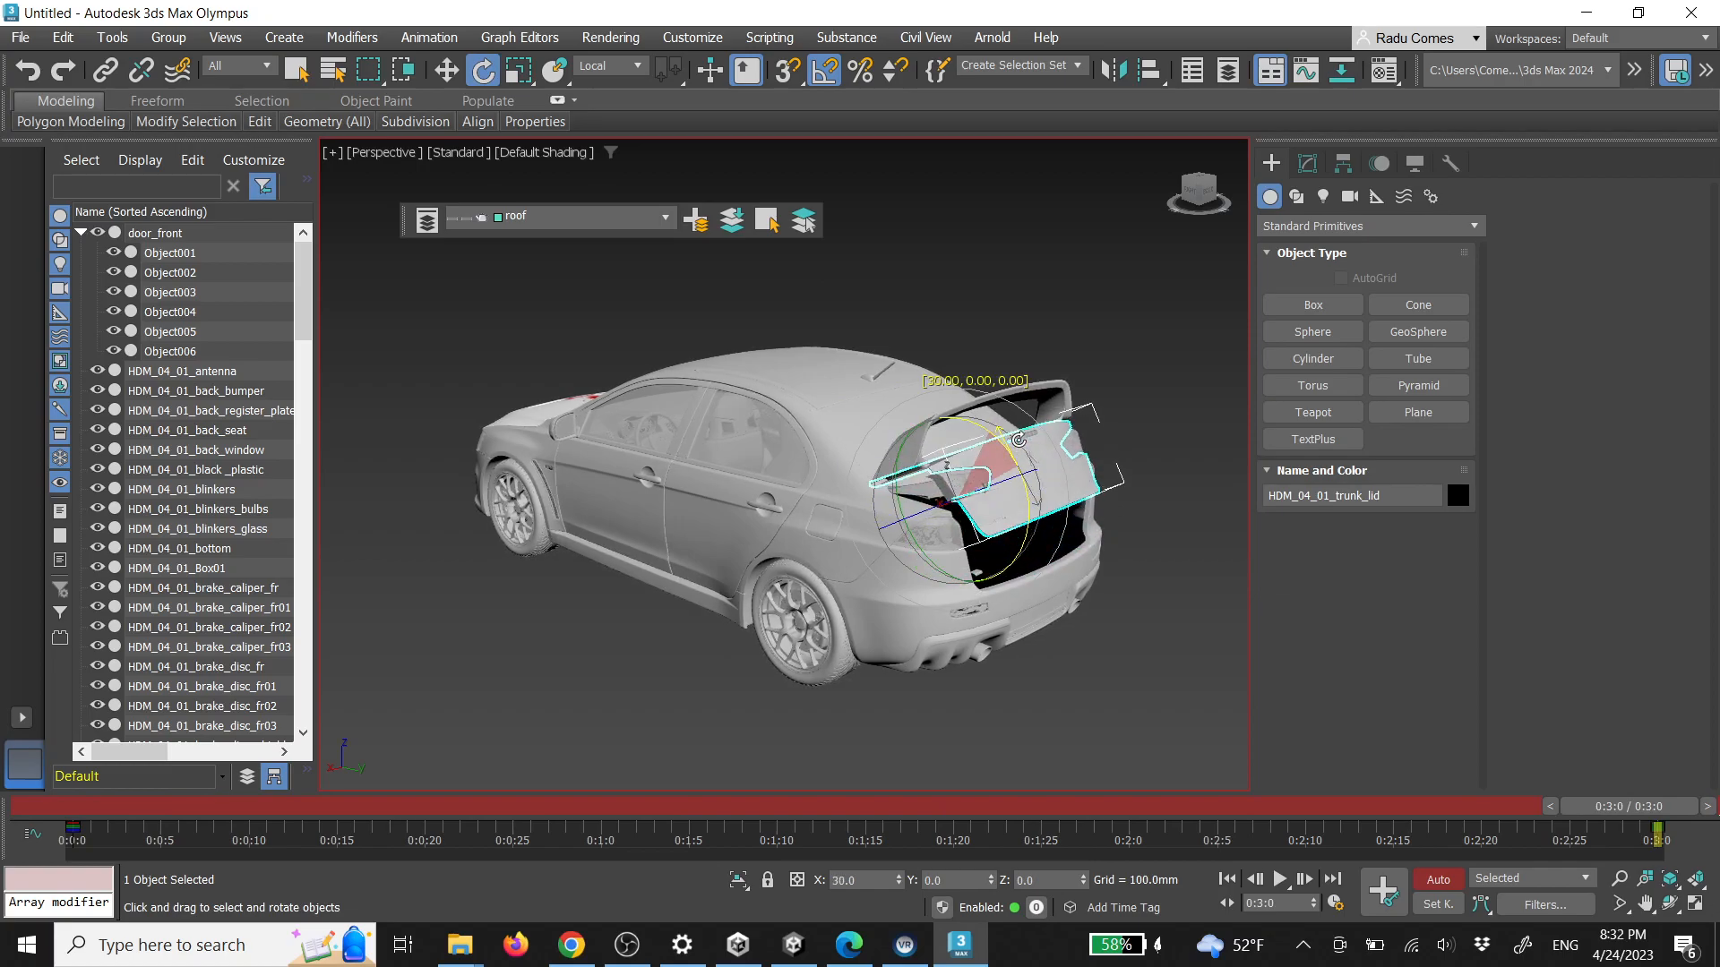
Undo the trunk lid's rotation, turn off Auto Key, and return the timeline to its first frame
{"action": "middle_click_drag", "start_coordinate": [1018, 440], "coordinate": [925, 475], "text": "alt"}
{"action": "scroll", "coordinate": [898, 533], "scroll_direction": "up", "scroll_amount": 7}
{"action": "key", "text": "ctrl+z"}
{"action": "scroll", "coordinate": [930, 456], "scroll_direction": "down", "scroll_amount": 3}
{"action": "left_click", "coordinate": [1439, 880]}
{"action": "left_click_drag", "start_coordinate": [1613, 816], "coordinate": [61, 824]}
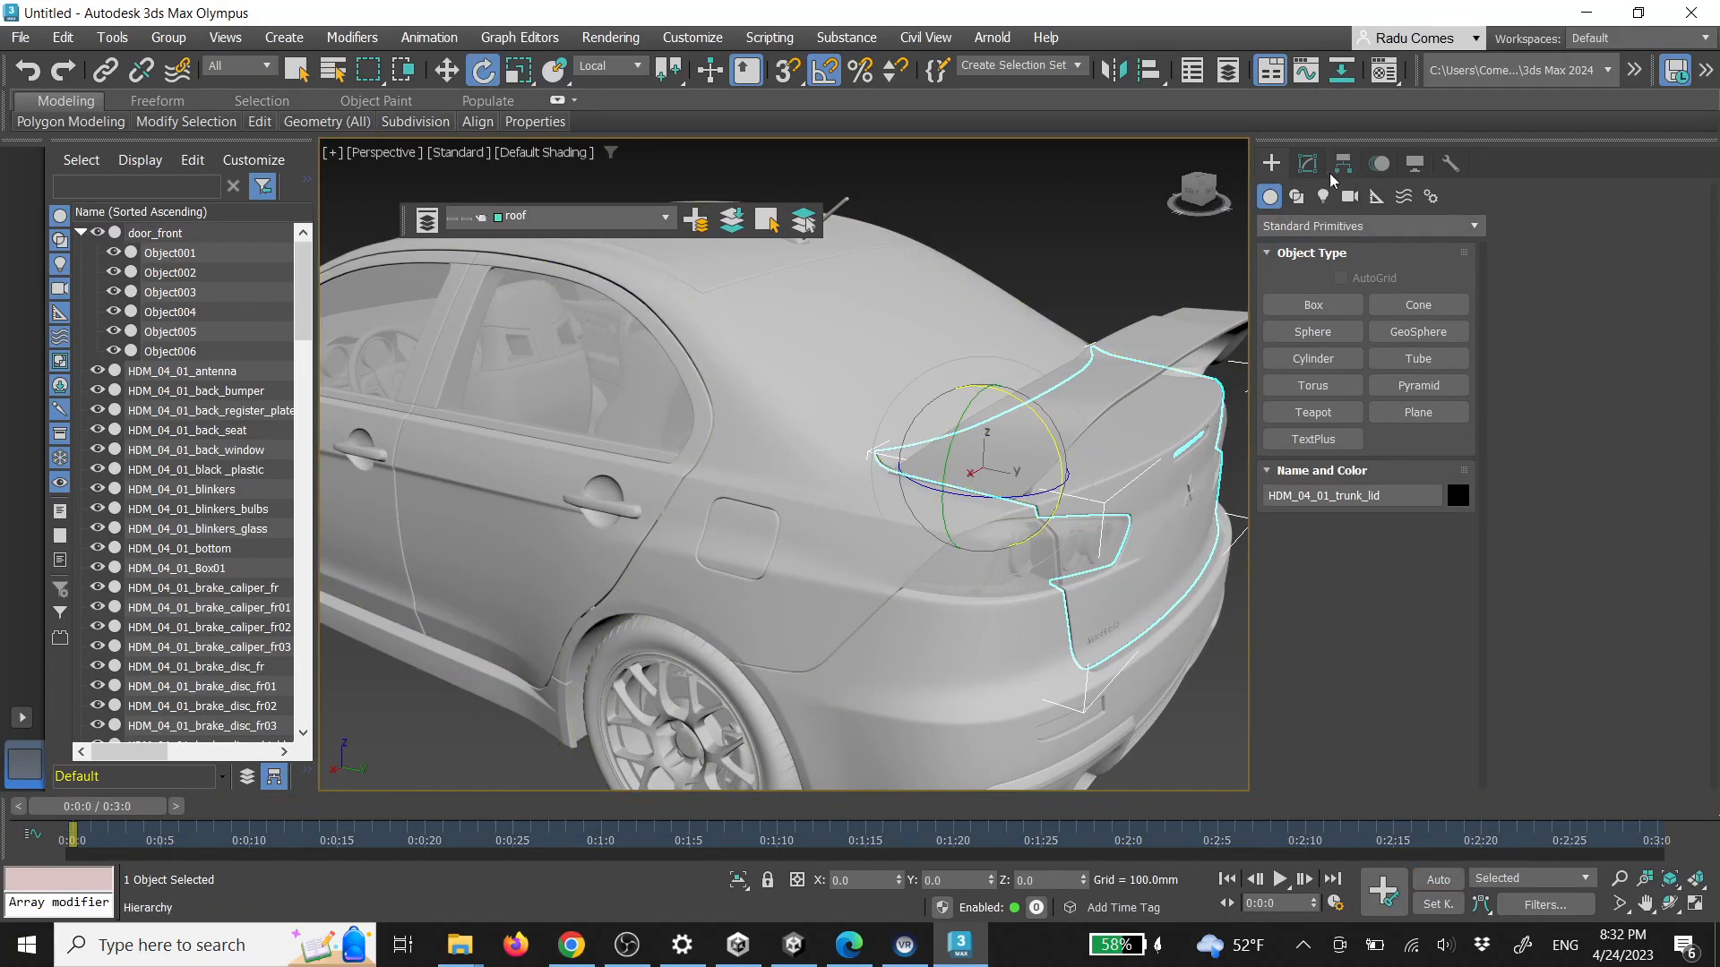
Raise only the trunk lid's pivot by about 260 mm along Z to the level of the lid's upper front edge
{"action": "left_click", "coordinate": [1200, 184]}
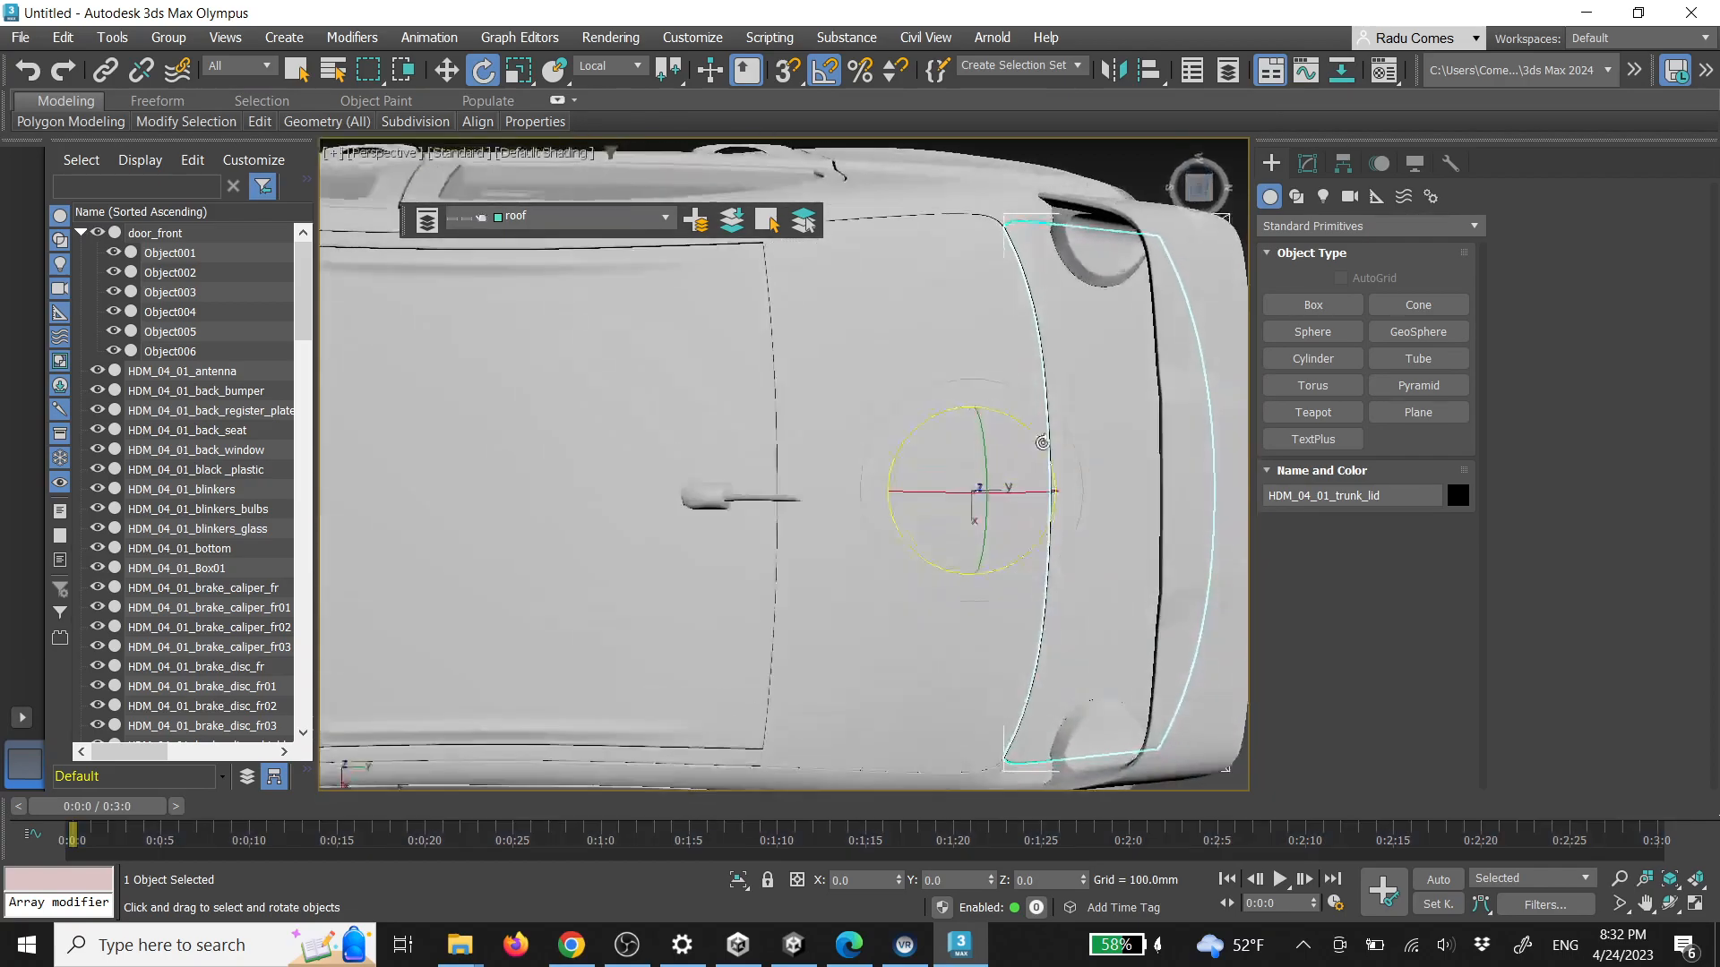
{"action": "left_click", "coordinate": [1341, 165]}
{"action": "left_click", "coordinate": [1366, 308]}
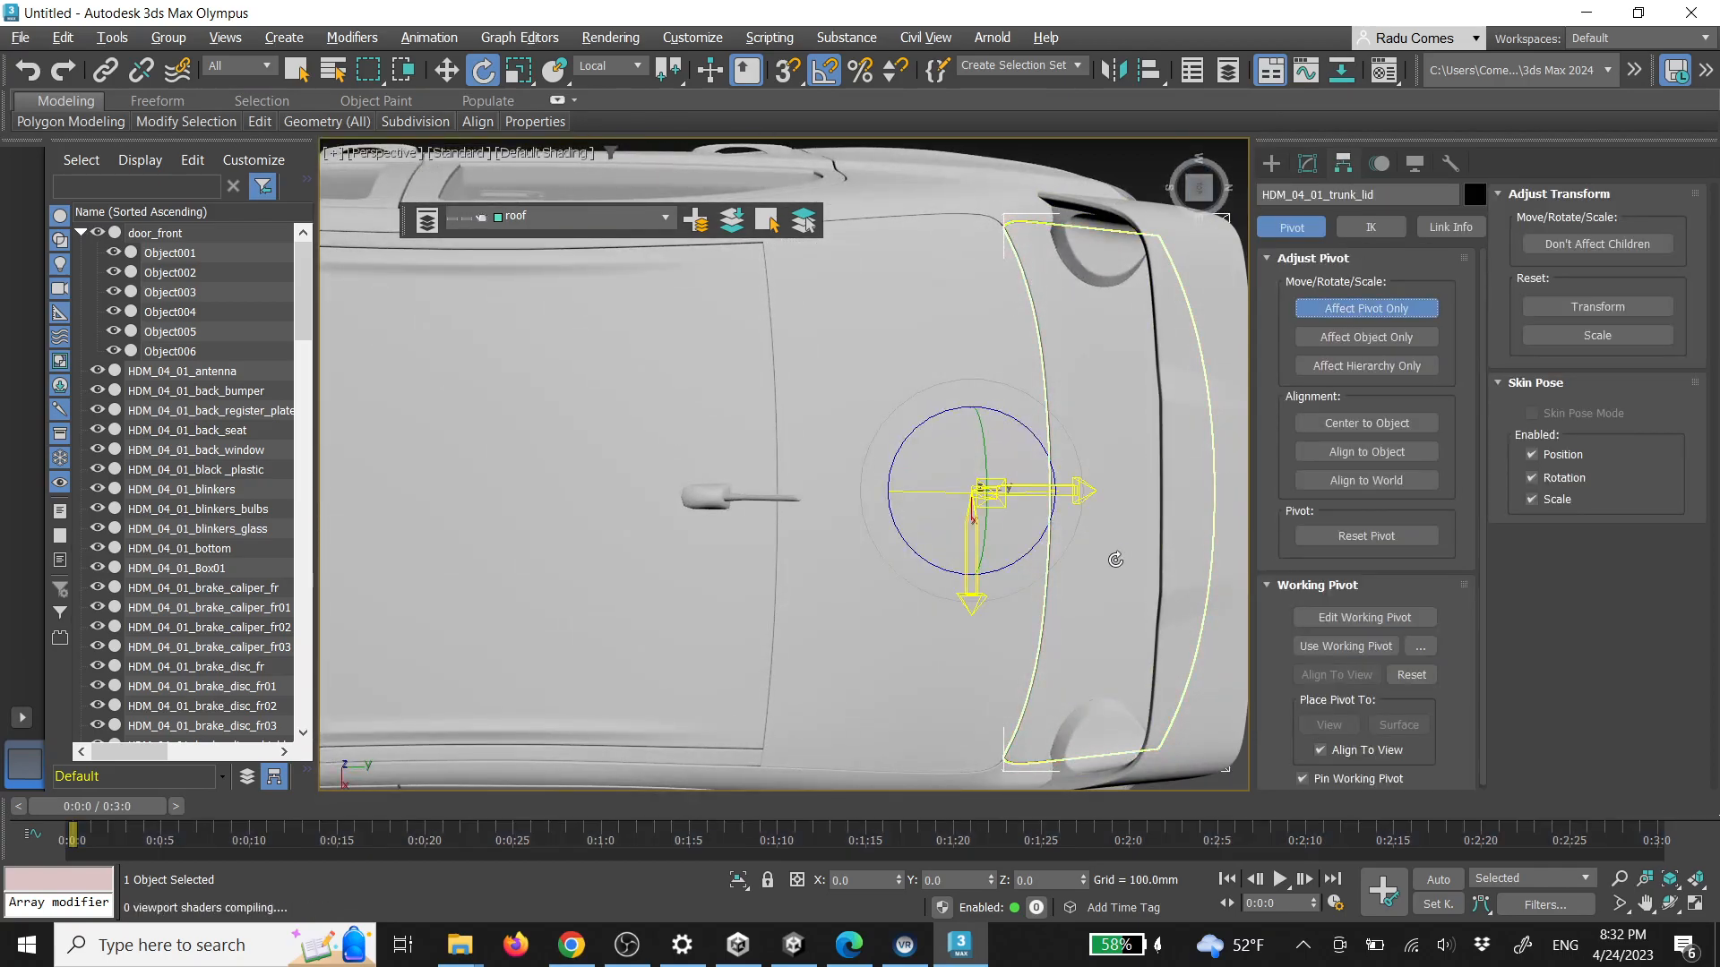
{"action": "left_click", "coordinate": [1209, 204]}
{"action": "left_click", "coordinate": [1209, 203]}
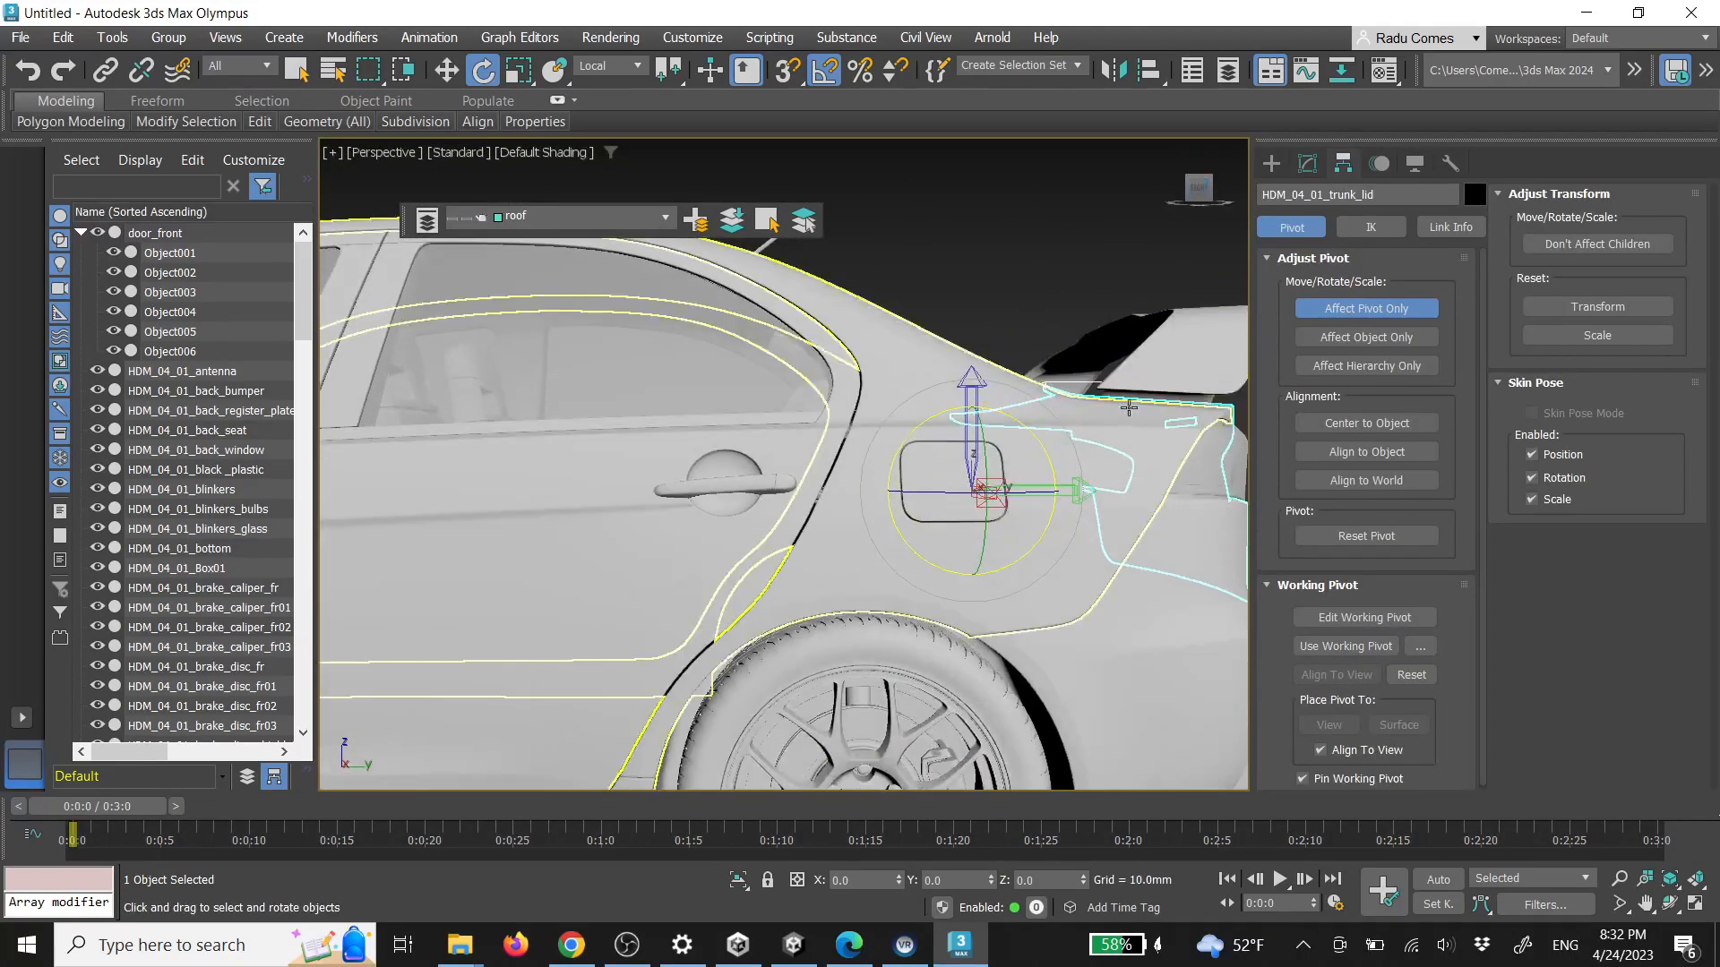
{"action": "middle_click_drag", "start_coordinate": [1123, 407], "coordinate": [1048, 420]}
{"action": "key", "text": "w"}
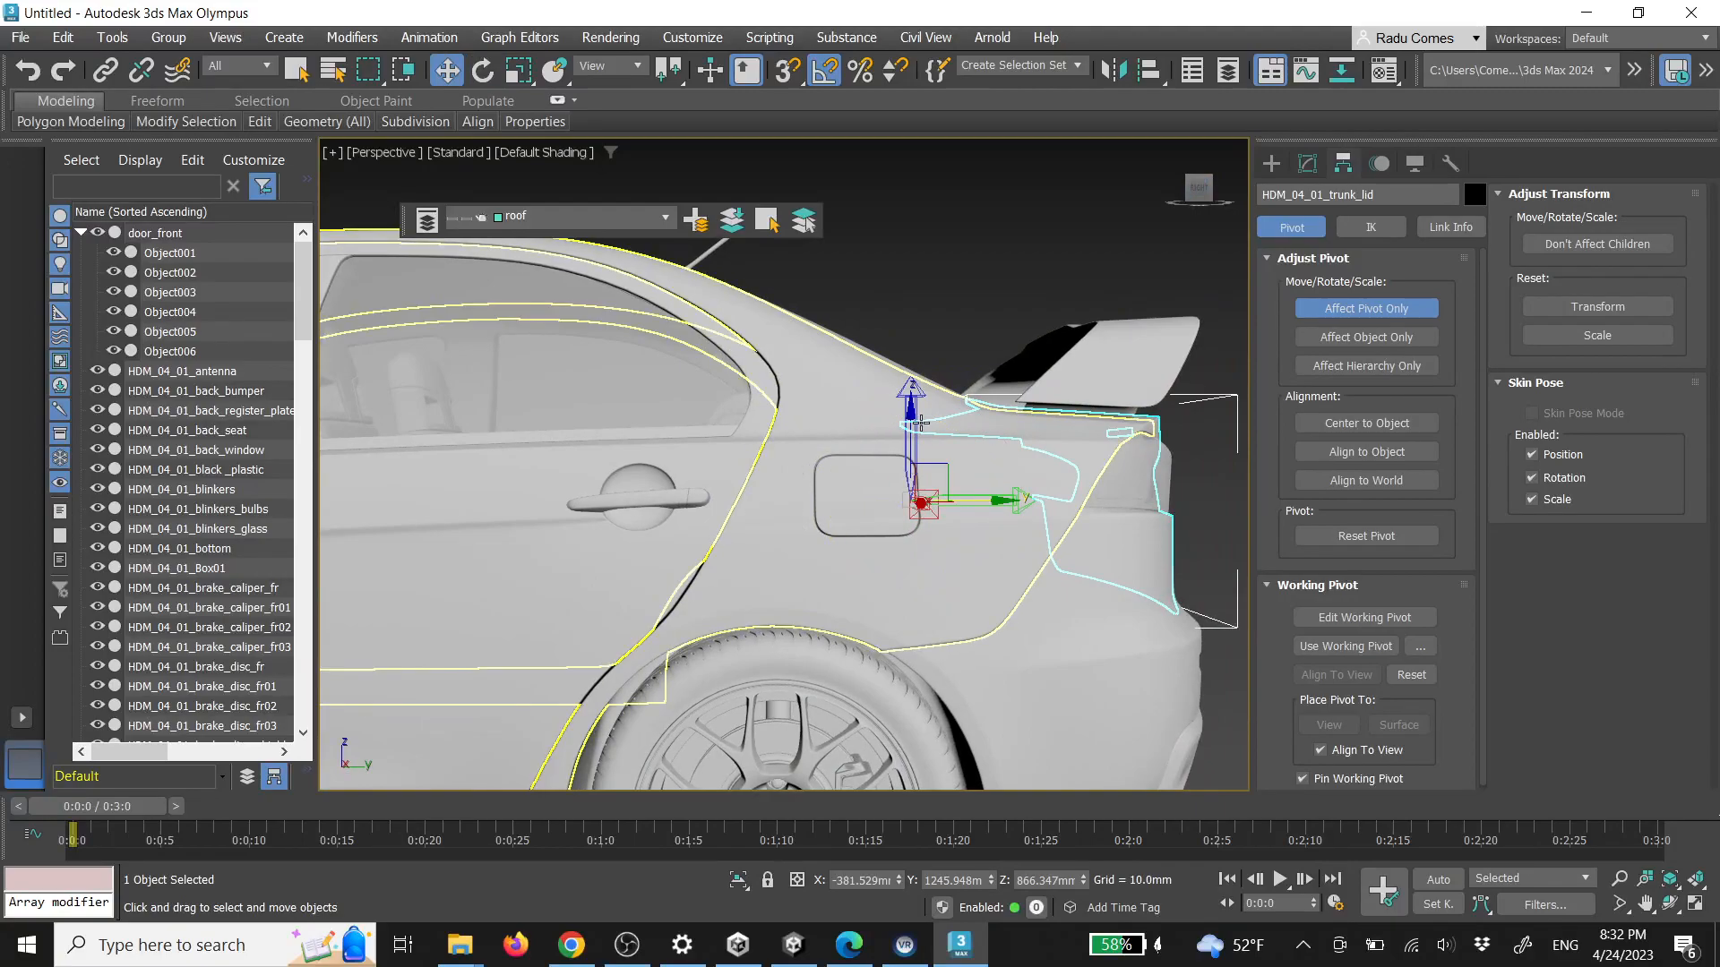
{"action": "left_click_drag", "start_coordinate": [915, 470], "coordinate": [965, 312]}
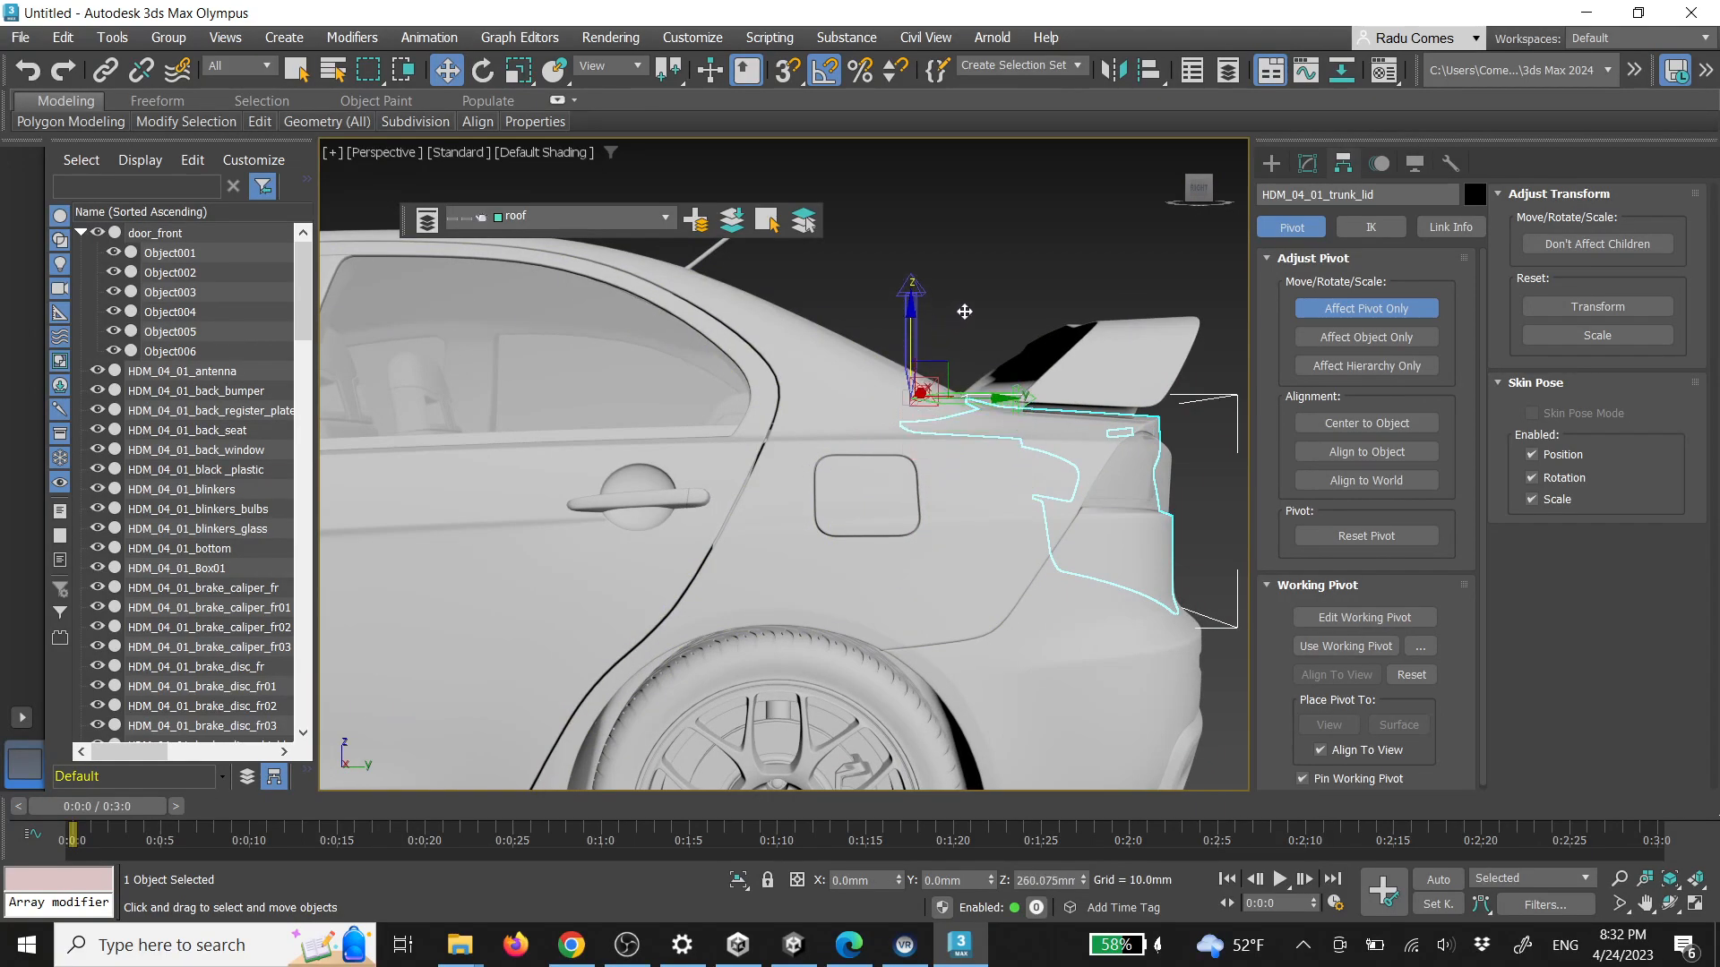
{"action": "left_click", "coordinate": [1270, 162]}
Try rotating the trunk lid open about its X axis to test the repositioned pivot, and undo the rotation
{"action": "scroll", "coordinate": [1059, 324], "scroll_direction": "down", "scroll_amount": 6}
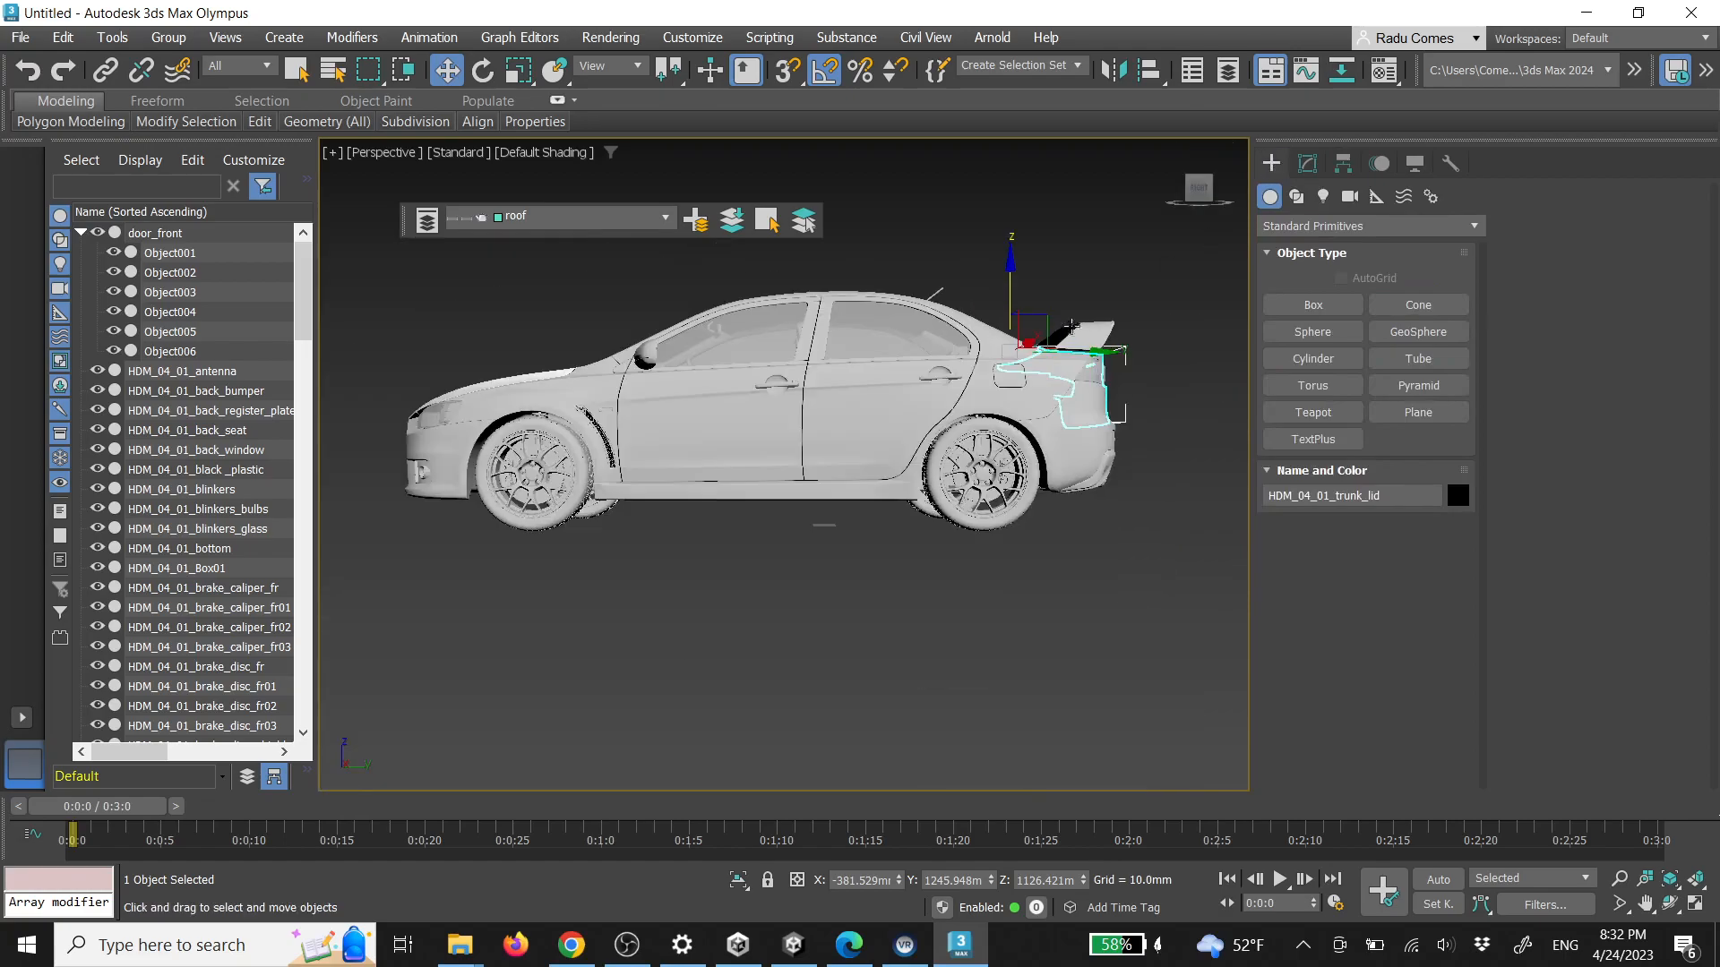
{"action": "middle_click_drag", "start_coordinate": [1060, 324], "coordinate": [984, 359], "text": "alt"}
{"action": "scroll", "coordinate": [983, 359], "scroll_direction": "up", "scroll_amount": 5}
{"action": "key", "text": "e"}
{"action": "left_click_drag", "start_coordinate": [918, 331], "coordinate": [928, 280]}
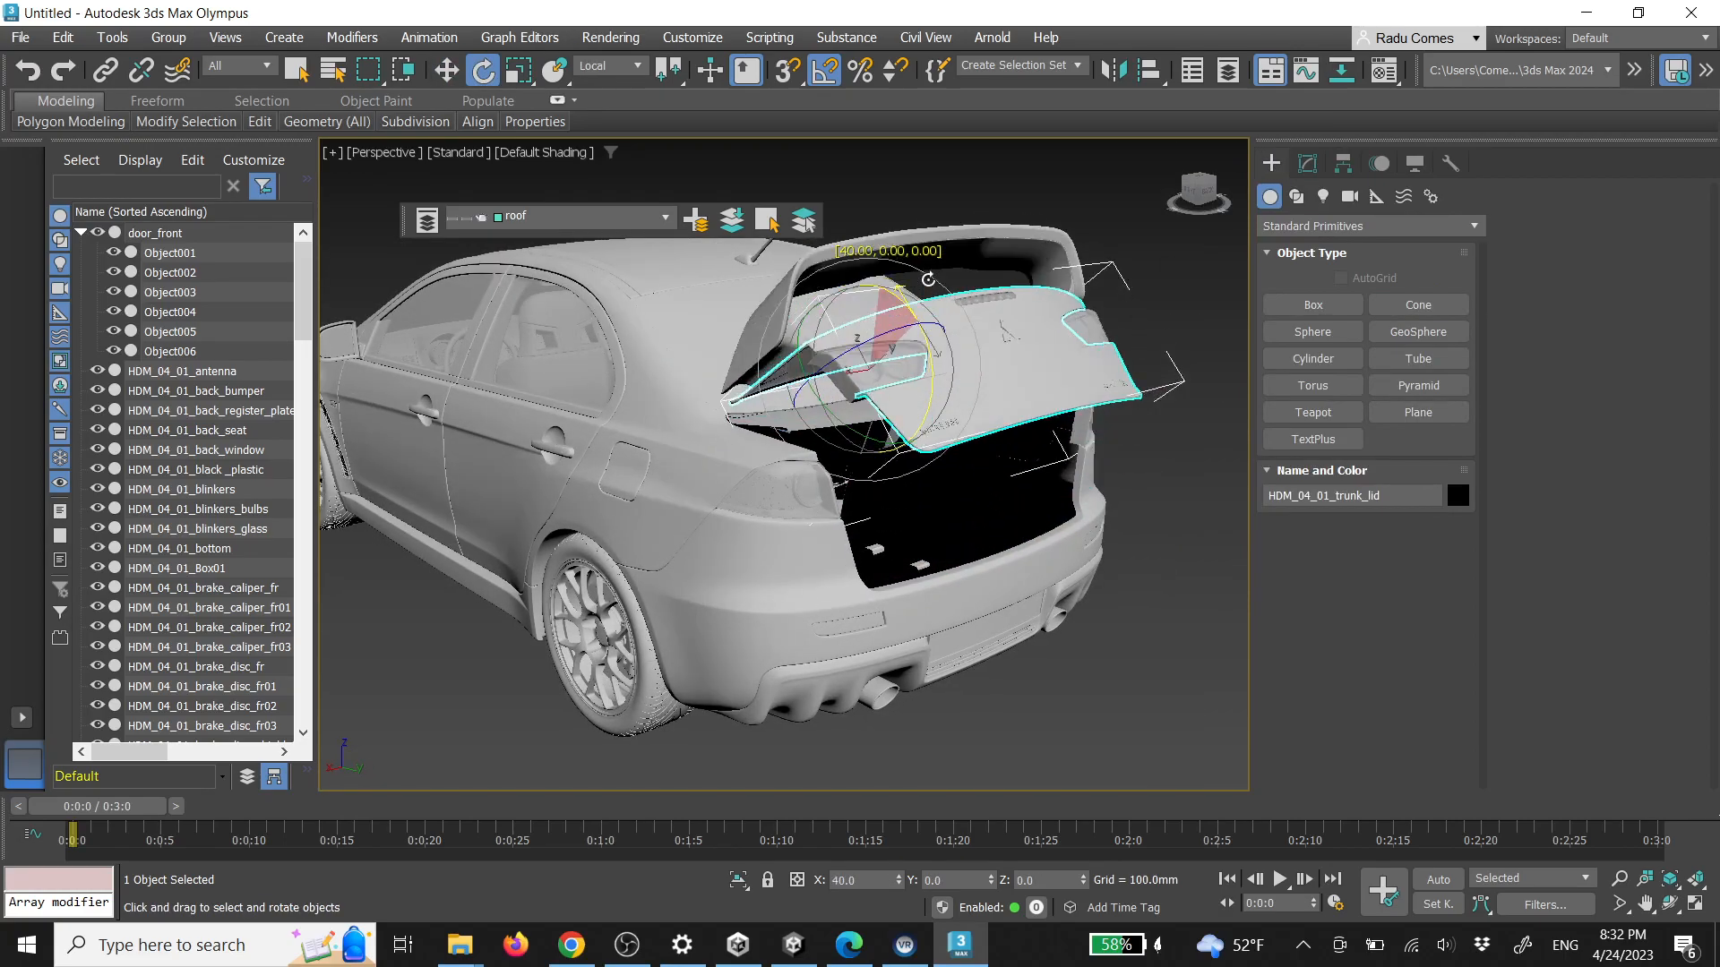
{"action": "right_click", "coordinate": [928, 280]}
{"action": "key", "text": "ctrl+z"}
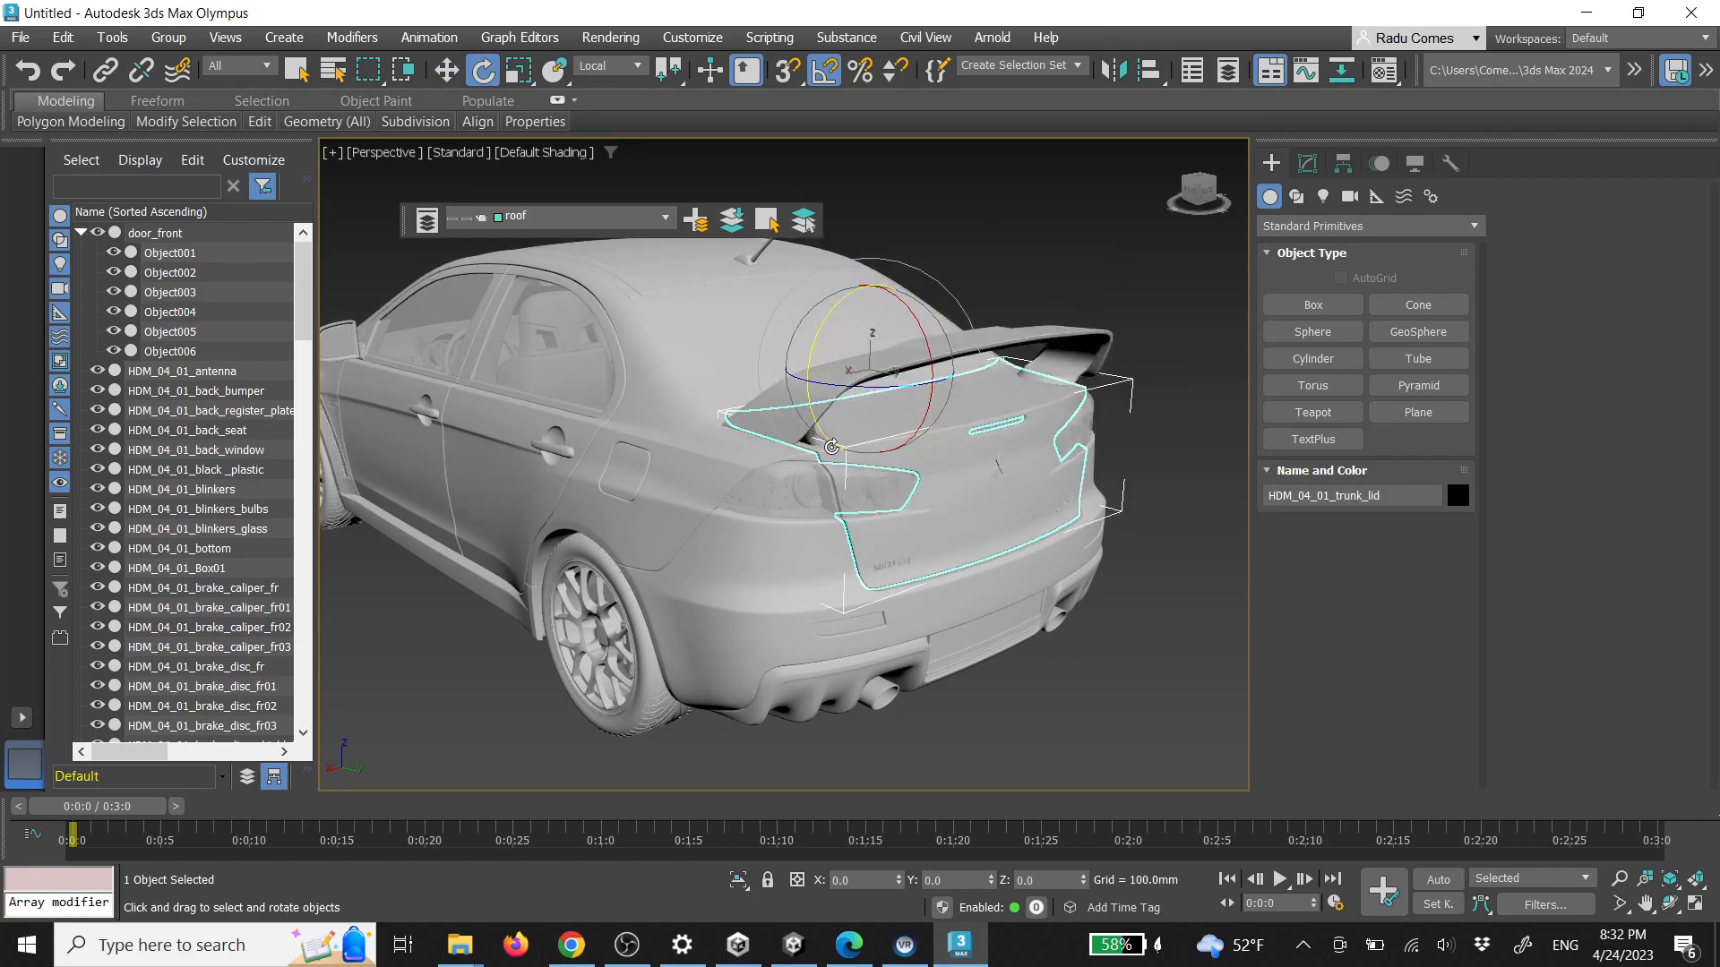
With Auto Key recording on, animate the trunk lid swinging open about its X axis with a key at 0:3:0
{"action": "mouse_move", "coordinate": [831, 446]}
{"action": "middle_mouse_down", "text": "alt"}
{"action": "mouse_move", "coordinate": [914, 463]}
{"action": "mouse_move", "coordinate": [835, 464]}
{"action": "middle_mouse_up", "text": "alt"}
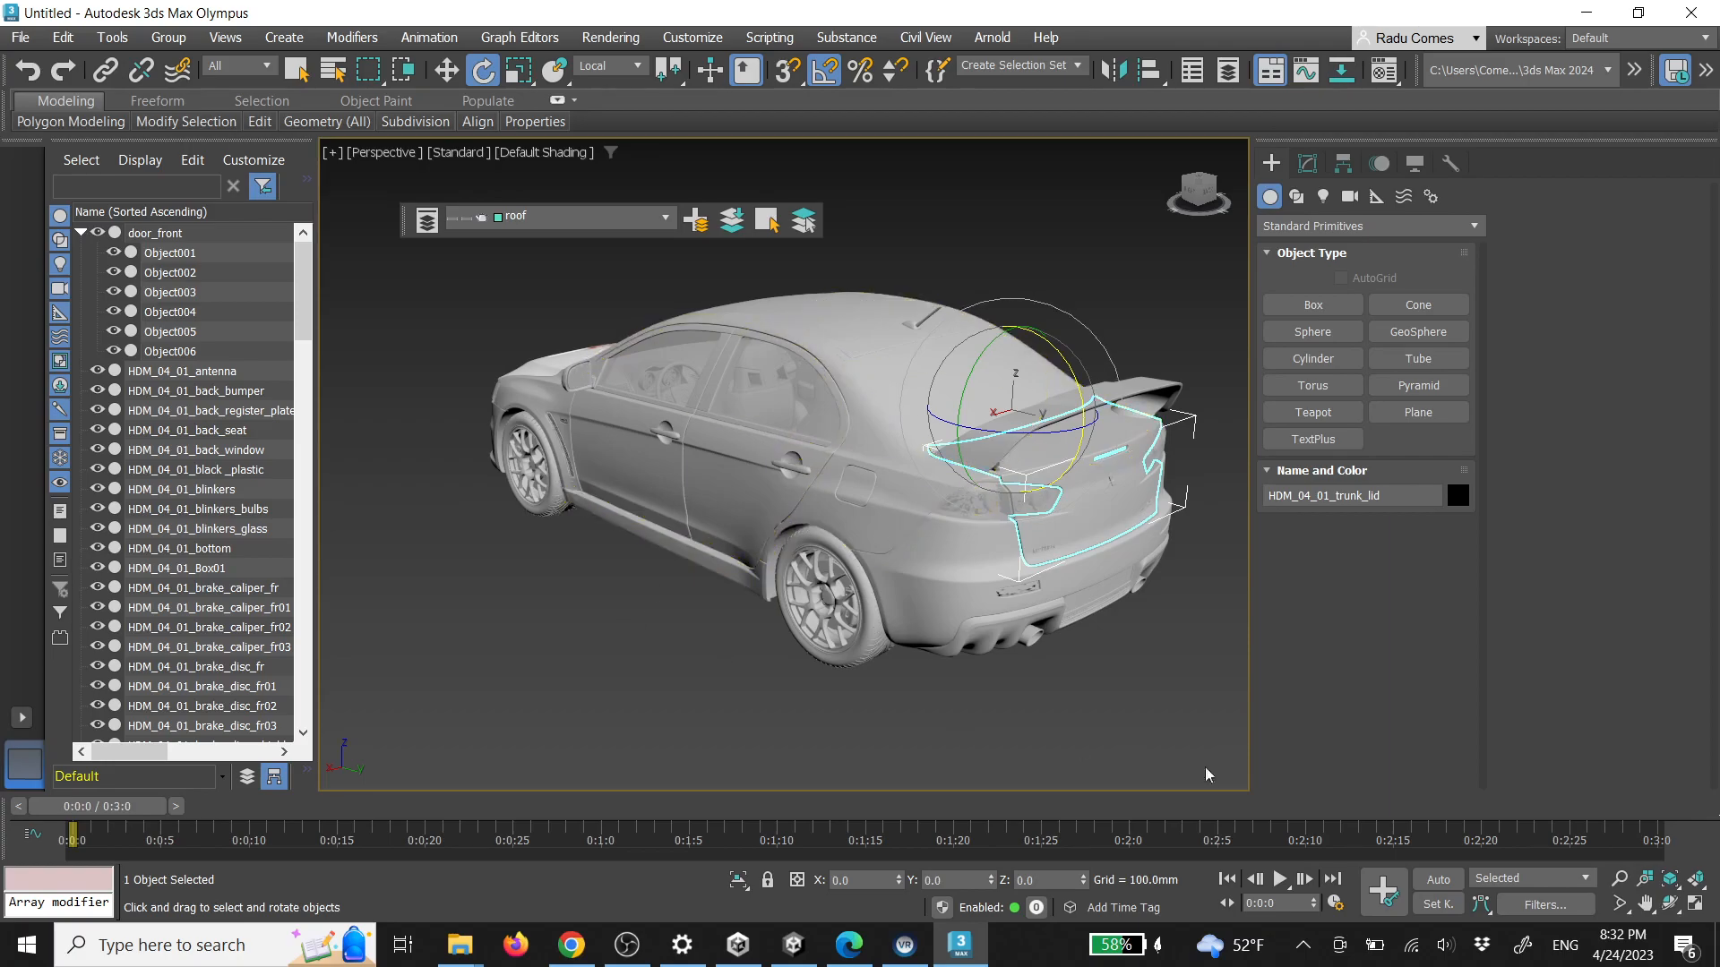
{"action": "left_click", "coordinate": [1165, 695]}
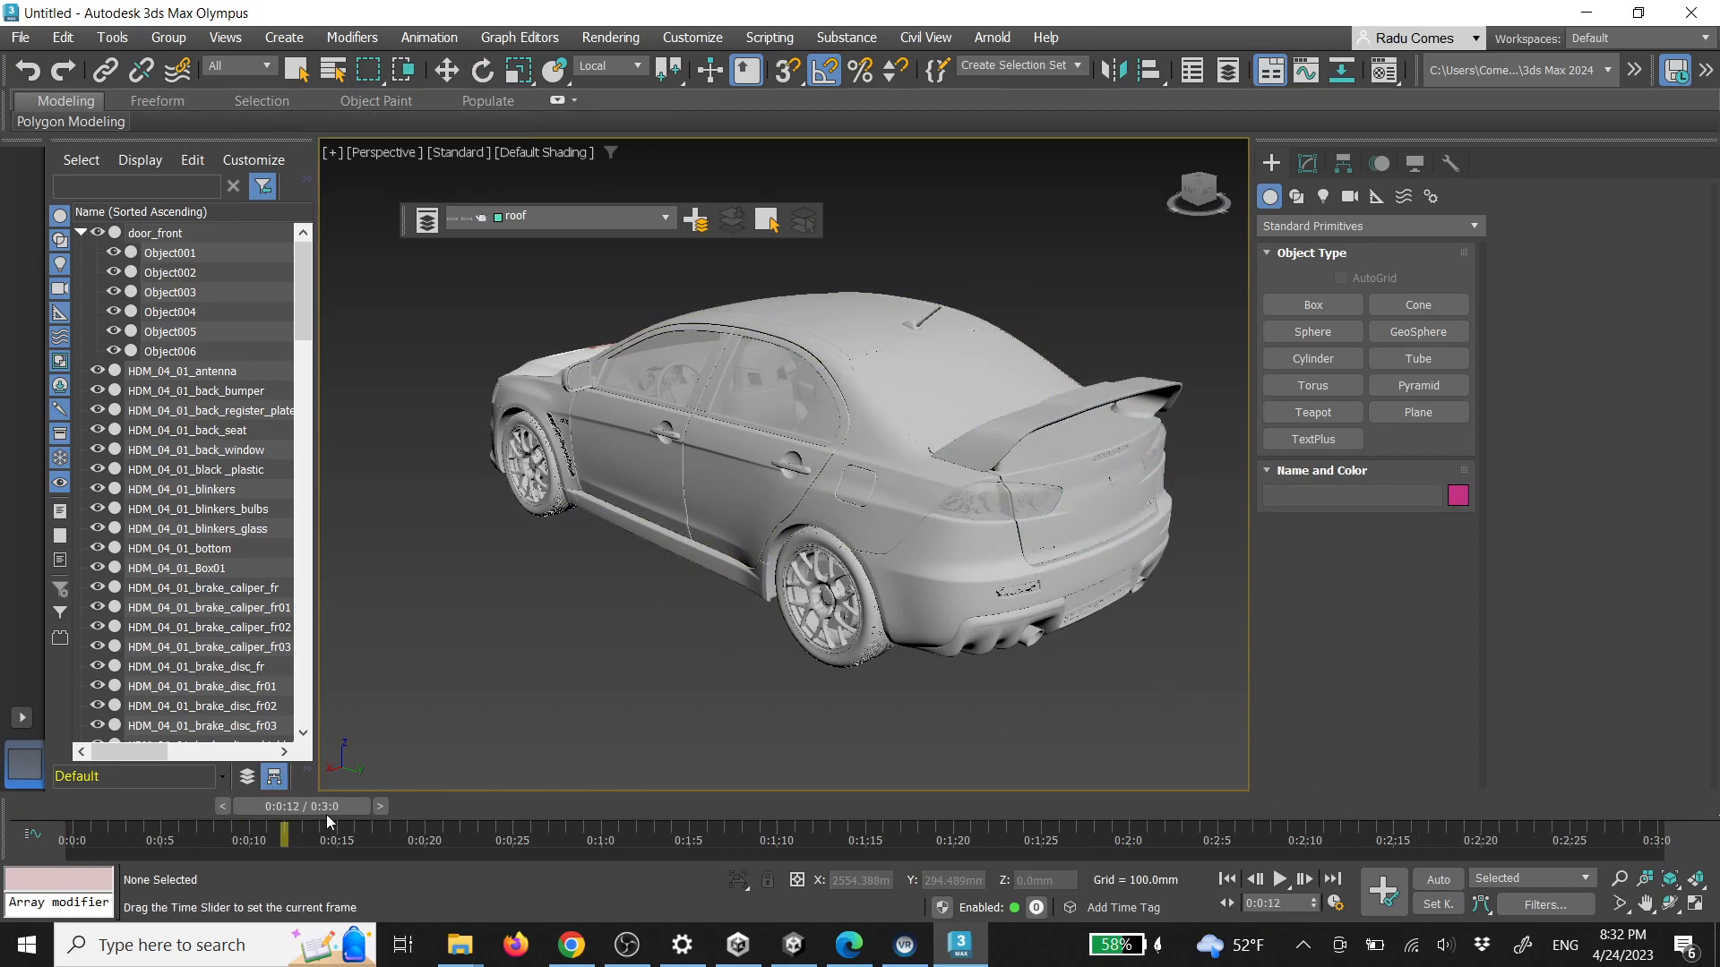
{"action": "left_click", "coordinate": [1072, 454]}
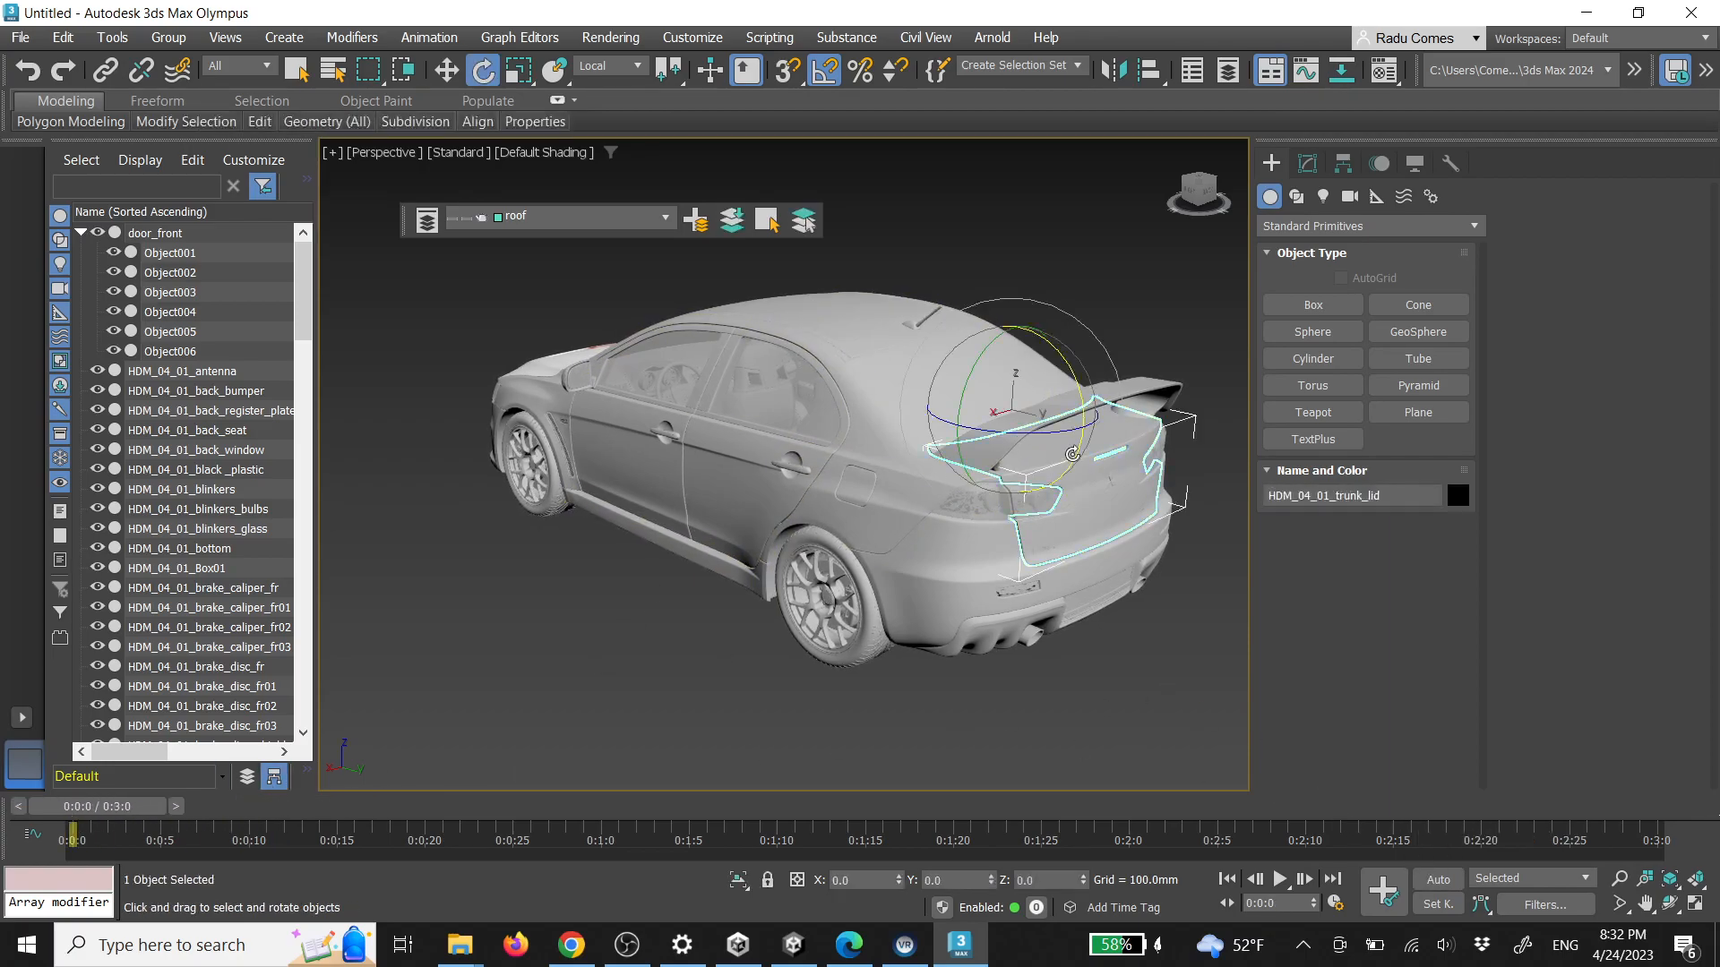
{"action": "left_click", "coordinate": [1438, 879]}
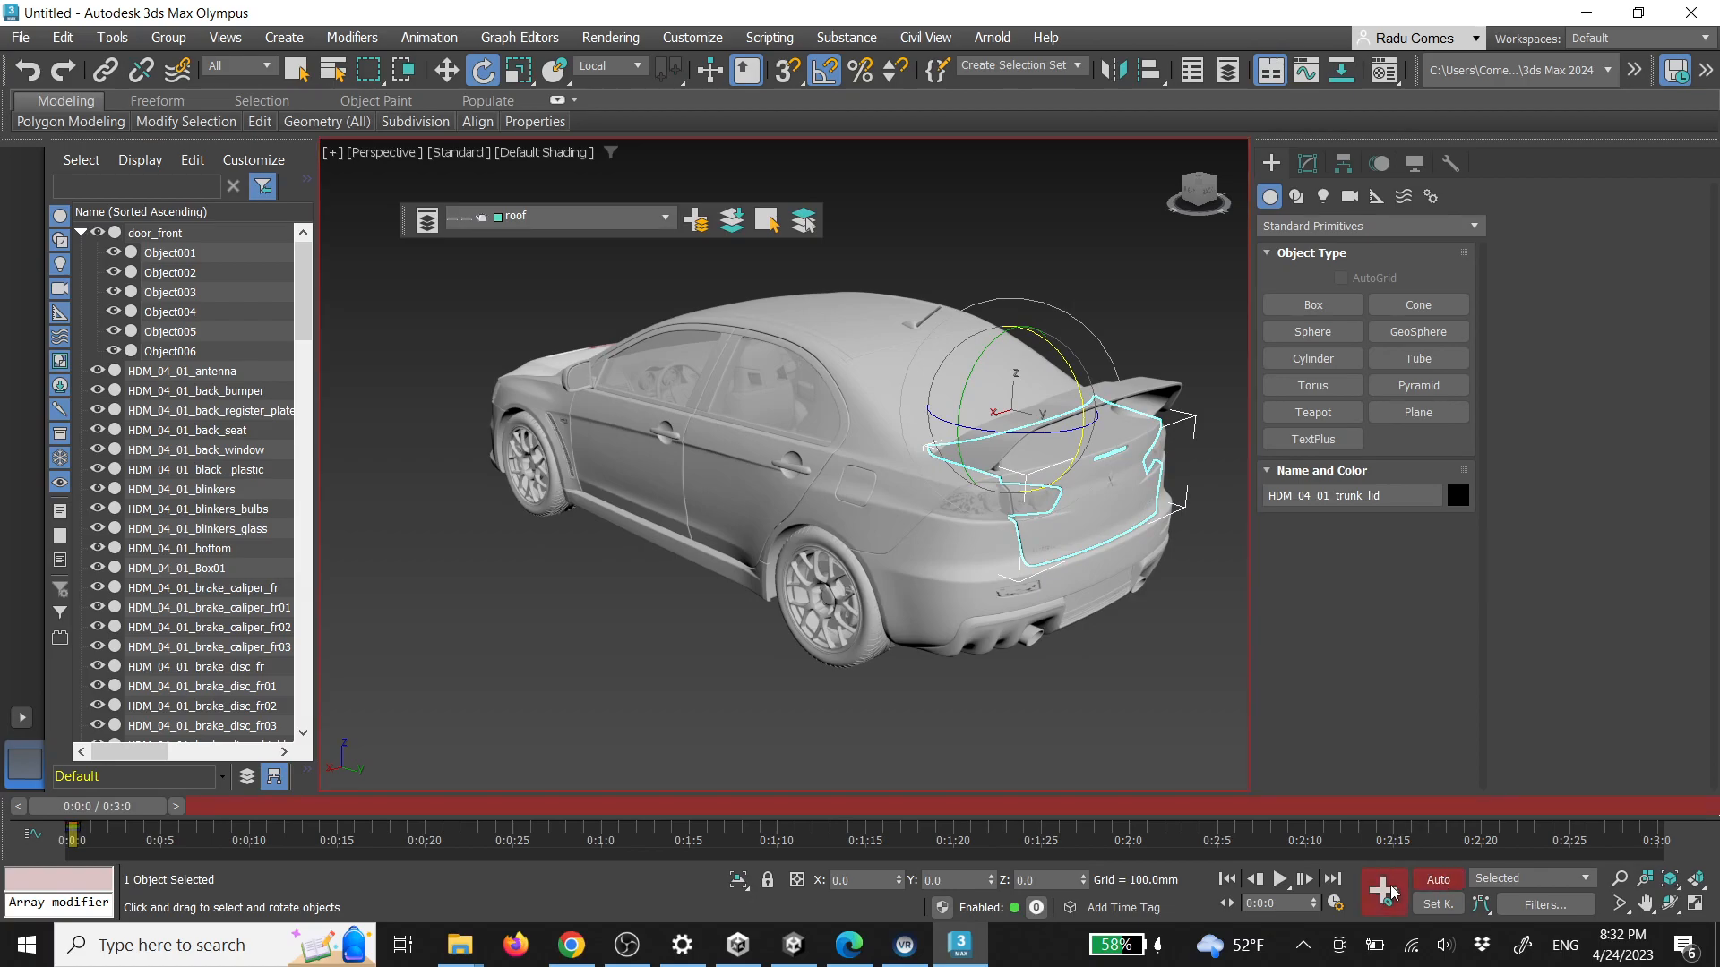
{"action": "left_click_drag", "start_coordinate": [114, 813], "coordinate": [1654, 845]}
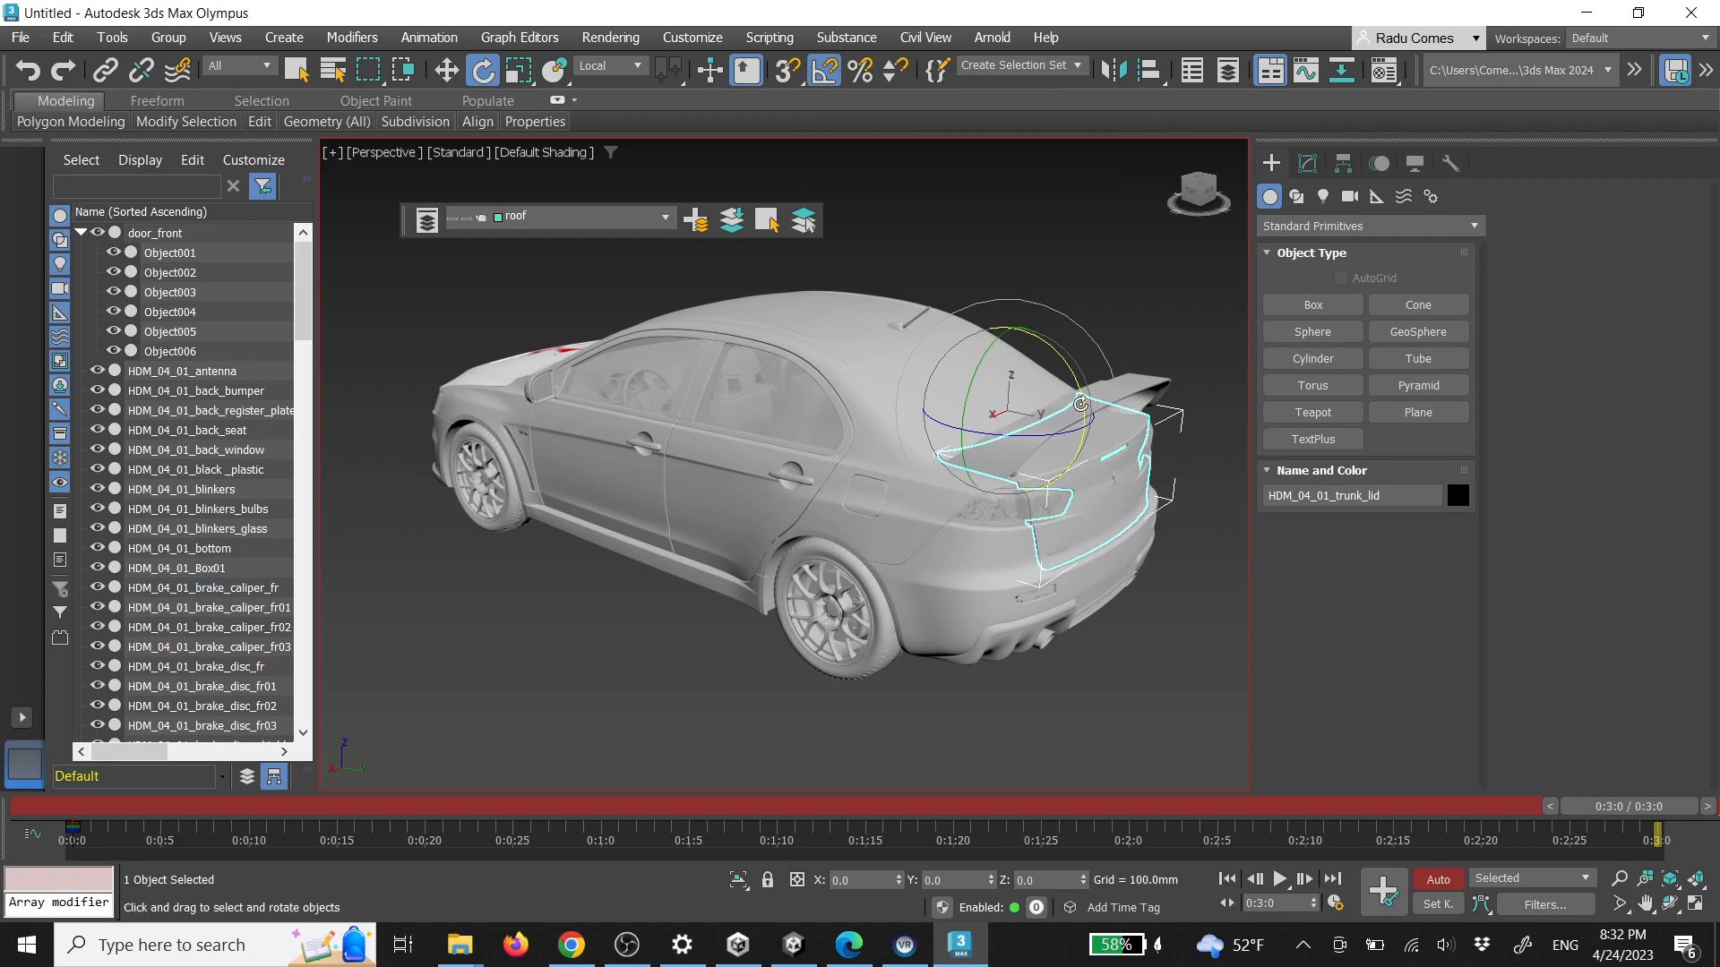
{"action": "left_click_drag", "start_coordinate": [1081, 404], "coordinate": [1085, 364]}
{"action": "middle_click_drag", "start_coordinate": [1030, 439], "coordinate": [1113, 474], "text": "alt"}
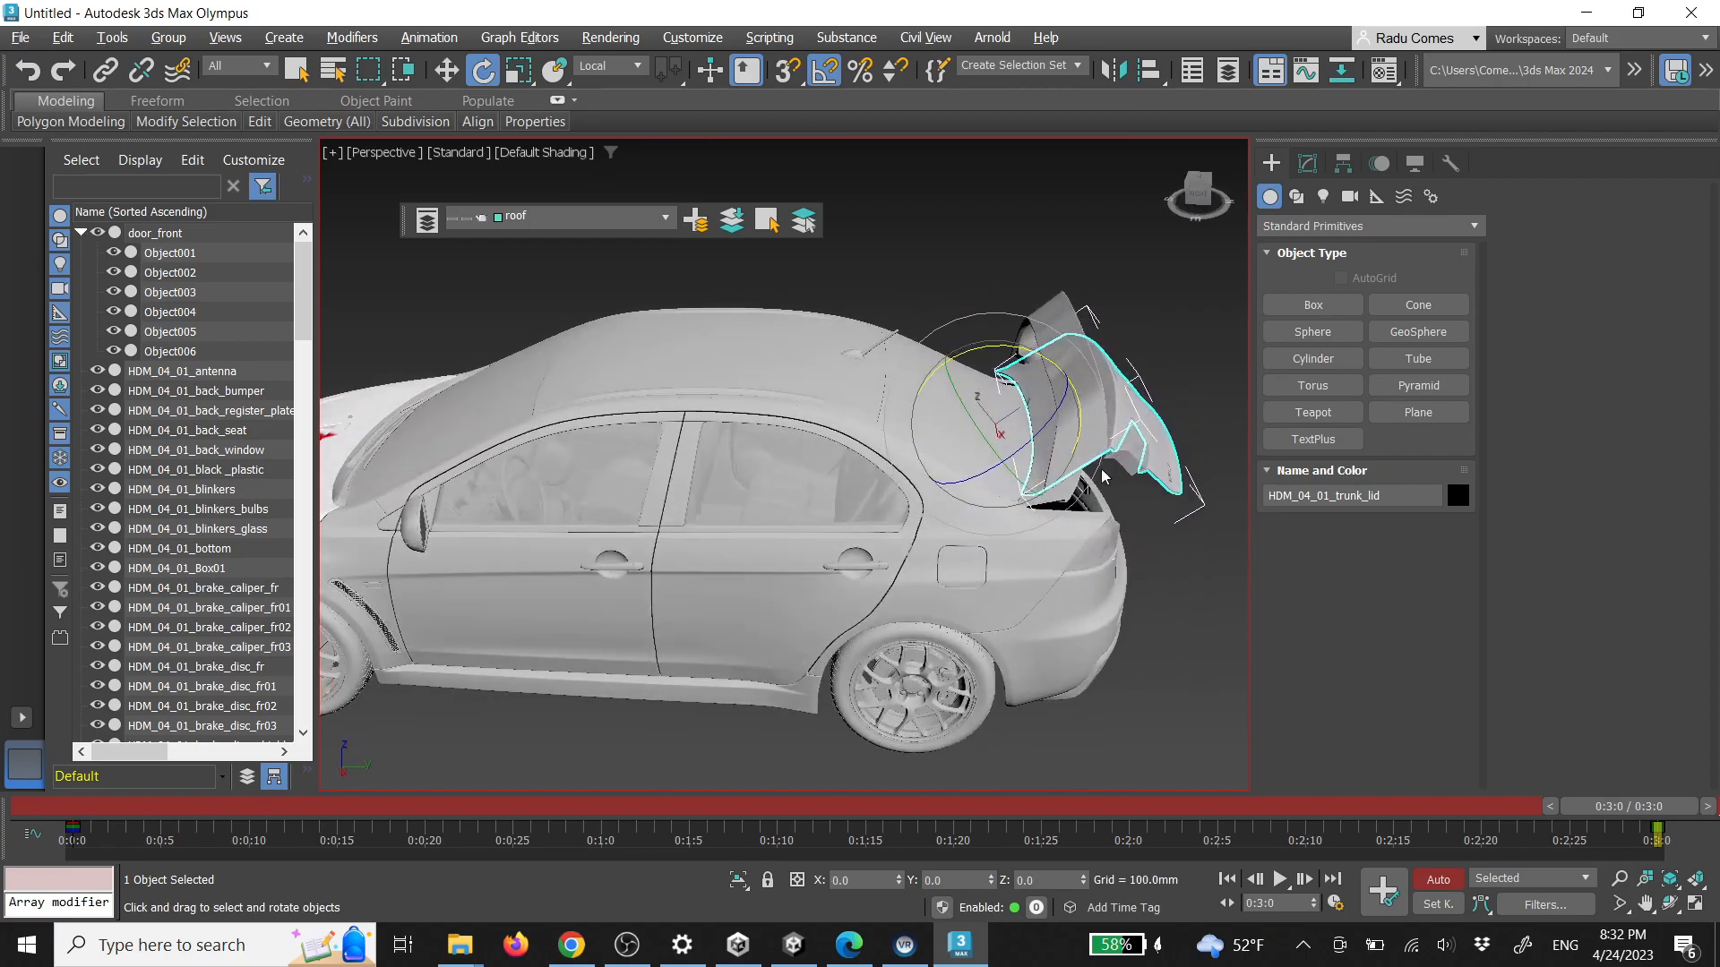
Examine the opened trunk from behind for any part that does not follow the lid
{"action": "middle_click_drag", "start_coordinate": [1049, 534], "coordinate": [861, 475], "text": "alt"}
{"action": "scroll", "coordinate": [1053, 438], "scroll_direction": "up", "scroll_amount": 5}
{"action": "scroll", "coordinate": [1041, 440], "scroll_direction": "down", "scroll_amount": 3}
{"action": "scroll", "coordinate": [719, 421], "scroll_direction": "up", "scroll_amount": 3}
{"action": "scroll", "coordinate": [771, 448], "scroll_direction": "down", "scroll_amount": 3}
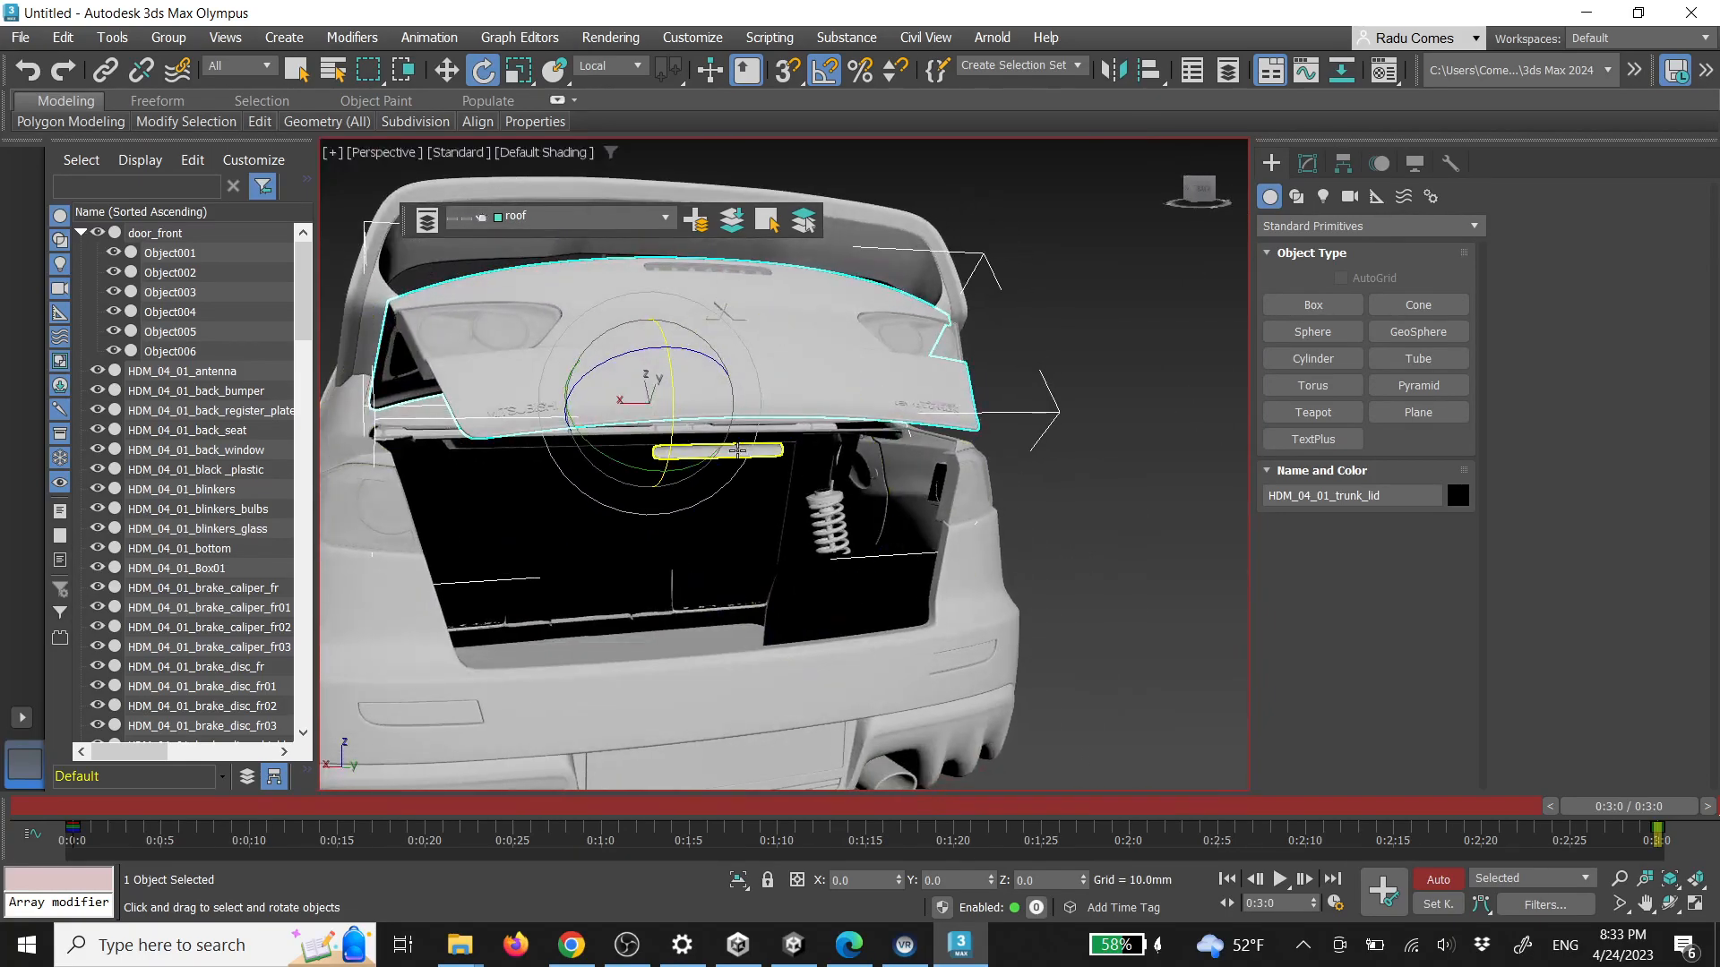
{"action": "scroll", "coordinate": [737, 450], "scroll_direction": "up", "scroll_amount": 3}
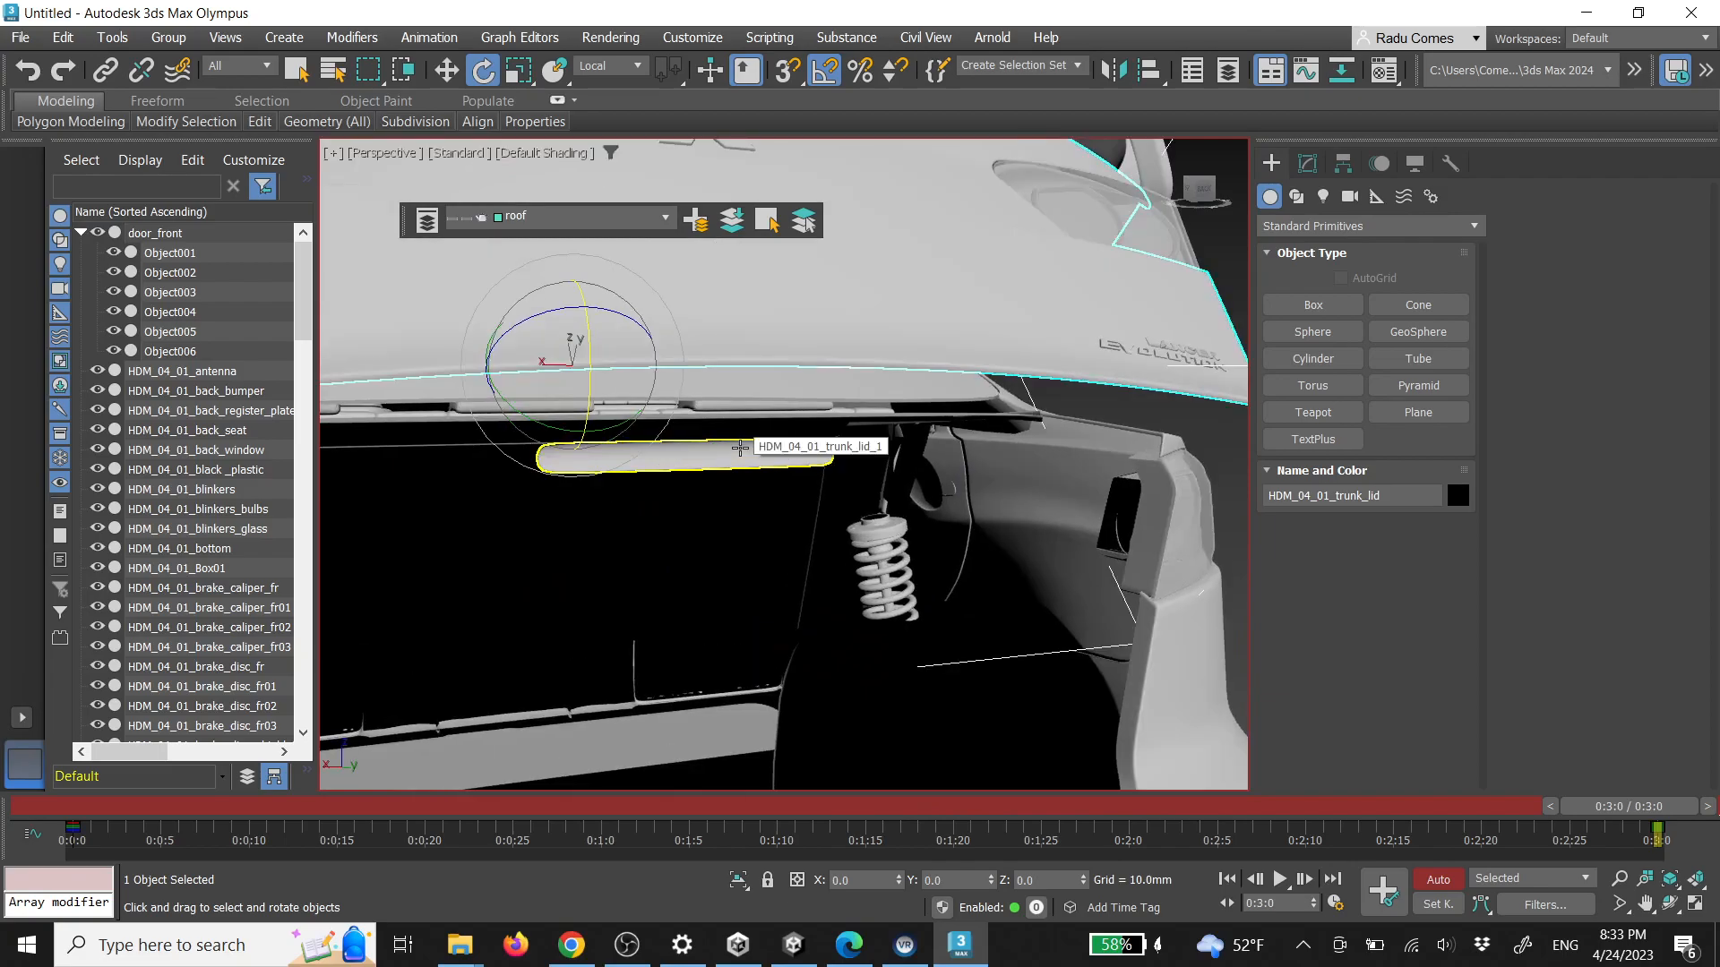
{"action": "scroll", "coordinate": [740, 448], "scroll_direction": "down", "scroll_amount": 2}
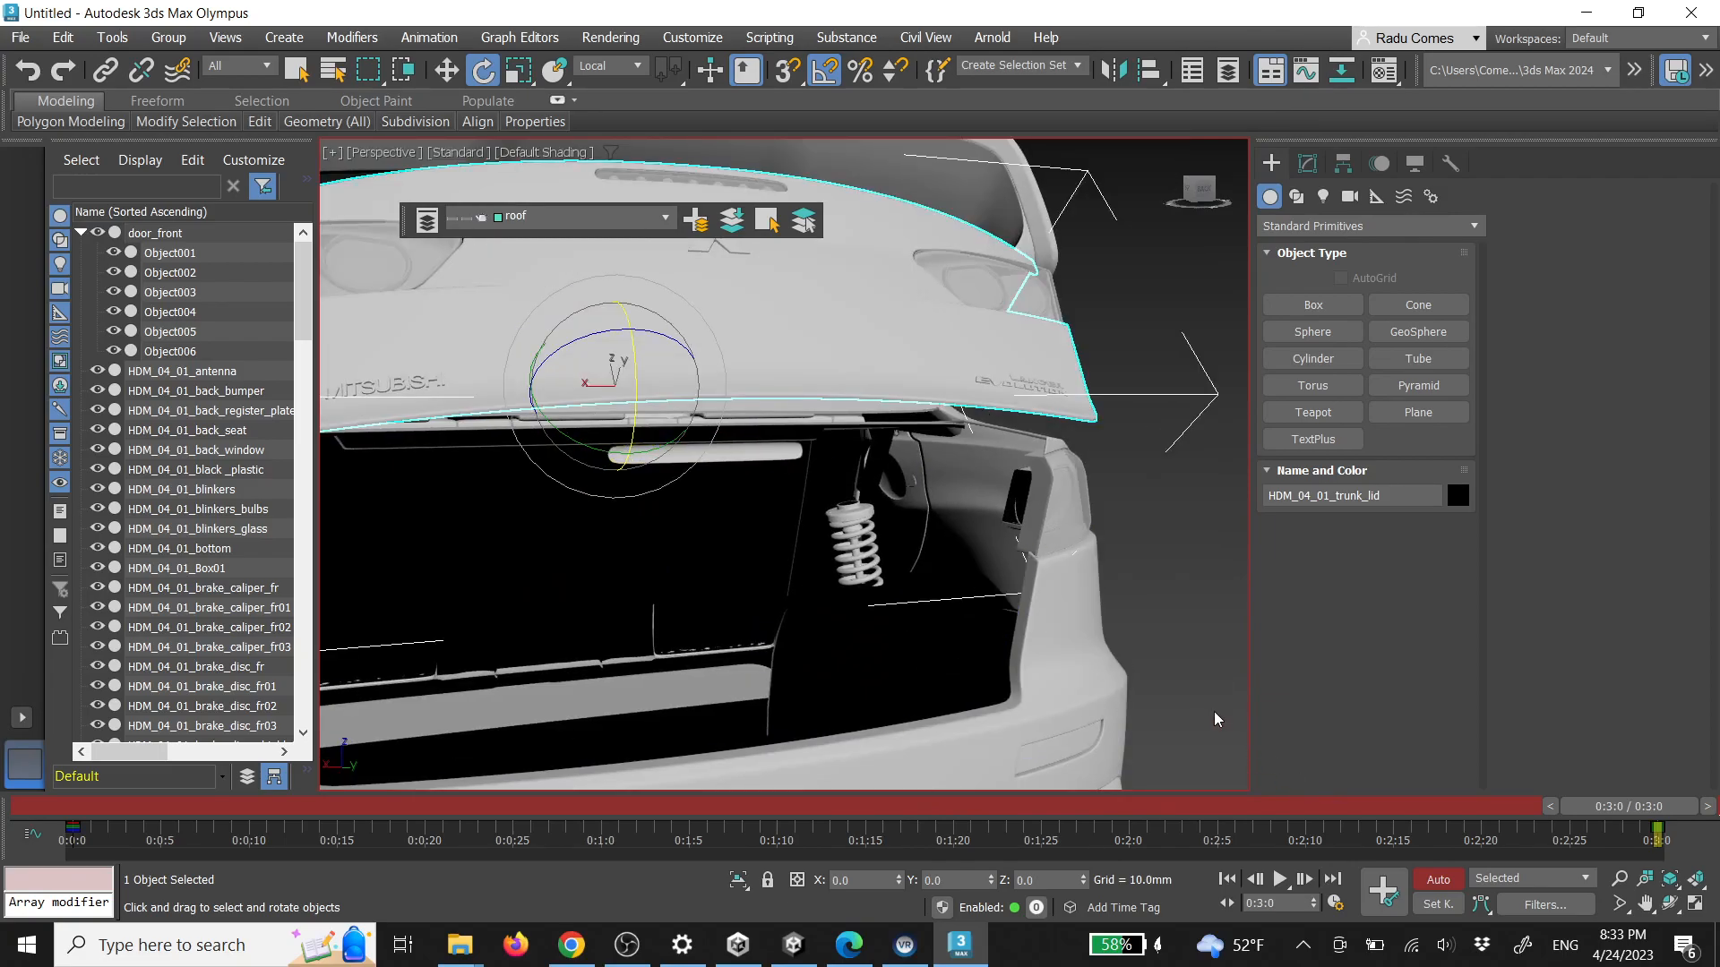
Return the timeline to 0:0:0 and turn off Auto Key recording
{"action": "left_click_drag", "start_coordinate": [1602, 813], "coordinate": [18, 807]}
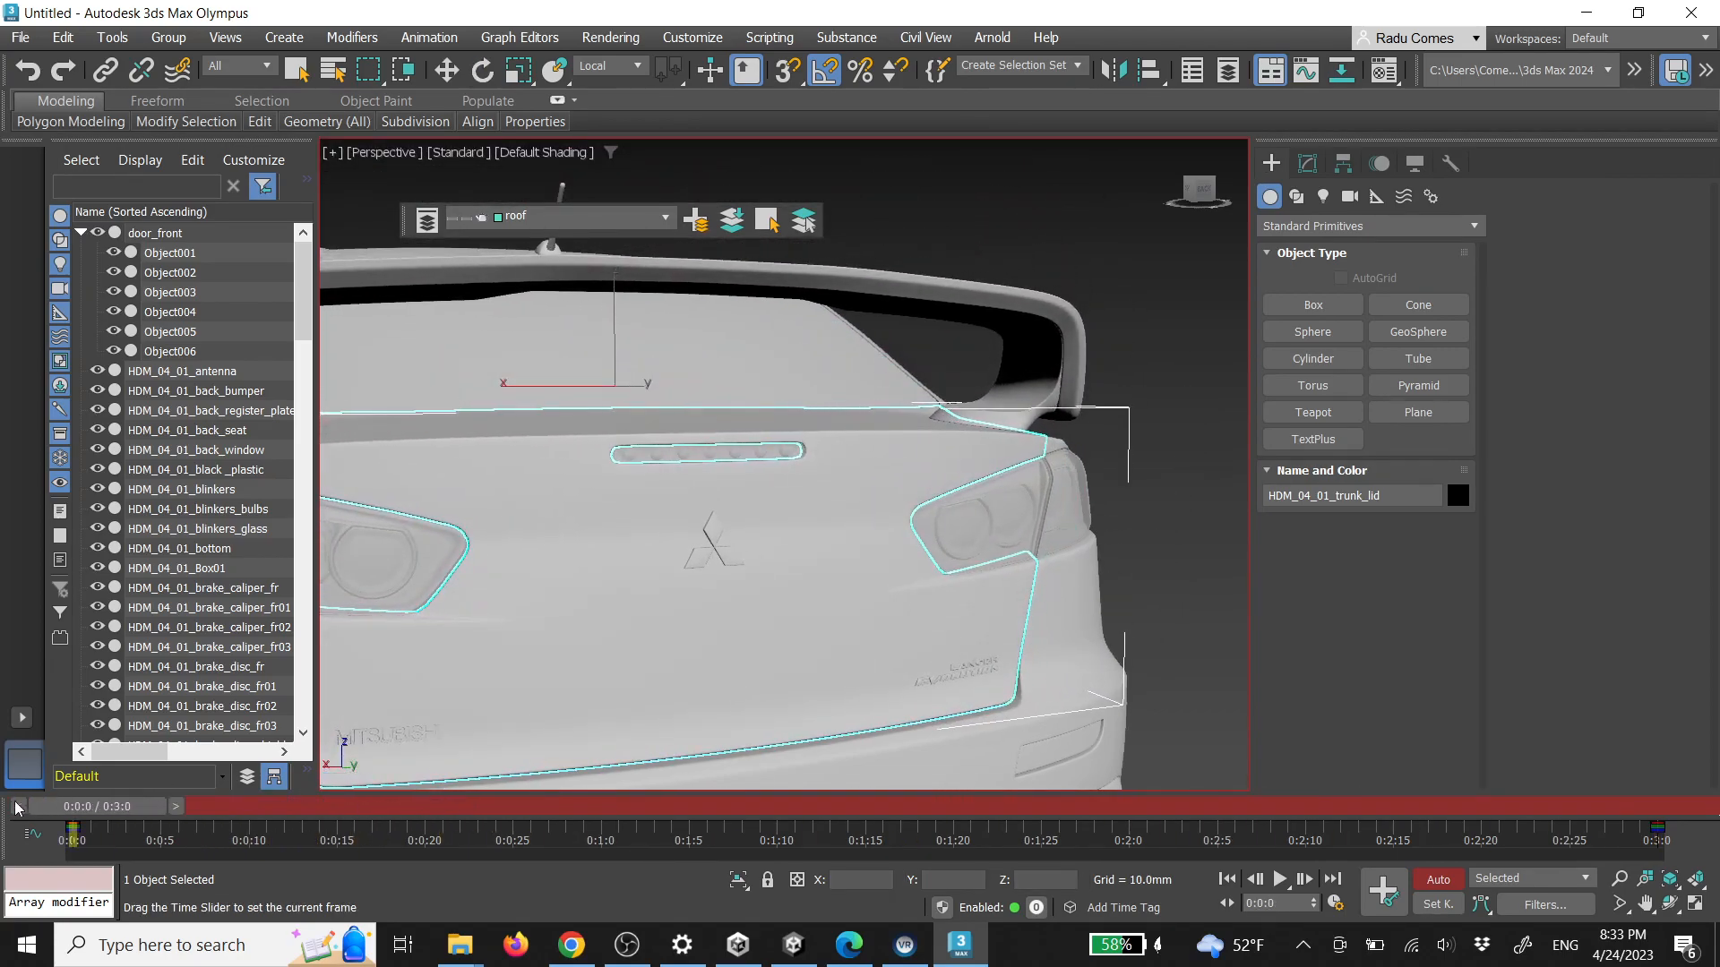
{"action": "key", "text": "e"}
{"action": "key", "text": "n"}
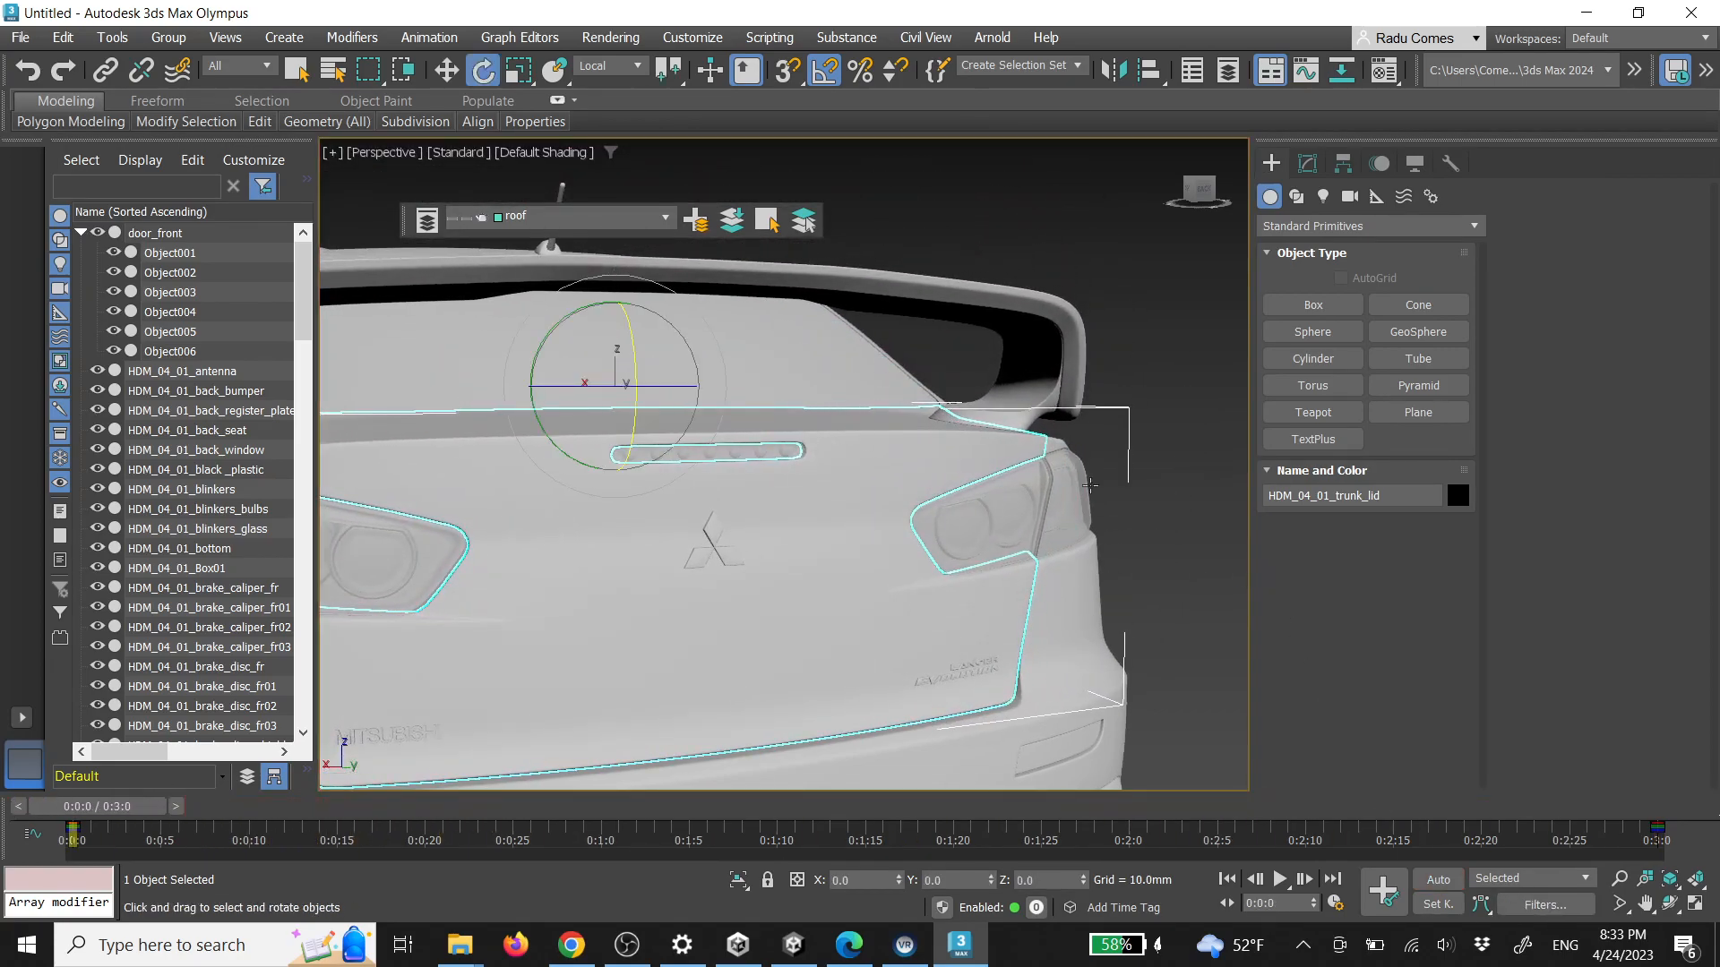
Isolate the trunk lid together with the detached HDM_04_01_trunk_lid_1 strip, selecting them with the trunk opened at 0:2:19
{"action": "left_click", "coordinate": [1186, 373]}
{"action": "left_click_drag", "start_coordinate": [128, 807], "coordinate": [1482, 703]}
{"action": "left_click", "coordinate": [764, 451]}
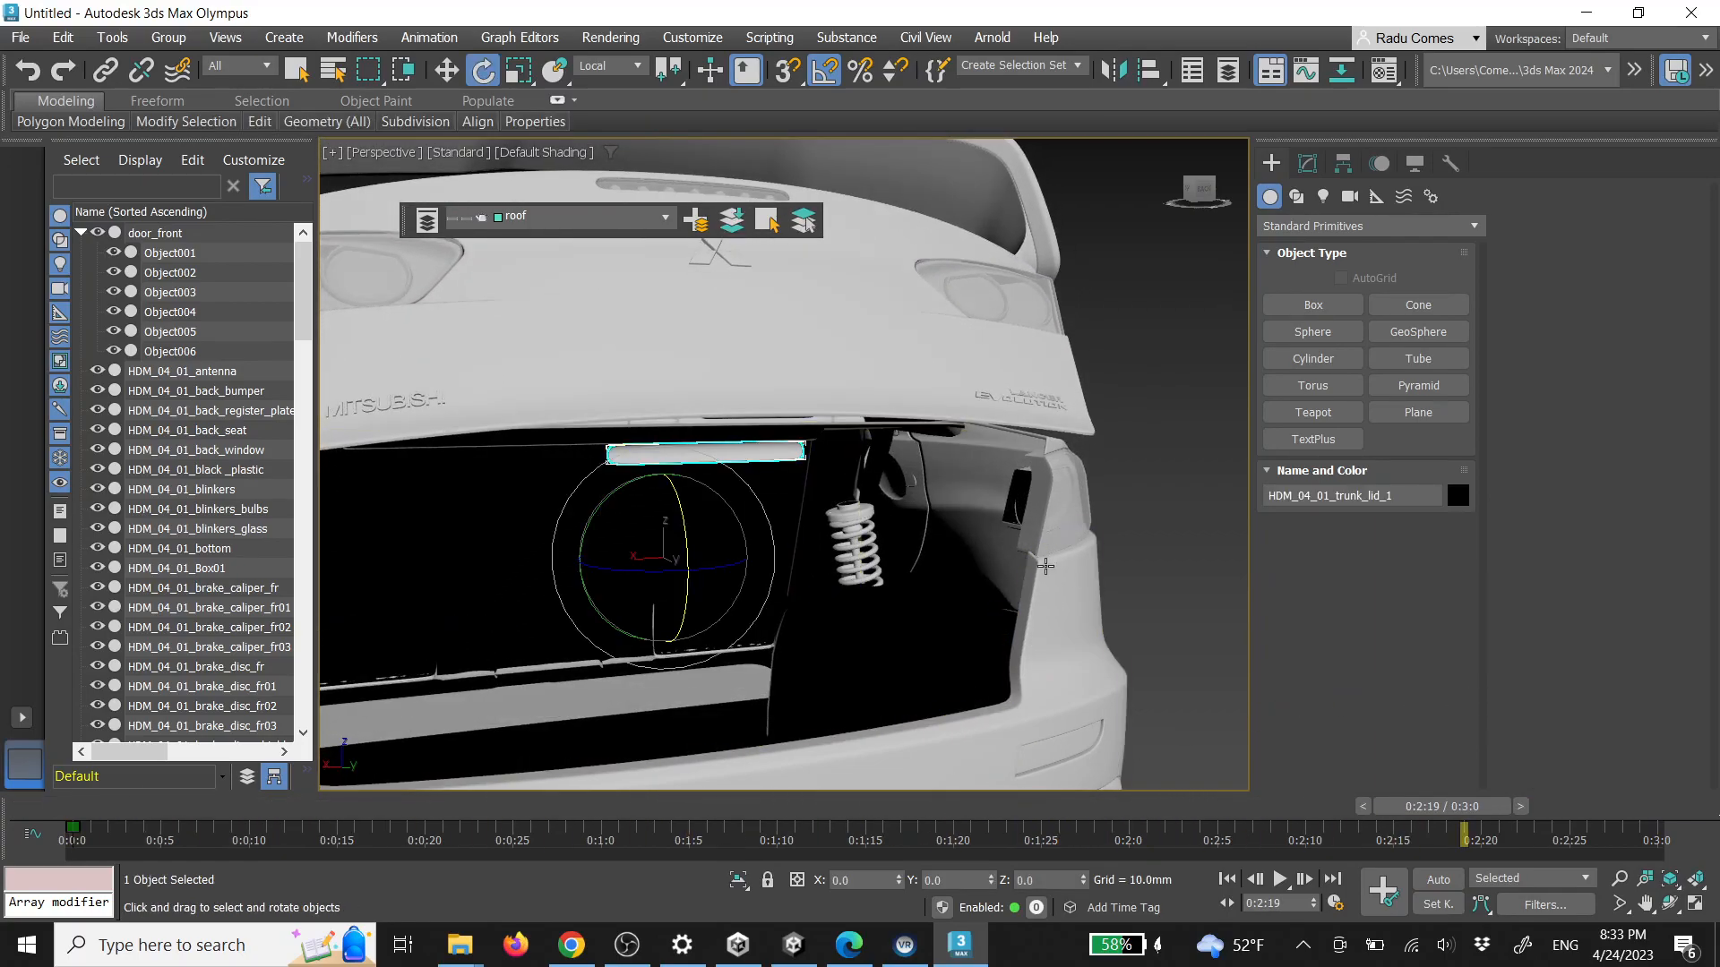
{"action": "scroll", "coordinate": [1111, 551], "scroll_direction": "down", "scroll_amount": 3}
{"action": "middle_click_drag", "start_coordinate": [1079, 548], "coordinate": [1120, 570], "text": "alt"}
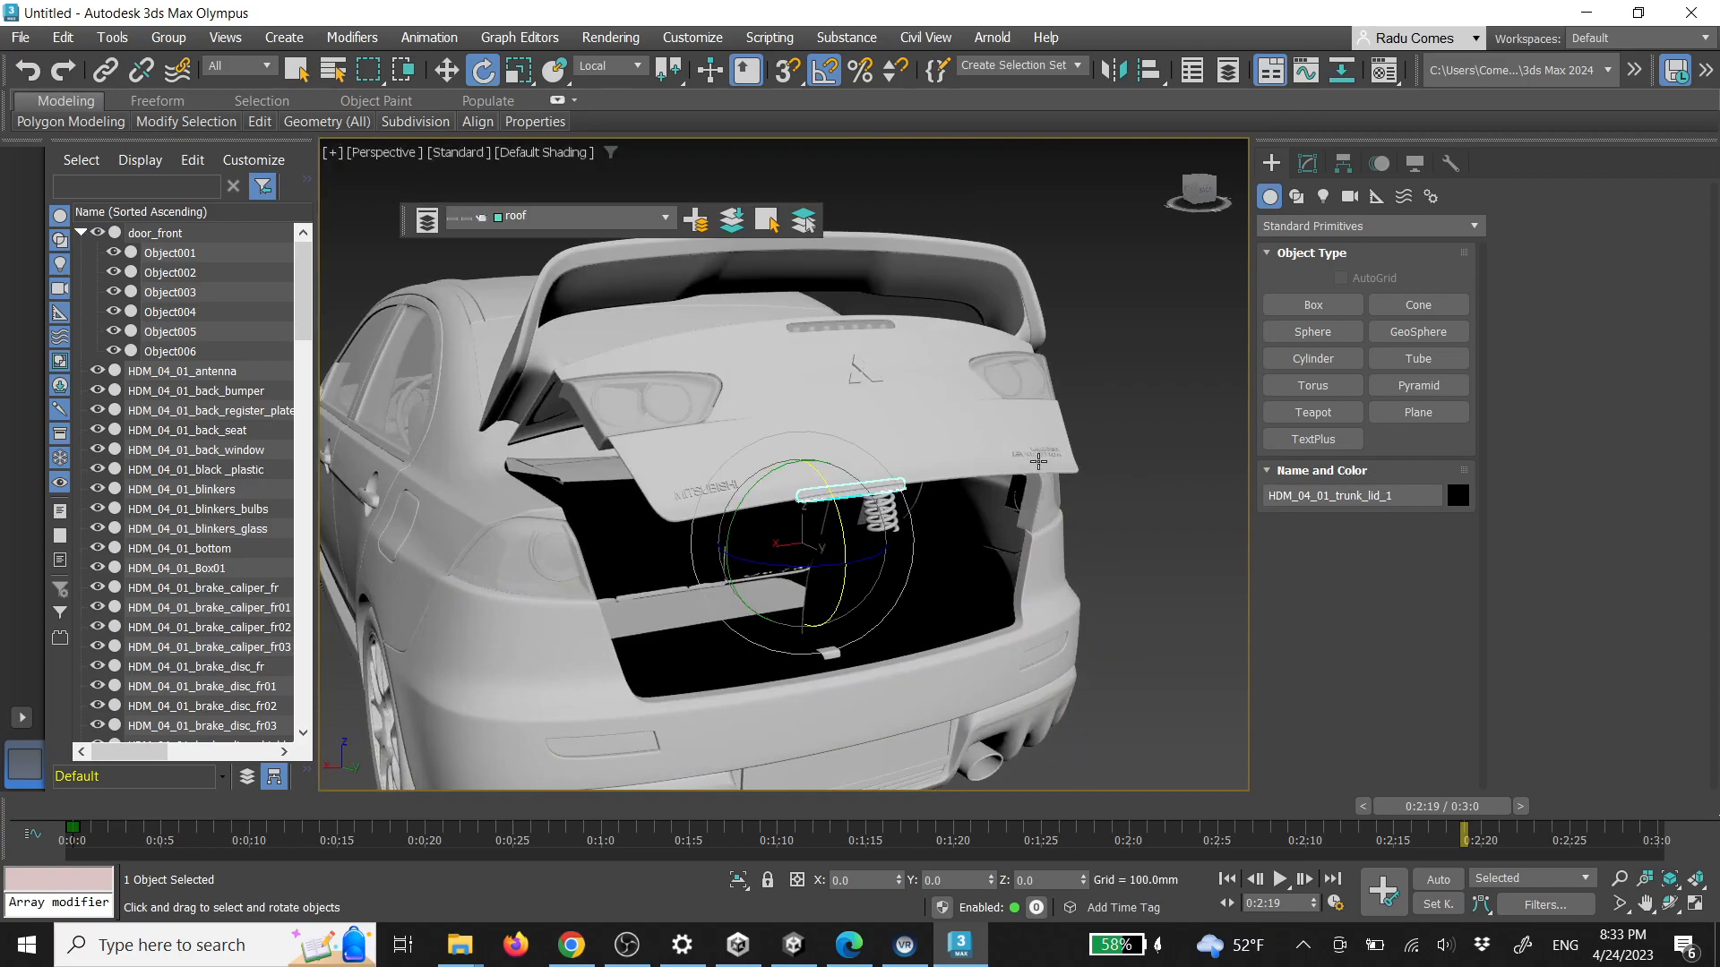
{"action": "left_click", "coordinate": [948, 426], "text": "ctrl"}
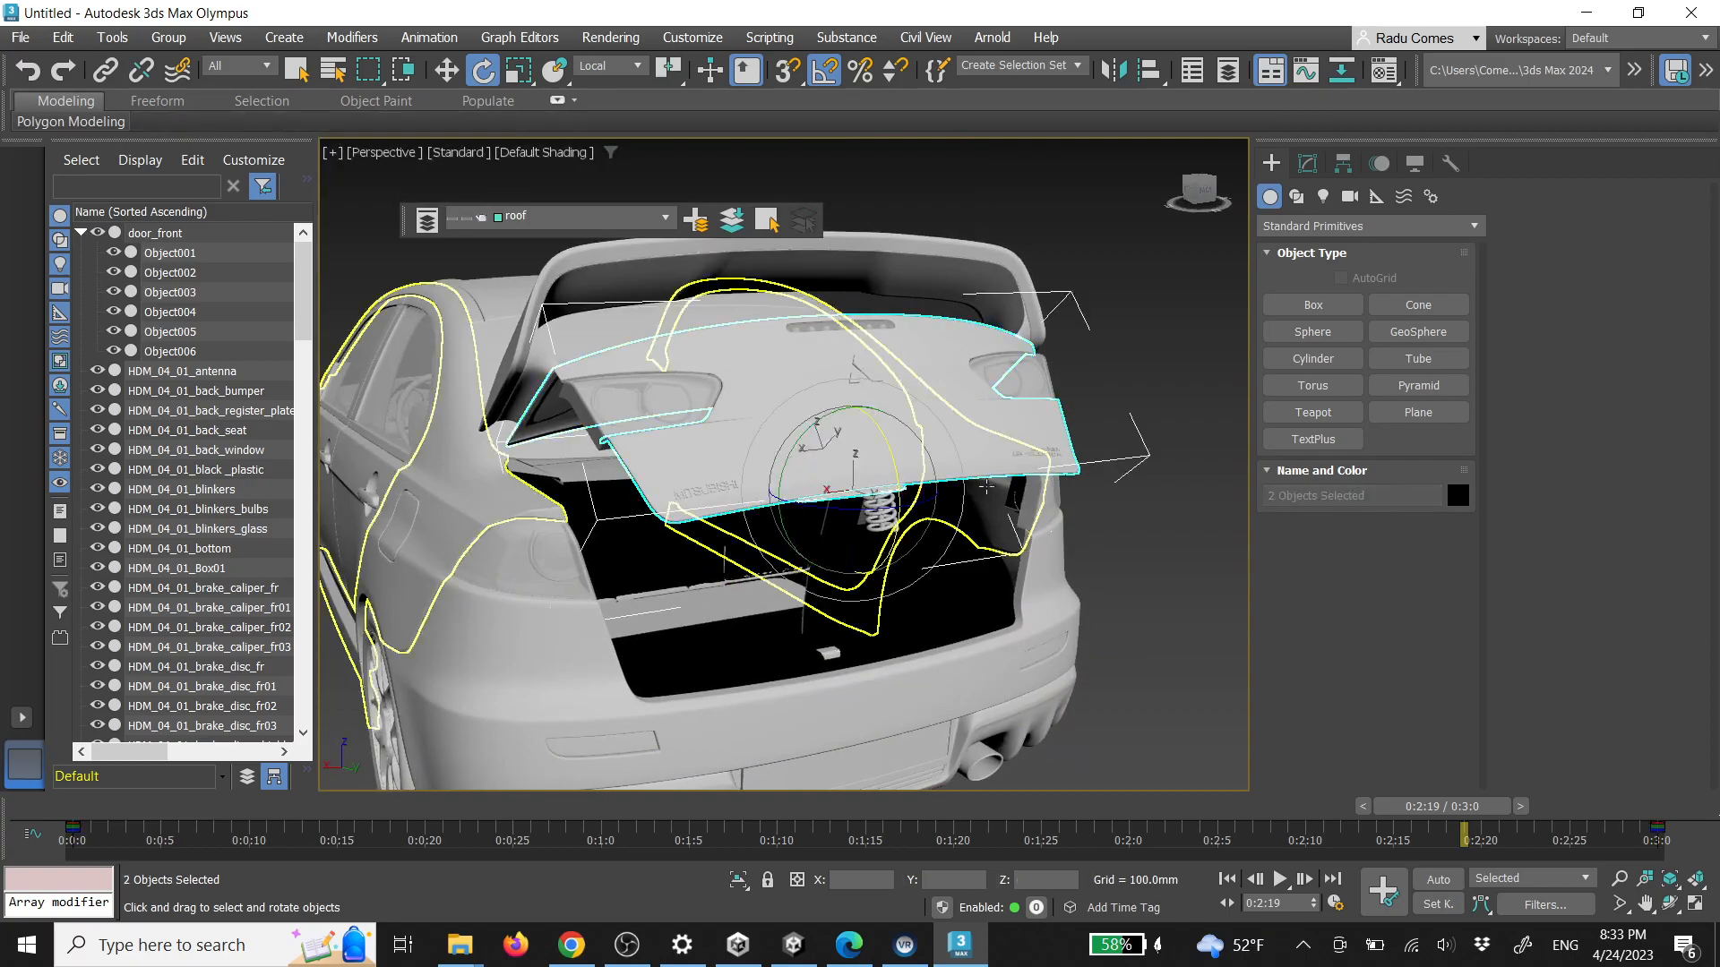
{"action": "key", "text": "alt+q"}
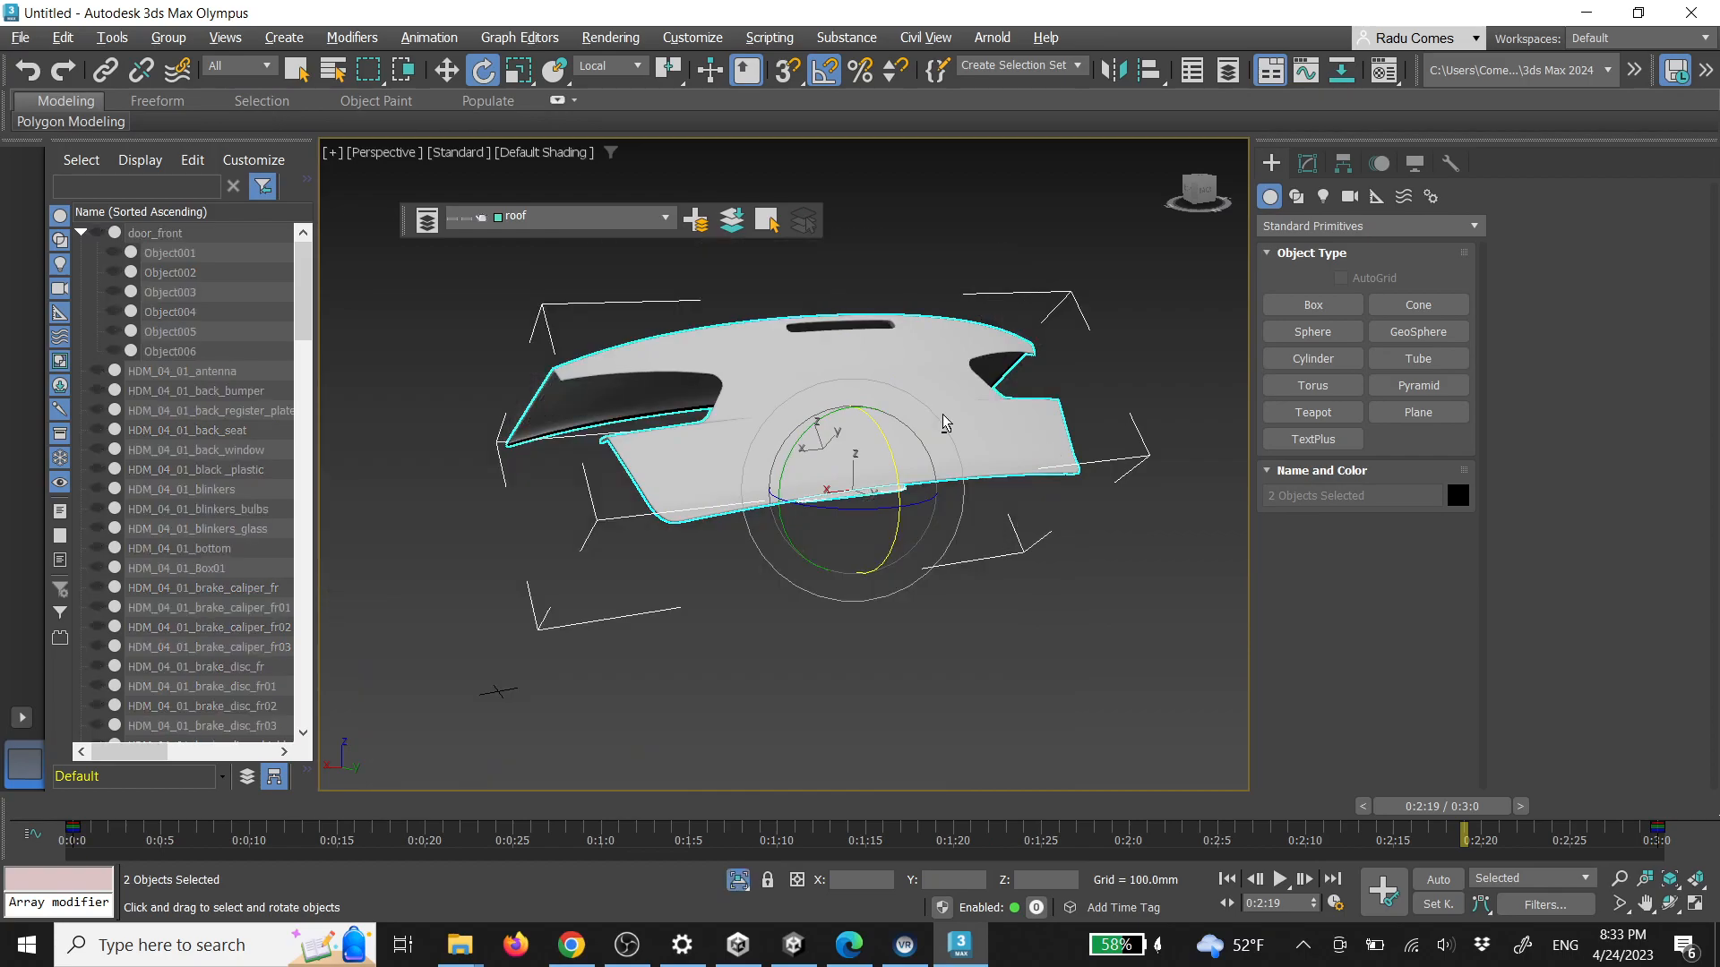
{"action": "left_click", "coordinate": [1068, 627]}
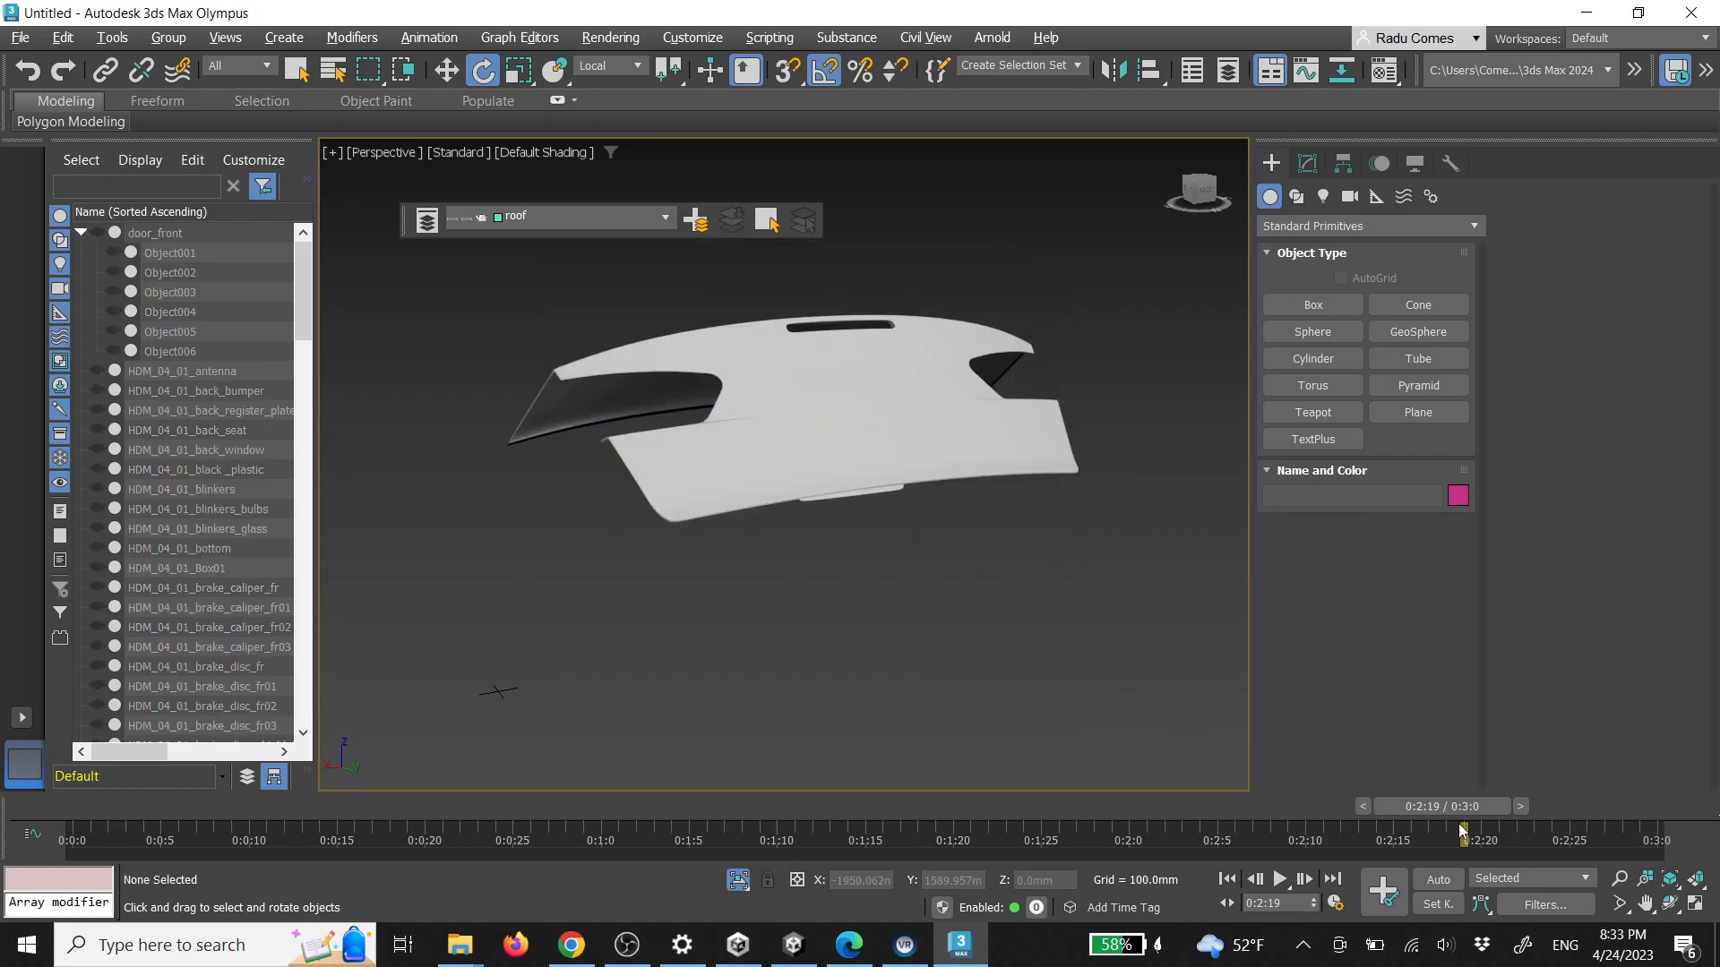
At 0:0:0, link the HDM_04_01_trunk_lid_1 strip to the trunk lid as its parent
{"action": "left_click_drag", "start_coordinate": [1465, 813], "coordinate": [56, 784]}
{"action": "scroll", "coordinate": [896, 488], "scroll_direction": "up", "scroll_amount": 3}
{"action": "left_click", "coordinate": [896, 493]}
{"action": "key", "text": "e"}
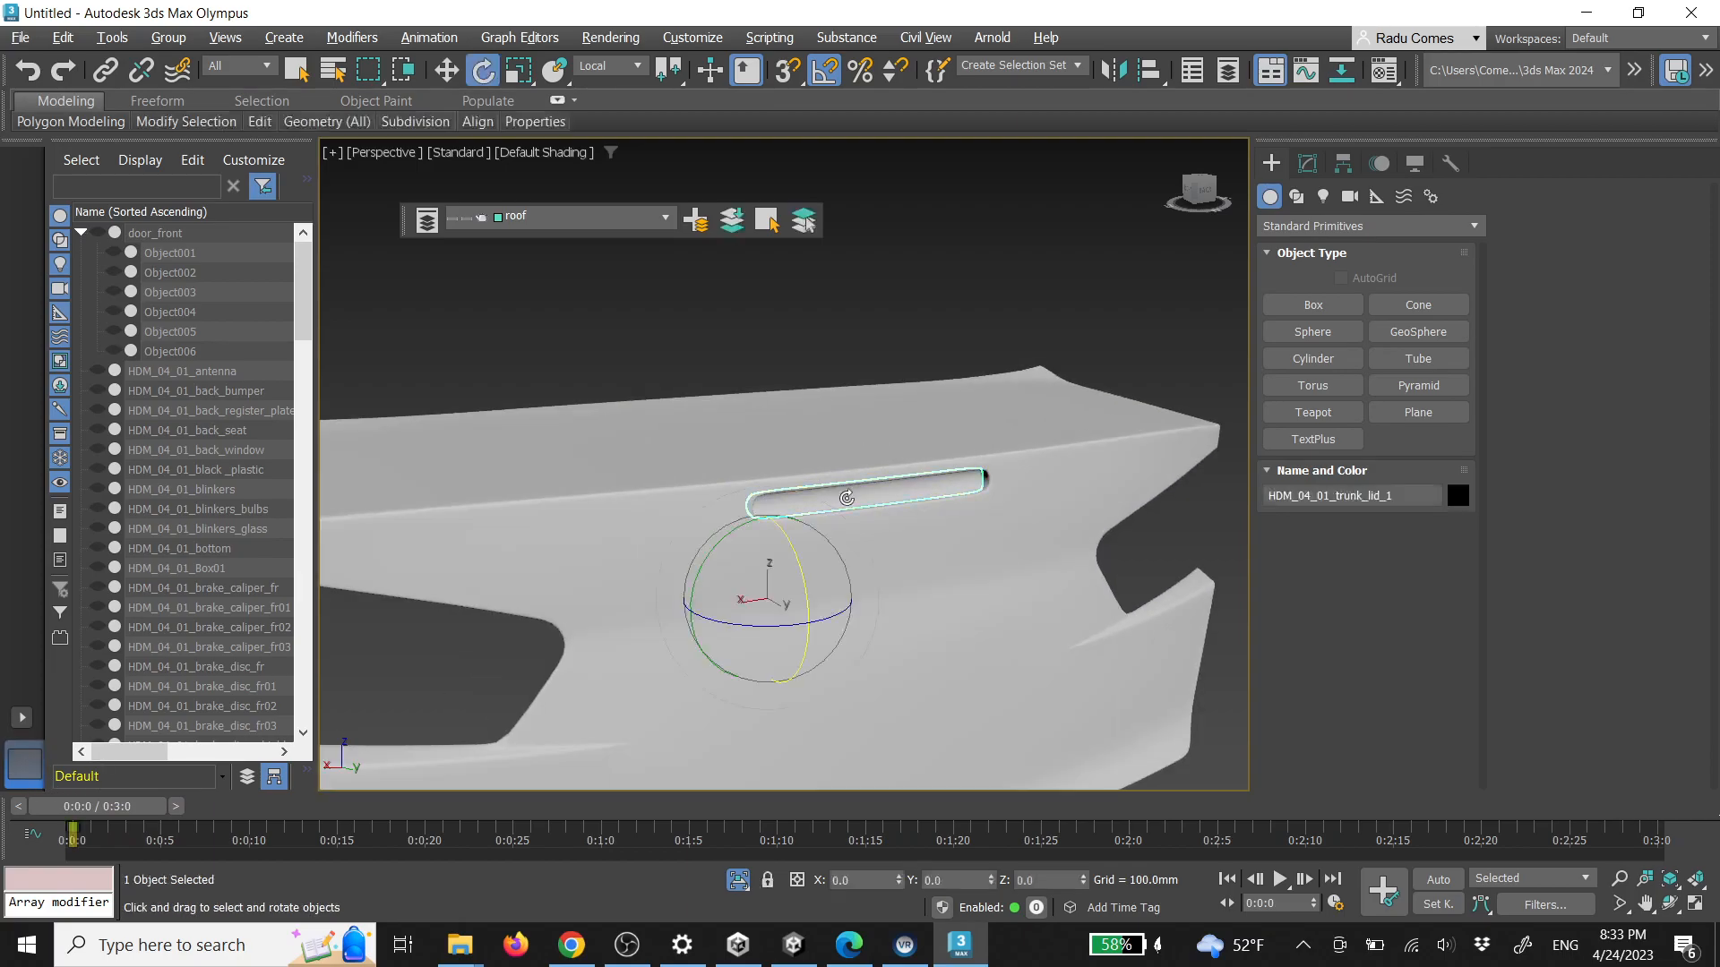
{"action": "left_click", "coordinate": [106, 70]}
{"action": "left_click_drag", "start_coordinate": [932, 487], "coordinate": [1101, 574]}
{"action": "left_click", "coordinate": [1187, 541]}
Scrub the animation to 0:1:4 to check that the strip follows the lid, and end the isolation
{"action": "scroll", "coordinate": [1168, 543], "scroll_direction": "down", "scroll_amount": 3}
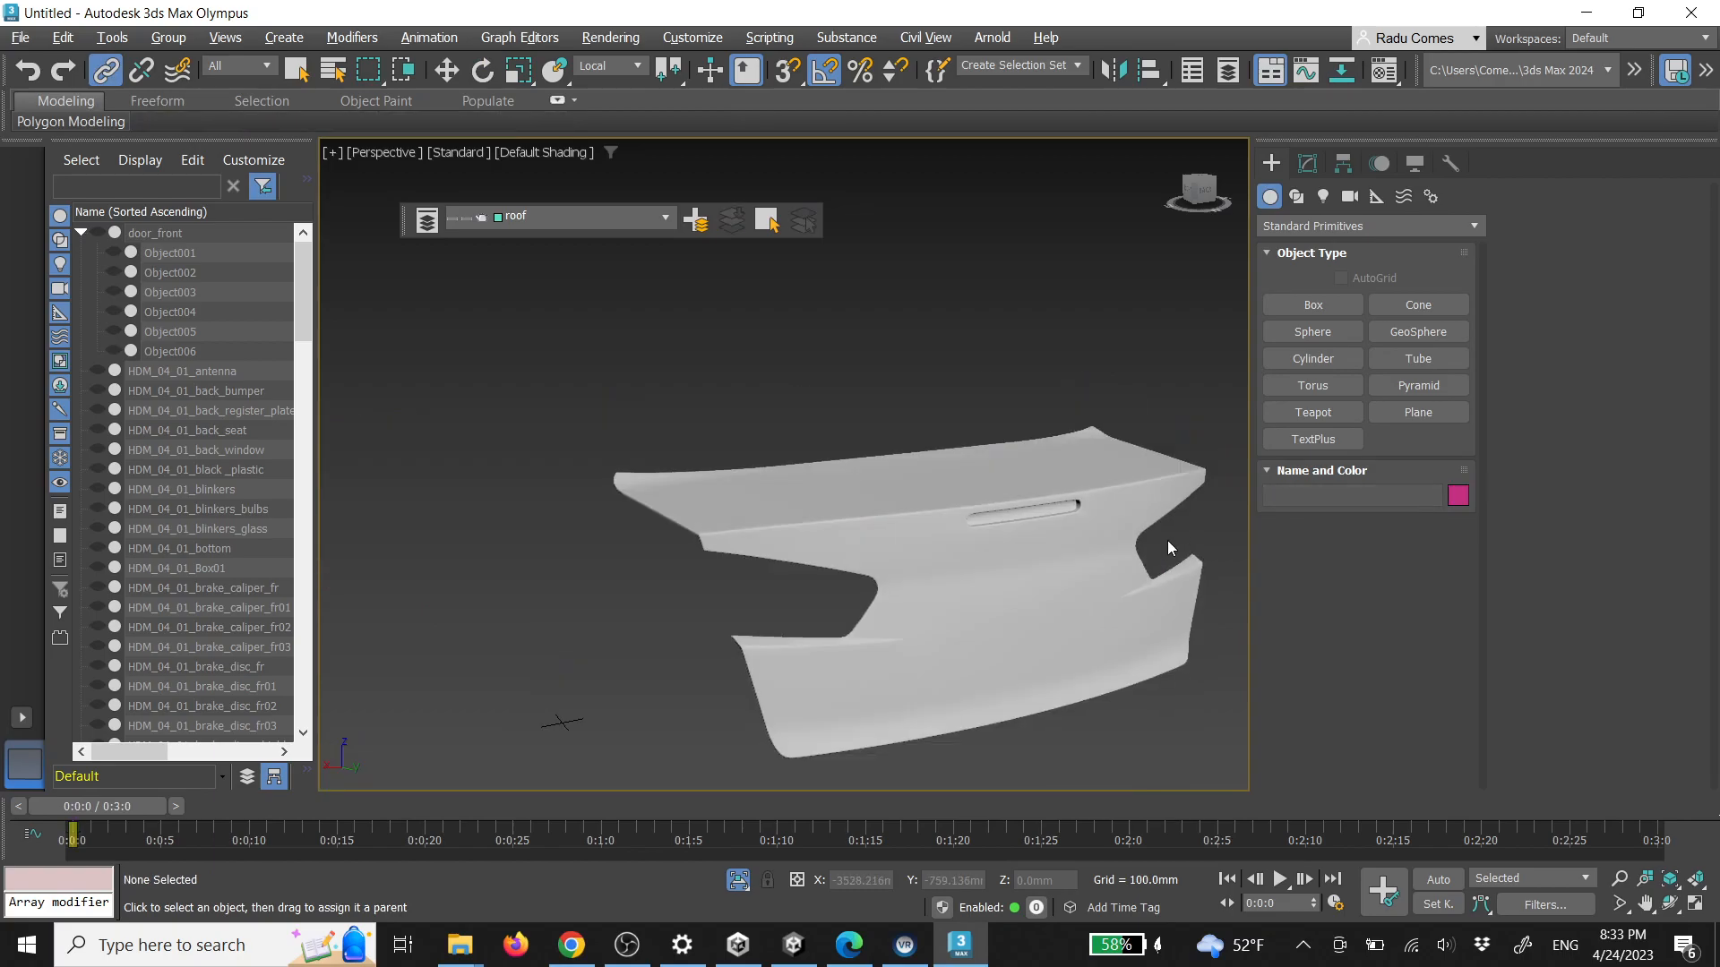
{"action": "middle_click_drag", "start_coordinate": [1168, 543], "coordinate": [1012, 509]}
{"action": "left_click_drag", "start_coordinate": [122, 808], "coordinate": [674, 806]}
{"action": "key", "text": "alt+q"}
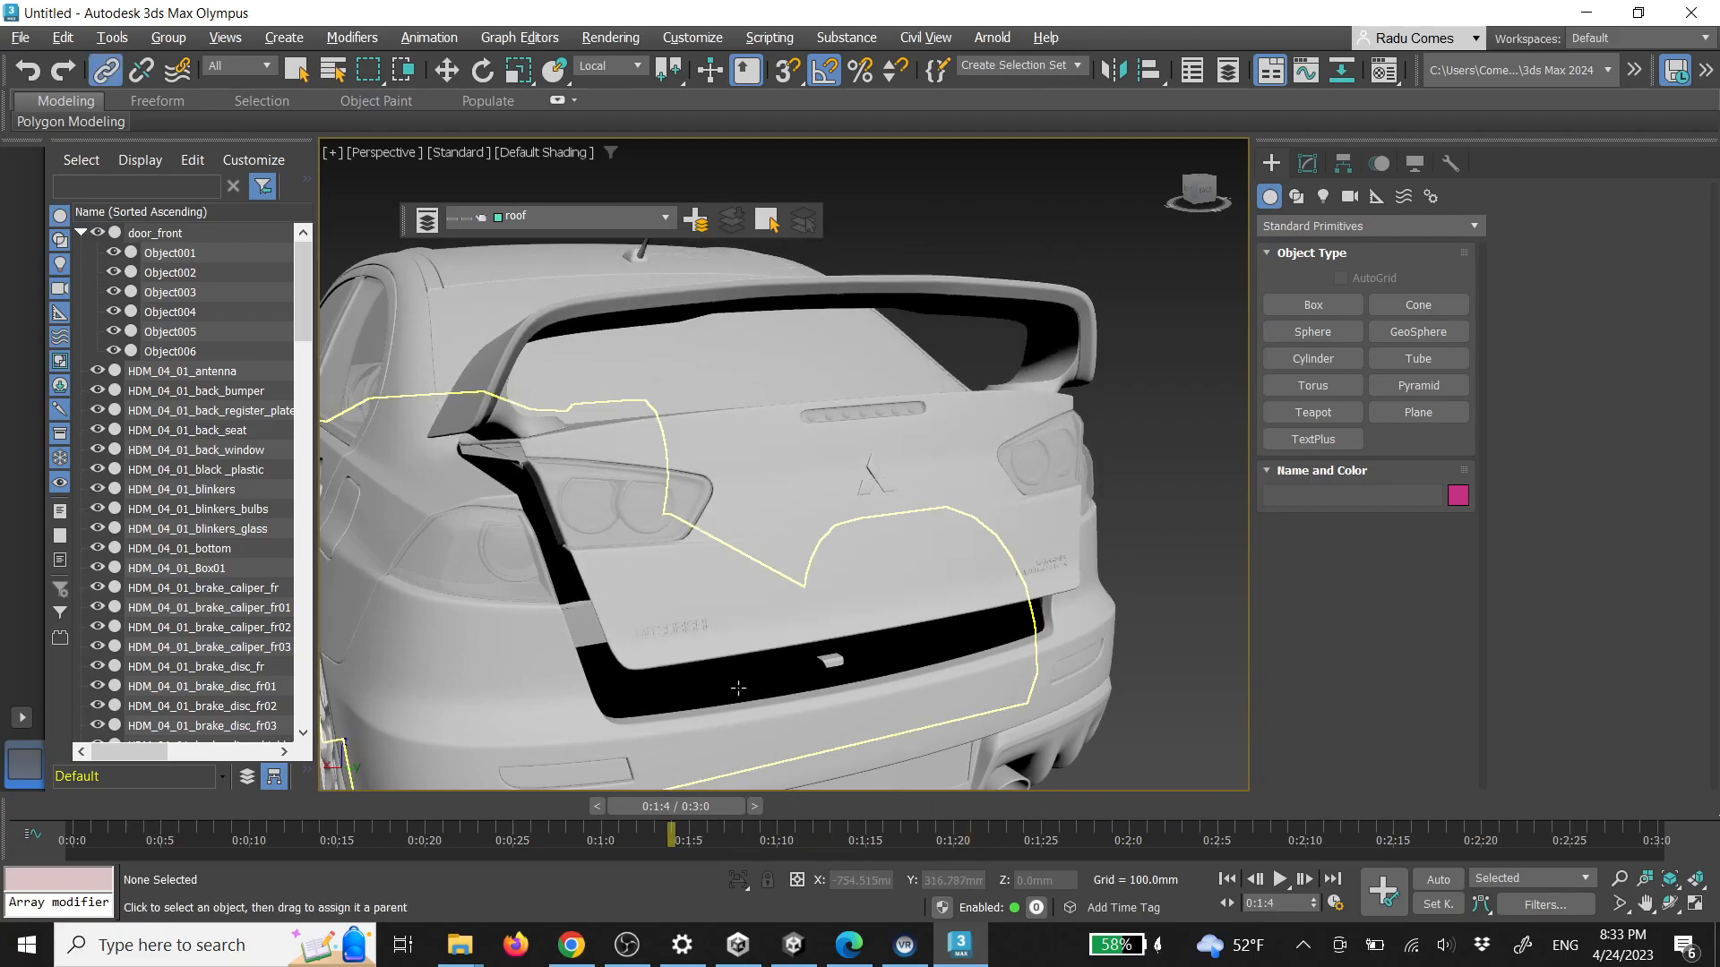
Check which part shows through the gap below the trunk lid, and return the timeline to 0:0:0
{"action": "left_click", "coordinate": [842, 658]}
{"action": "middle_click_drag", "start_coordinate": [932, 649], "coordinate": [1120, 645], "text": "alt"}
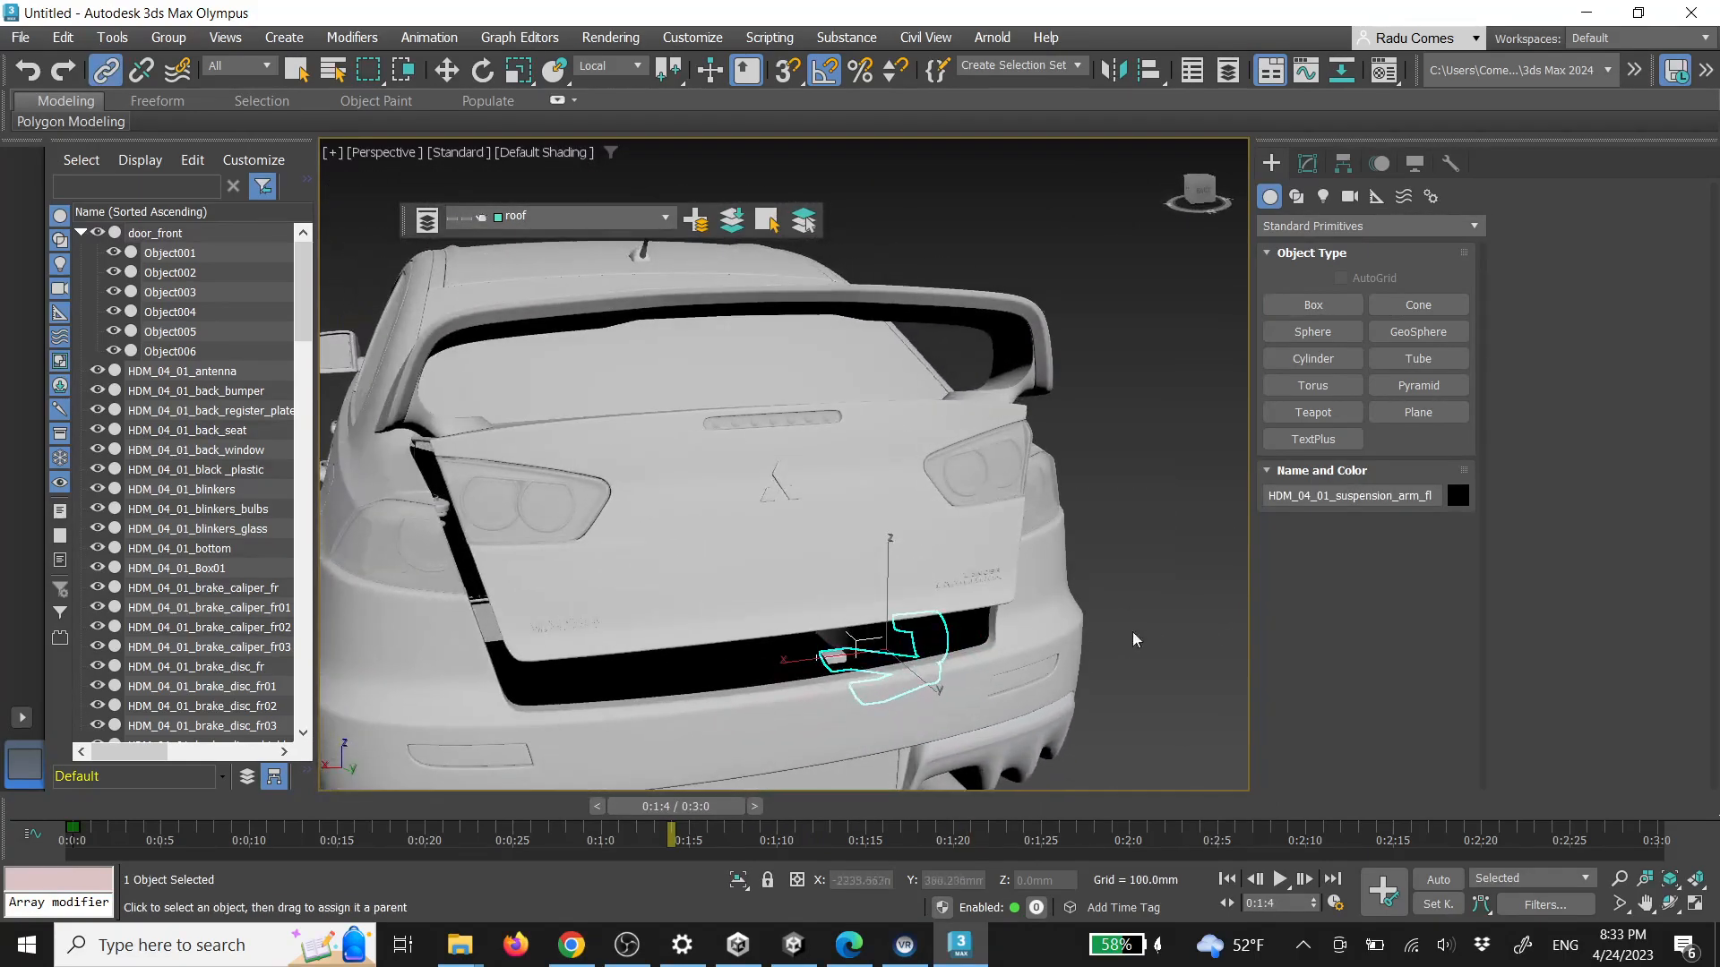
{"action": "left_click", "coordinate": [1122, 637]}
{"action": "left_click_drag", "start_coordinate": [766, 802], "coordinate": [2, 820]}
{"action": "left_click", "coordinate": [105, 70]}
{"action": "scroll", "coordinate": [678, 577], "scroll_direction": "down", "scroll_amount": 4}
{"action": "middle_click_drag", "start_coordinate": [679, 576], "coordinate": [594, 325], "text": "alt"}
{"action": "scroll", "coordinate": [949, 549], "scroll_direction": "down", "scroll_amount": 2}
Start exporting the whole scene to the Desktop as an Autodesk FBX file named car_trunk
{"action": "left_click", "coordinate": [19, 38]}
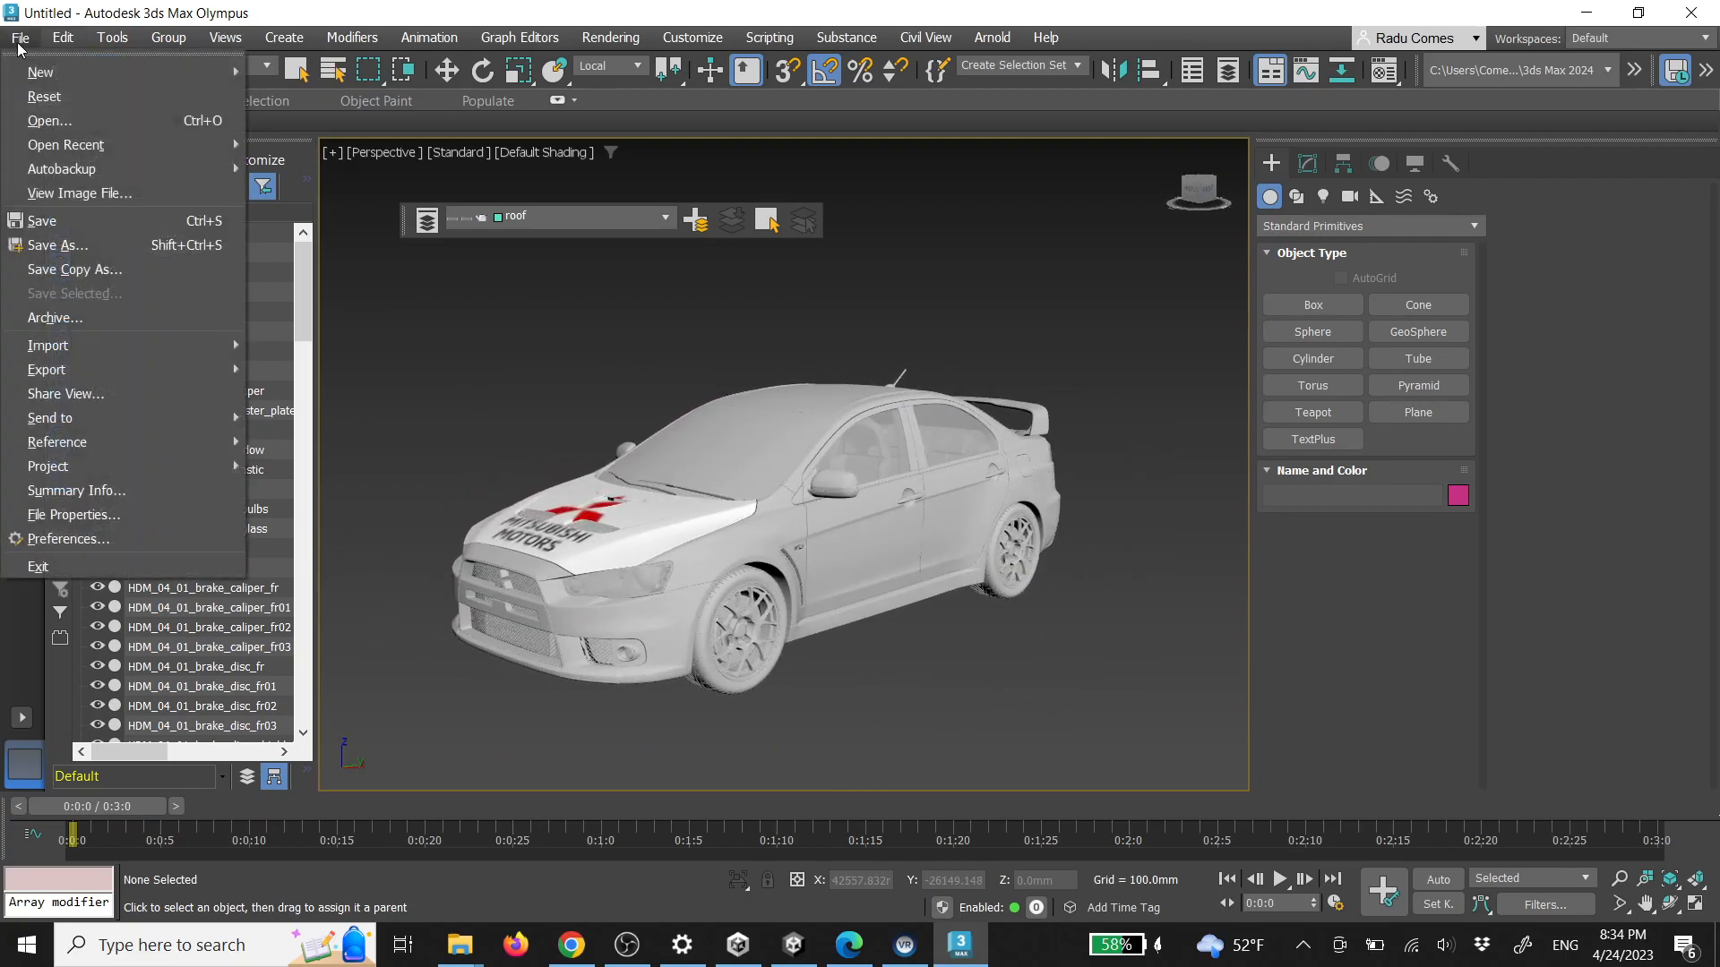
{"action": "mouse_move", "coordinate": [224, 369]}
{"action": "left_click", "coordinate": [305, 371]}
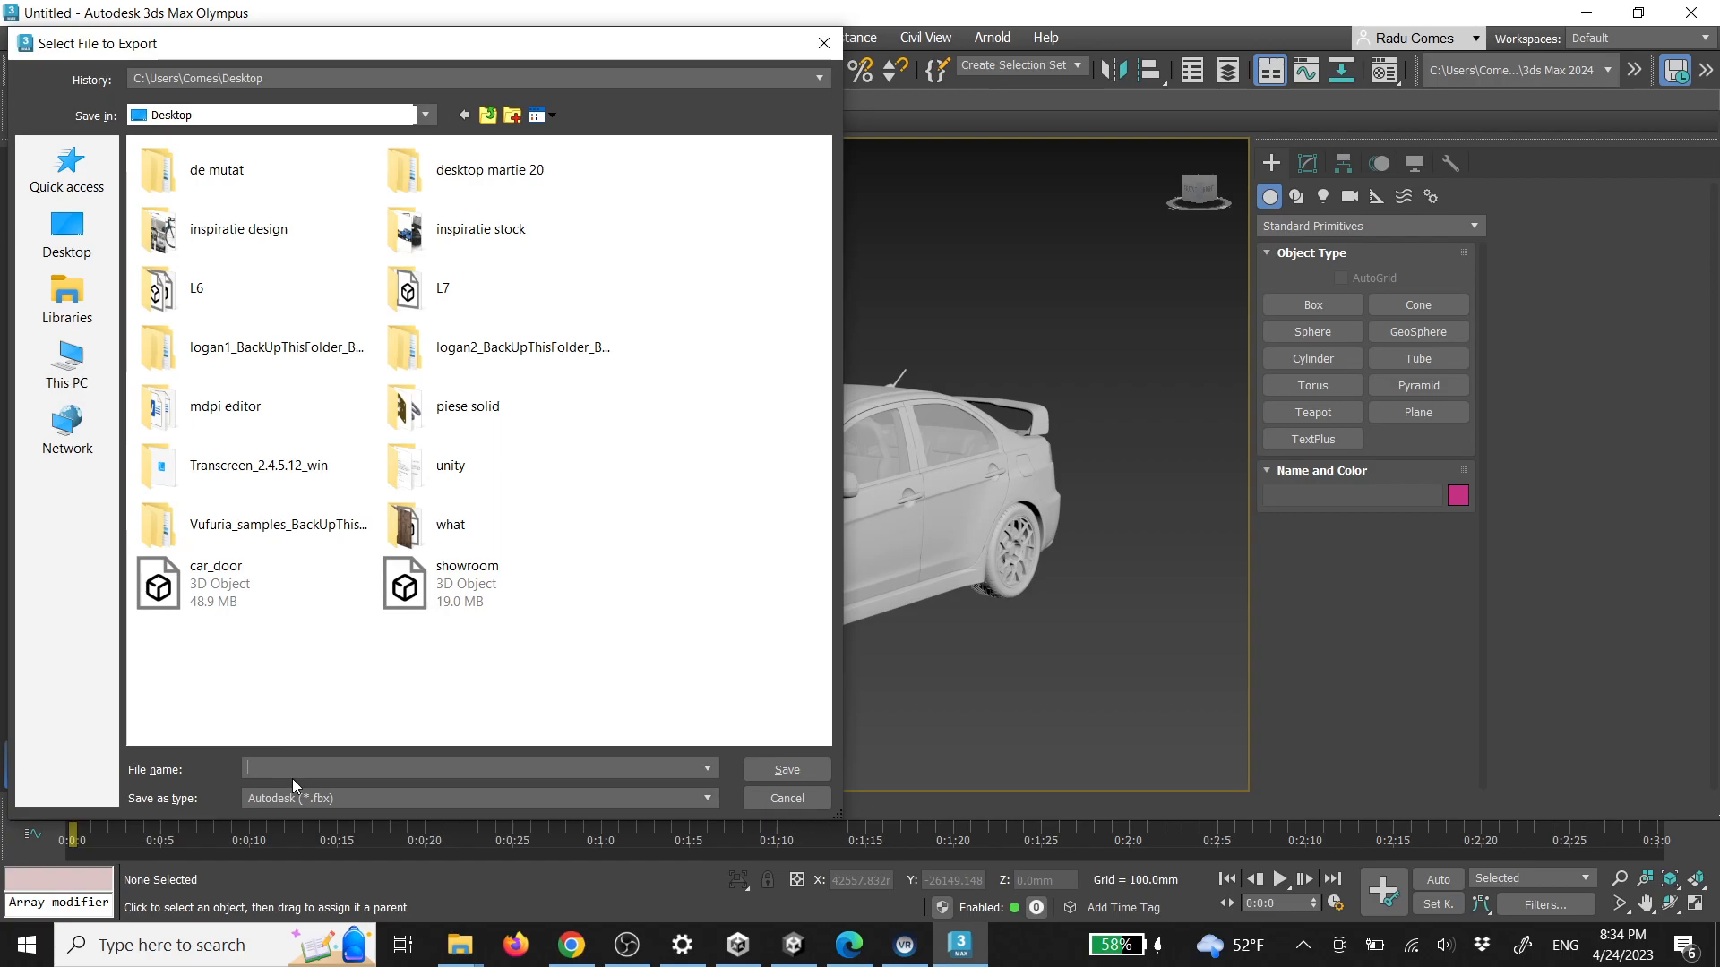
{"action": "type", "text": "car_"}
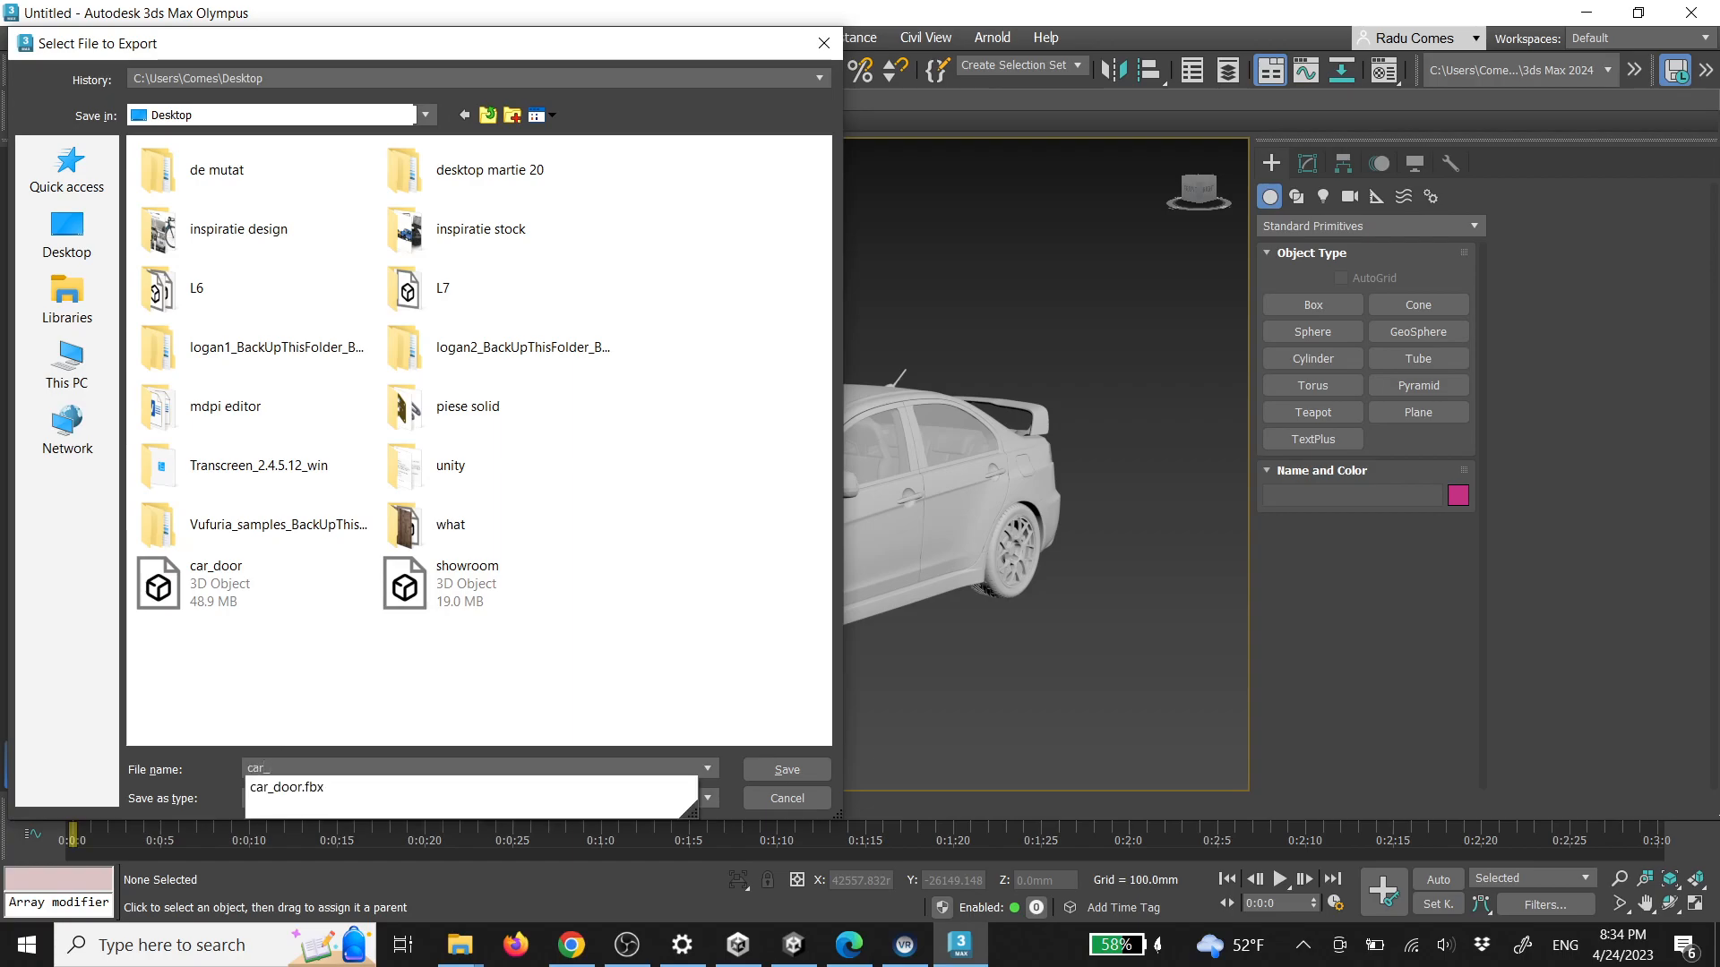
{"action": "type", "text": "trunk"}
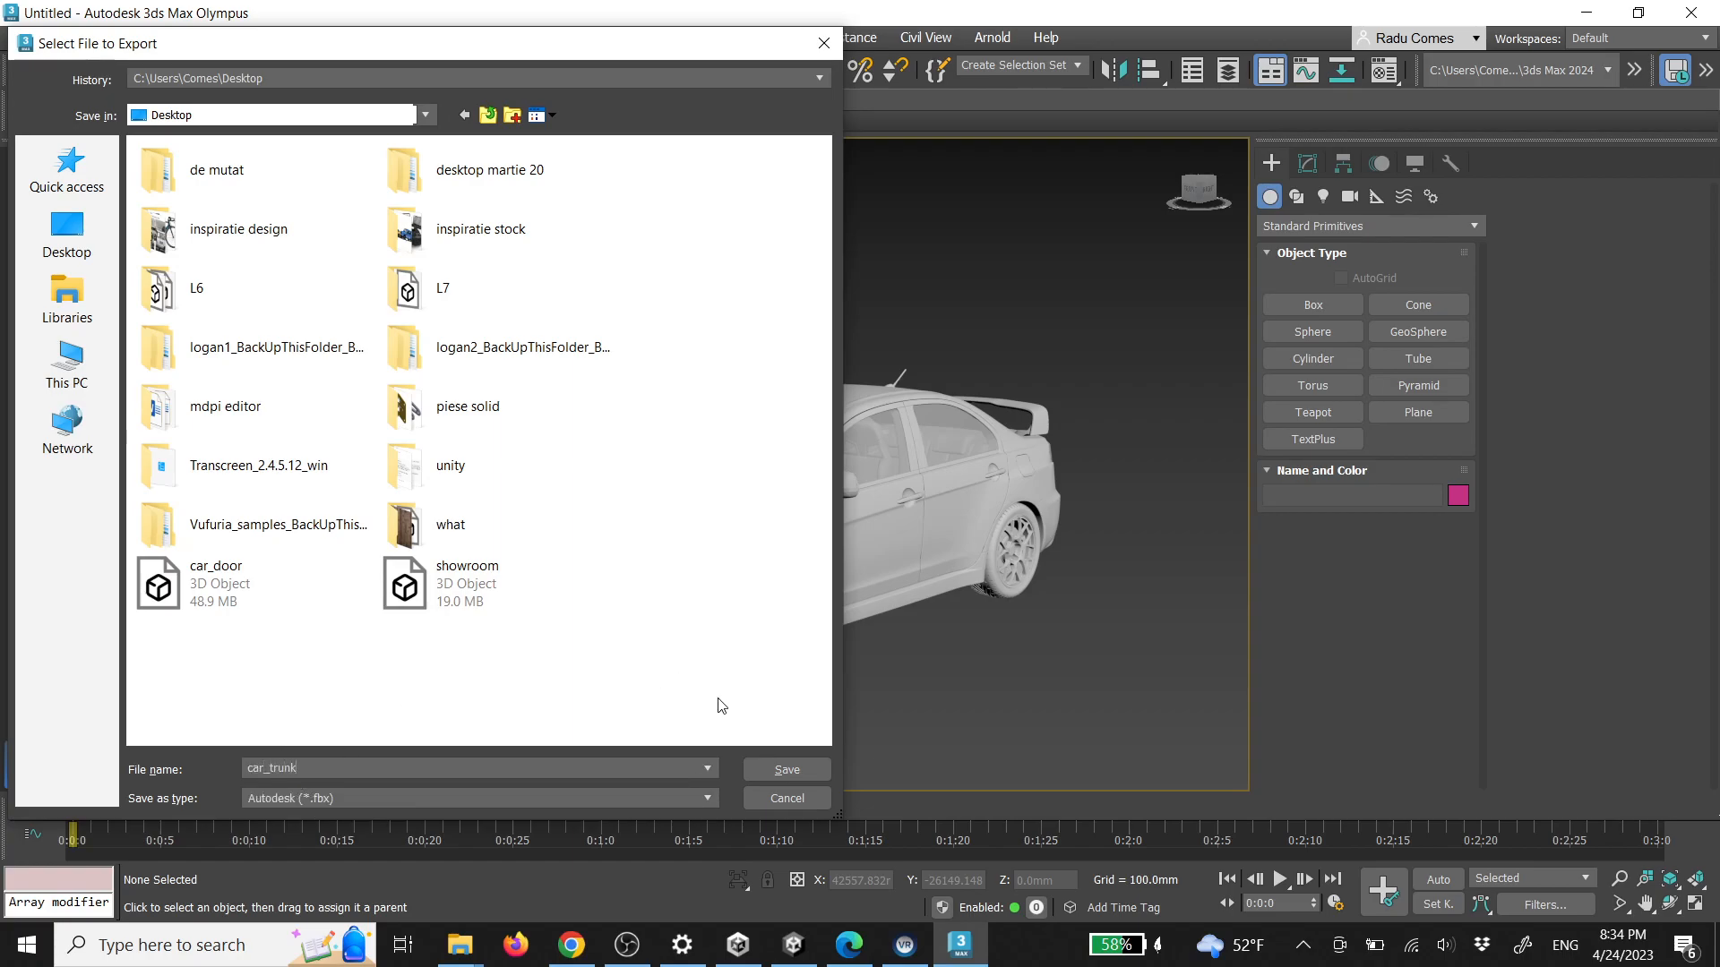
{"action": "left_click", "coordinate": [811, 771]}
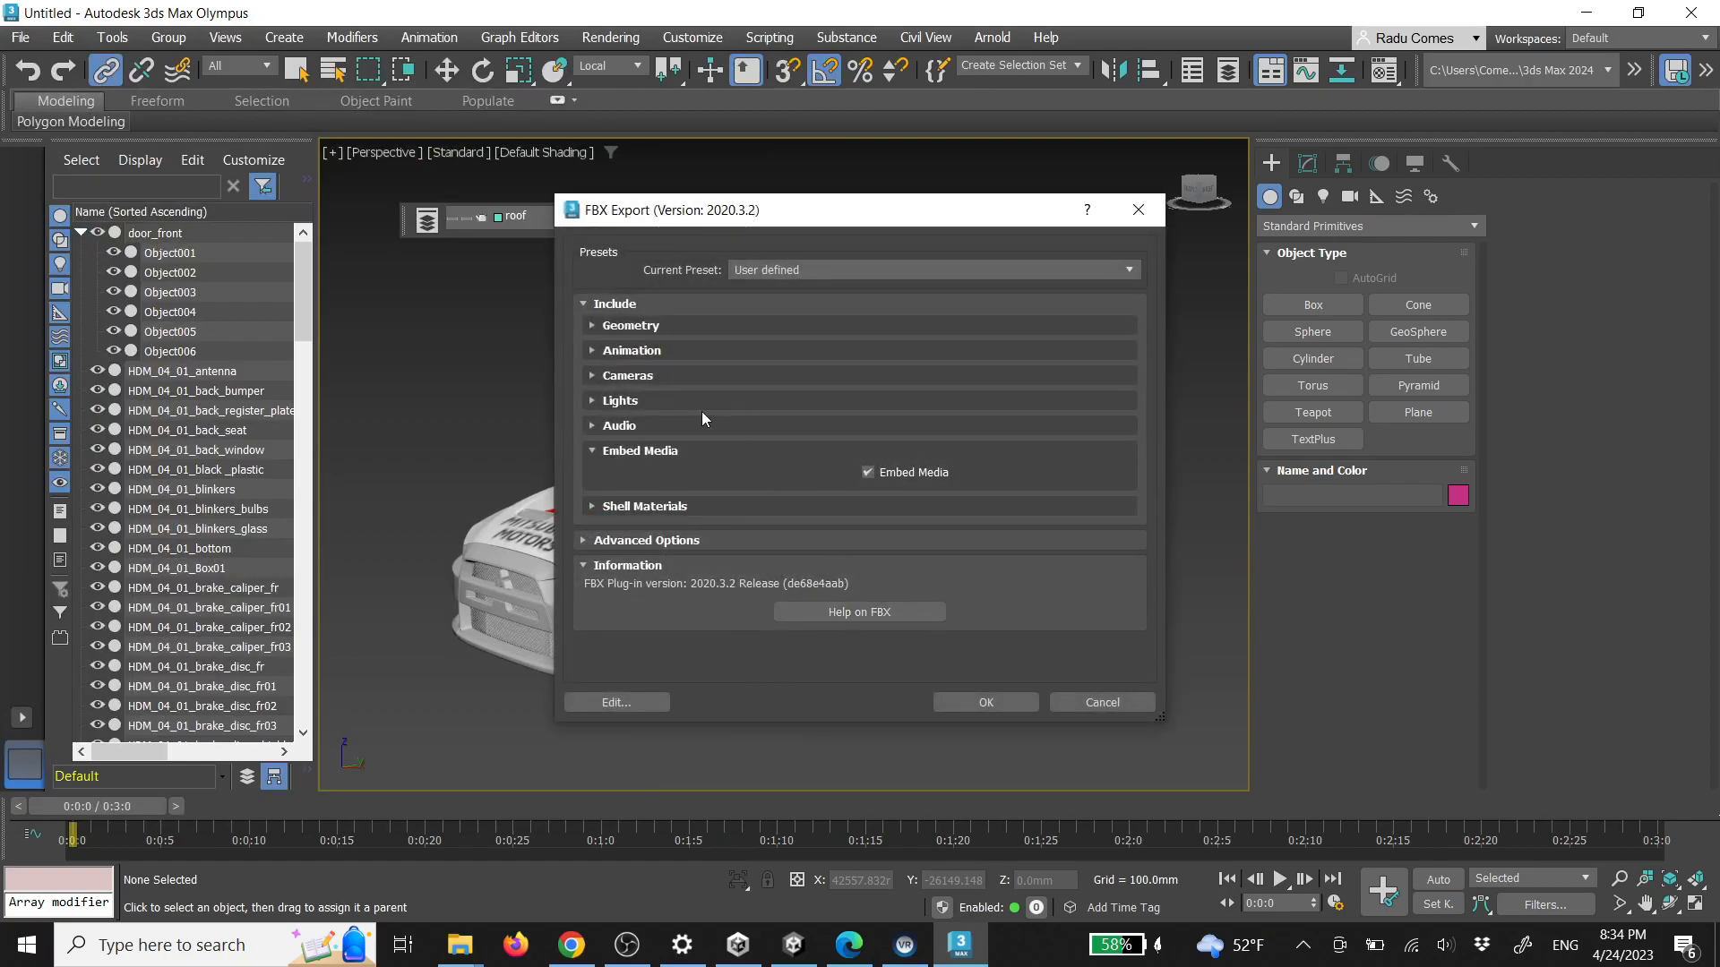
Check the animation, extra and bake options of the FBX export, and run the export
{"action": "left_click", "coordinate": [593, 352]}
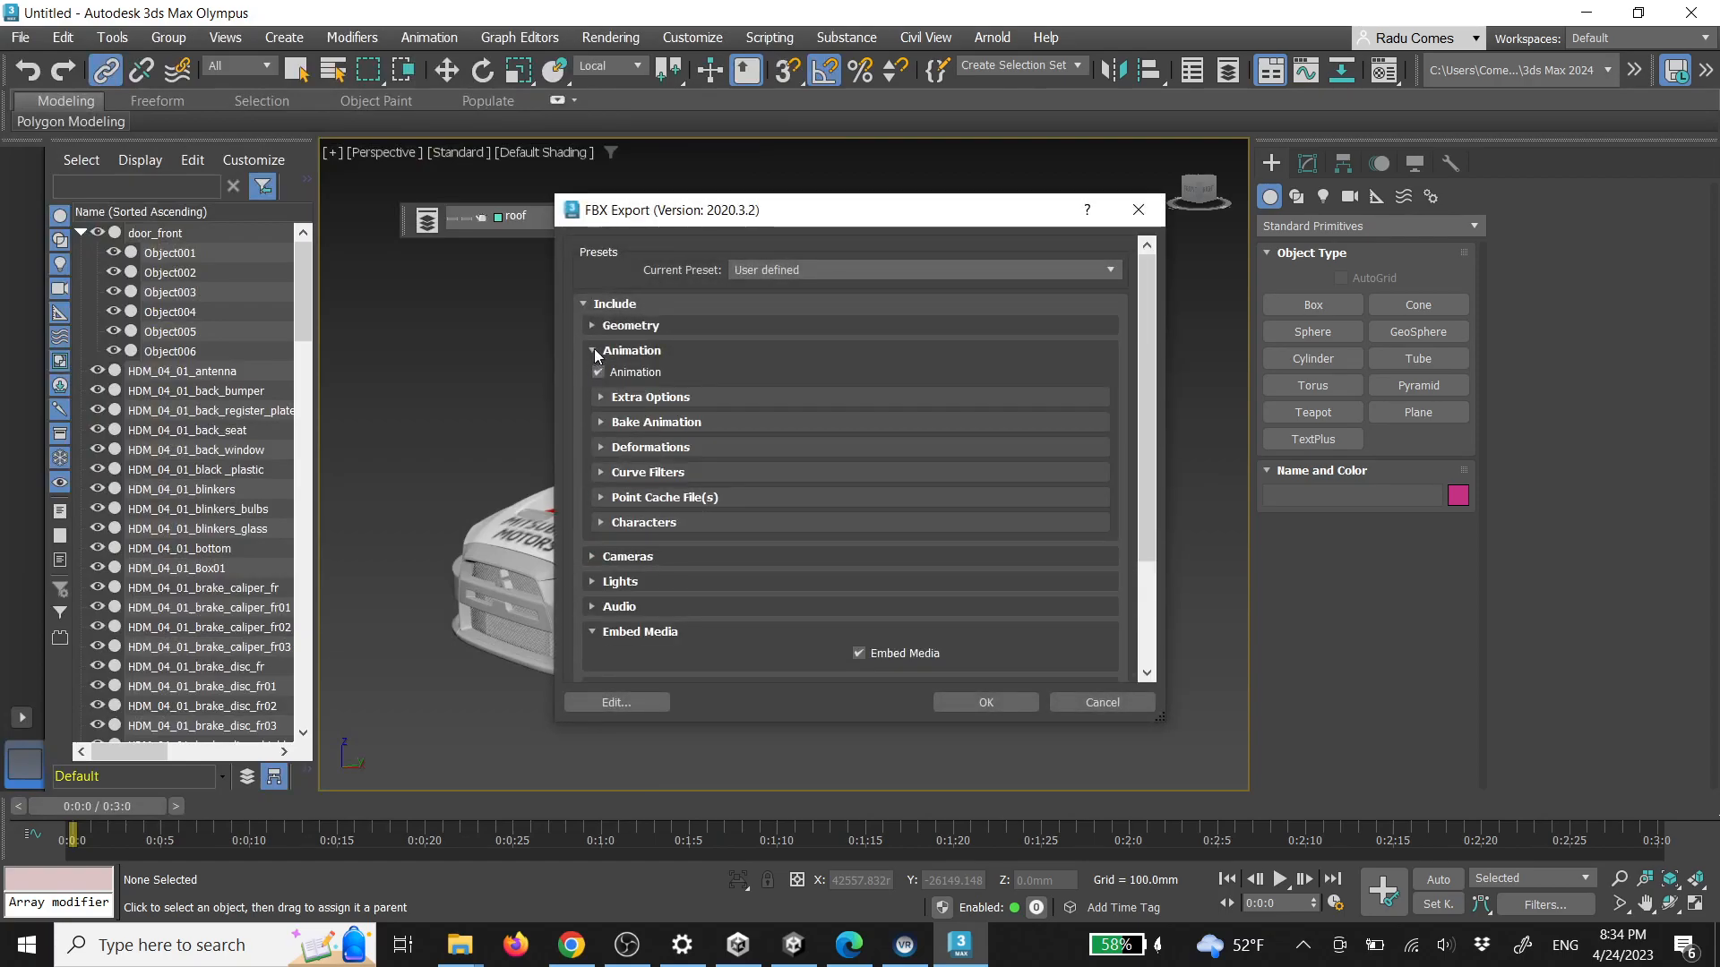
{"action": "left_click", "coordinate": [601, 397]}
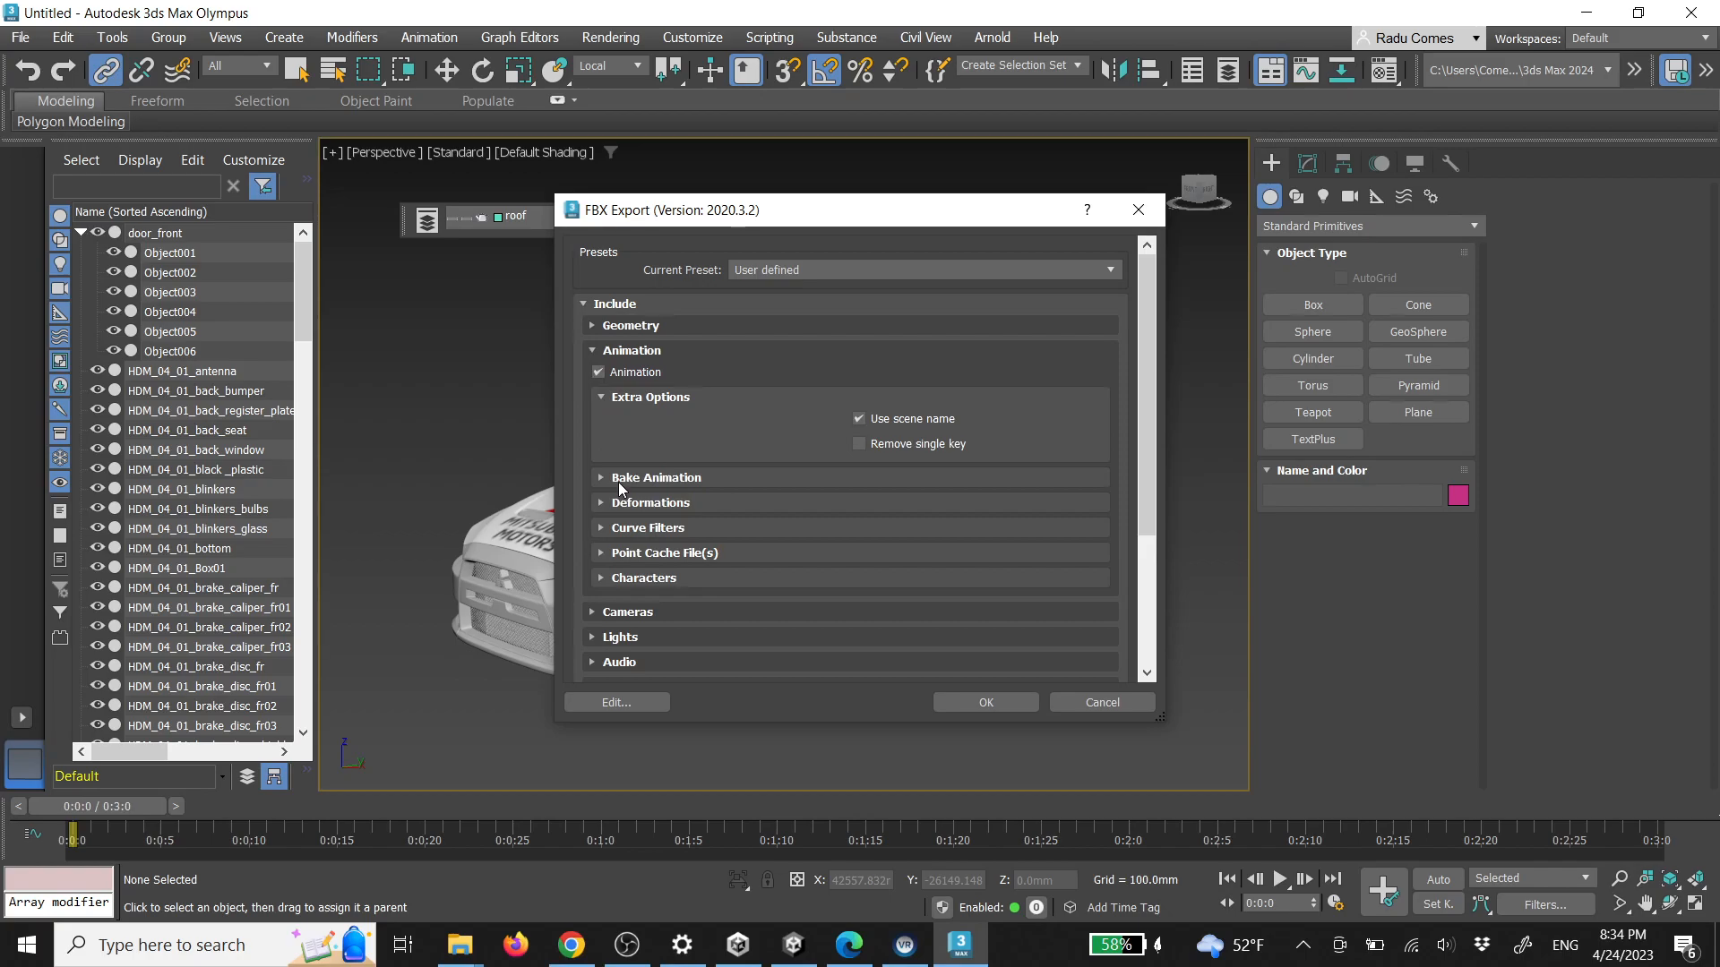
{"action": "left_click", "coordinate": [618, 478]}
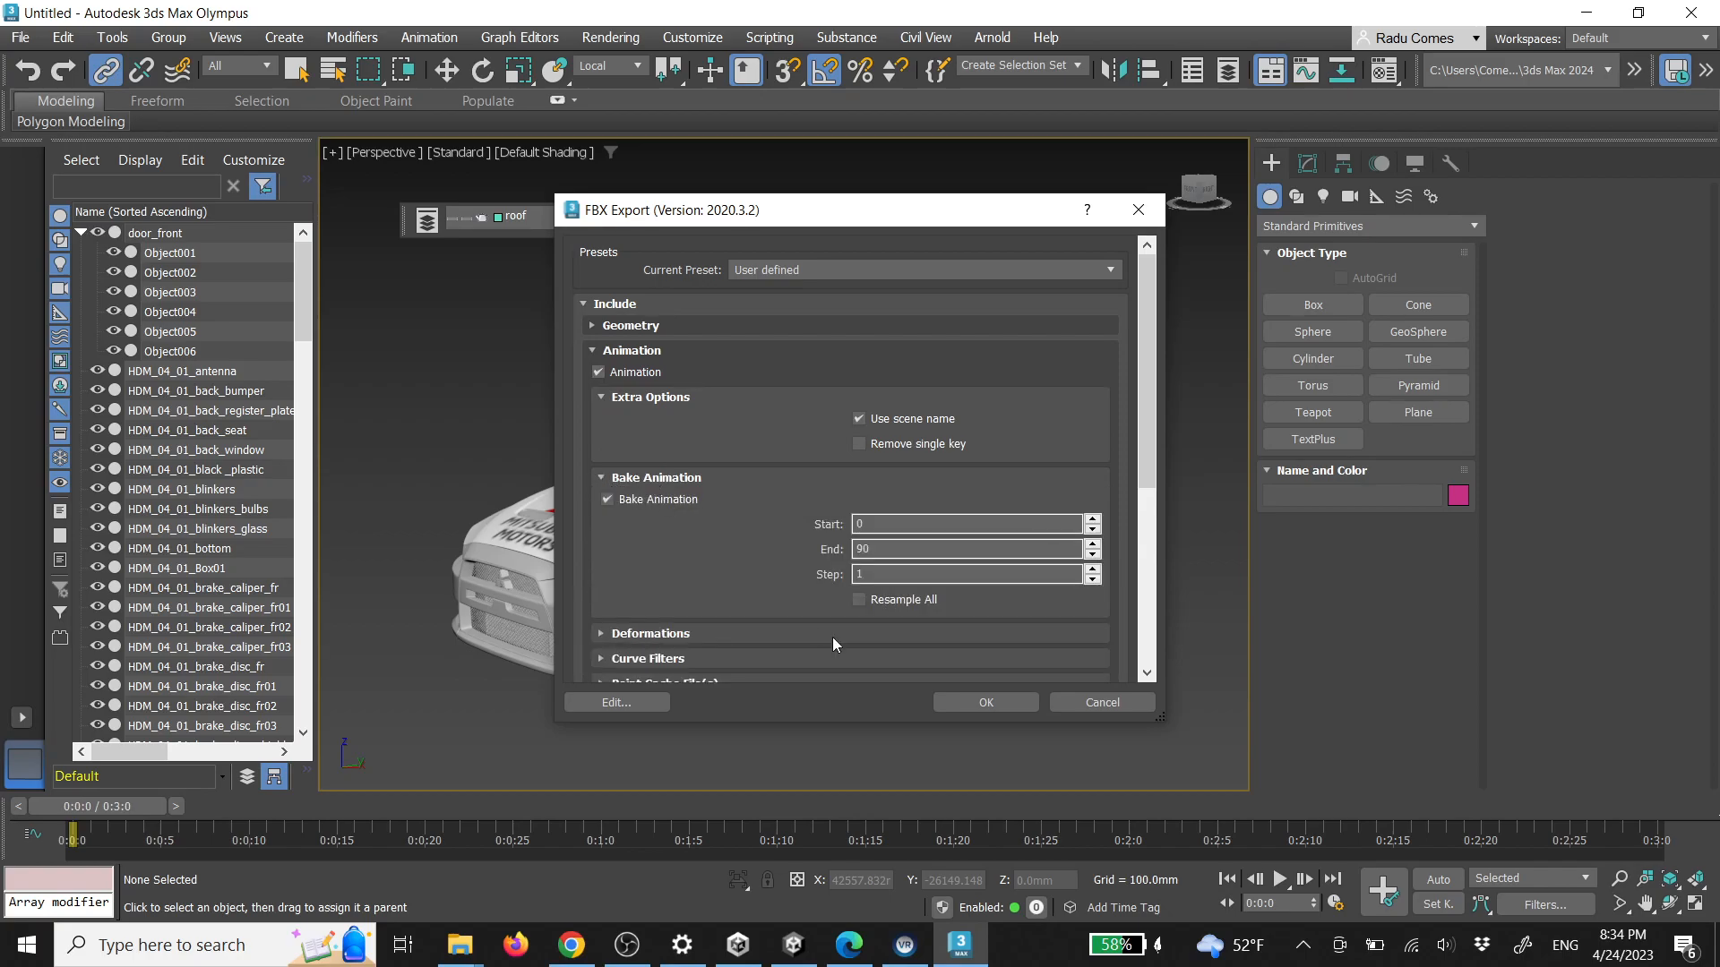
{"action": "left_click", "coordinate": [985, 702]}
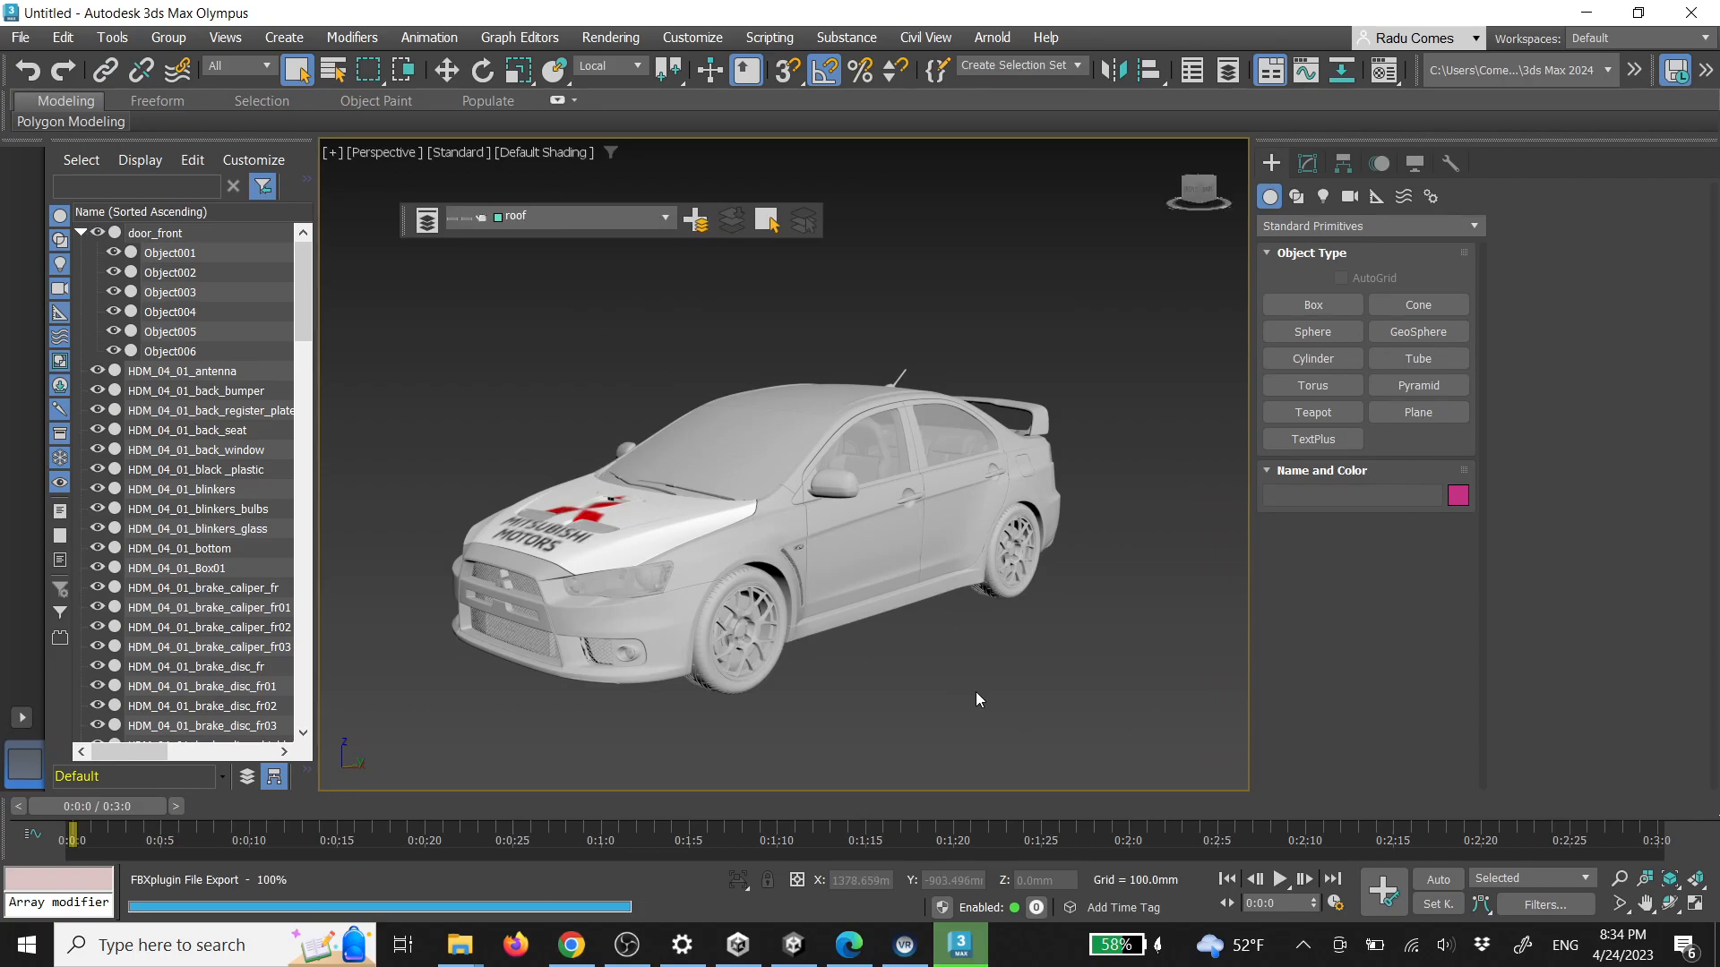
Import car_trunk from the Desktop into the 3d models folder of the Unity project
{"action": "key", "text": "super+d"}
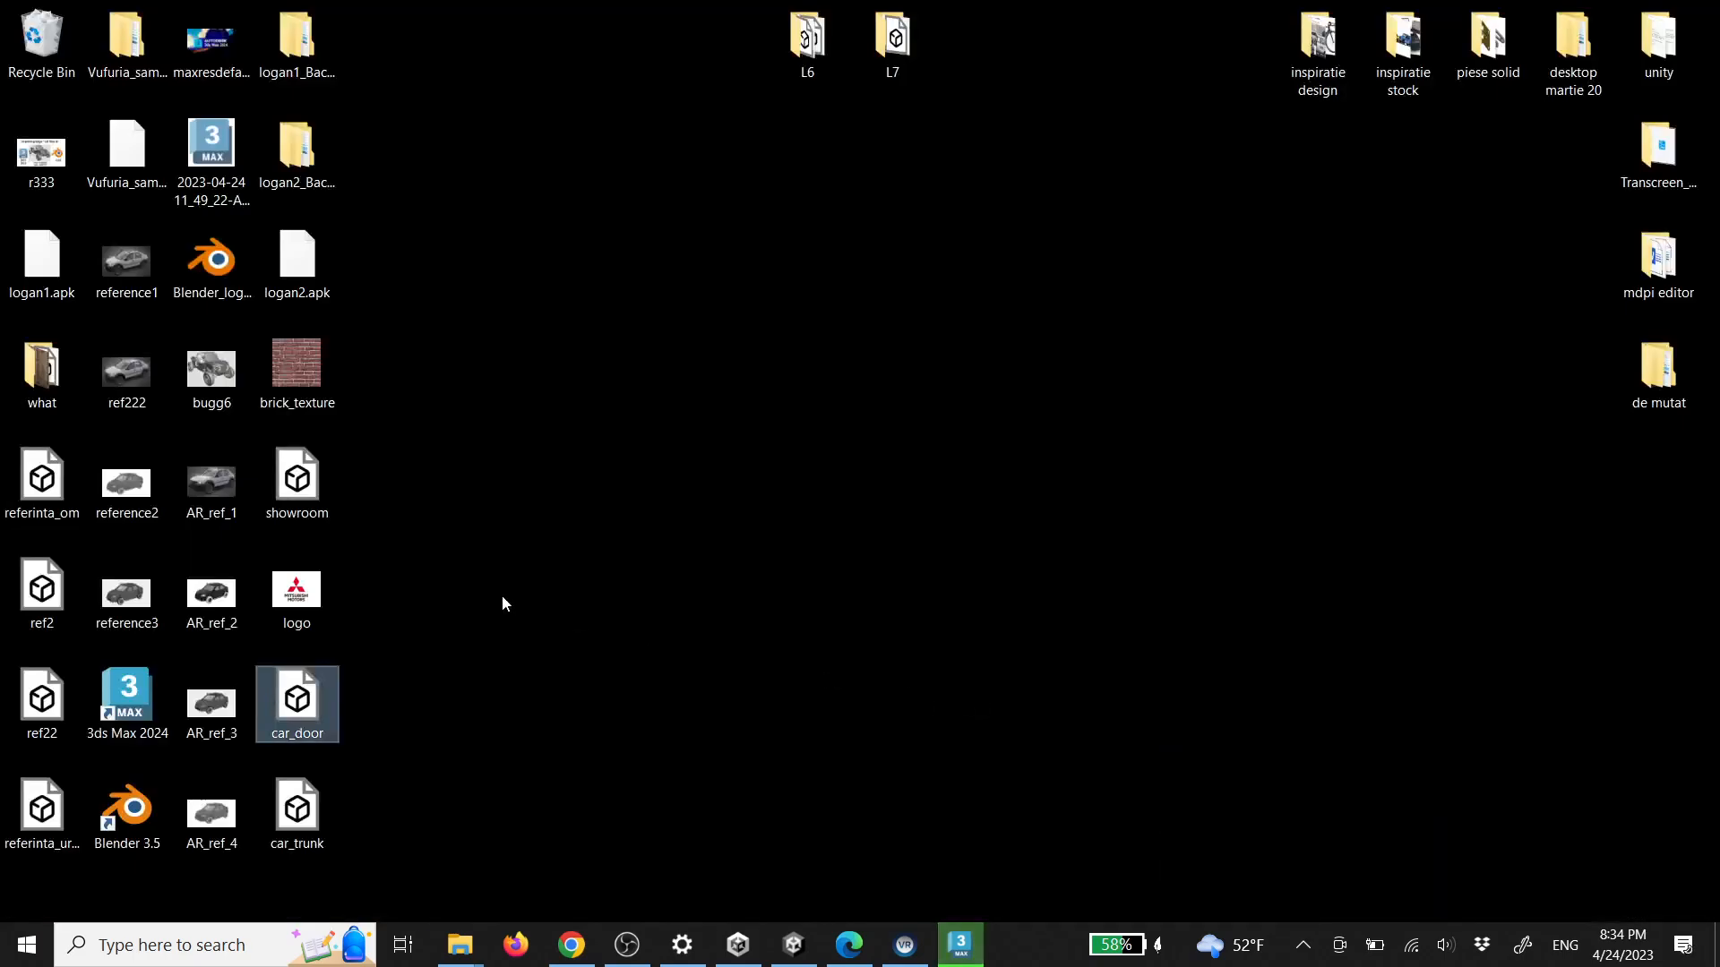
{"action": "left_click", "coordinate": [304, 787]}
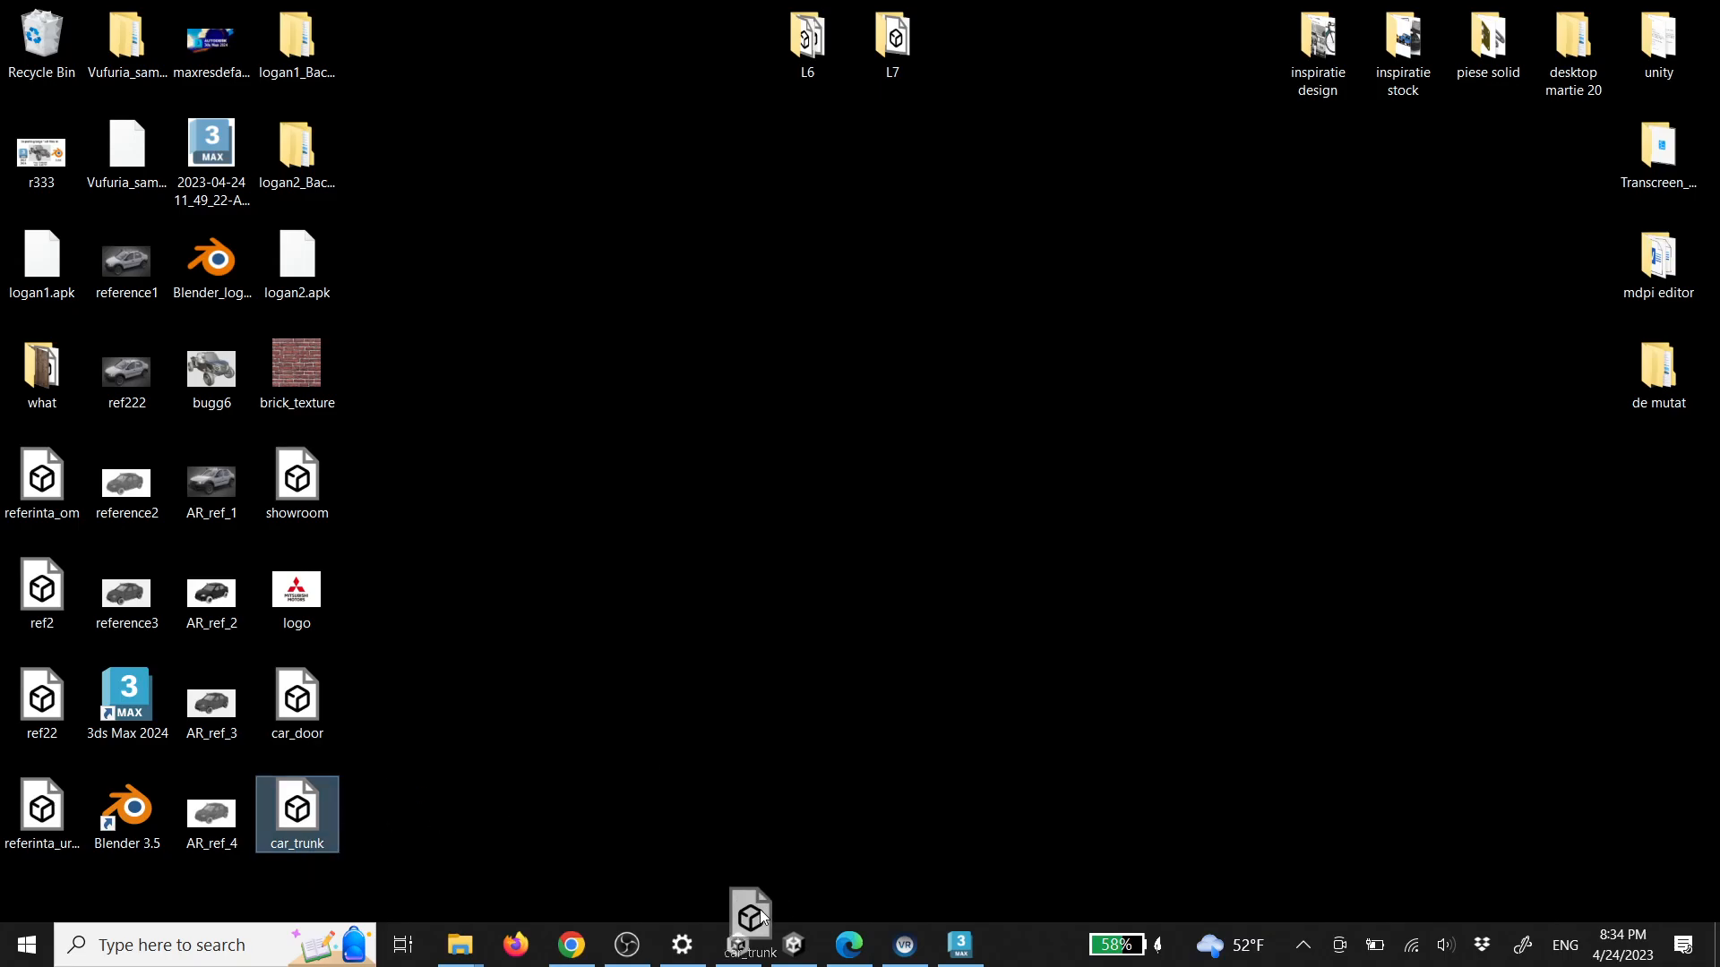
{"action": "left_click", "coordinate": [796, 946]}
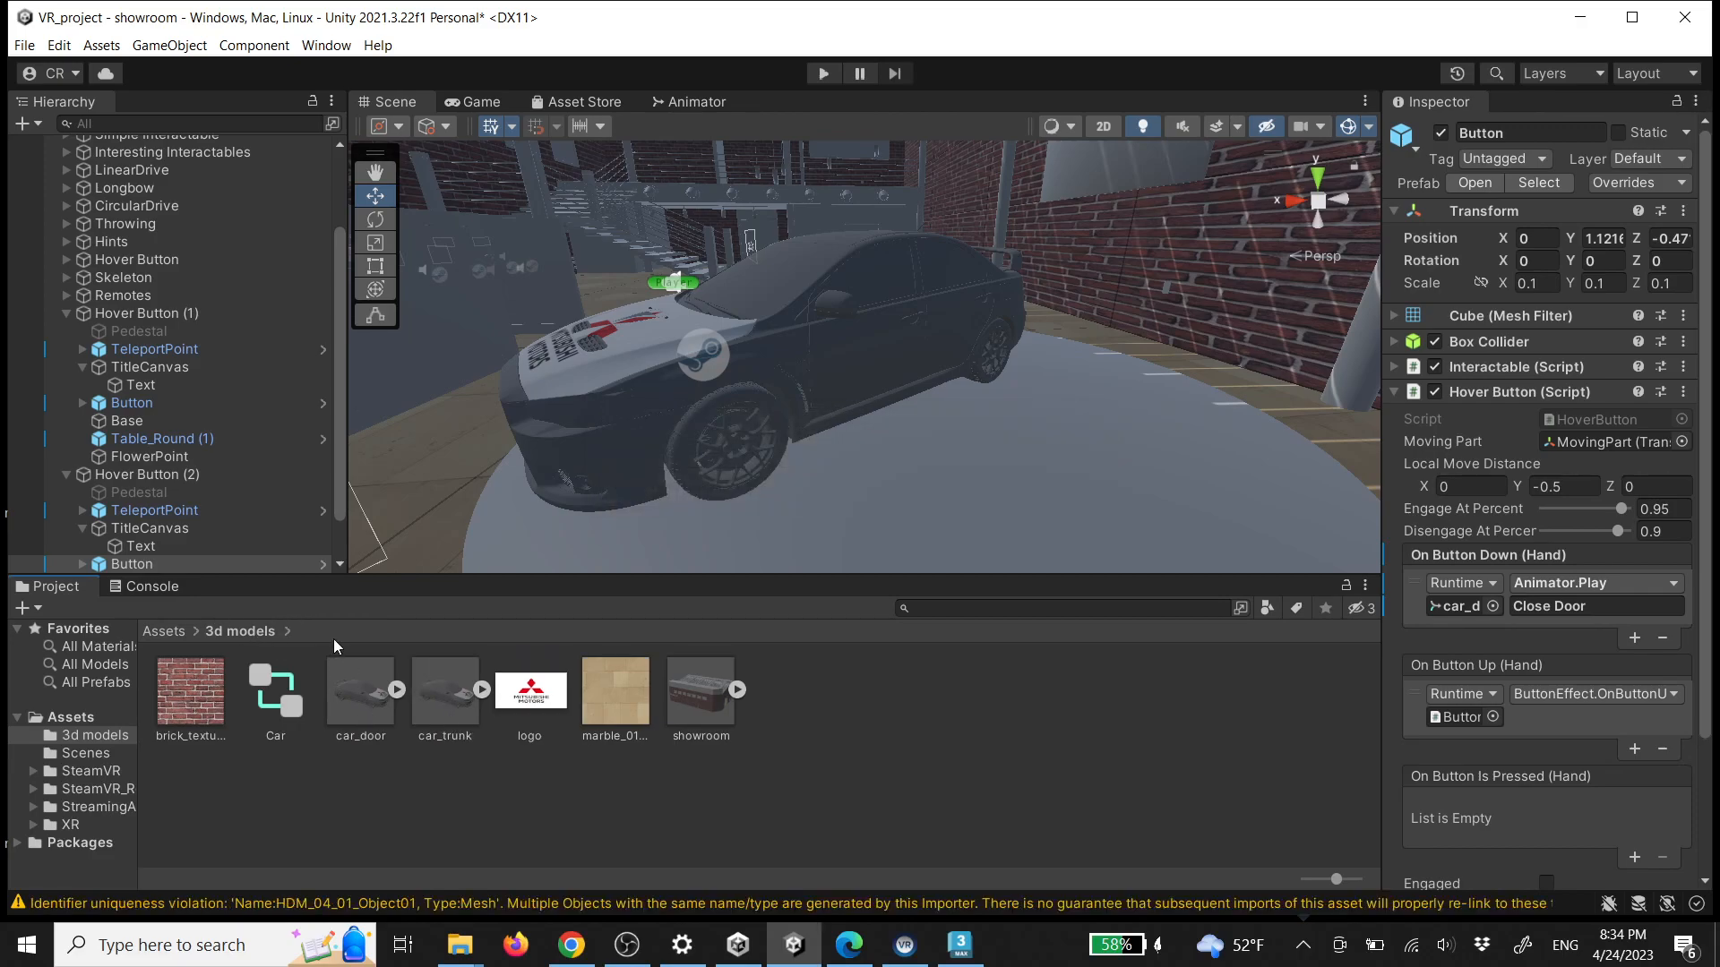
Find the Take 001 clip inside the car_trunk asset and play its preview from the side to check the trunk animation
{"action": "left_click", "coordinate": [431, 696]}
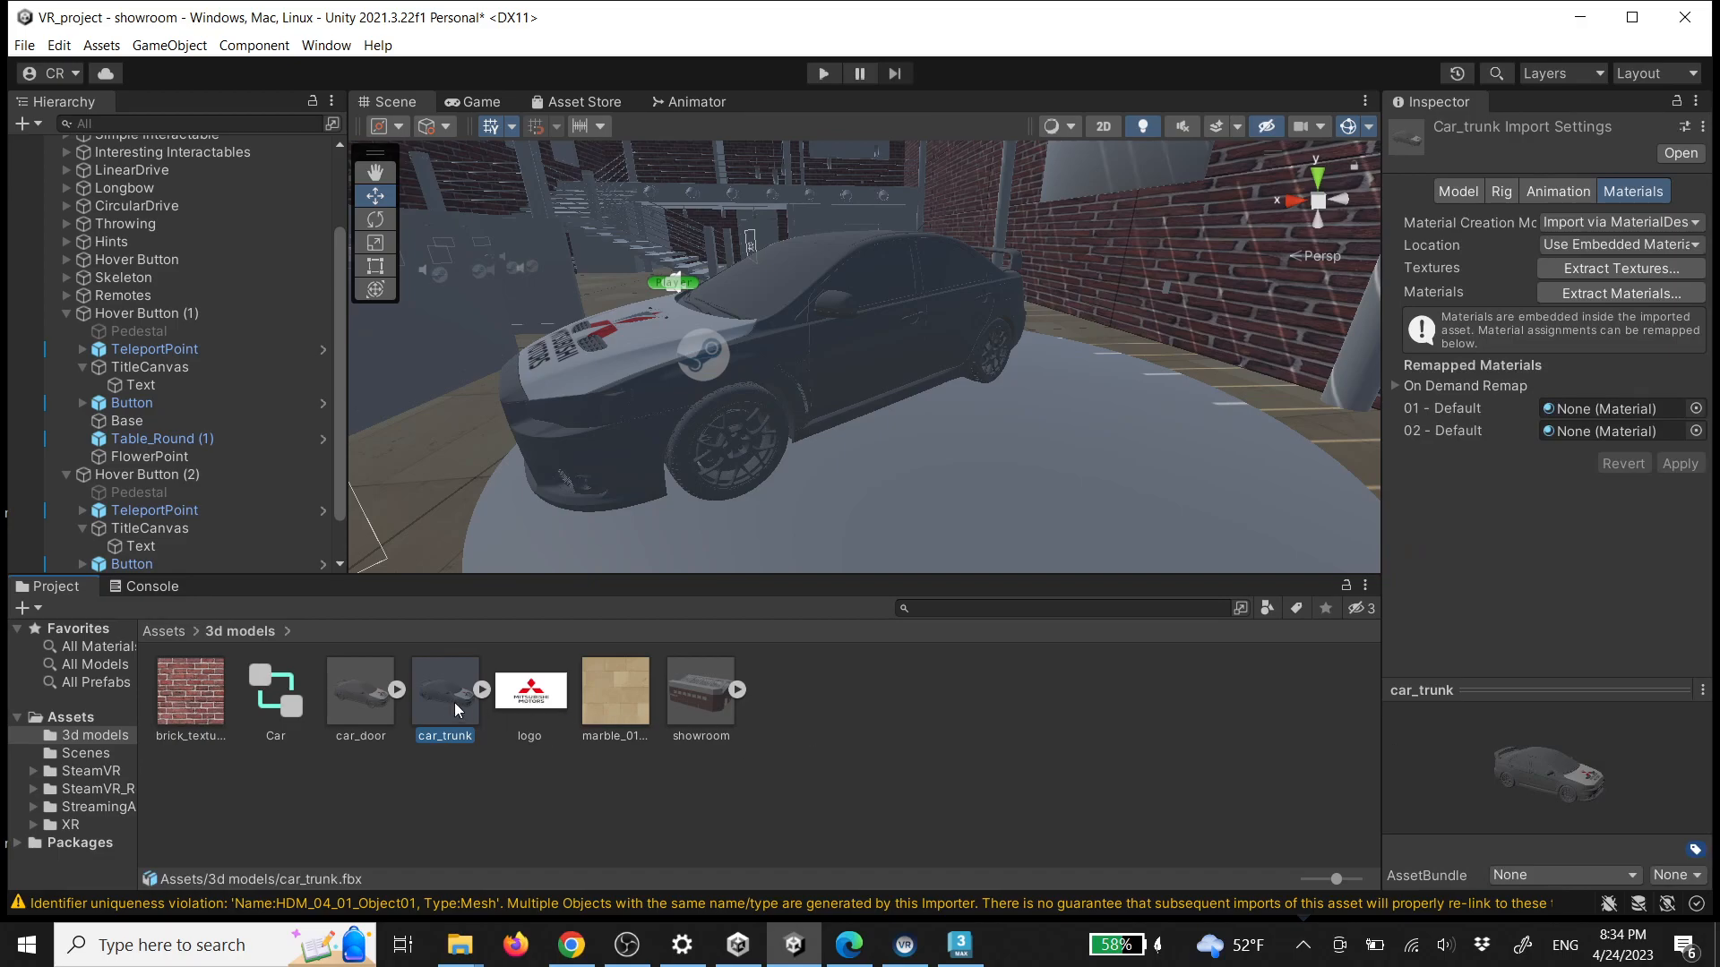
{"action": "left_click", "coordinate": [482, 689]}
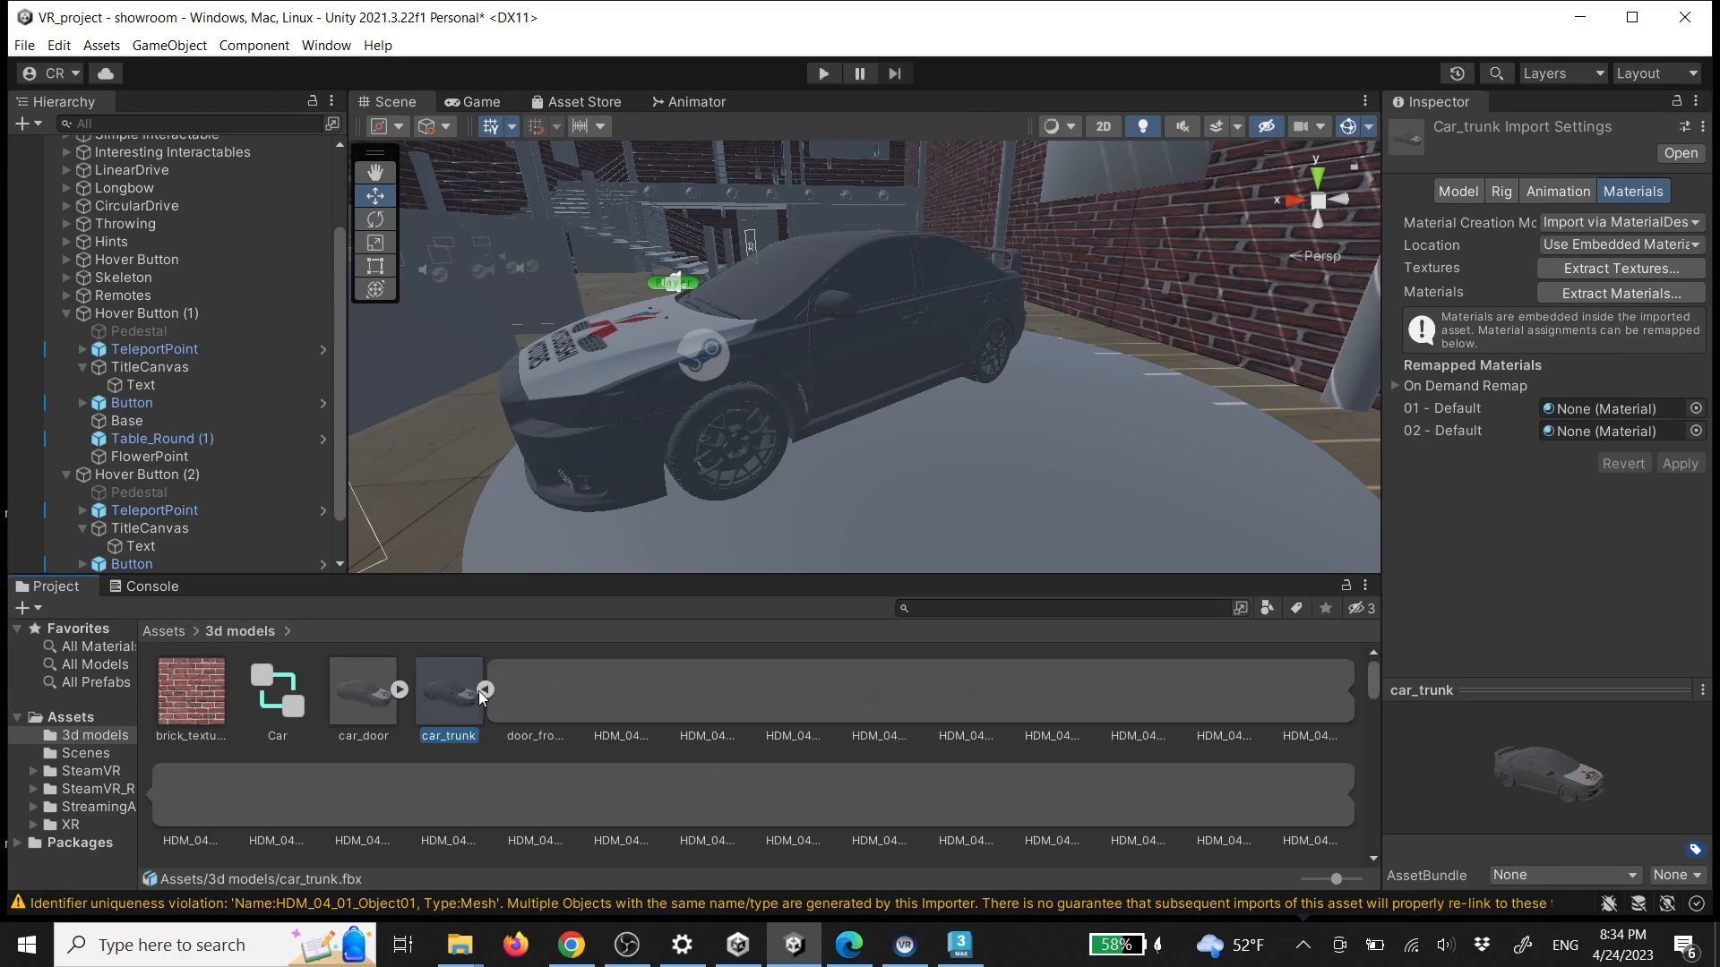
{"action": "scroll", "coordinate": [738, 728], "scroll_direction": "down", "scroll_amount": 2}
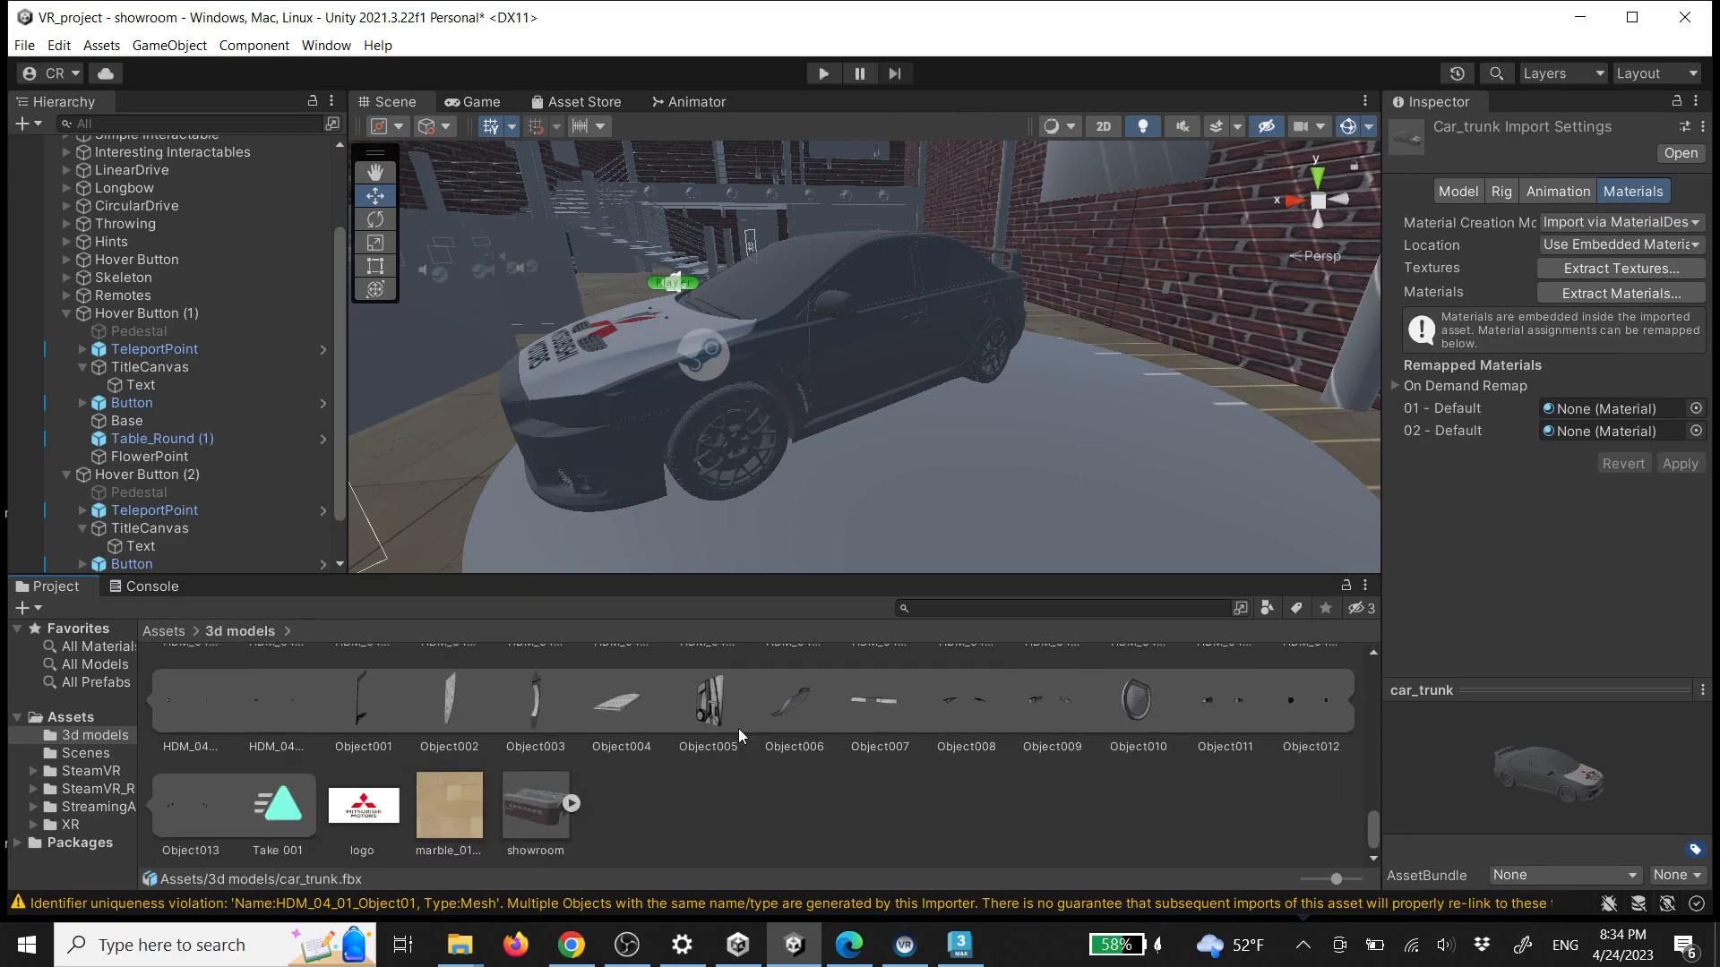
{"action": "left_click", "coordinate": [289, 817]}
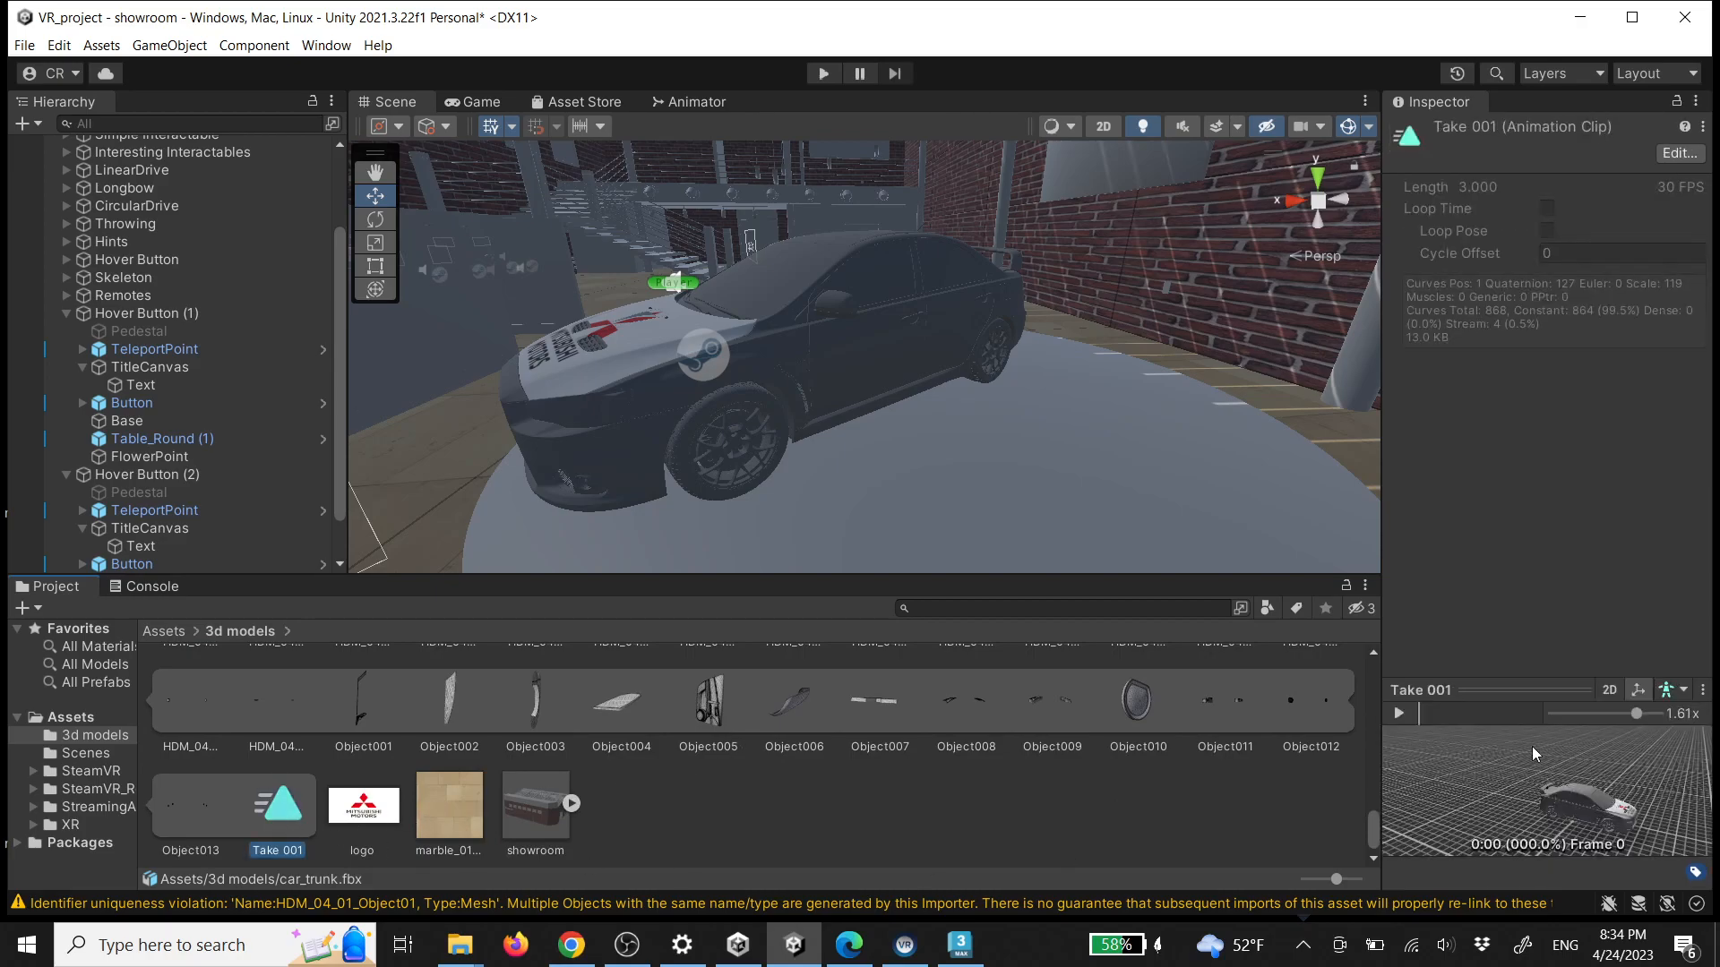
{"action": "left_click_drag", "start_coordinate": [1513, 694], "coordinate": [1519, 491]}
{"action": "left_click_drag", "start_coordinate": [1566, 676], "coordinate": [1423, 652]}
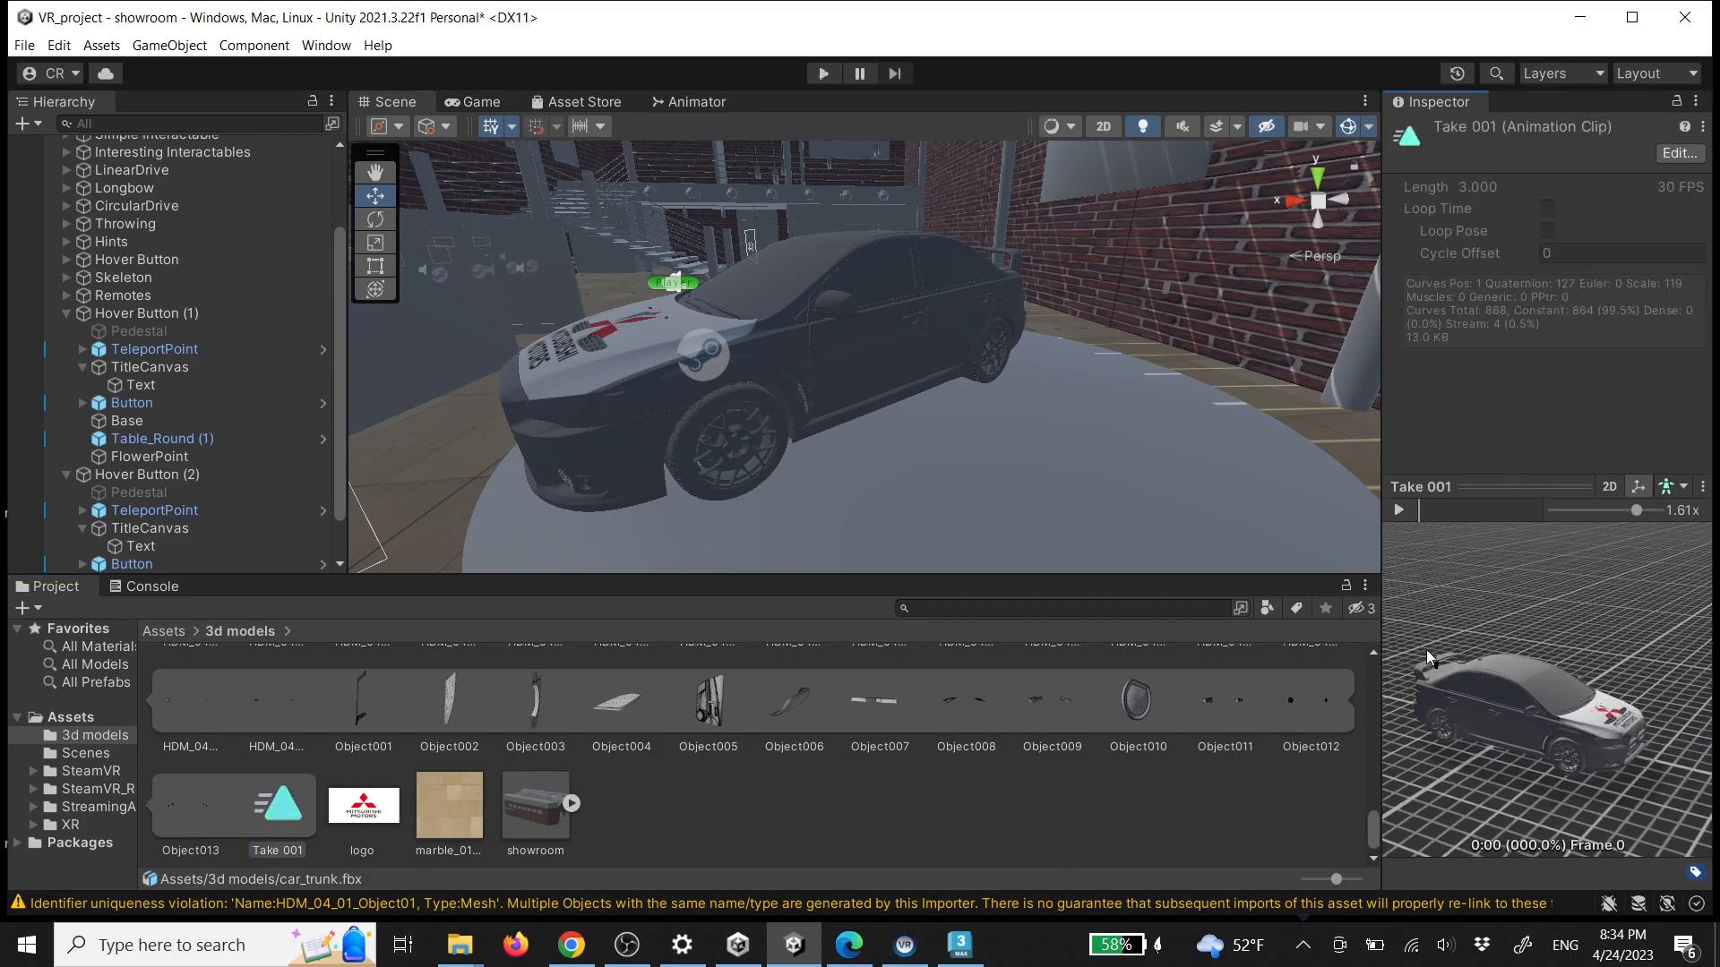
{"action": "right_click_drag", "start_coordinate": [1469, 667], "coordinate": [1540, 711]}
{"action": "scroll", "coordinate": [1463, 675], "scroll_direction": "up", "scroll_amount": 4}
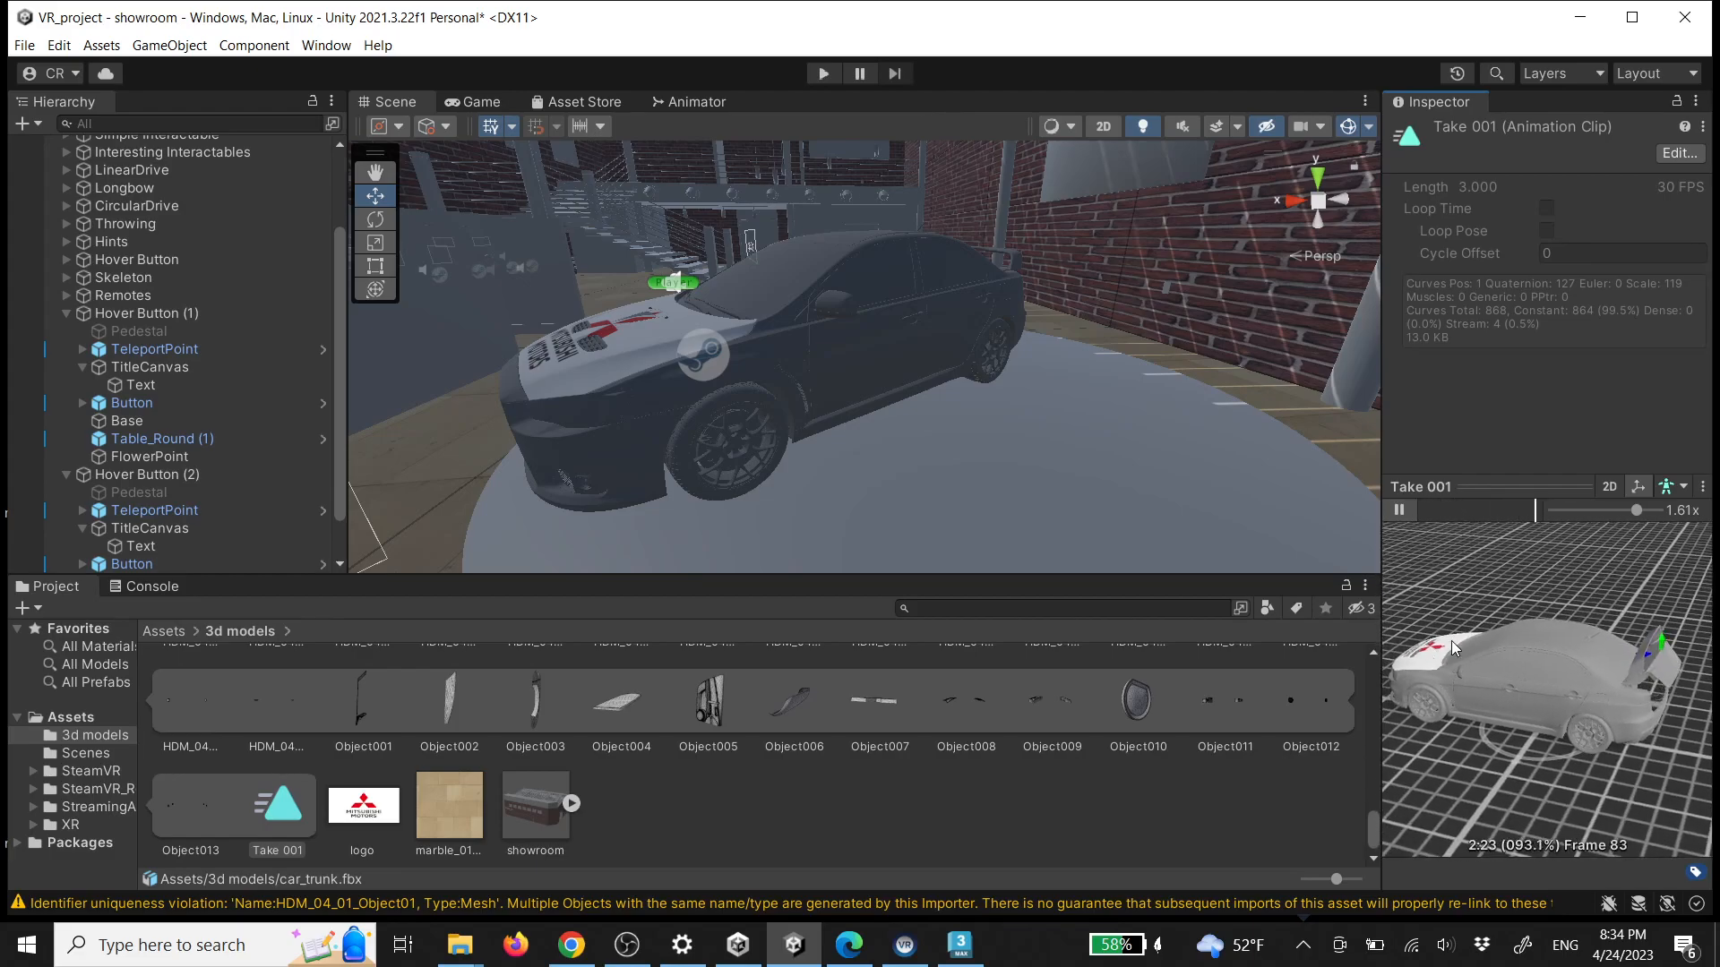
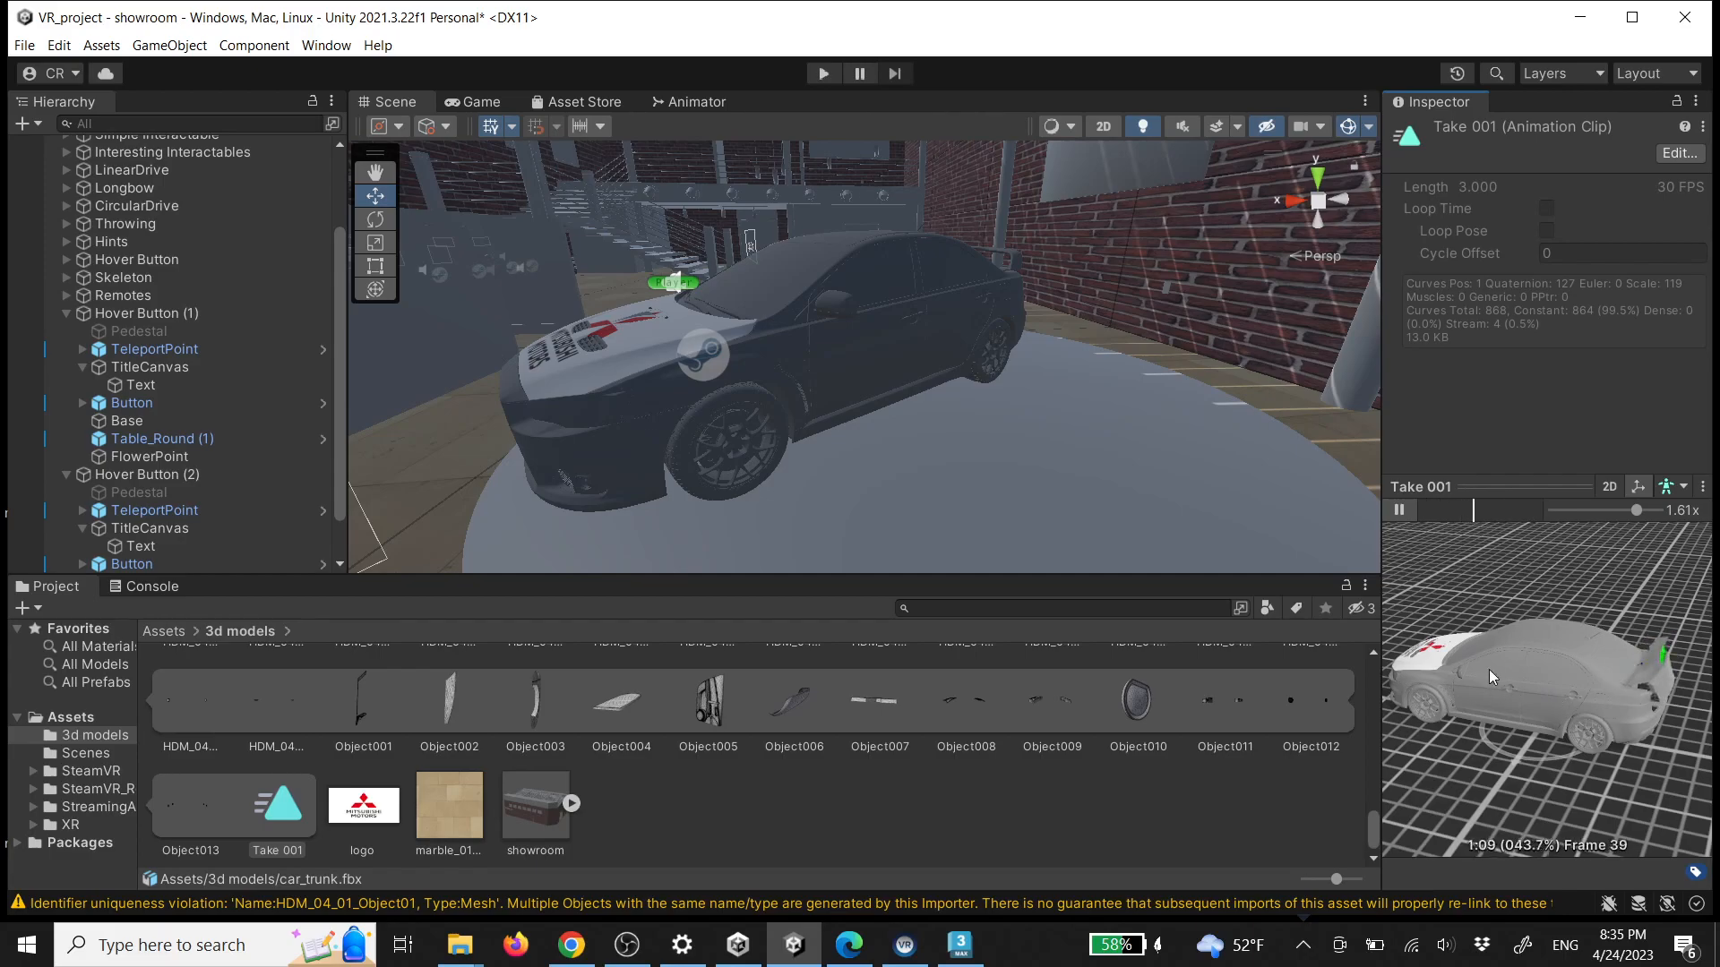
{"action": "left_click", "coordinate": [1400, 510]}
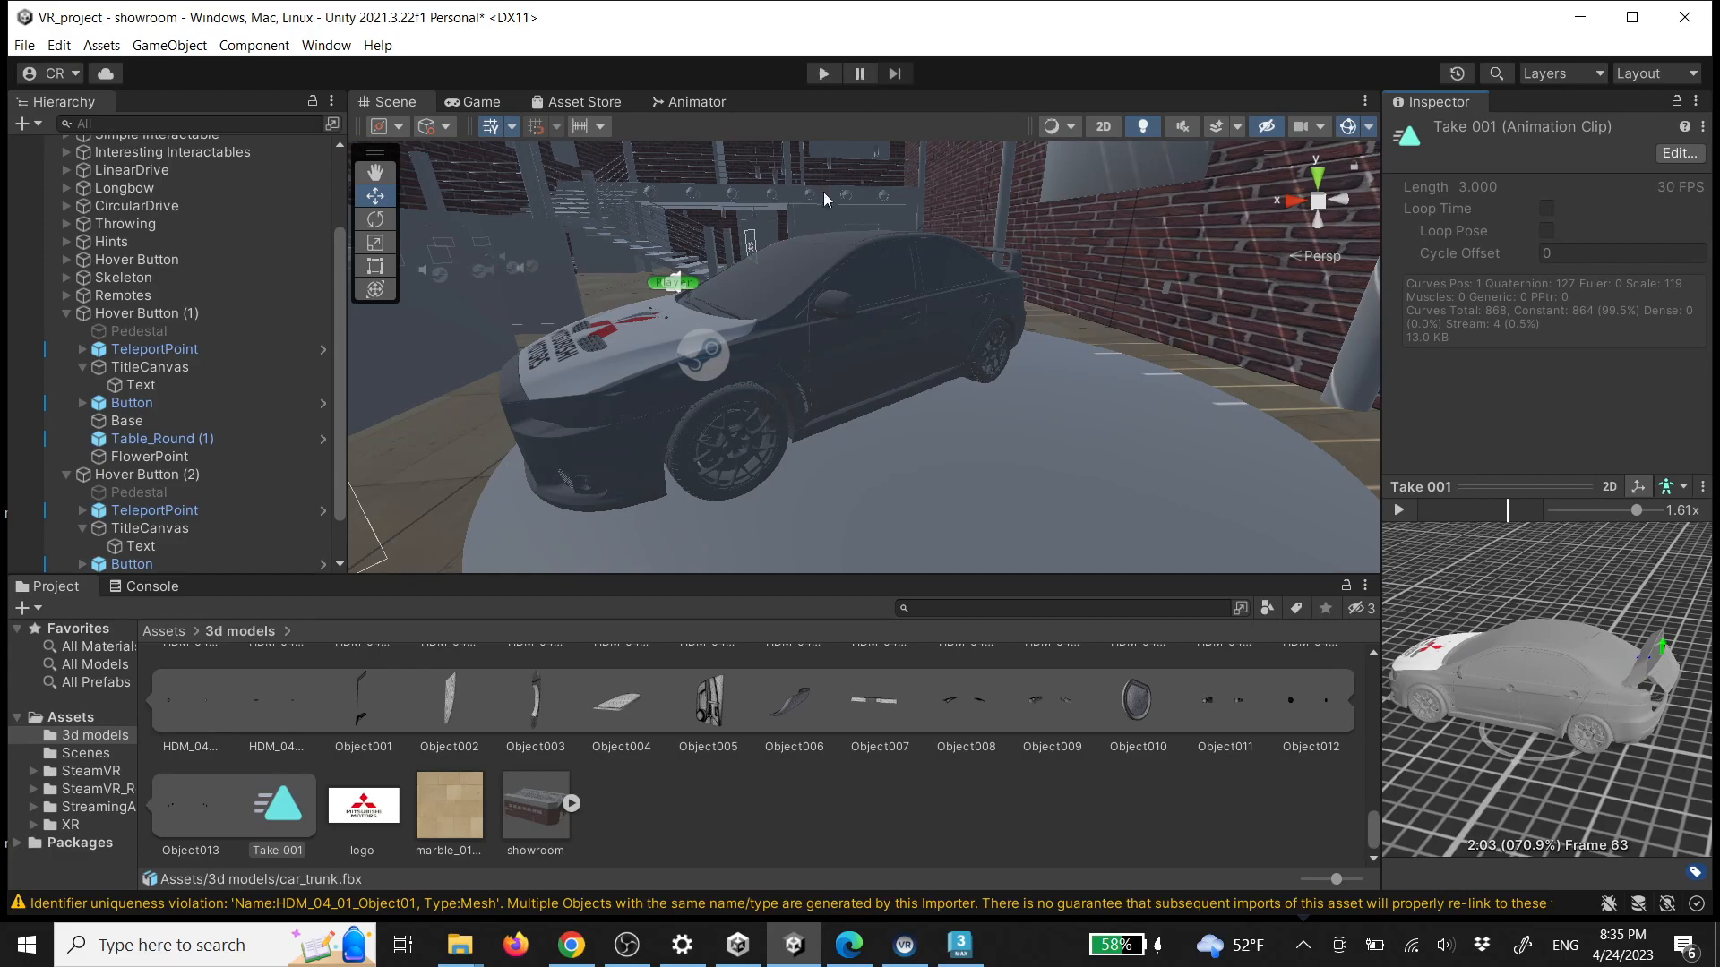
Add the car_trunk Take 001 clip twice to the Car animator controller, aligning both states beside Door Open and Close Door
{"action": "right_click_drag", "start_coordinate": [867, 403], "coordinate": [948, 410]}
{"action": "scroll", "coordinate": [951, 411], "scroll_direction": "down", "scroll_amount": 3}
{"action": "scroll", "coordinate": [952, 411], "scroll_direction": "up", "scroll_amount": 1}
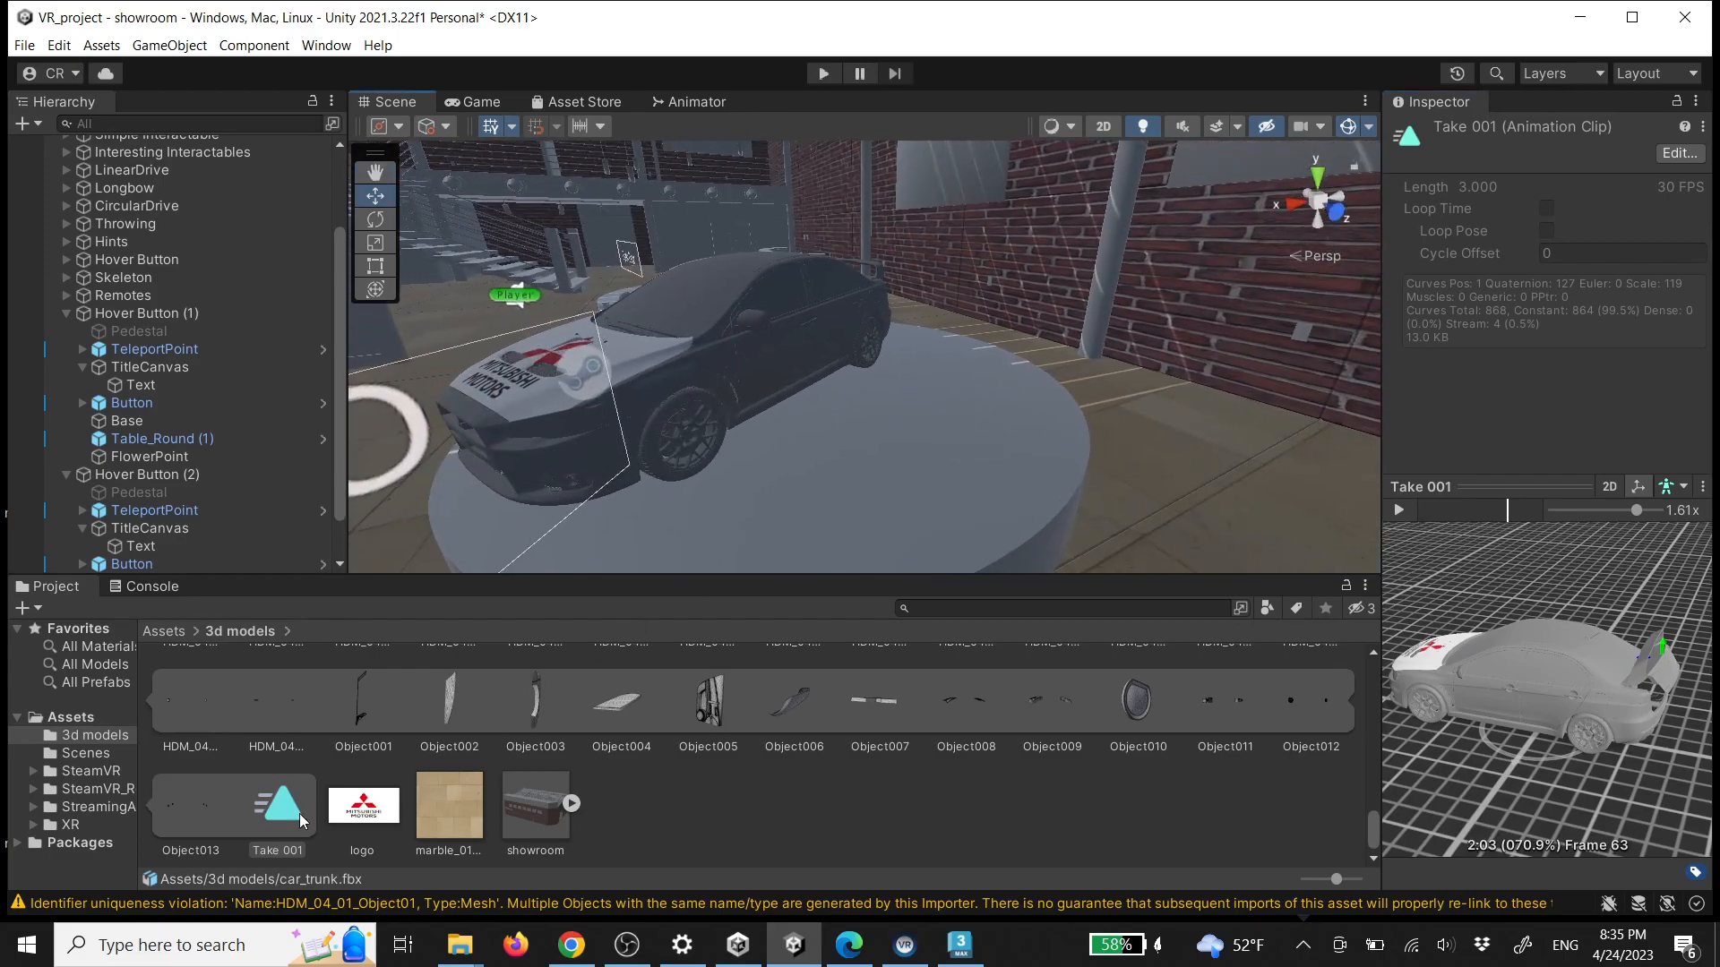
{"action": "left_click", "coordinate": [696, 101]}
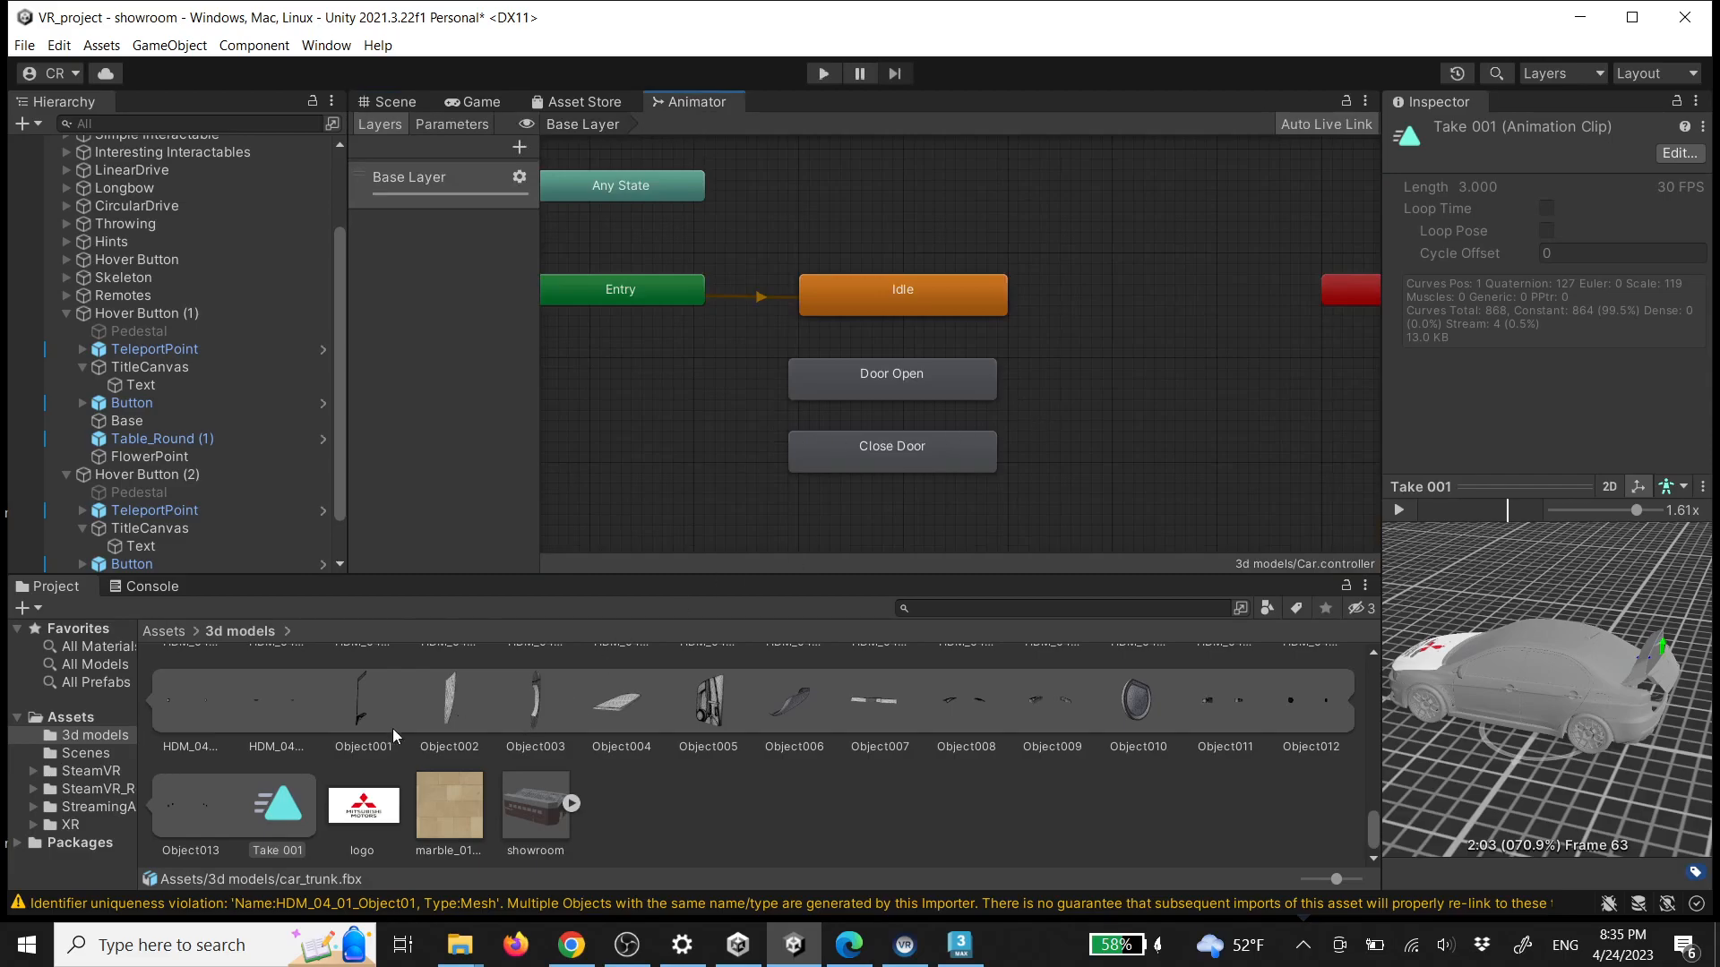
{"action": "left_click_drag", "start_coordinate": [973, 491], "coordinate": [1091, 387]}
{"action": "left_click_drag", "start_coordinate": [289, 843], "coordinate": [1165, 473]}
{"action": "left_click_drag", "start_coordinate": [1196, 395], "coordinate": [1136, 379]}
{"action": "left_click_drag", "start_coordinate": [1236, 454], "coordinate": [1120, 431]}
Rename the upper new animator state, beside Door Open, as Trunk Open
{"action": "left_click", "coordinate": [1211, 390]}
{"action": "left_click", "coordinate": [1533, 141]}
{"action": "type", "text": "Trunk"}
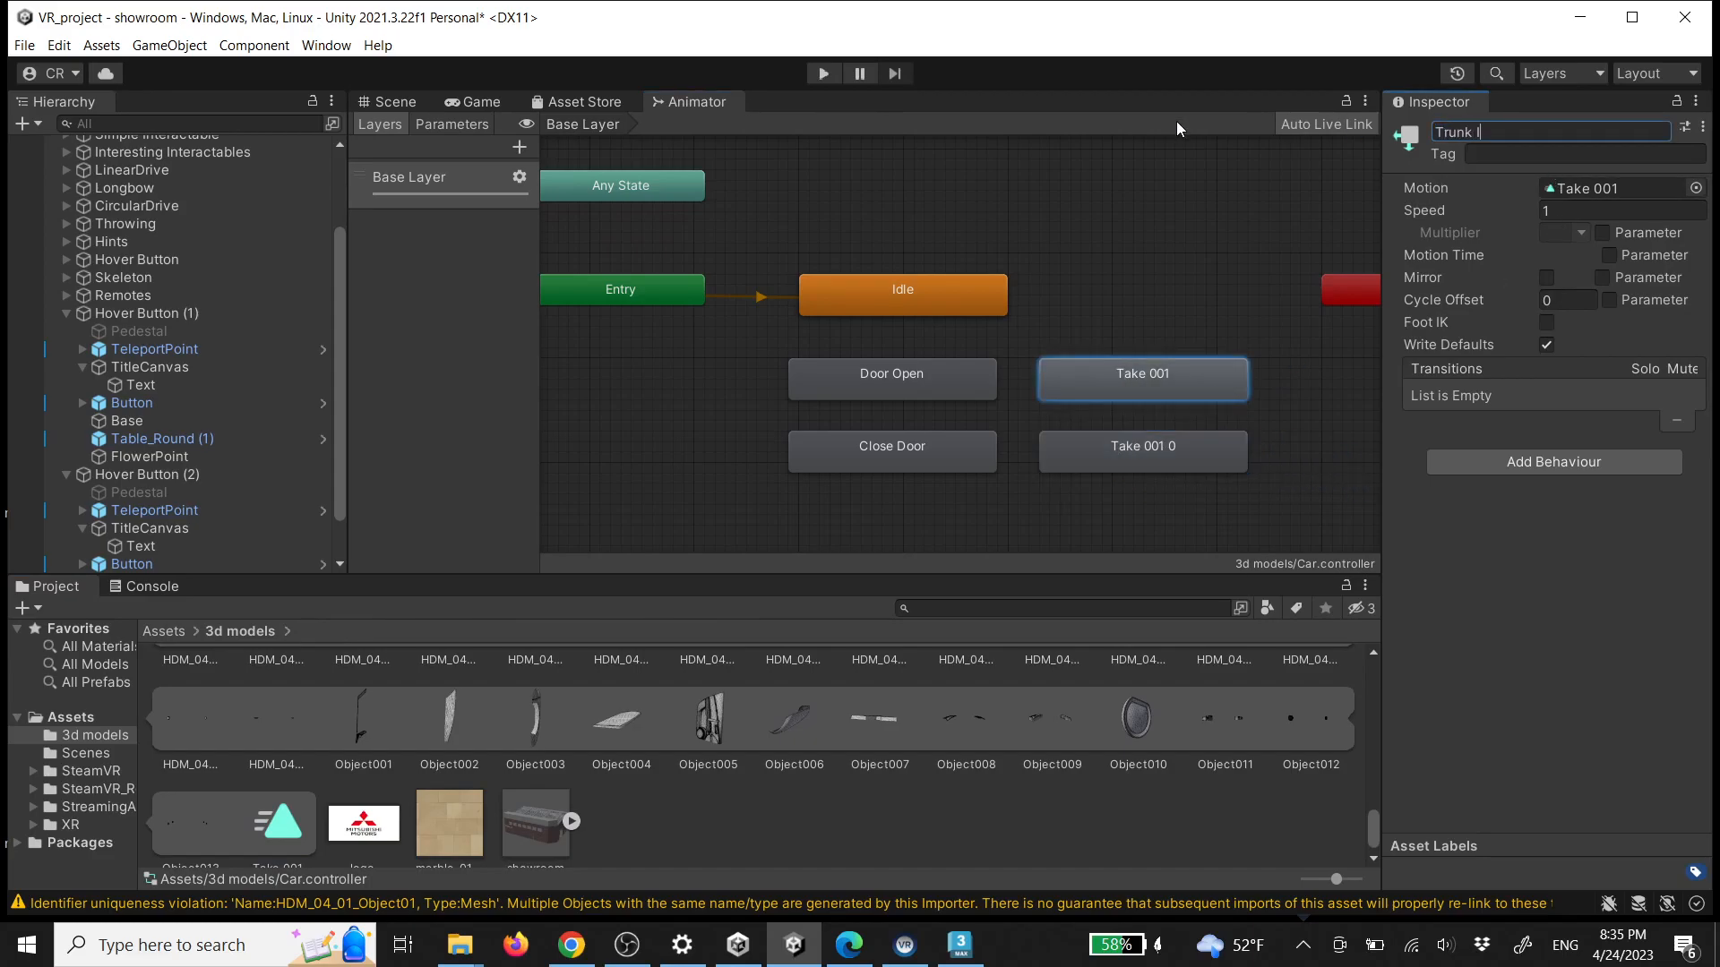
{"action": "type", "text": " Open"}
Rename the lower new animator state, beside Close Door, as Trunk Close
{"action": "left_click", "coordinate": [1143, 454]}
{"action": "type", "text": "Close"}
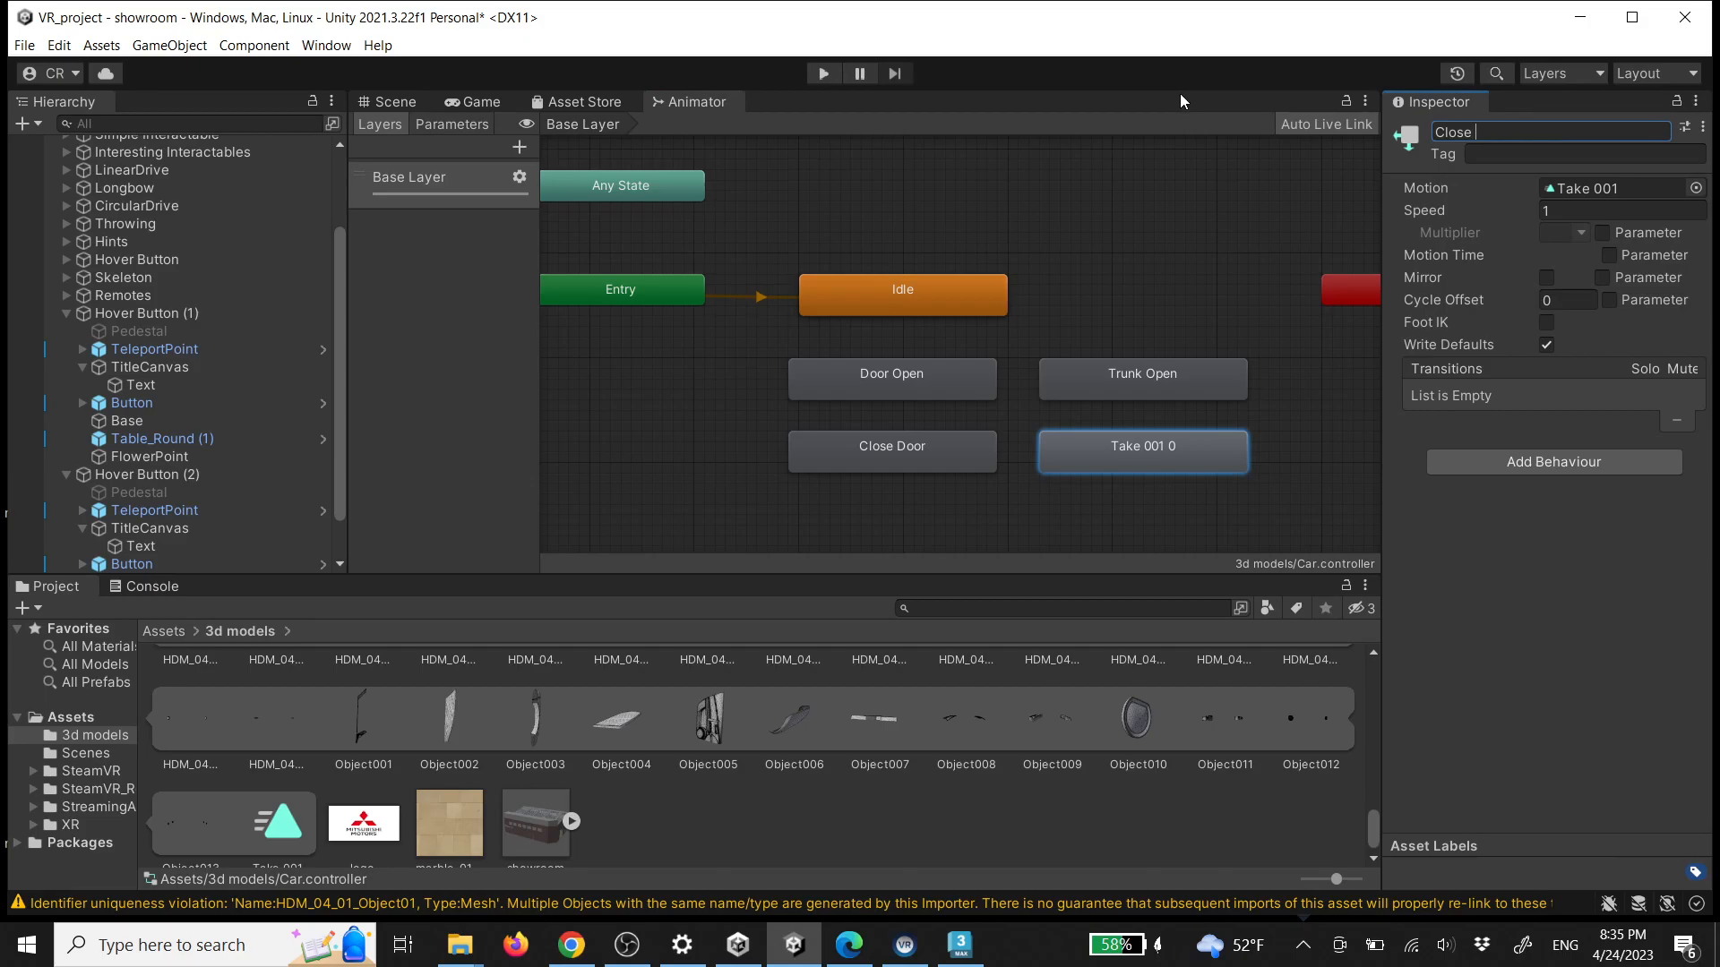
{"action": "key", "text": "BackSpace"}
{"action": "key", "text": "BackSpace"}
{"action": "key", "text": "BackSpace"}
{"action": "key", "text": "BackSpace"}
{"action": "key", "text": "BackSpace"}
{"action": "key", "text": "BackSpace"}
{"action": "type", "text": "Trunk C"}
{"action": "type", "text": "lose"}
Set the Trunk Close state's speed to -1 so that the clip plays backwards
{"action": "left_click", "coordinate": [1196, 315]}
{"action": "left_click", "coordinate": [1223, 375]}
{"action": "left_click", "coordinate": [1170, 439]}
{"action": "left_click", "coordinate": [1545, 212]}
{"action": "type", "text": "-"}
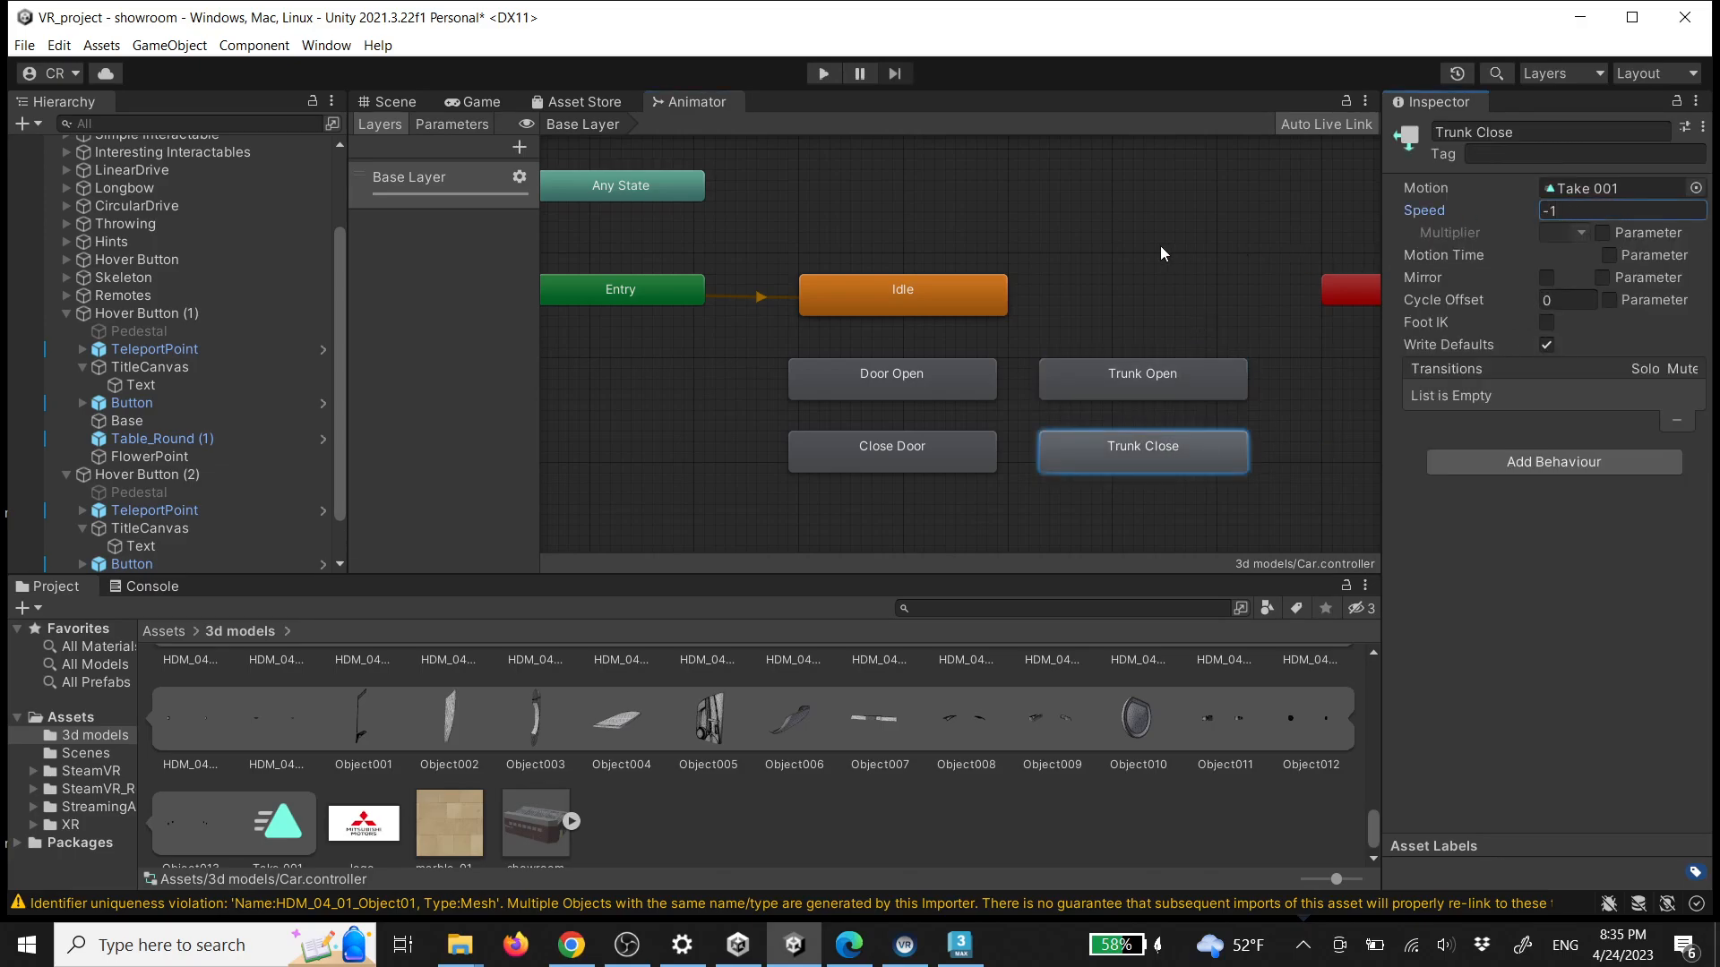
Compare the motion and speed settings of the Trunk Open and Trunk Close states
{"action": "left_click", "coordinate": [1110, 347]}
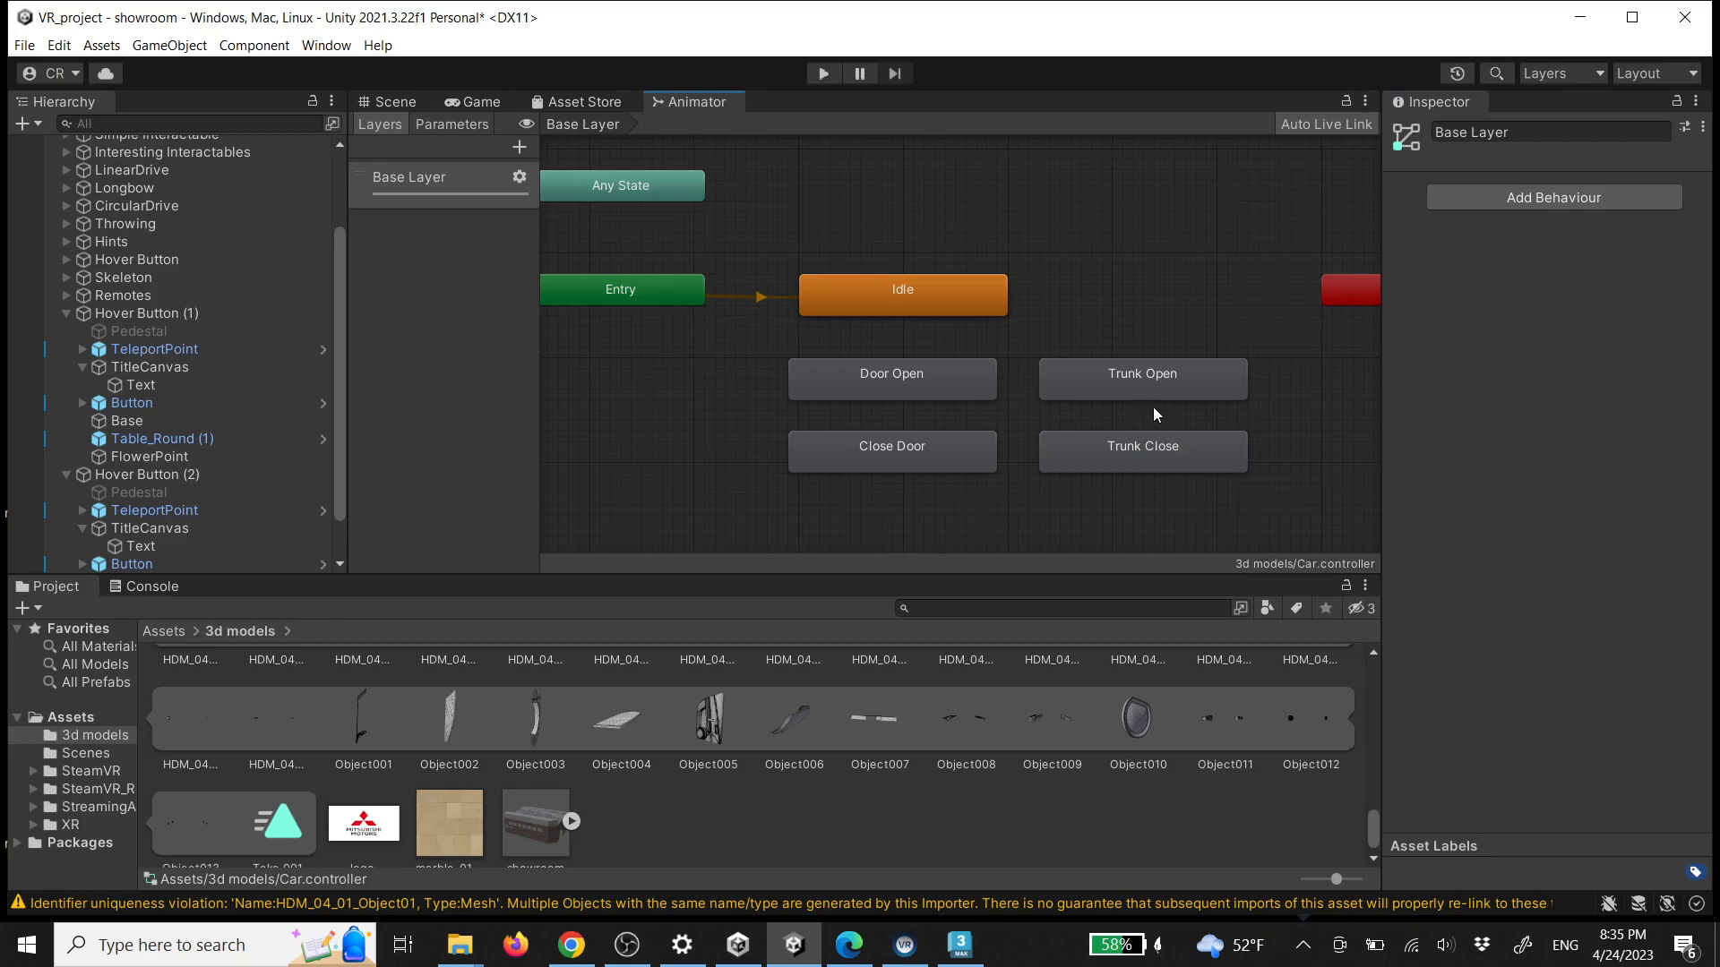
{"action": "left_click", "coordinate": [930, 385]}
{"action": "left_click", "coordinate": [1084, 387]}
{"action": "left_click", "coordinate": [1110, 466]}
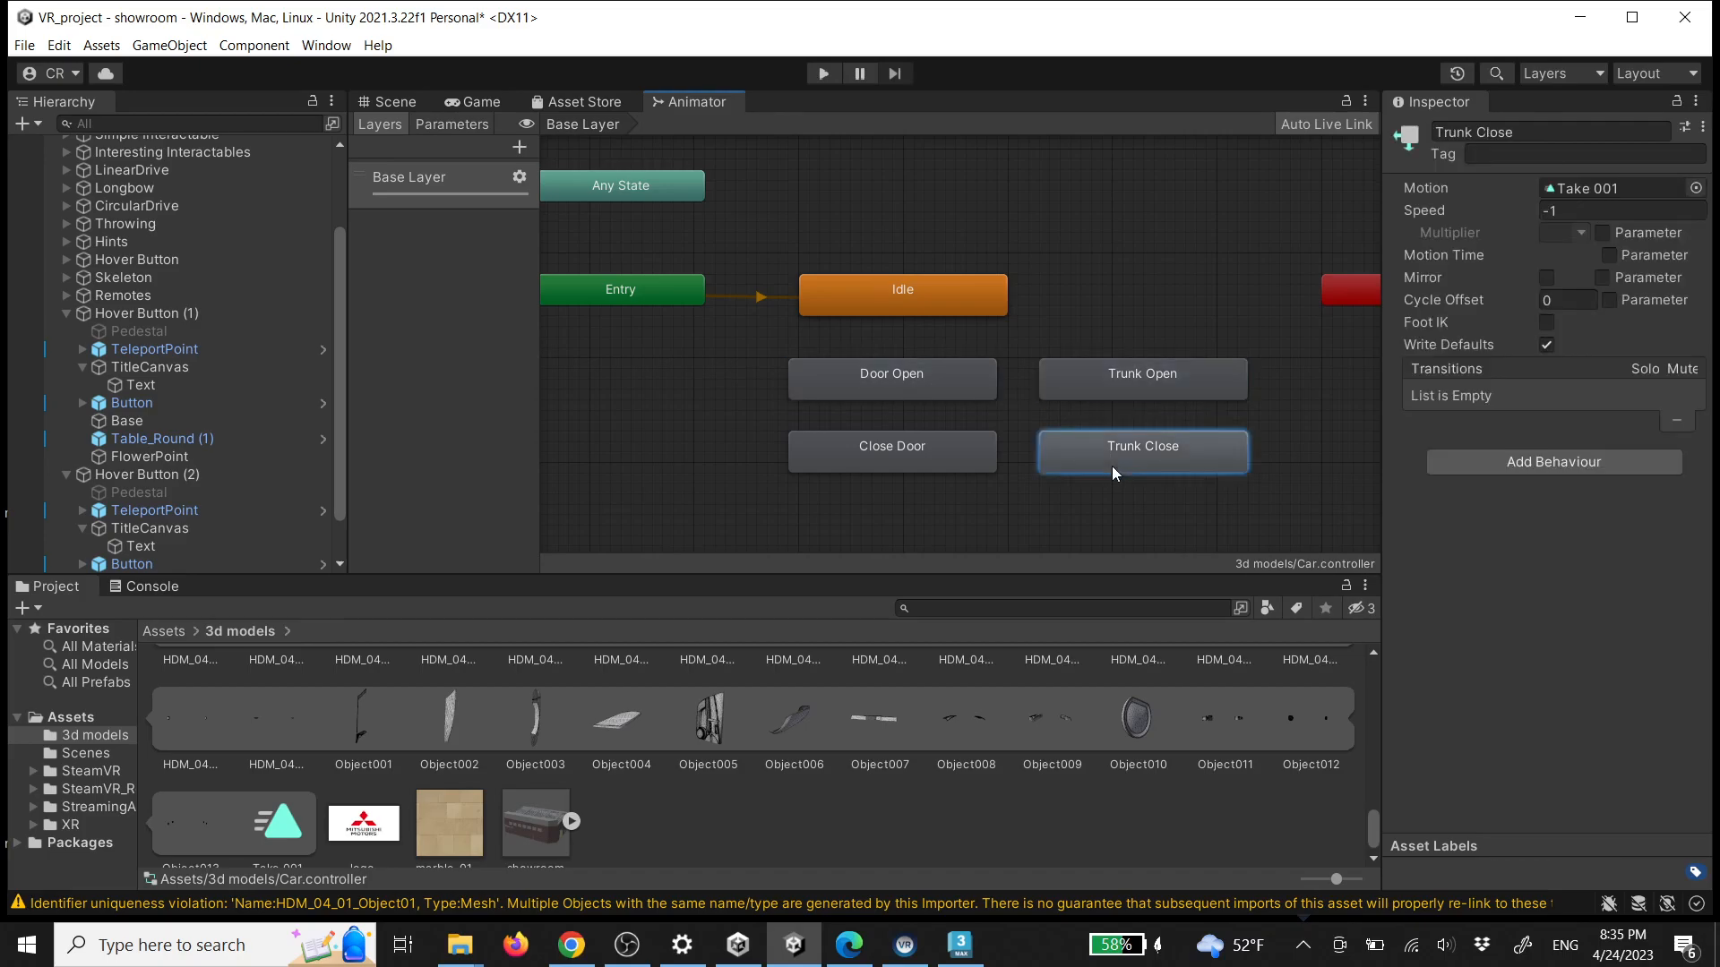
{"action": "left_click", "coordinate": [1128, 387]}
{"action": "left_click", "coordinate": [1128, 455]}
{"action": "left_click", "coordinate": [1158, 372]}
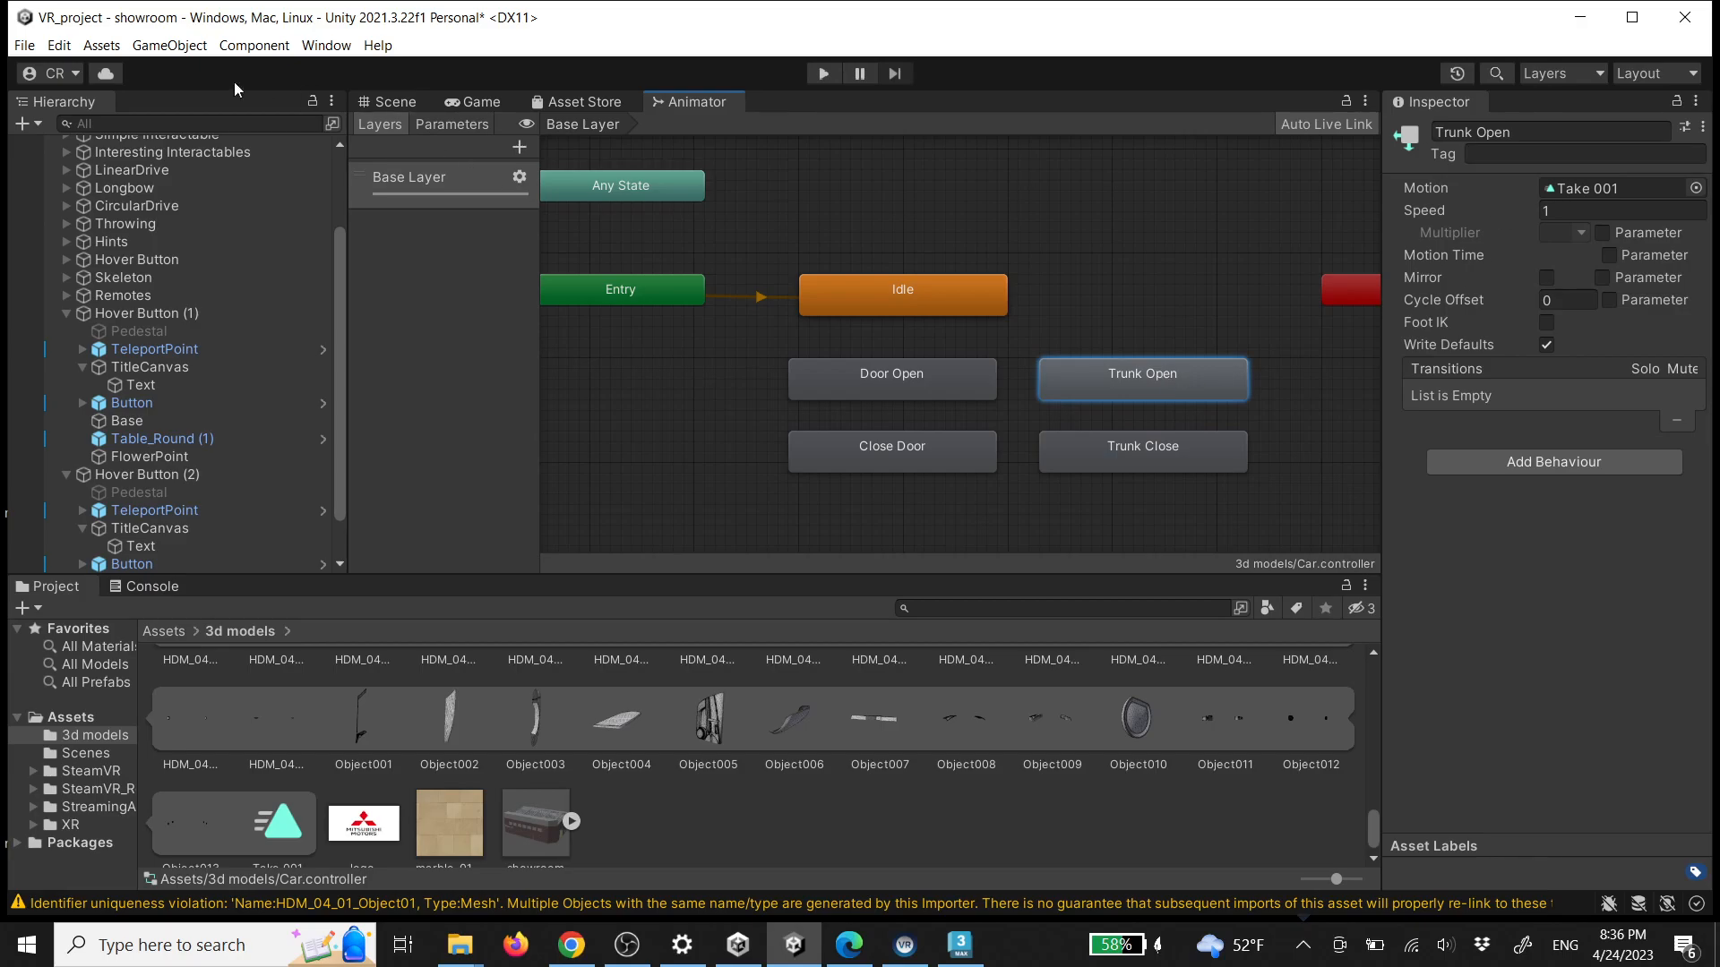
Duplicate Hover Button (1) in the scene and move the copy to about X -30.16, Z 19.69, near the car's rear
{"action": "left_click", "coordinate": [399, 103]}
{"action": "right_click_drag", "start_coordinate": [821, 374], "coordinate": [1142, 392]}
{"action": "left_click", "coordinate": [59, 310]}
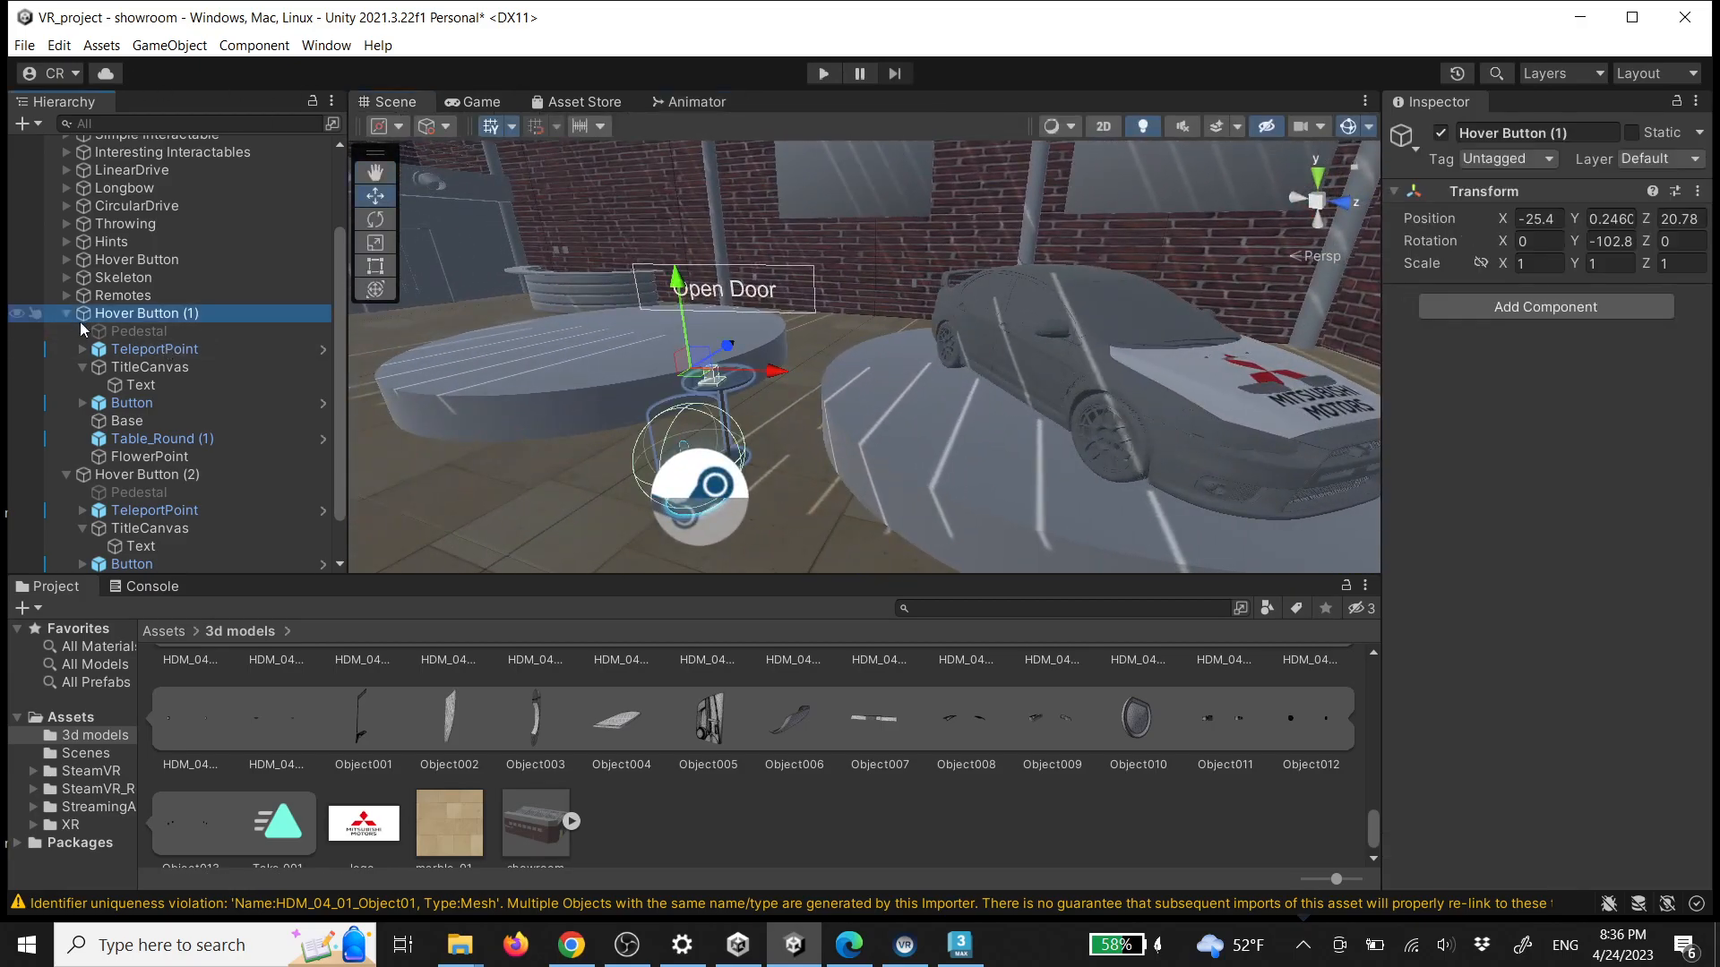
{"action": "left_click", "coordinate": [67, 327]}
{"action": "left_click", "coordinate": [66, 344]}
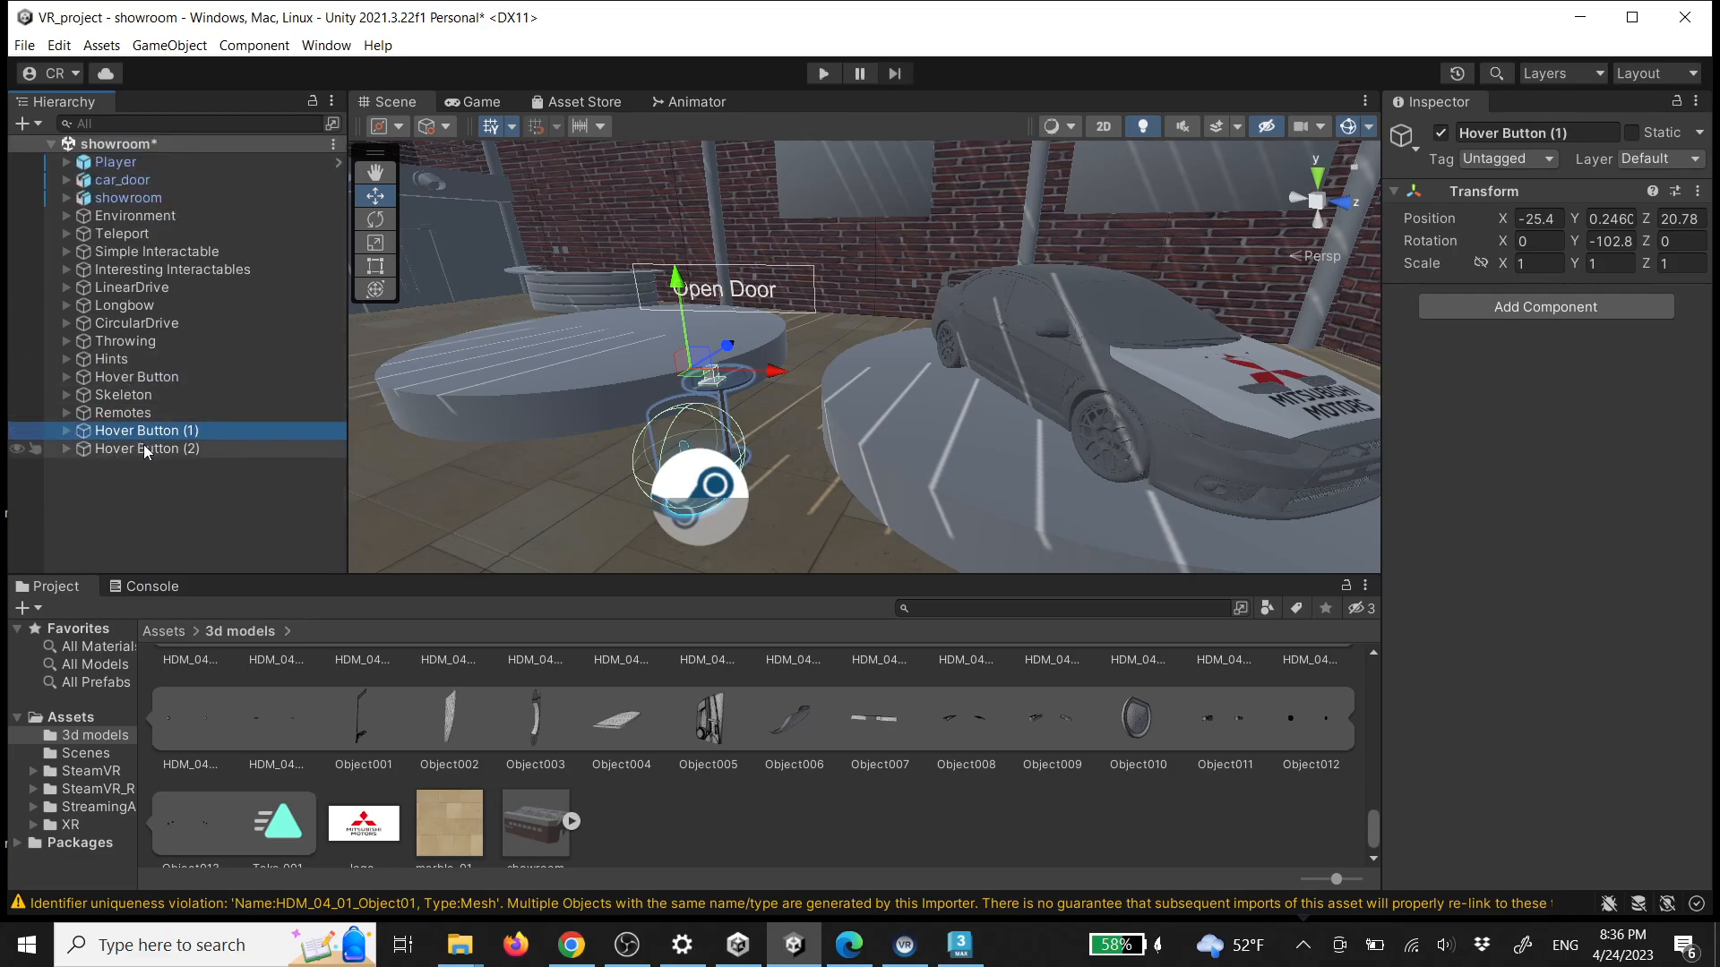
{"action": "right_click_drag", "start_coordinate": [817, 360], "coordinate": [803, 383]}
{"action": "key", "text": "ctrl+d"}
{"action": "left_click_drag", "start_coordinate": [746, 320], "coordinate": [855, 276]}
{"action": "right_click_drag", "start_coordinate": [966, 368], "coordinate": [1228, 403]}
{"action": "key", "text": "s"}
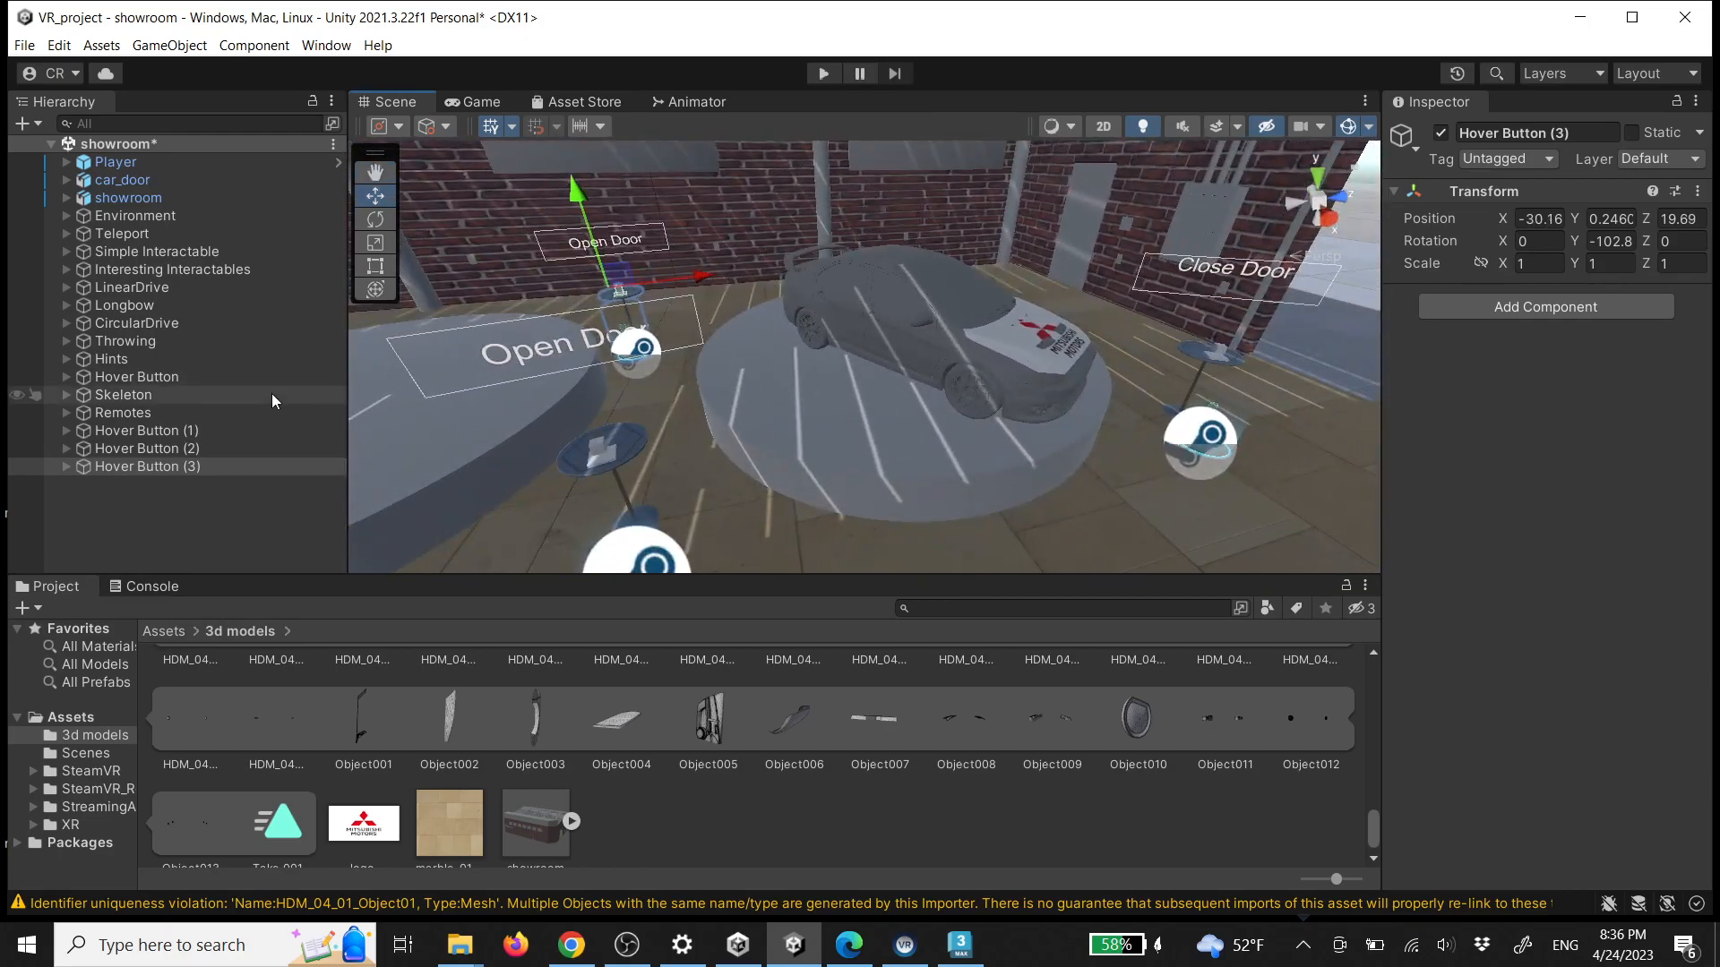
Duplicate Hover Button (2) and move the copy to about X -29.57, Z 28.81, on the far side of the car
{"action": "left_click", "coordinate": [170, 450]}
{"action": "key", "text": "ctrl+d"}
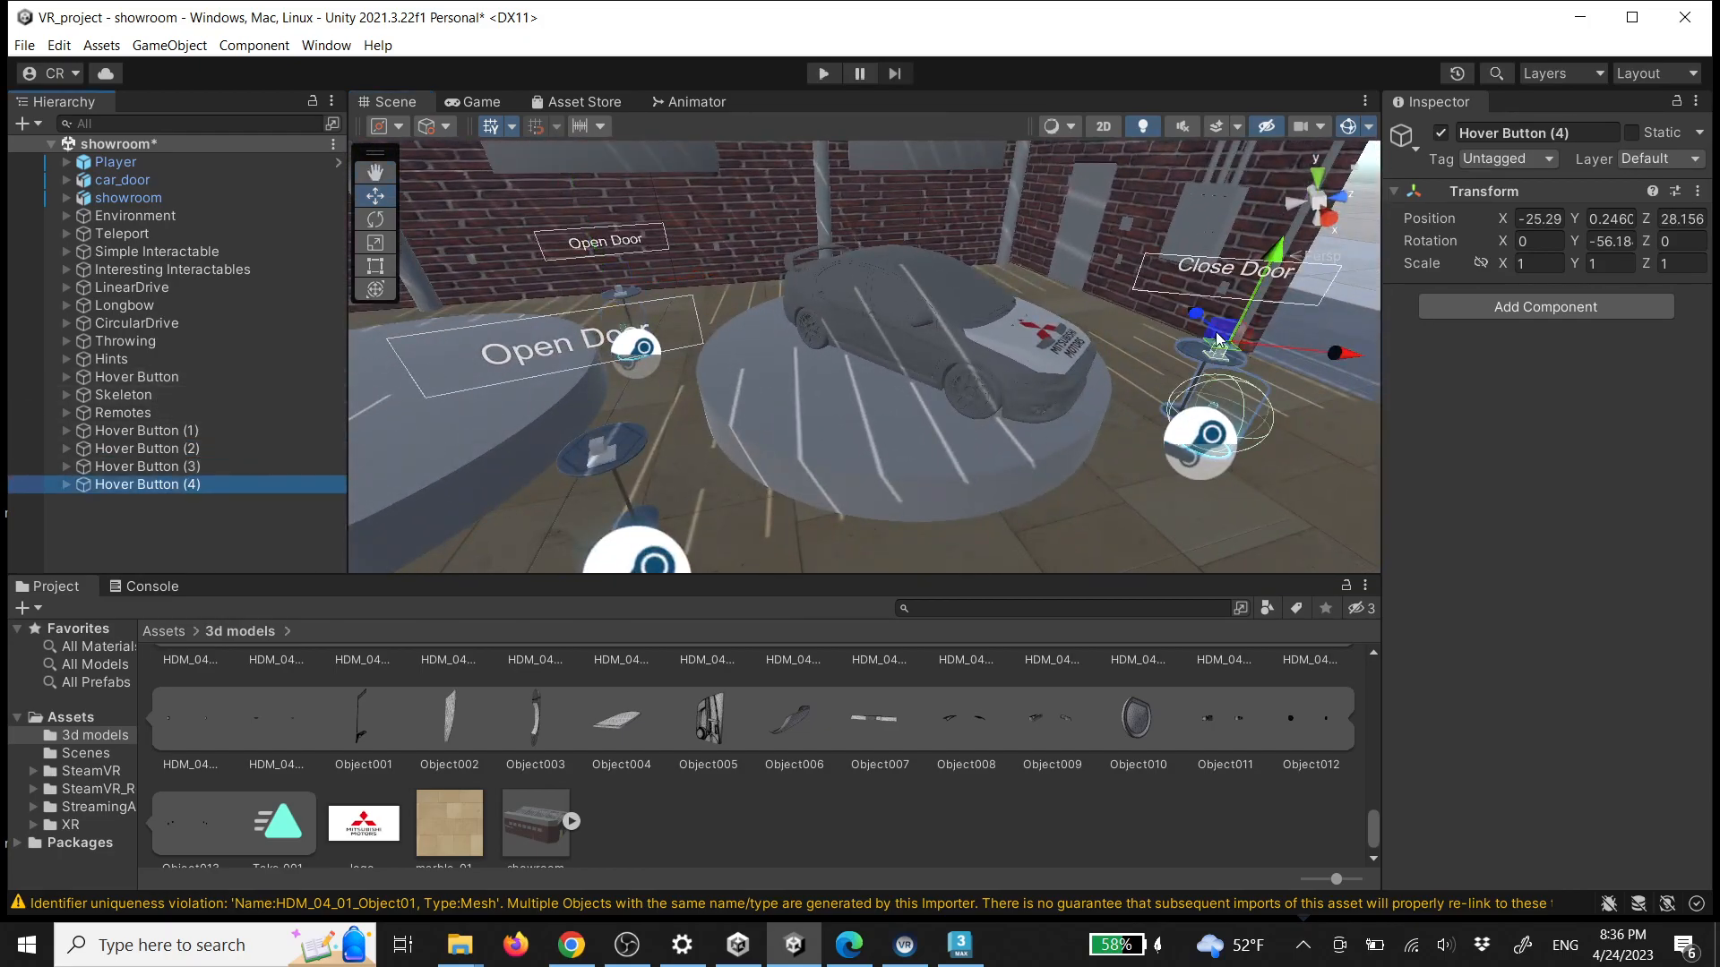
{"action": "left_click_drag", "start_coordinate": [1221, 352], "coordinate": [1040, 267]}
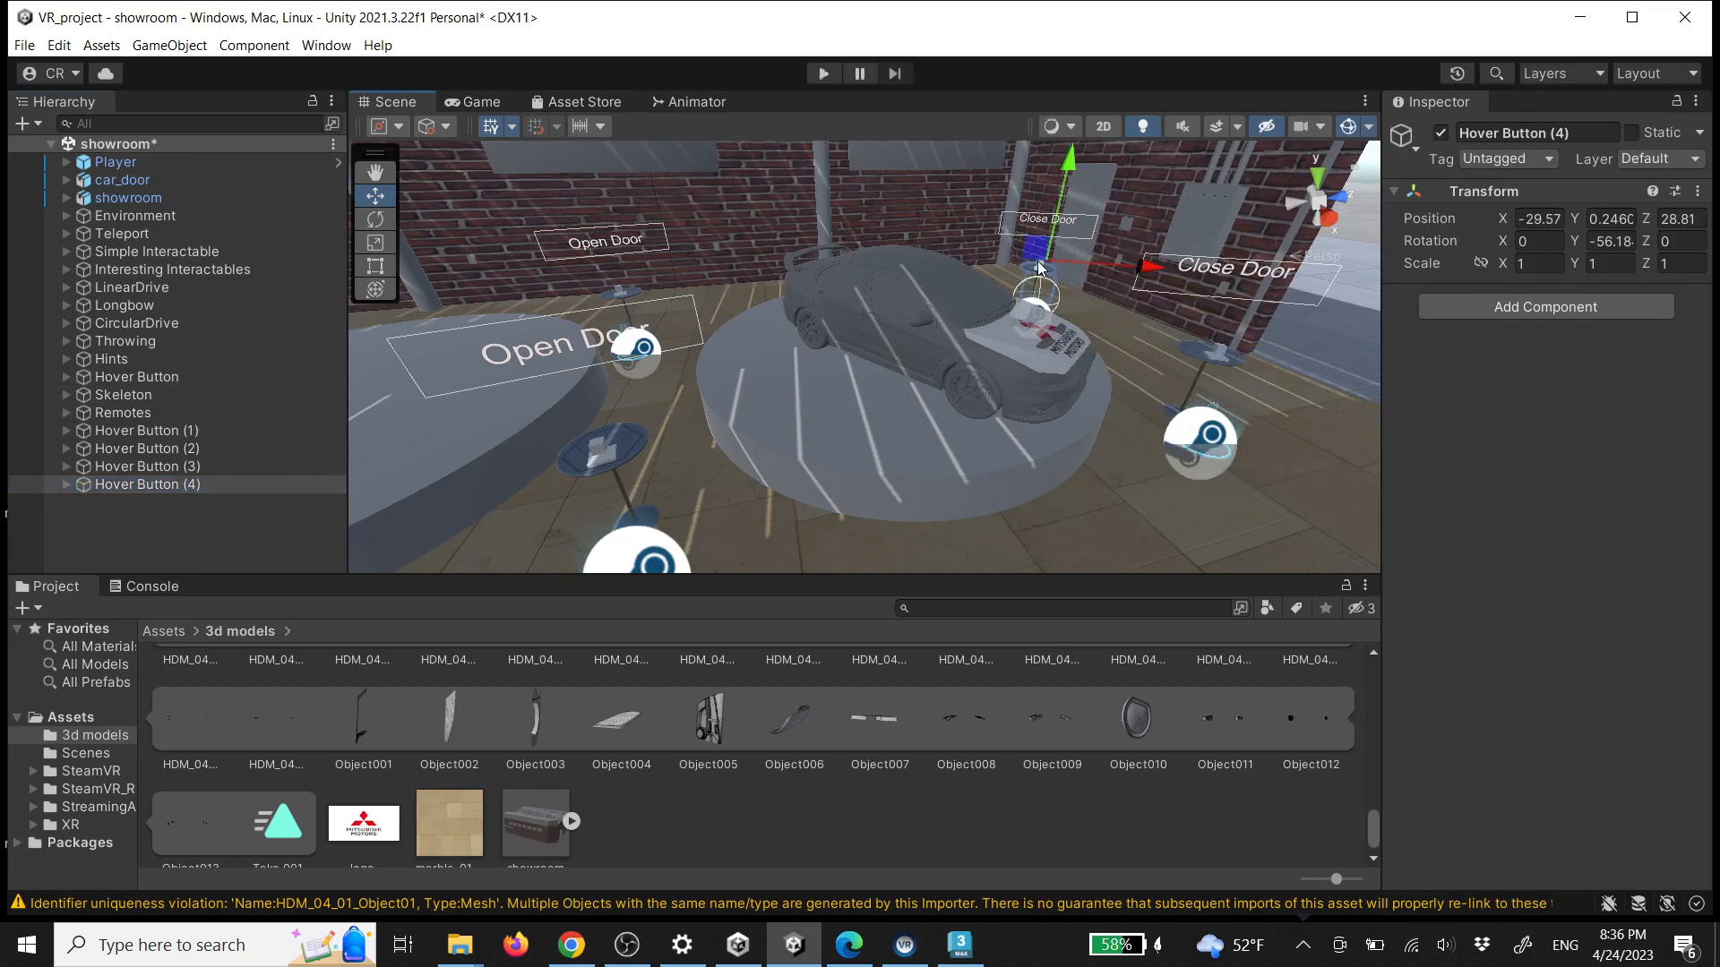
Change the label text of the duplicated Open Door button to Trunk Open
{"action": "left_click", "coordinate": [602, 247]}
{"action": "key", "text": "f"}
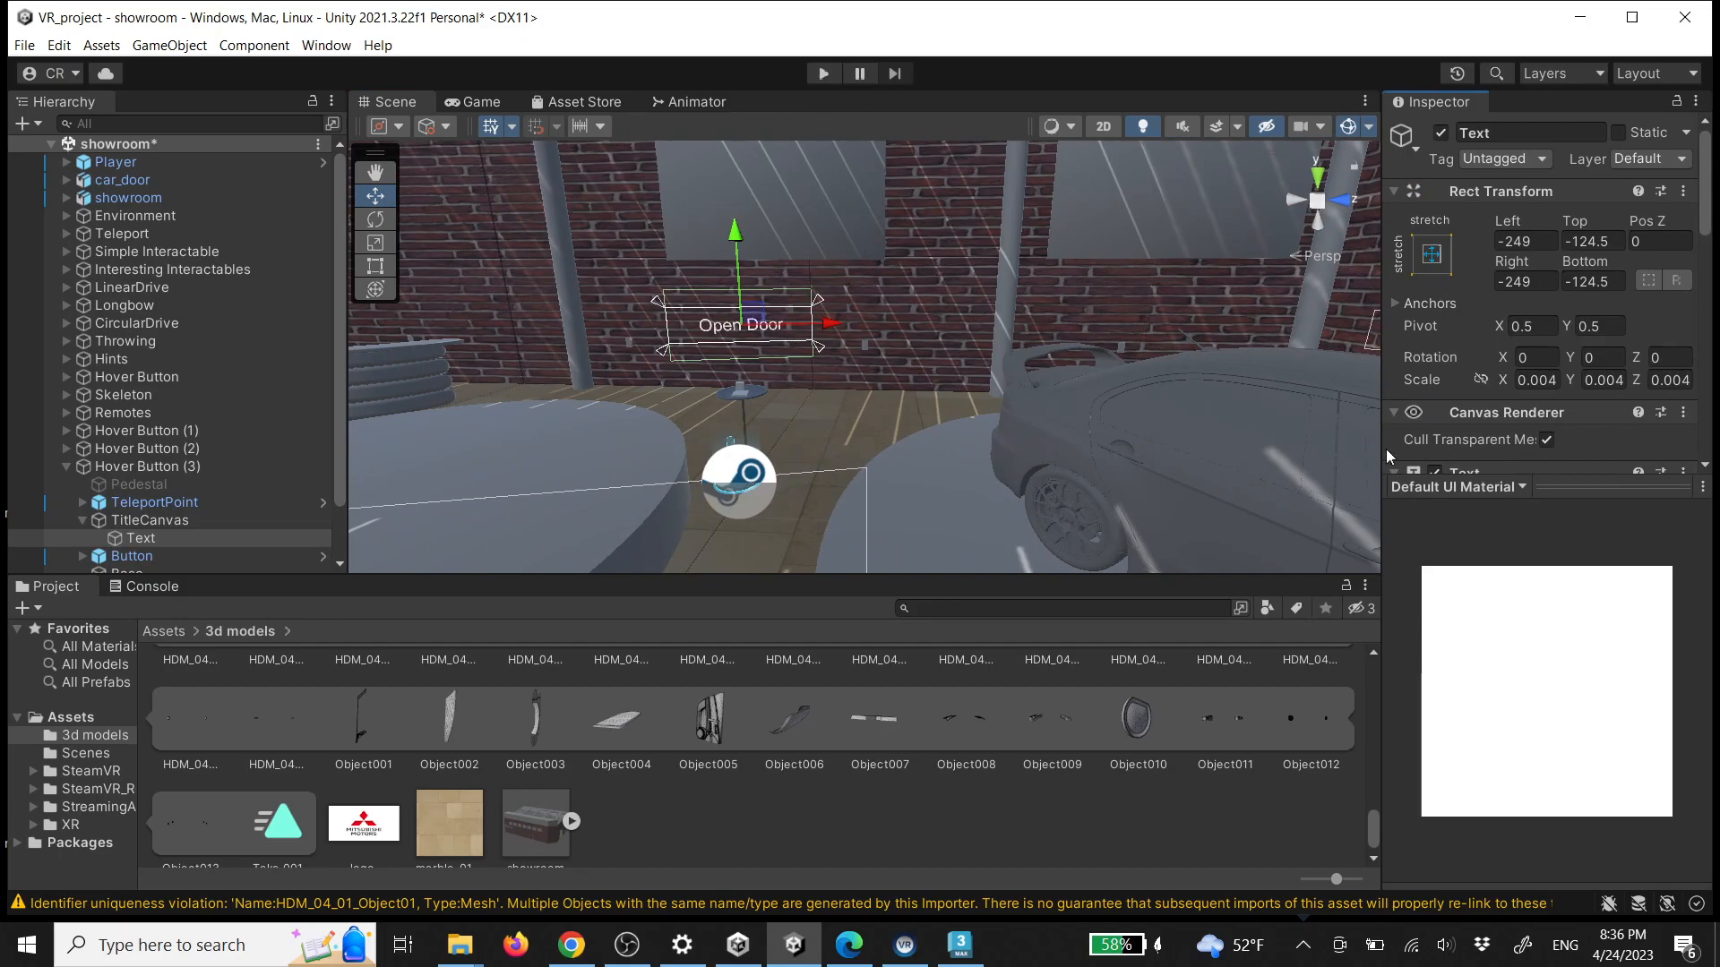
{"action": "left_click_drag", "start_coordinate": [1381, 448], "coordinate": [1238, 448]}
{"action": "scroll", "coordinate": [1469, 398], "scroll_direction": "down", "scroll_amount": 3}
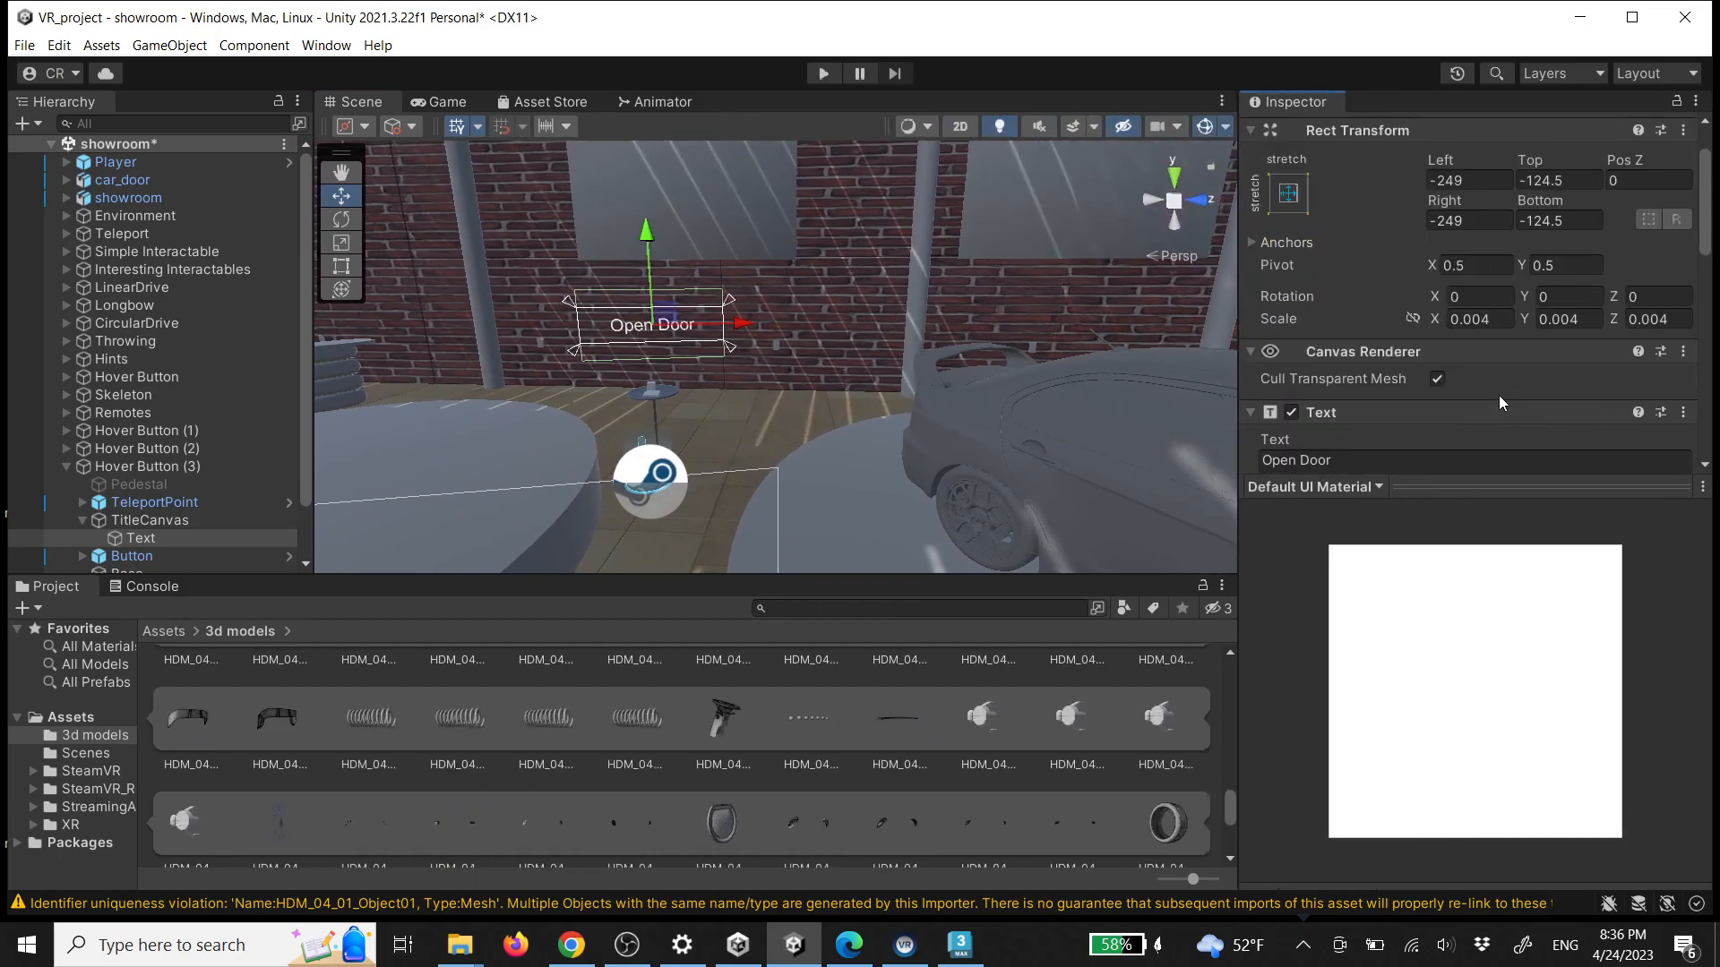
{"action": "double_click", "coordinate": [1294, 405]}
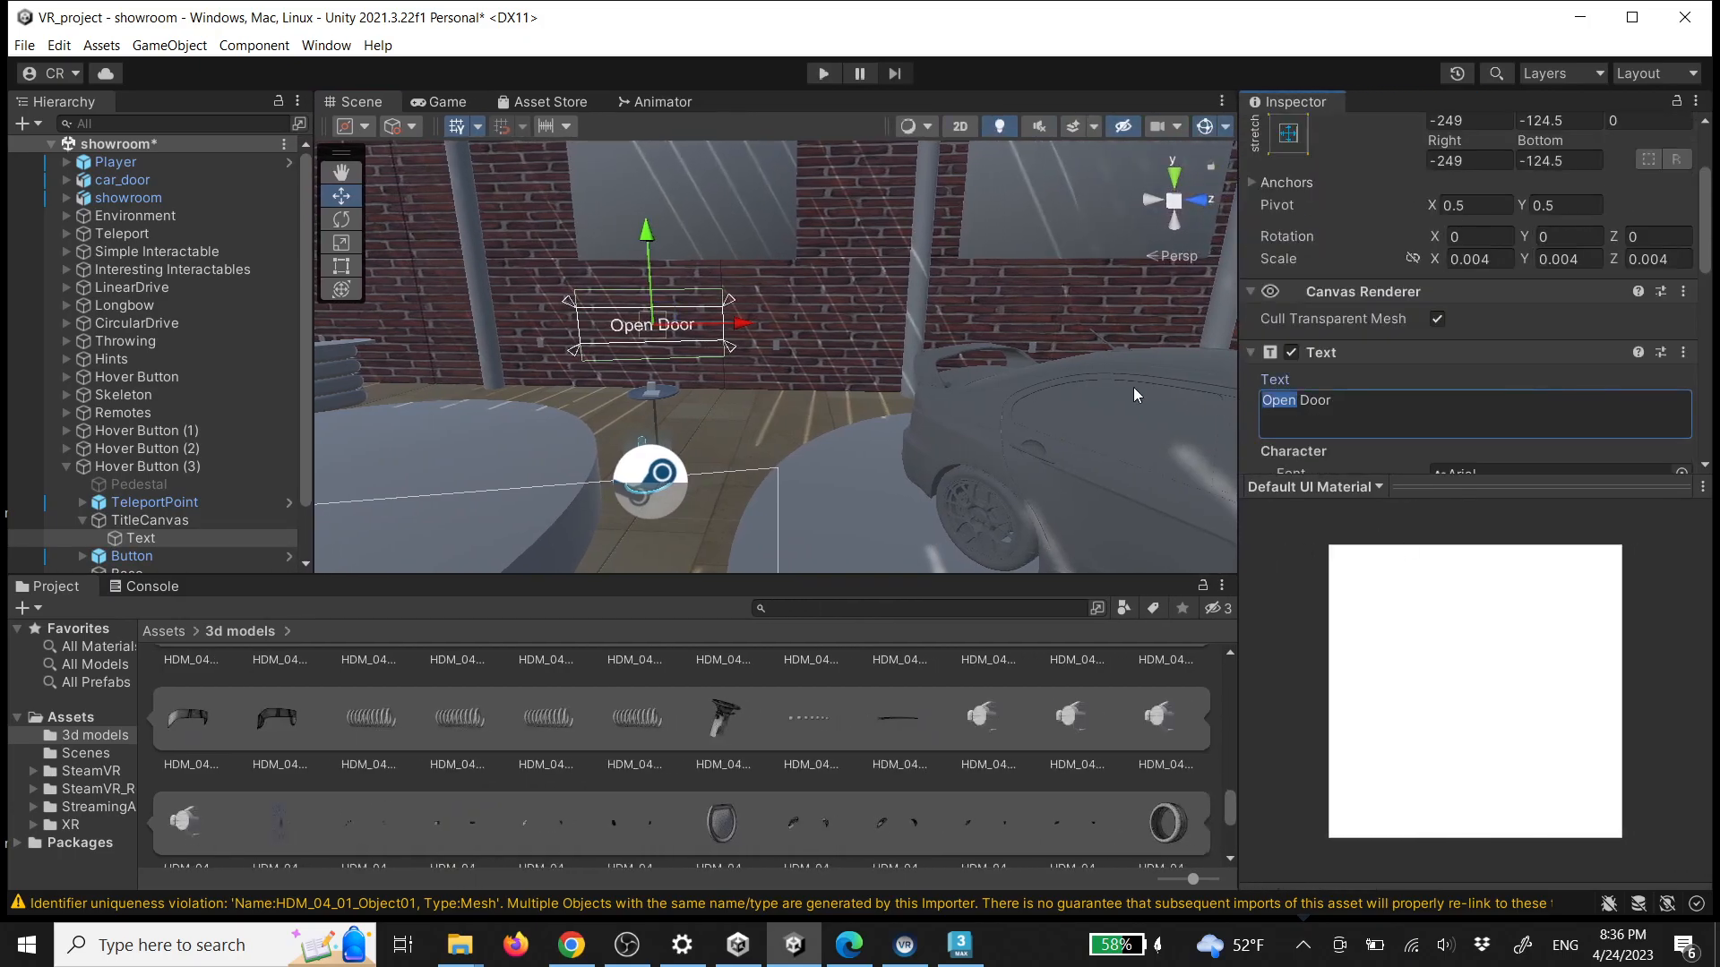
{"action": "type", "text": "Trunk"}
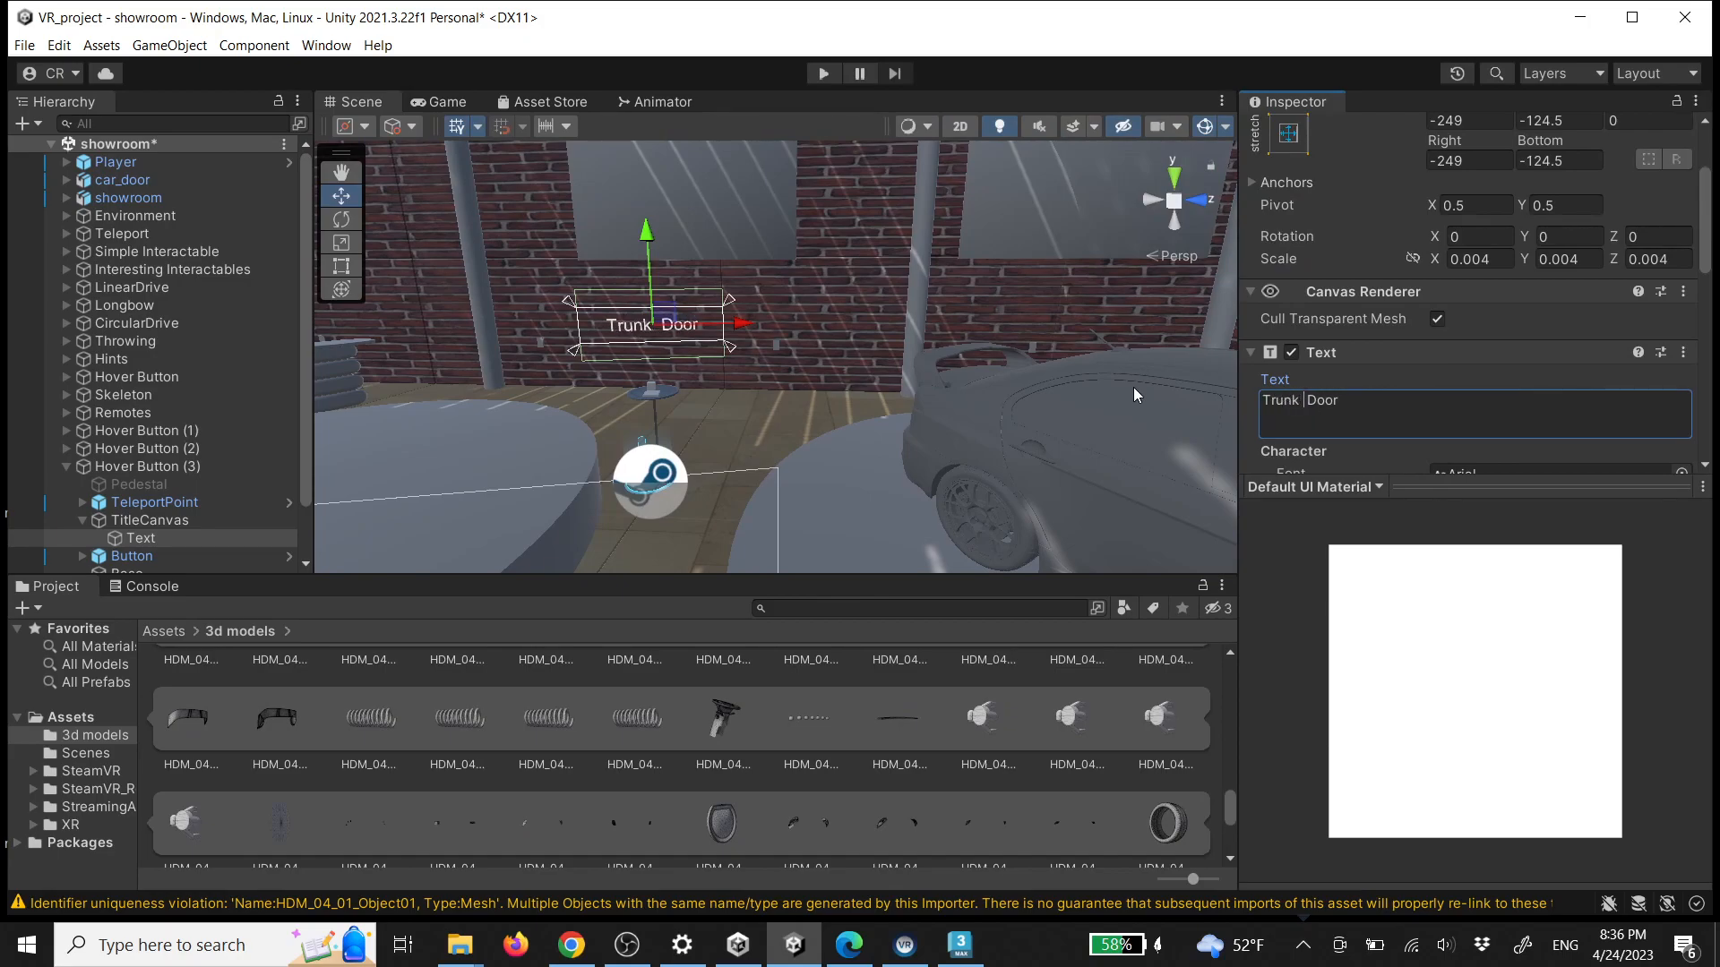
{"action": "key", "text": "shift+Right"}
{"action": "key", "text": "shift+Right"}
{"action": "key", "text": "shift+Right"}
{"action": "type", "text": "Open"}
Change the label text of the duplicated Close Door button to Trunk Close
{"action": "right_click_drag", "start_coordinate": [899, 368], "coordinate": [1050, 340]}
{"action": "left_click", "coordinate": [1050, 342]}
{"action": "left_click_drag", "start_coordinate": [1358, 412], "coordinate": [947, 327]}
{"action": "type", "text": "Trunk Close"}
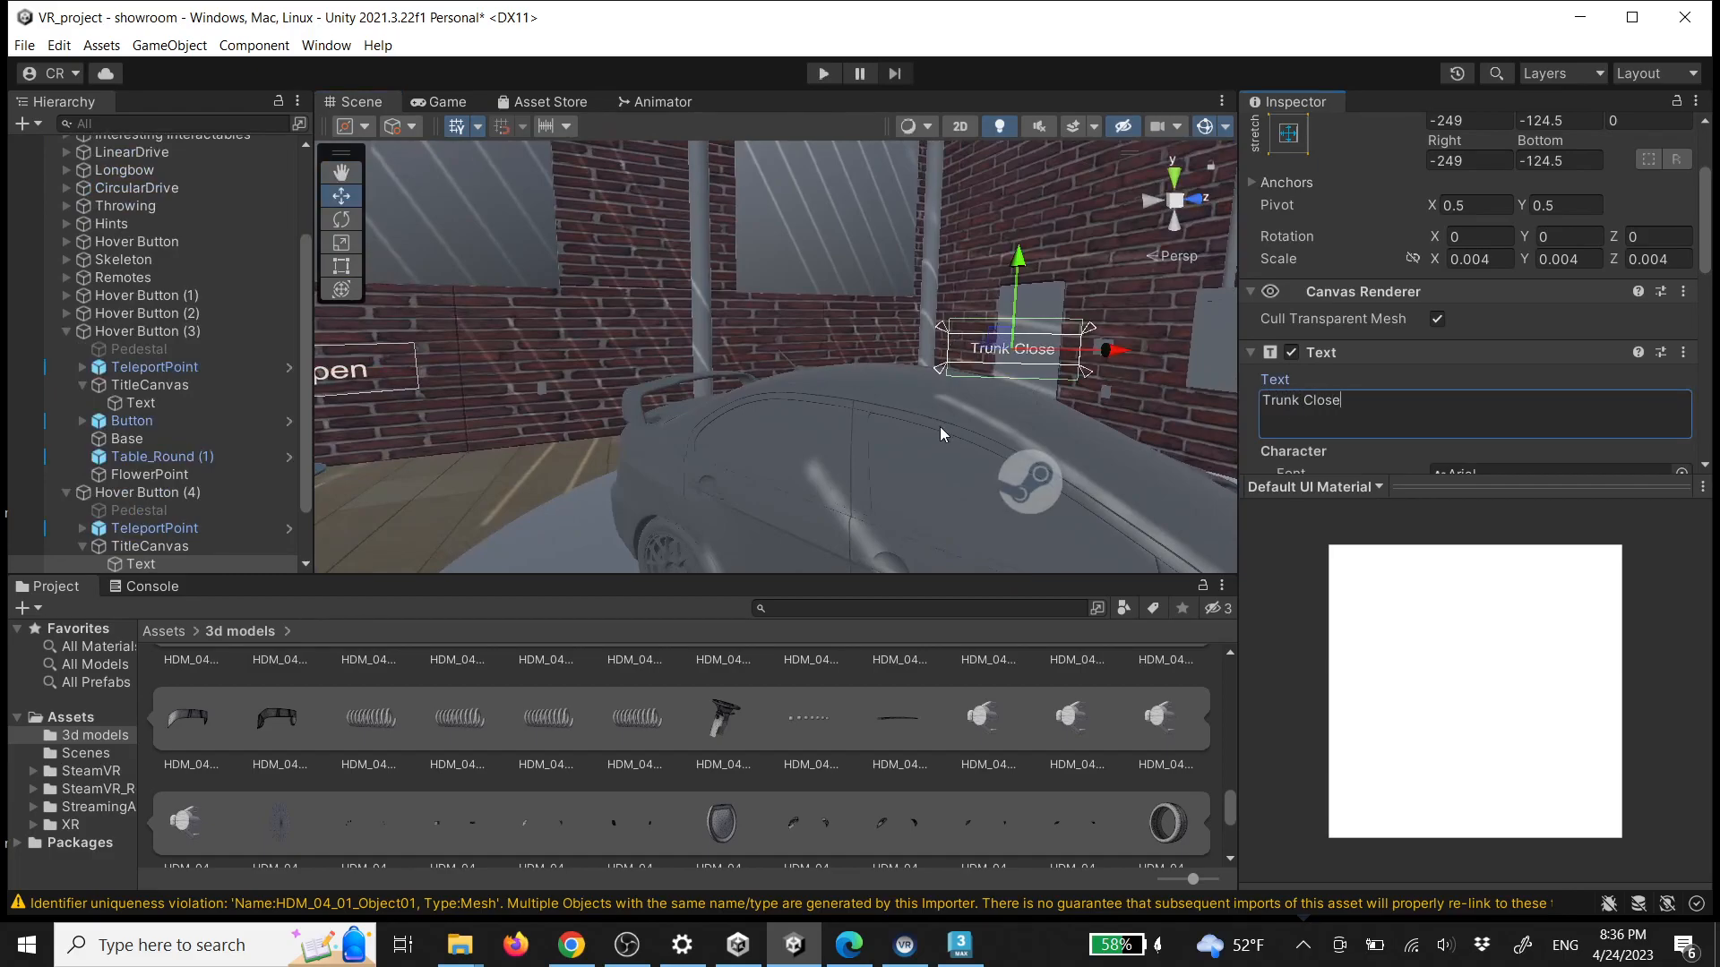
Set the state played by the Trunk Open table's button on button down to Trunk Open, copying the name from the Animator state
{"action": "right_click_drag", "start_coordinate": [938, 426], "coordinate": [749, 459]}
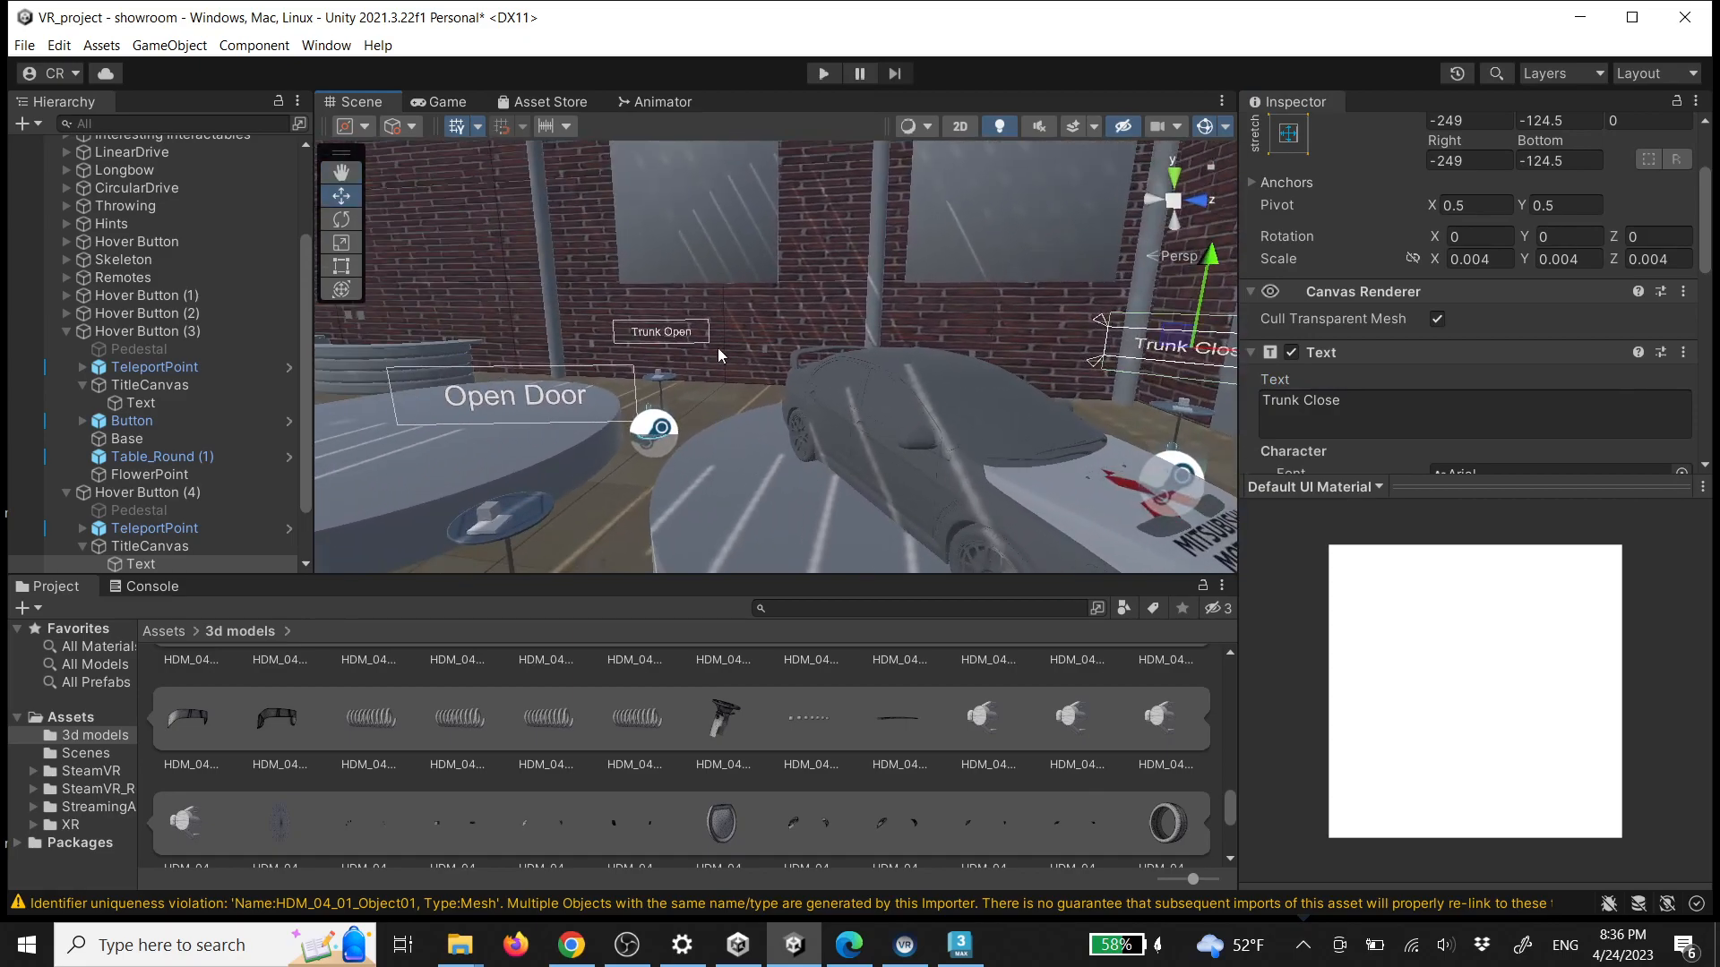
{"action": "scroll", "coordinate": [949, 746], "scroll_direction": "up", "scroll_amount": 15}
{"action": "scroll", "coordinate": [781, 417], "scroll_direction": "up", "scroll_amount": 2}
{"action": "scroll", "coordinate": [724, 366], "scroll_direction": "up", "scroll_amount": 1}
{"action": "right_click_drag", "start_coordinate": [781, 417], "coordinate": [884, 428]}
{"action": "key", "text": "w"}
{"action": "left_click", "coordinate": [885, 427]}
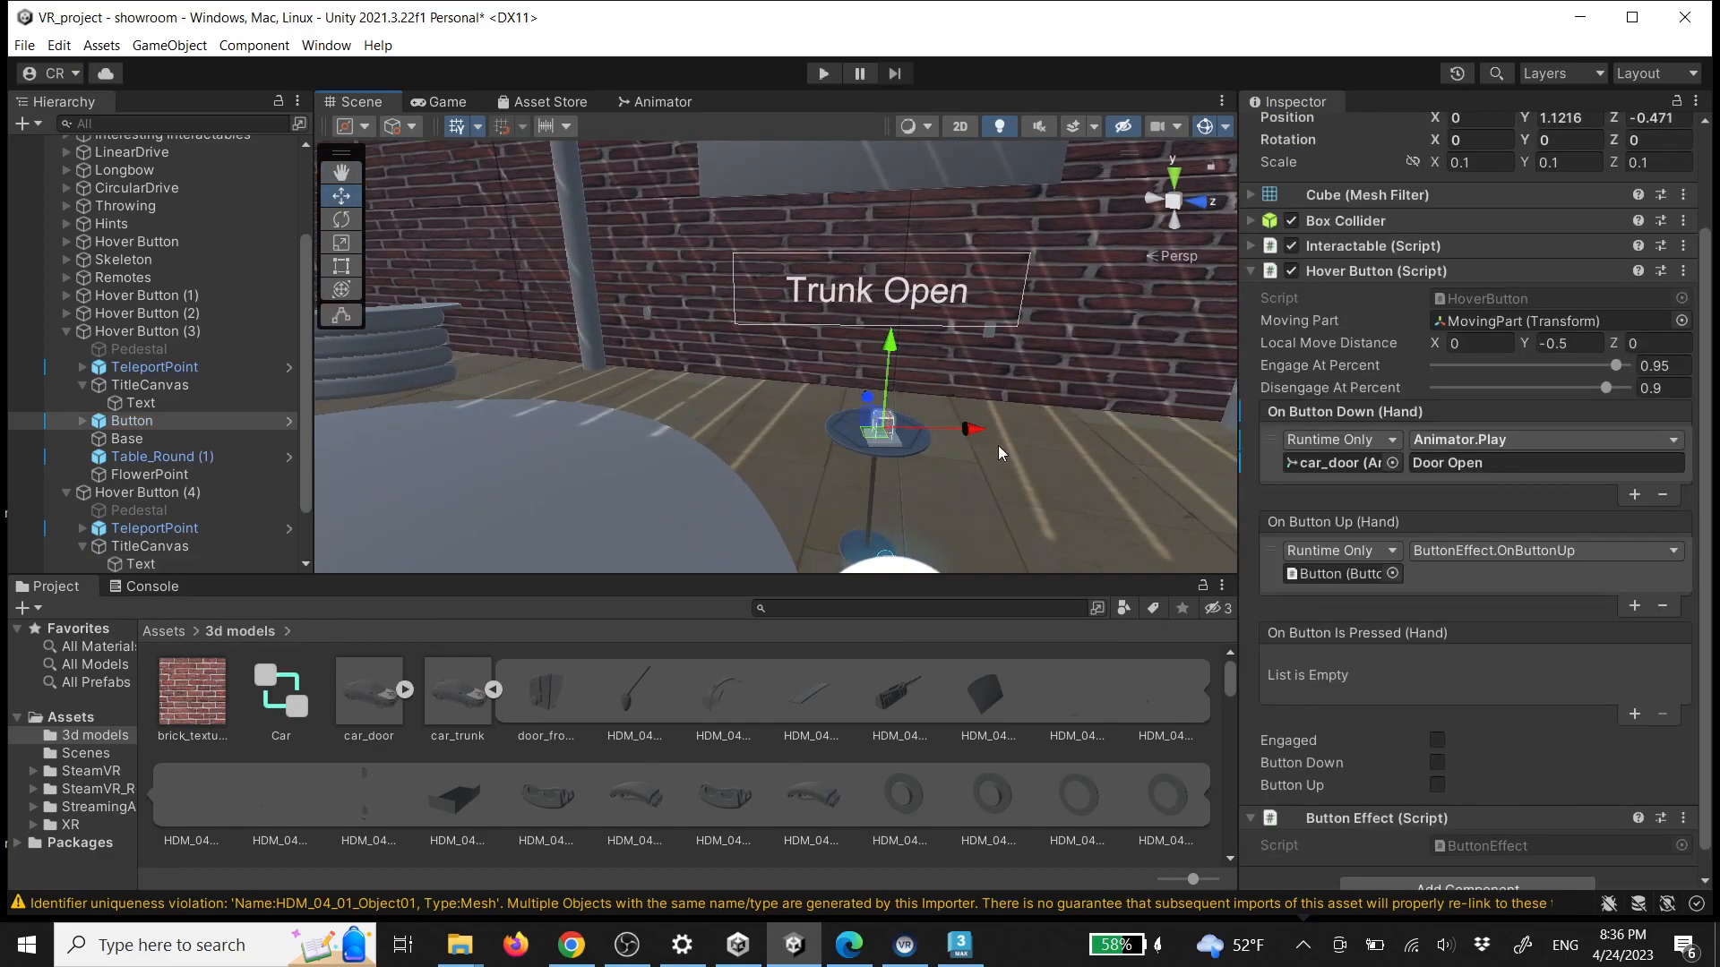
{"action": "scroll", "coordinate": [1036, 432], "scroll_direction": "up", "scroll_amount": 3}
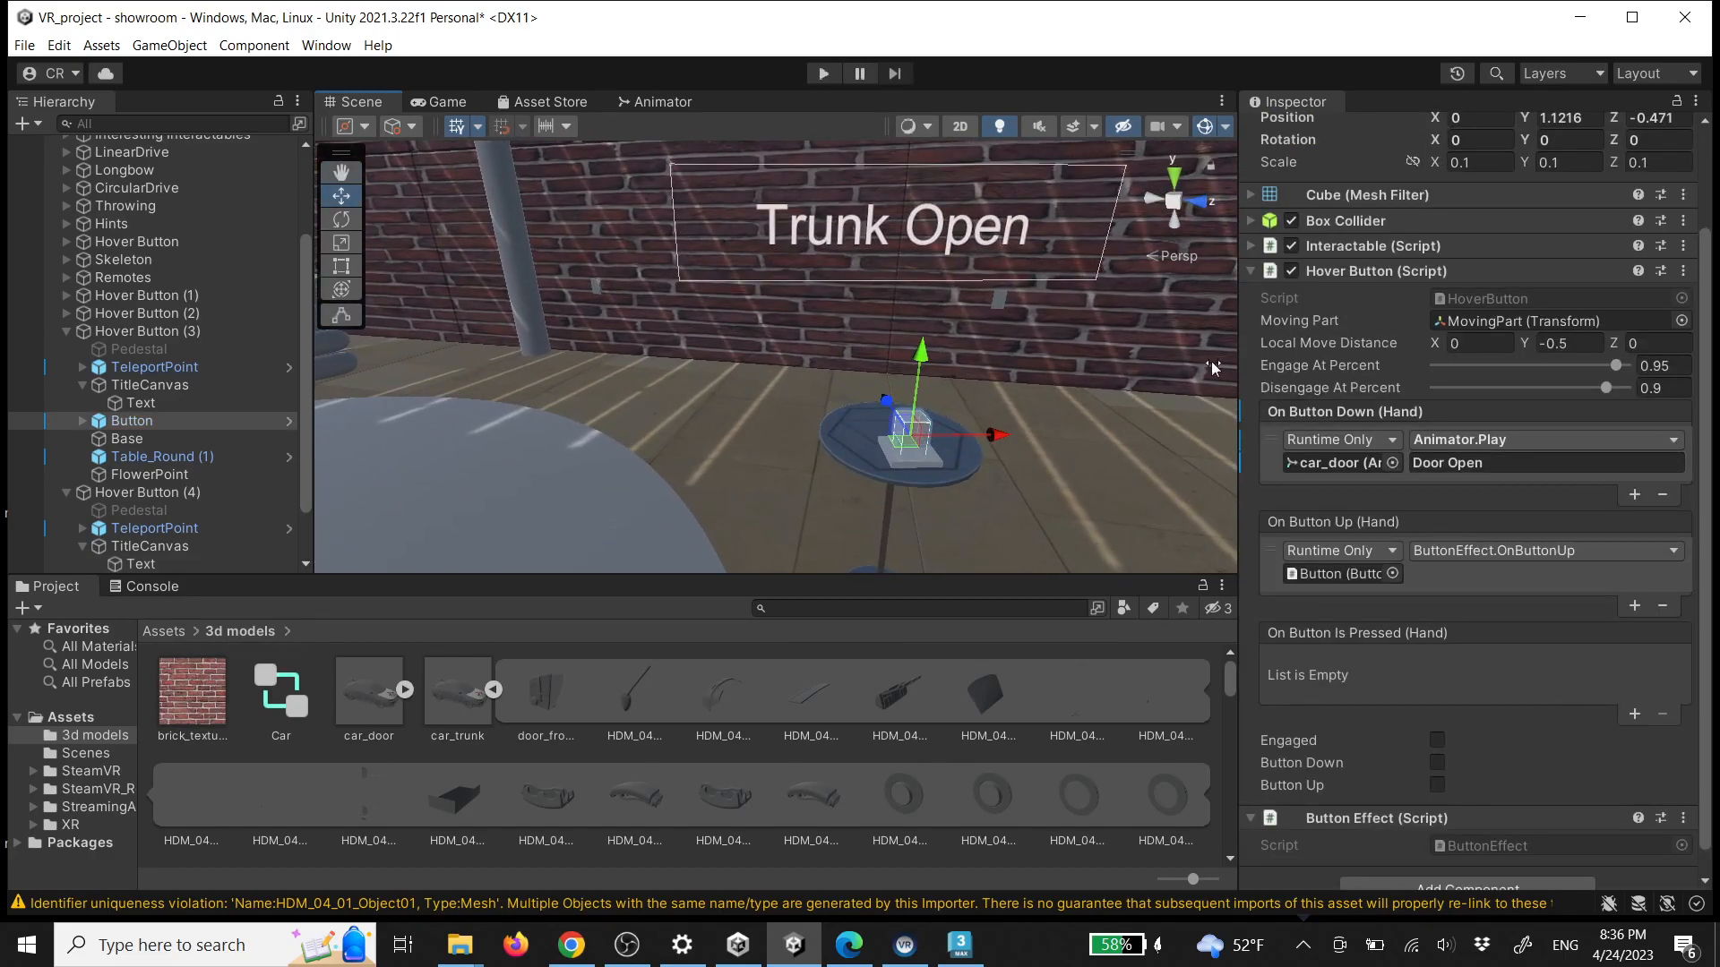
{"action": "left_click", "coordinate": [652, 102]}
{"action": "left_click", "coordinate": [1077, 379]}
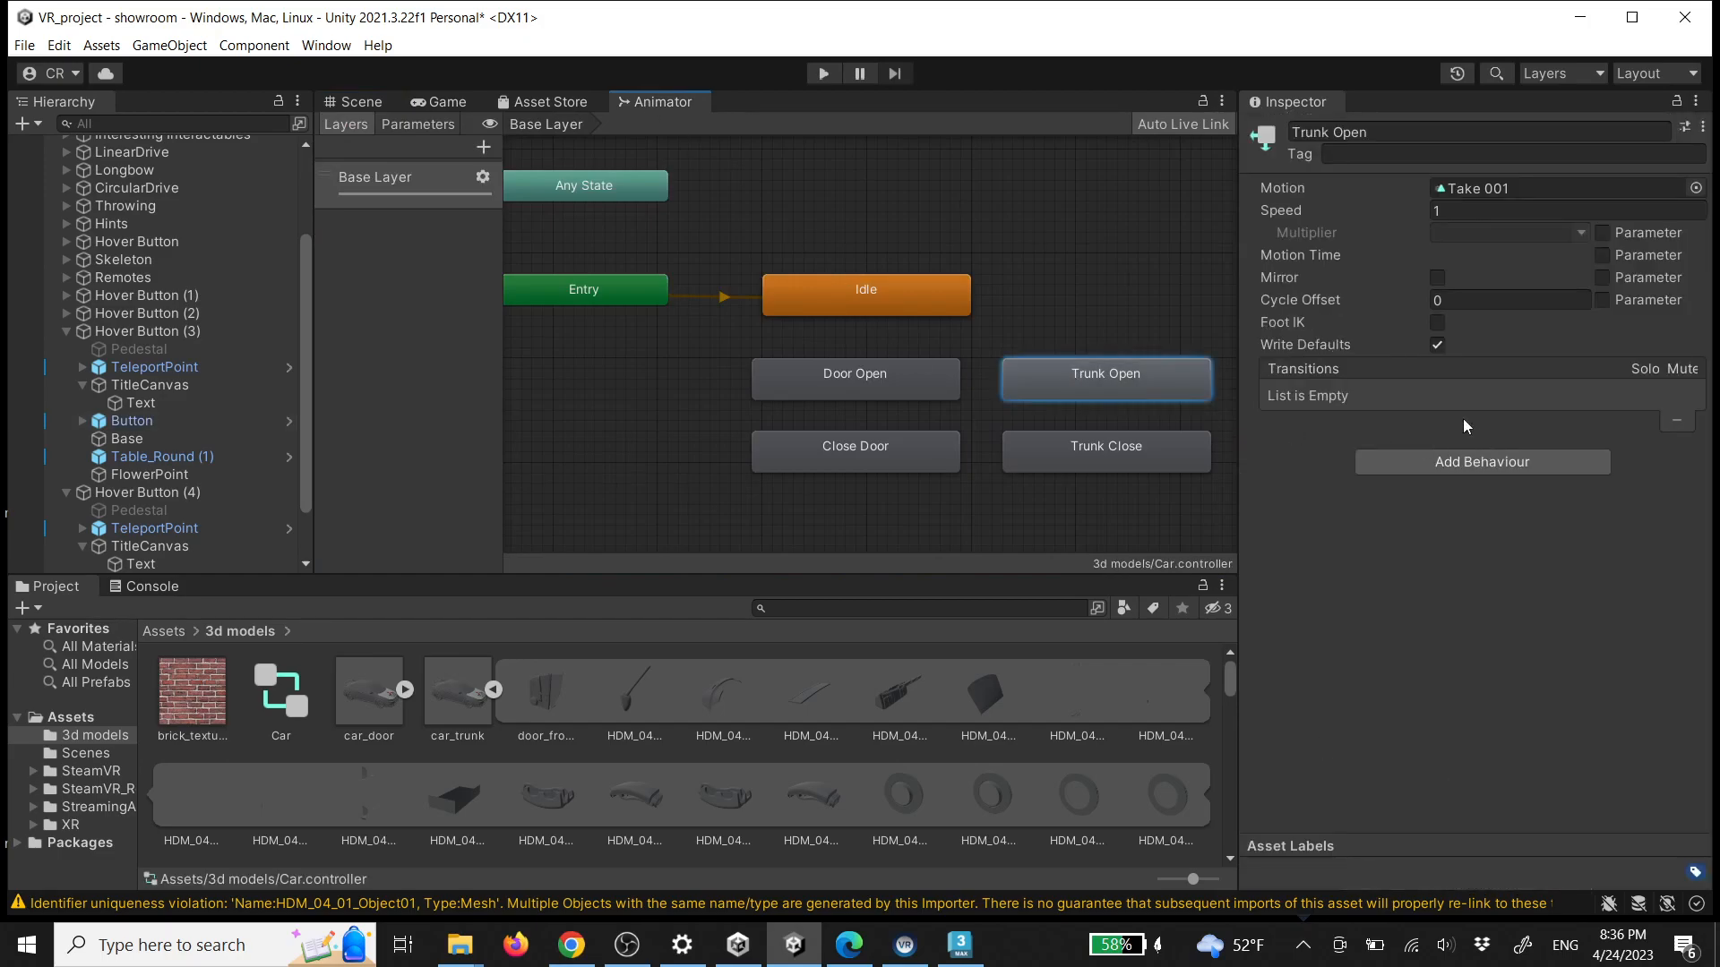
{"action": "left_click_drag", "start_coordinate": [1394, 134], "coordinate": [873, 121]}
{"action": "key", "text": "ctrl+c"}
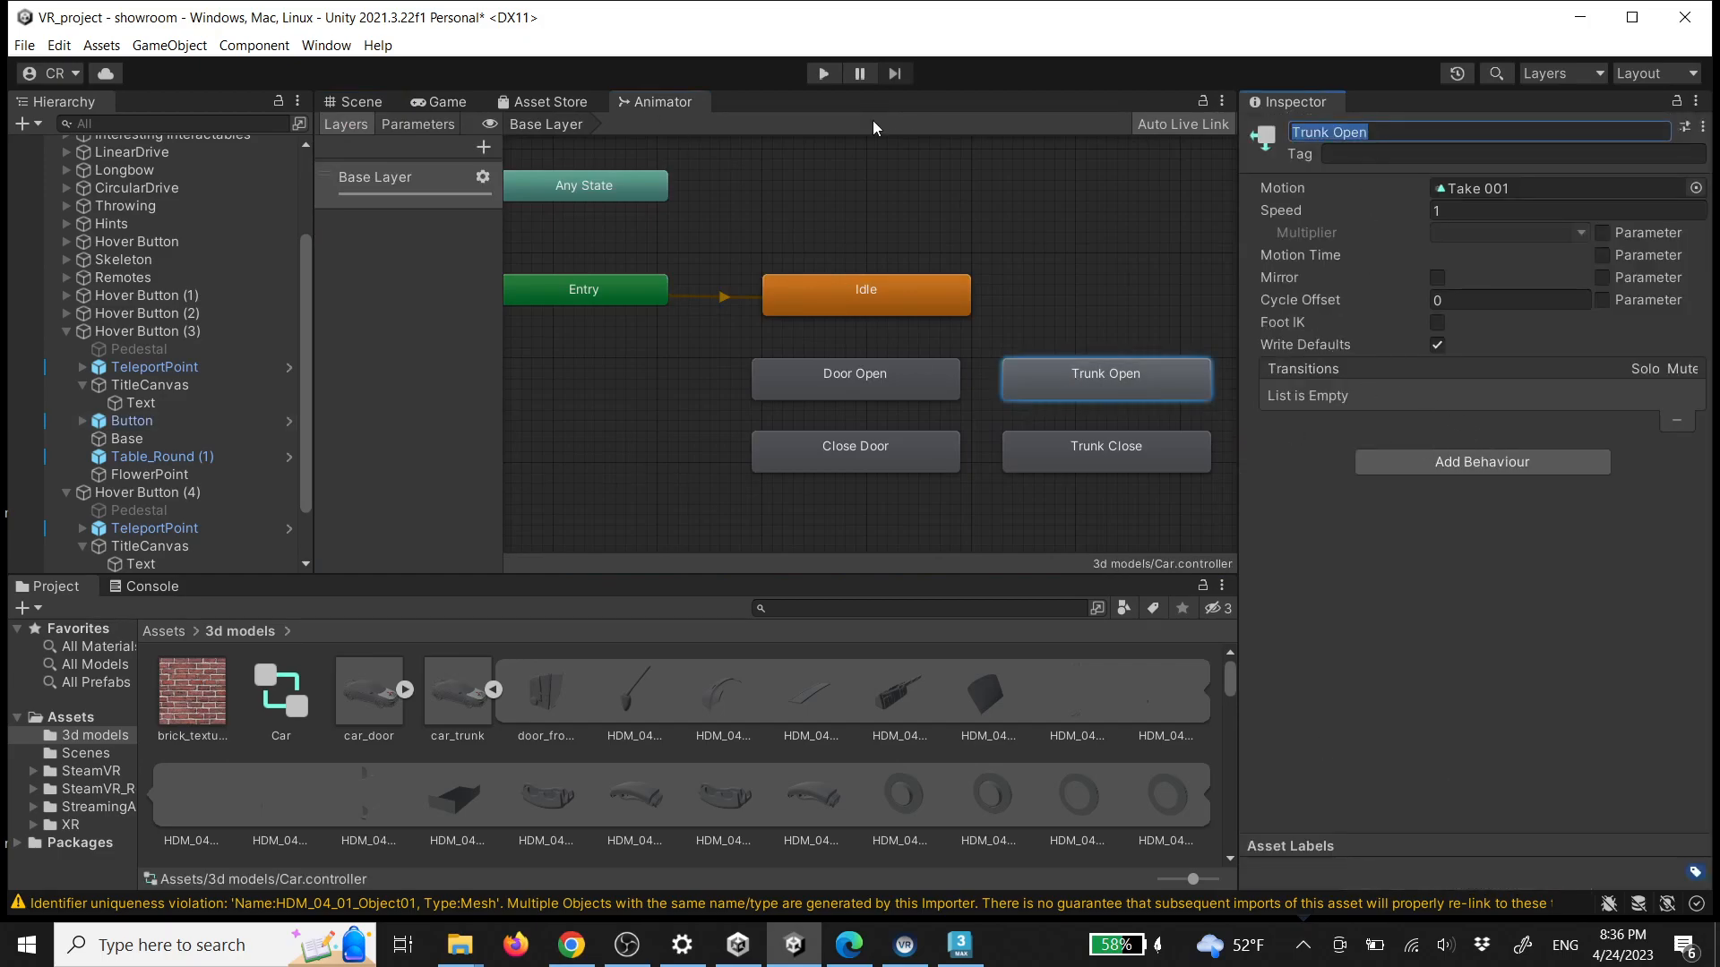
{"action": "left_click", "coordinate": [376, 107]}
{"action": "left_click", "coordinate": [928, 439]}
{"action": "left_click_drag", "start_coordinate": [1506, 584], "coordinate": [1027, 446]}
{"action": "key", "text": "ctrl+v"}
Set the state played by the Trunk Close table's button on button down to Trunk Close, copying the name from the Animator state
{"action": "right_click_drag", "start_coordinate": [1026, 446], "coordinate": [1008, 386]}
{"action": "left_click", "coordinate": [986, 384]}
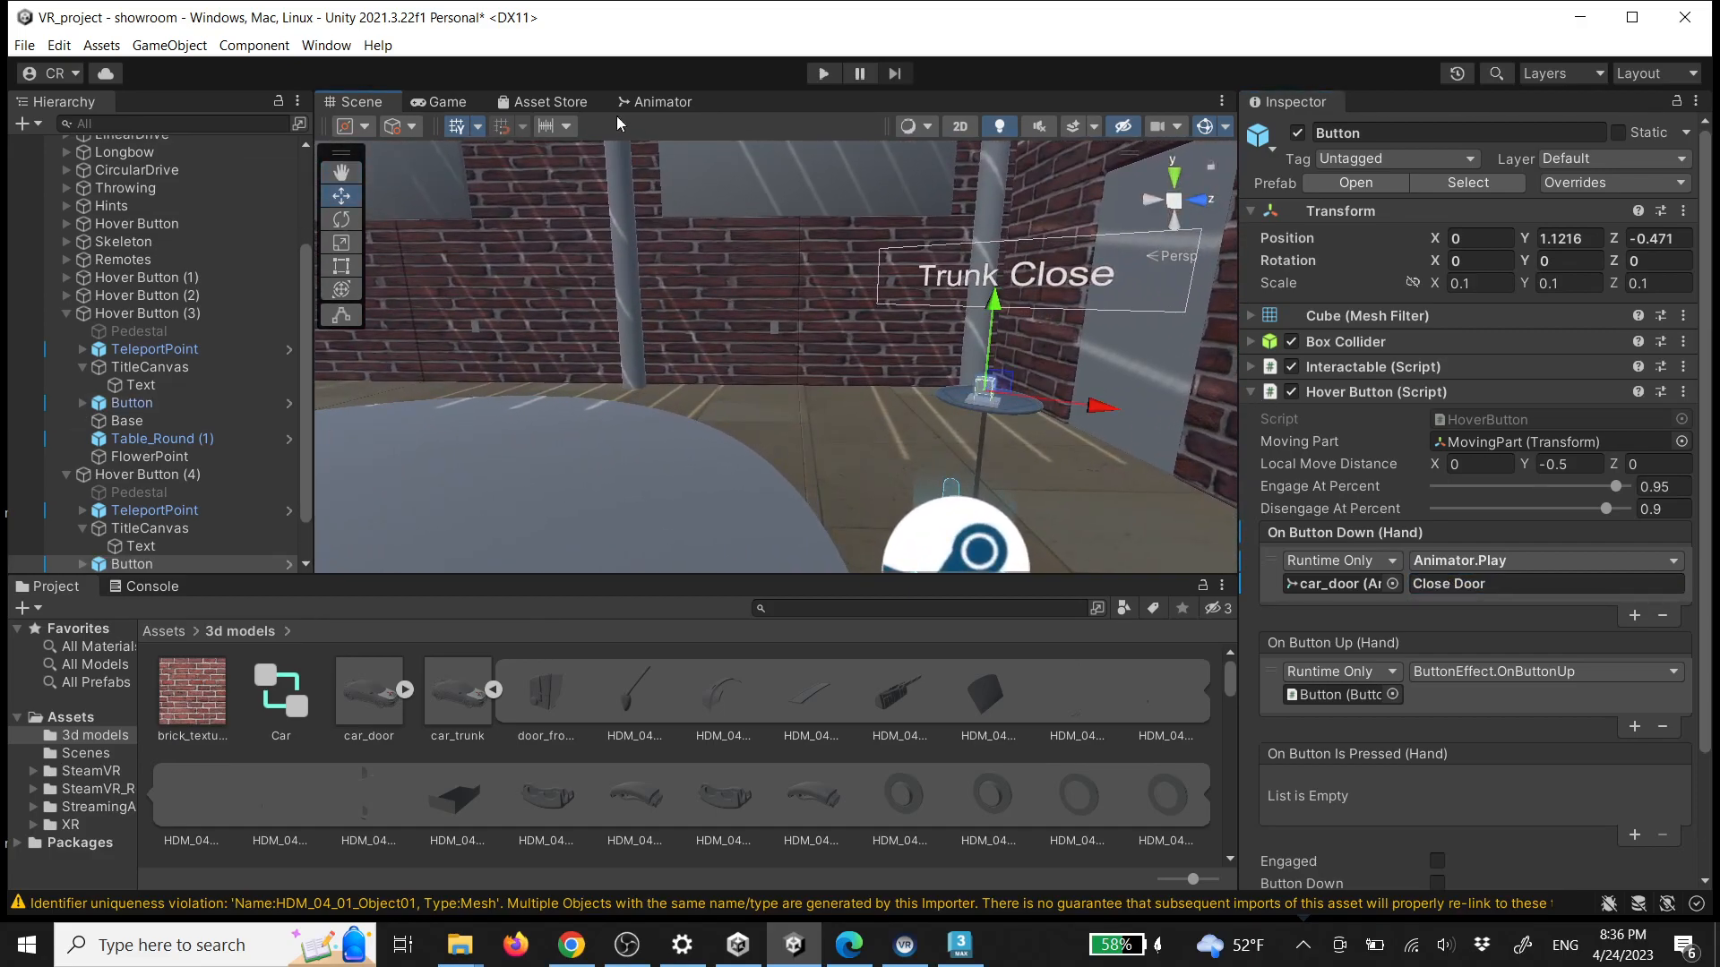
{"action": "left_click", "coordinate": [659, 102]}
{"action": "left_click", "coordinate": [1078, 444]}
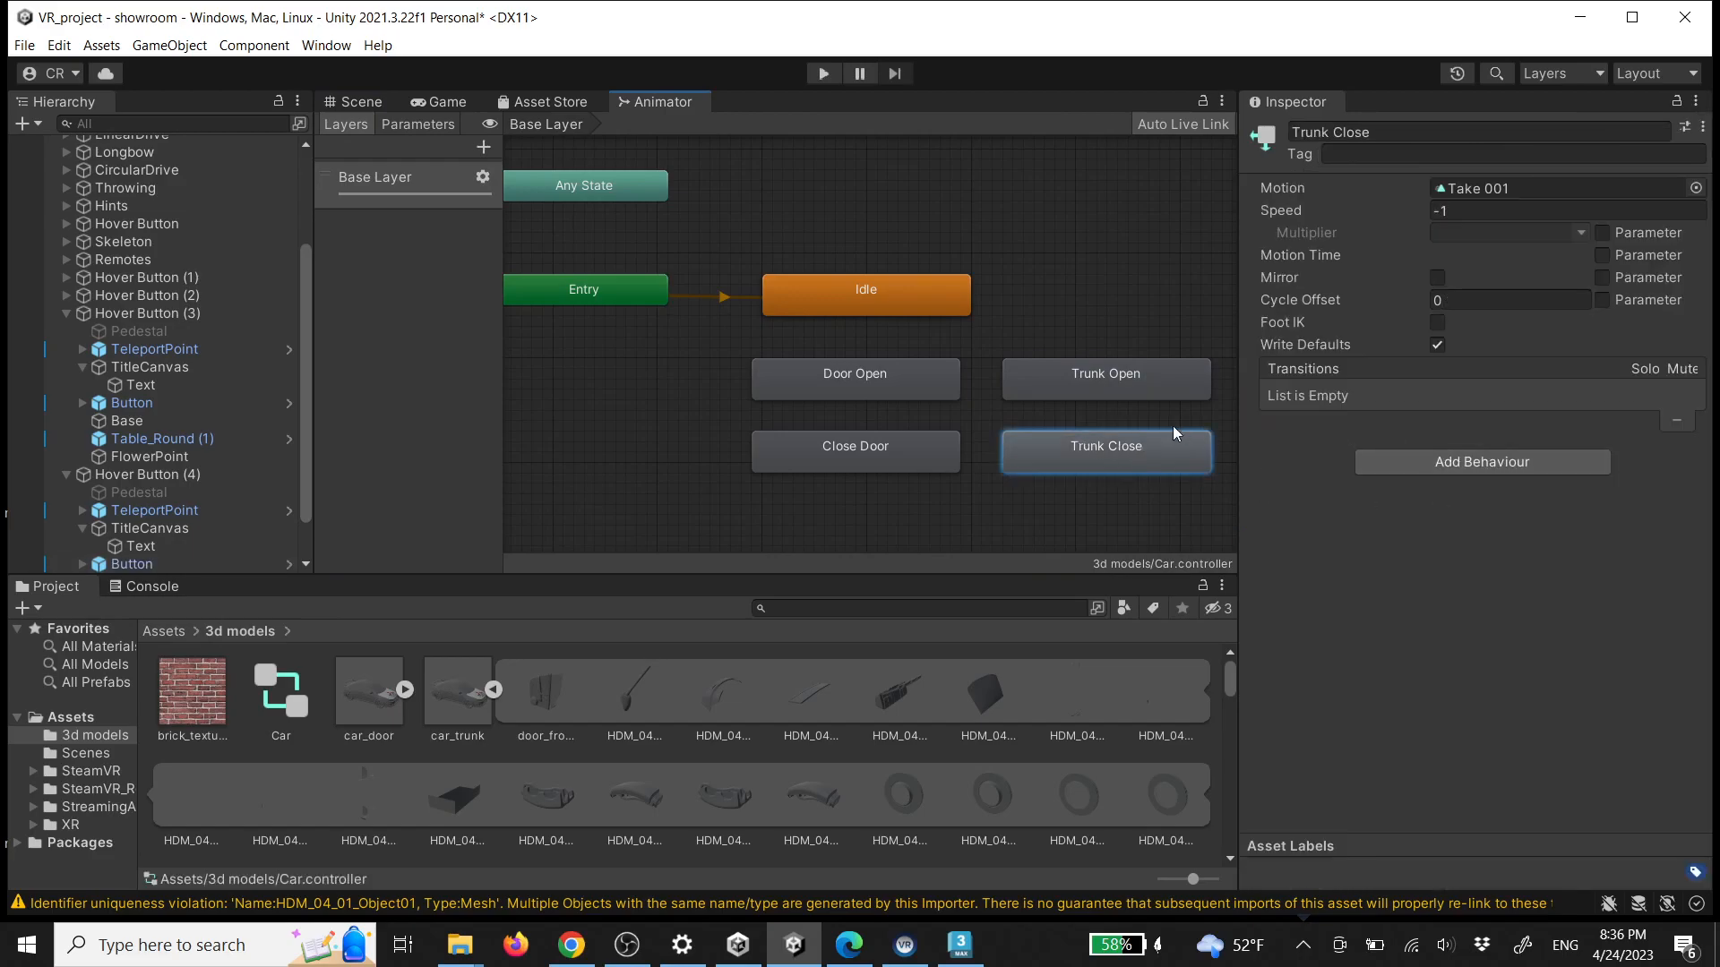
{"action": "left_click", "coordinate": [1331, 132]}
{"action": "key", "text": "ctrl+c"}
{"action": "left_click", "coordinate": [359, 104]}
{"action": "right_click_drag", "start_coordinate": [871, 345], "coordinate": [939, 336]}
{"action": "scroll", "coordinate": [945, 353], "scroll_direction": "up", "scroll_amount": 3}
{"action": "left_click", "coordinate": [949, 393]}
{"action": "left_click", "coordinate": [1494, 587]}
{"action": "key", "text": "ctrl+a"}
{"action": "key", "text": "ctrl+v"}
Run the scene in play mode, resume it from pause, and trigger the button on the Open Door table
{"action": "scroll", "coordinate": [949, 448], "scroll_direction": "down", "scroll_amount": 5}
{"action": "right_click_drag", "start_coordinate": [949, 448], "coordinate": [867, 472]}
{"action": "scroll", "coordinate": [860, 472], "scroll_direction": "down", "scroll_amount": 1}
{"action": "left_click", "coordinate": [821, 76]}
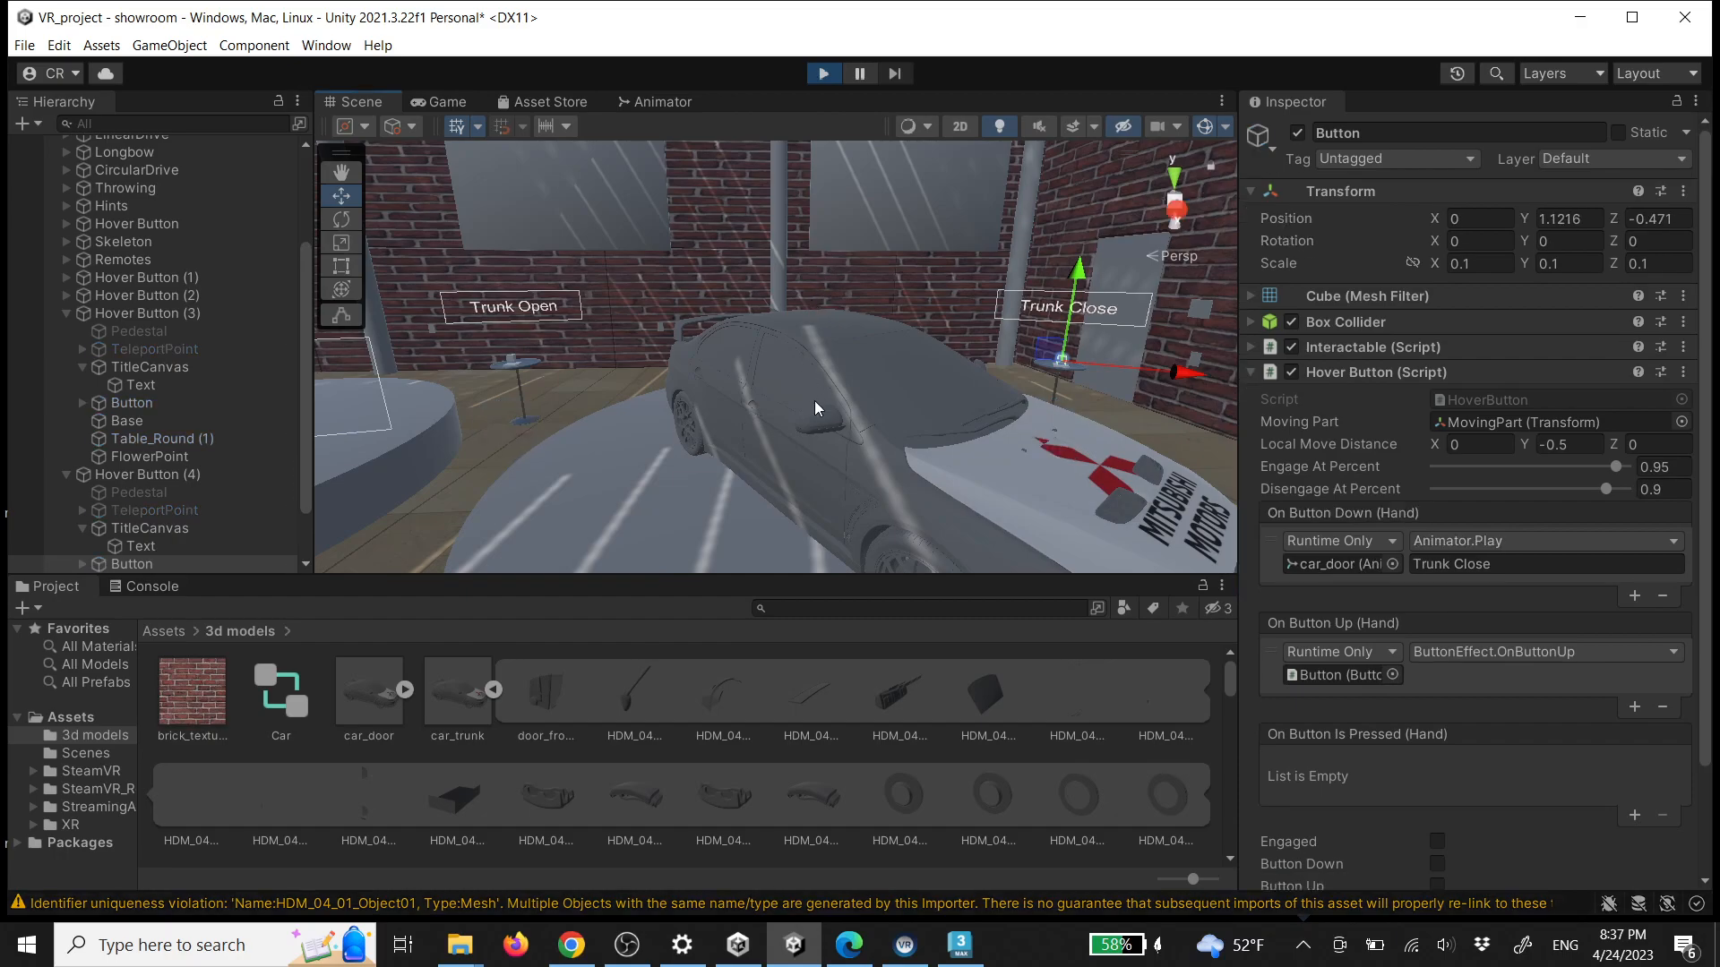
{"action": "left_click", "coordinate": [1030, 786]}
{"action": "left_click", "coordinate": [996, 508]}
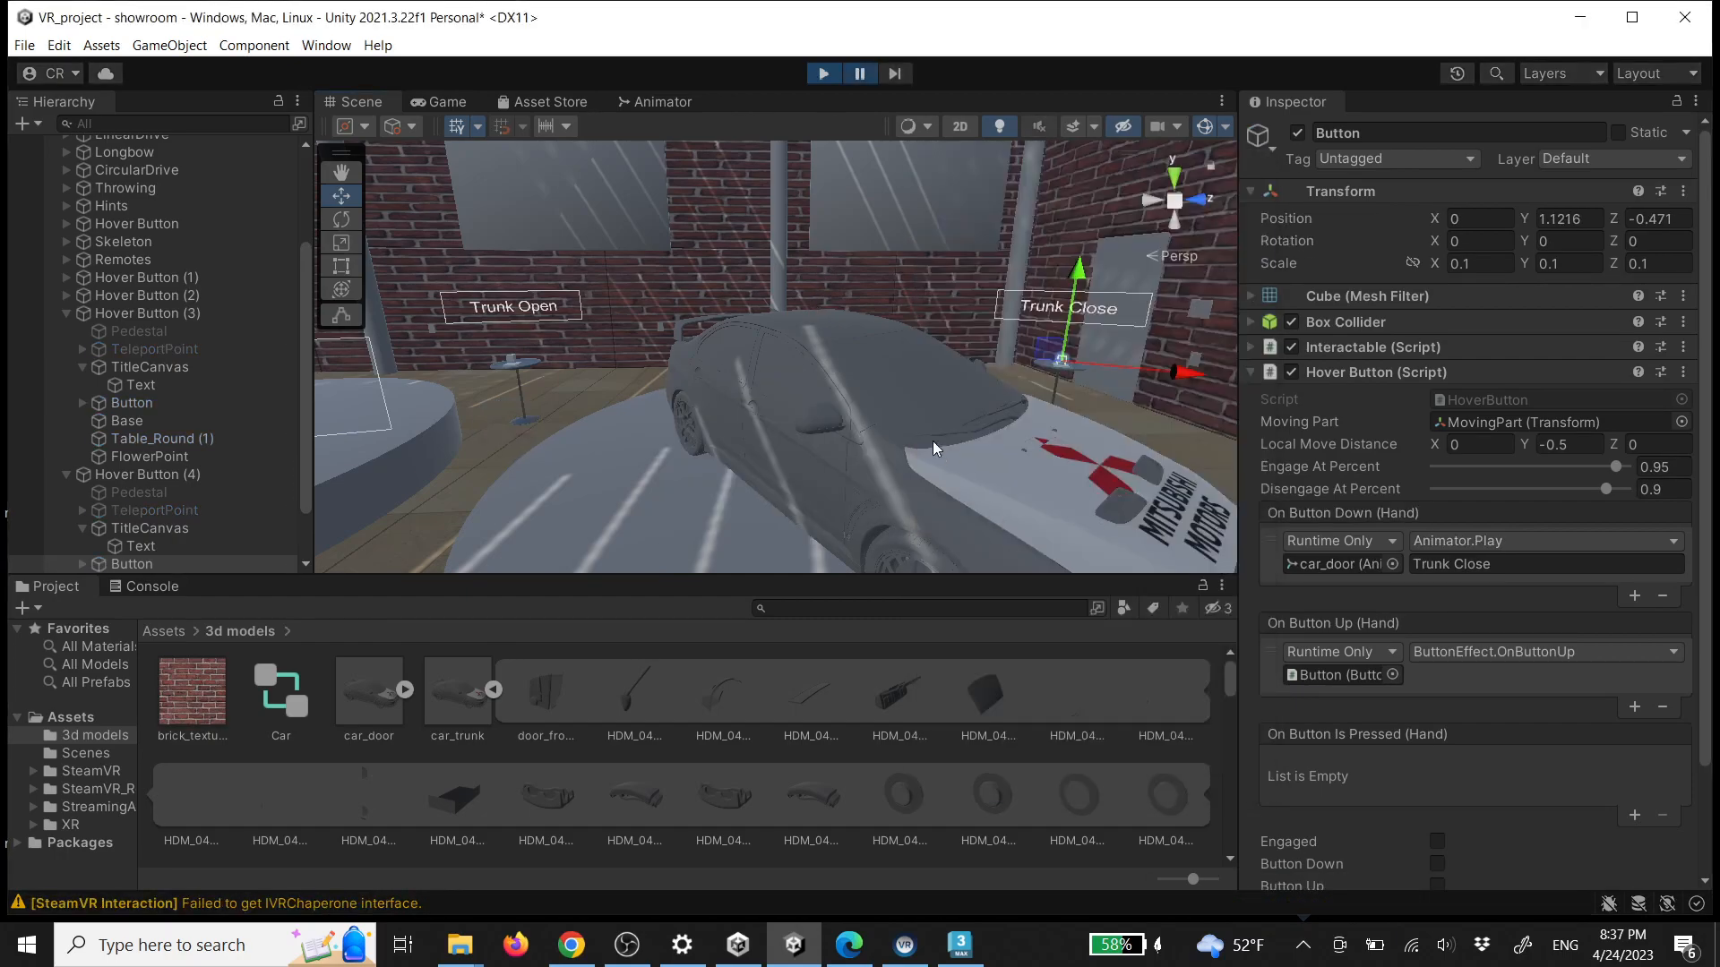
{"action": "left_click", "coordinate": [868, 78]}
{"action": "right_click_drag", "start_coordinate": [913, 332], "coordinate": [695, 425]}
{"action": "key", "text": "w"}
{"action": "key", "text": "w"}
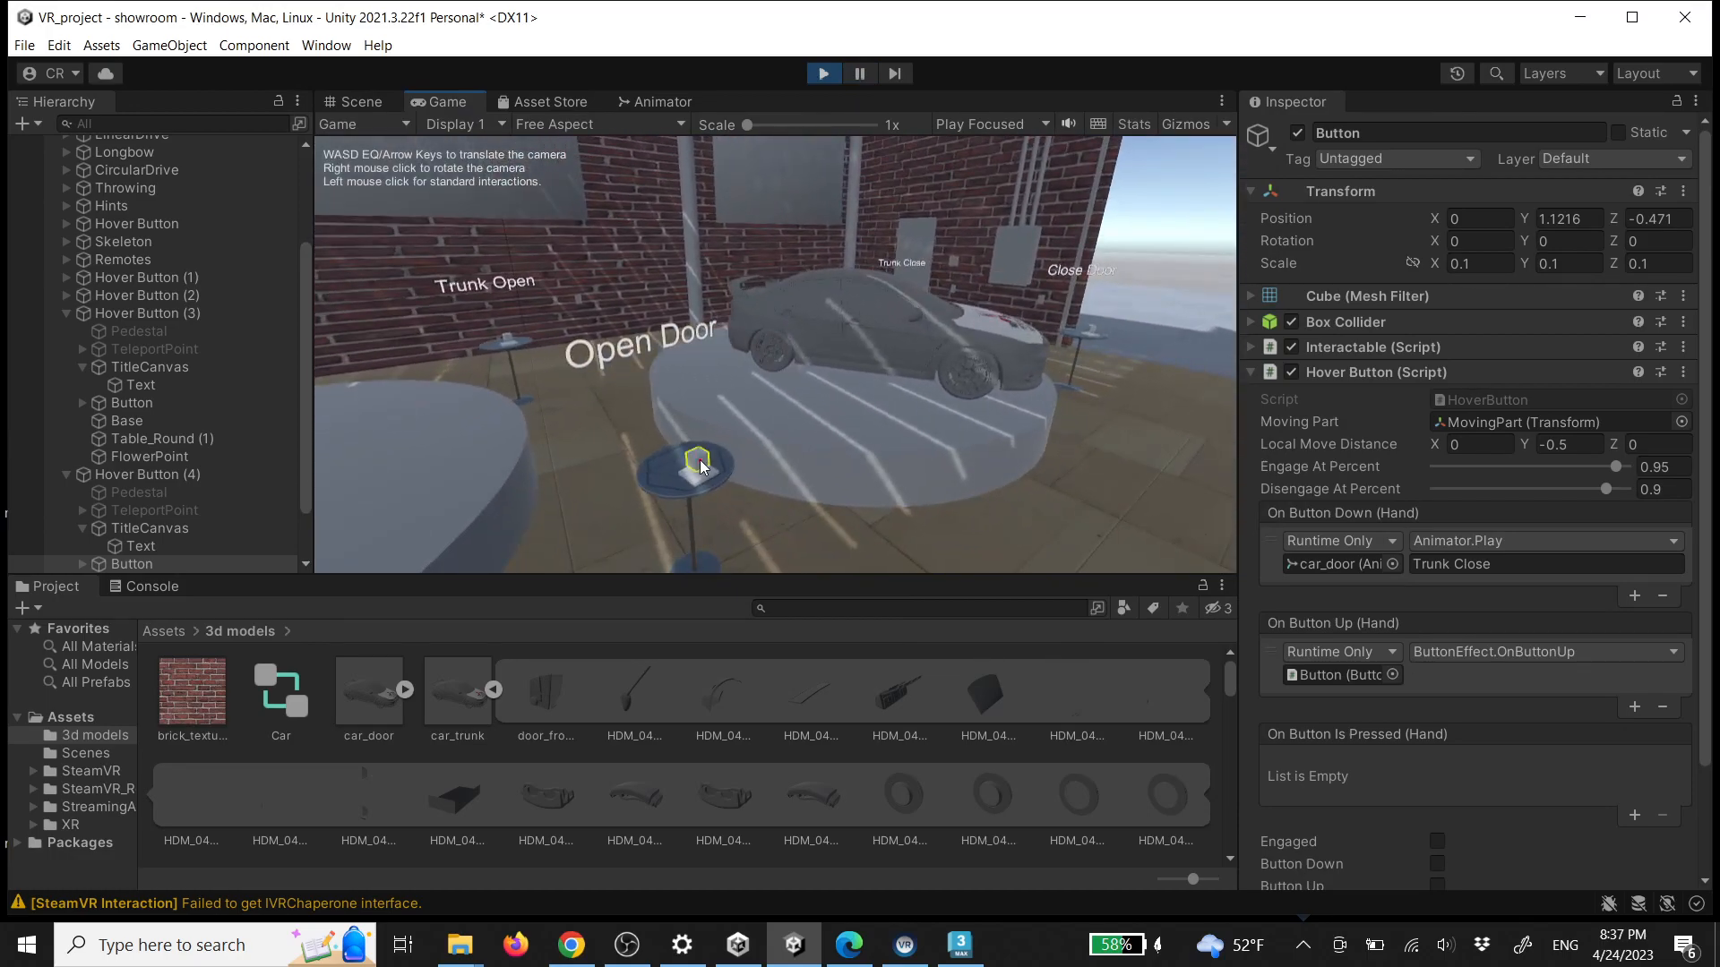
Walk up to the car in play mode and inspect its door opening and interior
{"action": "right_click_drag", "start_coordinate": [849, 452], "coordinate": [607, 454]}
{"action": "key", "text": "w"}
{"action": "key", "text": "d"}
{"action": "key", "text": "d"}
{"action": "key", "text": "w"}
{"action": "right_click_drag", "start_coordinate": [829, 446], "coordinate": [758, 459]}
{"action": "key", "text": "w"}
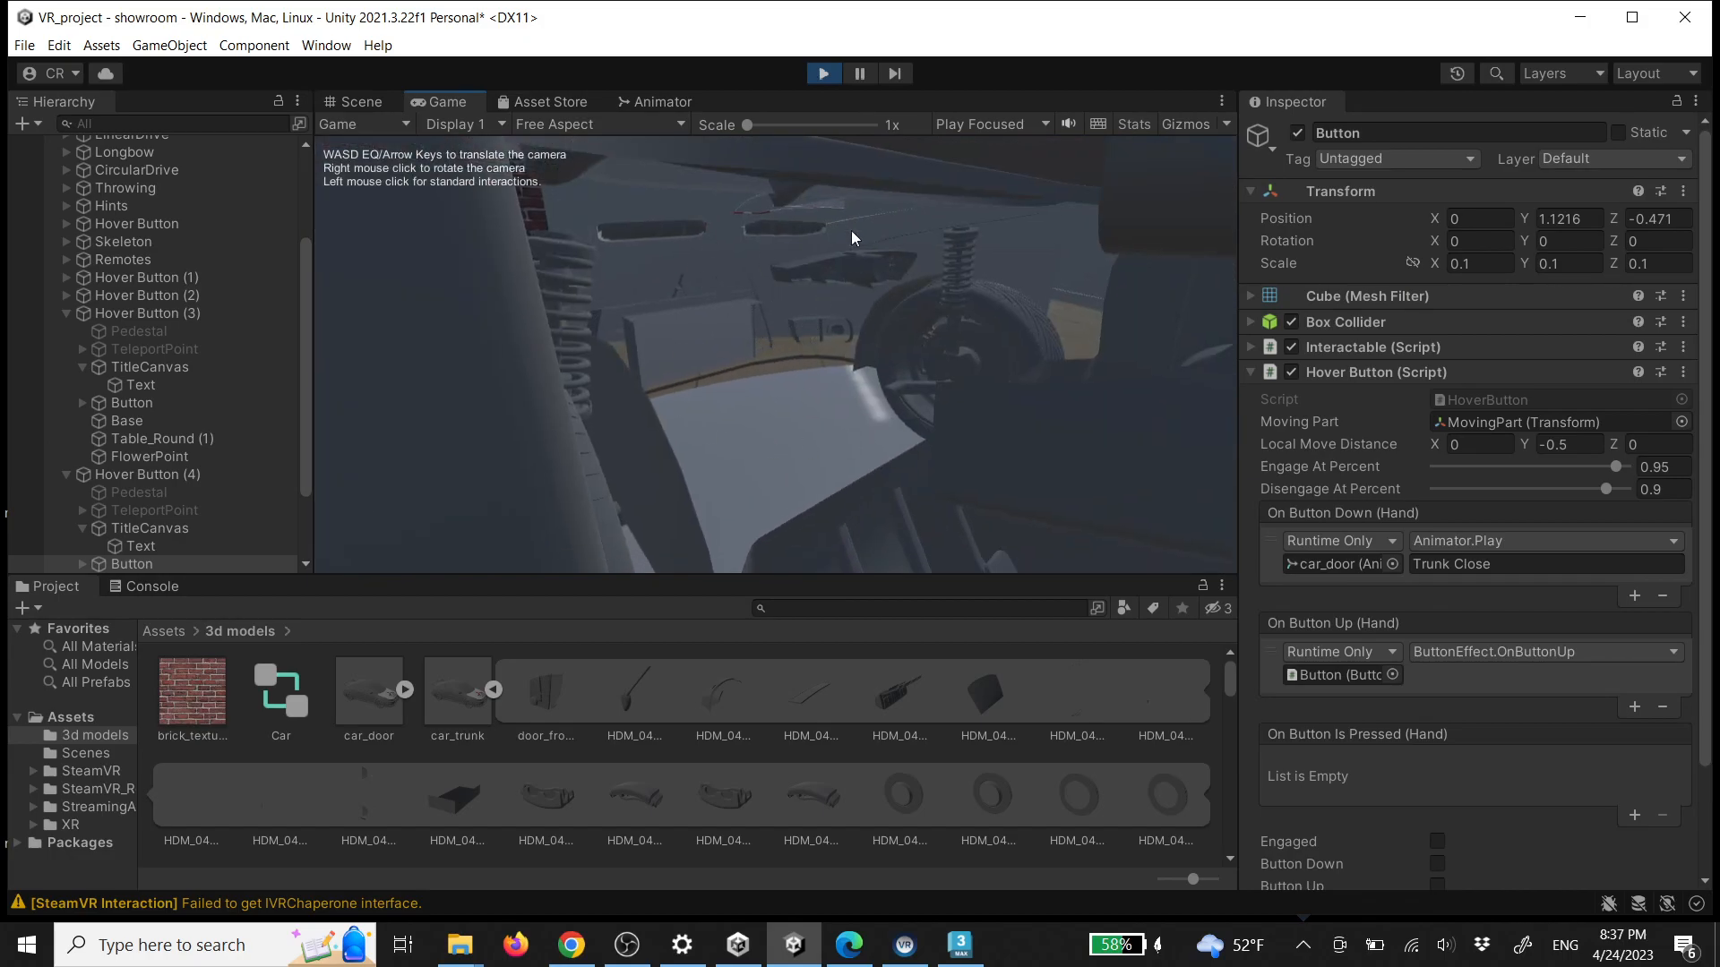
Back out of the car and trigger the button on the Trunk Open table
{"action": "key", "text": "s"}
{"action": "right_click_drag", "start_coordinate": [845, 417], "coordinate": [863, 386]}
{"action": "key", "text": "a"}
{"action": "key", "text": "w"}
{"action": "key", "text": "s"}
{"action": "key", "text": "a"}
{"action": "key", "text": "s"}
{"action": "key", "text": "w"}
{"action": "key", "text": "w"}
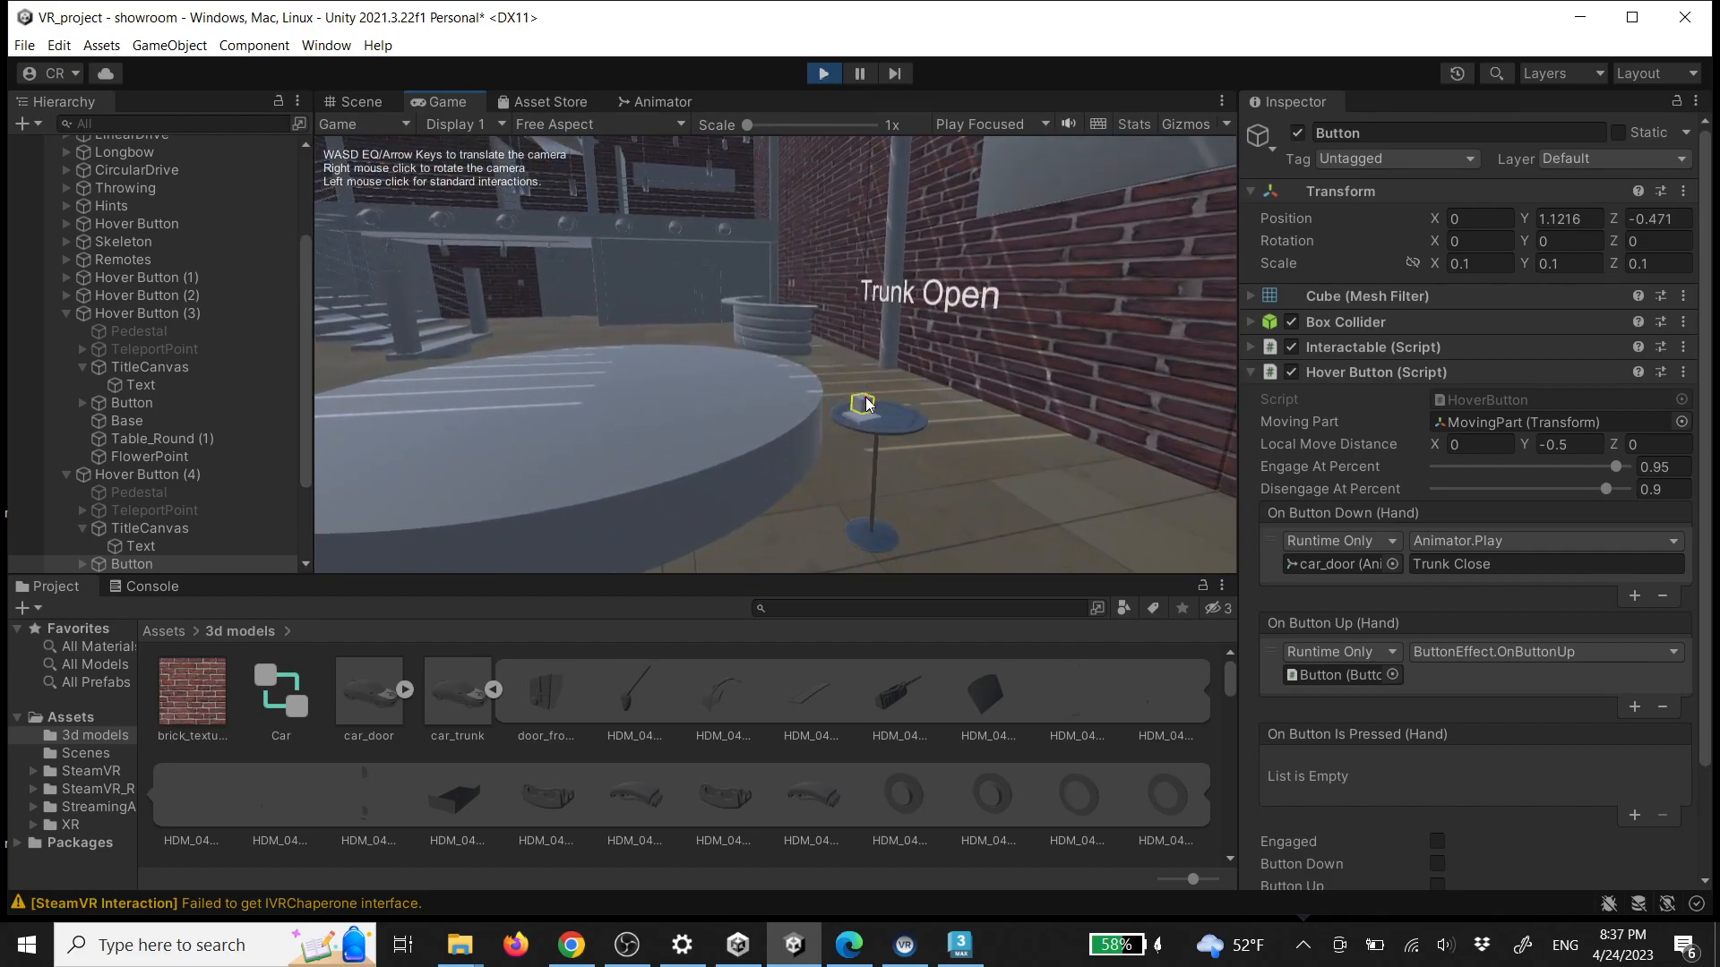
Turn to the rear of the car and examine how the trunk lid and door respond to the Trunk Open button
{"action": "right_click_drag", "start_coordinate": [872, 454], "coordinate": [1072, 421]}
{"action": "key", "text": "w"}
{"action": "key", "text": "s"}
{"action": "key", "text": "s"}
{"action": "key", "text": "a"}
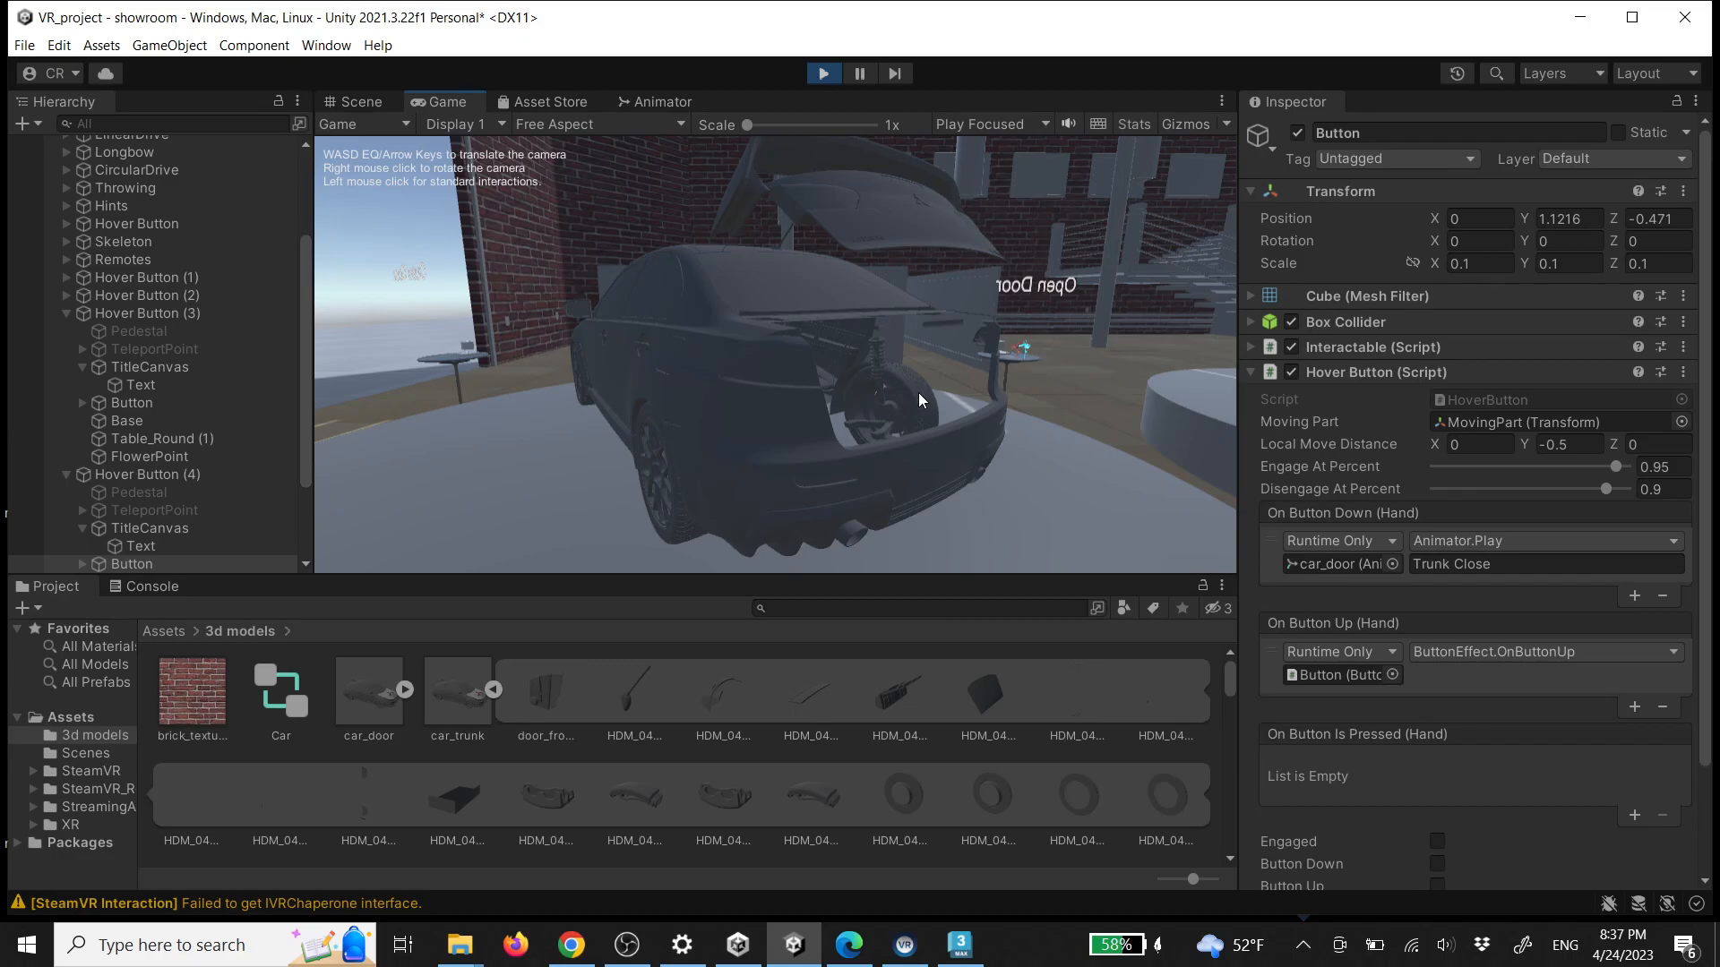
Walk to the Trunk Close table and trigger its button
{"action": "key", "text": "w"}
{"action": "right_click_drag", "start_coordinate": [916, 385], "coordinate": [806, 384]}
{"action": "key", "text": "d"}
{"action": "key", "text": "a"}
{"action": "key", "text": "w"}
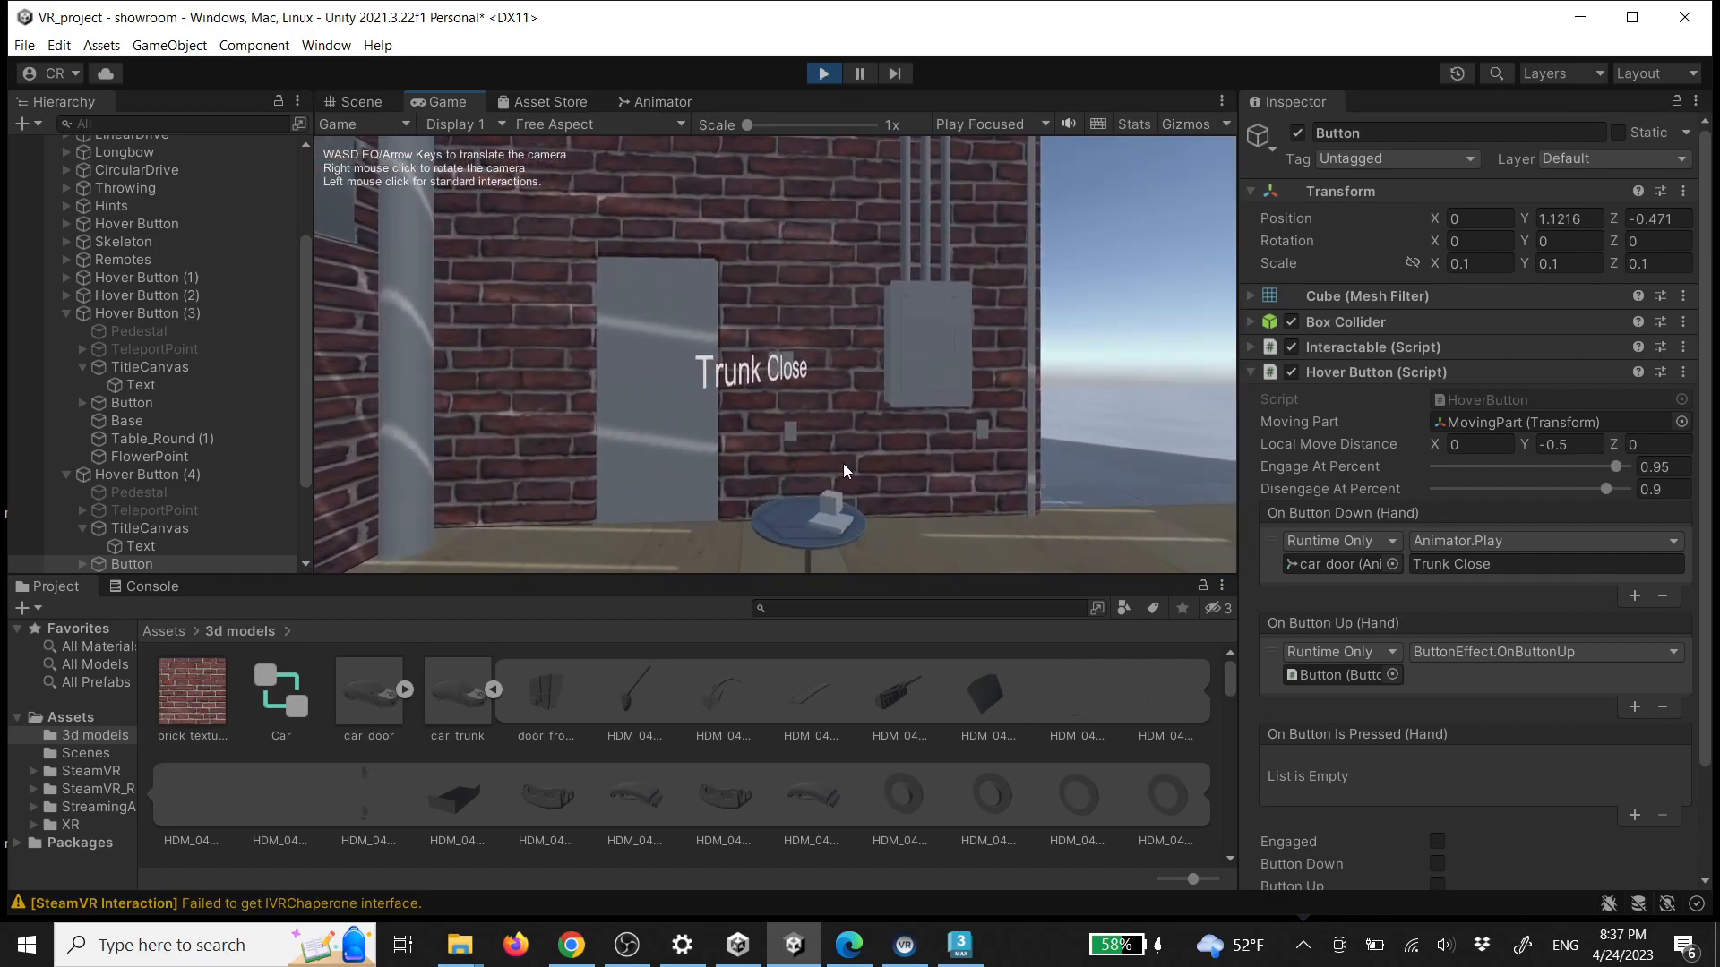
Turn back to the car and check the trunk lid's closing animation from the side
{"action": "right_click_drag", "start_coordinate": [840, 501], "coordinate": [965, 430]}
{"action": "key", "text": "w"}
{"action": "key", "text": "d"}
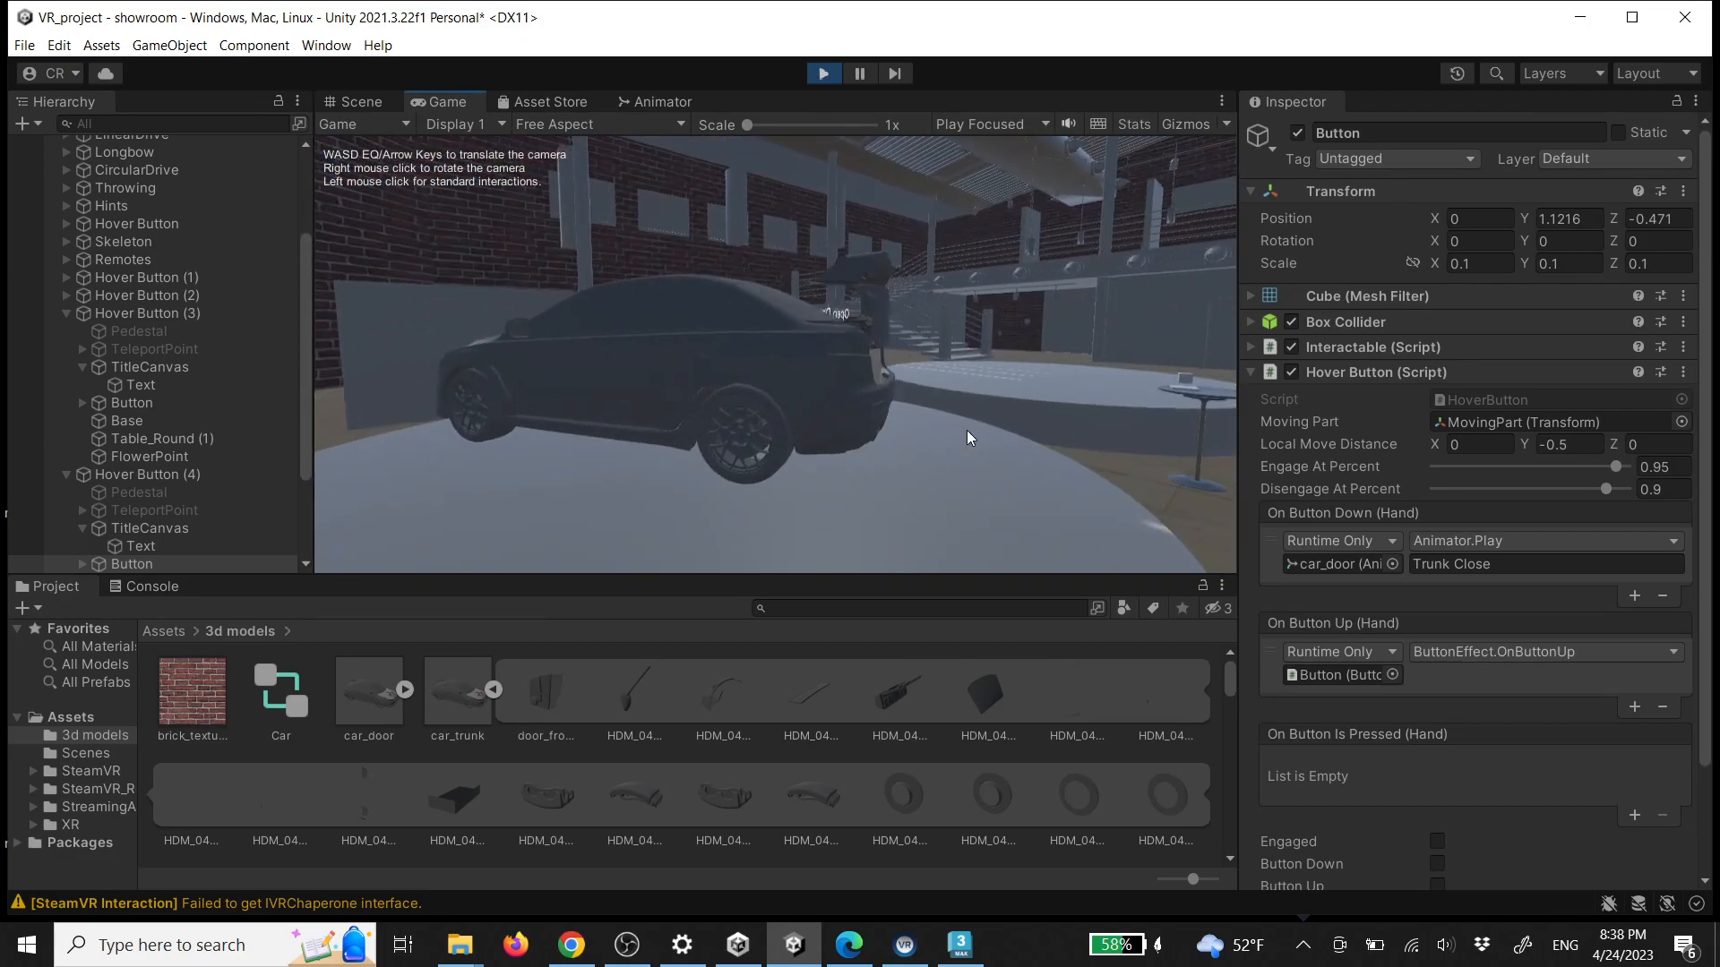
{"action": "key", "text": "w"}
{"action": "key", "text": "w"}
Return to the Trunk Close table and trigger its button again
{"action": "right_click_drag", "start_coordinate": [892, 387], "coordinate": [728, 451]}
{"action": "key", "text": "s"}
{"action": "key", "text": "w"}
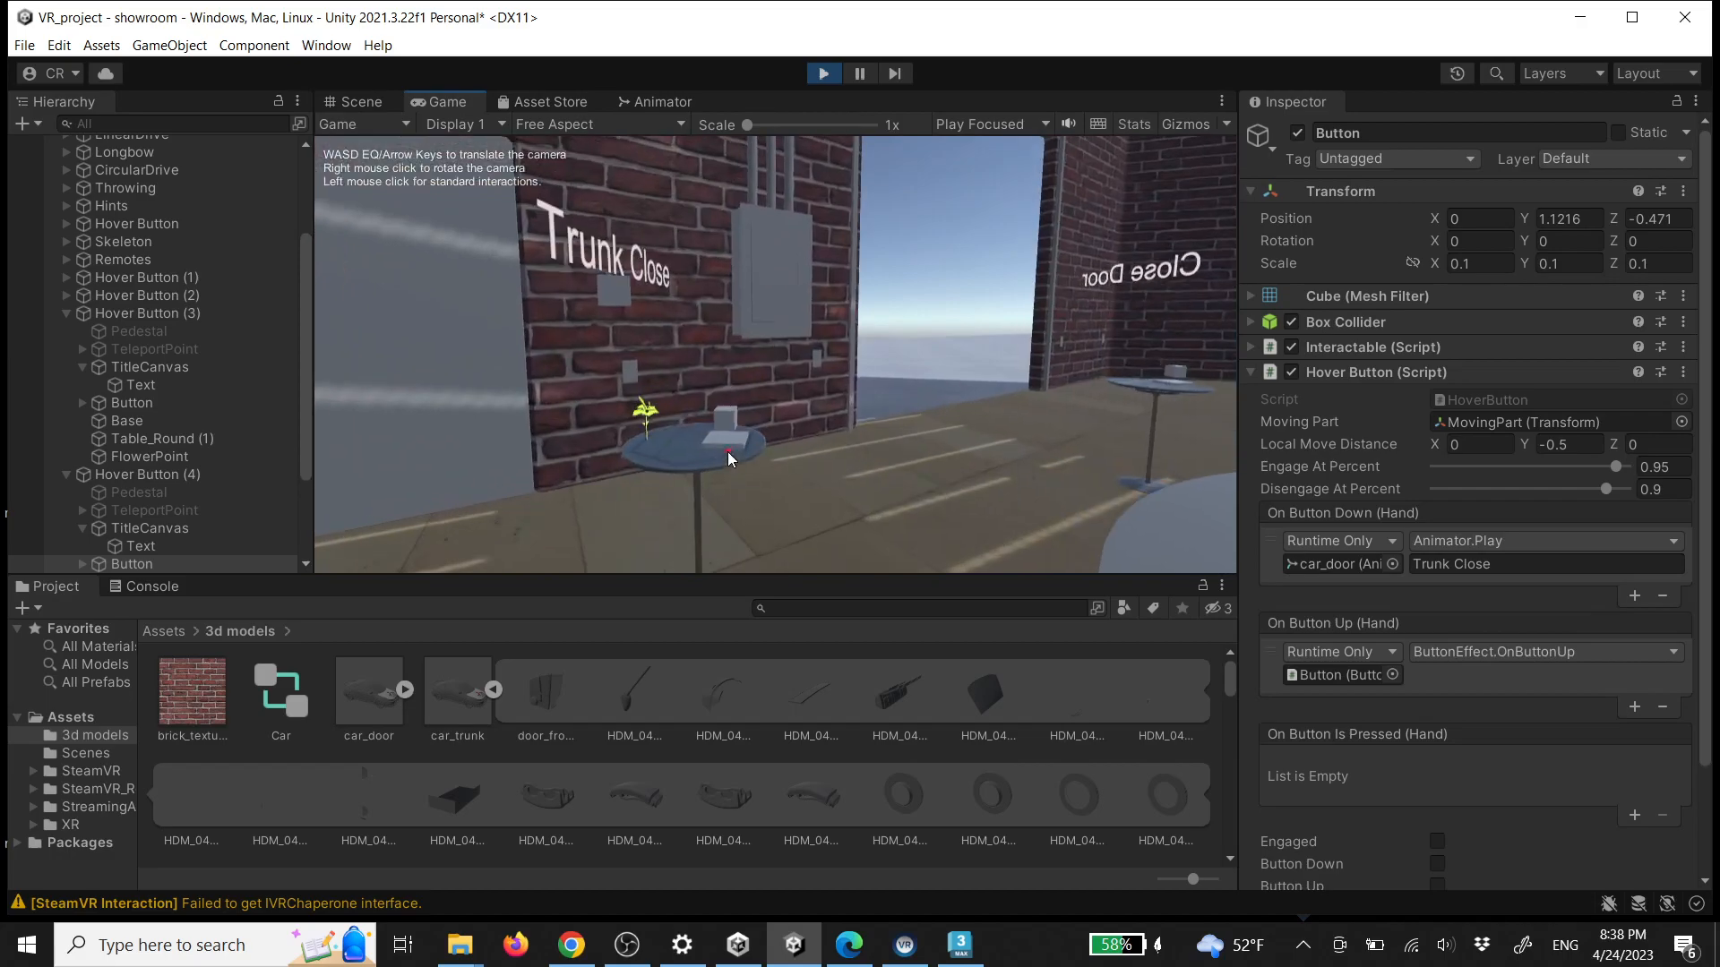
Check the rear of the car once more and stop play mode
{"action": "right_click_drag", "start_coordinate": [910, 462], "coordinate": [1007, 434]}
{"action": "key", "text": "s"}
{"action": "key", "text": "w"}
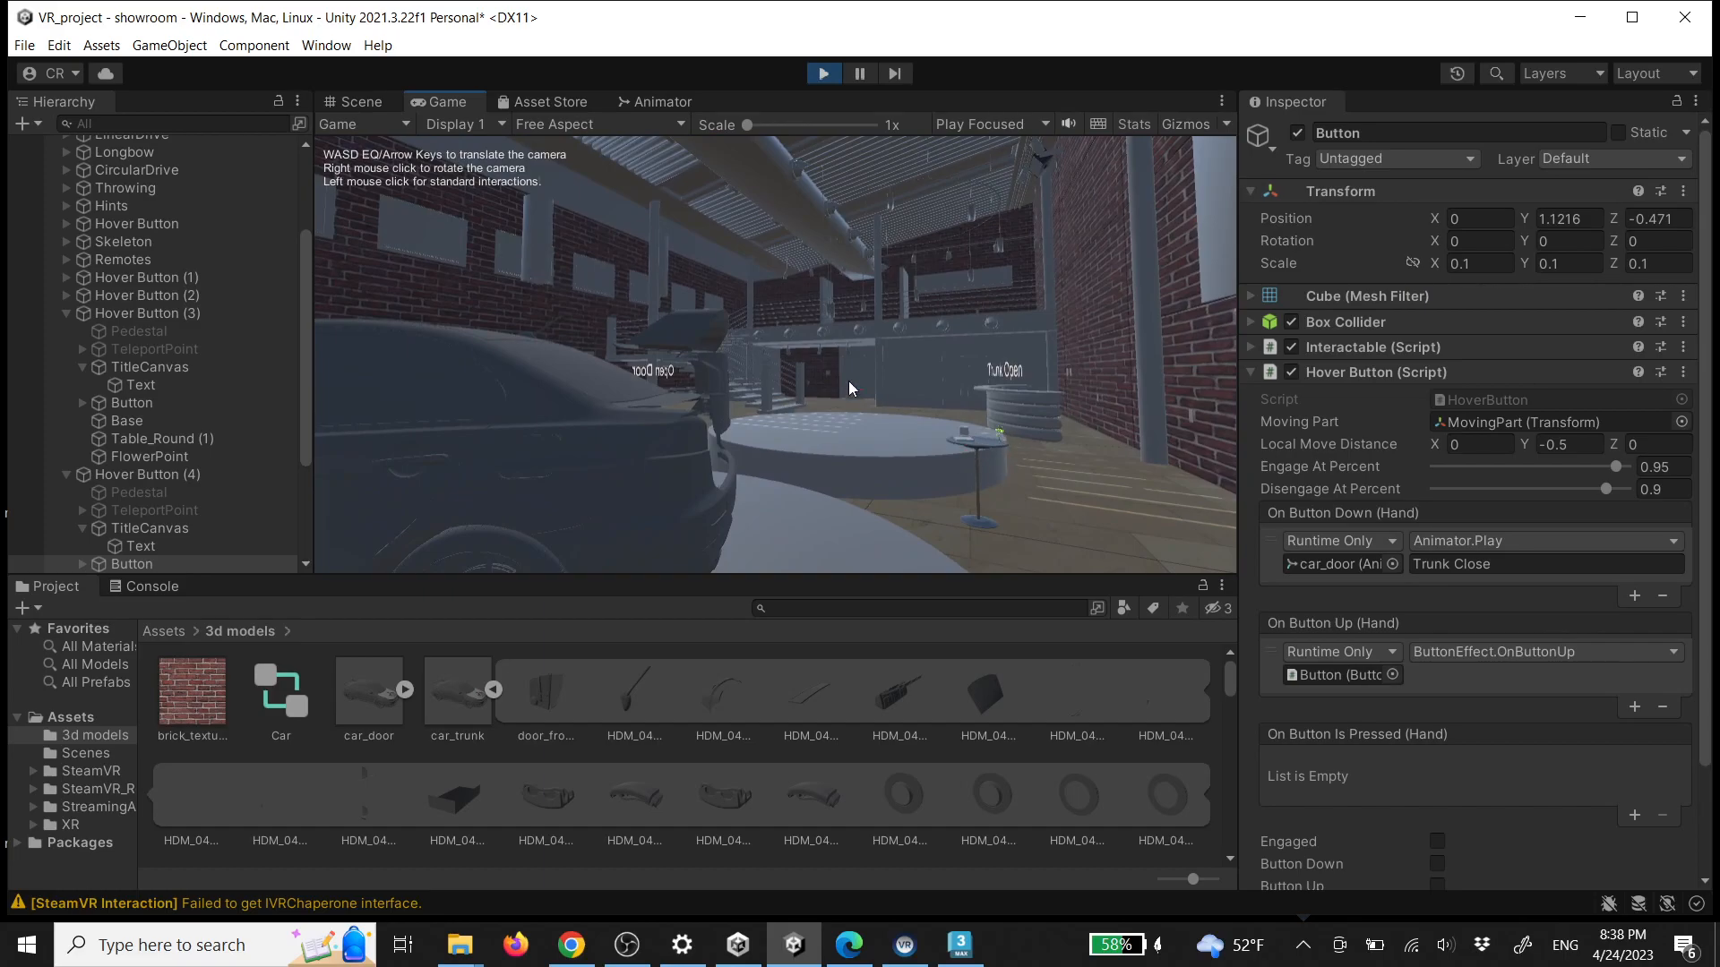
{"action": "left_click", "coordinate": [822, 81]}
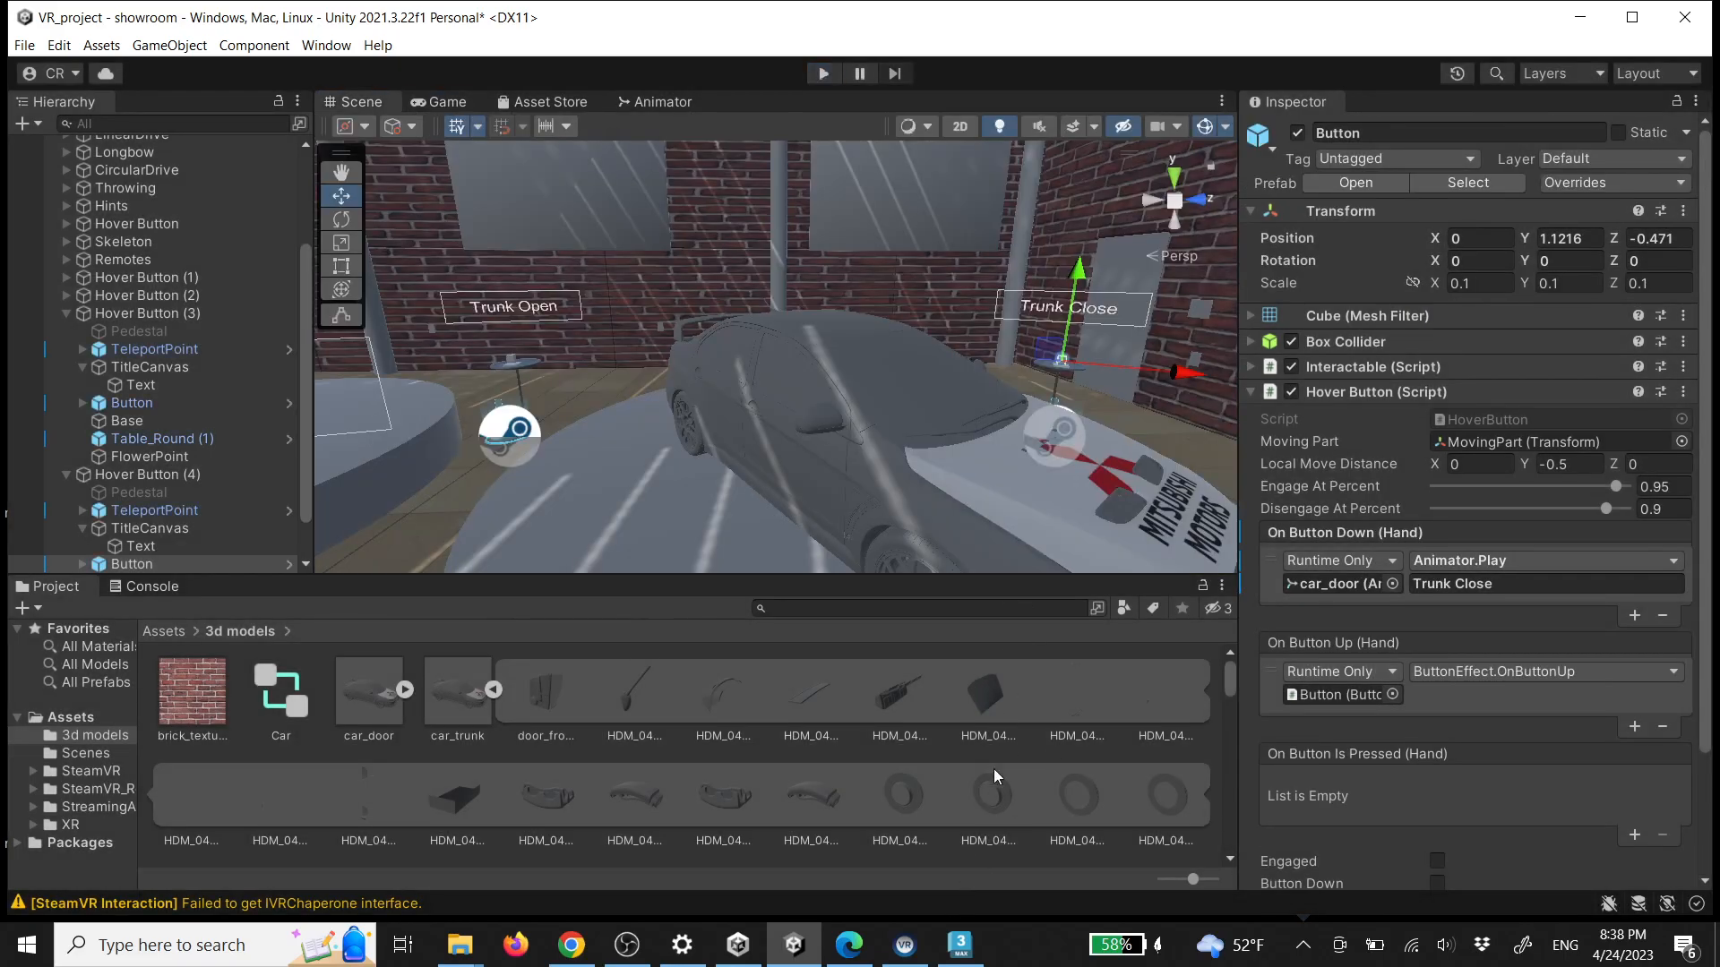
Switch to 3ds Max and examine the pivots of the trunk lid and the front door
{"action": "left_click", "coordinate": [959, 945]}
{"action": "middle_click_drag", "start_coordinate": [943, 489], "coordinate": [971, 564], "text": "alt"}
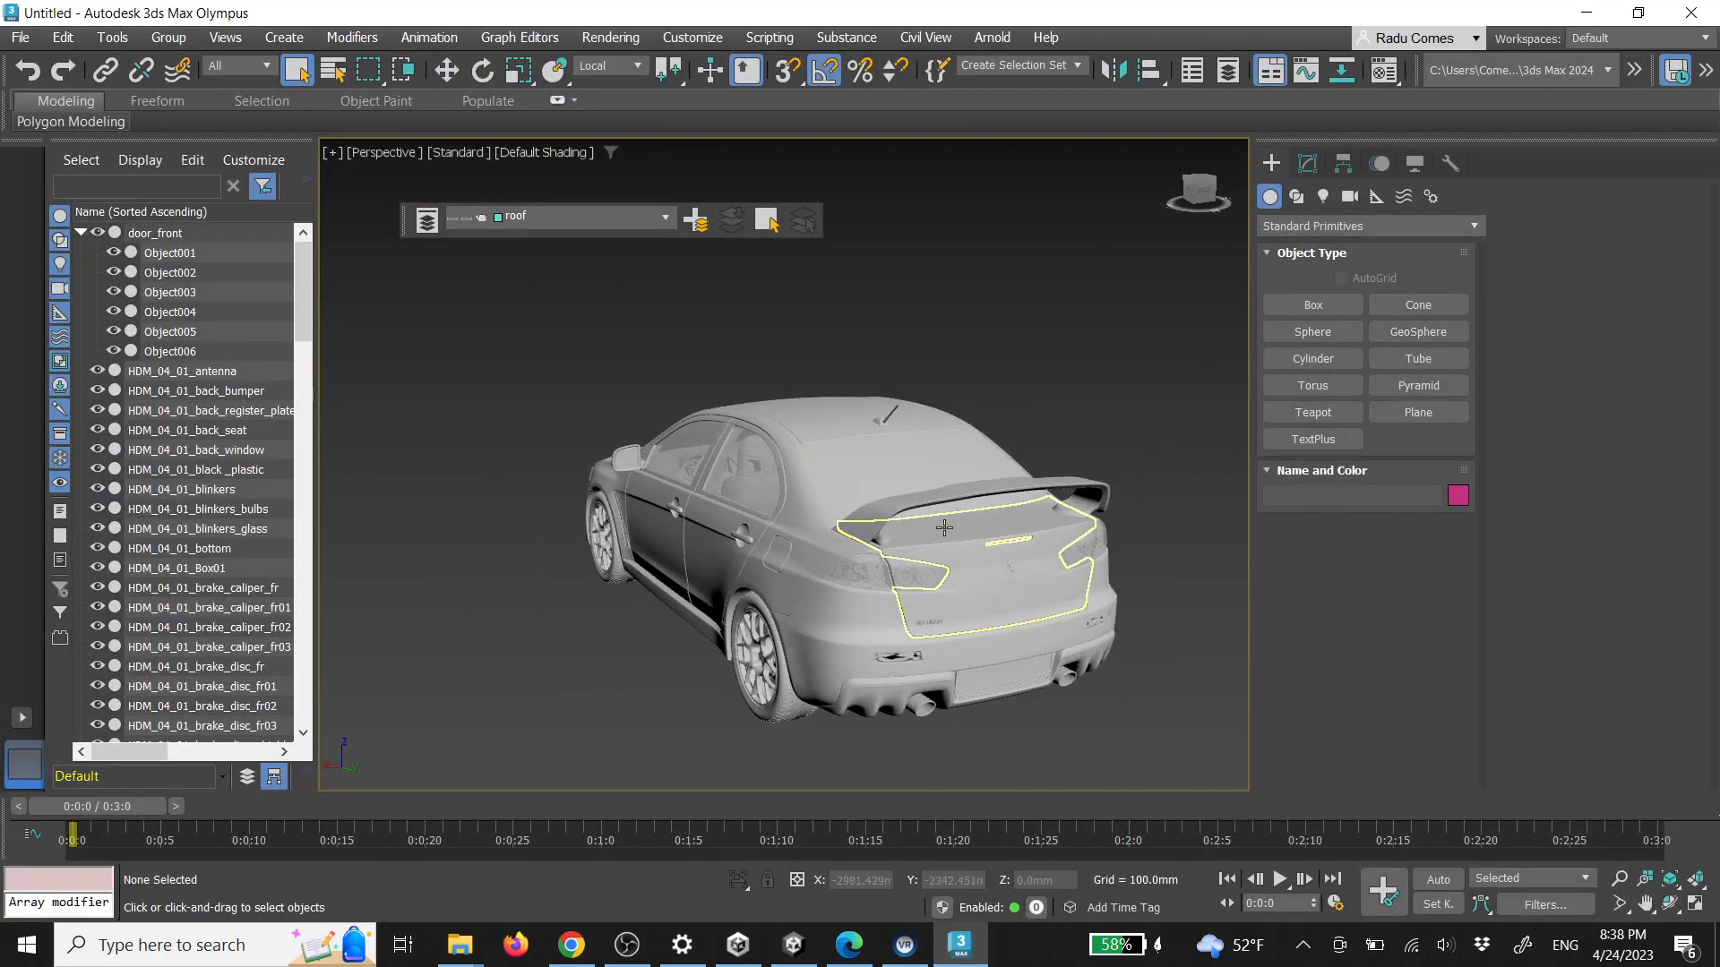
{"action": "left_click", "coordinate": [965, 544]}
{"action": "left_click", "coordinate": [1342, 163]}
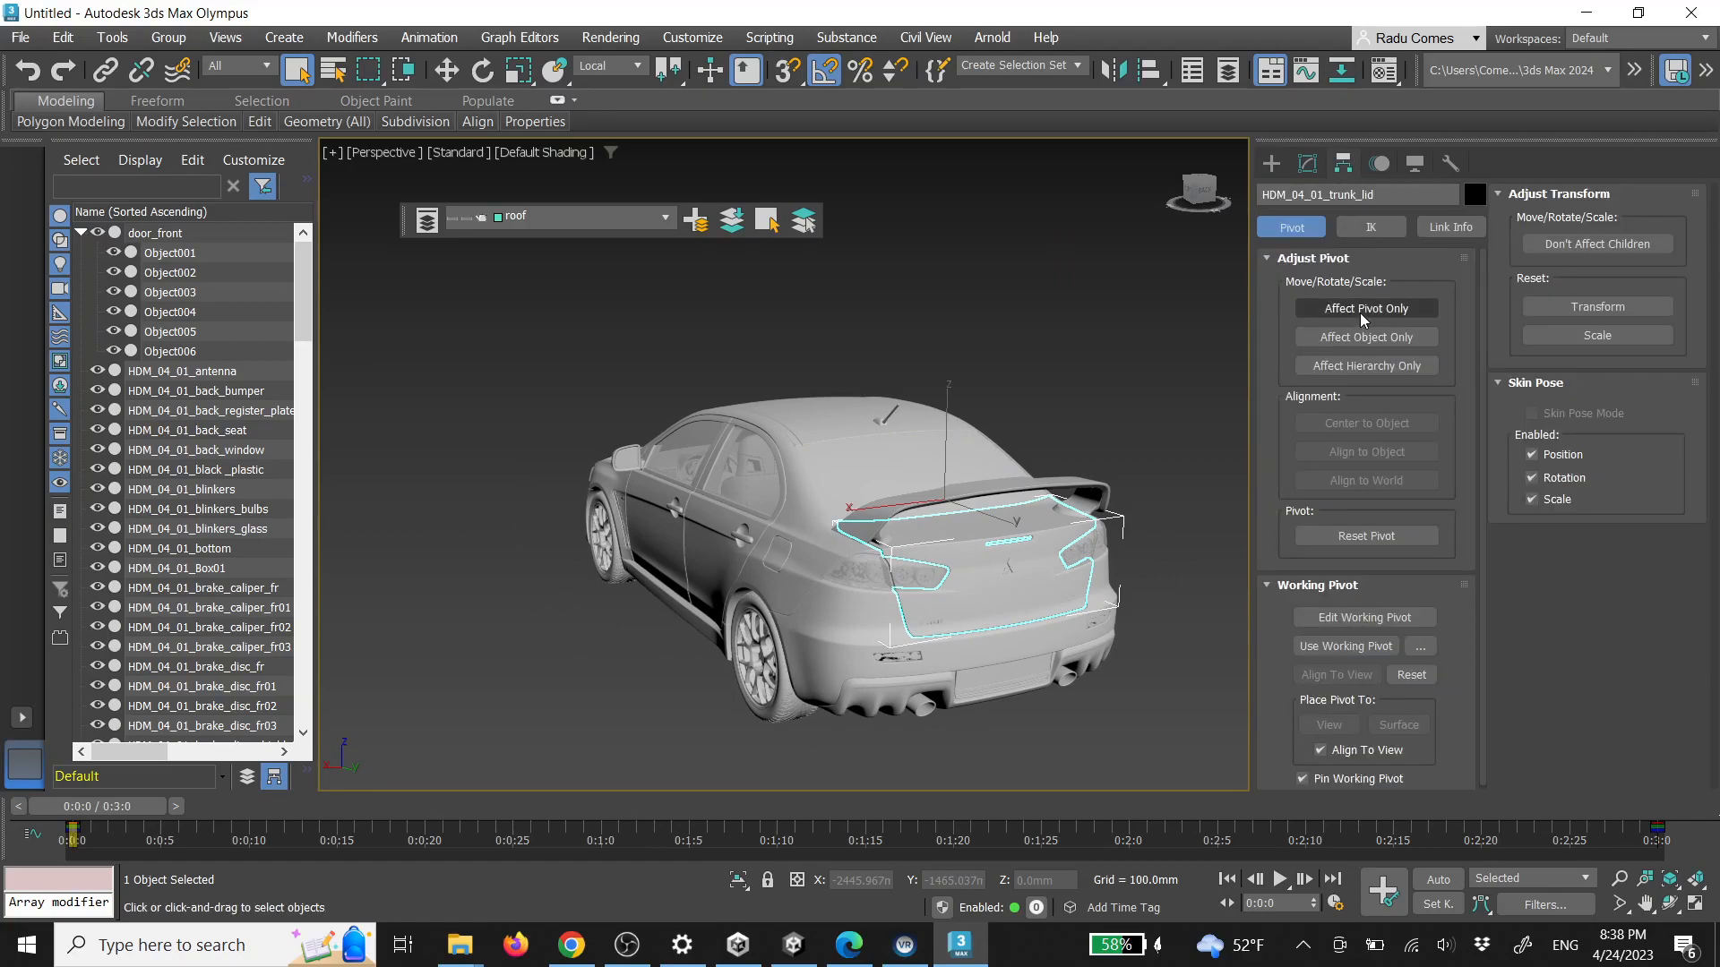
{"action": "left_click", "coordinate": [1107, 337]}
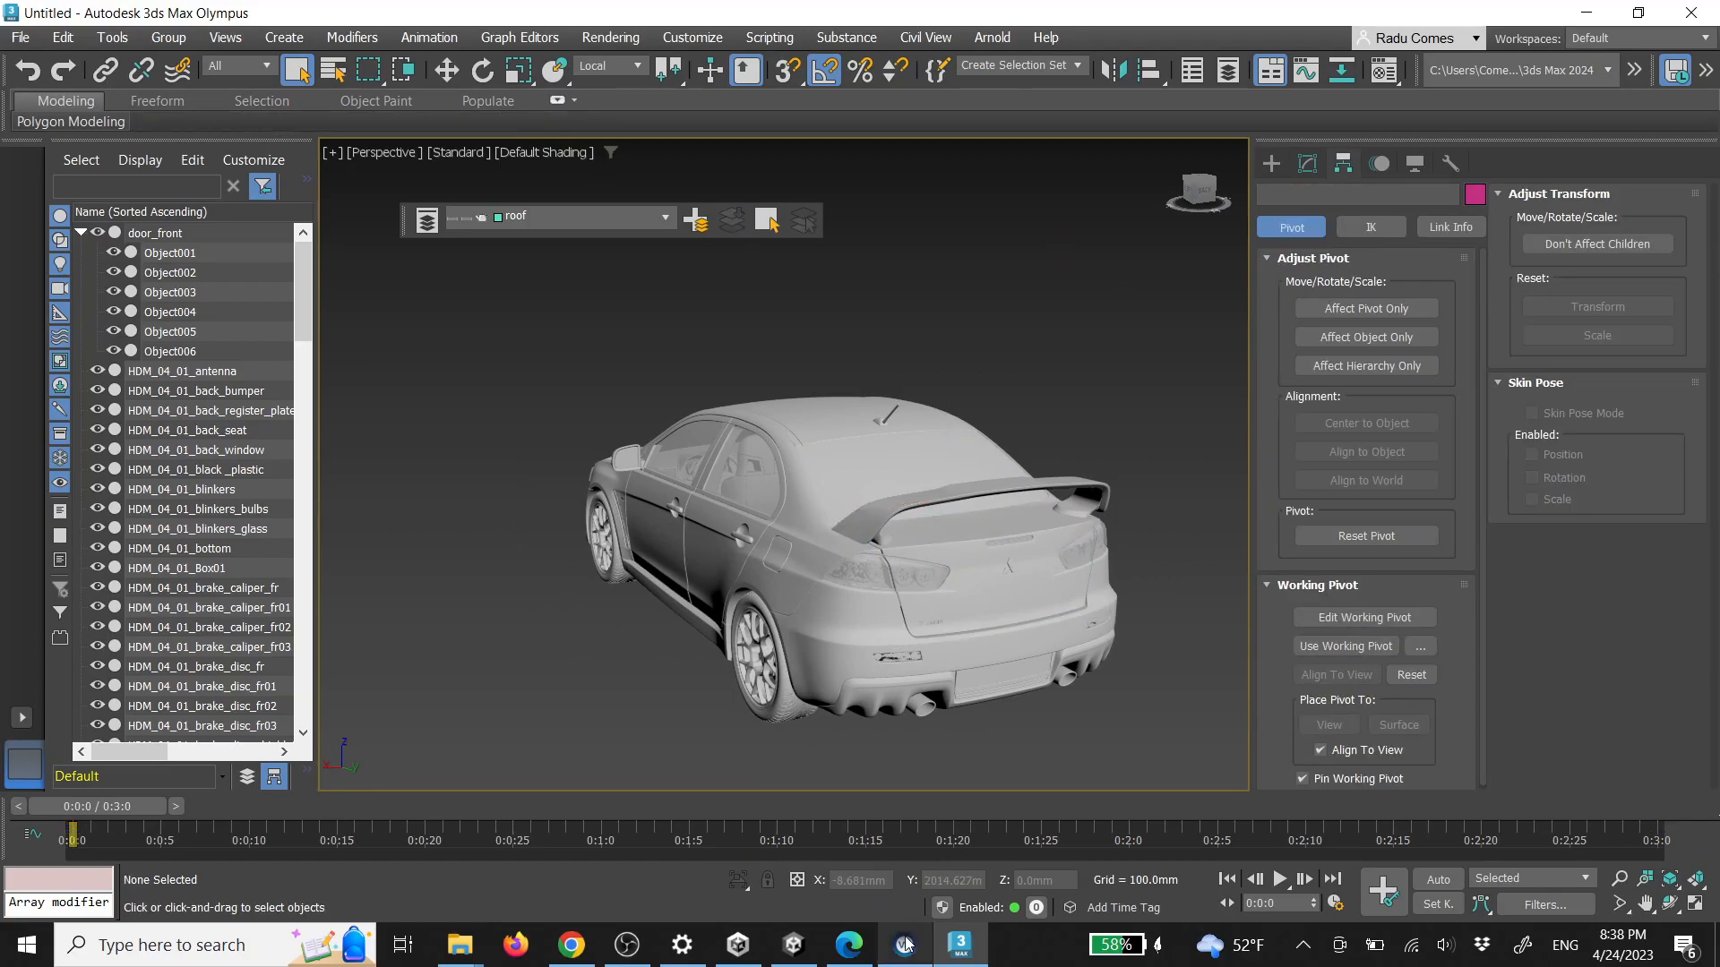
{"action": "middle_click_drag", "start_coordinate": [643, 673], "coordinate": [681, 564], "text": "alt"}
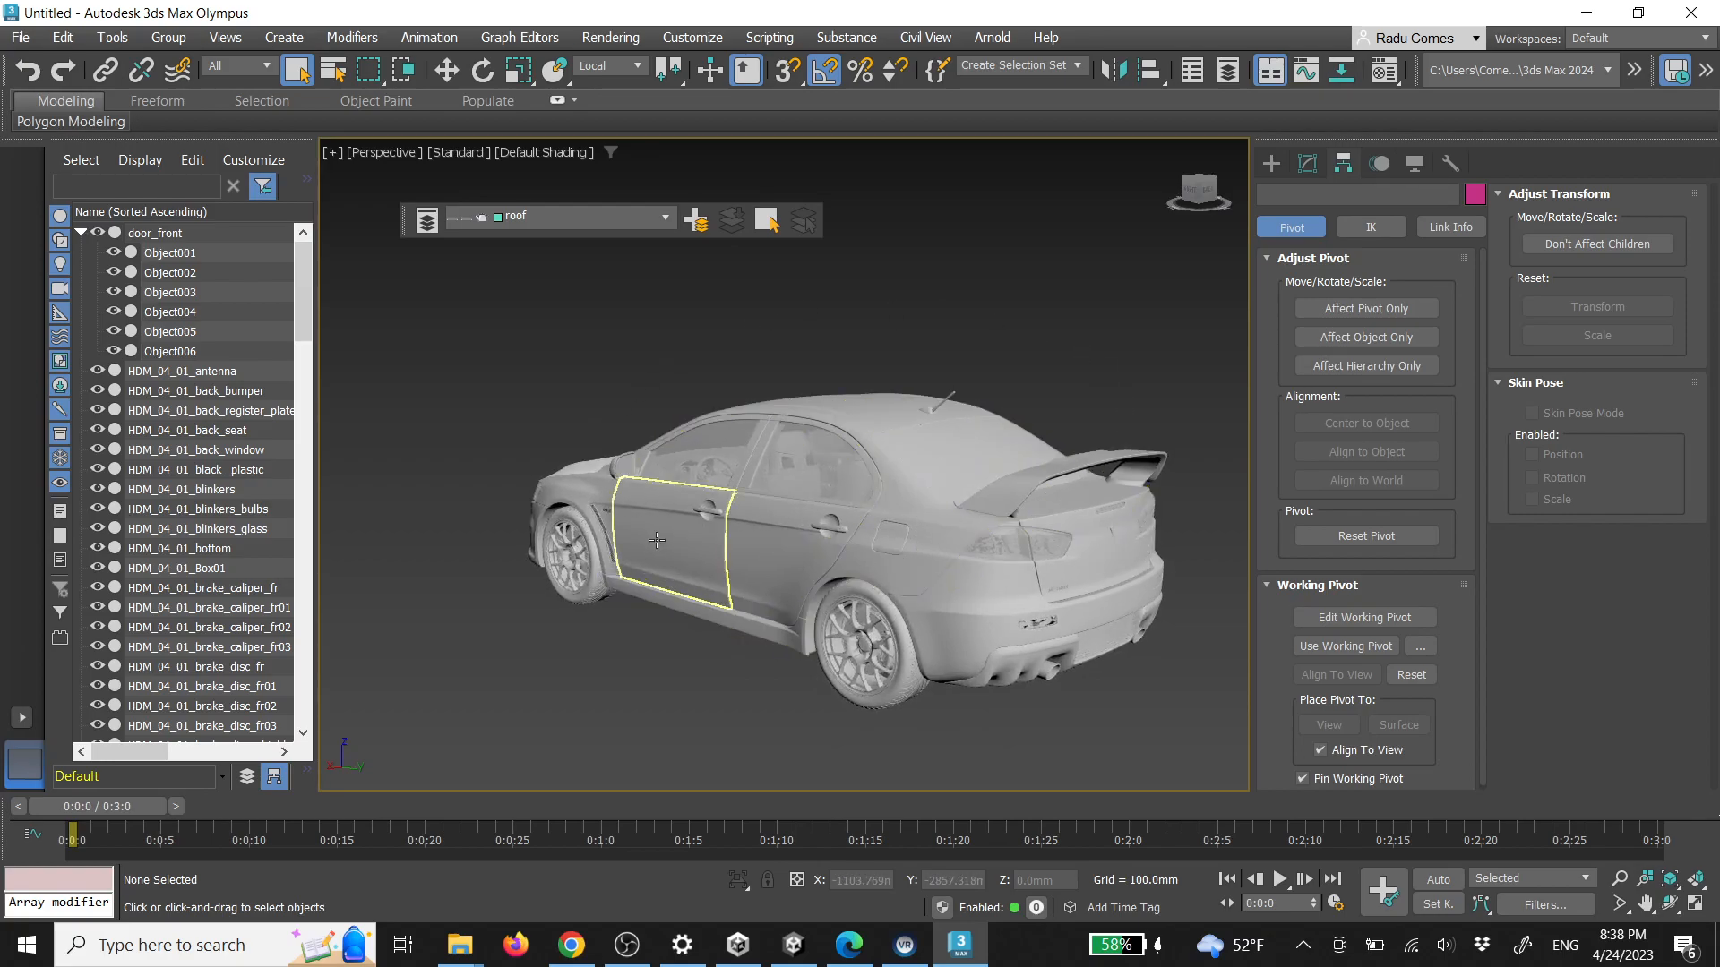
{"action": "left_click", "coordinate": [1088, 553]}
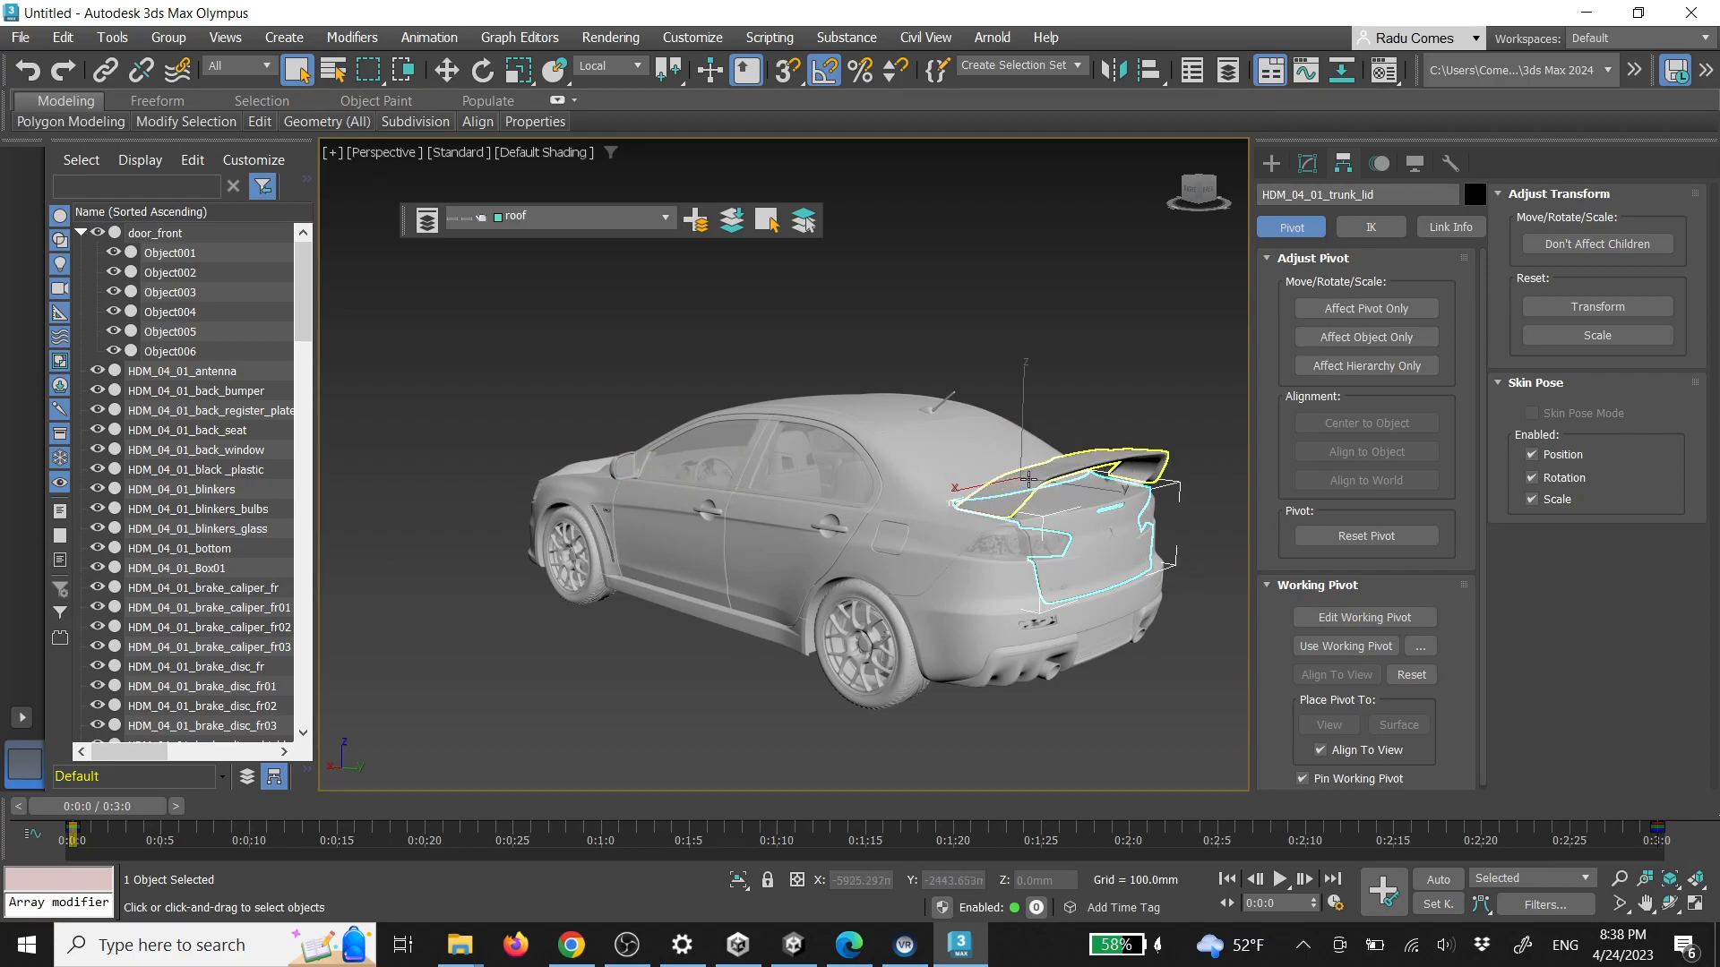
{"action": "left_click", "coordinate": [1343, 309]}
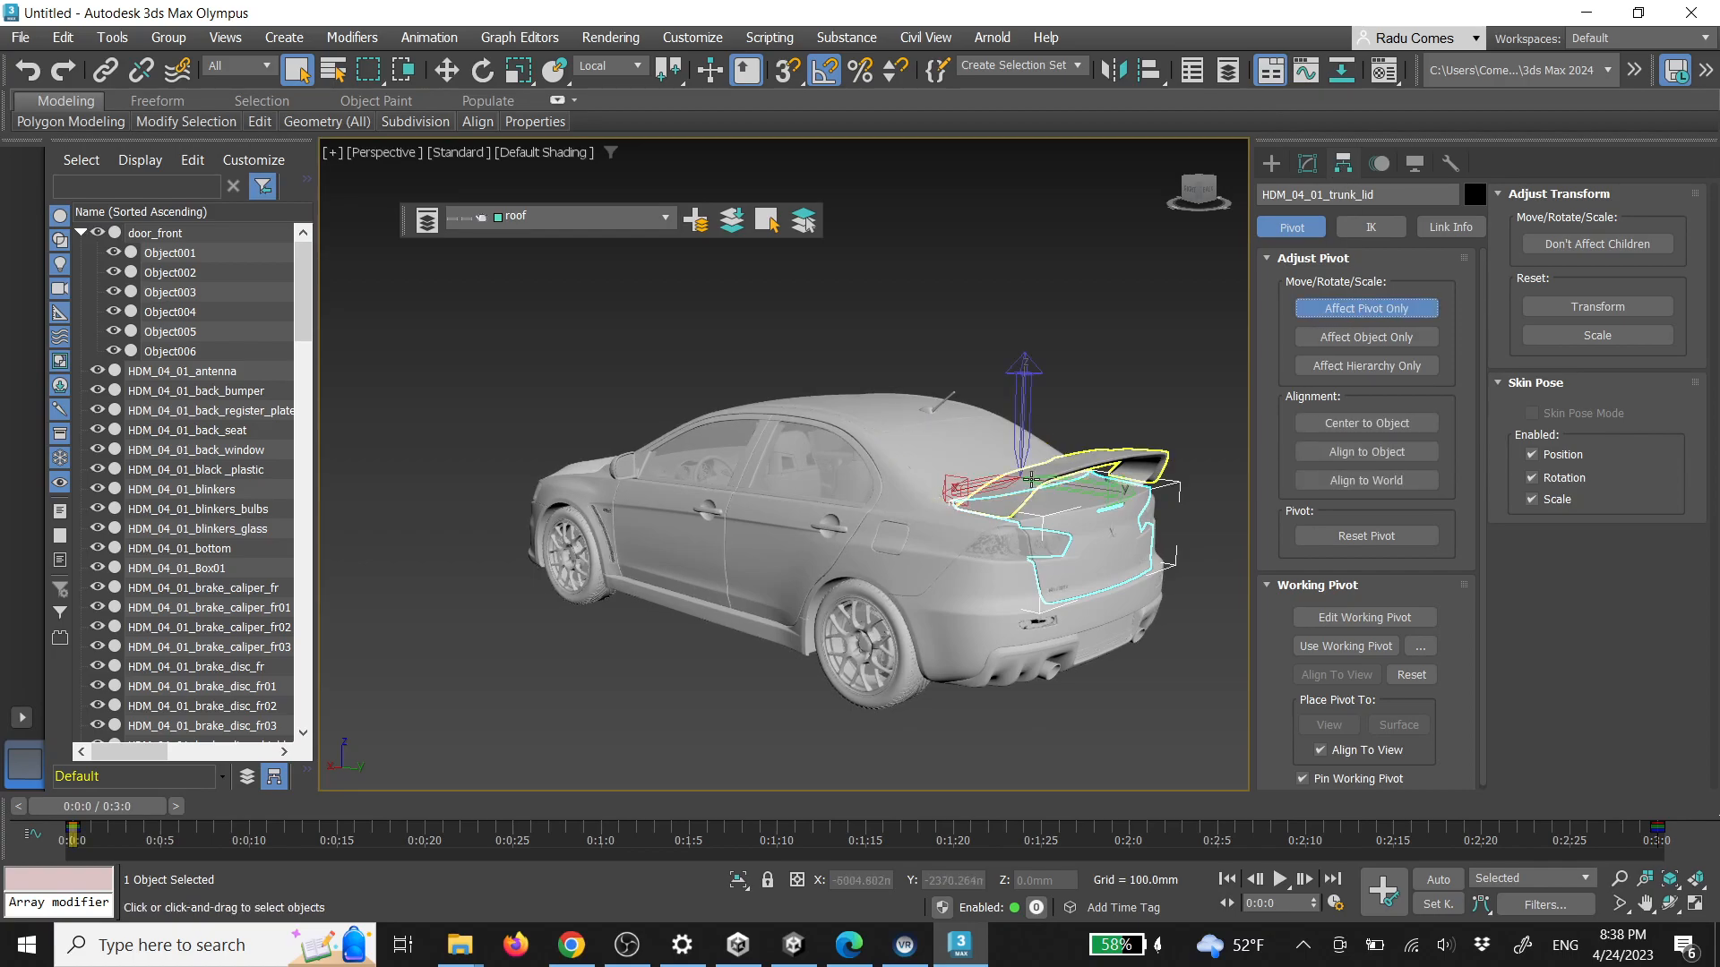
{"action": "left_click", "coordinate": [1111, 259]}
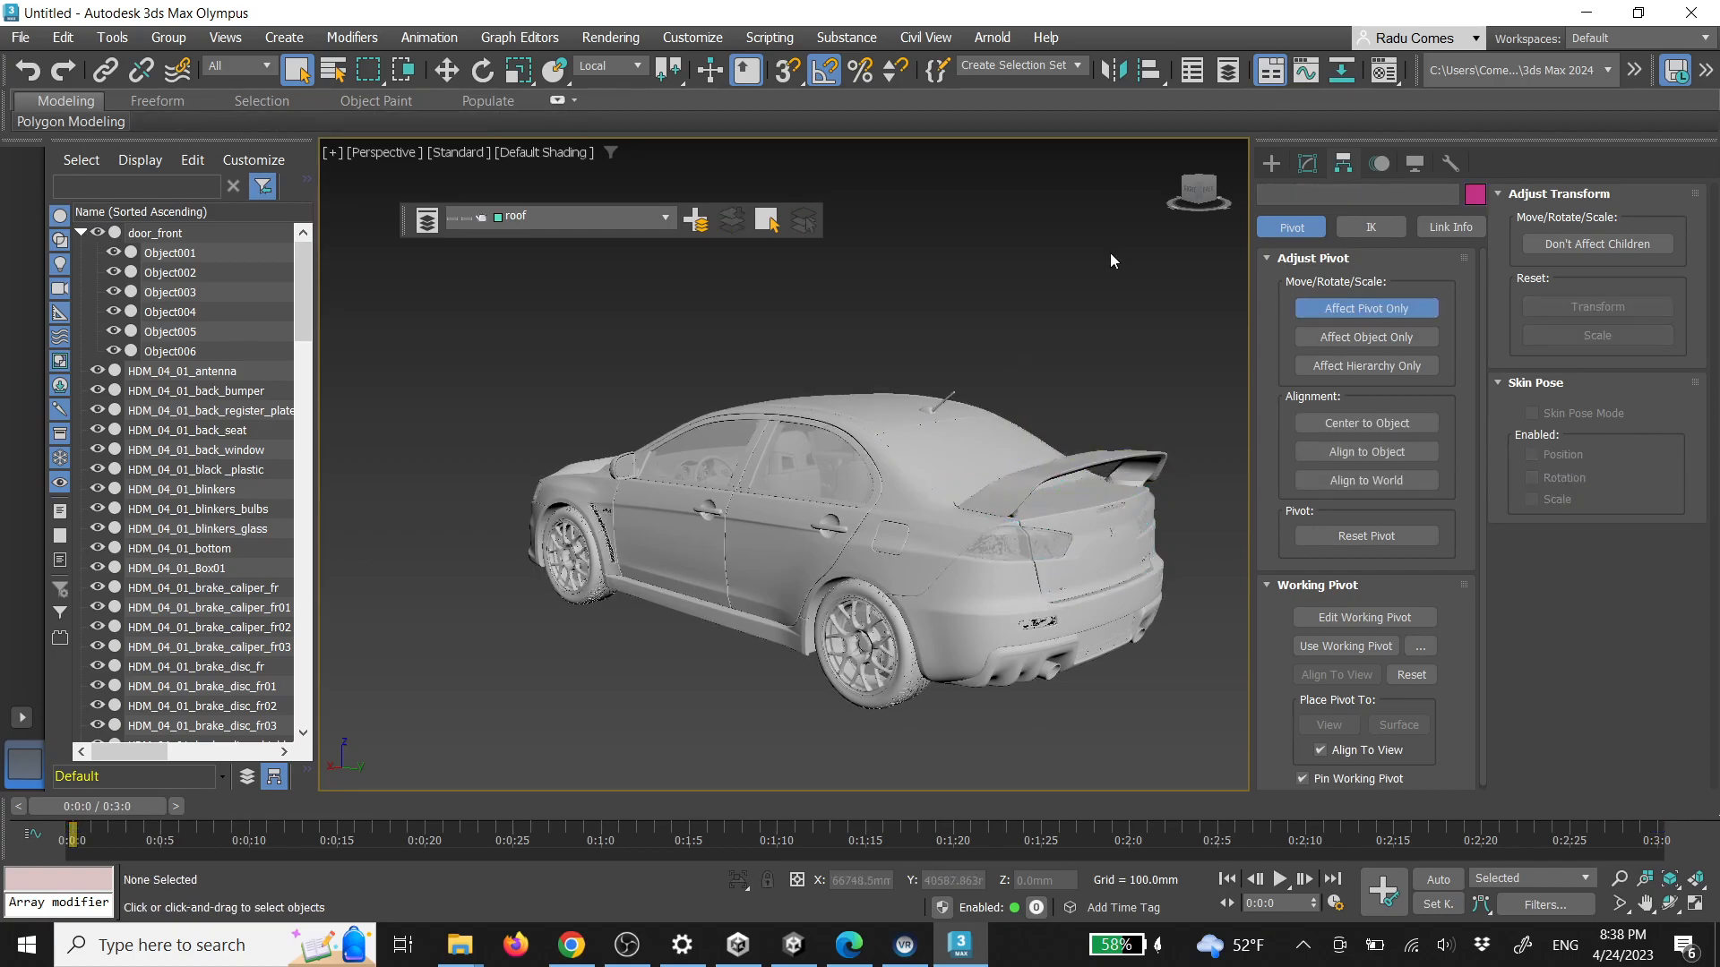
{"action": "left_click", "coordinate": [628, 545]}
{"action": "left_click", "coordinate": [1095, 572]}
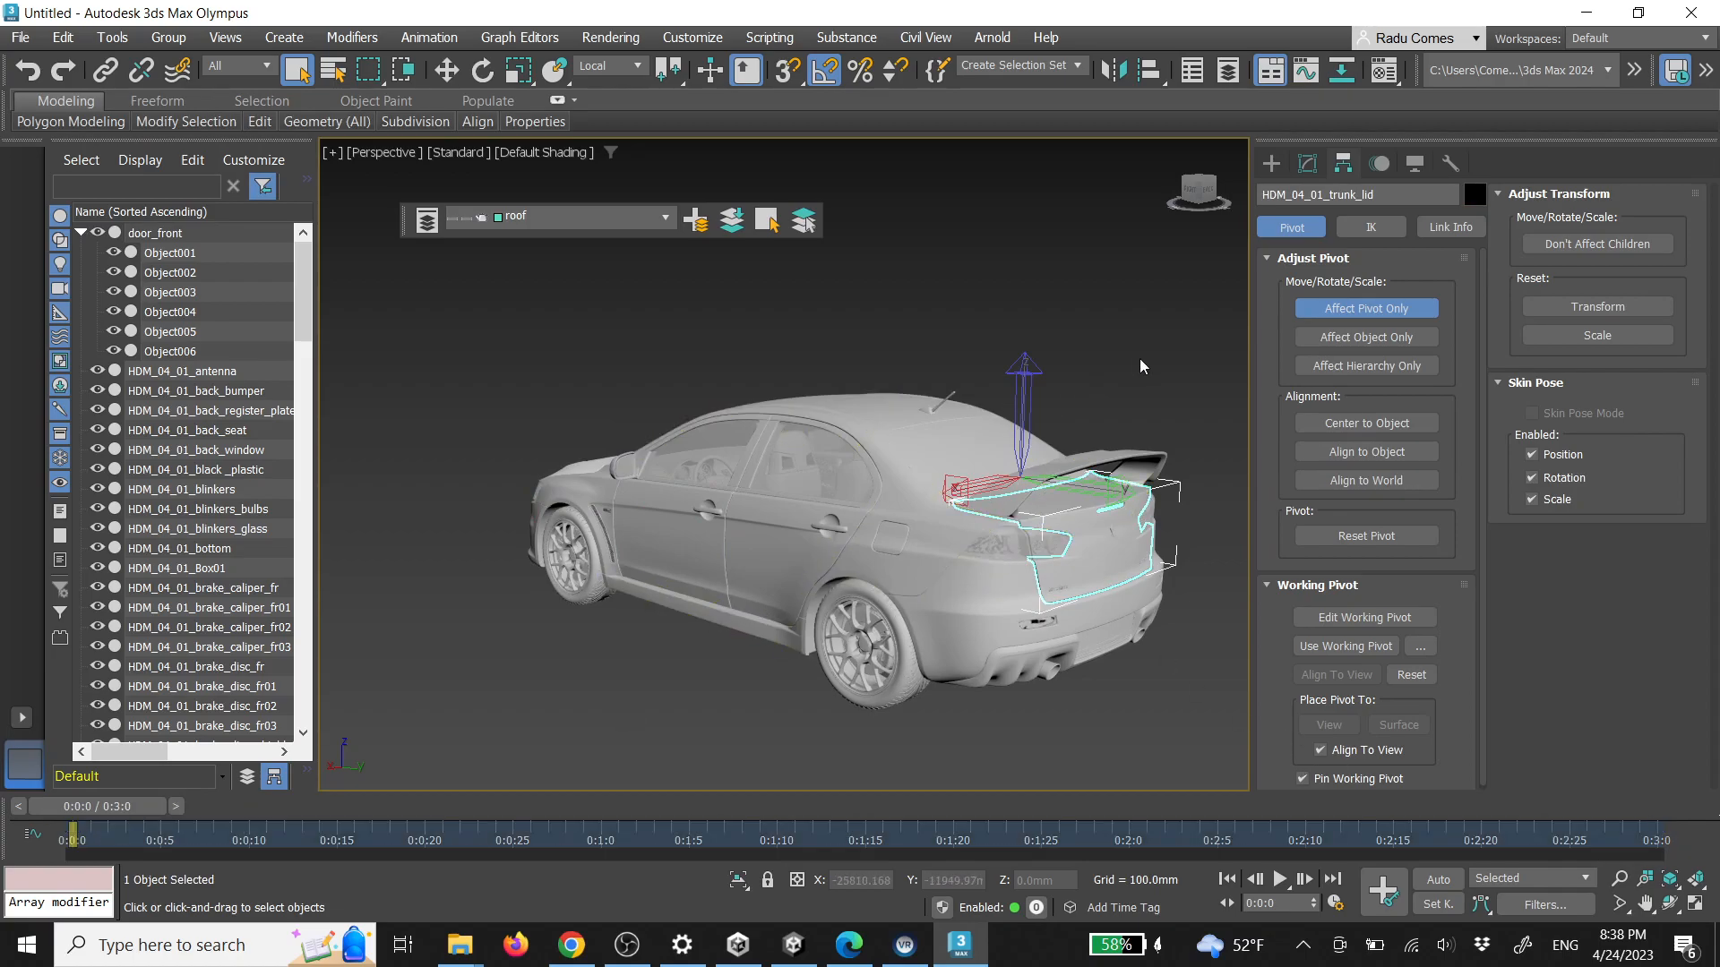
Animate the door_front object with Auto Key, rotating it open about its vertical axis at 0:3:0, and return the timeline to the start
{"action": "left_click", "coordinate": [661, 556]}
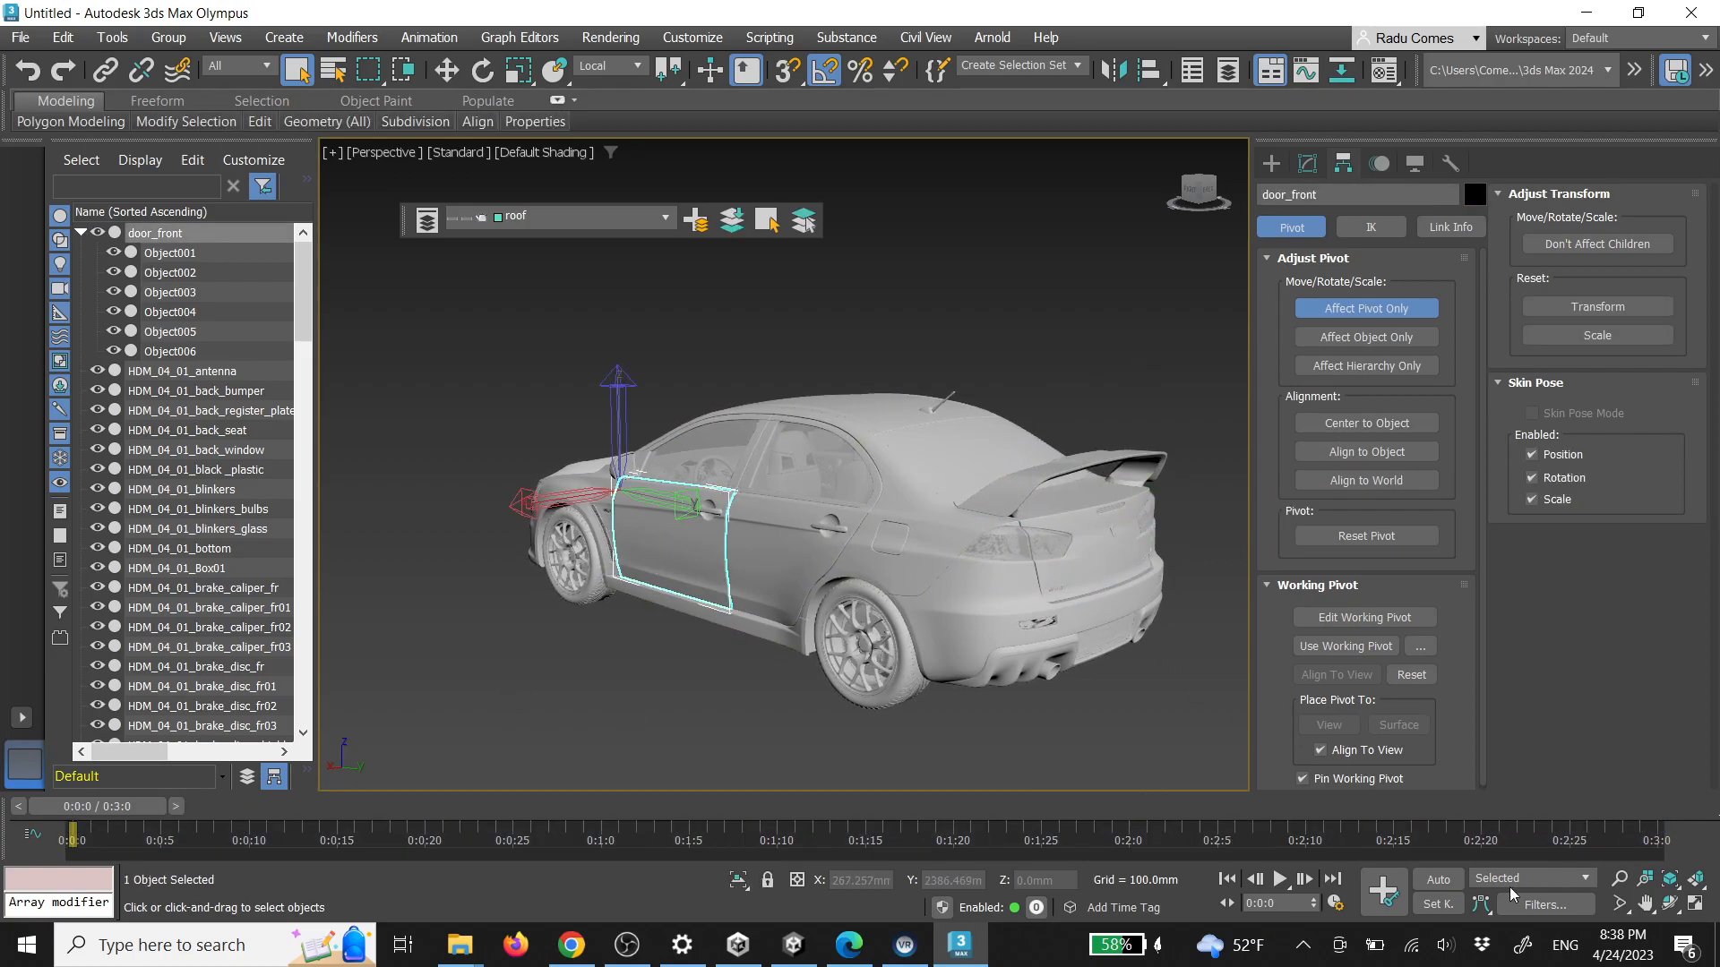
{"action": "left_click", "coordinate": [1271, 164]}
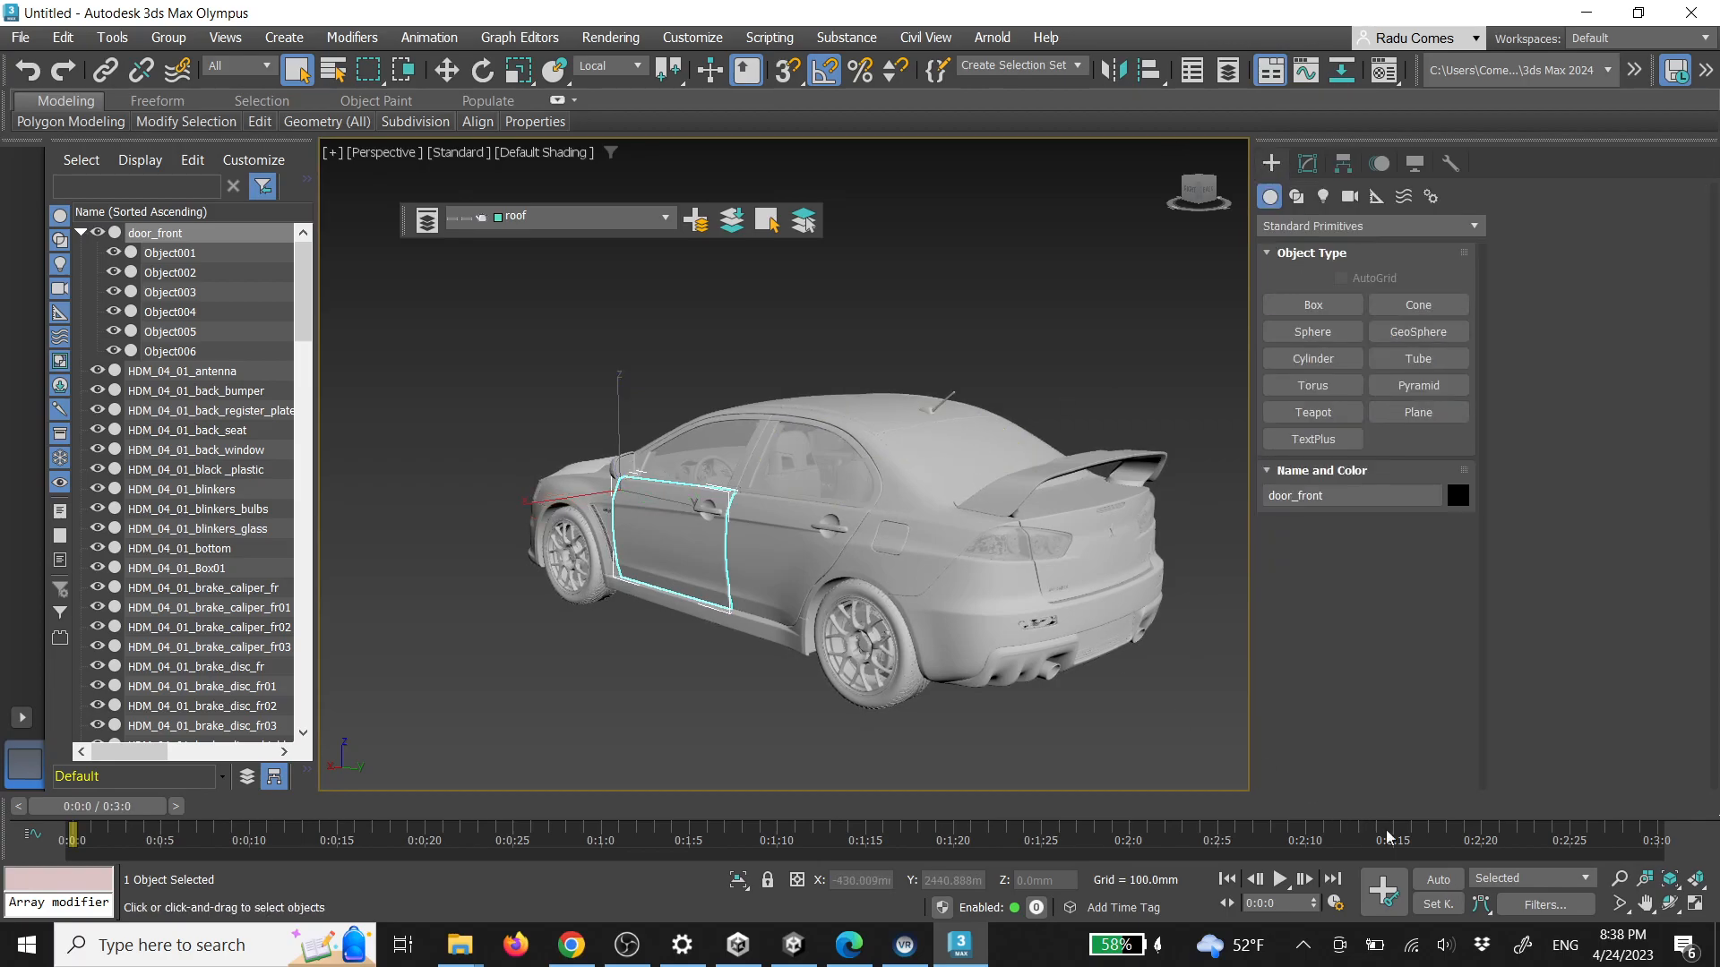
{"action": "left_click", "coordinate": [1436, 880]}
{"action": "left_click_drag", "start_coordinate": [98, 806], "coordinate": [1538, 860]}
{"action": "key", "text": "e"}
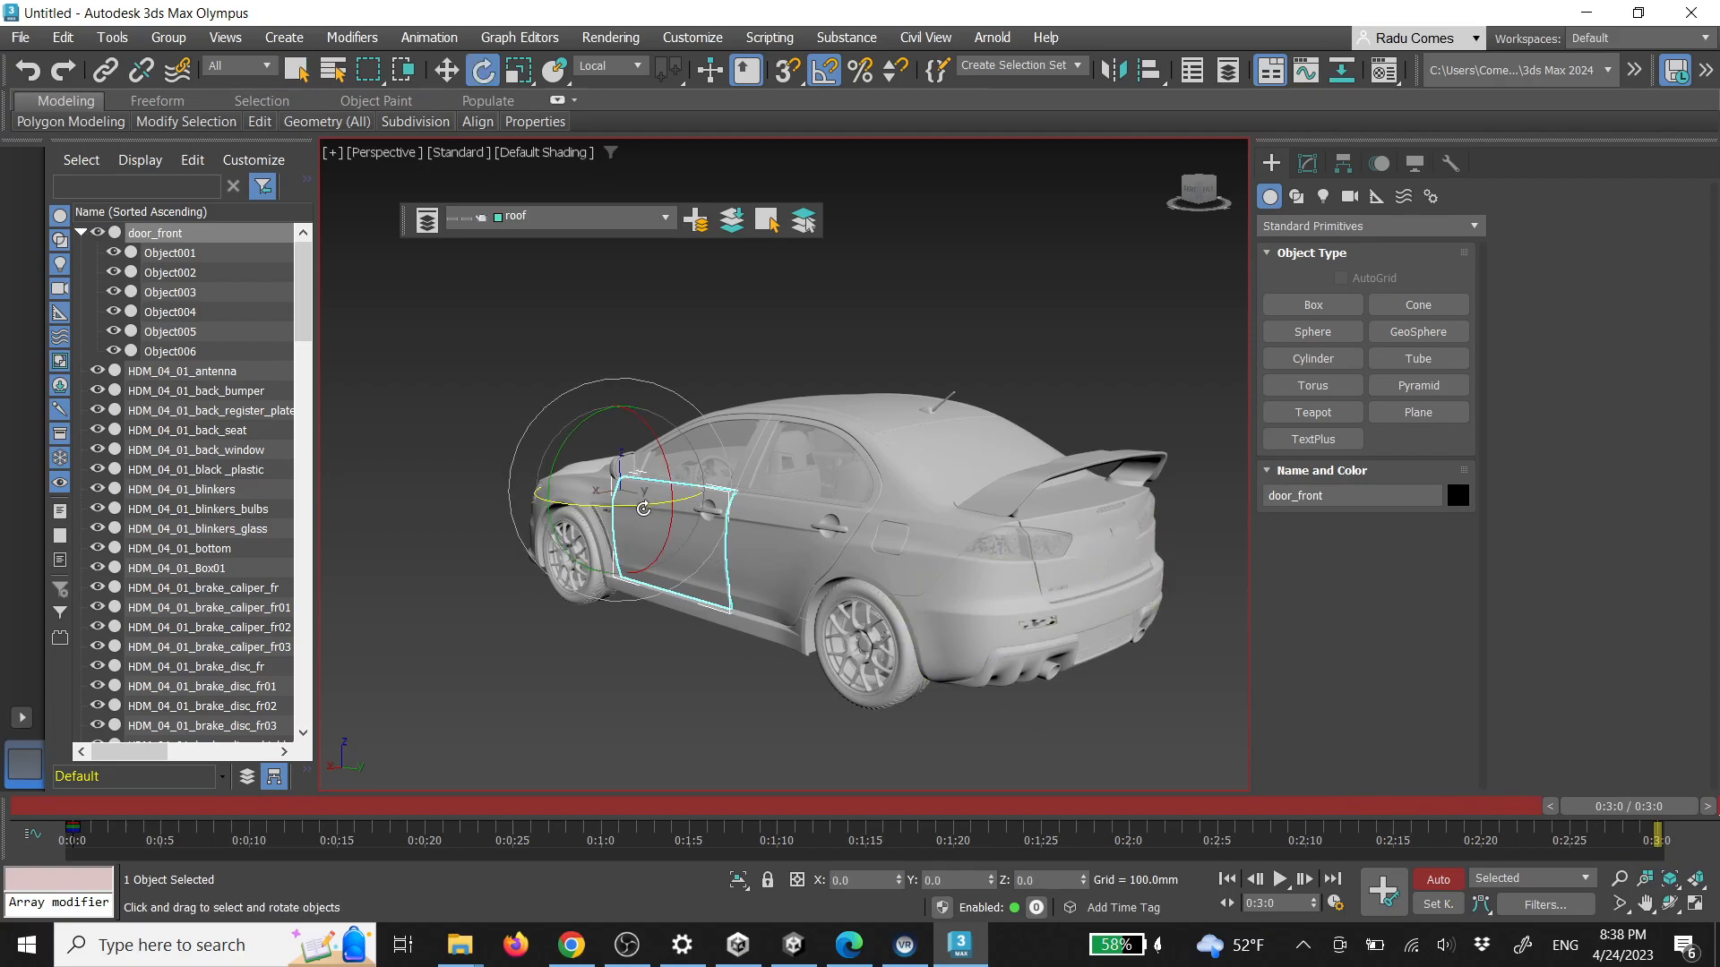
{"action": "mouse_move", "coordinate": [643, 509]}
{"action": "left_mouse_down"}
{"action": "mouse_move", "coordinate": [585, 504]}
{"action": "mouse_move", "coordinate": [633, 508]}
{"action": "left_mouse_up"}
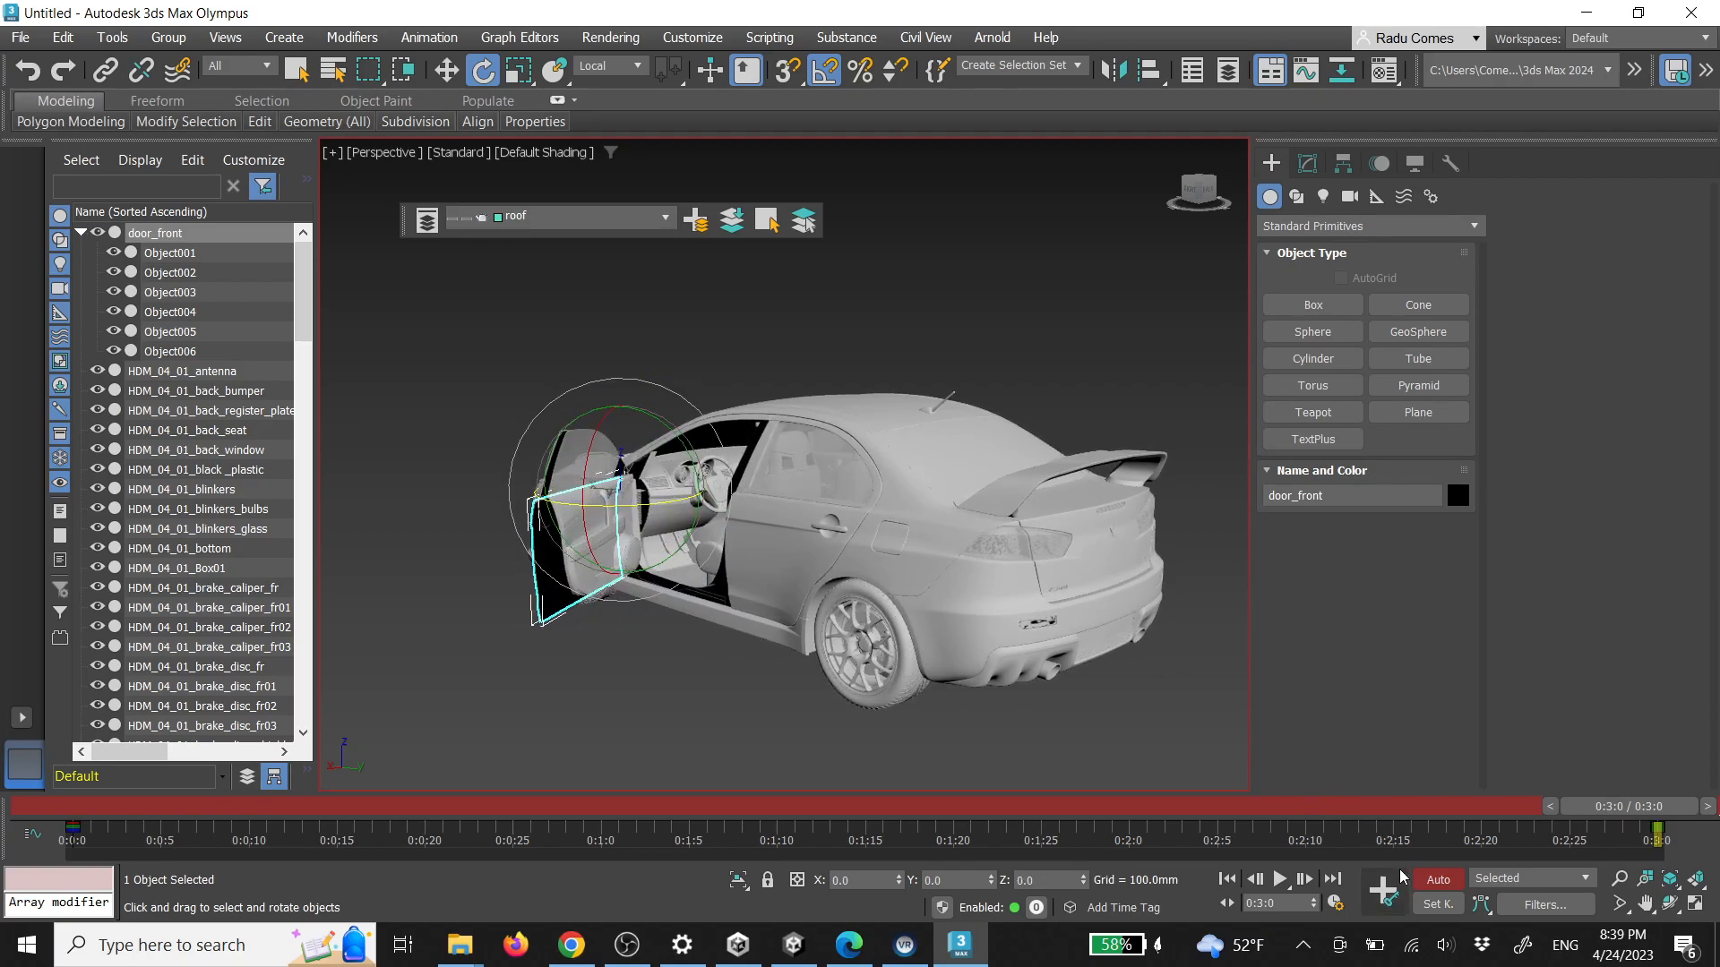
{"action": "left_click", "coordinate": [1431, 884]}
{"action": "left_click_drag", "start_coordinate": [1634, 807], "coordinate": [82, 728]}
{"action": "left_click", "coordinate": [849, 338]}
Export the scene as an FBX file named car_door to the desktop, overwriting the existing file and keeping the current animation export options
{"action": "left_click", "coordinate": [20, 37]}
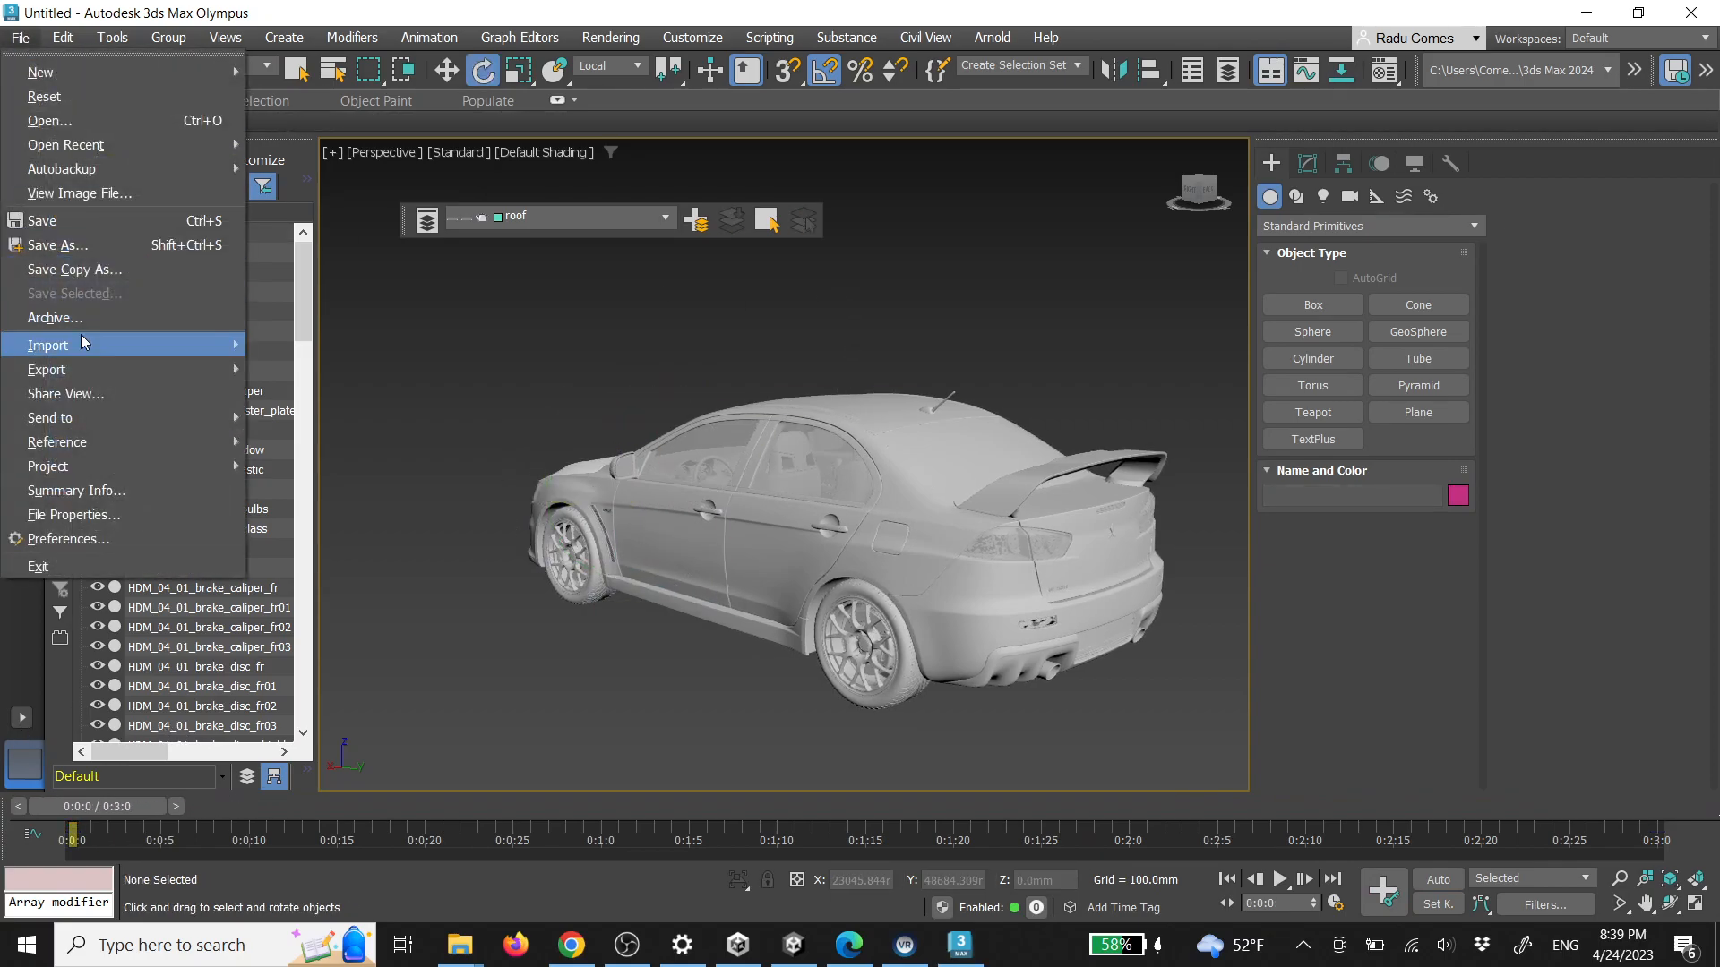
{"action": "mouse_move", "coordinate": [75, 369]}
{"action": "left_click", "coordinate": [299, 371]}
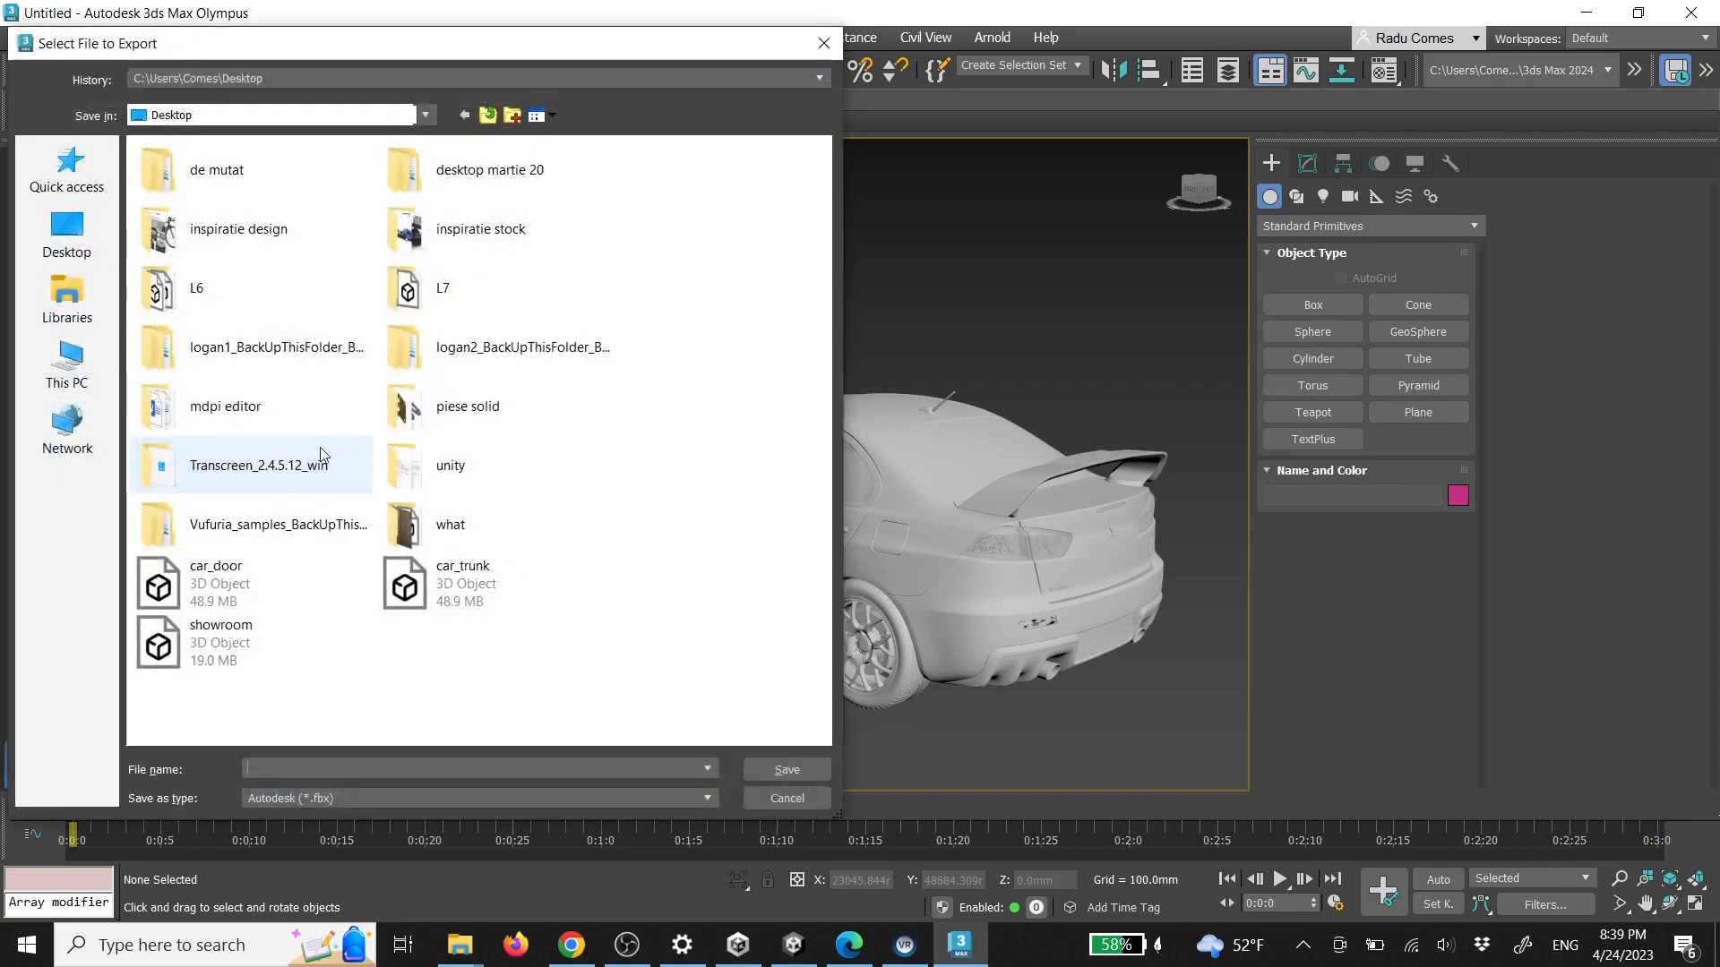
{"action": "left_click", "coordinate": [238, 590]}
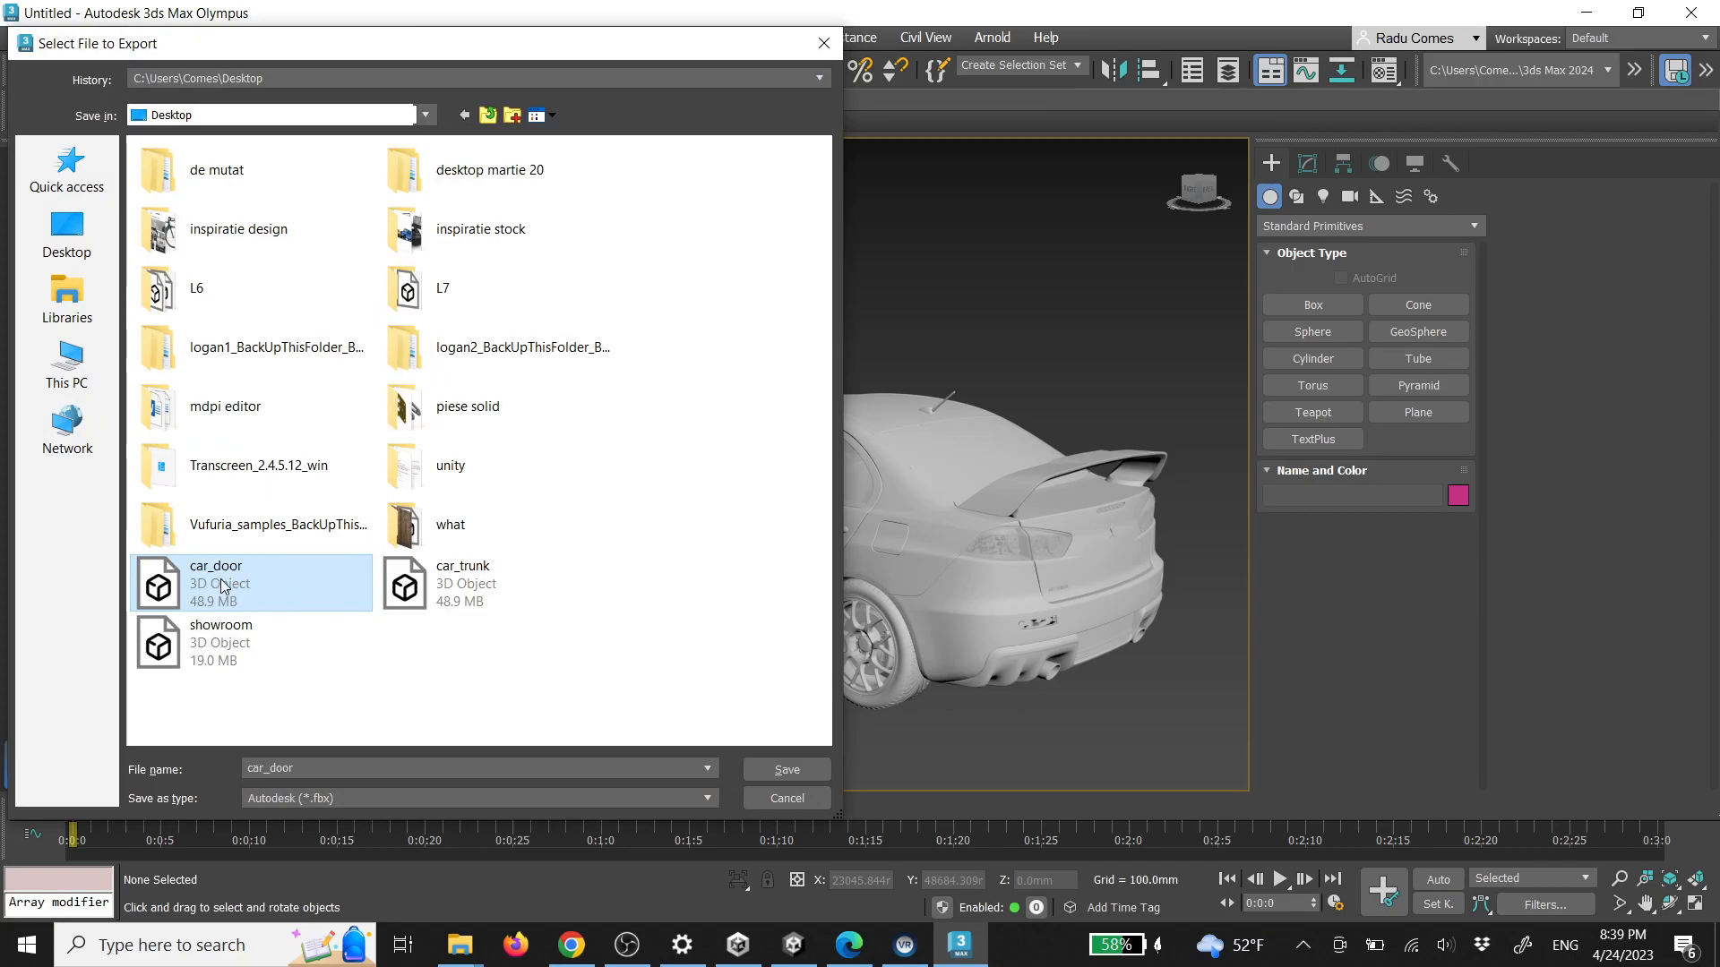
{"action": "left_click", "coordinate": [778, 771]}
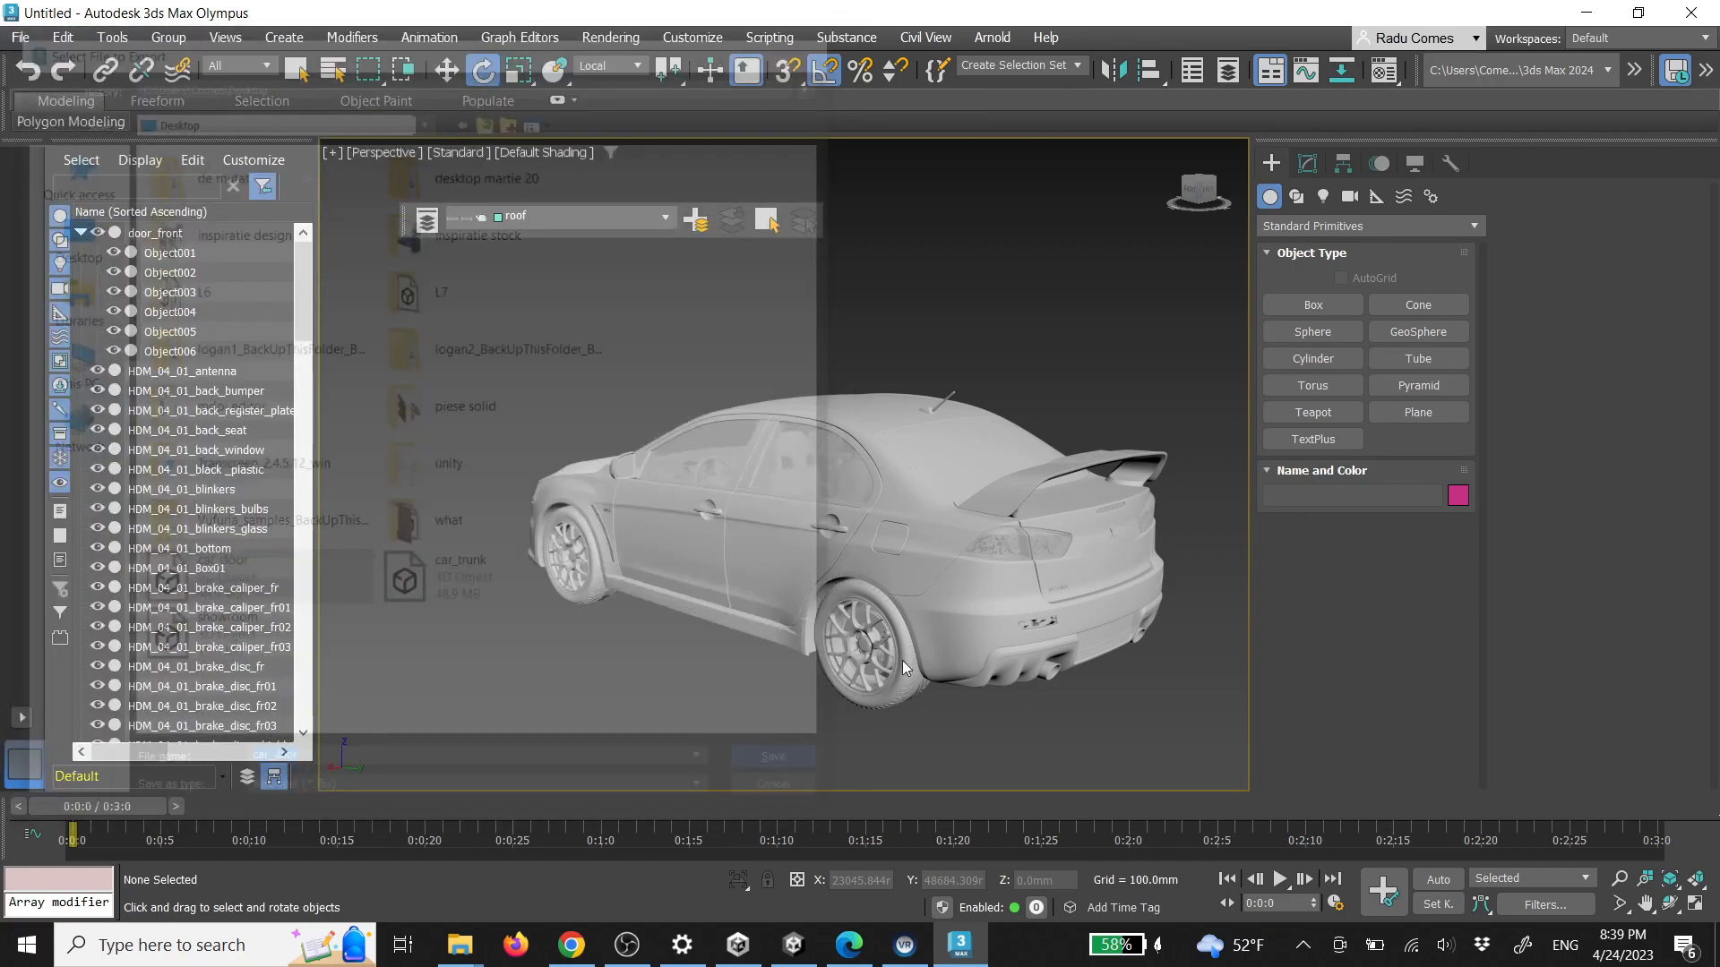
{"action": "left_click", "coordinate": [928, 503]}
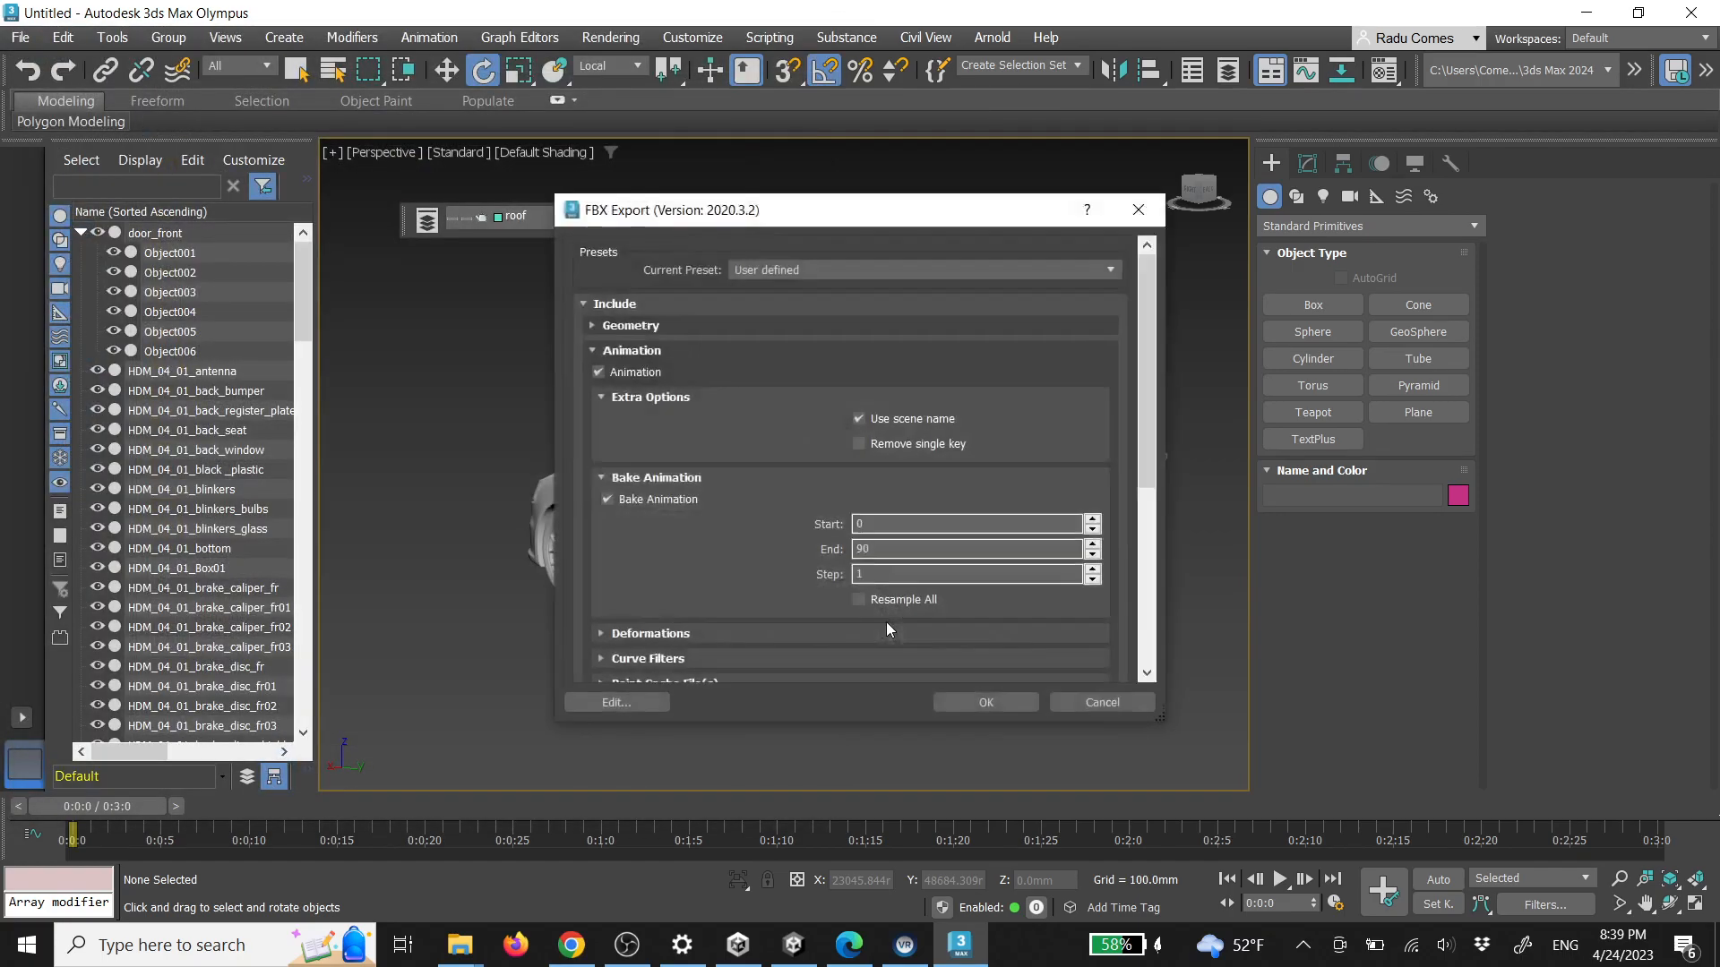
{"action": "left_click", "coordinate": [986, 702]}
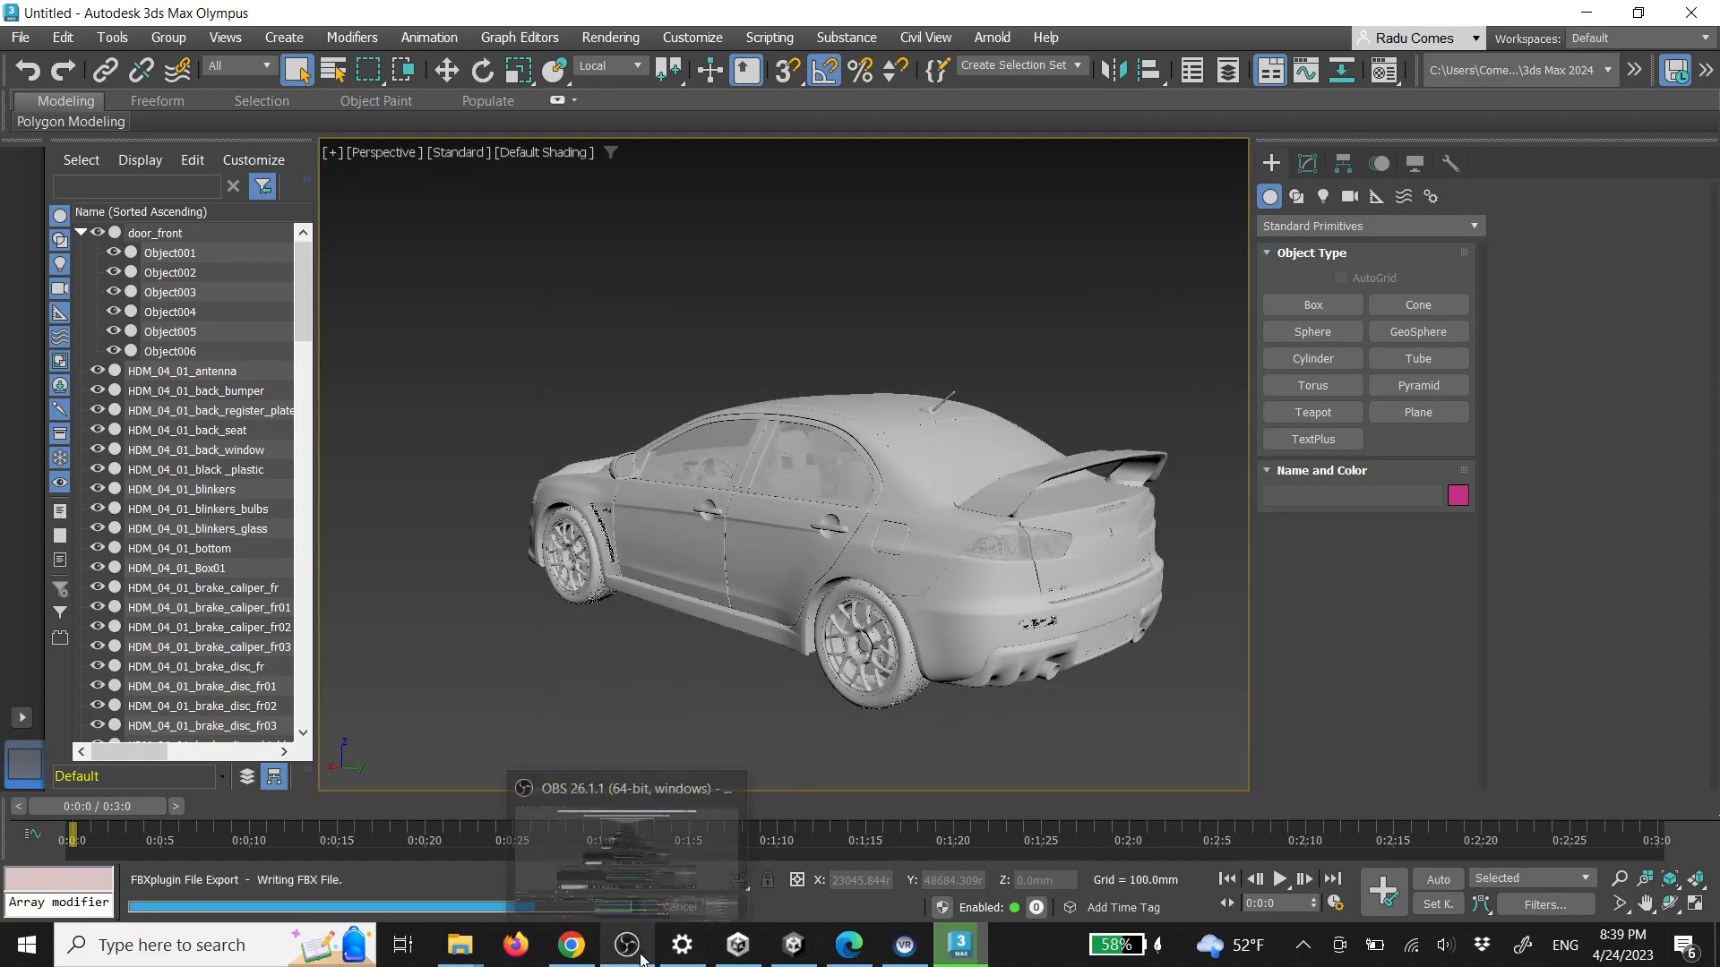
Bring the re-exported car_door file from the desktop into the 3d models folder of the Unity project
{"action": "left_click", "coordinate": [793, 945]}
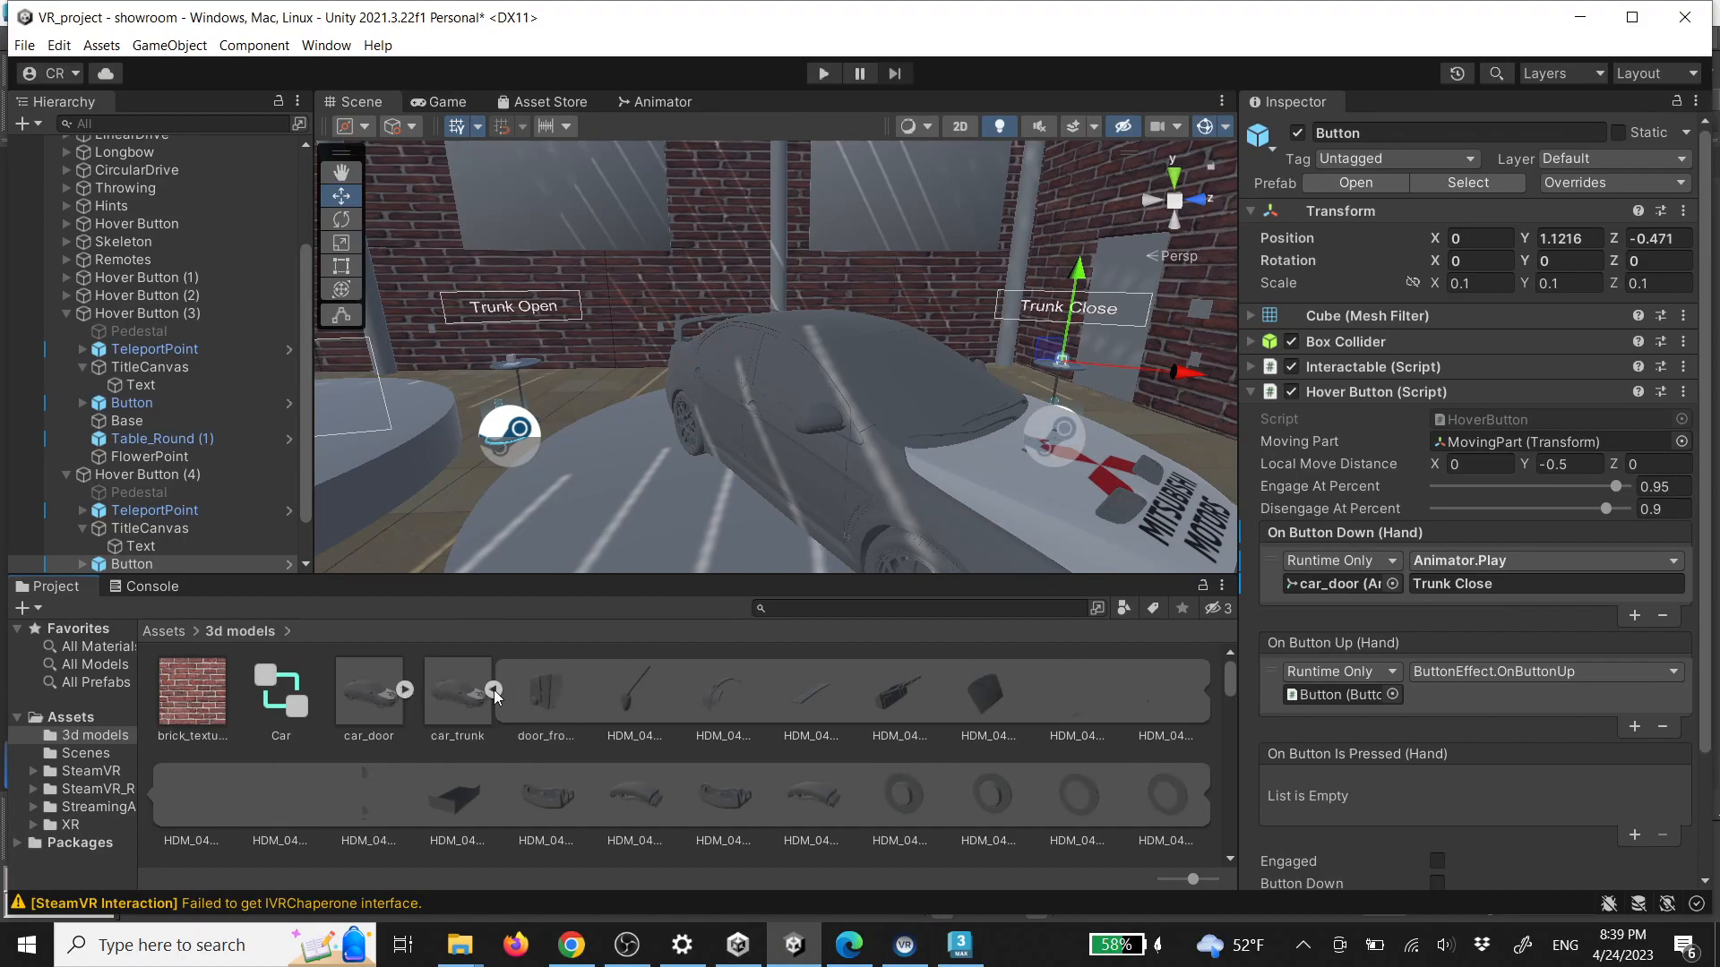
{"action": "left_click", "coordinate": [839, 722]}
{"action": "left_click", "coordinate": [1580, 17]}
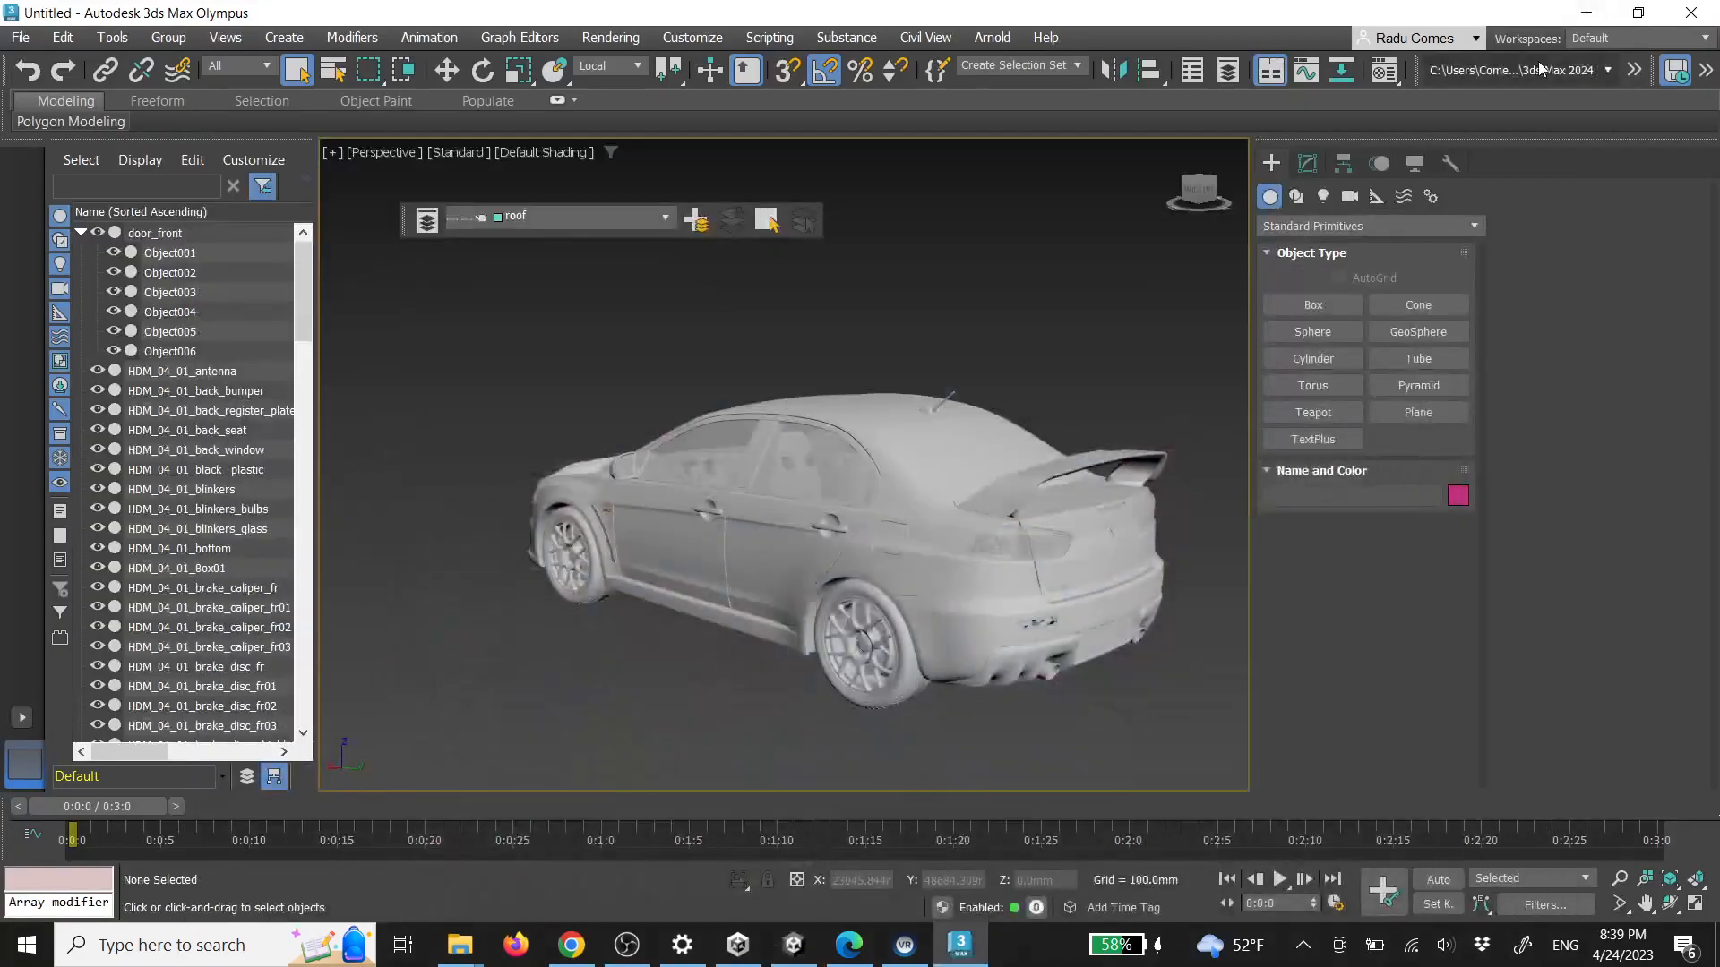
{"action": "left_click", "coordinate": [1582, 14]}
{"action": "left_click", "coordinate": [321, 699]}
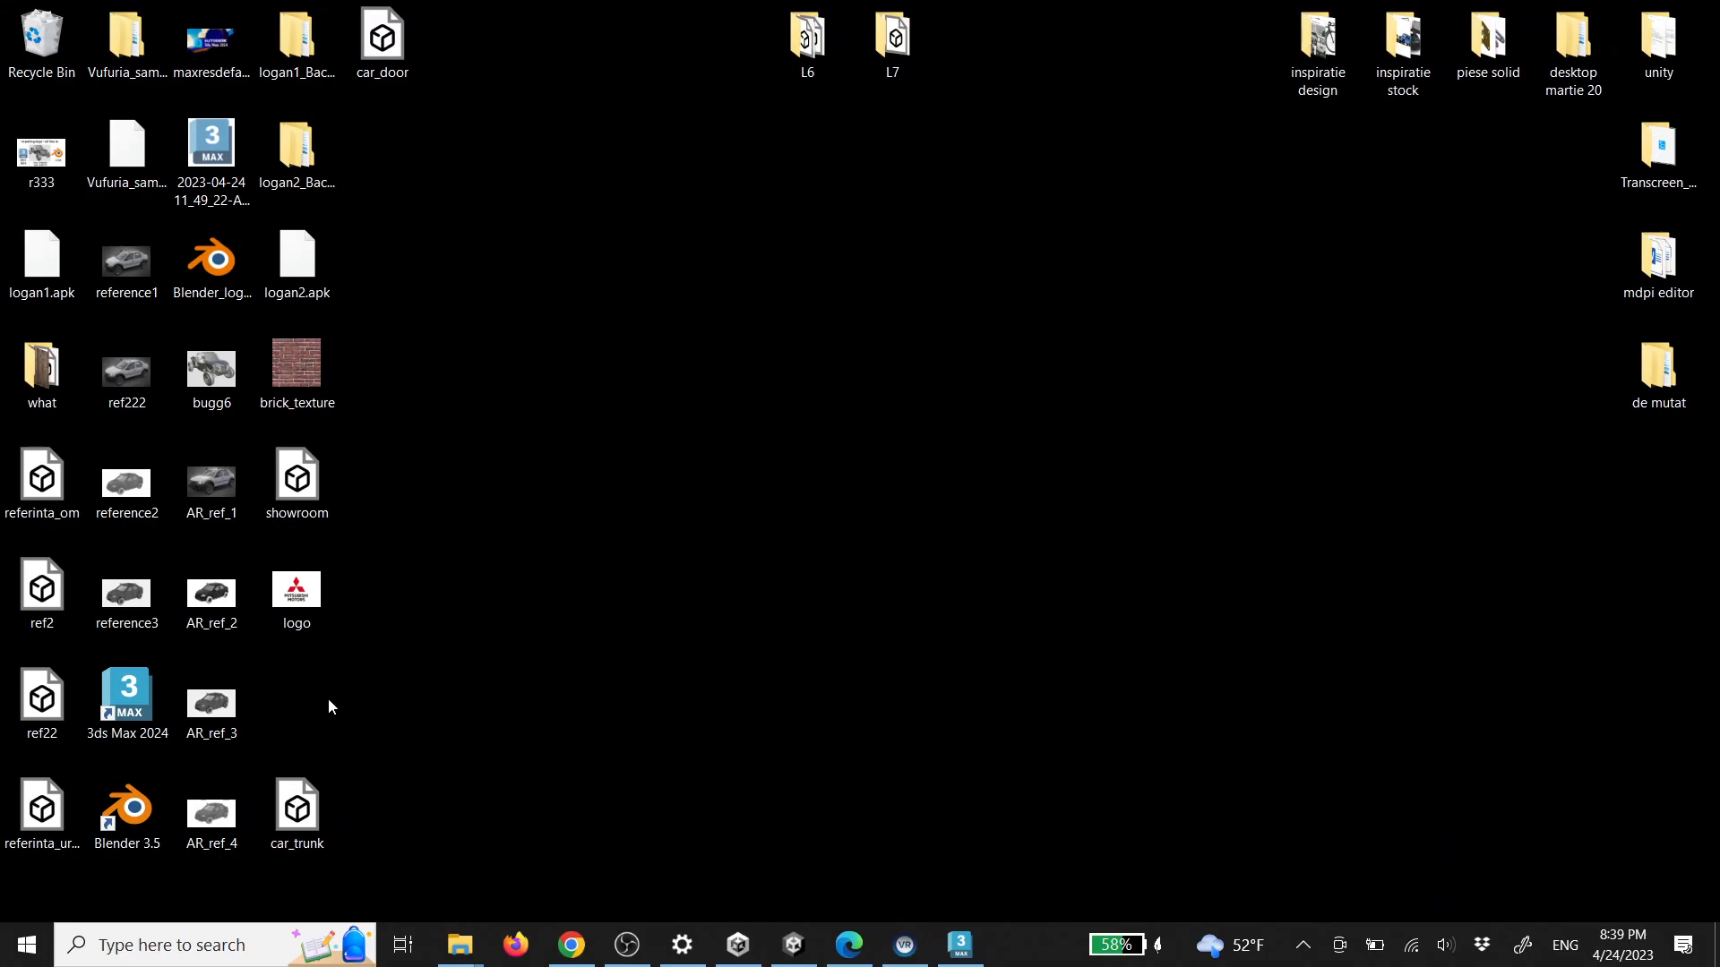
{"action": "left_click_drag", "start_coordinate": [382, 40], "coordinate": [811, 717]}
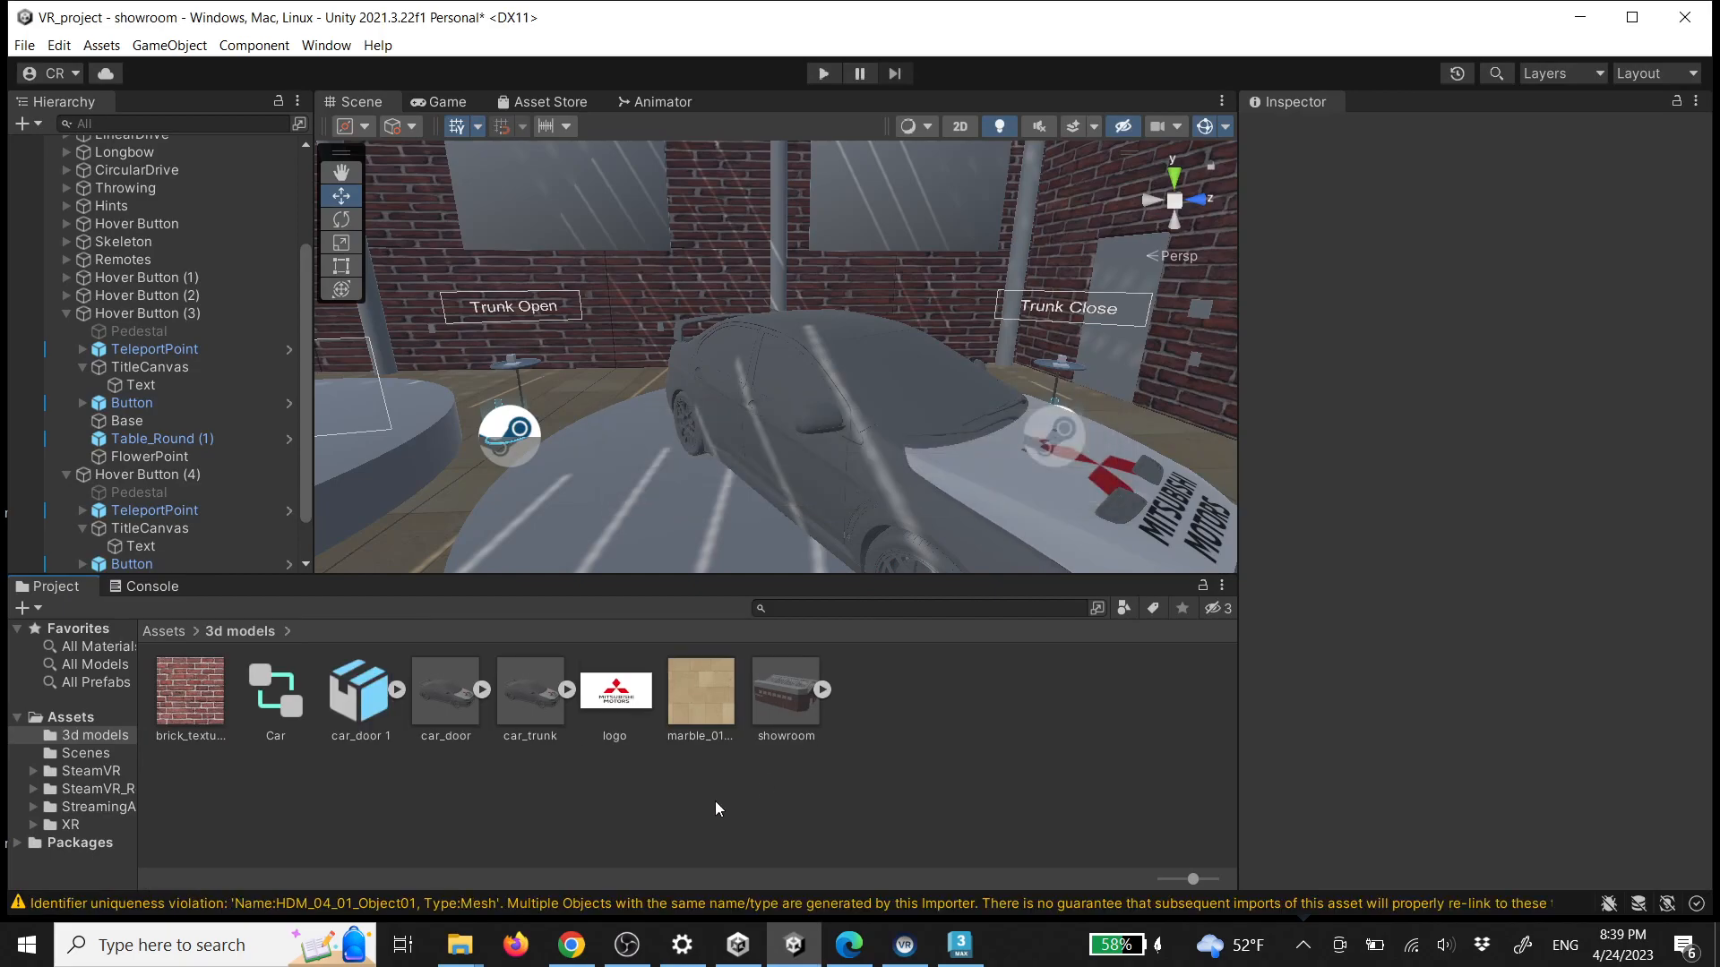
Select car_door in the scene, start play mode, accept all recommended SteamVR settings and resume the paused game
{"action": "right_click_drag", "start_coordinate": [824, 473], "coordinate": [728, 438]}
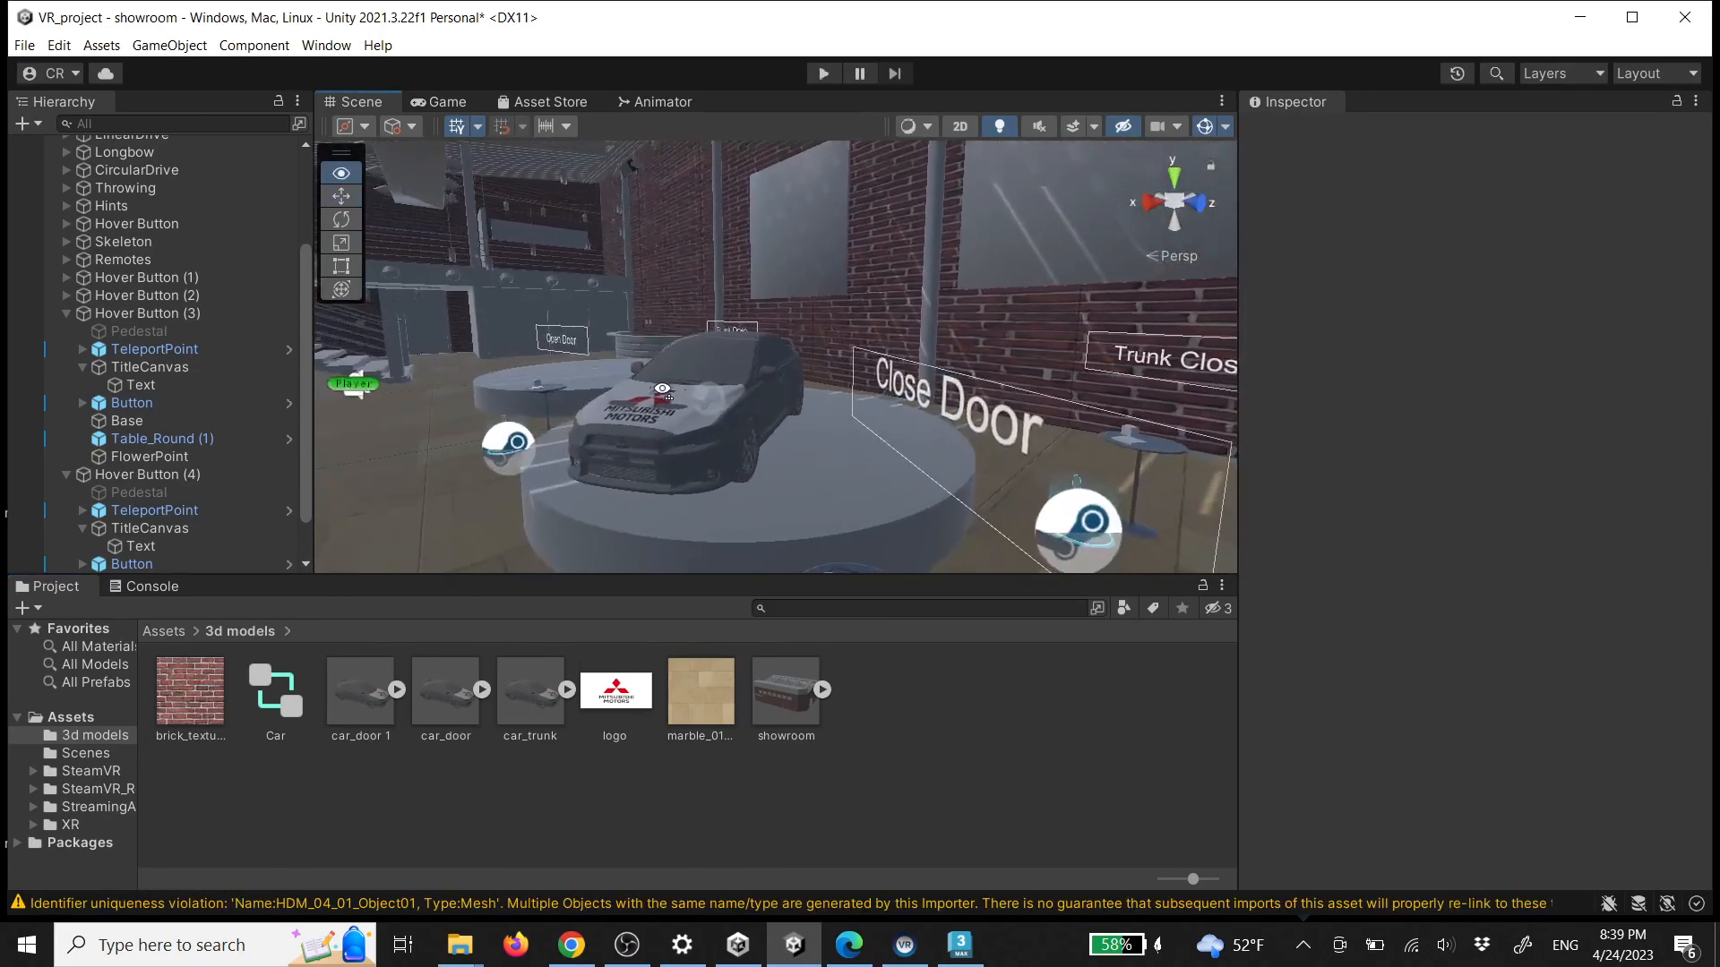
{"action": "scroll", "coordinate": [186, 264], "scroll_direction": "up", "scroll_amount": 5}
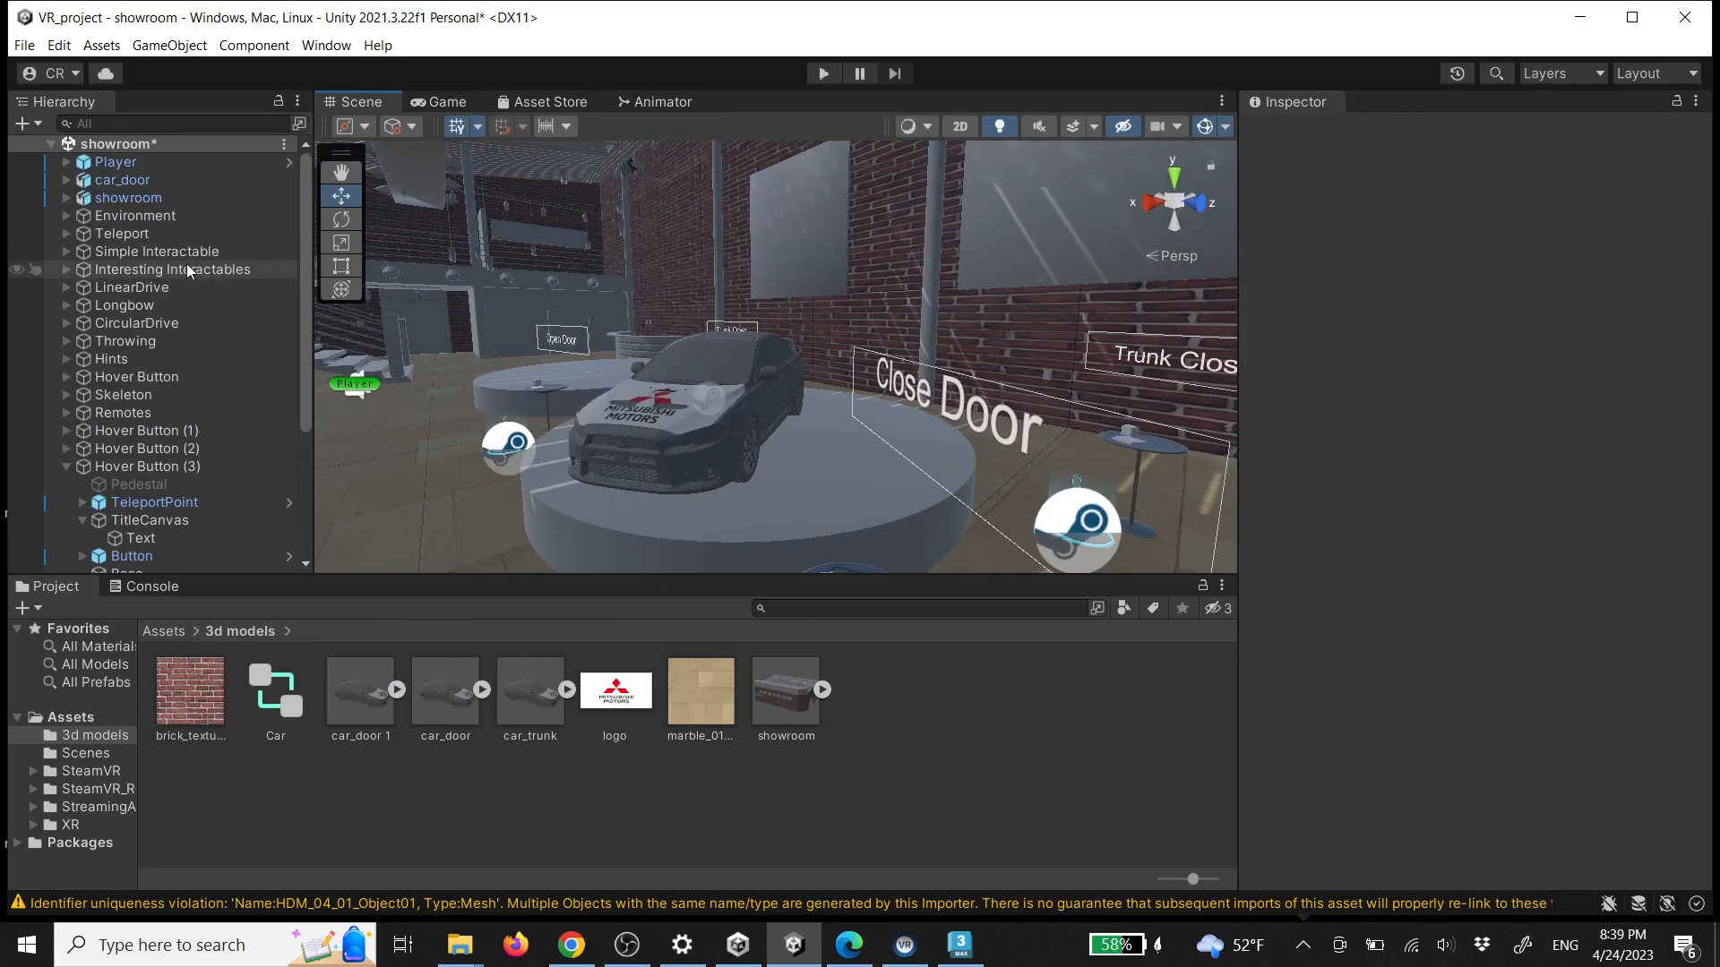
{"action": "left_click", "coordinate": [147, 180]}
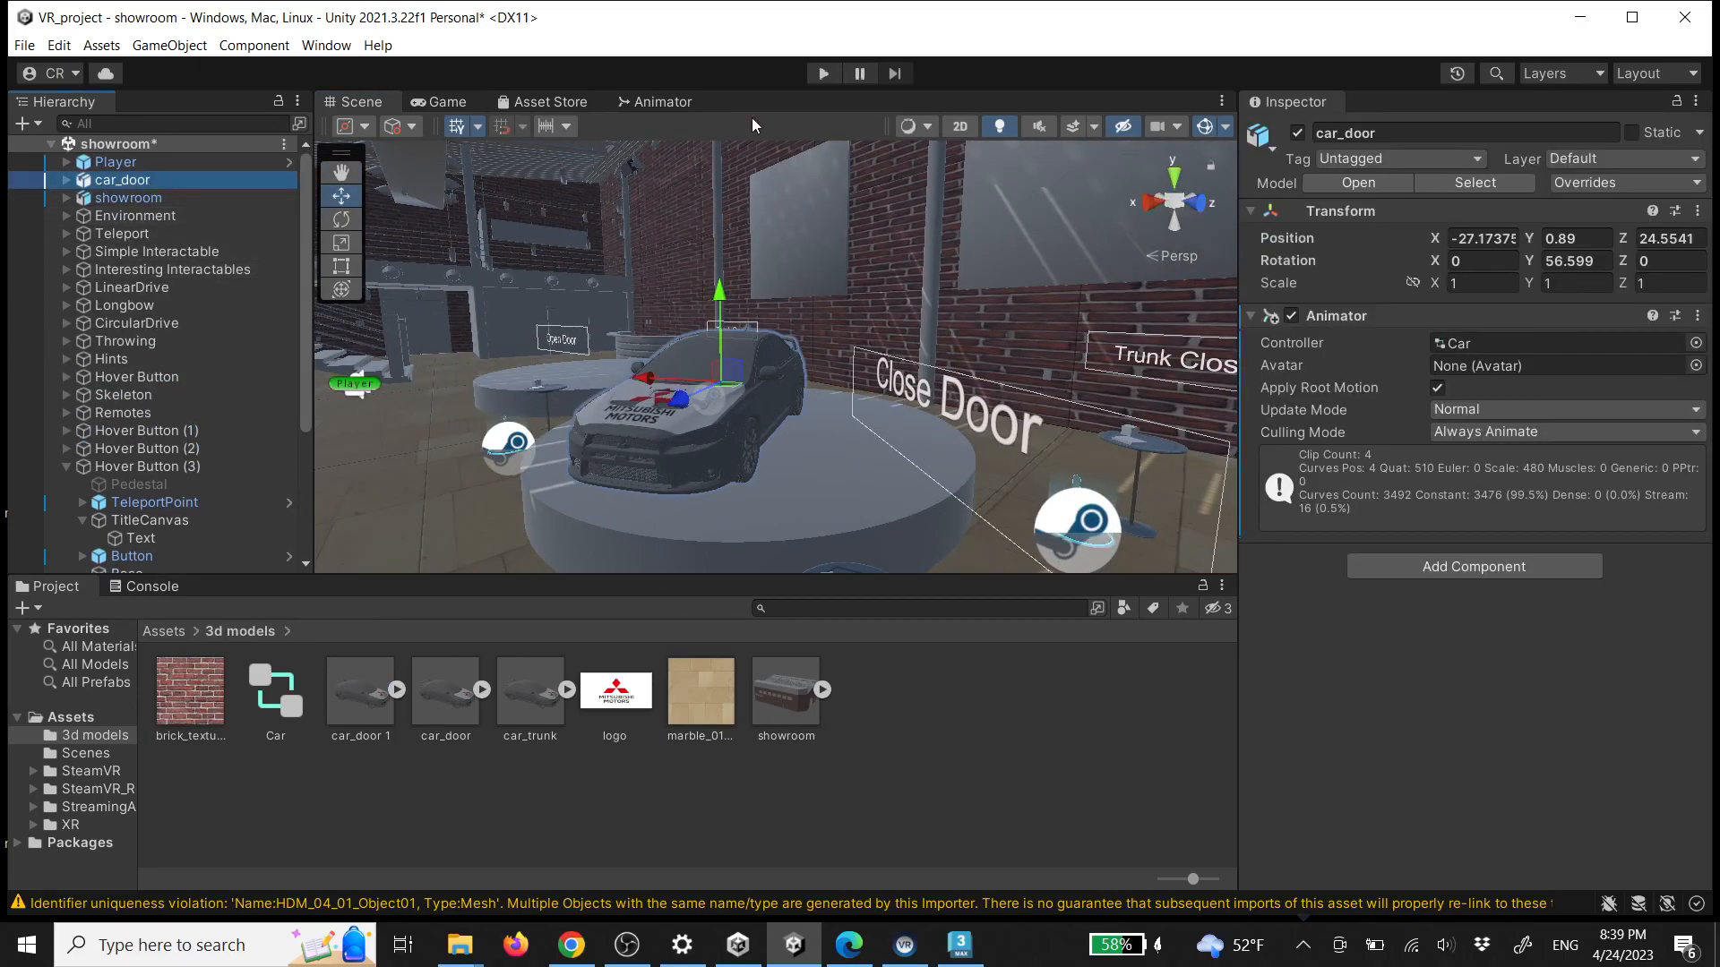
{"action": "left_click", "coordinate": [817, 74]}
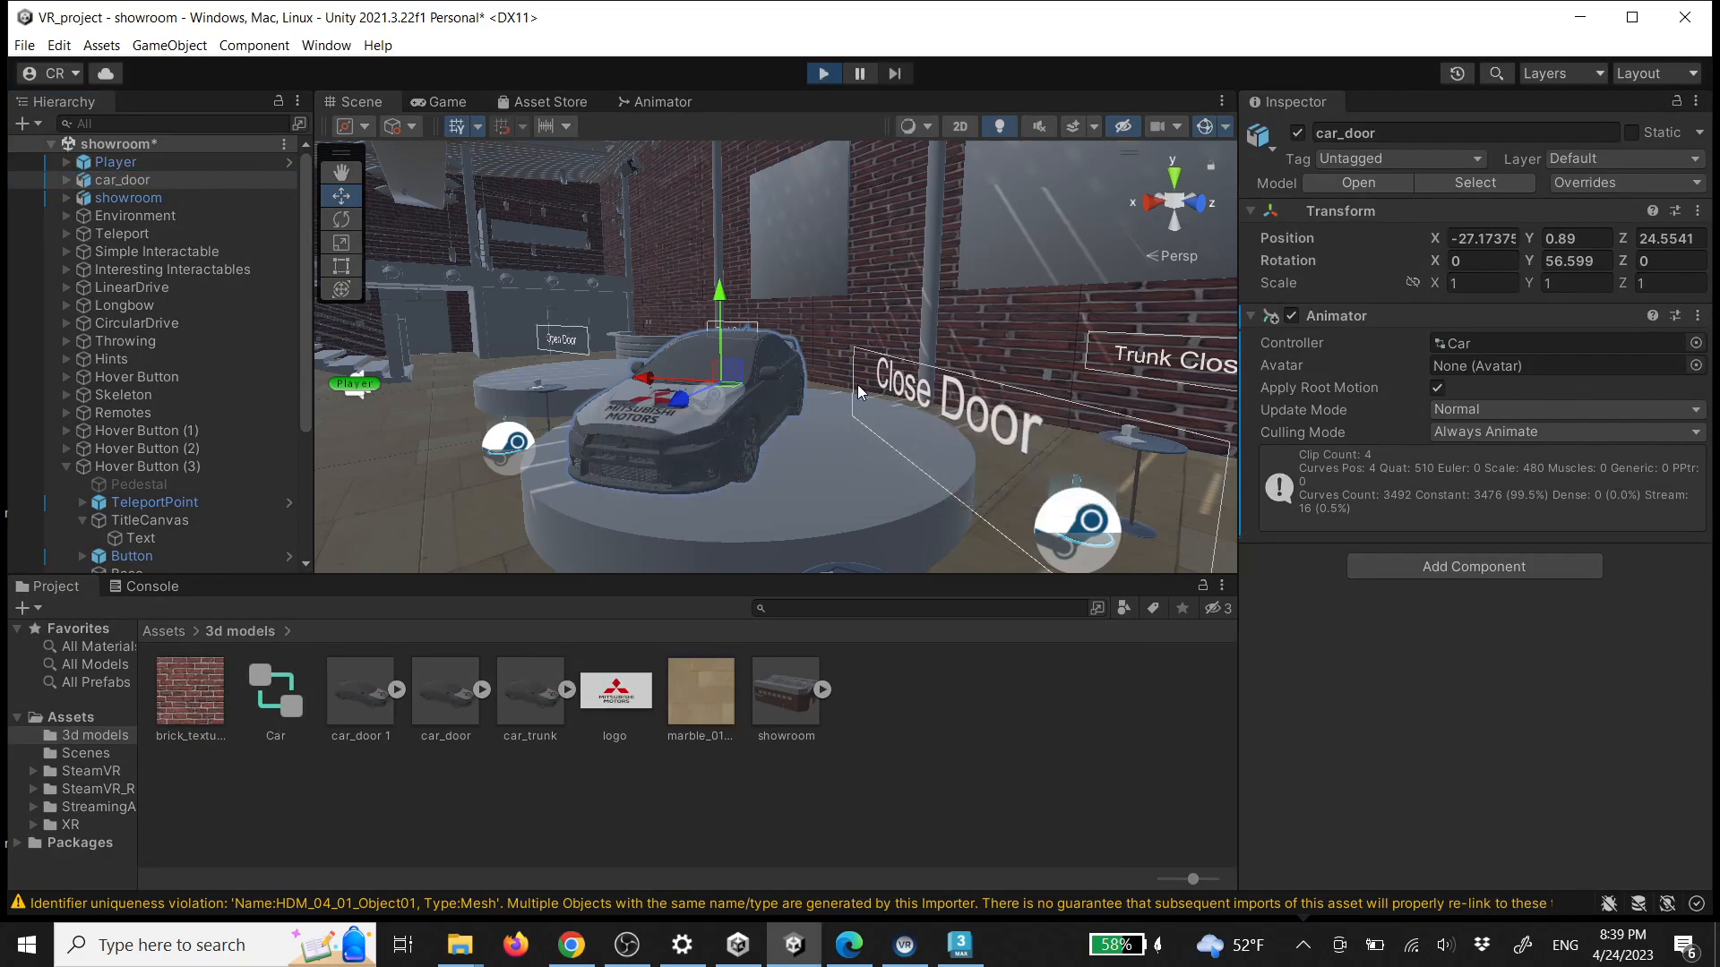
{"action": "left_click", "coordinate": [1003, 787]}
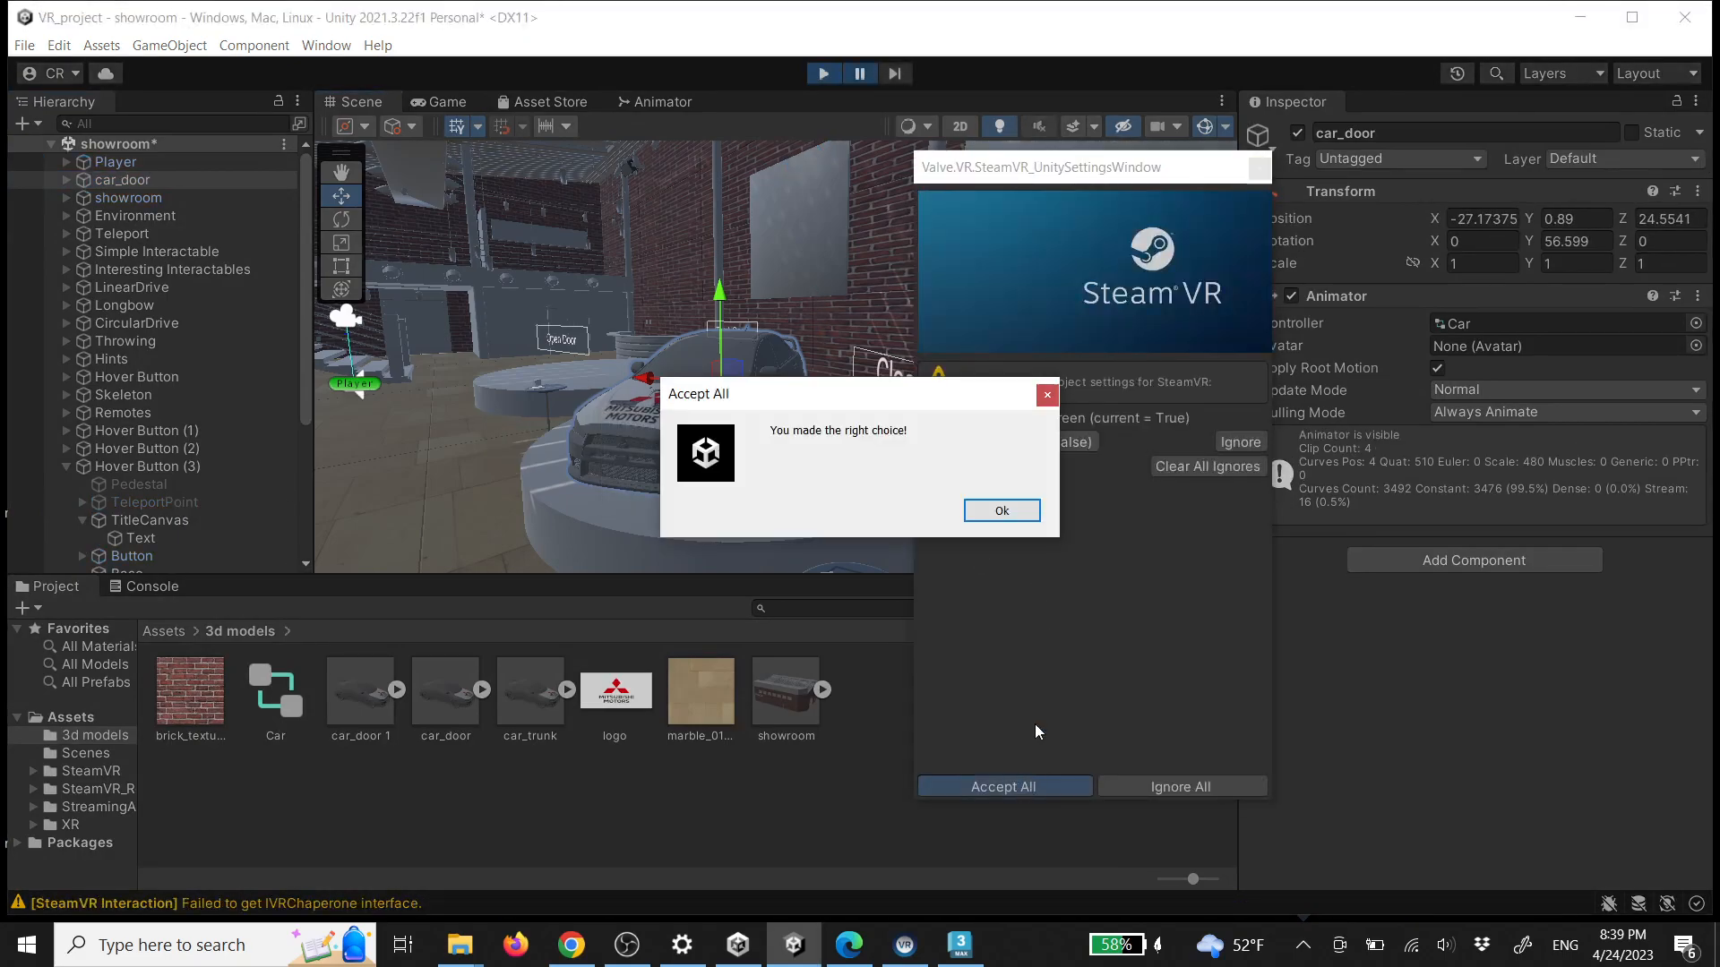
{"action": "left_click", "coordinate": [1002, 510]}
{"action": "right_click_drag", "start_coordinate": [996, 511], "coordinate": [742, 388]}
{"action": "left_click", "coordinate": [858, 71]}
Test the Trunk Open button on its table, and go around the car to the Trunk Close button
{"action": "mouse_move", "coordinate": [884, 351]}
{"action": "right_mouse_down"}
{"action": "mouse_move", "coordinate": [738, 352]}
{"action": "mouse_move", "coordinate": [827, 364]}
{"action": "mouse_move", "coordinate": [788, 411]}
{"action": "mouse_move", "coordinate": [851, 359]}
{"action": "right_mouse_up"}
{"action": "key", "text": "w"}
{"action": "left_click", "coordinate": [647, 459]}
{"action": "key", "text": "s"}
{"action": "left_click", "coordinate": [778, 401]}
{"action": "key", "text": "w"}
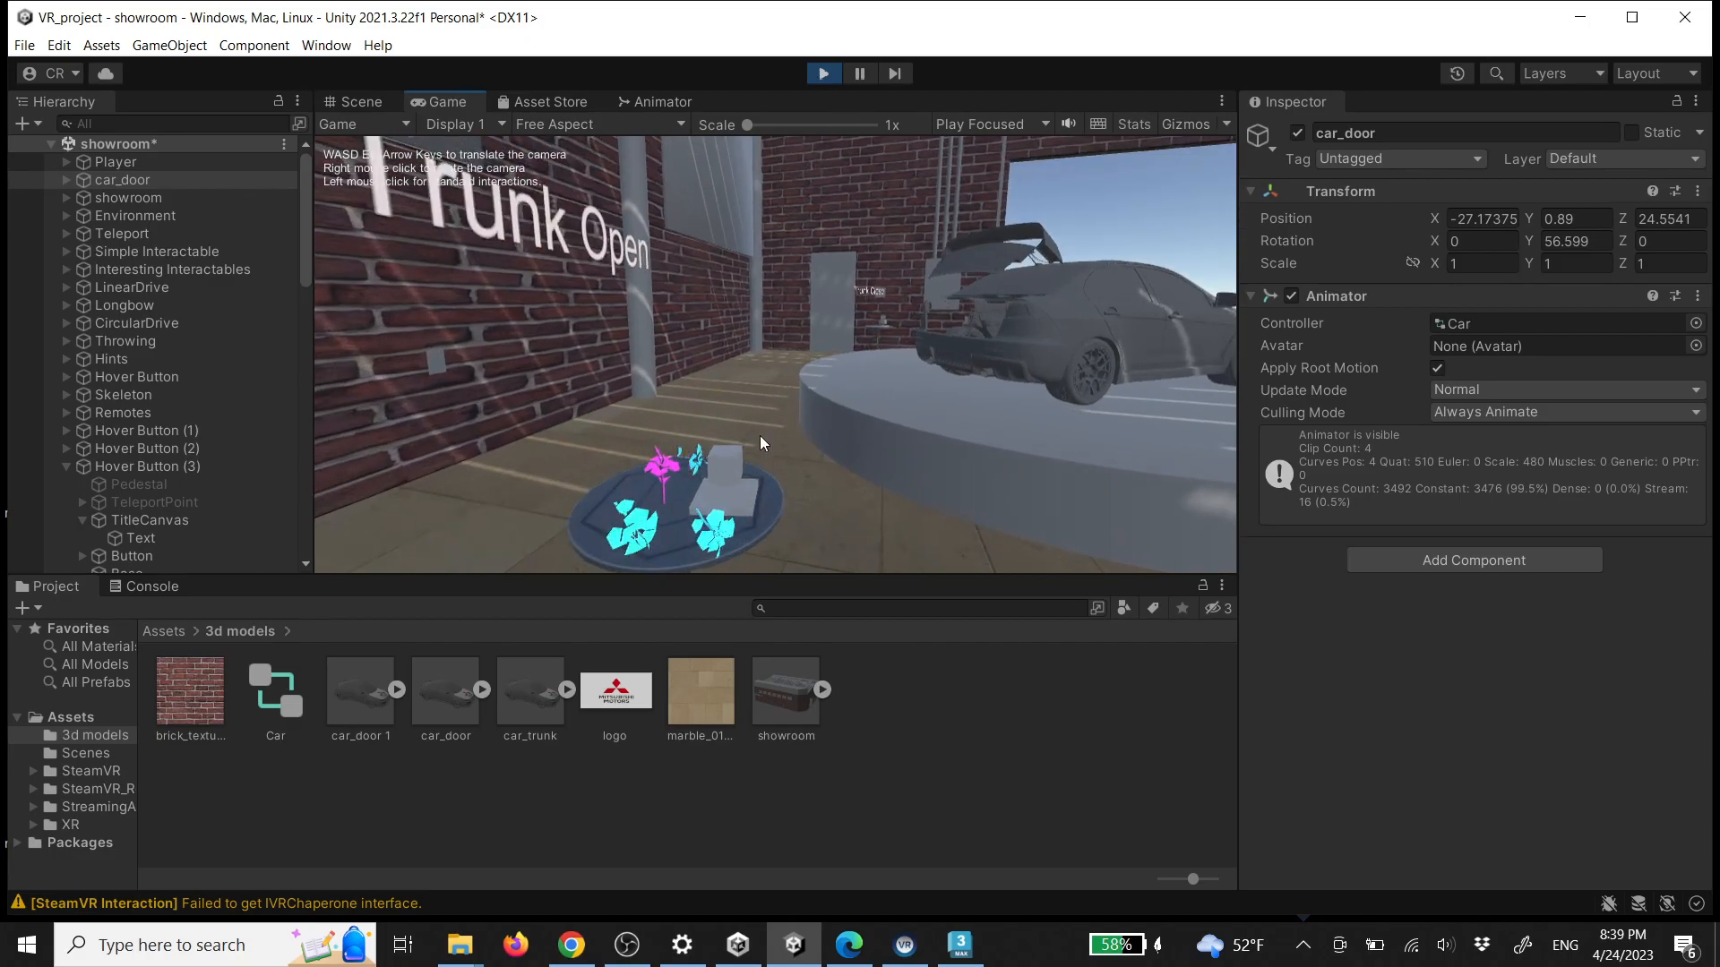
{"action": "key", "text": "w"}
{"action": "right_click_drag", "start_coordinate": [847, 451], "coordinate": [728, 444]}
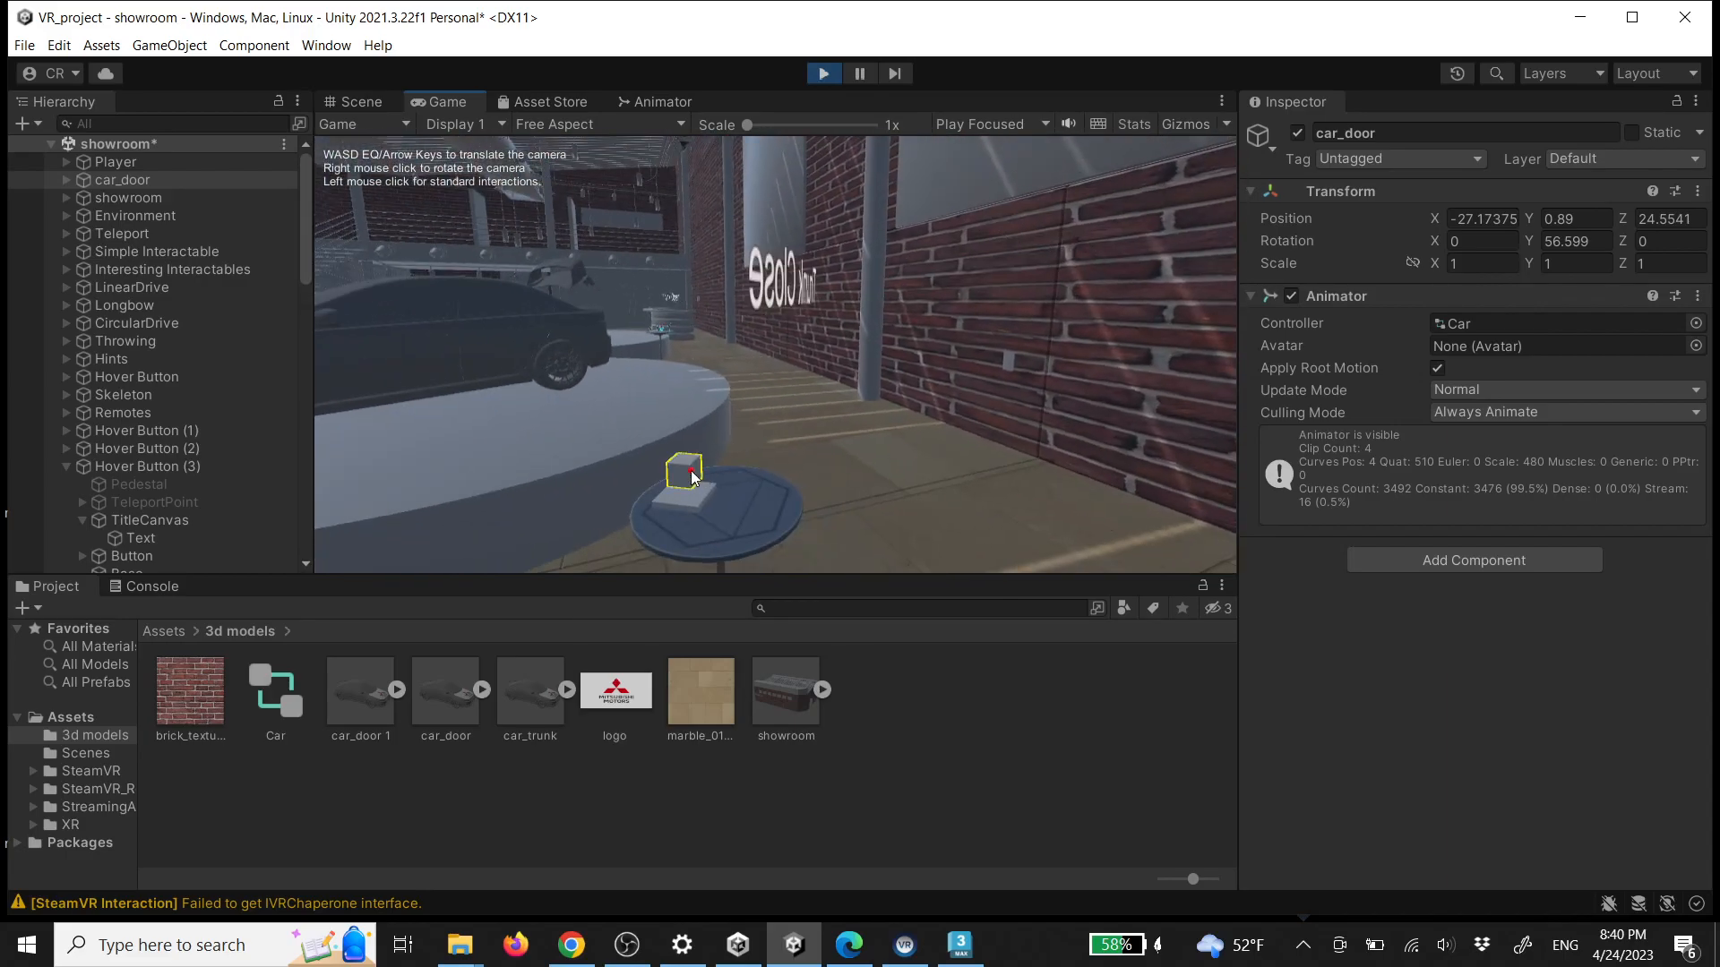
Examine the rear of the car from behind the platform and stop play mode
{"action": "key", "text": "w"}
{"action": "key", "text": "d"}
{"action": "right_click_drag", "start_coordinate": [825, 420], "coordinate": [695, 418]}
{"action": "key", "text": "w"}
{"action": "key", "text": "w"}
{"action": "key", "text": "d"}
{"action": "key", "text": "s"}
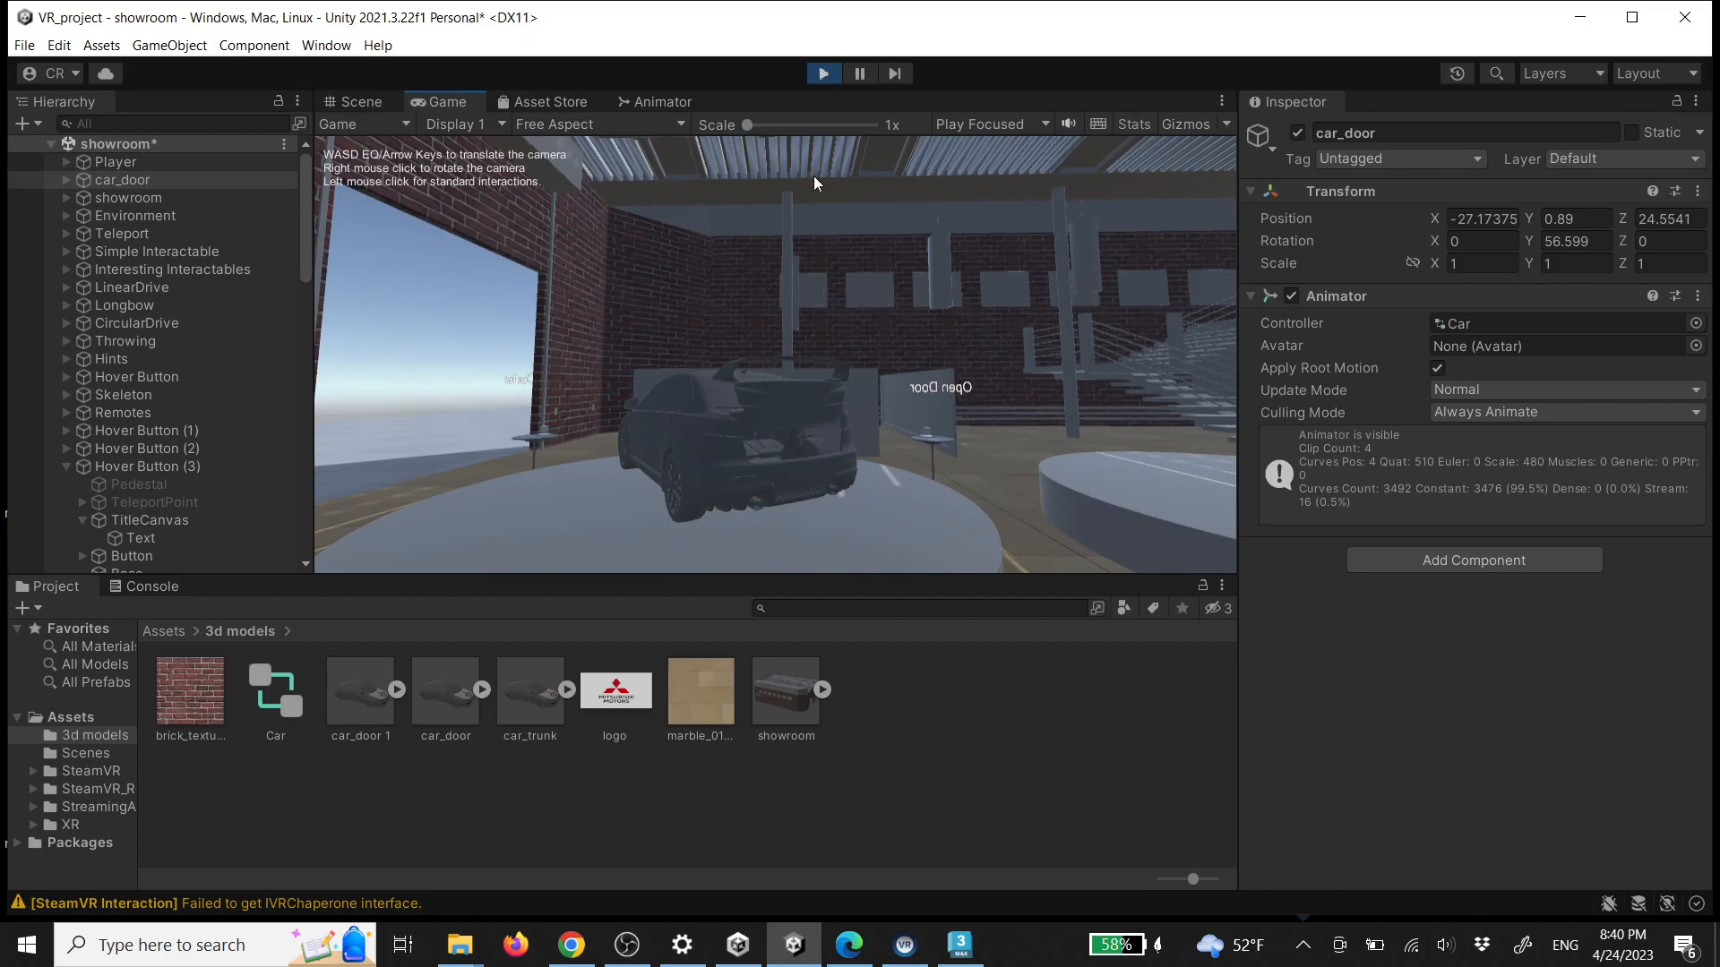
{"action": "left_click", "coordinate": [824, 73]}
Delete the old car_door object from the showroom scene
{"action": "left_click", "coordinate": [164, 199]}
{"action": "left_click", "coordinate": [152, 179]}
{"action": "key", "text": "f"}
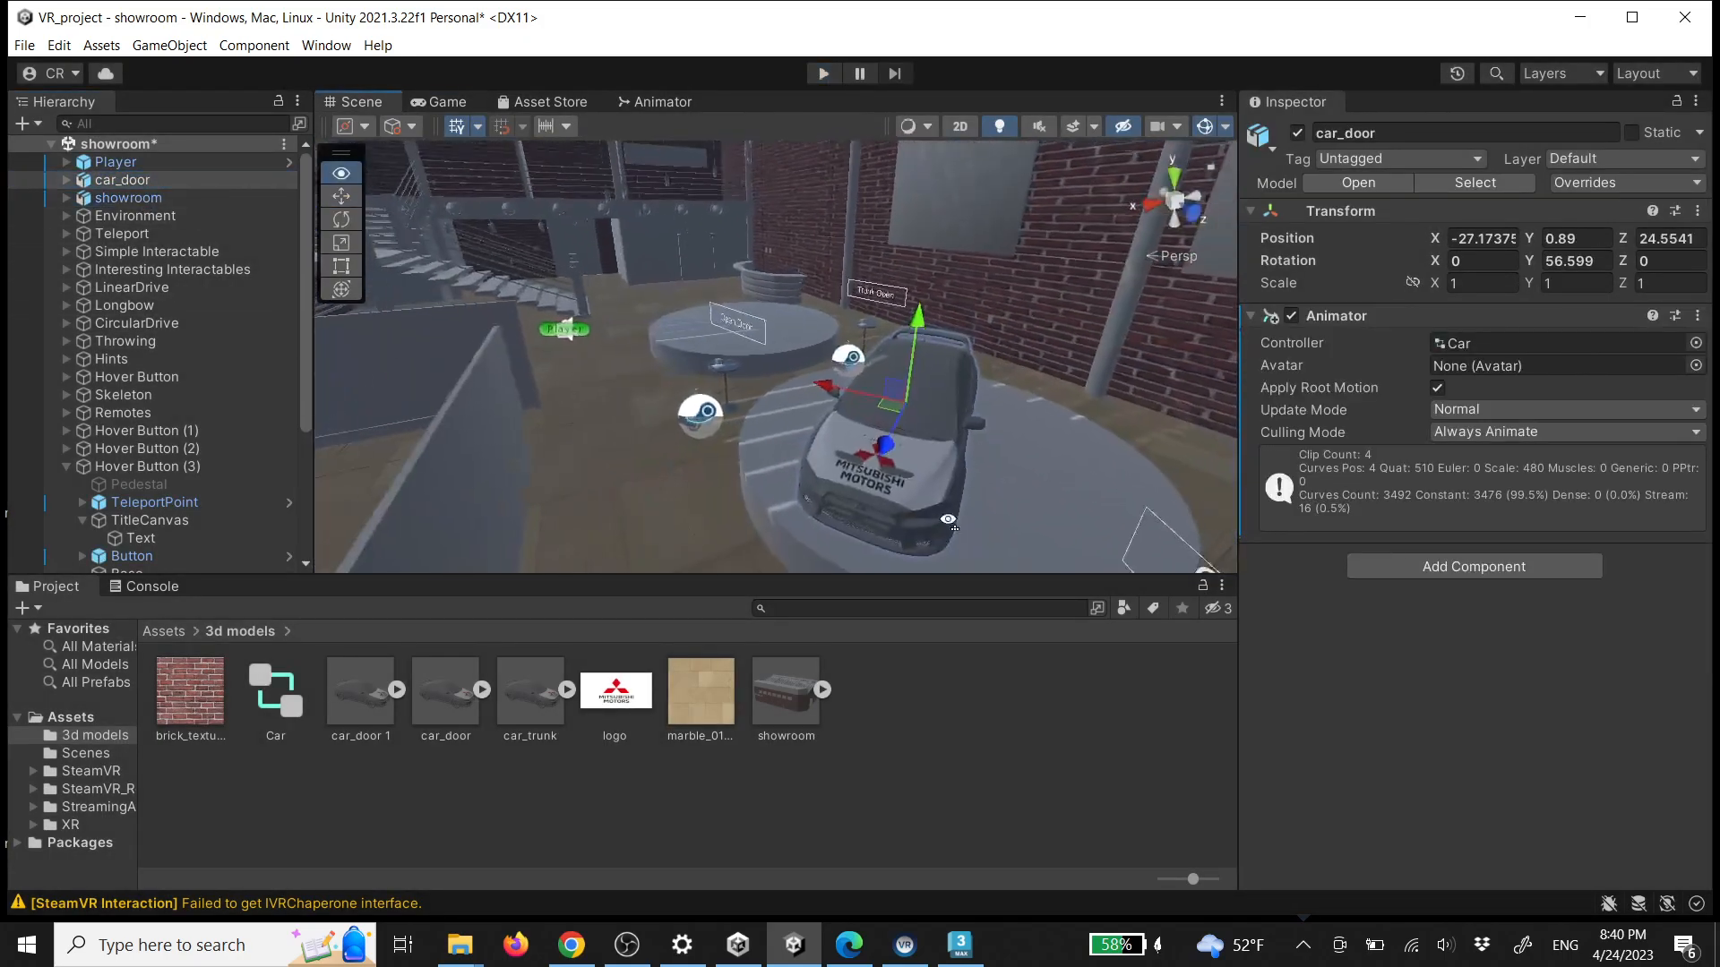
{"action": "key", "text": "Delete"}
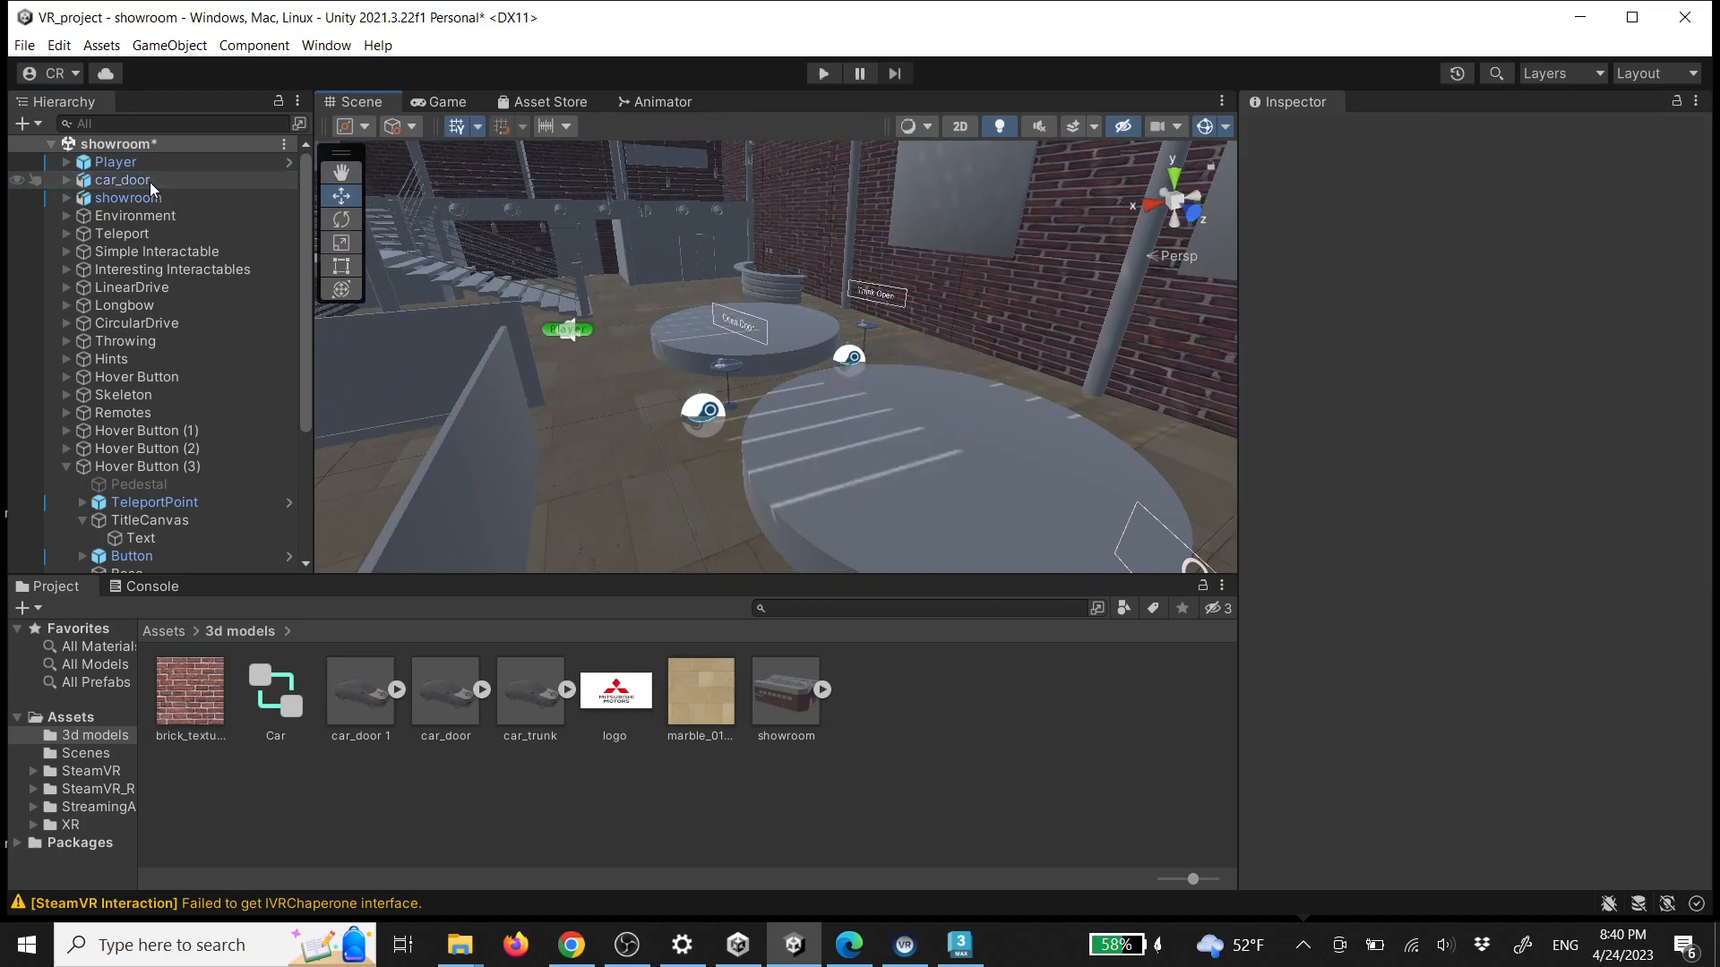
Place the car_door 1 model on the round platform, raise it to about Y 0.87 and rotate it about 49.7° around Y
{"action": "left_click", "coordinate": [360, 705]}
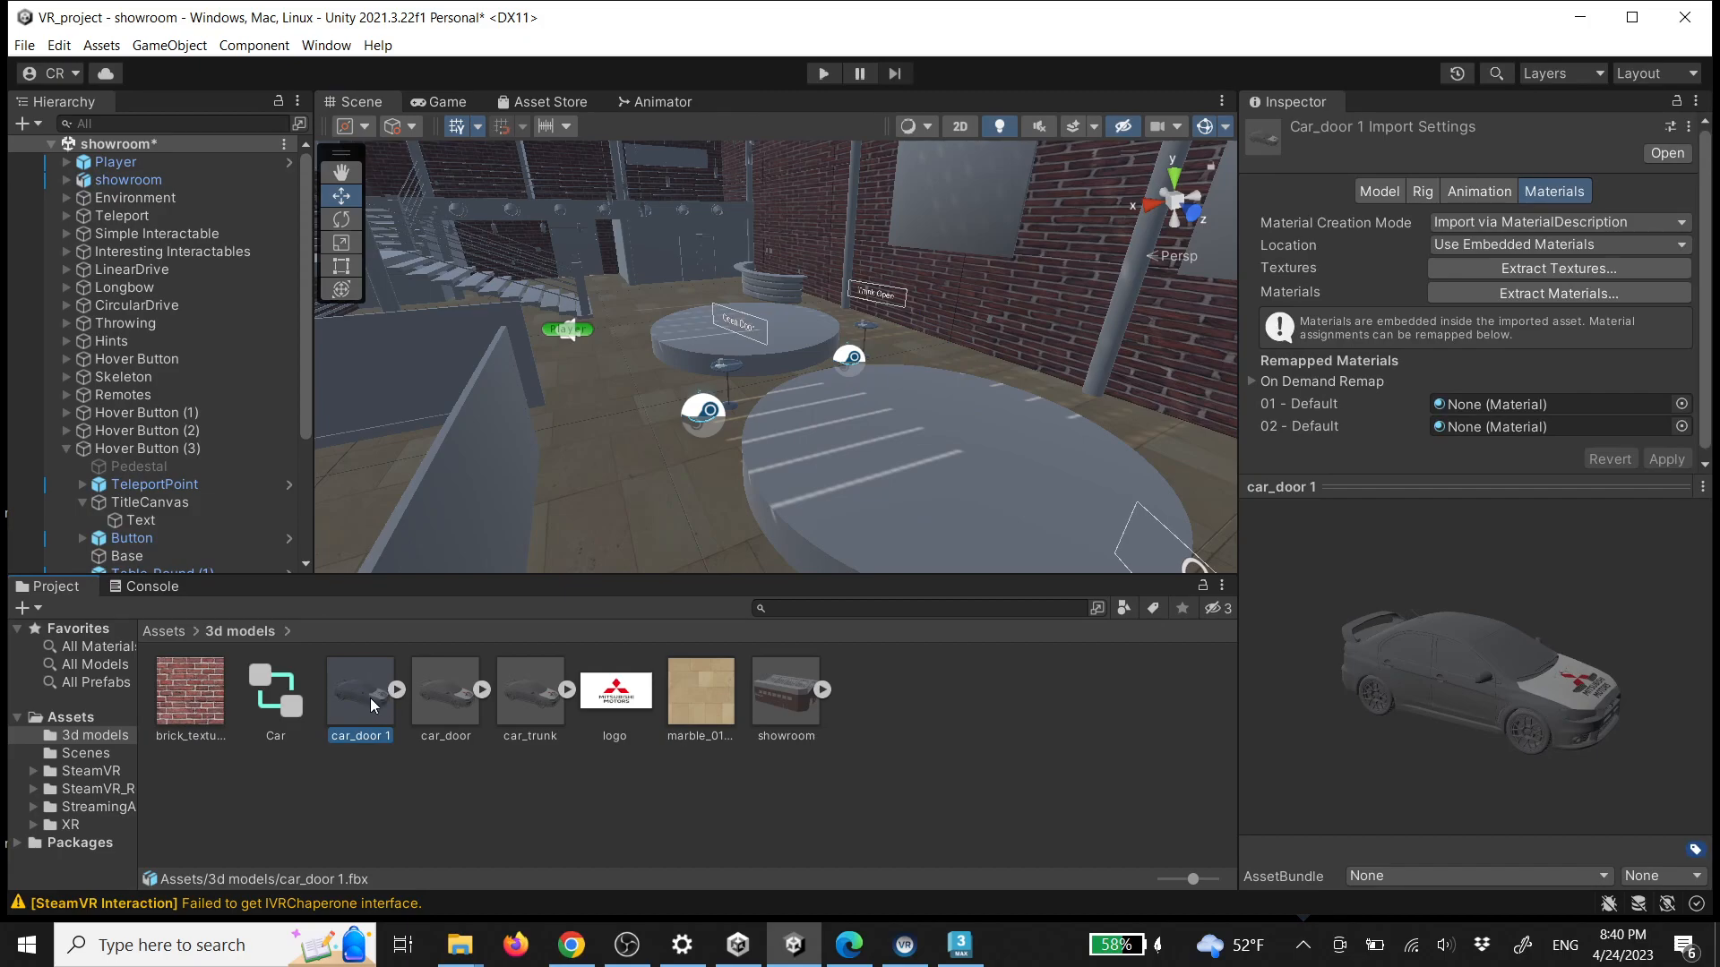
{"action": "left_click_drag", "start_coordinate": [363, 700], "coordinate": [950, 484]}
{"action": "left_click_drag", "start_coordinate": [974, 411], "coordinate": [976, 355]}
{"action": "key", "text": "e"}
{"action": "left_click_drag", "start_coordinate": [971, 460], "coordinate": [815, 492]}
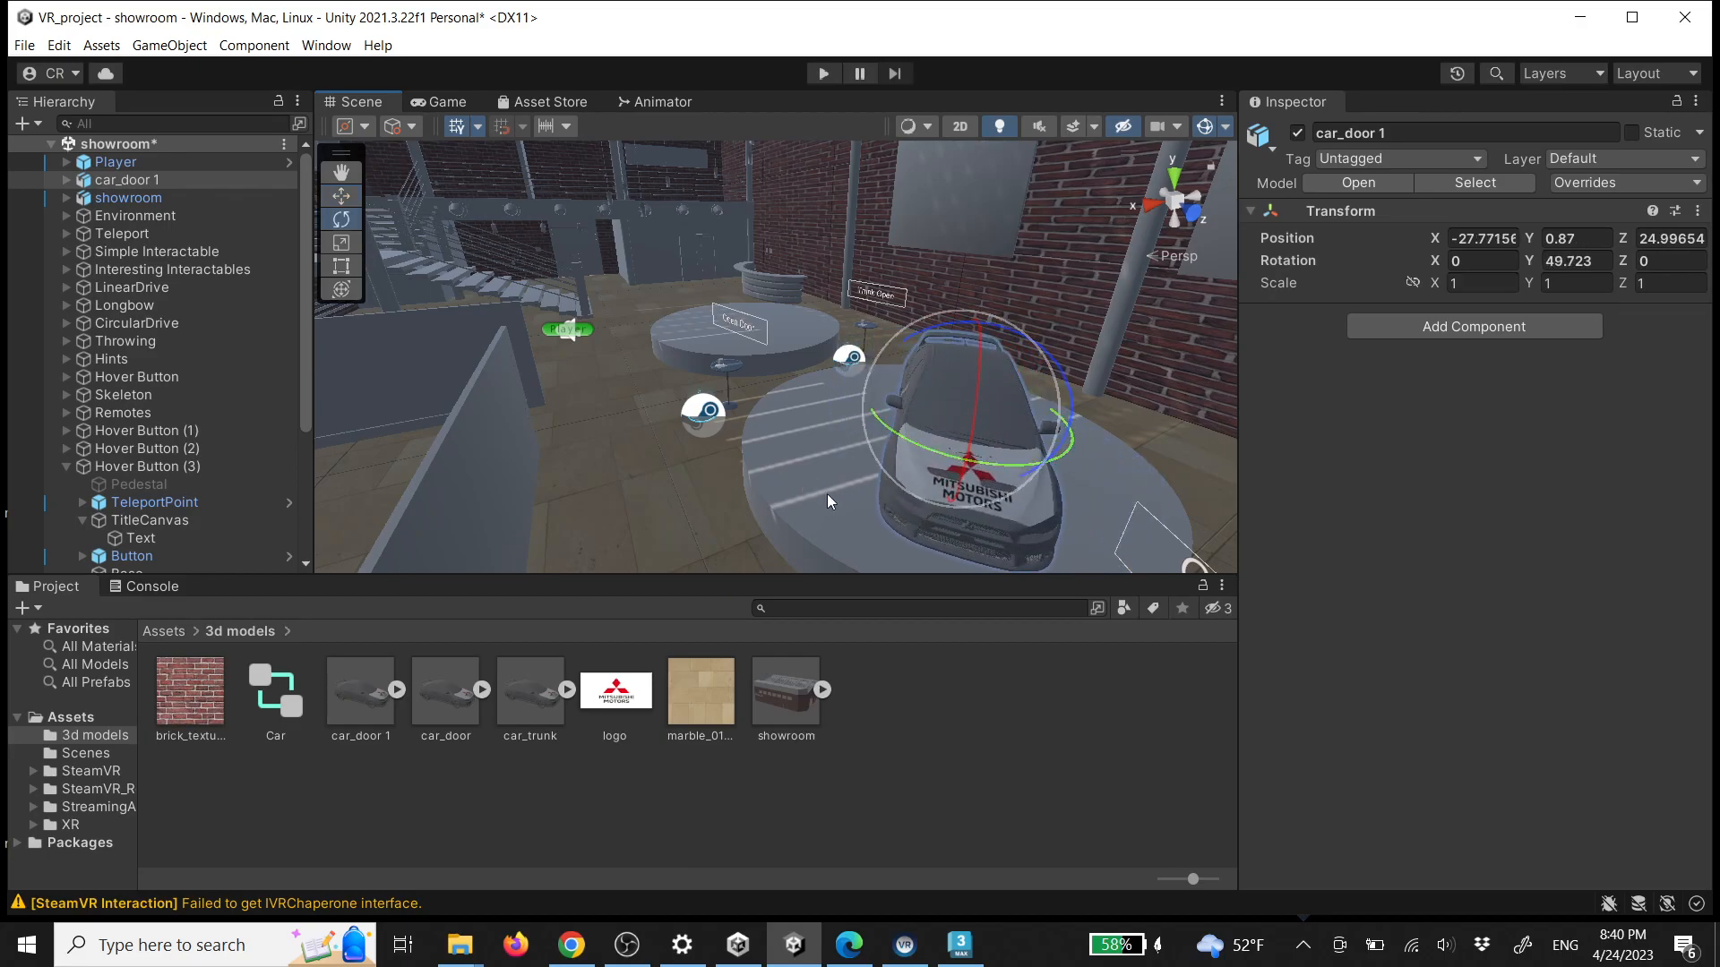
Add an Animator component to car_door 1, assign the Car controller and enable Apply Root Motion
{"action": "left_click", "coordinate": [1442, 335]}
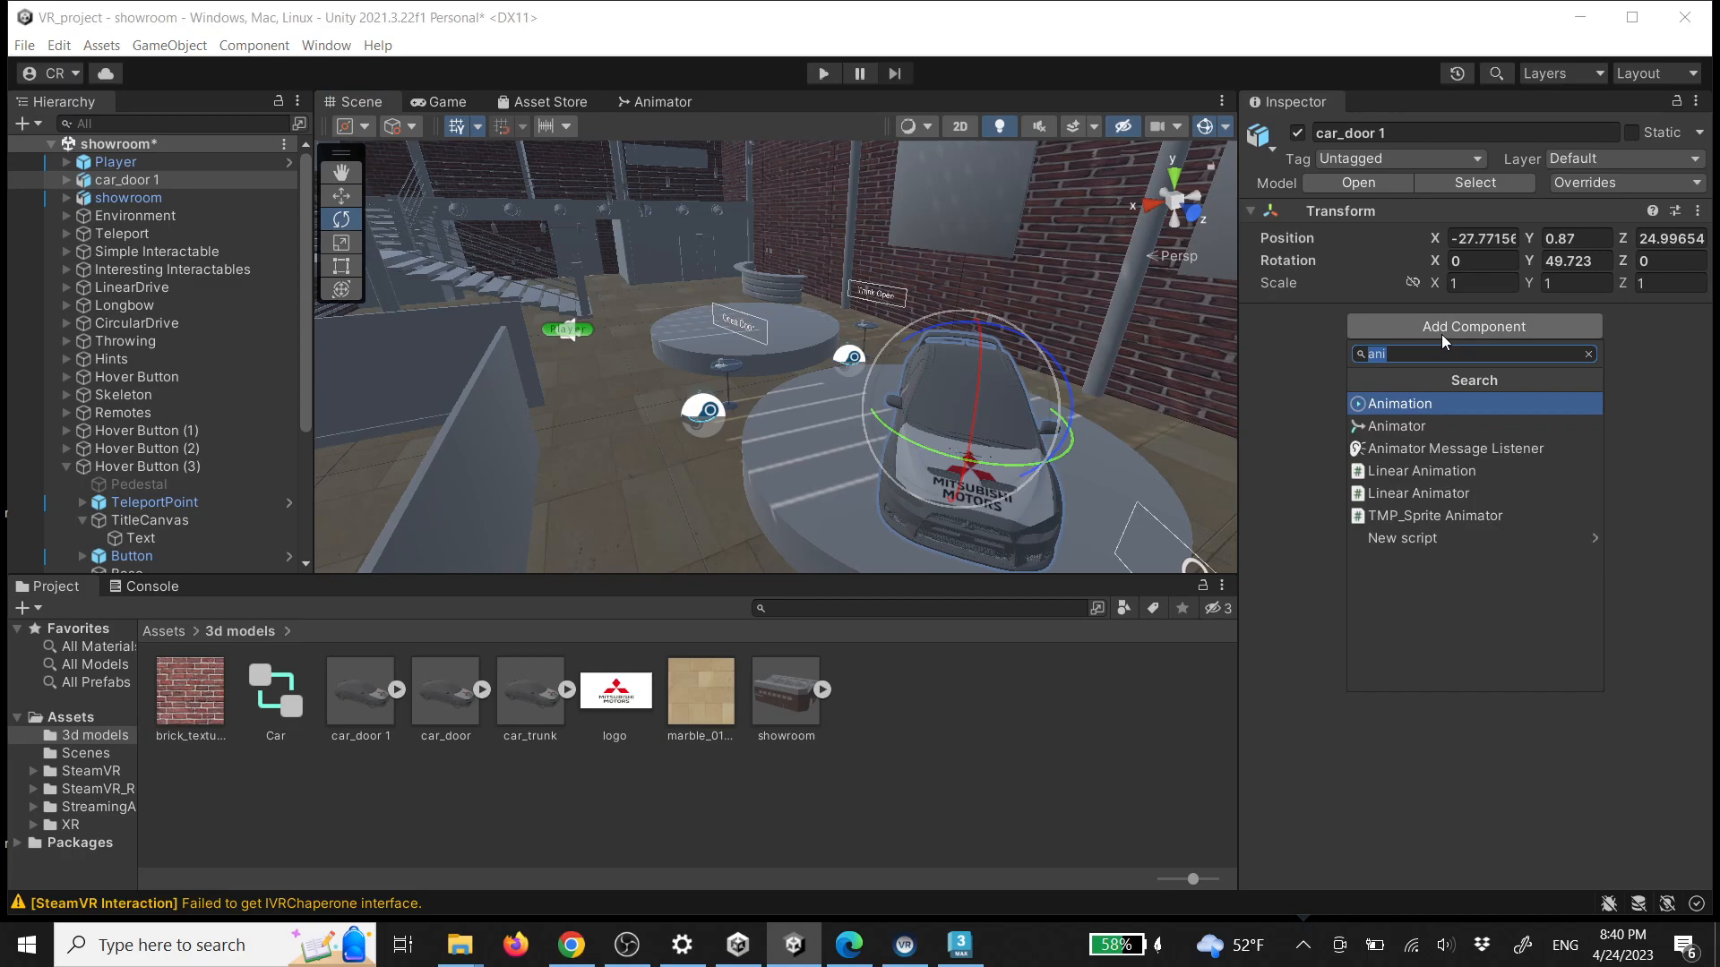
{"action": "left_click", "coordinate": [1439, 424]}
{"action": "left_click_drag", "start_coordinate": [308, 698], "coordinate": [1522, 347]}
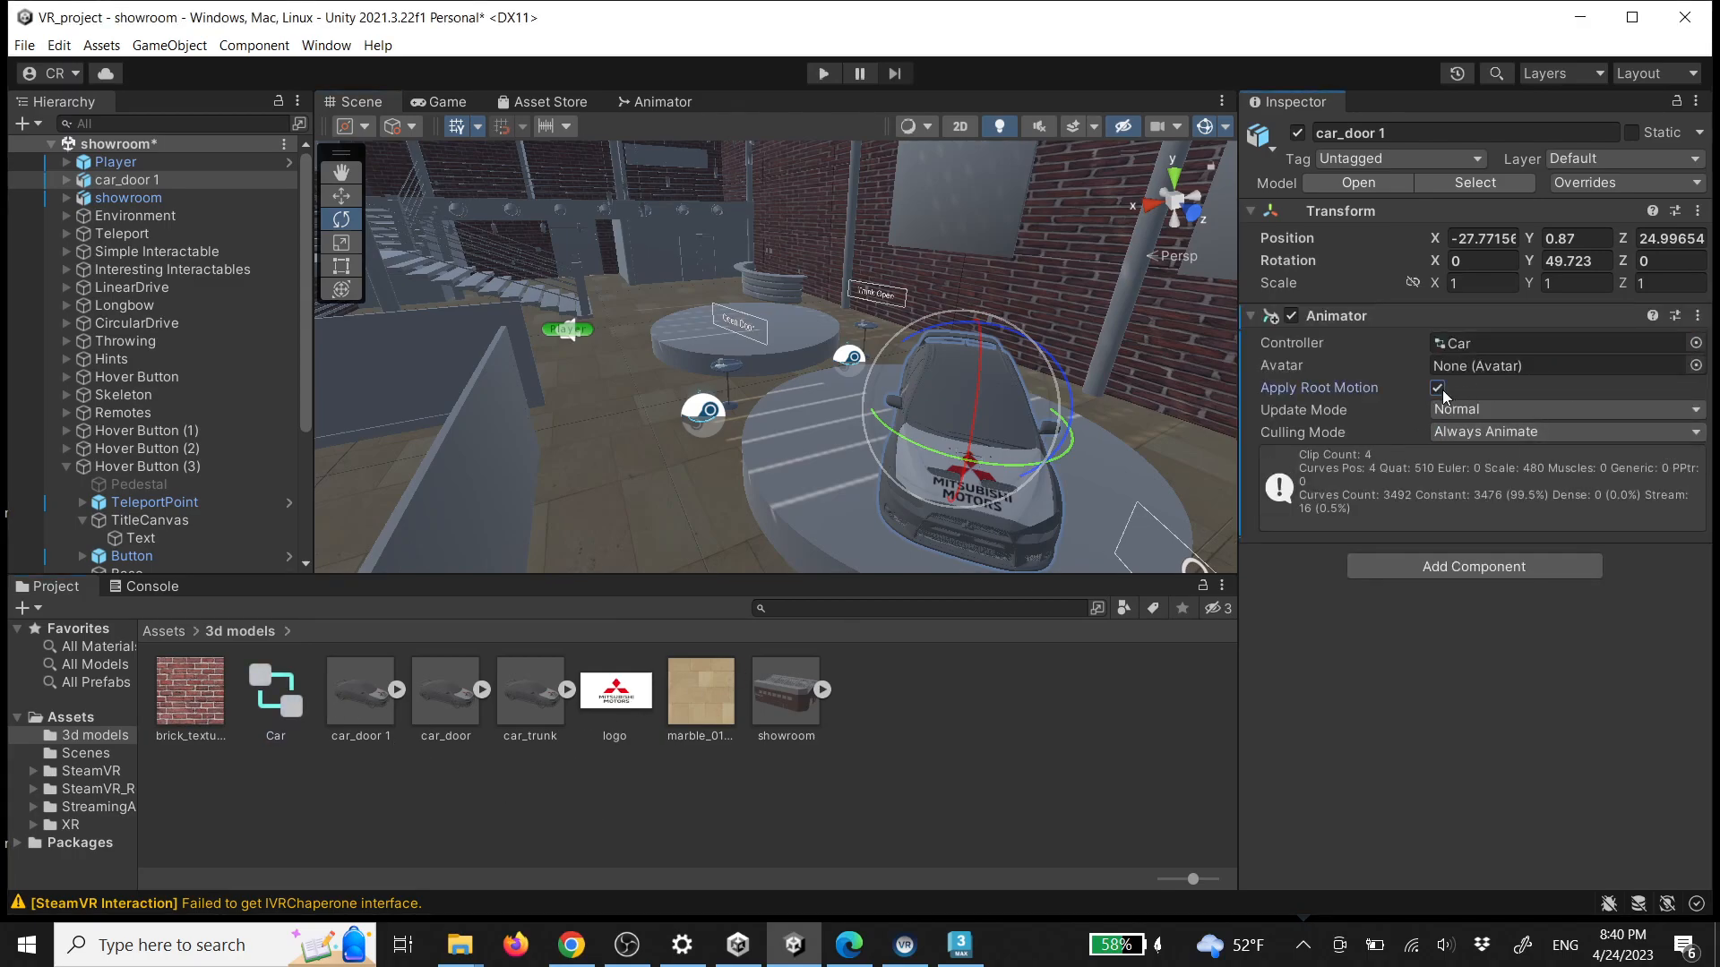
View the new car from its side, start play mode and accept all recommended SteamVR settings
{"action": "key", "text": "d"}
{"action": "right_click_drag", "start_coordinate": [903, 408], "coordinate": [885, 397]}
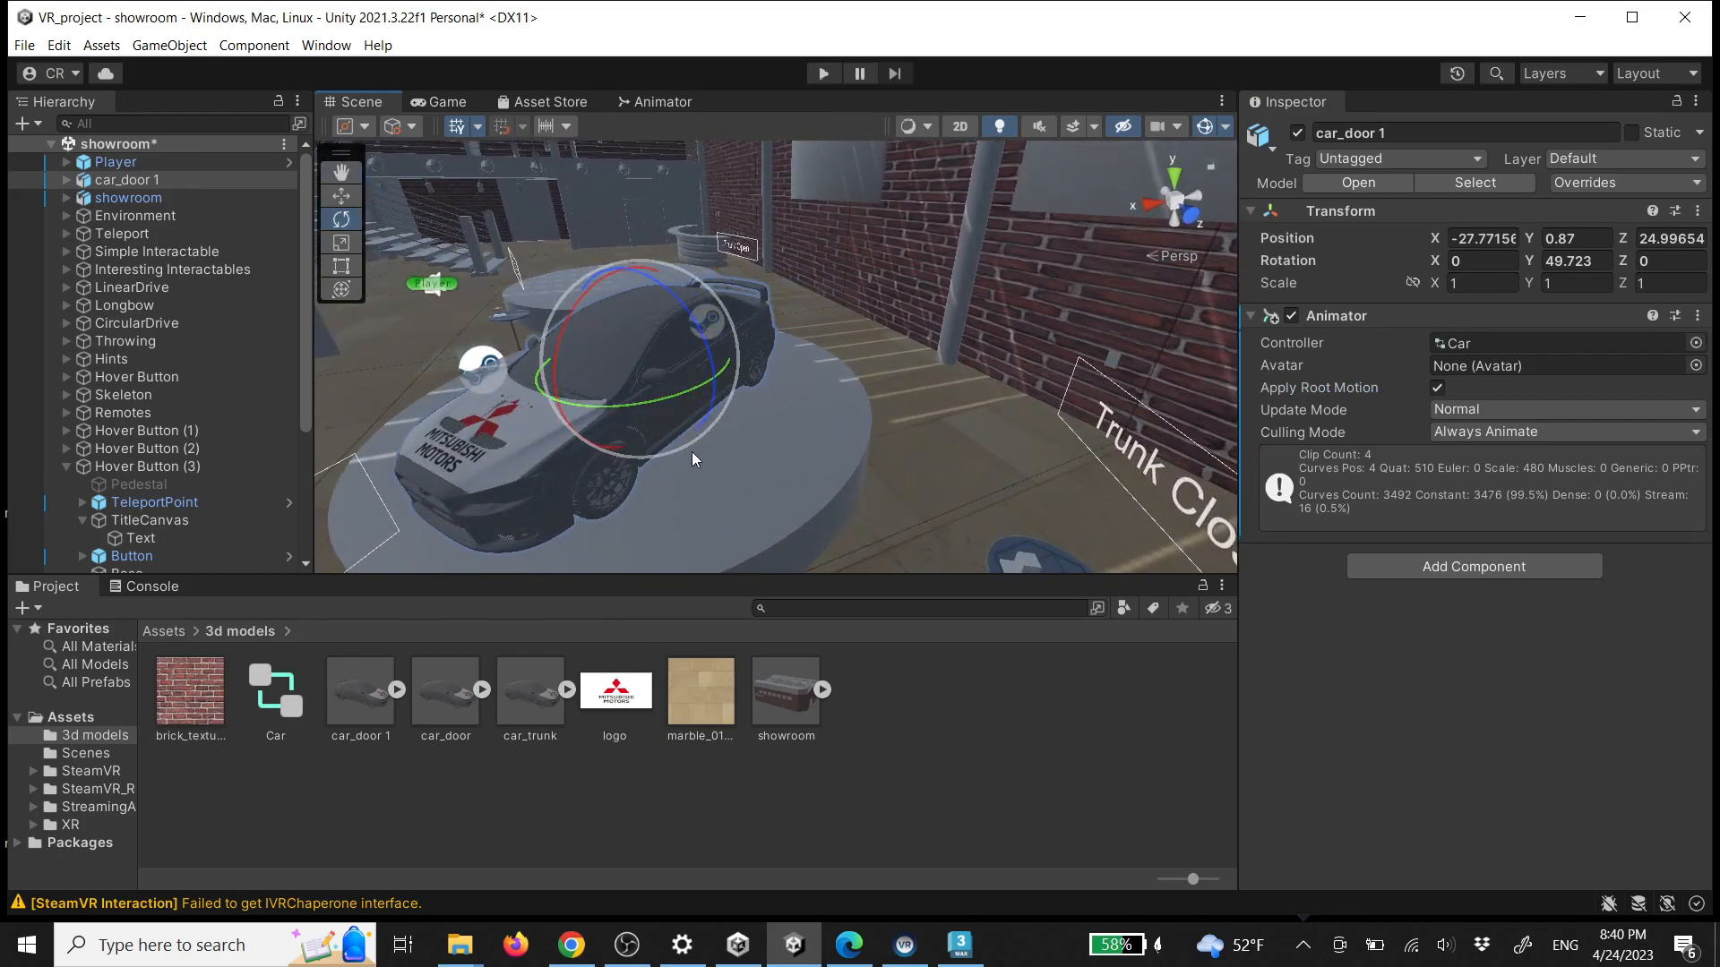
{"action": "left_click", "coordinate": [824, 74]}
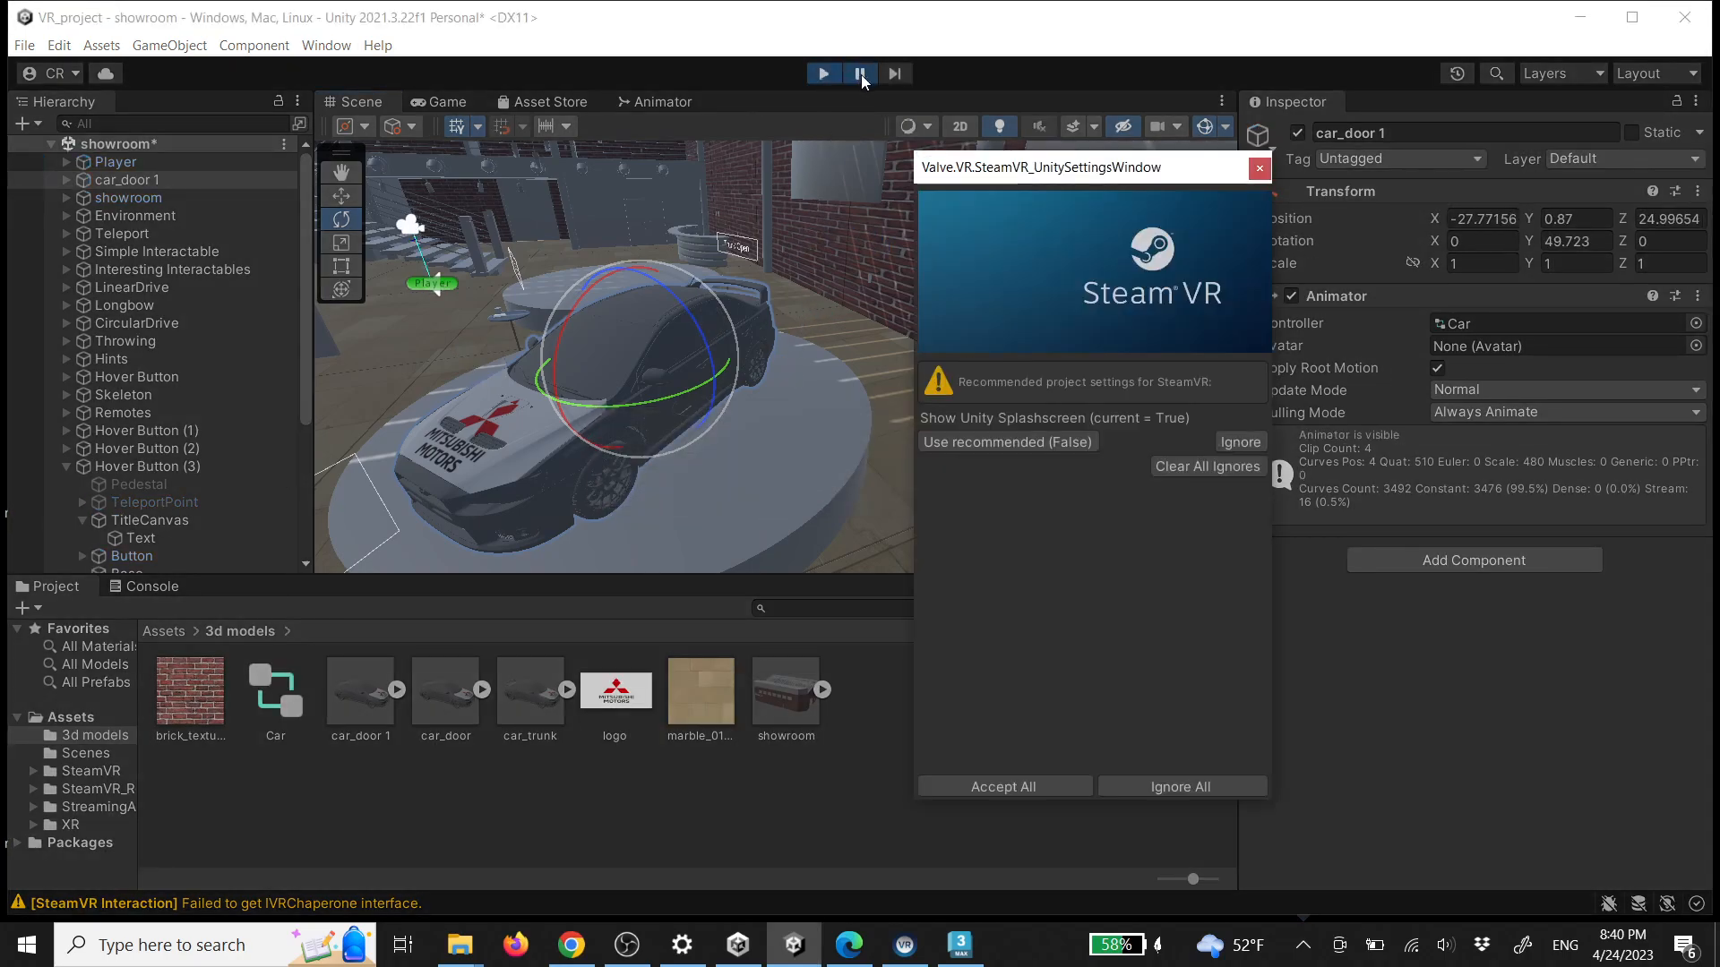
{"action": "left_click", "coordinate": [1059, 783]}
{"action": "left_click", "coordinate": [992, 511]}
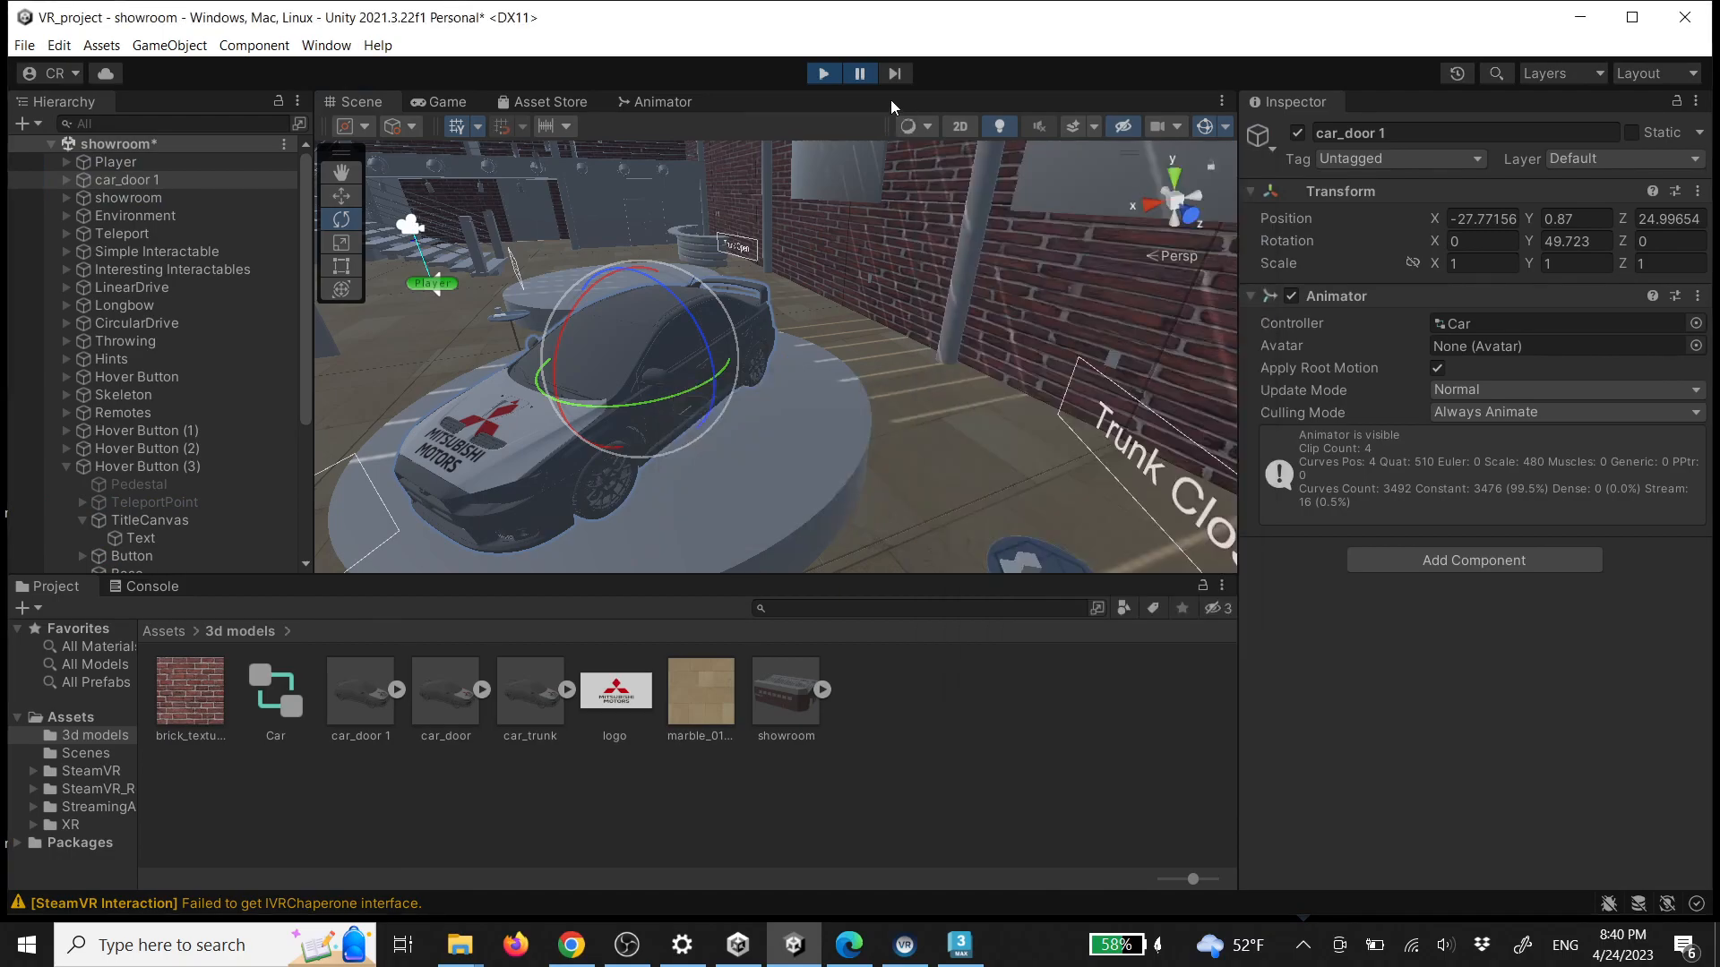
Move around the newly placed car in the running game to check it, and stop play mode
{"action": "key", "text": "w"}
{"action": "right_click_drag", "start_coordinate": [813, 338], "coordinate": [668, 365]}
{"action": "key", "text": "d"}
{"action": "right_click_drag", "start_coordinate": [889, 466], "coordinate": [834, 453]}
{"action": "key", "text": "a"}
{"action": "left_click", "coordinate": [824, 74]}
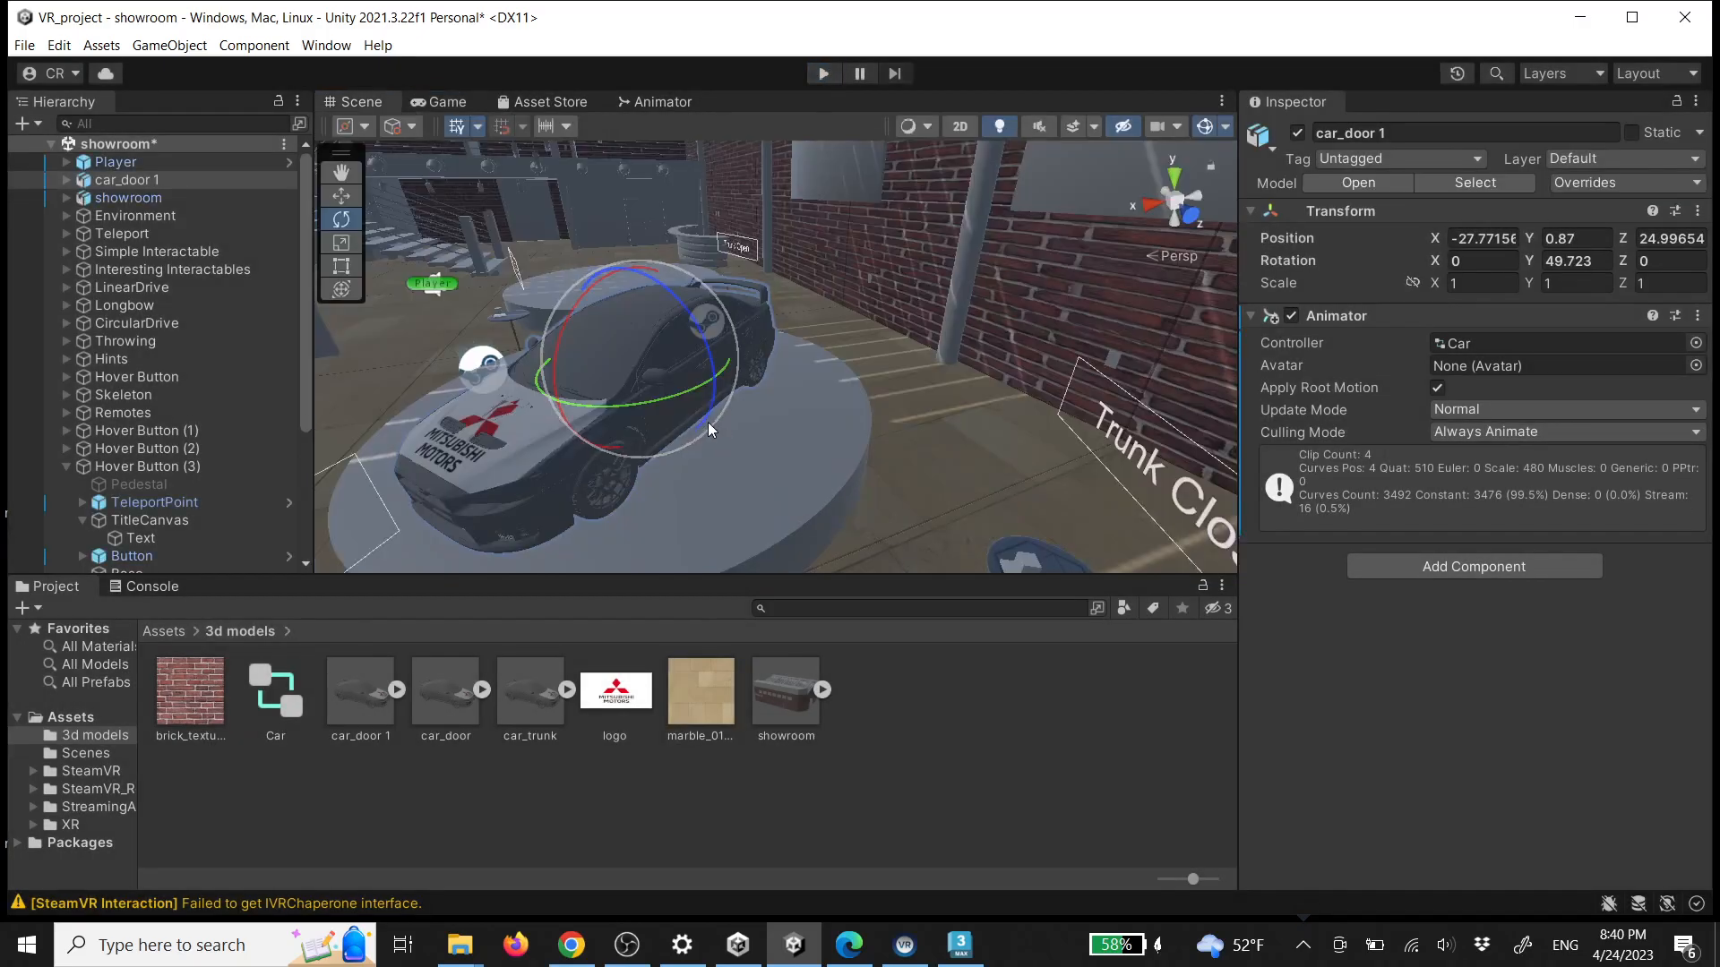
Set the Open Door button's On Button Down event to call Animator.Play (string) on car_door 1
{"action": "left_click", "coordinate": [140, 183]}
{"action": "right_click_drag", "start_coordinate": [444, 396], "coordinate": [701, 400]}
{"action": "key", "text": "a"}
{"action": "left_click", "coordinate": [701, 401]}
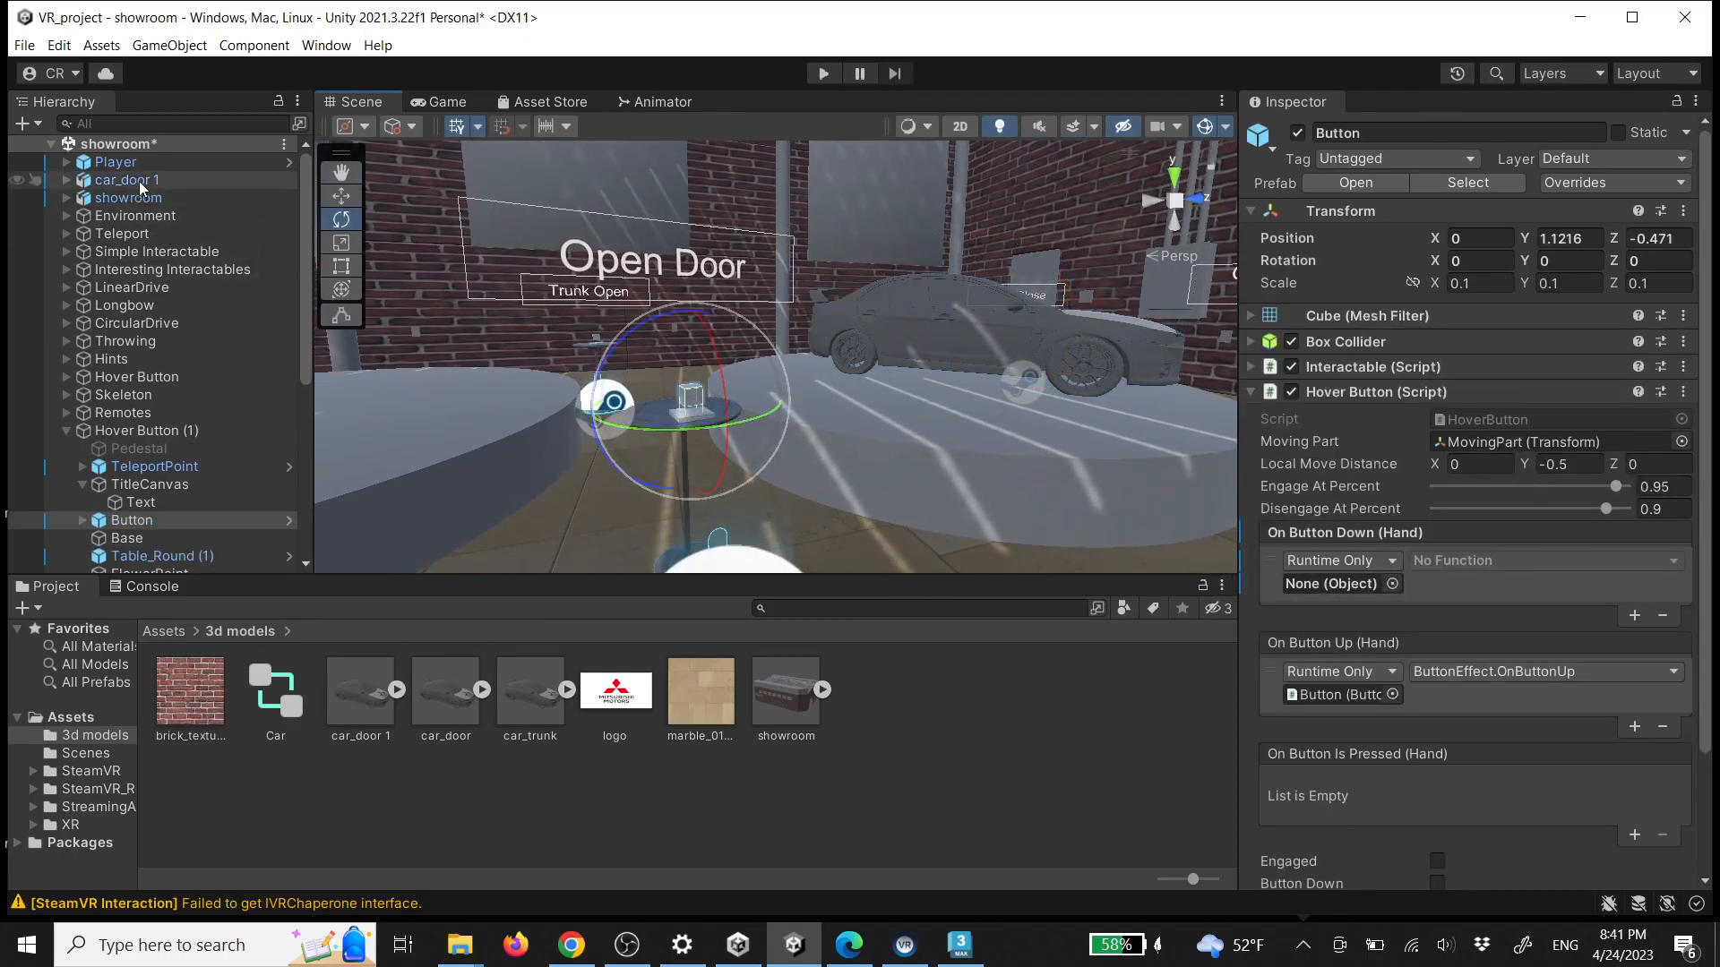
{"action": "left_click_drag", "start_coordinate": [140, 188], "coordinate": [1373, 546]}
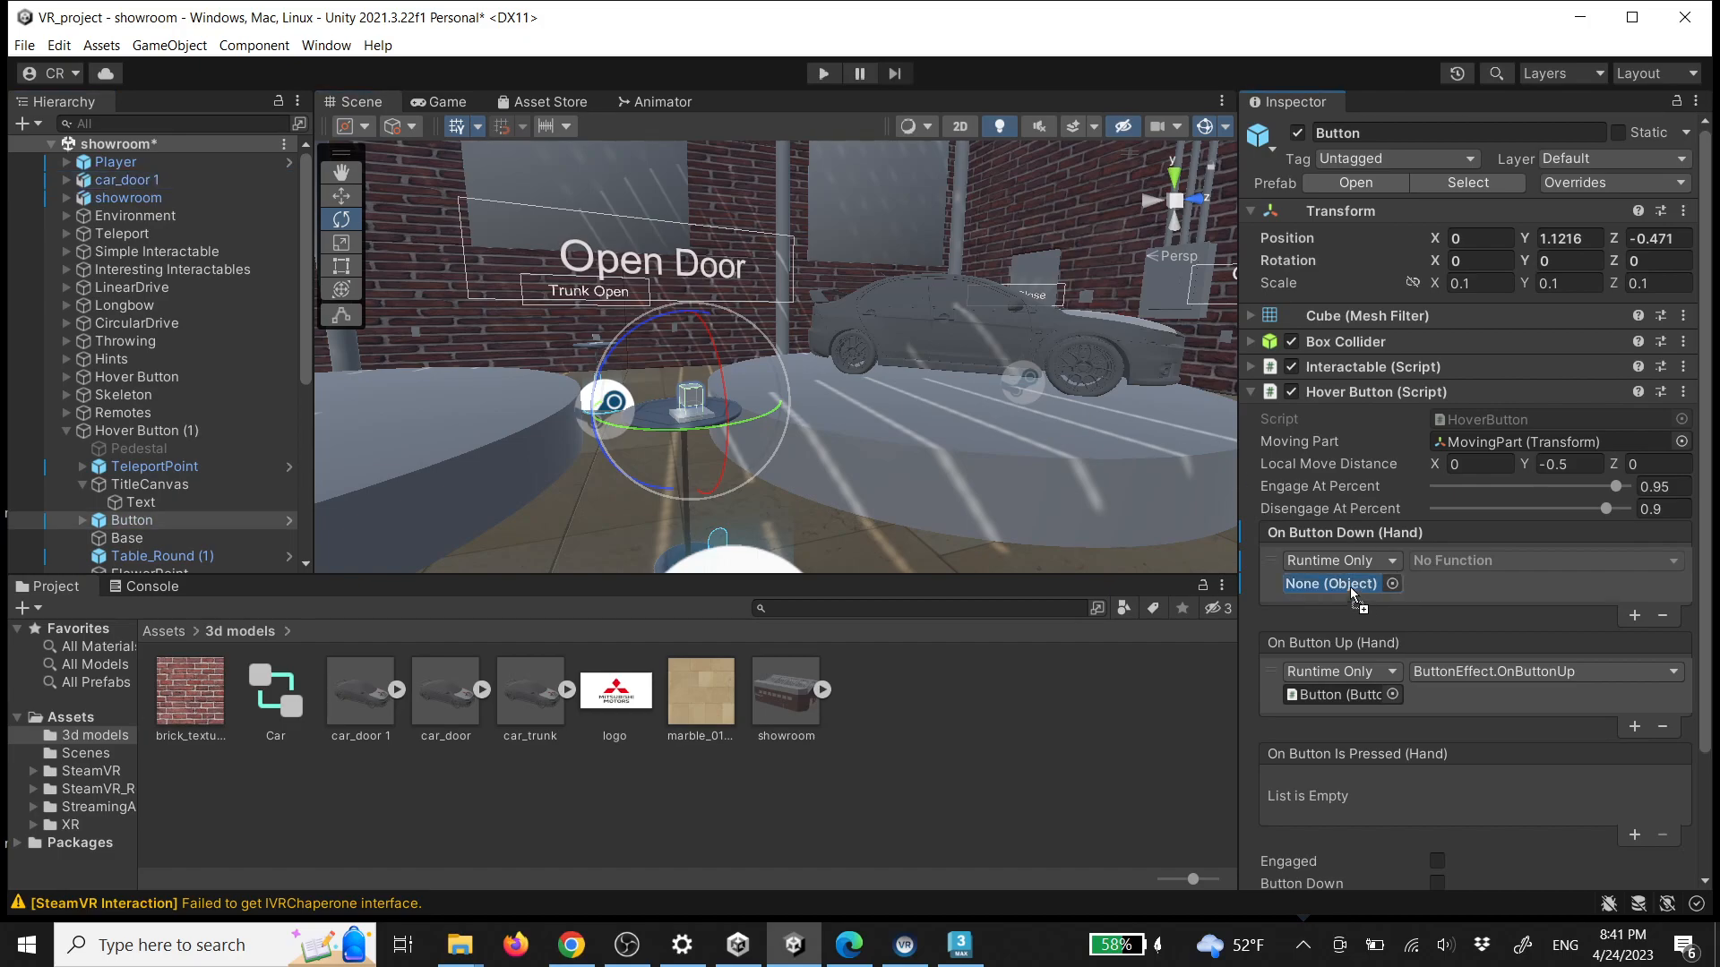
{"action": "left_click", "coordinate": [1487, 557]}
{"action": "mouse_move", "coordinate": [1498, 657]}
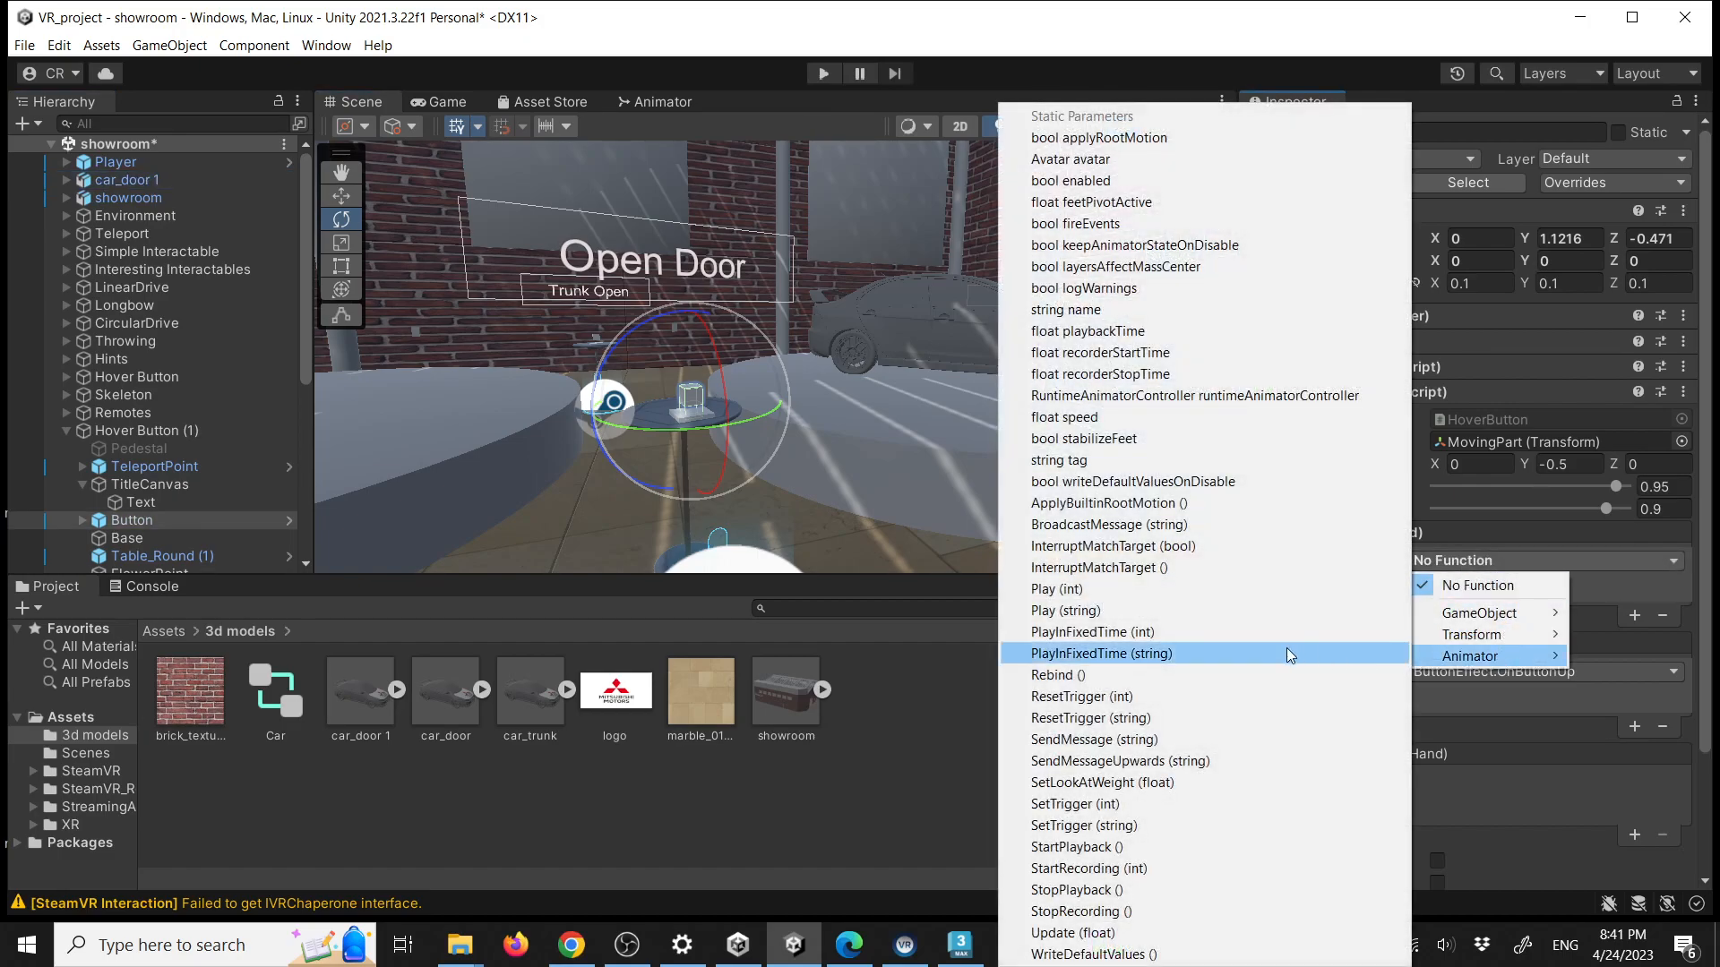
{"action": "left_click", "coordinate": [1202, 613]}
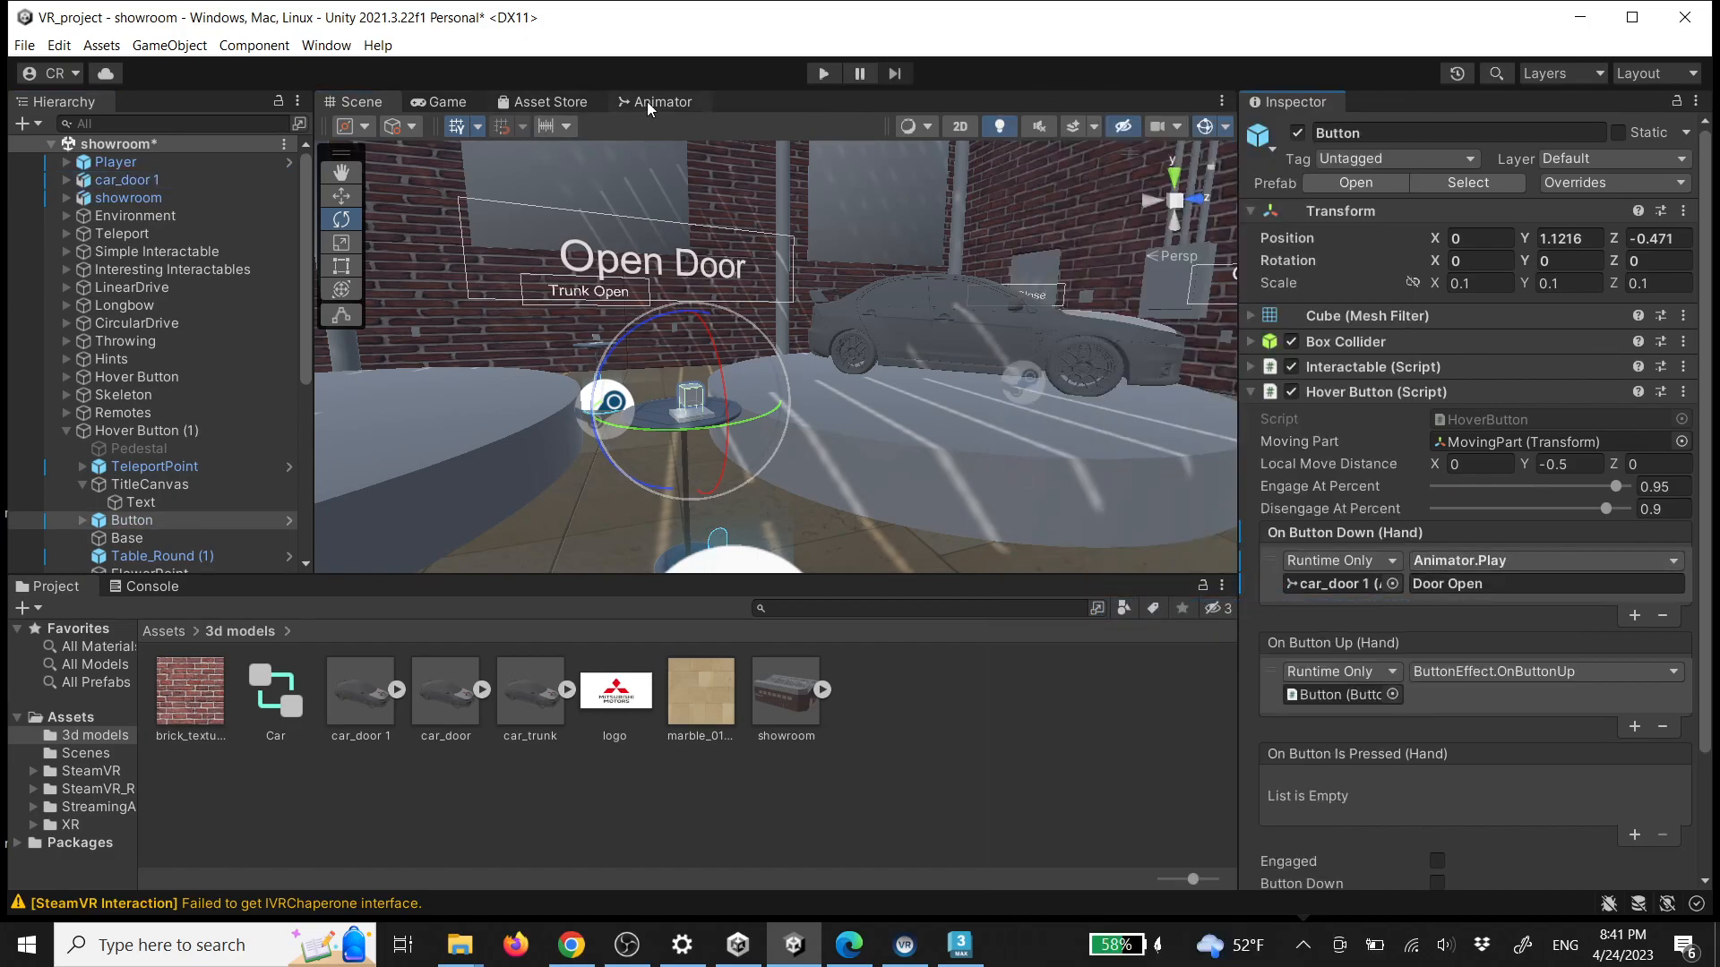
Check the name of the Door Open state in the Car animator controller, and reselect the Open Door table's button
{"action": "left_click", "coordinate": [648, 101]}
{"action": "left_click", "coordinate": [937, 395]}
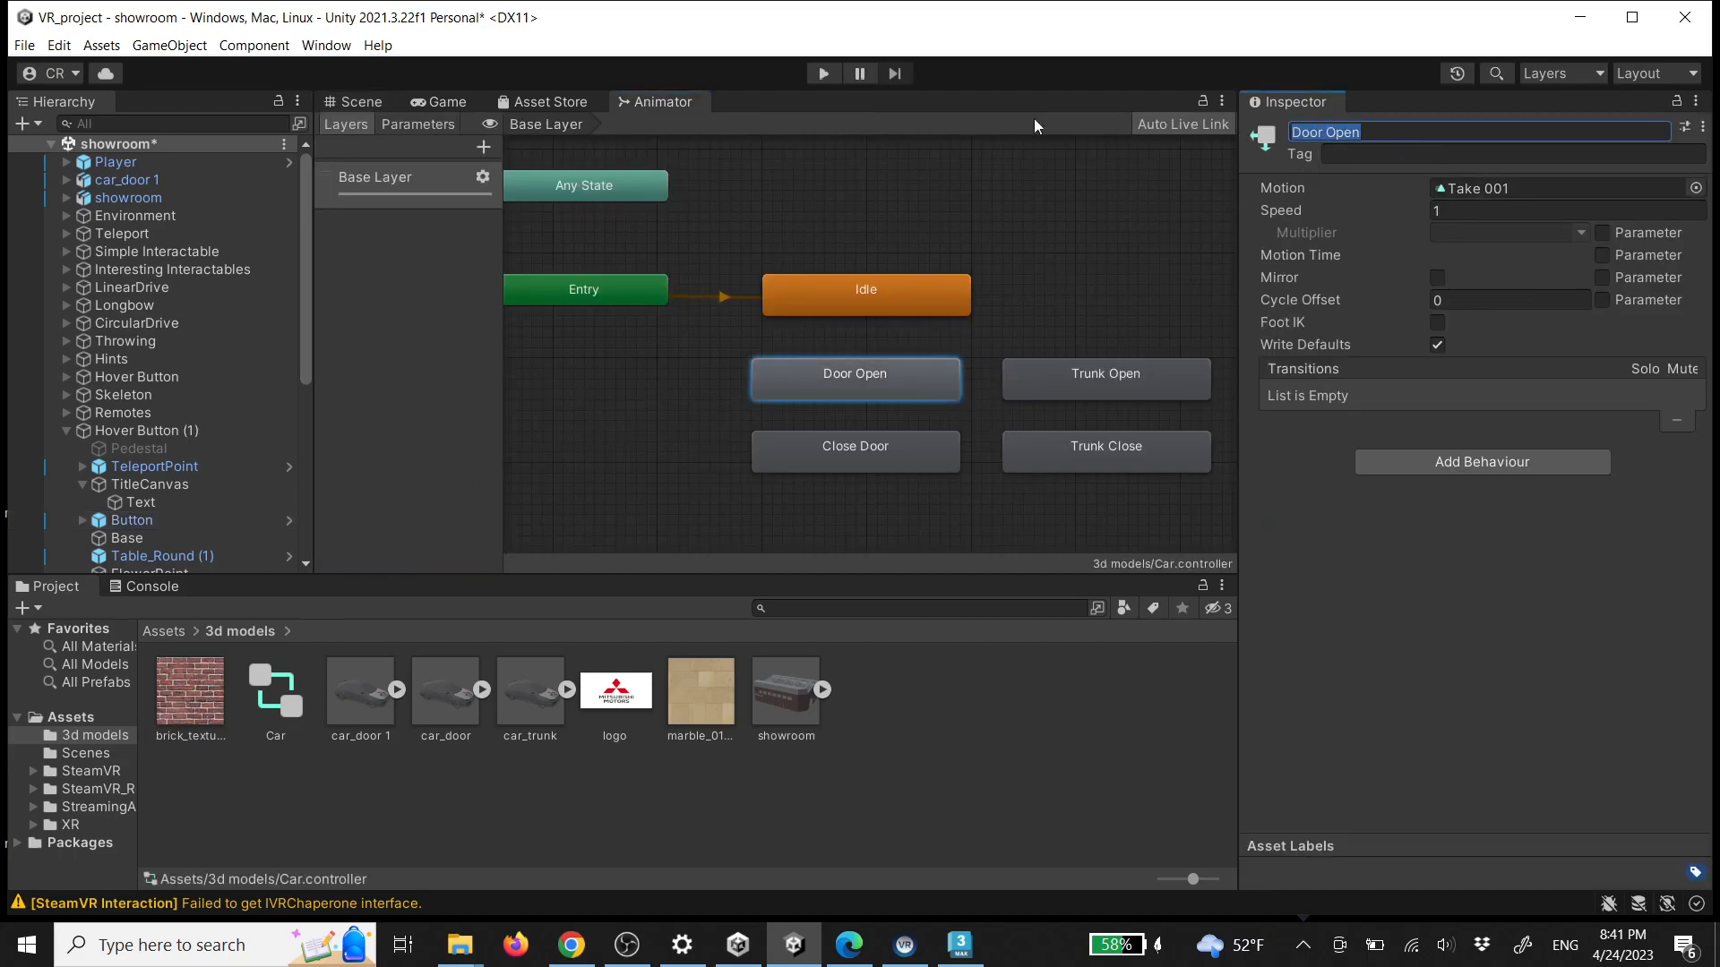
{"action": "left_click", "coordinate": [355, 102]}
{"action": "left_click", "coordinate": [707, 408]}
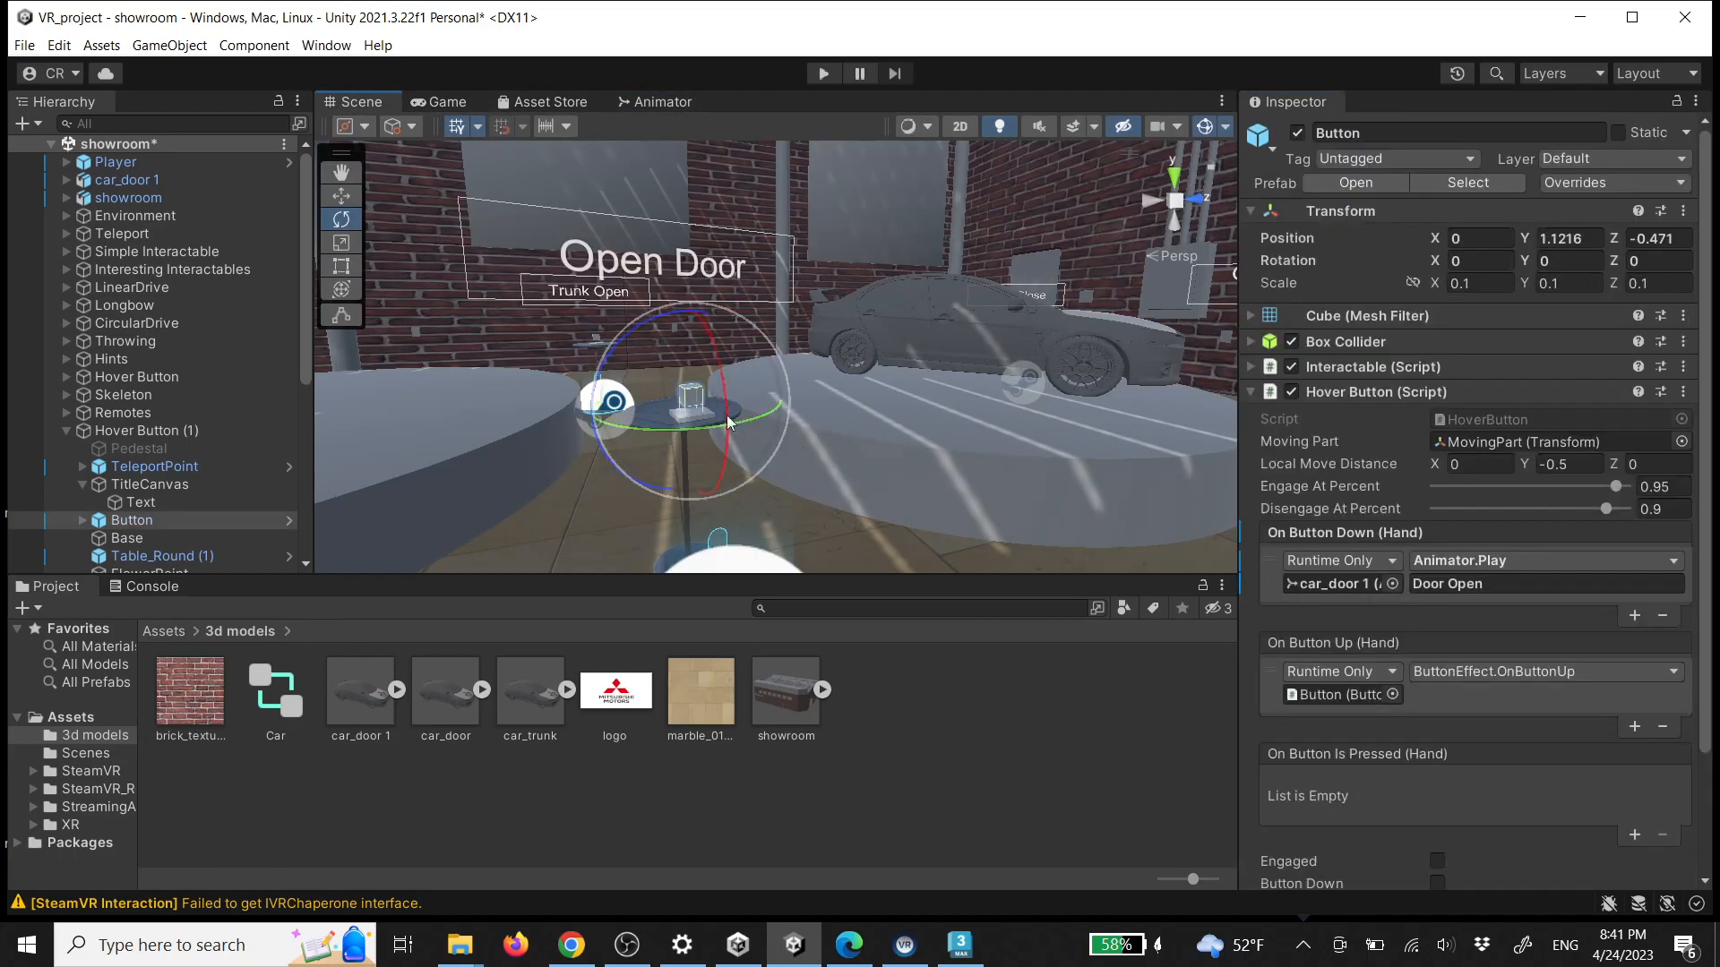
Set the Close Door button's On Button Down event to call Animator.Play (string) on car_door 1
{"action": "right_click_drag", "start_coordinate": [936, 432], "coordinate": [1003, 394]}
{"action": "key", "text": "w"}
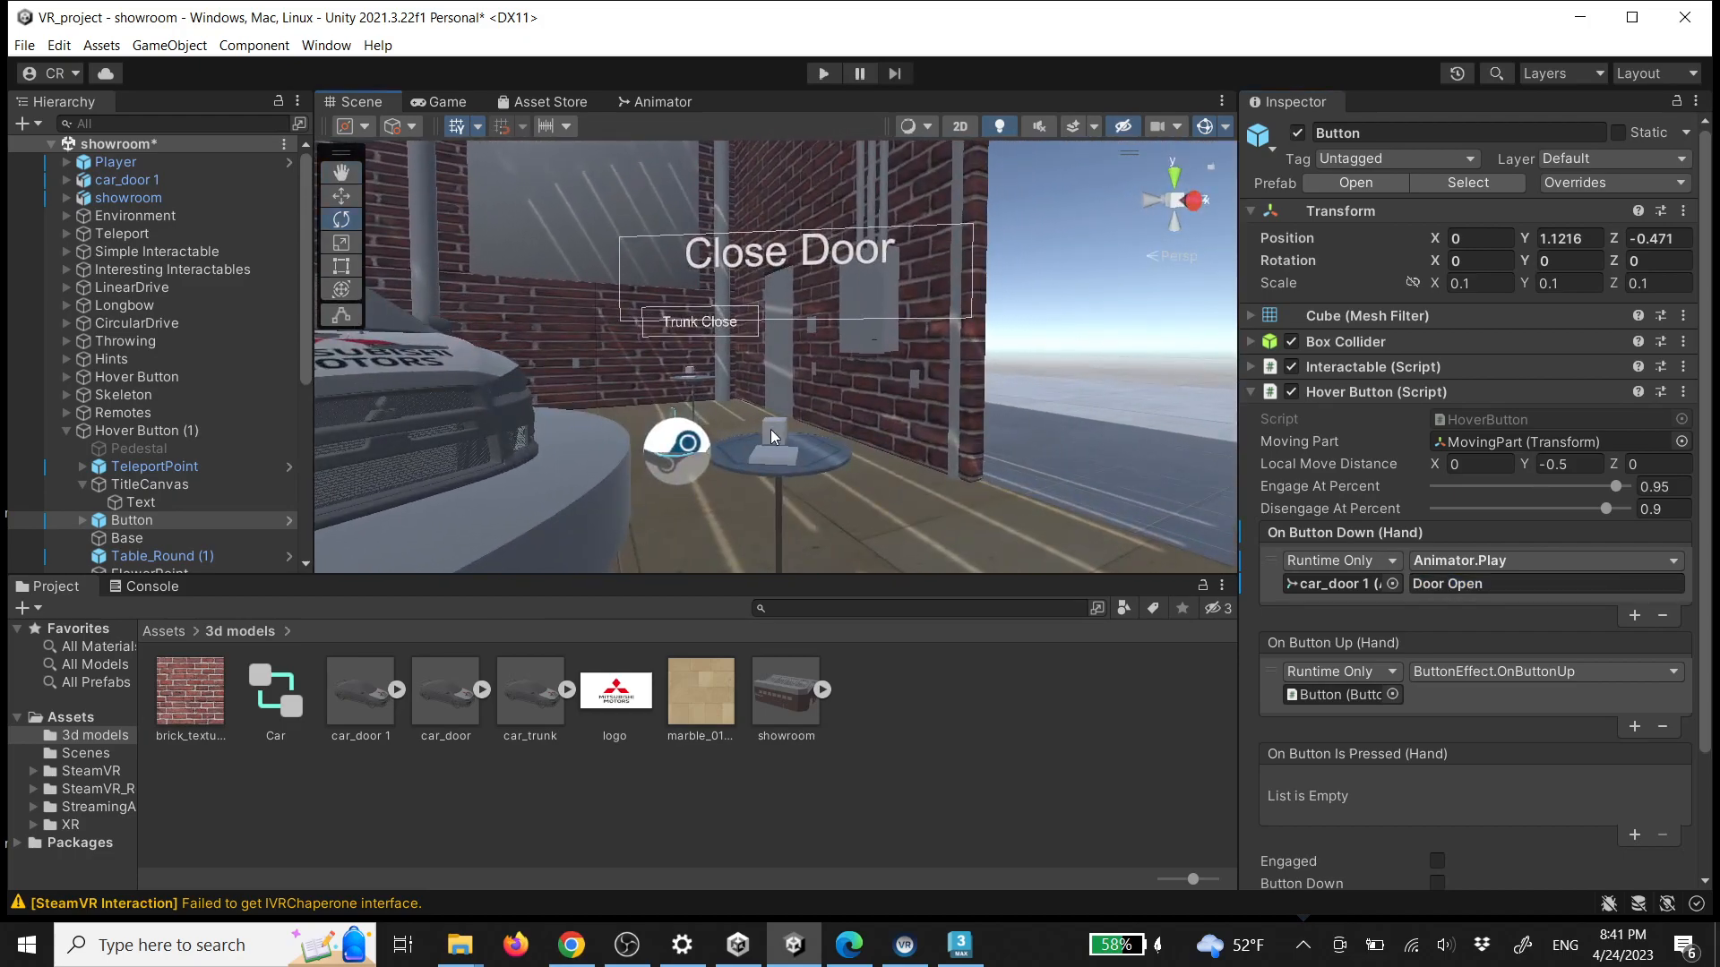
{"action": "left_click", "coordinate": [770, 428]}
{"action": "scroll", "coordinate": [143, 198], "scroll_direction": "up", "scroll_amount": 3}
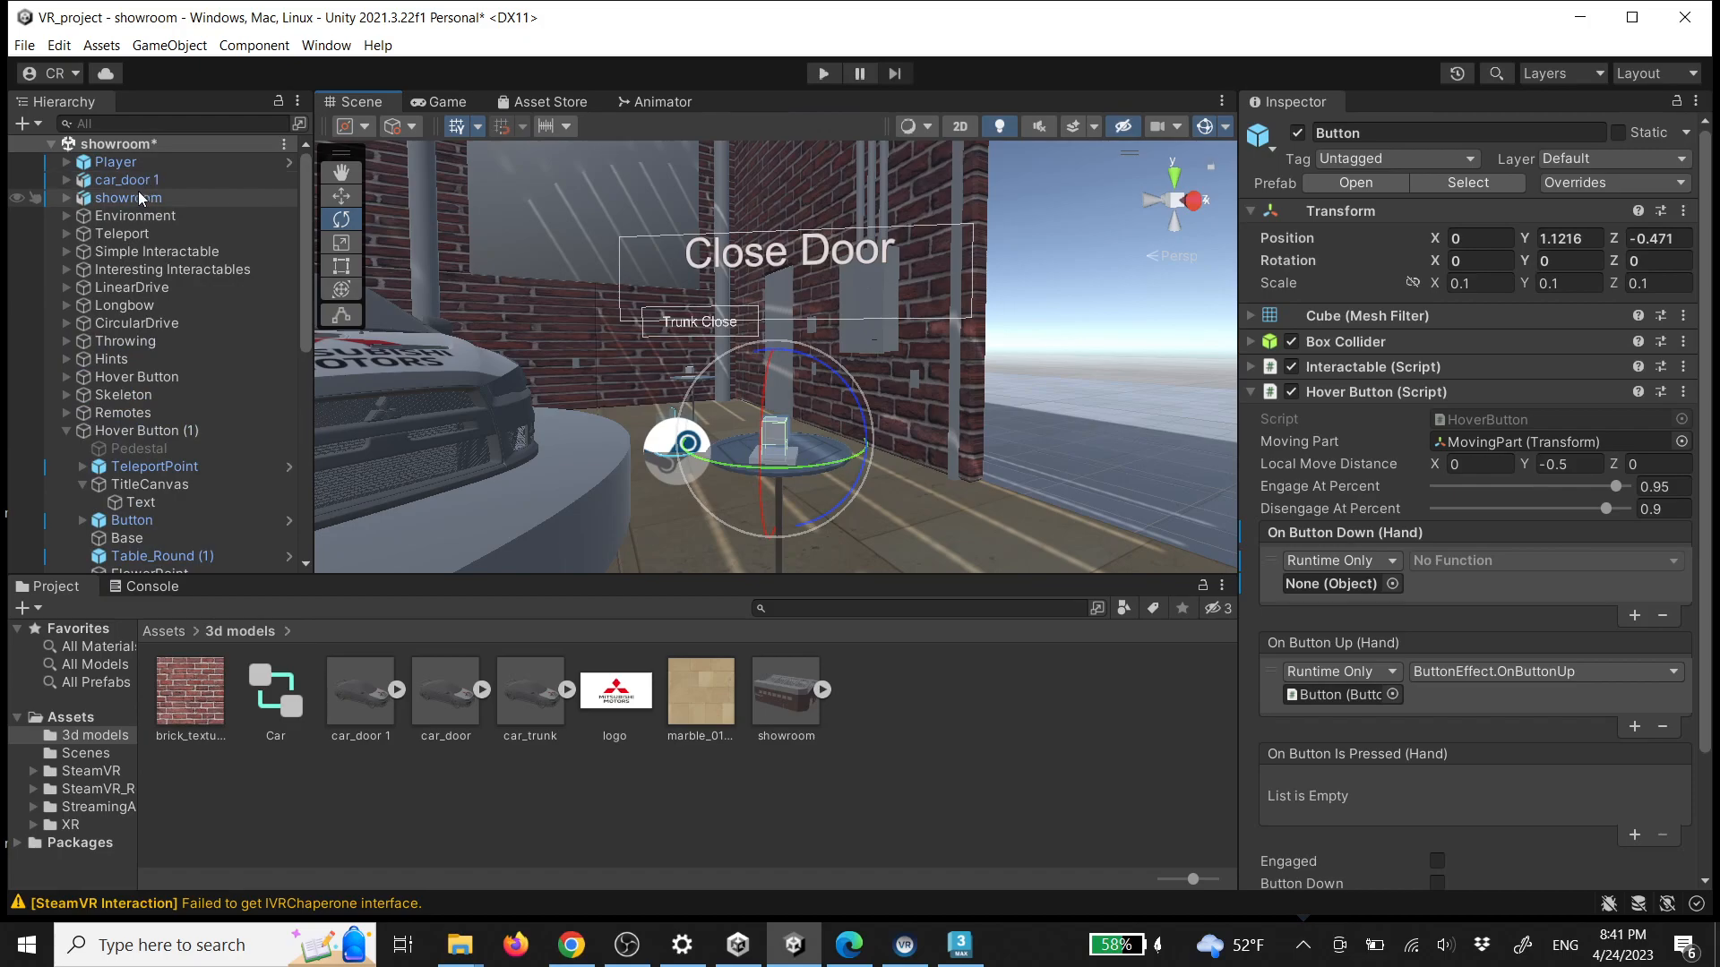
{"action": "left_click_drag", "start_coordinate": [126, 176], "coordinate": [1333, 589]}
{"action": "left_click", "coordinate": [1448, 562]}
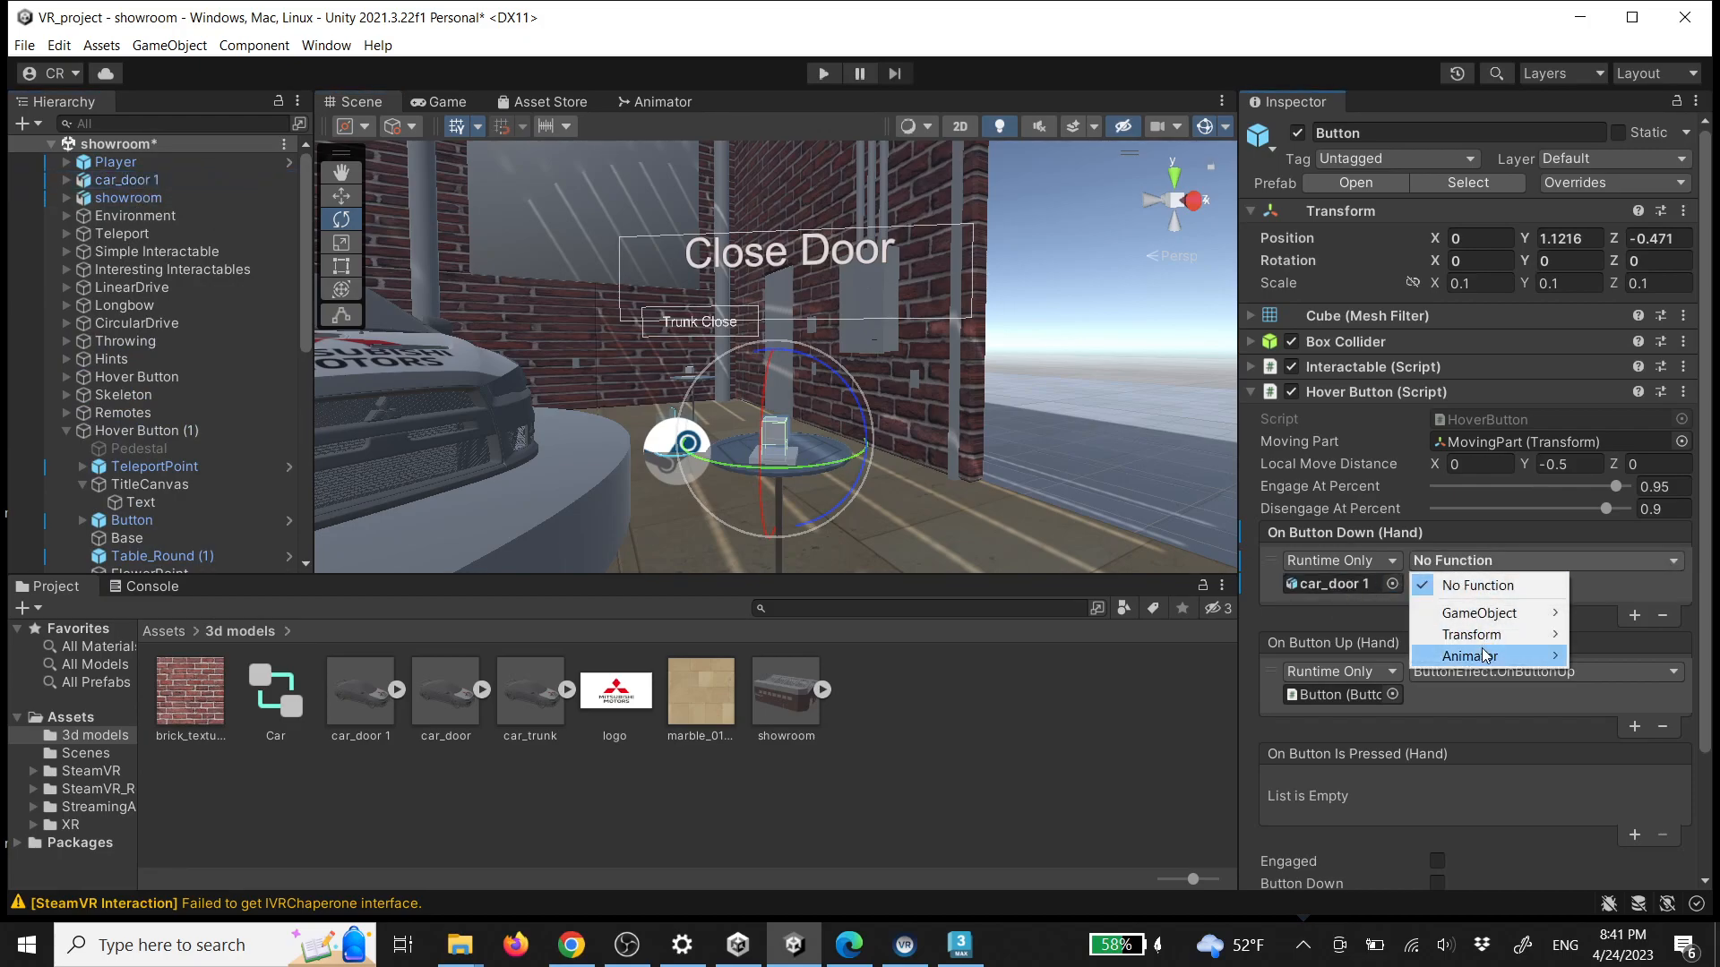
{"action": "mouse_move", "coordinate": [1478, 656]}
{"action": "left_click", "coordinate": [1250, 616]}
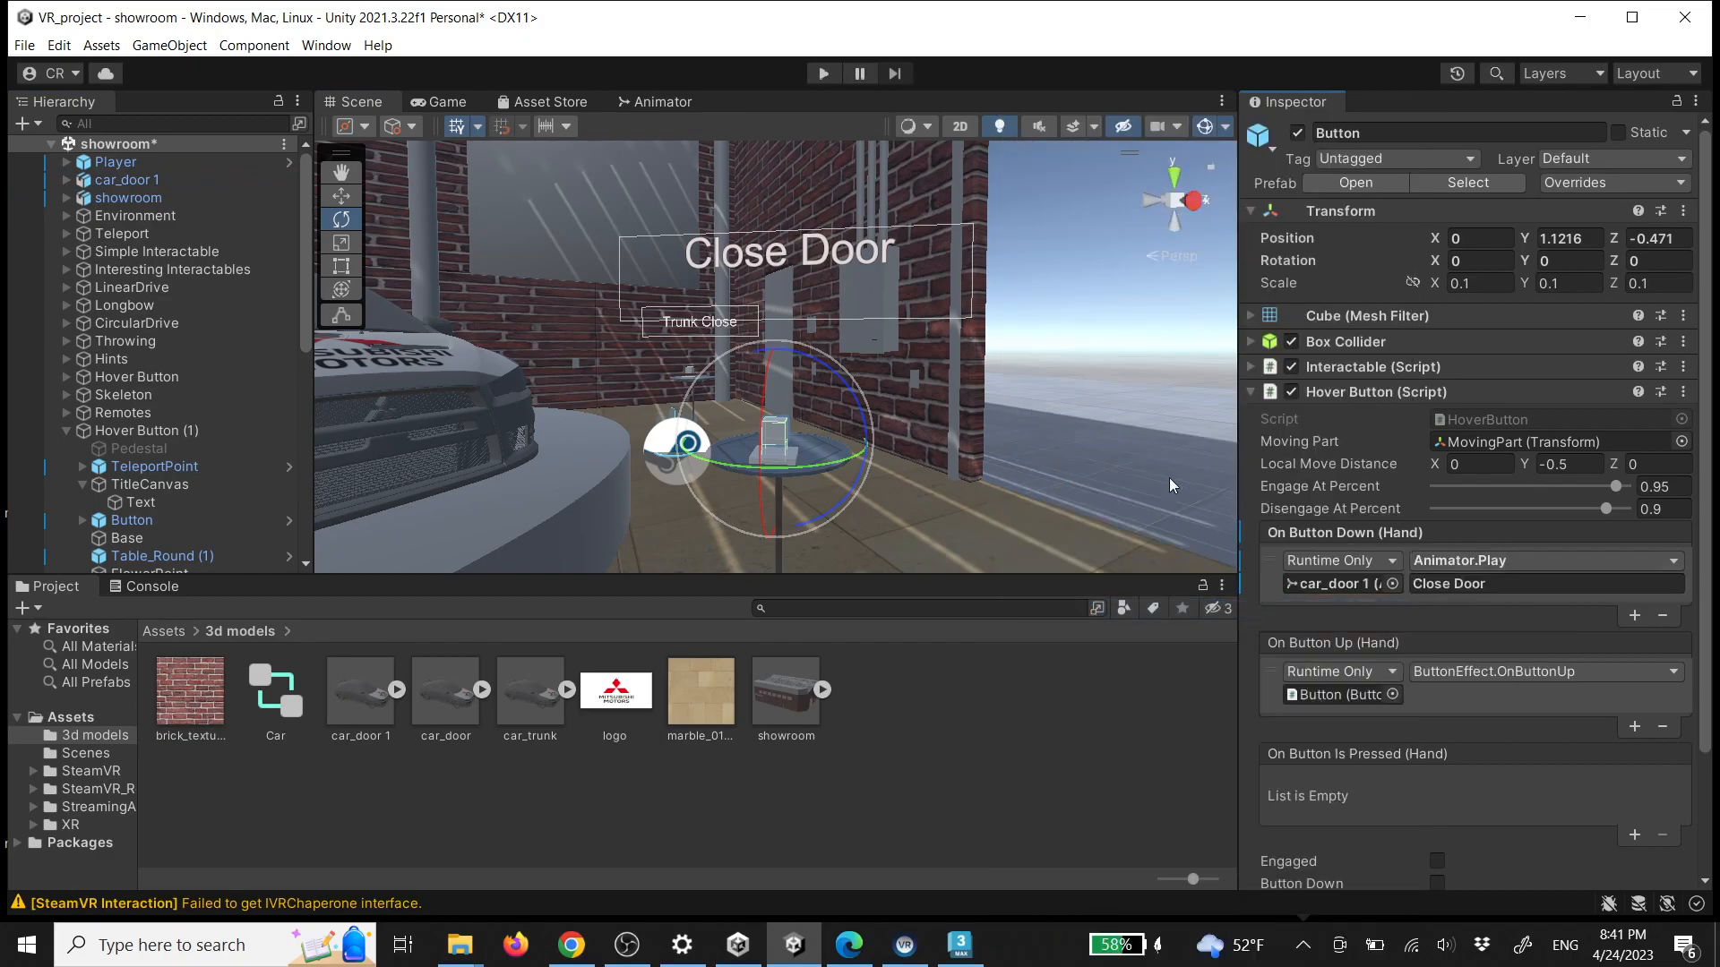
Link the Trunk Close button's On Button Down event to car_door 1 with the Animator.Play (string) function
{"action": "key", "text": "w"}
{"action": "right_click_drag", "start_coordinate": [769, 381], "coordinate": [640, 374]}
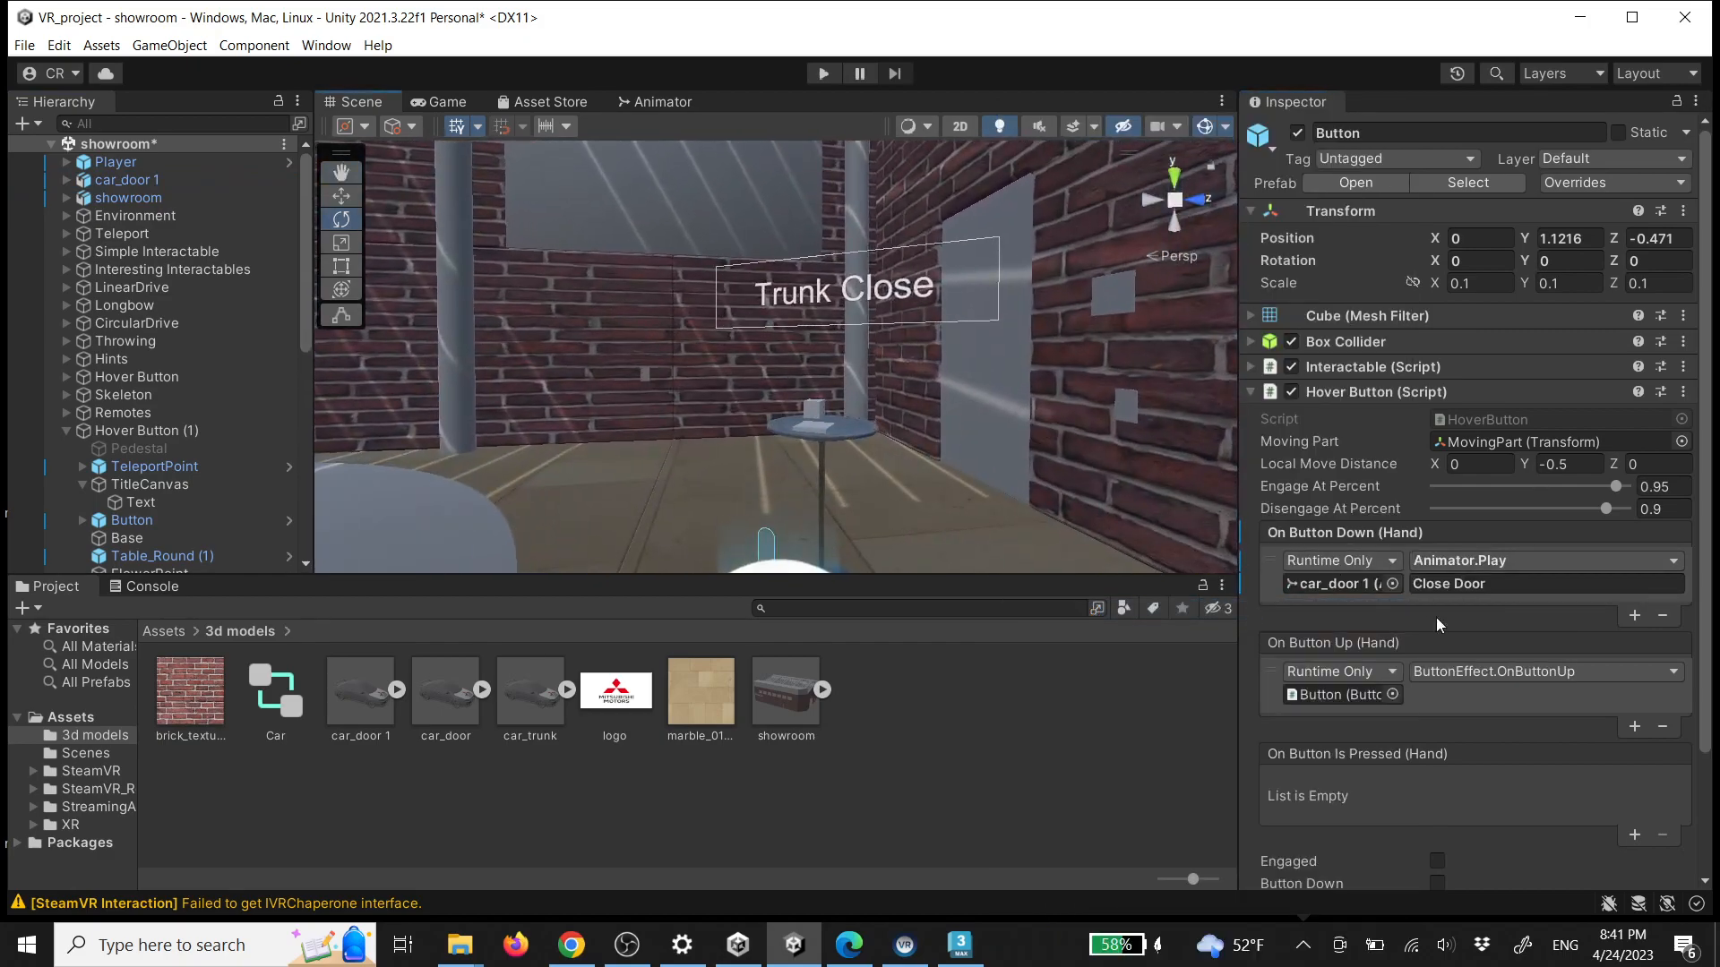
{"action": "left_click", "coordinate": [815, 414]}
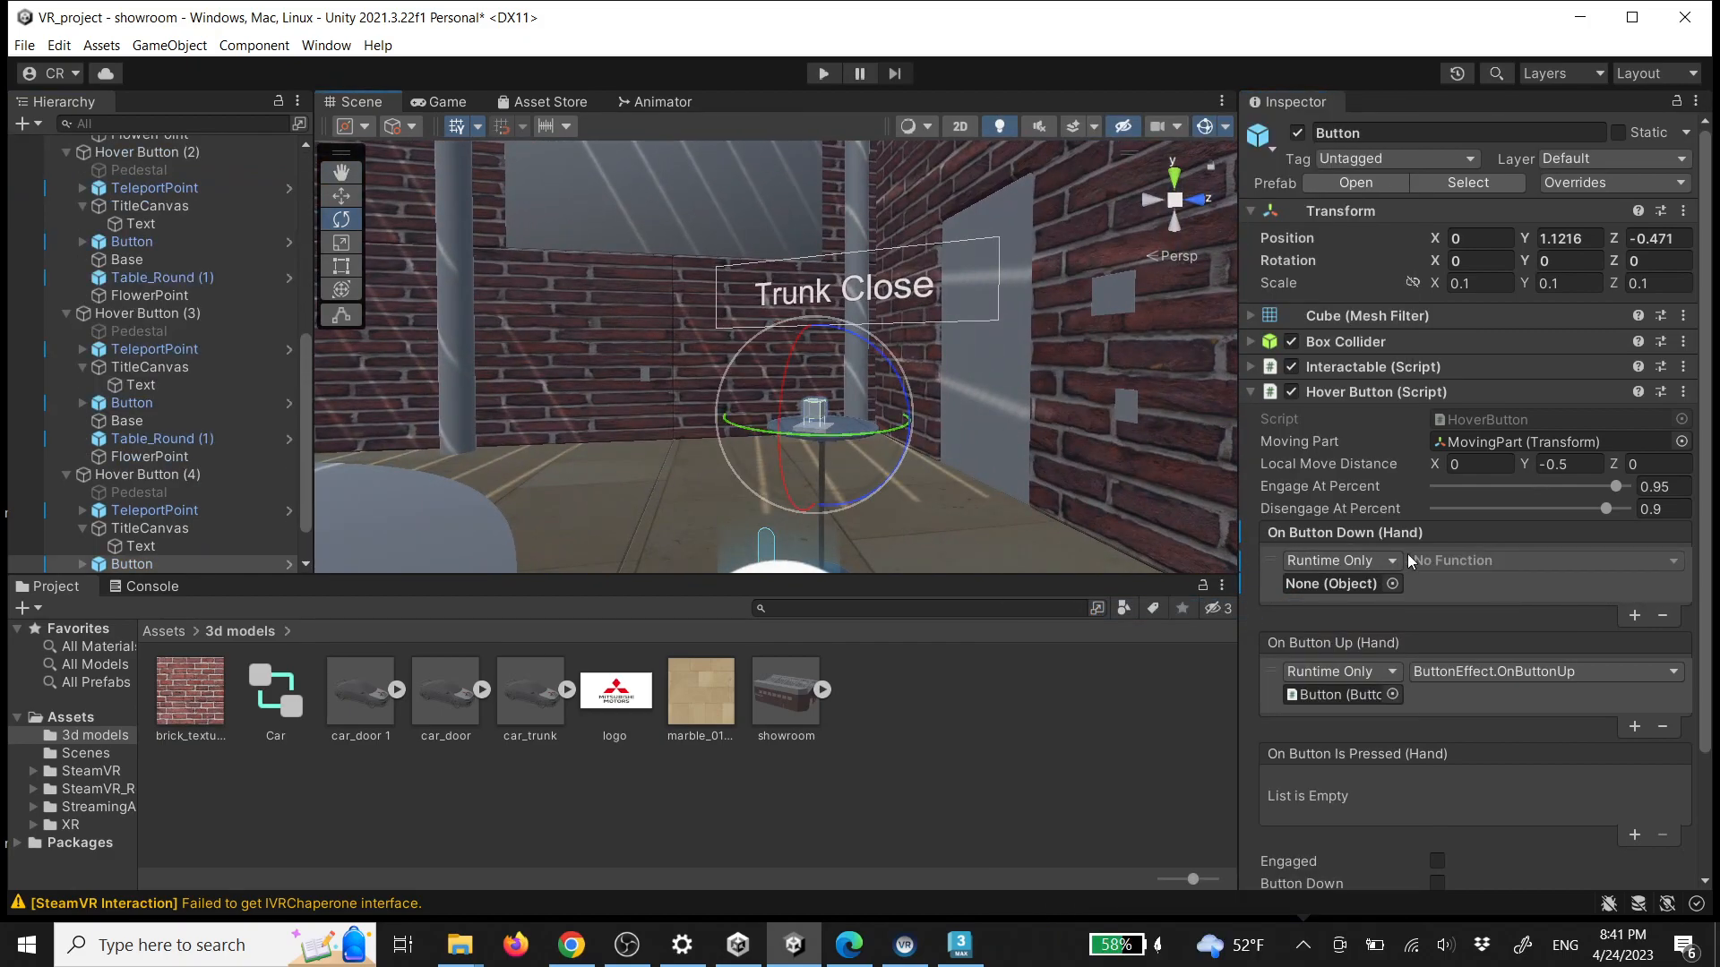
{"action": "scroll", "coordinate": [223, 223], "scroll_direction": "up", "scroll_amount": 10}
{"action": "left_click_drag", "start_coordinate": [139, 183], "coordinate": [1331, 583]}
{"action": "left_click", "coordinate": [1439, 562]}
{"action": "mouse_move", "coordinate": [1486, 663]}
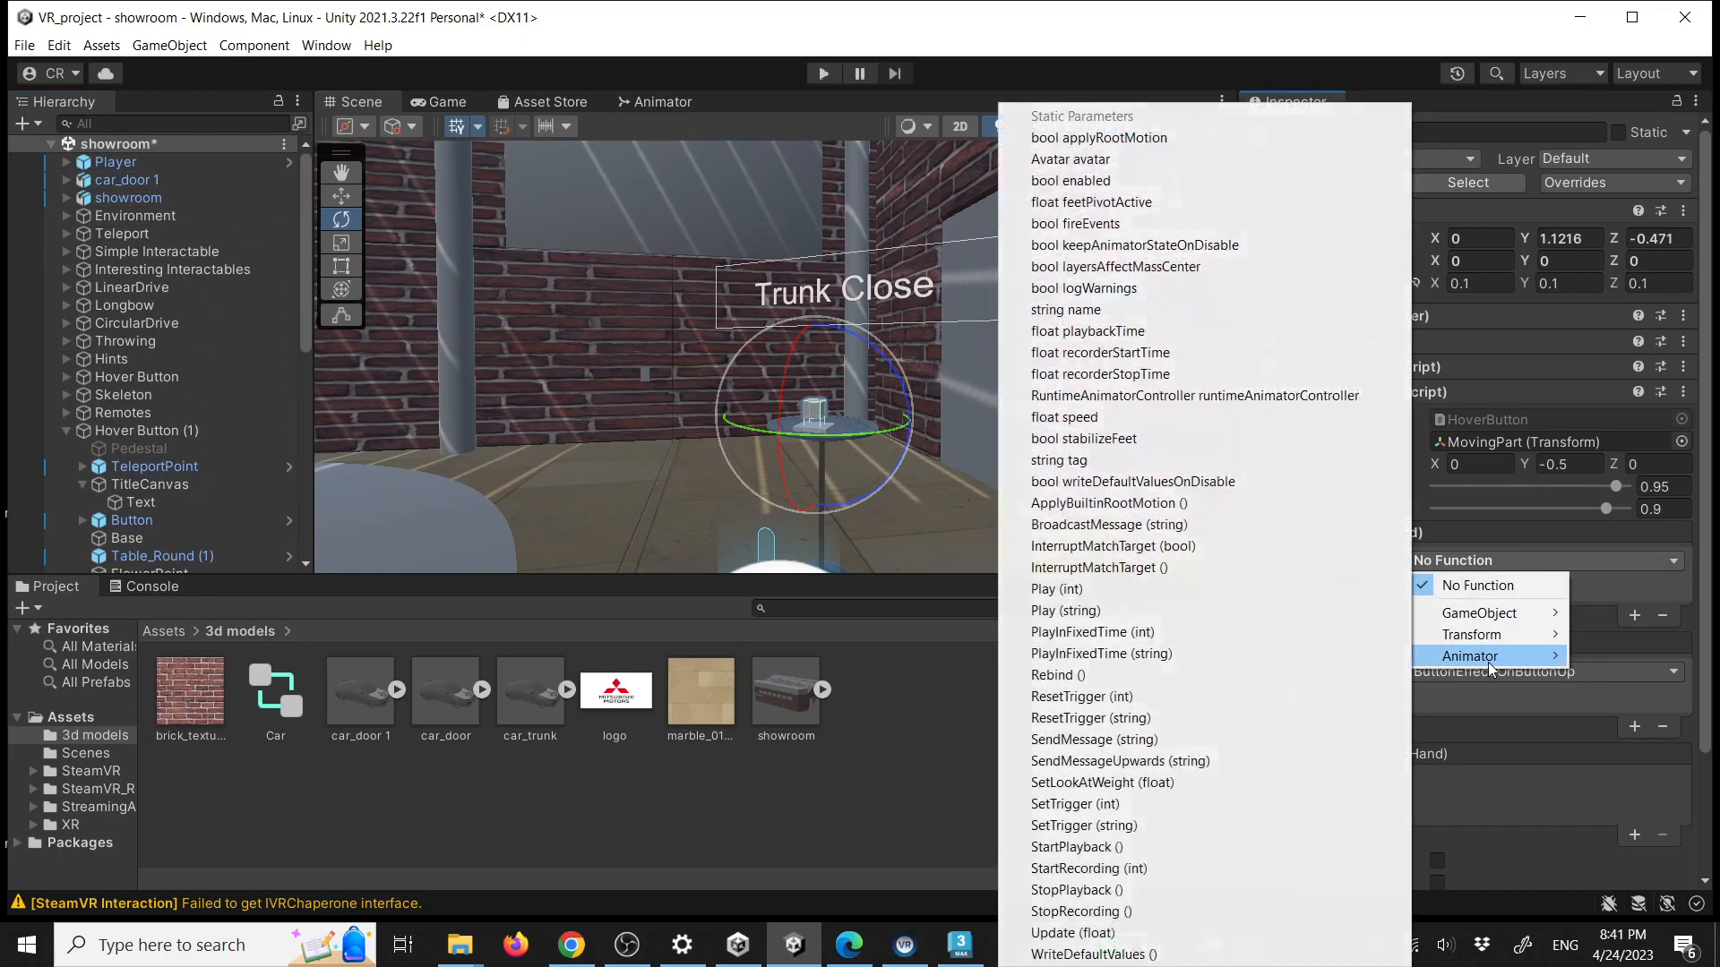
{"action": "left_click", "coordinate": [1196, 609]}
Link the Trunk Open button's On Button Down event to car_door 1 with the Animator.Play (string) function
{"action": "left_click_drag", "start_coordinate": [627, 444], "coordinate": [730, 444], "text": "alt"}
{"action": "right_click_drag", "start_coordinate": [731, 443], "coordinate": [830, 485]}
{"action": "key", "text": "w"}
{"action": "left_click", "coordinate": [831, 486]}
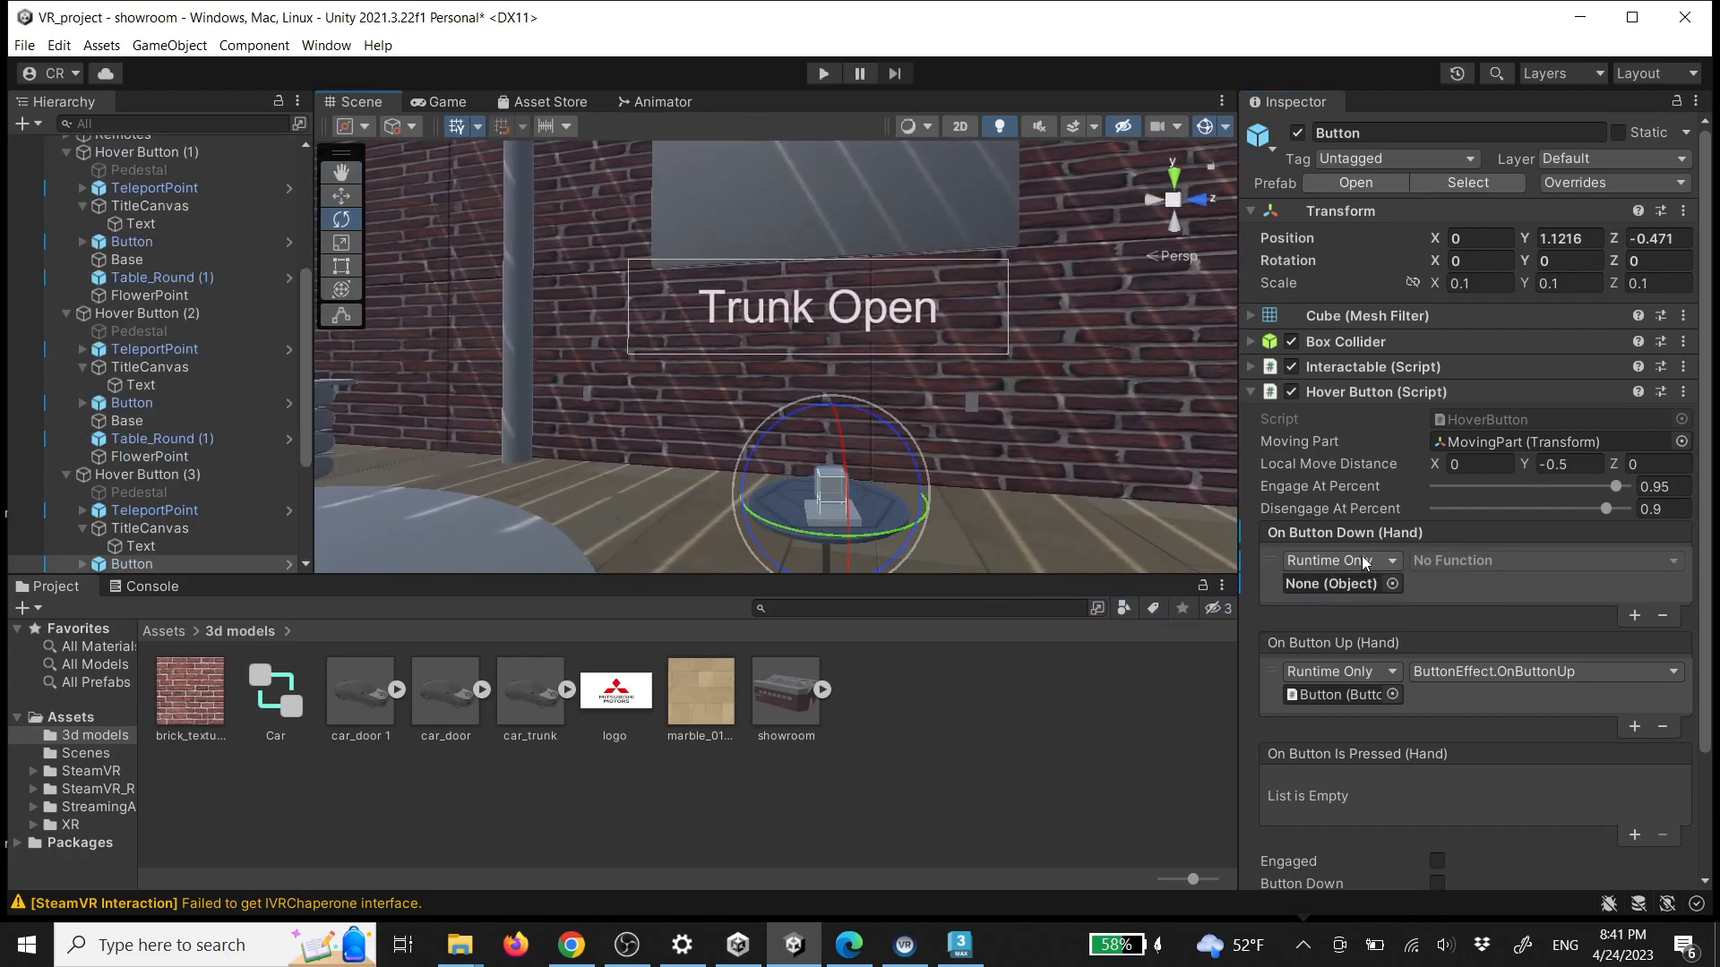
{"action": "scroll", "coordinate": [162, 358], "scroll_direction": "up", "scroll_amount": 5}
{"action": "left_click_drag", "start_coordinate": [126, 180], "coordinate": [1335, 583]}
{"action": "left_click", "coordinate": [1541, 560]}
{"action": "mouse_move", "coordinate": [1474, 658]}
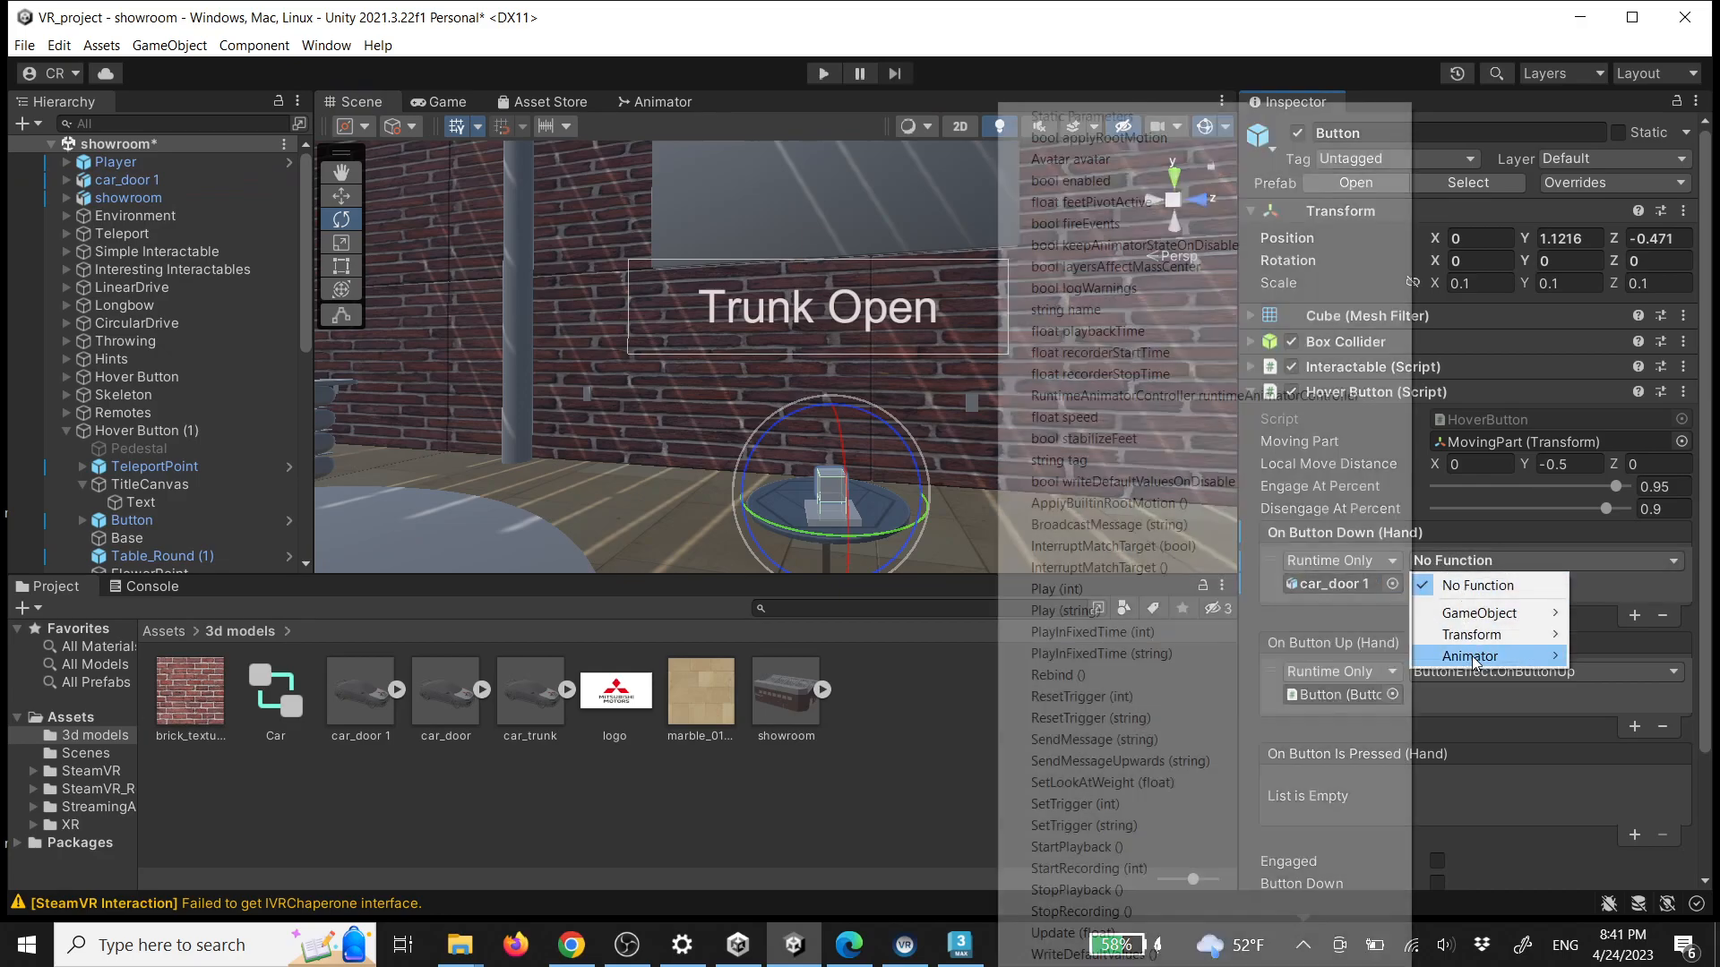
{"action": "left_click", "coordinate": [1229, 616]}
Start play mode, accept all recommended SteamVR settings and unpause the game
{"action": "key", "text": "s"}
{"action": "right_click_drag", "start_coordinate": [1066, 376], "coordinate": [1082, 466]}
{"action": "left_click", "coordinate": [817, 78]}
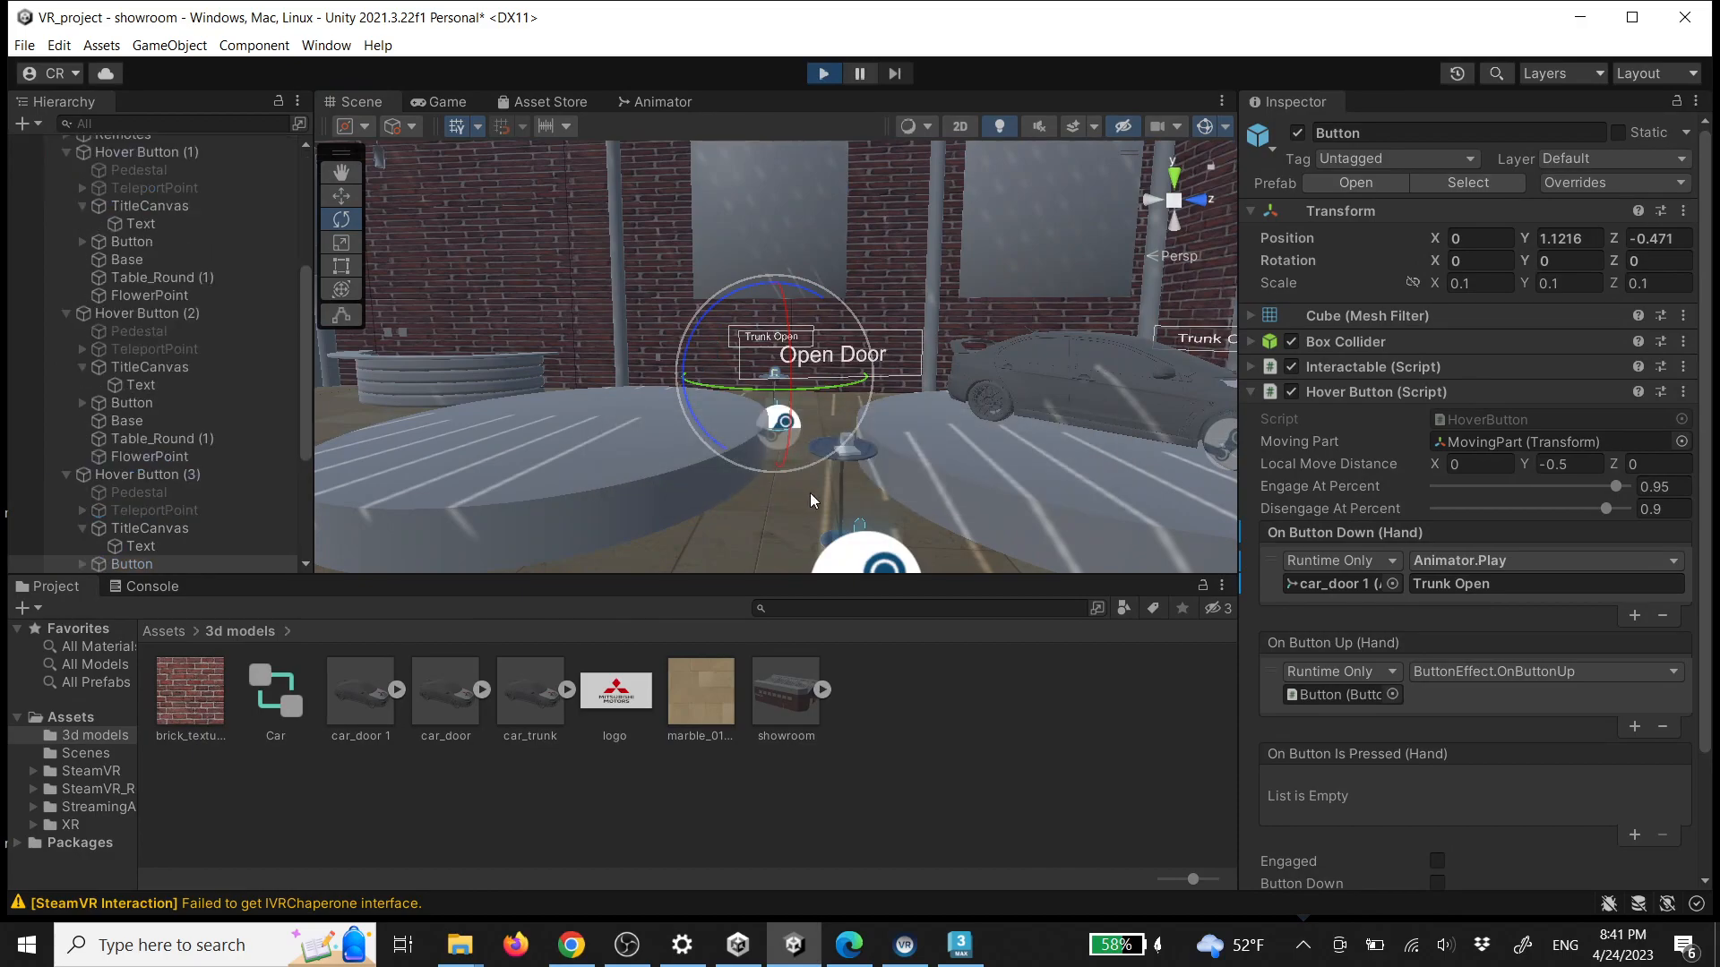
{"action": "left_click", "coordinate": [1003, 787]}
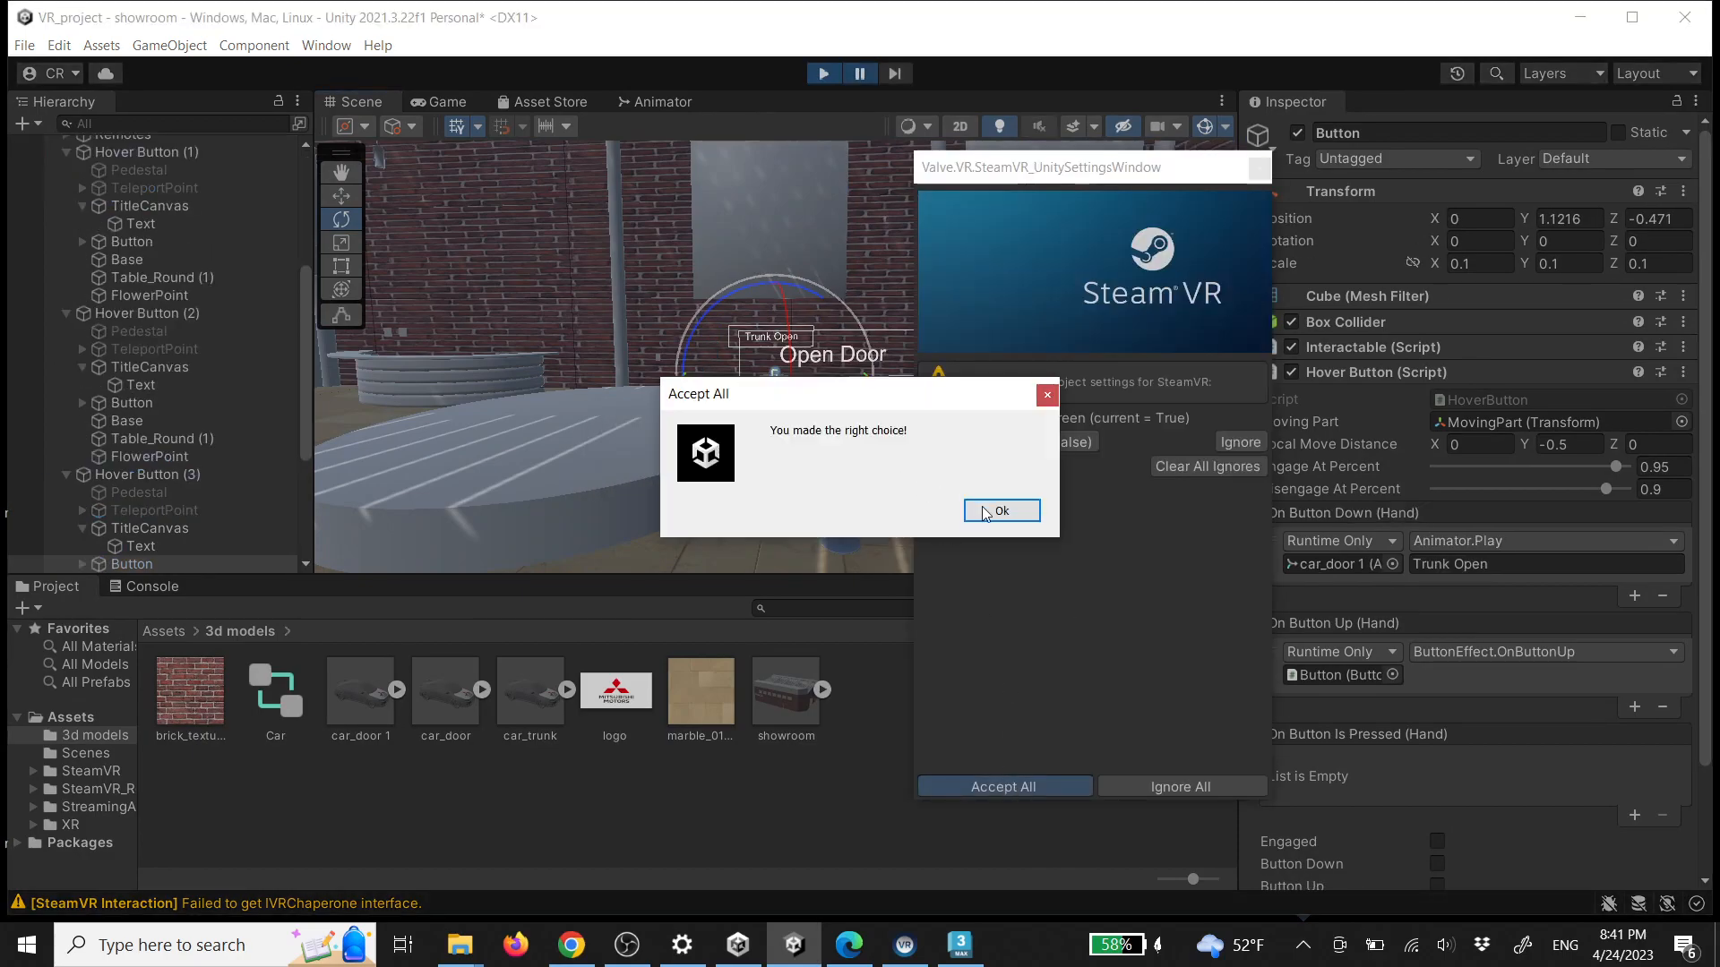
{"action": "left_click", "coordinate": [988, 509]}
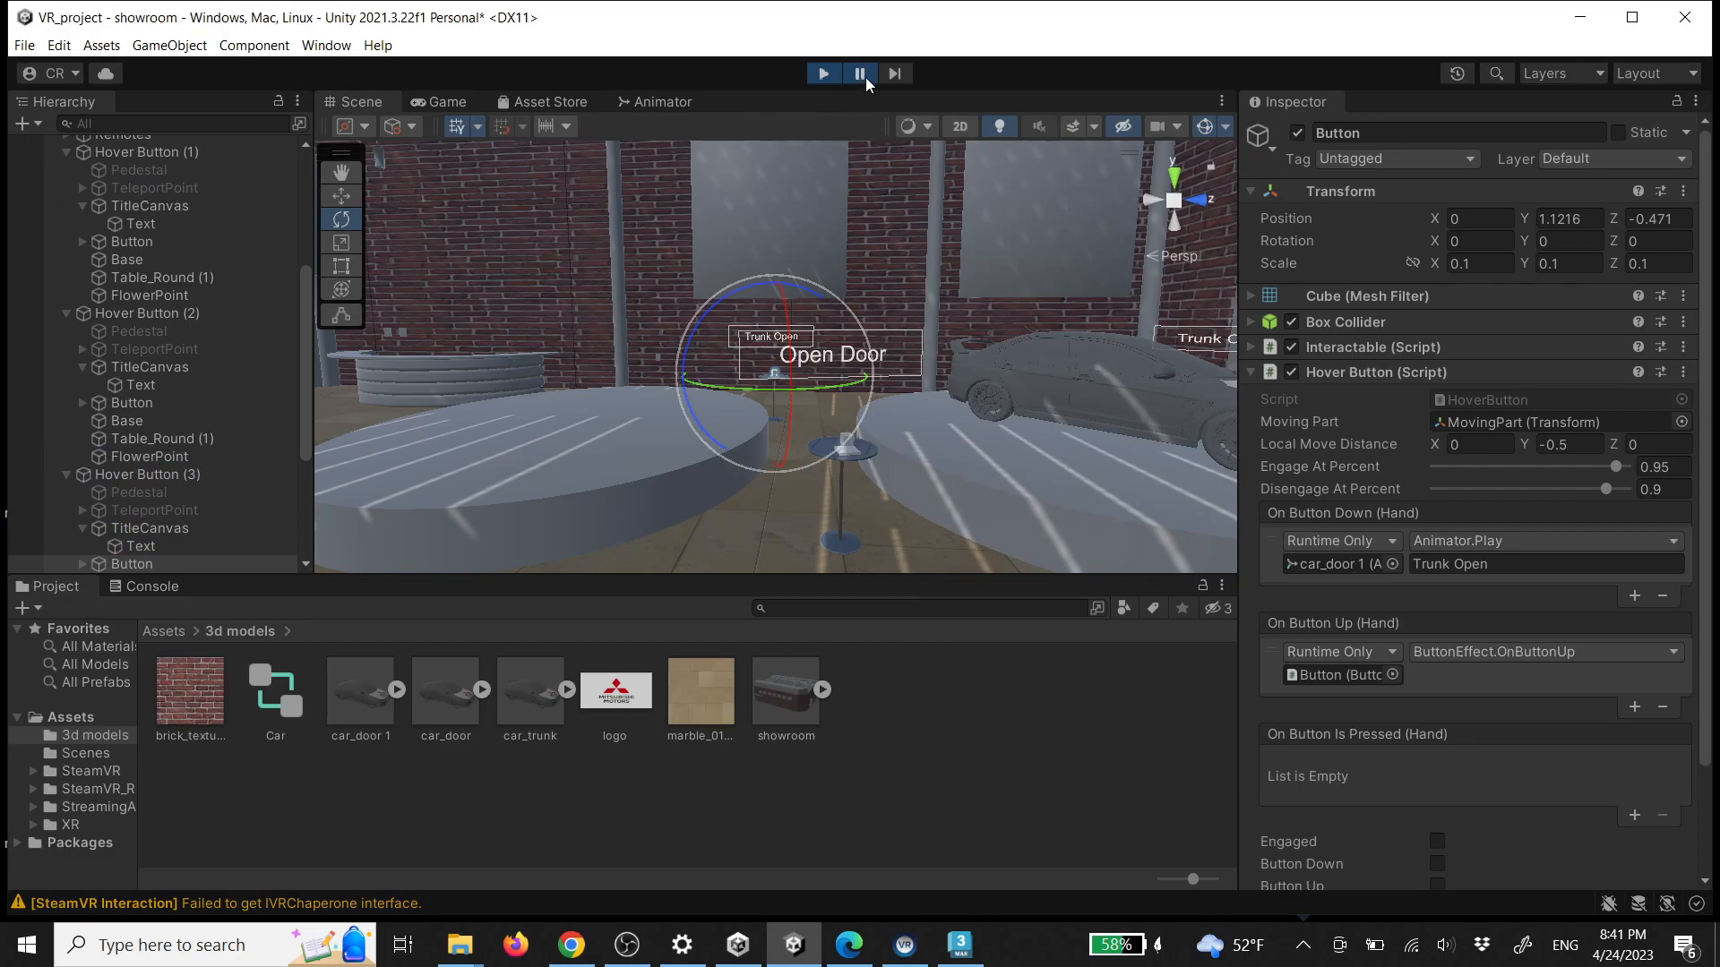
{"action": "left_click", "coordinate": [865, 77]}
Test the Open Door button in the running game and inspect the car door from the front and side
{"action": "key", "text": "w"}
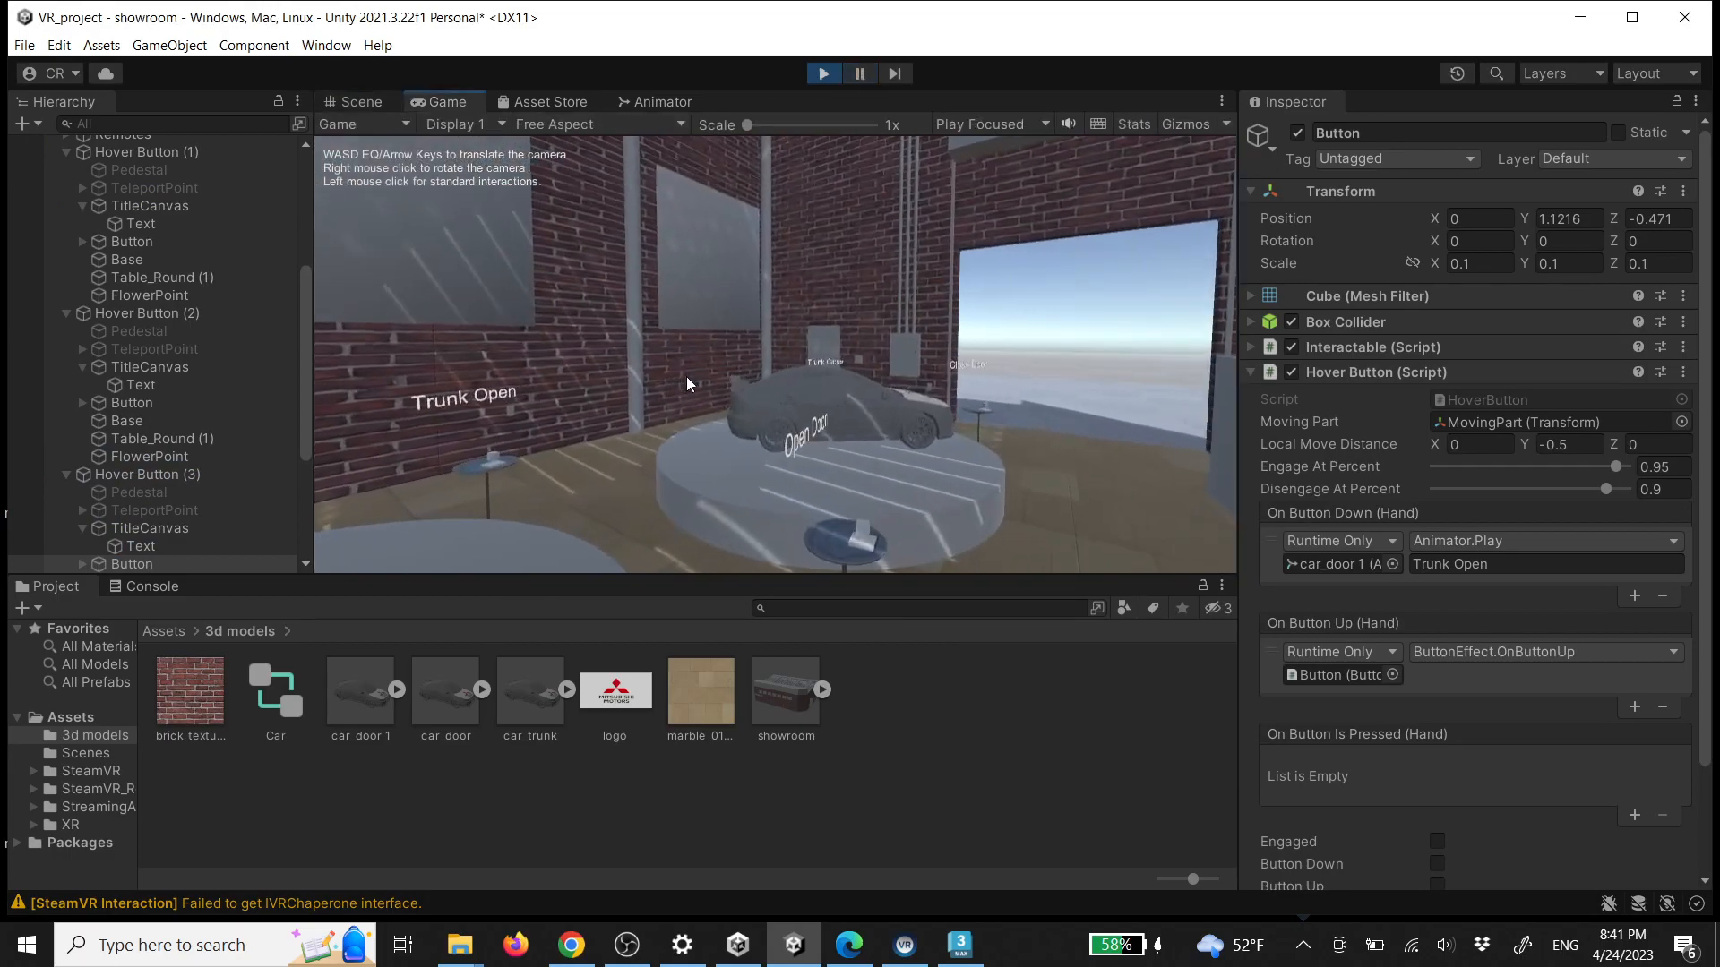
{"action": "left_click", "coordinate": [642, 536]}
{"action": "key", "text": "w"}
{"action": "key", "text": "d"}
{"action": "right_click_drag", "start_coordinate": [816, 504], "coordinate": [647, 485]}
{"action": "key", "text": "d"}
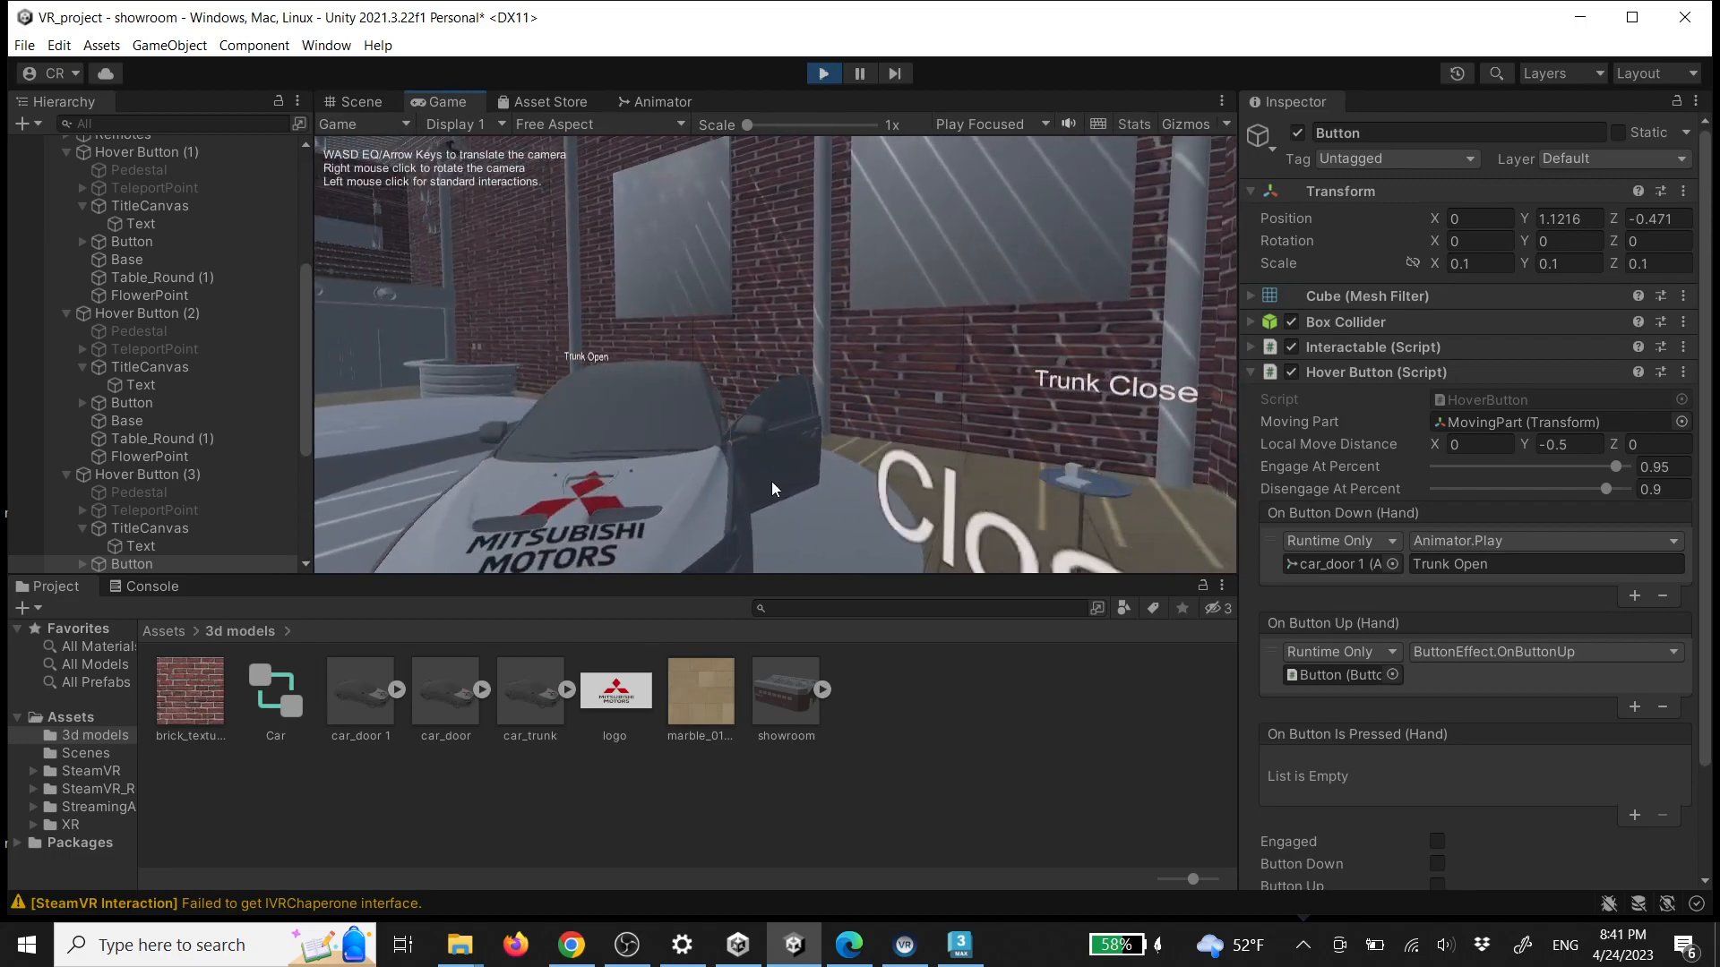
{"action": "key", "text": "d"}
{"action": "right_click_drag", "start_coordinate": [788, 484], "coordinate": [574, 517]}
{"action": "key", "text": "a"}
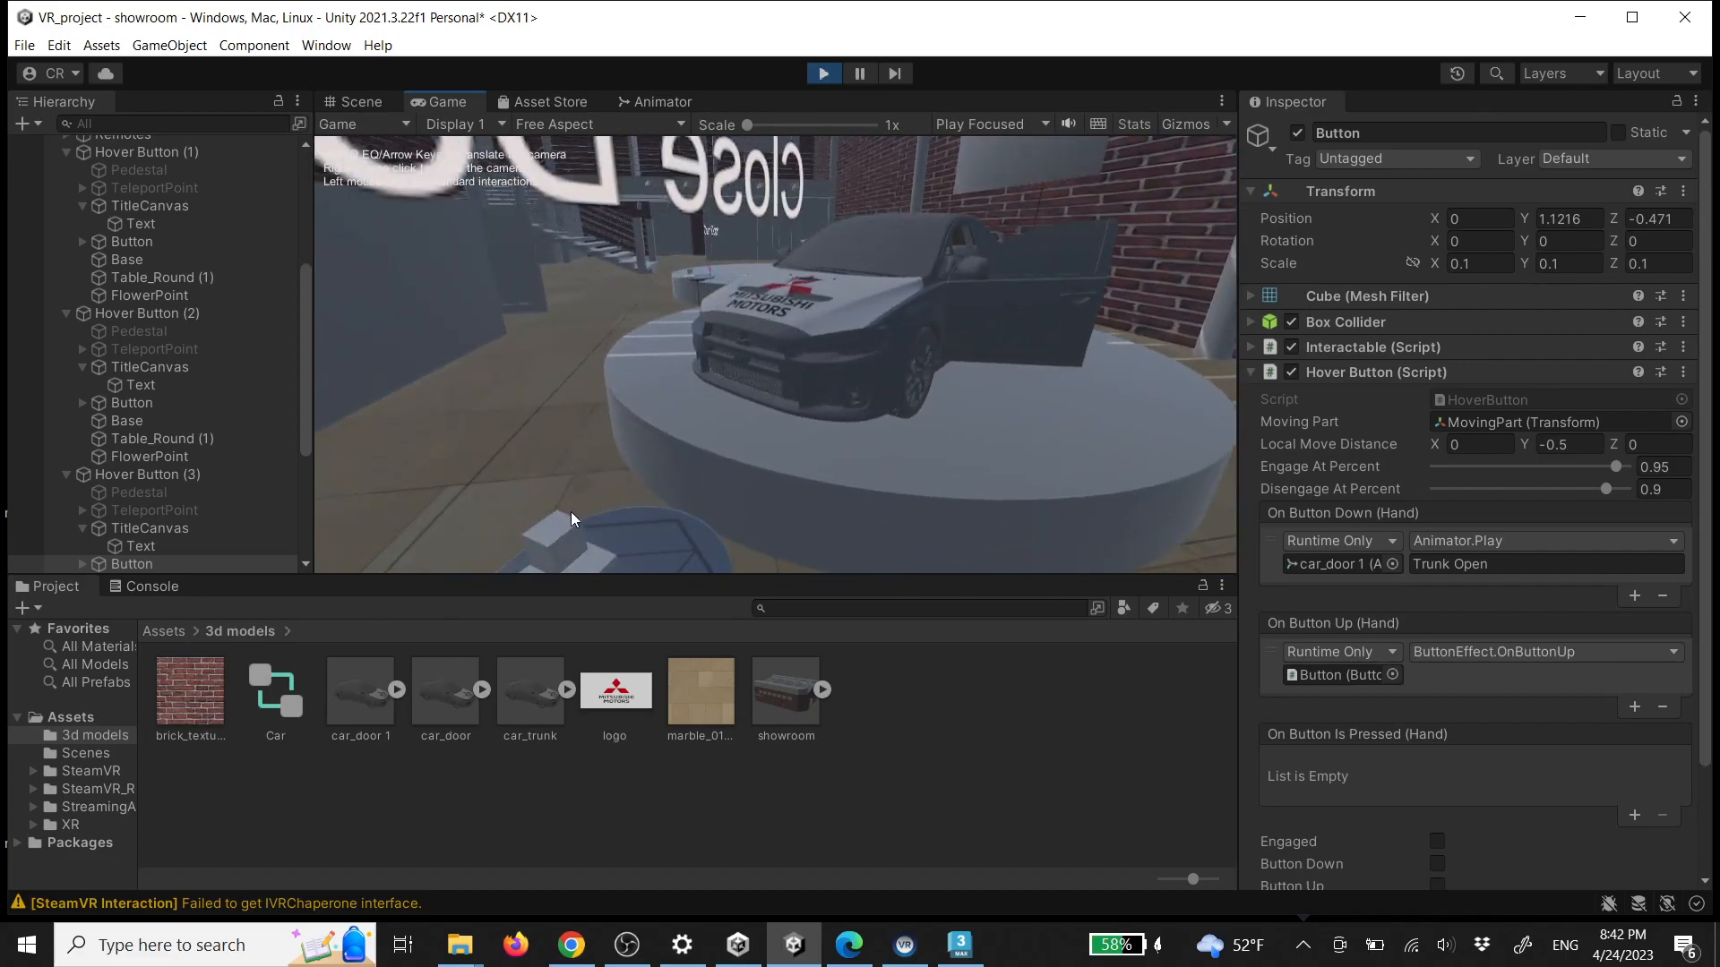
{"action": "key", "text": "w"}
{"action": "right_click_drag", "start_coordinate": [871, 464], "coordinate": [814, 473]}
{"action": "key", "text": "d"}
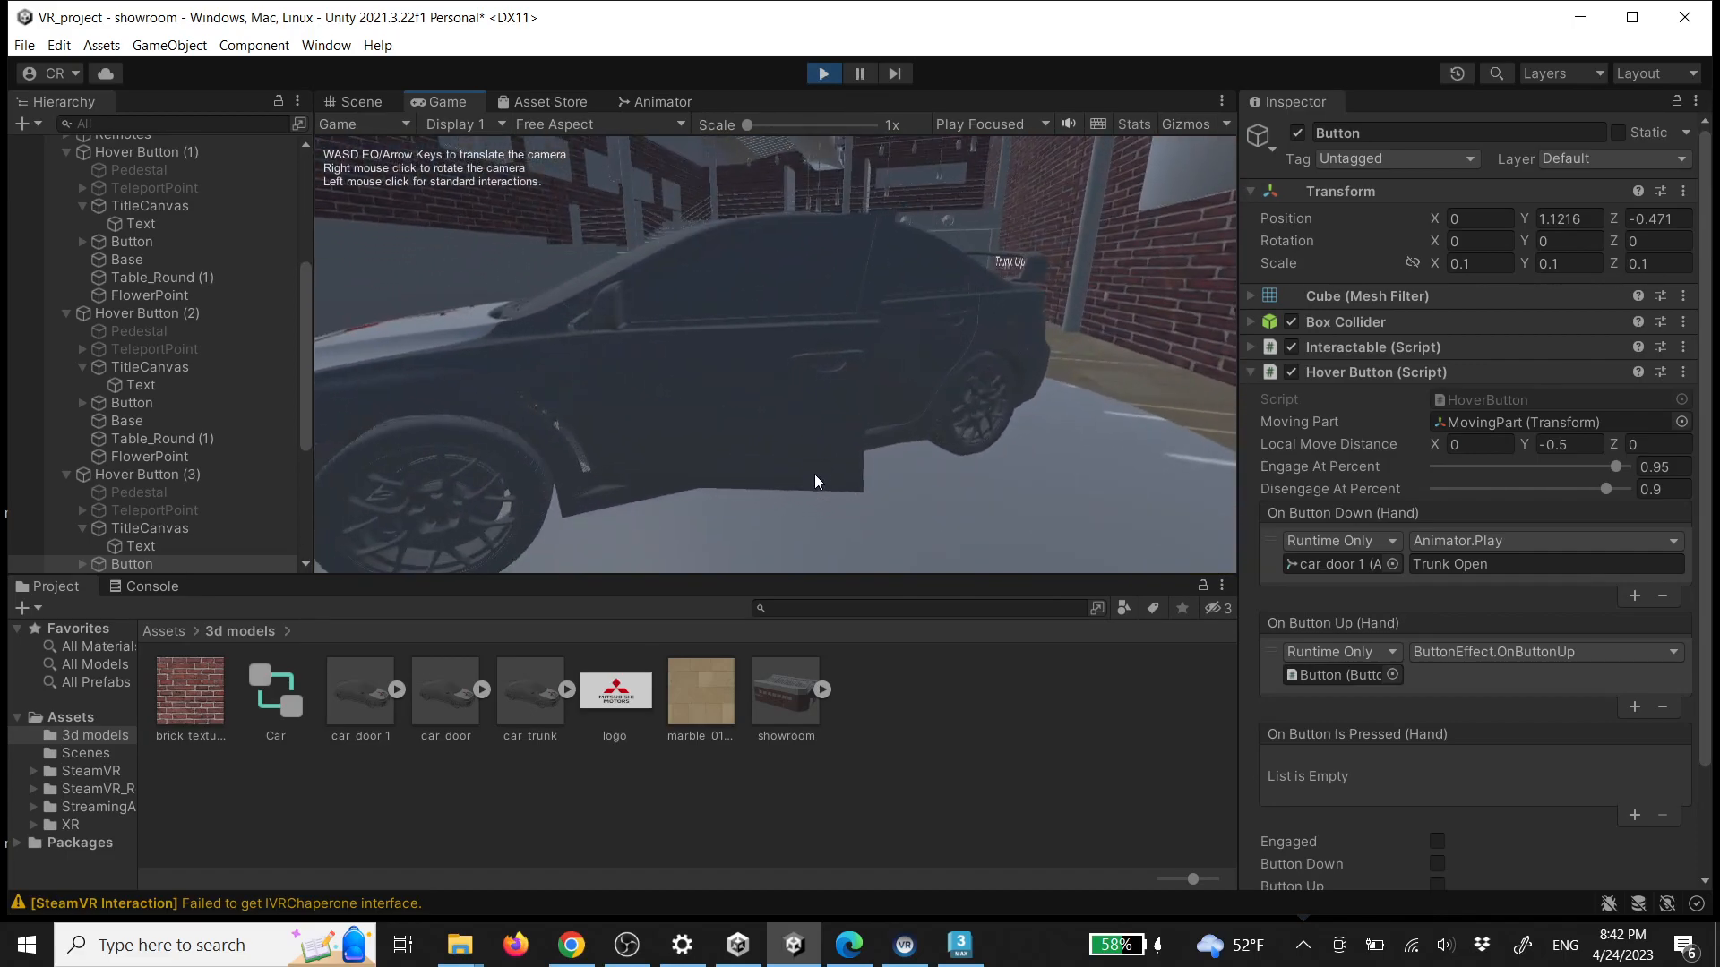
Move around the car in the running game to examine its door side and rear
{"action": "key", "text": "d"}
{"action": "right_click_drag", "start_coordinate": [982, 419], "coordinate": [948, 453]}
{"action": "key", "text": "d"}
{"action": "key", "text": "w"}
{"action": "key", "text": "w"}
{"action": "key", "text": "a"}
{"action": "key", "text": "a"}
{"action": "key", "text": "w"}
{"action": "key", "text": "a"}
{"action": "key", "text": "w"}
{"action": "key", "text": "d"}
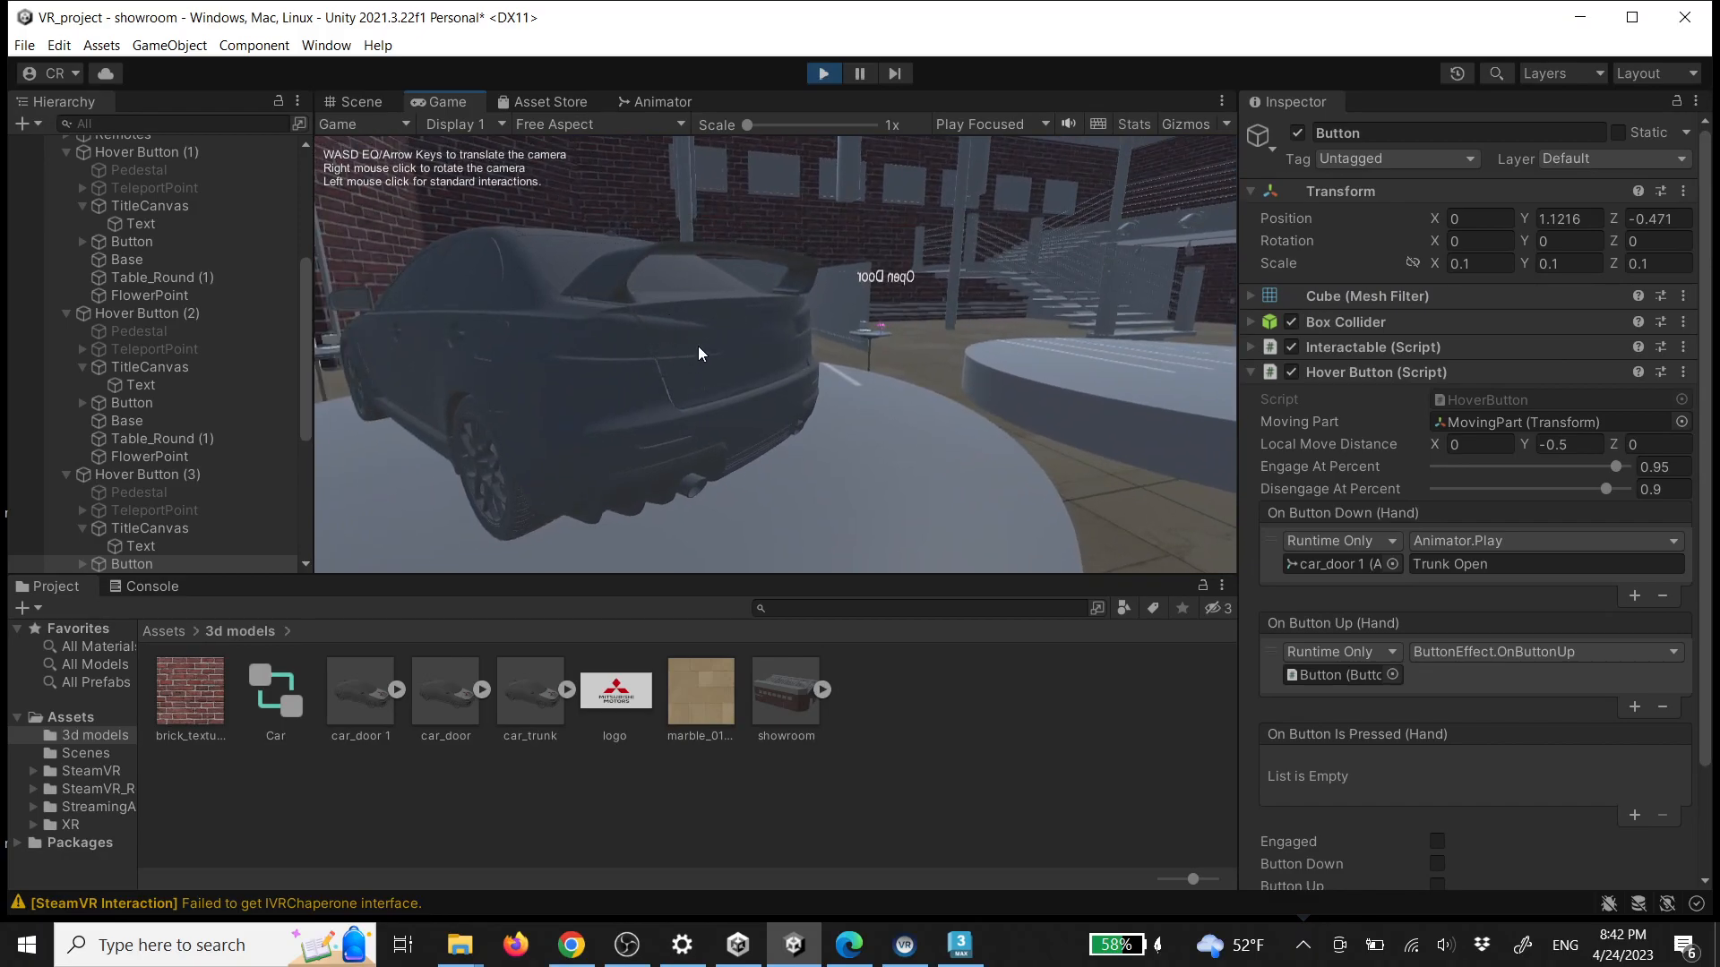
Inspect the car's trunk and side in the running game, and stop play mode
{"action": "key", "text": "d"}
{"action": "right_click_drag", "start_coordinate": [817, 367], "coordinate": [655, 385]}
{"action": "key", "text": "w"}
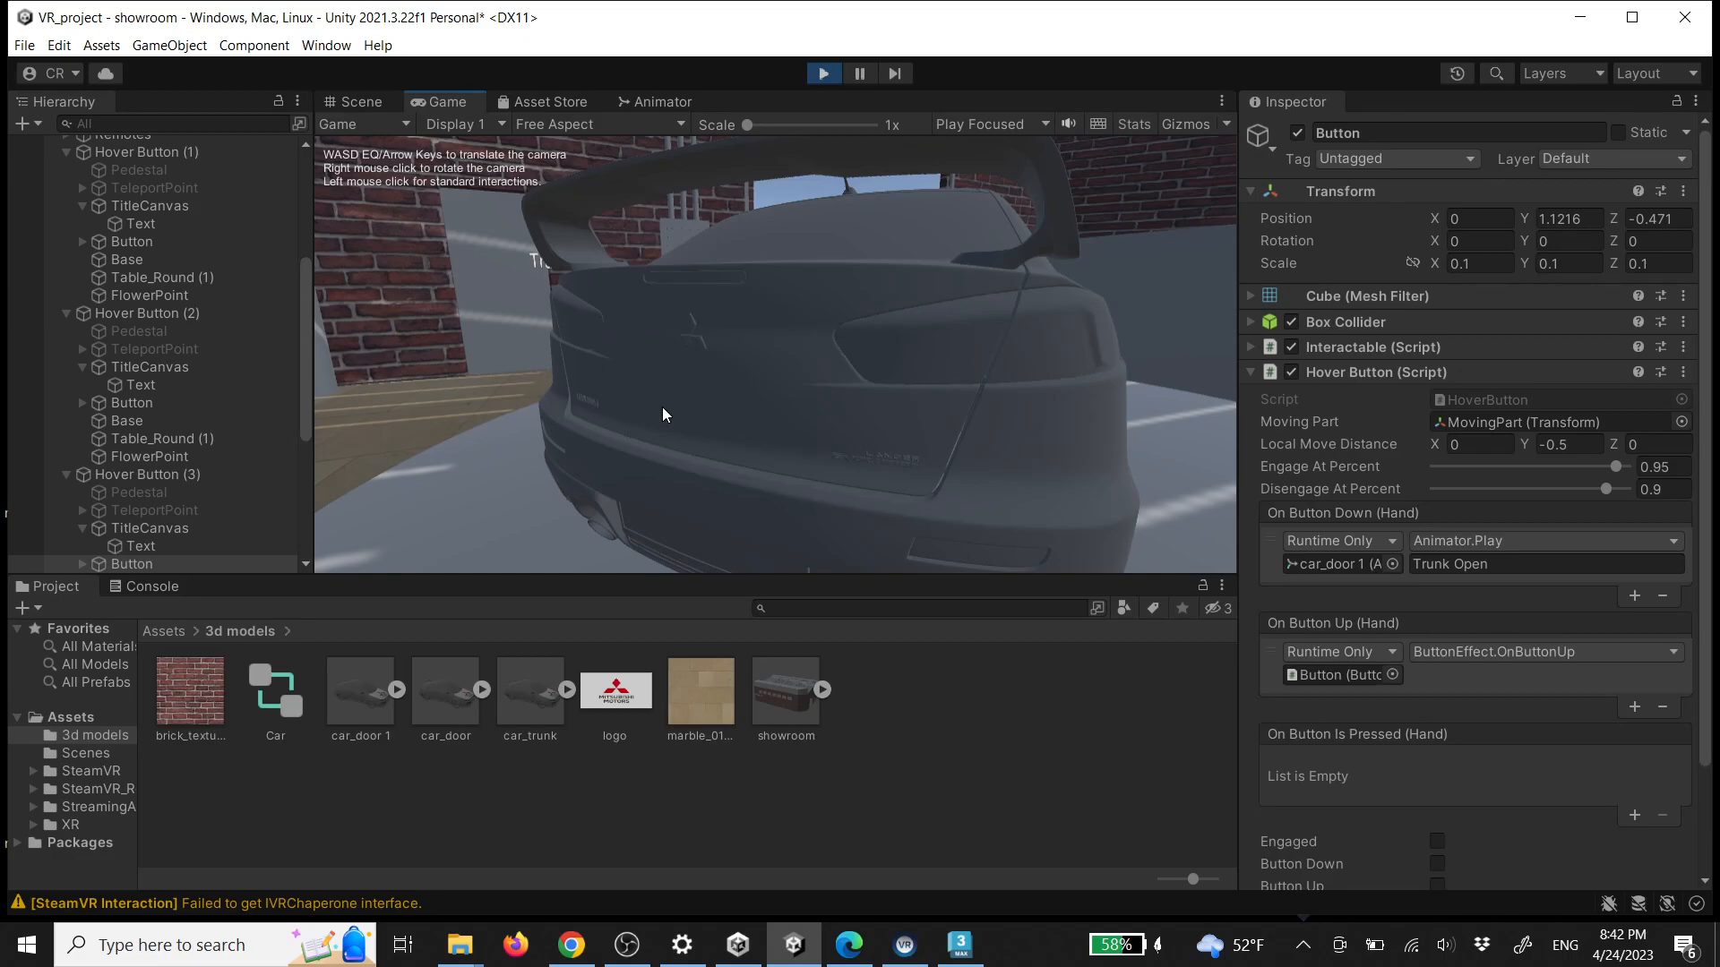
{"action": "key", "text": "d"}
{"action": "right_click_drag", "start_coordinate": [809, 381], "coordinate": [1002, 389]}
{"action": "key", "text": "w"}
{"action": "key", "text": "s"}
{"action": "key", "text": "a"}
{"action": "key", "text": "a"}
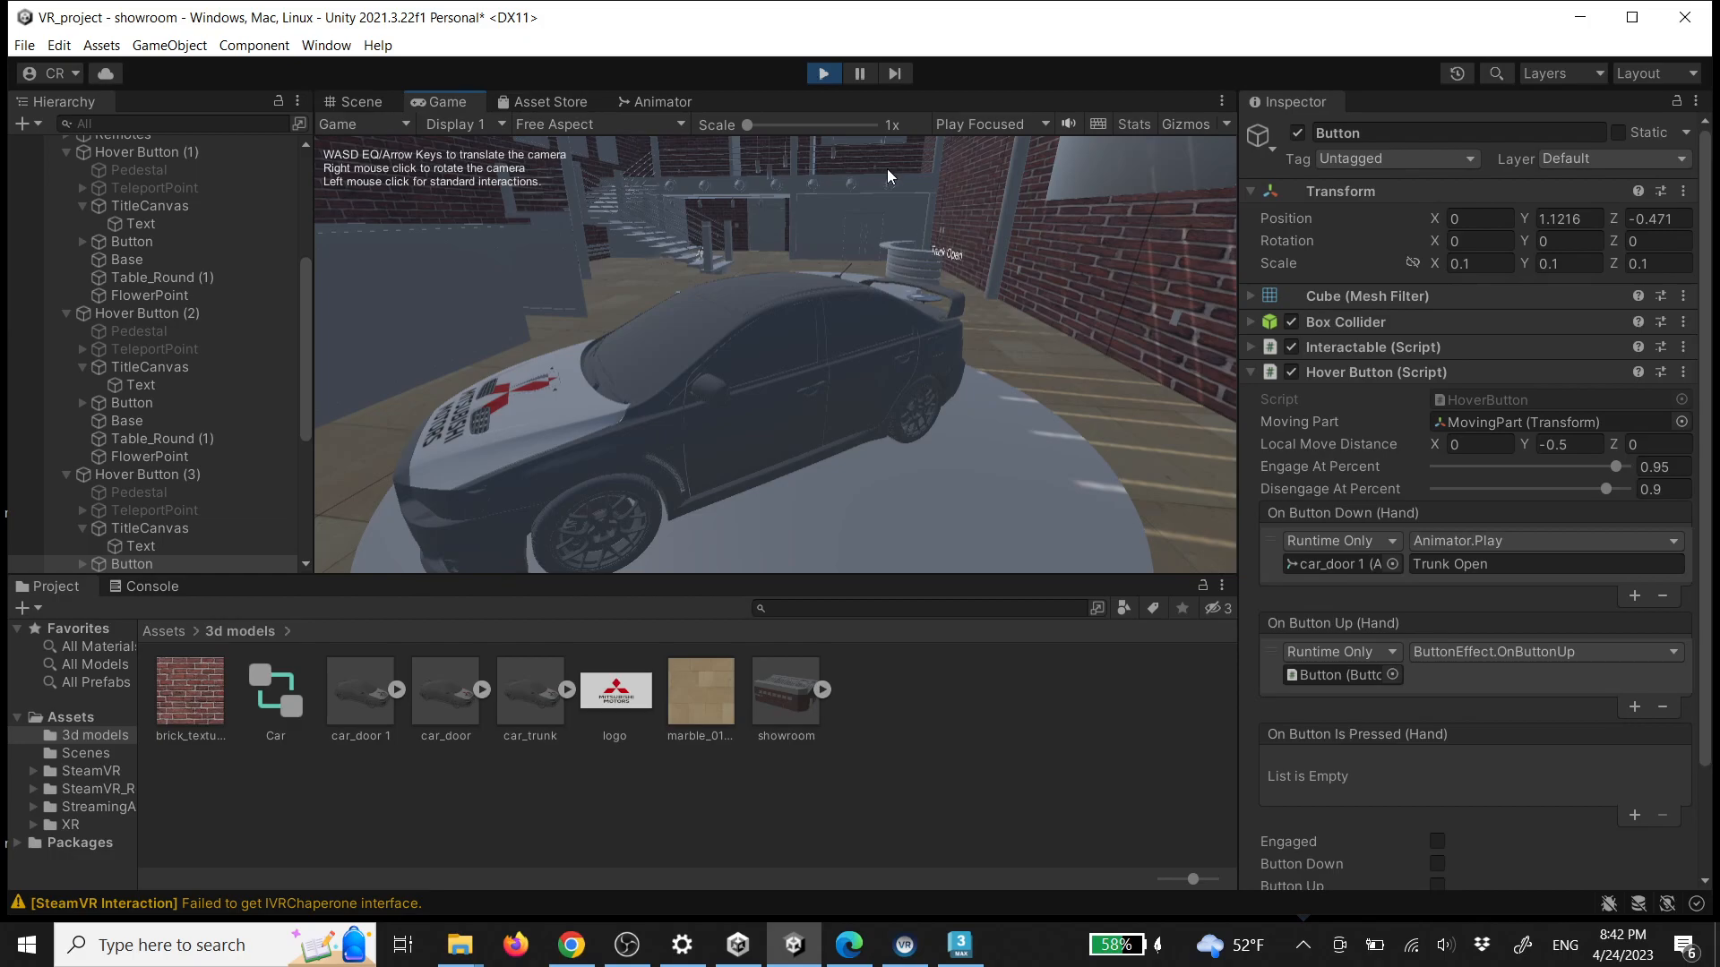
{"action": "left_click", "coordinate": [824, 73]}
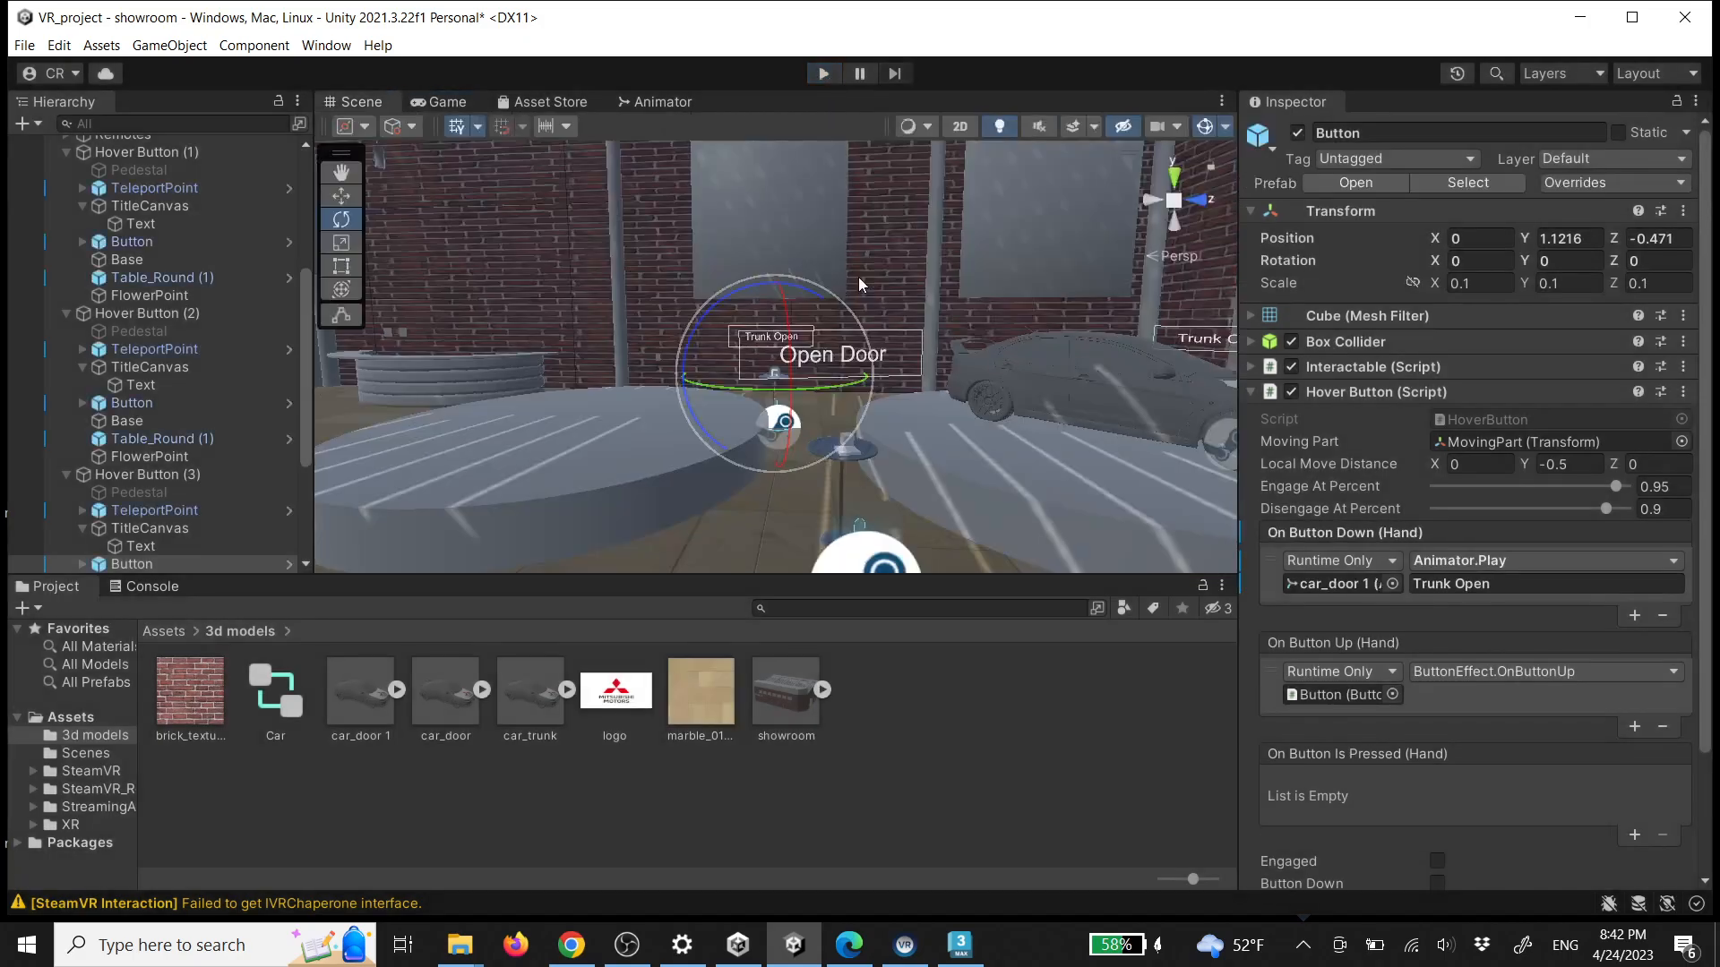
Create a new material named glass in the 3d models folder
{"action": "right_click_drag", "start_coordinate": [1009, 422], "coordinate": [921, 396]}
{"action": "left_click", "coordinate": [790, 378]}
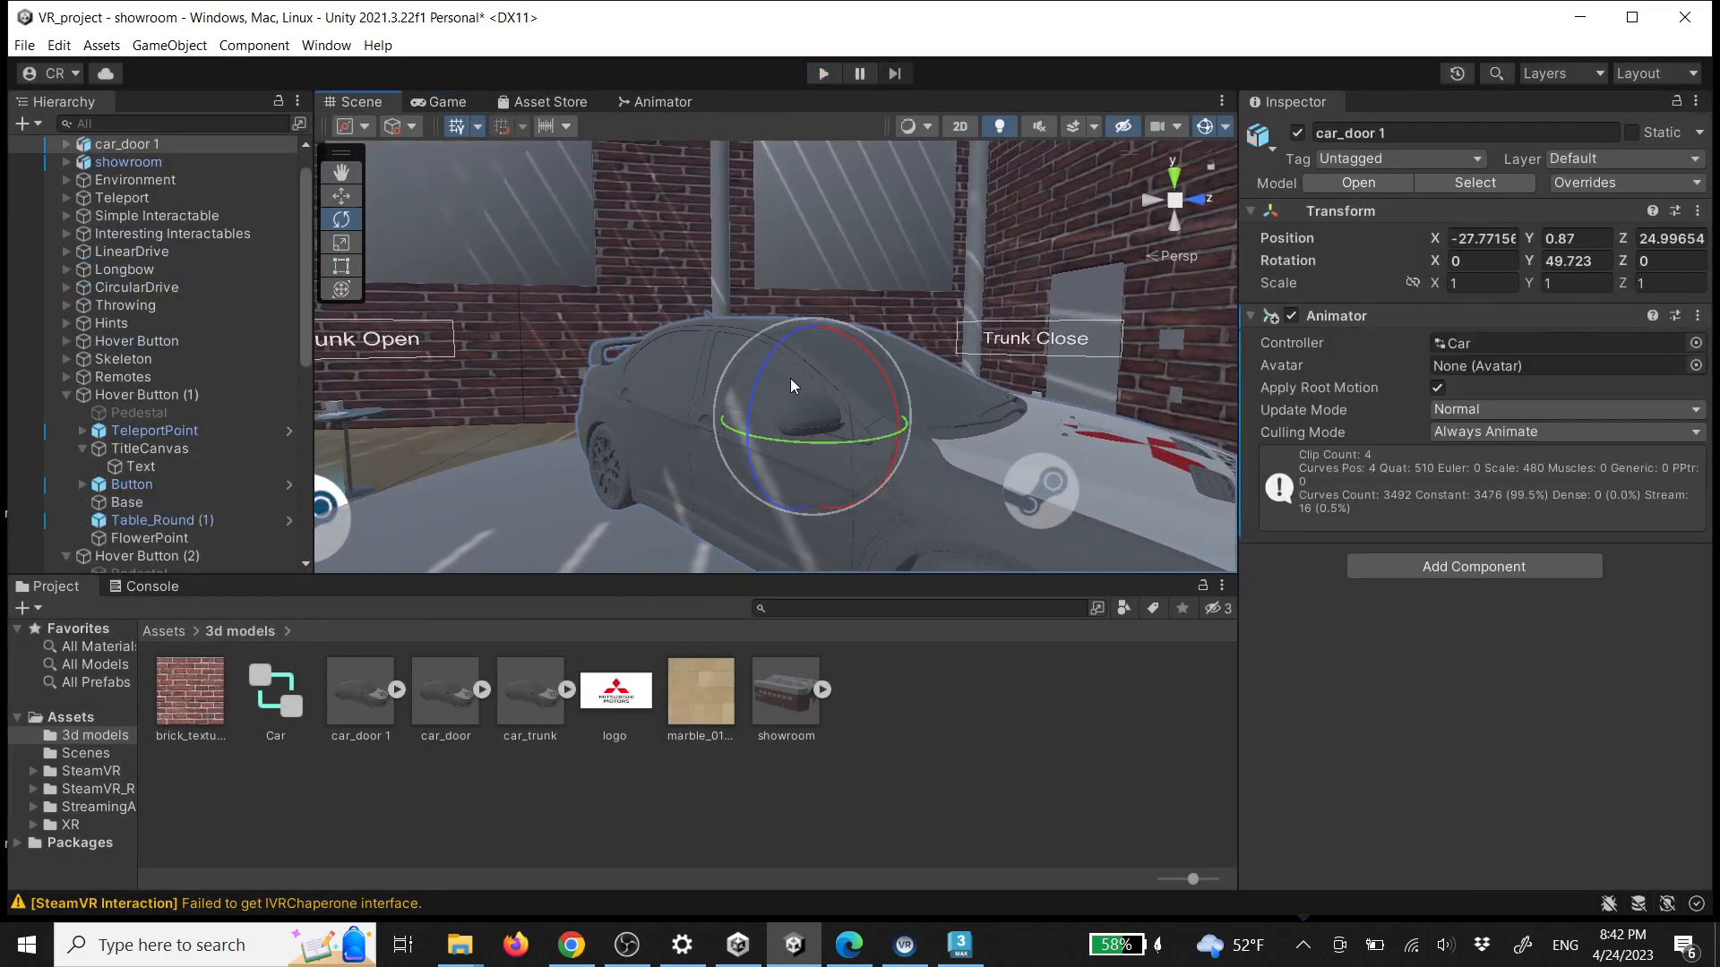
{"action": "left_click", "coordinate": [965, 707]}
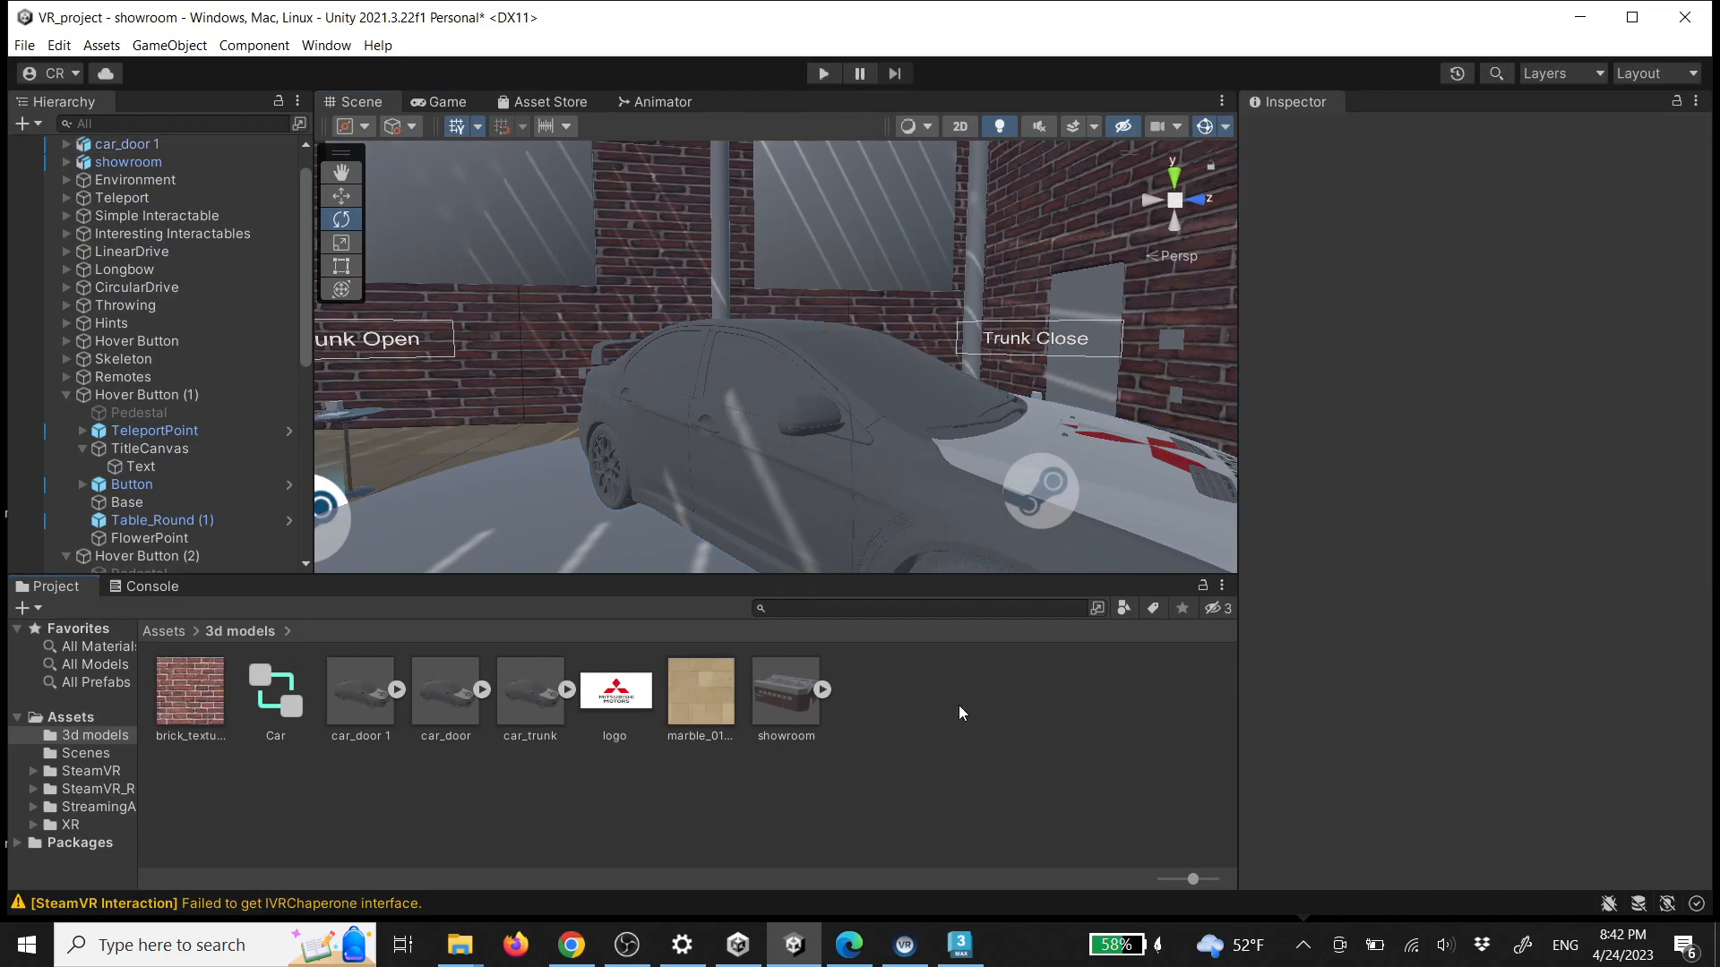
{"action": "right_click", "coordinate": [958, 706]}
{"action": "mouse_move", "coordinate": [1078, 183]}
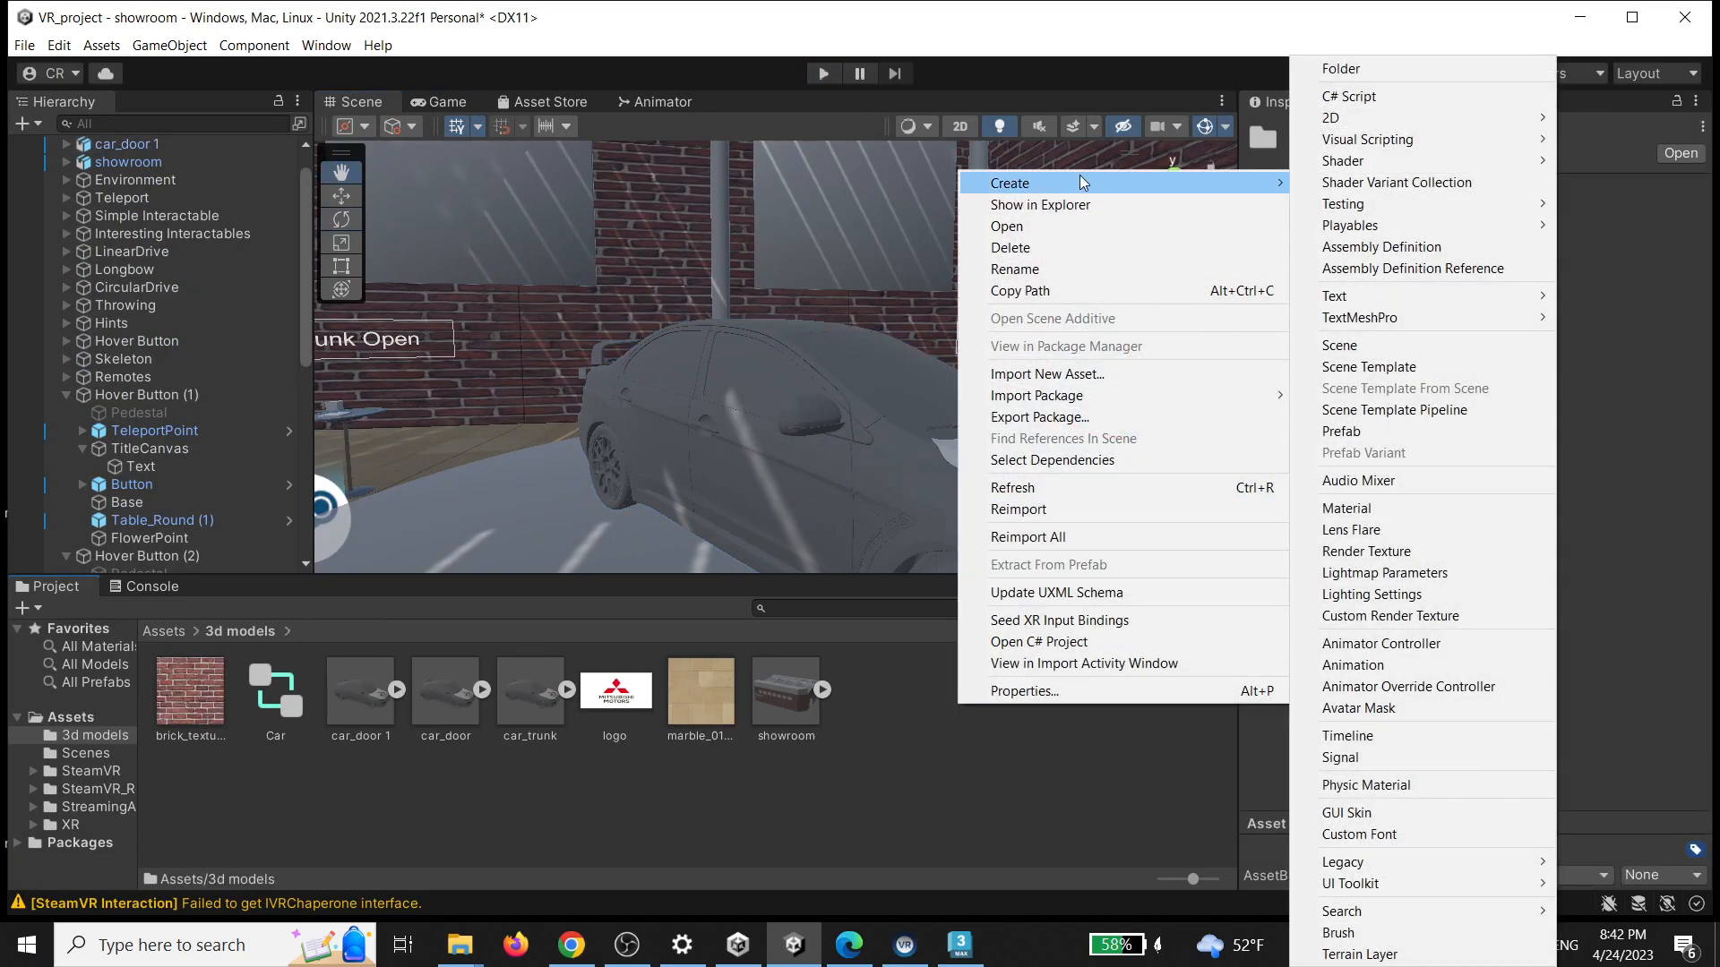
{"action": "left_click", "coordinate": [1368, 509]}
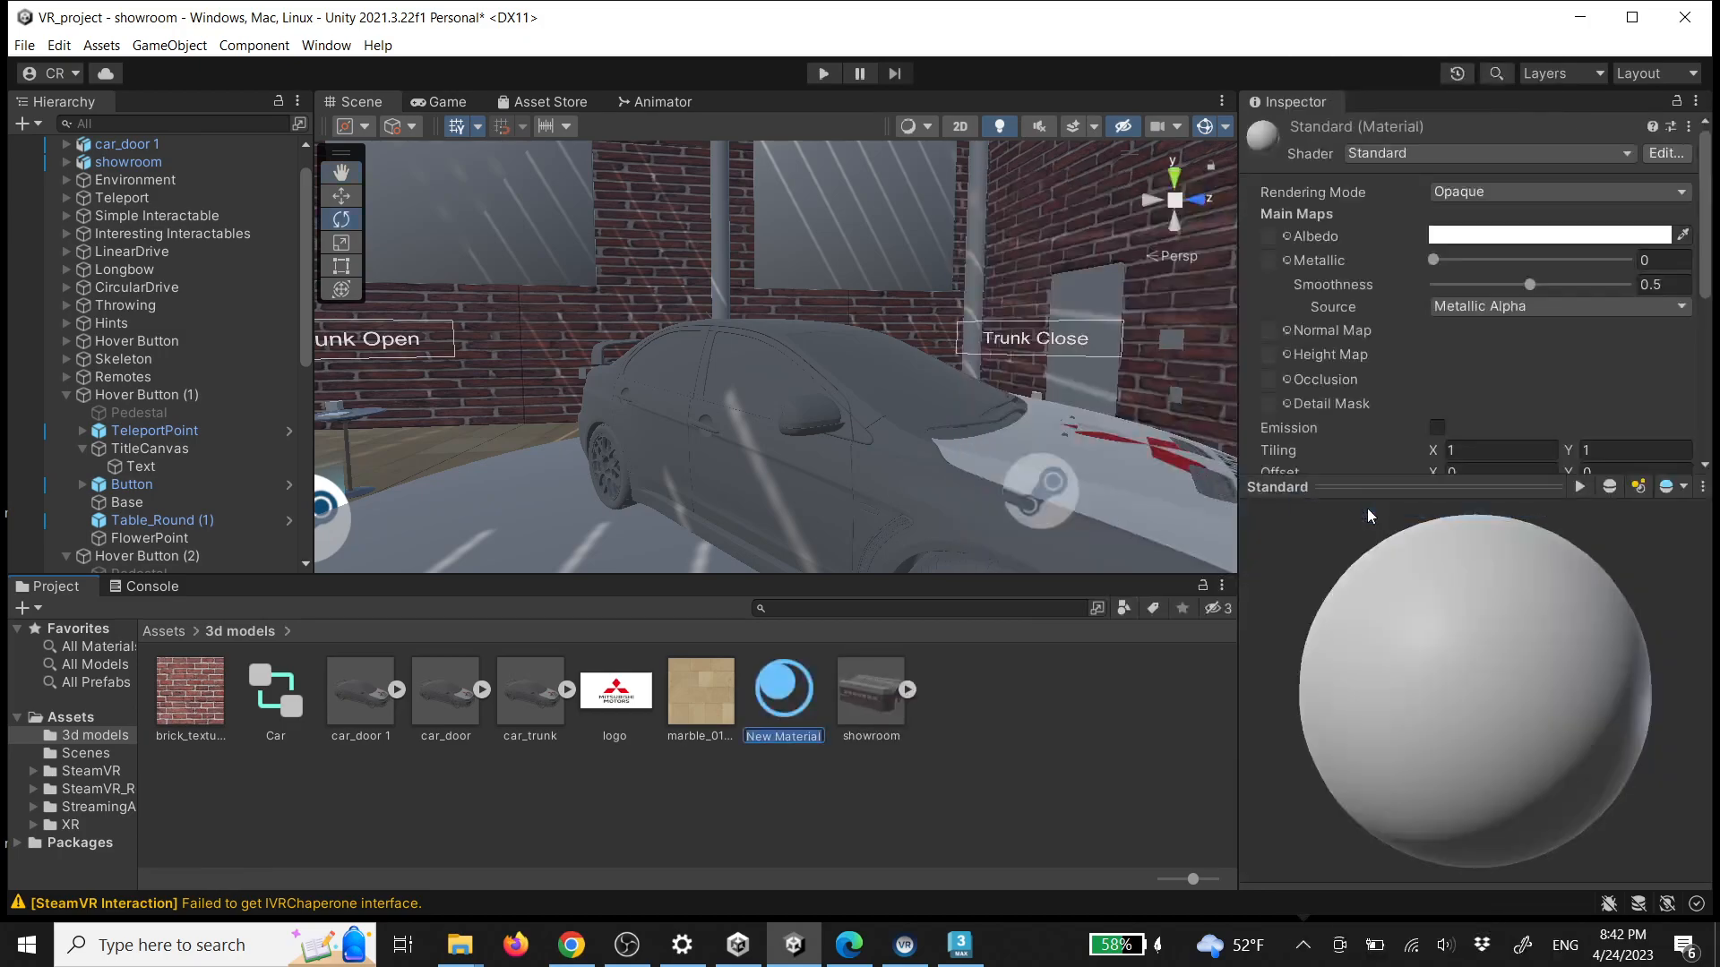
{"action": "type", "text": "glass"}
{"action": "key", "text": "Return"}
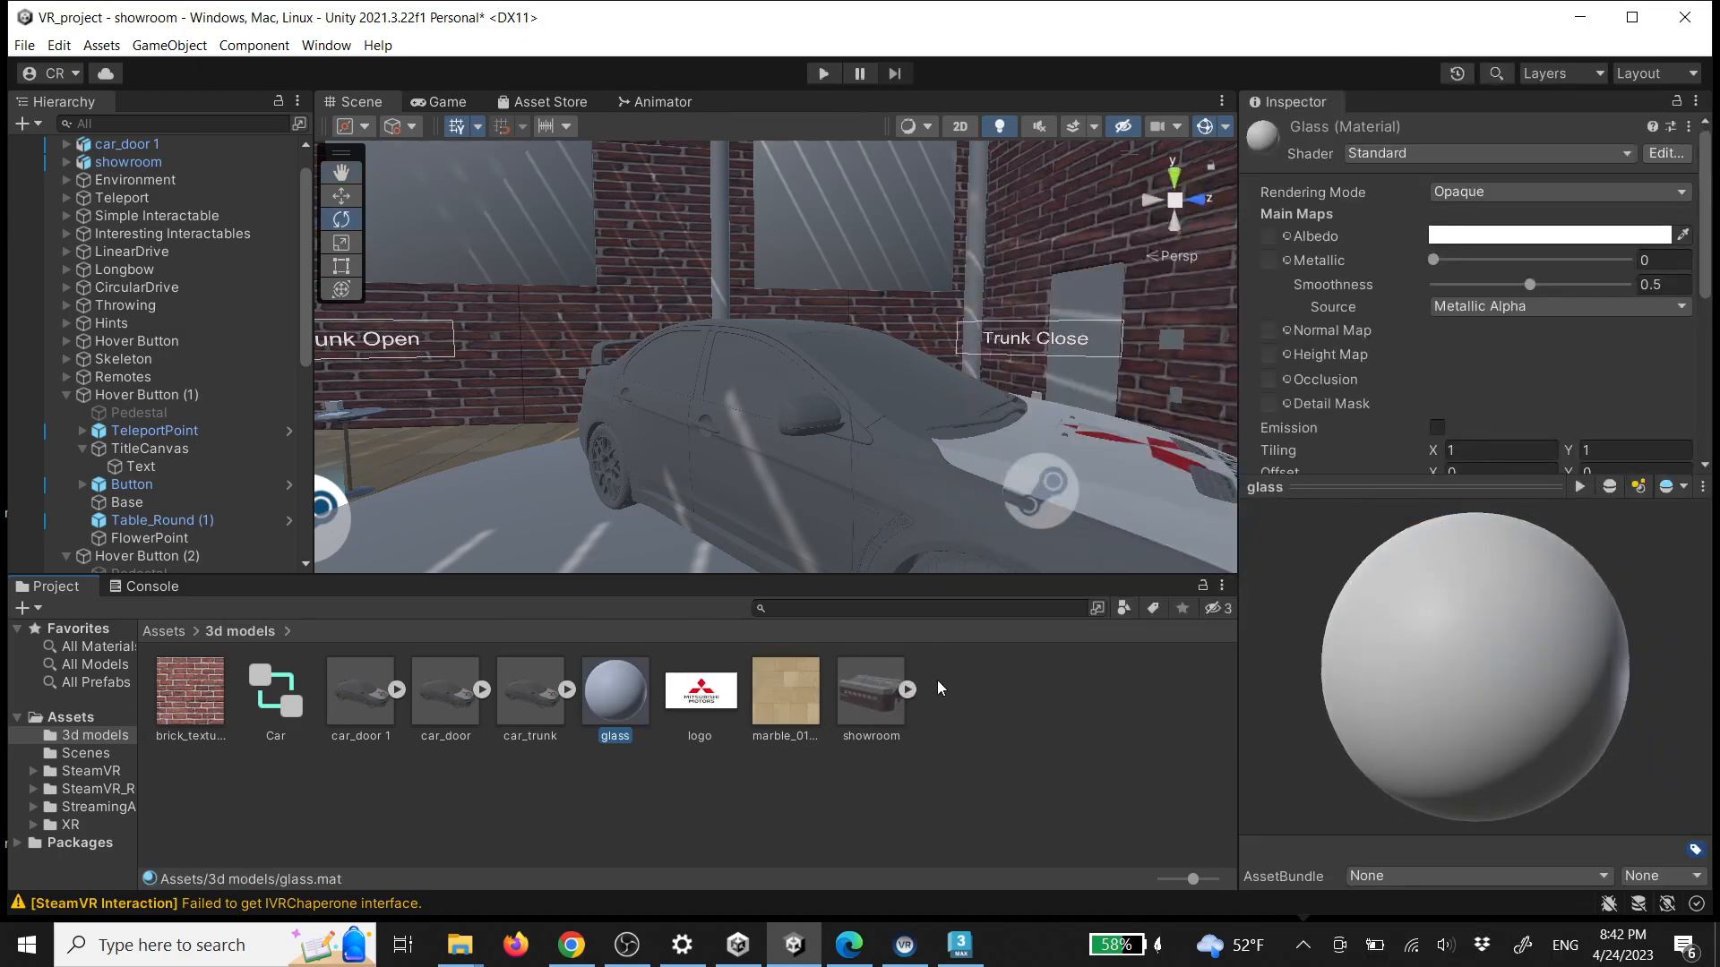
Give the glass material a pale blue-green albedo colour, hexadecimal B4D1D0
{"action": "left_click", "coordinate": [1476, 192]}
{"action": "left_click", "coordinate": [1184, 683]}
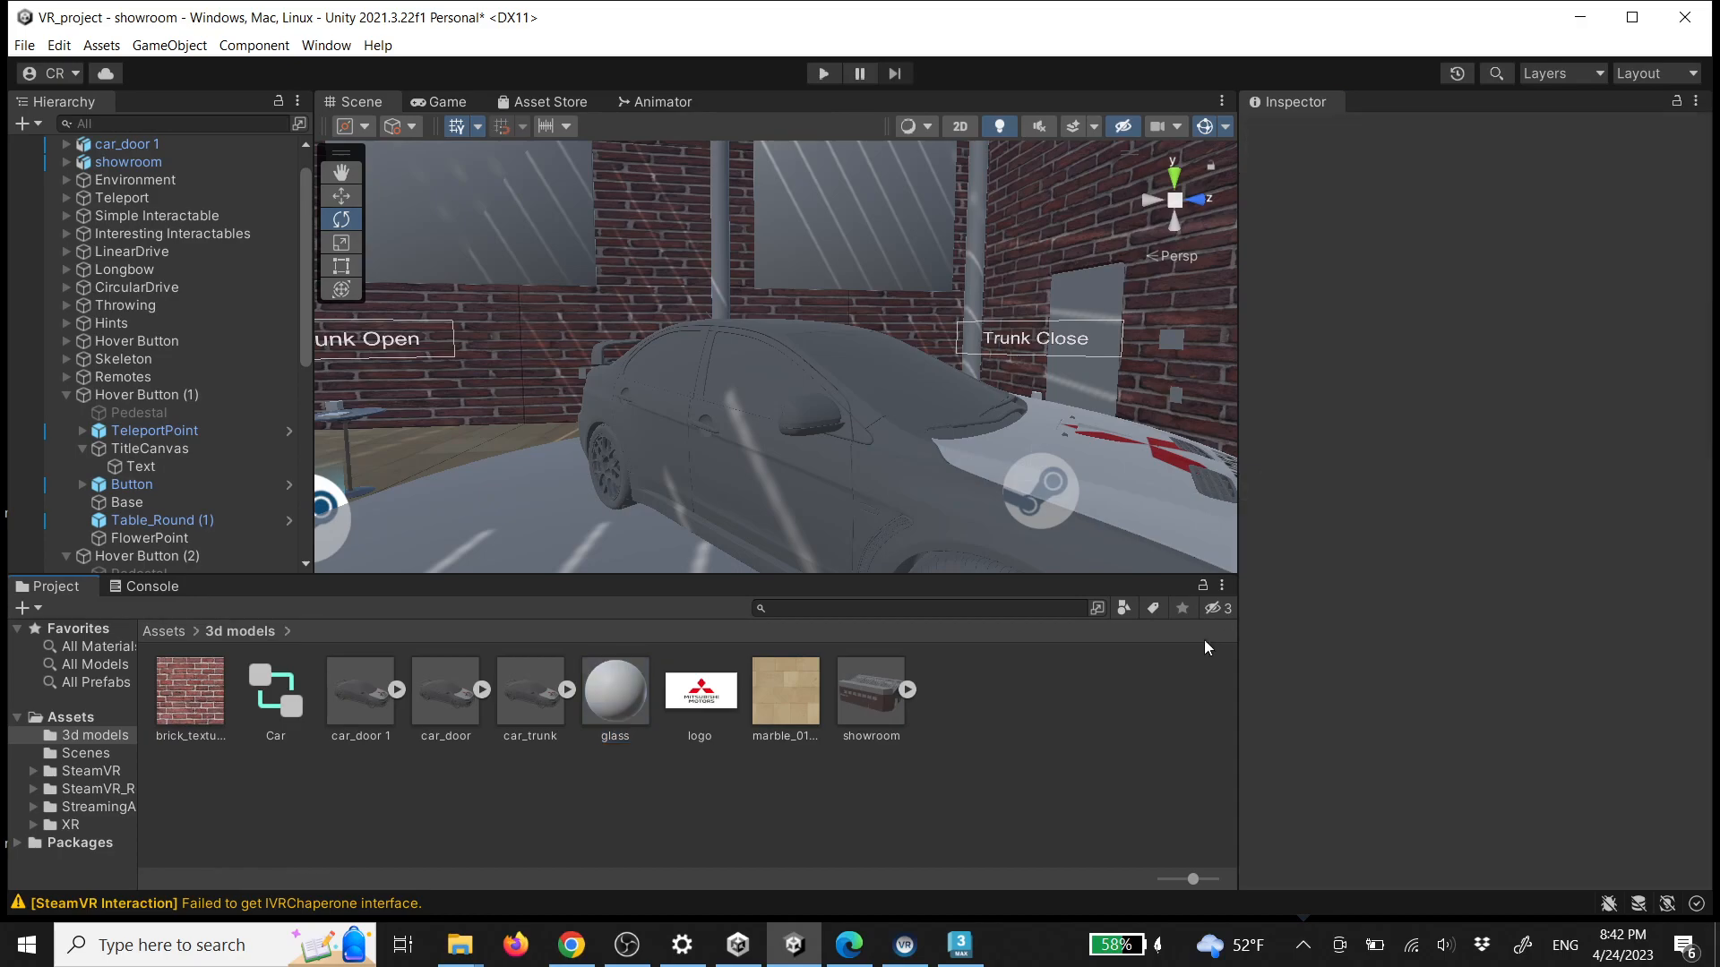
{"action": "left_click", "coordinate": [638, 695]}
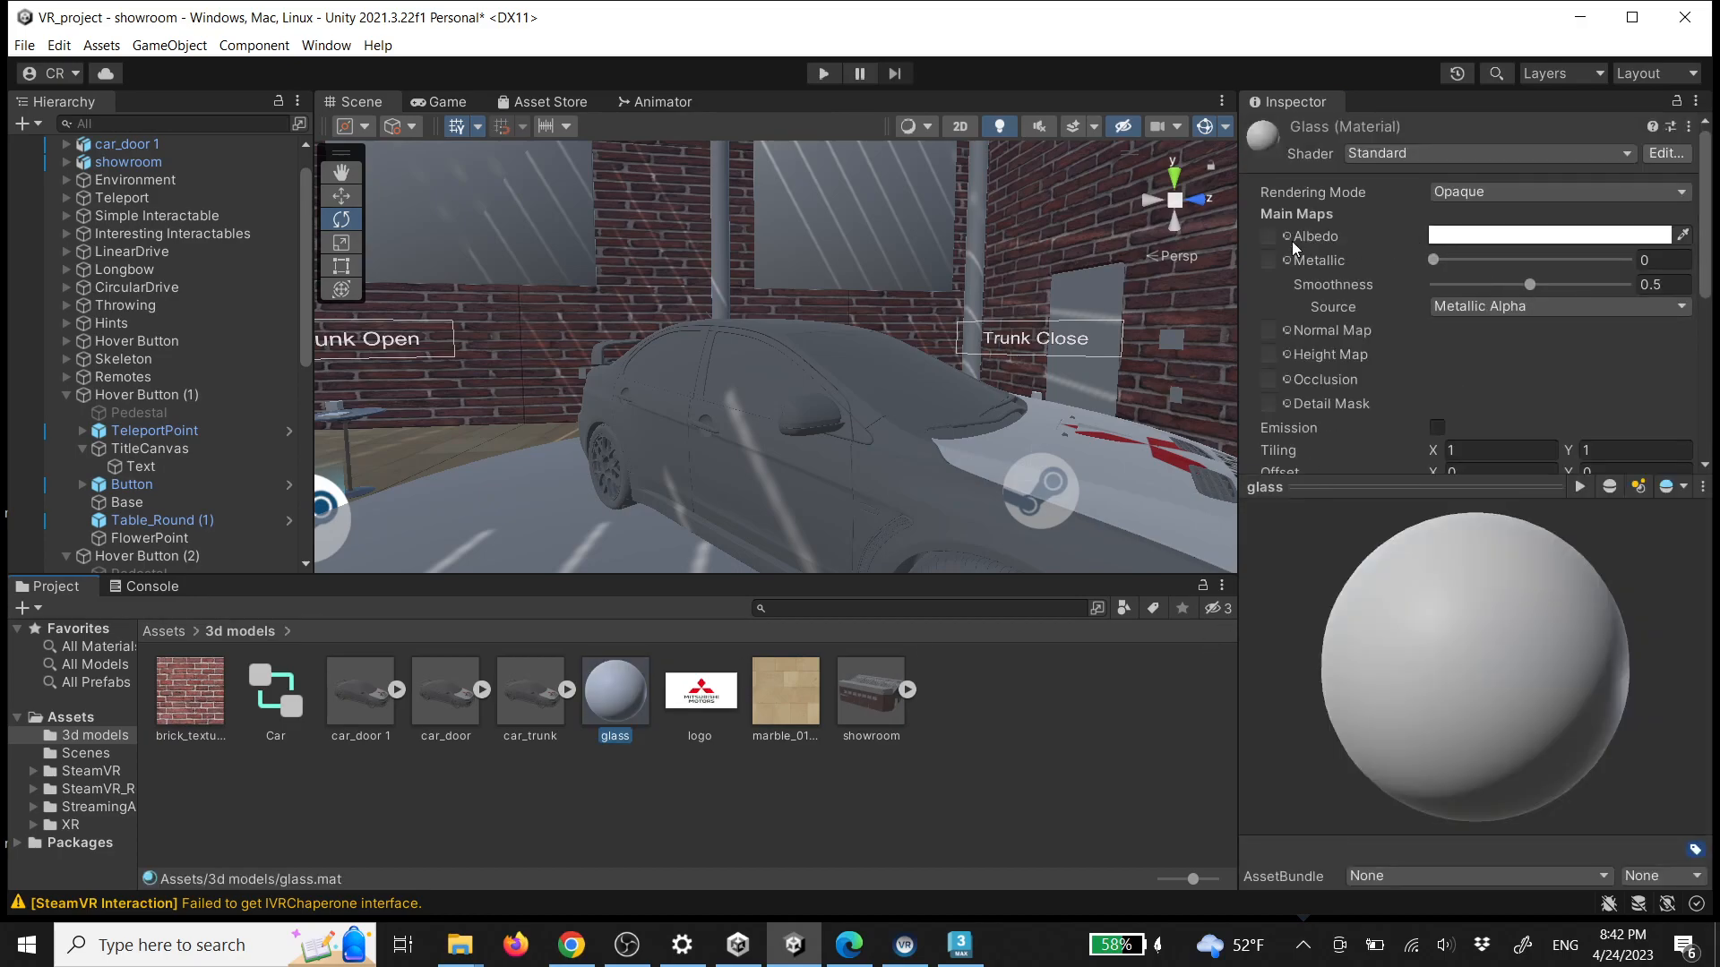
{"action": "left_click", "coordinate": [1513, 237]}
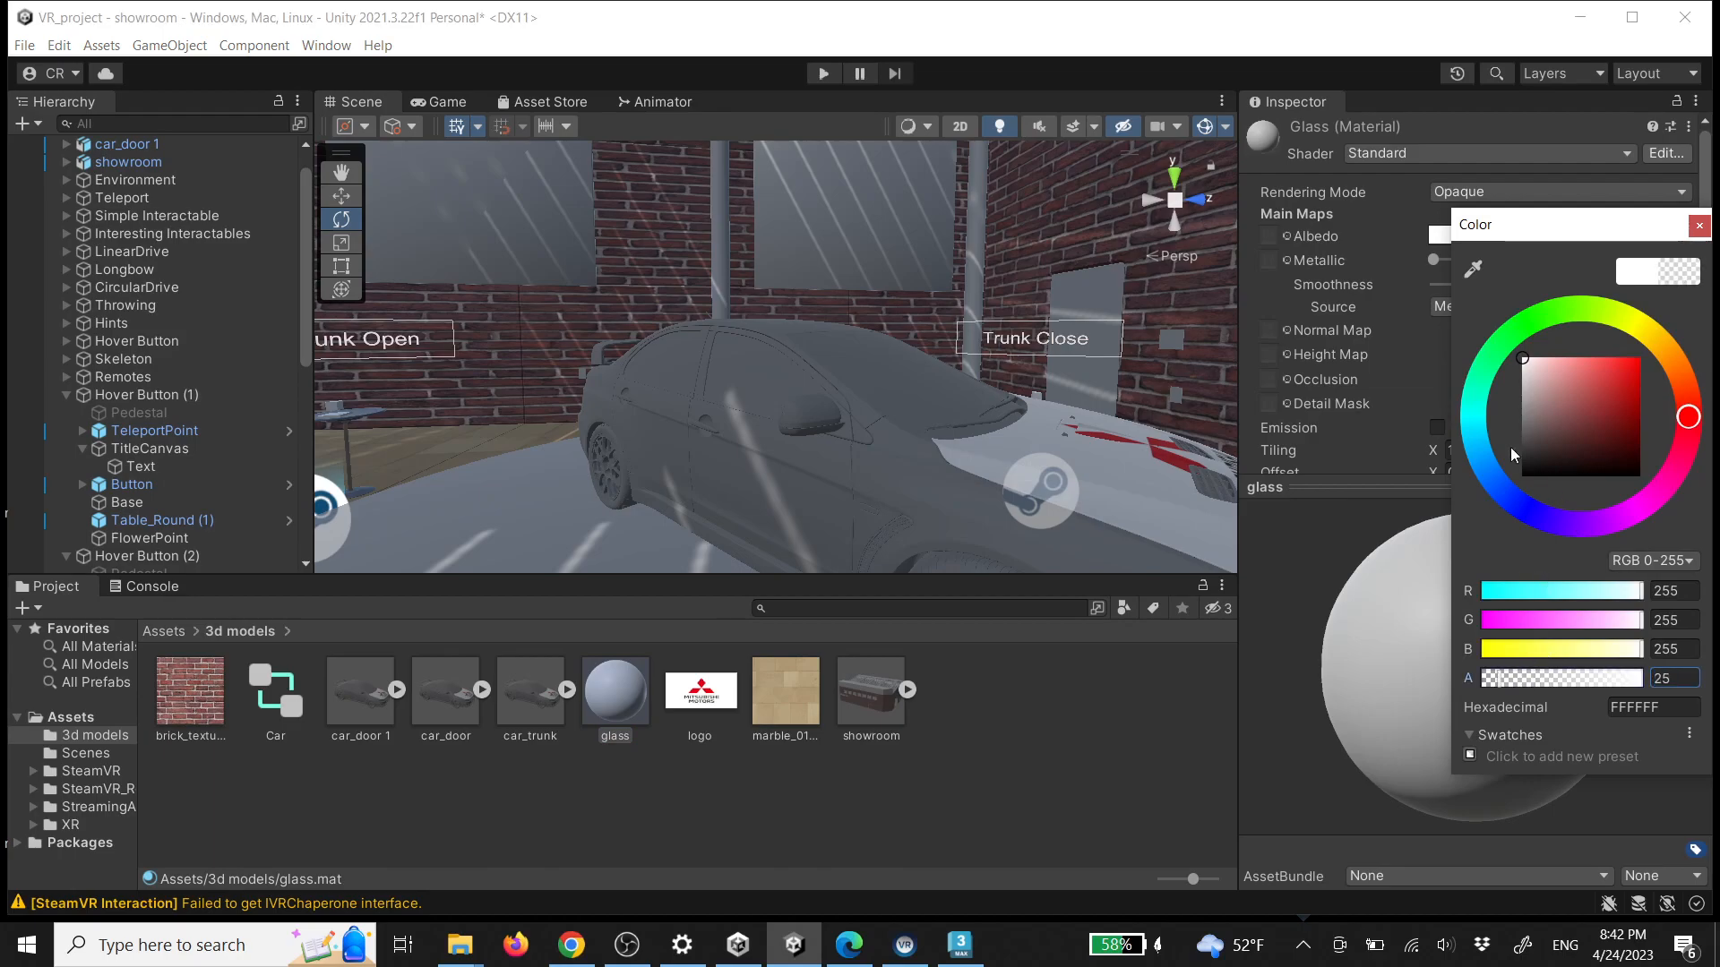
{"action": "left_click", "coordinate": [1473, 418]}
{"action": "left_click", "coordinate": [1530, 377]}
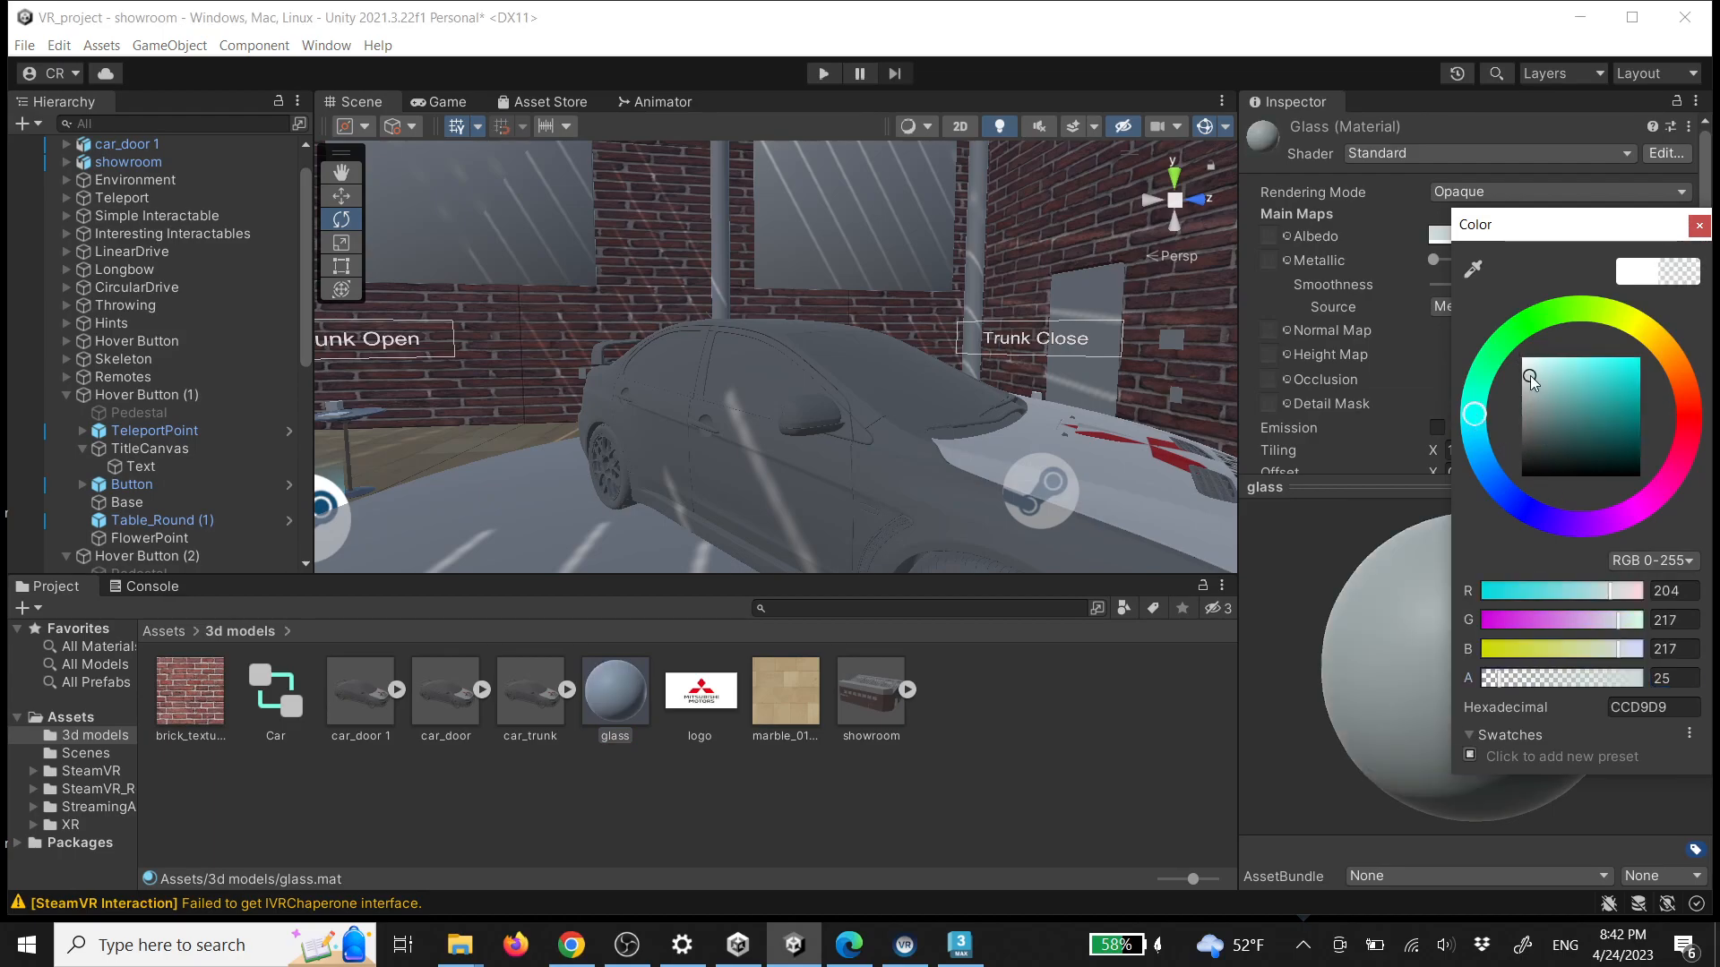
{"action": "left_click_drag", "start_coordinate": [1532, 380], "coordinate": [1543, 387]}
Apply the glass material to the car's side door windows and view them up close
{"action": "left_click_drag", "start_coordinate": [626, 728], "coordinate": [767, 397]}
{"action": "key", "text": "w"}
{"action": "right_click_drag", "start_coordinate": [790, 397], "coordinate": [1050, 416]}
{"action": "key", "text": "w"}
{"action": "key", "text": "s"}
Change the glass material's albedo colour to a near-white tone
{"action": "left_click", "coordinate": [1492, 235]}
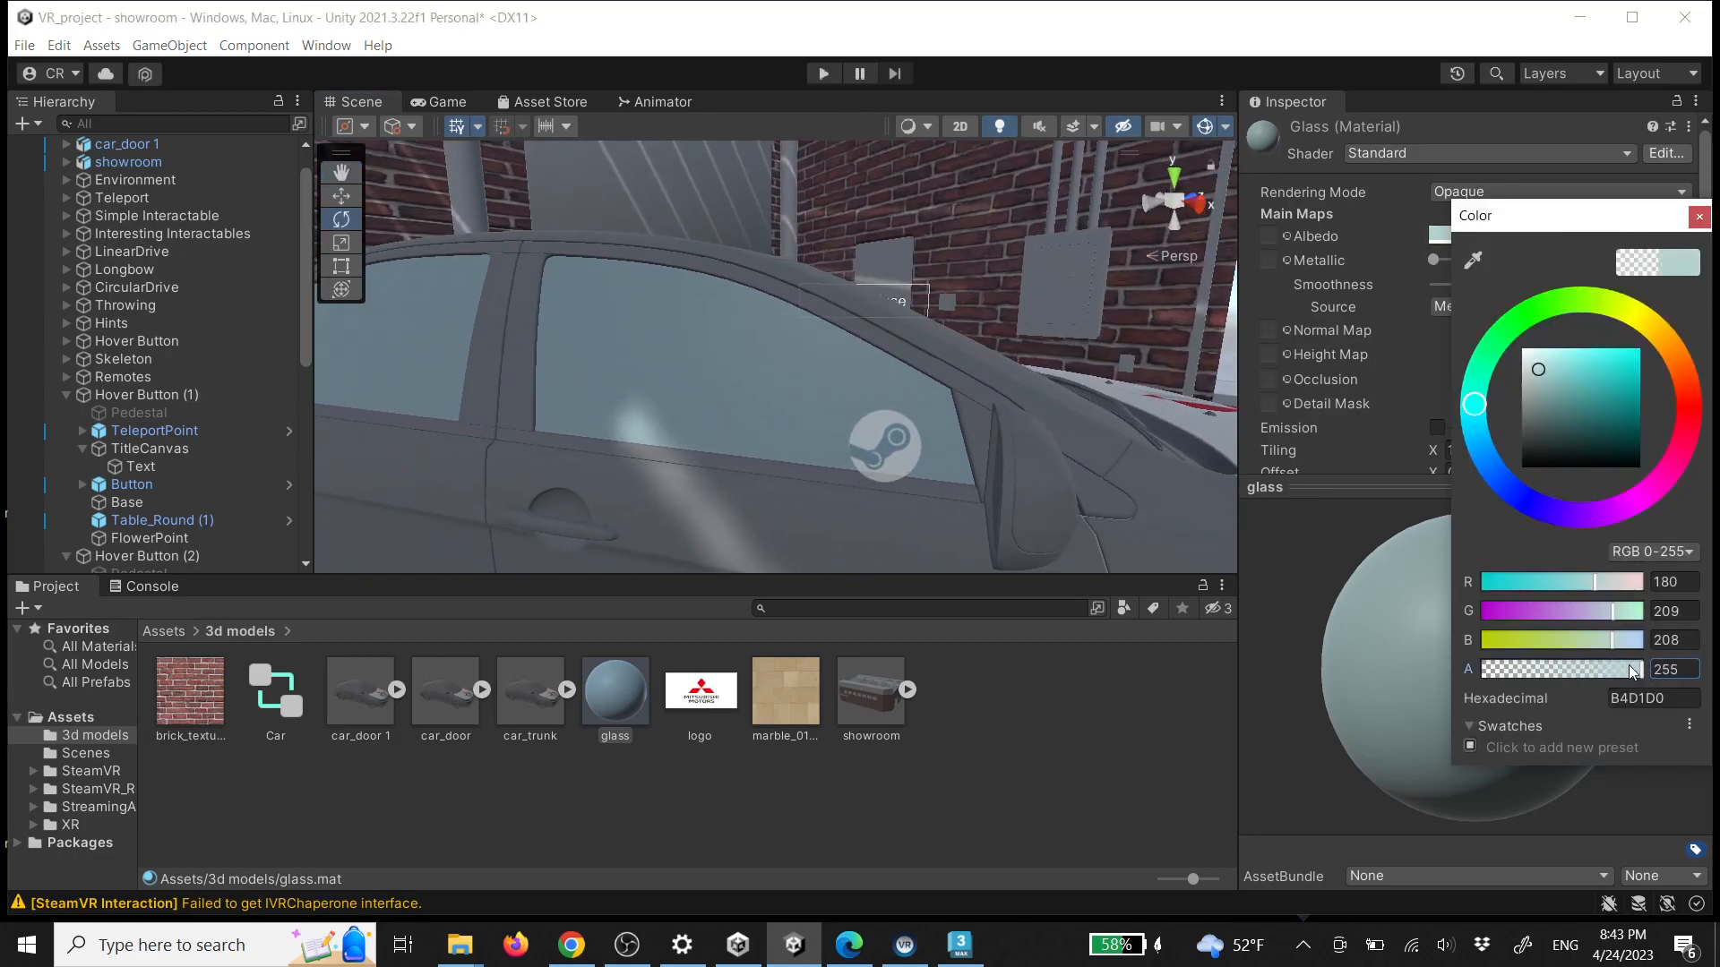
{"action": "mouse_move", "coordinate": [1562, 403]}
{"action": "left_mouse_down"}
{"action": "mouse_move", "coordinate": [1503, 343]}
{"action": "mouse_move", "coordinate": [1493, 469]}
{"action": "mouse_move", "coordinate": [1498, 349]}
{"action": "left_mouse_up"}
{"action": "left_click", "coordinate": [766, 403]}
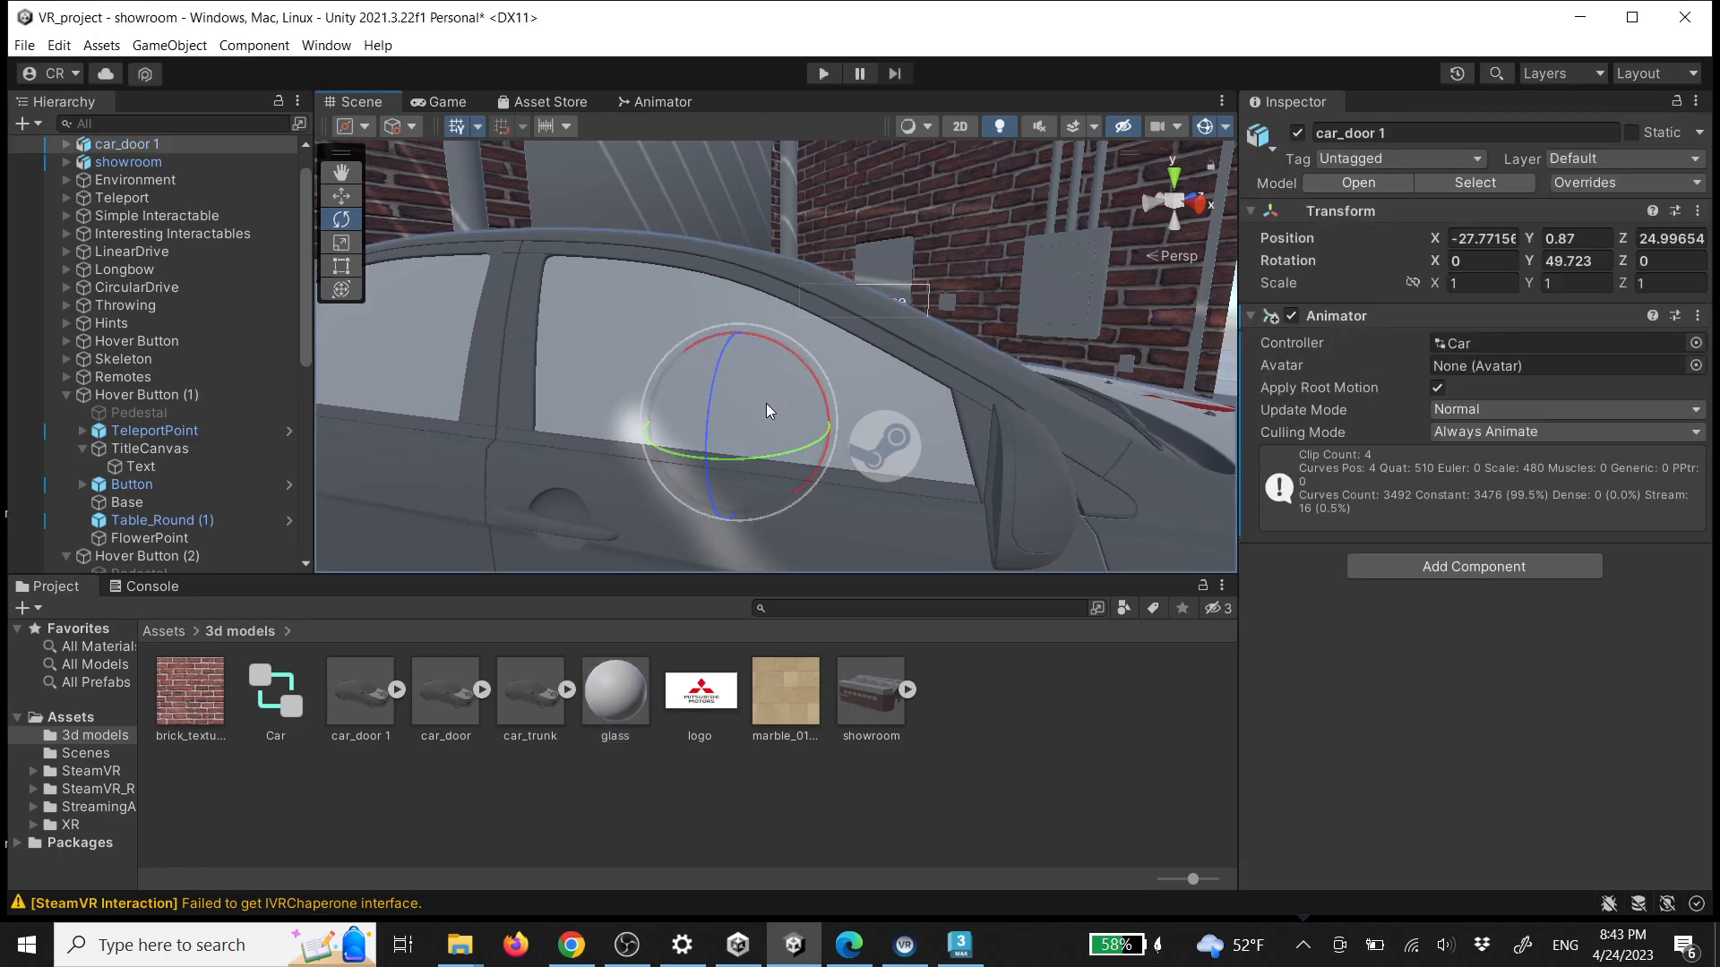
Select the HDM_04_01_door_glass object and examine the car's windows from both sides
{"action": "left_click", "coordinate": [756, 367]}
{"action": "scroll", "coordinate": [927, 406], "scroll_direction": "down", "scroll_amount": 5}
{"action": "key", "text": "w"}
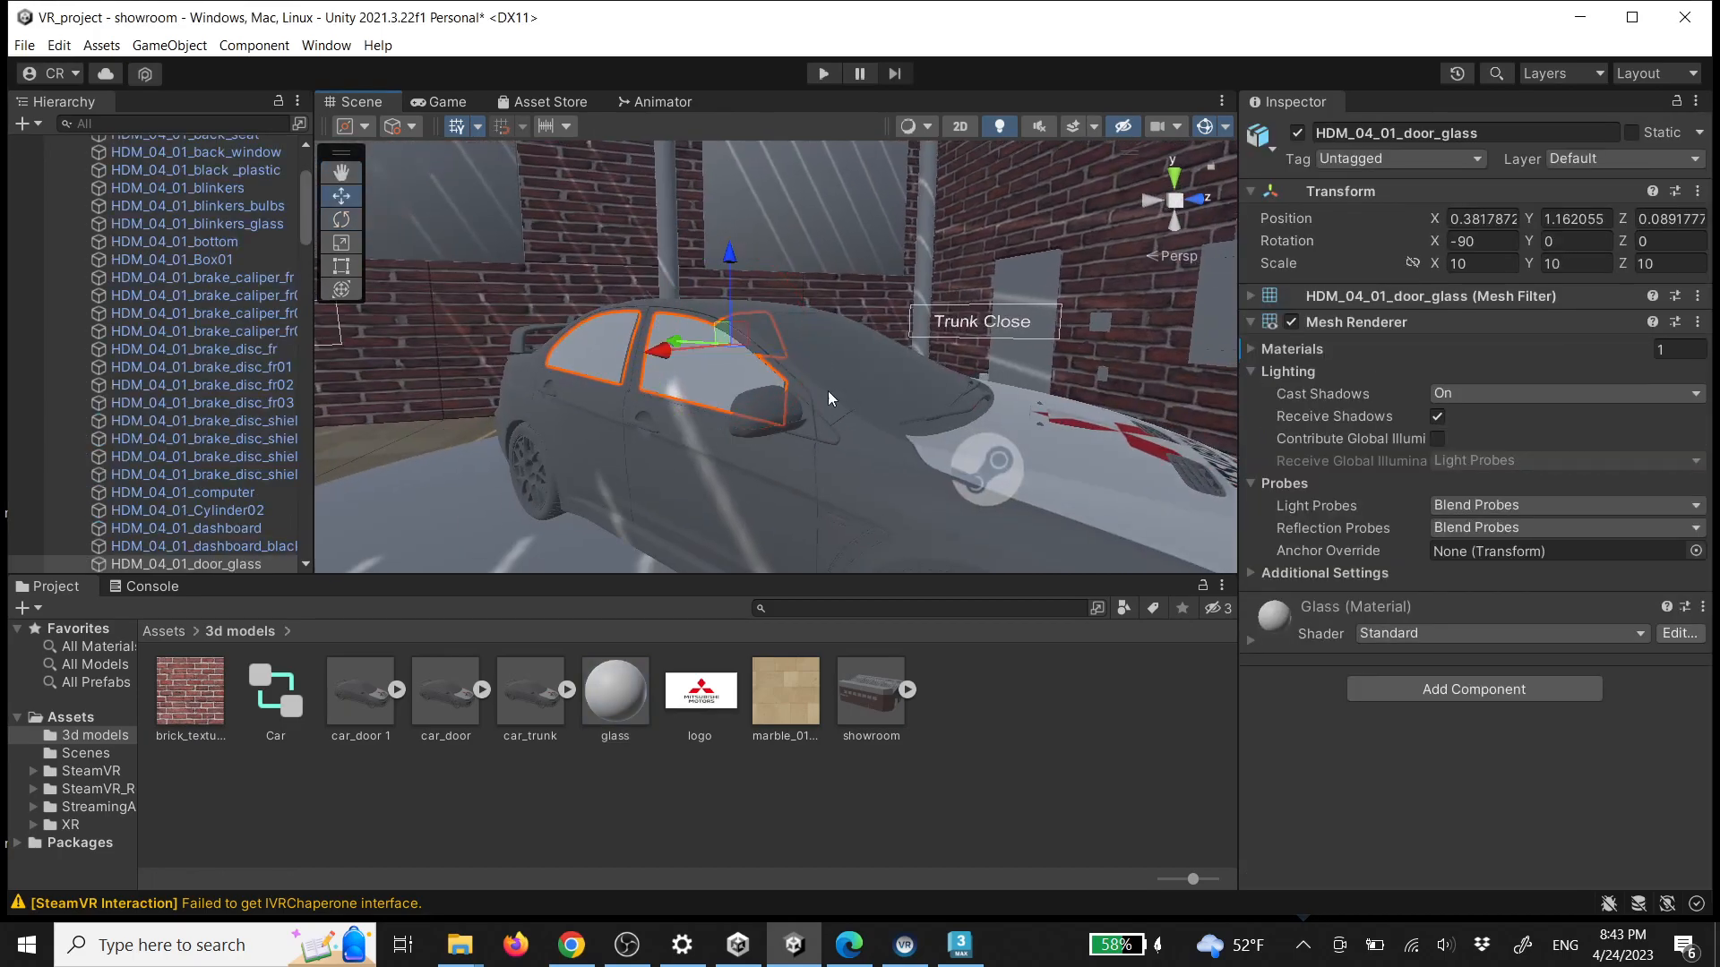
{"action": "right_click_drag", "start_coordinate": [759, 204], "coordinate": [555, 349]}
{"action": "key", "text": "w"}
{"action": "right_click_drag", "start_coordinate": [760, 423], "coordinate": [617, 393]}
{"action": "key", "text": "w"}
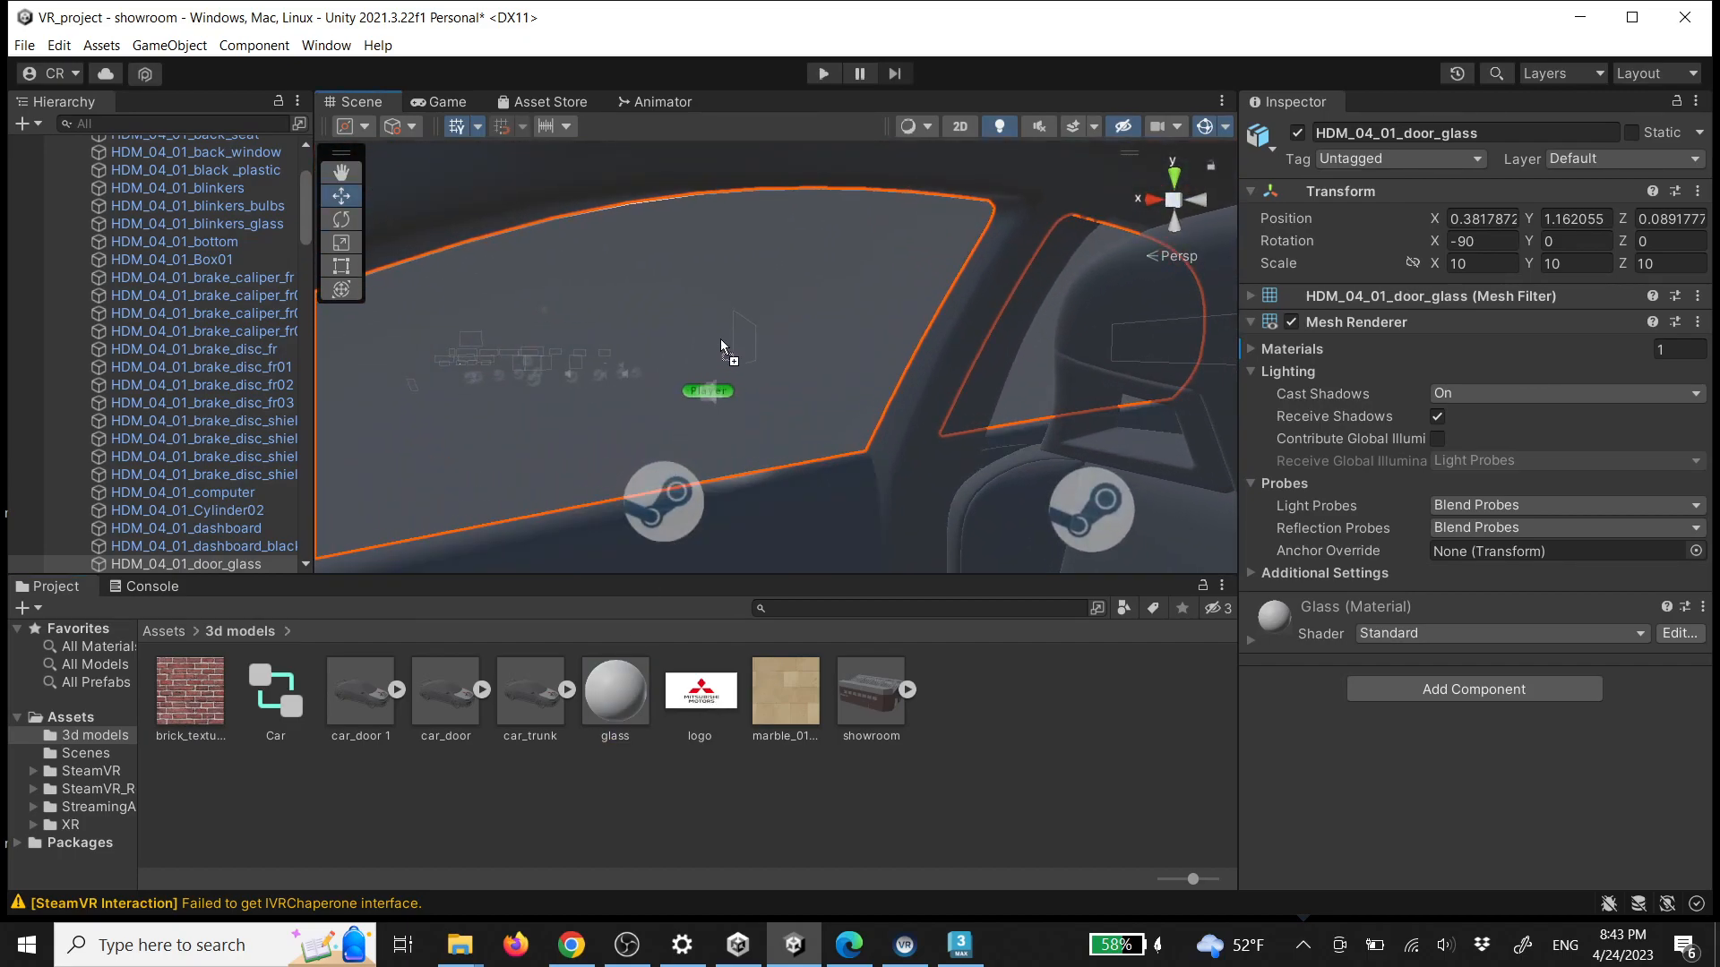
Apply the glass material to the front door's window, Object002
{"action": "scroll", "coordinate": [880, 376], "scroll_direction": "down", "scroll_amount": 10}
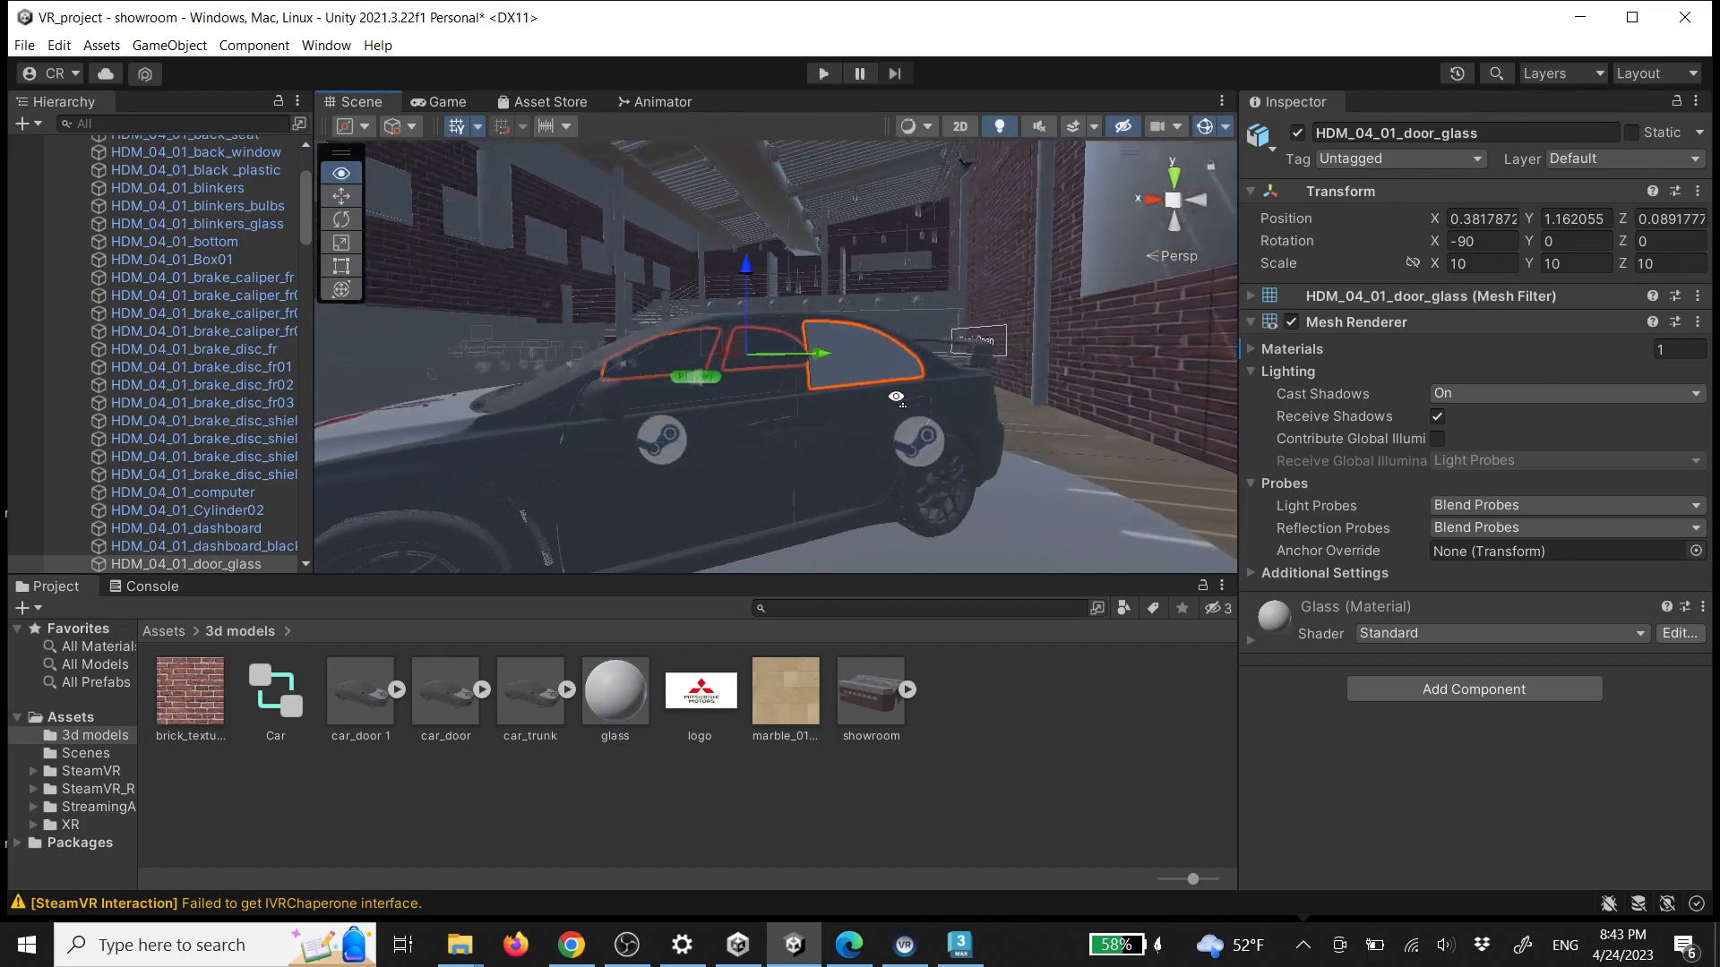
{"action": "left_click", "coordinate": [742, 389]}
{"action": "scroll", "coordinate": [796, 411], "scroll_direction": "up", "scroll_amount": 5}
{"action": "left_click", "coordinate": [657, 426]}
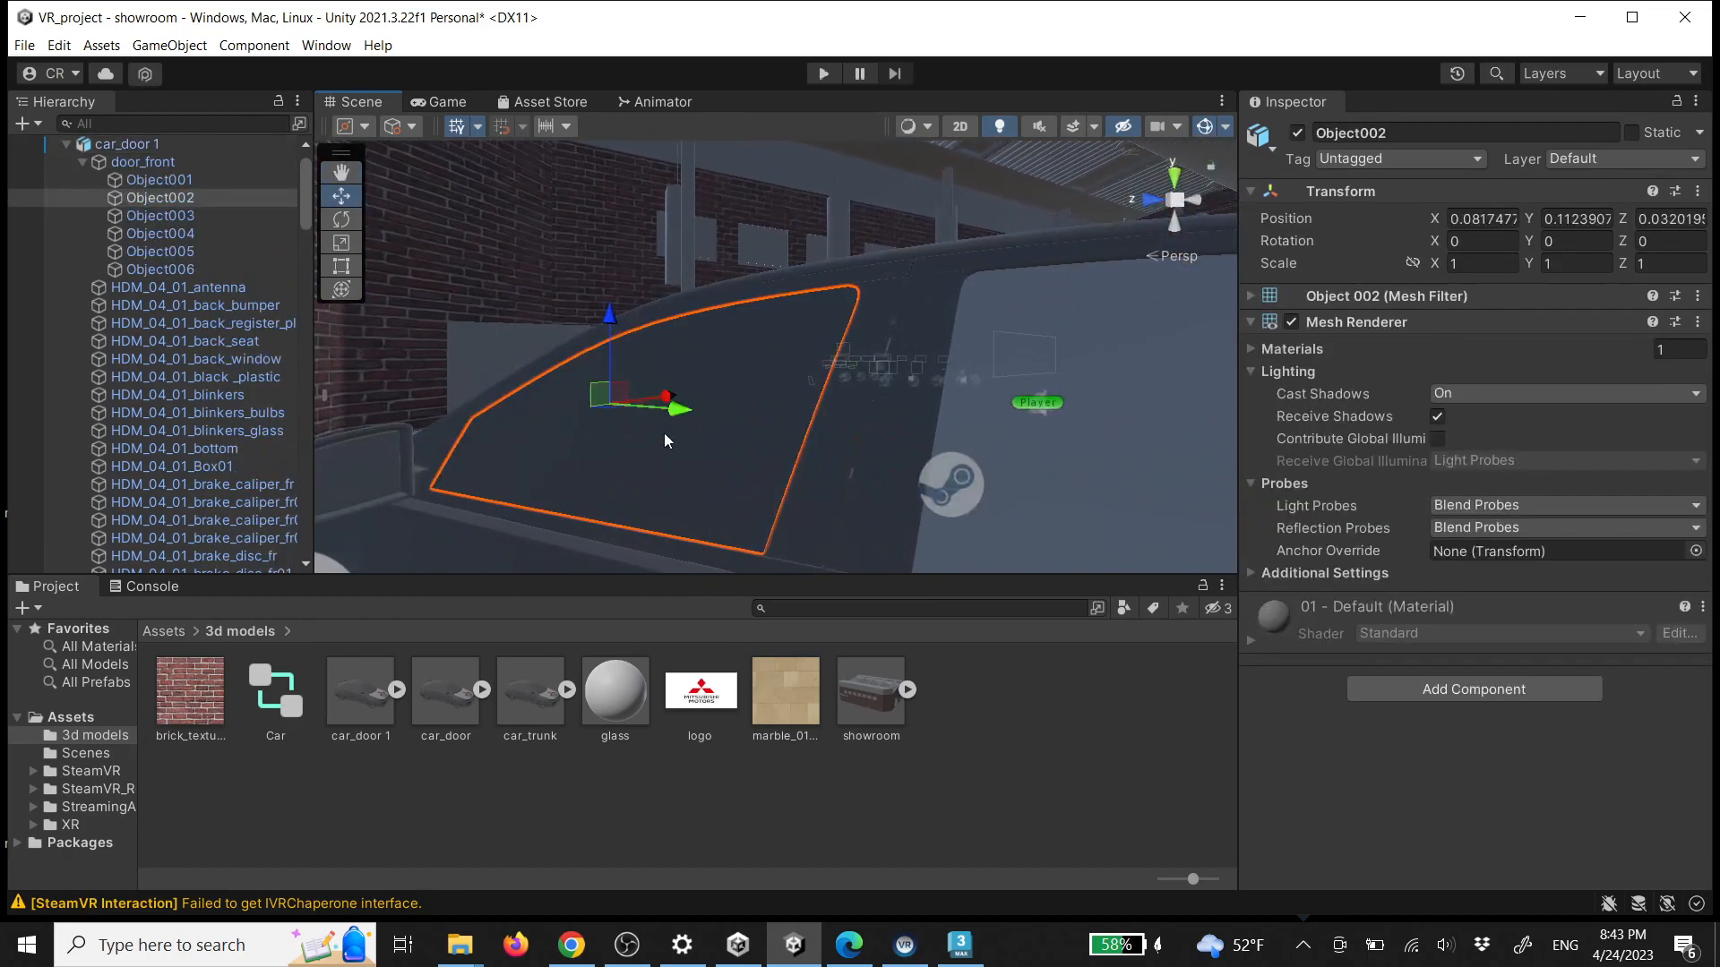
{"action": "left_click_drag", "start_coordinate": [633, 696], "coordinate": [679, 455]}
Apply the glass material to the car's headlight glass and select that part up close
{"action": "right_click_drag", "start_coordinate": [762, 423], "coordinate": [803, 364]}
{"action": "left_click_drag", "start_coordinate": [640, 704], "coordinate": [730, 288]}
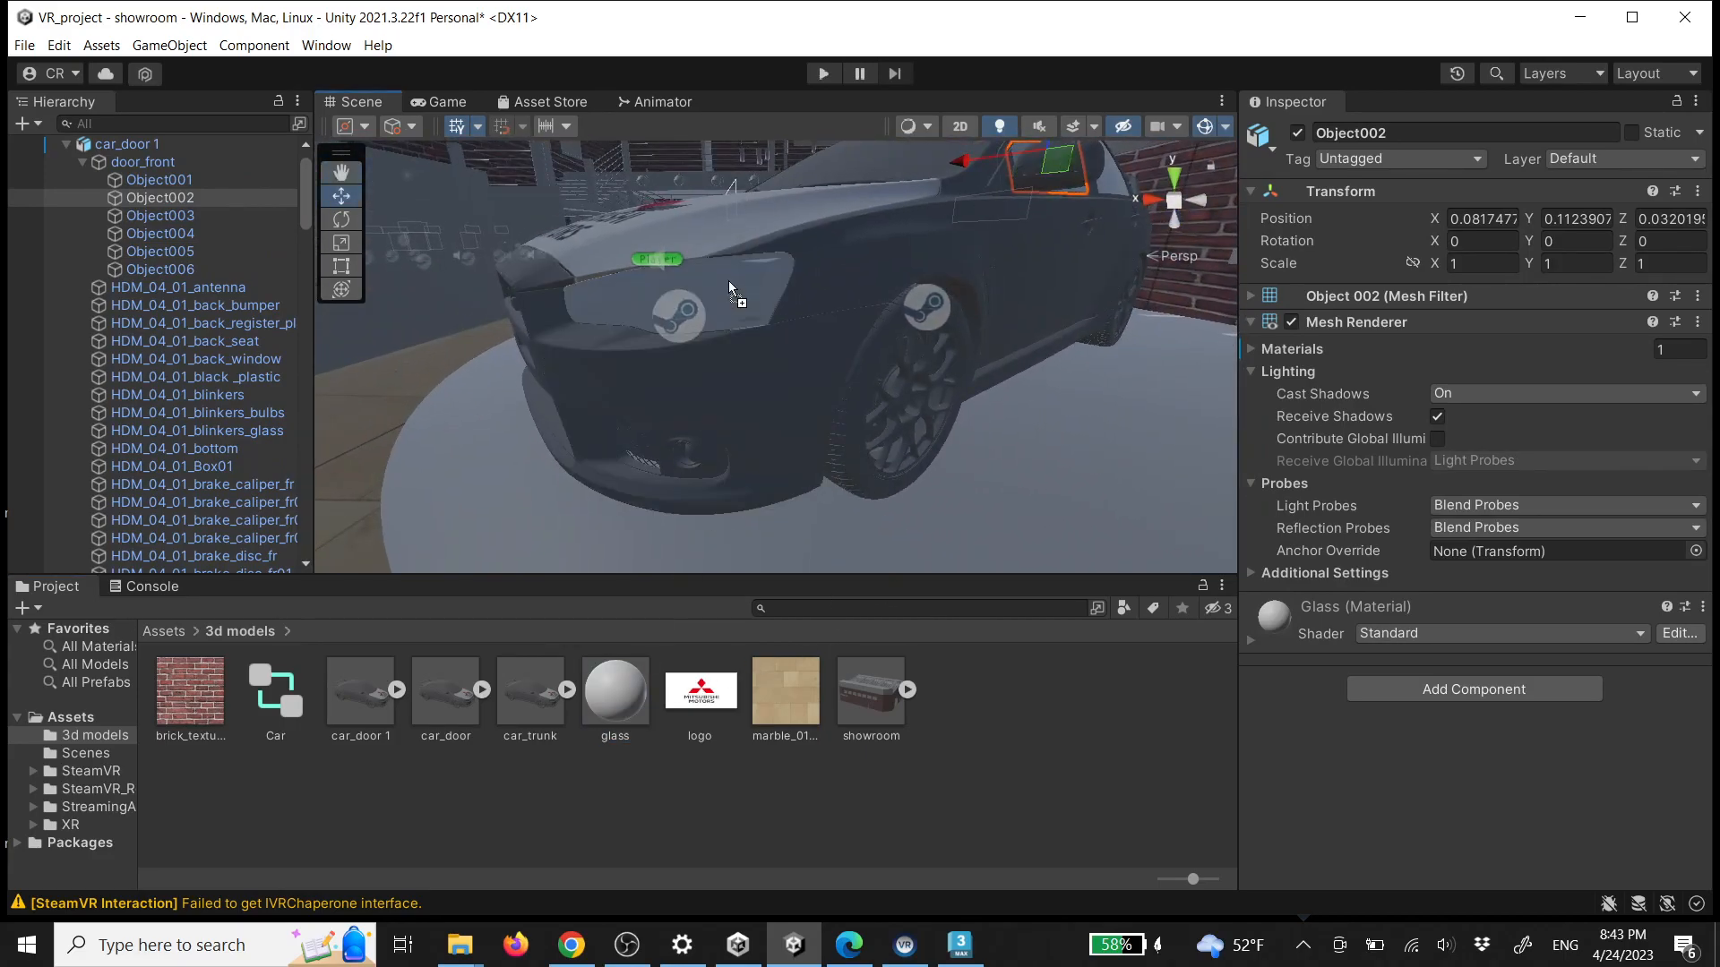
{"action": "right_click_drag", "start_coordinate": [735, 291], "coordinate": [933, 304]}
{"action": "left_click", "coordinate": [1025, 353]}
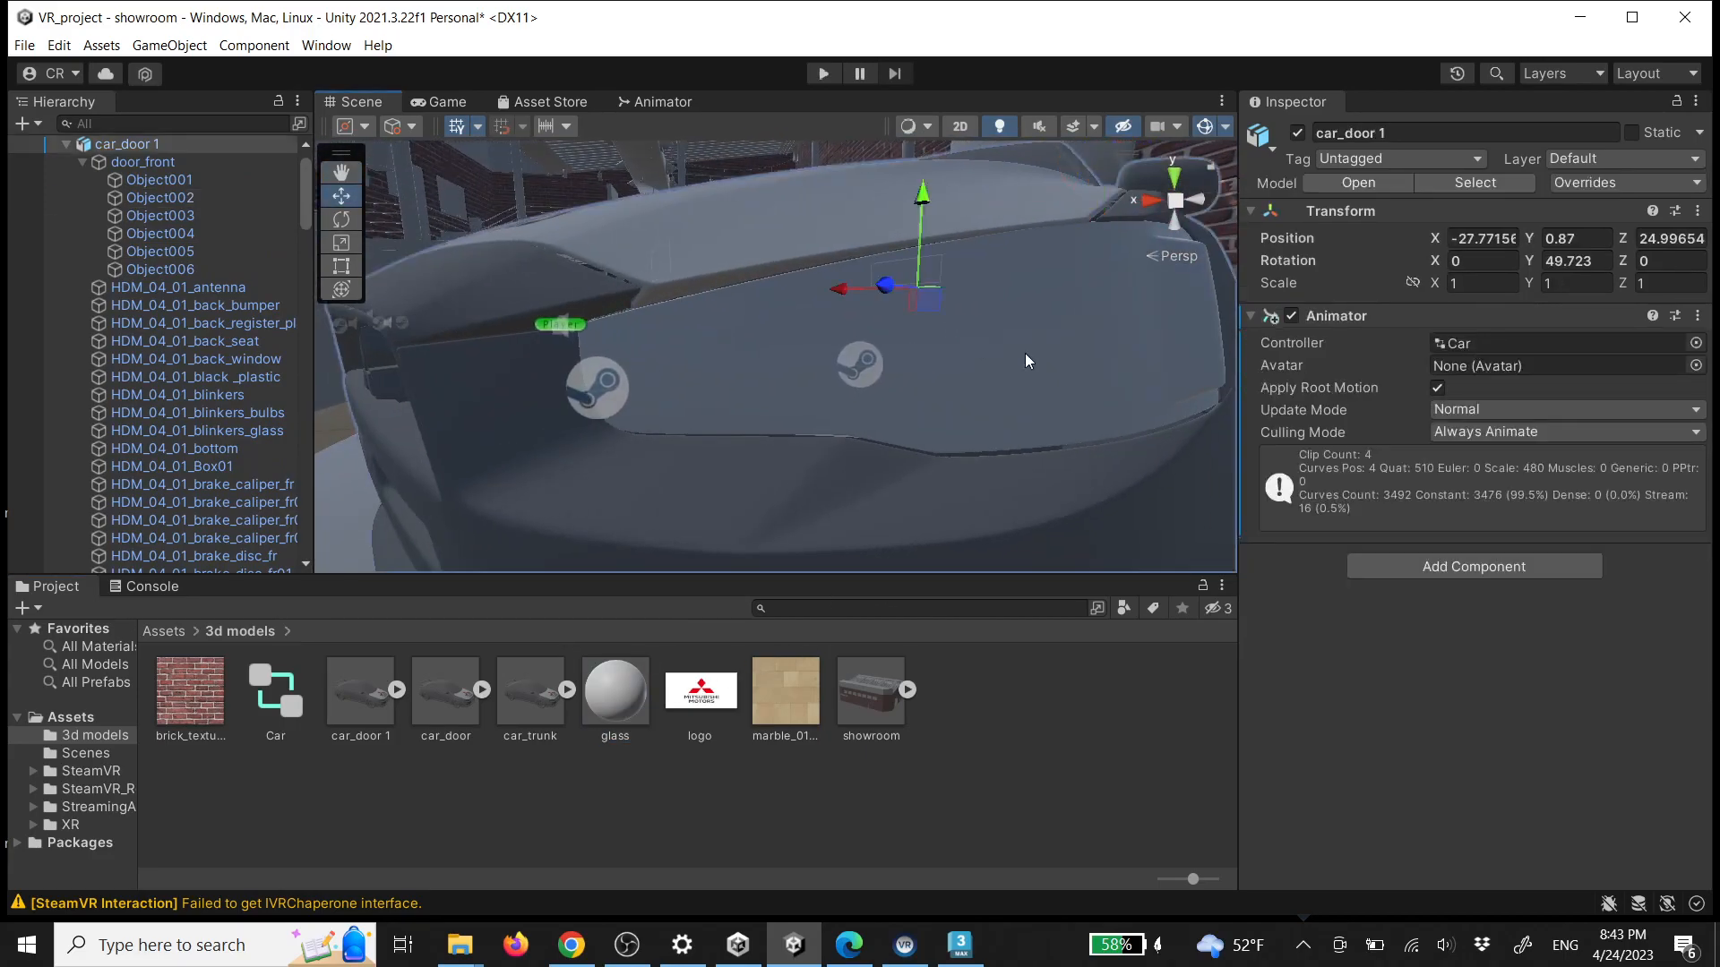
{"action": "left_click", "coordinate": [1070, 357]}
Set the glass material's rendering mode to Transparent and view the car's side windows
{"action": "left_click", "coordinate": [623, 710]}
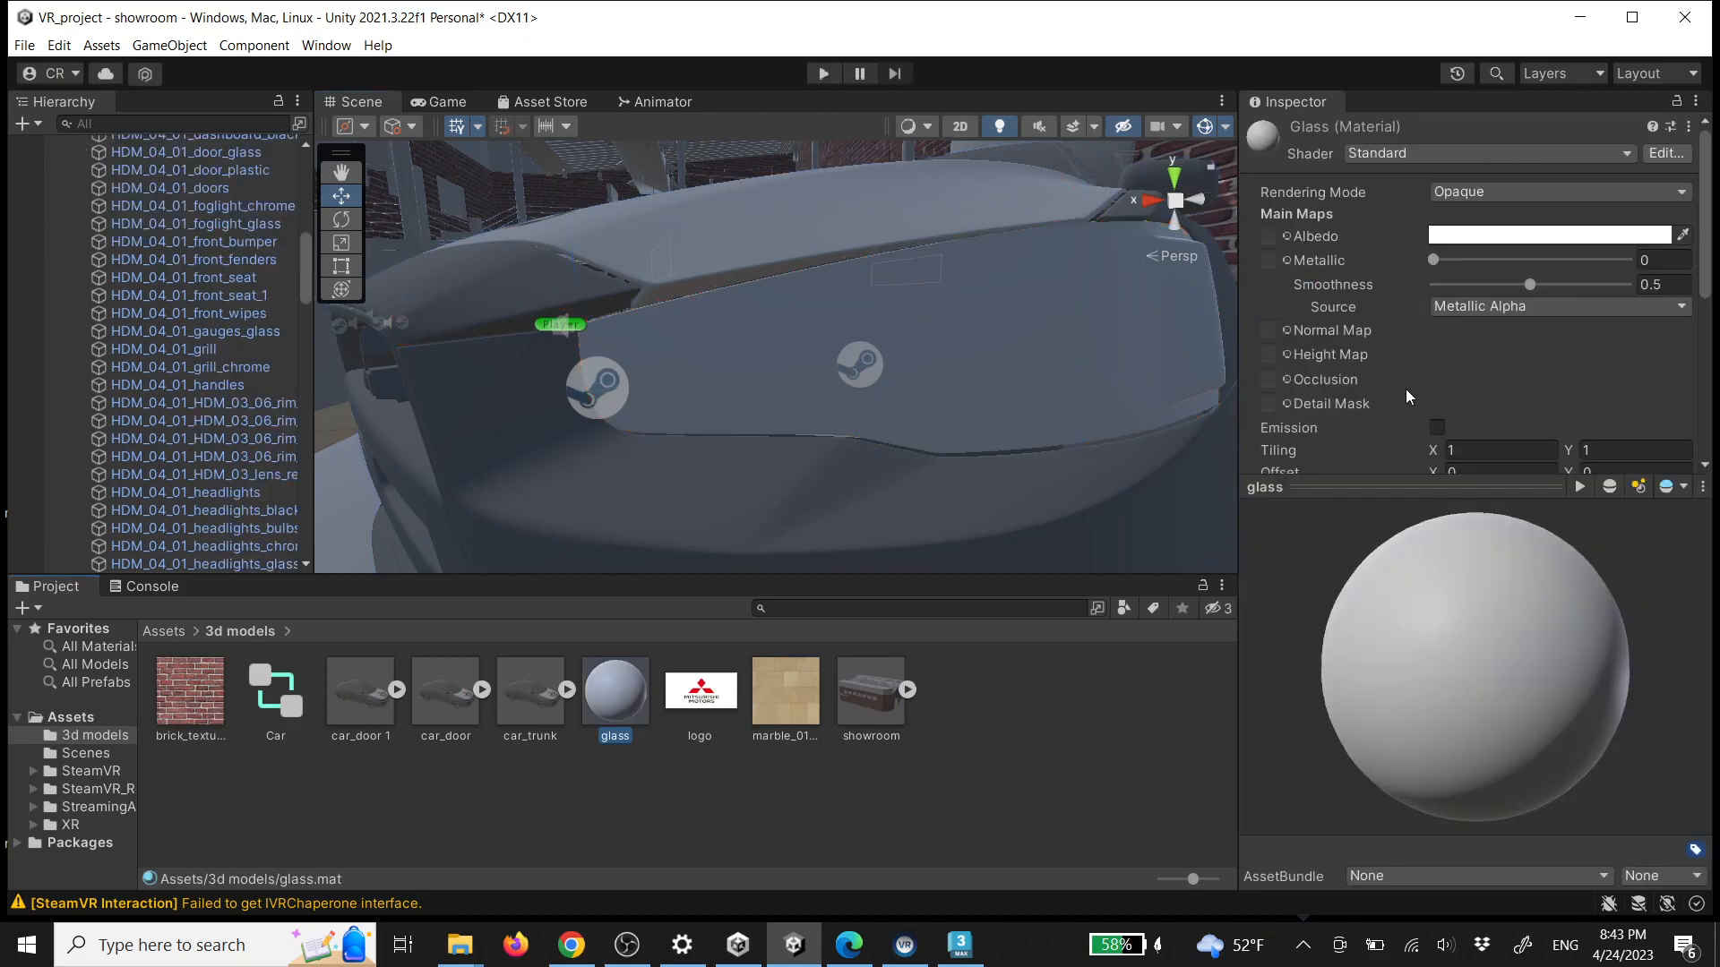
{"action": "left_click", "coordinate": [1477, 191]}
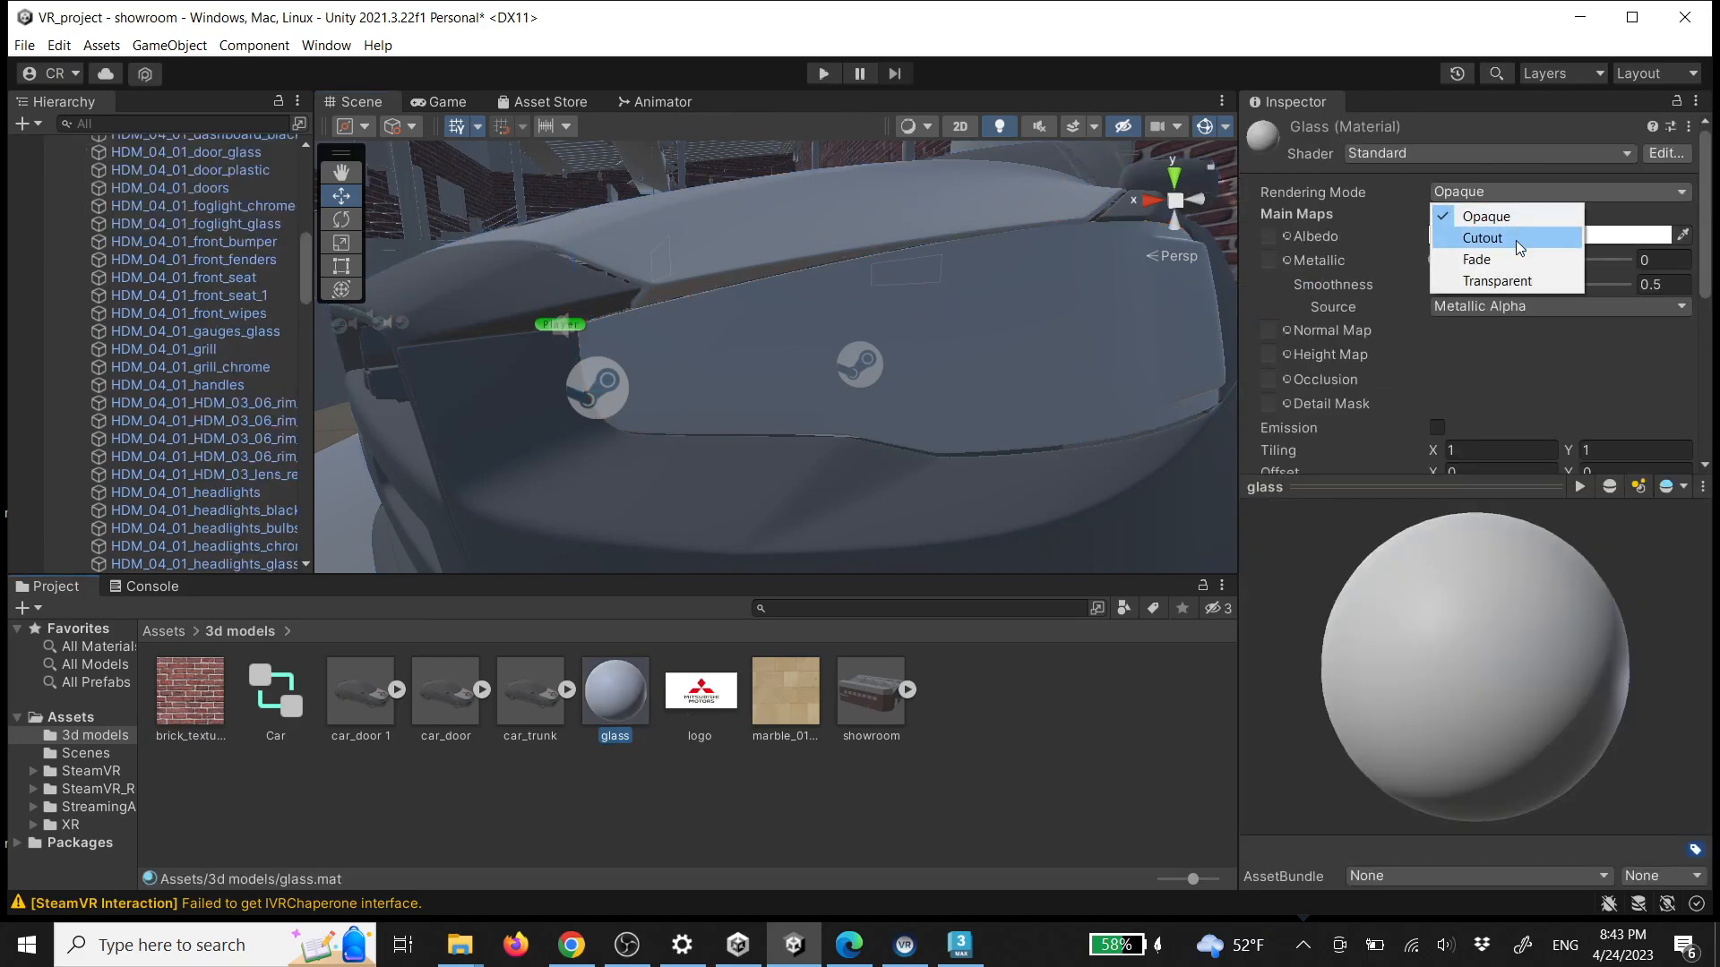
{"action": "left_click", "coordinate": [1508, 281]}
{"action": "right_click_drag", "start_coordinate": [1055, 433], "coordinate": [1219, 370]}
{"action": "key", "text": "s"}
{"action": "key", "text": "w"}
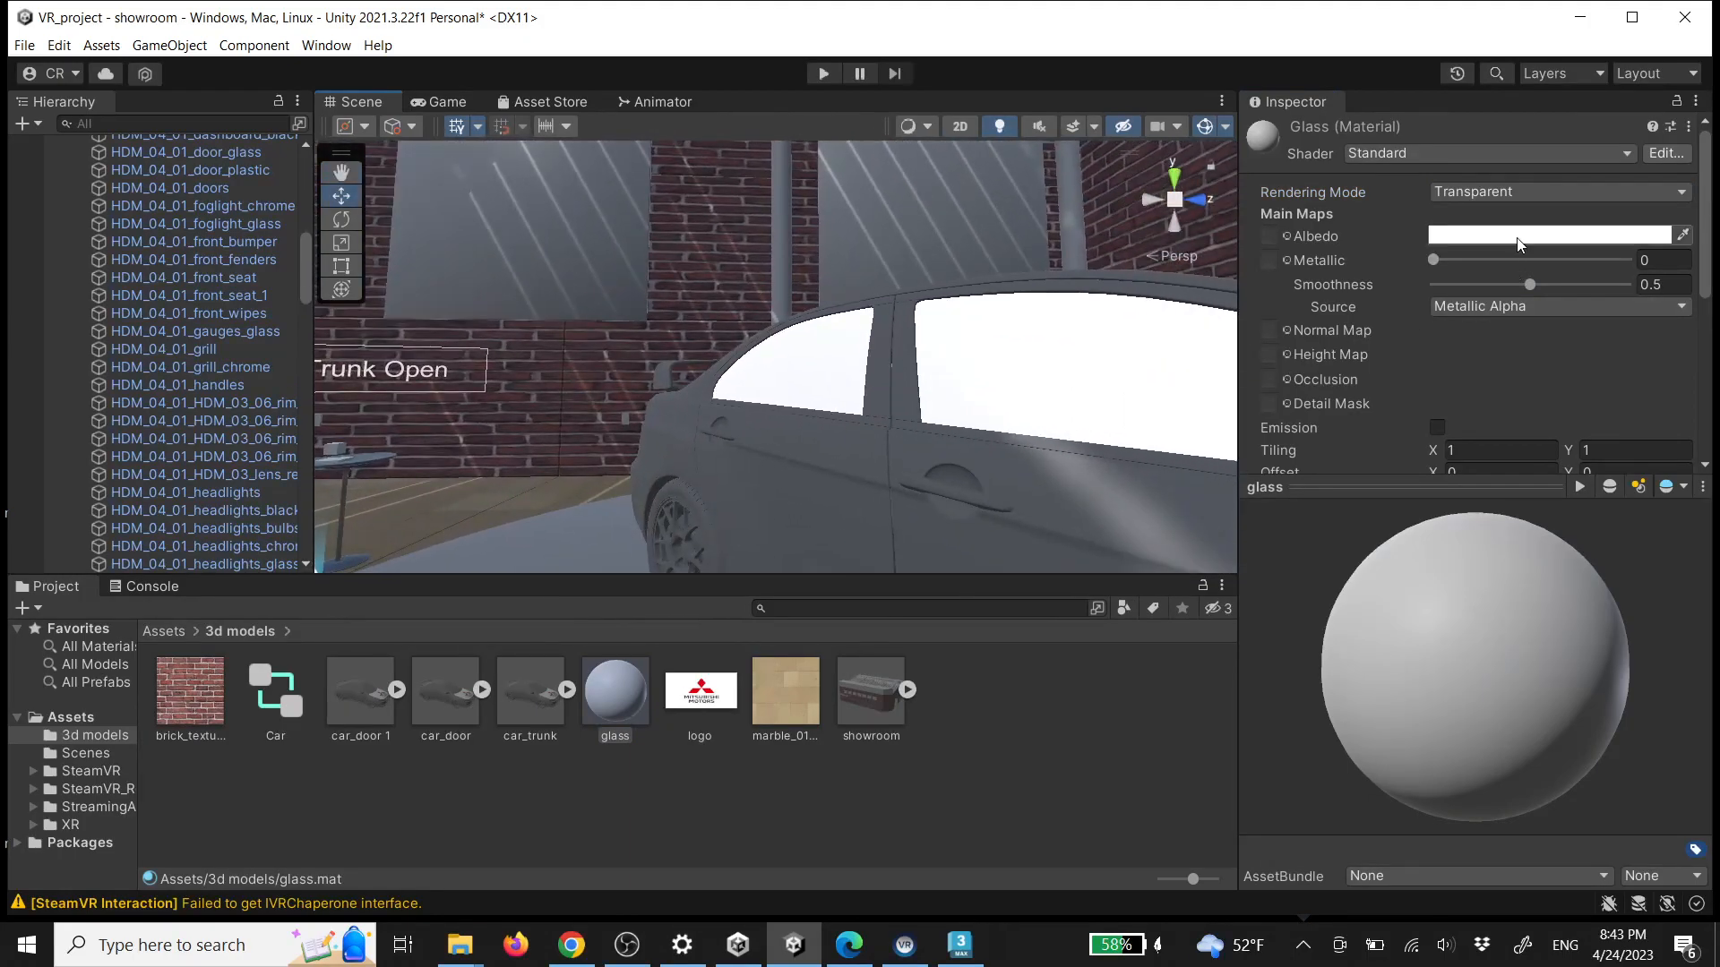
Lower the glass material's albedo alpha to 31 and view the windows up close and from the front of the car
{"action": "left_click", "coordinate": [1520, 236]}
{"action": "left_click_drag", "start_coordinate": [1555, 675], "coordinate": [1502, 679]}
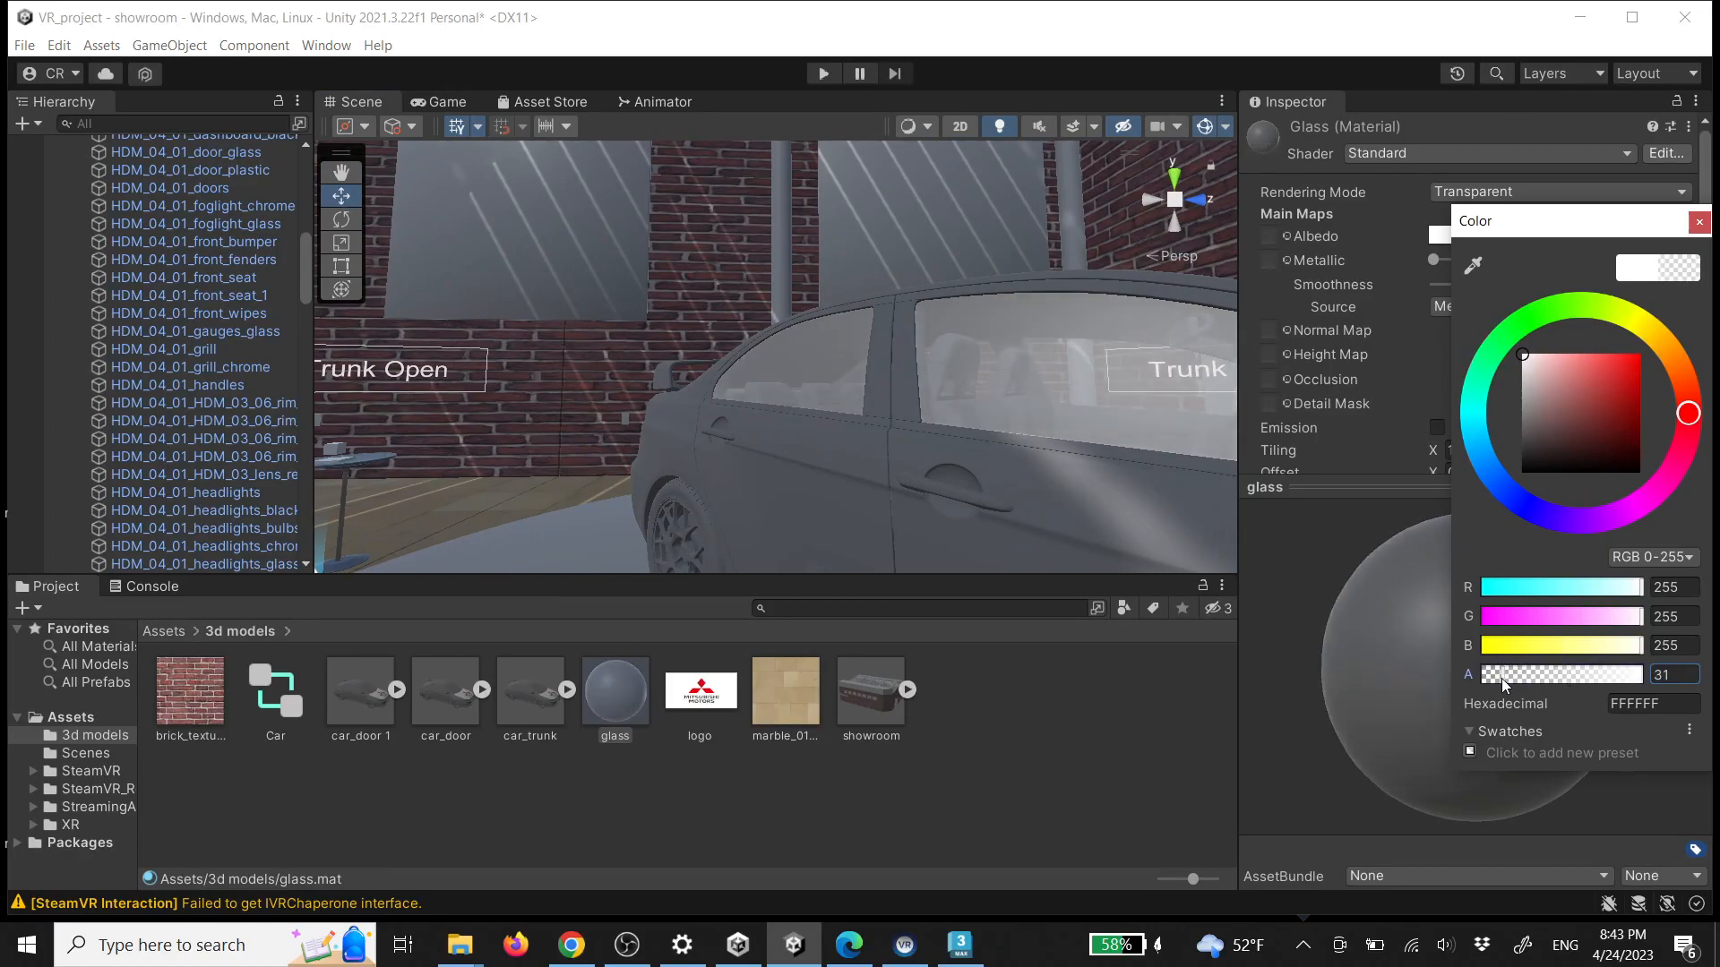
{"action": "right_click_drag", "start_coordinate": [1090, 419], "coordinate": [1160, 418]}
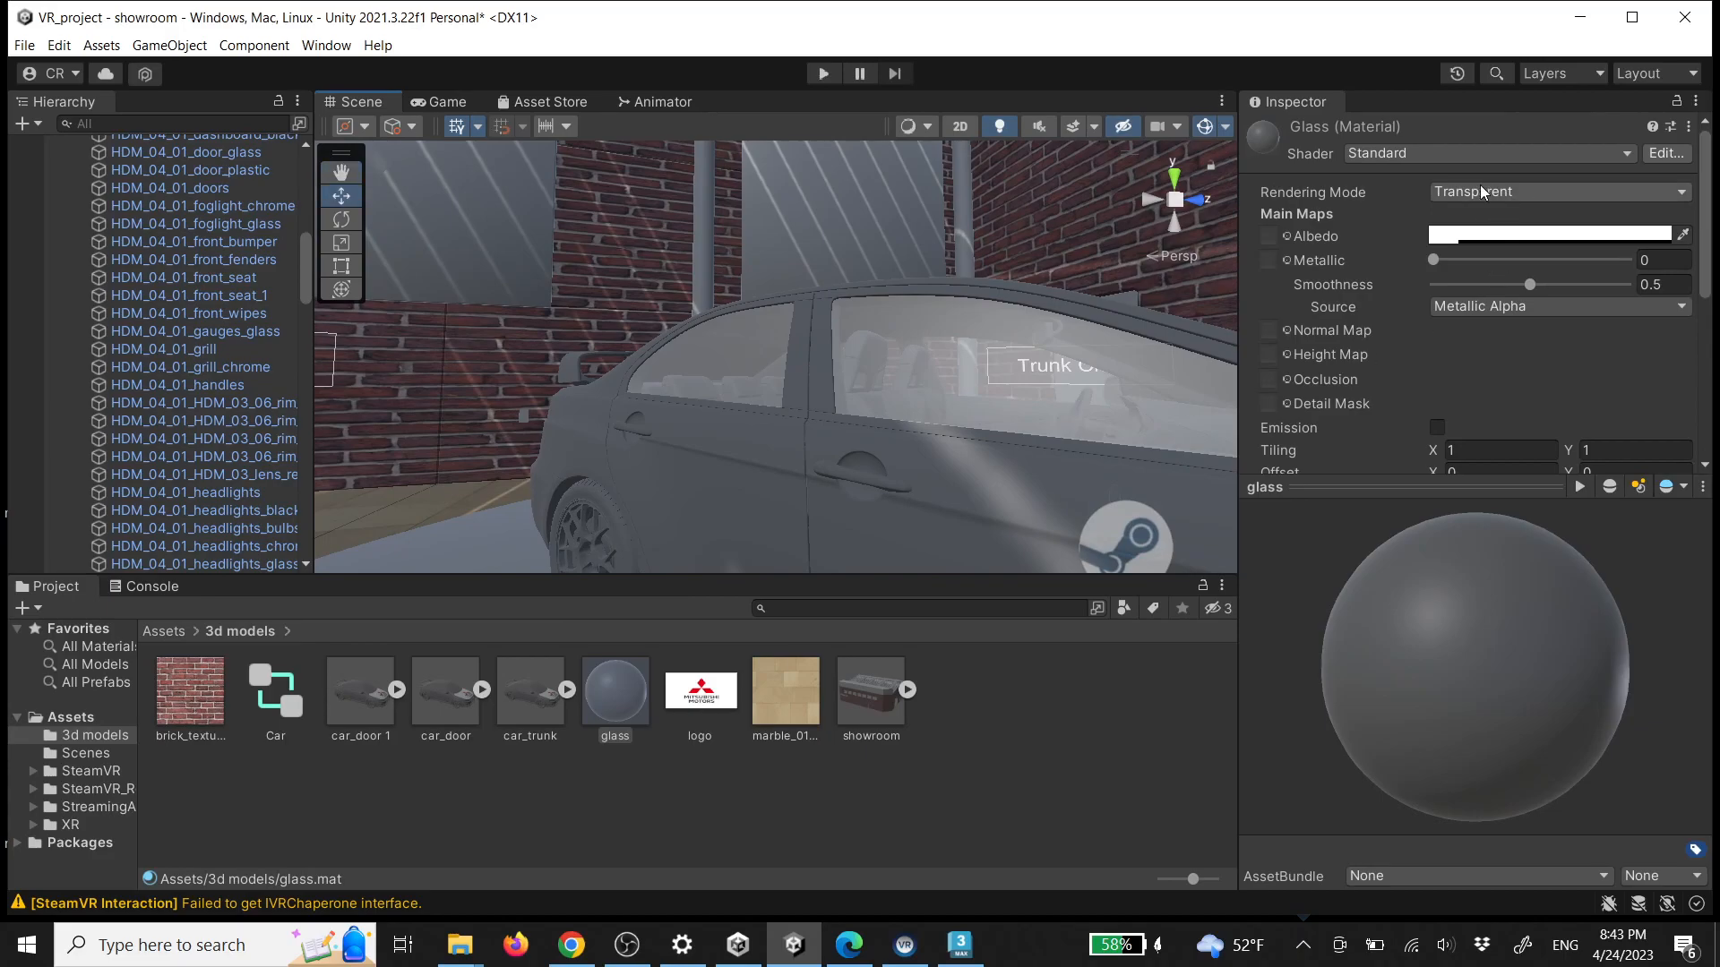
{"action": "right_click_drag", "start_coordinate": [1013, 376], "coordinate": [1141, 388]}
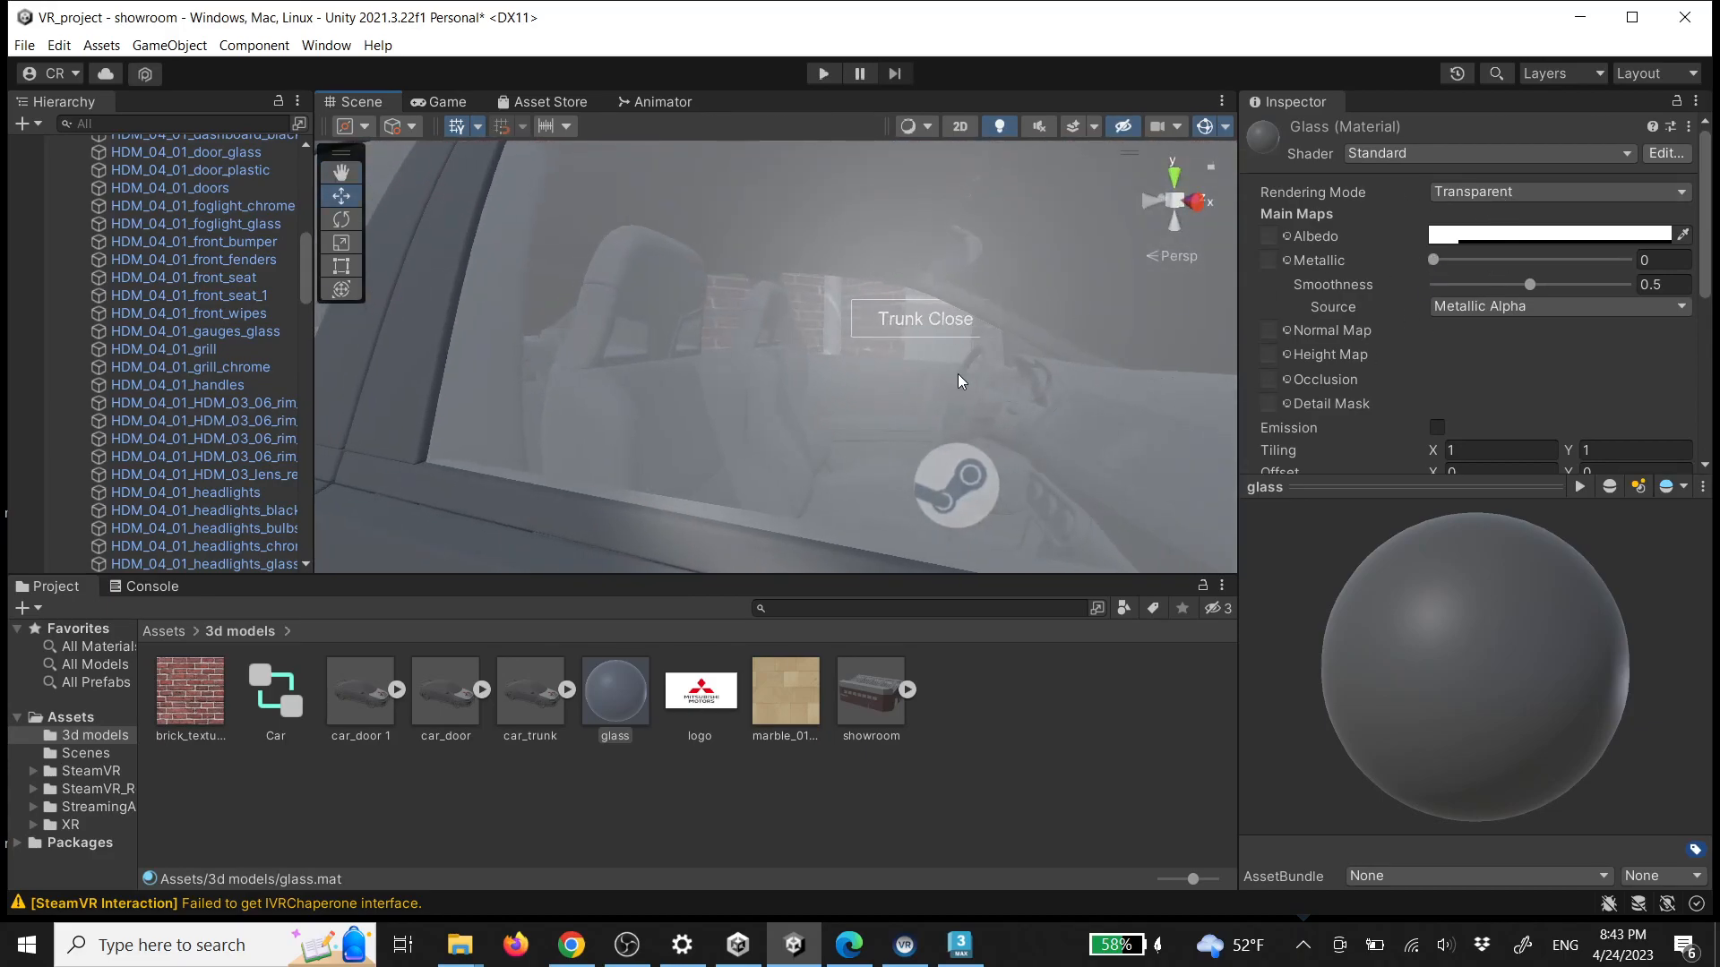
{"action": "right_click_drag", "start_coordinate": [898, 405], "coordinate": [688, 300]}
{"action": "right_click_drag", "start_coordinate": [797, 347], "coordinate": [631, 313]}
{"action": "key", "text": "s"}
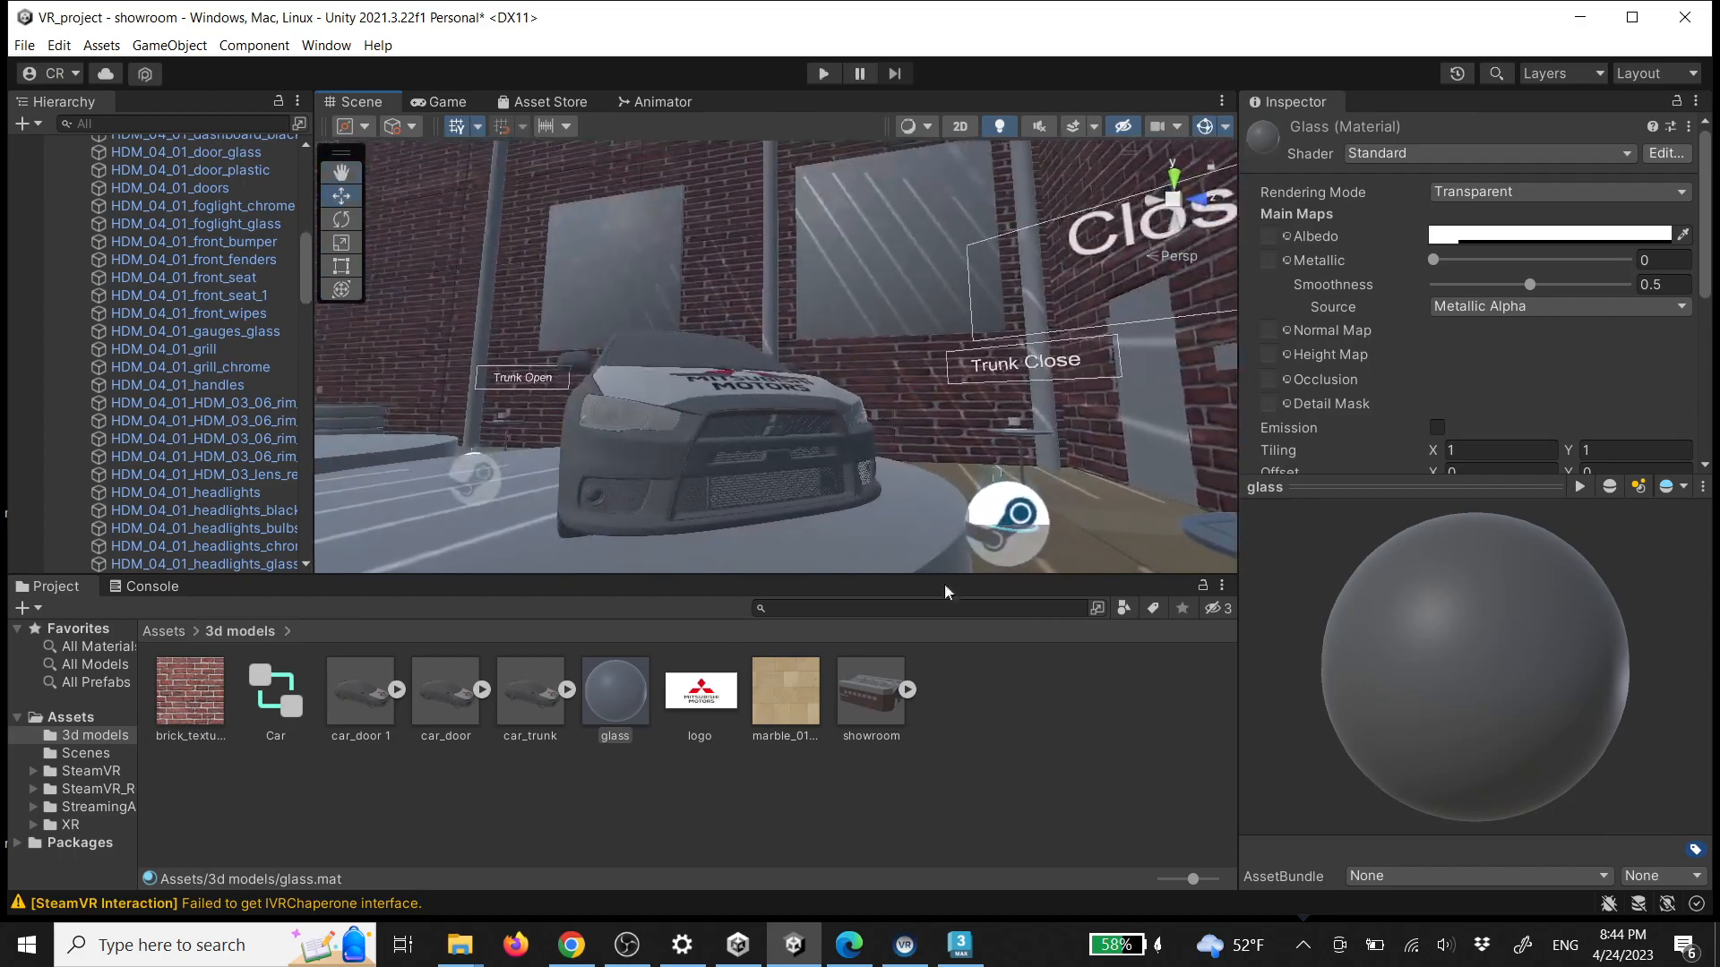
{"action": "left_click", "coordinate": [980, 691]}
{"action": "right_click", "coordinate": [980, 691]}
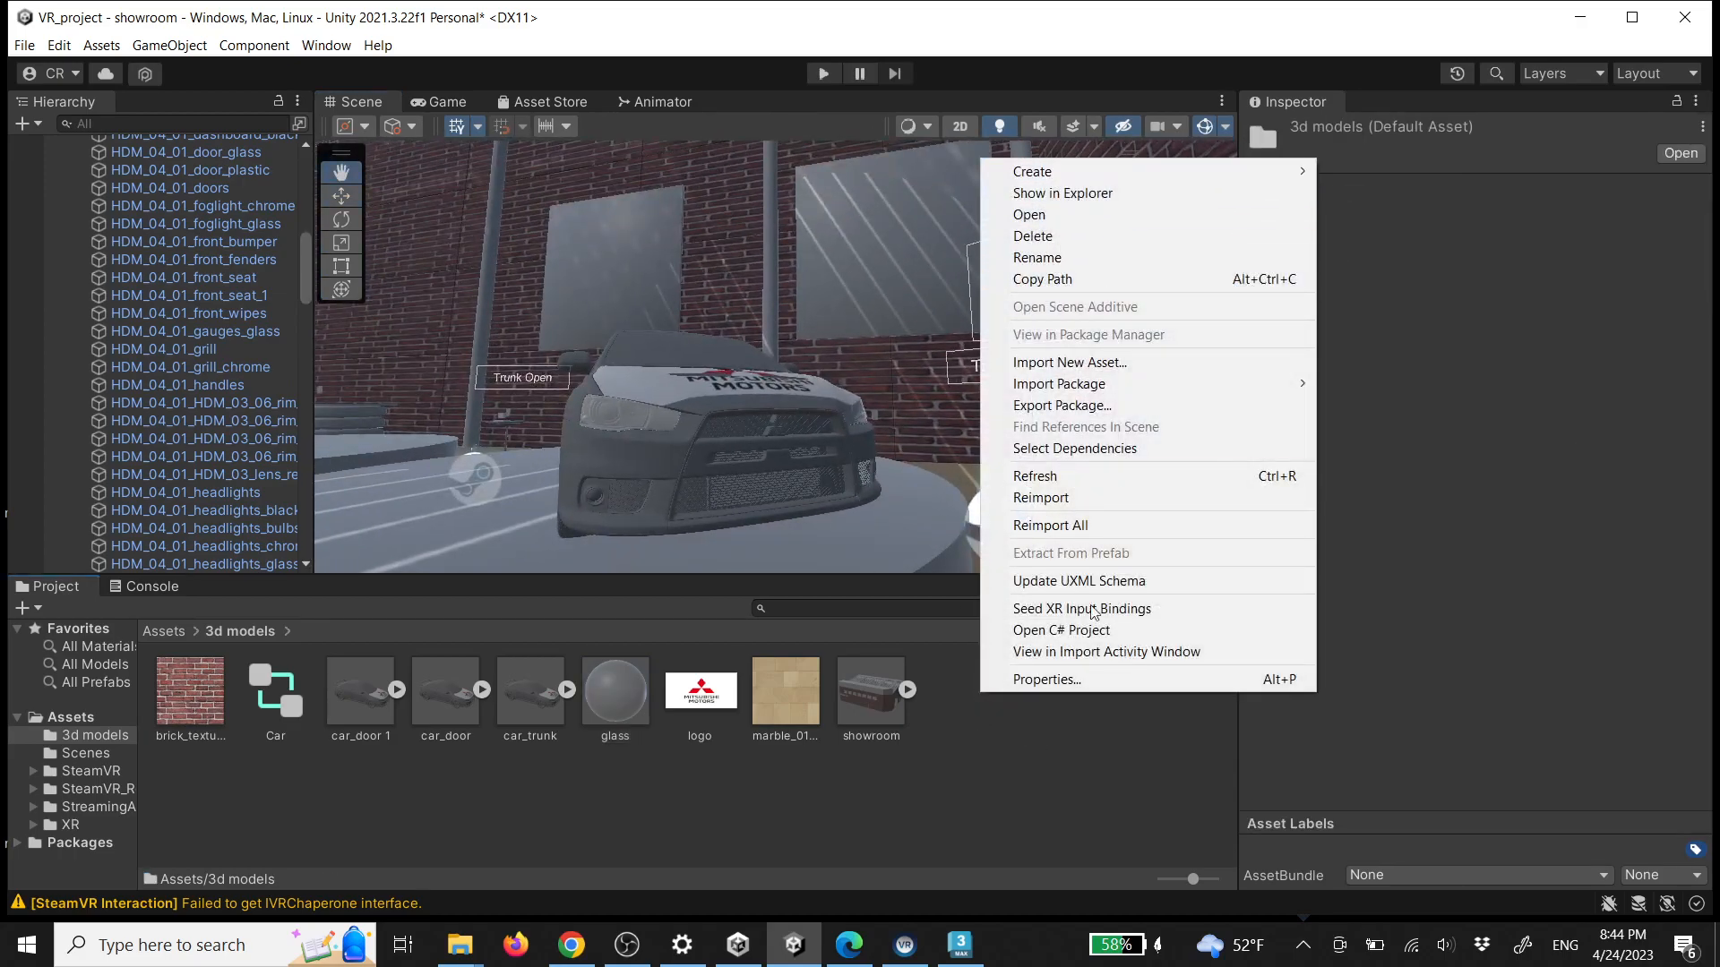
{"action": "left_click", "coordinate": [1020, 724]}
Examine the car's body and glass from the front along the side to the rear
{"action": "right_click_drag", "start_coordinate": [949, 430], "coordinate": [755, 503]}
{"action": "key", "text": "w"}
{"action": "mouse_move", "coordinate": [860, 492]}
{"action": "right_mouse_down"}
{"action": "mouse_move", "coordinate": [822, 484]}
{"action": "mouse_move", "coordinate": [865, 490]}
{"action": "right_mouse_up"}
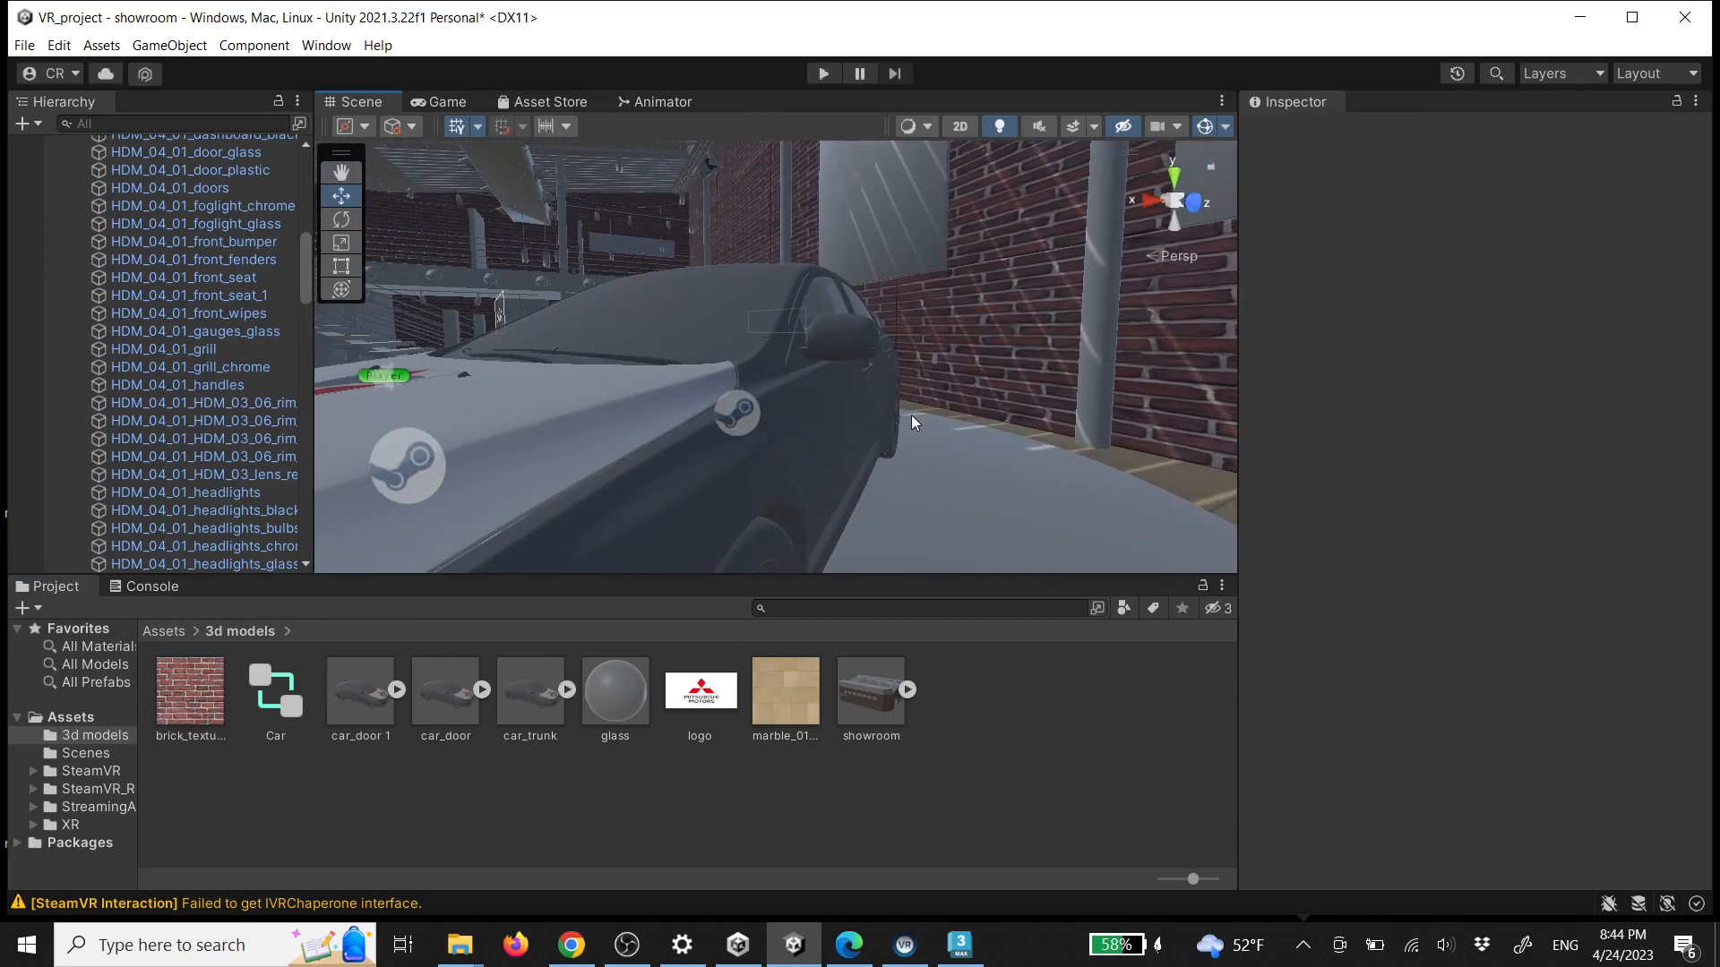
{"action": "key", "text": "w"}
{"action": "right_click_drag", "start_coordinate": [982, 425], "coordinate": [713, 458]}
{"action": "right_click_drag", "start_coordinate": [896, 374], "coordinate": [967, 384]}
{"action": "key", "text": "s"}
{"action": "key", "text": "w"}
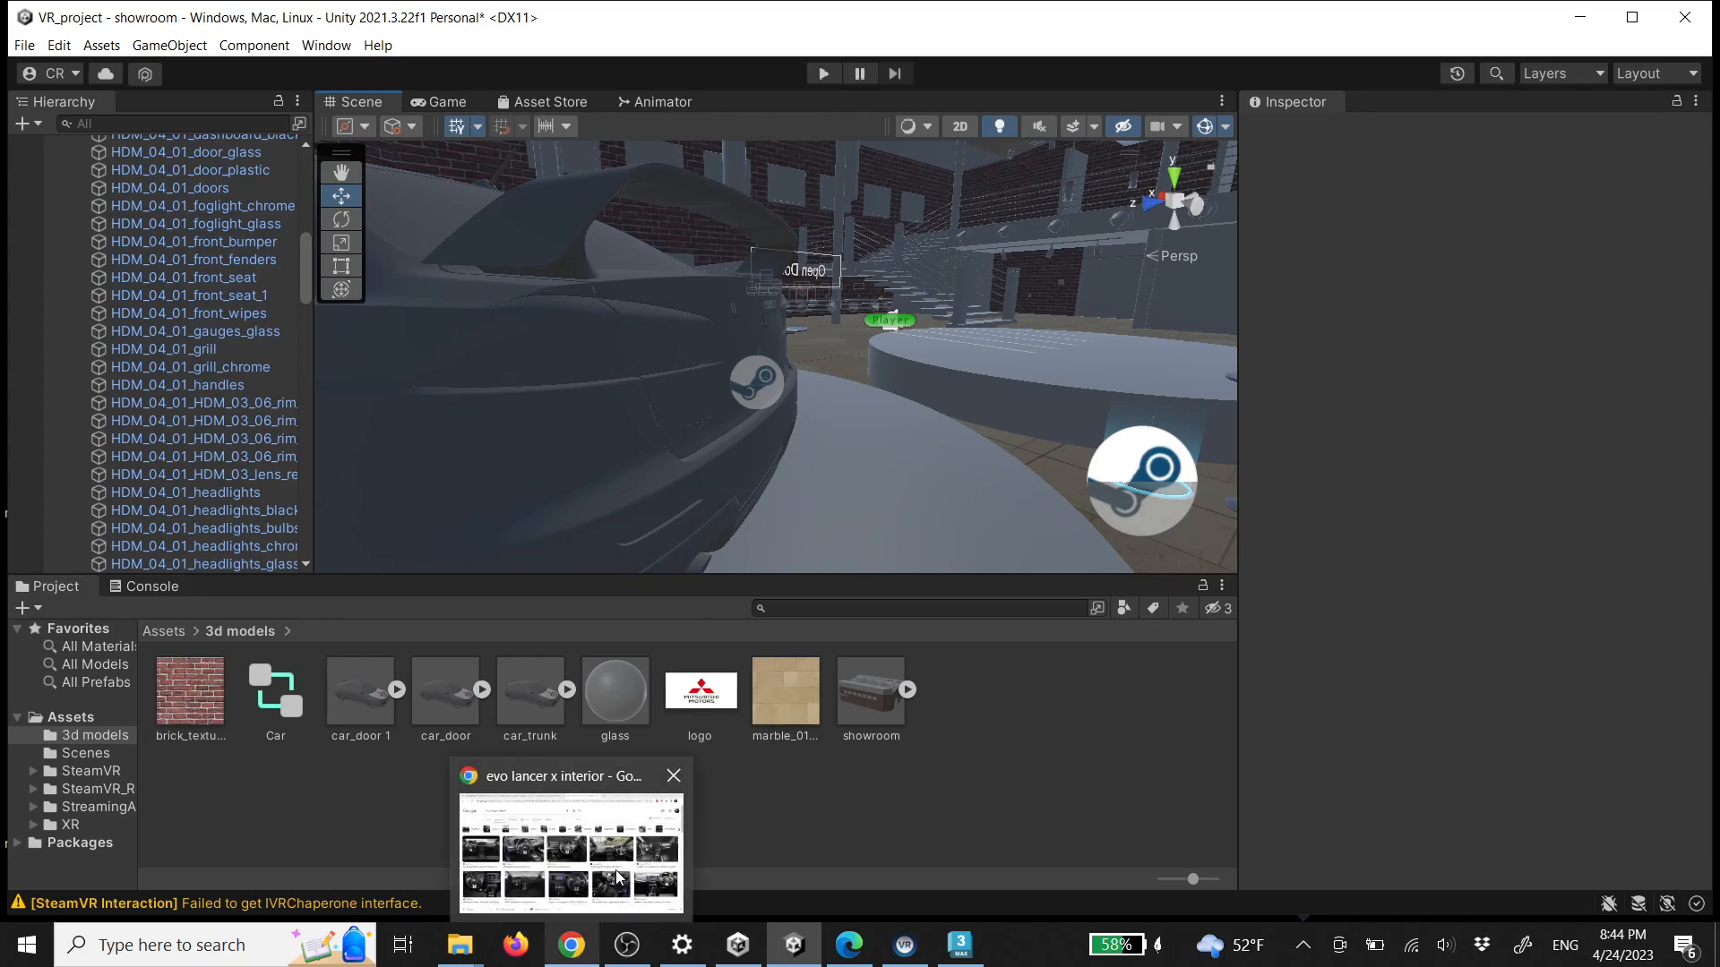
Switch to Chrome and open the Unity Asset Store website
{"action": "left_click", "coordinate": [618, 887]}
{"action": "left_click", "coordinate": [610, 59]}
{"action": "type", "text": "asset"}
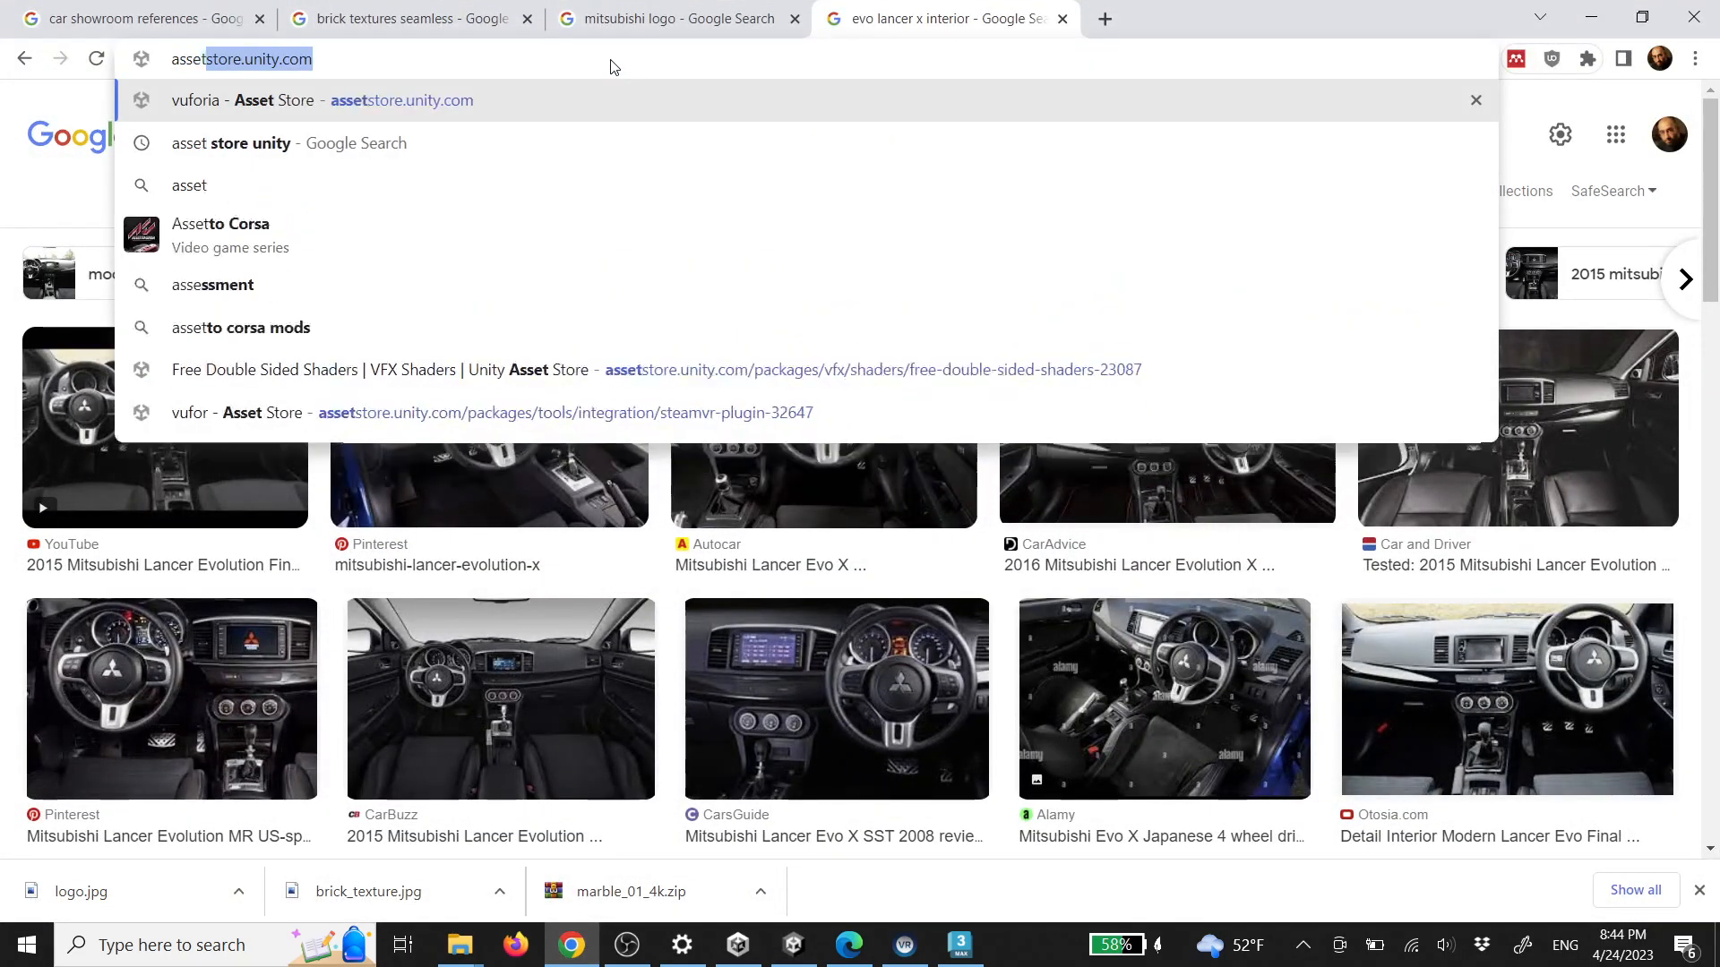
{"action": "key", "text": "Return"}
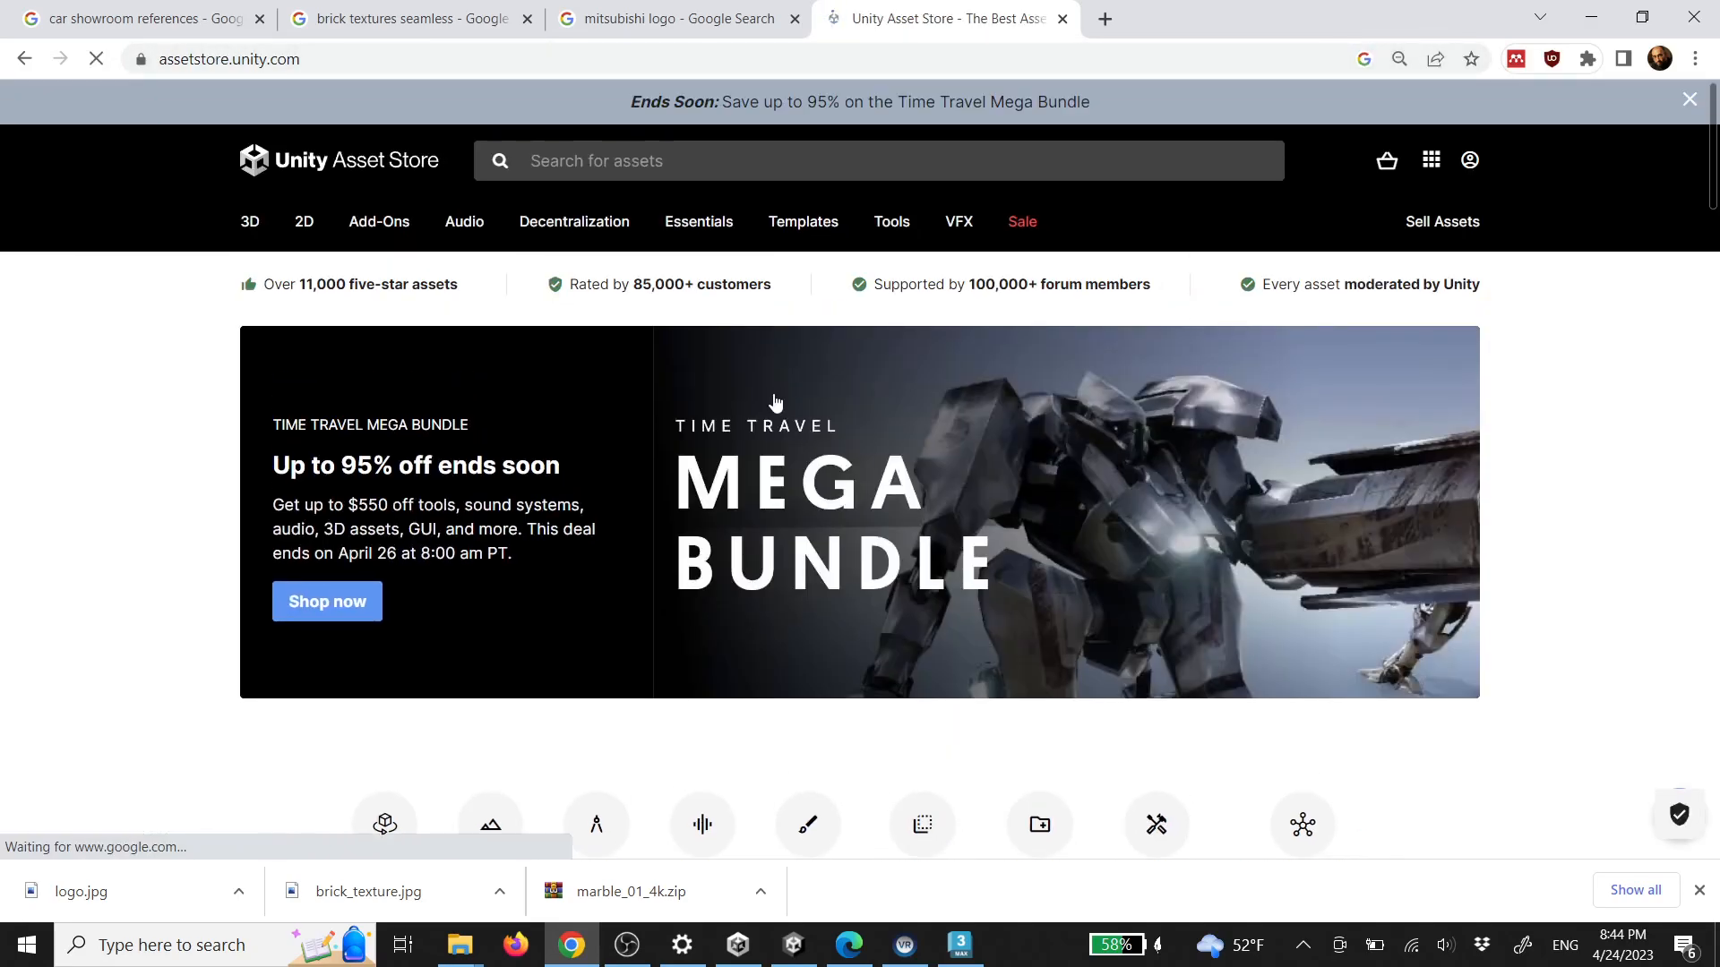
Search the Asset Store for "double sided material" and look through the results
{"action": "left_click", "coordinate": [639, 167]}
{"action": "type", "text": "double"}
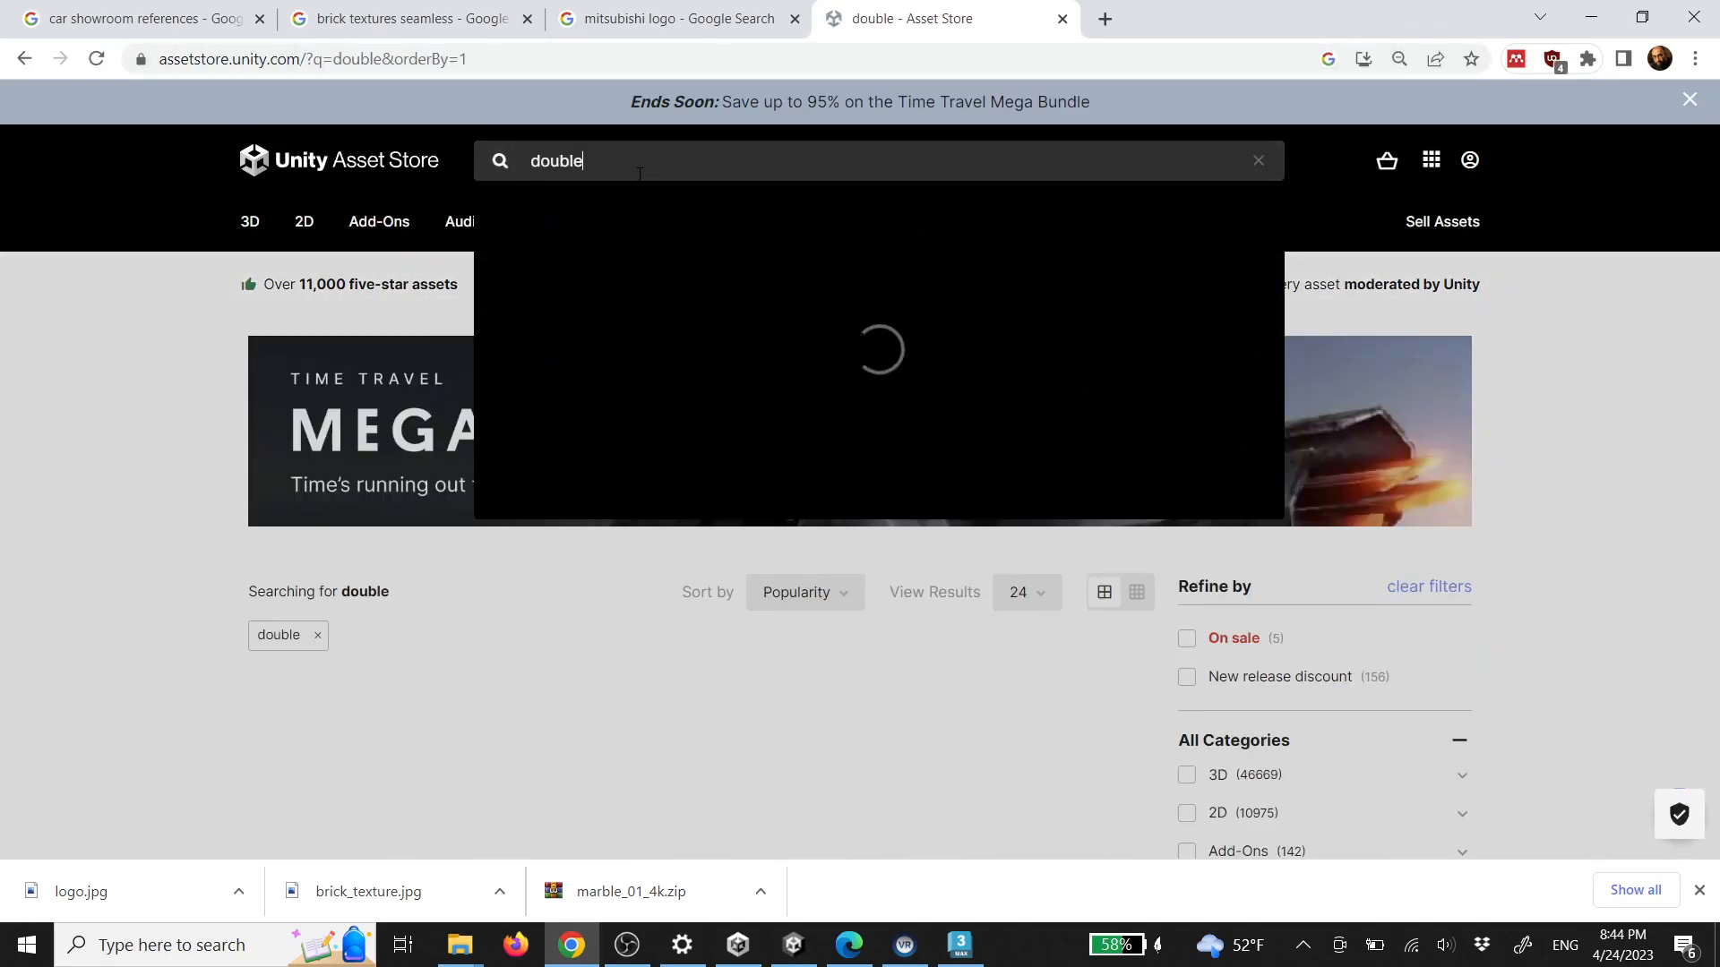
{"action": "type", "text": " sided material"}
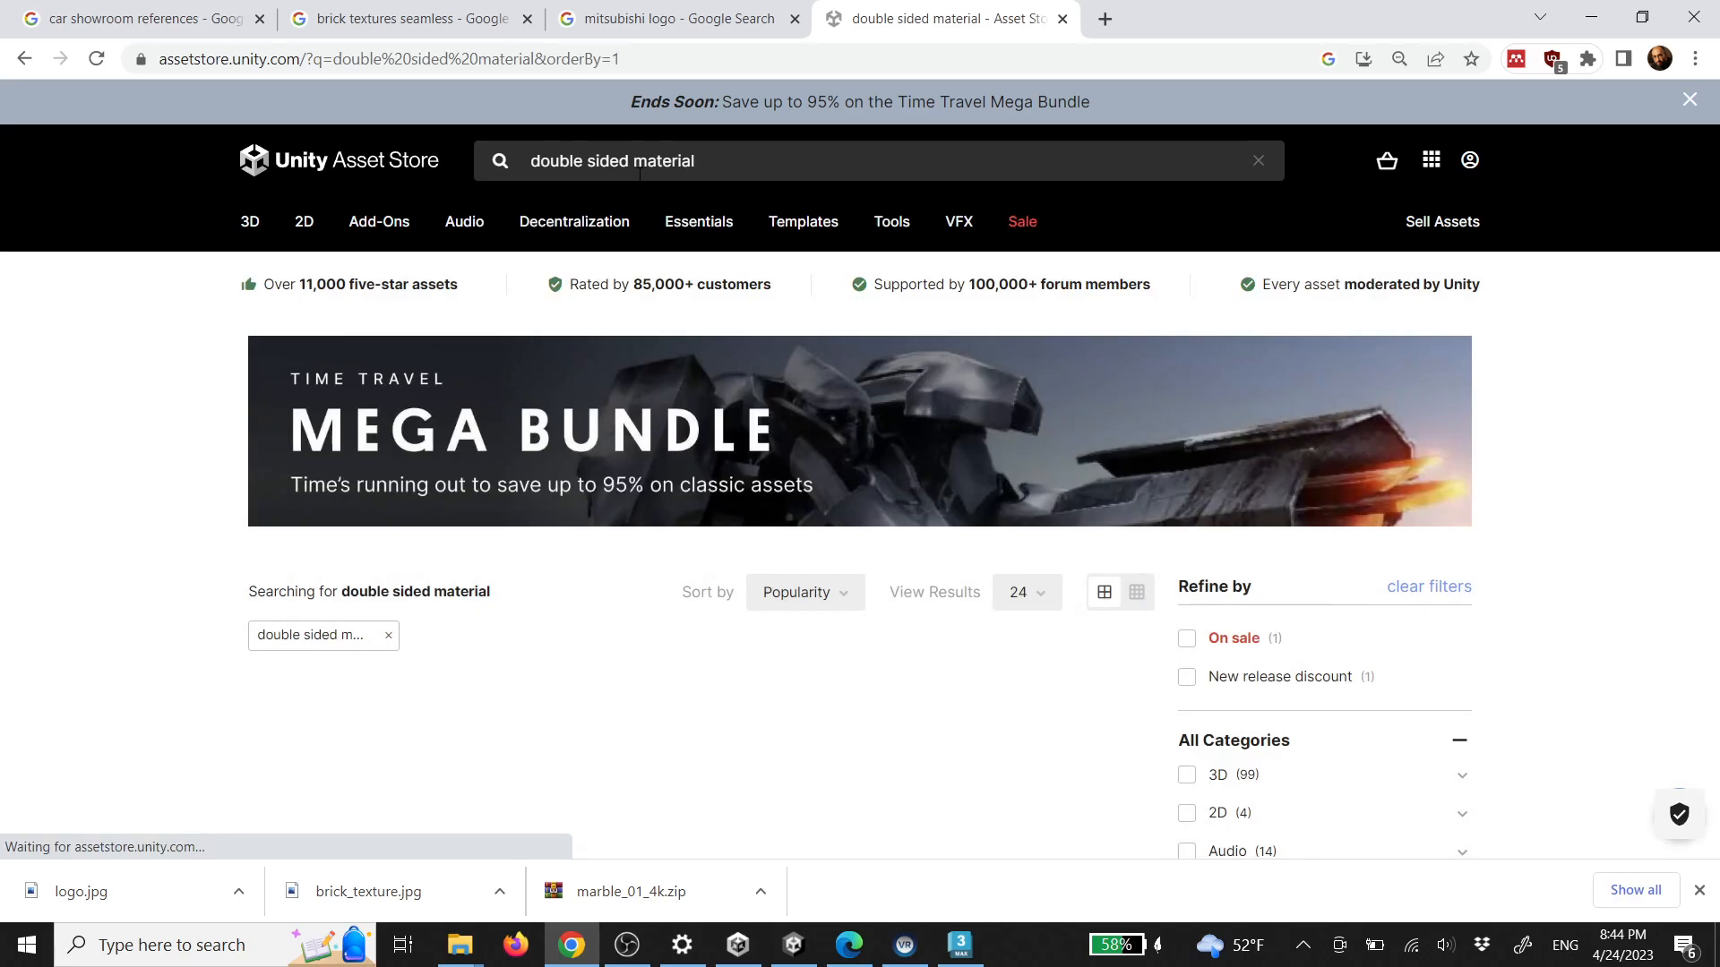
{"action": "scroll", "coordinate": [249, 573], "scroll_direction": "down", "scroll_amount": 6}
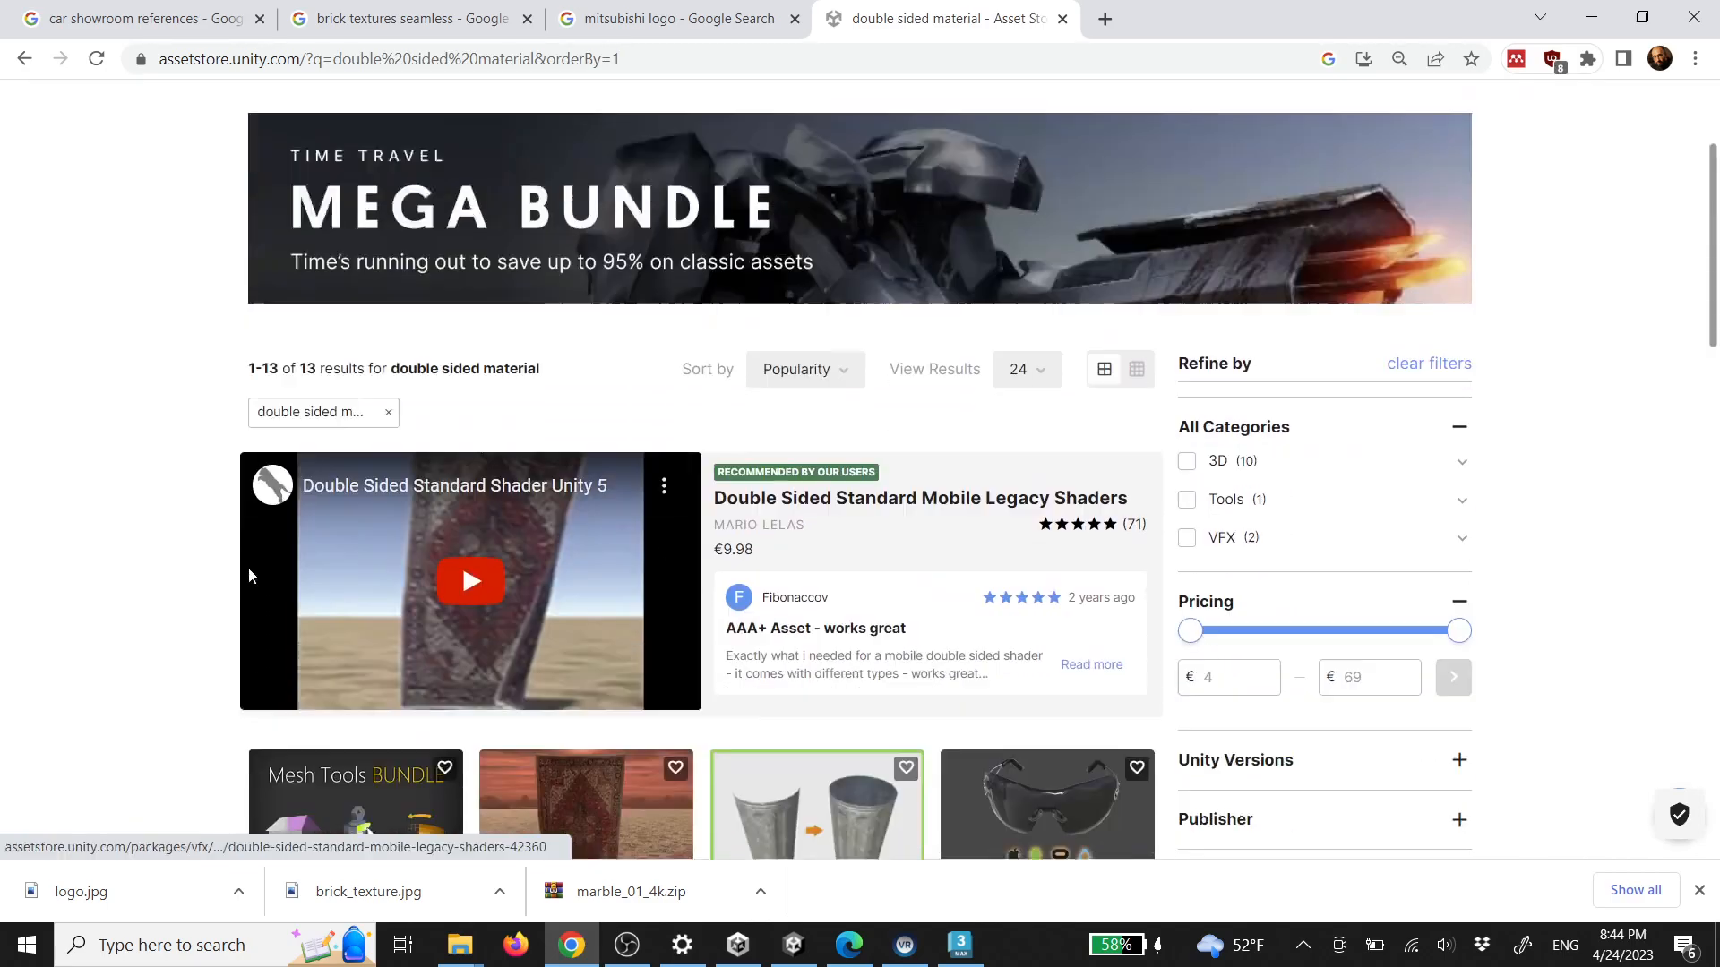
{"action": "scroll", "coordinate": [249, 573], "scroll_direction": "down", "scroll_amount": 10}
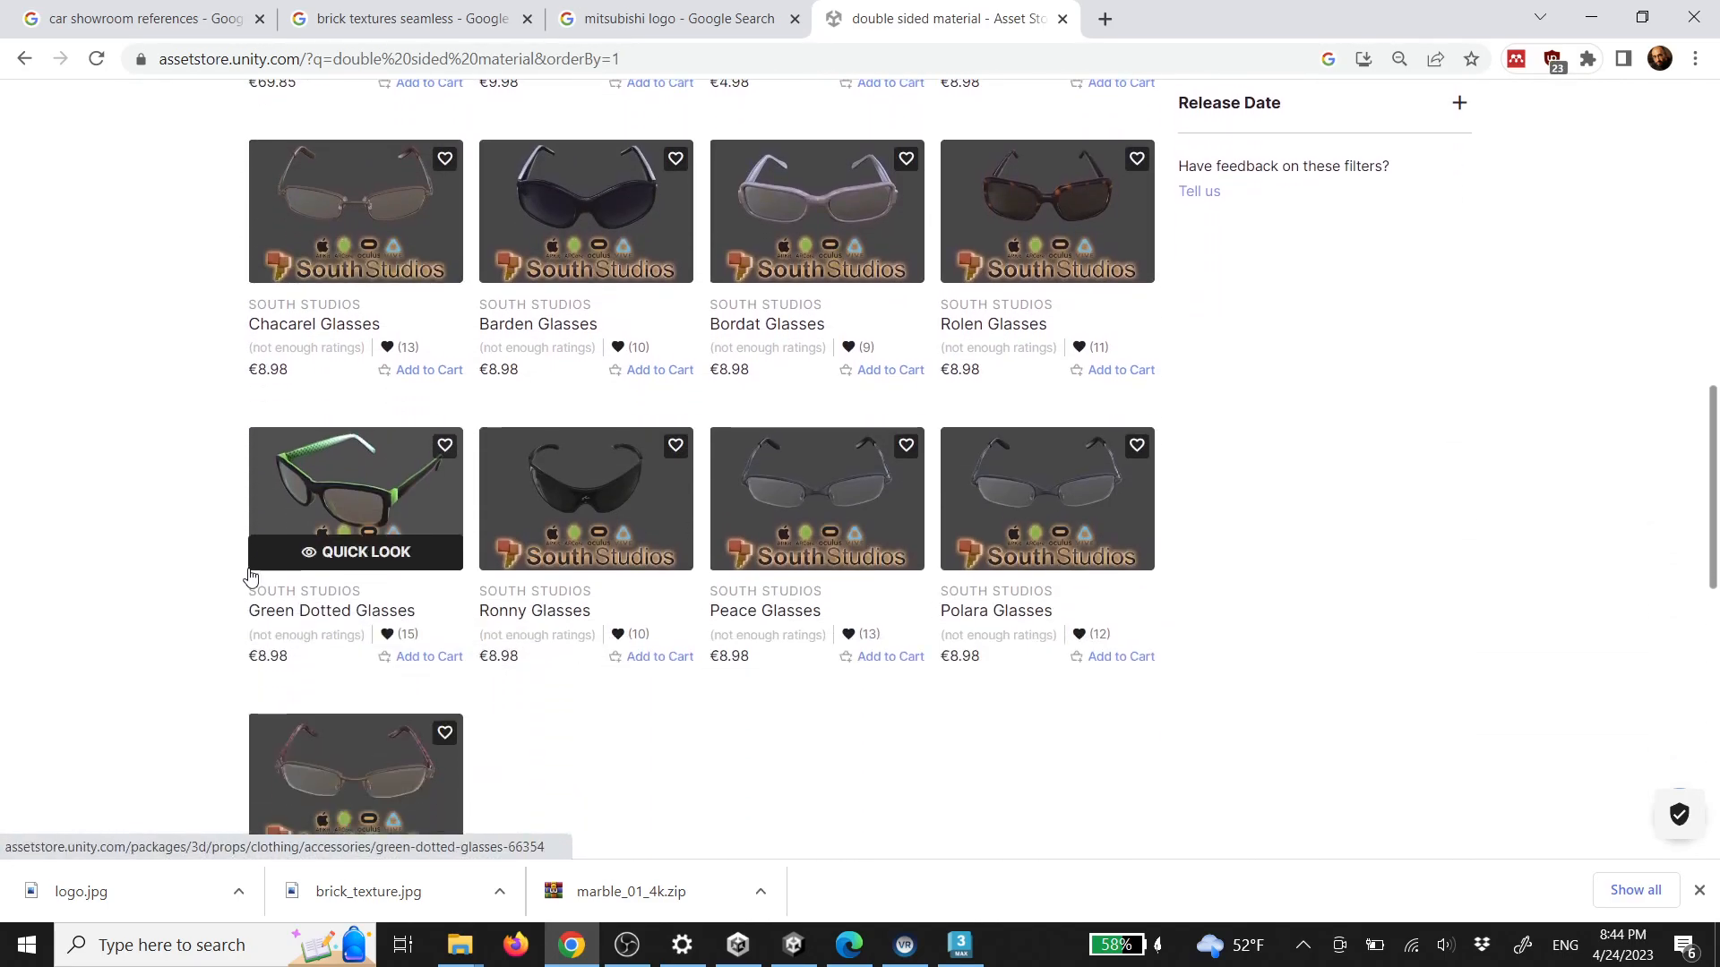
{"action": "scroll", "coordinate": [249, 573], "scroll_direction": "up", "scroll_amount": 7}
{"action": "scroll", "coordinate": [249, 573], "scroll_direction": "up", "scroll_amount": 9}
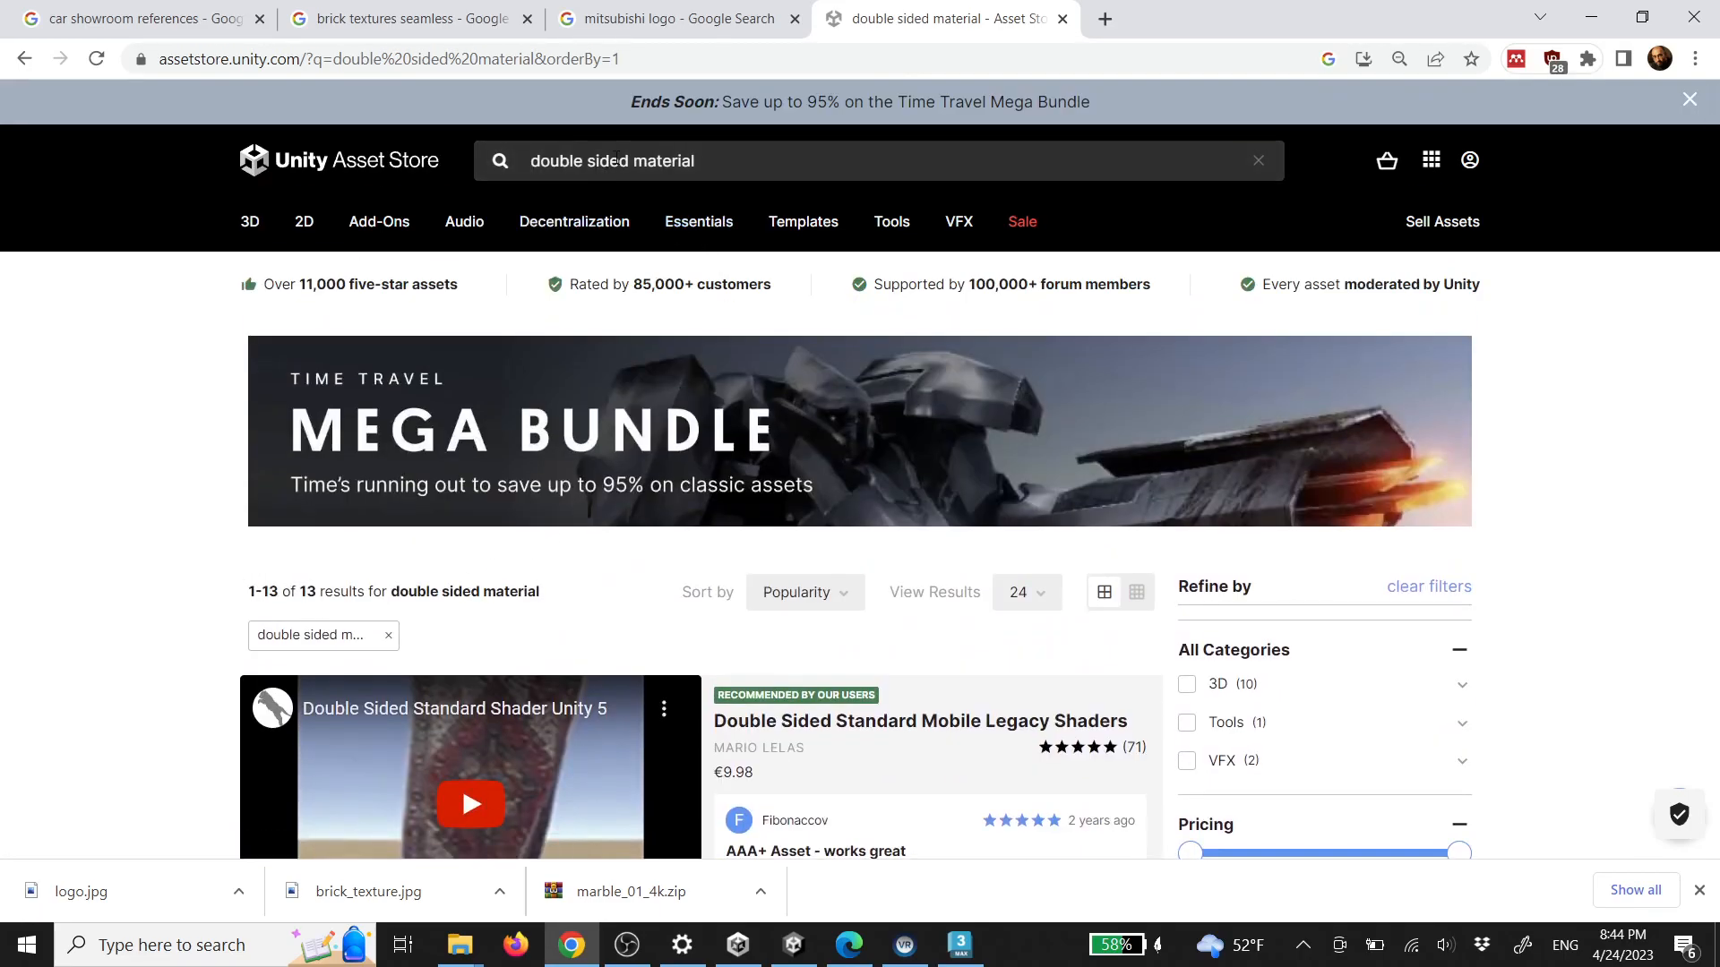
Refine the Asset Store search to "double sided material free" and check the results
{"action": "left_click", "coordinate": [714, 159]}
{"action": "key", "text": "Return"}
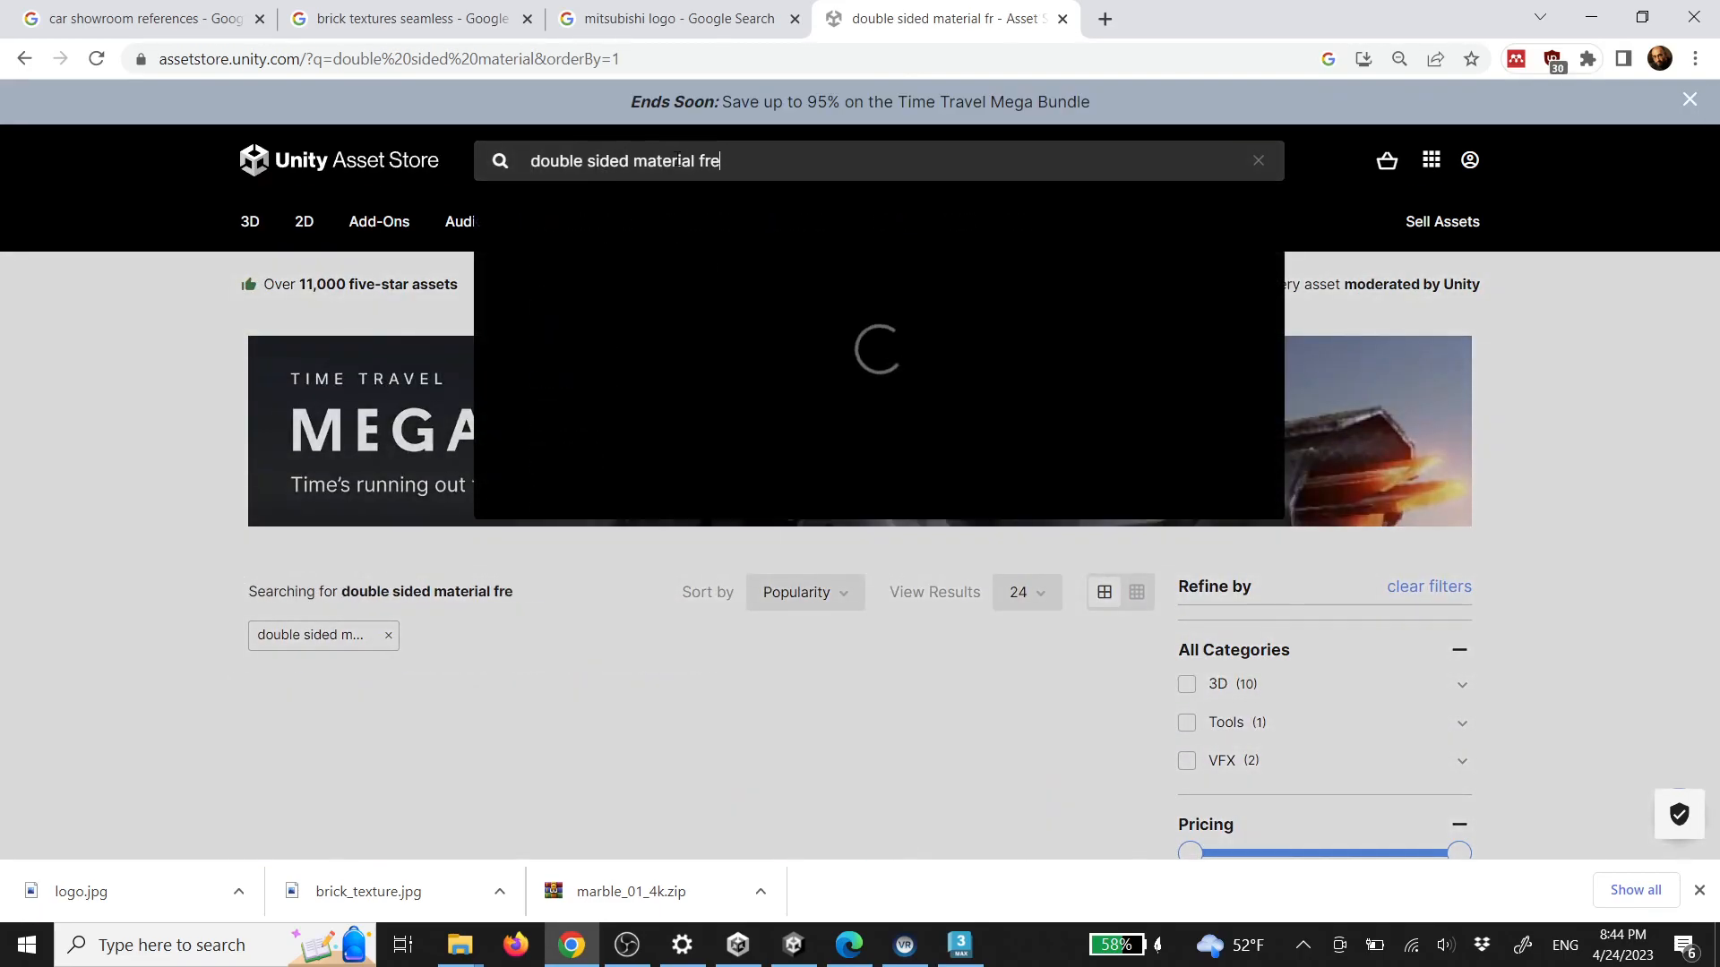
{"action": "type", "text": "e"}
{"action": "key", "text": "Return"}
{"action": "scroll", "coordinate": [698, 605], "scroll_direction": "down", "scroll_amount": 6}
{"action": "scroll", "coordinate": [698, 605], "scroll_direction": "down", "scroll_amount": 3}
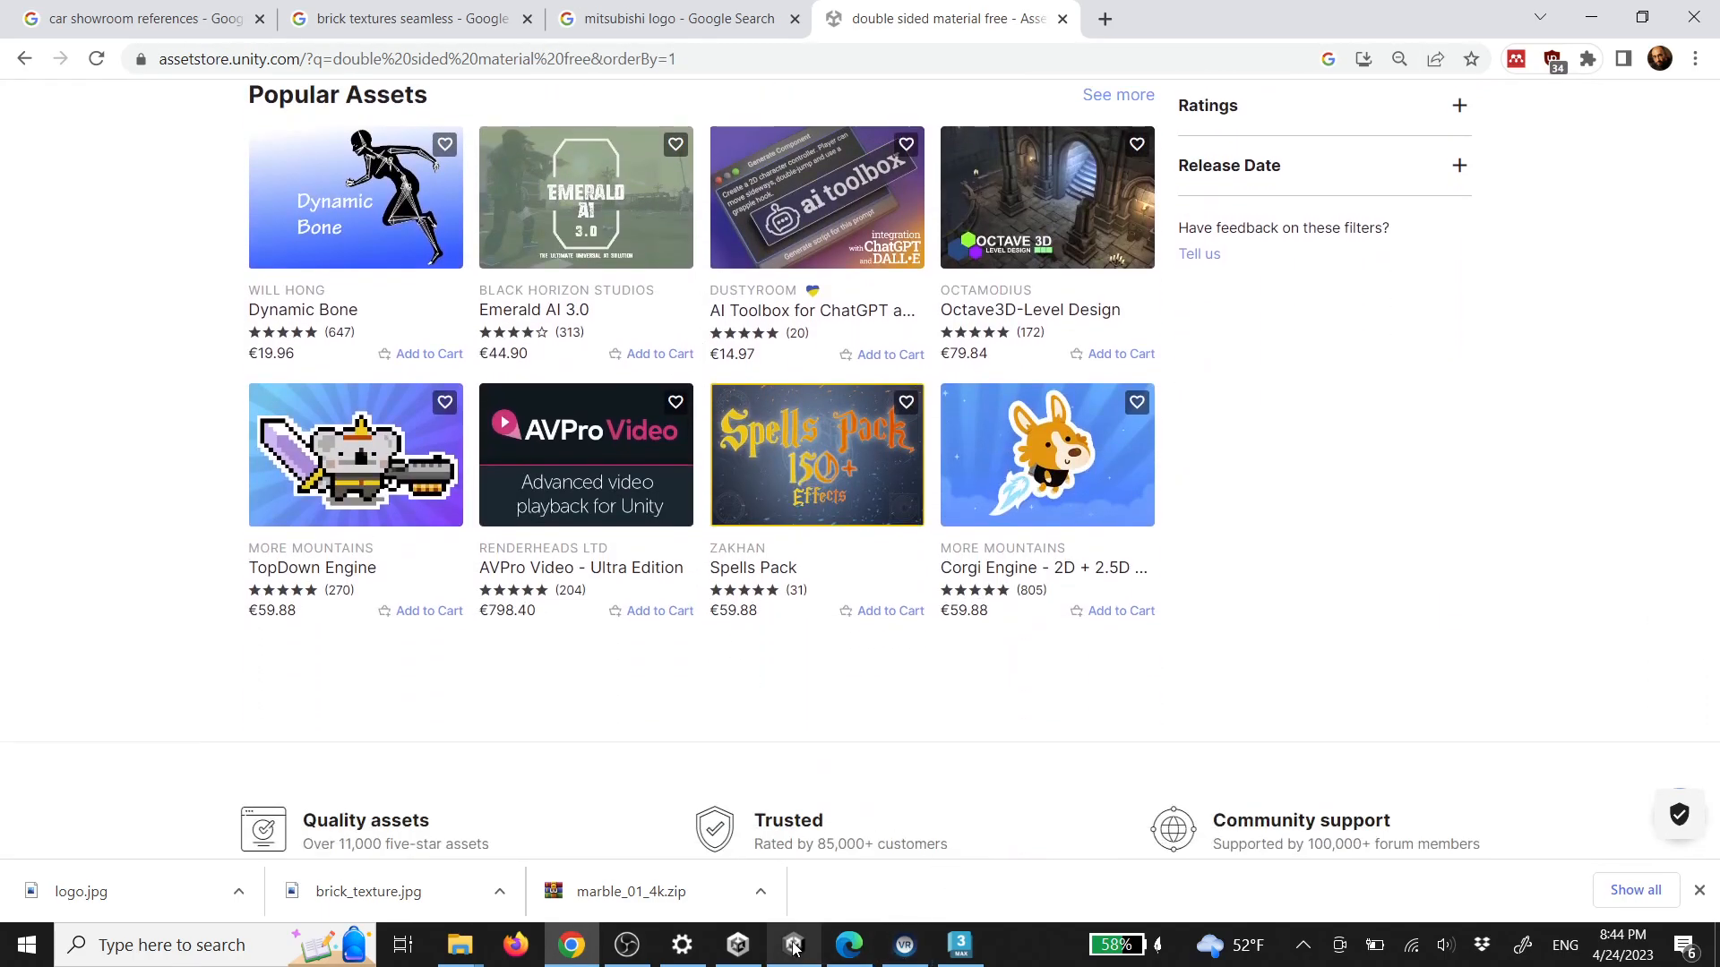
Switch to Unity, open the Package Manager and select the Free Double Sided Shaders package in My Assets
{"action": "left_click", "coordinate": [793, 945]}
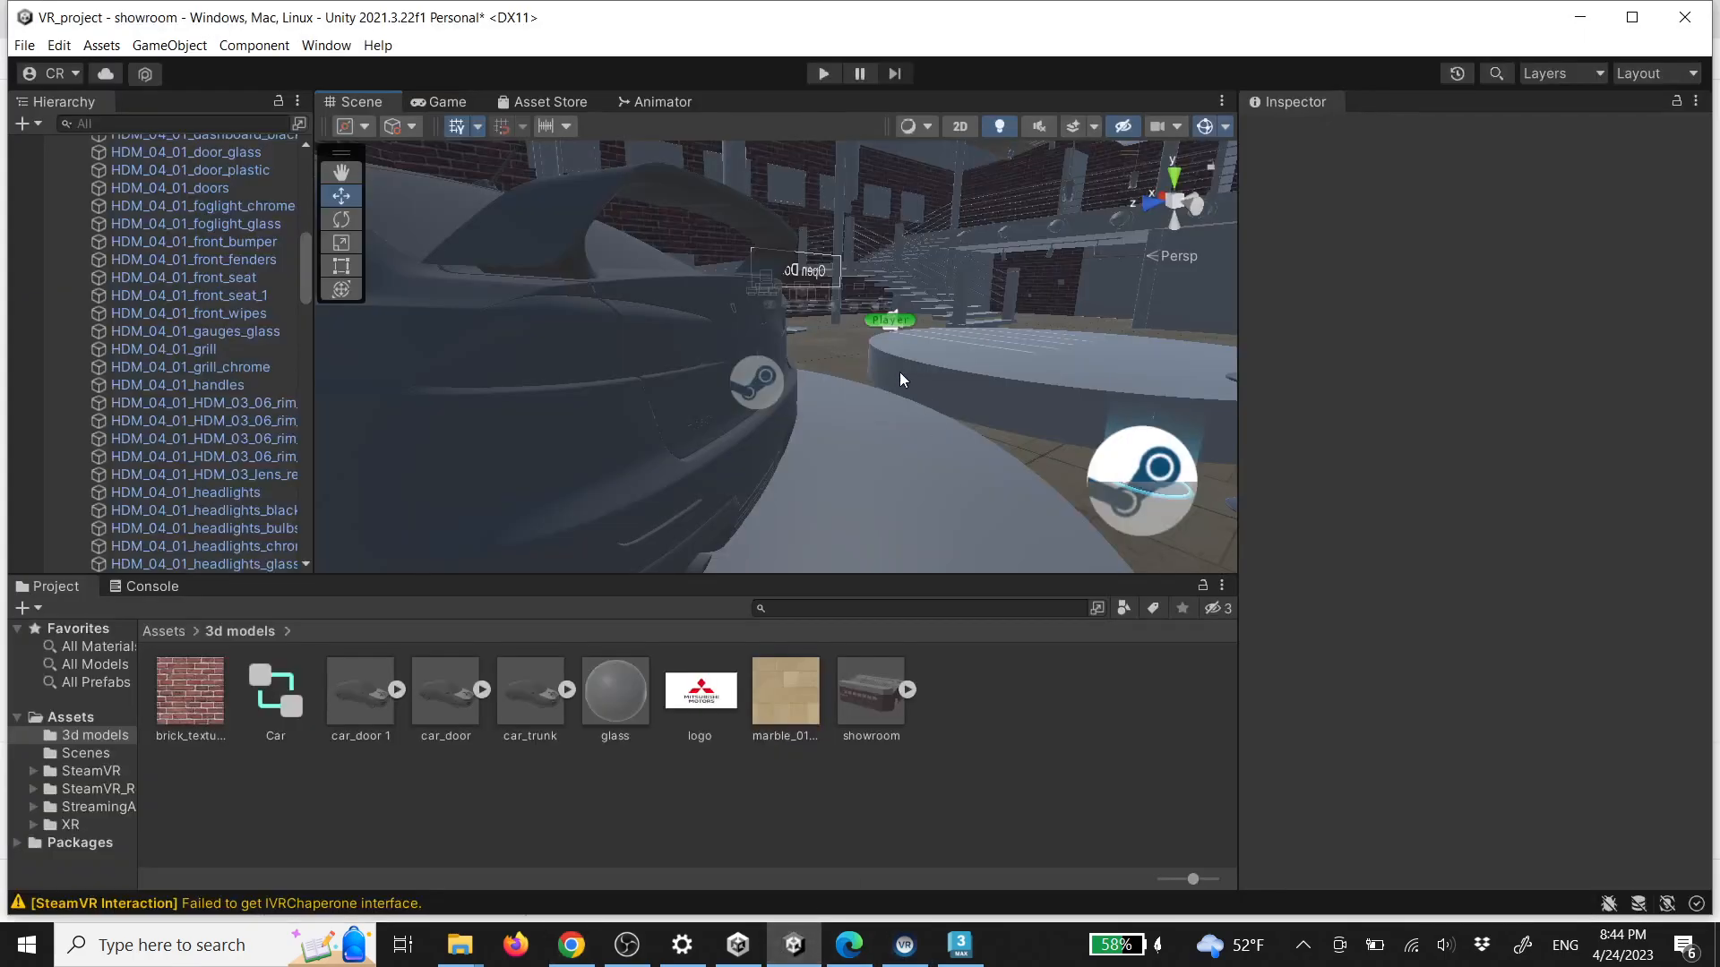
{"action": "left_click", "coordinate": [327, 47]}
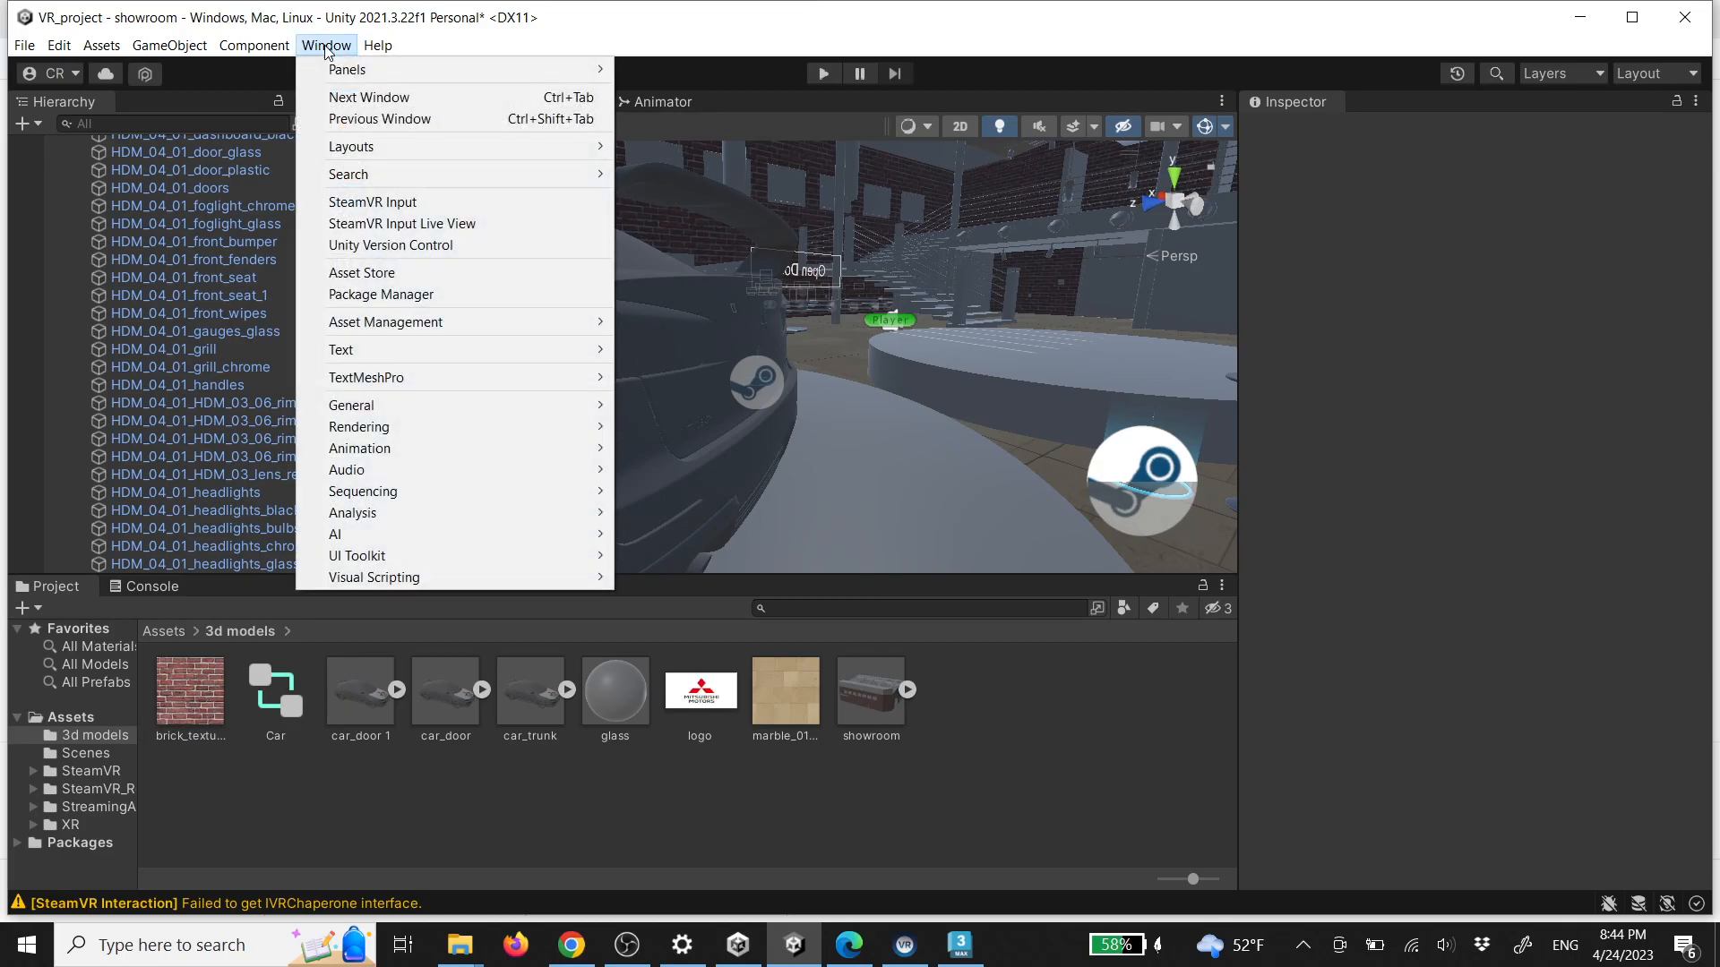
{"action": "left_click", "coordinate": [461, 294]}
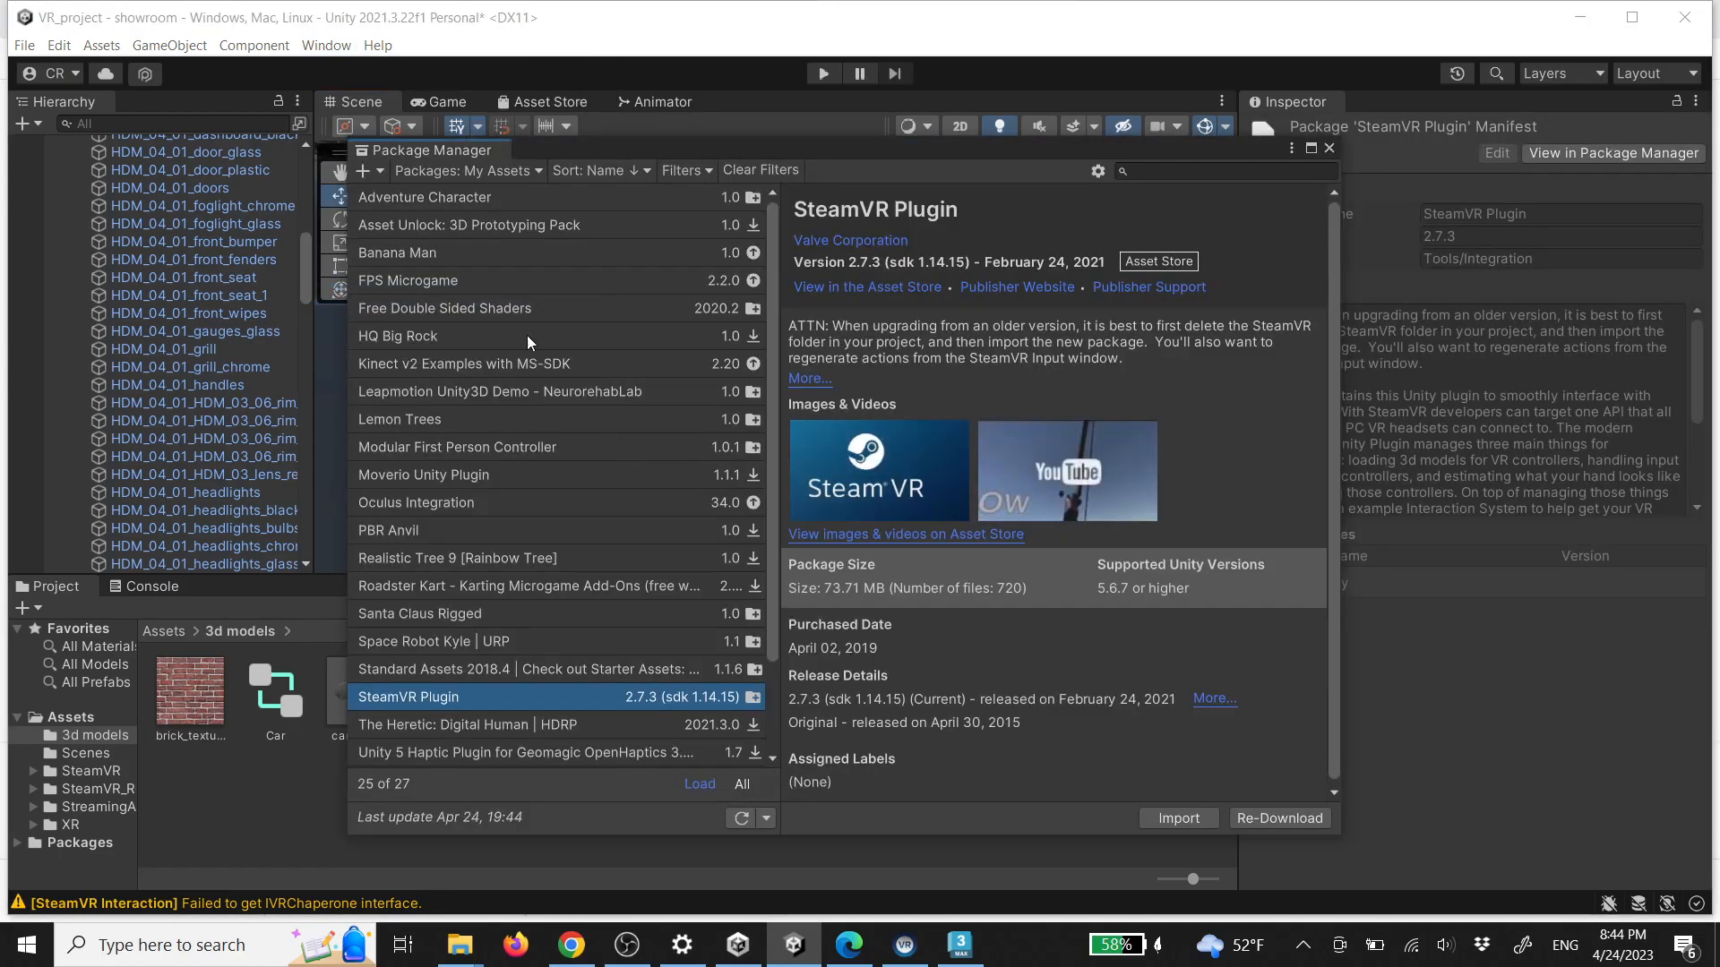
{"action": "left_click", "coordinate": [512, 309]}
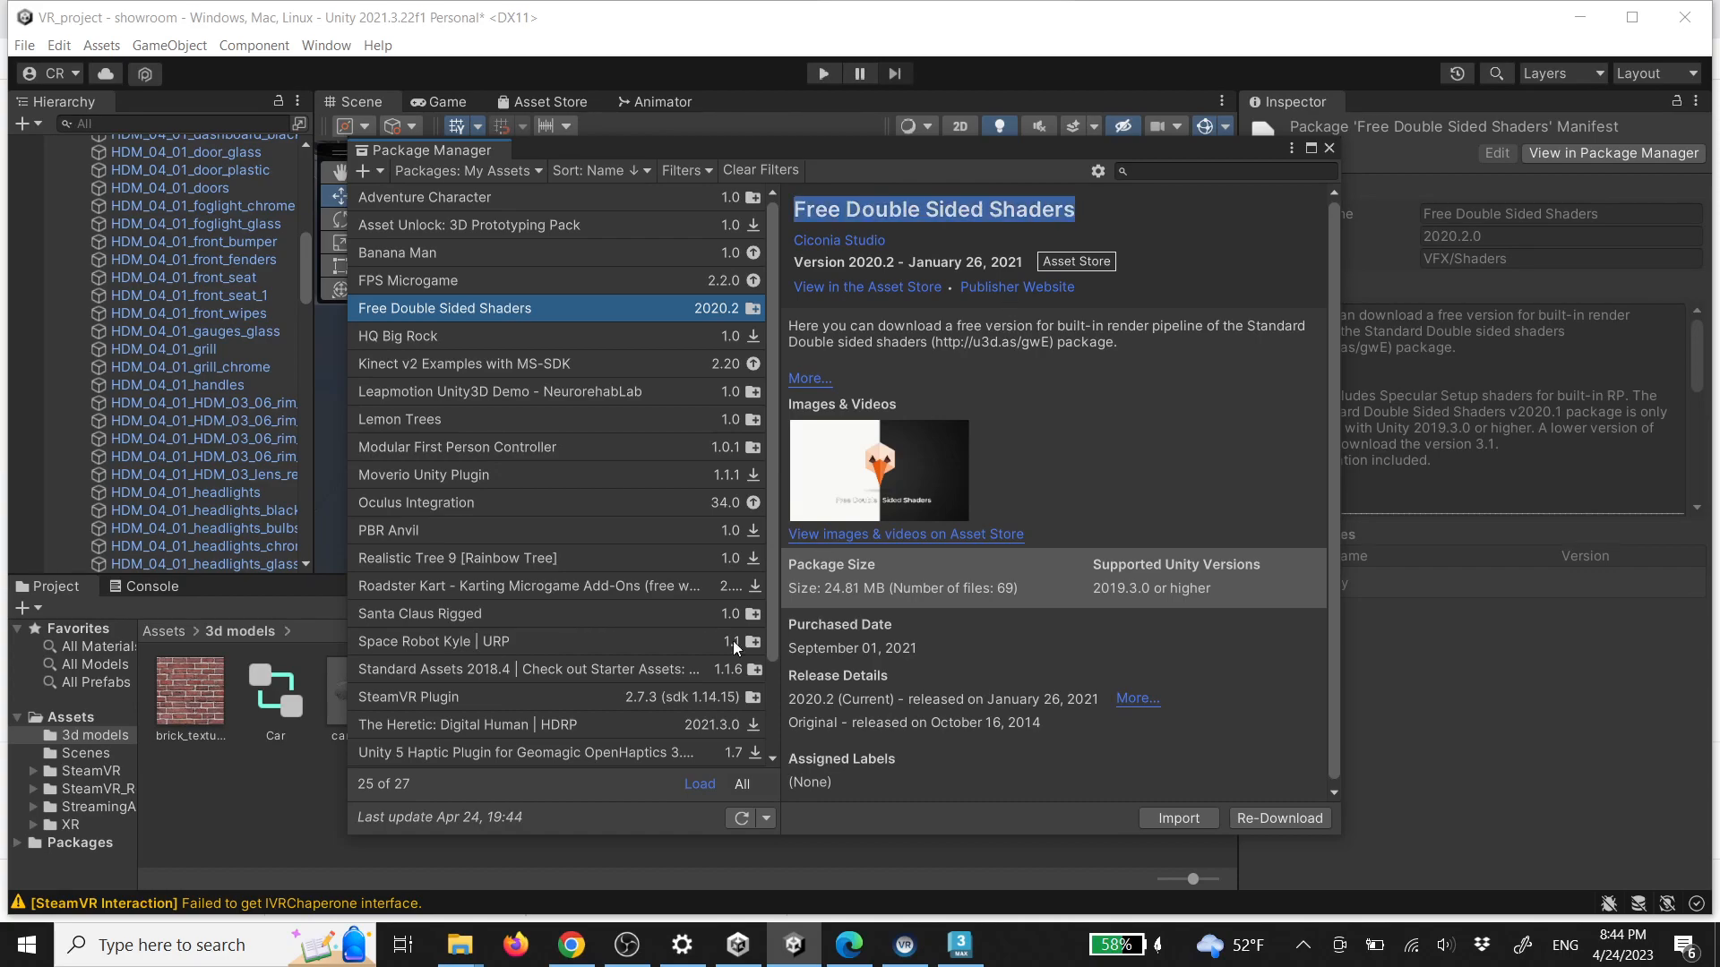
Switch to Chrome, search the Asset Store for "Free Double Sided Shaders" and open that asset's product page
{"action": "left_click", "coordinate": [572, 945]}
{"action": "scroll", "coordinate": [636, 206], "scroll_direction": "up", "scroll_amount": 10}
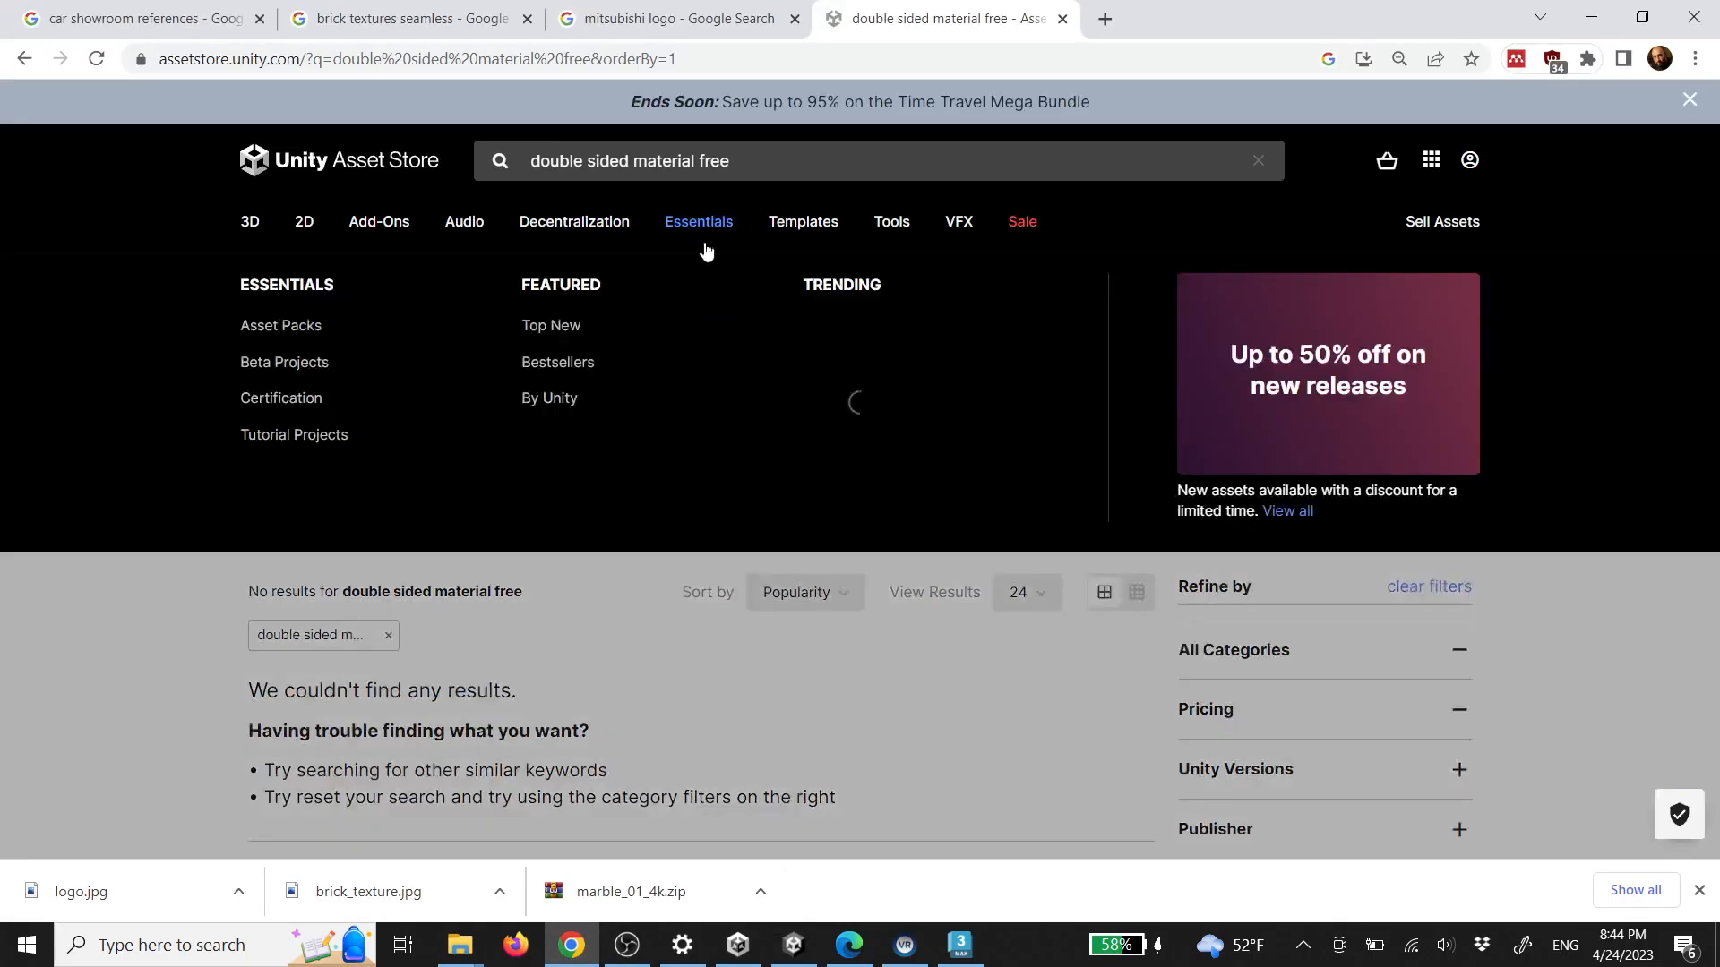
{"action": "left_click_drag", "start_coordinate": [729, 161], "coordinate": [543, 164]}
{"action": "key", "text": "Return"}
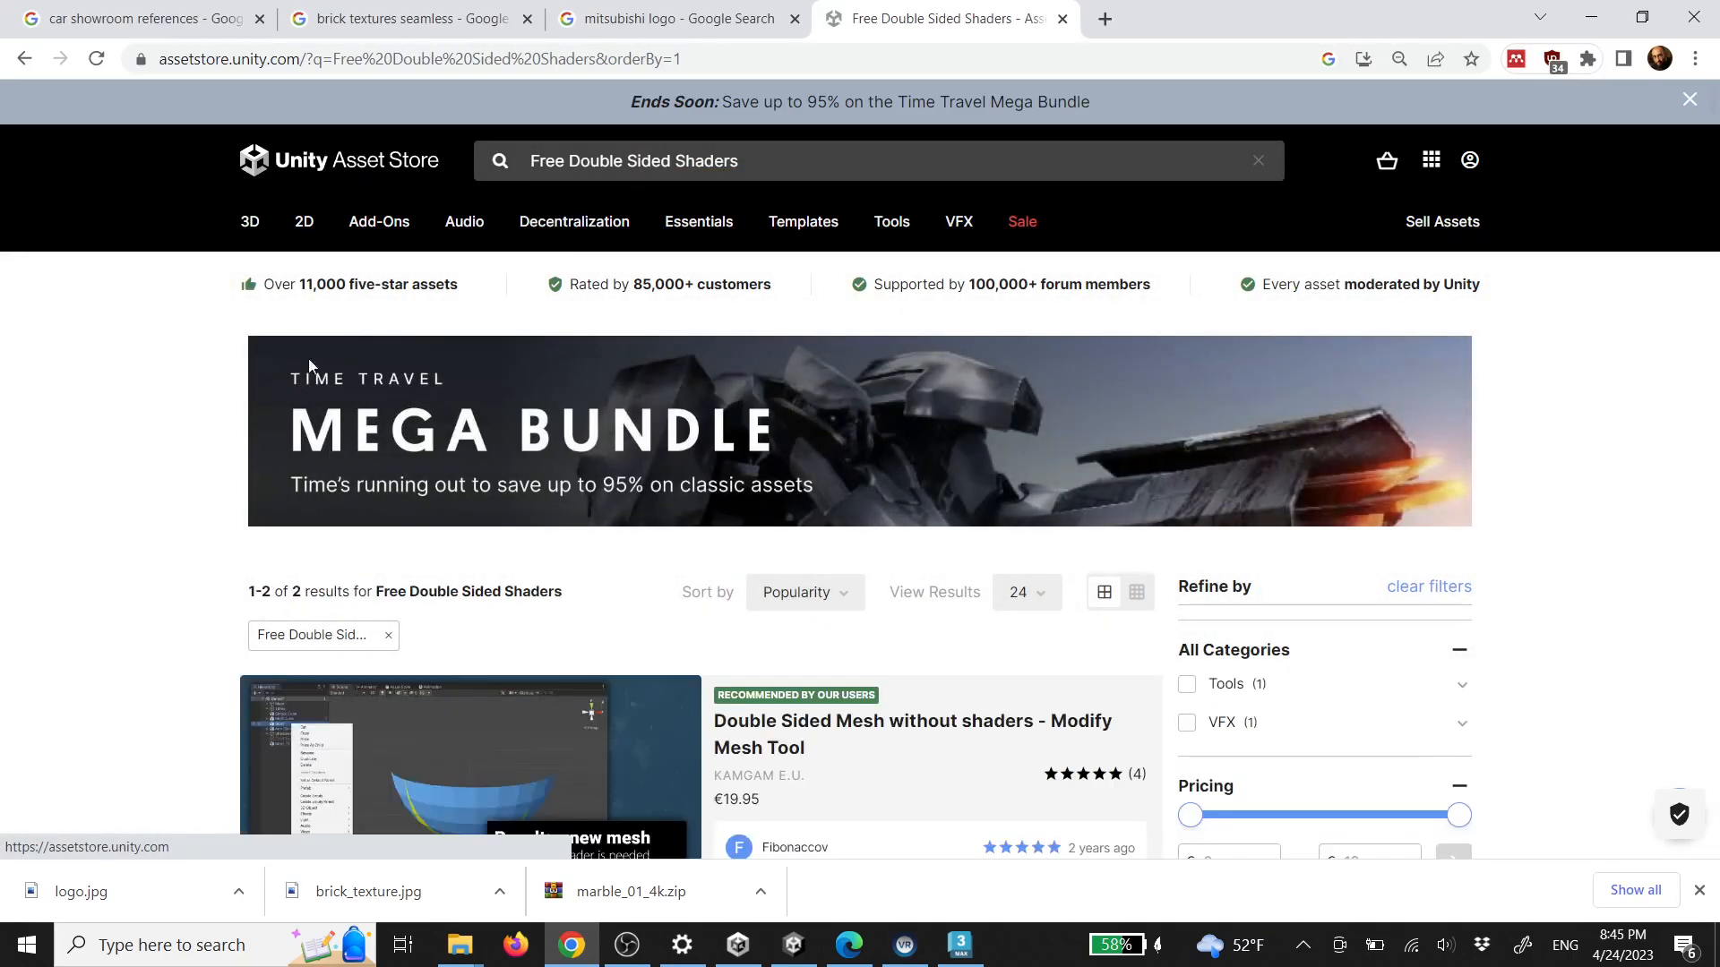
{"action": "scroll", "coordinate": [134, 588], "scroll_direction": "down", "scroll_amount": 5}
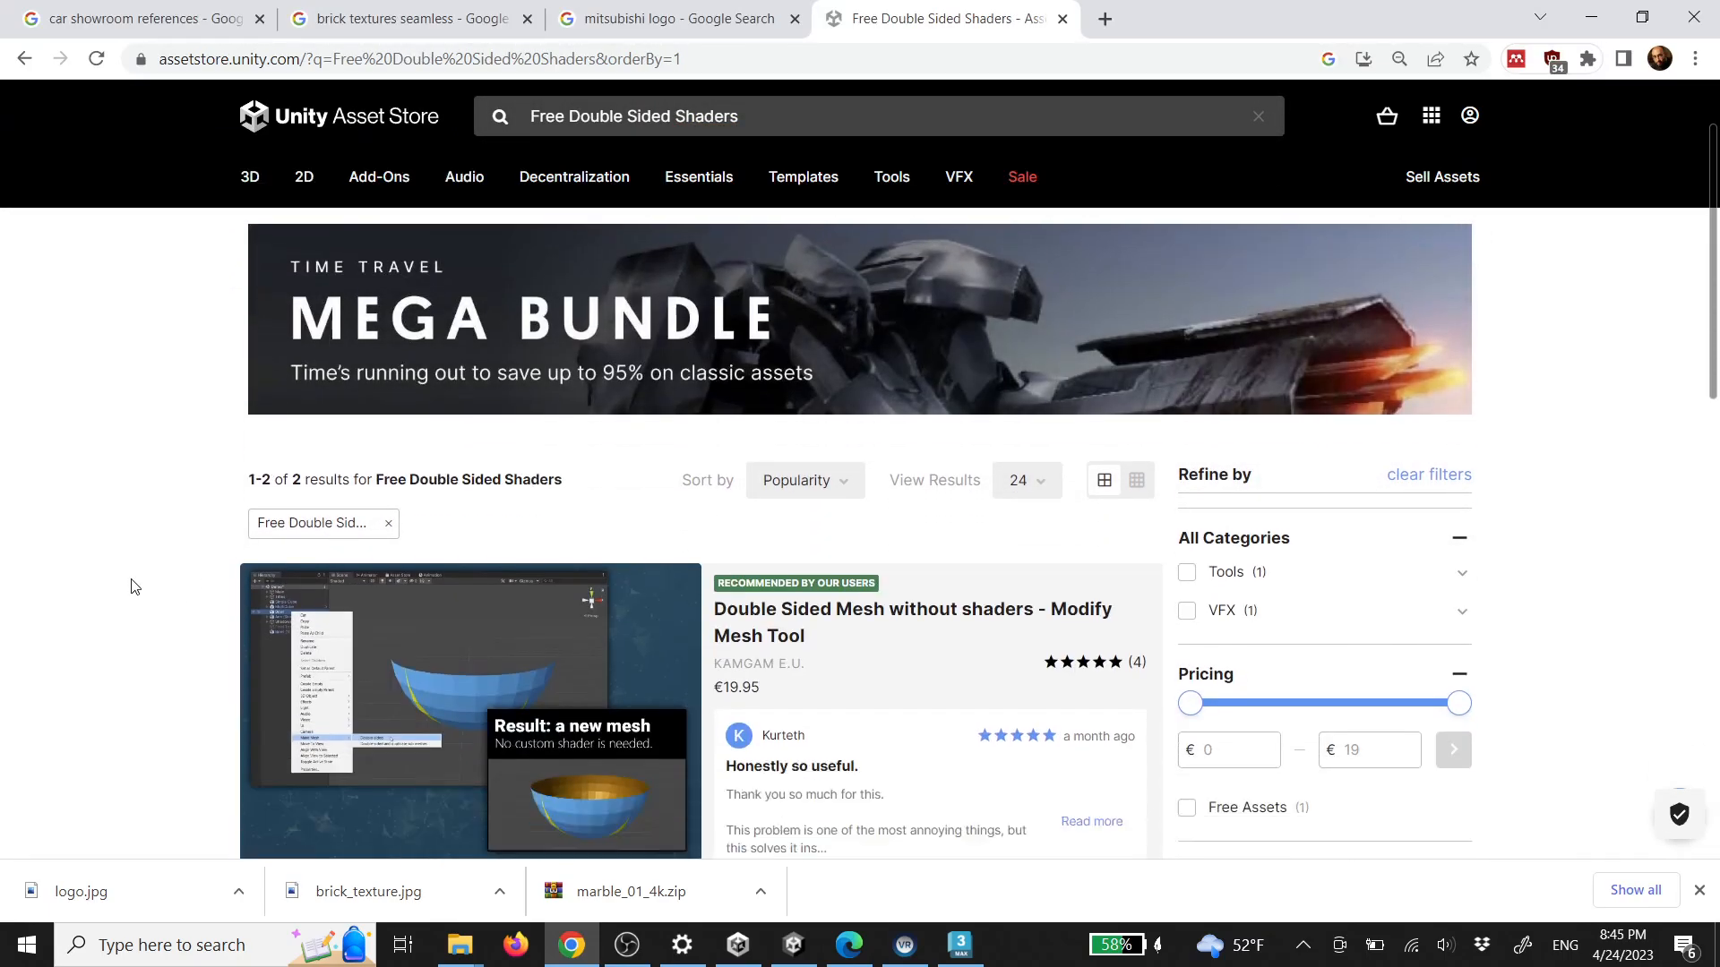
{"action": "scroll", "coordinate": [140, 587], "scroll_direction": "down", "scroll_amount": 4}
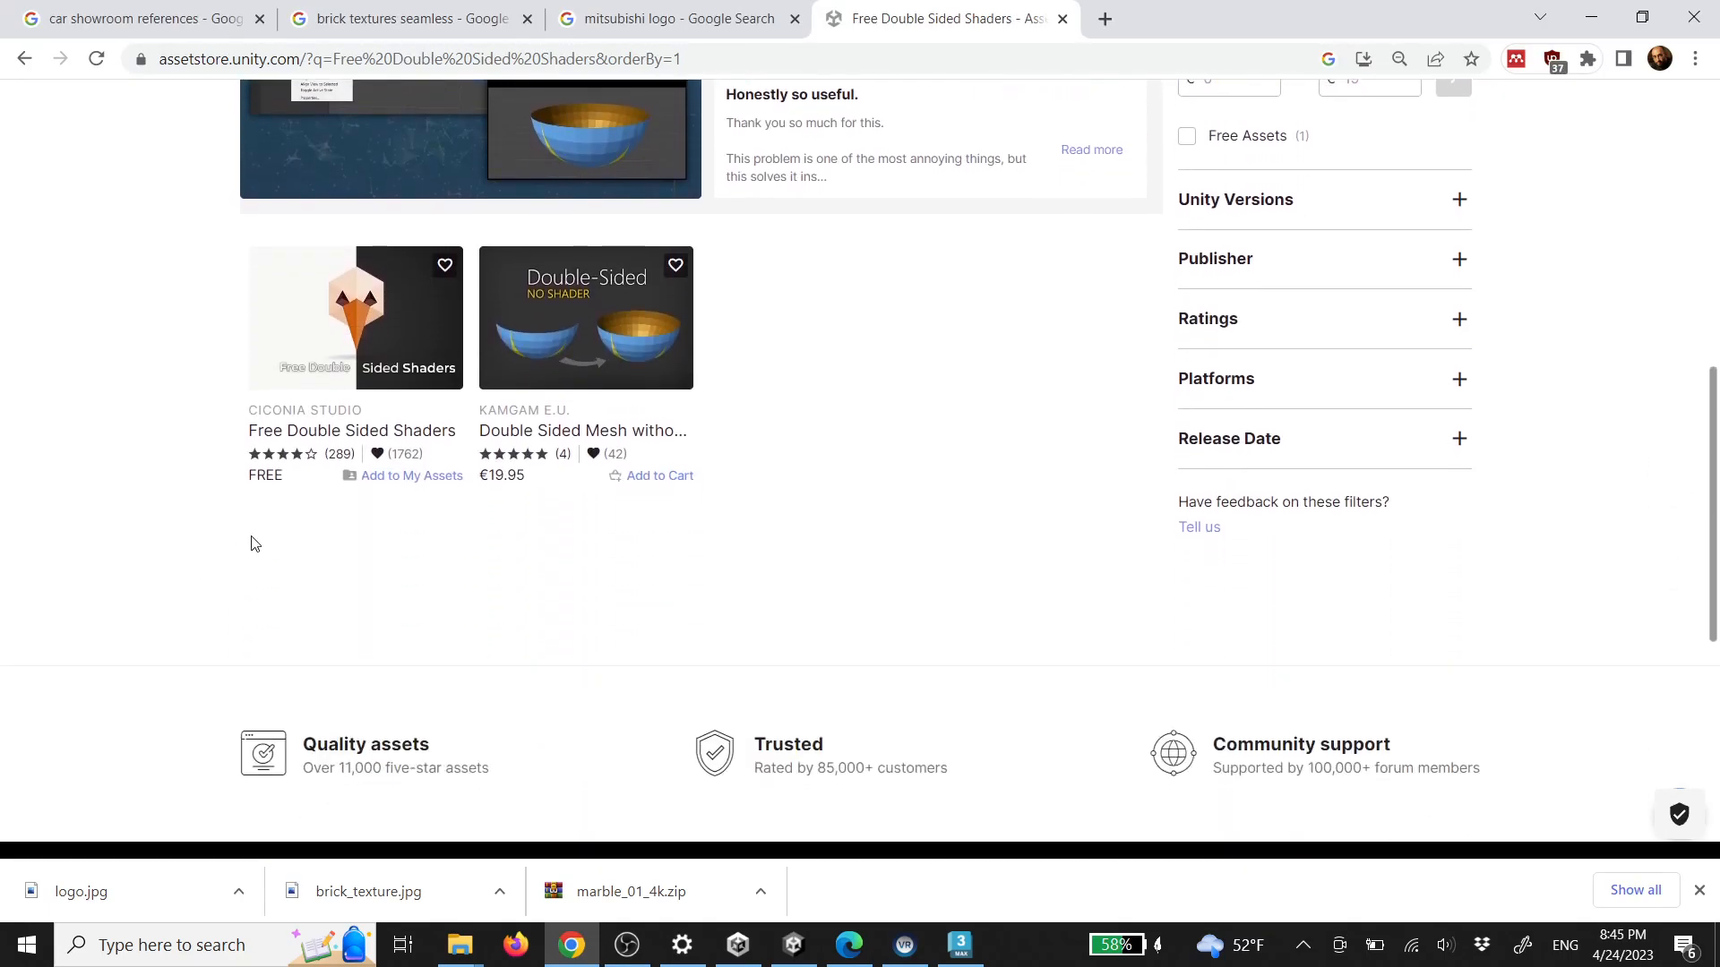
{"action": "left_click", "coordinate": [352, 339]}
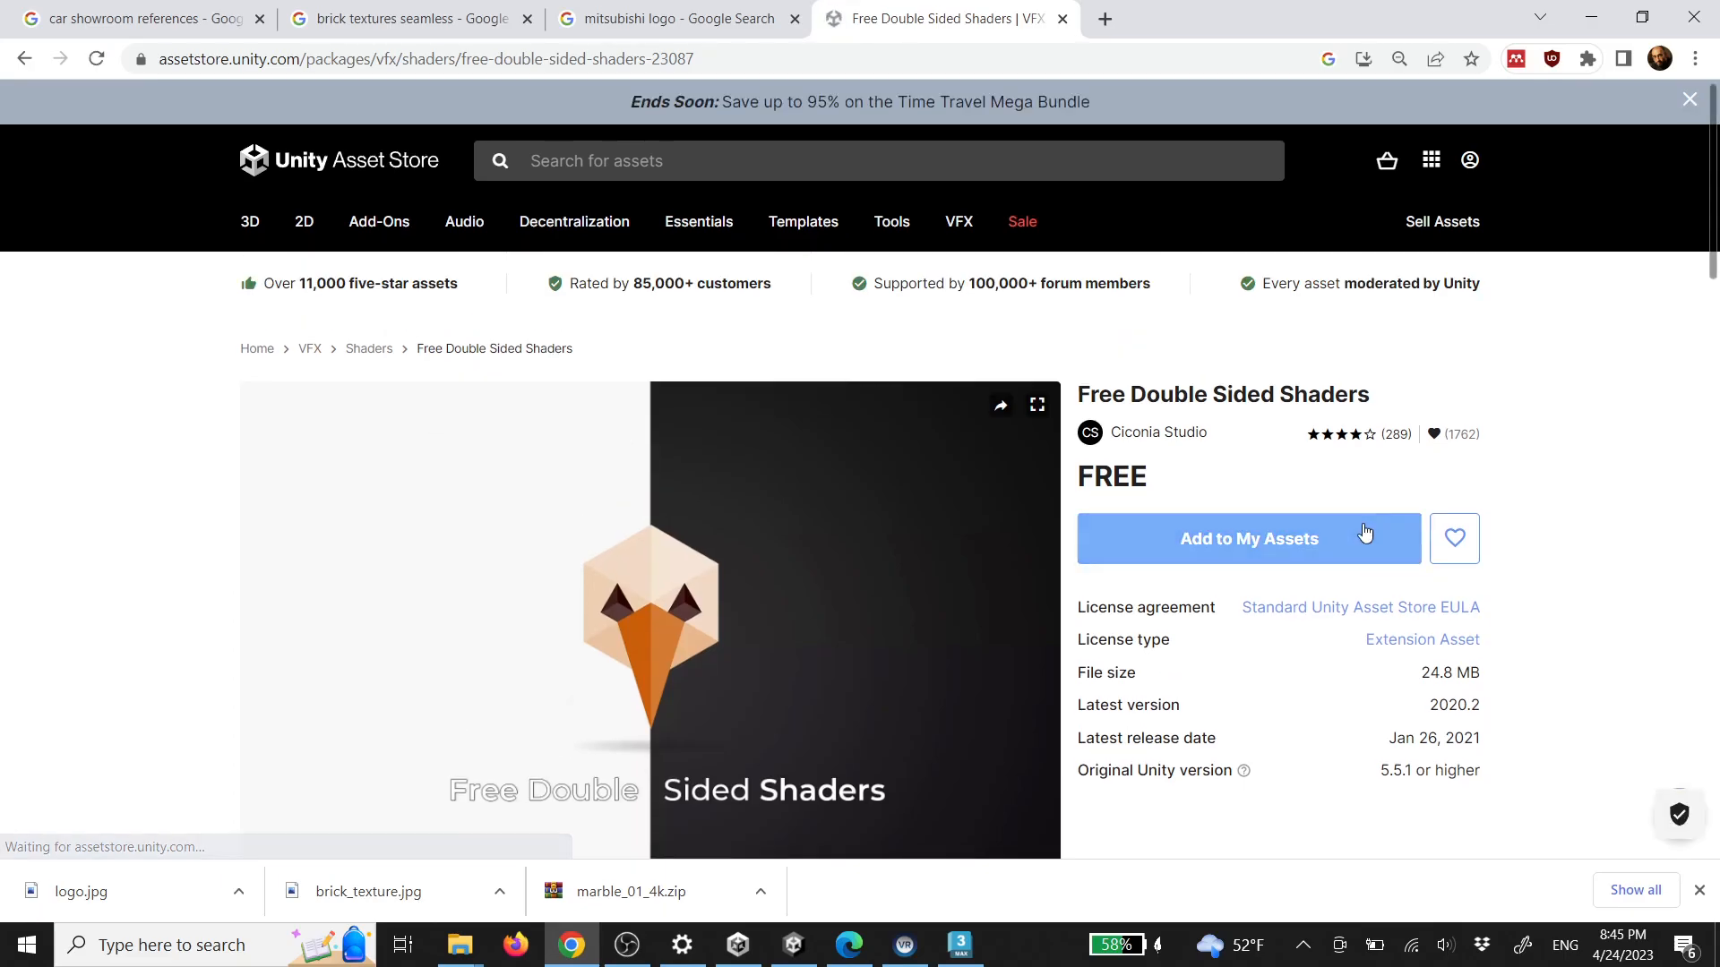
{"action": "left_click", "coordinate": [1271, 609]}
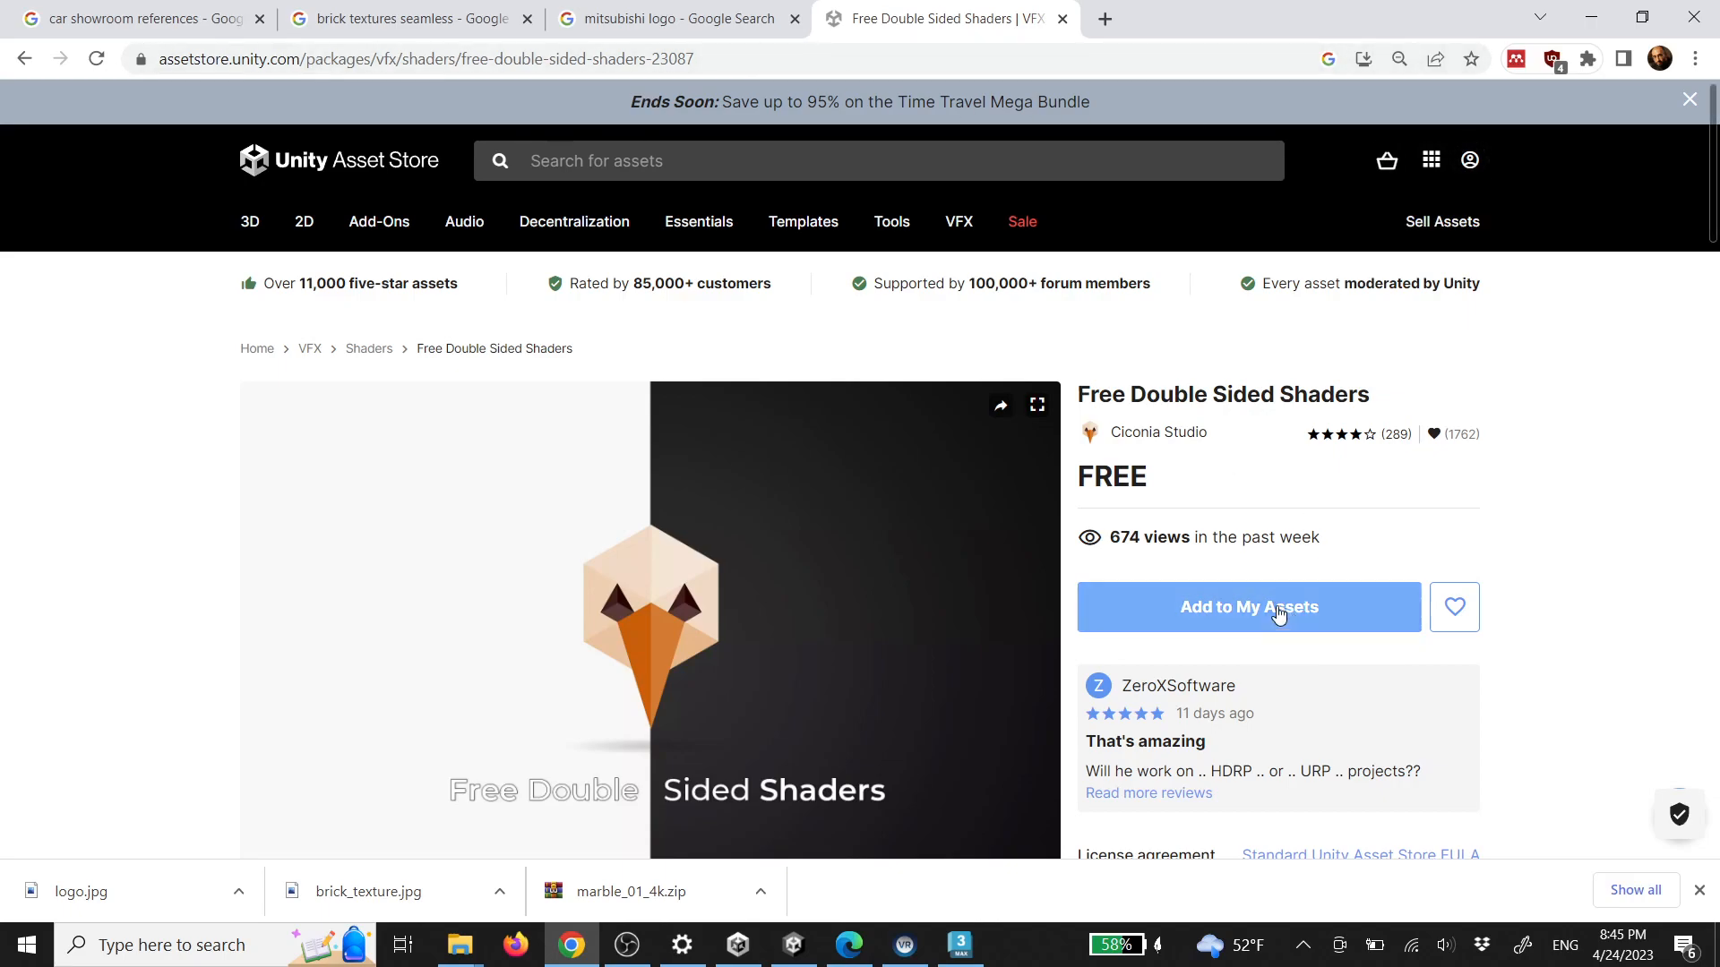
Switch to Unity and import all files of the Free Double Sided Shaders package into the project
{"action": "mouse_move", "coordinate": [800, 959]}
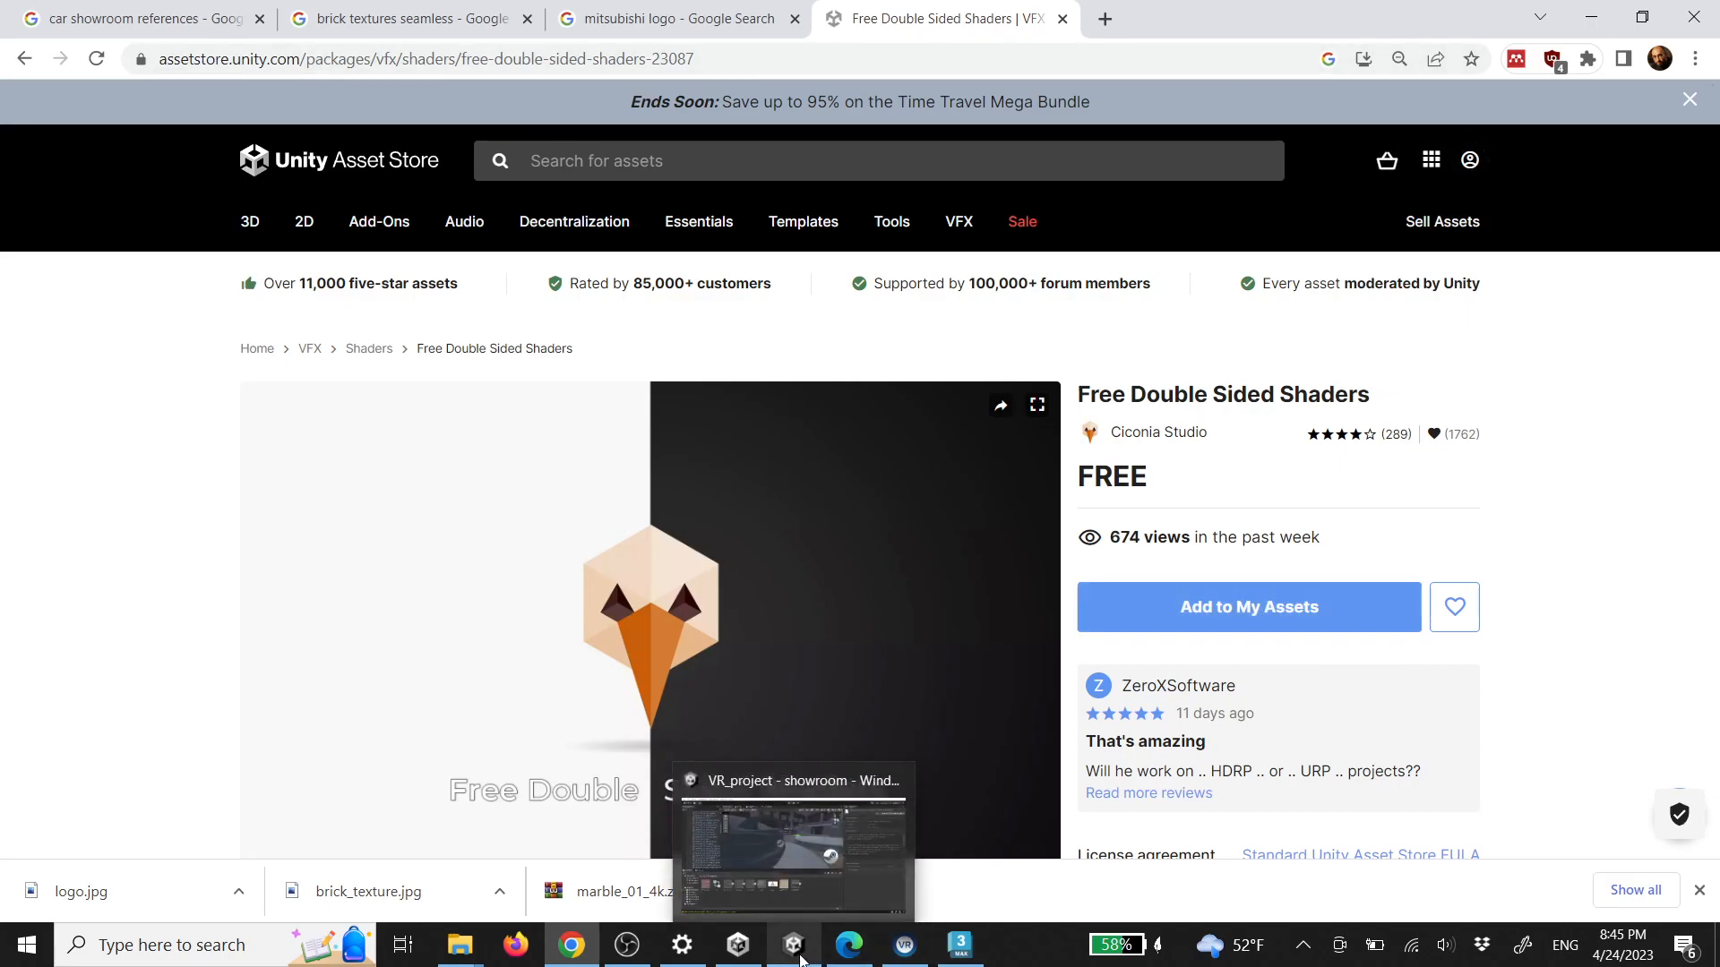
{"action": "left_click", "coordinate": [824, 842]}
{"action": "left_click", "coordinate": [1171, 818]}
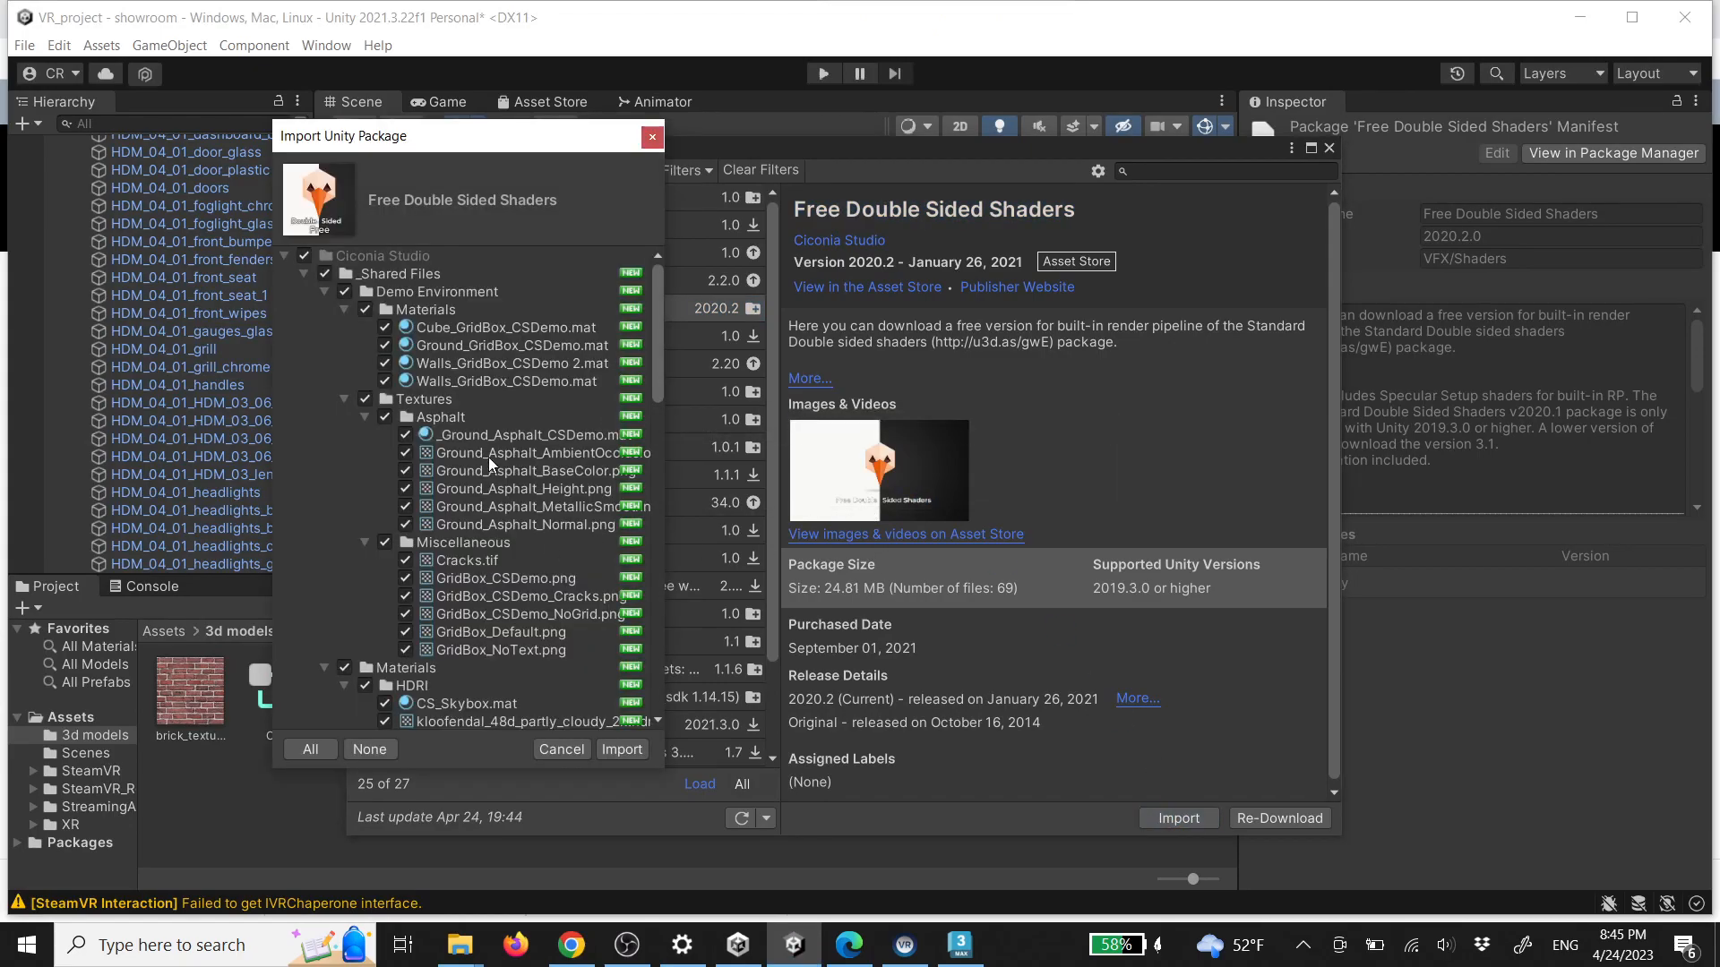
{"action": "left_click", "coordinate": [621, 750]}
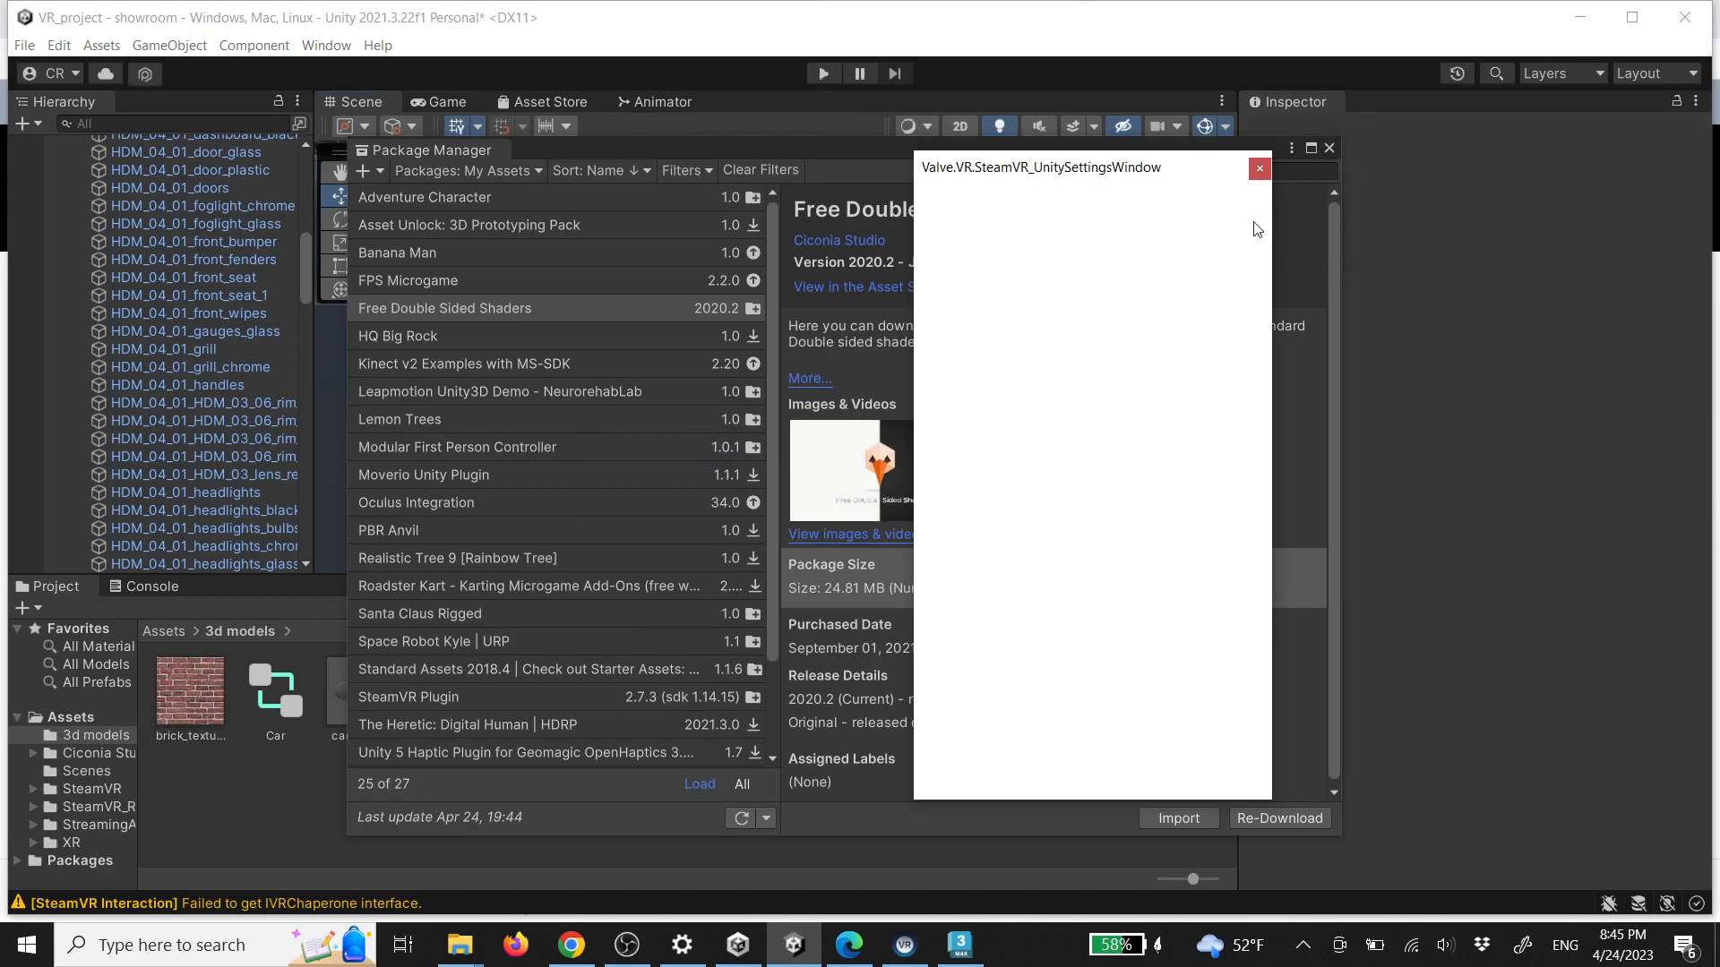
Accept all recommended SteamVR project settings and close the Package Manager
{"action": "left_click", "coordinate": [1008, 787]}
{"action": "left_click", "coordinate": [991, 513]}
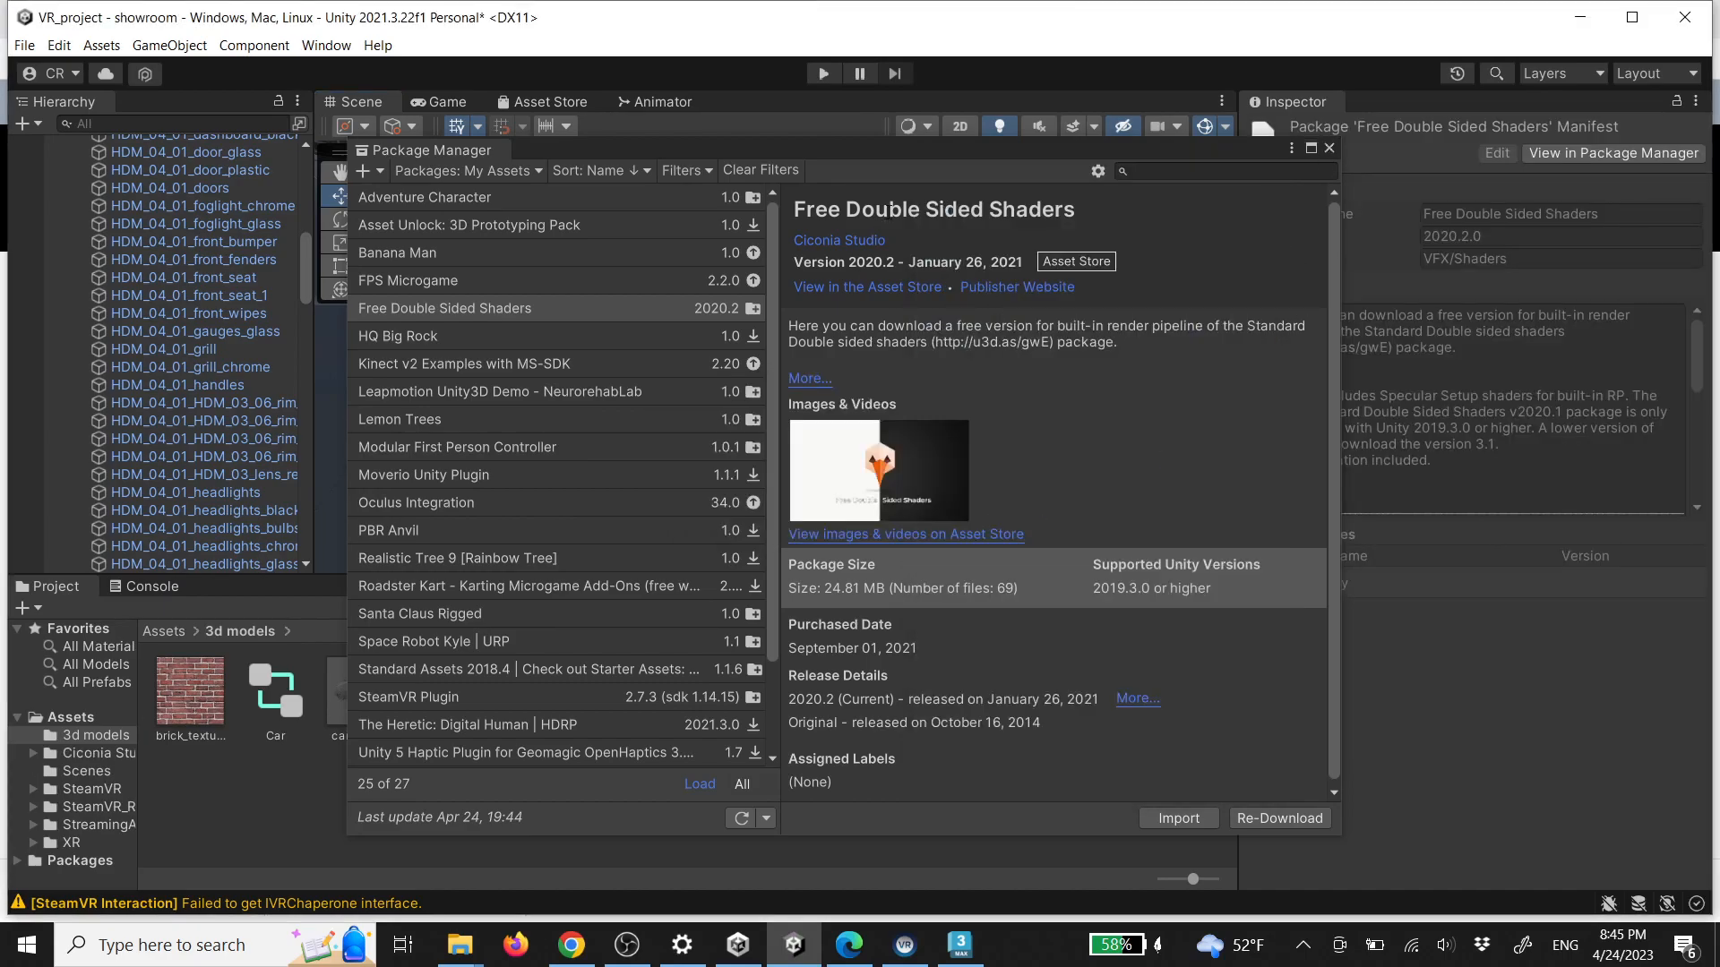
{"action": "left_click", "coordinate": [1328, 147]}
Create a new material in the 3d models folder and set its albedo colour to green 00FF35
{"action": "left_click_drag", "start_coordinate": [820, 416], "coordinate": [738, 375], "text": "alt"}
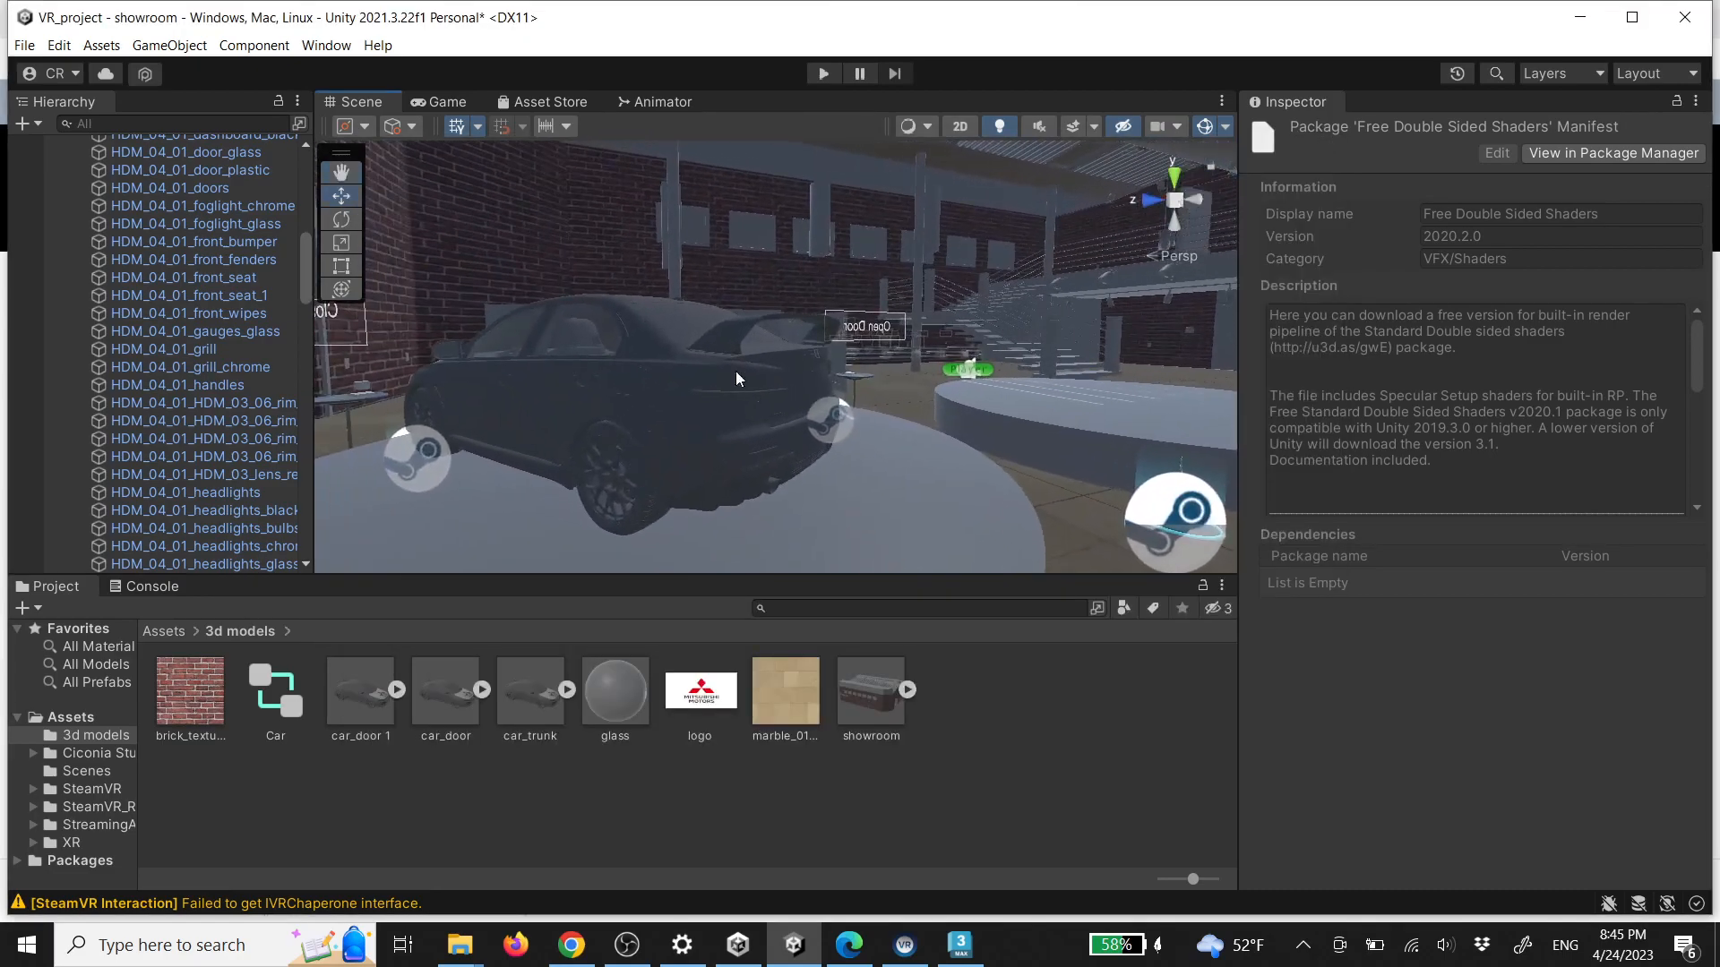
{"action": "right_click", "coordinate": [973, 714]}
{"action": "mouse_move", "coordinate": [1058, 201]}
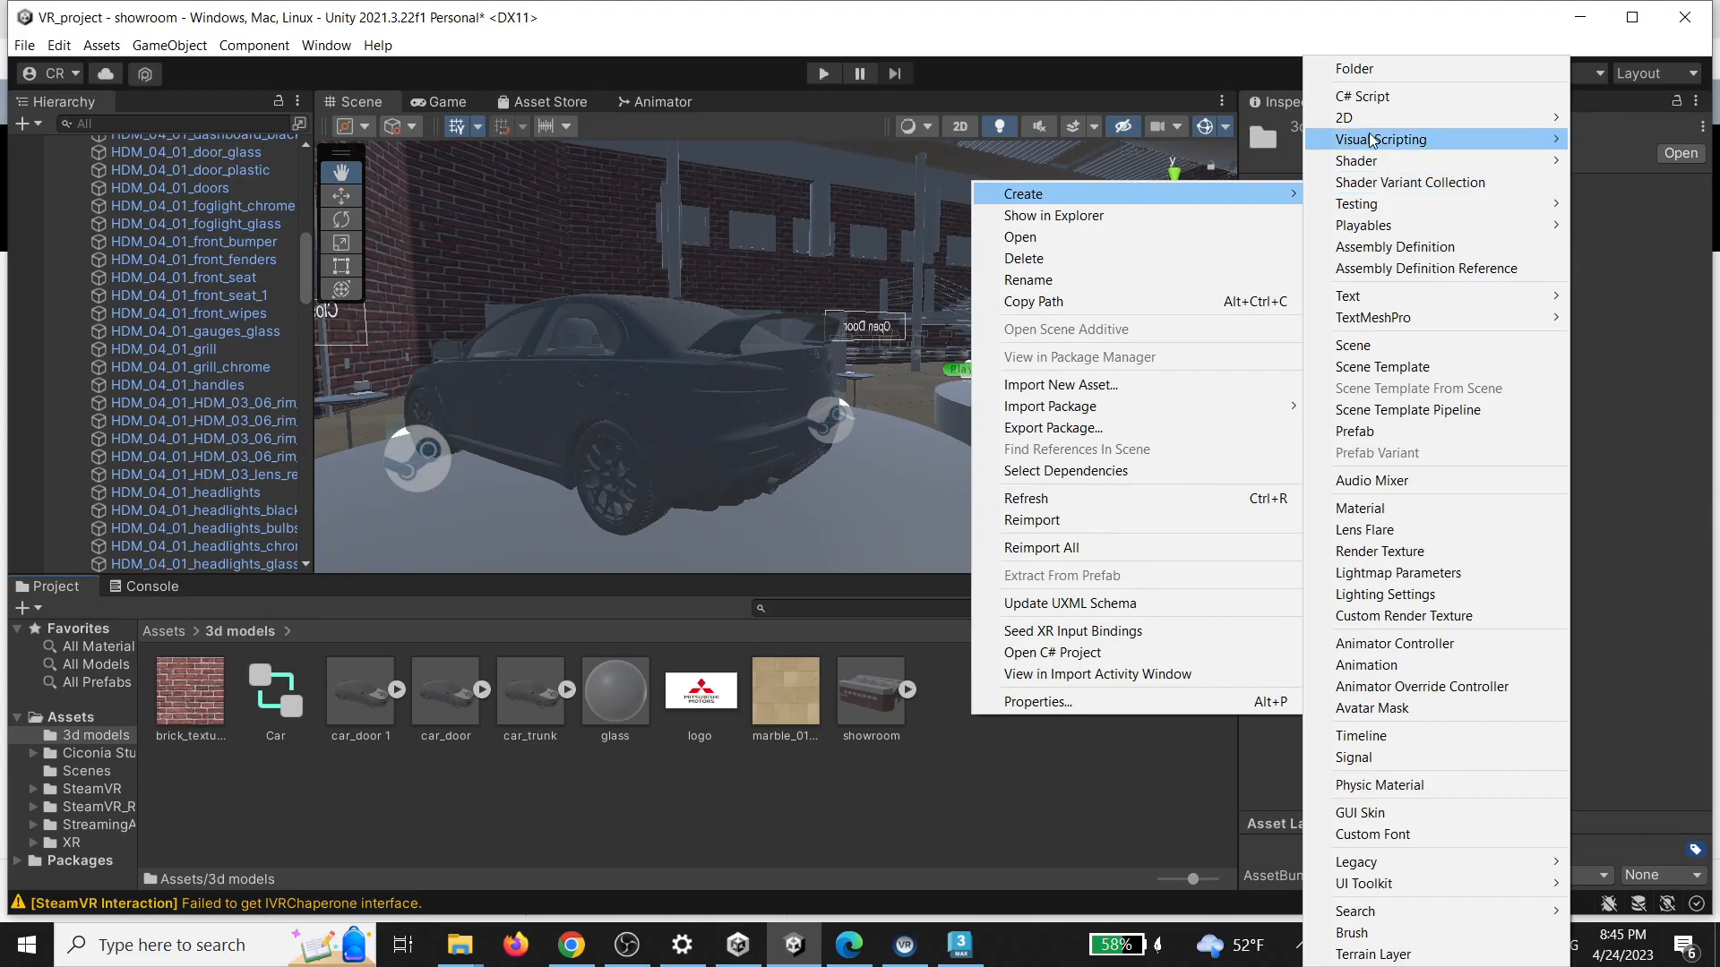
{"action": "left_click", "coordinate": [1363, 508]}
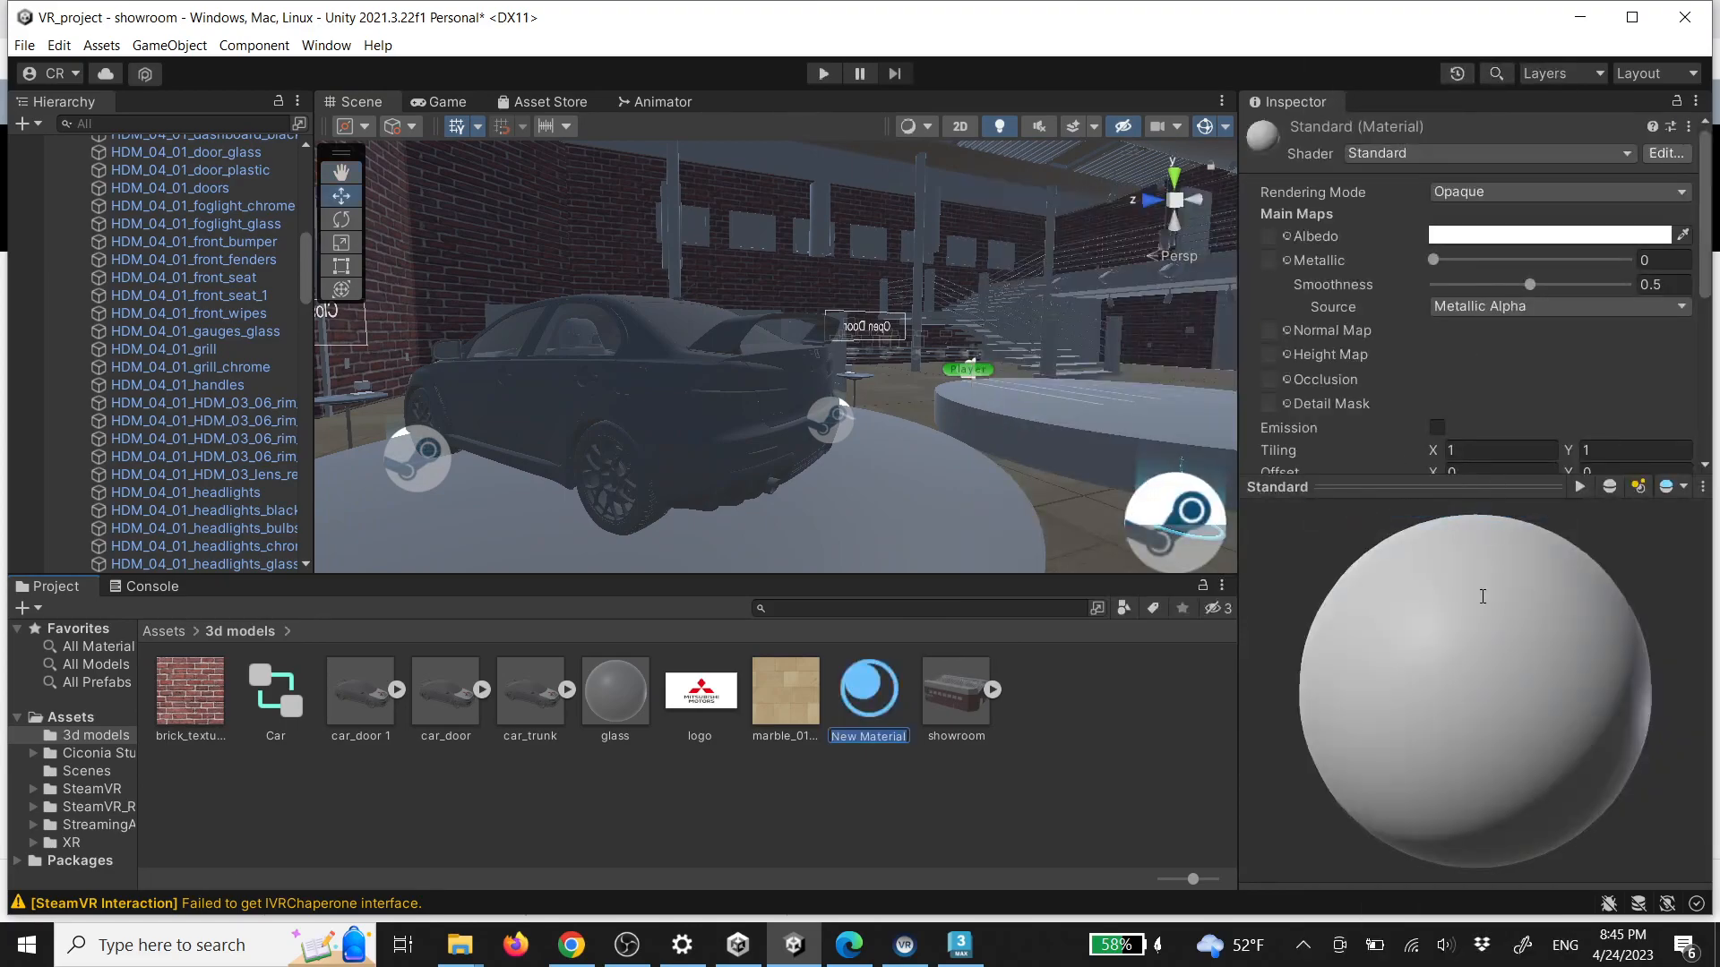
{"action": "left_click", "coordinate": [1462, 236]}
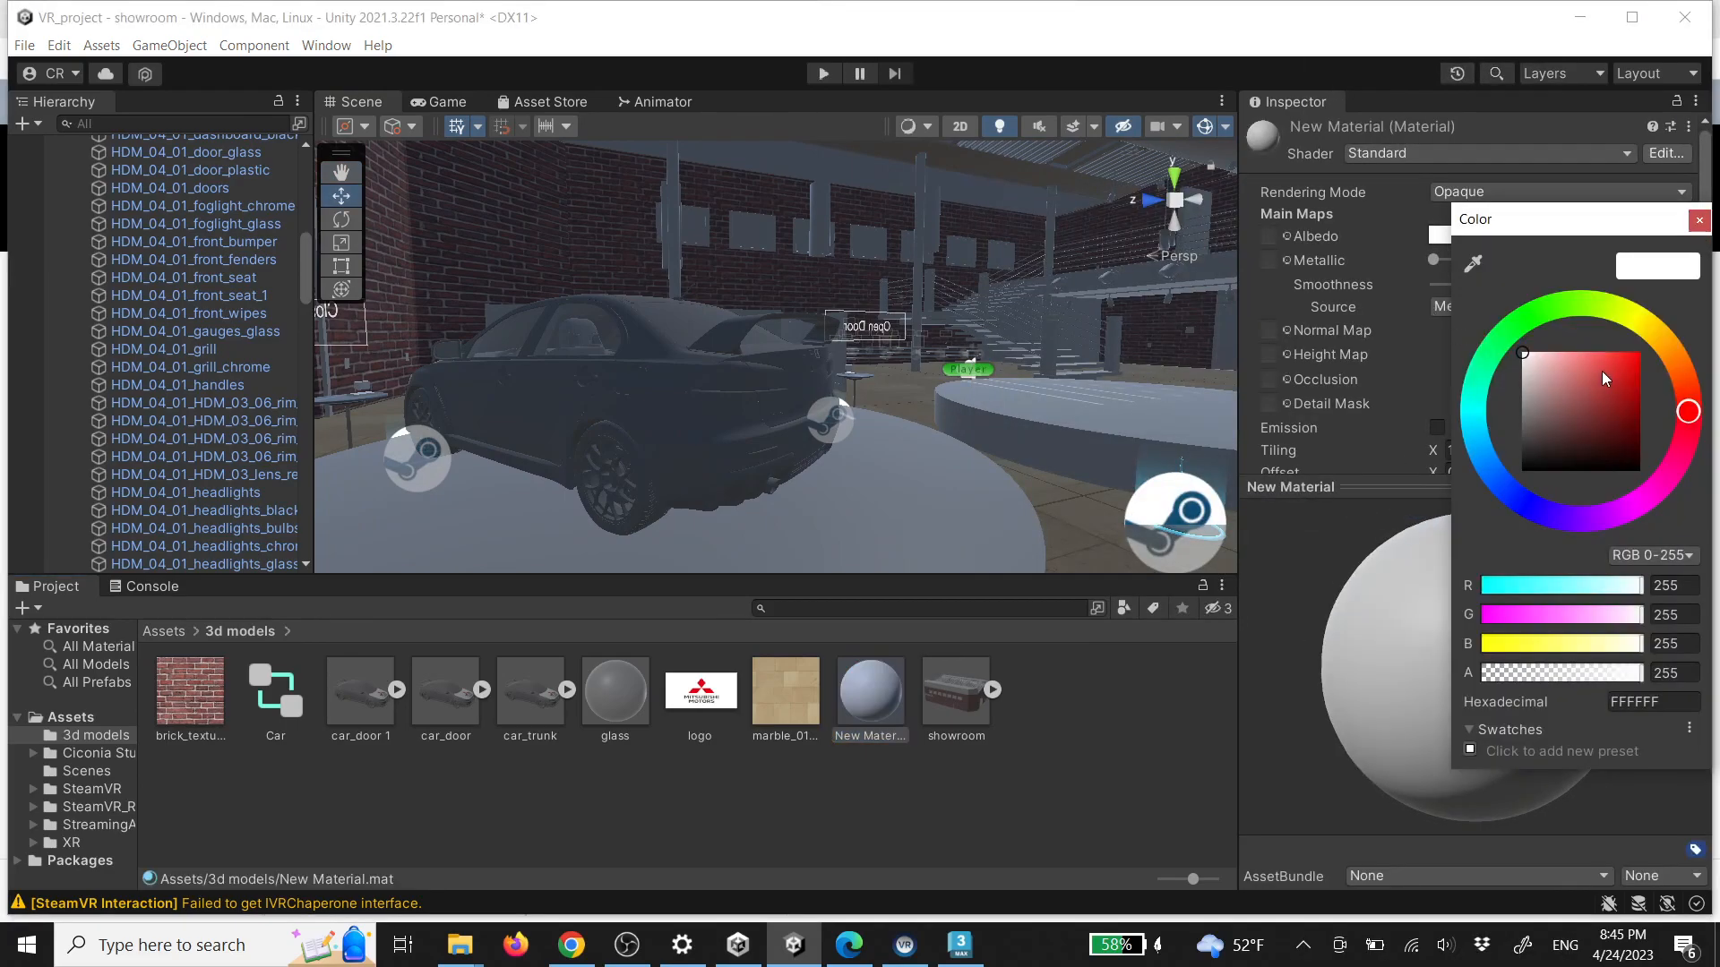
{"action": "left_click", "coordinate": [1494, 354]}
{"action": "left_click_drag", "start_coordinate": [1584, 384], "coordinate": [1640, 353]}
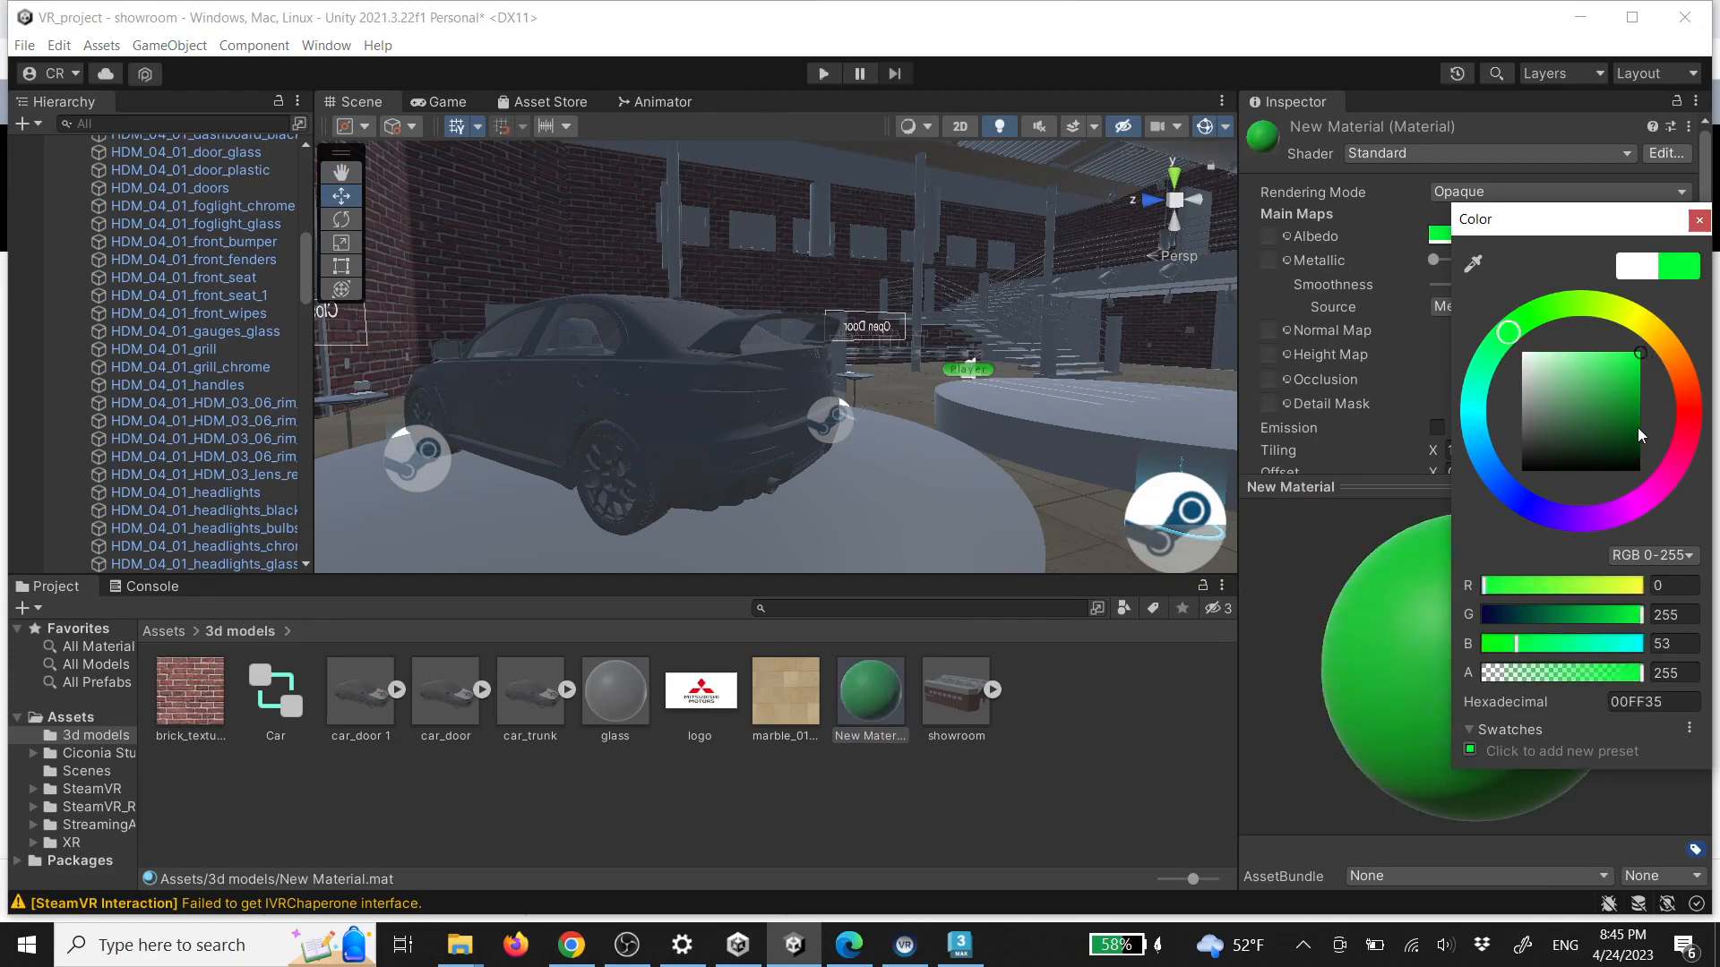
{"action": "left_click", "coordinate": [1698, 221]}
Change the new material's shader to the Ciconia Studio/CS_Standard/Builtin double-sided shader and apply the material to the car's trunk lid
{"action": "left_click", "coordinate": [1642, 193]}
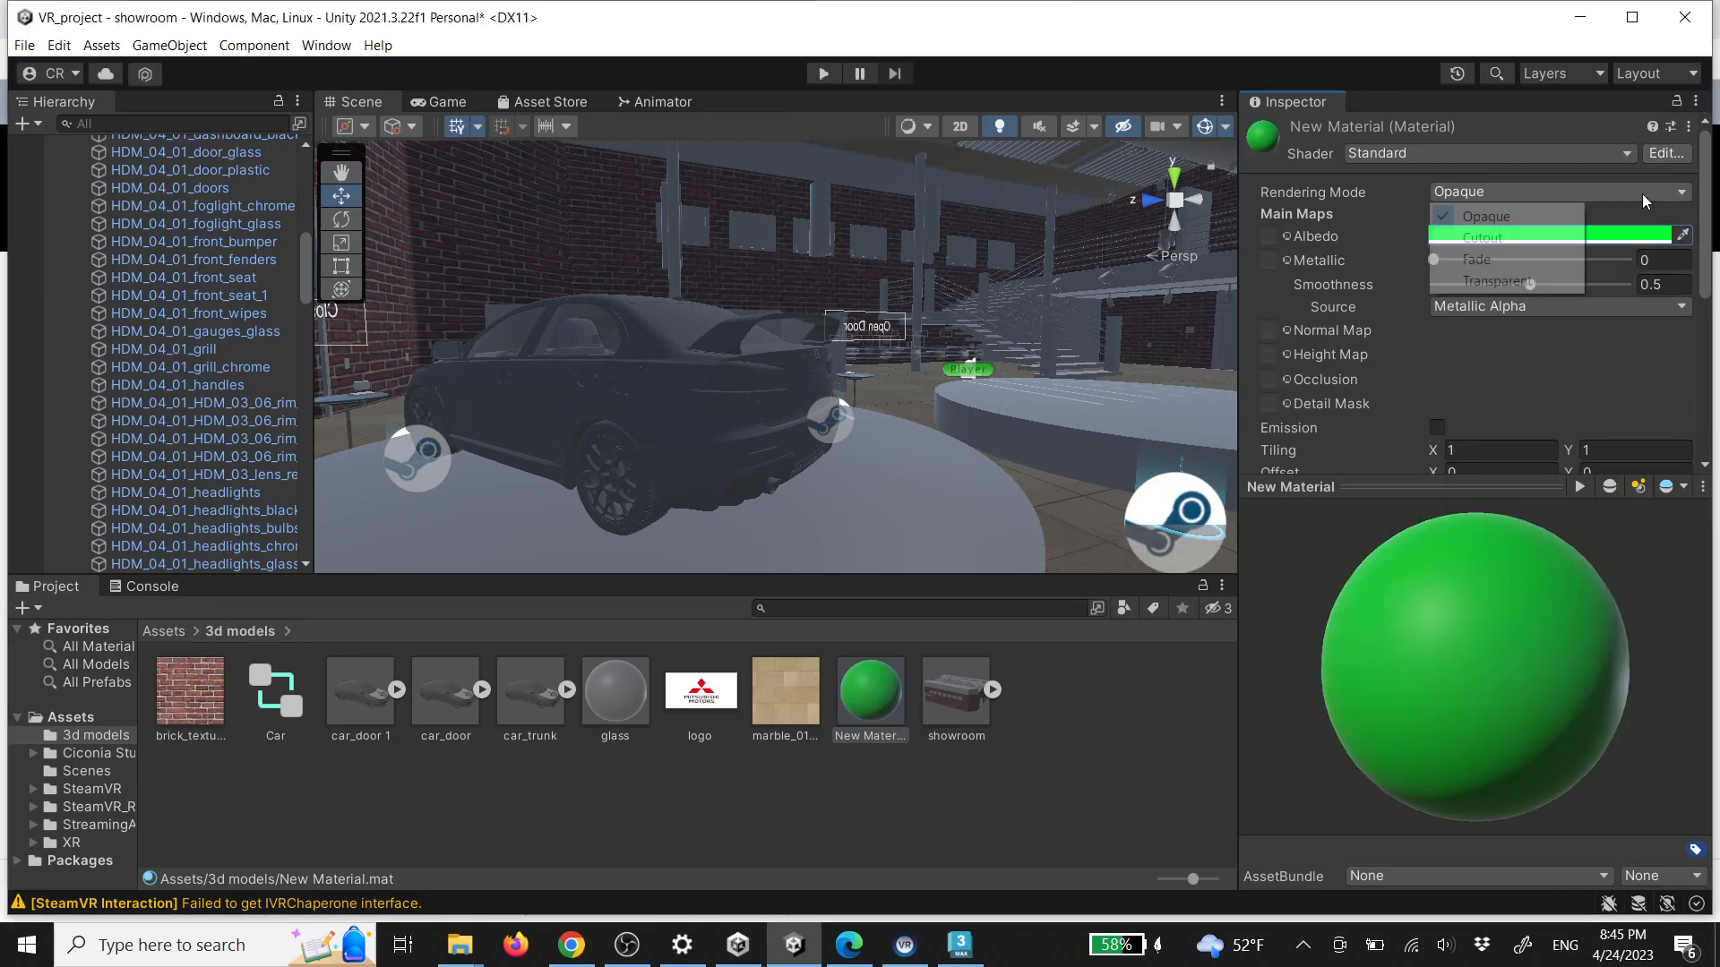
{"action": "left_click", "coordinate": [1609, 366]}
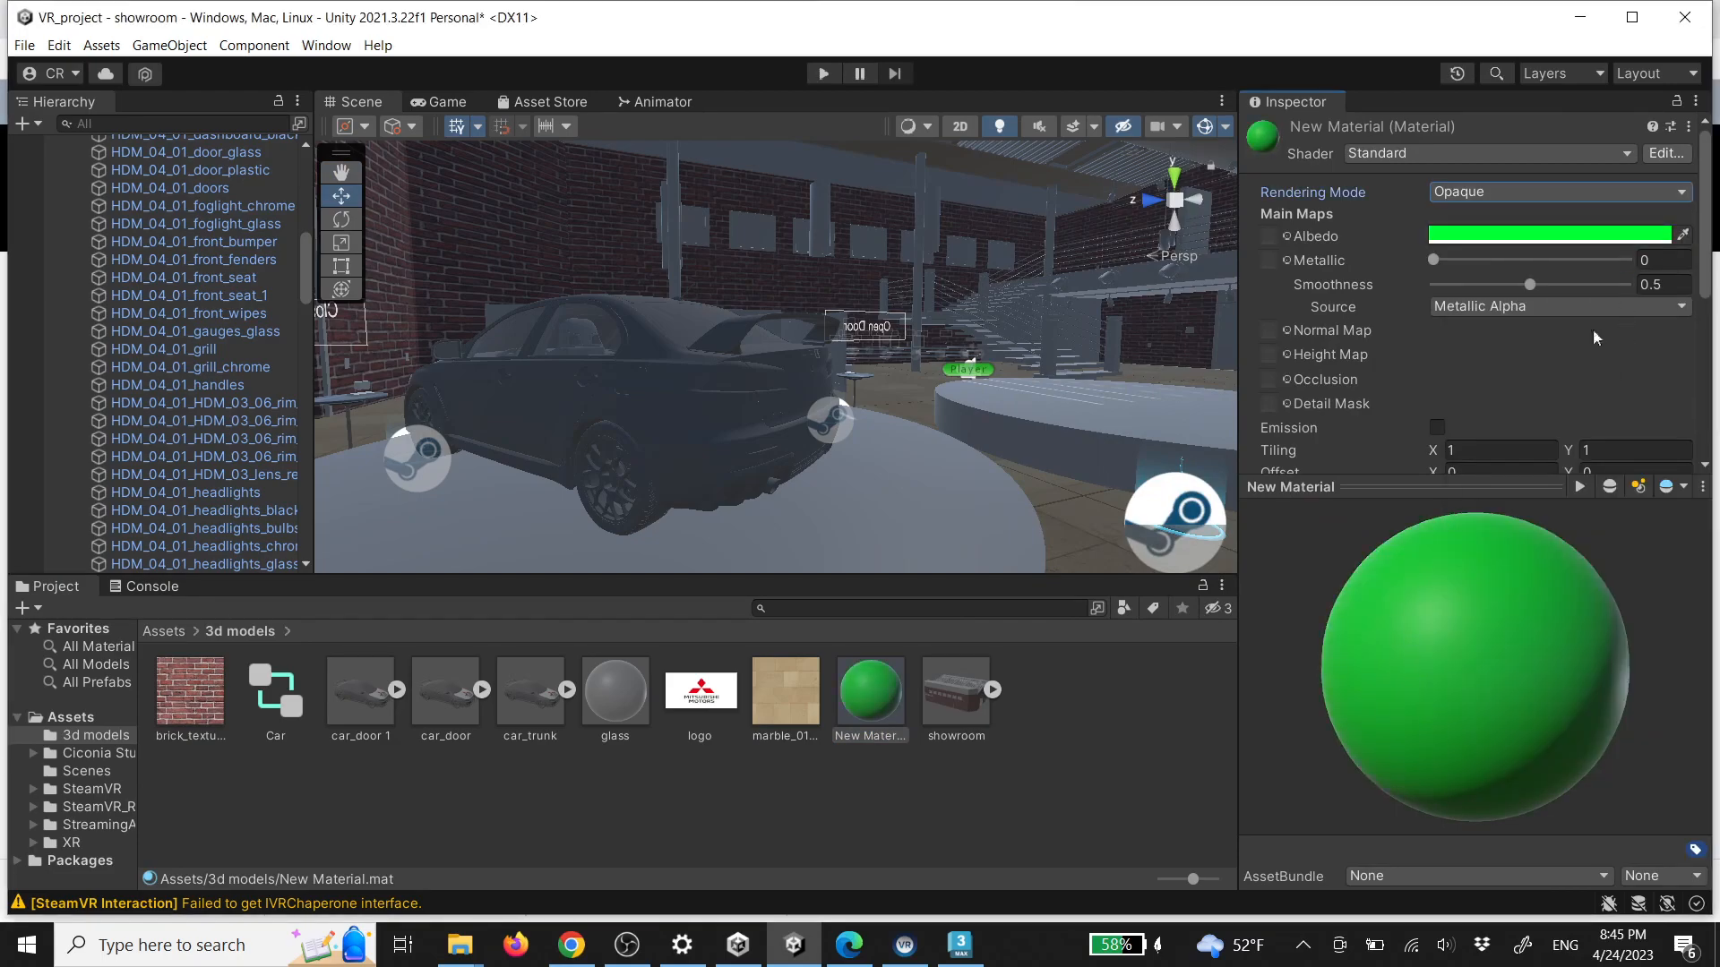
{"action": "left_click", "coordinate": [1539, 157]}
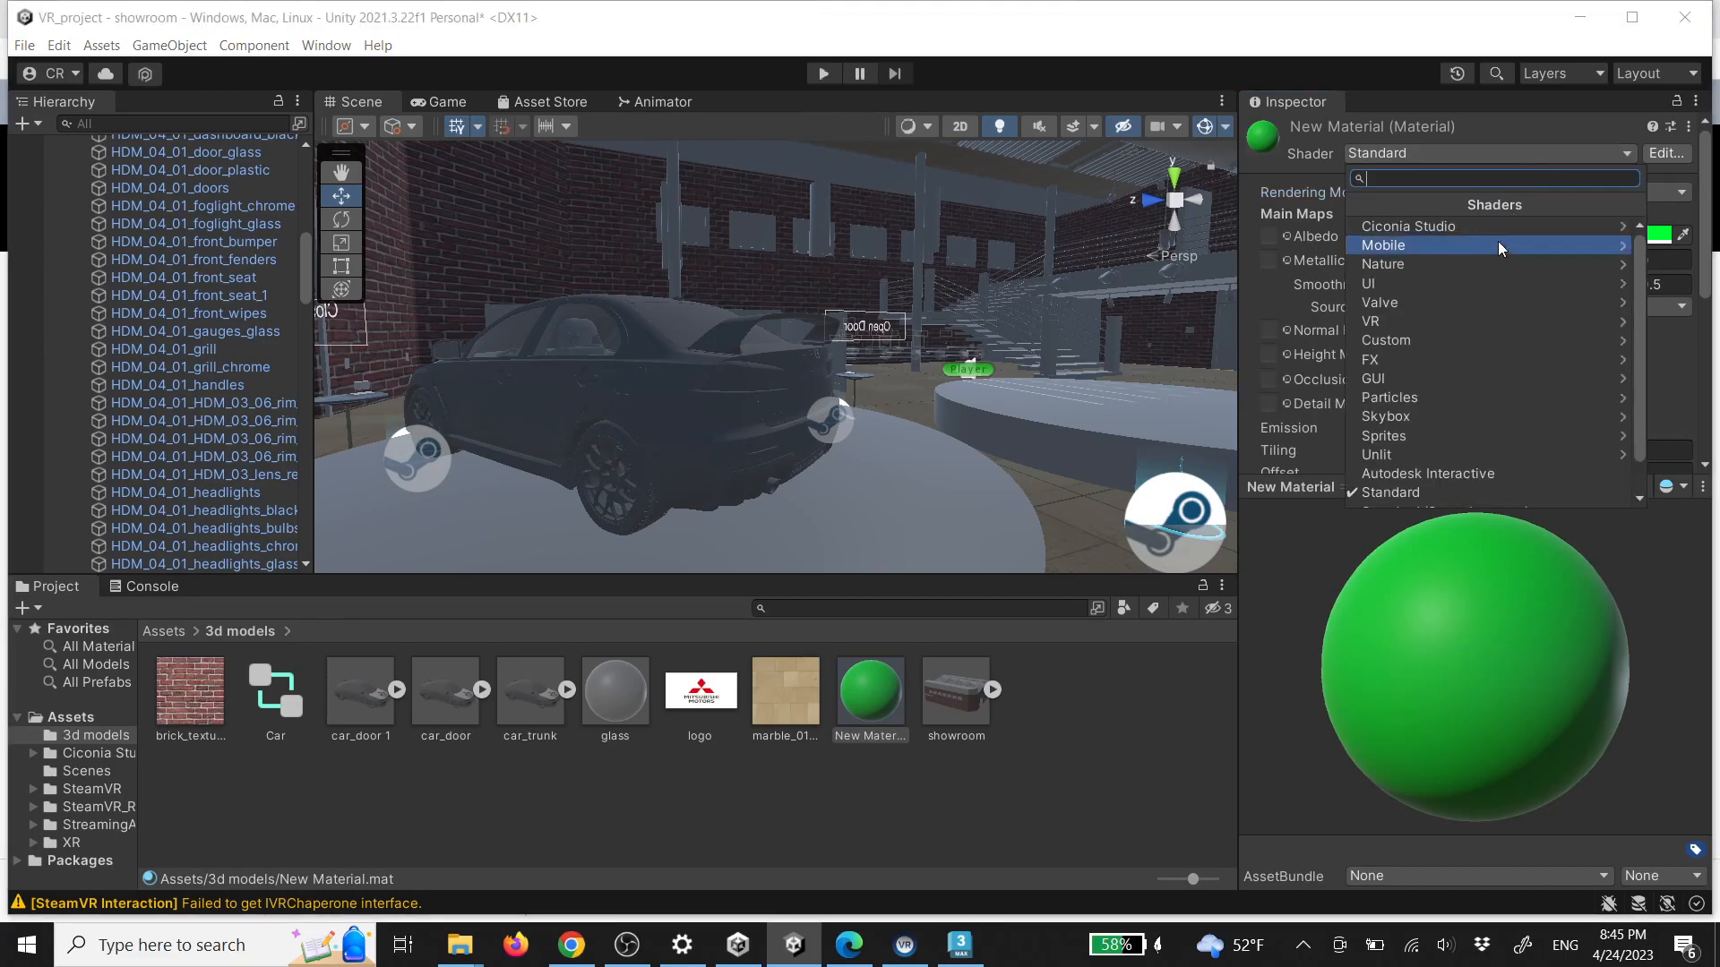
{"action": "scroll", "coordinate": [1494, 376], "scroll_direction": "down", "scroll_amount": 1}
{"action": "scroll", "coordinate": [1492, 389], "scroll_direction": "up", "scroll_amount": 1}
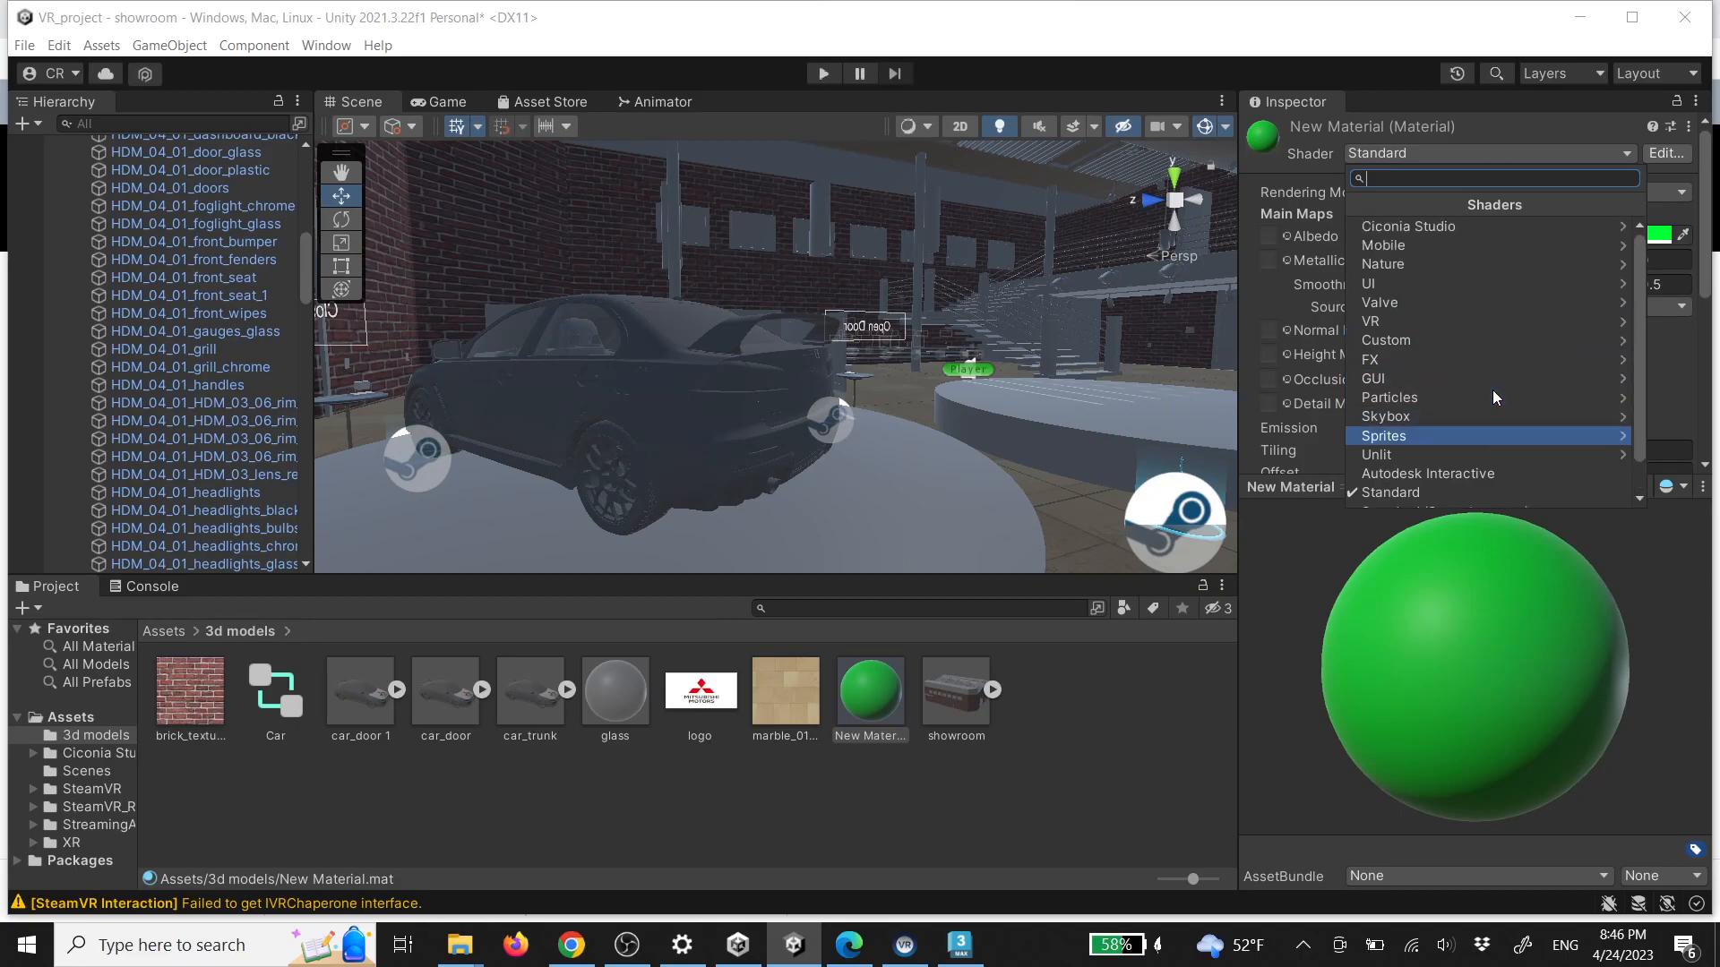
{"action": "left_click", "coordinate": [1399, 228]}
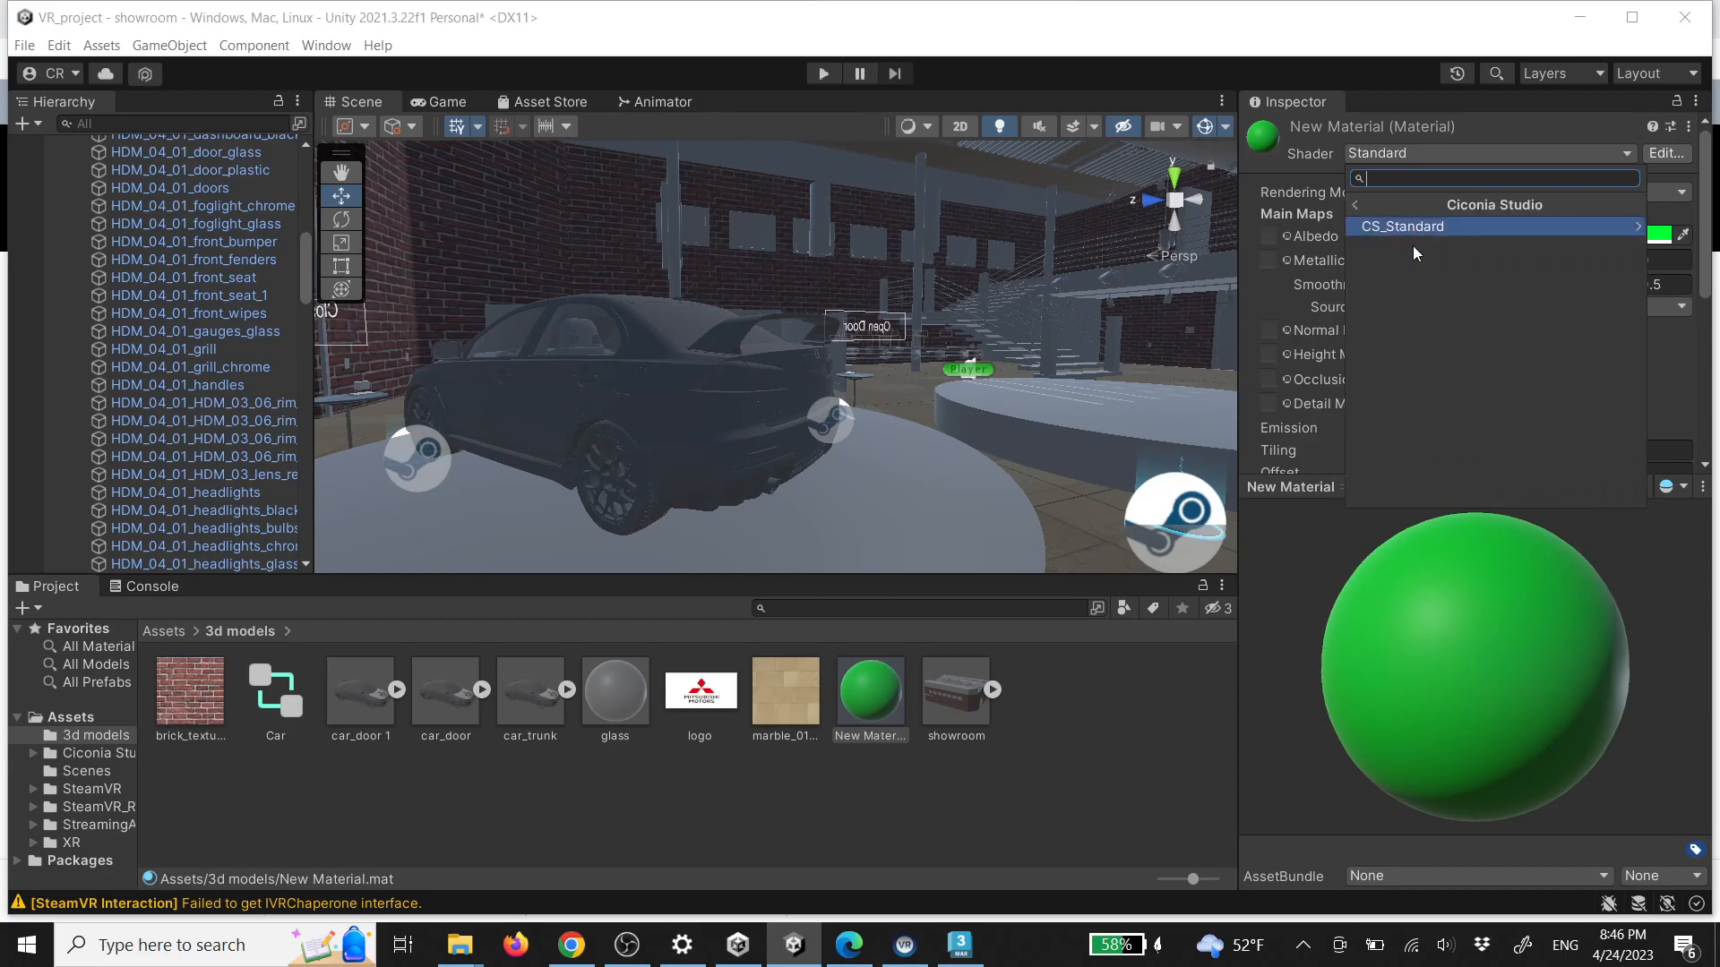
{"action": "left_click", "coordinate": [1416, 227]}
{"action": "left_click", "coordinate": [1404, 225]}
{"action": "left_click", "coordinate": [1406, 245]}
{"action": "left_click", "coordinate": [1379, 227]}
{"action": "left_click_drag", "start_coordinate": [1120, 340], "coordinate": [940, 345], "text": "alt"}
{"action": "left_click_drag", "start_coordinate": [854, 685], "coordinate": [881, 434]}
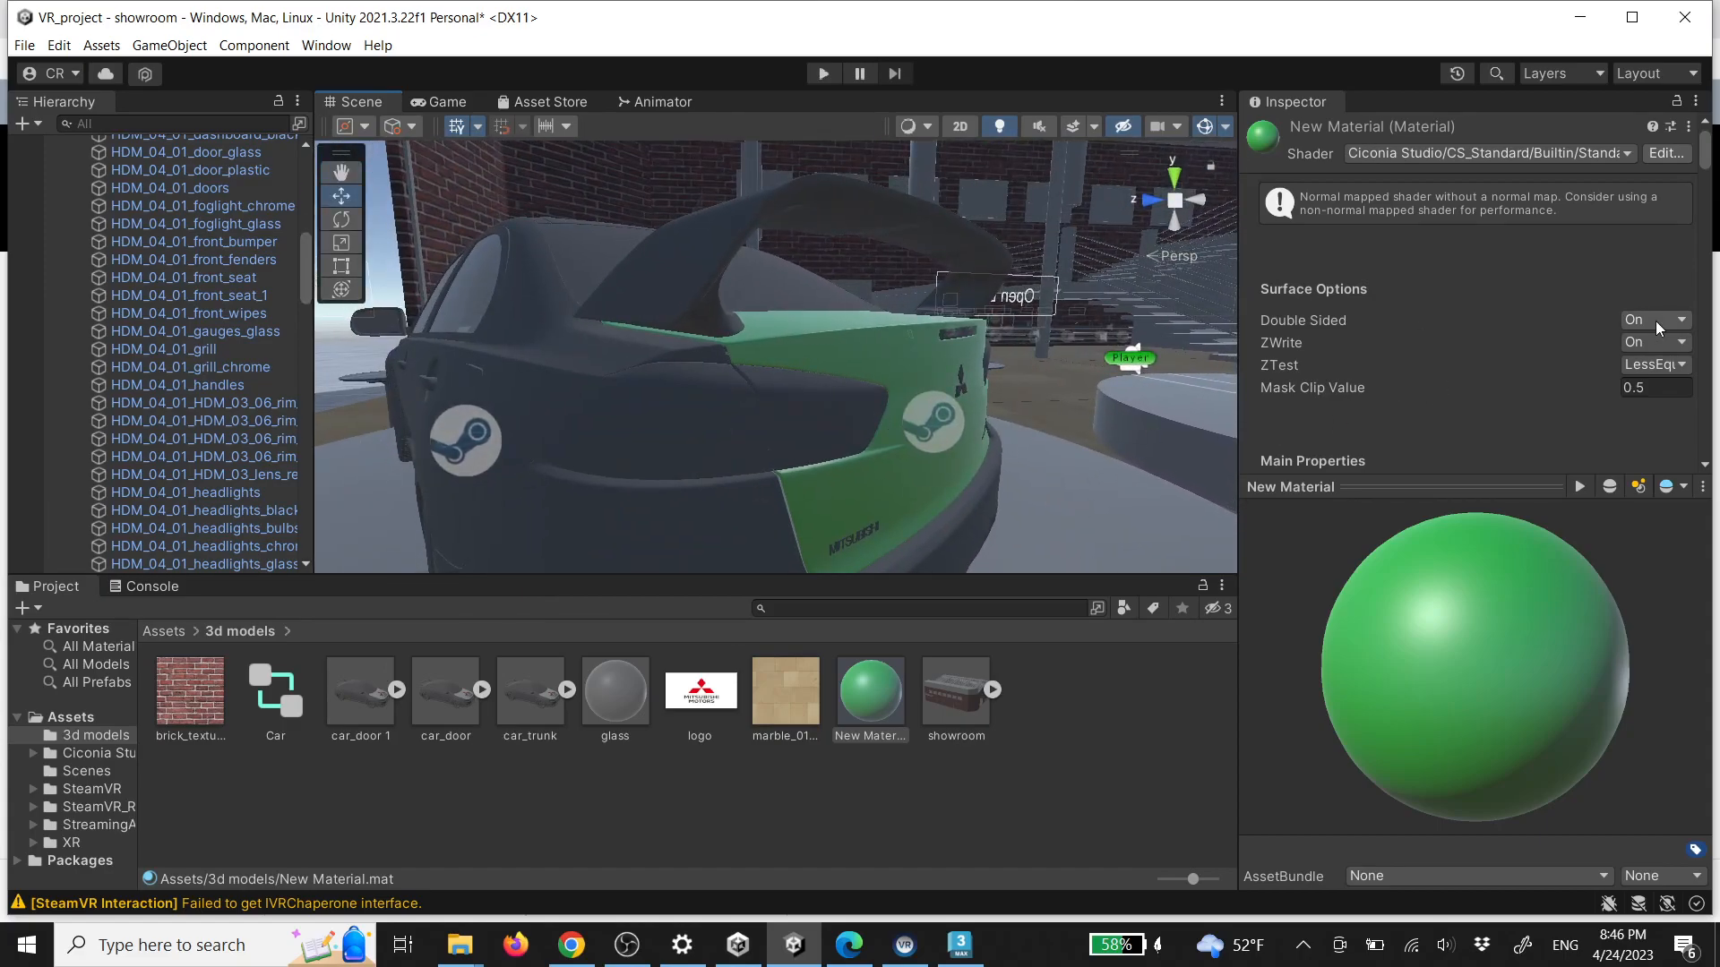
Start Play mode and accept all recommended SteamVR project settings
{"action": "left_click", "coordinate": [824, 74]}
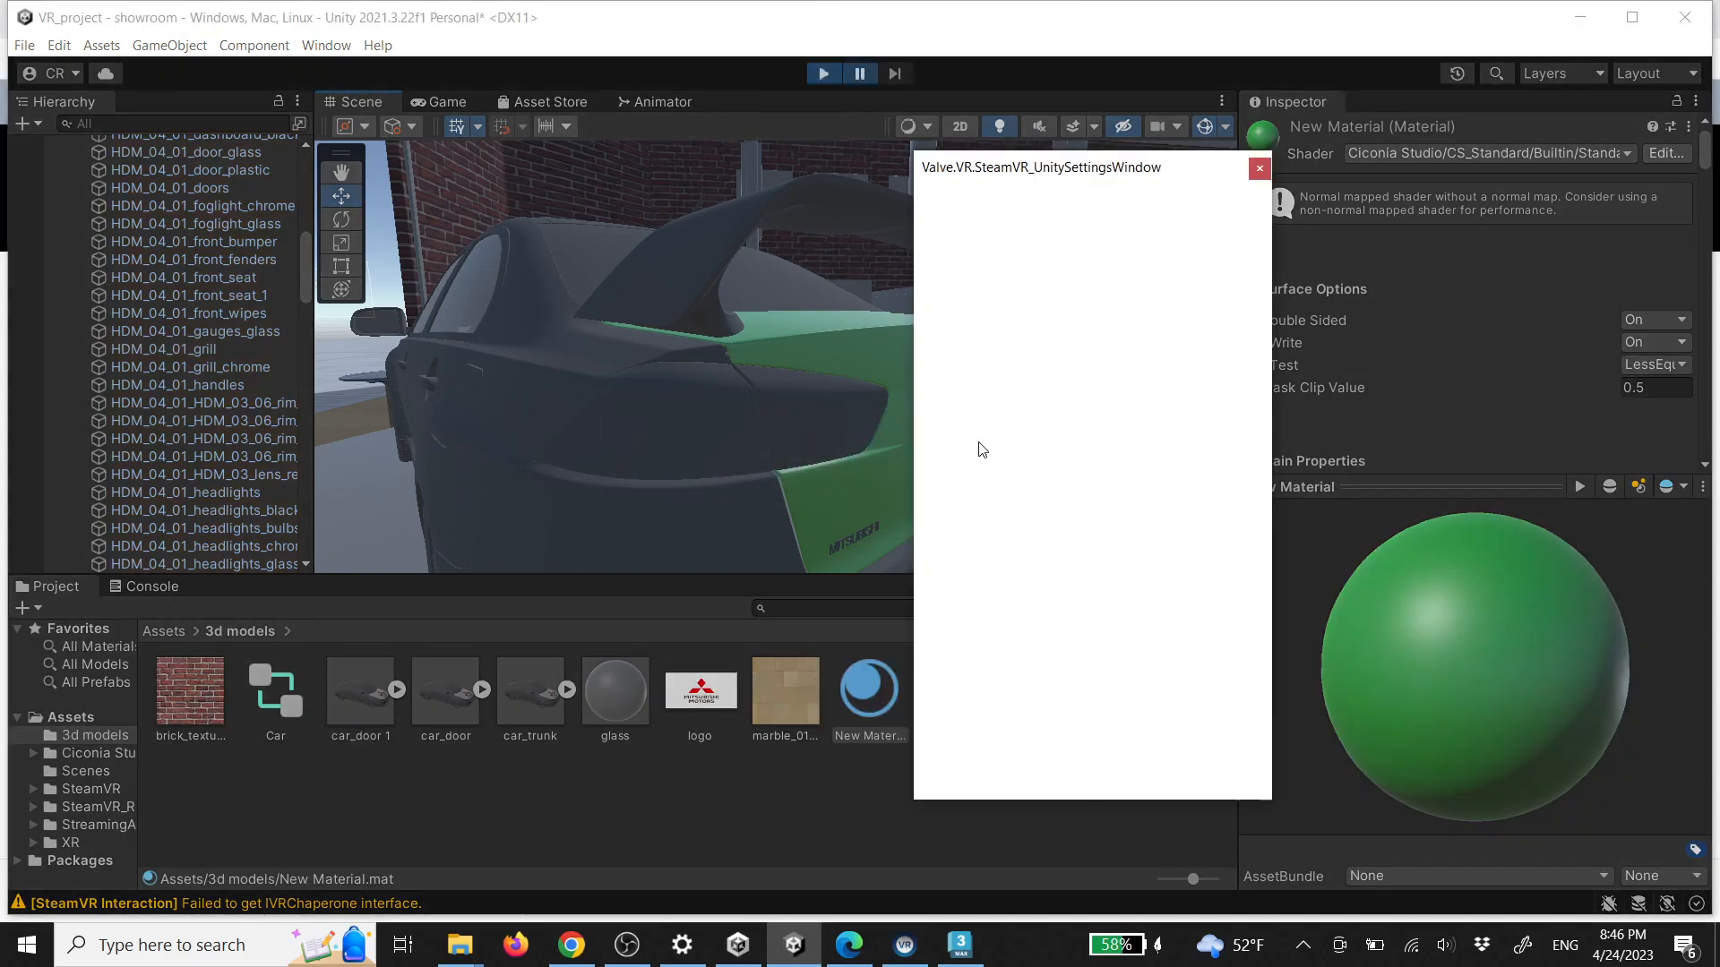
{"action": "left_click", "coordinate": [1007, 786]}
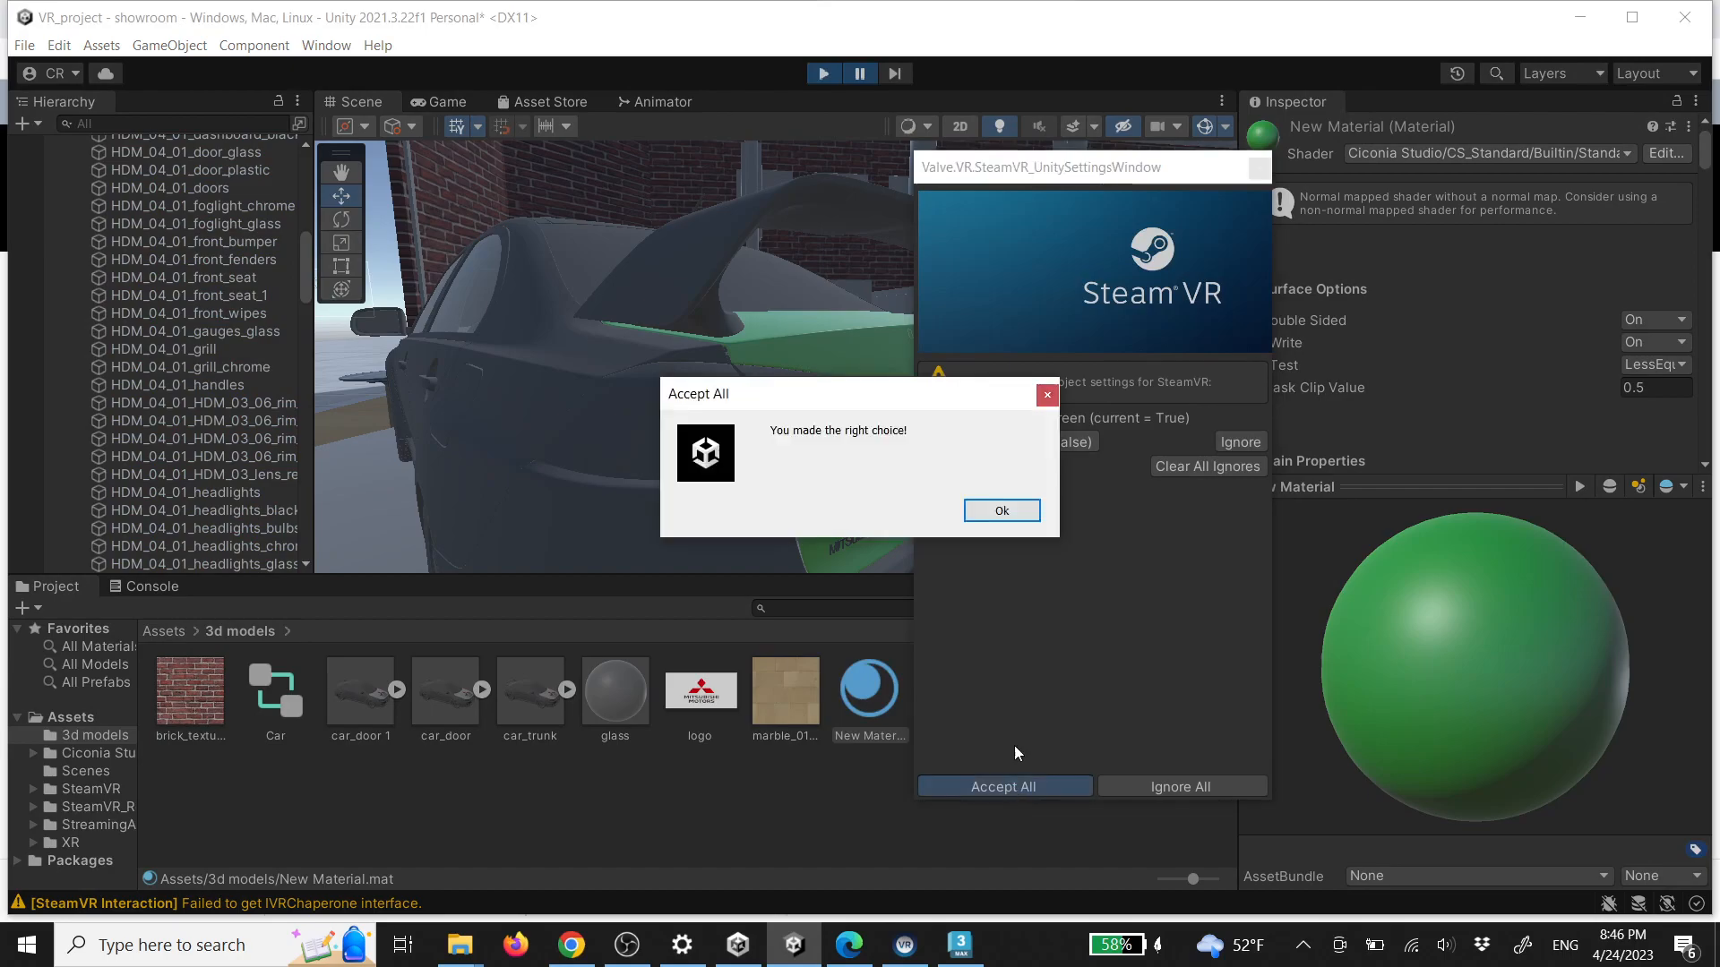
{"action": "left_click", "coordinate": [1000, 511]}
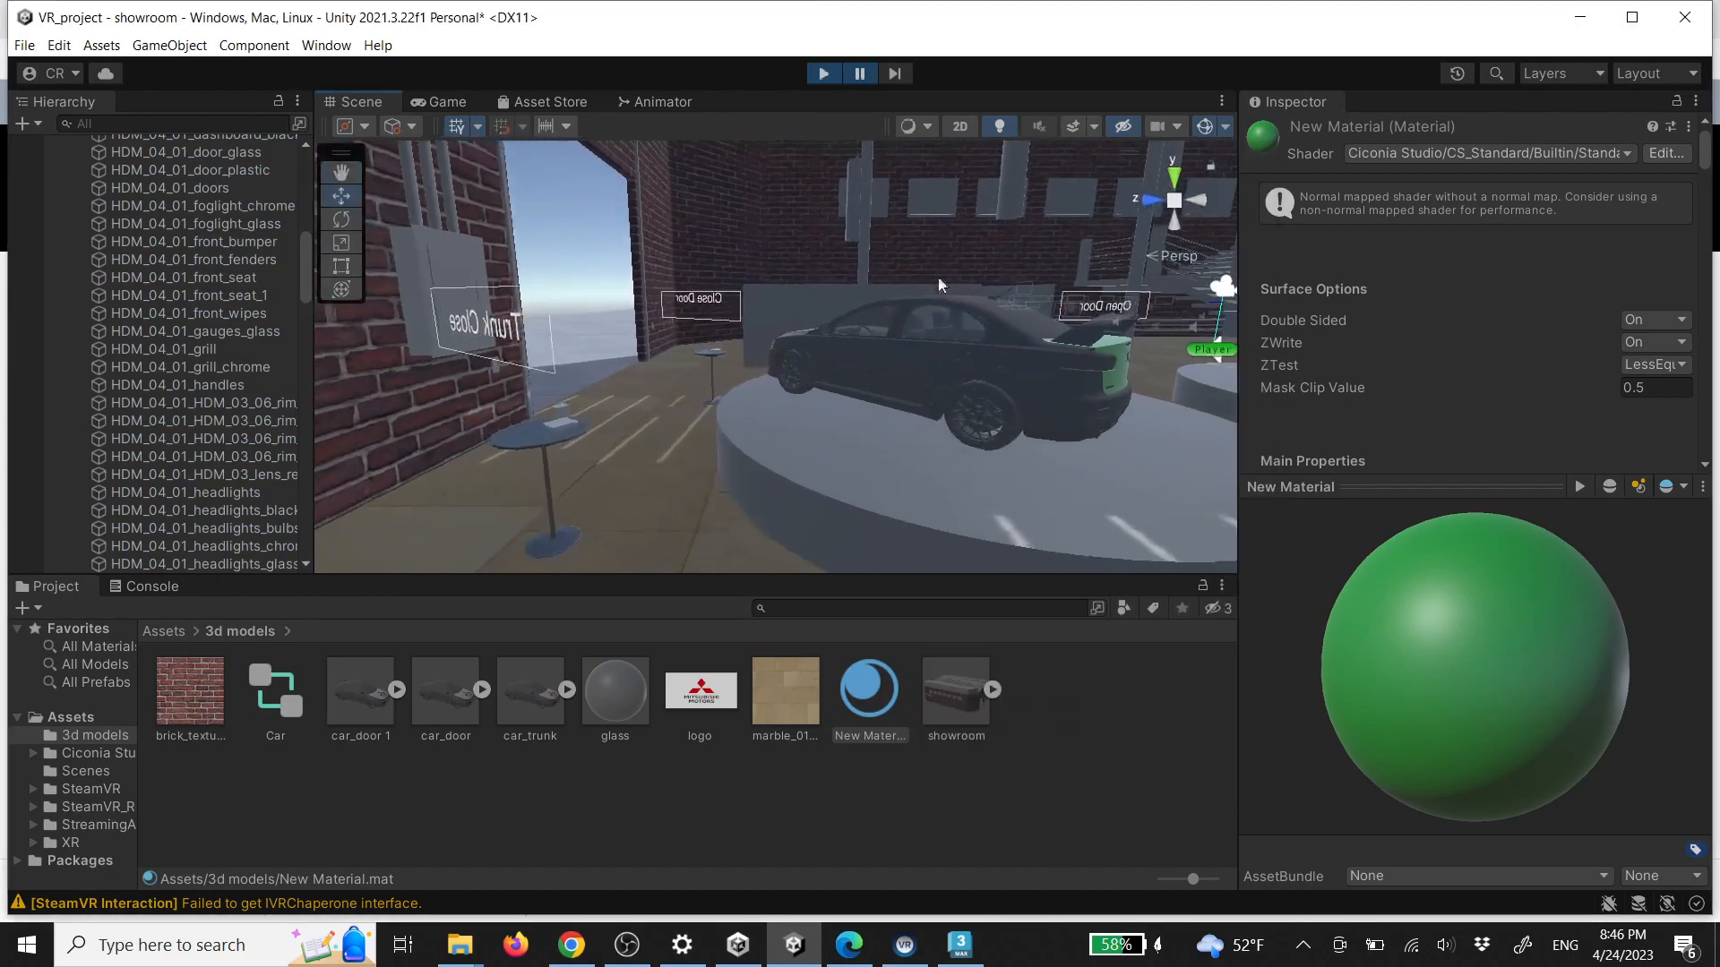
Move up to the car in the running scene and open its trunk
{"action": "key", "text": "w"}
{"action": "mouse_move", "coordinate": [849, 373]}
{"action": "right_mouse_down"}
{"action": "mouse_move", "coordinate": [835, 370]}
{"action": "mouse_move", "coordinate": [851, 384]}
{"action": "right_mouse_up"}
{"action": "key", "text": "w"}
{"action": "left_click", "coordinate": [647, 432]}
{"action": "key", "text": "w"}
{"action": "right_click_drag", "start_coordinate": [841, 442], "coordinate": [953, 429]}
{"action": "key", "text": "w"}
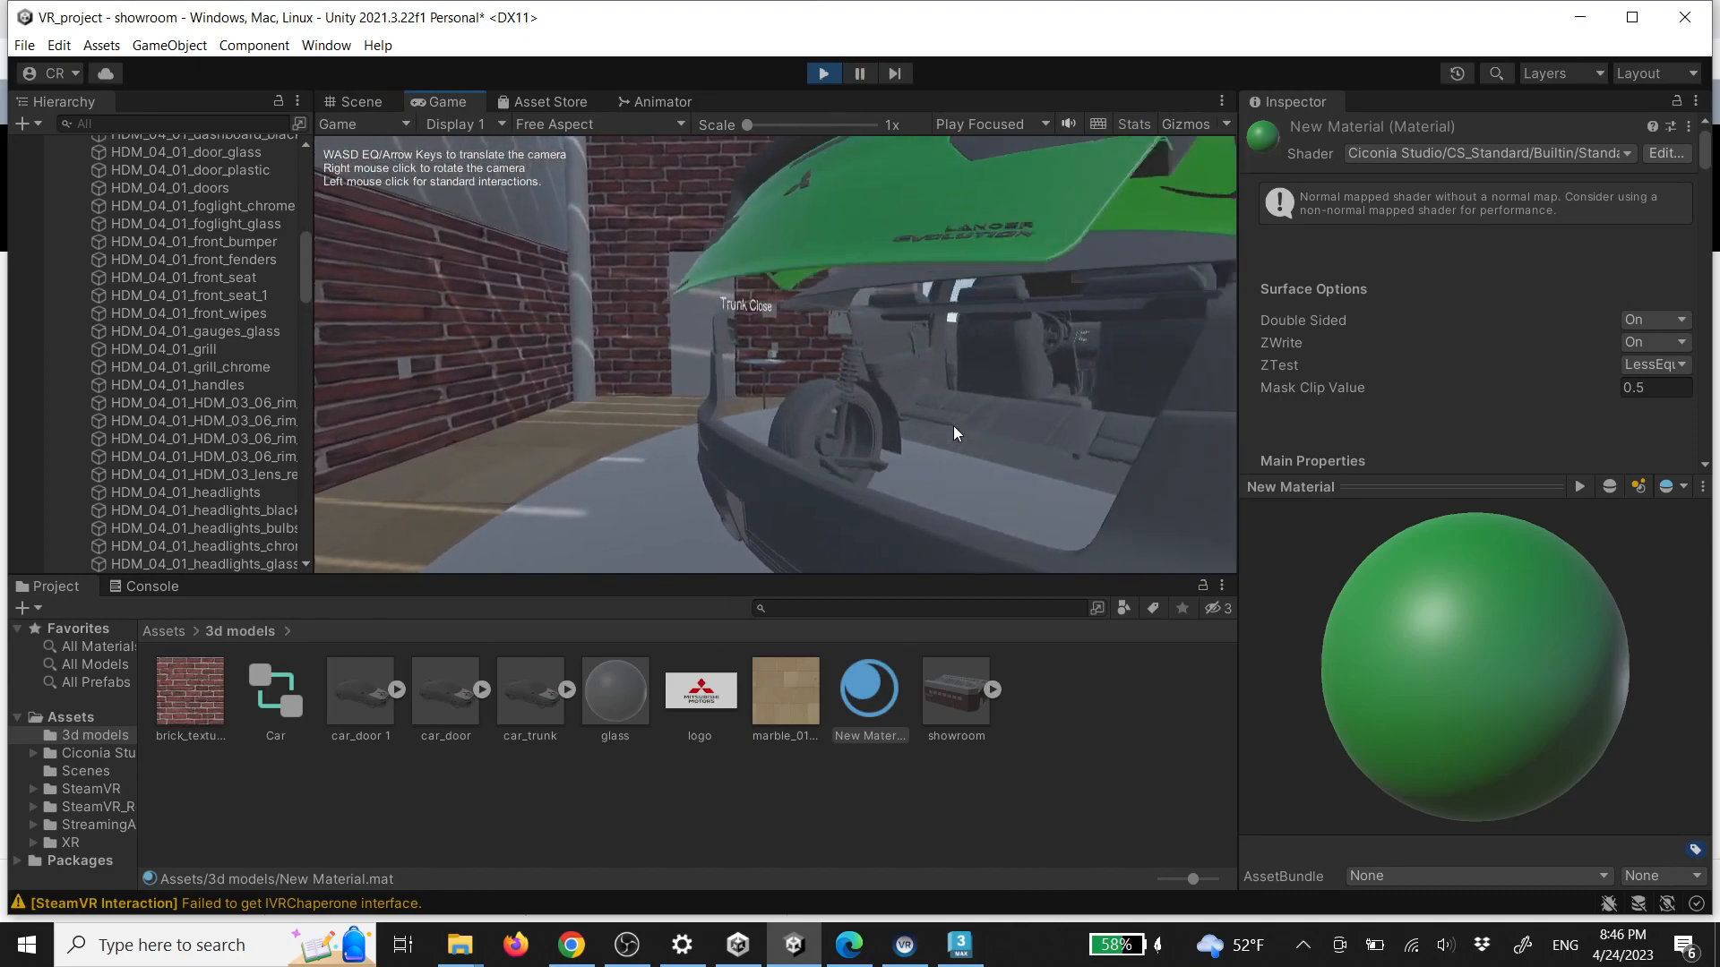
Examine the open trunk lid and the rear of the car from inside, and stop Play mode
{"action": "key", "text": "w"}
{"action": "right_click_drag", "start_coordinate": [806, 386], "coordinate": [772, 429]}
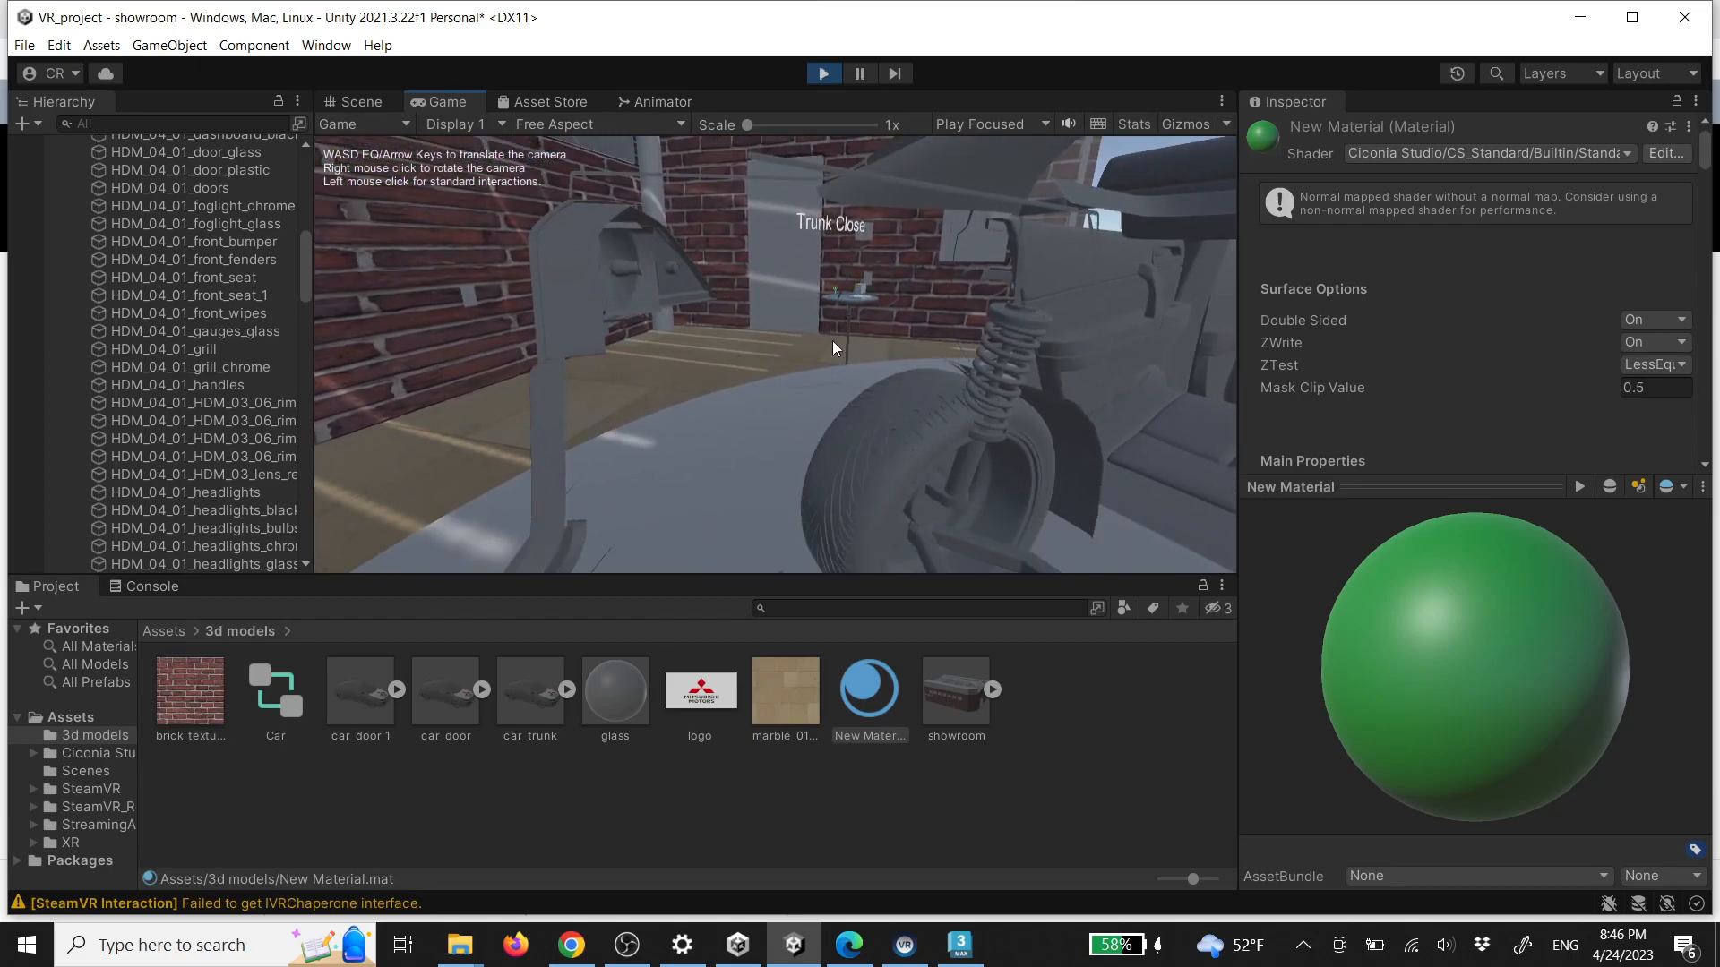
{"action": "key", "text": "s"}
{"action": "right_click_drag", "start_coordinate": [901, 378], "coordinate": [874, 348]}
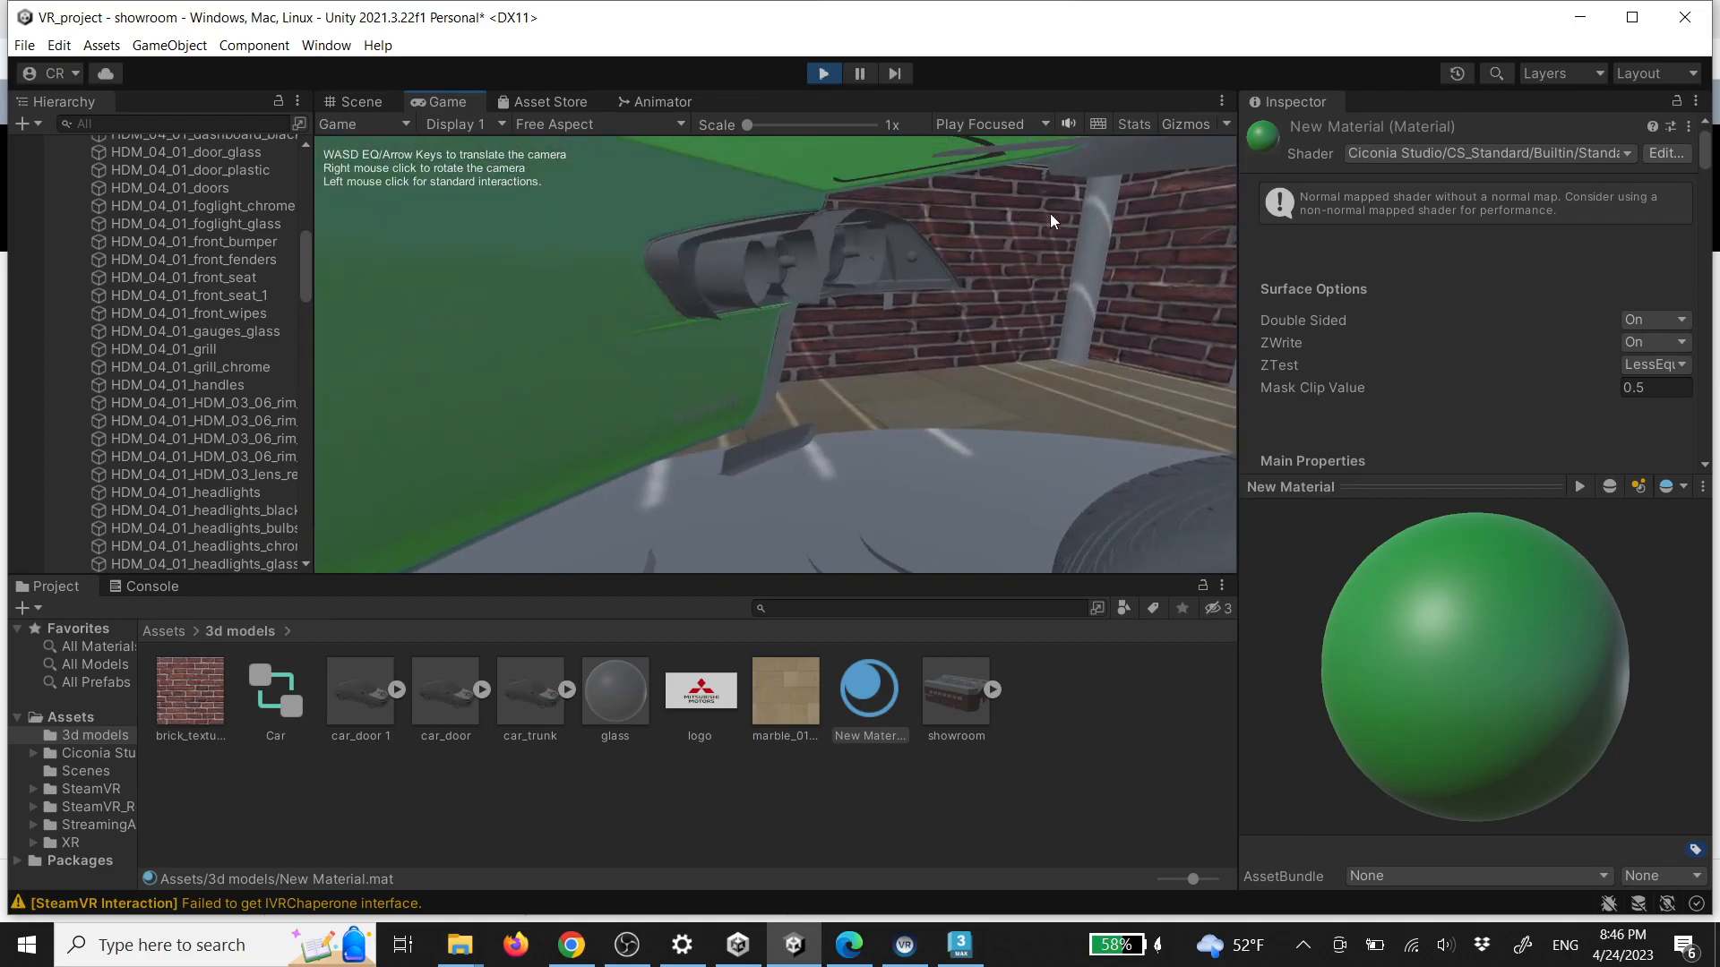
{"action": "right_click_drag", "start_coordinate": [977, 418], "coordinate": [882, 379]}
{"action": "right_click_drag", "start_coordinate": [846, 299], "coordinate": [1050, 364]}
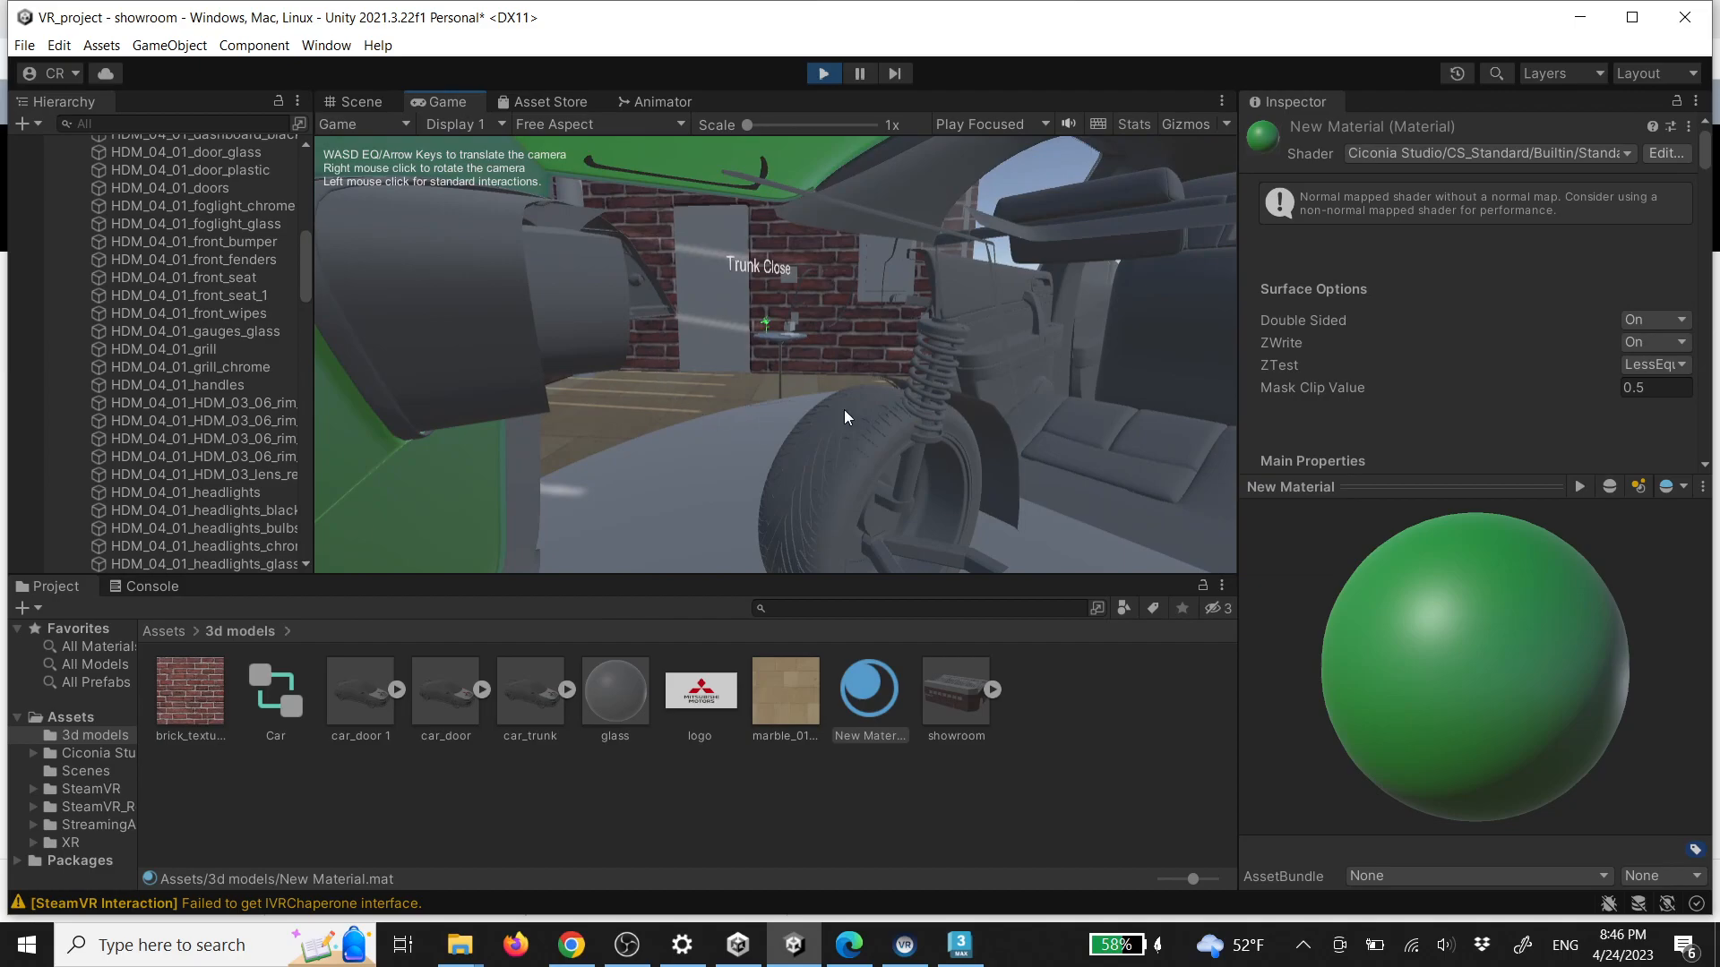
{"action": "left_click", "coordinate": [822, 74]}
Select the car's trunk lid and copy its material properties
{"action": "right_click_drag", "start_coordinate": [834, 369], "coordinate": [917, 403]}
{"action": "left_click", "coordinate": [917, 403]}
{"action": "left_click", "coordinate": [959, 437]}
{"action": "right_click_drag", "start_coordinate": [1072, 436], "coordinate": [732, 351]}
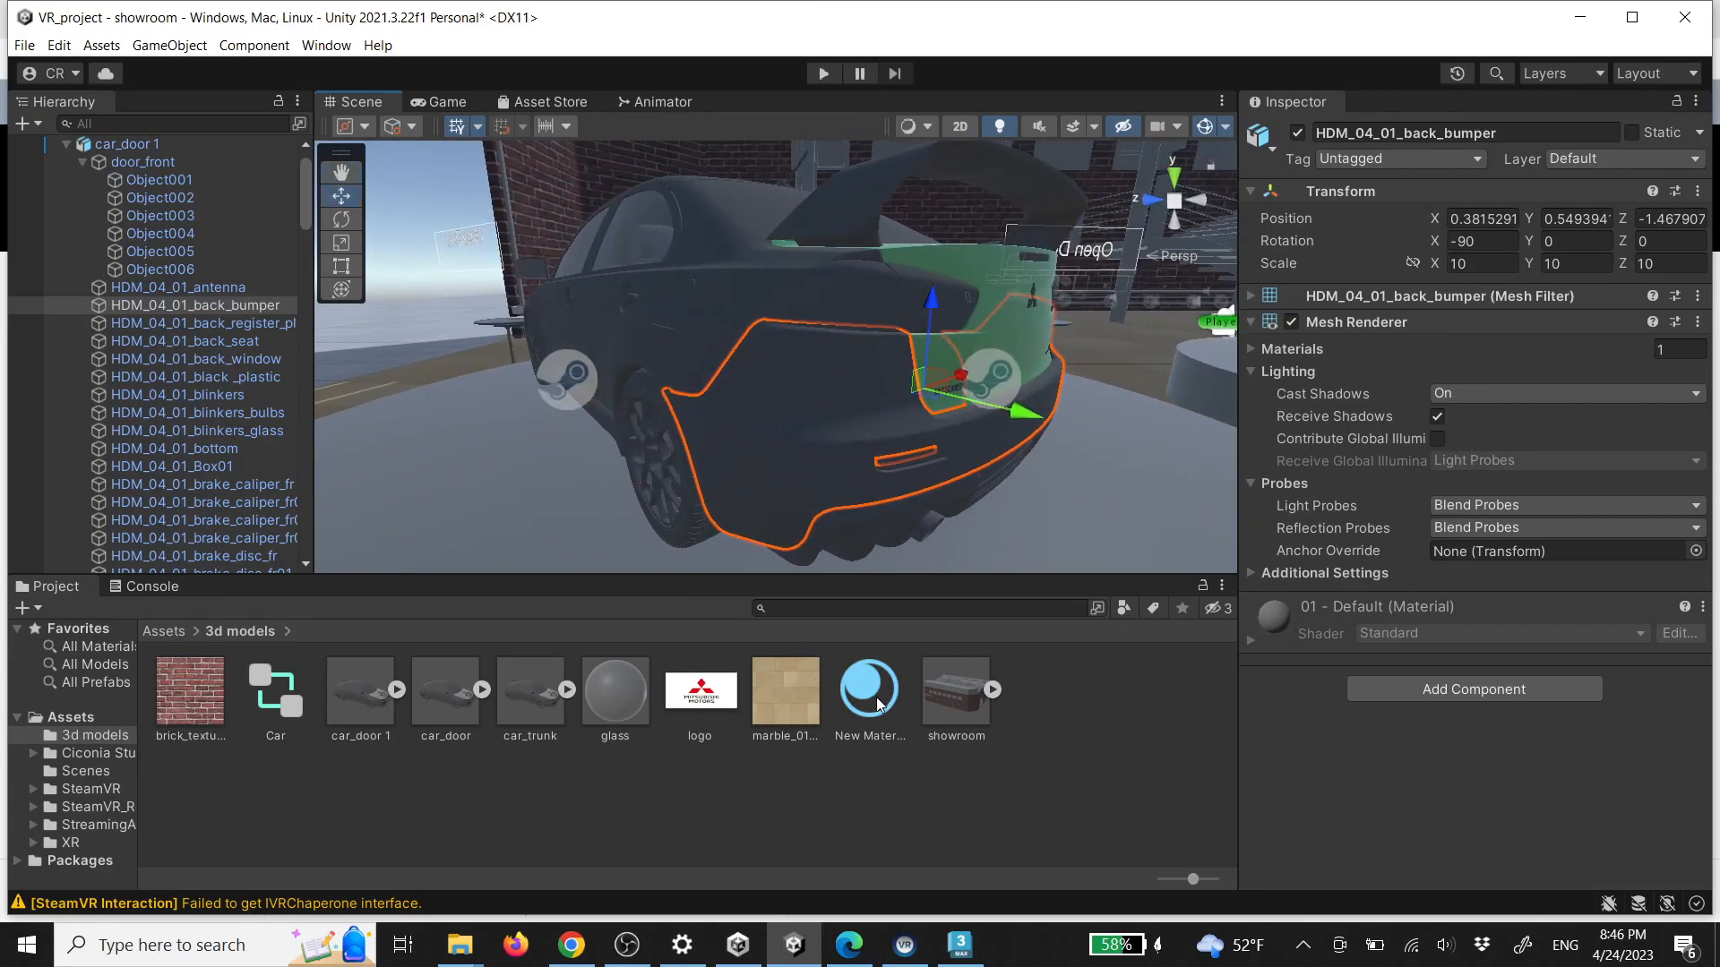
{"action": "left_click", "coordinate": [997, 316]}
{"action": "left_click", "coordinate": [1002, 326]}
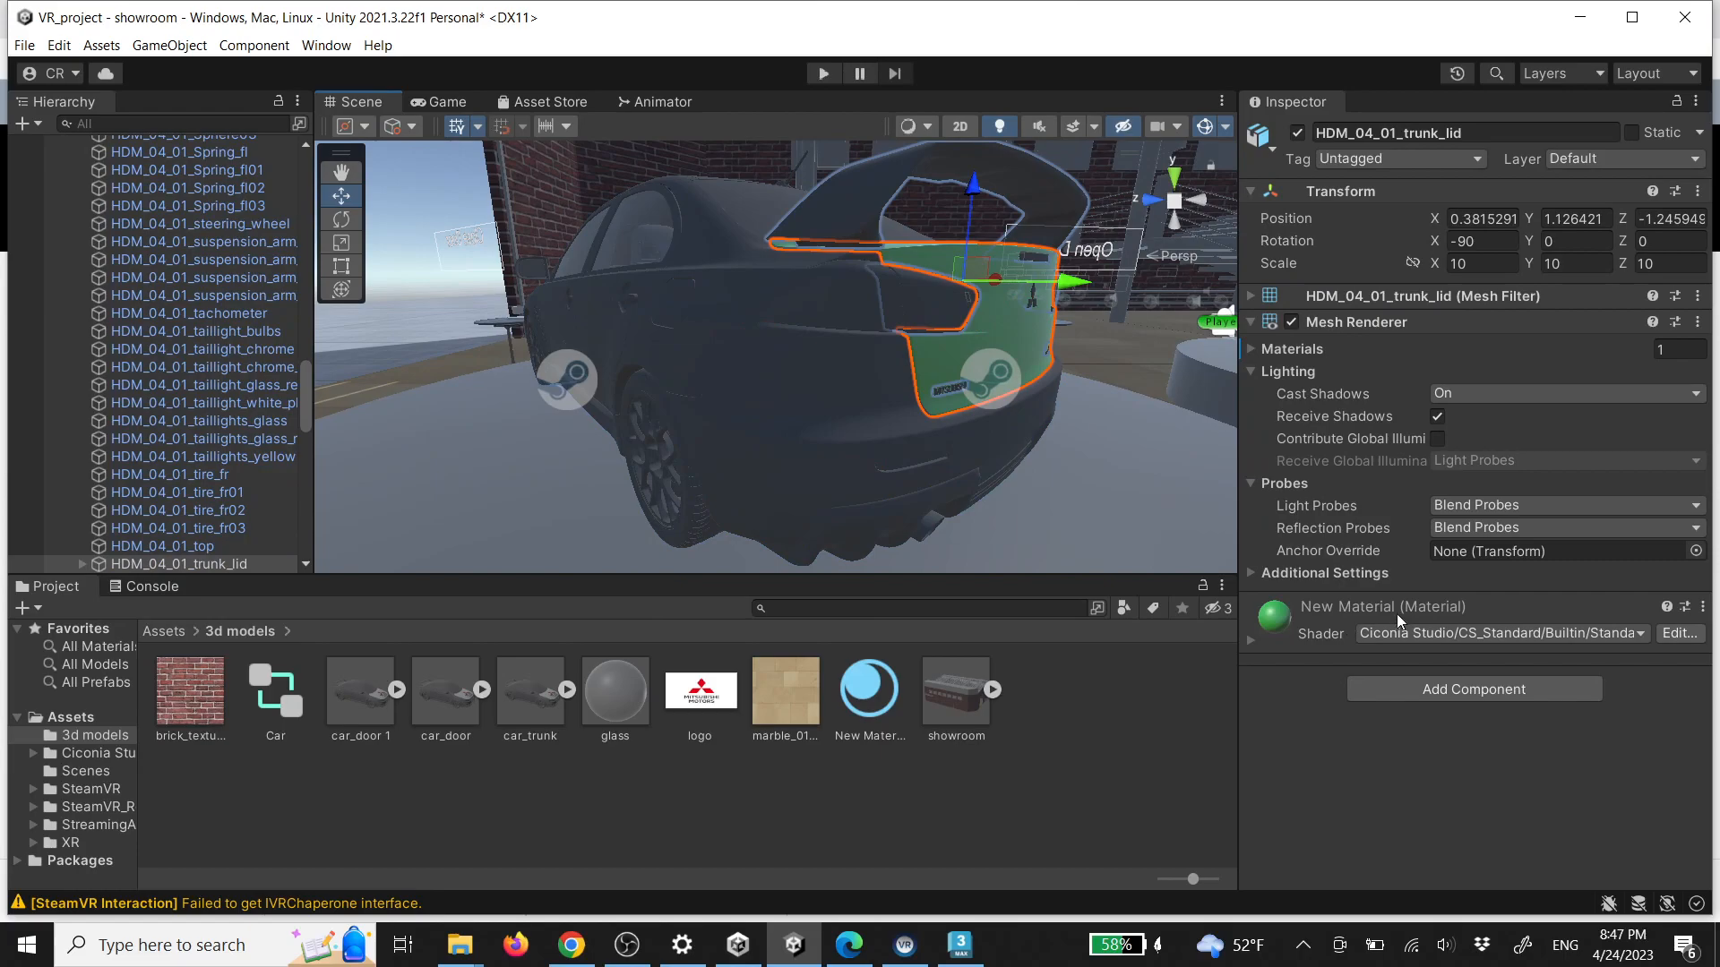
{"action": "left_click", "coordinate": [1702, 607]}
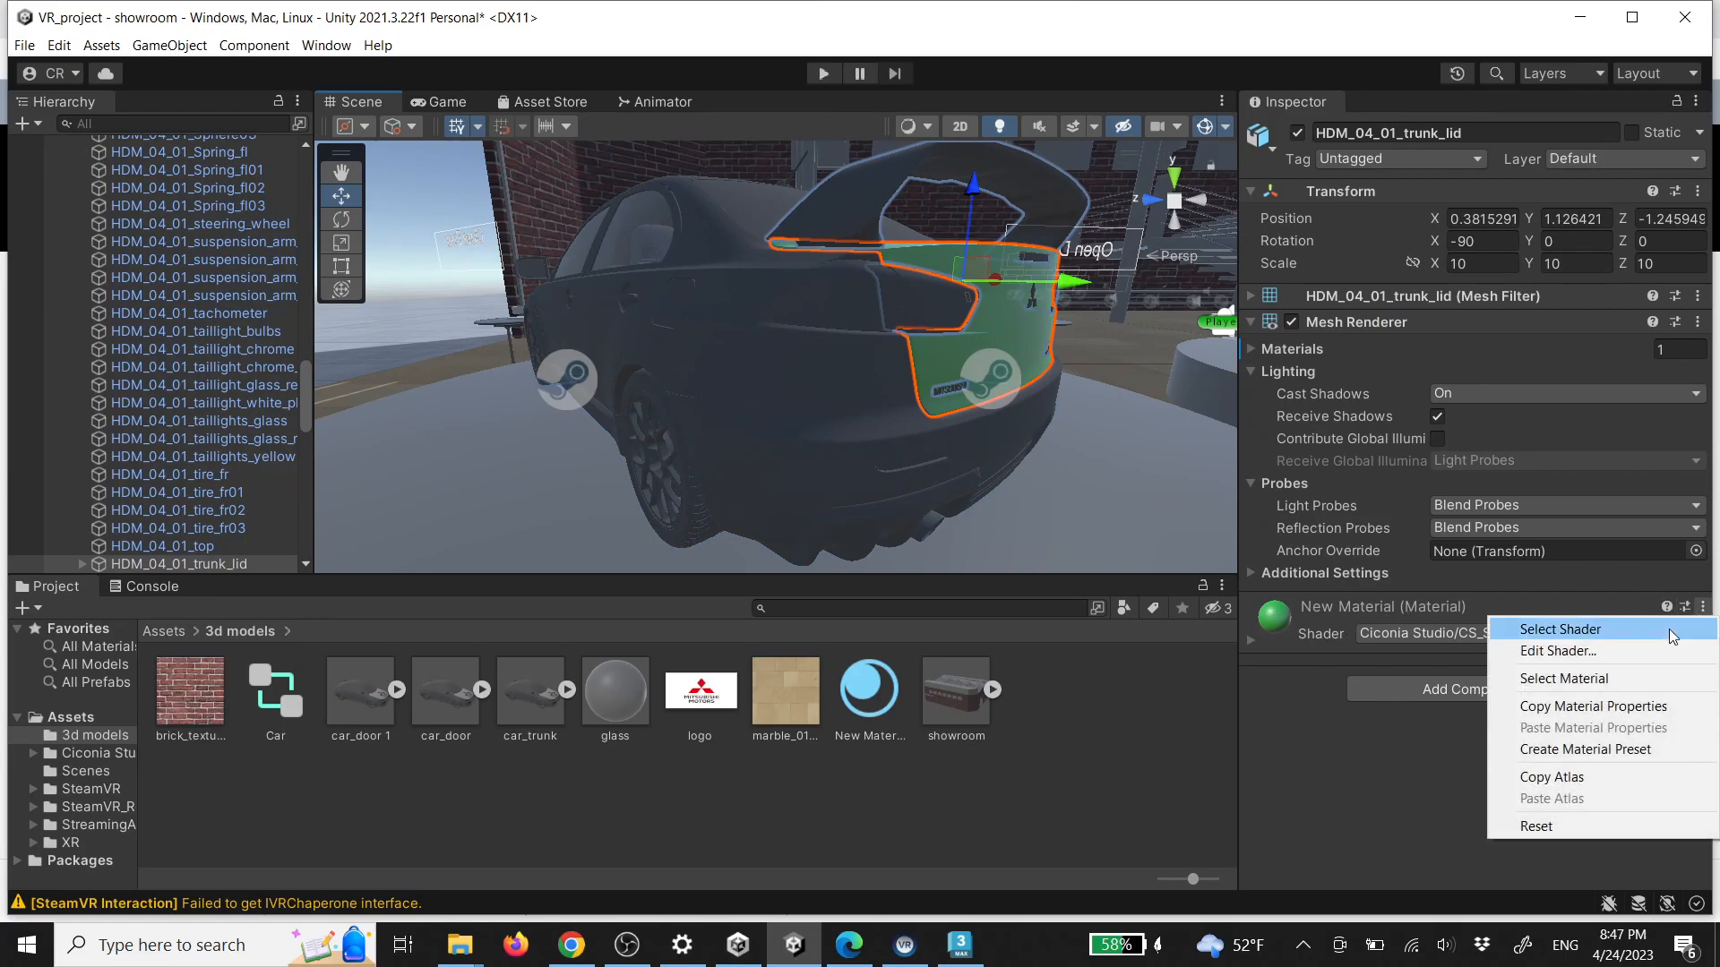
{"action": "left_click", "coordinate": [1579, 712]}
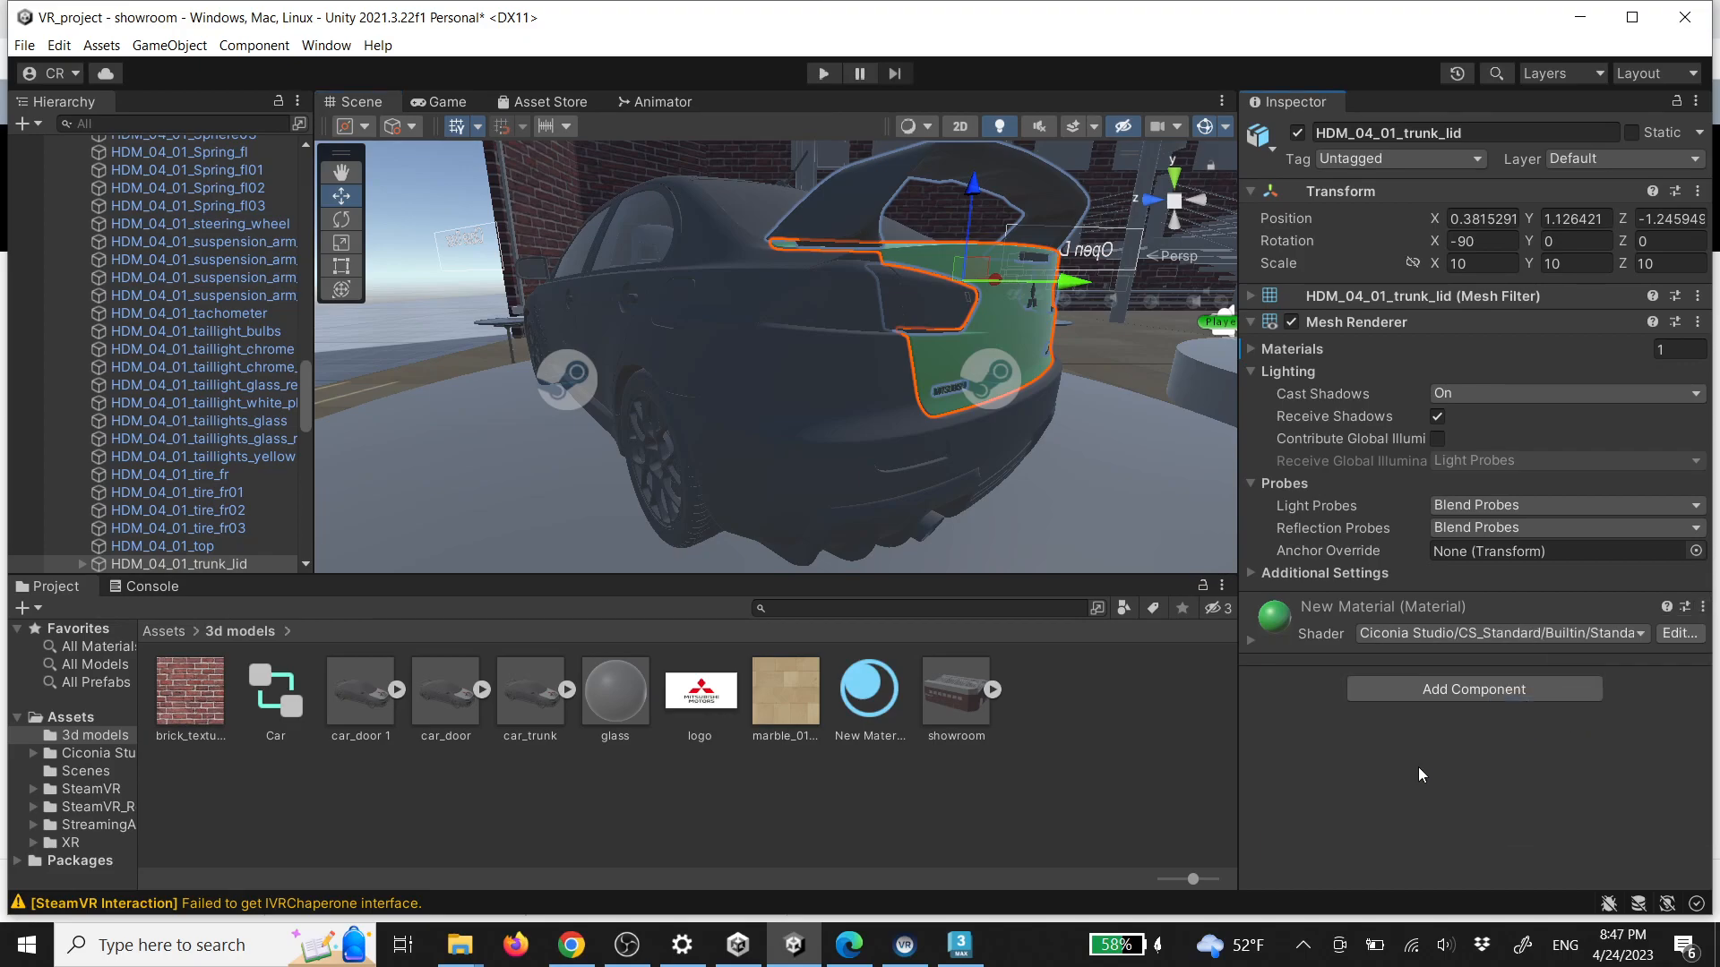
Select the car's back bumper and assign the new green material to it
{"action": "left_click", "coordinate": [824, 412]}
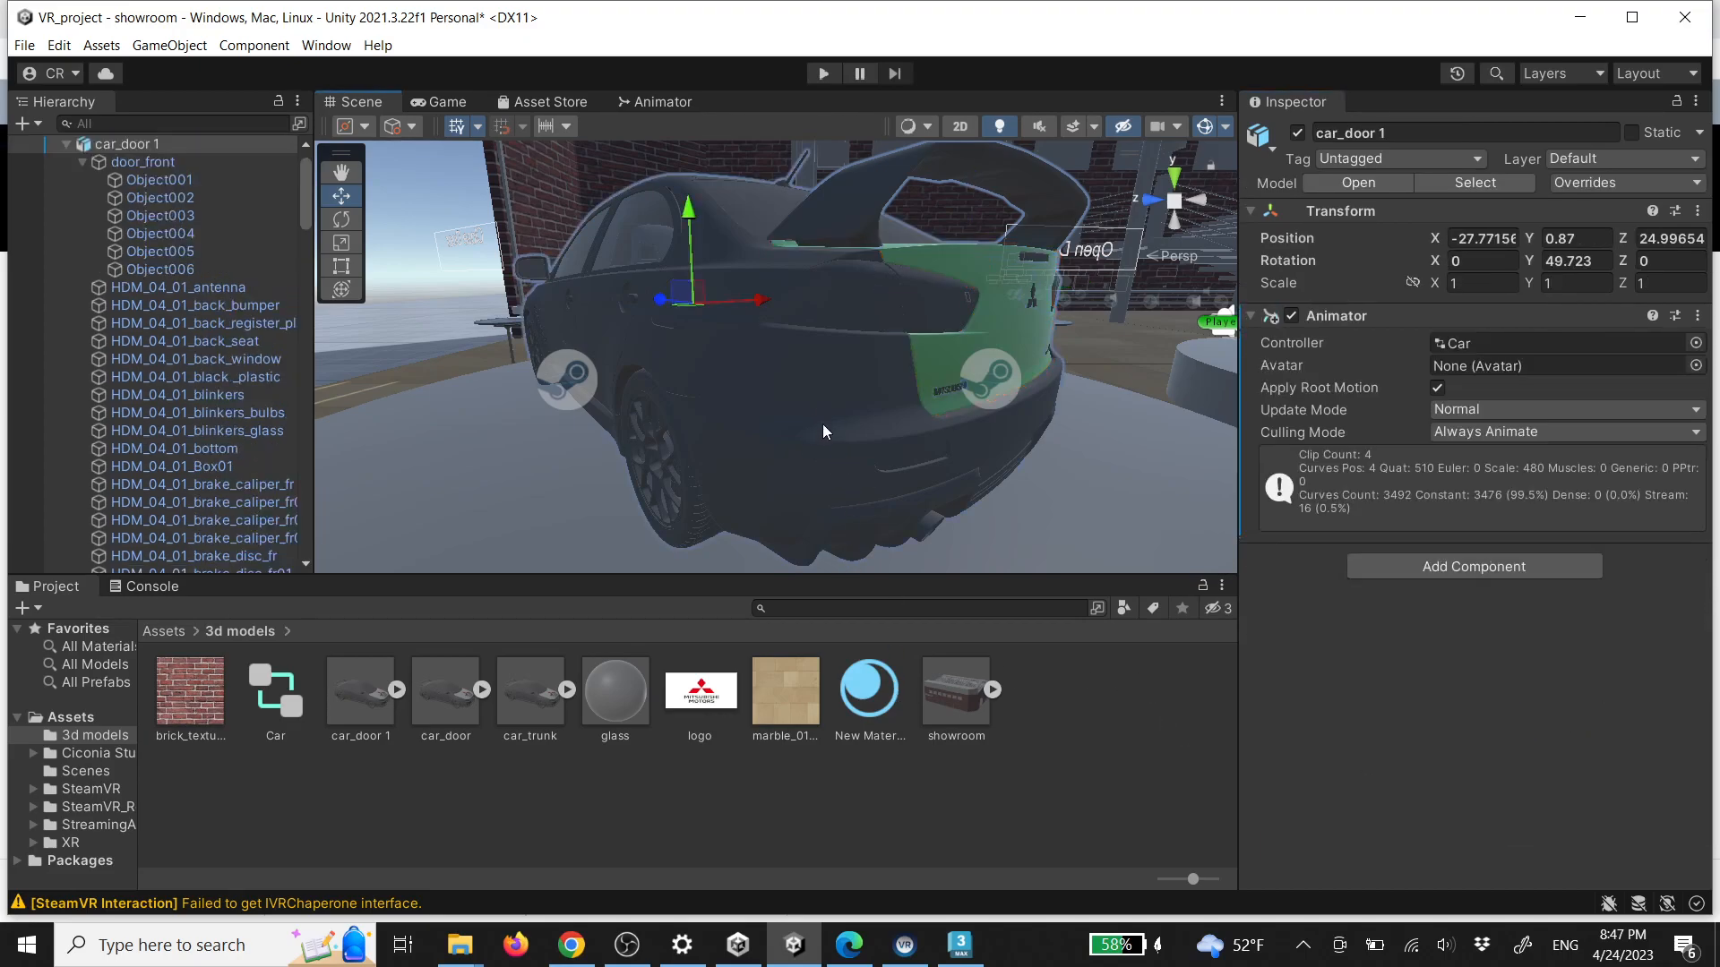
{"action": "left_click", "coordinate": [825, 432]}
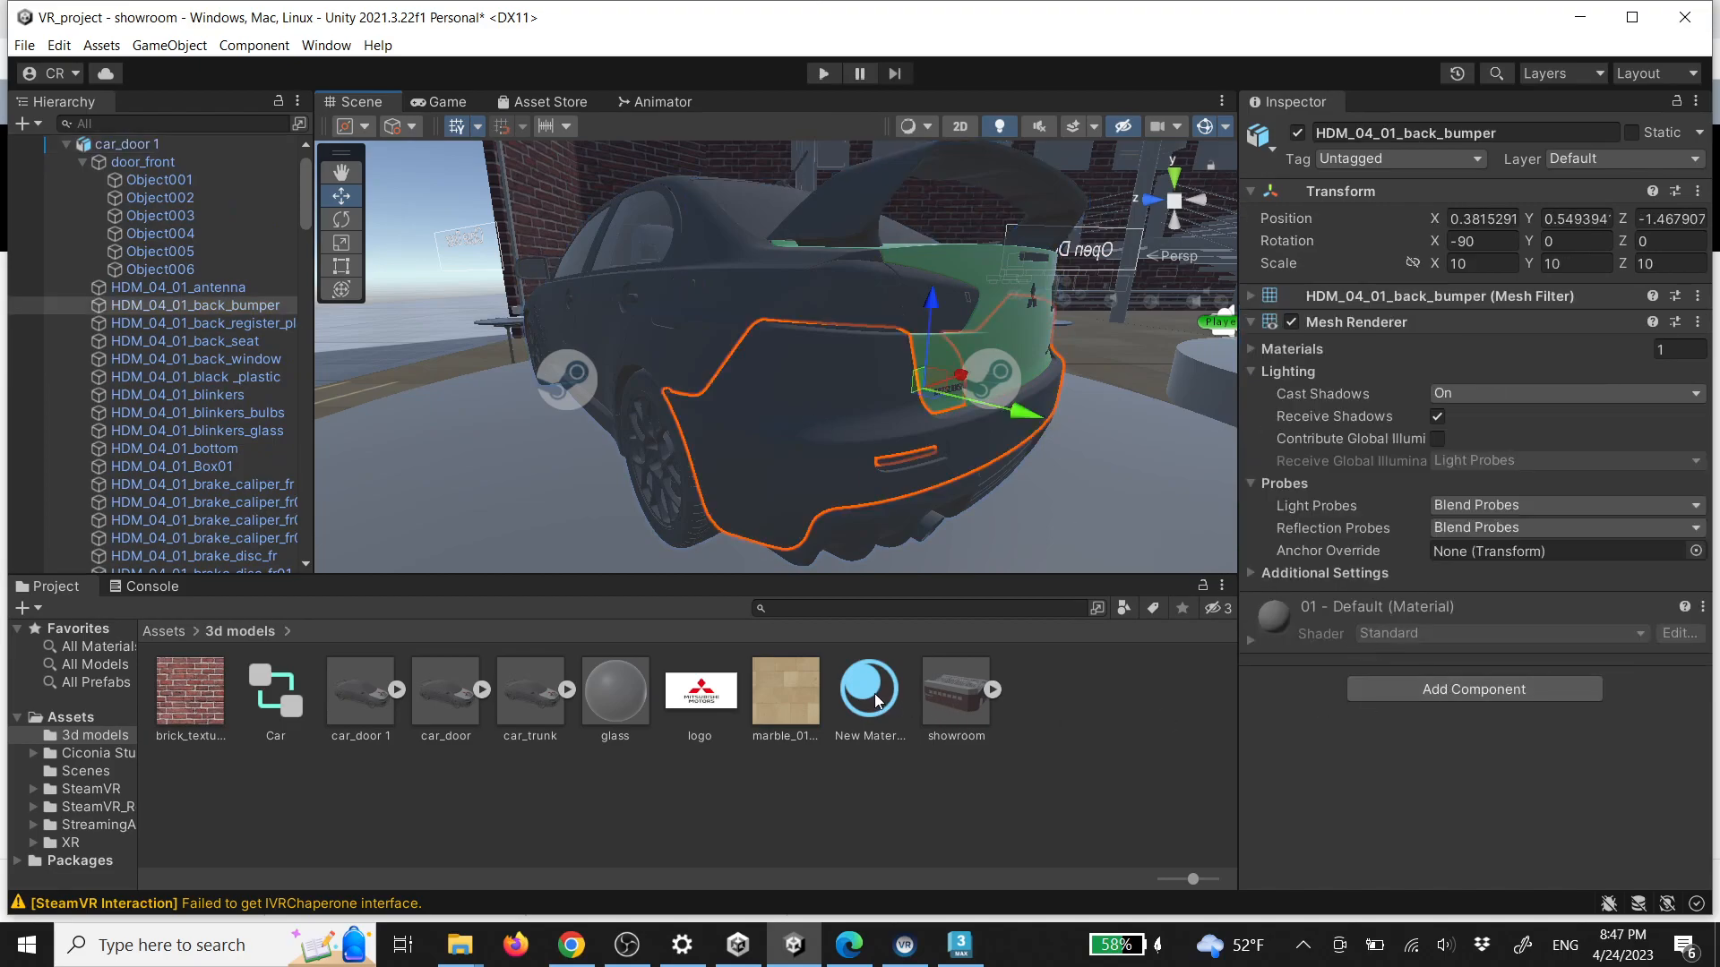
{"action": "left_click_drag", "start_coordinate": [876, 702], "coordinate": [1449, 709]}
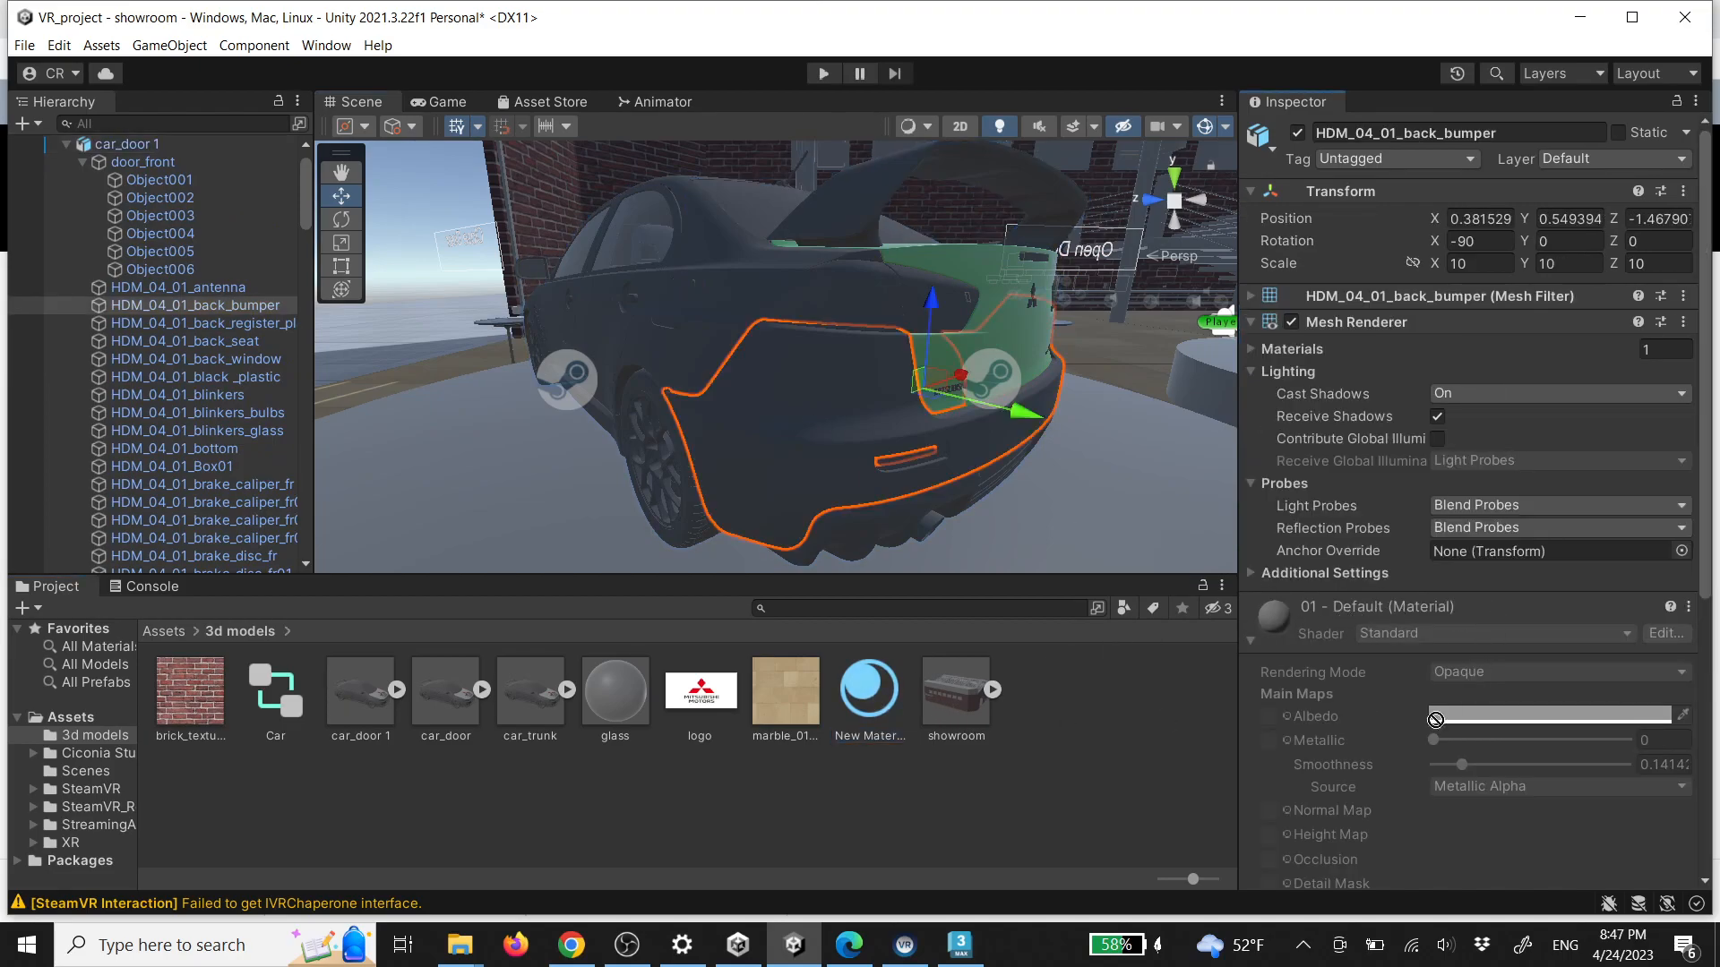
{"action": "left_click", "coordinate": [1249, 639]}
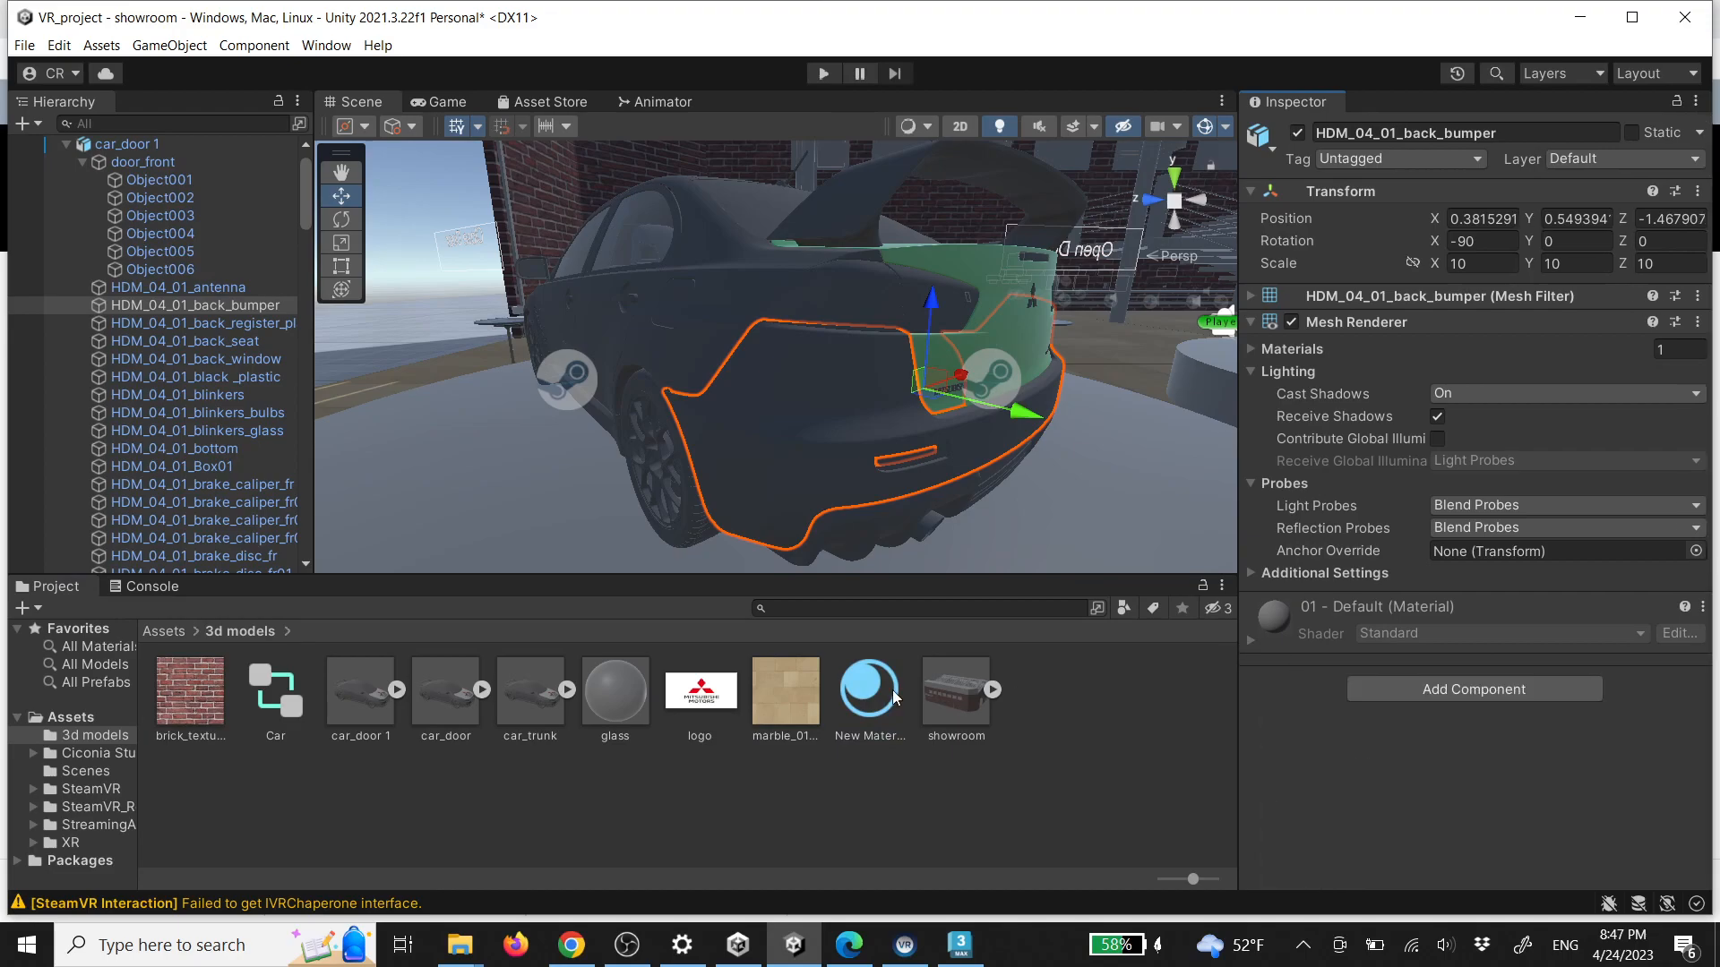
{"action": "left_click_drag", "start_coordinate": [895, 698], "coordinate": [1376, 748]}
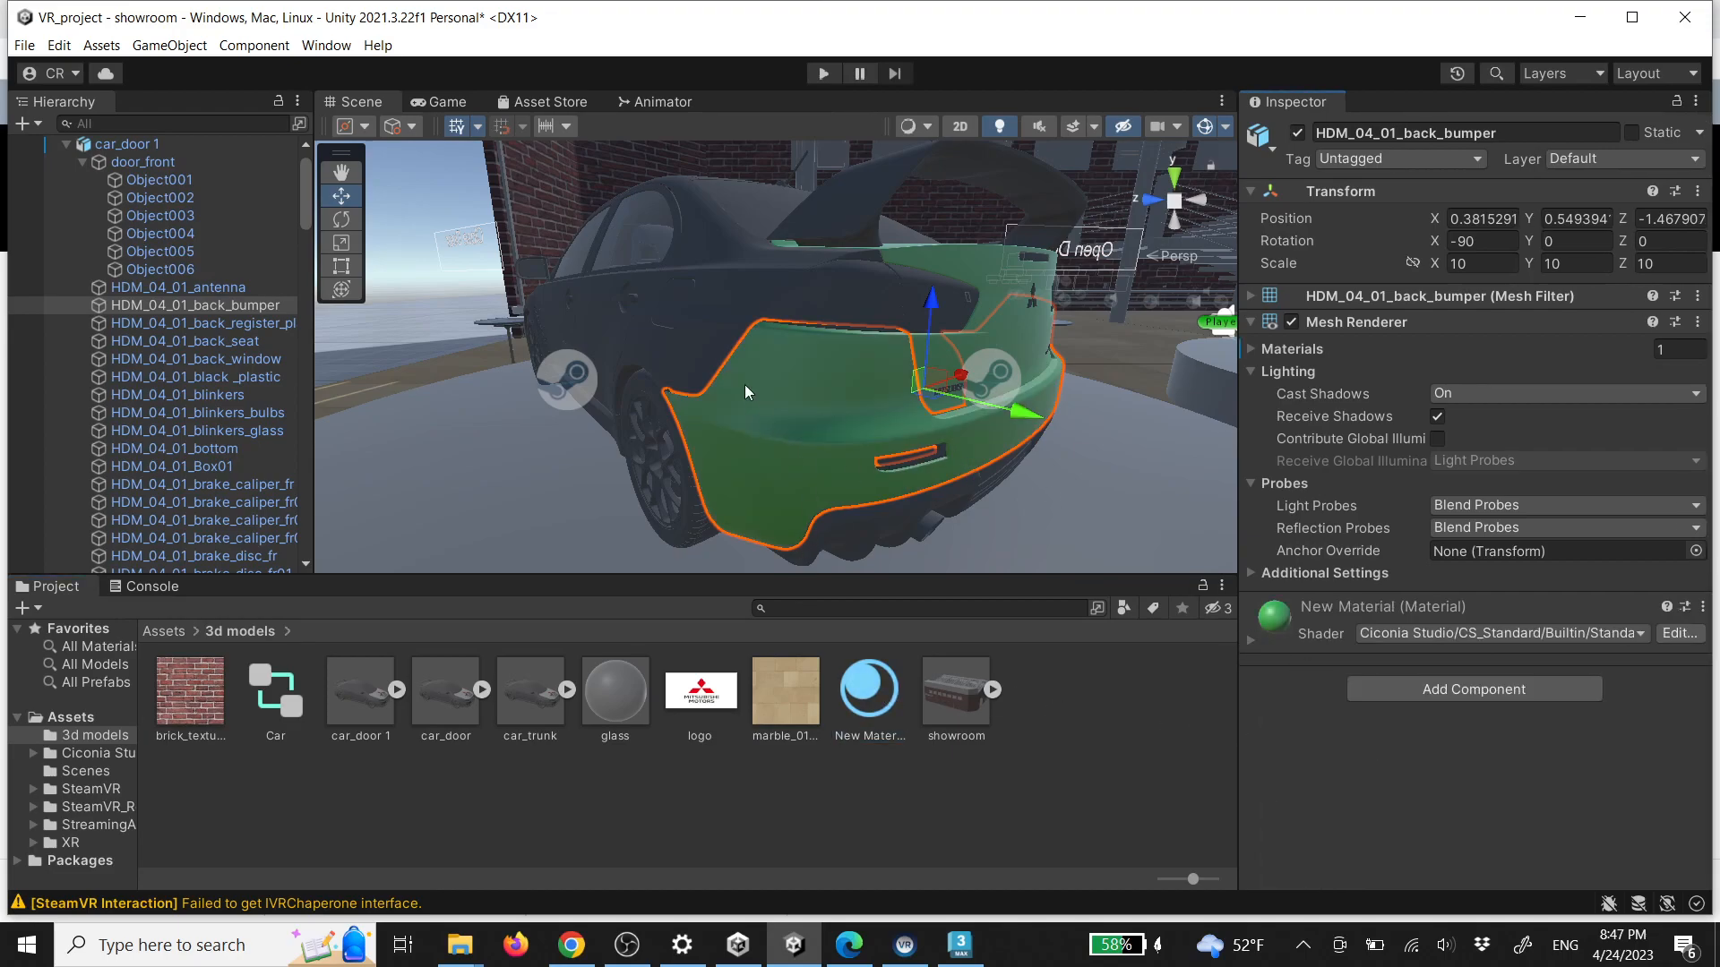
Select the car's side body panel and assign the new green material to it
{"action": "left_click", "coordinate": [708, 349]}
{"action": "left_click", "coordinate": [707, 350]}
{"action": "key", "text": "f"}
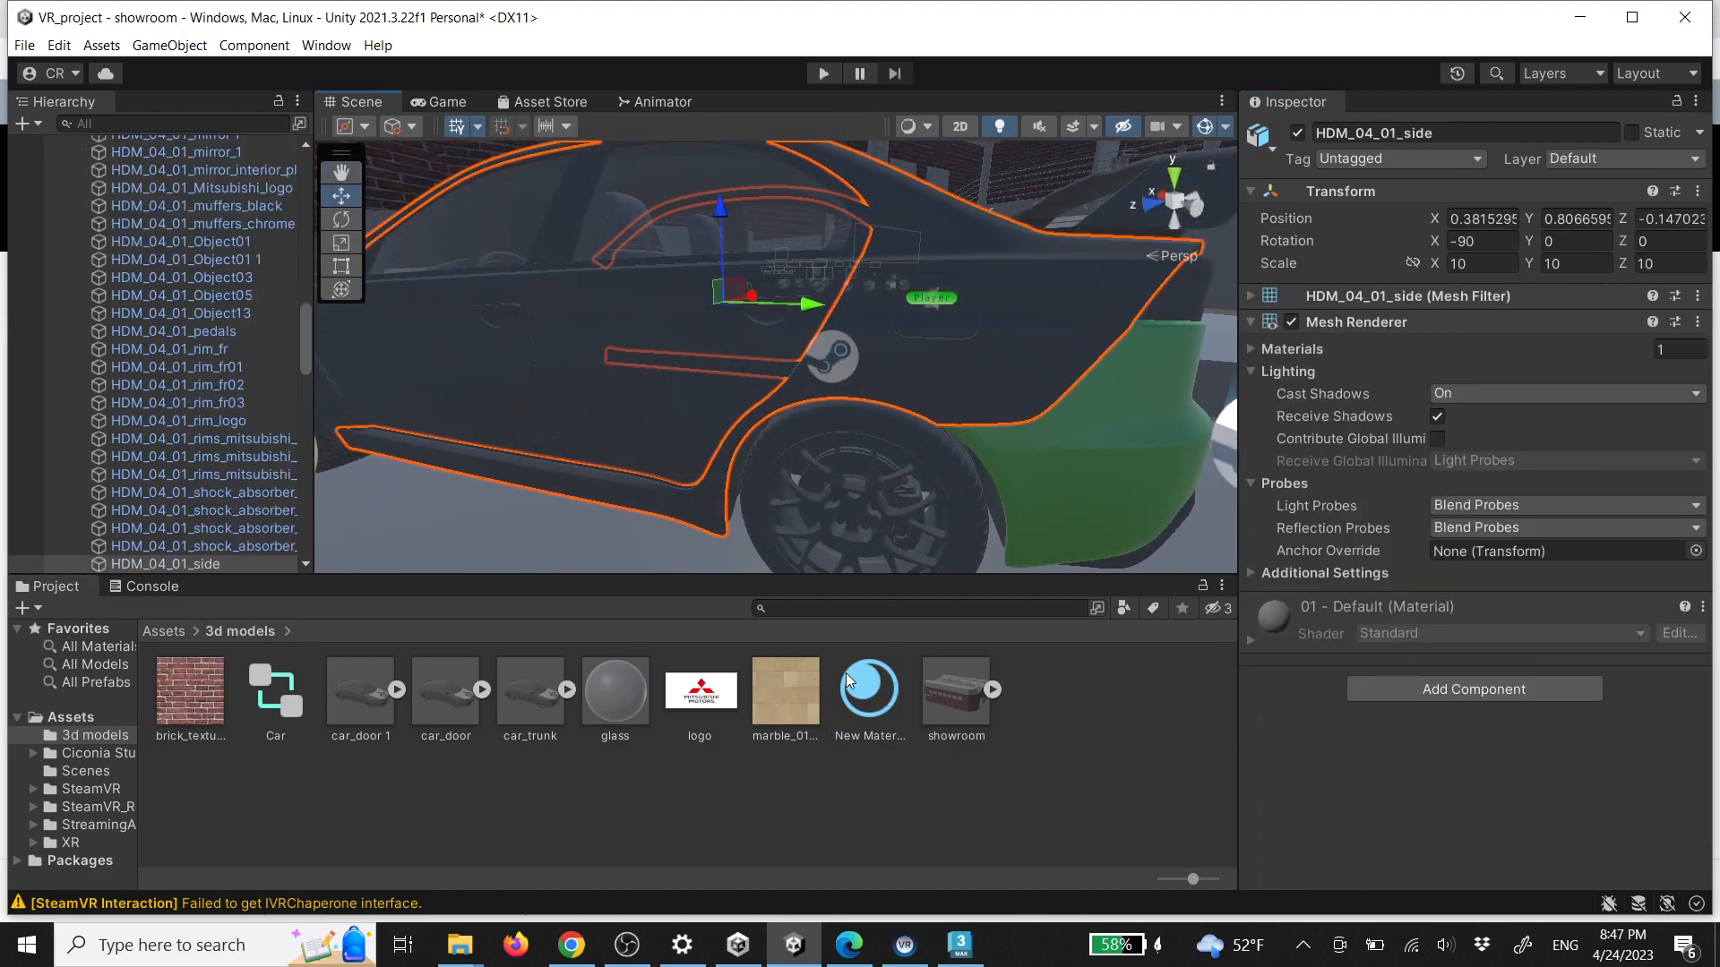
{"action": "left_click_drag", "start_coordinate": [875, 686], "coordinate": [1403, 749]}
{"action": "left_click_drag", "start_coordinate": [1066, 376], "coordinate": [869, 349], "text": "alt"}
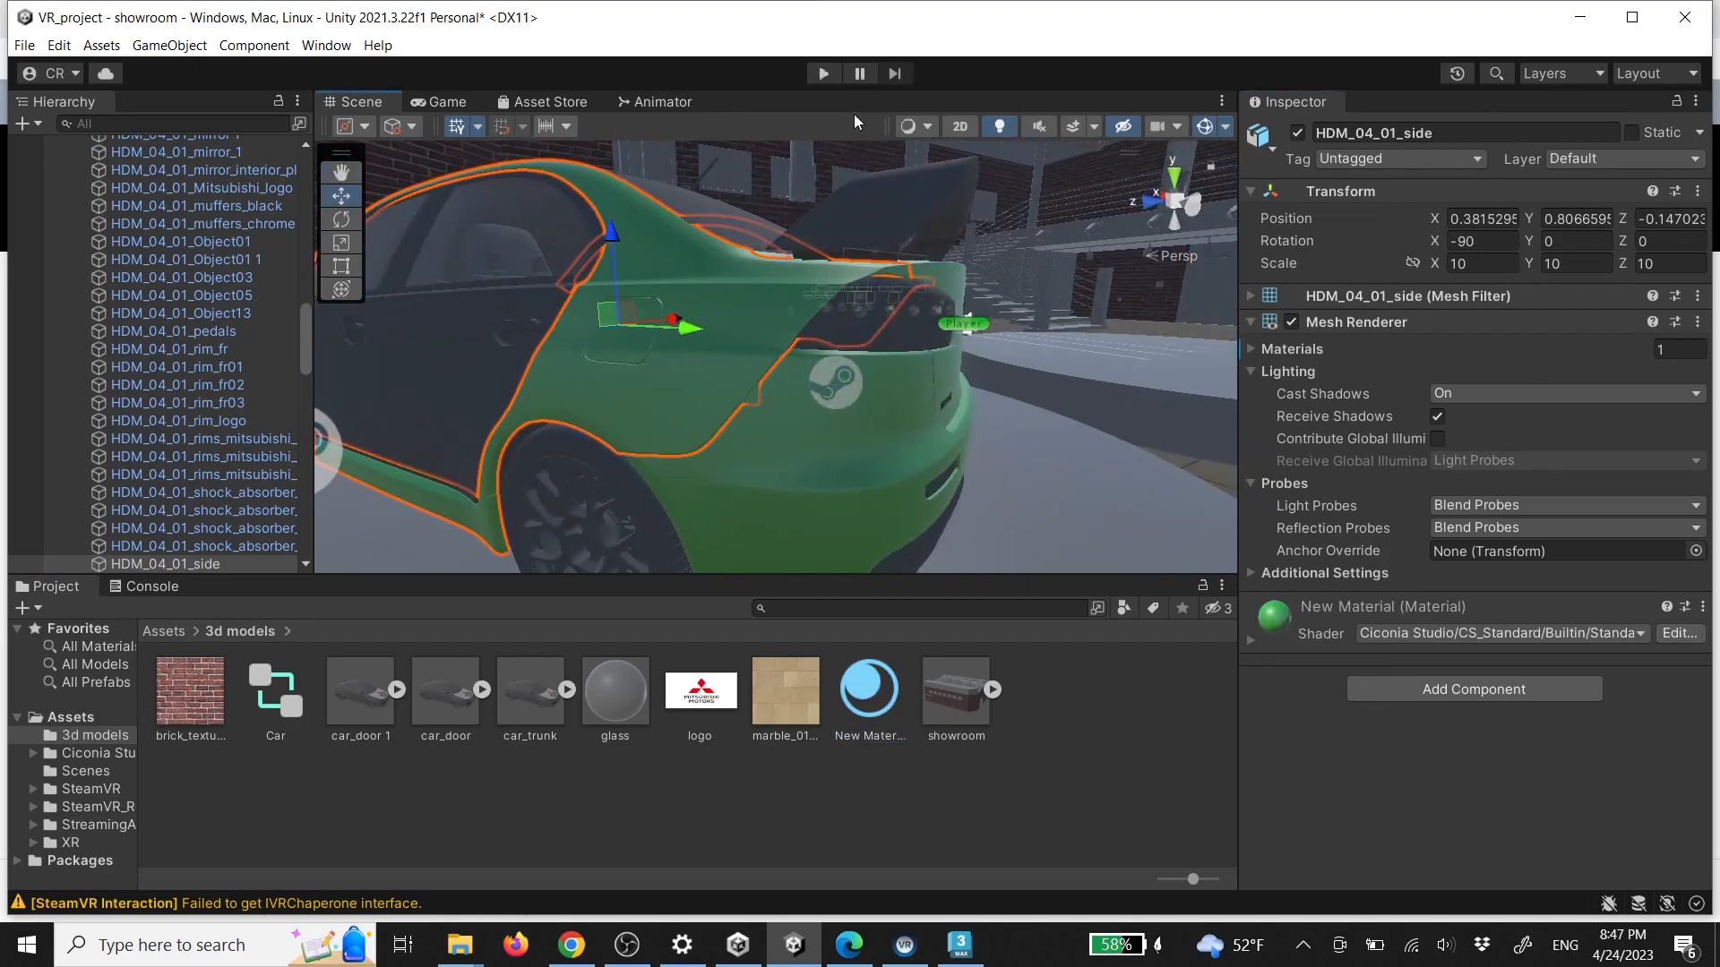
Run the scene again and accept all recommended SteamVR project settings
{"action": "left_click", "coordinate": [826, 76]}
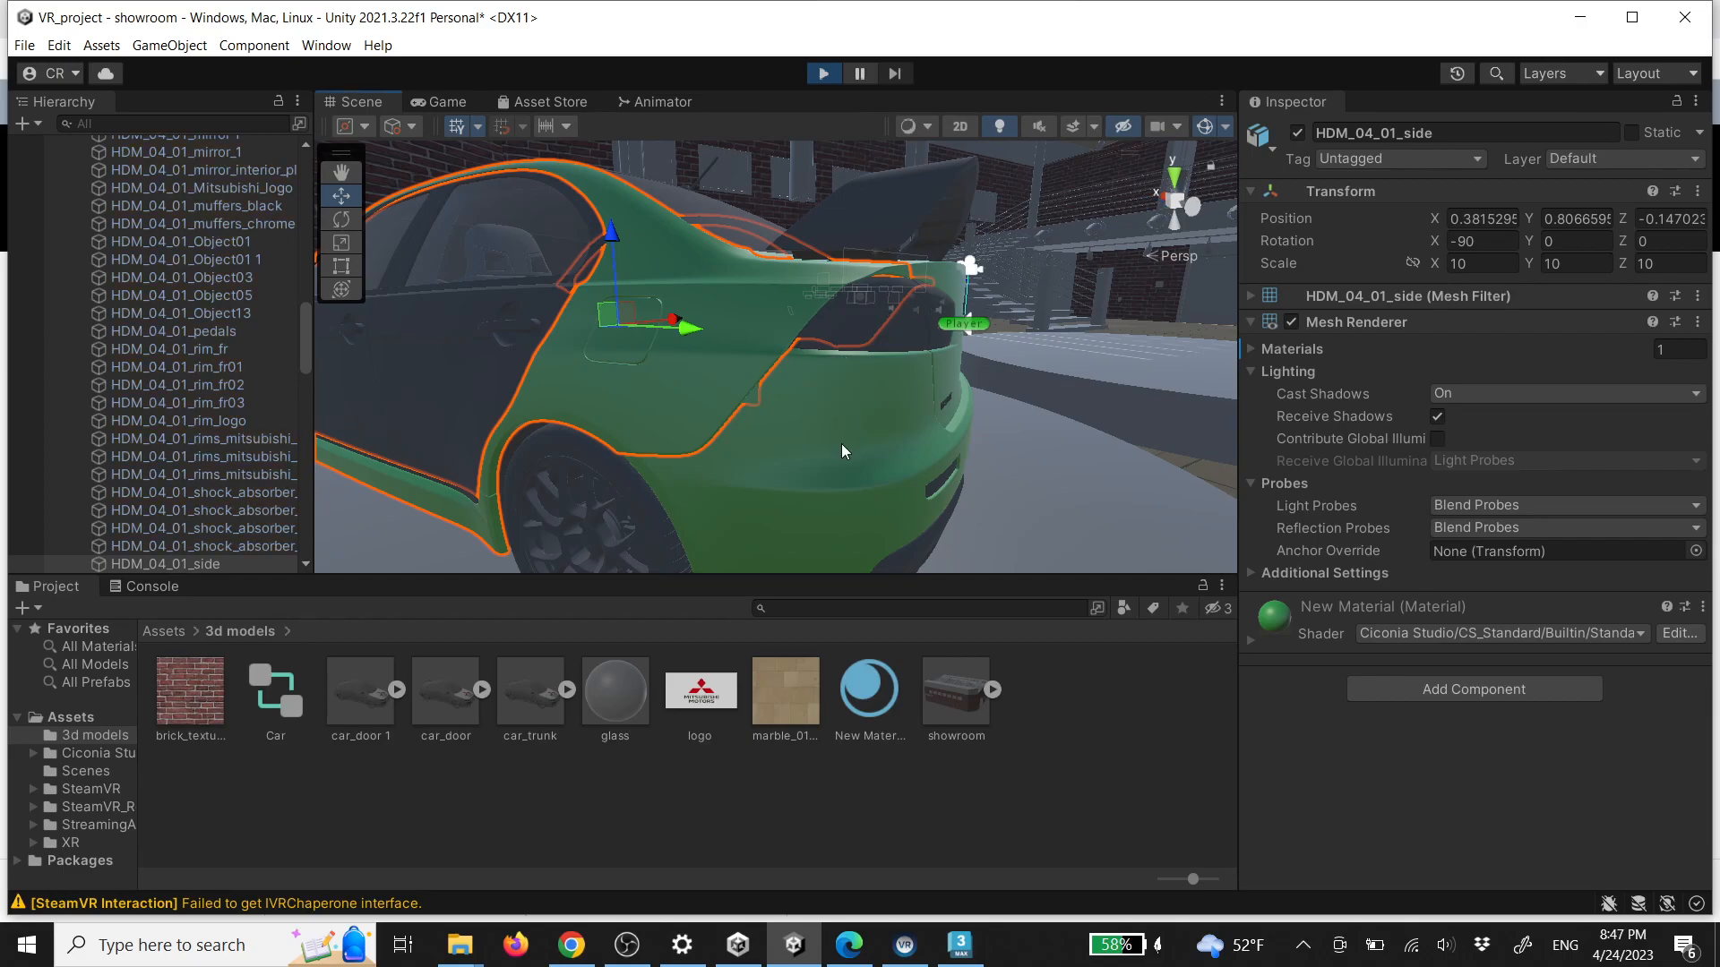
{"action": "left_click", "coordinate": [1008, 786]}
{"action": "left_click", "coordinate": [1003, 509]}
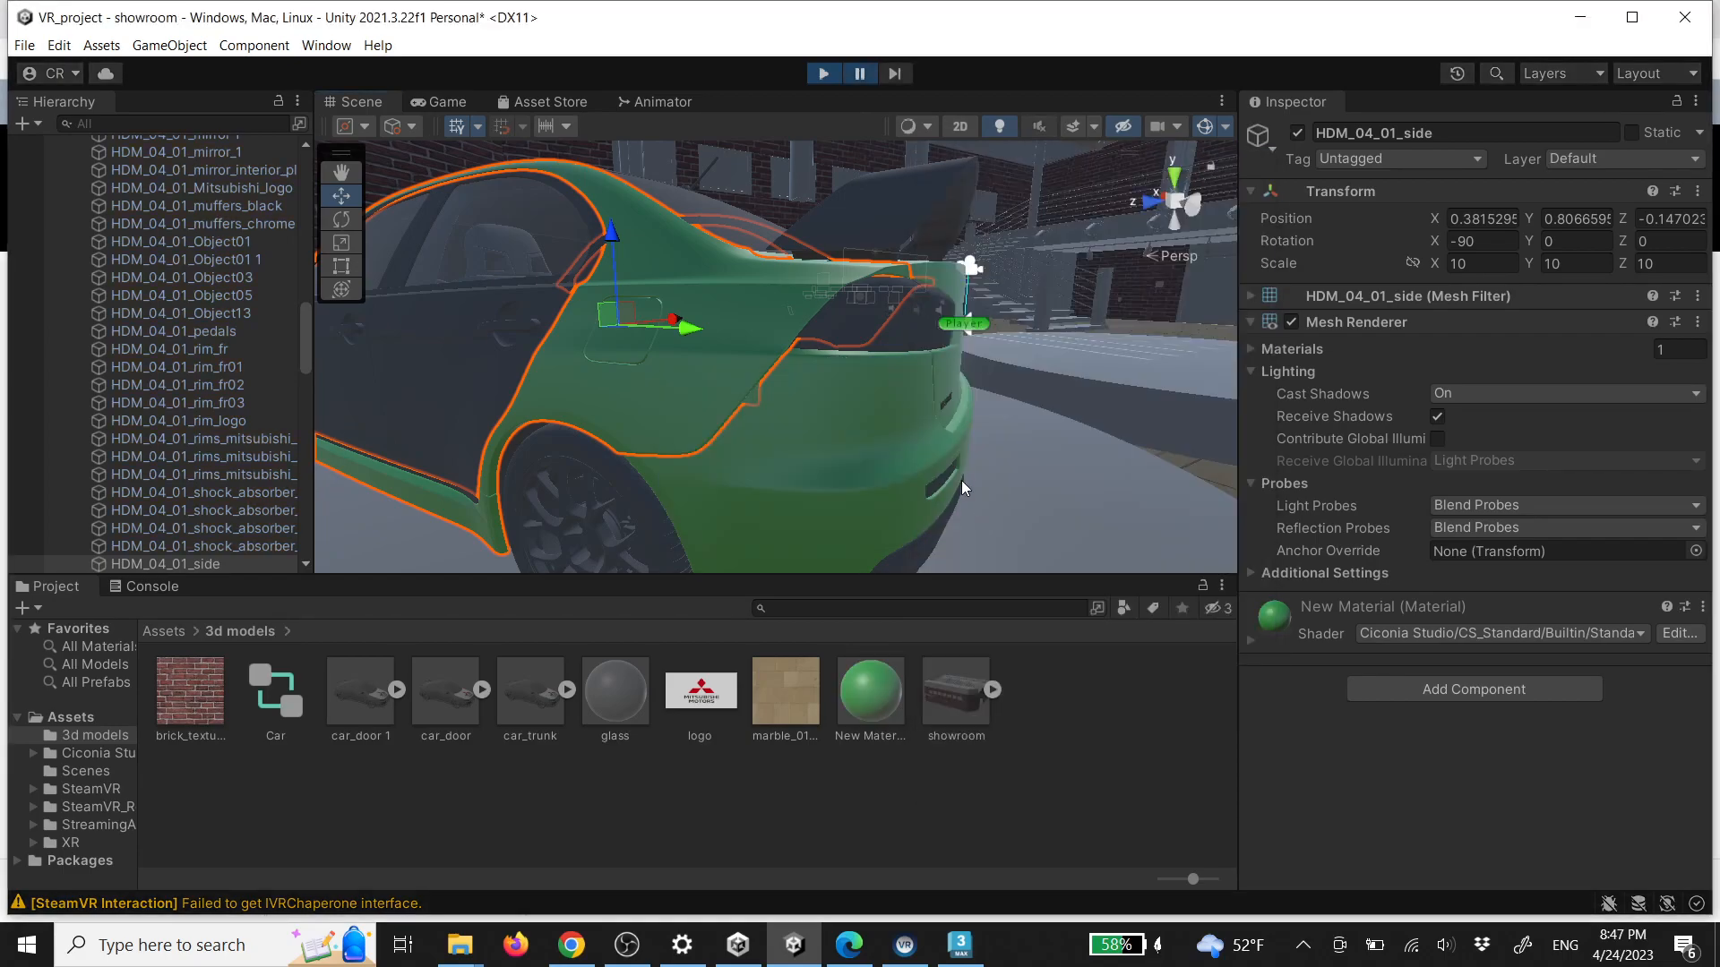
Inspect the green body panels on the car's rear in the paused scene and resume play mode
{"action": "key", "text": "s"}
{"action": "right_click_drag", "start_coordinate": [936, 411], "coordinate": [802, 395]}
{"action": "left_click", "coordinate": [861, 79]}
{"action": "right_click_drag", "start_coordinate": [923, 306], "coordinate": [767, 389]}
{"action": "key", "text": "w"}
Test the hover buttons around the car in the running game and stop play mode
{"action": "left_click", "coordinate": [672, 430]}
{"action": "key", "text": "w"}
{"action": "right_click_drag", "start_coordinate": [759, 455], "coordinate": [983, 408]}
{"action": "right_click_drag", "start_coordinate": [708, 231], "coordinate": [1032, 396]}
{"action": "left_click", "coordinate": [678, 443]}
{"action": "right_click_drag", "start_coordinate": [910, 422], "coordinate": [541, 481]}
{"action": "left_click_drag", "start_coordinate": [388, 496], "coordinate": [405, 500]}
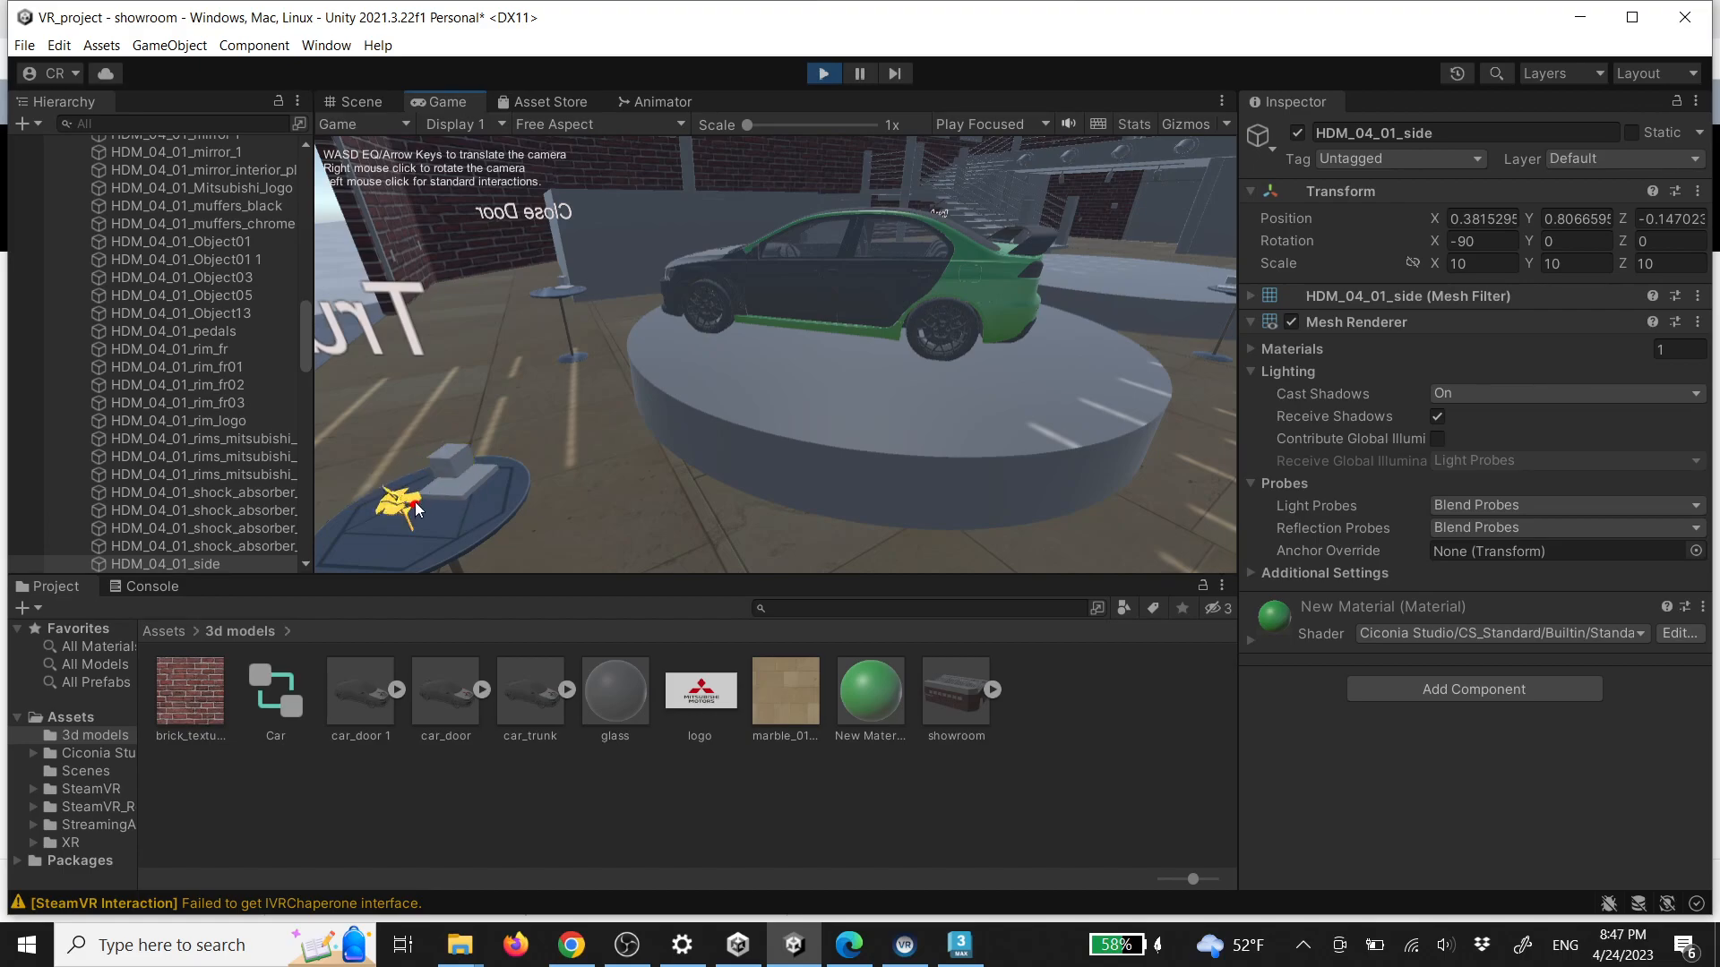
{"action": "left_click", "coordinate": [825, 82]}
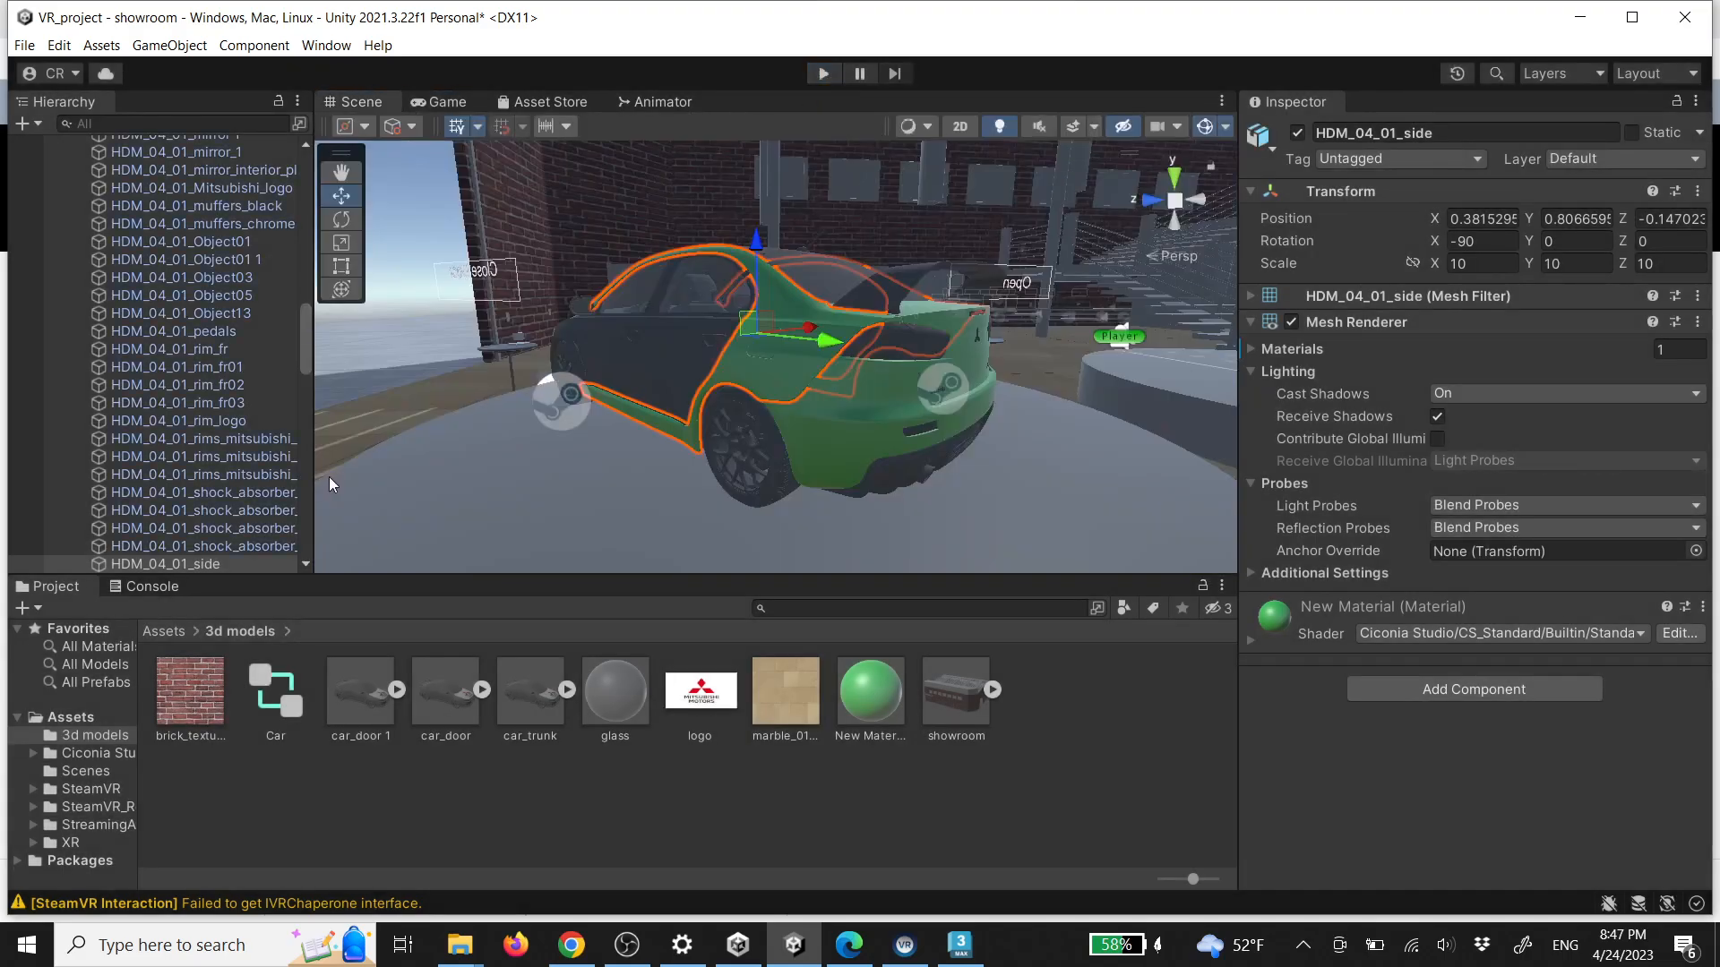
Select the FlowerPoint object under Hover Button (4) and examine its Button Example script
{"action": "key", "text": "w"}
{"action": "right_click_drag", "start_coordinate": [595, 444], "coordinate": [592, 426]}
{"action": "left_click", "coordinate": [691, 399]}
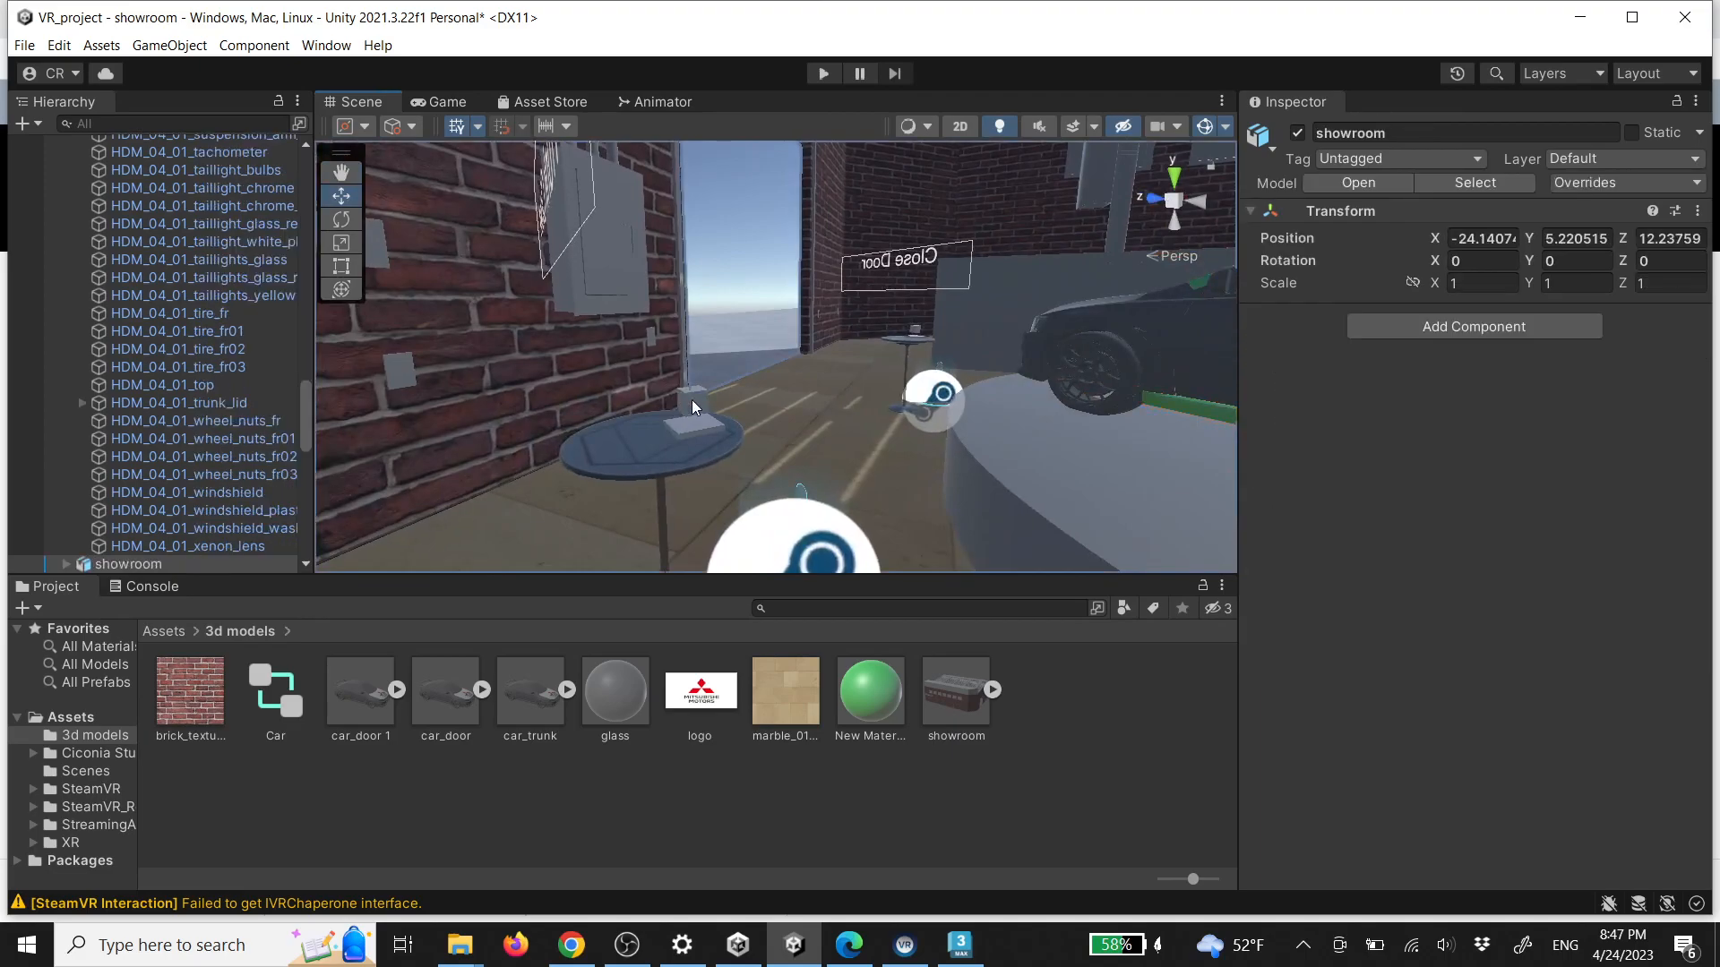
{"action": "left_click", "coordinate": [691, 400]}
{"action": "scroll", "coordinate": [183, 489], "scroll_direction": "down", "scroll_amount": 2}
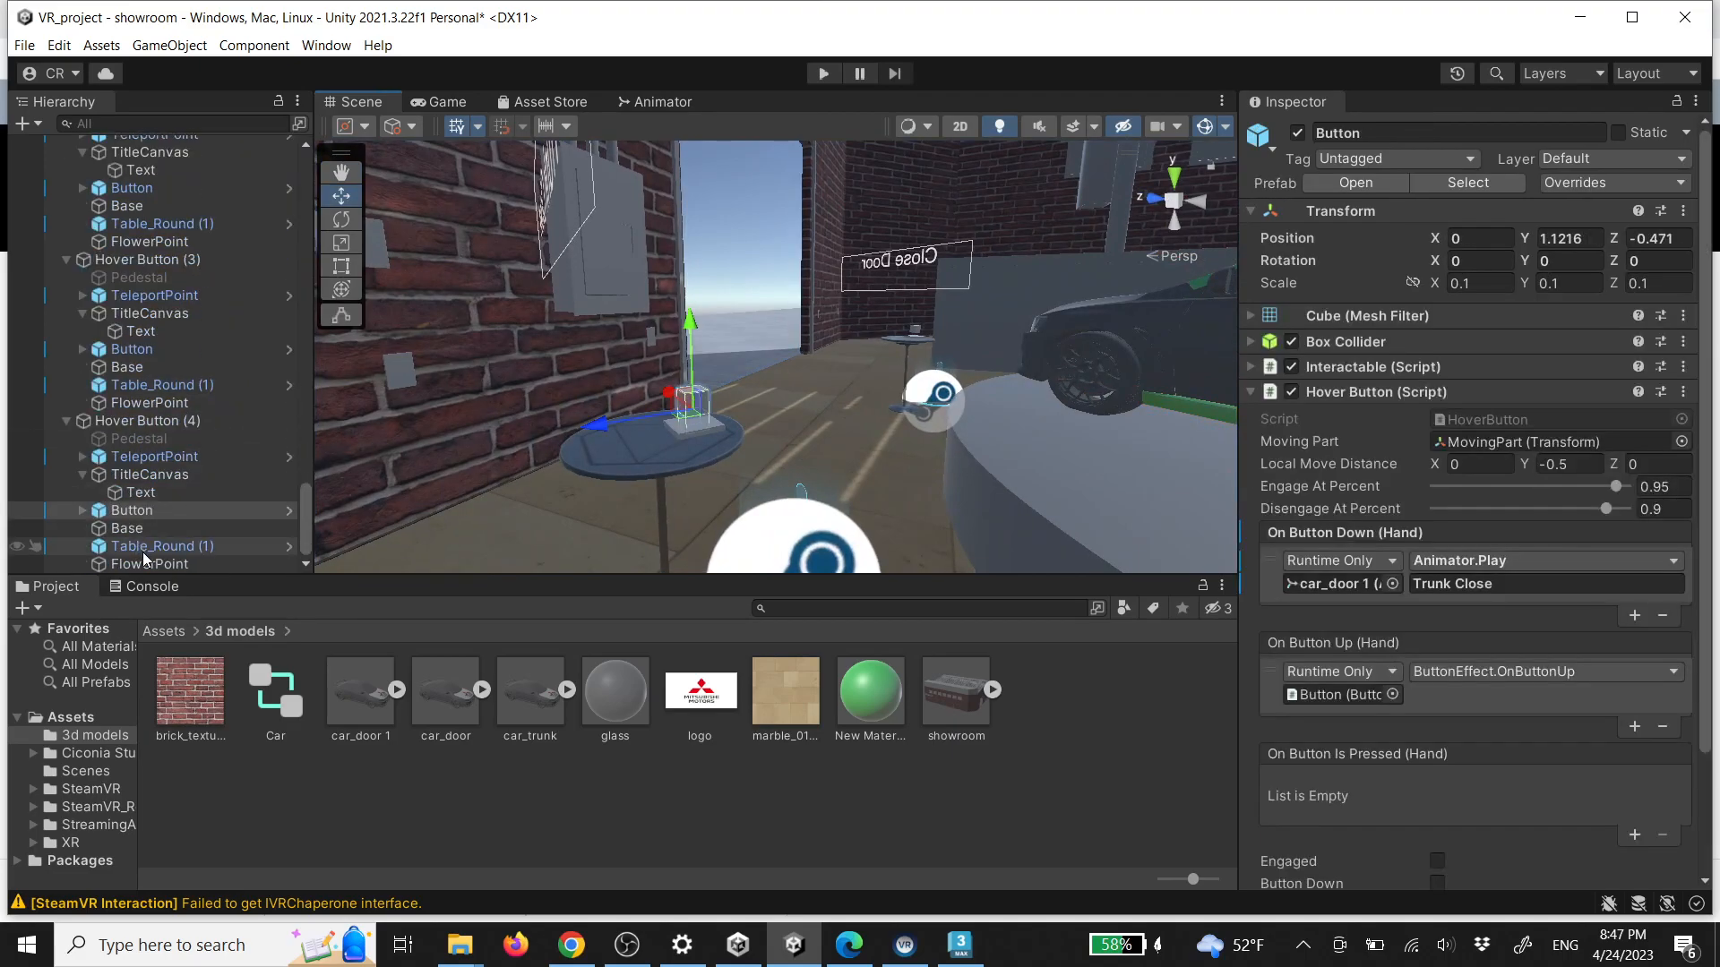
{"action": "left_click", "coordinate": [143, 561]}
{"action": "left_click", "coordinate": [1298, 134]}
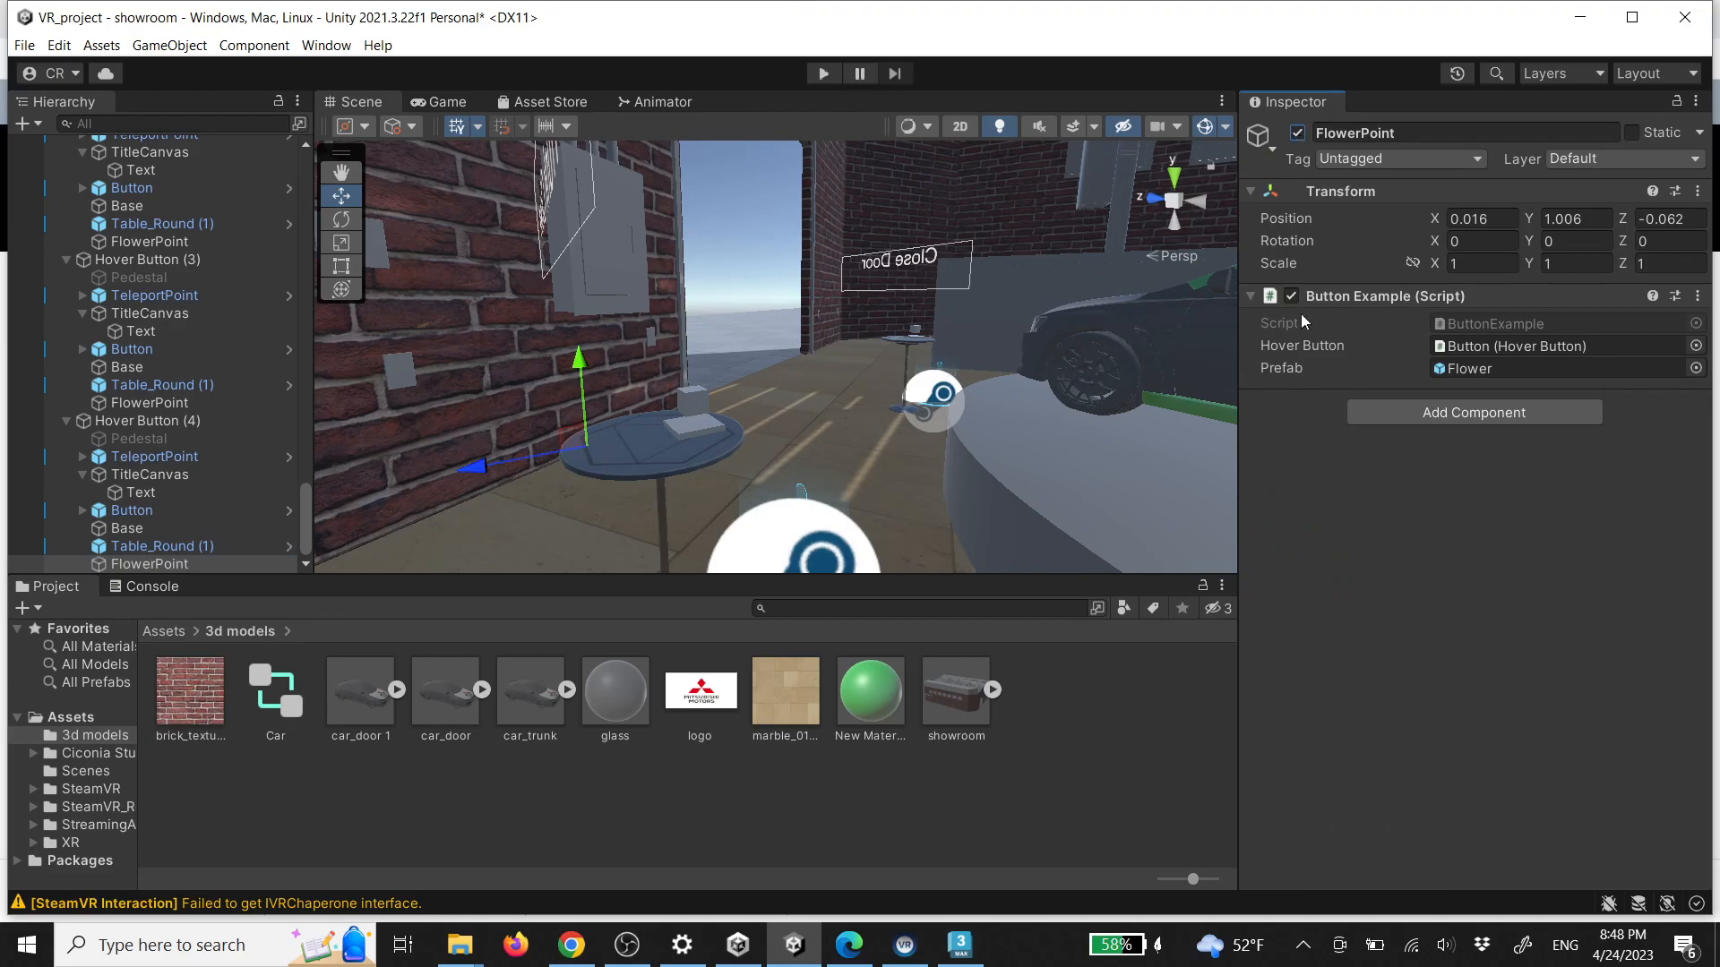
Add a 3D plane to the scene near the brick wall with the Trunk Open sign
{"action": "mouse_move", "coordinate": [1038, 341]}
{"action": "right_mouse_down"}
{"action": "mouse_move", "coordinate": [1078, 315]}
{"action": "mouse_move", "coordinate": [1010, 330]}
{"action": "right_mouse_up"}
{"action": "key", "text": "w"}
{"action": "right_click_drag", "start_coordinate": [837, 373], "coordinate": [1121, 467]}
{"action": "right_click_drag", "start_coordinate": [803, 409], "coordinate": [851, 381]}
{"action": "right_click_drag", "start_coordinate": [731, 340], "coordinate": [679, 293]}
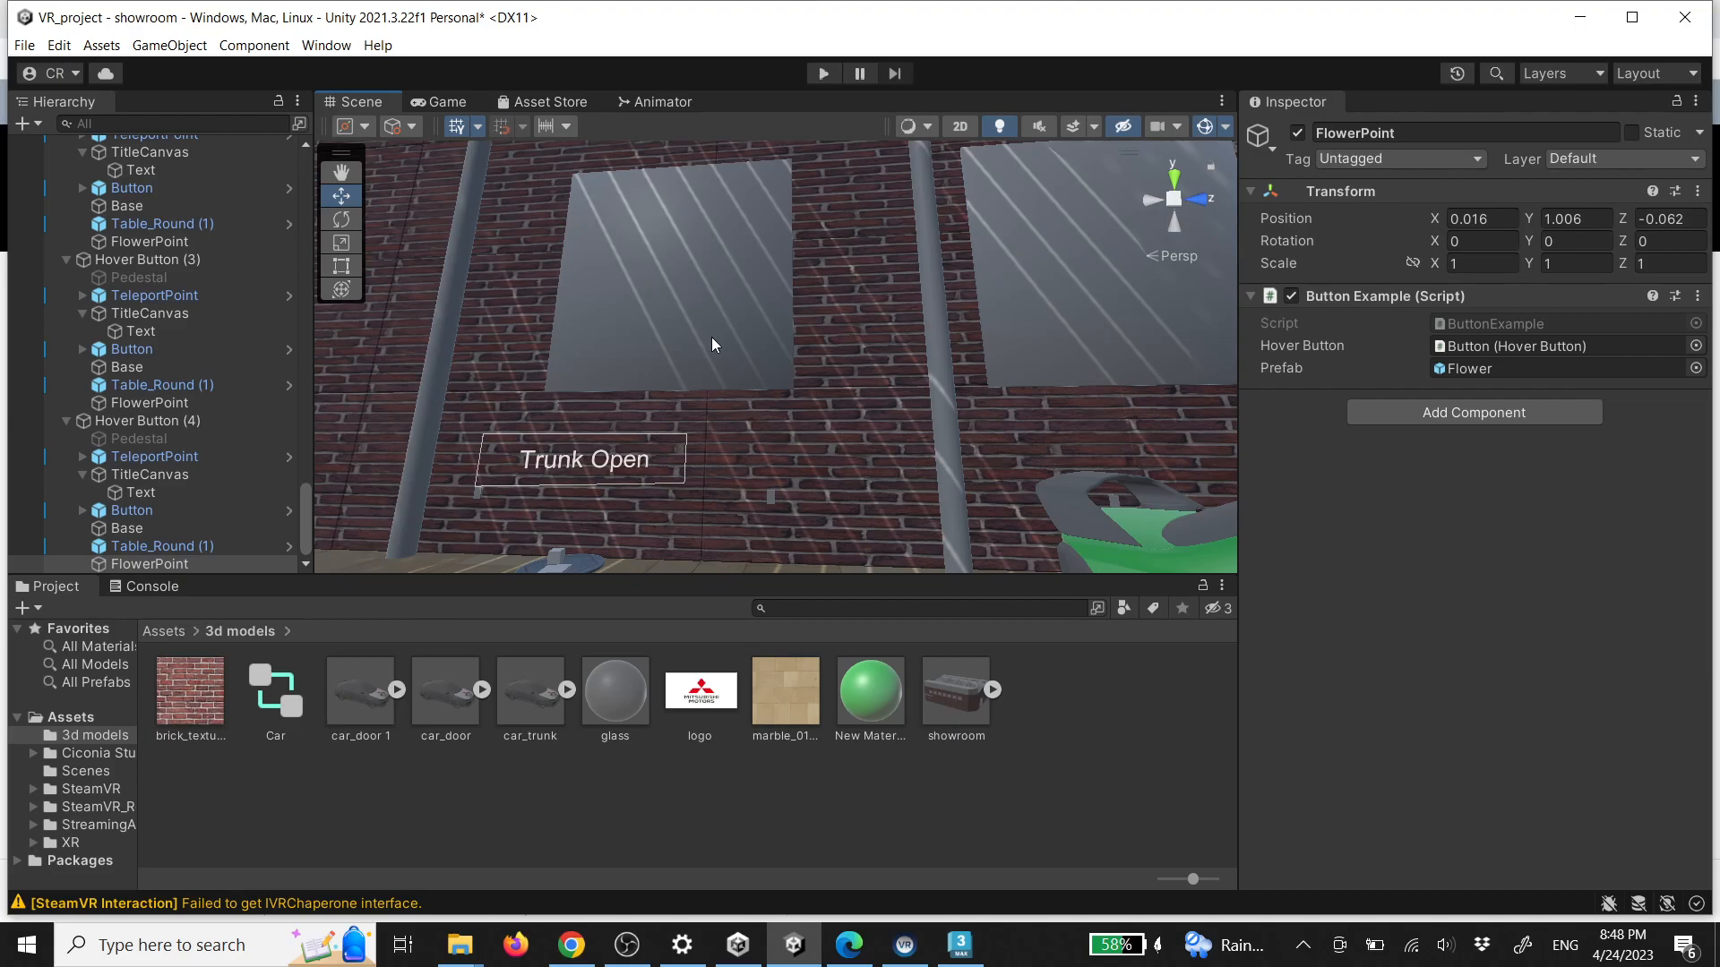
{"action": "left_click", "coordinate": [186, 50]}
{"action": "mouse_move", "coordinate": [214, 141]}
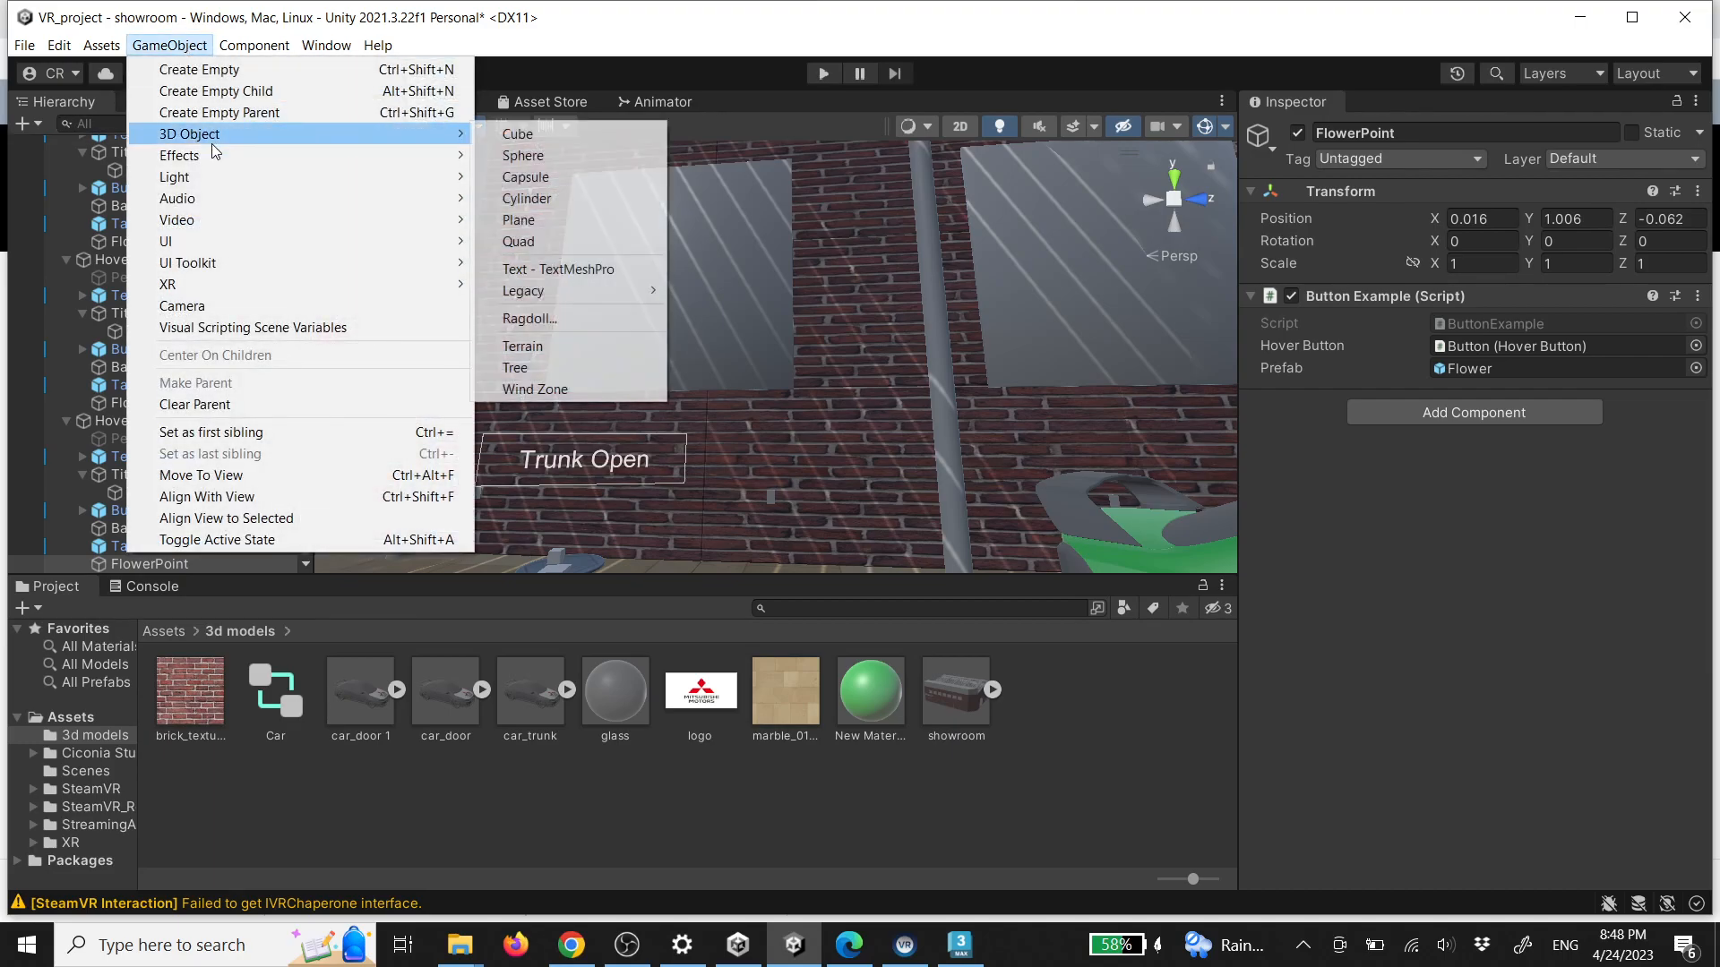
{"action": "left_click", "coordinate": [546, 222]}
Stand the new plane upright by setting its Z rotation to -90
{"action": "right_click_drag", "start_coordinate": [873, 413], "coordinate": [899, 453]}
{"action": "key", "text": "s"}
{"action": "key", "text": "w"}
{"action": "key", "text": "s"}
{"action": "right_click_drag", "start_coordinate": [790, 351], "coordinate": [820, 446]}
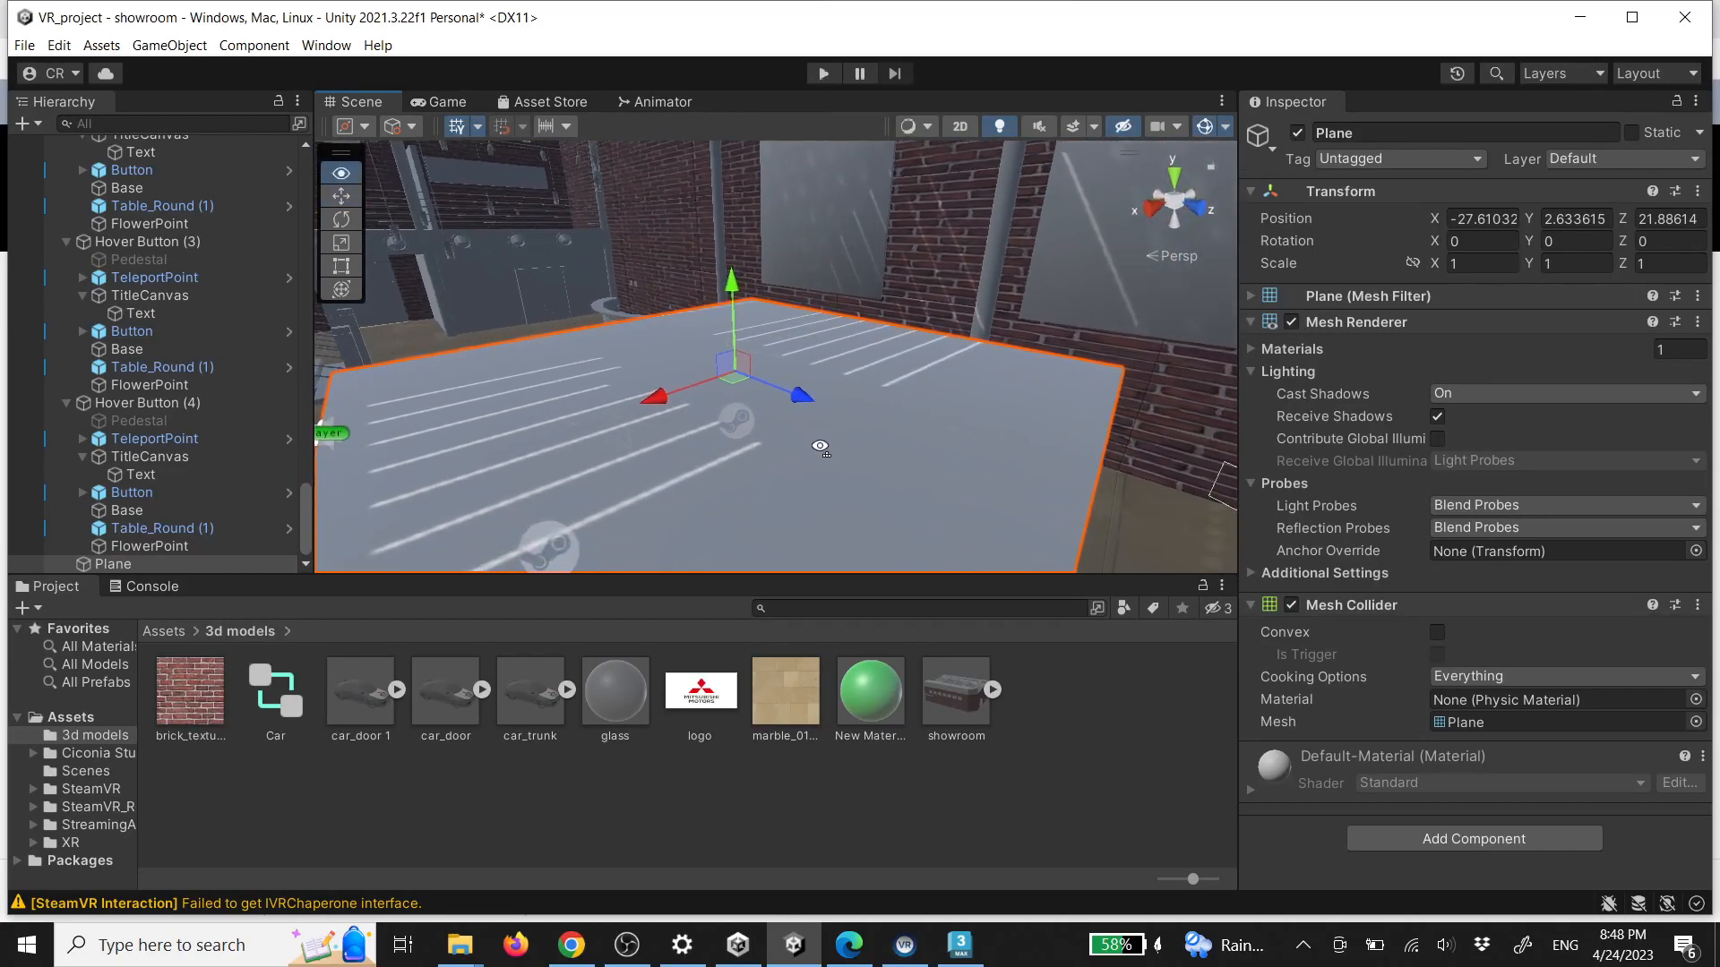
{"action": "key", "text": "e"}
{"action": "left_click_drag", "start_coordinate": [696, 294], "coordinate": [509, 487]}
{"action": "left_click", "coordinate": [1658, 241]}
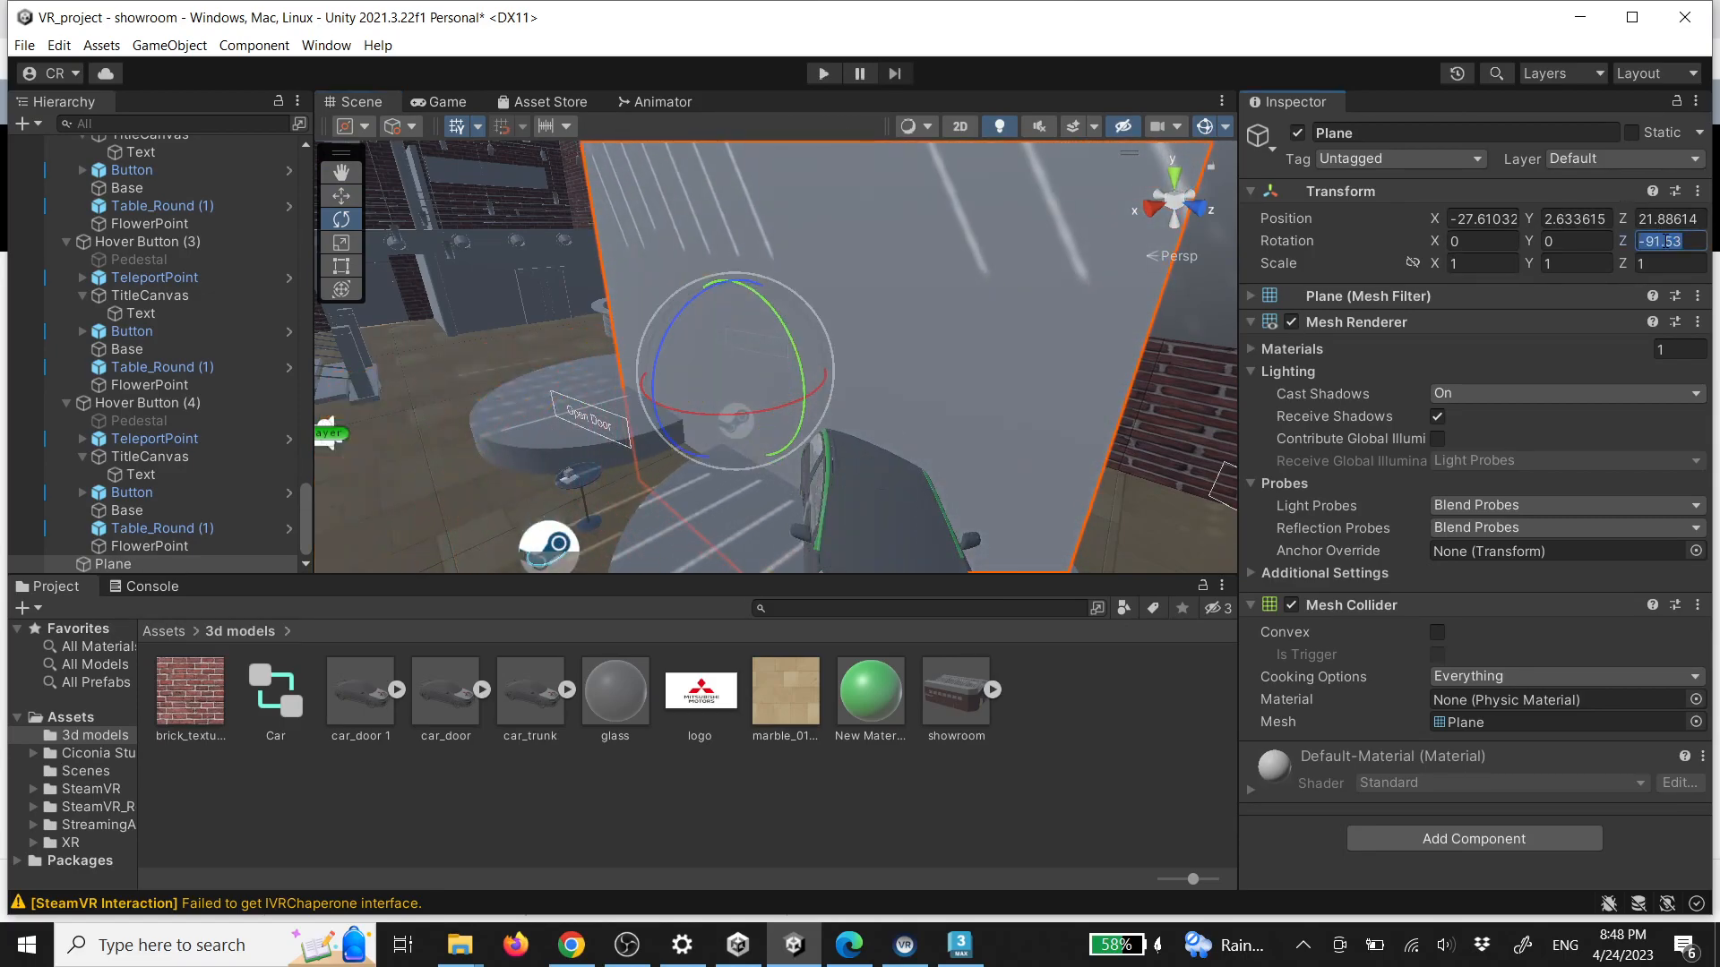
{"action": "type", "text": "-90"}
Scale the plane uniformly to about 0.58 and place it over the wall panel at about X -32.97, Y 5.99, Z 19.36
{"action": "left_click_drag", "start_coordinate": [1109, 319], "coordinate": [863, 345], "text": "alt"}
{"action": "key", "text": "w"}
{"action": "left_click_drag", "start_coordinate": [838, 421], "coordinate": [749, 263]}
{"action": "key", "text": "r"}
{"action": "right_click_drag", "start_coordinate": [910, 302], "coordinate": [885, 258]}
{"action": "key", "text": "w"}
{"action": "left_click_drag", "start_coordinate": [768, 241], "coordinate": [782, 256]}
{"action": "left_click_drag", "start_coordinate": [808, 329], "coordinate": [809, 359]}
{"action": "left_click_drag", "start_coordinate": [881, 271], "coordinate": [858, 266]}
{"action": "right_click_drag", "start_coordinate": [939, 335], "coordinate": [978, 364]}
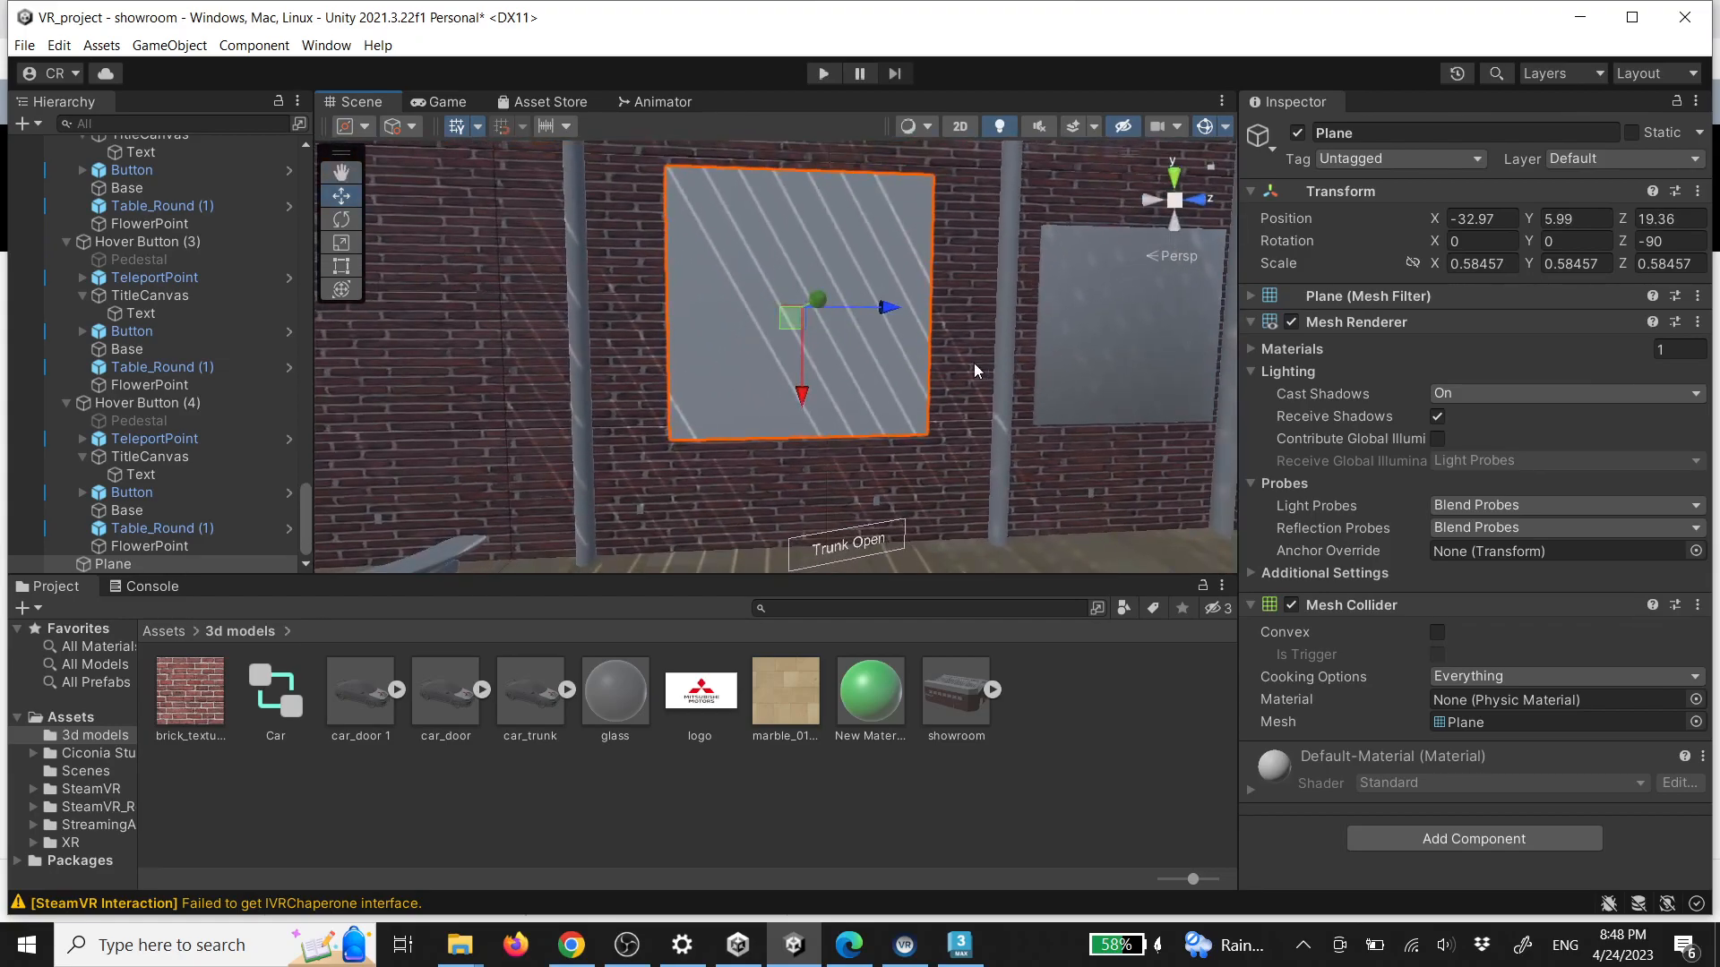
Add a Video Player component to the wall plane
{"action": "left_click", "coordinate": [1251, 606]}
{"action": "left_click", "coordinate": [1435, 720]}
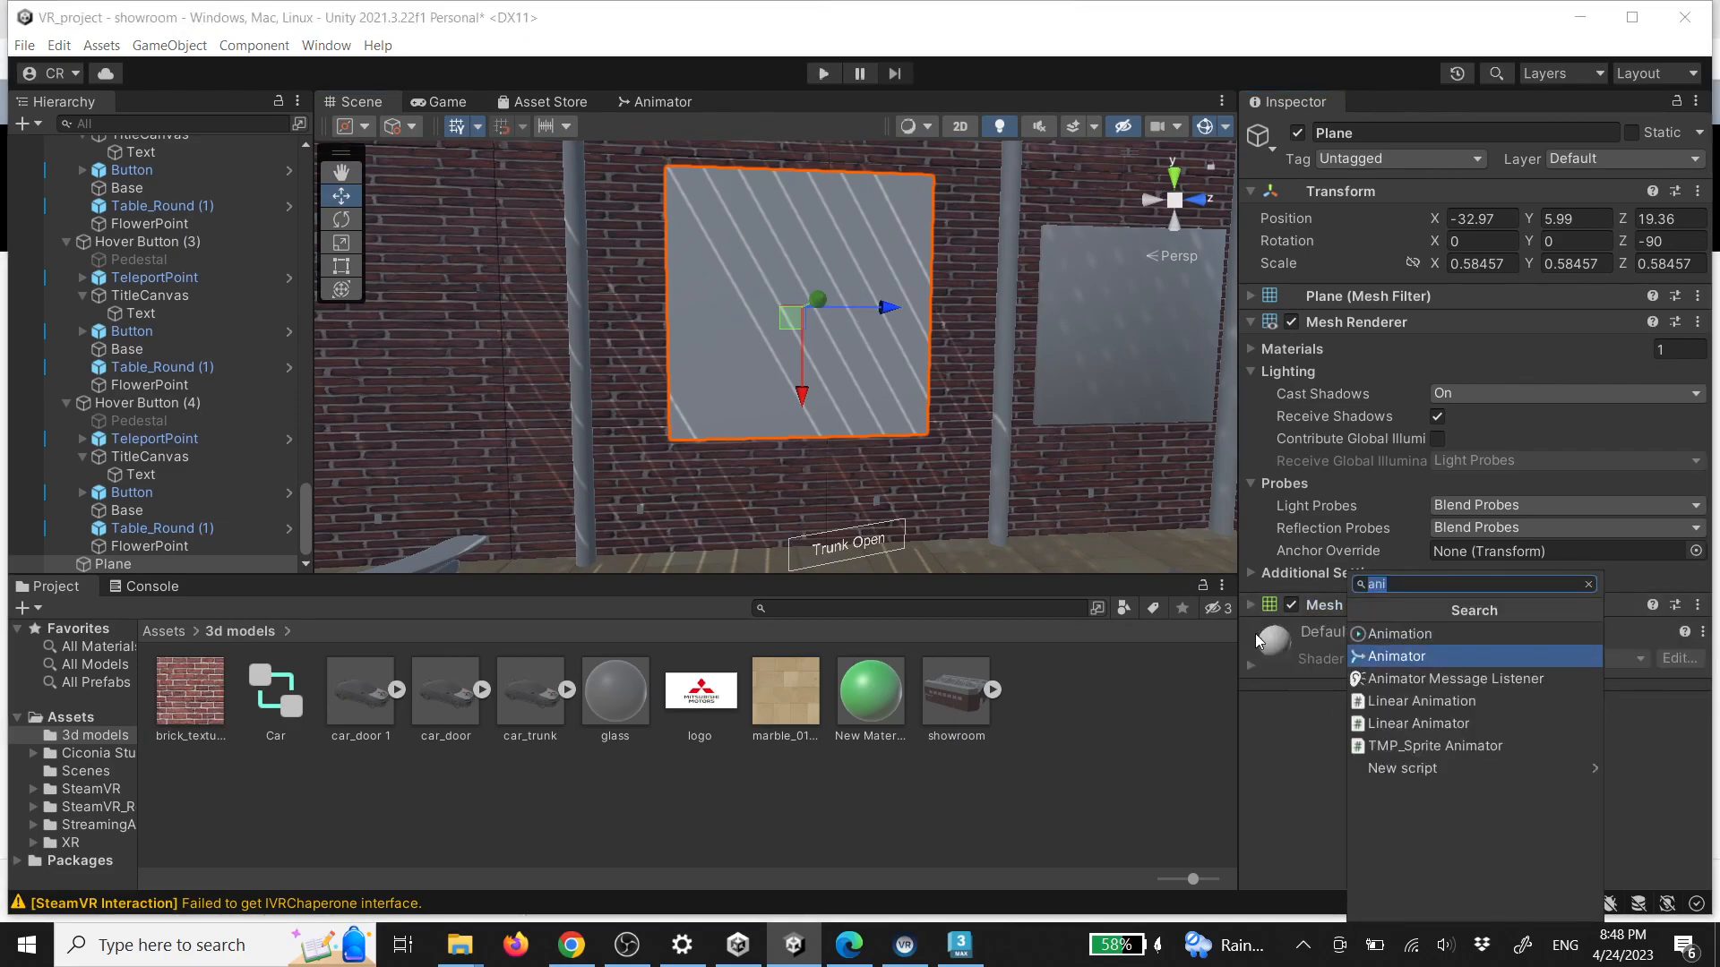
{"action": "type", "text": "video"}
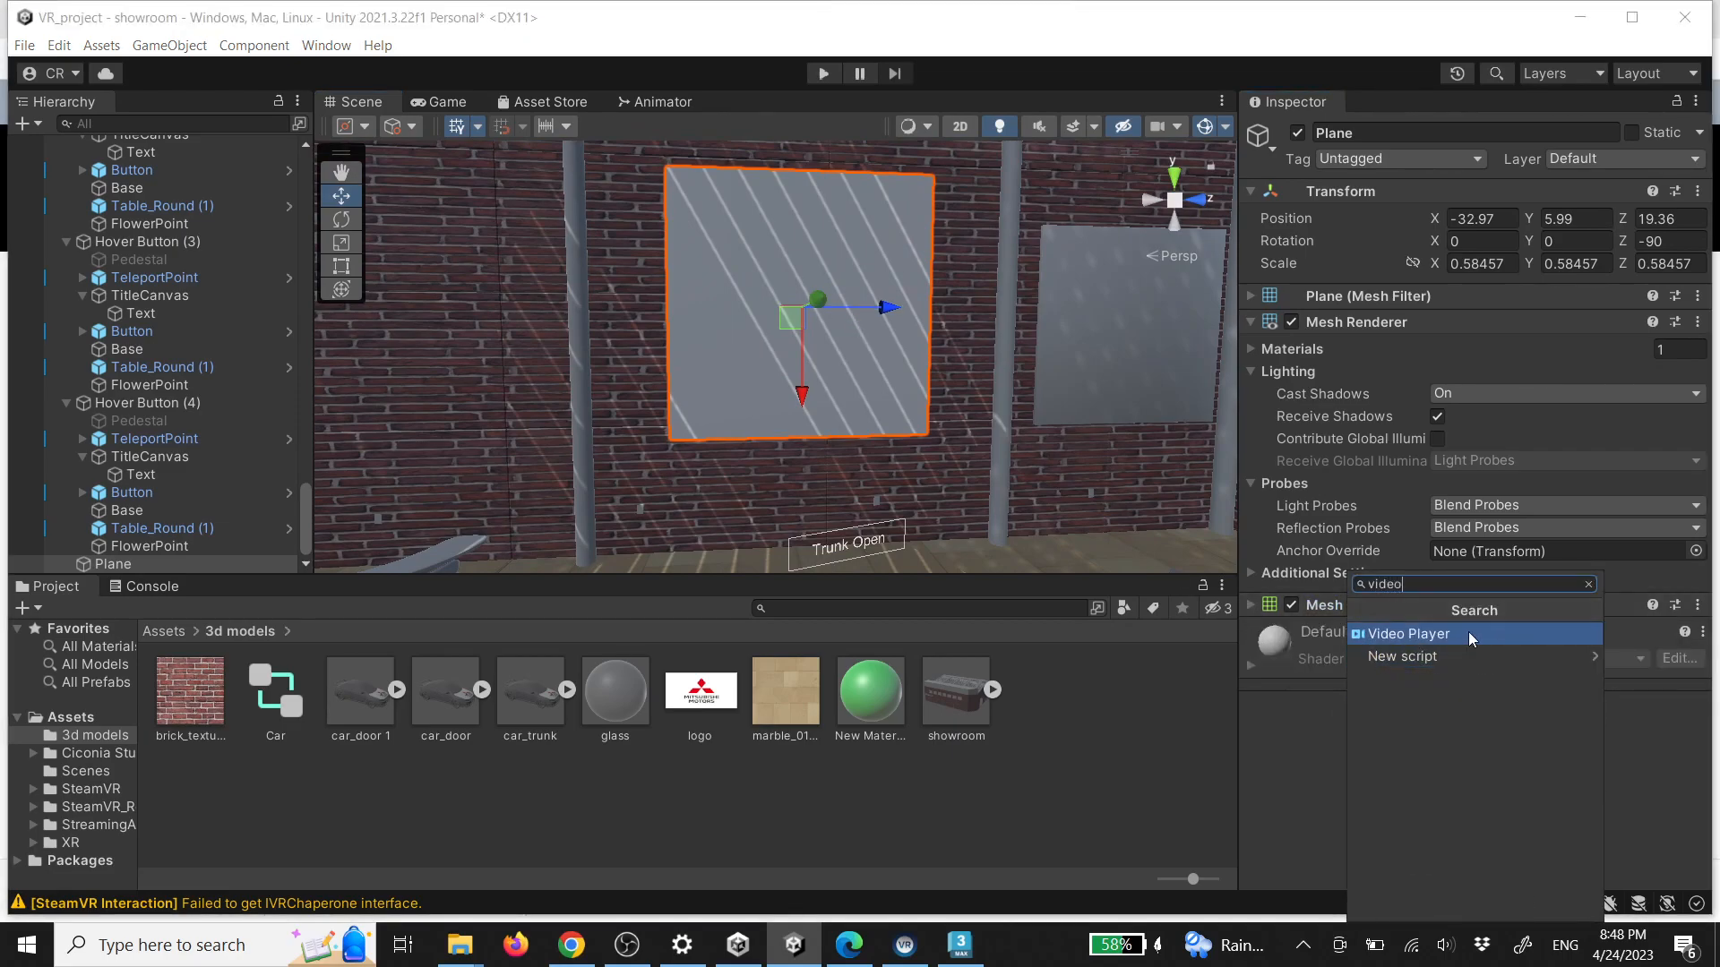
{"action": "left_click", "coordinate": [1471, 633]}
{"action": "left_click", "coordinate": [1681, 680]}
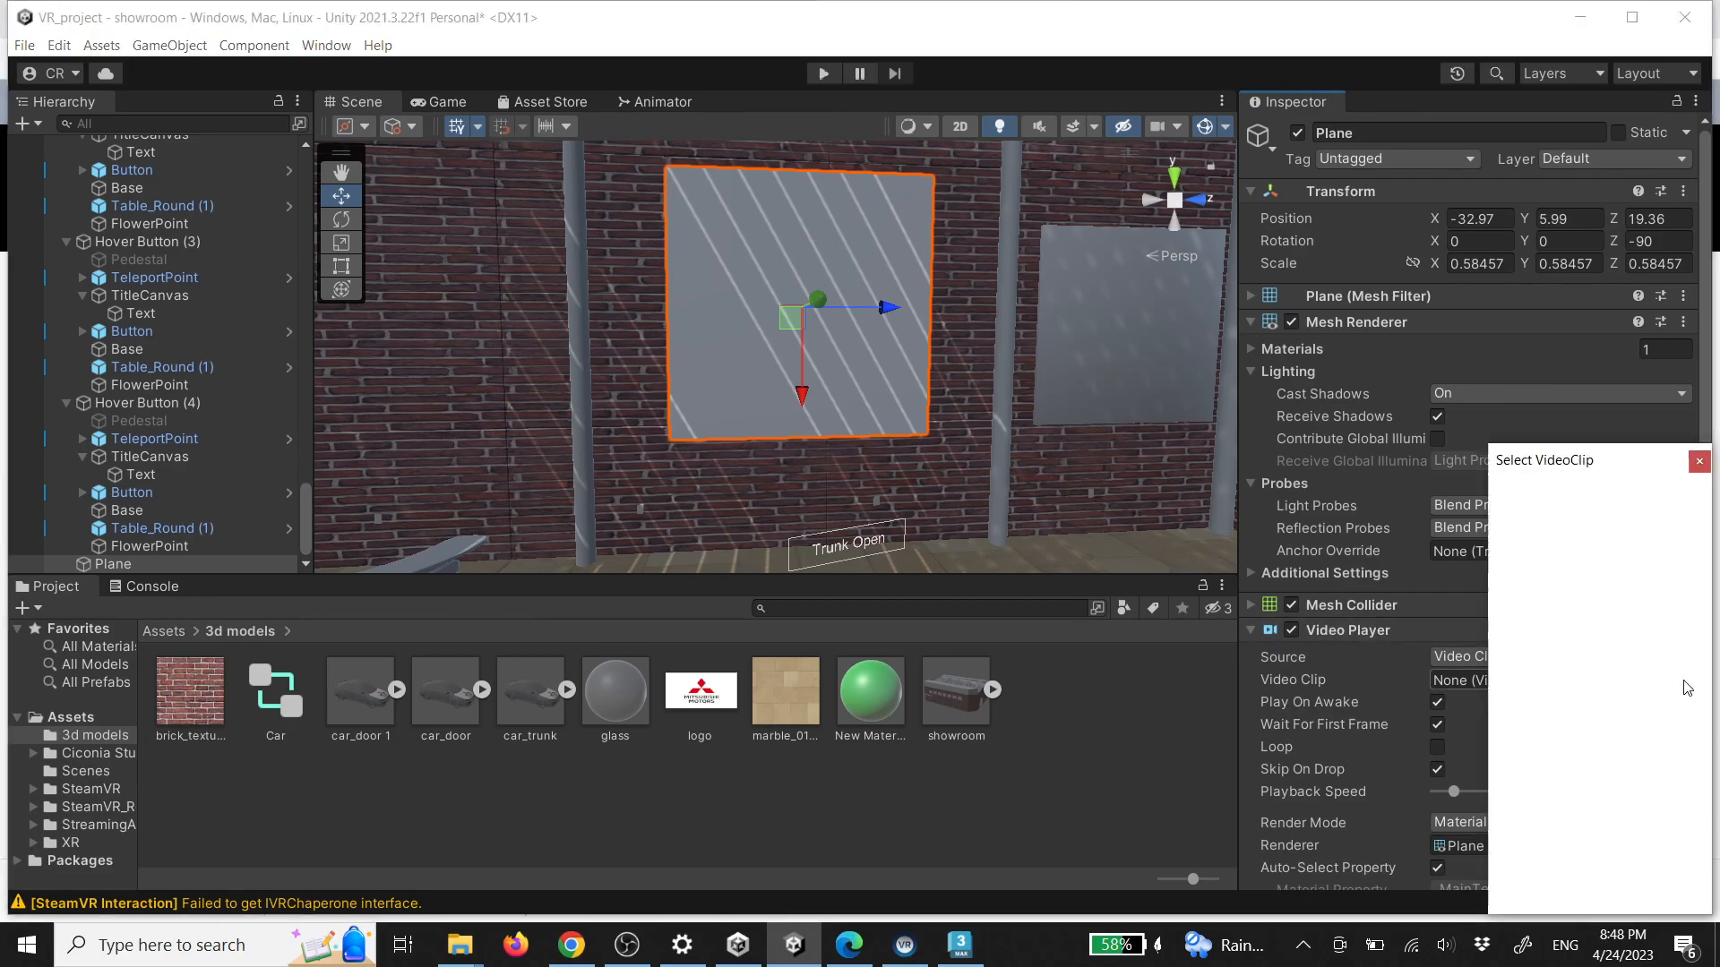
{"action": "left_click", "coordinate": [1694, 466]}
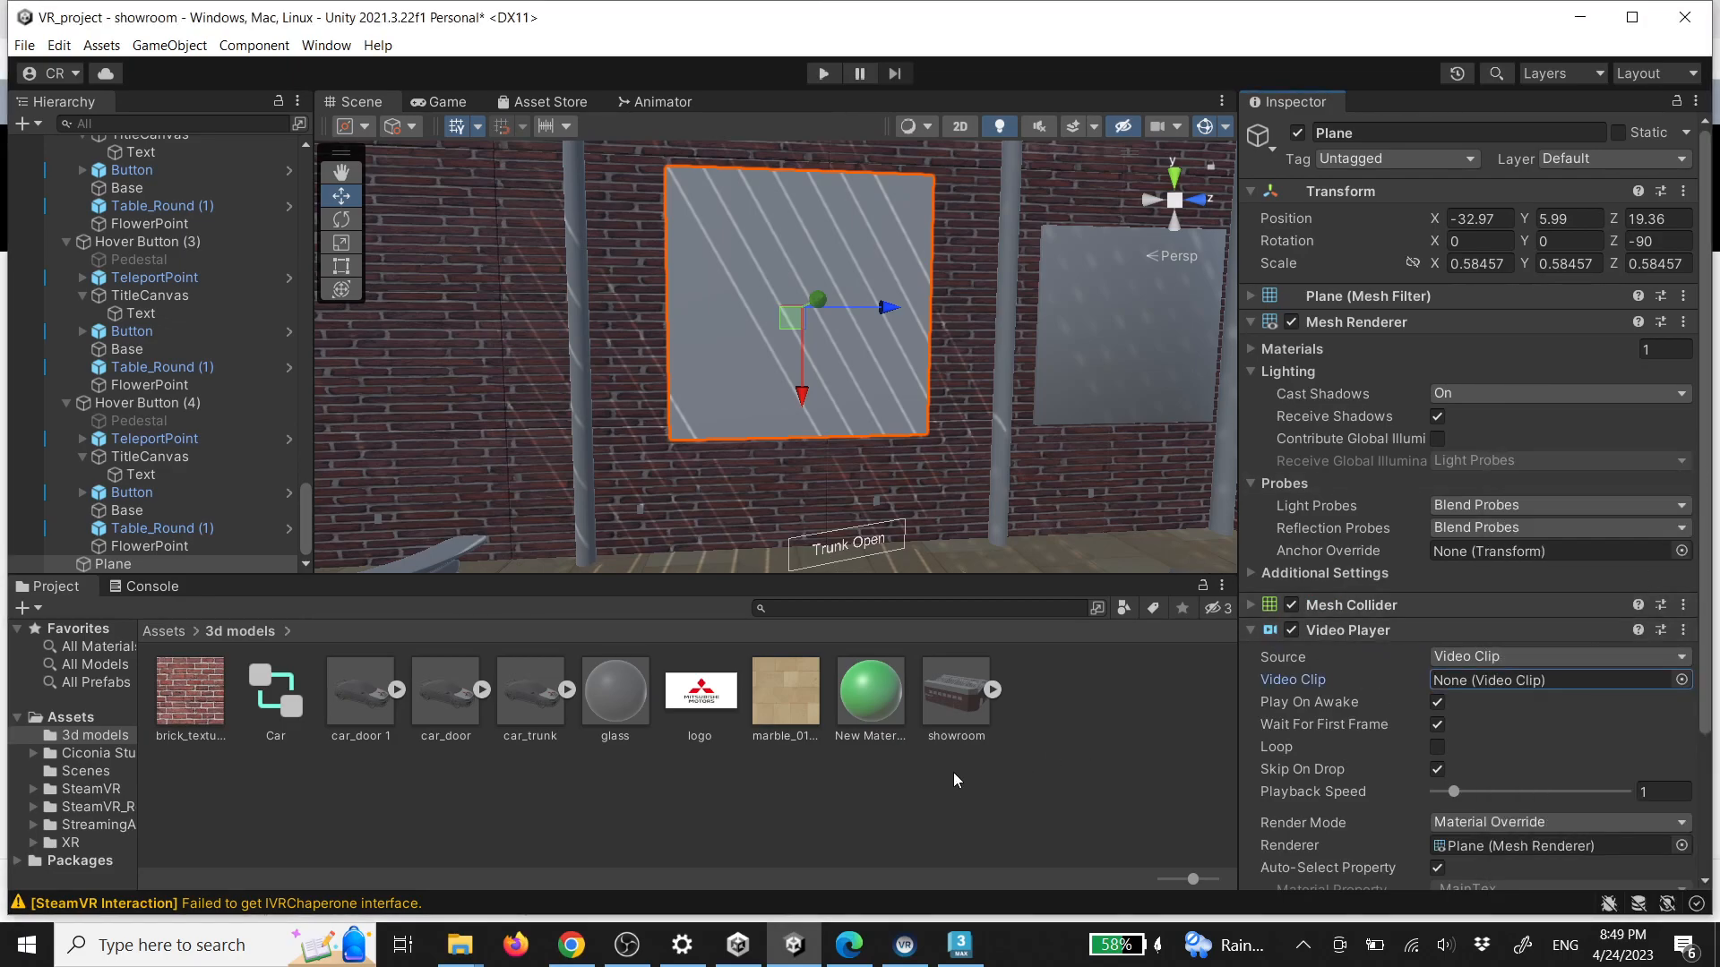
{"action": "left_click", "coordinate": [570, 949]}
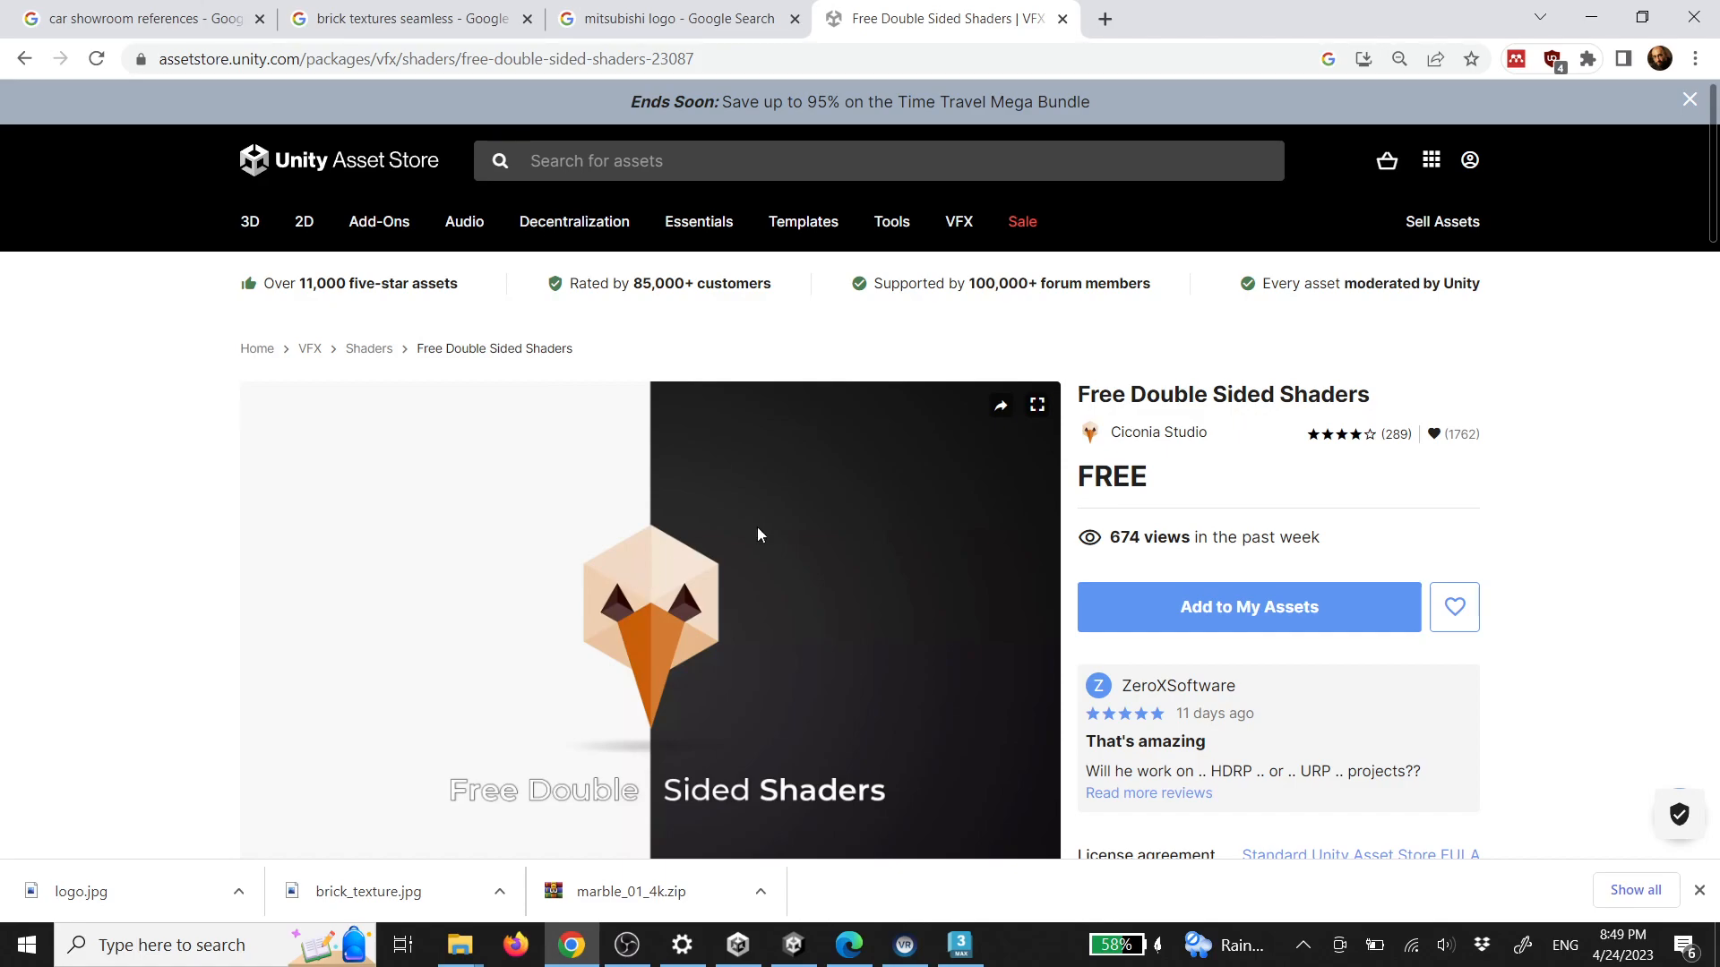
{"action": "left_click", "coordinate": [1591, 17]}
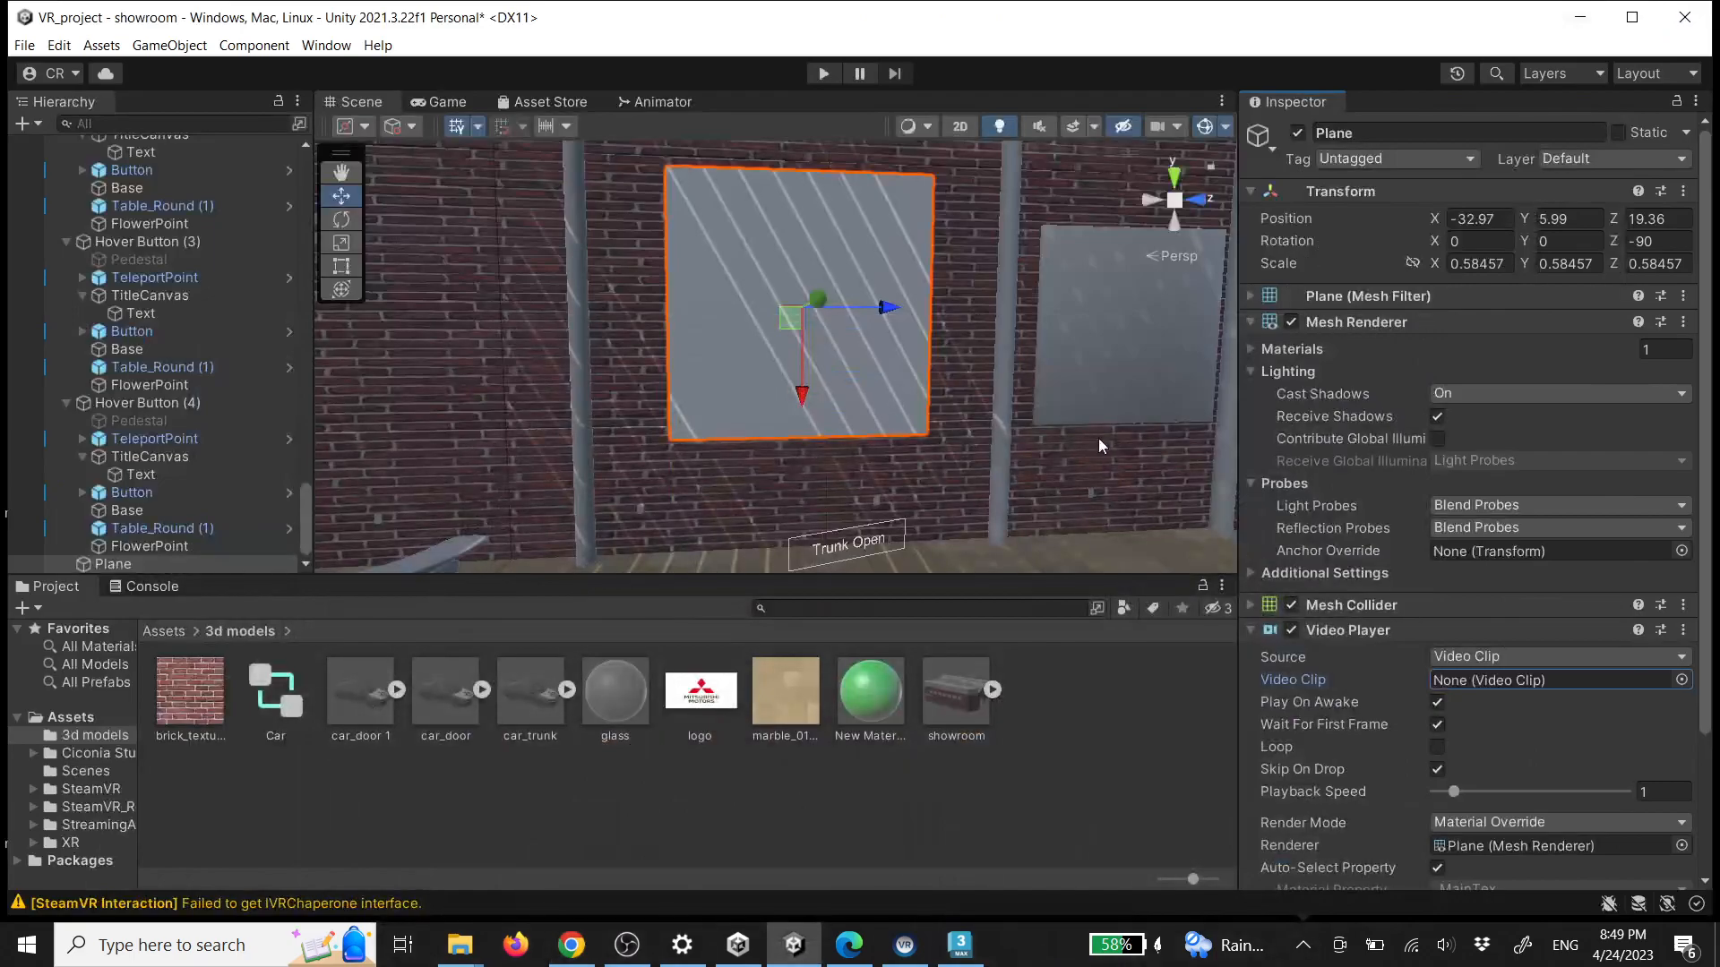
{"action": "key", "text": "super+e"}
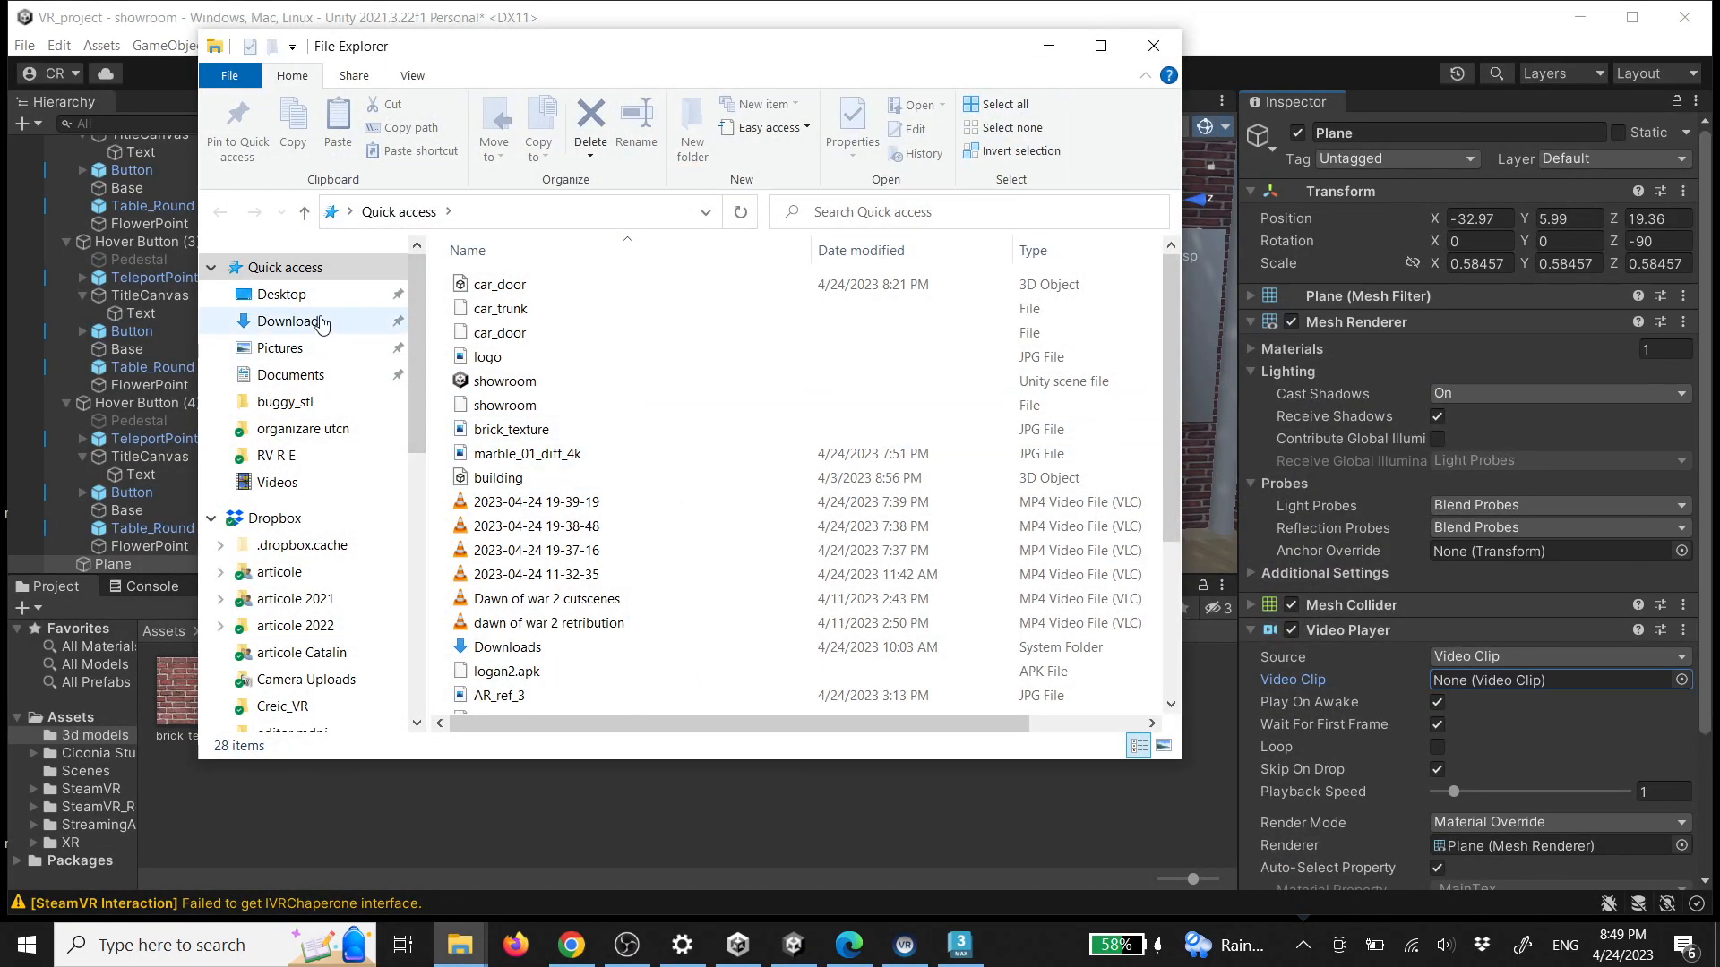
{"action": "left_click", "coordinate": [1049, 46]}
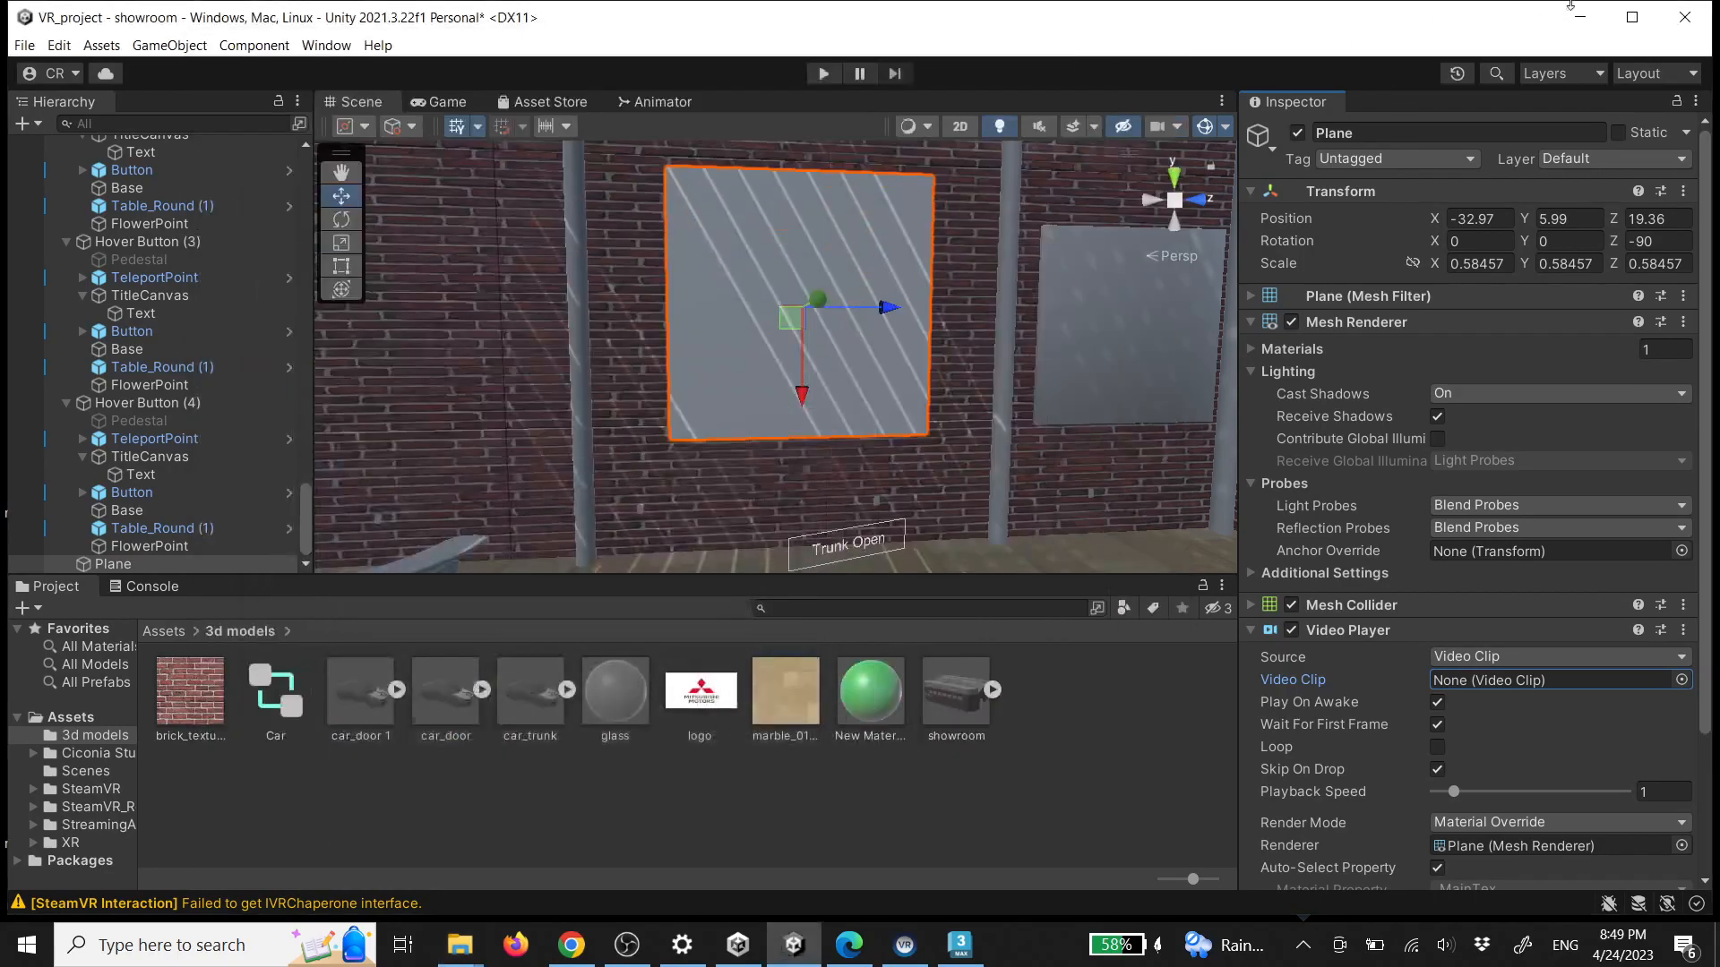
{"action": "left_click", "coordinate": [1579, 17]}
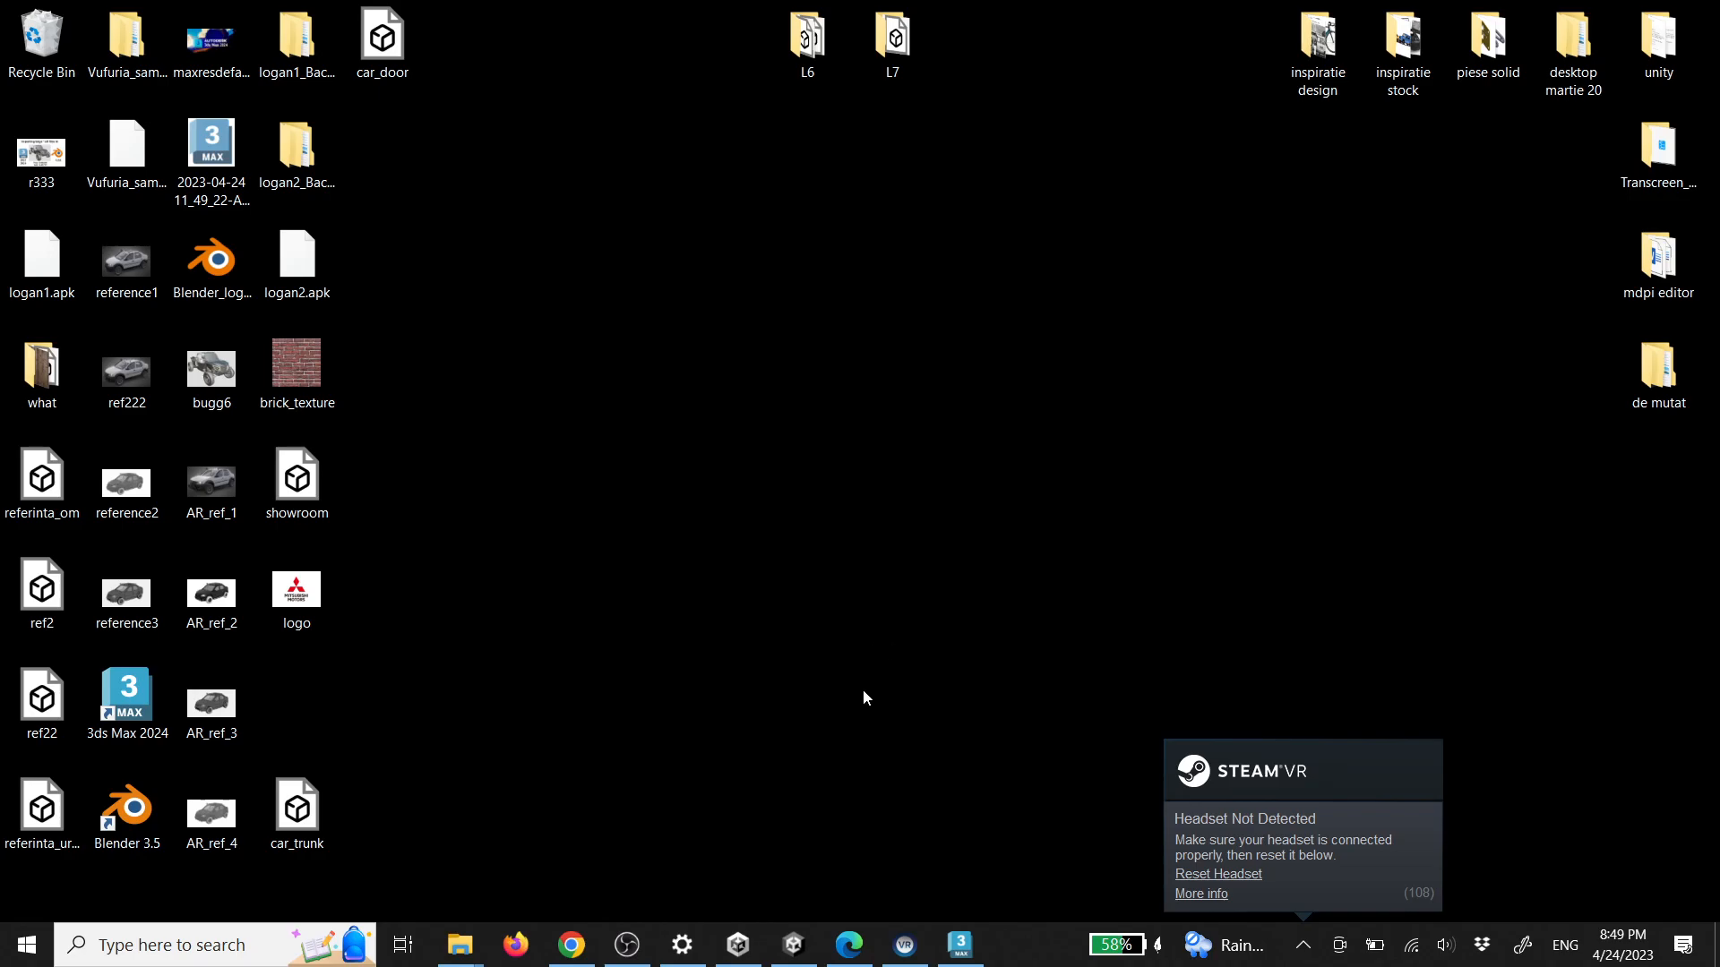
{"action": "left_click", "coordinate": [961, 945]}
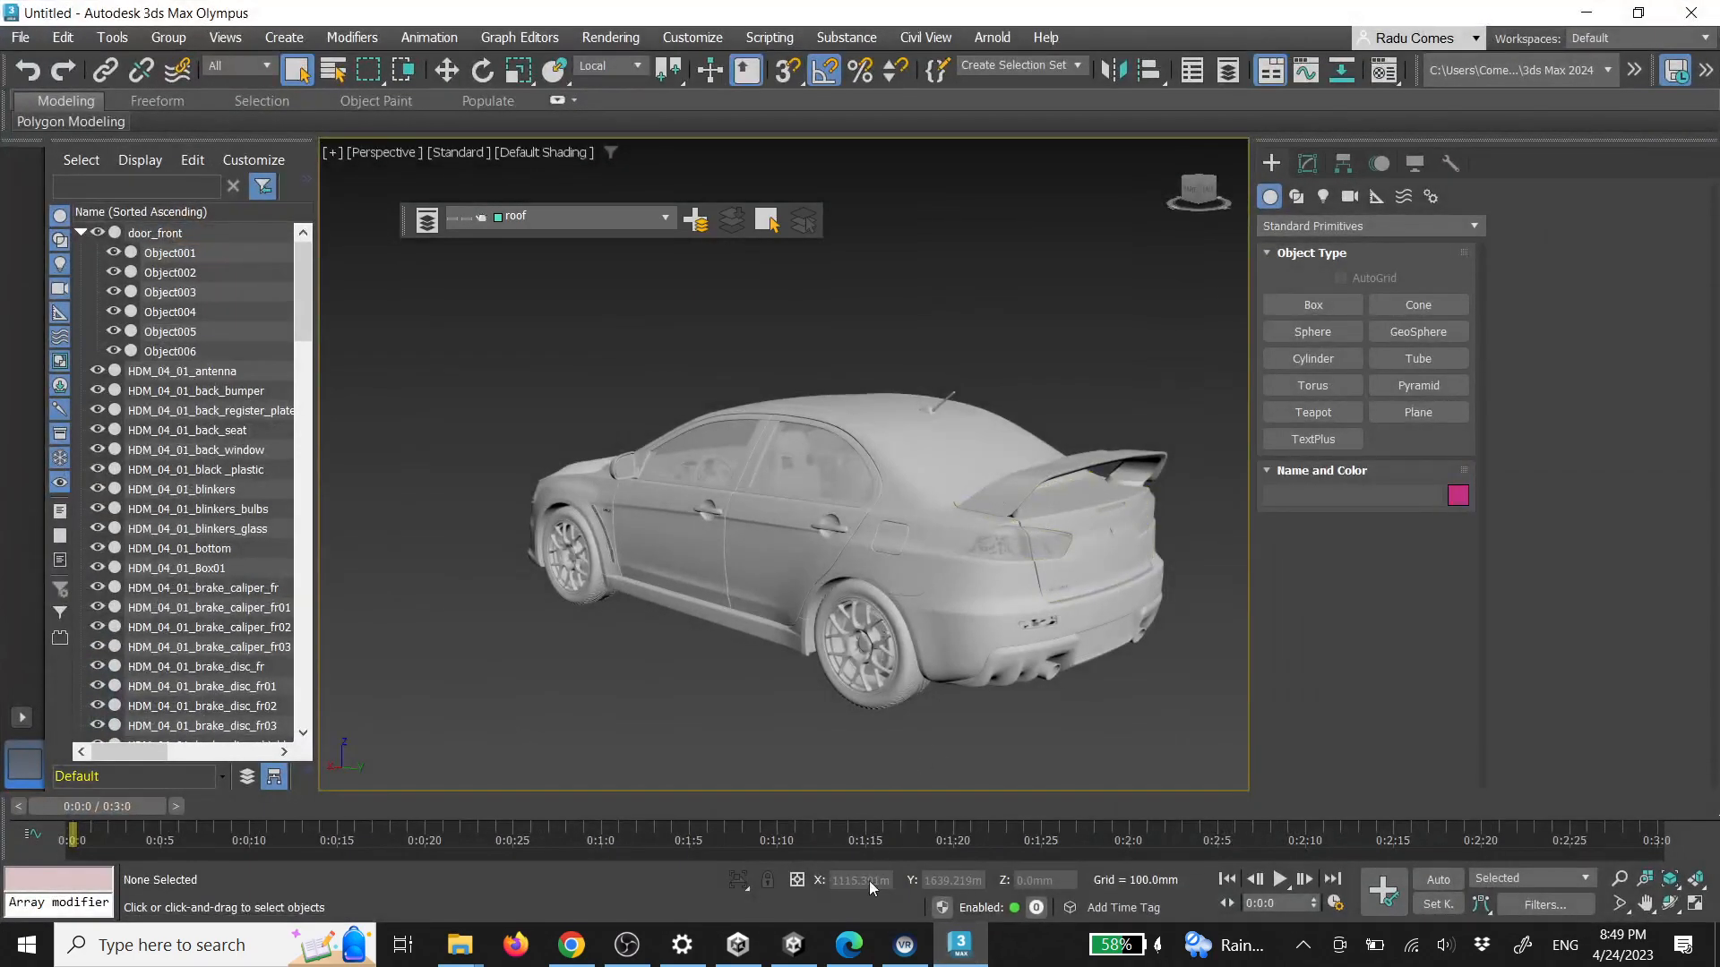
{"action": "left_click", "coordinate": [810, 941]}
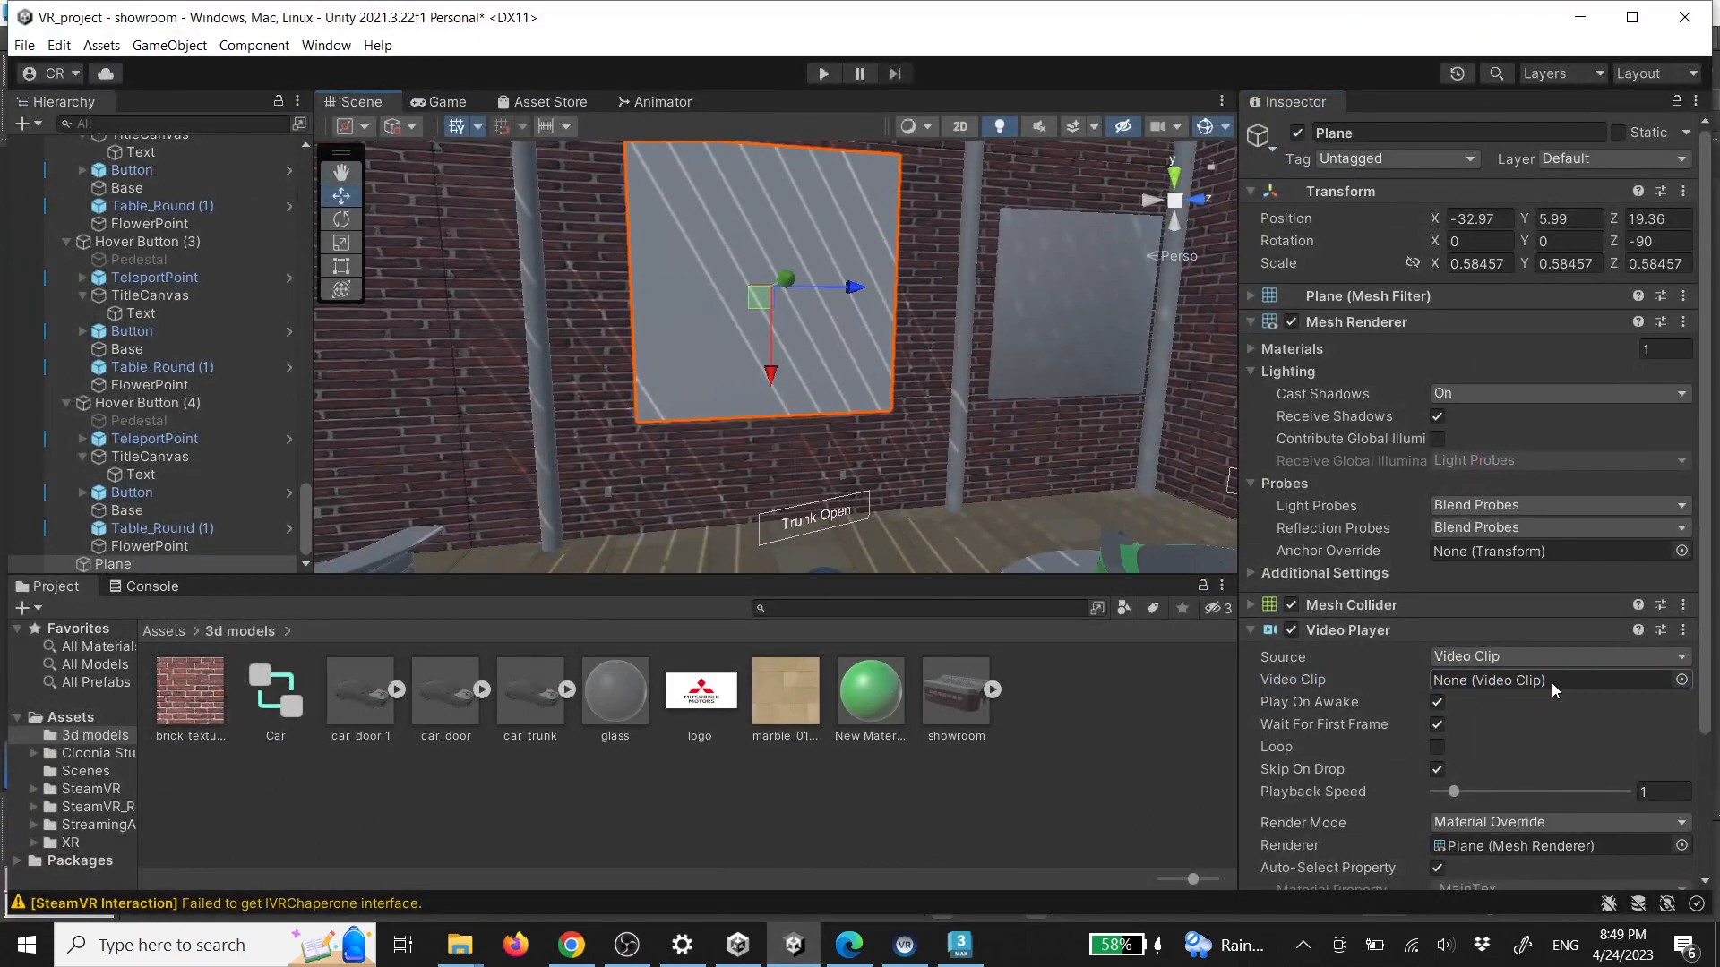
{"action": "right_click", "coordinate": [1158, 708]}
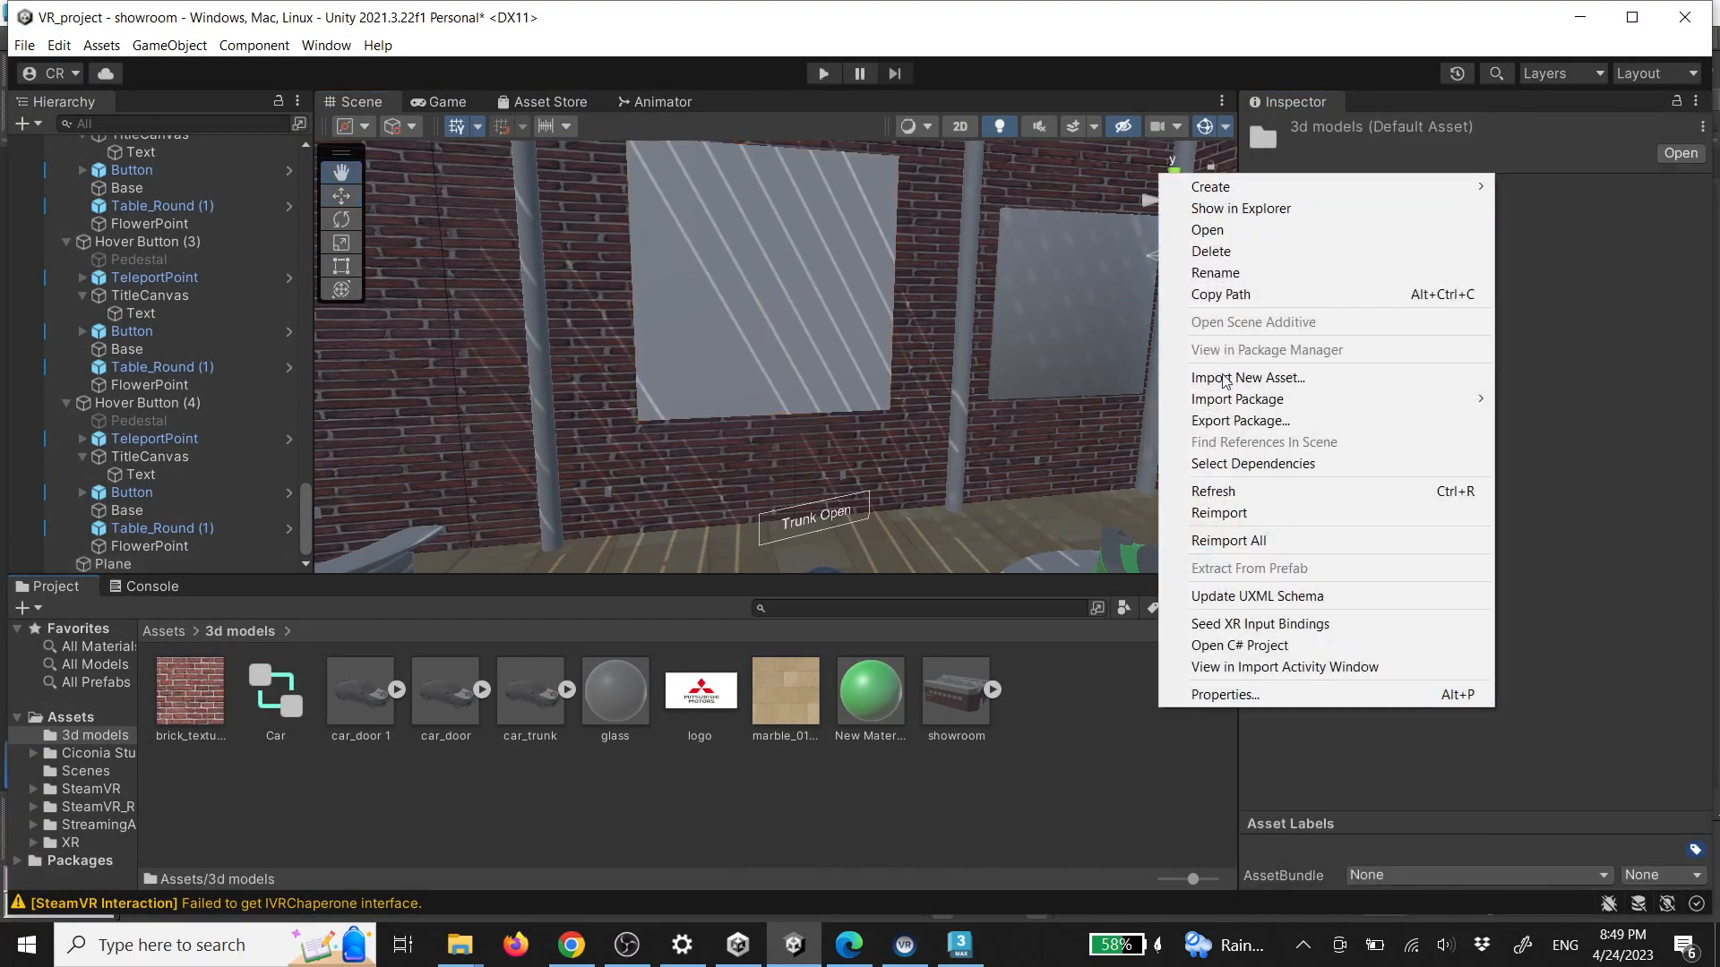
{"action": "left_click", "coordinate": [1044, 688]}
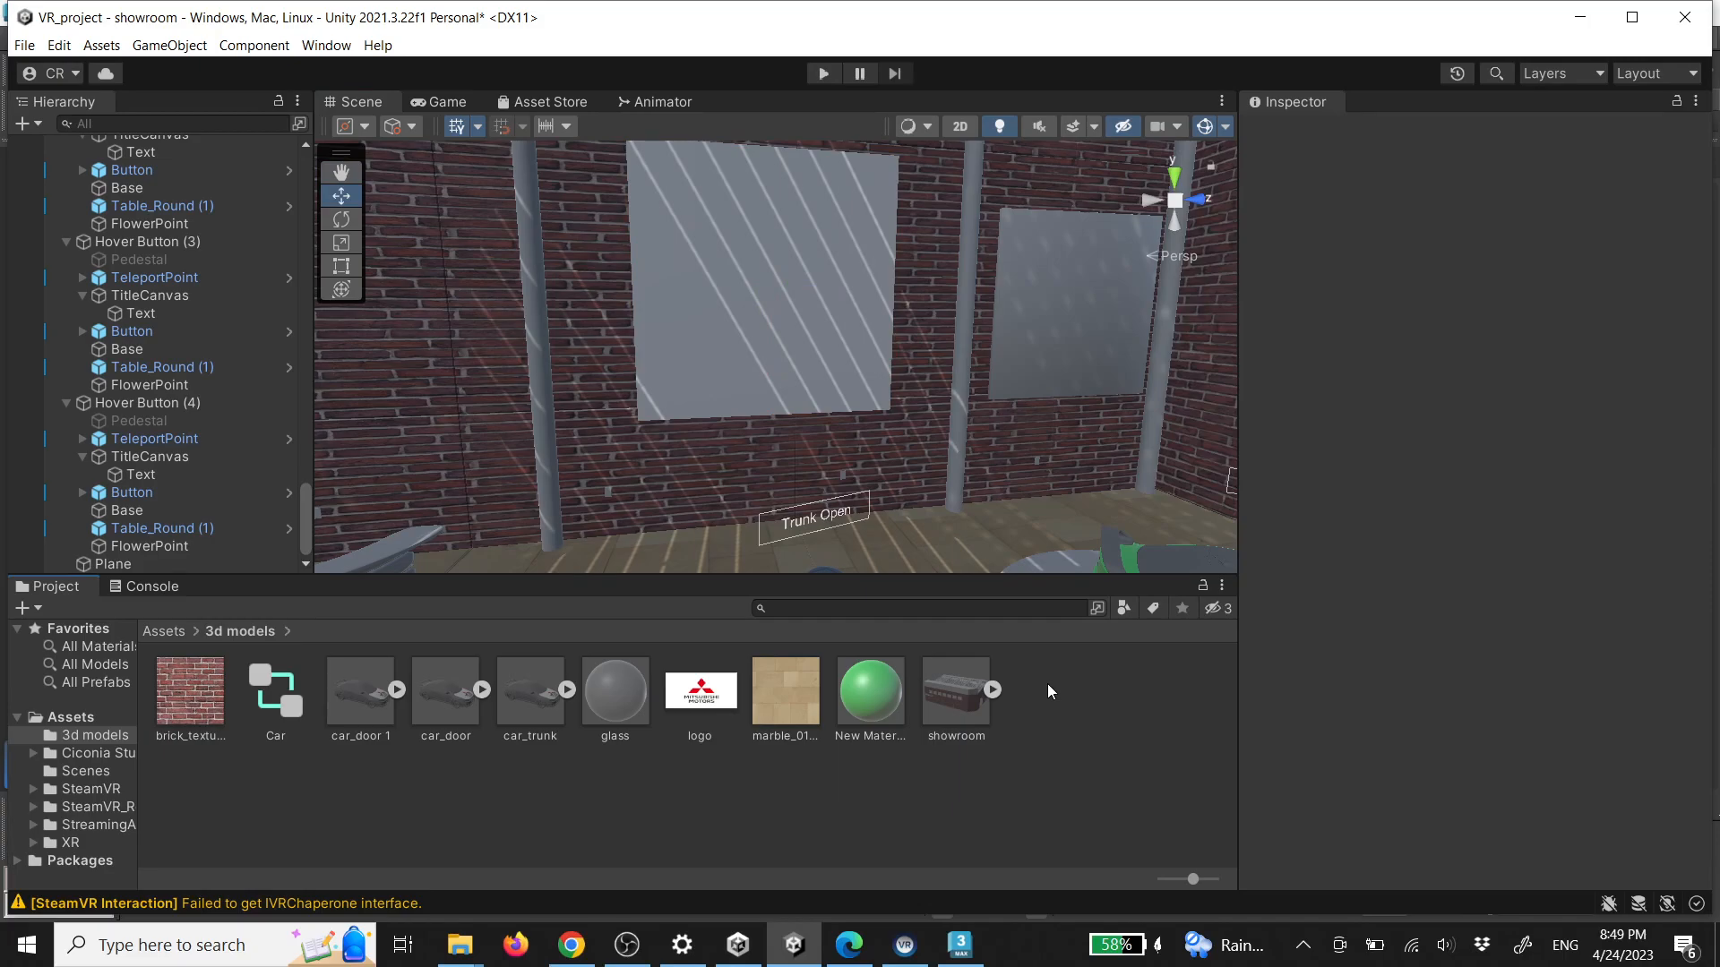
{"action": "left_click", "coordinate": [816, 380]}
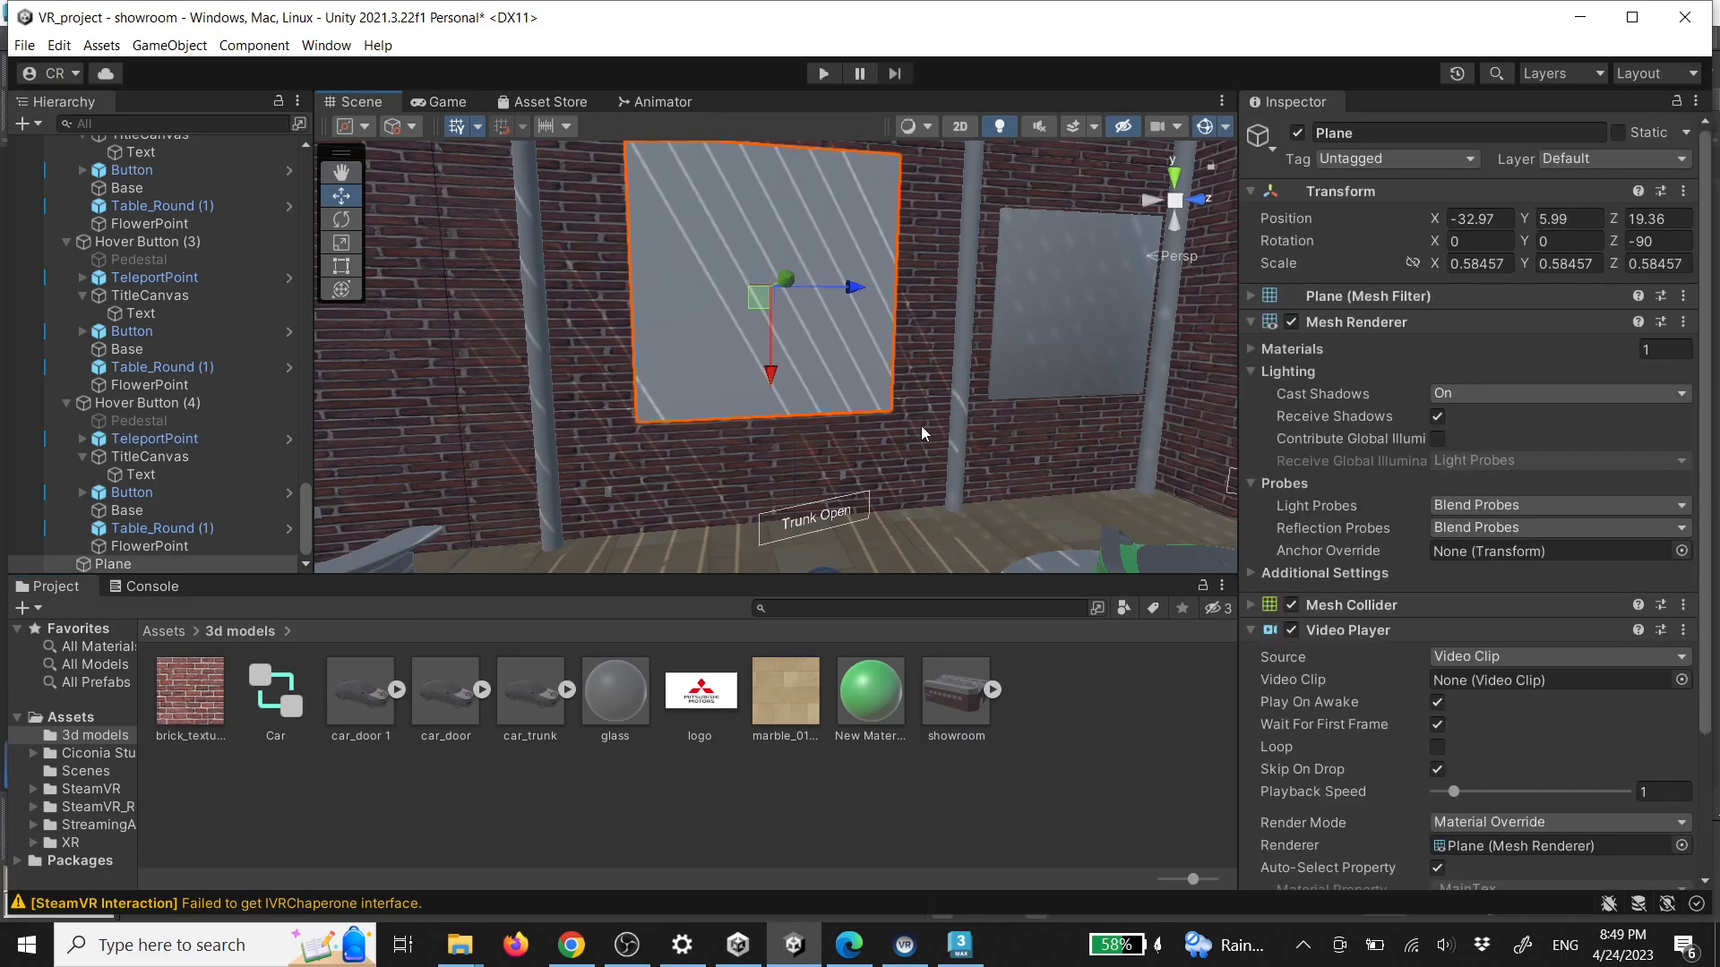
Duplicate the Trunk Open hover button group and move the copy beside the original, closer to the wall
{"action": "right_click_drag", "start_coordinate": [921, 427], "coordinate": [826, 507]}
{"action": "scroll", "coordinate": [826, 507], "scroll_direction": "down", "scroll_amount": 3}
{"action": "scroll", "coordinate": [825, 507], "scroll_direction": "up", "scroll_amount": 3}
{"action": "left_click", "coordinate": [818, 488]}
{"action": "right_click_drag", "start_coordinate": [938, 481], "coordinate": [904, 507]}
{"action": "scroll", "coordinate": [903, 507], "scroll_direction": "up", "scroll_amount": 3}
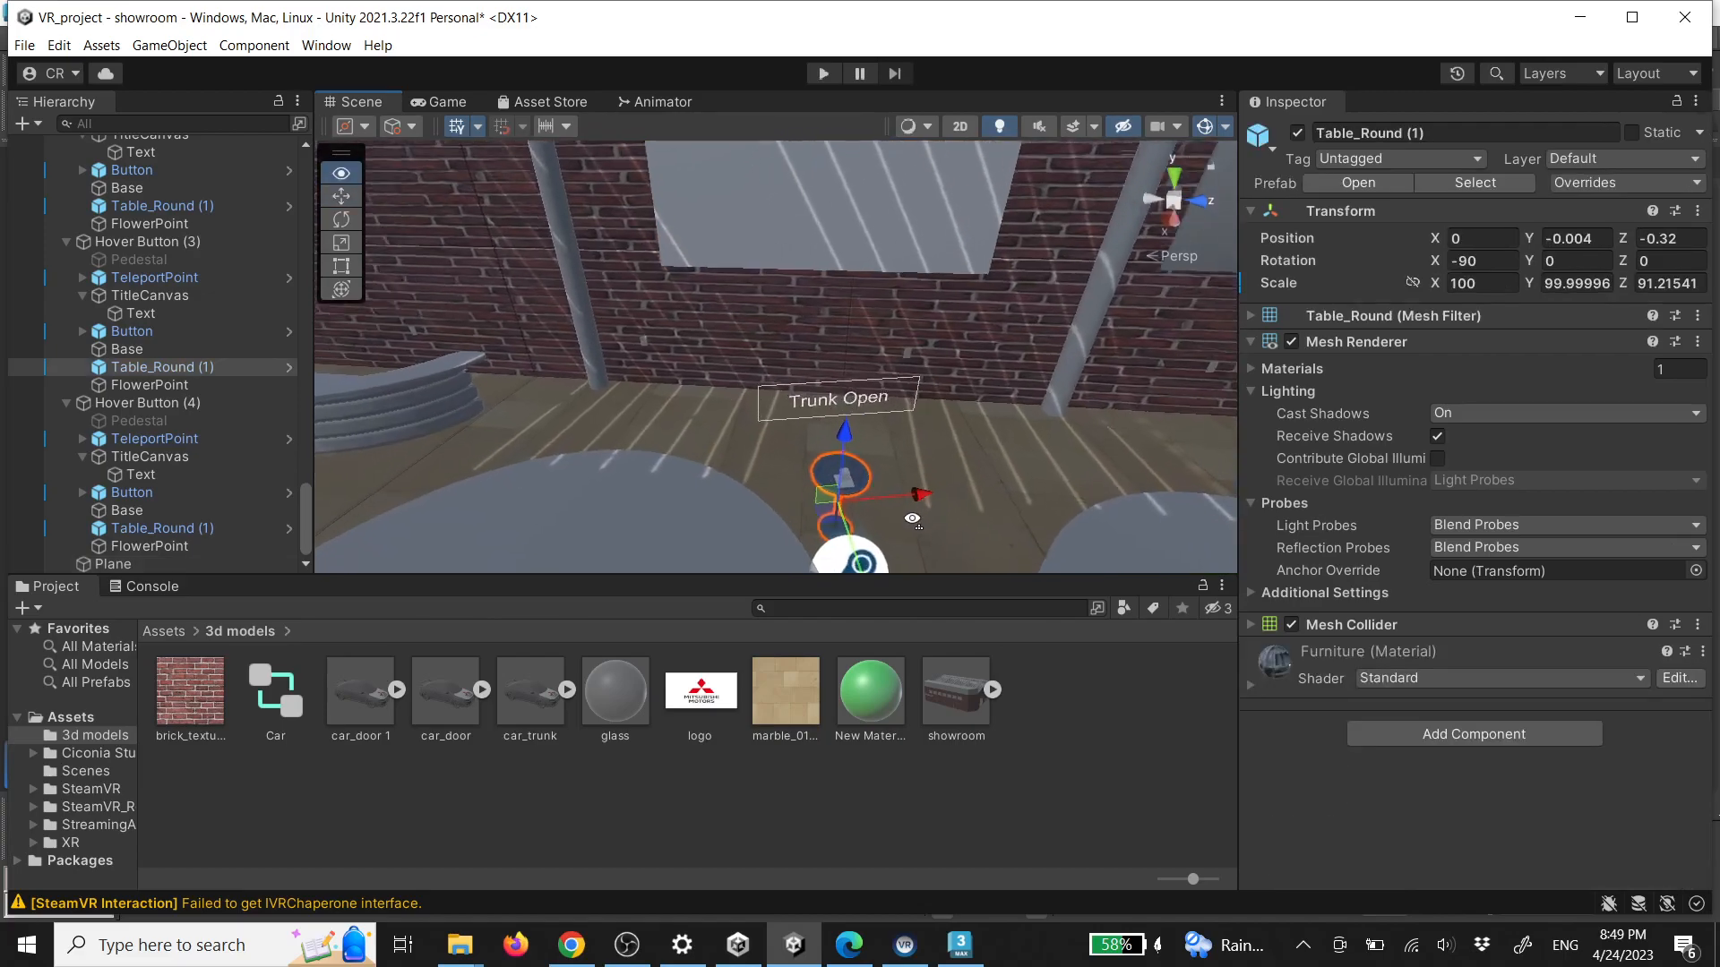
{"action": "left_click", "coordinate": [861, 494]}
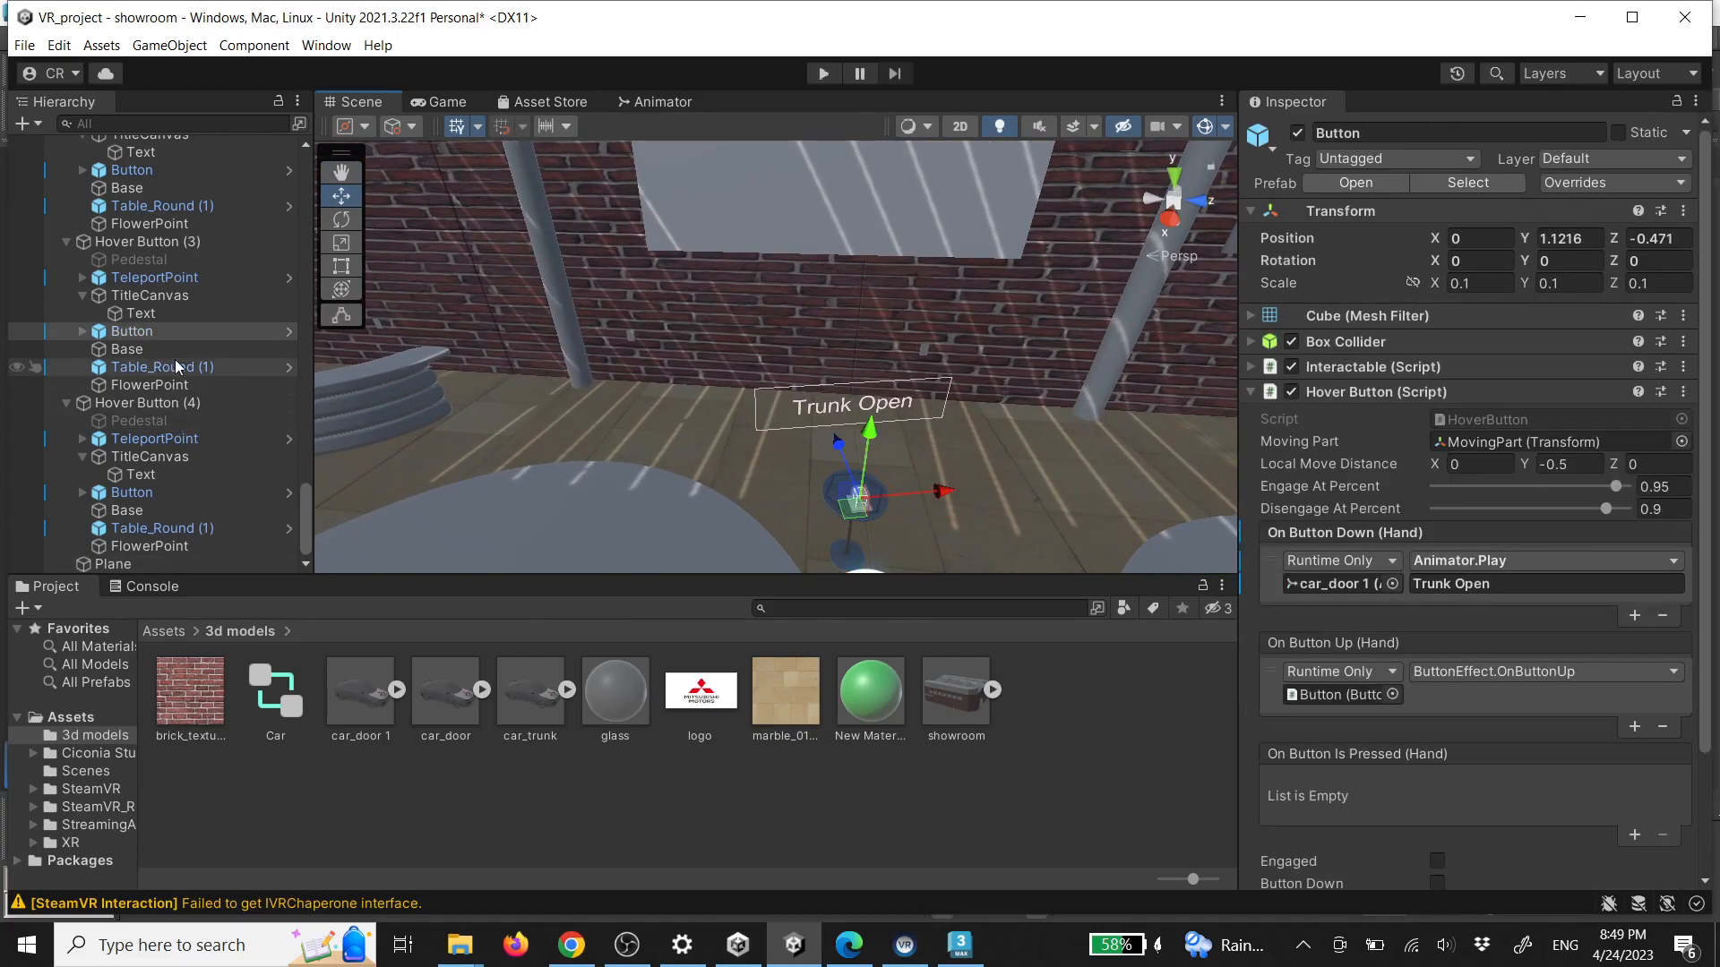
{"action": "left_click", "coordinate": [136, 240]}
{"action": "key", "text": "ctrl+d"}
{"action": "right_click_drag", "start_coordinate": [996, 504], "coordinate": [1016, 541]}
{"action": "left_click_drag", "start_coordinate": [811, 414], "coordinate": [763, 340]}
Change the duplicated hover button's sign text to "Play Video"
{"action": "left_click", "coordinate": [708, 294]}
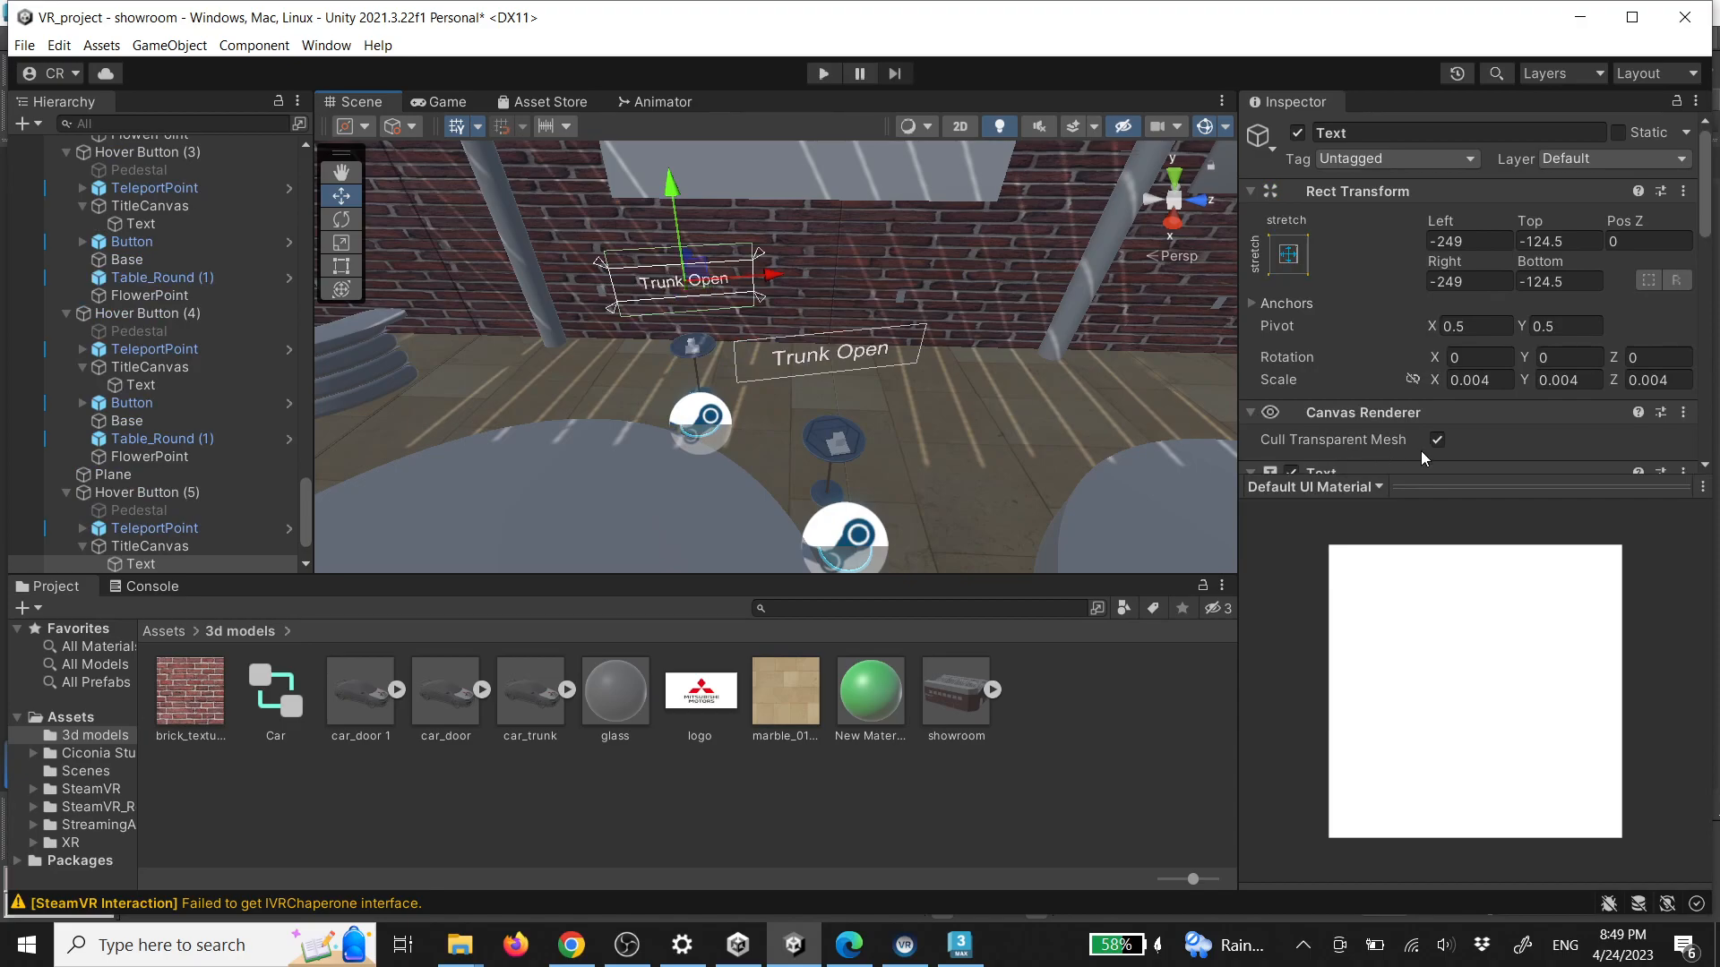
{"action": "left_click", "coordinate": [1426, 526]}
{"action": "key", "text": "ctrl+a"}
{"action": "type", "text": "Play Video"}
{"action": "key", "text": "Return"}
{"action": "key", "text": "BackSpace"}
Select the Play Video table's button and locate its On Button Down target object in the hierarchy
{"action": "right_click_drag", "start_coordinate": [932, 407], "coordinate": [905, 359]}
{"action": "key", "text": "w"}
{"action": "left_click", "coordinate": [815, 489]}
{"action": "right_click_drag", "start_coordinate": [1057, 481], "coordinate": [1111, 450]}
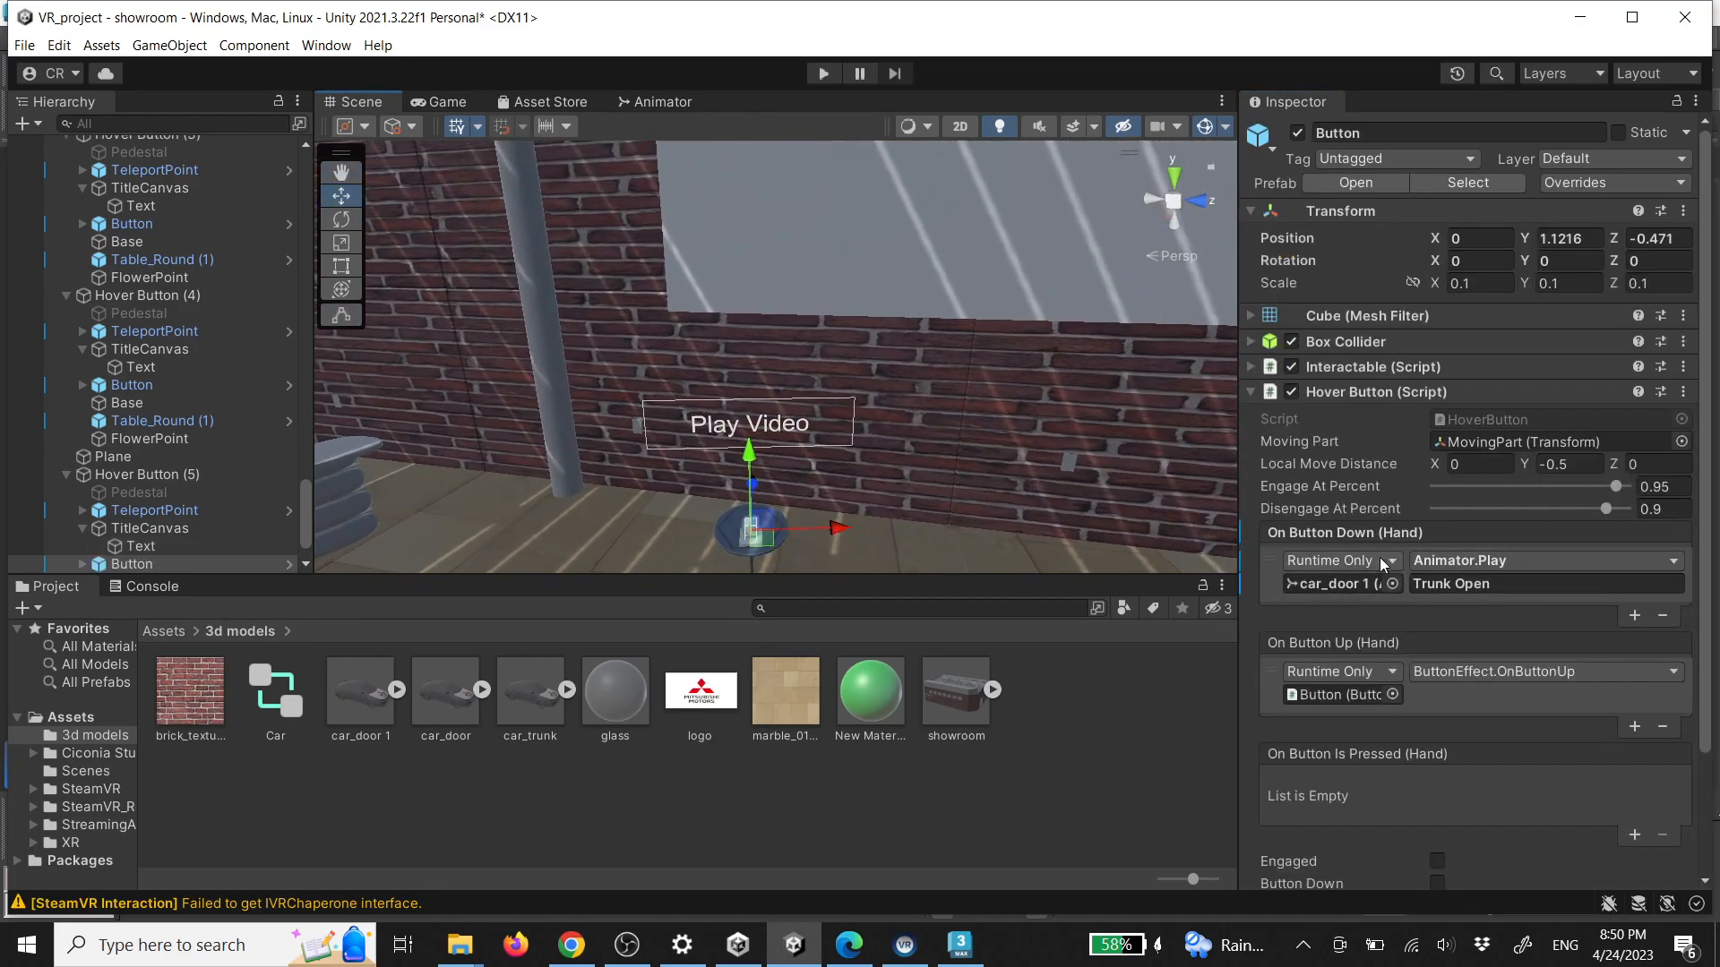
{"action": "left_click", "coordinate": [1341, 585]}
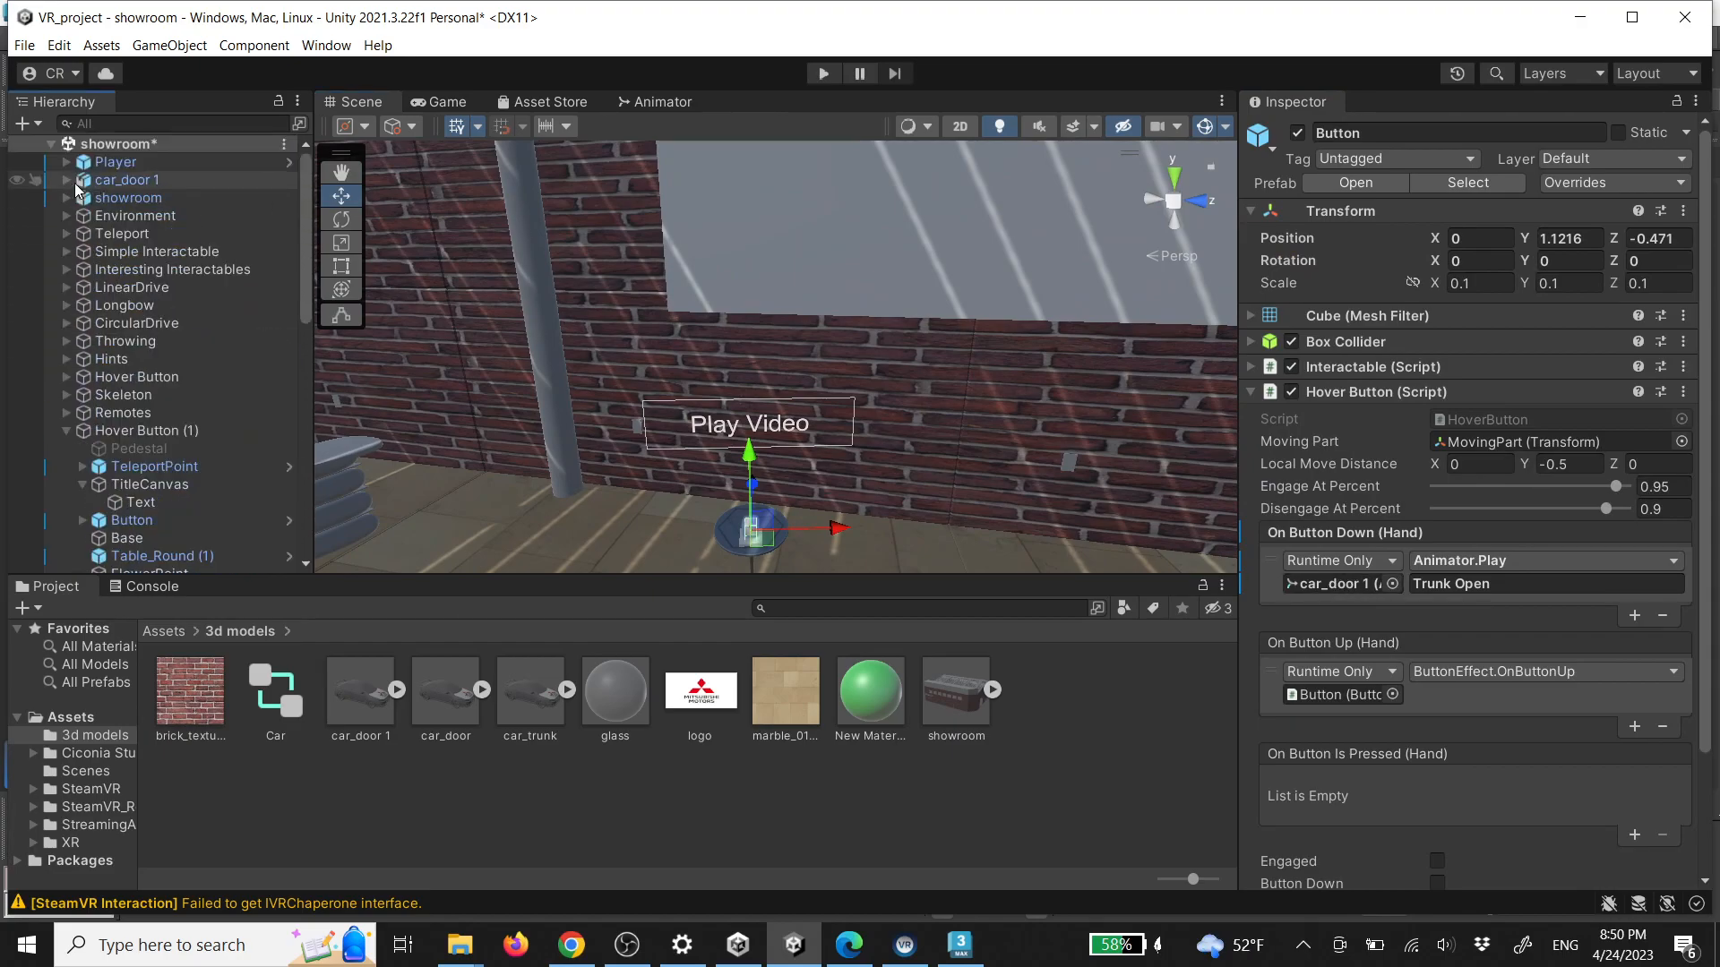
Rename the wall plane to "Plane video"
{"action": "left_click", "coordinate": [790, 245]}
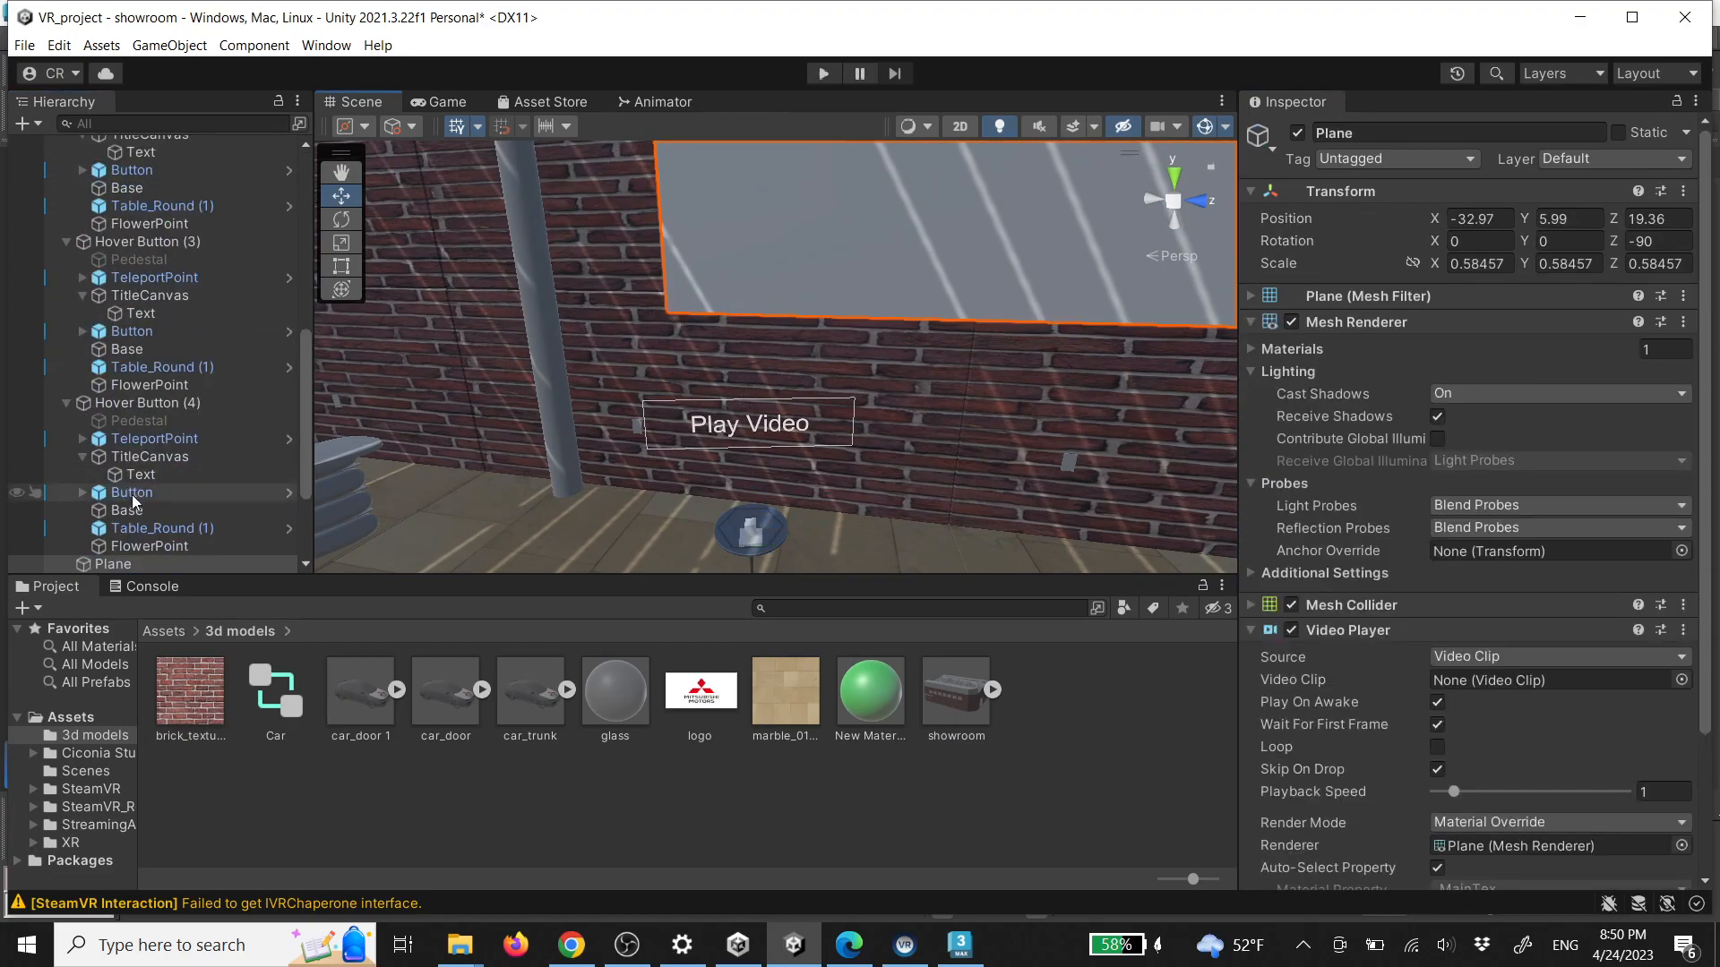
{"action": "scroll", "coordinate": [148, 500], "scroll_direction": "down", "scroll_amount": 3}
{"action": "left_click", "coordinate": [125, 405]}
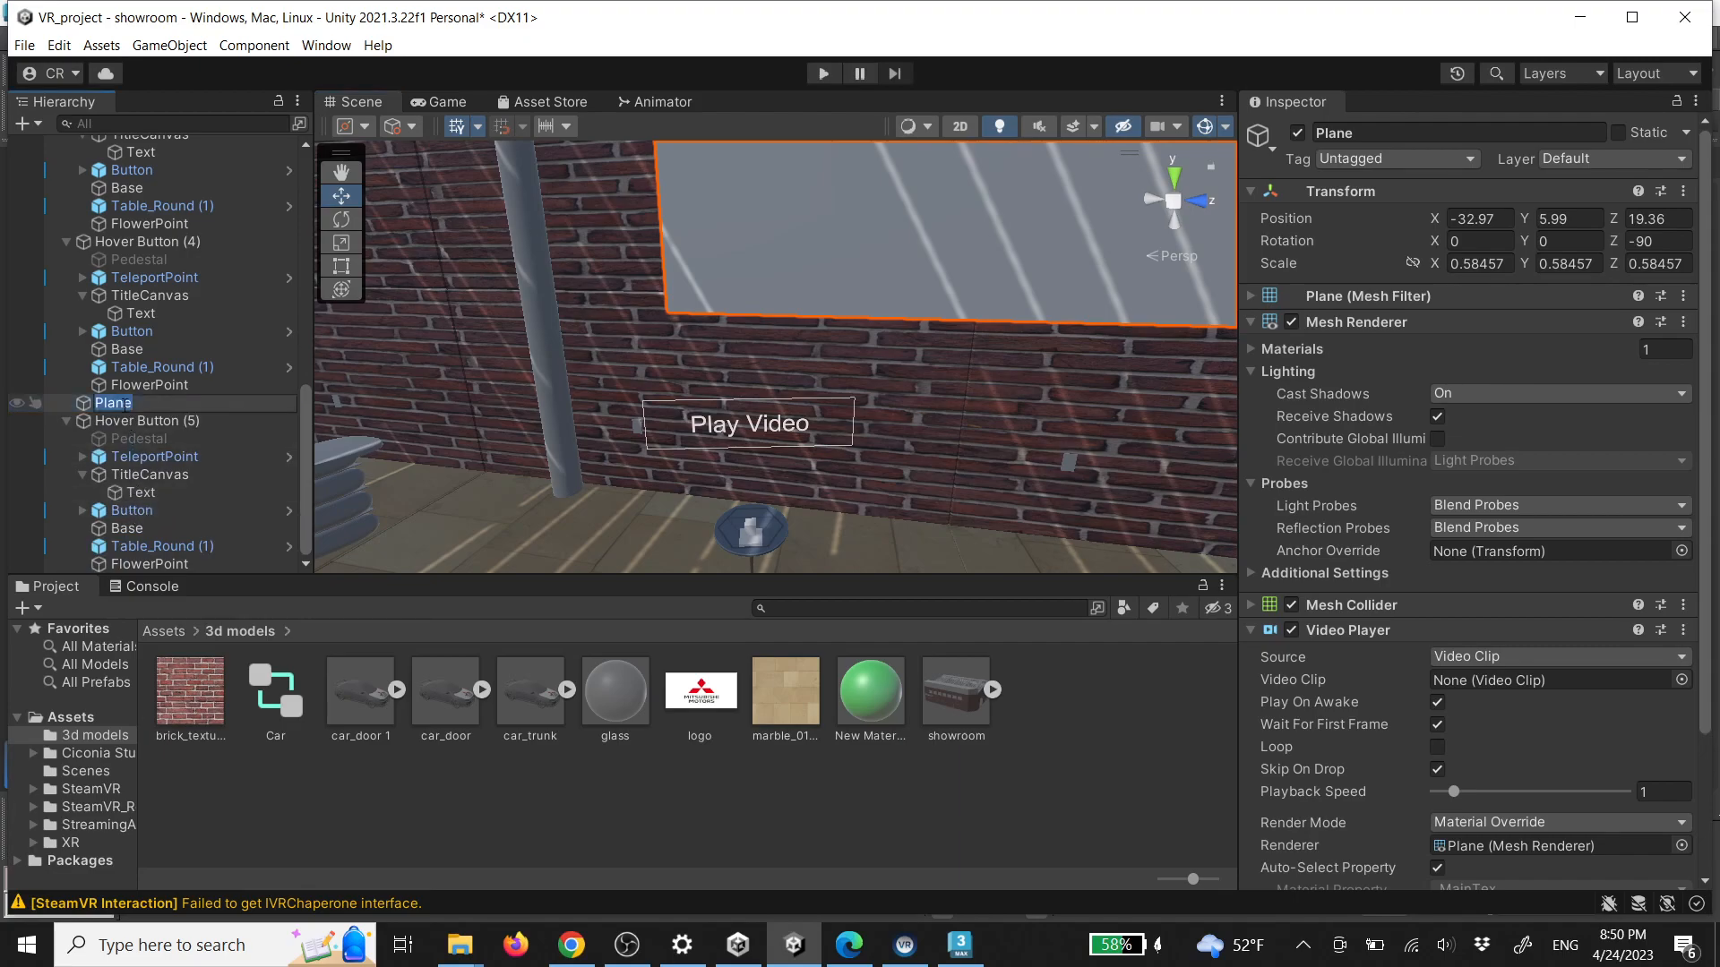
{"action": "type", "text": "Plane video"}
{"action": "key", "text": "Return"}
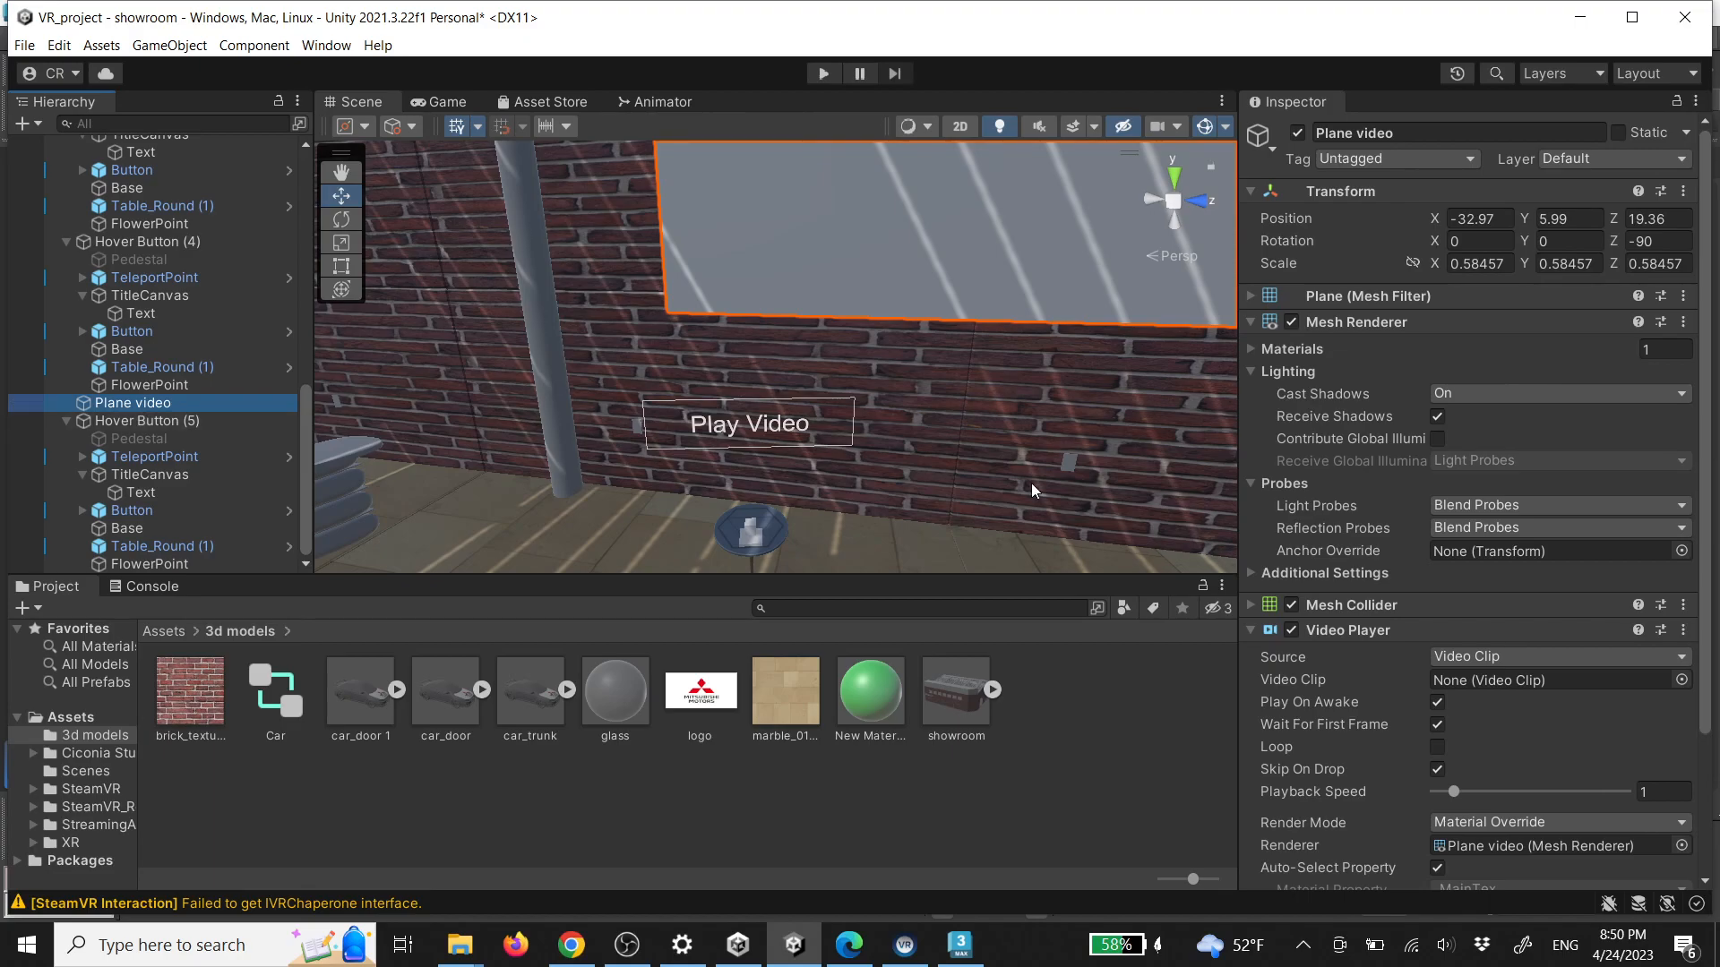
Assign the Plane video object to the Play Video button's On Button Down event and set its function to VideoPlayer.Play
{"action": "left_click", "coordinate": [751, 532]}
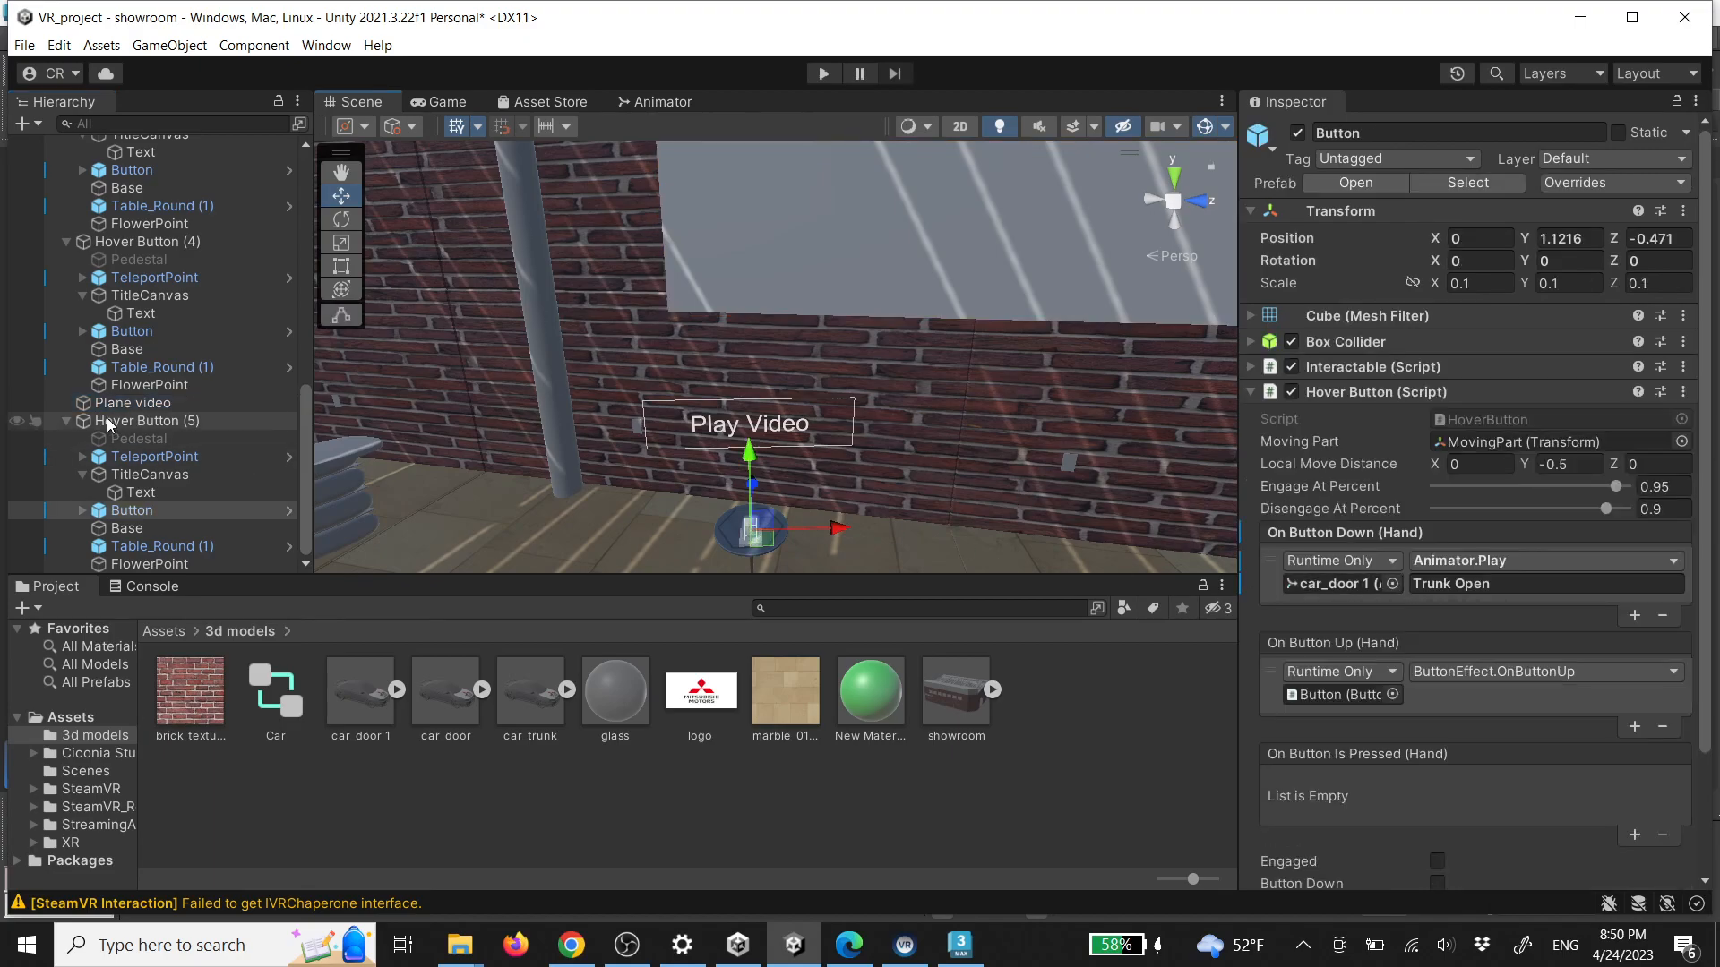
{"action": "left_click_drag", "start_coordinate": [152, 405], "coordinate": [1323, 592]}
{"action": "left_click", "coordinate": [1505, 560]}
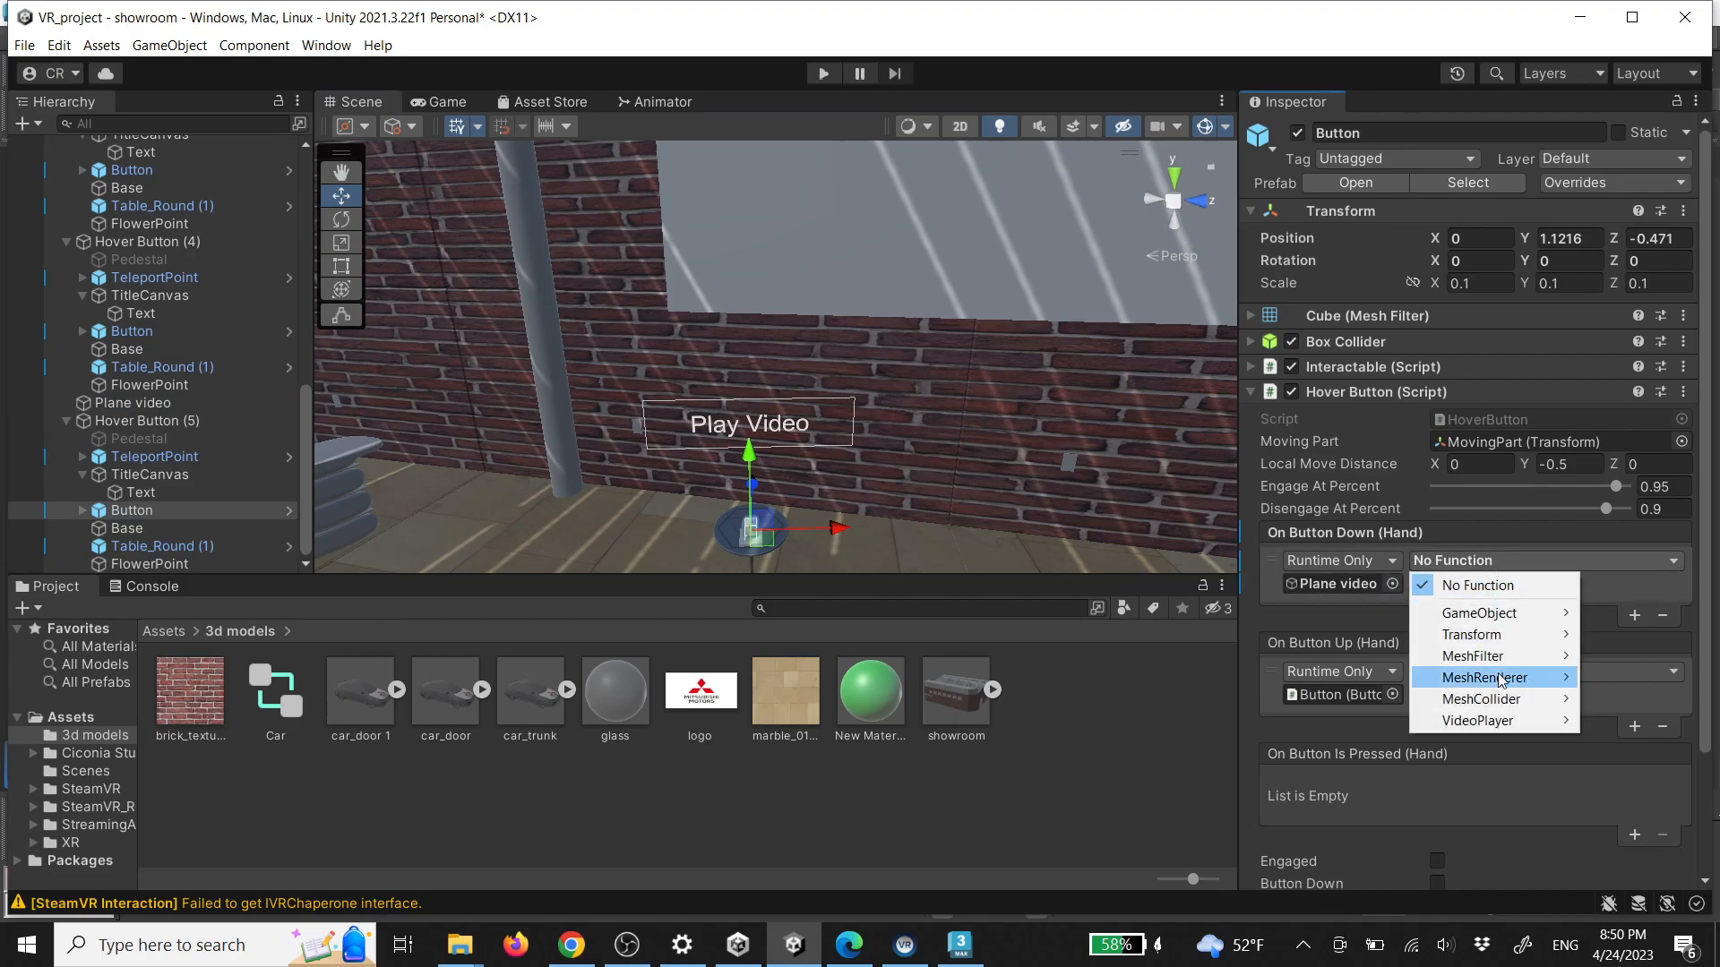
{"action": "mouse_move", "coordinate": [1502, 721]}
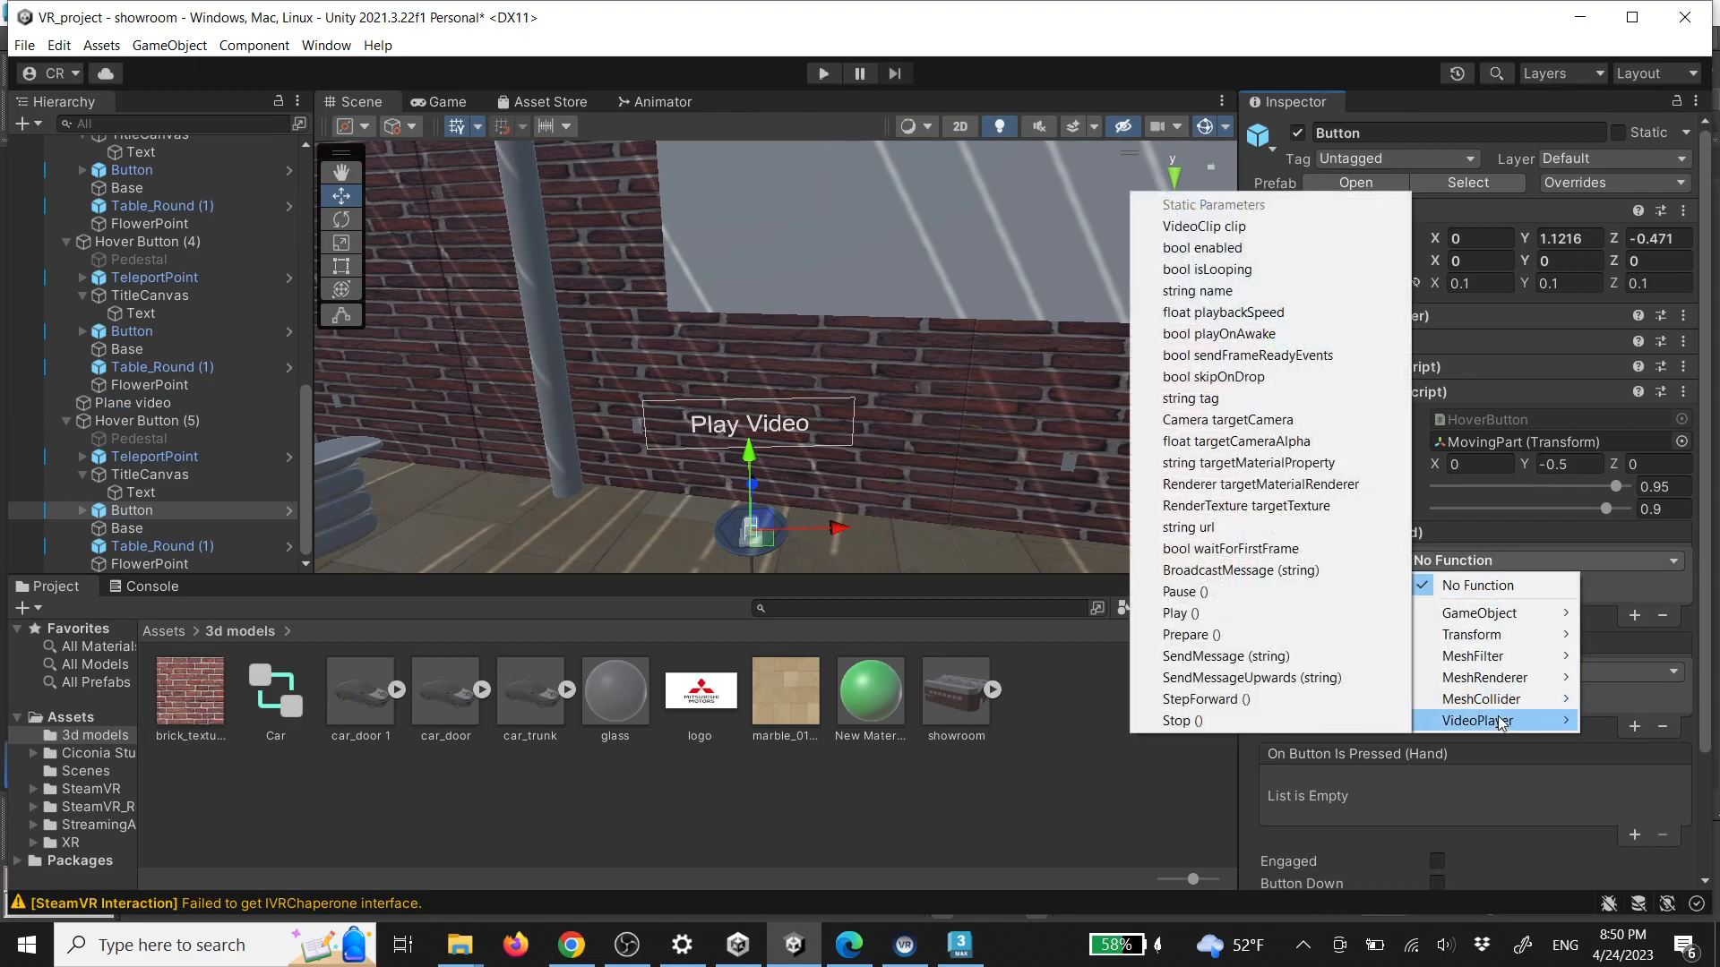
{"action": "left_click", "coordinate": [1282, 614]}
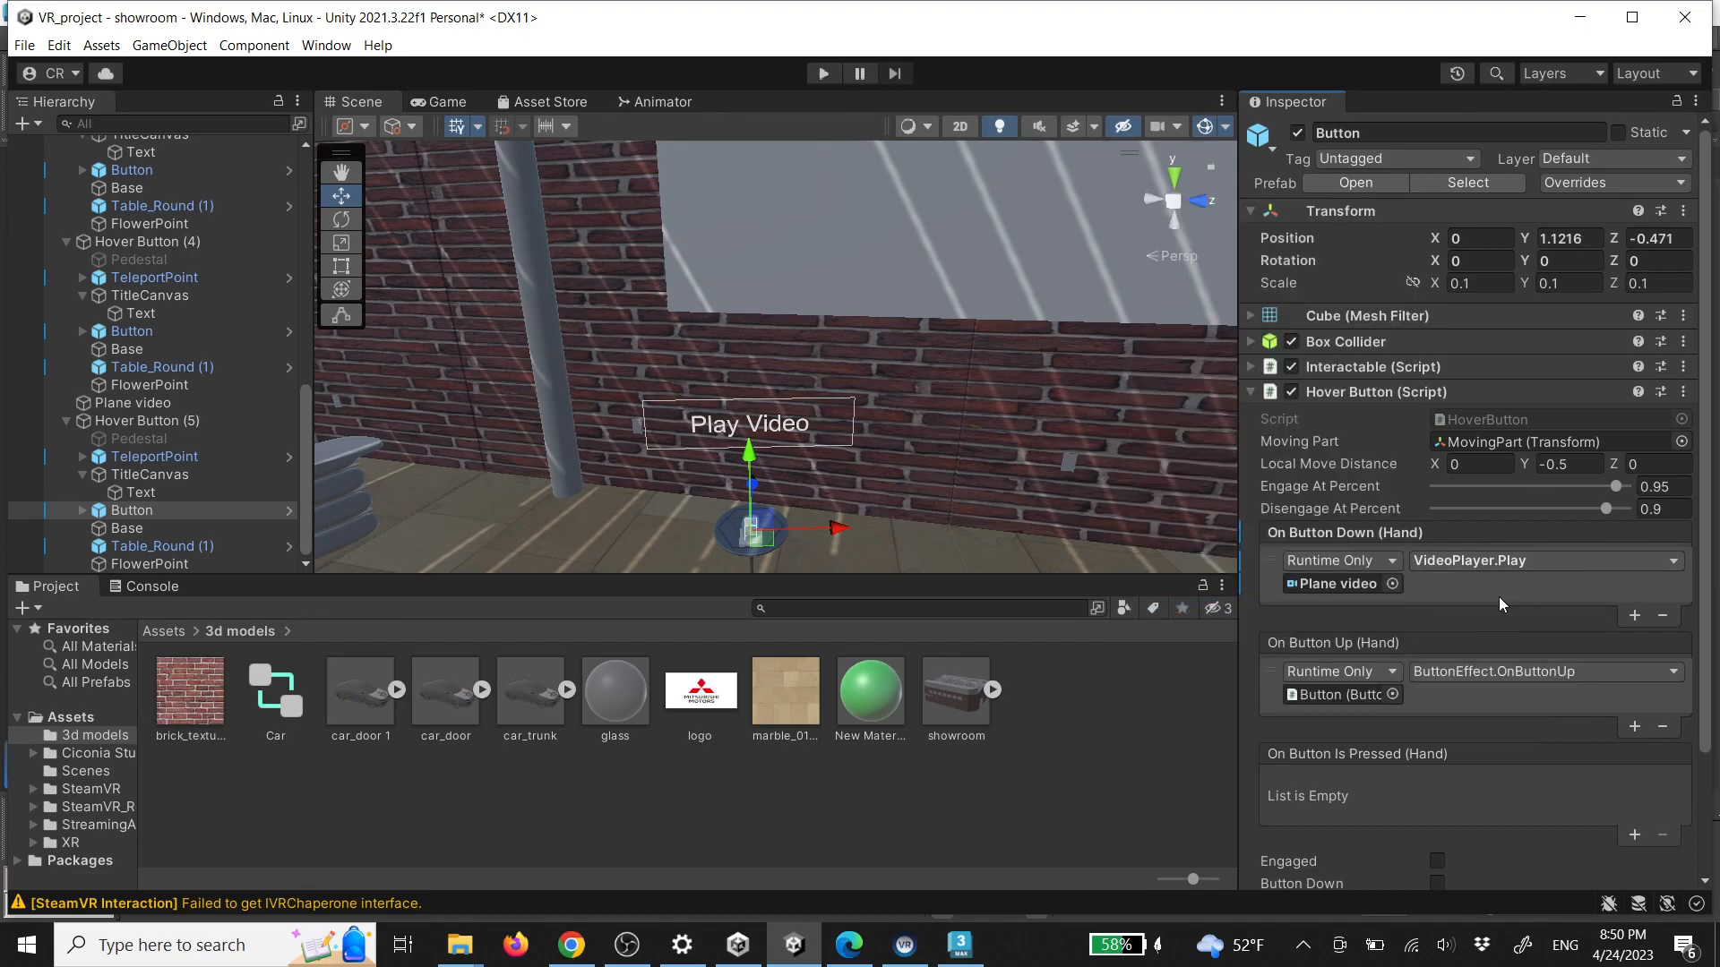
{"action": "right_click_drag", "start_coordinate": [1098, 460], "coordinate": [1086, 333]}
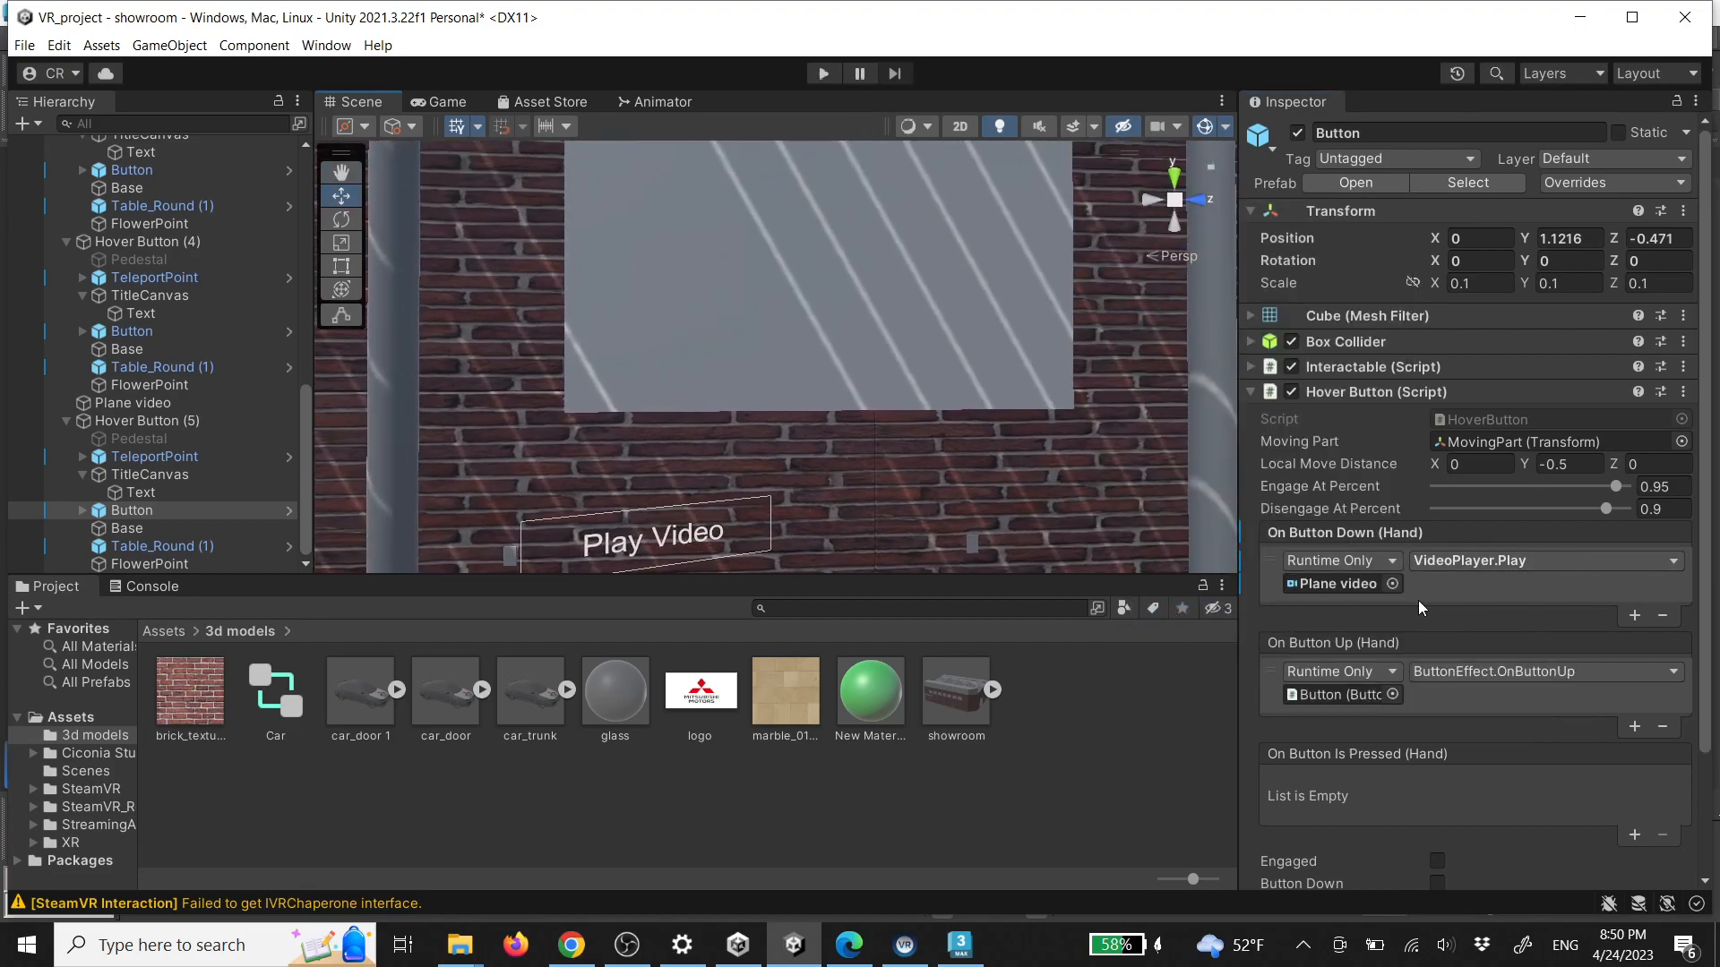
{"action": "left_click", "coordinate": [964, 325]}
{"action": "left_click", "coordinate": [964, 325]}
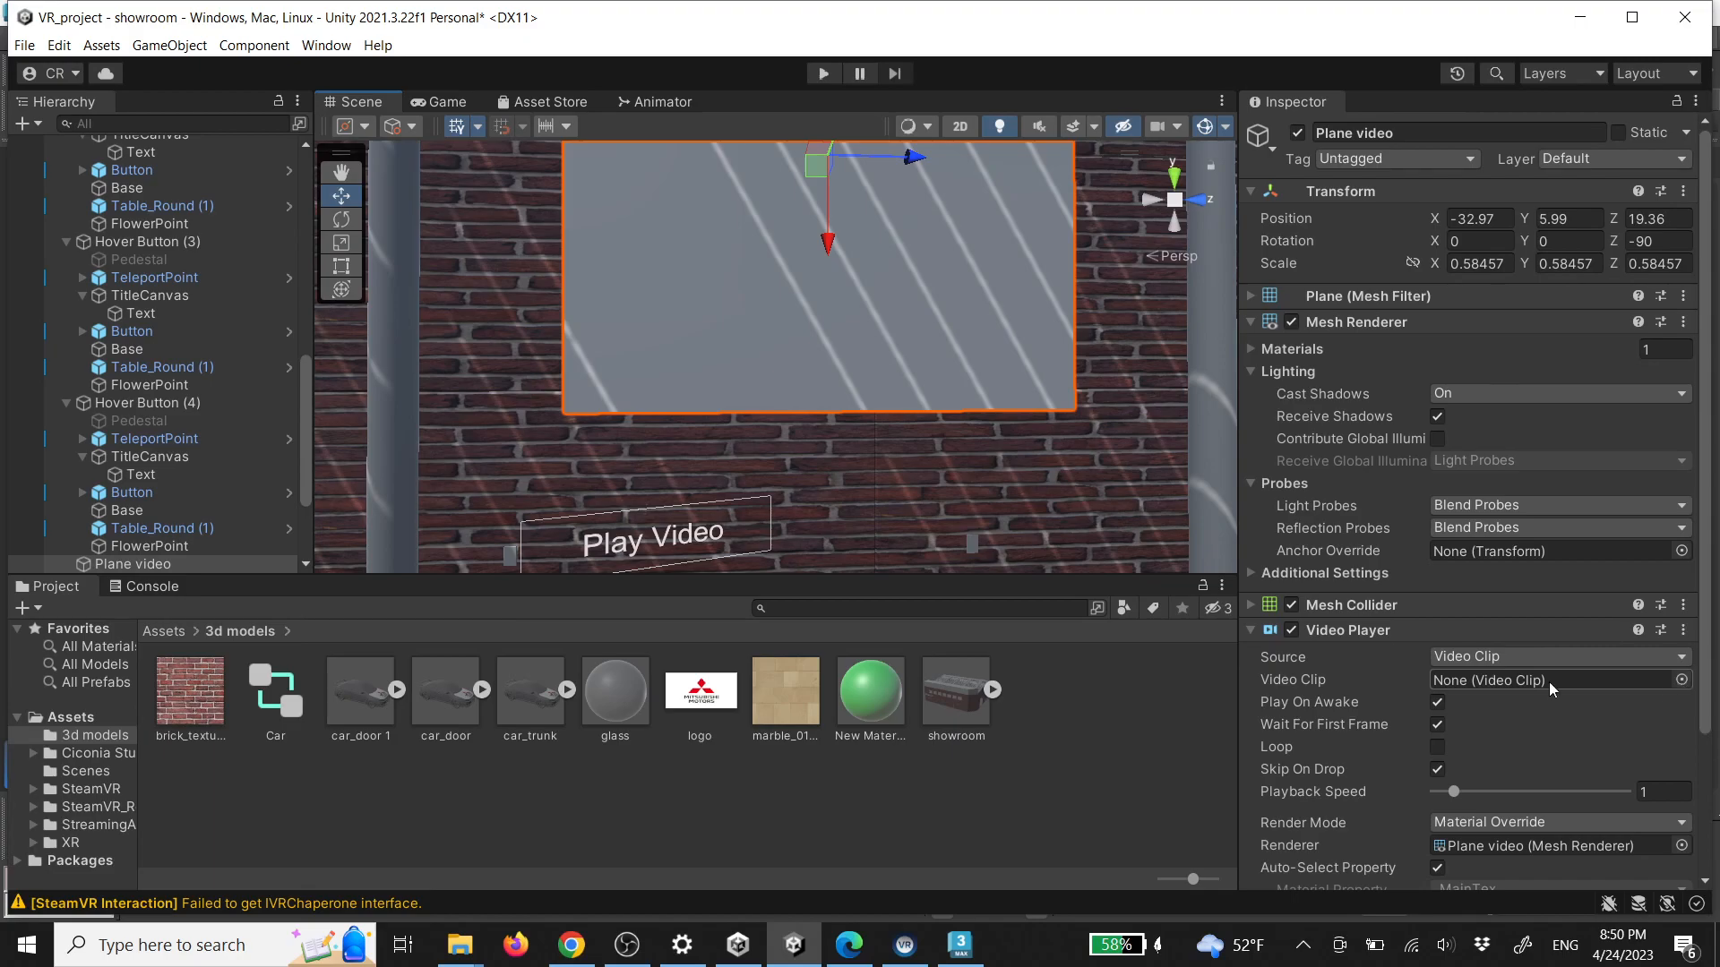
{"action": "right_click", "coordinate": [1100, 722]}
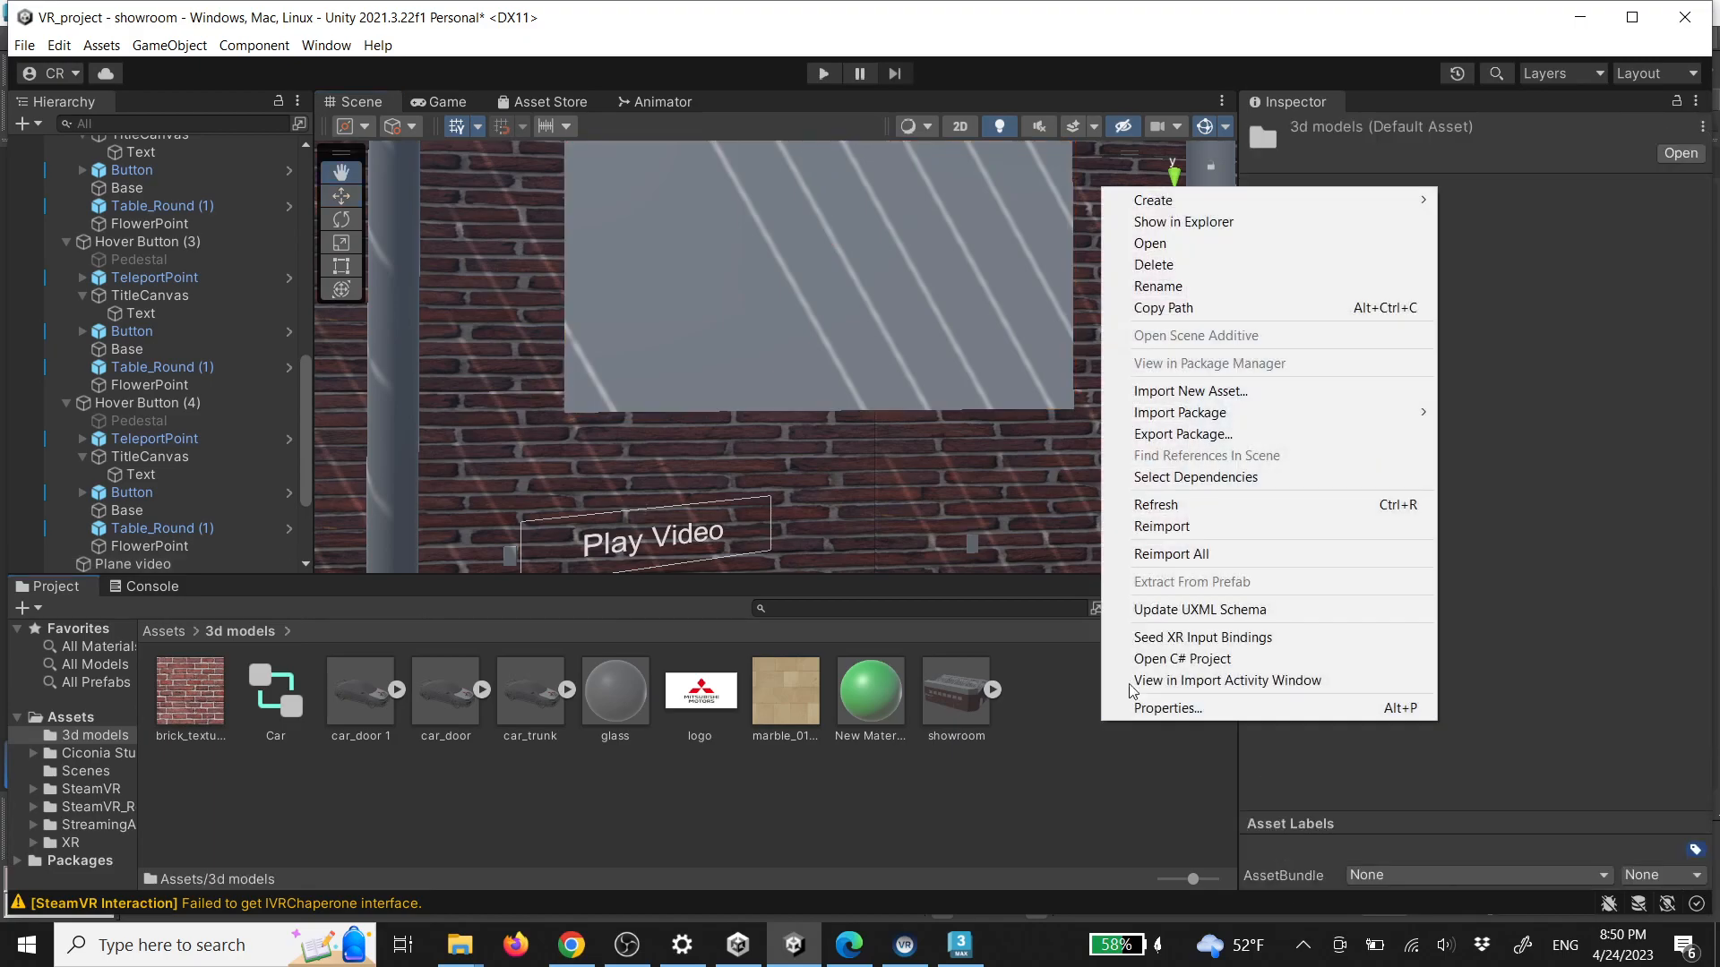
{"action": "left_click", "coordinate": [1176, 391]}
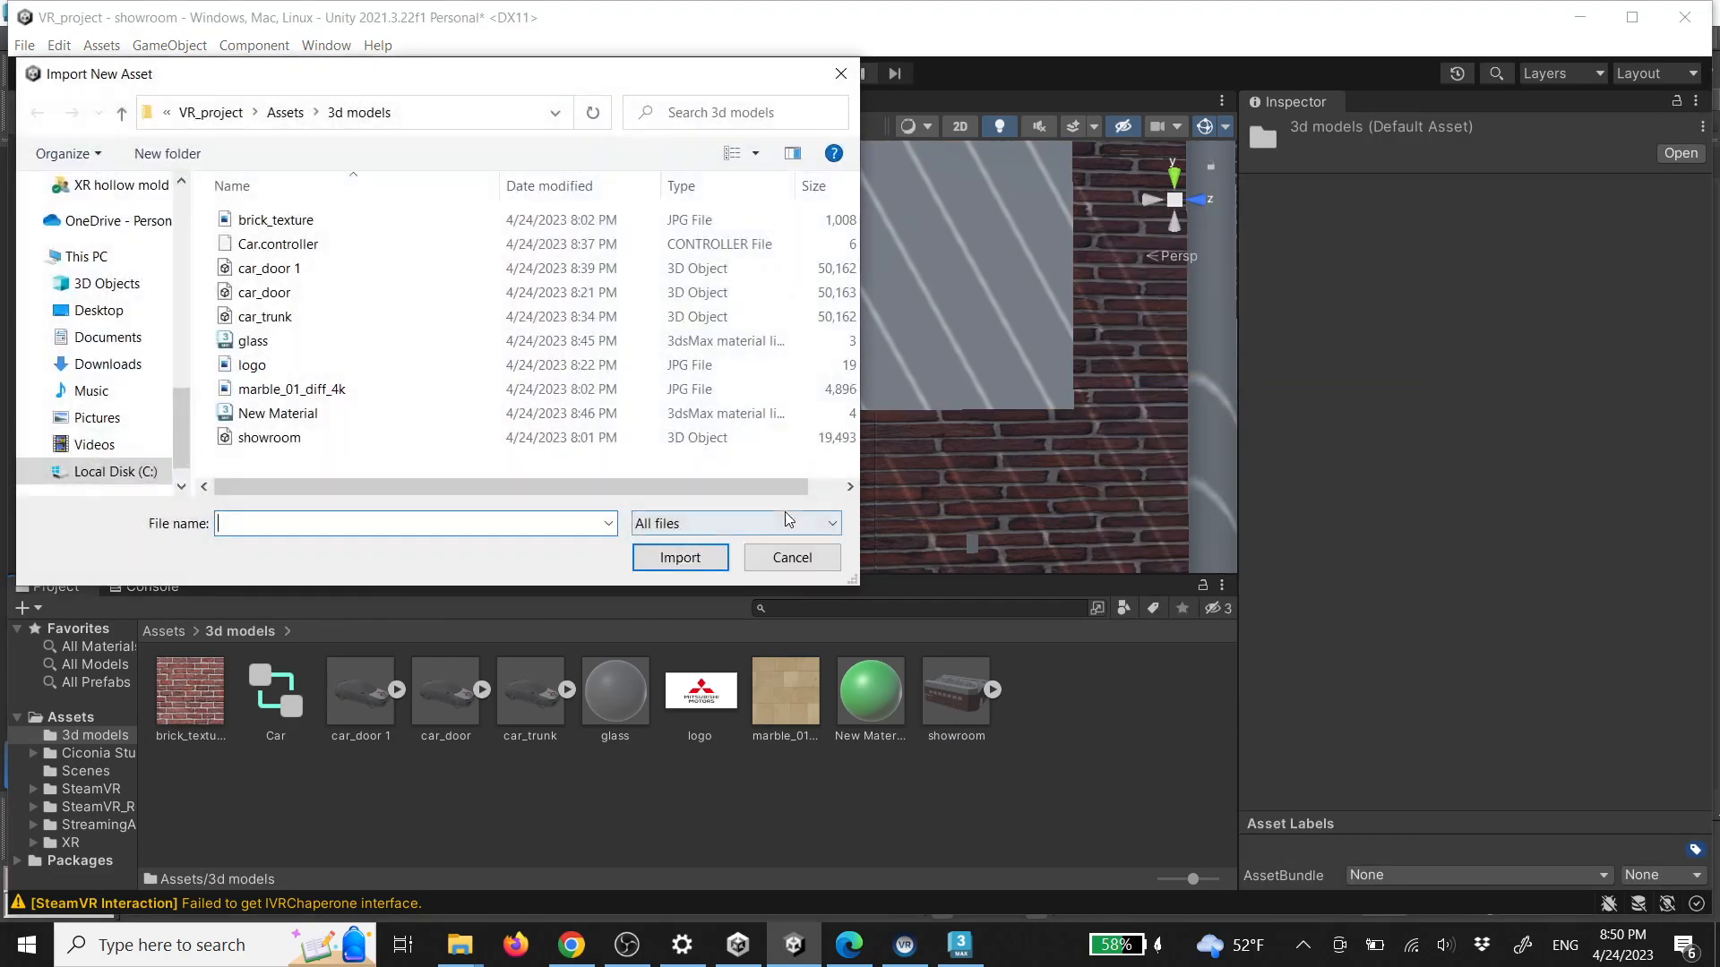
{"action": "left_click", "coordinate": [792, 557]}
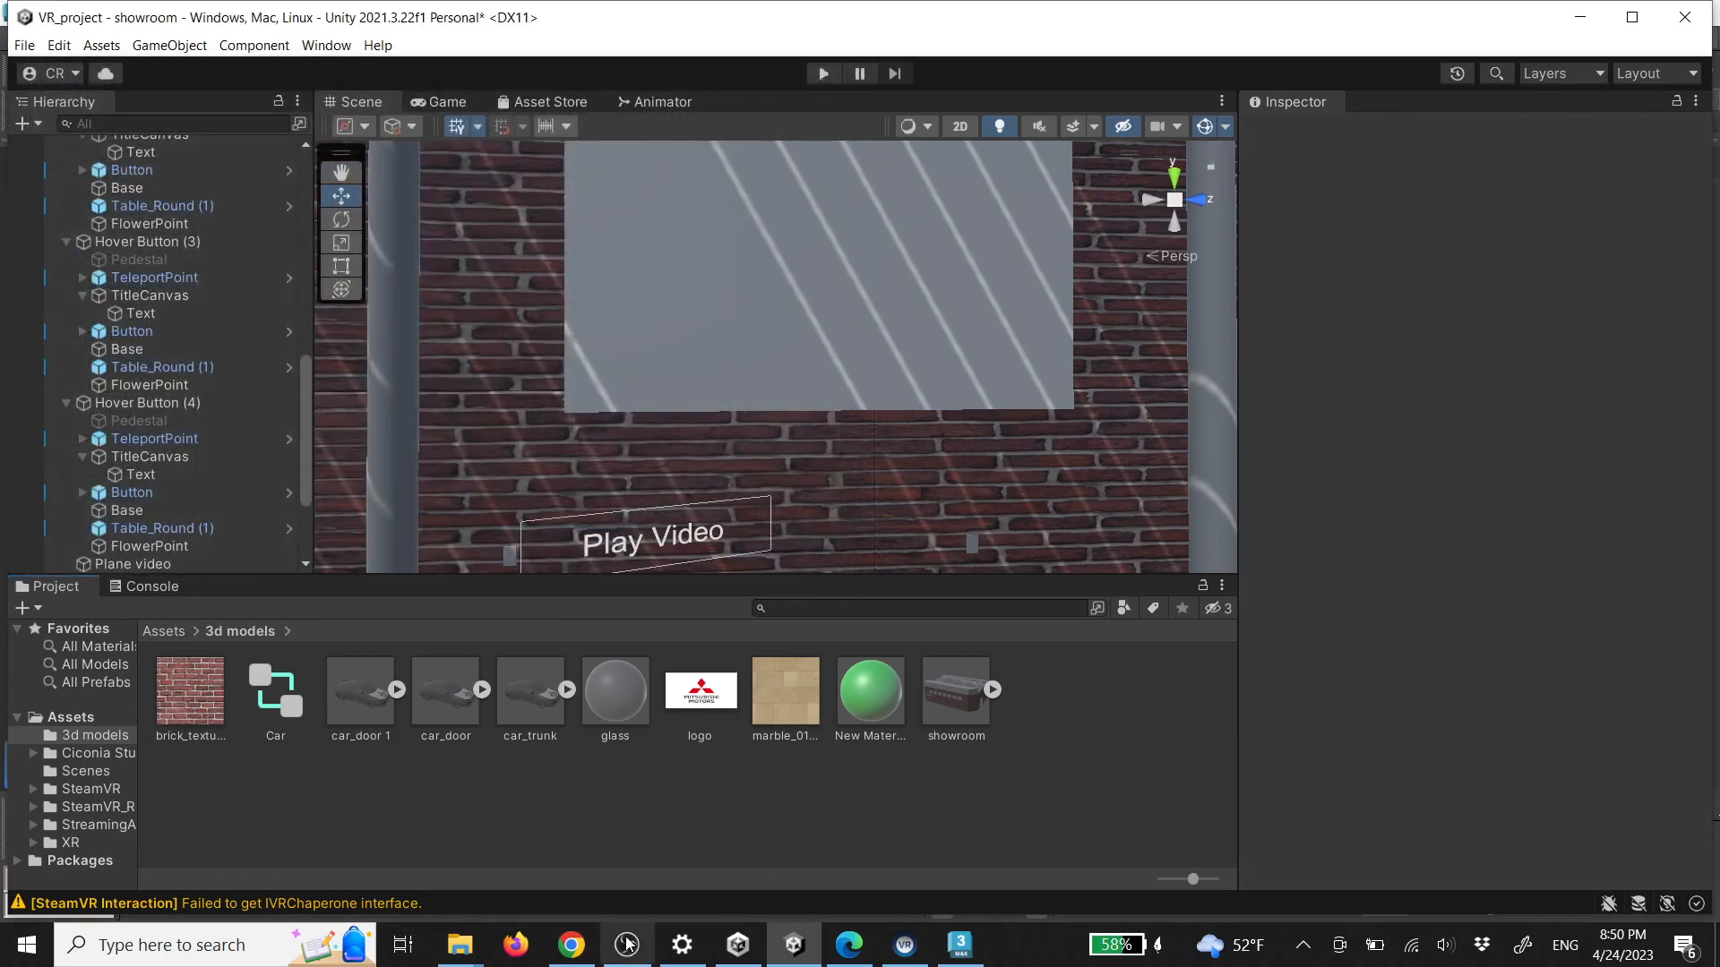
{"action": "left_click", "coordinate": [571, 945]}
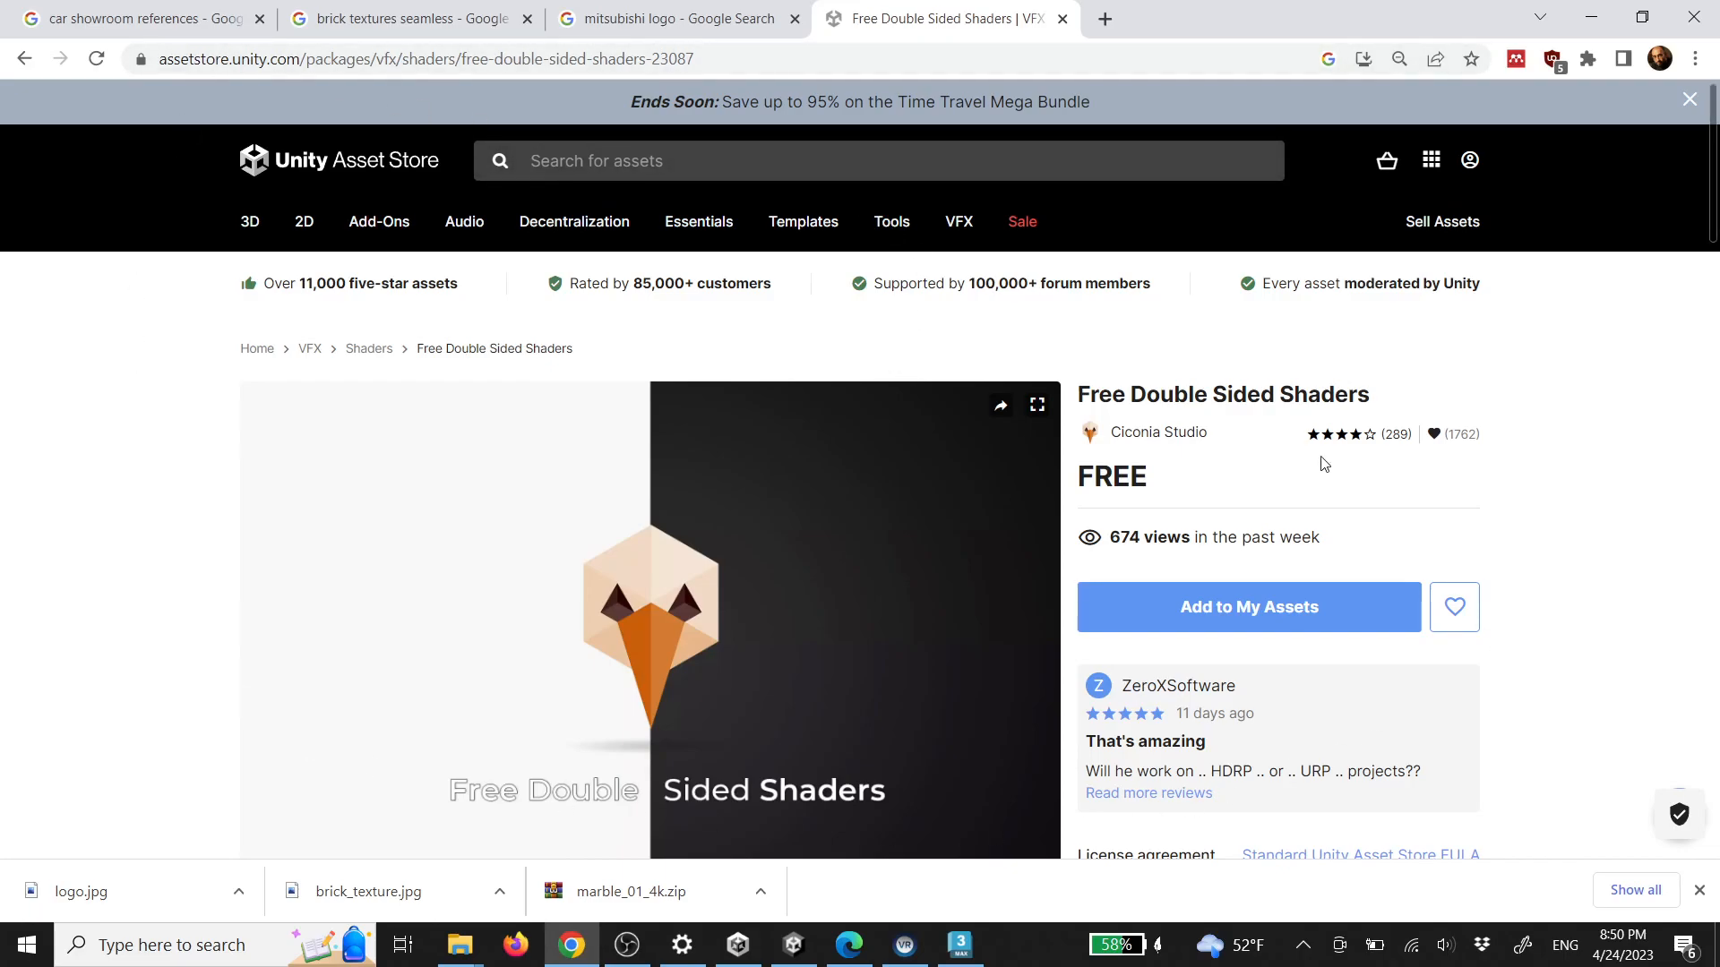
{"action": "left_click", "coordinate": [1251, 597]}
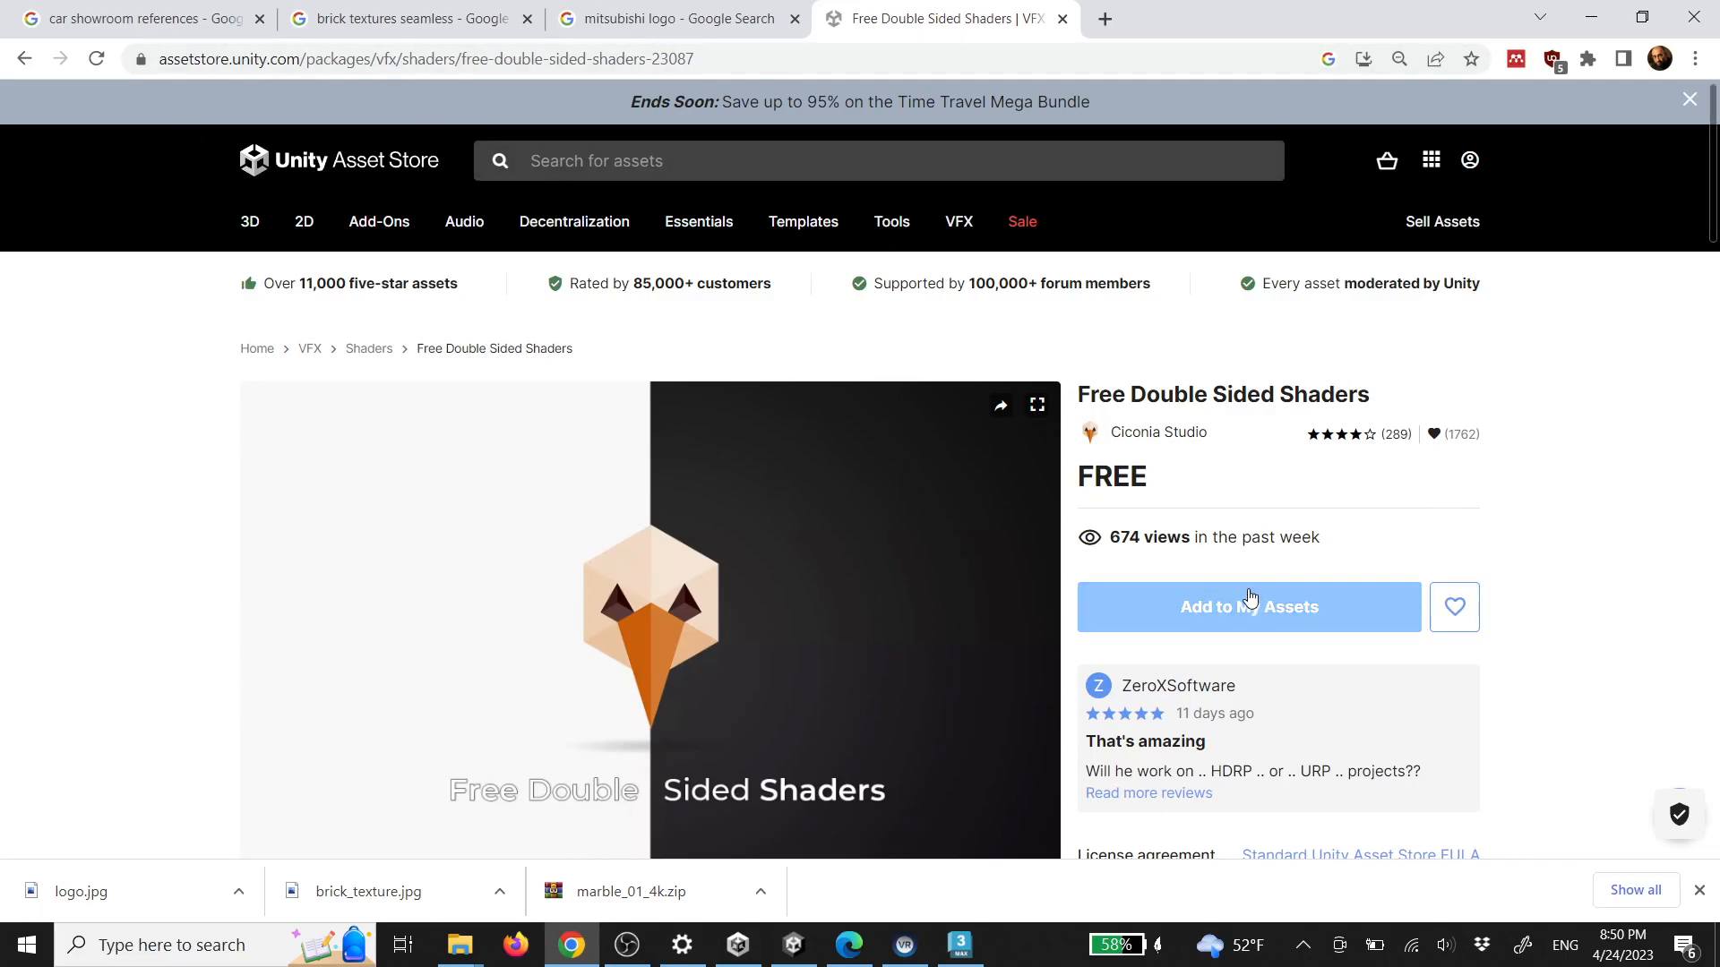
{"action": "left_click", "coordinate": [1591, 17]}
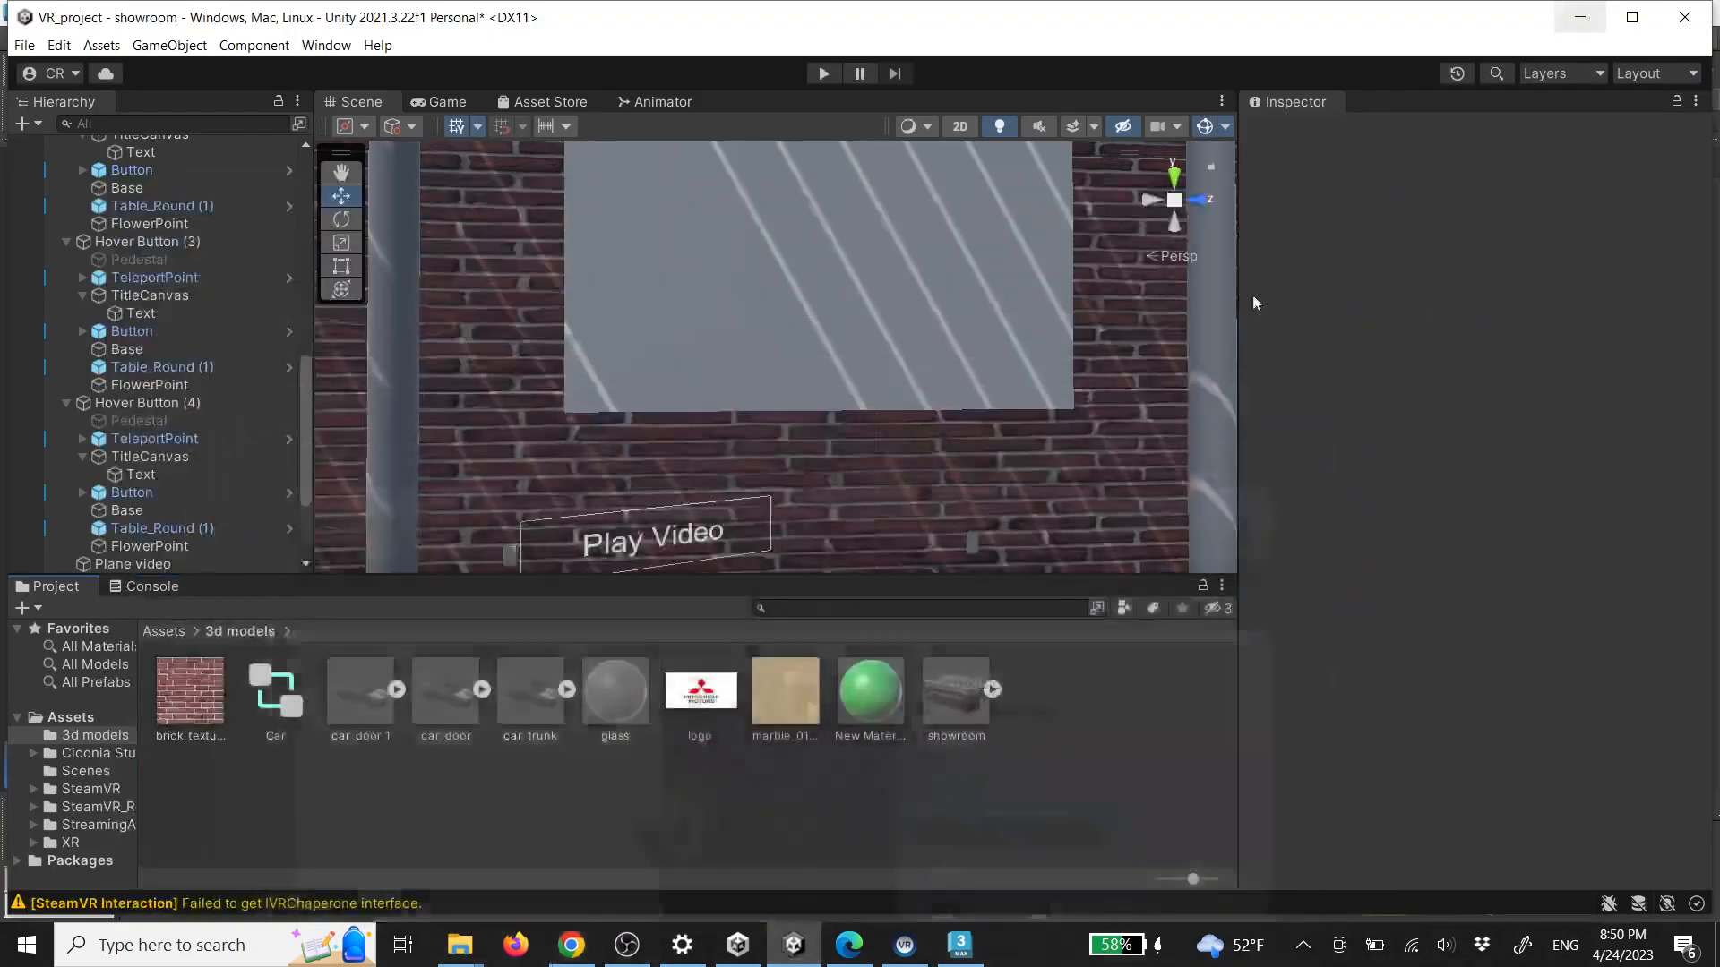
Try to rotate the screen plane on the brick wall above the Play Video sign
{"action": "right_click_drag", "start_coordinate": [909, 451], "coordinate": [842, 439]}
{"action": "key", "text": "s"}
{"action": "key", "text": "w"}
{"action": "left_click", "coordinate": [856, 333]}
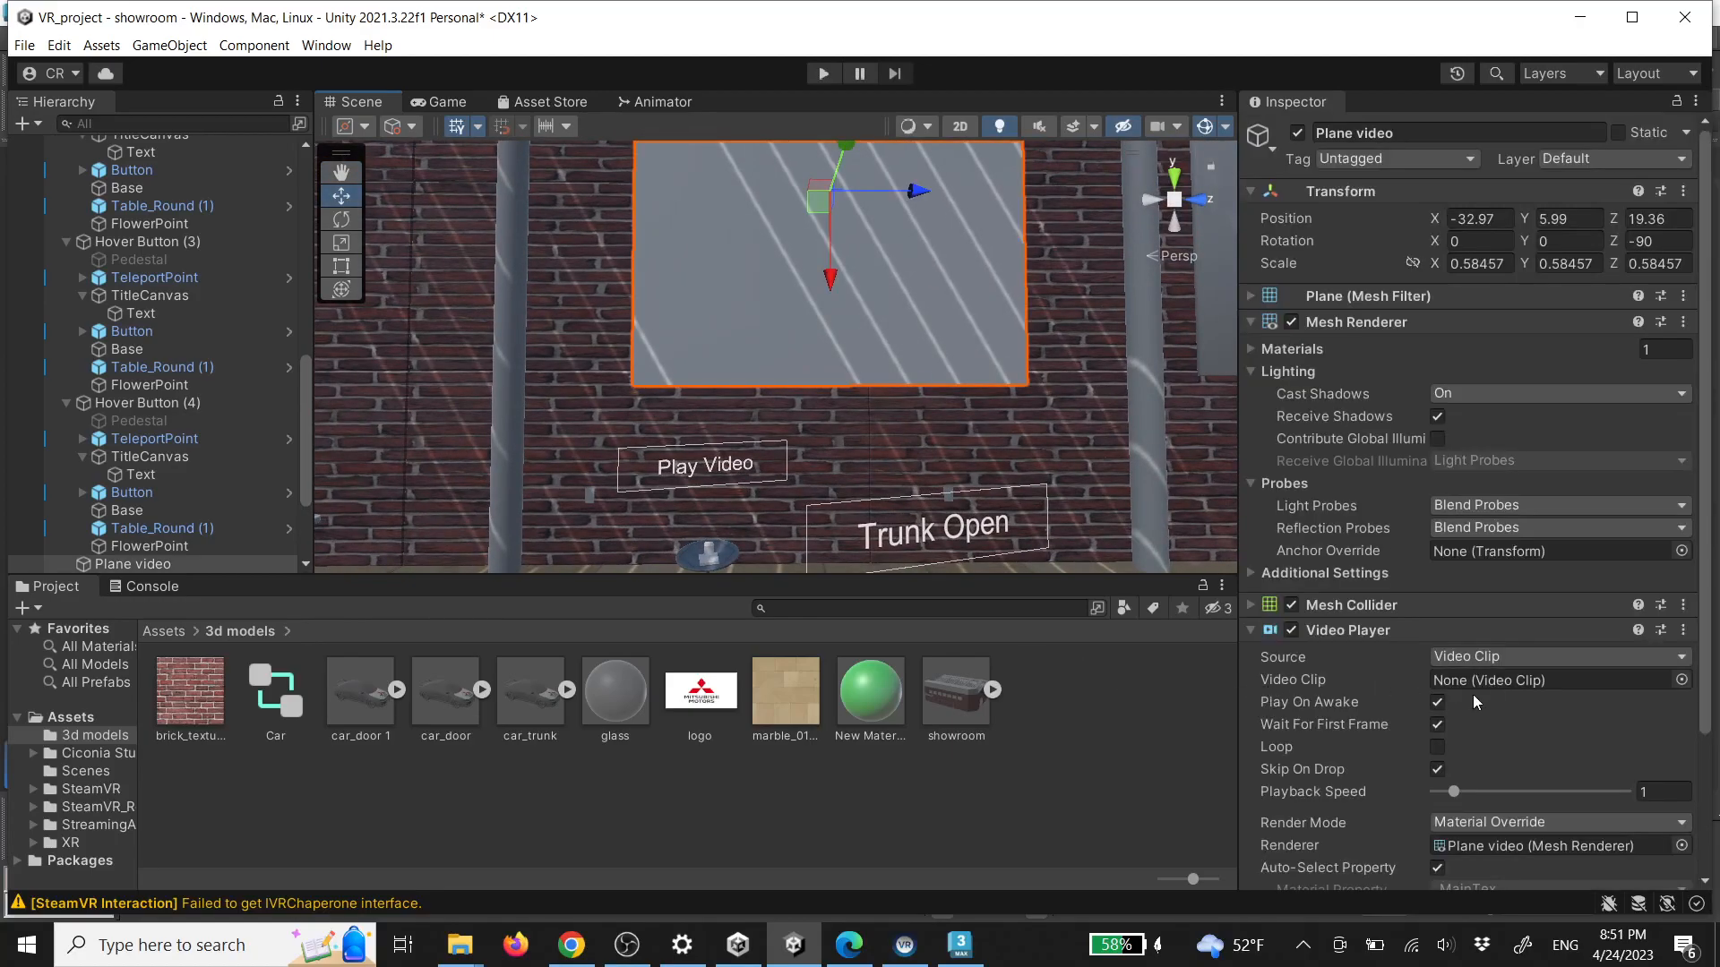
{"action": "left_click", "coordinate": [735, 467]}
{"action": "right_click_drag", "start_coordinate": [949, 498], "coordinate": [1037, 412]}
{"action": "key", "text": "s"}
{"action": "key", "text": "w"}
{"action": "left_click", "coordinate": [758, 309]}
{"action": "left_click", "coordinate": [765, 325]}
{"action": "right_click_drag", "start_coordinate": [766, 325], "coordinate": [867, 293]}
{"action": "key", "text": "e"}
{"action": "left_click_drag", "start_coordinate": [851, 342], "coordinate": [837, 309]}
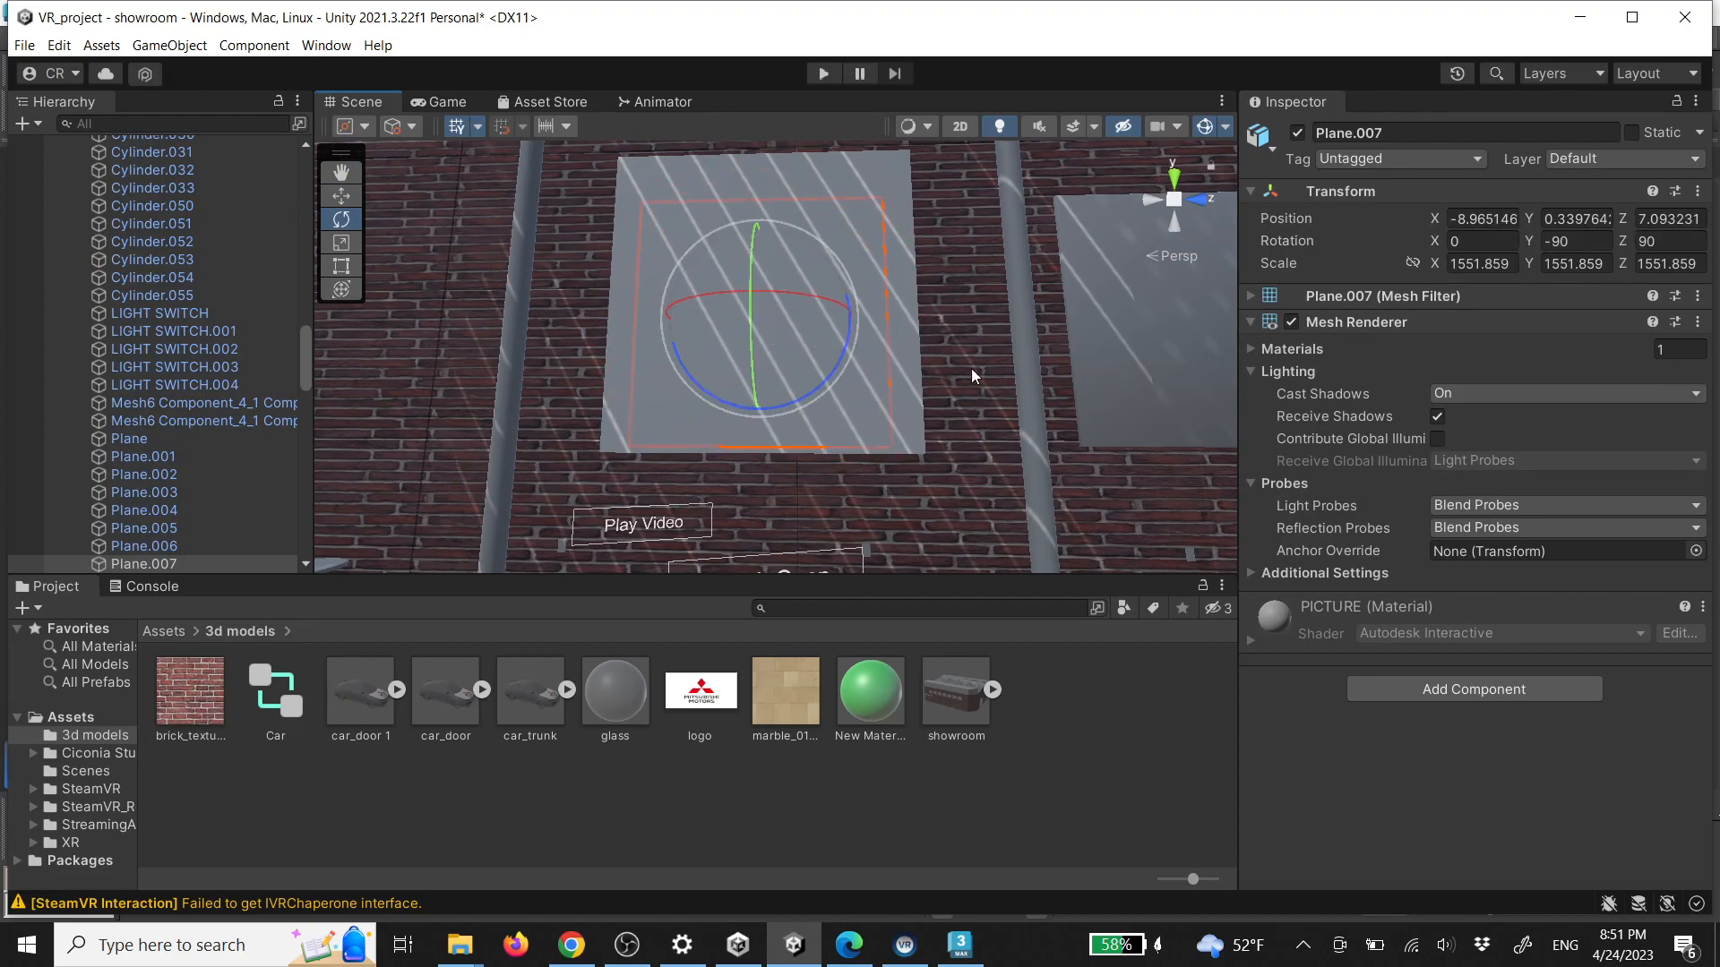
Rotate the Plane video object about its X axis and set its X rotation to 90
{"action": "right_click_drag", "start_coordinate": [974, 358], "coordinate": [924, 281]}
{"action": "left_click", "coordinate": [924, 282]}
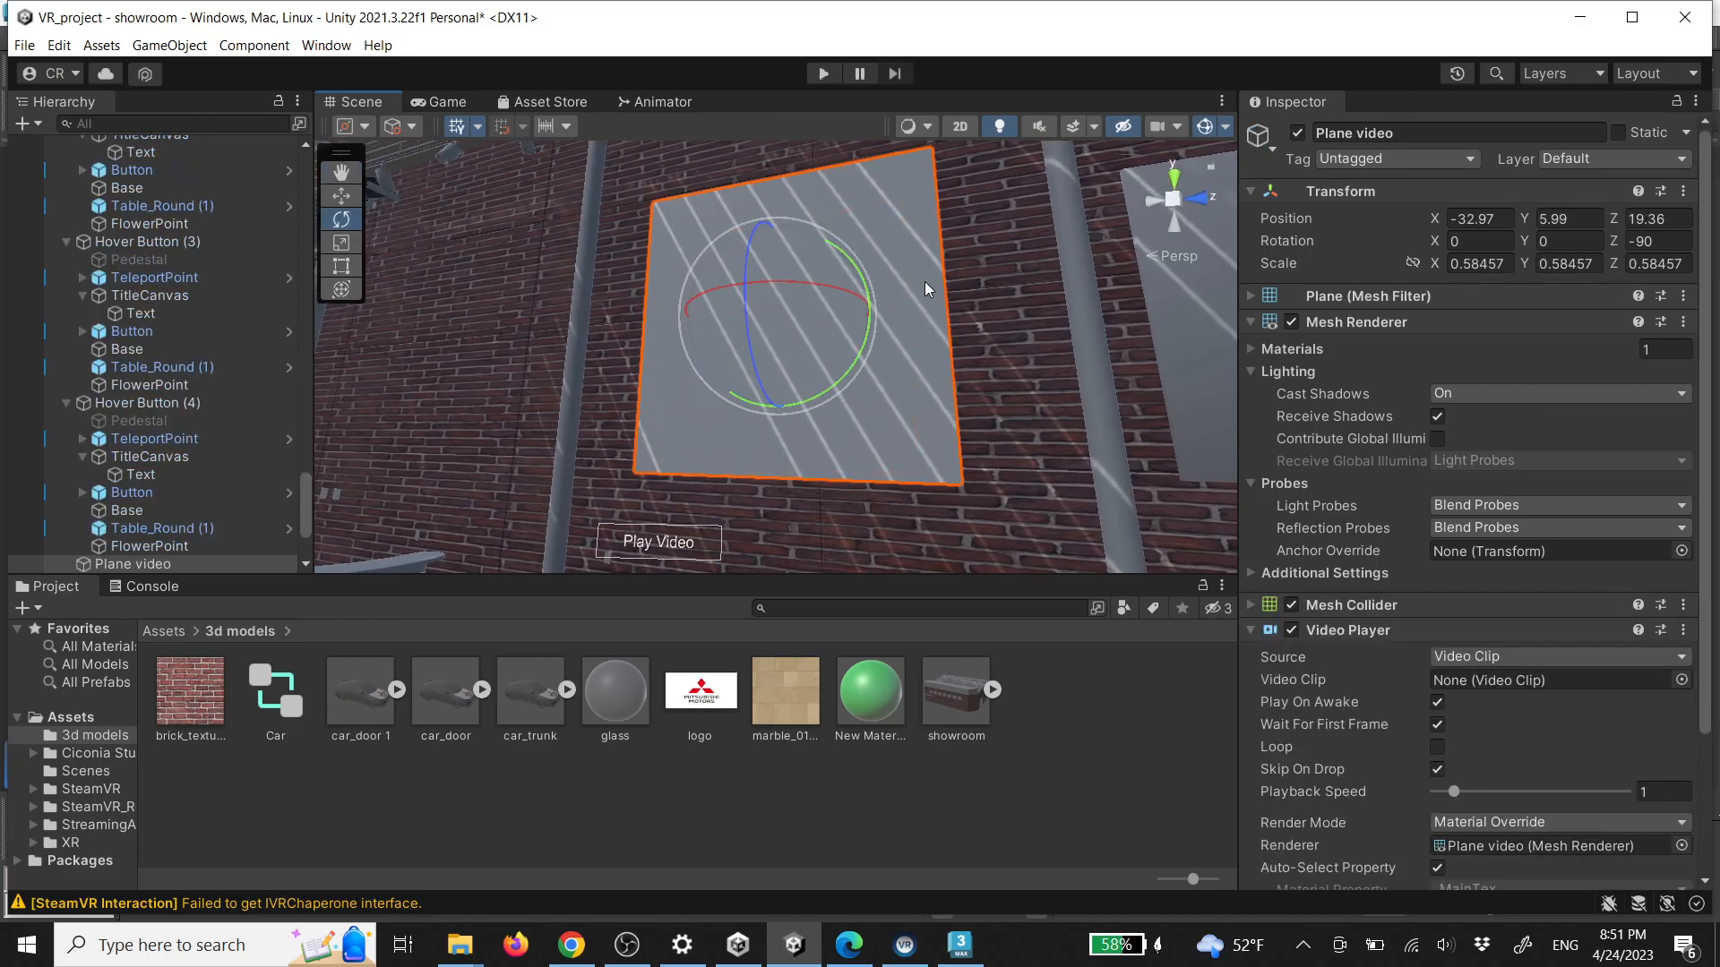
{"action": "left_click_drag", "start_coordinate": [869, 320], "coordinate": [458, 563]}
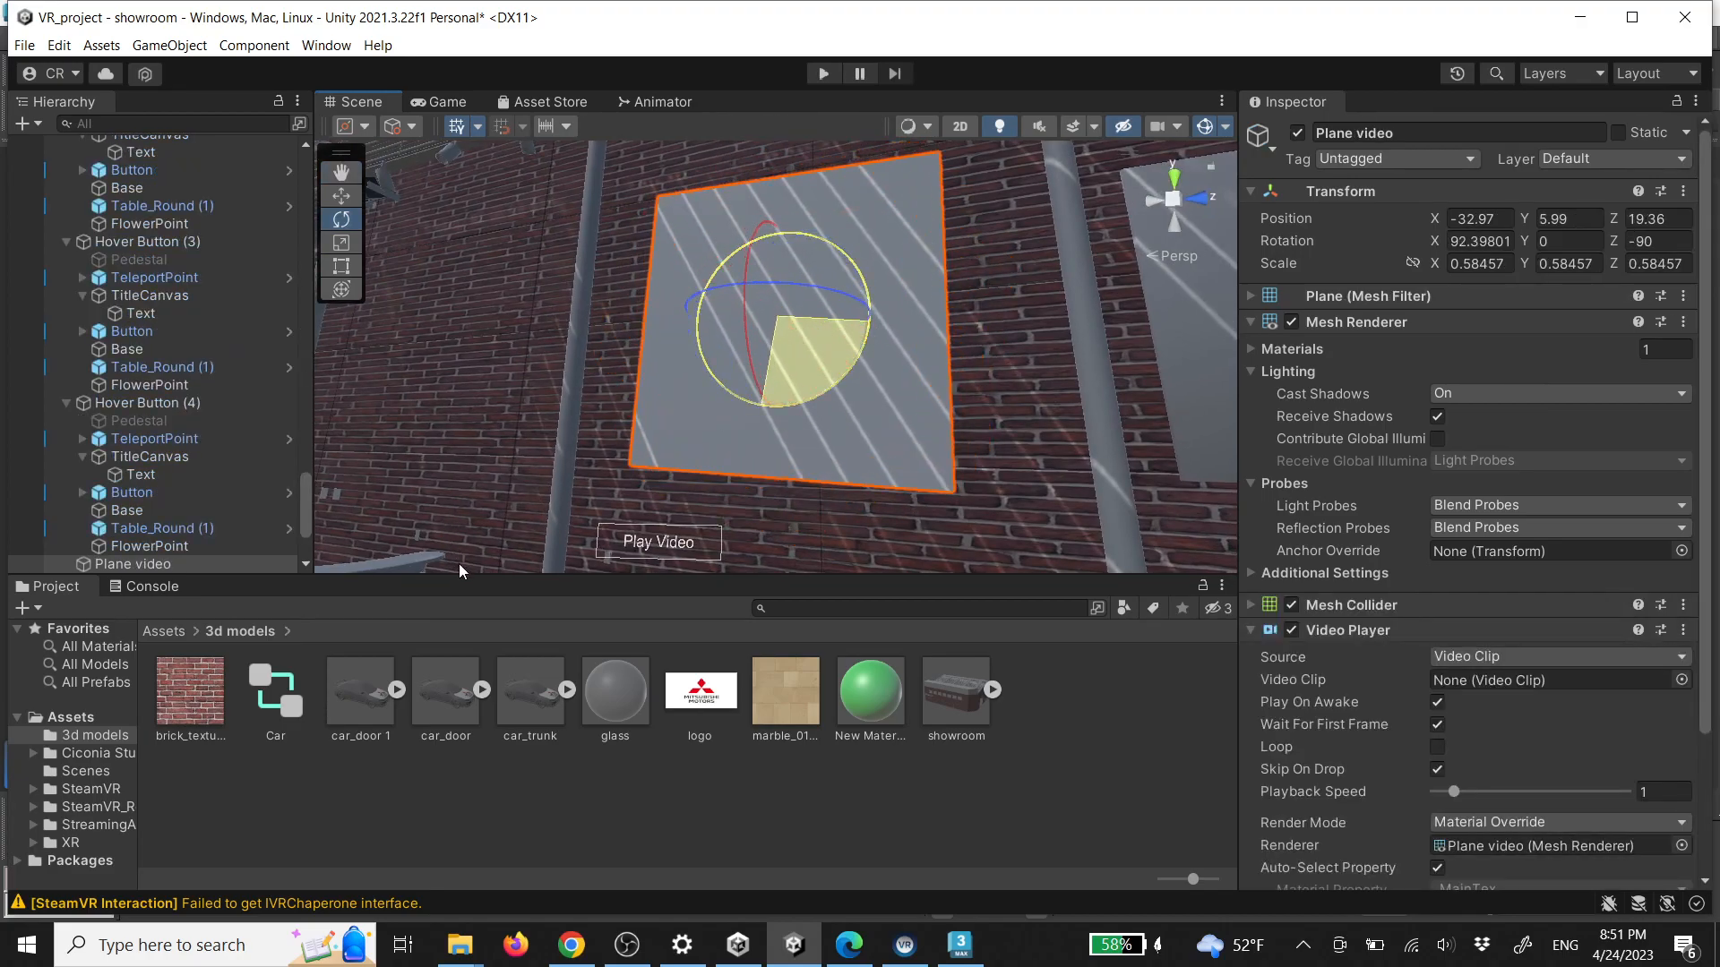
{"action": "left_click", "coordinate": [1476, 240]}
{"action": "type", "text": "90"}
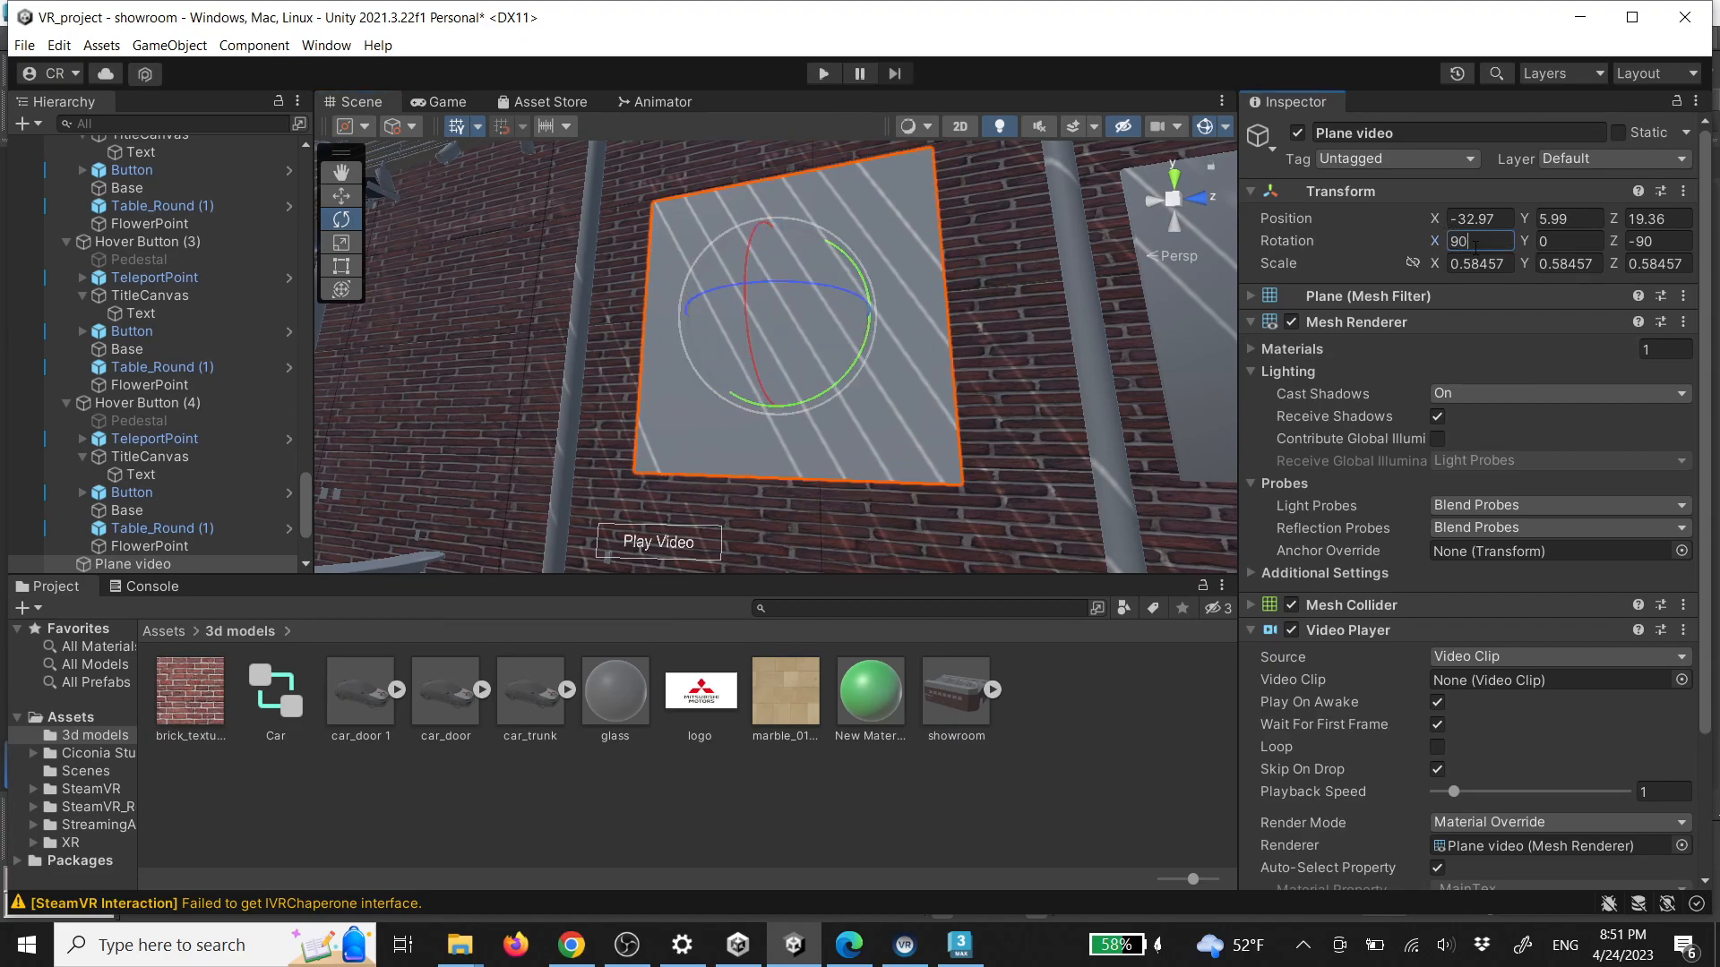
Stretch the Plane video object horizontally to an X scale of about 0.88
{"action": "type", "text": "r"}
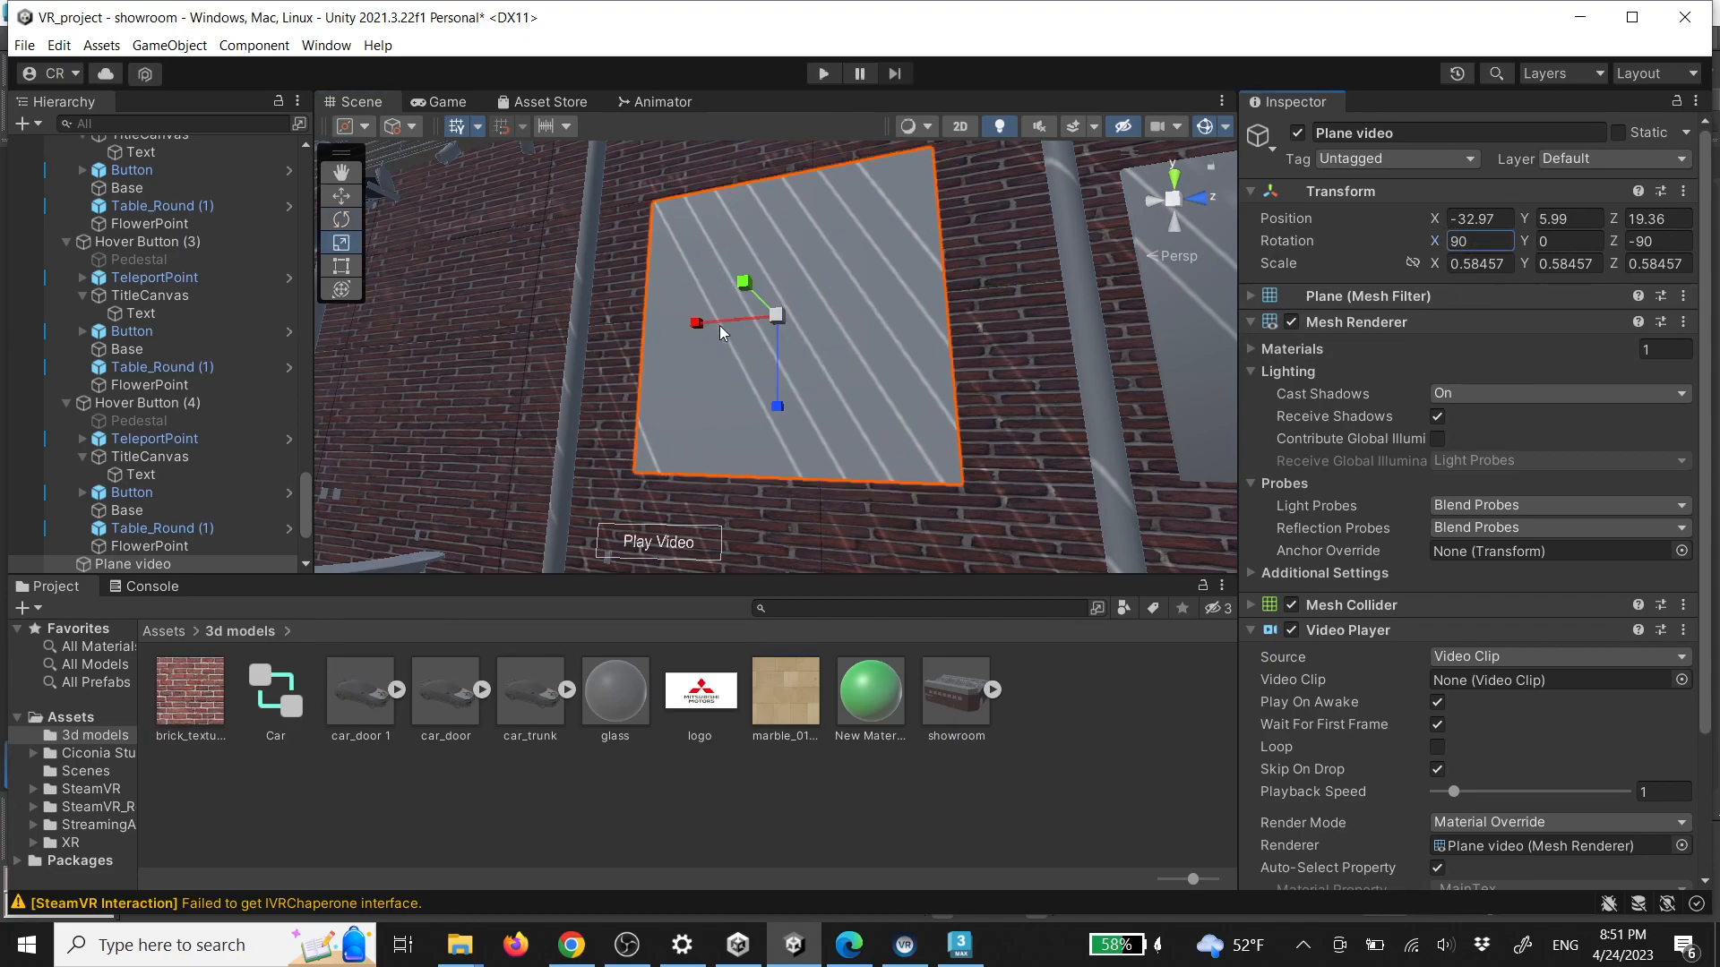
{"action": "left_click_drag", "start_coordinate": [708, 324], "coordinate": [678, 339]}
{"action": "left_click_drag", "start_coordinate": [833, 385], "coordinate": [972, 374], "text": "alt"}
{"action": "left_click_drag", "start_coordinate": [697, 311], "coordinate": [688, 315]}
{"action": "left_click_drag", "start_coordinate": [762, 359], "coordinate": [755, 235], "text": "alt"}
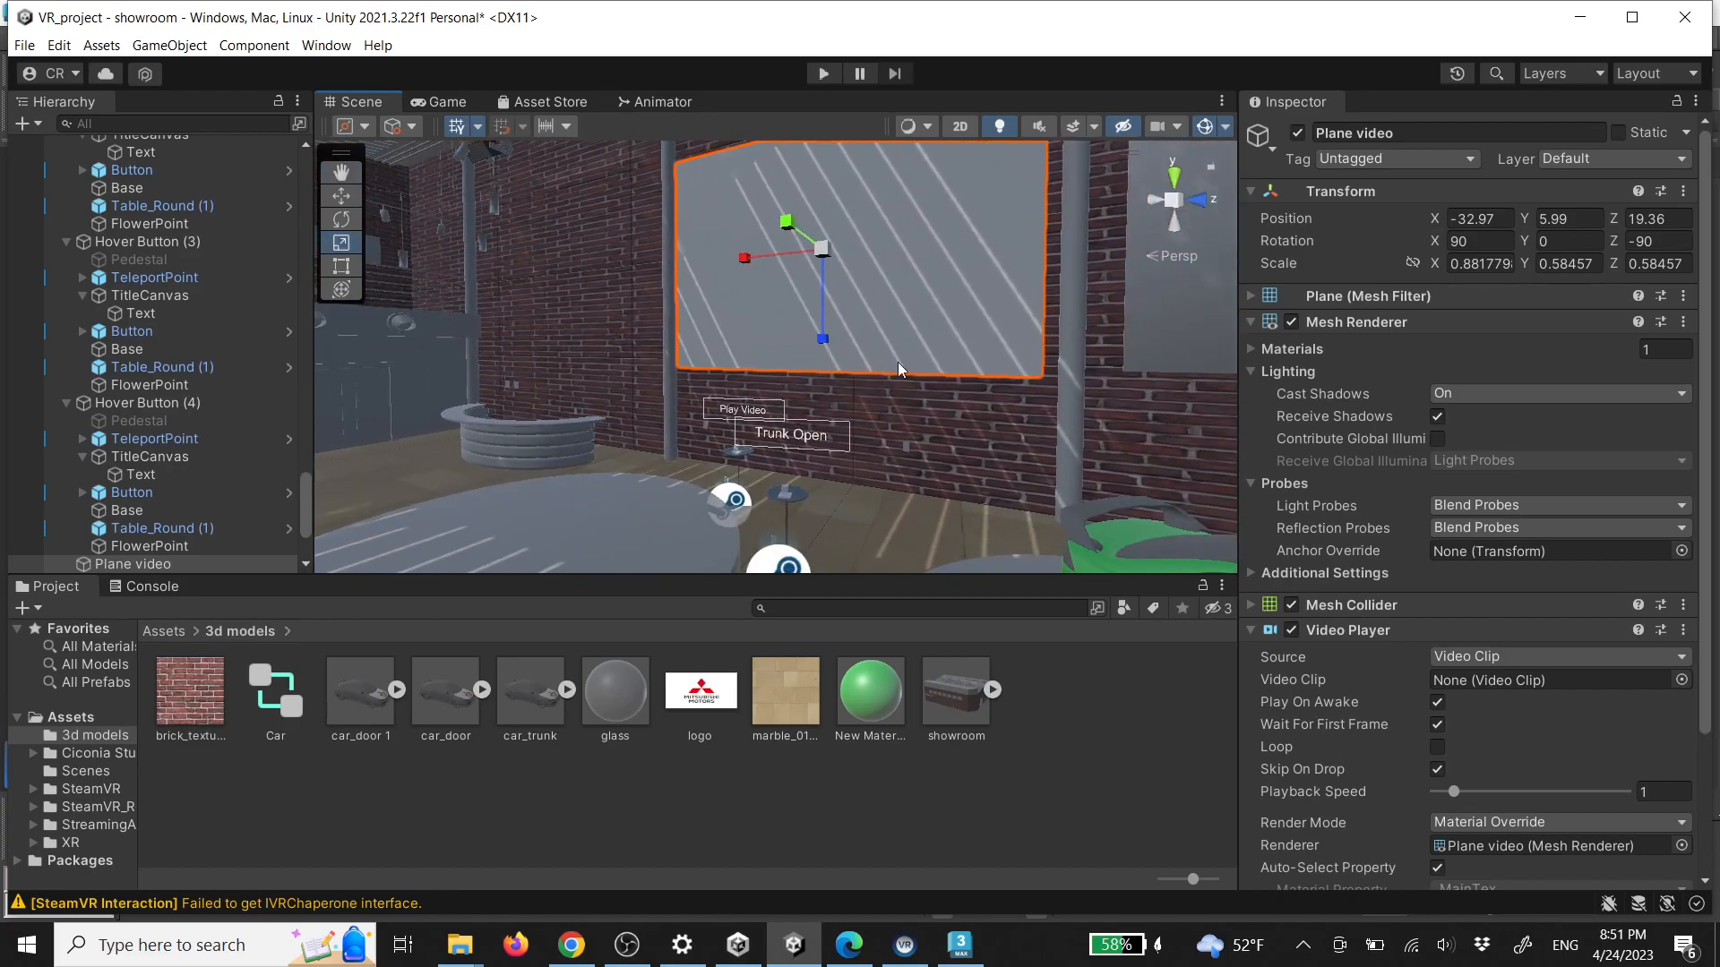
Add a spotlight to the scene and move it to about X -30.44, Z 29.78
{"action": "left_click", "coordinate": [985, 434]}
{"action": "left_click_drag", "start_coordinate": [986, 433], "coordinate": [833, 437], "text": "alt"}
{"action": "left_click", "coordinate": [169, 45]}
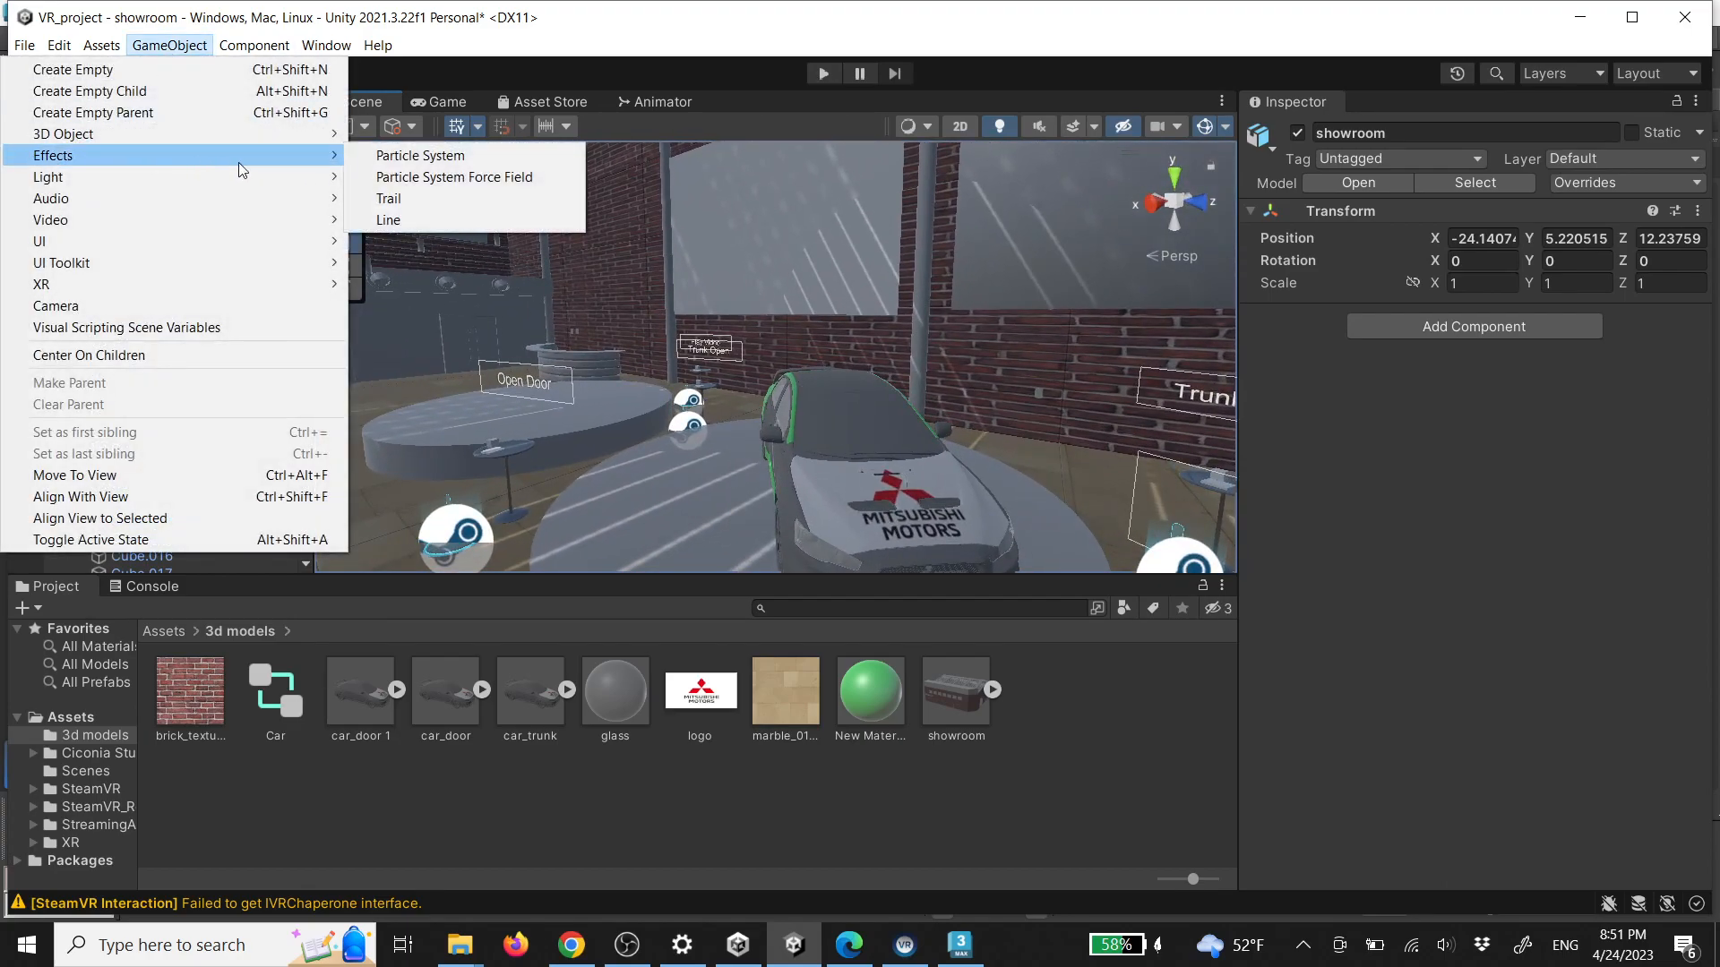
{"action": "mouse_move", "coordinate": [165, 175]}
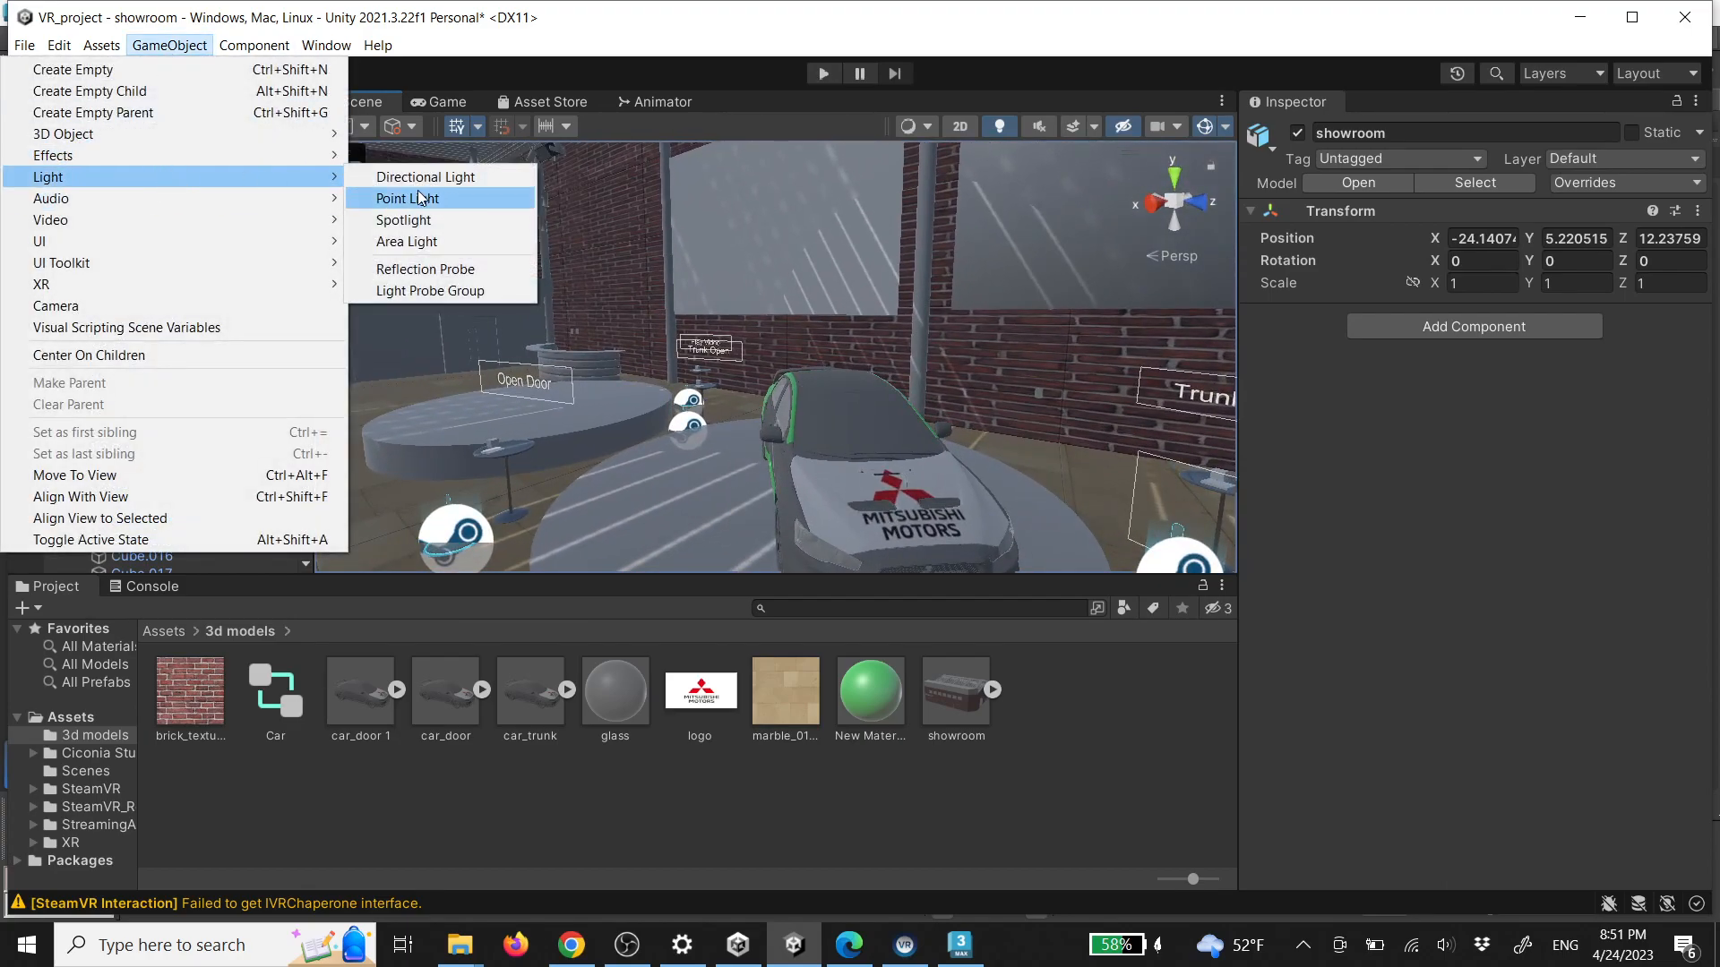
{"action": "left_click", "coordinate": [408, 219]}
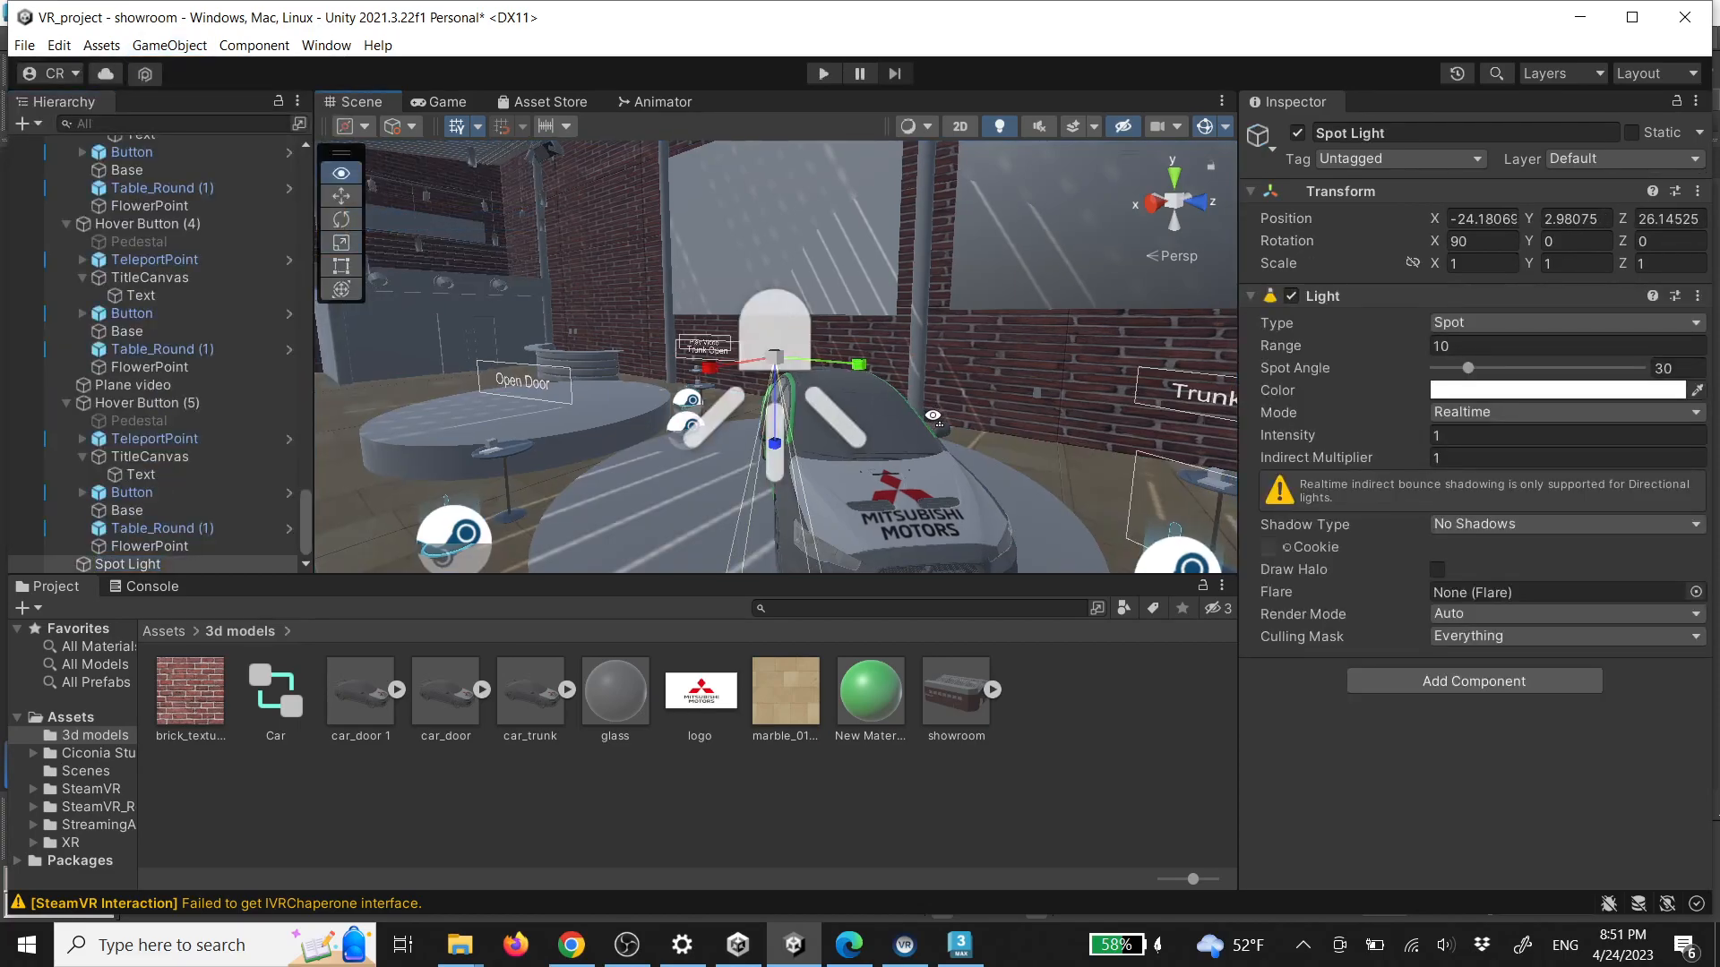
{"action": "left_click_drag", "start_coordinate": [772, 439], "coordinate": [1078, 390]}
{"action": "scroll", "coordinate": [817, 376], "scroll_direction": "down", "scroll_amount": 3}
{"action": "key", "text": "w"}
{"action": "left_click_drag", "start_coordinate": [1176, 314], "coordinate": [1271, 417]}
{"action": "left_click_drag", "start_coordinate": [736, 186], "coordinate": [811, 231]}
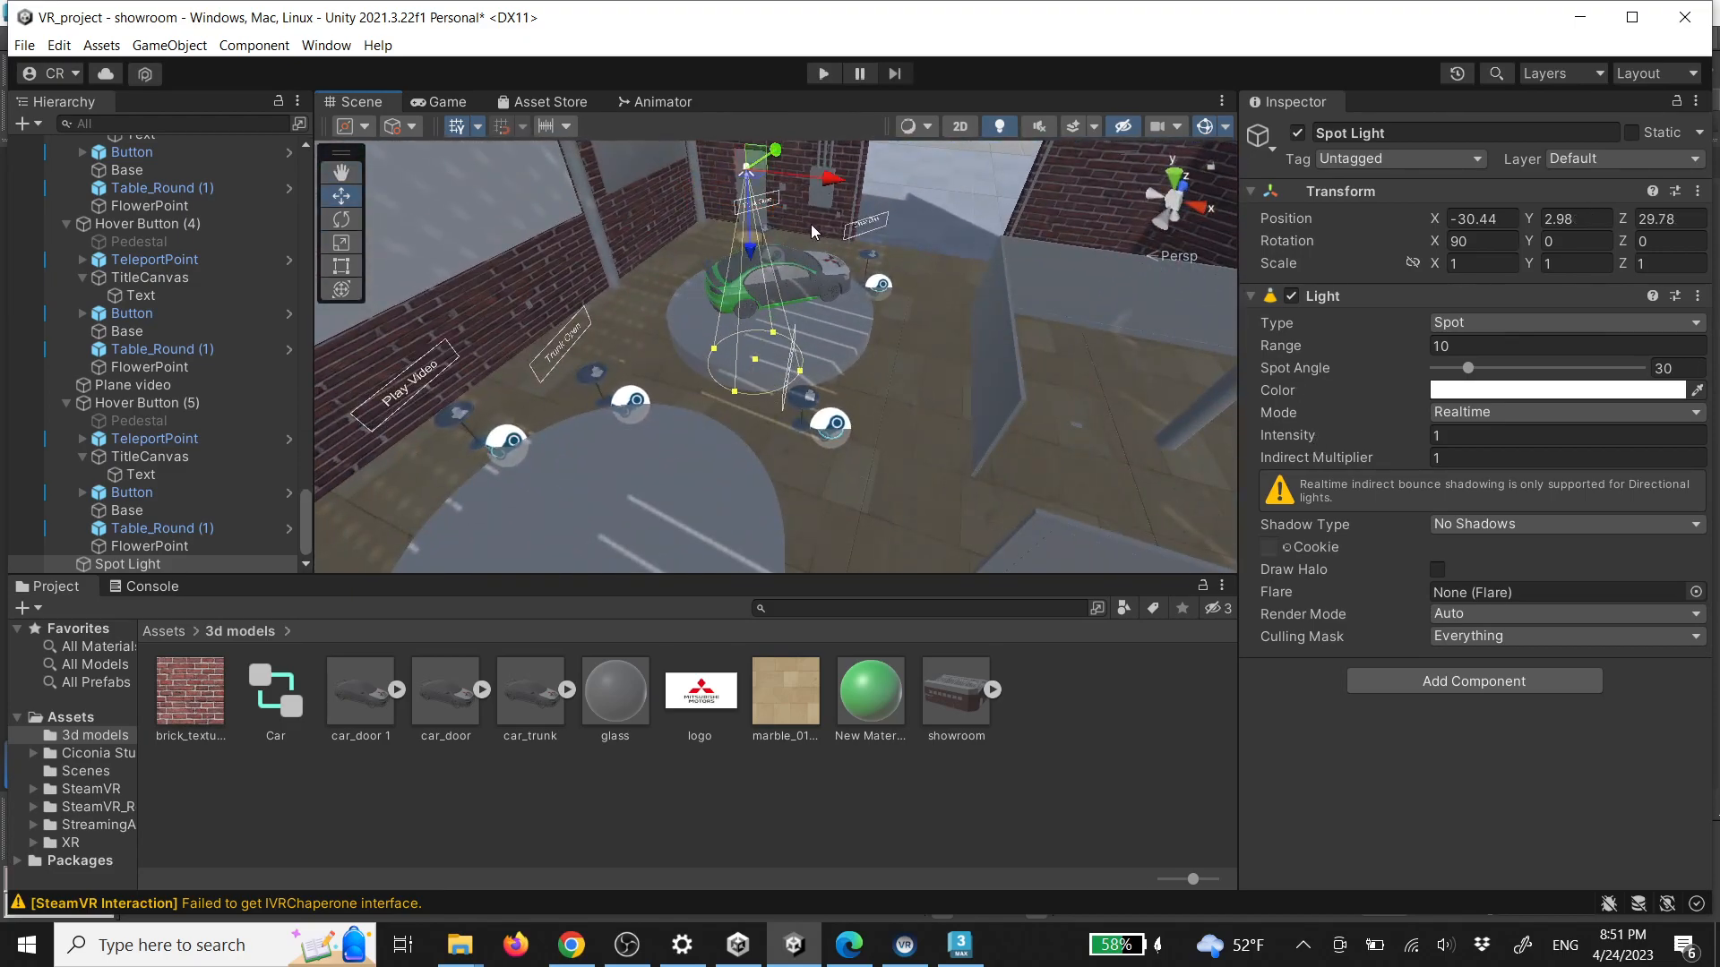
Center the spotlight over the green car in top view, at about X -27.36, Z 24.61
{"action": "left_click", "coordinate": [1178, 176]}
{"action": "middle_click_drag", "start_coordinate": [883, 284], "coordinate": [1025, 514]}
{"action": "middle_click_drag", "start_coordinate": [806, 242], "coordinate": [901, 380]}
{"action": "scroll", "coordinate": [900, 319], "scroll_direction": "down", "scroll_amount": 8}
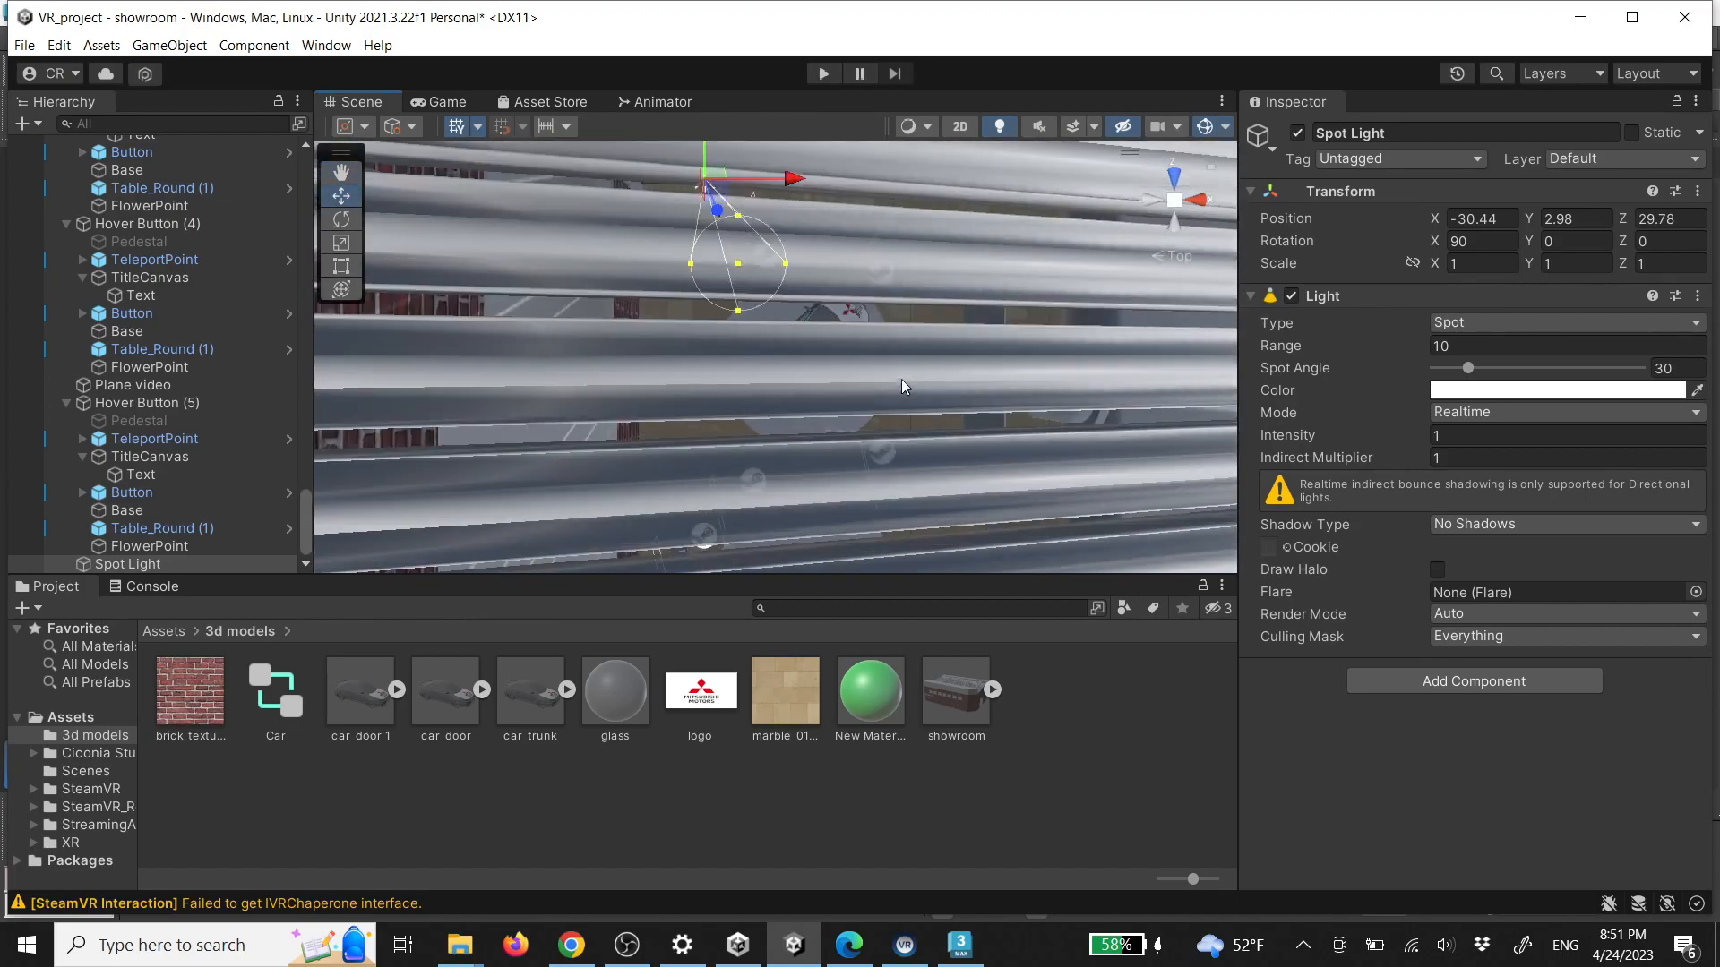
{"action": "scroll", "coordinate": [901, 387], "scroll_direction": "down", "scroll_amount": 8}
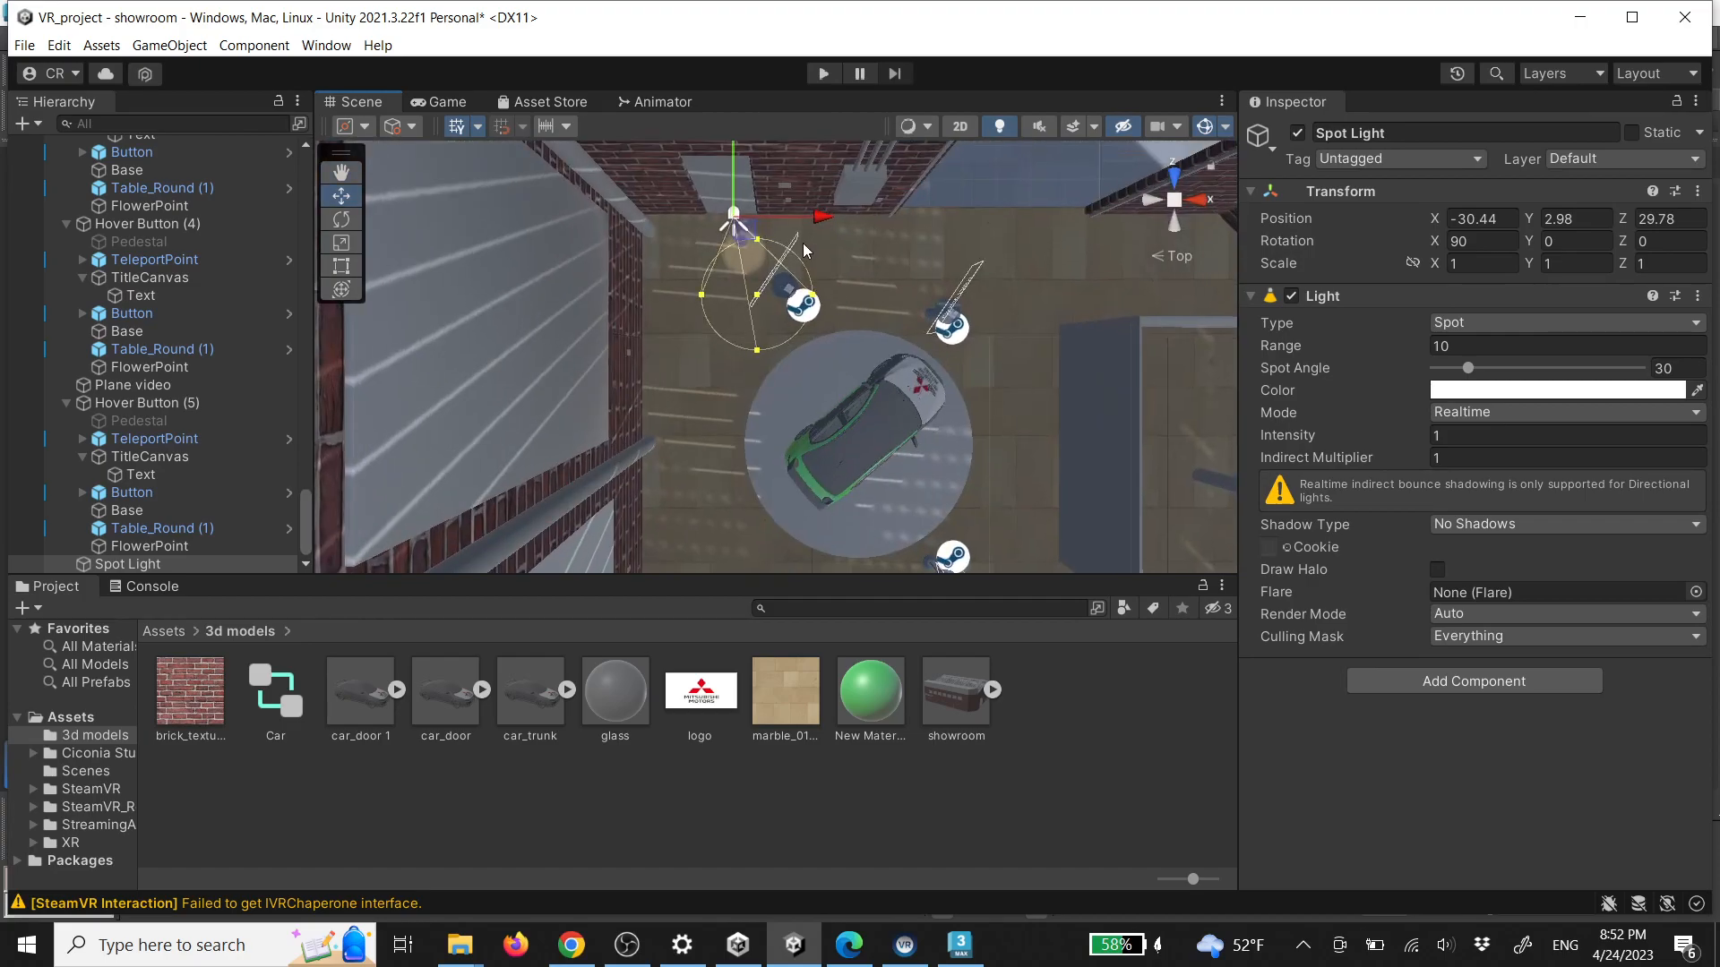
{"action": "left_click_drag", "start_coordinate": [748, 233], "coordinate": [873, 463]}
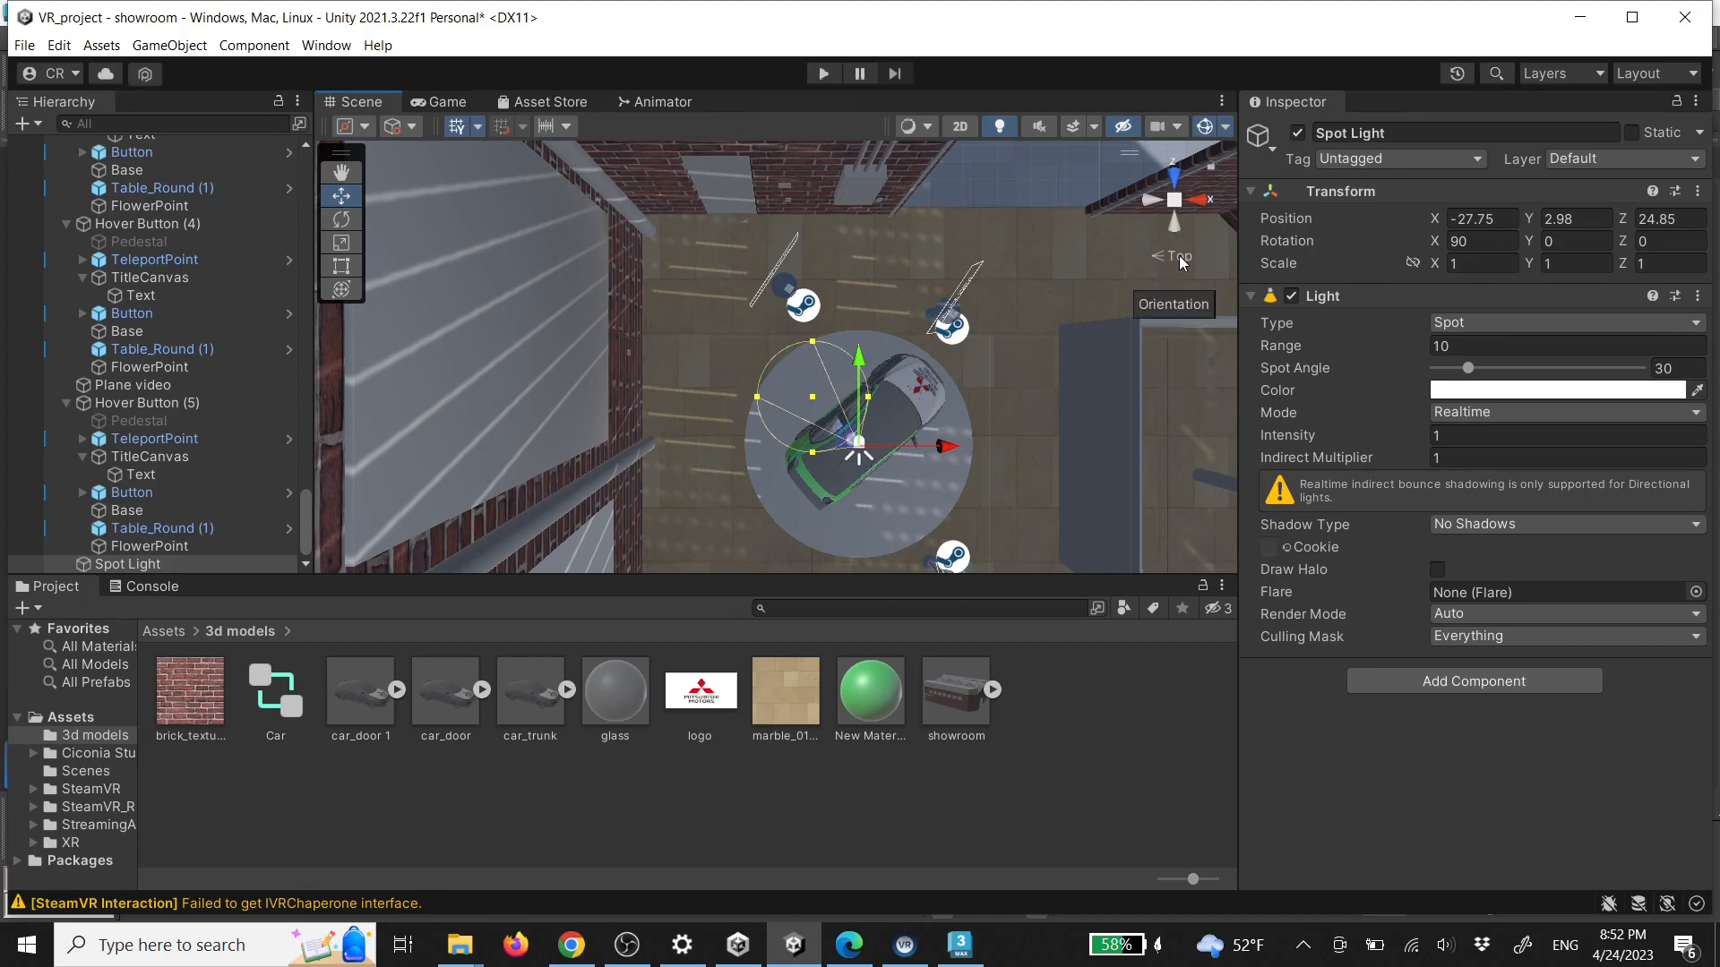
{"action": "left_click", "coordinate": [1175, 200]}
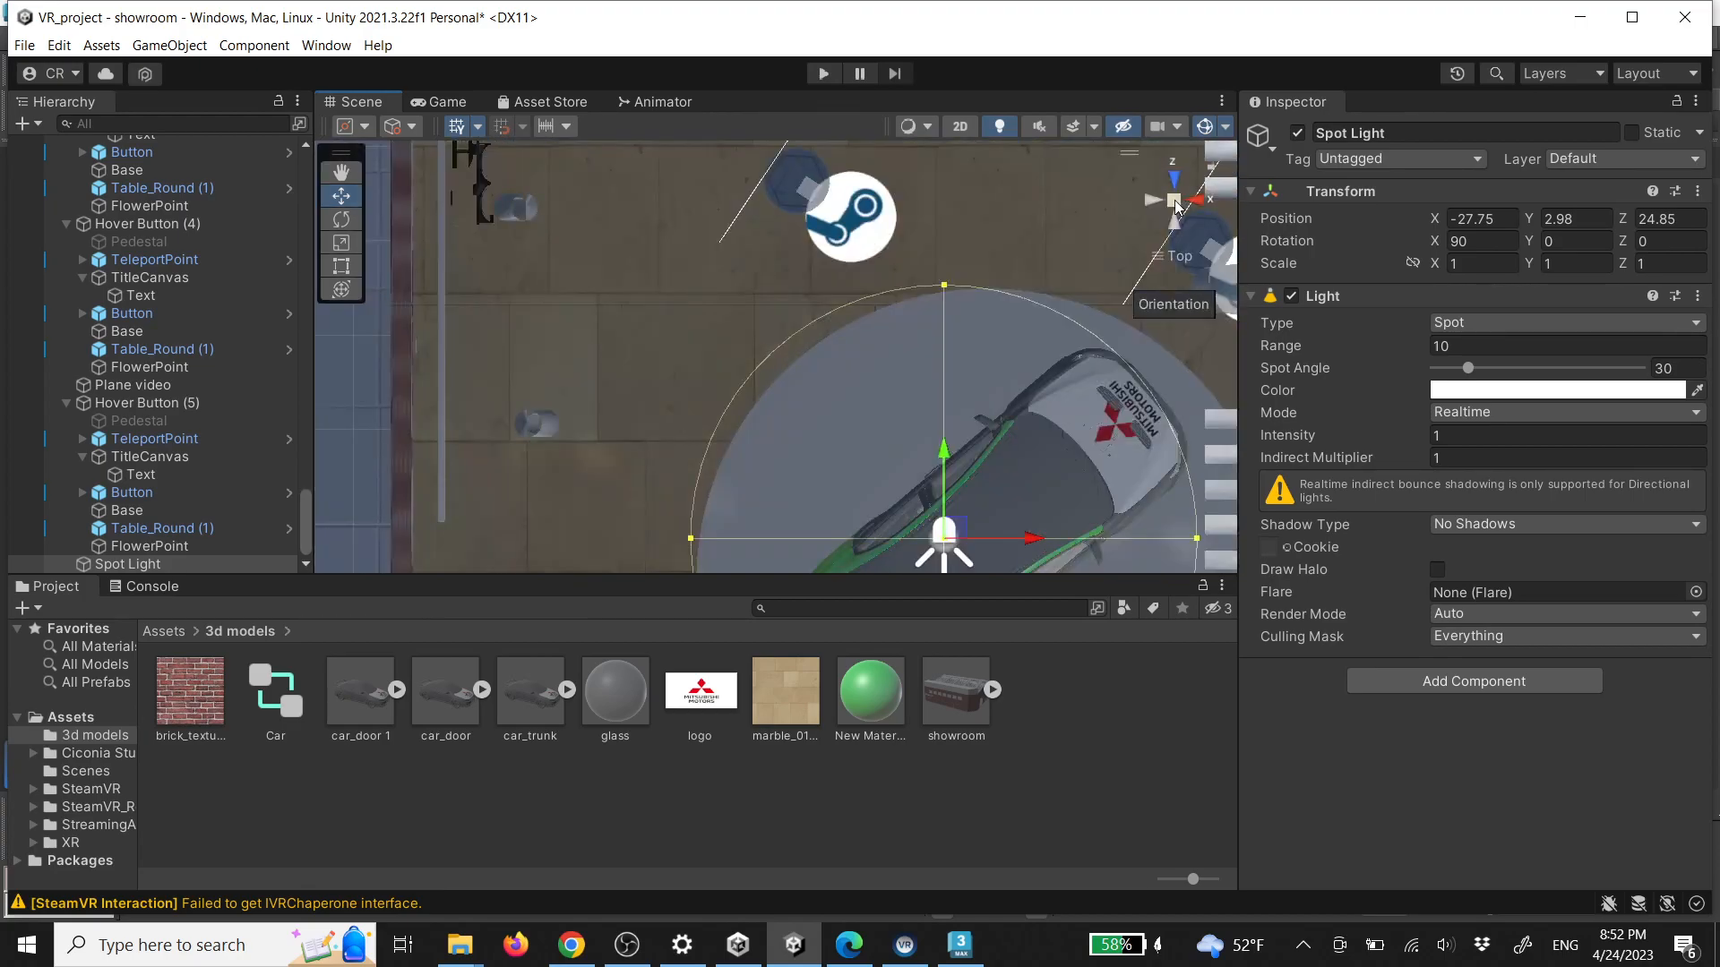
{"action": "key", "text": "f"}
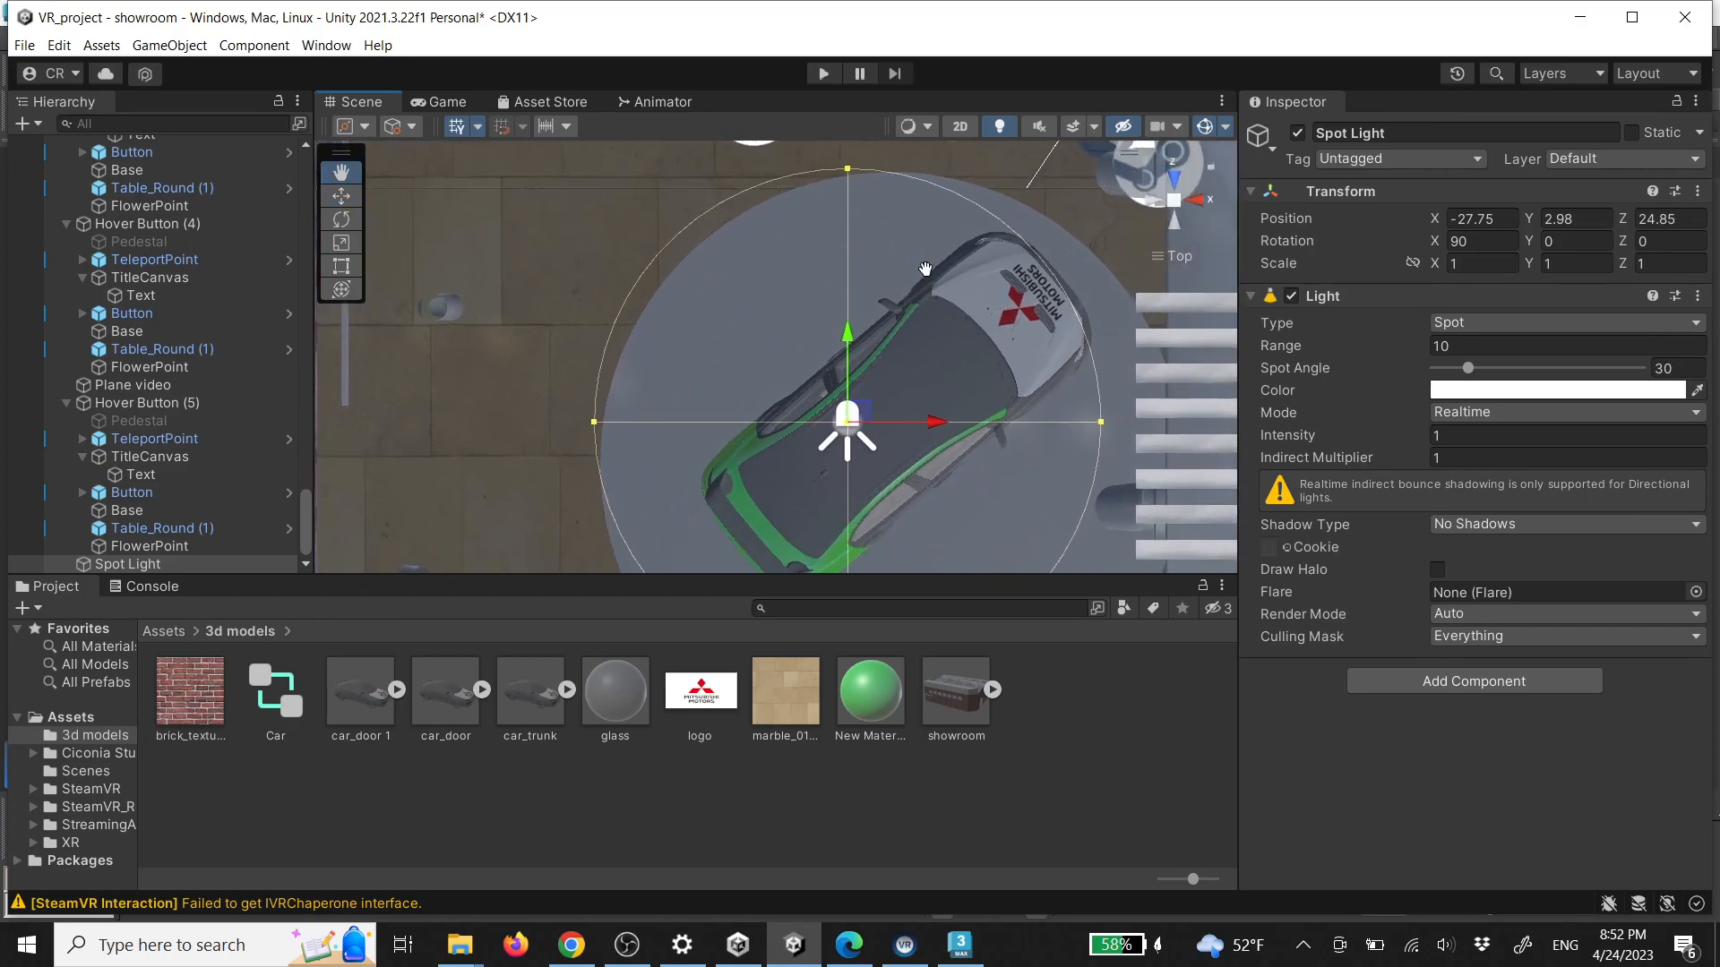
{"action": "left_click_drag", "start_coordinate": [785, 360], "coordinate": [821, 382]}
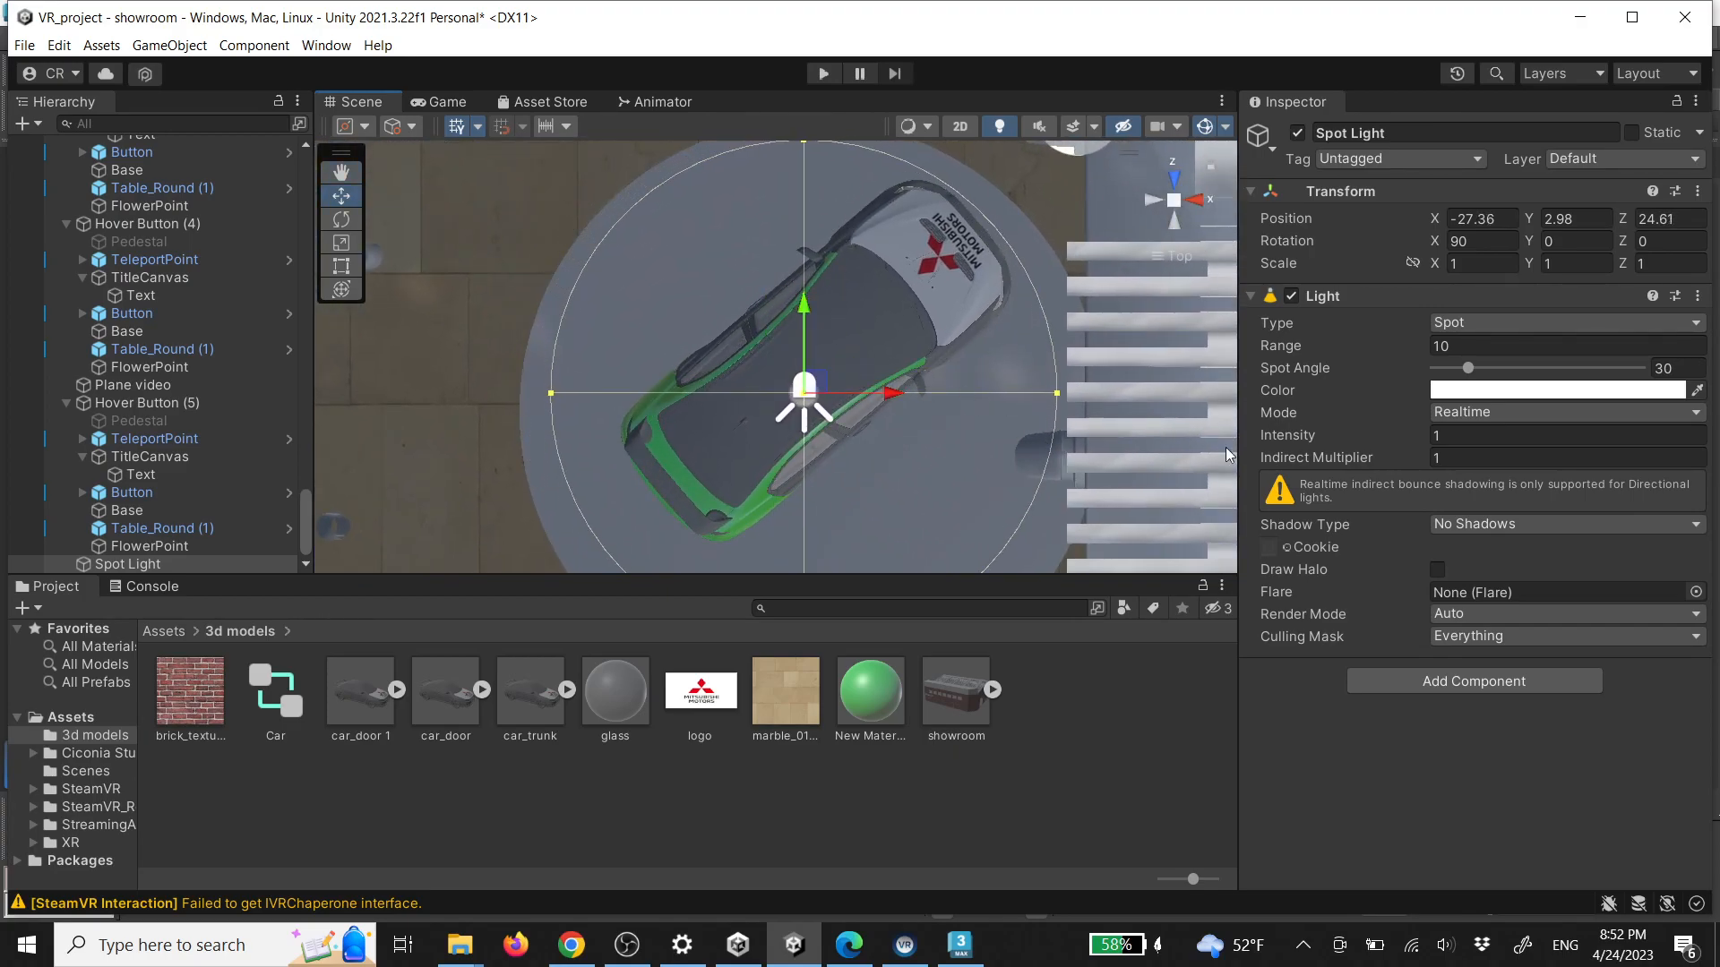
Widen the spotlight's spot angle to about 168 and set its range to 55
{"action": "left_click_drag", "start_coordinate": [1468, 373], "coordinate": [1623, 365]}
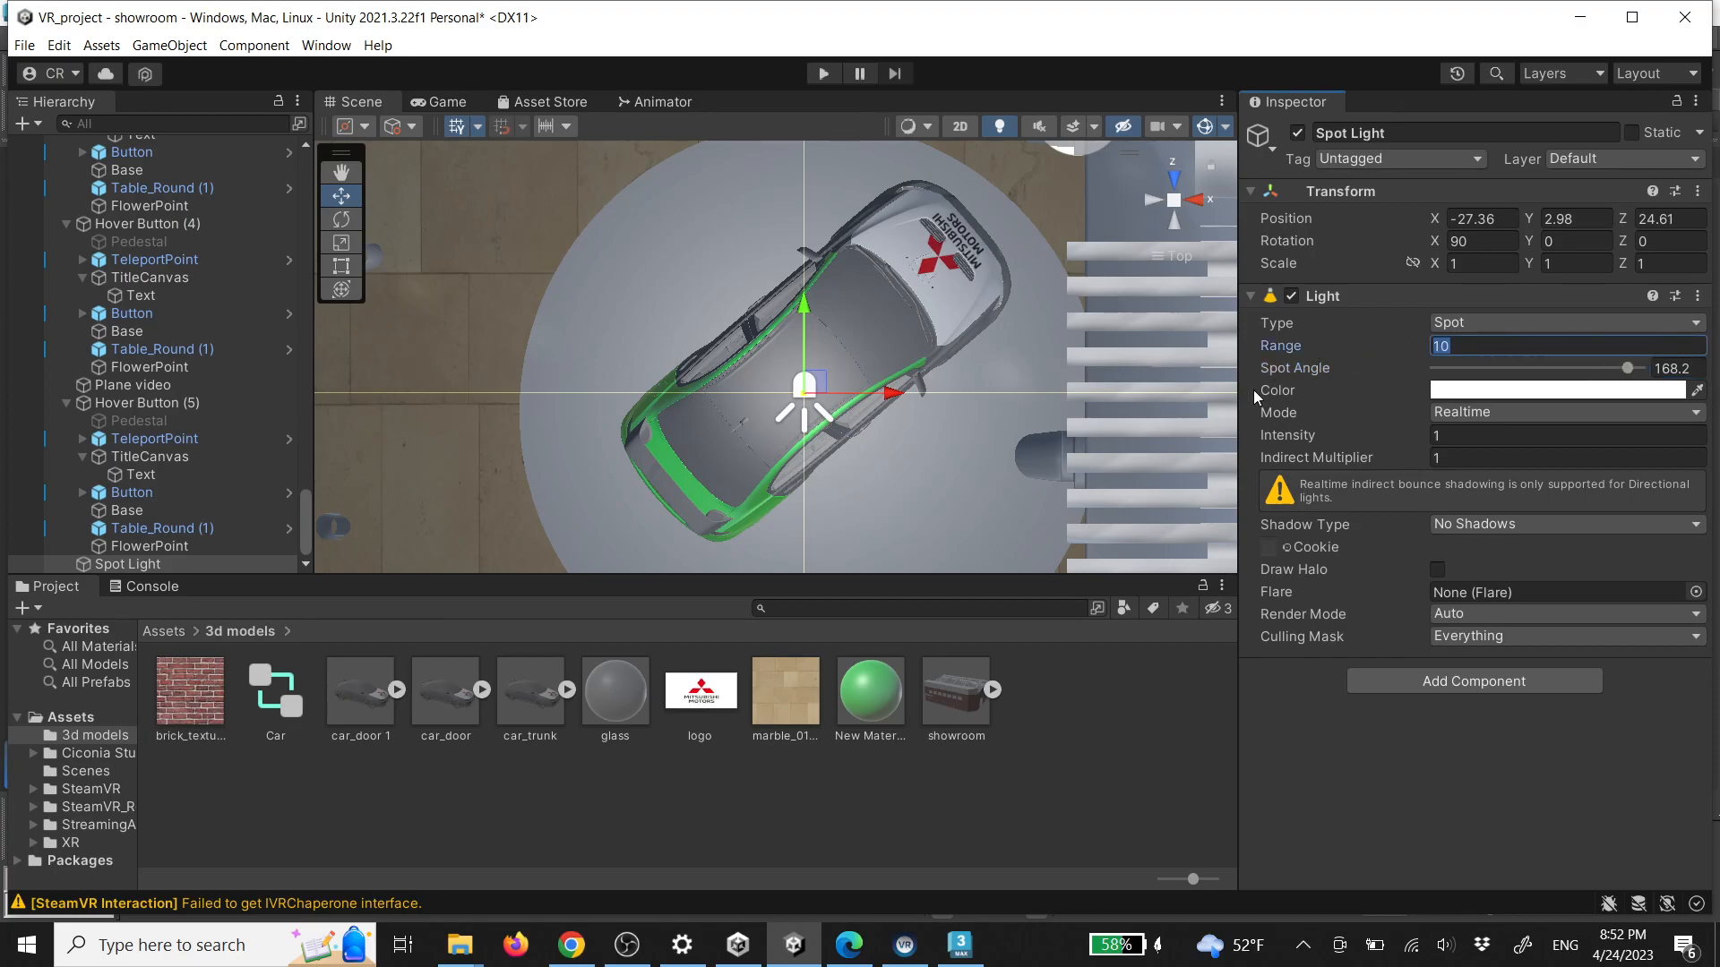
{"action": "type", "text": "44"}
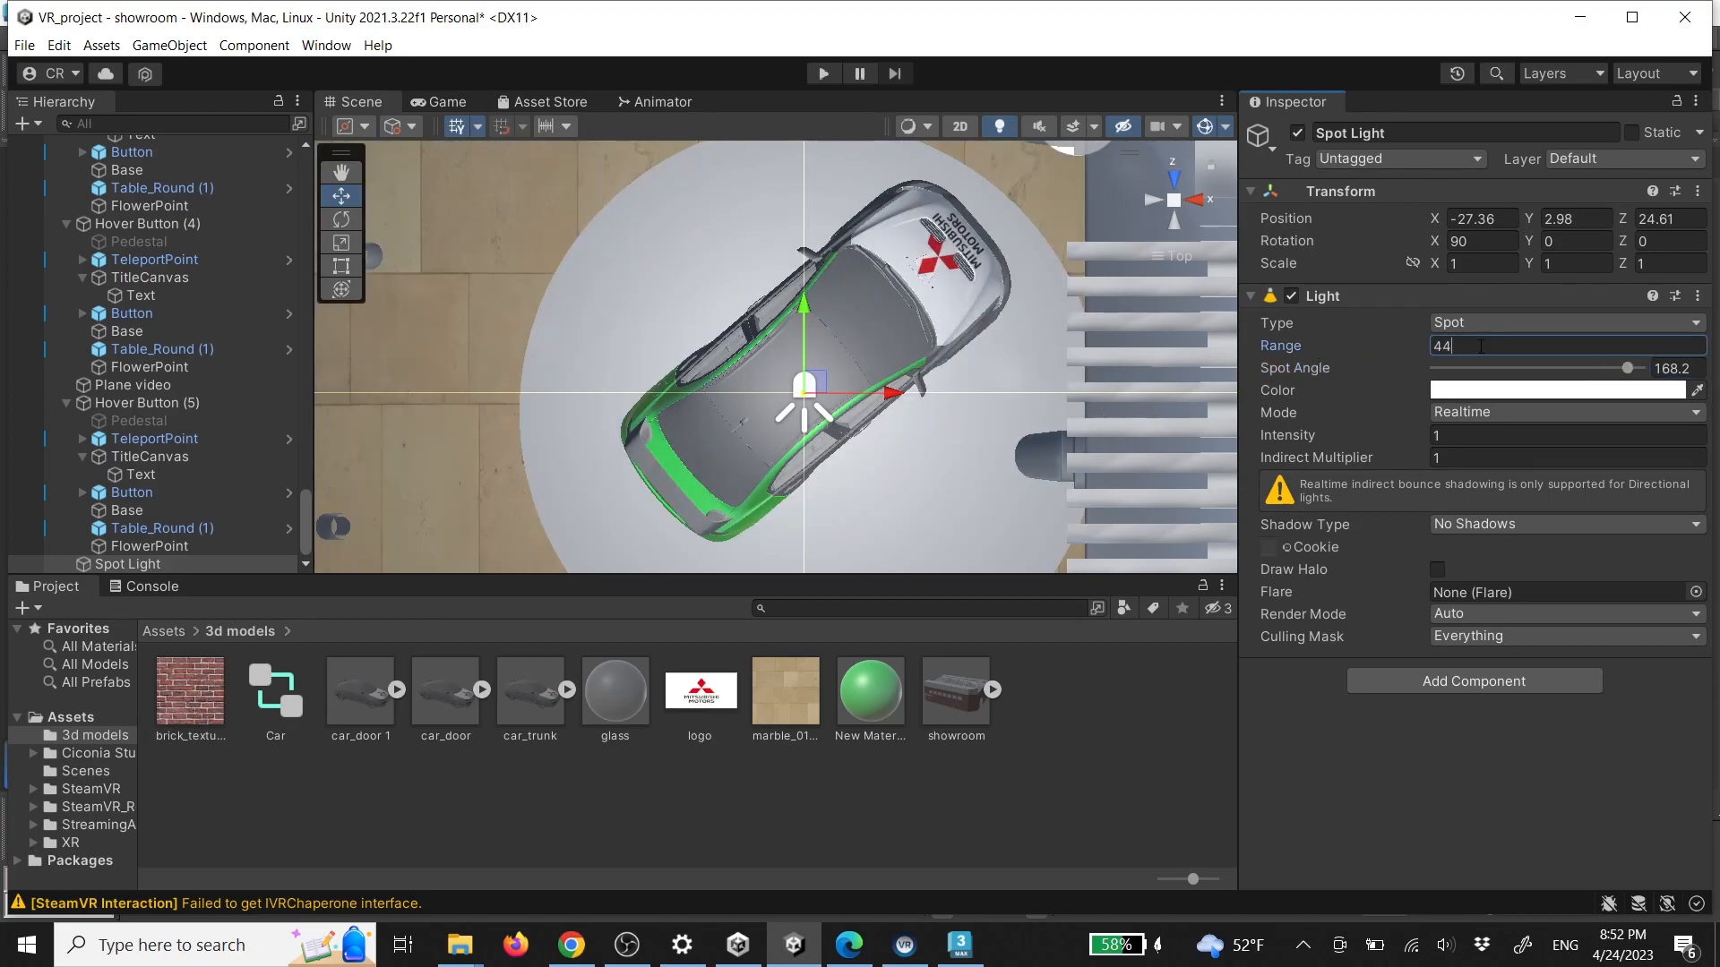
{"action": "right_click_drag", "start_coordinate": [1001, 444], "coordinate": [650, 265]}
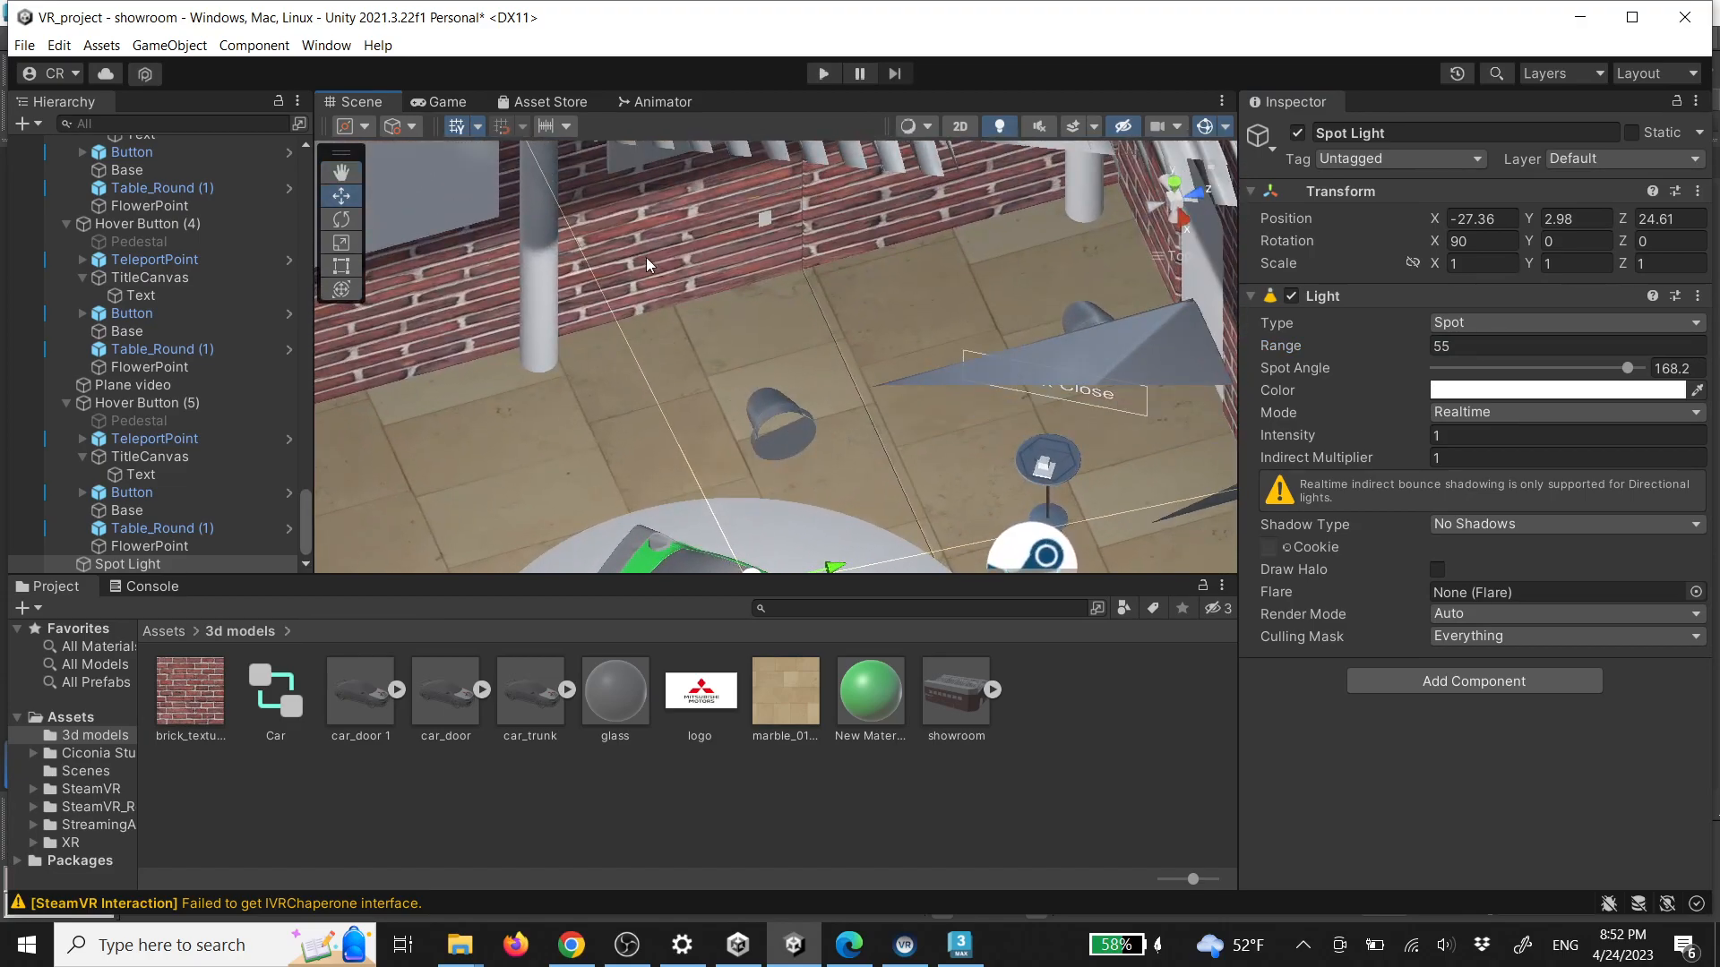
Duplicate the spotlight, then move the original up and toward the video screen, to about Y 7.46, Z 21.62
{"action": "left_click", "coordinate": [1173, 209]}
{"action": "key", "text": "f"}
{"action": "scroll", "coordinate": [875, 422], "scroll_direction": "up", "scroll_amount": 10}
{"action": "mouse_move", "coordinate": [913, 385]}
{"action": "right_mouse_down"}
{"action": "mouse_move", "coordinate": [766, 377]}
{"action": "mouse_move", "coordinate": [923, 336]}
{"action": "mouse_move", "coordinate": [962, 345]}
{"action": "mouse_move", "coordinate": [920, 331]}
{"action": "mouse_move", "coordinate": [887, 360]}
{"action": "mouse_move", "coordinate": [886, 391]}
{"action": "mouse_move", "coordinate": [939, 381]}
{"action": "right_mouse_up"}
{"action": "left_click_drag", "start_coordinate": [871, 509], "coordinate": [887, 183]}
{"action": "key", "text": "ctrl+z"}
{"action": "key", "text": "ctrl+d"}
{"action": "left_click", "coordinate": [874, 425]}
{"action": "left_click_drag", "start_coordinate": [874, 507], "coordinate": [885, 196]}
{"action": "right_click_drag", "start_coordinate": [965, 497], "coordinate": [974, 390]}
{"action": "left_click_drag", "start_coordinate": [973, 247], "coordinate": [794, 292]}
{"action": "key", "text": "f"}
{"action": "scroll", "coordinate": [853, 373], "scroll_direction": "up", "scroll_amount": 10}
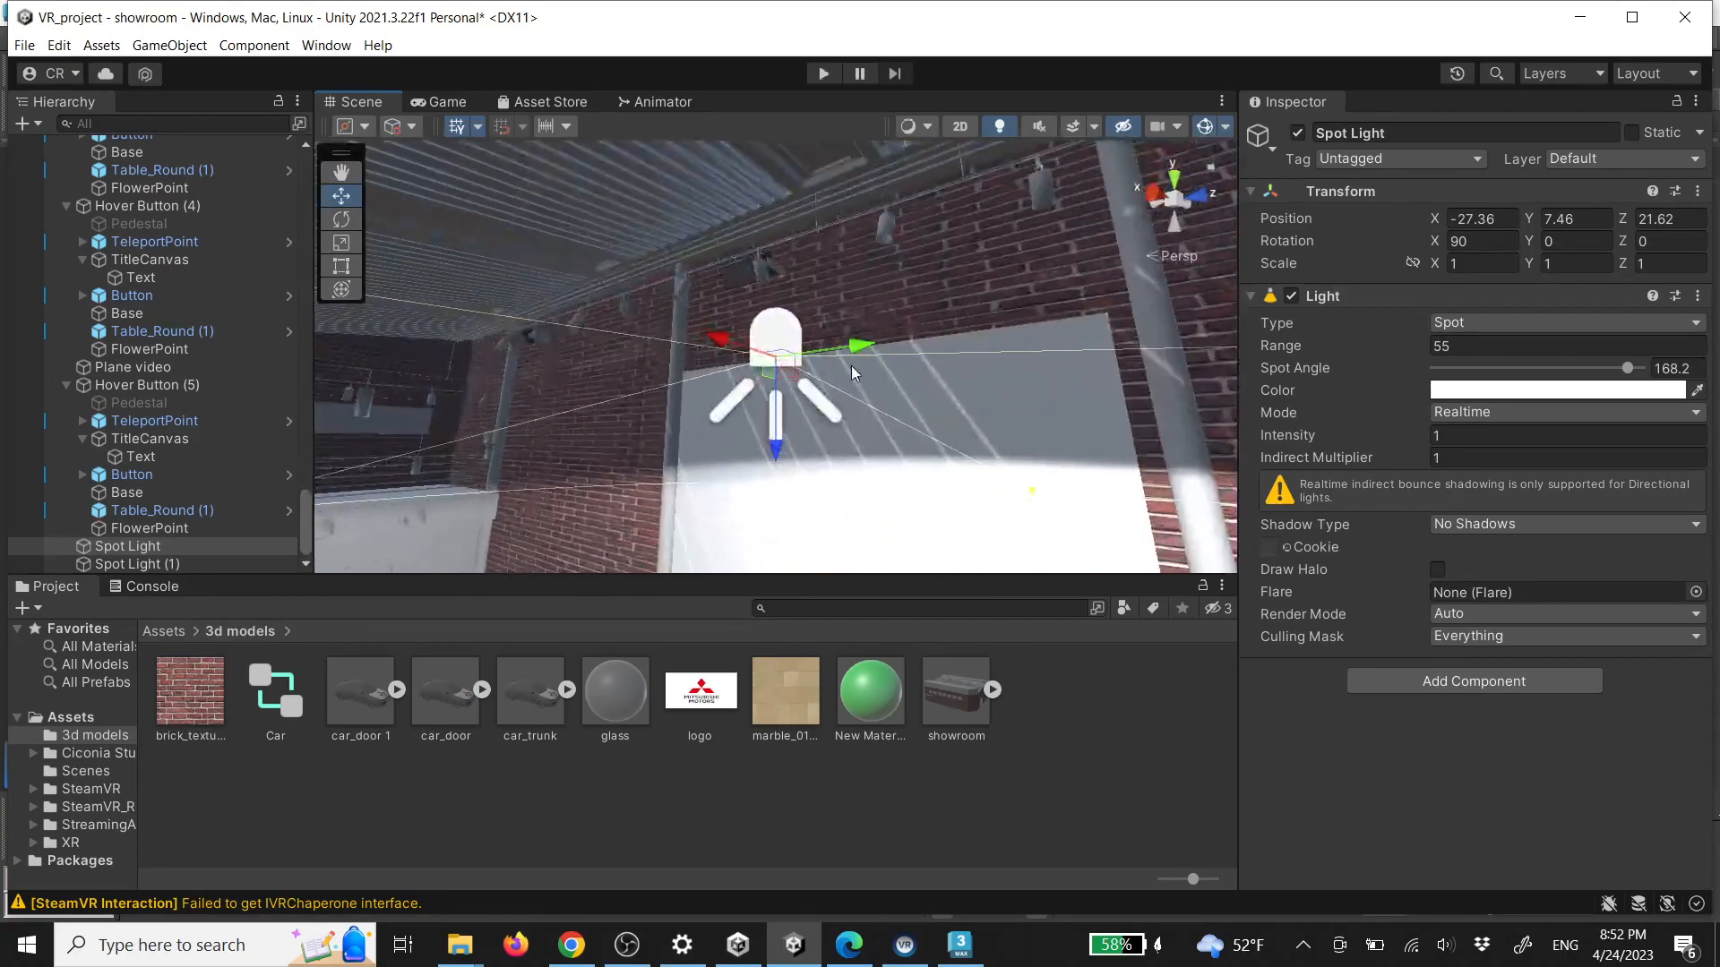
Raise the spotlight toward the ceiling lamps near the brick wall, at about X -30.87, Y 10.19, Z 20.82
{"action": "left_click_drag", "start_coordinate": [776, 453], "coordinate": [777, 208]}
{"action": "right_click_drag", "start_coordinate": [853, 269], "coordinate": [736, 307]}
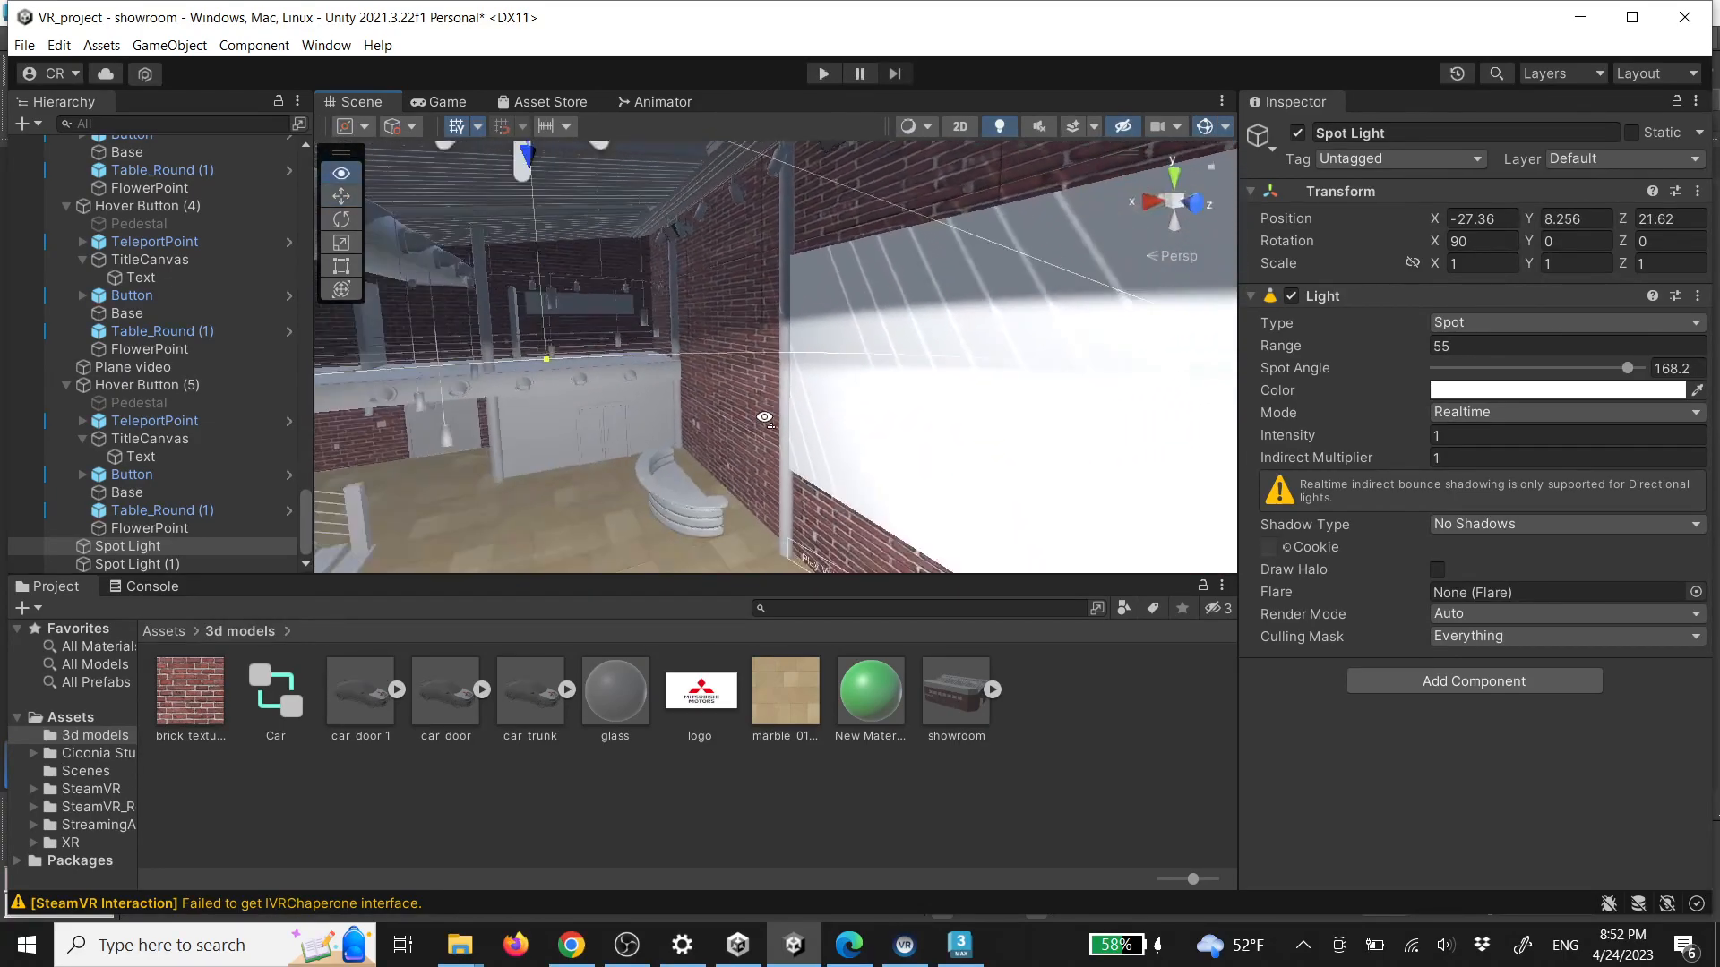
{"action": "scroll", "coordinate": [734, 305], "scroll_direction": "down", "scroll_amount": 4}
{"action": "left_click_drag", "start_coordinate": [636, 238], "coordinate": [894, 224]}
{"action": "right_click_drag", "start_coordinate": [894, 224], "coordinate": [934, 311]}
{"action": "left_click_drag", "start_coordinate": [829, 394], "coordinate": [829, 234]}
{"action": "left_click_drag", "start_coordinate": [923, 314], "coordinate": [1160, 260], "text": "alt"}
{"action": "left_click_drag", "start_coordinate": [1004, 183], "coordinate": [876, 181]}
{"action": "right_click_drag", "start_coordinate": [905, 256], "coordinate": [763, 287]}
{"action": "key", "text": "w"}
{"action": "key", "text": "s"}
{"action": "key", "text": "d"}
{"action": "left_click_drag", "start_coordinate": [768, 293], "coordinate": [900, 294]}
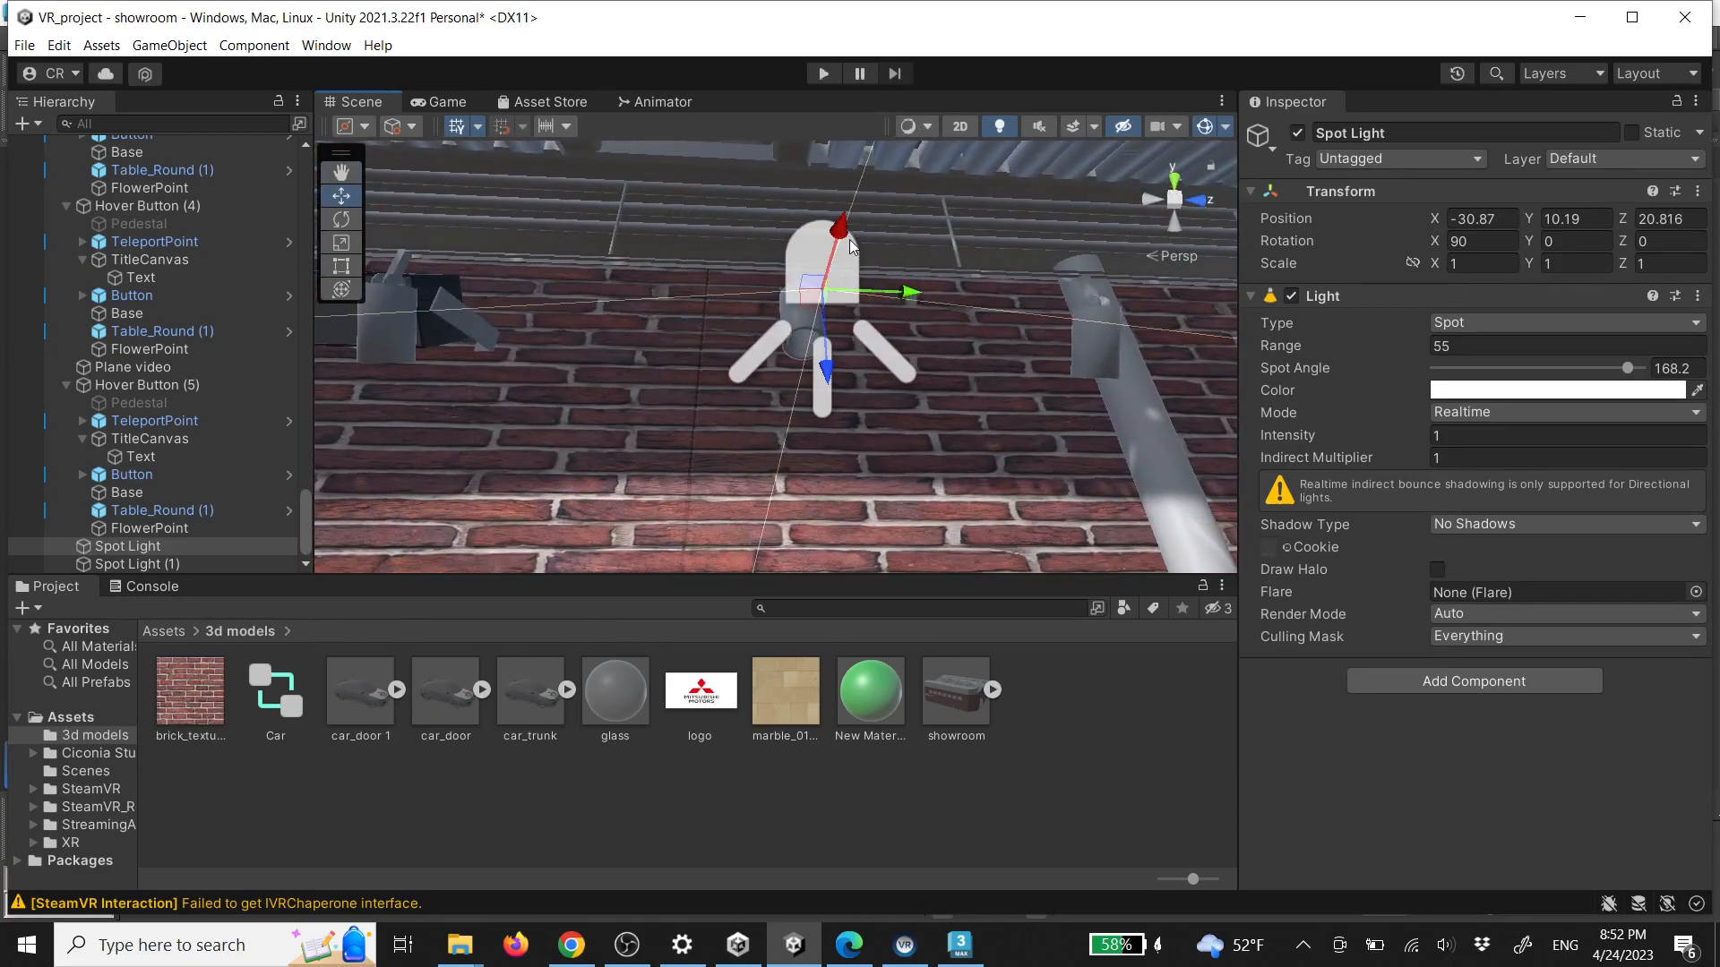
In the back view, move the spotlight onto the hanging lamp at about X -32, Y 10.58
{"action": "left_click", "coordinate": [1158, 200]}
{"action": "left_click", "coordinate": [1177, 203]}
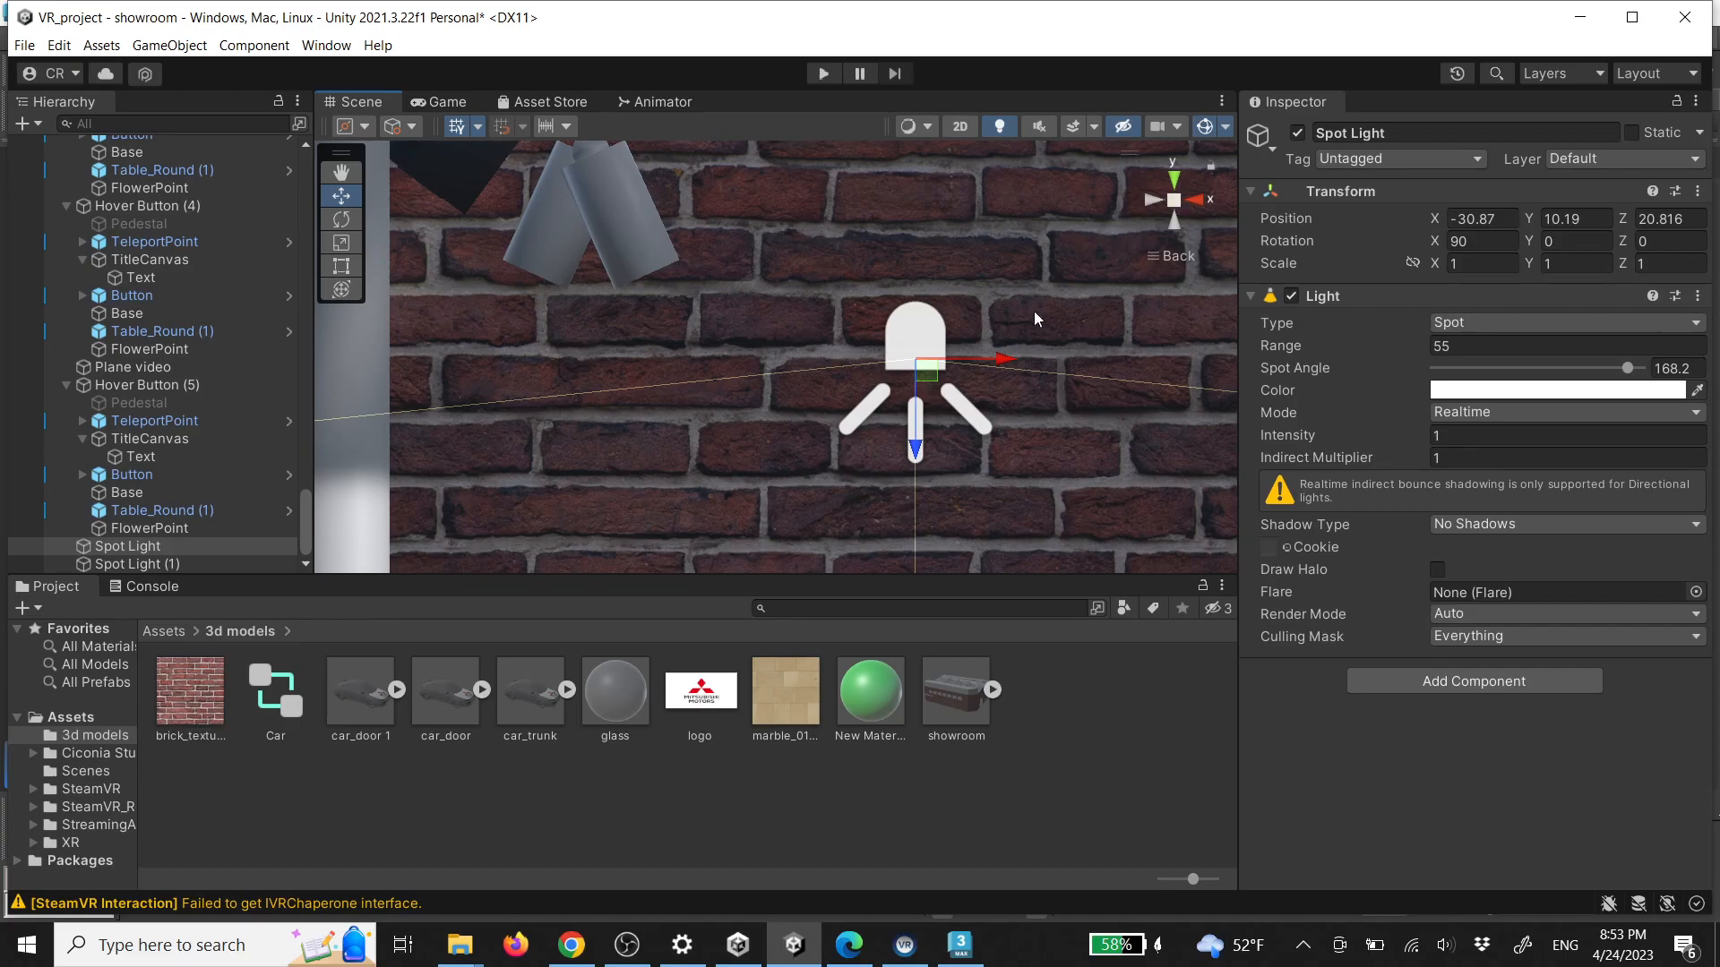
{"action": "left_click_drag", "start_coordinate": [940, 384], "coordinate": [657, 285]}
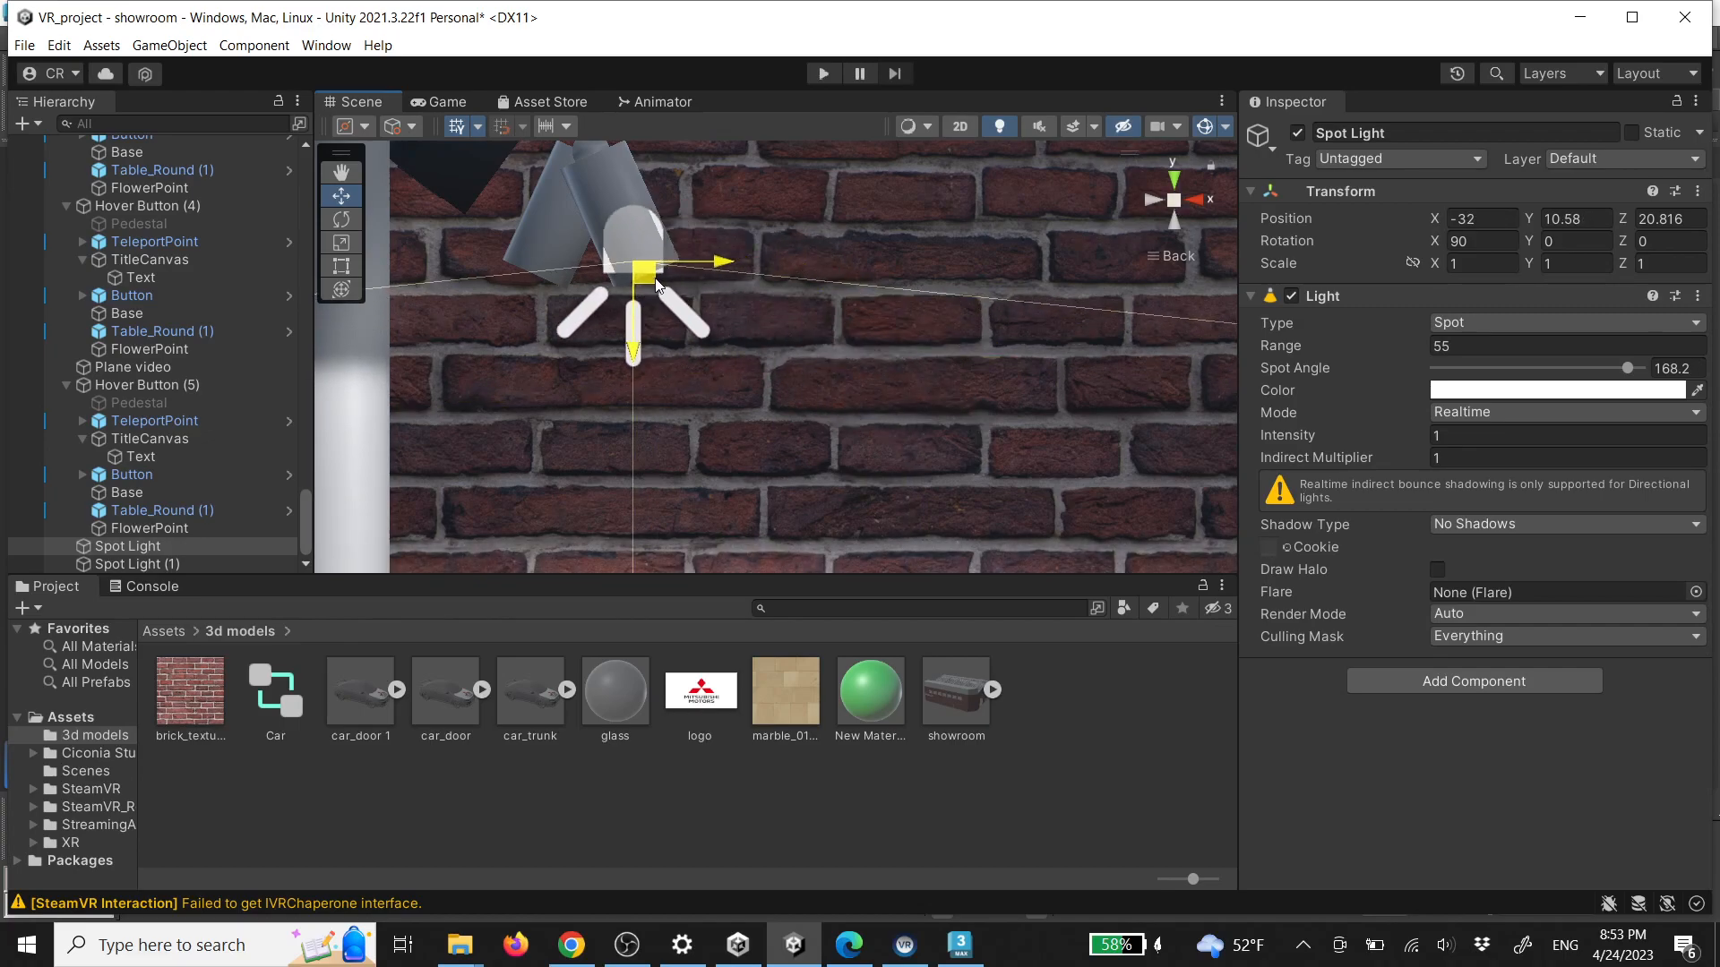
Tilt the spotlight to match the lamp, to about 66.9° X rotation, and widen its spot angle to 179
{"action": "scroll", "coordinate": [776, 359], "scroll_direction": "down", "scroll_amount": 10}
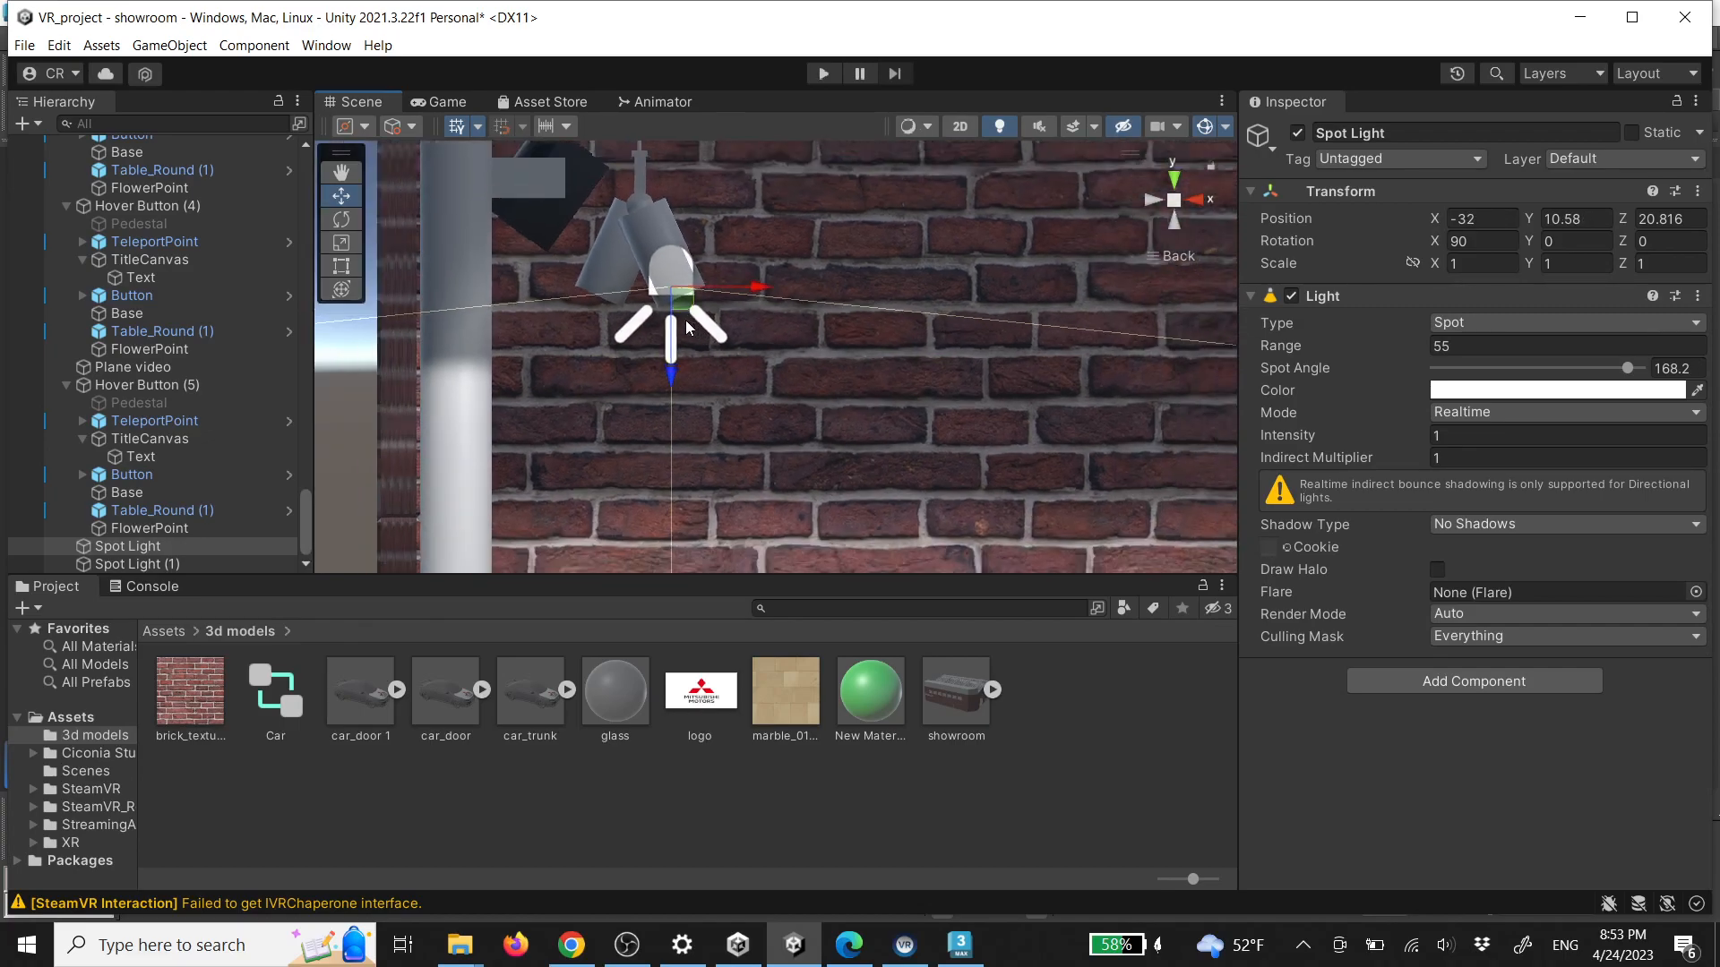
{"action": "middle_click_drag", "start_coordinate": [801, 361], "coordinate": [963, 438]}
{"action": "scroll", "coordinate": [963, 435], "scroll_direction": "up", "scroll_amount": 5}
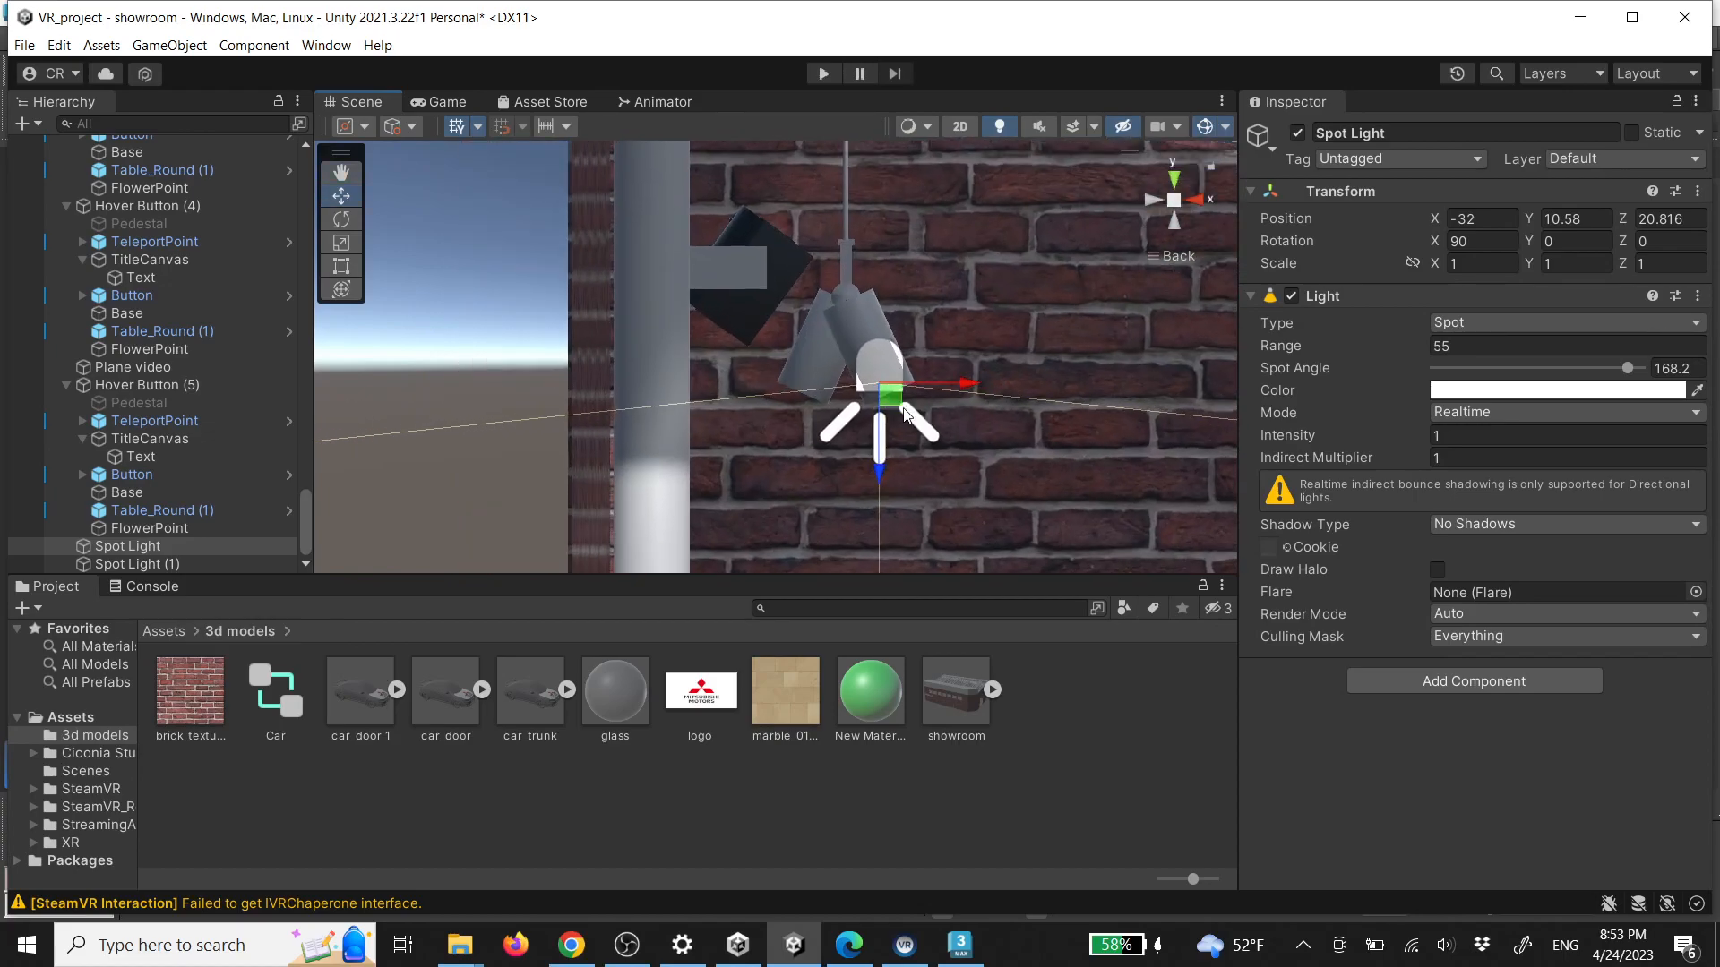
{"action": "key", "text": "e"}
{"action": "left_click_drag", "start_coordinate": [976, 357], "coordinate": [958, 290]}
{"action": "left_click_drag", "start_coordinate": [1643, 368], "coordinate": [1655, 373]}
Nudge the spotlight to the mouth of the lamp, at about X -31.97, Y 10.51, Z 20.91
{"action": "right_click_drag", "start_coordinate": [1105, 419], "coordinate": [842, 338]}
{"action": "key", "text": "d"}
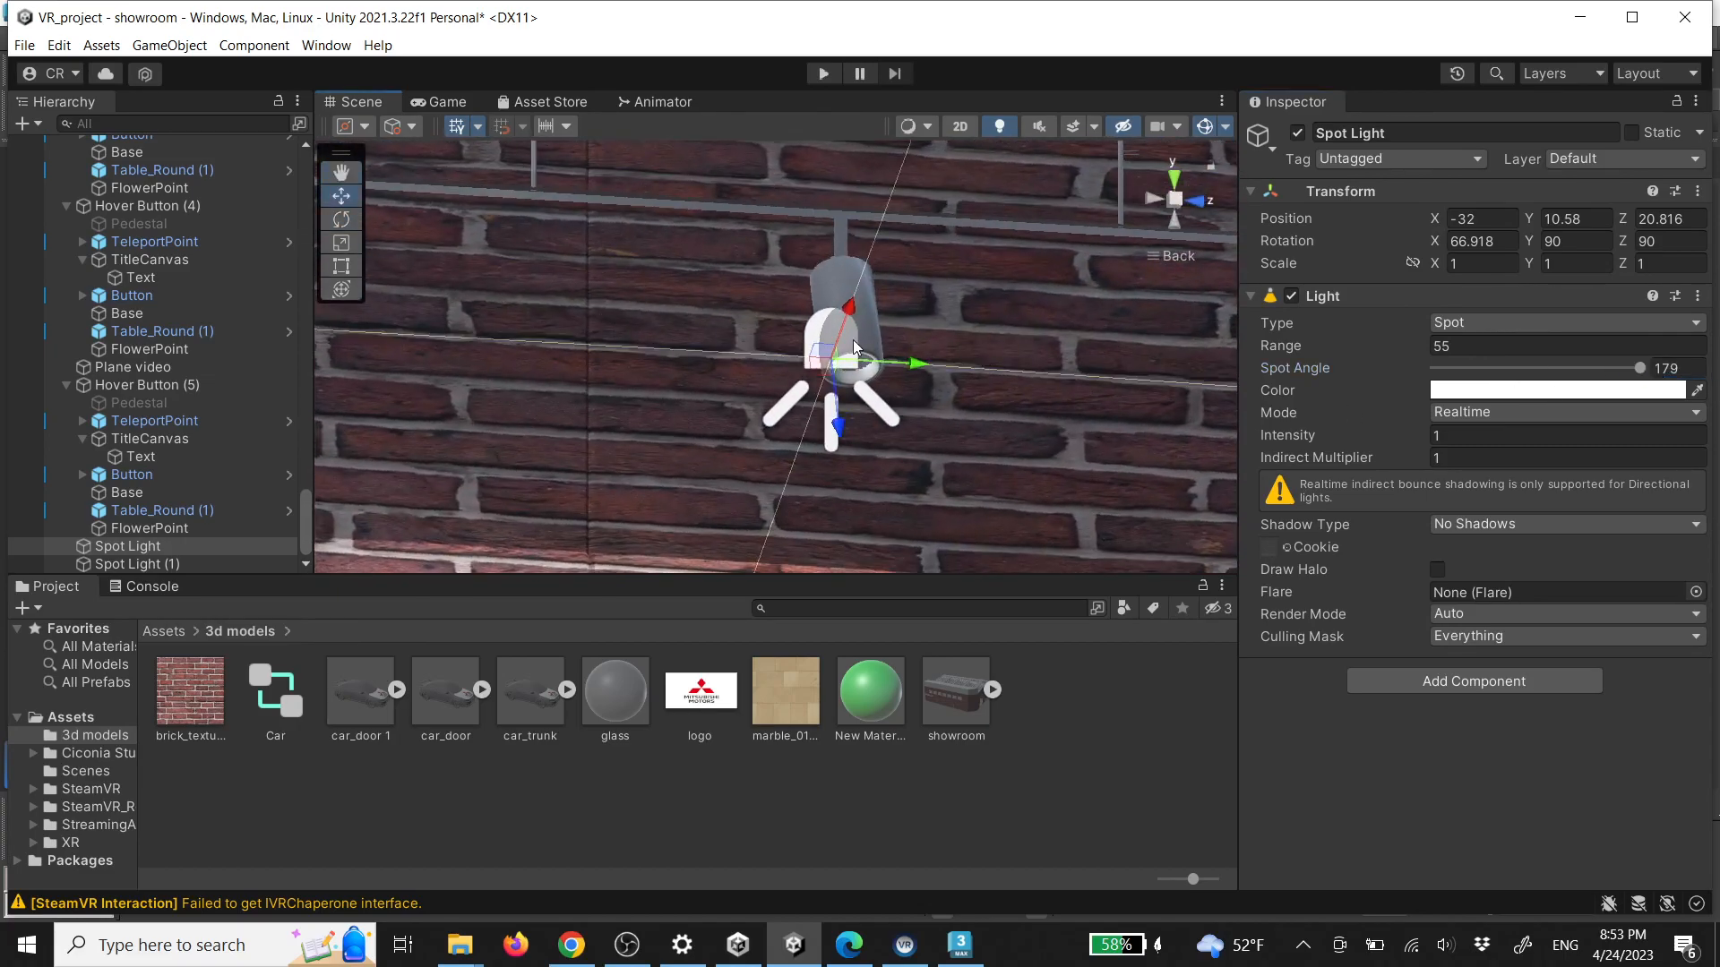
{"action": "left_click_drag", "start_coordinate": [895, 362], "coordinate": [858, 429]}
Duplicate the spotlight and move the copy along the wall to the neighbouring lamp, at about Z 17.87
{"action": "right_click_drag", "start_coordinate": [967, 383], "coordinate": [1018, 458]}
{"action": "key", "text": "d"}
{"action": "key", "text": "a"}
{"action": "scroll", "coordinate": [1019, 459], "scroll_direction": "down", "scroll_amount": 5}
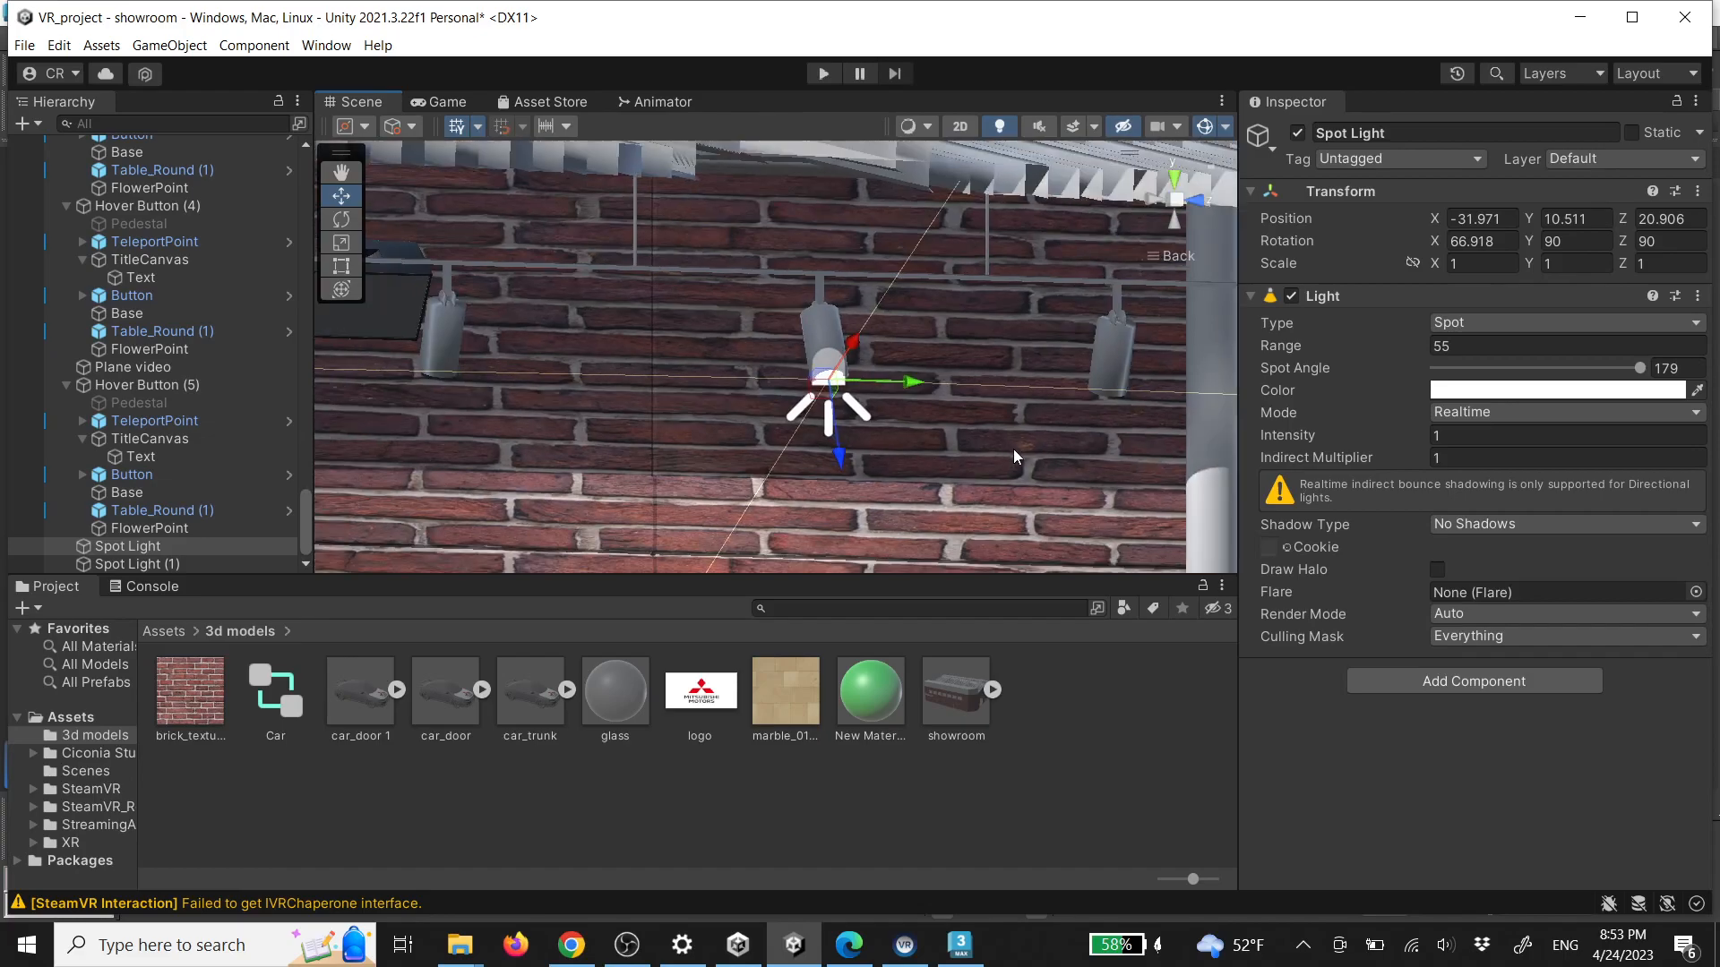
{"action": "key", "text": "ctrl+d"}
{"action": "left_click_drag", "start_coordinate": [903, 387], "coordinate": [526, 376]}
Rotate the copied spotlight to about 110° and fit it to its lamp at about X -32.35, Y 10.55, Z 18.01
{"action": "key", "text": "f"}
{"action": "scroll", "coordinate": [716, 417], "scroll_direction": "up", "scroll_amount": 10}
{"action": "right_click_drag", "start_coordinate": [879, 445], "coordinate": [1146, 439]}
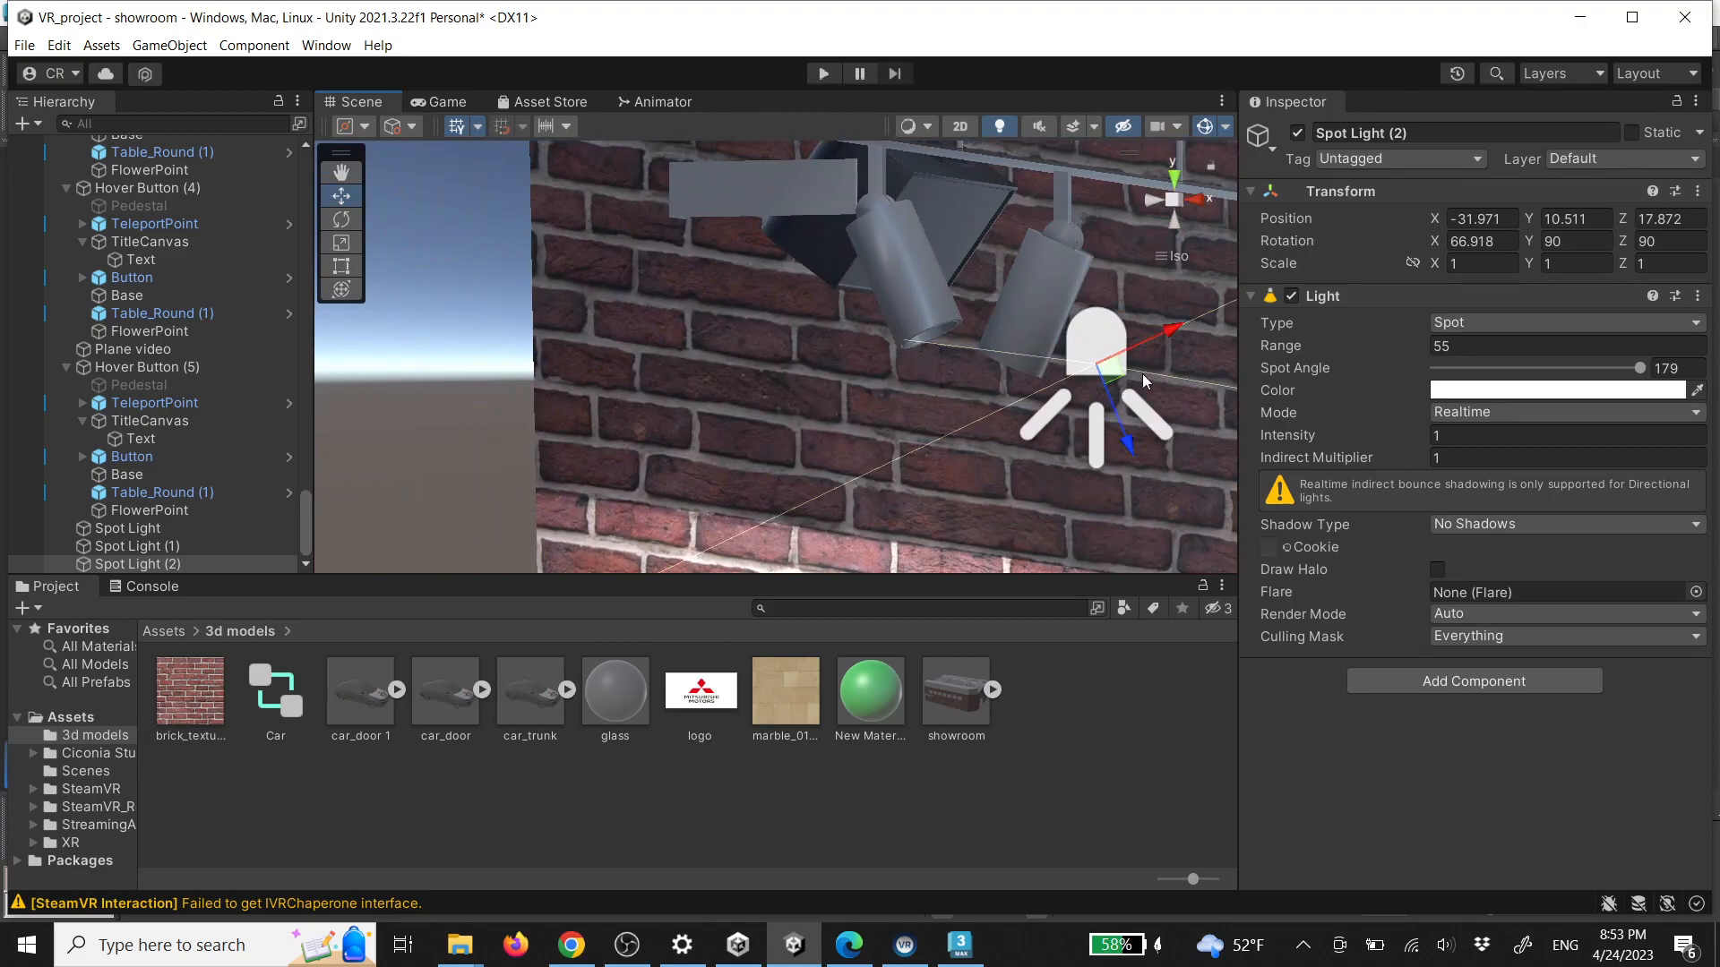
{"action": "right_click_drag", "start_coordinate": [1146, 373], "coordinate": [1238, 411]}
{"action": "left_click_drag", "start_coordinate": [1131, 327], "coordinate": [1004, 362]}
{"action": "key", "text": "w"}
{"action": "right_click_drag", "start_coordinate": [1004, 362], "coordinate": [602, 330]}
{"action": "left_click_drag", "start_coordinate": [784, 412], "coordinate": [815, 417]}
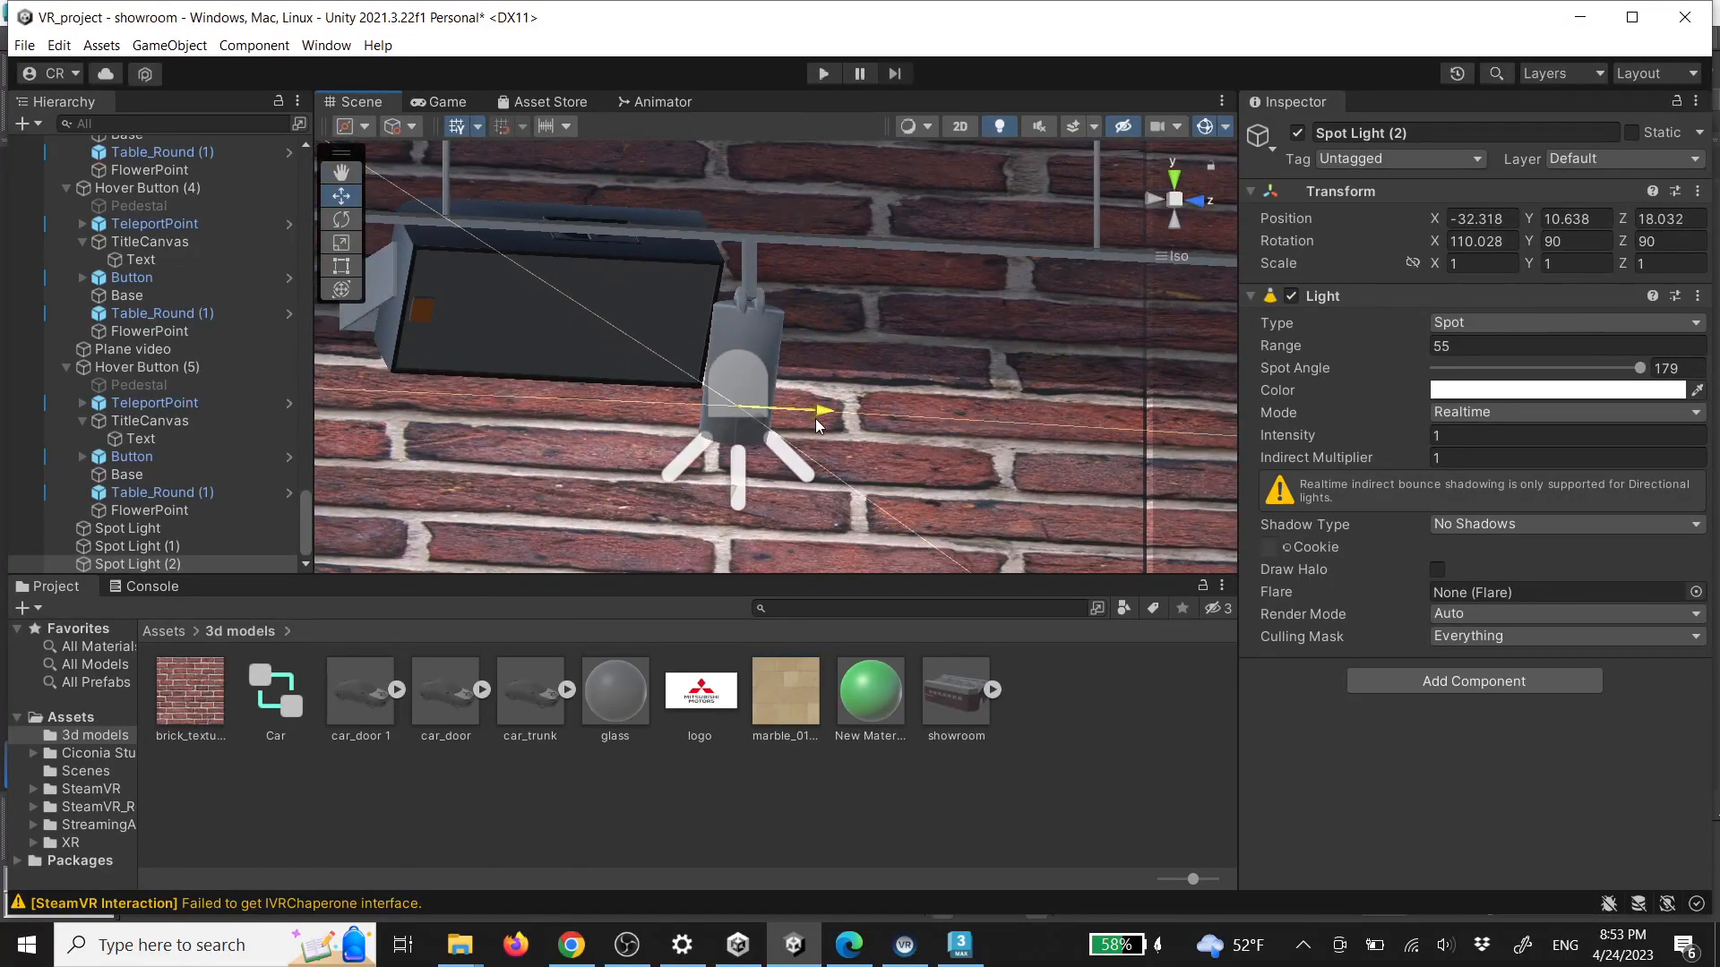
{"action": "left_click_drag", "start_coordinate": [732, 463], "coordinate": [729, 500]}
{"action": "right_click_drag", "start_coordinate": [729, 500], "coordinate": [994, 363]}
Tilt the copied spotlight further to about 120.5° and narrow its spot angle to about 123.5
{"action": "key", "text": "e"}
{"action": "left_click_drag", "start_coordinate": [992, 358], "coordinate": [996, 374]}
{"action": "left_click_drag", "start_coordinate": [1639, 368], "coordinate": [1575, 369]}
Examine how the spotlights light the car, platforms and walls from several viewpoints around the showroom
{"action": "right_click_drag", "start_coordinate": [1048, 389], "coordinate": [1214, 277]}
{"action": "left_click", "coordinate": [1183, 208]}
{"action": "scroll", "coordinate": [945, 390], "scroll_direction": "down", "scroll_amount": 10}
{"action": "scroll", "coordinate": [944, 391], "scroll_direction": "up", "scroll_amount": 10}
{"action": "right_click_drag", "start_coordinate": [944, 390], "coordinate": [1228, 460]}
{"action": "right_click_drag", "start_coordinate": [845, 433], "coordinate": [1097, 337]}
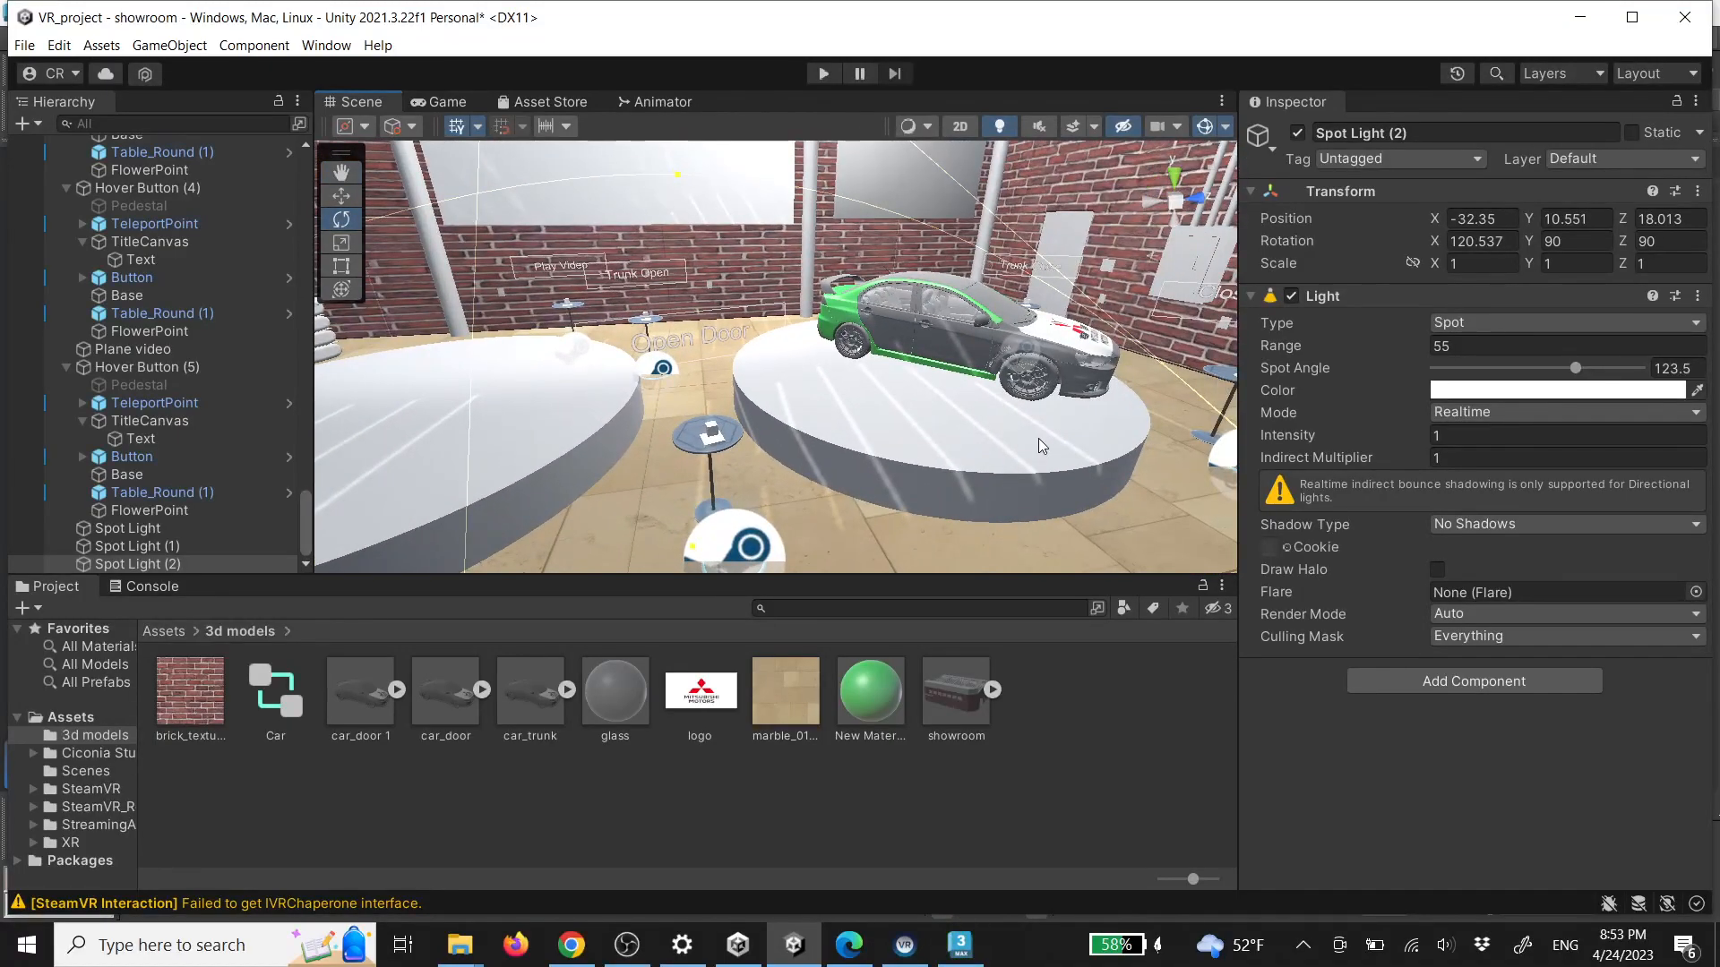
{"action": "right_click_drag", "start_coordinate": [983, 410], "coordinate": [778, 392]}
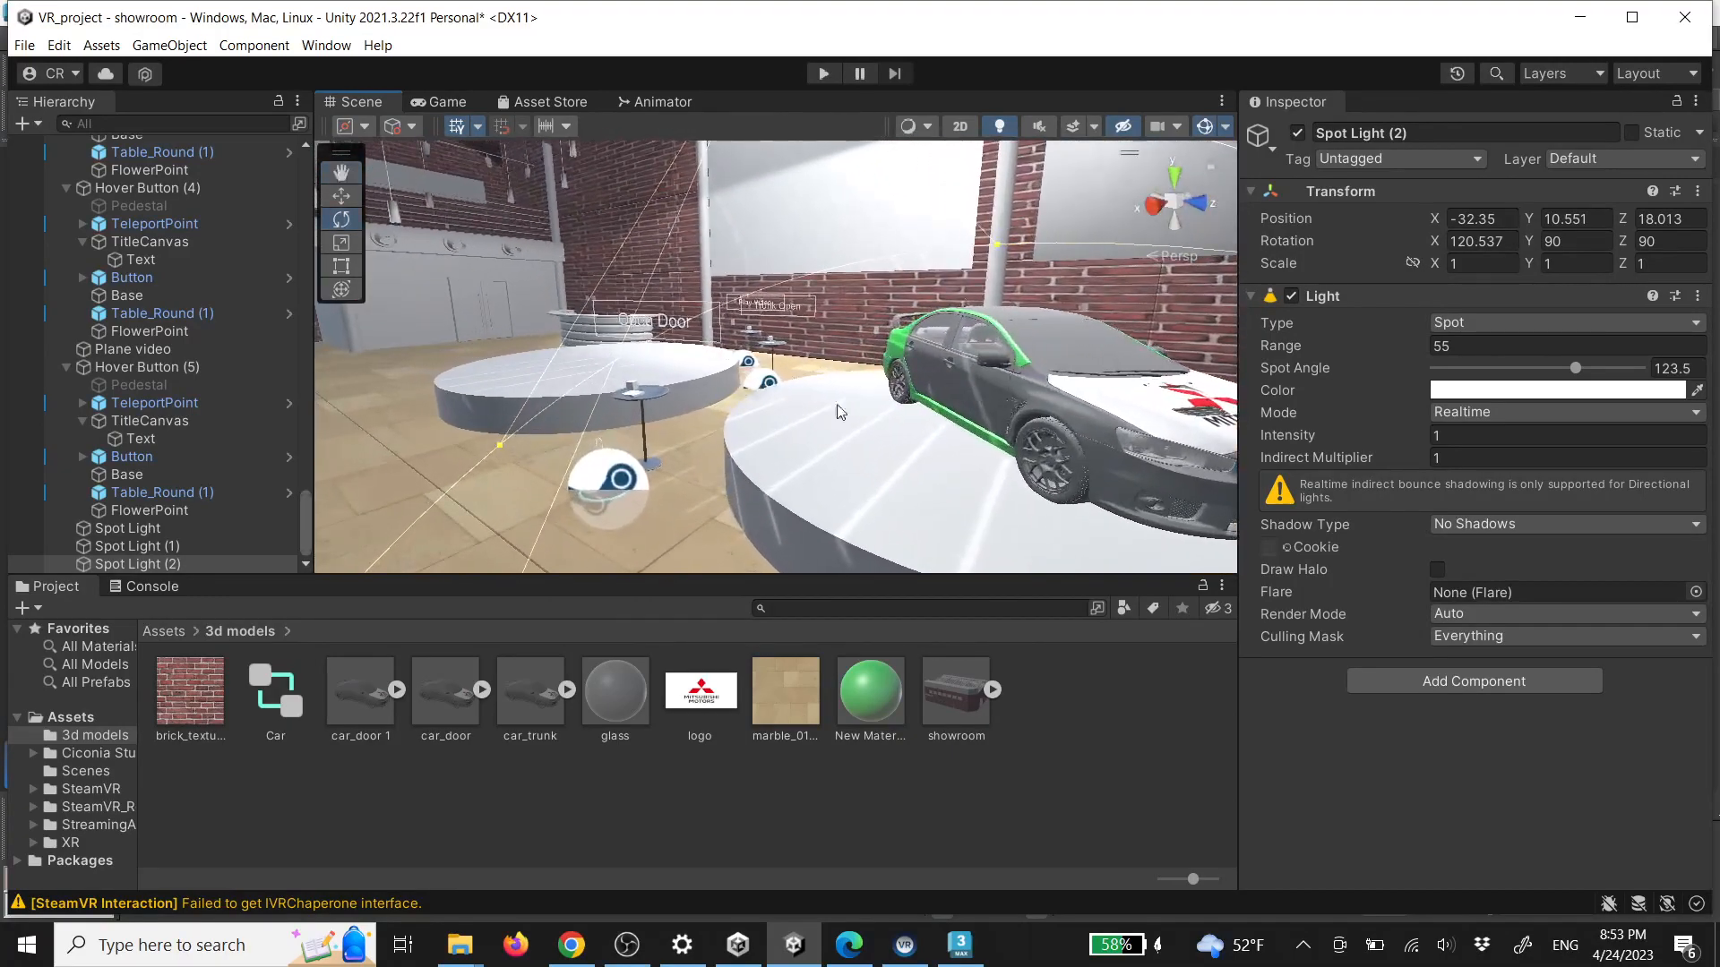
{"action": "right_click_drag", "start_coordinate": [909, 398], "coordinate": [1066, 403]}
Switch to Chrome, load the cadnav.com Cars 3D models page and open the Land Rover Defender model
{"action": "left_click", "coordinate": [595, 945]}
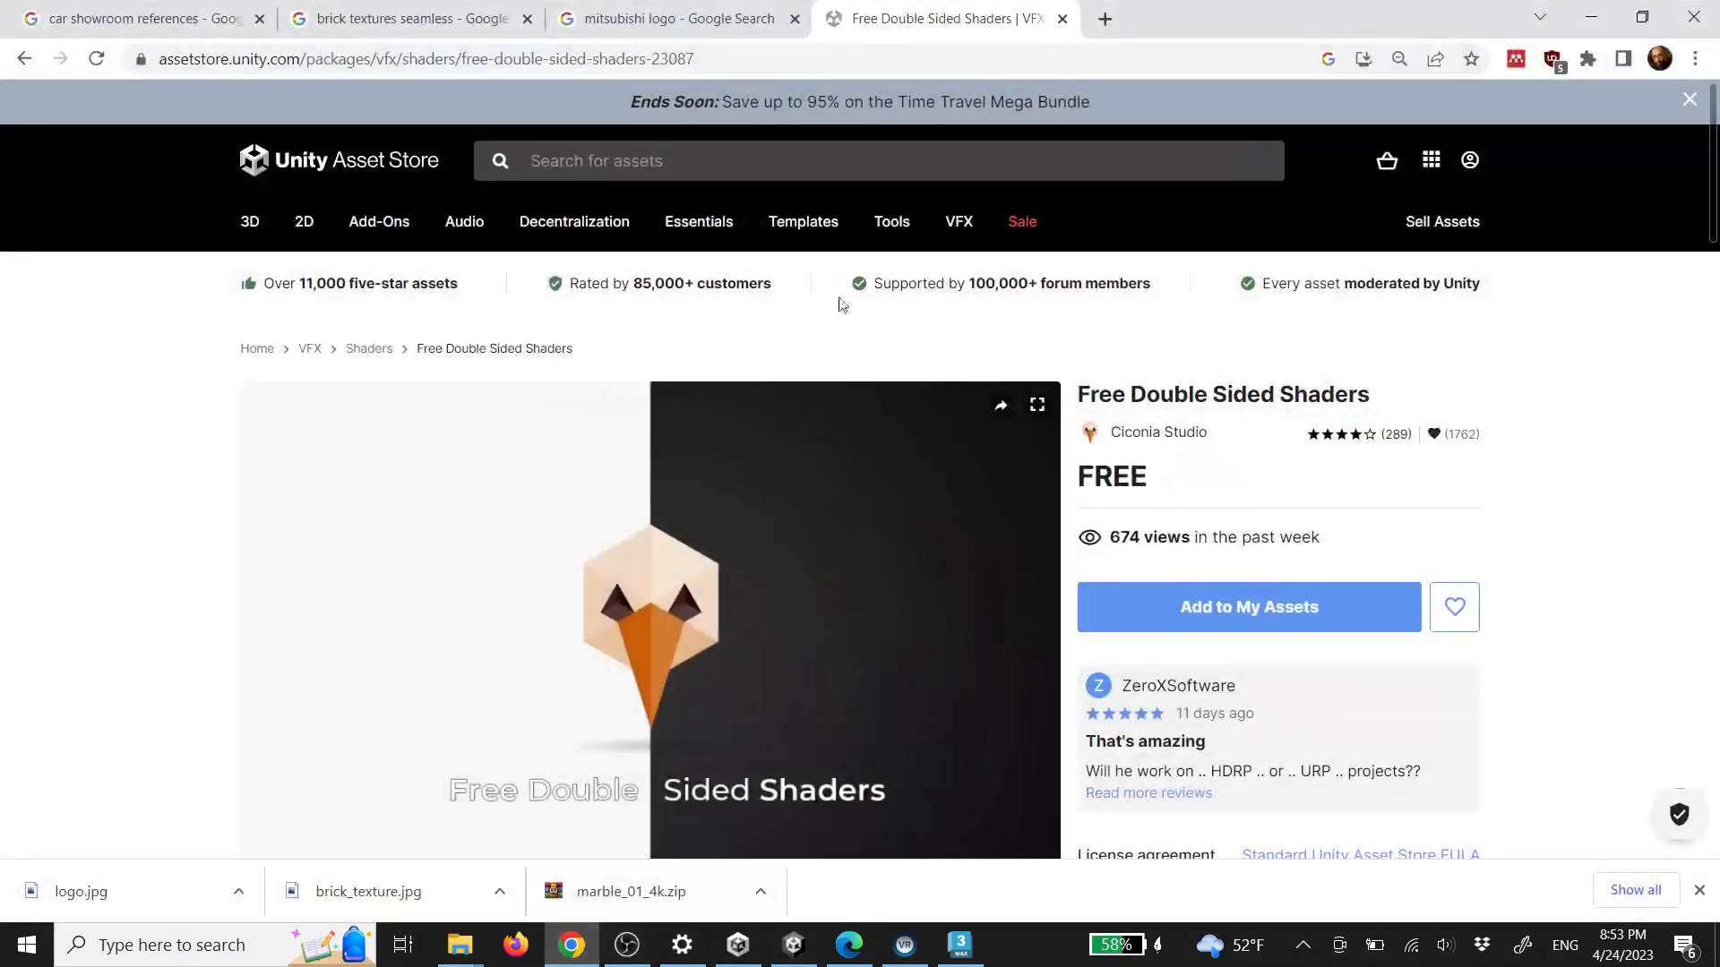
{"action": "left_click", "coordinate": [839, 59]}
{"action": "type", "text": "cad"}
{"action": "key", "text": "Return"}
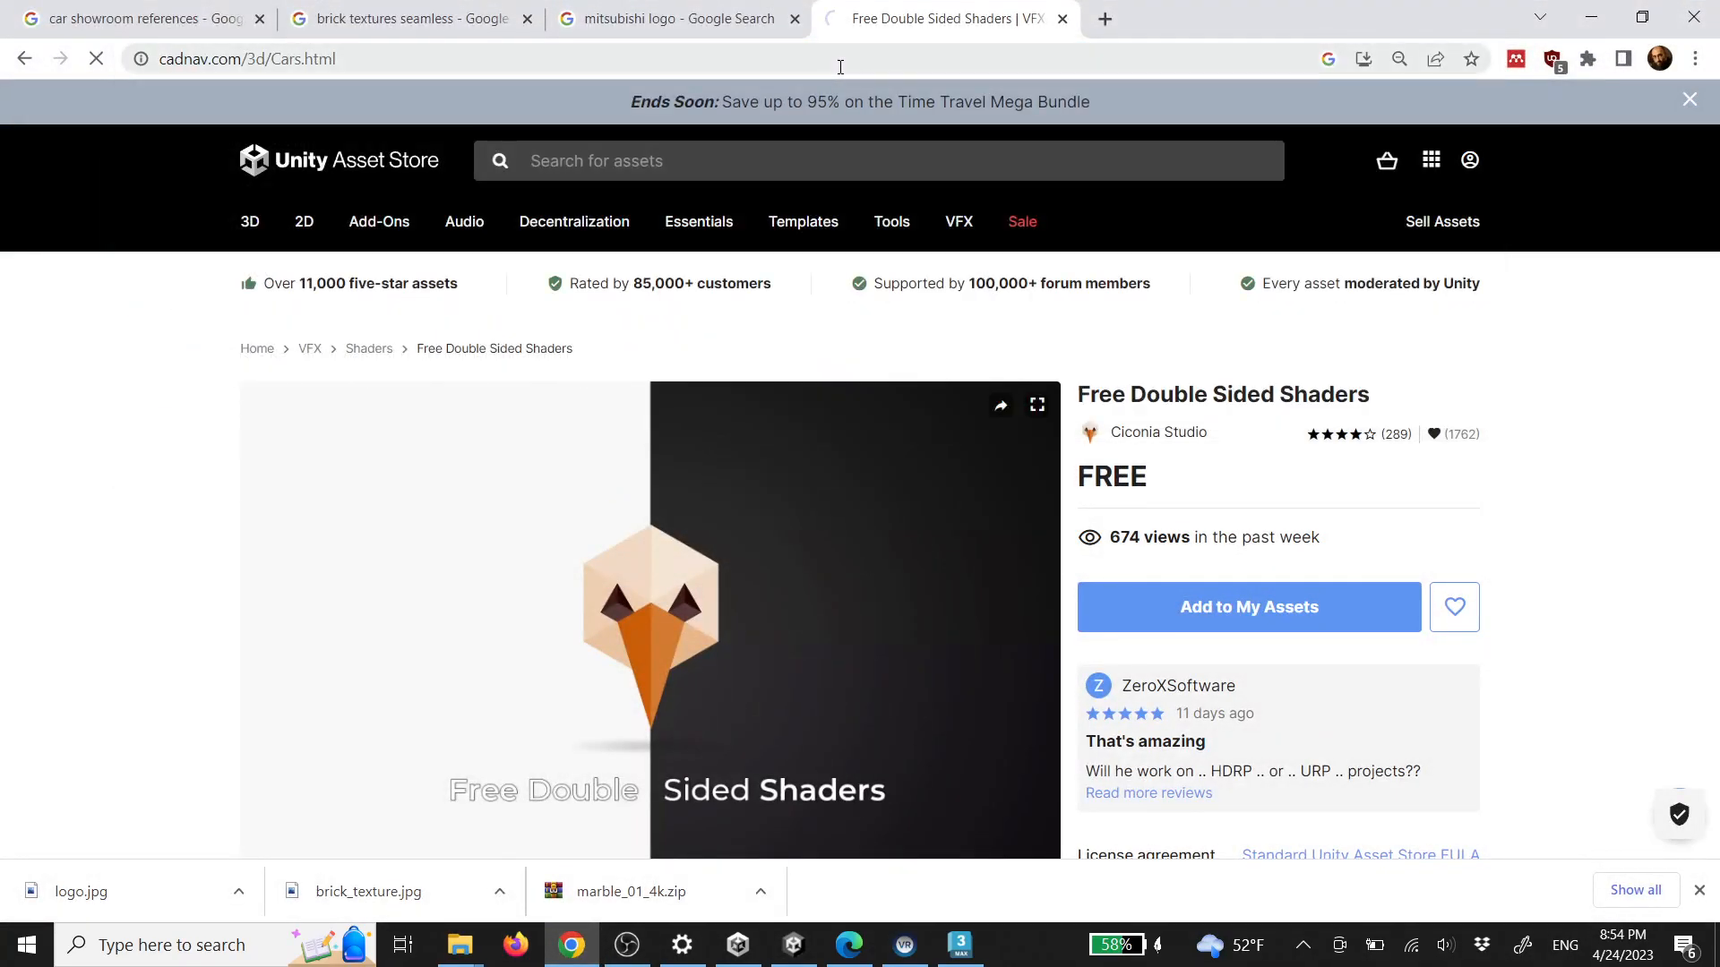
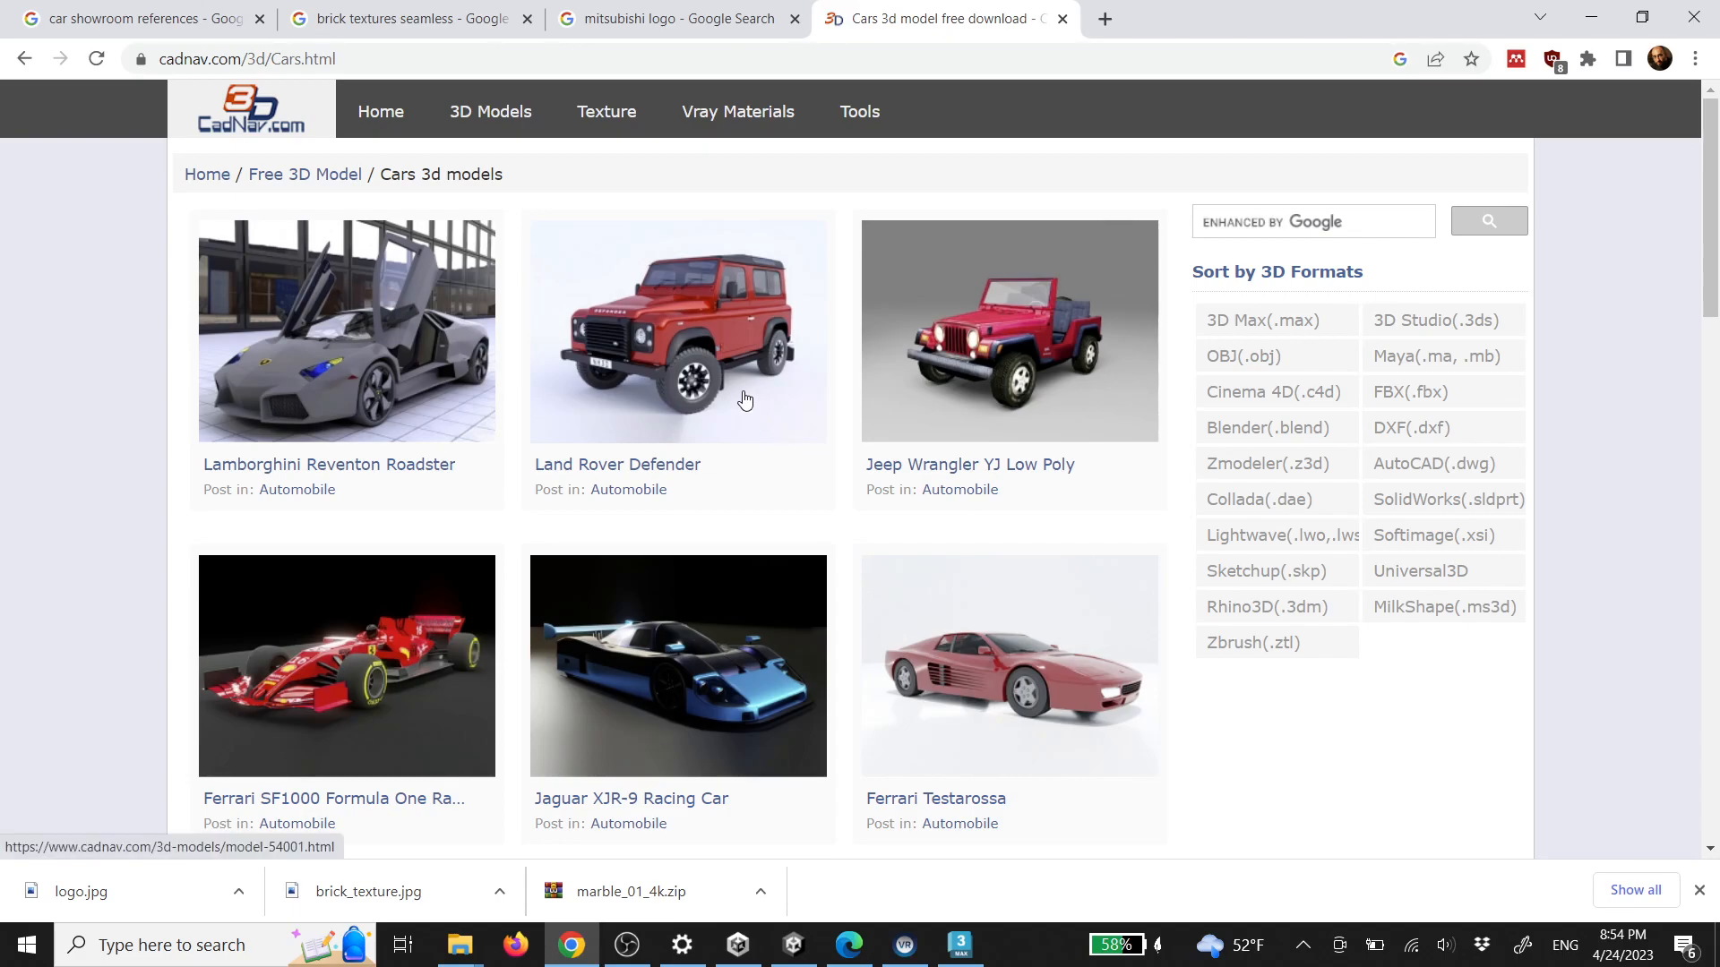
{"action": "left_click", "coordinate": [708, 346]}
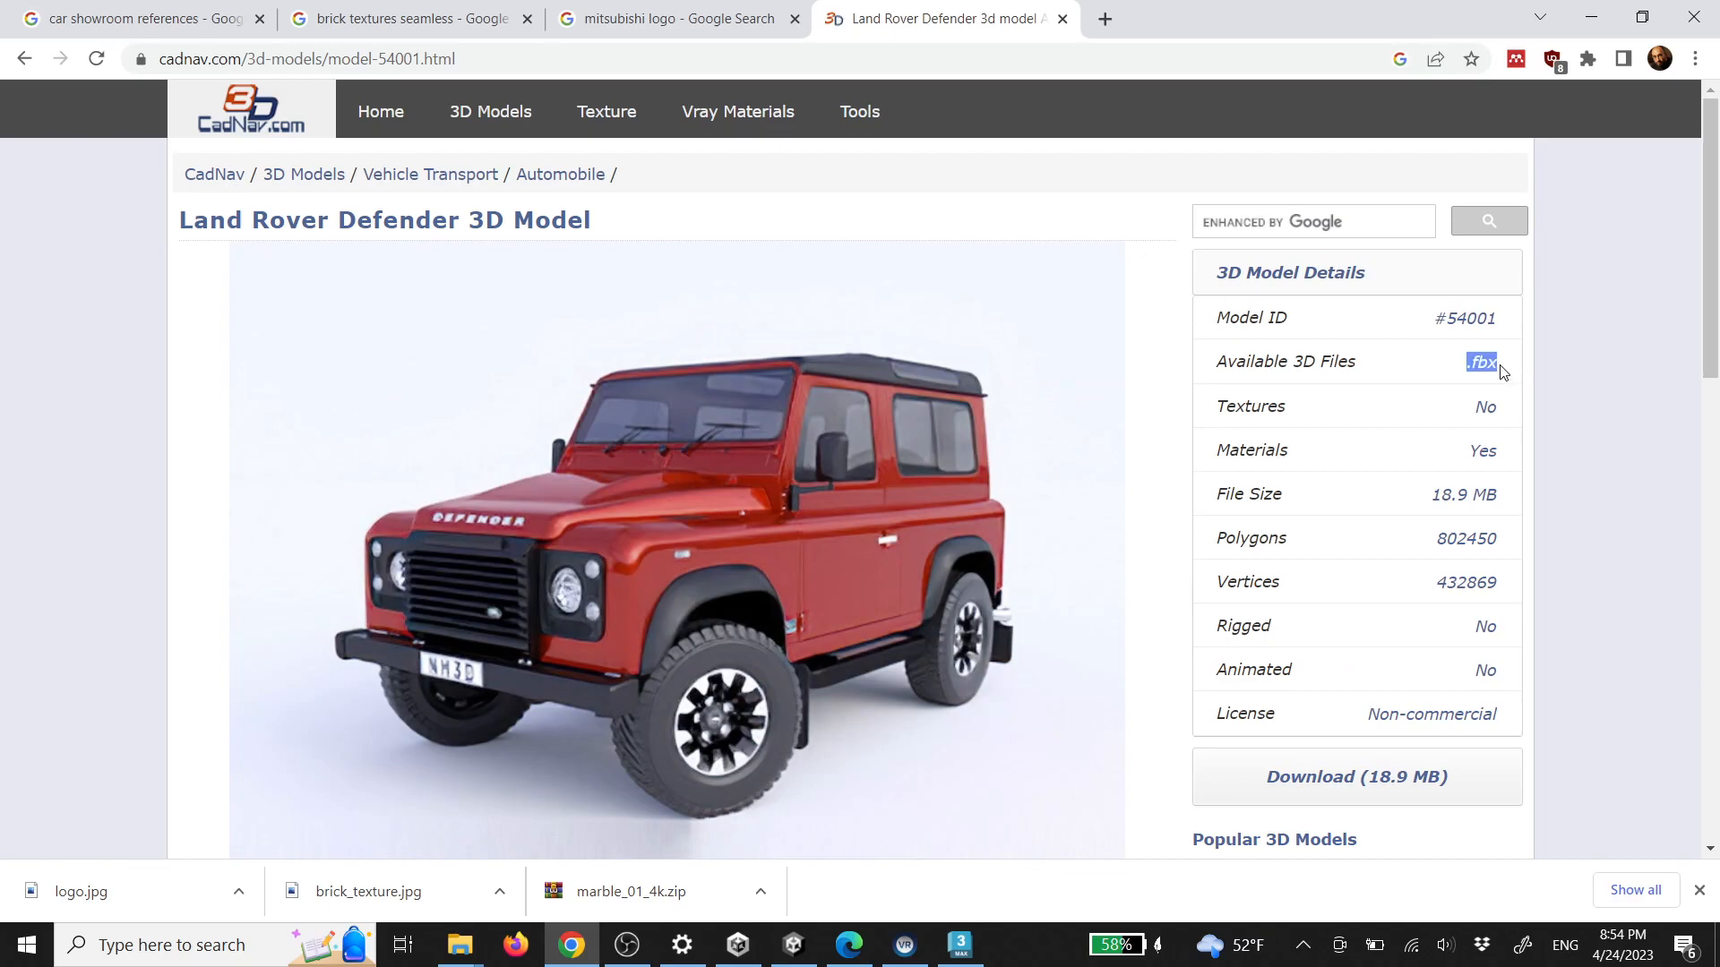
Download the 18.9 MB Land Rover Defender model from its download page
{"action": "scroll", "coordinate": [698, 534], "scroll_direction": "down", "scroll_amount": 2}
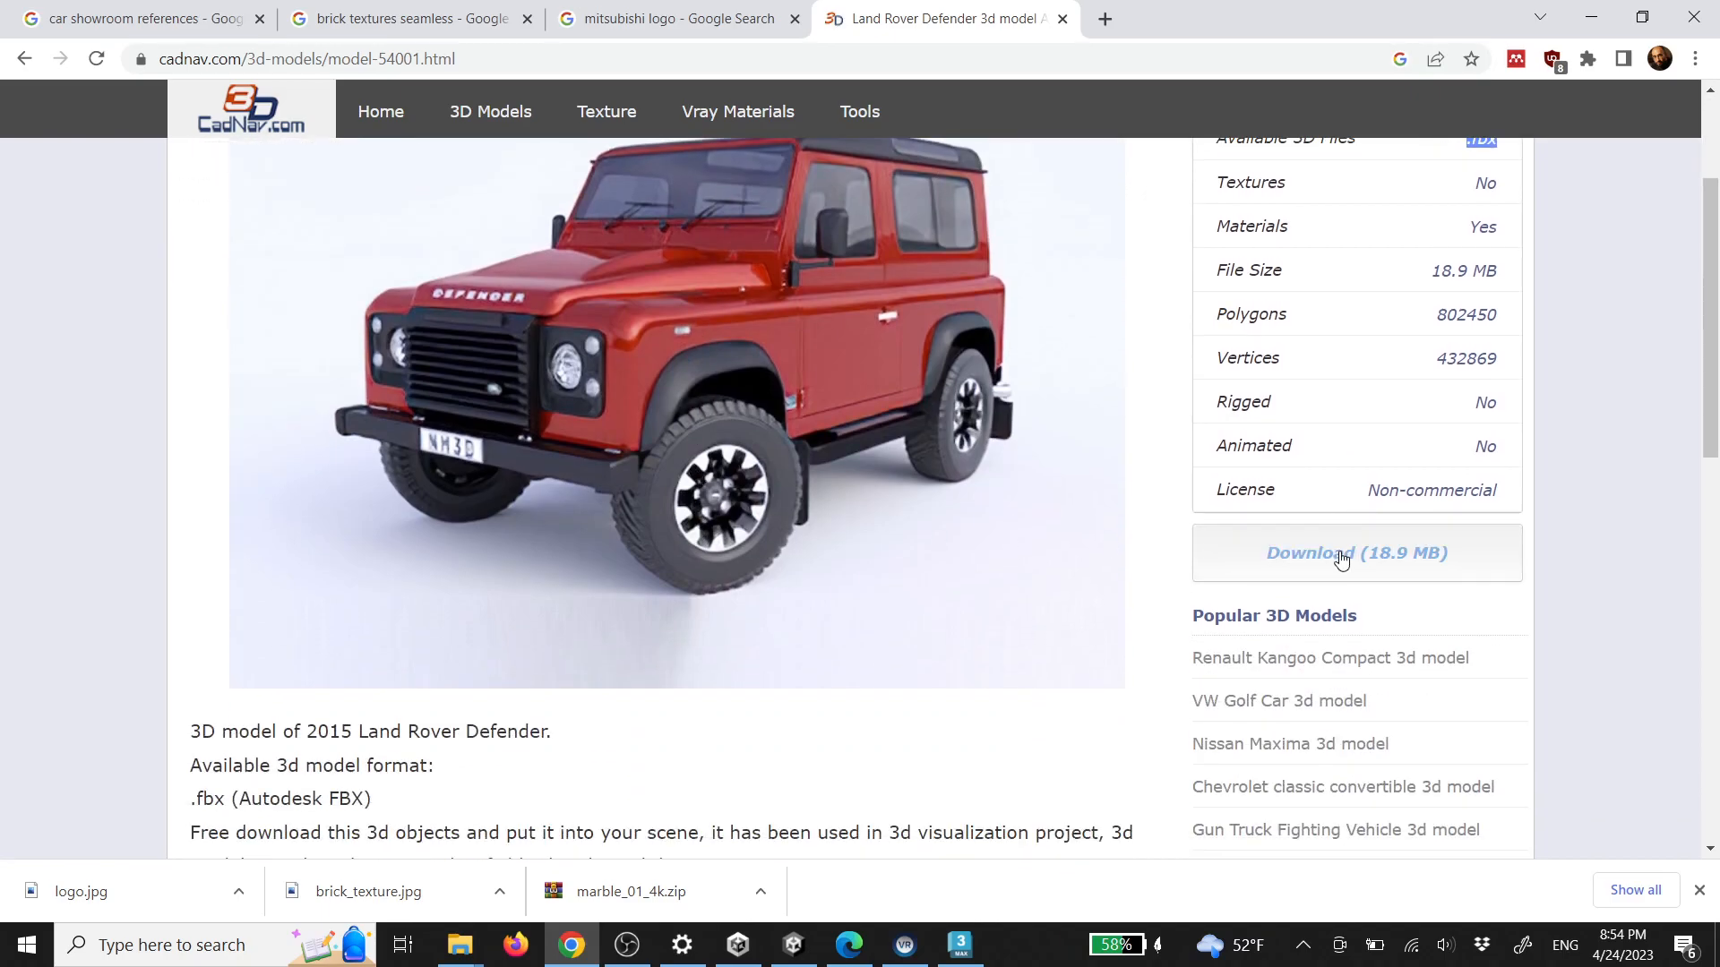
{"action": "scroll", "coordinate": [364, 625], "scroll_direction": "down", "scroll_amount": 2}
{"action": "scroll", "coordinate": [1001, 407], "scroll_direction": "up", "scroll_amount": 1}
{"action": "left_click", "coordinate": [1439, 442]}
{"action": "left_click", "coordinate": [355, 449]}
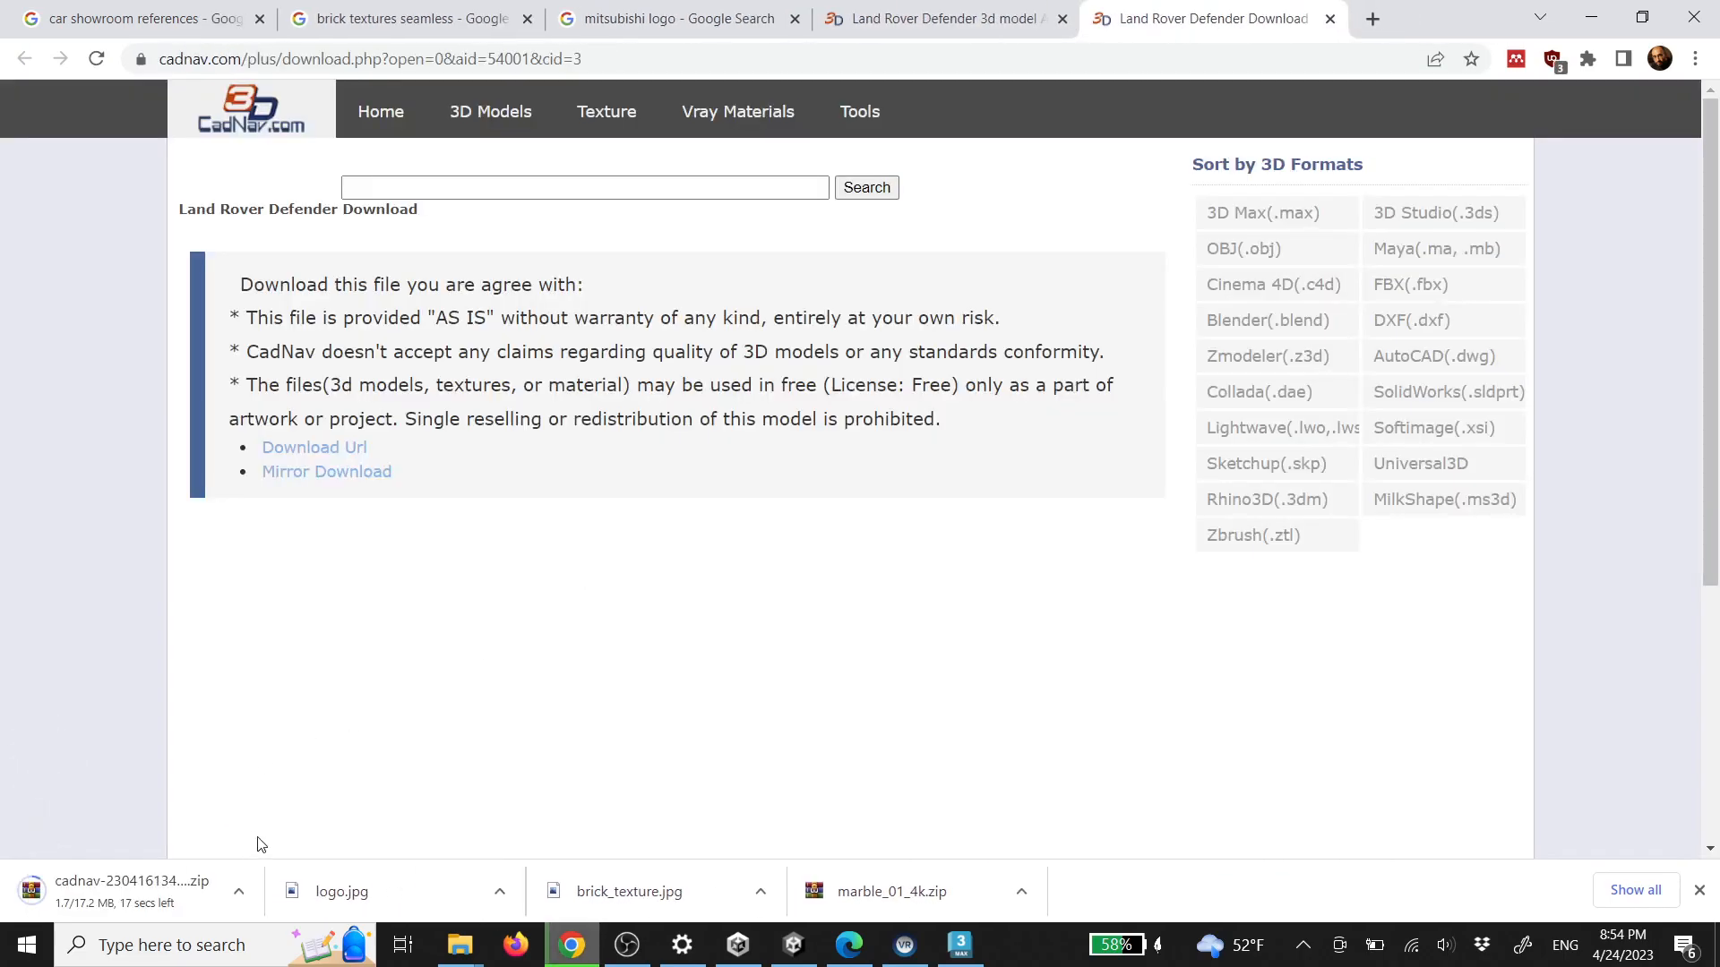
Show the downloaded cadnav archive in the Downloads folder and extract it into its own folder
{"action": "left_click", "coordinate": [247, 899]}
{"action": "left_click", "coordinate": [329, 815]}
{"action": "left_click_drag", "start_coordinate": [568, 412], "coordinate": [511, 449]}
{"action": "right_click_drag", "start_coordinate": [509, 443], "coordinate": [467, 466]}
{"action": "left_click", "coordinate": [587, 527]}
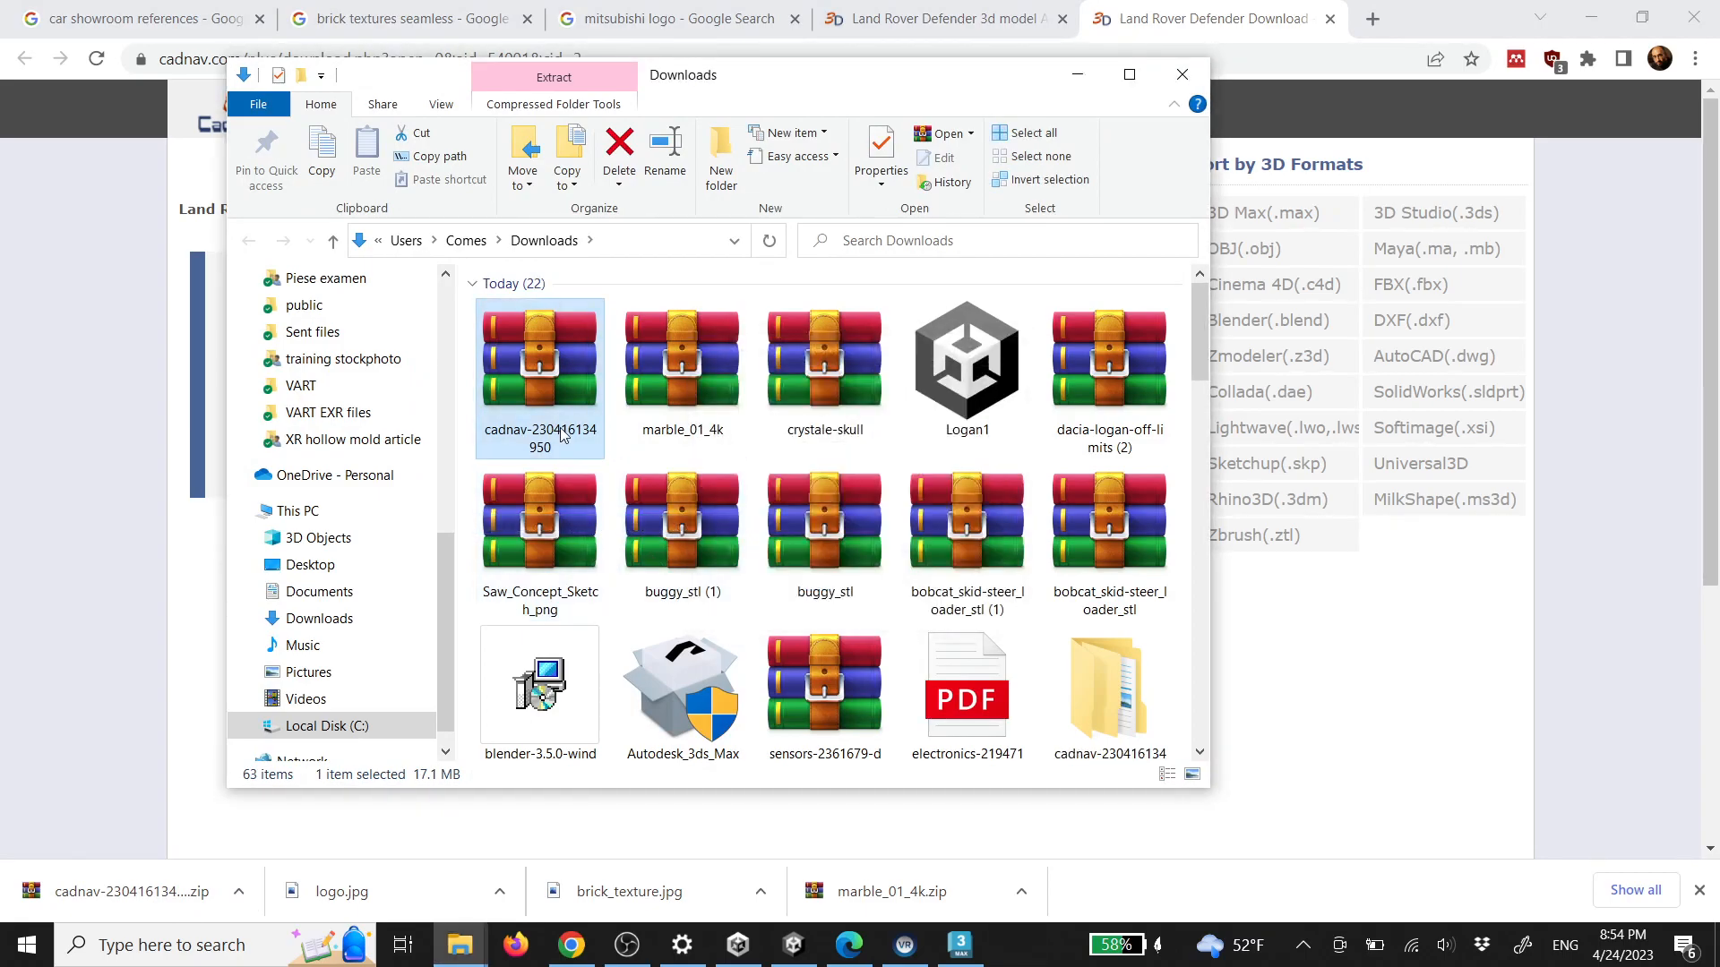
Open the extracted cadnav folder and import the Land Rover model into the open 3ds Max scene
{"action": "double_click", "coordinate": [1109, 689]}
{"action": "double_click", "coordinate": [547, 318]}
{"action": "double_click", "coordinate": [550, 320]}
{"action": "left_click_drag", "start_coordinate": [526, 319], "coordinate": [676, 660]}
{"action": "left_click", "coordinate": [726, 677]}
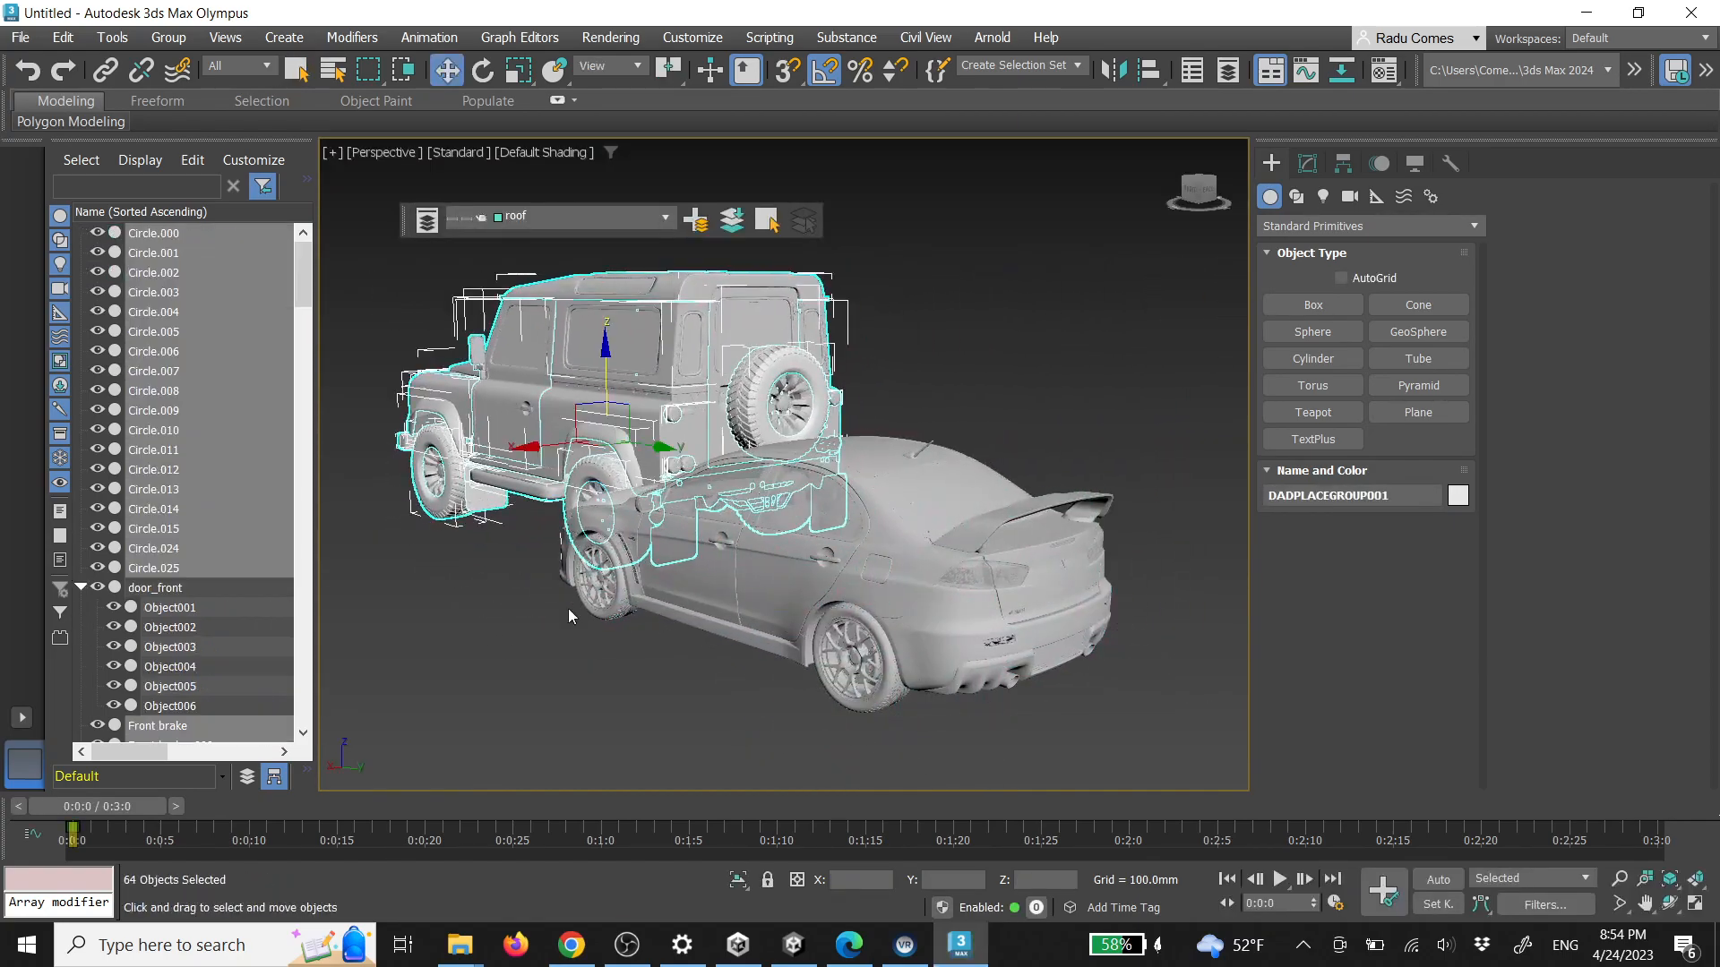
Restore the selection of all imported Land Rover parts and move the vehicle along Y, clear of the sedan
{"action": "left_click", "coordinate": [569, 618]}
{"action": "middle_click_drag", "start_coordinate": [572, 609], "coordinate": [1056, 530], "text": "alt"}
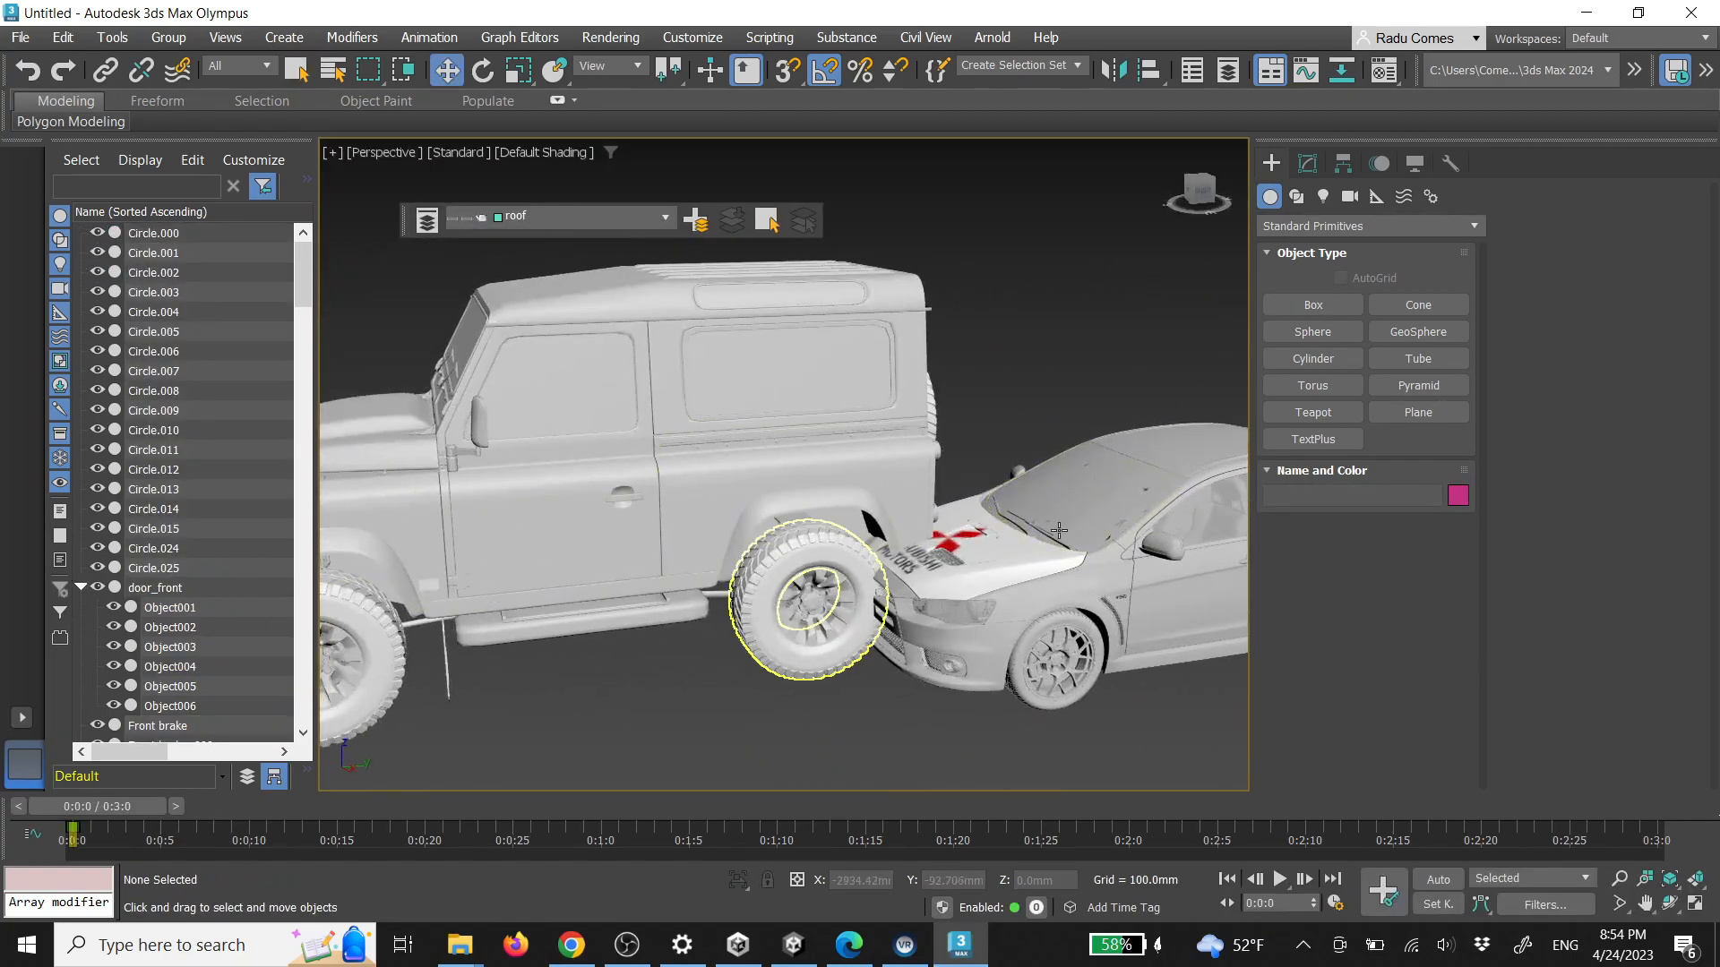
{"action": "scroll", "coordinate": [860, 517], "scroll_direction": "down", "scroll_amount": 5}
{"action": "key", "text": "ctrl+z"}
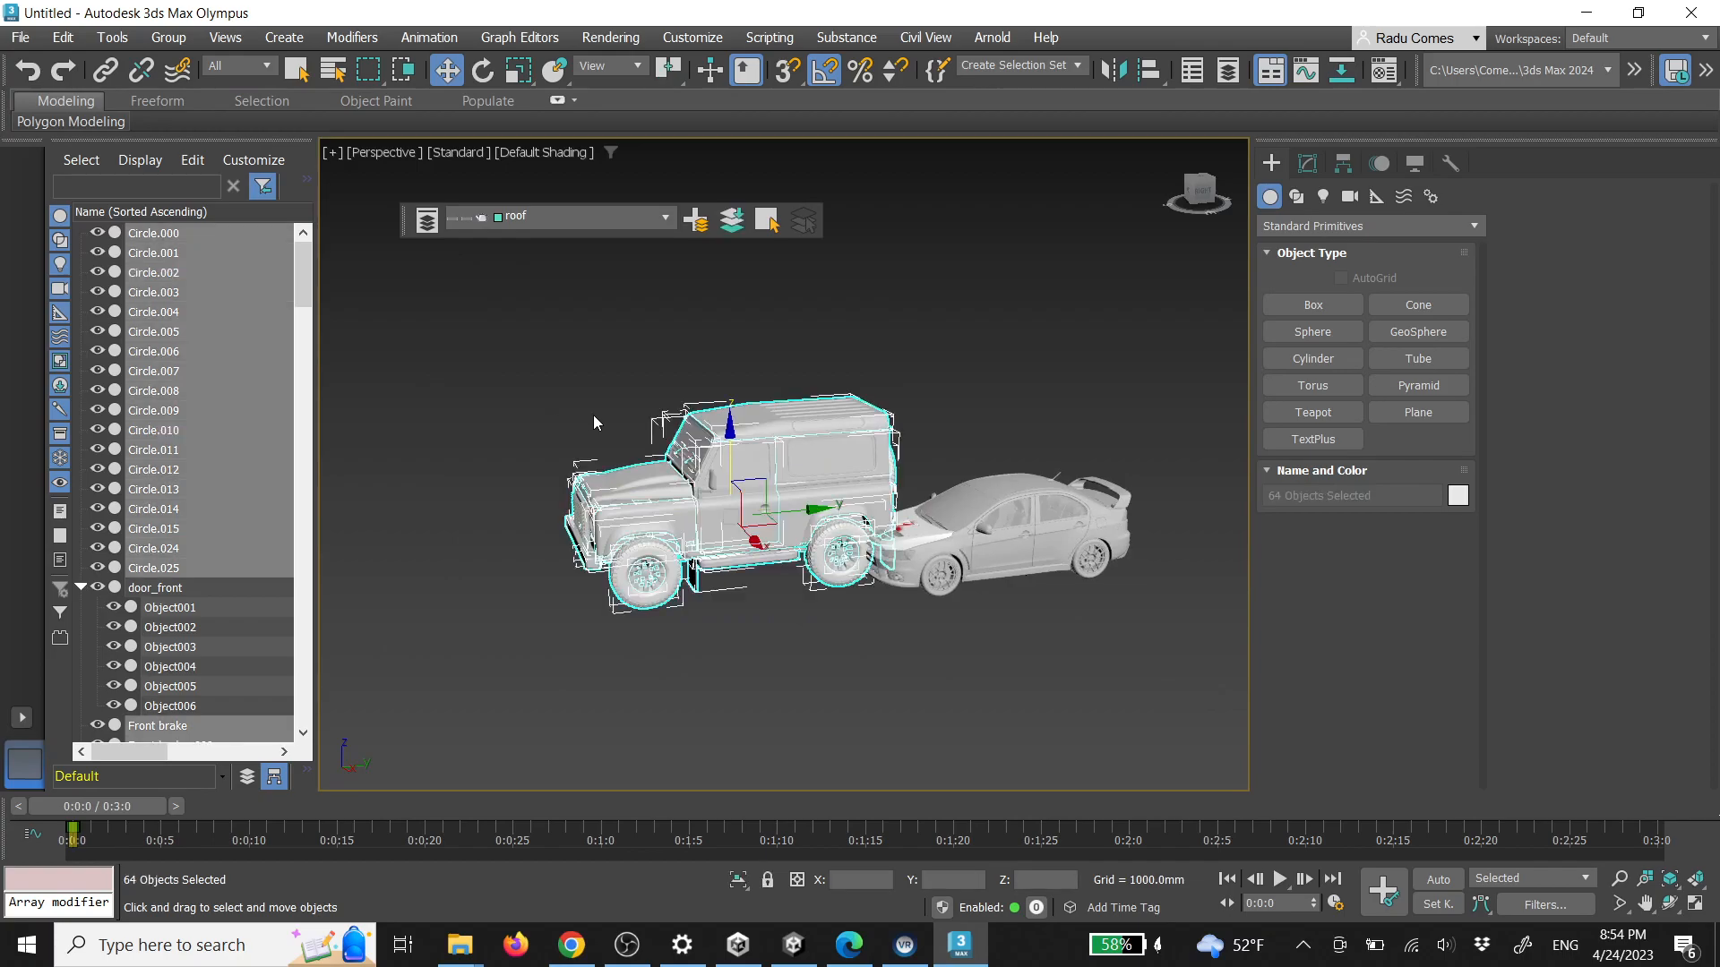
{"action": "left_click_drag", "start_coordinate": [780, 511], "coordinate": [632, 524]}
{"action": "left_click", "coordinate": [641, 607]}
Isolate the Land Rover's front doors object
{"action": "scroll", "coordinate": [618, 573], "scroll_direction": "up", "scroll_amount": 3}
{"action": "middle_click_drag", "start_coordinate": [609, 560], "coordinate": [833, 506]}
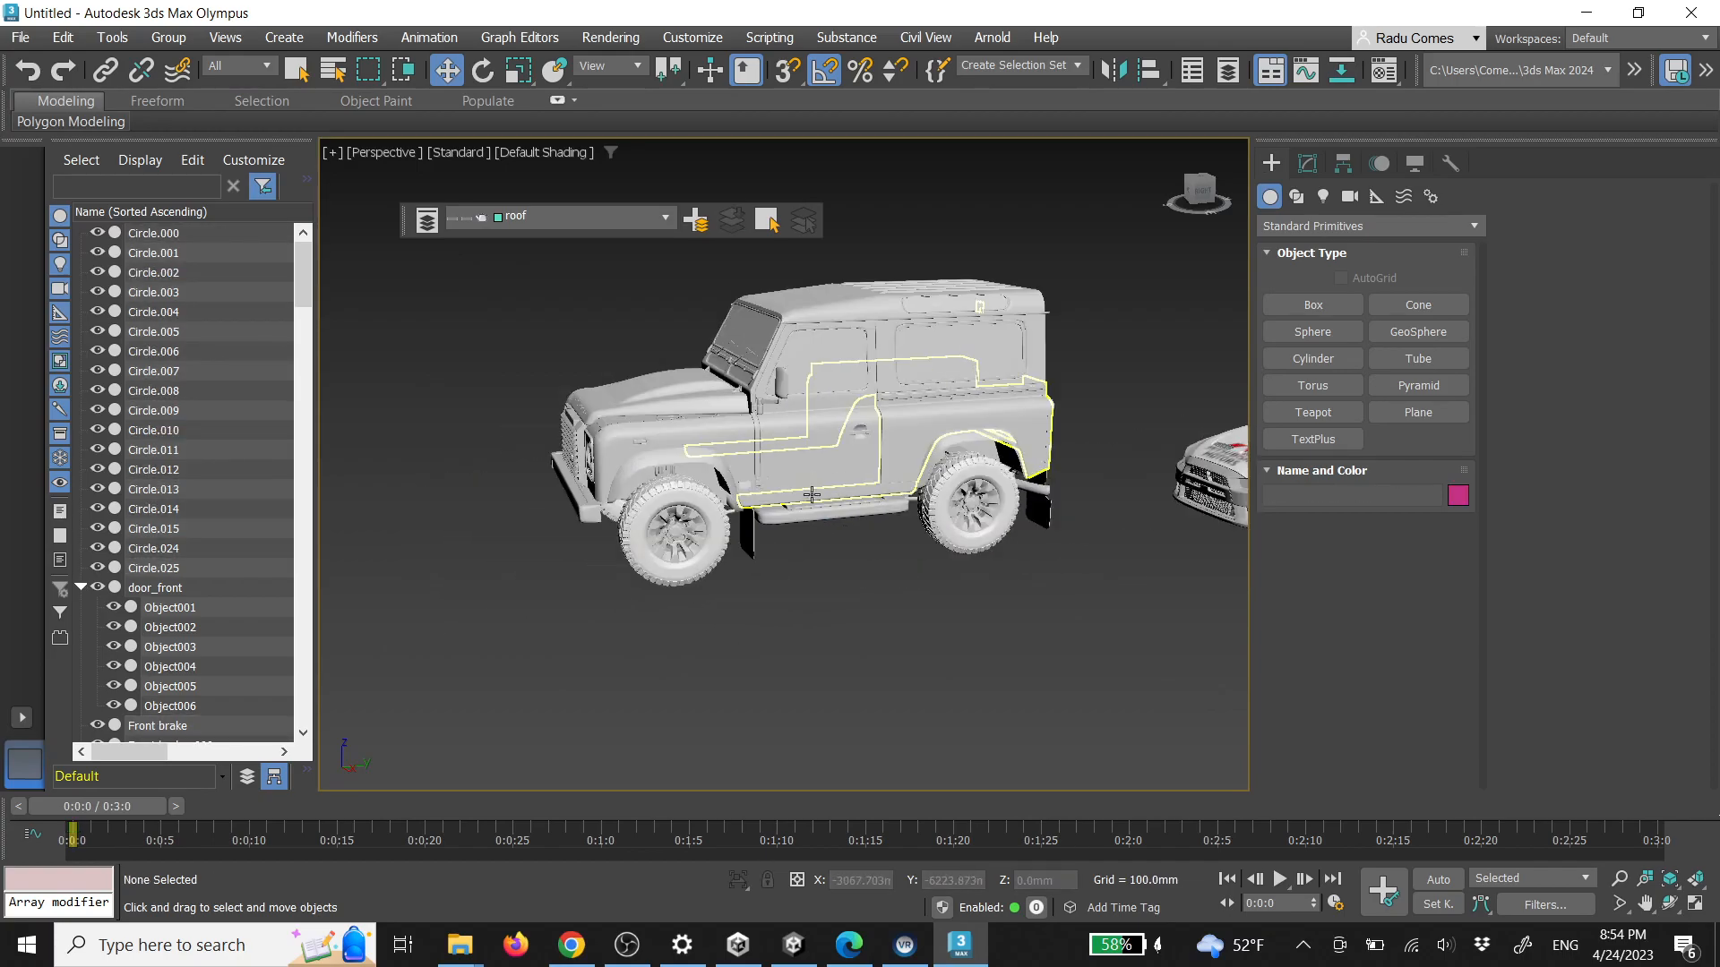
{"action": "left_click", "coordinate": [871, 448]}
{"action": "middle_click_drag", "start_coordinate": [870, 448], "coordinate": [739, 473], "text": "alt"}
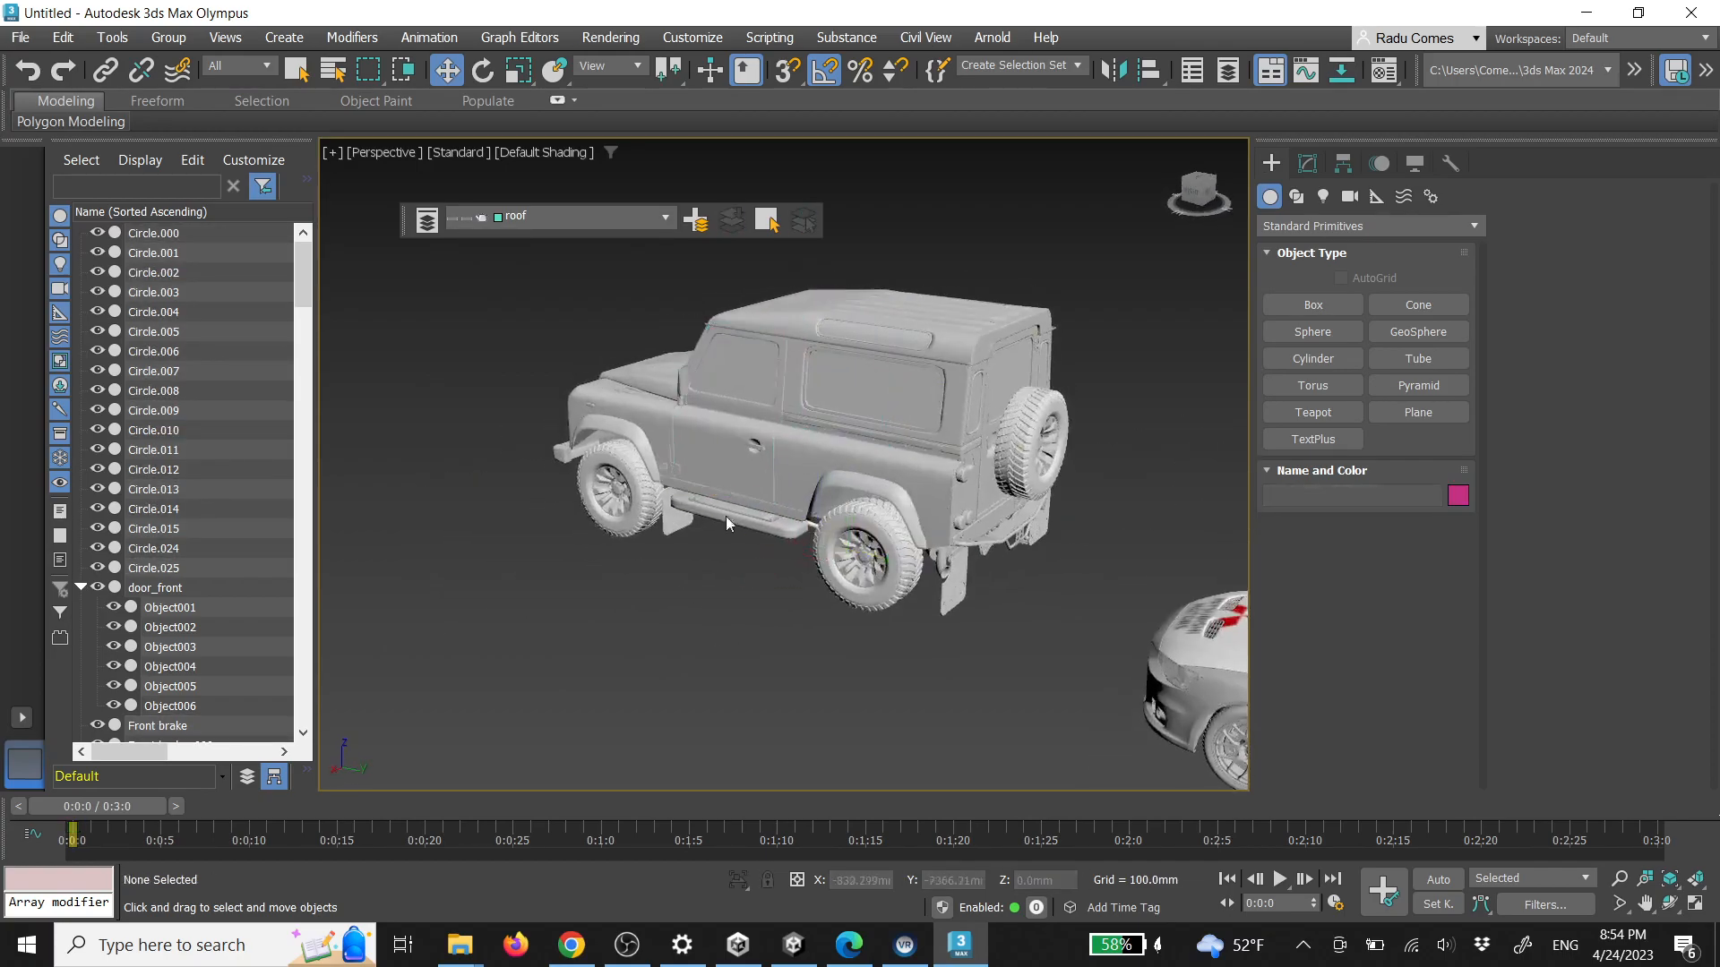
{"action": "key", "text": "alt+q"}
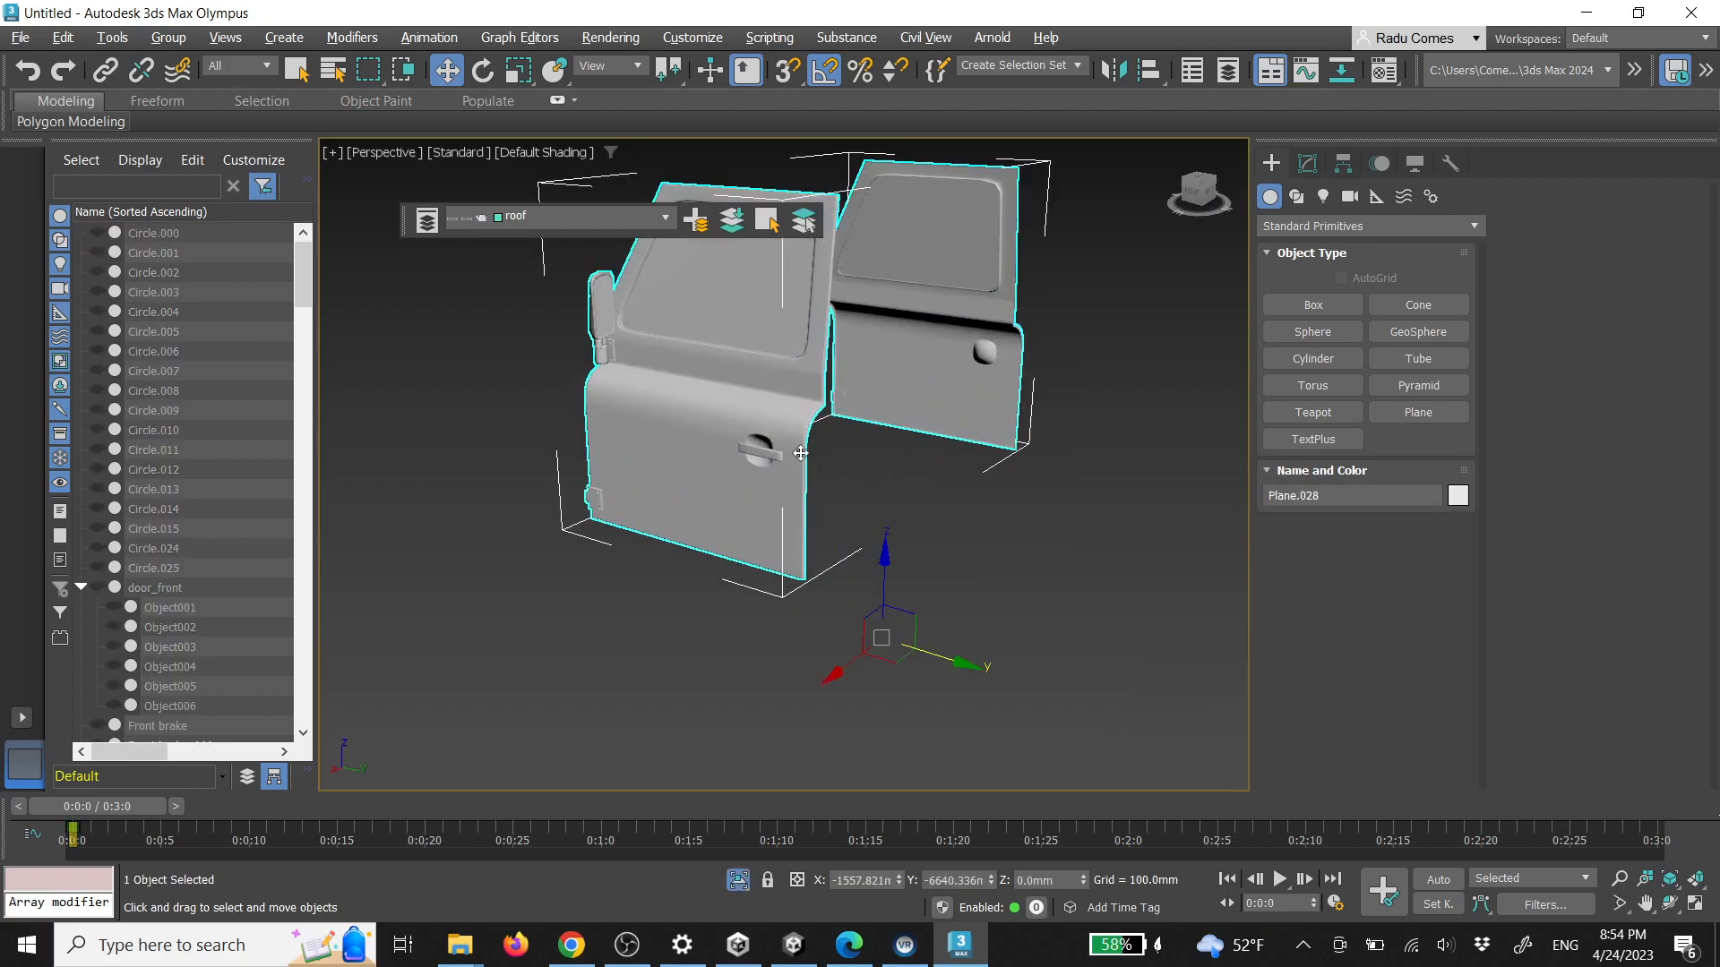
Select the near door panel as a mesh element and detach it as a separate object
{"action": "left_click", "coordinate": [1310, 168]}
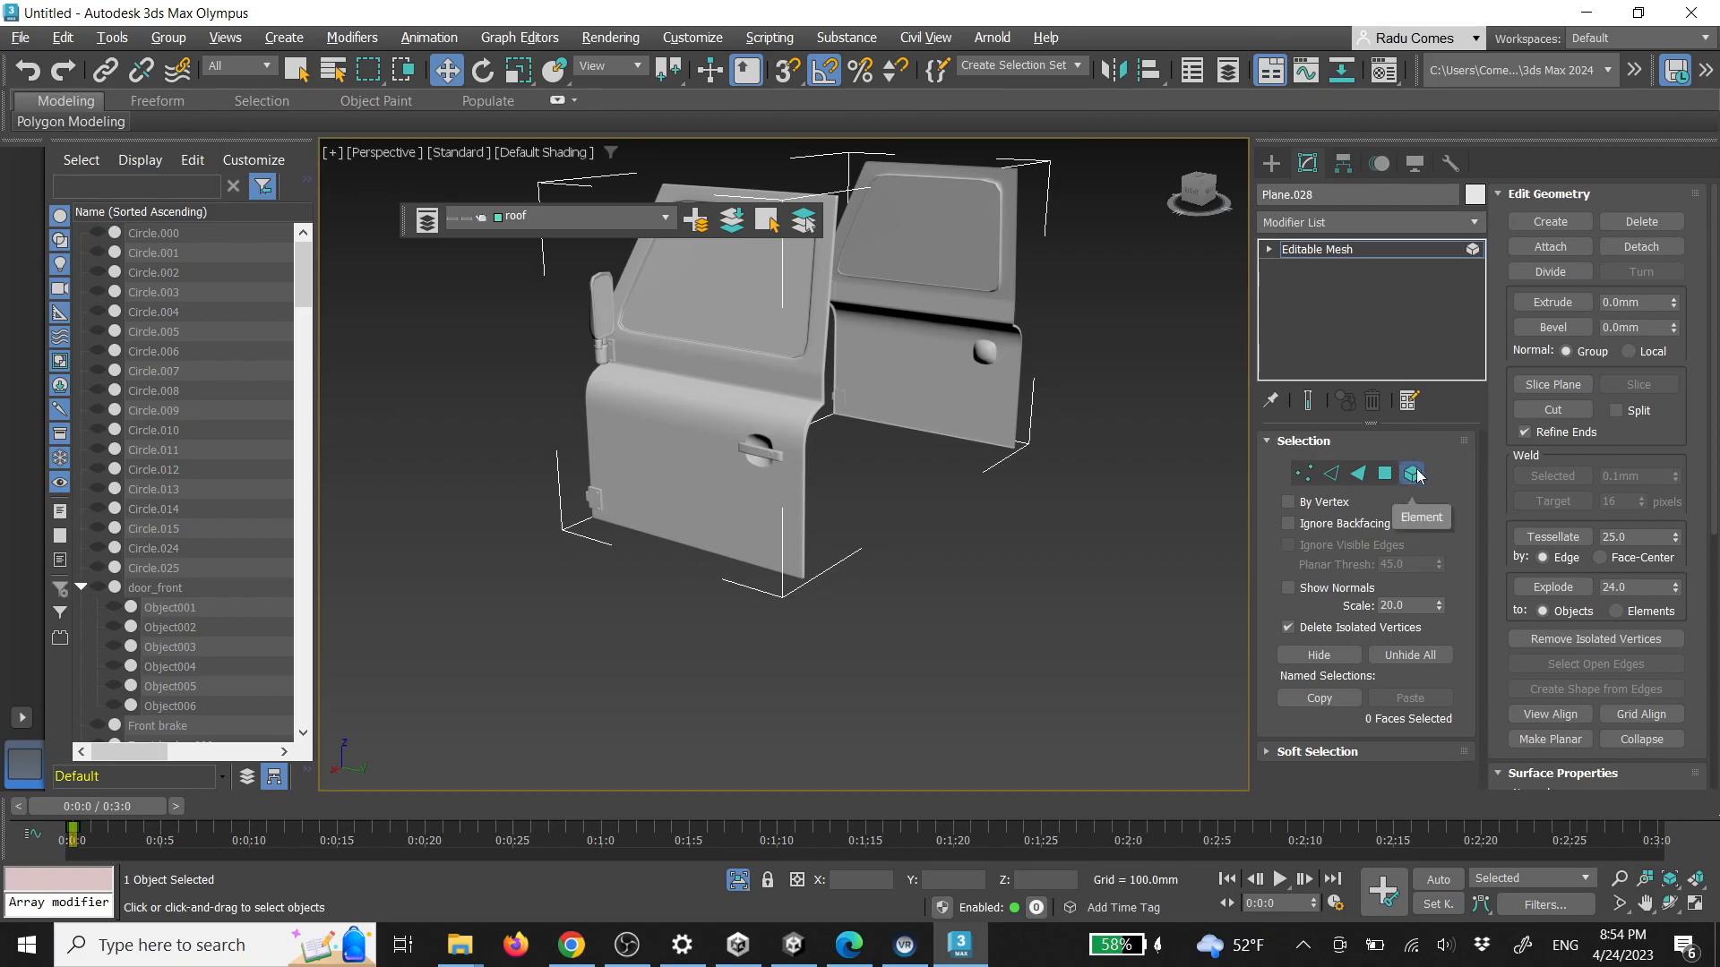
{"action": "left_click", "coordinate": [1414, 474]}
{"action": "left_click", "coordinate": [706, 462]}
{"action": "middle_click_drag", "start_coordinate": [670, 379], "coordinate": [739, 465], "text": "alt"}
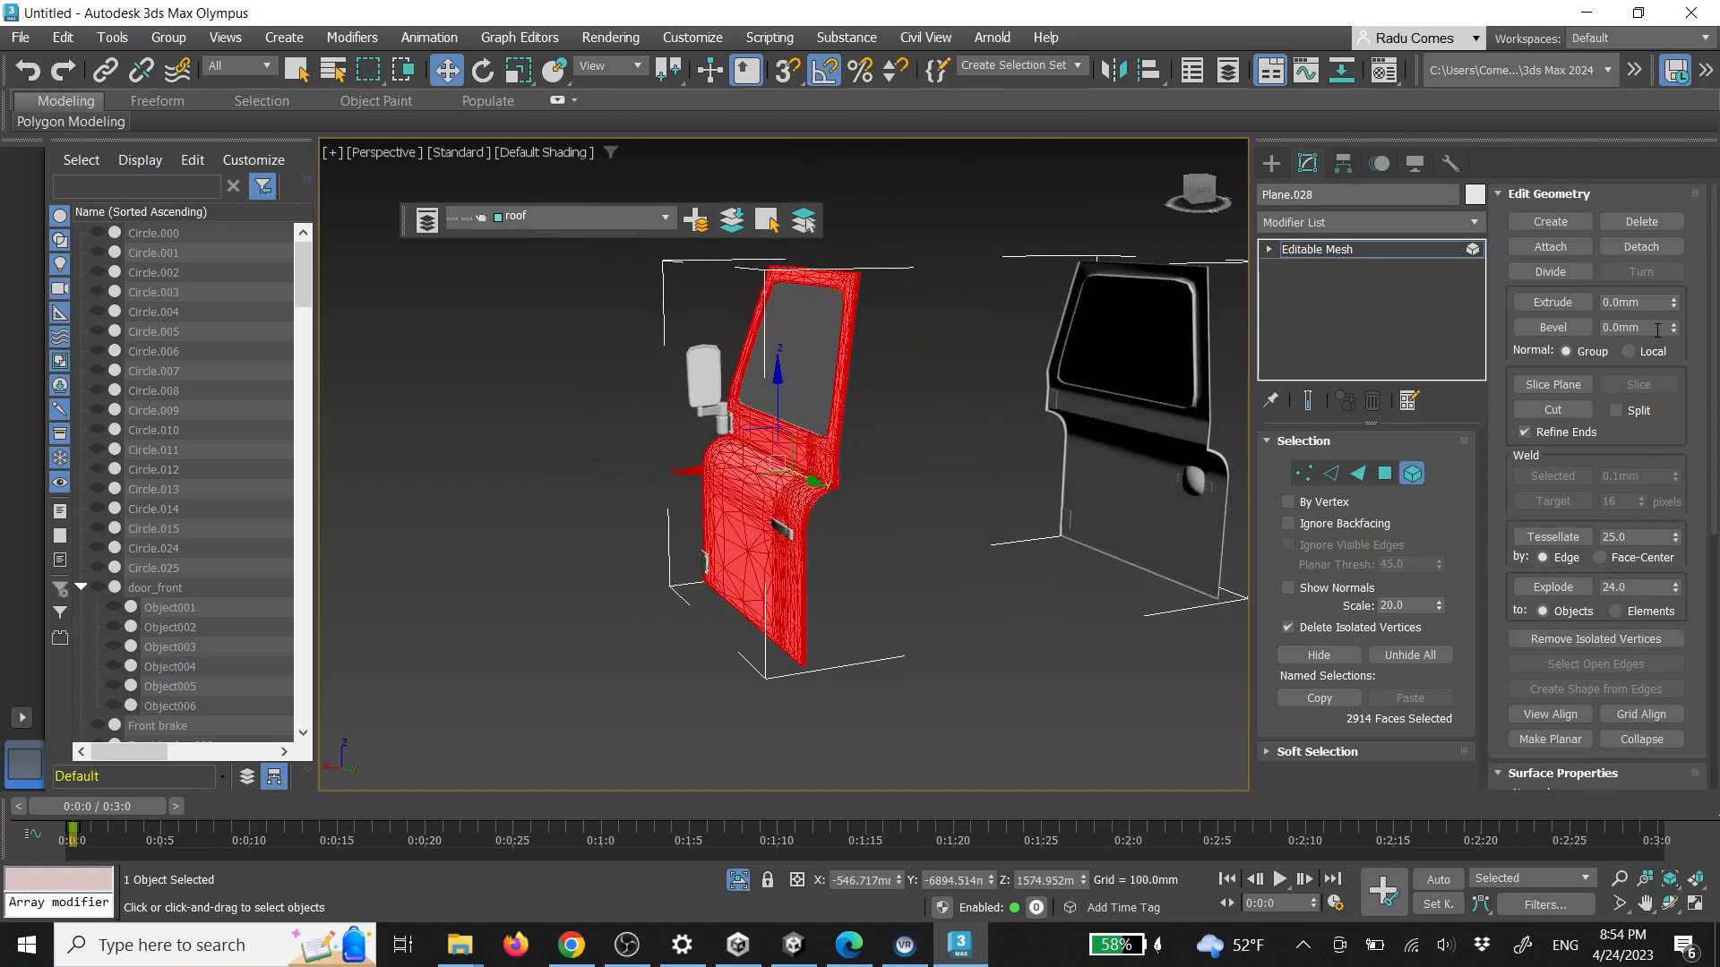
{"action": "left_click", "coordinate": [1641, 246]}
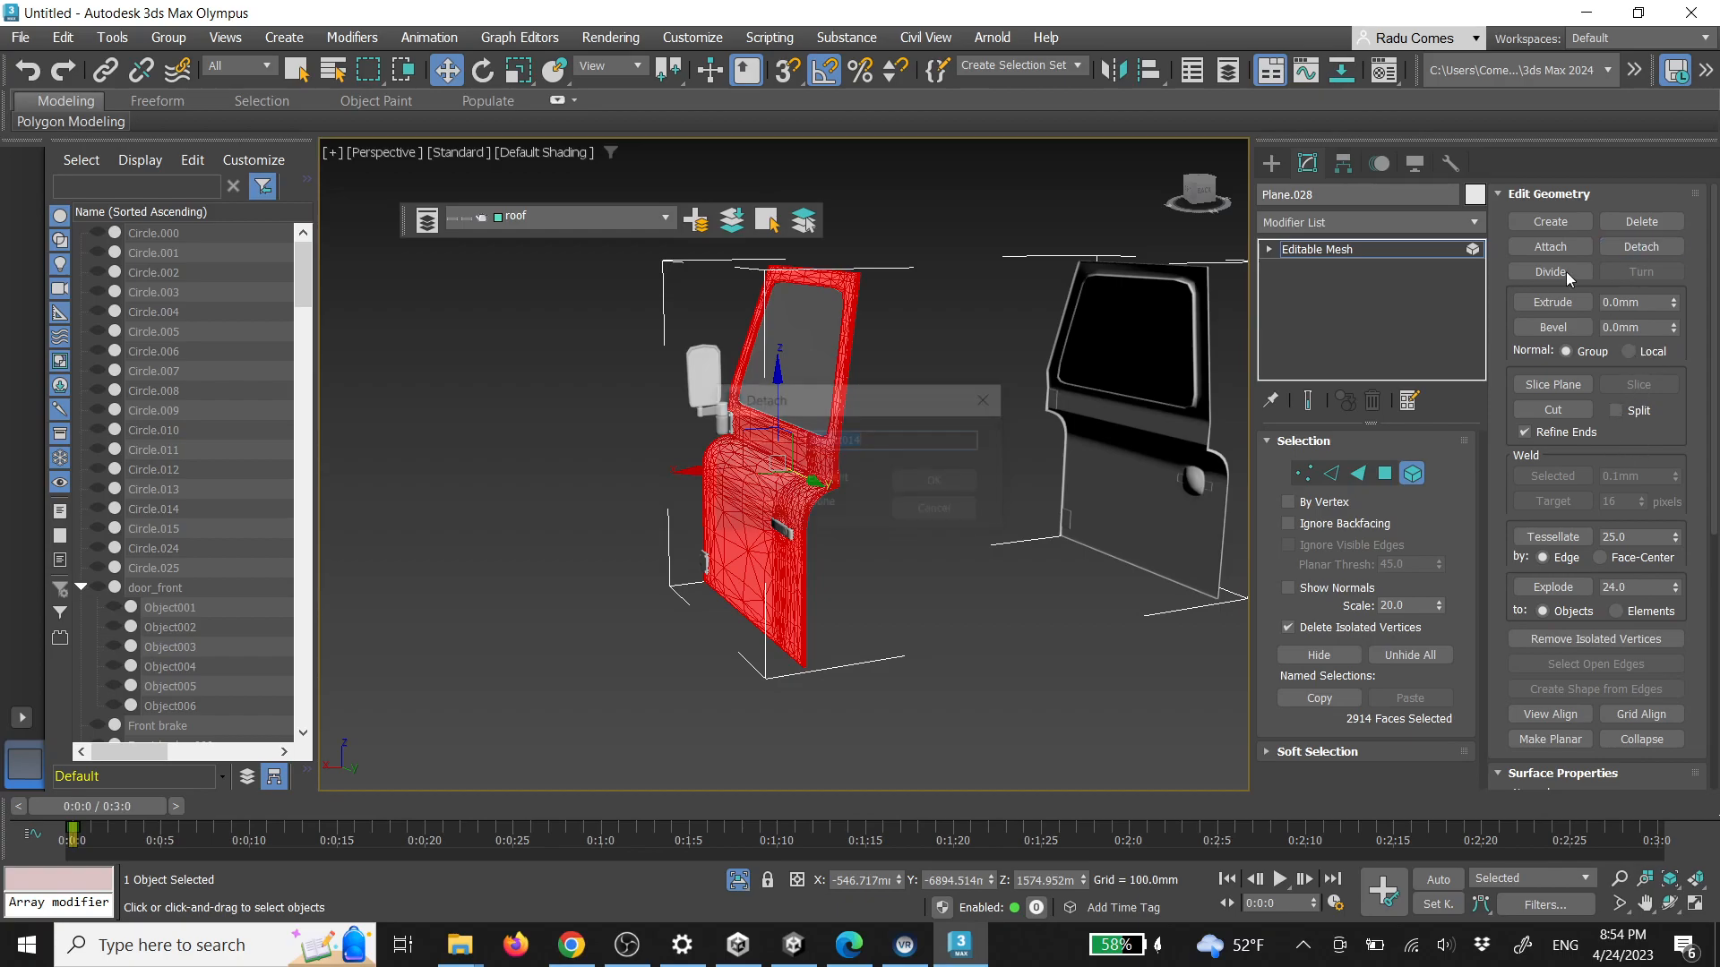
{"action": "left_click", "coordinate": [965, 466]}
Select the near door's mirror, window, handle and hinge elements, then leave element editing and clear the object selection
{"action": "left_click_drag", "start_coordinate": [819, 505], "coordinate": [835, 507]}
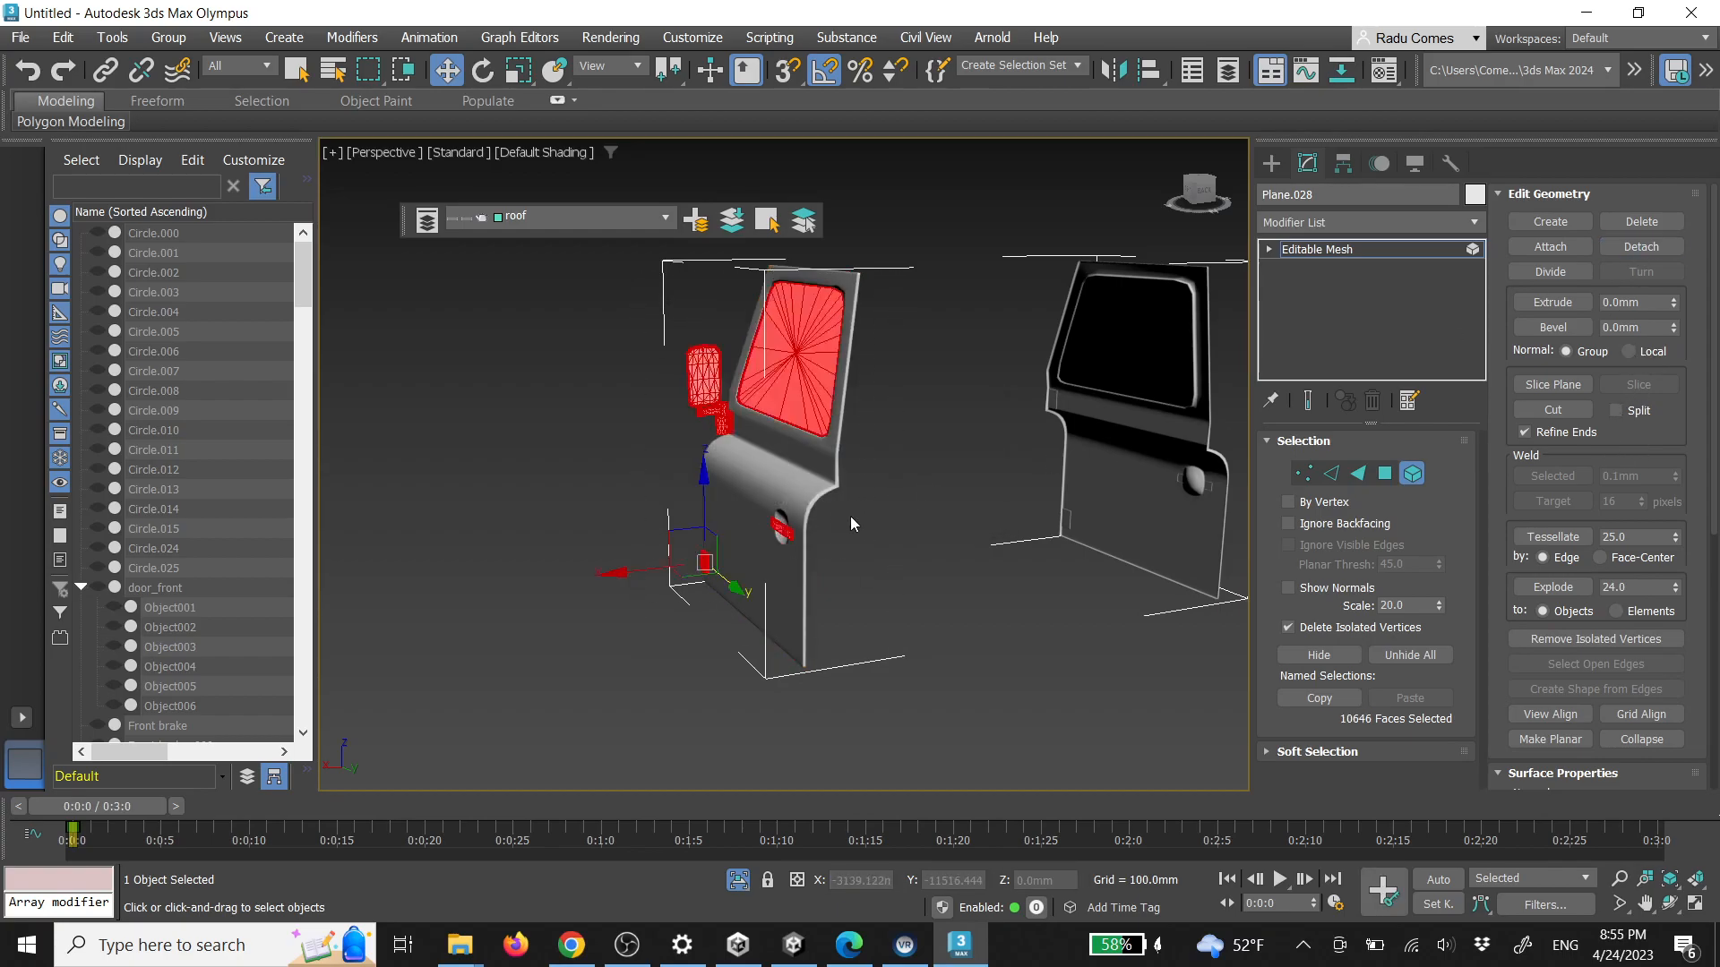
{"action": "left_click", "coordinate": [630, 296]}
{"action": "left_click_drag", "start_coordinate": [982, 696], "coordinate": [982, 696]}
{"action": "left_click", "coordinate": [1272, 165]}
{"action": "left_click", "coordinate": [983, 508]}
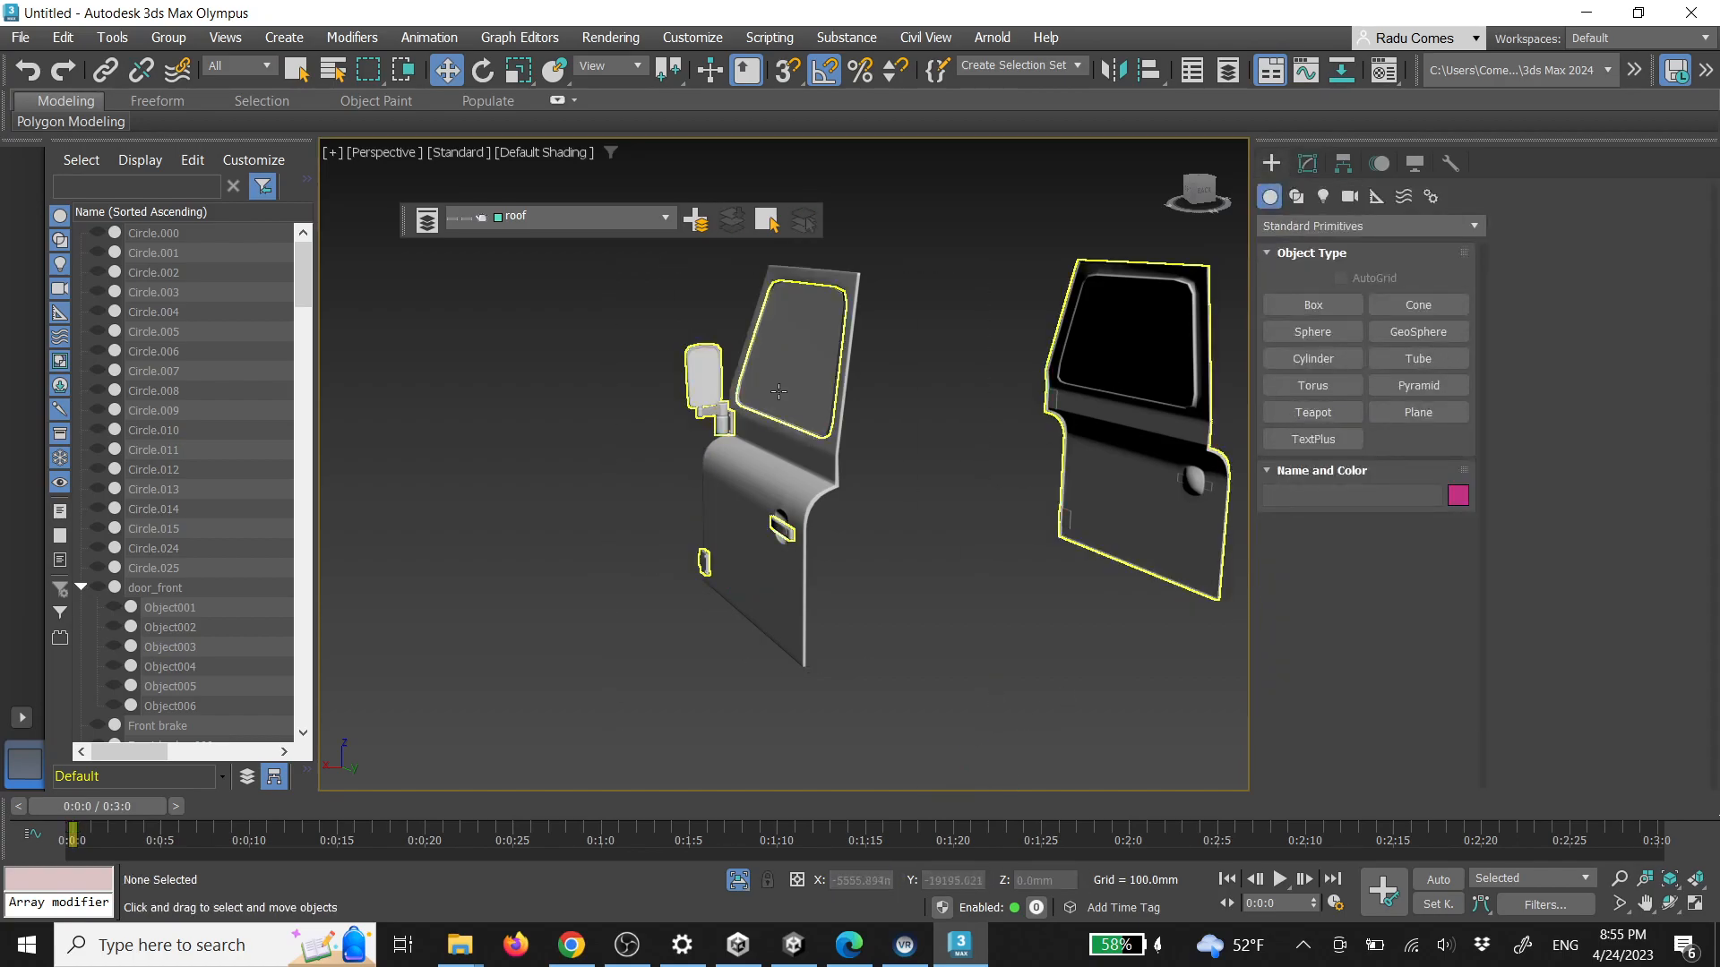
Show the whole vehicle again and try to link the remaining door parts to the detached door panel
{"action": "key", "text": "alt+q"}
{"action": "left_click", "coordinate": [713, 405]}
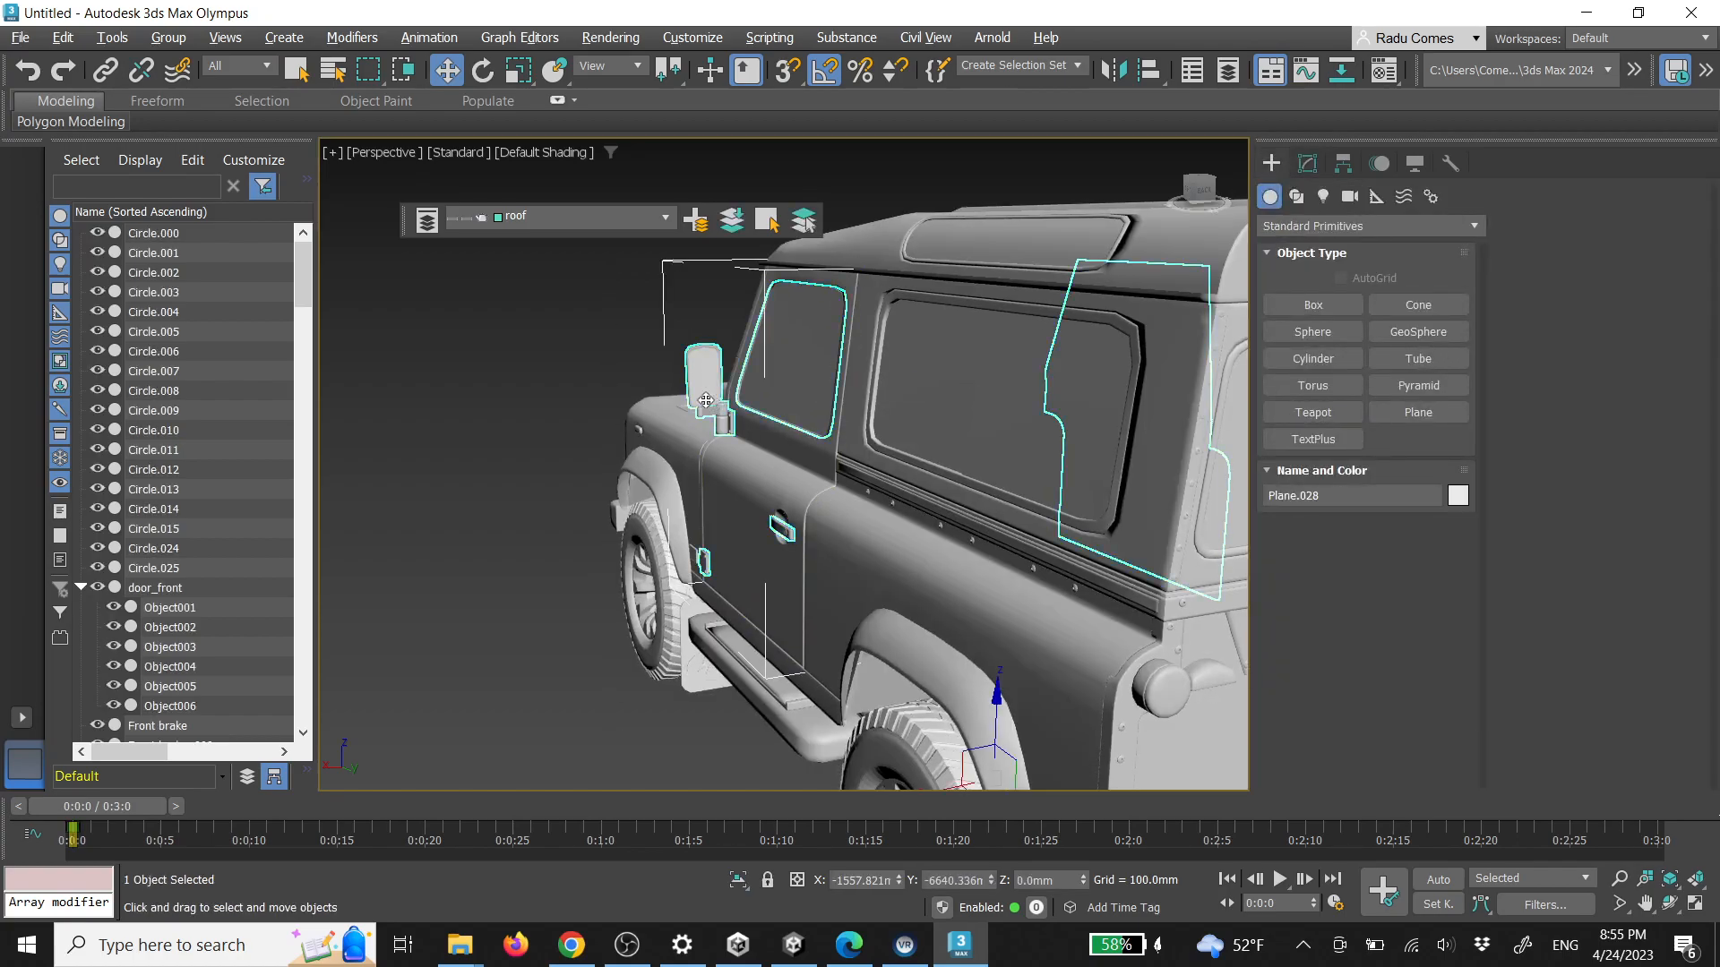
{"action": "left_click", "coordinate": [105, 70]}
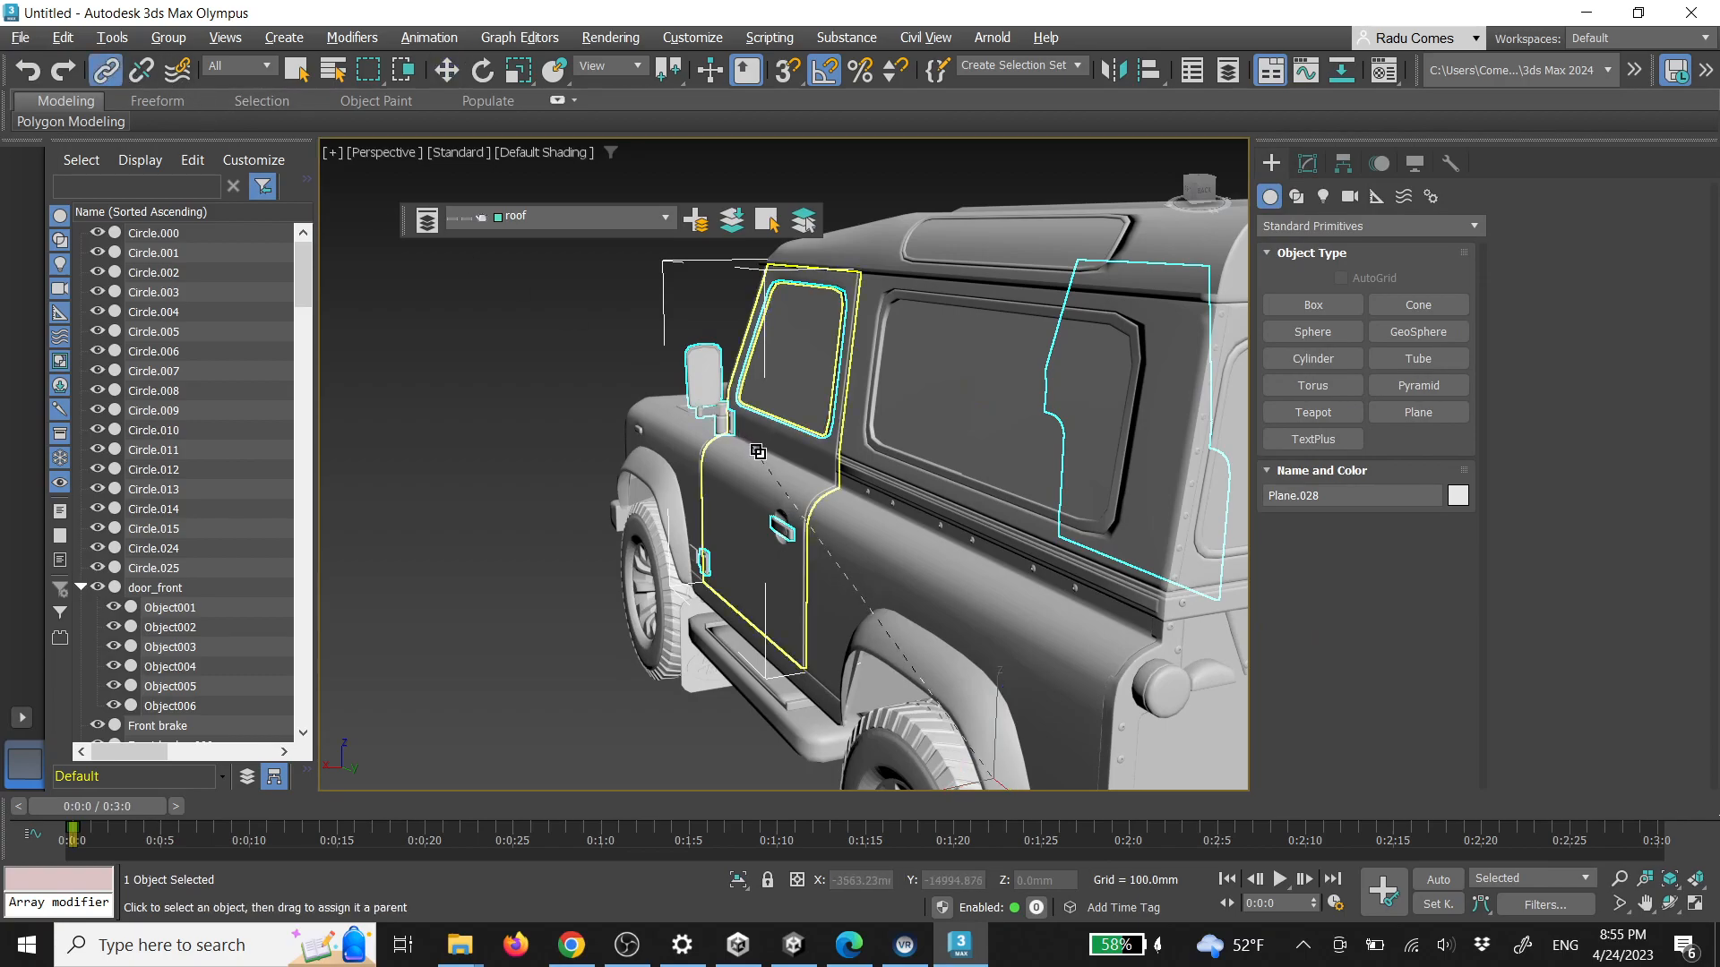
{"action": "left_click", "coordinate": [509, 353]}
{"action": "left_click", "coordinate": [723, 404]}
{"action": "scroll", "coordinate": [824, 425], "scroll_direction": "down", "scroll_amount": 3}
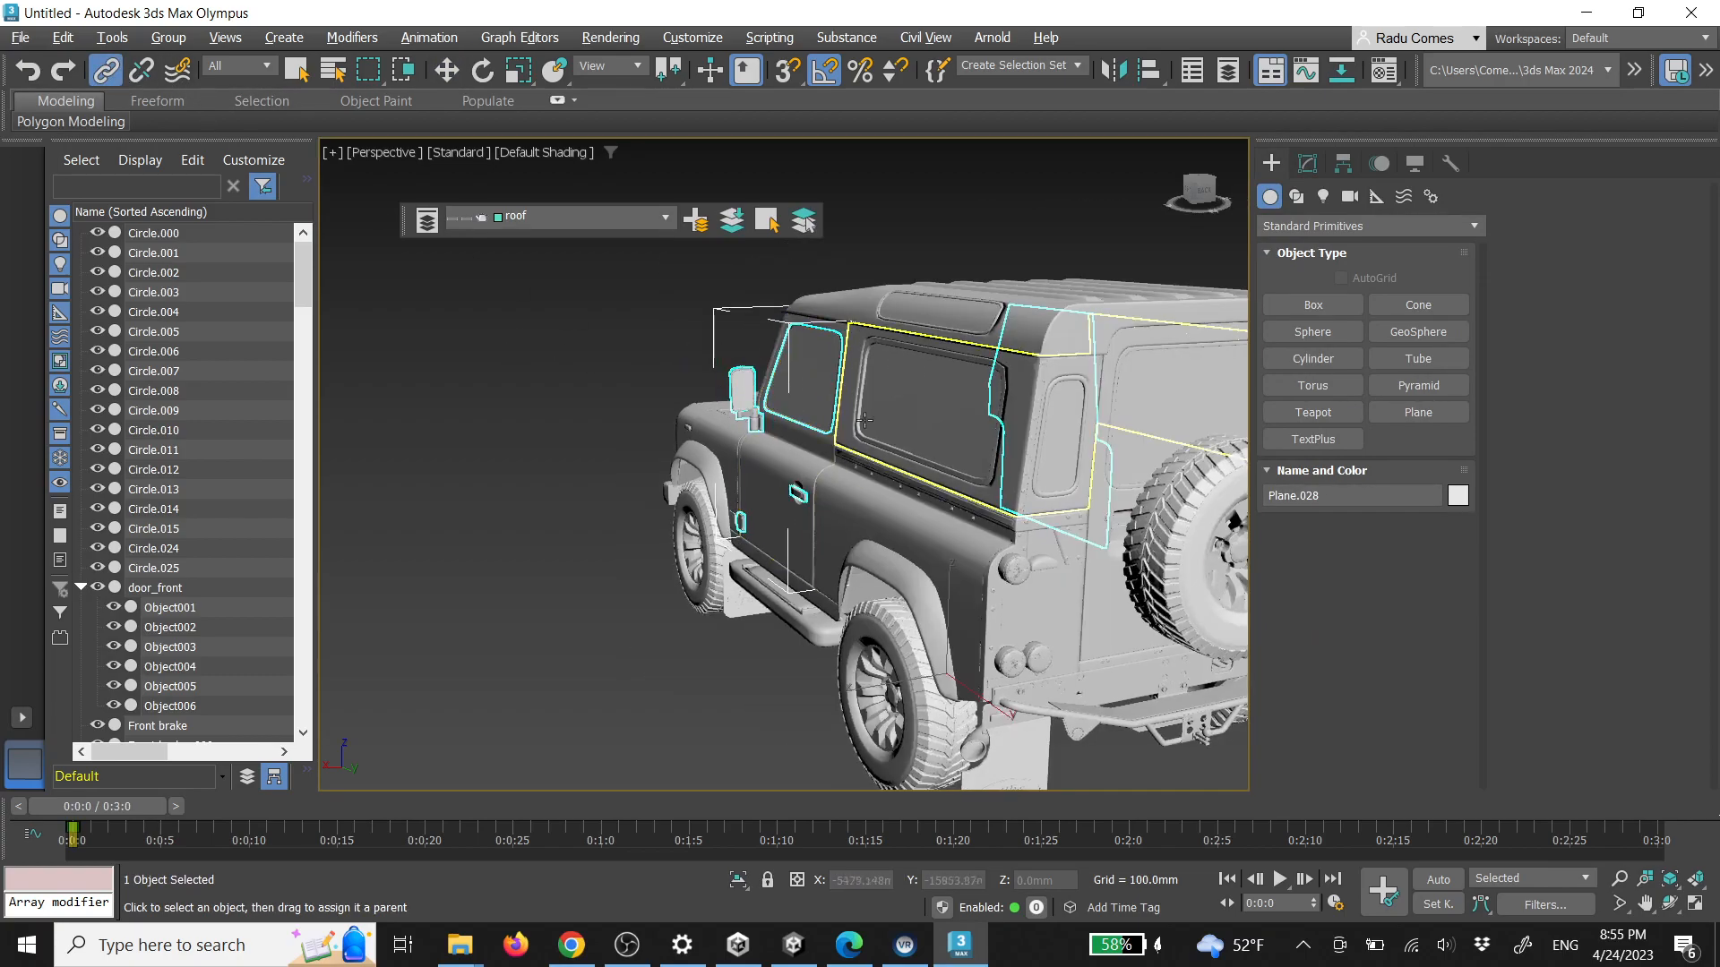
Isolate the remaining front doors object and detach the near door's mirror, window, handle and hinge elements as a separate object
{"action": "key", "text": "alt+q"}
{"action": "middle_click_drag", "start_coordinate": [921, 426], "coordinate": [928, 421], "text": "alt"}
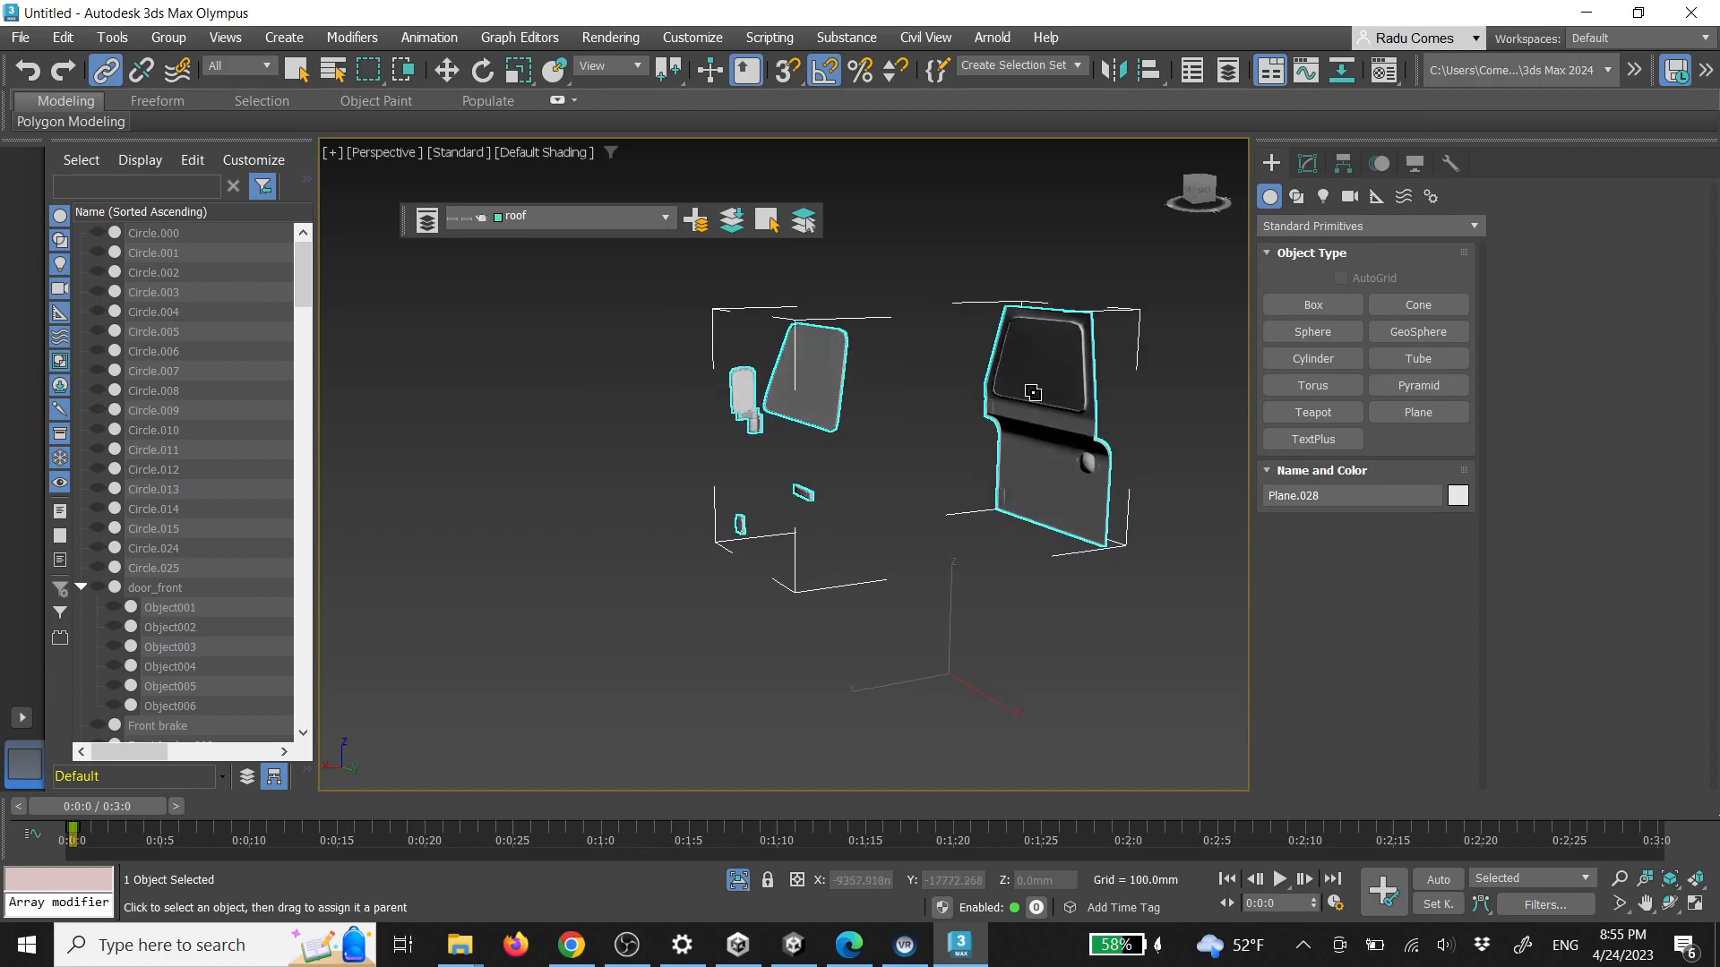
{"action": "key", "text": "5"}
{"action": "left_click_drag", "start_coordinate": [1160, 632], "coordinate": [1159, 629]}
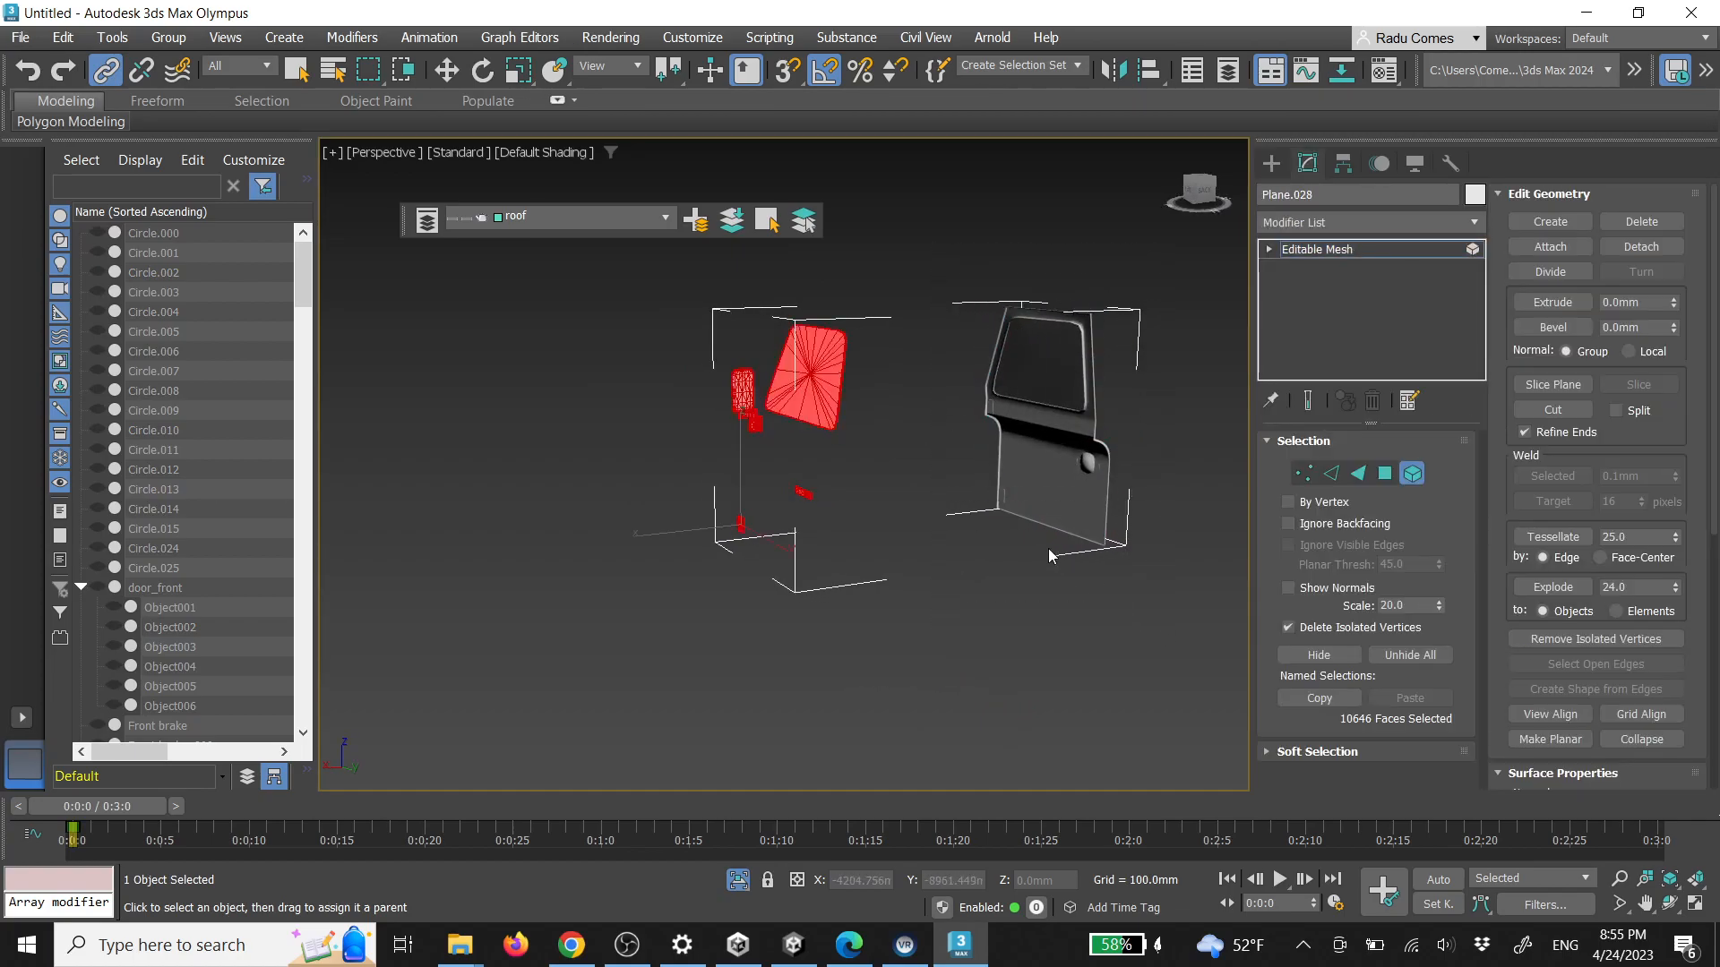
{"action": "left_click_drag", "start_coordinate": [649, 287], "coordinate": [874, 637]}
{"action": "left_click", "coordinate": [1641, 246]}
{"action": "left_click", "coordinate": [950, 491]}
{"action": "left_click", "coordinate": [1271, 163]}
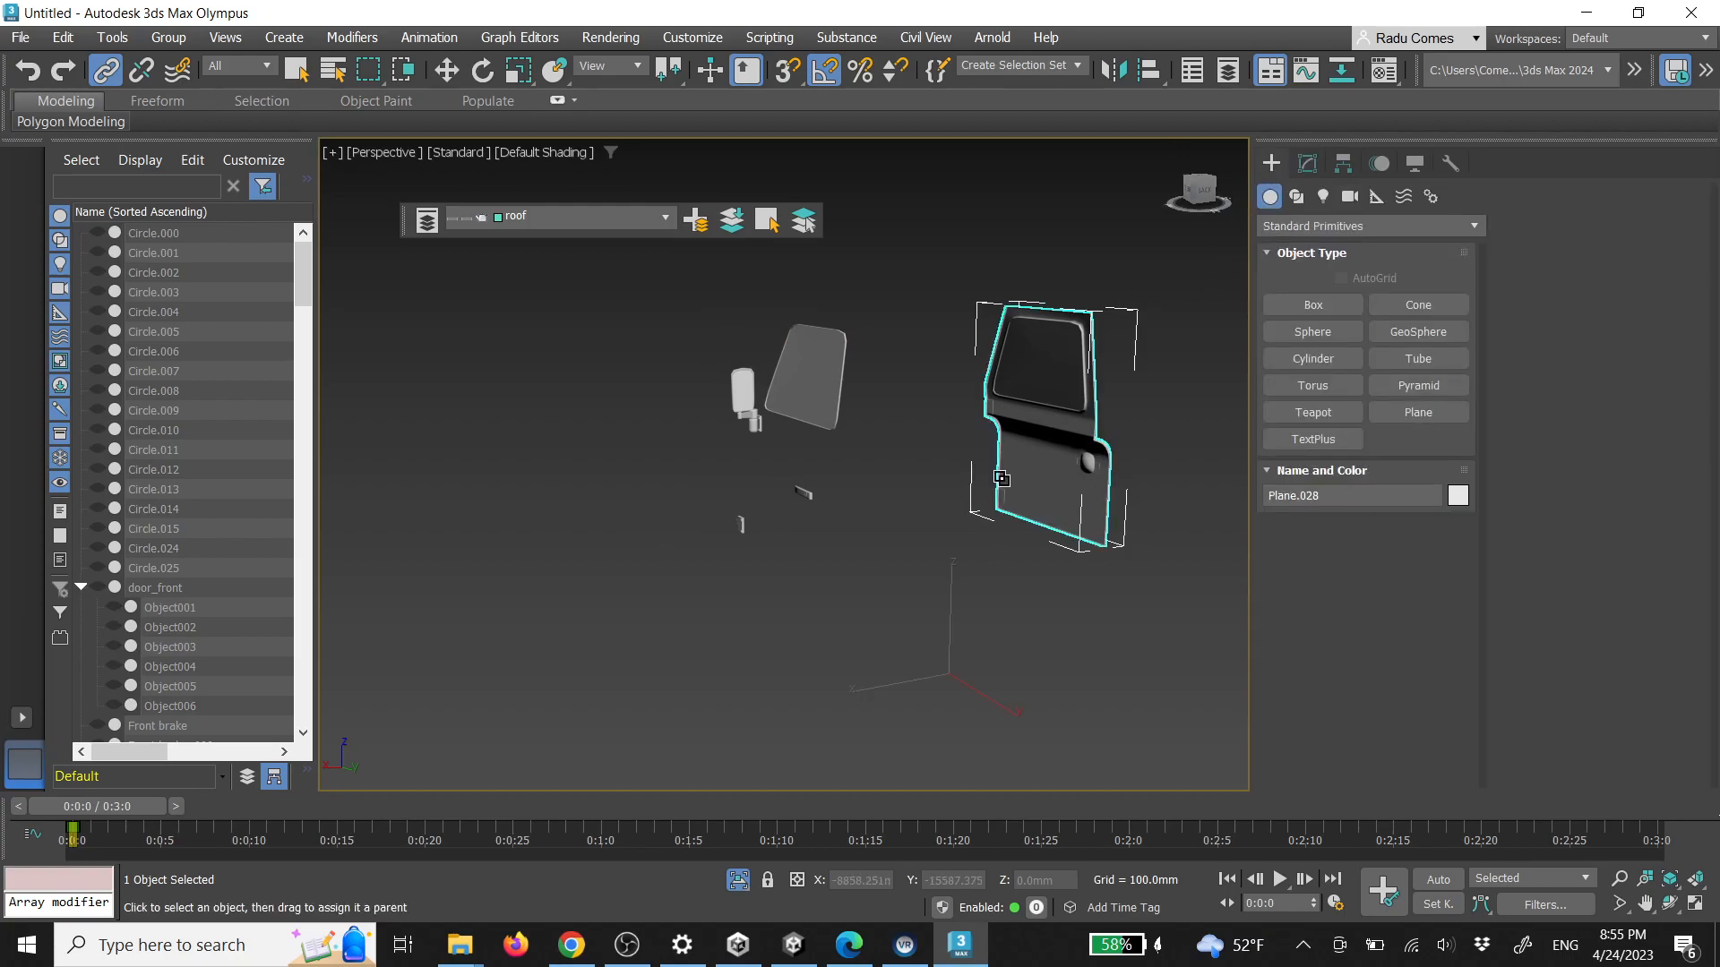
Show the whole vehicle again and link the detached mirror, window, handle and hinge object to the near door panel
{"action": "key", "text": "alt+q"}
{"action": "left_click", "coordinate": [751, 426]}
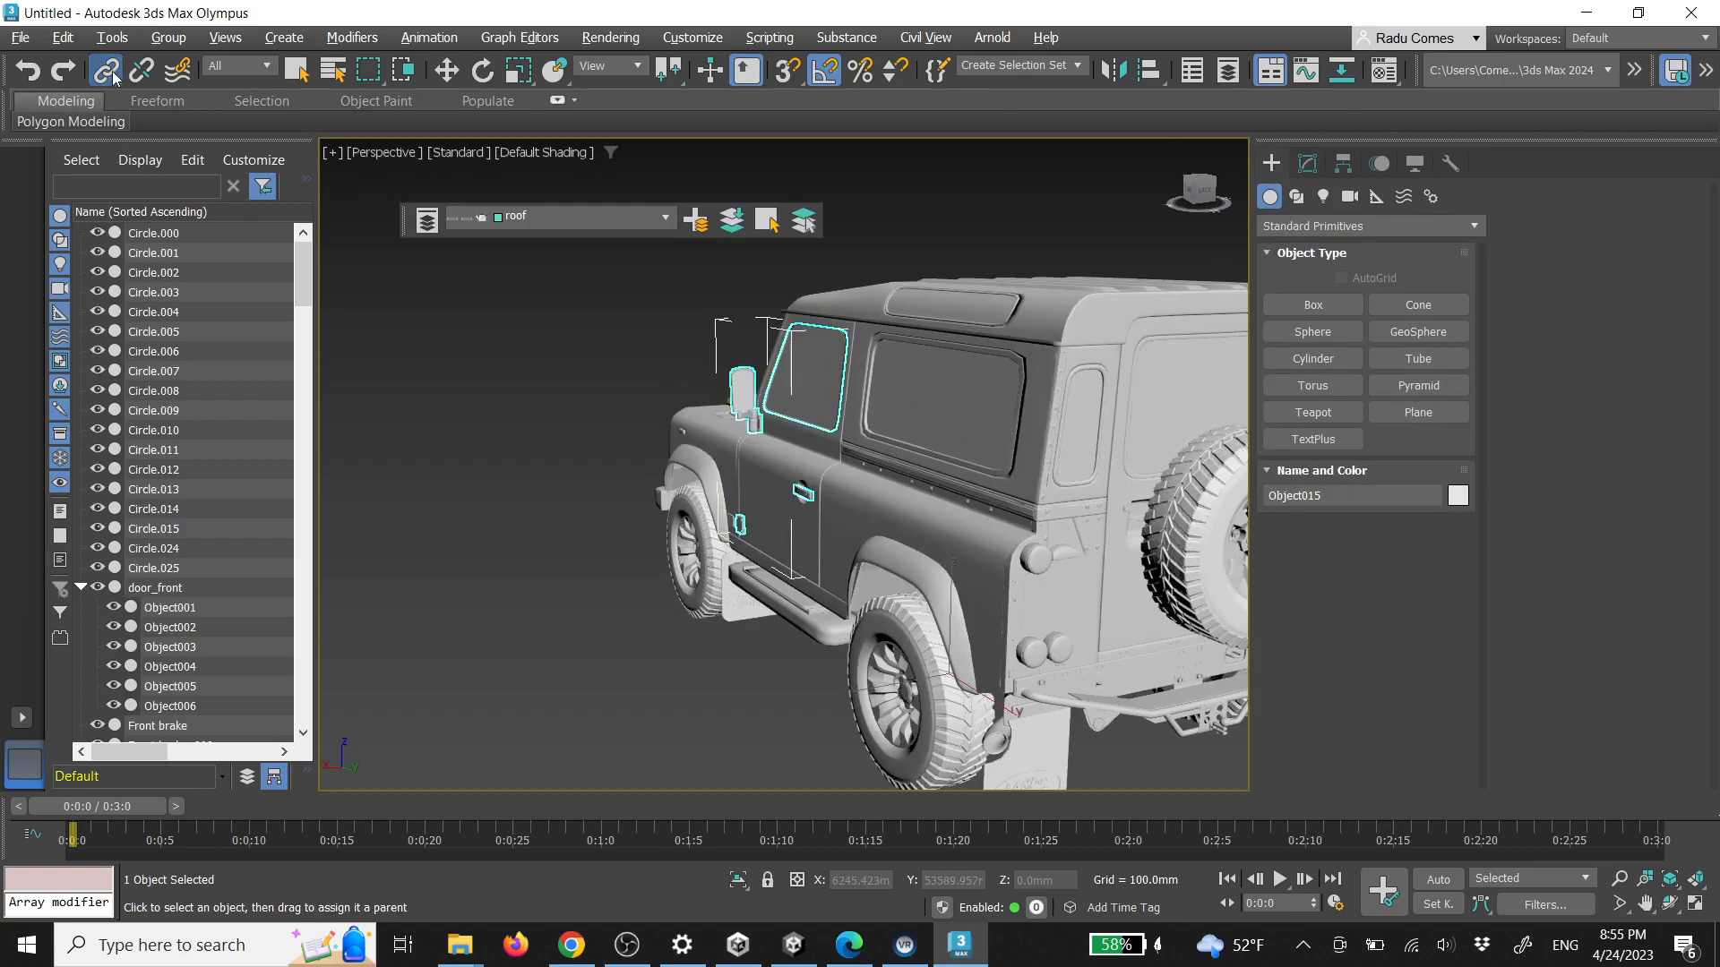
{"action": "left_click_drag", "start_coordinate": [752, 414], "coordinate": [792, 451]}
{"action": "left_click", "coordinate": [796, 456]}
Adjust only the near door panel's pivot, moving it up to mid-door height and forward to the front hinge edge
{"action": "middle_click_drag", "start_coordinate": [799, 460], "coordinate": [972, 497], "text": "alt"}
{"action": "key", "text": "e"}
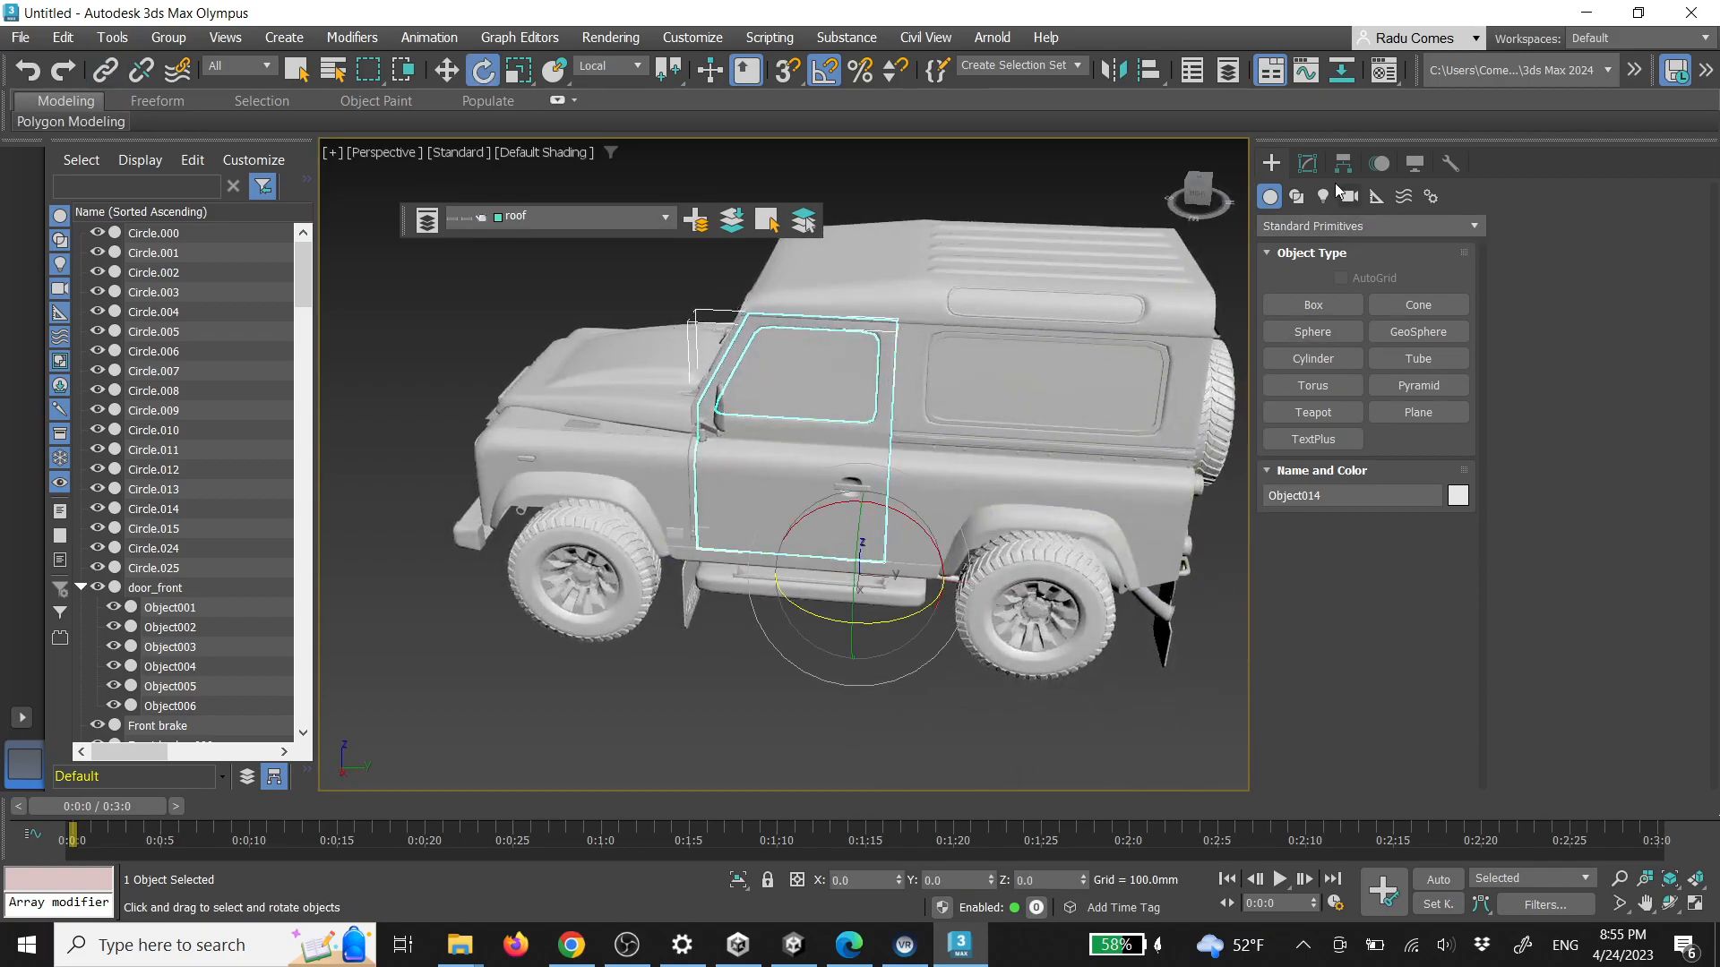
{"action": "left_click", "coordinate": [1342, 163]}
{"action": "left_click", "coordinate": [1366, 308]}
{"action": "left_click", "coordinate": [1211, 198]}
{"action": "key", "text": "w"}
{"action": "left_click_drag", "start_coordinate": [845, 584], "coordinate": [845, 356]}
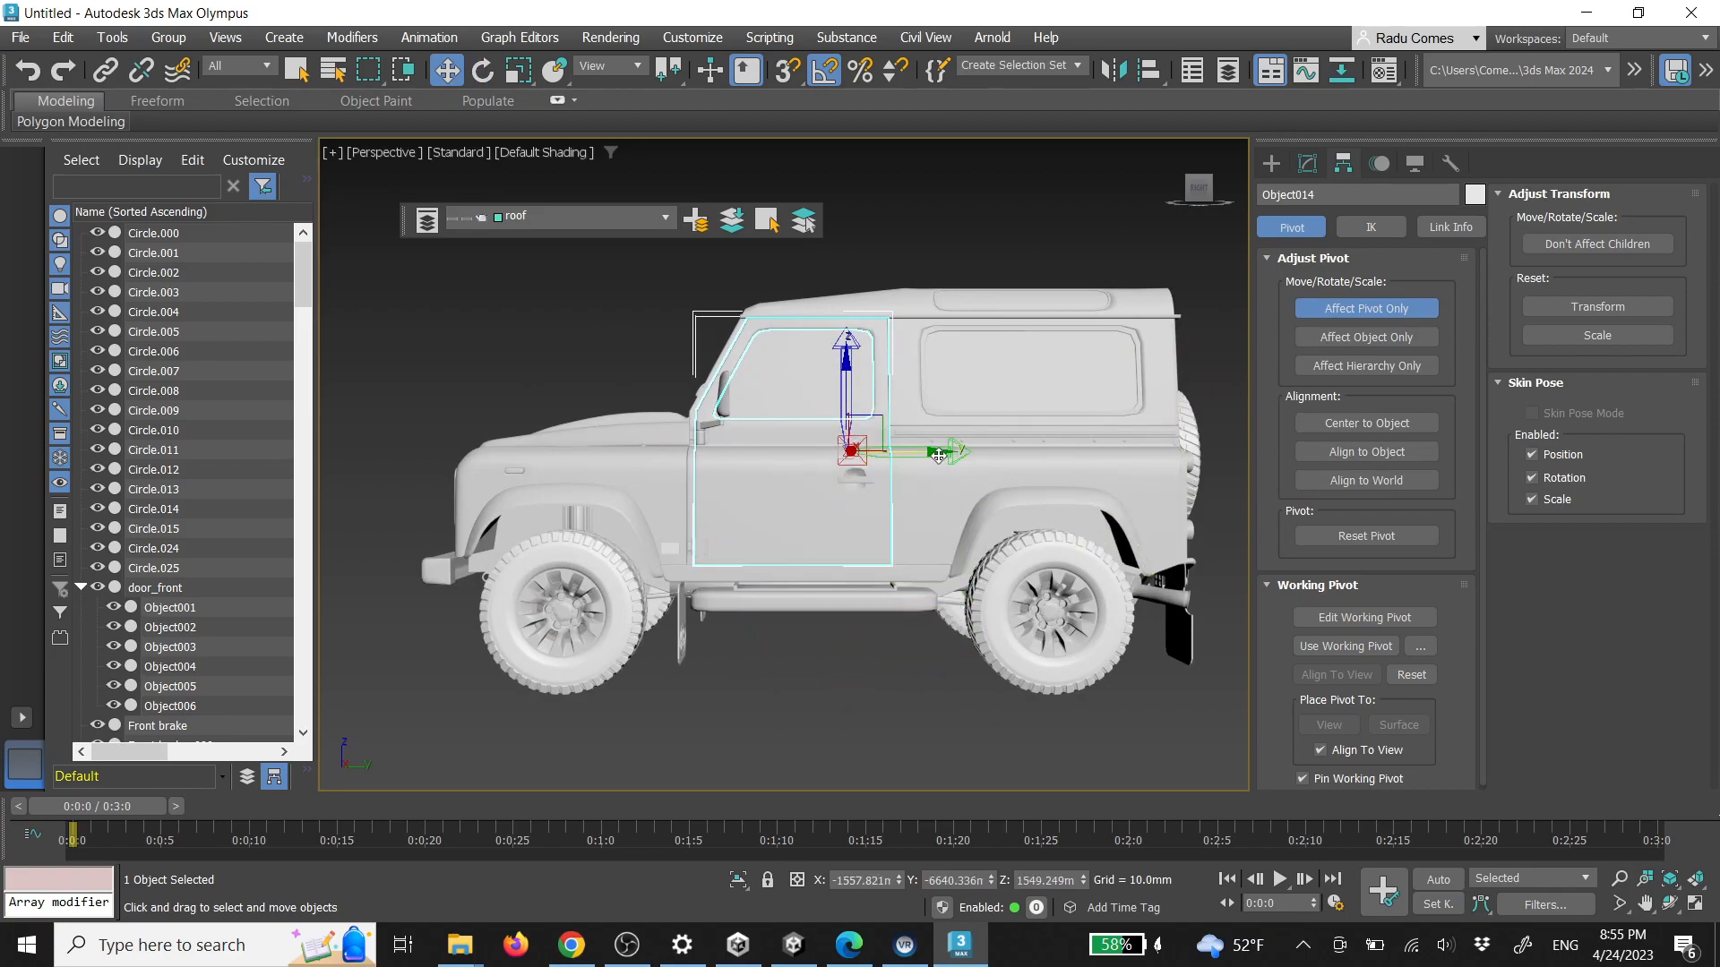
{"action": "left_click_drag", "start_coordinate": [938, 456], "coordinate": [803, 458]}
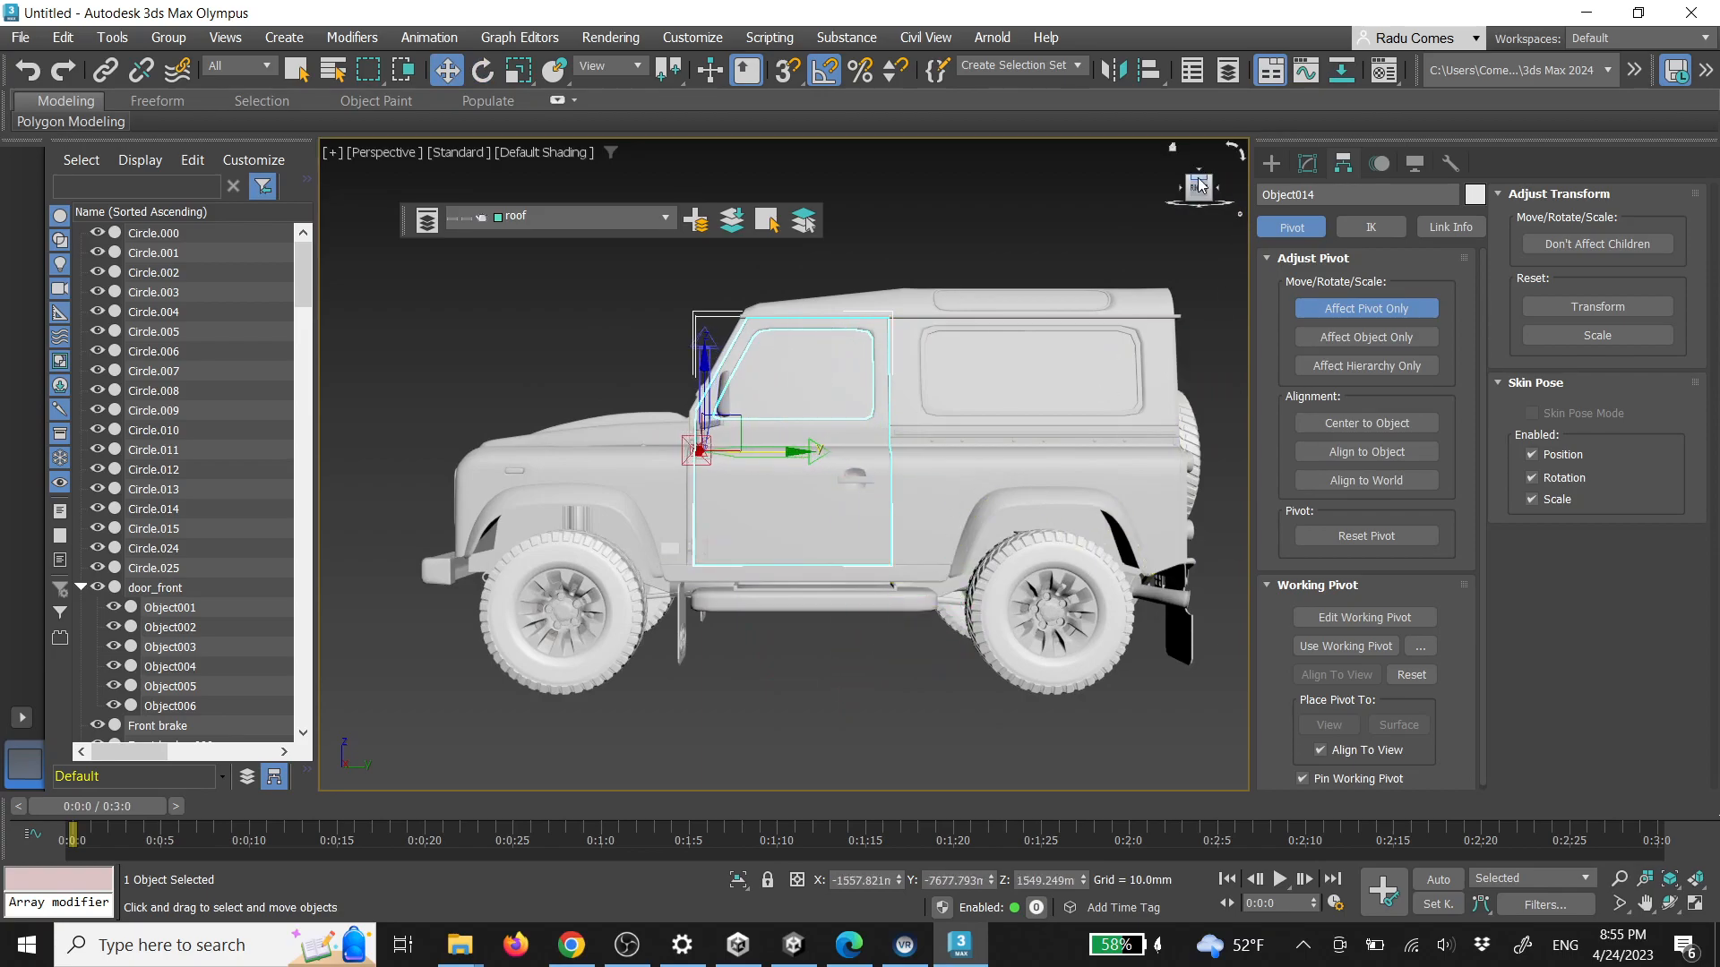
Move the near door's pivot outward to the door's outer side in the top view, then leave pivot editing
{"action": "left_click", "coordinate": [1201, 185]}
{"action": "left_click_drag", "start_coordinate": [696, 382], "coordinate": [702, 509]}
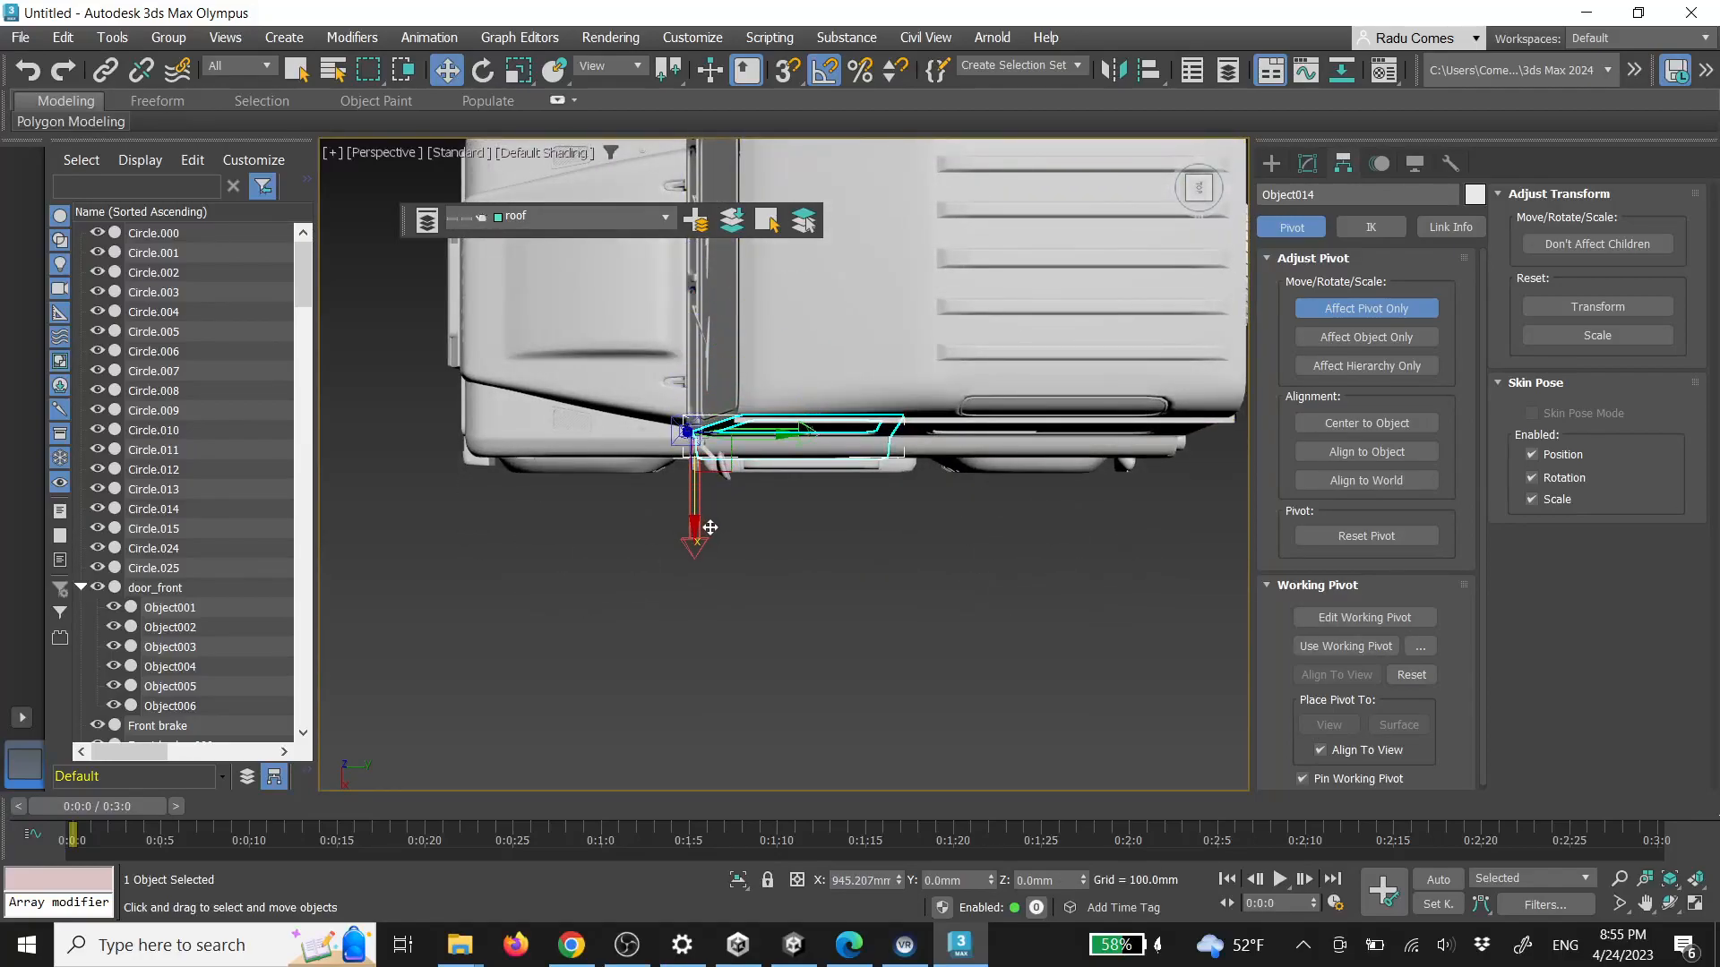
{"action": "left_click_drag", "start_coordinate": [1200, 190], "coordinate": [1191, 154]}
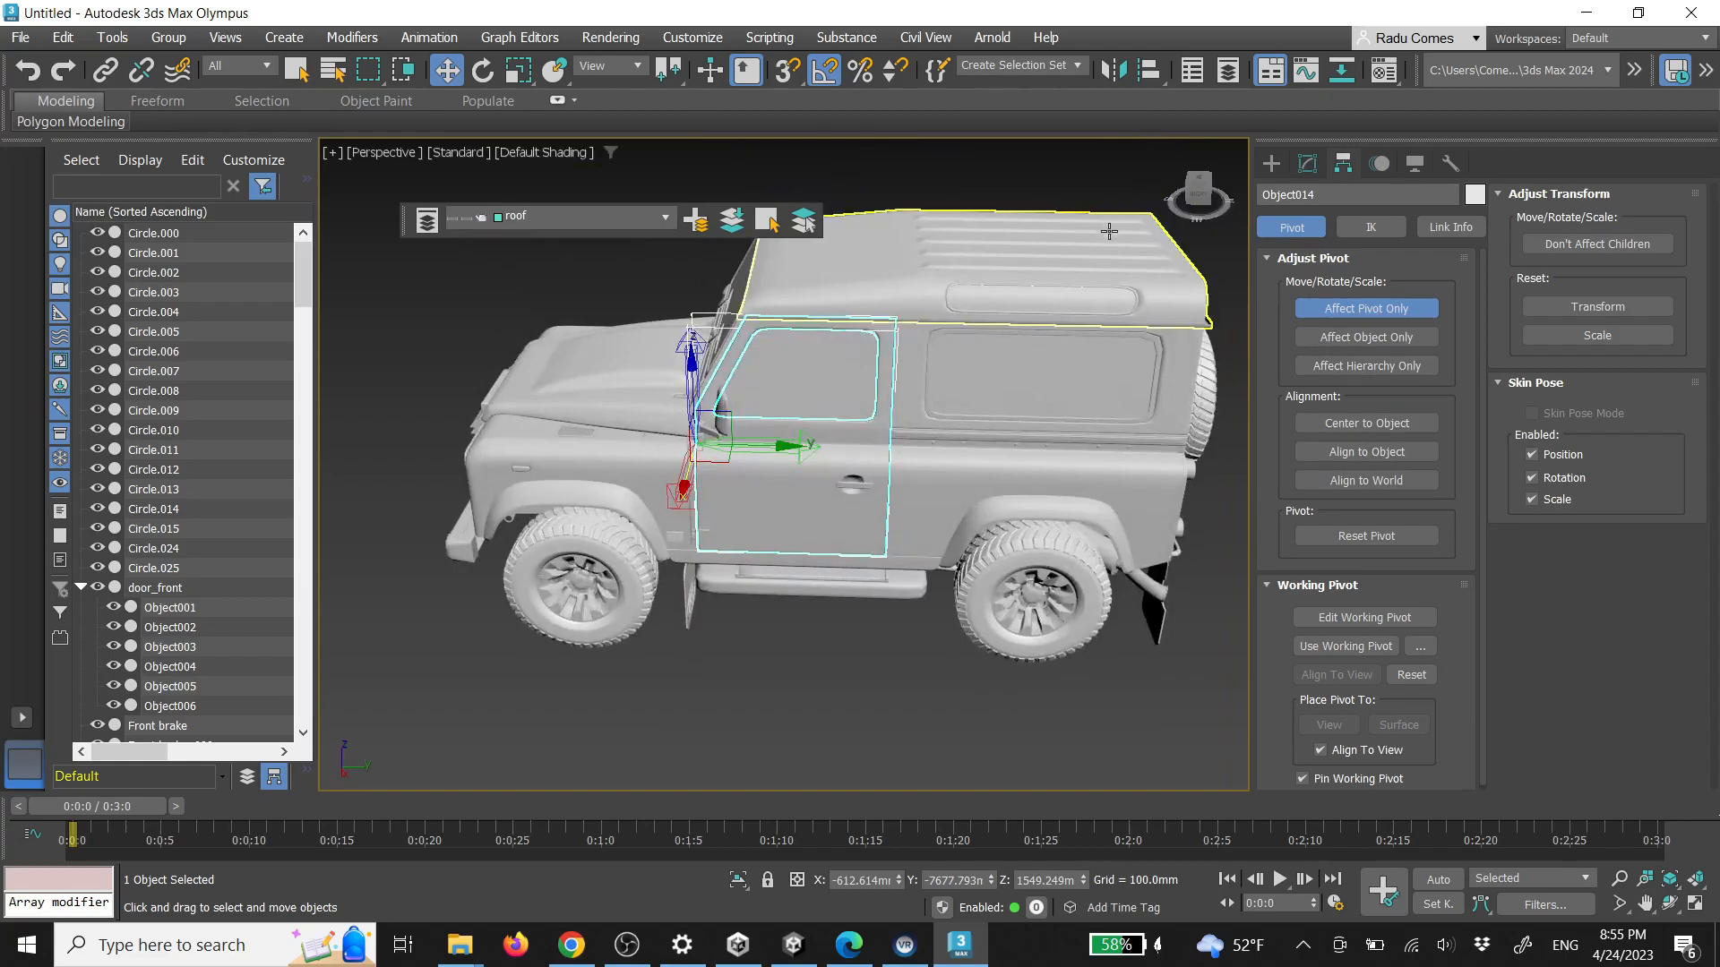
{"action": "left_click", "coordinate": [1272, 170]}
Test the near door's swing by rotating it about its hinge pivot, and undo the rotation
{"action": "key", "text": "e"}
{"action": "mouse_move", "coordinate": [730, 482]}
{"action": "left_mouse_down"}
{"action": "mouse_move", "coordinate": [643, 481]}
{"action": "mouse_move", "coordinate": [700, 483]}
{"action": "left_mouse_up"}
{"action": "key", "text": "ctrl+z"}
Examine the Land Rover from its opposite side and return to a close view of the near front wheel
{"action": "scroll", "coordinate": [1002, 513], "scroll_direction": "down", "scroll_amount": 3}
{"action": "middle_click_drag", "start_coordinate": [1001, 513], "coordinate": [744, 507], "text": "alt"}
{"action": "left_click", "coordinate": [949, 474]}
{"action": "left_click", "coordinate": [926, 471]}
{"action": "middle_click_drag", "start_coordinate": [926, 471], "coordinate": [734, 459], "text": "alt"}
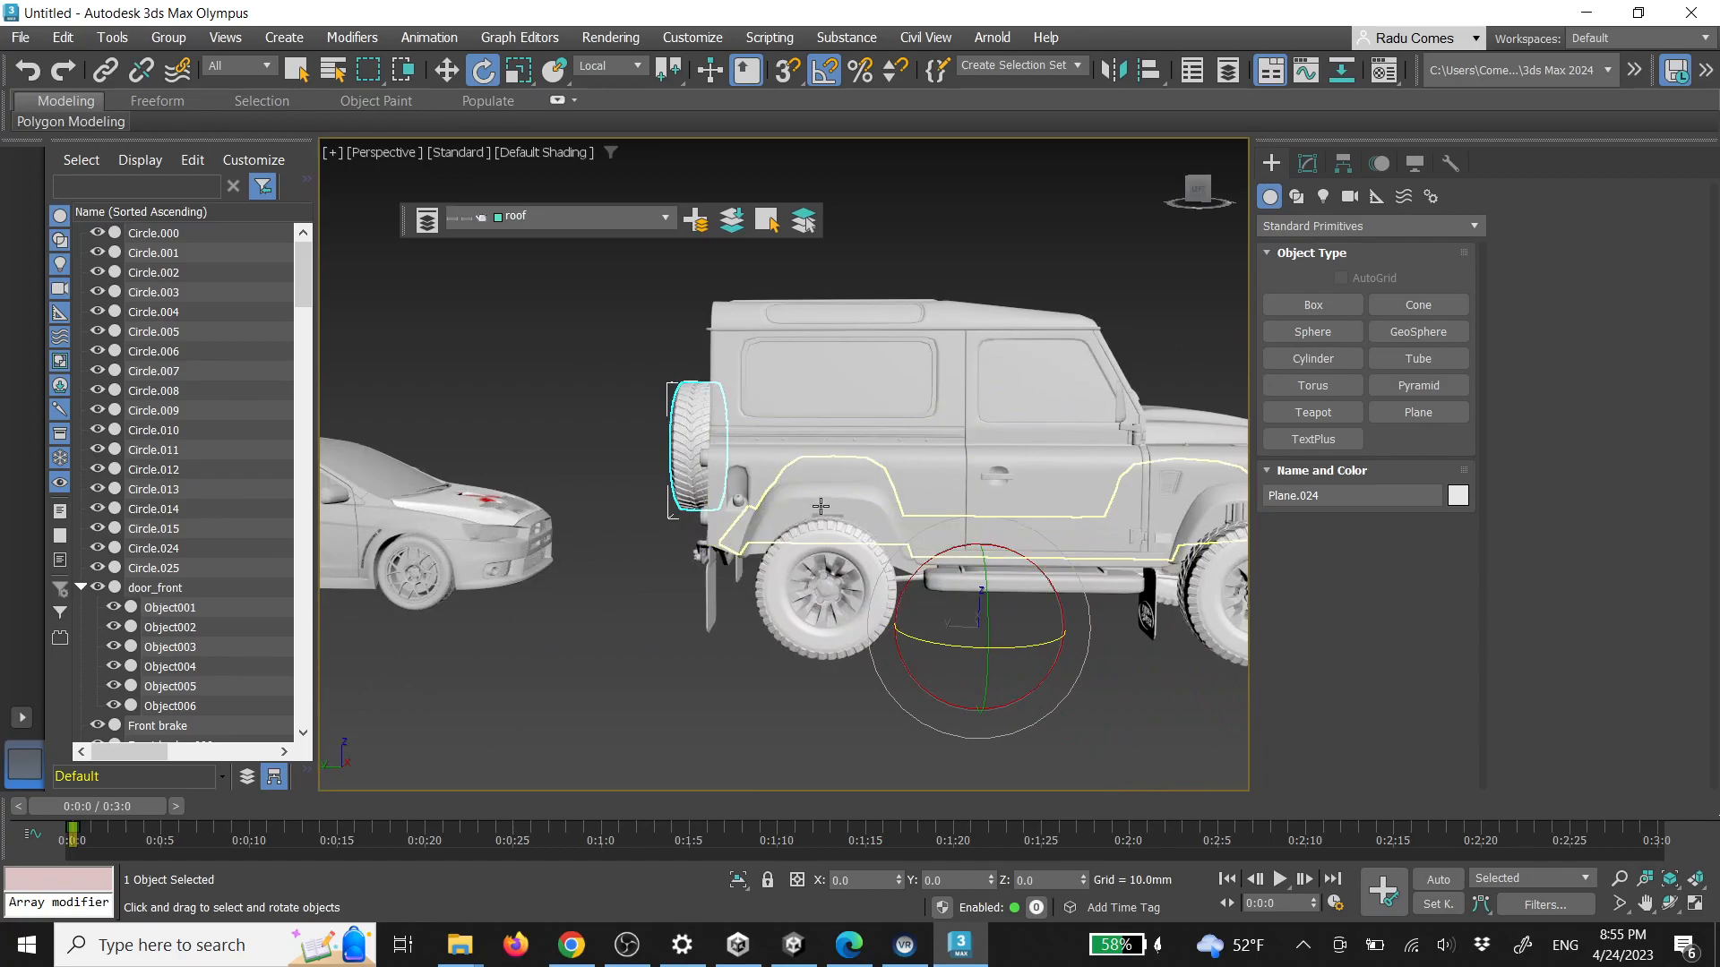
{"action": "scroll", "coordinate": [770, 516], "scroll_direction": "down", "scroll_amount": 3}
{"action": "left_click", "coordinate": [663, 537]}
{"action": "middle_click_drag", "start_coordinate": [663, 537], "coordinate": [917, 519], "text": "alt"}
{"action": "left_click", "coordinate": [917, 525]}
{"action": "scroll", "coordinate": [917, 525], "scroll_direction": "up", "scroll_amount": 4}
{"action": "middle_click_drag", "start_coordinate": [592, 513], "coordinate": [702, 526], "text": "alt"}
{"action": "middle_click_drag", "start_coordinate": [528, 507], "coordinate": [687, 523]}
{"action": "scroll", "coordinate": [687, 523], "scroll_direction": "up", "scroll_amount": 3}
{"action": "scroll", "coordinate": [629, 530], "scroll_direction": "up", "scroll_amount": 4}
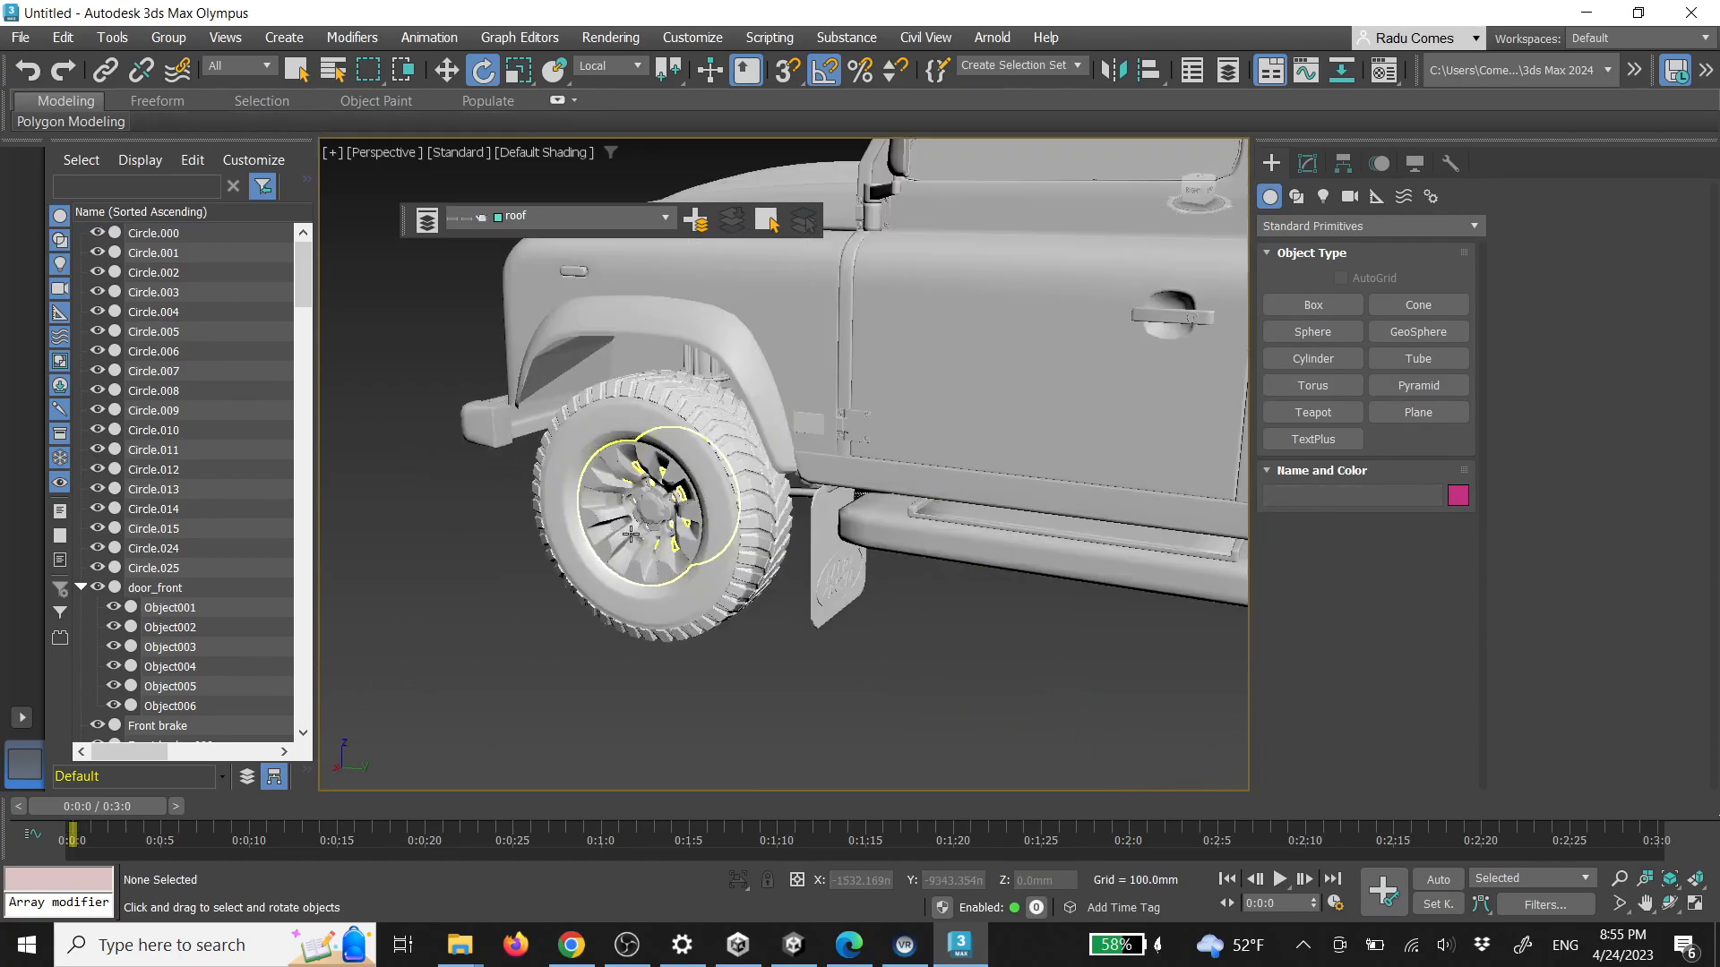
Select the near front tyre, turn on automatic keyframing and set the current time to 0:0:14
{"action": "left_click", "coordinate": [670, 504]}
{"action": "scroll", "coordinate": [778, 623], "scroll_direction": "down", "scroll_amount": 5}
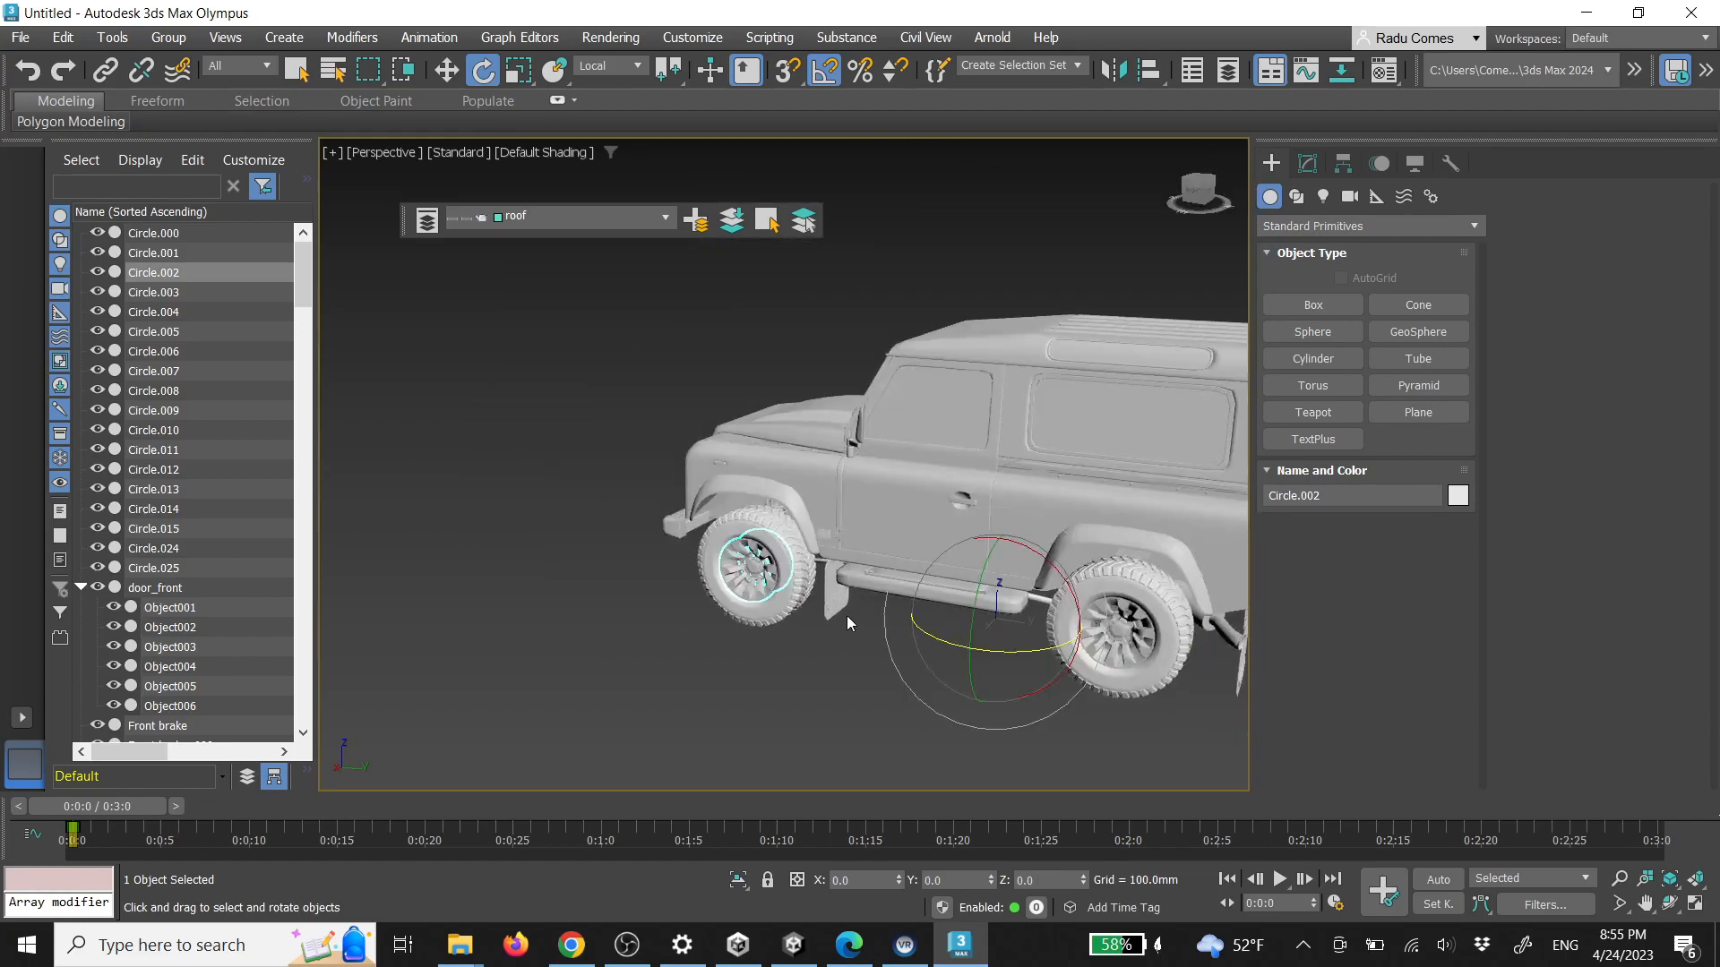
{"action": "scroll", "coordinate": [832, 625], "scroll_direction": "up", "scroll_amount": 4}
{"action": "left_click", "coordinate": [832, 626]}
{"action": "left_click", "coordinate": [748, 562]}
{"action": "scroll", "coordinate": [748, 561], "scroll_direction": "down", "scroll_amount": 2}
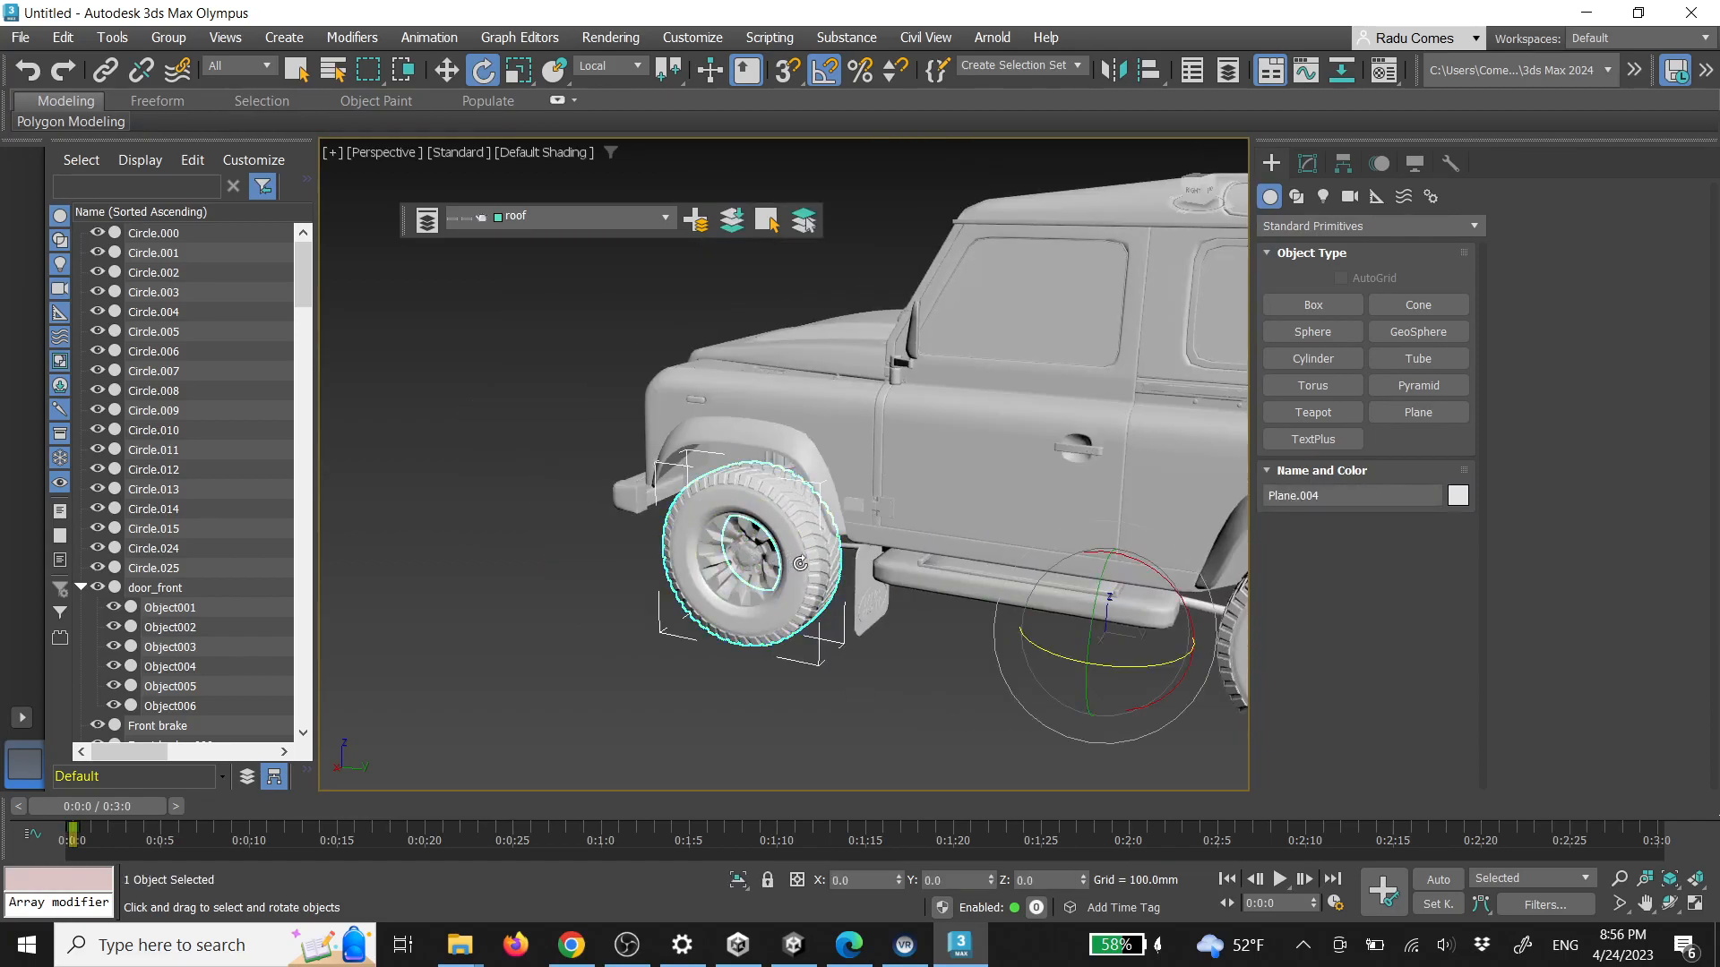
{"action": "key", "text": "w"}
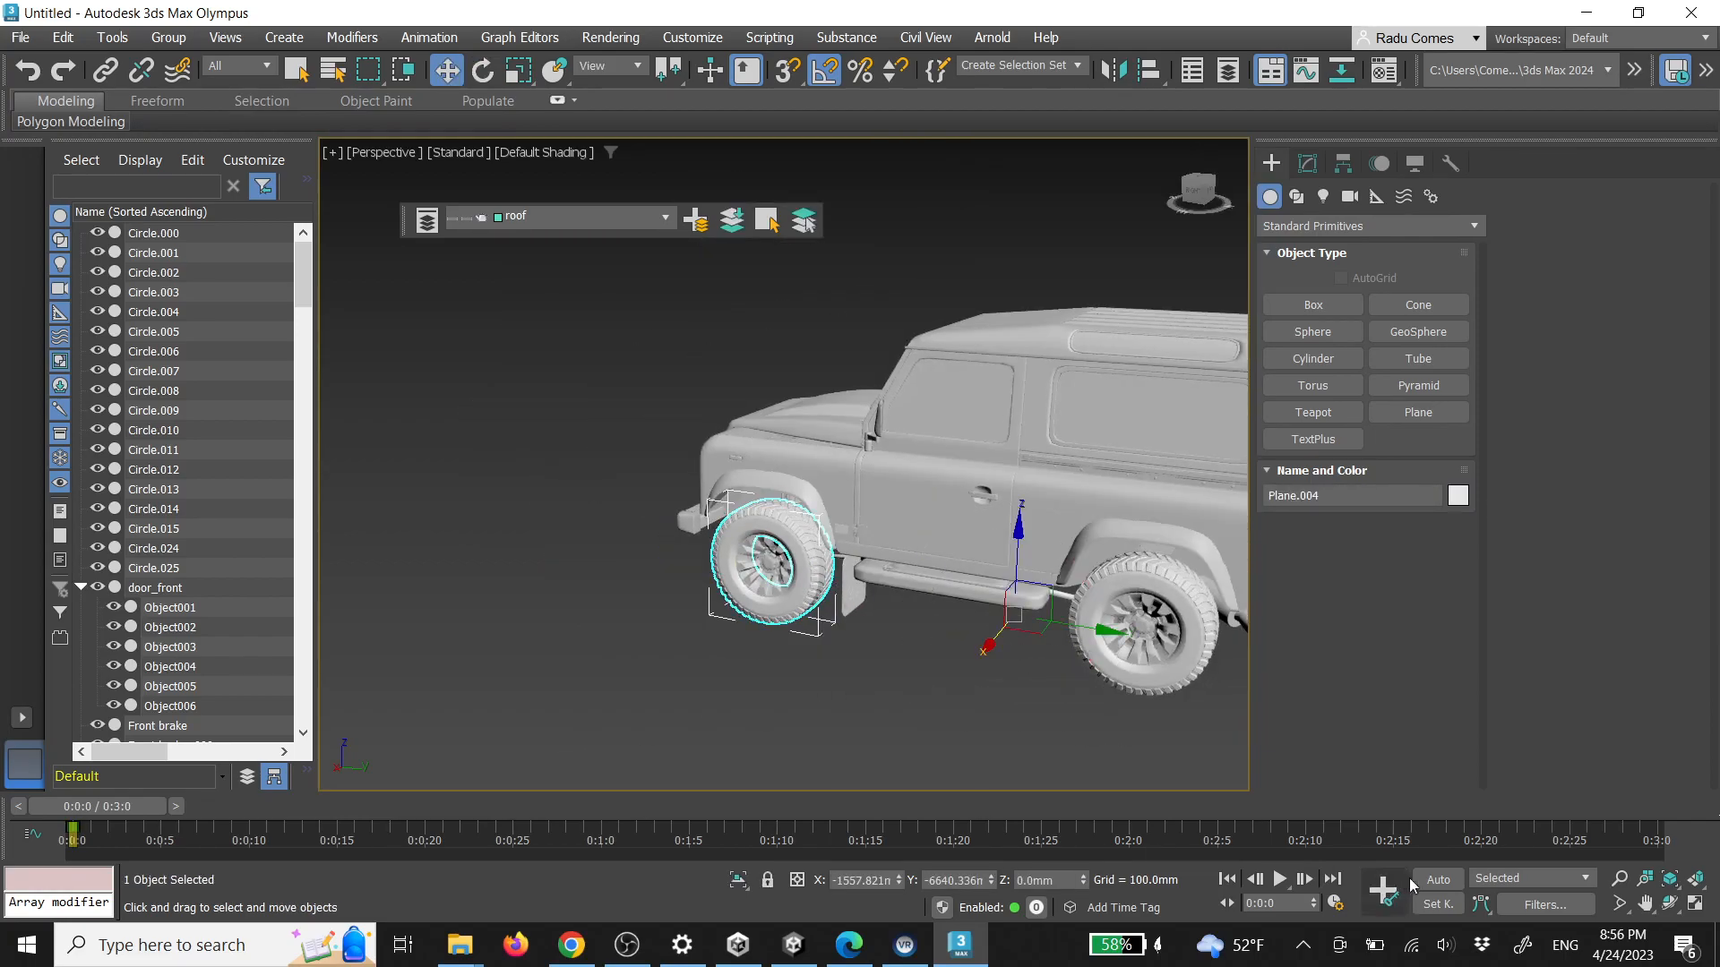
{"action": "left_click", "coordinate": [1438, 879]}
{"action": "left_click_drag", "start_coordinate": [132, 808], "coordinate": [367, 824]}
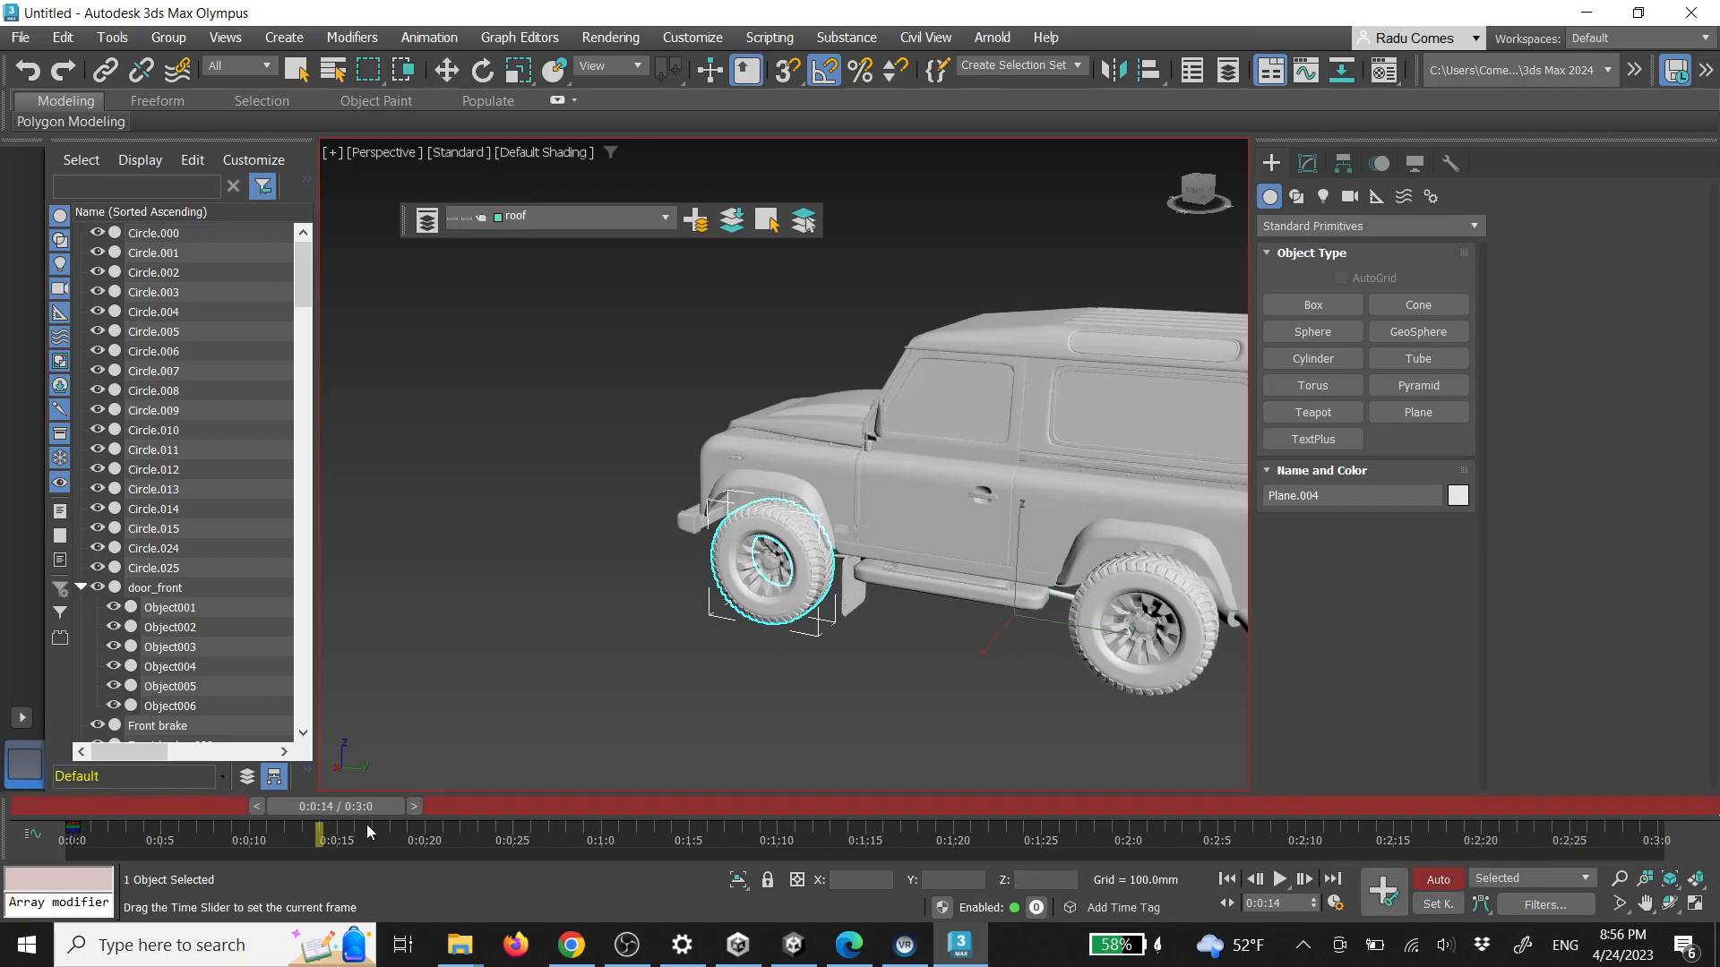
{"action": "key", "text": "w"}
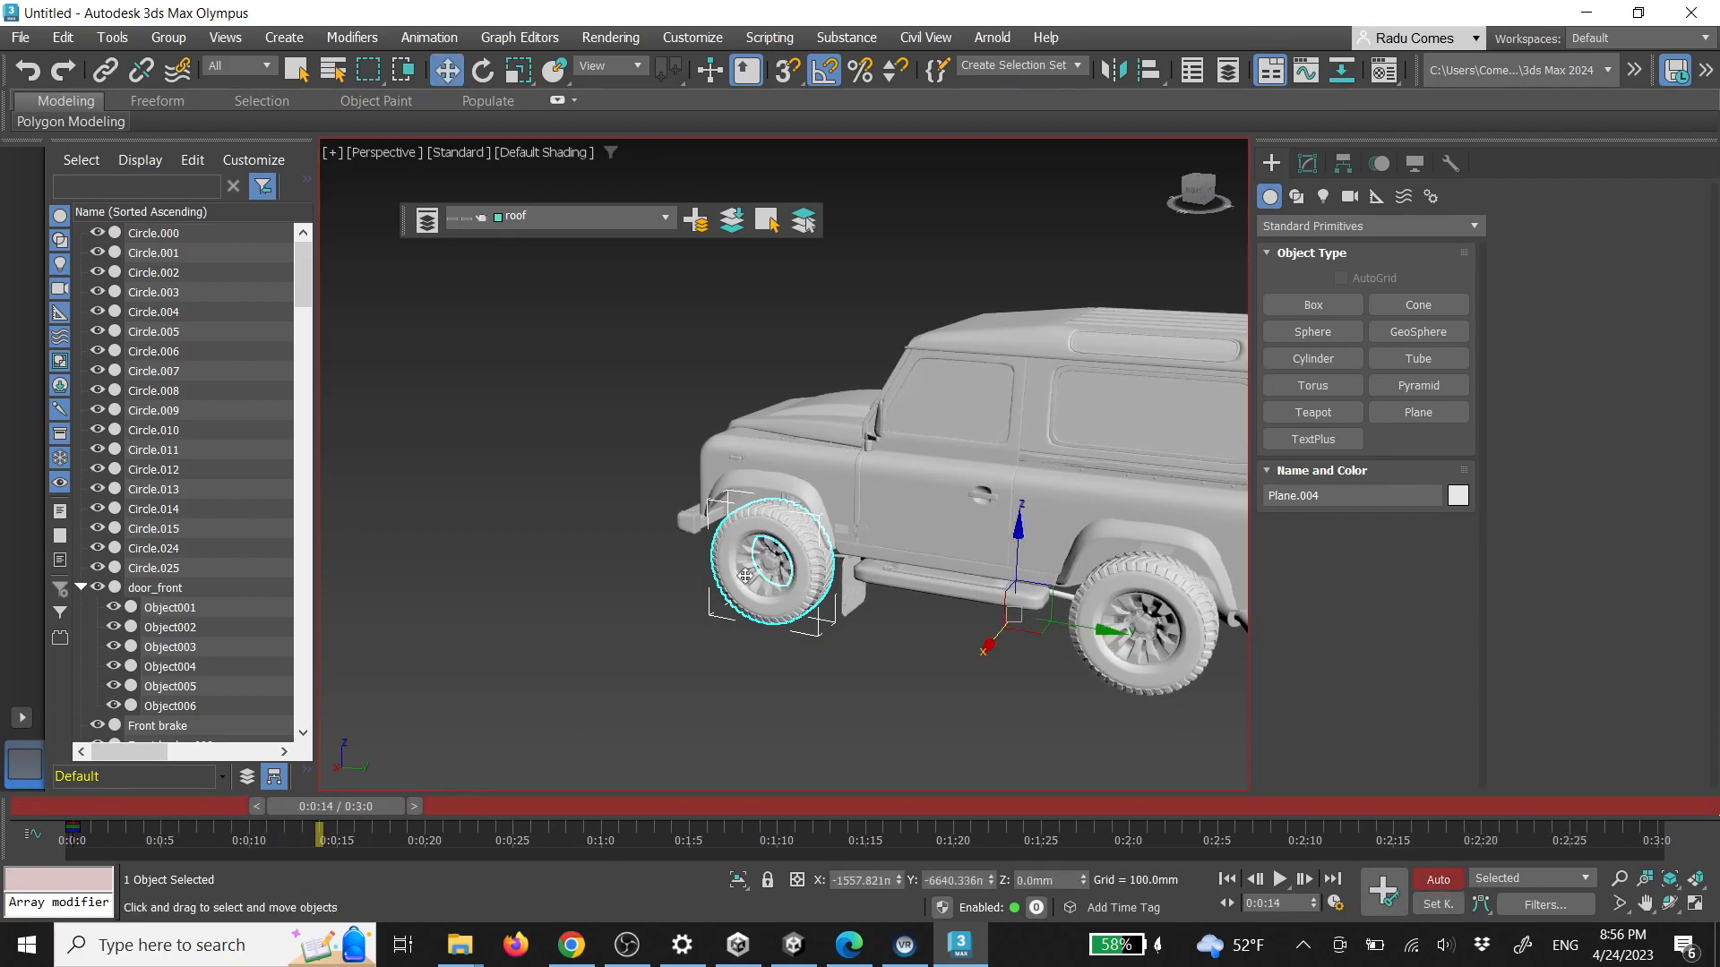
Center the front tyre's pivot on the object and keyframe the tyre moved about 2810 mm outward along X
{"action": "left_click", "coordinate": [1343, 163]}
{"action": "left_click", "coordinate": [1368, 309]}
{"action": "left_click", "coordinate": [1368, 422]}
{"action": "left_click", "coordinate": [1271, 163]}
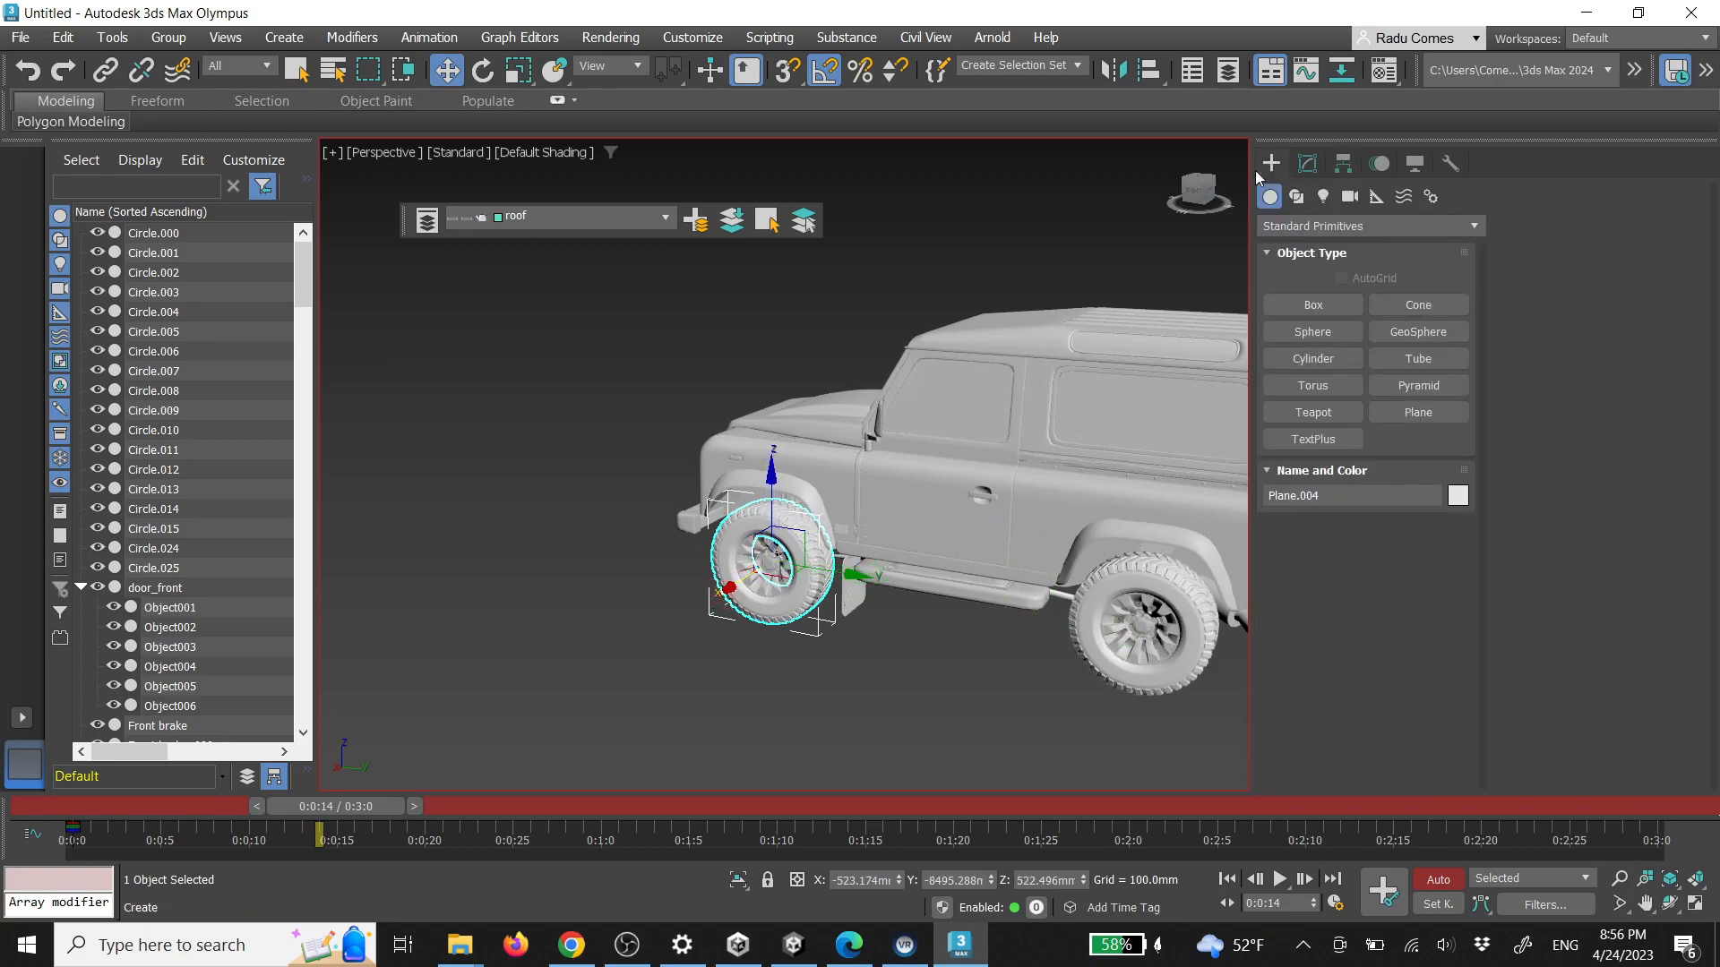
{"action": "left_click_drag", "start_coordinate": [726, 520], "coordinate": [523, 647]}
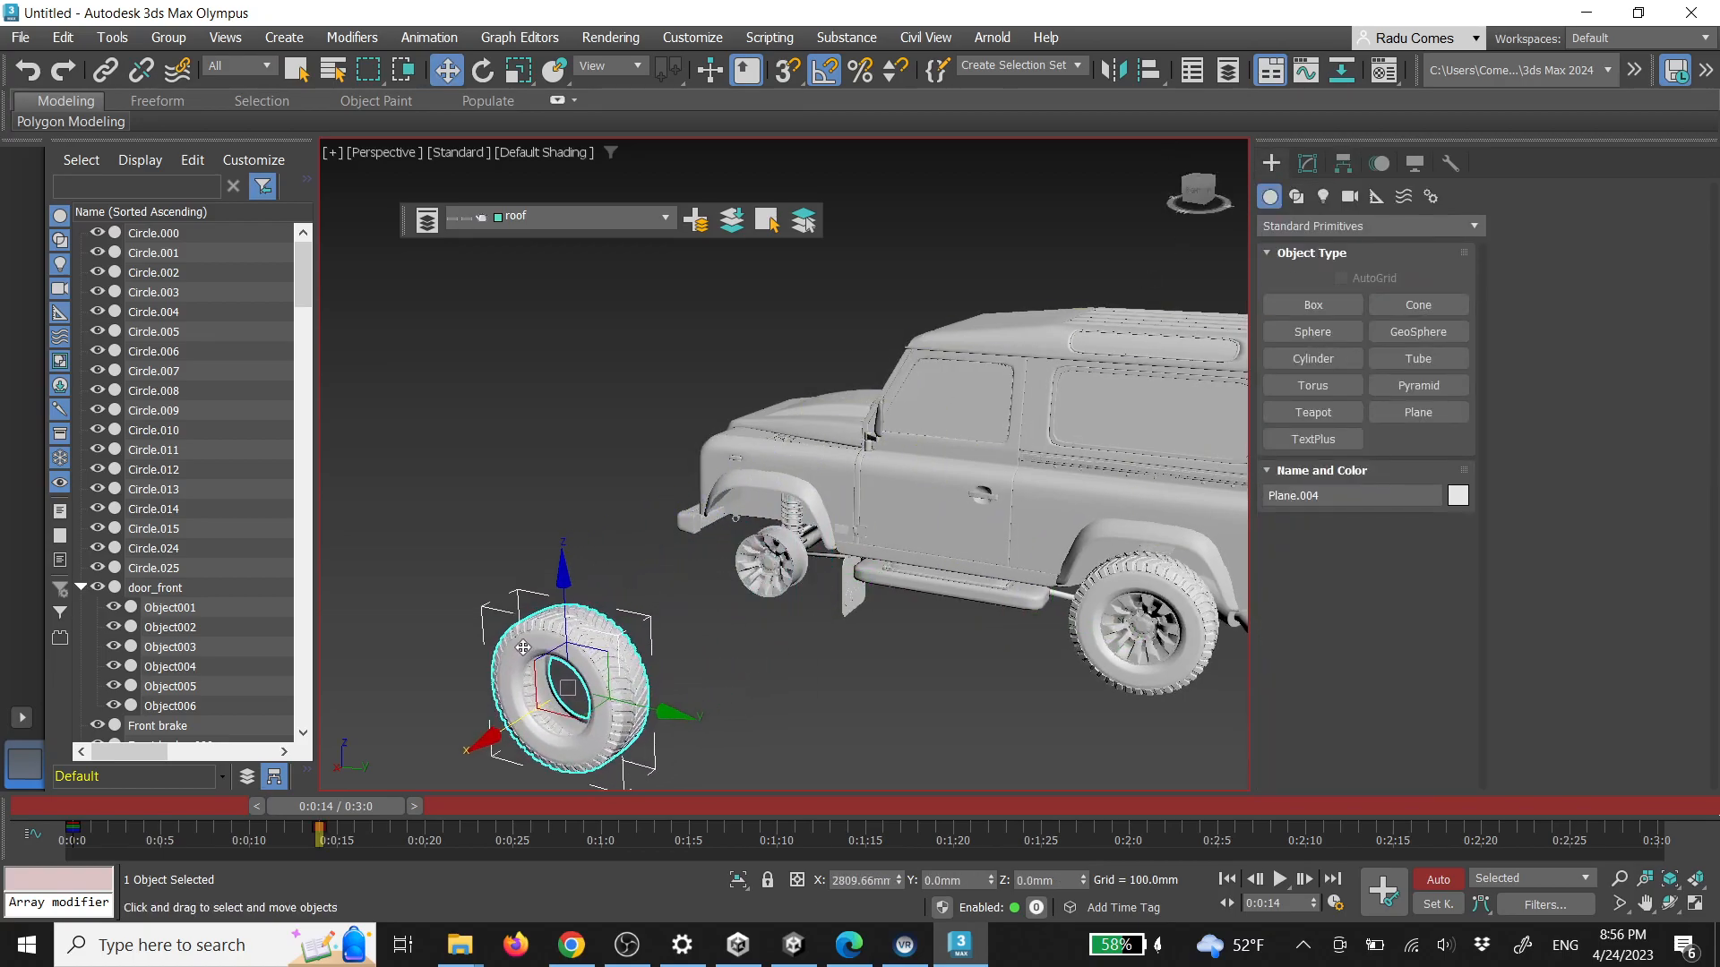
Animate the near front rim sliding outward along X toward the tyre, with automatic keyframing at 0:0:29
{"action": "left_click", "coordinate": [771, 560]}
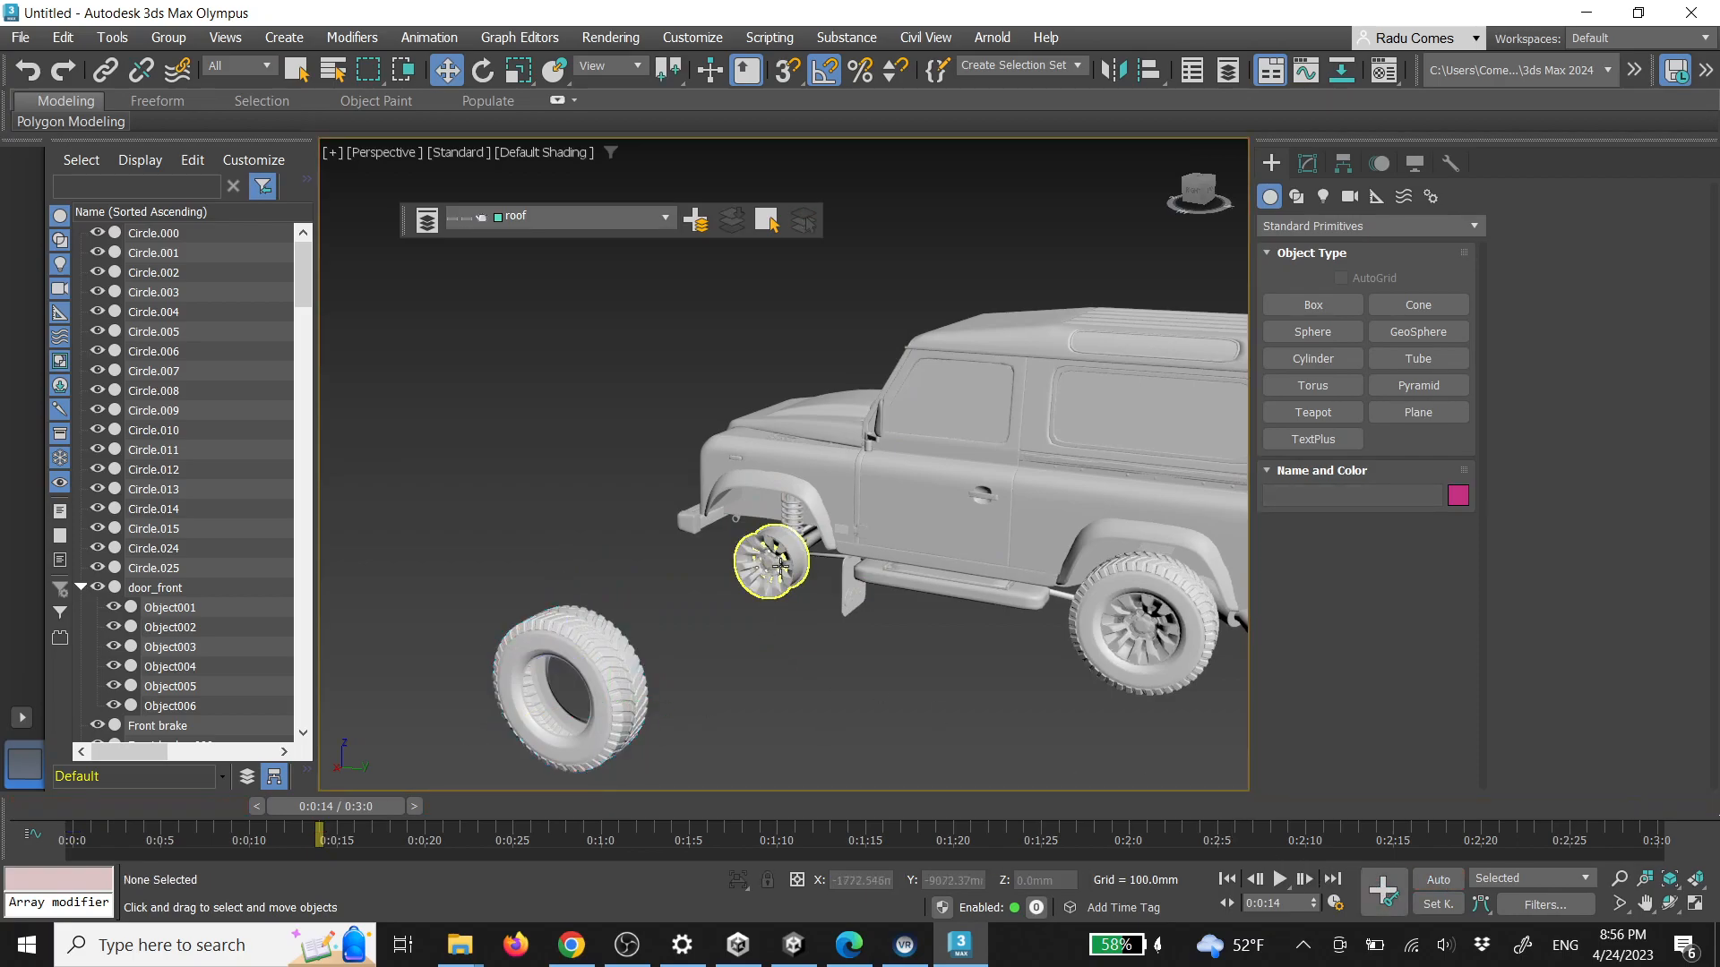
{"action": "left_click", "coordinate": [1439, 881]}
{"action": "left_click_drag", "start_coordinate": [365, 806], "coordinate": [484, 810]}
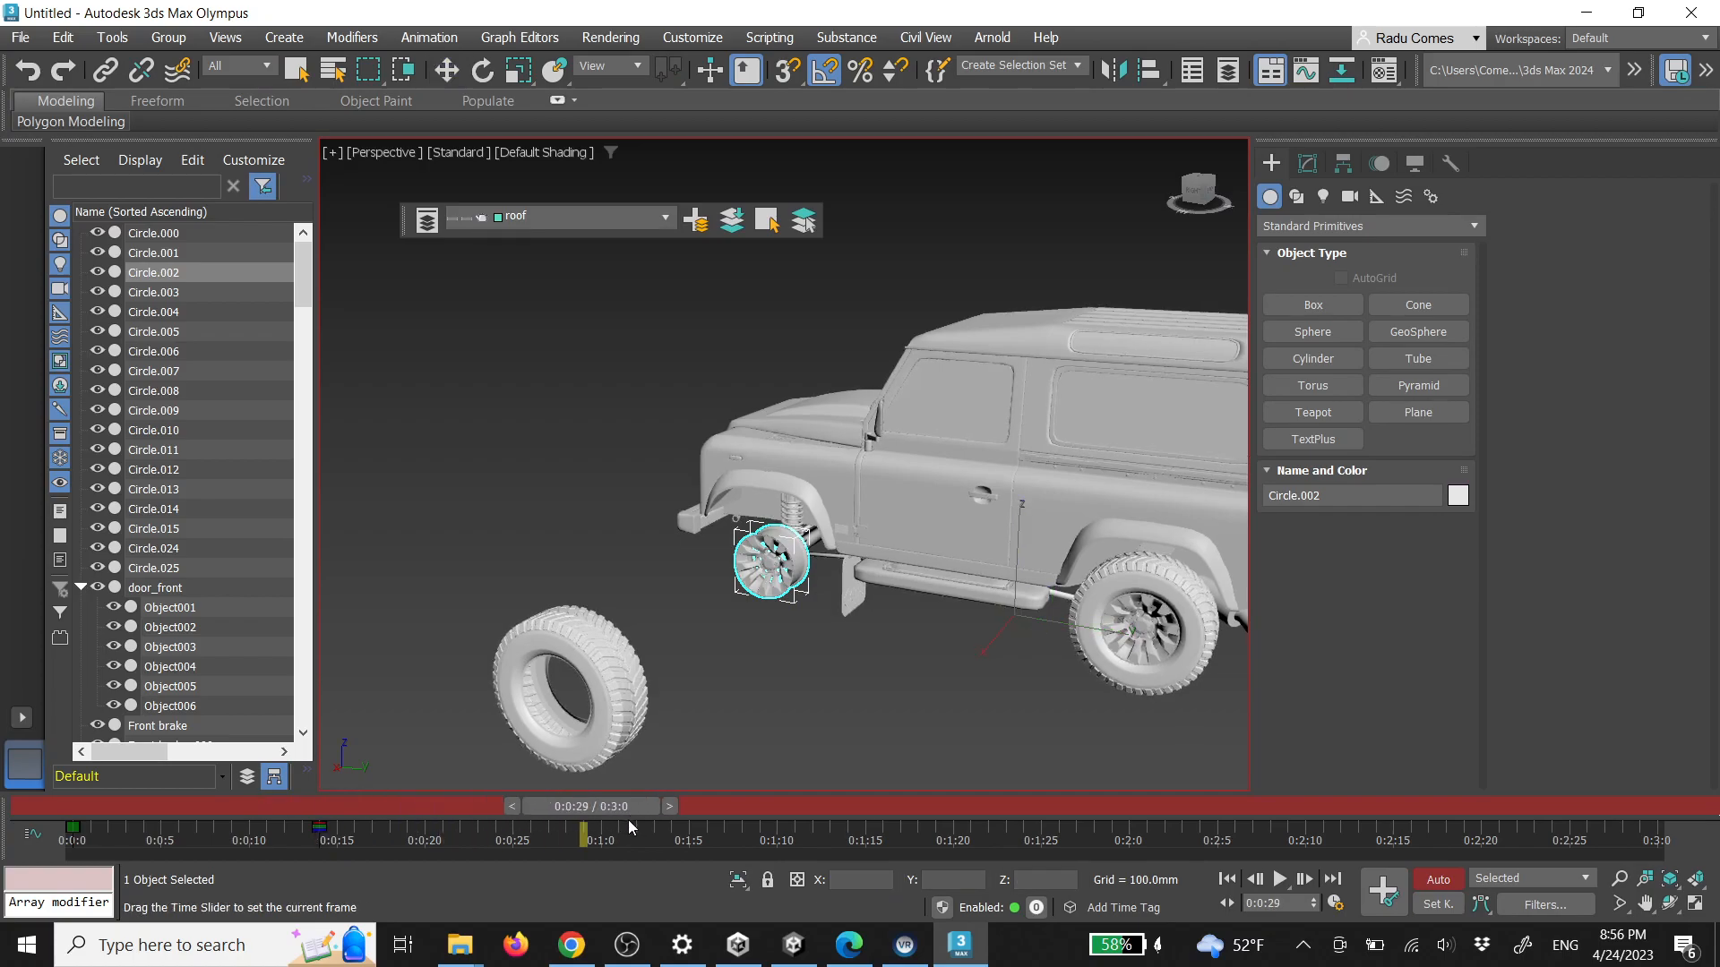
{"action": "key", "text": "w"}
{"action": "left_click_drag", "start_coordinate": [983, 644], "coordinate": [880, 725]}
{"action": "left_click", "coordinate": [1433, 881]}
Animate the near front wheel's disc moving outward along X to just behind the rim, with automatic keyframing at 0:1:18
{"action": "left_click", "coordinate": [804, 641]}
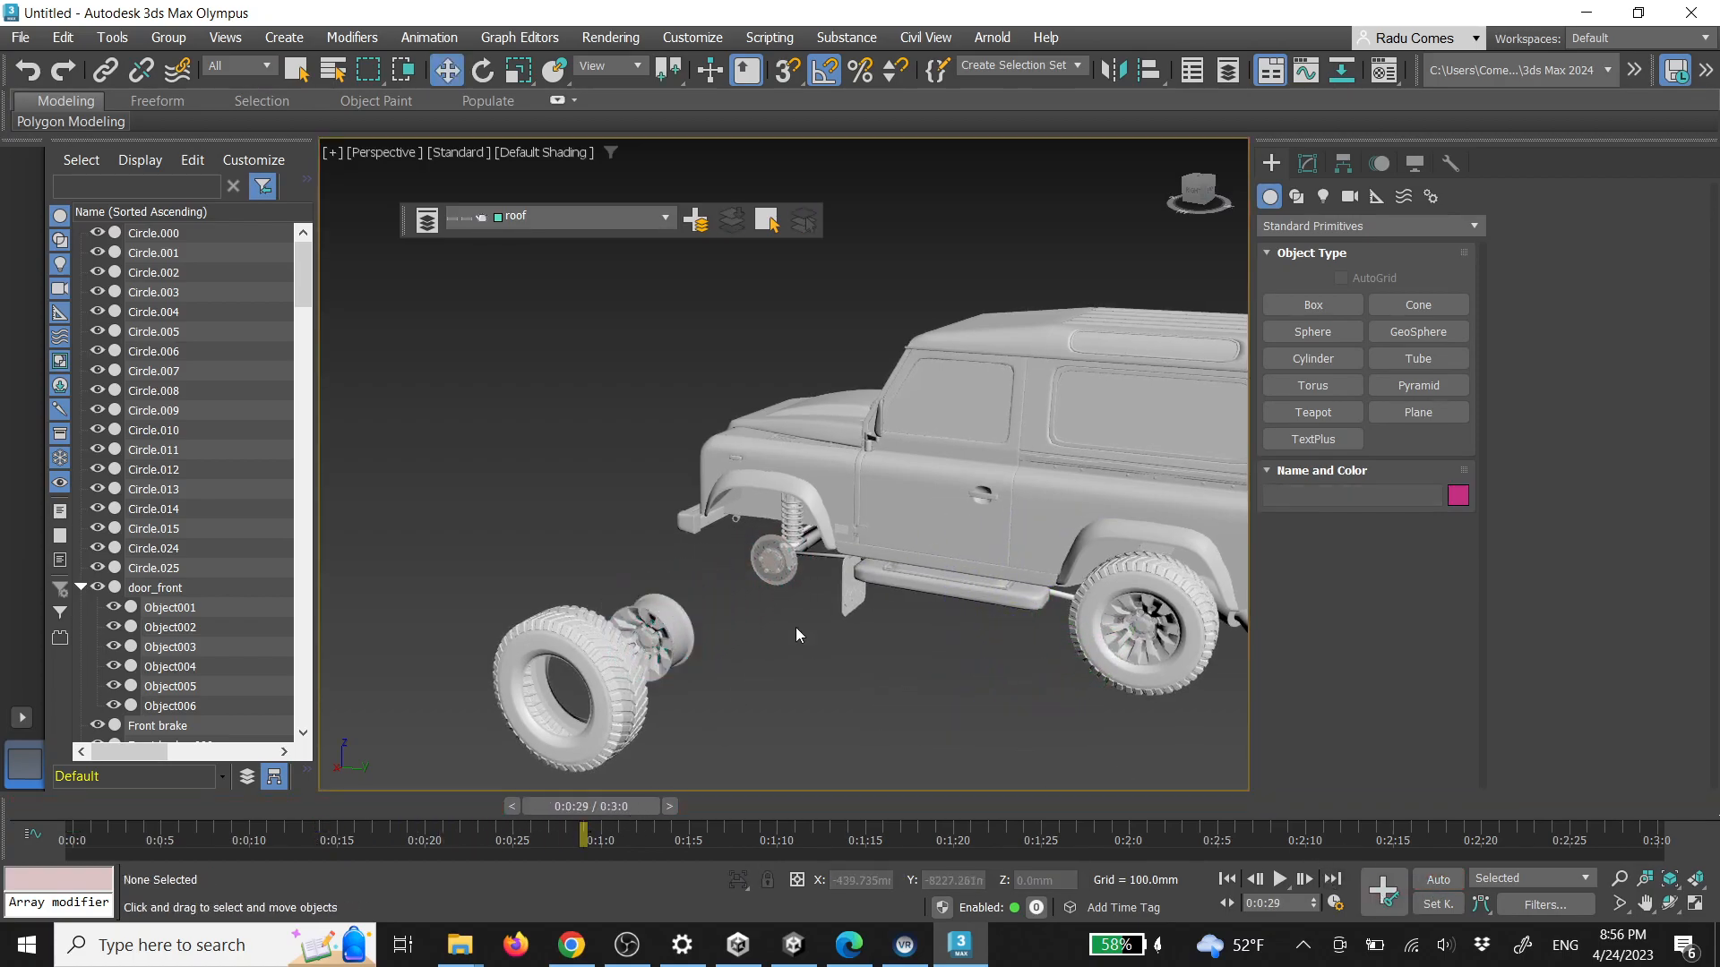
{"action": "left_click", "coordinate": [773, 558]}
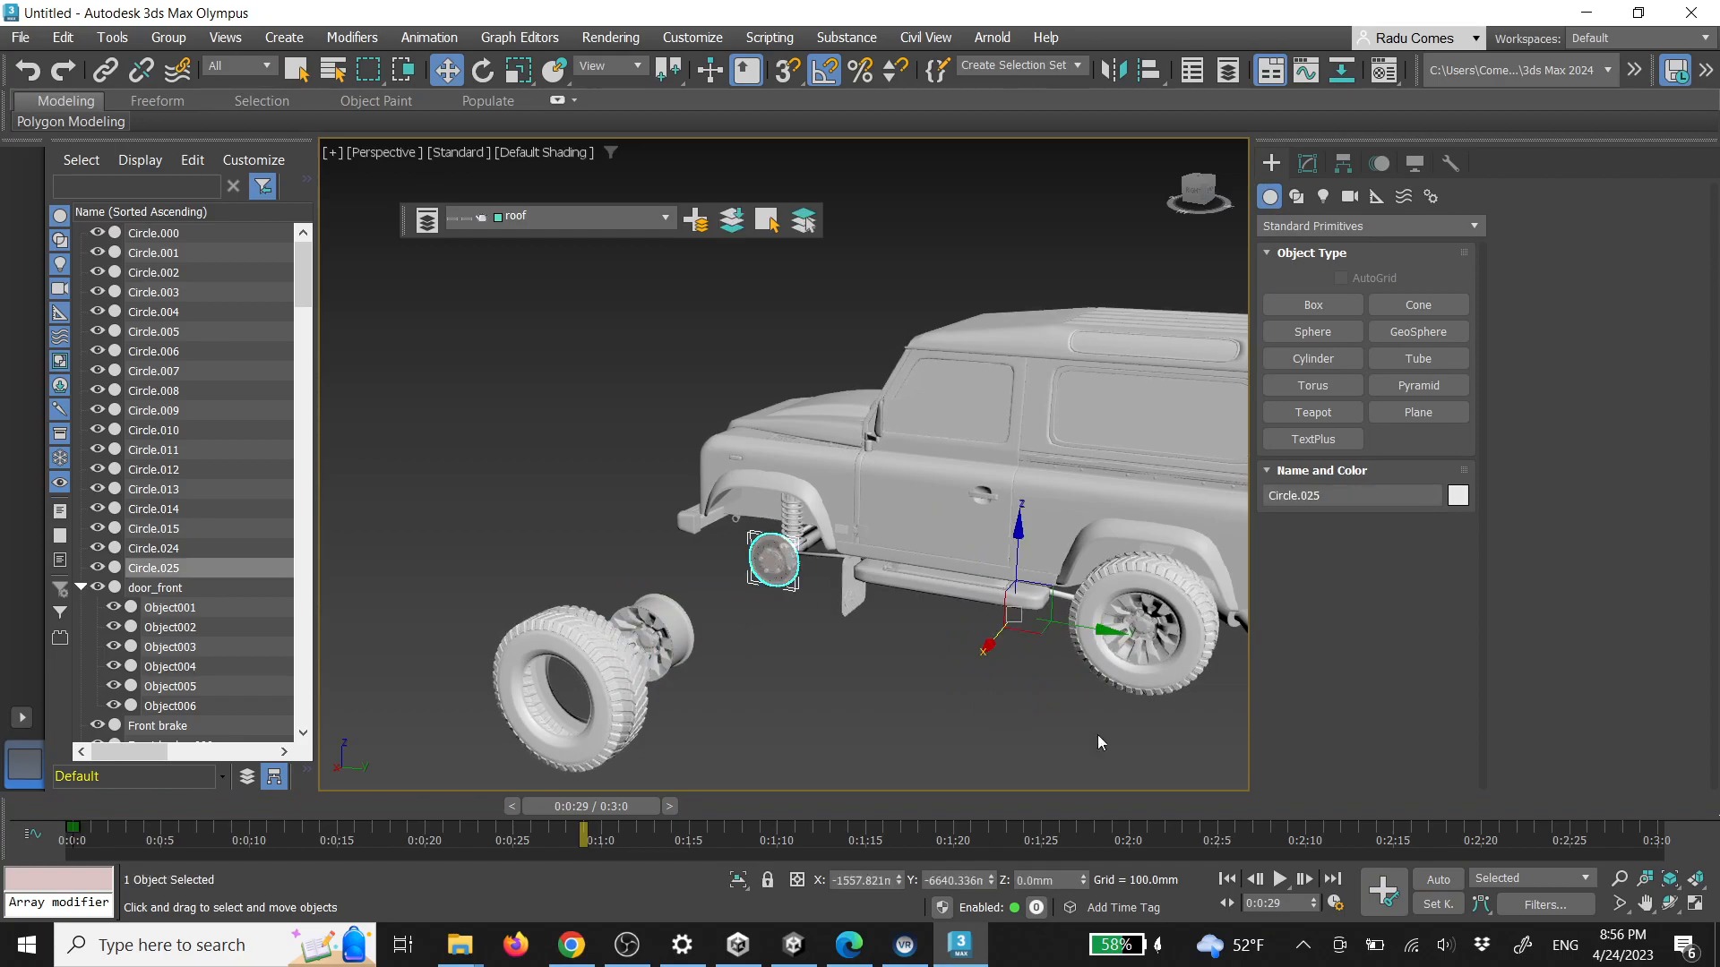
{"action": "left_click", "coordinate": [1432, 880]}
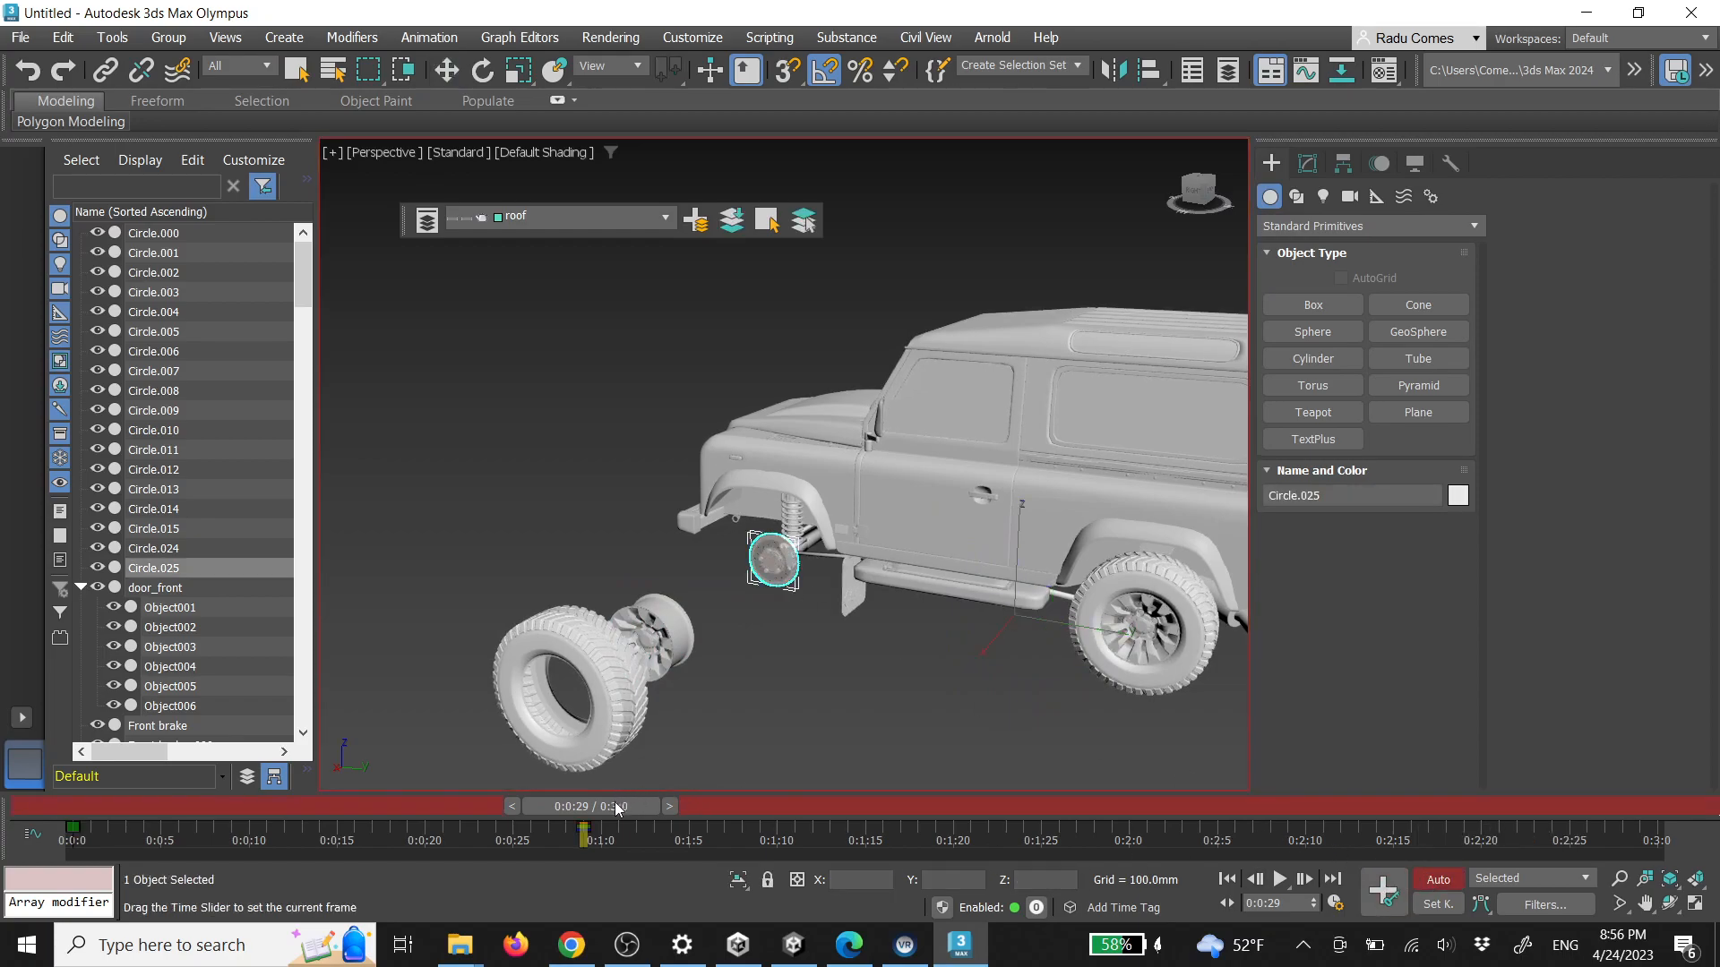
{"action": "left_click_drag", "start_coordinate": [627, 804], "coordinate": [934, 801]}
{"action": "left_click_drag", "start_coordinate": [994, 643], "coordinate": [931, 699]}
{"action": "left_click", "coordinate": [1436, 880]}
{"action": "left_click", "coordinate": [849, 677]}
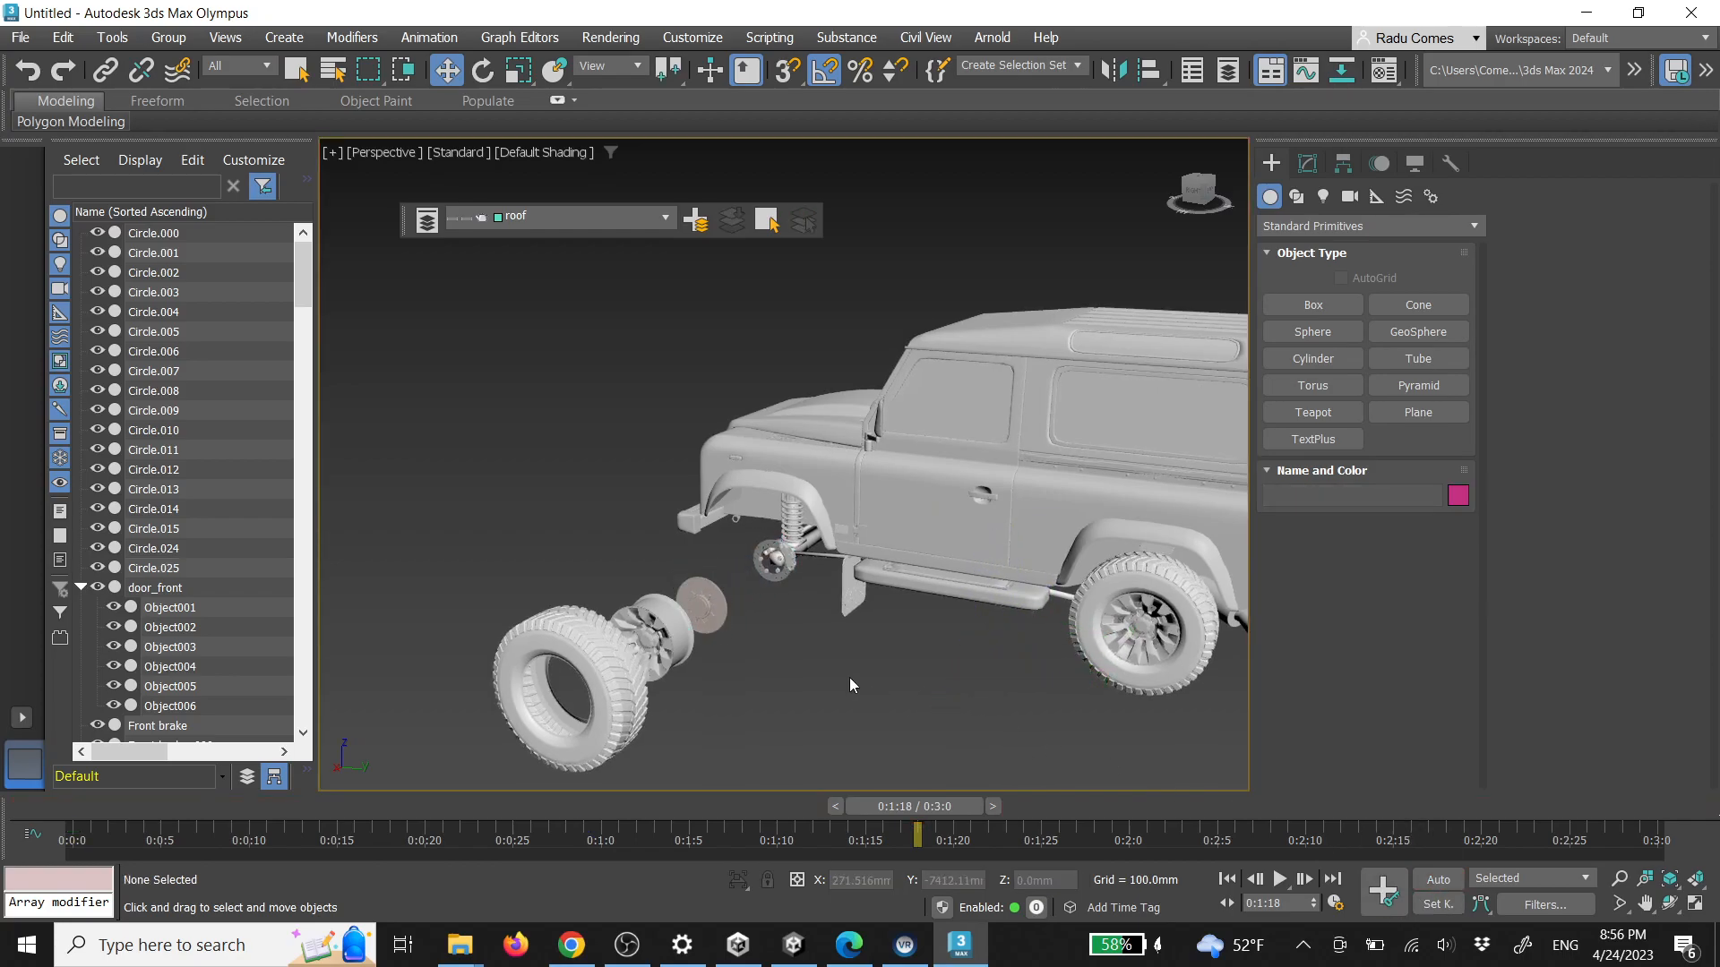
Inspect the exposed hub nuts, rewind to the start and play the animation to check how the front wheel parts separate
{"action": "scroll", "coordinate": [787, 621], "scroll_direction": "up", "scroll_amount": 5}
{"action": "left_click", "coordinate": [688, 400]}
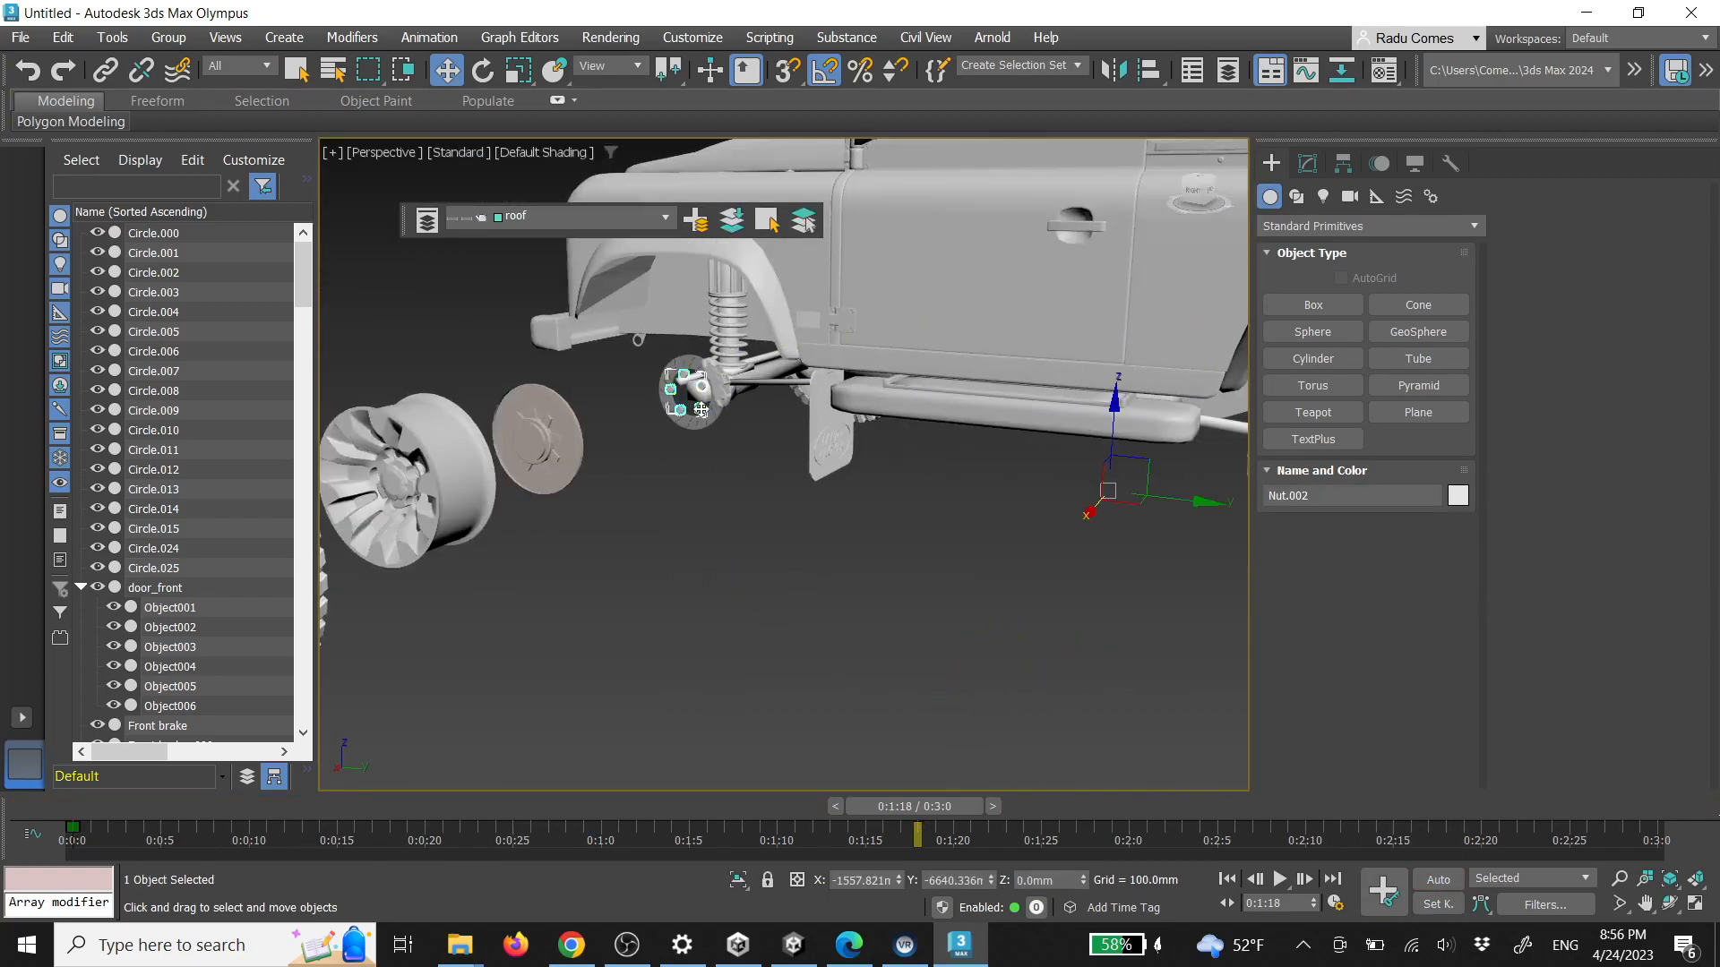
{"action": "scroll", "coordinate": [833, 435], "scroll_direction": "down", "scroll_amount": 3}
{"action": "left_click", "coordinate": [798, 455]}
{"action": "scroll", "coordinate": [856, 449], "scroll_direction": "down", "scroll_amount": 3}
{"action": "middle_click_drag", "start_coordinate": [855, 450], "coordinate": [876, 440], "text": "alt"}
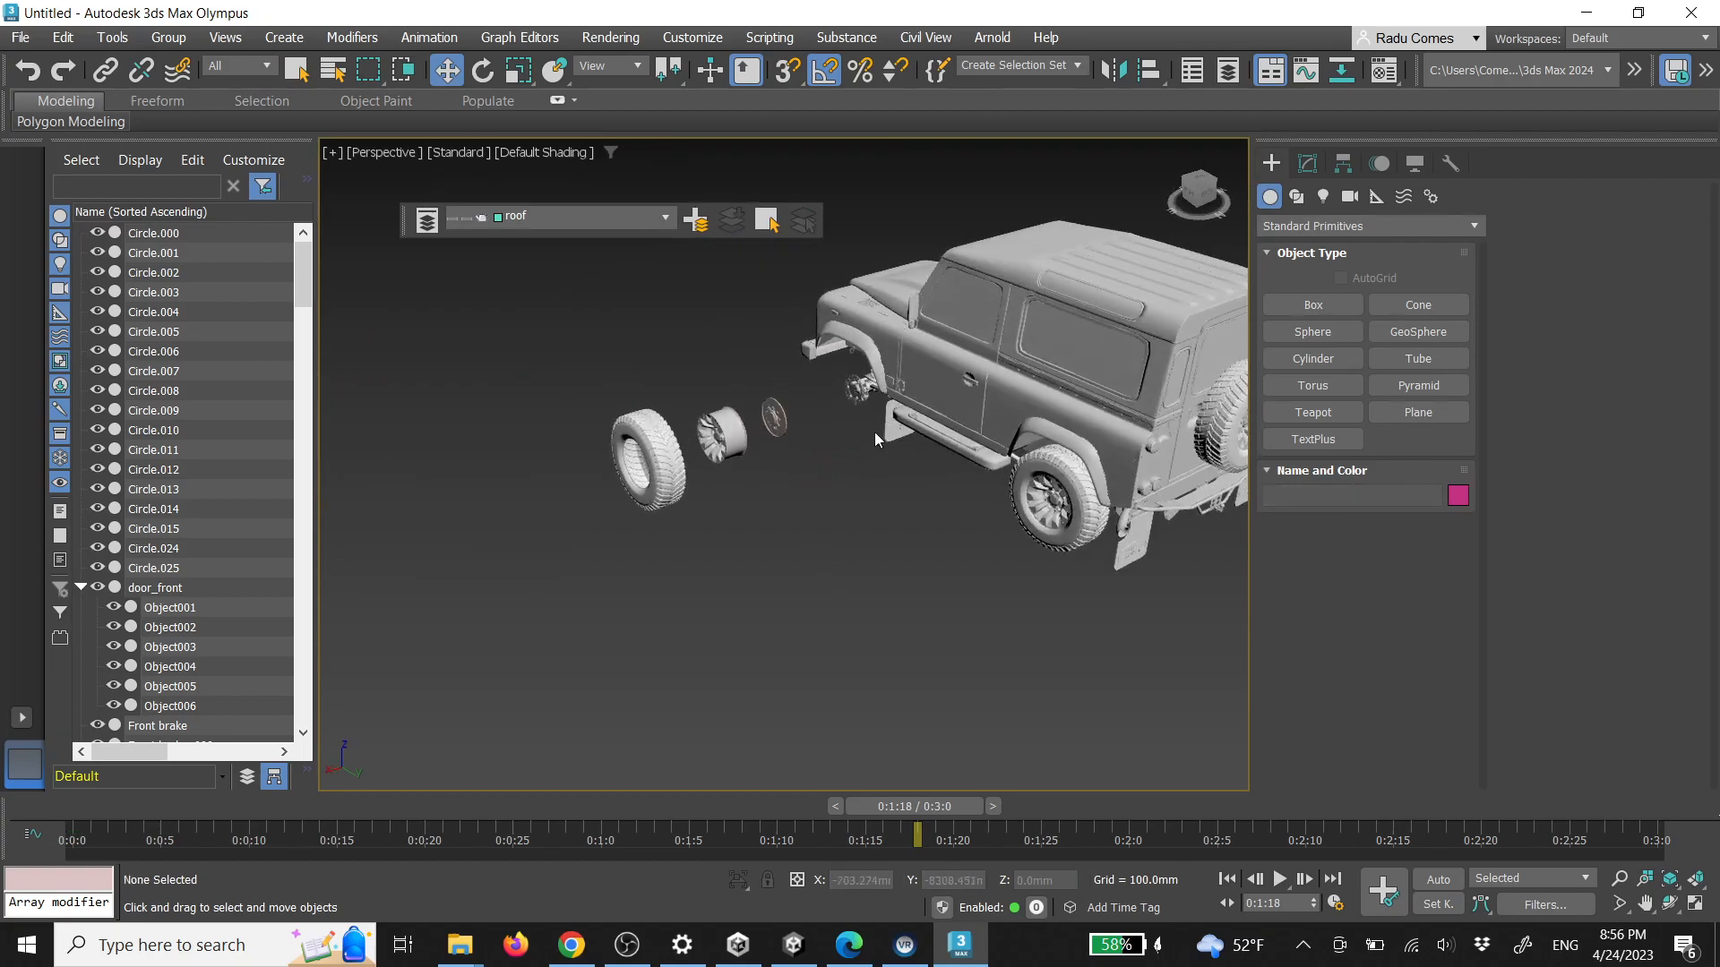
{"action": "left_click_drag", "start_coordinate": [943, 809], "coordinate": [103, 802]}
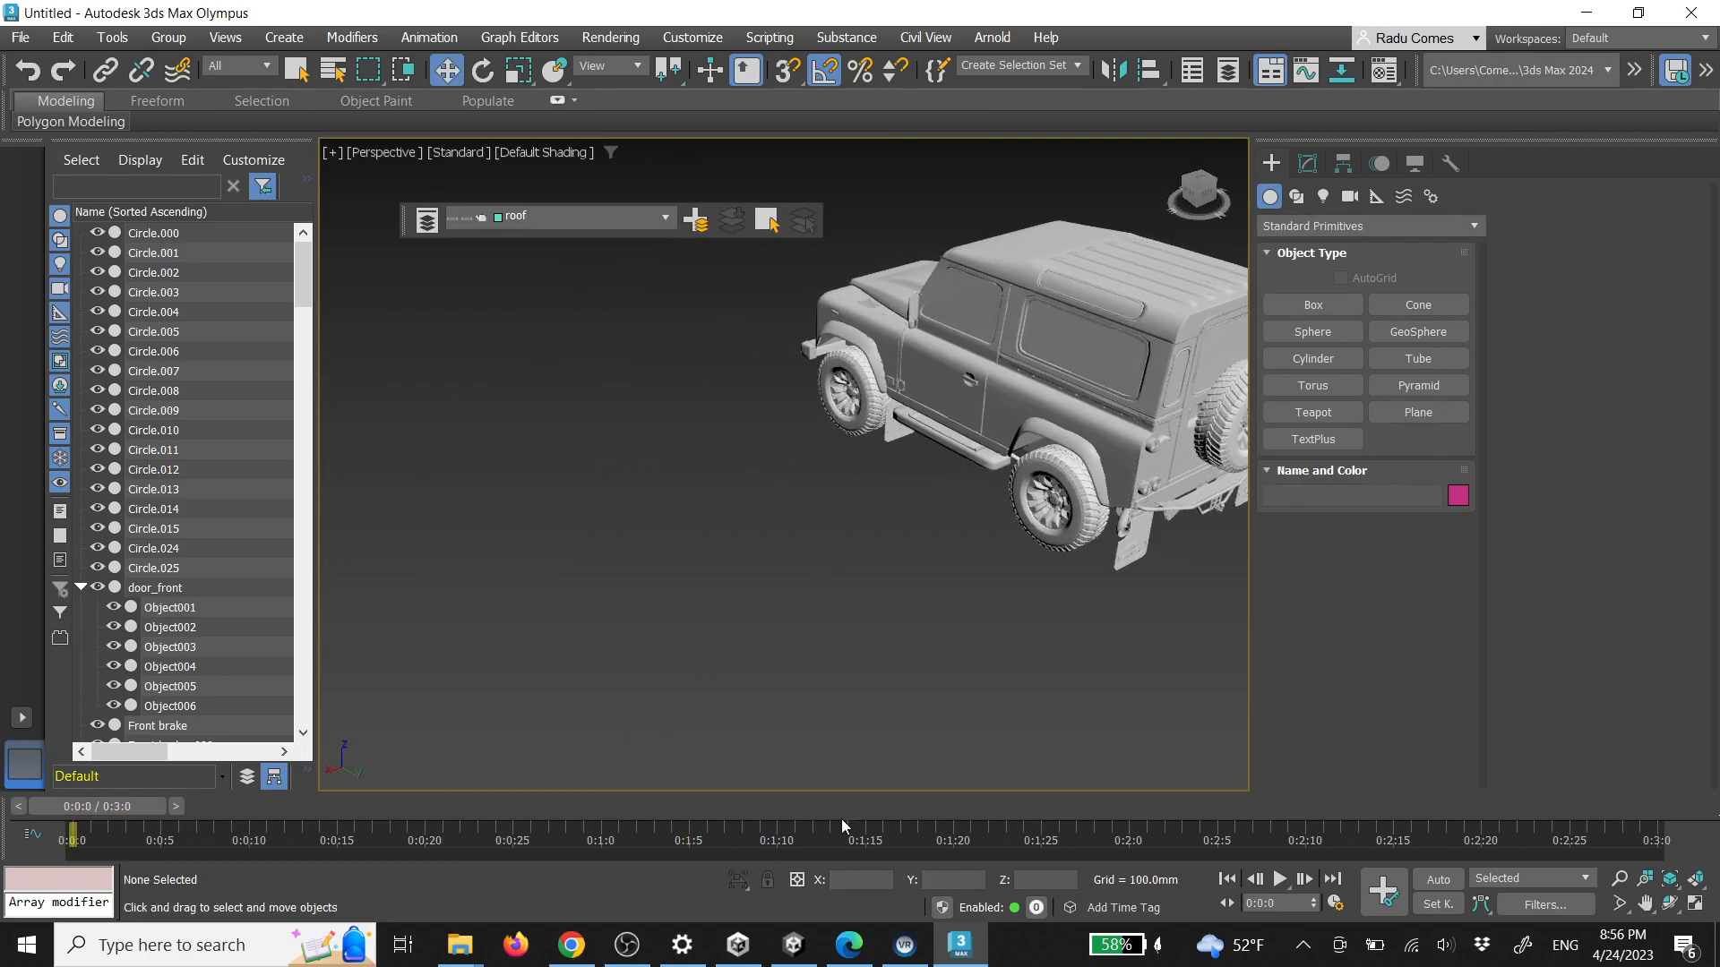
{"action": "scroll", "coordinate": [1081, 632], "scroll_direction": "down", "scroll_amount": 4}
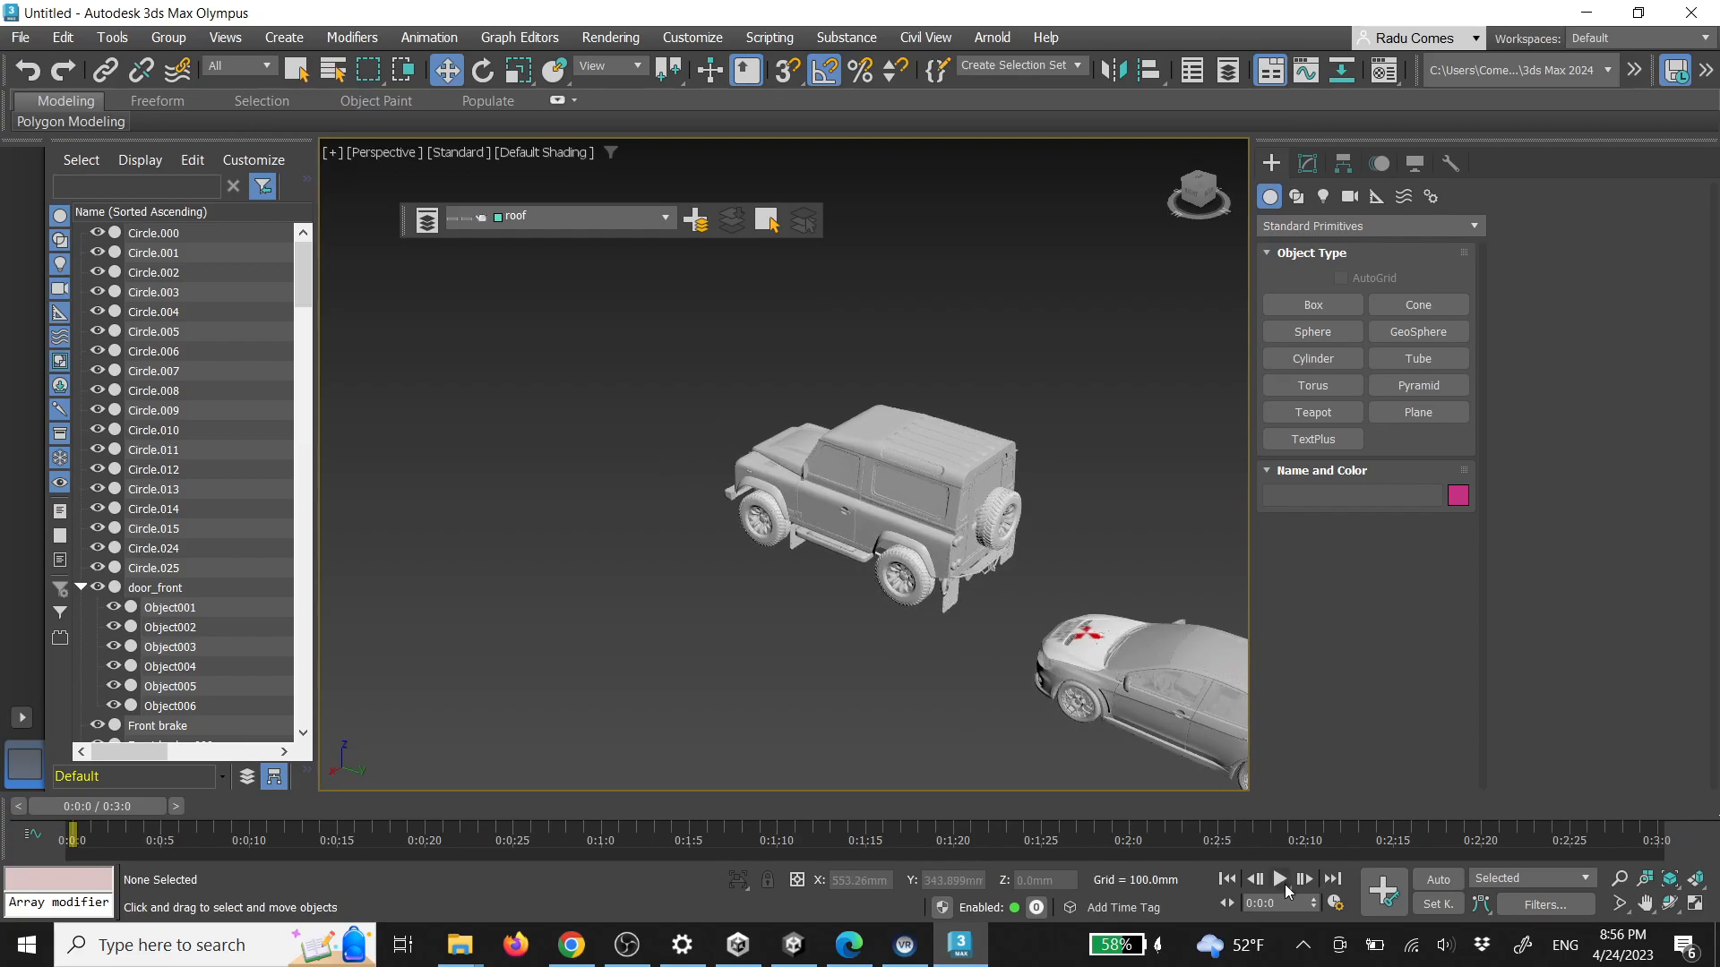
{"action": "left_click", "coordinate": [1280, 881]}
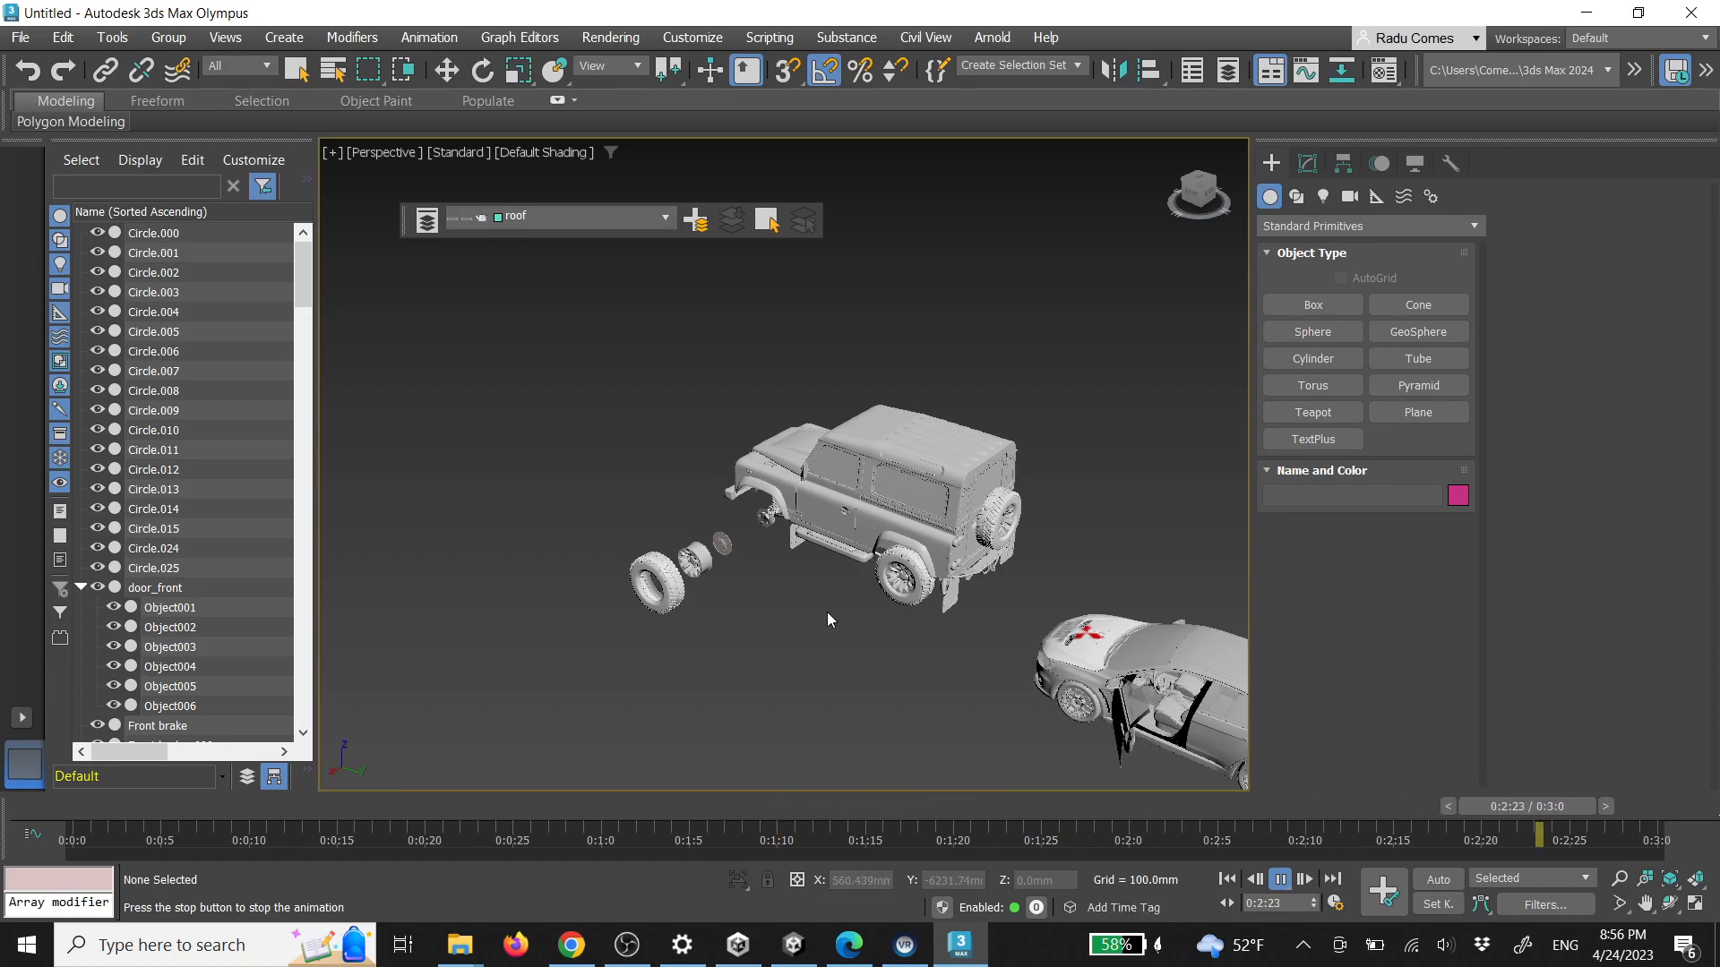
{"action": "scroll", "coordinate": [827, 619], "scroll_direction": "up", "scroll_amount": 5}
{"action": "scroll", "coordinate": [826, 619], "scroll_direction": "down", "scroll_amount": 3}
{"action": "middle_click_drag", "start_coordinate": [826, 619], "coordinate": [1074, 439], "text": "alt"}
{"action": "scroll", "coordinate": [1073, 439], "scroll_direction": "up", "scroll_amount": 5}
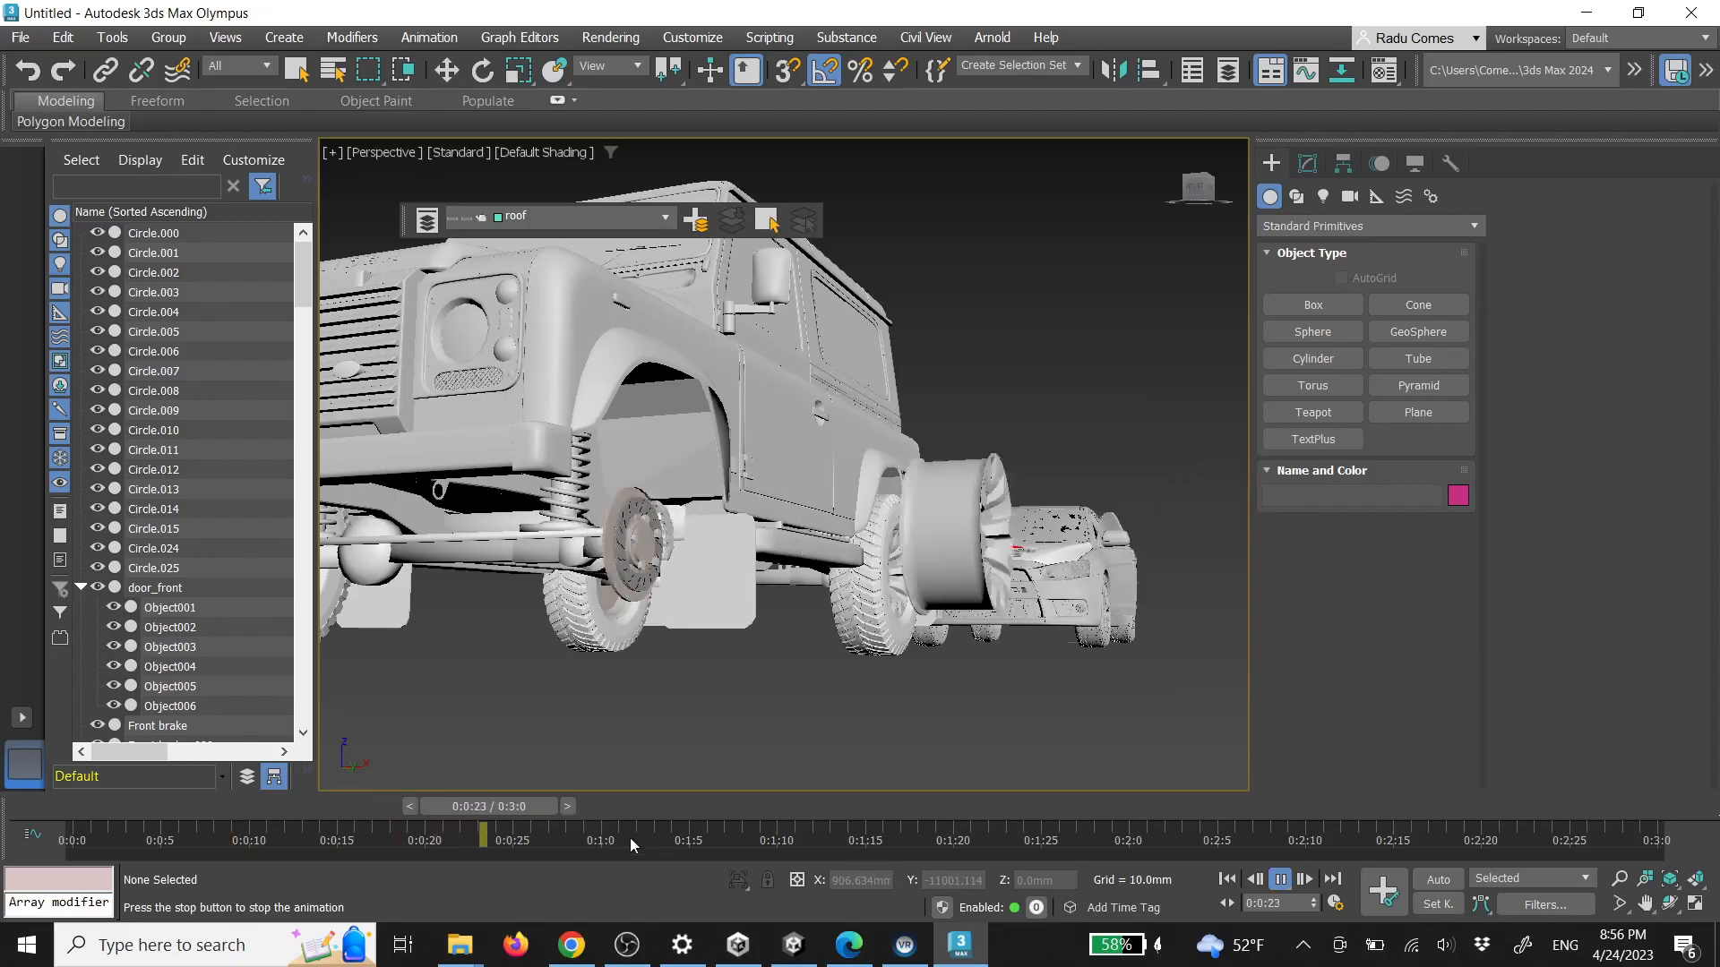
Switch to Chrome, open the YouTube video "VR Technology For Mobility Development - Hyundai" and view it full screen from about 0:58
{"action": "left_click", "coordinate": [571, 945]}
{"action": "left_click", "coordinate": [1104, 65]}
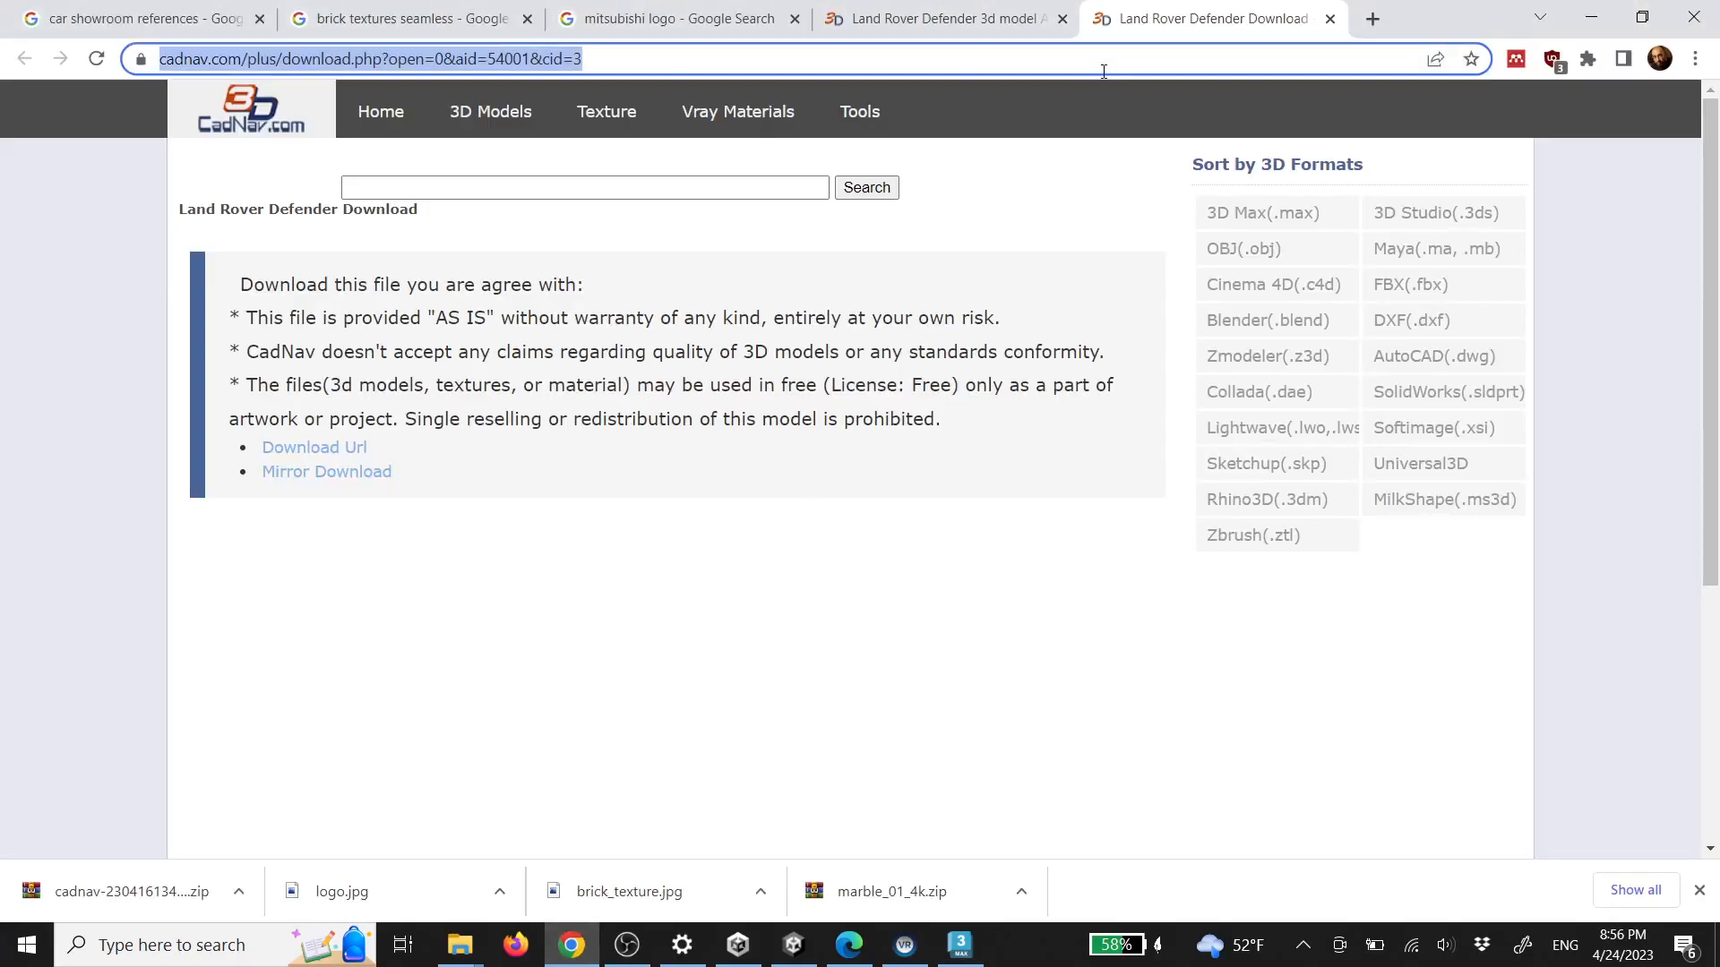
{"action": "type", "text": "youtube hyundai e"}
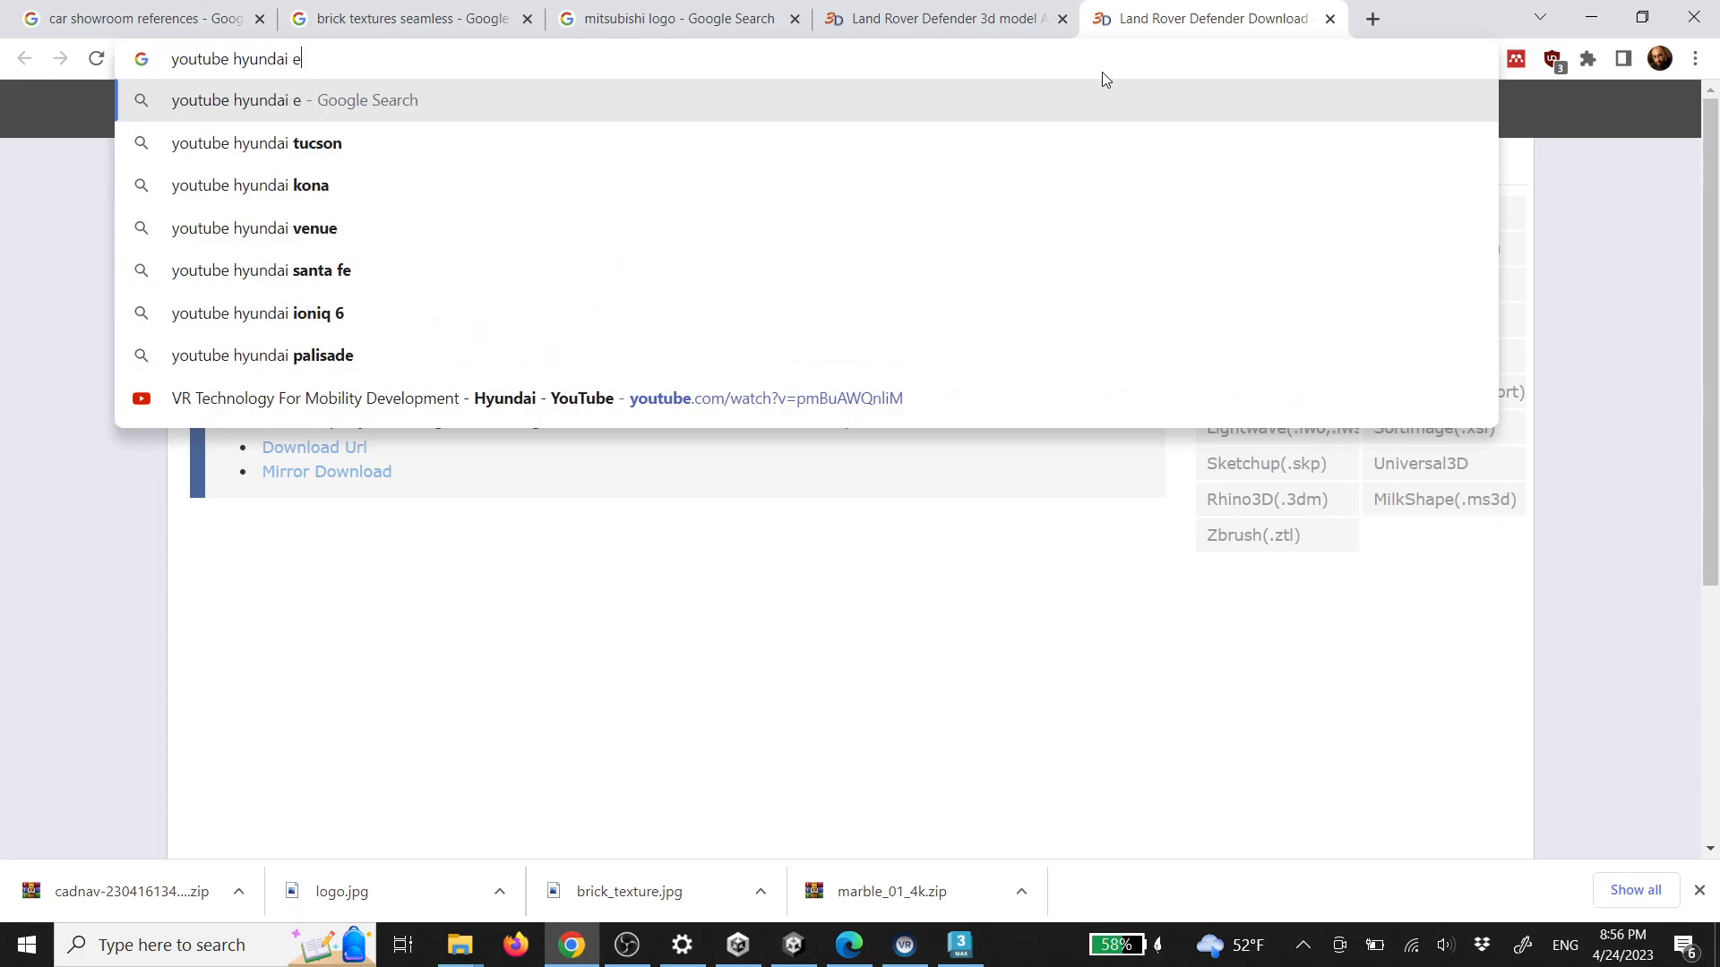
{"action": "left_click", "coordinate": [625, 404]}
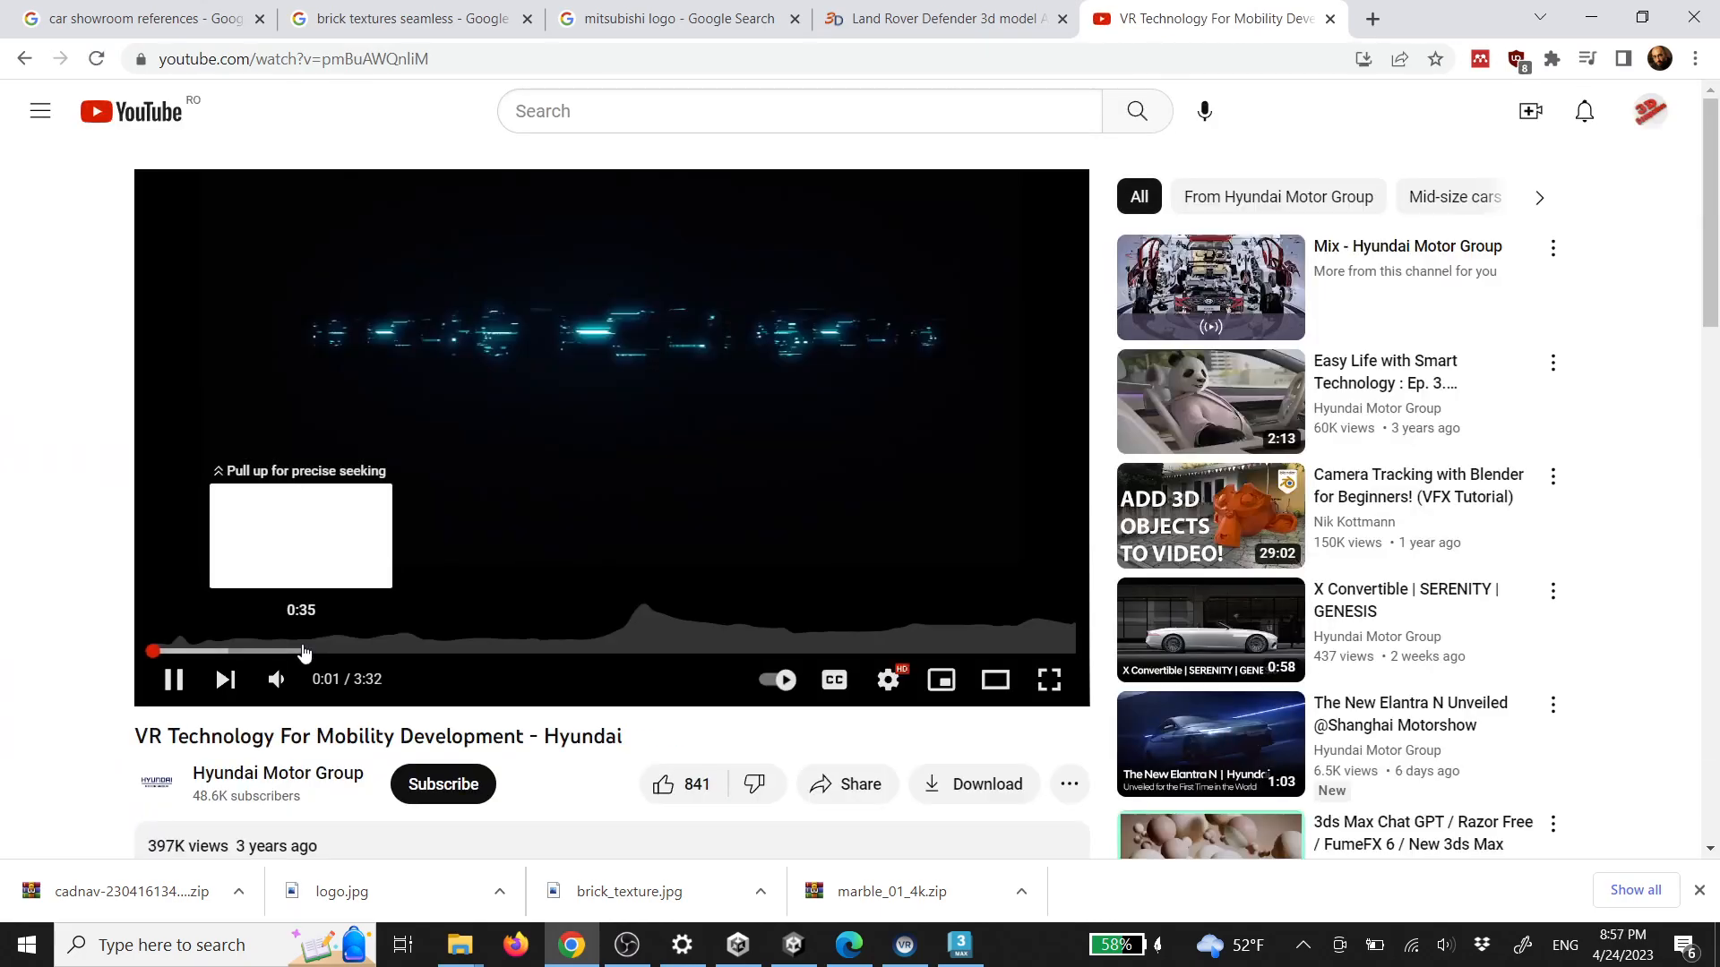
{"action": "left_click", "coordinate": [403, 651]}
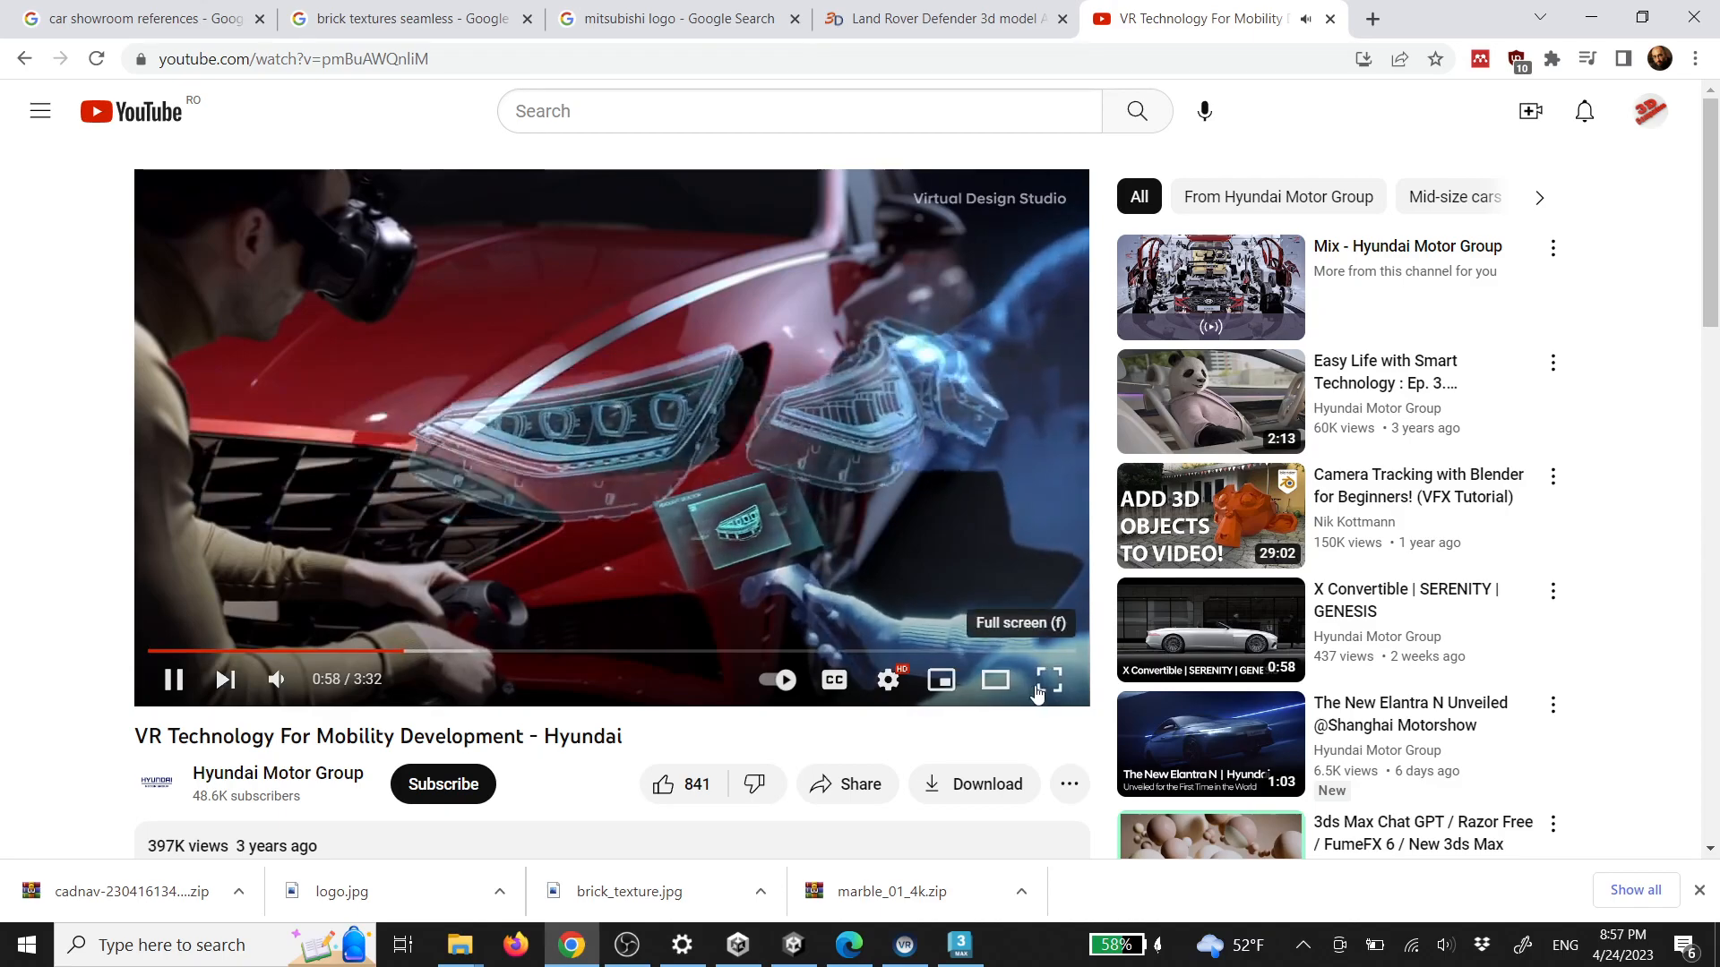
{"action": "left_click", "coordinate": [1039, 688]}
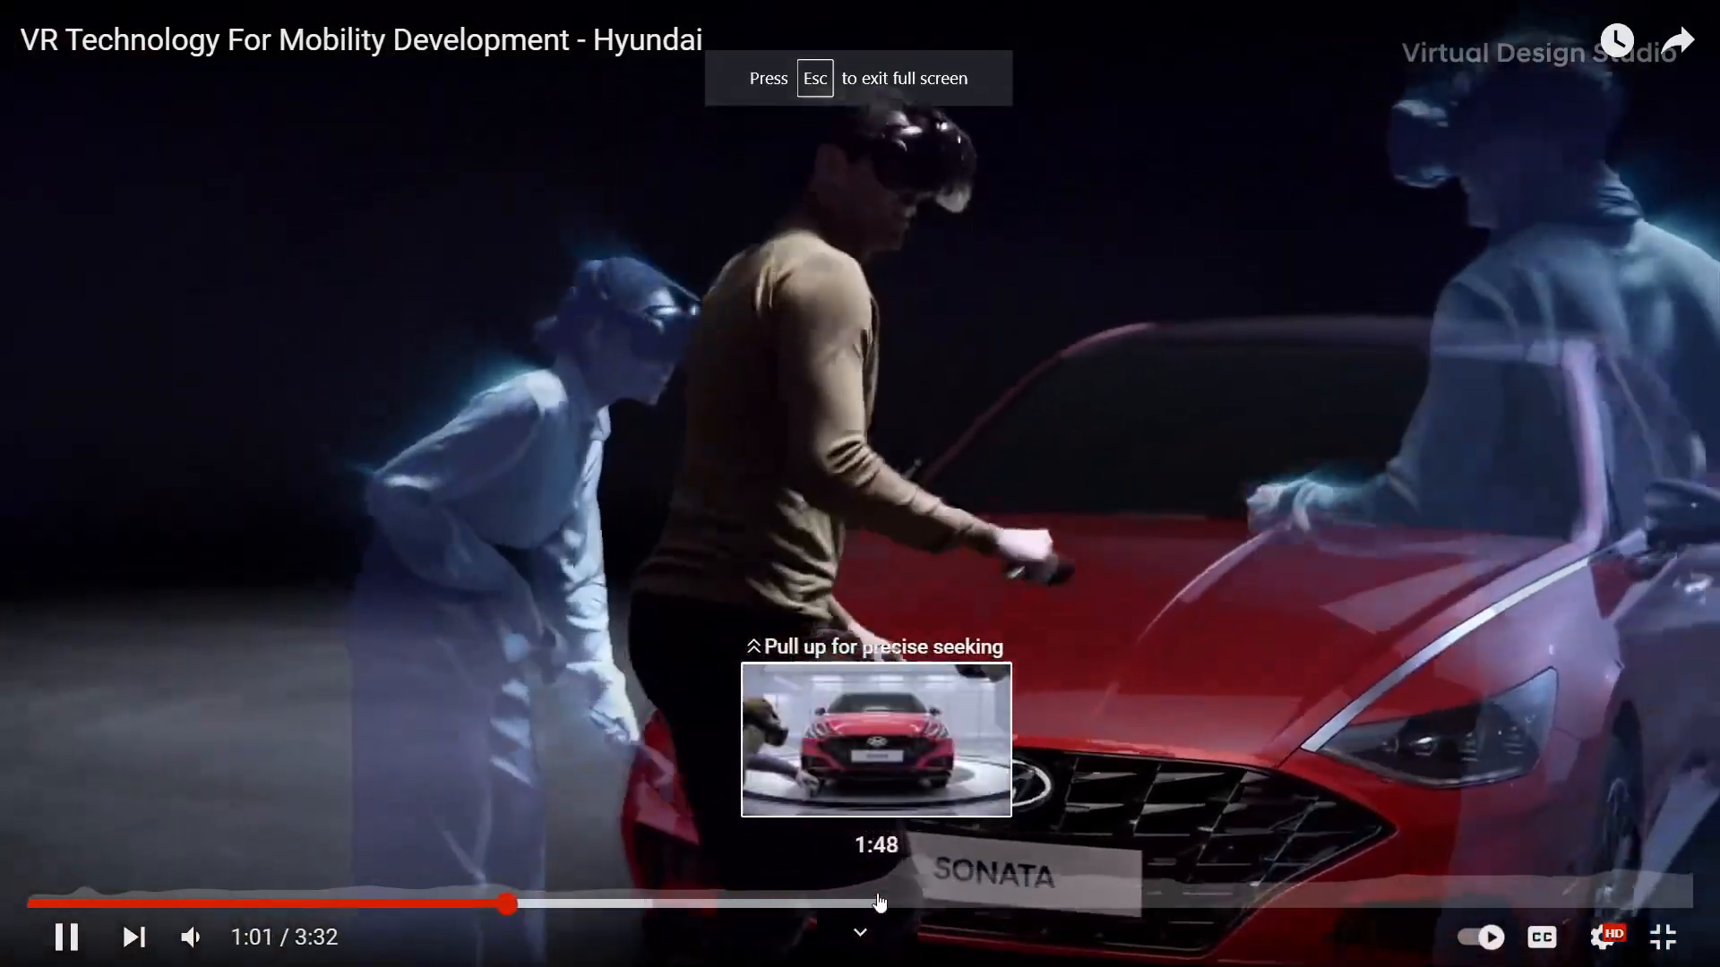
Skip ahead in the Hyundai VR video to about 1:48, pause it at 2:11 and exit full screen
{"action": "left_click", "coordinate": [883, 904]}
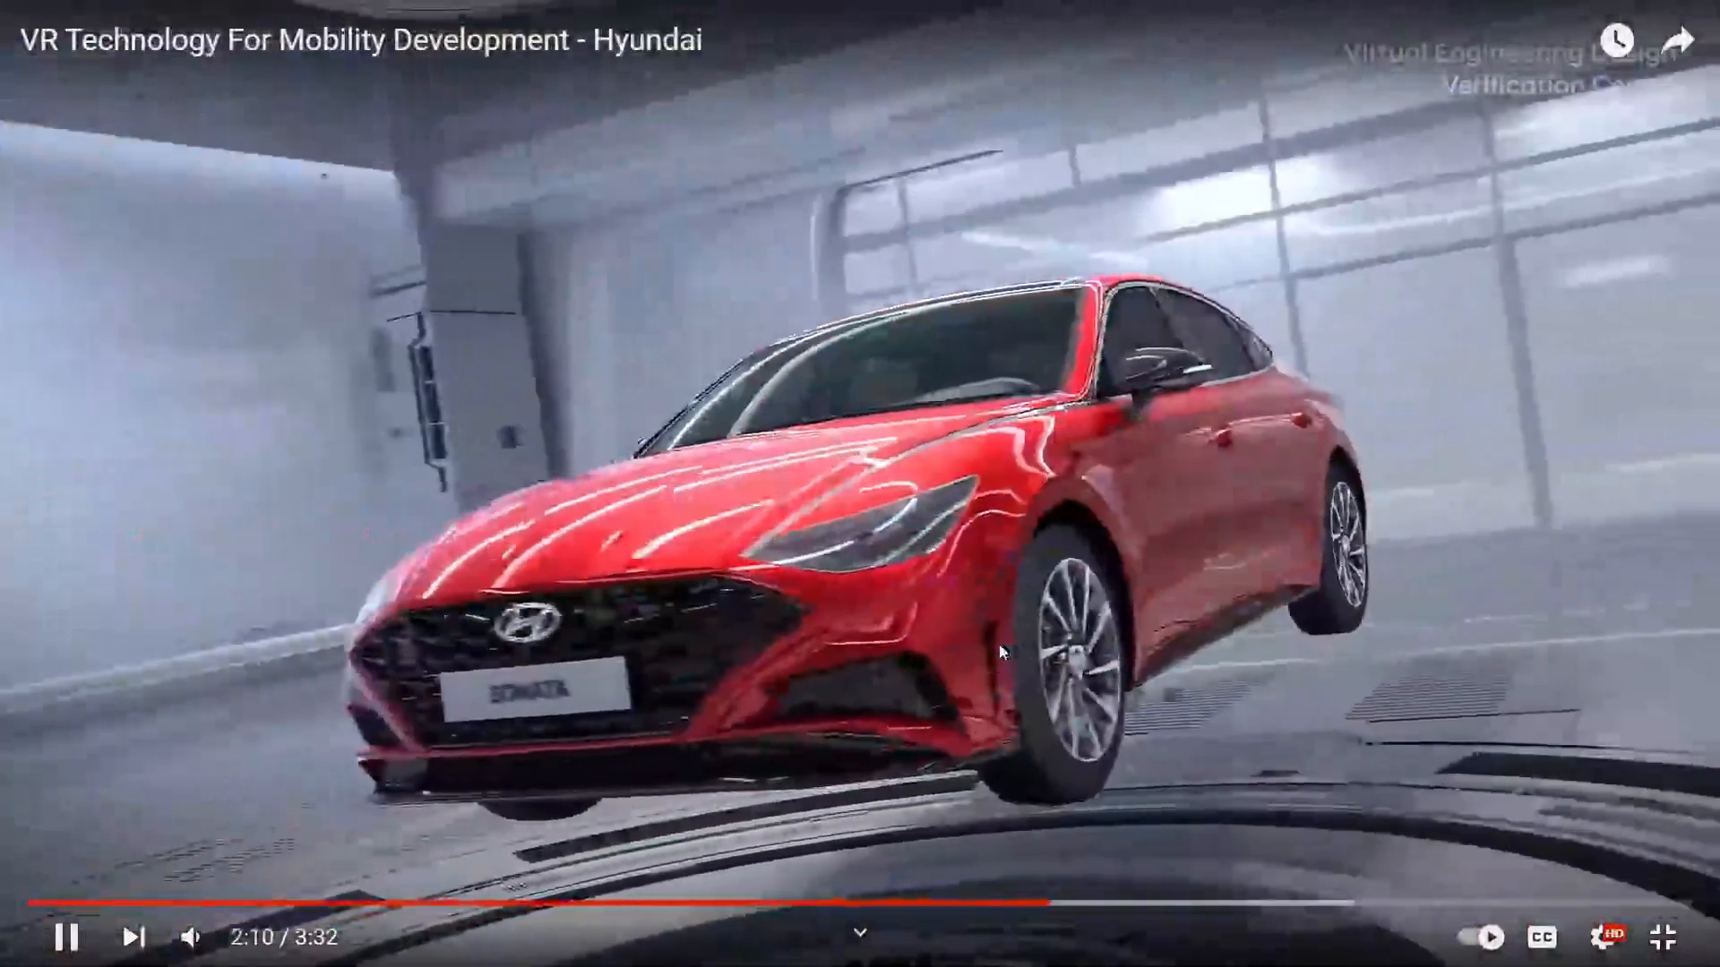
{"action": "left_click", "coordinate": [1445, 785]}
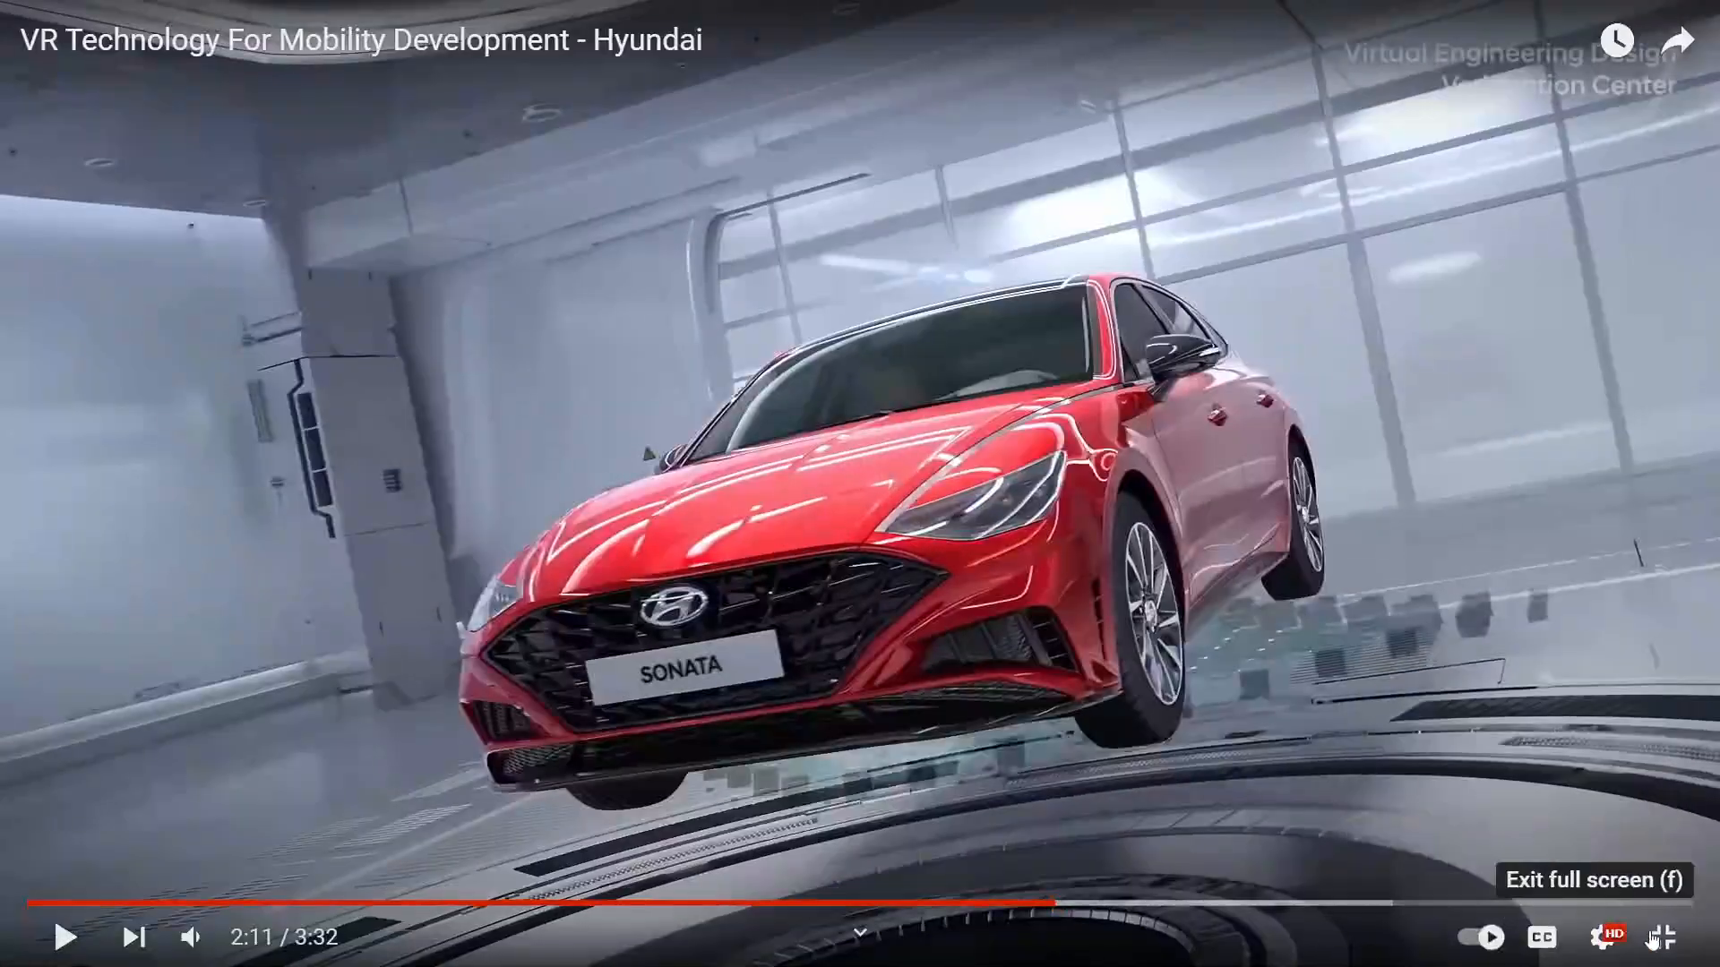
{"action": "left_click", "coordinate": [1663, 937]}
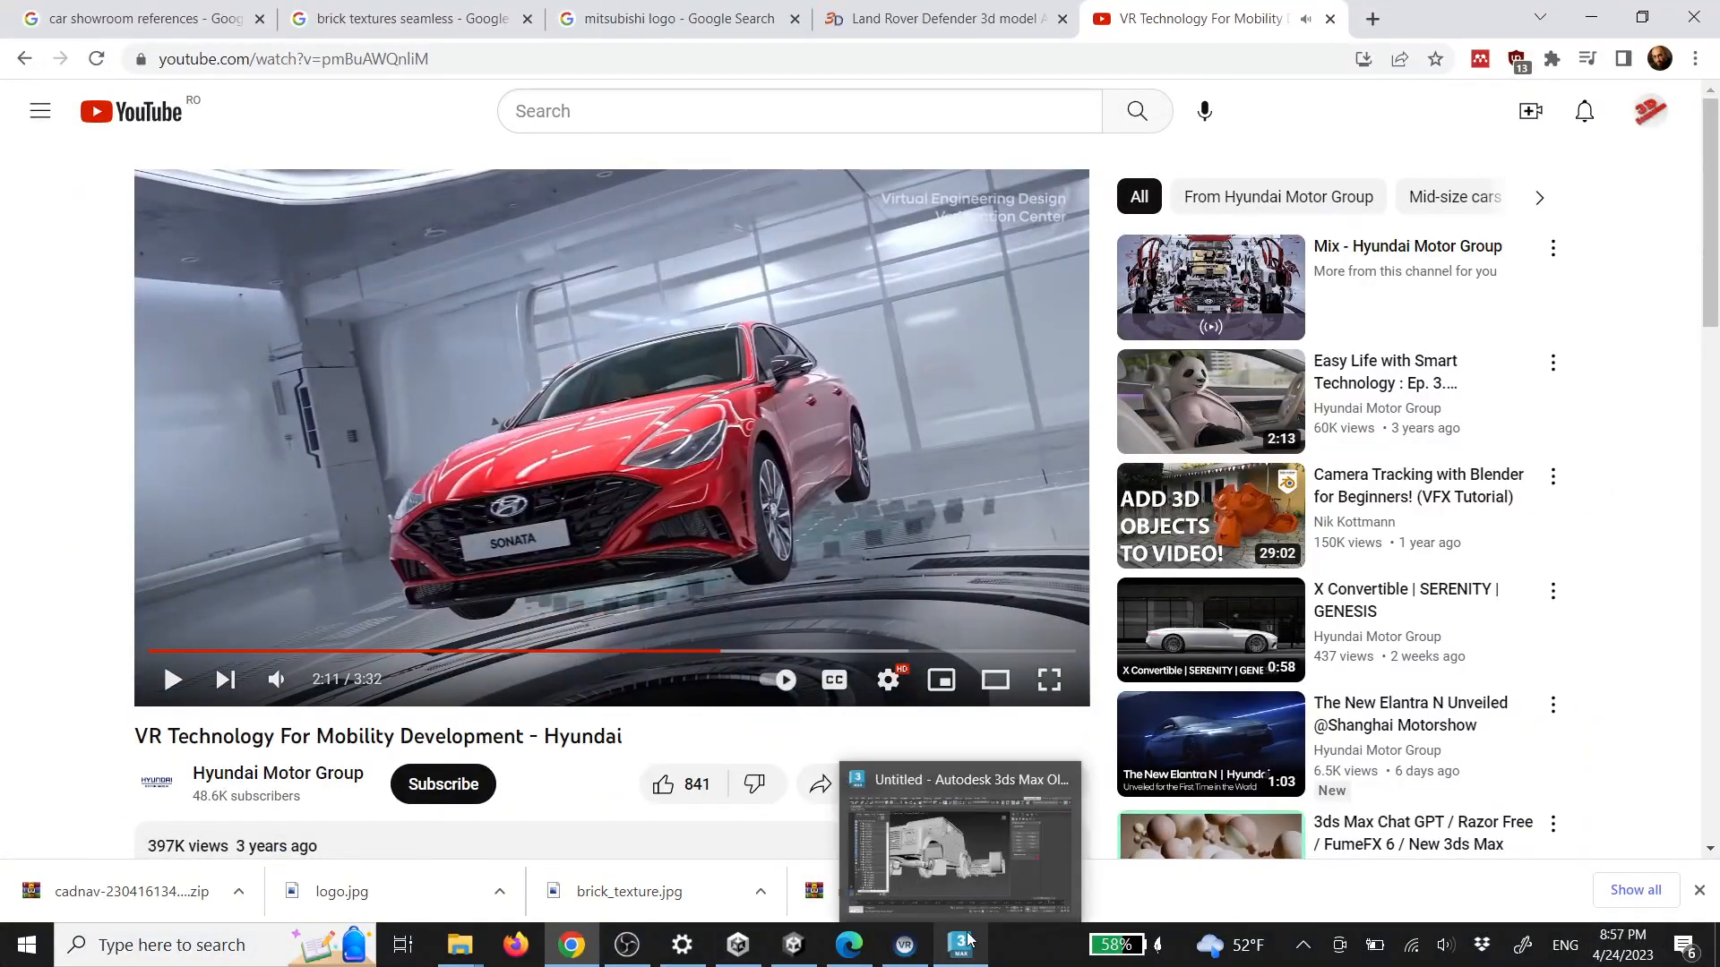
Switch to 3ds Max, stop the animation playback and view the Defender's separated wheel and the second car together
{"action": "left_click", "coordinate": [960, 945]}
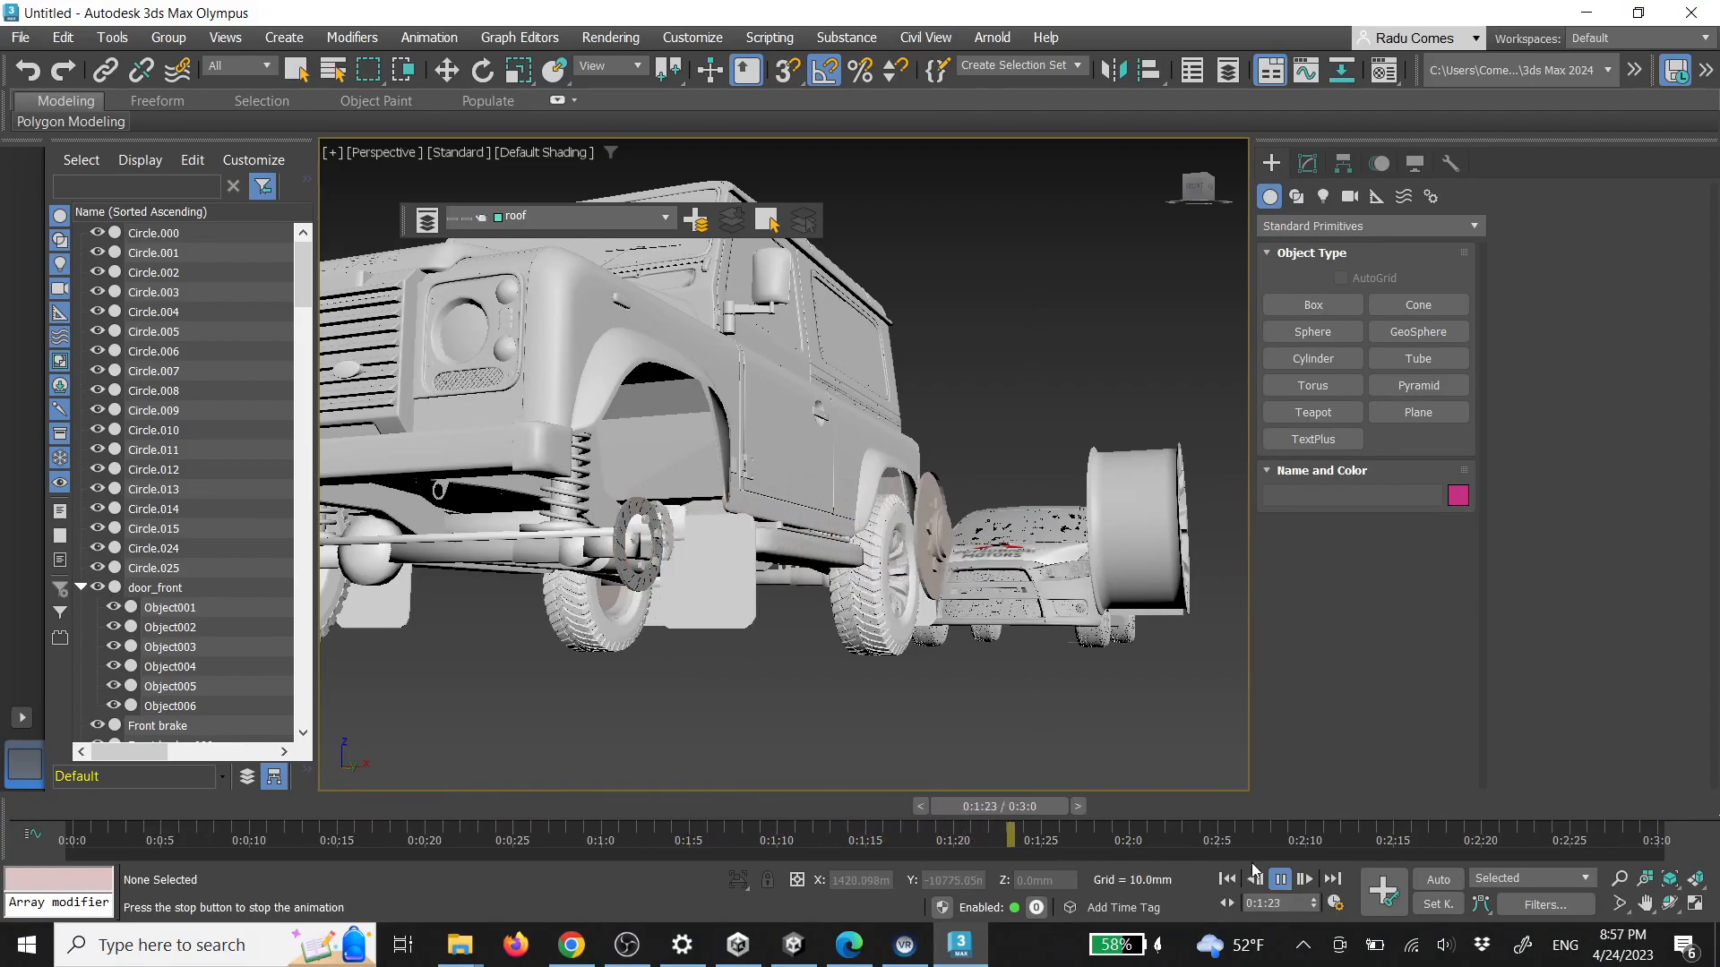
{"action": "left_click", "coordinate": [1280, 879]}
{"action": "scroll", "coordinate": [923, 448], "scroll_direction": "down", "scroll_amount": 3}
{"action": "middle_click_drag", "start_coordinate": [941, 430], "coordinate": [763, 529], "text": "alt"}
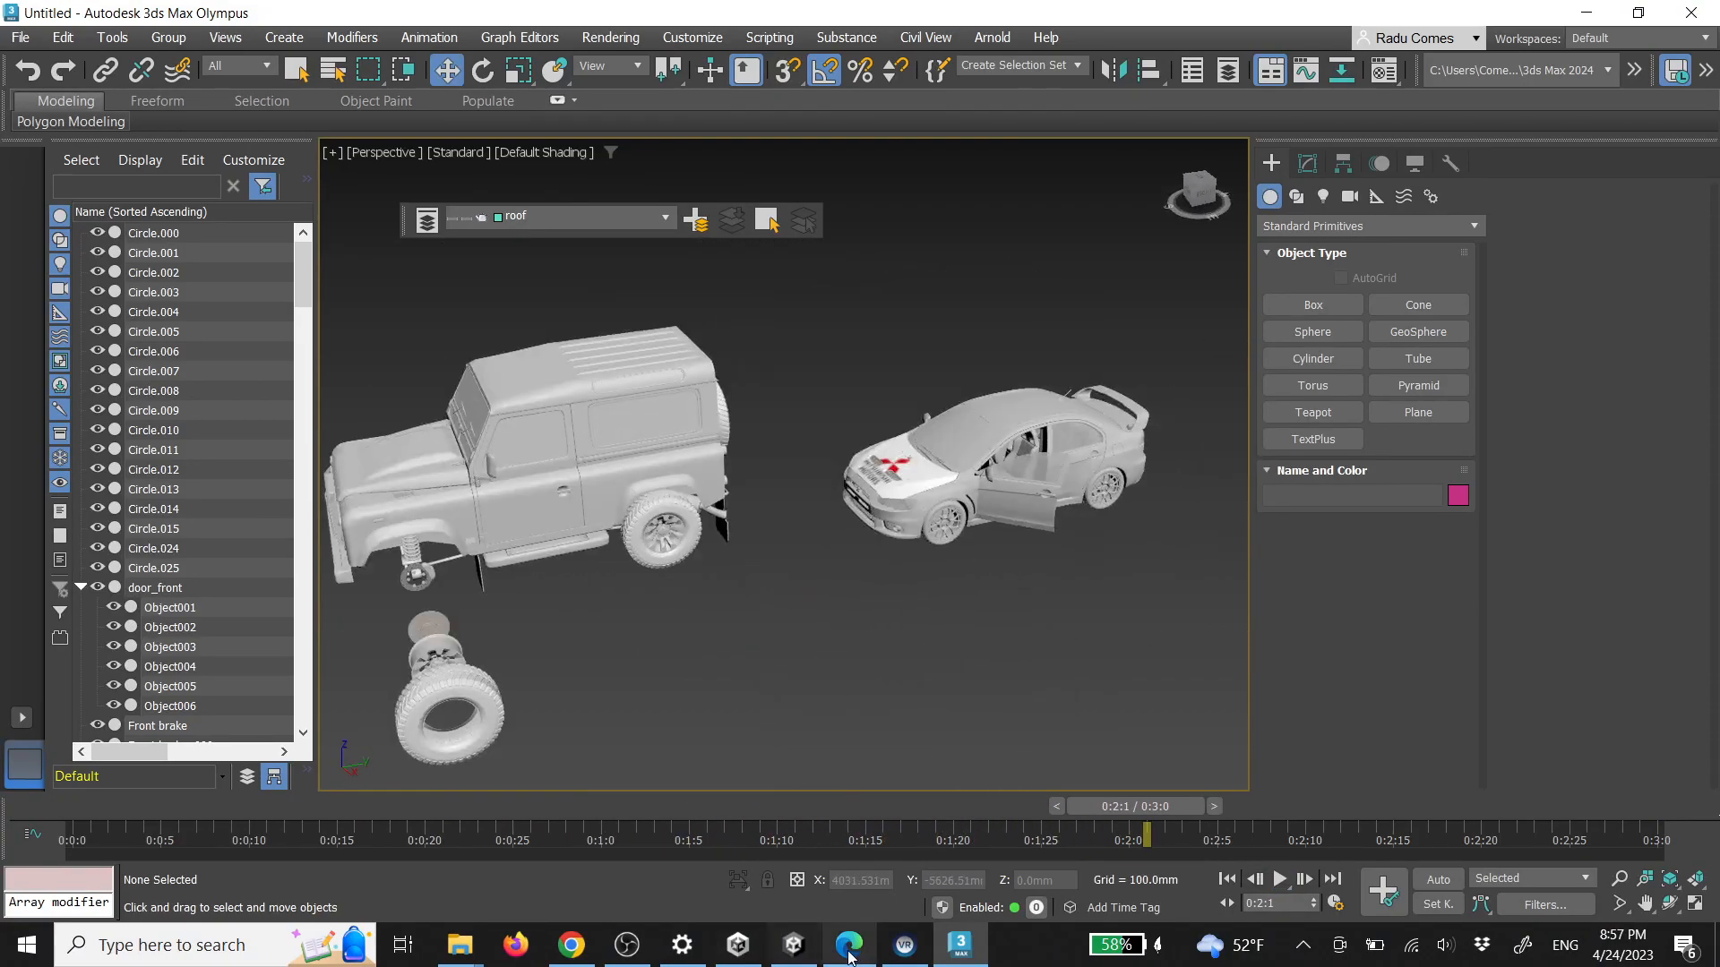
Switch to the Unity showroom project and examine the round platforms, the parked car and the surrounding room
{"action": "left_click", "coordinate": [797, 949]}
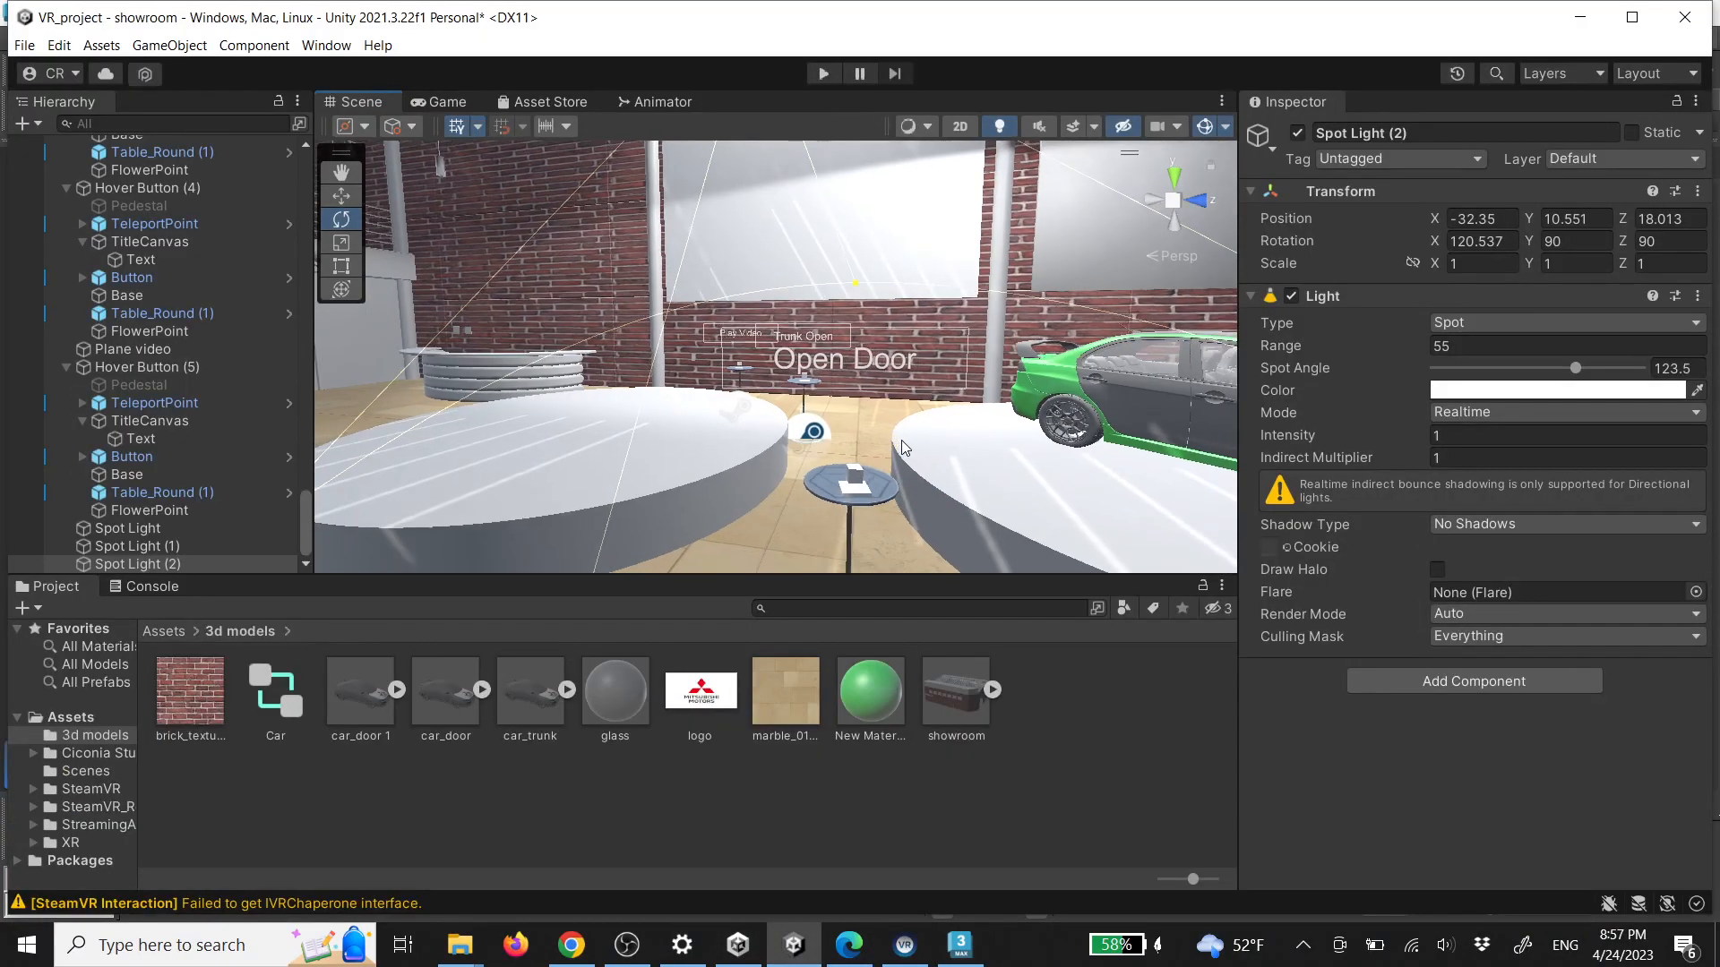
{"action": "scroll", "coordinate": [902, 446], "scroll_direction": "down", "scroll_amount": 3}
{"action": "left_click_drag", "start_coordinate": [941, 387], "coordinate": [841, 529], "text": "alt"}
{"action": "scroll", "coordinate": [871, 484], "scroll_direction": "down", "scroll_amount": 1}
{"action": "left_click_drag", "start_coordinate": [874, 459], "coordinate": [842, 485], "text": "alt"}
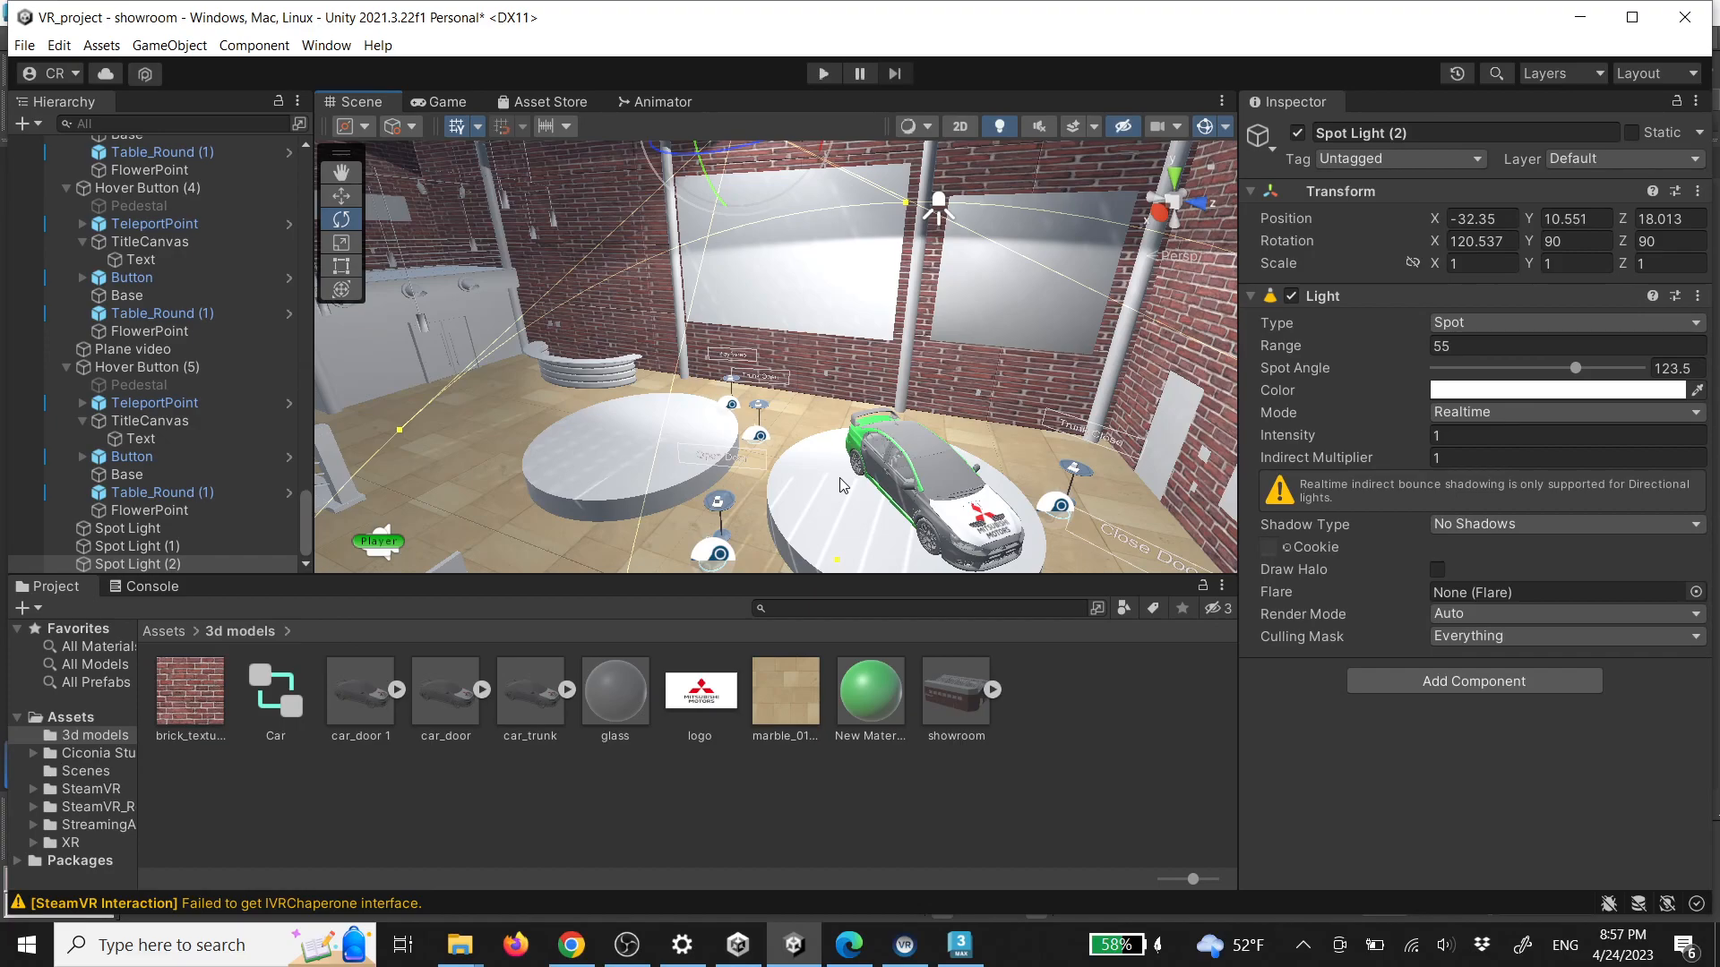
{"action": "right_click_drag", "start_coordinate": [857, 445], "coordinate": [742, 176]}
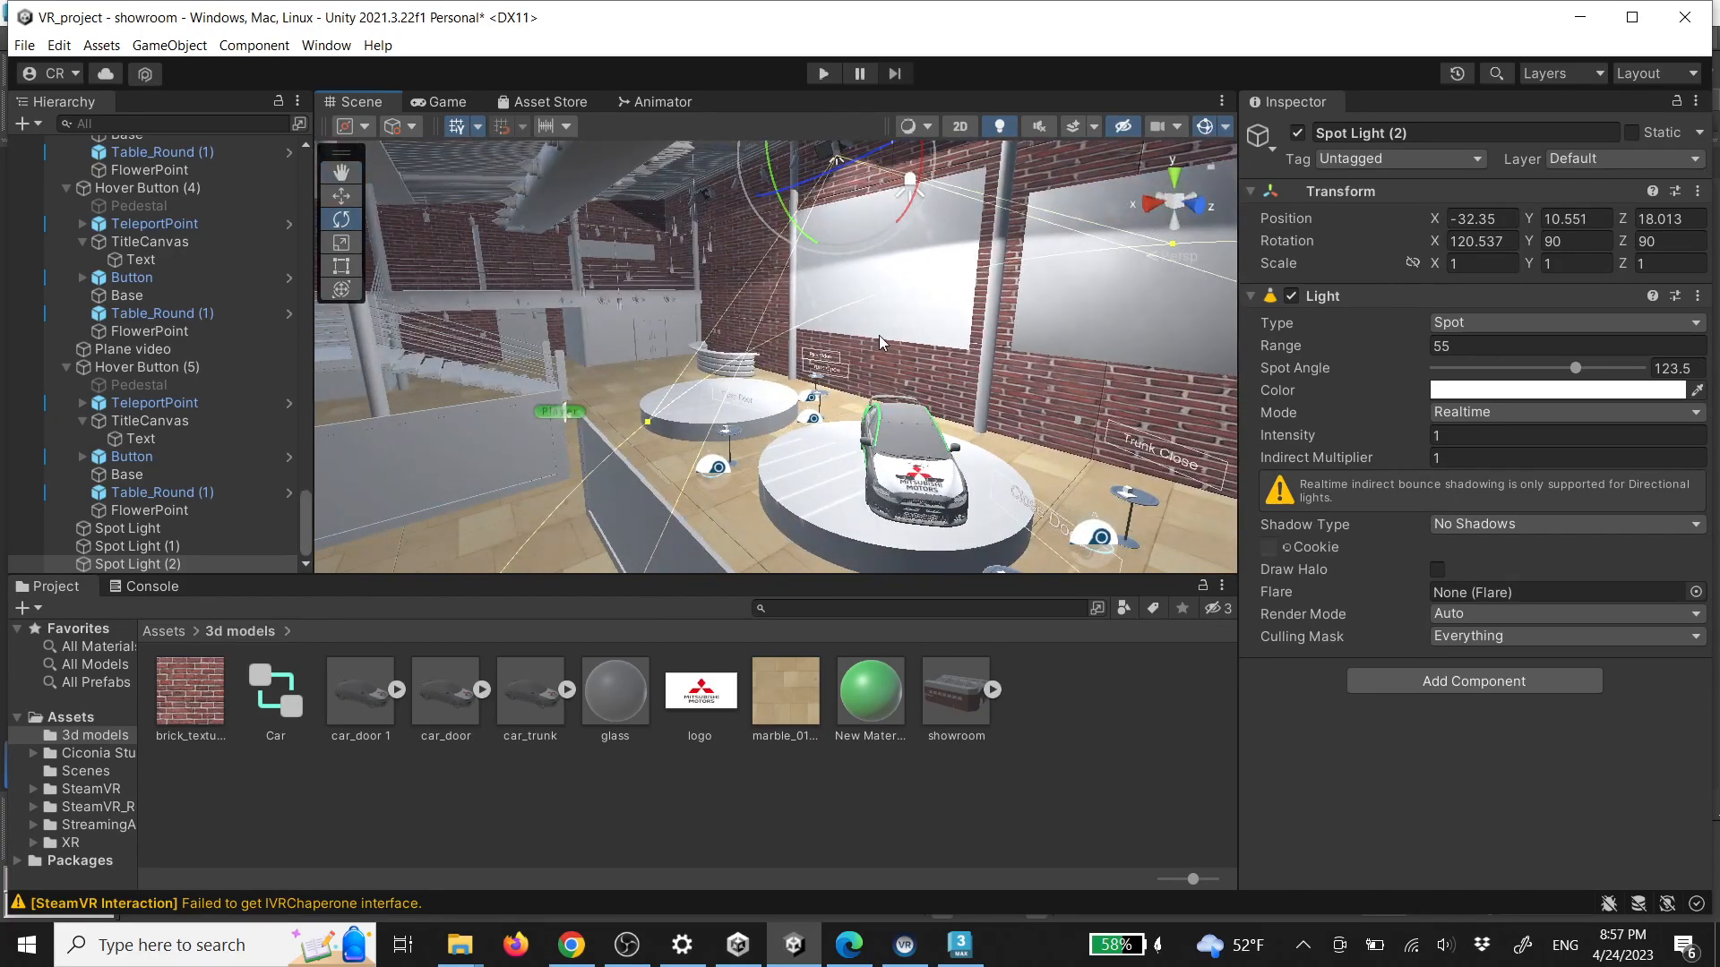